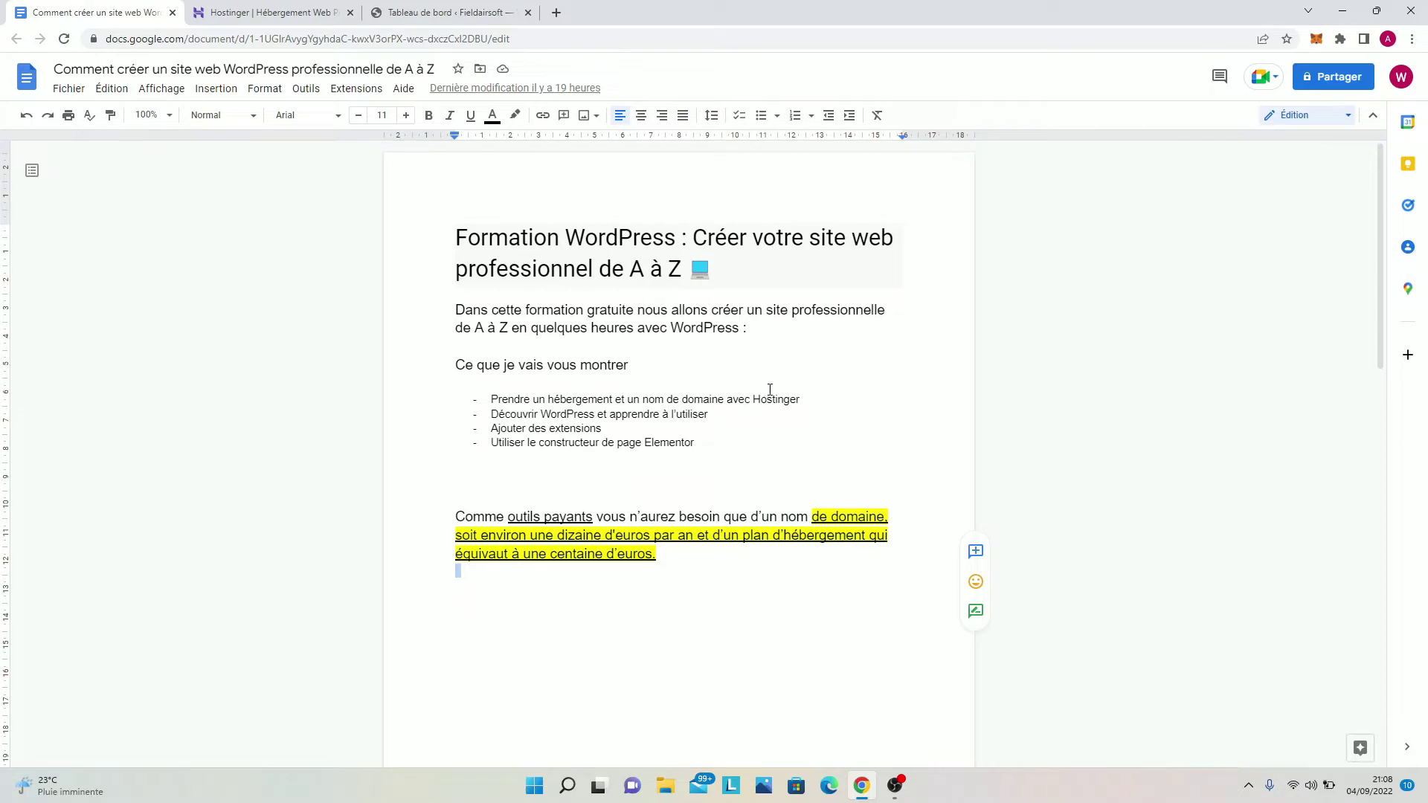
Step: Switch from the course document to the Hostinger site and open its Hébergement WordPress page
{"action": "left_click", "coordinate": [260, 12]}
{"action": "left_click", "coordinate": [97, 7]}
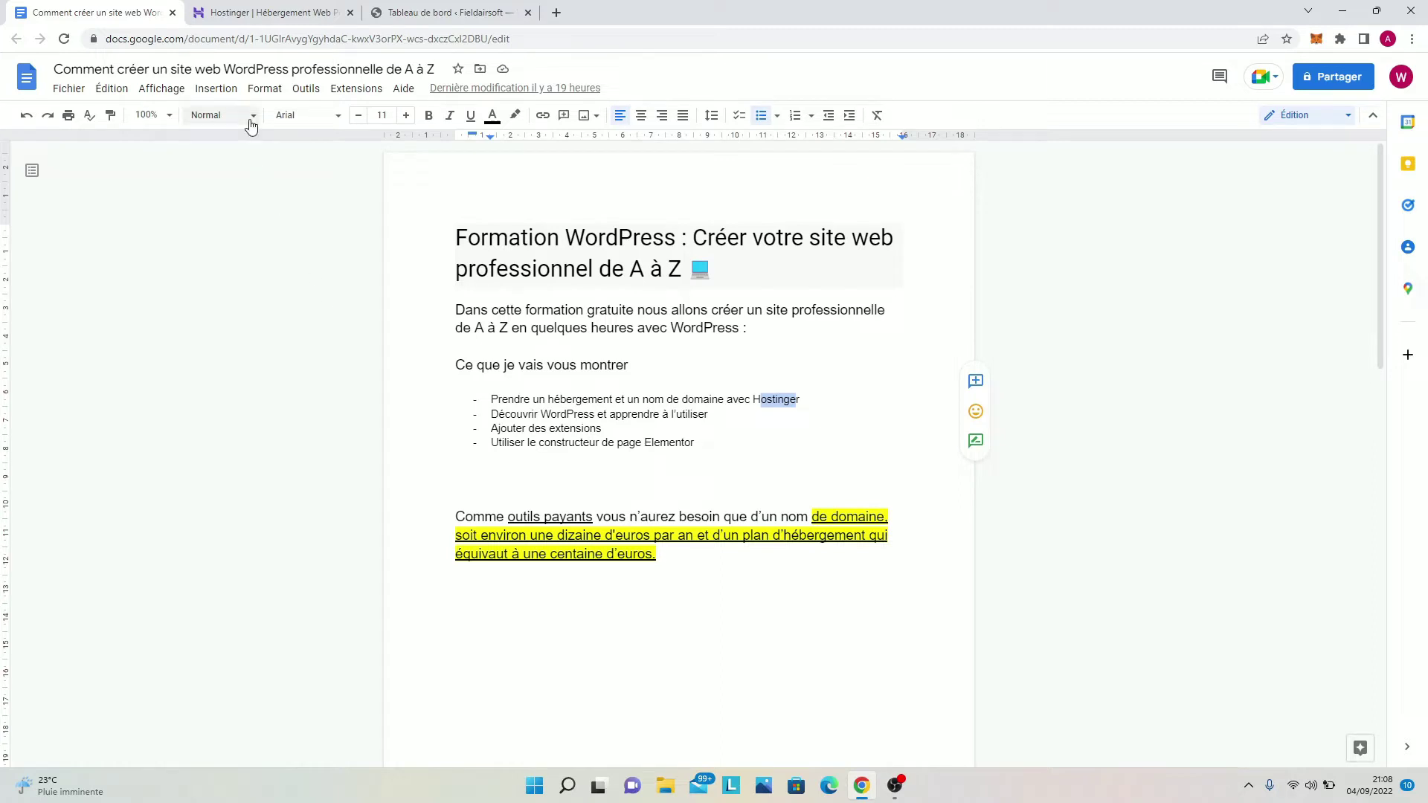
{"action": "left_click", "coordinate": [283, 9]}
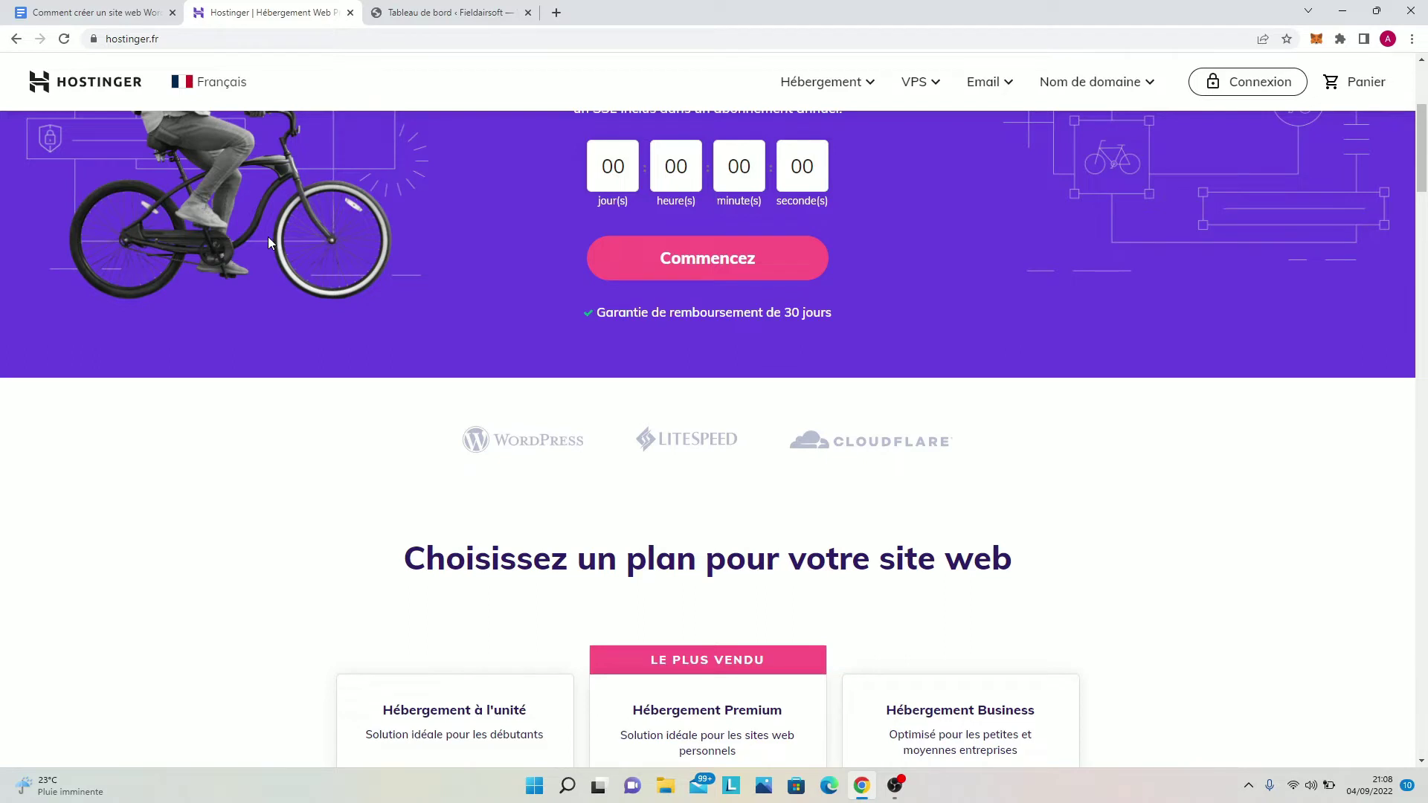
{"action": "left_click", "coordinate": [802, 83]}
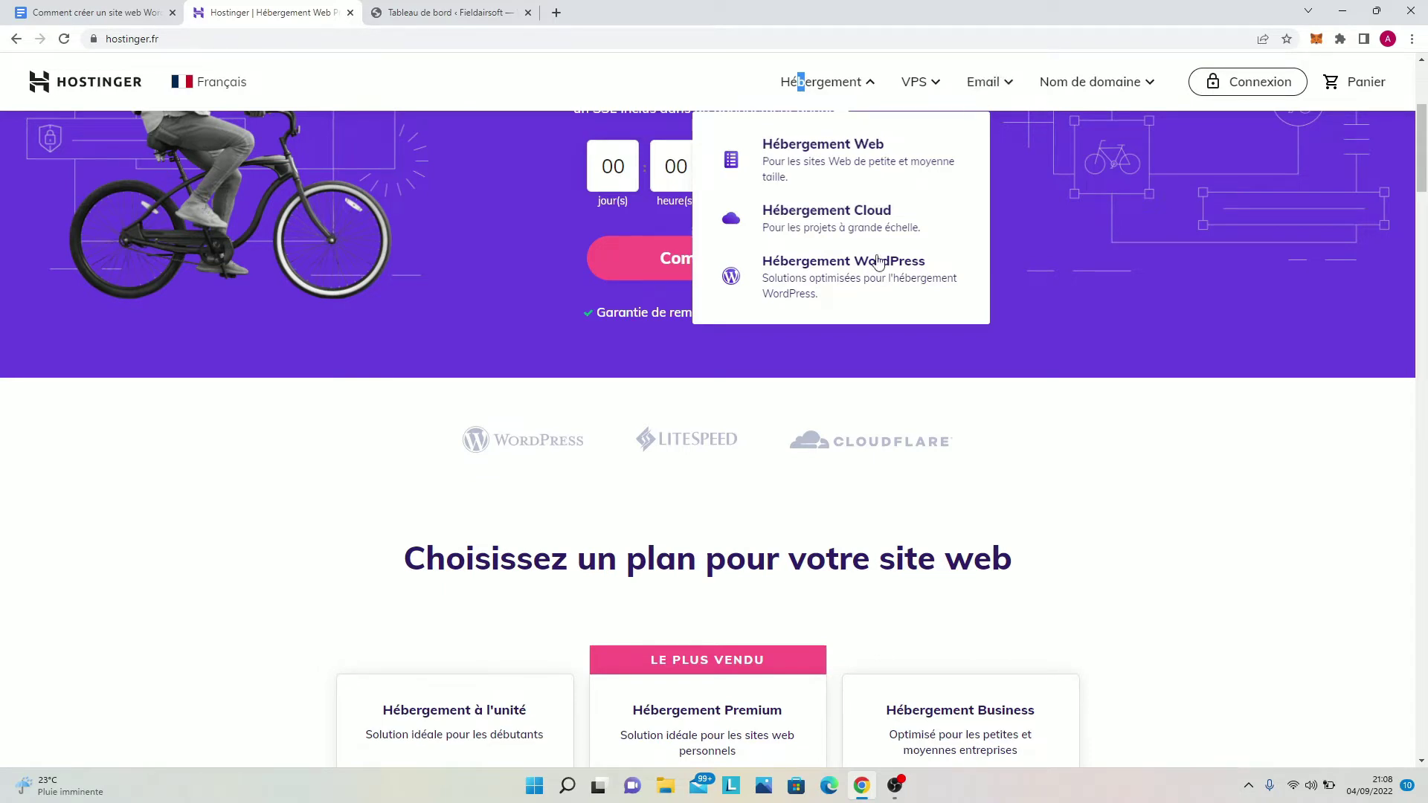
{"action": "left_click", "coordinate": [839, 266]}
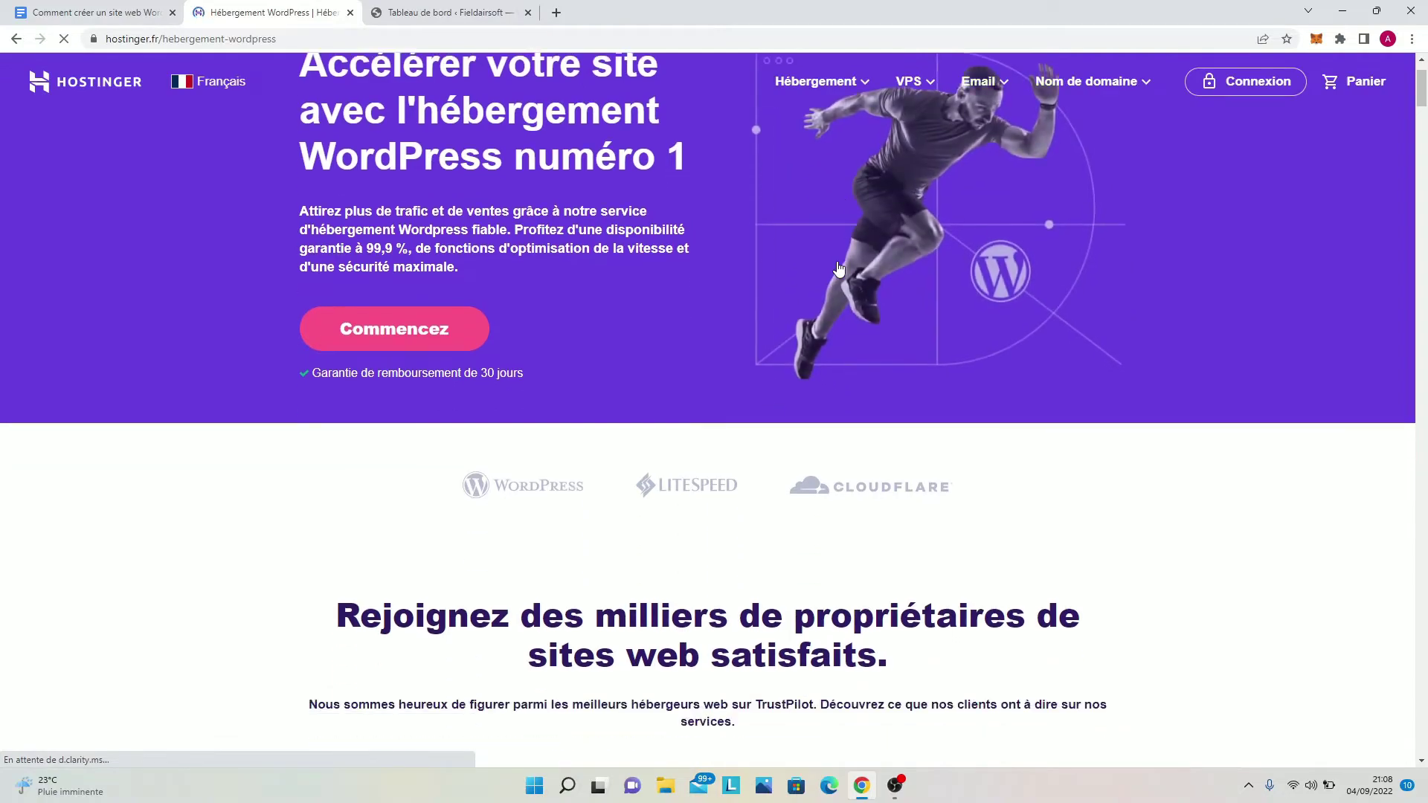
Step: Compare the prices and included features of the four WordPress hosting plans, especially Single WordPress and WordPress Starter
{"action": "scroll", "coordinate": [838, 266], "scroll_direction": "down", "scroll_amount": 11}
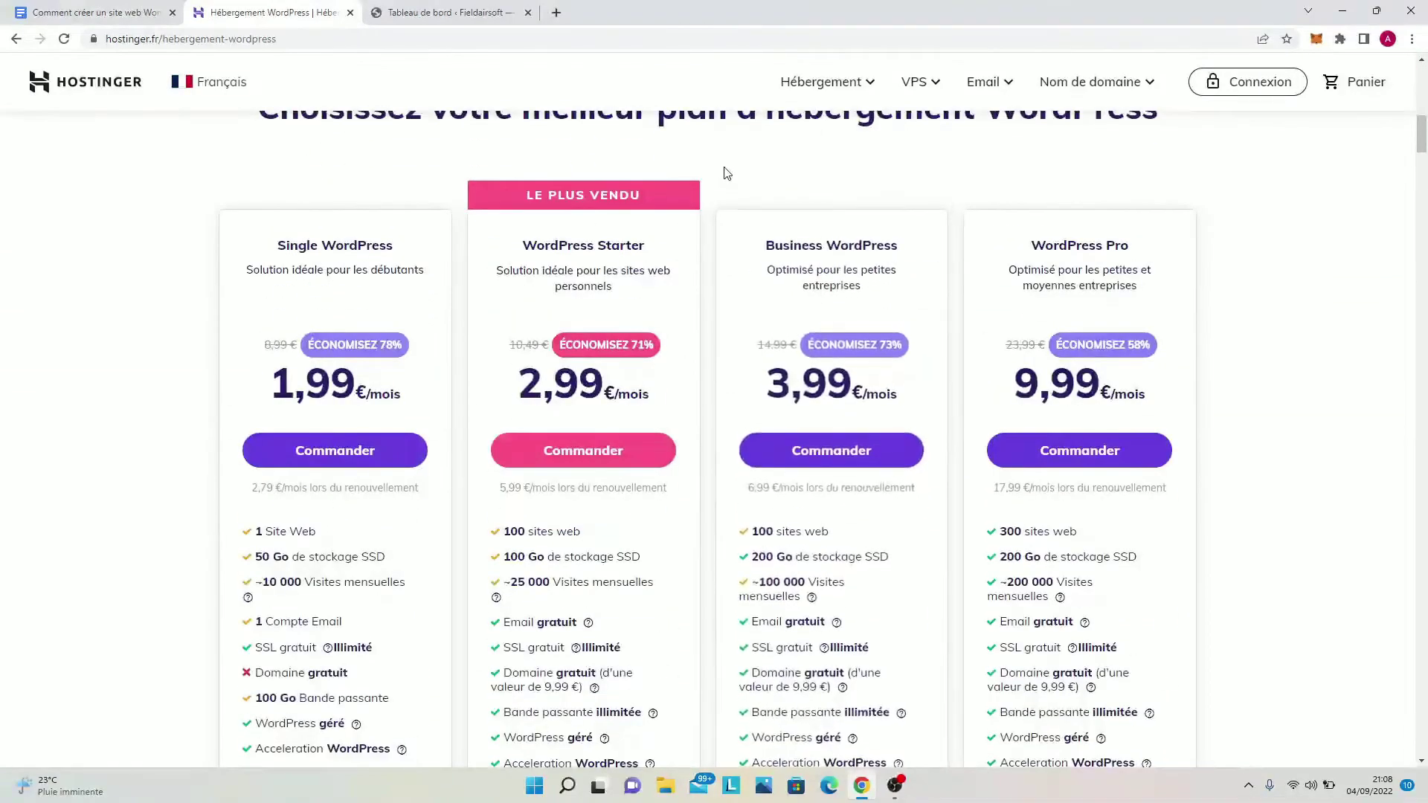
{"action": "scroll", "coordinate": [721, 172], "scroll_direction": "down", "scroll_amount": 1}
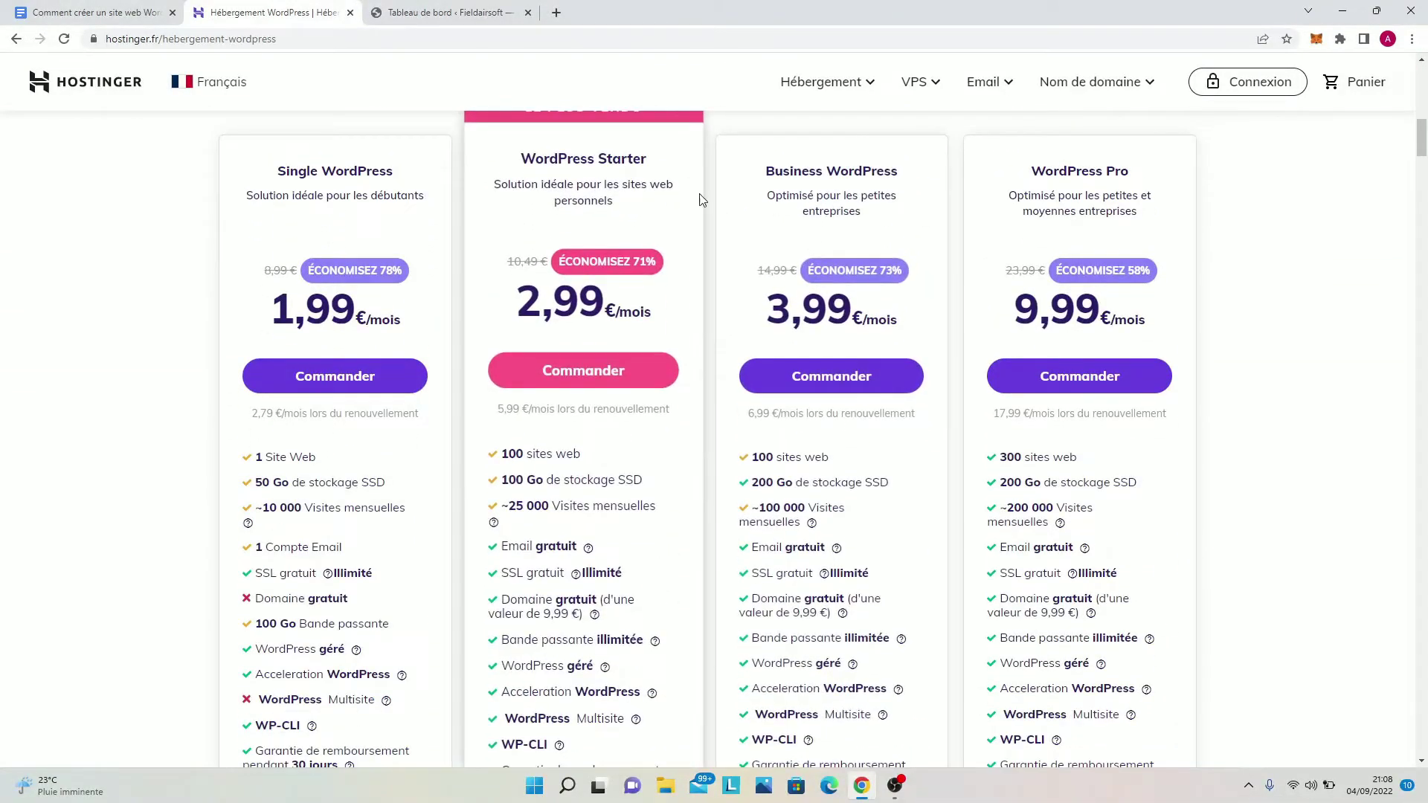
{"action": "scroll", "coordinate": [382, 231], "scroll_direction": "down", "scroll_amount": 1}
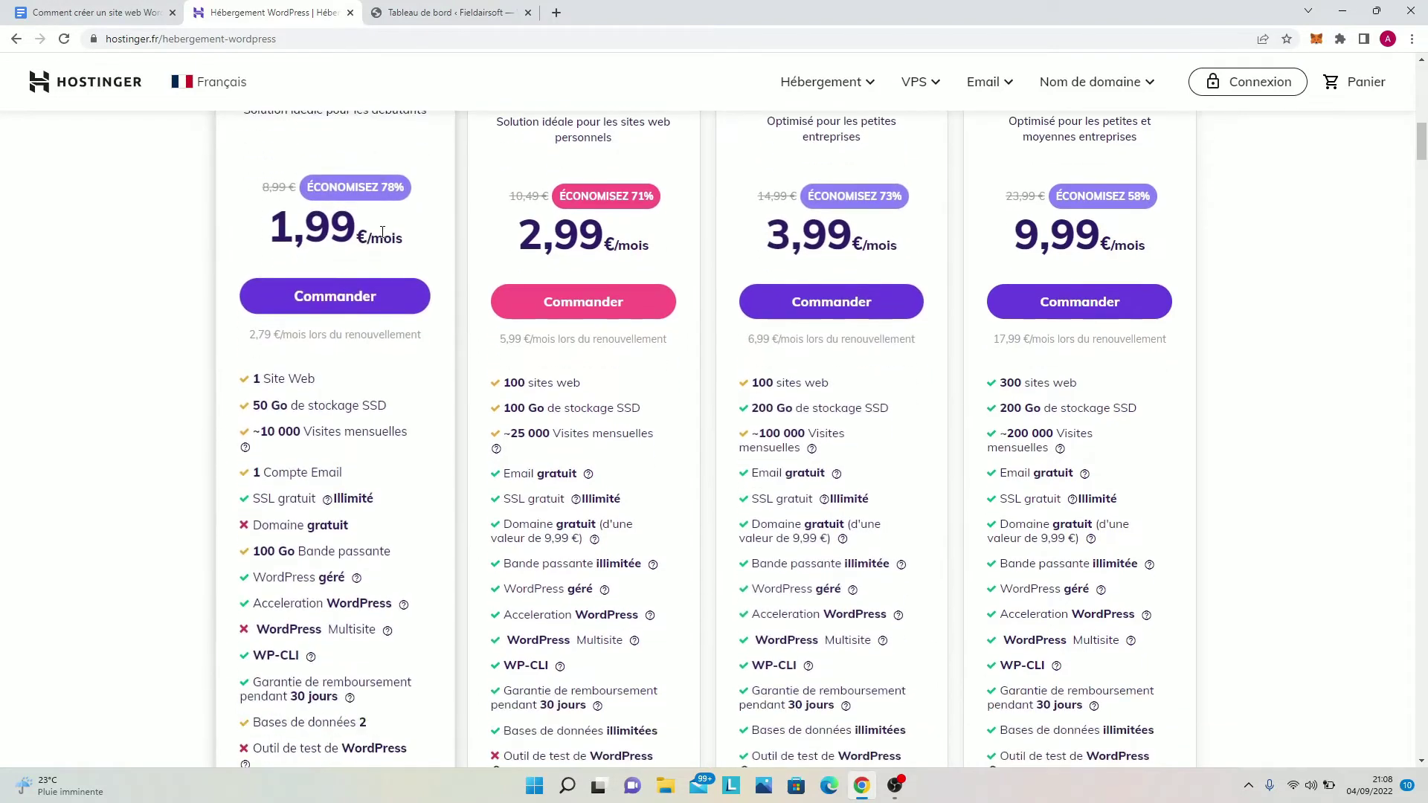
{"action": "scroll", "coordinate": [376, 235], "scroll_direction": "up", "scroll_amount": 2}
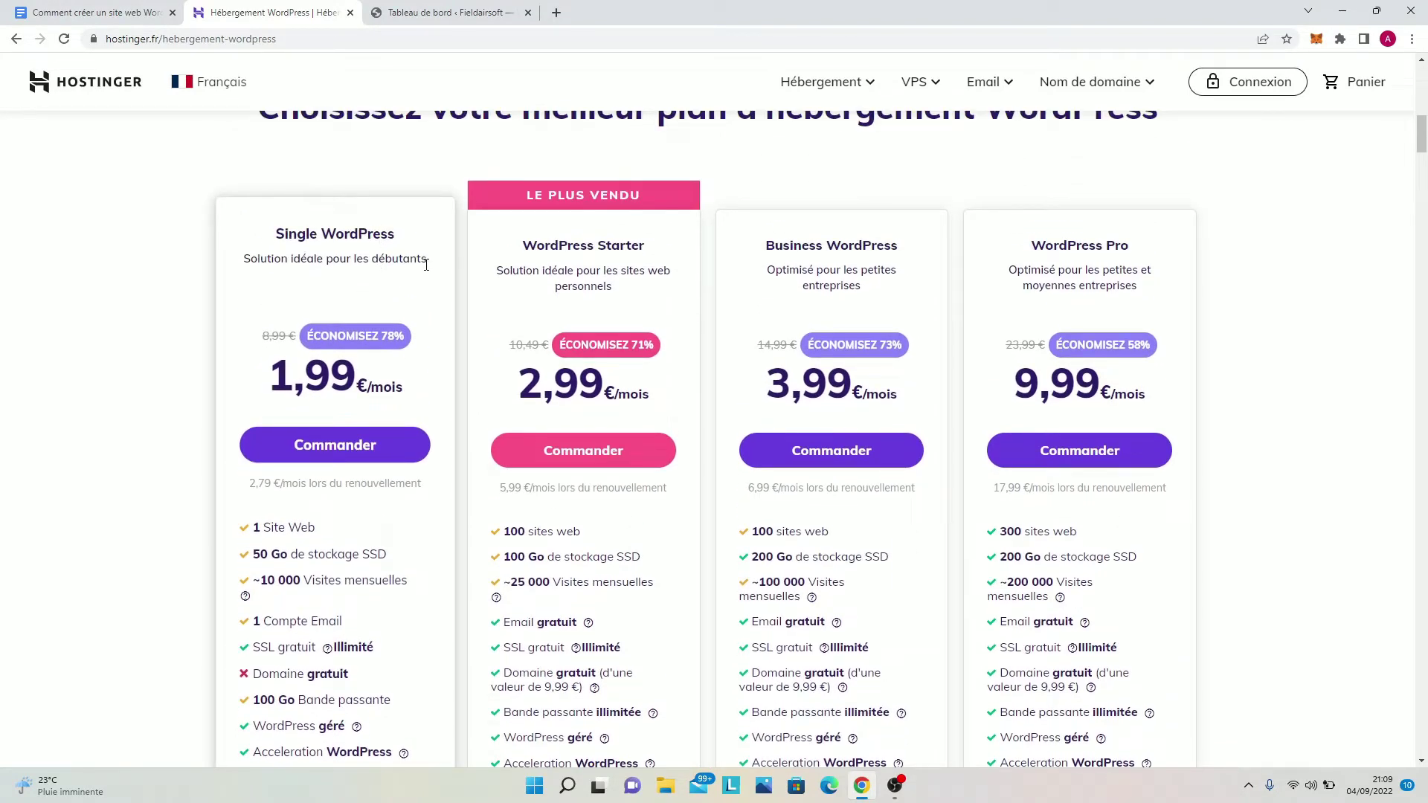
{"action": "scroll", "coordinate": [426, 265], "scroll_direction": "down", "scroll_amount": 1}
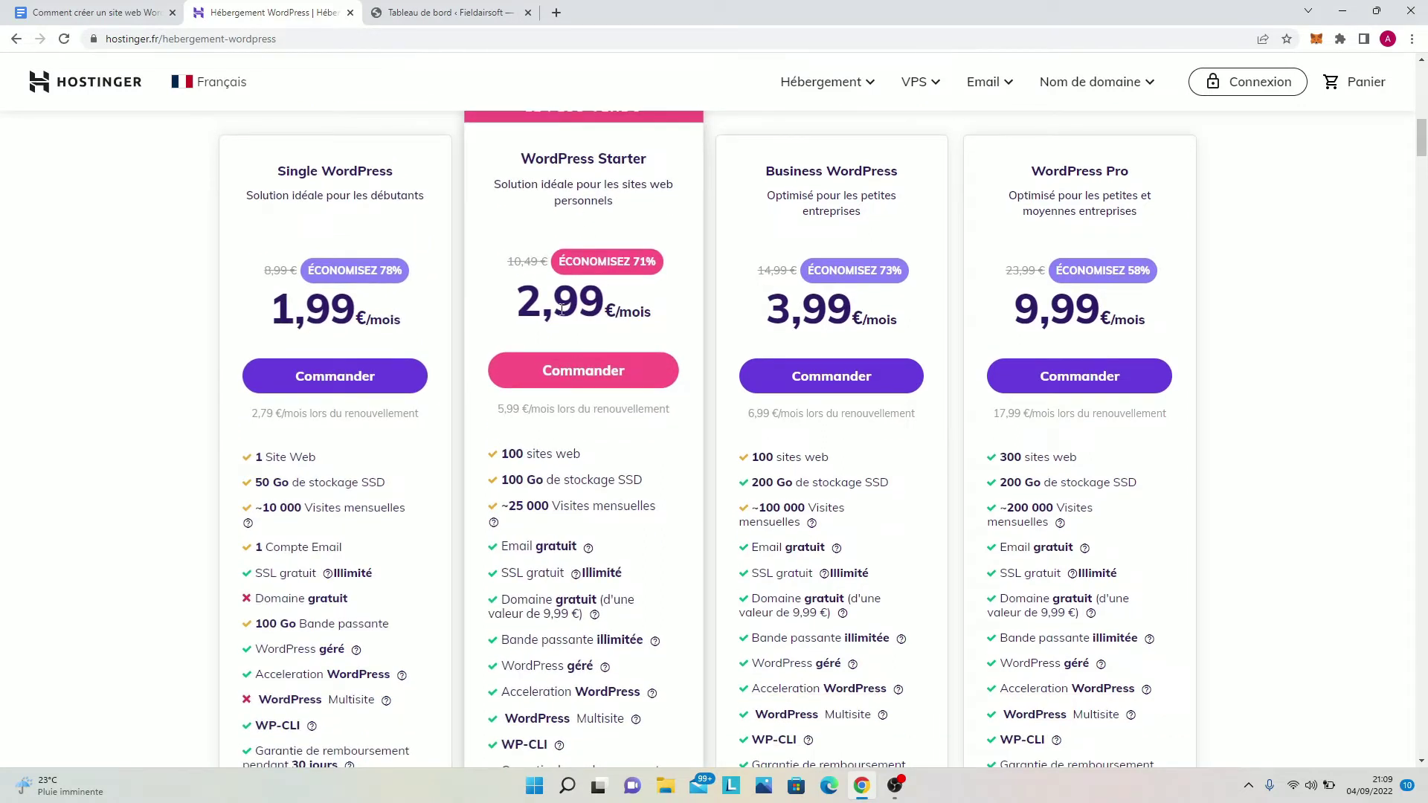
{"action": "scroll", "coordinate": [569, 298], "scroll_direction": "down", "scroll_amount": 1}
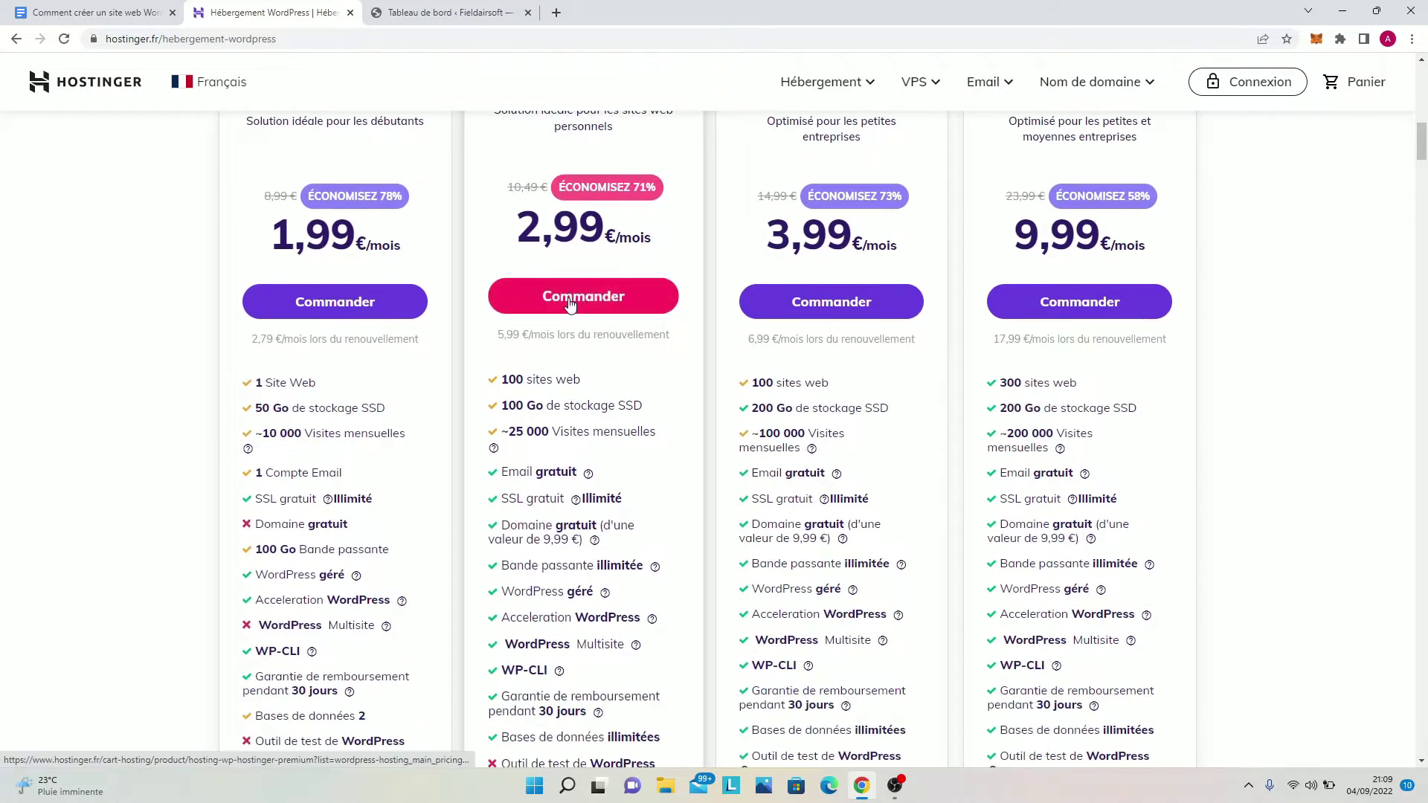
{"action": "scroll", "coordinate": [536, 302], "scroll_direction": "down", "scroll_amount": 1}
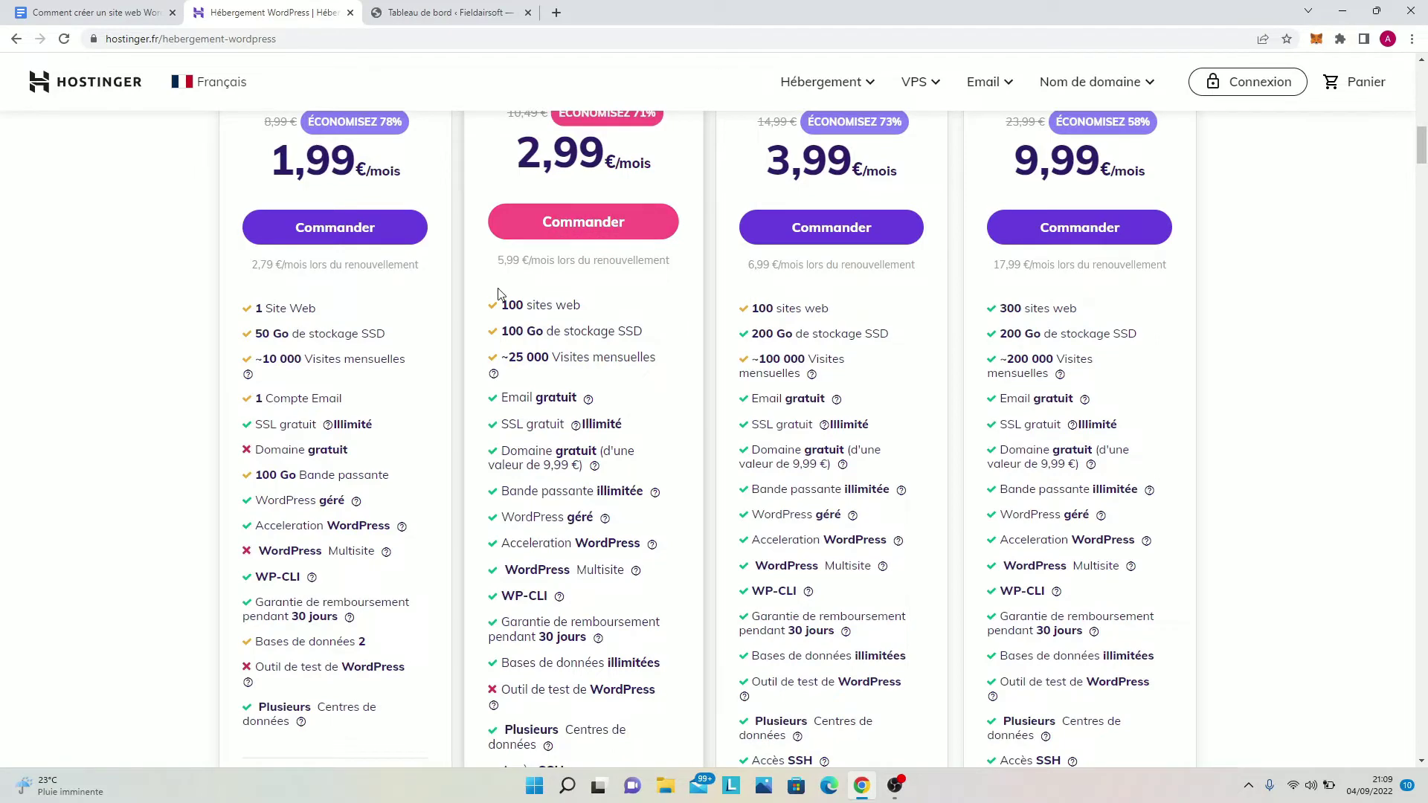
{"action": "scroll", "coordinate": [498, 292], "scroll_direction": "up", "scroll_amount": 1}
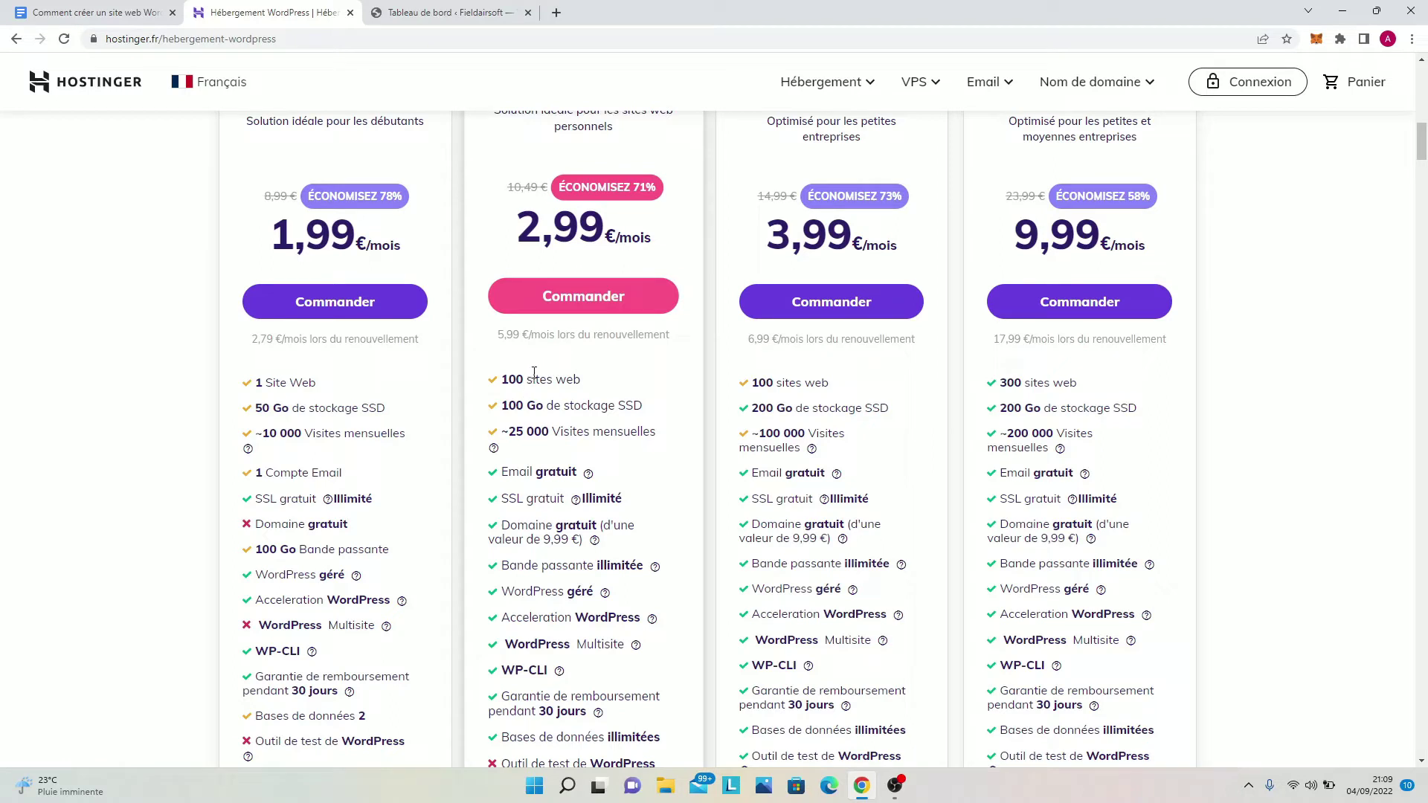
{"action": "scroll", "coordinate": [524, 334], "scroll_direction": "down", "scroll_amount": 2}
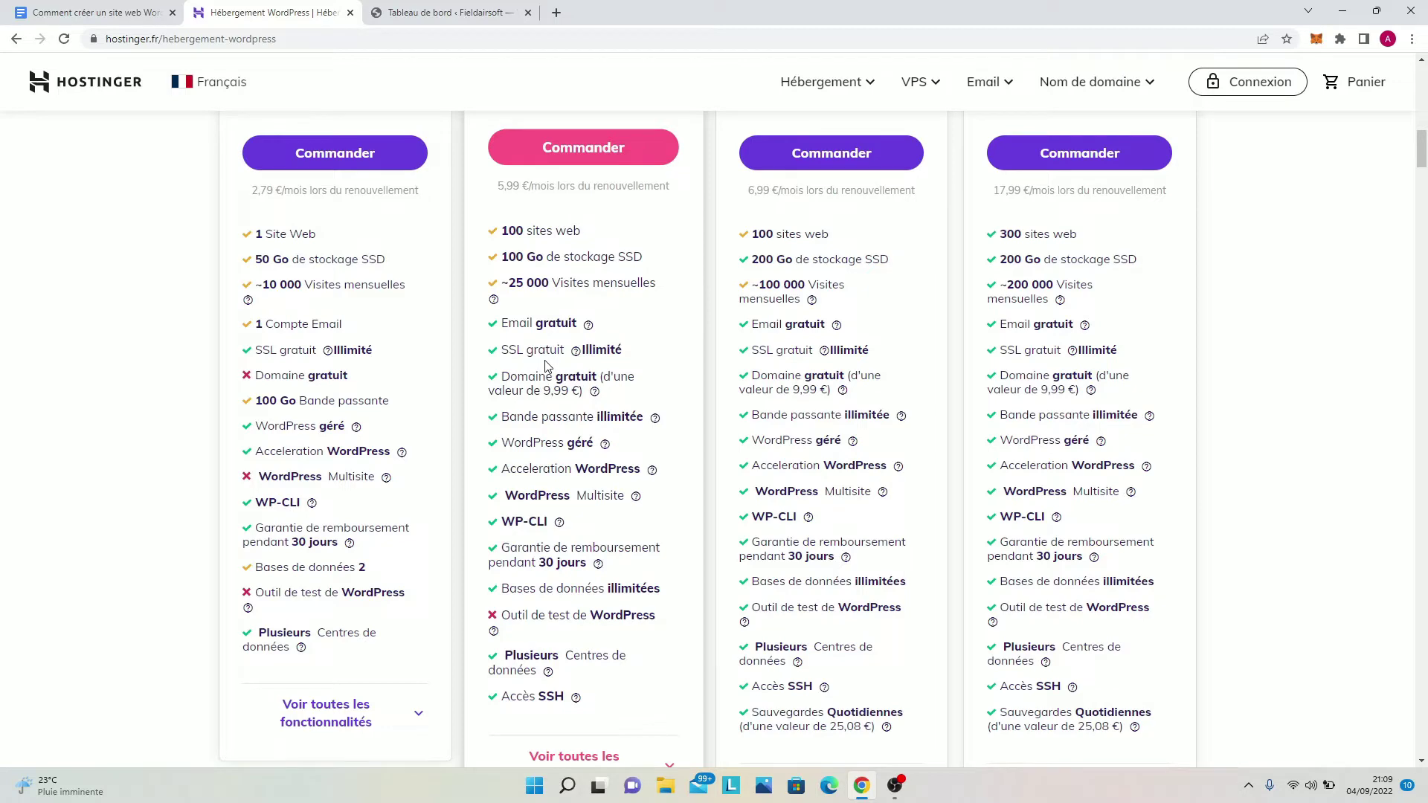
{"action": "left_click", "coordinate": [227, 38]}
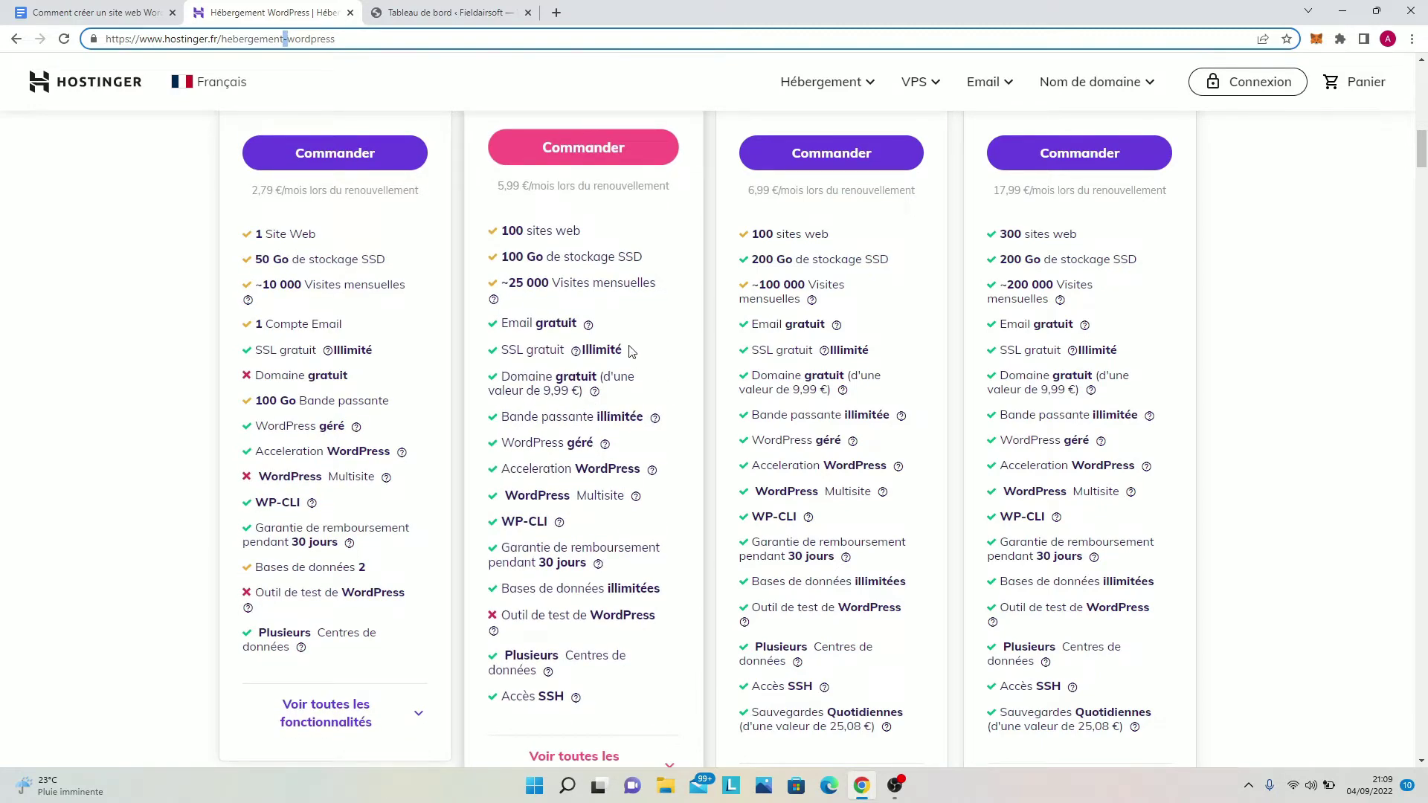
{"action": "scroll", "coordinate": [630, 351], "scroll_direction": "down", "scroll_amount": 1}
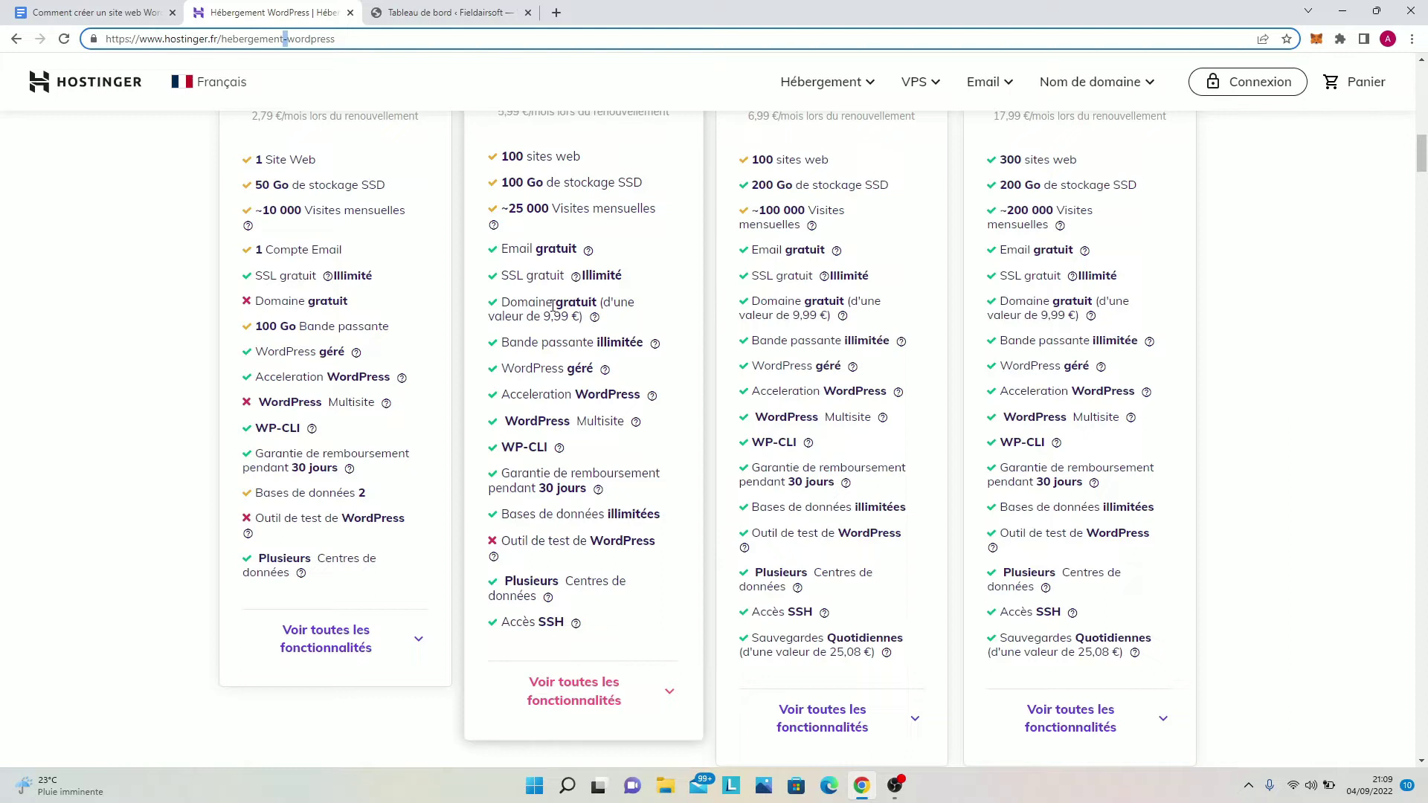
{"action": "scroll", "coordinate": [554, 313], "scroll_direction": "down", "scroll_amount": 1}
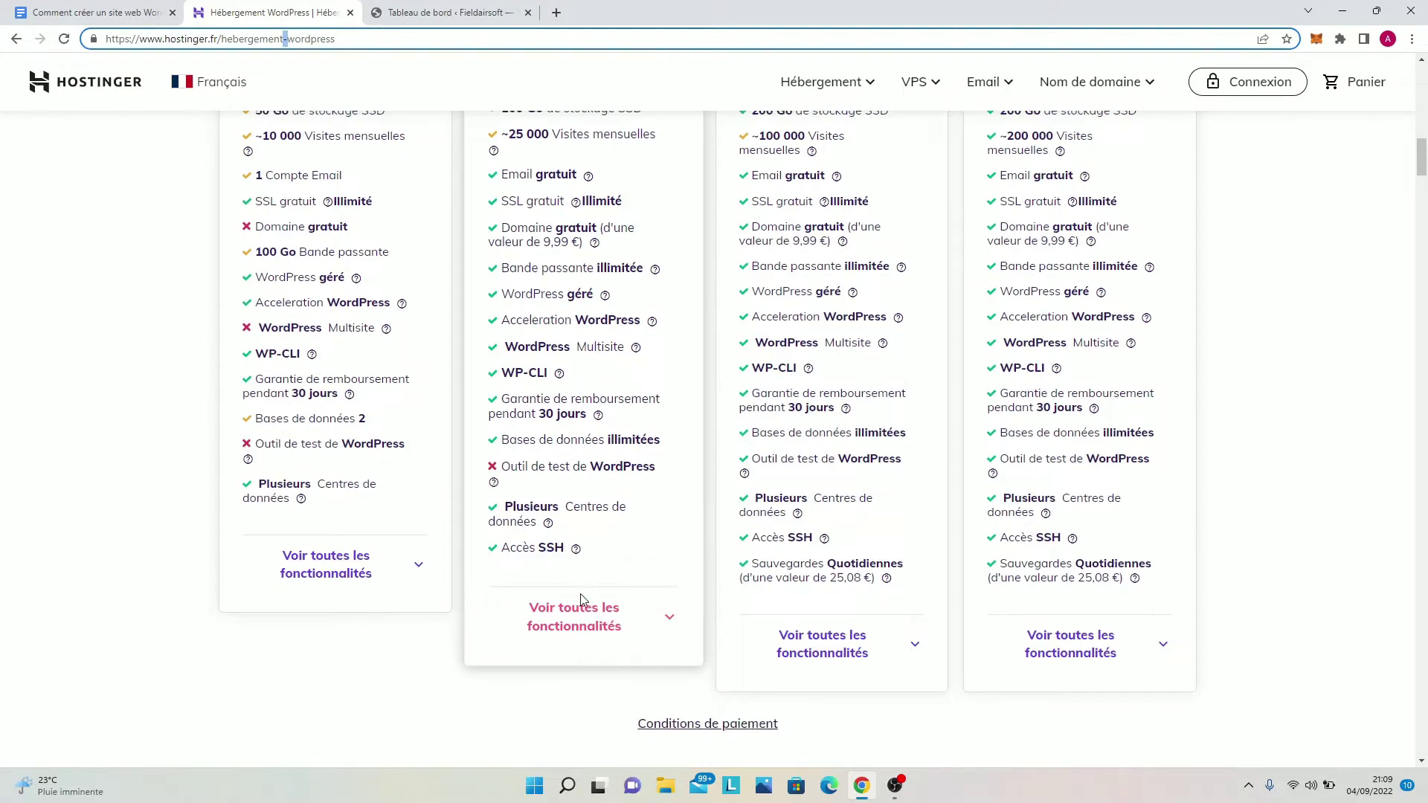
Step: Order the WordPress Starter hosting plan
{"action": "scroll", "coordinate": [591, 376], "scroll_direction": "up", "scroll_amount": 1}
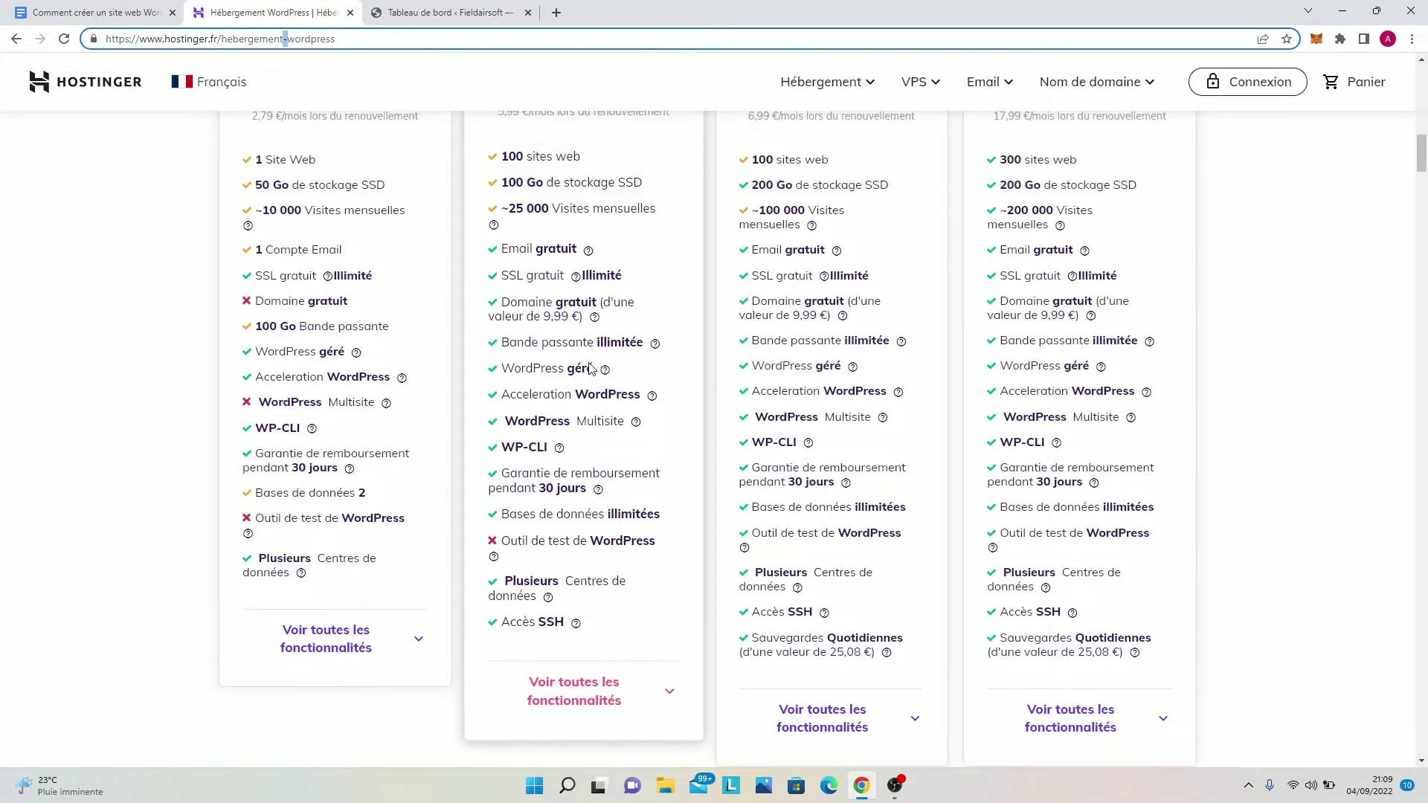
{"action": "scroll", "coordinate": [588, 385], "scroll_direction": "up", "scroll_amount": 1}
{"action": "scroll", "coordinate": [565, 431], "scroll_direction": "up", "scroll_amount": 3}
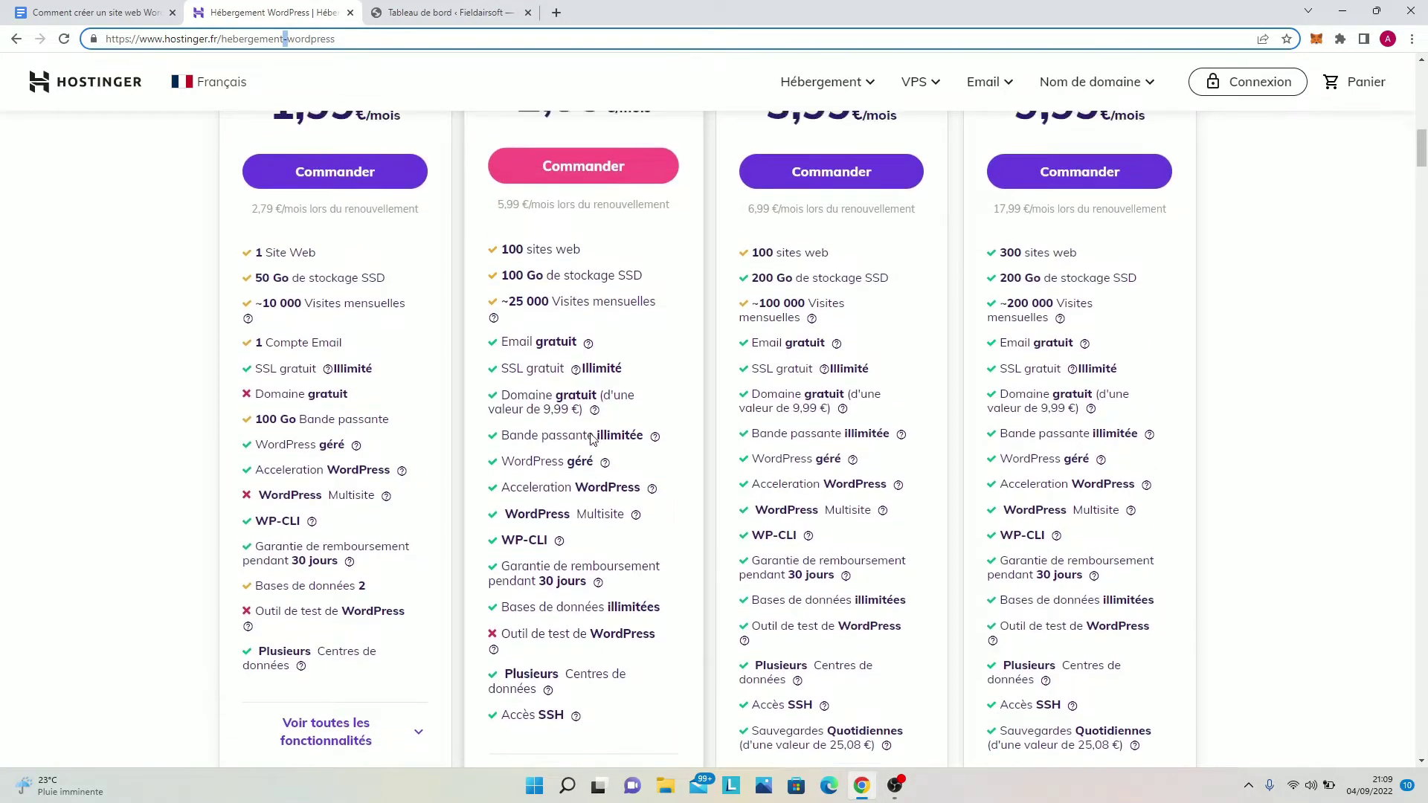
{"action": "left_click", "coordinate": [583, 381]}
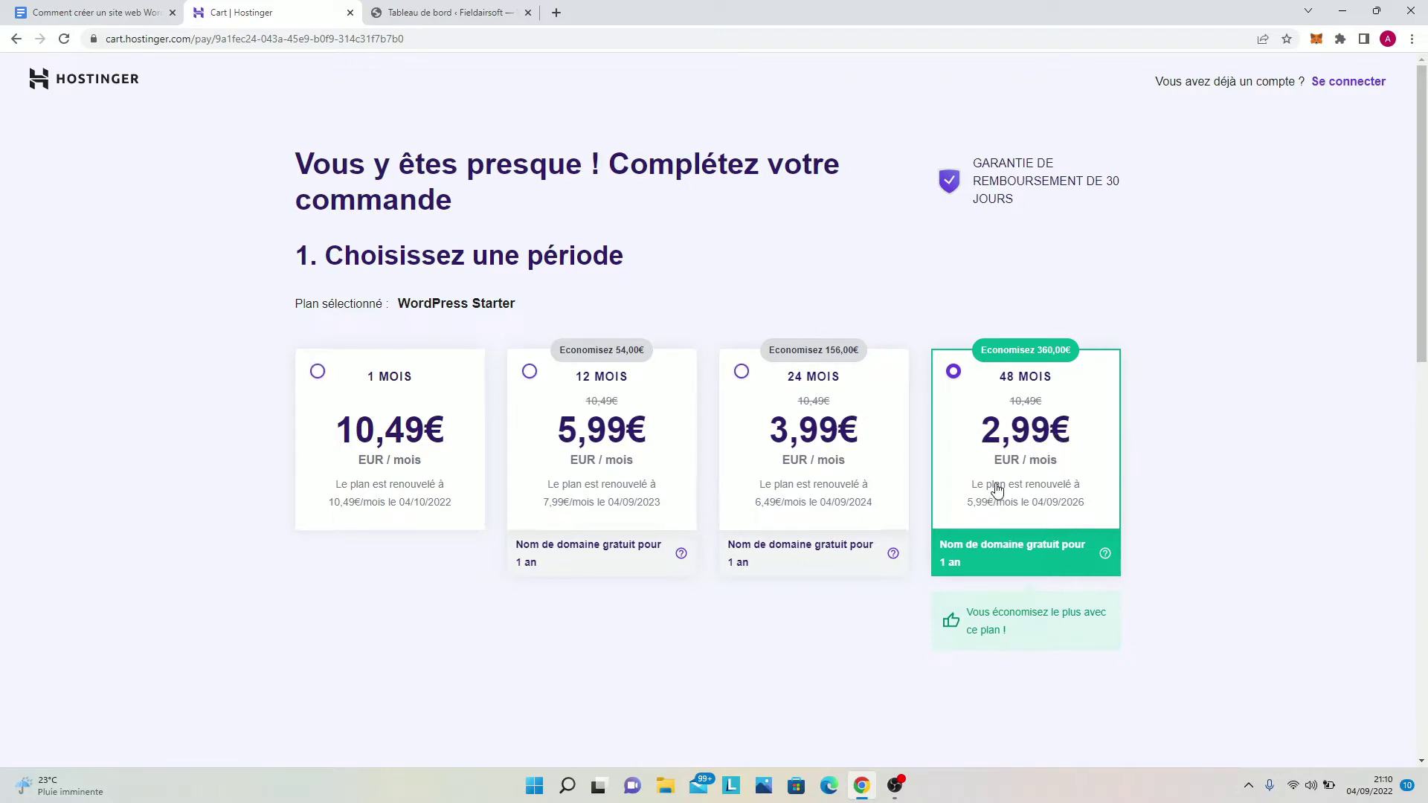
Step: Review the checkout page's account creation options, payment methods and order summary for the 48-month WordPress Starter plan
{"action": "scroll", "coordinate": [972, 408], "scroll_direction": "down", "scroll_amount": 7}
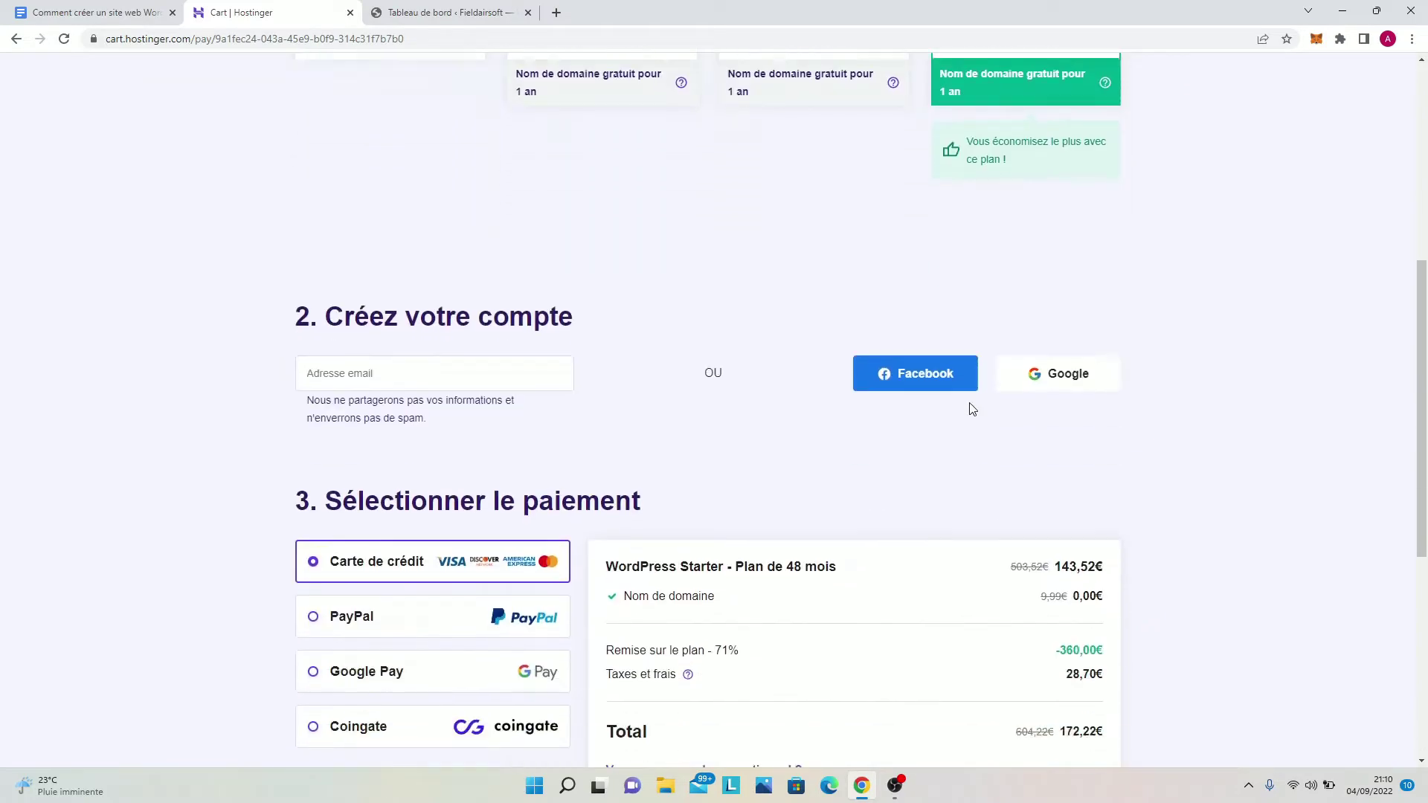
{"action": "scroll", "coordinate": [724, 312], "scroll_direction": "down", "scroll_amount": 4}
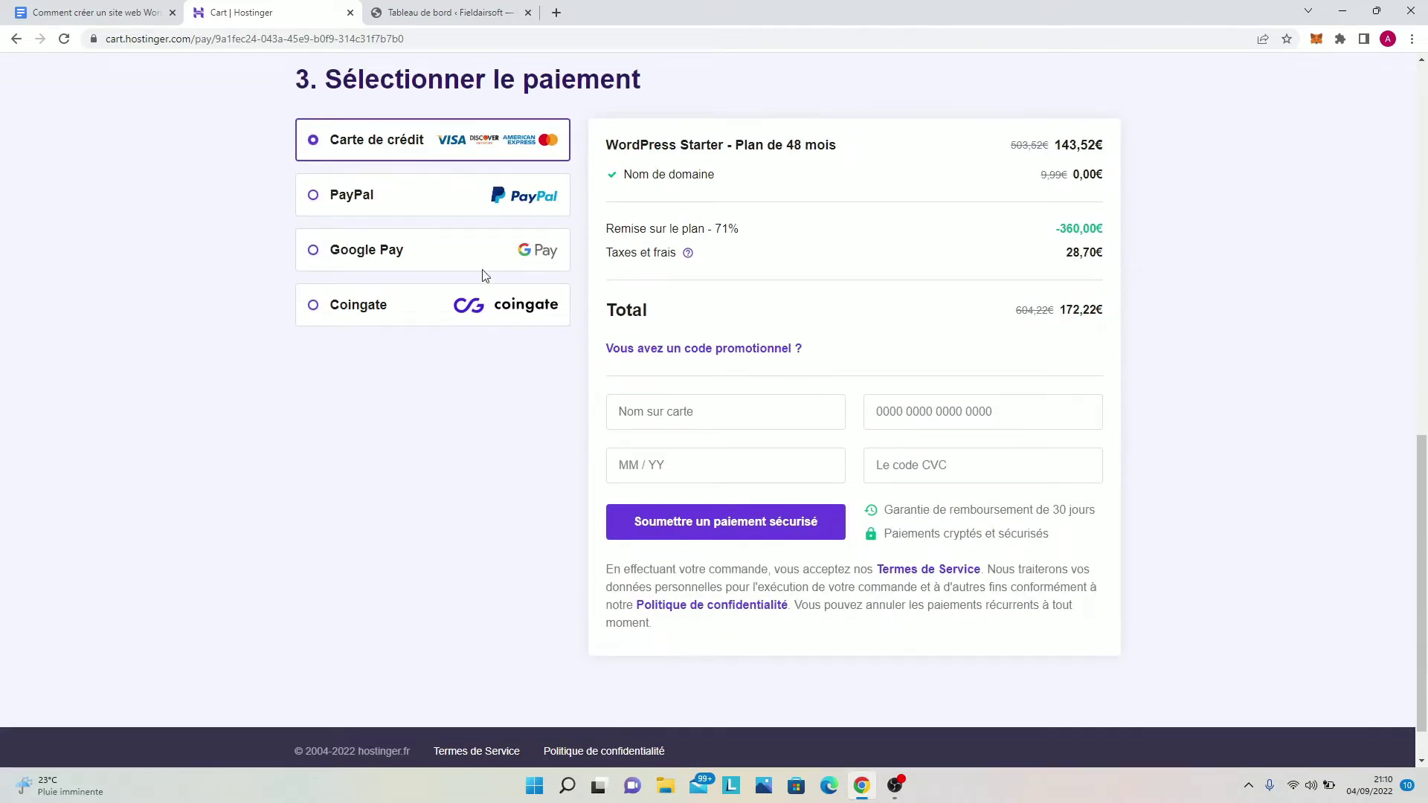
{"action": "scroll", "coordinate": [638, 291], "scroll_direction": "up", "scroll_amount": 3}
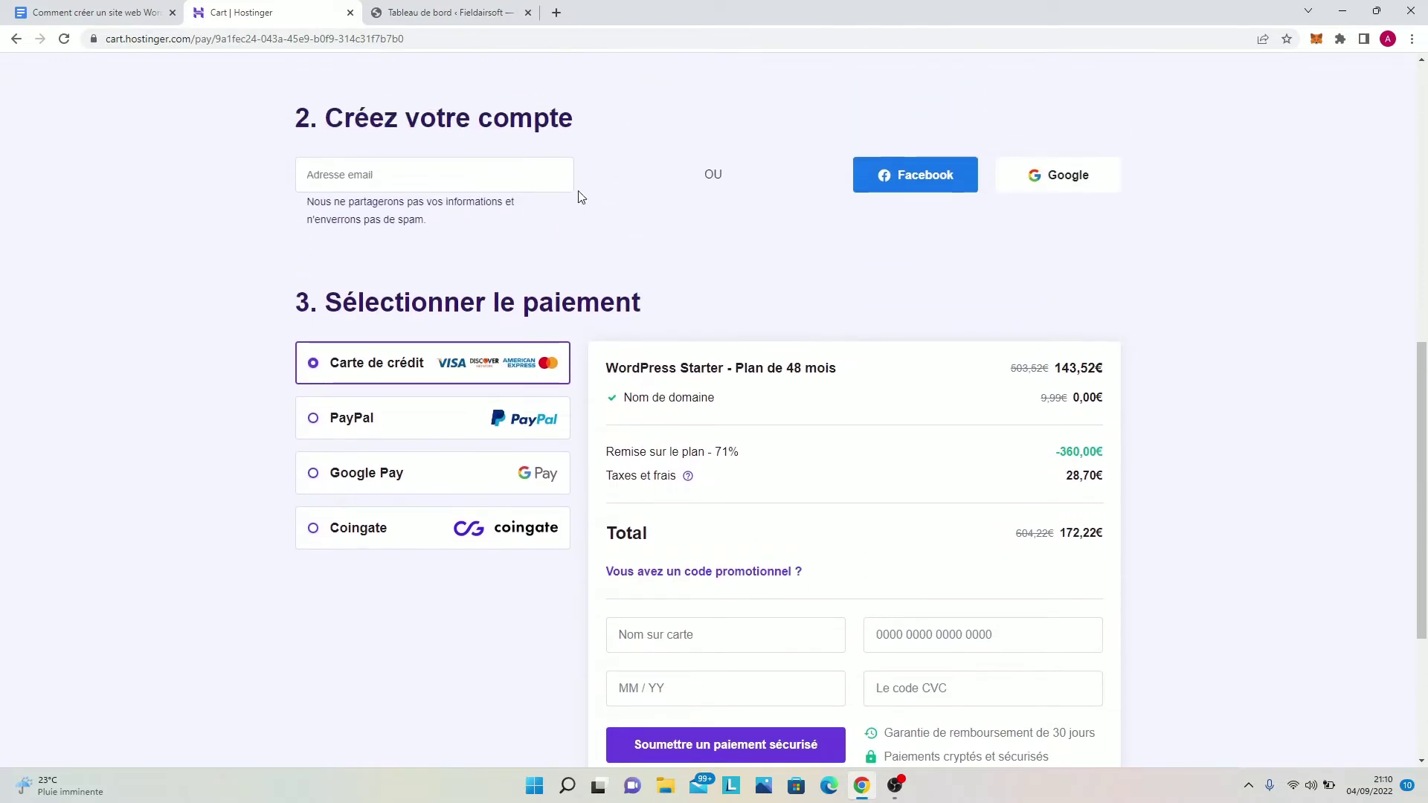
{"action": "scroll", "coordinate": [855, 568], "scroll_direction": "down", "scroll_amount": 2}
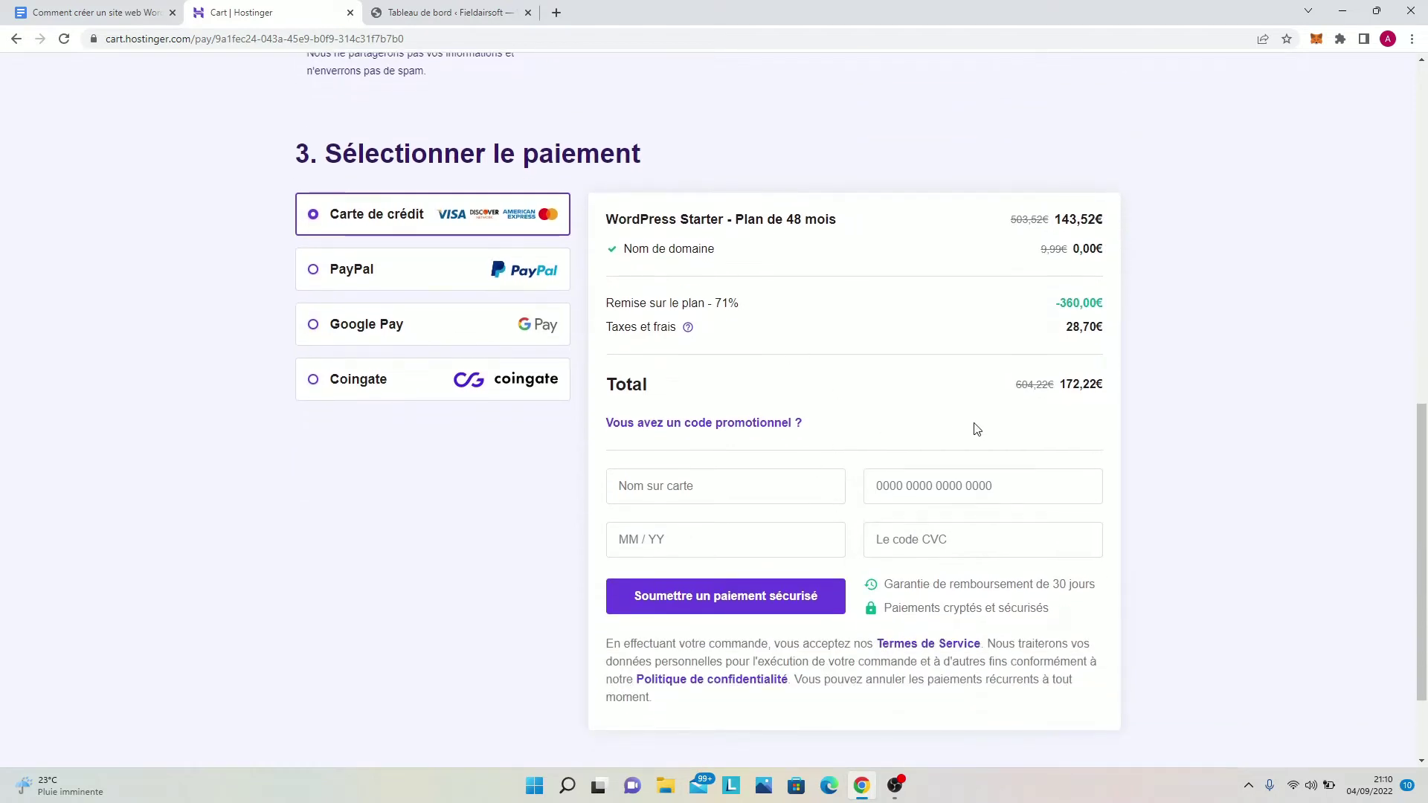
{"action": "scroll", "coordinate": [976, 428], "scroll_direction": "down", "scroll_amount": 2}
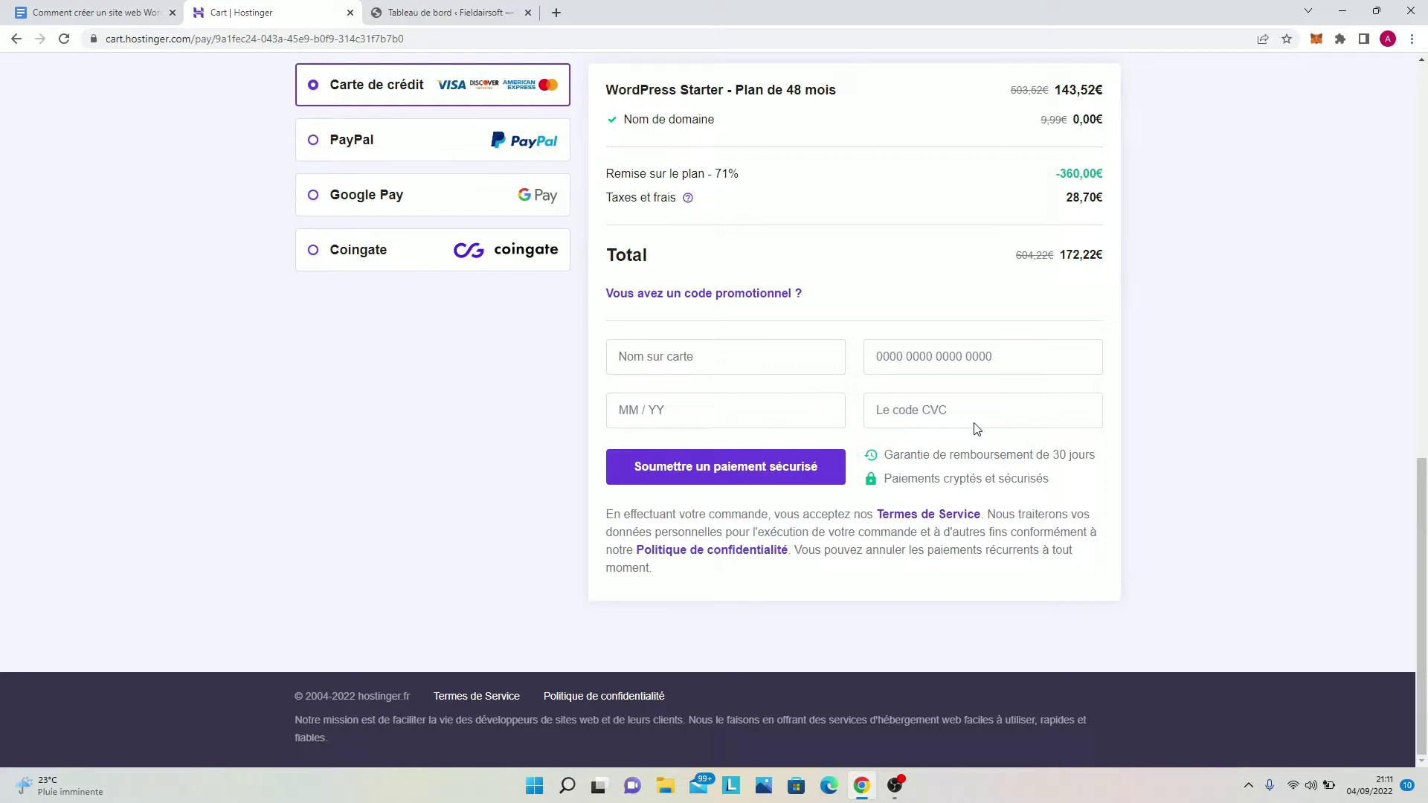
{"action": "scroll", "coordinate": [976, 429], "scroll_direction": "up", "scroll_amount": 1}
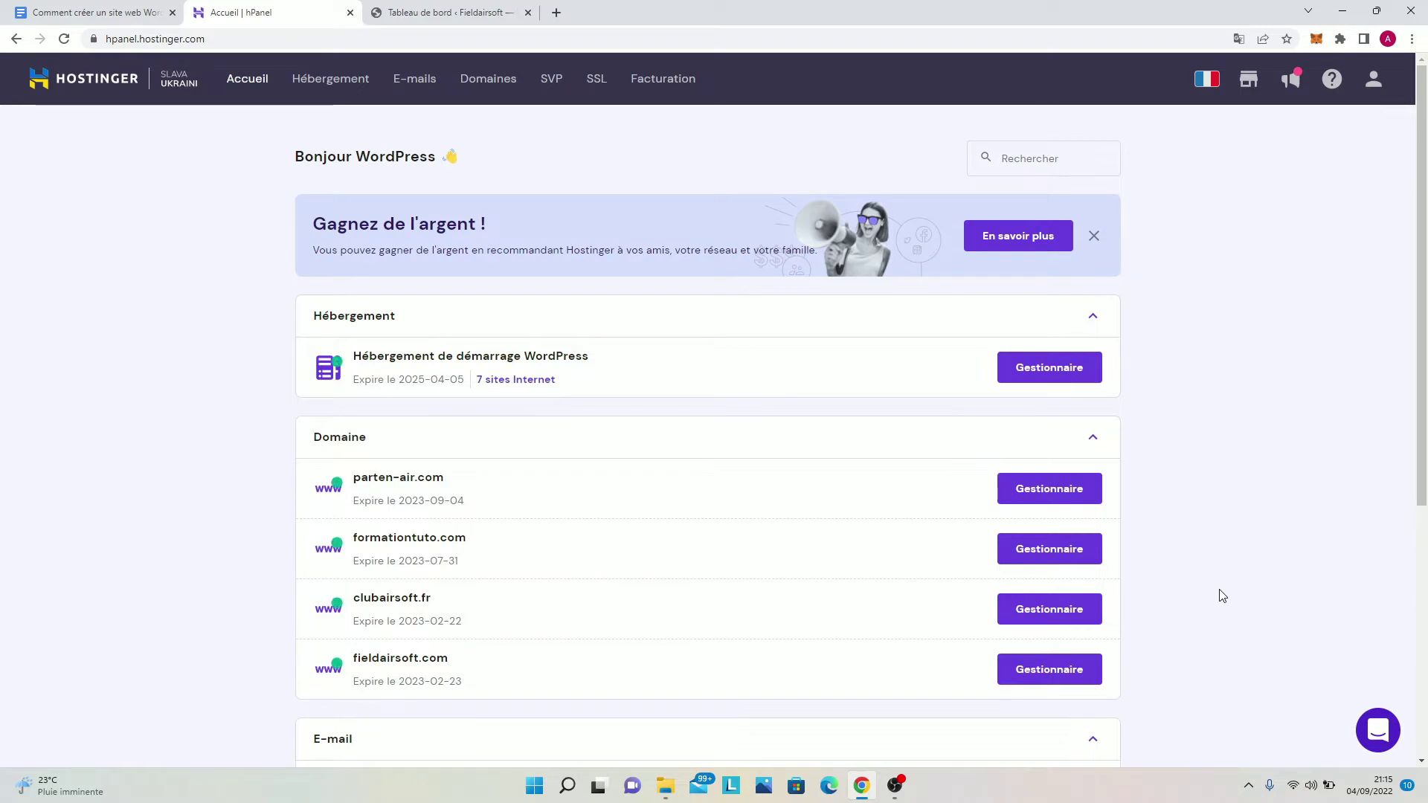
Step: Open the new-domain finder in the hPanel domain section and search for the domain name wpformation
{"action": "left_click", "coordinate": [502, 82]}
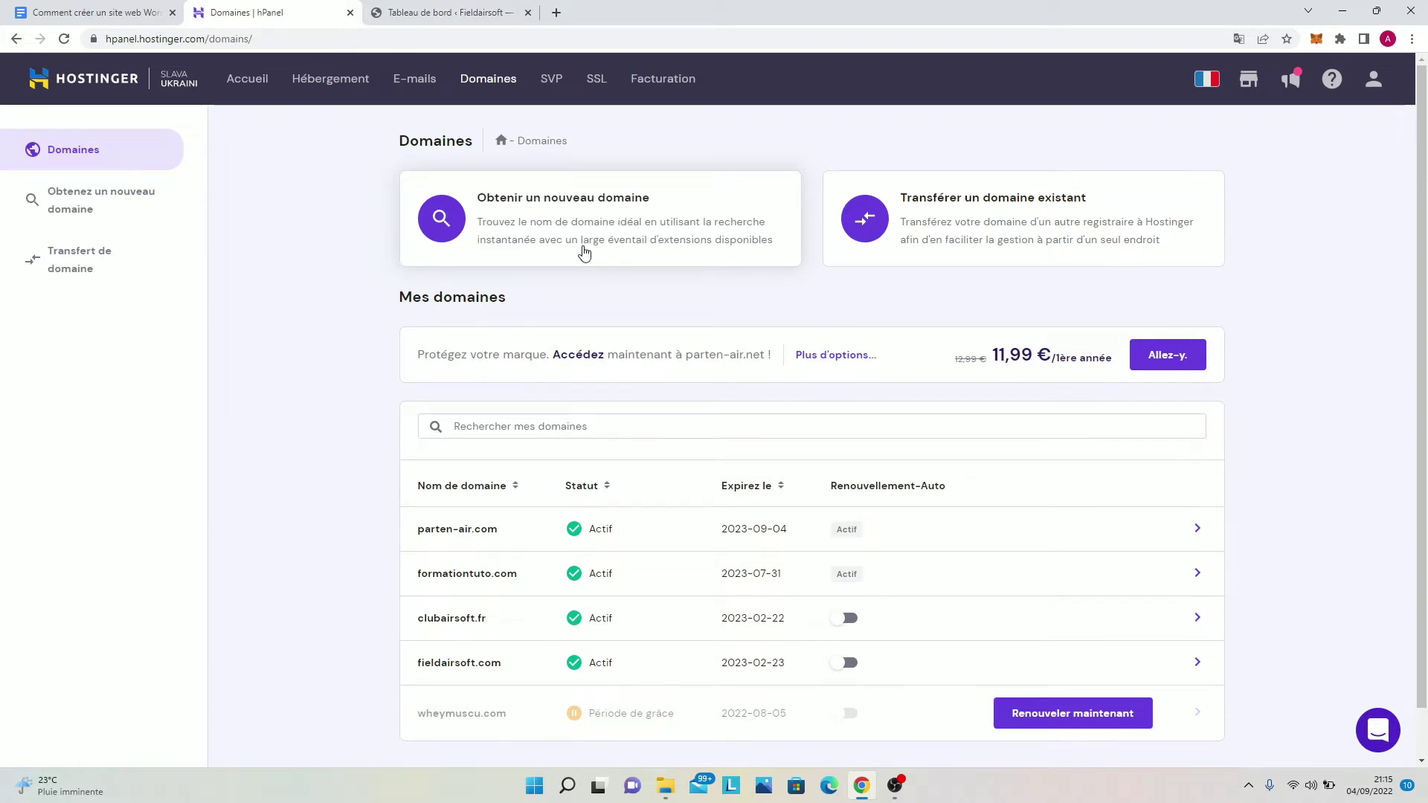
{"action": "left_click", "coordinate": [584, 252]}
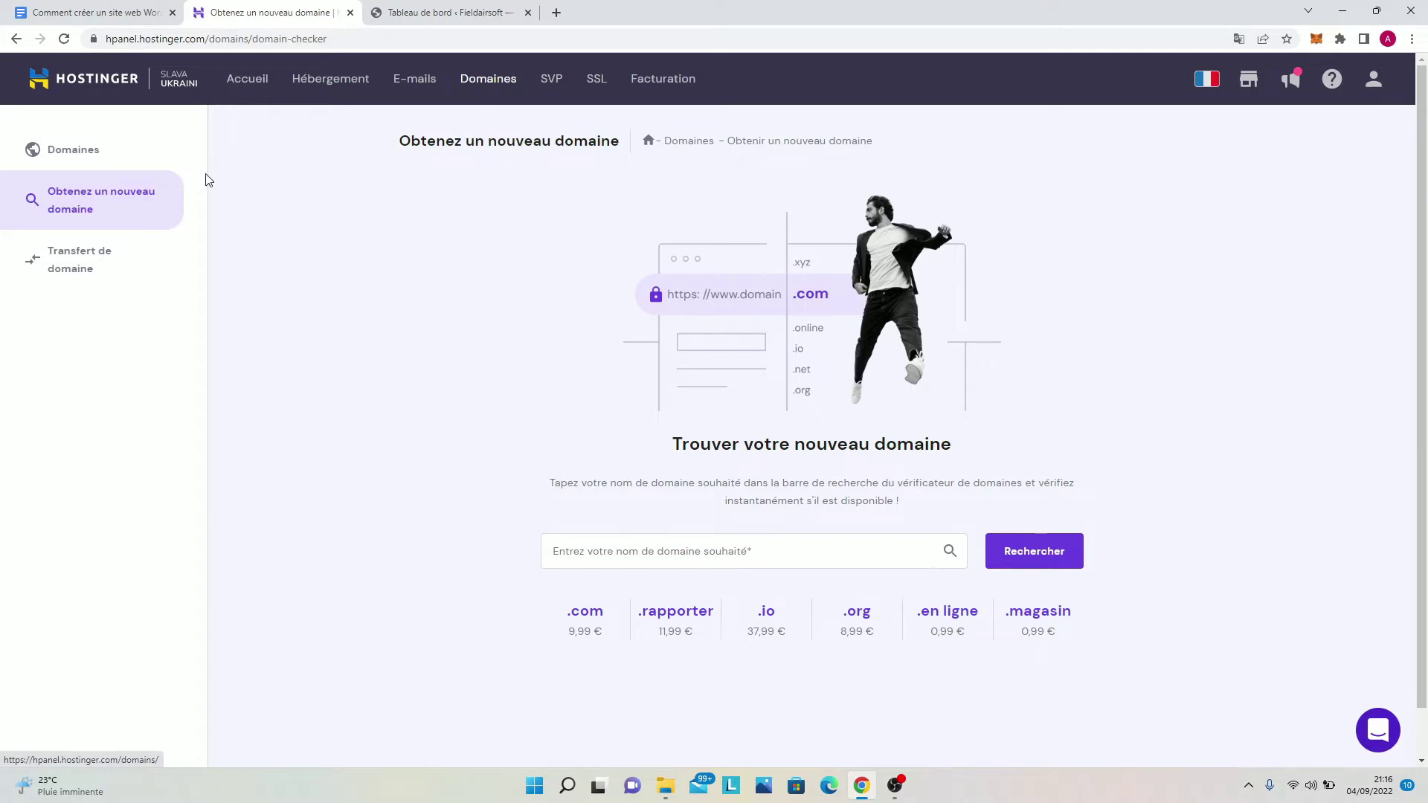
{"action": "left_click", "coordinate": [682, 541]}
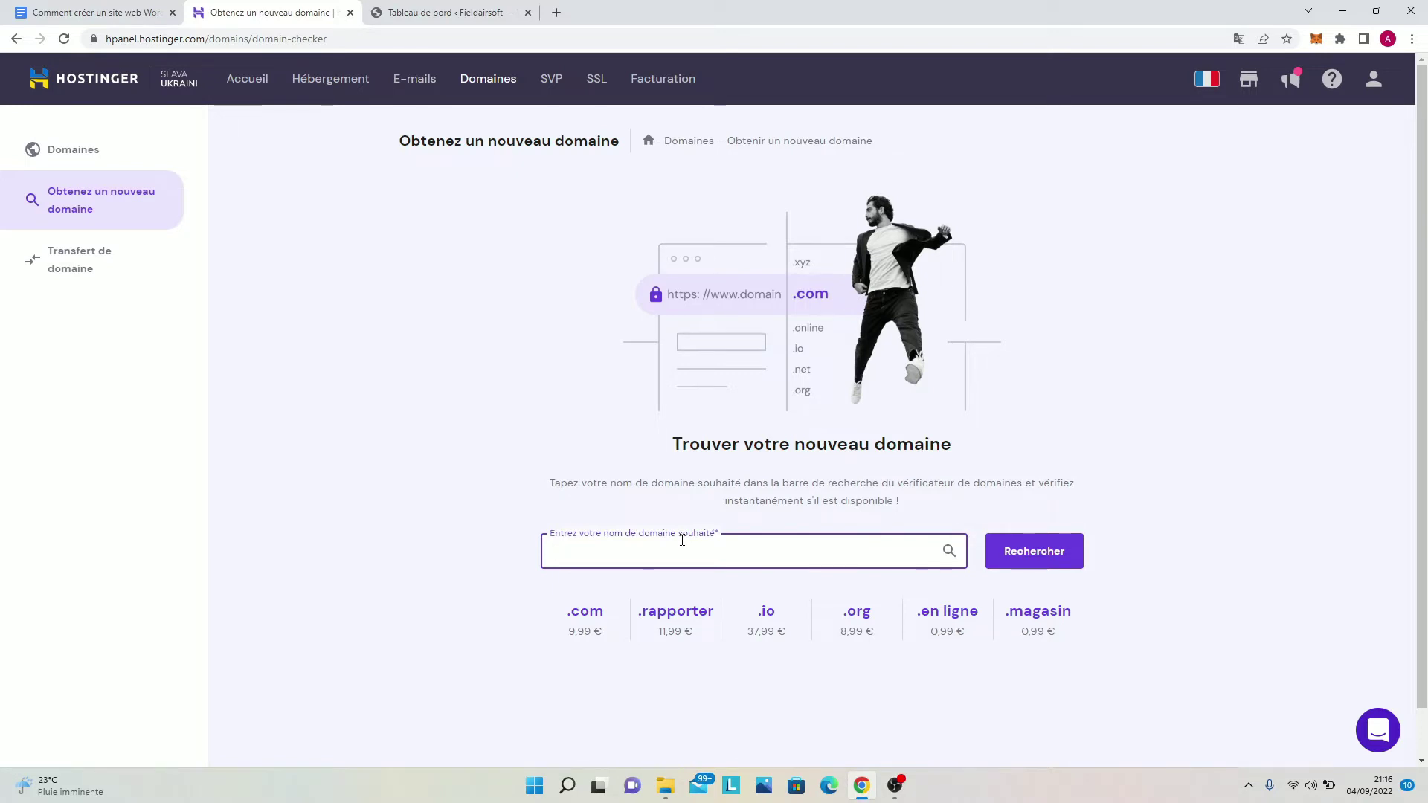
{"action": "type", "text": "wp"}
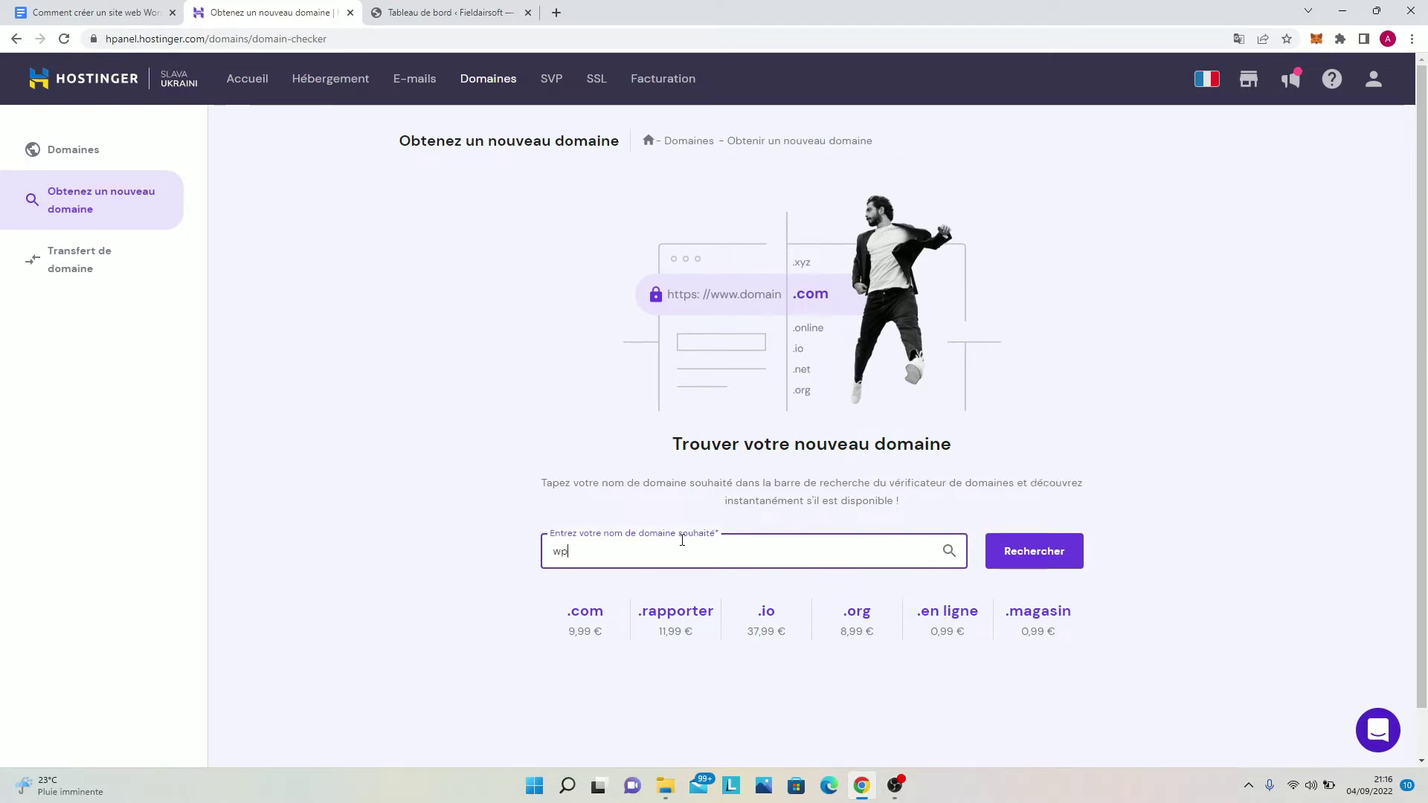
{"action": "type", "text": "for"}
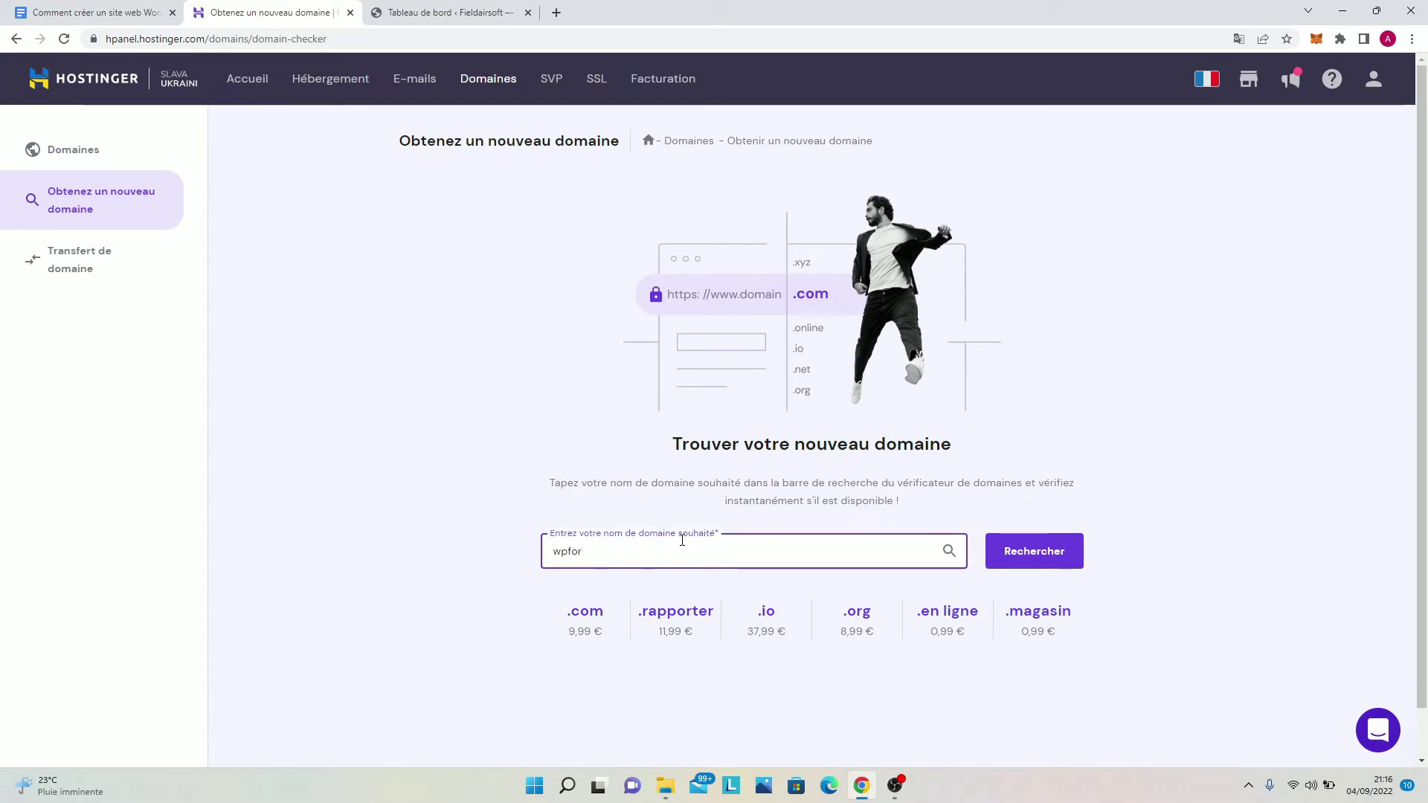
{"action": "type", "text": "mation"}
{"action": "key", "text": "Return"}
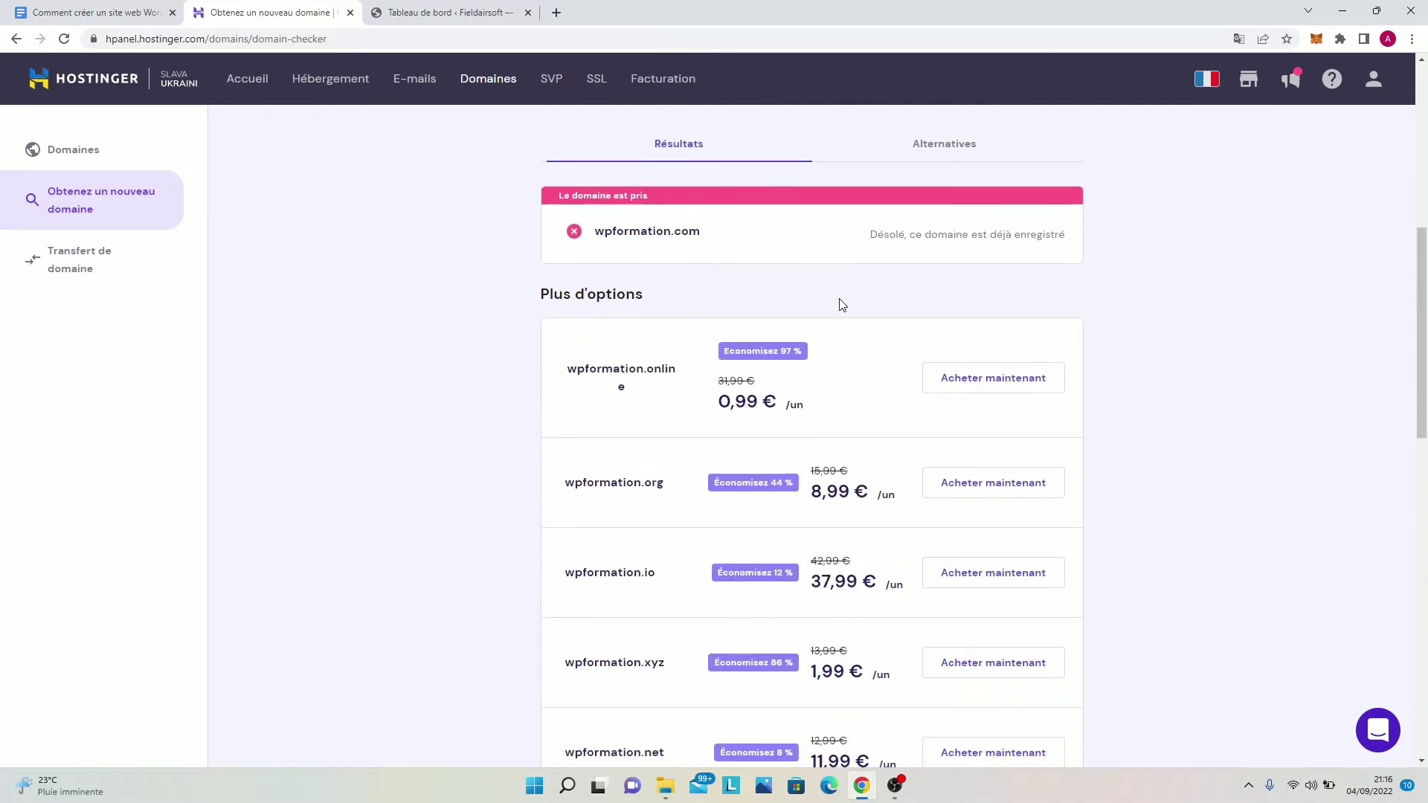
Step: Examine the availability of wpformation.com and the prices of the alternative wpformation extensions
{"action": "scroll", "coordinate": [570, 439], "scroll_direction": "down", "scroll_amount": 1}
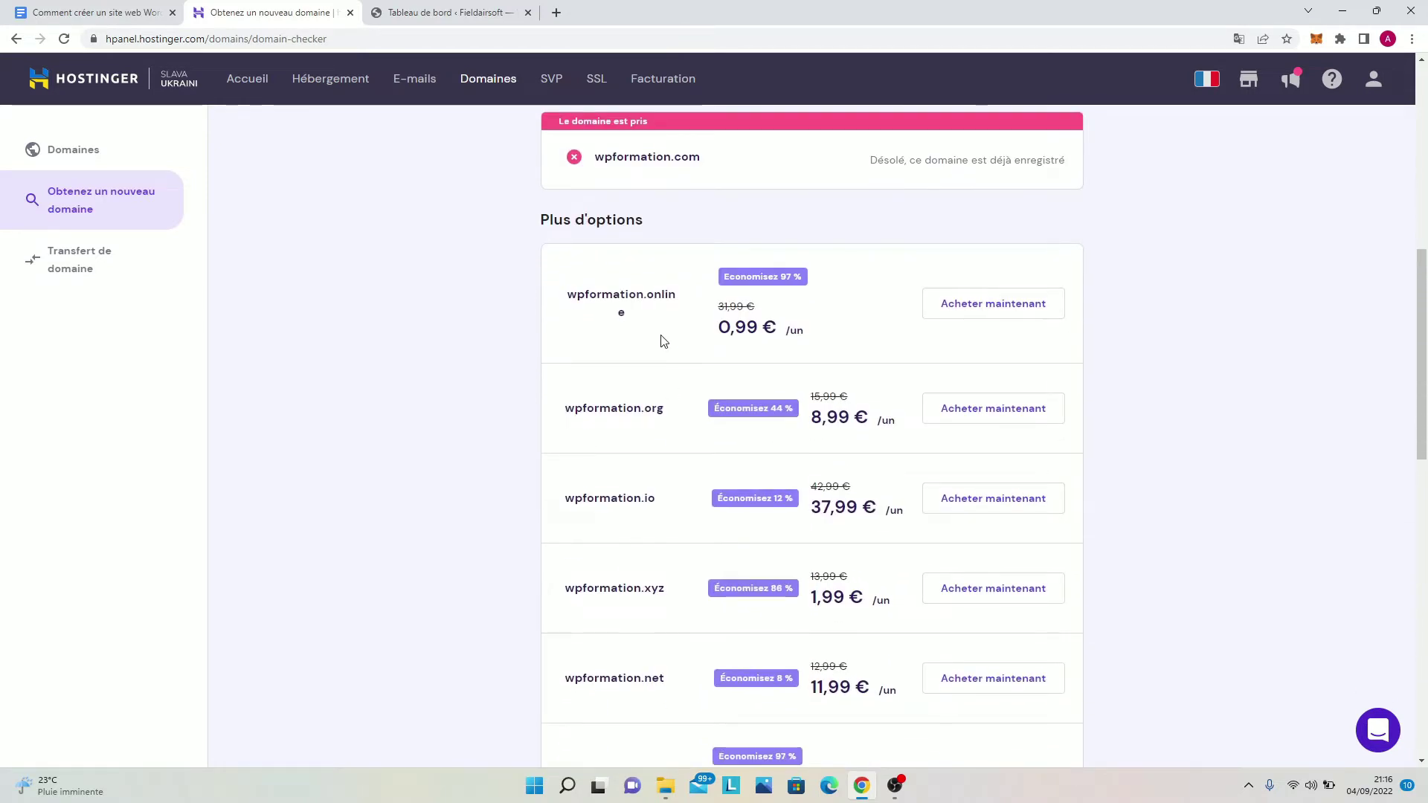
{"action": "scroll", "coordinate": [655, 417], "scroll_direction": "up", "scroll_amount": 3}
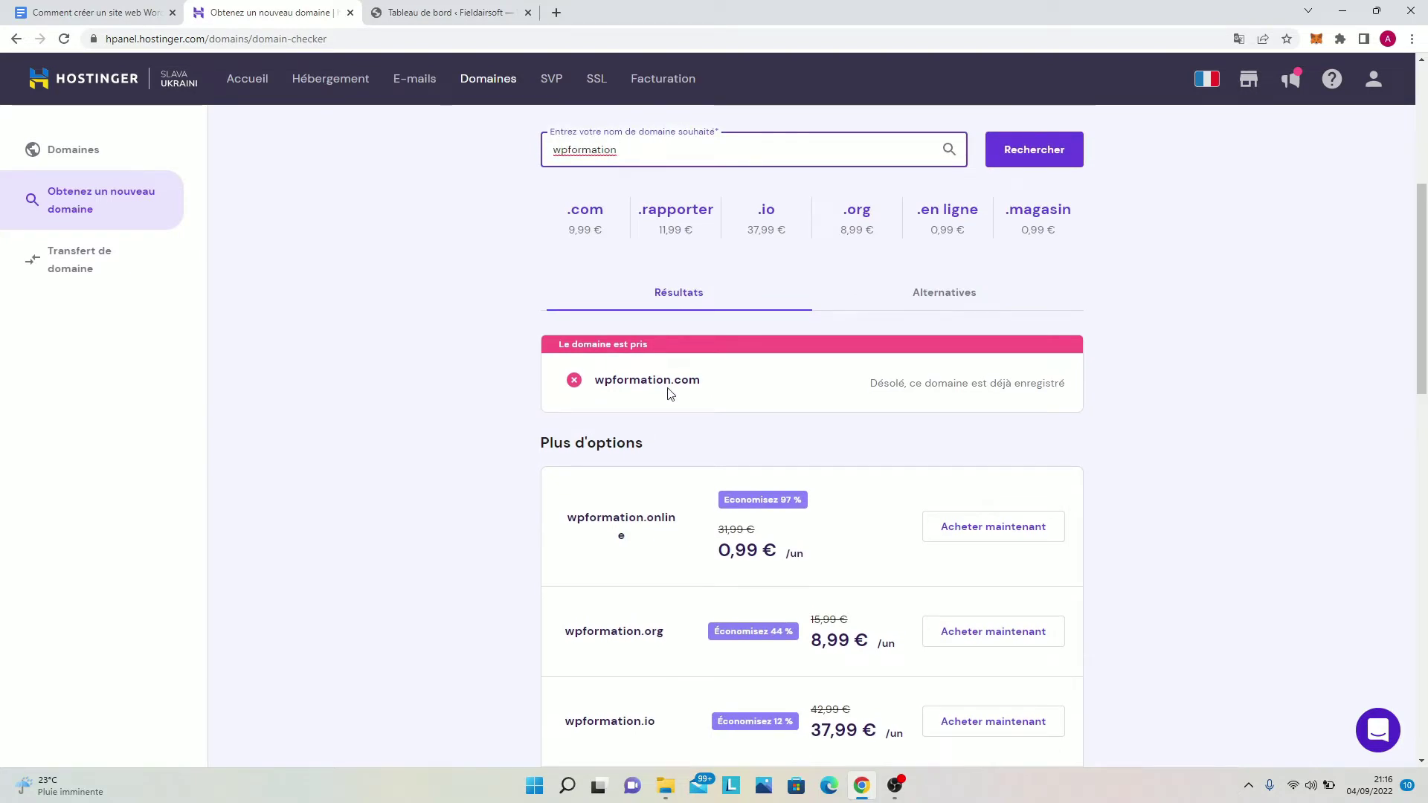
{"action": "scroll", "coordinate": [699, 409], "scroll_direction": "down", "scroll_amount": 5}
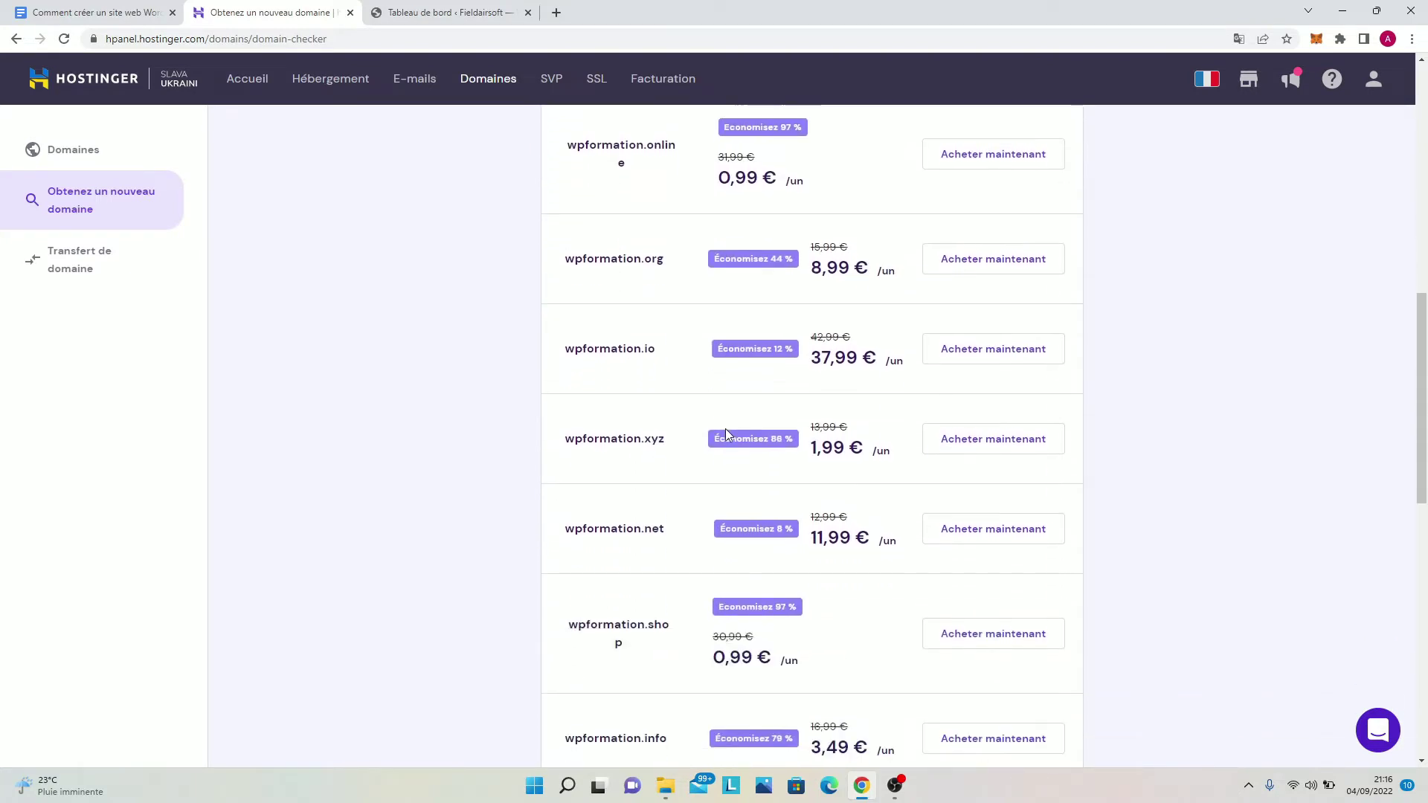
{"action": "scroll", "coordinate": [725, 428], "scroll_direction": "up", "scroll_amount": 3}
{"action": "scroll", "coordinate": [712, 443], "scroll_direction": "up", "scroll_amount": 3}
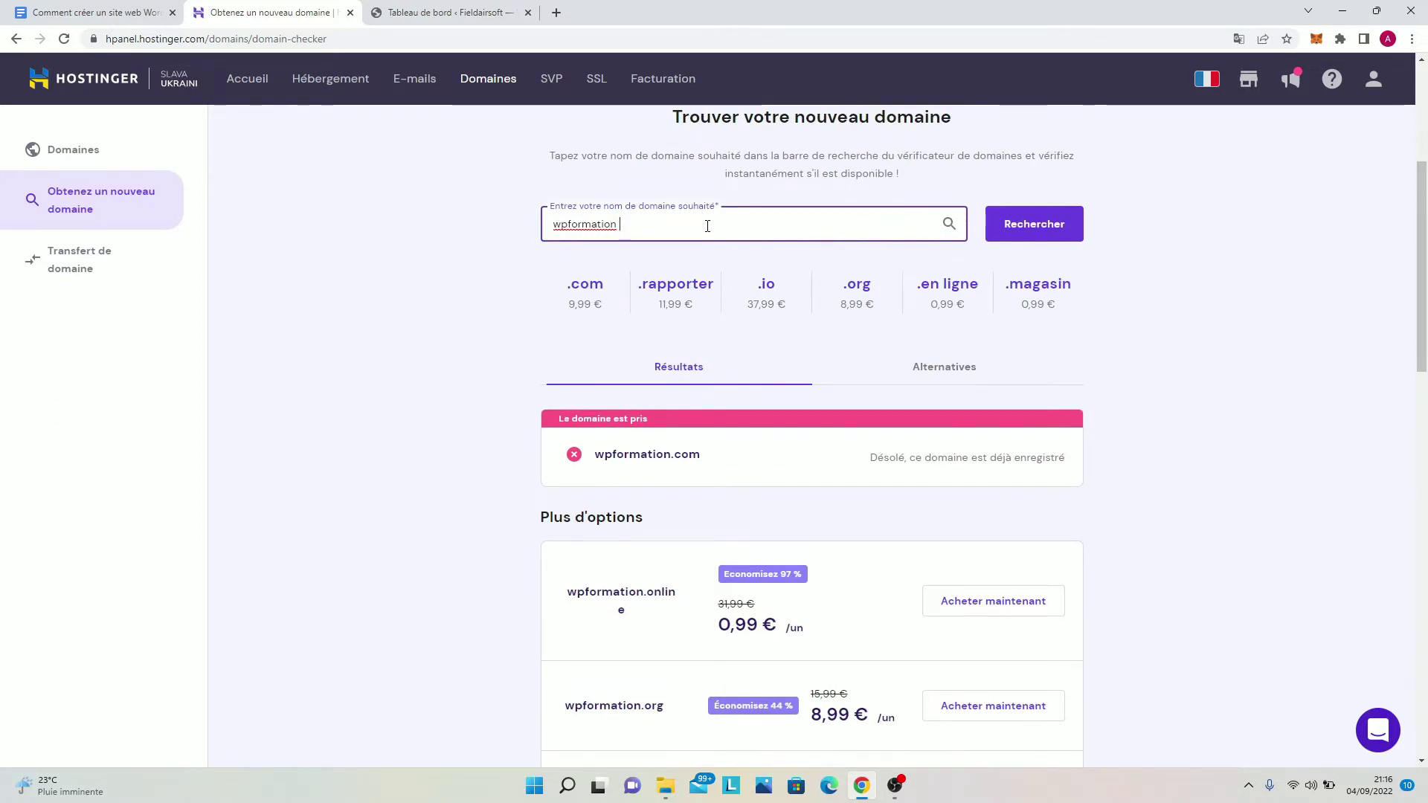
Step: Return to the hPanel home page and collapse its hosting, domain and e-mail sections
{"action": "scroll", "coordinate": [707, 226], "scroll_direction": "up", "scroll_amount": 1}
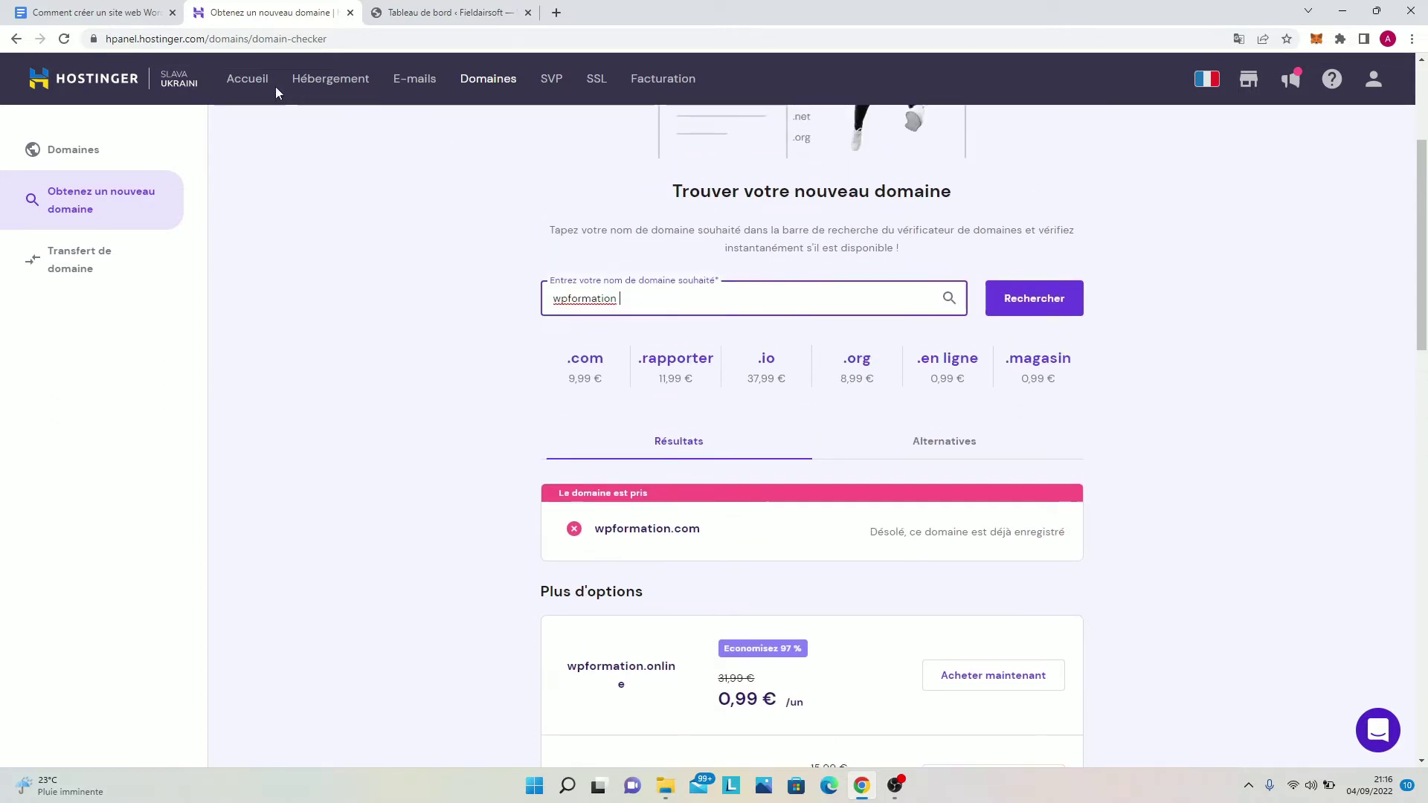
{"action": "left_click", "coordinate": [256, 80]}
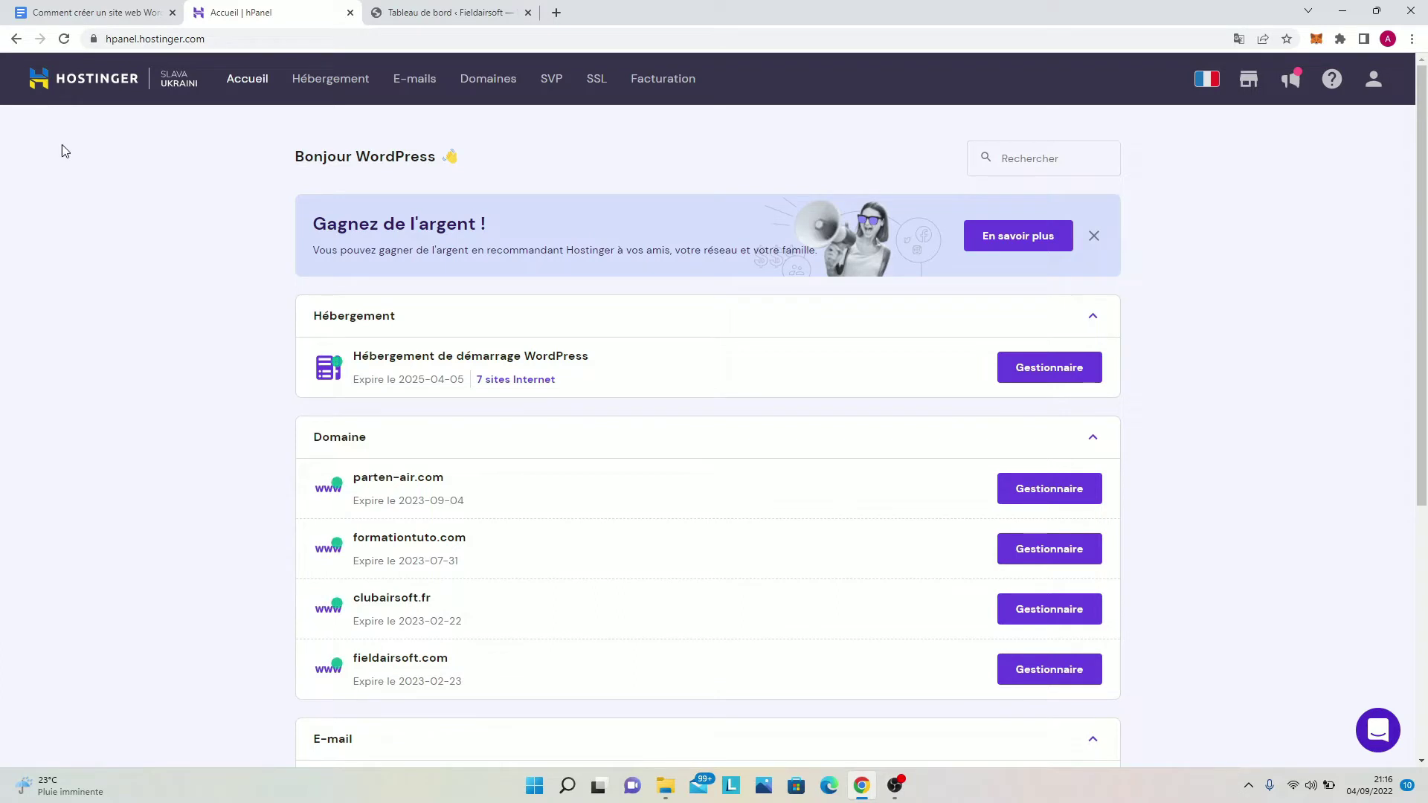
{"action": "scroll", "coordinate": [541, 293], "scroll_direction": "down", "scroll_amount": 1}
{"action": "left_click", "coordinate": [538, 244]}
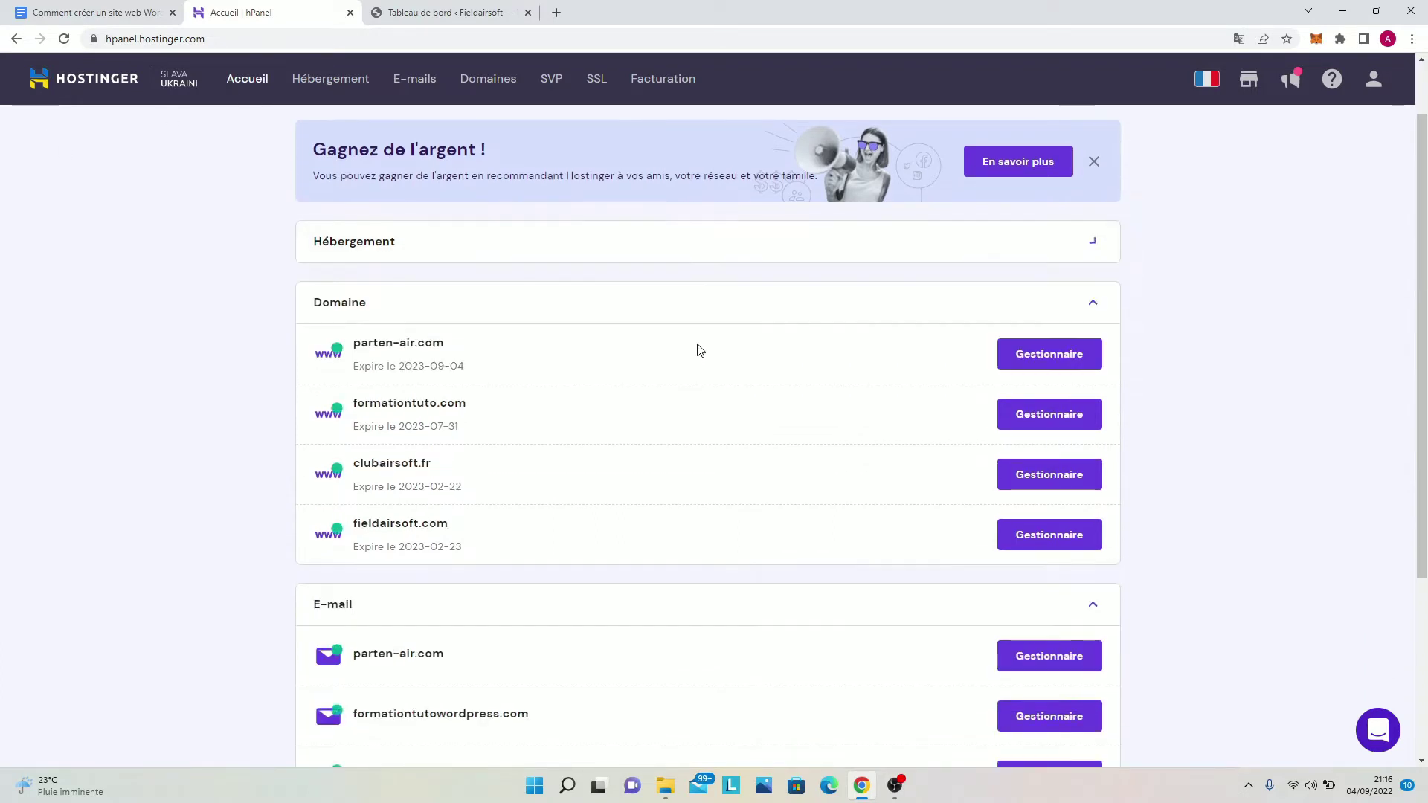
{"action": "left_click", "coordinate": [706, 318]}
{"action": "left_click", "coordinate": [647, 358]}
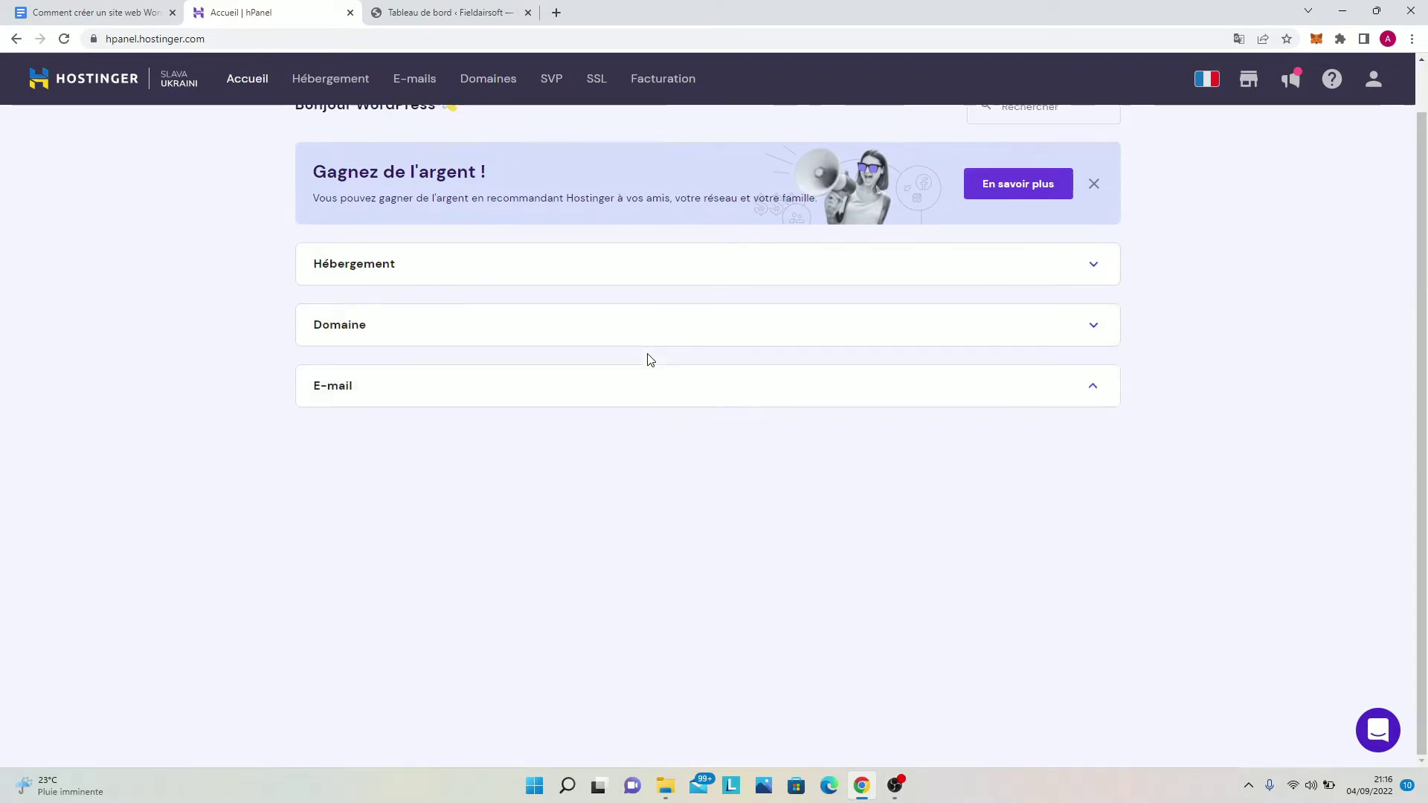
Step: Expand the home page sections in turn to review the hosting plan, the registered domains and the e-mail services
{"action": "left_click", "coordinate": [510, 266]}
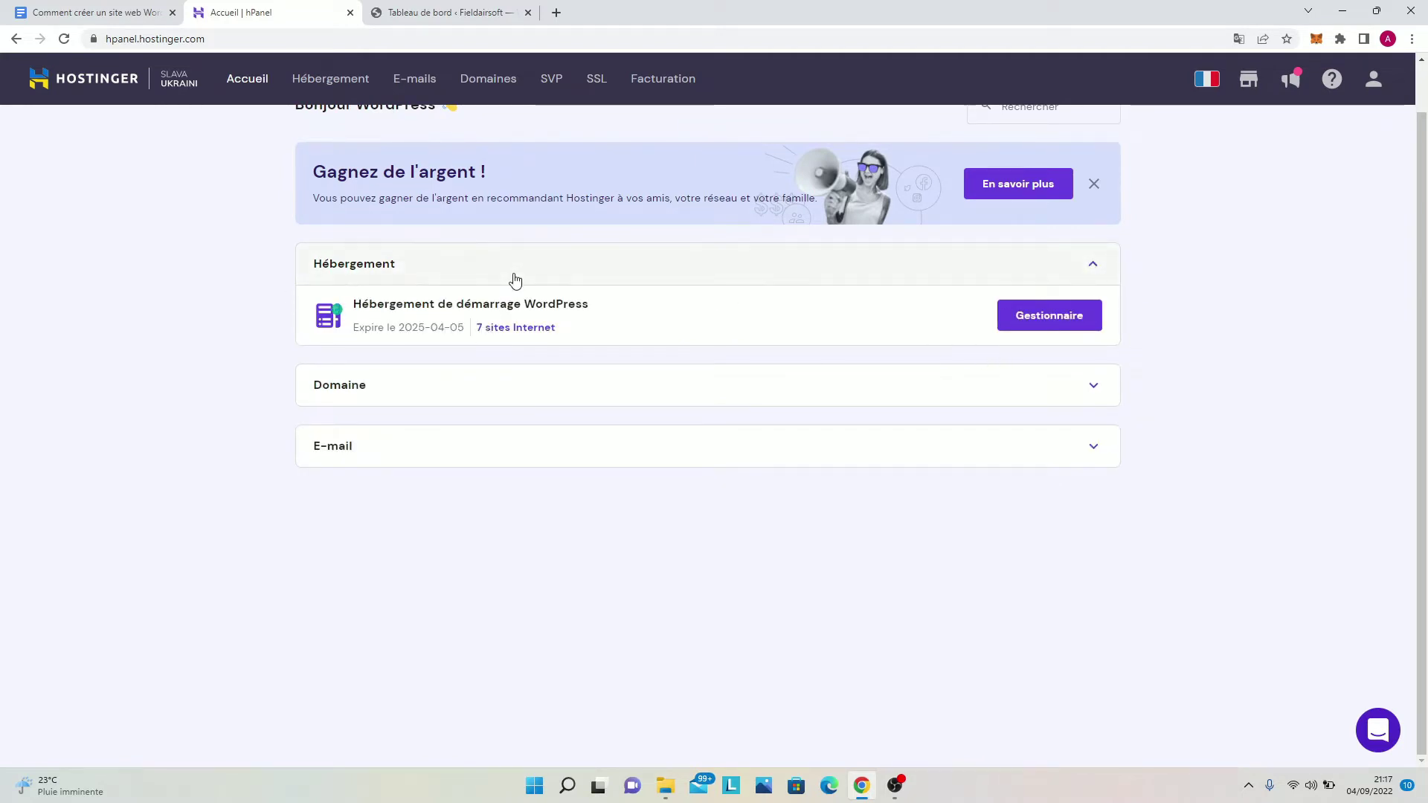
{"action": "left_click", "coordinate": [515, 280]}
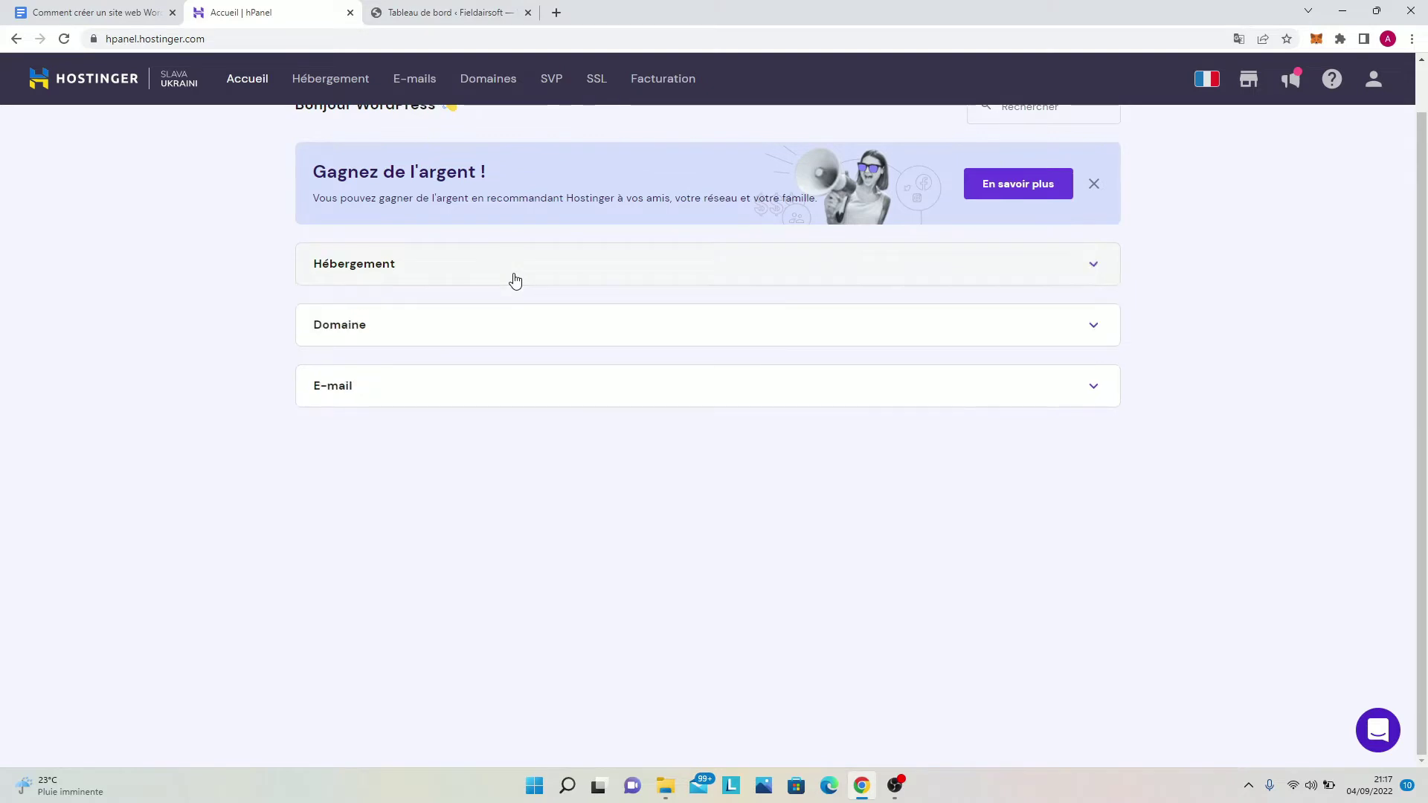
{"action": "left_click", "coordinate": [523, 332]}
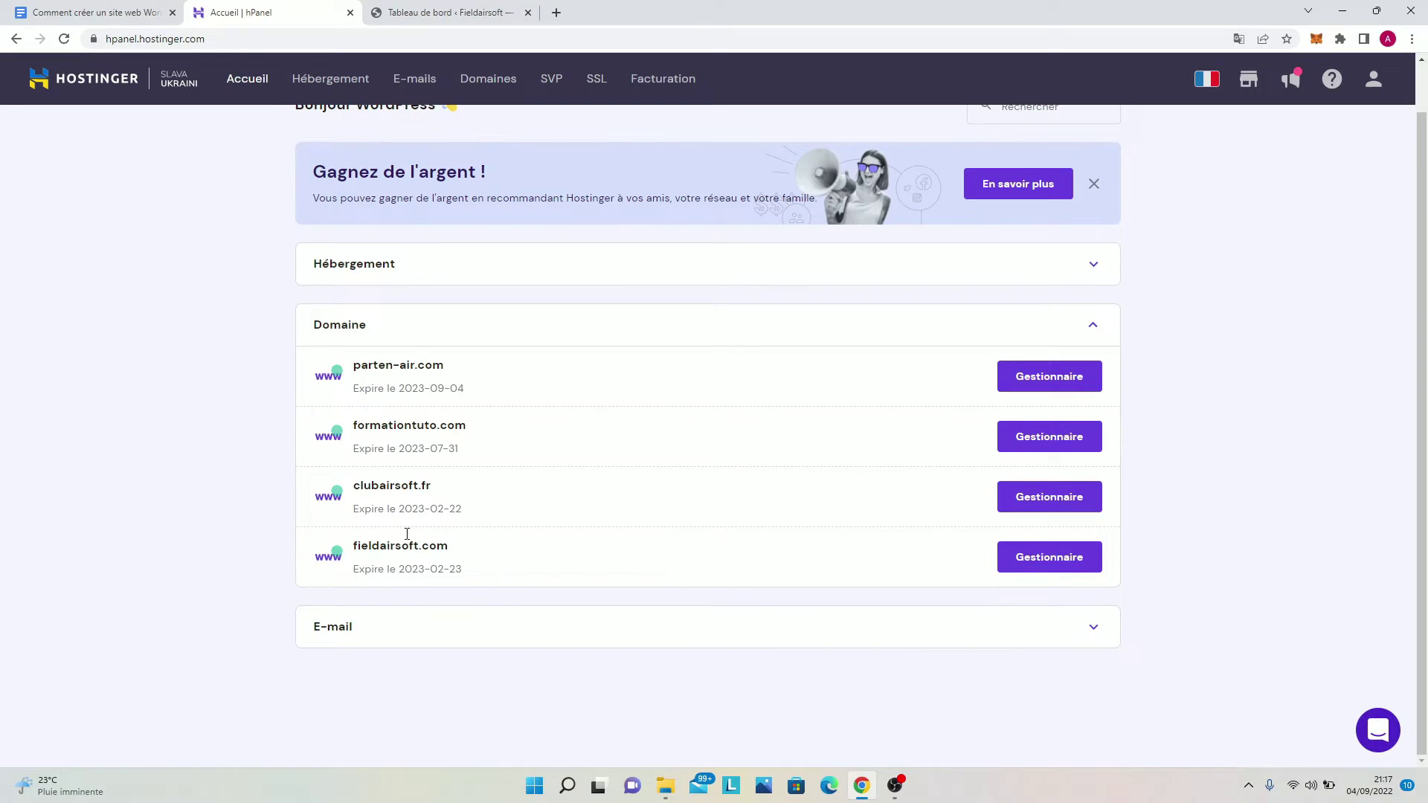
{"action": "left_click", "coordinate": [411, 621]}
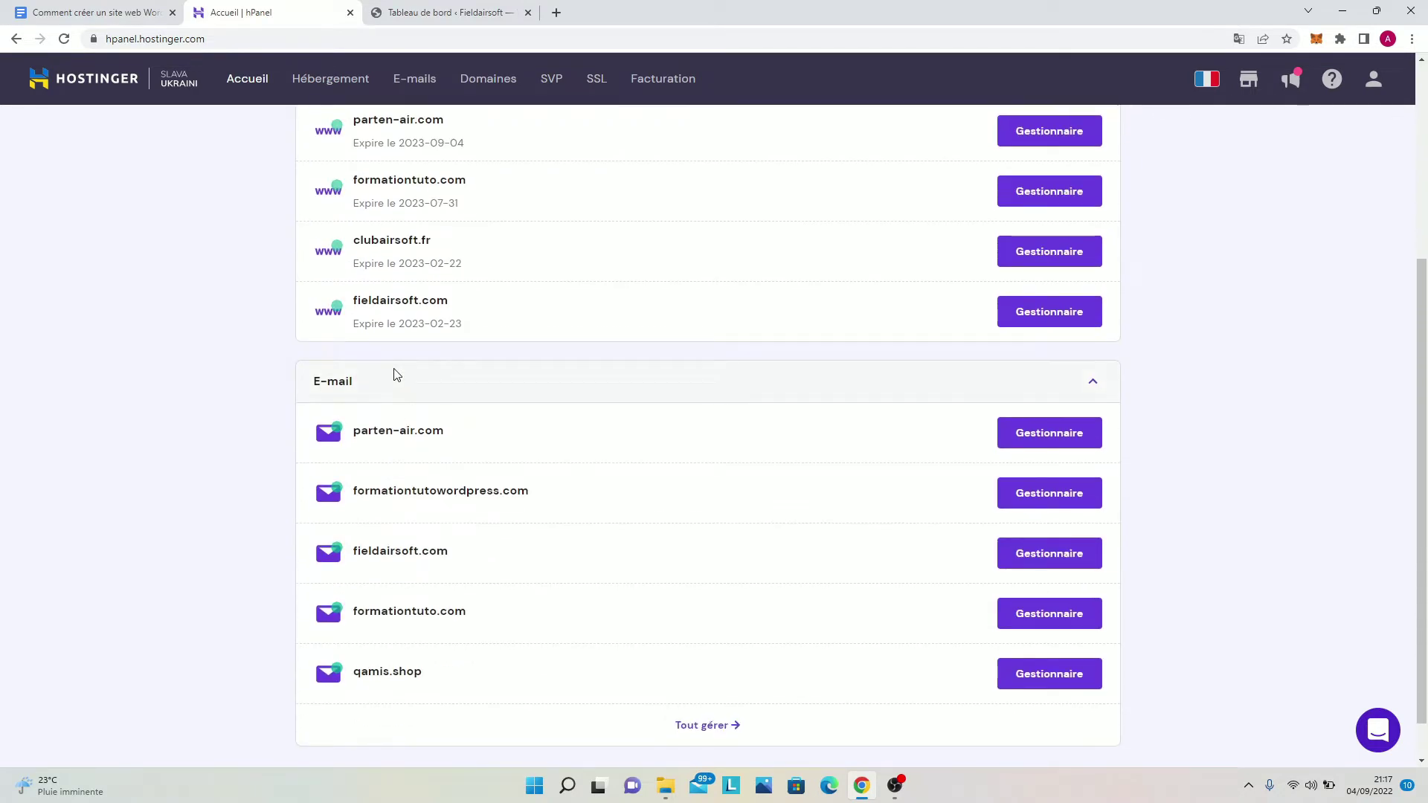
{"action": "scroll", "coordinate": [396, 374], "scroll_direction": "up", "scroll_amount": 4}
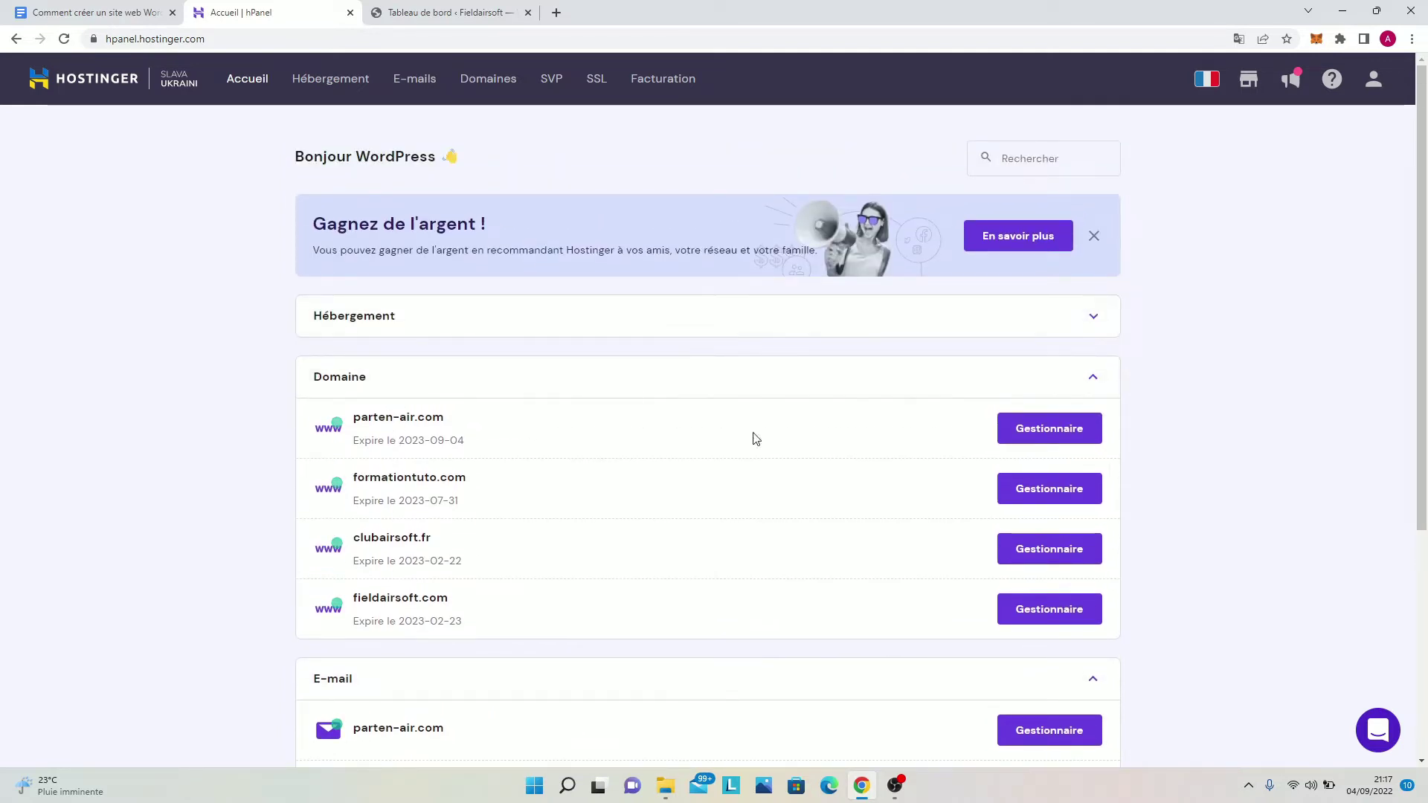
{"action": "scroll", "coordinate": [752, 436], "scroll_direction": "down", "scroll_amount": 5}
{"action": "scroll", "coordinate": [527, 360], "scroll_direction": "up", "scroll_amount": 1}
{"action": "scroll", "coordinate": [520, 350], "scroll_direction": "up", "scroll_amount": 3}
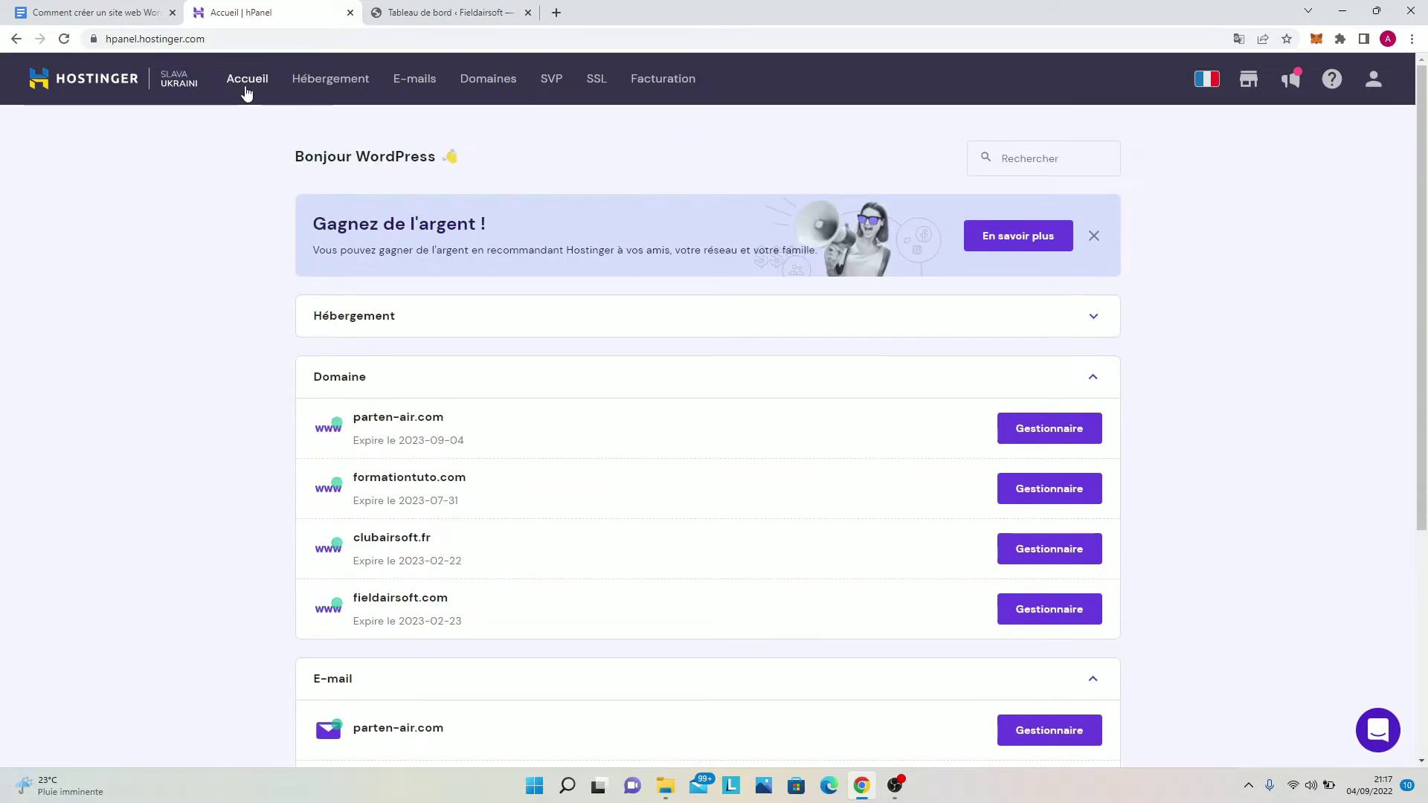
Step: Start adding a website to the WordPress Starter hosting plan and postpone the LiteSpeed speed-up offer until tomorrow
{"action": "left_click", "coordinate": [330, 81]}
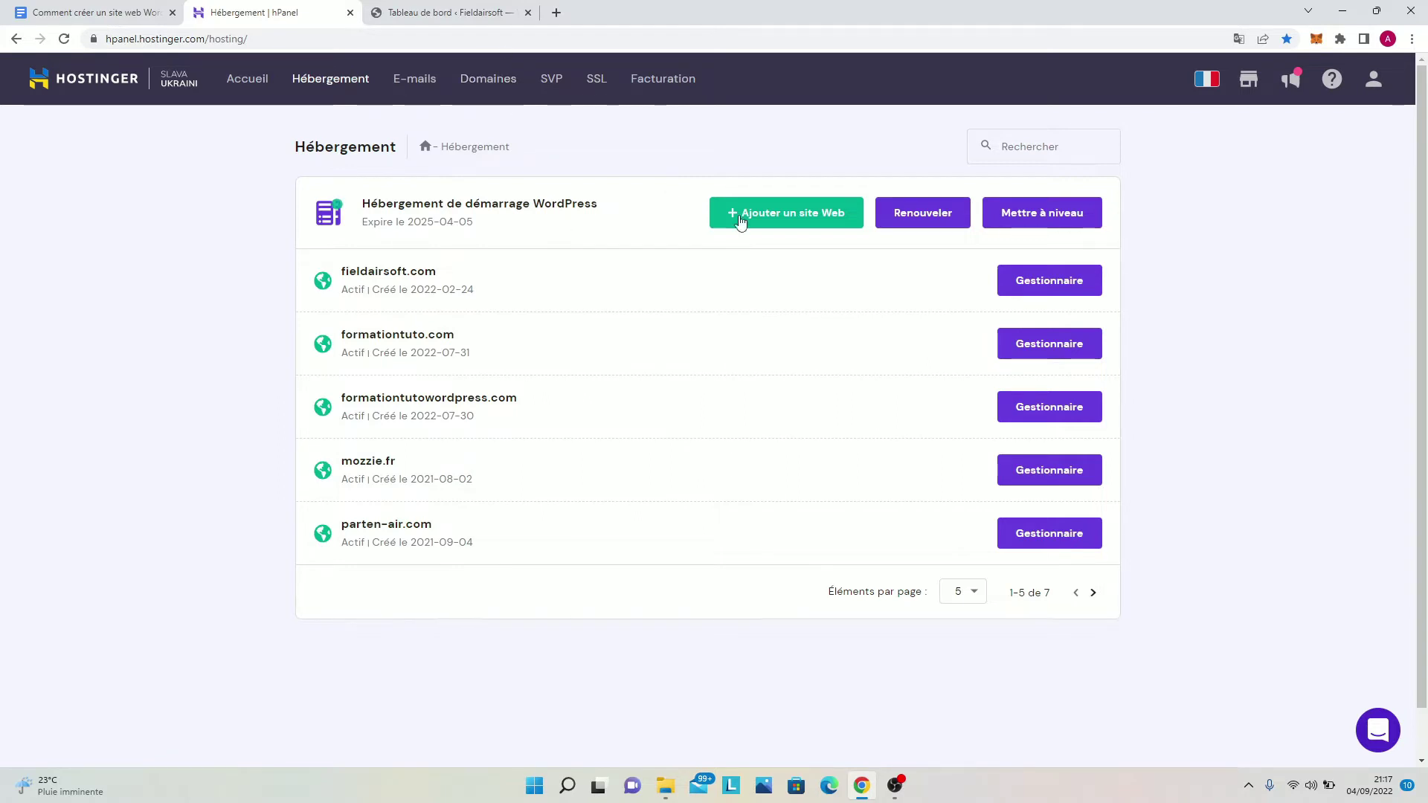
{"action": "left_click", "coordinate": [787, 214]}
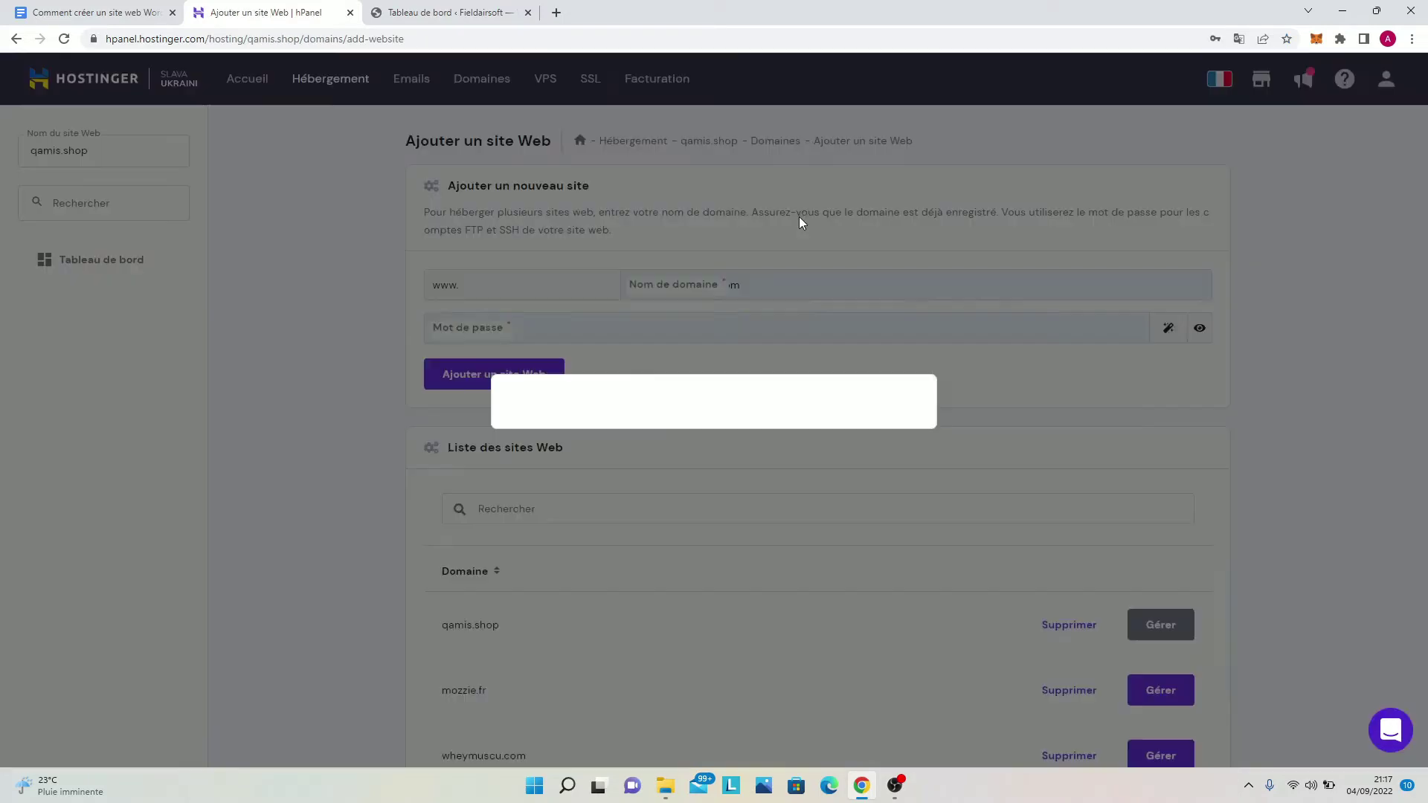
{"action": "left_click", "coordinate": [676, 505]}
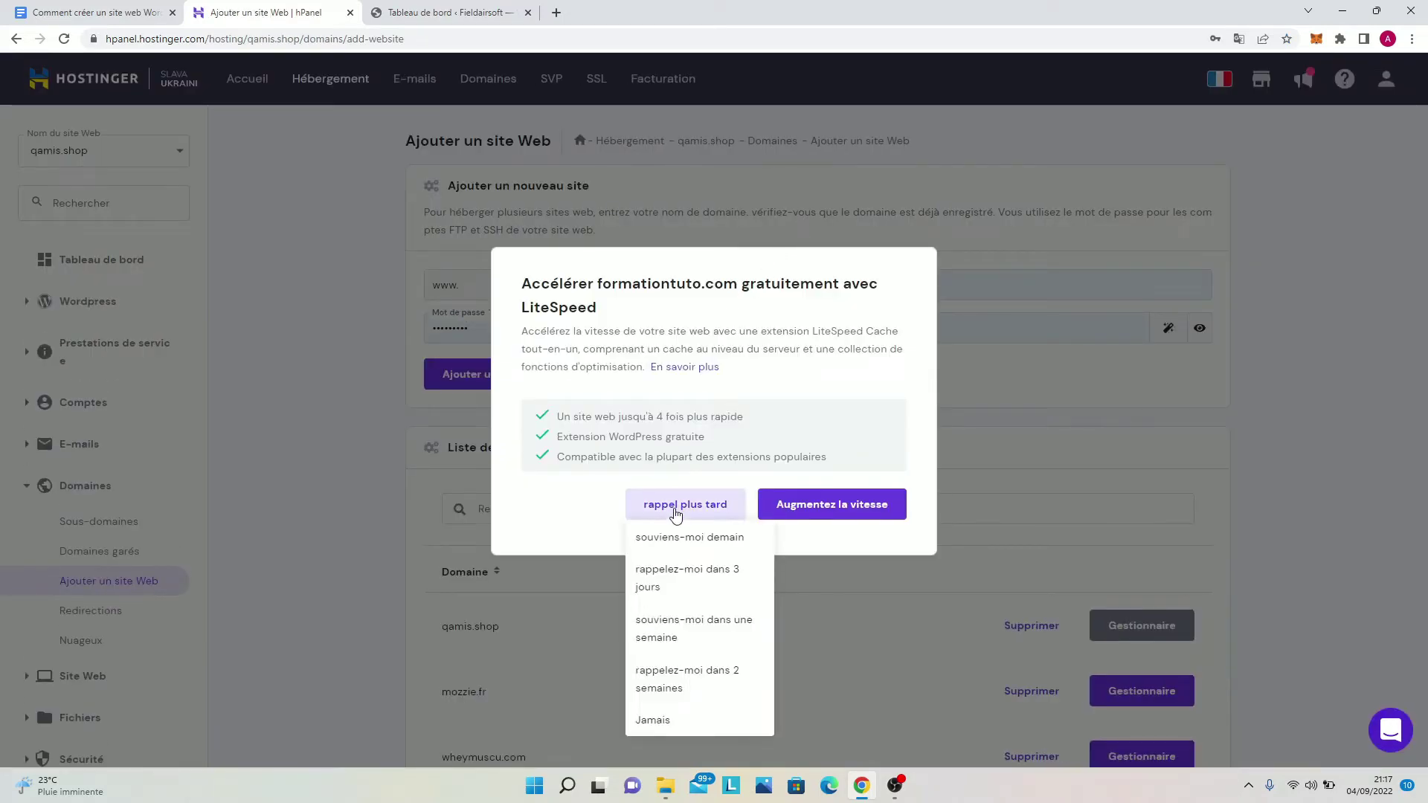
{"action": "left_click", "coordinate": [674, 538]}
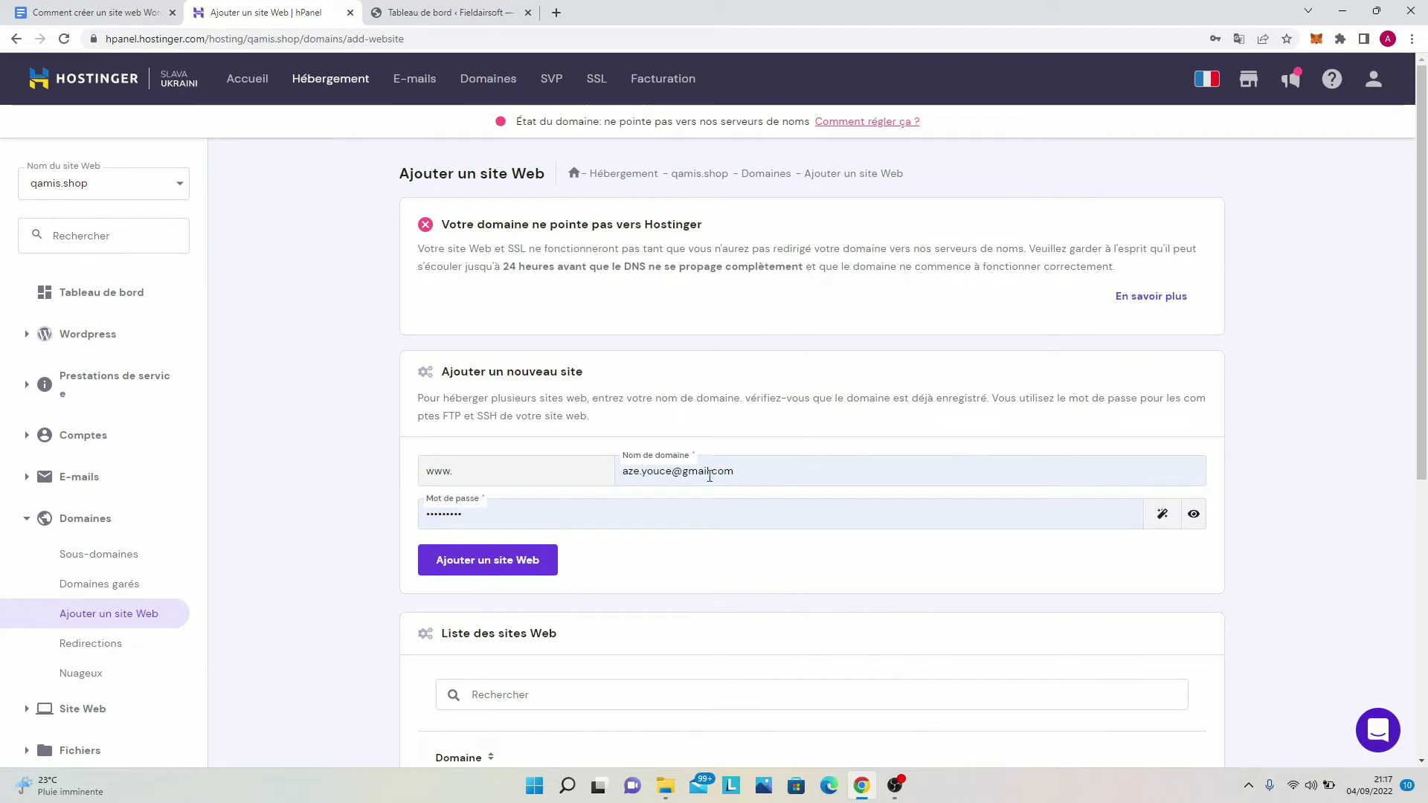
Step: Review the new-website form's domain name and password fields and the list of websites already hosted
{"action": "scroll", "coordinate": [577, 679], "scroll_direction": "down", "scroll_amount": 5}
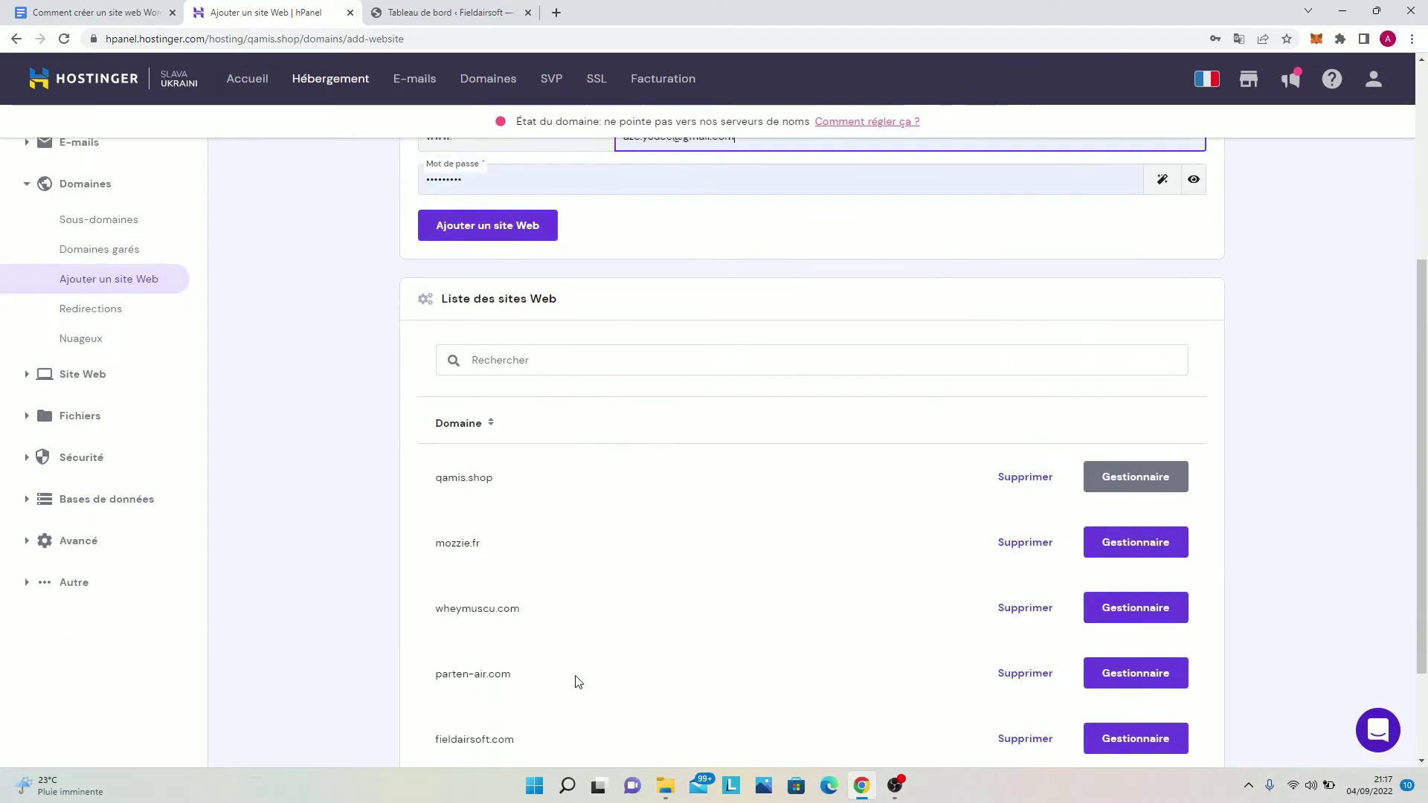
{"action": "scroll", "coordinate": [650, 322], "scroll_direction": "up", "scroll_amount": 4}
{"action": "left_click", "coordinate": [820, 399]}
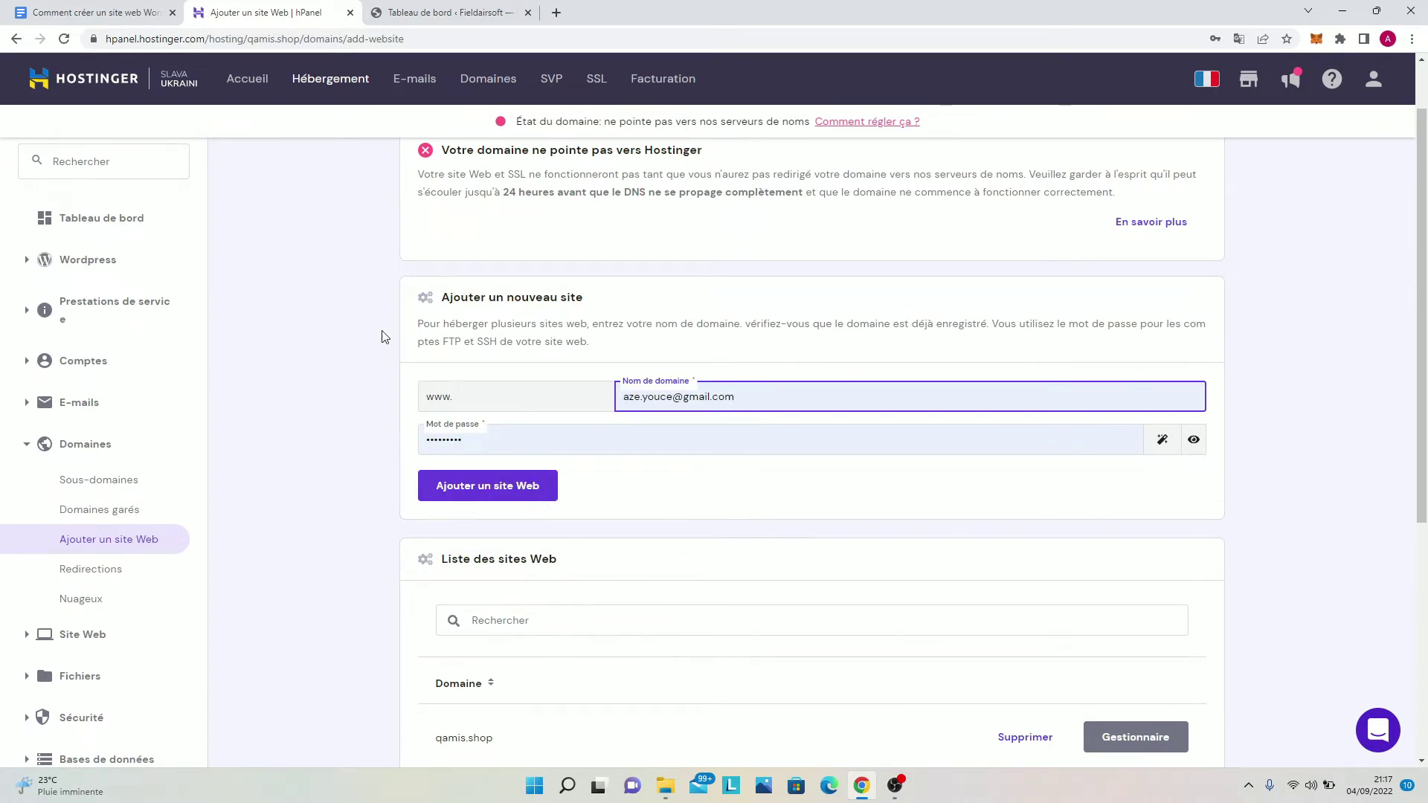
{"action": "scroll", "coordinate": [384, 337], "scroll_direction": "up", "scroll_amount": 1}
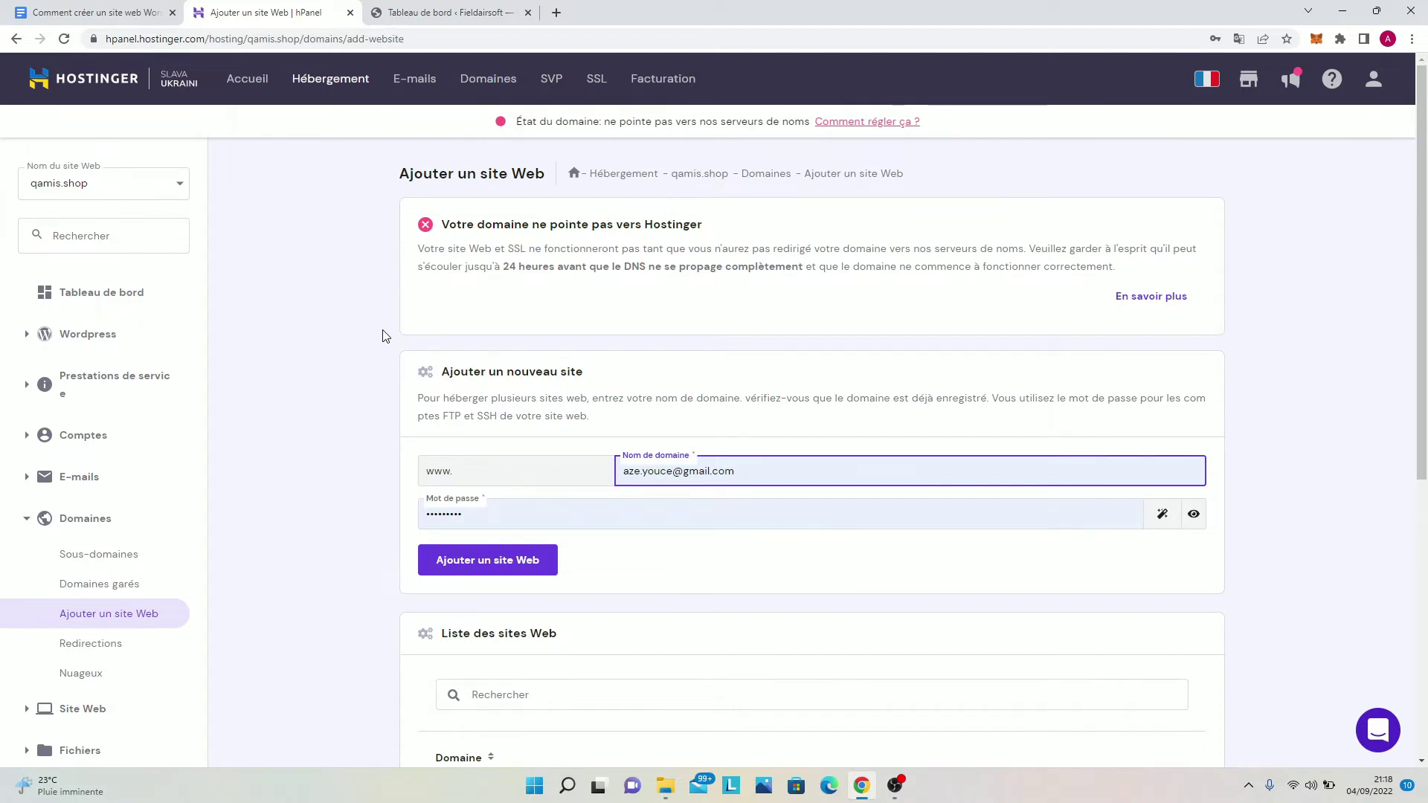
Step: Look through the e-mail, domain, VPS server and SSL certificate overviews, ending on the SSL page and its address
{"action": "left_click", "coordinate": [424, 87]}
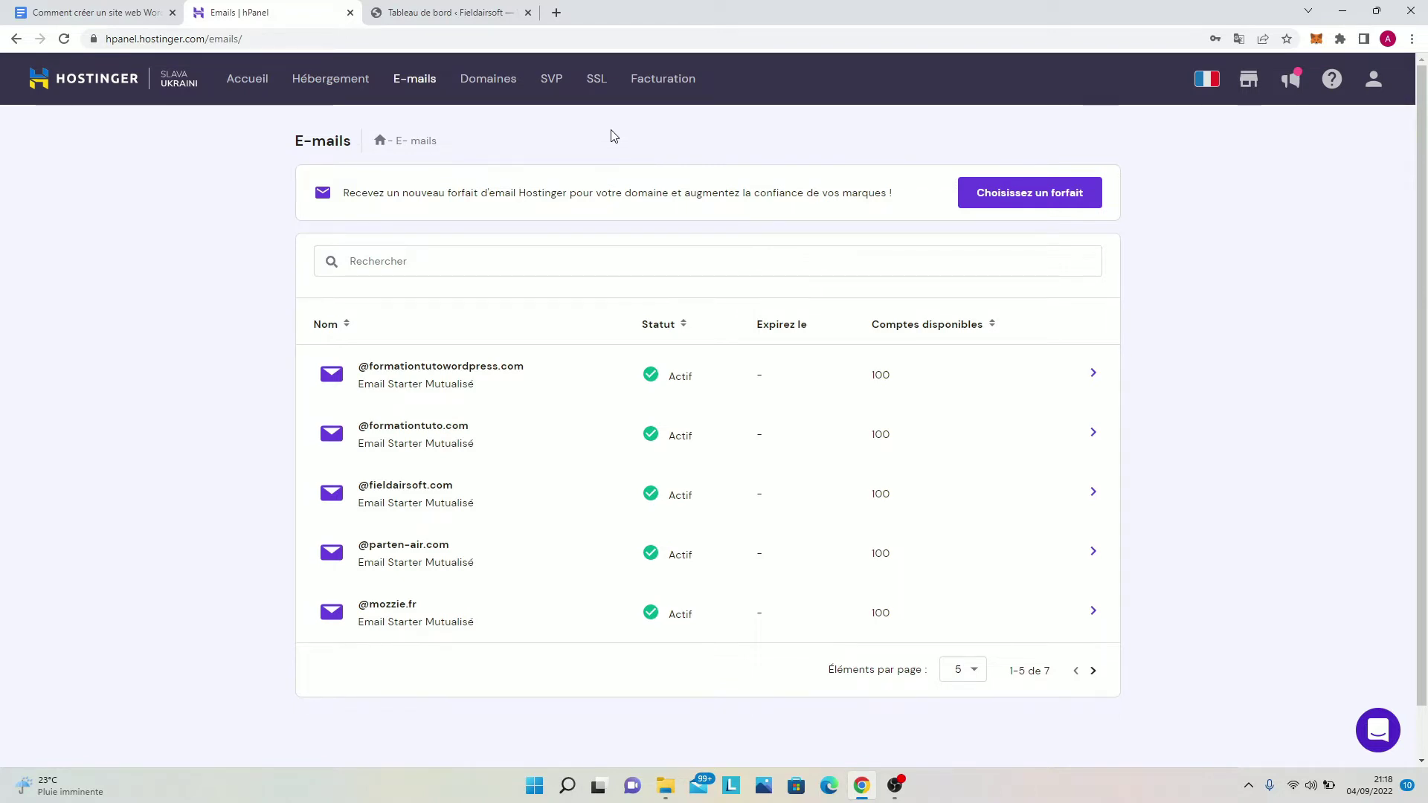
{"action": "left_click", "coordinate": [492, 87]}
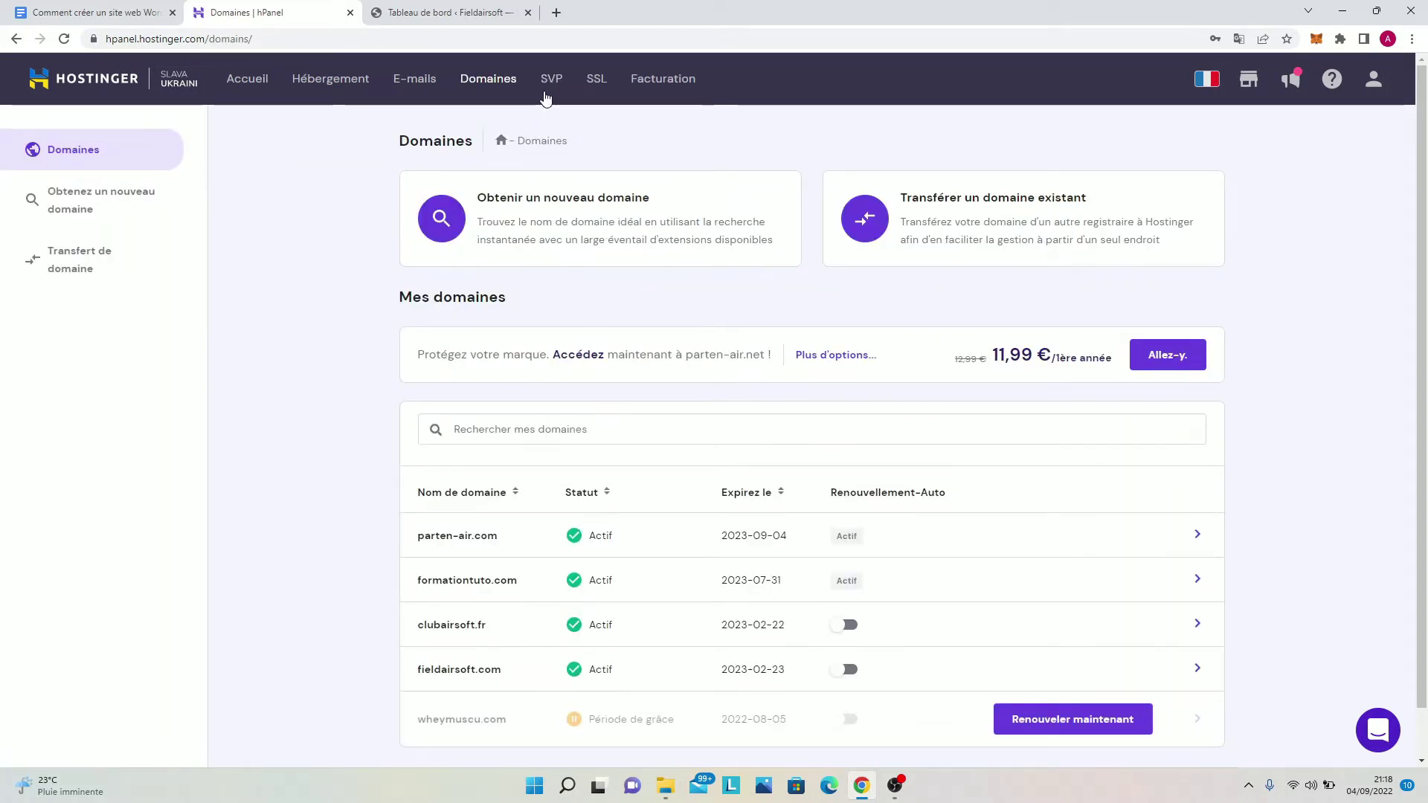
{"action": "left_click", "coordinate": [553, 85]}
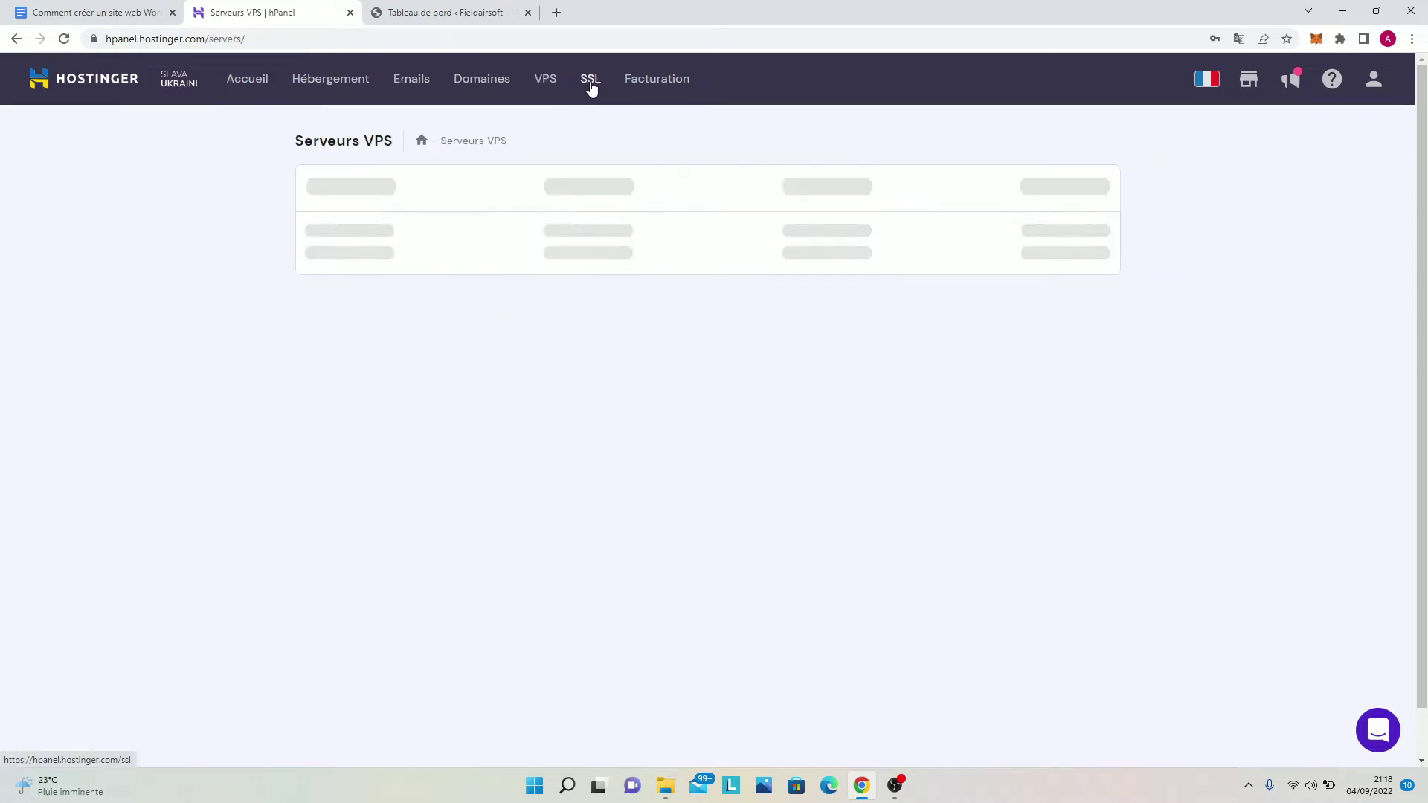
{"action": "left_click", "coordinate": [591, 83]}
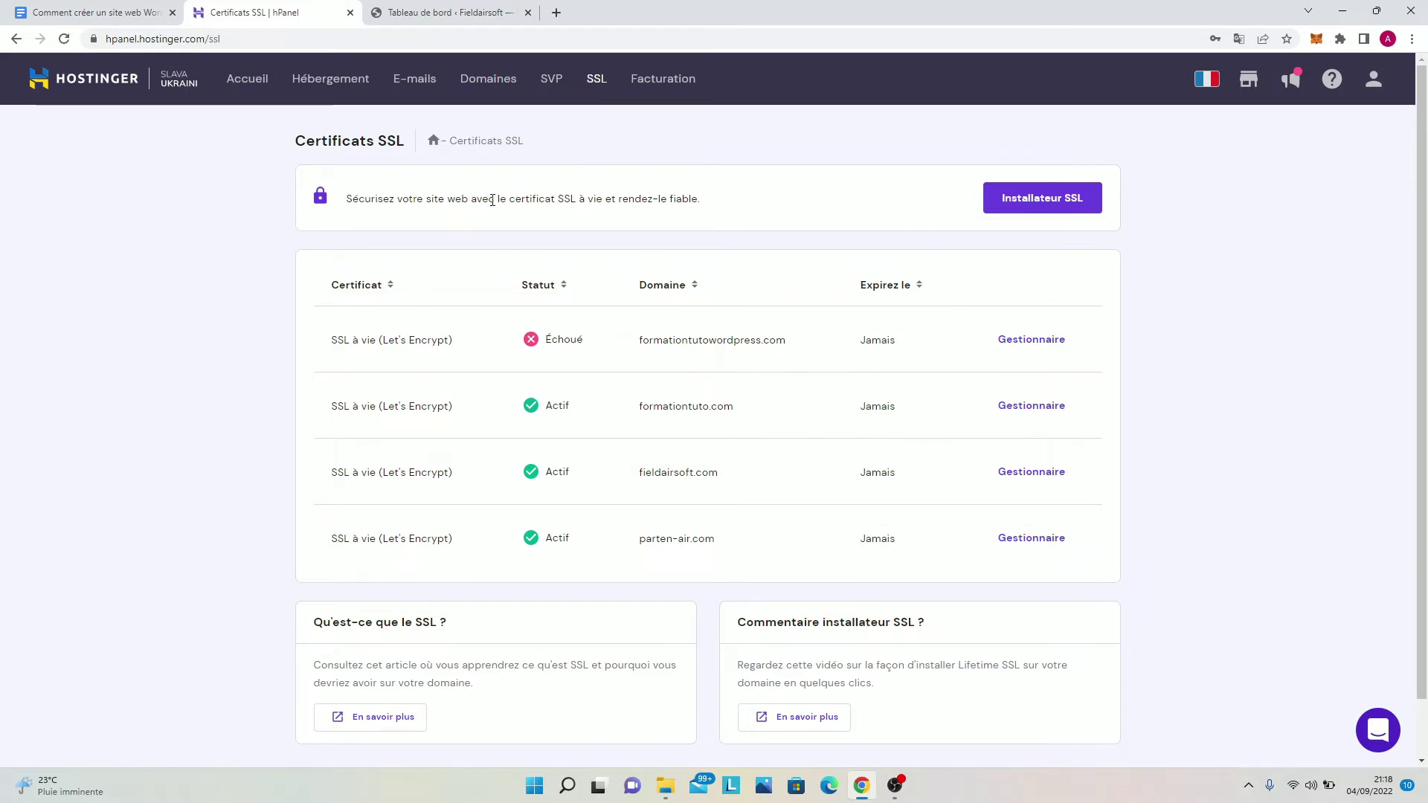
{"action": "double_click", "coordinate": [219, 38]}
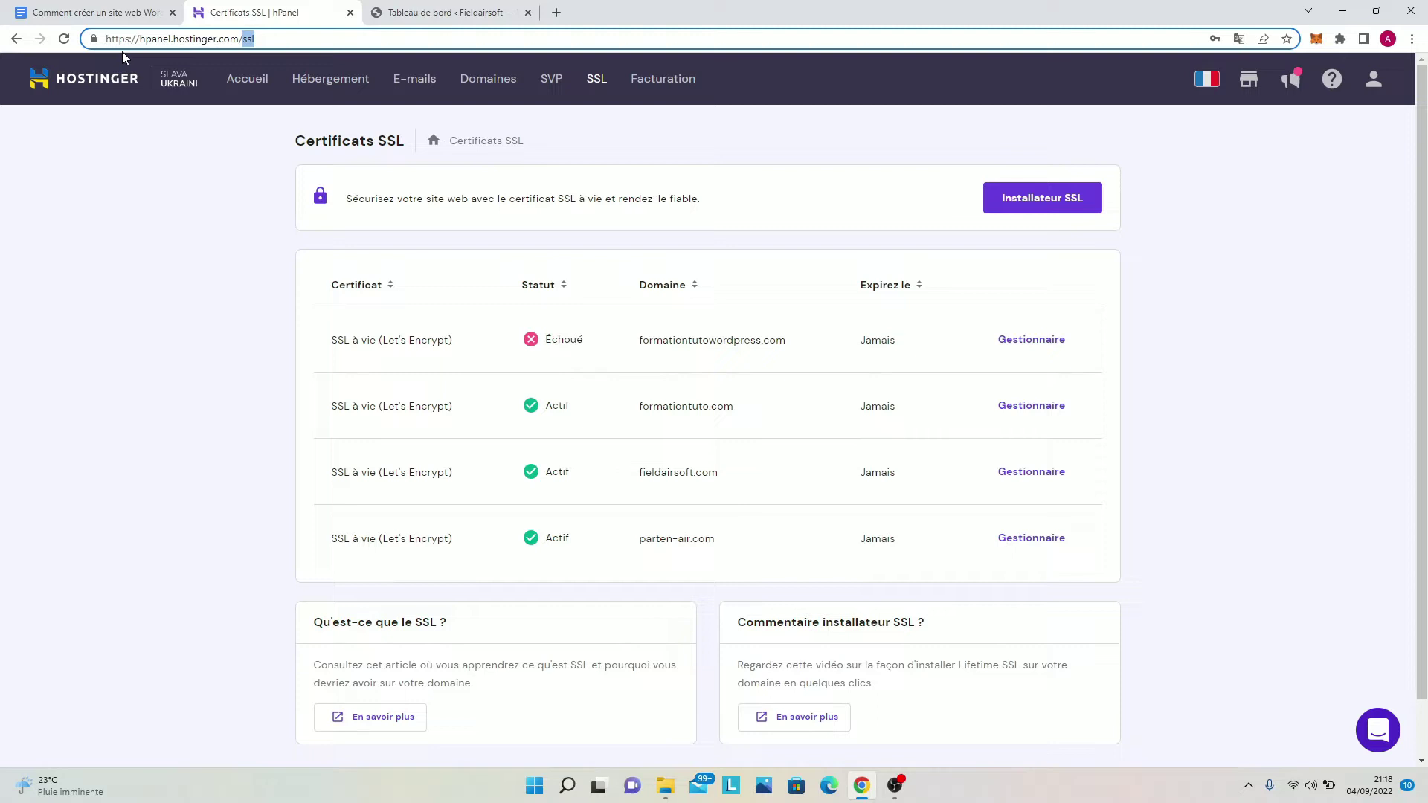
{"action": "left_click", "coordinate": [91, 245]}
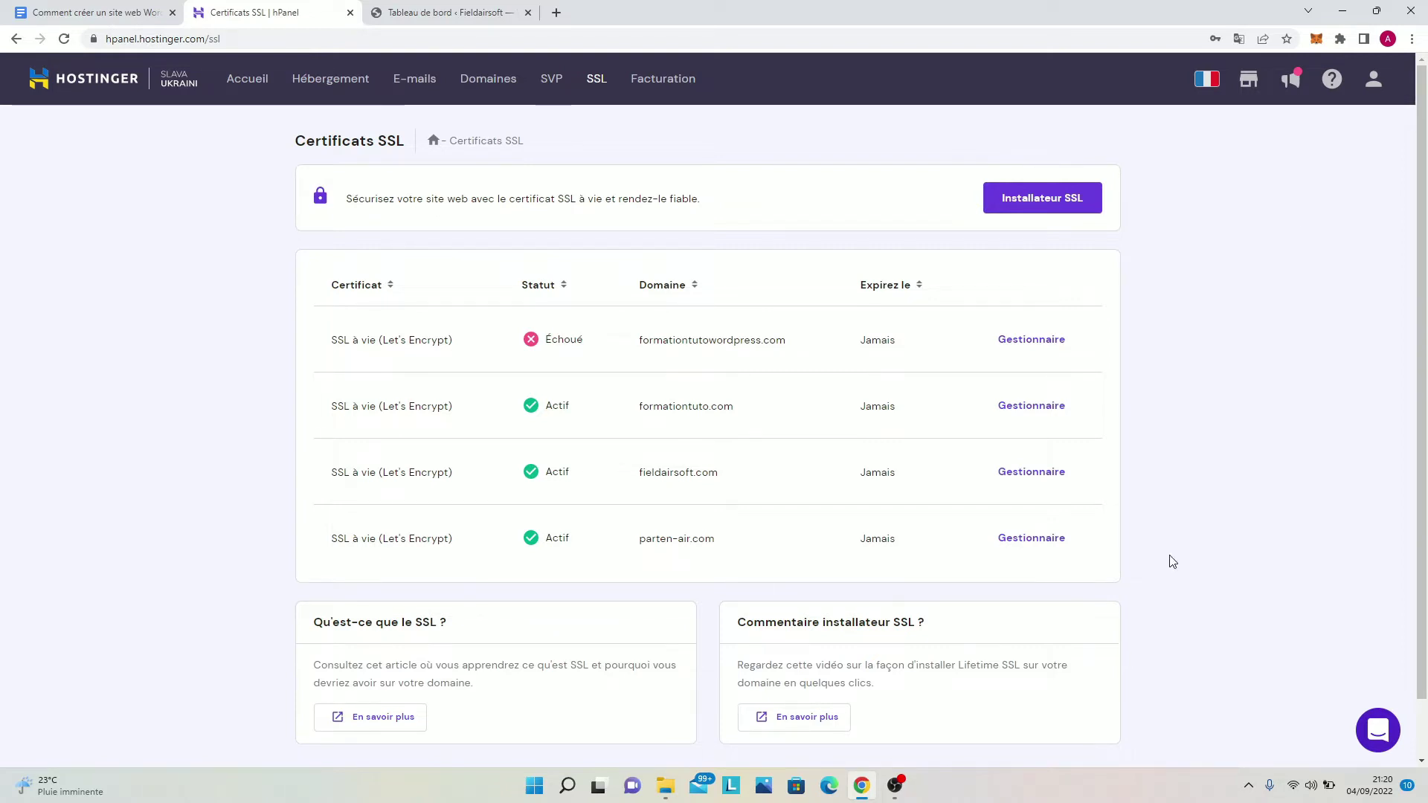
Step: Revisit the hosting overview and the hPanel home page to look over the hosted sites and registered domains
{"action": "left_click", "coordinate": [305, 93]}
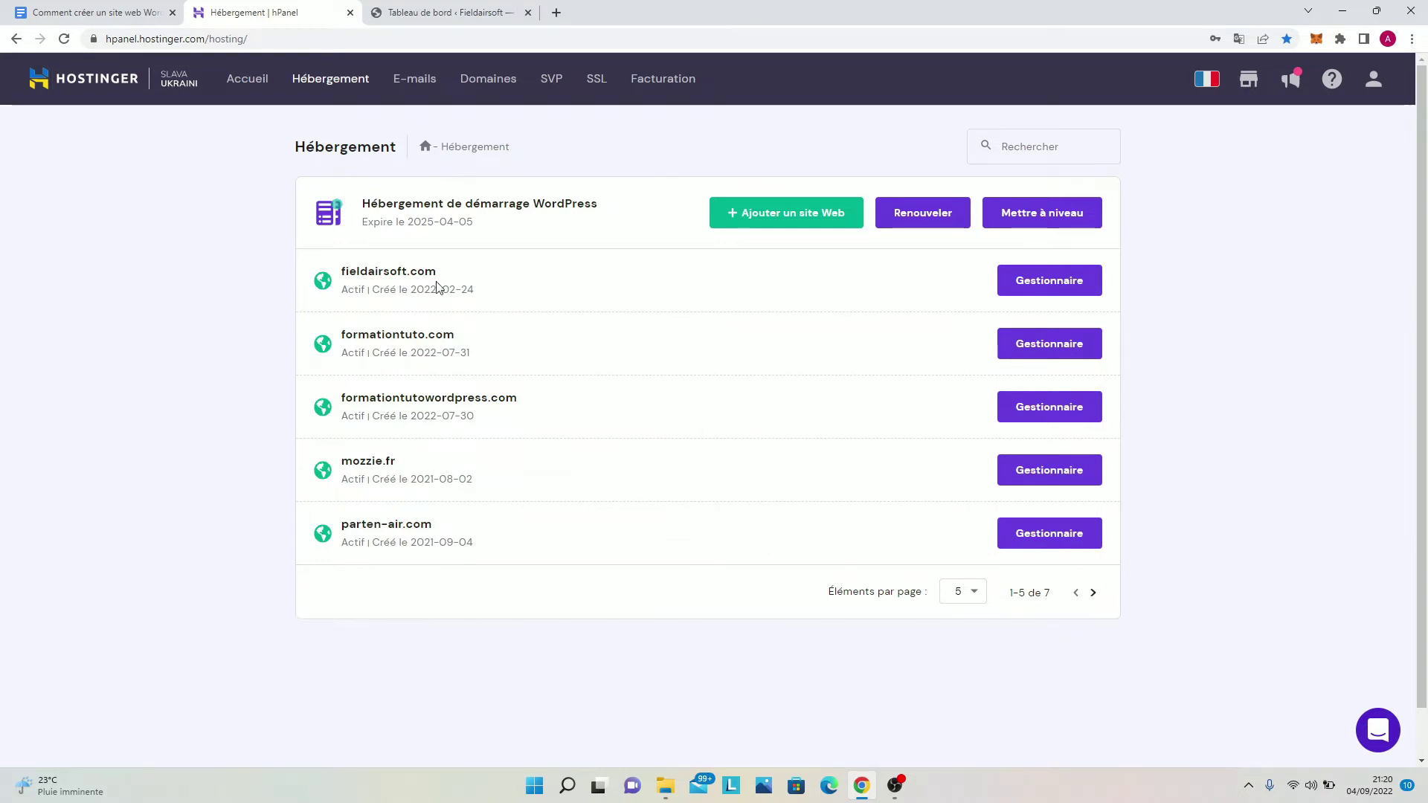
{"action": "left_click", "coordinate": [252, 81]}
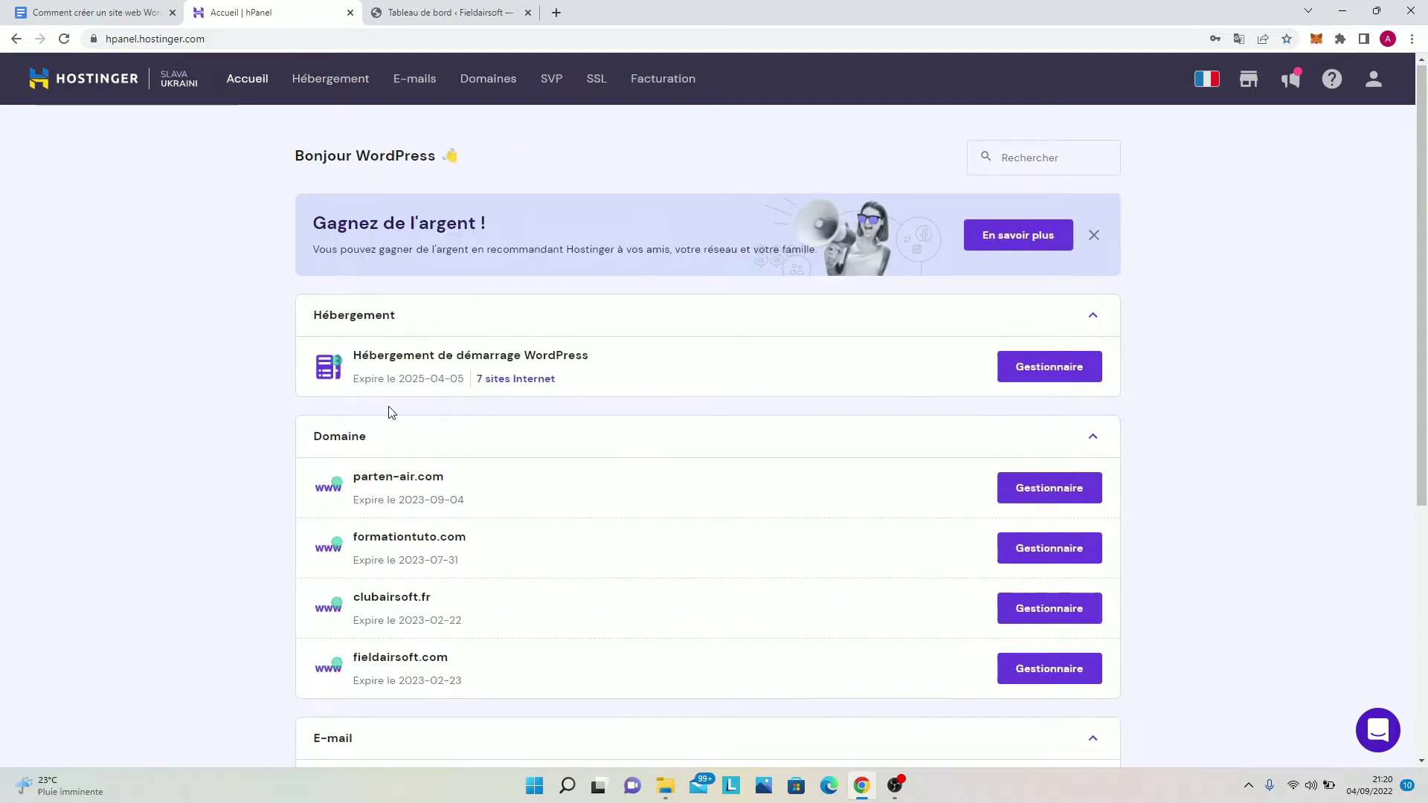
{"action": "scroll", "coordinate": [384, 364], "scroll_direction": "down", "scroll_amount": 2}
{"action": "scroll", "coordinate": [472, 303], "scroll_direction": "down", "scroll_amount": 1}
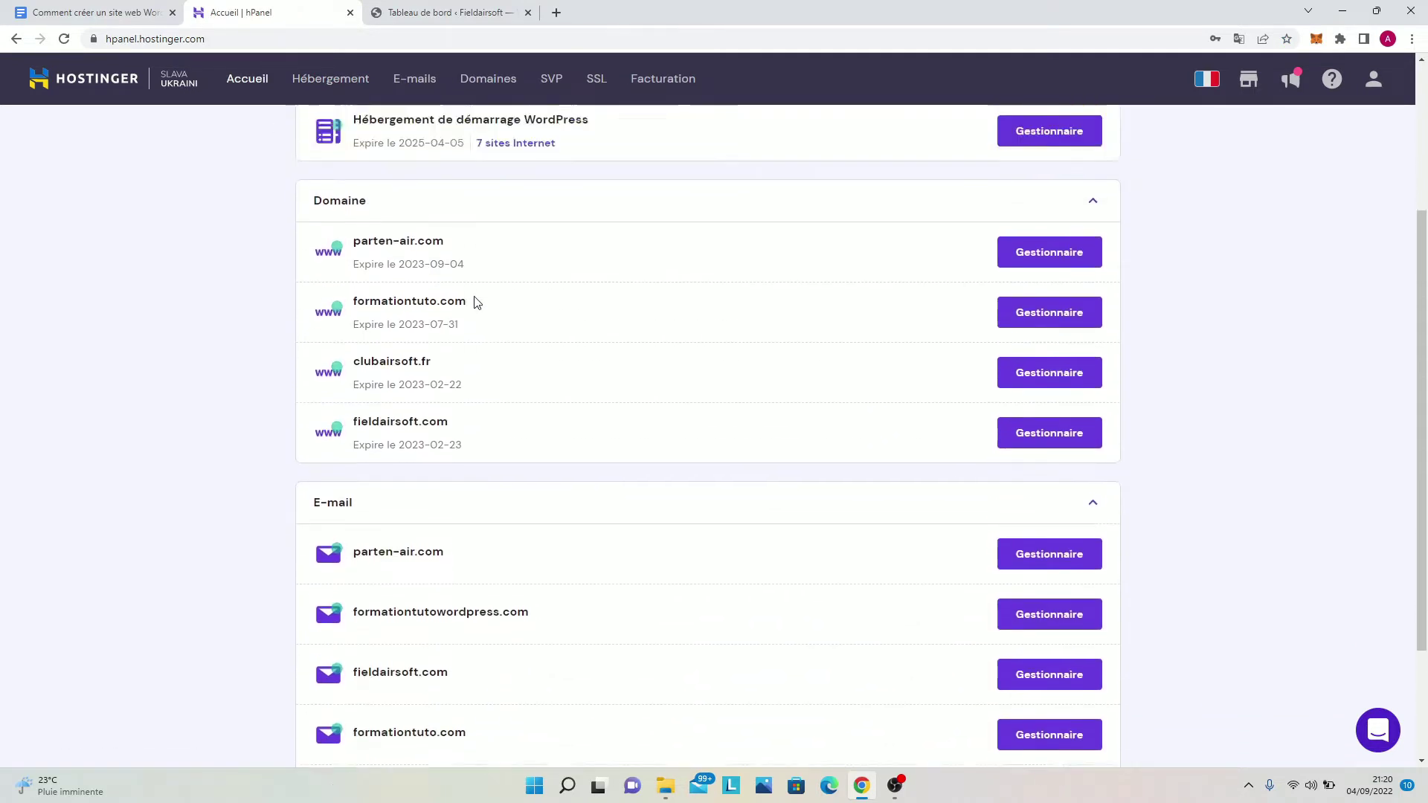
{"action": "scroll", "coordinate": [476, 304], "scroll_direction": "up", "scroll_amount": 2}
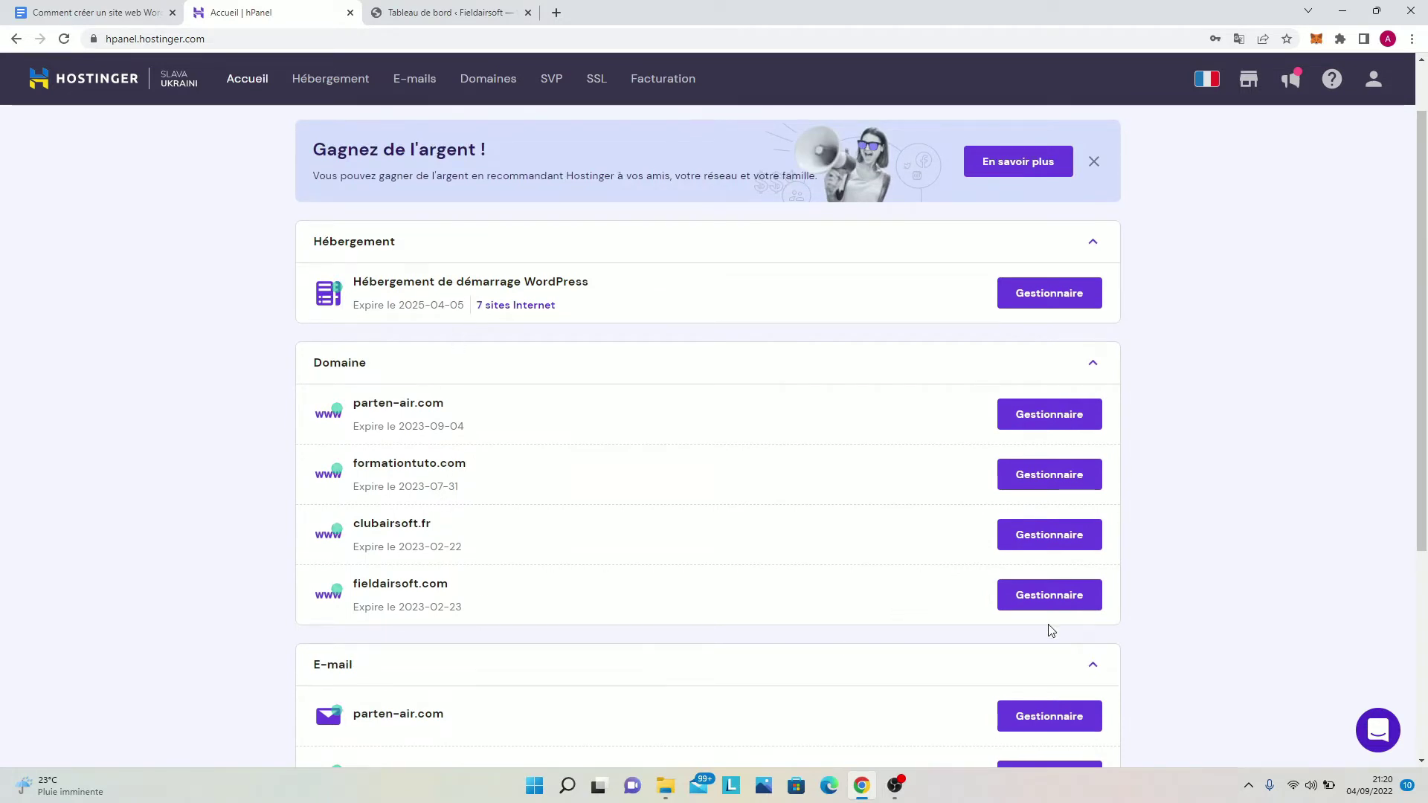
Step: Open the management page of the fieldairsoft.com domain and review its domain information, renewal and privacy settings
{"action": "left_click_drag", "start_coordinate": [420, 584], "coordinate": [382, 584]}
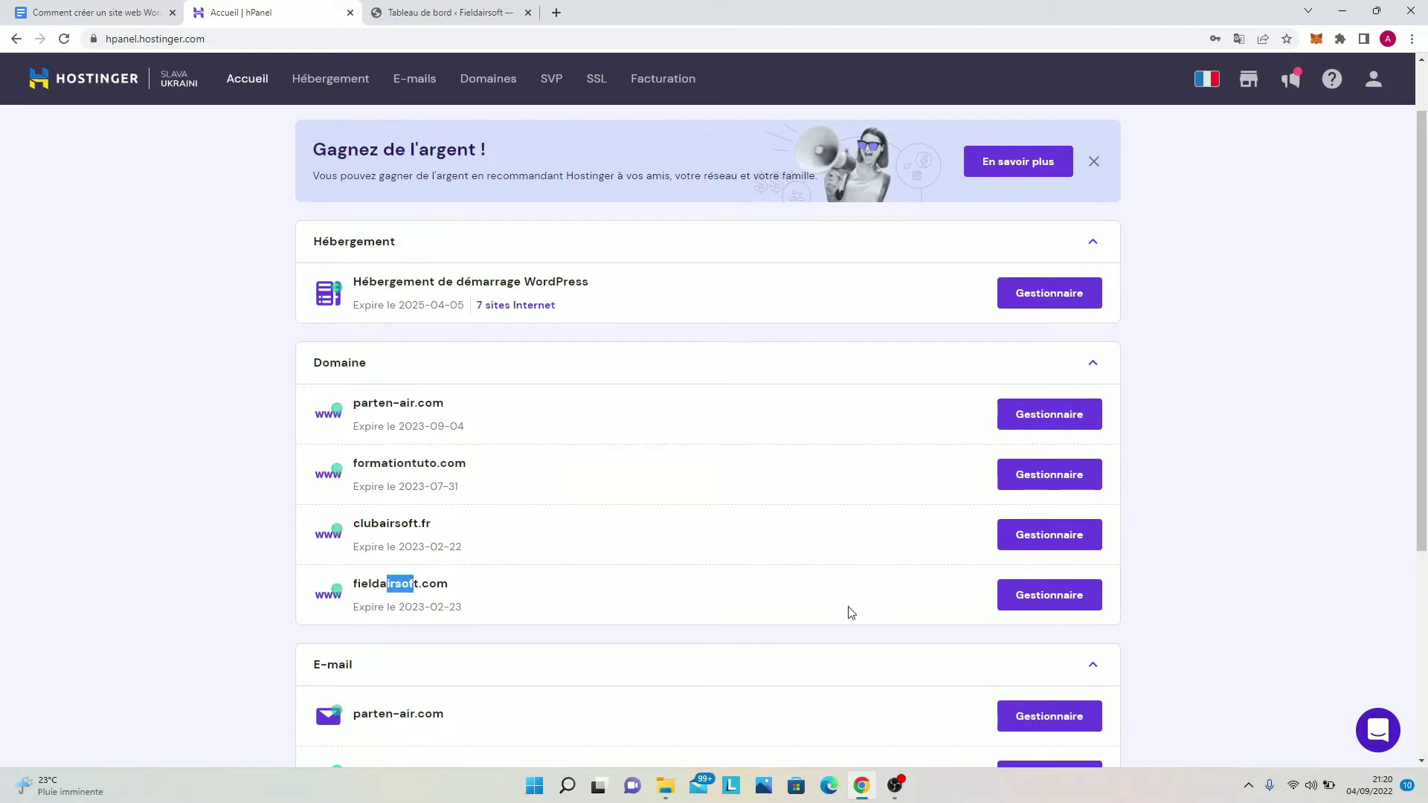
{"action": "left_click", "coordinate": [880, 602]}
{"action": "left_click", "coordinate": [1028, 599]}
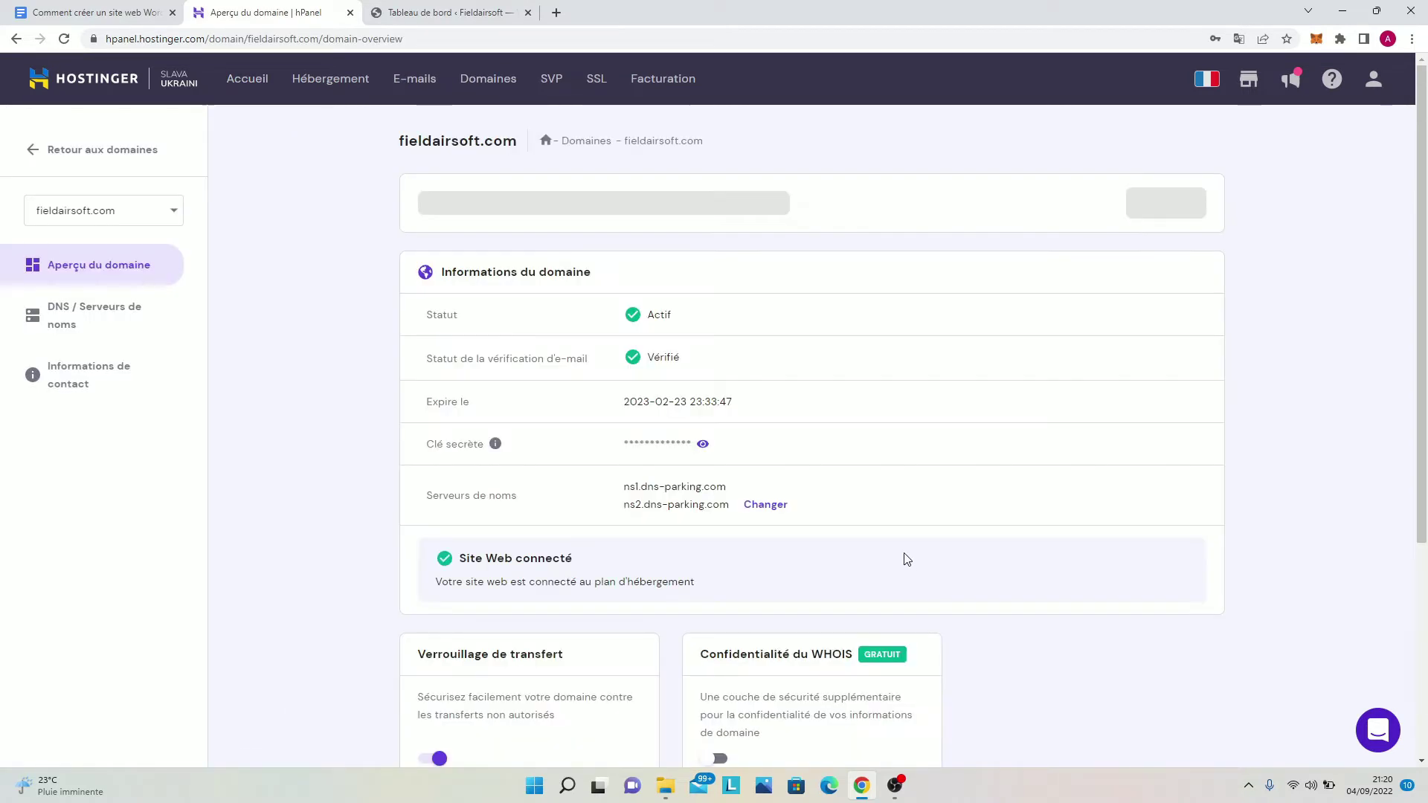
{"action": "scroll", "coordinate": [815, 478], "scroll_direction": "down", "scroll_amount": 5}
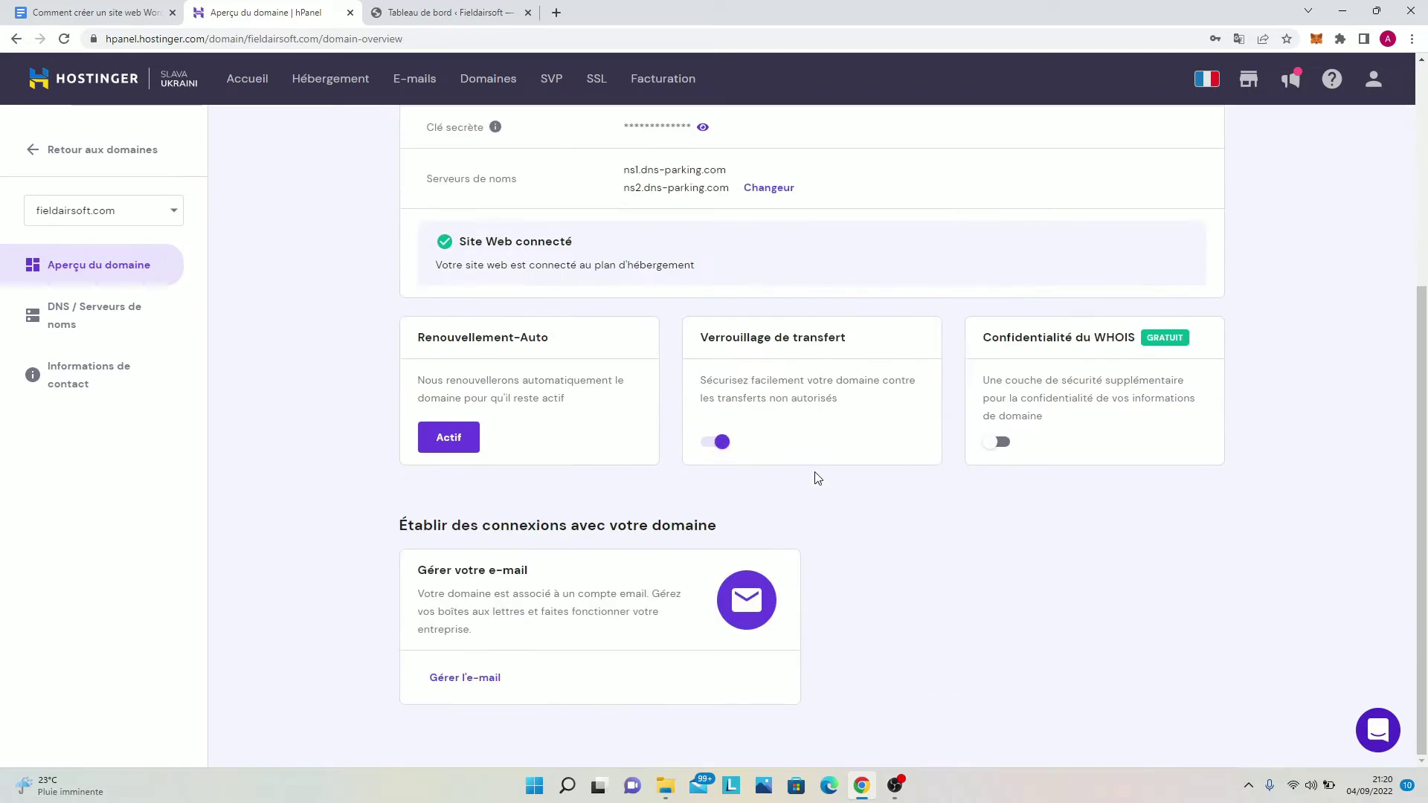
{"action": "scroll", "coordinate": [302, 312], "scroll_direction": "up", "scroll_amount": 5}
Step: Open the hosting account of fieldairsoft.com and launch the automatic installer from its website tools
{"action": "left_click", "coordinate": [337, 86]}
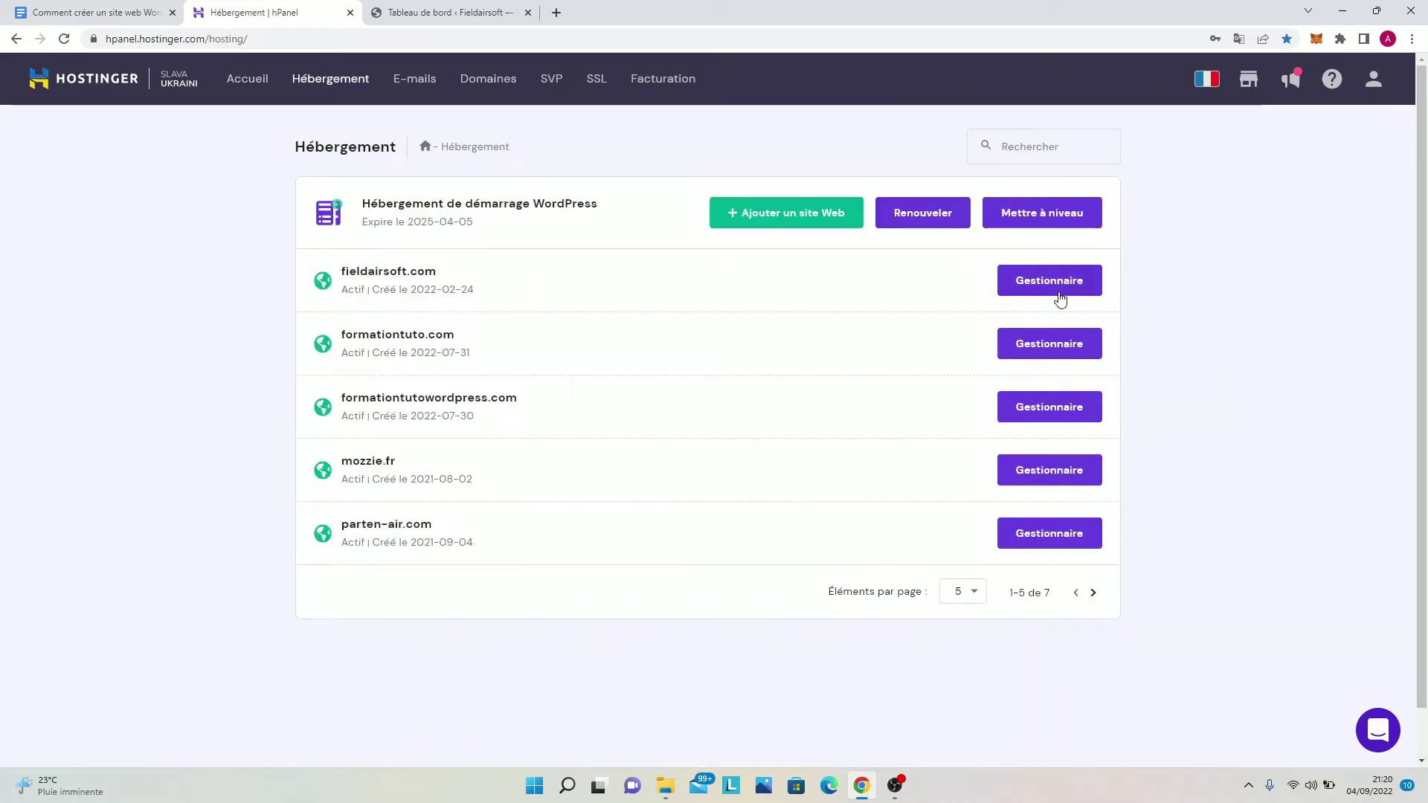
{"action": "left_click", "coordinate": [993, 281]}
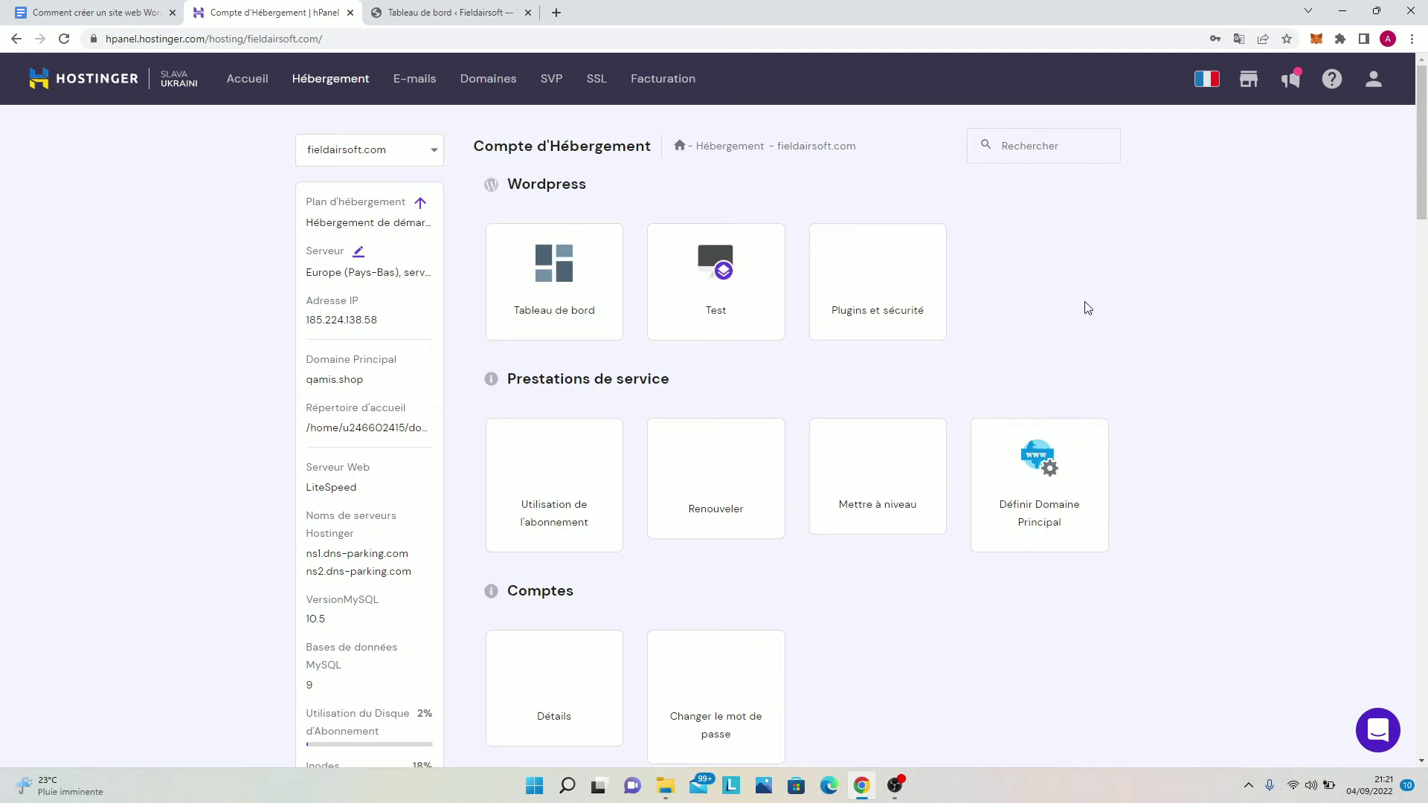
{"action": "scroll", "coordinate": [1142, 345], "scroll_direction": "down", "scroll_amount": 5}
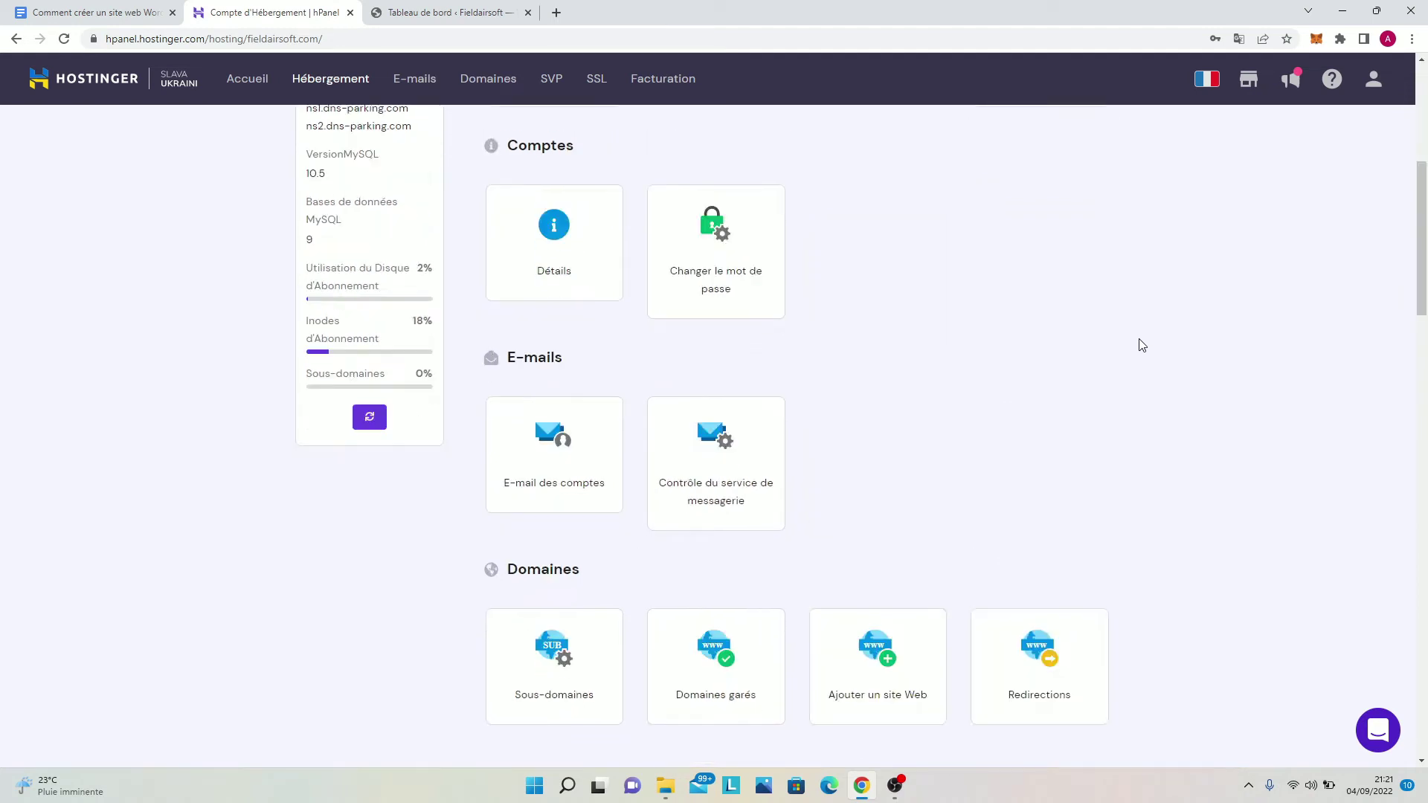
{"action": "scroll", "coordinate": [1013, 386], "scroll_direction": "down", "scroll_amount": 10}
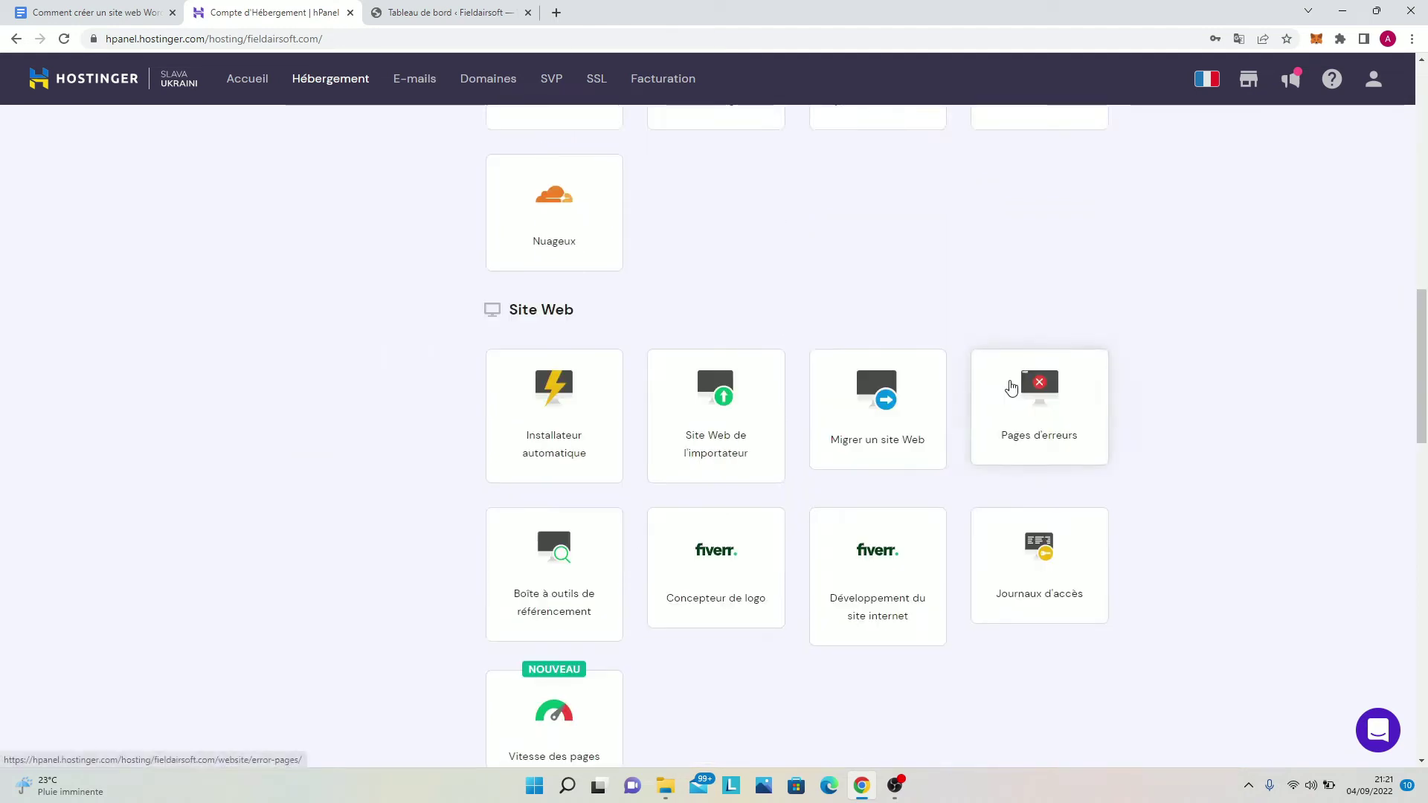
{"action": "left_click", "coordinate": [553, 393]}
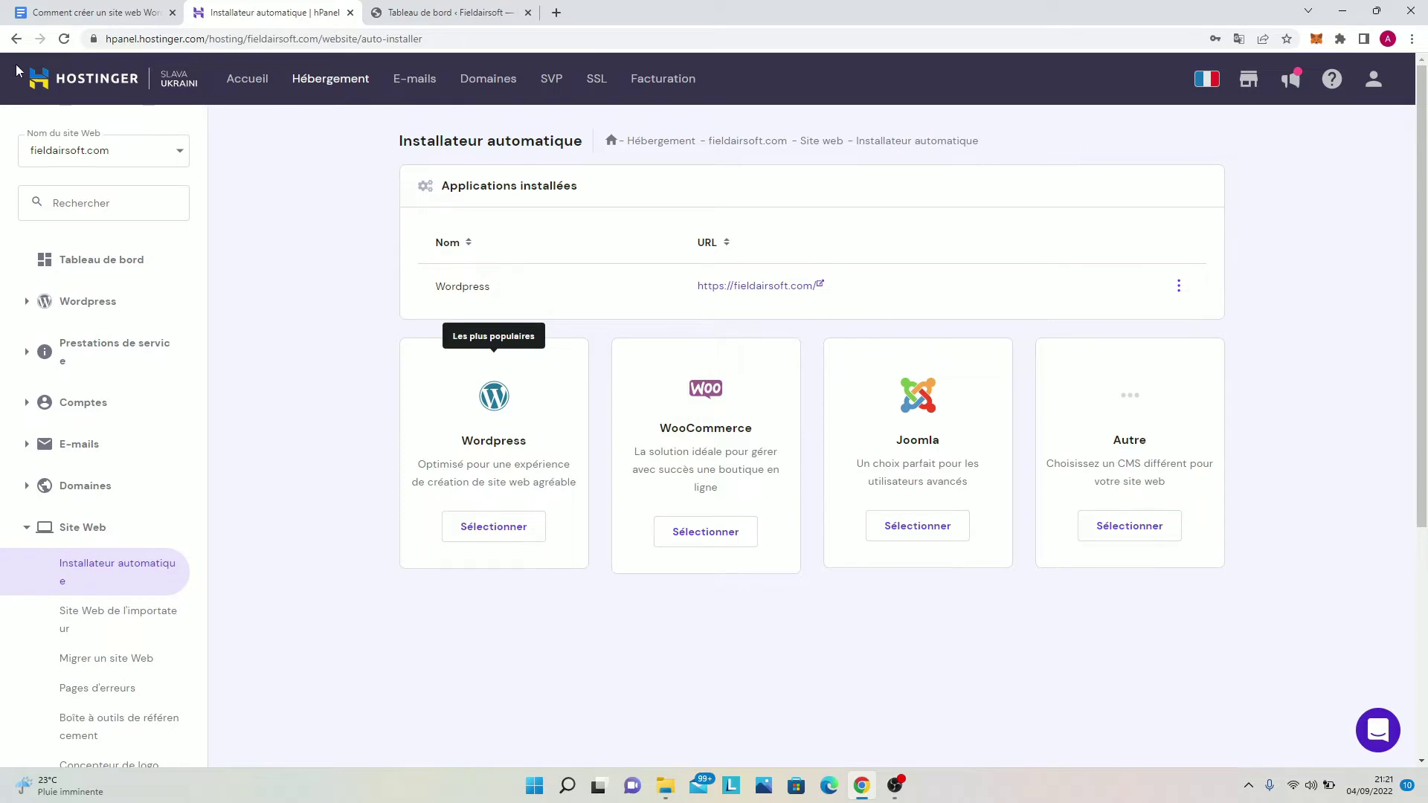
Step: Return to the fieldairsoft.com hosting account, open its WordPress dashboard page and launch the WordPress admin to edit the site
{"action": "left_click", "coordinate": [15, 41]}
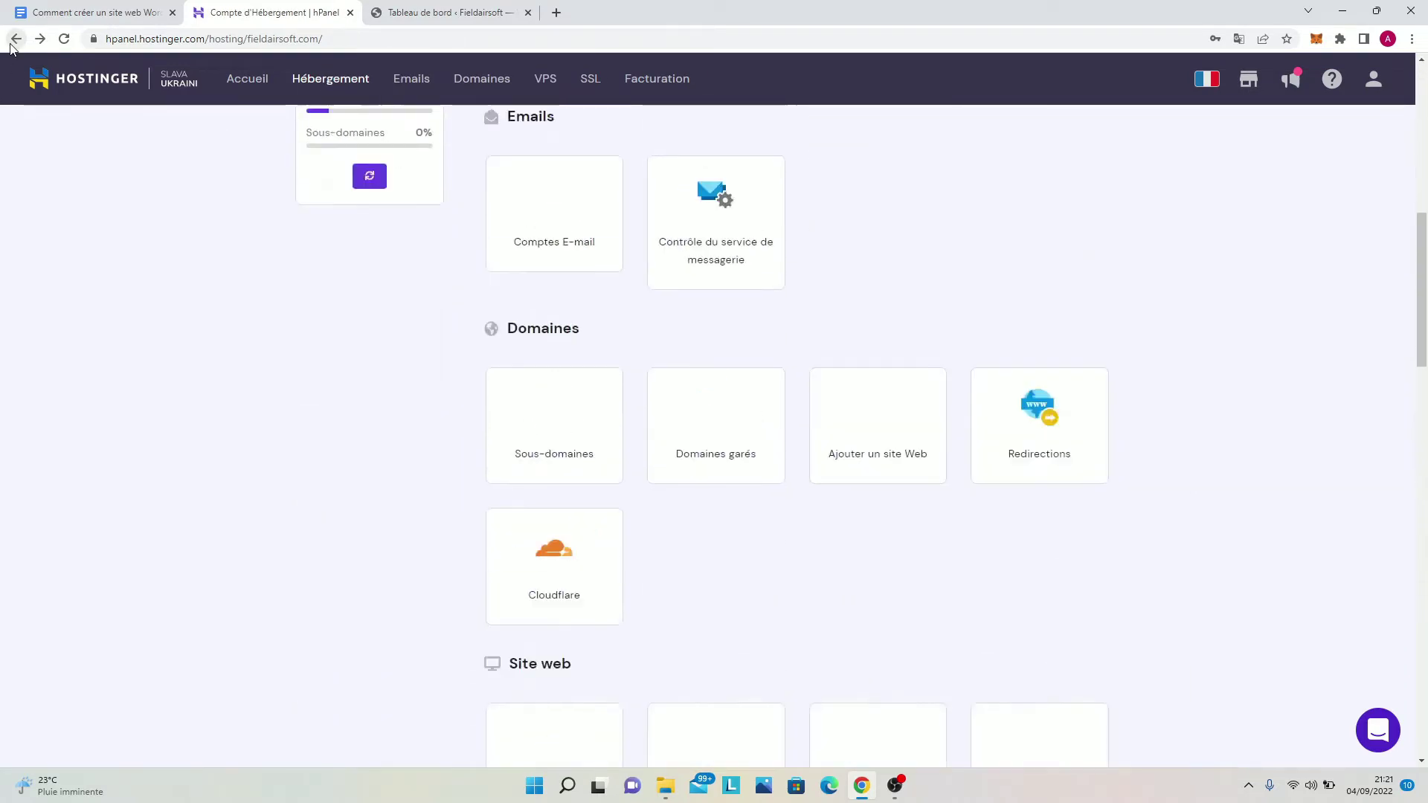
{"action": "scroll", "coordinate": [446, 334], "scroll_direction": "up", "scroll_amount": 10}
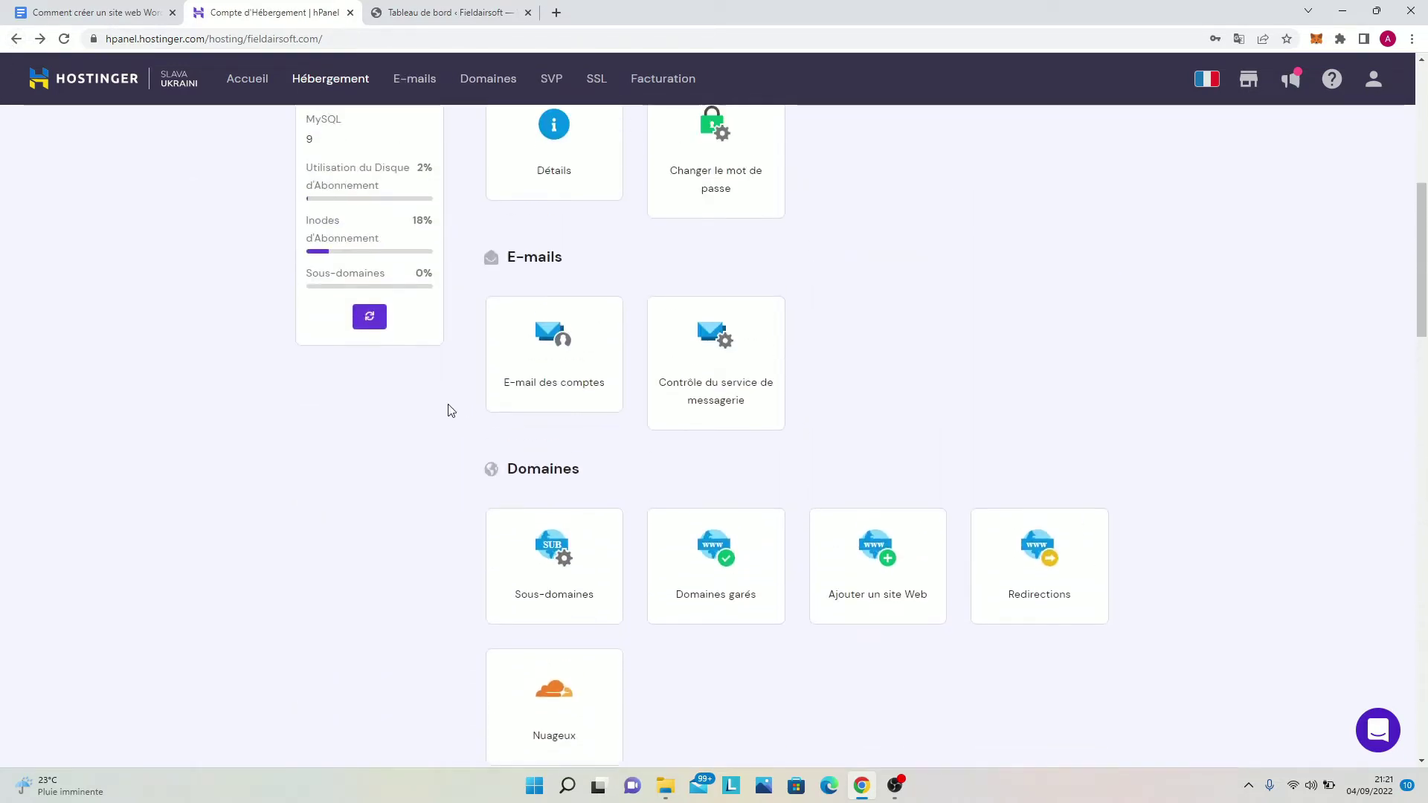
{"action": "scroll", "coordinate": [431, 320], "scroll_direction": "up", "scroll_amount": 4}
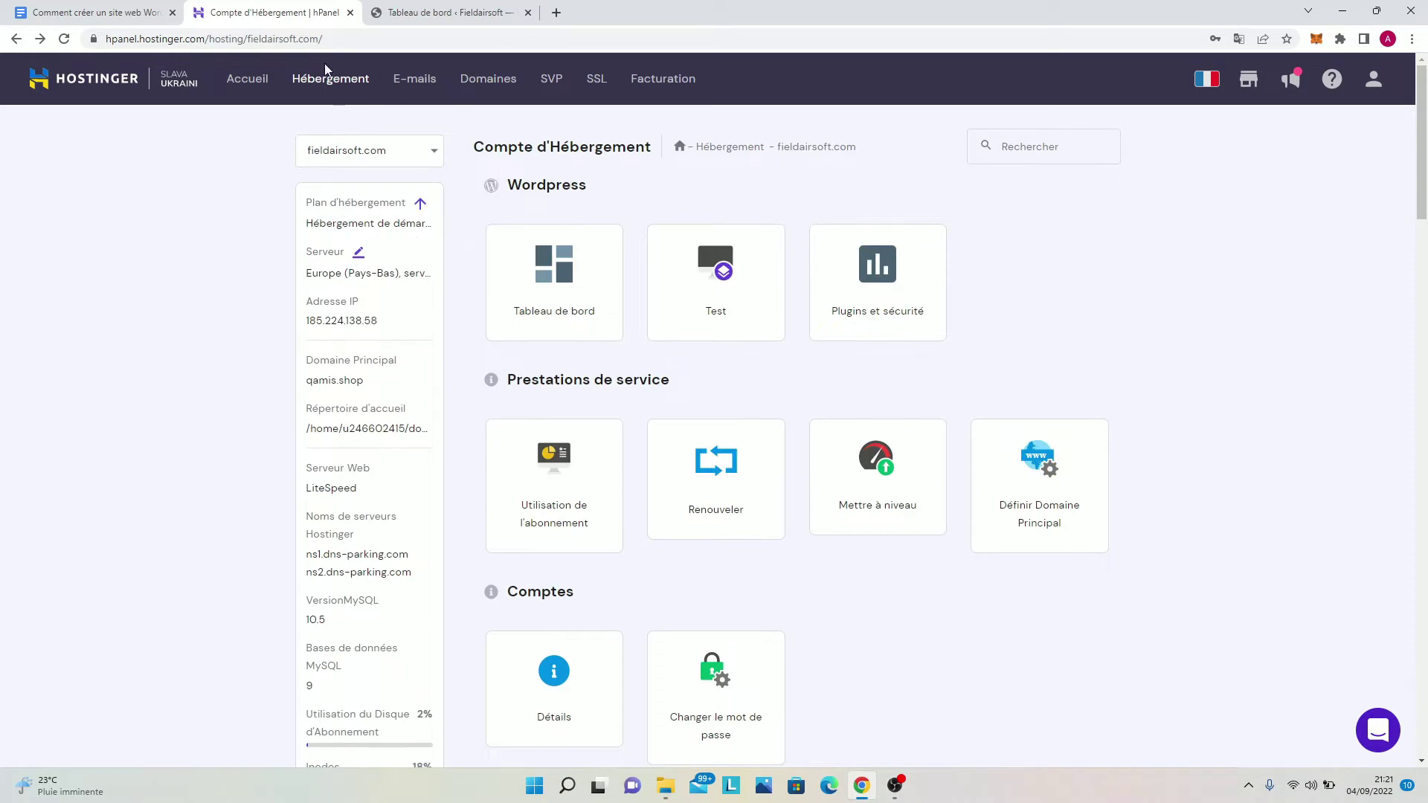
{"action": "scroll", "coordinate": [623, 365], "scroll_direction": "down", "scroll_amount": 4}
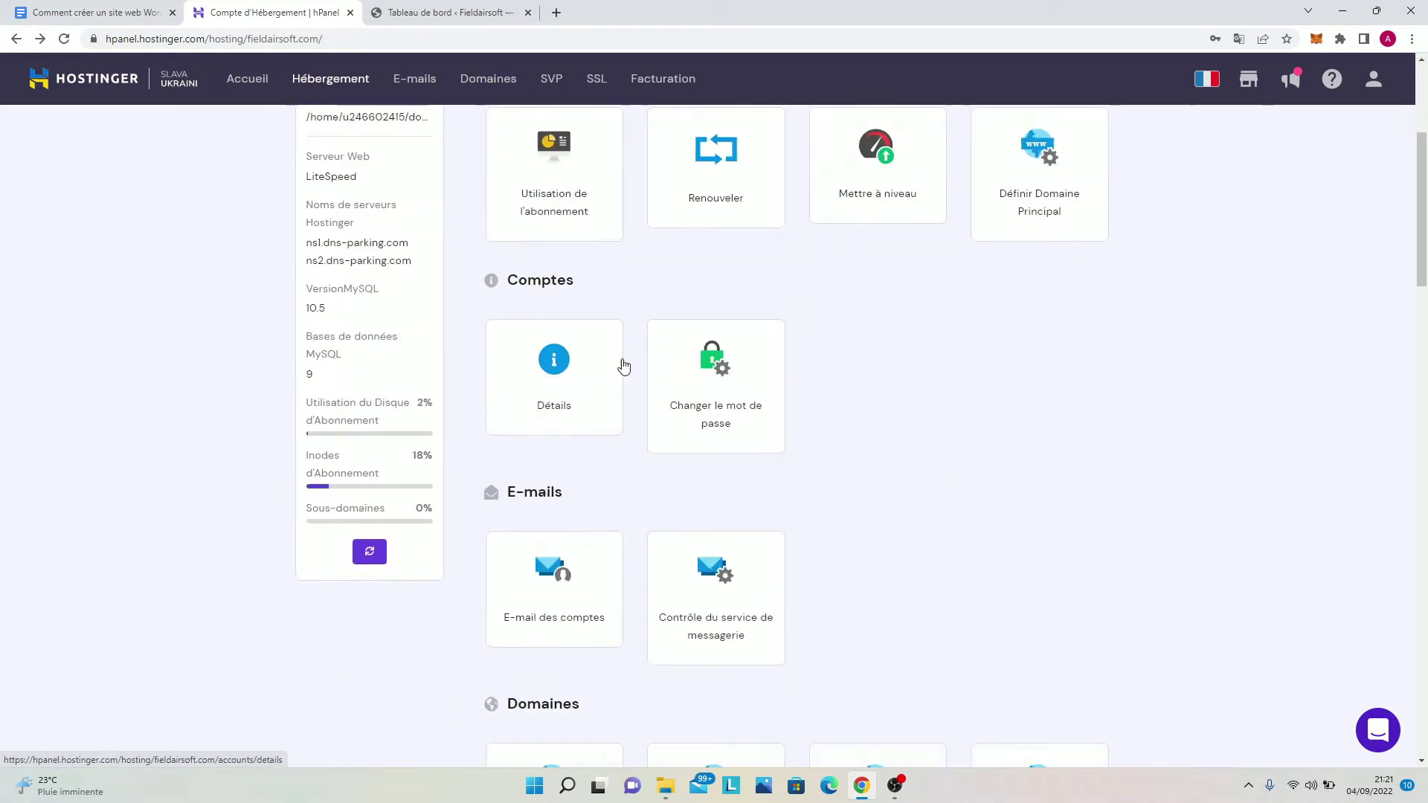
{"action": "scroll", "coordinate": [624, 372], "scroll_direction": "down", "scroll_amount": 4}
{"action": "scroll", "coordinate": [580, 545], "scroll_direction": "down", "scroll_amount": 4}
{"action": "scroll", "coordinate": [535, 552], "scroll_direction": "up", "scroll_amount": 4}
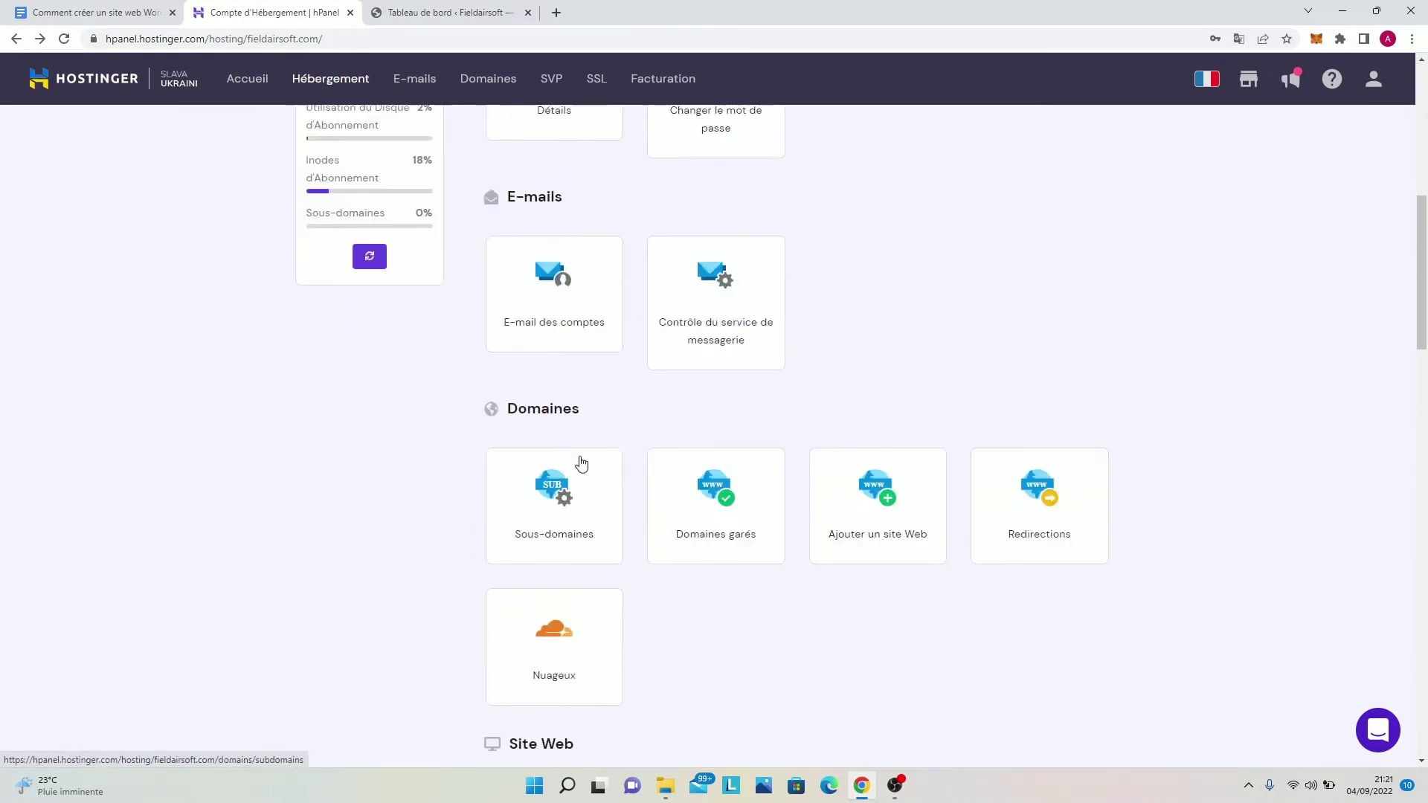
{"action": "scroll", "coordinate": [581, 463], "scroll_direction": "up", "scroll_amount": 8}
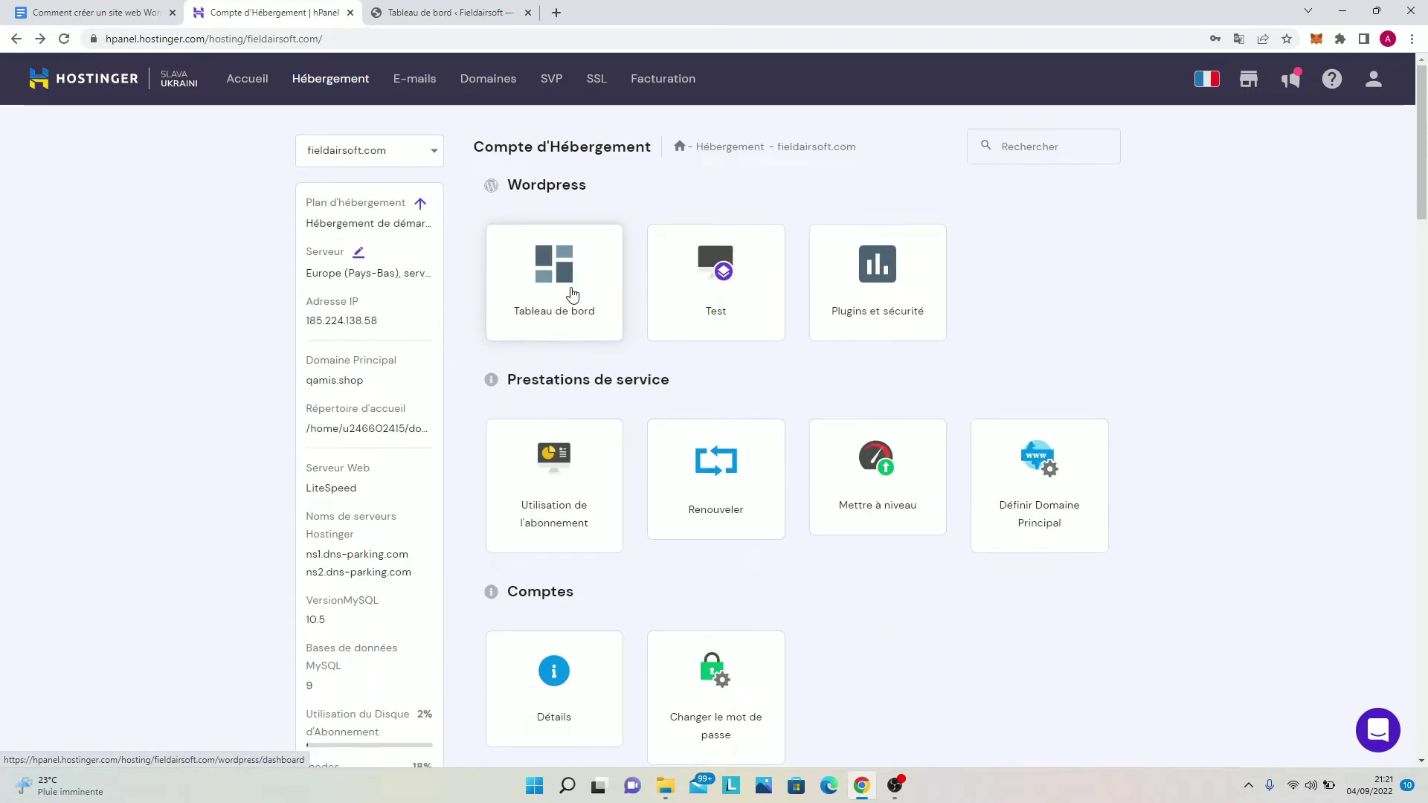
{"action": "left_click", "coordinate": [557, 297]}
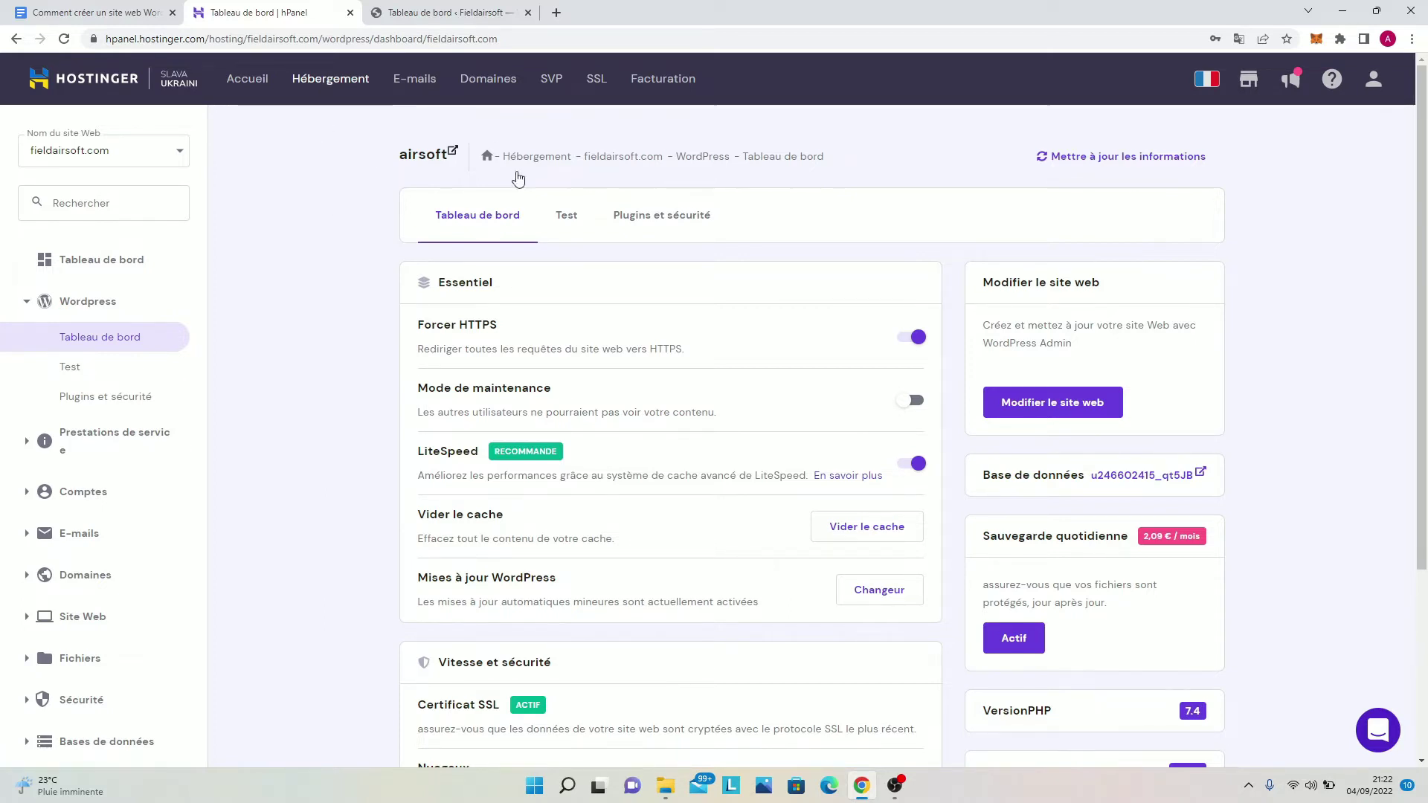
{"action": "left_click", "coordinate": [1048, 402]}
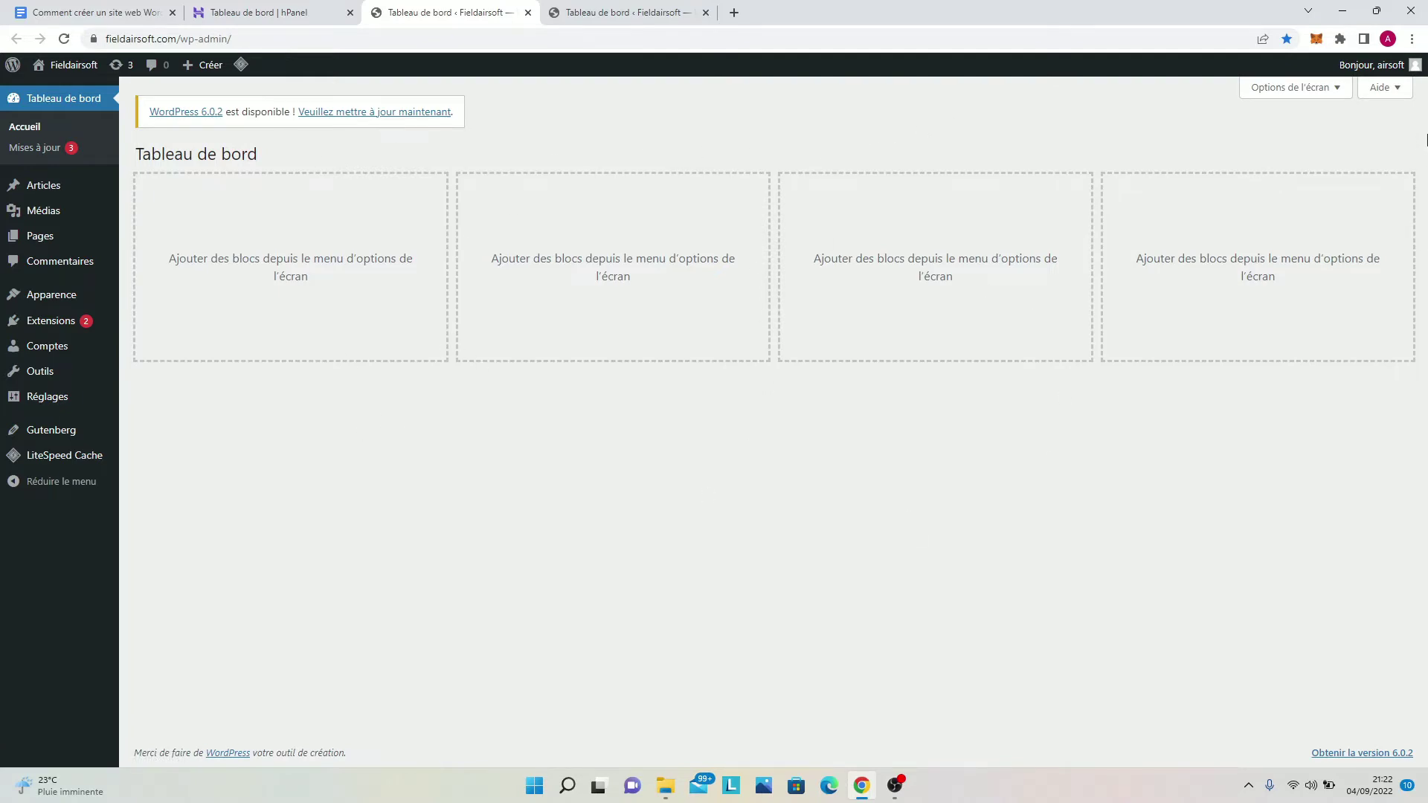
Step: Check which elements the WordPress dashboard's screen options offer and inspect the full https address of the wp-admin page
{"action": "left_click", "coordinate": [1286, 87]}
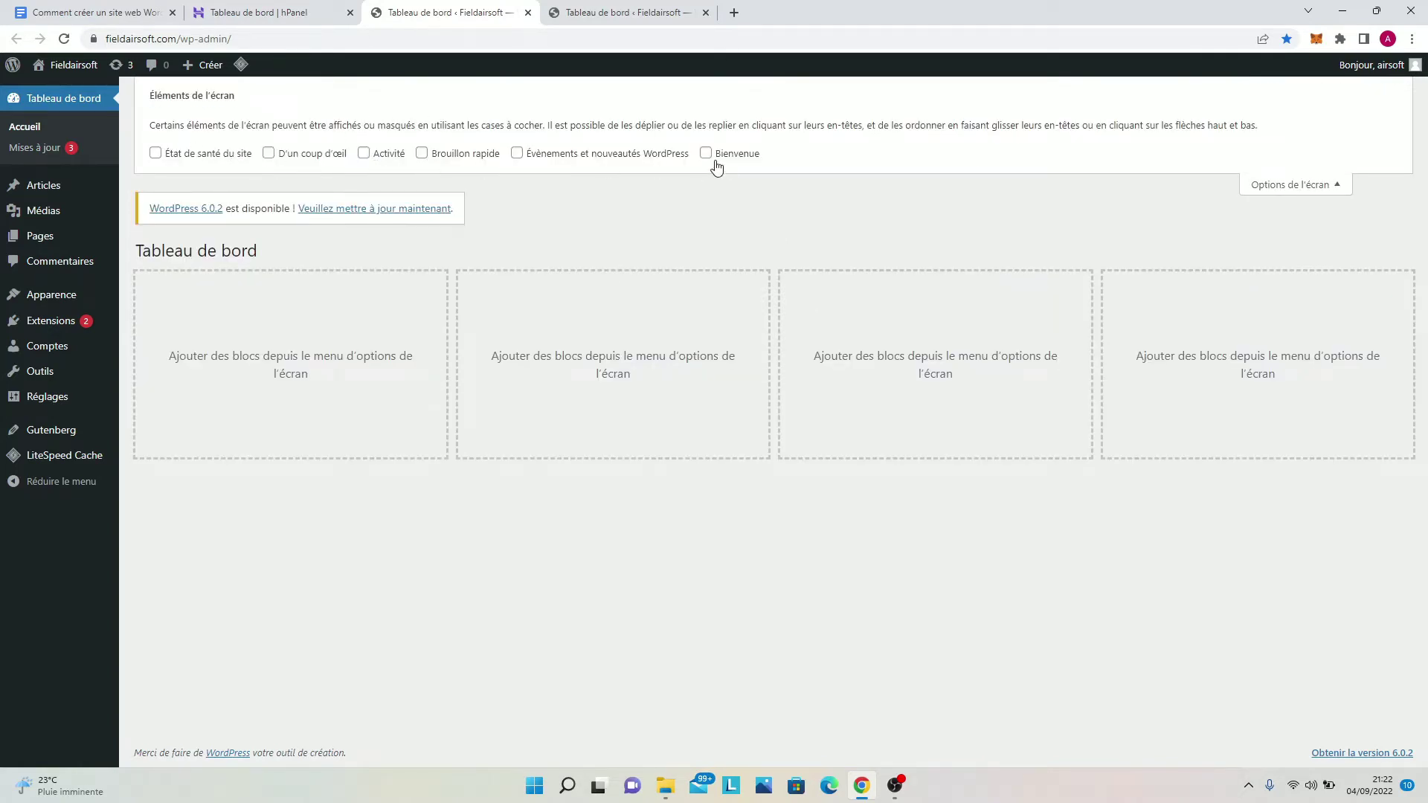
{"action": "left_click", "coordinate": [1301, 184]}
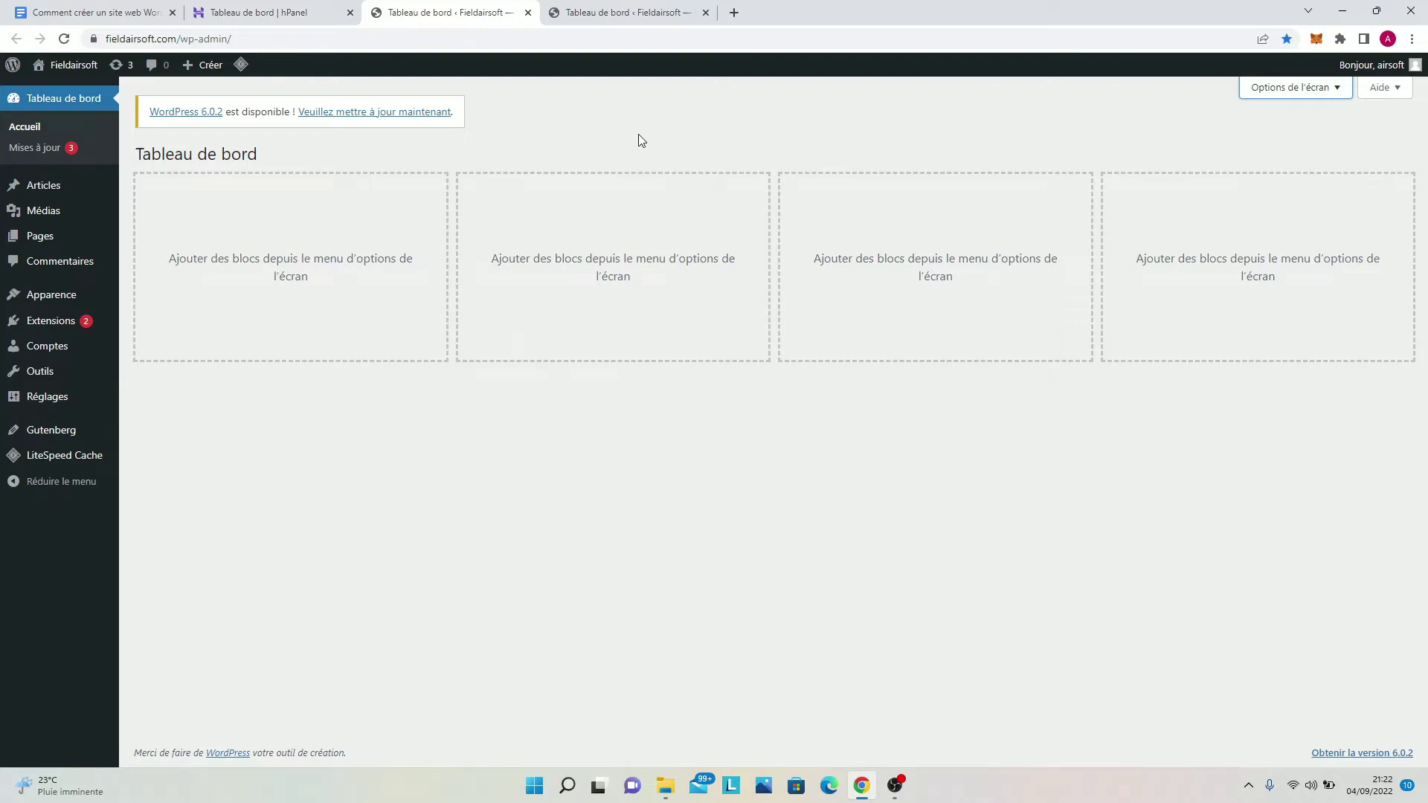
{"action": "left_click", "coordinate": [272, 39]}
{"action": "left_click", "coordinate": [272, 39]}
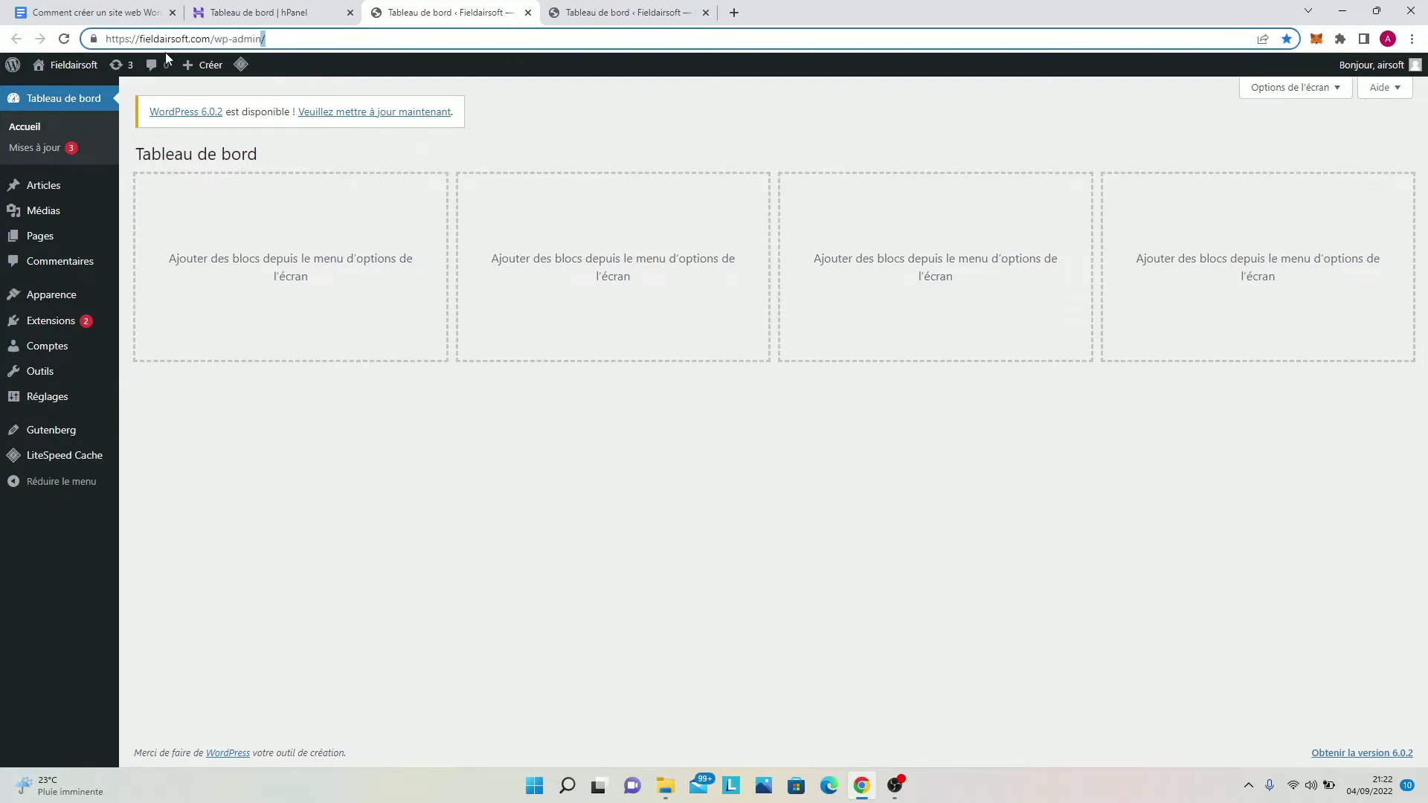
{"action": "left_click", "coordinate": [127, 39]}
Step: Return to hPanel and review the SSL certificates and the websites offered for an SSL installation, without installing one
{"action": "left_click", "coordinate": [257, 12]}
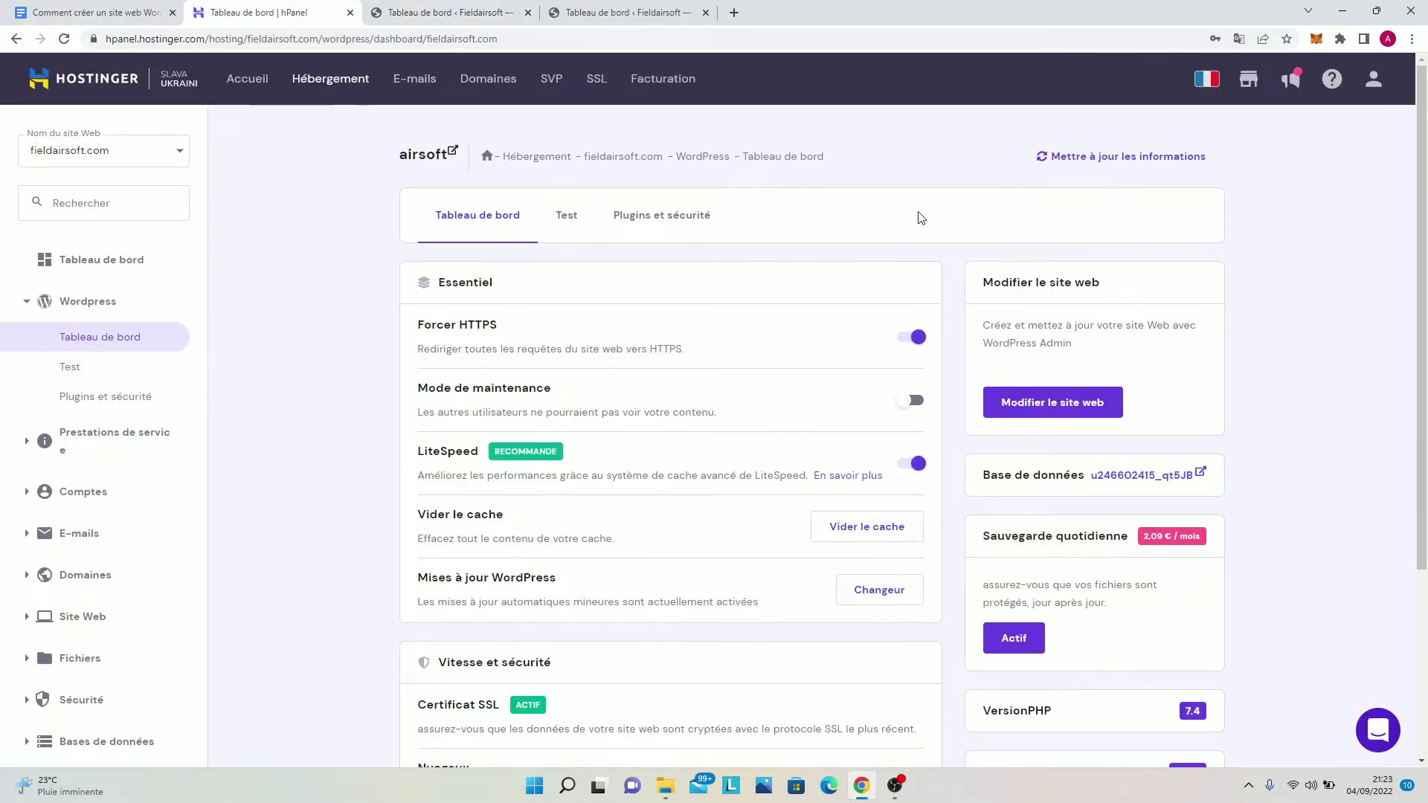
{"action": "left_click", "coordinate": [604, 88]}
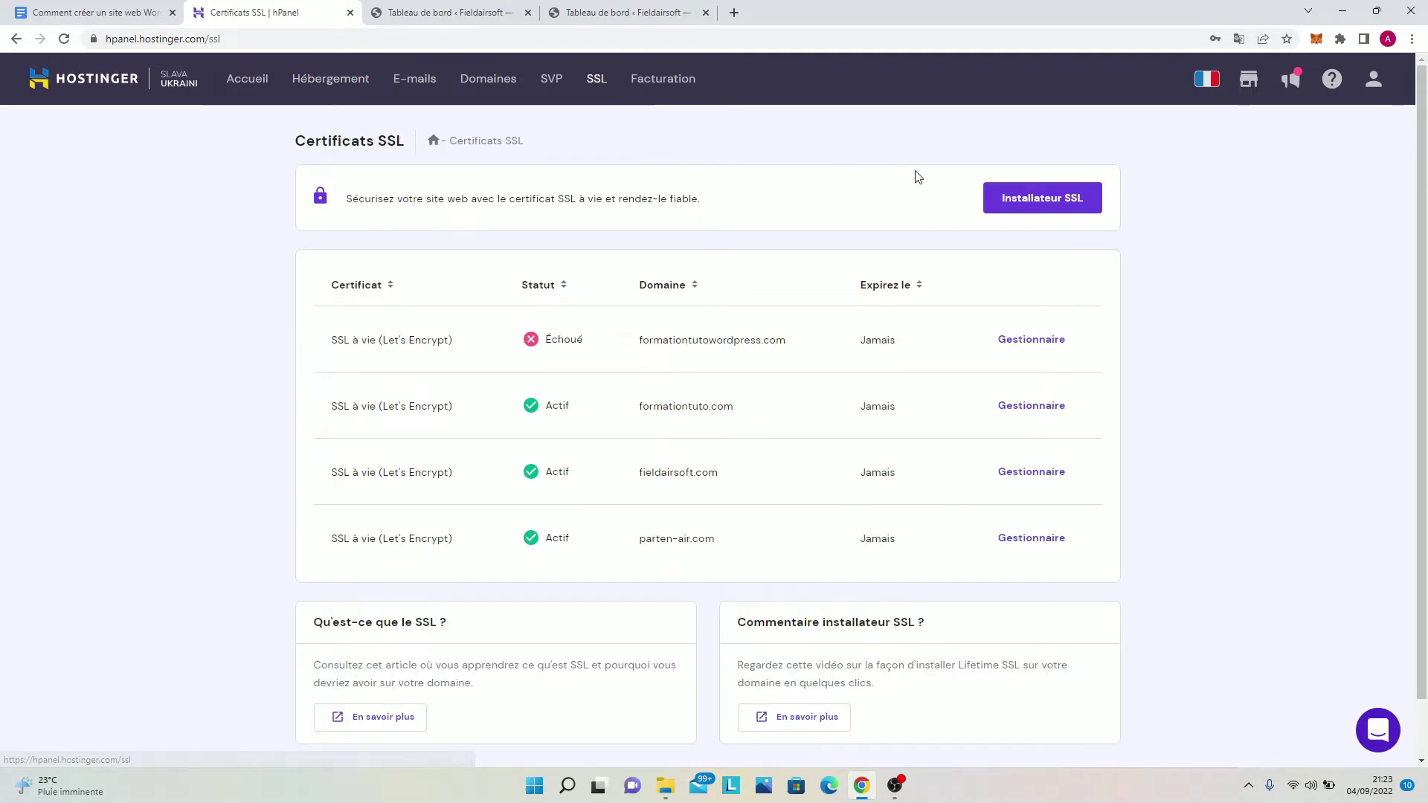
{"action": "left_click", "coordinate": [1027, 201]}
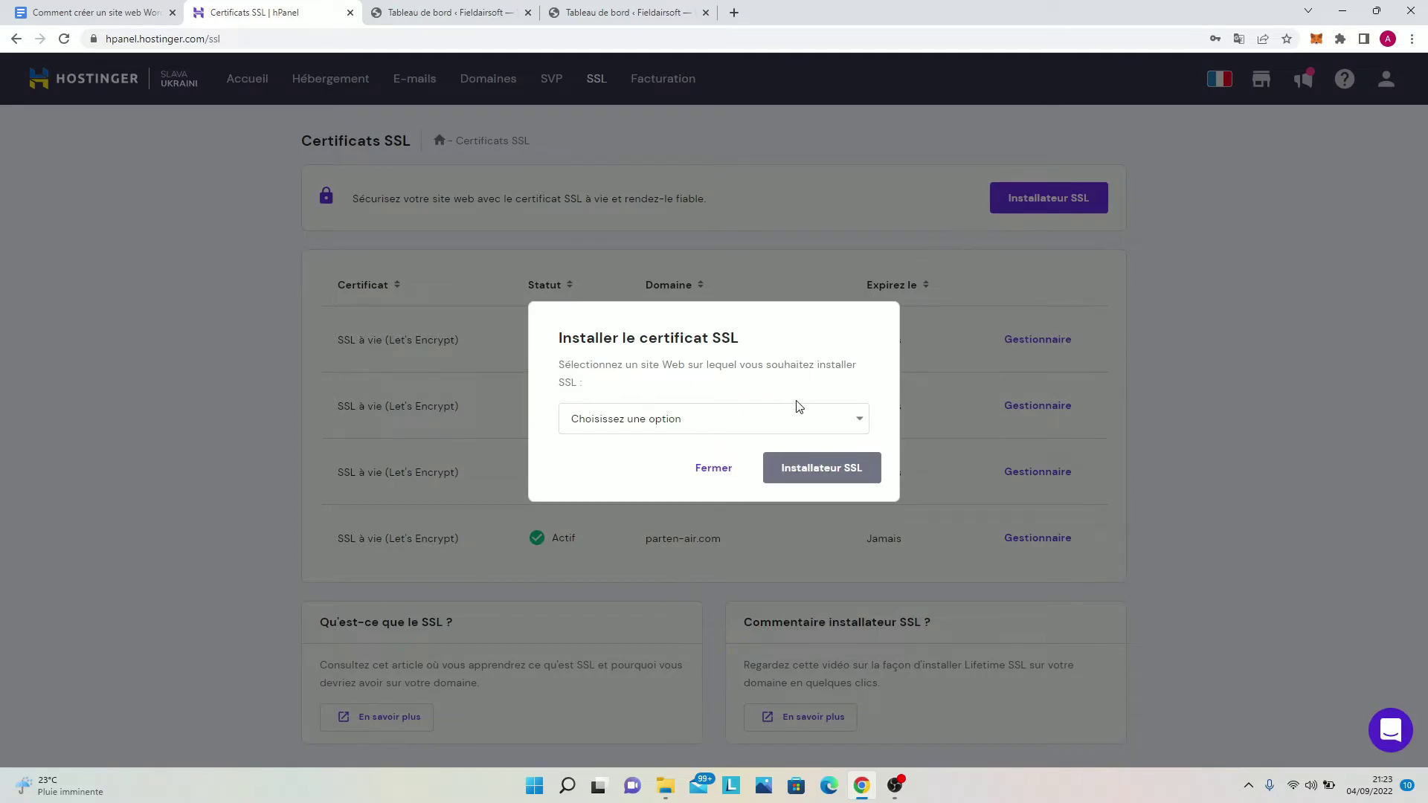
{"action": "left_click", "coordinate": [757, 416]}
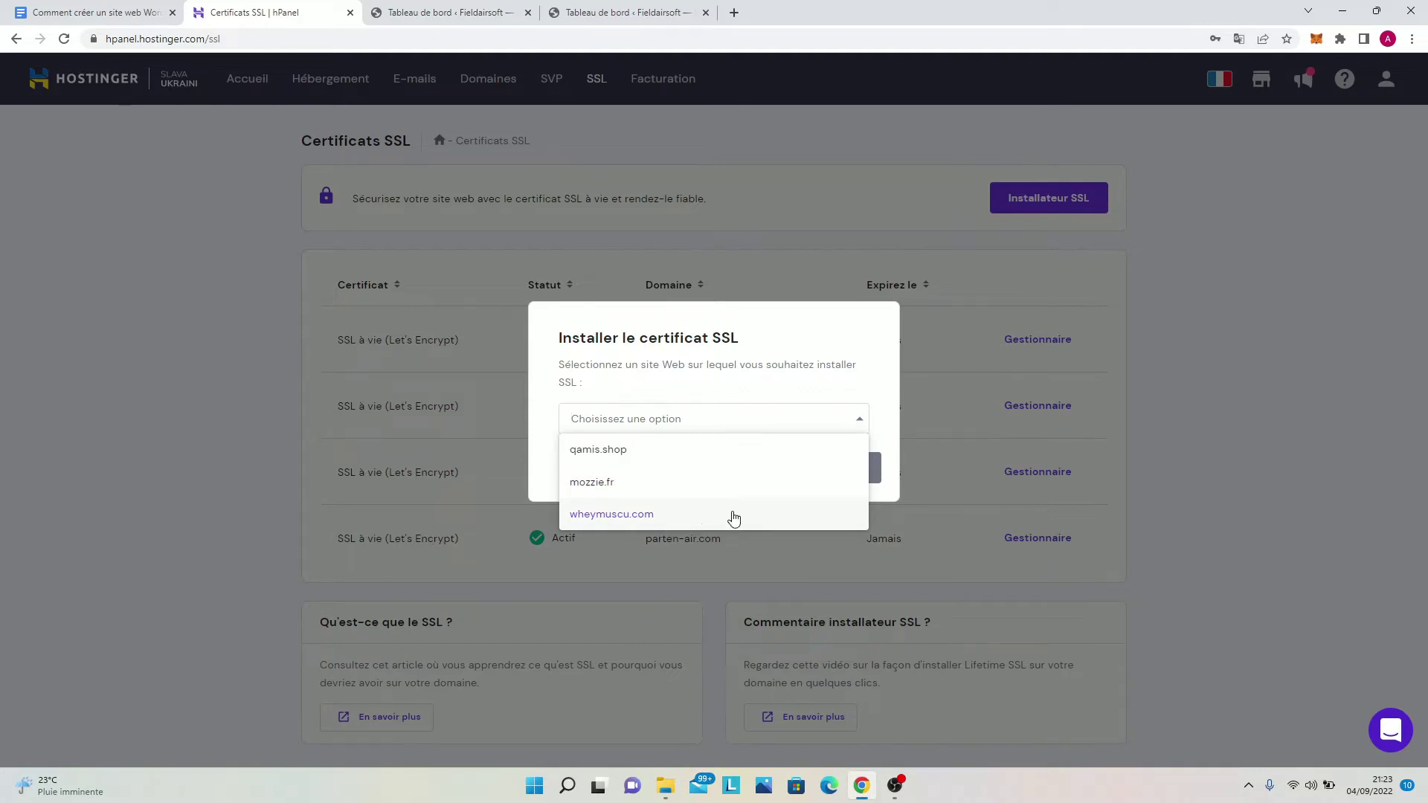
{"action": "left_click", "coordinate": [703, 394]}
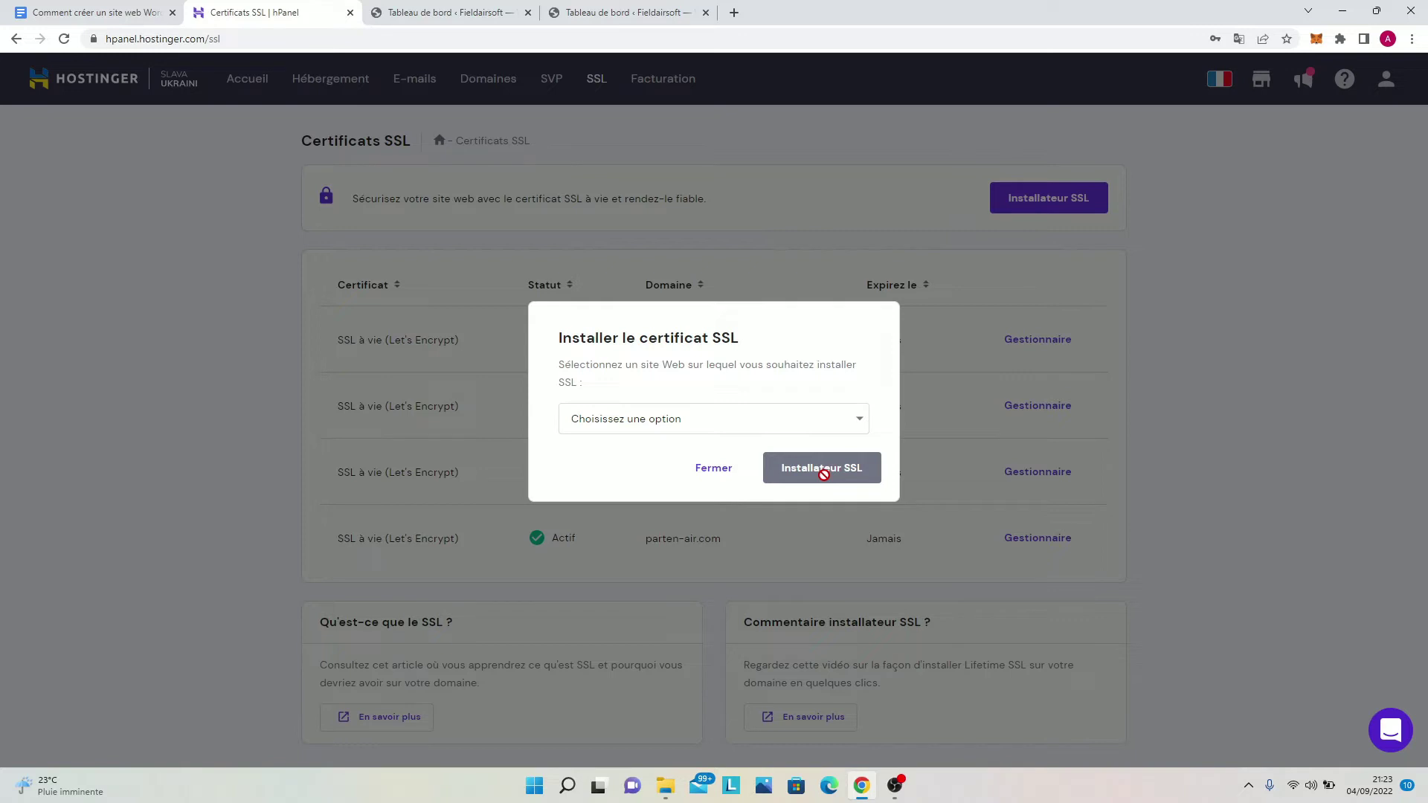
{"action": "left_click", "coordinate": [722, 478]}
Step: Switch to the WordPress admin and review the available updates for WordPress, extensions, themes and translations
{"action": "left_click", "coordinate": [628, 13]}
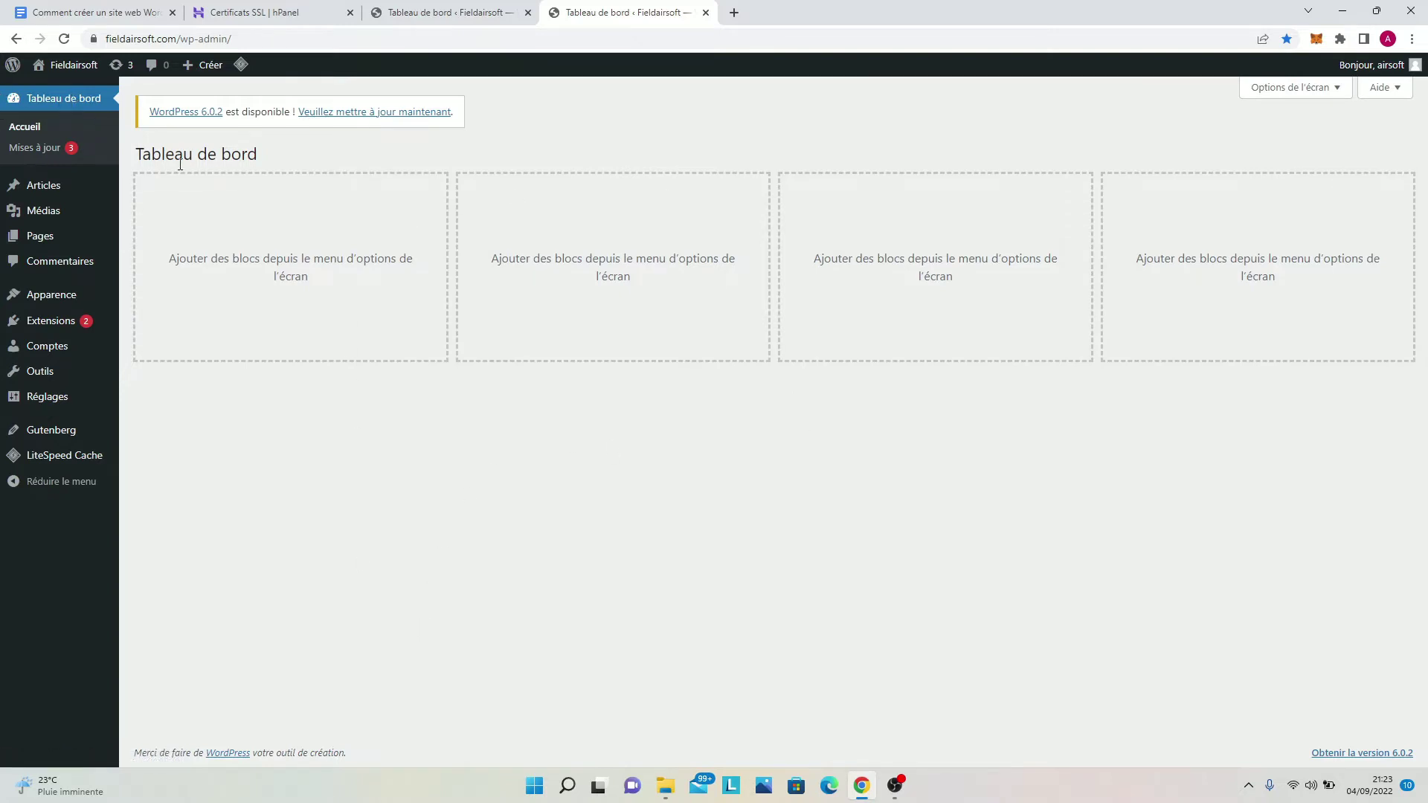
{"action": "left_click", "coordinate": [47, 151]}
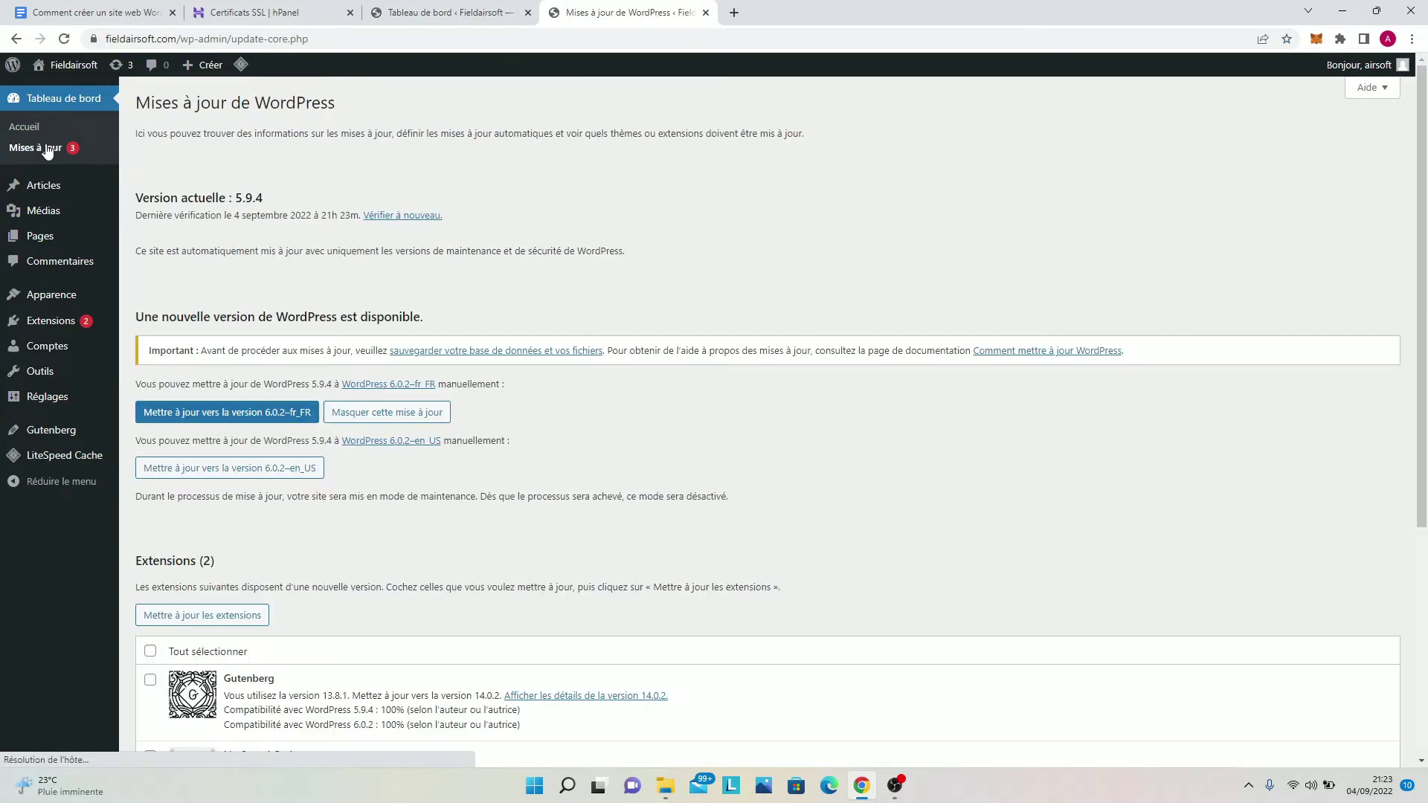
{"action": "scroll", "coordinate": [463, 268], "scroll_direction": "down", "scroll_amount": 1}
{"action": "scroll", "coordinate": [461, 267], "scroll_direction": "down", "scroll_amount": 5}
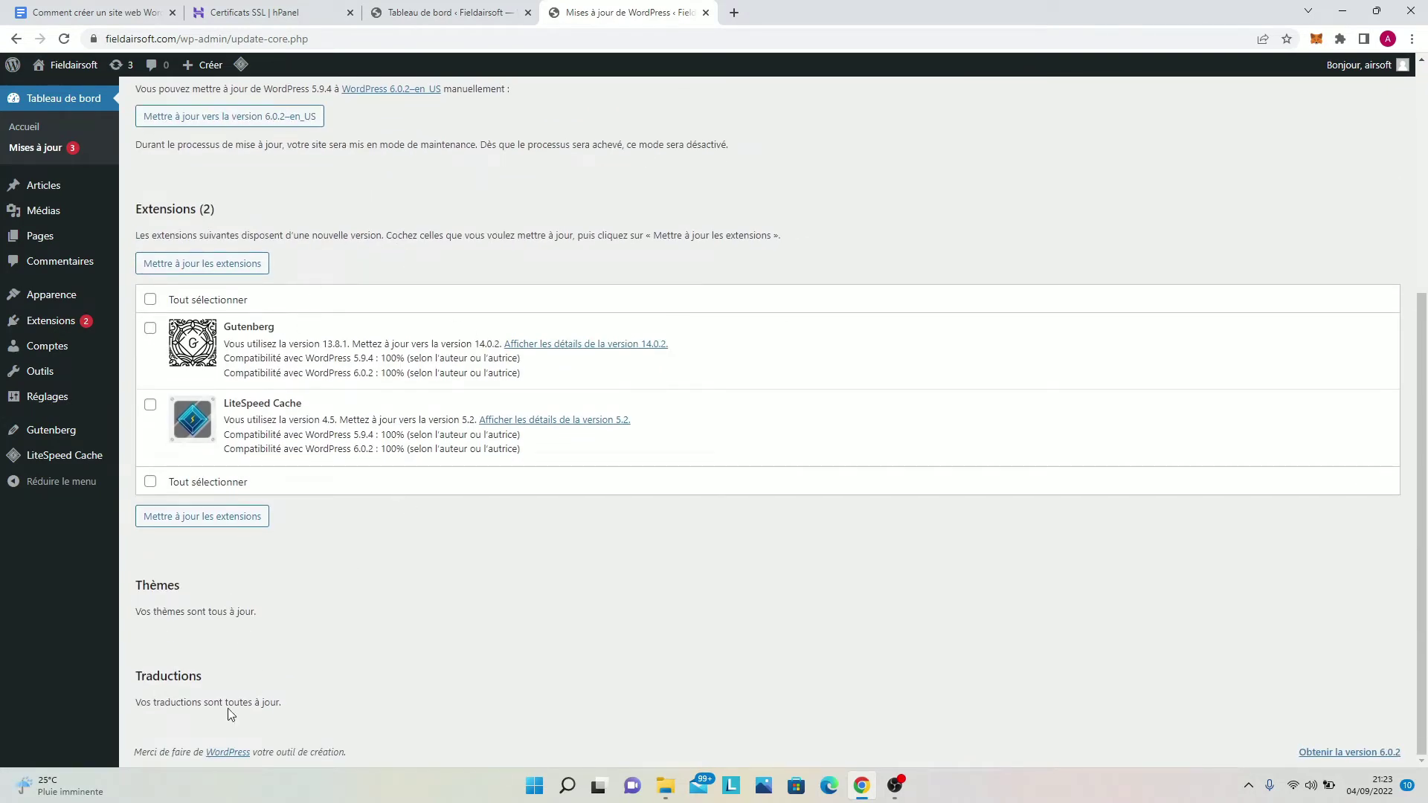
{"action": "scroll", "coordinate": [491, 384], "scroll_direction": "up", "scroll_amount": 2}
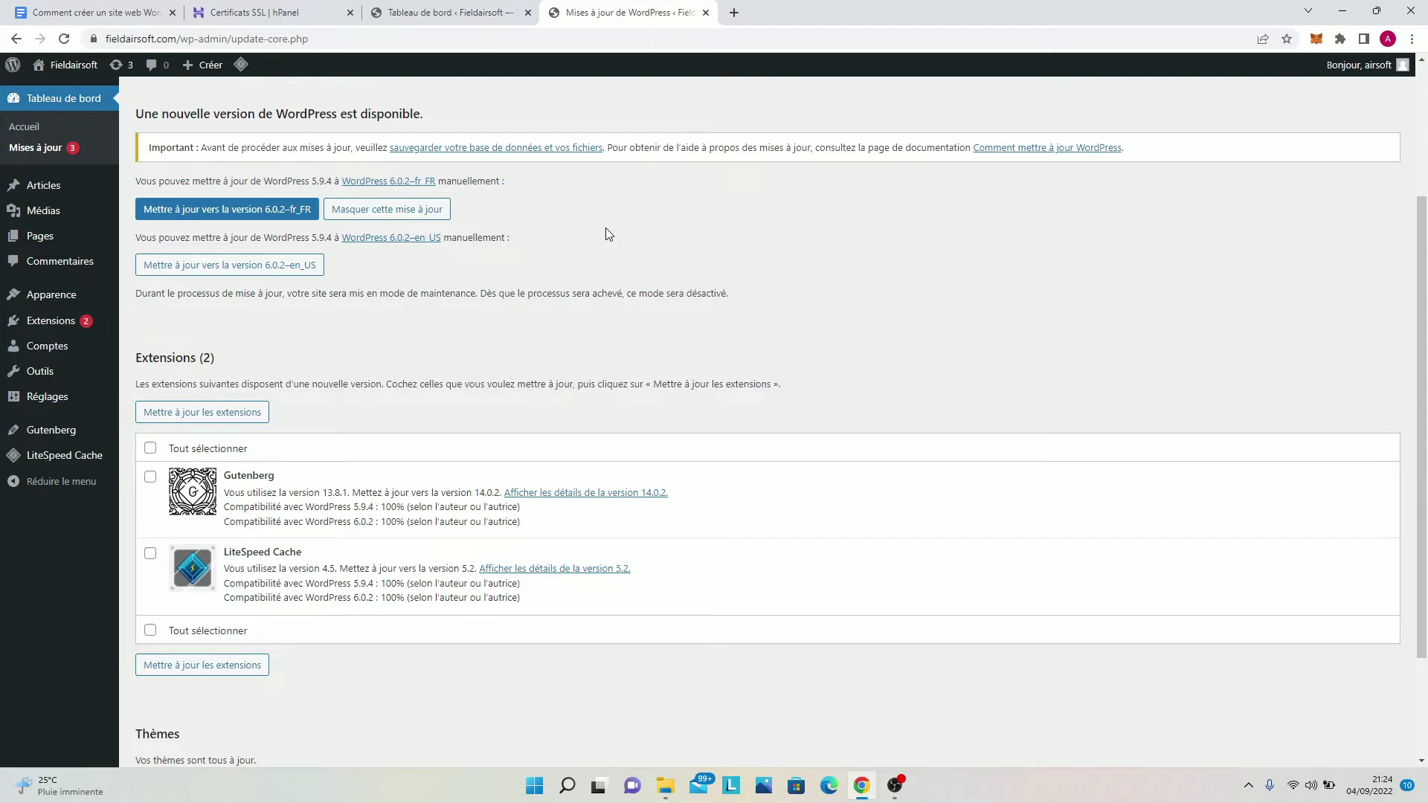
Step: Look over the options offered for posts, pages and media in the WordPress admin
{"action": "mouse_move", "coordinate": [11, 195]}
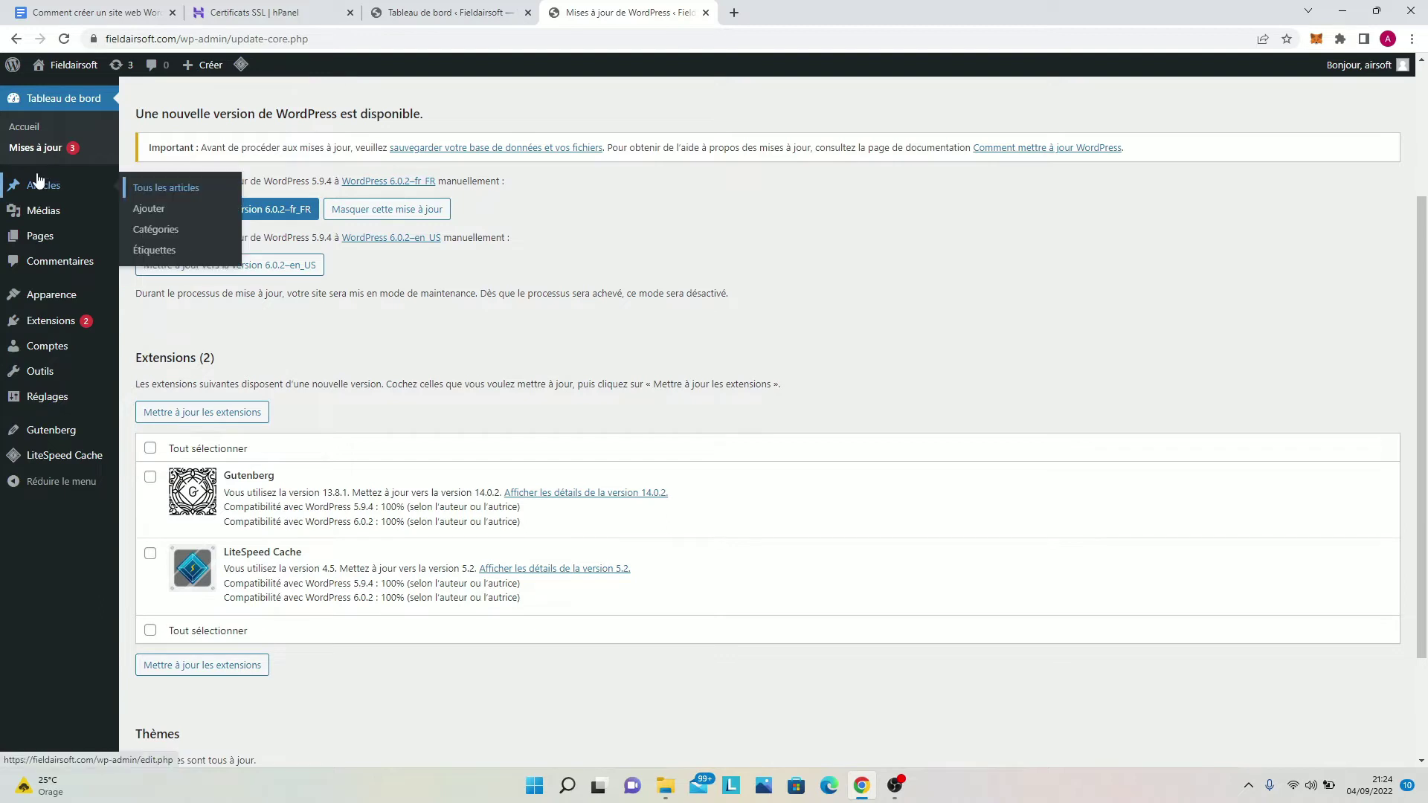
{"action": "mouse_move", "coordinate": [6, 238]}
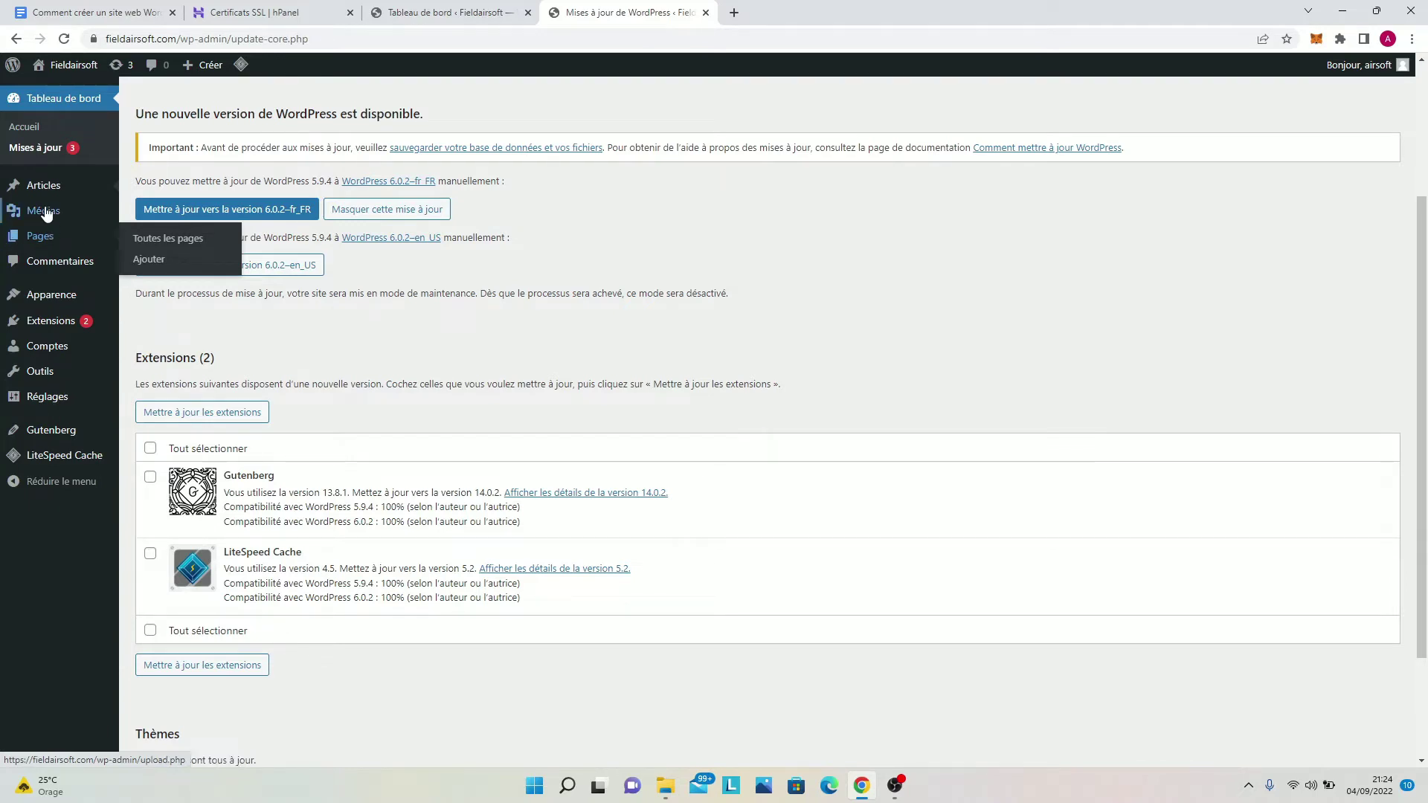
{"action": "mouse_move", "coordinate": [47, 214]}
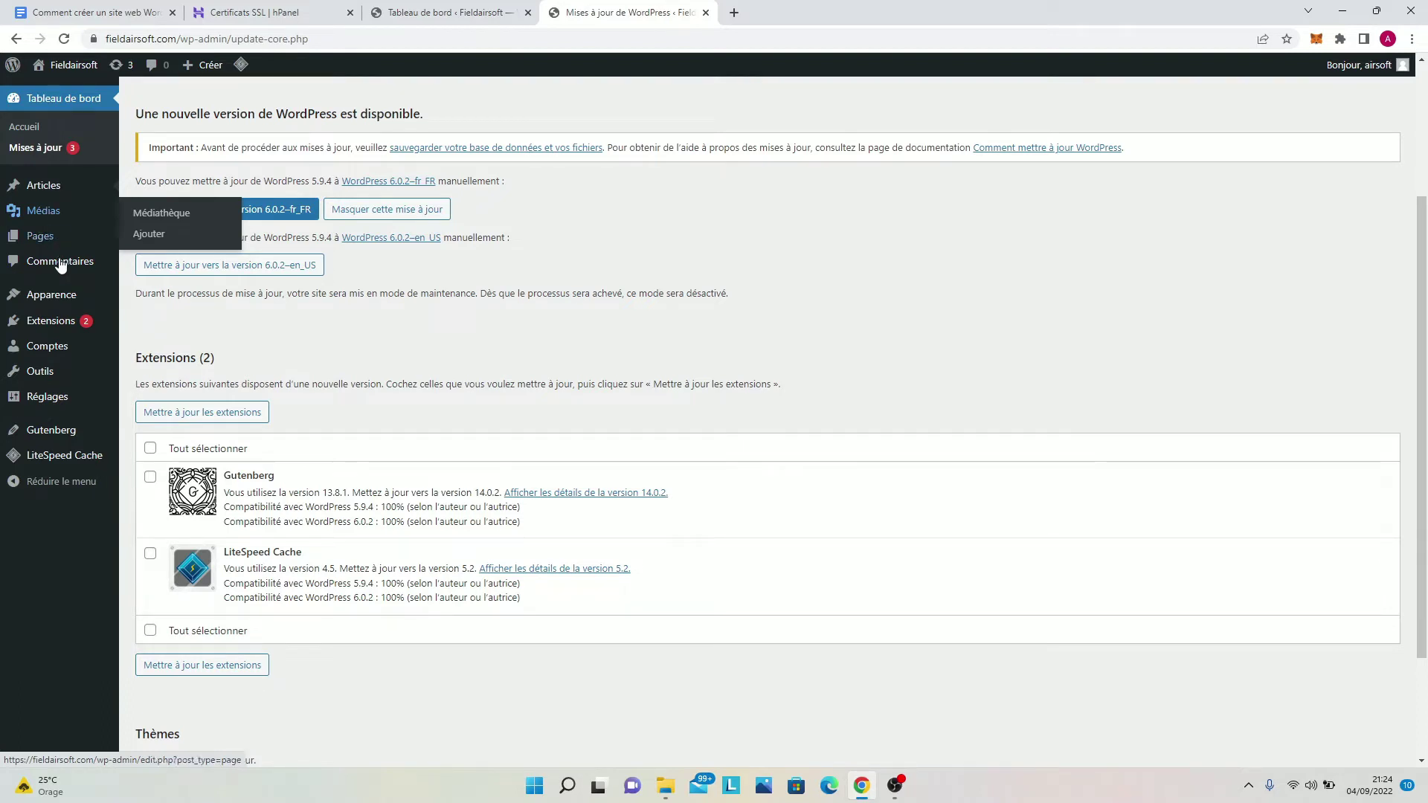
Step: Review the list of all pages and the comments page, ending with the options offered under Apparence
{"action": "mouse_move", "coordinate": [57, 243]}
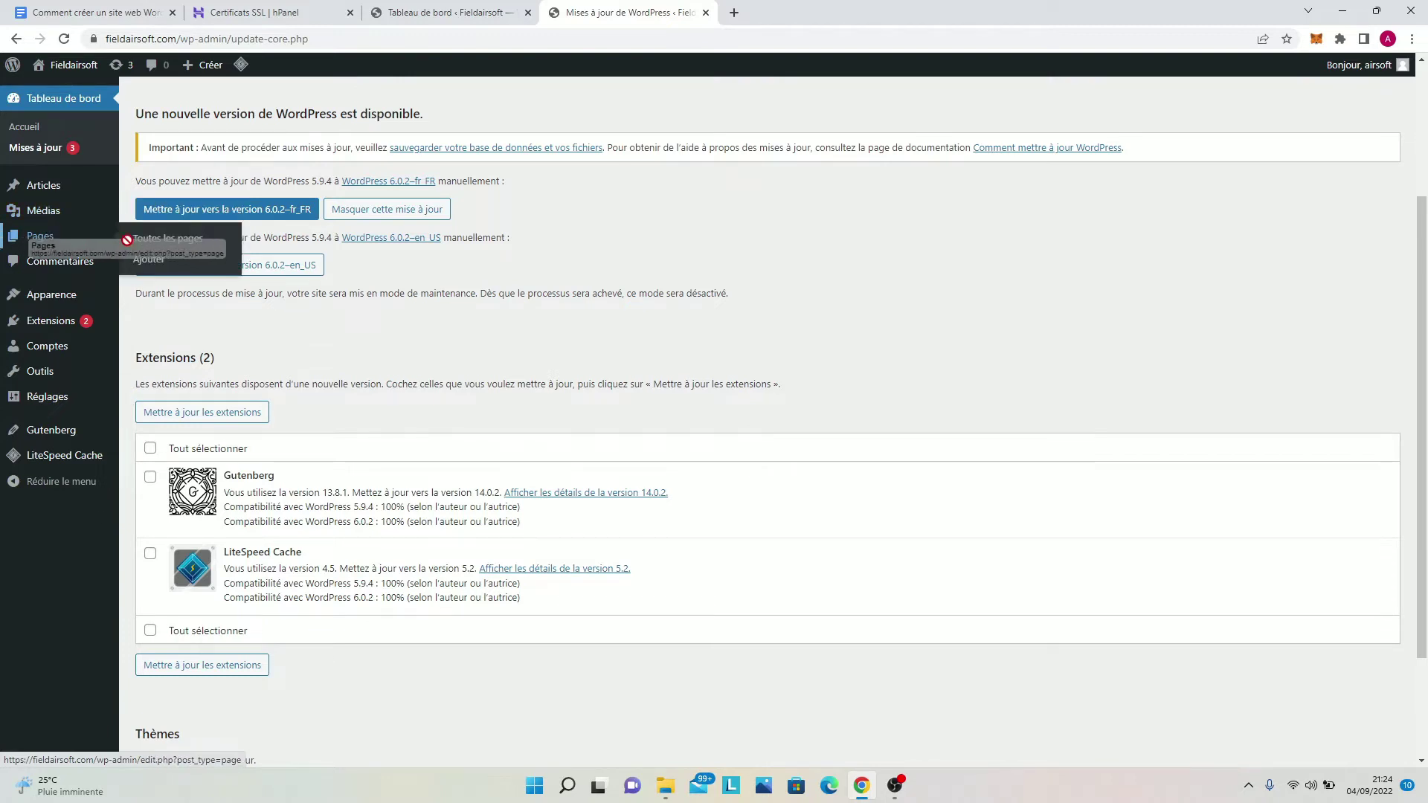
{"action": "left_click", "coordinate": [161, 246]}
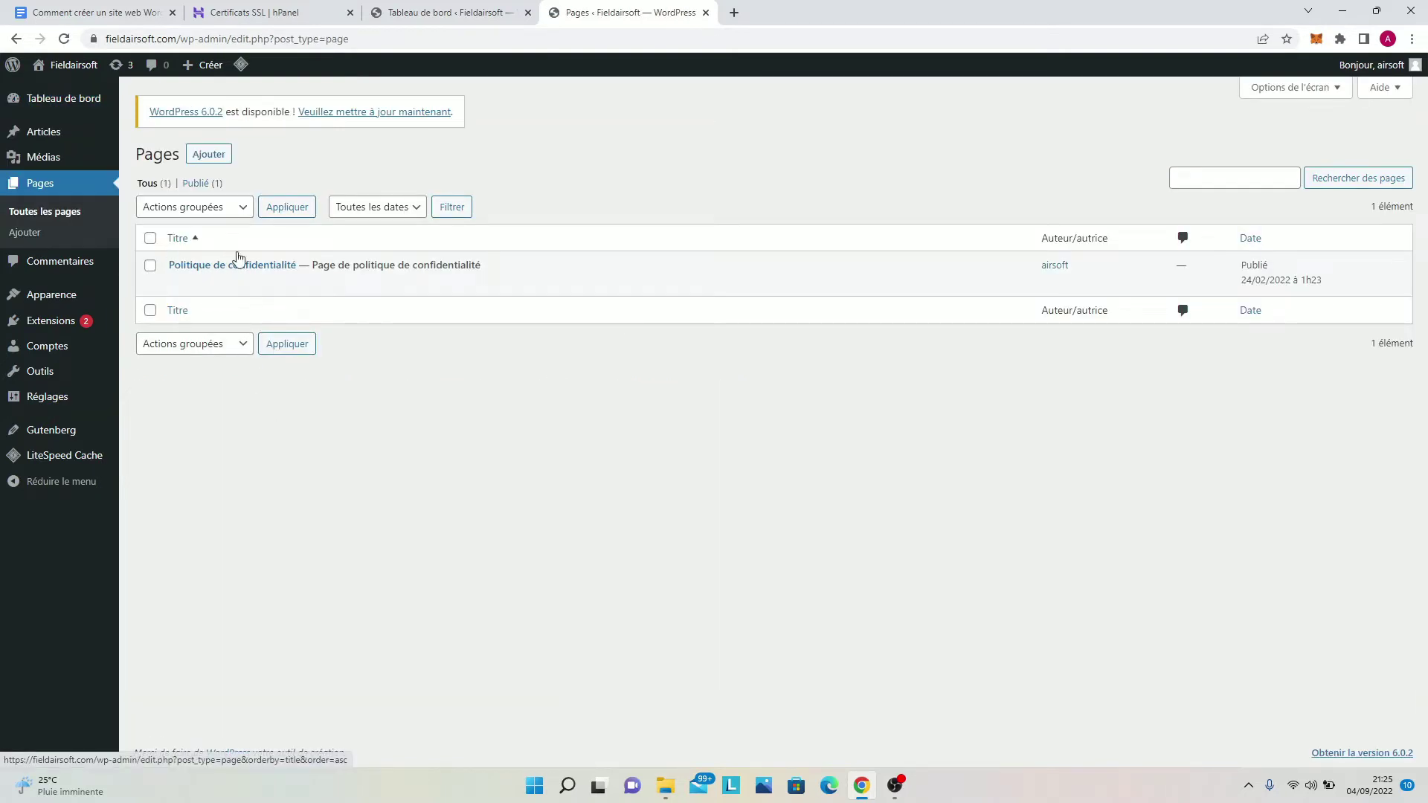
{"action": "mouse_move", "coordinate": [242, 265]}
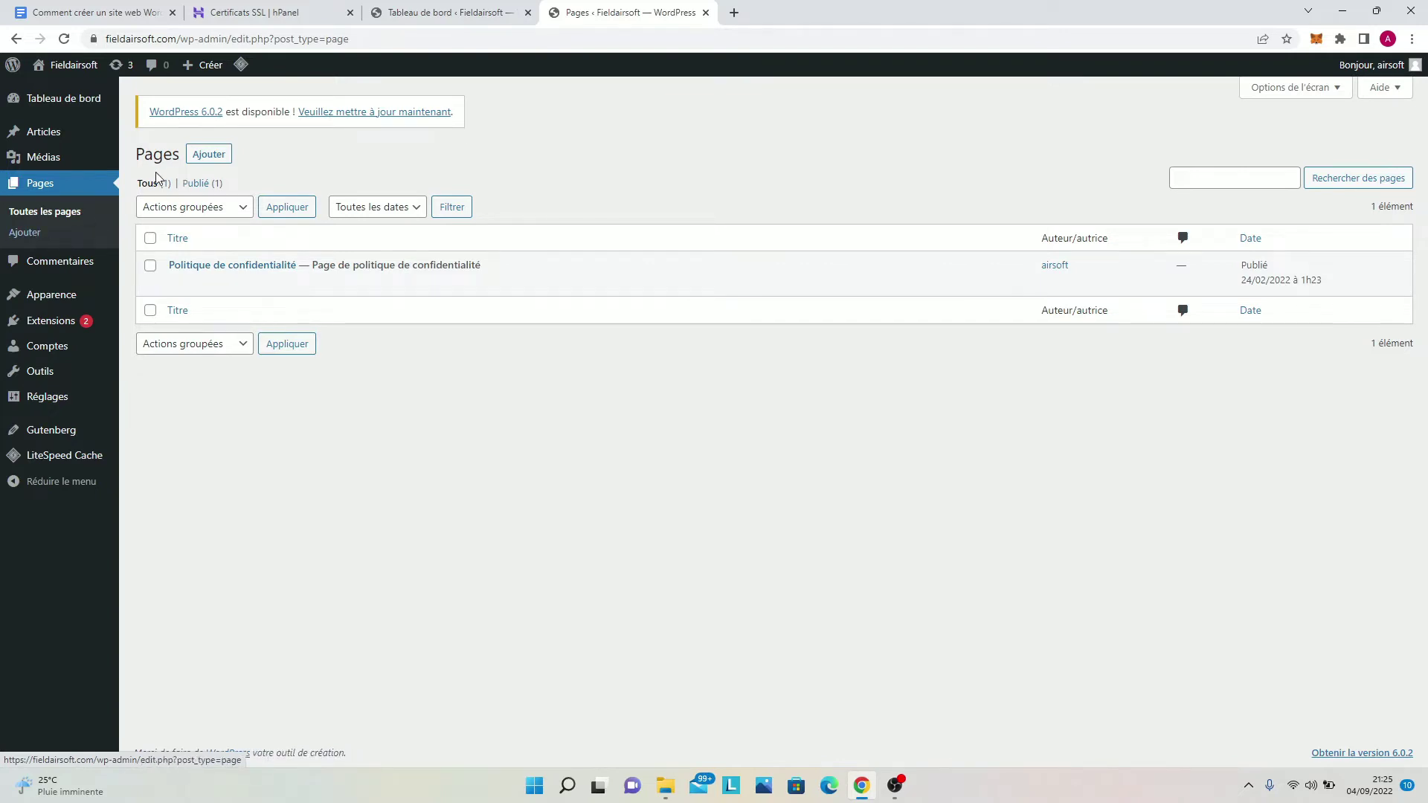
{"action": "left_click", "coordinate": [58, 266]}
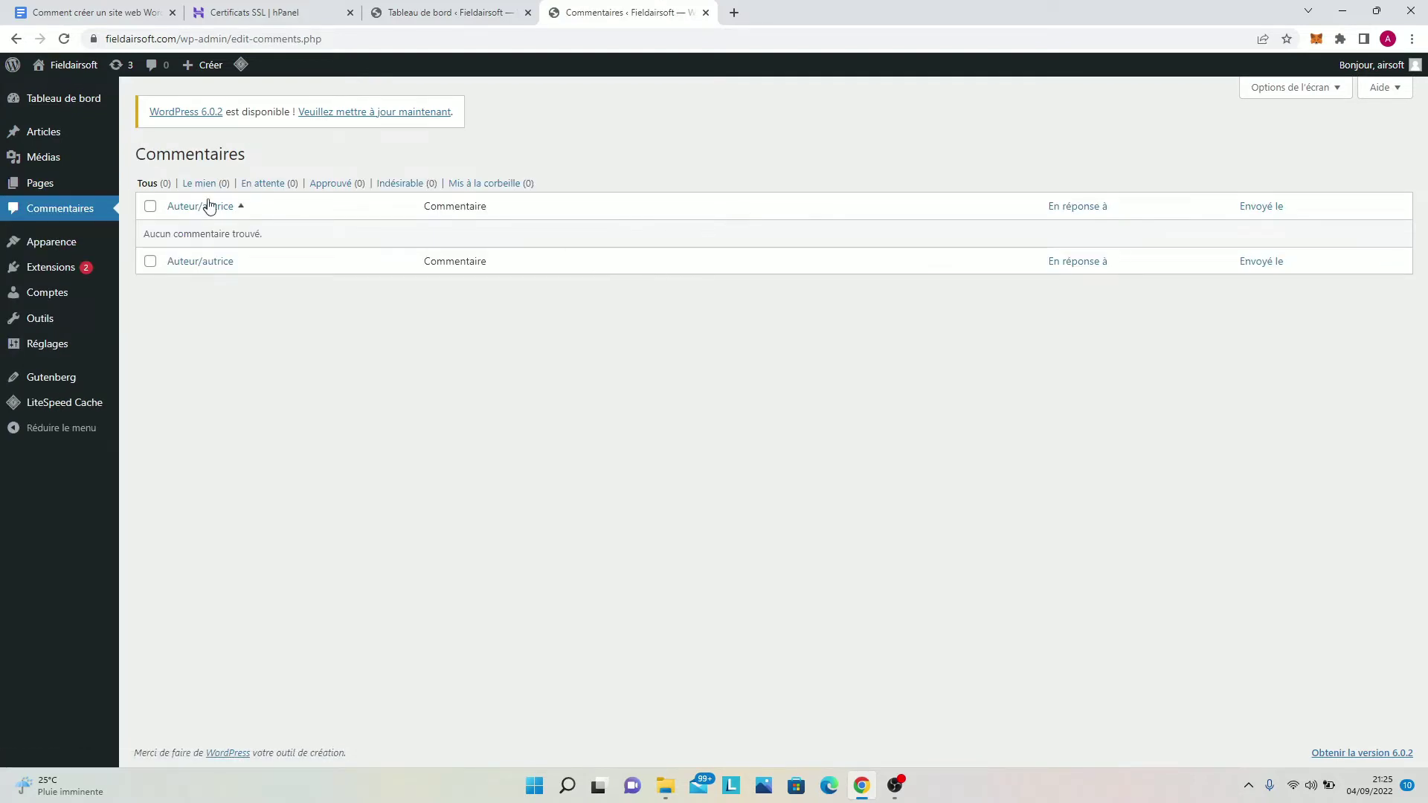
{"action": "mouse_move", "coordinate": [92, 254]}
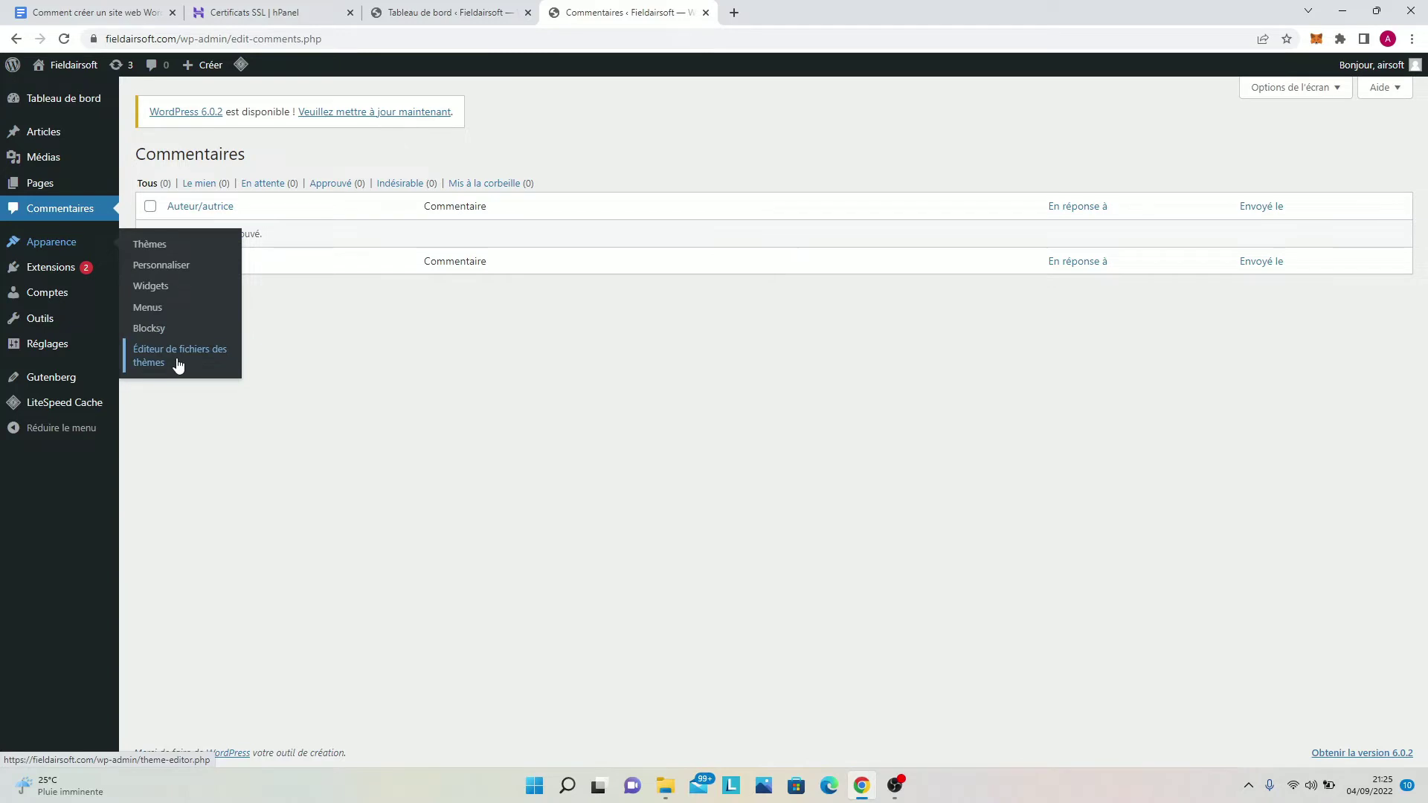
Step: Review the installed extensions and browse the featured extensions that can be added to the site
{"action": "mouse_move", "coordinate": [81, 268]}
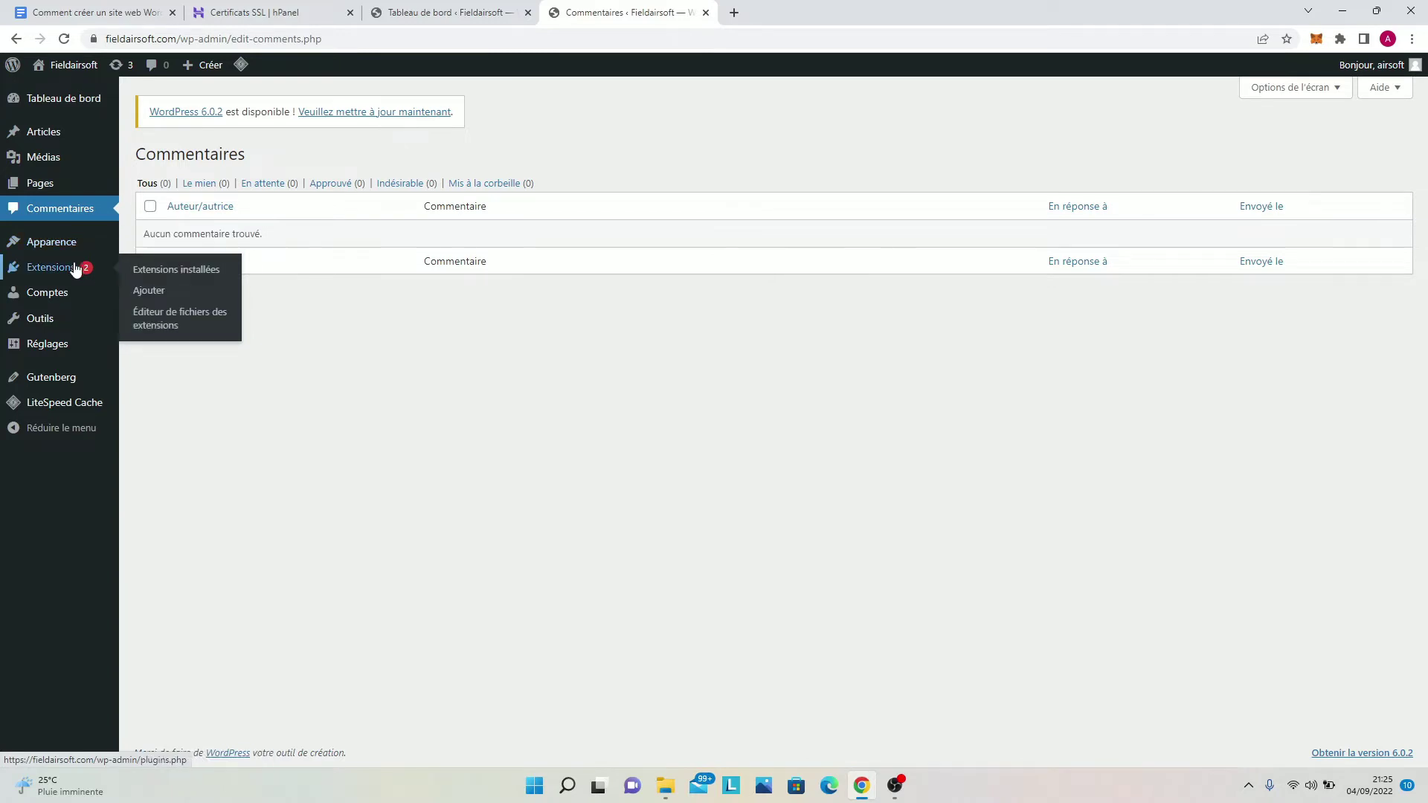
{"action": "left_click", "coordinate": [173, 274]}
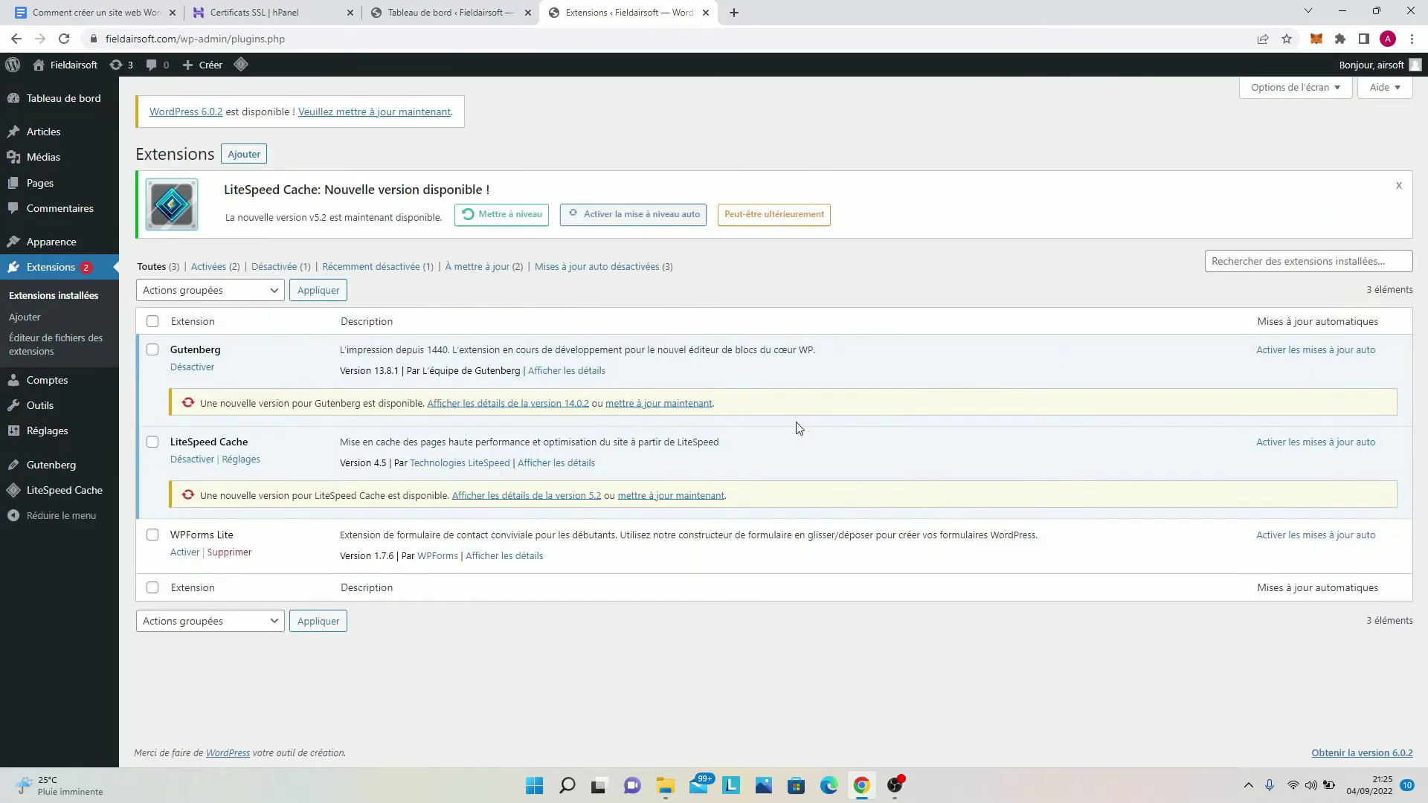
{"action": "left_click", "coordinate": [29, 318]}
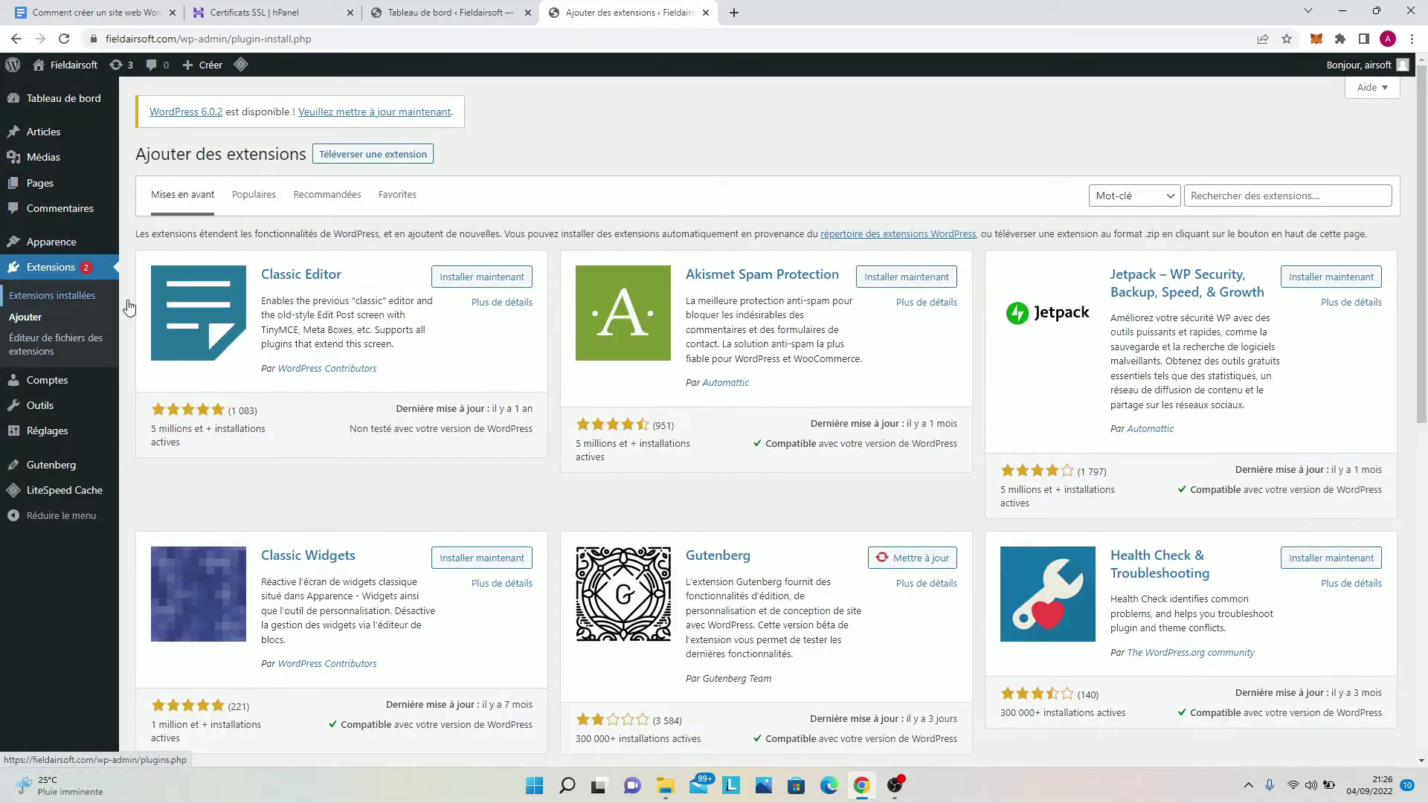
{"action": "scroll", "coordinate": [1164, 351], "scroll_direction": "down", "scroll_amount": 3}
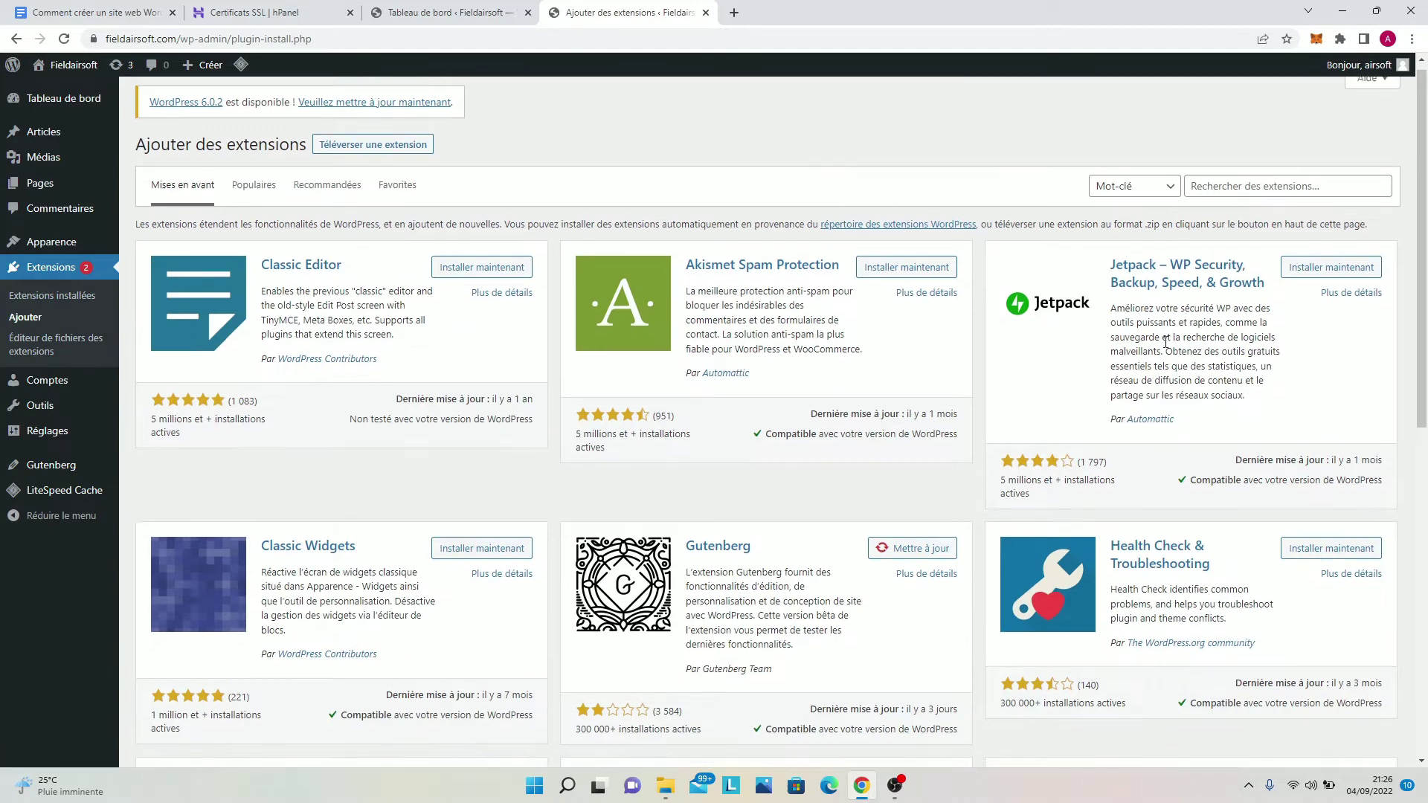
{"action": "scroll", "coordinate": [1164, 350], "scroll_direction": "up", "scroll_amount": 2}
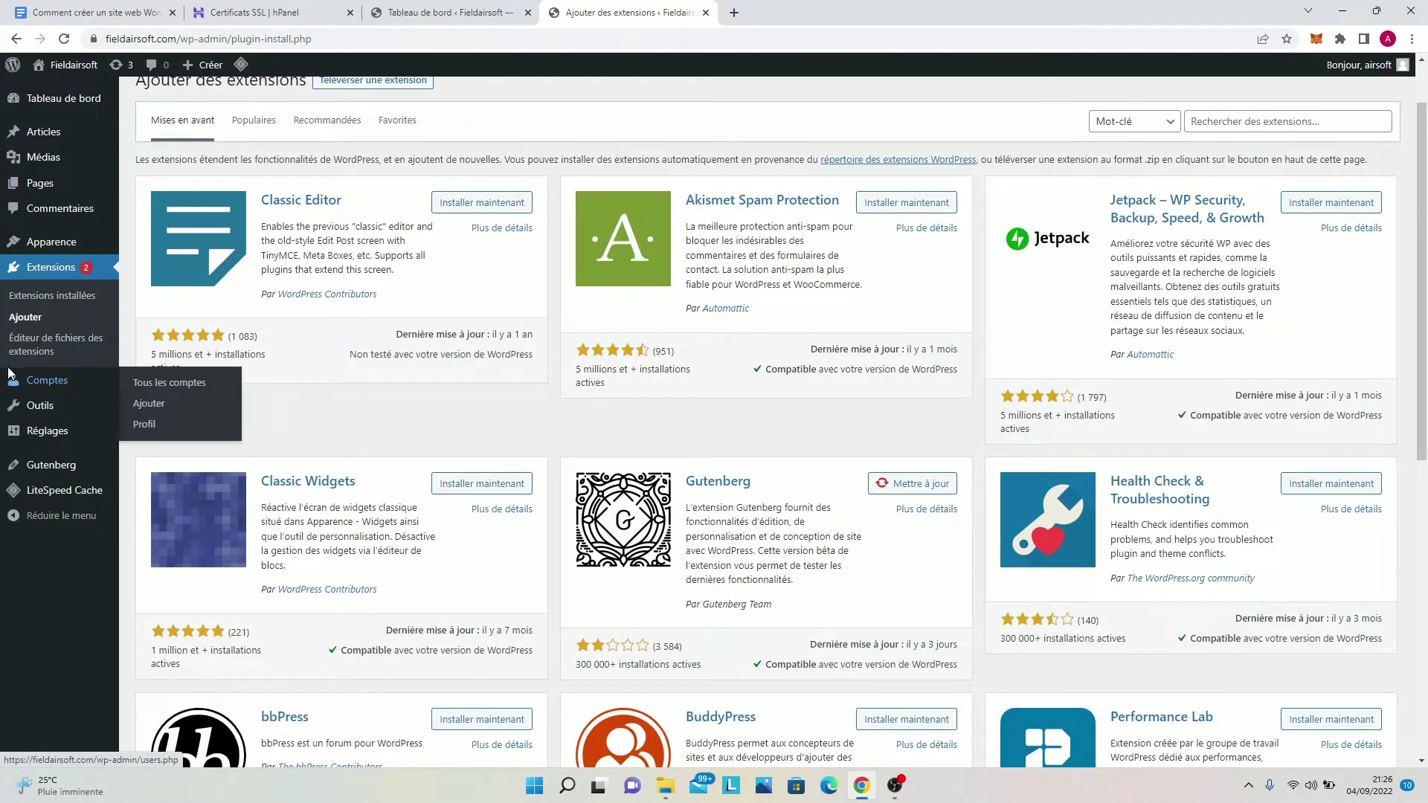
Step: Look over the options offered for Comptes and Outils, and open the general settings under Réglages
{"action": "mouse_move", "coordinate": [52, 381]}
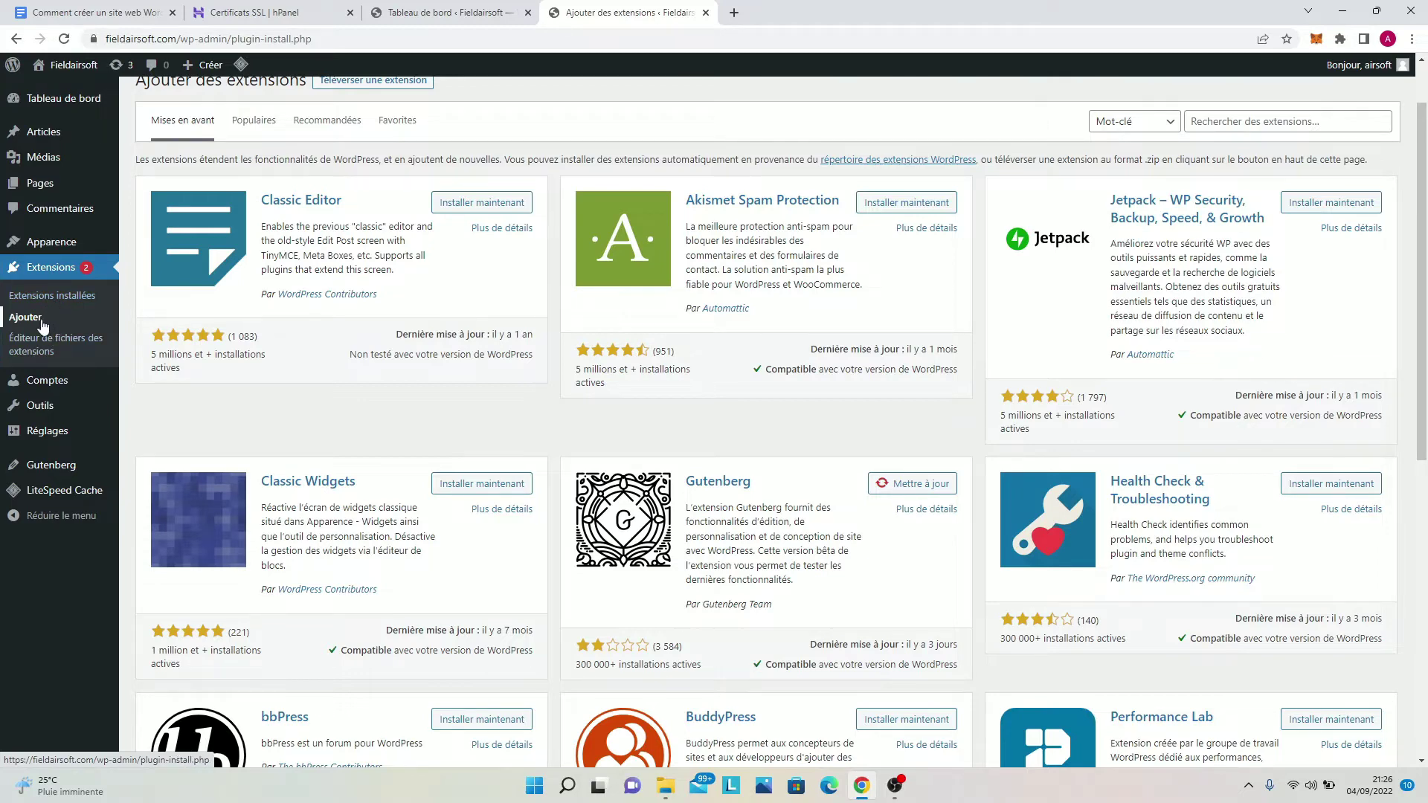
{"action": "mouse_move", "coordinate": [27, 408]}
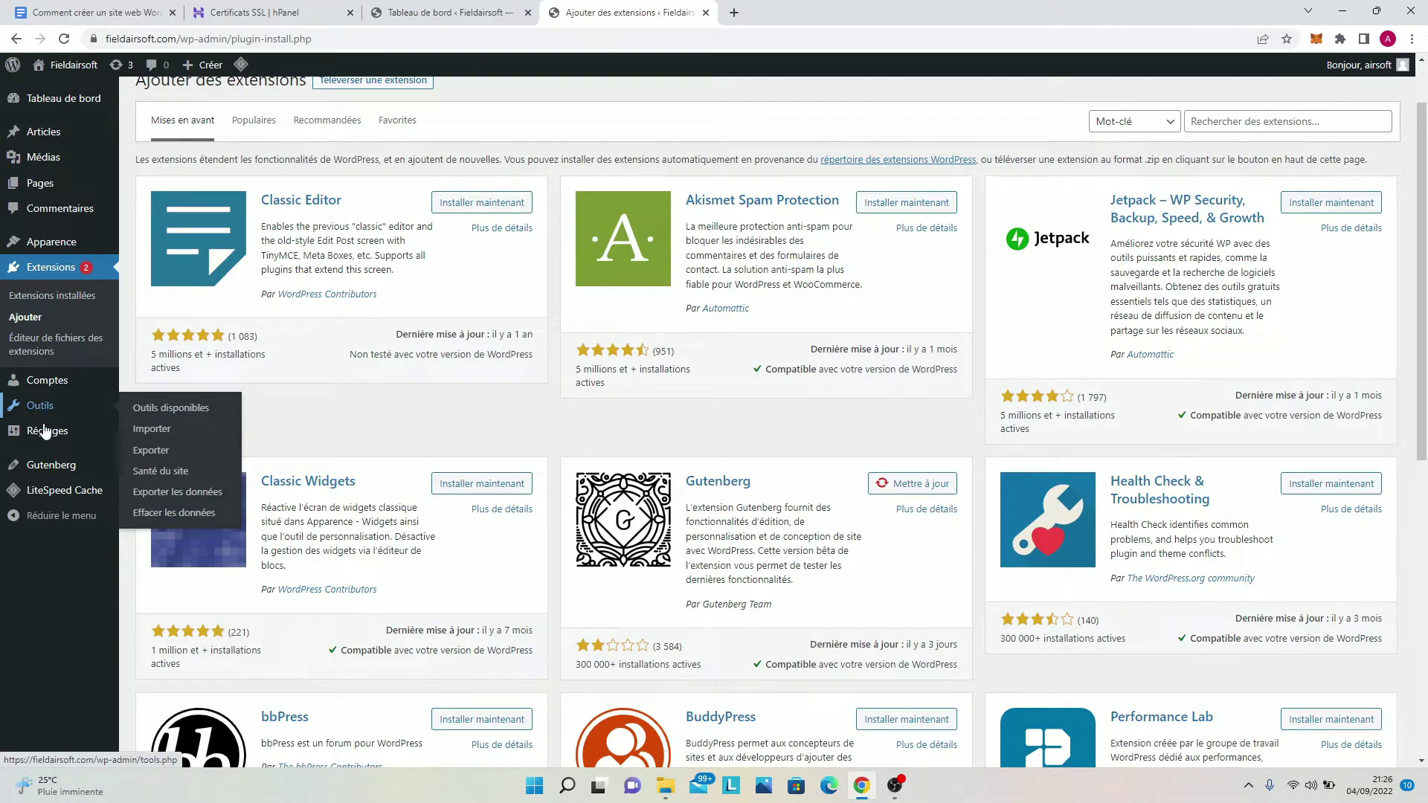
{"action": "mouse_move", "coordinate": [41, 439]}
{"action": "left_click", "coordinate": [142, 432]}
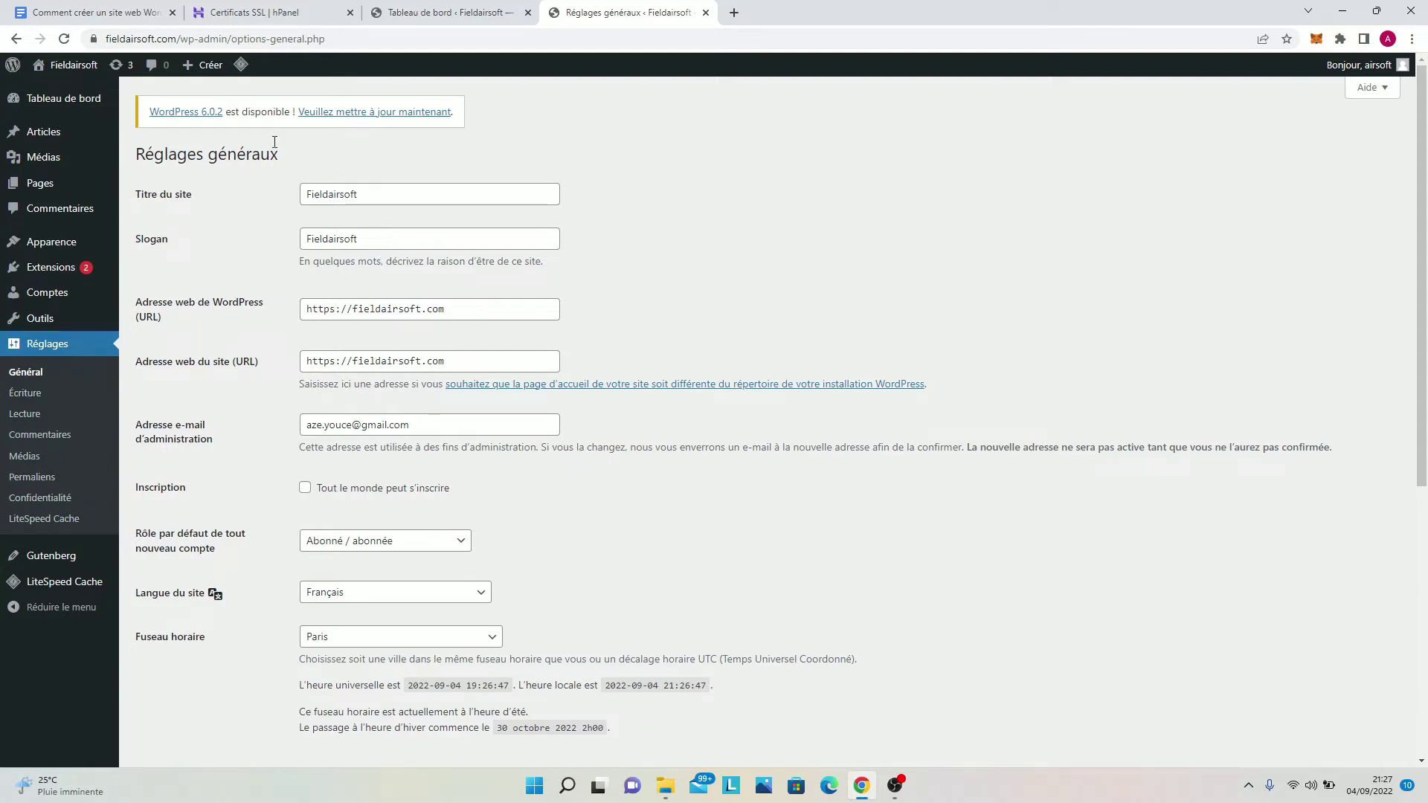
Step: Check the SSL certificate list in hPanel, and examine the site addresses and administration e-mail in the WordPress general settings
{"action": "left_click", "coordinate": [275, 7]}
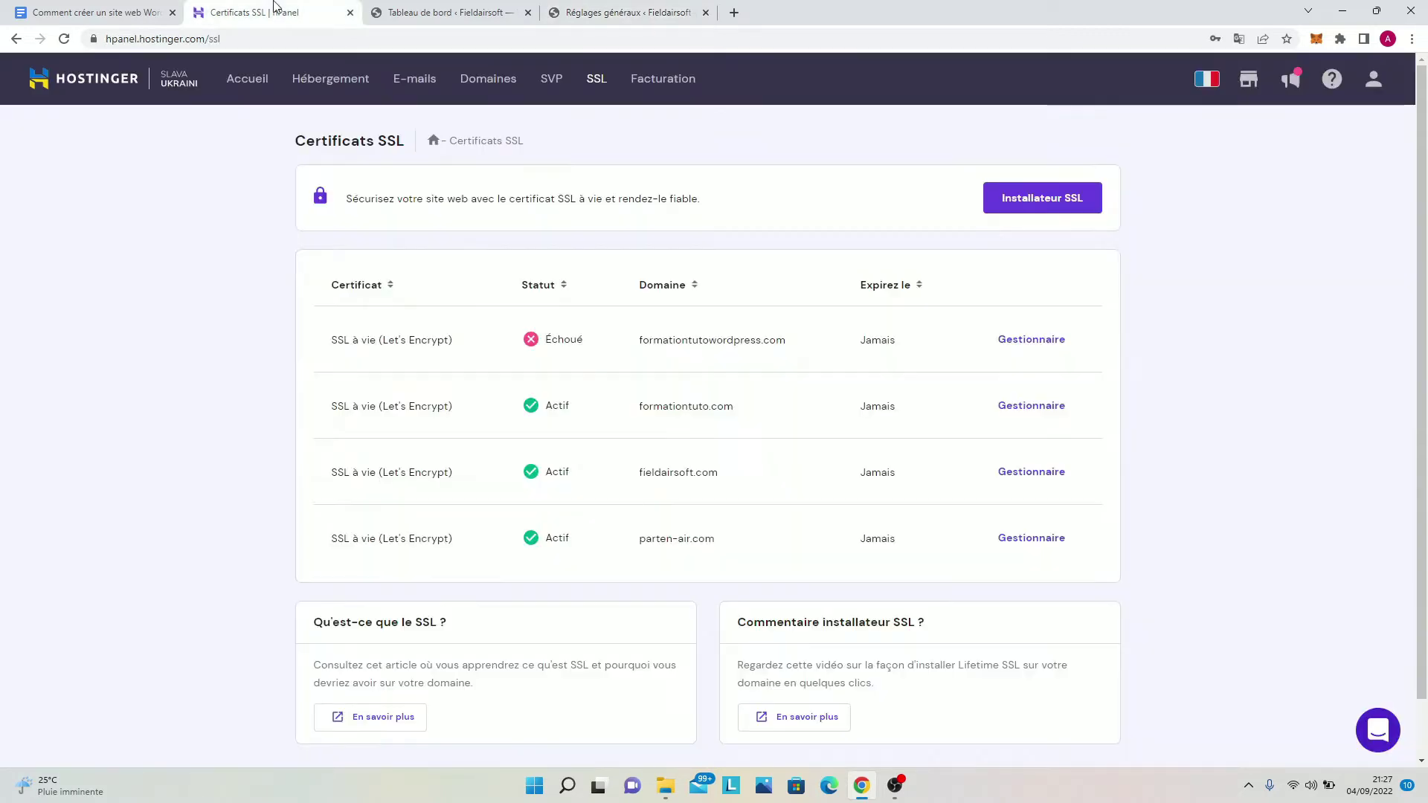
{"action": "left_click", "coordinate": [644, 9]}
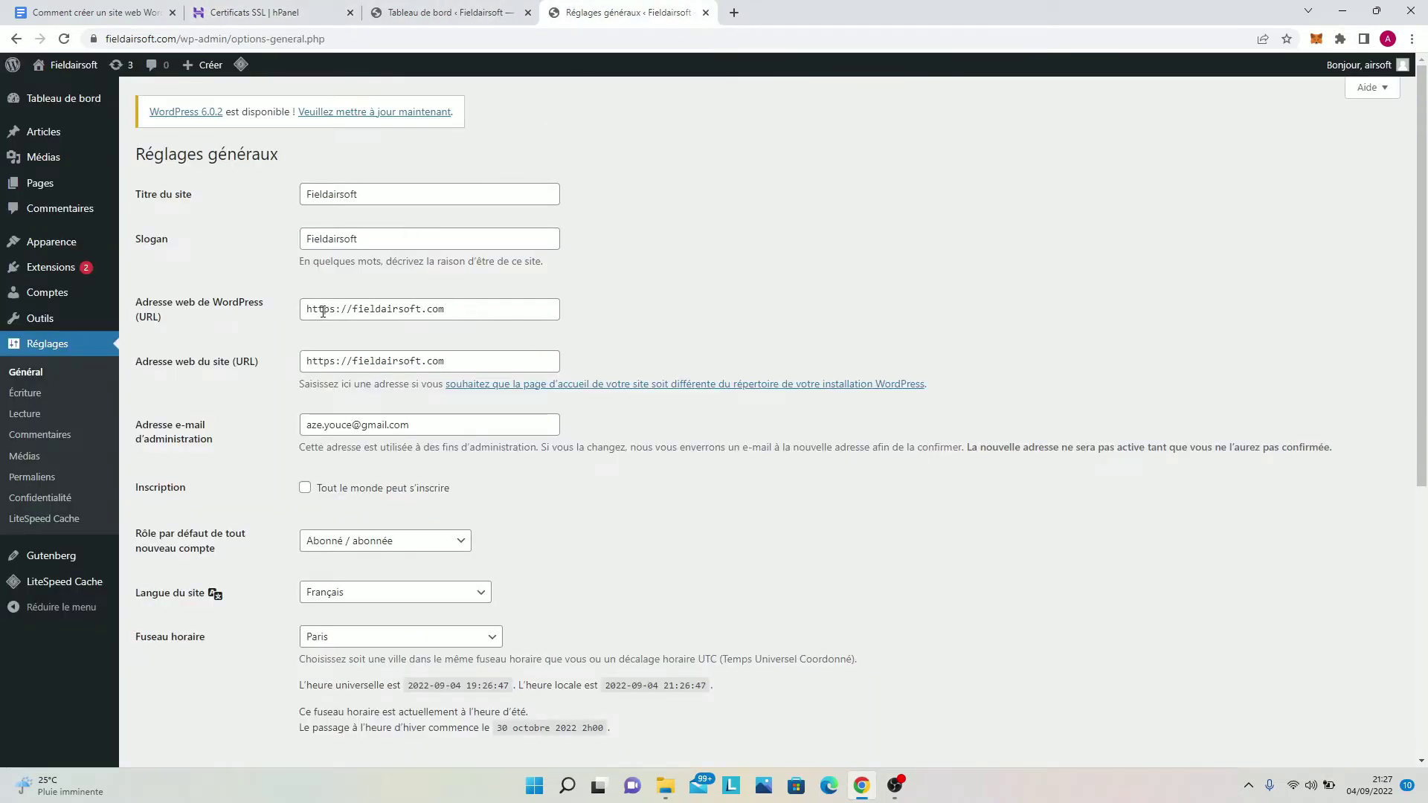
{"action": "left_click", "coordinate": [338, 362]}
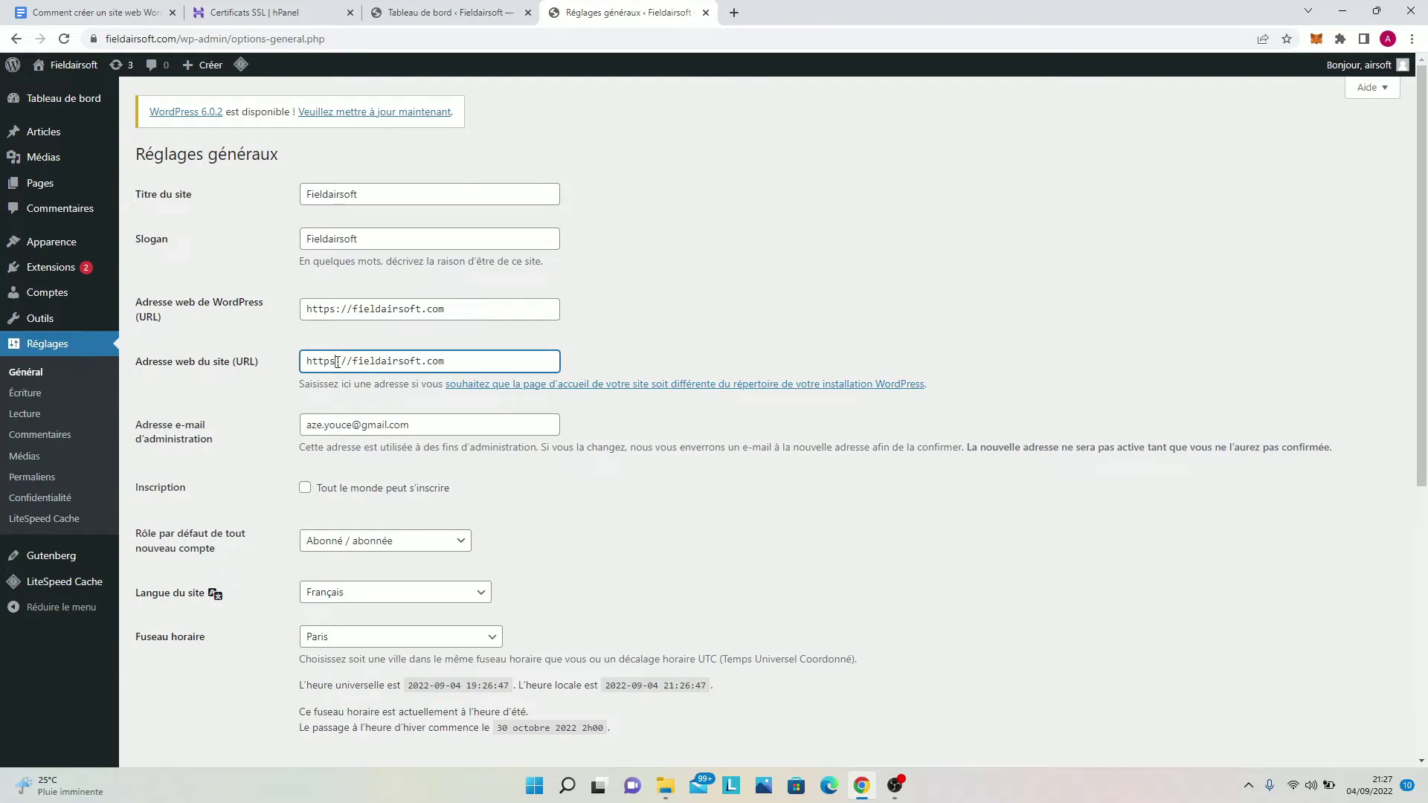
{"action": "left_click", "coordinate": [436, 420]}
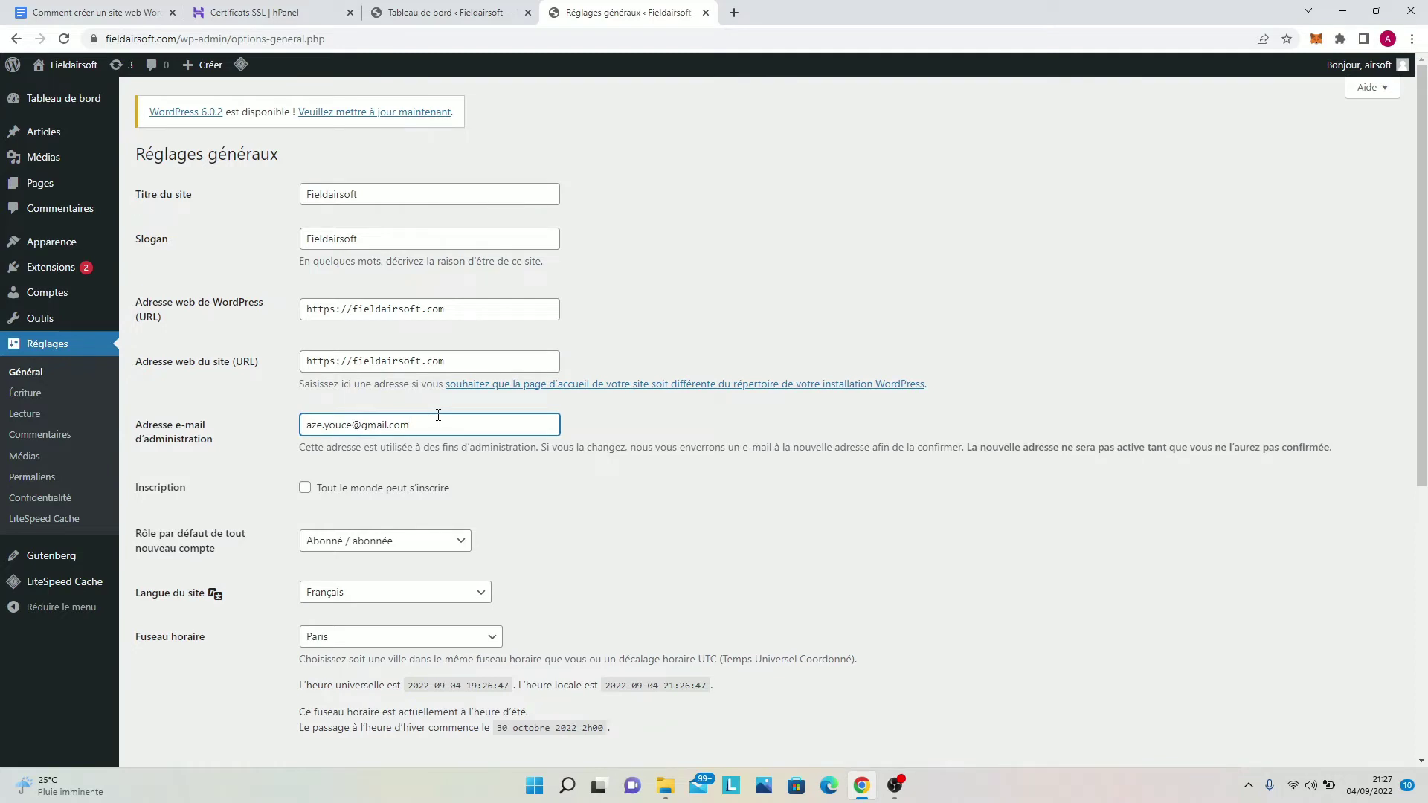
Step: Review the default roles offered for new accounts and the languages available for the site
{"action": "scroll", "coordinate": [394, 479], "scroll_direction": "down", "scroll_amount": 2}
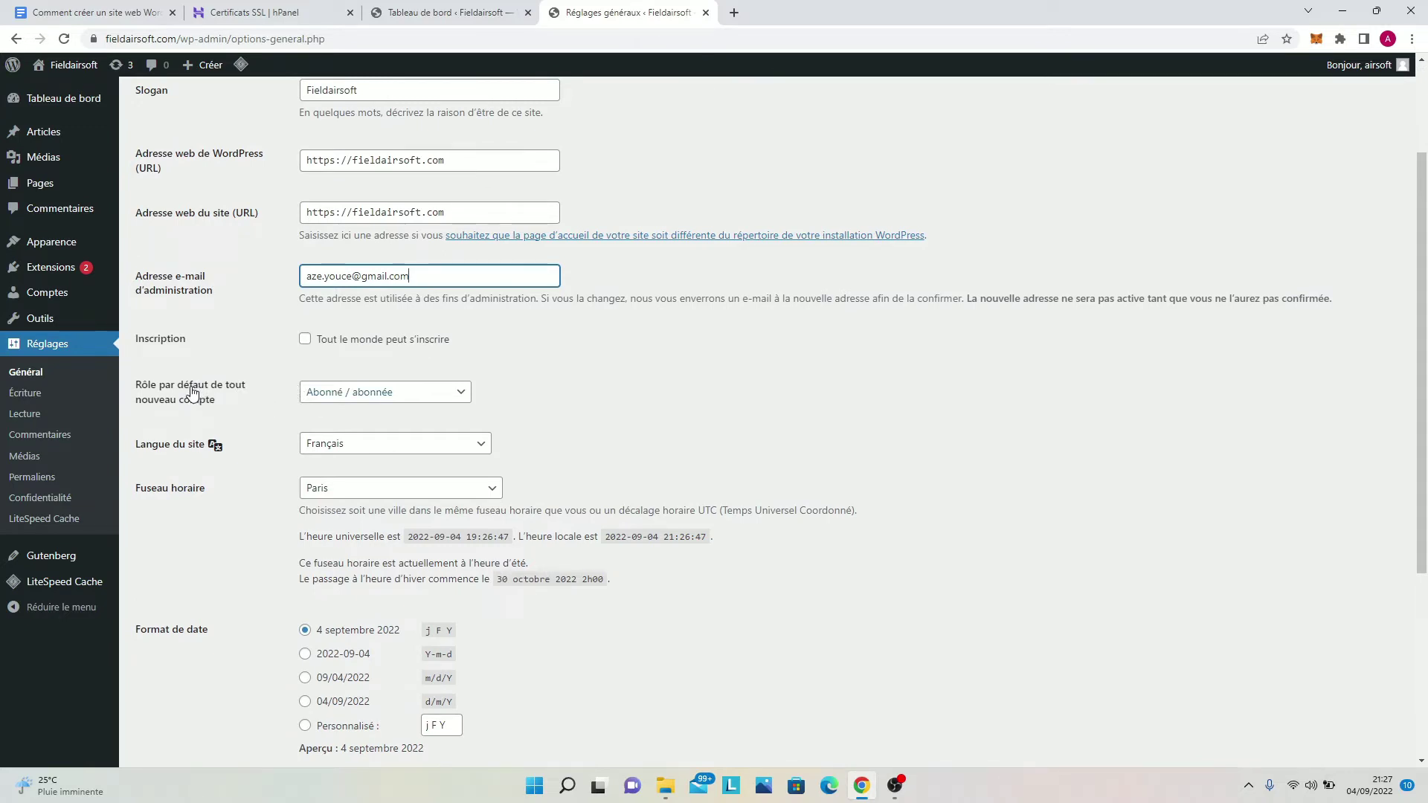
{"action": "left_click", "coordinate": [339, 397]}
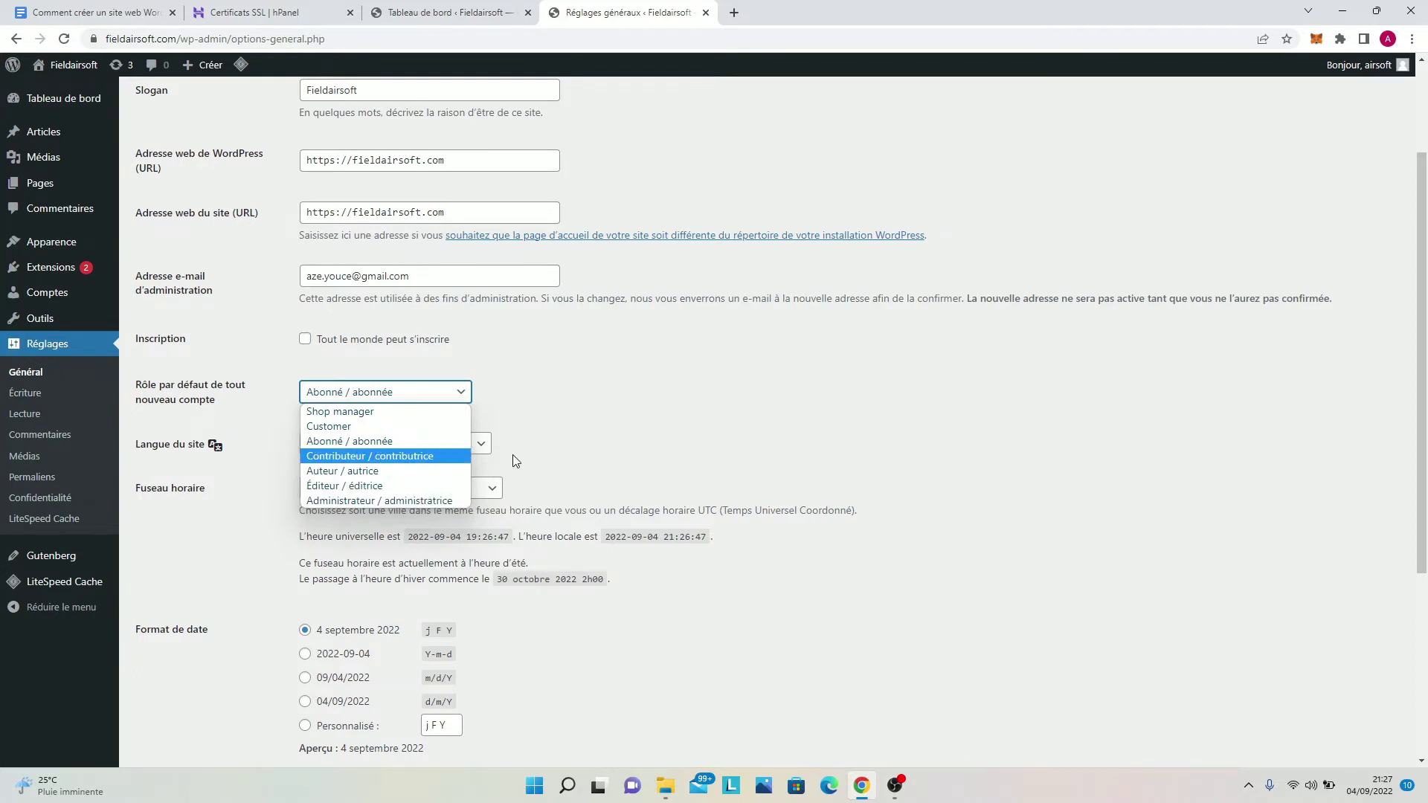
{"action": "left_click", "coordinate": [580, 429]}
{"action": "left_click", "coordinate": [456, 445]}
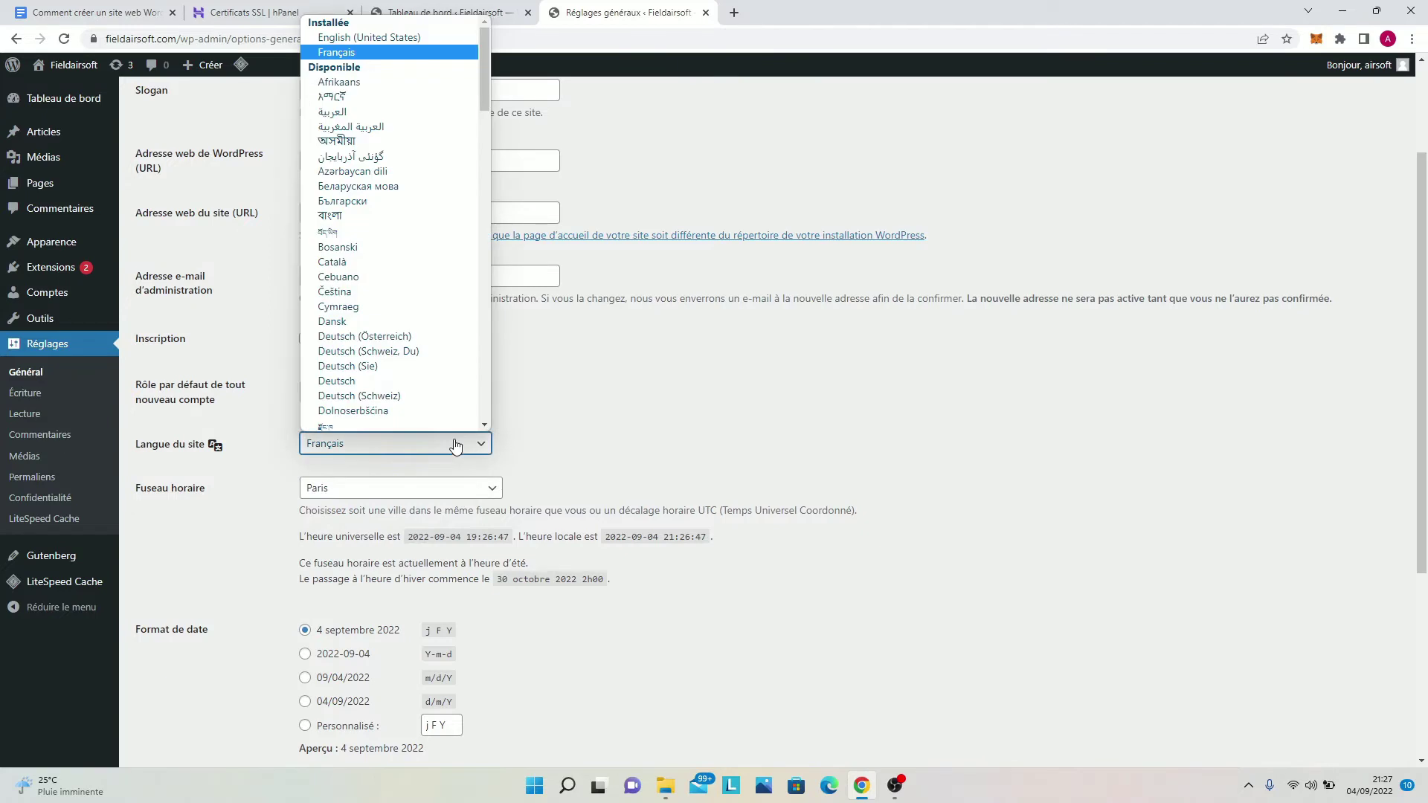
{"action": "left_click", "coordinate": [455, 444]}
{"action": "left_click", "coordinate": [456, 444]}
{"action": "left_click", "coordinate": [455, 444]}
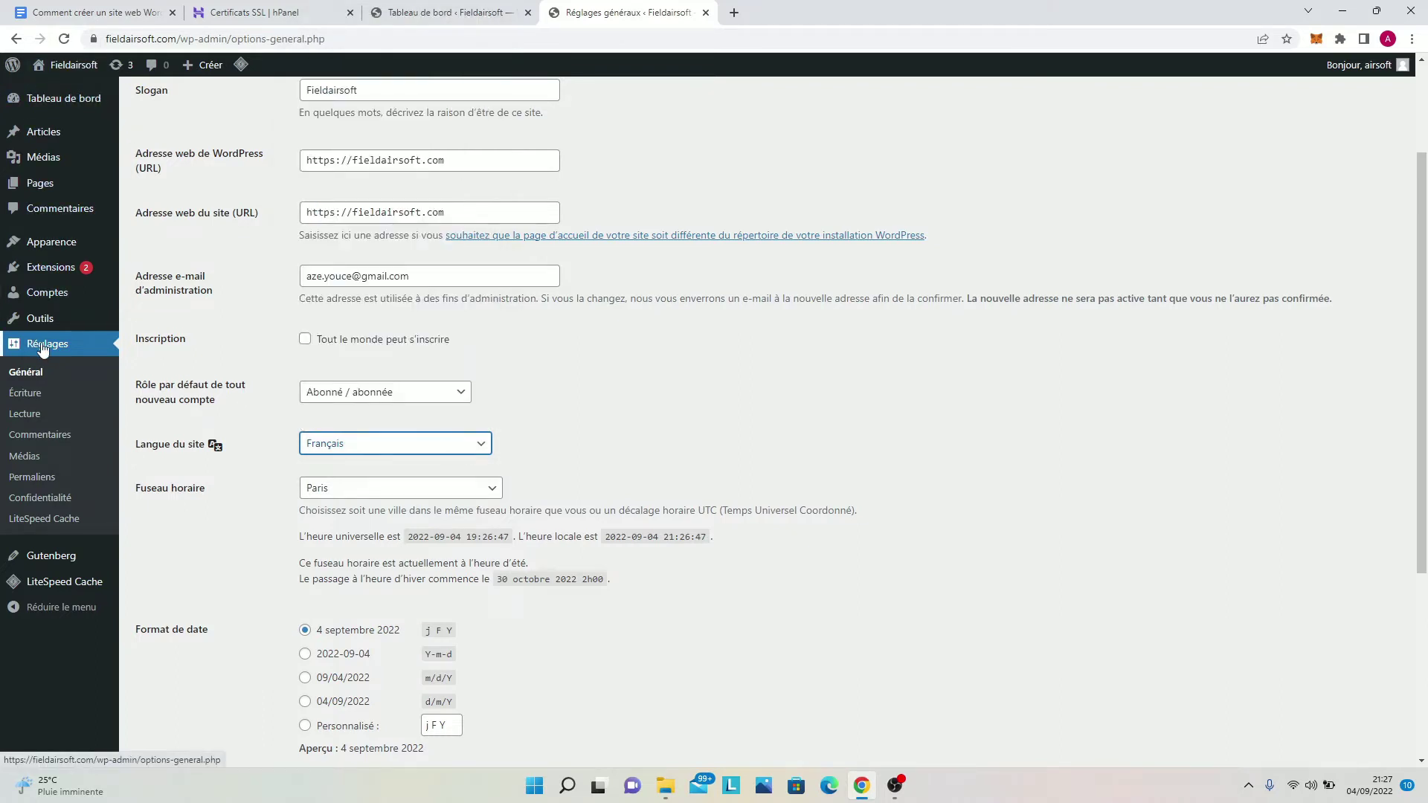
{"action": "left_click", "coordinate": [370, 452]}
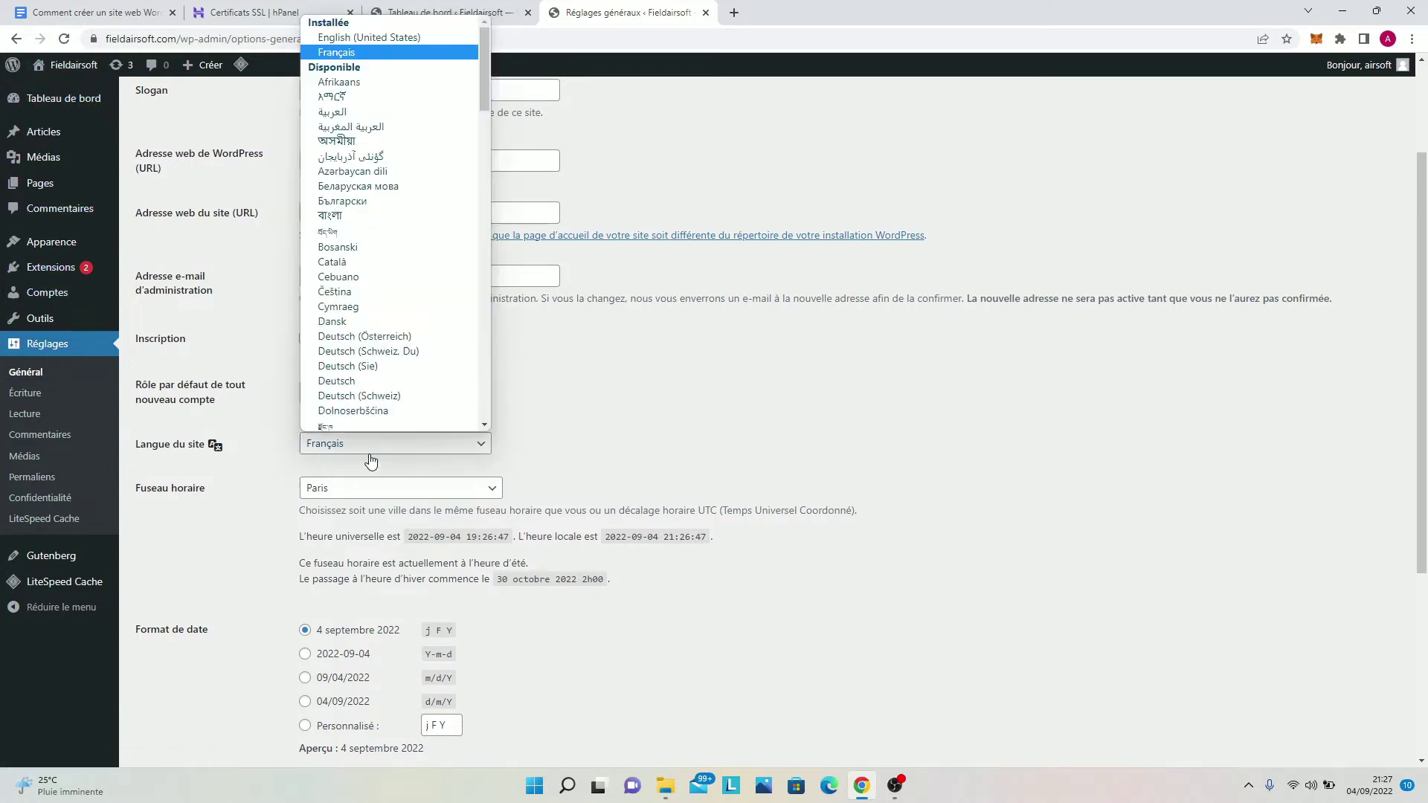
{"action": "left_click", "coordinate": [639, 359]}
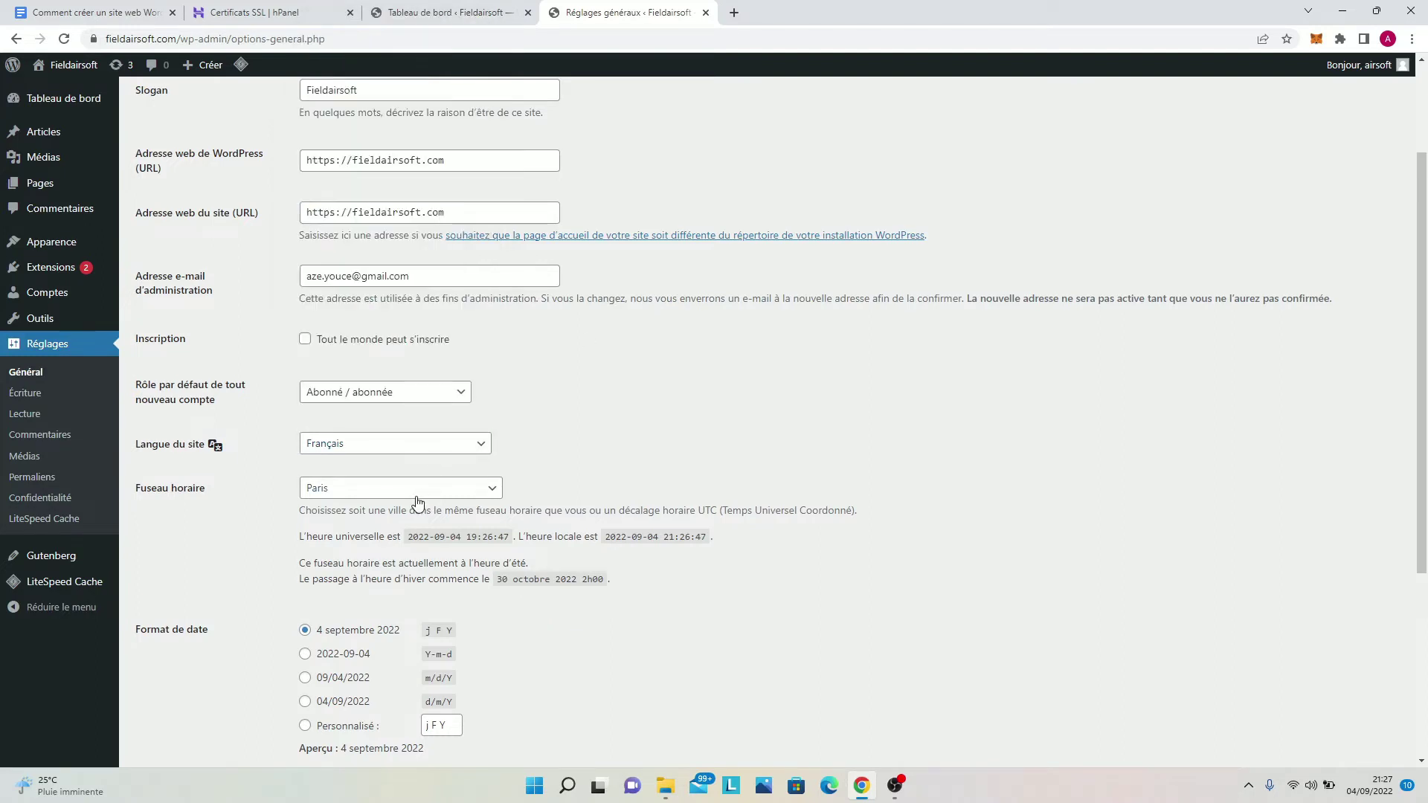
Step: Review the time zone, date and time format settings, and look over the writing settings page
{"action": "scroll", "coordinate": [417, 502], "scroll_direction": "down", "scroll_amount": 1}
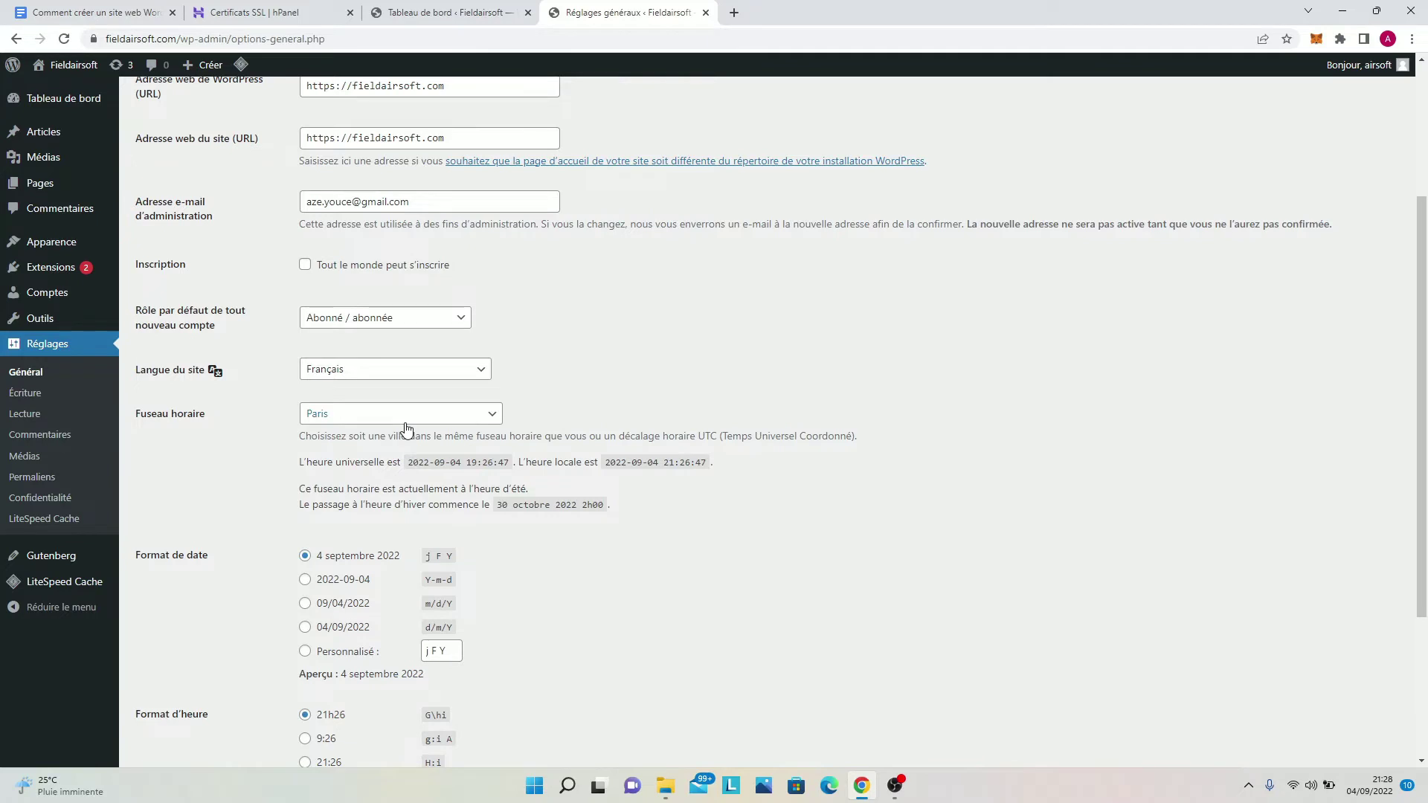
{"action": "scroll", "coordinate": [405, 429], "scroll_direction": "down", "scroll_amount": 2}
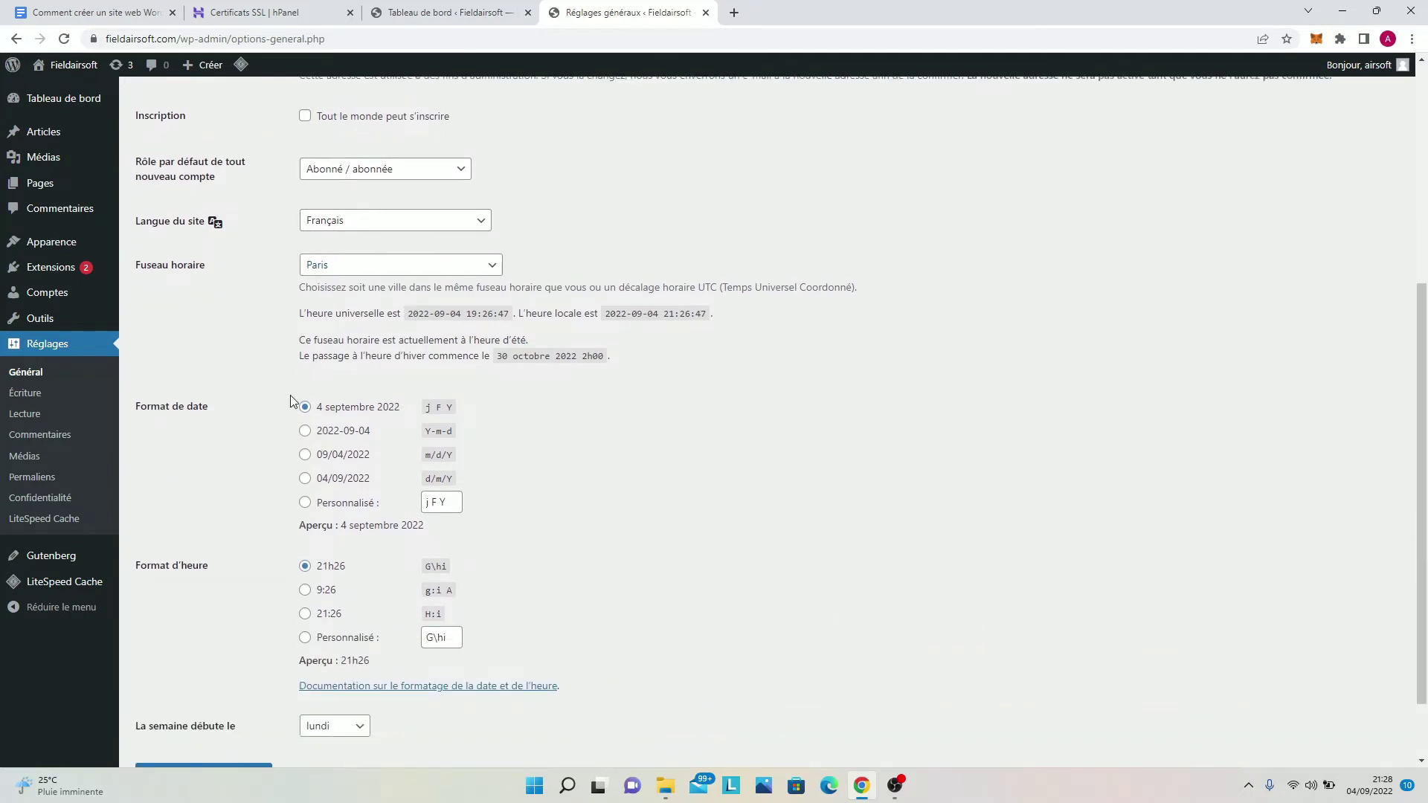
{"action": "scroll", "coordinate": [292, 402], "scroll_direction": "down", "scroll_amount": 1}
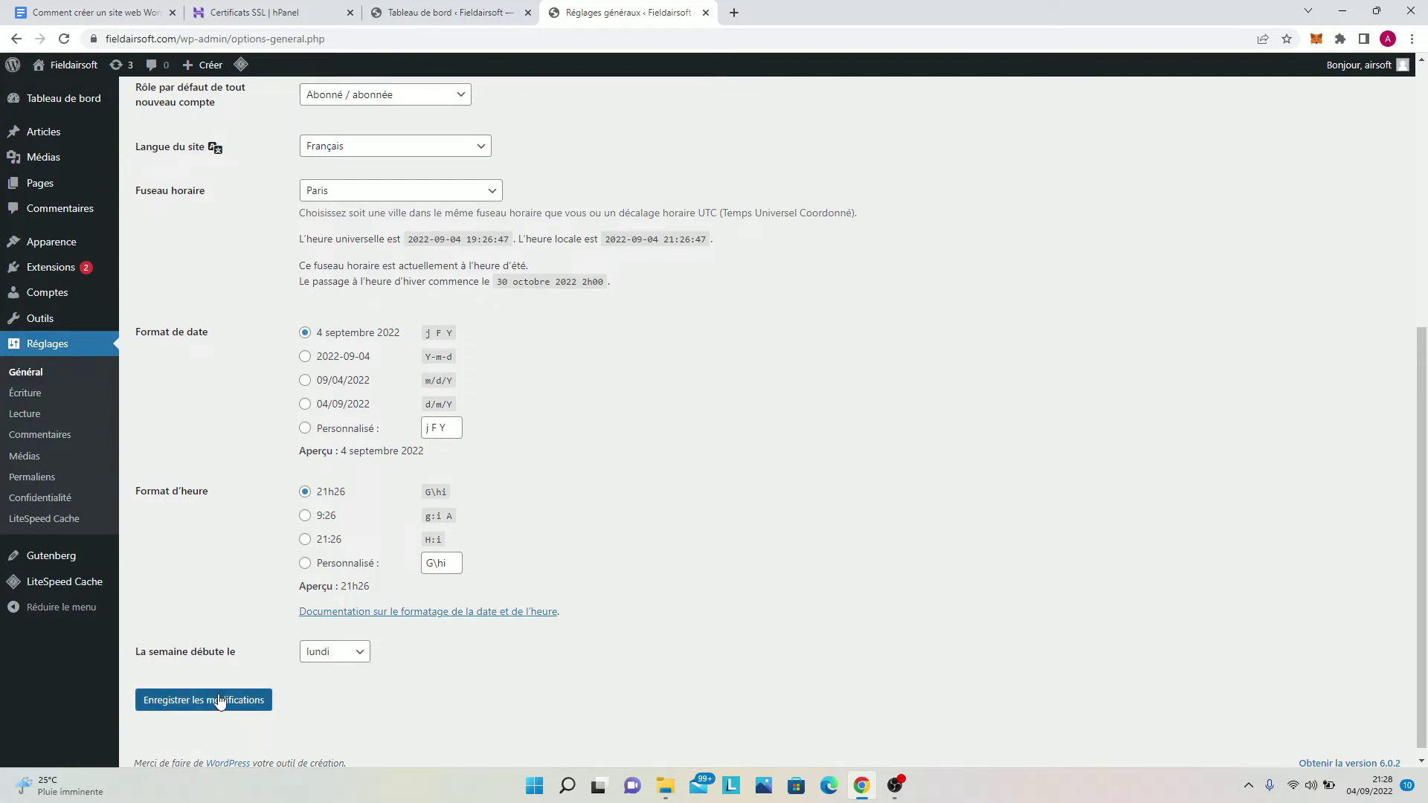
{"action": "scroll", "coordinate": [190, 480], "scroll_direction": "up", "scroll_amount": 1}
{"action": "scroll", "coordinate": [190, 479], "scroll_direction": "up", "scroll_amount": 1}
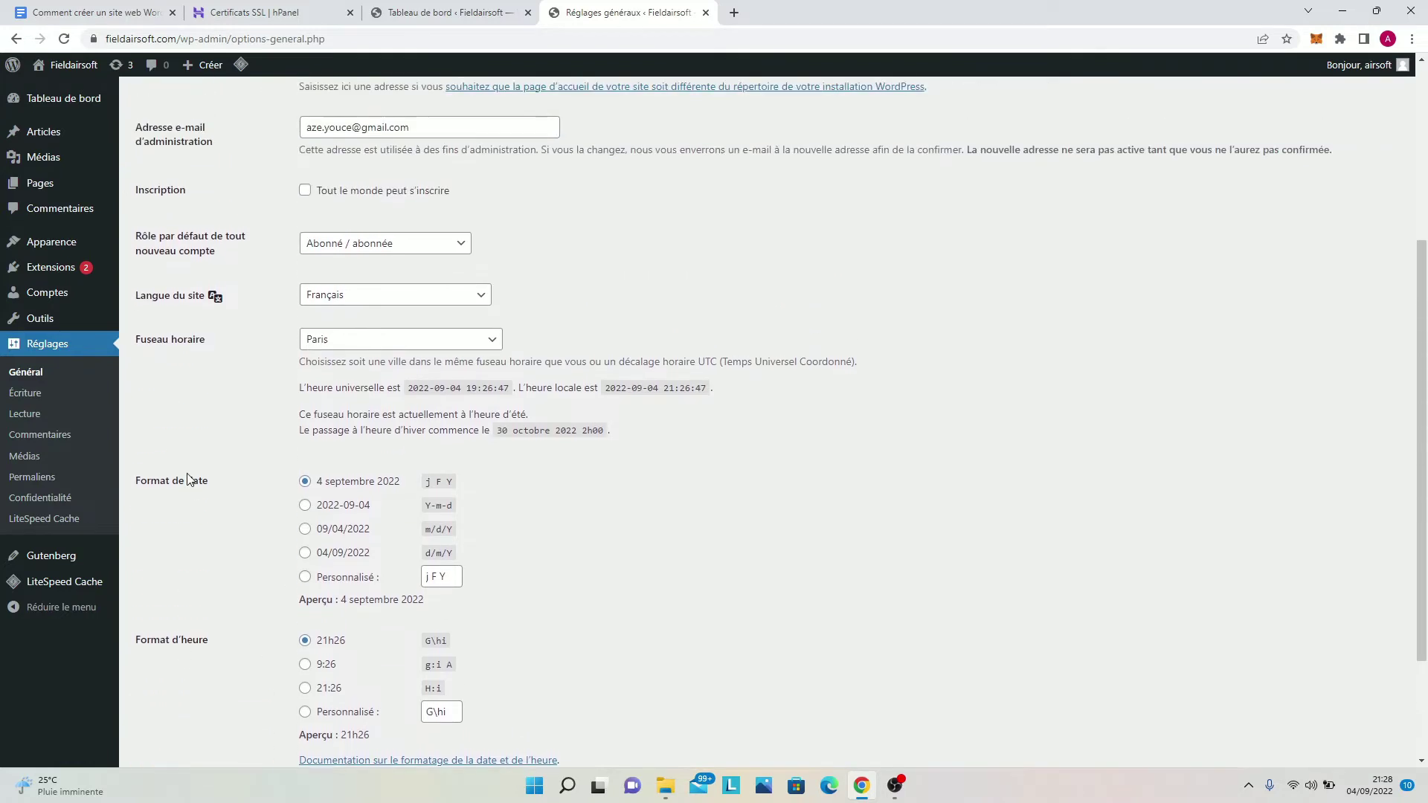
{"action": "left_click", "coordinate": [28, 394]}
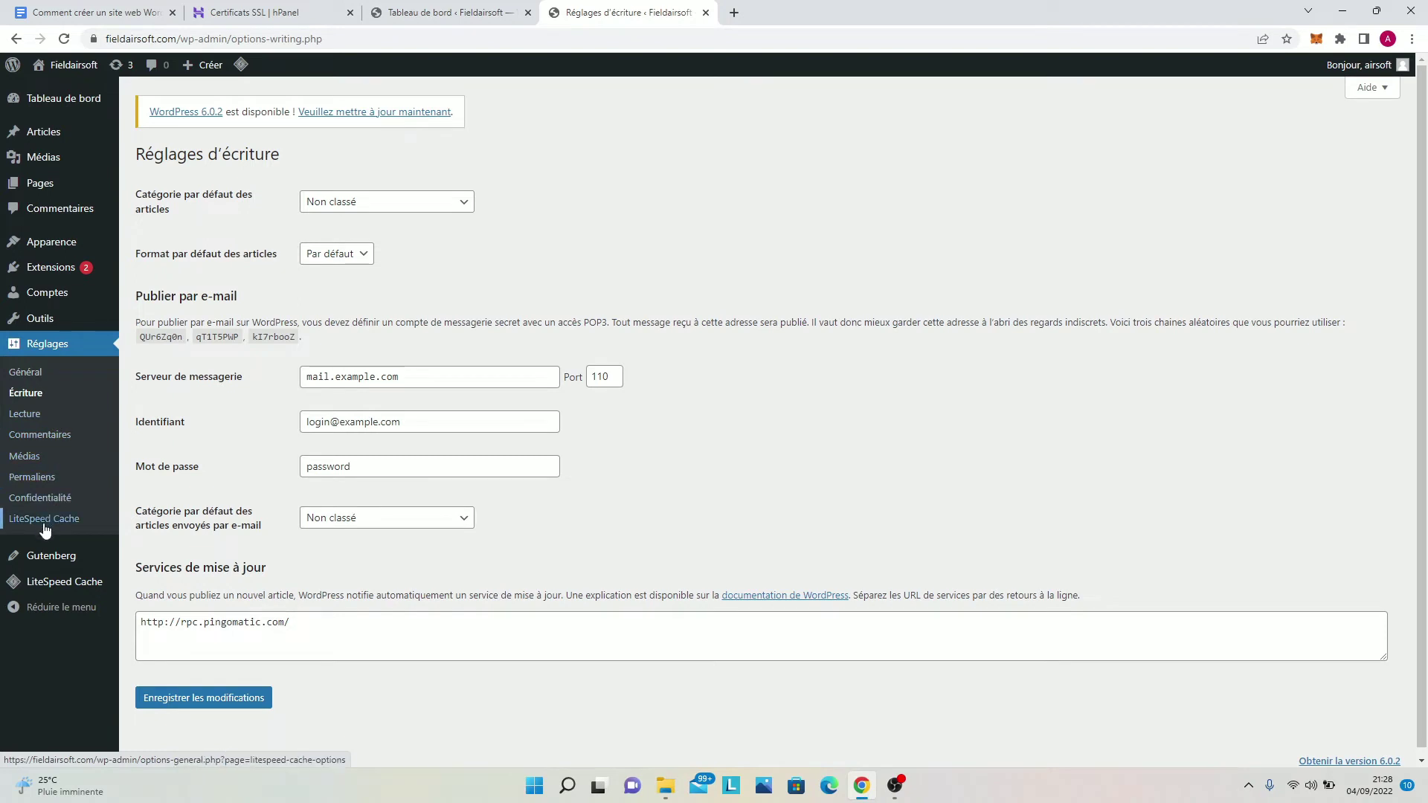
{"action": "mouse_move", "coordinate": [35, 567]}
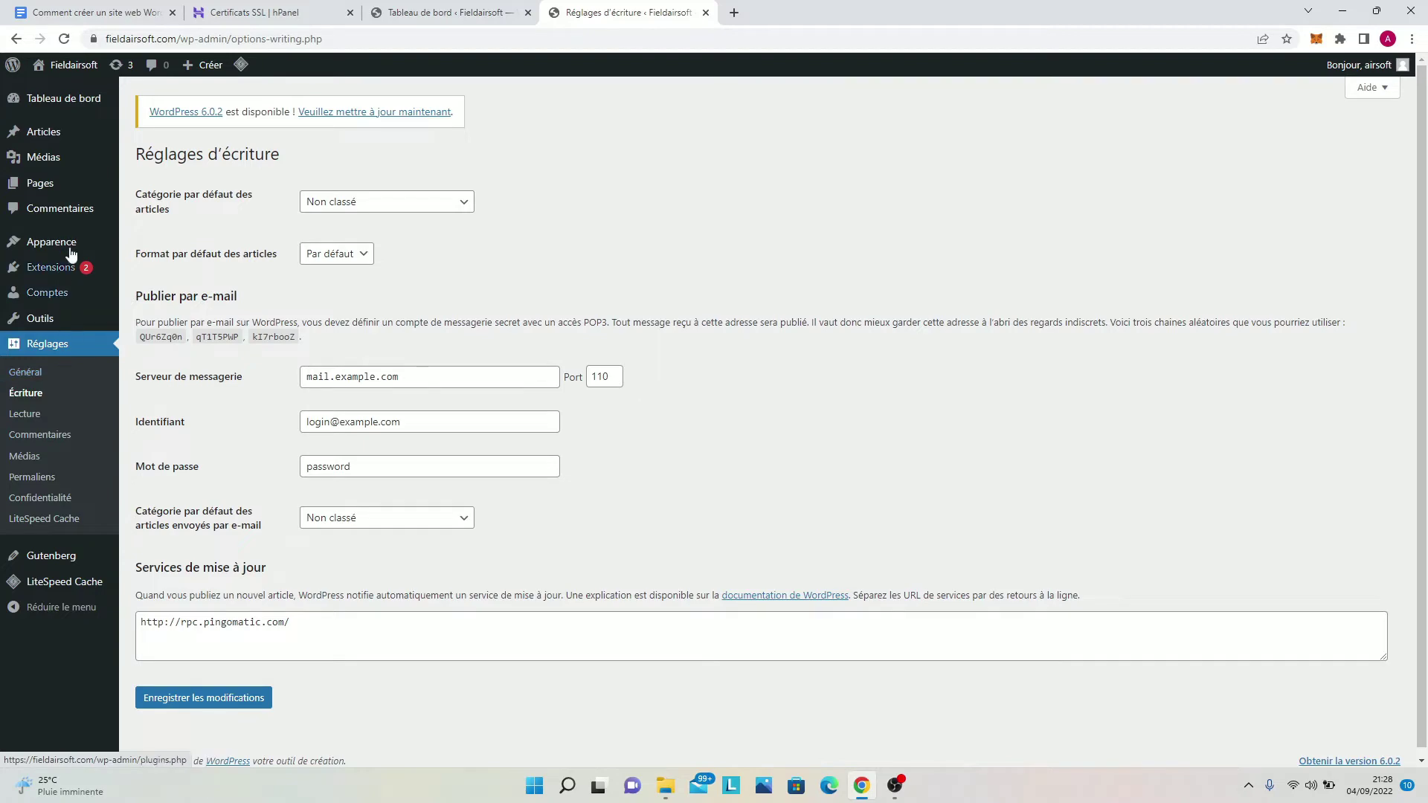
Step: Open the page for adding themes under Apparence and search for KADENCE
{"action": "mouse_move", "coordinate": [71, 251]}
{"action": "left_click", "coordinate": [134, 246]}
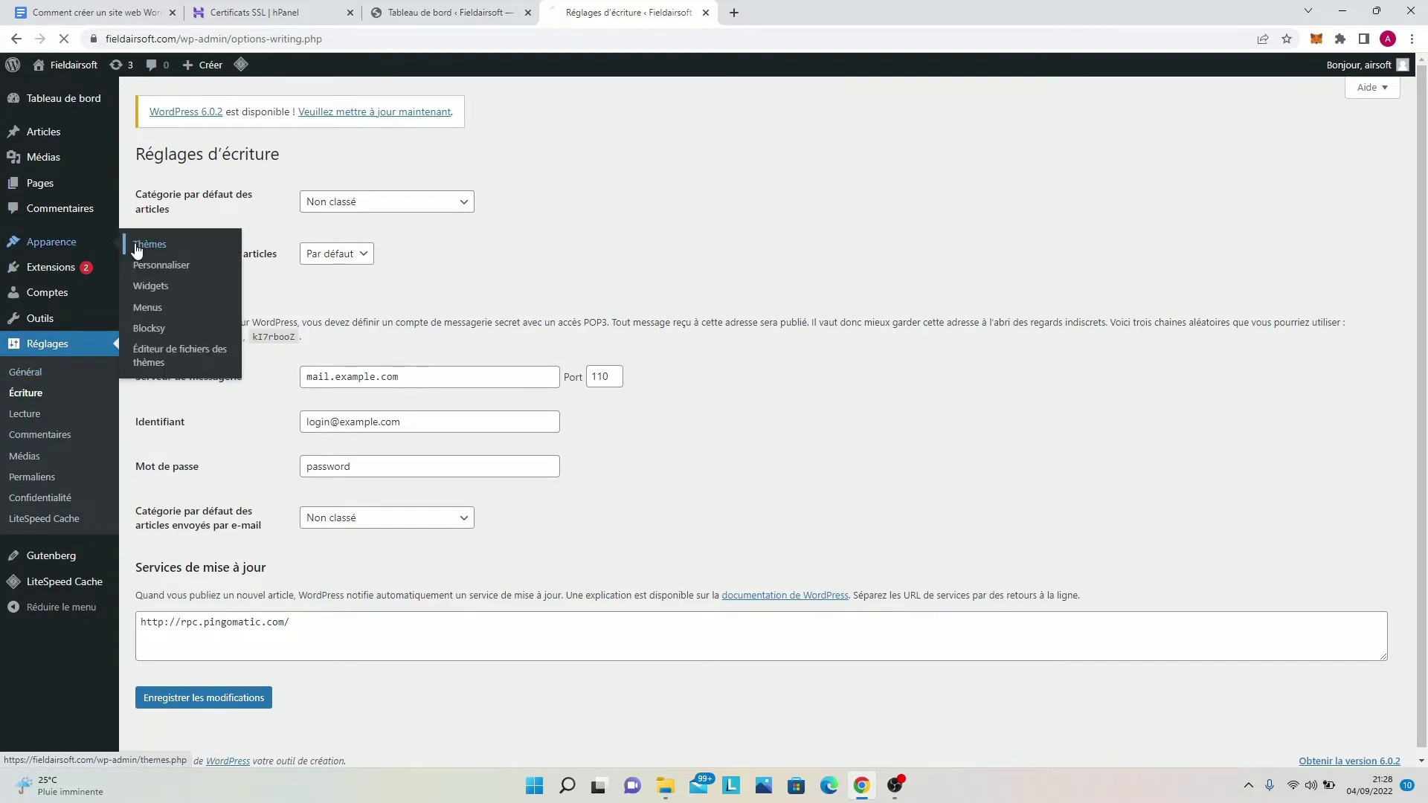
{"action": "left_click", "coordinate": [136, 250]}
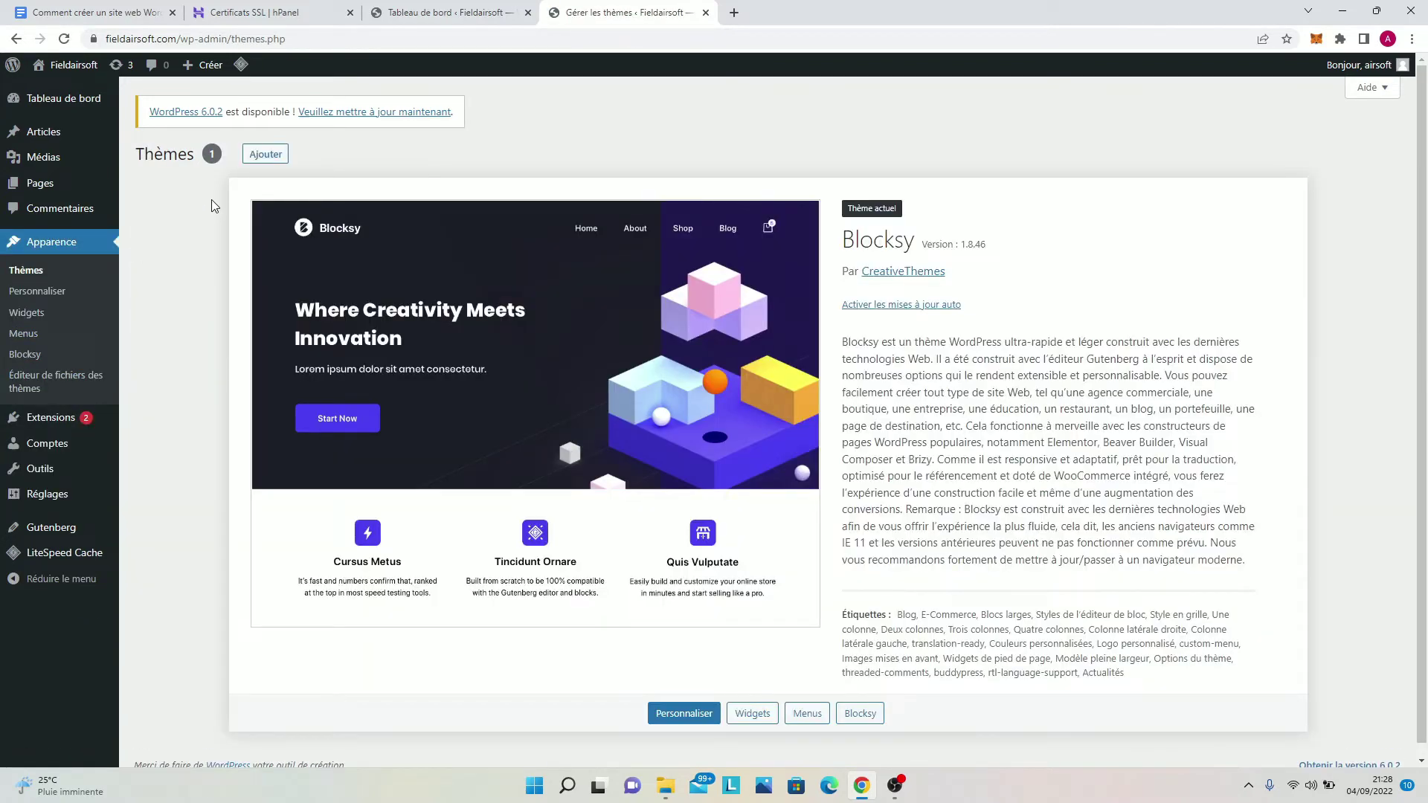
{"action": "left_click", "coordinate": [280, 156]}
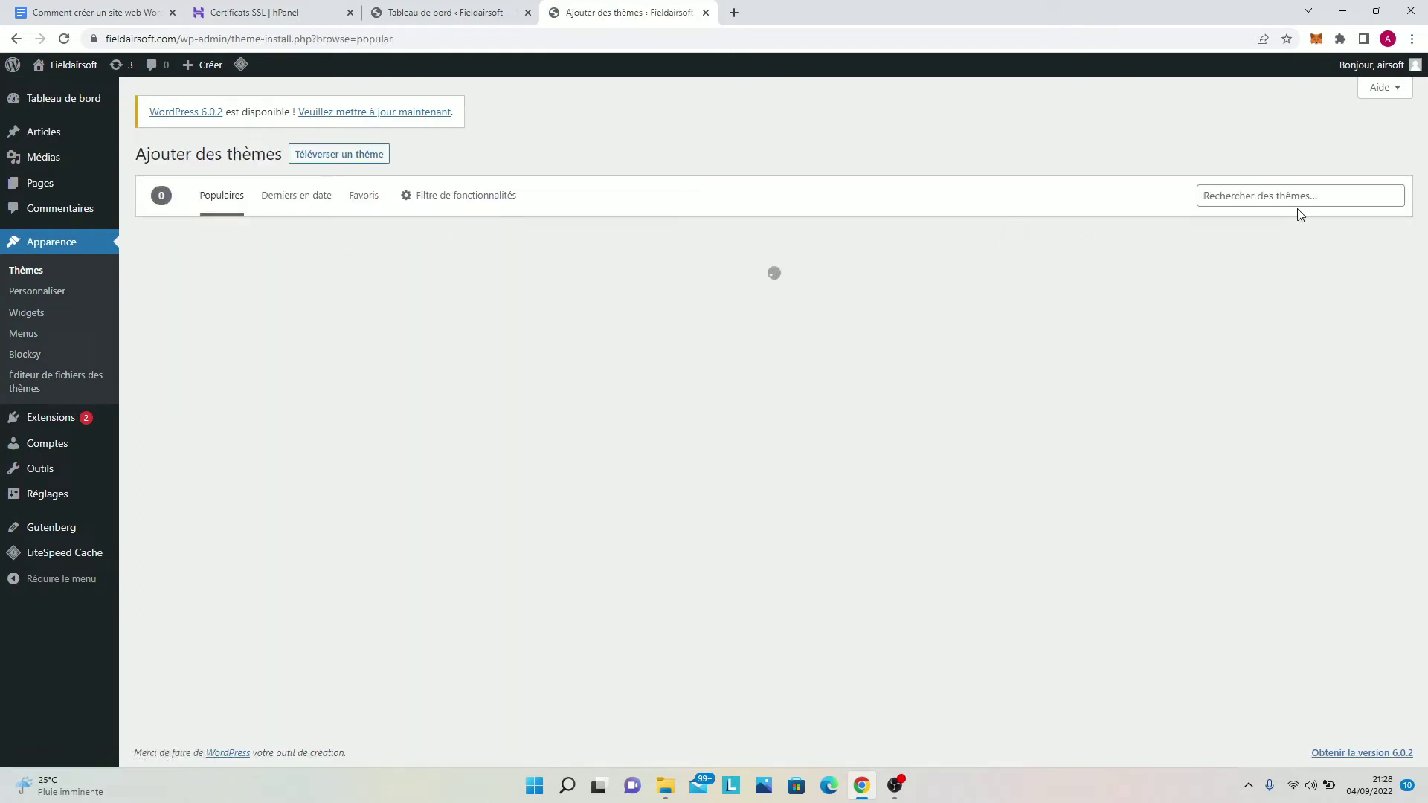
{"action": "left_click", "coordinate": [1309, 206]}
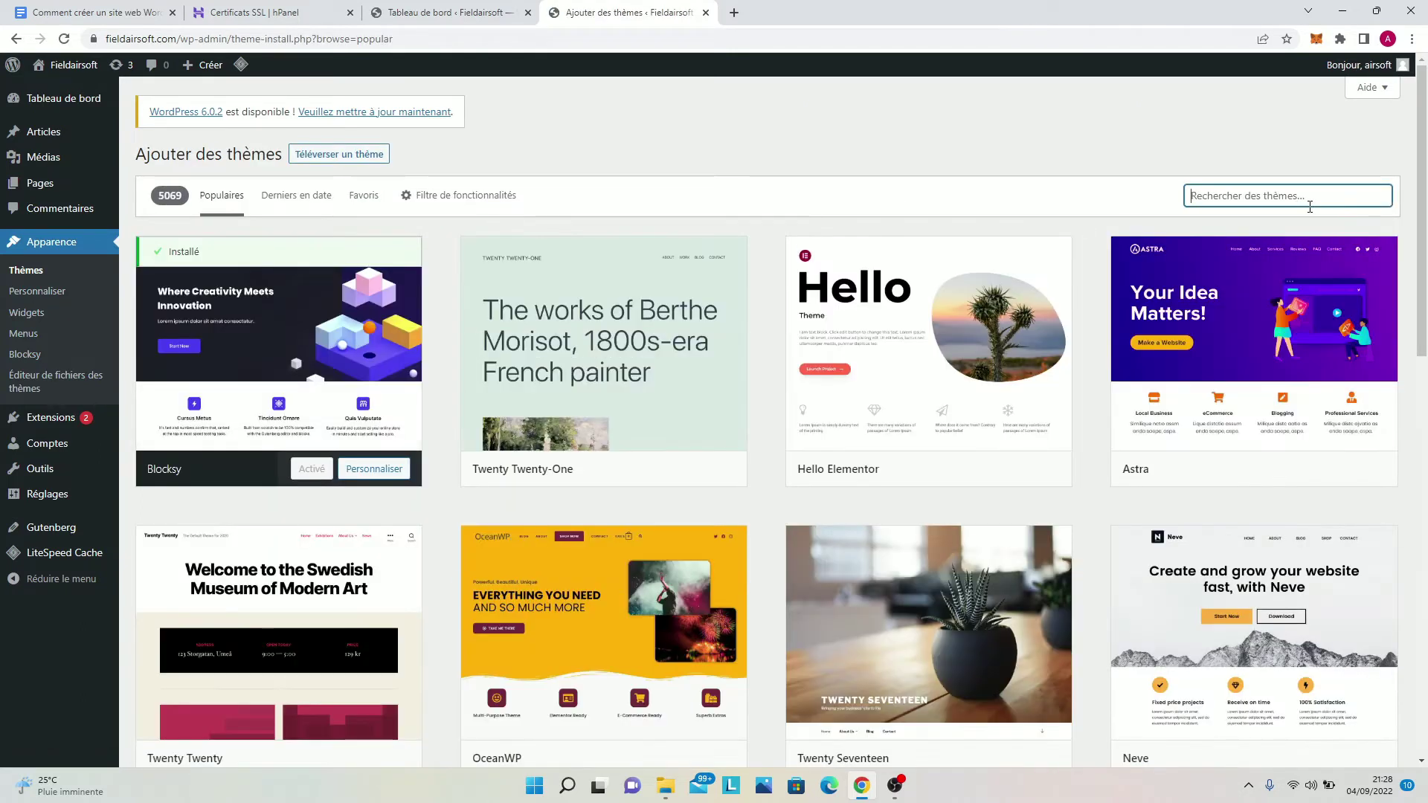
{"action": "type", "text": "KADENCE"}
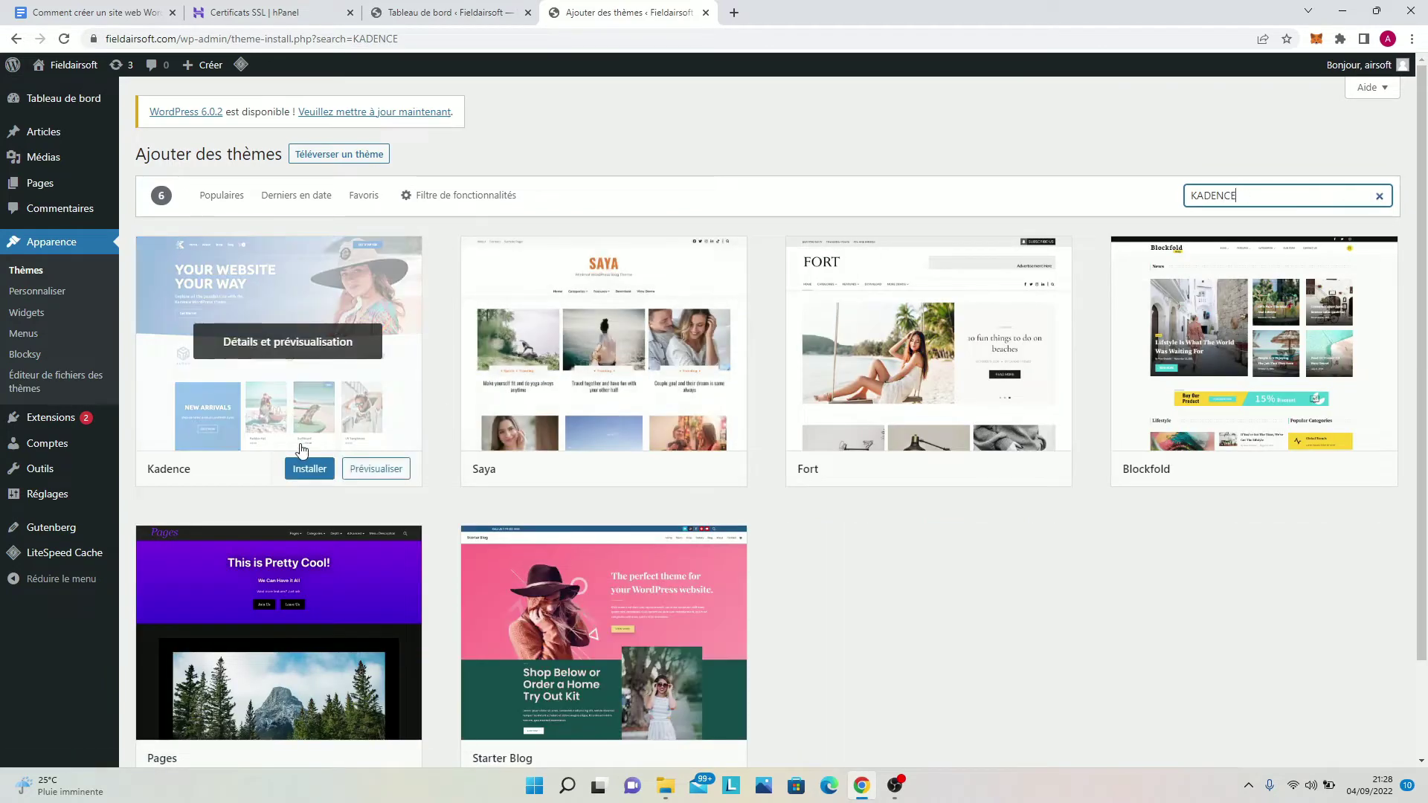
Step: Install and activate the Kadence theme, and open its customizer
{"action": "left_click", "coordinate": [313, 482]}
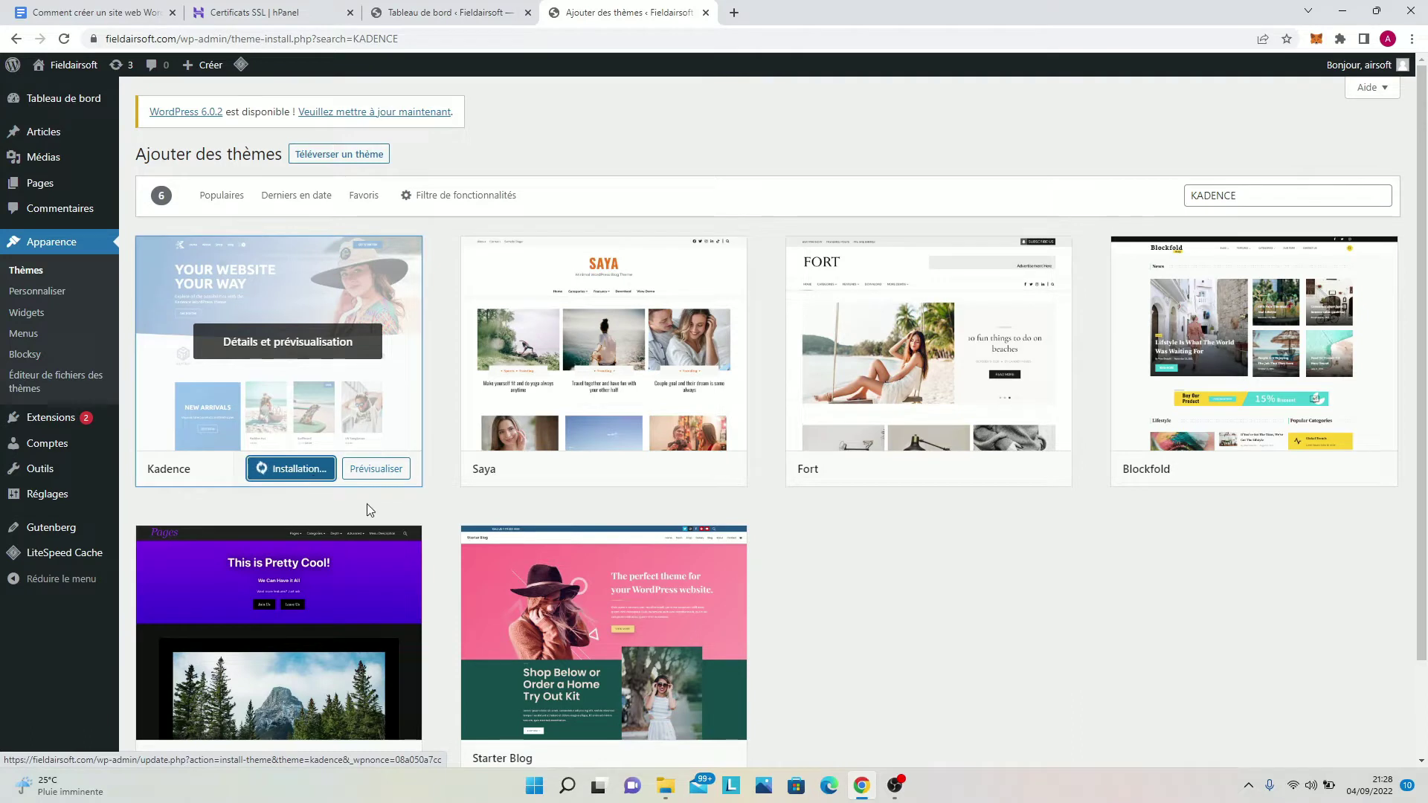
{"action": "scroll", "coordinate": [586, 378], "scroll_direction": "down", "scroll_amount": 2}
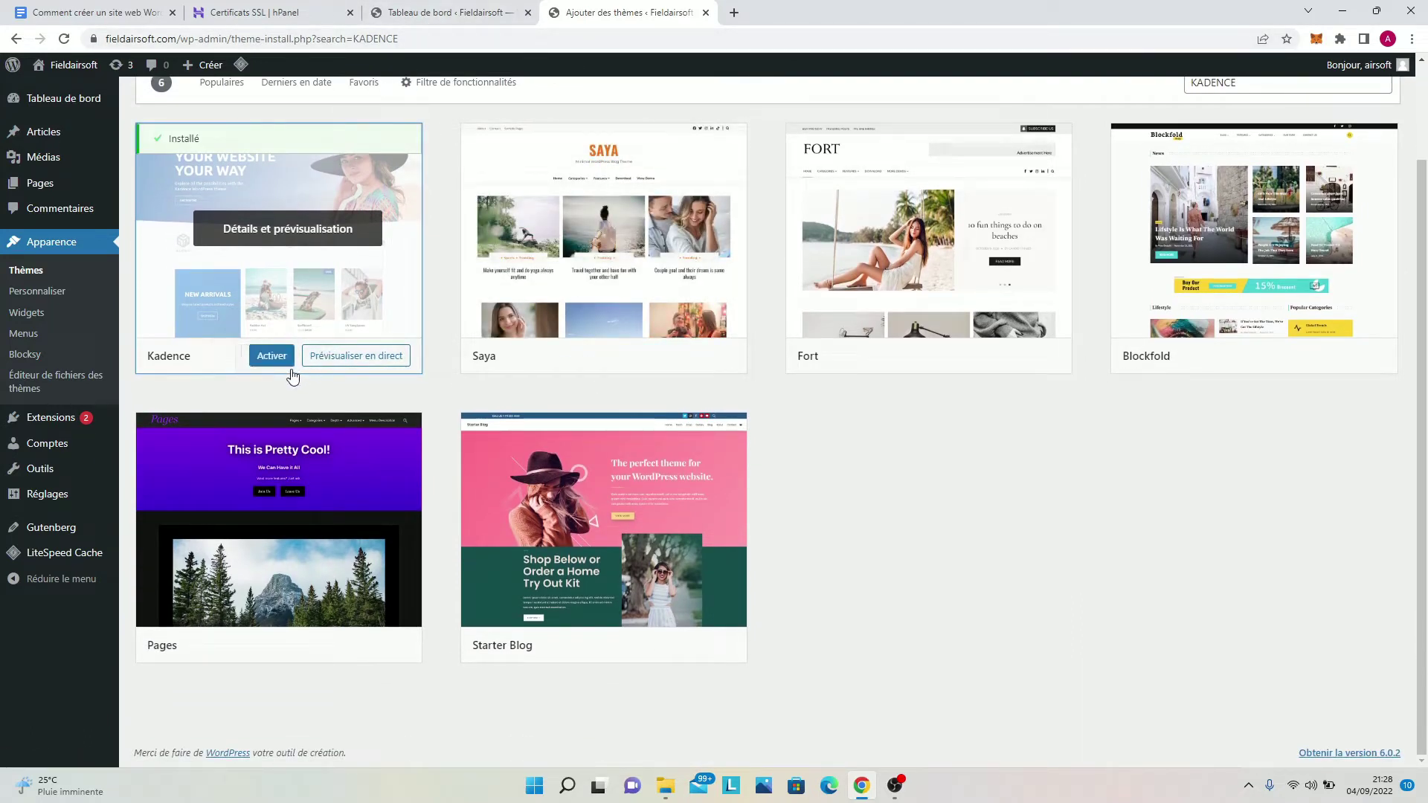
{"action": "left_click", "coordinate": [281, 359]}
{"action": "left_click", "coordinate": [501, 8]}
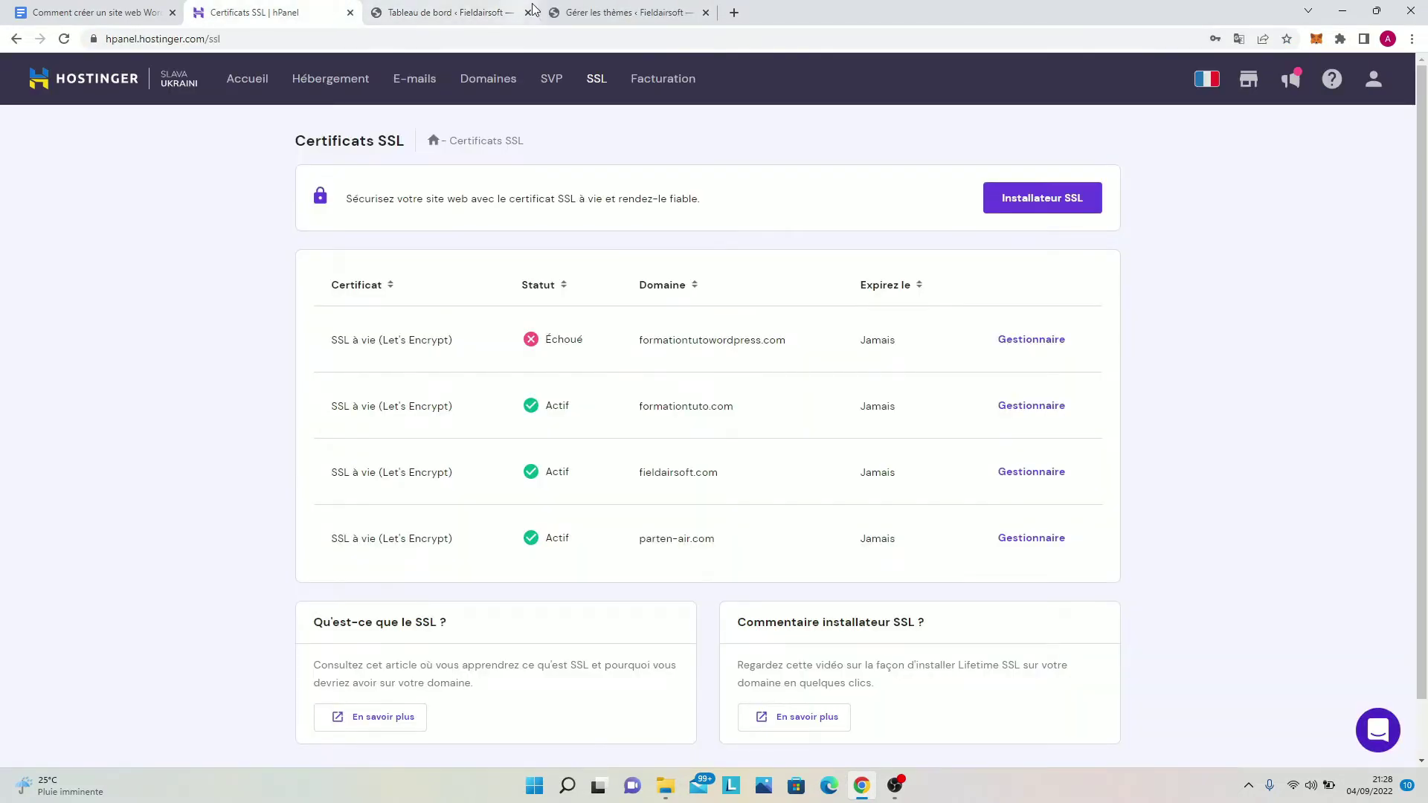
{"action": "left_click", "coordinate": [595, 12]}
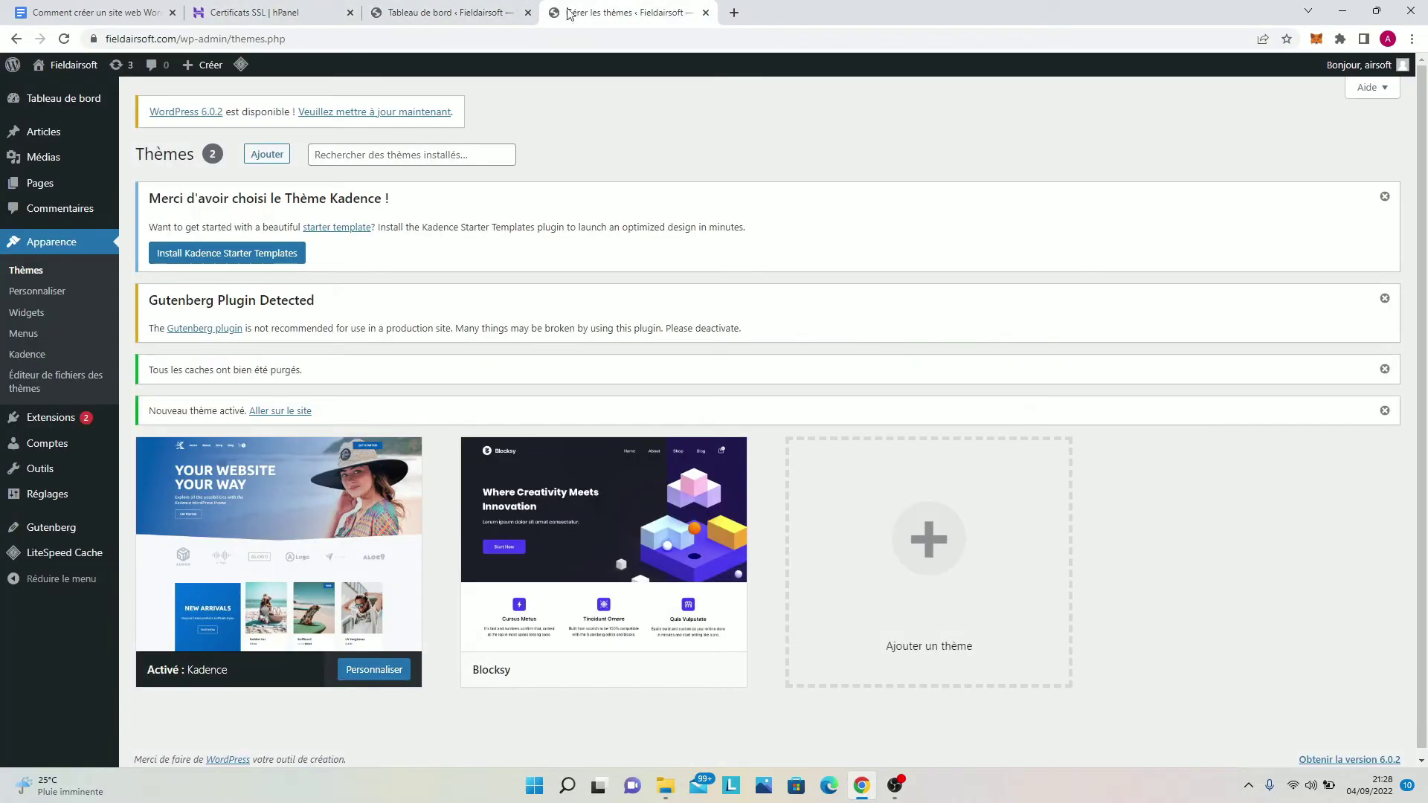
{"action": "left_click", "coordinate": [374, 669]}
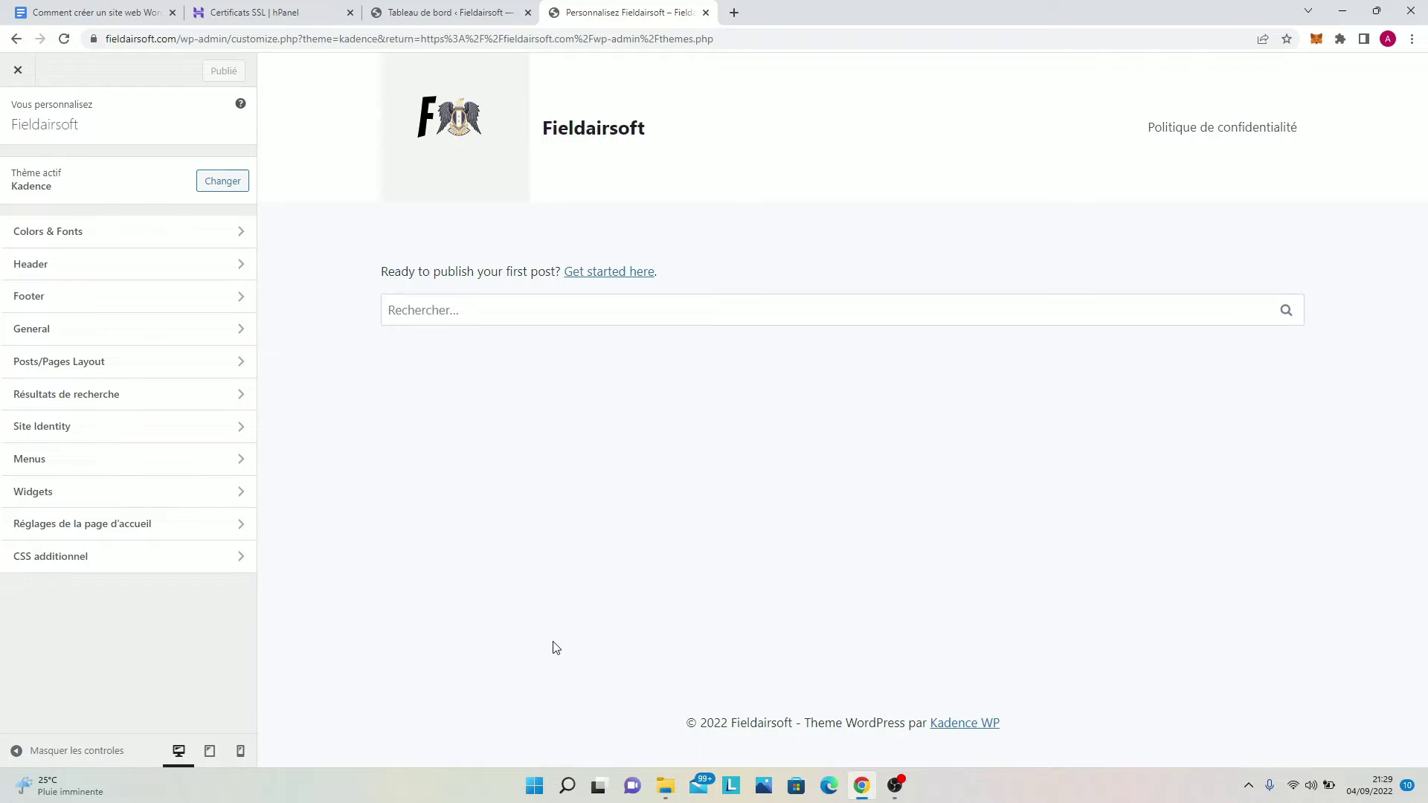
Step: Create a new page titled ACCUEIL from the WordPress dashboard and publish it
{"action": "left_click", "coordinate": [424, 9]}
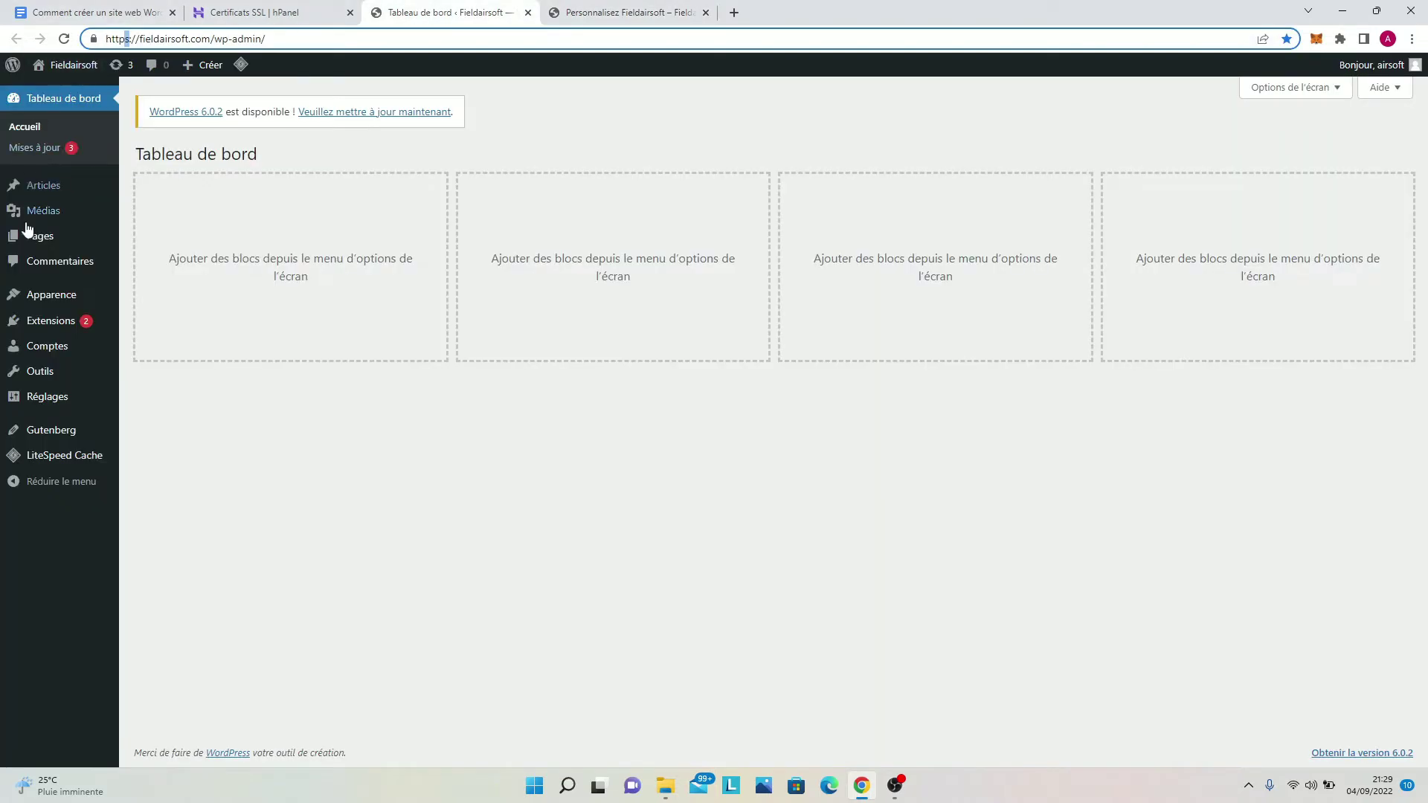
{"action": "mouse_move", "coordinate": [105, 239]}
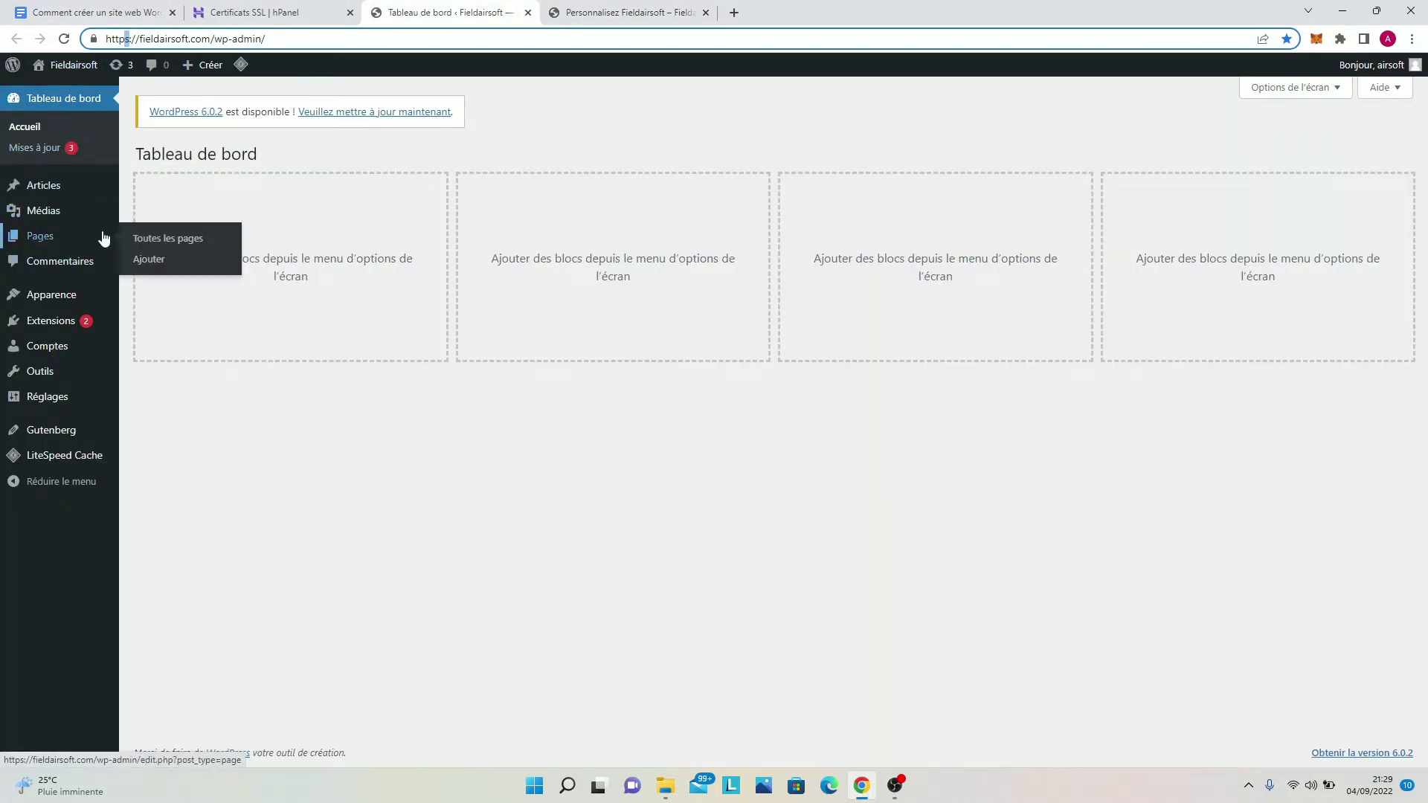
{"action": "left_click", "coordinate": [157, 260]}
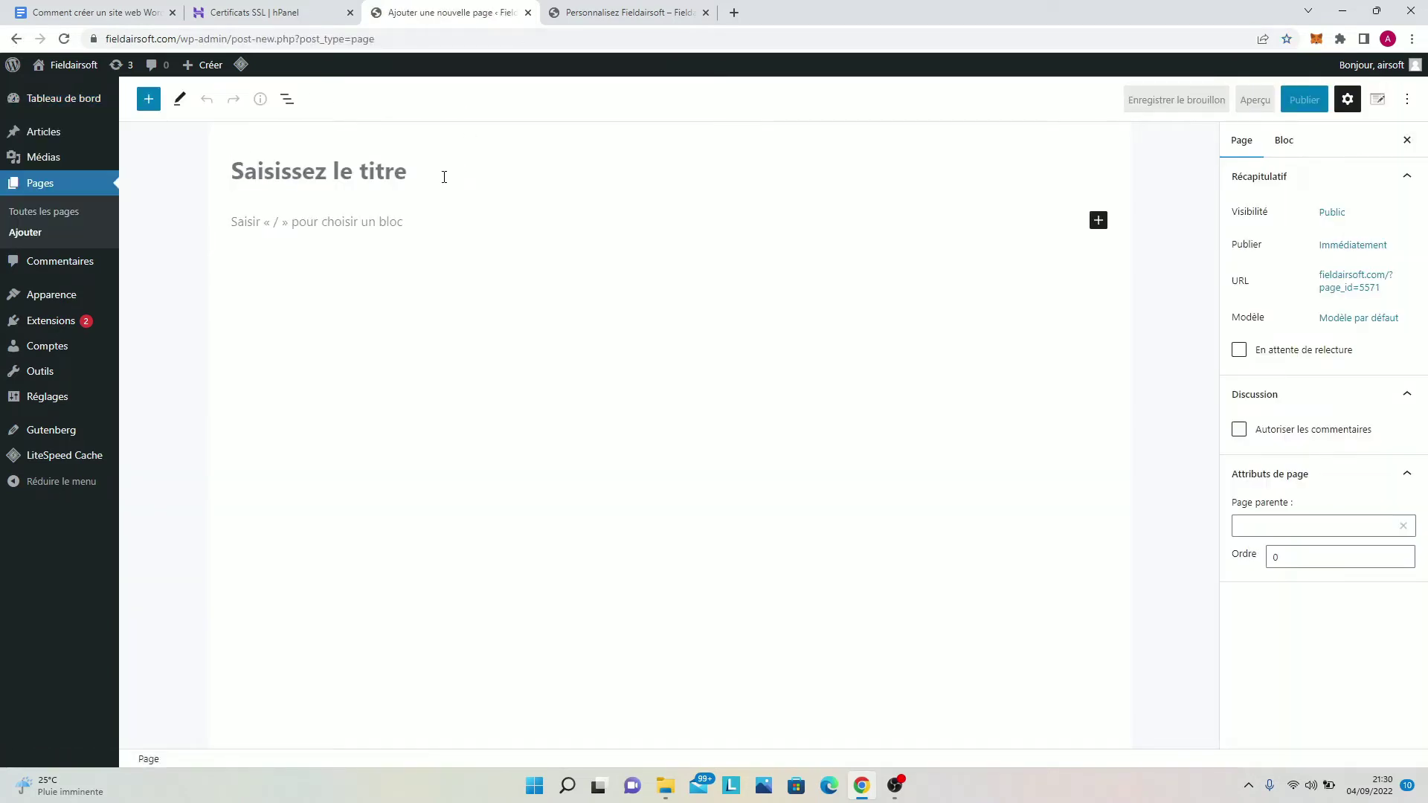
{"action": "type", "text": "ACCUEIL"}
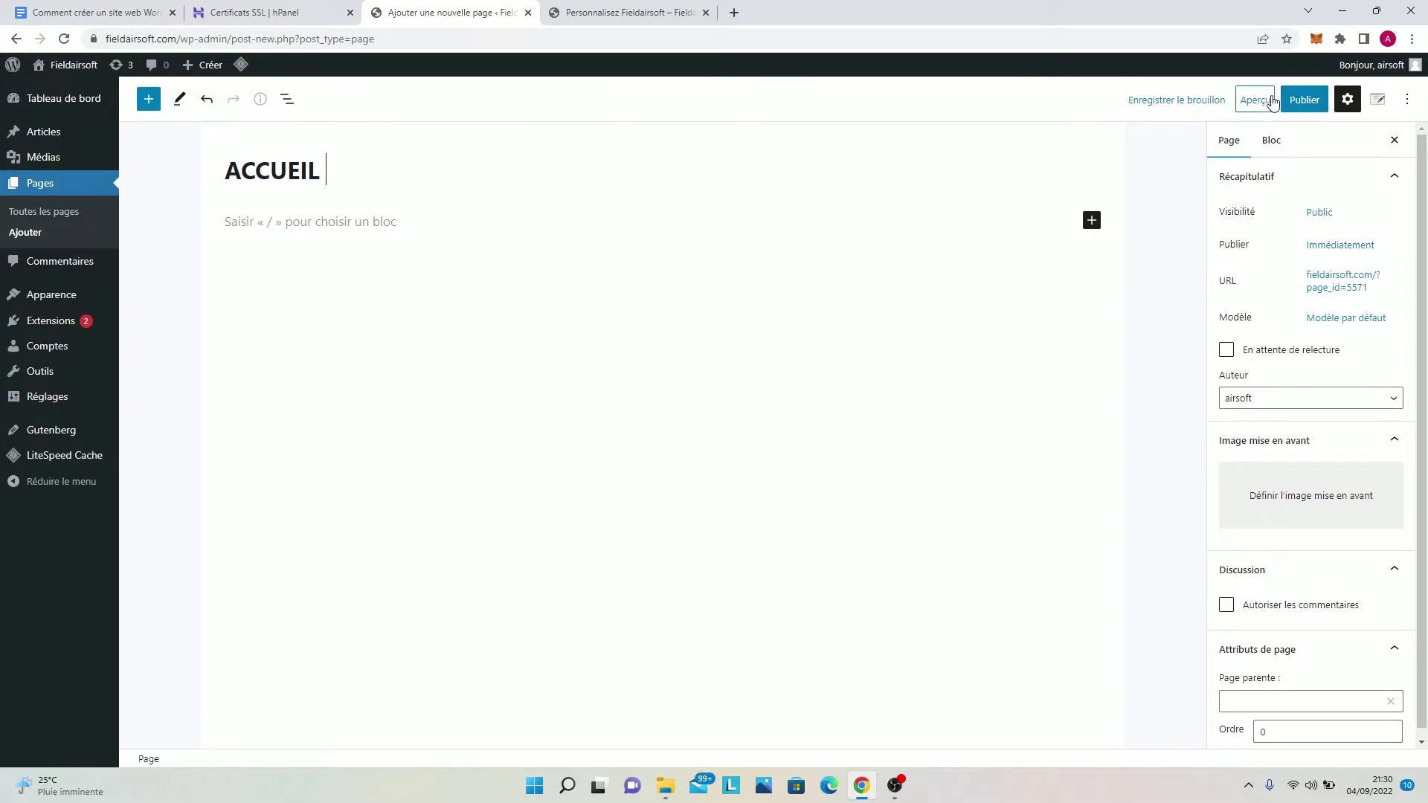
{"action": "left_click", "coordinate": [1316, 100]}
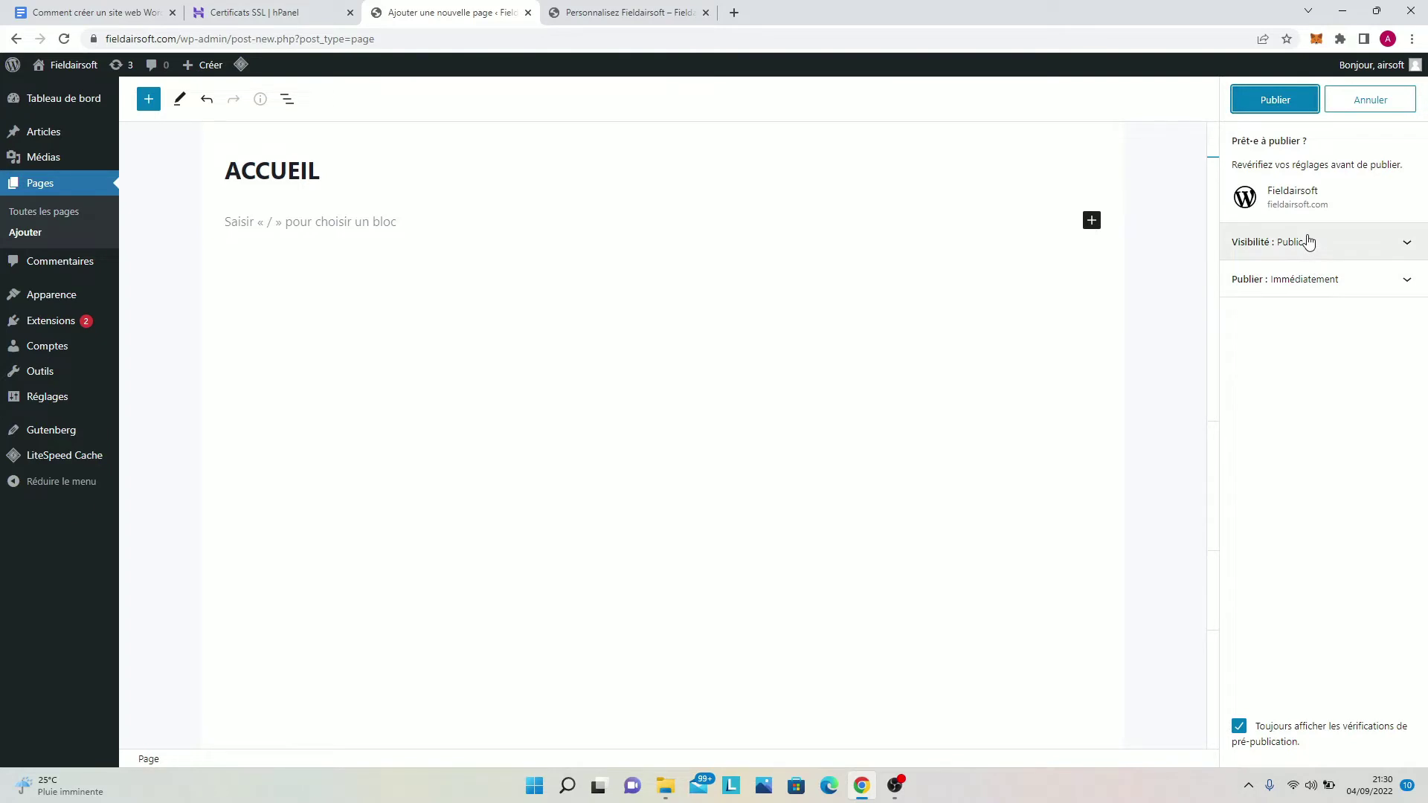
{"action": "left_click", "coordinate": [1275, 101]}
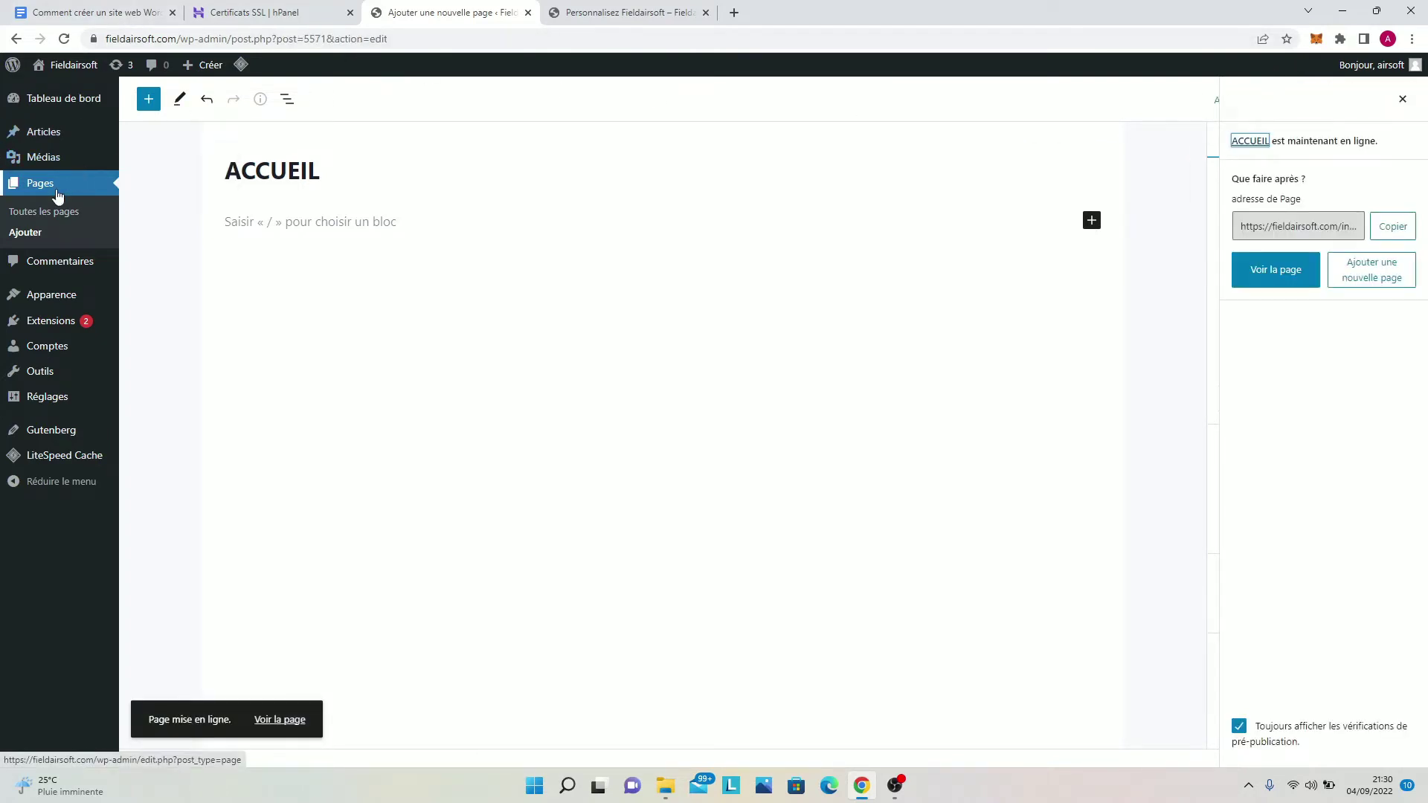
Step: Open the live Fieldairsoft site in a separate tab and check its navigation menu for the ACCUEIL page
{"action": "right_click", "coordinate": [59, 61]}
{"action": "left_click", "coordinate": [70, 72]}
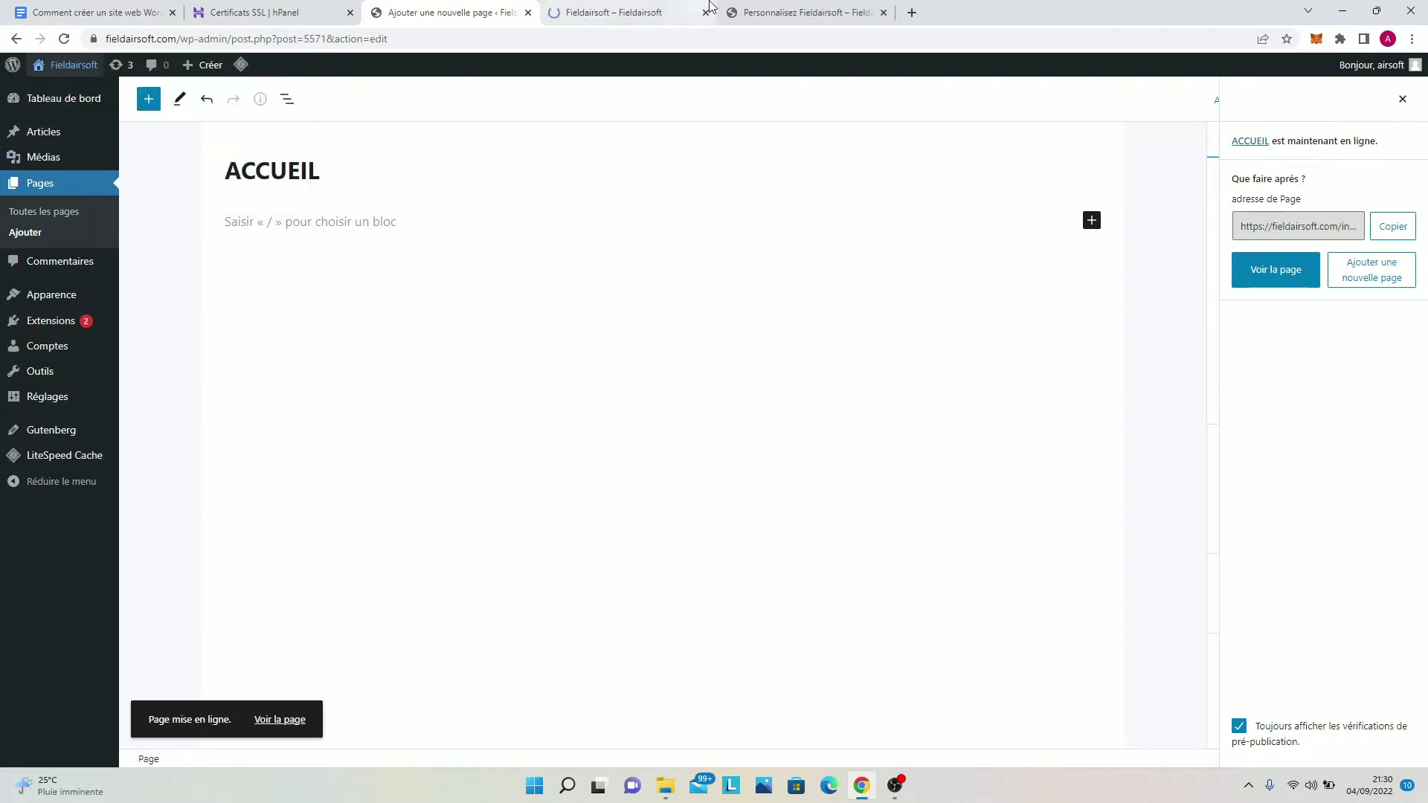
{"action": "left_click", "coordinate": [664, 5]}
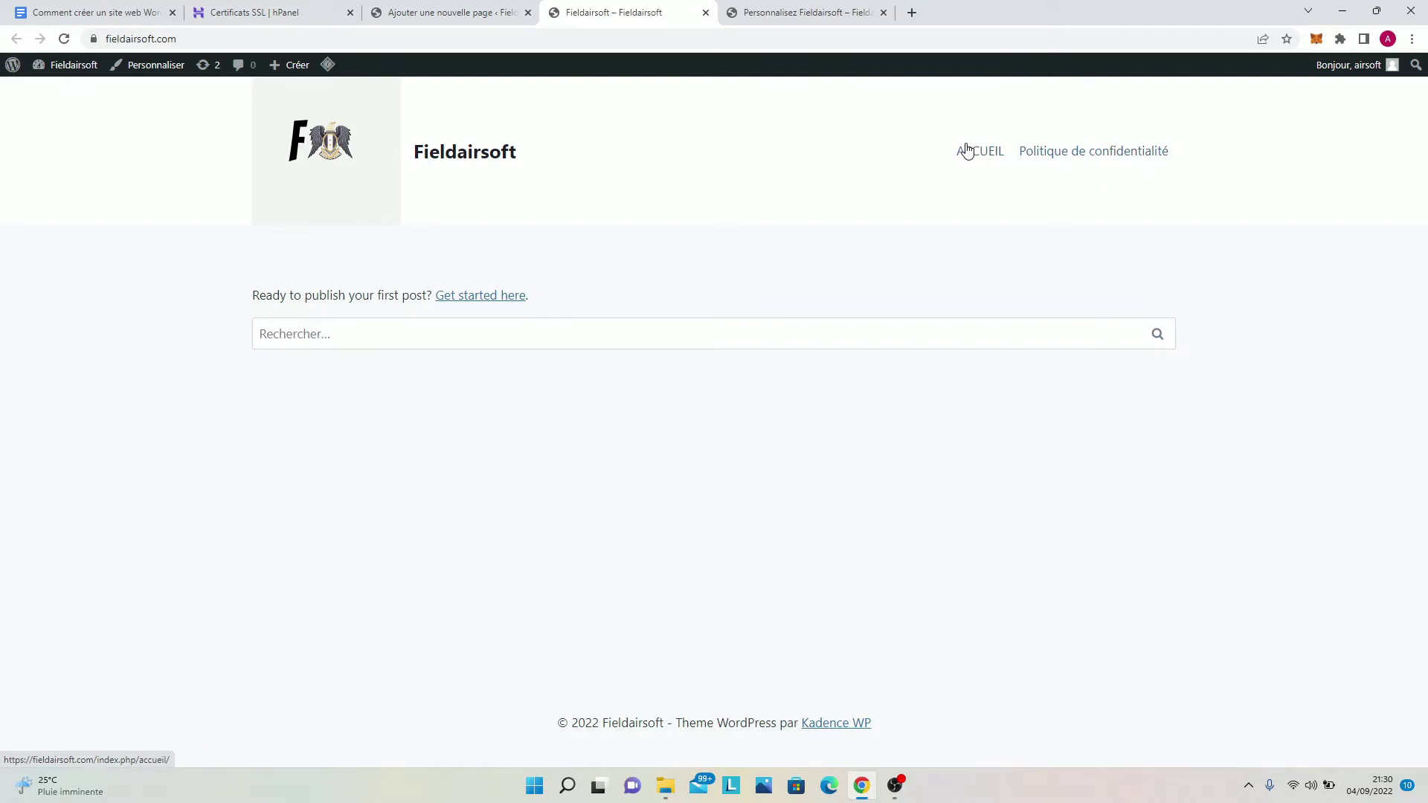
Step: Create another page titled NOS SERVICES in the WordPress page editor and publish it
{"action": "left_click", "coordinate": [468, 12]}
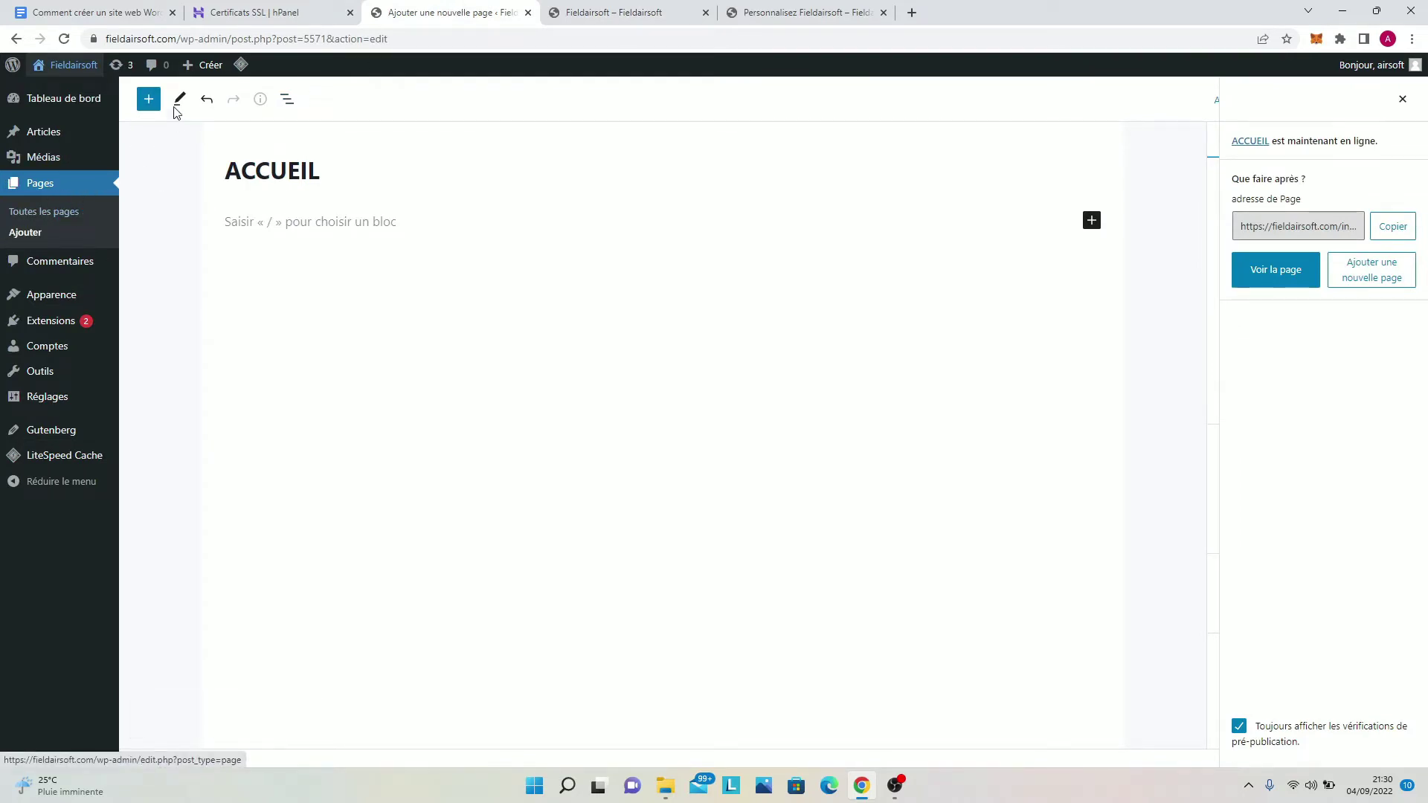
{"action": "left_click", "coordinate": [148, 100]}
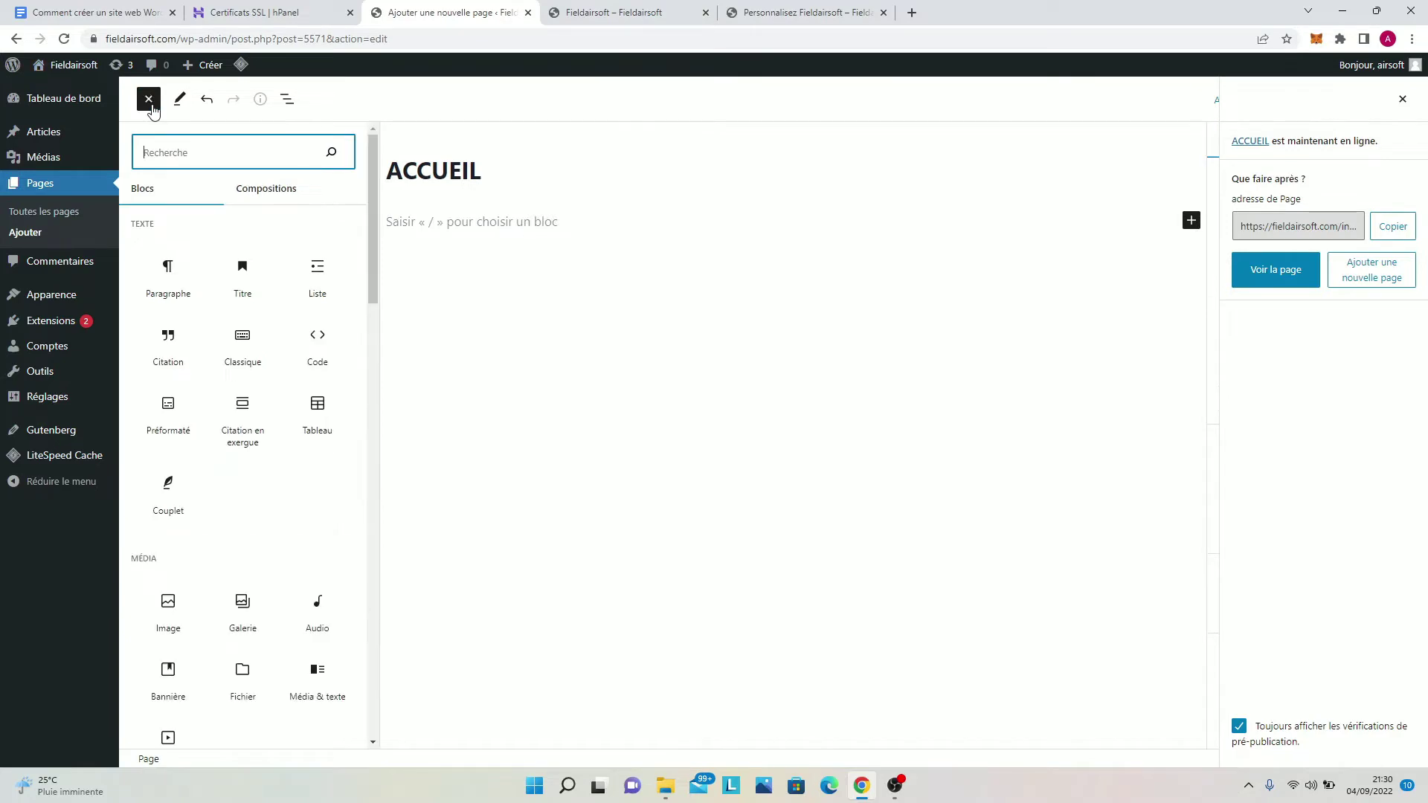
{"action": "left_click", "coordinate": [150, 104]}
{"action": "left_click", "coordinate": [26, 233]}
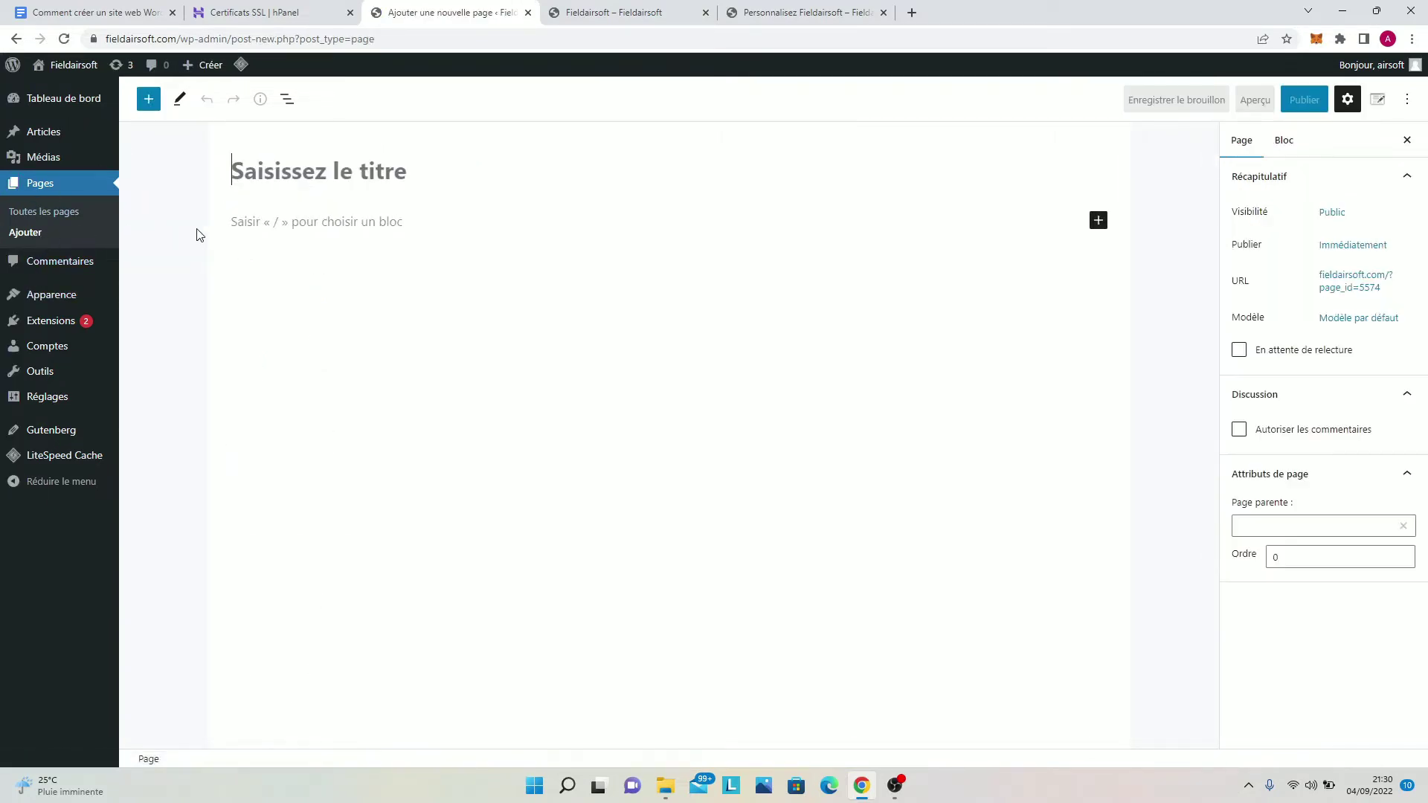
{"action": "type", "text": "N"}
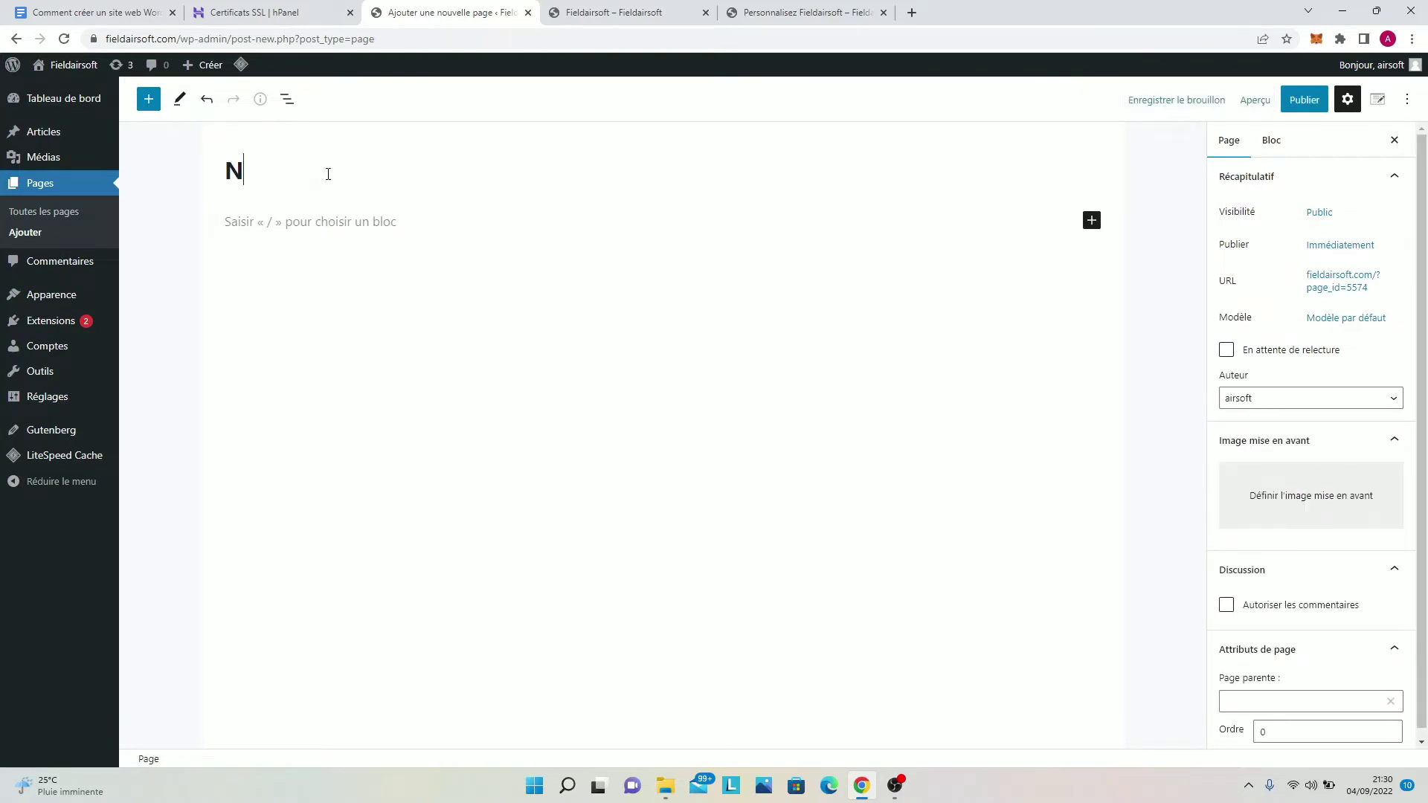
{"action": "key", "text": "Caps_Lock"}
{"action": "type", "text": "OS S"}
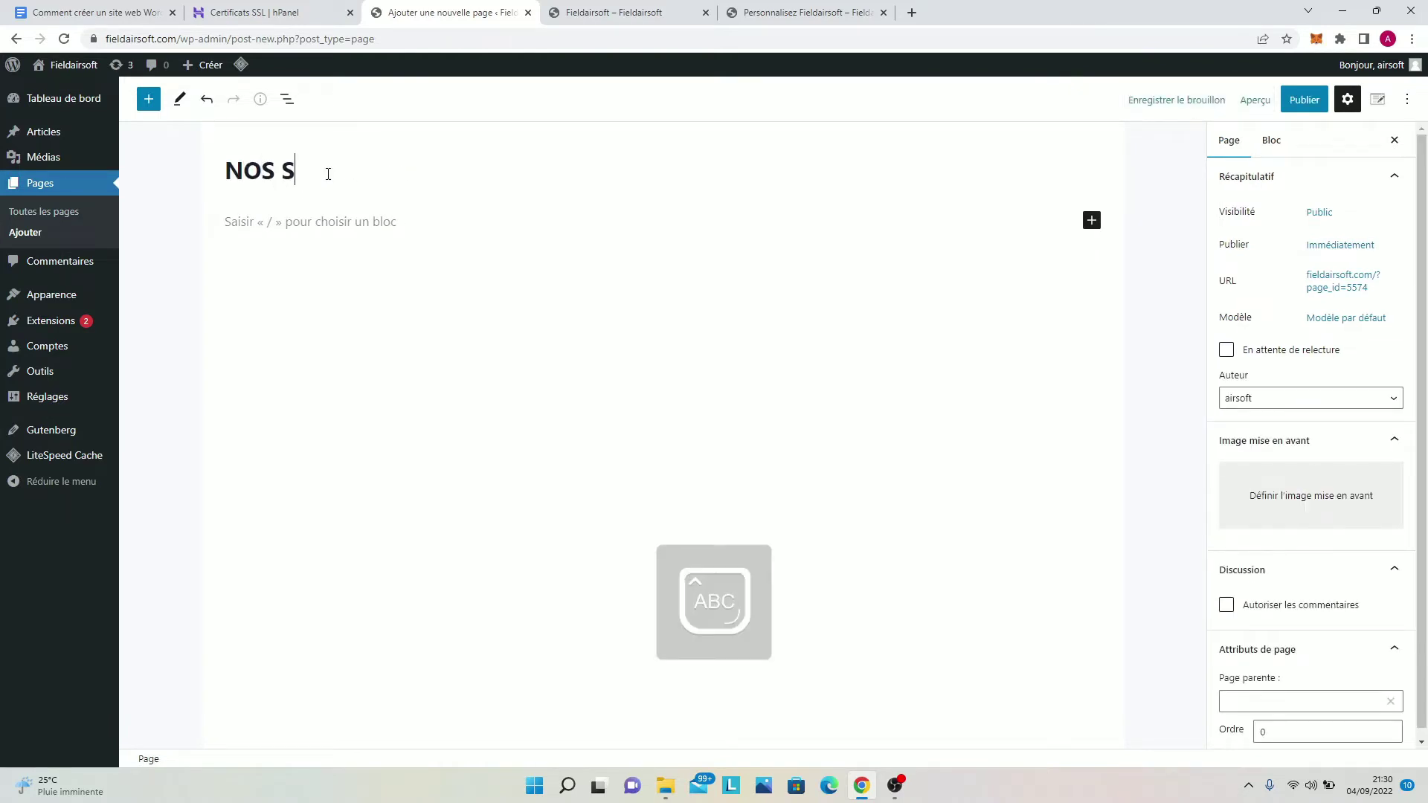
{"action": "type", "text": "ERVICES"}
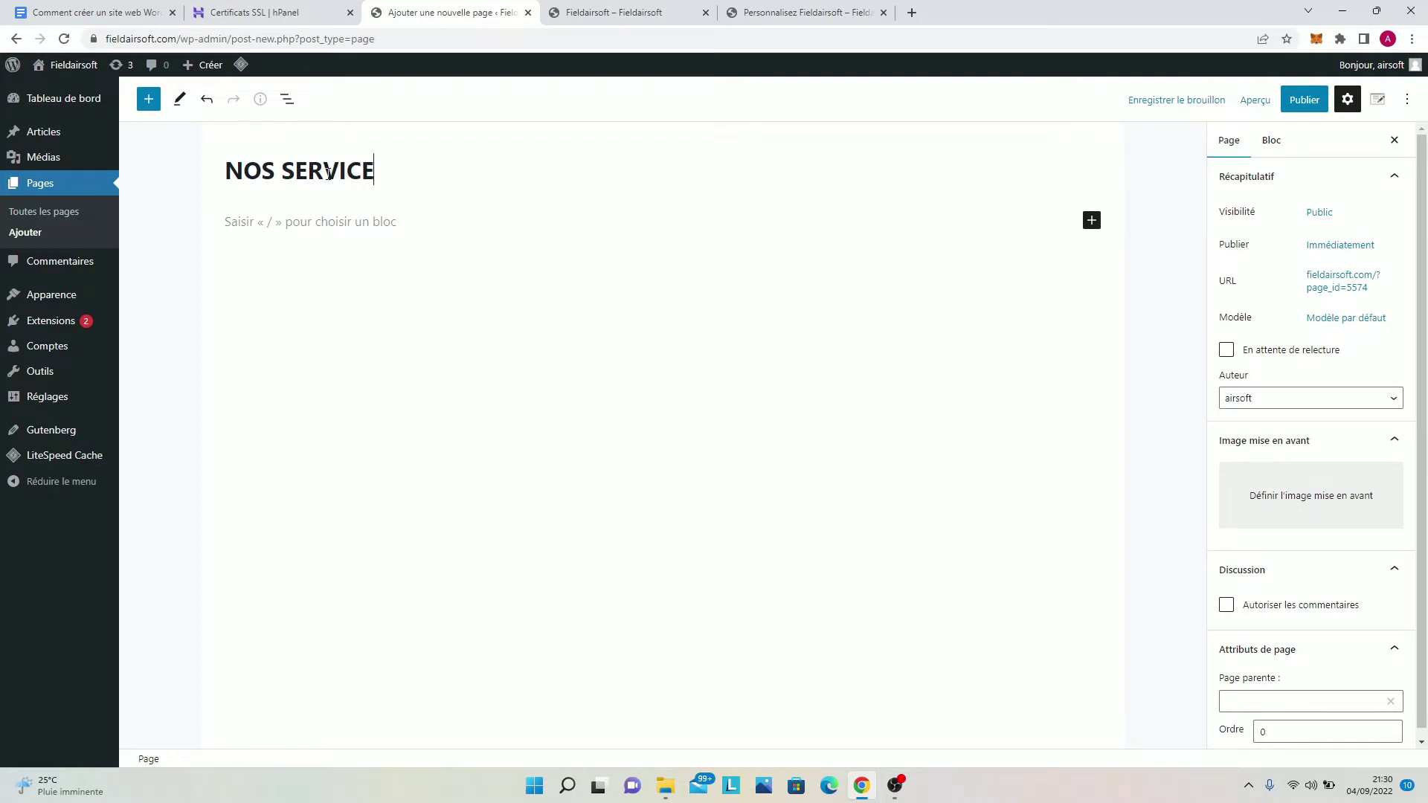
{"action": "left_click", "coordinate": [1297, 110]}
{"action": "left_click", "coordinate": [1298, 110]}
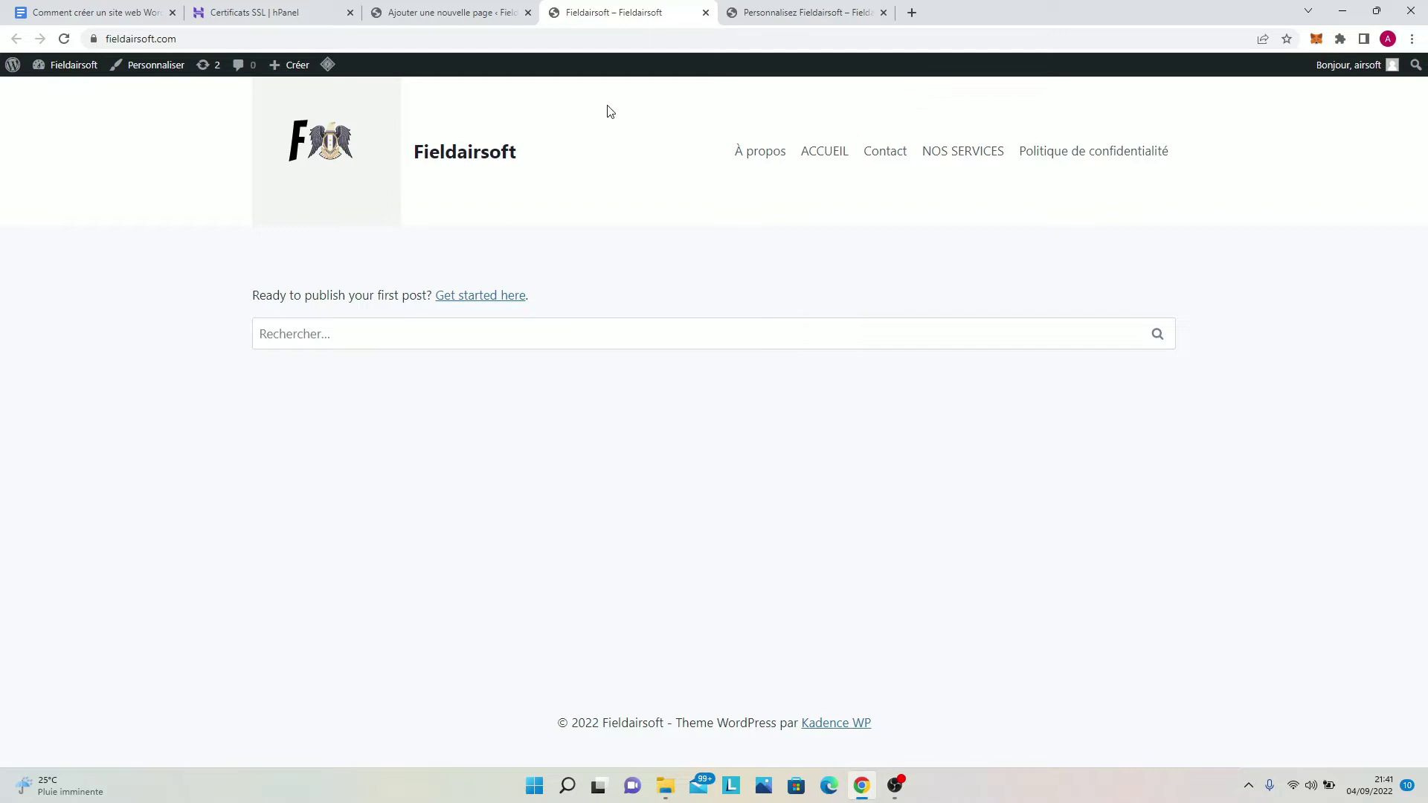
Step: Close the outdated customizer tab and open the theme customizer again from the live site
{"action": "left_click", "coordinate": [818, 12]}
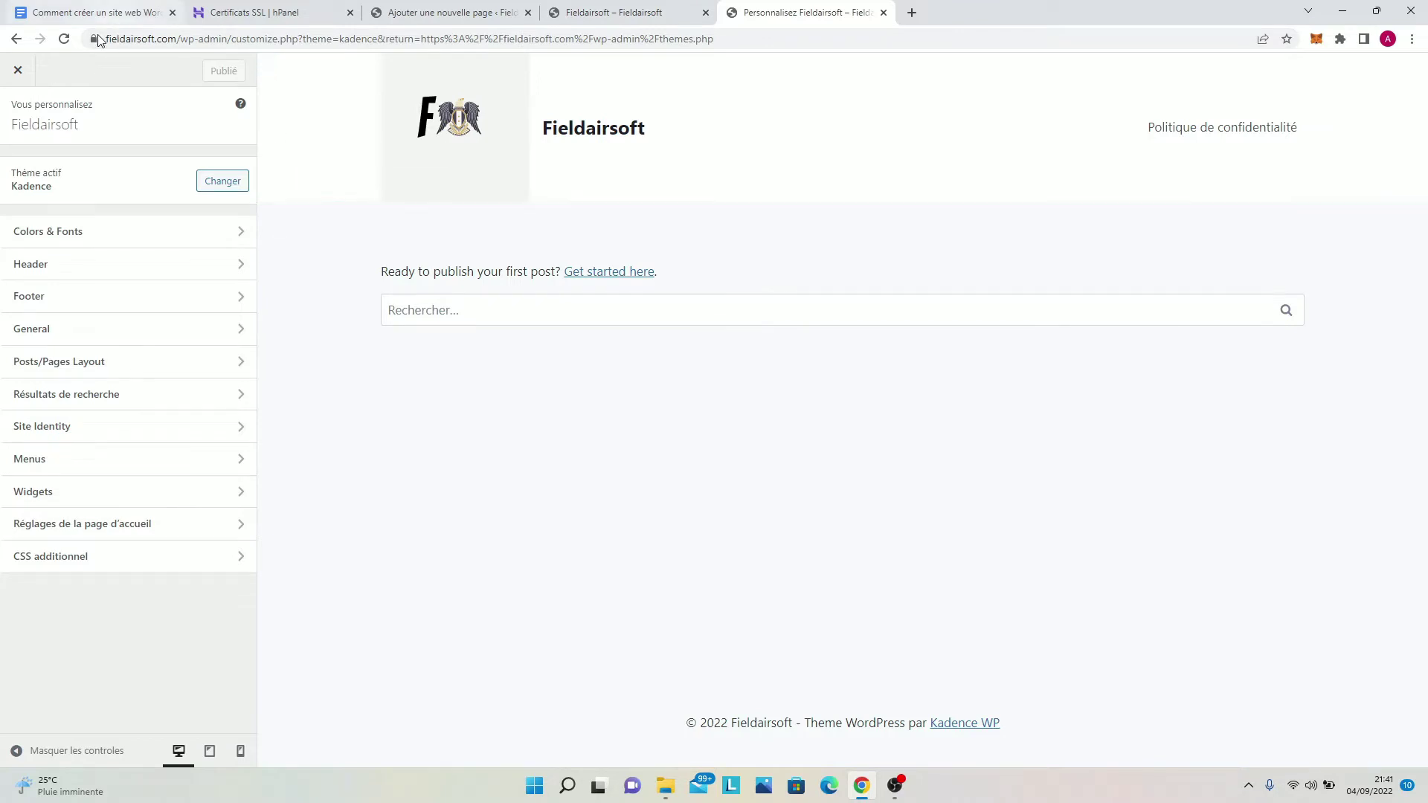
{"action": "left_click", "coordinate": [64, 39]}
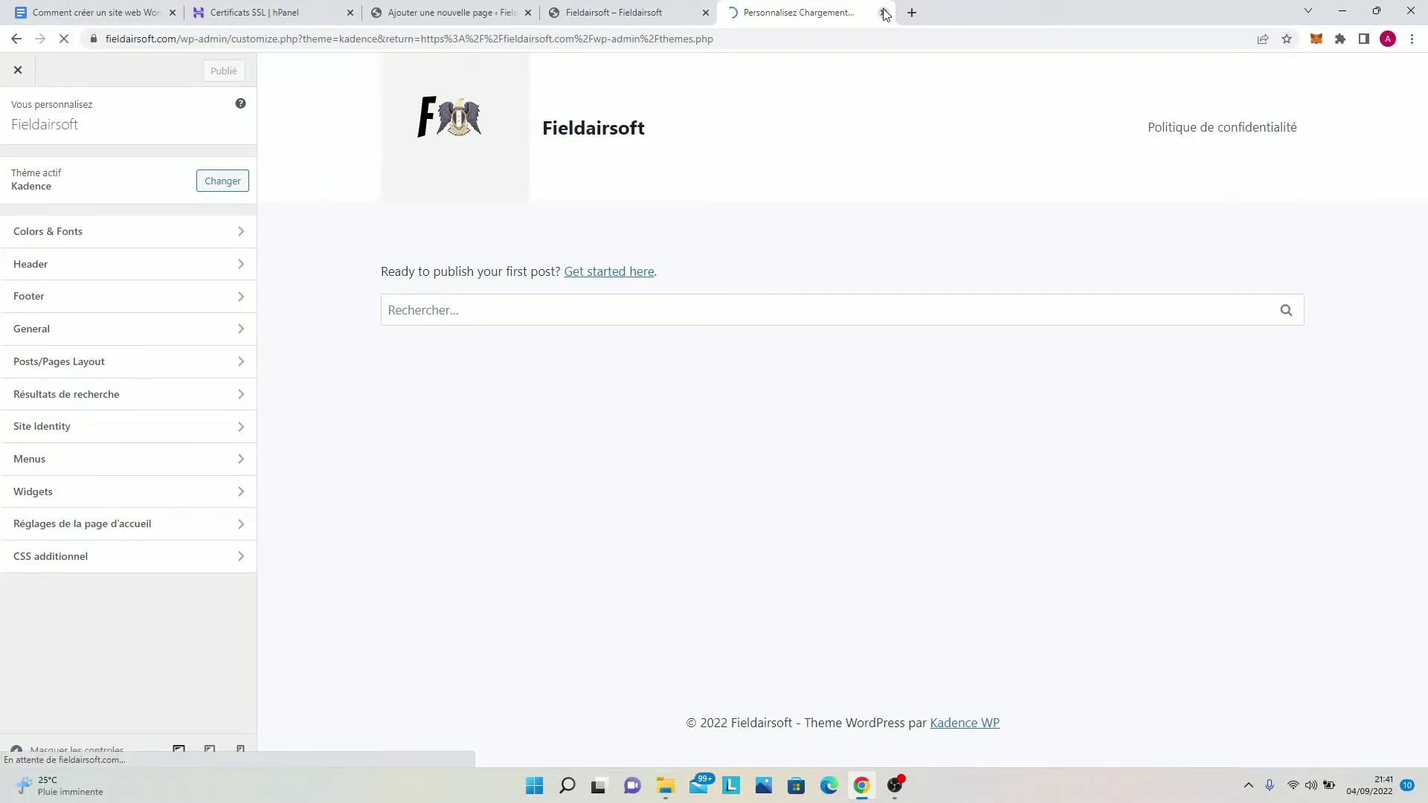
{"action": "left_click", "coordinate": [884, 13]}
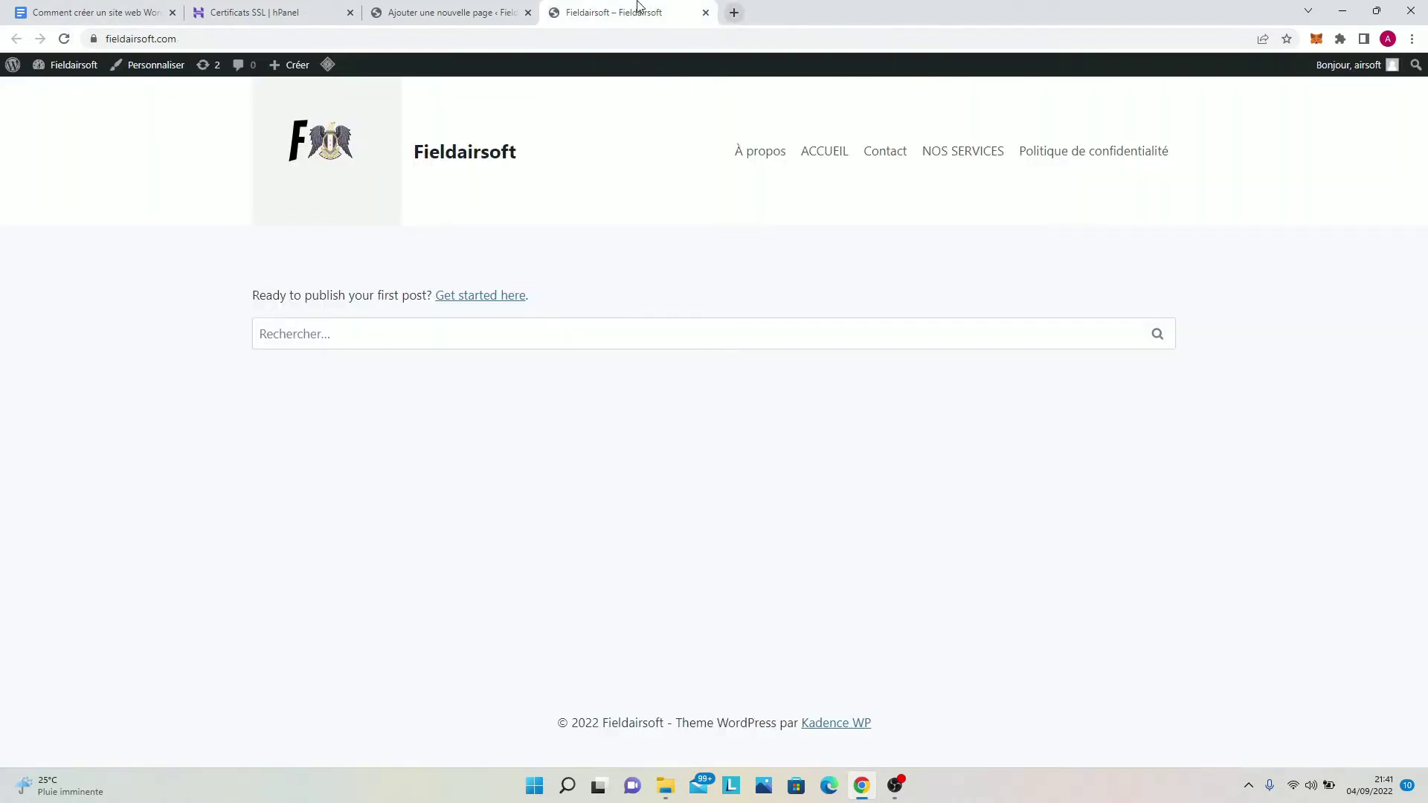
{"action": "left_click", "coordinate": [146, 71]}
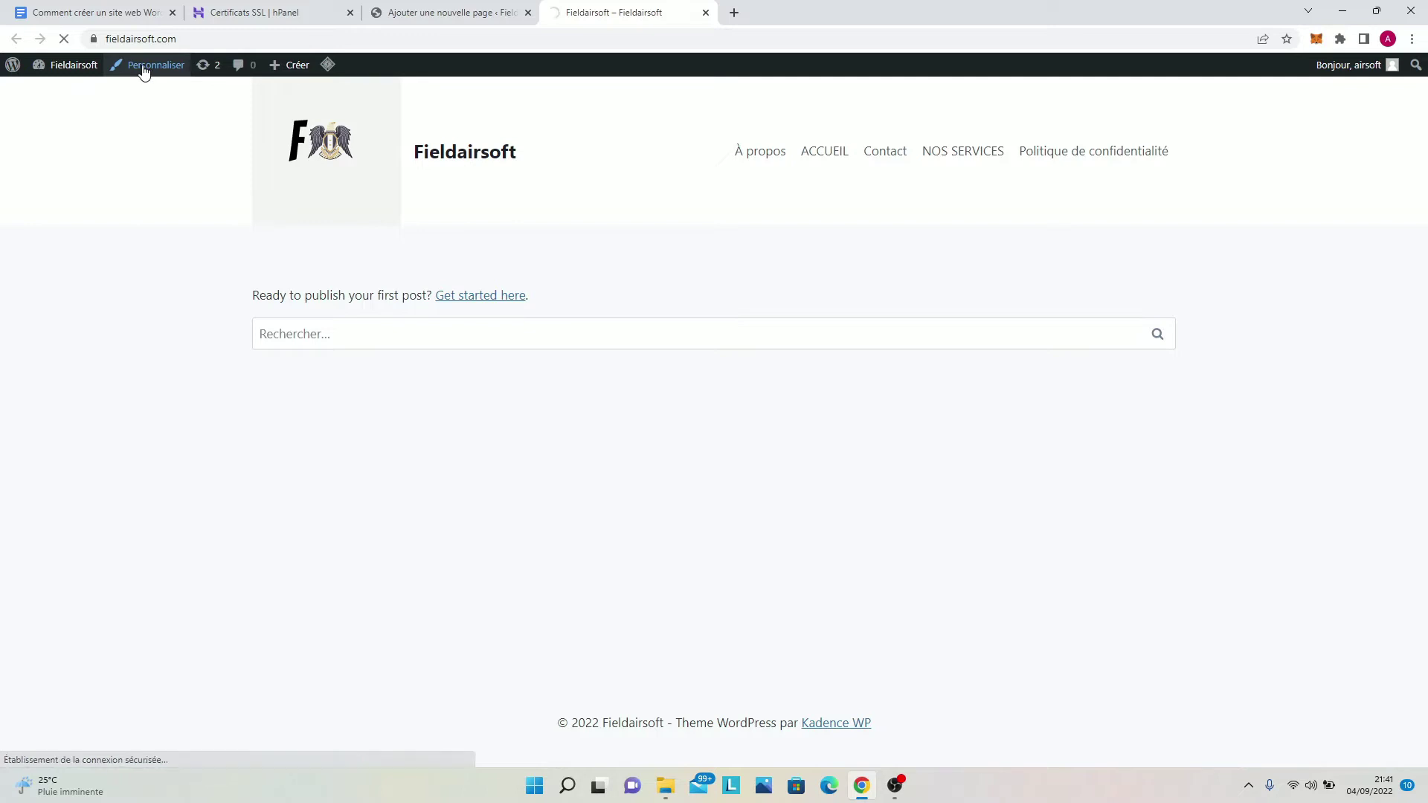
Step: Look at the Personnaliser entry under Apparence in the WordPress admin as another route to the customizer
{"action": "left_click", "coordinate": [431, 12]}
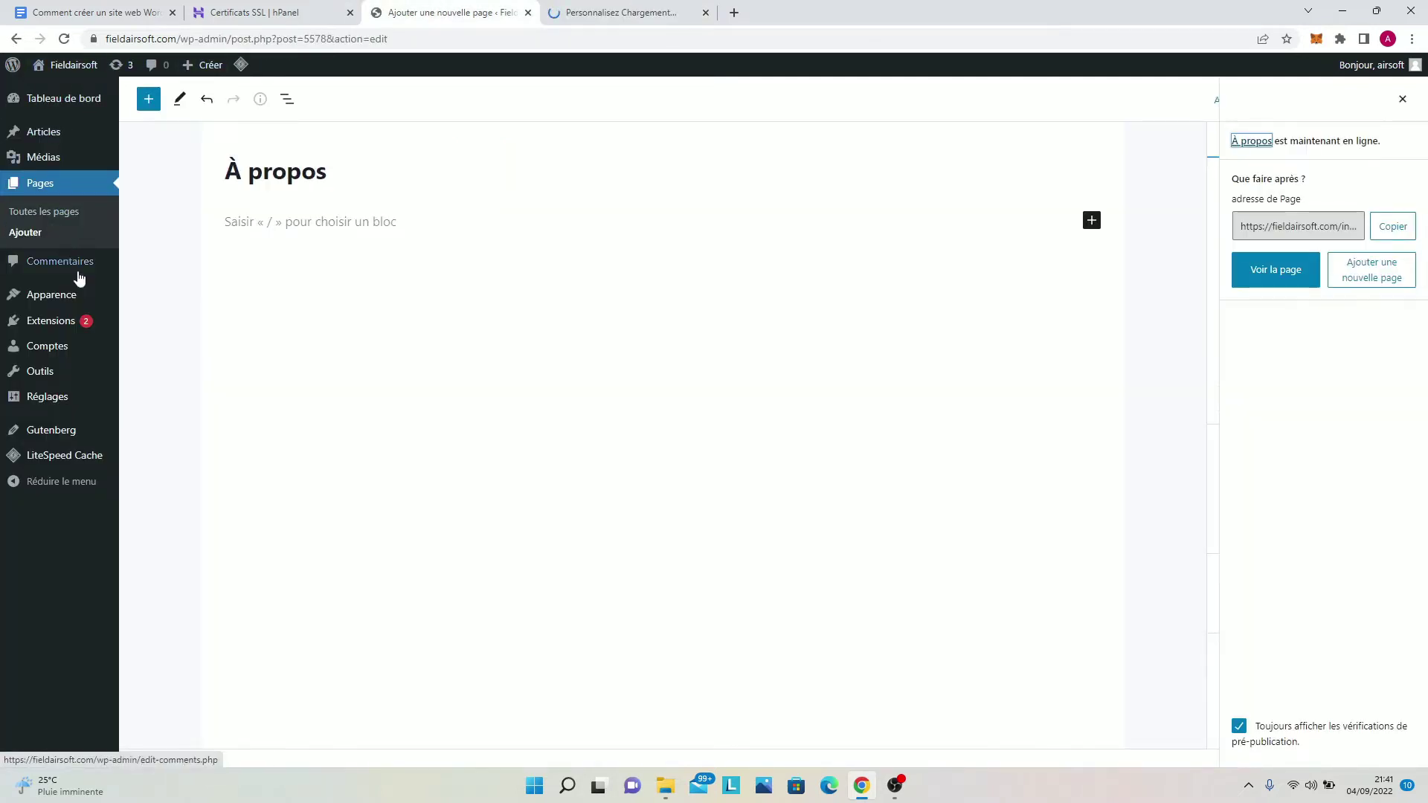
{"action": "mouse_move", "coordinate": [80, 293]}
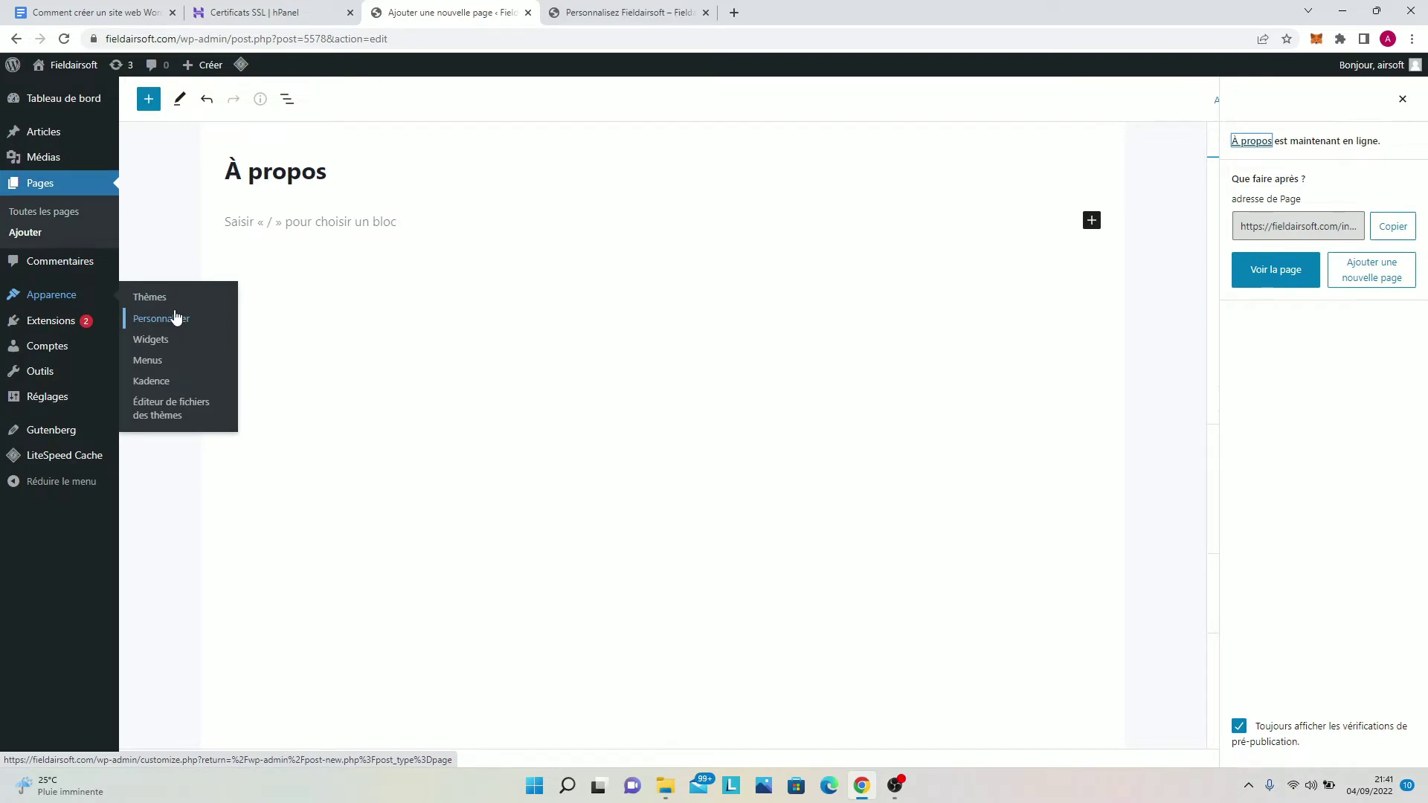
{"action": "left_click", "coordinate": [175, 319]}
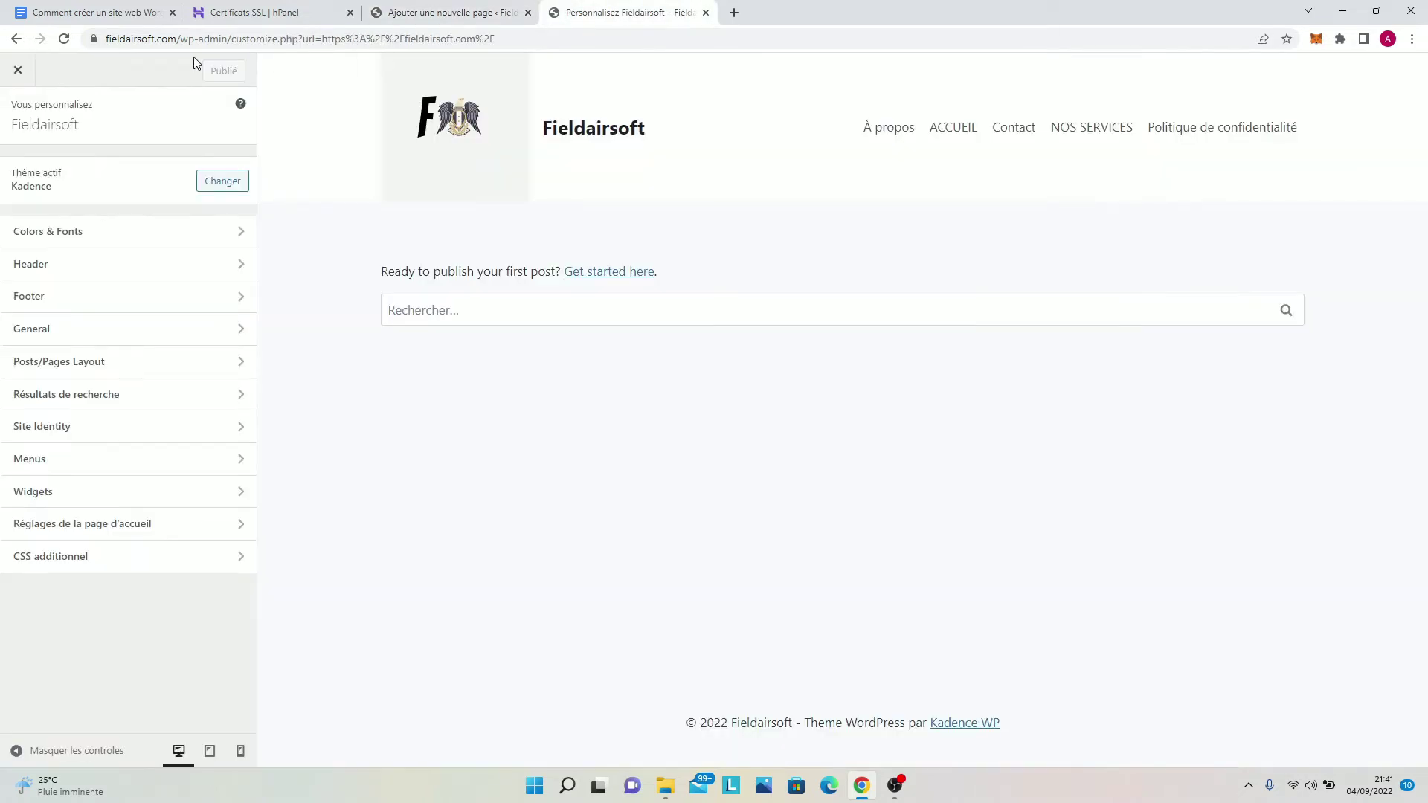
{"action": "left_click_drag", "start_coordinate": [225, 42], "coordinate": [64, 58]}
{"action": "key", "text": "ctrl+c"}
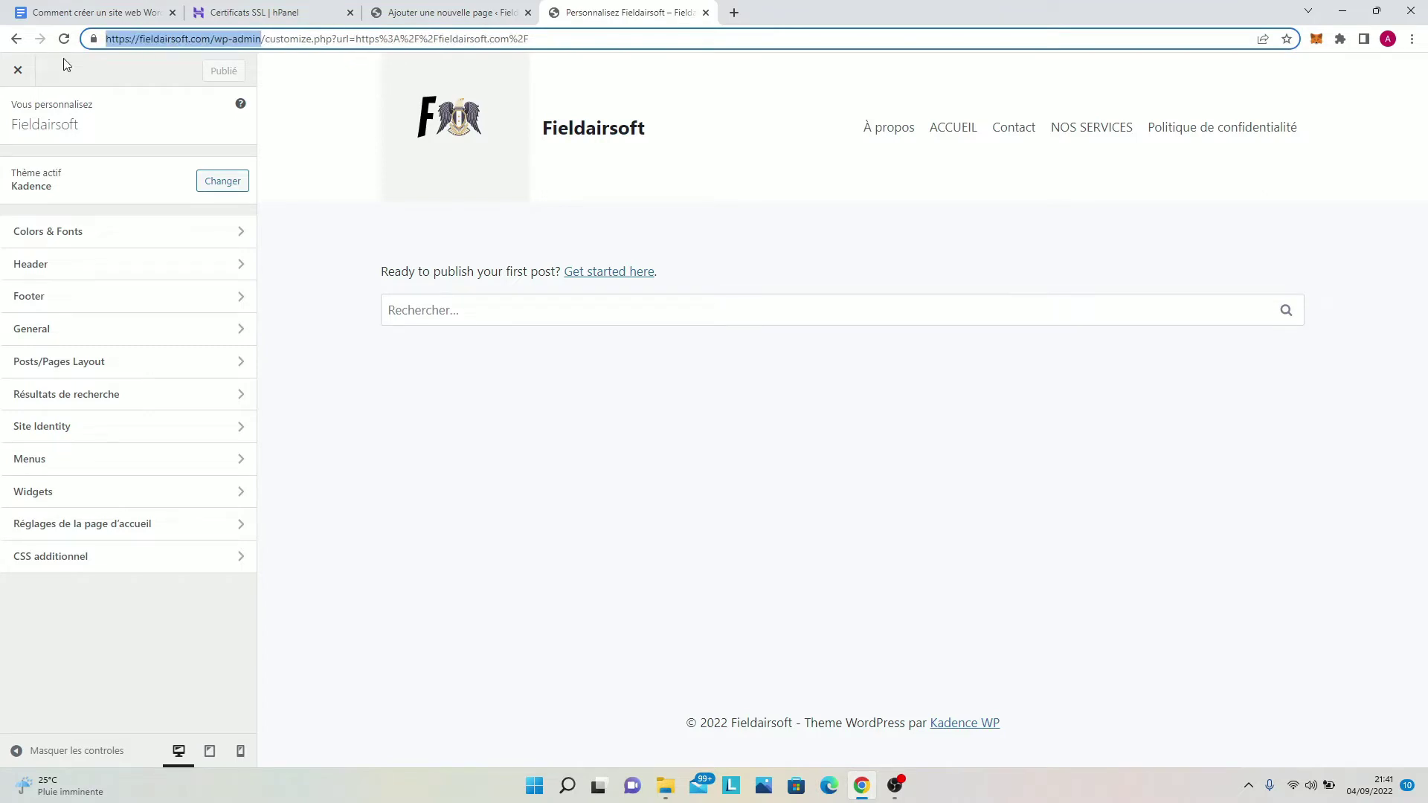
{"action": "left_click", "coordinate": [733, 13]}
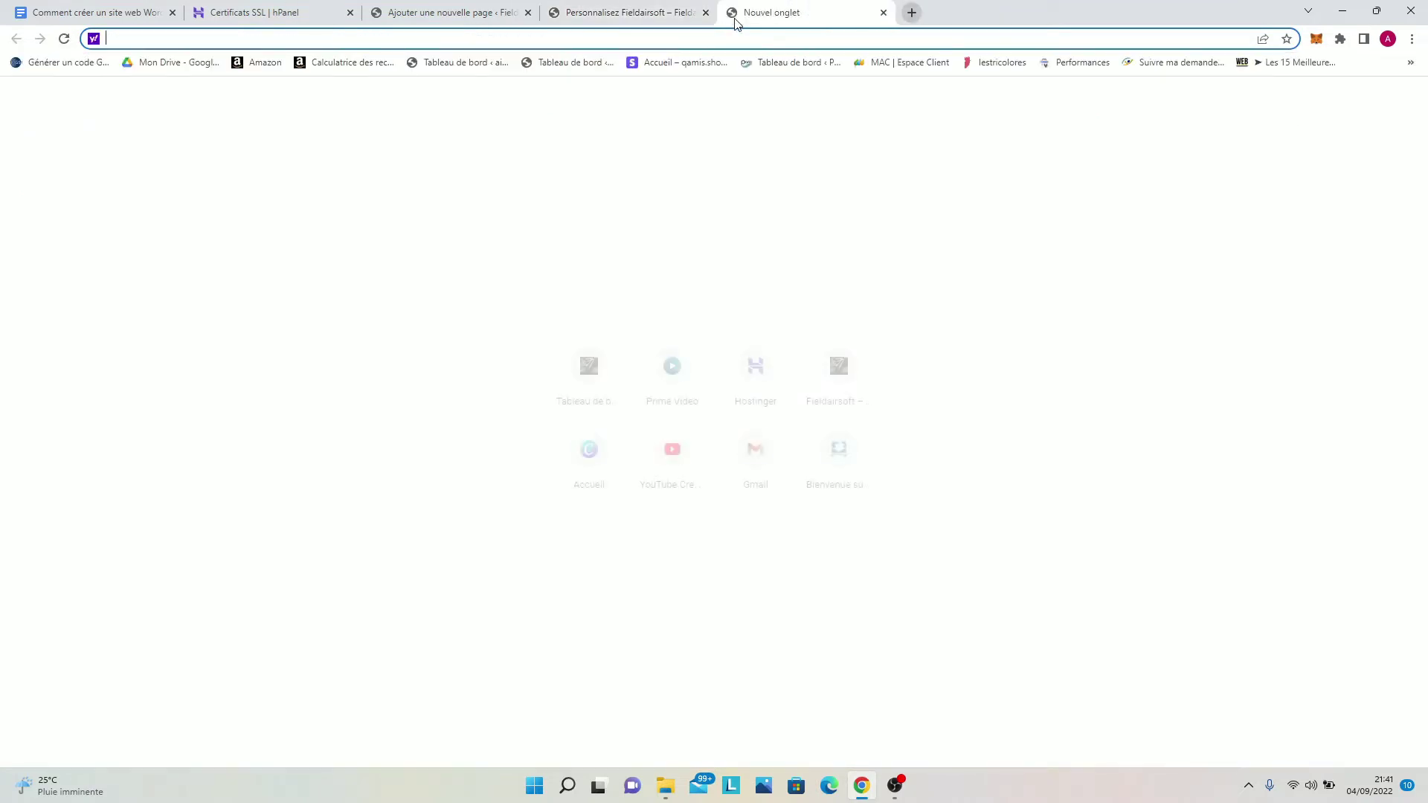
{"action": "key", "text": "ctrl+v"}
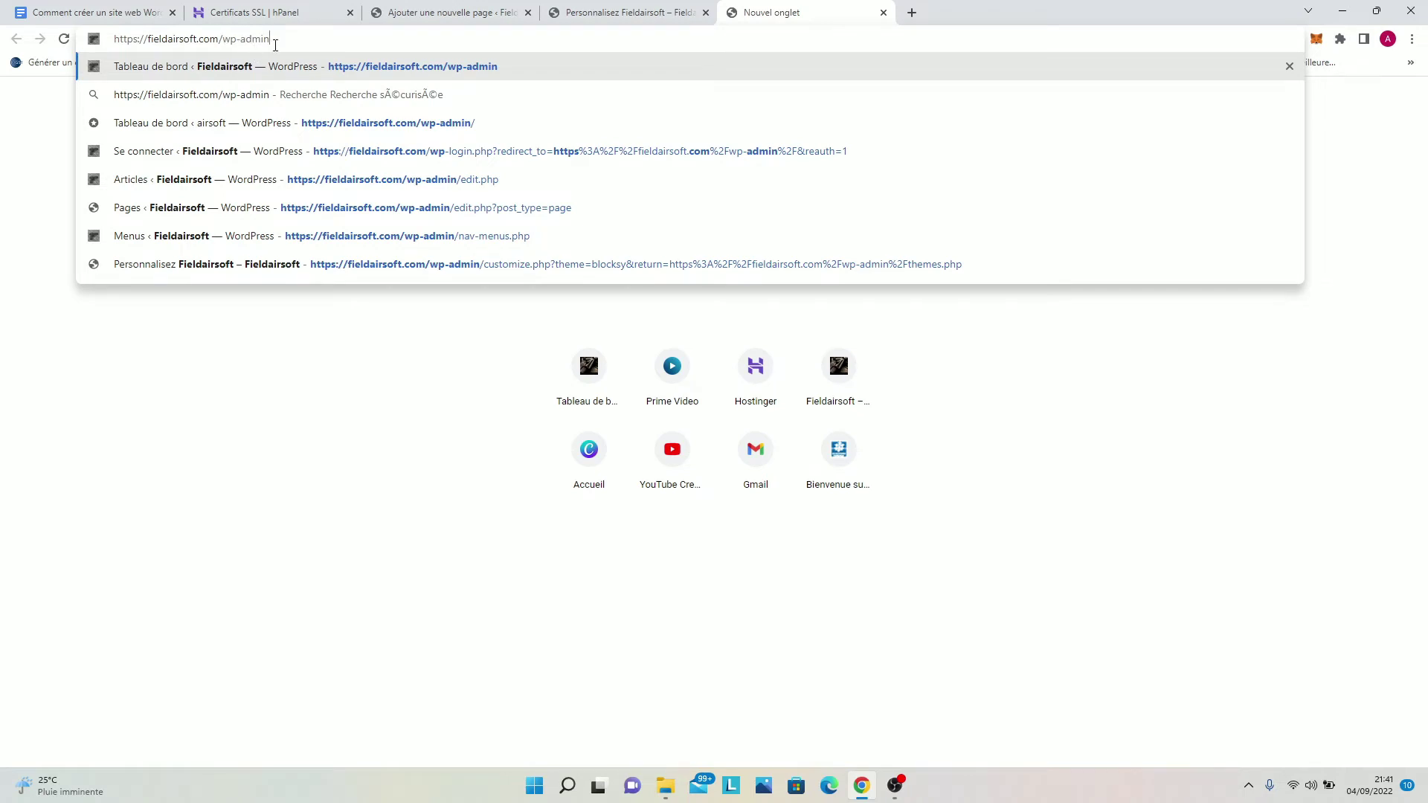
{"action": "key", "text": "Return"}
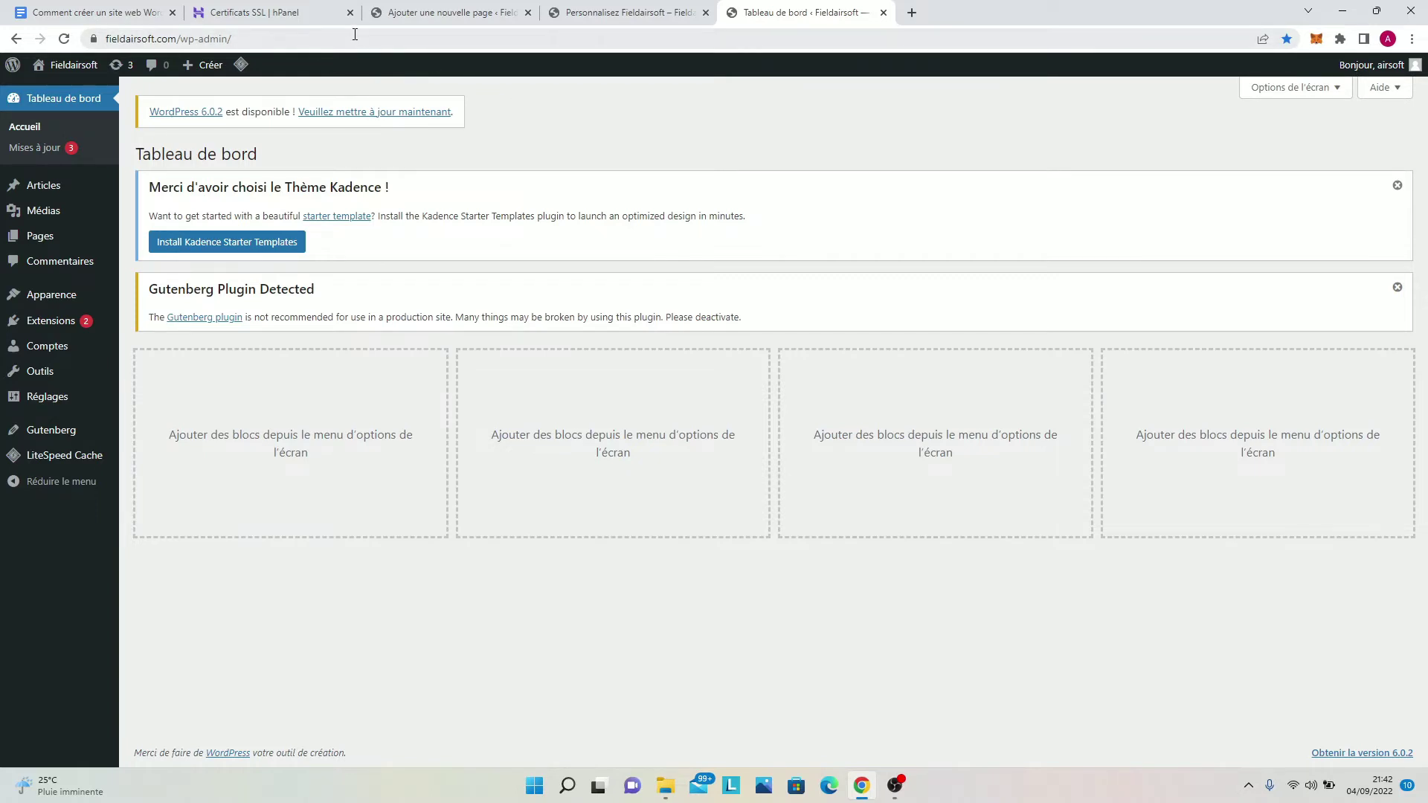
Step: Switch to Hostinger's hPanel, open the hosting management page for fieldairsoft.com, and compare it with the WordPress dashboard
{"action": "left_click", "coordinate": [270, 7]}
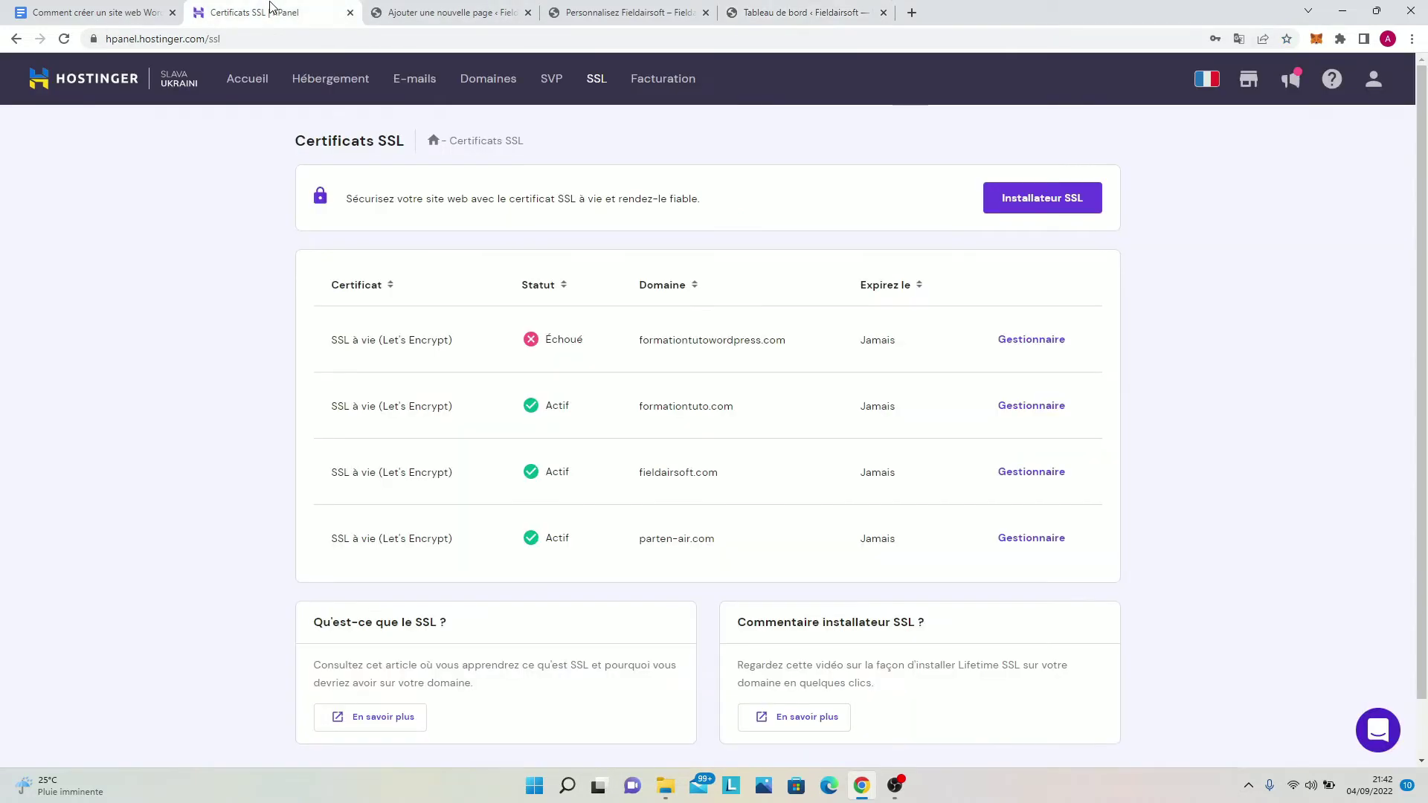
{"action": "left_click", "coordinate": [316, 89]}
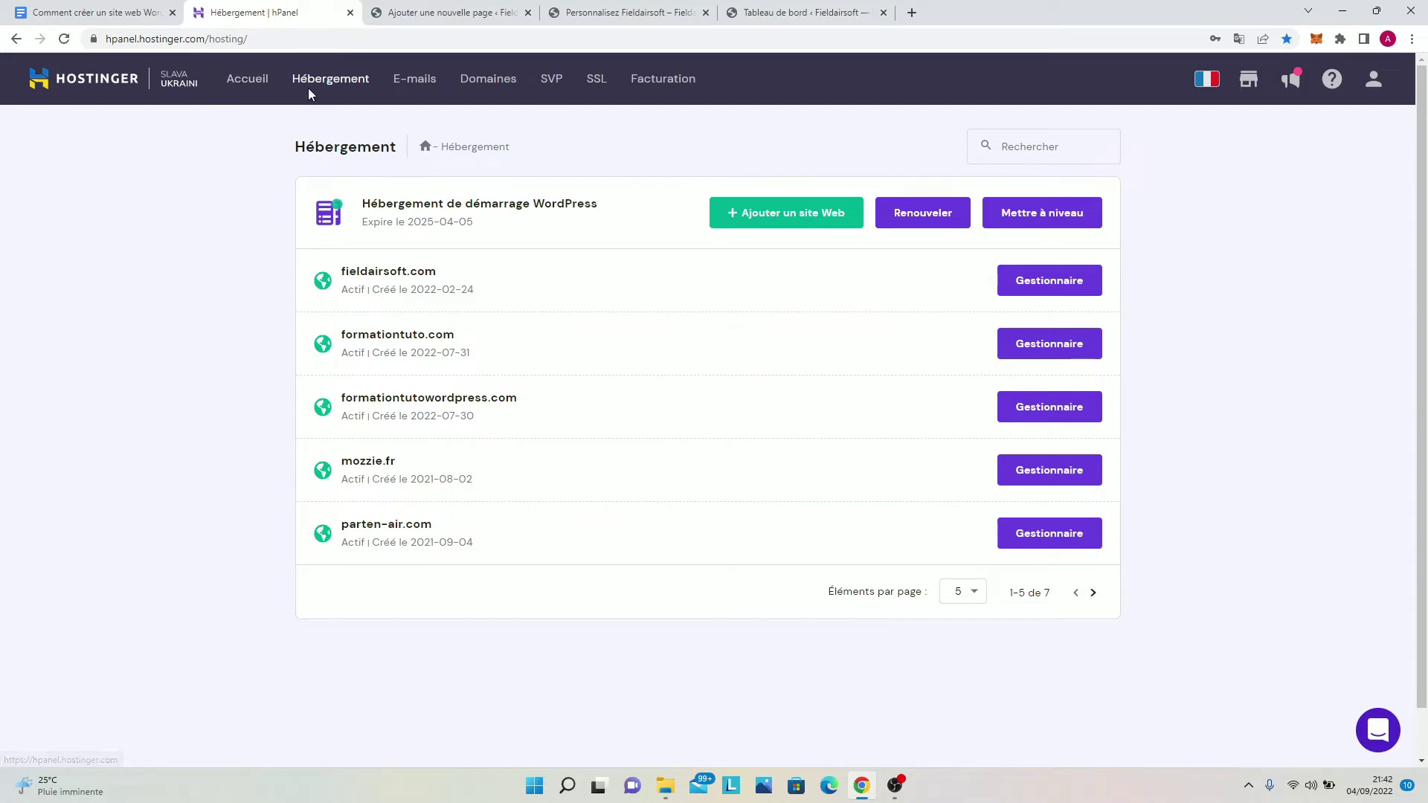
{"action": "left_click", "coordinate": [1030, 300]}
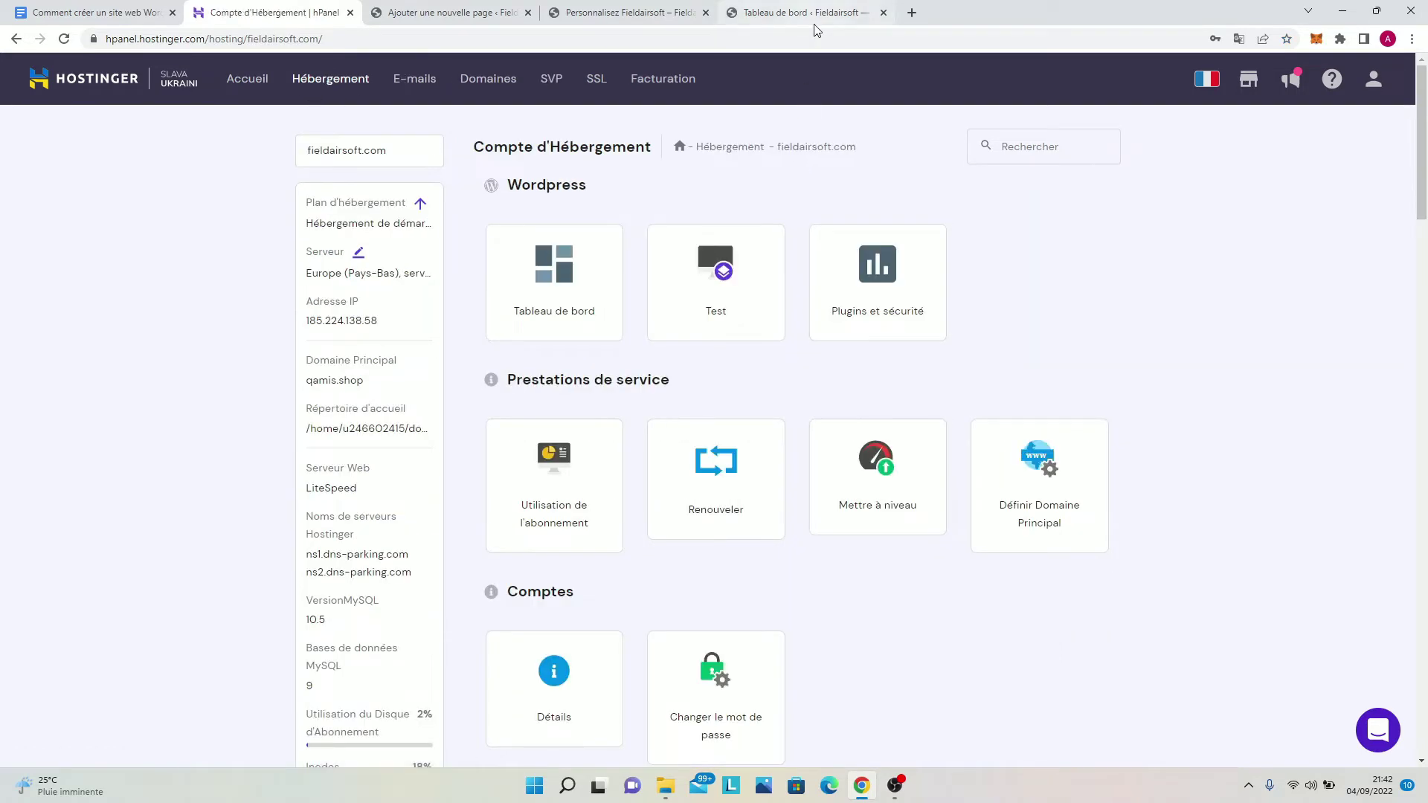
{"action": "left_click", "coordinate": [815, 13]}
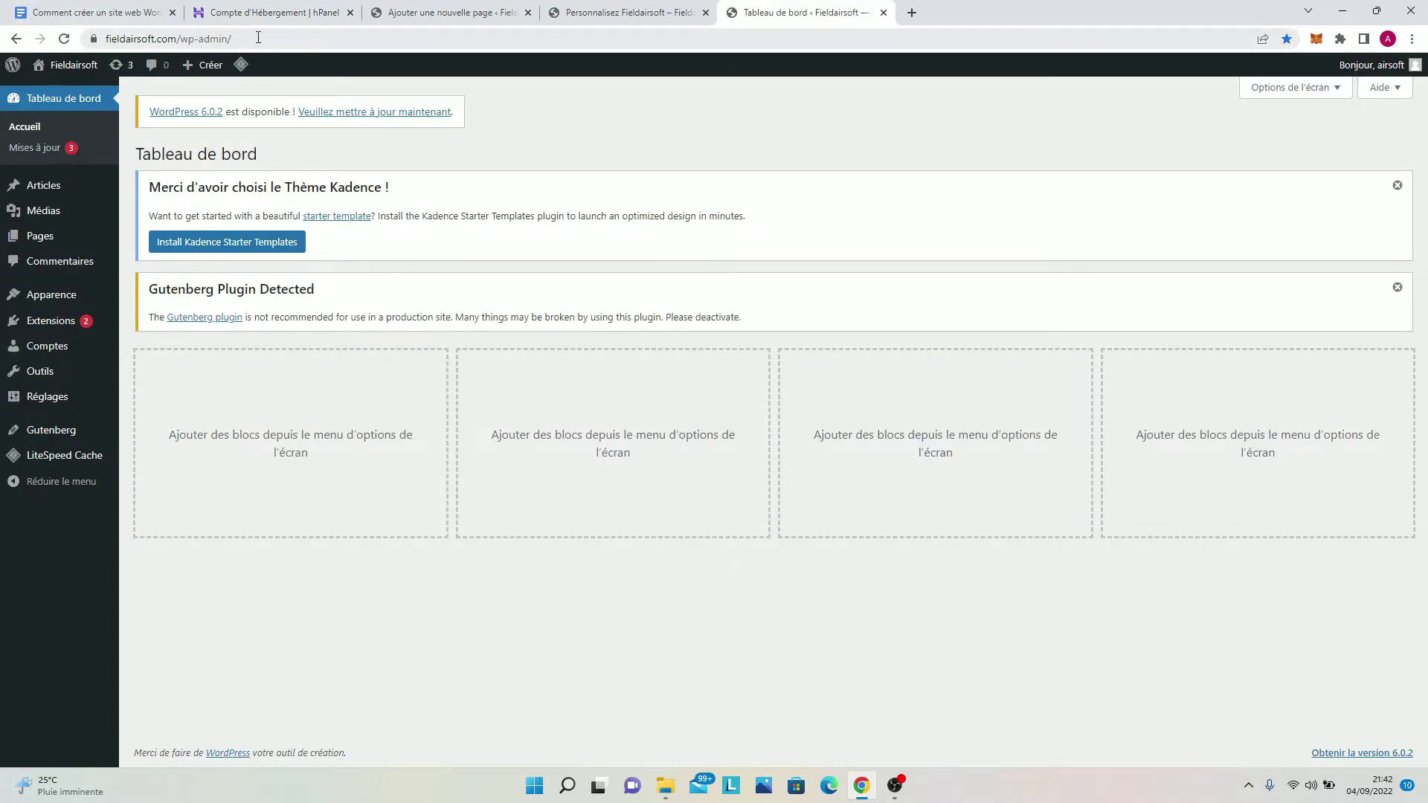
{"action": "left_click", "coordinate": [290, 17]}
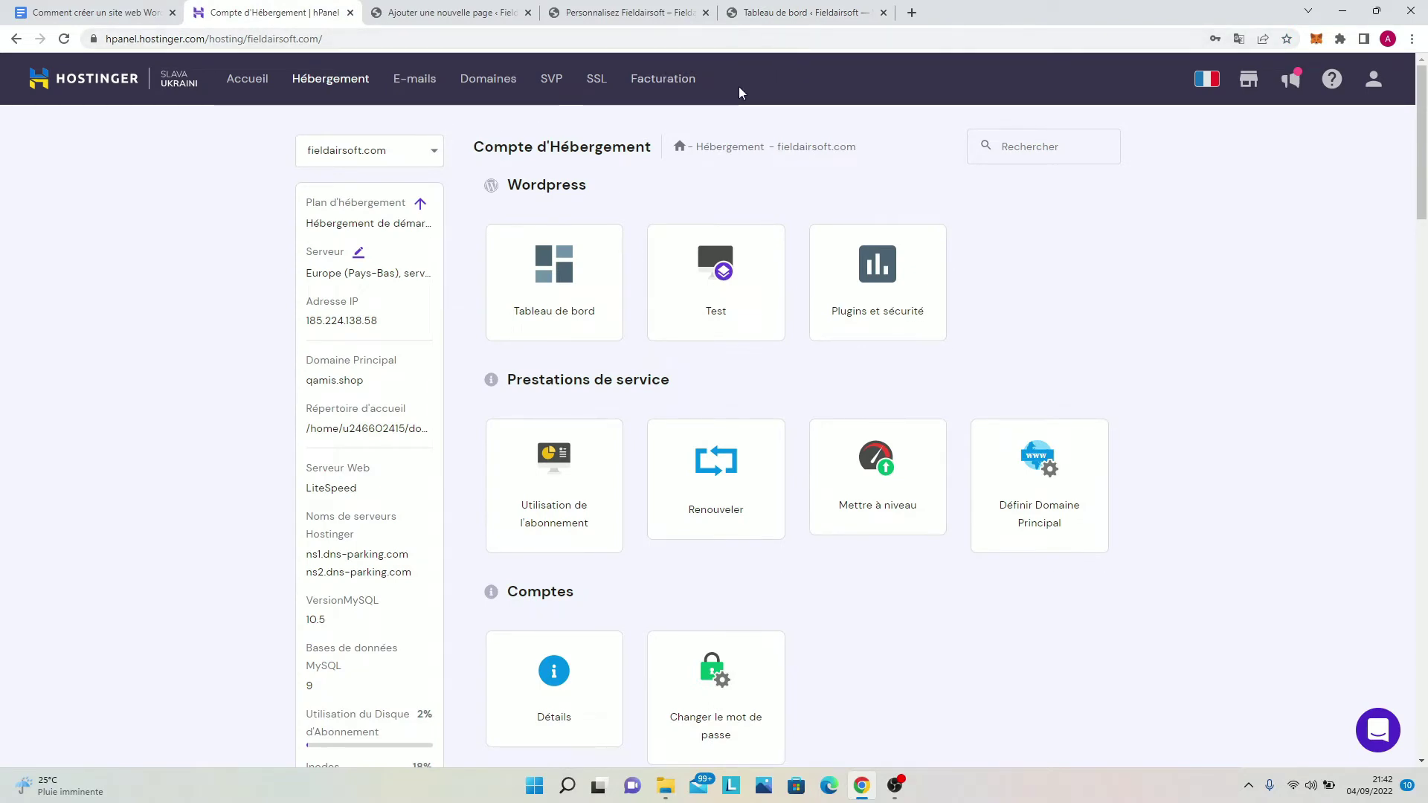
Step: Open the e-mail accounts of fieldairsoft.com in hPanel and view the form for creating an e-mail account
{"action": "left_click", "coordinate": [407, 82]}
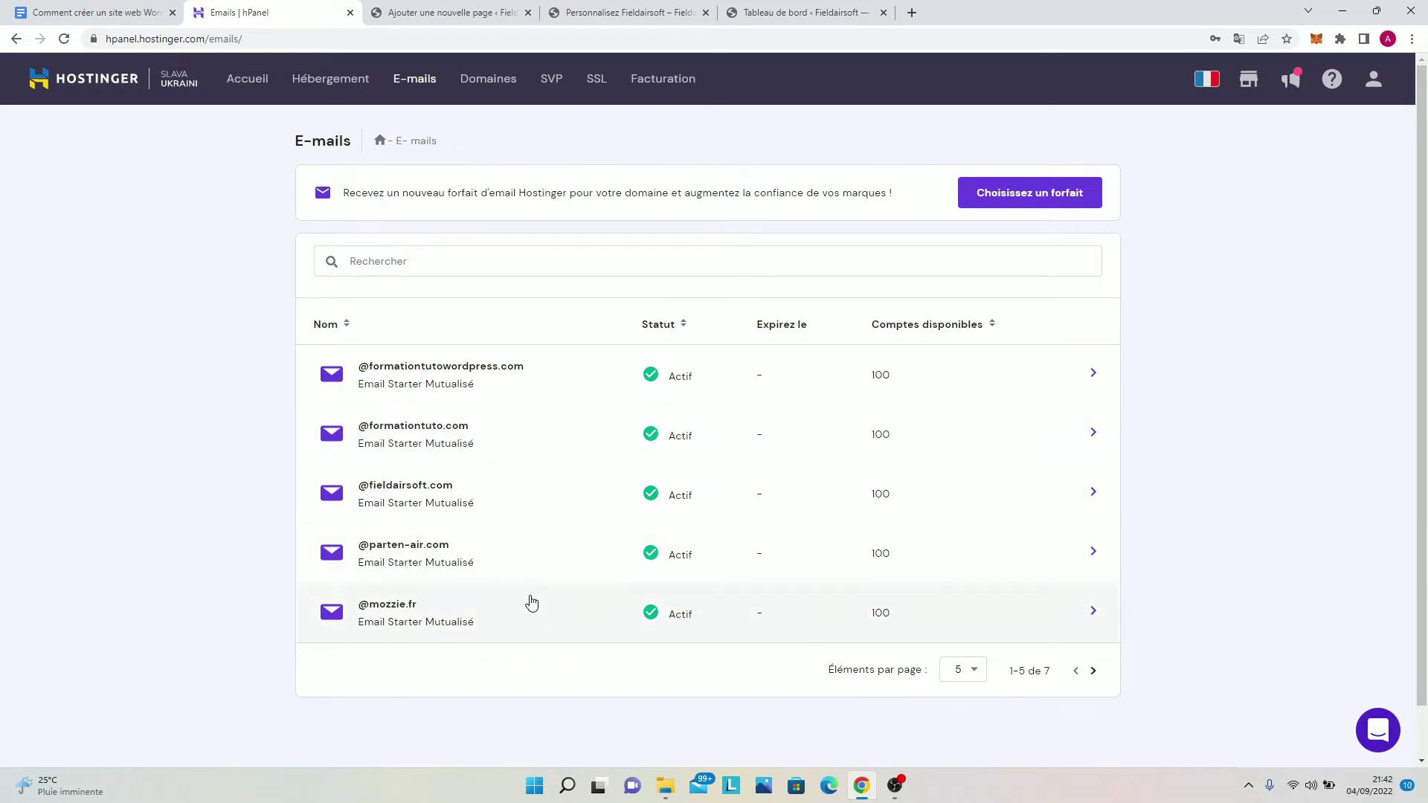
{"action": "left_click", "coordinate": [472, 483]}
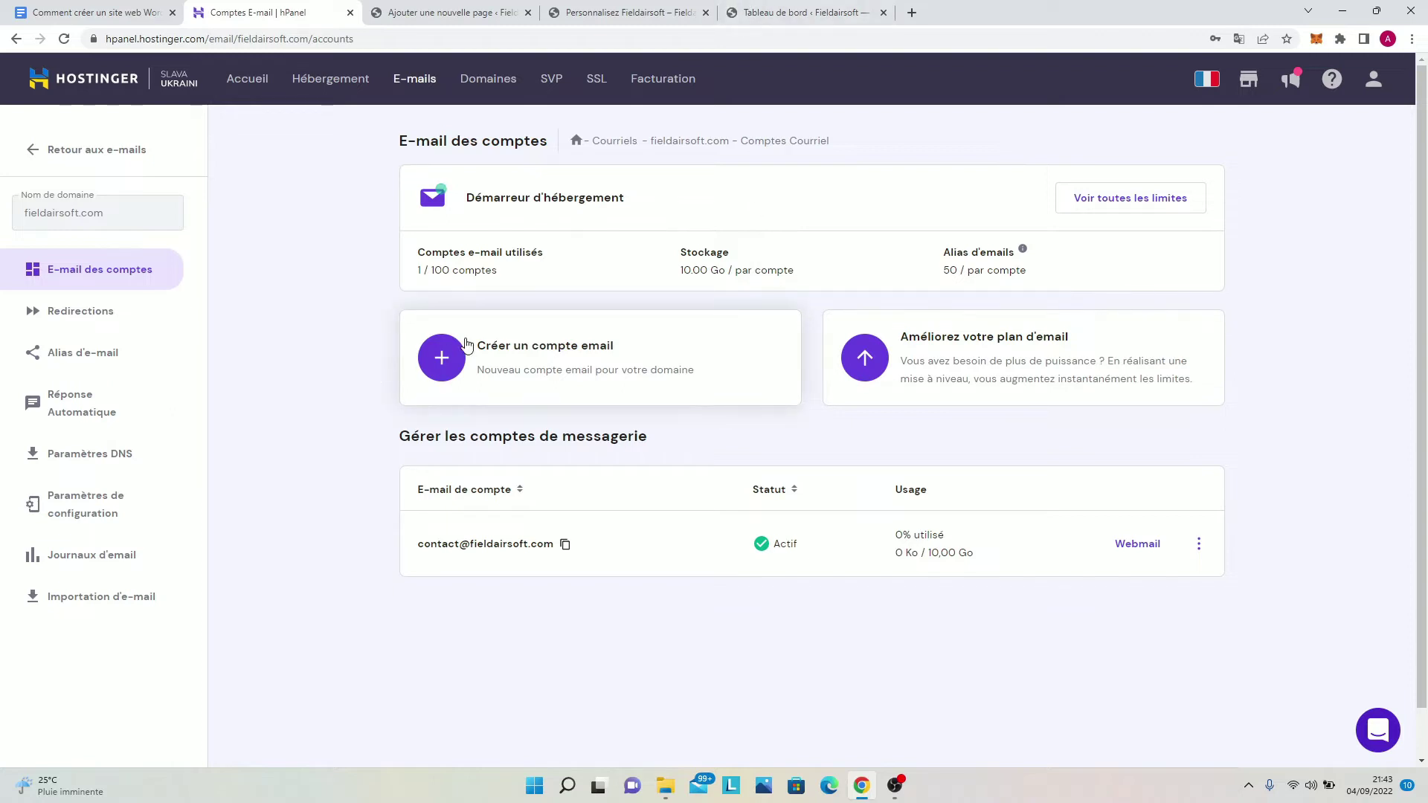
{"action": "left_click", "coordinate": [494, 356]}
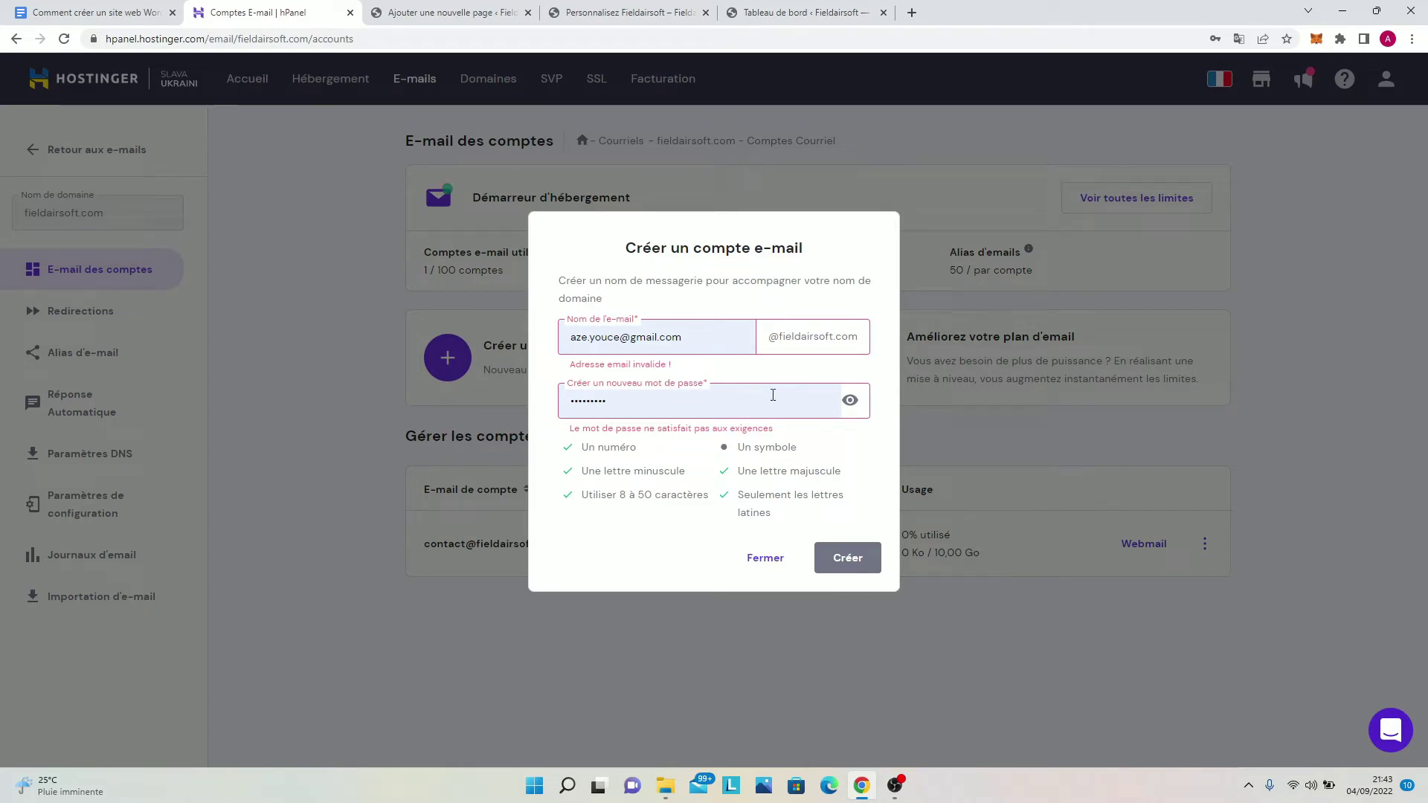
{"action": "left_click", "coordinate": [751, 557]}
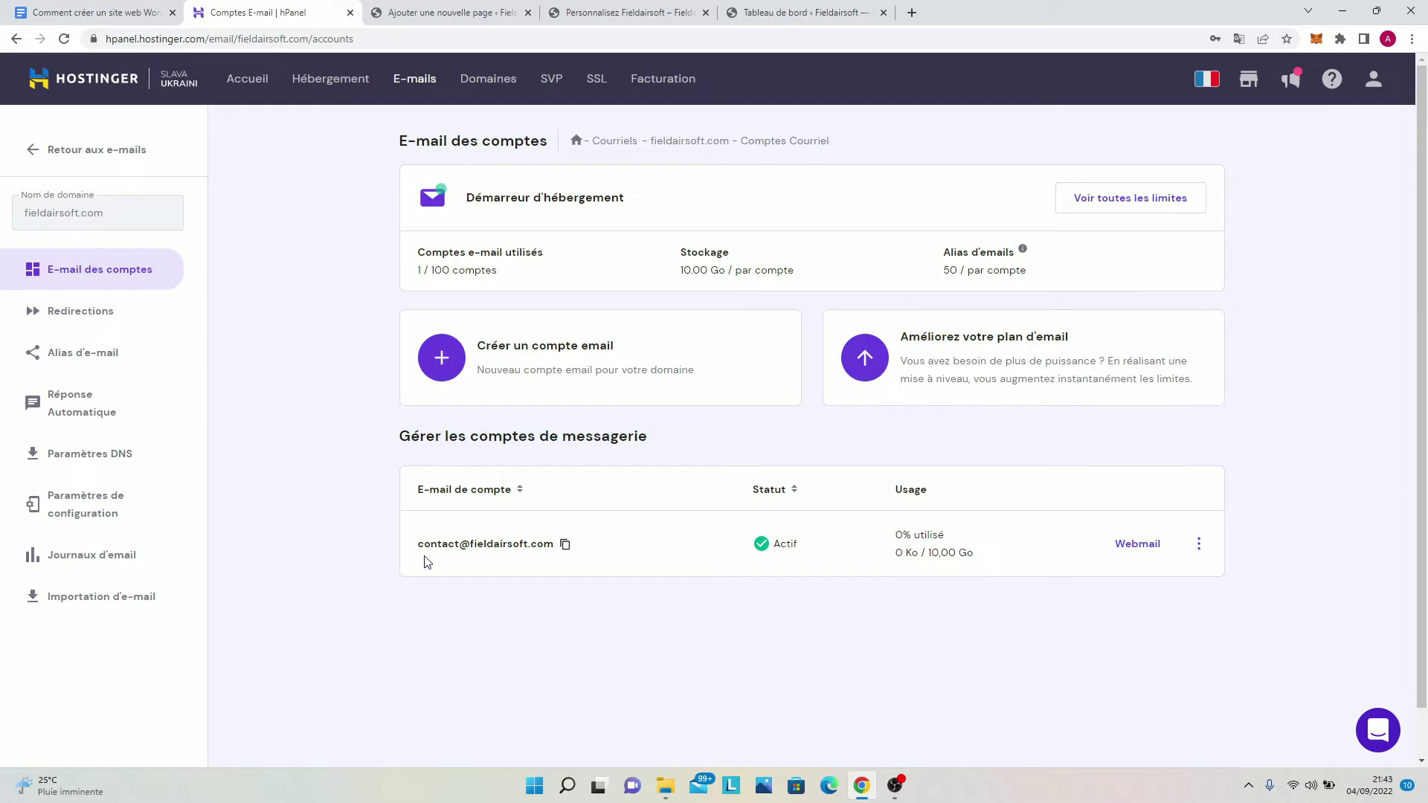
Step: Copy the address of fieldairsoft.com's existing e-mail account and open its Webmail login page
{"action": "left_click", "coordinate": [565, 545]}
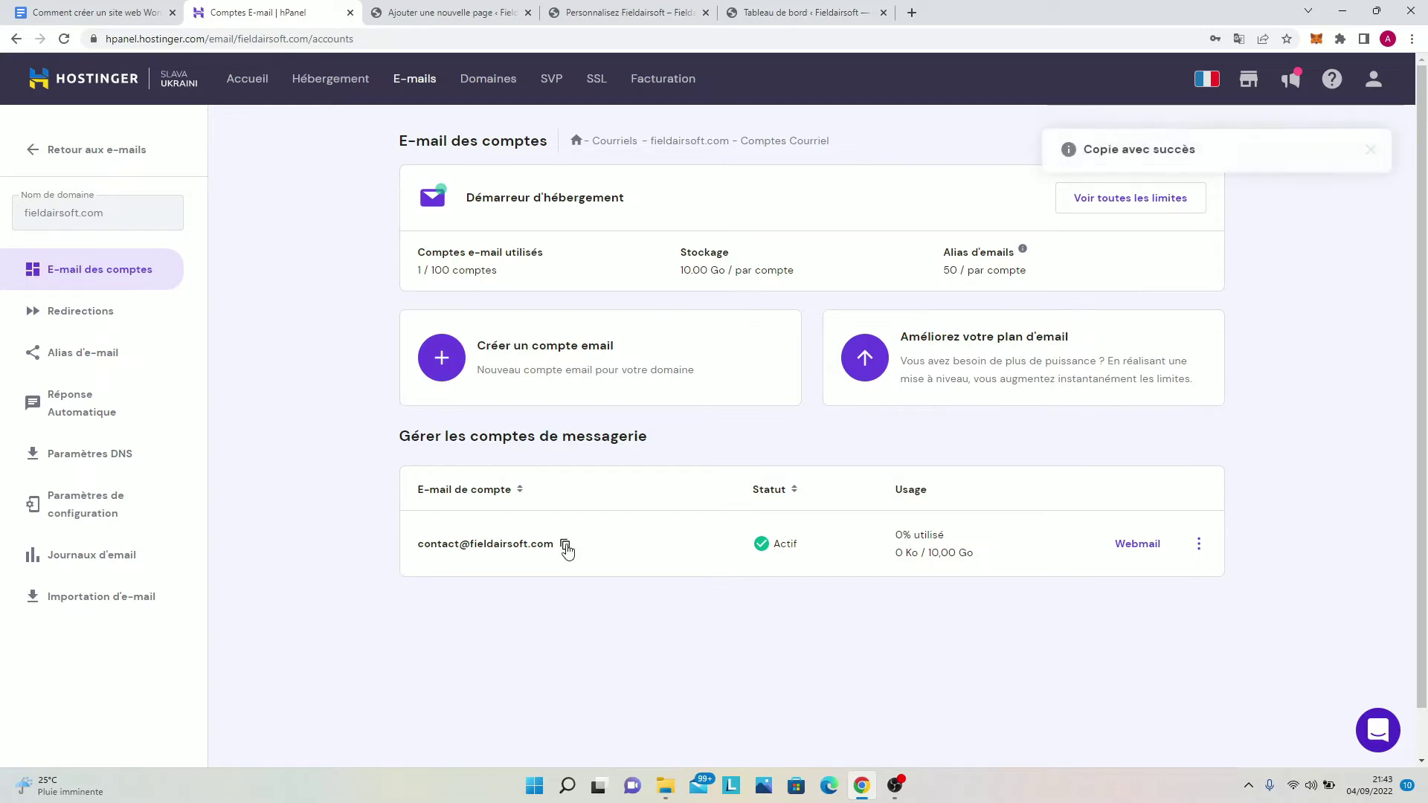
{"action": "left_click", "coordinate": [743, 11]}
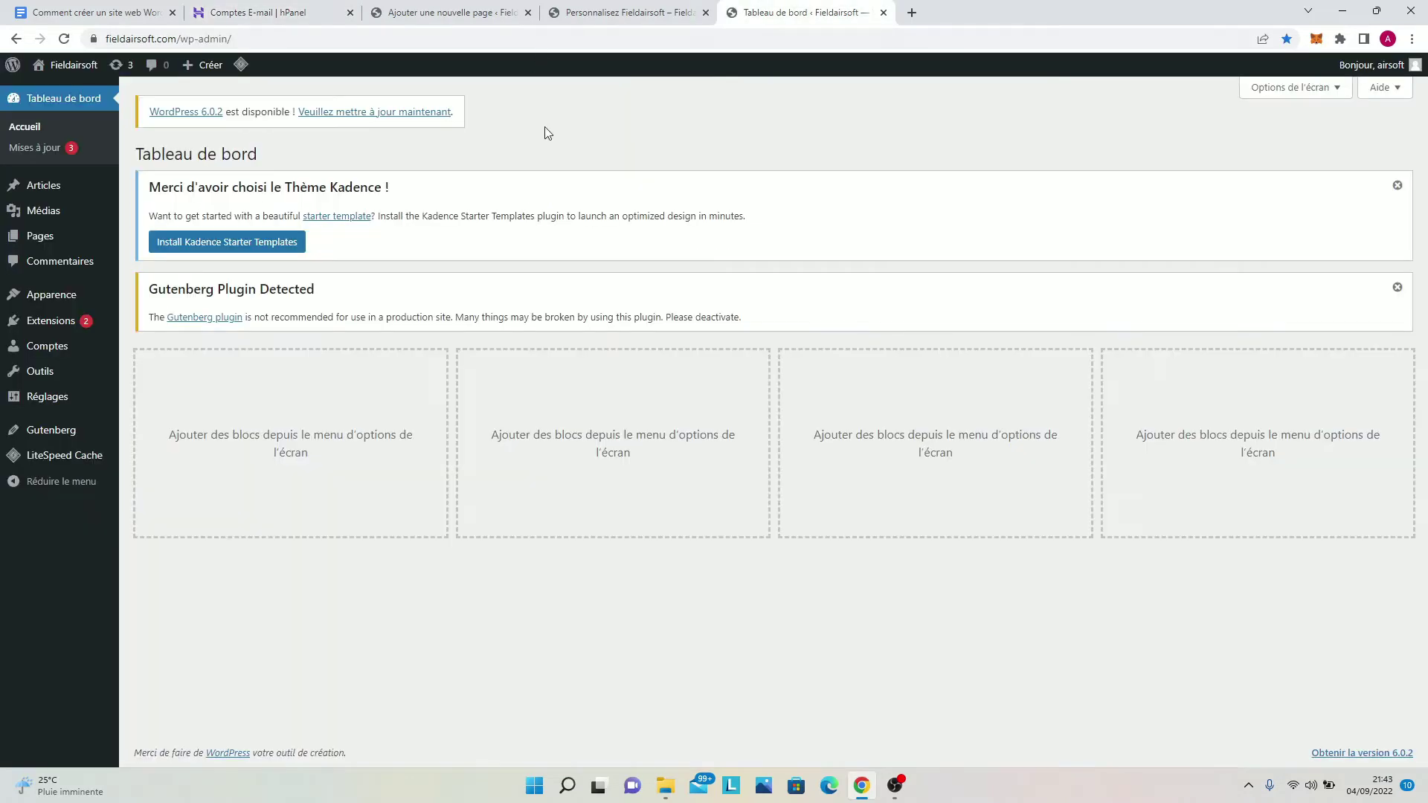
{"action": "left_click", "coordinate": [610, 10]}
{"action": "left_click", "coordinate": [232, 9]}
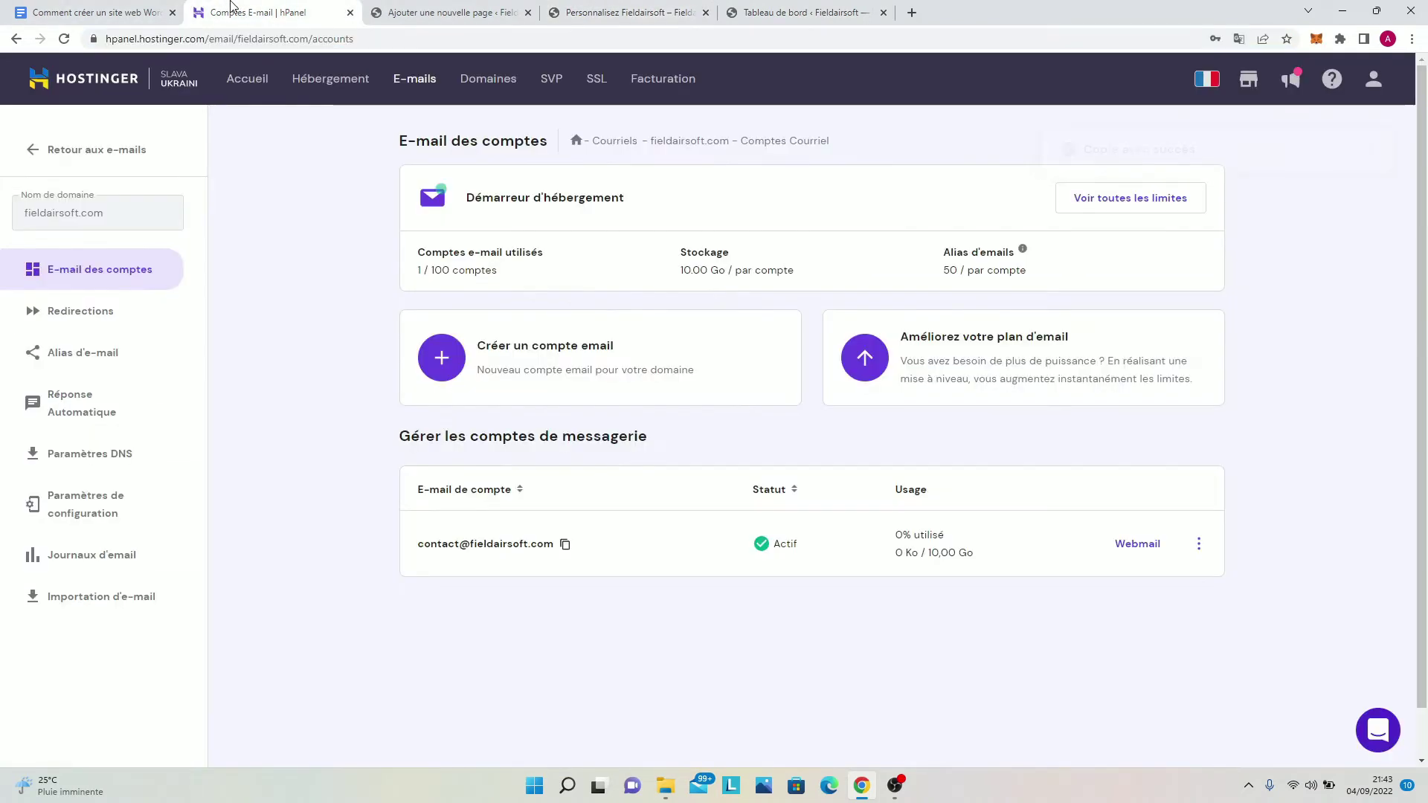
{"action": "mouse_move", "coordinate": [907, 531]}
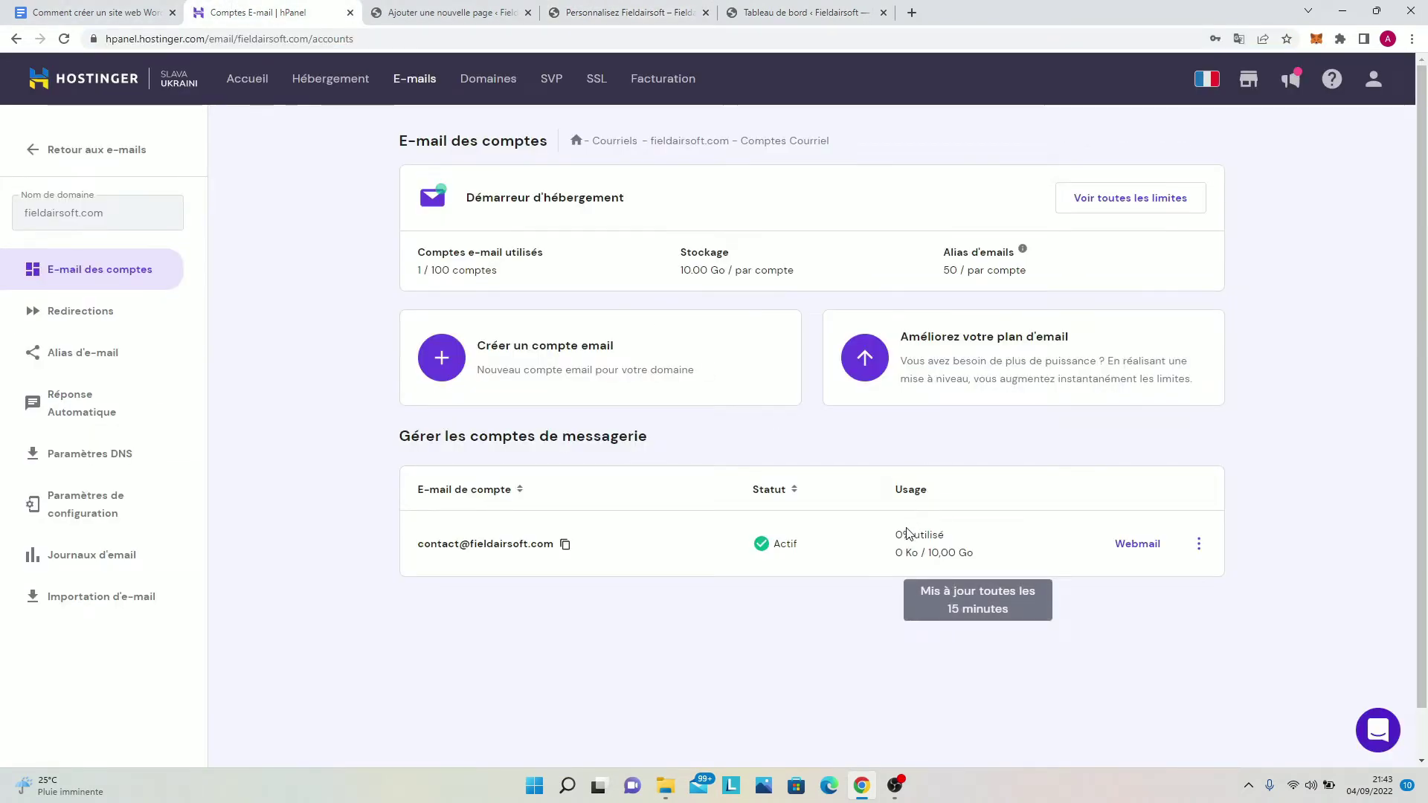
{"action": "left_click", "coordinate": [1149, 548]}
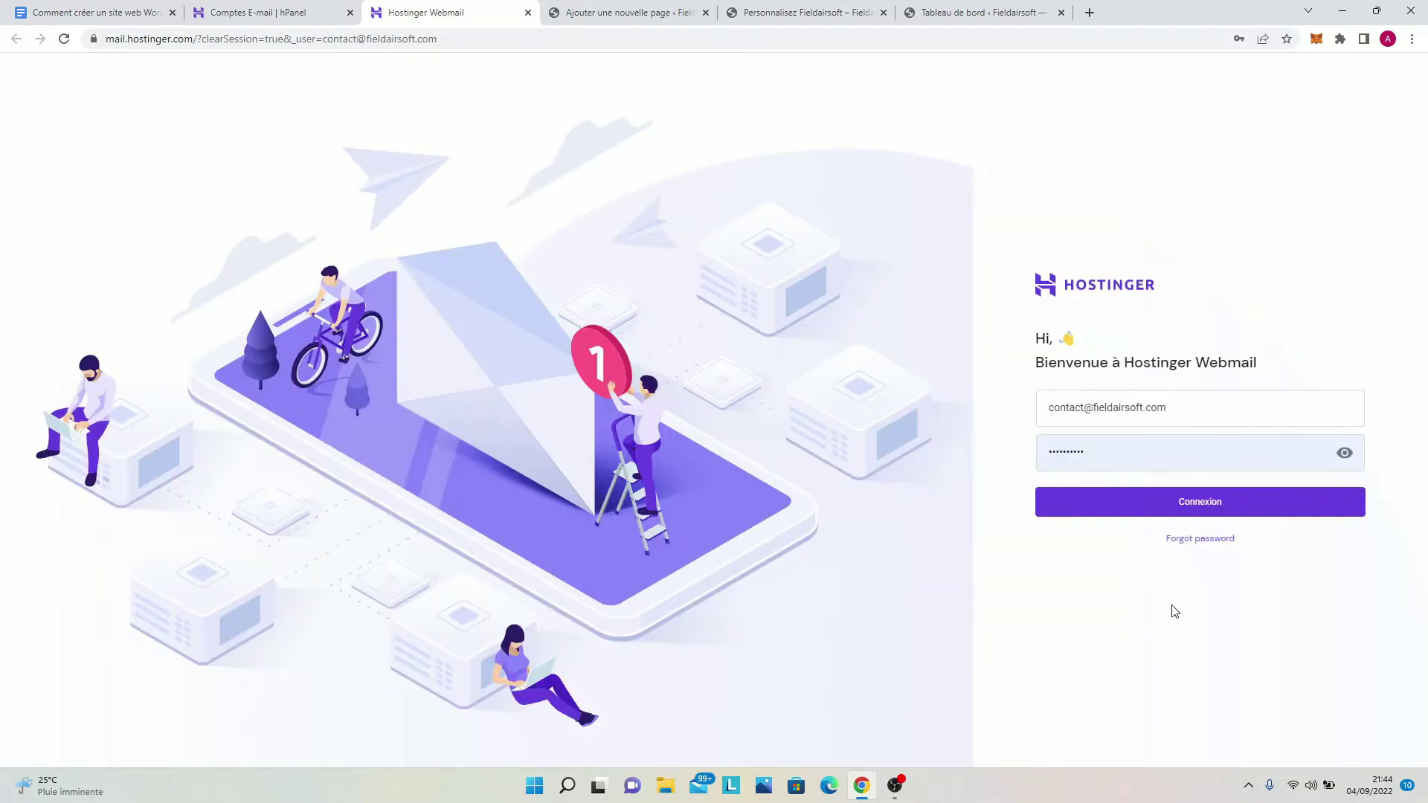
{"action": "left_click", "coordinate": [1192, 416]}
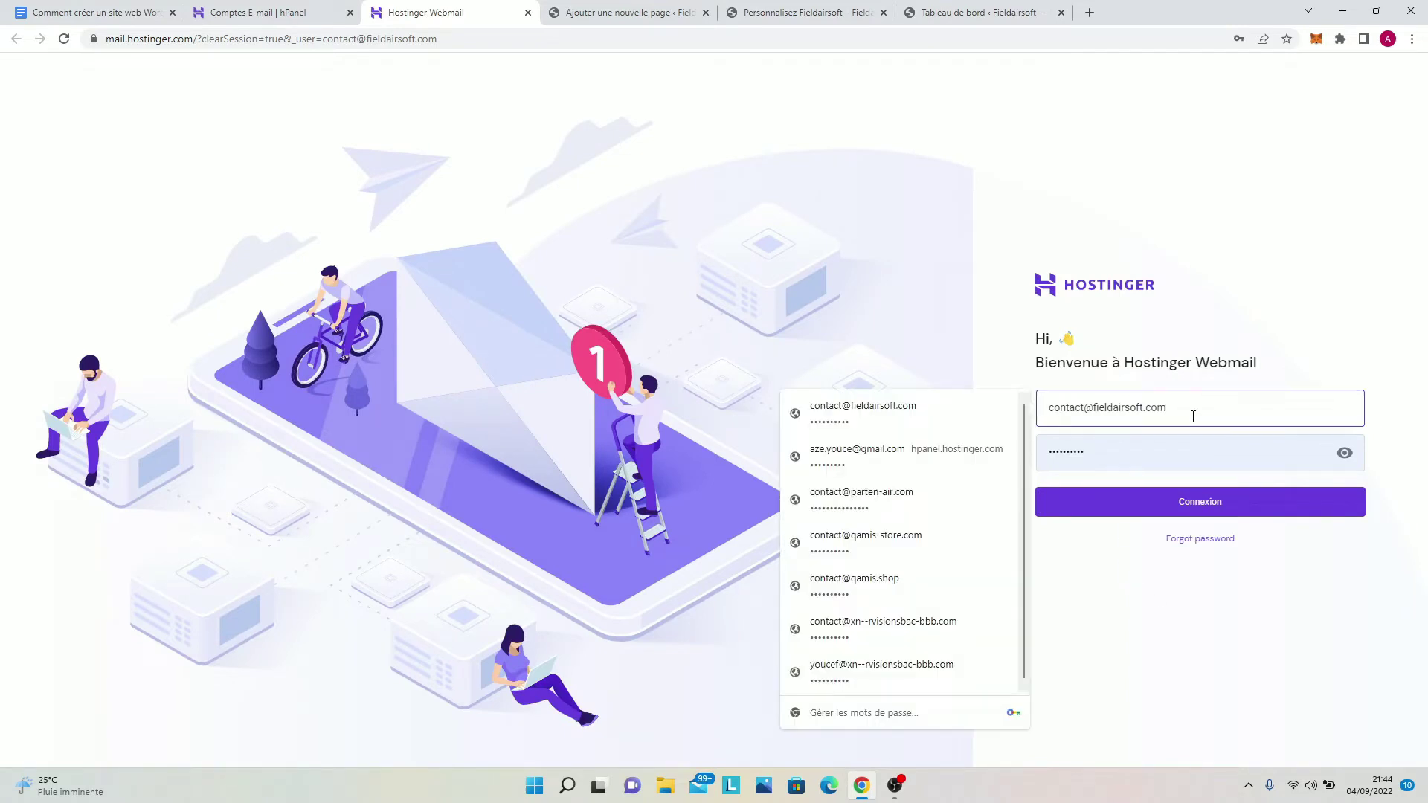
Step: Sign in to the domain's webmail account with the prefilled credentials and look through its mail folders and new-message form
{"action": "left_click", "coordinate": [1239, 350]}
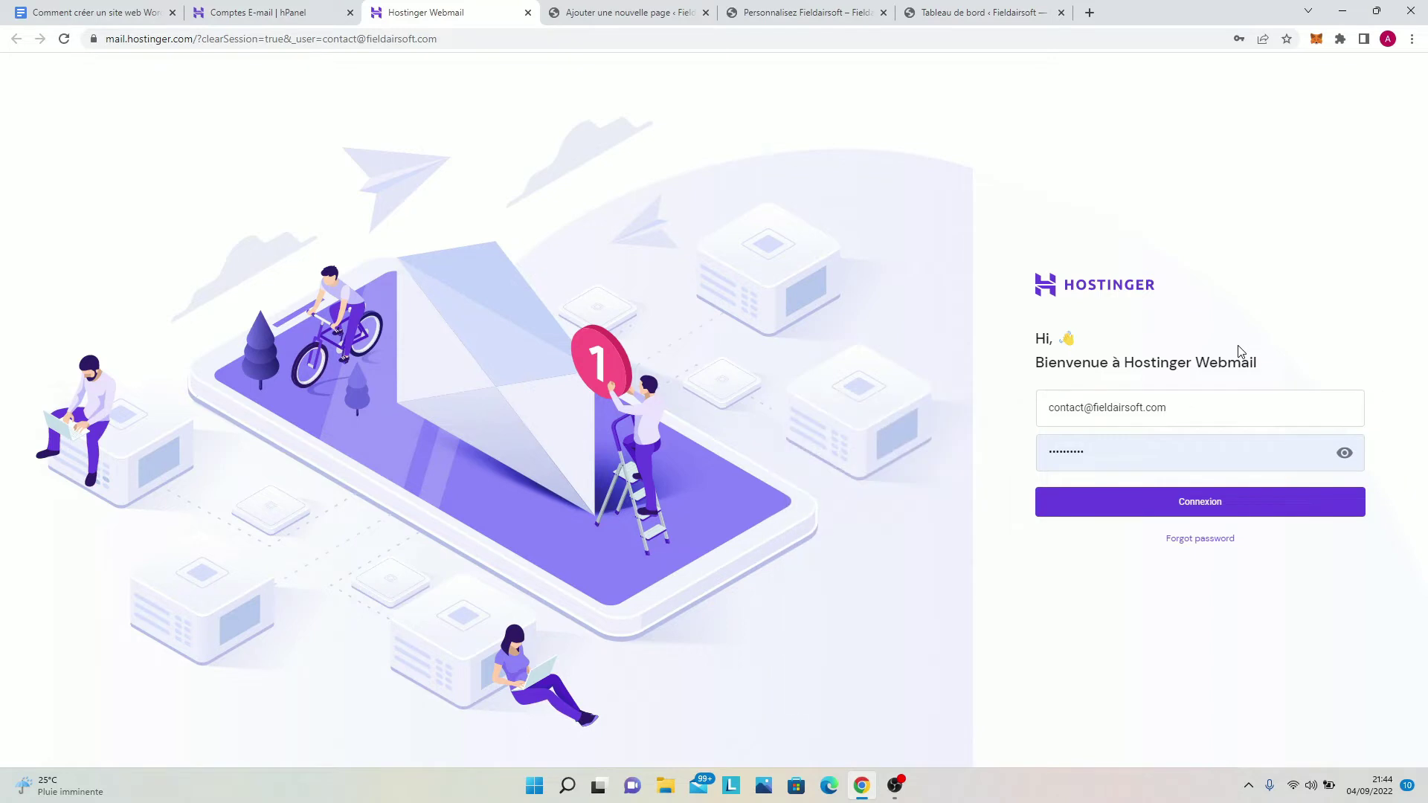
{"action": "left_click", "coordinate": [1200, 513]}
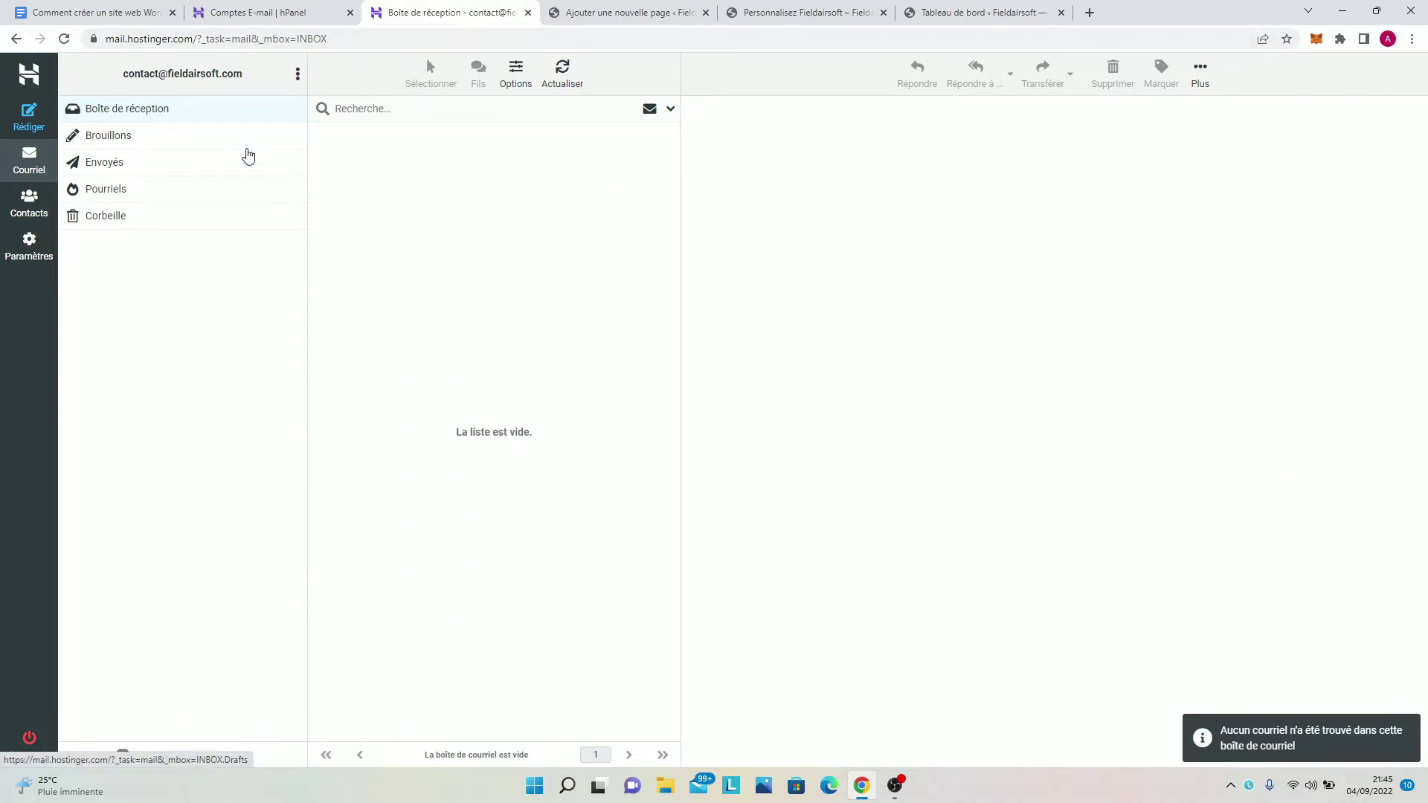
{"action": "left_click", "coordinate": [244, 163]}
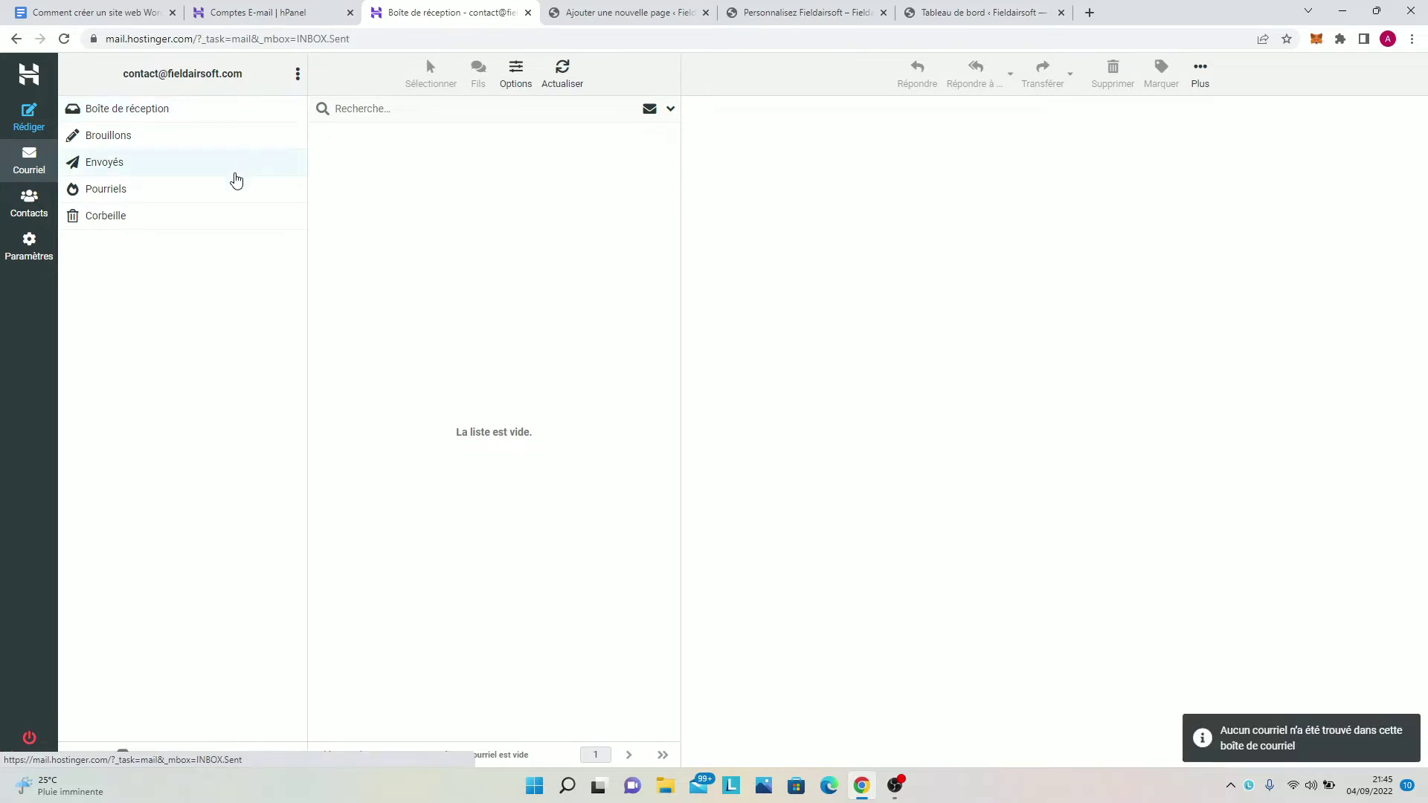
{"action": "left_click", "coordinate": [232, 225]}
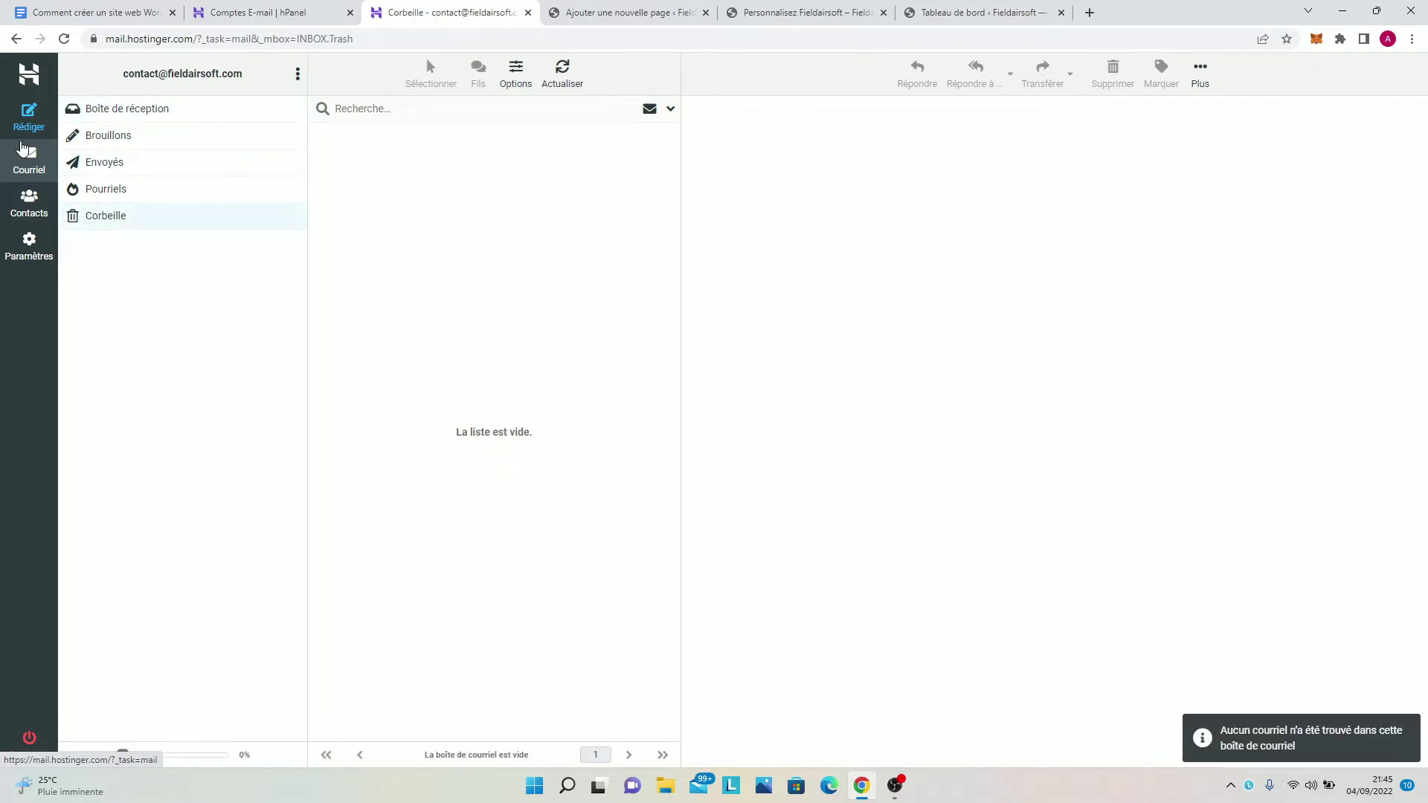
{"action": "left_click", "coordinate": [28, 117]}
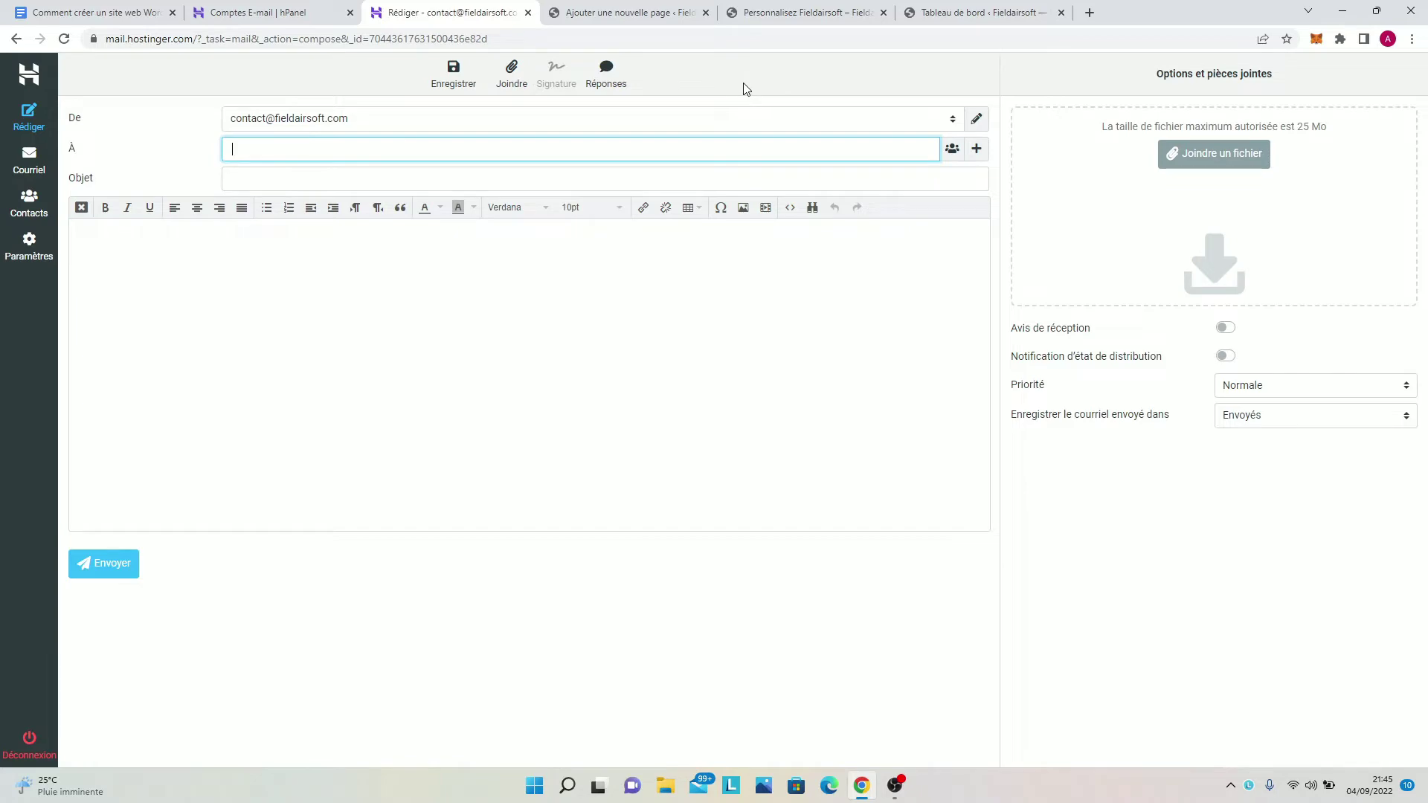
Step: Return to the WordPress customizer of Fieldairsoft and review the page links in the site header
{"action": "left_click", "coordinate": [274, 13]}
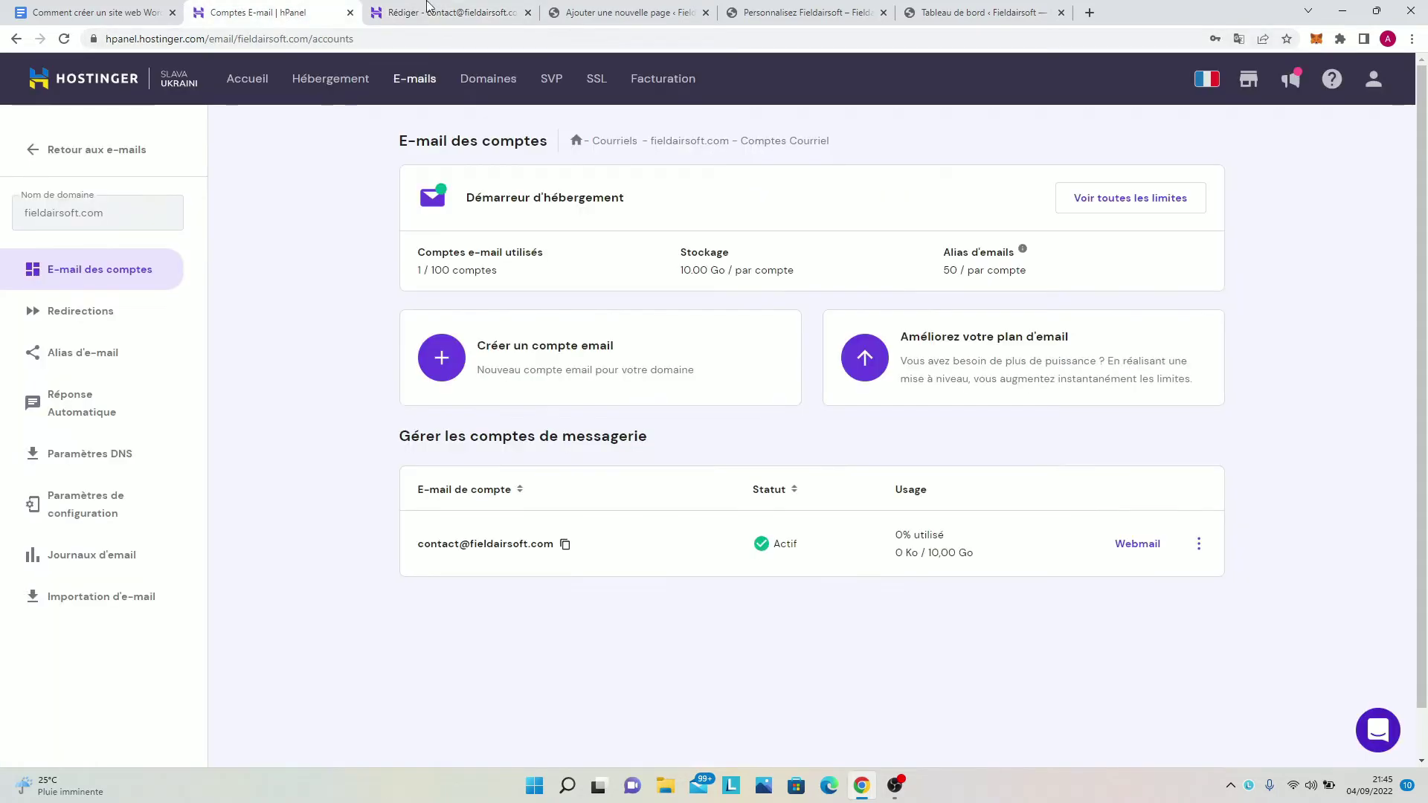
{"action": "left_click", "coordinate": [617, 11]}
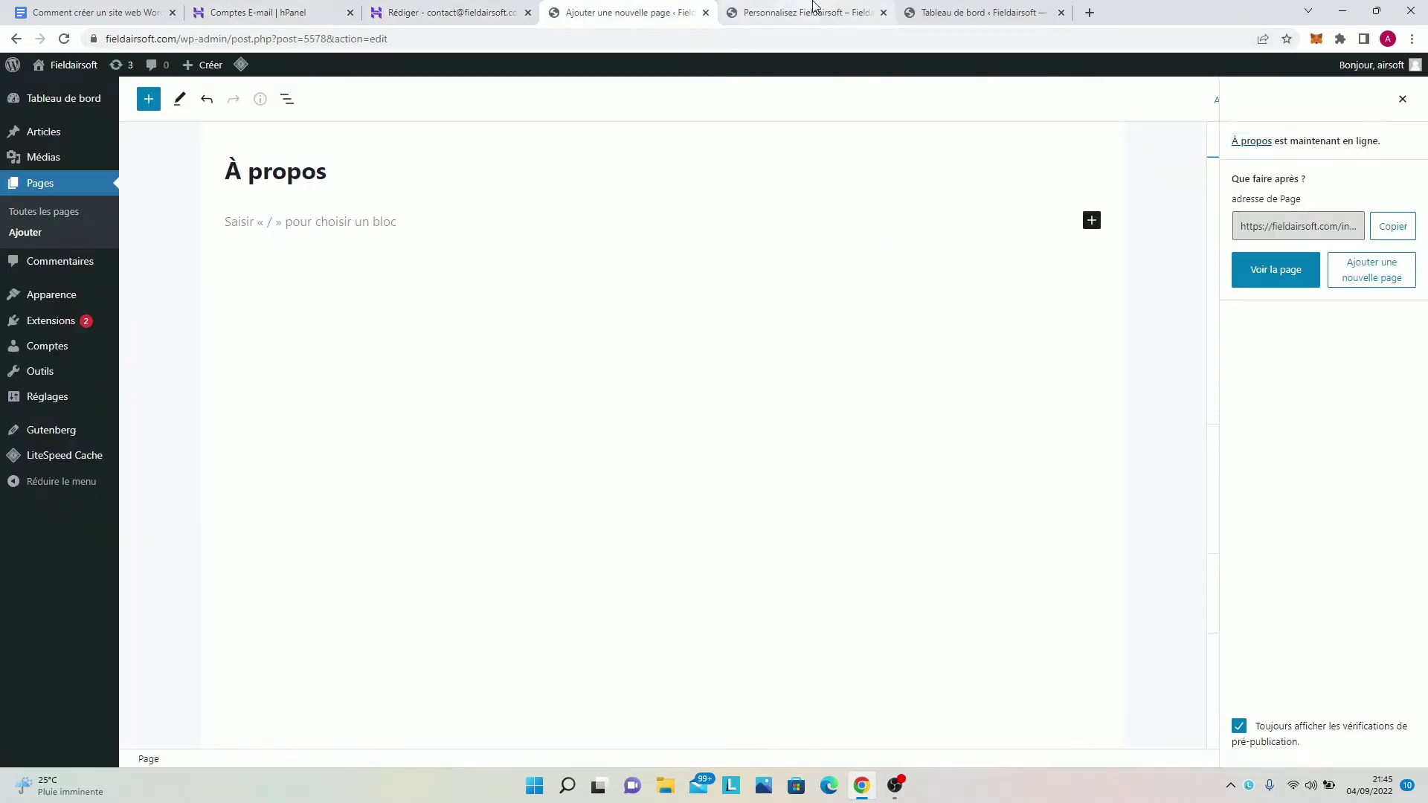
{"action": "left_click", "coordinate": [811, 11]}
{"action": "left_click", "coordinate": [779, 124]}
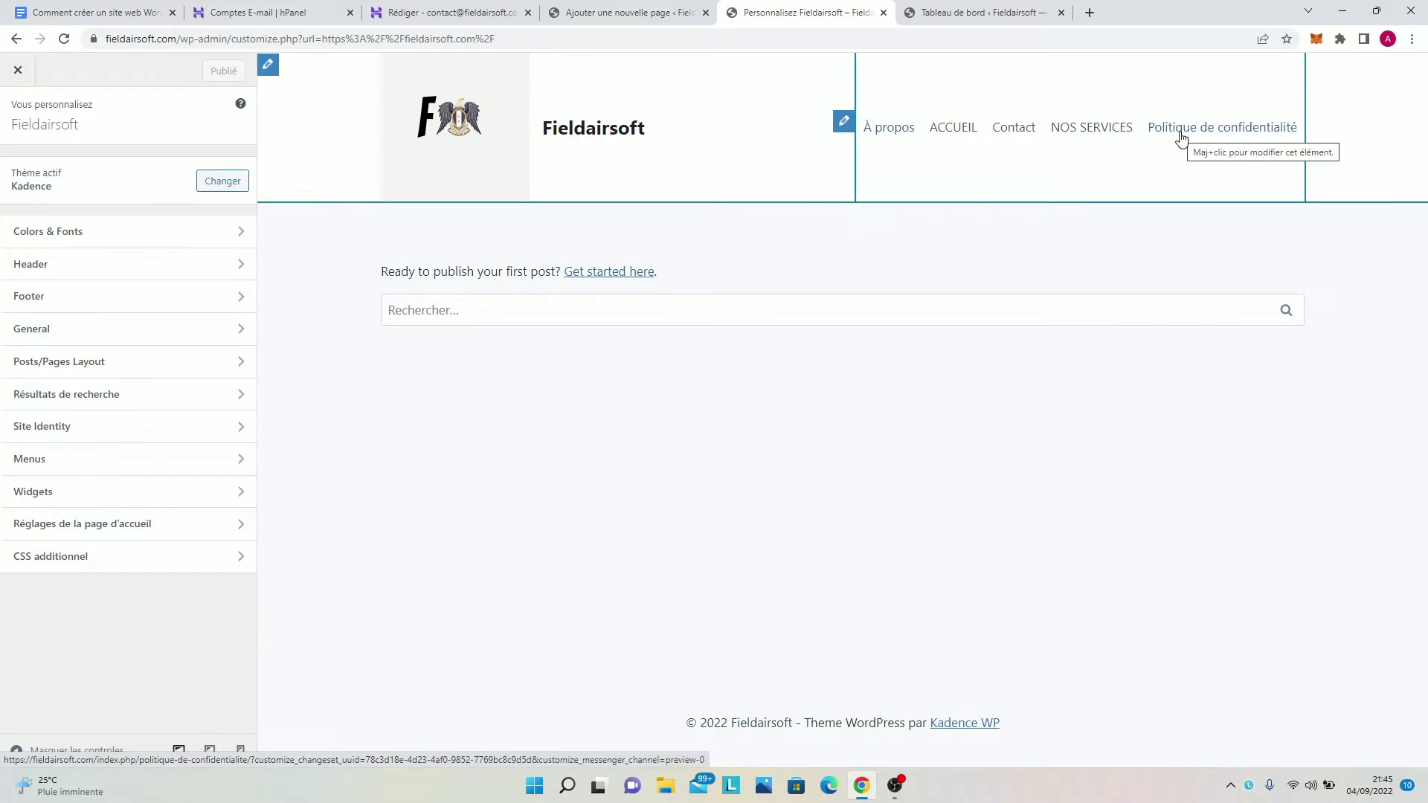
Step: Add a new WordPress page titled "Mentions légales" from the page editor and publish it
{"action": "left_click", "coordinate": [645, 10]}
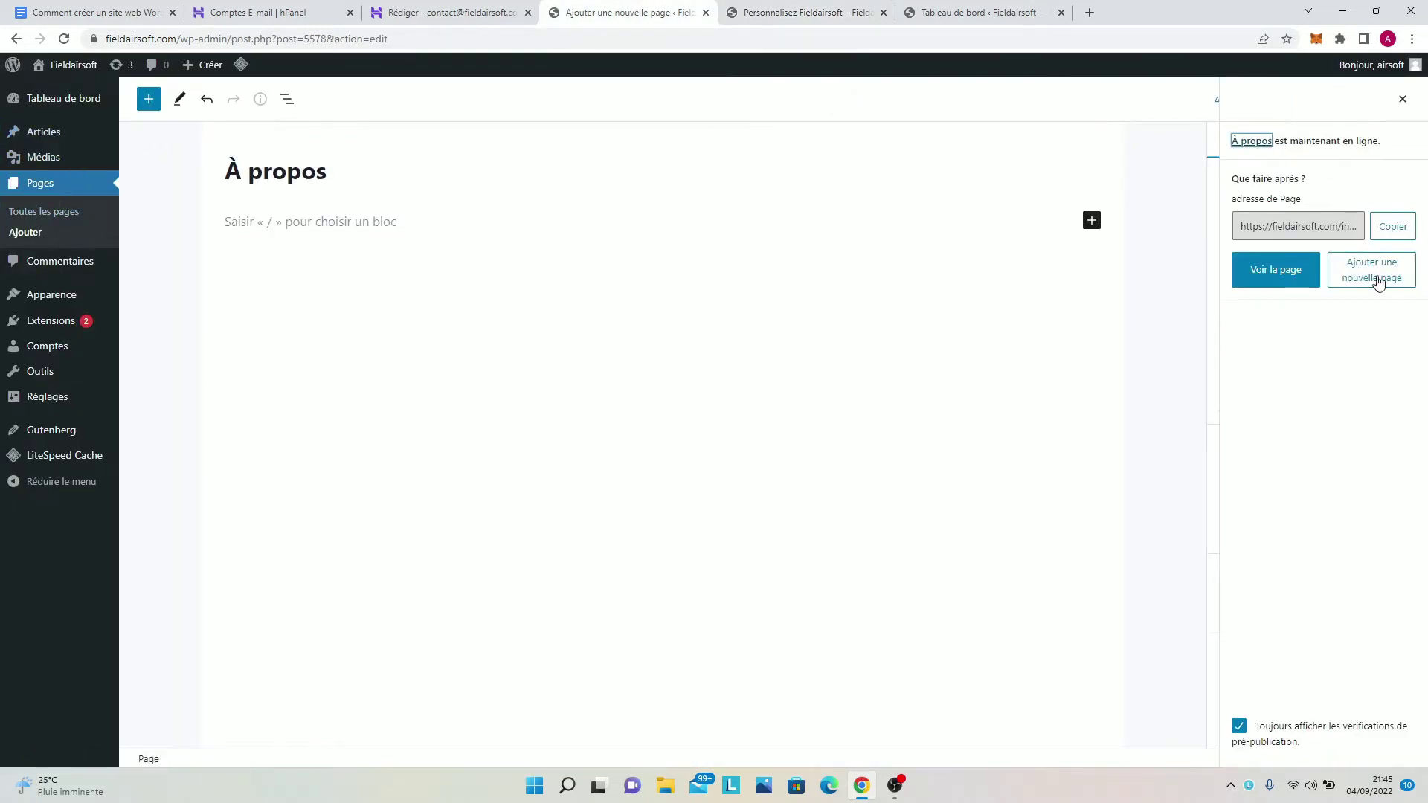
{"action": "left_click", "coordinate": [1377, 281]}
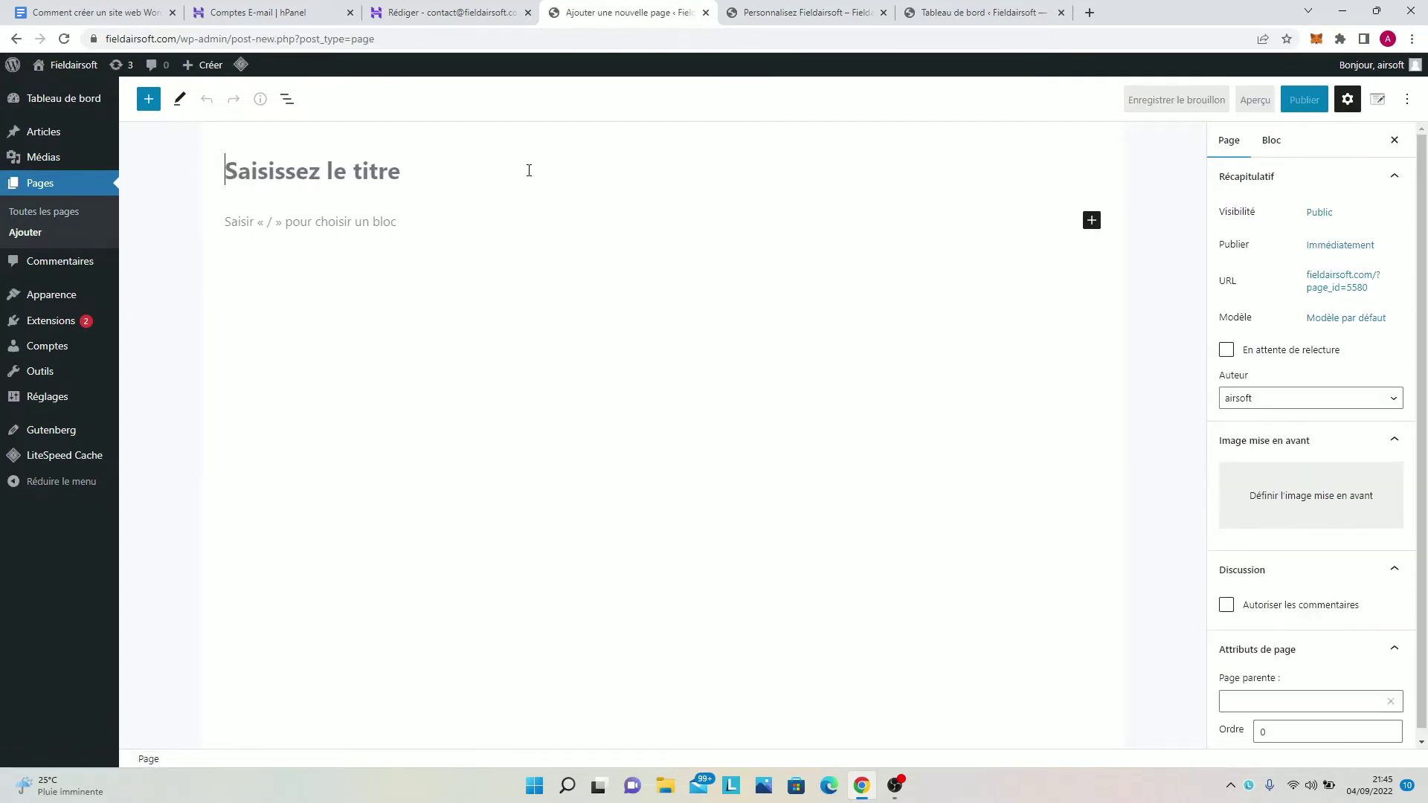
{"action": "type", "text": "Menti"}
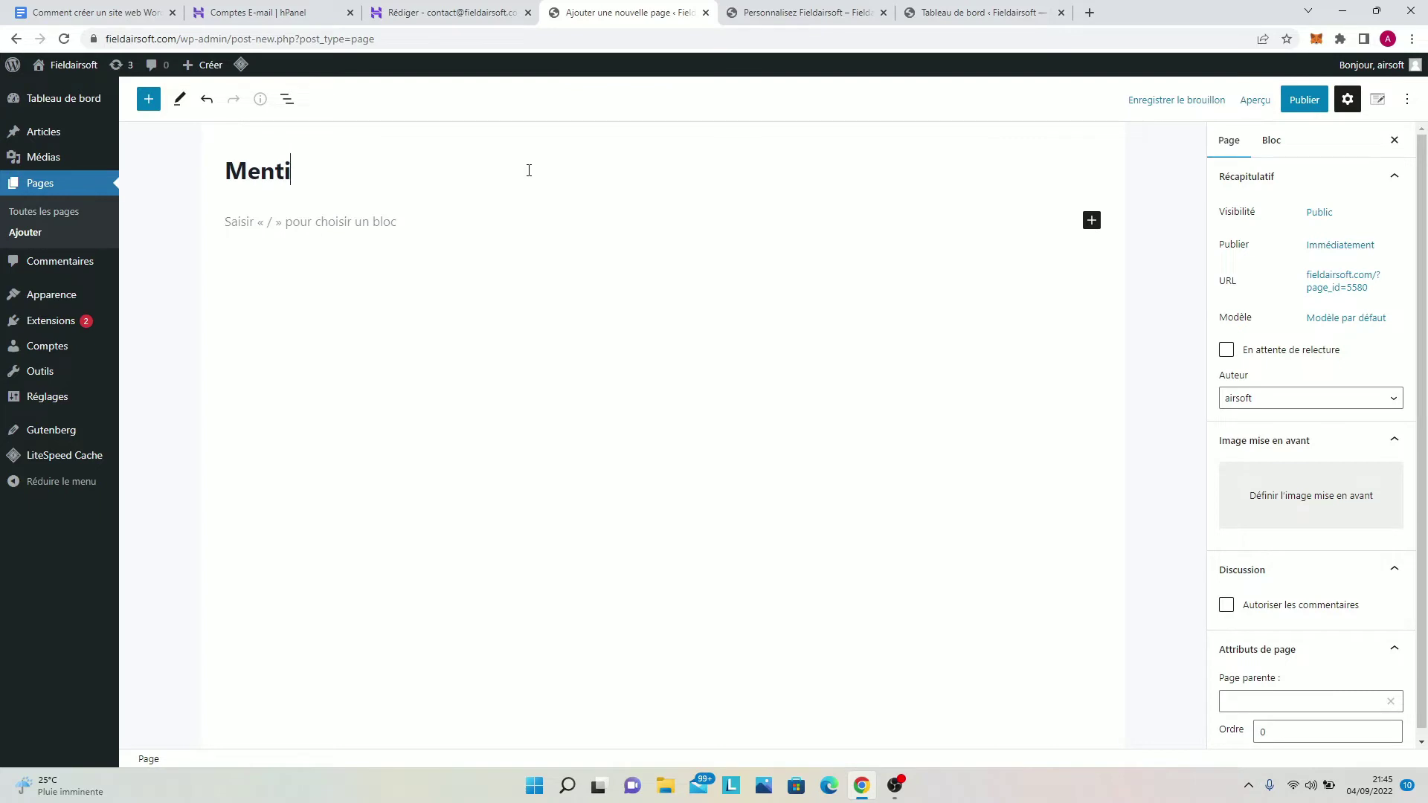
{"action": "type", "text": "ons légales"}
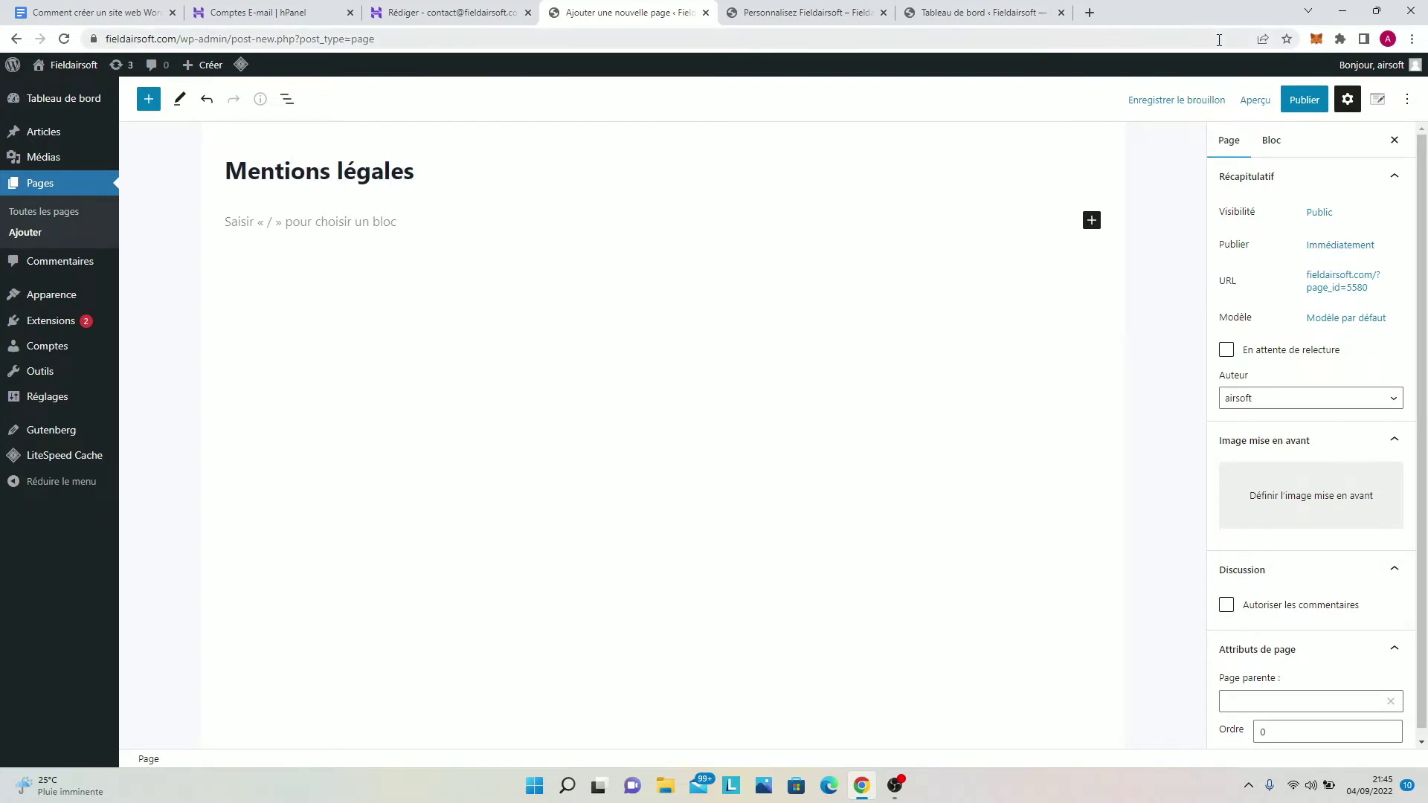
{"action": "left_click", "coordinate": [1306, 100]}
{"action": "left_click", "coordinate": [1310, 99]}
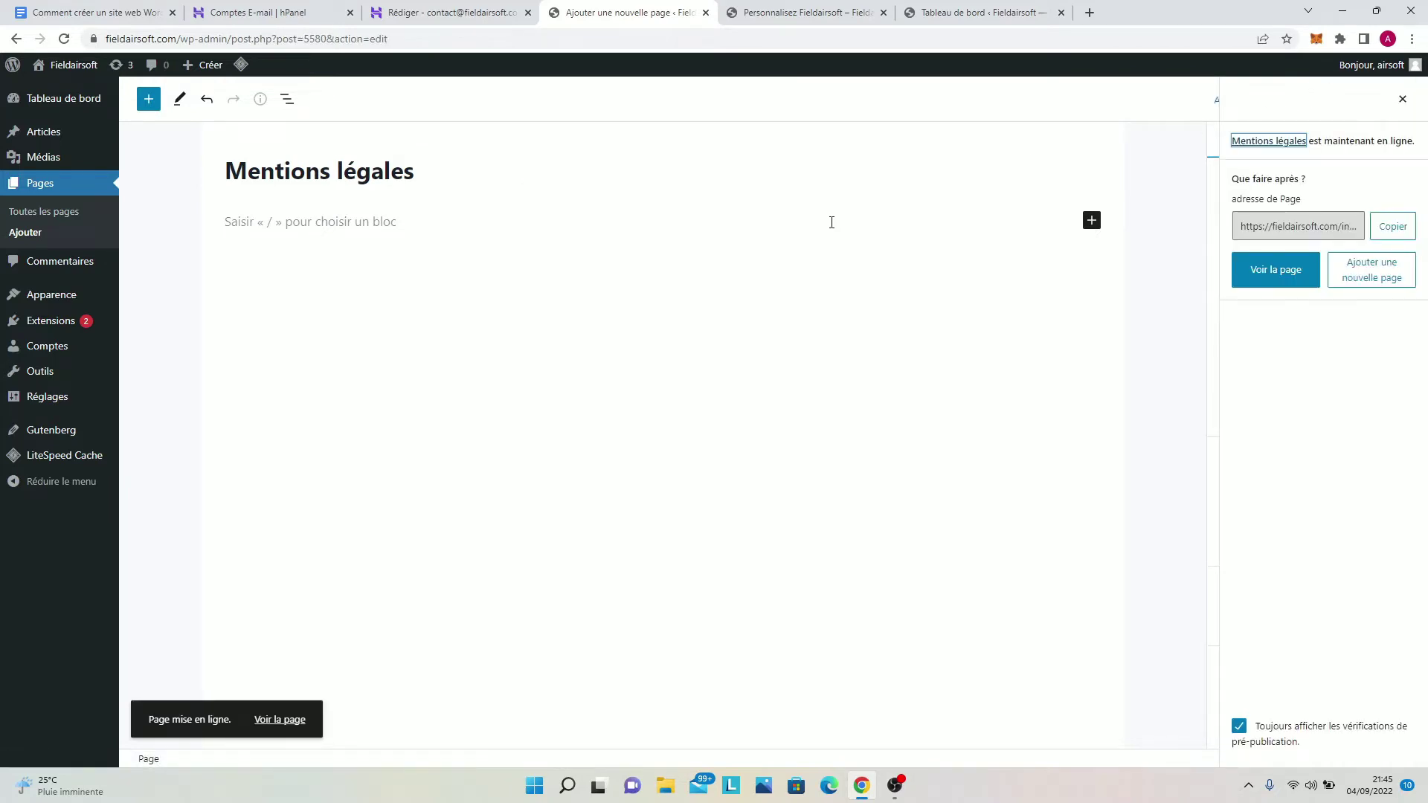
Step: In the site customizer, set the background colour of the footer's bottom row to C05D5D and publish the change
{"action": "left_click", "coordinate": [796, 10]}
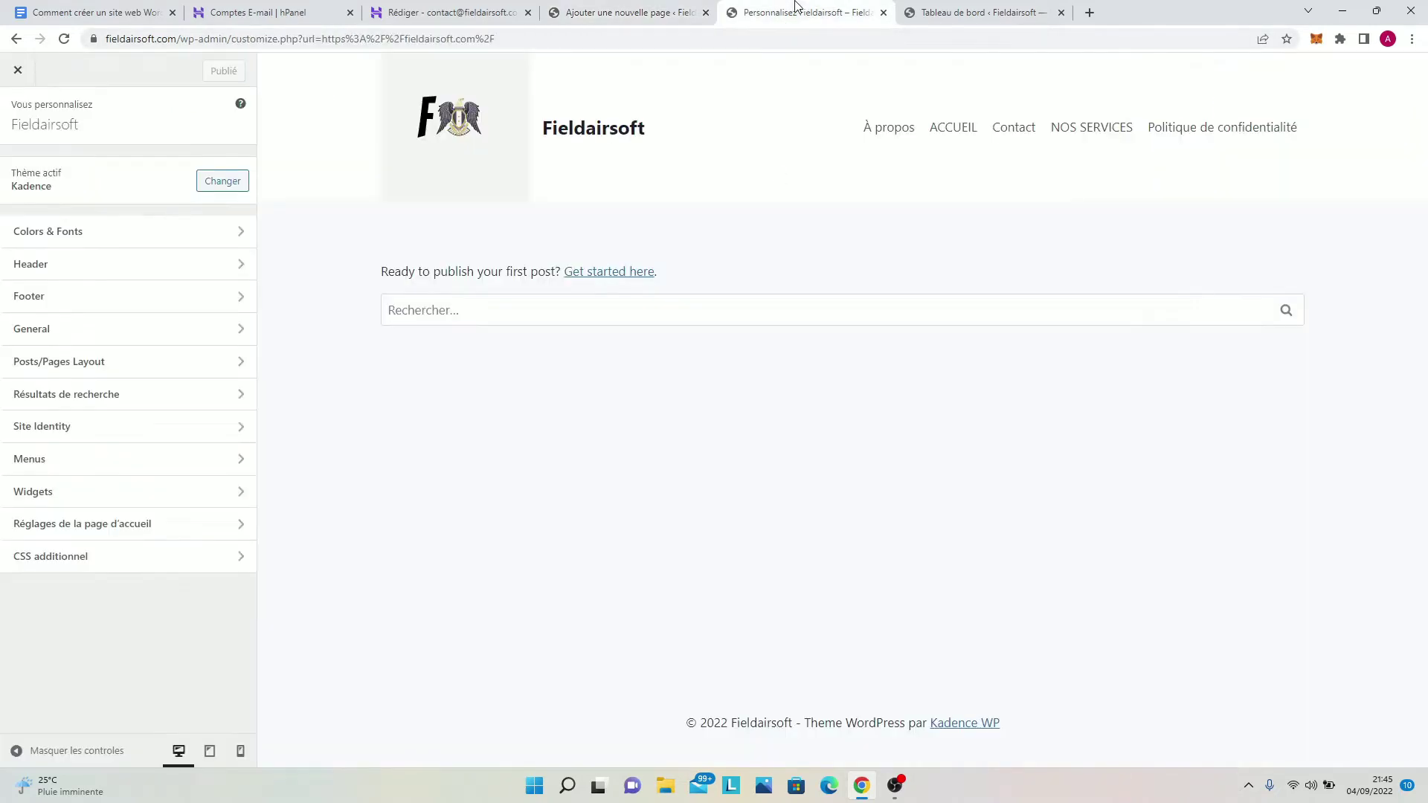
{"action": "left_click", "coordinate": [653, 10]}
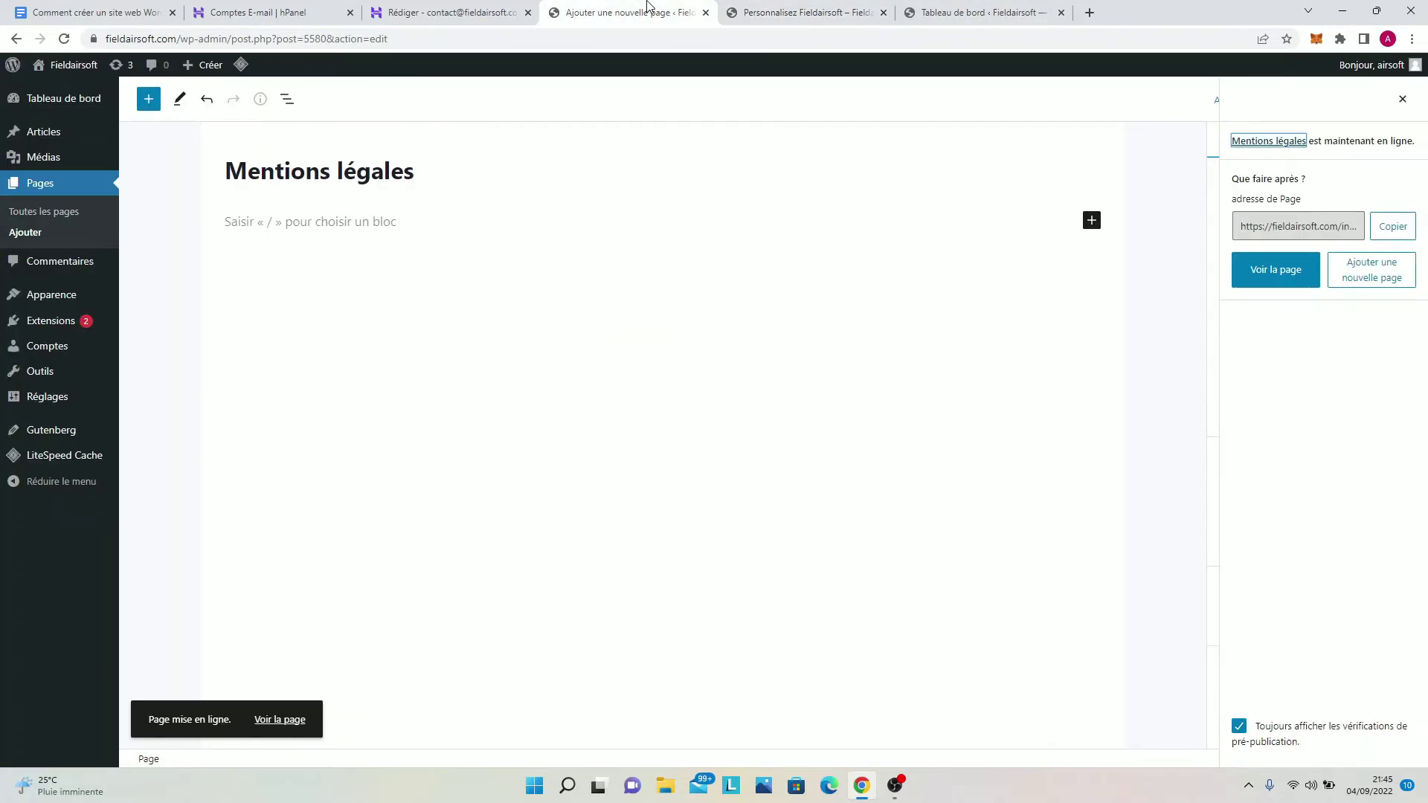
{"action": "left_click", "coordinate": [747, 9]}
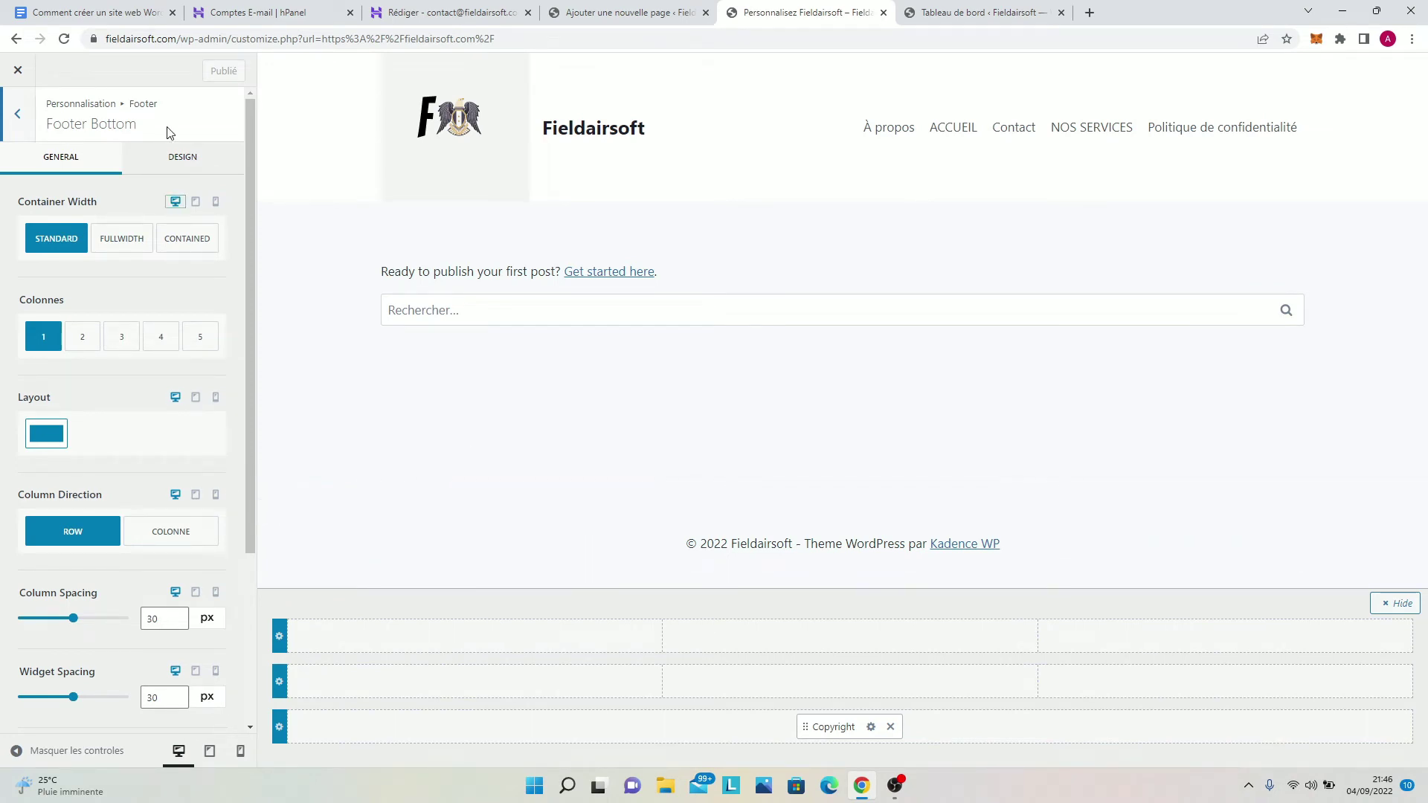
{"action": "left_click", "coordinate": [153, 163]}
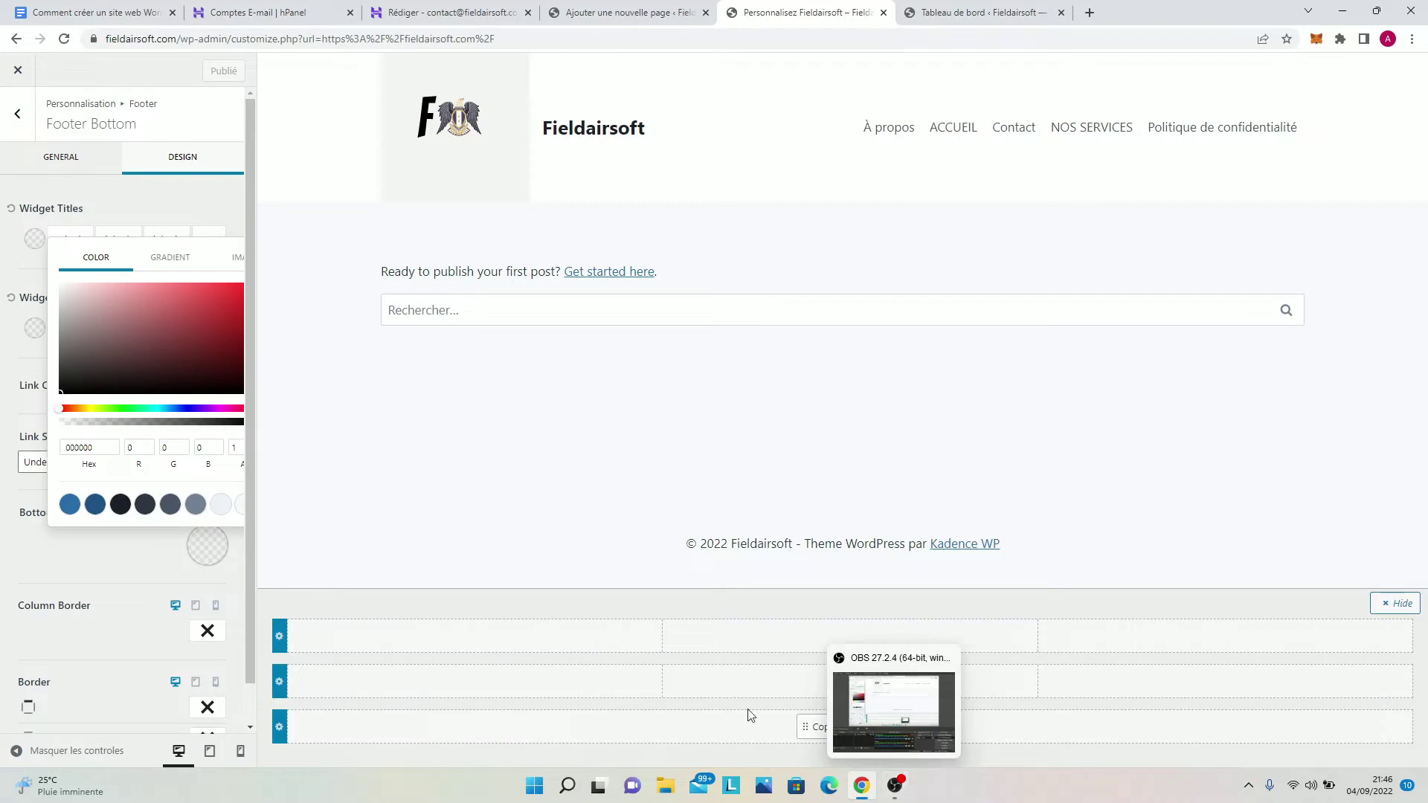
{"action": "left_click", "coordinate": [272, 371]}
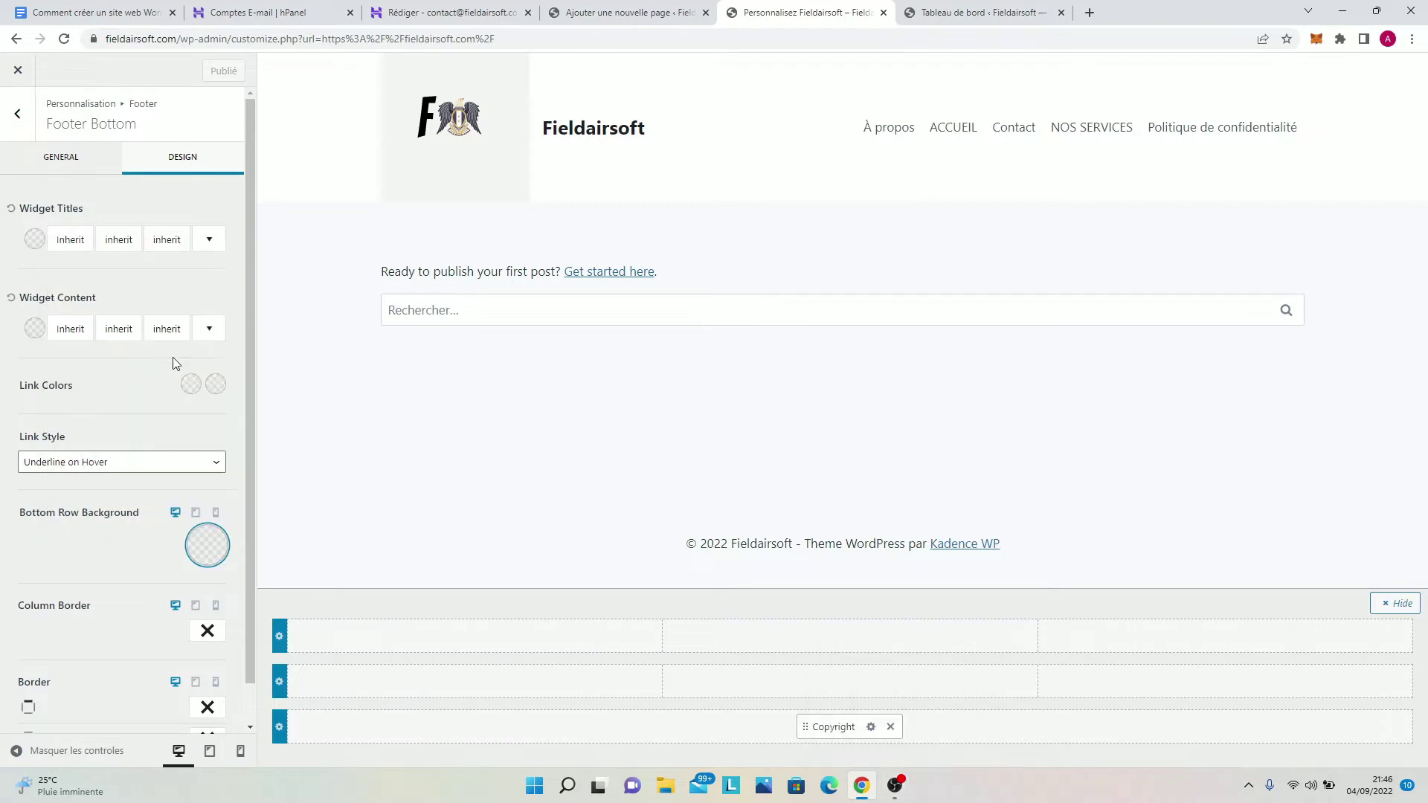
{"action": "left_click", "coordinate": [219, 551]}
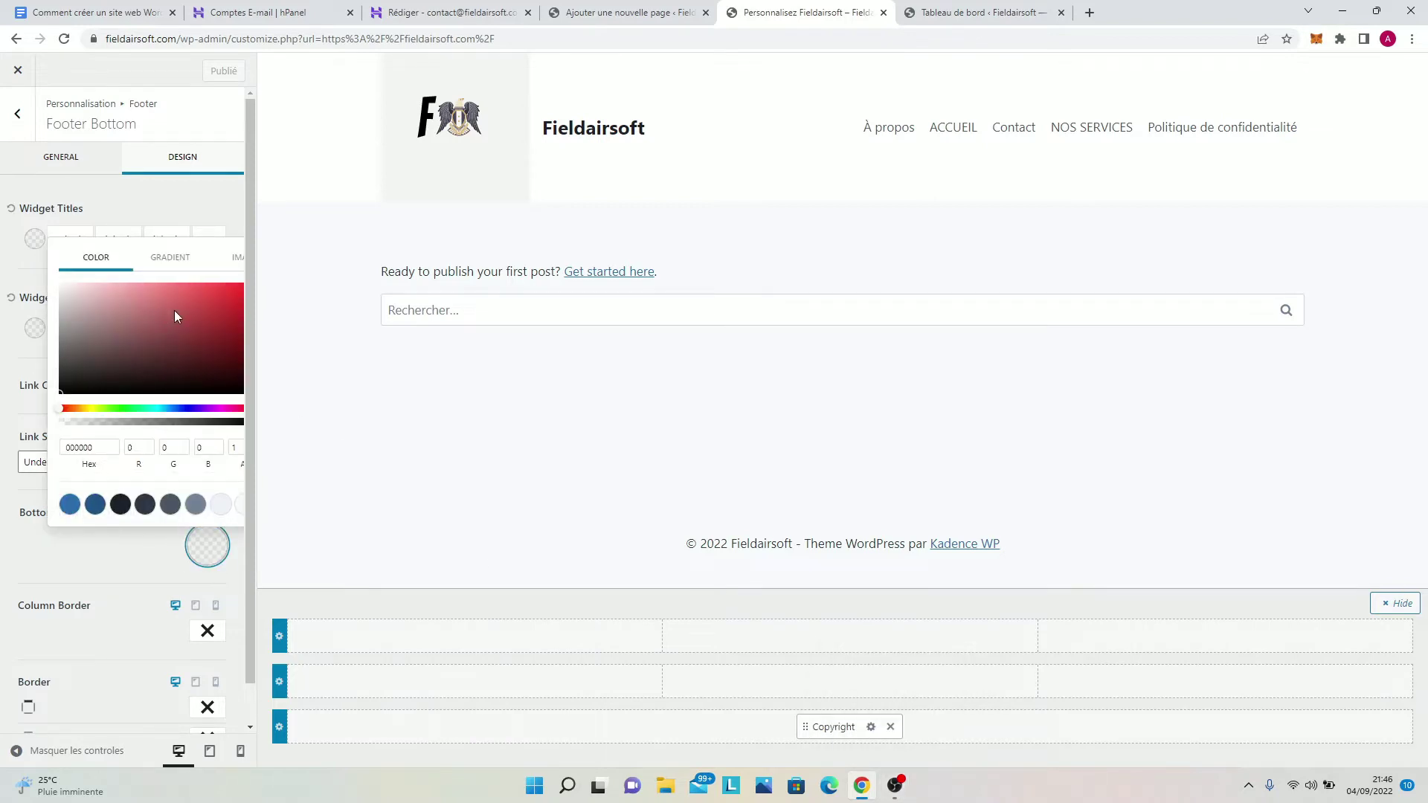
{"action": "left_click", "coordinate": [174, 310]}
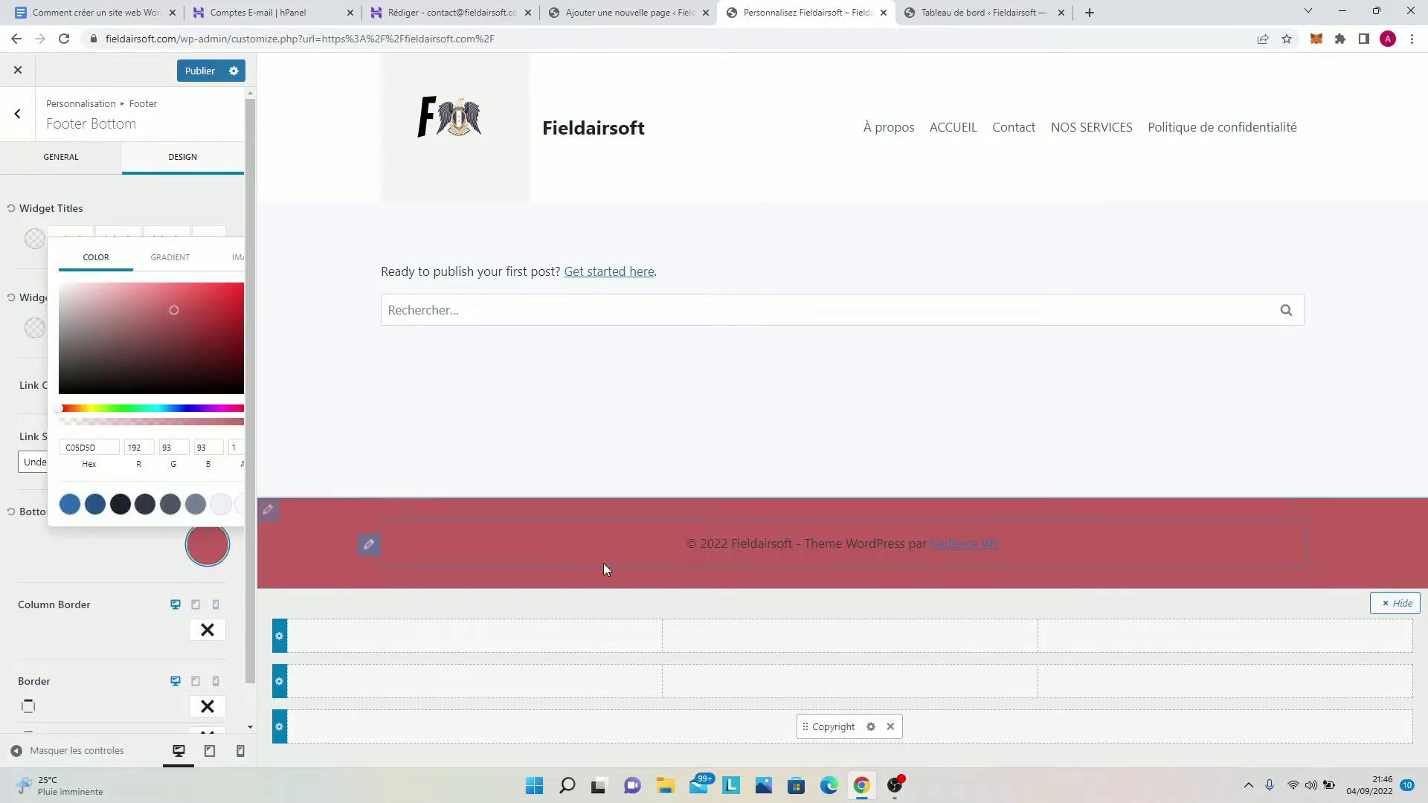
{"action": "left_click", "coordinate": [295, 451]}
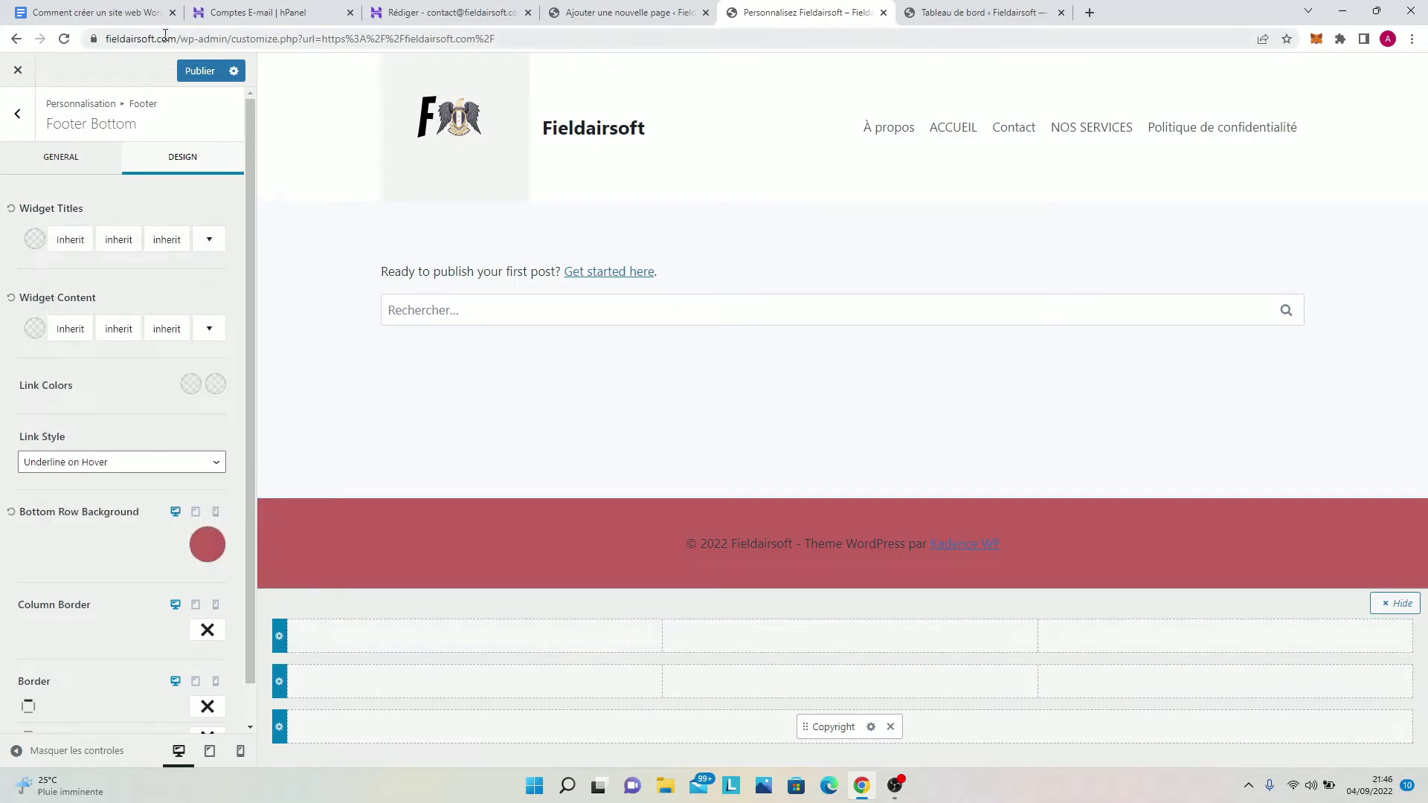
{"action": "left_click", "coordinate": [194, 61]}
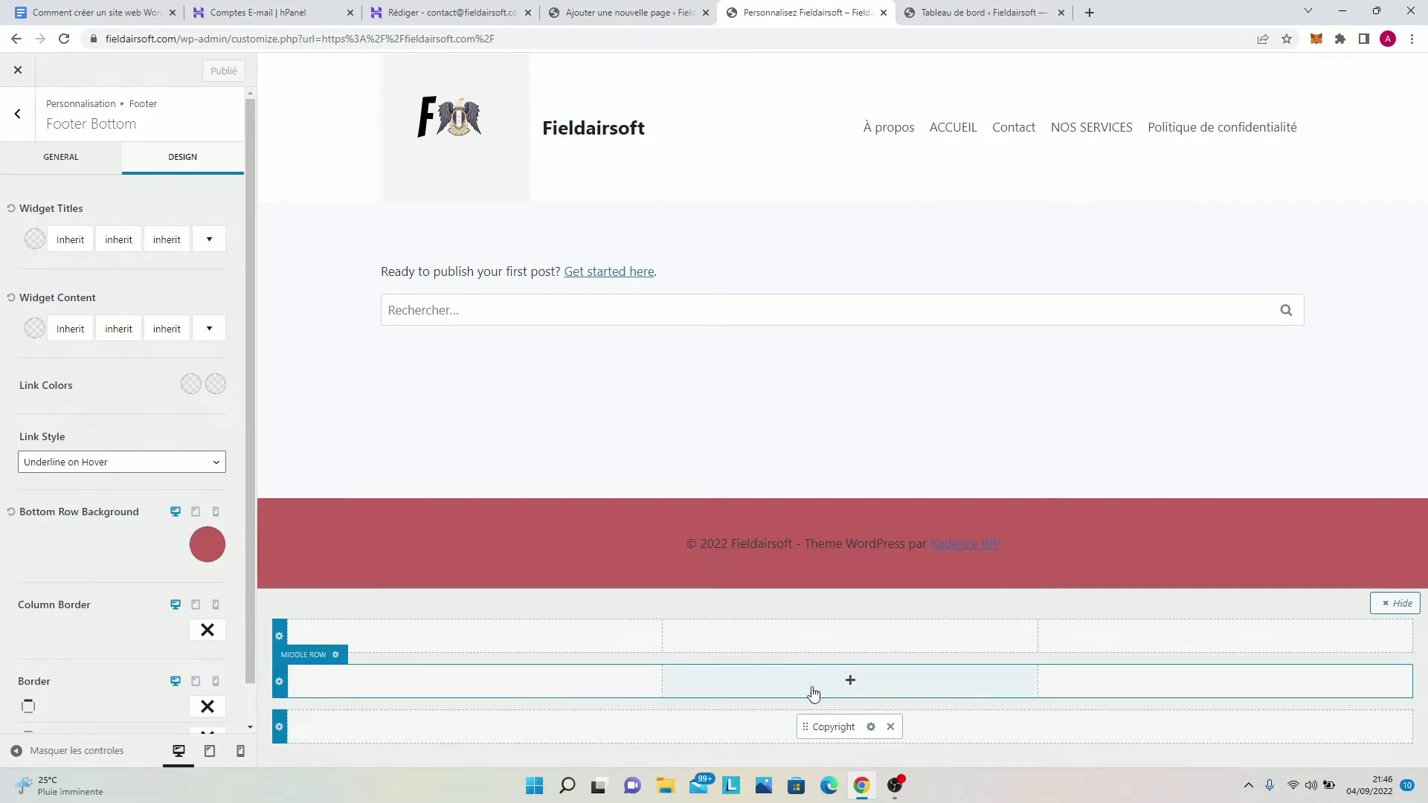
Step: Divide the footer's bottom row into three columns
{"action": "left_click", "coordinate": [6, 125]}
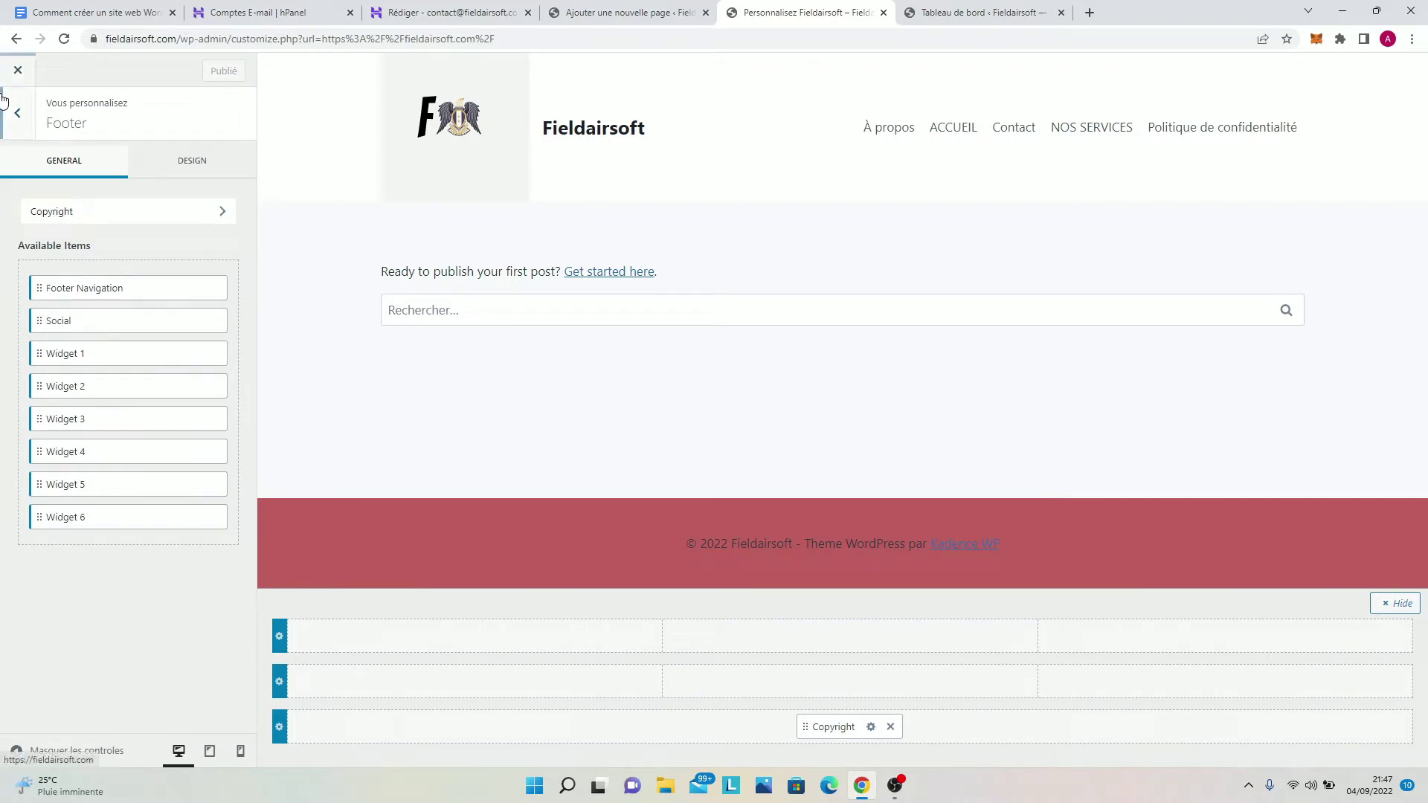
{"action": "left_click", "coordinate": [277, 726]}
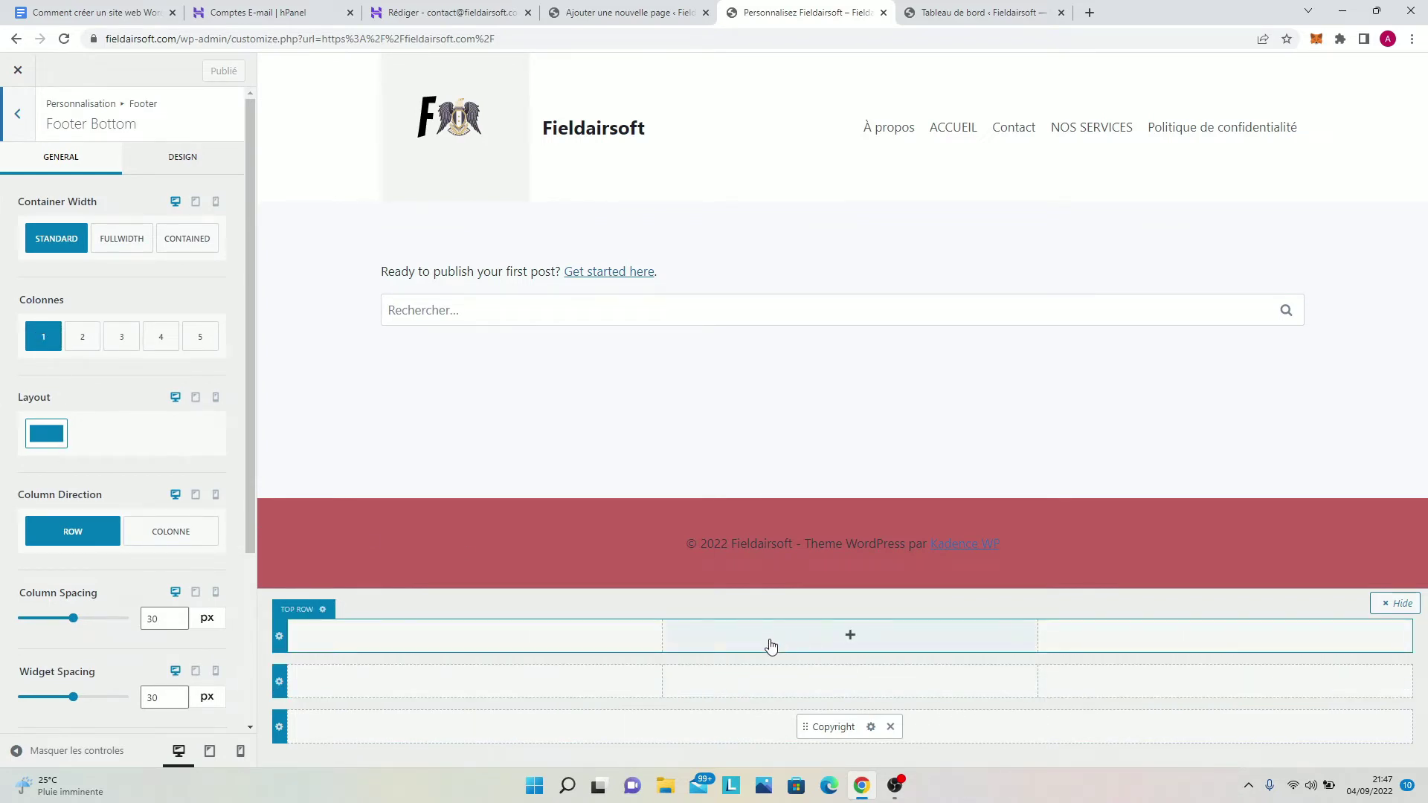
{"action": "left_click", "coordinate": [86, 345]}
{"action": "left_click", "coordinate": [120, 346]}
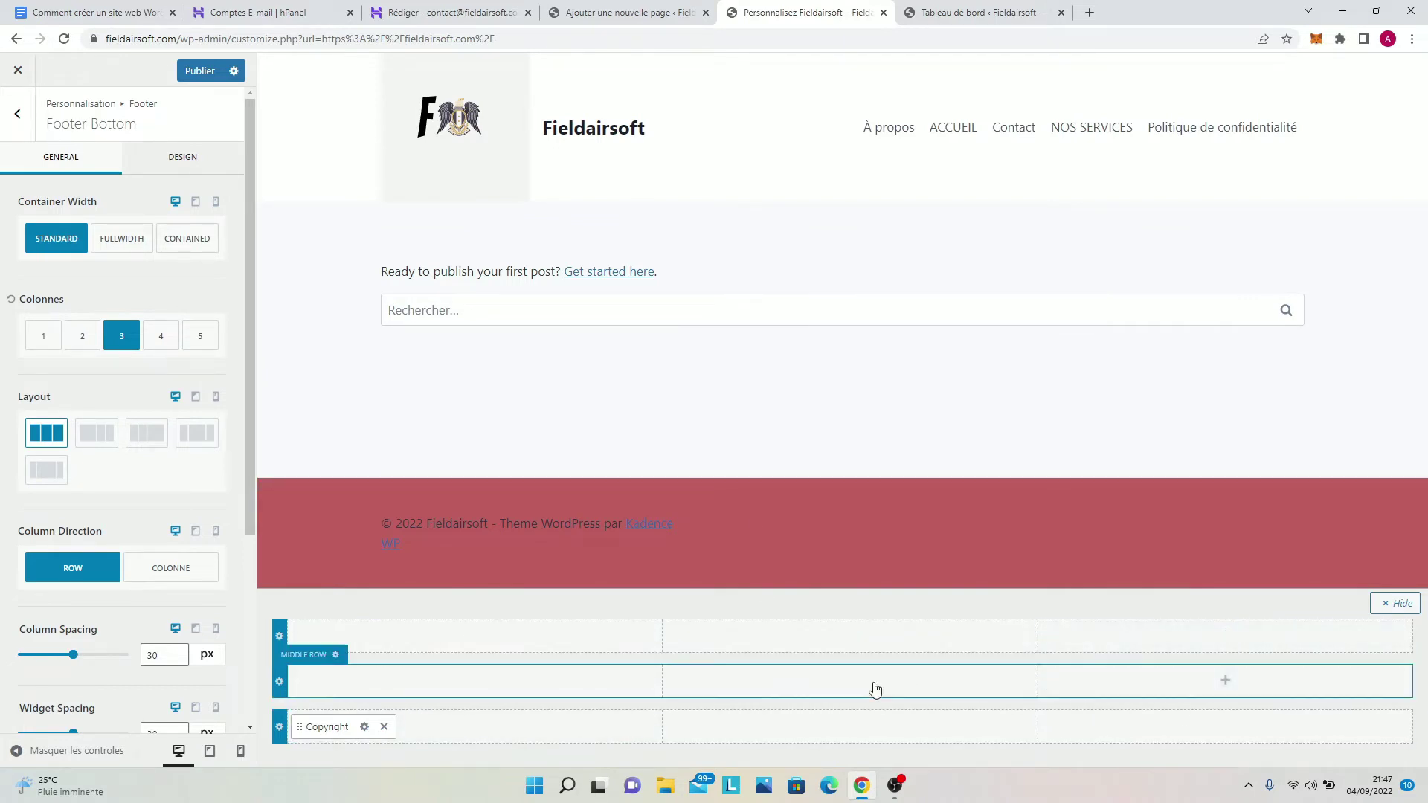
{"action": "left_click", "coordinate": [17, 113]}
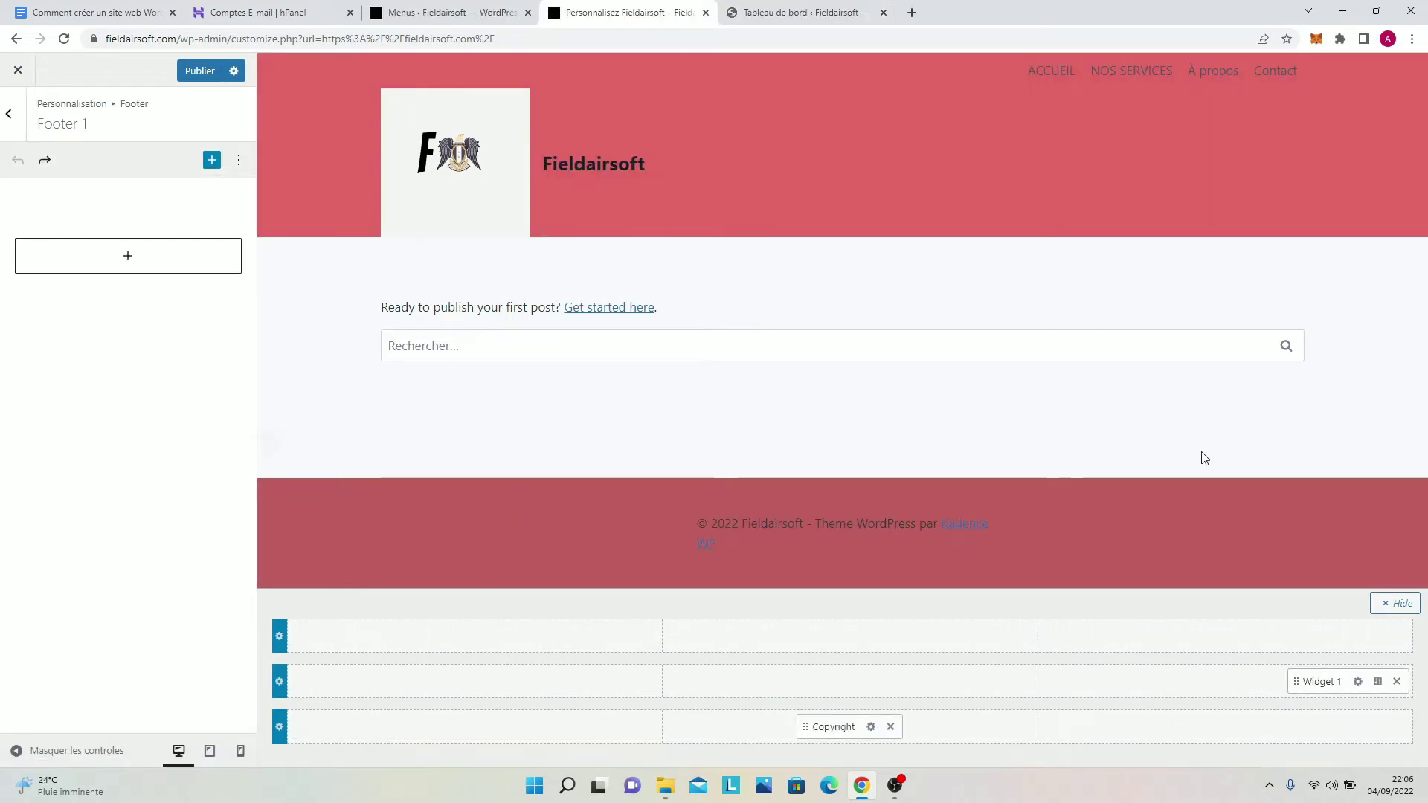
Step: Add a "Menu de navigation" block to the Footer 1 widget area and assign it the "Pied de page" menu
{"action": "left_click", "coordinate": [128, 257]}
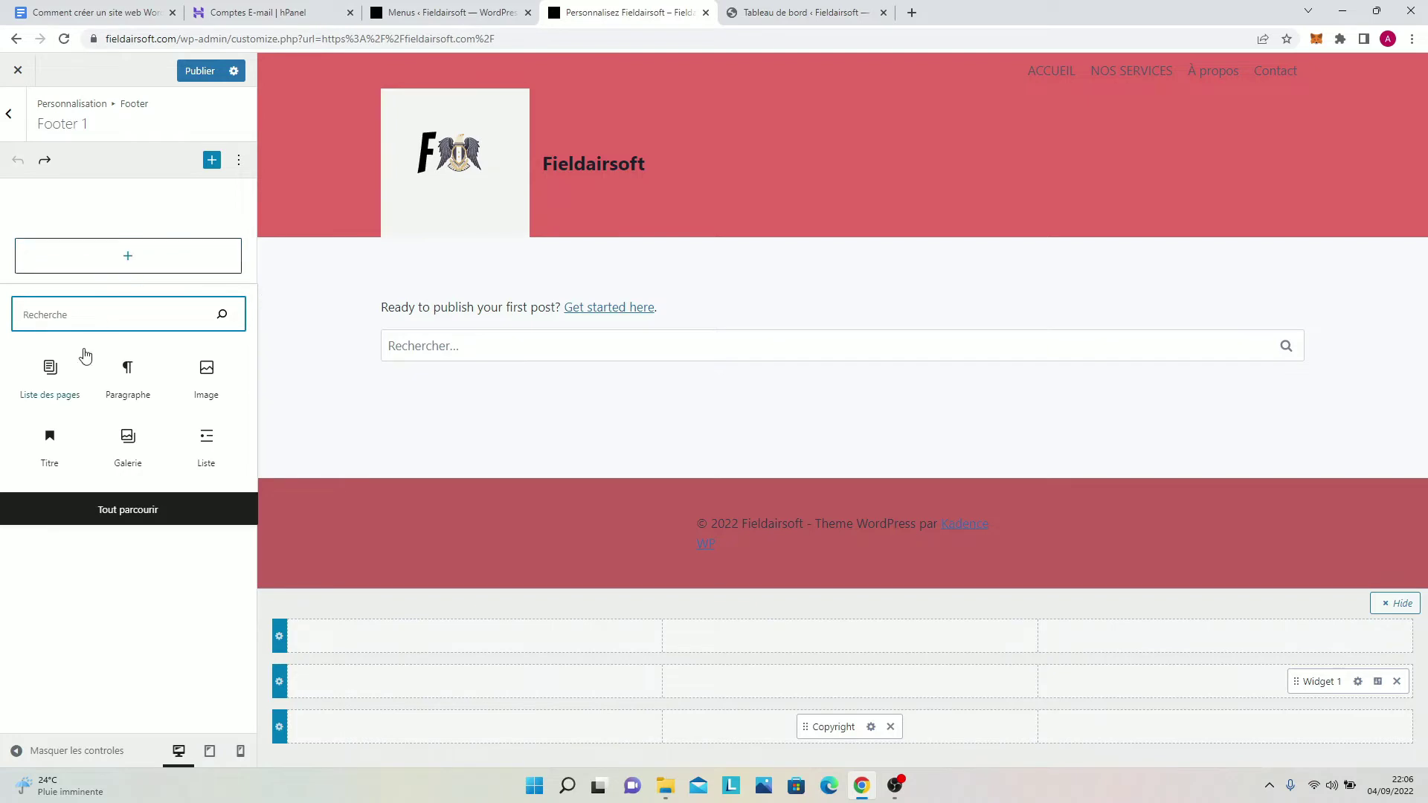
{"action": "type", "text": "menu"}
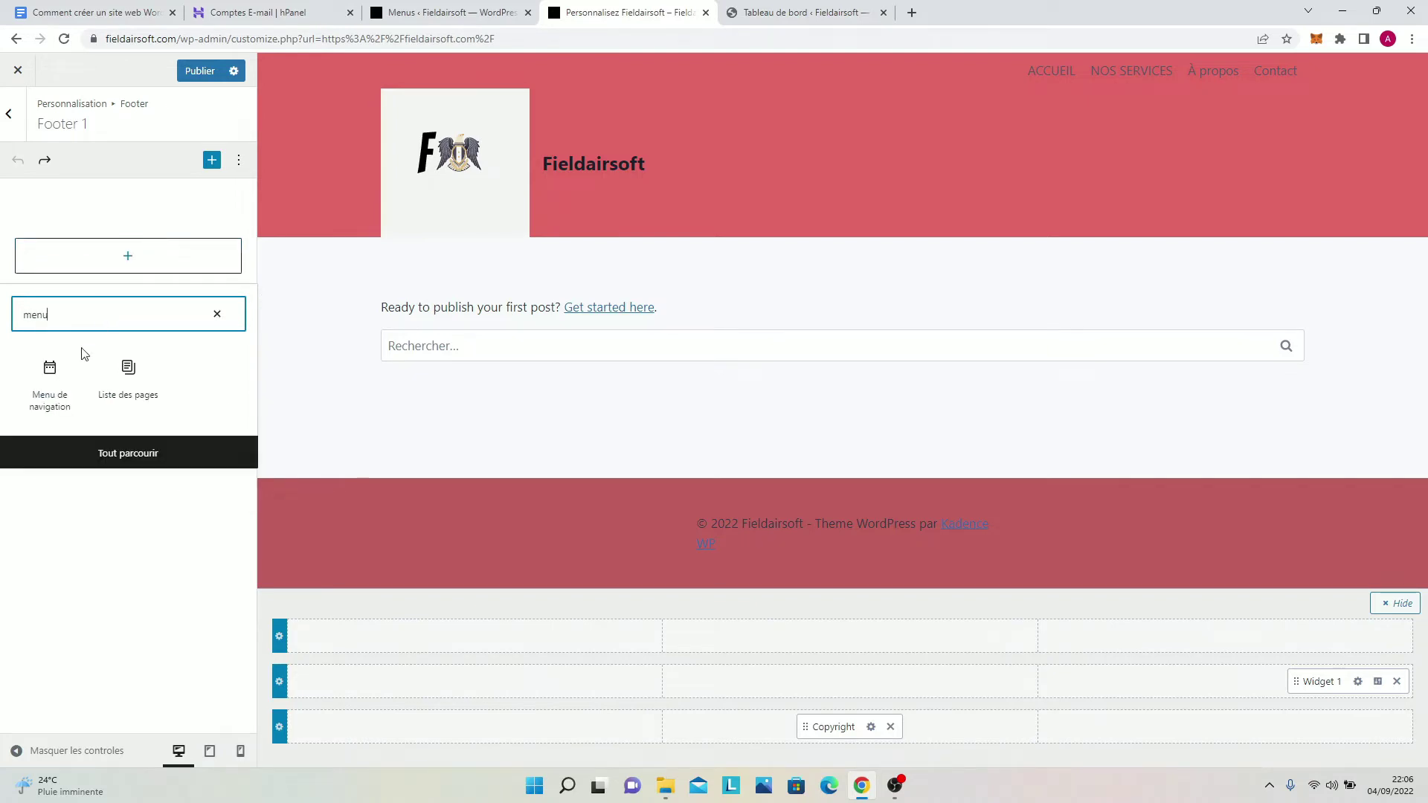
{"action": "left_click", "coordinate": [50, 376]}
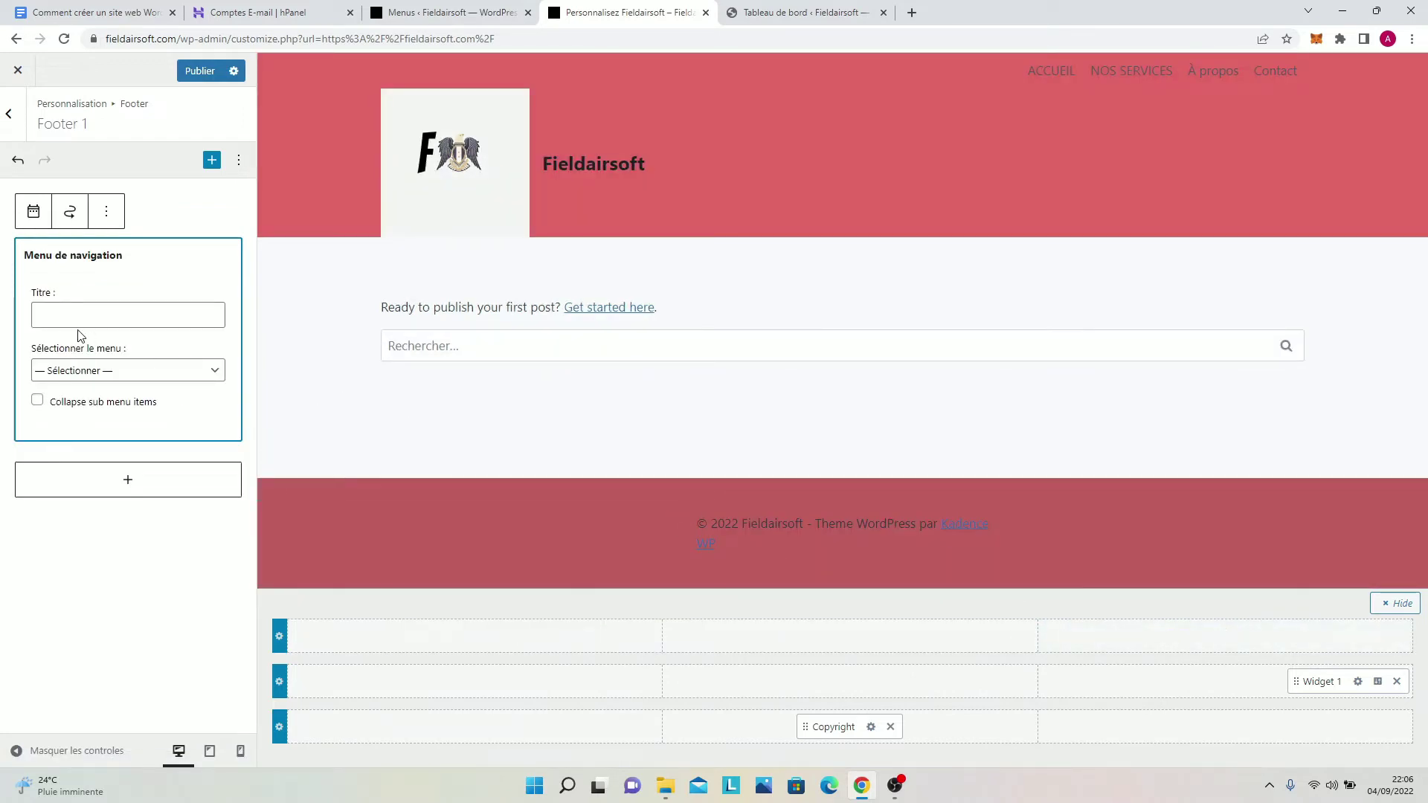
{"action": "left_click", "coordinate": [127, 370]}
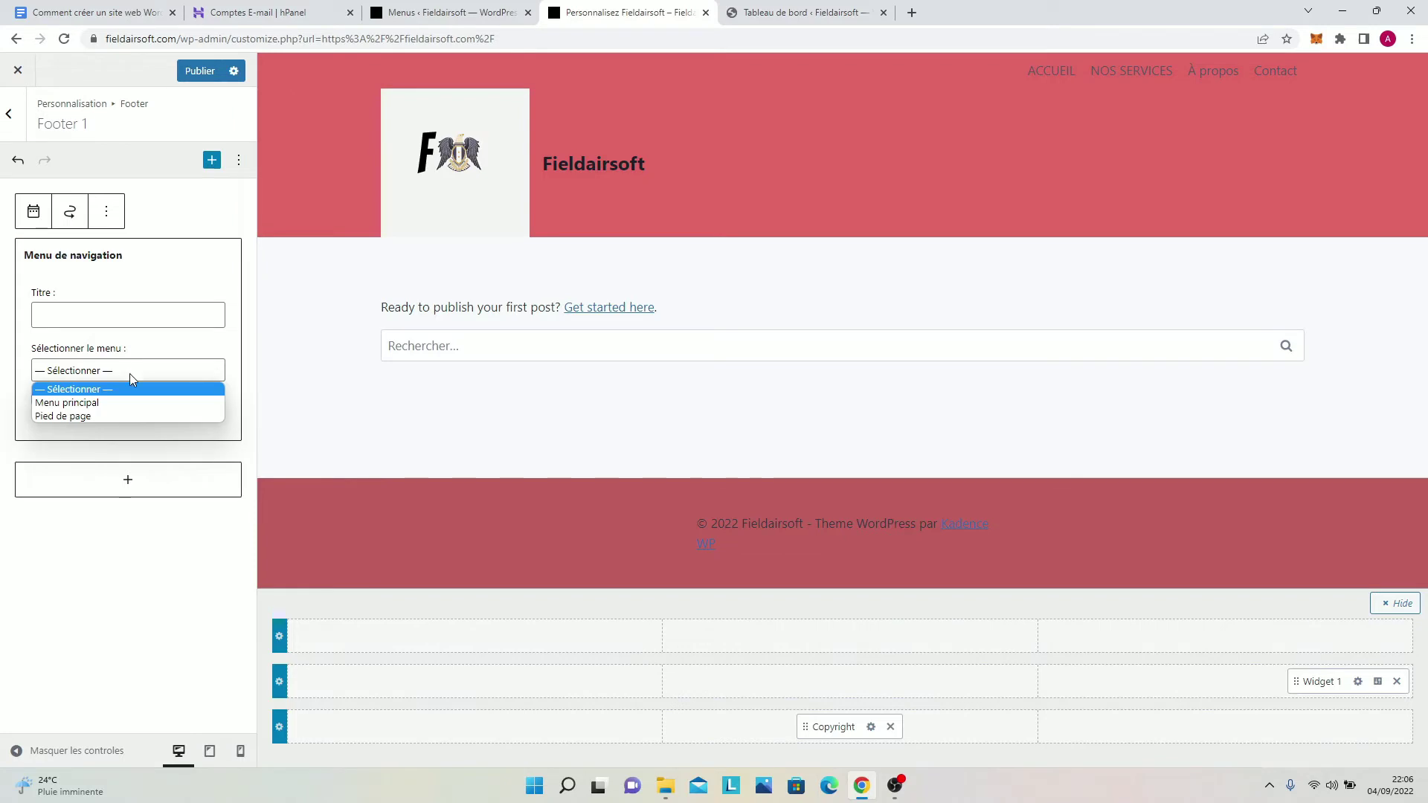
{"action": "left_click", "coordinate": [123, 416]}
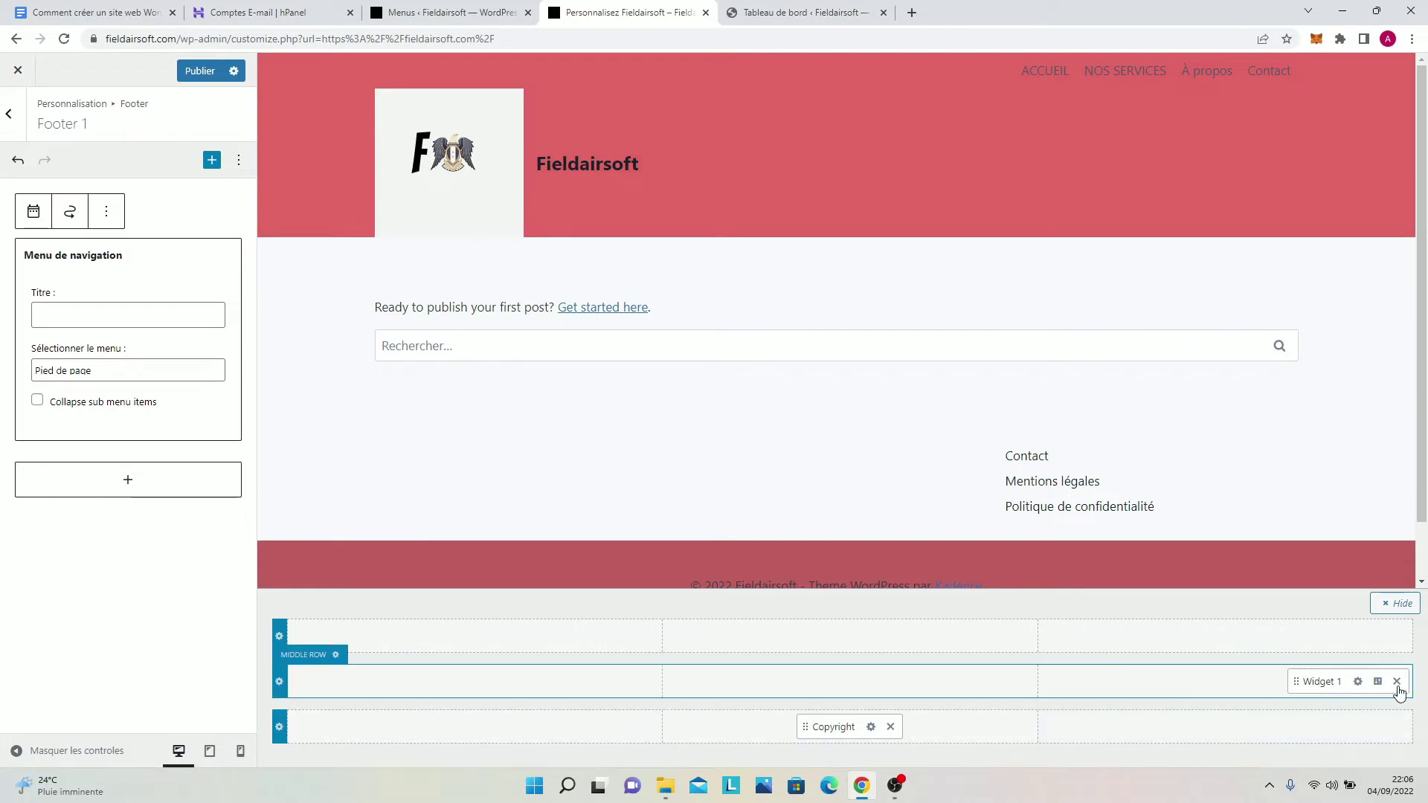
{"action": "left_click", "coordinate": [1322, 679]}
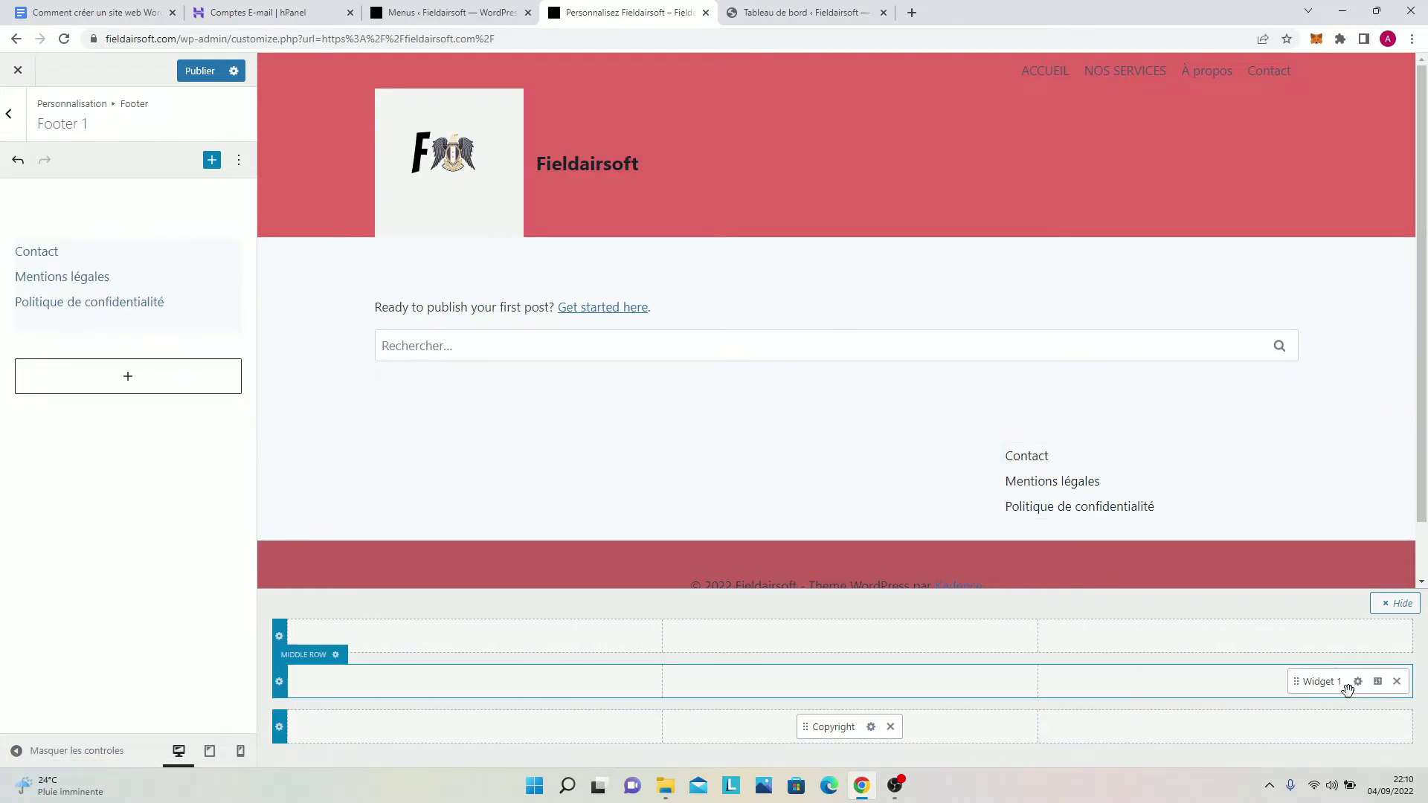
Step: Reopen the Widget 1 item from the footer's item list and check its editing options
{"action": "left_click_drag", "start_coordinate": [1344, 682], "coordinate": [1301, 683]}
{"action": "left_click", "coordinate": [8, 114]}
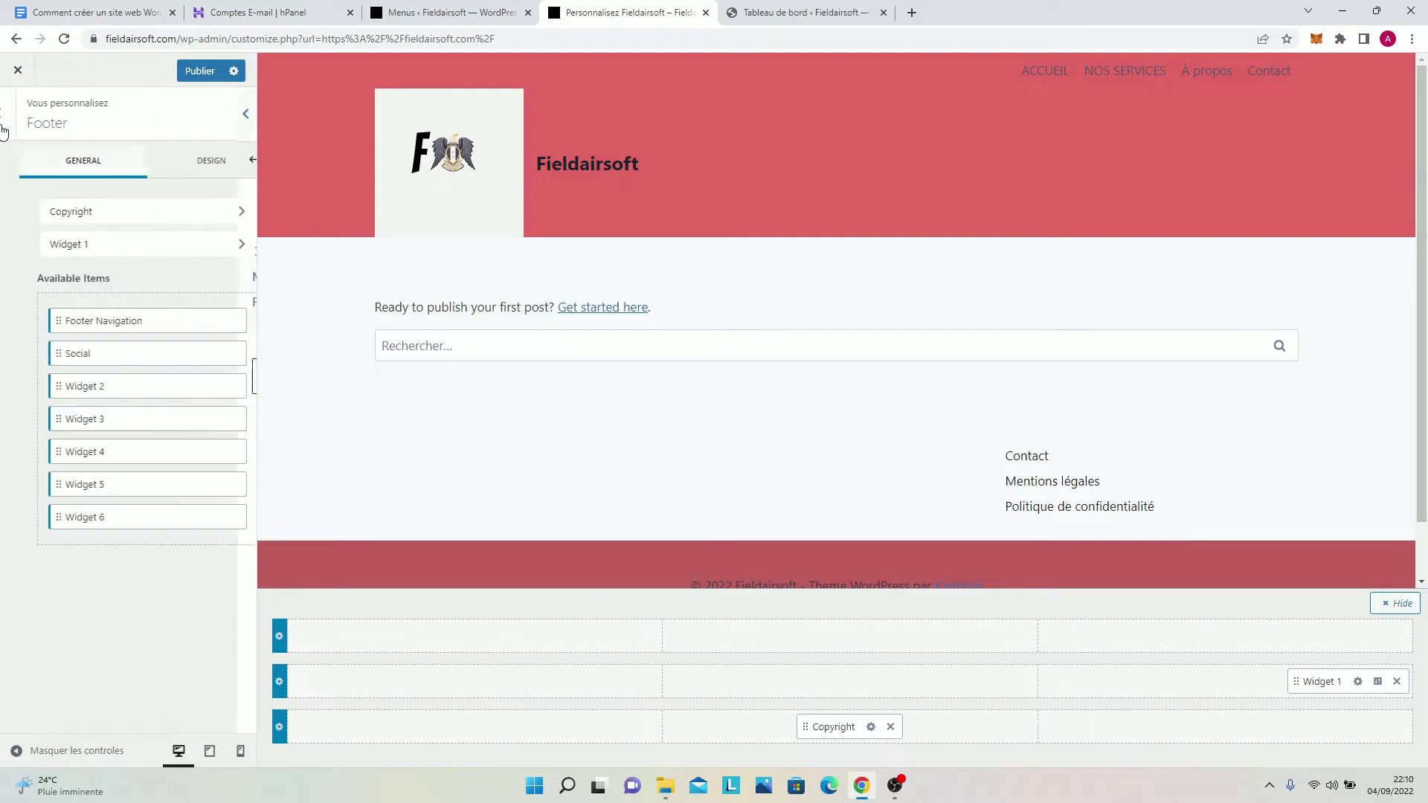
{"action": "left_click", "coordinate": [80, 246]}
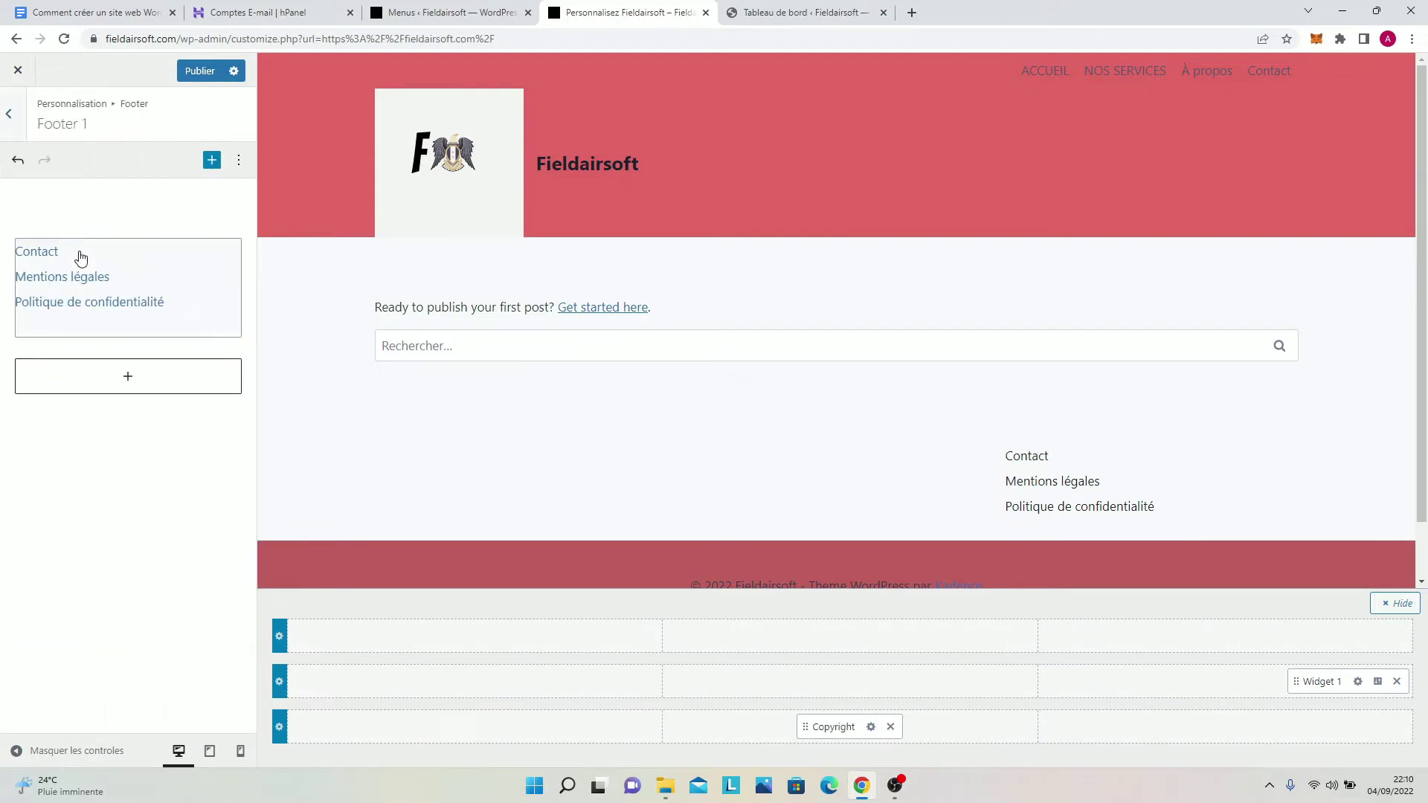
{"action": "left_click", "coordinate": [239, 163]}
{"action": "left_click", "coordinate": [240, 161]}
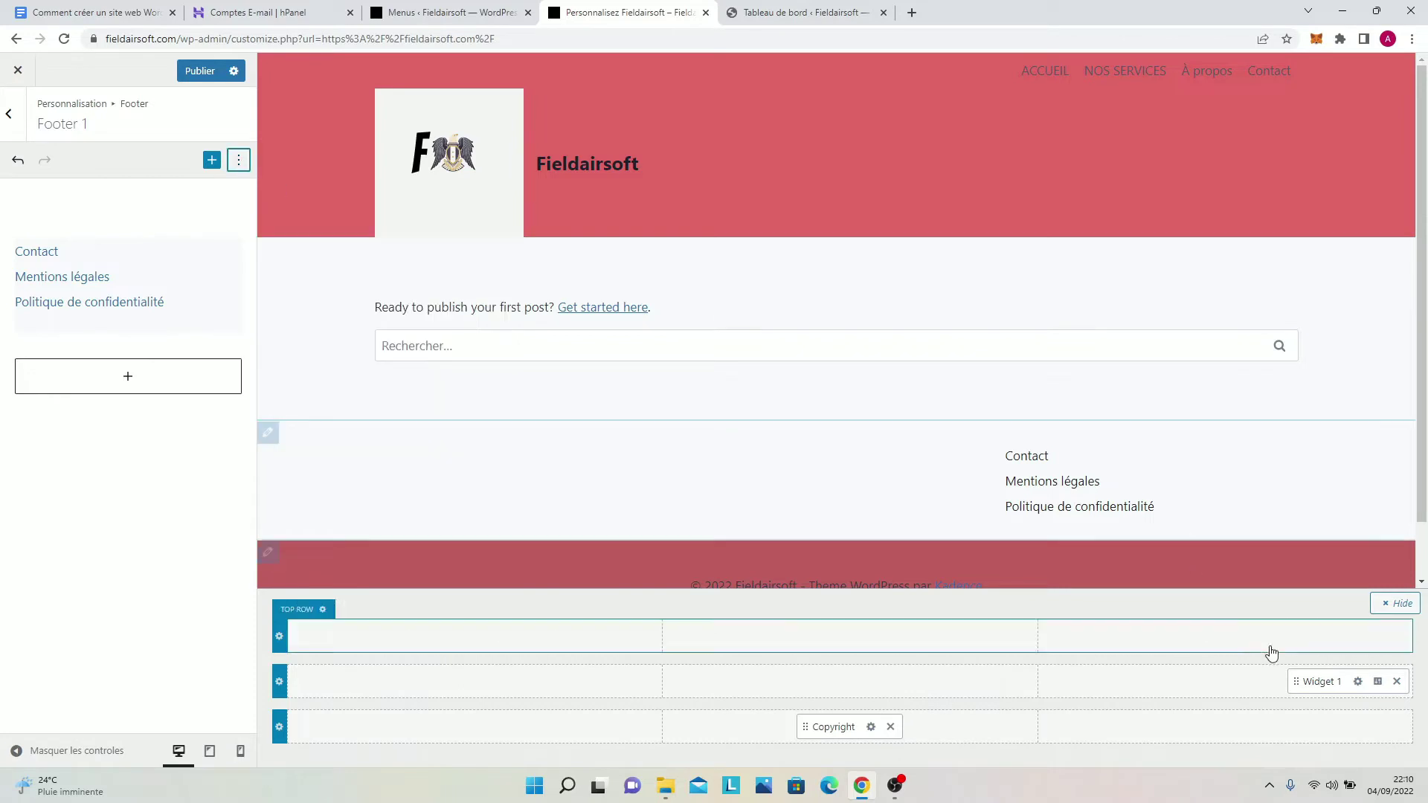
Step: Open the "Pied de page" menu's settings from the footer preview and publish the pending customizer changes
{"action": "left_click", "coordinate": [1357, 682]}
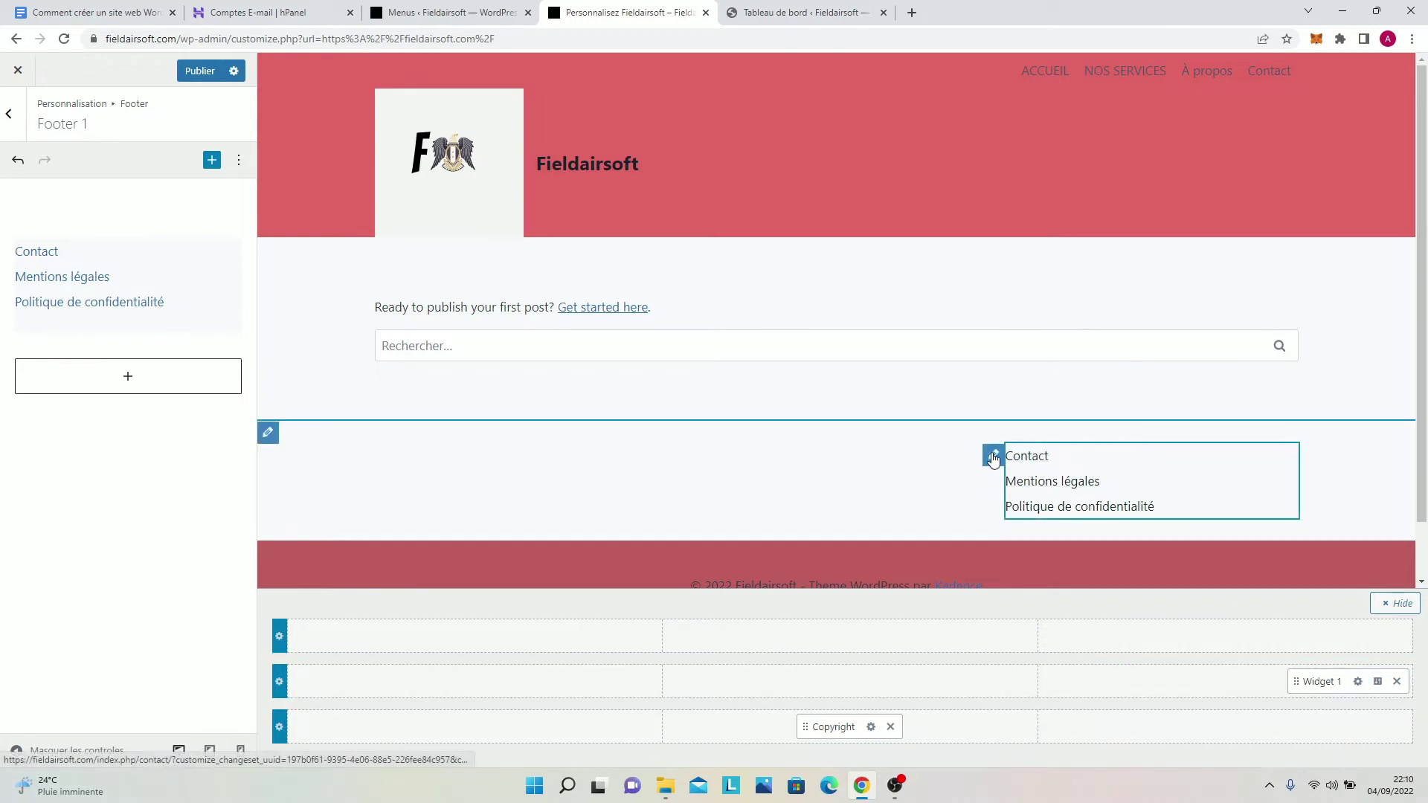
{"action": "left_click", "coordinate": [993, 457]}
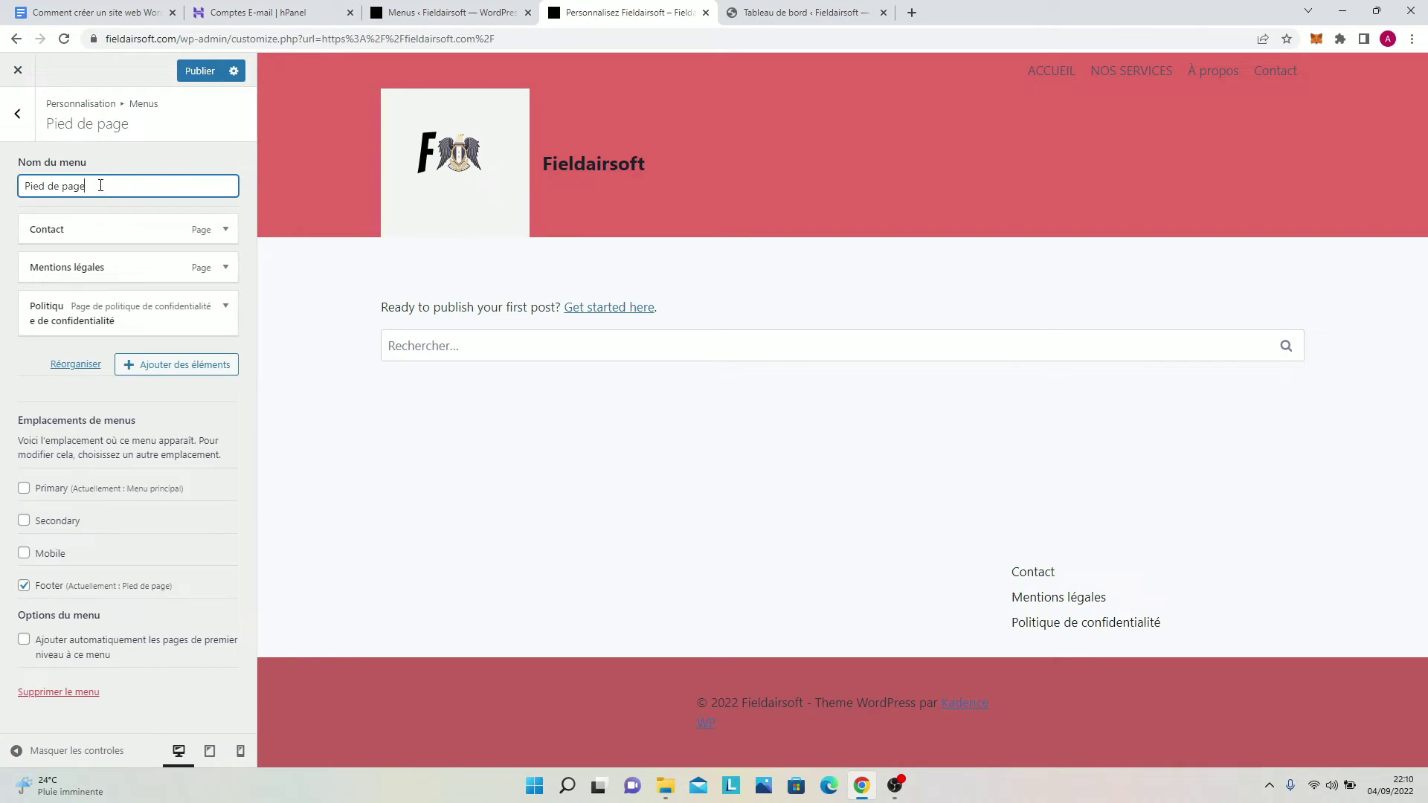
{"action": "left_click", "coordinate": [1, 171]}
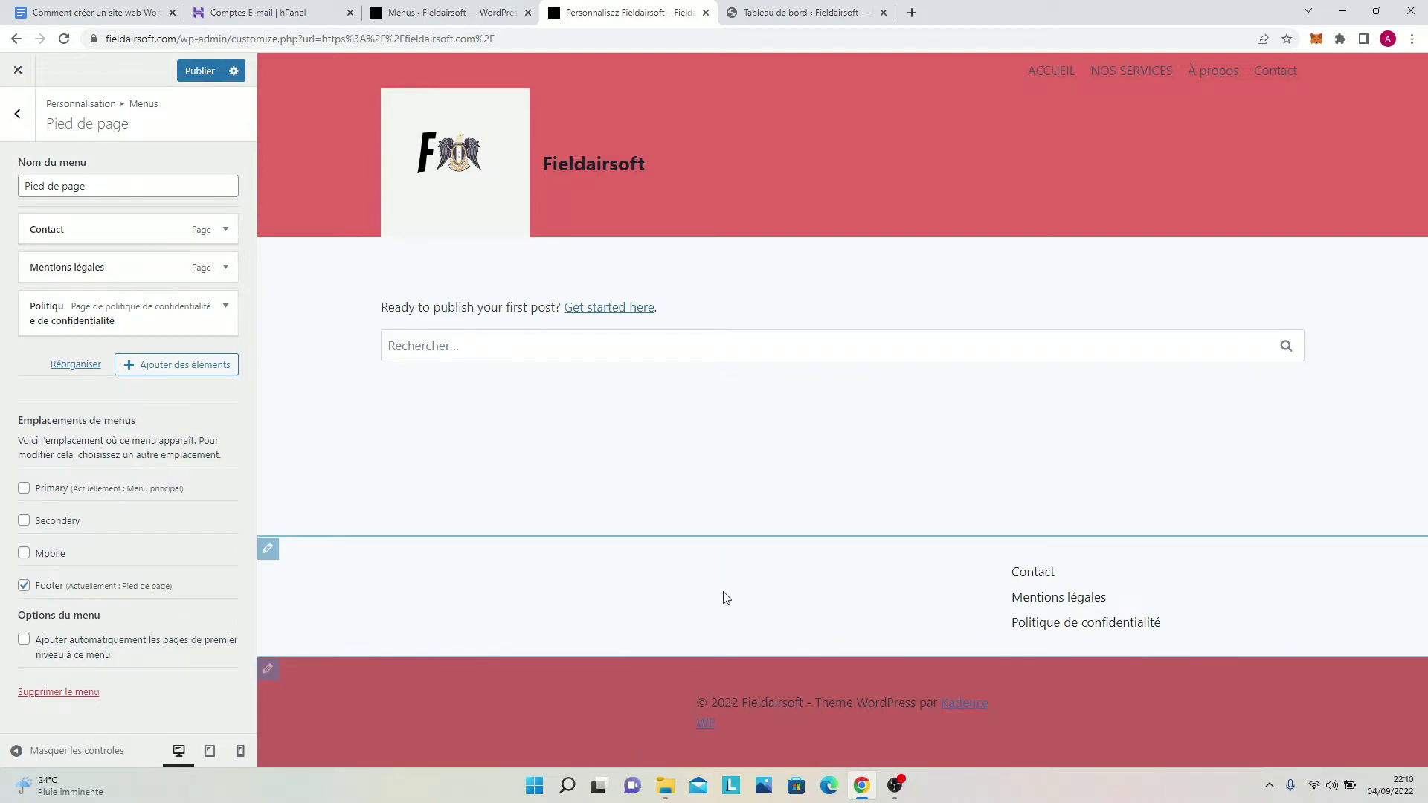
{"action": "left_click", "coordinate": [197, 72]}
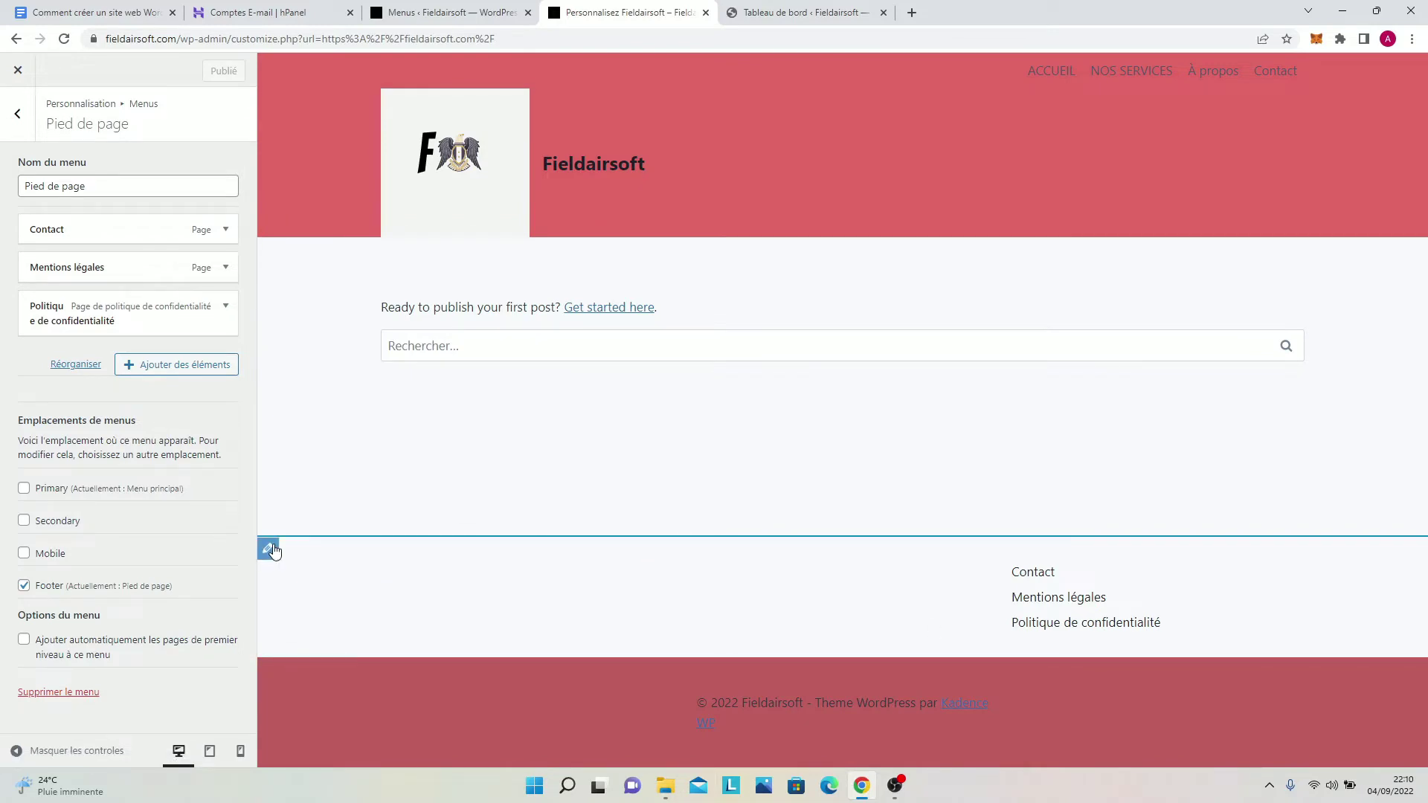
Step: Move Widget 1 to the first column of the footer's middle row and set that row's container width to Contained
{"action": "left_click", "coordinate": [269, 547]}
{"action": "left_click_drag", "start_coordinate": [1328, 681], "coordinate": [503, 687]}
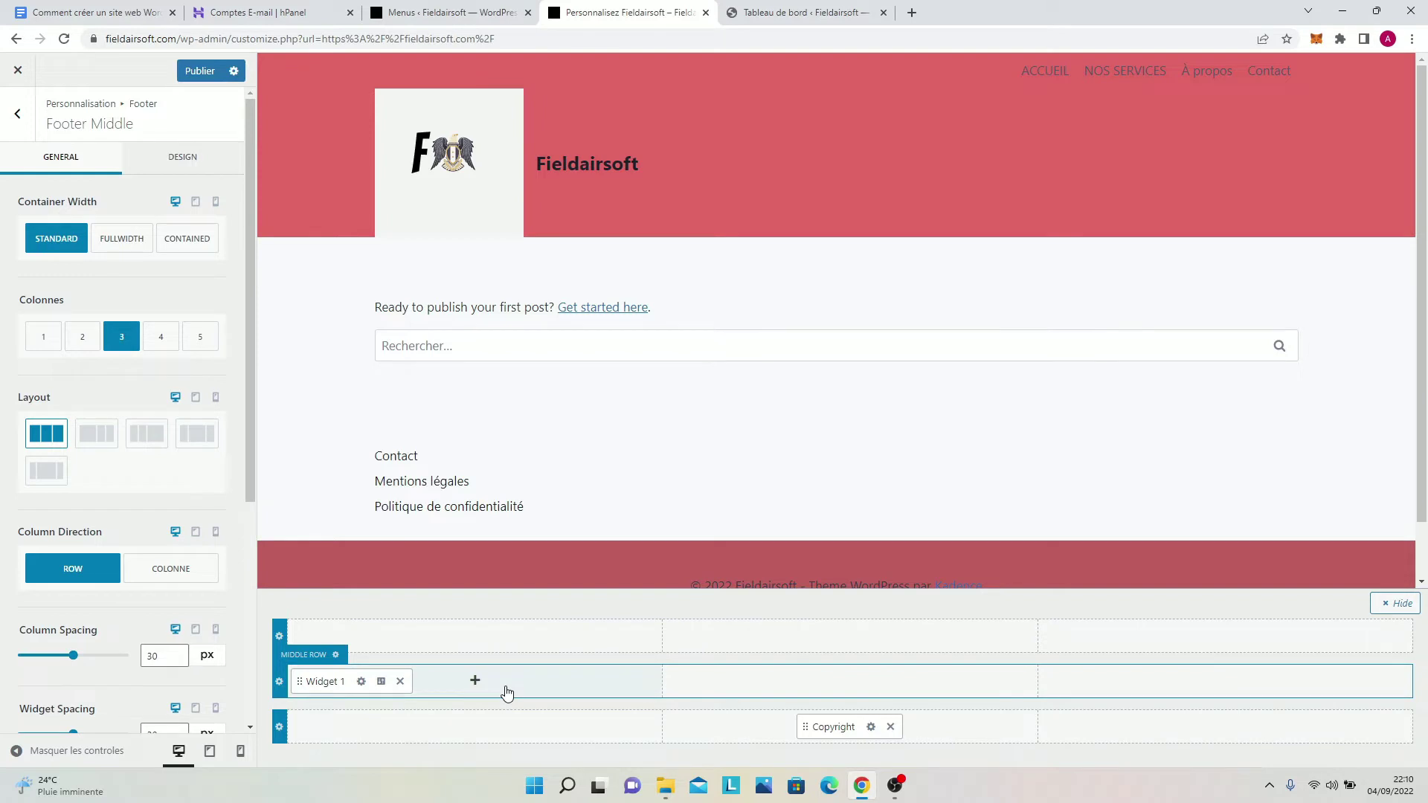
{"action": "scroll", "coordinate": [387, 300], "scroll_direction": "down", "scroll_amount": 1}
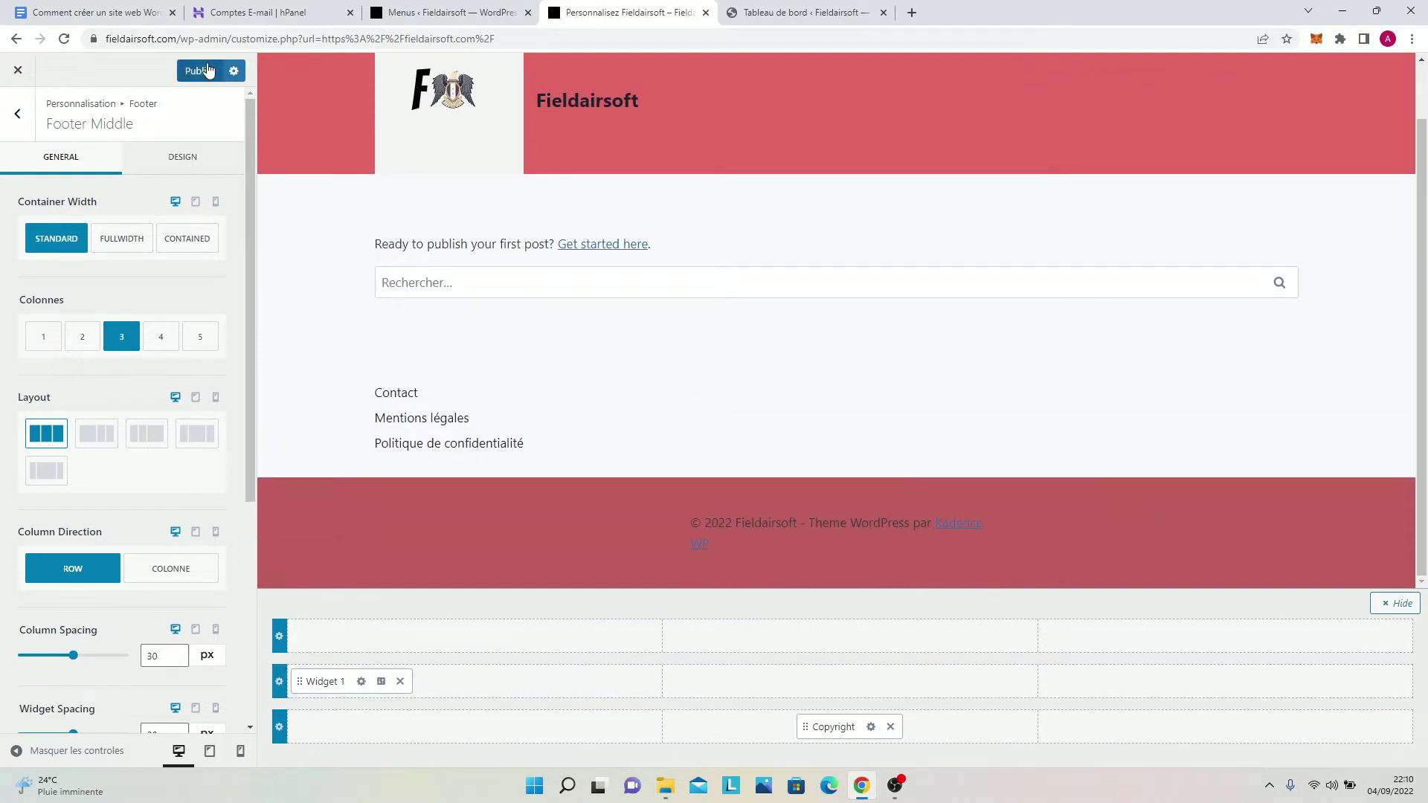
{"action": "left_click", "coordinate": [148, 243]}
{"action": "left_click", "coordinate": [189, 243]}
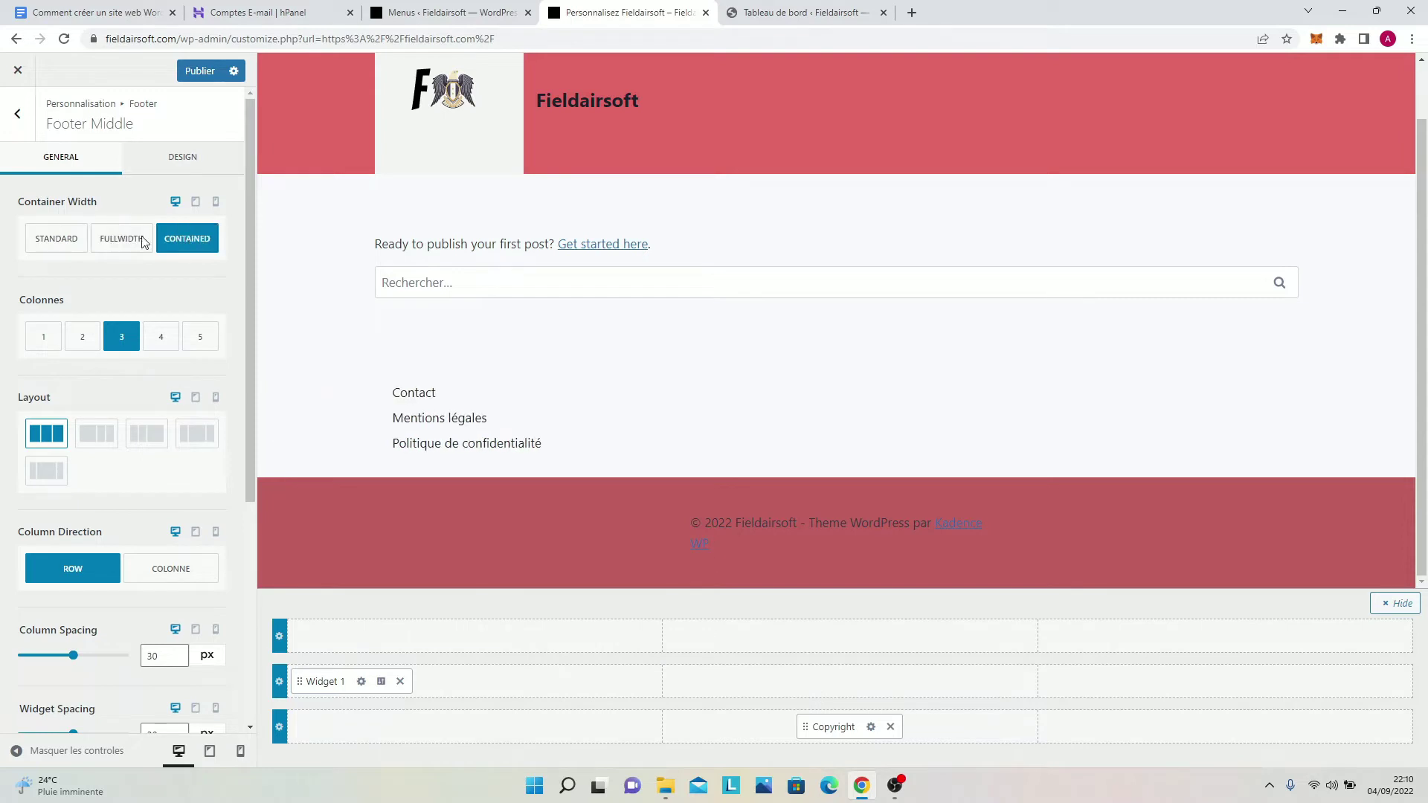
Step: Set the widget title colour of the footer's middle row to a dark red
{"action": "left_click", "coordinate": [202, 159]}
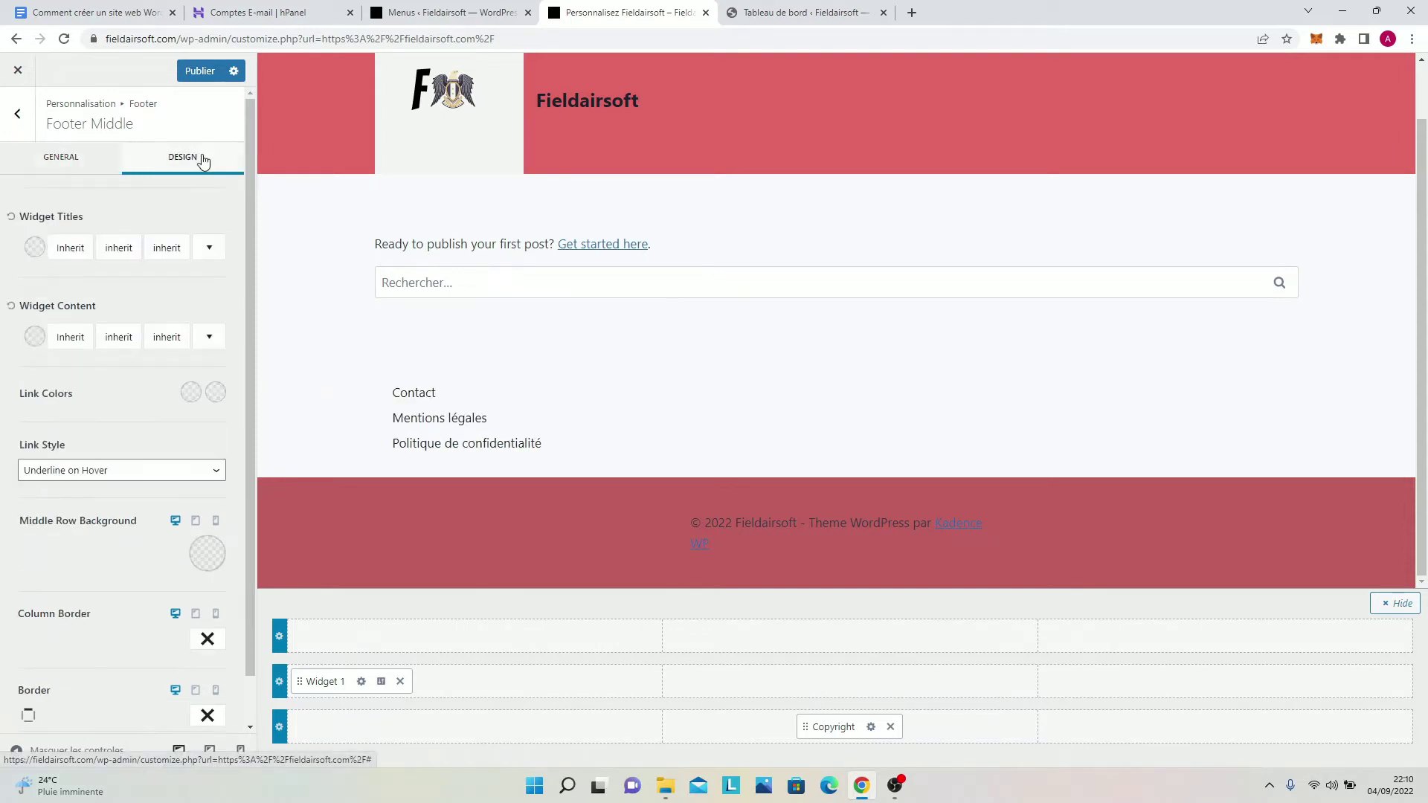
{"action": "left_click", "coordinate": [35, 247]}
{"action": "left_click", "coordinate": [167, 265]}
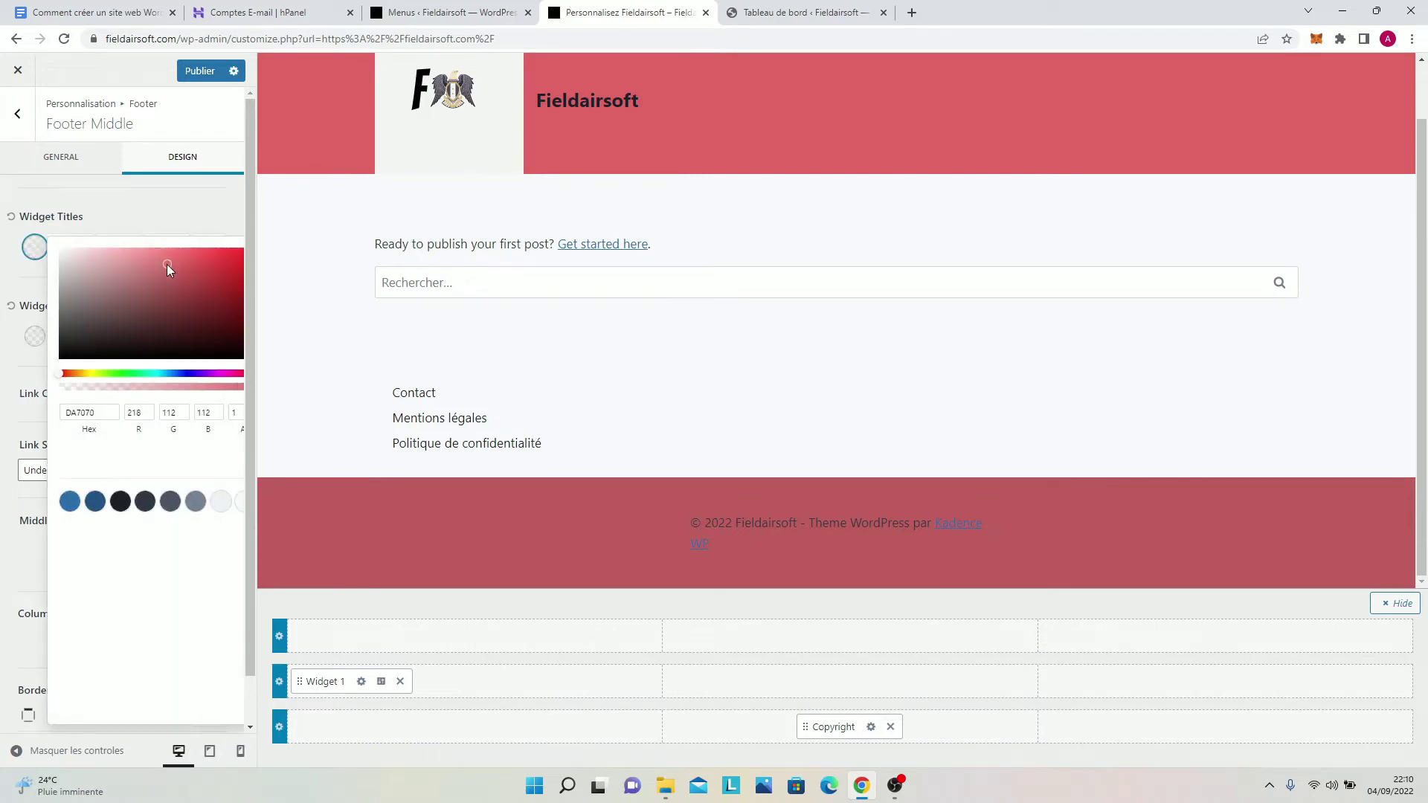
{"action": "left_click", "coordinate": [169, 293]}
{"action": "left_click", "coordinate": [9, 258]}
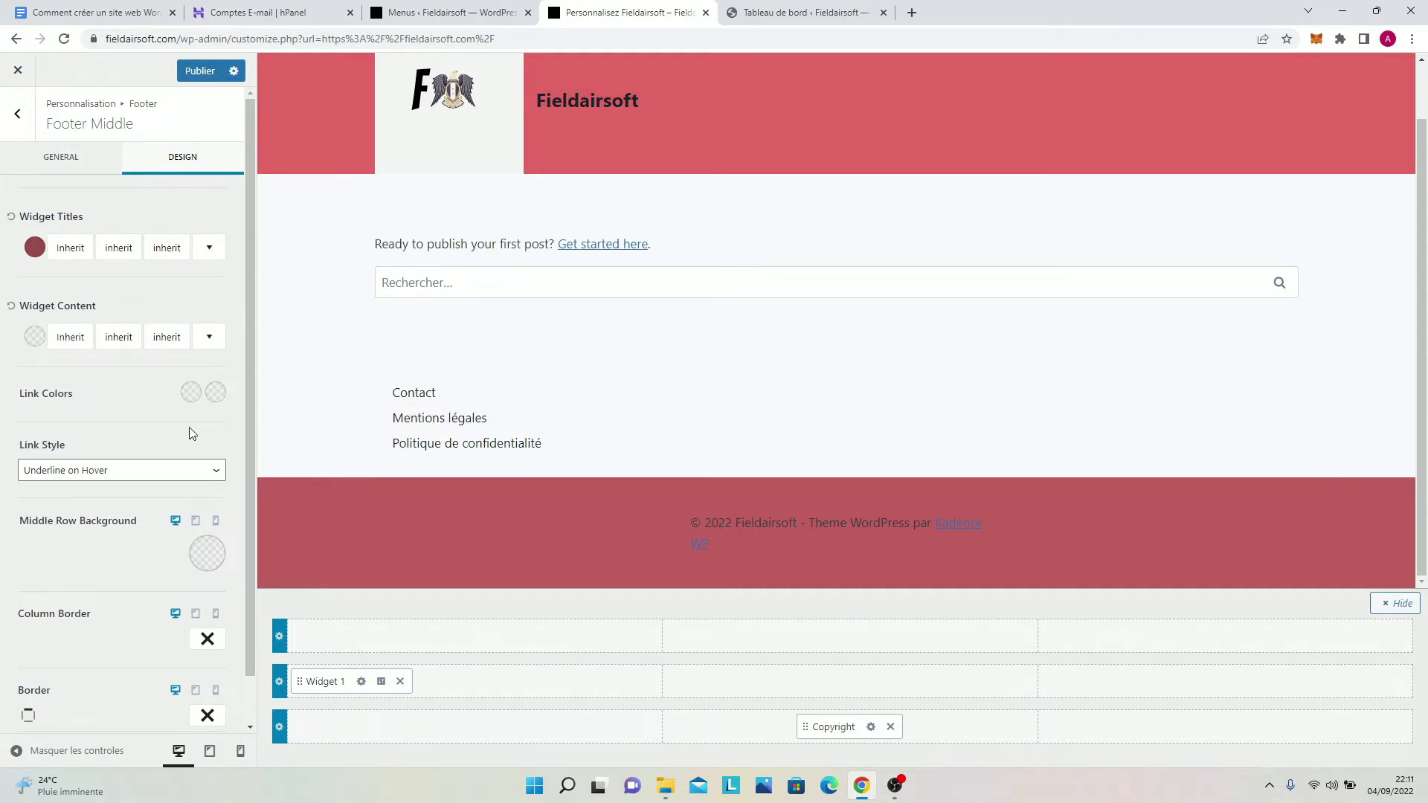
Step: Set the background colour of the footer's middle row to a light red
{"action": "left_click", "coordinate": [198, 552]}
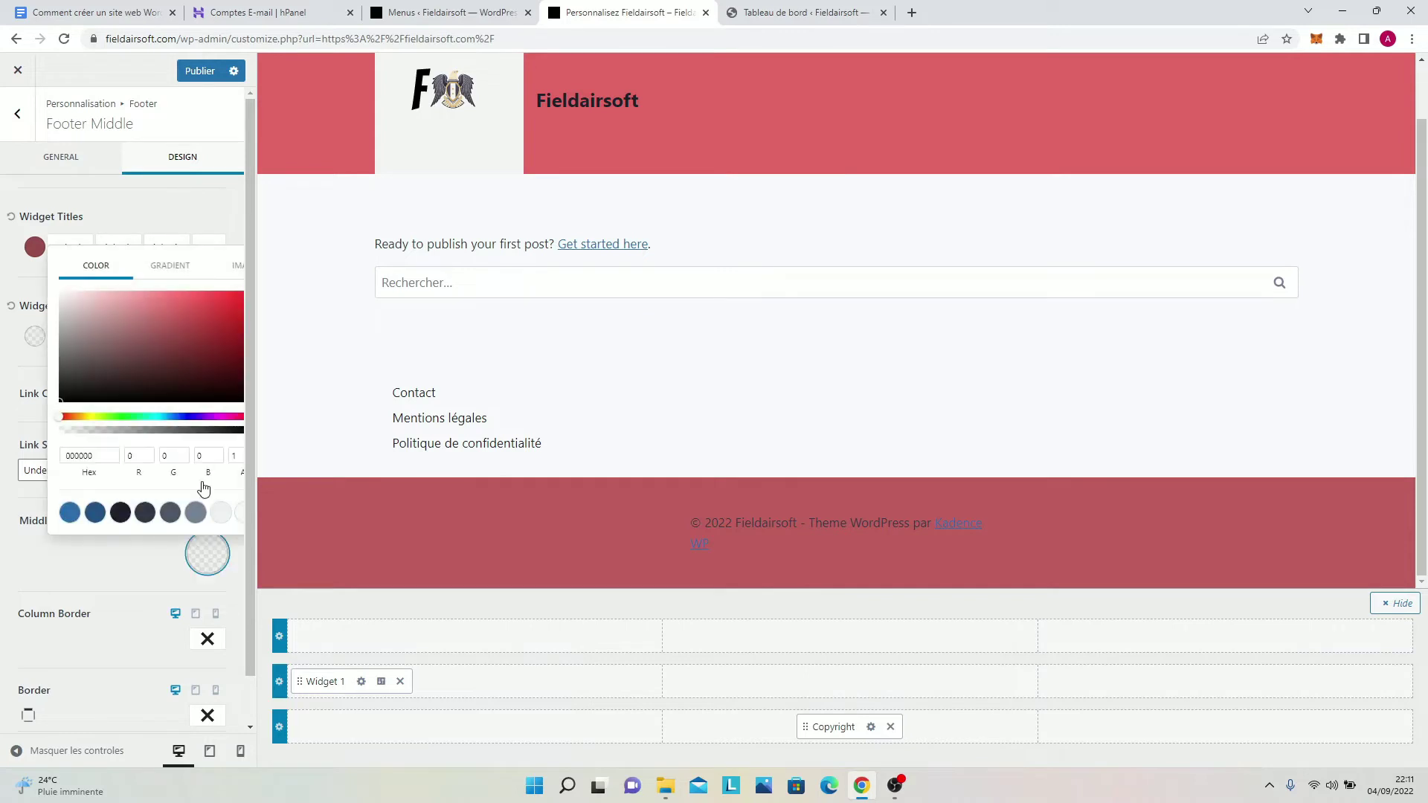
{"action": "left_click", "coordinate": [186, 319]}
{"action": "left_click_drag", "start_coordinate": [180, 312], "coordinate": [96, 309]}
{"action": "left_click", "coordinate": [6, 260]}
Step: Compare the container widths for the footer's middle row, settle on Standard, and publish the changes
{"action": "left_click", "coordinate": [56, 157]}
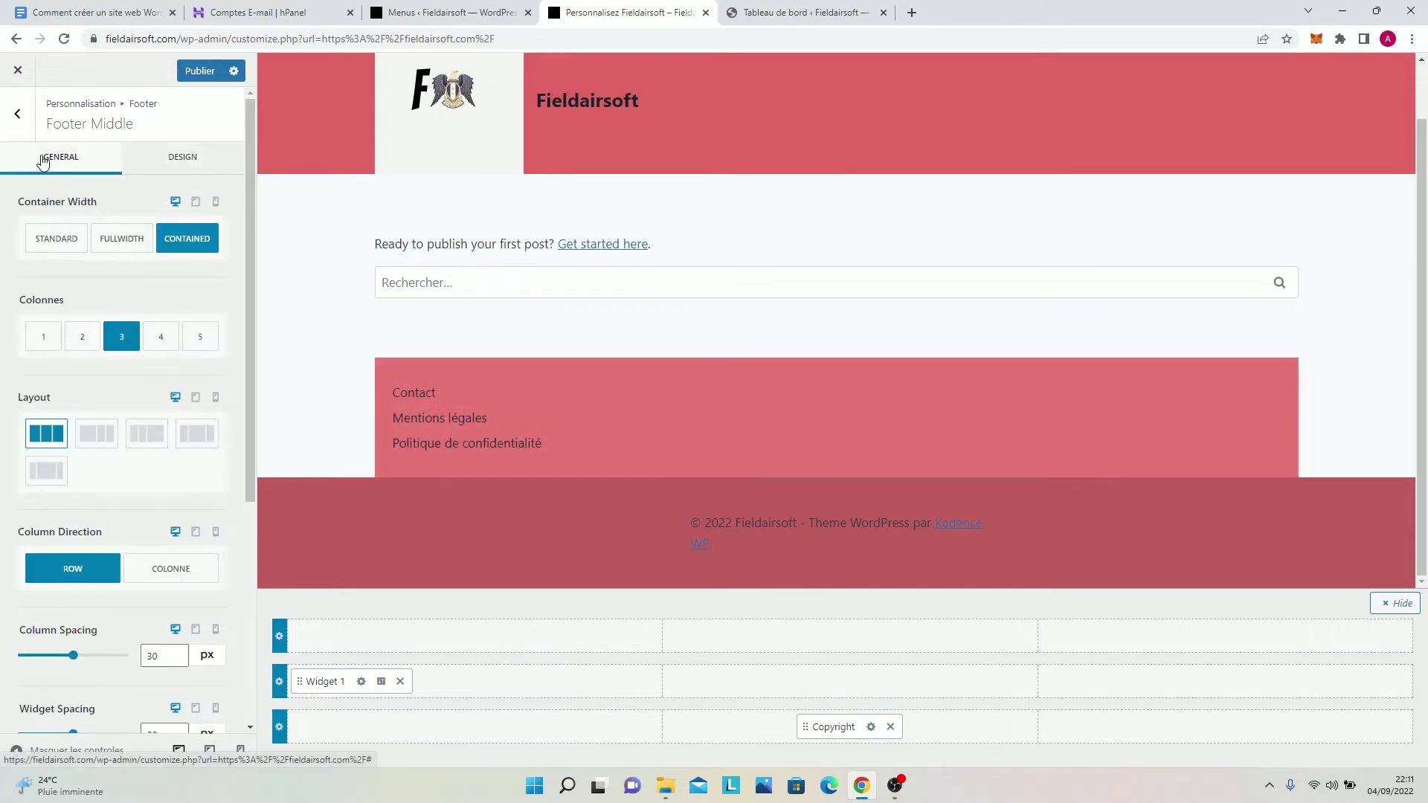
{"action": "left_click", "coordinate": [56, 238]}
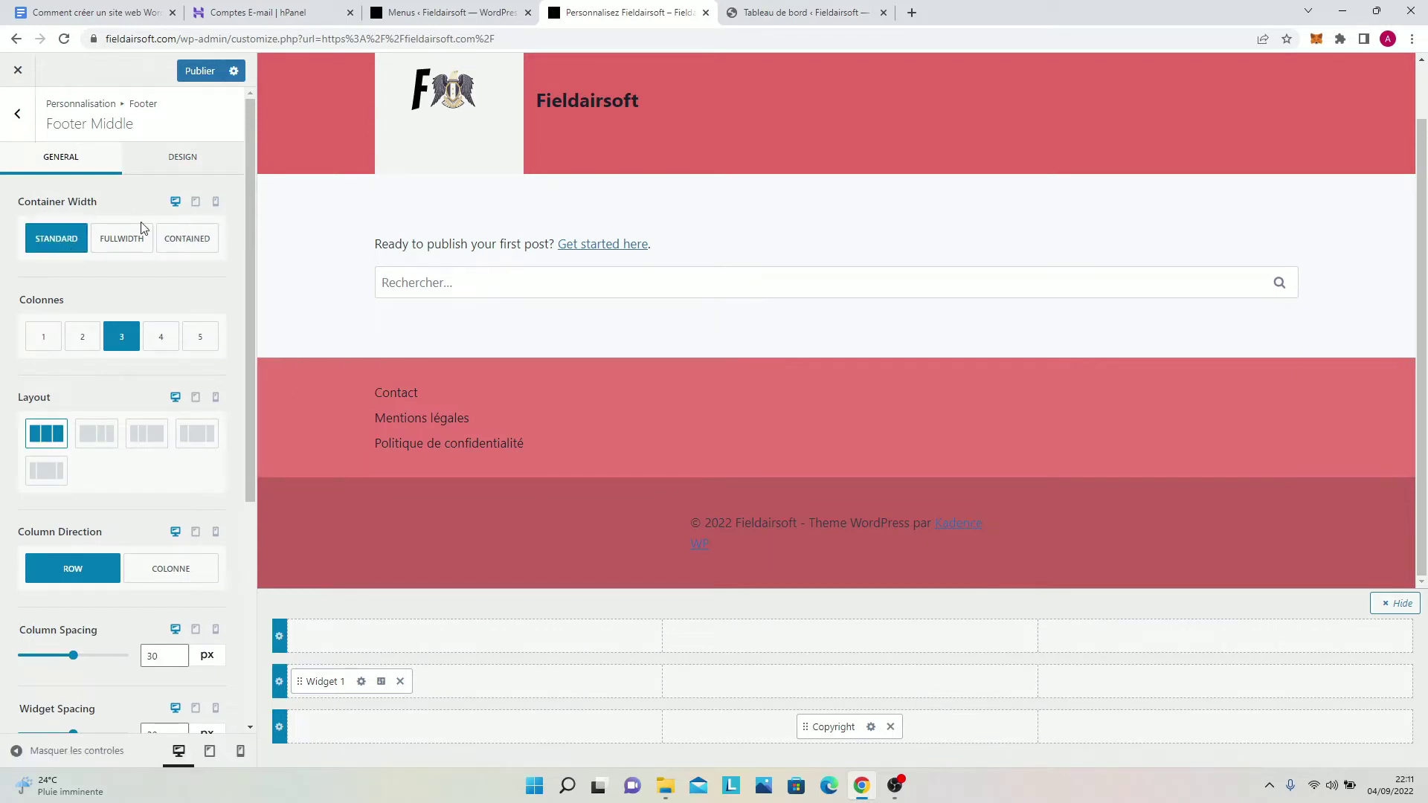
{"action": "left_click", "coordinate": [122, 238]}
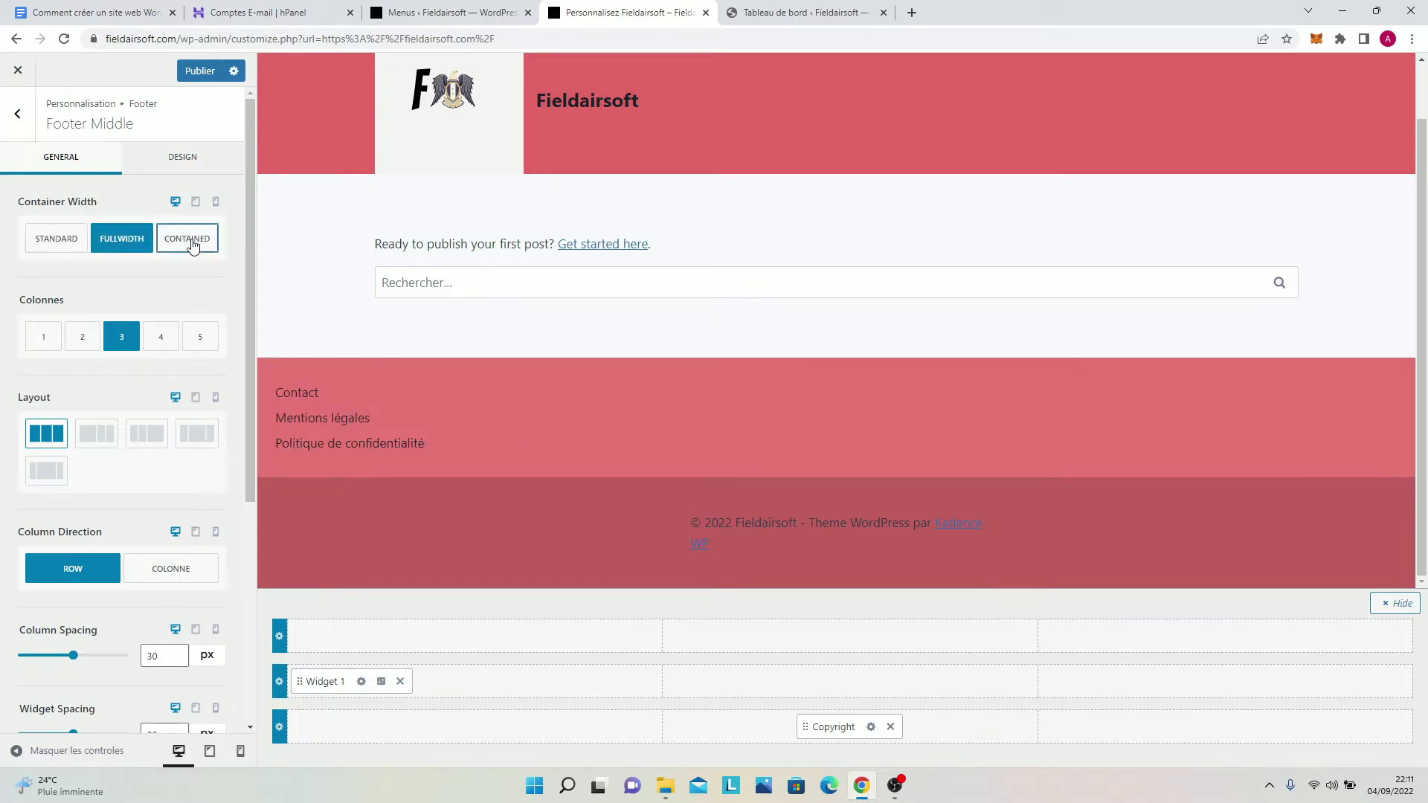
{"action": "left_click", "coordinate": [190, 238]}
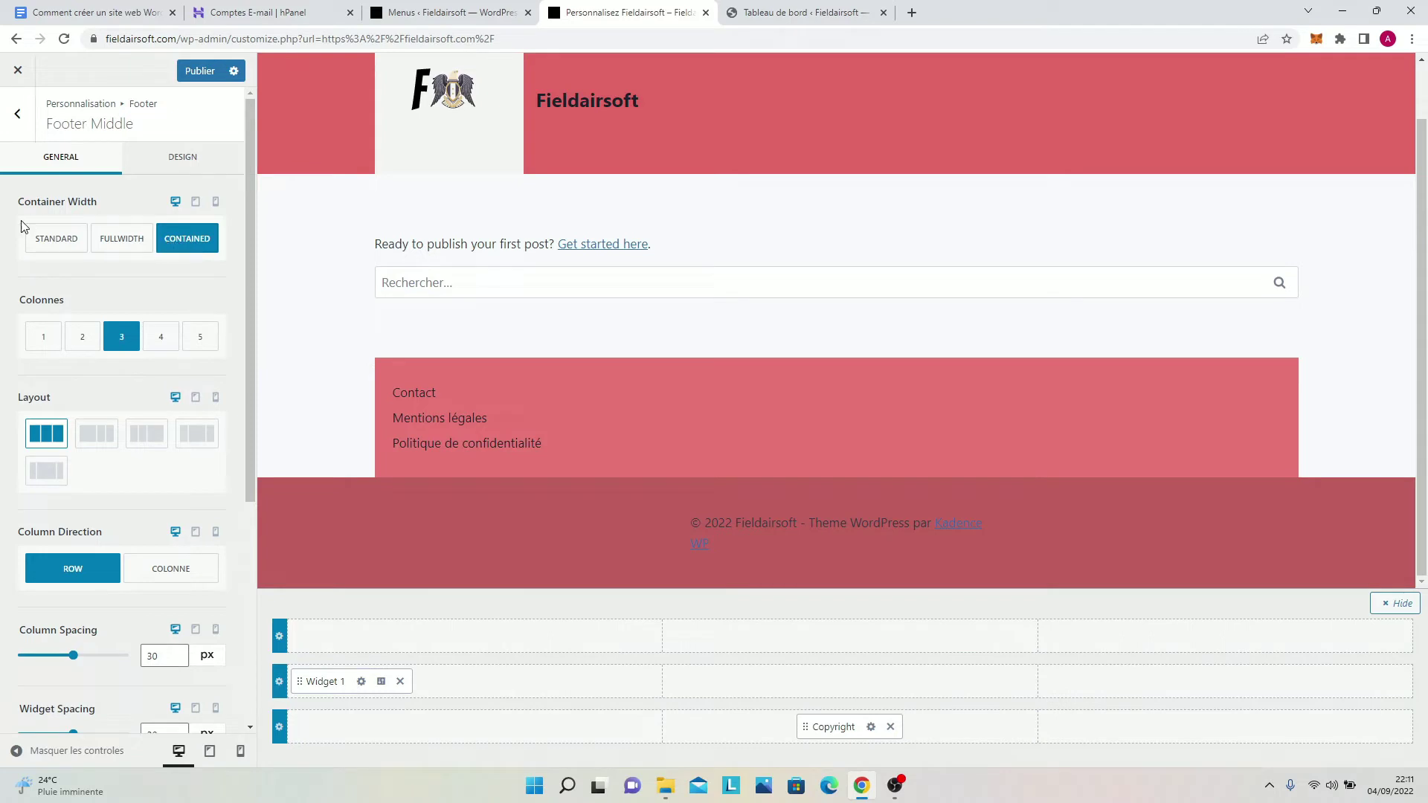
{"action": "left_click", "coordinate": [40, 237]}
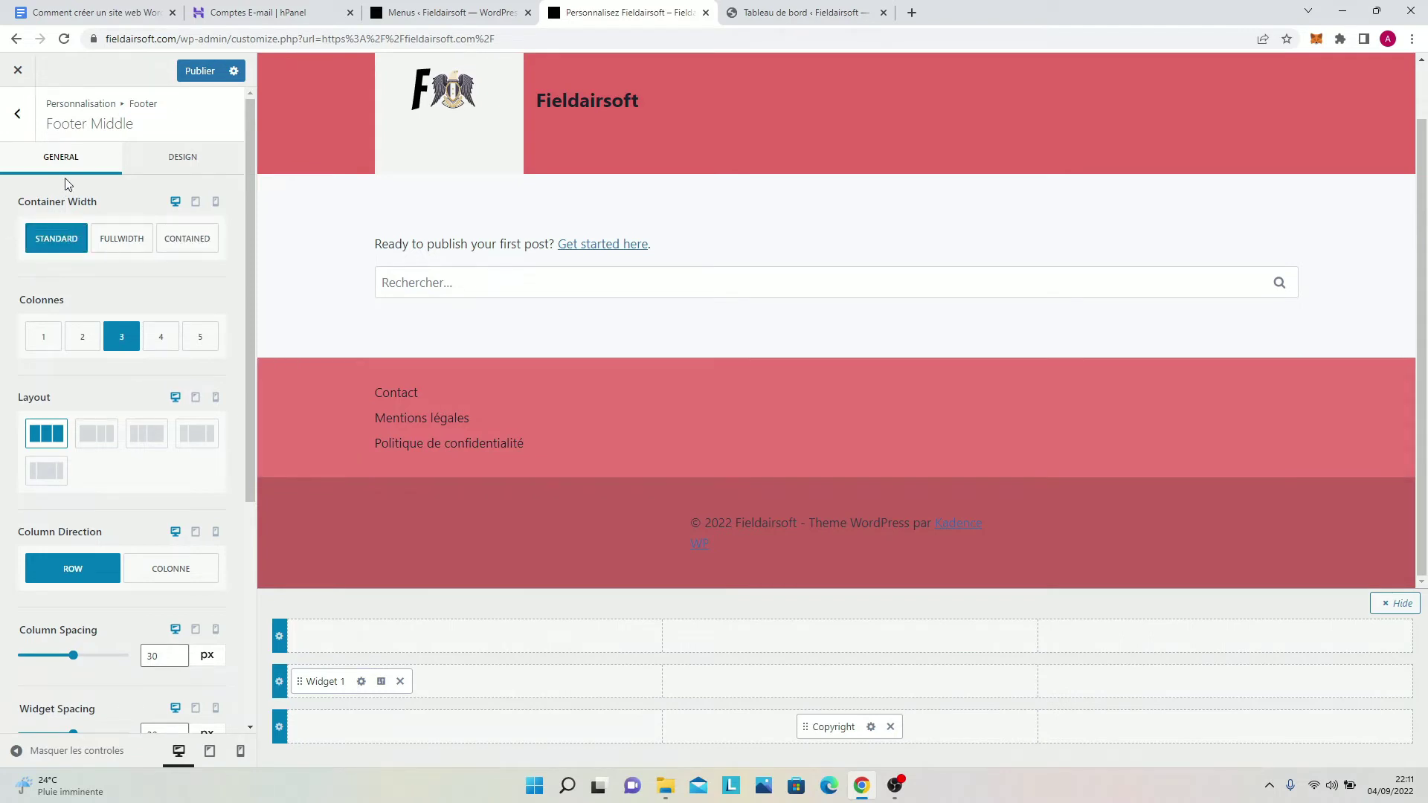
{"action": "scroll", "coordinate": [69, 398], "scroll_direction": "down", "scroll_amount": 3}
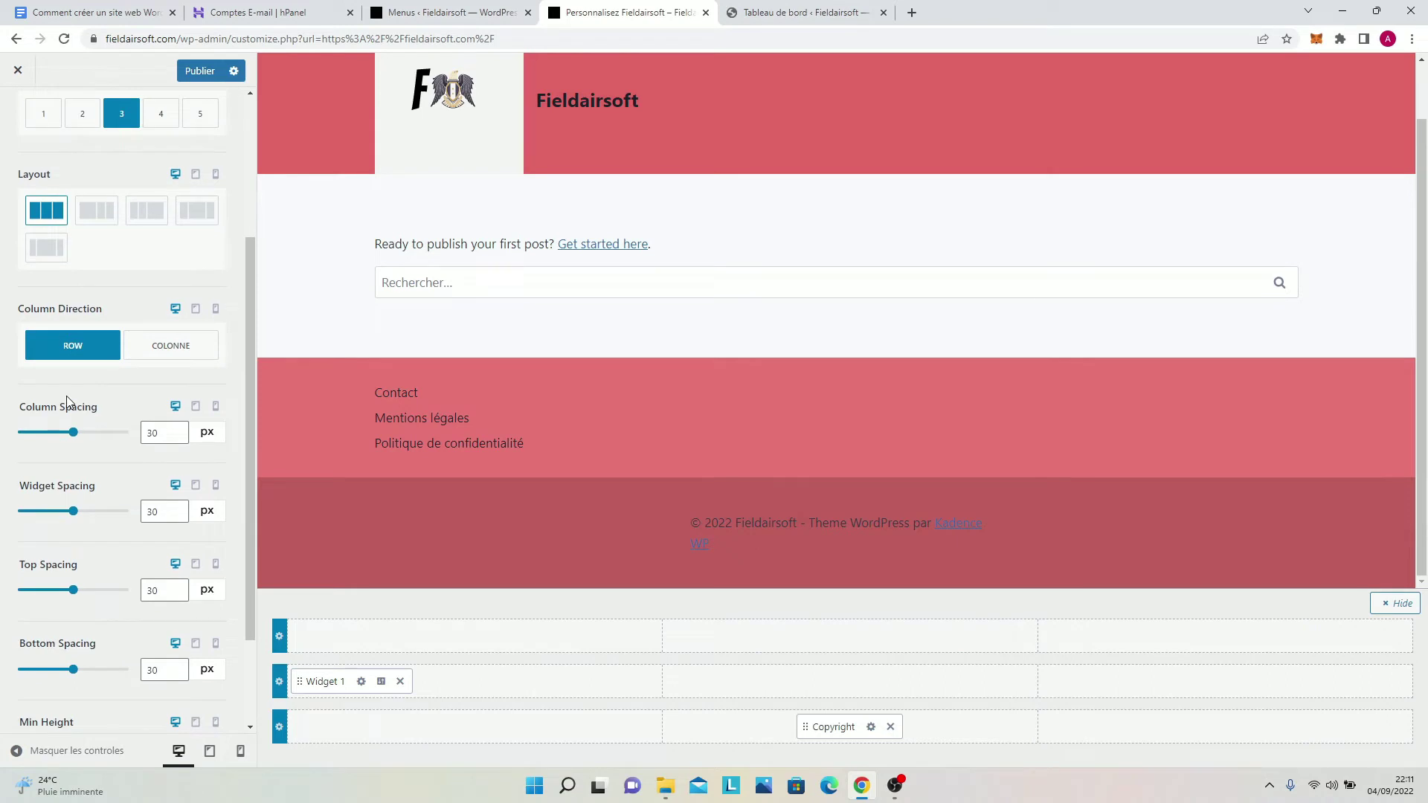
{"action": "scroll", "coordinate": [67, 401], "scroll_direction": "up", "scroll_amount": 3}
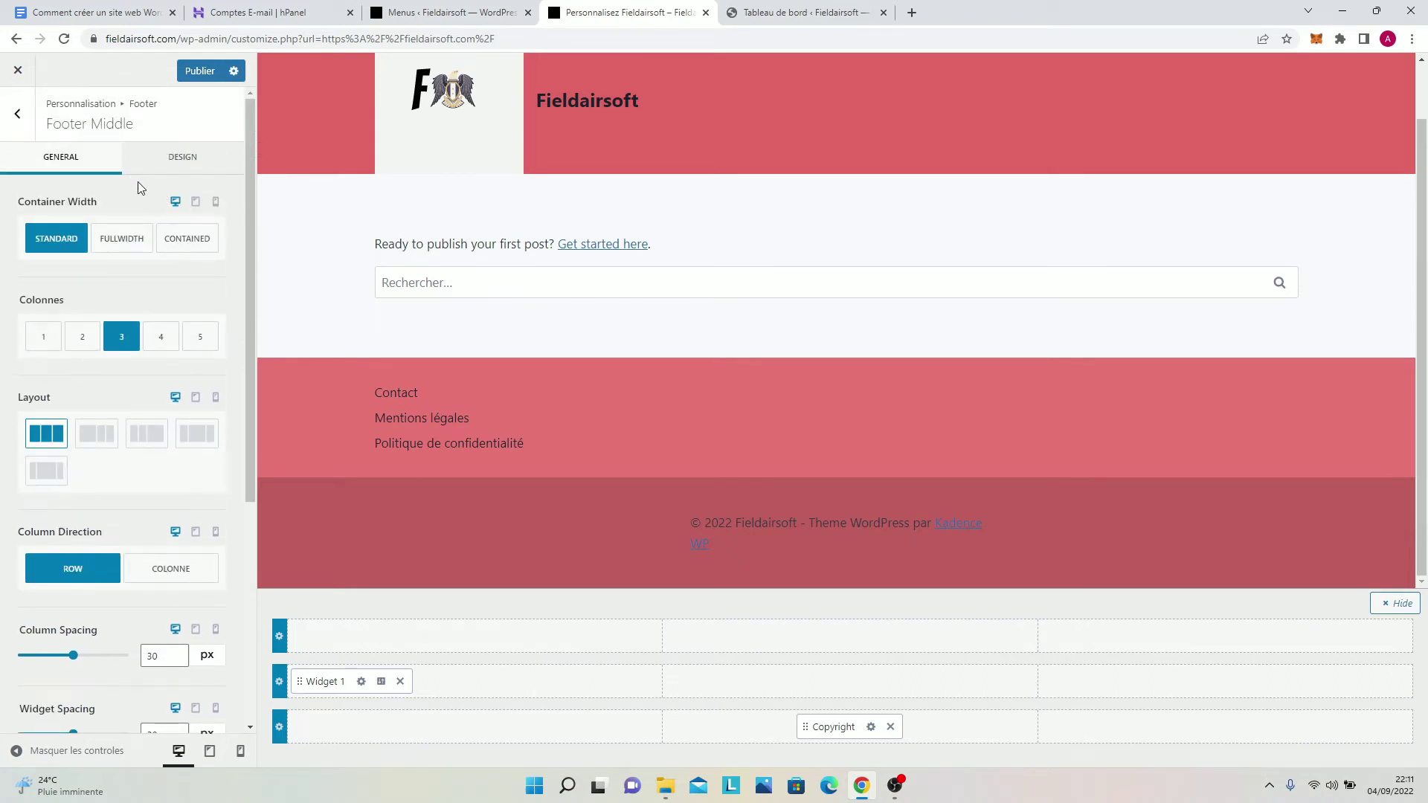
{"action": "left_click", "coordinate": [204, 71]}
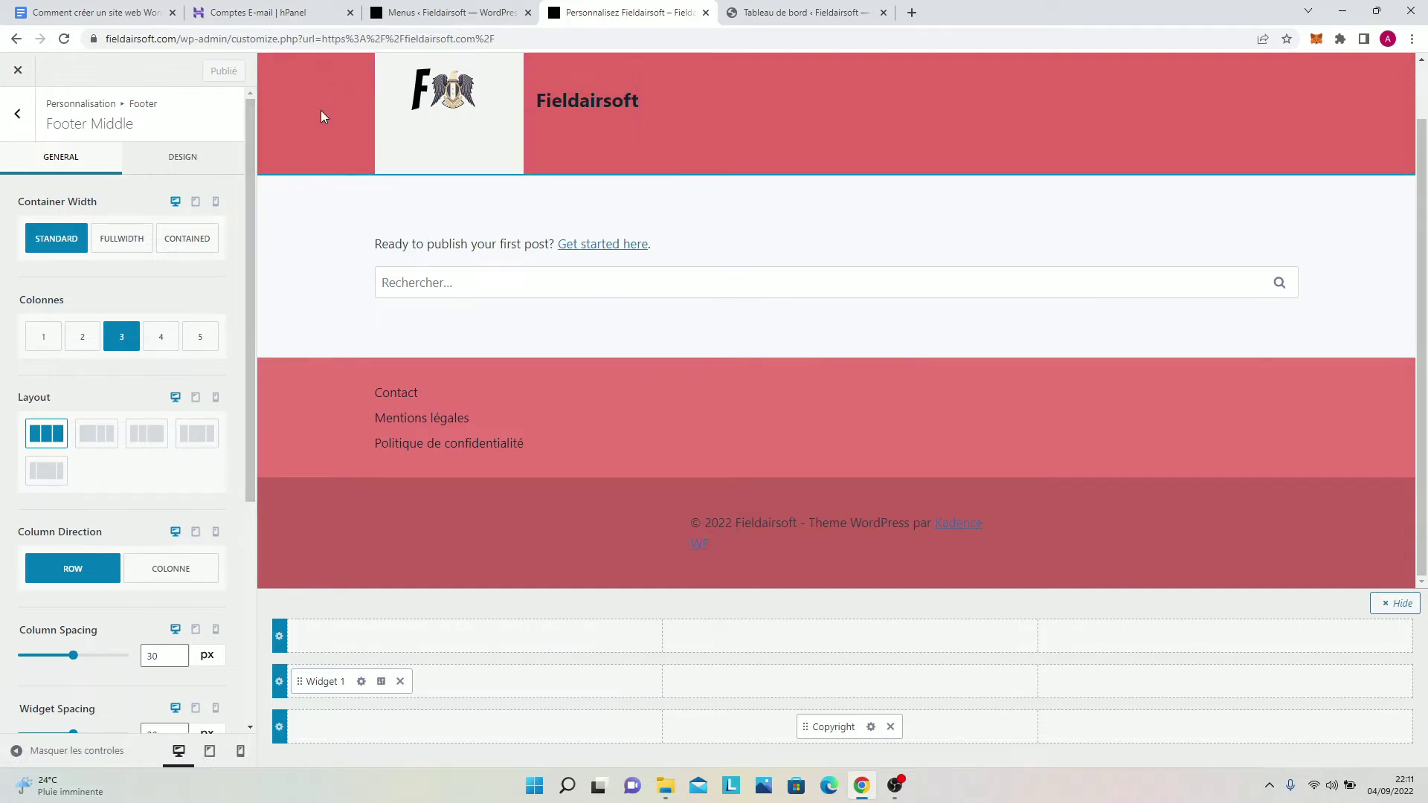
Step: Move the Primary Navigation from the header's top row to the end of its main row, opposite the logo
{"action": "scroll", "coordinate": [321, 115], "scroll_direction": "up", "scroll_amount": 1}
{"action": "left_click", "coordinate": [275, 100]}
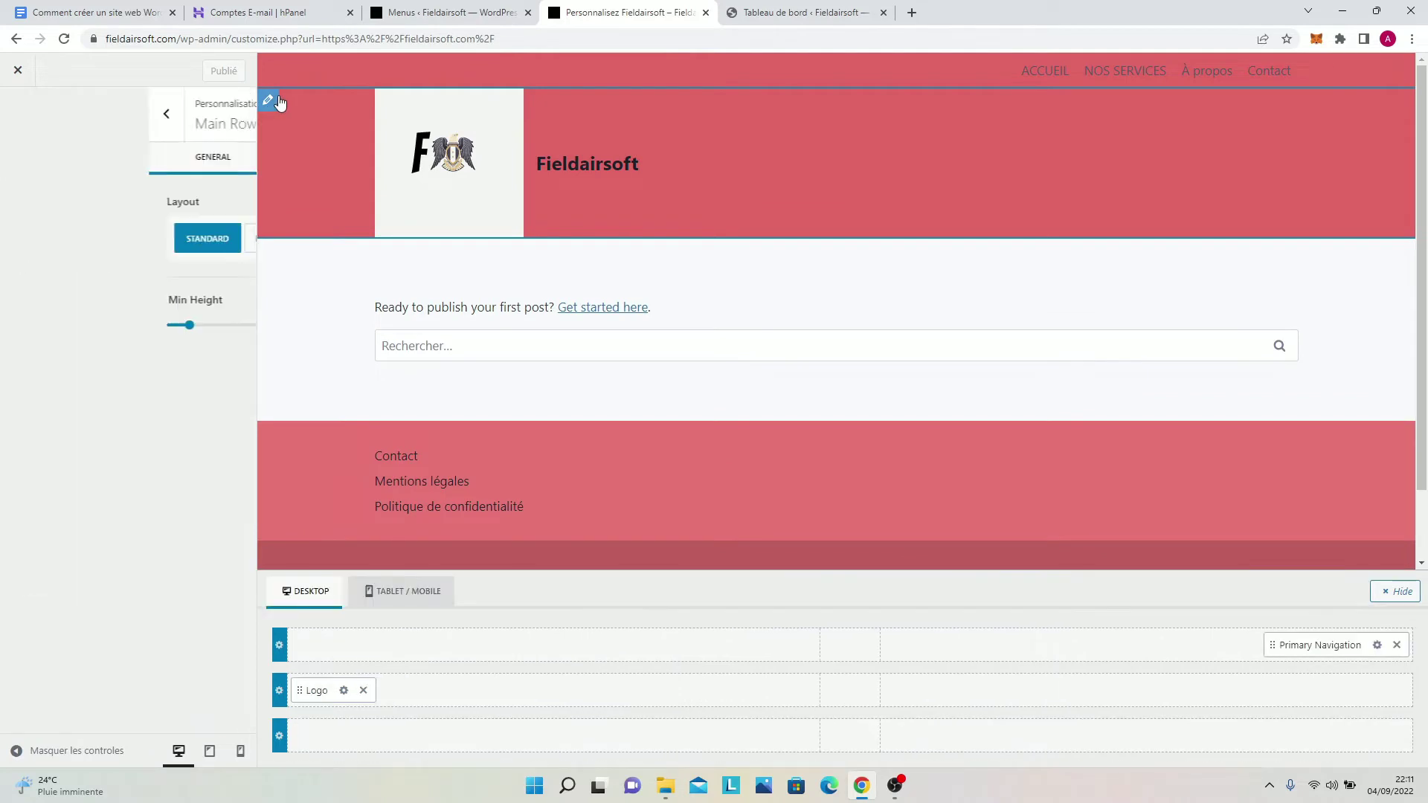
{"action": "left_click", "coordinate": [269, 69]}
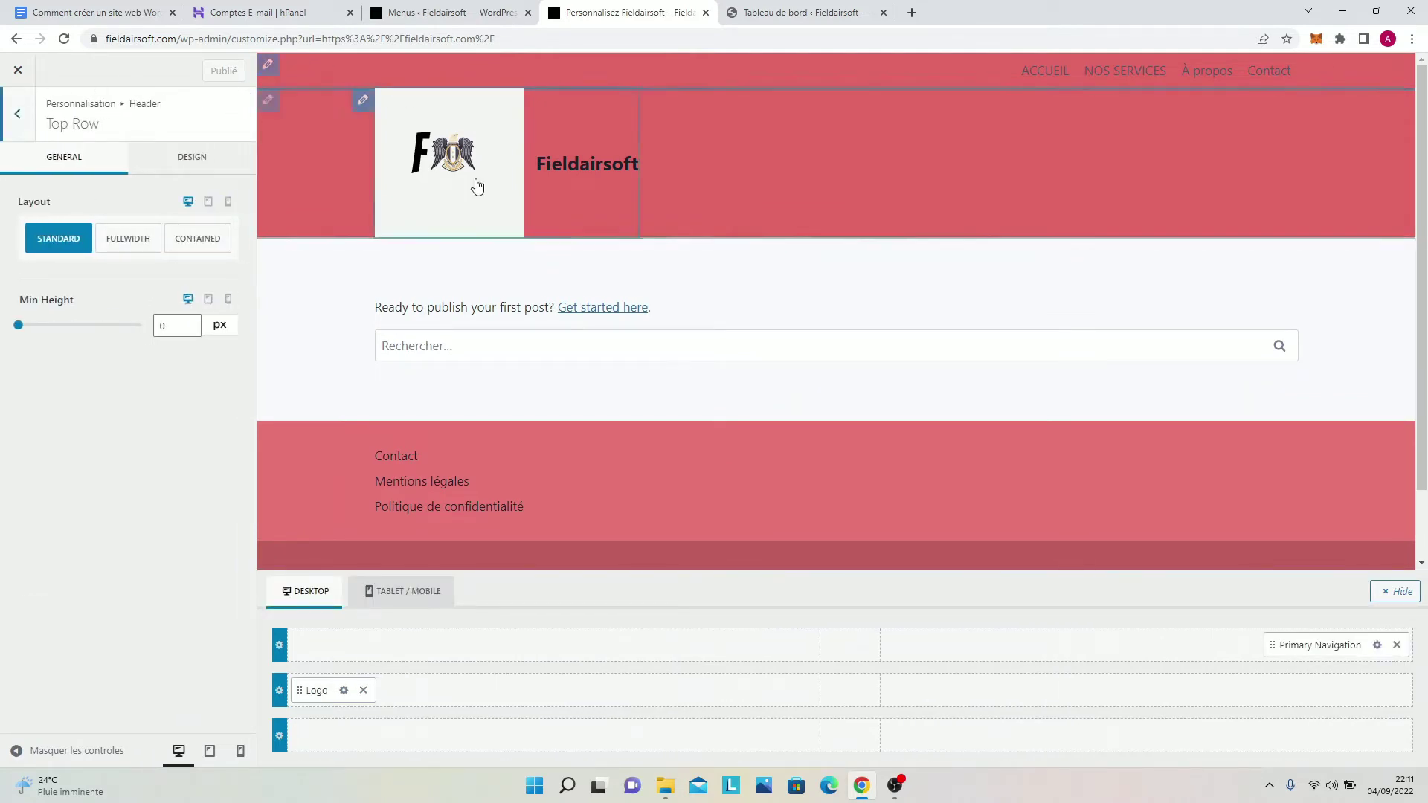
{"action": "left_click_drag", "start_coordinate": [1300, 645], "coordinate": [1253, 692]}
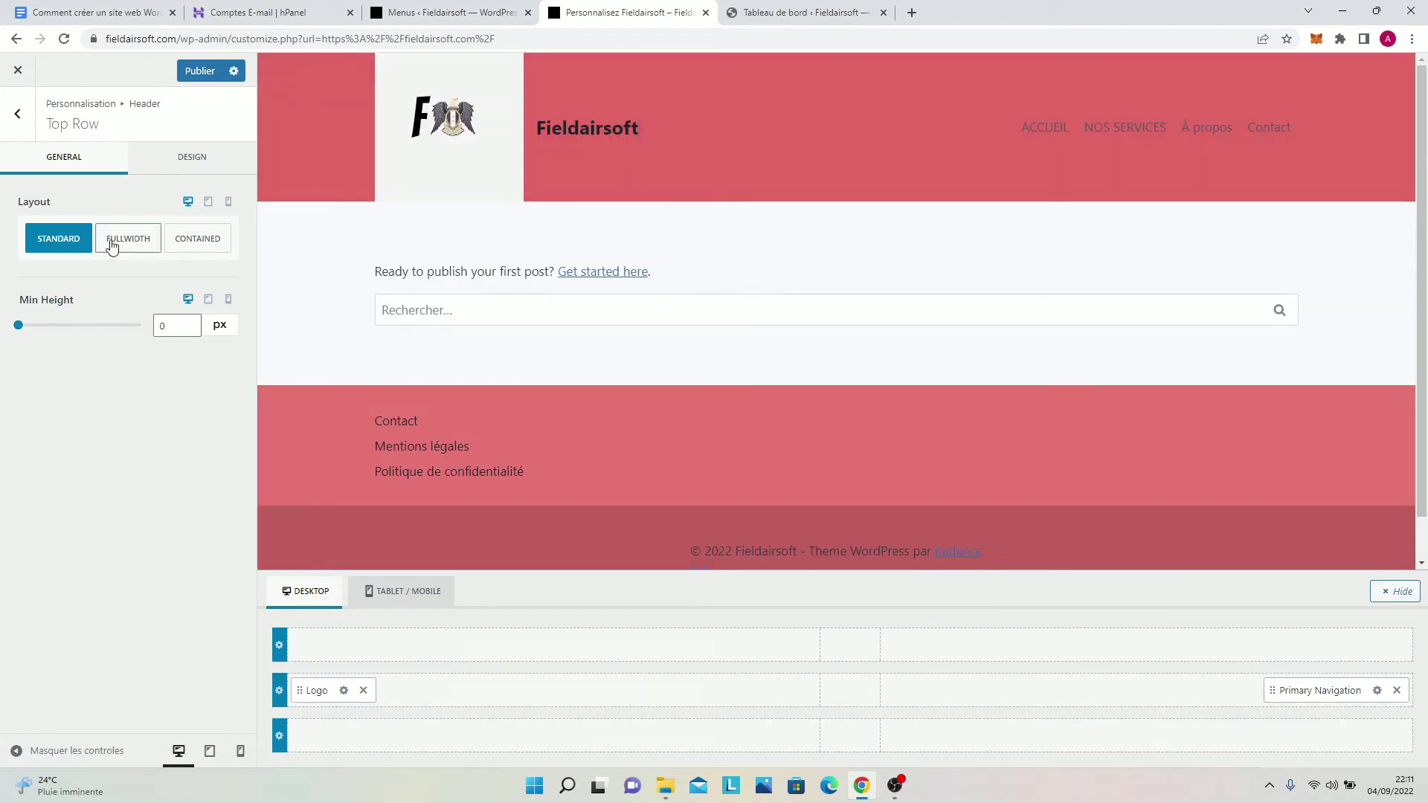
Step: Set the layout of the header's top row to Fullwidth and check the row's design options
{"action": "left_click", "coordinate": [139, 244]}
{"action": "left_click", "coordinate": [207, 247]}
{"action": "left_click", "coordinate": [148, 244]}
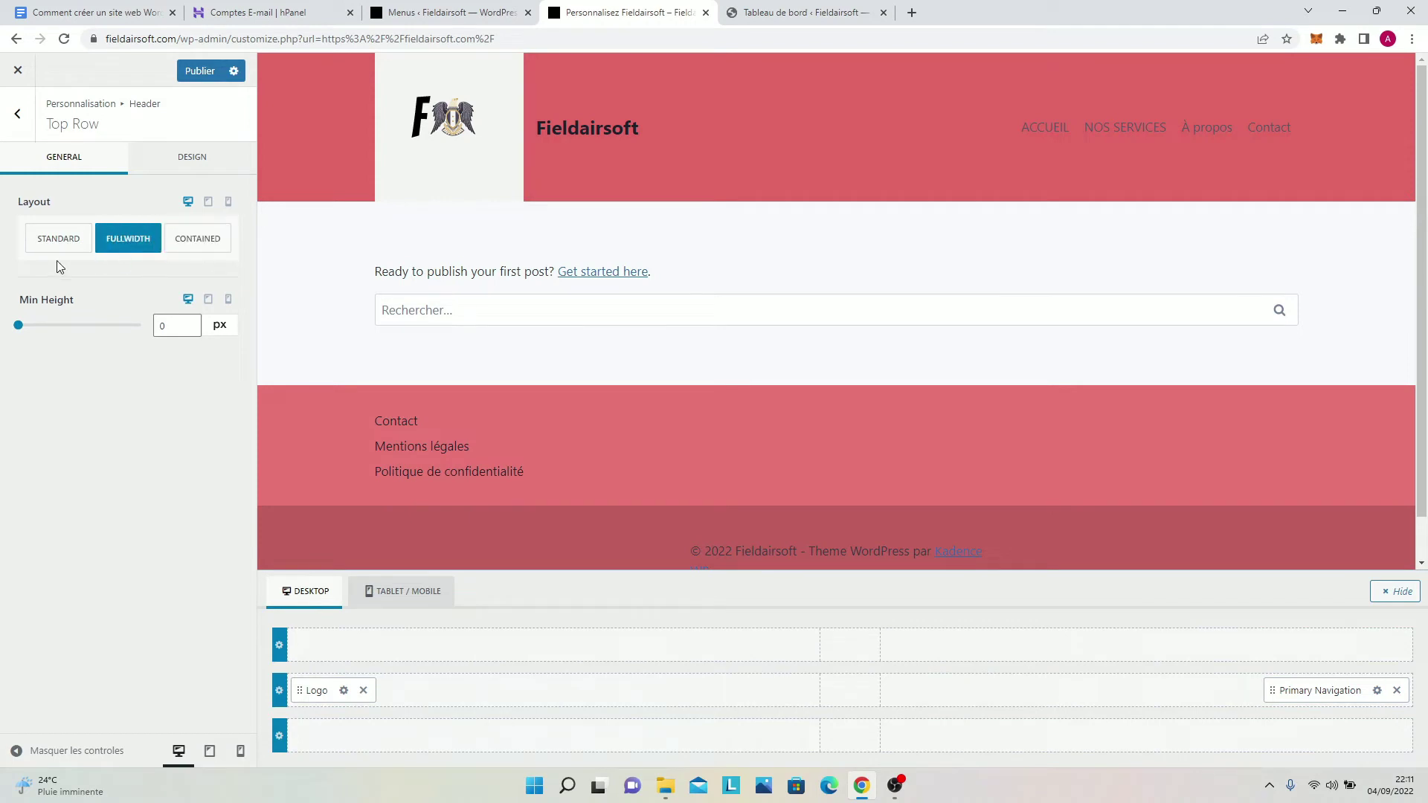
{"action": "left_click", "coordinate": [206, 180]}
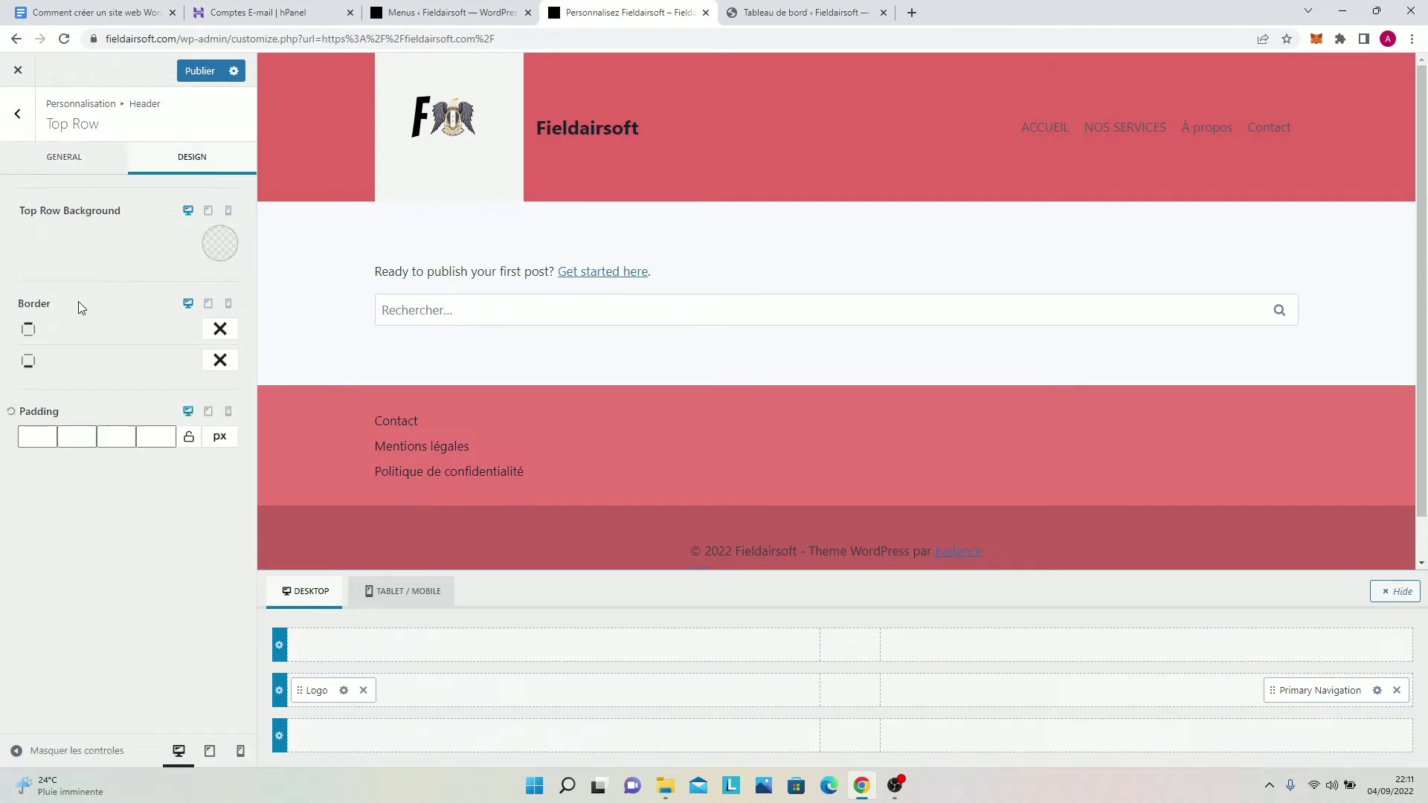
{"action": "left_click", "coordinate": [34, 158]}
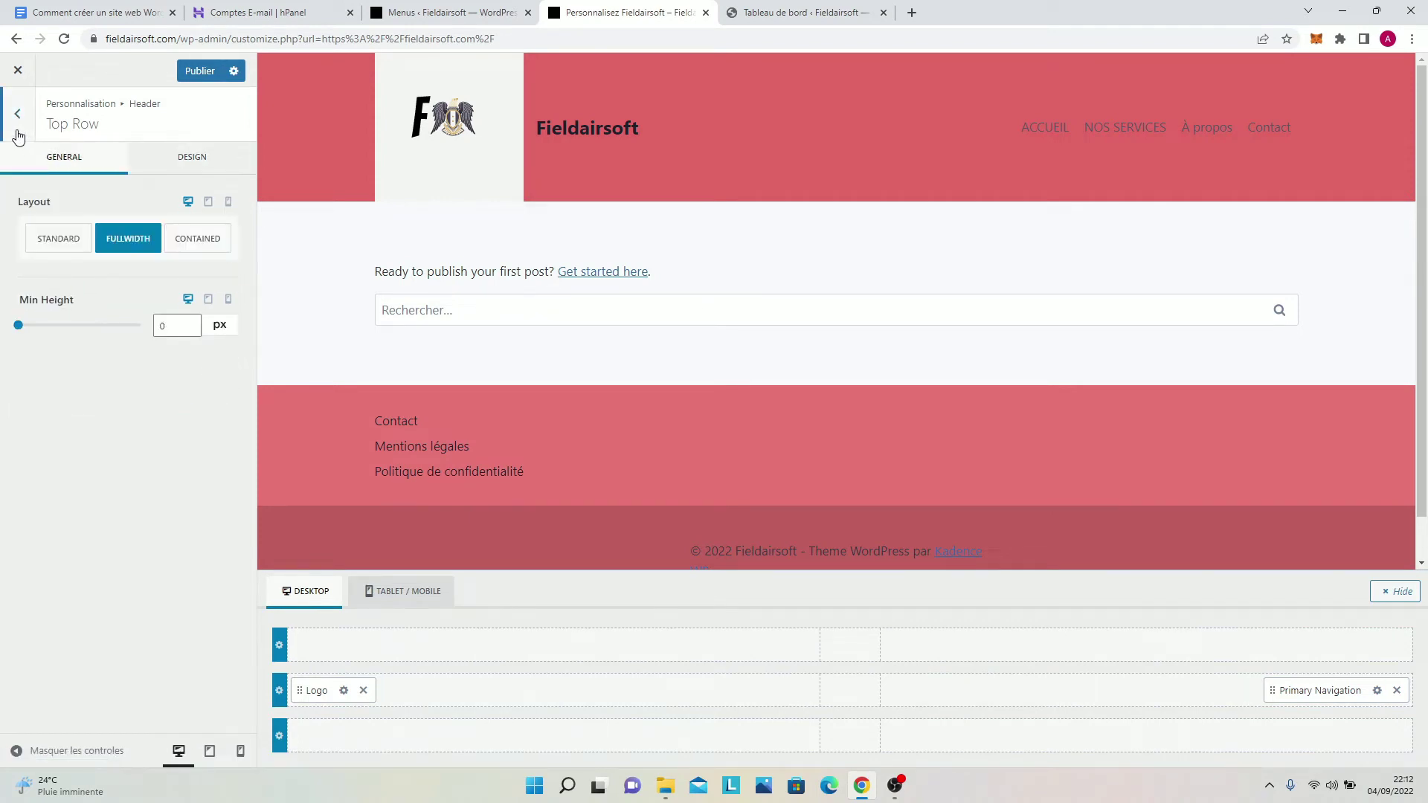
Step: Remove the logo image from the header's site identity and publish the change
{"action": "left_click", "coordinate": [343, 690]}
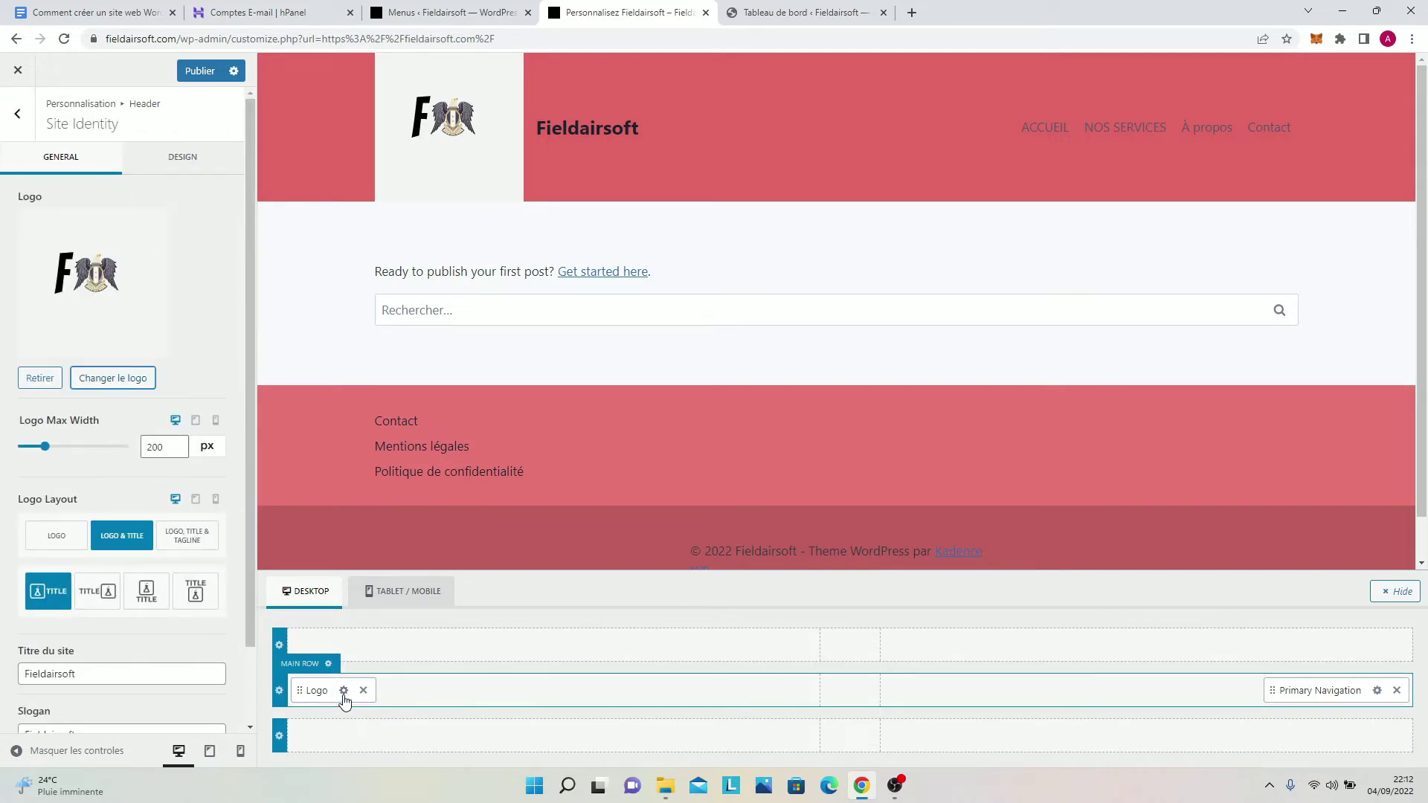
{"action": "left_click", "coordinate": [40, 378]}
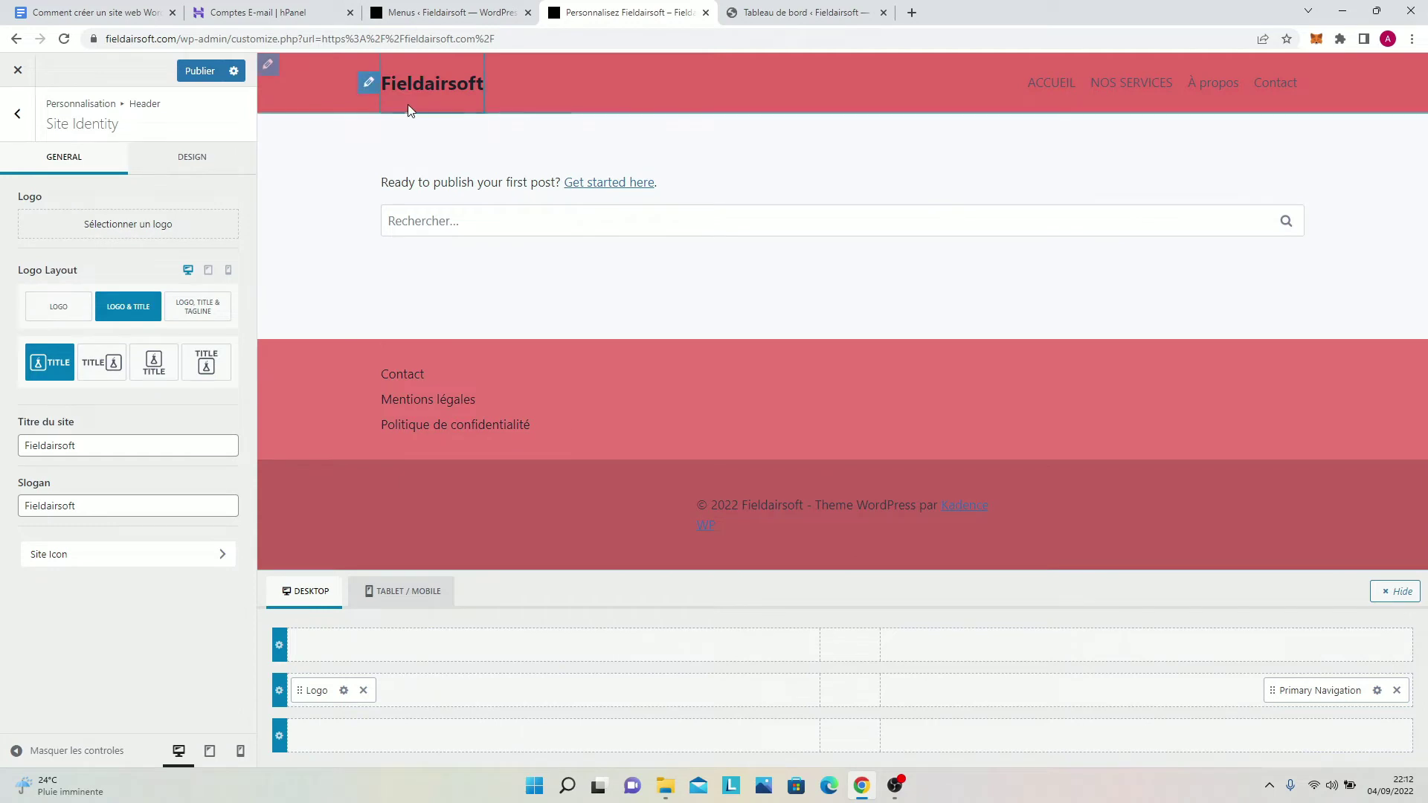
{"action": "left_click", "coordinate": [203, 71]}
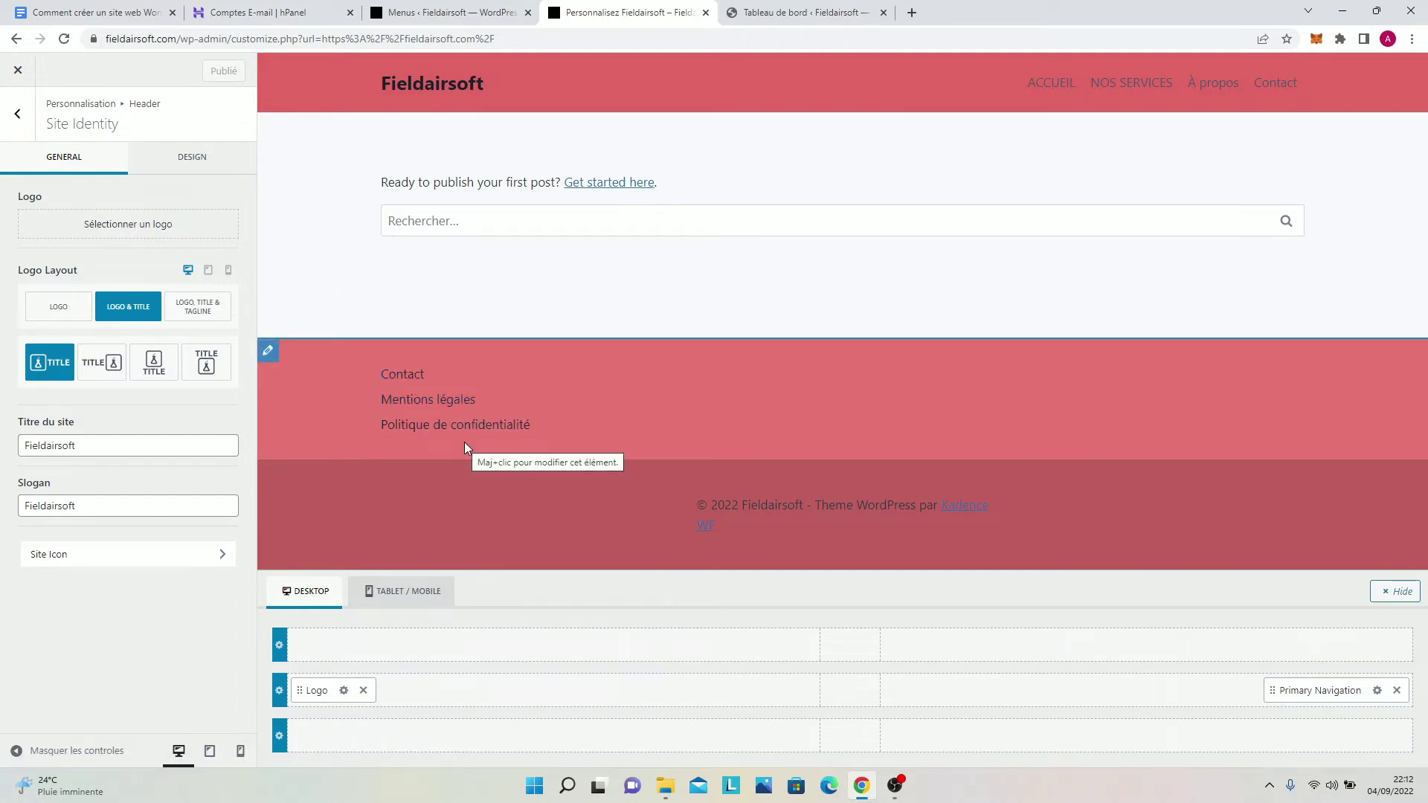
Step: Leave the header settings, switch to the WordPress dashboard, and search the plugin directory for "Elementor"
{"action": "left_click", "coordinate": [15, 114]}
{"action": "left_click", "coordinate": [14, 116]}
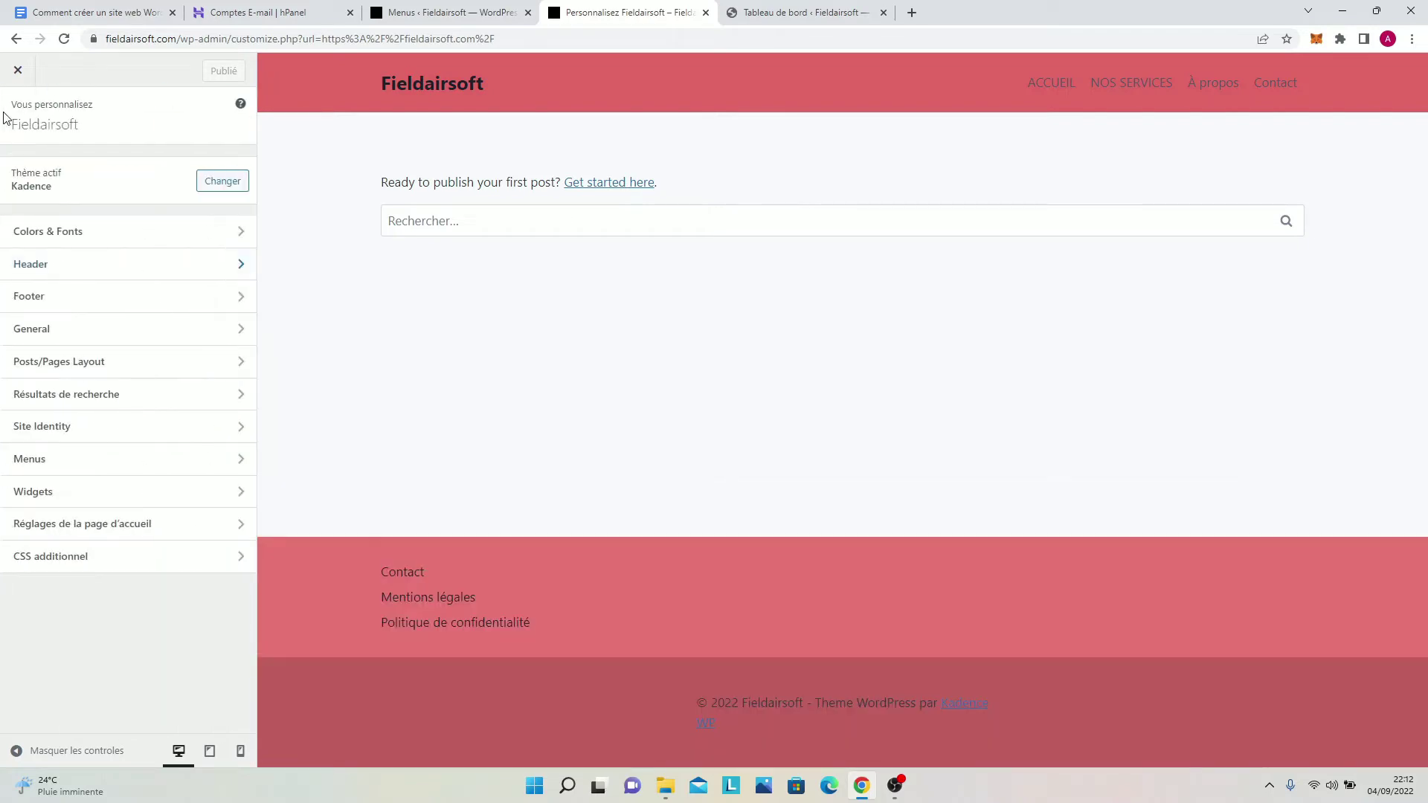
{"action": "left_click", "coordinate": [388, 11]}
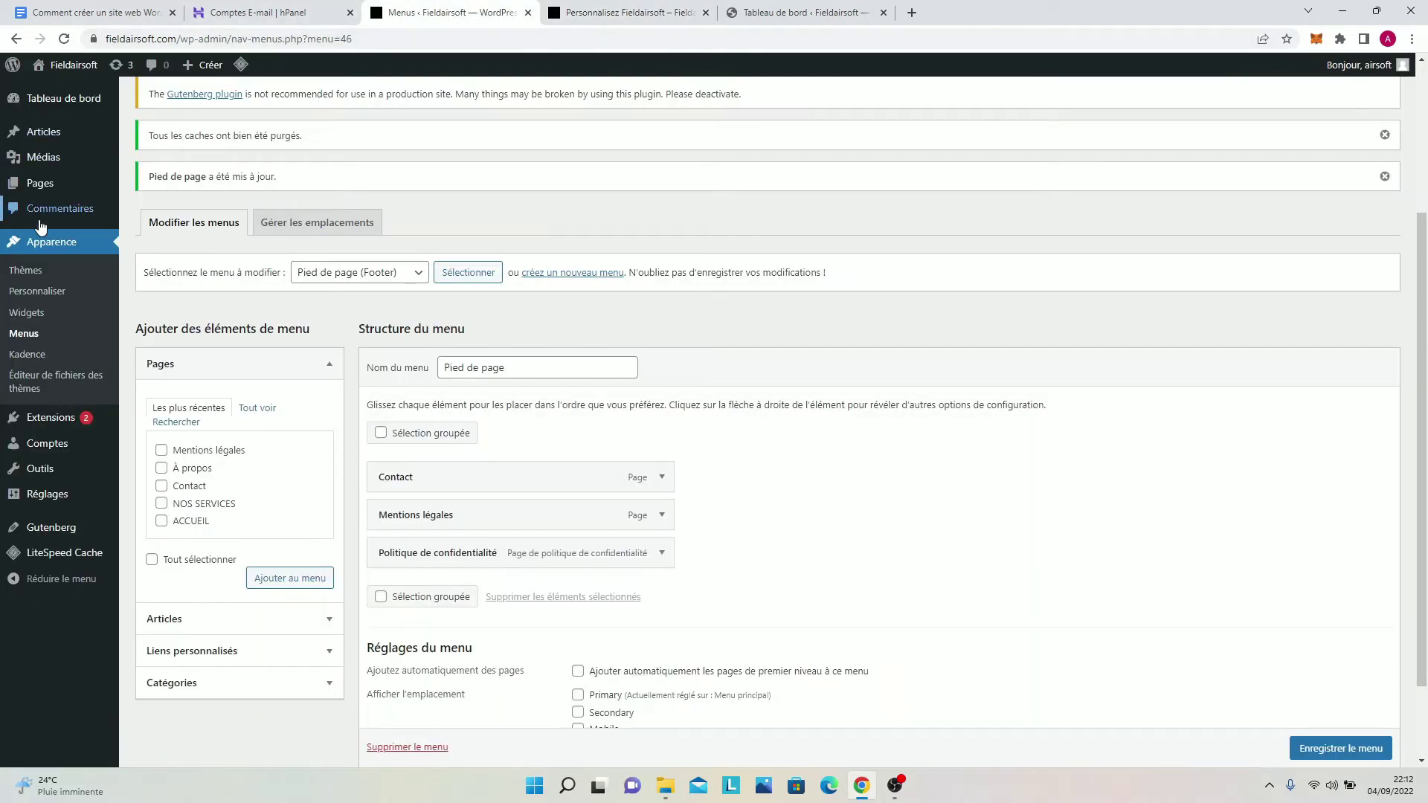
{"action": "scroll", "coordinate": [41, 227], "scroll_direction": "up", "scroll_amount": 3}
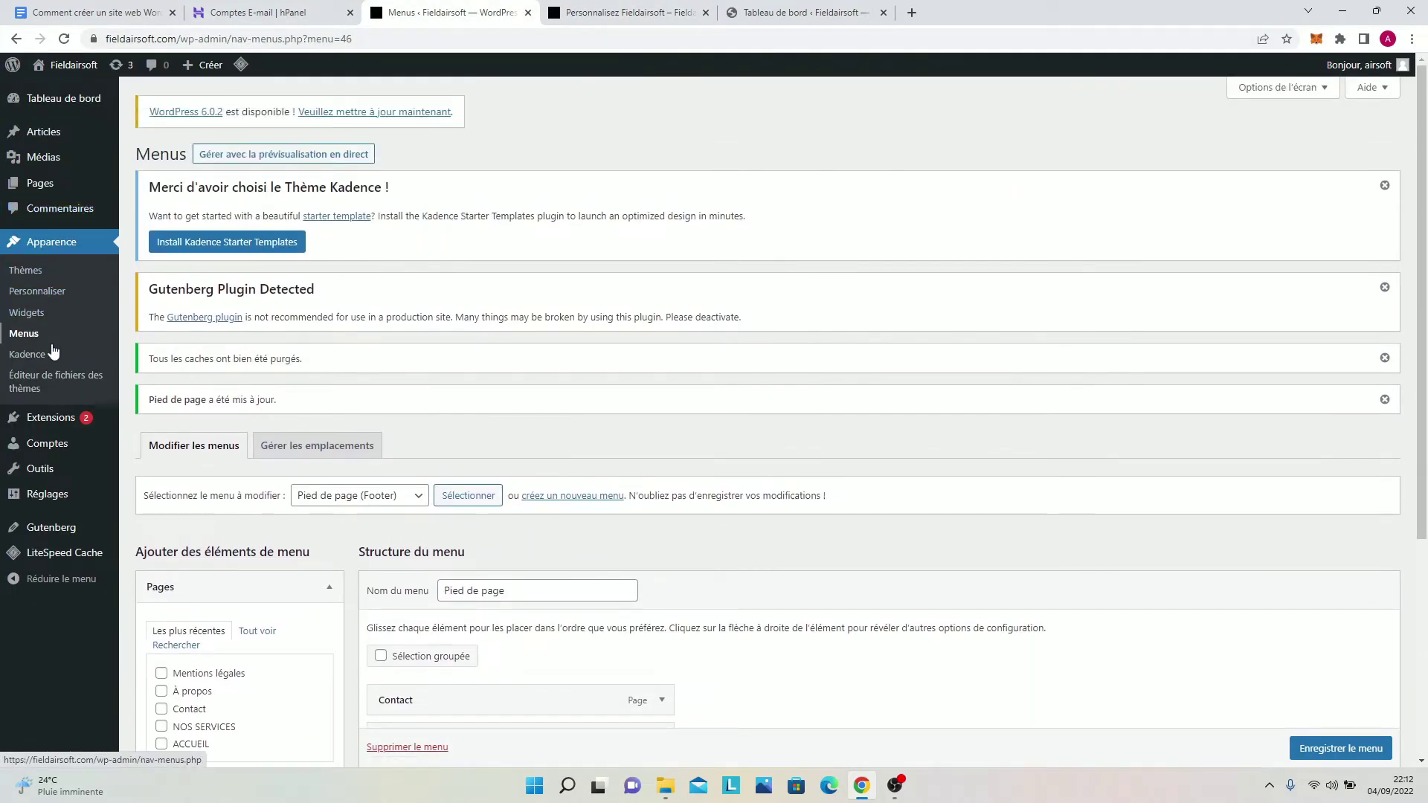
{"action": "mouse_move", "coordinate": [46, 421]}
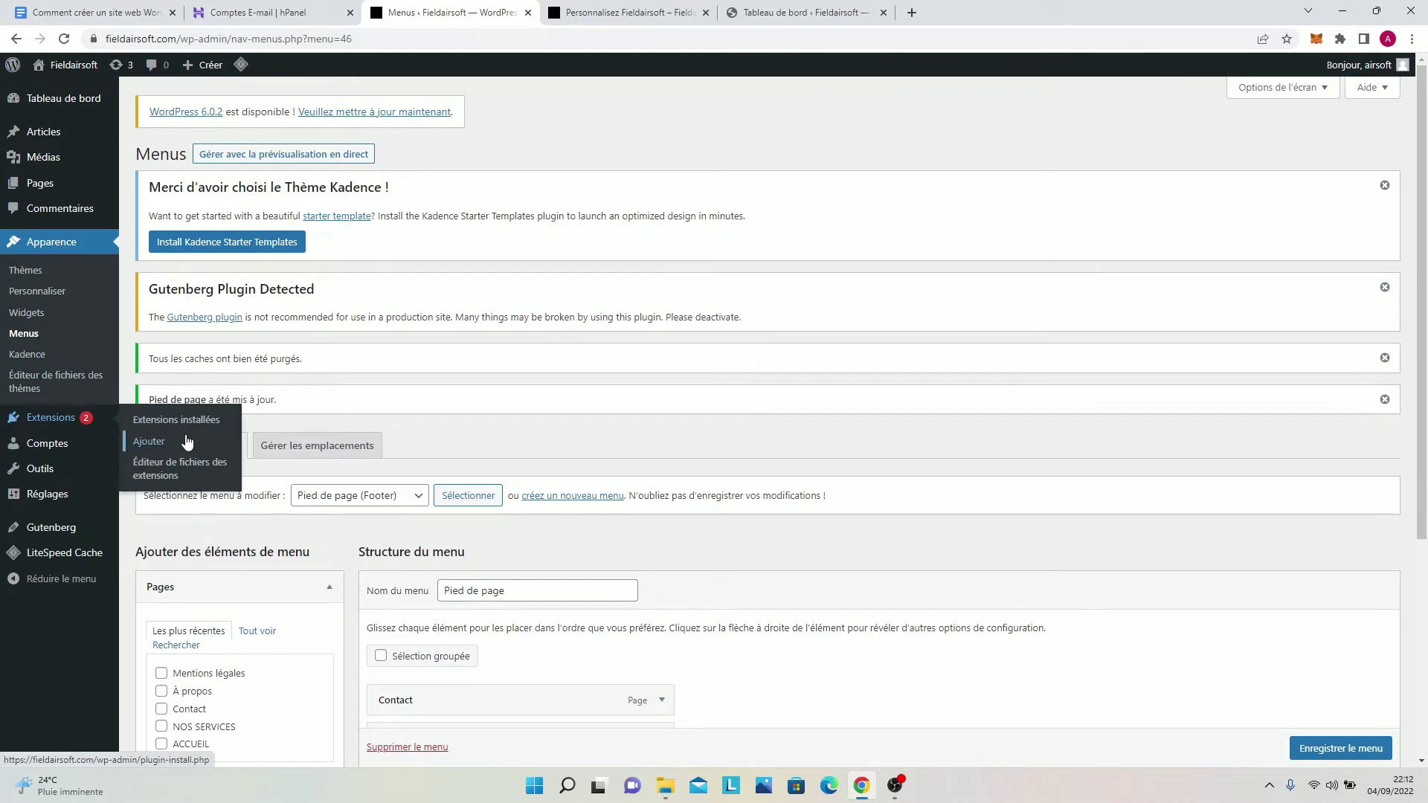
{"action": "left_click", "coordinate": [187, 441]}
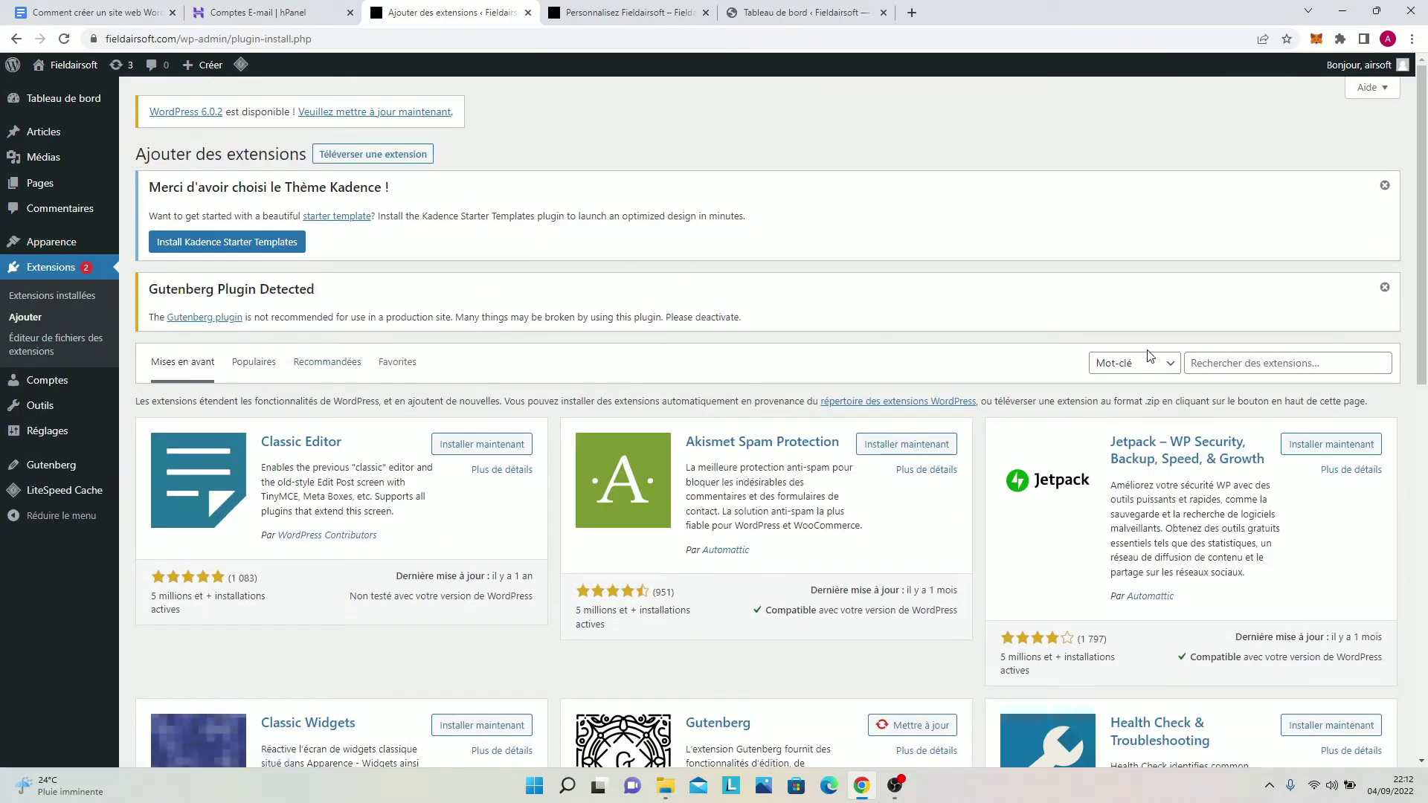
{"action": "left_click", "coordinate": [1220, 370]}
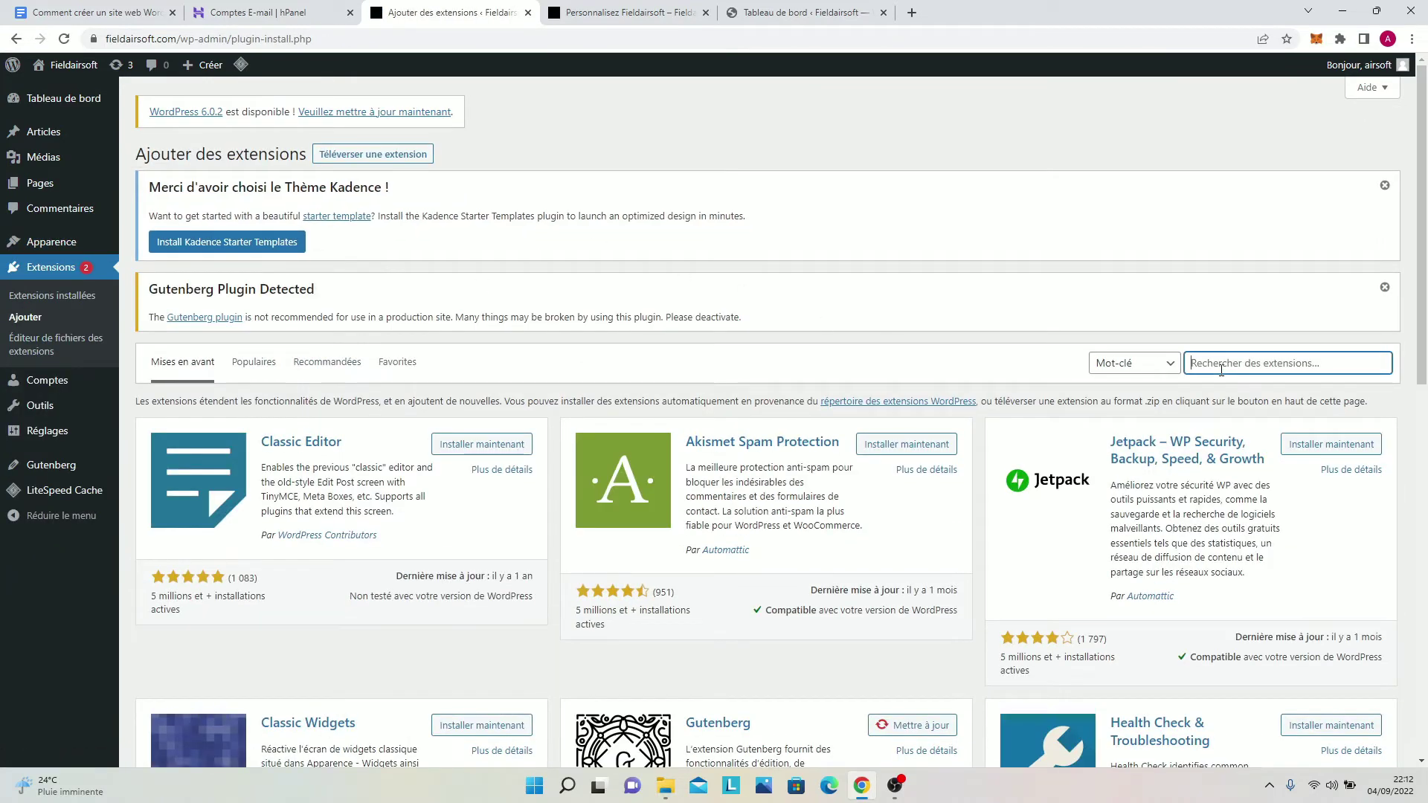
{"action": "type", "text": "Elementor"}
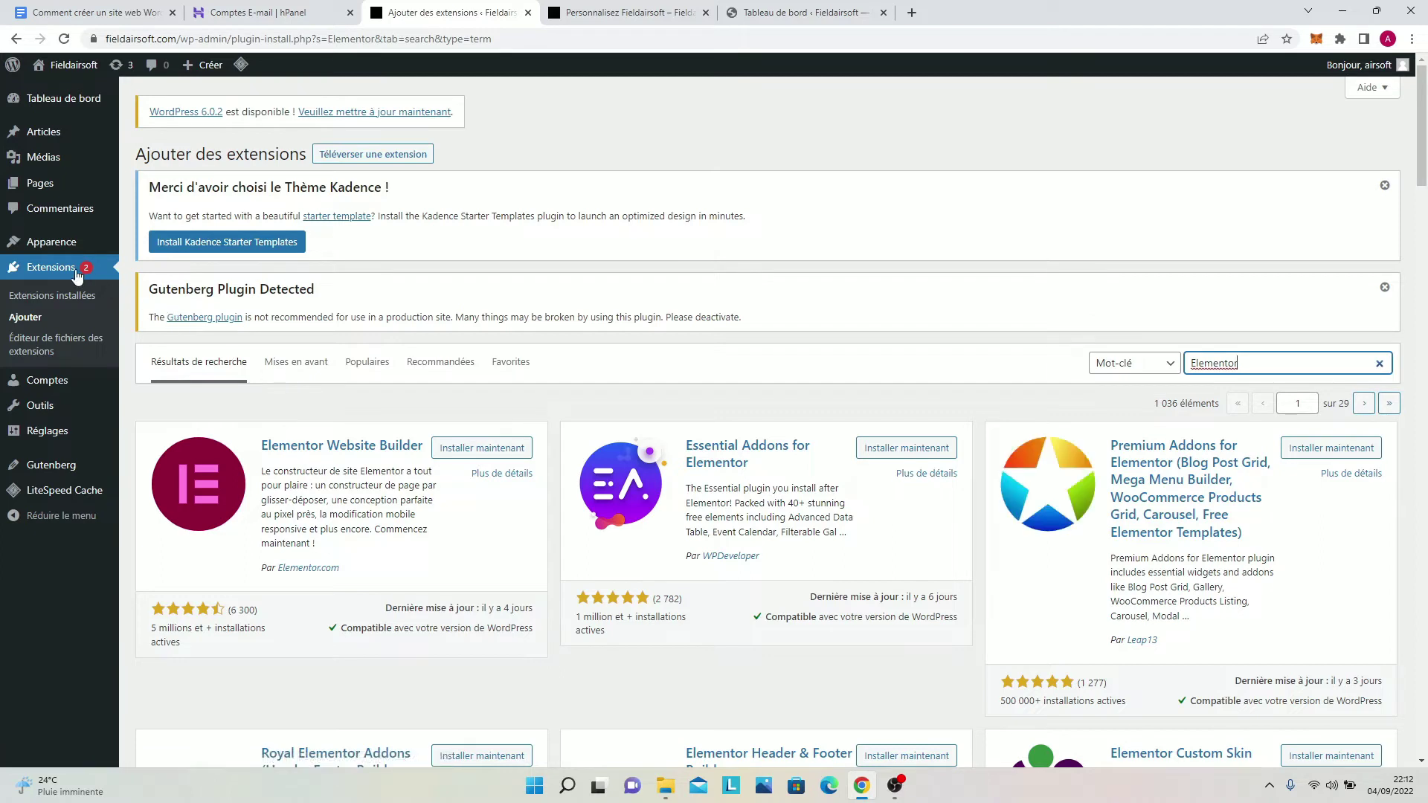
Step: Install and activate the Elementor Website Builder plugin, and check it in the list of installed plugins
{"action": "left_click", "coordinate": [450, 452]}
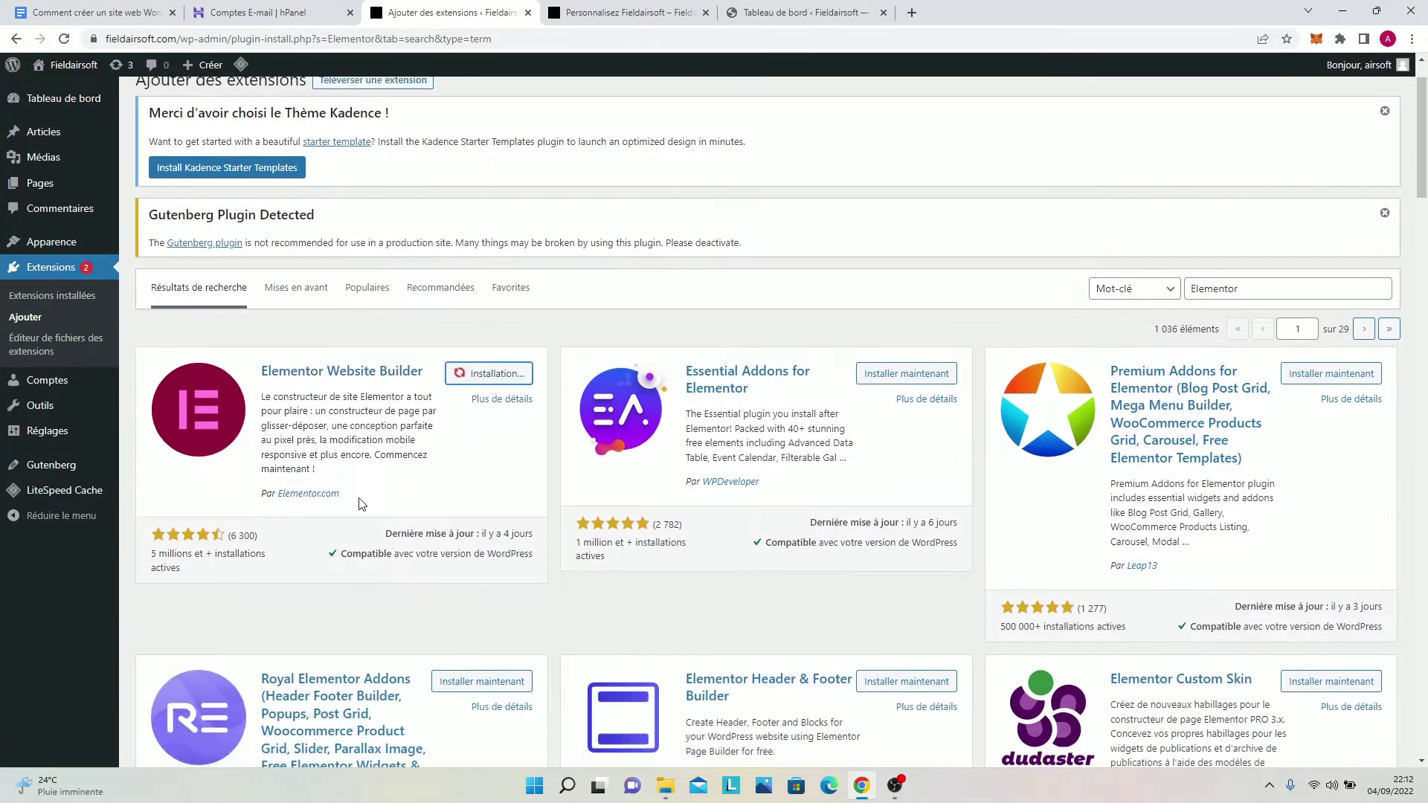
{"action": "scroll", "coordinate": [452, 449], "scroll_direction": "down", "scroll_amount": 1}
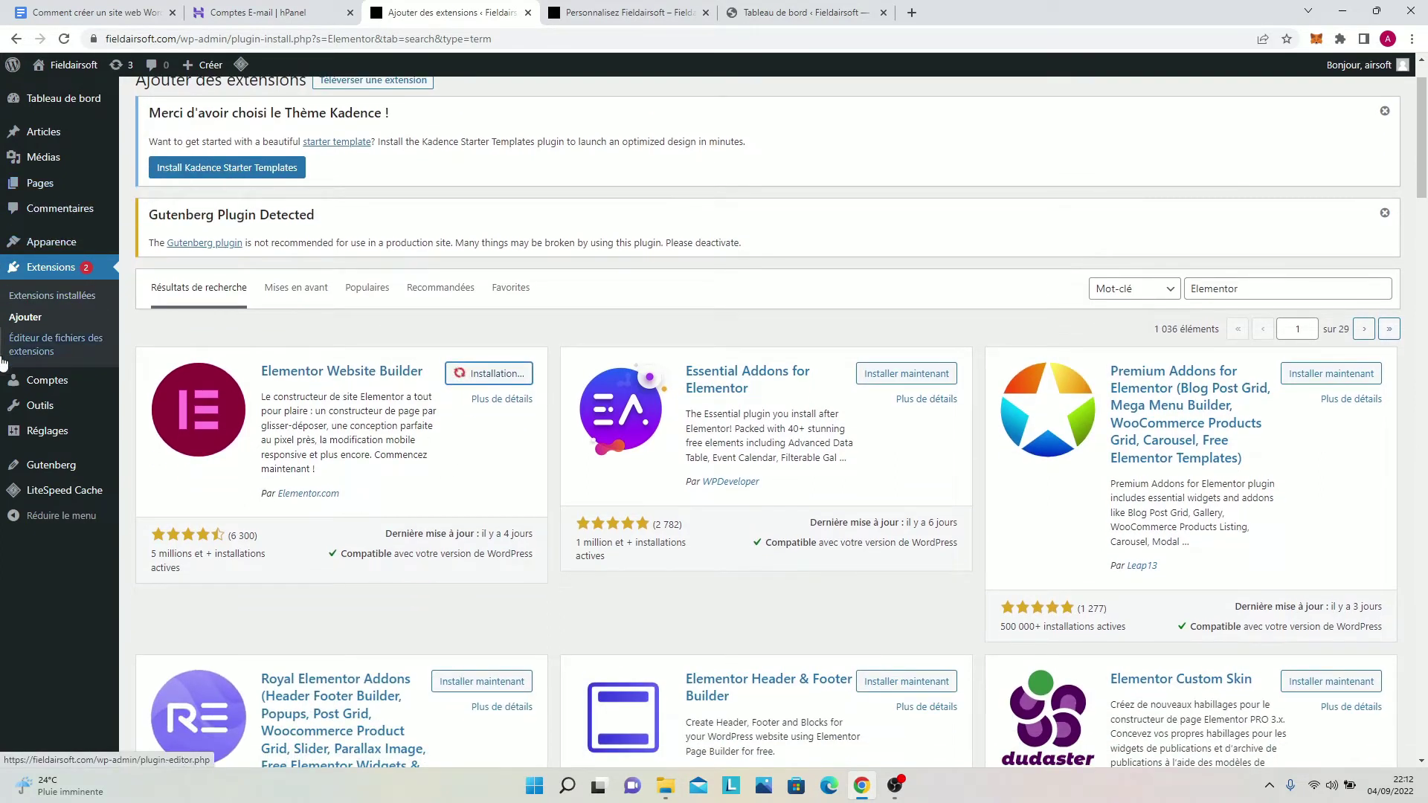
{"action": "mouse_move", "coordinate": [34, 446]}
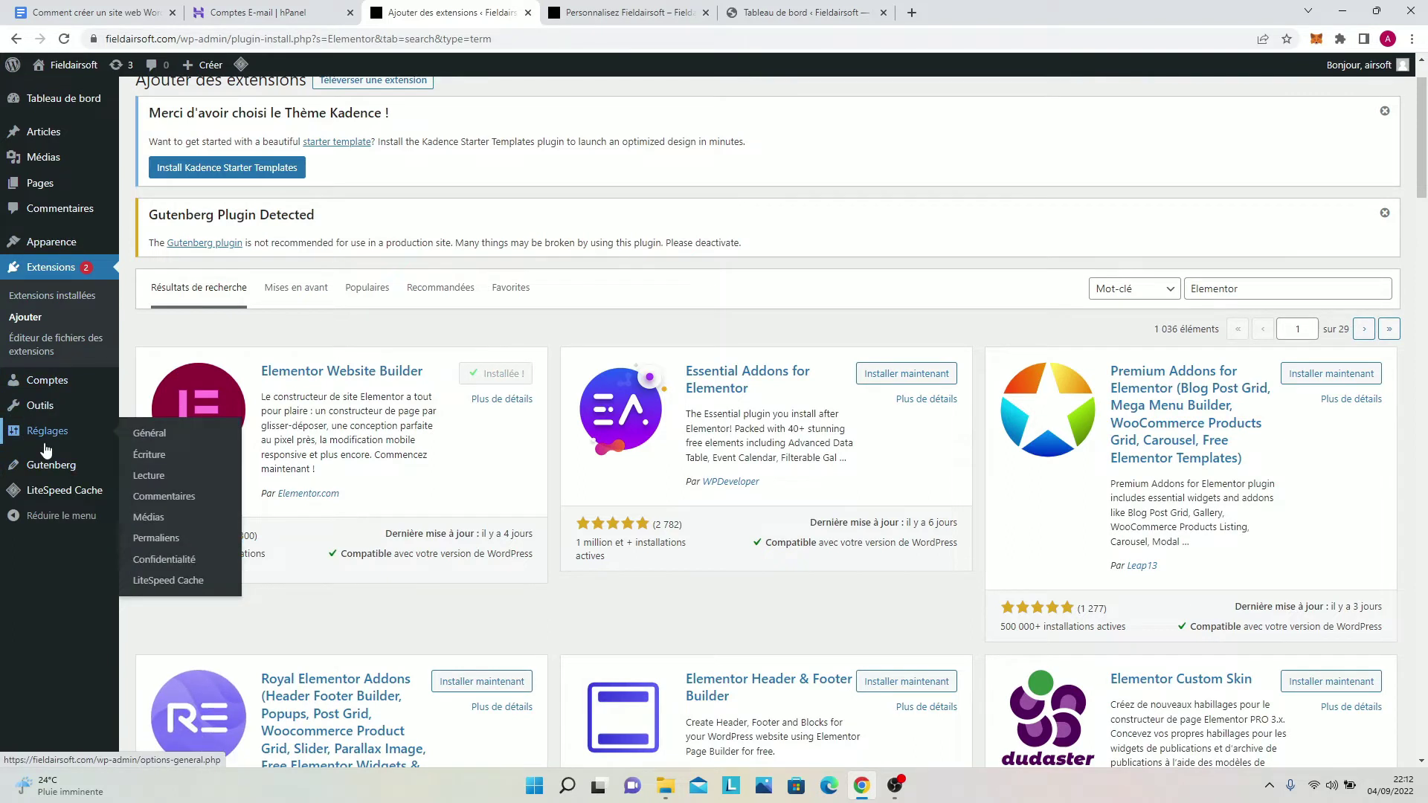
{"action": "left_click", "coordinate": [510, 373]}
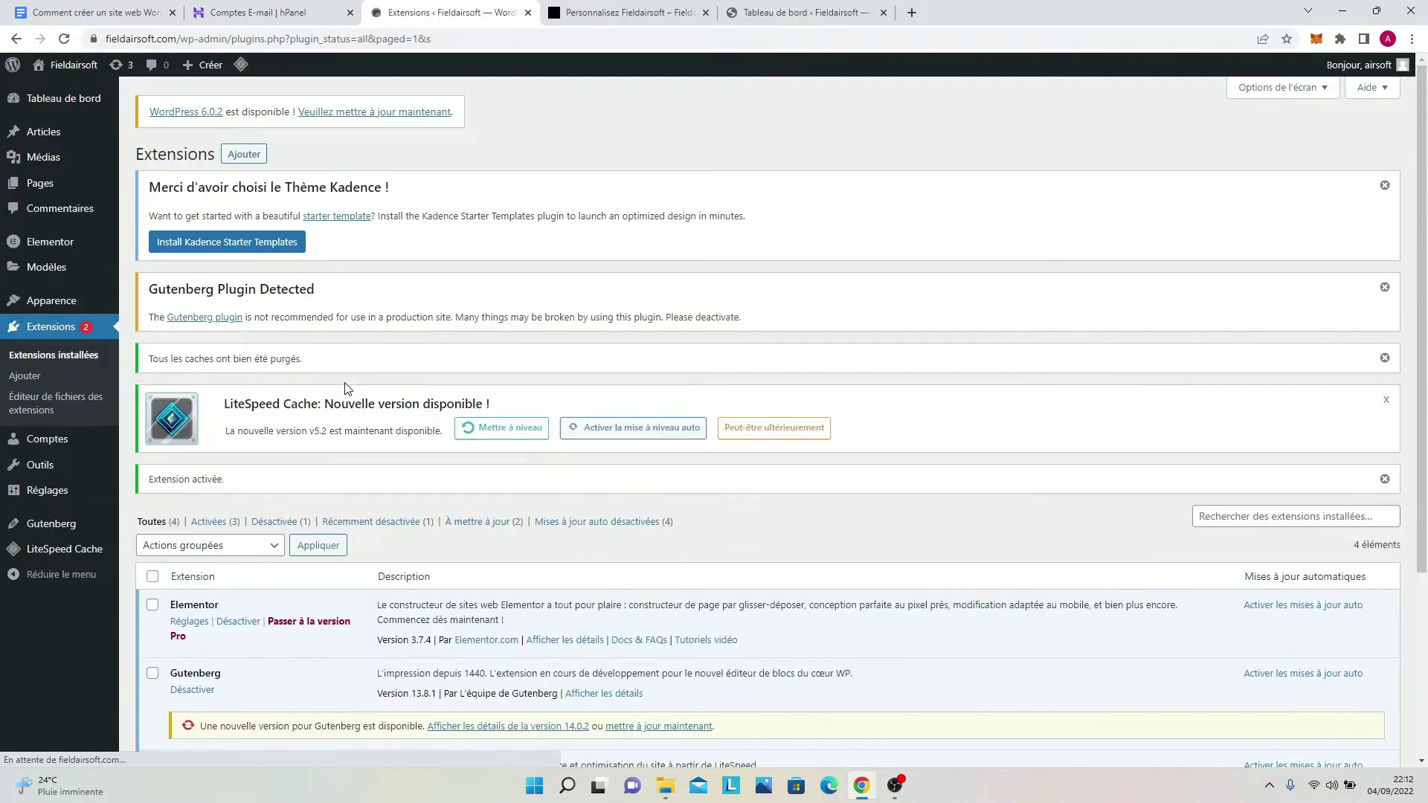
{"action": "scroll", "coordinate": [327, 394], "scroll_direction": "down", "scroll_amount": 3}
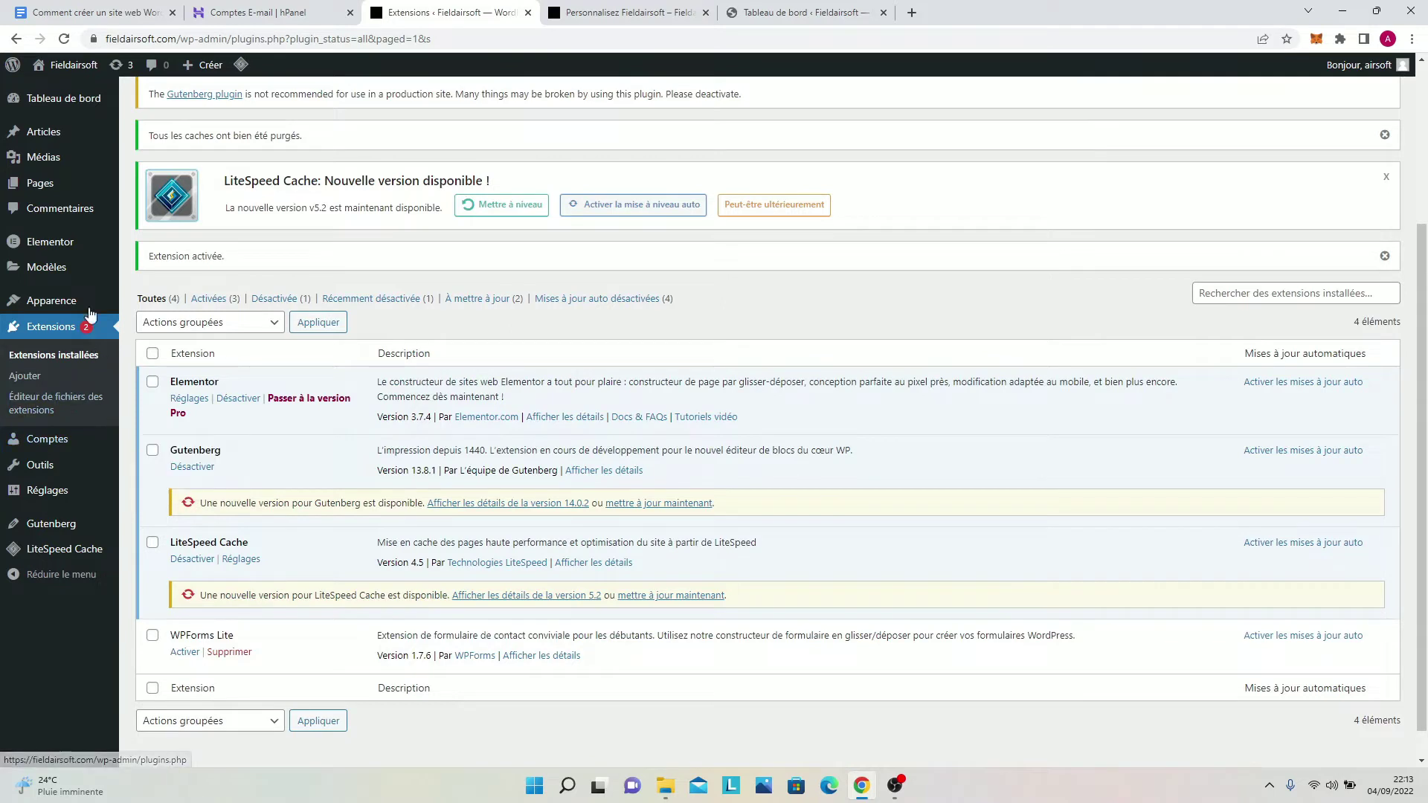
Step: Save Elementor's general settings with its default colours and default fonts disabled
{"action": "mouse_move", "coordinate": [92, 250]}
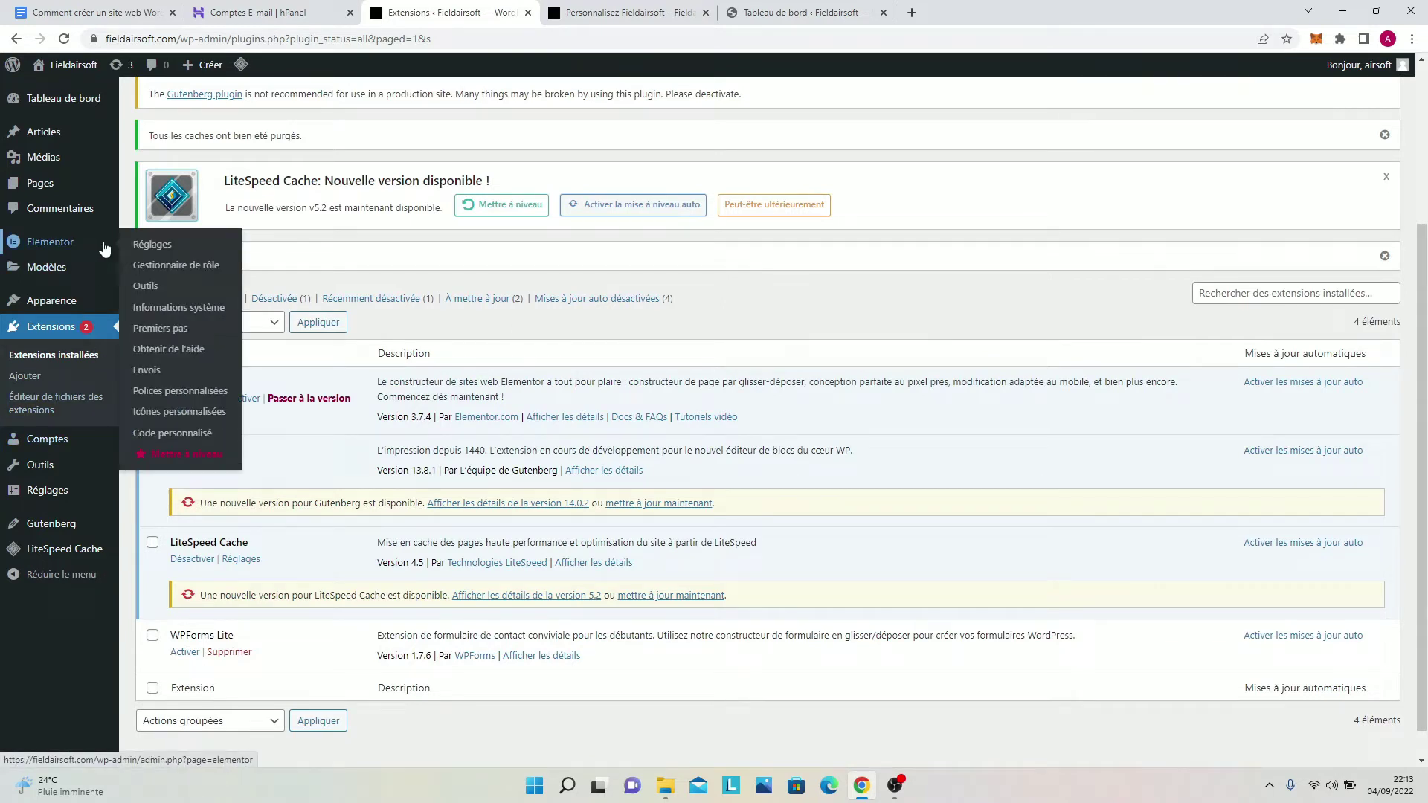
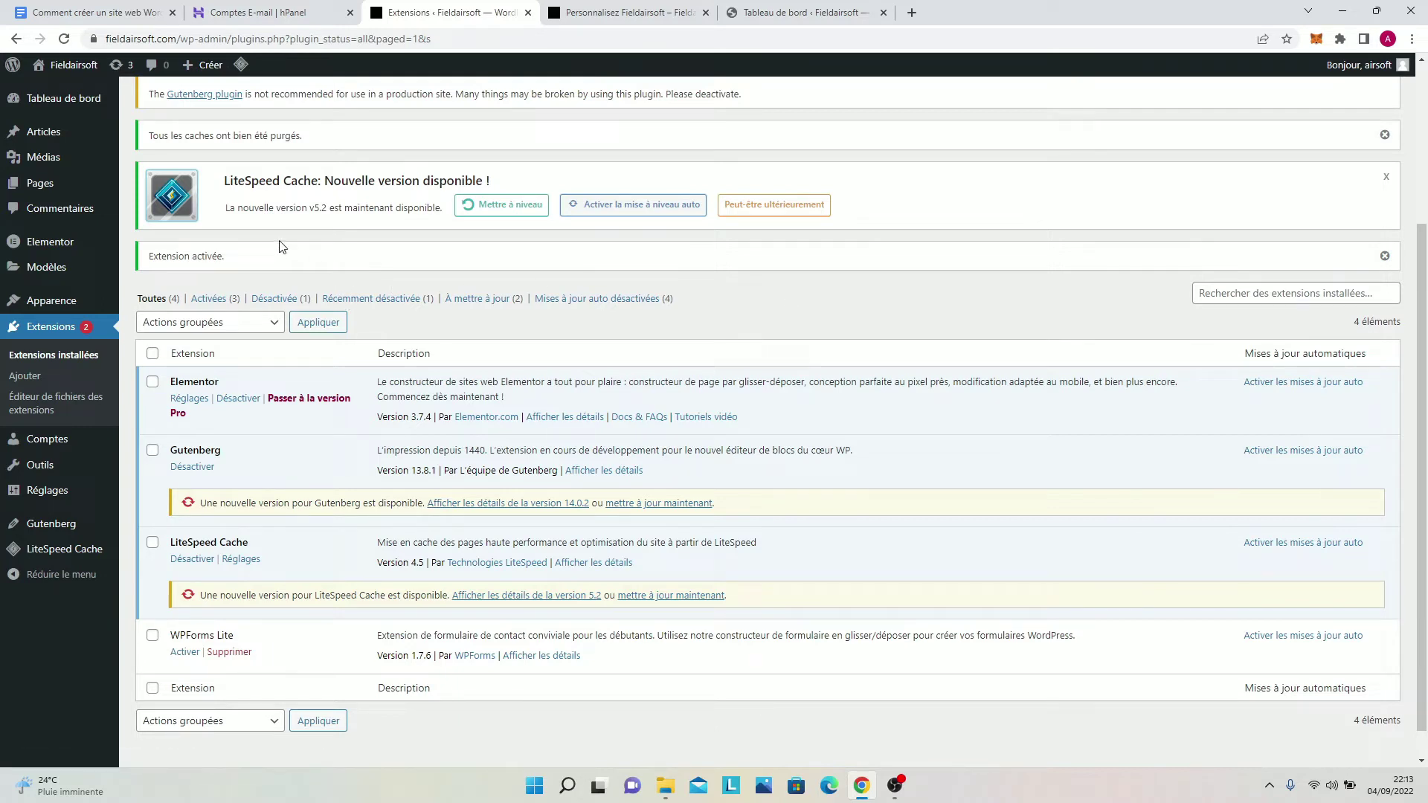
{"action": "left_click", "coordinate": [162, 243]}
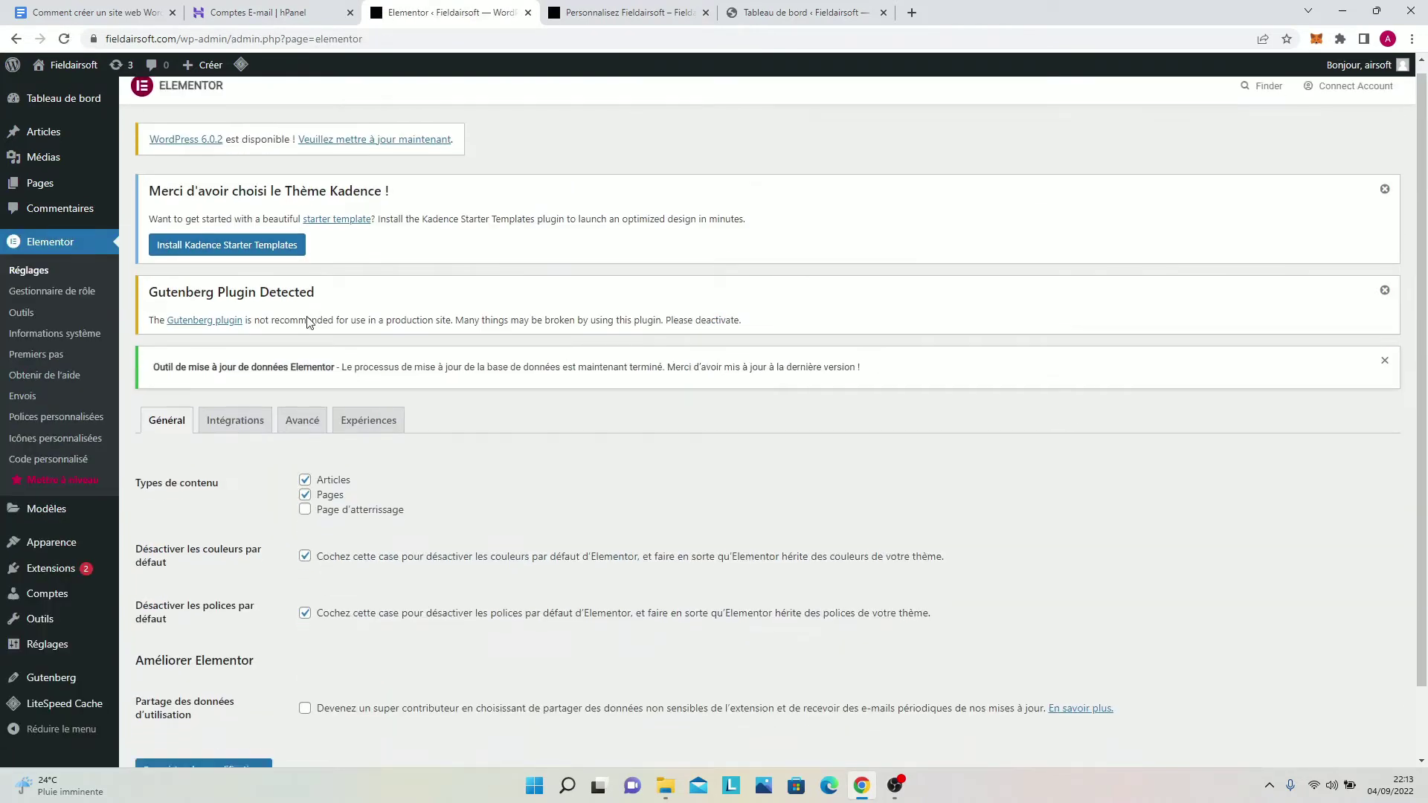
{"action": "scroll", "coordinate": [308, 321], "scroll_direction": "down", "scroll_amount": 2}
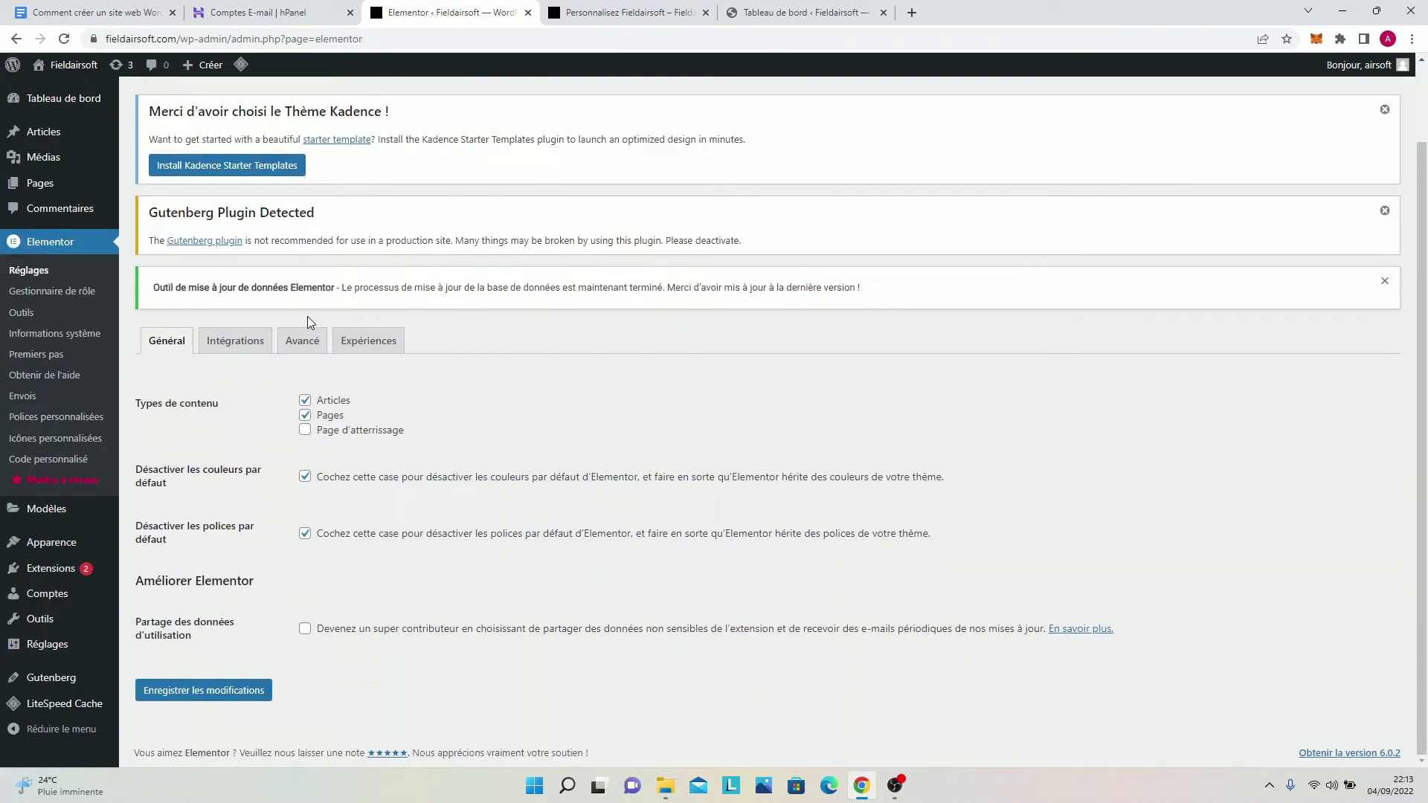
{"action": "left_click", "coordinate": [187, 704]}
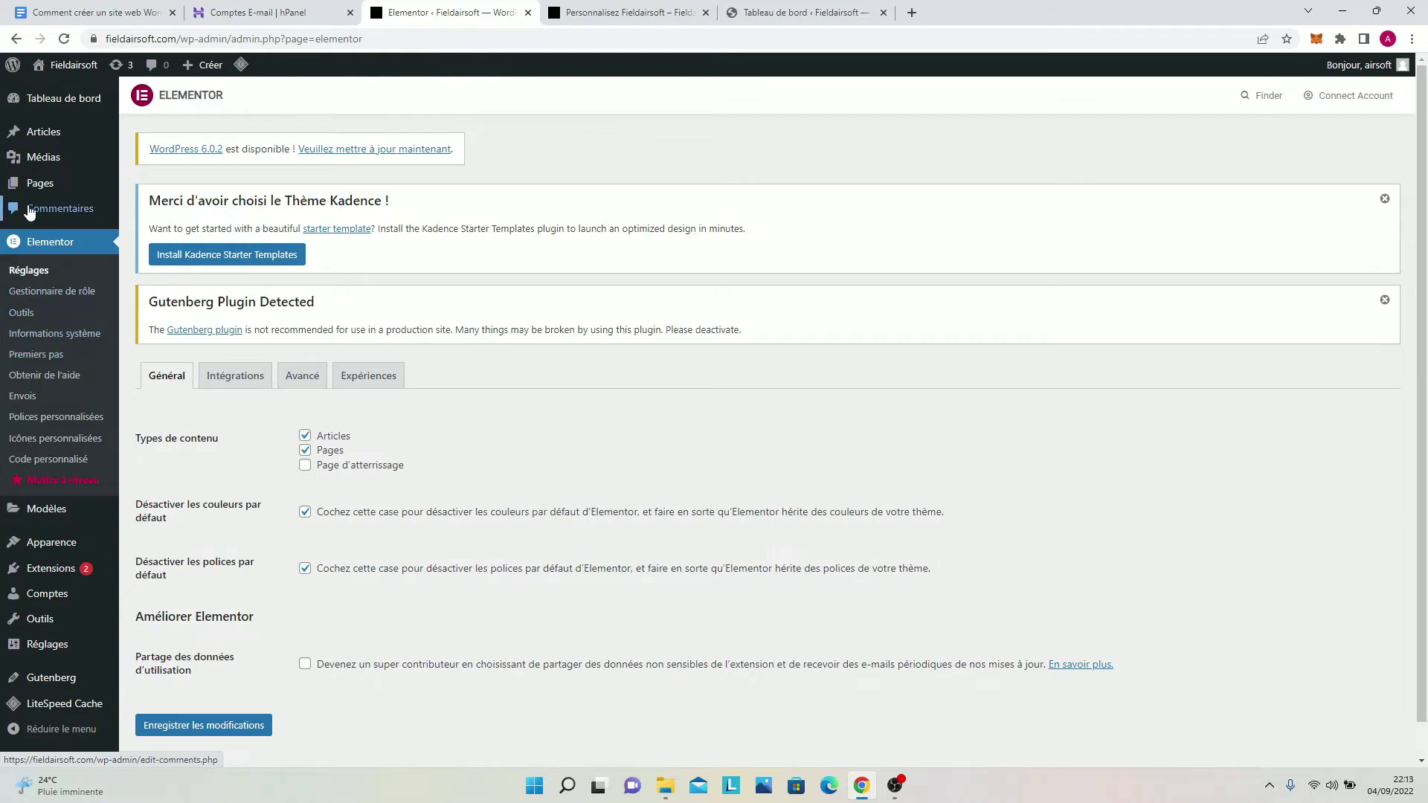
Step: Connect the site to an Elementor account by accepting cookies, signing in with the saved credentials, entering the e-mailed verification code and linking the site
{"action": "left_click", "coordinate": [1331, 97]}
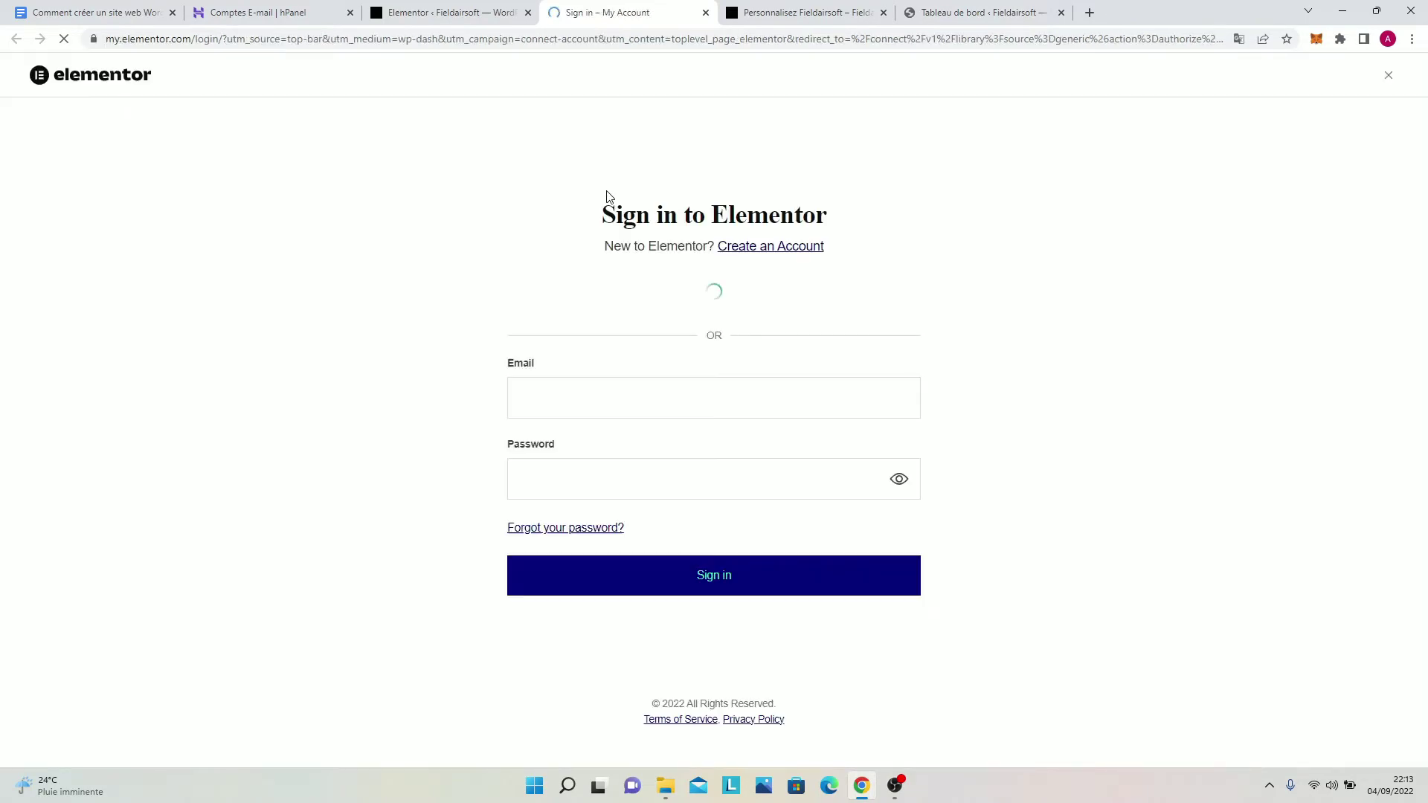
{"action": "left_click", "coordinate": [693, 678]}
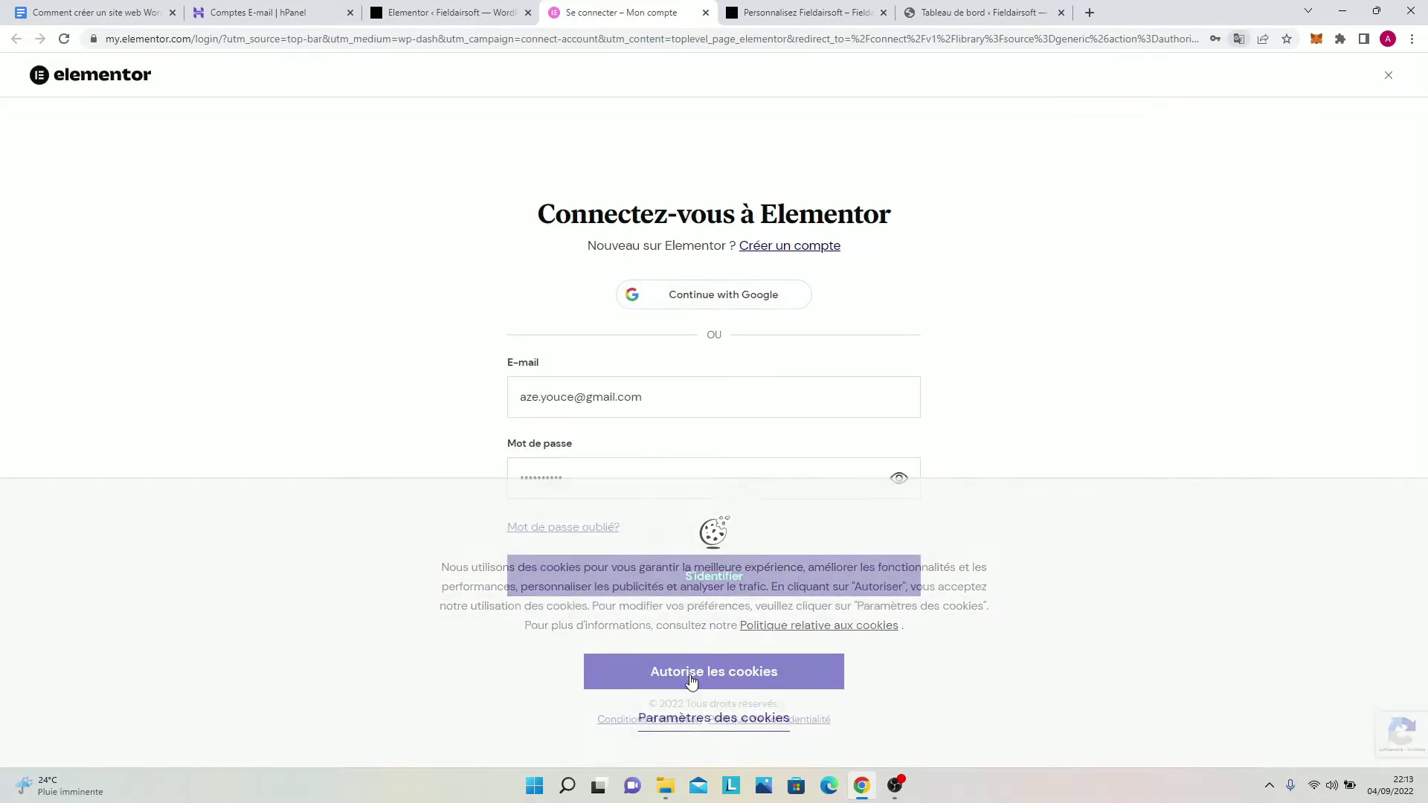
{"action": "left_click", "coordinate": [735, 590]}
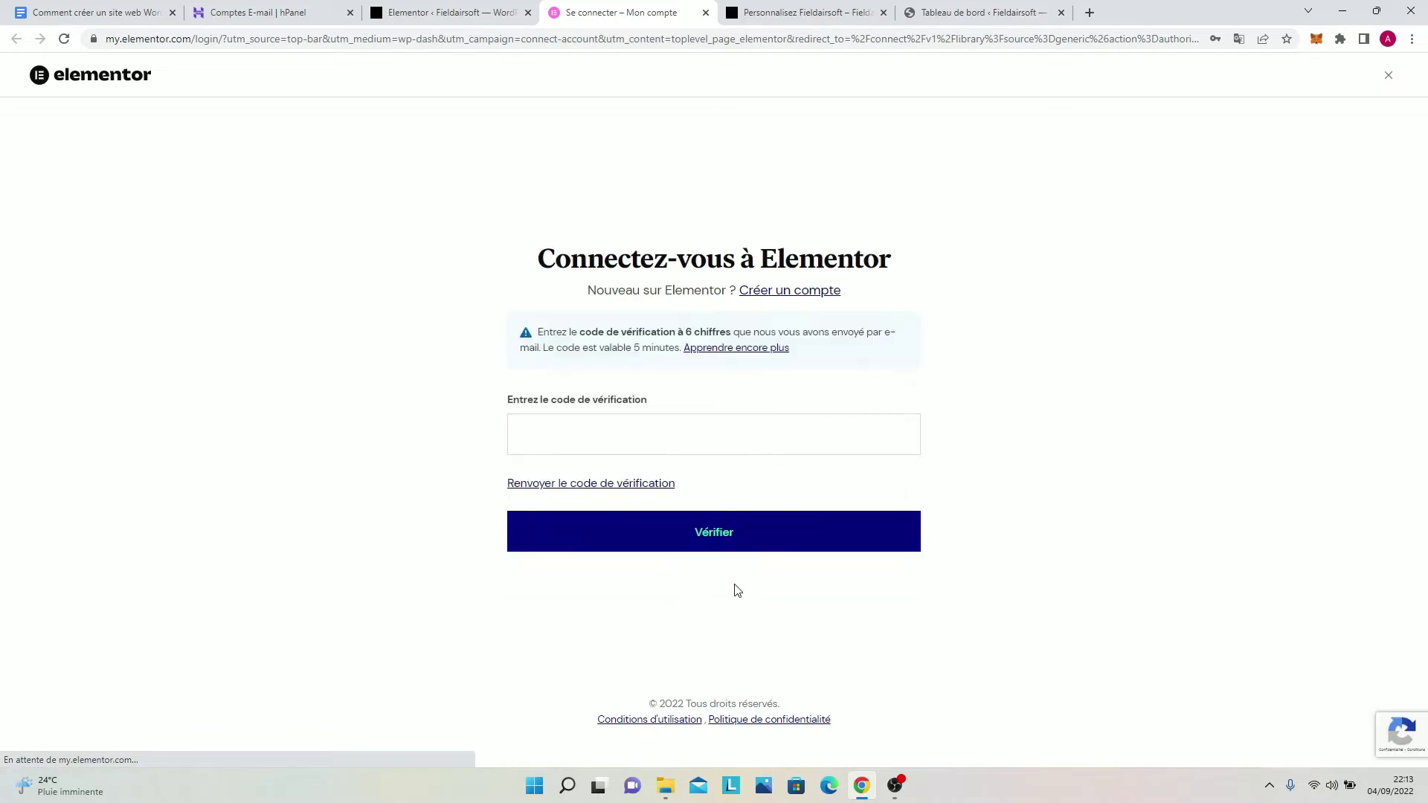
{"action": "left_click", "coordinate": [699, 446]}
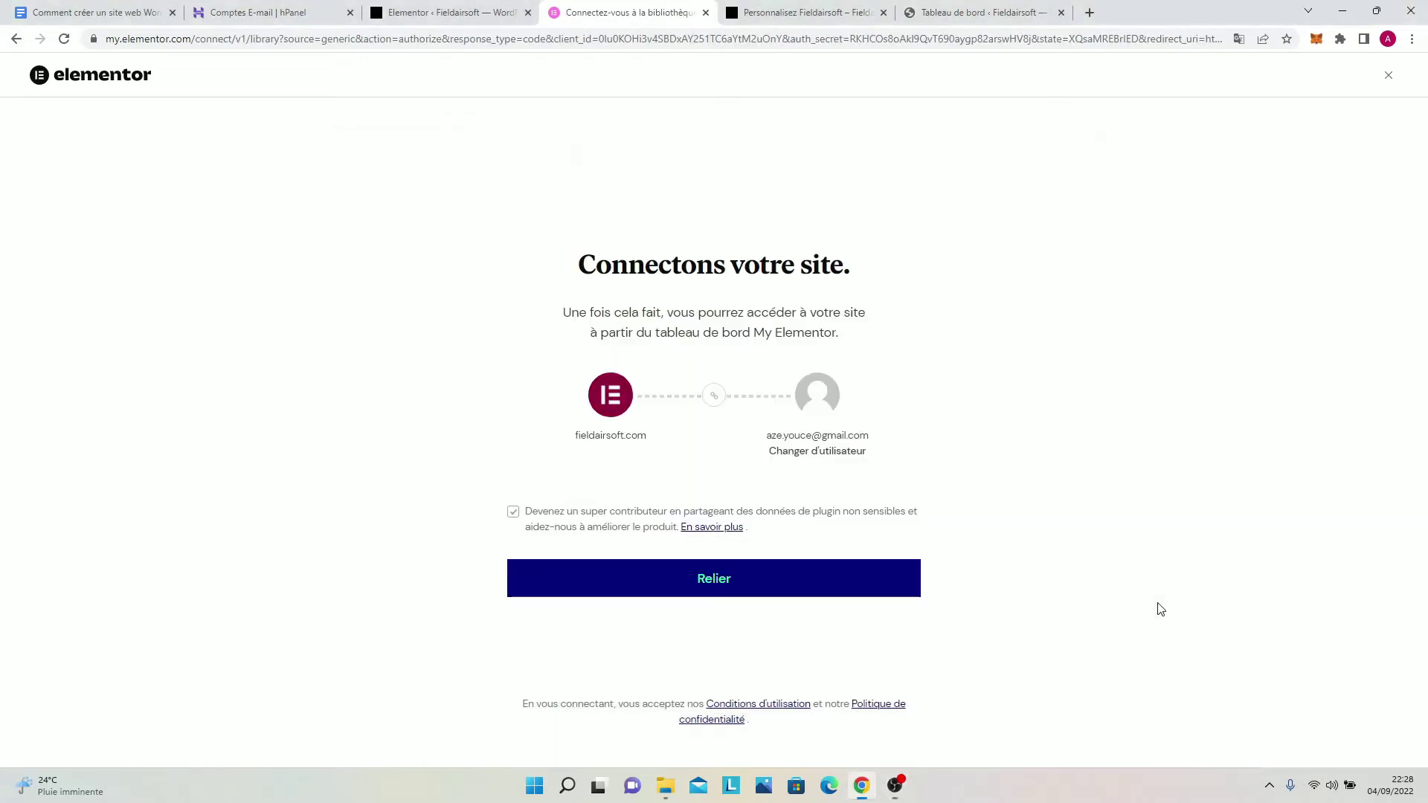
{"action": "left_click", "coordinate": [763, 598]}
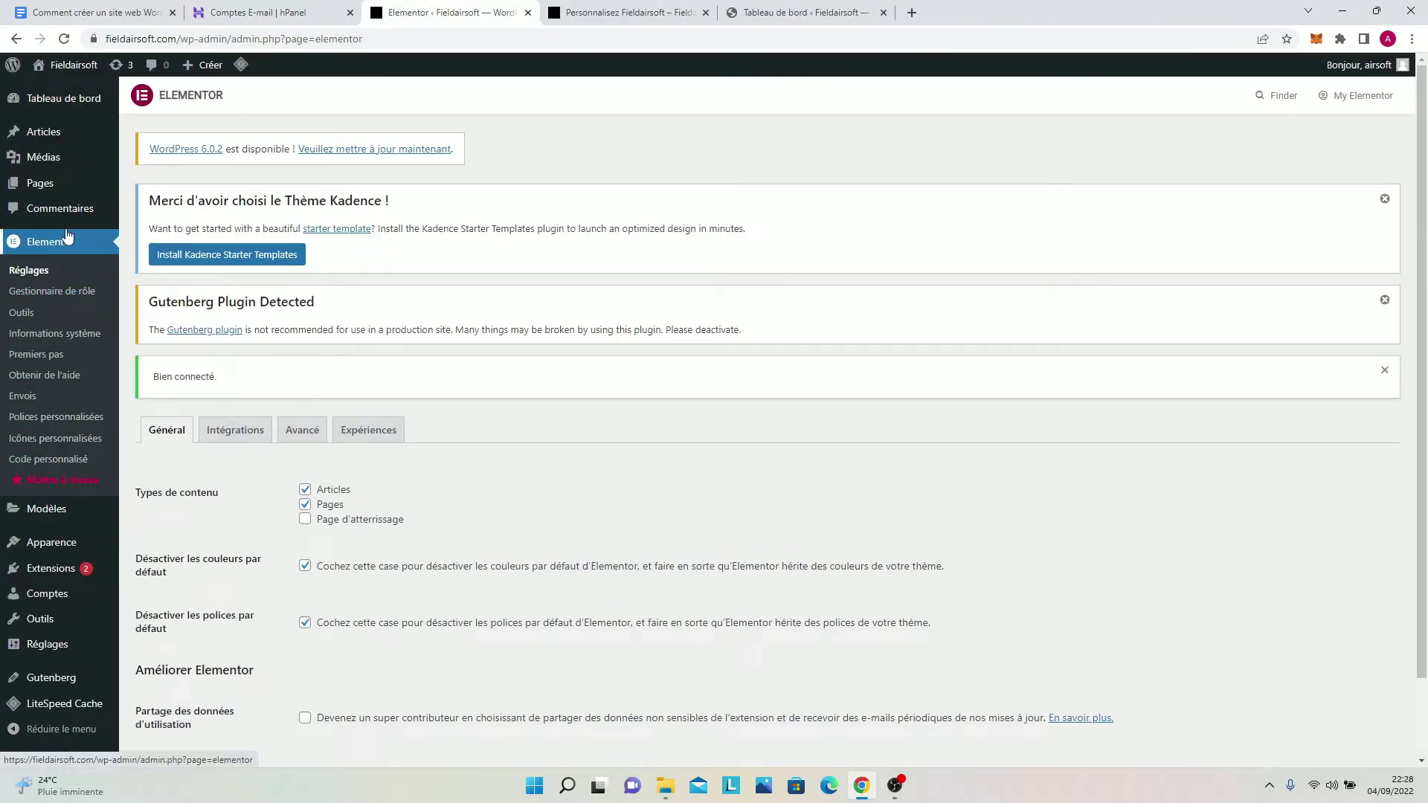
Step: Review the list of the site's pages and open the reading settings (Lecture)
{"action": "left_click", "coordinate": [69, 187]}
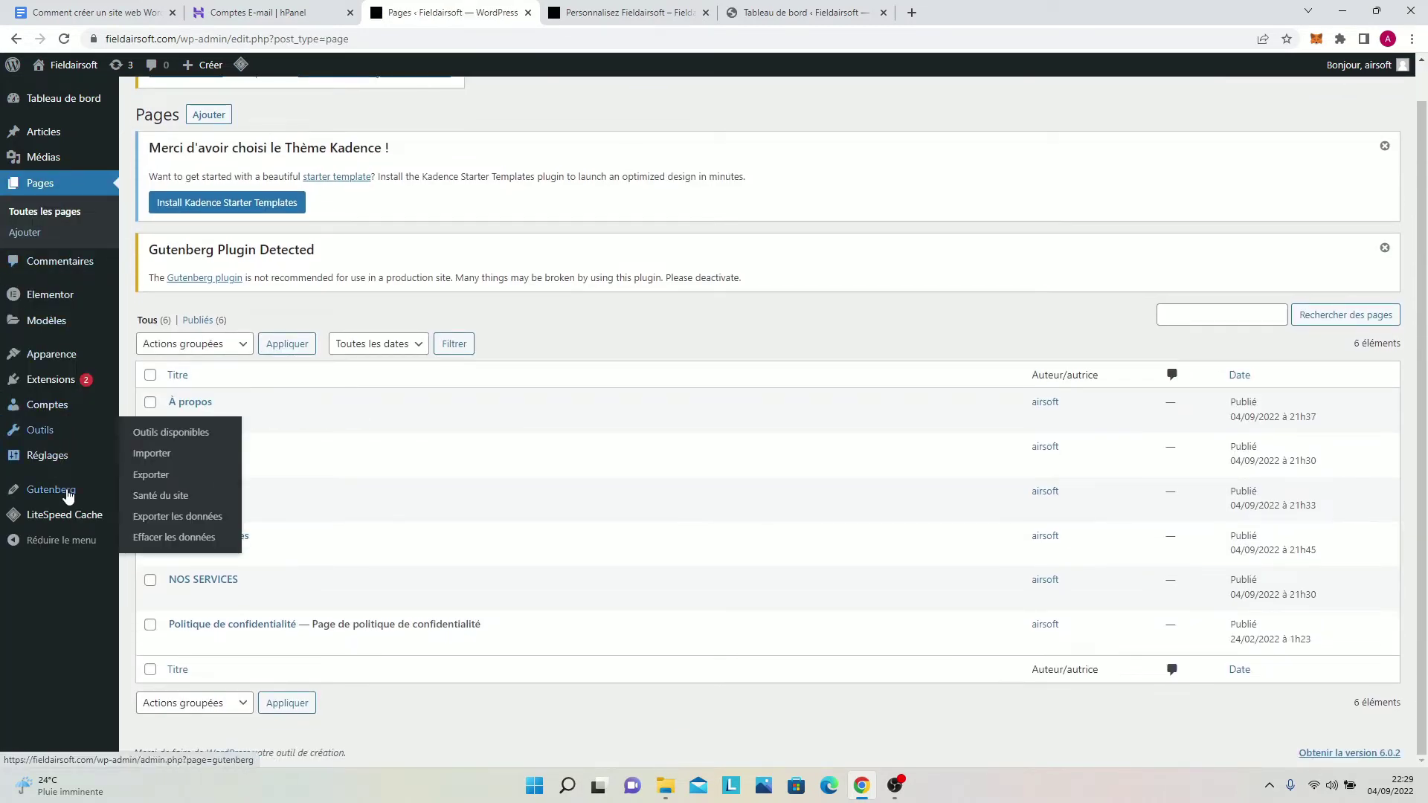
{"action": "mouse_move", "coordinate": [97, 495]}
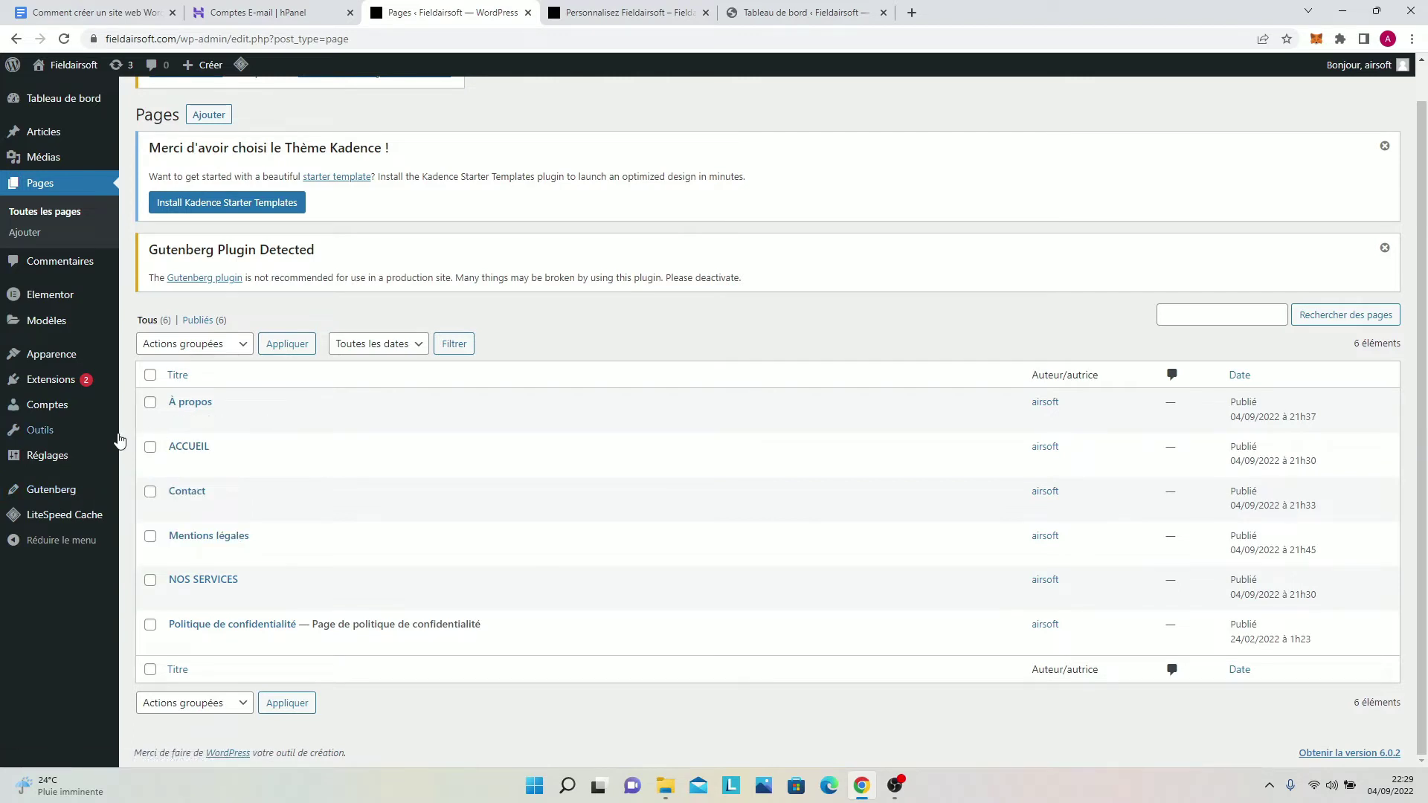
{"action": "mouse_move", "coordinate": [67, 425]}
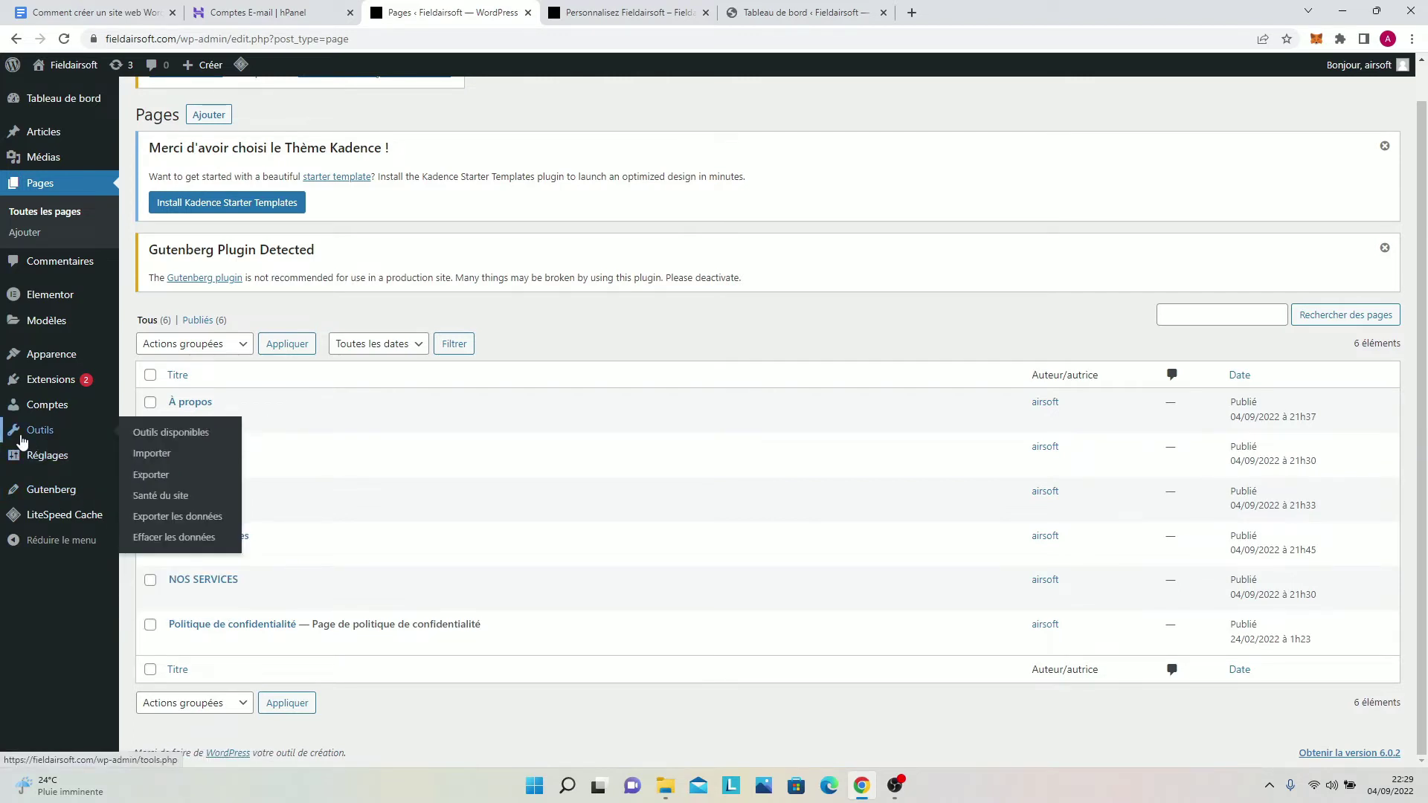
{"action": "mouse_move", "coordinate": [49, 467]}
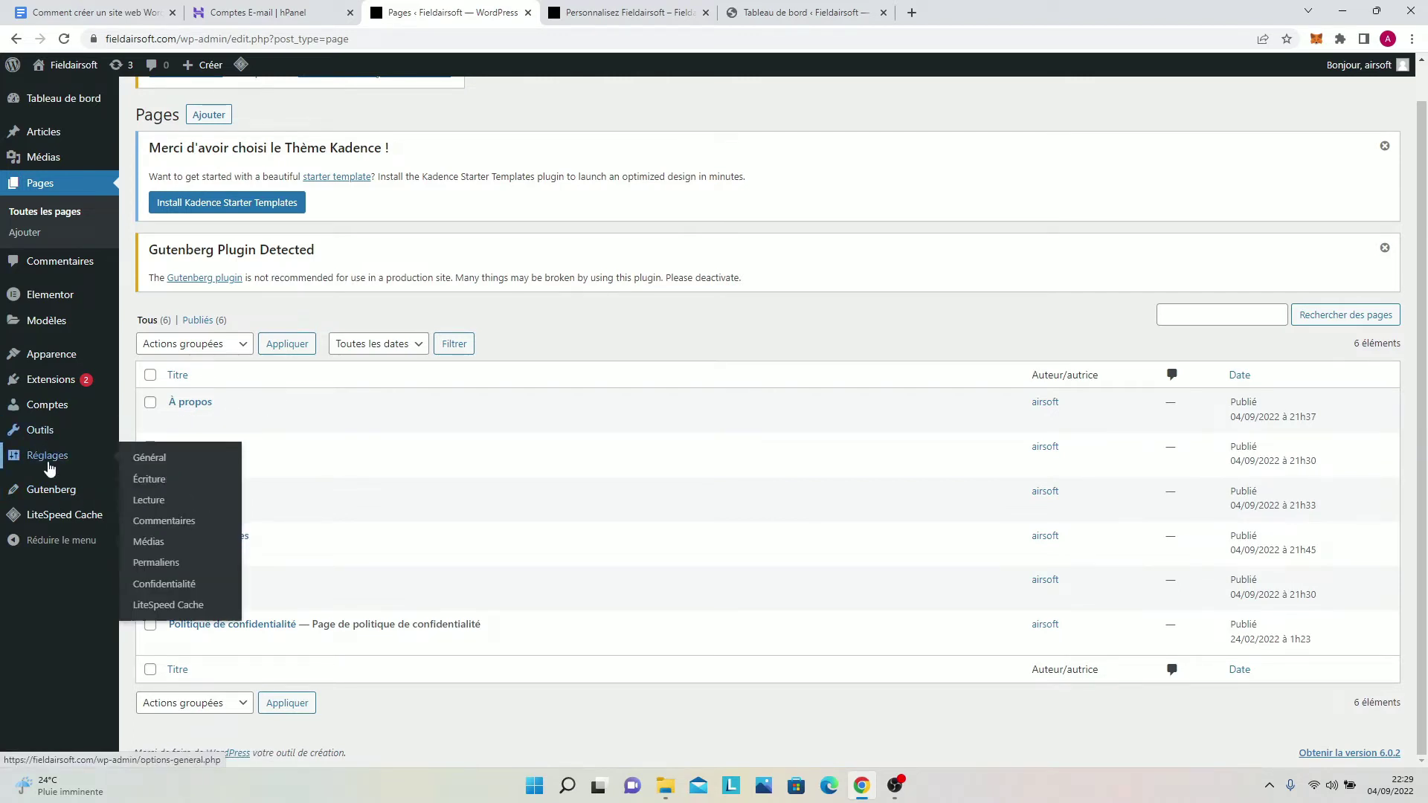
{"action": "left_click", "coordinate": [168, 502]}
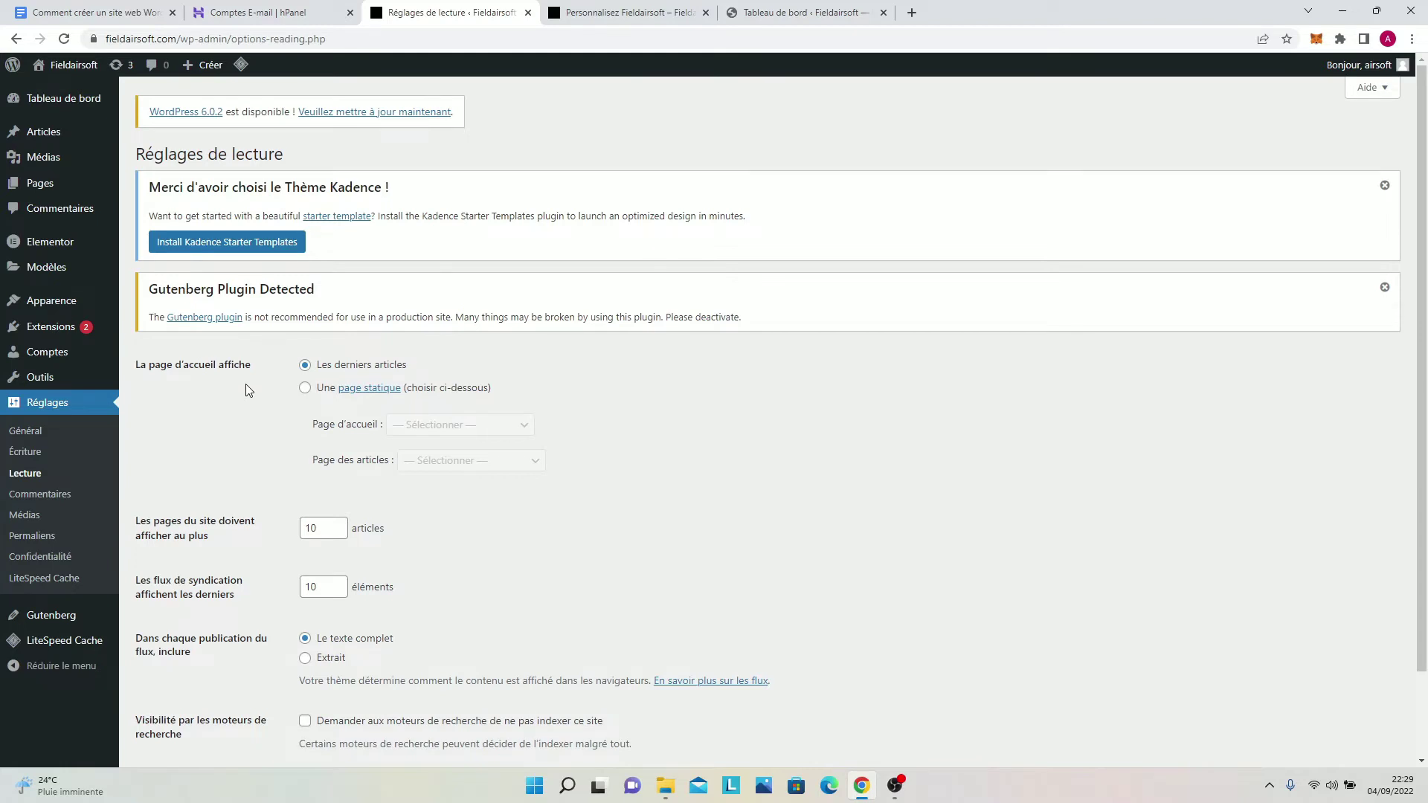
Step: Compare the site's current home page with the ACCUEIL page in the customizer preview and return to the reading settings
{"action": "left_click", "coordinate": [803, 12]}
{"action": "left_click", "coordinate": [628, 12]}
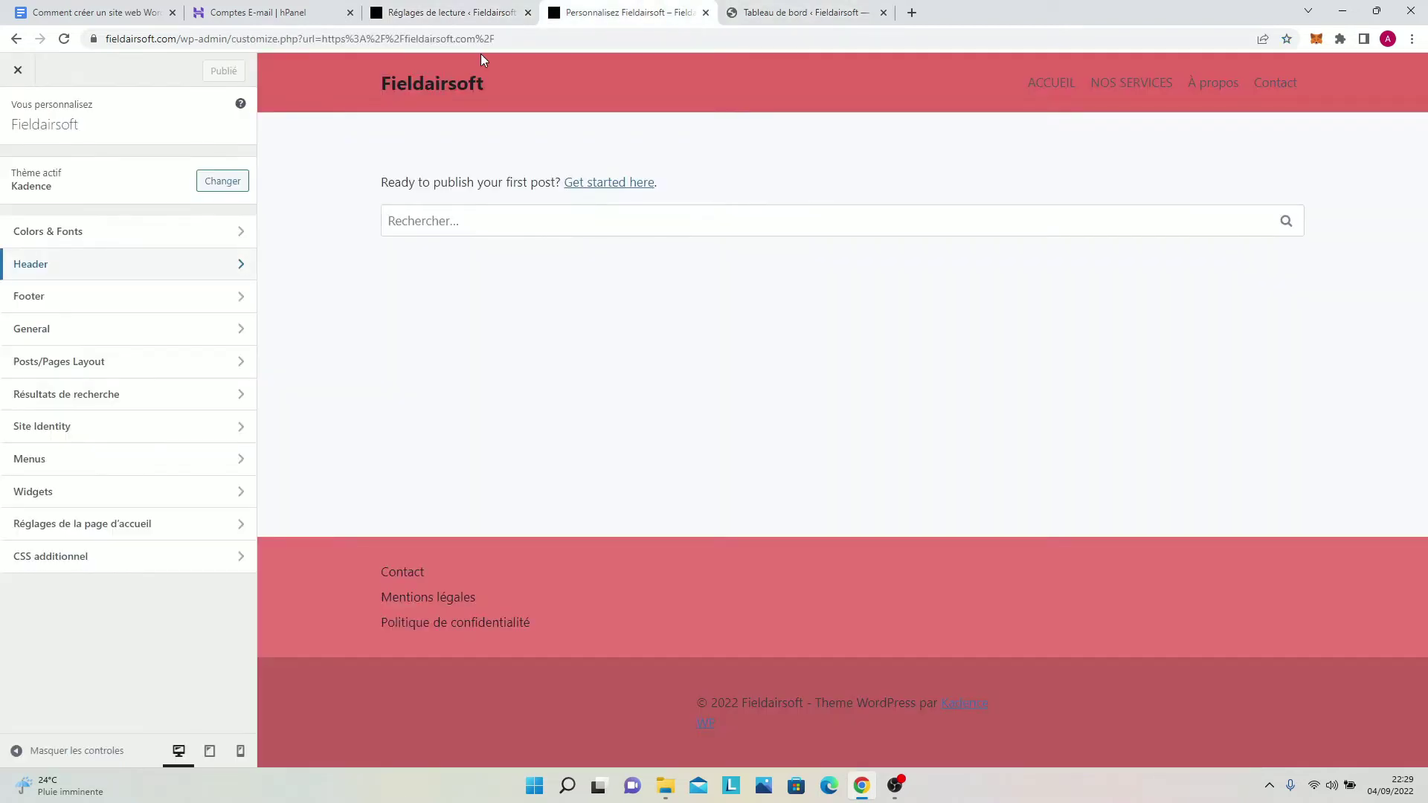
{"action": "left_click", "coordinate": [1051, 82]}
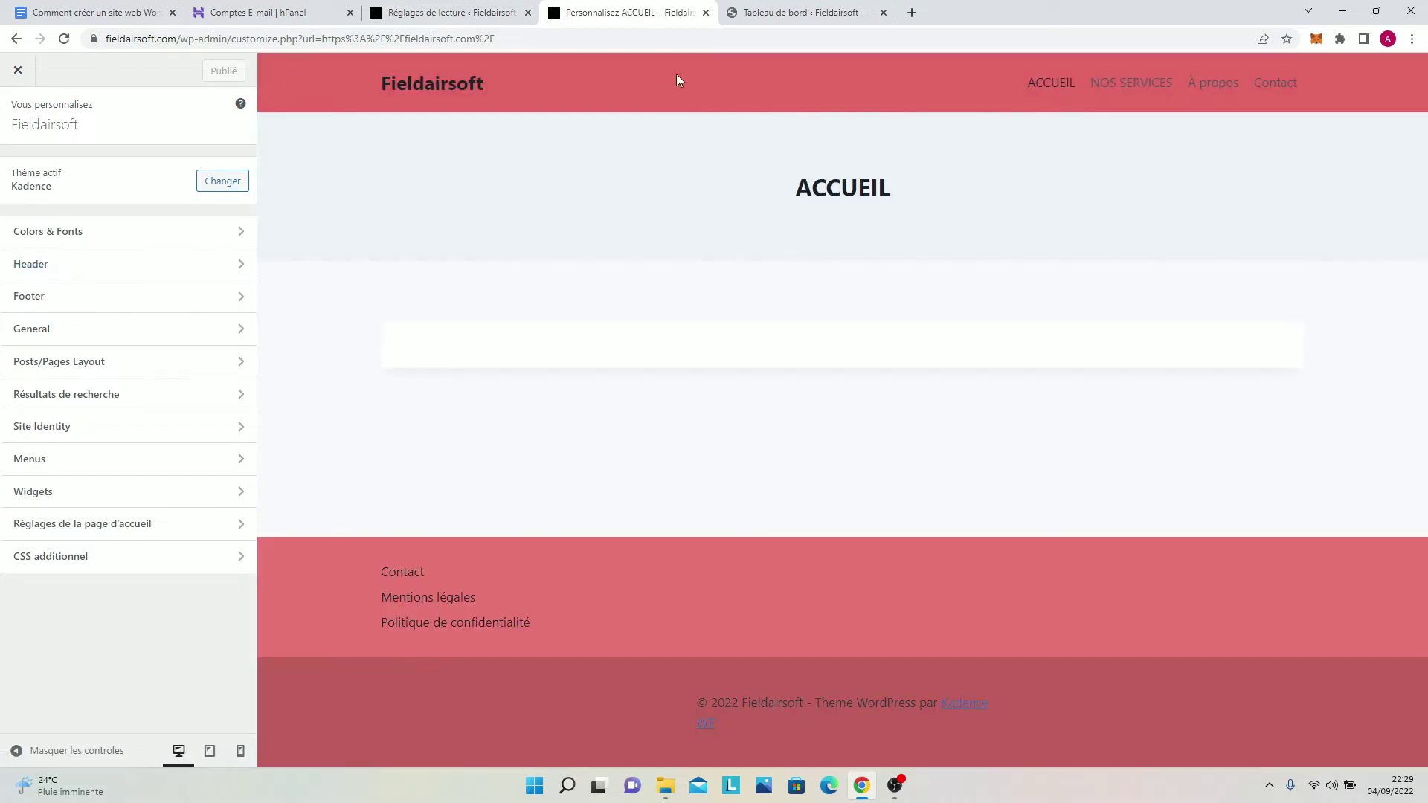
{"action": "left_click", "coordinate": [440, 7]}
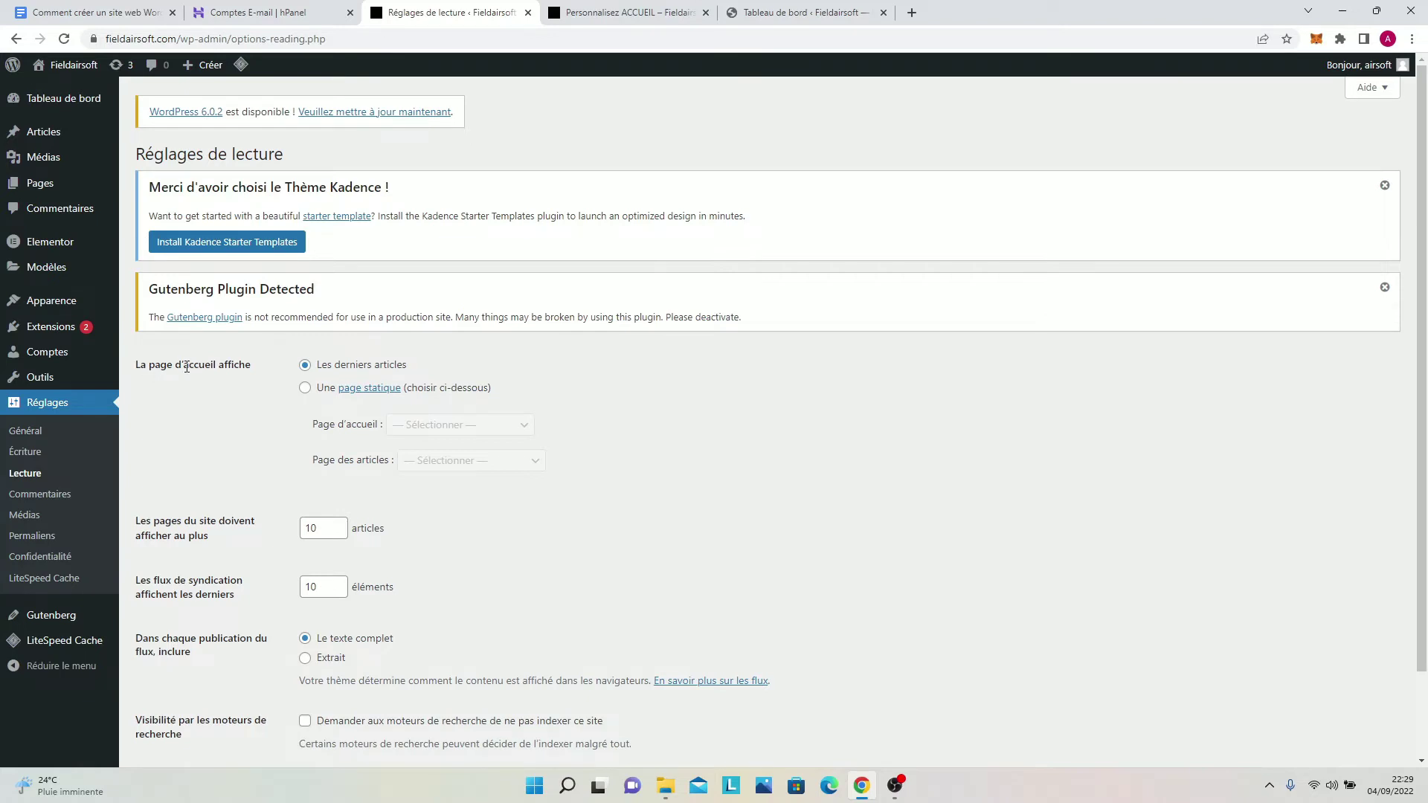
Step: Create a new page titled "BLOG" and publish it
{"action": "left_click", "coordinate": [51, 190]}
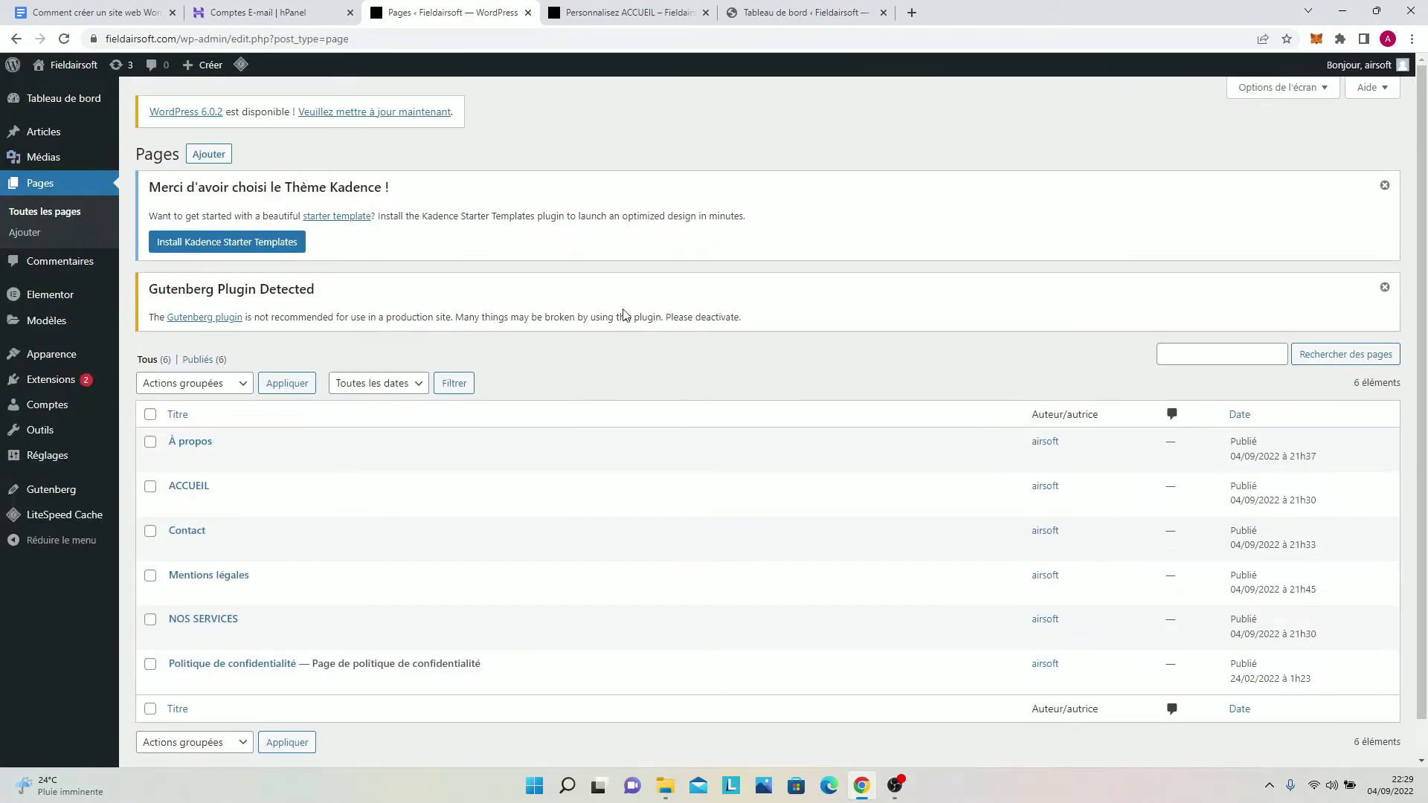
{"action": "left_click", "coordinate": [226, 157]}
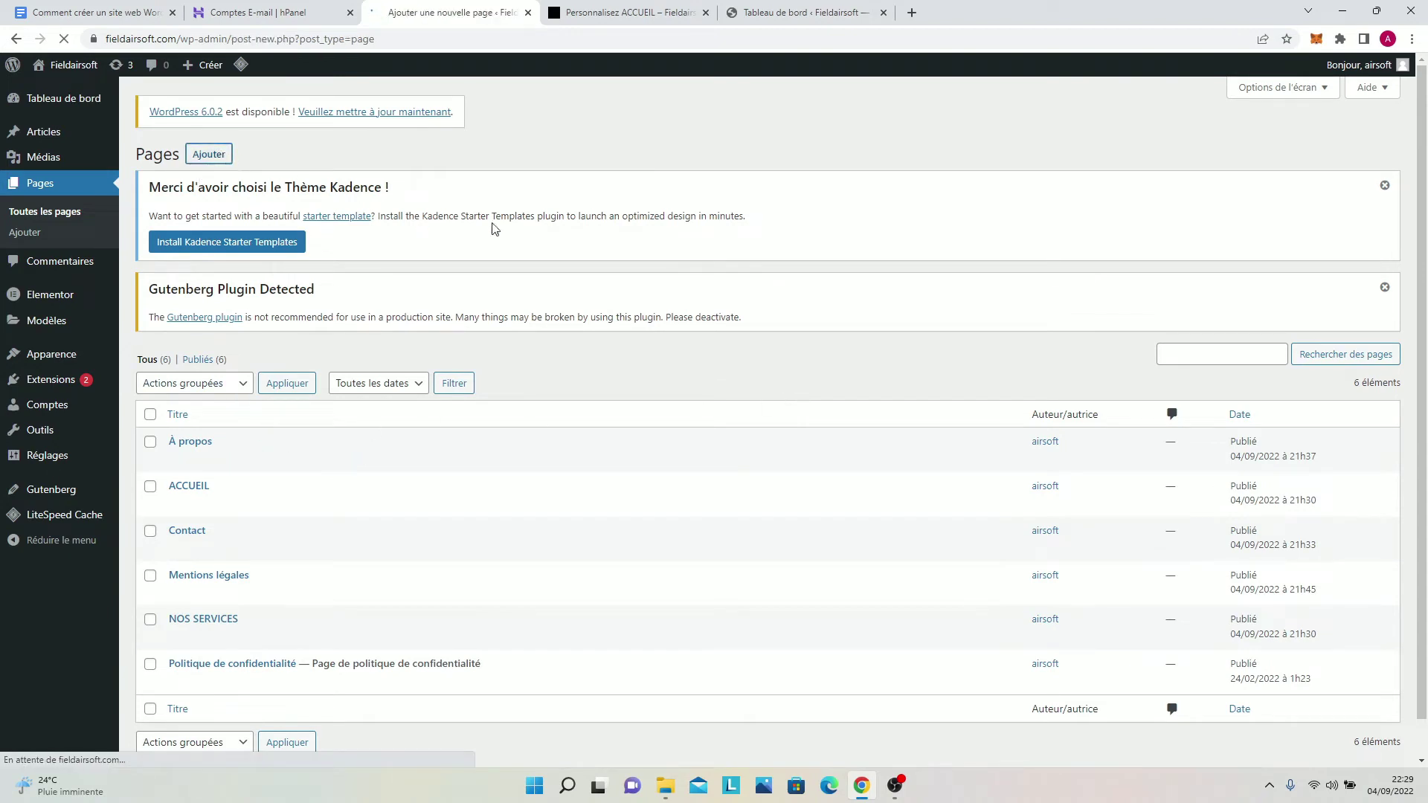
{"action": "type", "text": "BLOG"}
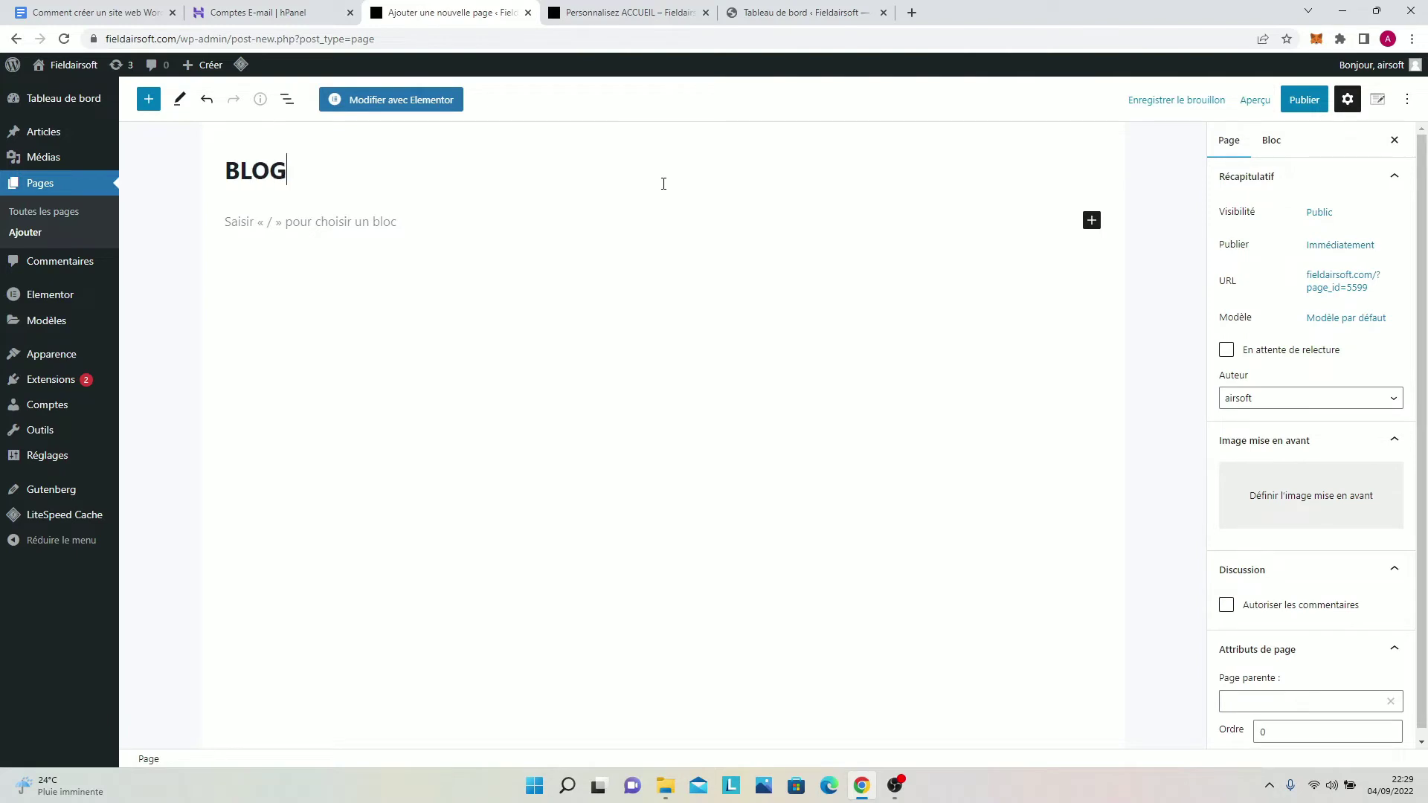
{"action": "left_click", "coordinate": [1309, 95]}
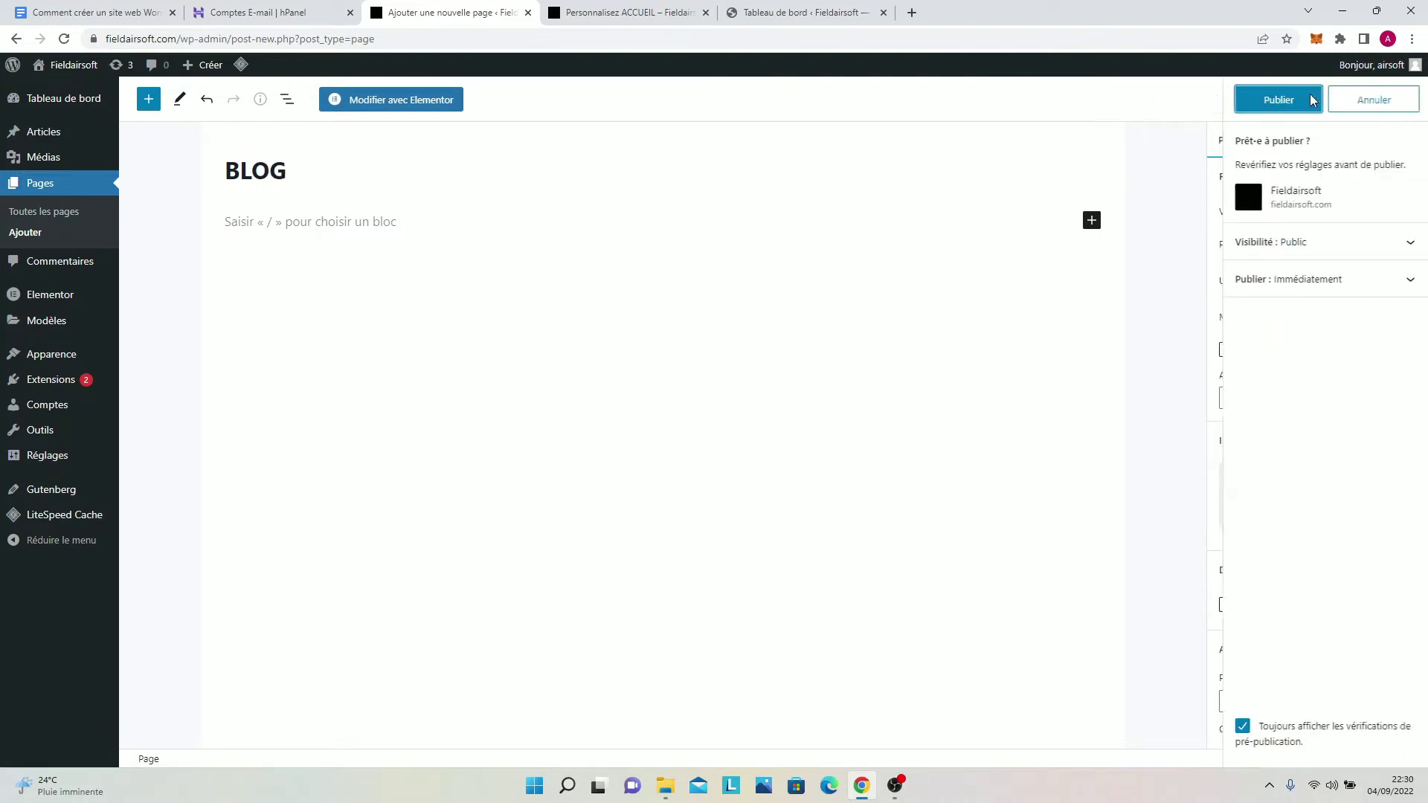
{"action": "left_click", "coordinate": [1264, 98]}
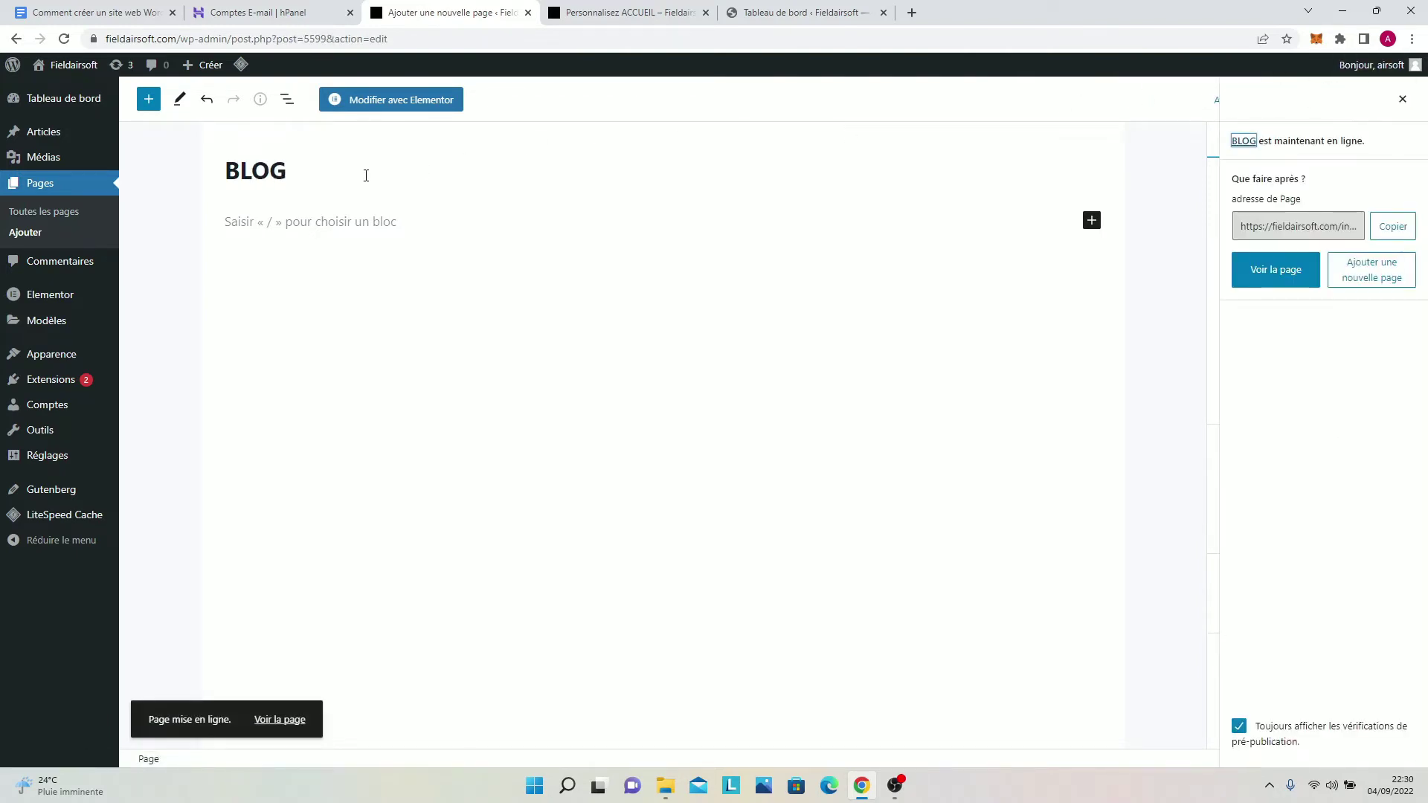
Step: In the reading settings, make the home page display a static page and choose ACCUEIL as the home page
{"action": "mouse_move", "coordinate": [43, 495]}
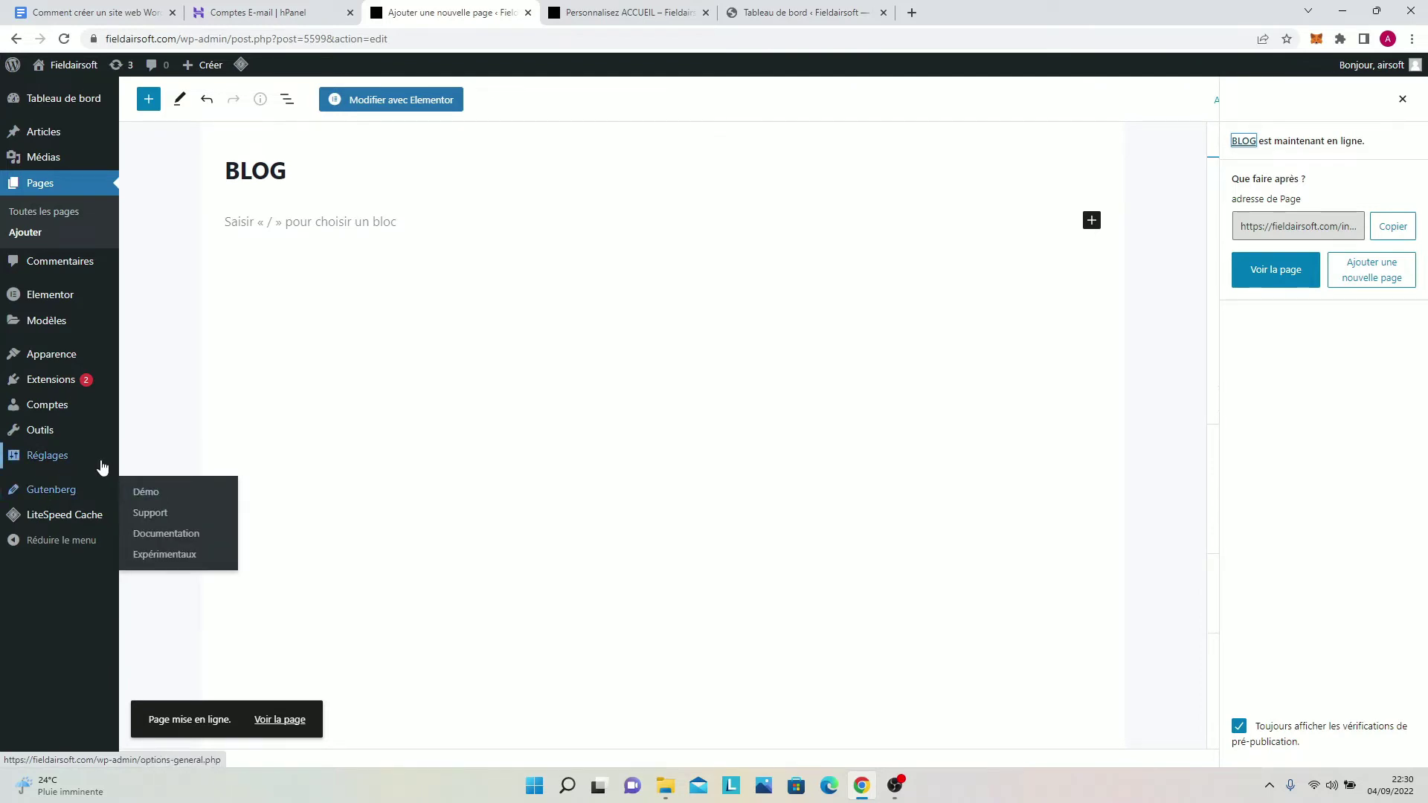
{"action": "left_click", "coordinate": [158, 502]}
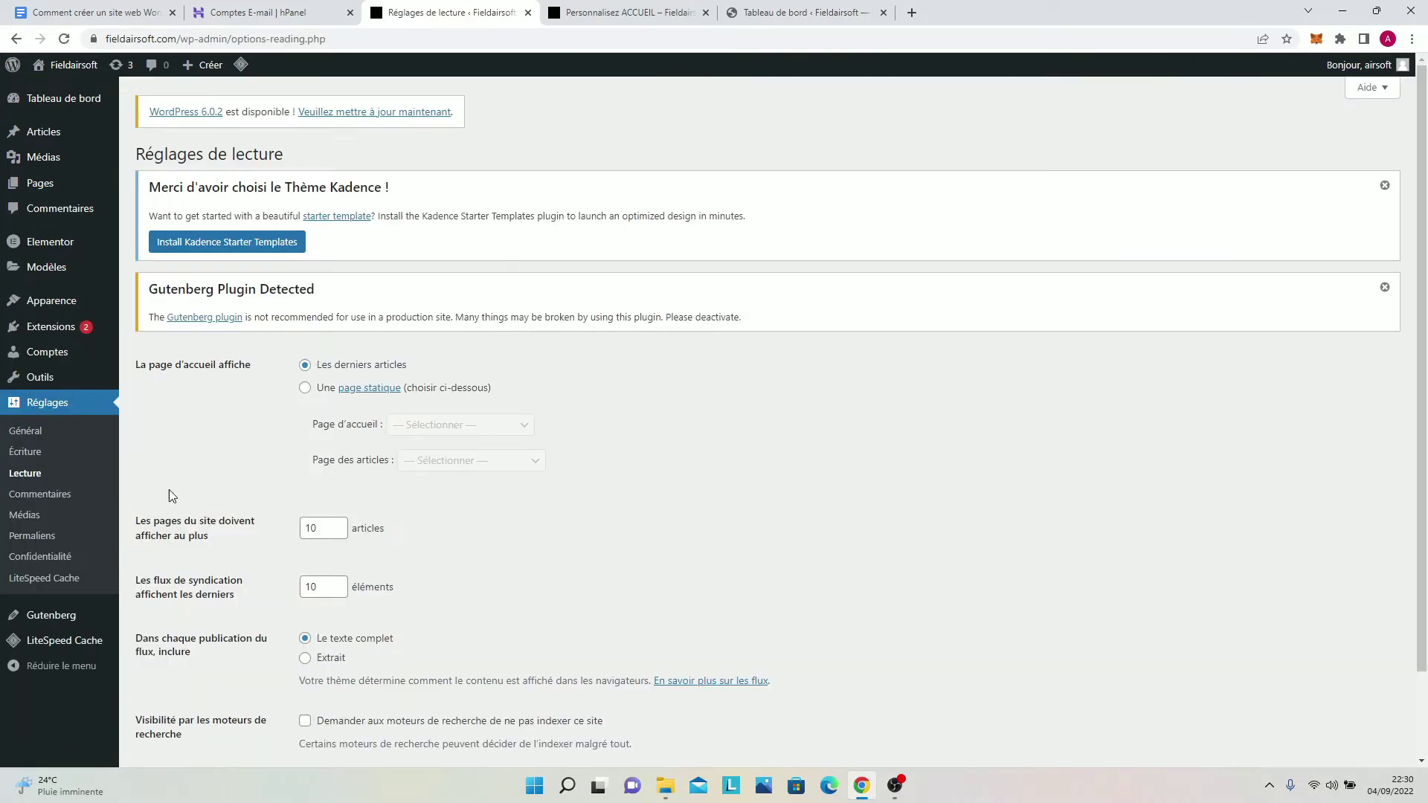
{"action": "scroll", "coordinate": [239, 477], "scroll_direction": "down", "scroll_amount": 2}
{"action": "scroll", "coordinate": [301, 411], "scroll_direction": "up", "scroll_amount": 2}
{"action": "left_click", "coordinate": [302, 389]}
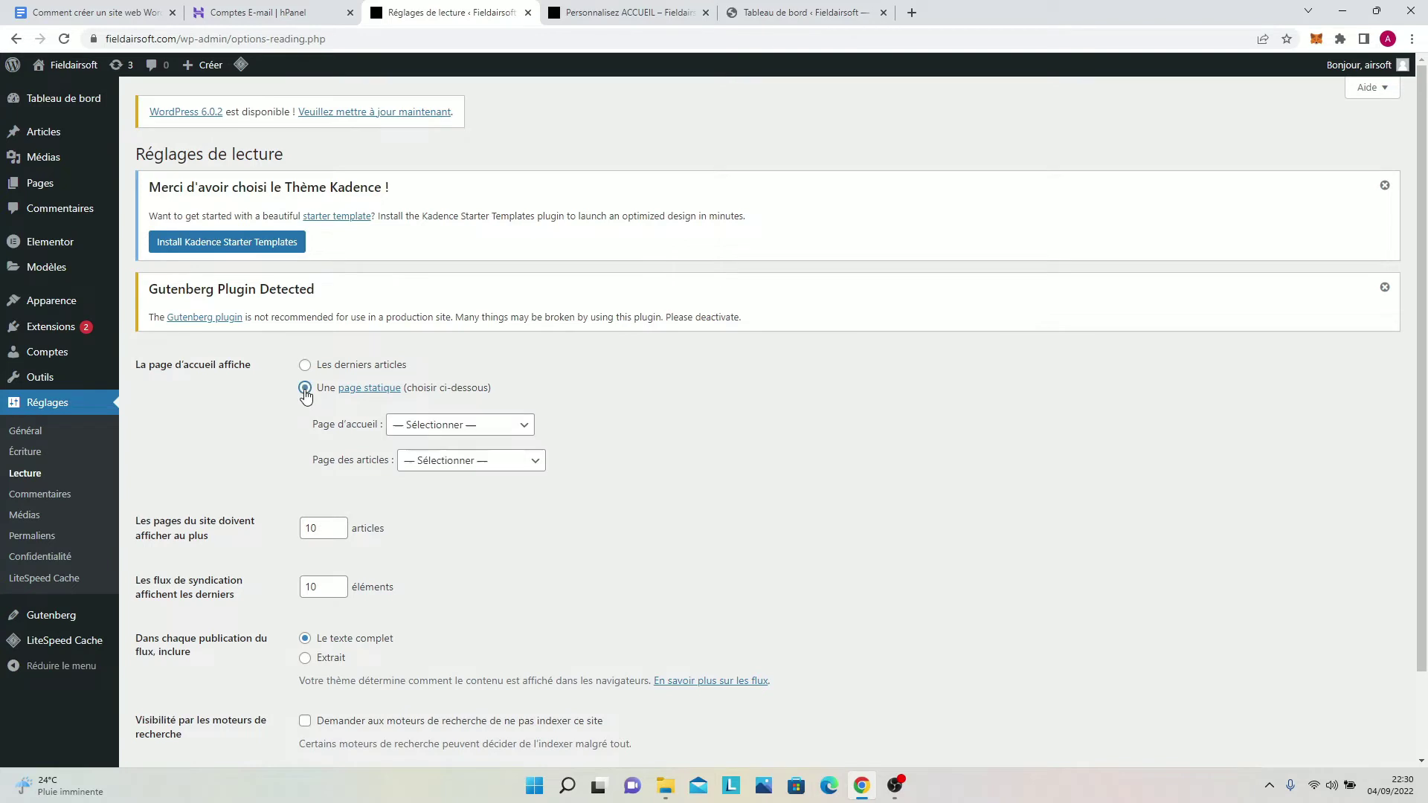
{"action": "left_click", "coordinate": [406, 425]}
{"action": "left_click", "coordinate": [408, 477]}
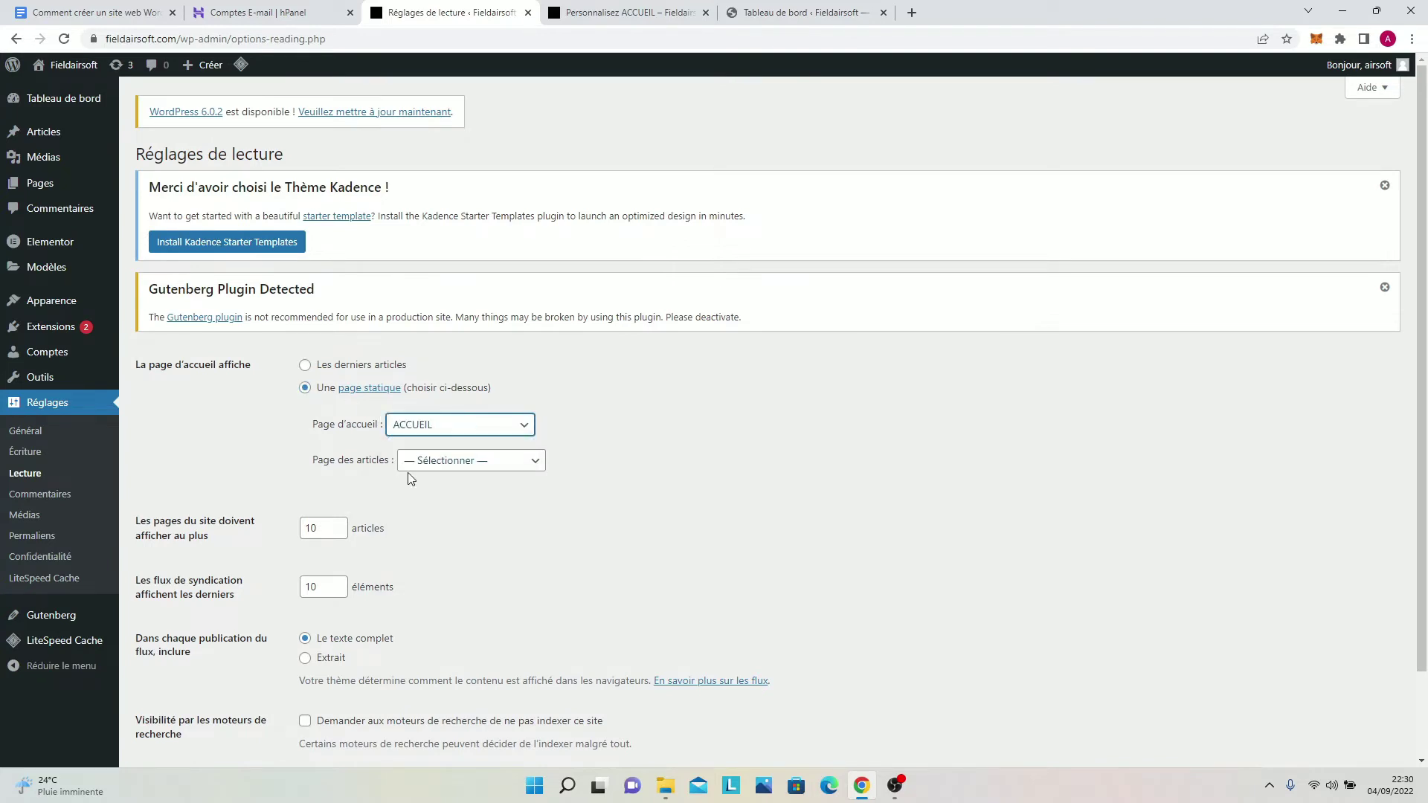
Step: Set BLOG as the posts page and save the reading settings
{"action": "left_click", "coordinate": [419, 464]}
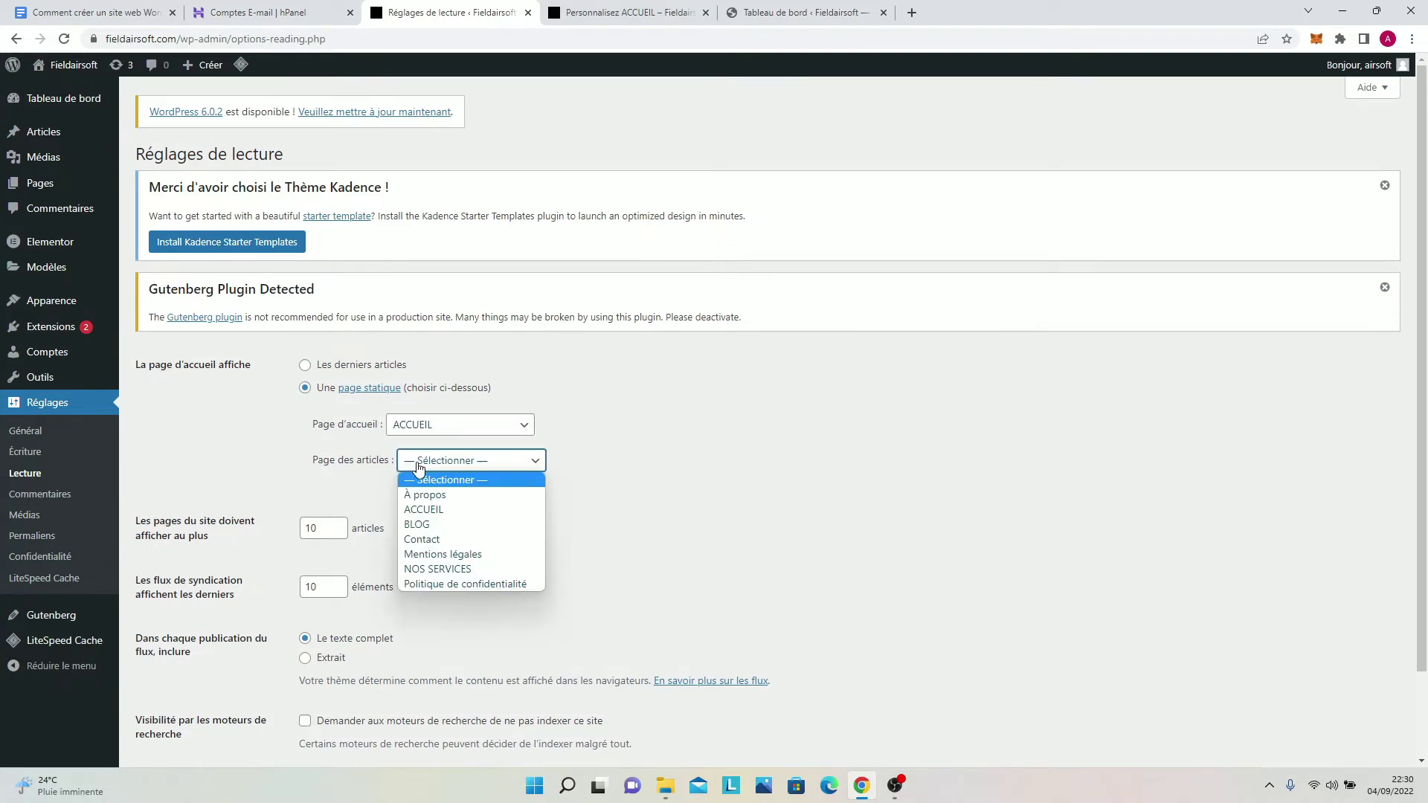
{"action": "left_click", "coordinate": [419, 522]}
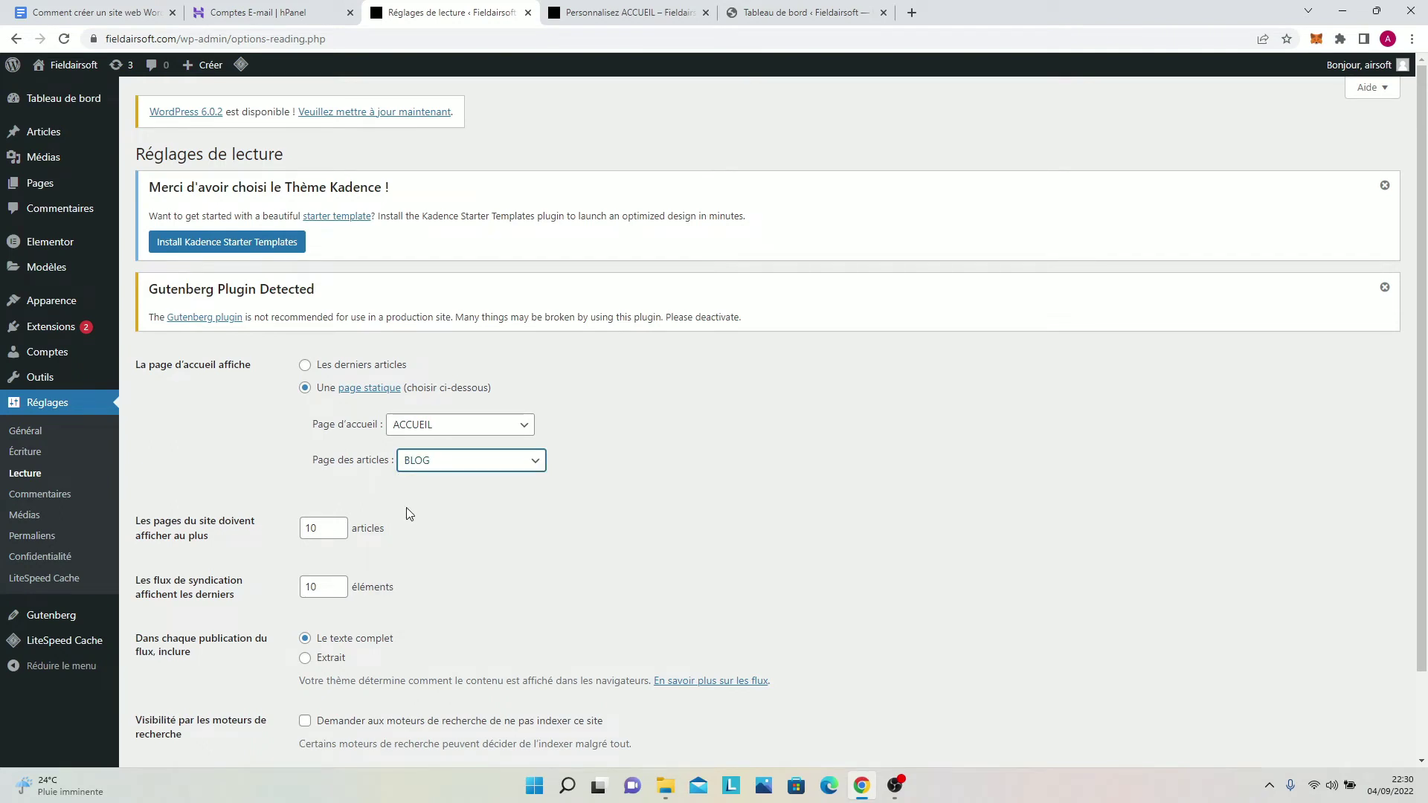
{"action": "scroll", "coordinate": [411, 513], "scroll_direction": "down", "scroll_amount": 2}
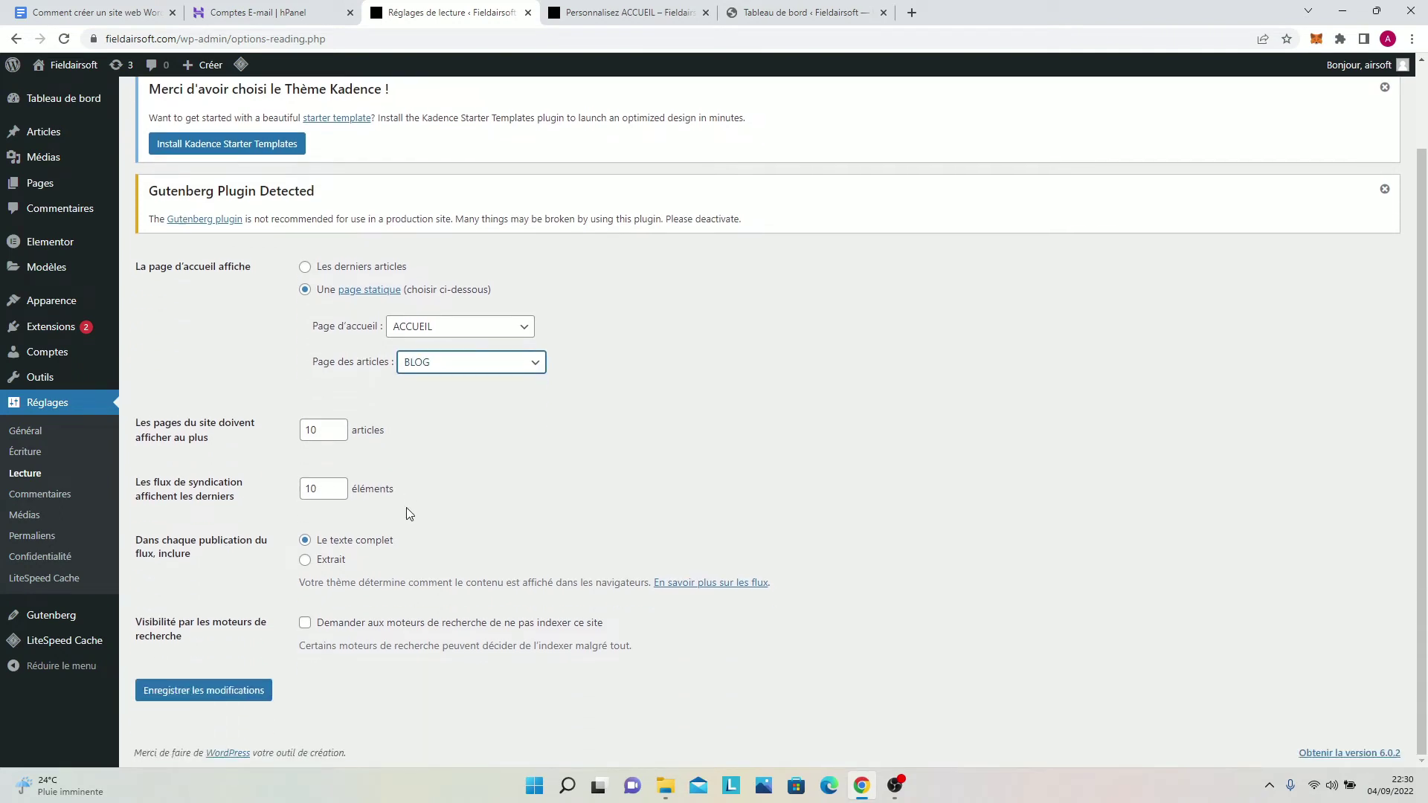
{"action": "left_click", "coordinate": [213, 692]}
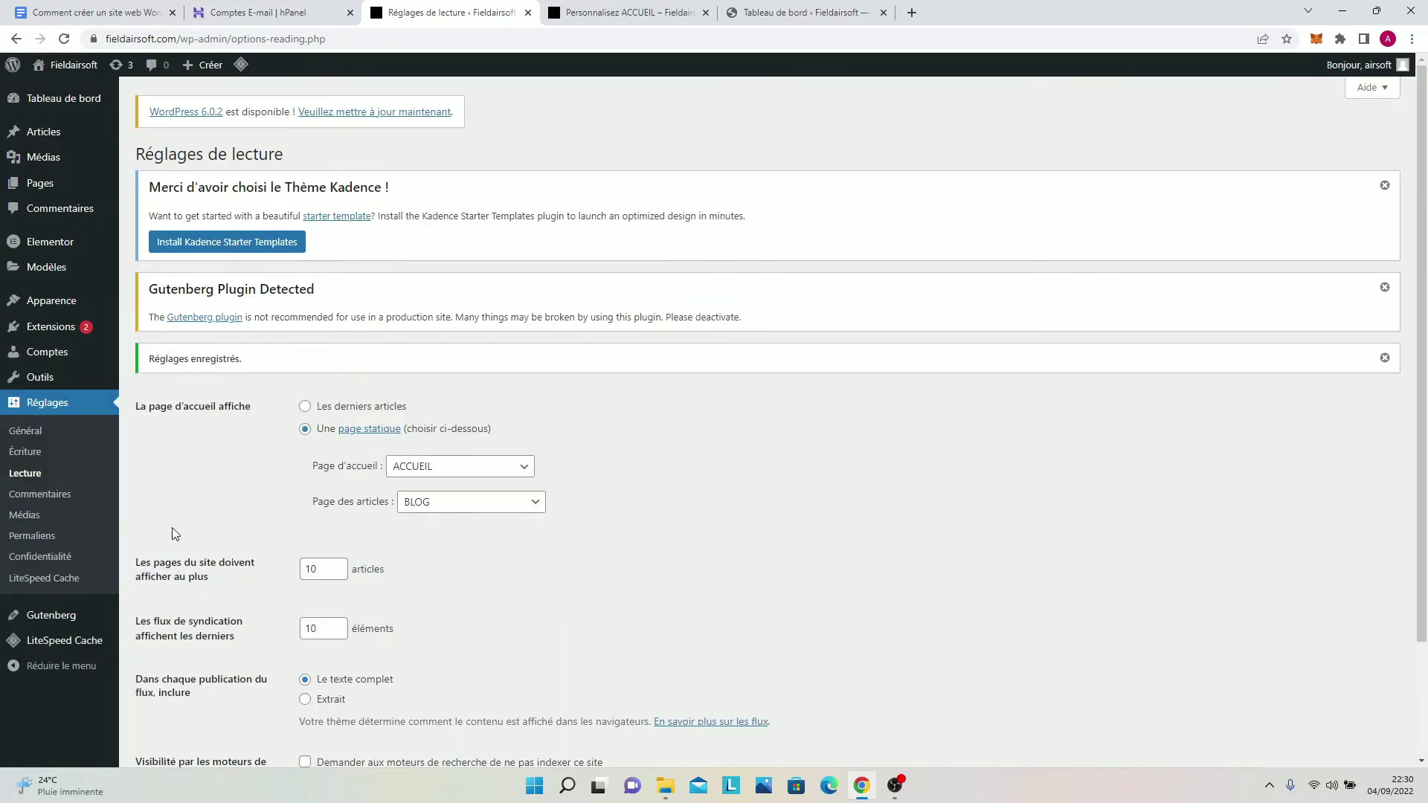
Step: Check the list of all pages and open the ACCUEIL page in the block editor
{"action": "mouse_move", "coordinate": [39, 255]}
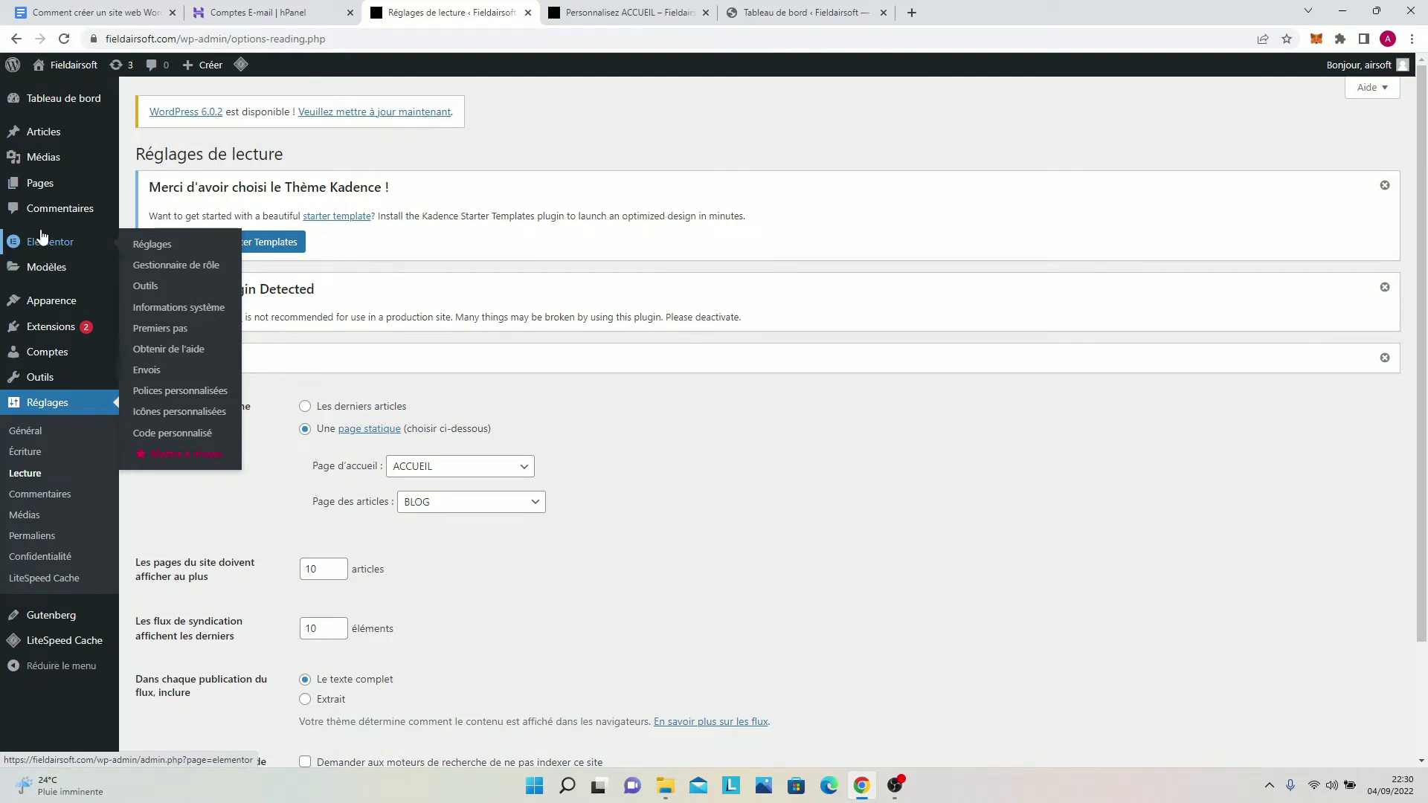
{"action": "left_click", "coordinate": [70, 191]}
{"action": "scroll", "coordinate": [178, 371], "scroll_direction": "down", "scroll_amount": 1}
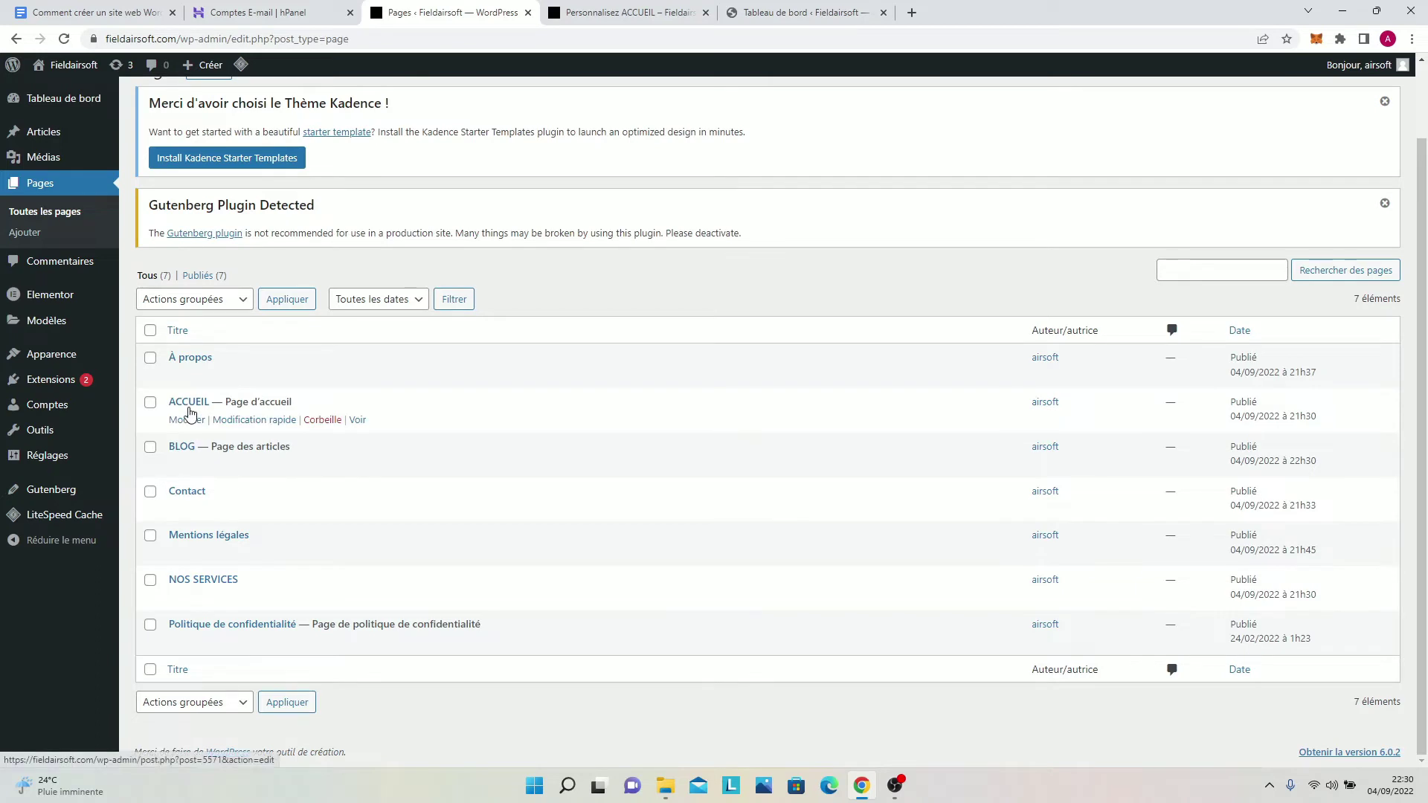
{"action": "left_click", "coordinate": [190, 403]}
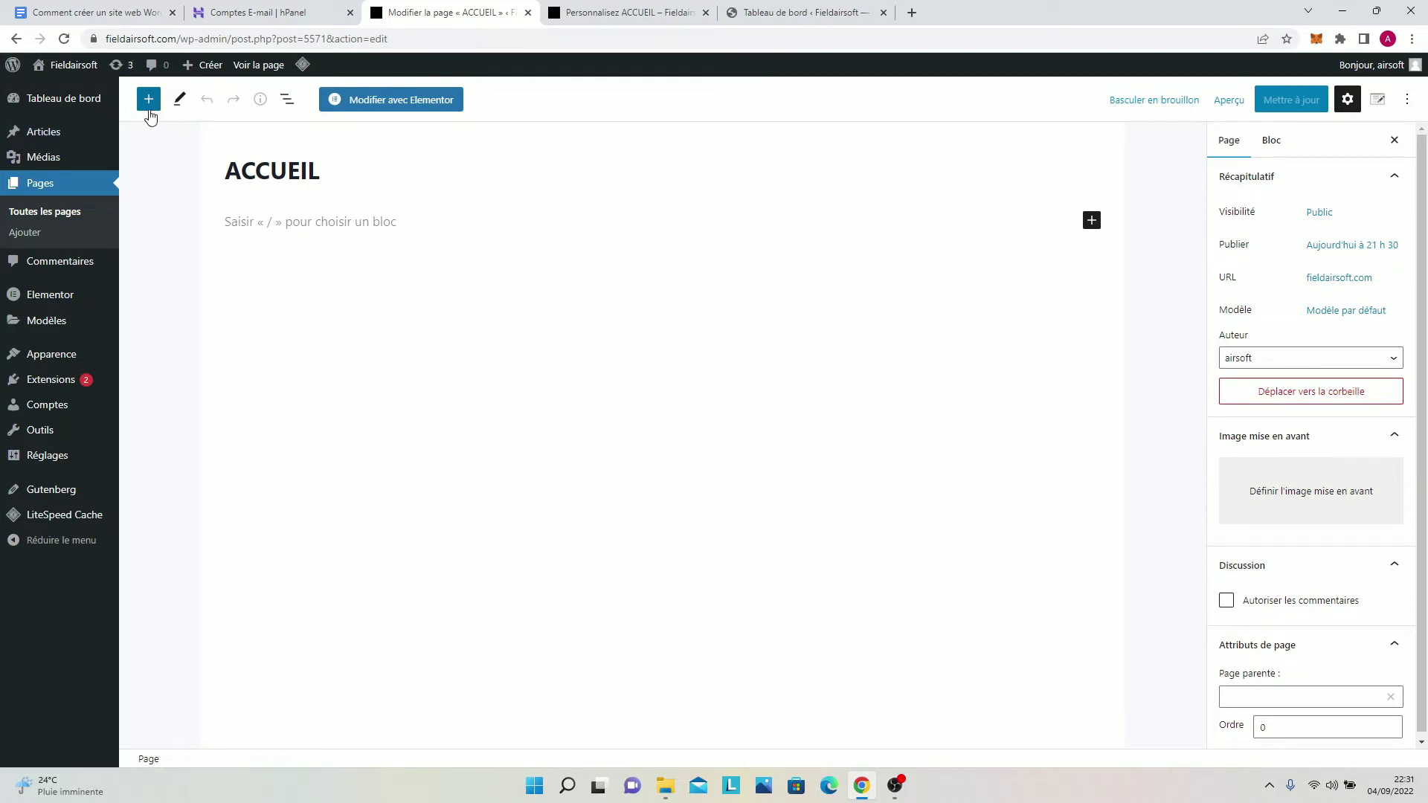
Step: Search the directory of installable plugins for "GUTENBERG"
{"action": "mouse_move", "coordinate": [75, 381]}
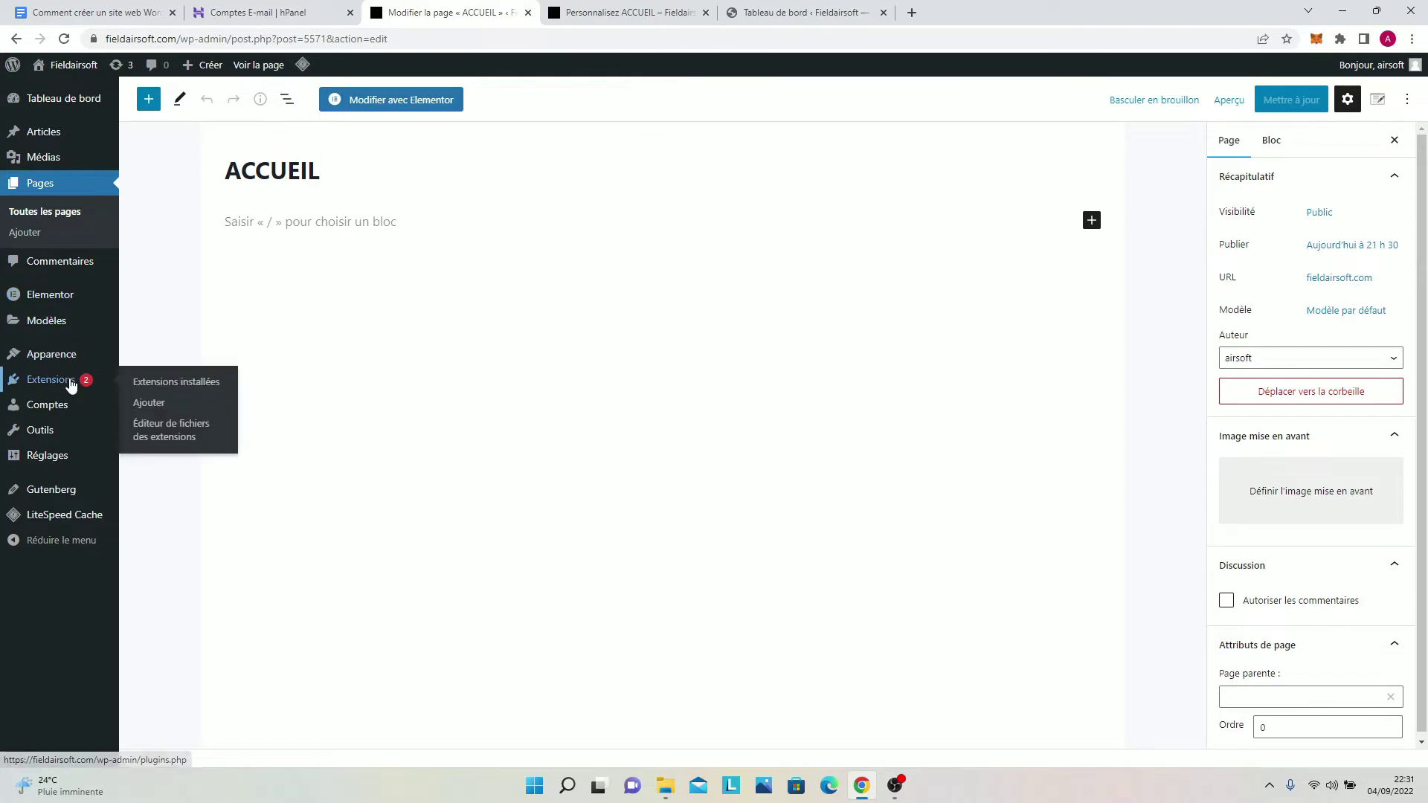
{"action": "left_click", "coordinate": [154, 405]}
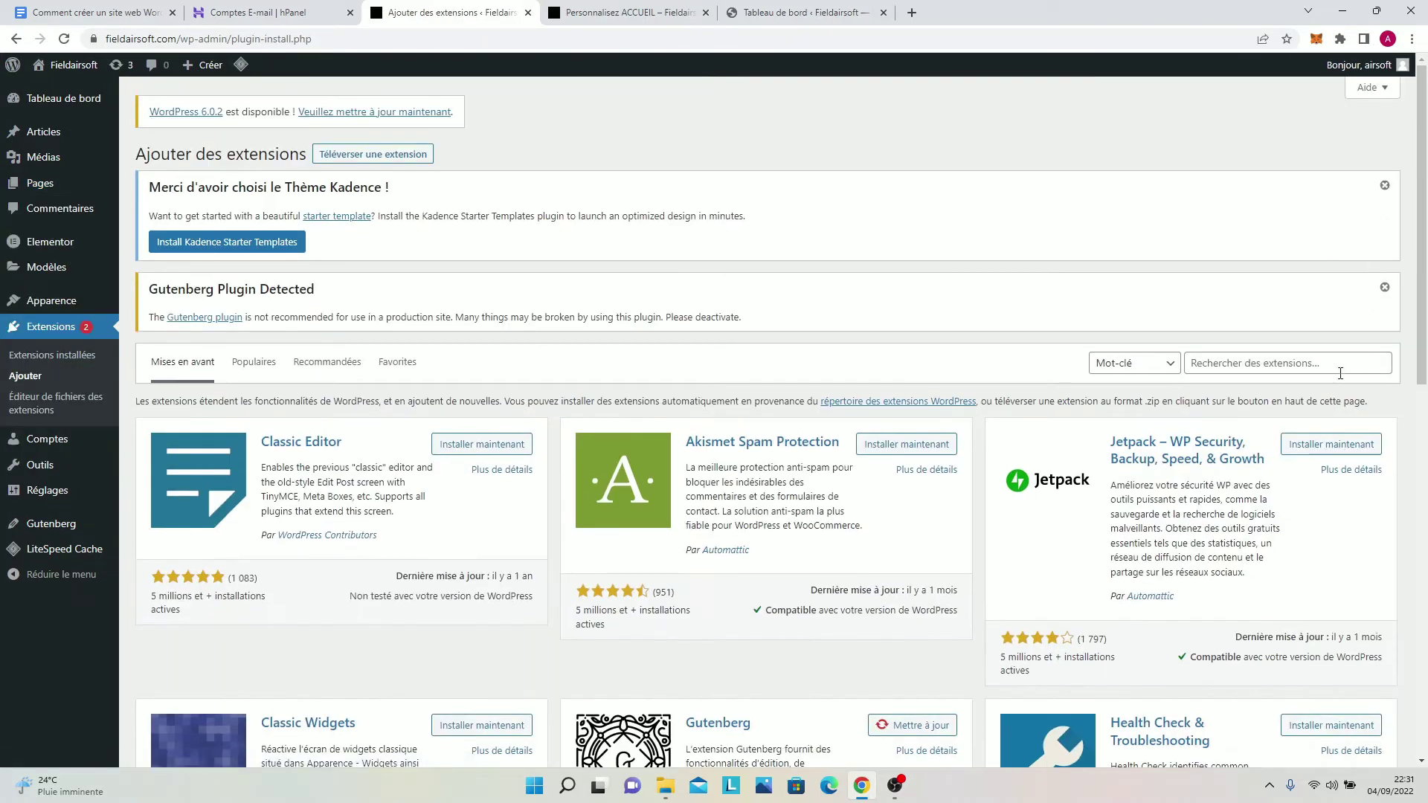
{"action": "left_click", "coordinate": [1309, 372]}
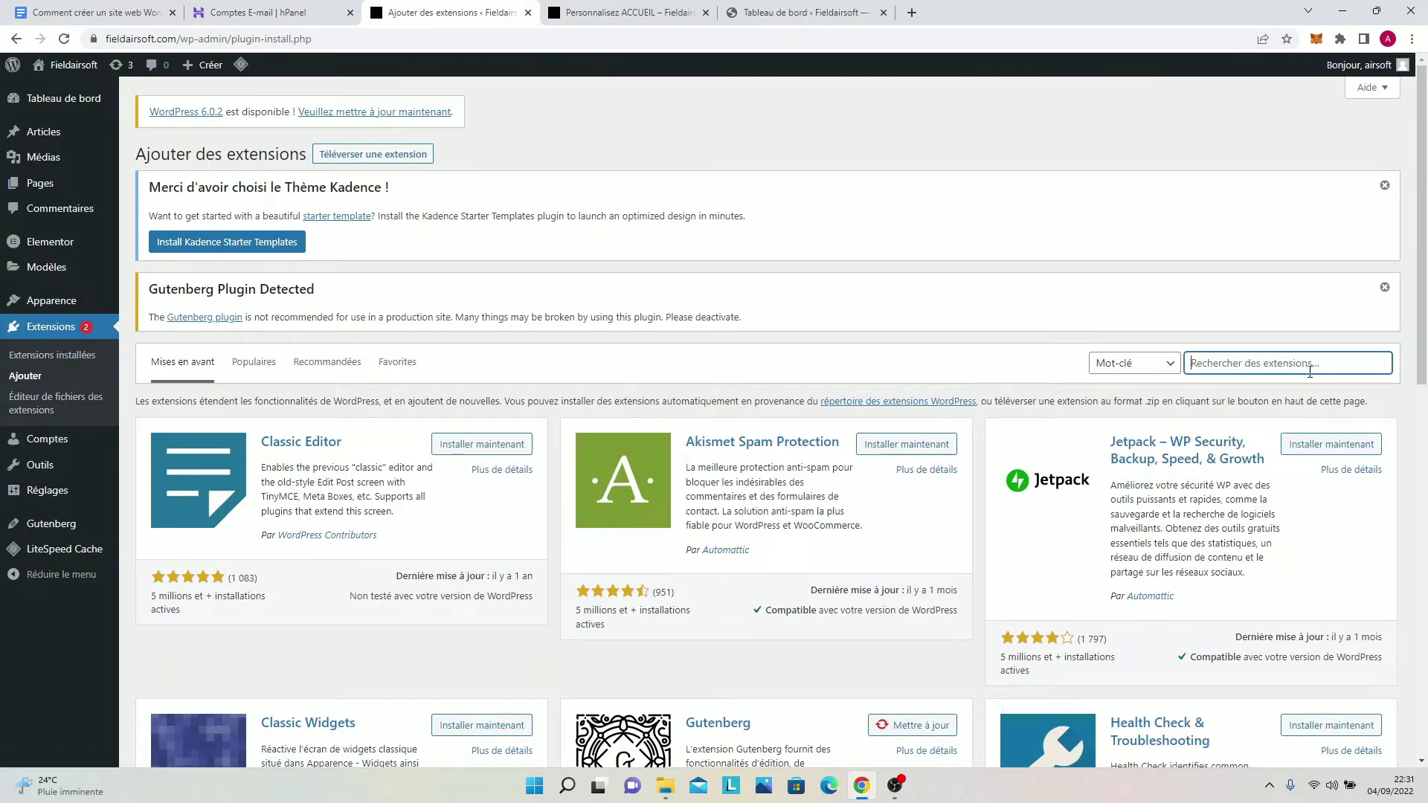
{"action": "type", "text": "GUTENBERG"}
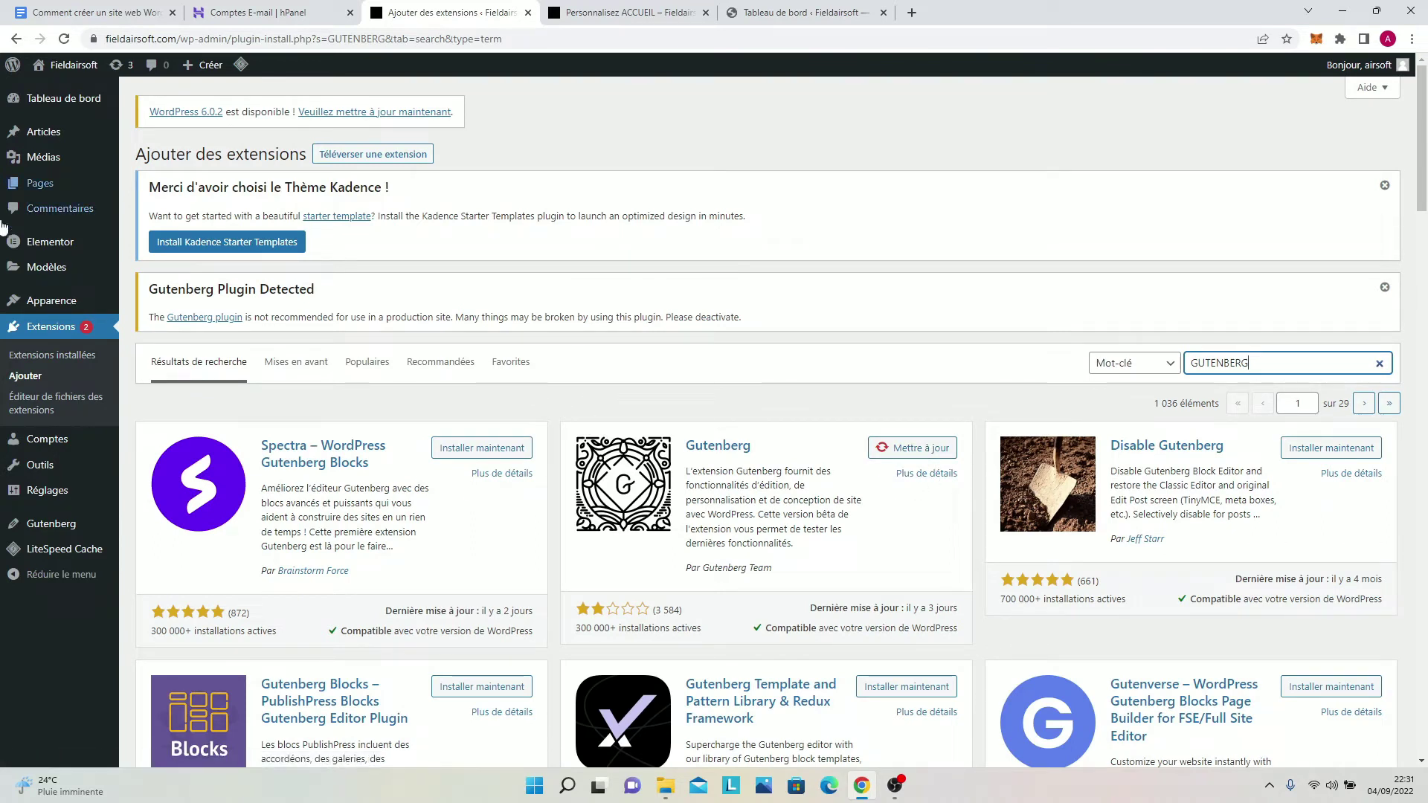
Step: Reopen the ACCUEIL page in the block editor and look at the block inserter
{"action": "left_click", "coordinate": [45, 190]}
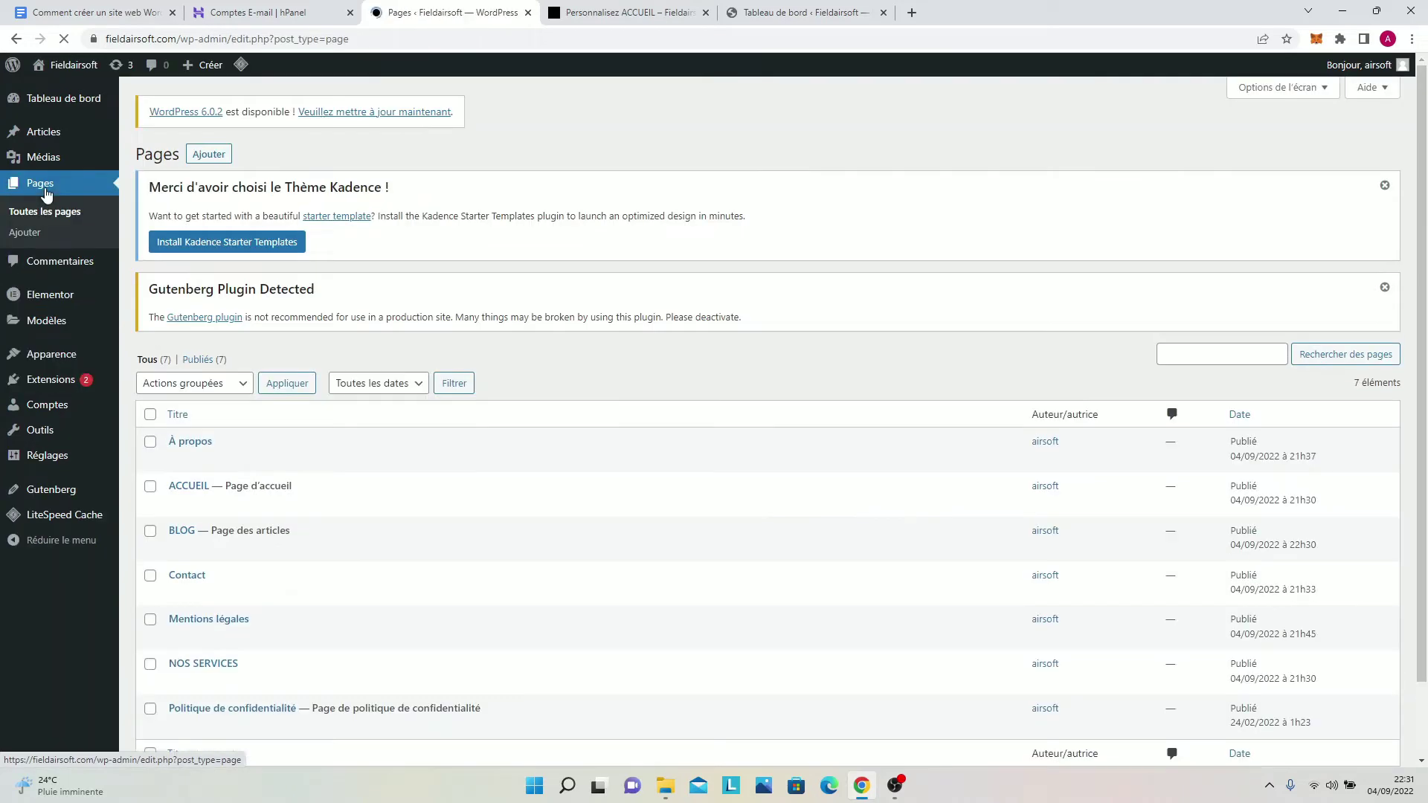
{"action": "left_click", "coordinate": [192, 488]}
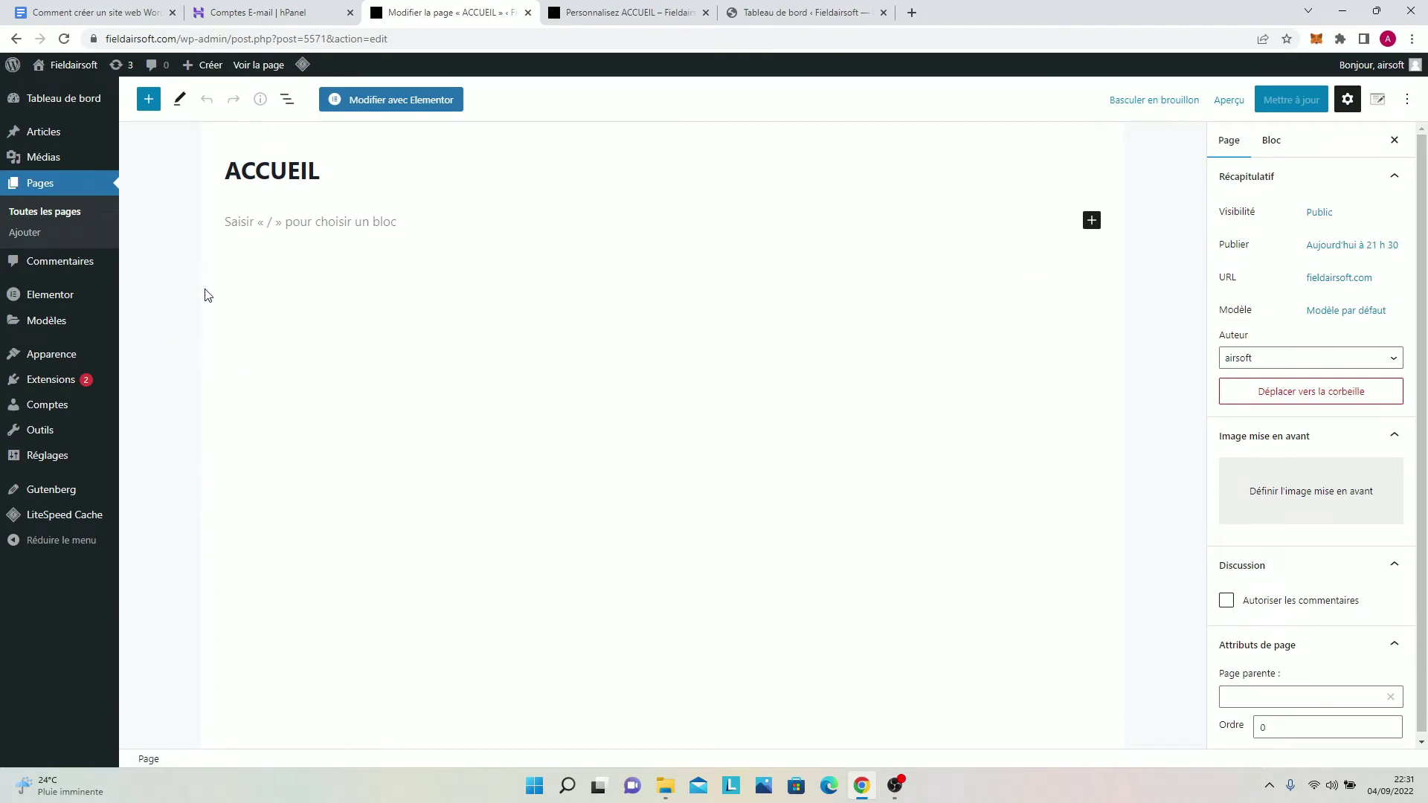
{"action": "left_click", "coordinate": [148, 101]}
{"action": "left_click", "coordinate": [147, 101]}
Step: Look at the Gutenberg demo article and return to the list of pages without saving it
{"action": "left_click", "coordinate": [56, 495]}
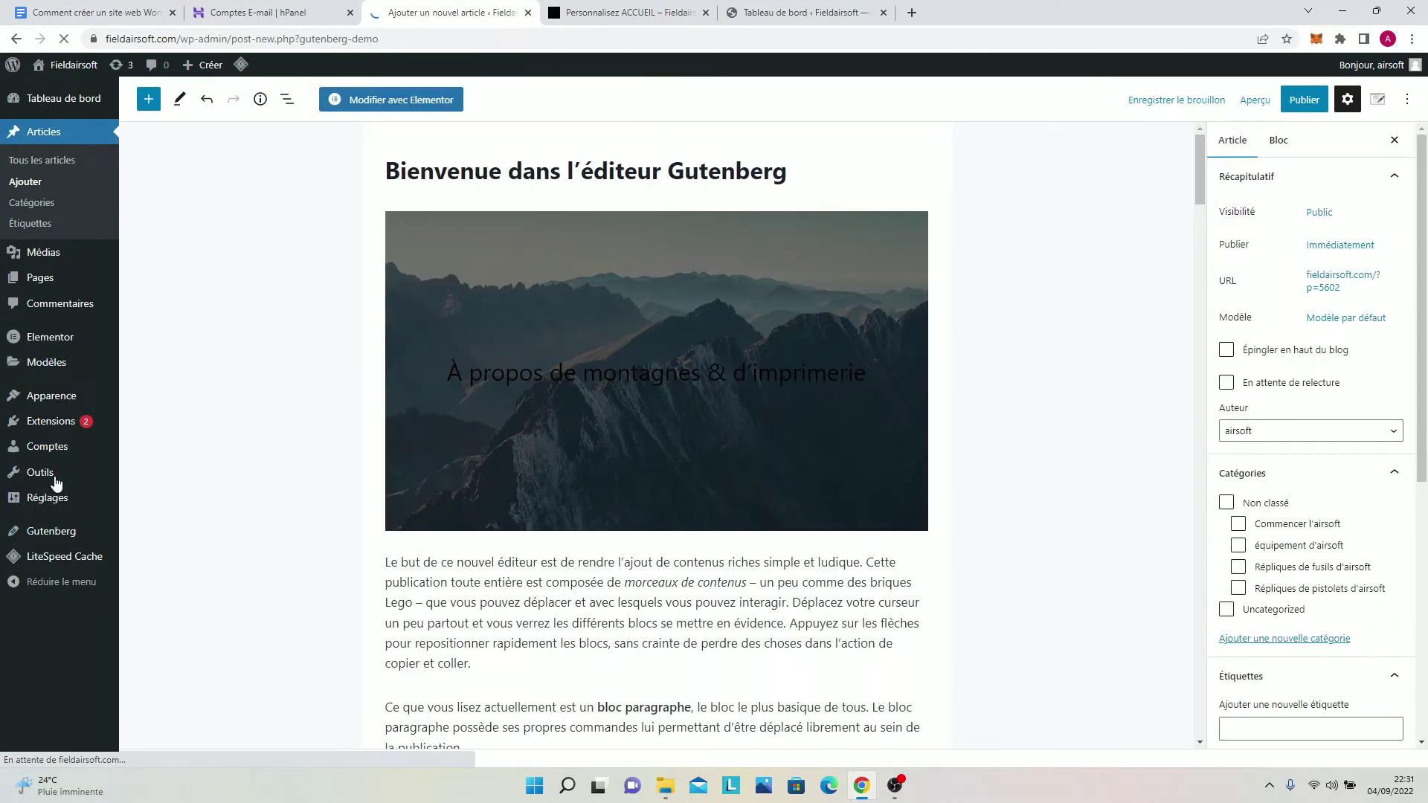
{"action": "left_click", "coordinate": [35, 274]}
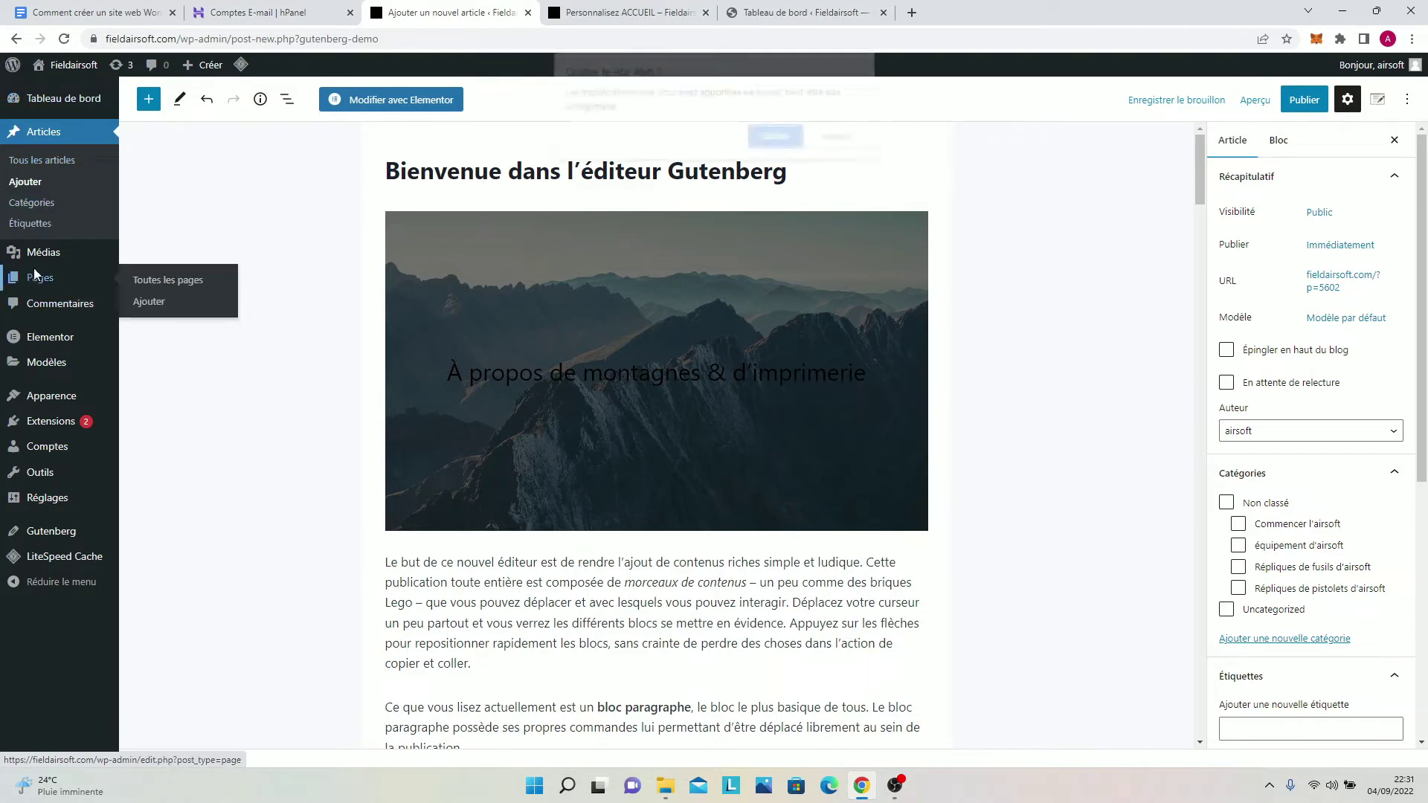
{"action": "left_click", "coordinate": [773, 136]}
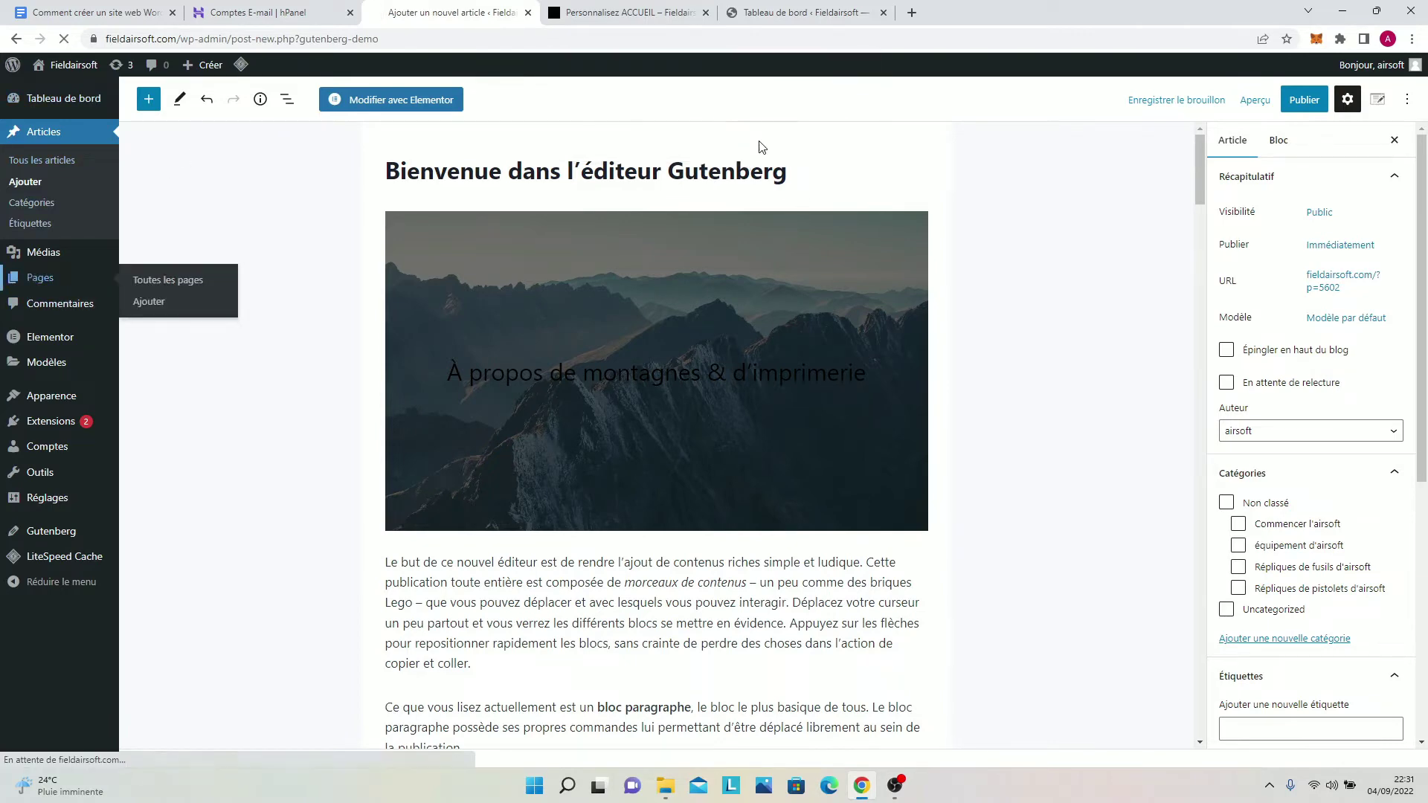
Step: Open the ACCUEIL page and start editing it with Elementor
{"action": "scroll", "coordinate": [186, 372], "scroll_direction": "down", "scroll_amount": 1}
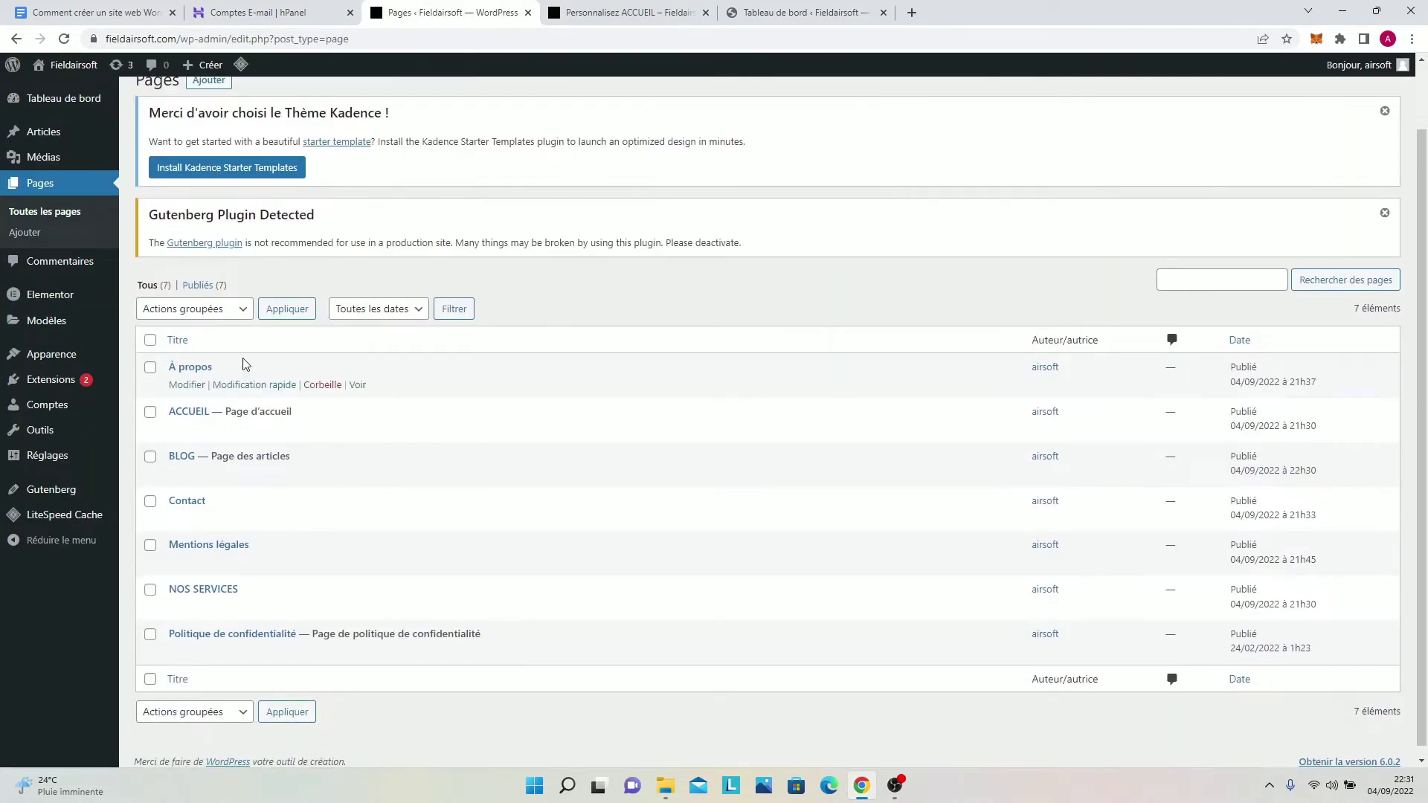
{"action": "left_click", "coordinate": [178, 410]}
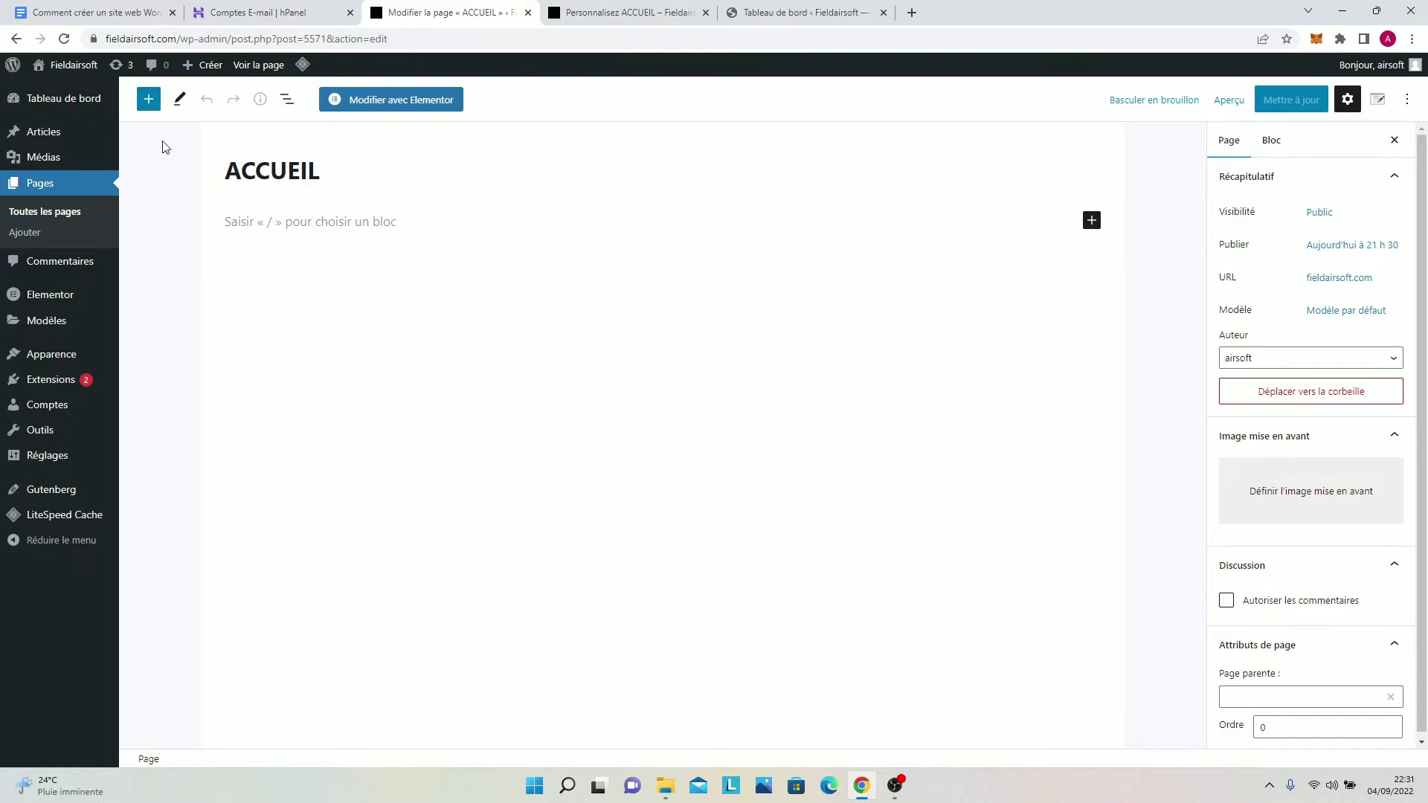
{"action": "left_click", "coordinate": [389, 104]}
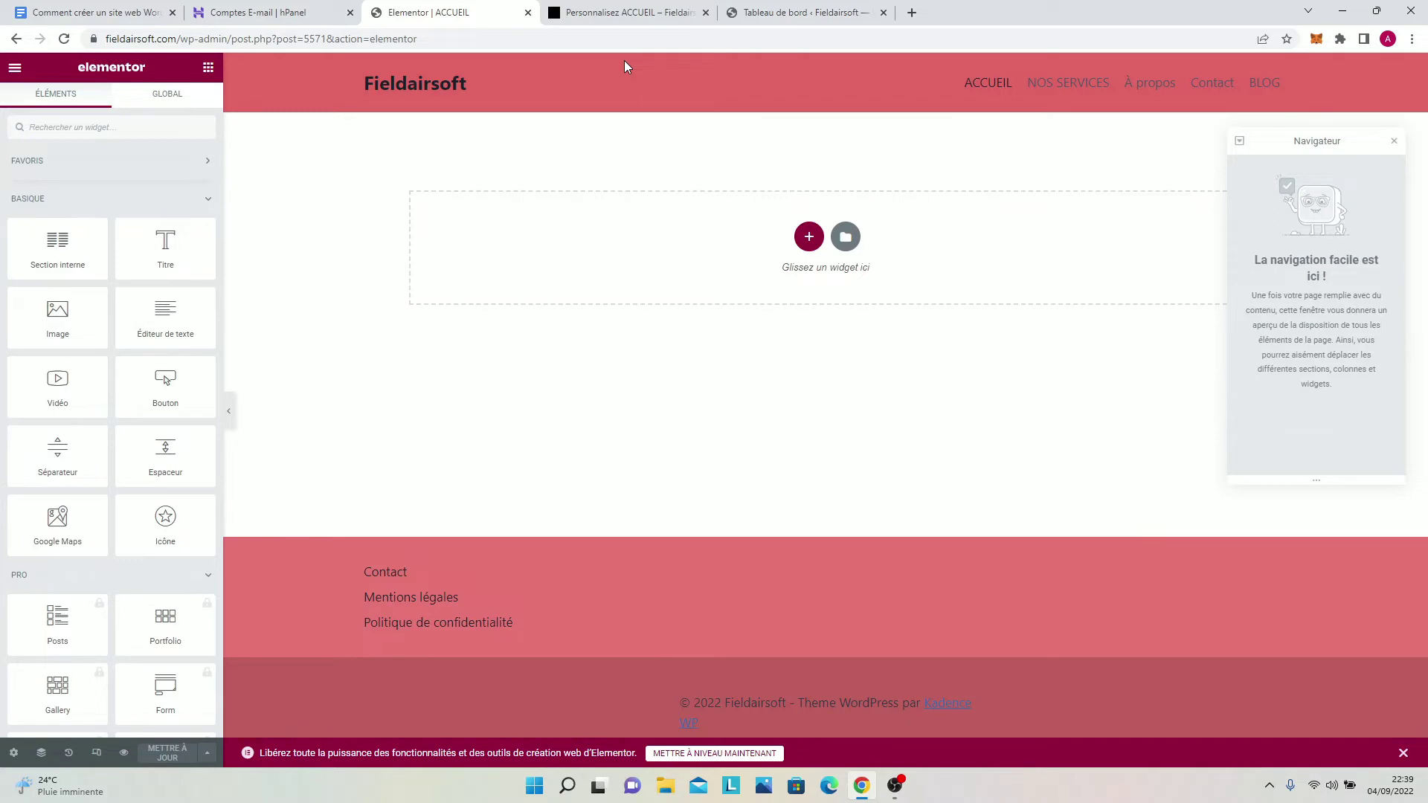
Step: In the browser tab showing the customizer, load the site's wp-admin dashboard and open the menu management page
{"action": "left_click", "coordinate": [632, 13]}
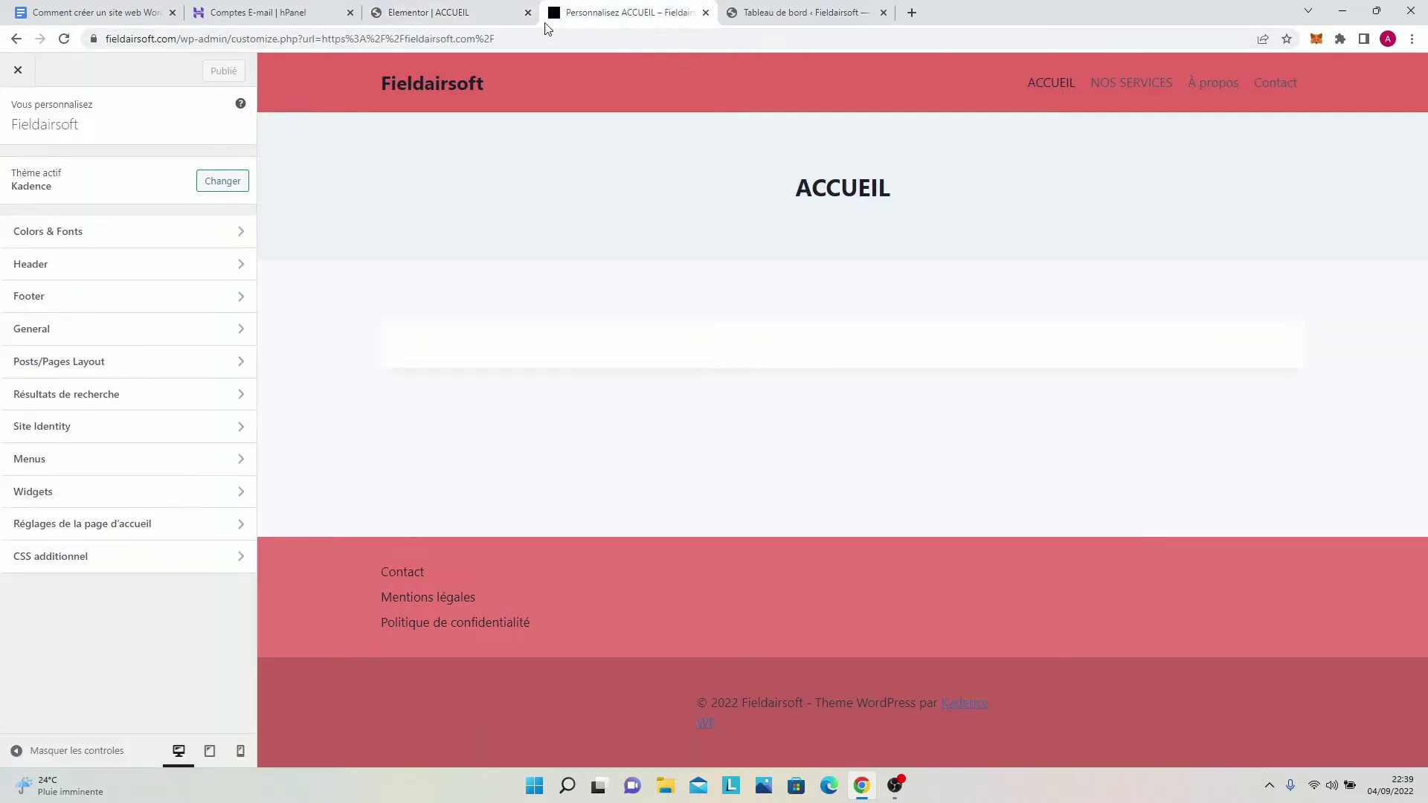
{"action": "left_click", "coordinate": [238, 38]}
{"action": "left_click_drag", "start_coordinate": [270, 39], "coordinate": [563, 39]}
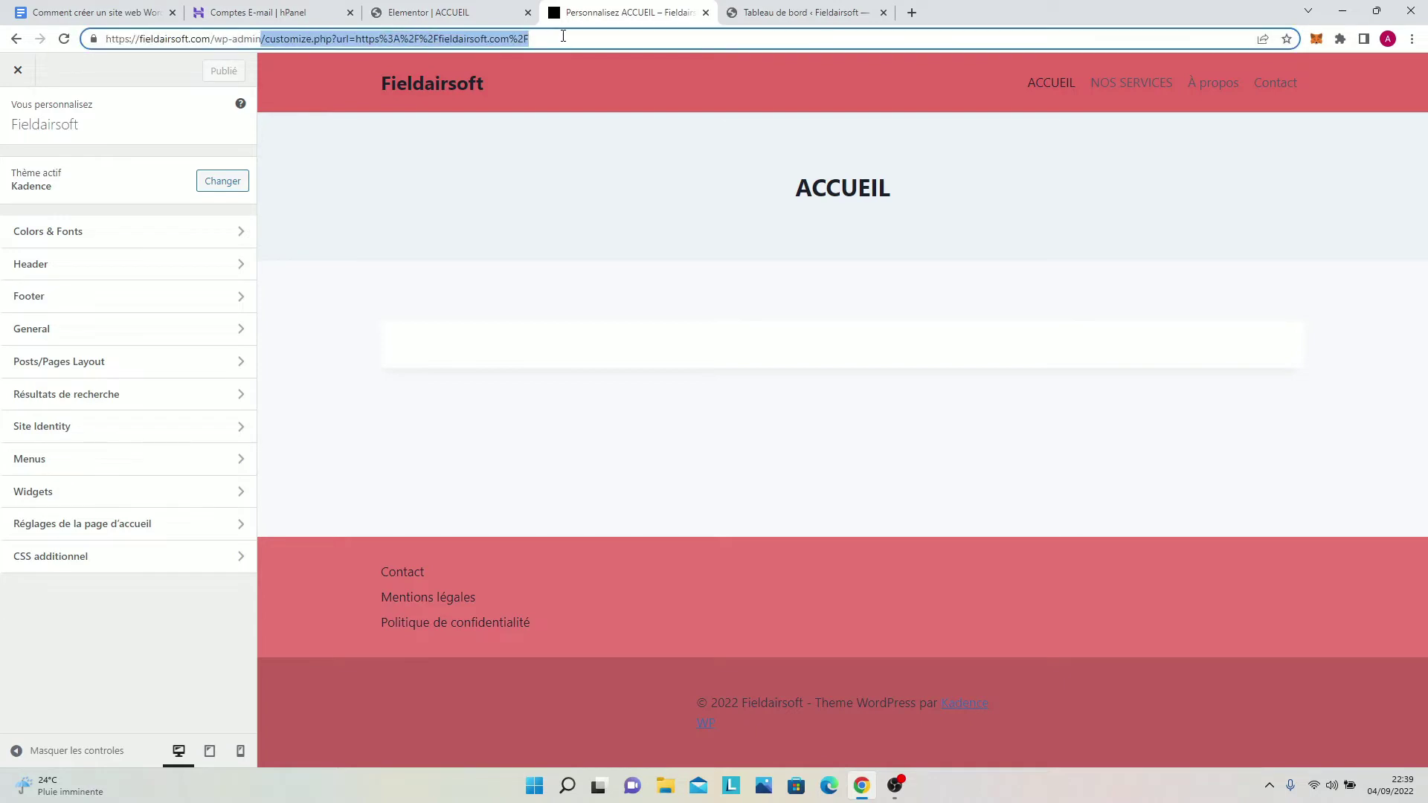
{"action": "key", "text": "BackSpace"}
{"action": "key", "text": "Return"}
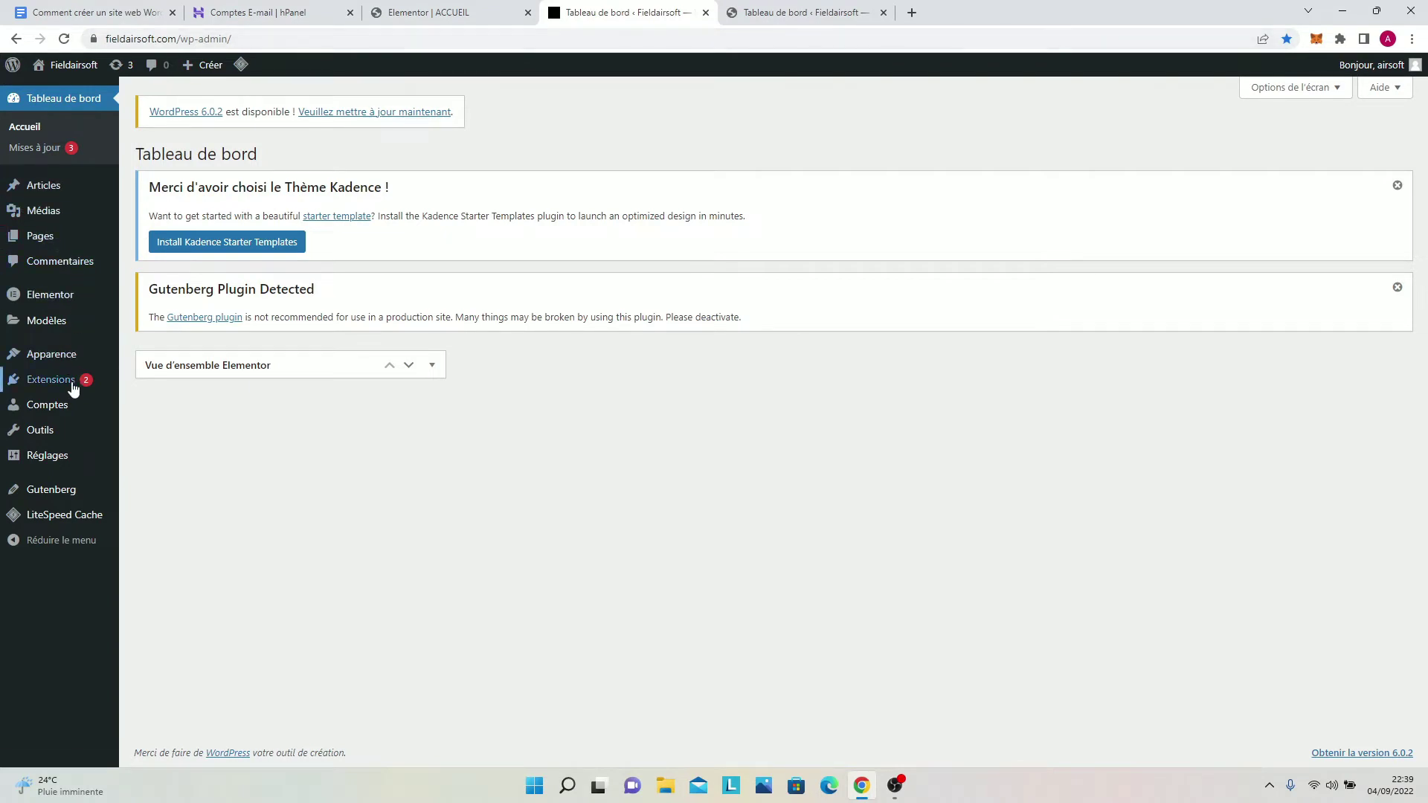
{"action": "mouse_move", "coordinate": [67, 357]}
{"action": "left_click", "coordinate": [147, 421]}
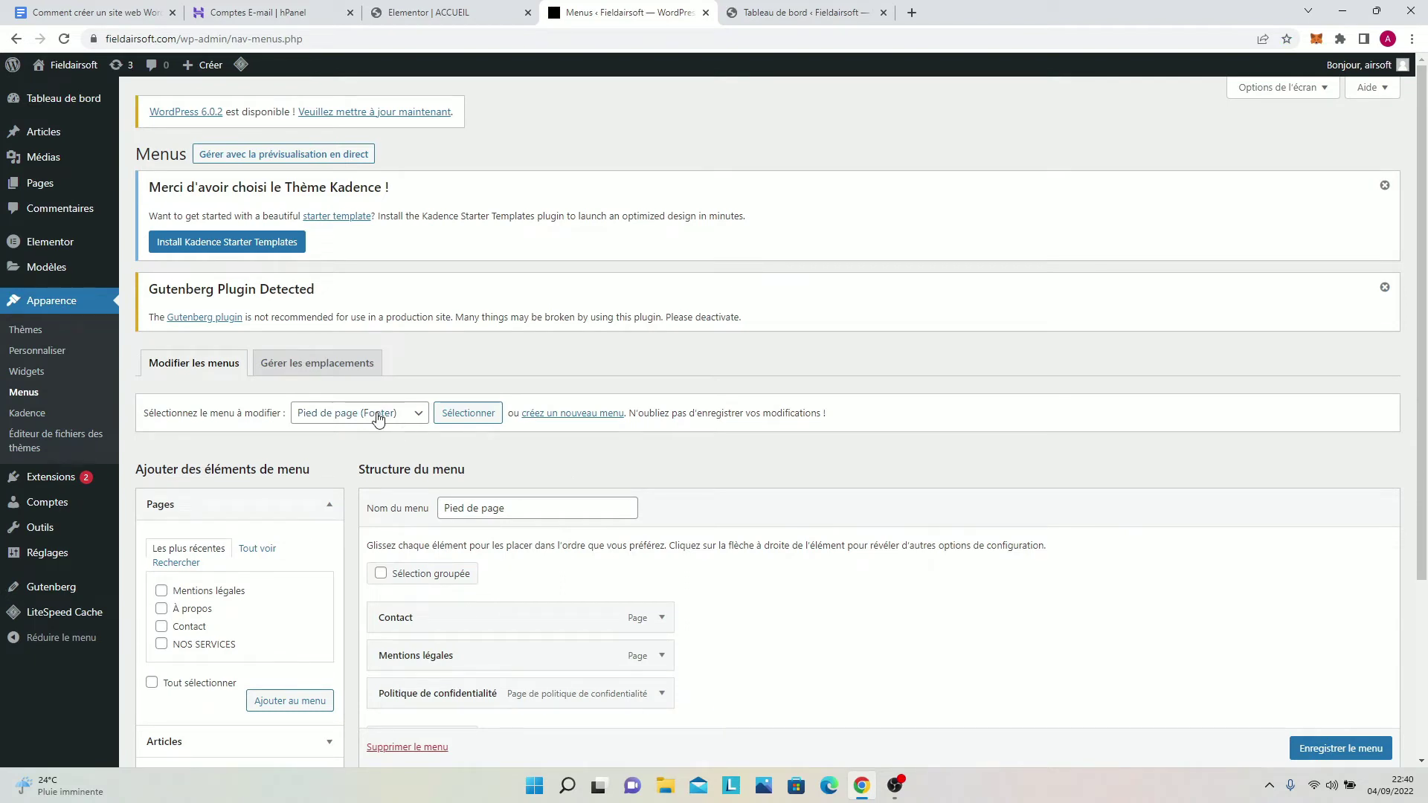
Step: Create a new navigation menu named "Menu mobile"
{"action": "left_click", "coordinate": [378, 419]}
{"action": "left_click", "coordinate": [402, 415]}
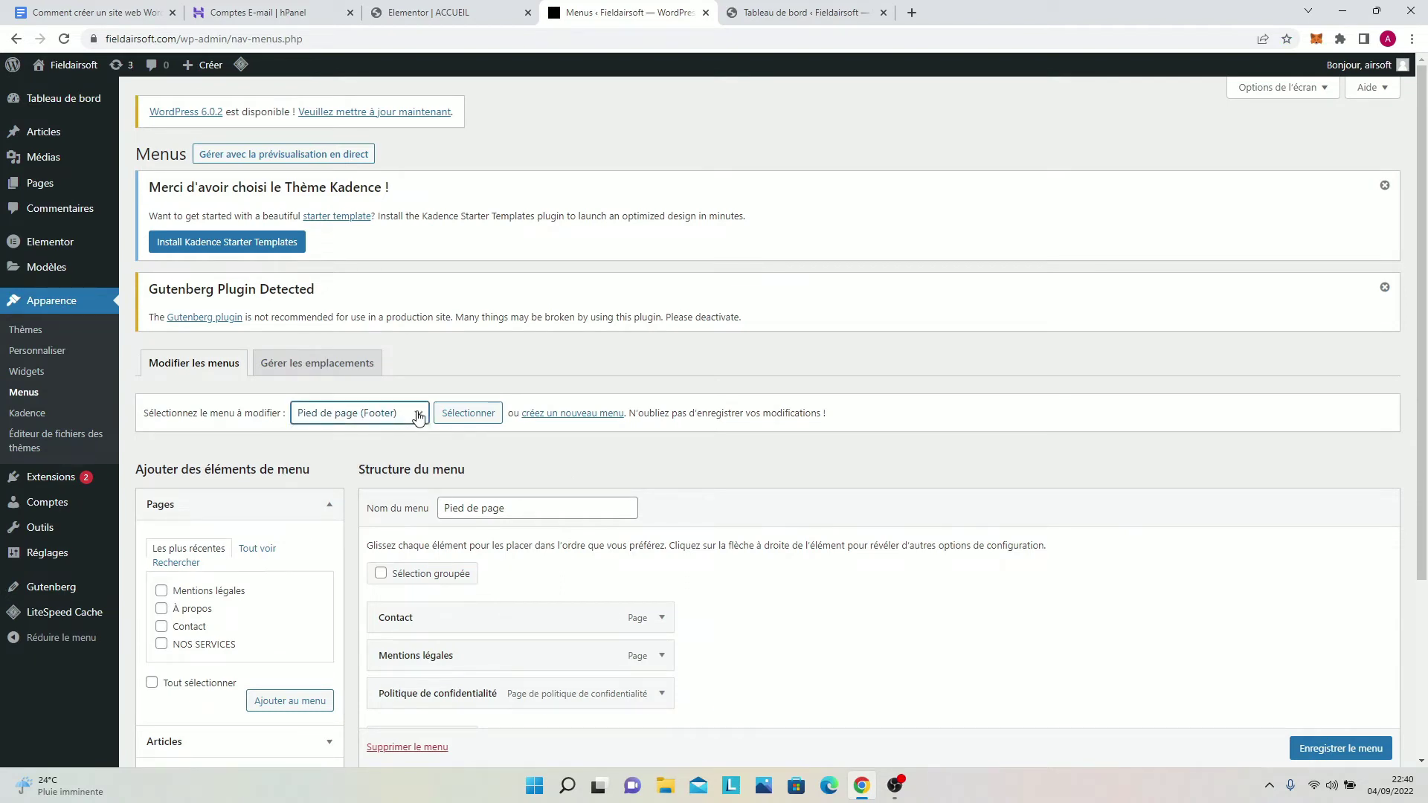
{"action": "left_click", "coordinate": [542, 416]}
{"action": "scroll", "coordinate": [513, 455], "scroll_direction": "down", "scroll_amount": 1}
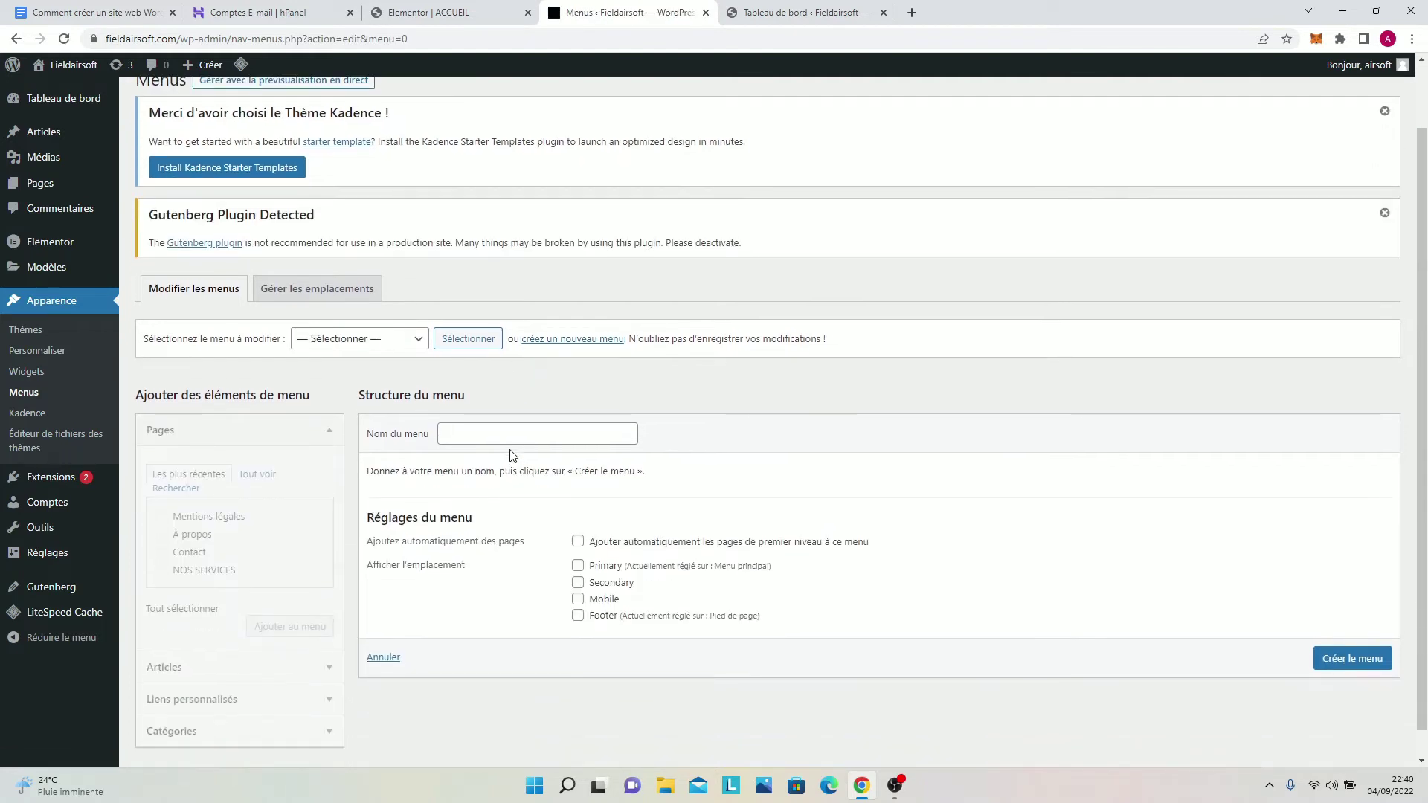
{"action": "left_click", "coordinate": [509, 436]}
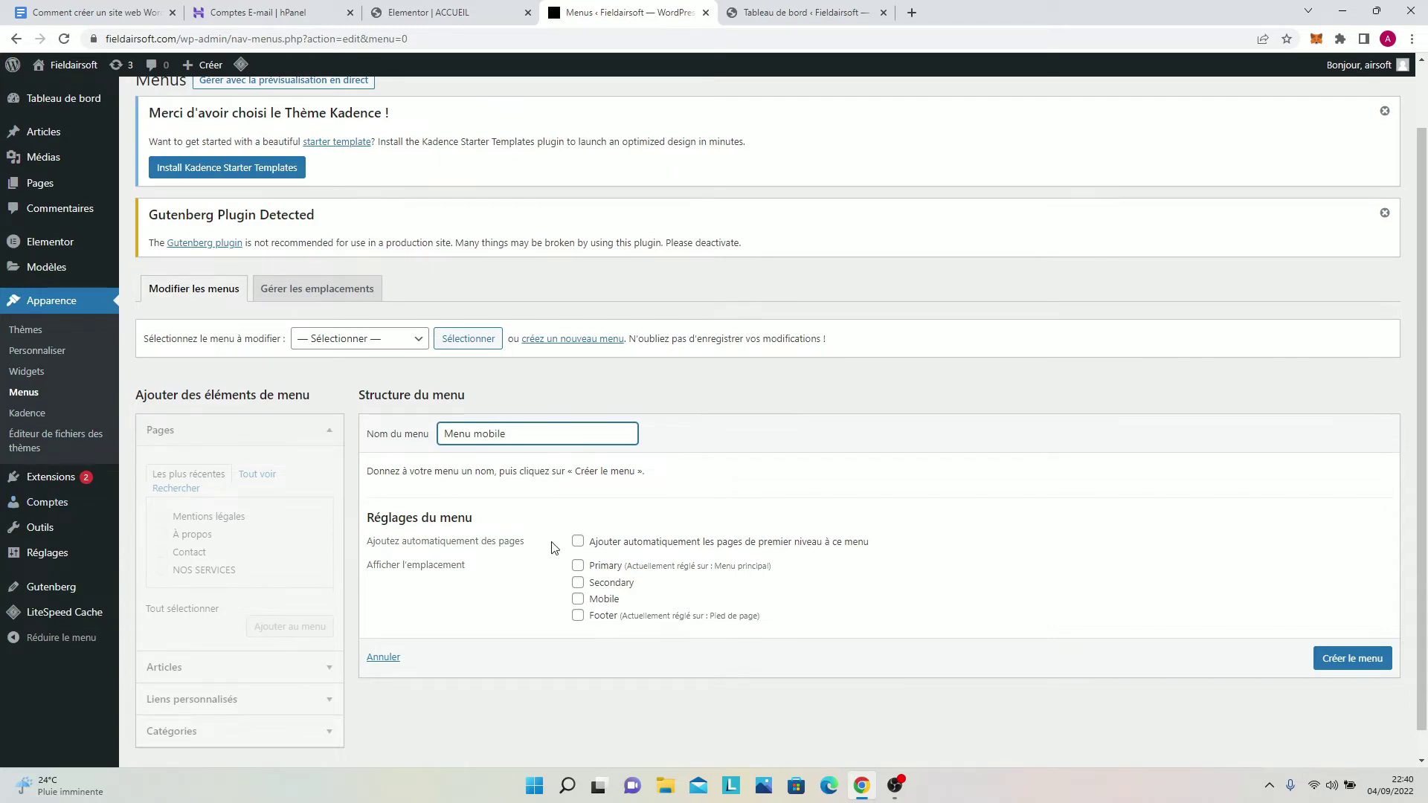
{"action": "left_click", "coordinate": [1351, 659]}
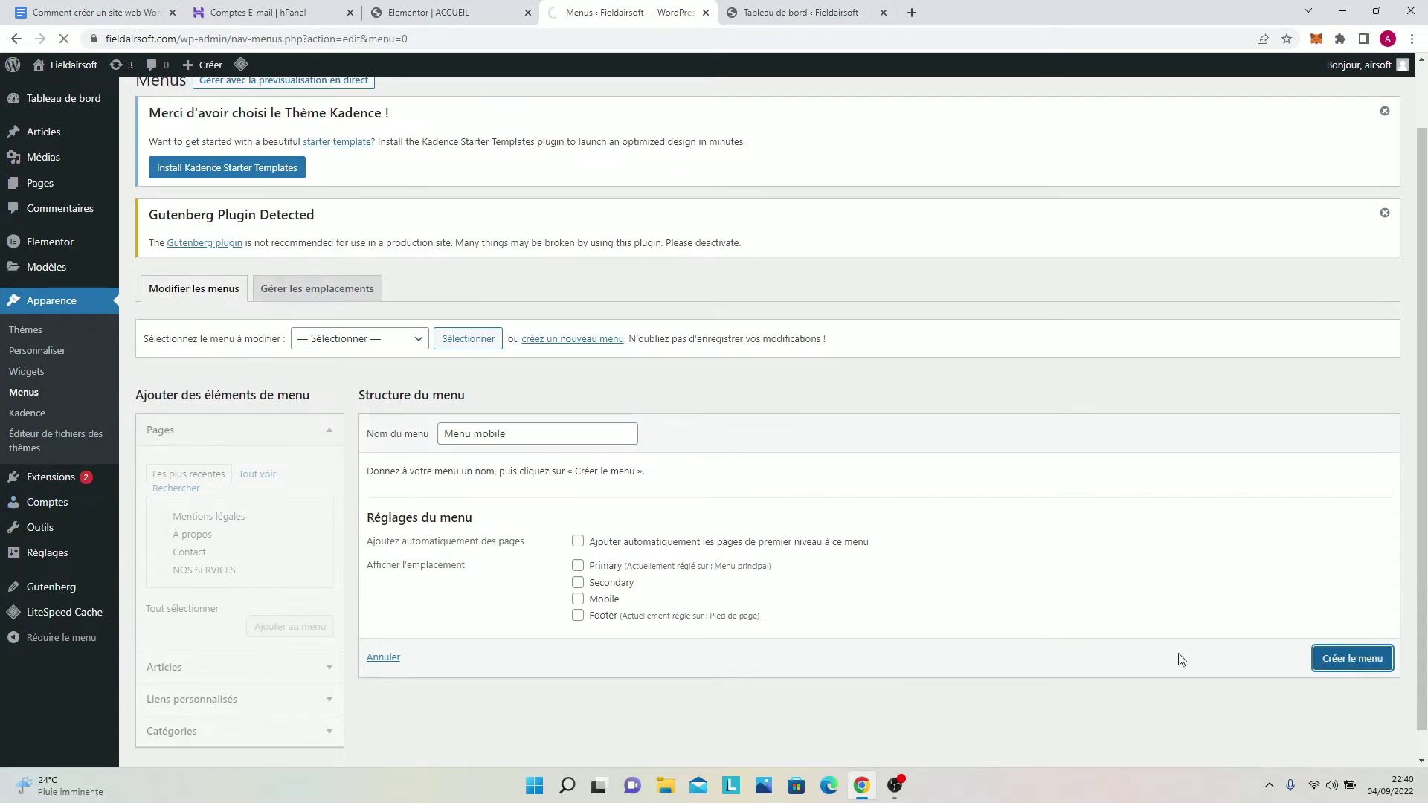
Step: Assign "Menu mobile" to the Mobile display location and save the menu
{"action": "scroll", "coordinate": [578, 599], "scroll_direction": "down", "scroll_amount": 3}
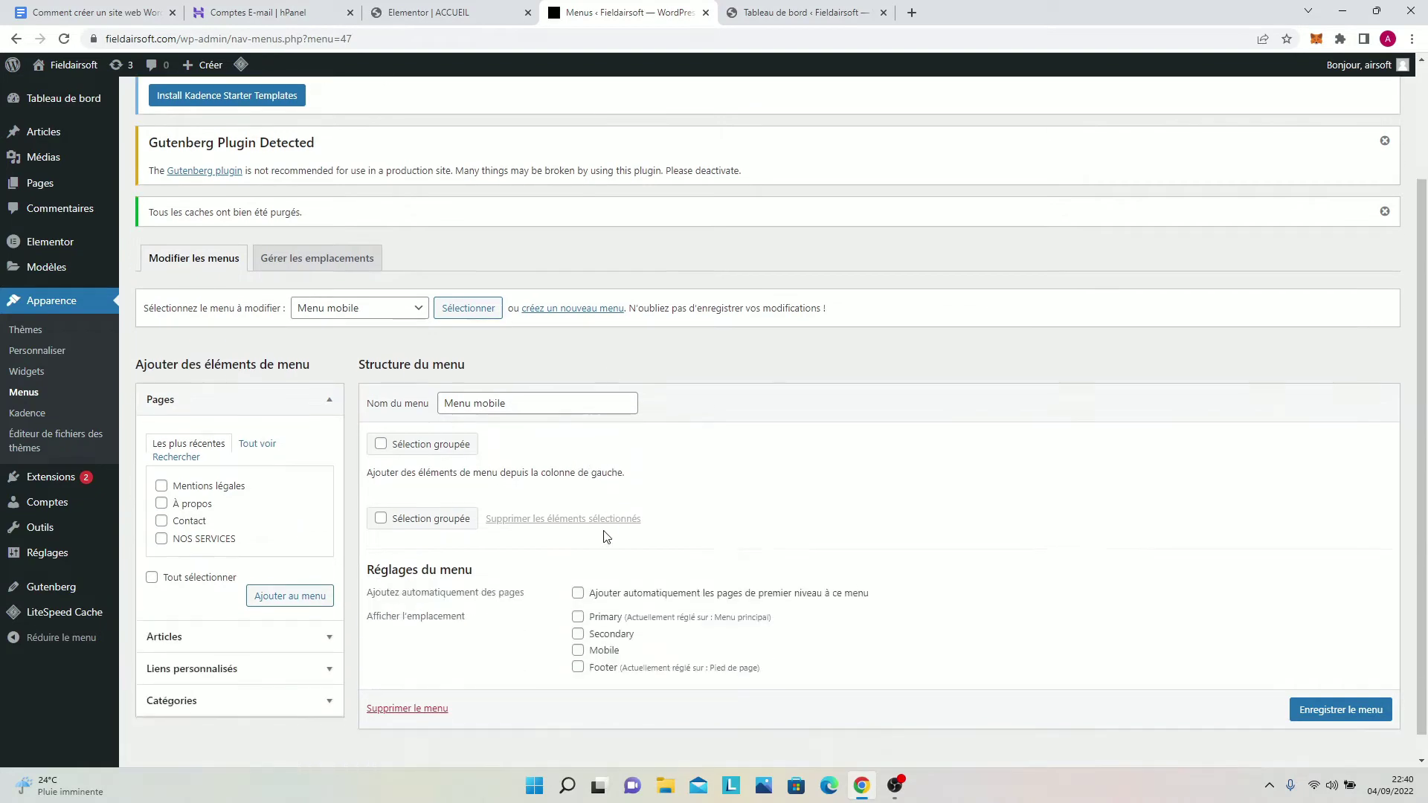
{"action": "left_click", "coordinate": [578, 625]}
{"action": "left_click", "coordinate": [1339, 685]}
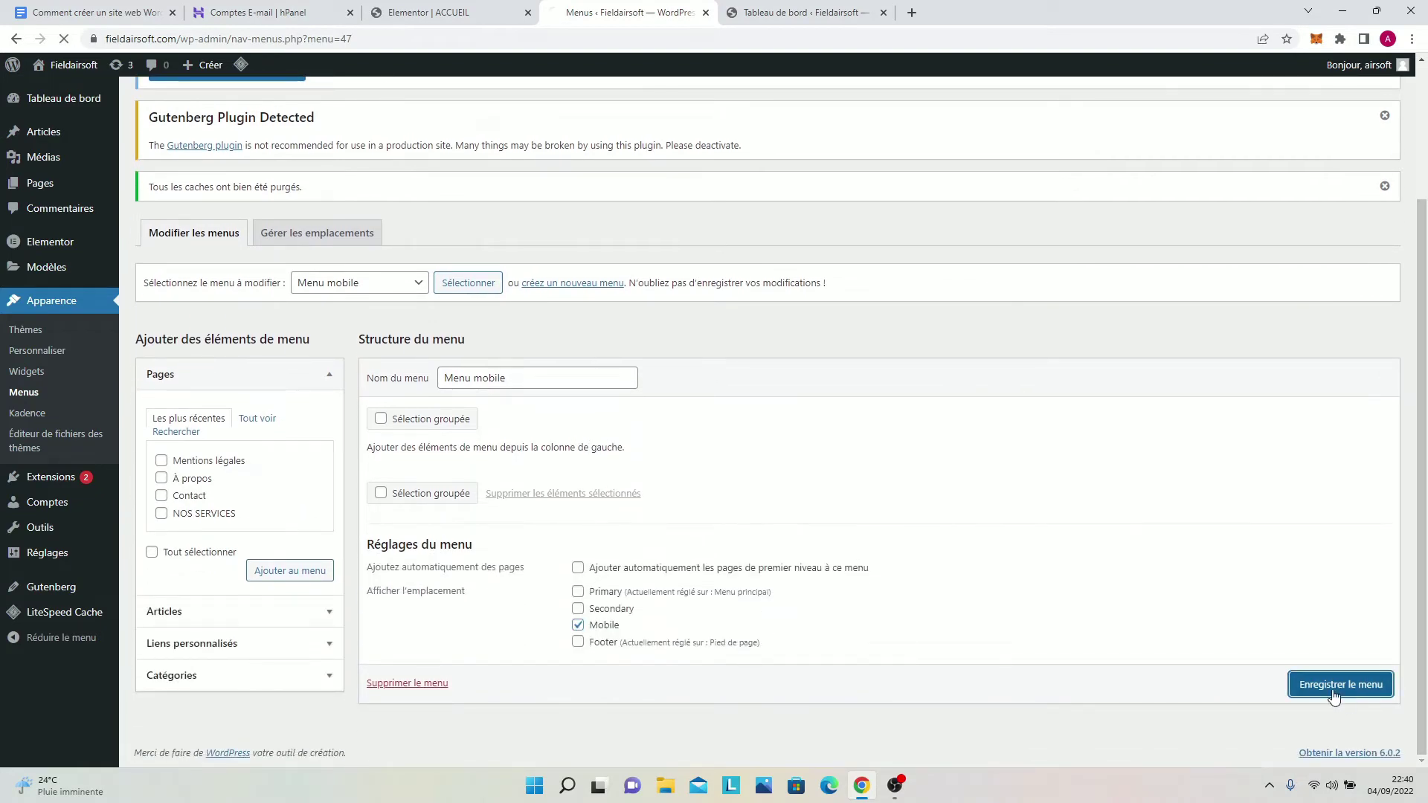
Step: Add the pages ACCUEIL, Politique de confidentialité, À propos, Contact, Mentions légales and NOS SERVICES to "Menu mobile"
{"action": "scroll", "coordinate": [223, 491], "scroll_direction": "down", "scroll_amount": 2}
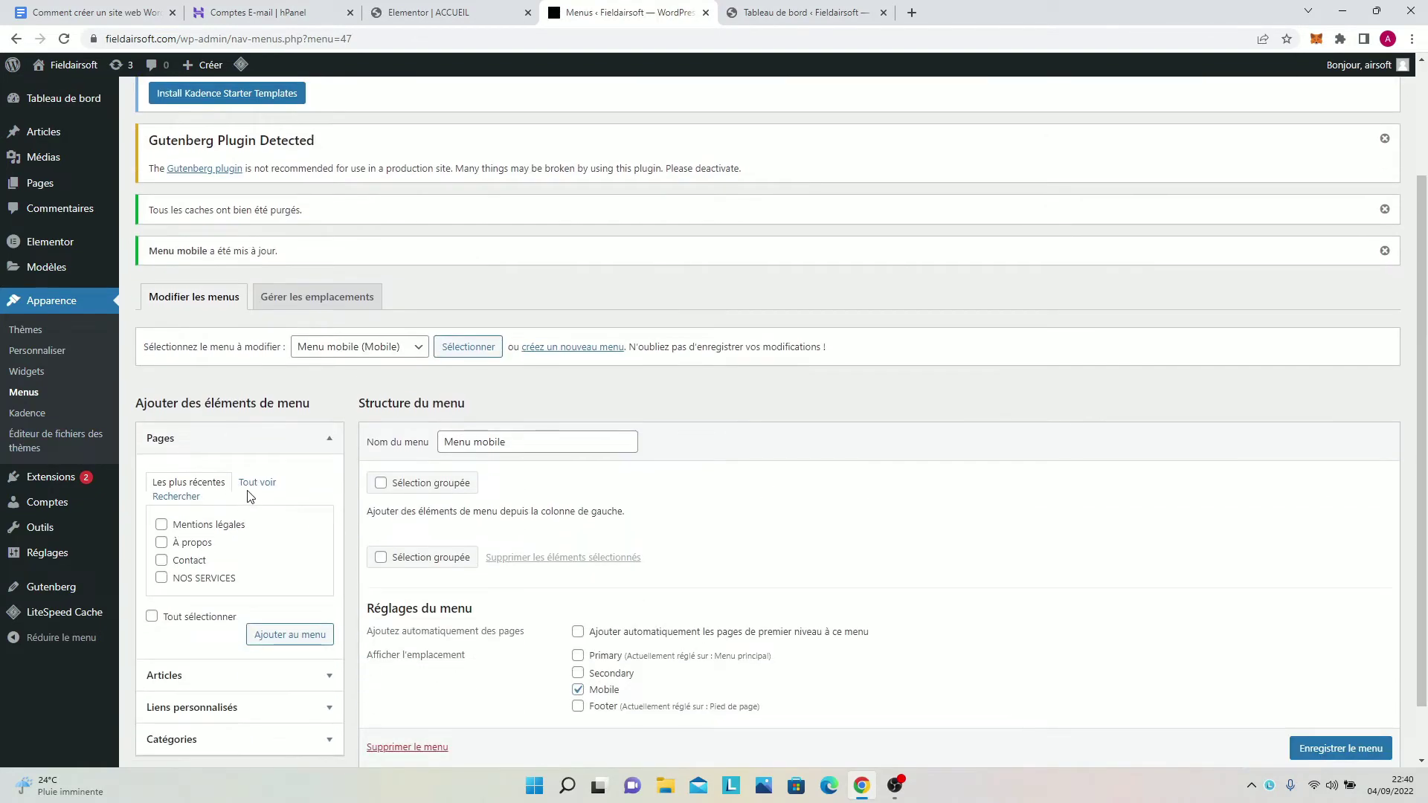
{"action": "left_click", "coordinate": [253, 483]}
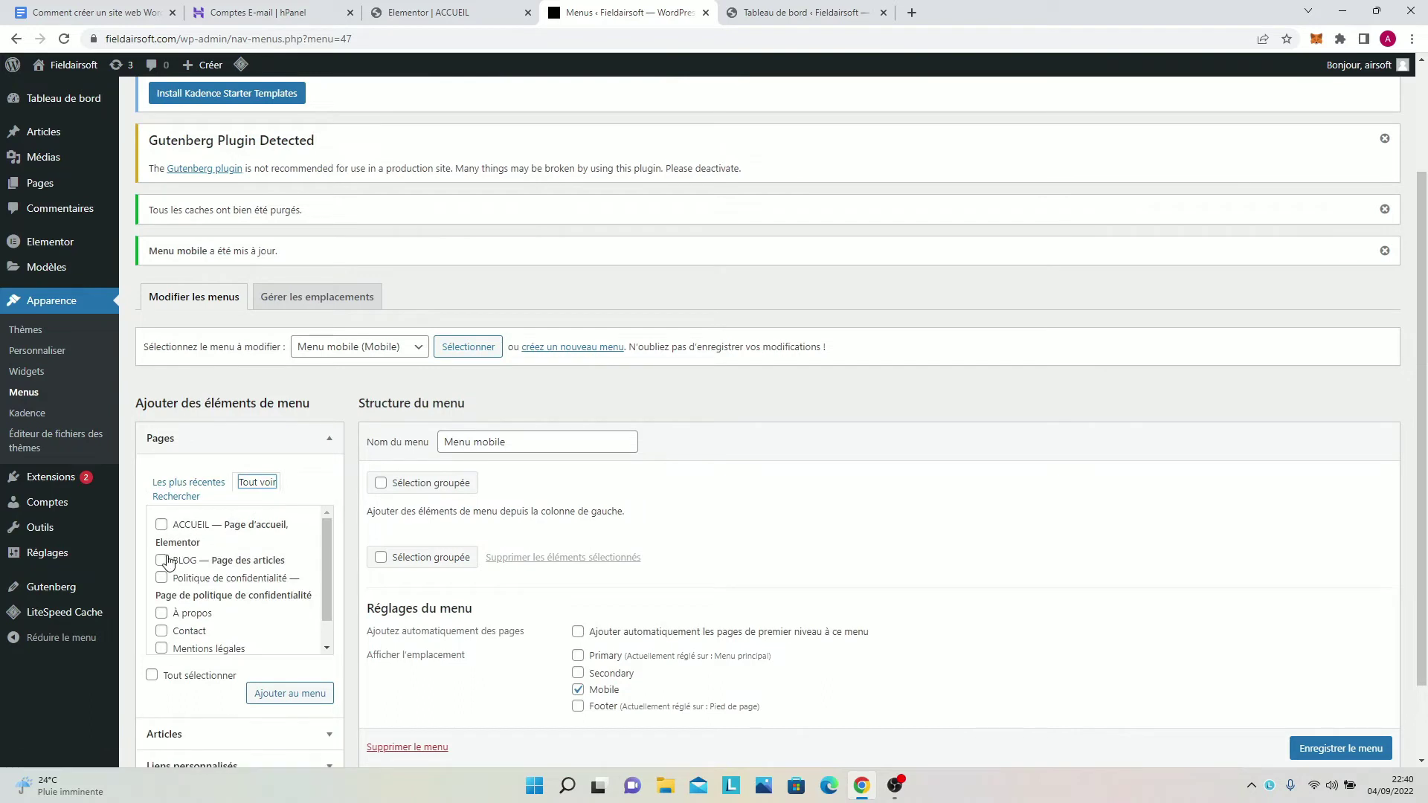
{"action": "scroll", "coordinate": [167, 557], "scroll_direction": "down", "scroll_amount": 1}
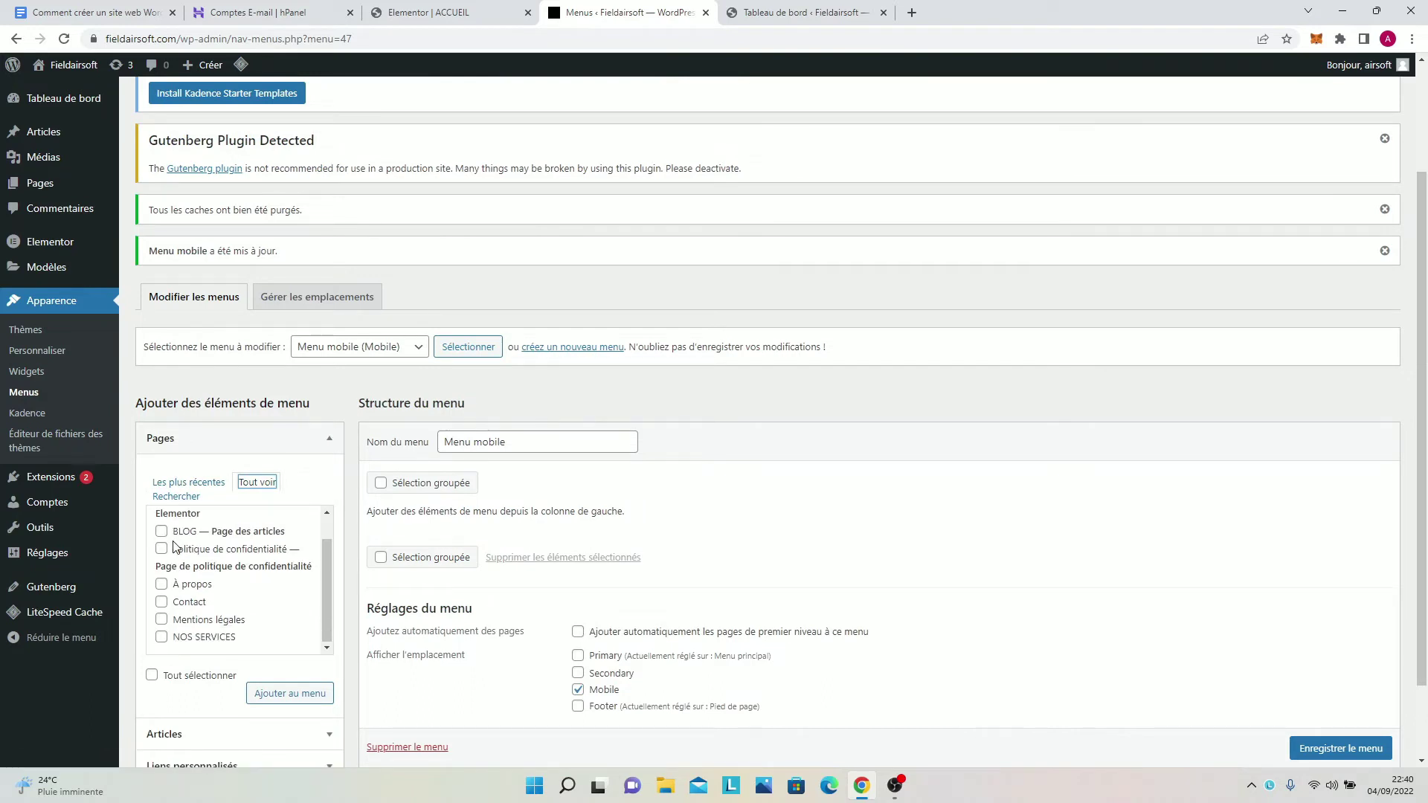
{"action": "left_click", "coordinate": [161, 585]}
{"action": "left_click", "coordinate": [162, 602]}
{"action": "left_click", "coordinate": [161, 619]}
{"action": "left_click", "coordinate": [161, 638]}
{"action": "scroll", "coordinate": [166, 595], "scroll_direction": "up", "scroll_amount": 1}
{"action": "left_click", "coordinate": [161, 525]}
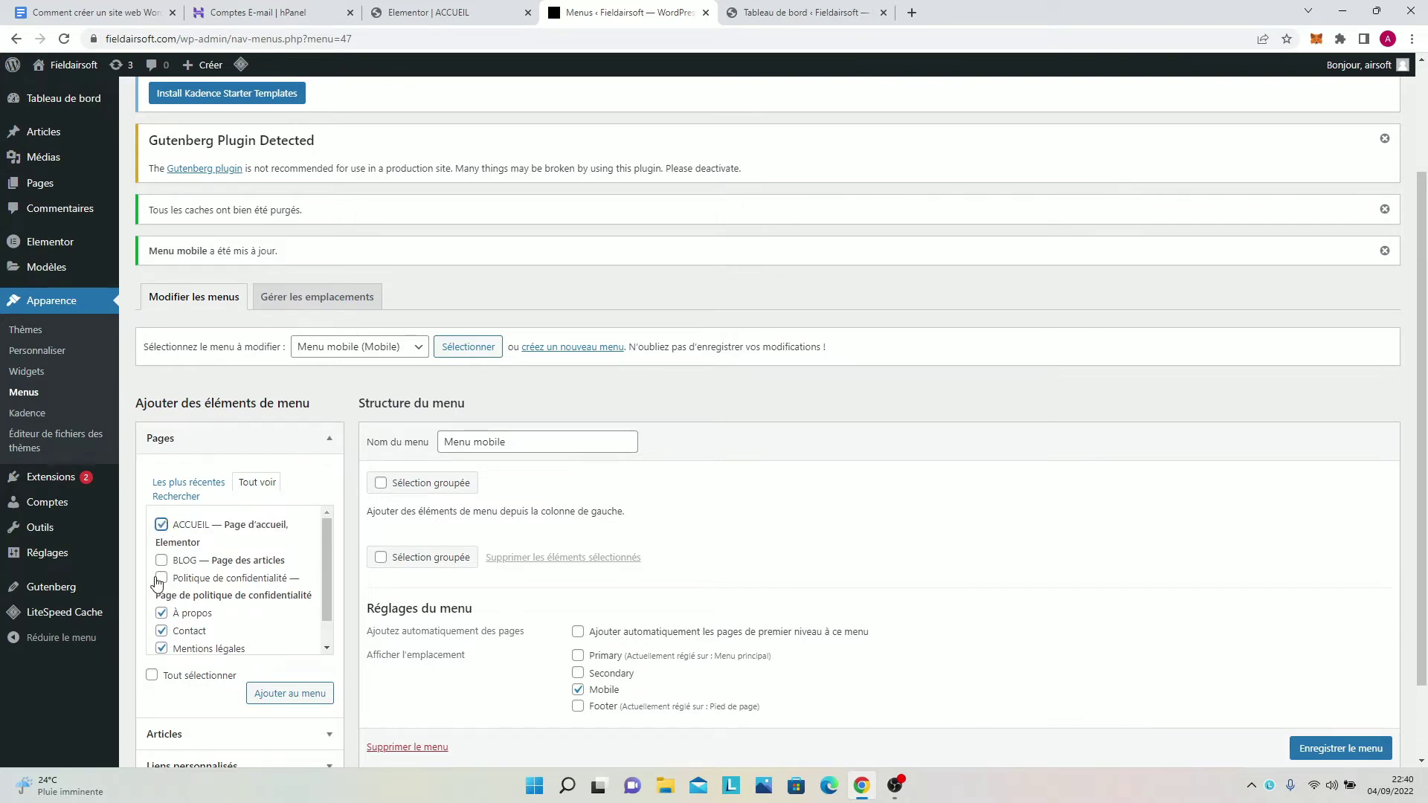
{"action": "left_click", "coordinate": [160, 579]}
{"action": "scroll", "coordinate": [163, 584], "scroll_direction": "down", "scroll_amount": 1}
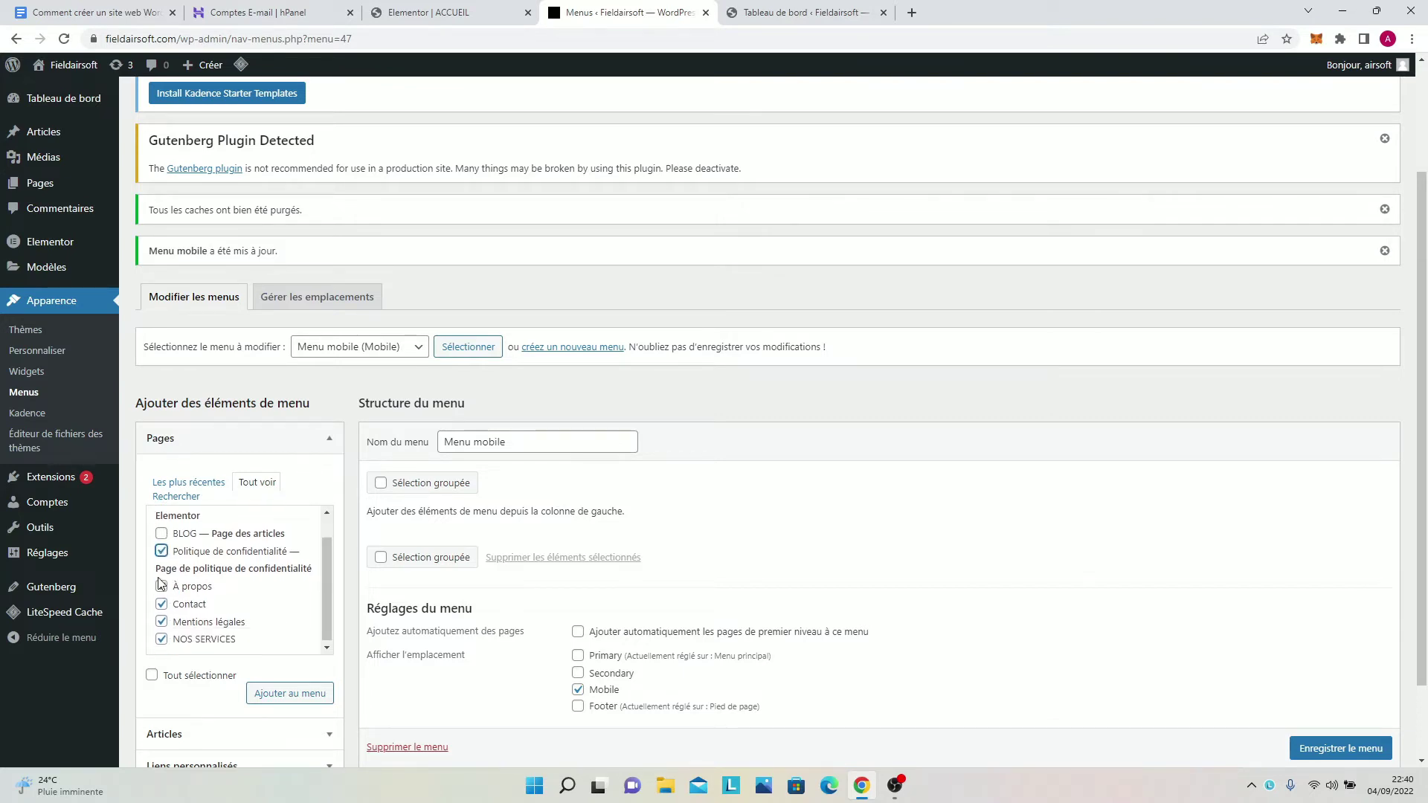
{"action": "left_click", "coordinate": [259, 695]}
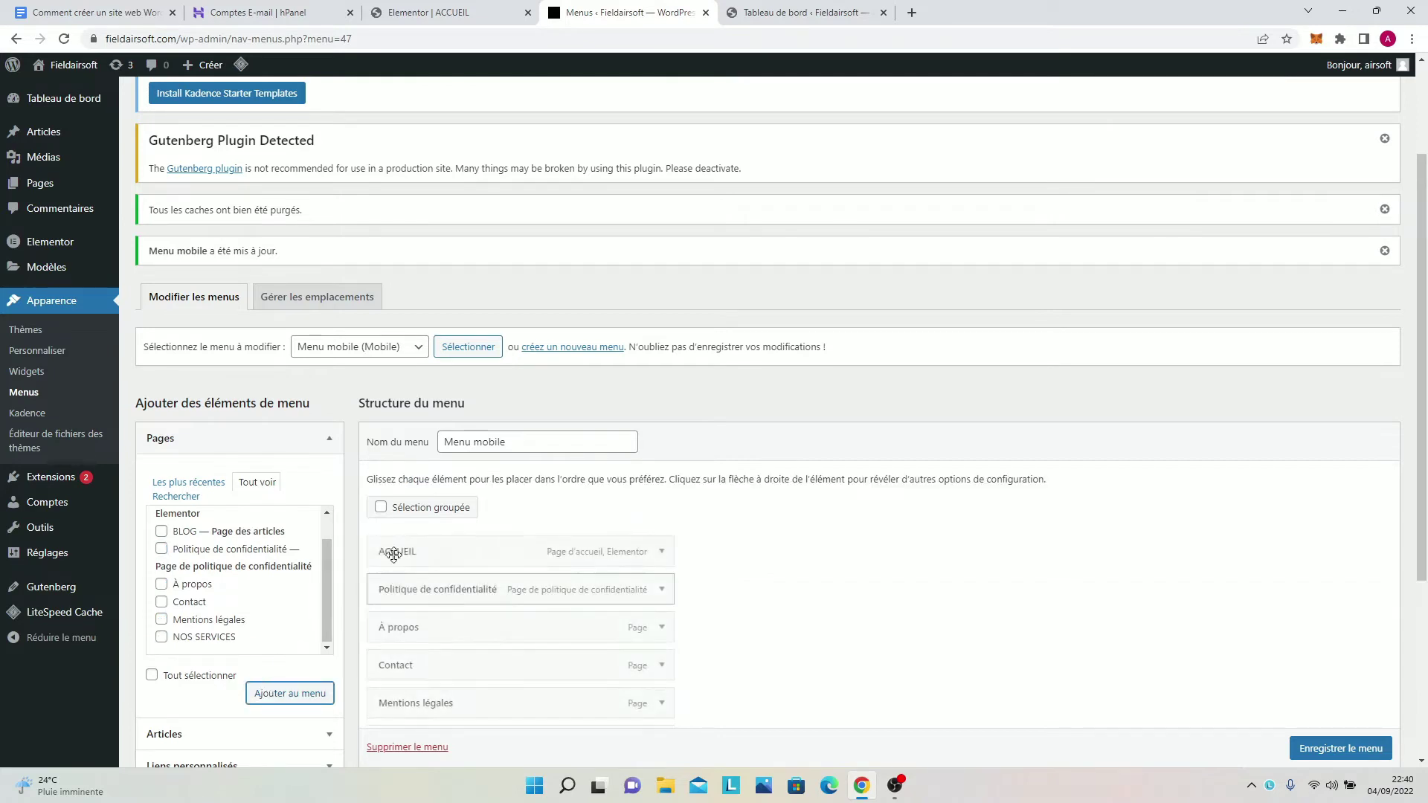
Step: Reorder the menu as ACCUEIL, NOS SERVICES, Contact, À propos, Politique de confidentialité, Mentions légales, and save it
{"action": "scroll", "coordinate": [450, 563], "scroll_direction": "down", "scroll_amount": 2}
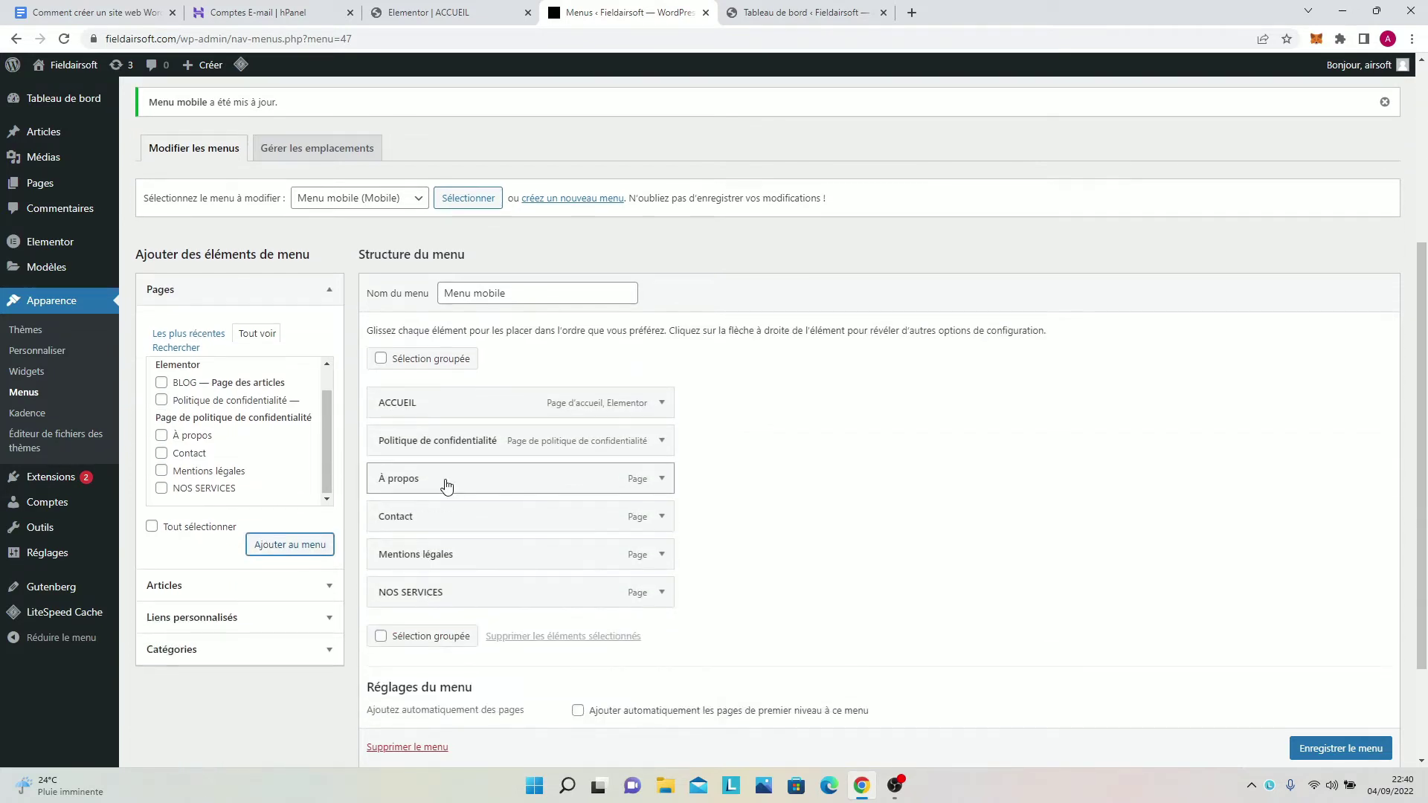
{"action": "left_click_drag", "start_coordinate": [440, 596], "coordinate": [434, 455]}
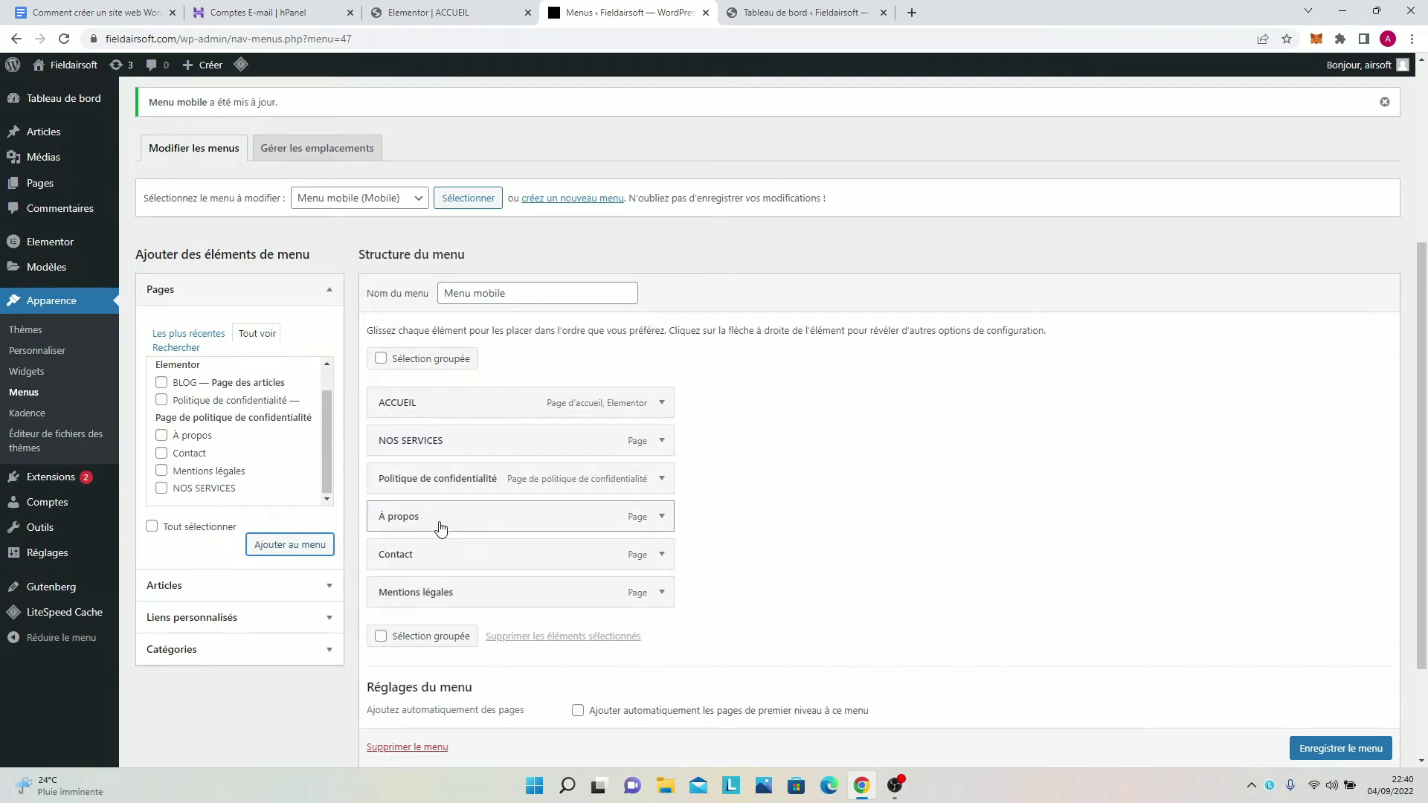
{"action": "left_click_drag", "start_coordinate": [443, 551], "coordinate": [434, 471]}
{"action": "left_click_drag", "start_coordinate": [456, 558], "coordinate": [446, 521]}
{"action": "scroll", "coordinate": [1112, 656], "scroll_direction": "down", "scroll_amount": 3}
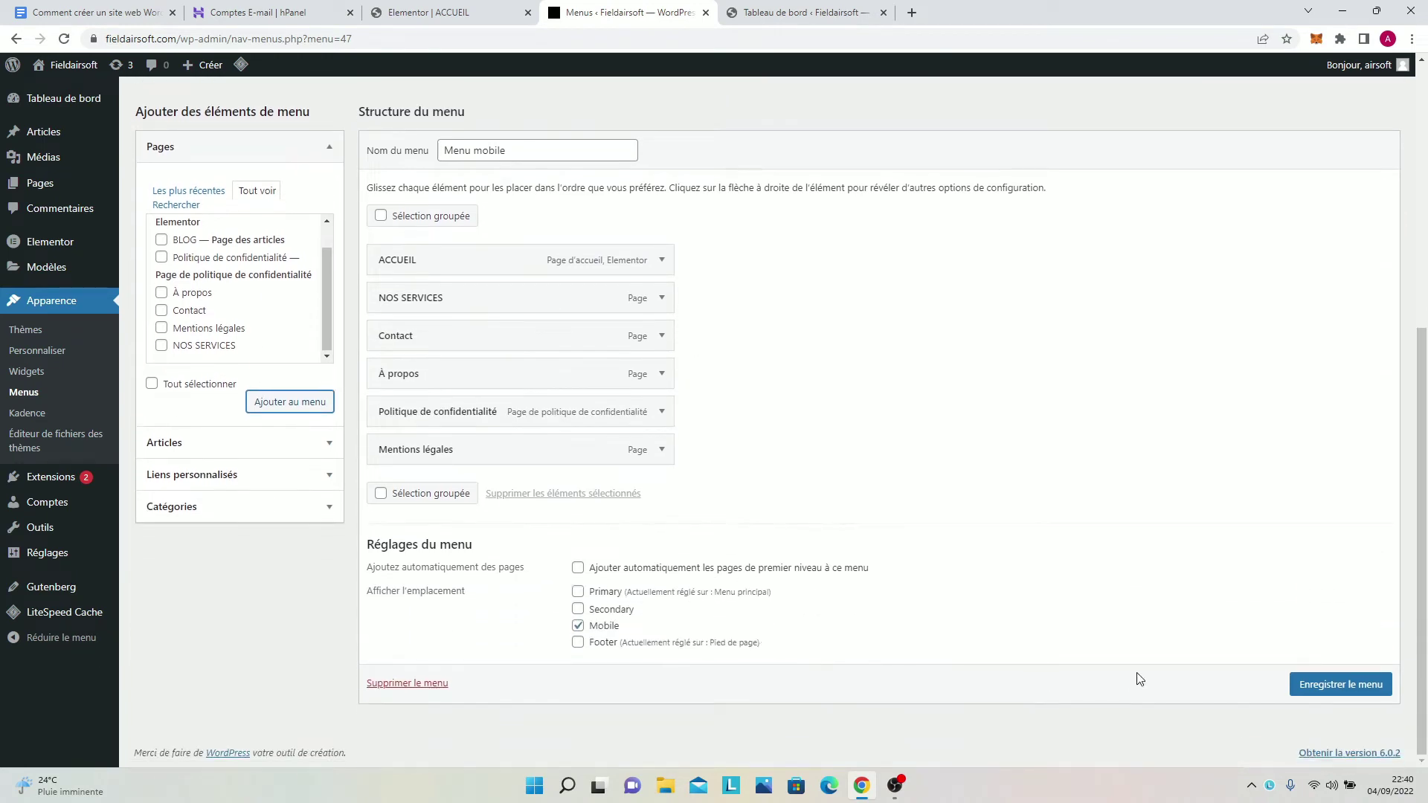
{"action": "left_click", "coordinate": [1338, 684]}
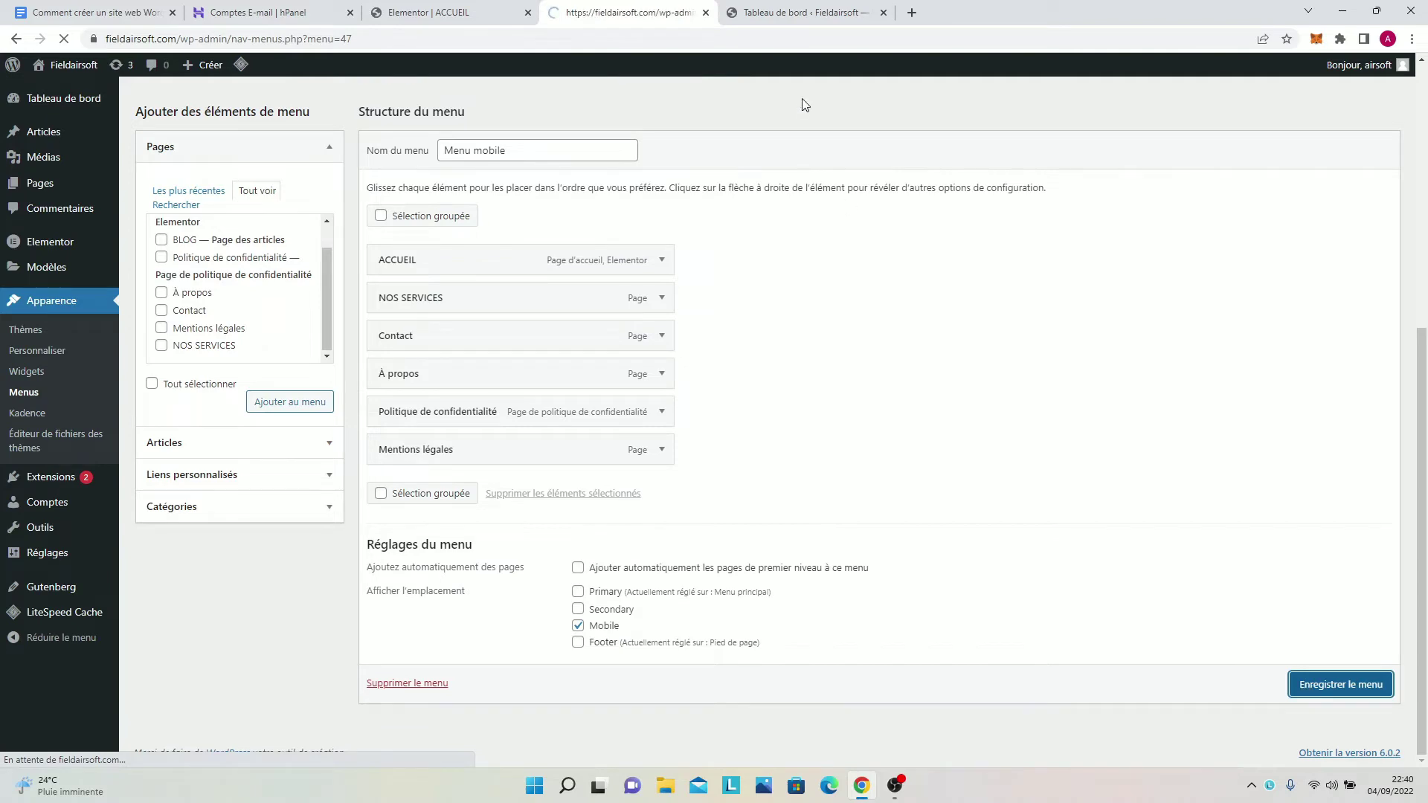
Step: From the browser tab showing the WordPress dashboard, visit the Fieldairsoft site and open its theme customizer
{"action": "left_click", "coordinate": [799, 12]}
{"action": "left_click", "coordinate": [629, 12]}
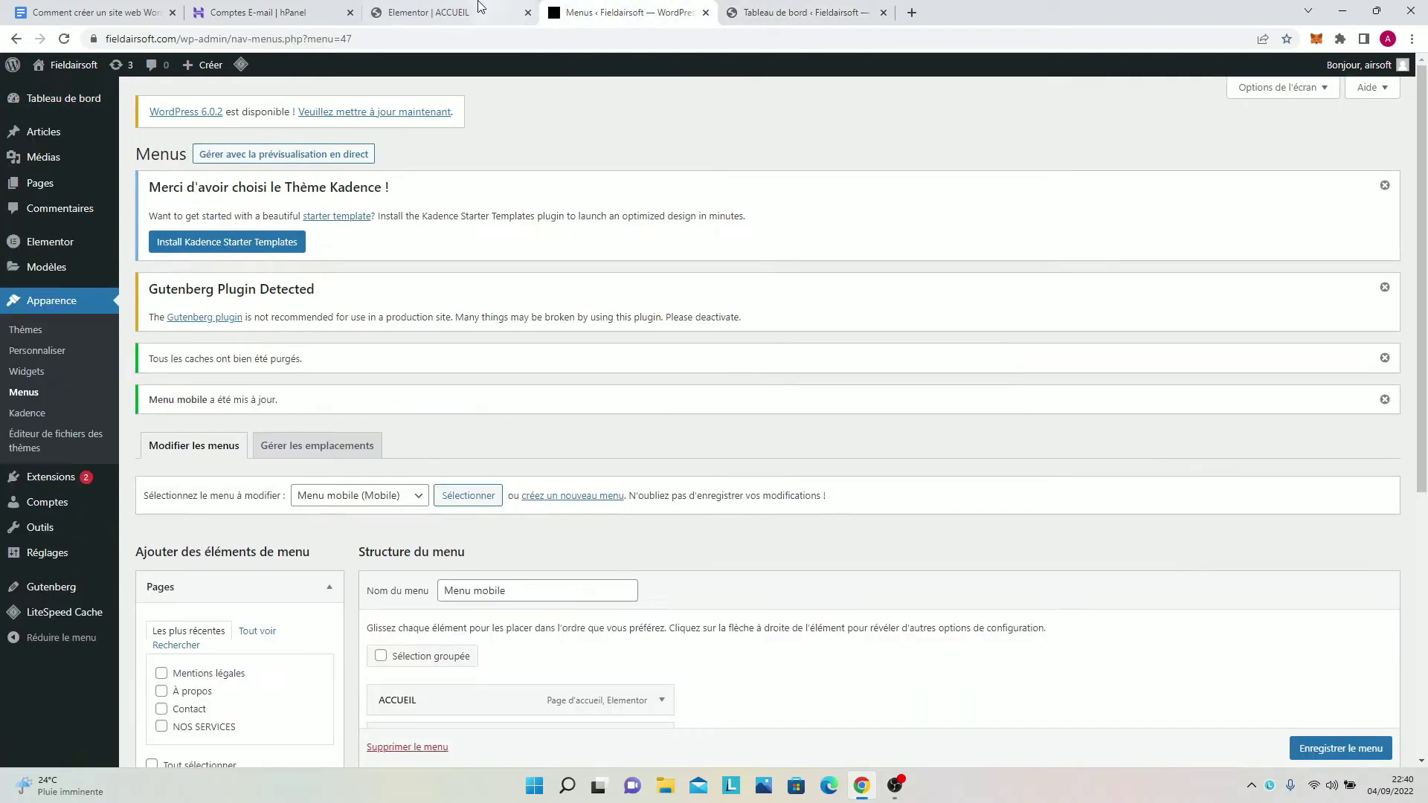
{"action": "left_click", "coordinate": [799, 12]}
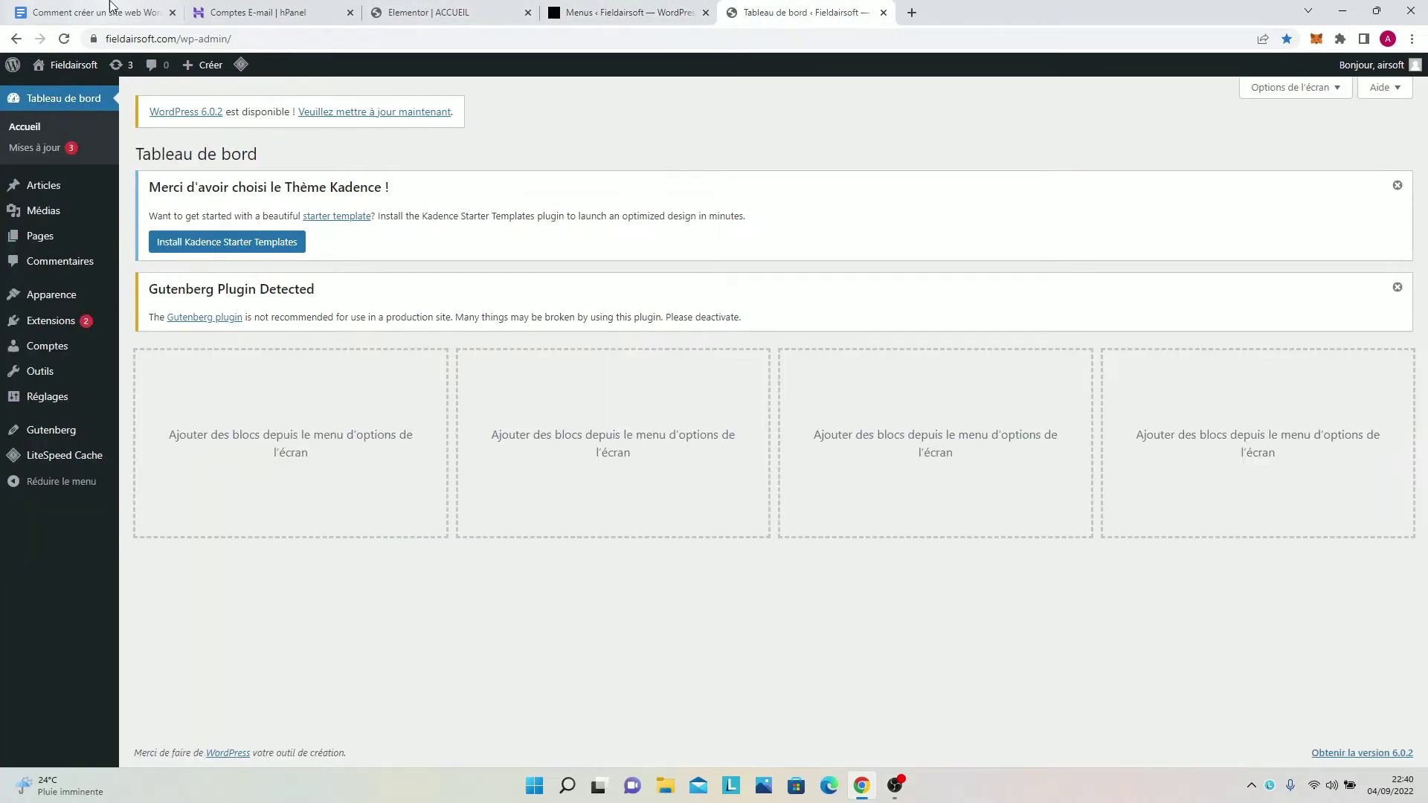
{"action": "left_click", "coordinate": [63, 67]}
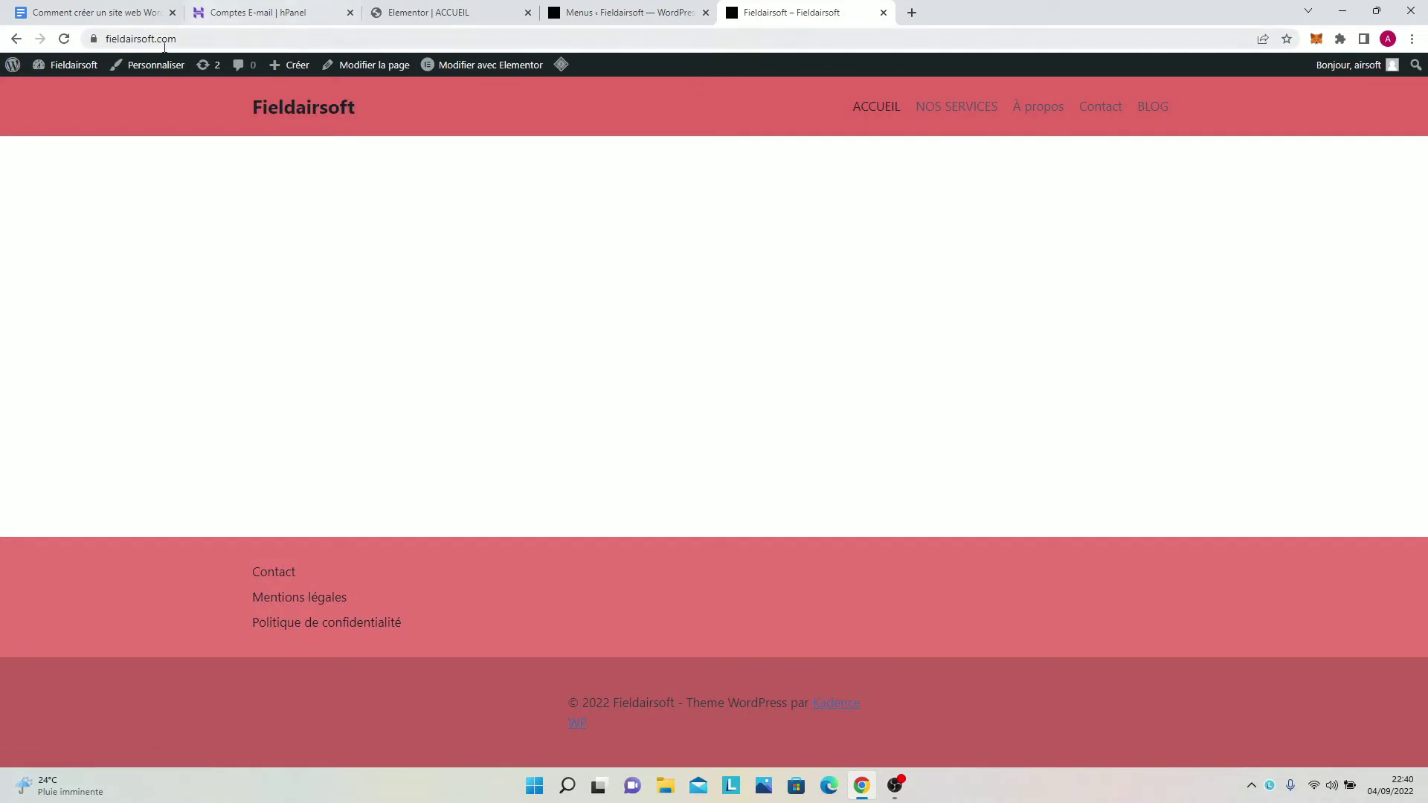
{"action": "left_click", "coordinate": [166, 74]}
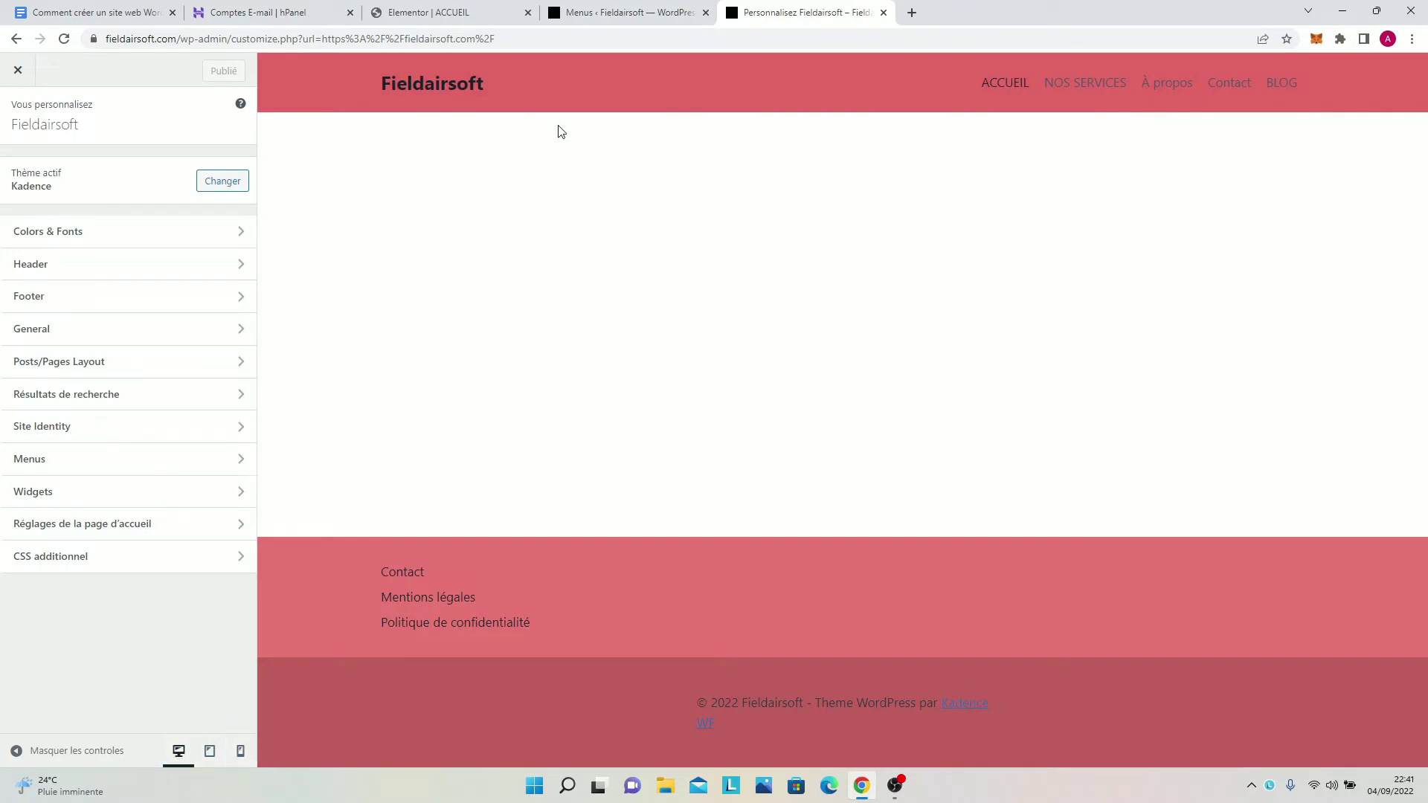
Step: In the Elementor tab, switch the ACCUEIL page to the mobile responsive preview and check the entries of its mobile menu
{"action": "left_click", "coordinate": [506, 13]}
{"action": "scroll", "coordinate": [113, 602], "scroll_direction": "down", "scroll_amount": 3}
{"action": "mouse_move", "coordinate": [98, 781]}
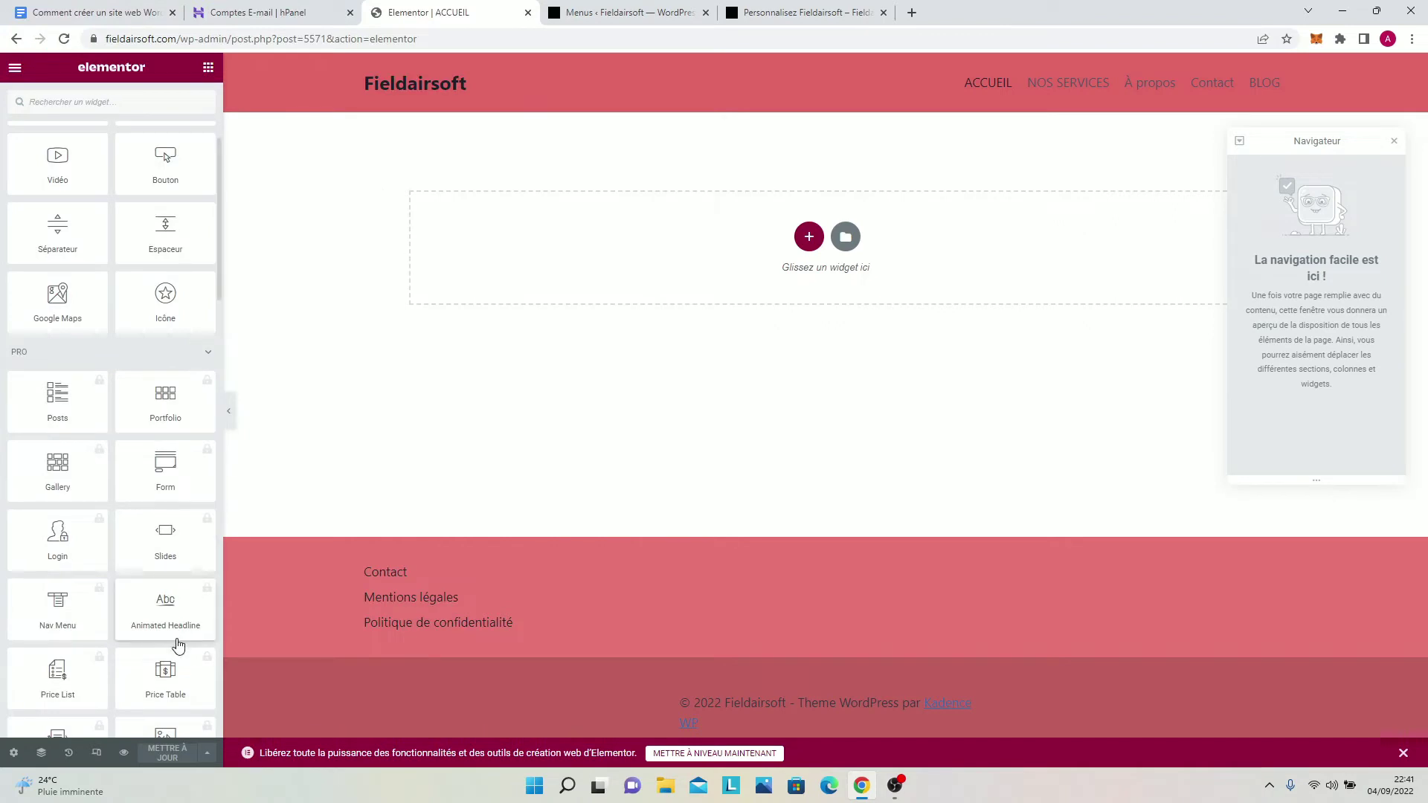
{"action": "left_click", "coordinate": [103, 757]}
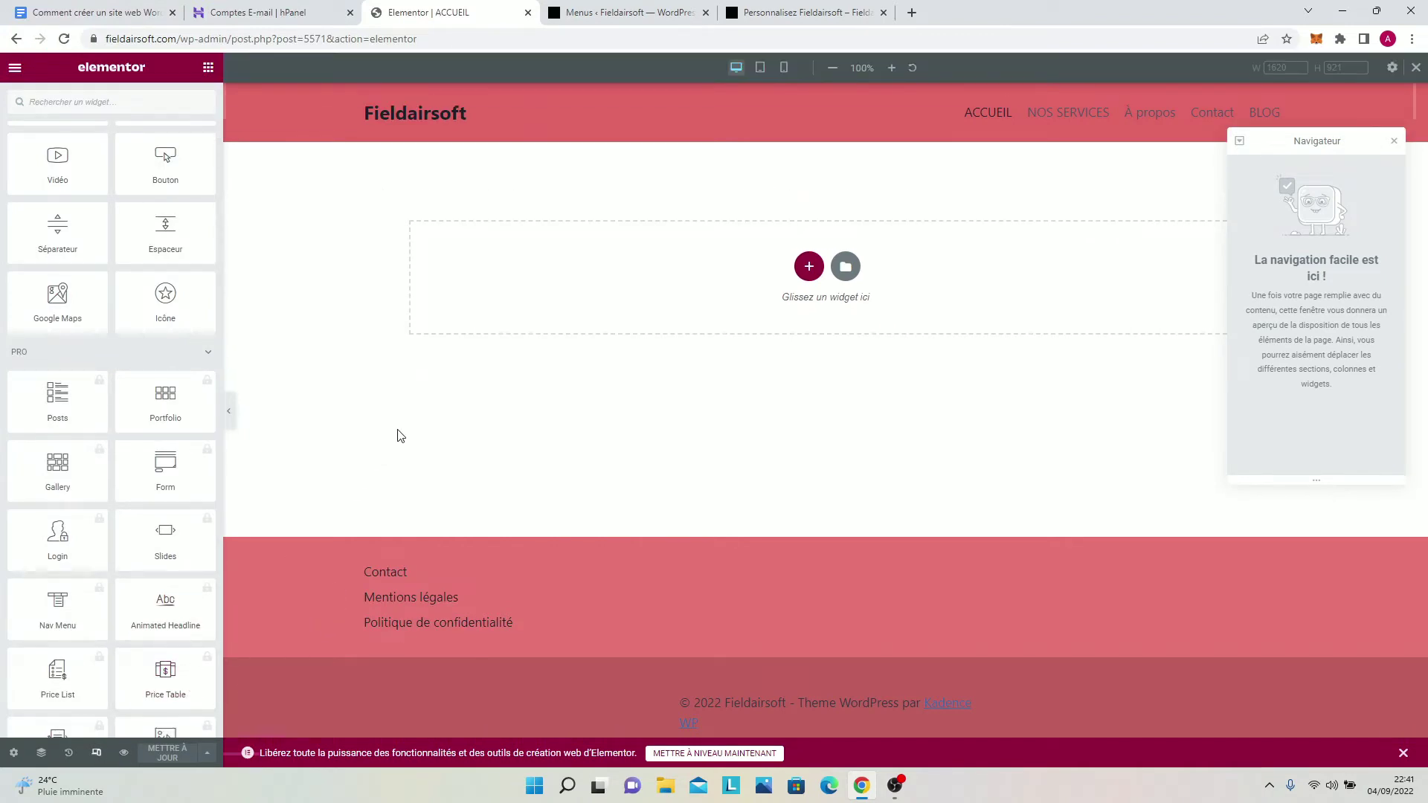
{"action": "left_click", "coordinate": [99, 756]}
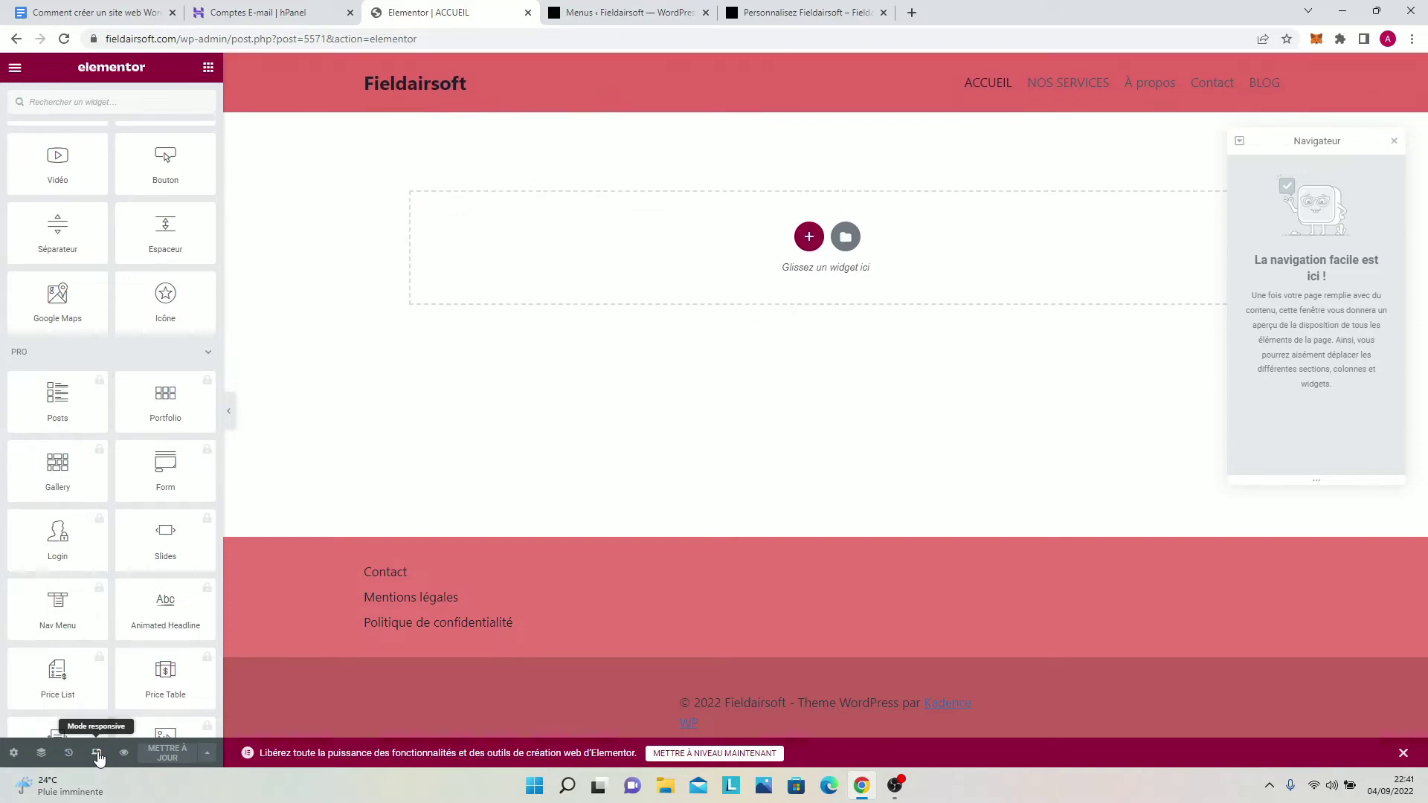
{"action": "left_click", "coordinate": [97, 756]}
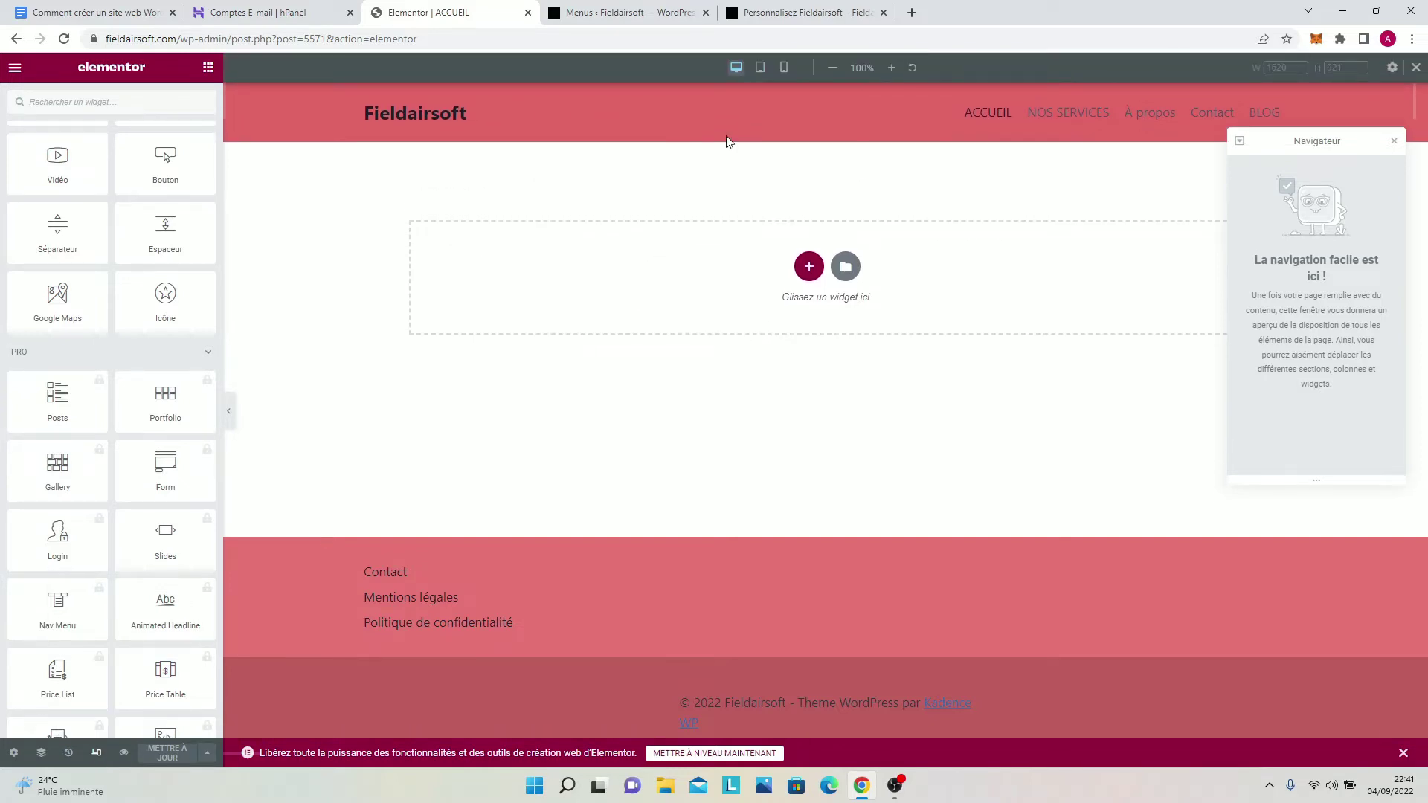
{"action": "left_click", "coordinate": [783, 69]}
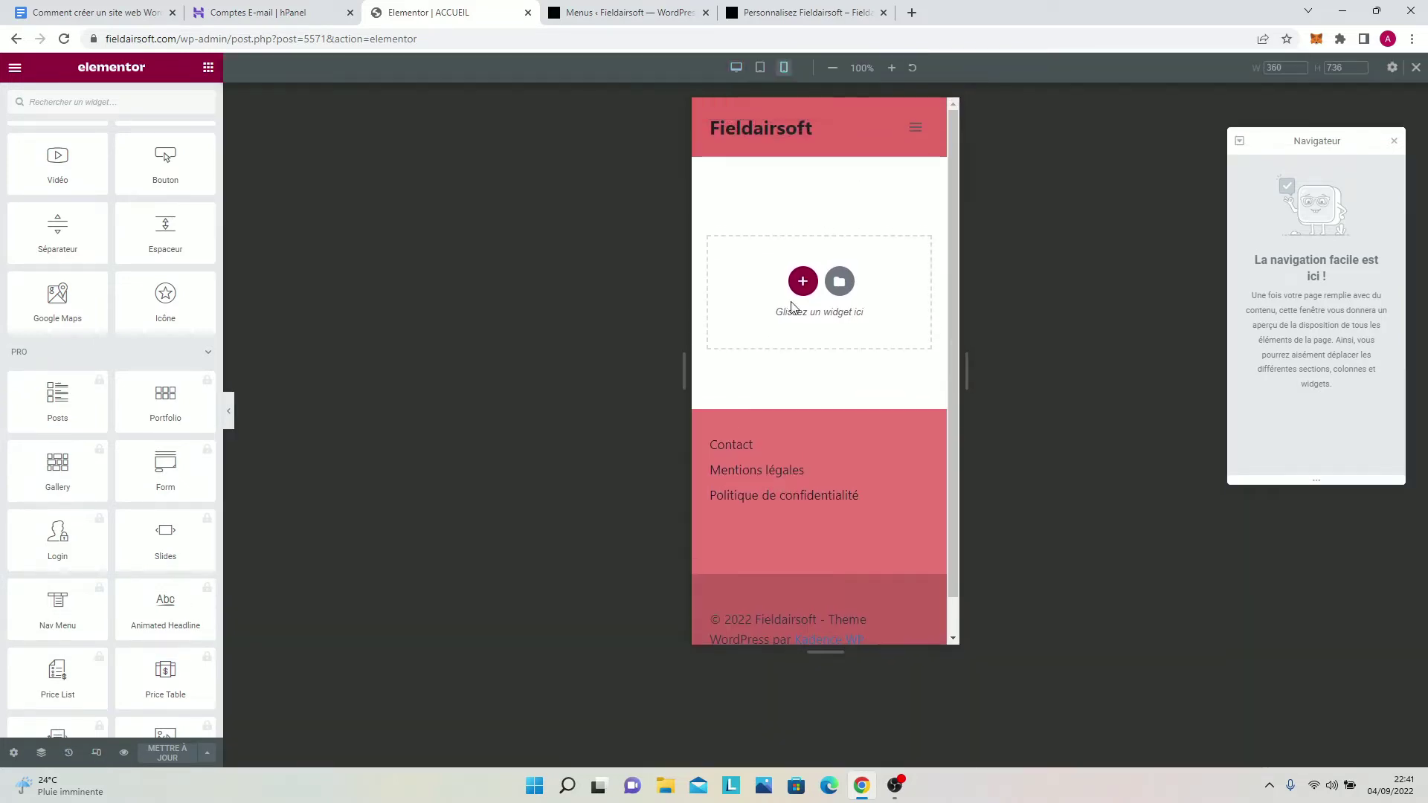
{"action": "left_click", "coordinate": [918, 131]}
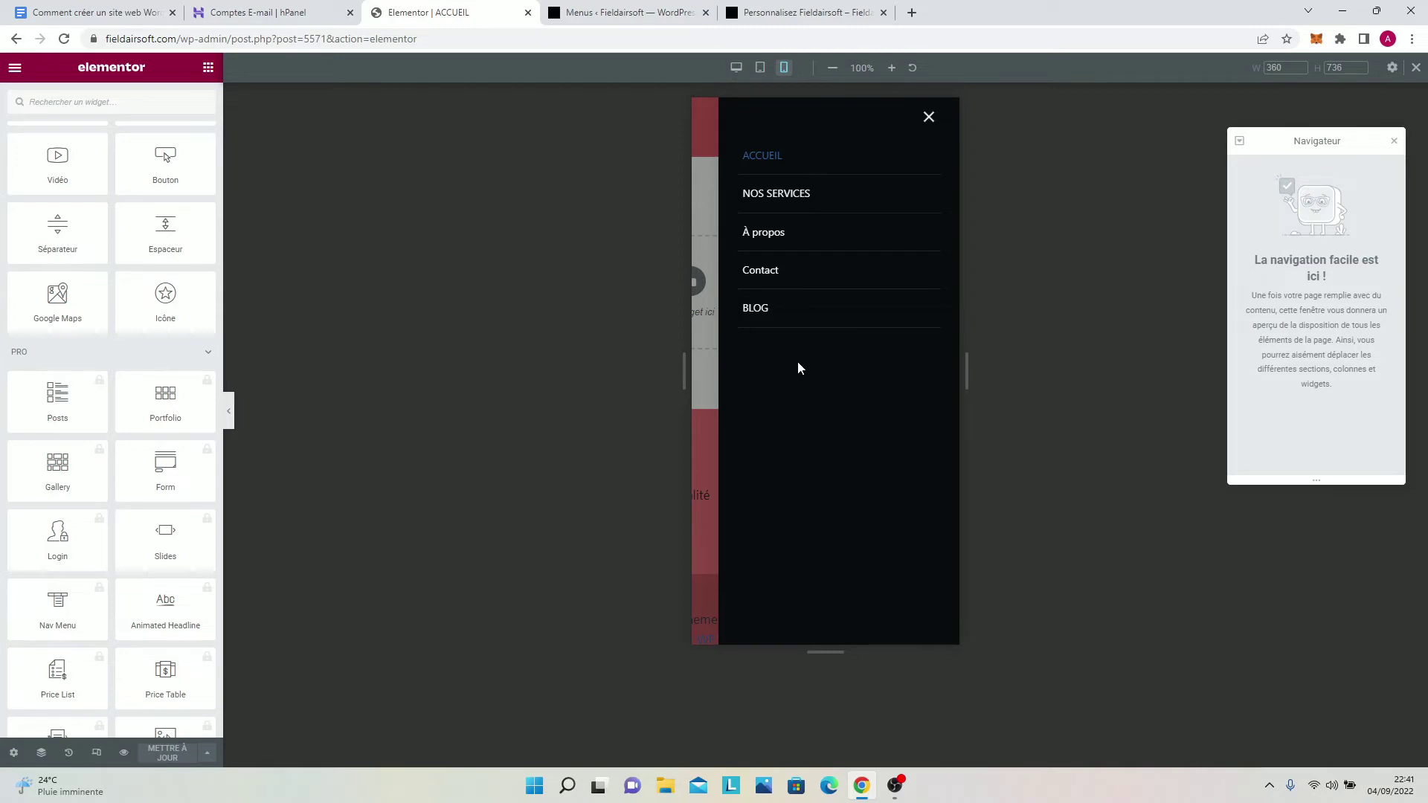
{"action": "left_click", "coordinate": [925, 121]}
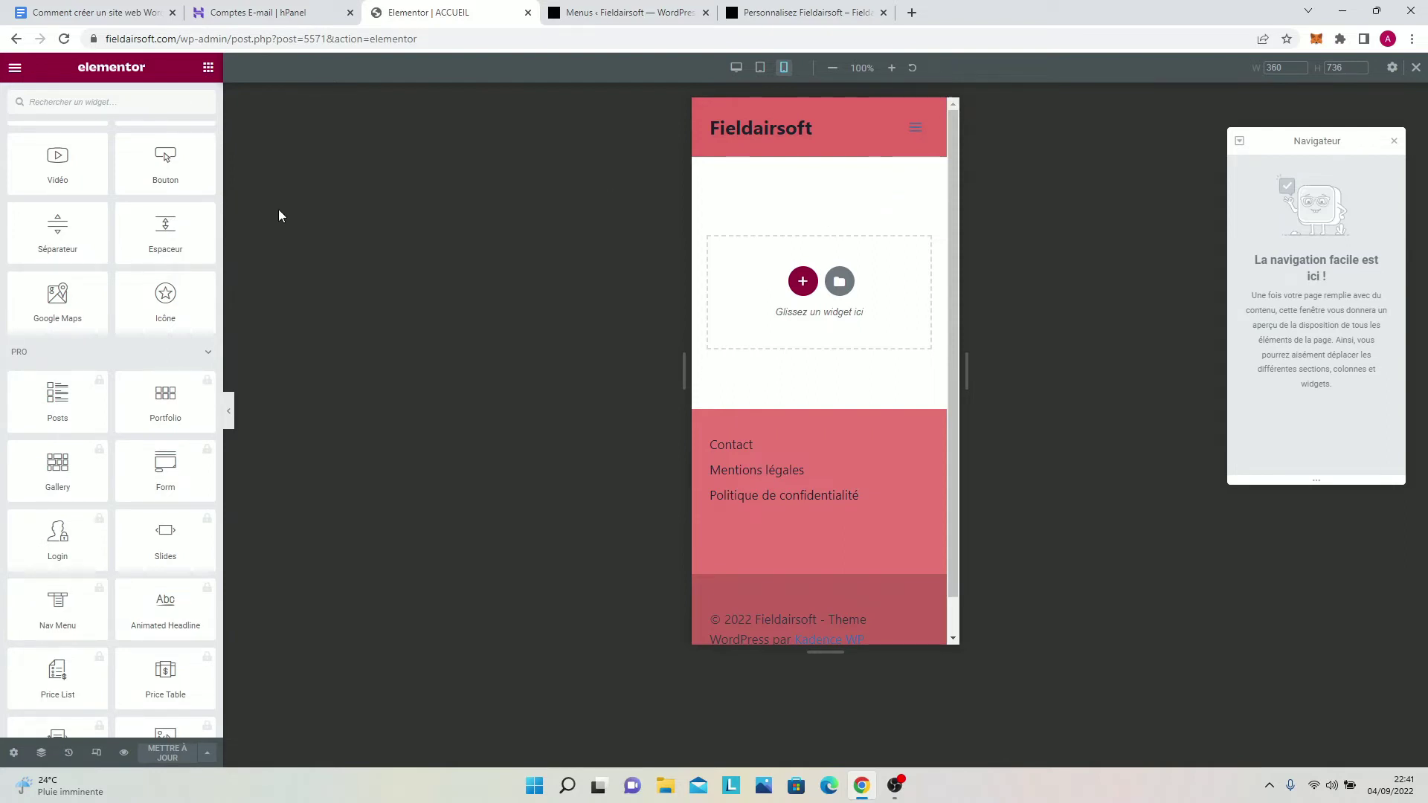
{"action": "scroll", "coordinate": [143, 232], "scroll_direction": "up", "scroll_amount": 2}
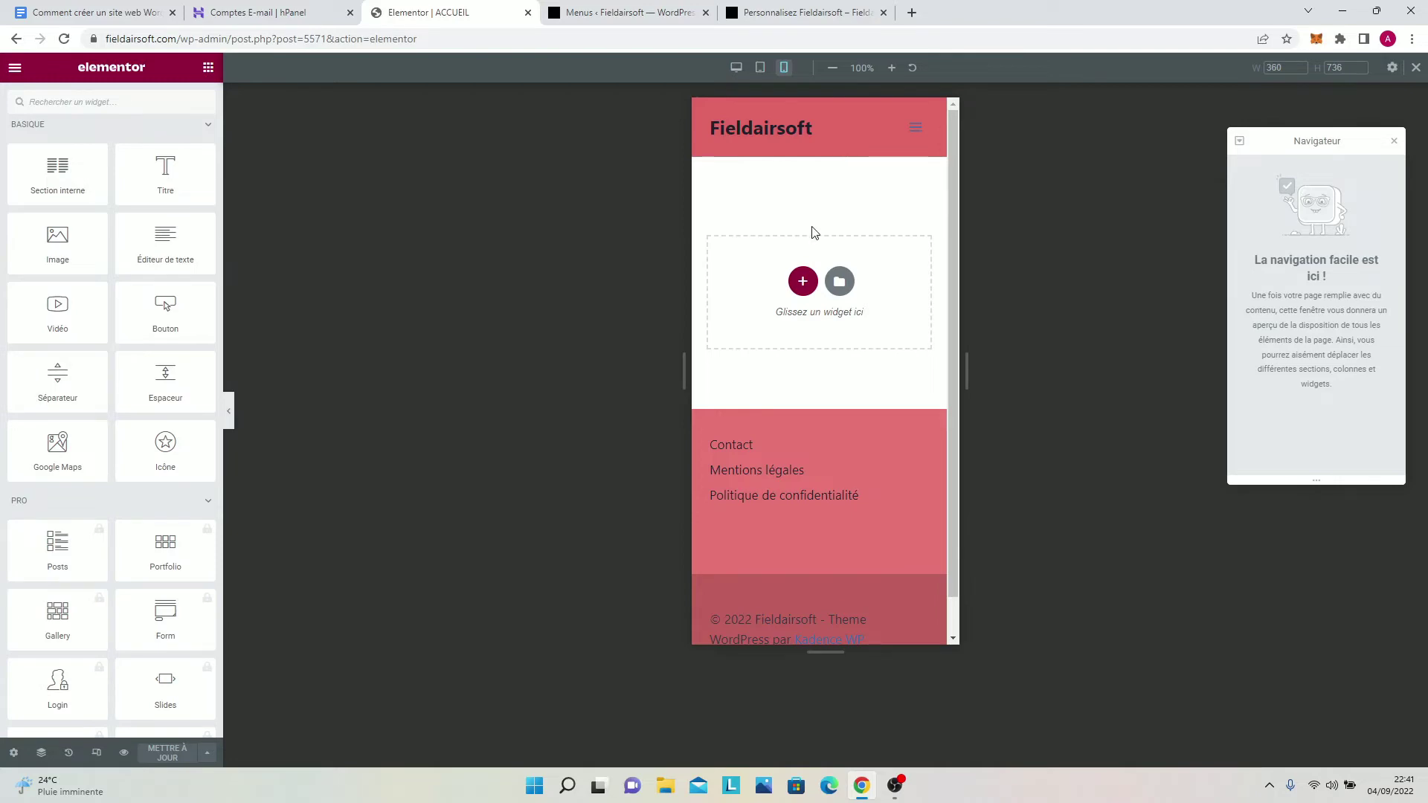
Step: Return to the browser tab with the menu management page and save "Menu mobile" again
{"action": "left_click", "coordinate": [629, 12]}
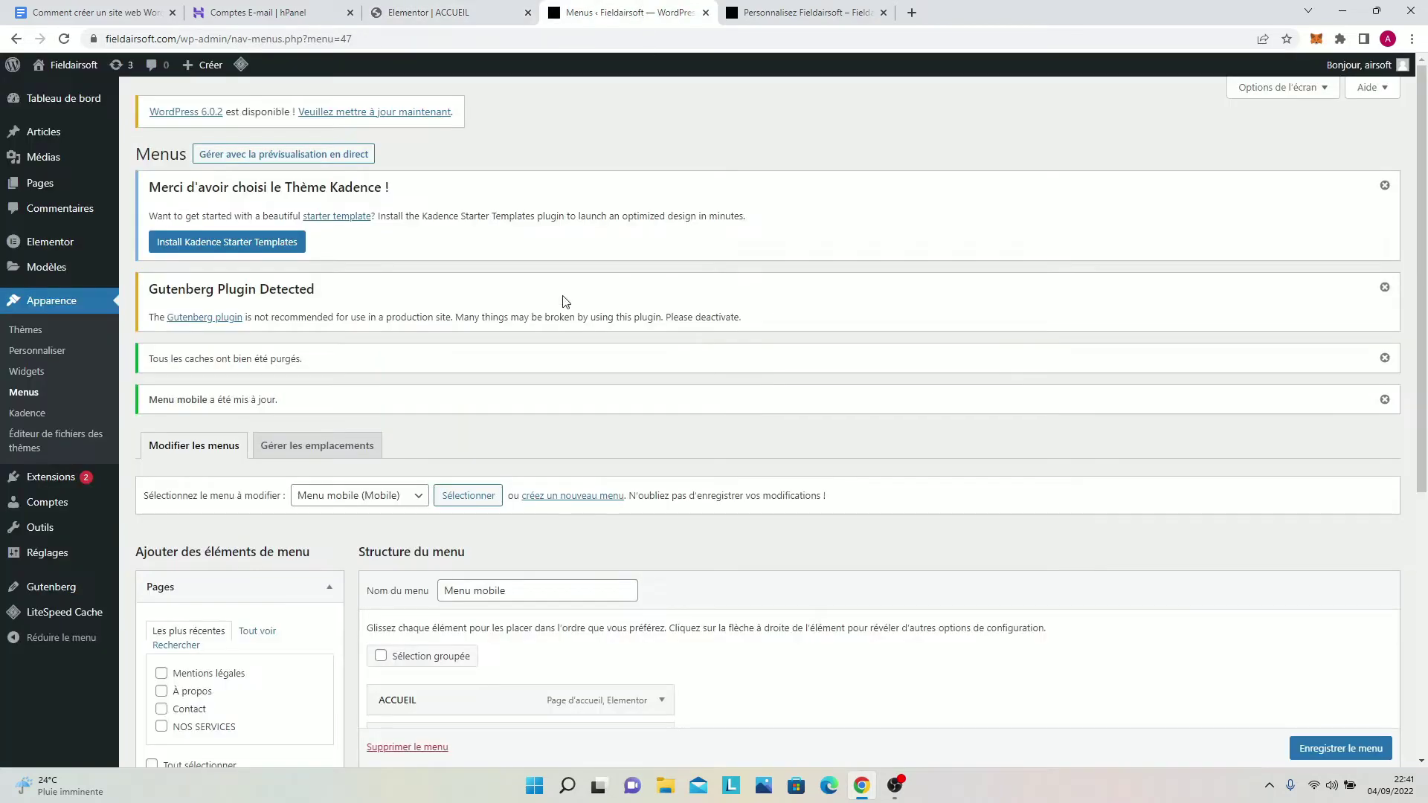
{"action": "scroll", "coordinate": [566, 526], "scroll_direction": "down", "scroll_amount": 4}
{"action": "scroll", "coordinate": [1149, 665], "scroll_direction": "down", "scroll_amount": 1}
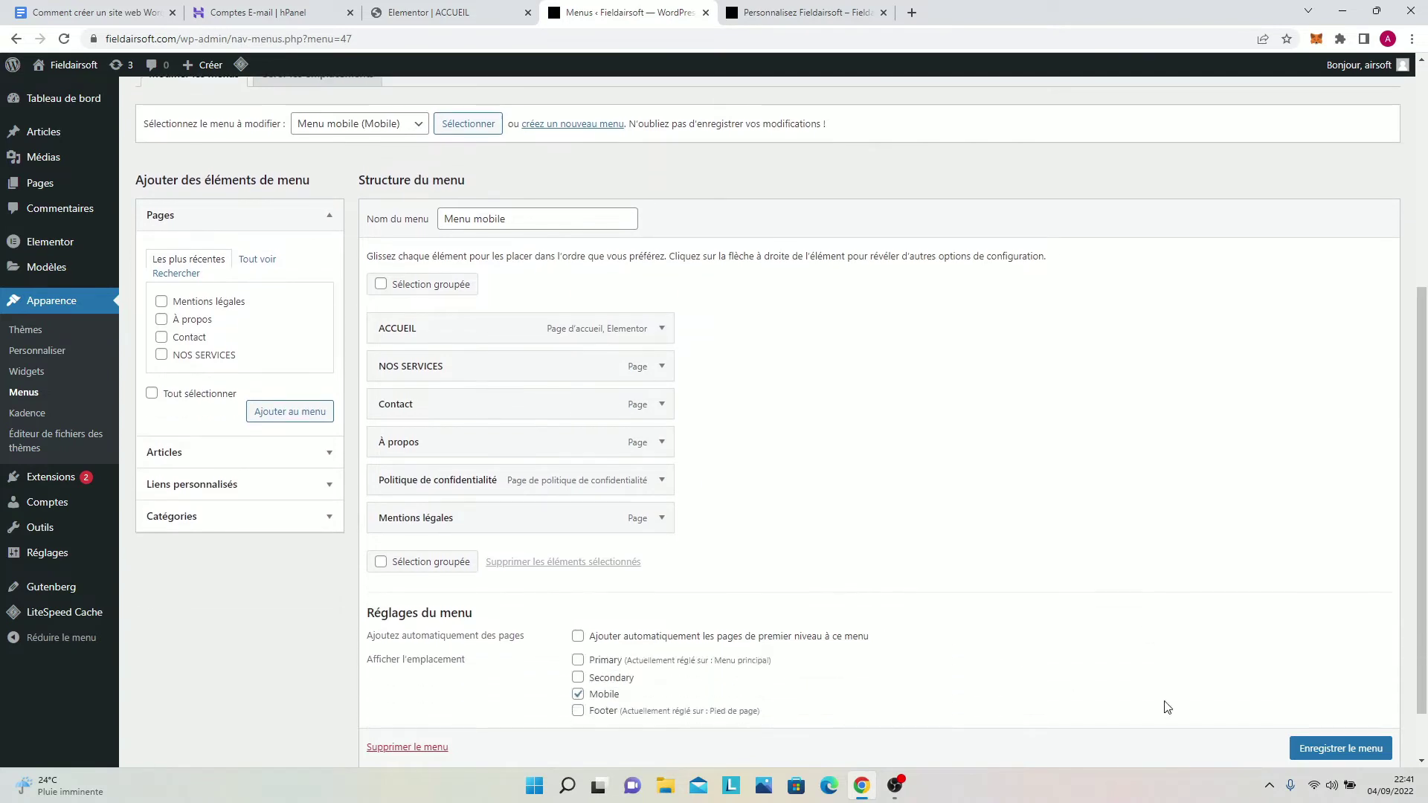
{"action": "left_click", "coordinate": [1317, 745]}
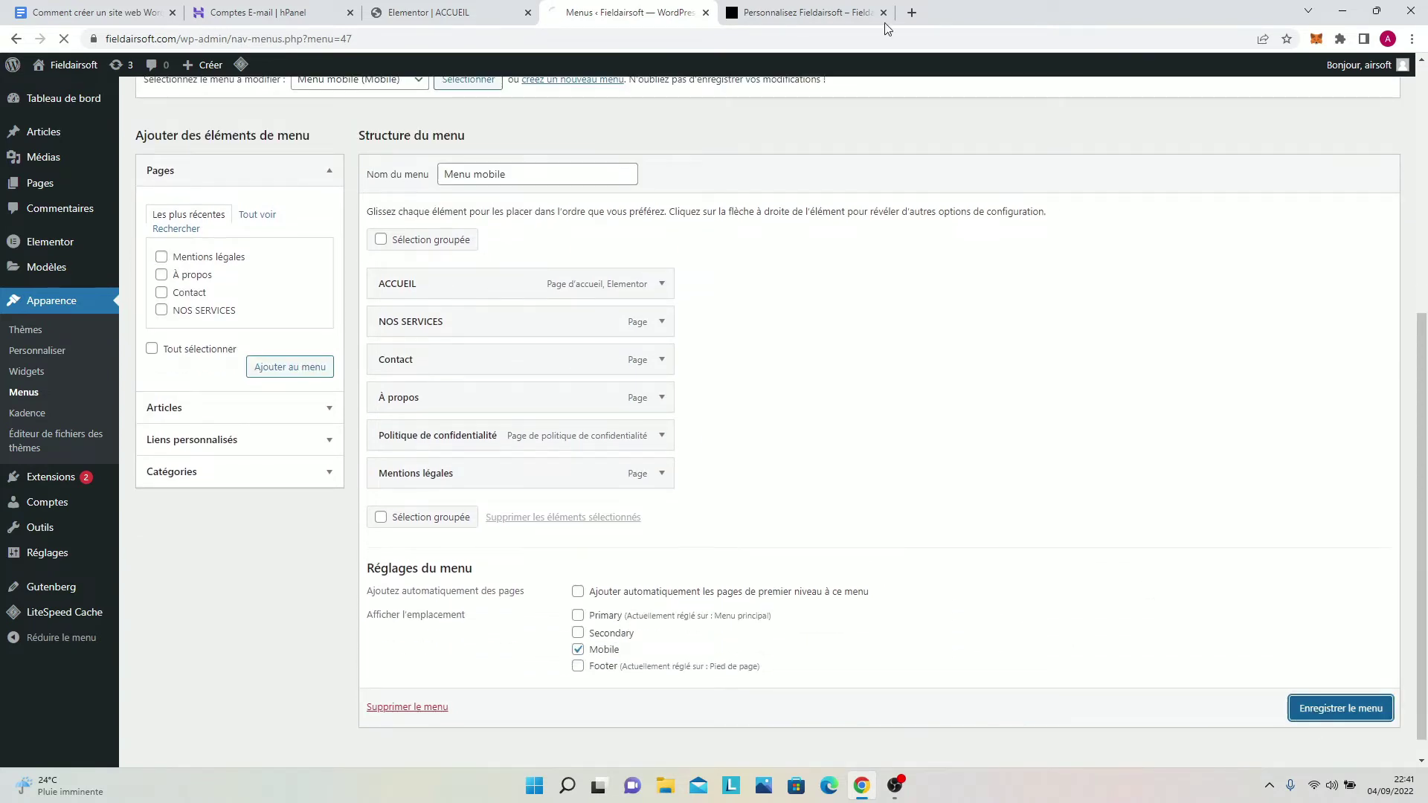
Step: In the customizer tab, preview the site at mobile size, check the mobile menu's entries and return to the desktop preview
{"action": "left_click", "coordinate": [773, 10]}
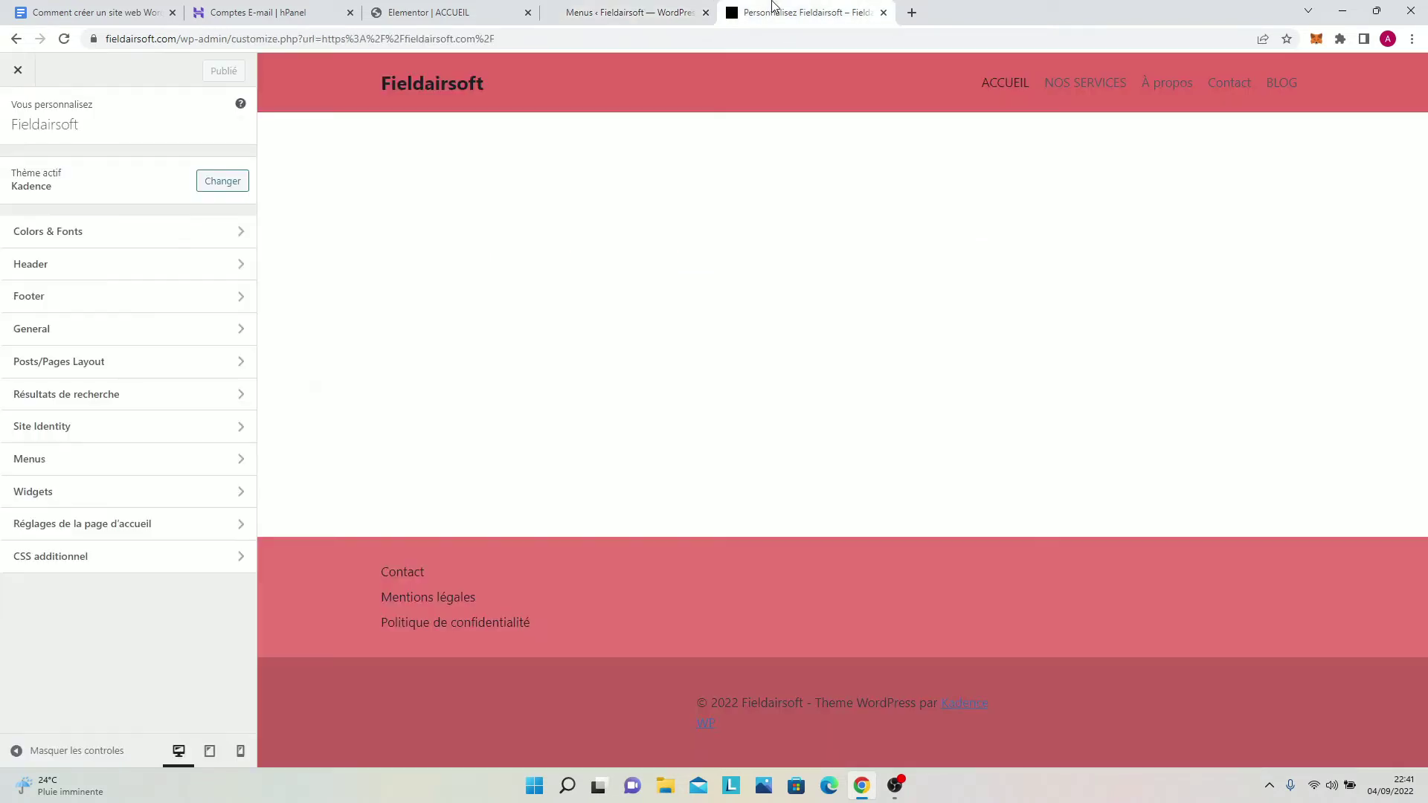
{"action": "left_click", "coordinate": [240, 751]}
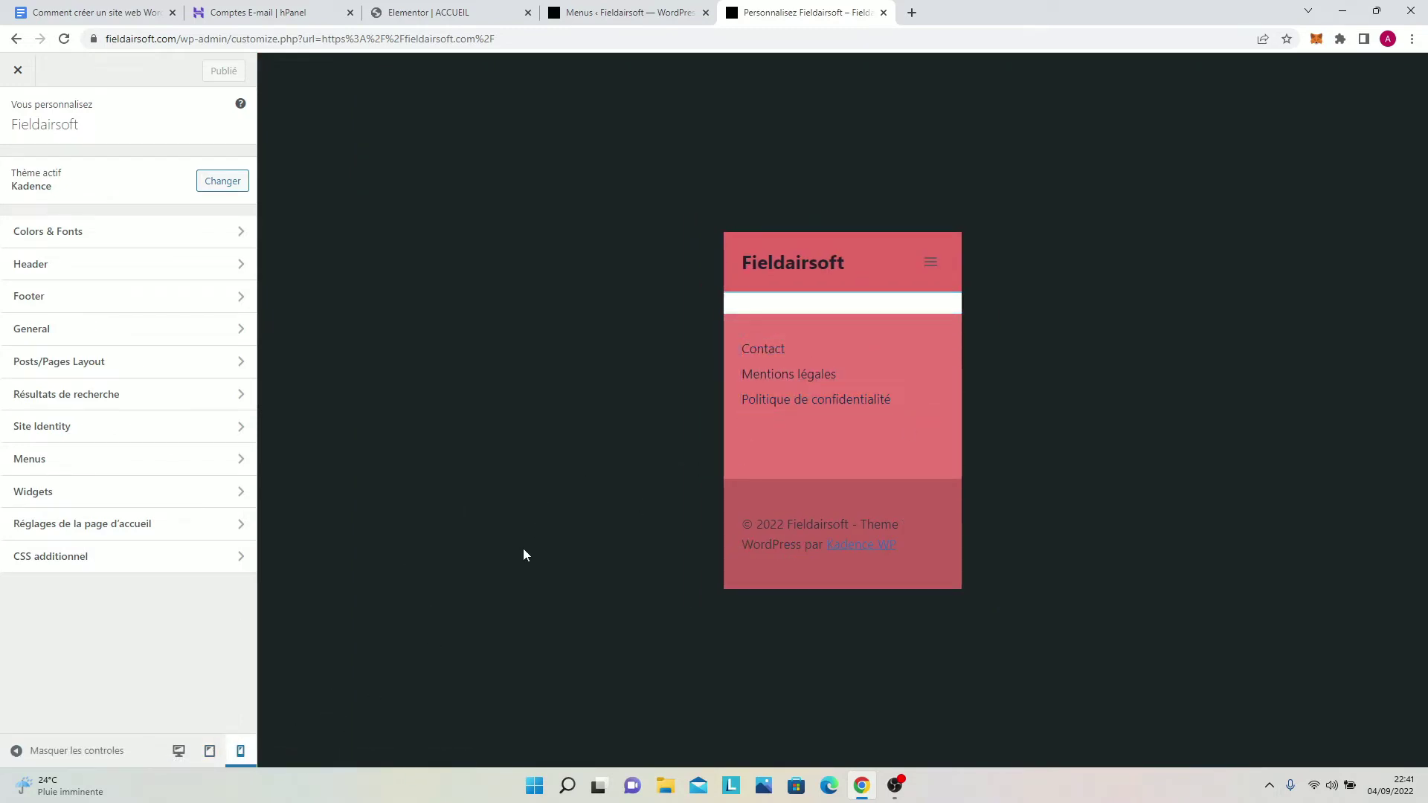
{"action": "left_click", "coordinate": [929, 262]}
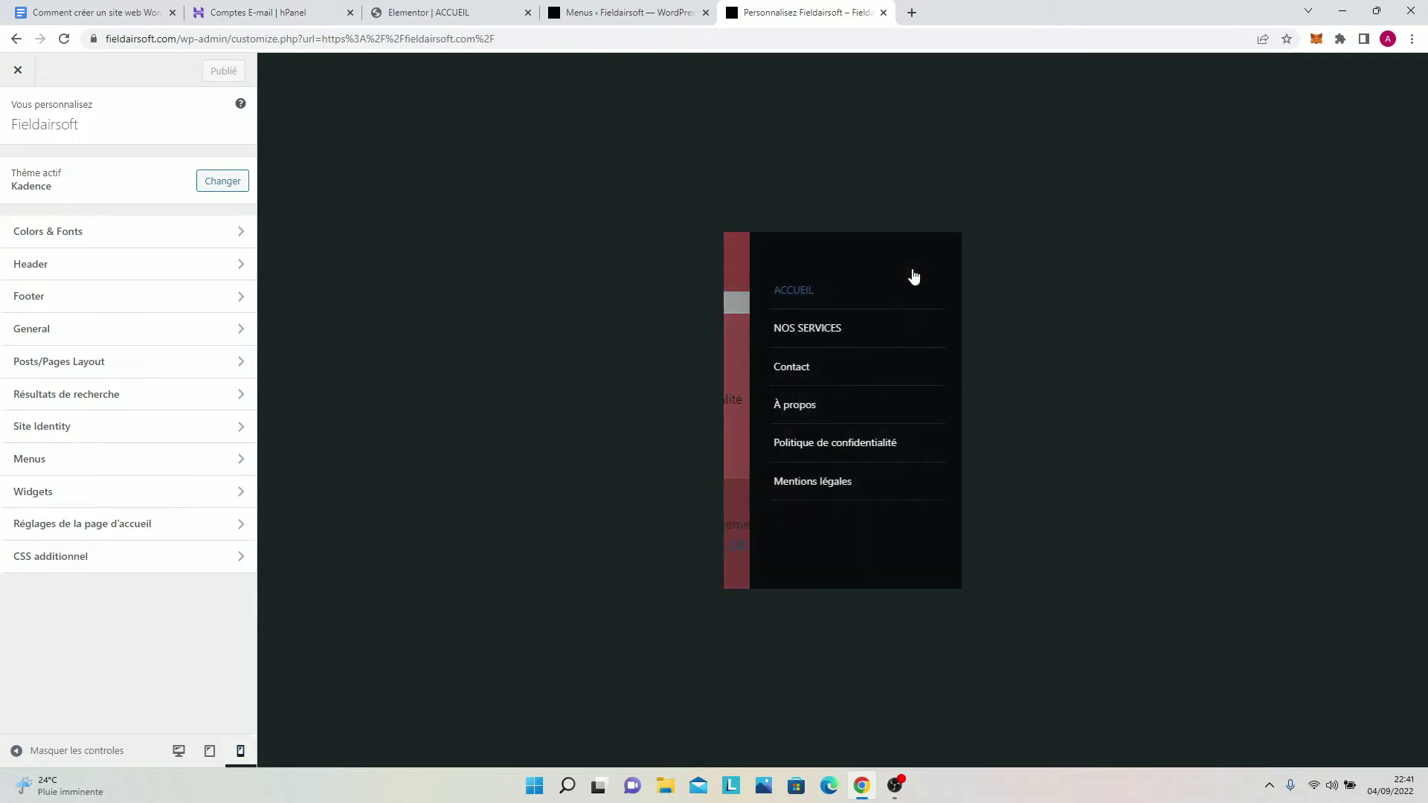
{"action": "left_click", "coordinate": [927, 246]}
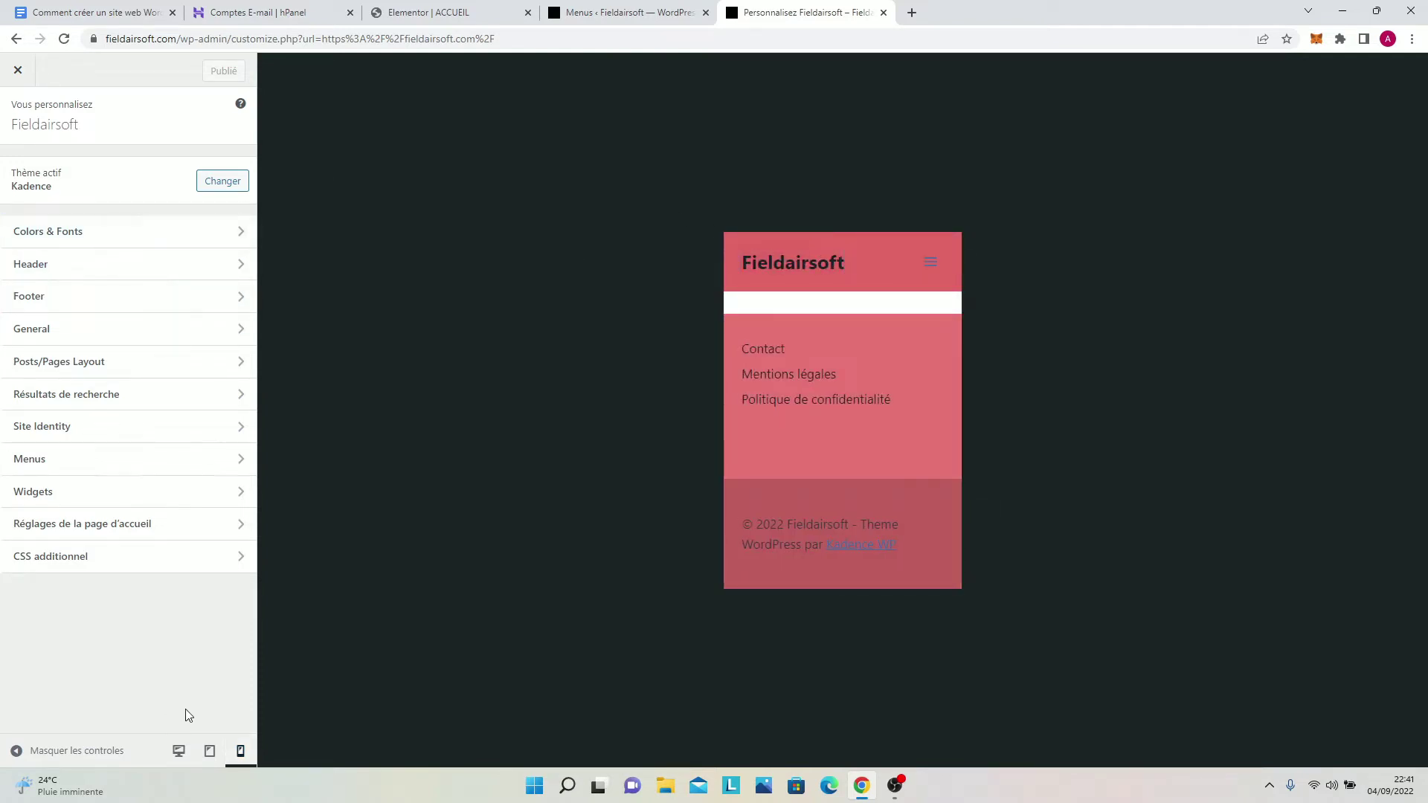
{"action": "left_click", "coordinate": [179, 751]}
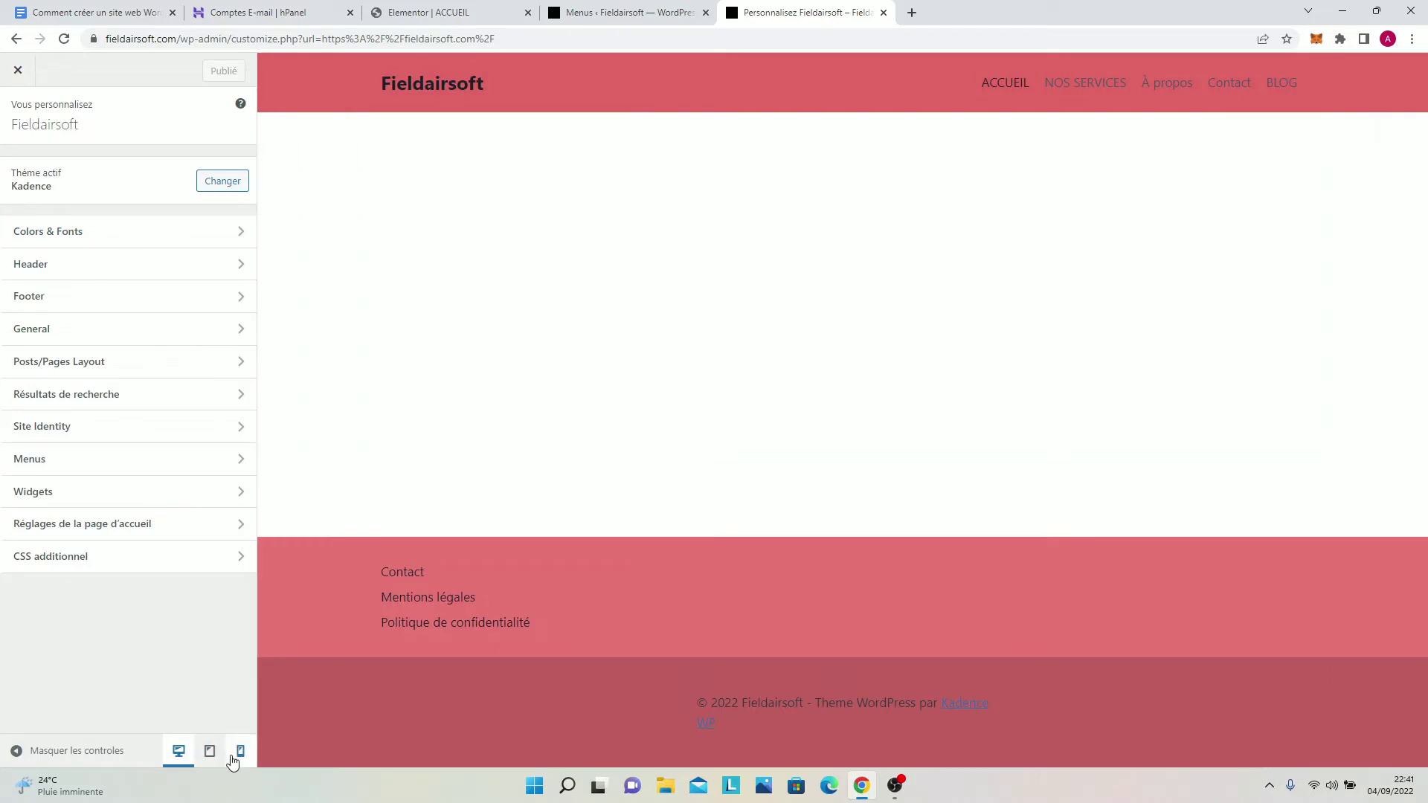
{"action": "left_click", "coordinate": [239, 751]}
{"action": "left_click", "coordinate": [179, 751]}
Step: Open the Header settings in the customizer
{"action": "left_click", "coordinate": [137, 265]}
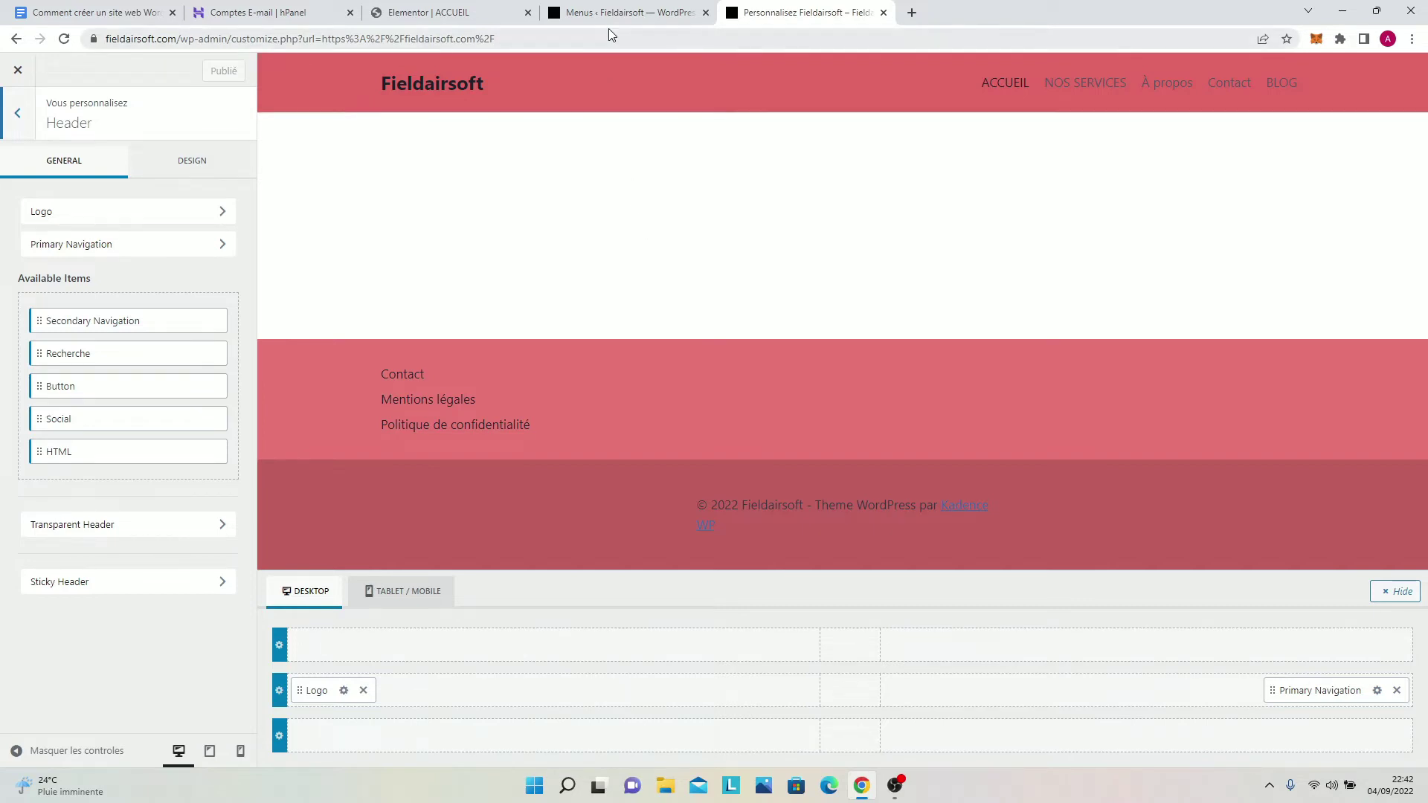
{"action": "left_click", "coordinate": [468, 10]}
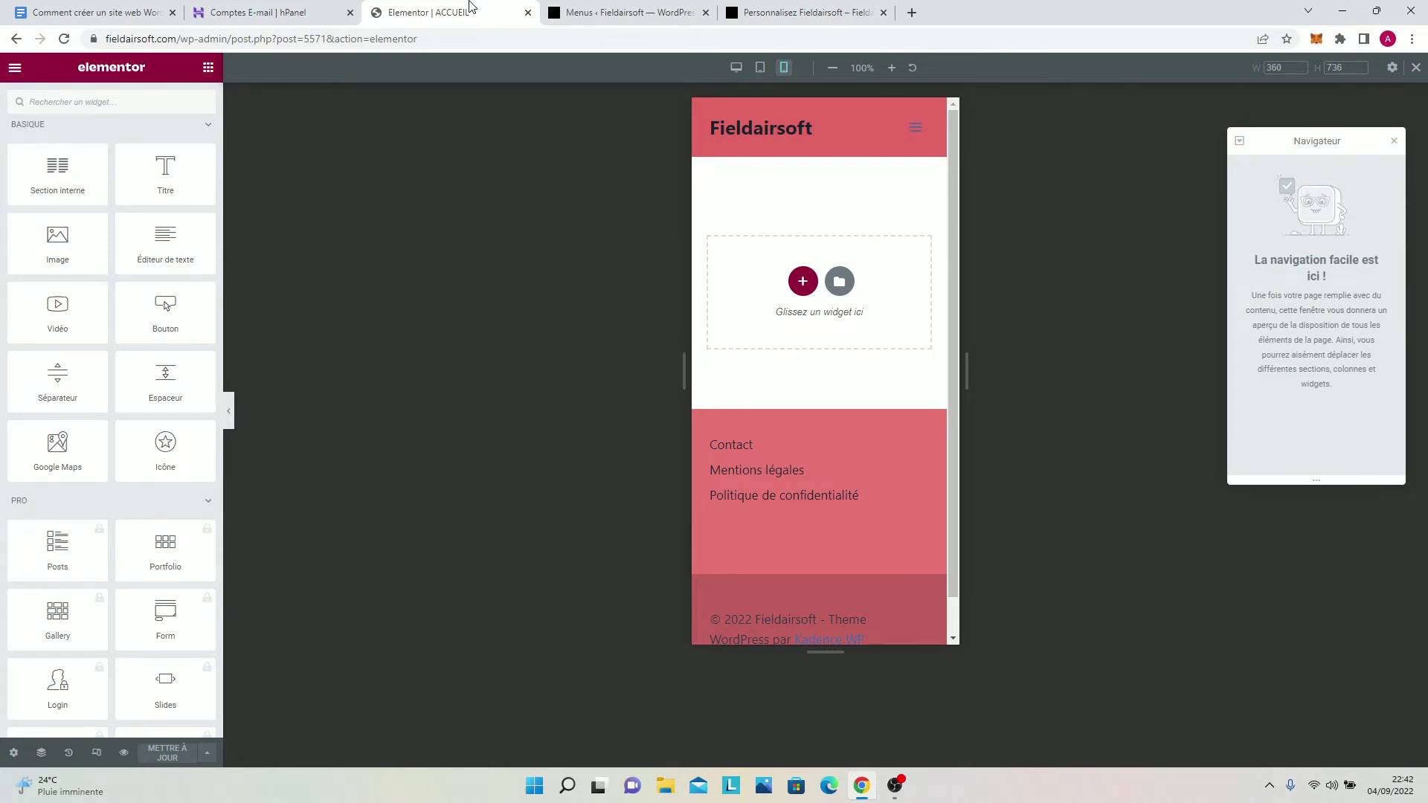
{"action": "left_click", "coordinate": [836, 11]}
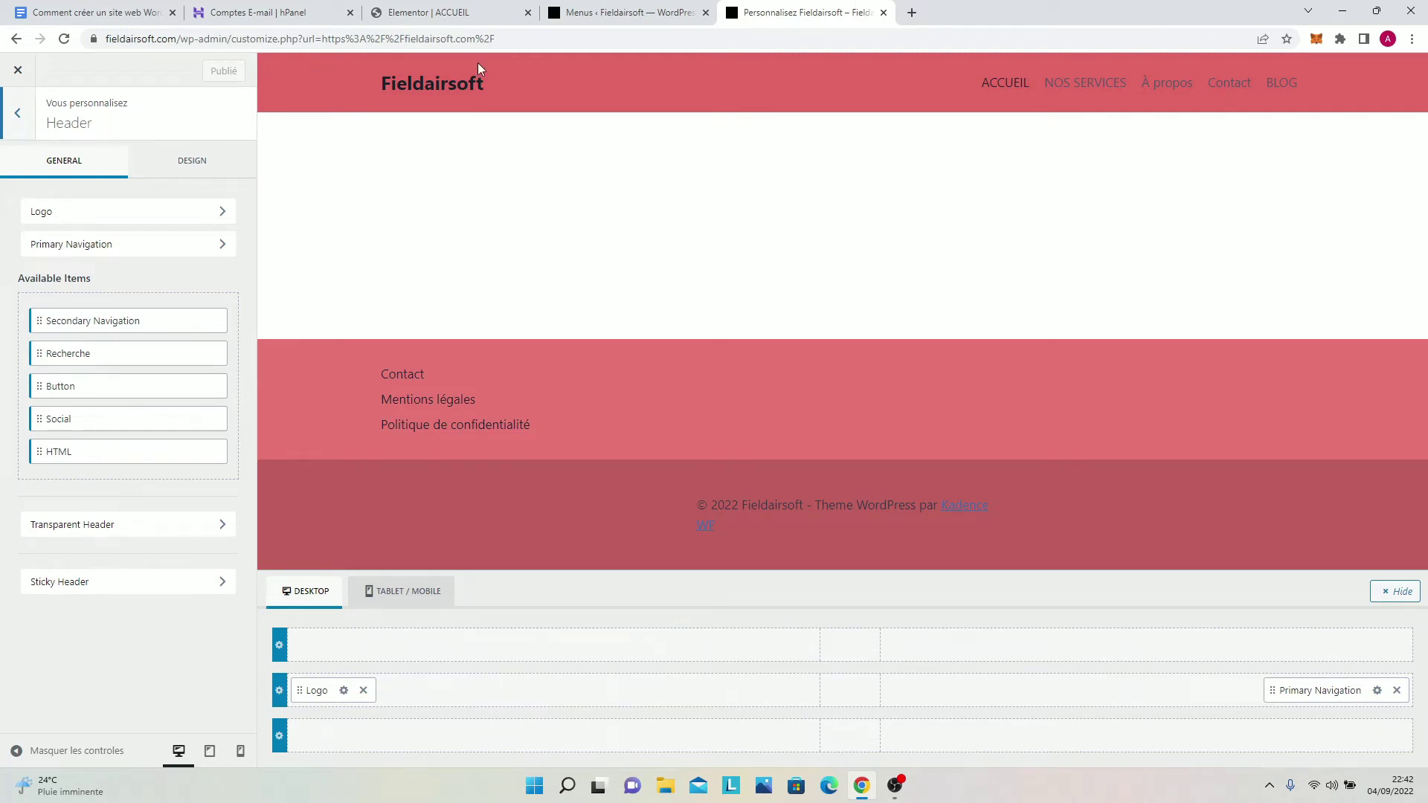
{"action": "left_click", "coordinate": [456, 12]}
{"action": "left_click", "coordinate": [785, 9]}
{"action": "left_click", "coordinate": [639, 12]}
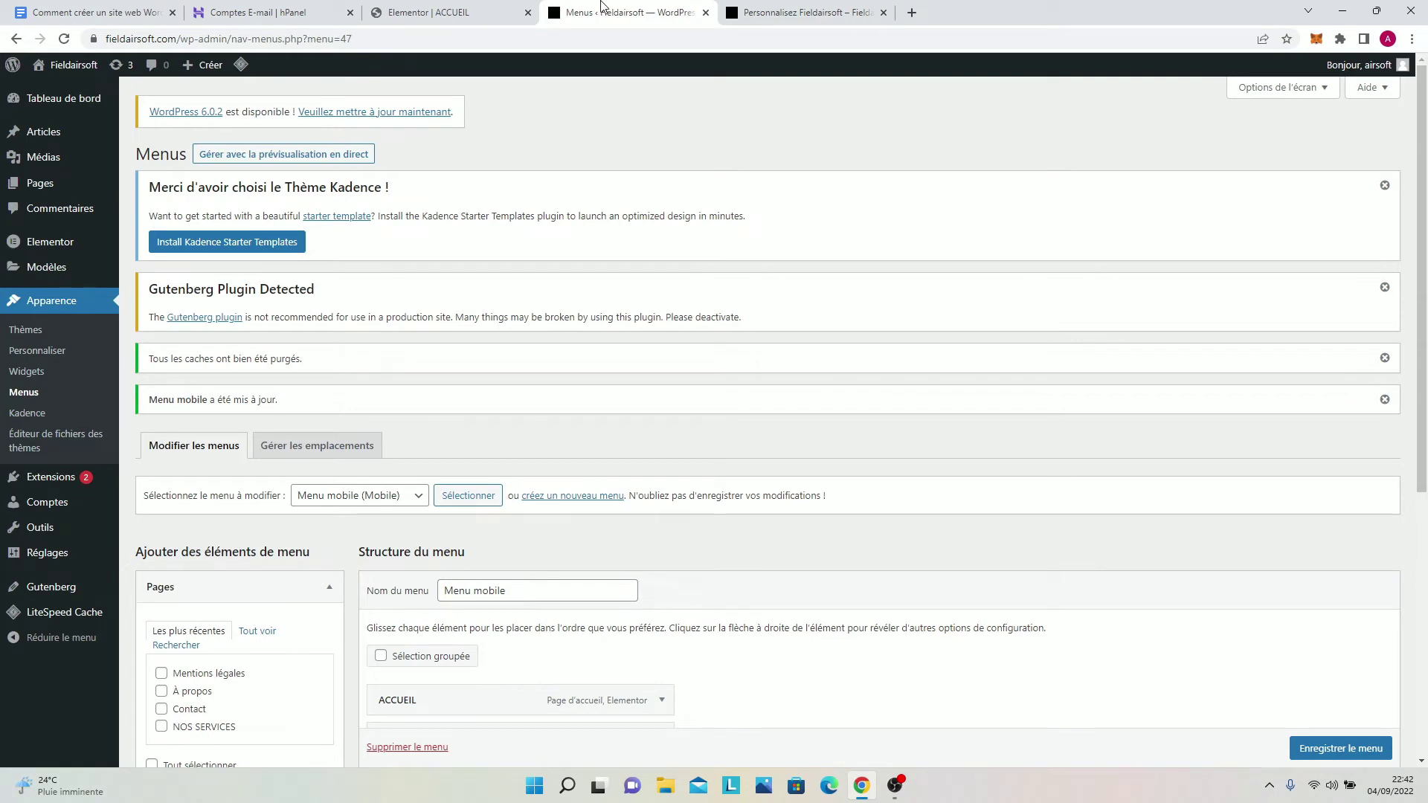
{"action": "left_click", "coordinate": [537, 13]}
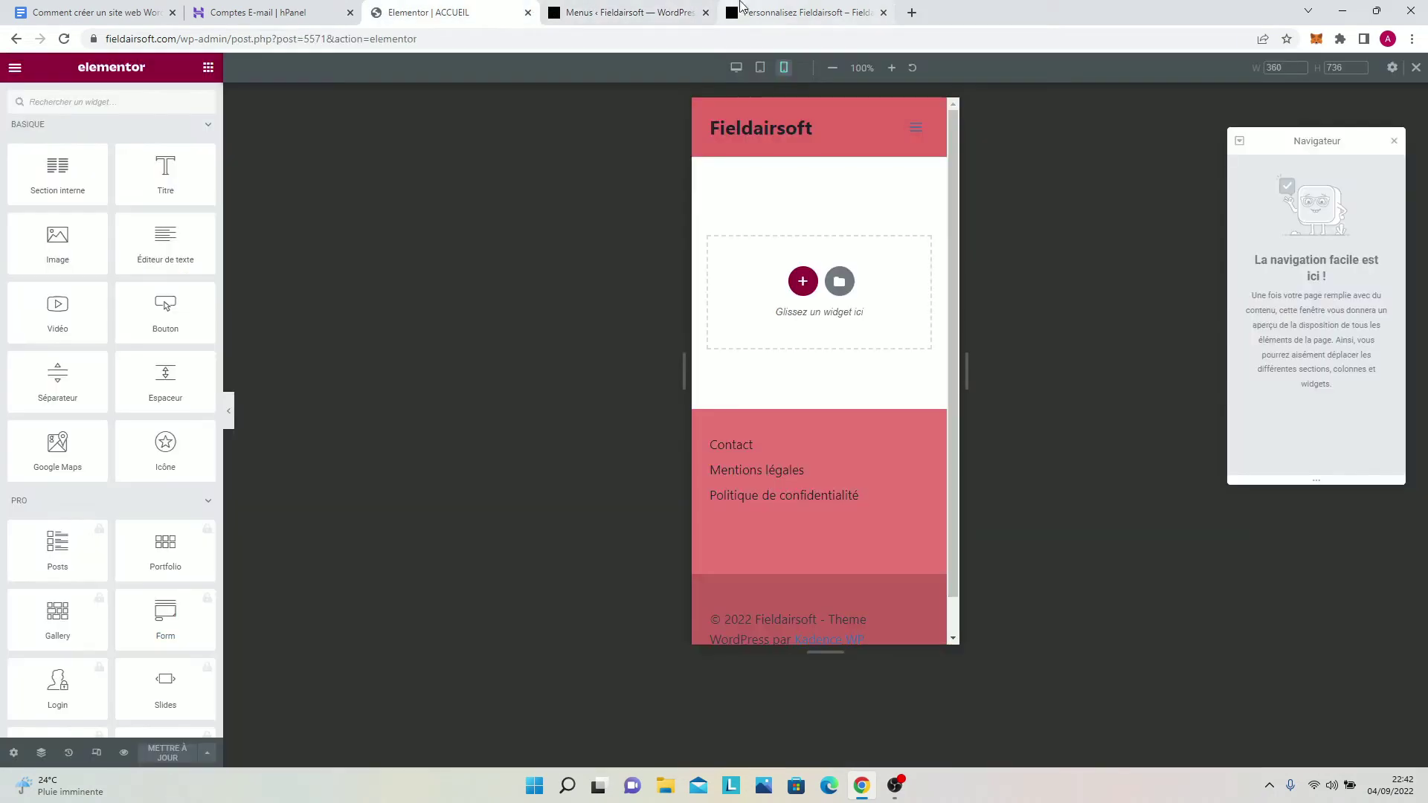
Step: Close the customizer's browser tab and leave the mobile responsive preview of the ACCUEIL page in Elementor
{"action": "left_click", "coordinate": [882, 12]}
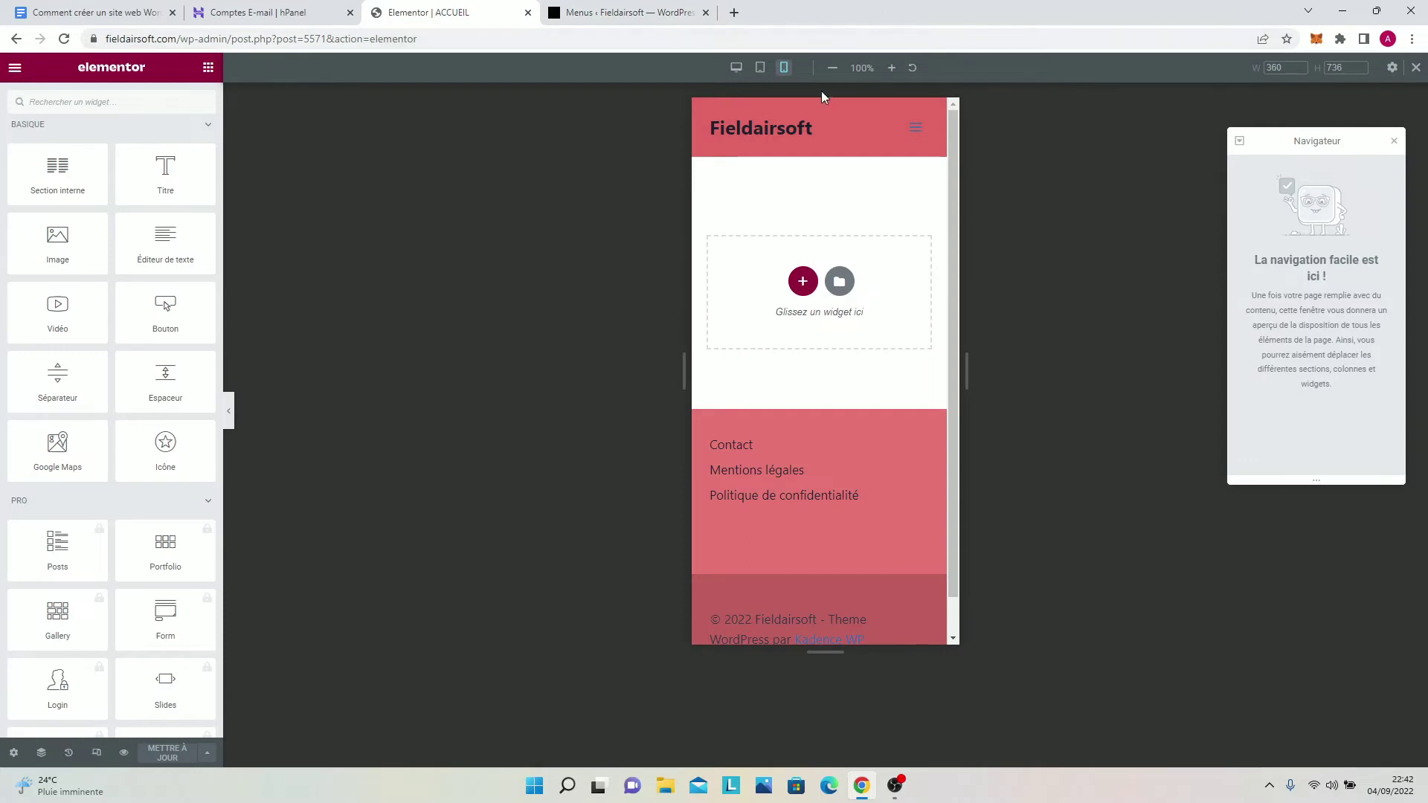
{"action": "left_click", "coordinate": [89, 754]}
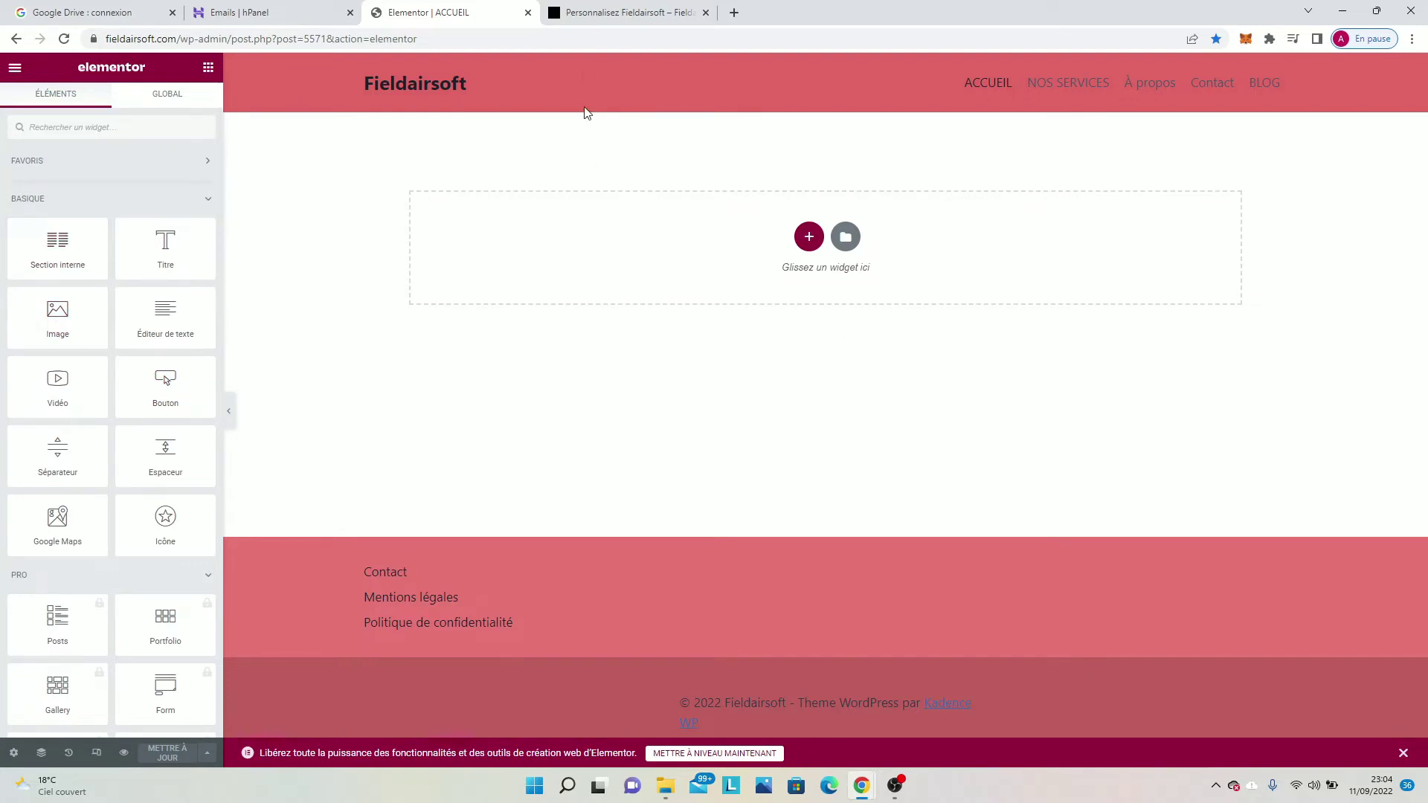
Step: In the customizer's browser tab, load the WordPress dashboard at fieldairsoft.com/wp-admin/ and open the page for adding extensions
{"action": "left_click", "coordinate": [600, 13]}
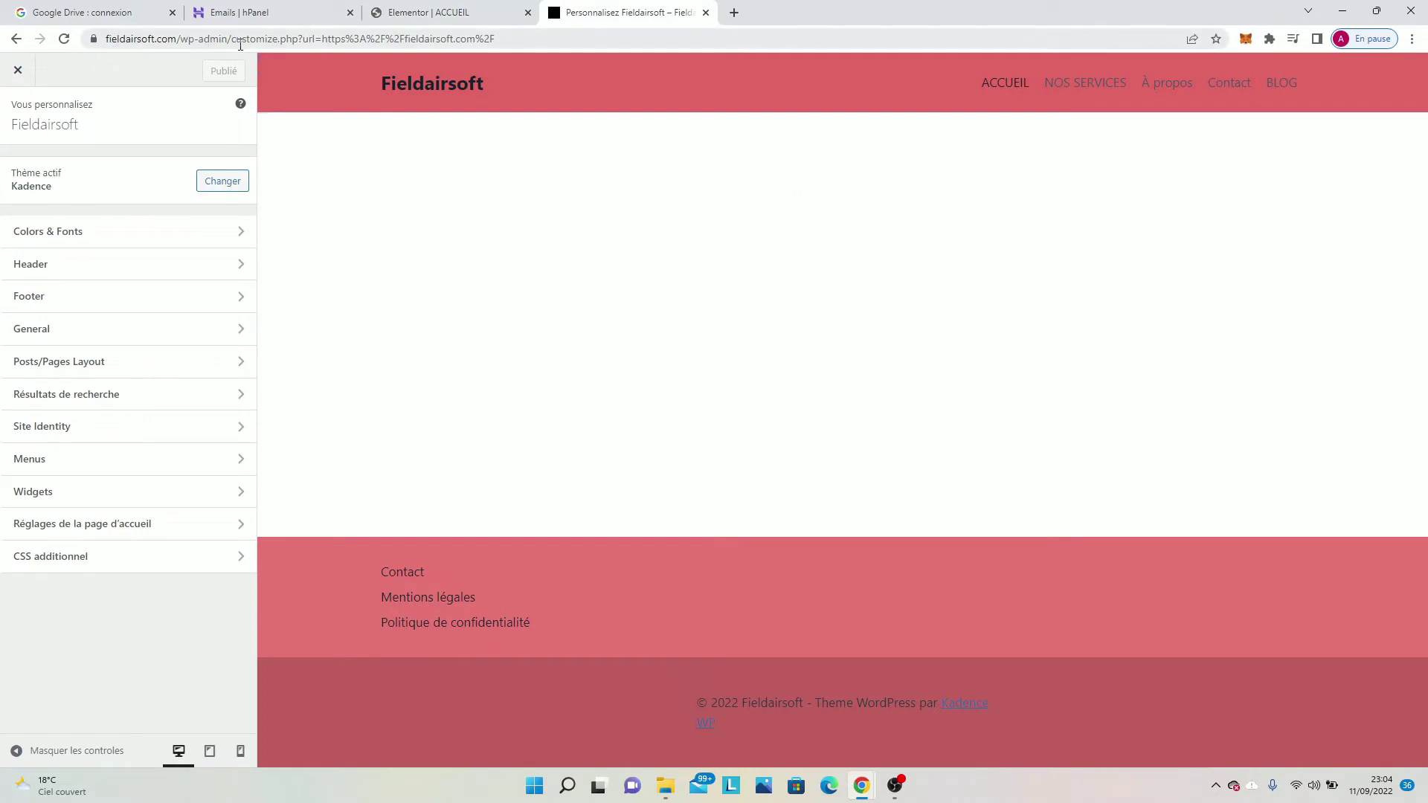
{"action": "left_click_drag", "start_coordinate": [240, 44], "coordinate": [526, 40]}
{"action": "key", "text": "BackSpace"}
{"action": "key", "text": "Return"}
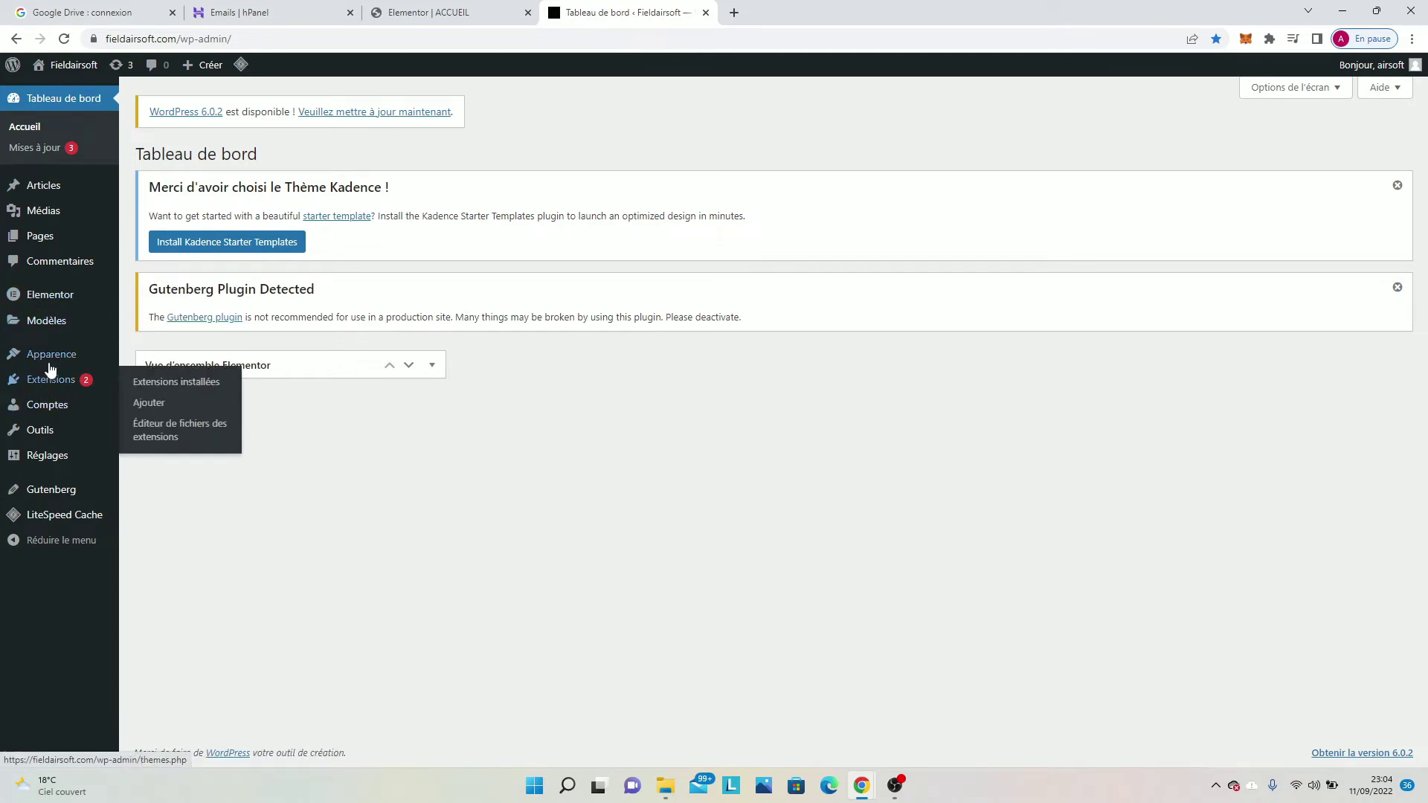
Step: Glance at the ACCUEIL page in Elementor, return to the page for adding extensions and search the extensions for "templates"
{"action": "left_click", "coordinate": [421, 13]}
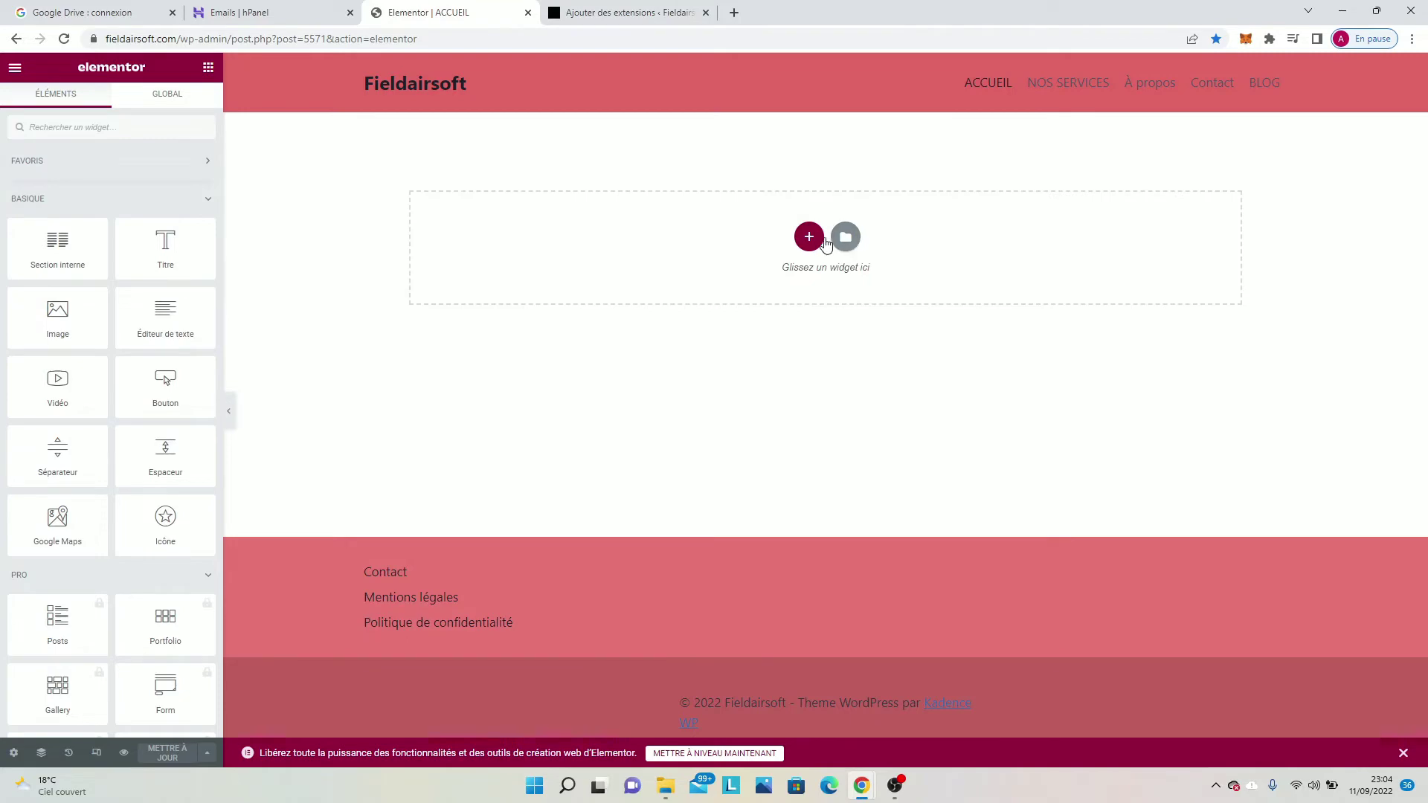
{"action": "left_click", "coordinate": [625, 13]}
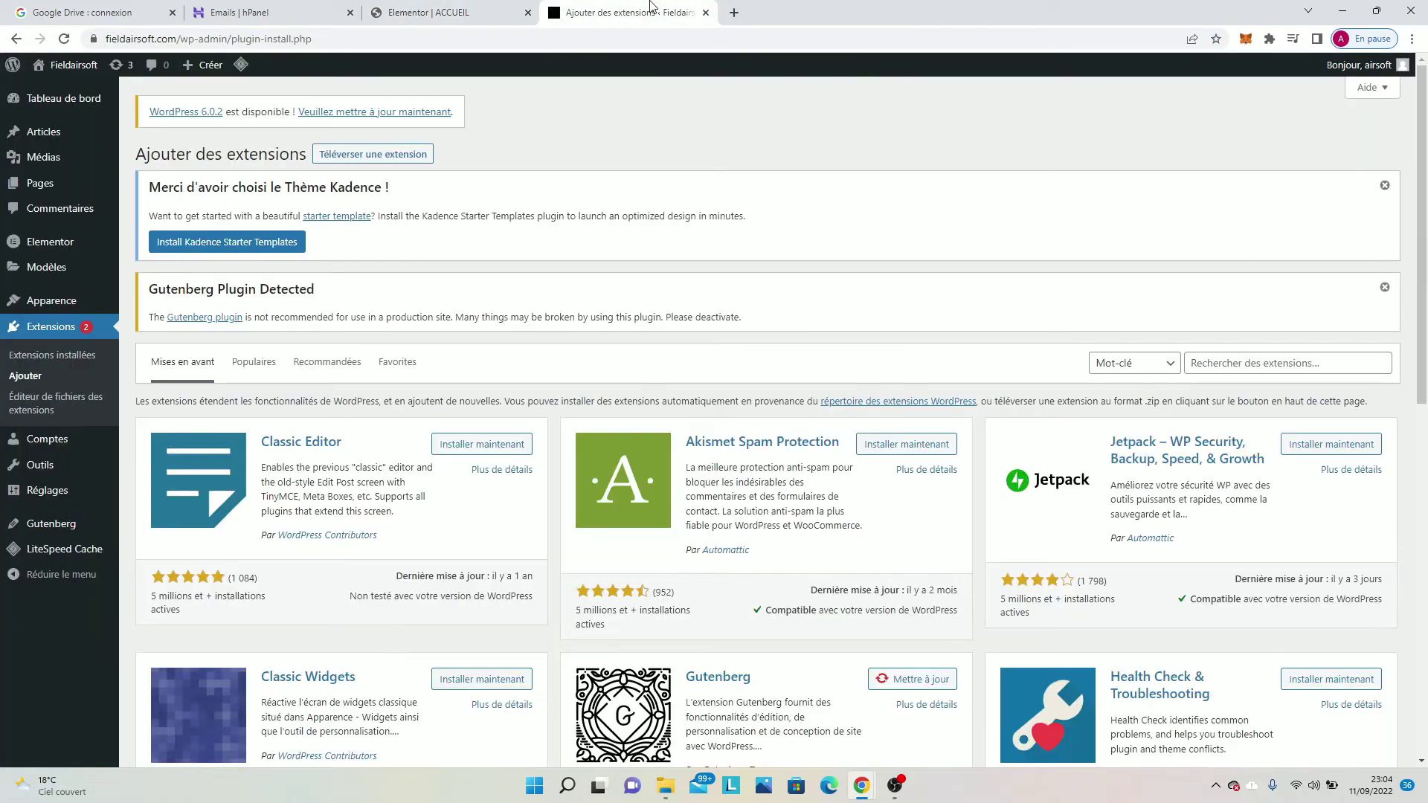
{"action": "left_click", "coordinate": [1219, 366]}
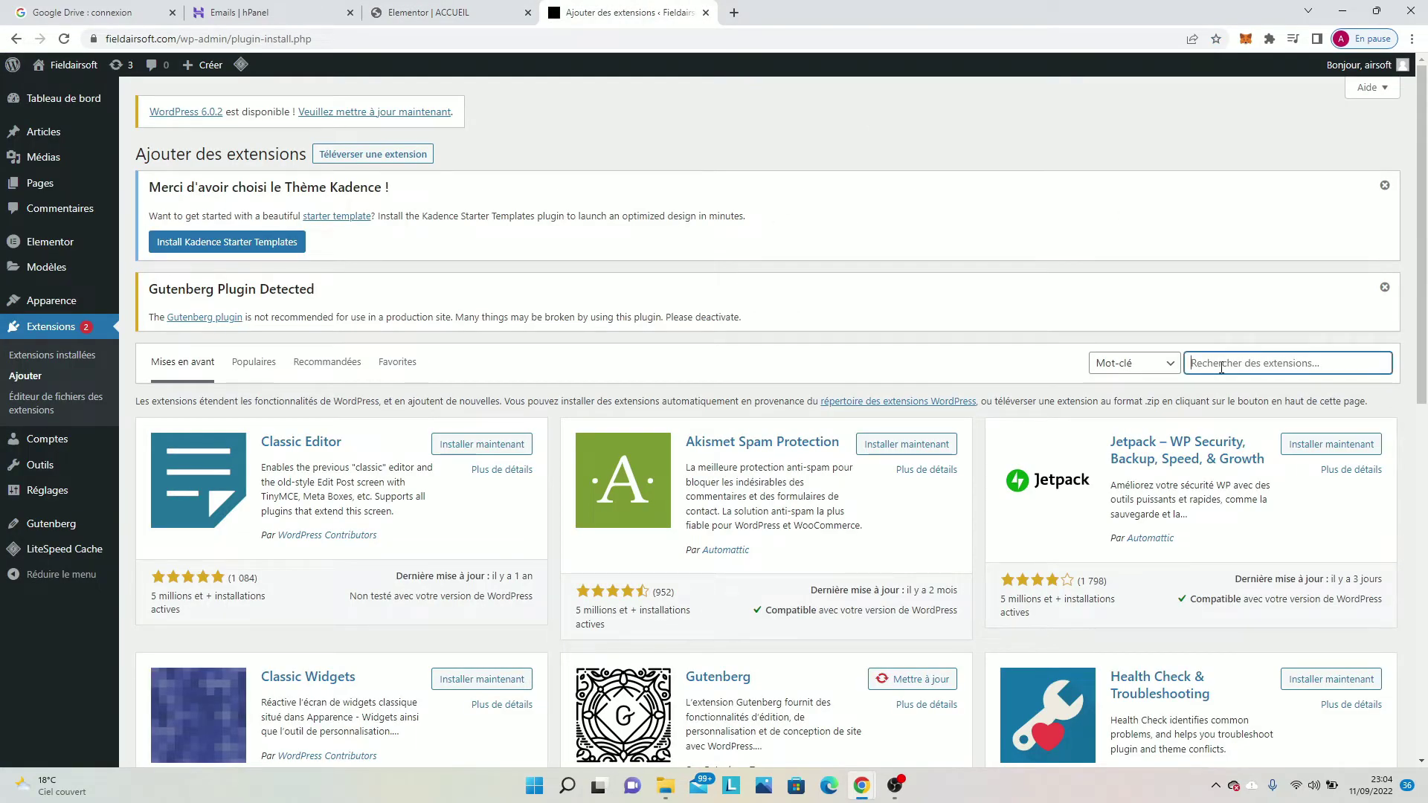
{"action": "type", "text": "templates"}
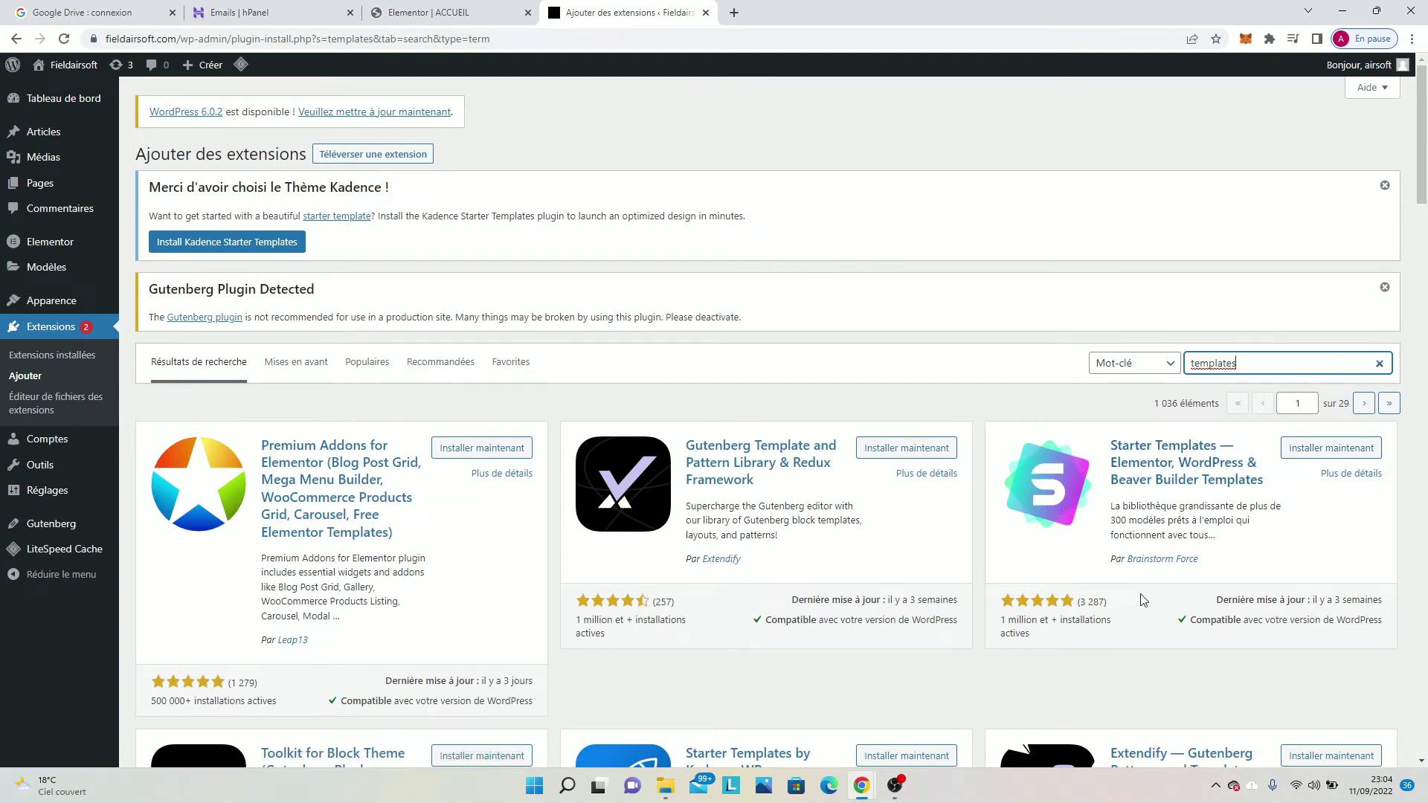
Step: Install and activate the Starter Templates plugin by Brainstorm Force, and check it in the installed extensions list
{"action": "left_click", "coordinate": [1329, 449]}
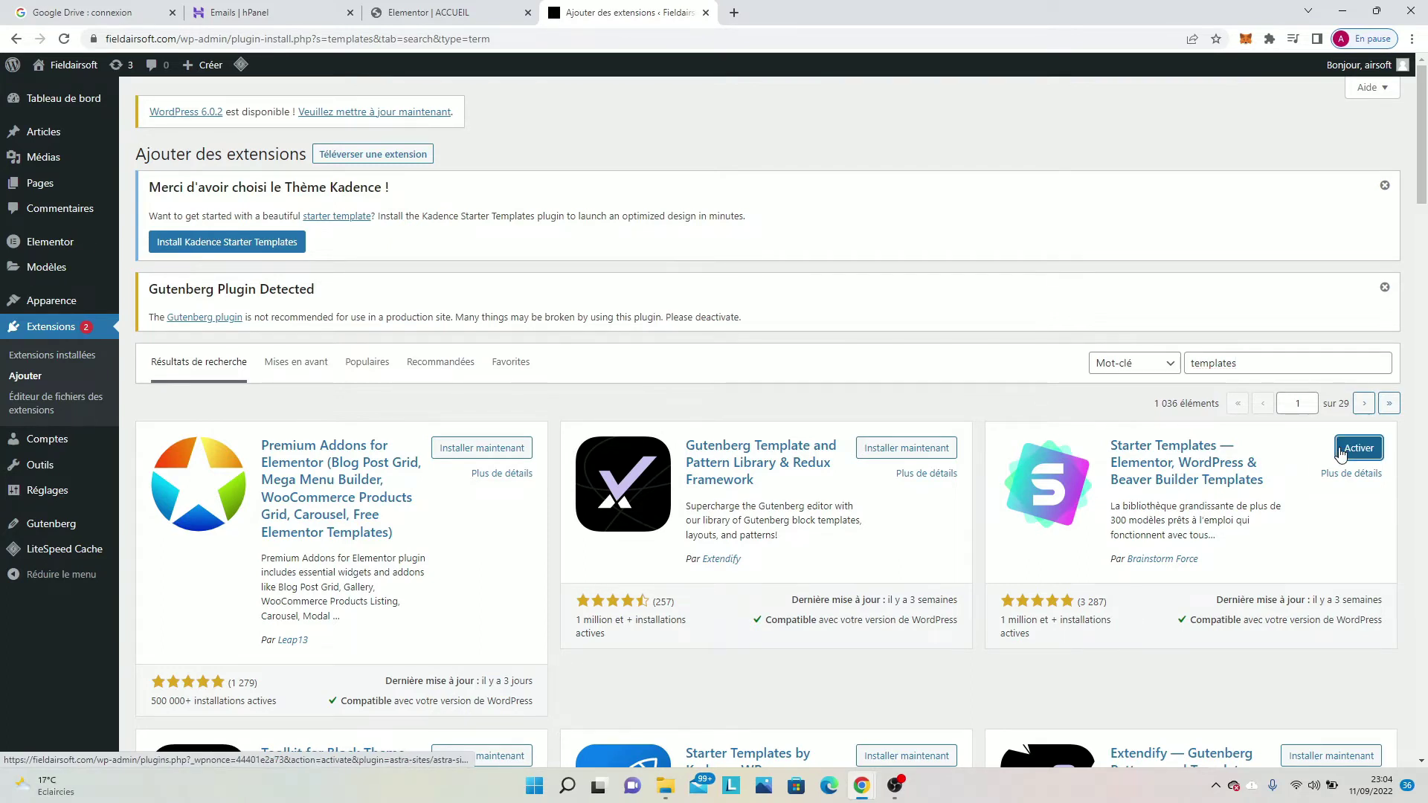
{"action": "left_click", "coordinate": [1368, 450]}
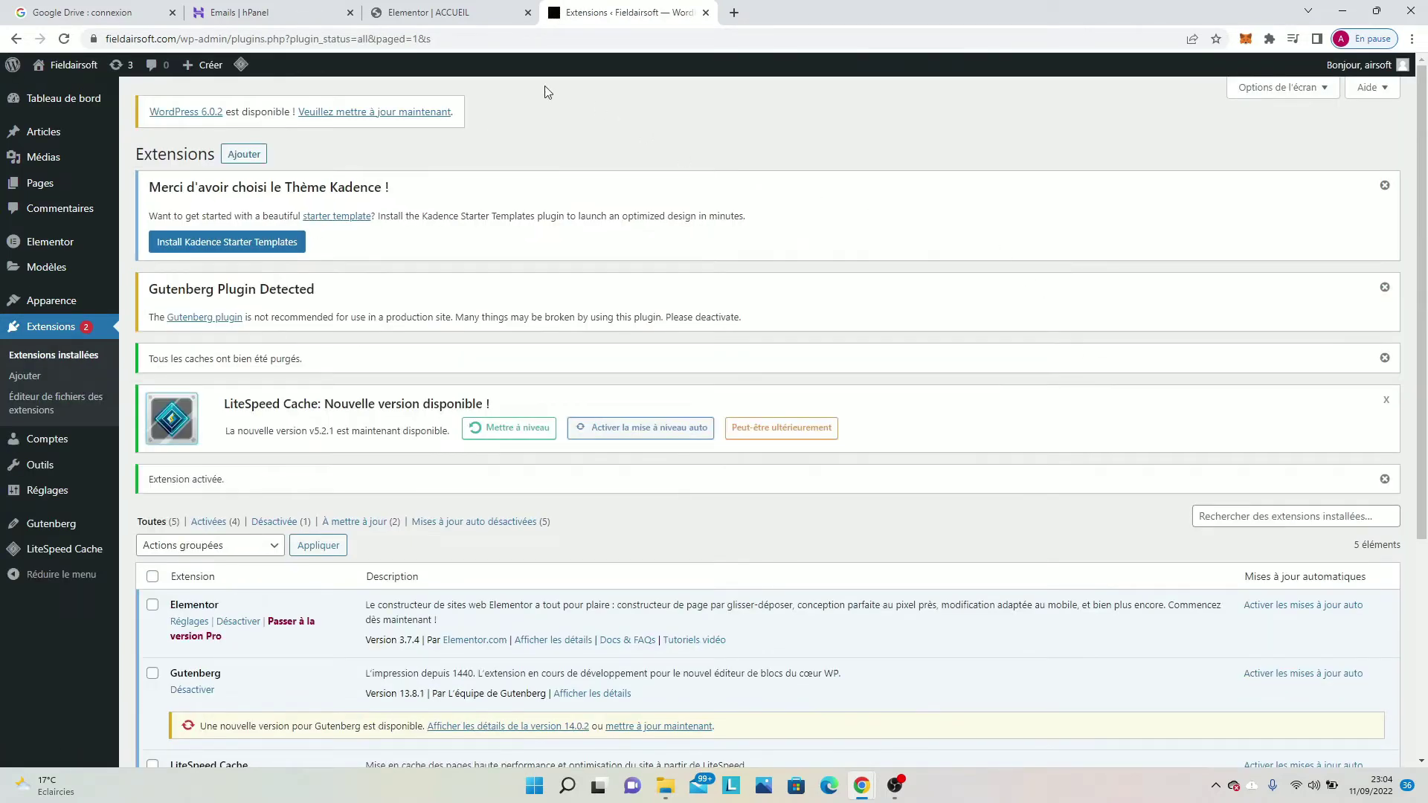
{"action": "left_click", "coordinate": [428, 9]}
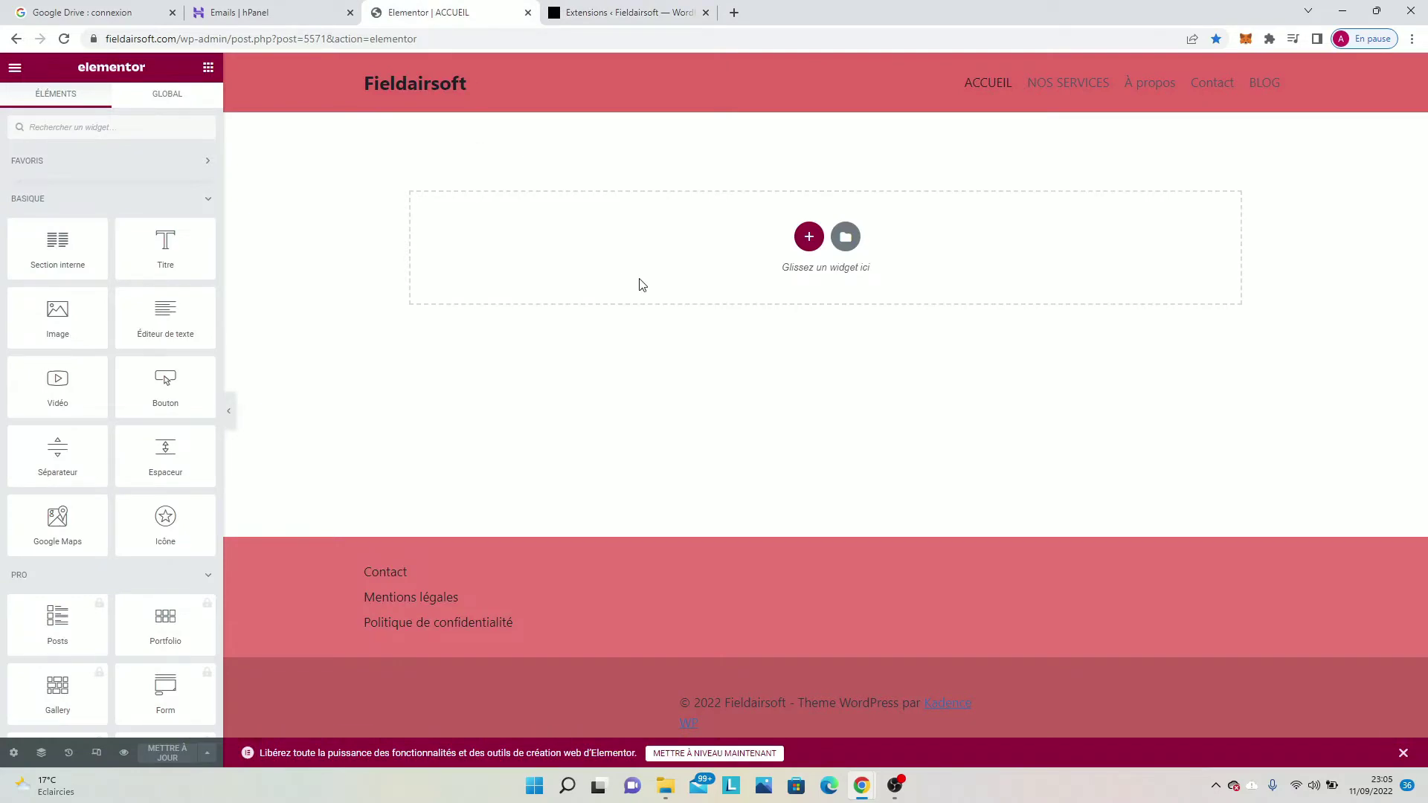
{"action": "left_click", "coordinate": [594, 9]}
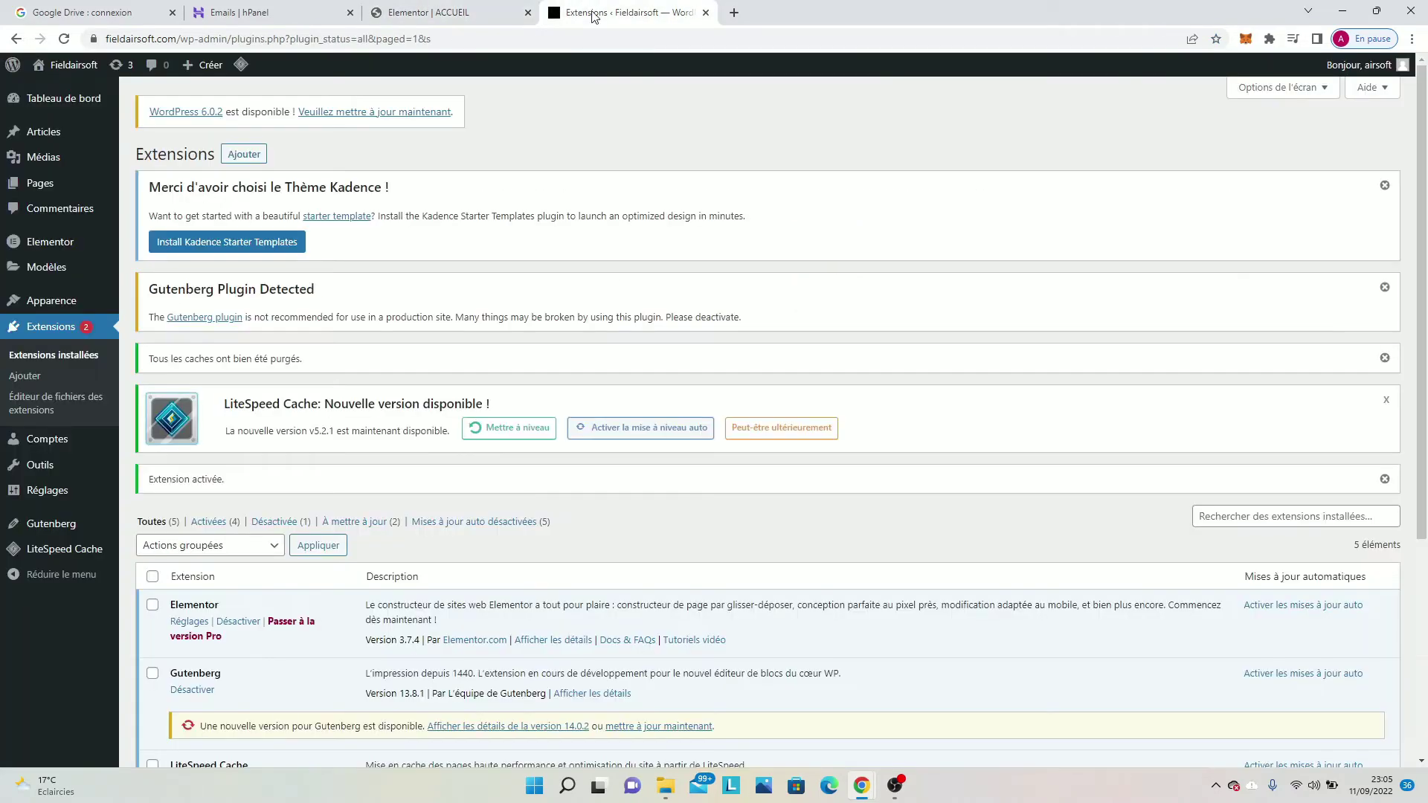
{"action": "left_click", "coordinate": [455, 12]}
{"action": "left_click", "coordinate": [594, 12]}
{"action": "scroll", "coordinate": [510, 183], "scroll_direction": "down", "scroll_amount": 4}
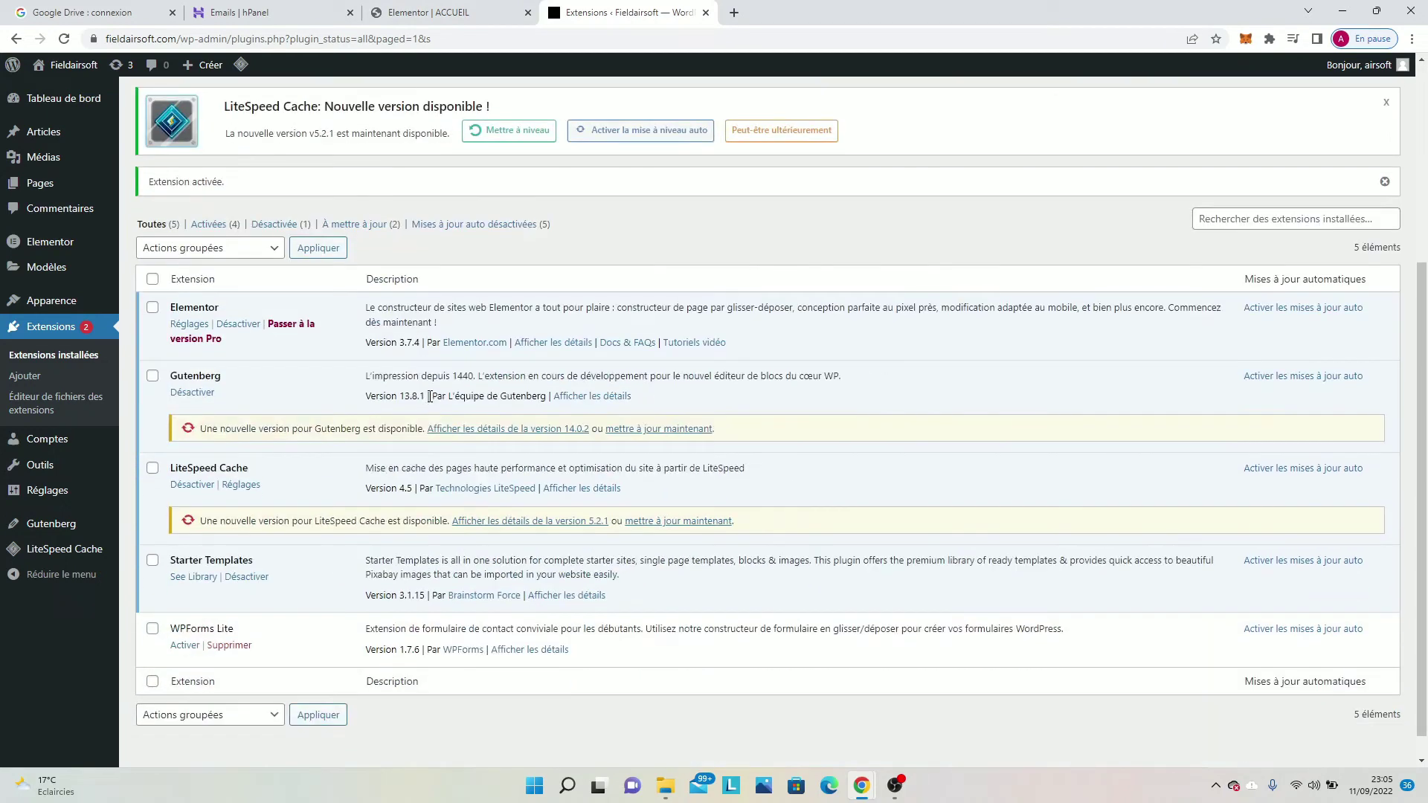
Step: Reload the ACCUEIL page in the Elementor editor and open the Starter Templates library
{"action": "left_click", "coordinate": [435, 12]}
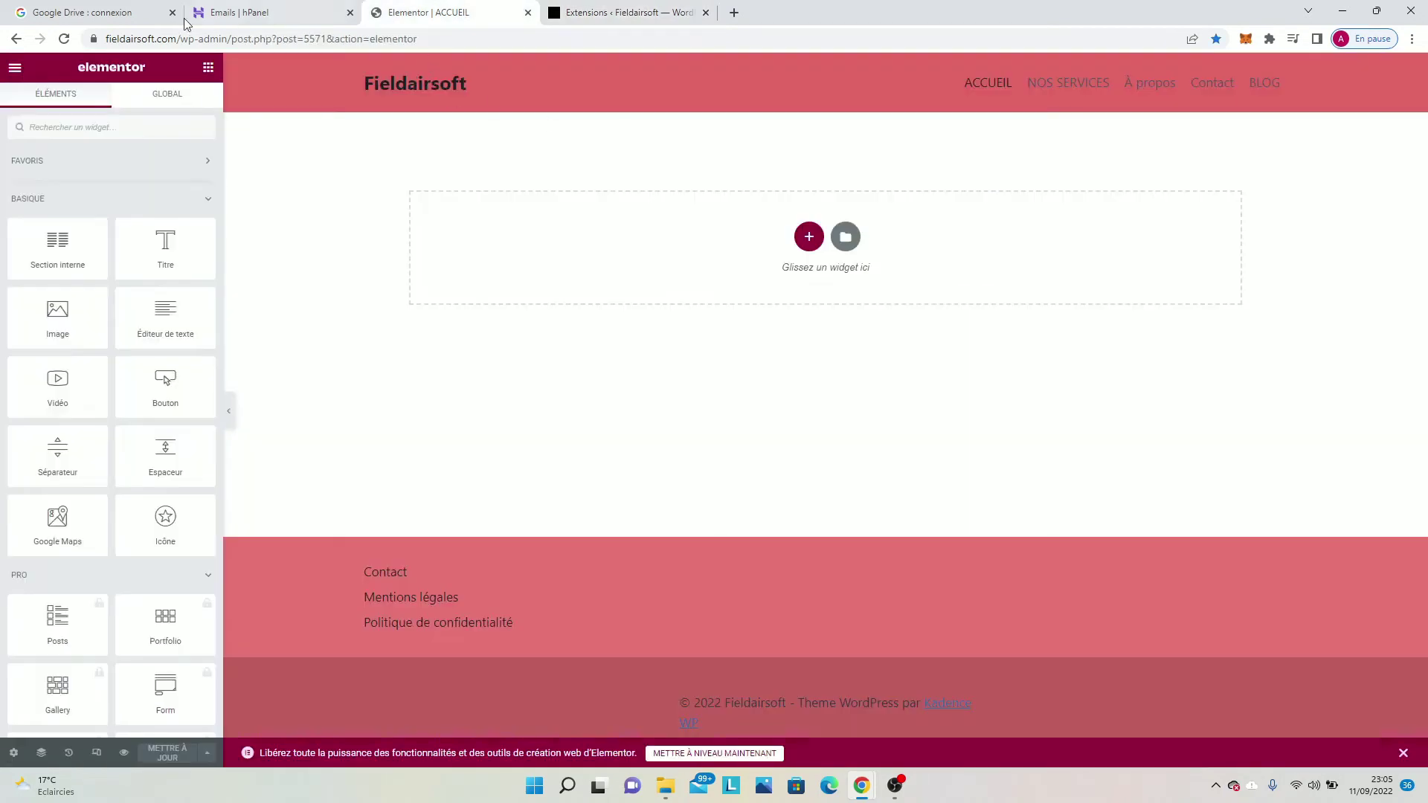
{"action": "left_click", "coordinate": [63, 38]}
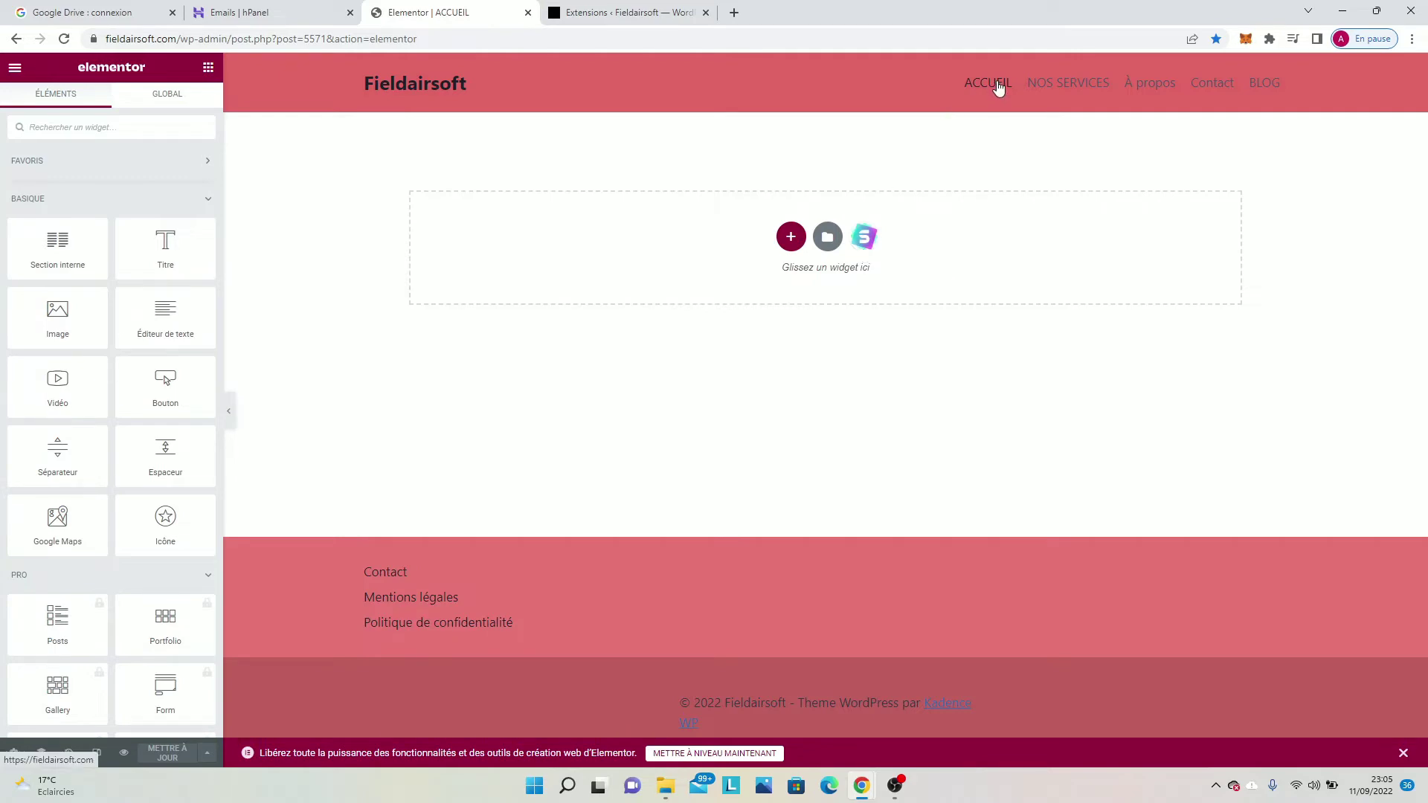
{"action": "left_click", "coordinate": [862, 239]}
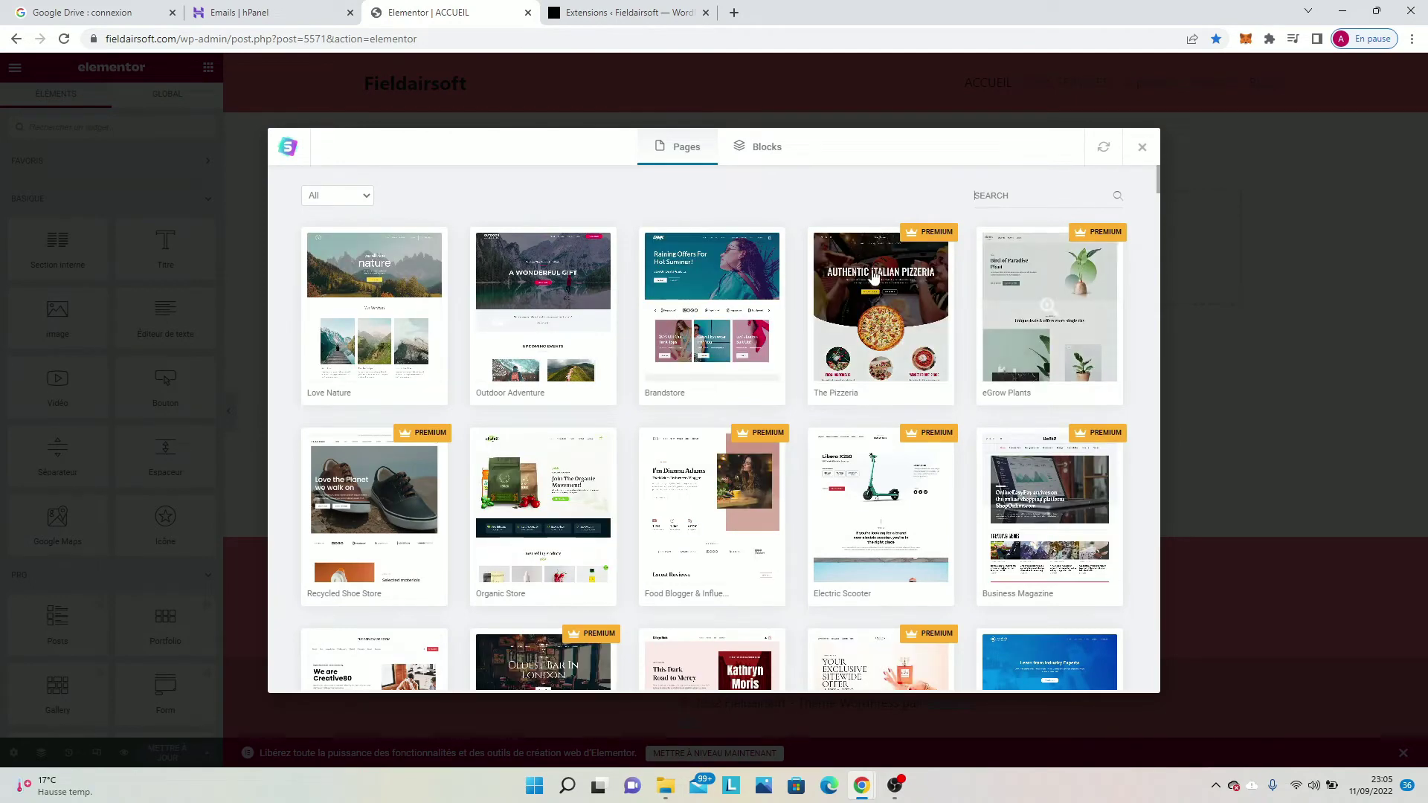
Step: Search the page templates for "home" and look through the free and premium designs
{"action": "type", "text": "home"}
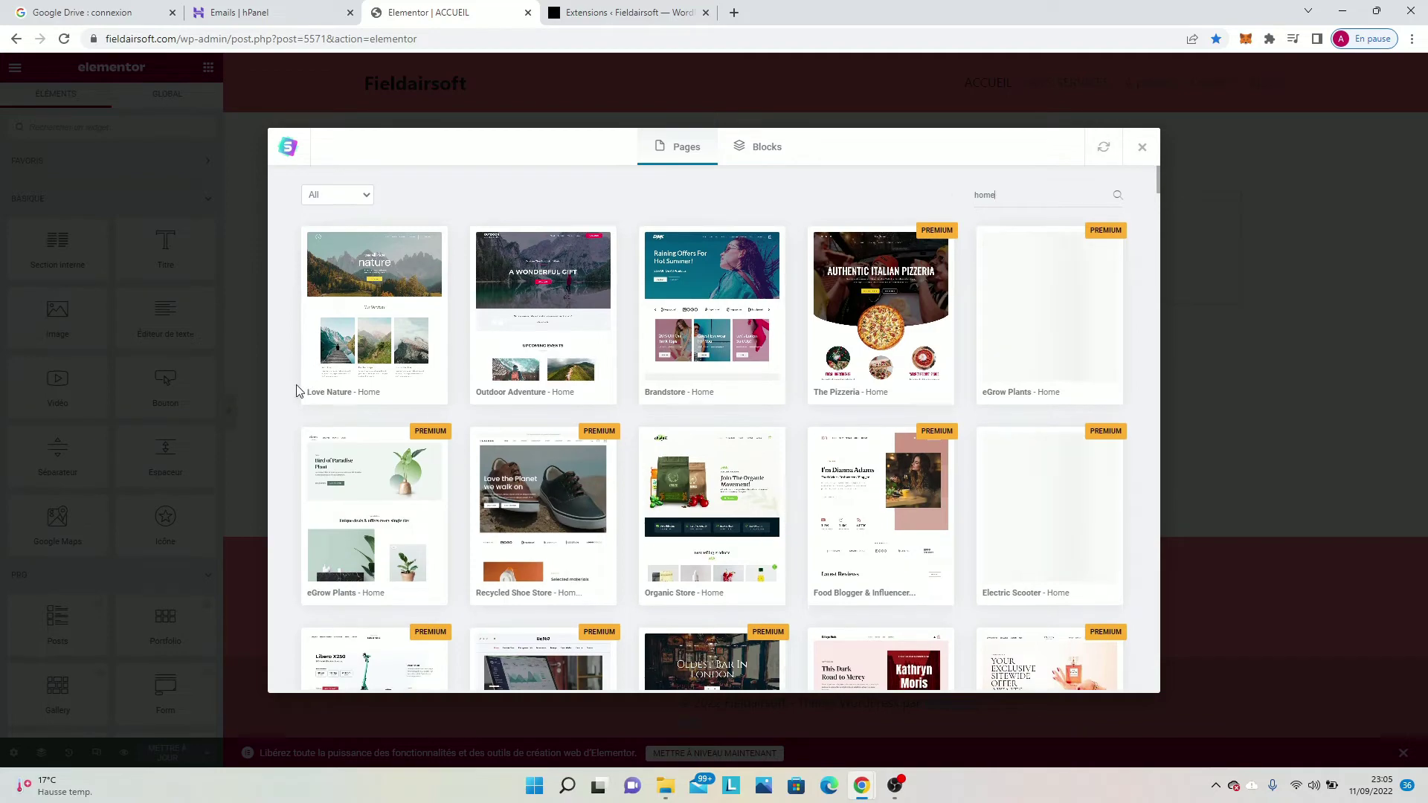
{"action": "scroll", "coordinate": [328, 368], "scroll_direction": "down", "scroll_amount": 6}
{"action": "scroll", "coordinate": [336, 373], "scroll_direction": "down", "scroll_amount": 2}
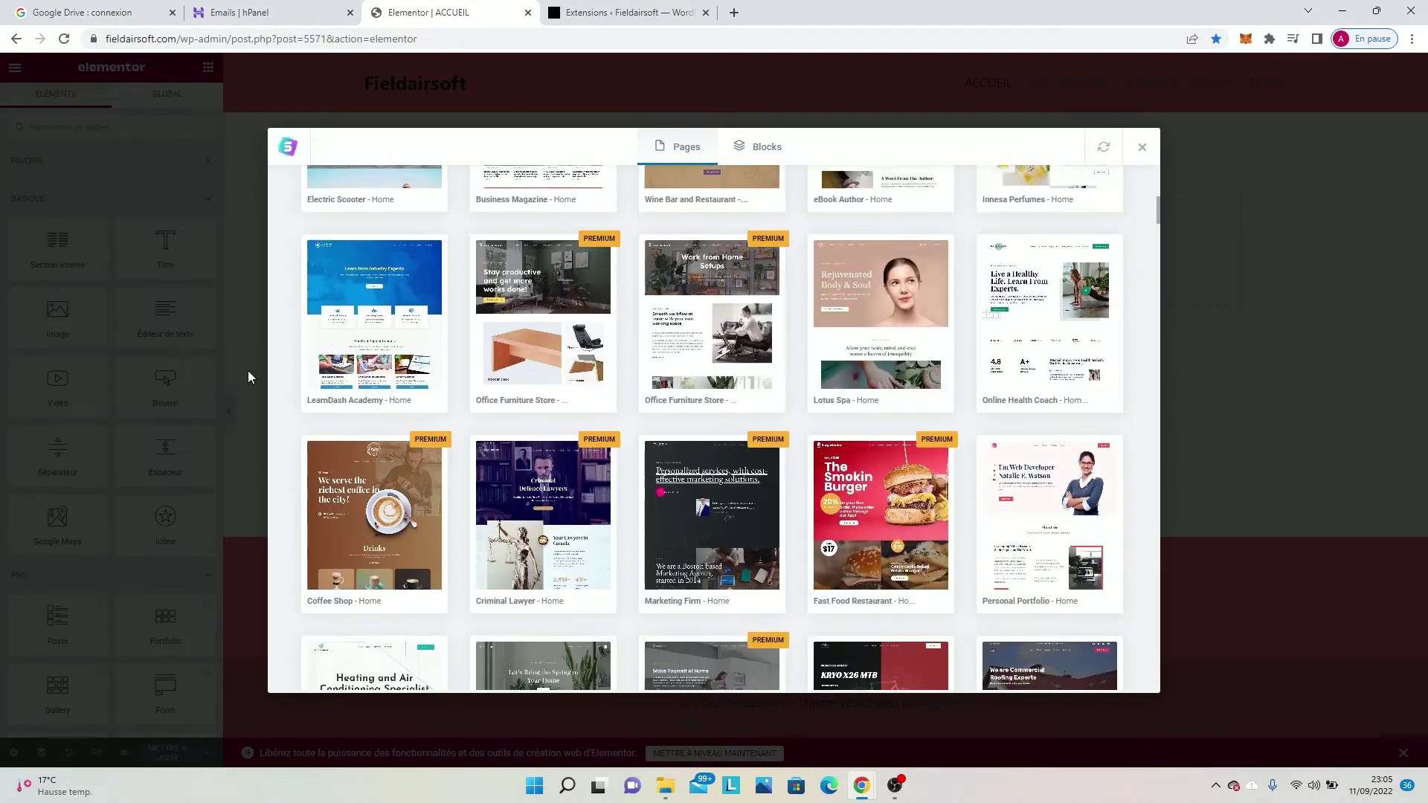
{"action": "scroll", "coordinate": [272, 350], "scroll_direction": "down", "scroll_amount": 5}
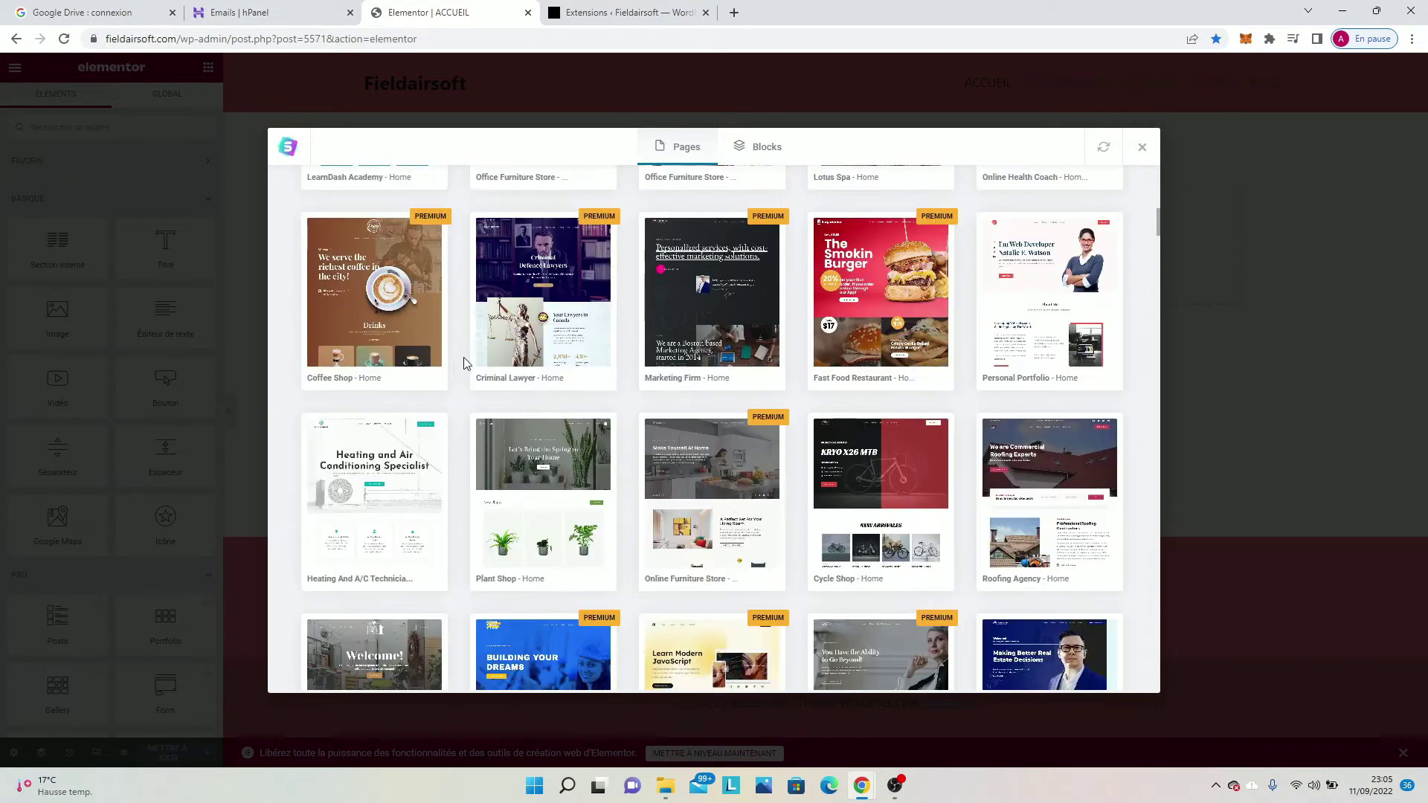
{"action": "scroll", "coordinate": [476, 373], "scroll_direction": "down", "scroll_amount": 5}
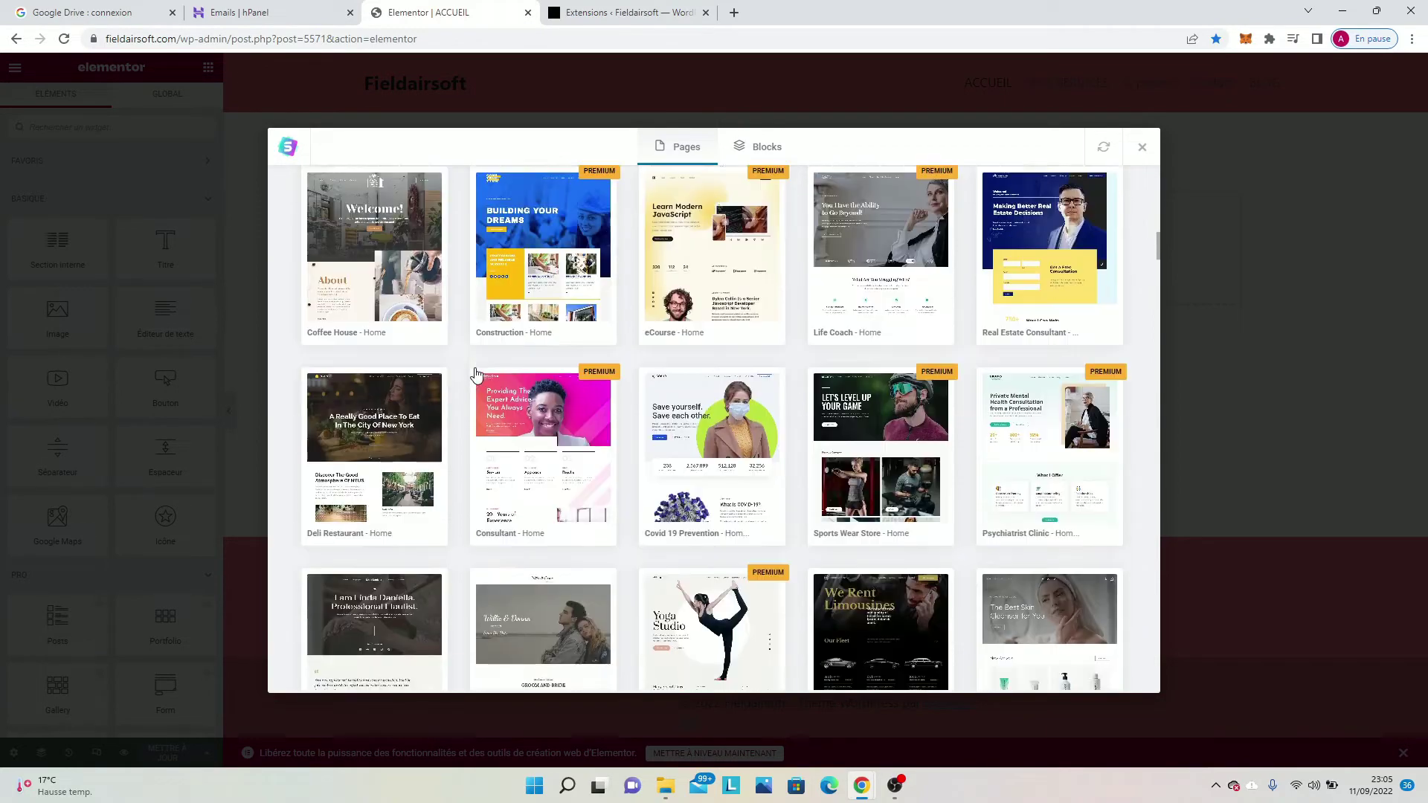
{"action": "scroll", "coordinate": [483, 394], "scroll_direction": "down", "scroll_amount": 5}
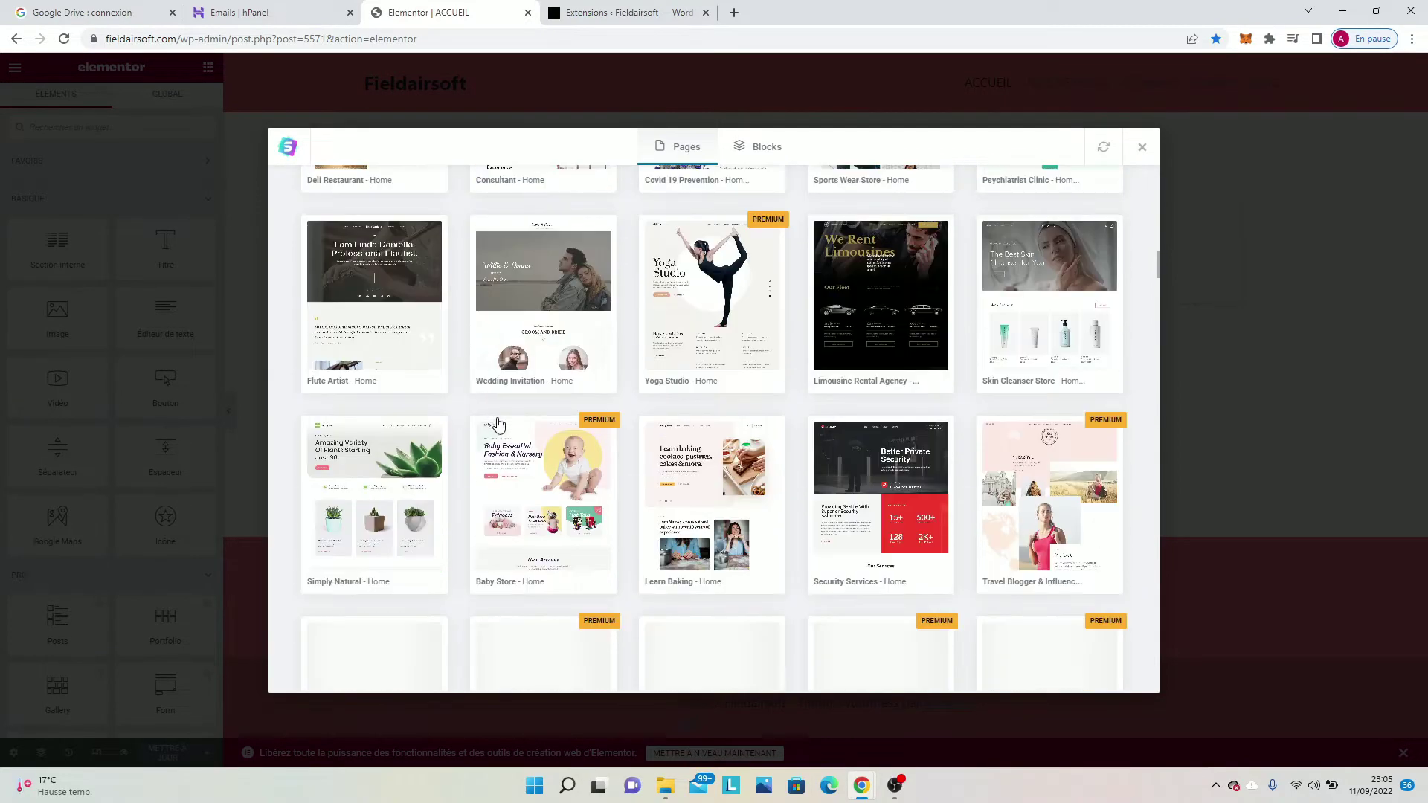
{"action": "scroll", "coordinate": [498, 424], "scroll_direction": "down", "scroll_amount": 4}
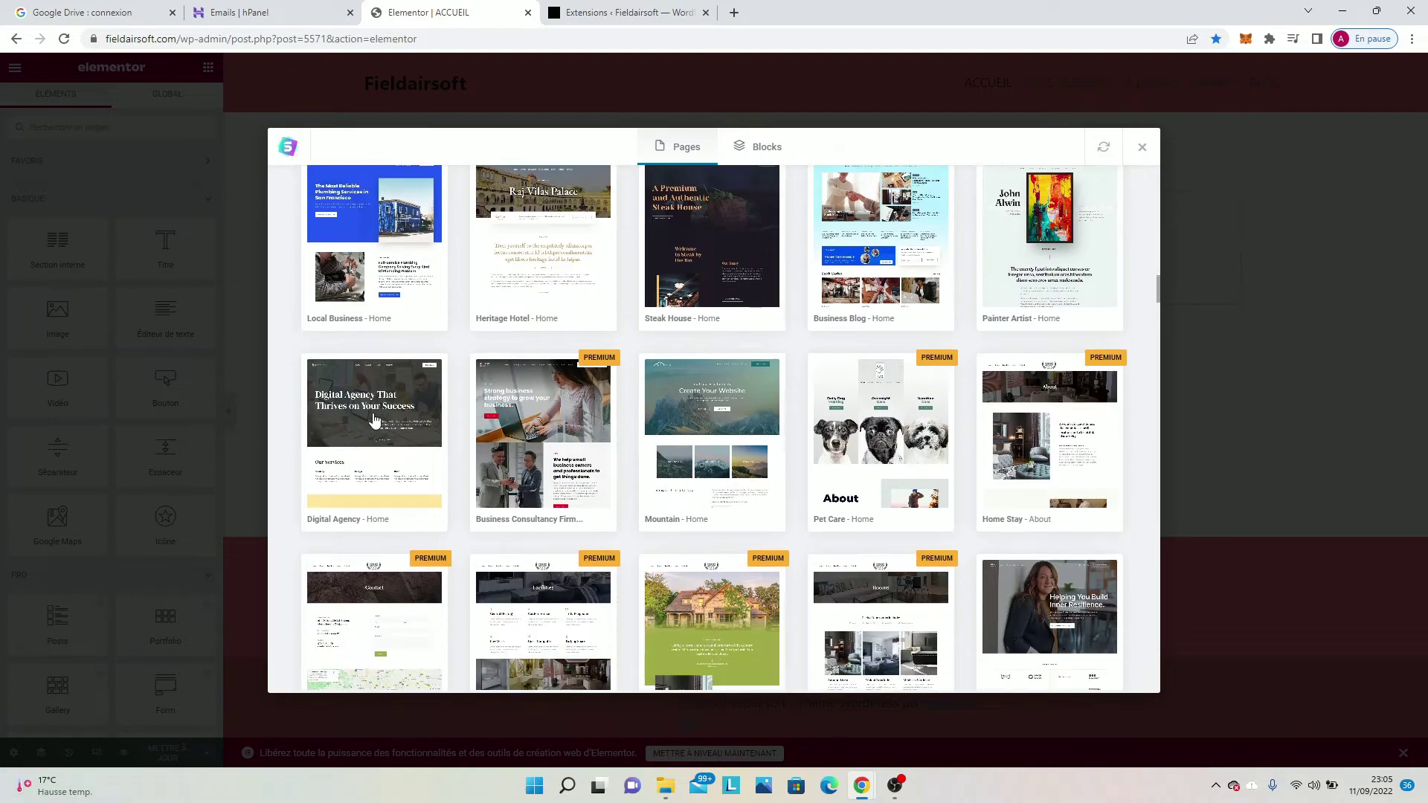
{"action": "scroll", "coordinate": [520, 417], "scroll_direction": "down", "scroll_amount": 5}
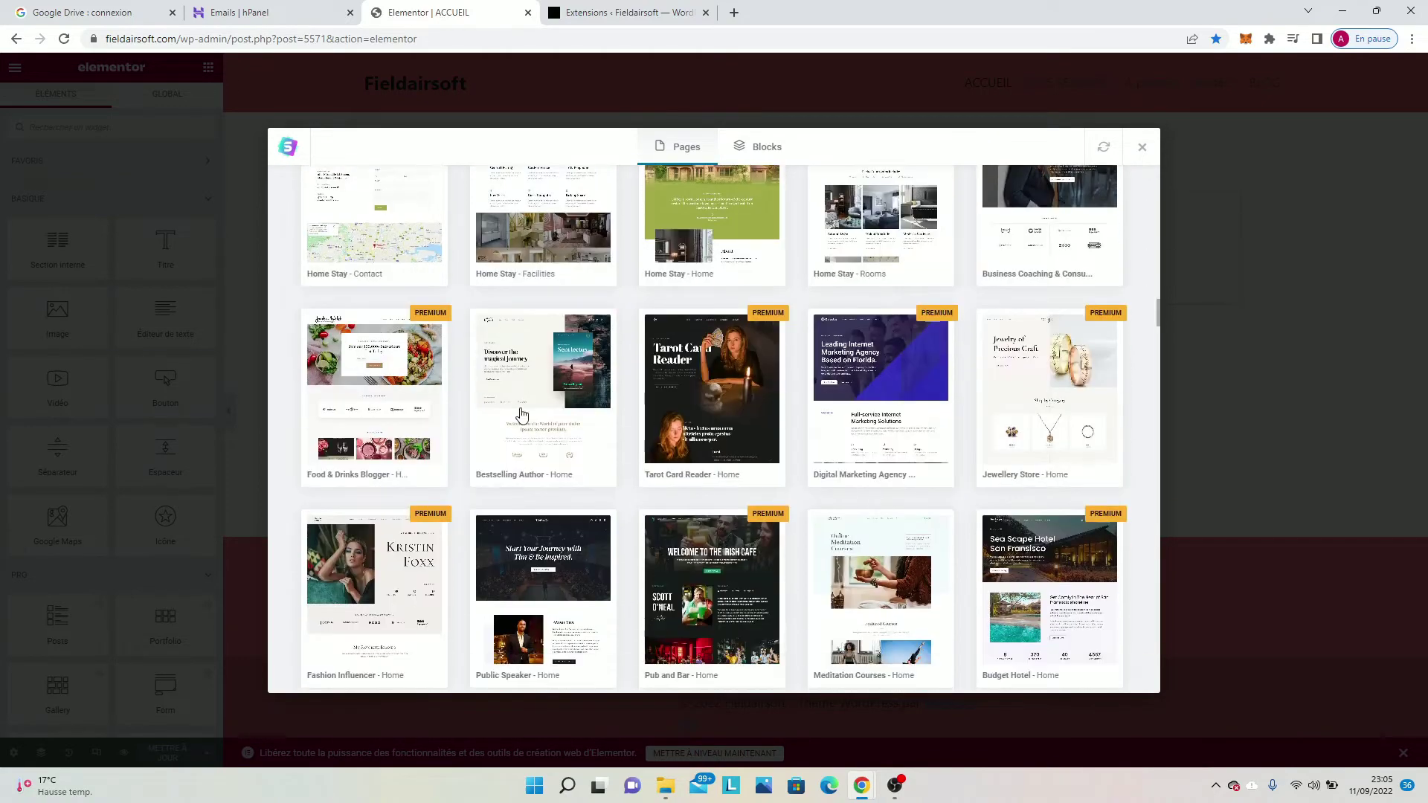
{"action": "scroll", "coordinate": [520, 456], "scroll_direction": "down", "scroll_amount": 8}
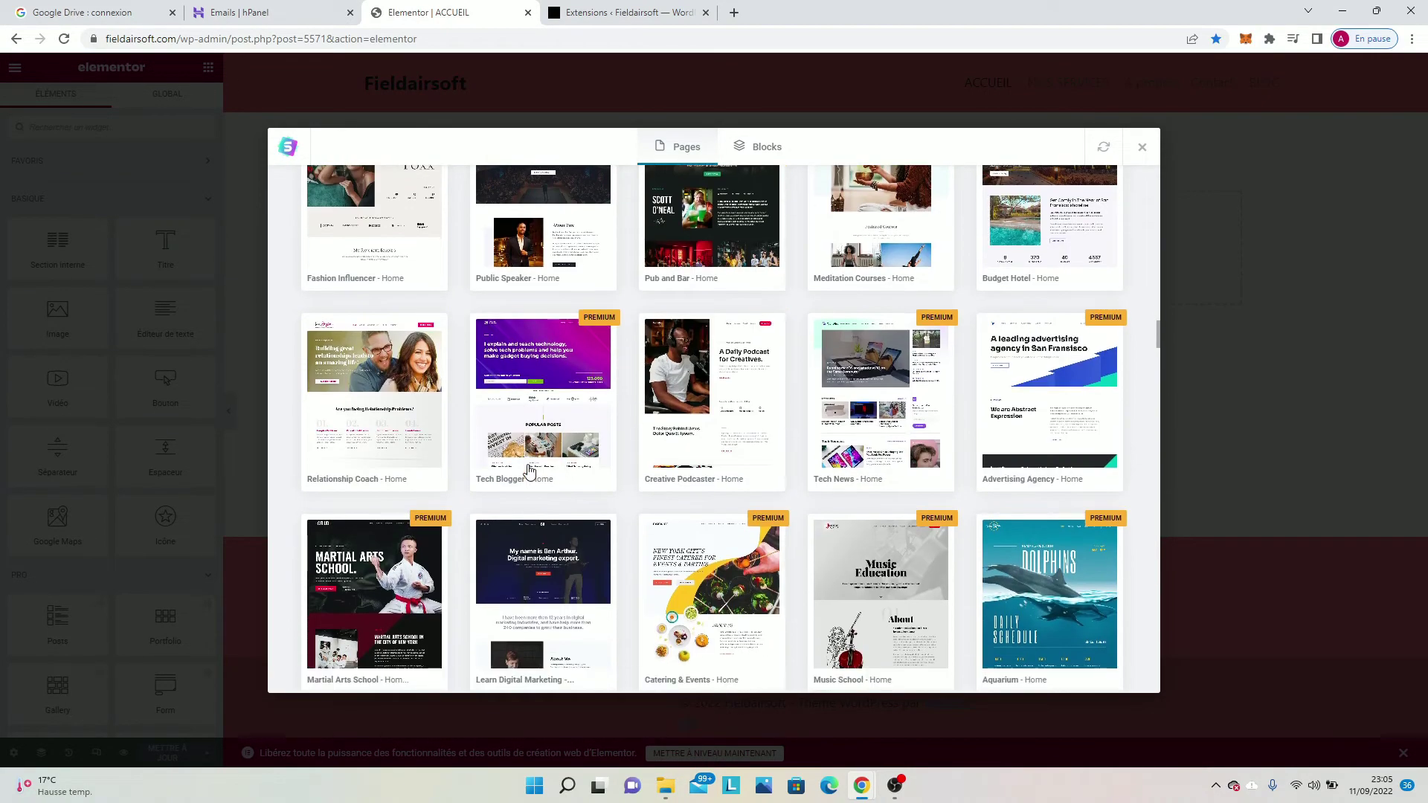
{"action": "scroll", "coordinate": [529, 470], "scroll_direction": "down", "scroll_amount": 5}
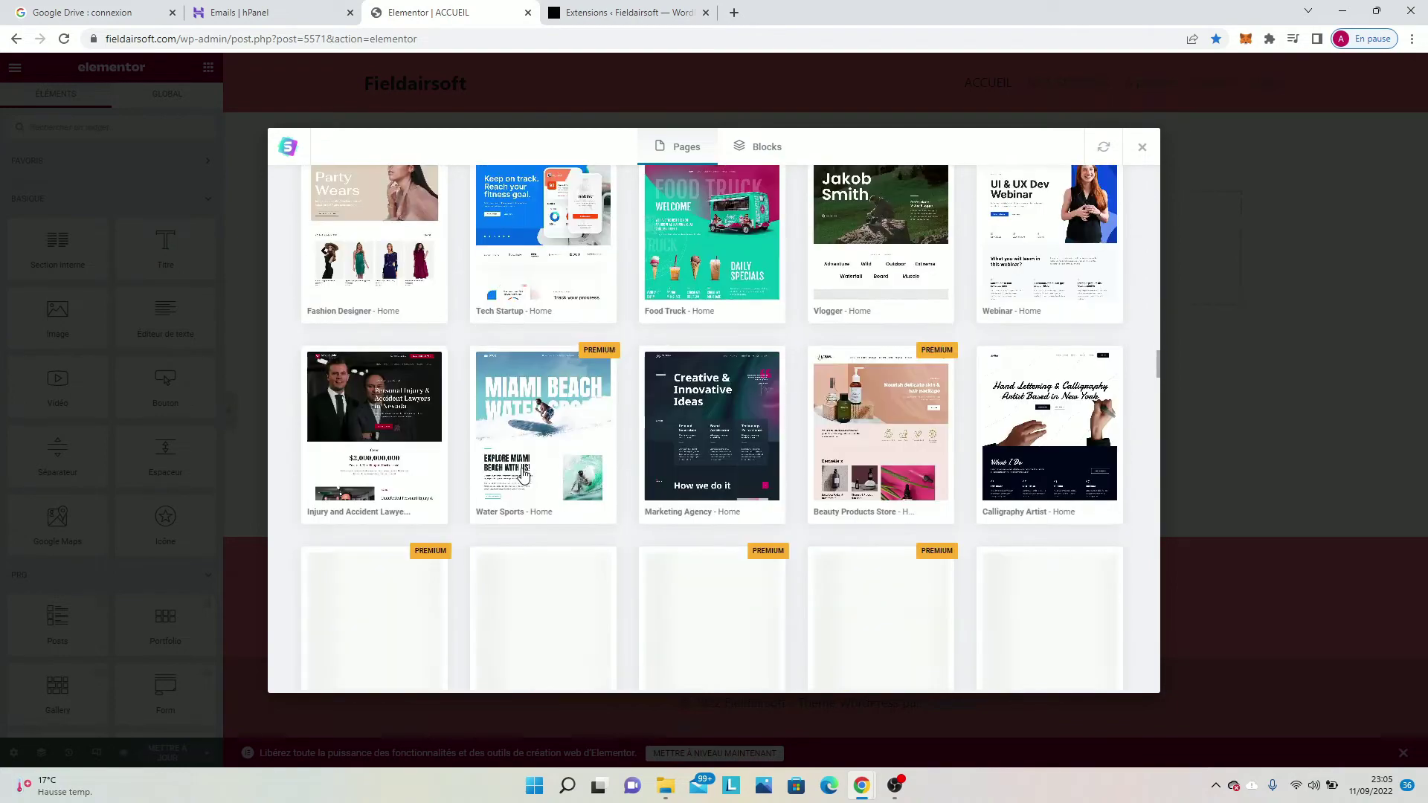
{"action": "scroll", "coordinate": [523, 476], "scroll_direction": "up", "scroll_amount": 2}
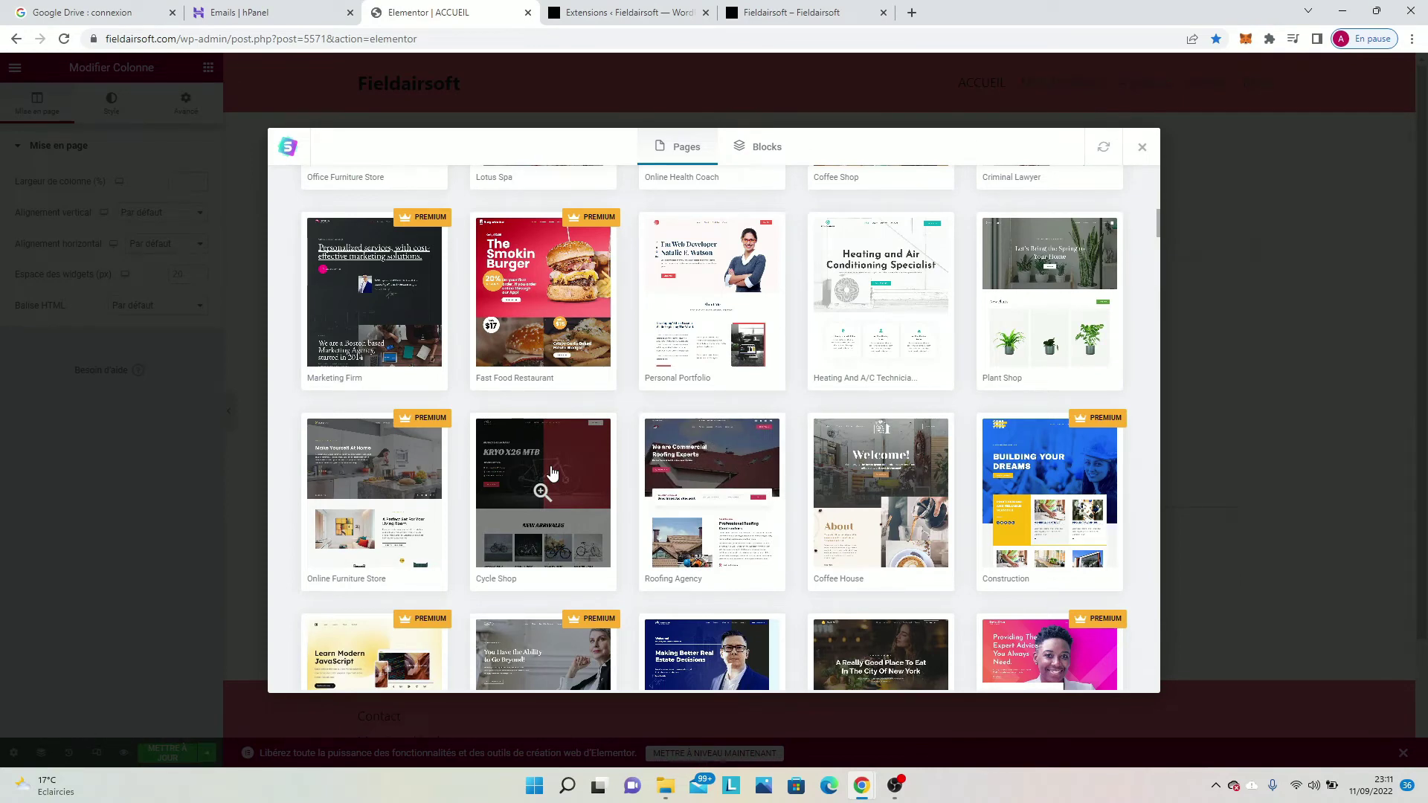
Step: Import the Home page template of the Cycle Shop design into the ACCUEIL page
{"action": "left_click", "coordinate": [551, 515]}
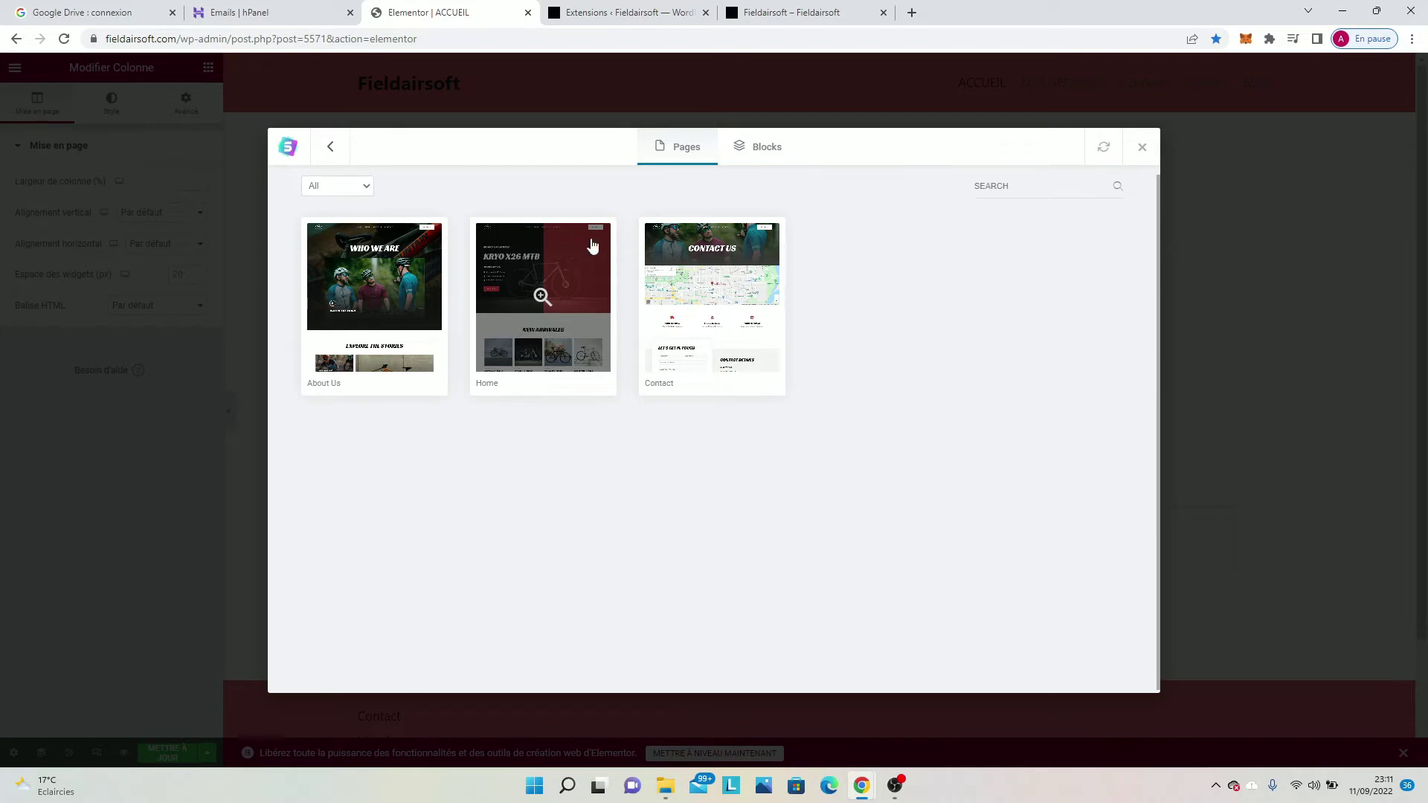
{"action": "left_click", "coordinate": [542, 298]}
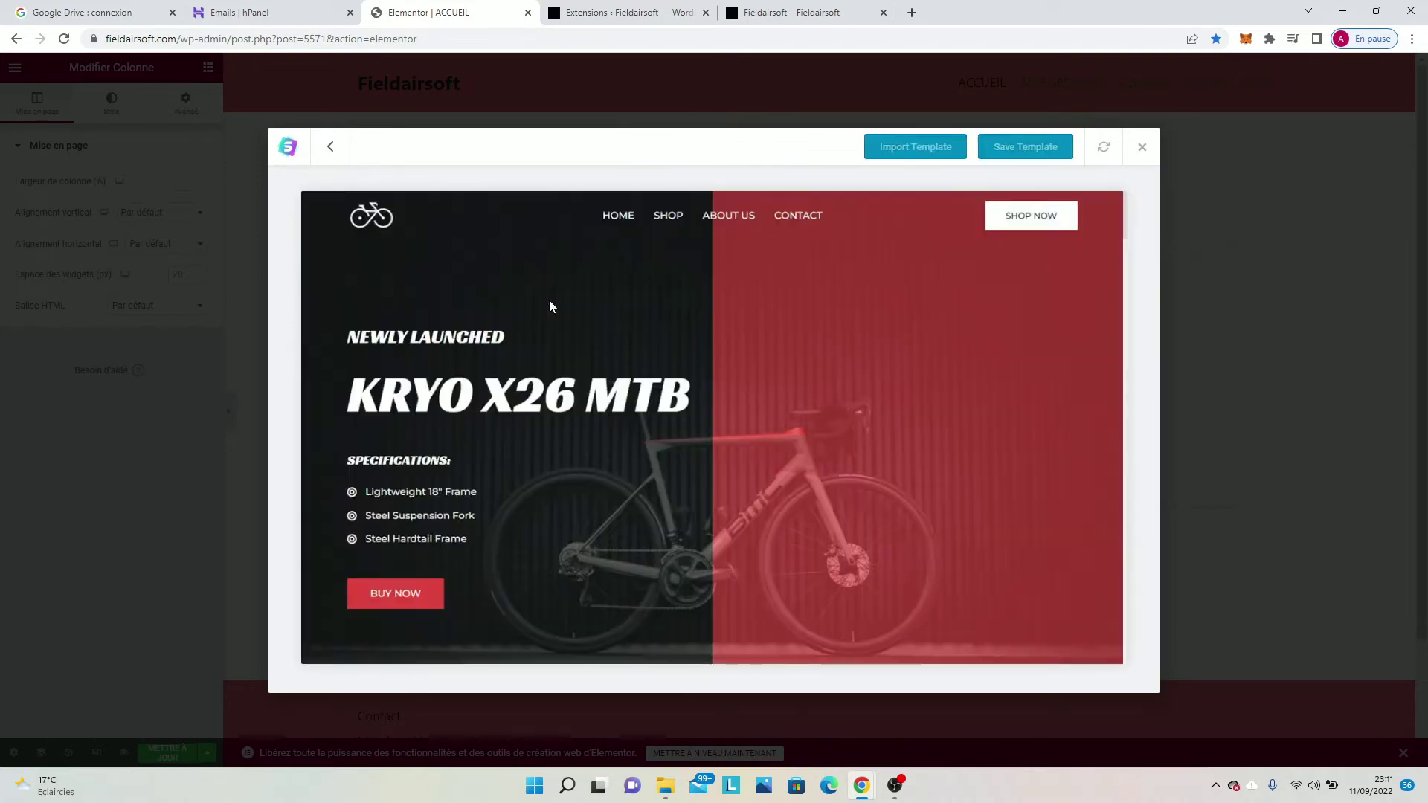
{"action": "left_click", "coordinate": [914, 145]}
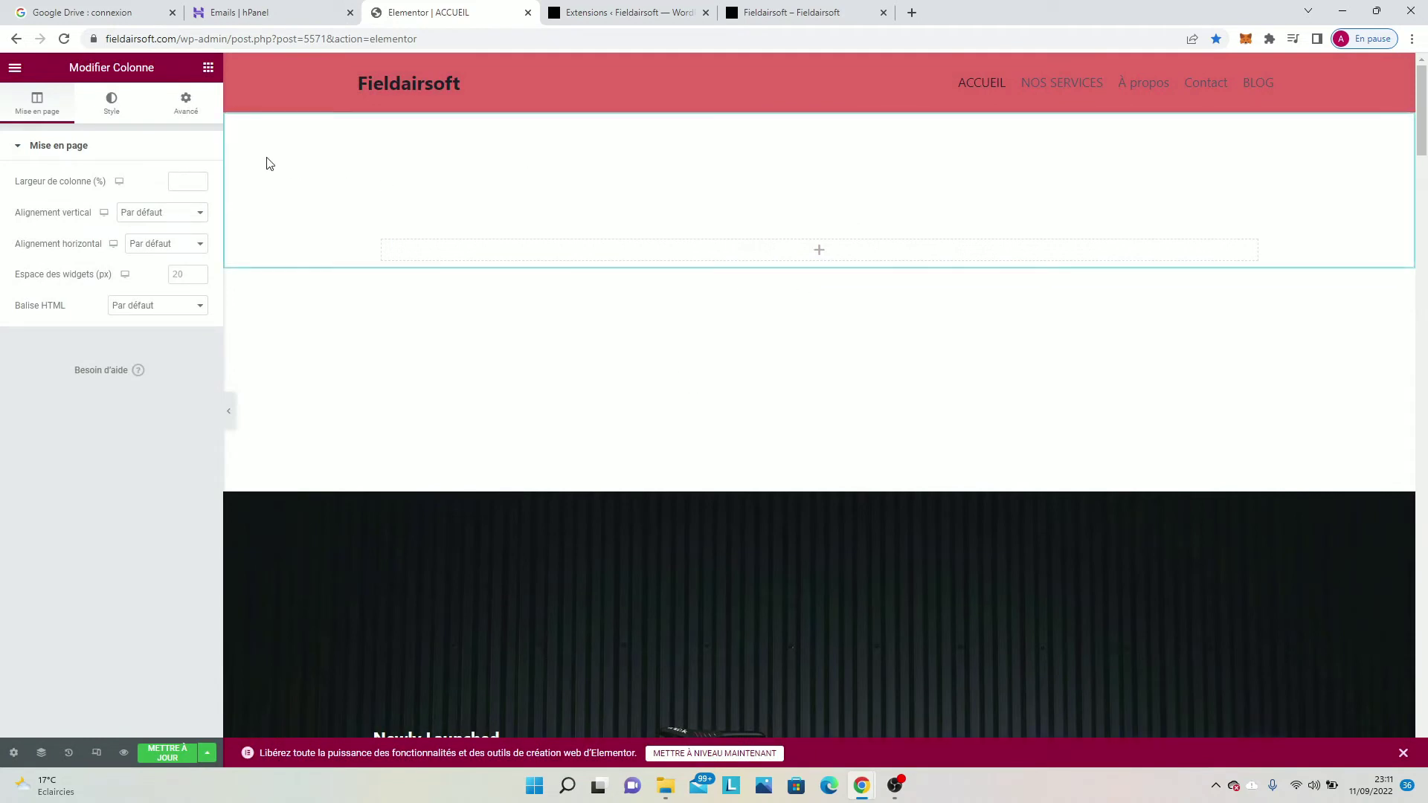
Step: Set the selected column's widget spacing to 1 px
{"action": "left_click", "coordinate": [194, 272]}
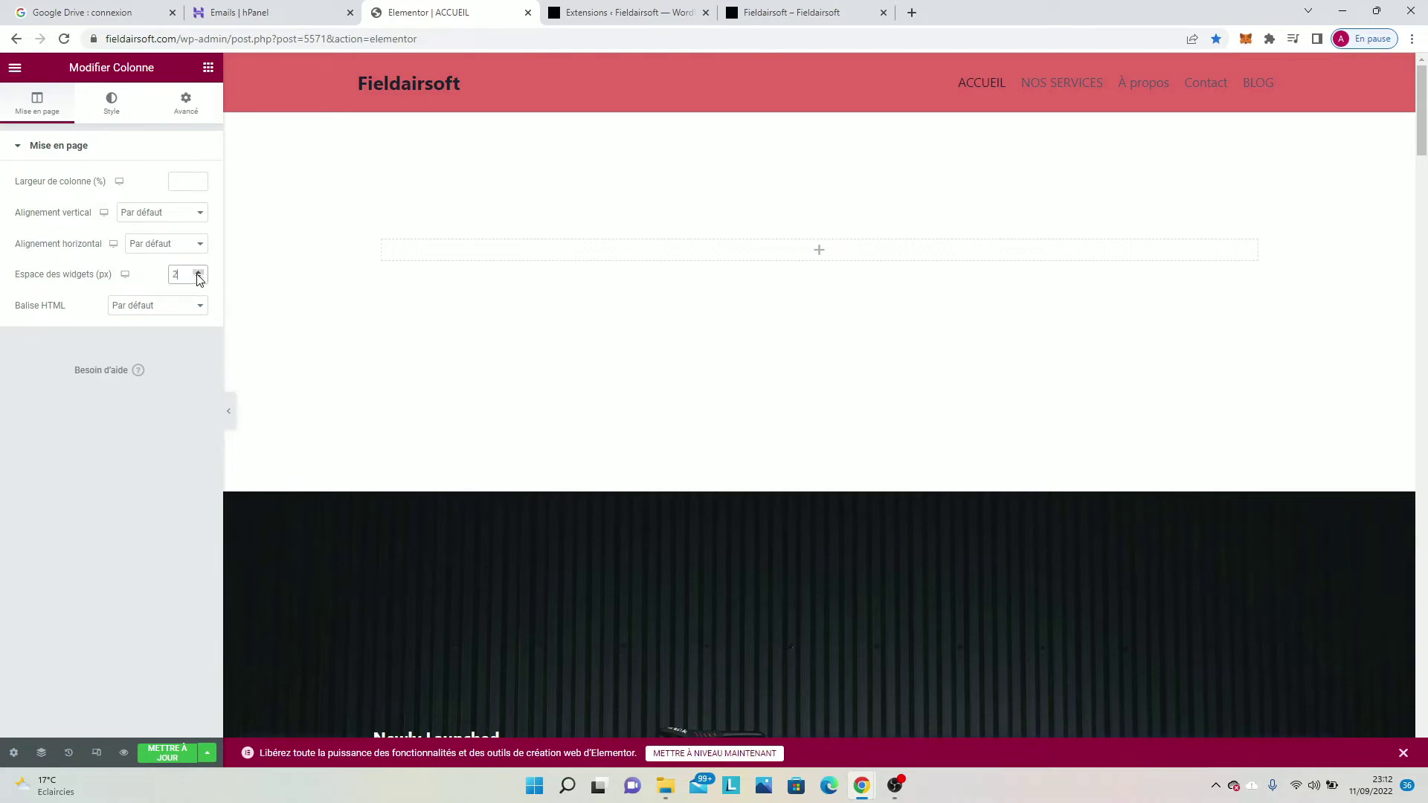
{"action": "left_click", "coordinate": [200, 278]}
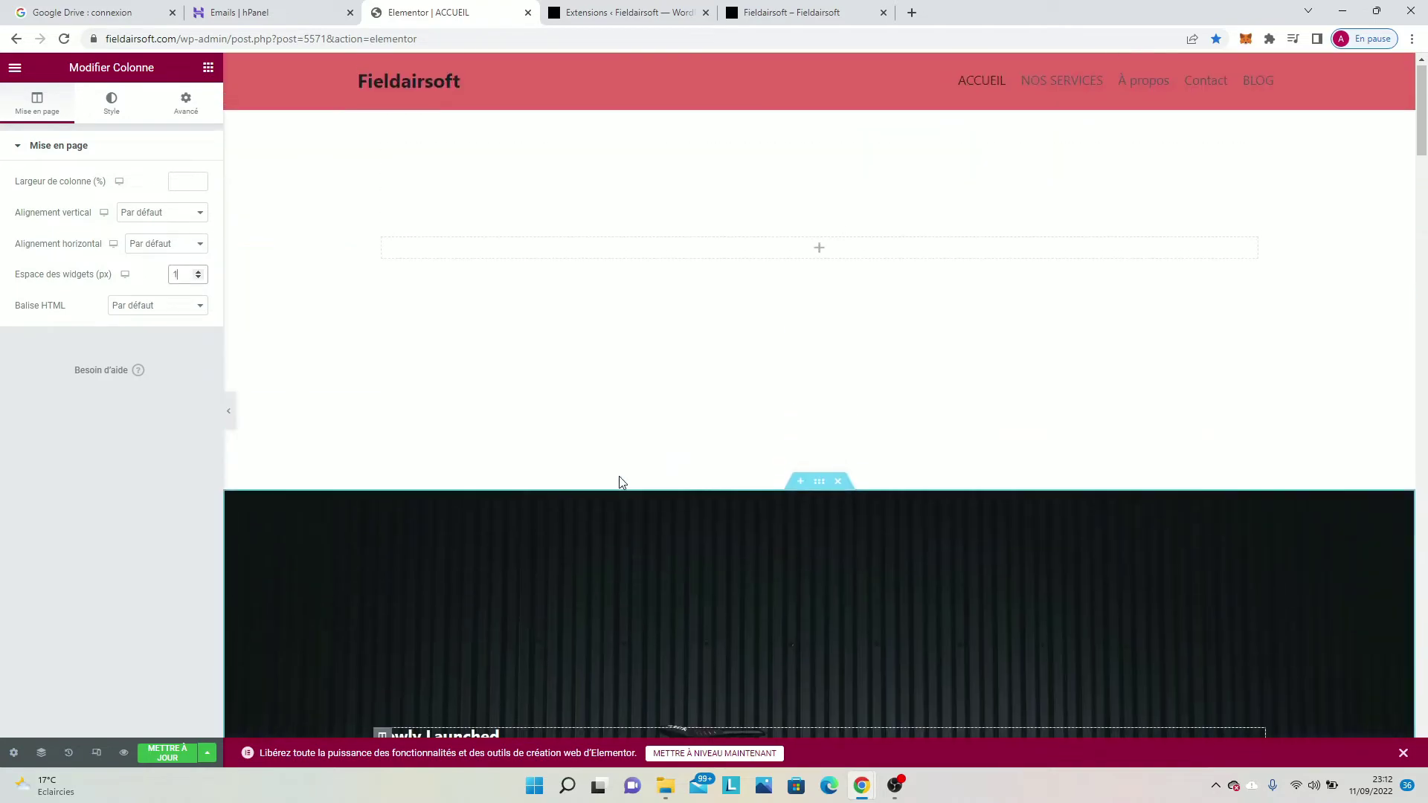
Step: Examine the imported Cycle Shop sections, from the Kryo X26 MTB banner to the Mountain Bikes section
{"action": "scroll", "coordinate": [669, 483], "scroll_direction": "down", "scroll_amount": 1}
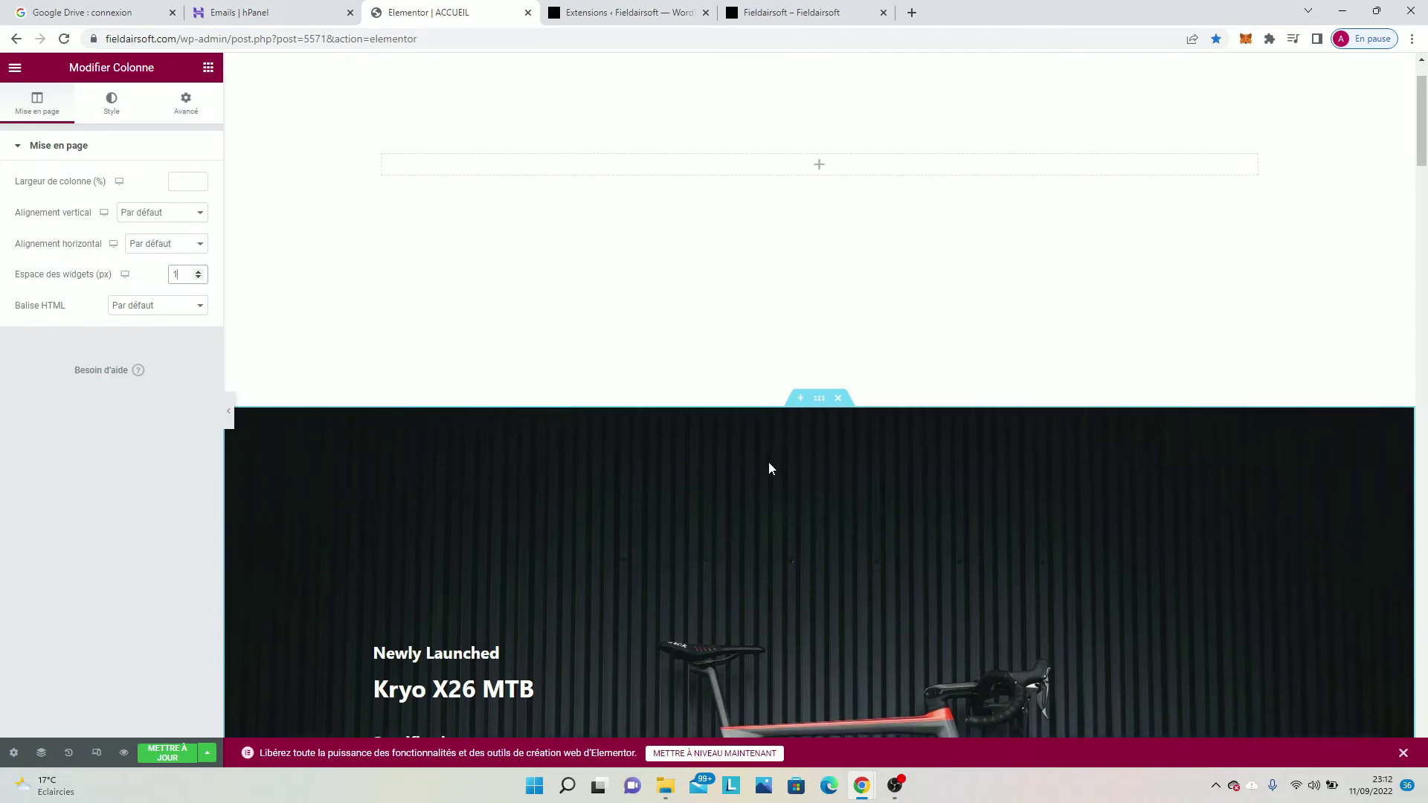
{"action": "scroll", "coordinate": [765, 461], "scroll_direction": "down", "scroll_amount": 2}
{"action": "scroll", "coordinate": [741, 439], "scroll_direction": "down", "scroll_amount": 1}
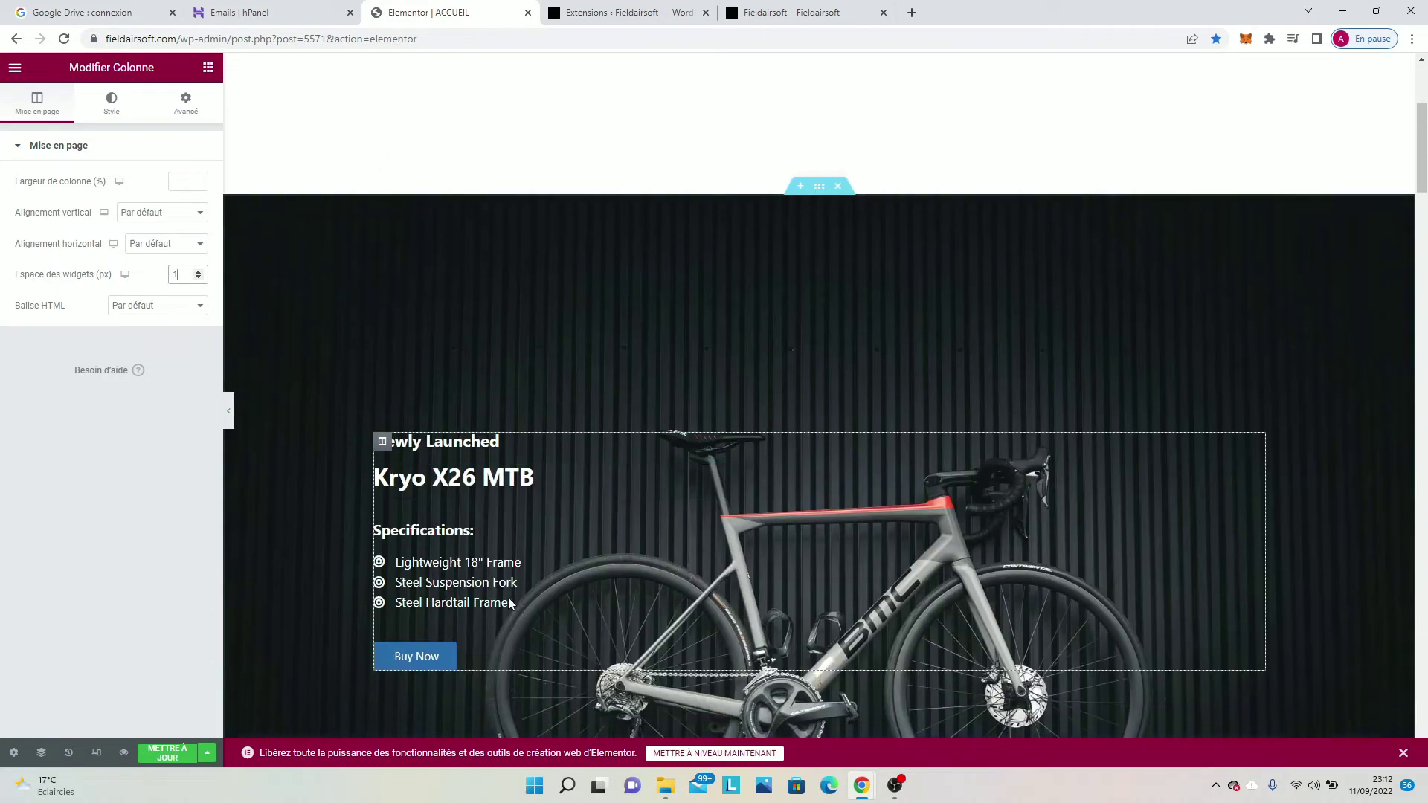
{"action": "scroll", "coordinate": [757, 292], "scroll_direction": "down", "scroll_amount": 10}
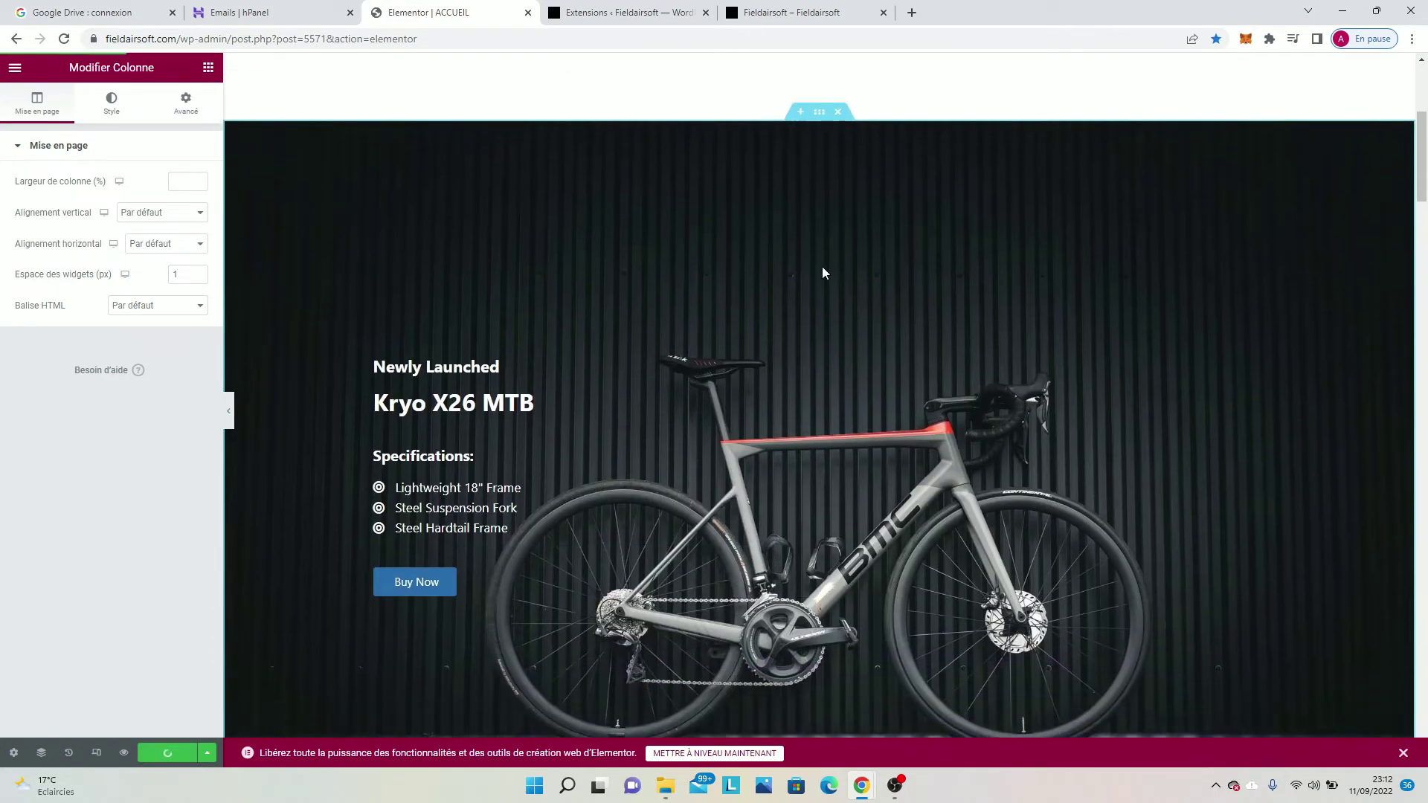
{"action": "scroll", "coordinate": [756, 292], "scroll_direction": "down", "scroll_amount": 5}
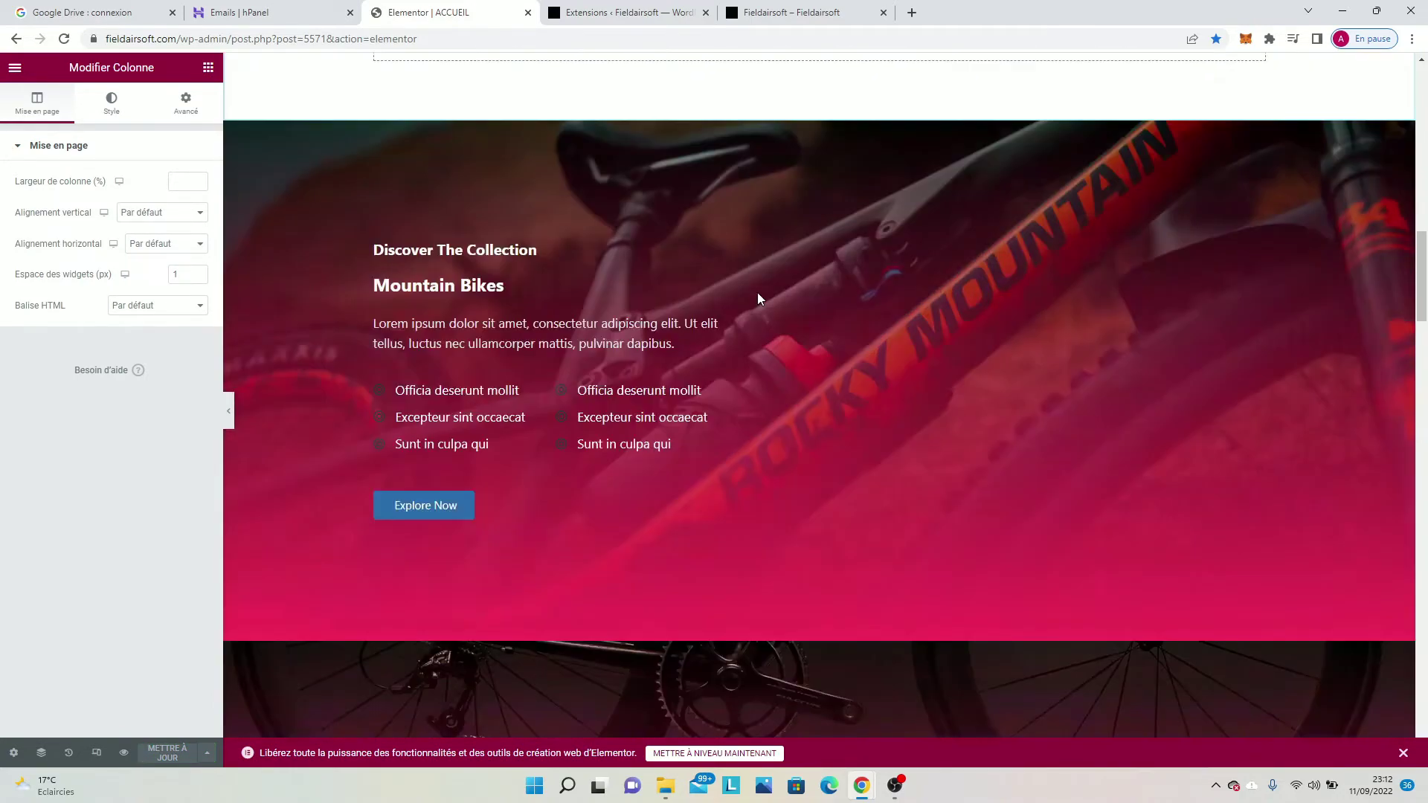
{"action": "scroll", "coordinate": [542, 264], "scroll_direction": "up", "scroll_amount": 7}
{"action": "scroll", "coordinate": [542, 265], "scroll_direction": "up", "scroll_amount": 12}
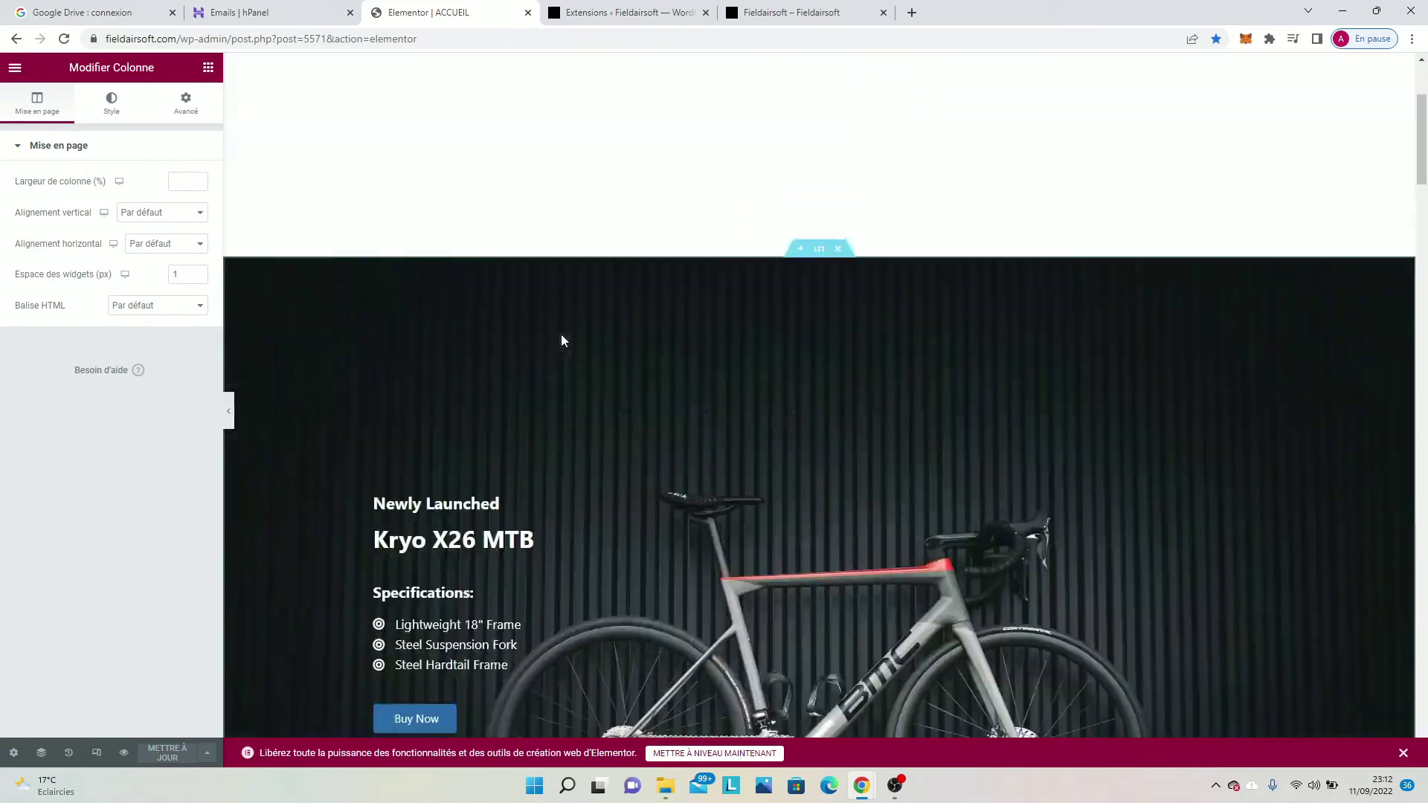
Step: Try out editing the title text of the "Newly Launched" heading in the bike banner
{"action": "scroll", "coordinate": [563, 341], "scroll_direction": "down", "scroll_amount": 6}
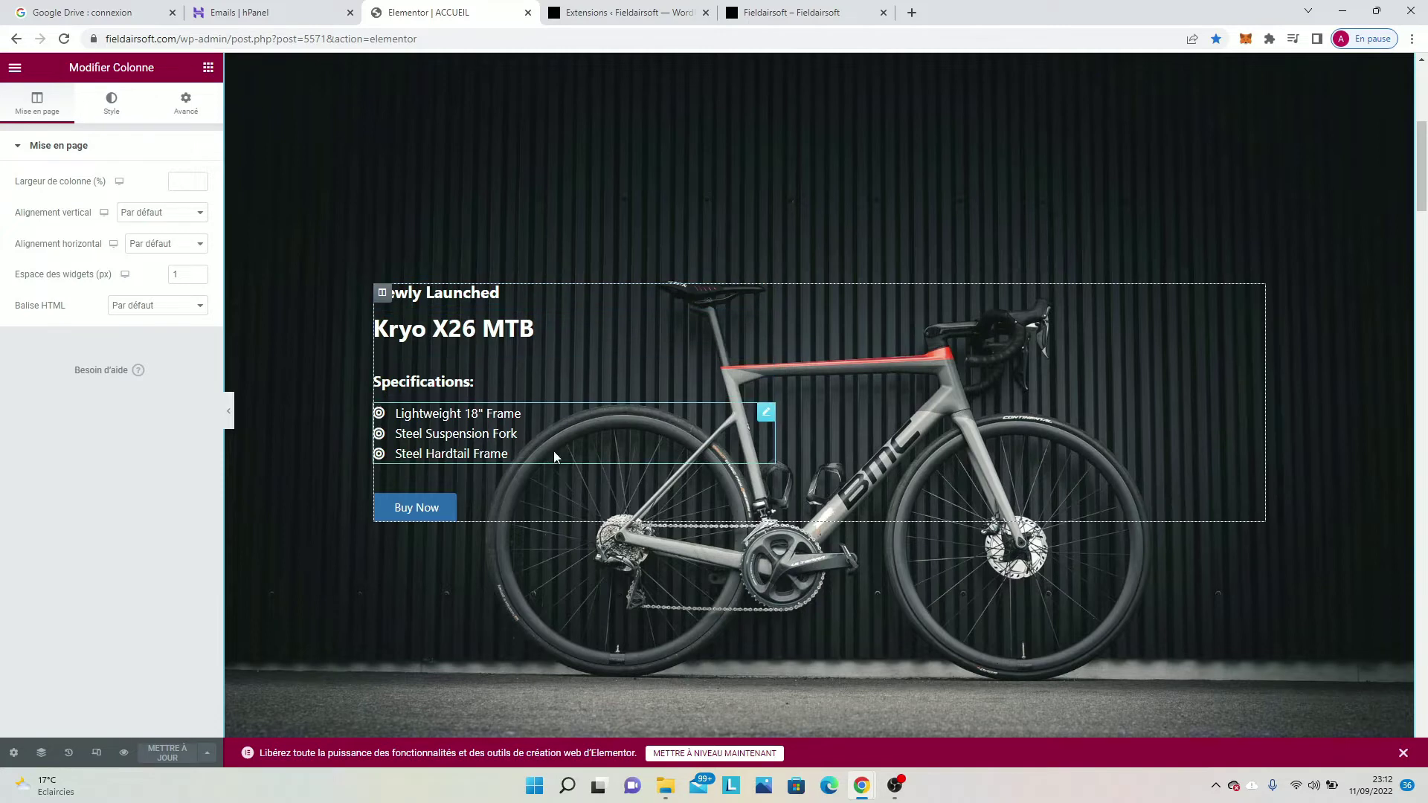
{"action": "left_click", "coordinate": [527, 302]}
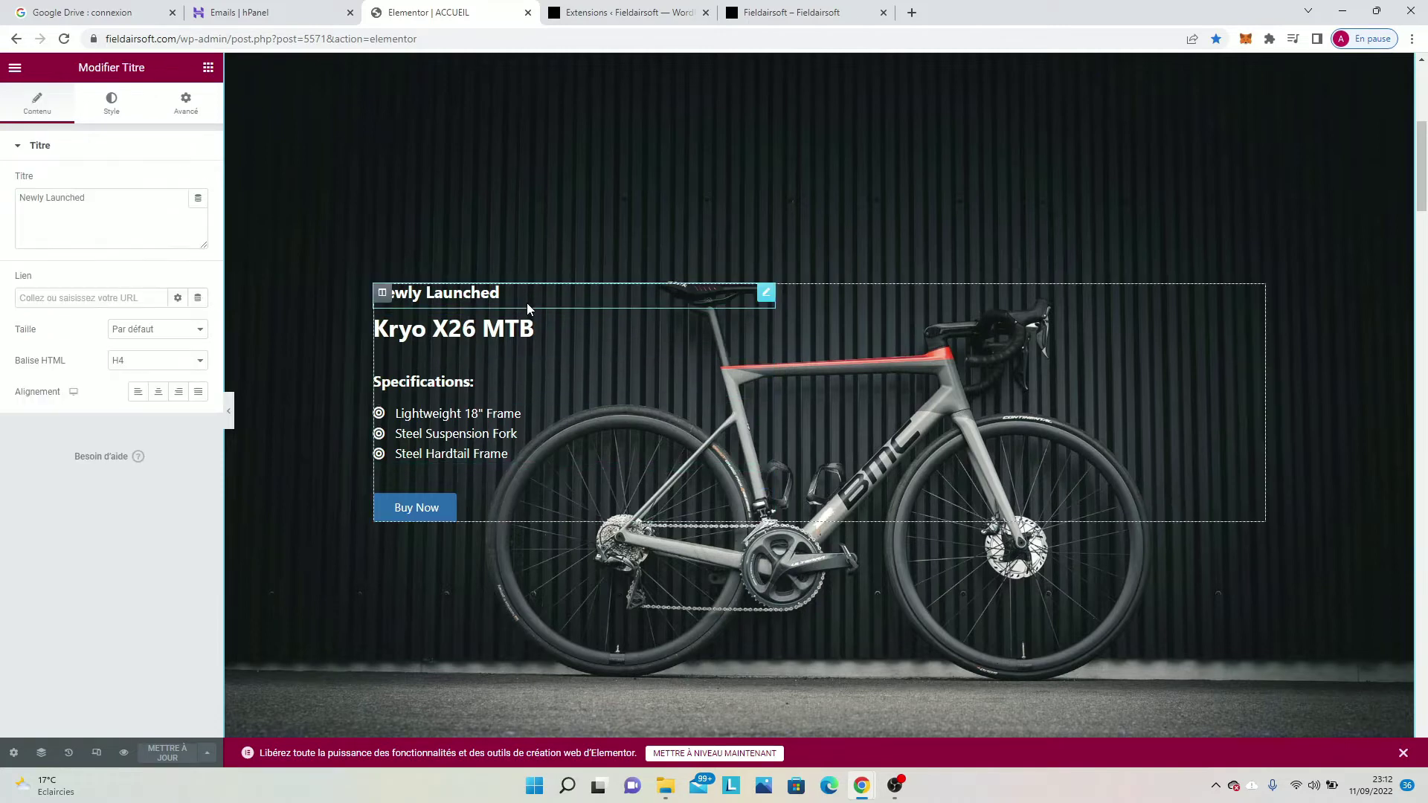
{"action": "left_click", "coordinate": [91, 199]}
{"action": "type", "text": "a"}
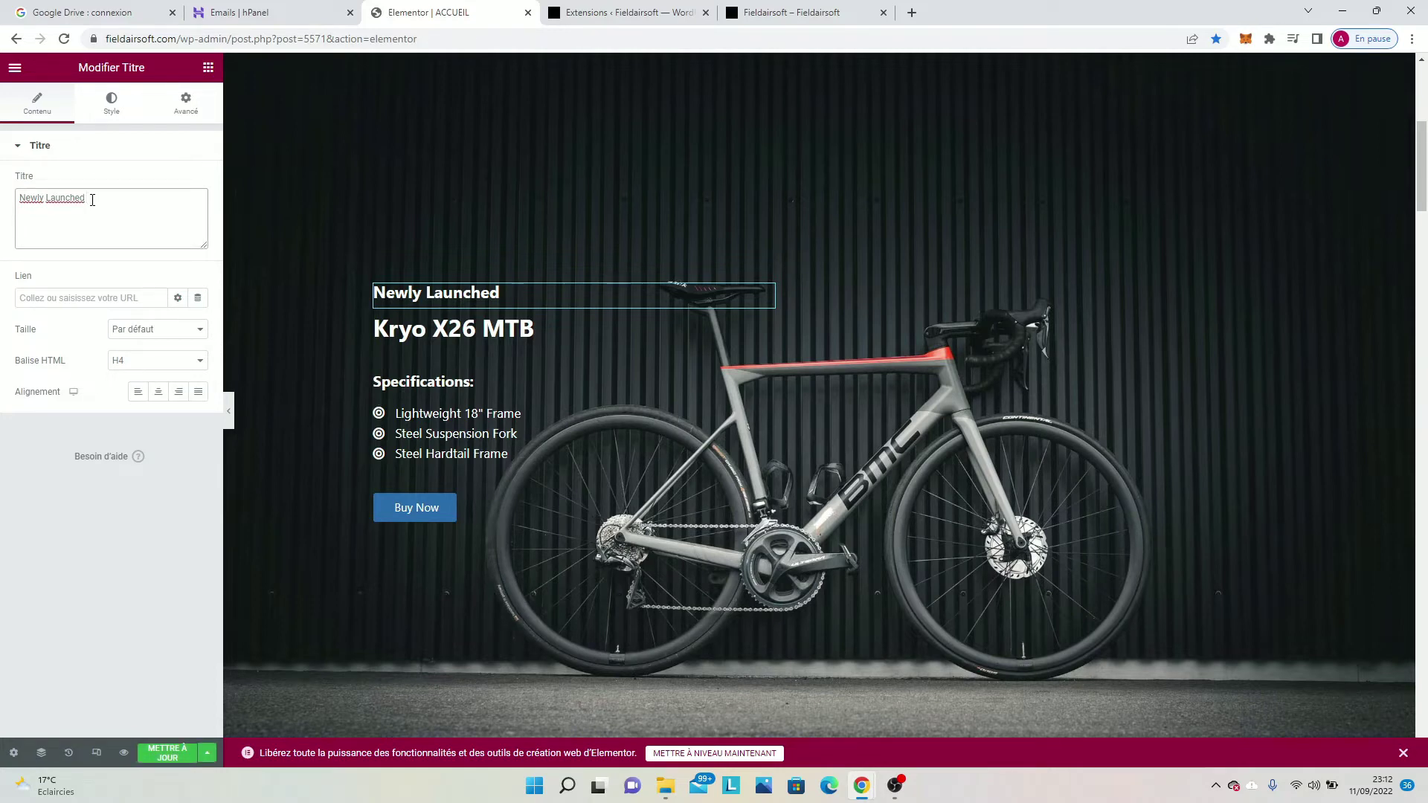
Step: Examine the size, HTML tag and link options of the "Kryo X26 MTB" heading in the bike banner
{"action": "left_click", "coordinate": [547, 325]}
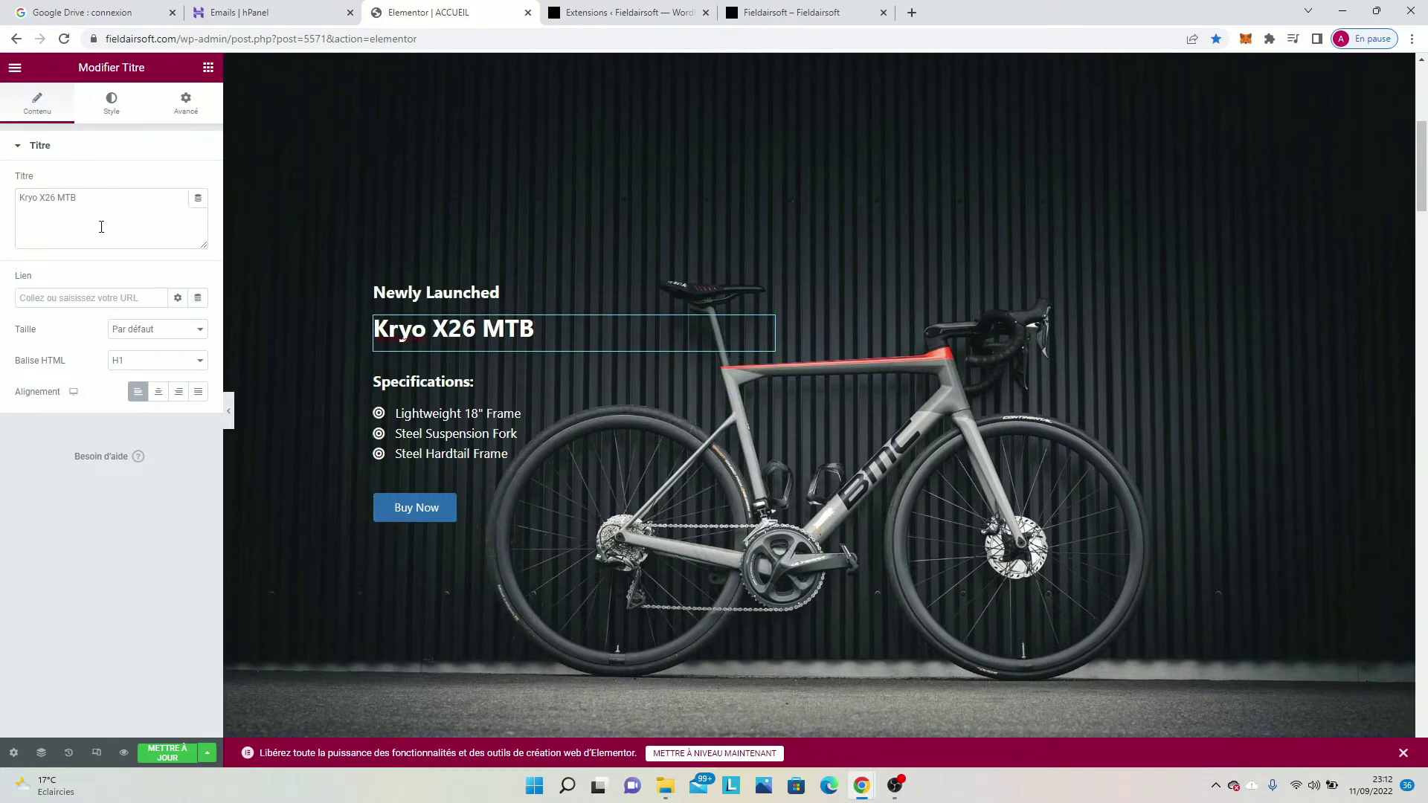
{"action": "left_click", "coordinate": [130, 333]}
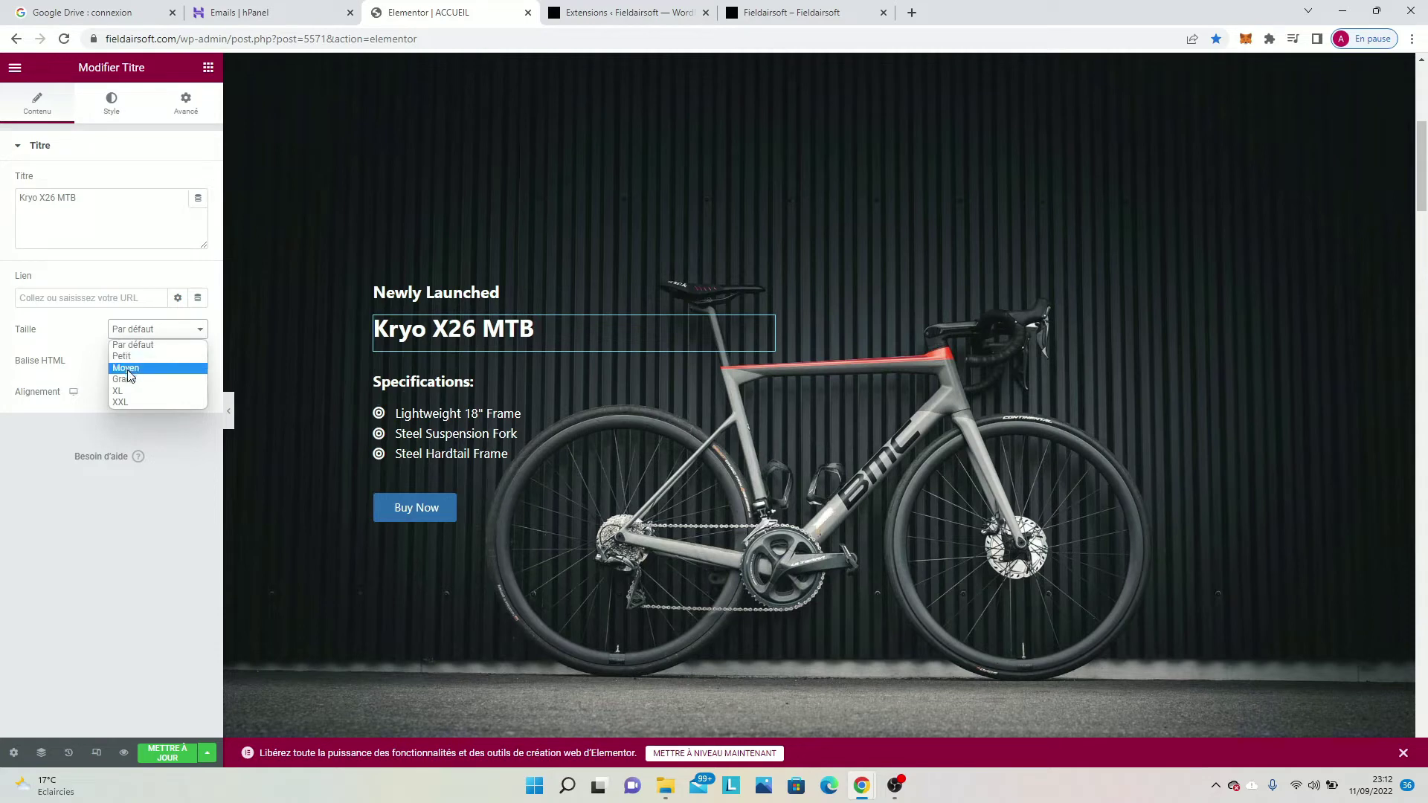
{"action": "left_click", "coordinate": [29, 343]}
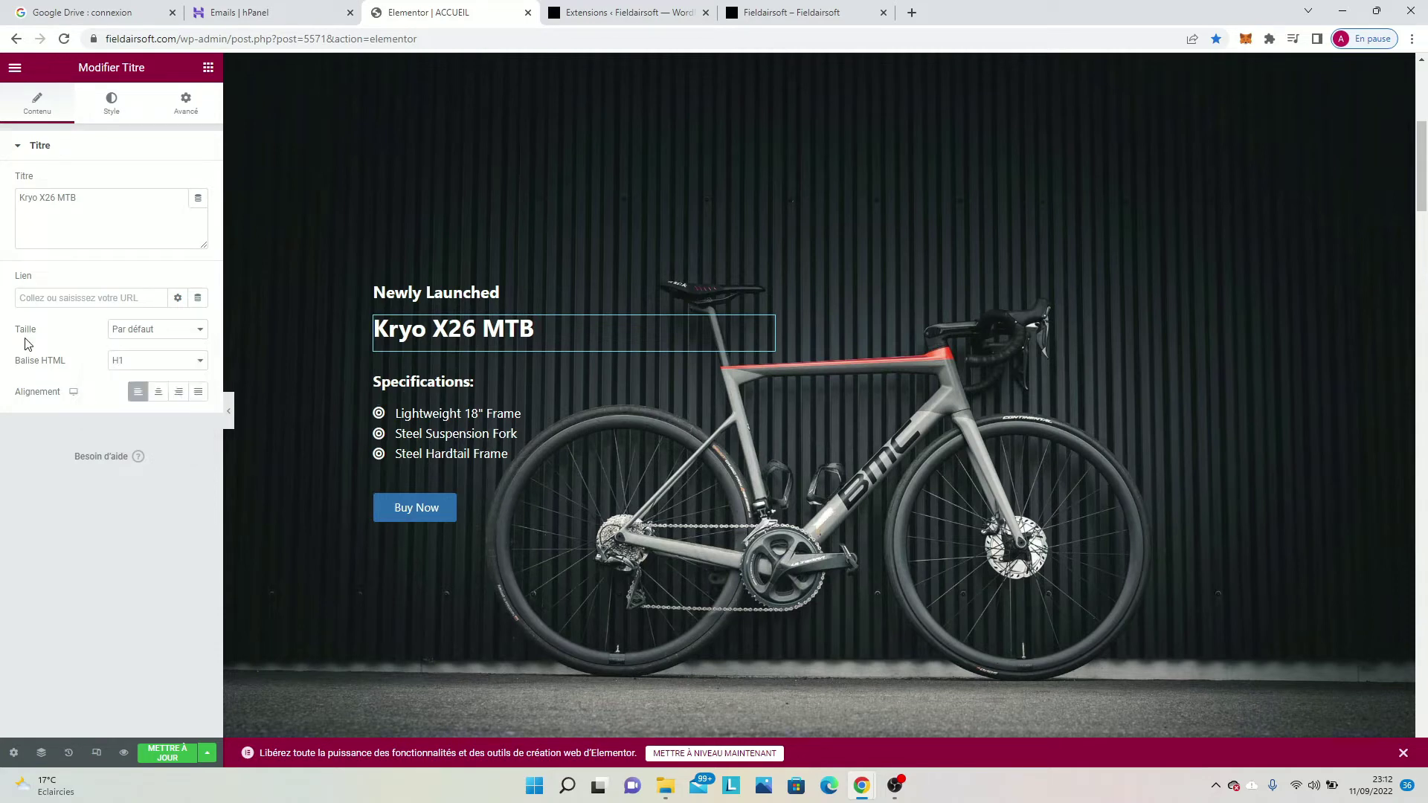
{"action": "left_click", "coordinate": [125, 364]}
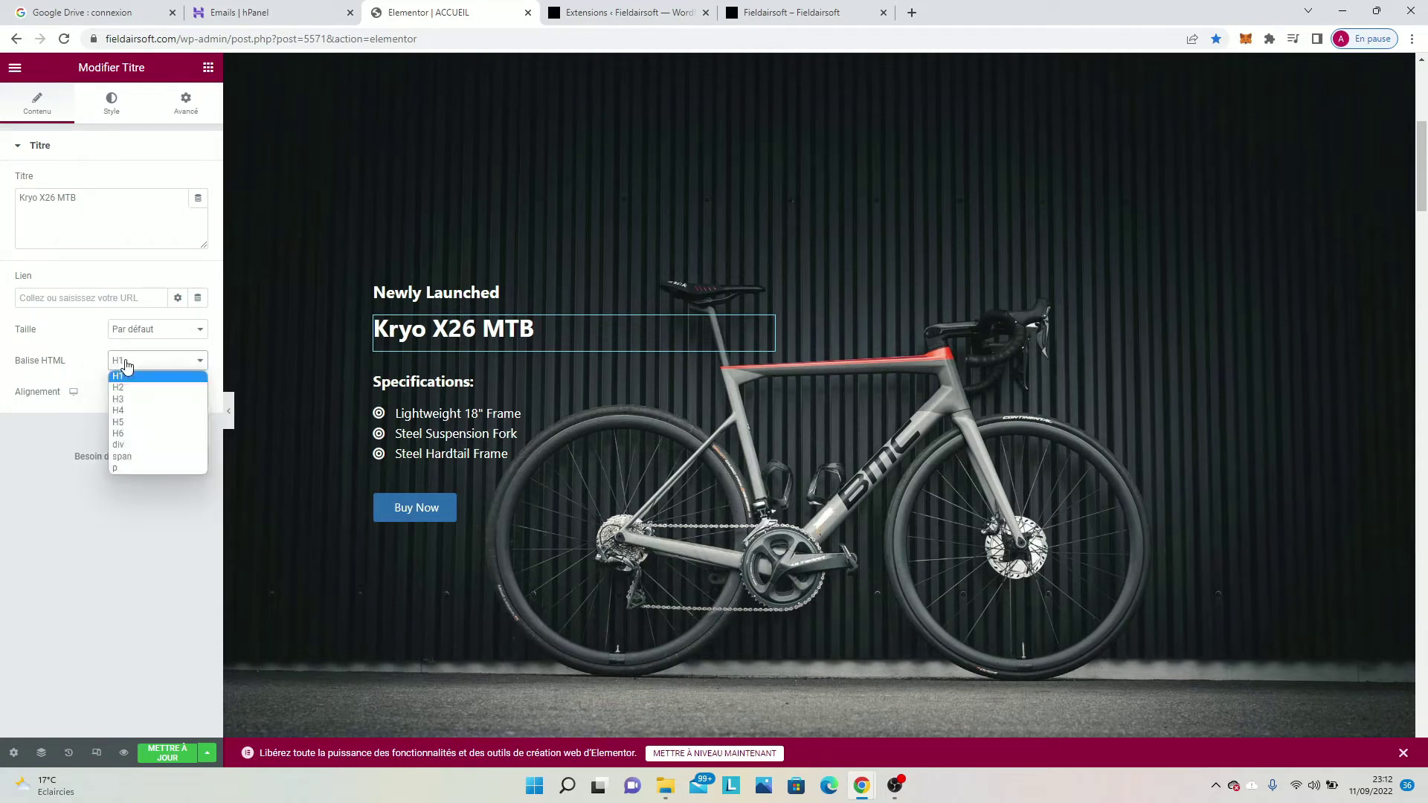
{"action": "left_click", "coordinate": [38, 372]}
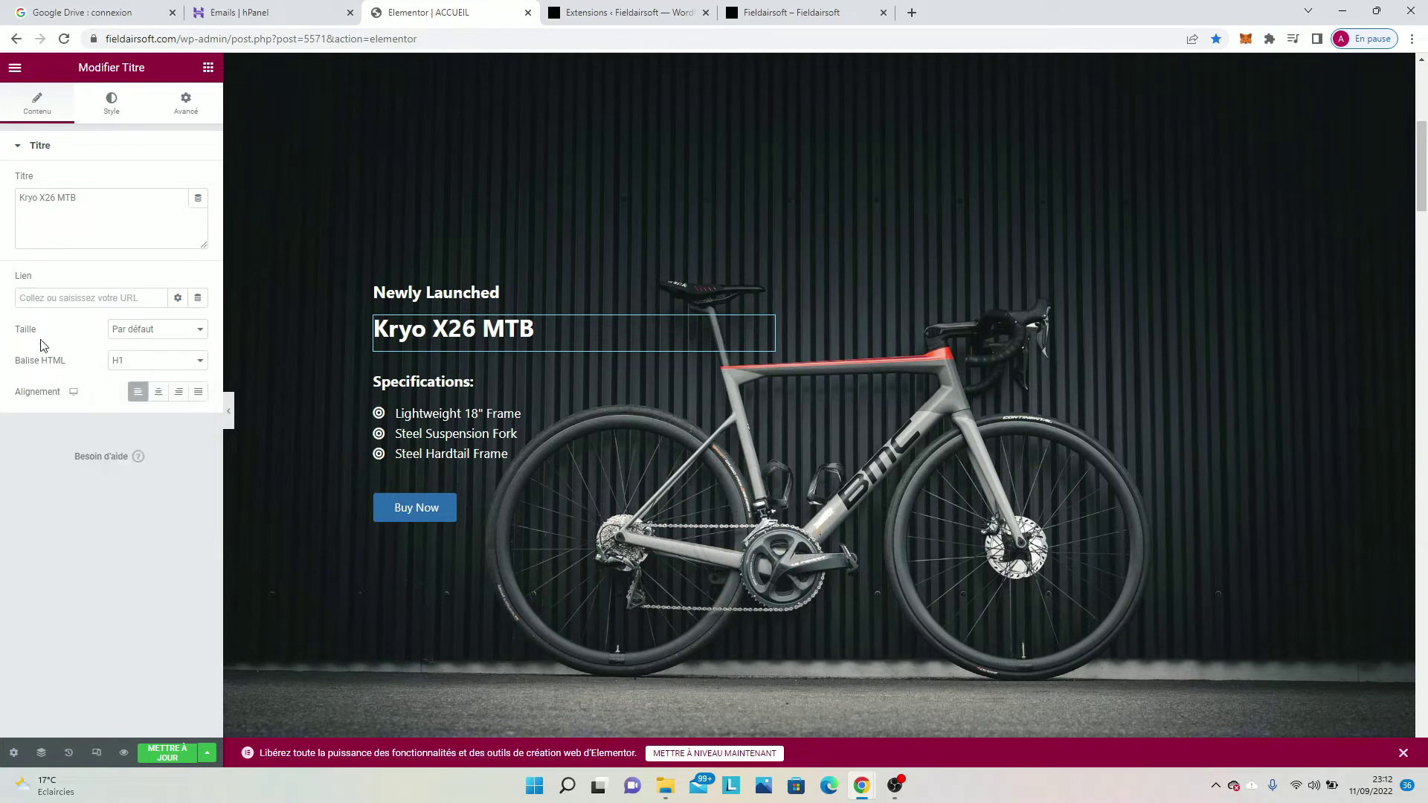
{"action": "left_click", "coordinate": [75, 299]}
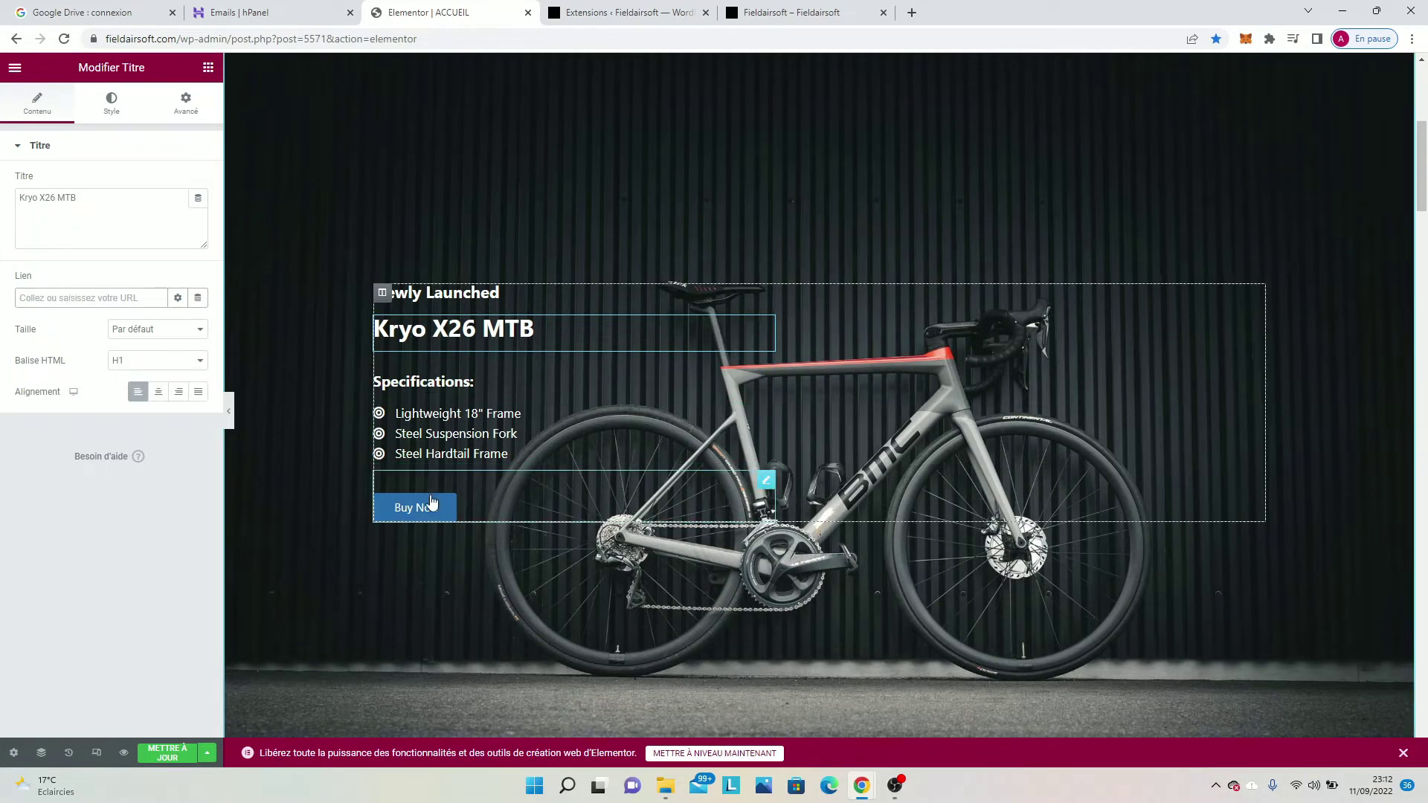
{"action": "left_click", "coordinate": [179, 297]}
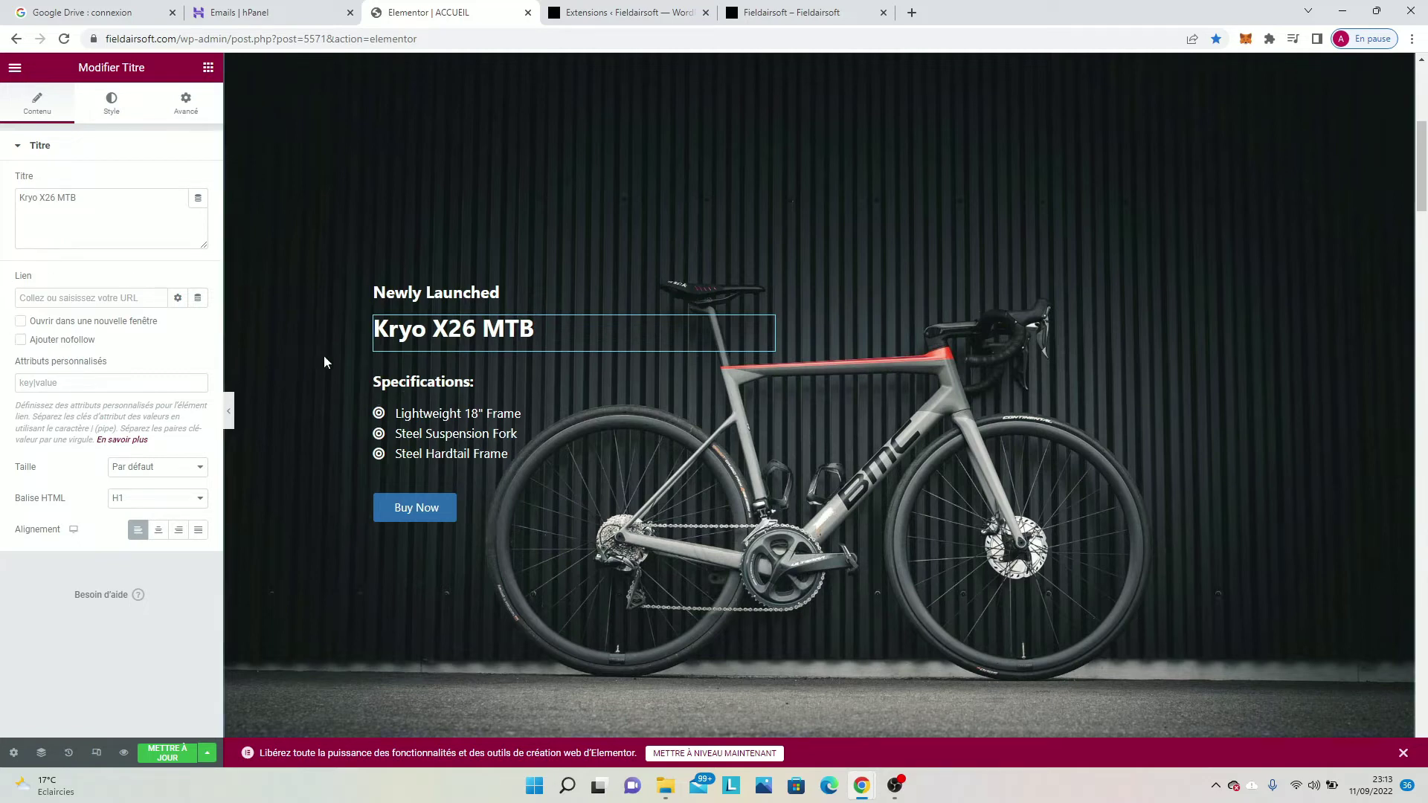
{"action": "left_click", "coordinate": [470, 383]}
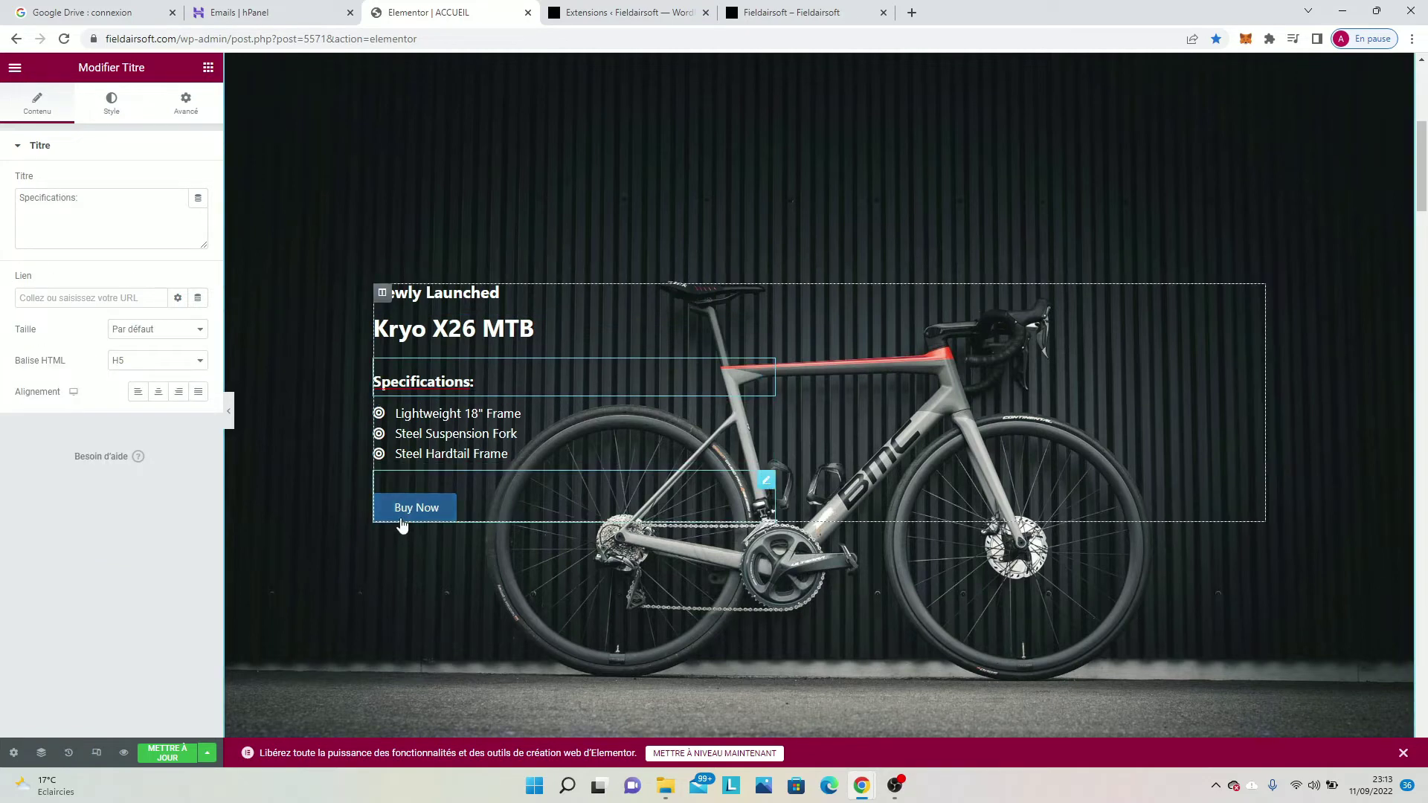
Step: Change the banner's "Buy Now" button type to Avertissement, then view its style settings
{"action": "left_click", "coordinate": [406, 513]}
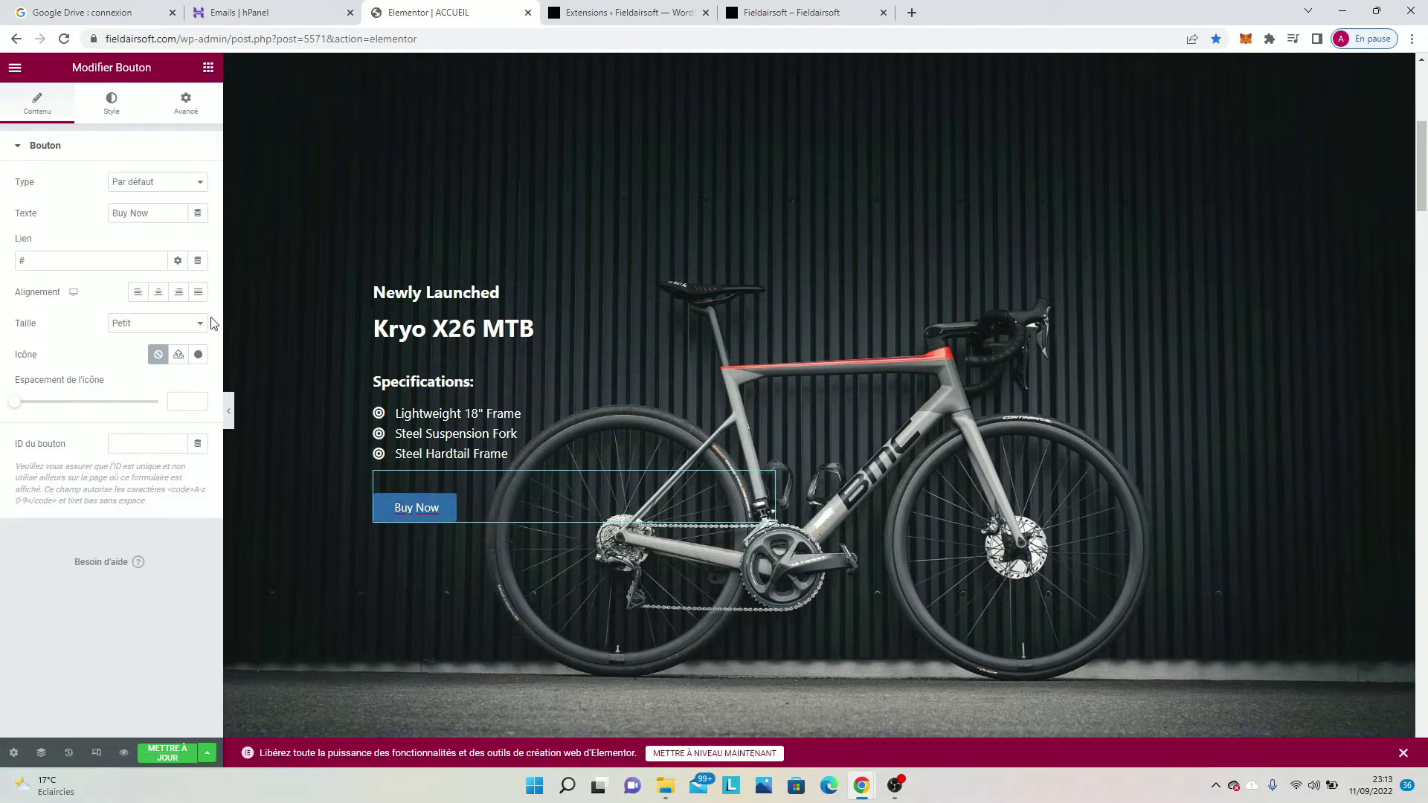
{"action": "left_click", "coordinate": [38, 261]}
{"action": "left_click", "coordinate": [1, 250]}
{"action": "left_click", "coordinate": [137, 186]}
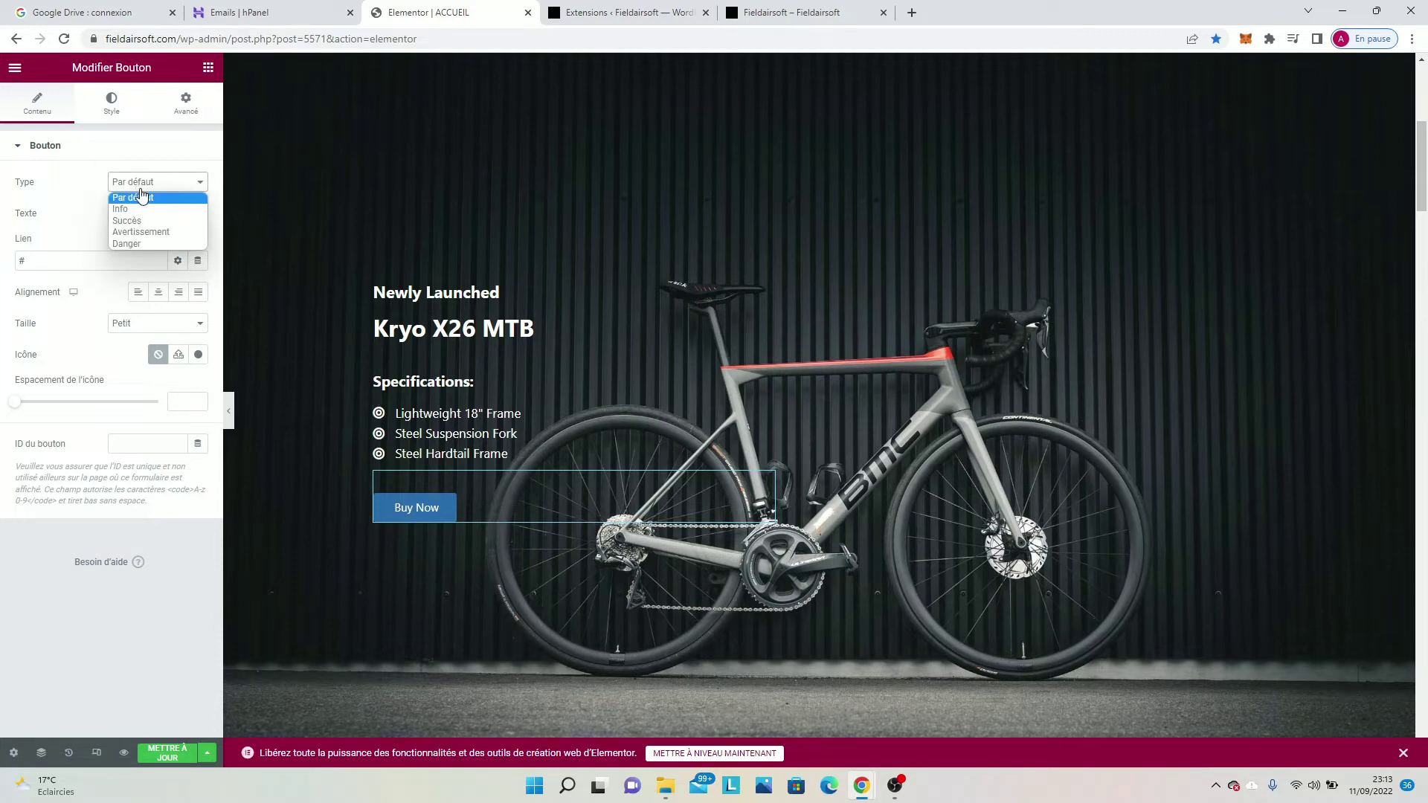
{"action": "left_click", "coordinate": [138, 209]}
{"action": "left_click", "coordinate": [138, 186]}
{"action": "left_click", "coordinate": [143, 220]}
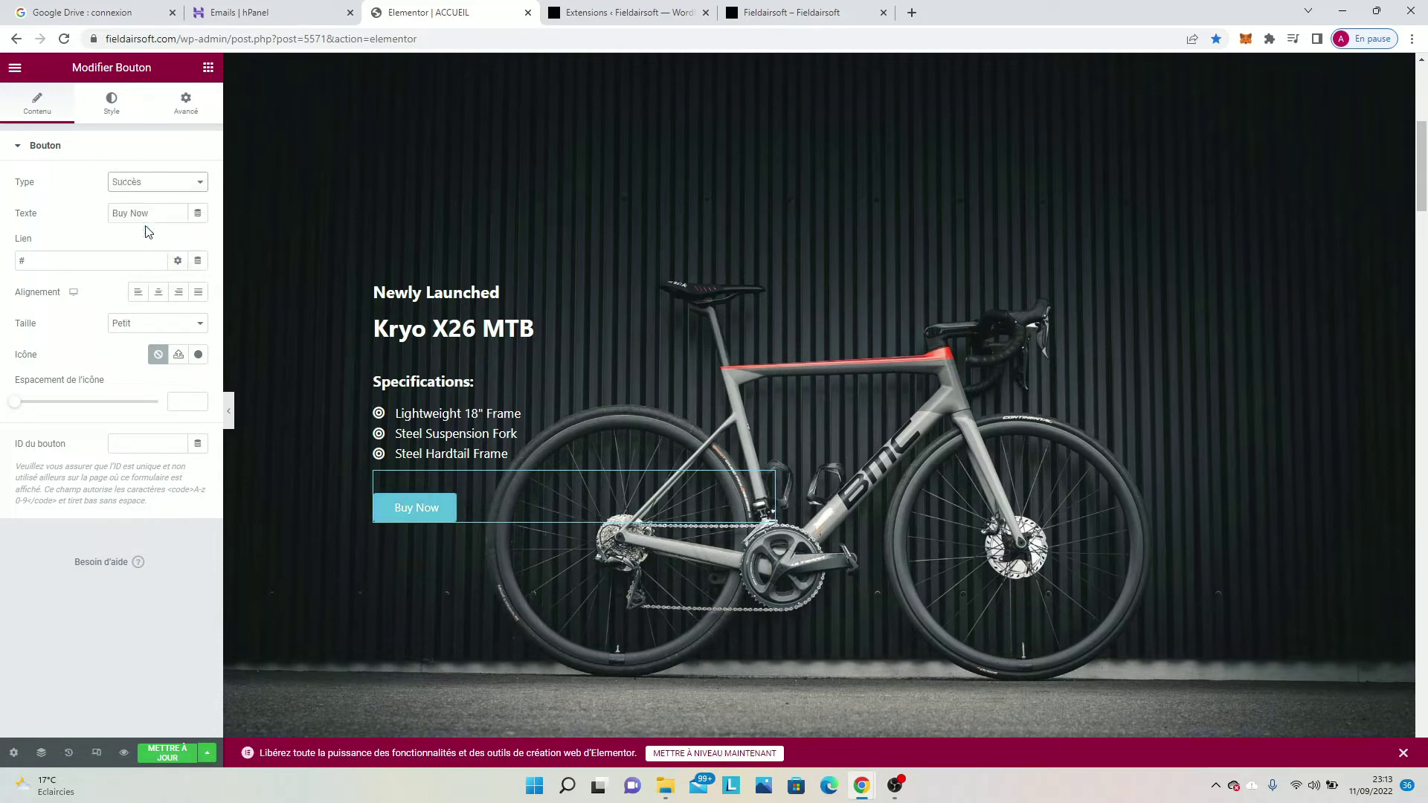
{"action": "left_click", "coordinate": [153, 183]}
{"action": "left_click", "coordinate": [145, 233]}
{"action": "left_click", "coordinate": [123, 113]}
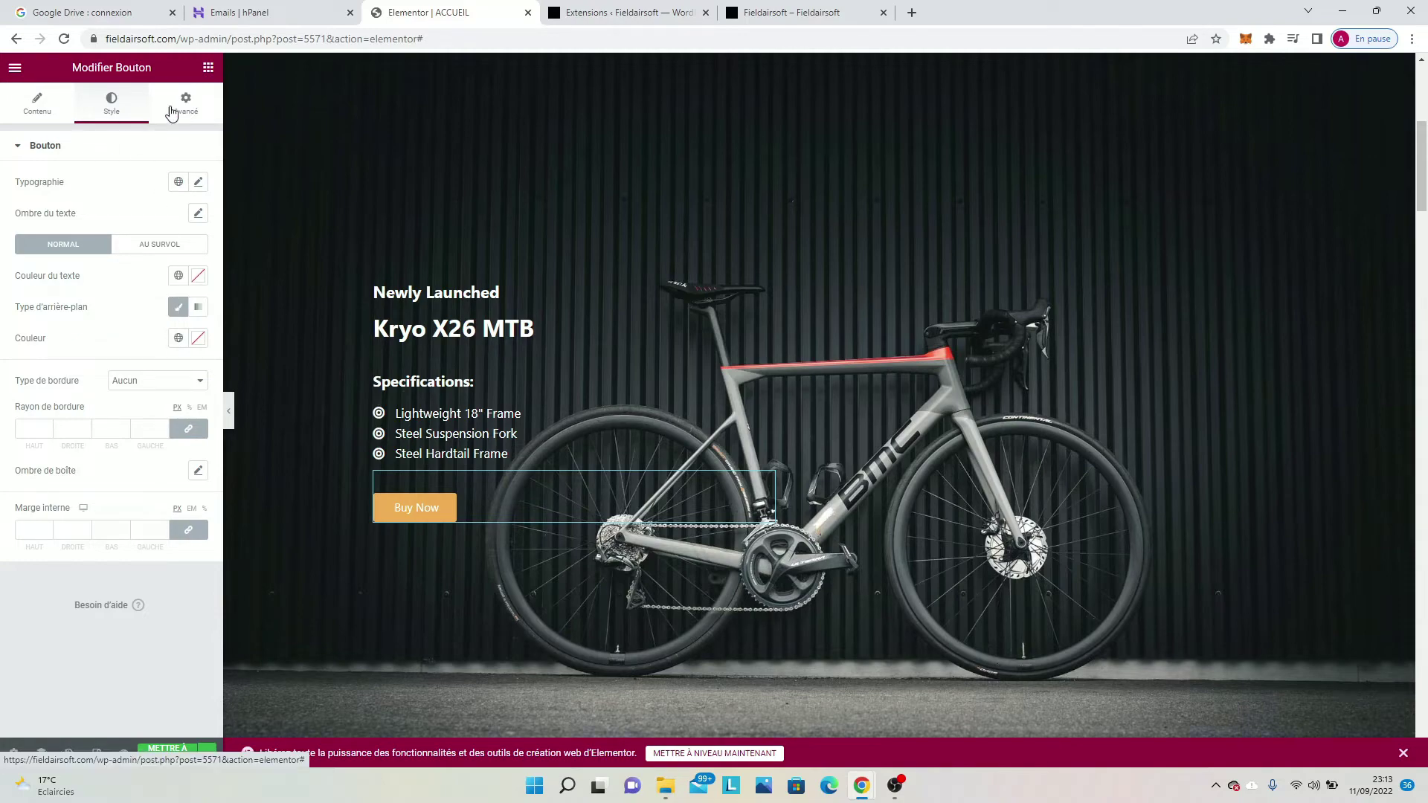
Step: Inspect the products shortcode under "New Arrivales" and look over the page down to the Speciality Bikes section
{"action": "scroll", "coordinate": [512, 466], "scroll_direction": "down", "scroll_amount": 6}
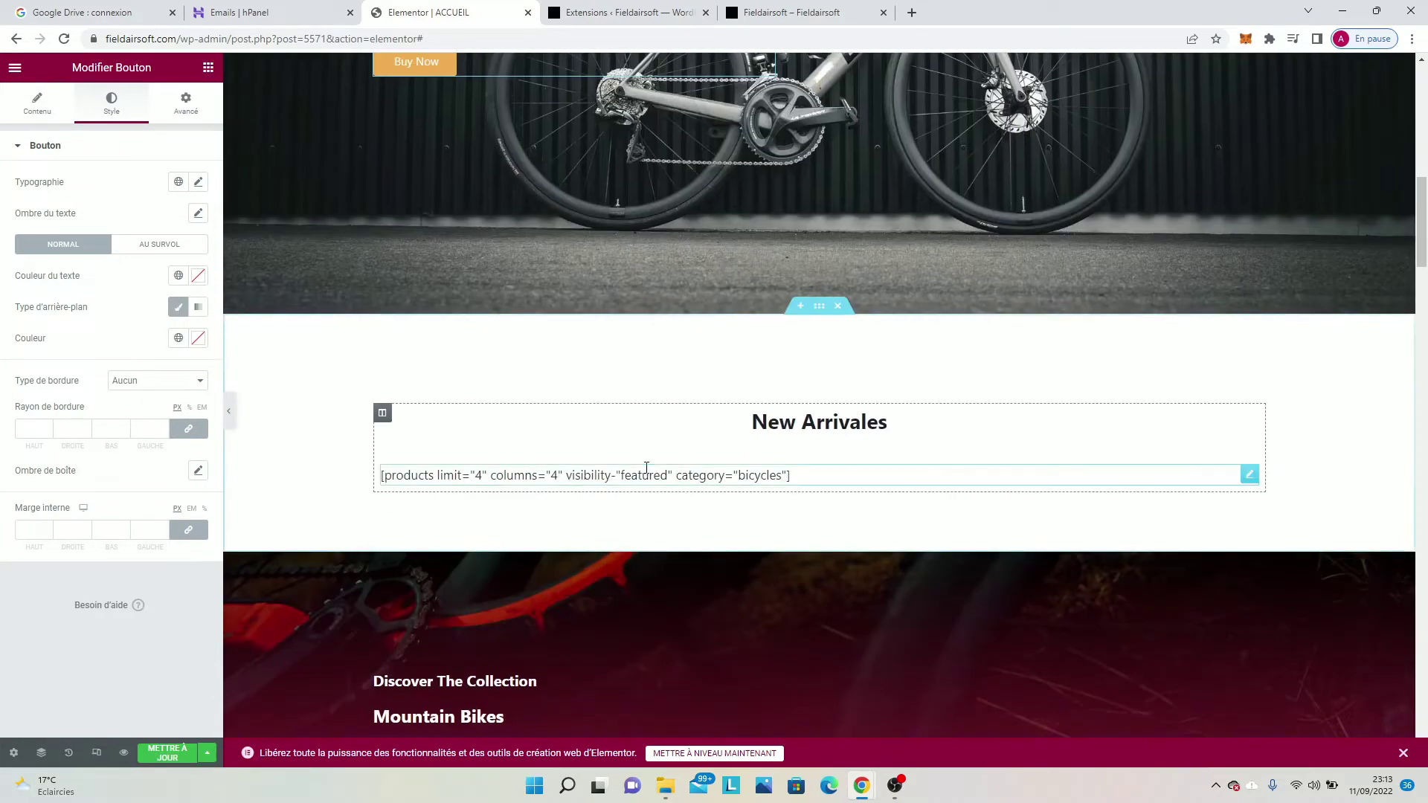
{"action": "scroll", "coordinate": [678, 400], "scroll_direction": "up", "scroll_amount": 2}
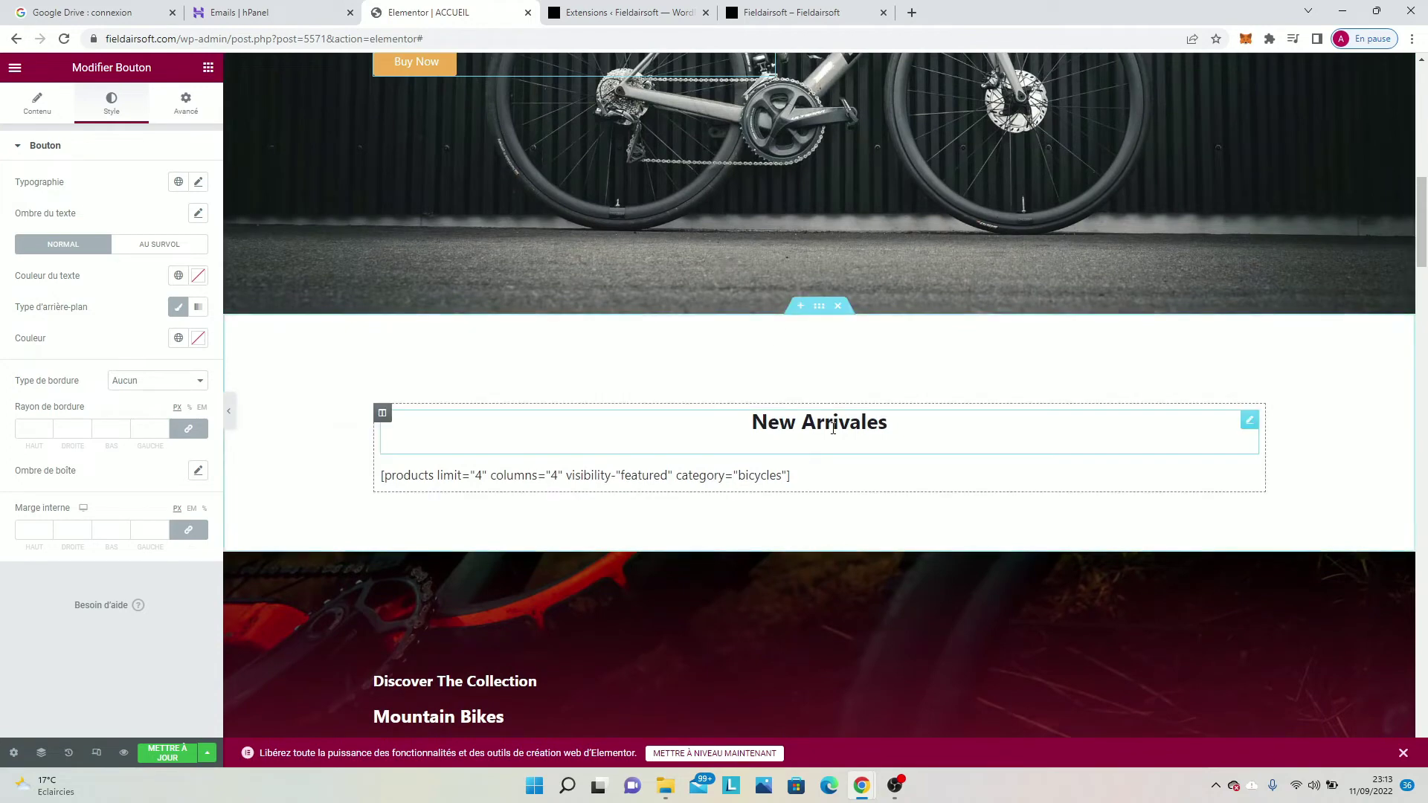
{"action": "left_click", "coordinate": [839, 476]}
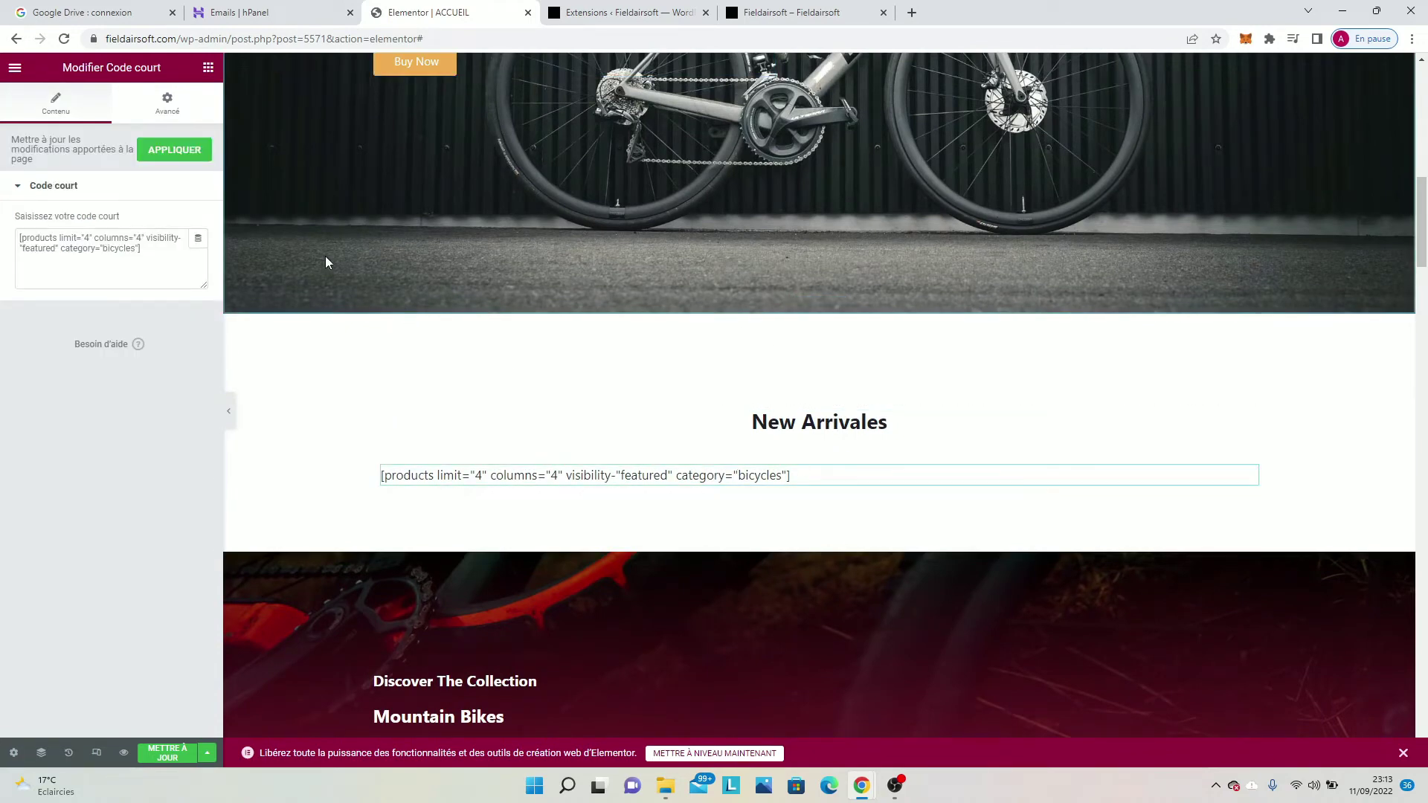
{"action": "scroll", "coordinate": [679, 490], "scroll_direction": "down", "scroll_amount": 15}
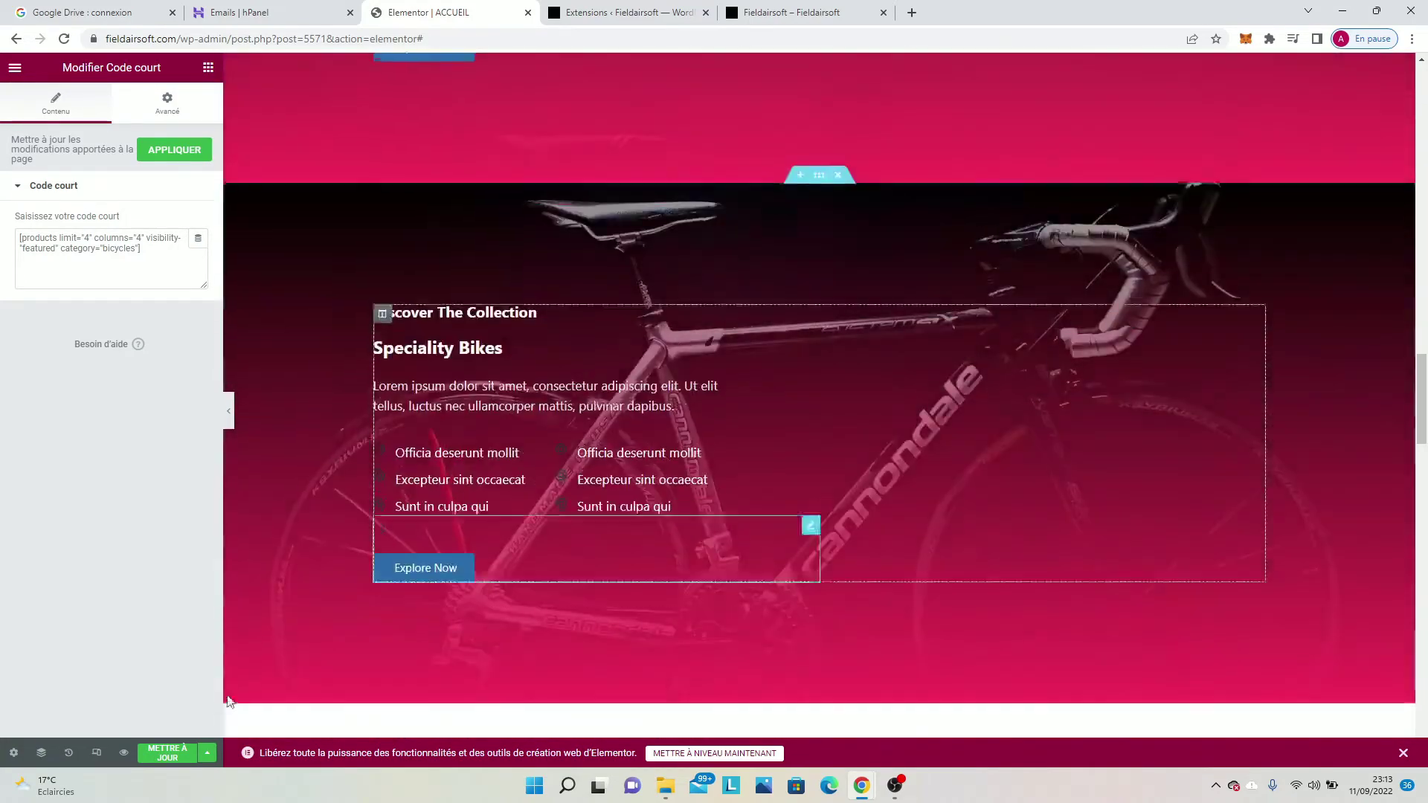
Step: Update the ACCUEIL page and open the Fieldairsoft site in a new browser tab
{"action": "left_click", "coordinate": [160, 755]}
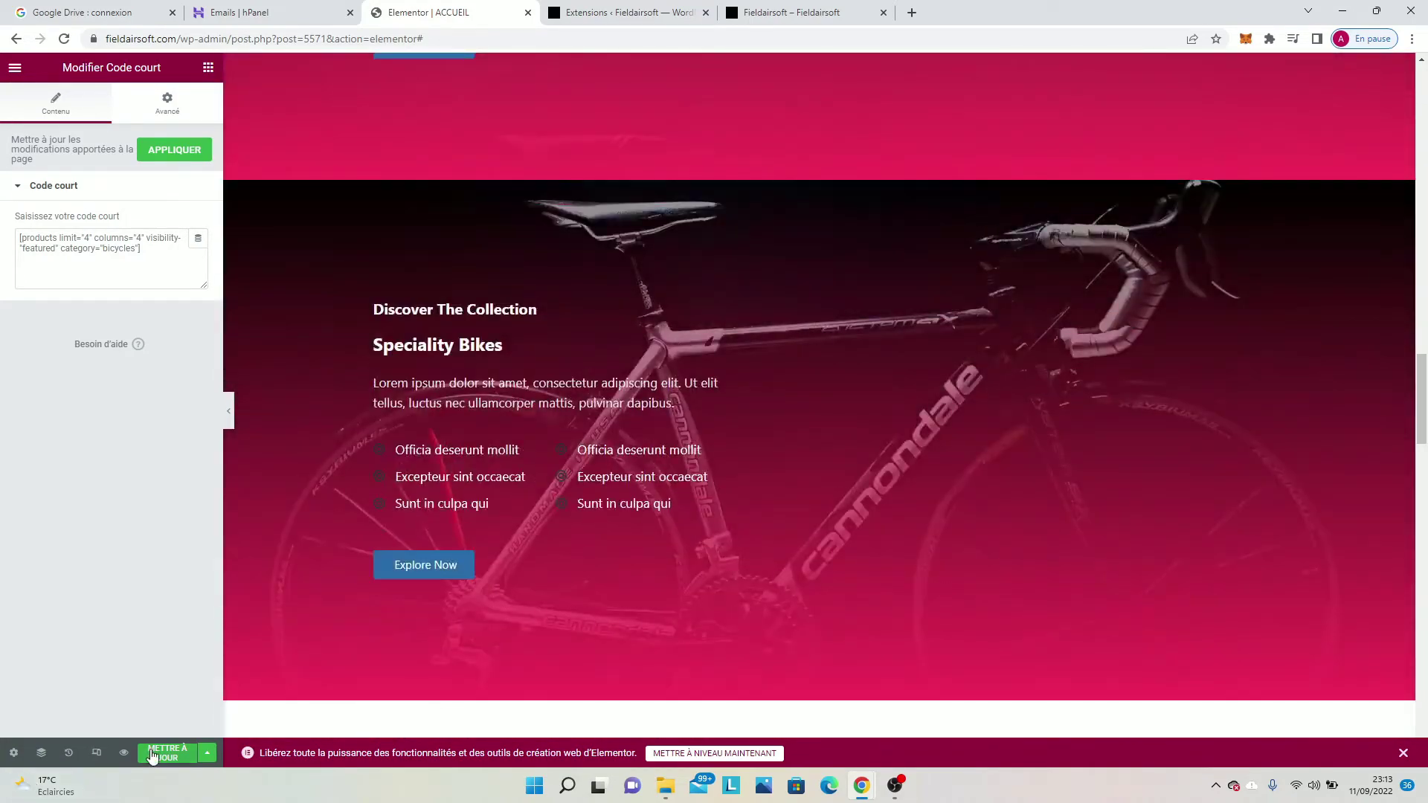
{"action": "left_click", "coordinate": [628, 12]}
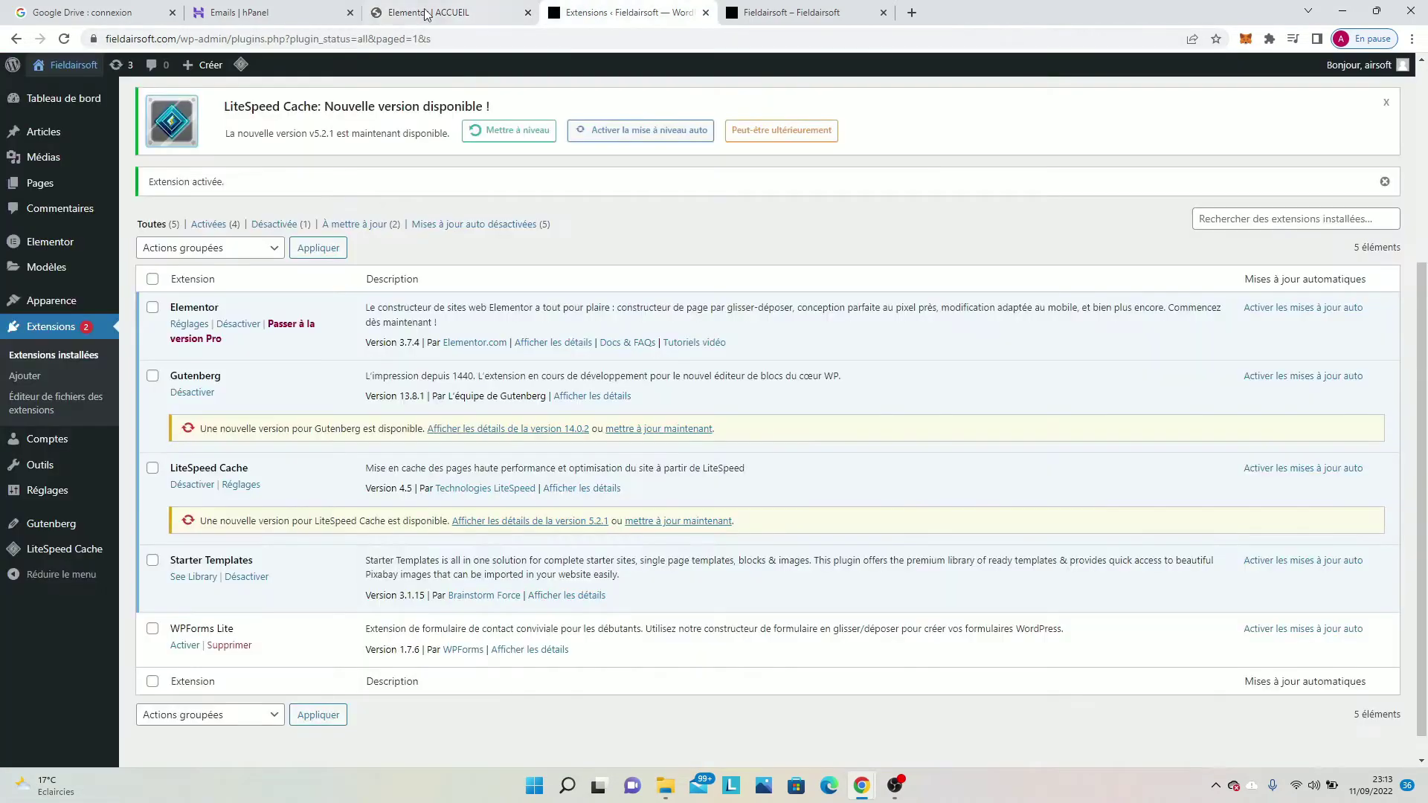
{"action": "right_click", "coordinate": [73, 71]}
{"action": "left_click", "coordinate": [112, 80]}
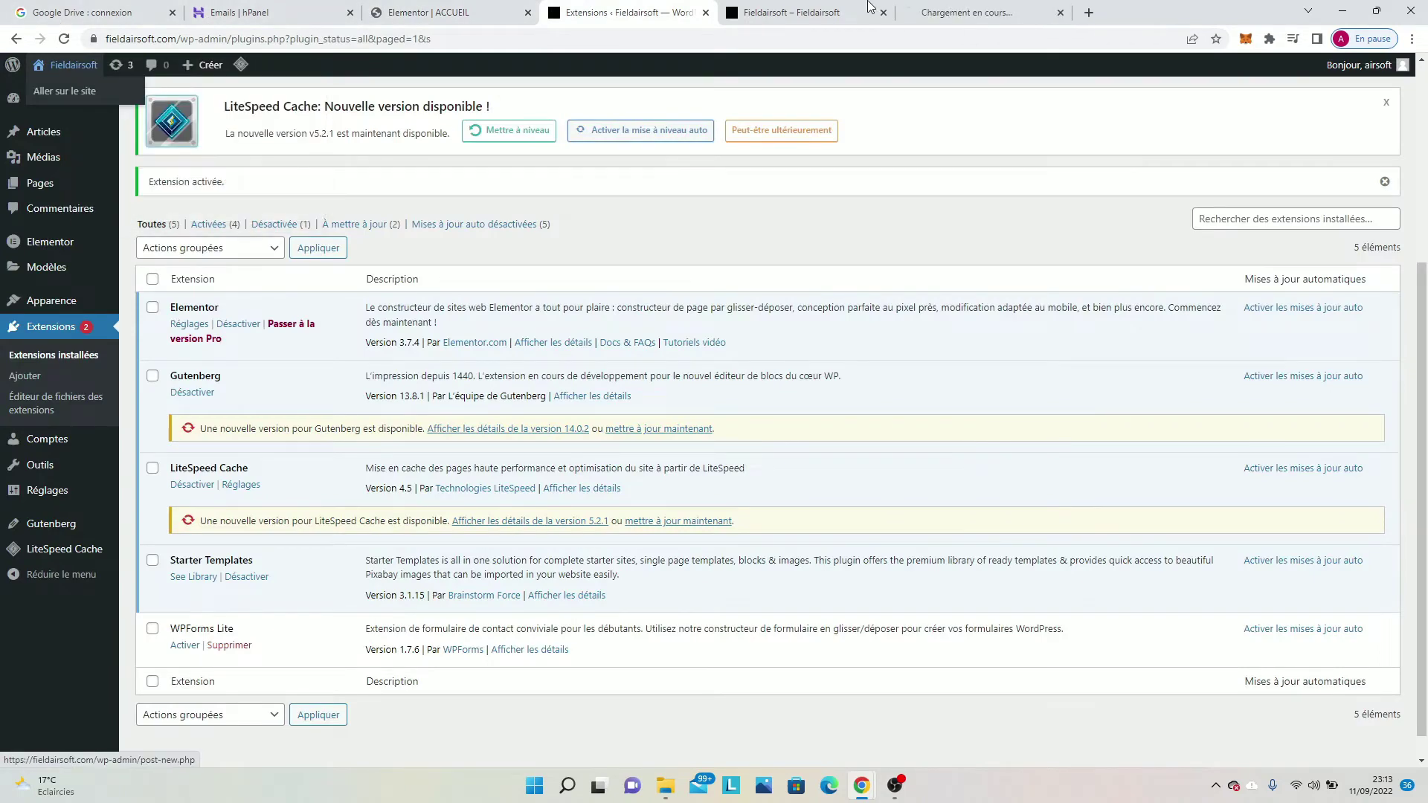
{"action": "left_click", "coordinate": [966, 12]}
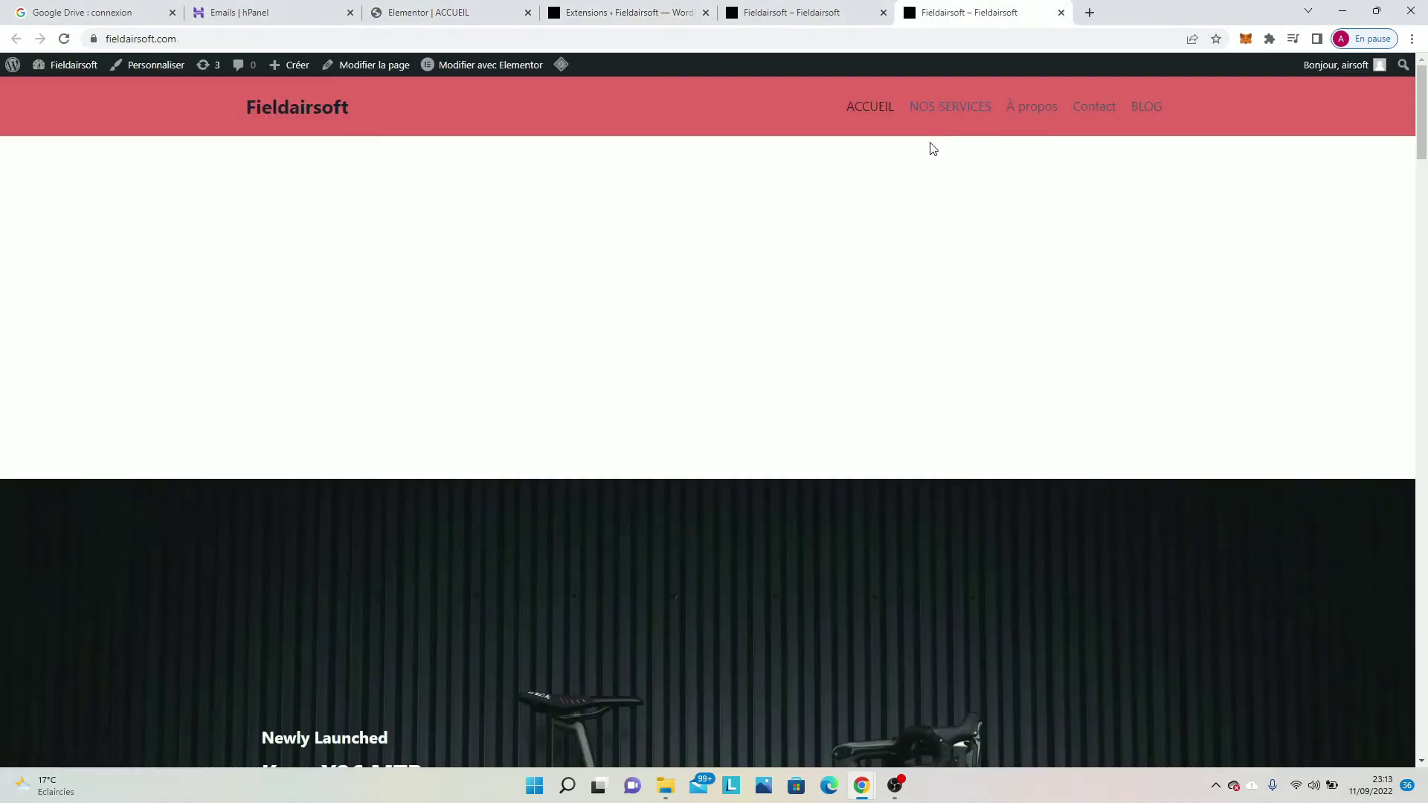
Step: Examine the published home page from the Kryo X26 MTB banner to the Speciality Bikes section
{"action": "scroll", "coordinate": [758, 421], "scroll_direction": "down", "scroll_amount": 5}
{"action": "scroll", "coordinate": [739, 399], "scroll_direction": "up", "scroll_amount": 5}
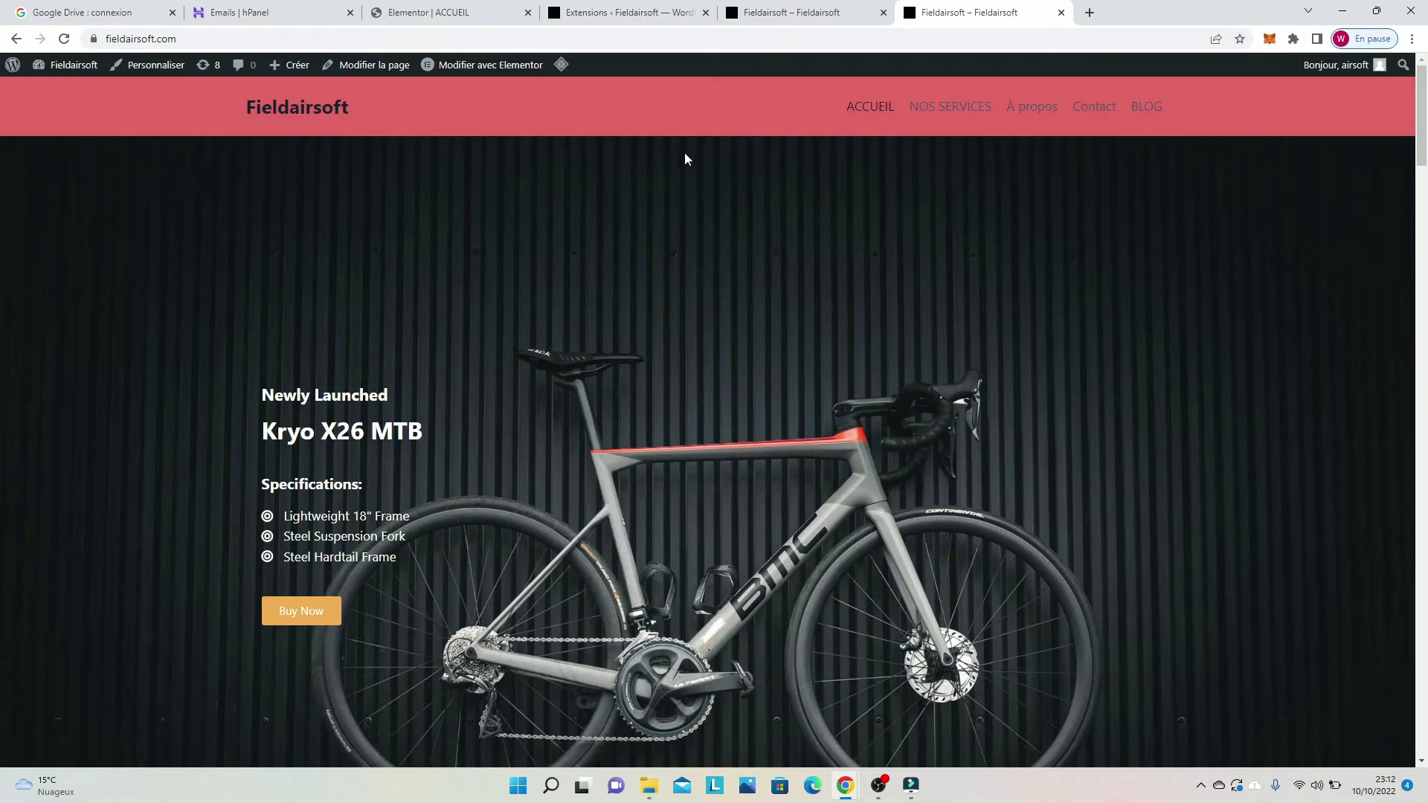
{"action": "scroll", "coordinate": [641, 217], "scroll_direction": "down", "scroll_amount": 12}
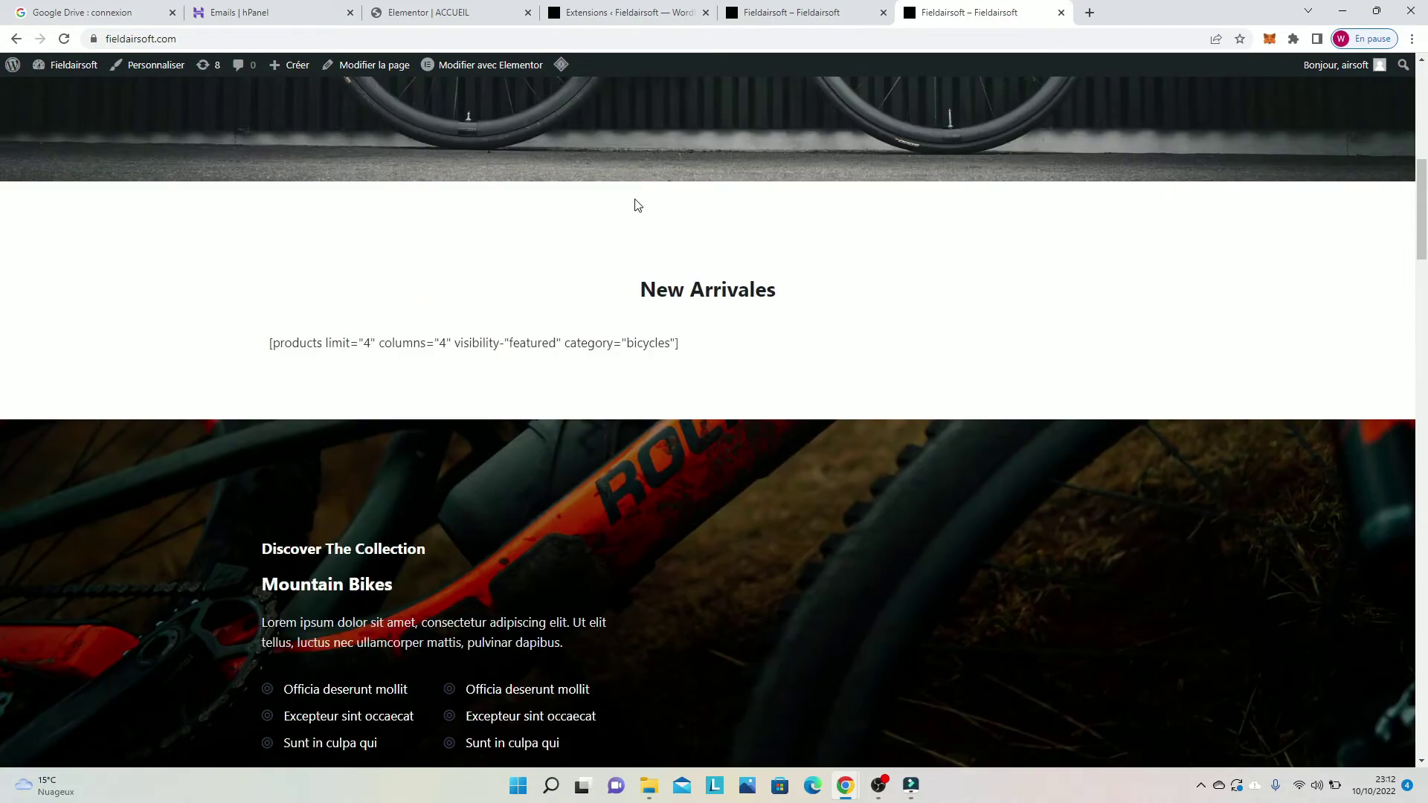
{"action": "scroll", "coordinate": [635, 198], "scroll_direction": "down", "scroll_amount": 14}
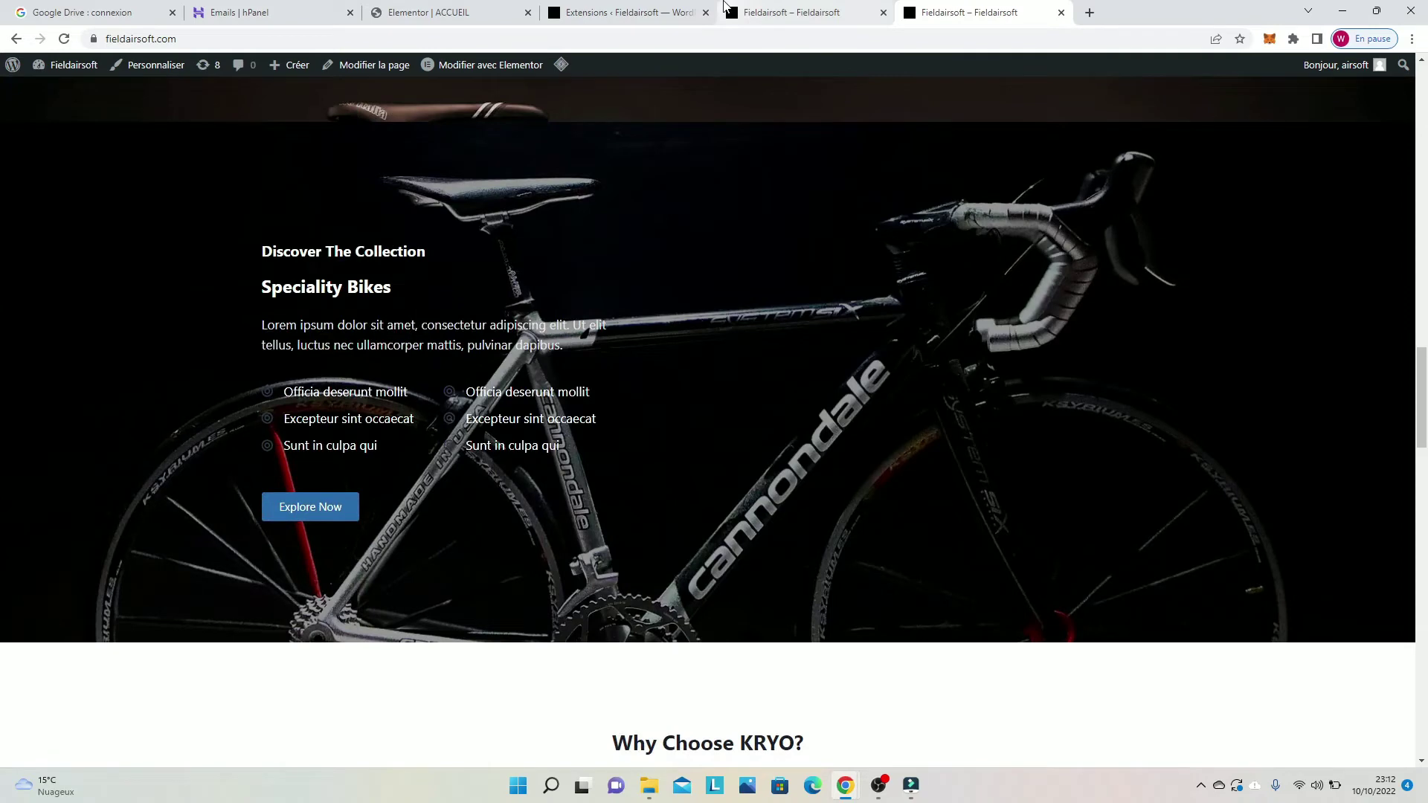
{"action": "mouse_move", "coordinate": [724, 6]}
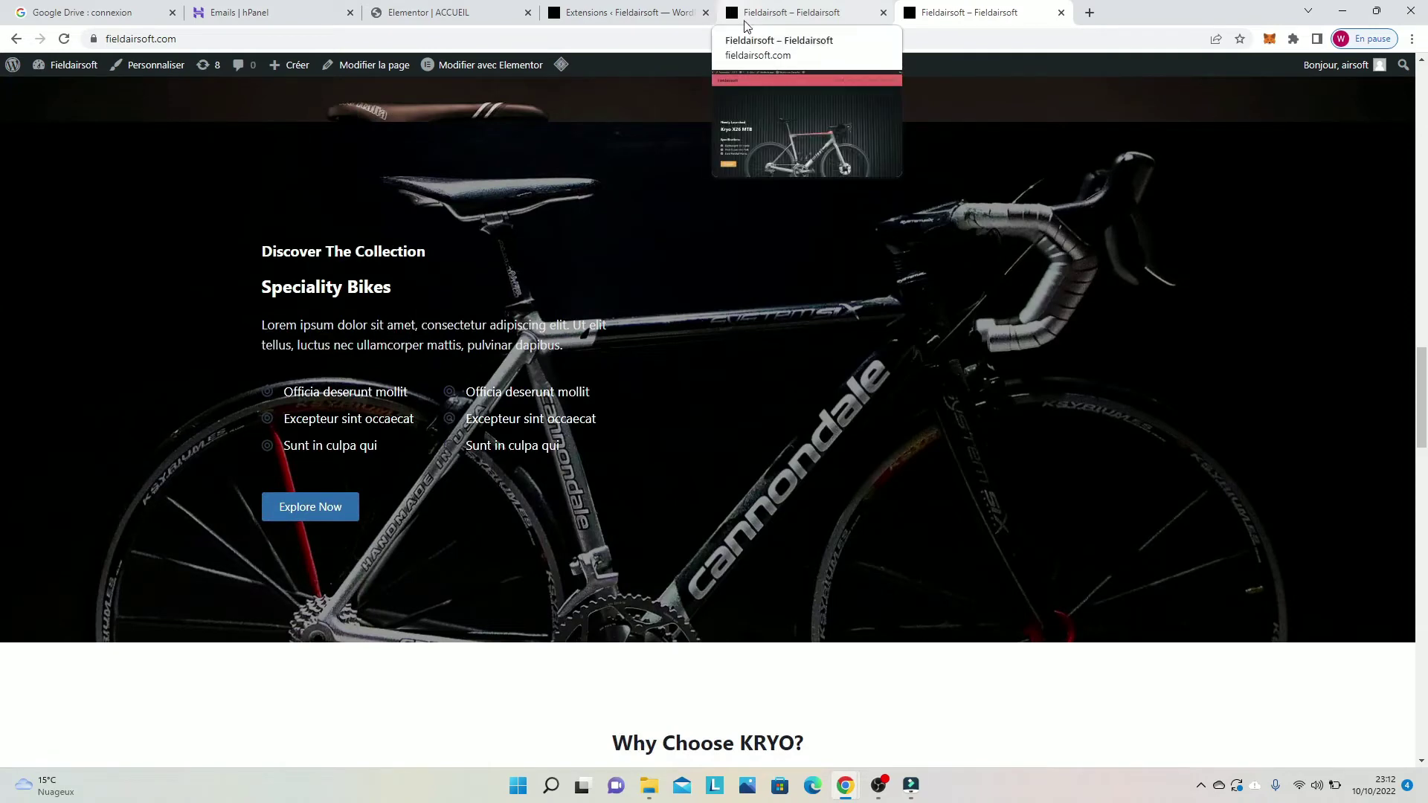
{"action": "scroll", "coordinate": [749, 208], "scroll_direction": "down", "scroll_amount": 1}
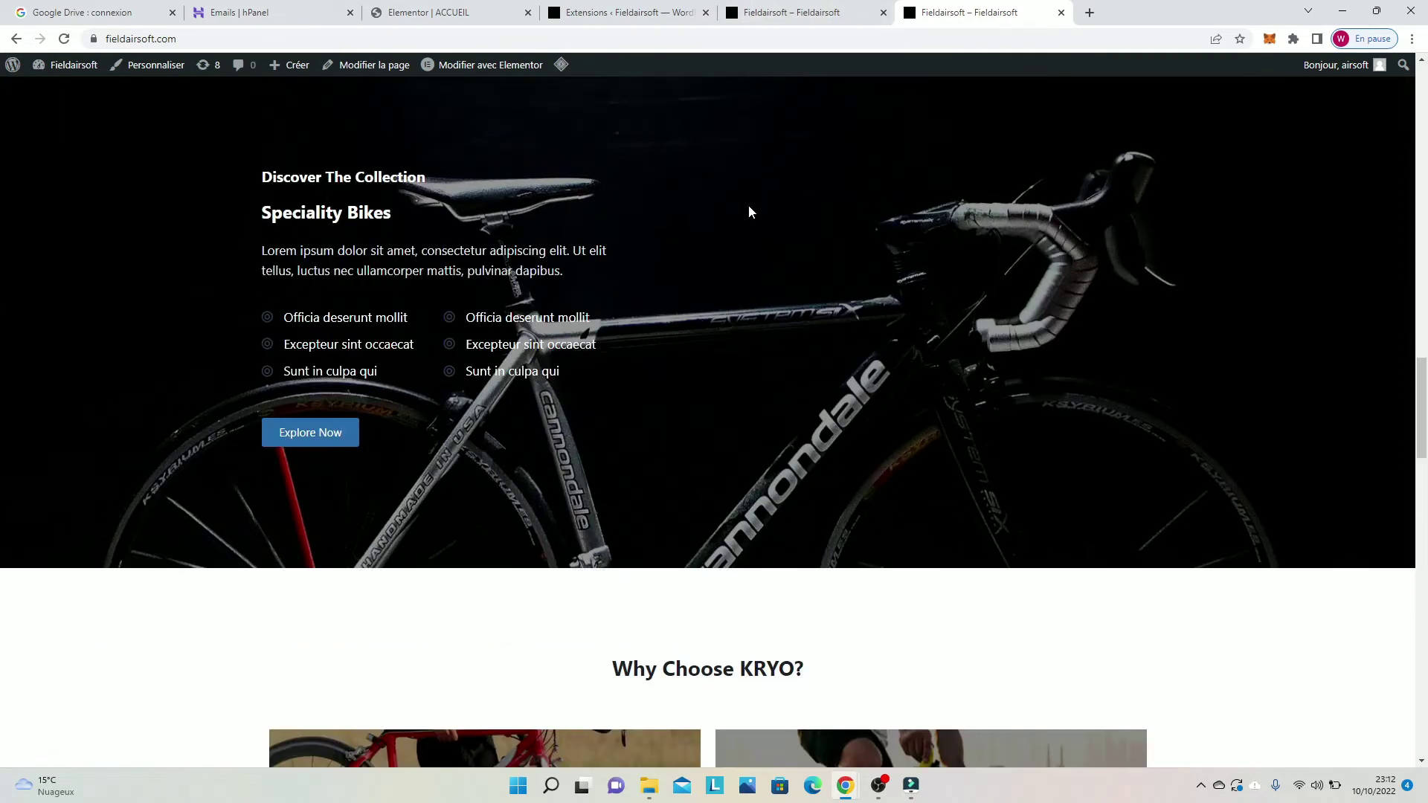
{"action": "scroll", "coordinate": [749, 208], "scroll_direction": "up", "scroll_amount": 1}
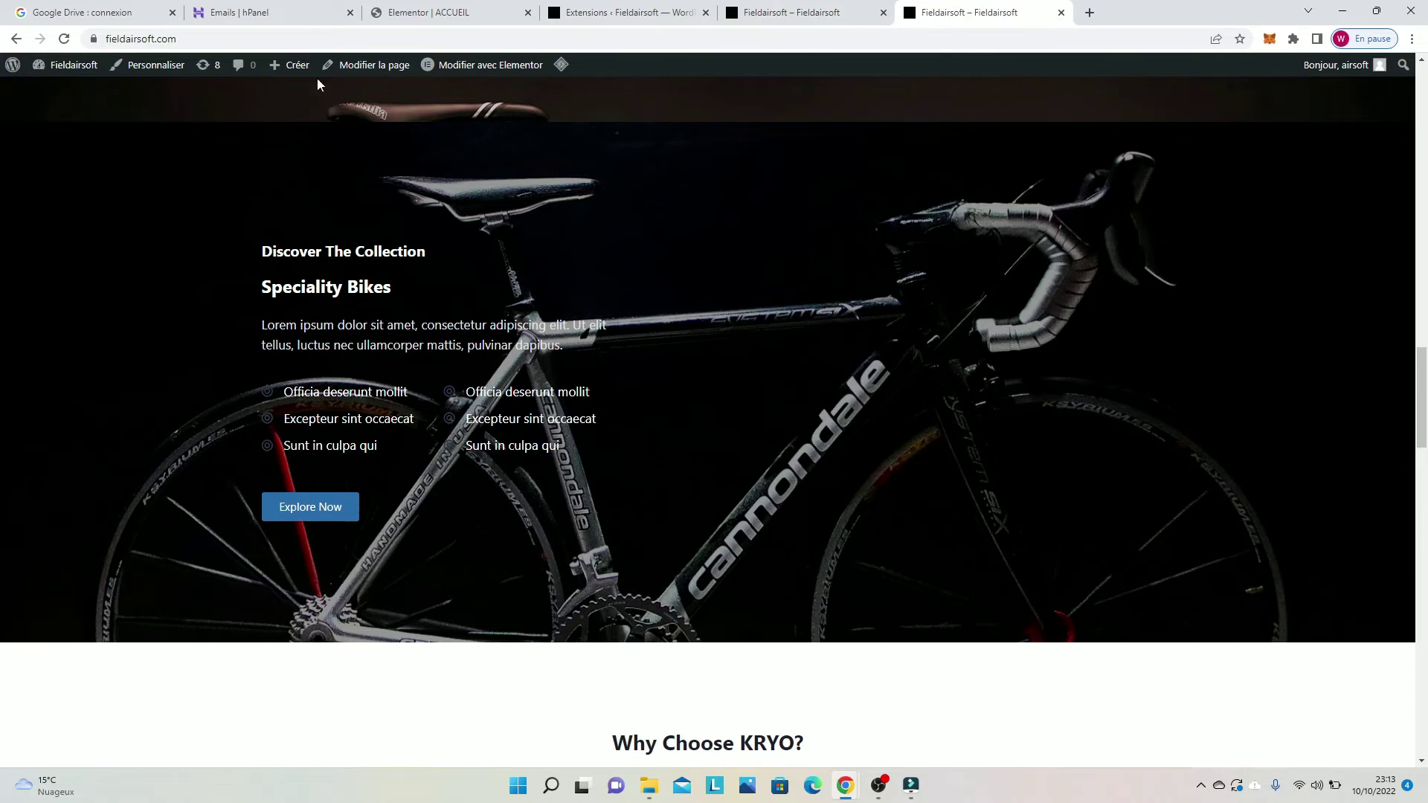
Step: Open the published home page for editing in Elementor and close the Navigateur panel
{"action": "left_click", "coordinate": [467, 67]}
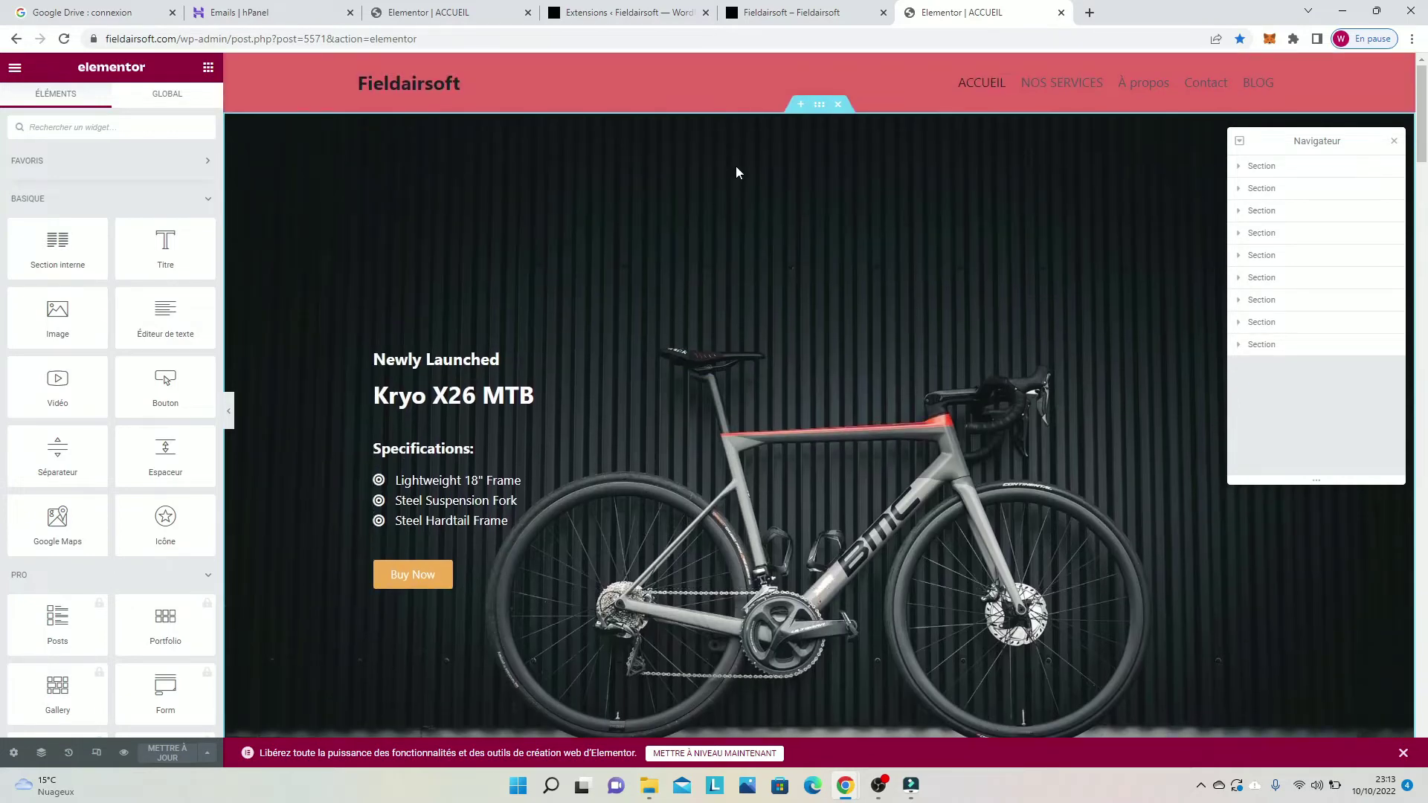
{"action": "scroll", "coordinate": [779, 213], "scroll_direction": "down", "scroll_amount": 1}
{"action": "scroll", "coordinate": [779, 212], "scroll_direction": "up", "scroll_amount": 1}
{"action": "scroll", "coordinate": [781, 218], "scroll_direction": "down", "scroll_amount": 1}
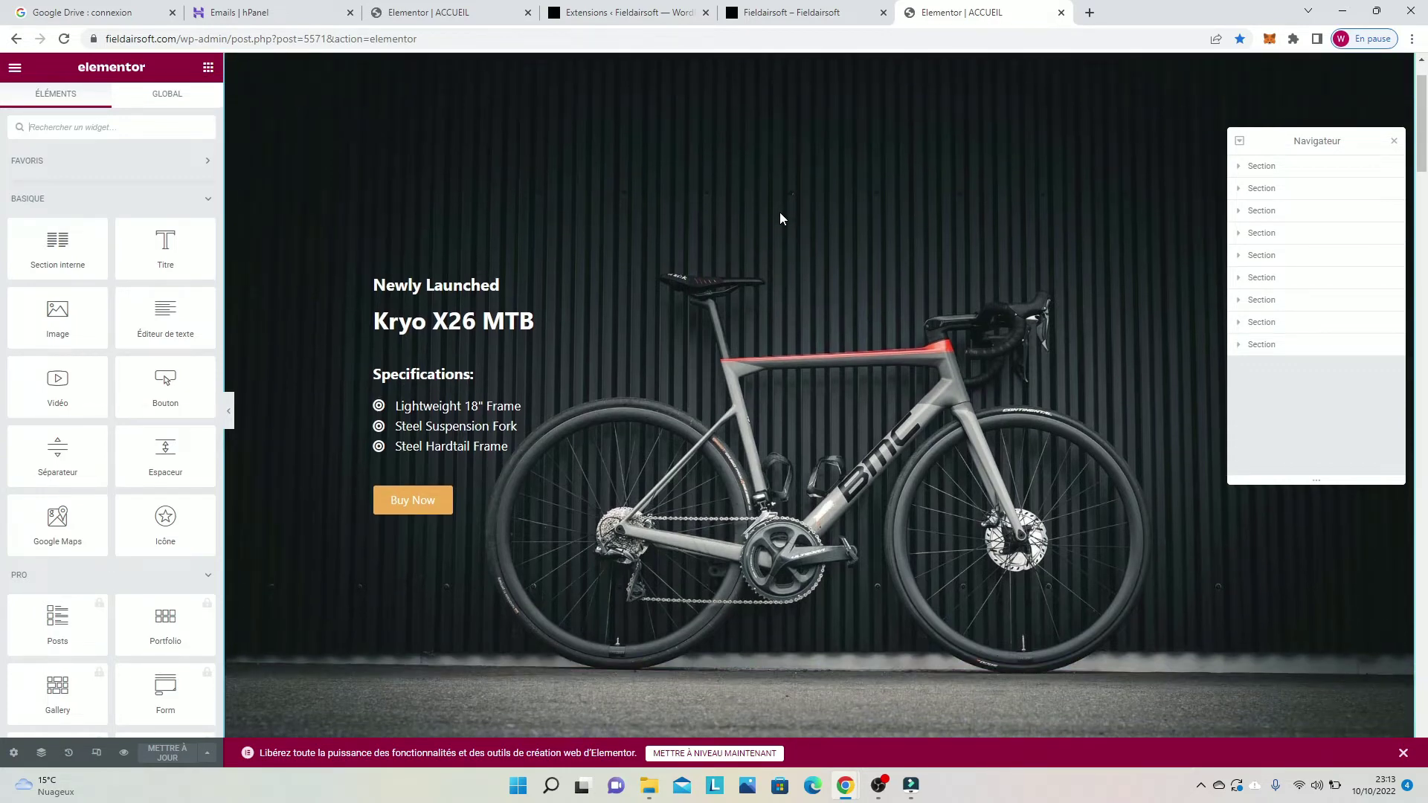
{"action": "scroll", "coordinate": [763, 260], "scroll_direction": "up", "scroll_amount": 1}
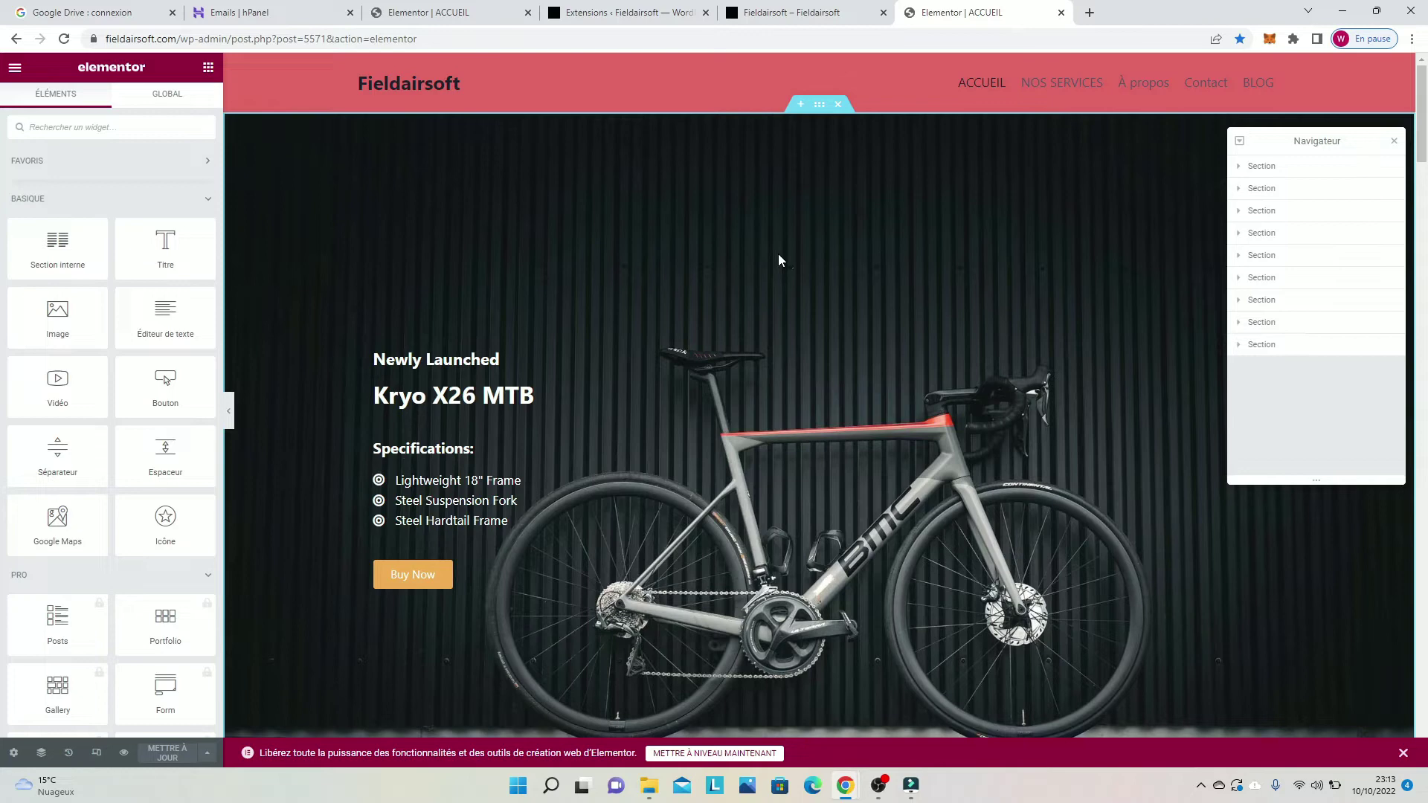
{"action": "scroll", "coordinate": [778, 260], "scroll_direction": "down", "scroll_amount": 1}
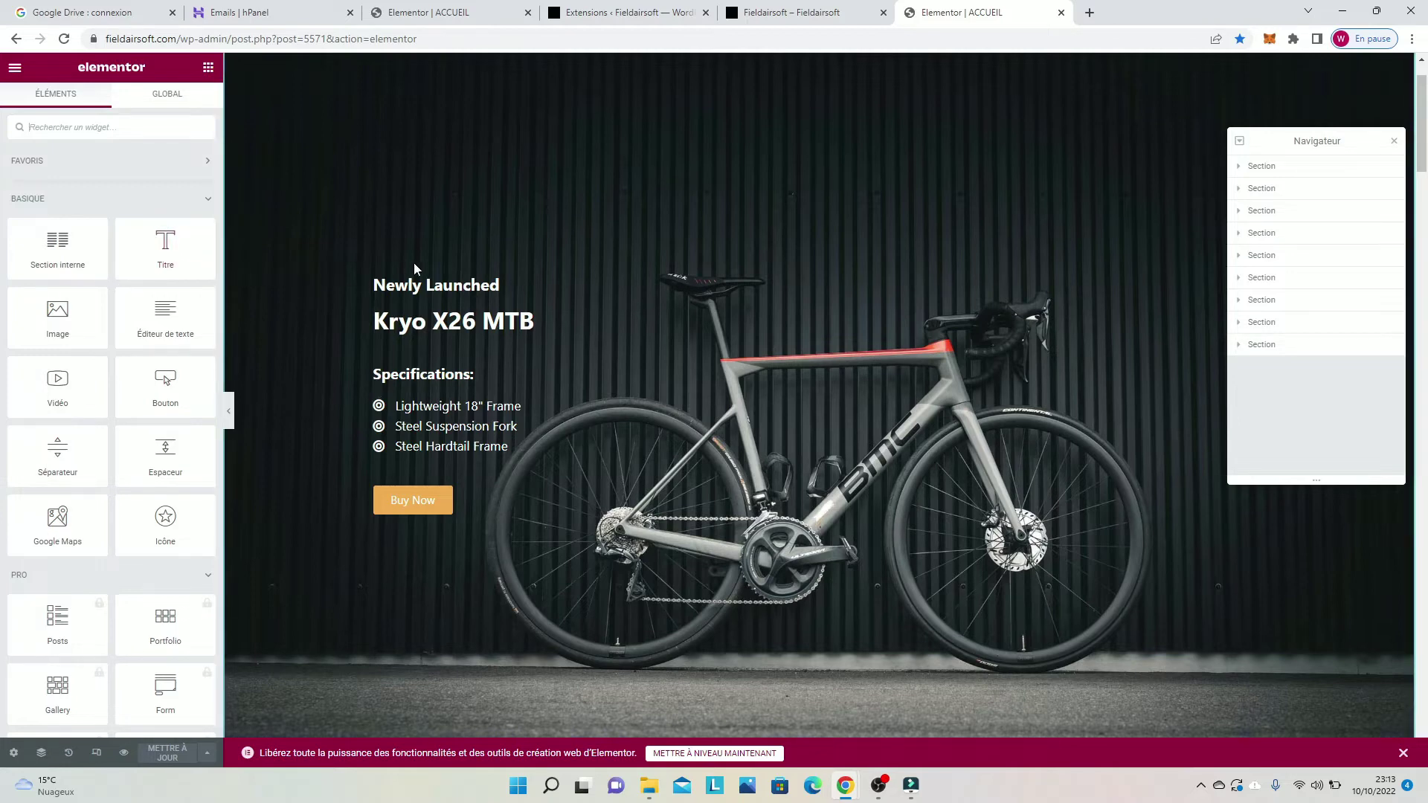
{"action": "scroll", "coordinate": [502, 242], "scroll_direction": "up", "scroll_amount": 1}
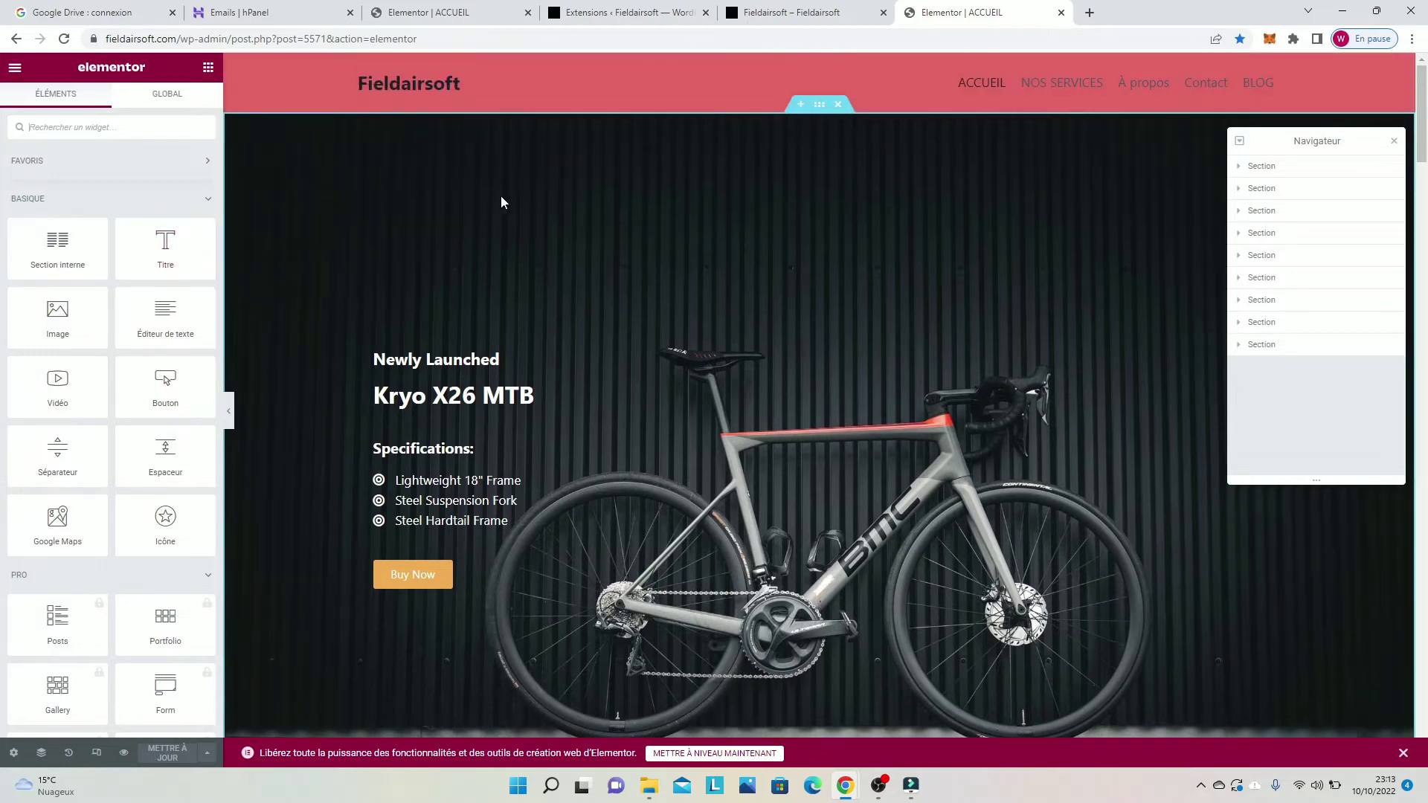
{"action": "left_click", "coordinate": [1395, 141]}
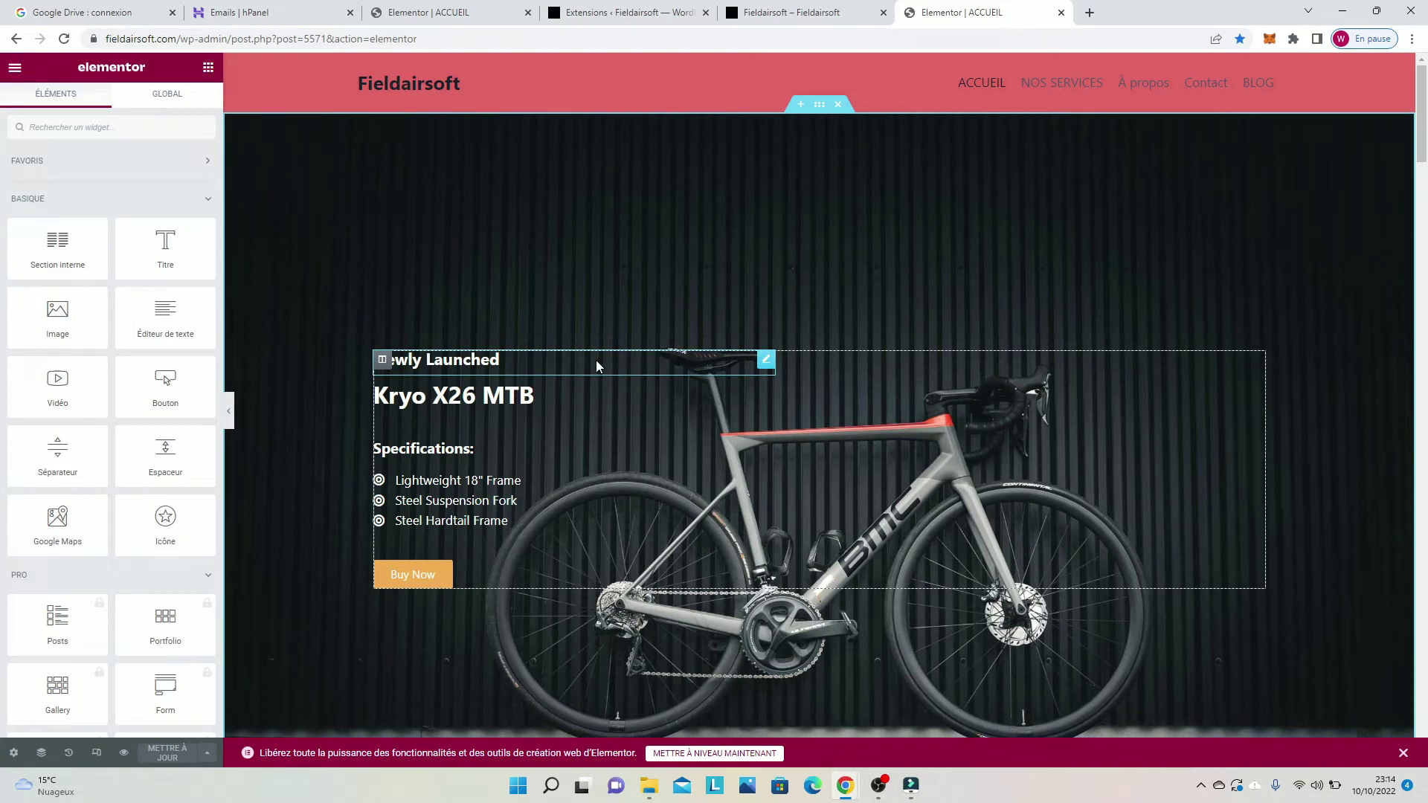
Step: Highlight the bike banner's text from the "Newly Launched" heading through the "Buy Now" button
{"action": "scroll", "coordinate": [601, 372], "scroll_direction": "down", "scroll_amount": 6}
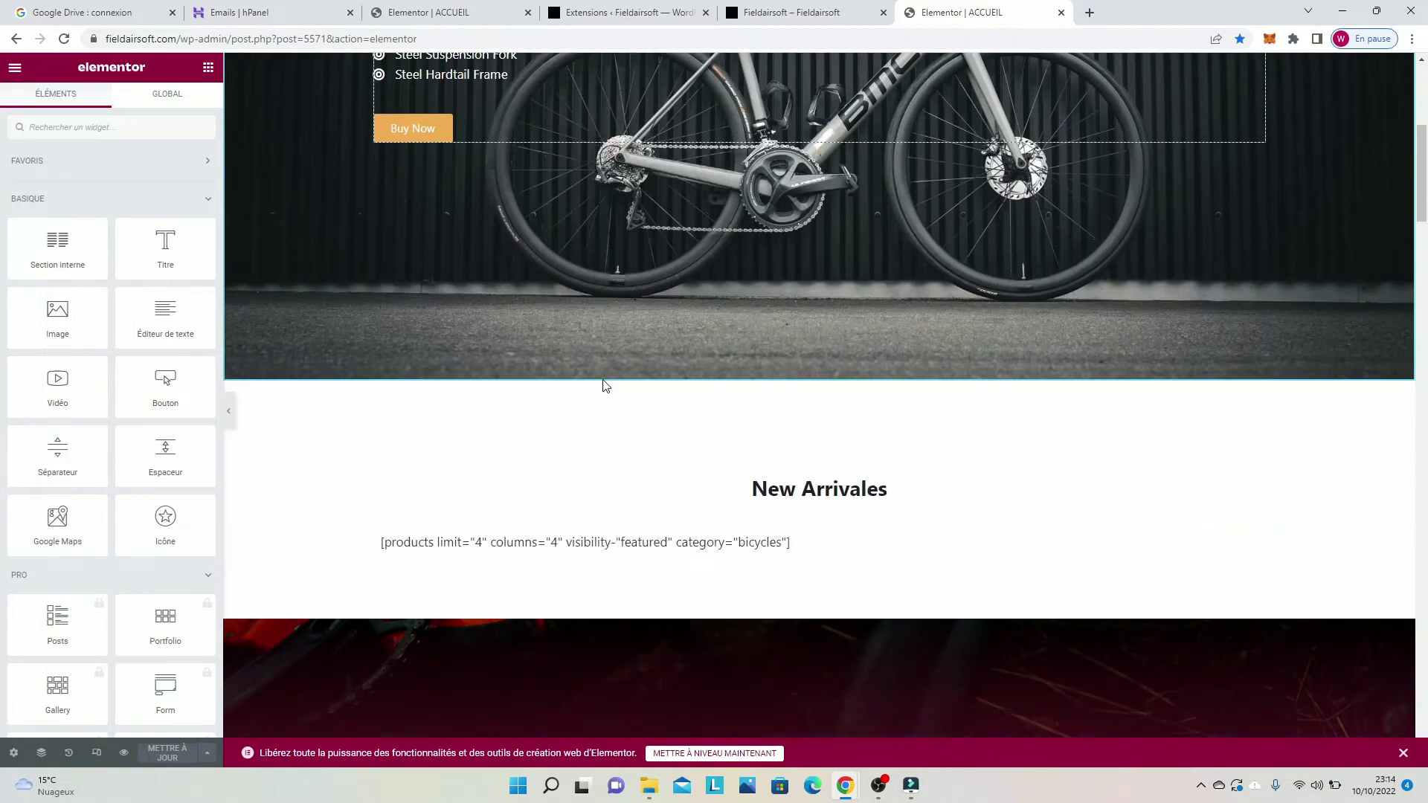
{"action": "scroll", "coordinate": [489, 290], "scroll_direction": "up", "scroll_amount": 6}
{"action": "left_click_drag", "start_coordinate": [165, 382], "coordinate": [405, 567]}
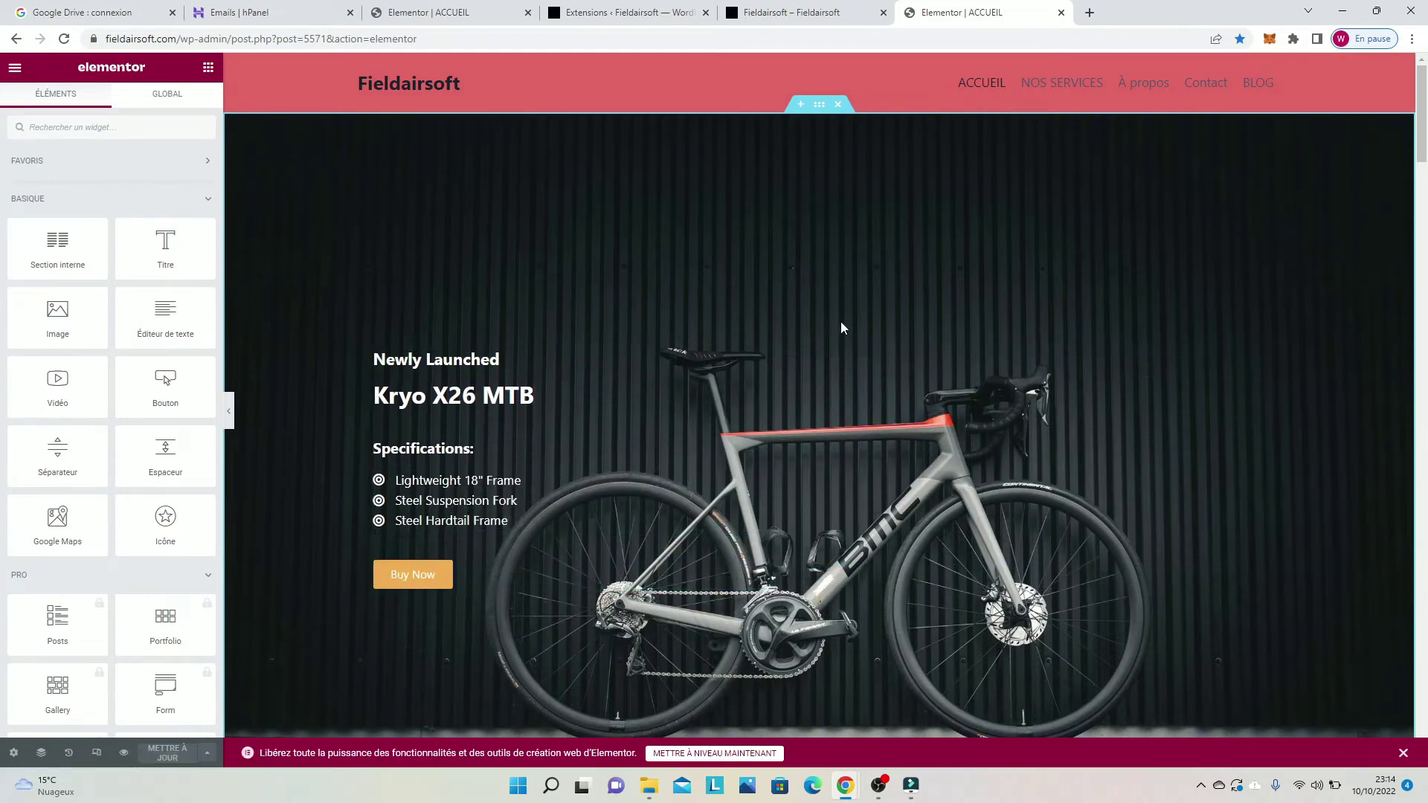
{"action": "left_click_drag", "start_coordinate": [395, 360], "coordinate": [613, 559]}
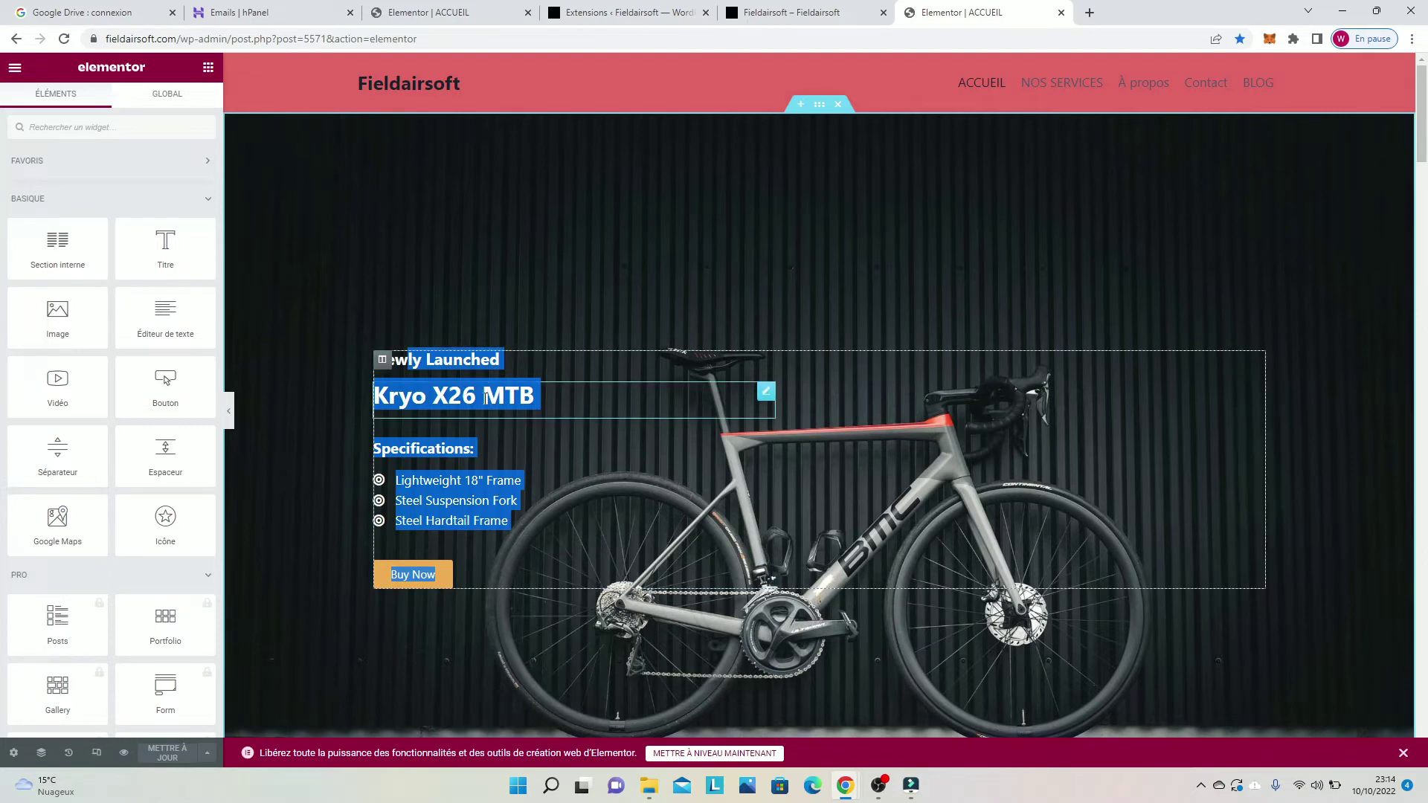
Step: Examine the home page's sections from the bike banner down to the empty widget area, and view the page templates library
{"action": "scroll", "coordinate": [491, 396], "scroll_direction": "down", "scroll_amount": 5}
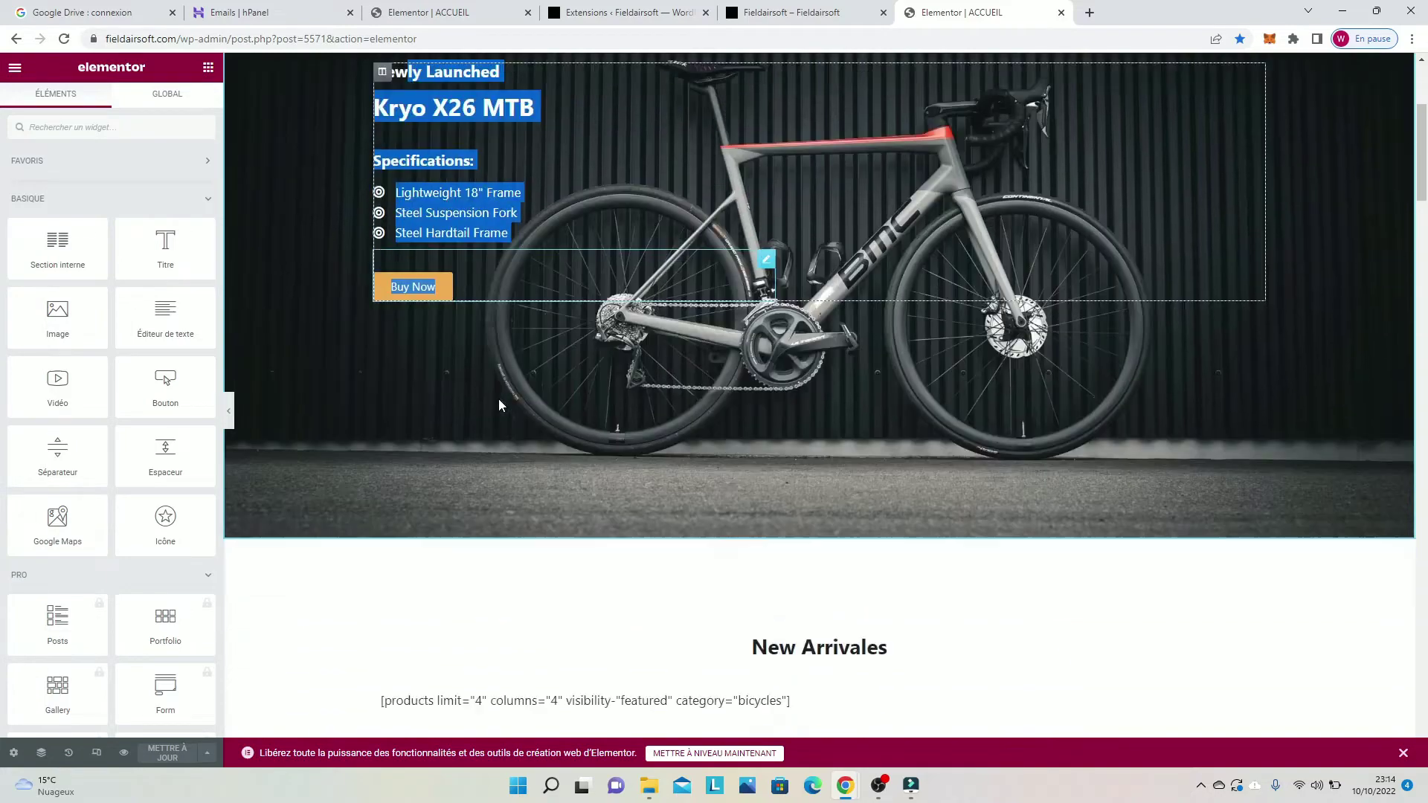
{"action": "scroll", "coordinate": [585, 338], "scroll_direction": "down", "scroll_amount": 3}
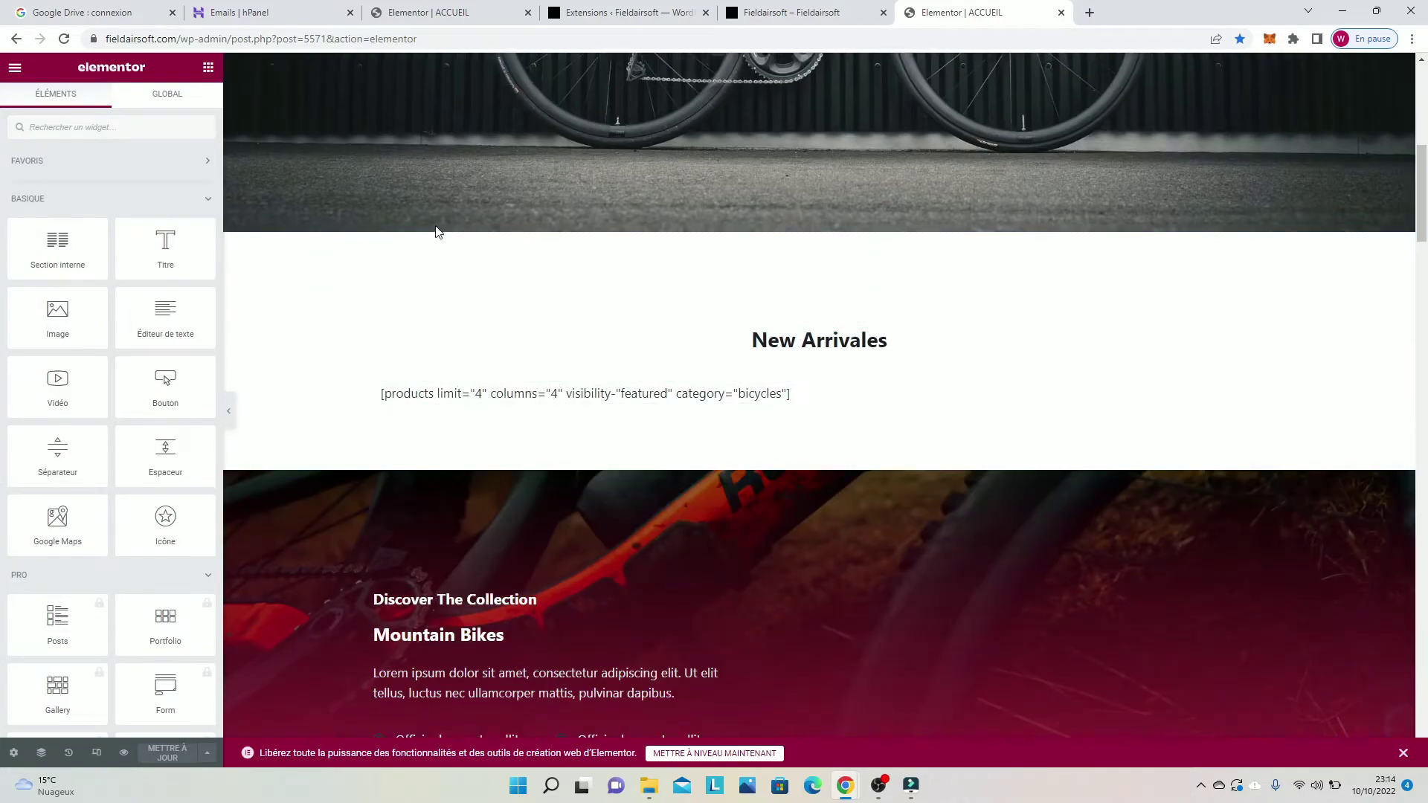
{"action": "scroll", "coordinate": [717, 290], "scroll_direction": "up", "scroll_amount": 3}
{"action": "scroll", "coordinate": [716, 287], "scroll_direction": "up", "scroll_amount": 5}
{"action": "scroll", "coordinate": [717, 287], "scroll_direction": "down", "scroll_amount": 8}
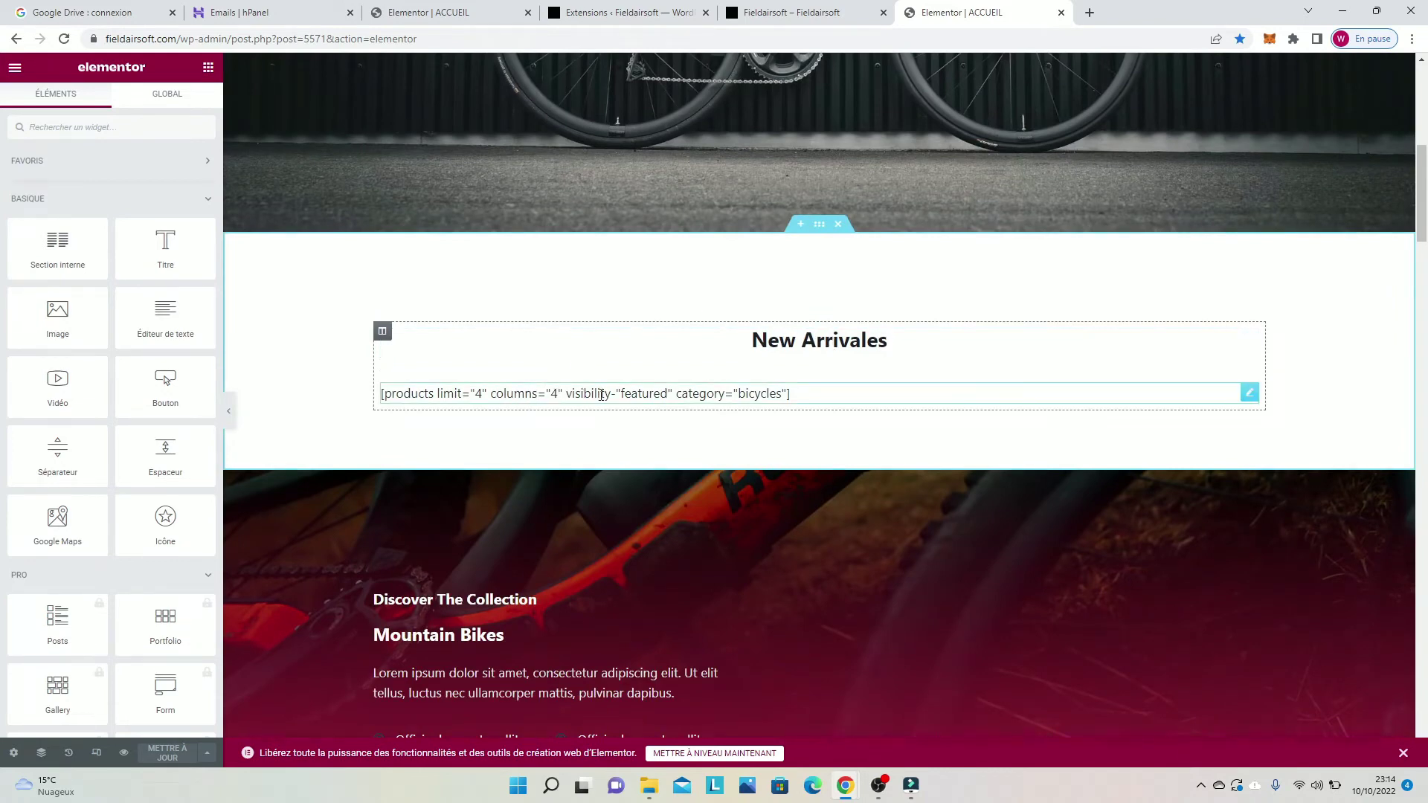
{"action": "scroll", "coordinate": [805, 402], "scroll_direction": "down", "scroll_amount": 5}
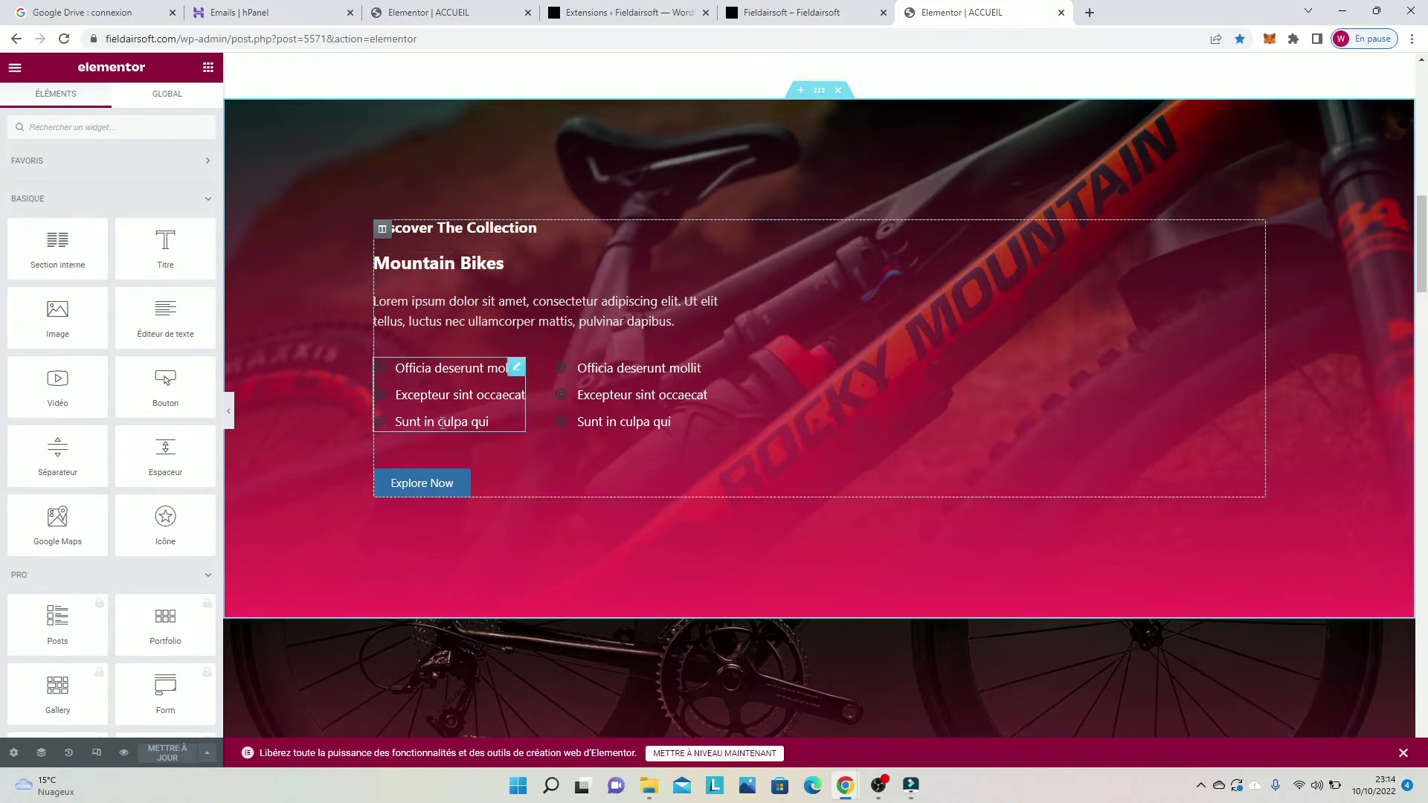
{"action": "scroll", "coordinate": [443, 446], "scroll_direction": "down", "scroll_amount": 1}
{"action": "scroll", "coordinate": [442, 446], "scroll_direction": "down", "scroll_amount": 12}
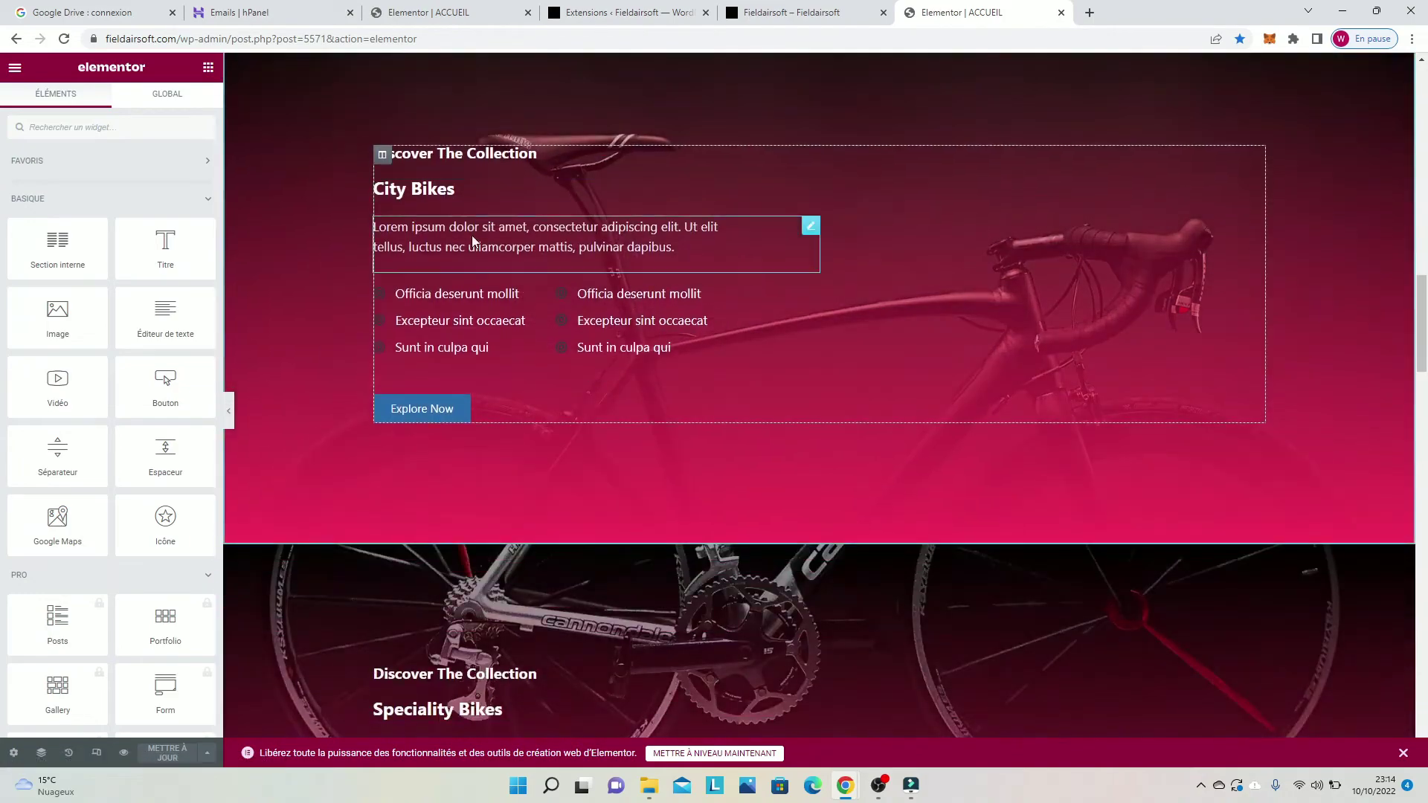
{"action": "scroll", "coordinate": [513, 304], "scroll_direction": "down", "scroll_amount": 12}
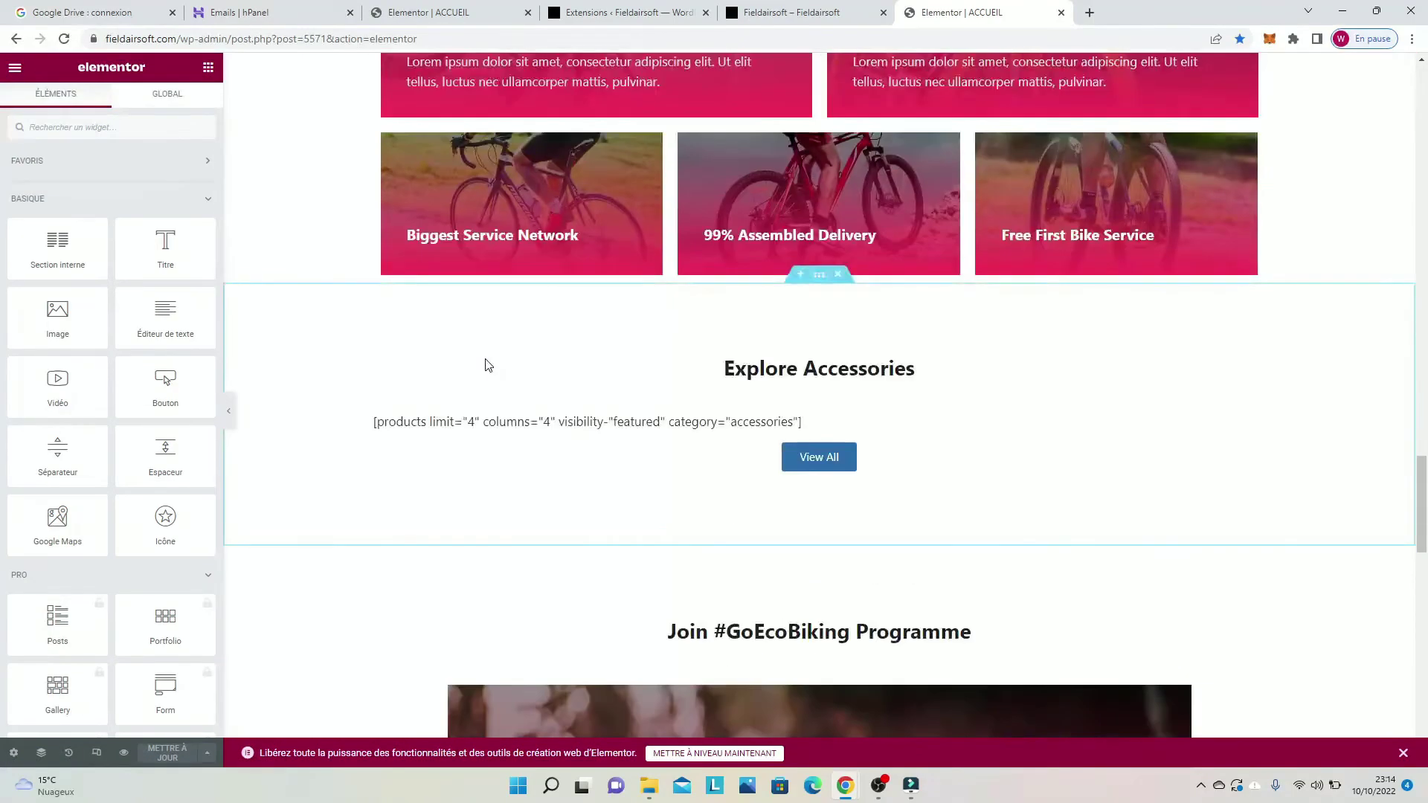
{"action": "scroll", "coordinate": [637, 272], "scroll_direction": "up", "scroll_amount": 3}
{"action": "scroll", "coordinate": [636, 272], "scroll_direction": "up", "scroll_amount": 1}
{"action": "scroll", "coordinate": [818, 159], "scroll_direction": "down", "scroll_amount": 3}
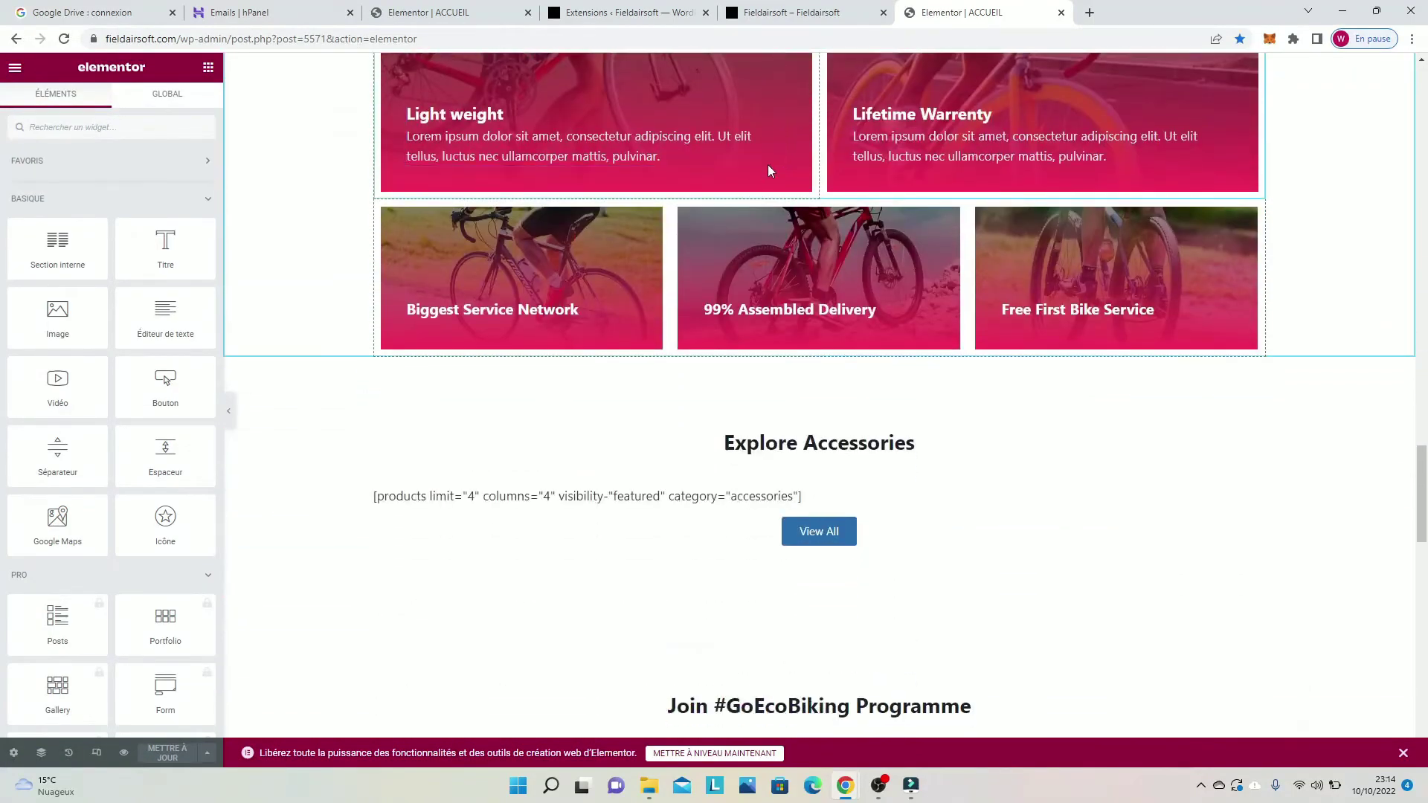
{"action": "scroll", "coordinate": [865, 286], "scroll_direction": "down", "scroll_amount": 20}
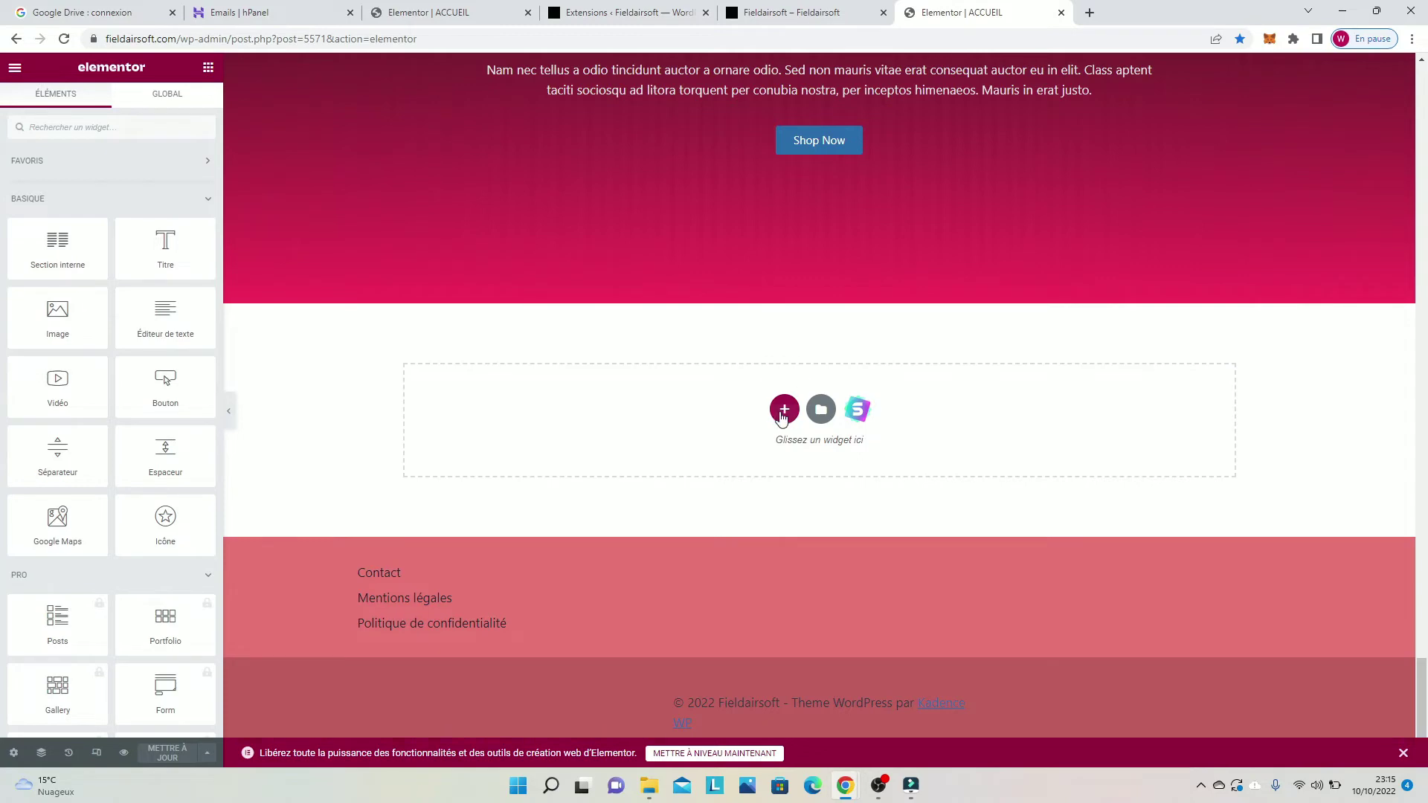
{"action": "left_click", "coordinate": [858, 409]}
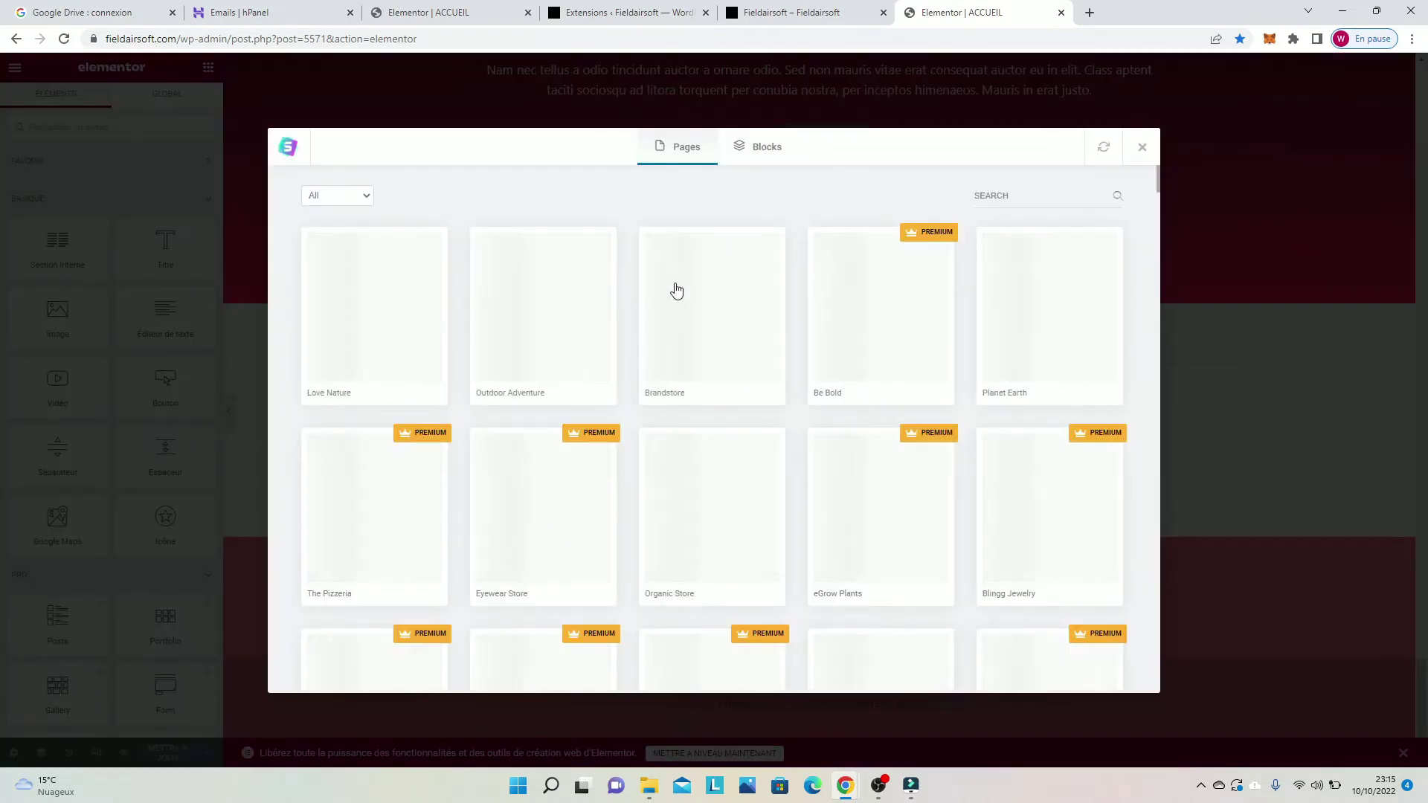
{"action": "left_click", "coordinate": [1142, 148]}
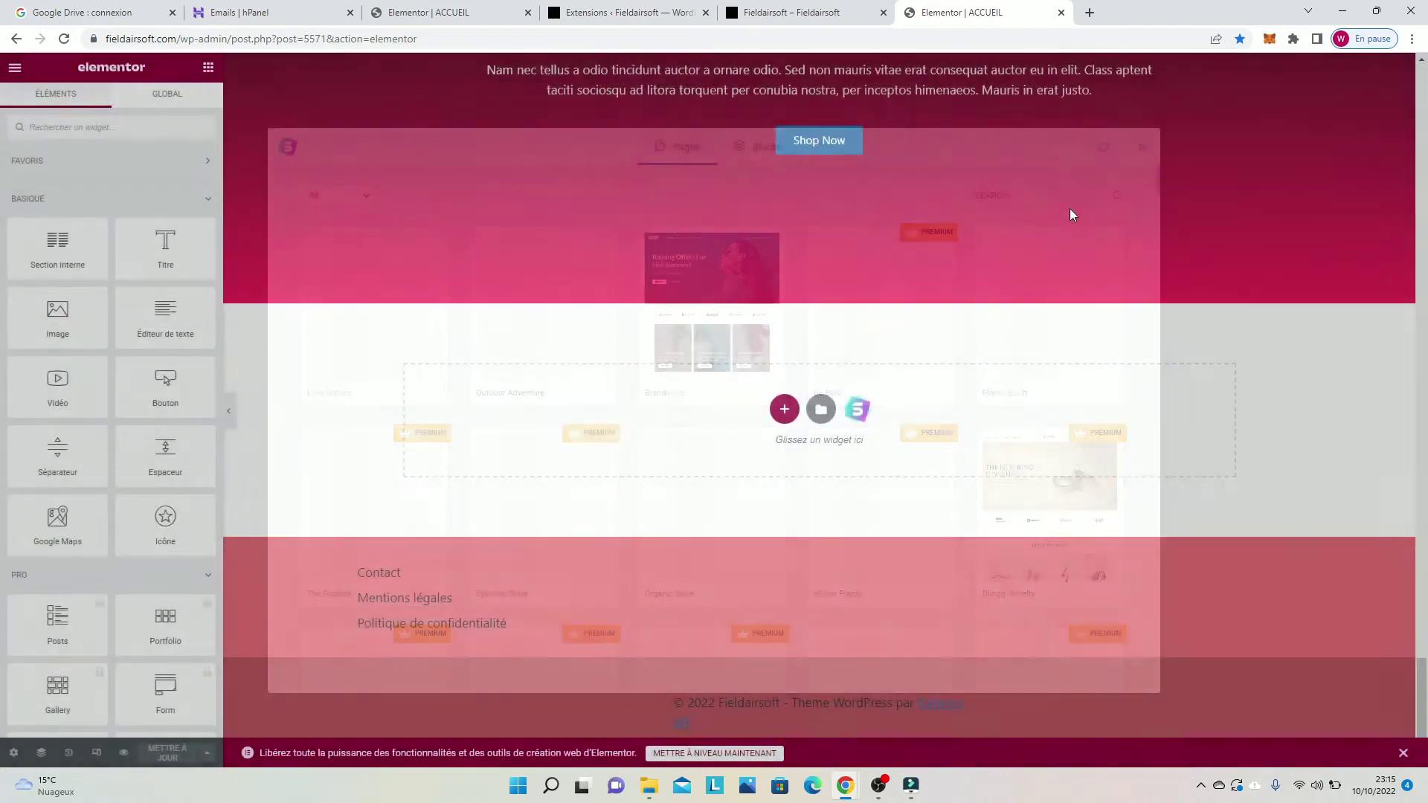
Step: Add an empty section with two equal columns below the Shop Now banner and update the page
{"action": "left_click", "coordinate": [785, 410]}
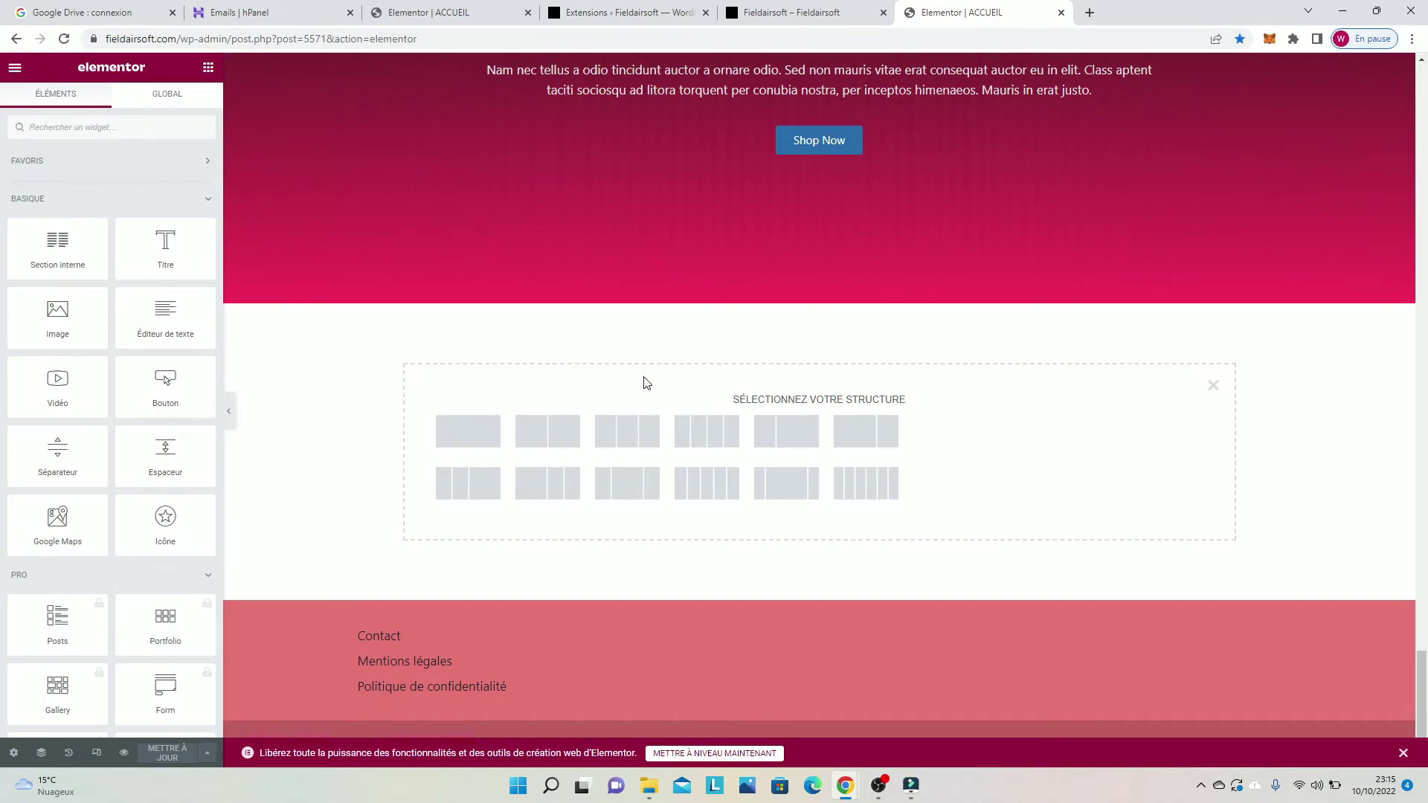
{"action": "scroll", "coordinate": [644, 382], "scroll_direction": "up", "scroll_amount": 15}
{"action": "scroll", "coordinate": [638, 342], "scroll_direction": "up", "scroll_amount": 20}
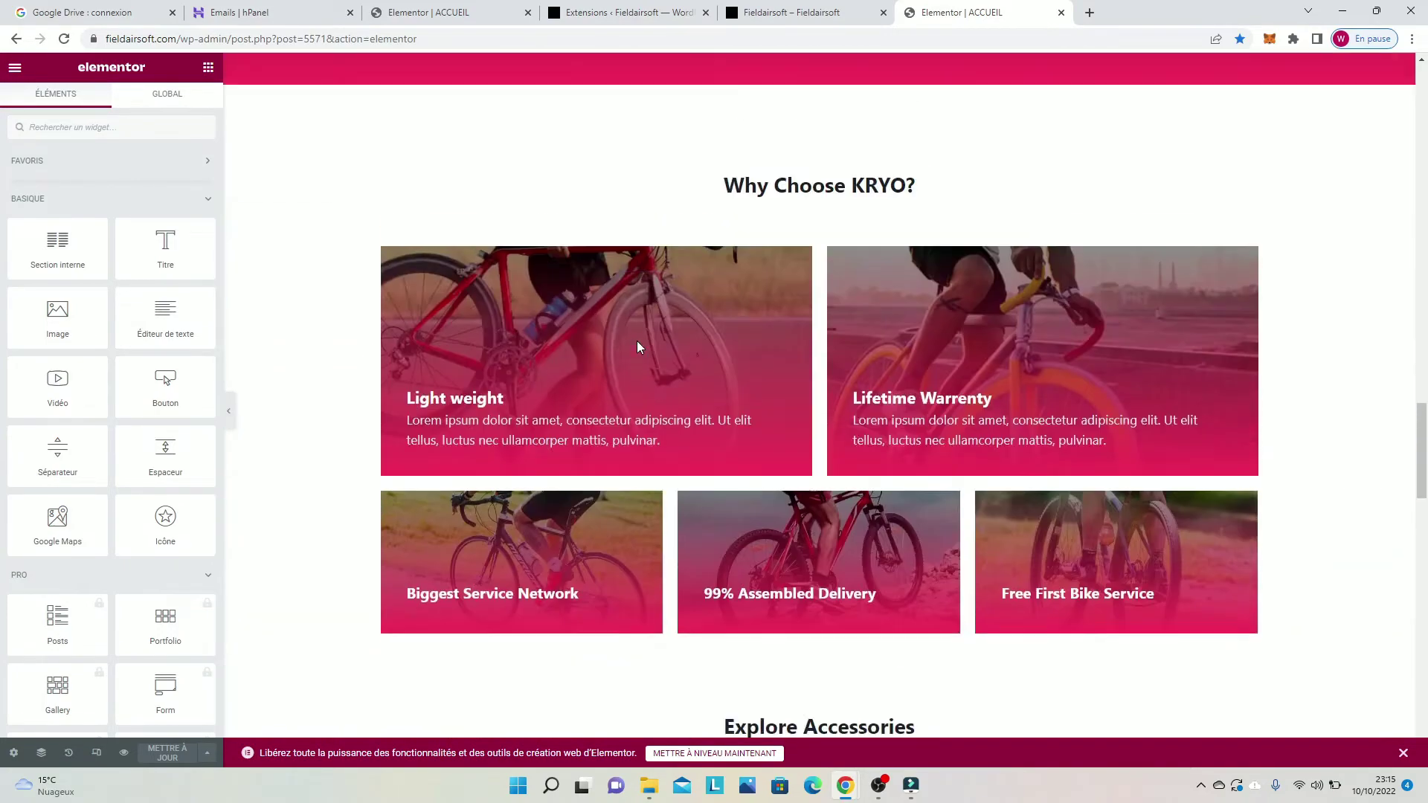
{"action": "scroll", "coordinate": [644, 340], "scroll_direction": "up", "scroll_amount": 7}
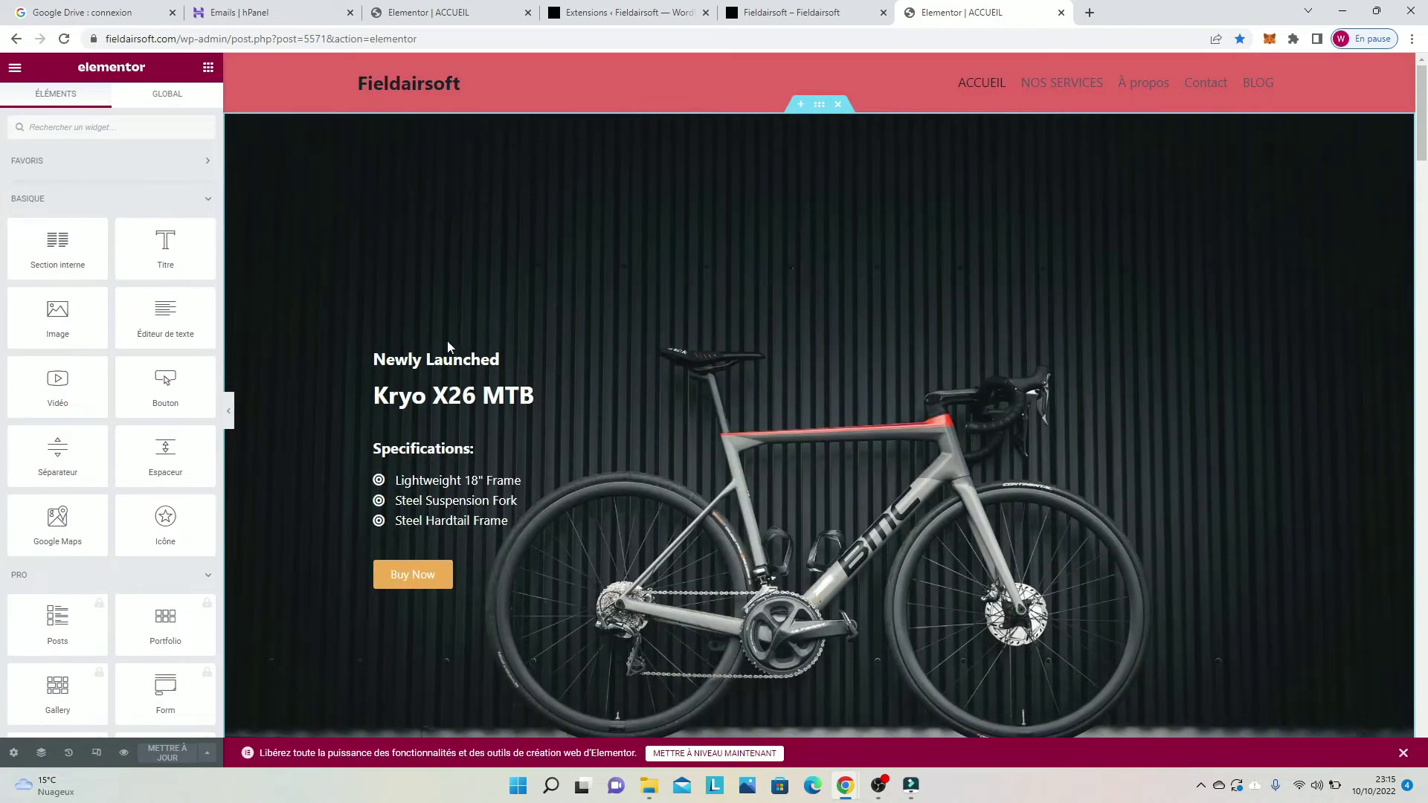
{"action": "scroll", "coordinate": [814, 327], "scroll_direction": "down", "scroll_amount": 7}
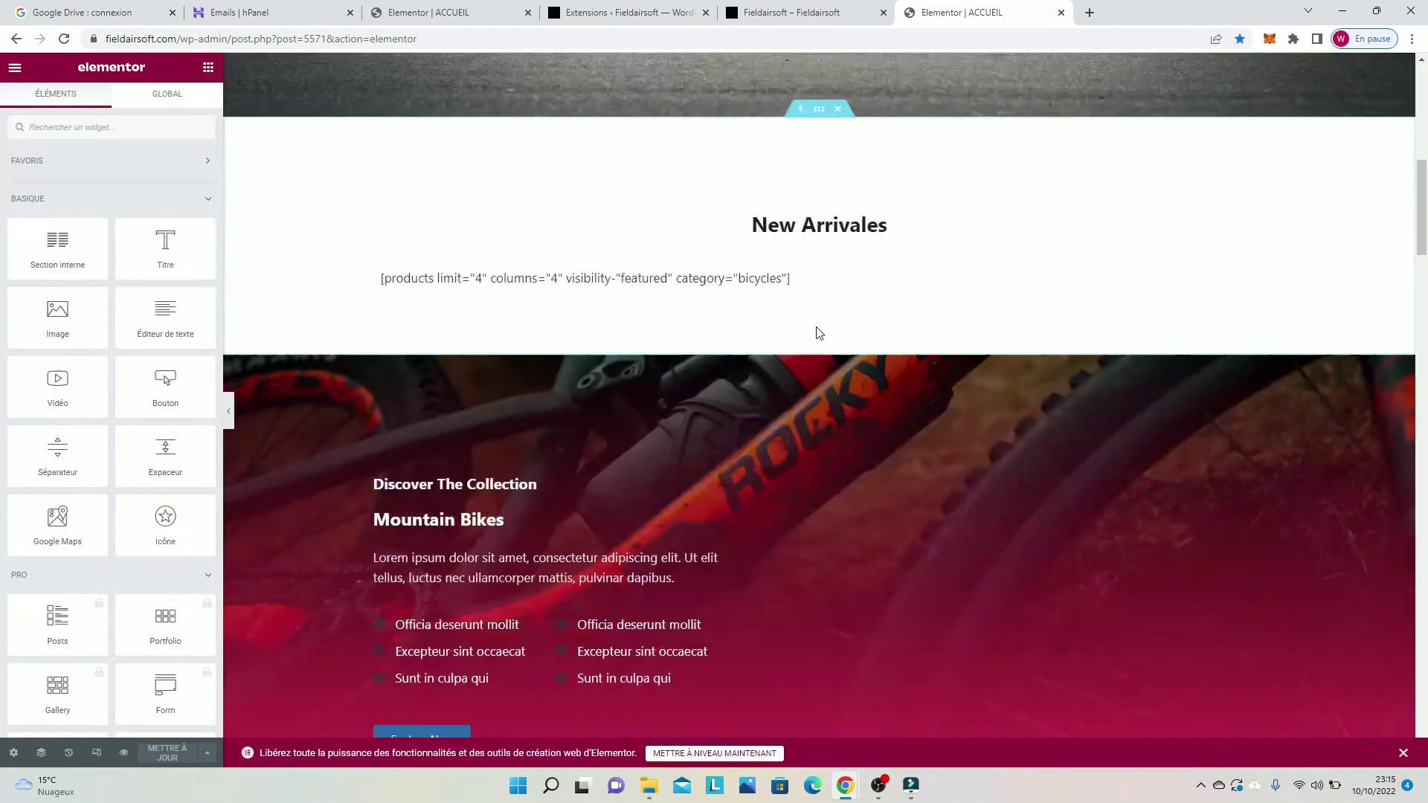
{"action": "scroll", "coordinate": [819, 335], "scroll_direction": "down", "scroll_amount": 20}
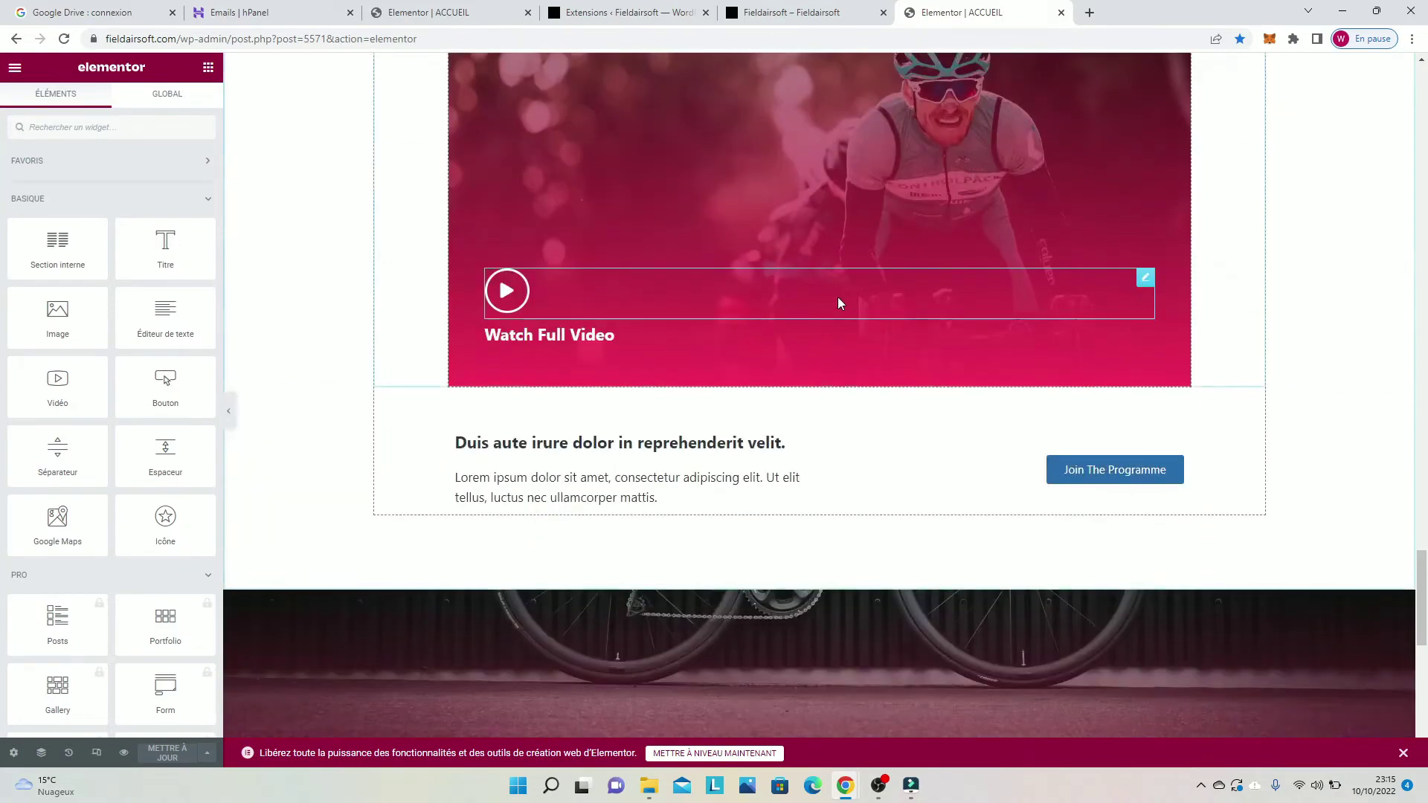
{"action": "scroll", "coordinate": [830, 301], "scroll_direction": "down", "scroll_amount": 10}
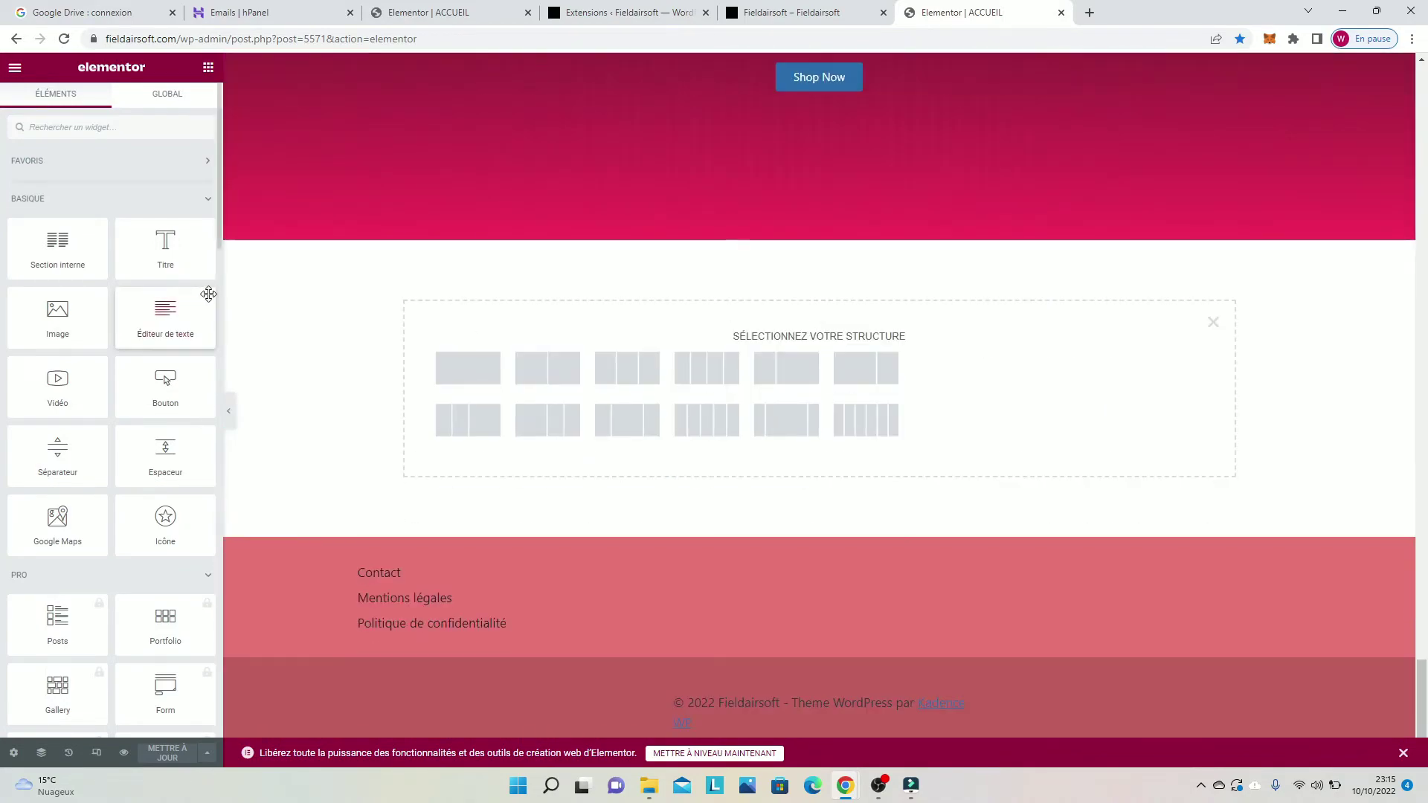
{"action": "left_click", "coordinate": [538, 369]}
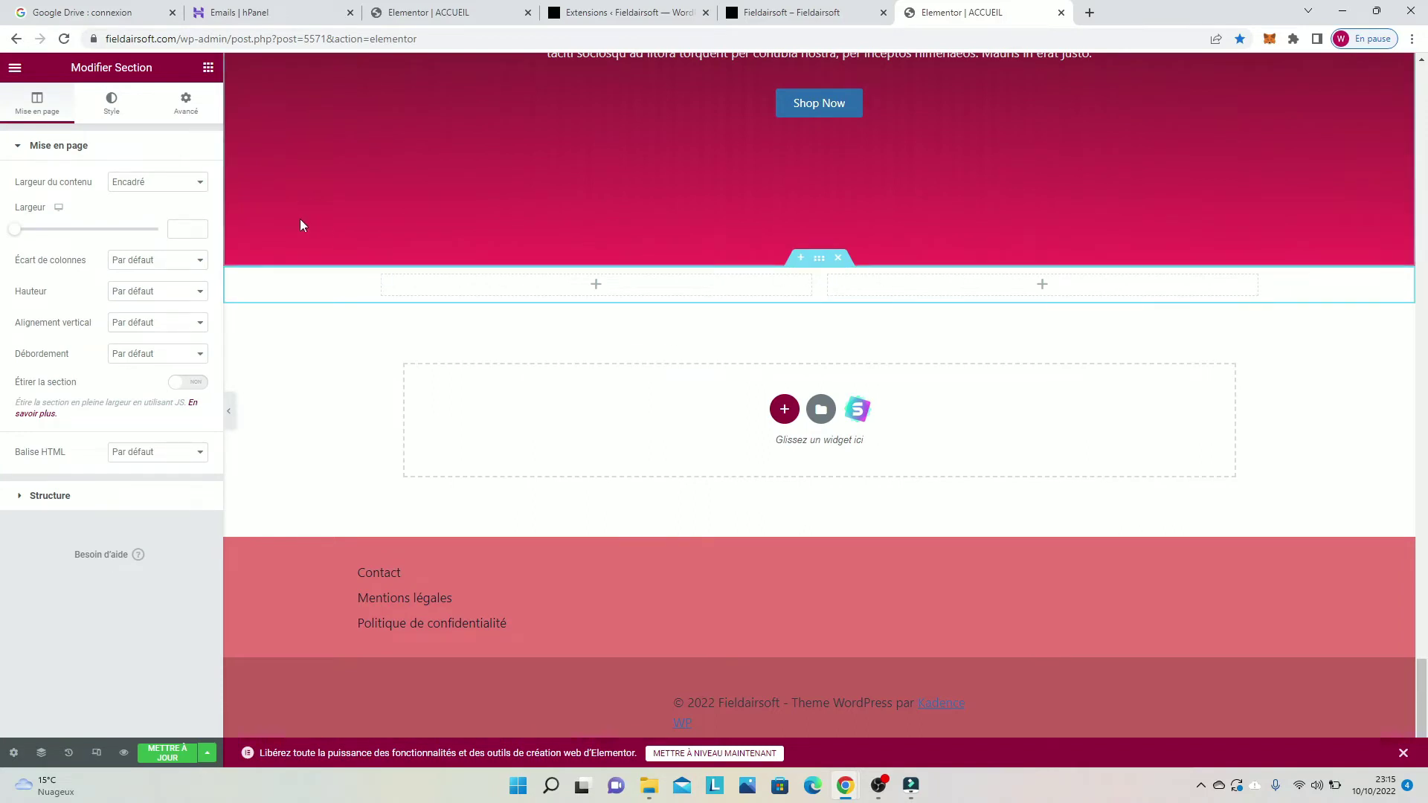
{"action": "left_click", "coordinate": [184, 755]}
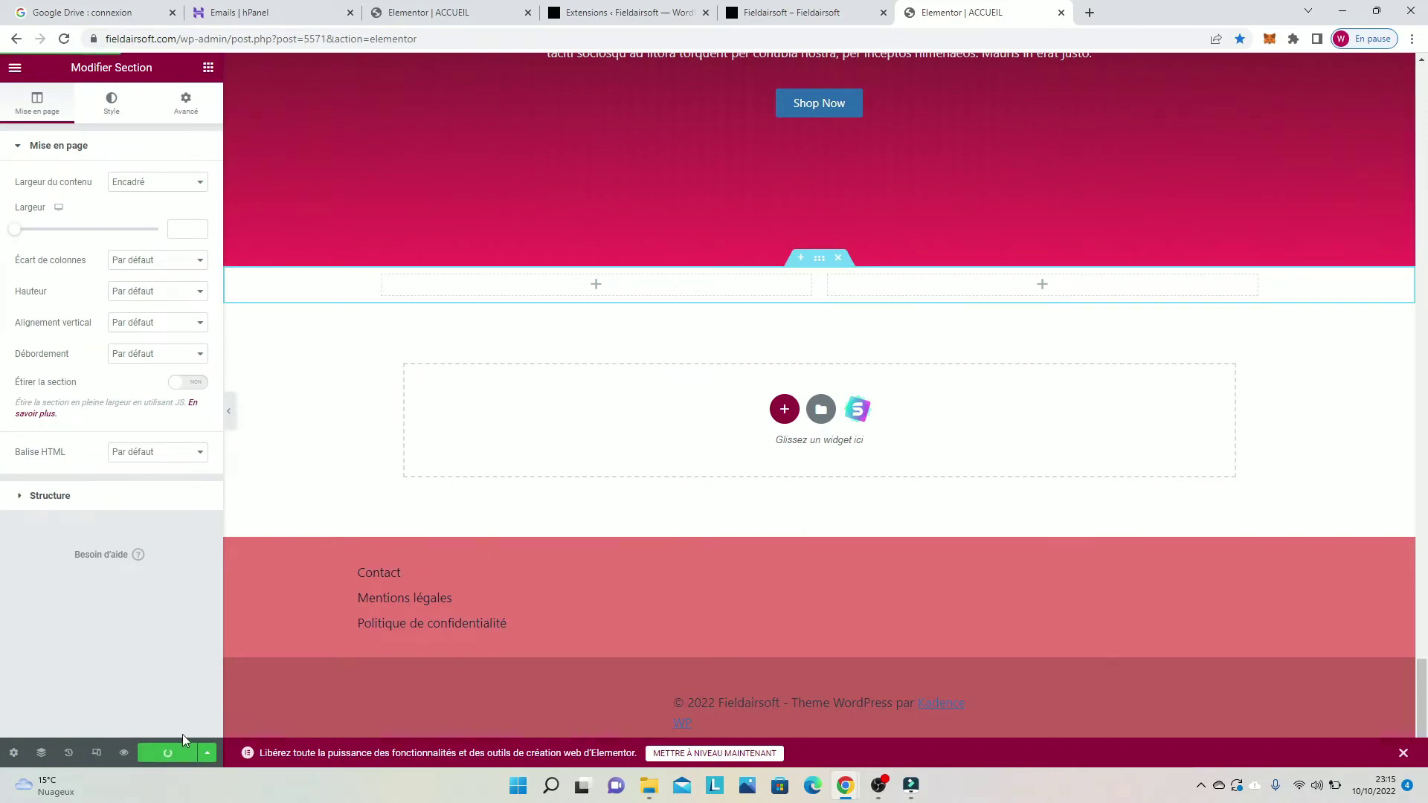
Step: Add a Titre widget to the new section's left column and set its text to "Vélo"
{"action": "left_click", "coordinate": [208, 67]}
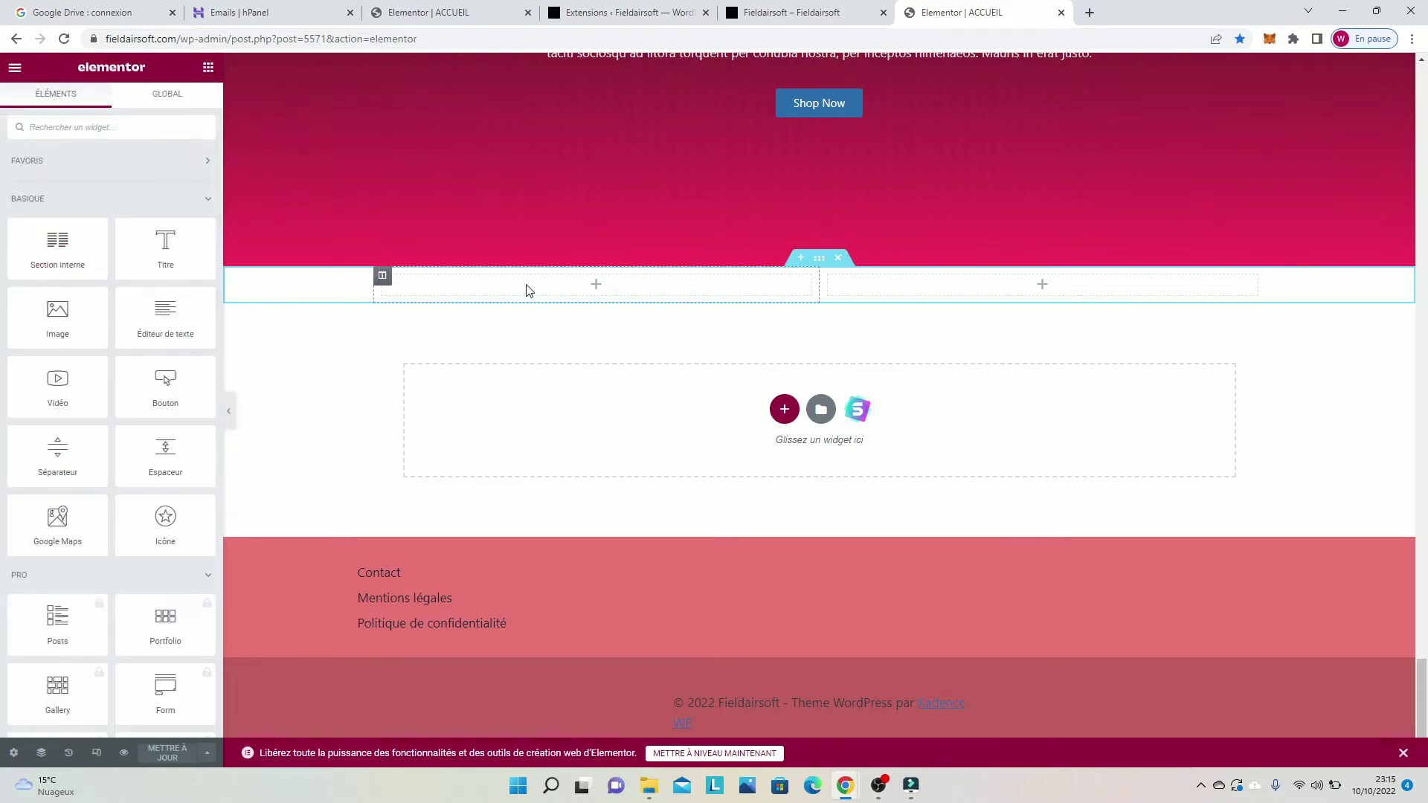
{"action": "left_click_drag", "start_coordinate": [118, 251], "coordinate": [595, 288]}
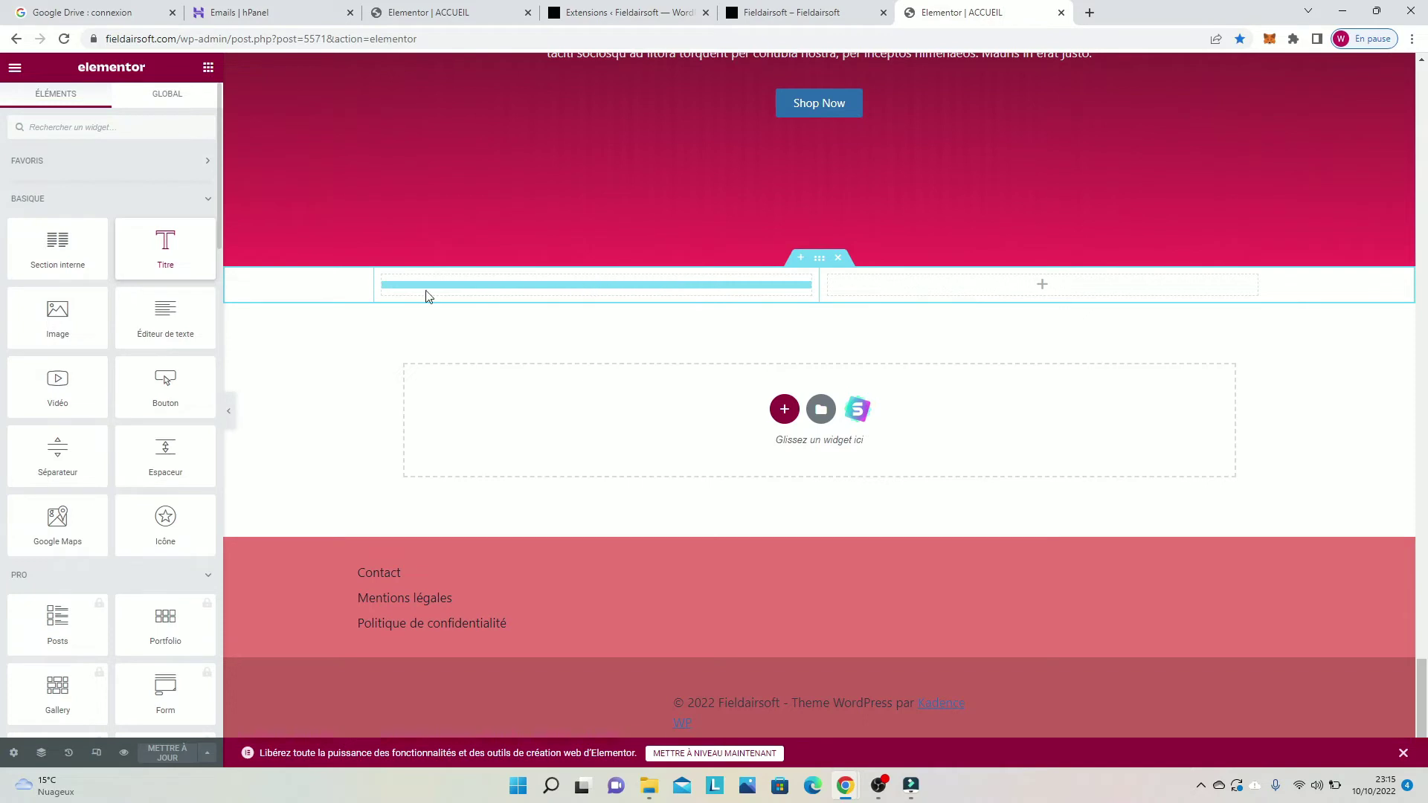
{"action": "left_click_drag", "start_coordinate": [427, 296], "coordinate": [392, 304]}
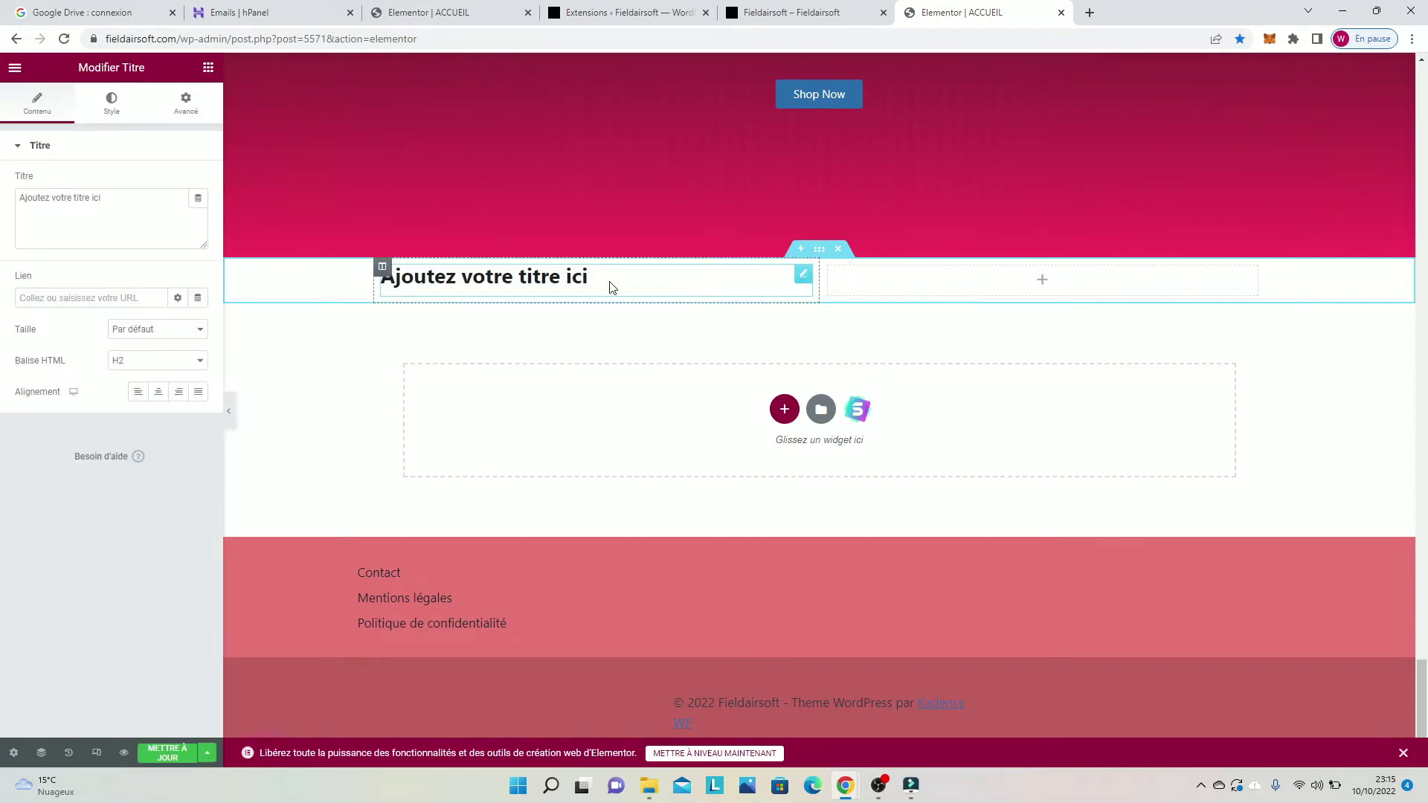
{"action": "left_click_drag", "start_coordinate": [606, 281], "coordinate": [370, 293]}
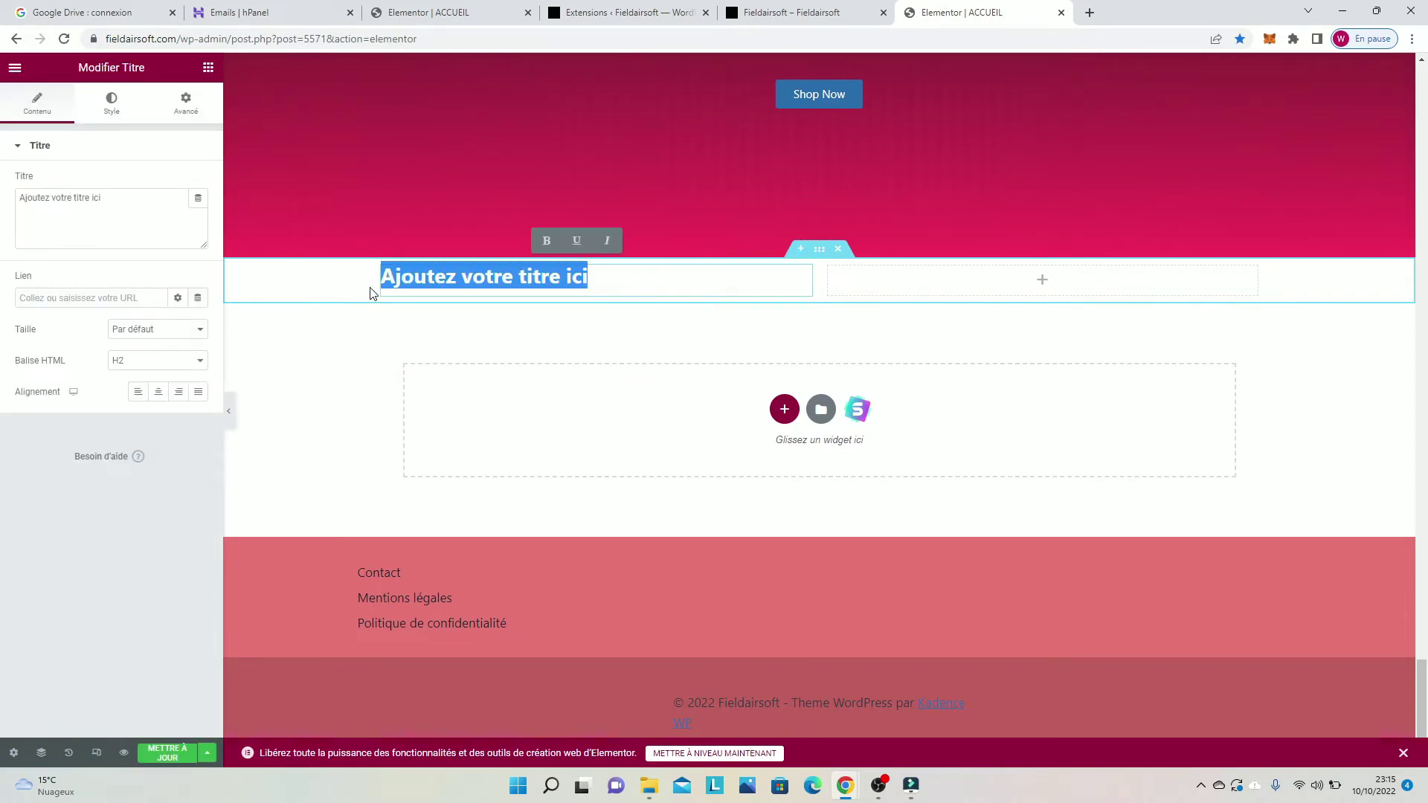
{"action": "key", "text": "BackSpace"}
{"action": "type", "text": "Vélo"}
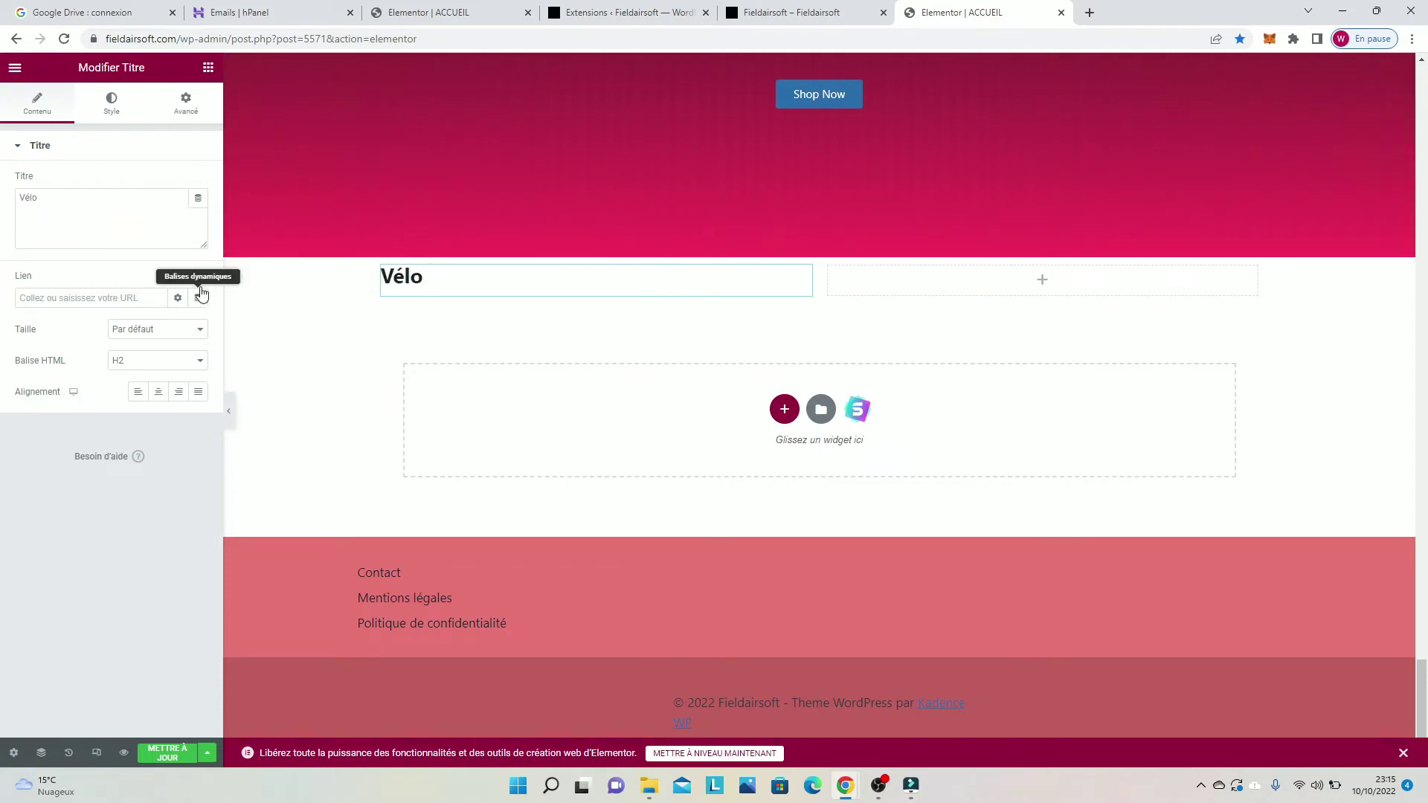
Step: Add an Éditeur de texte widget under the Vélo heading and delete "mattis, pulvinar dapibus leo." from its text
{"action": "left_click", "coordinate": [208, 67]}
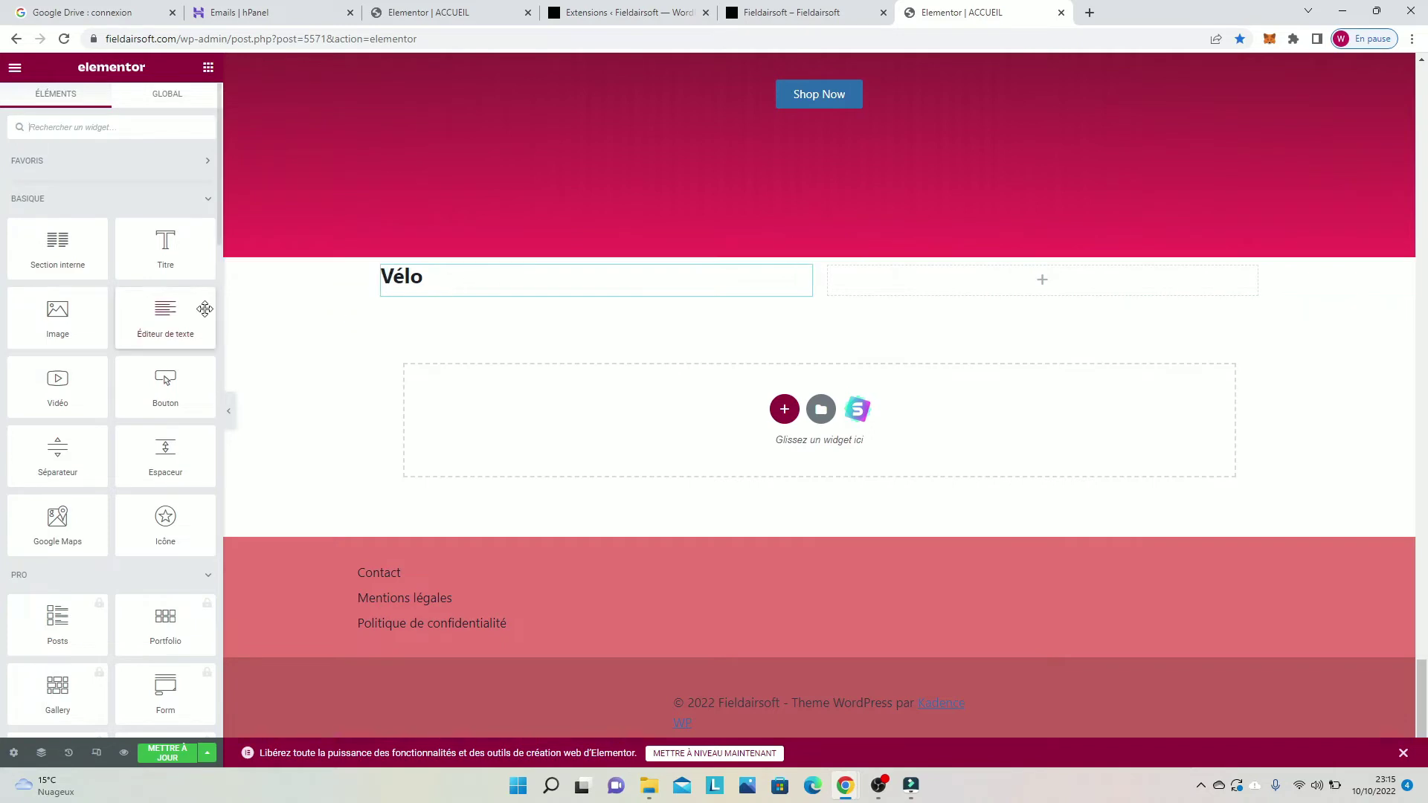
{"action": "left_click_drag", "start_coordinate": [182, 326], "coordinate": [462, 300]}
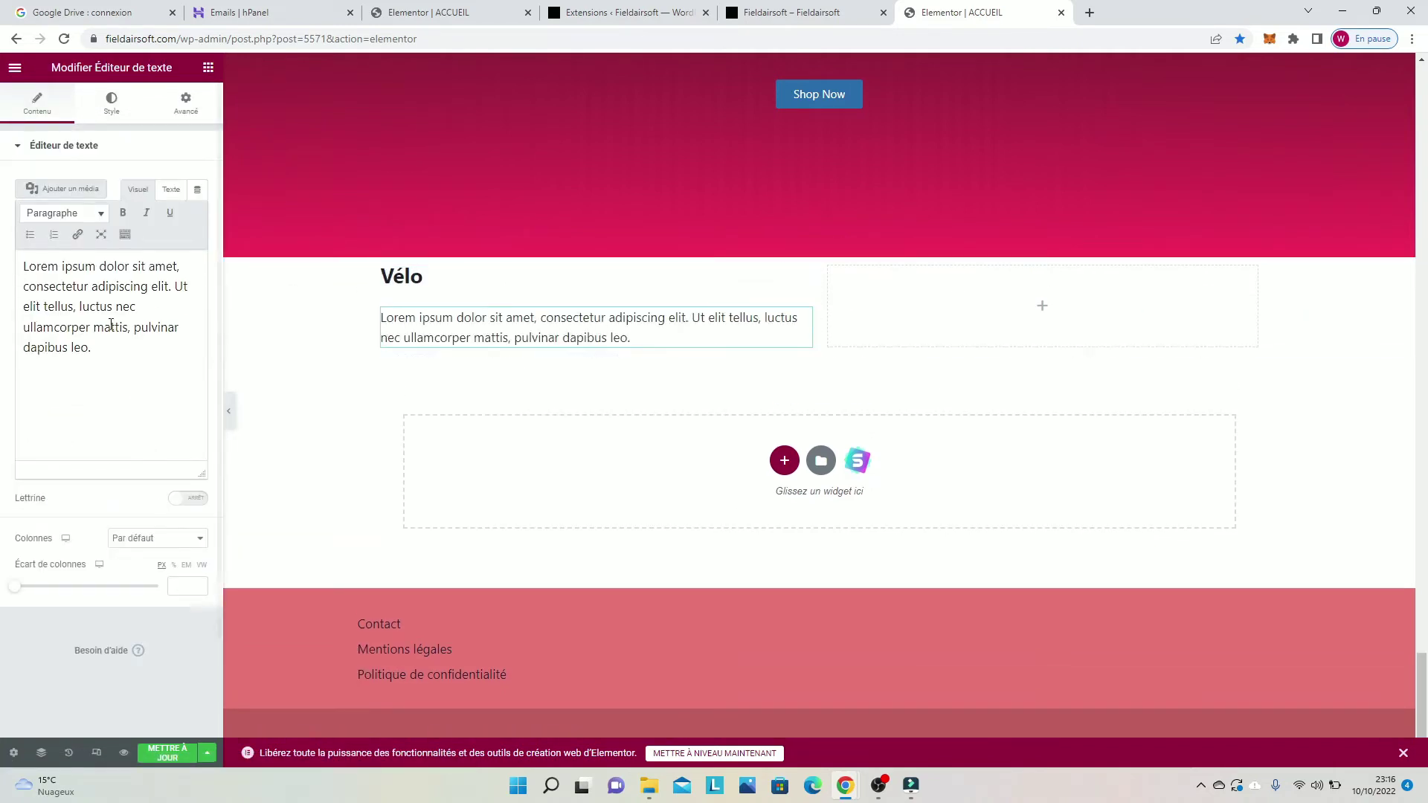
{"action": "left_click_drag", "start_coordinate": [112, 346], "coordinate": [95, 317]}
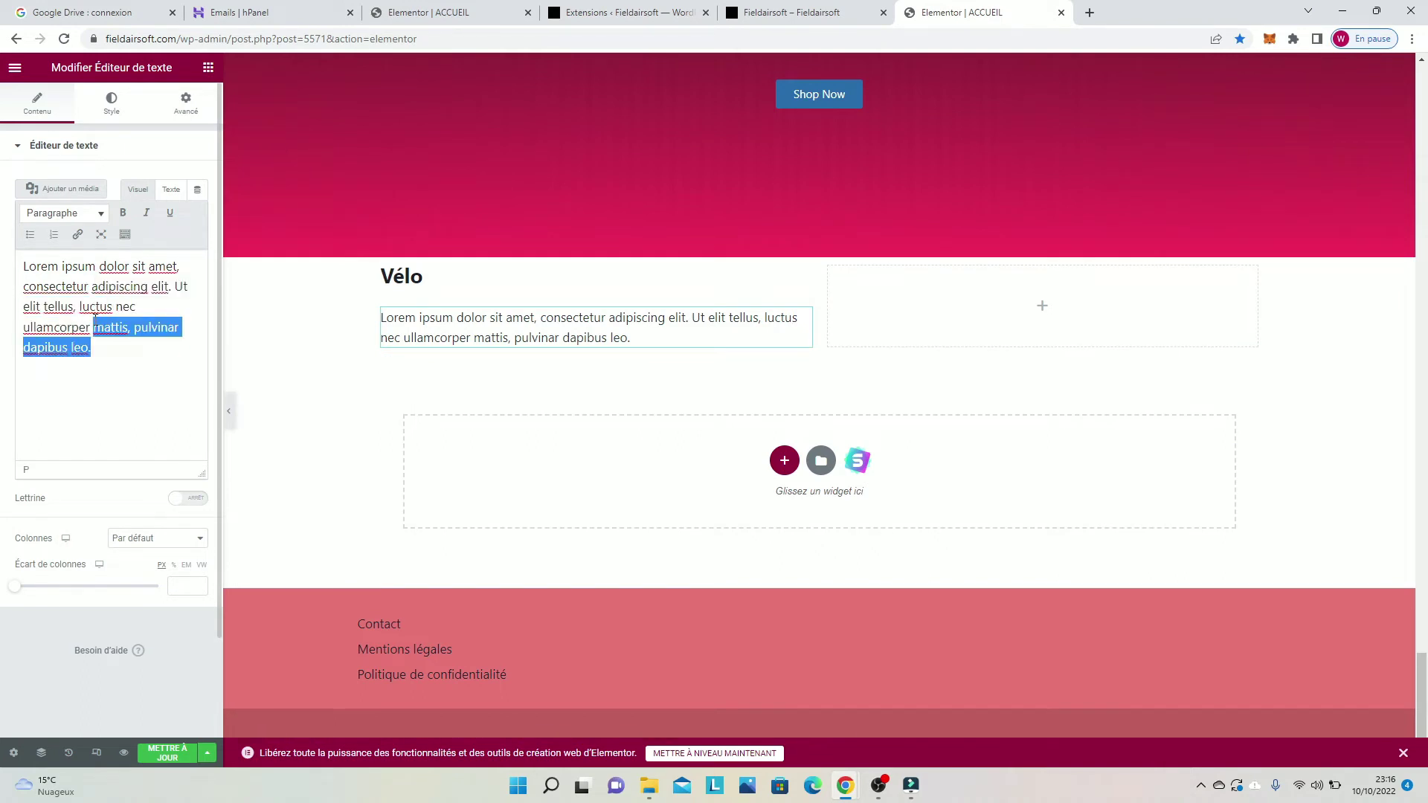
{"action": "key", "text": "BackSpace"}
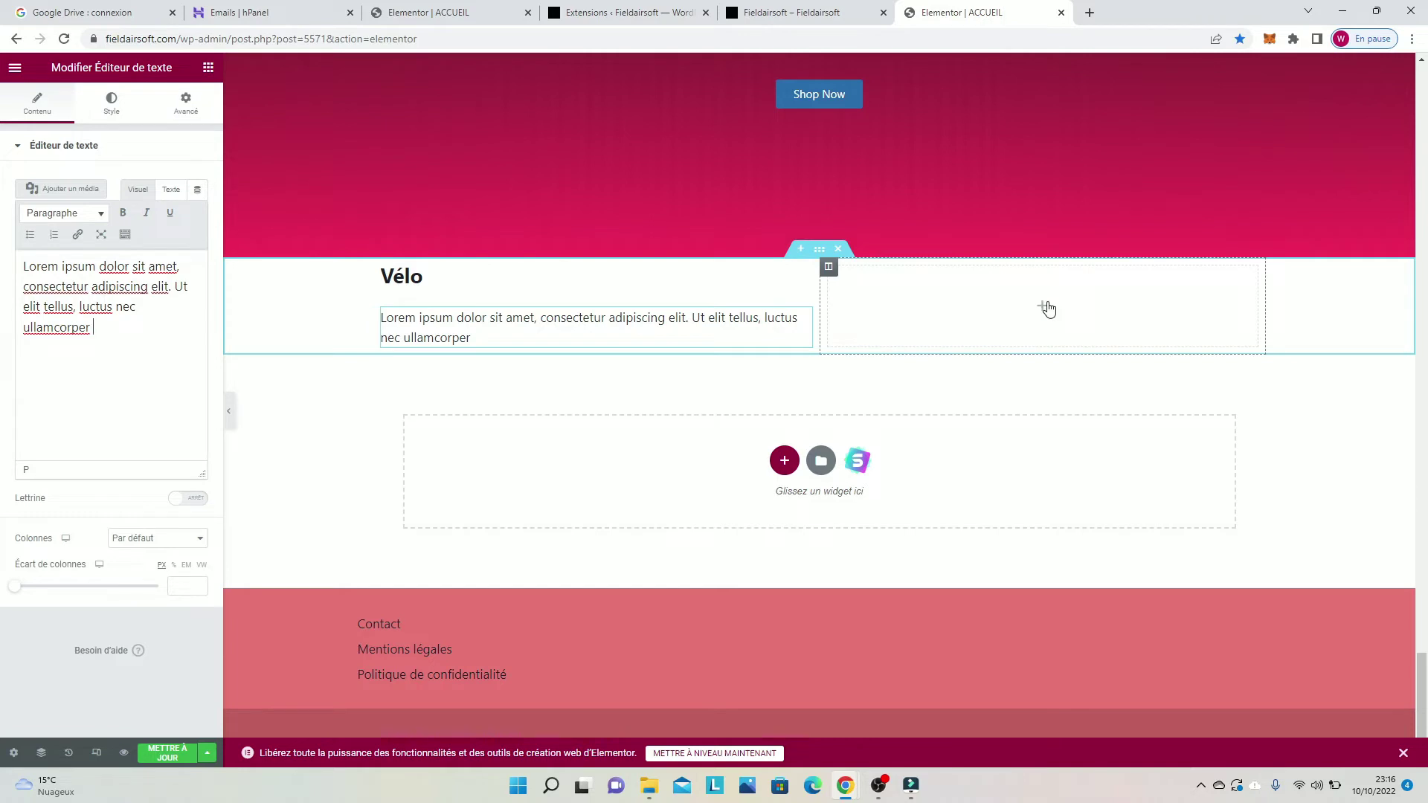
Step: Add an Image widget to the new section's right column and view its available image sizes
{"action": "left_click", "coordinate": [208, 67]}
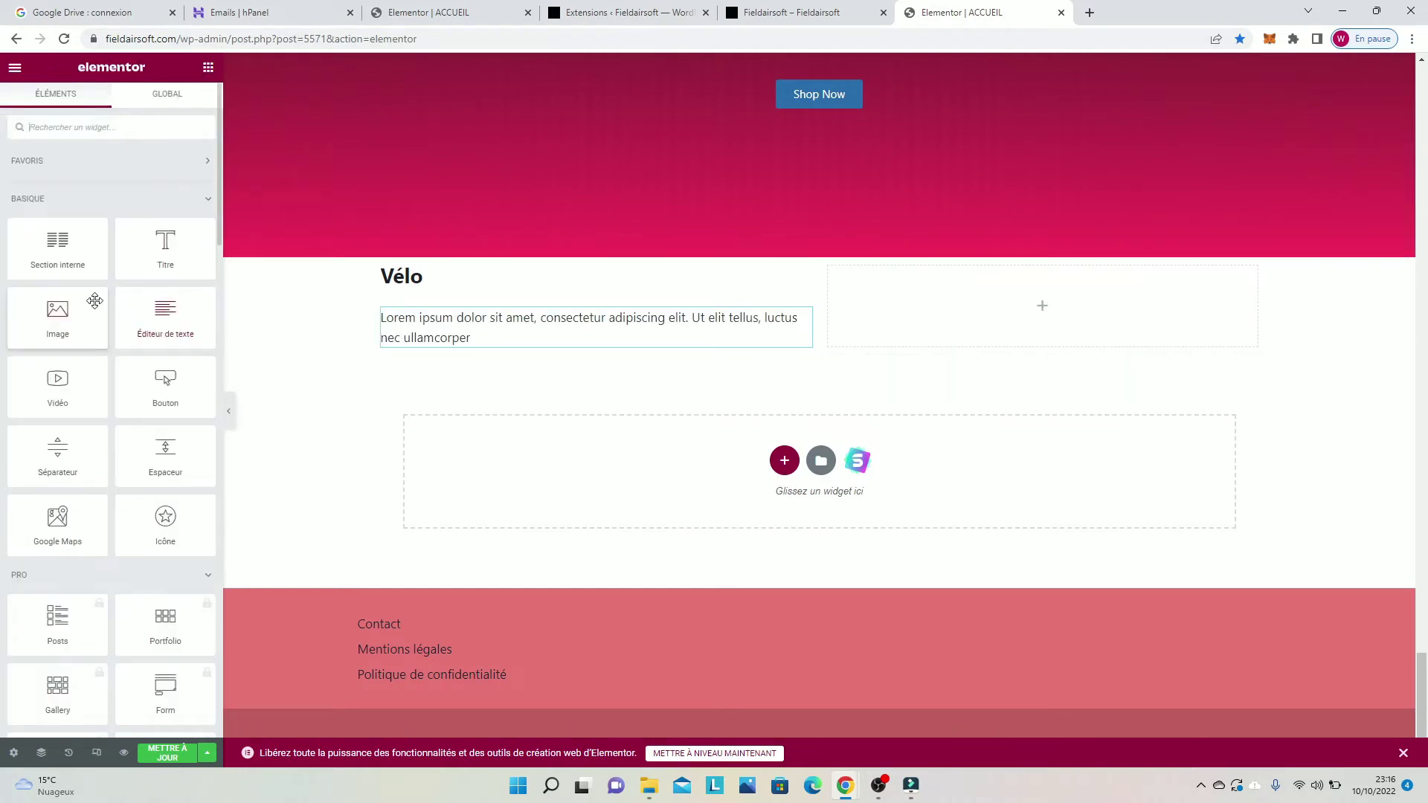
{"action": "left_click_drag", "start_coordinate": [68, 325], "coordinate": [1048, 308]}
{"action": "scroll", "coordinate": [1001, 355], "scroll_direction": "down", "scroll_amount": 1}
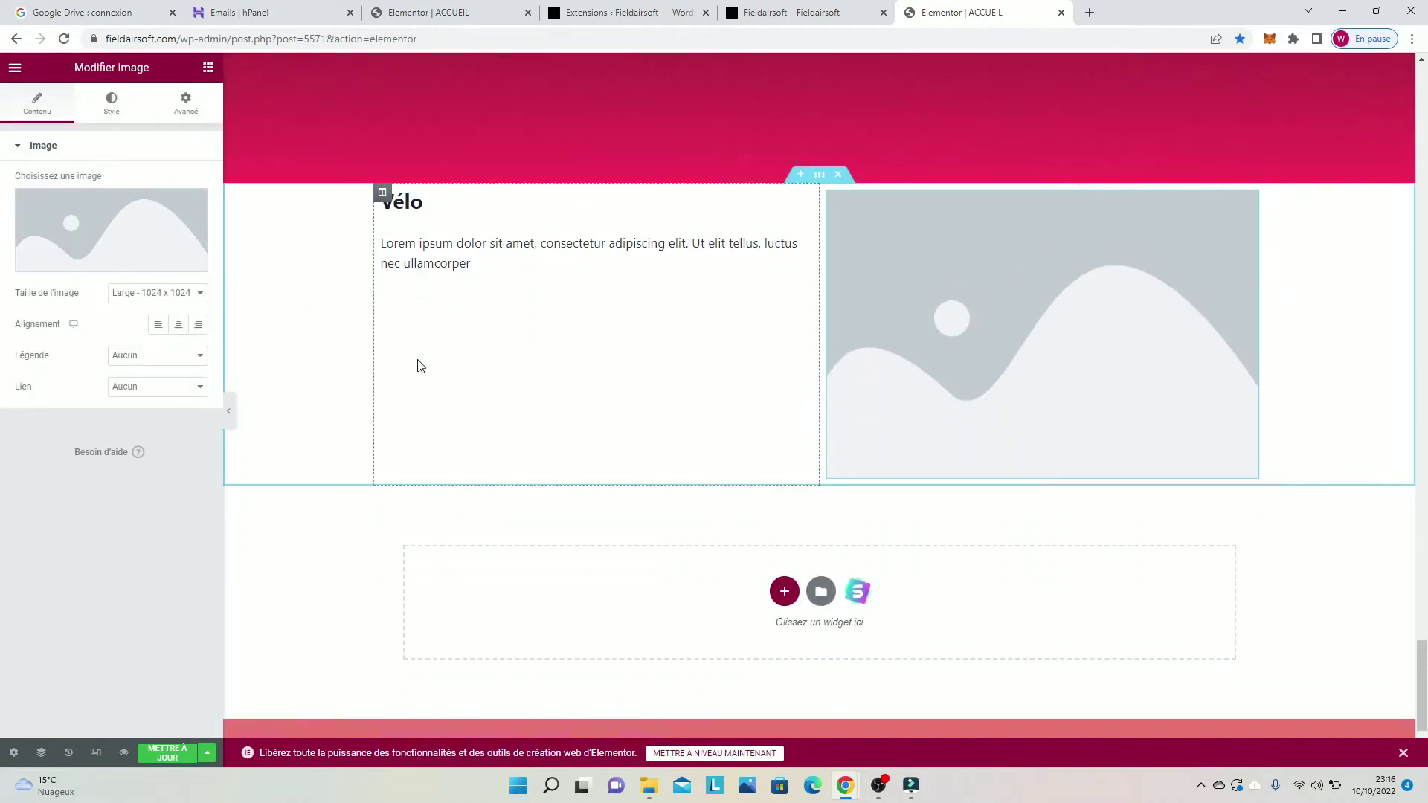
{"action": "left_click", "coordinate": [140, 296]}
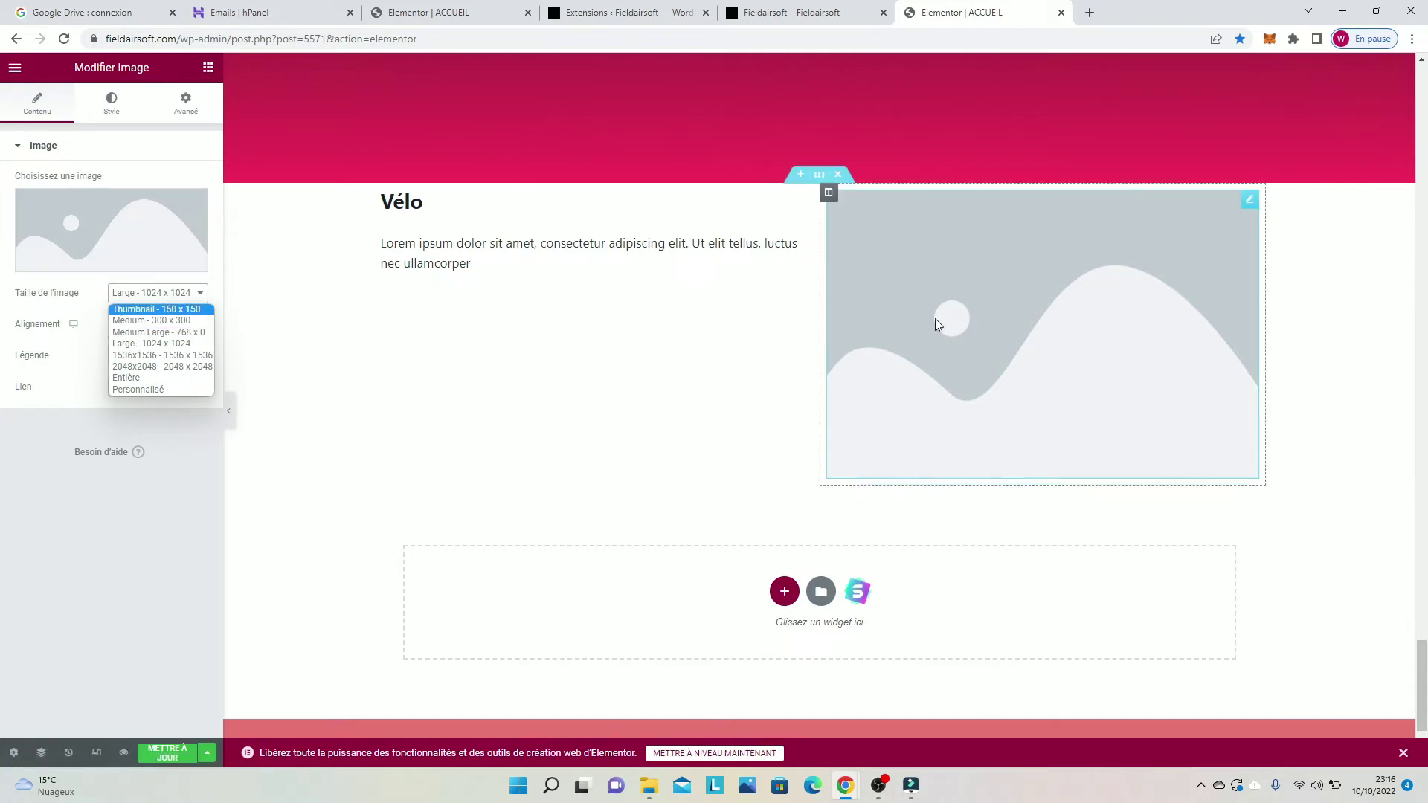
{"action": "left_click", "coordinate": [158, 430]}
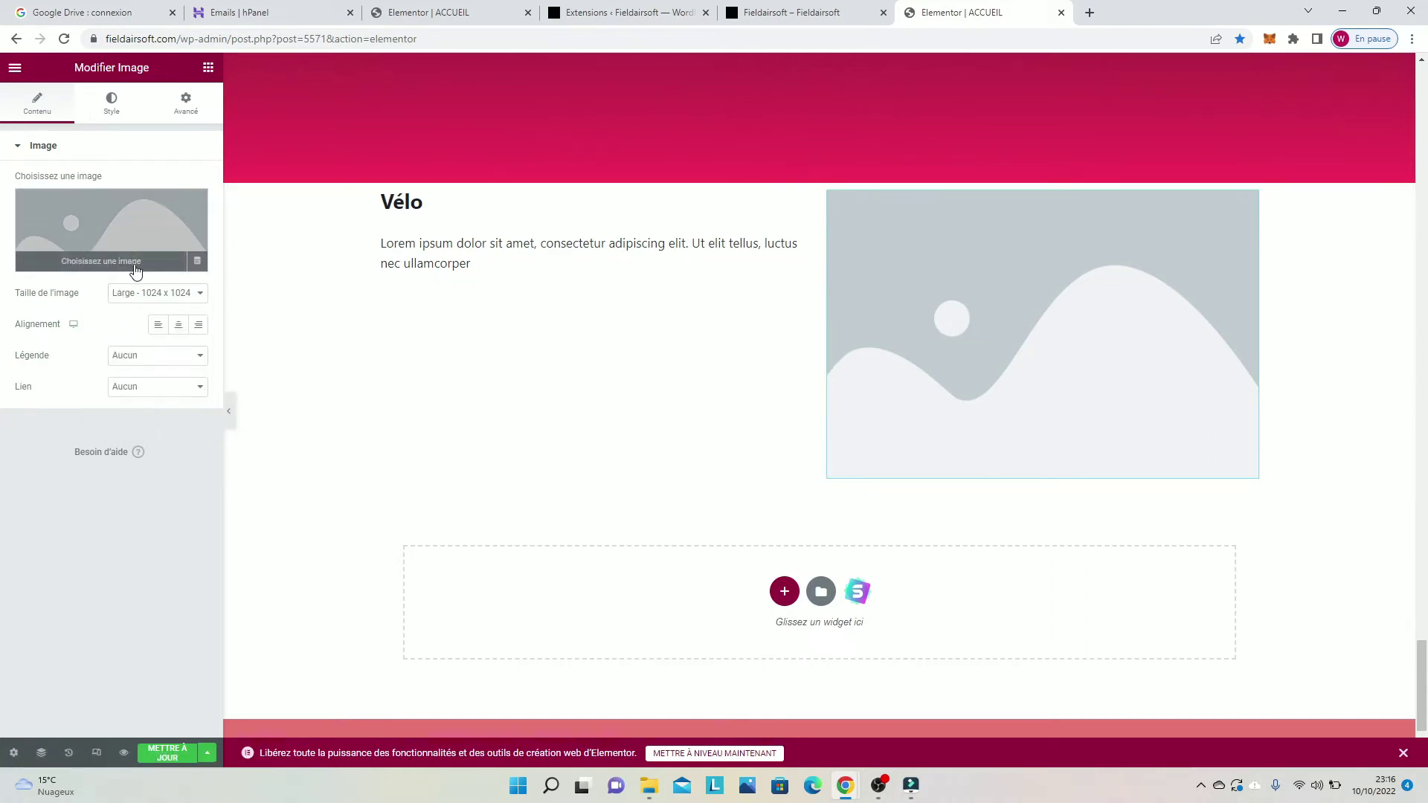
Step: Insert speciality-bike.jpg from the media library into the Image widget beside the Vélo text
{"action": "left_click", "coordinate": [120, 261]}
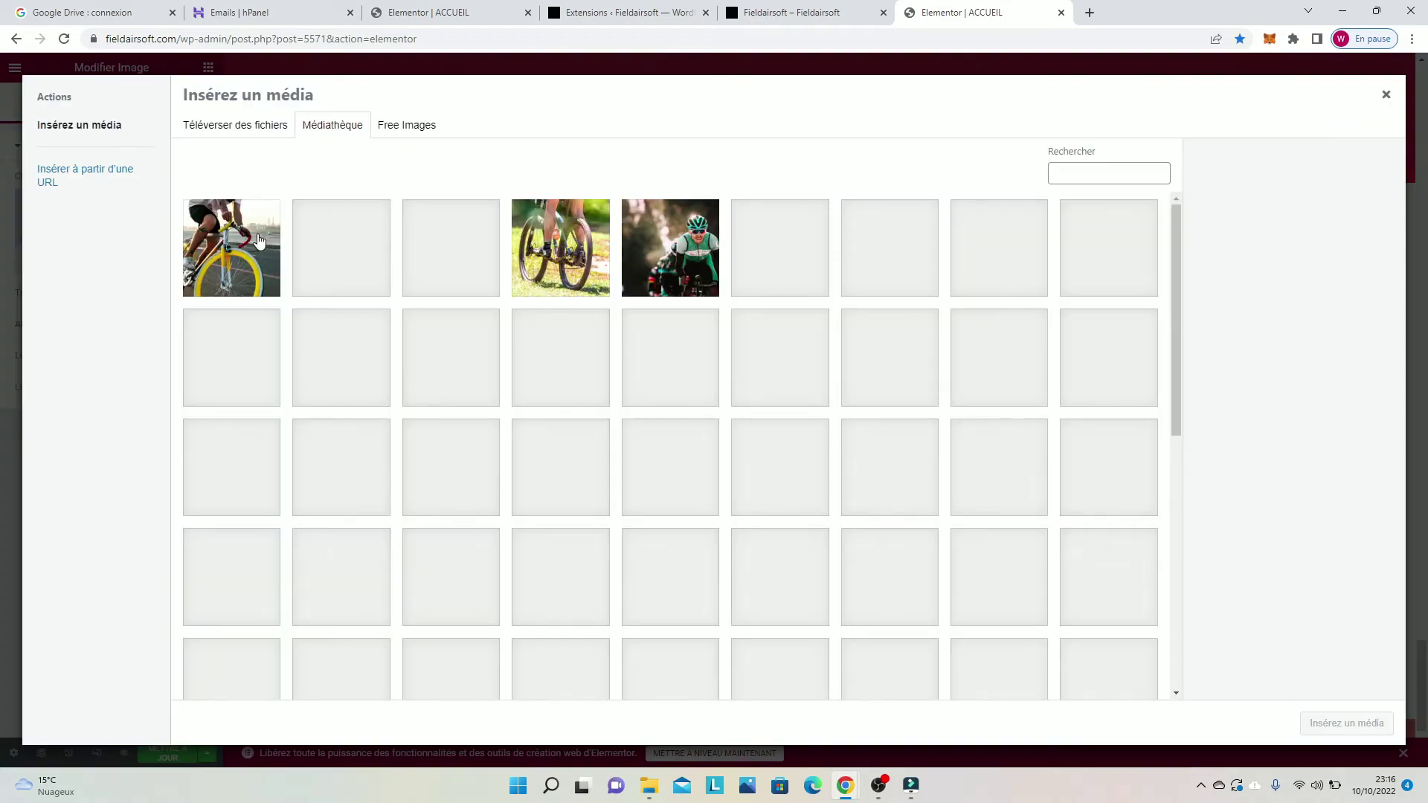
{"action": "scroll", "coordinate": [528, 298], "scroll_direction": "down", "scroll_amount": 3}
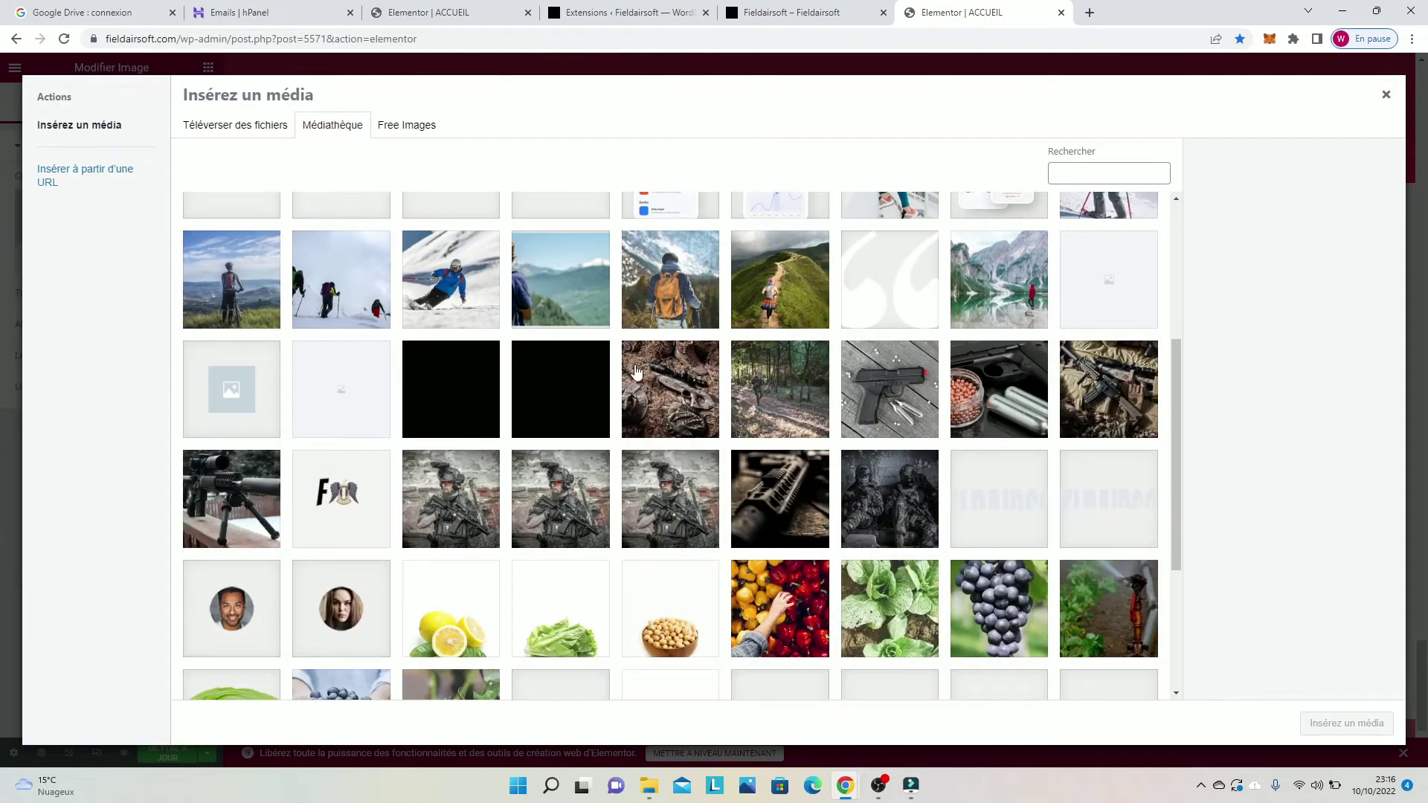
{"action": "scroll", "coordinate": [669, 375], "scroll_direction": "up", "scroll_amount": 1}
{"action": "scroll", "coordinate": [690, 381], "scroll_direction": "up", "scroll_amount": 3}
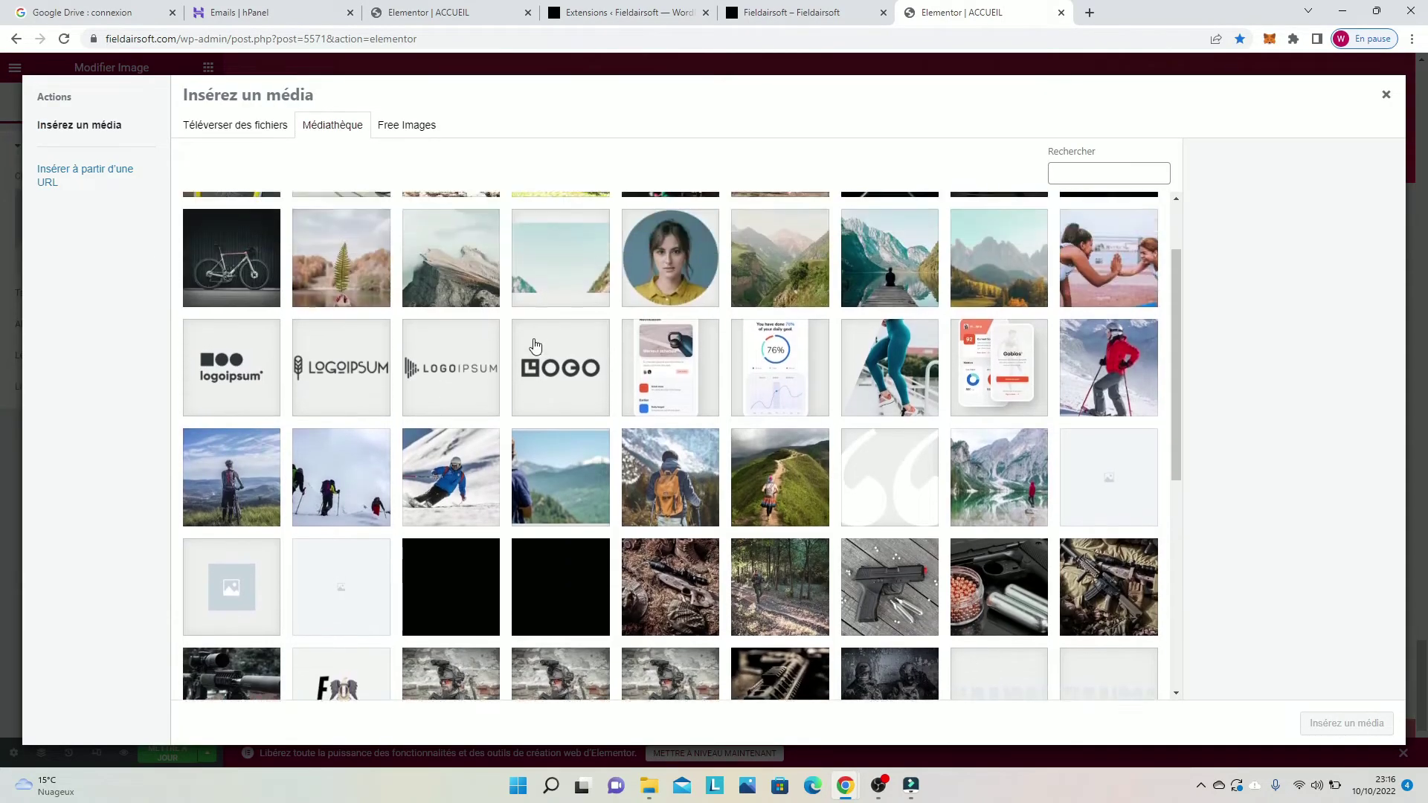
{"action": "scroll", "coordinate": [335, 283], "scroll_direction": "down", "scroll_amount": 5}
{"action": "scroll", "coordinate": [468, 275], "scroll_direction": "up", "scroll_amount": 5}
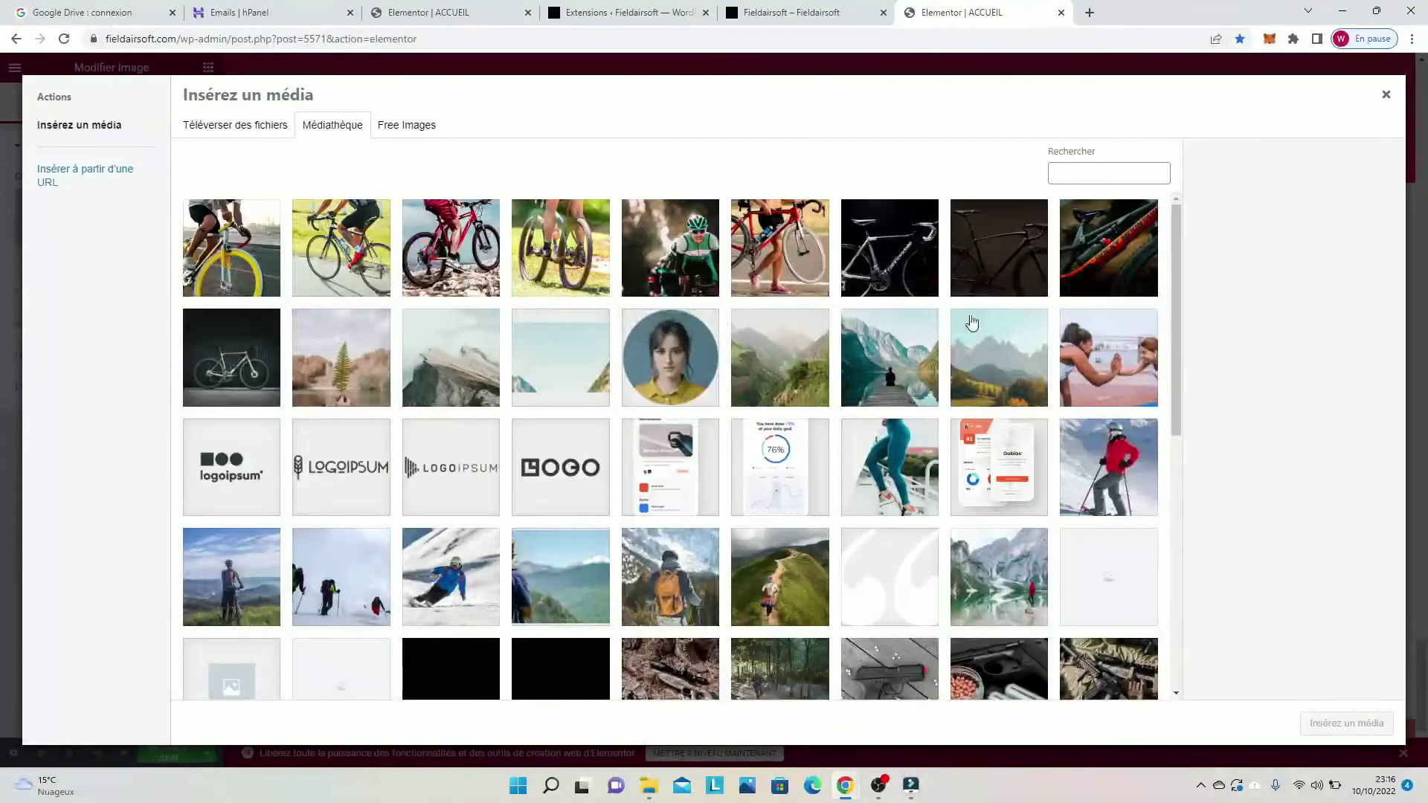
{"action": "left_click", "coordinate": [895, 273]}
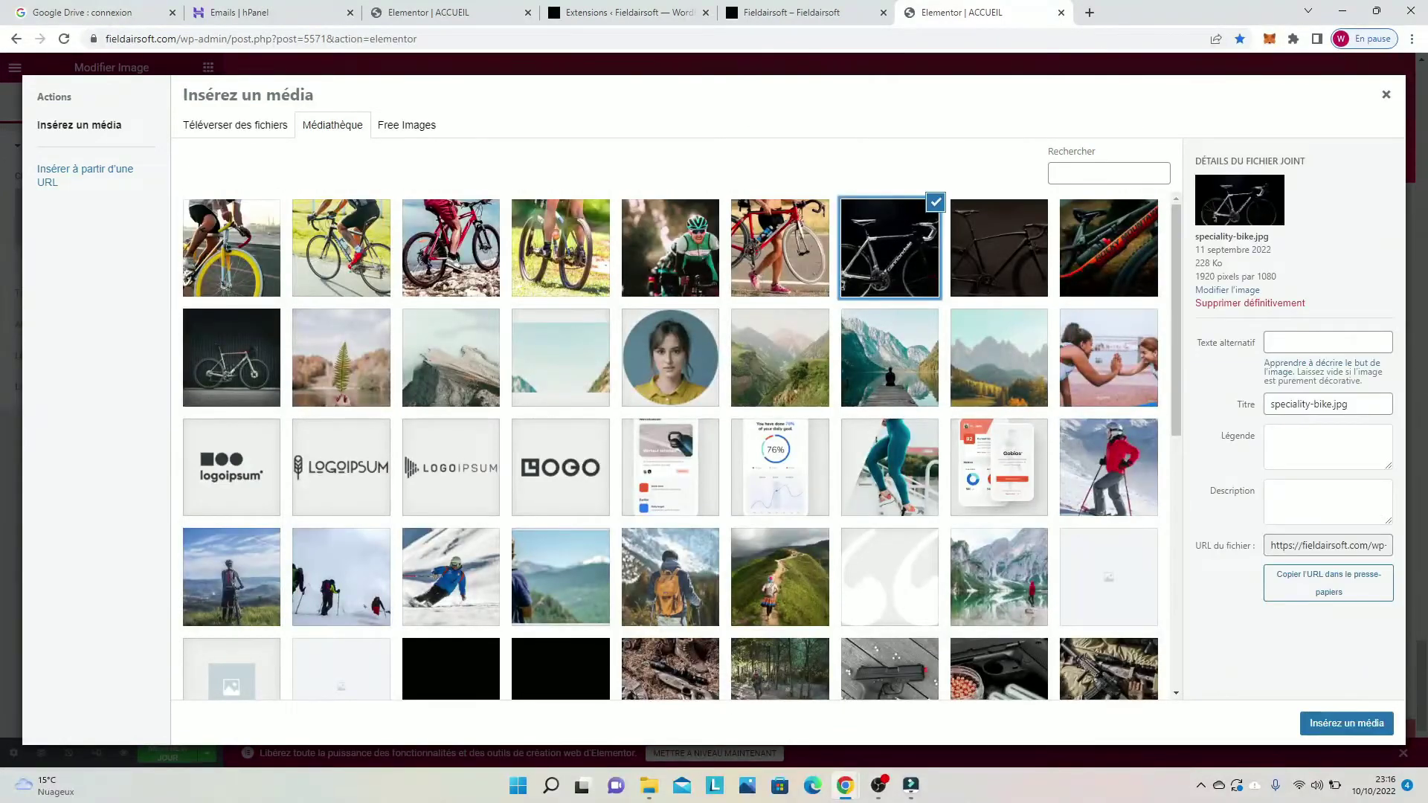
{"action": "left_click", "coordinate": [1346, 723]}
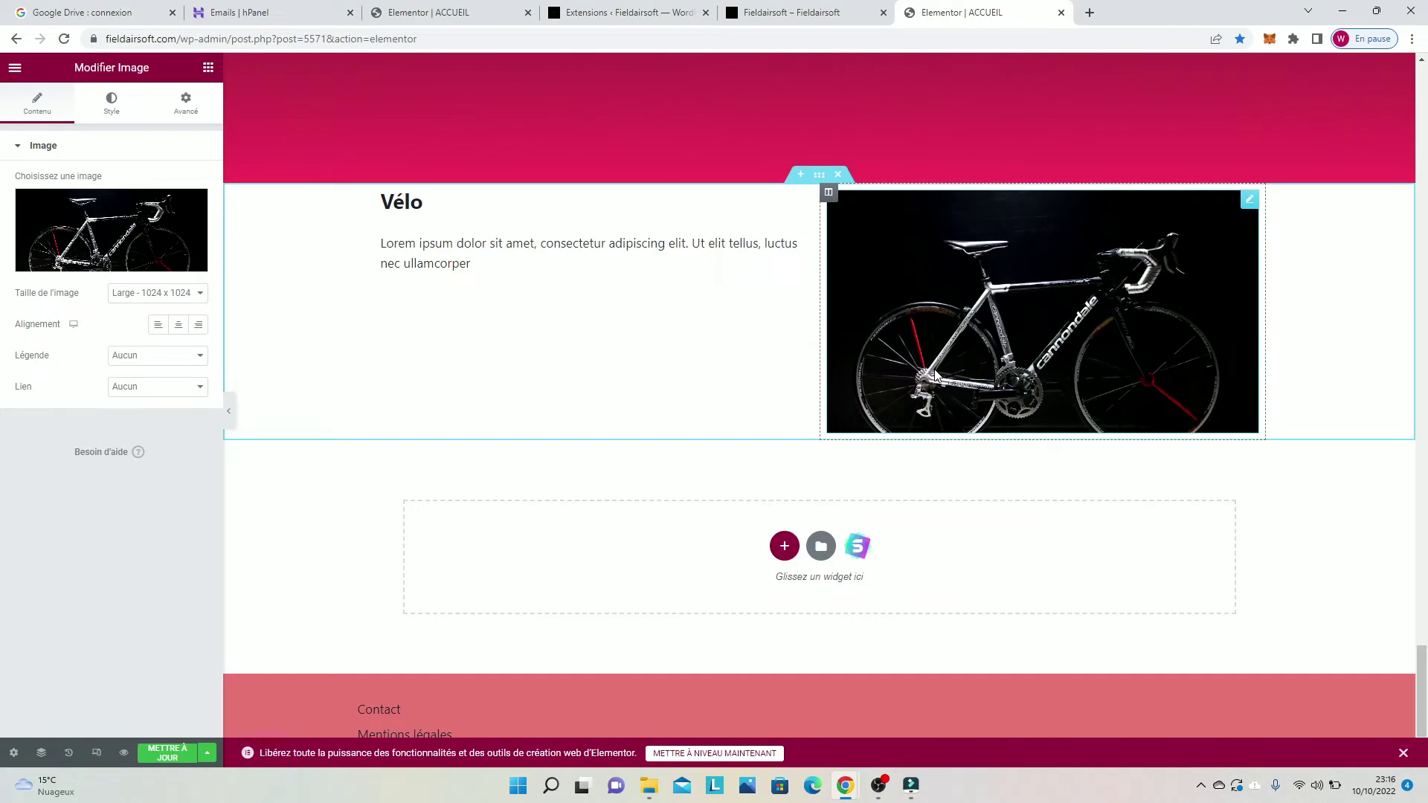
Step: Try the Medium - 300 x 300 size on the bike image and return it to Large - 1024 x 1024
{"action": "left_click", "coordinate": [127, 299]}
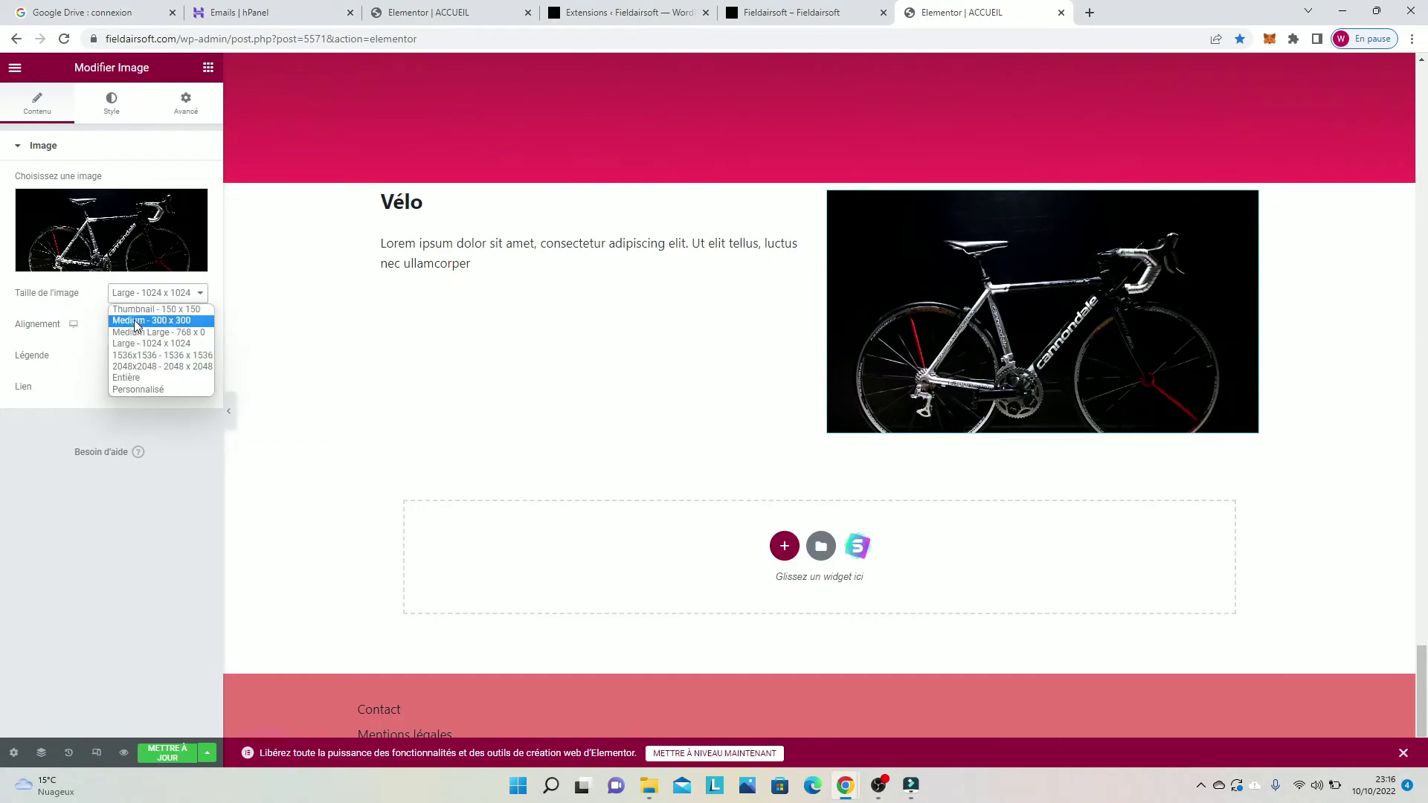
{"action": "left_click", "coordinate": [136, 326]}
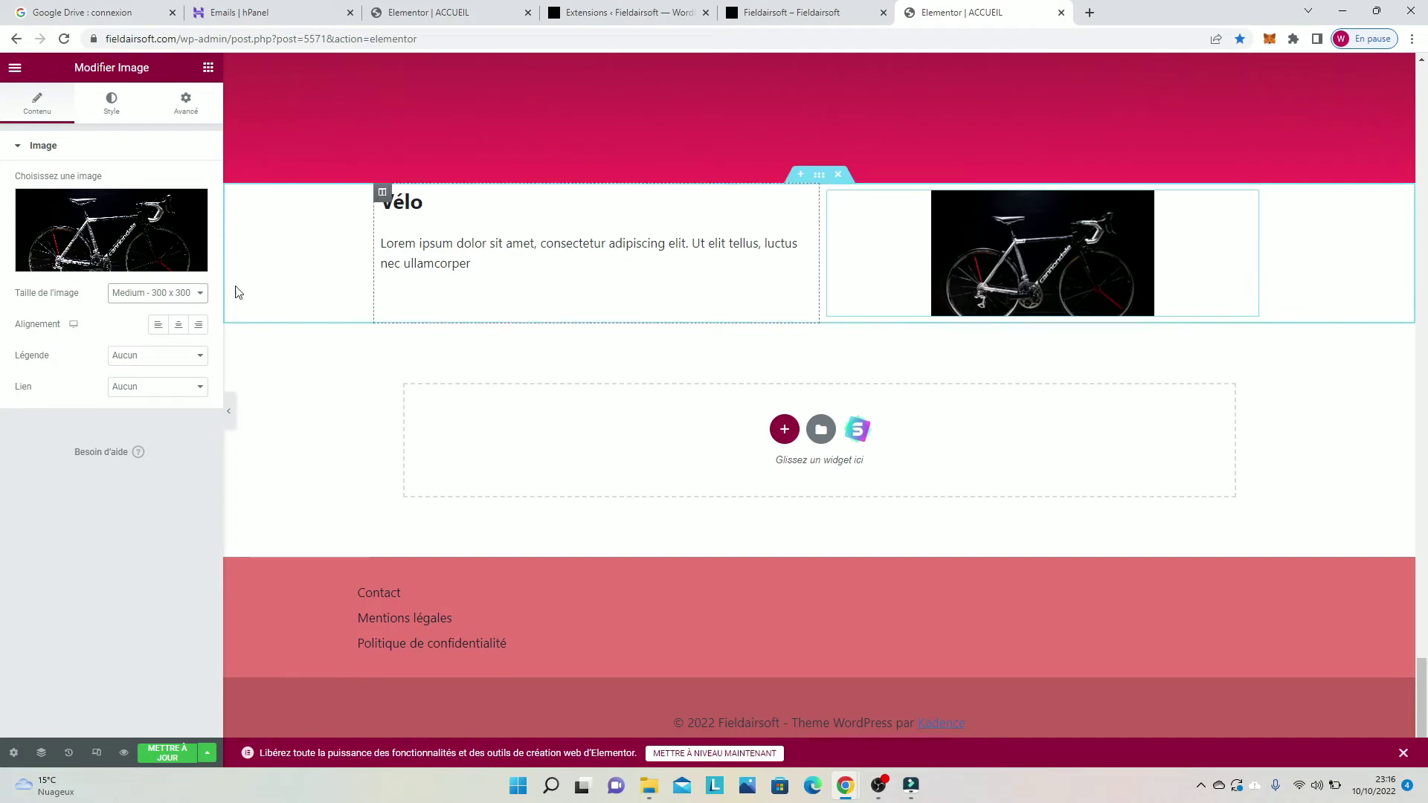
{"action": "left_click", "coordinate": [143, 300]}
{"action": "left_click", "coordinate": [148, 353]}
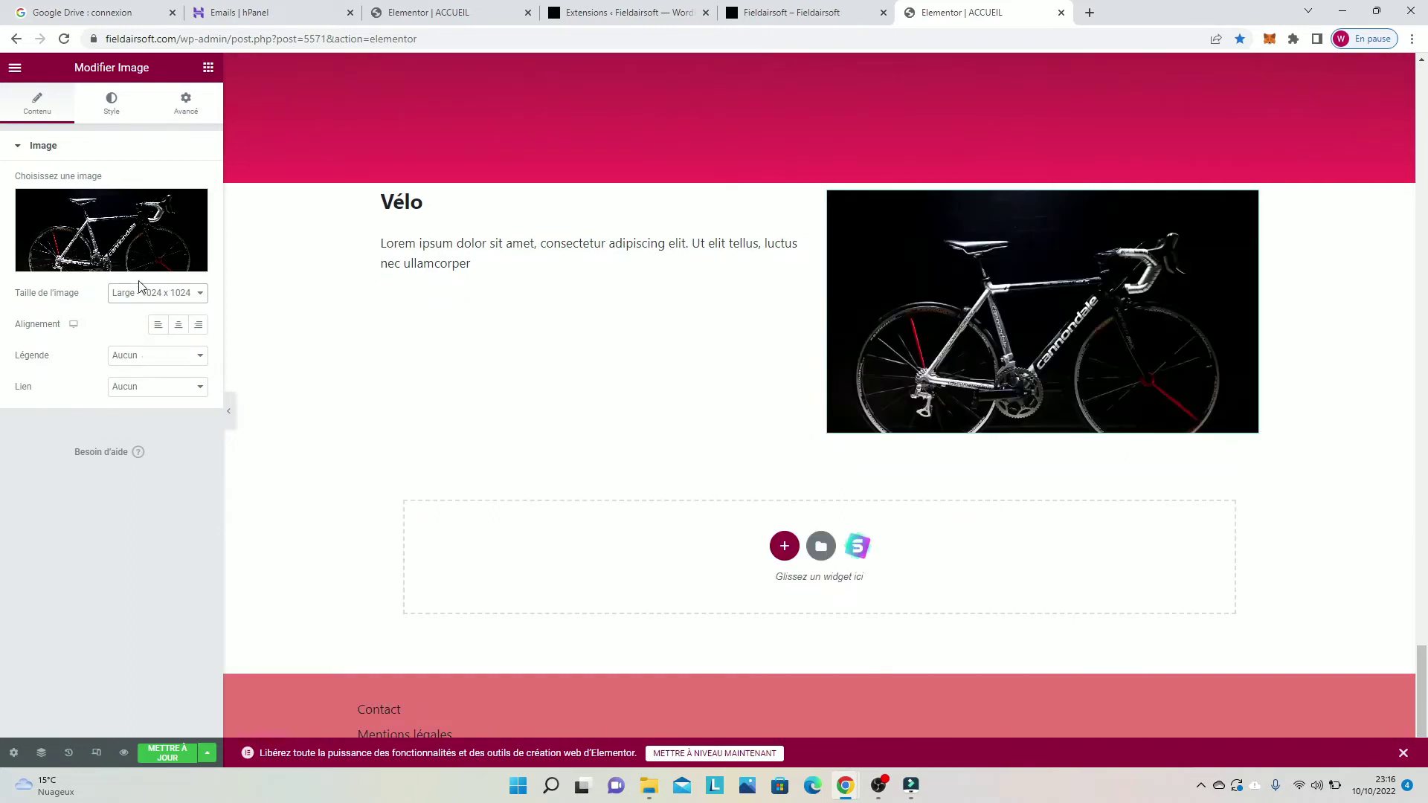
Step: Try left and centre alignment on the bike image beside the Vélo text and finish with right alignment
{"action": "left_click", "coordinate": [158, 324]}
{"action": "left_click", "coordinate": [176, 329]}
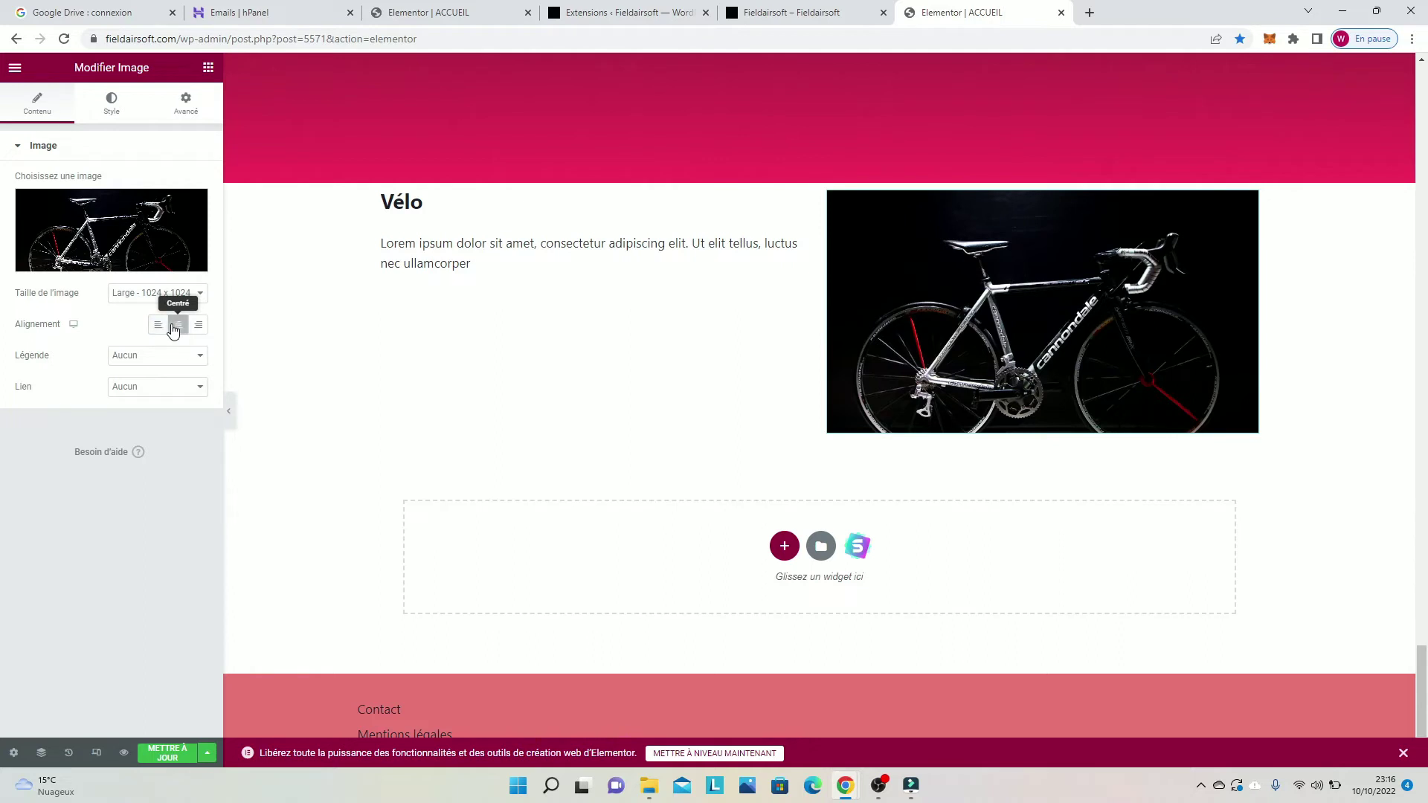
{"action": "left_click", "coordinate": [199, 327]}
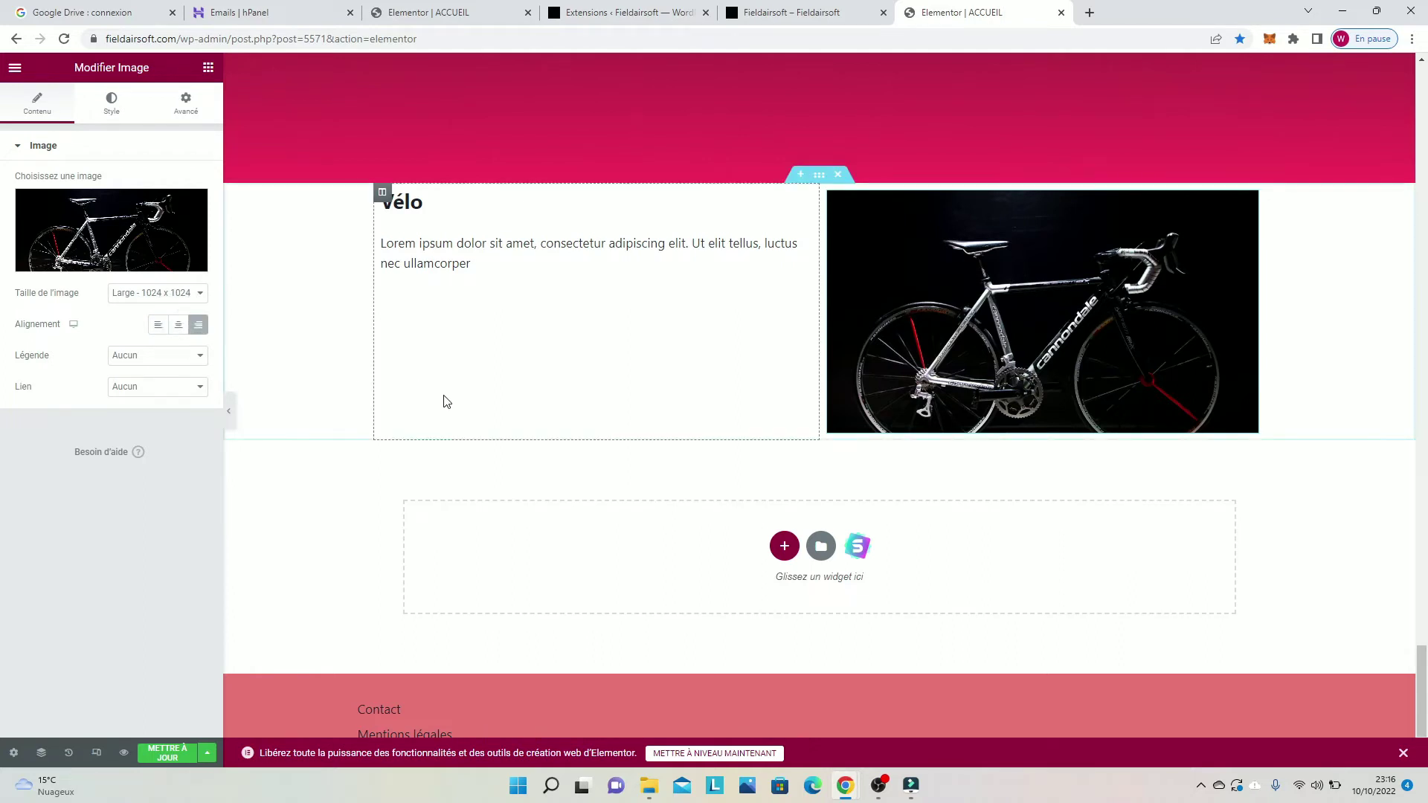
Step: Add a single-column section below the Vélo section and place an Image widget in it
{"action": "left_click", "coordinate": [783, 546]}
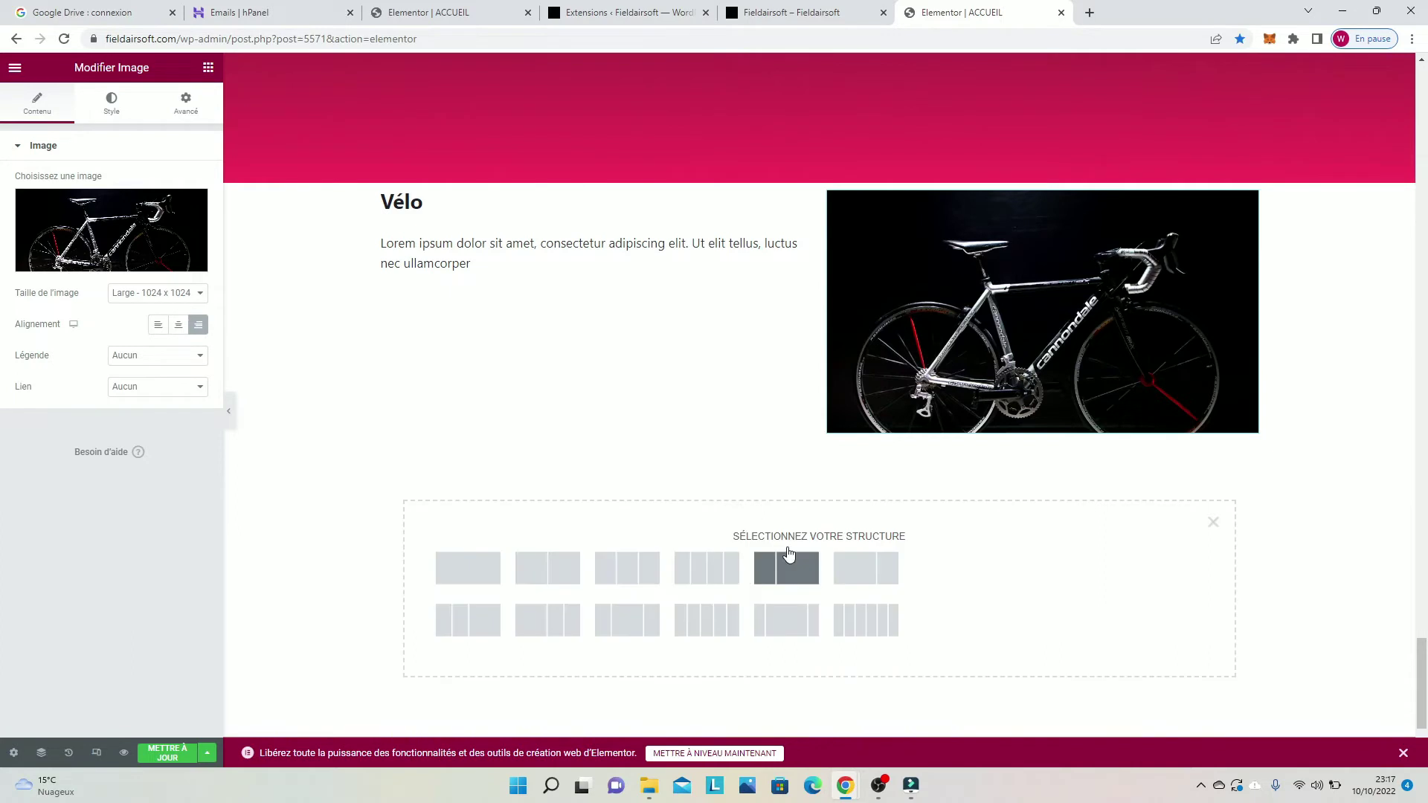
{"action": "left_click", "coordinate": [446, 567]}
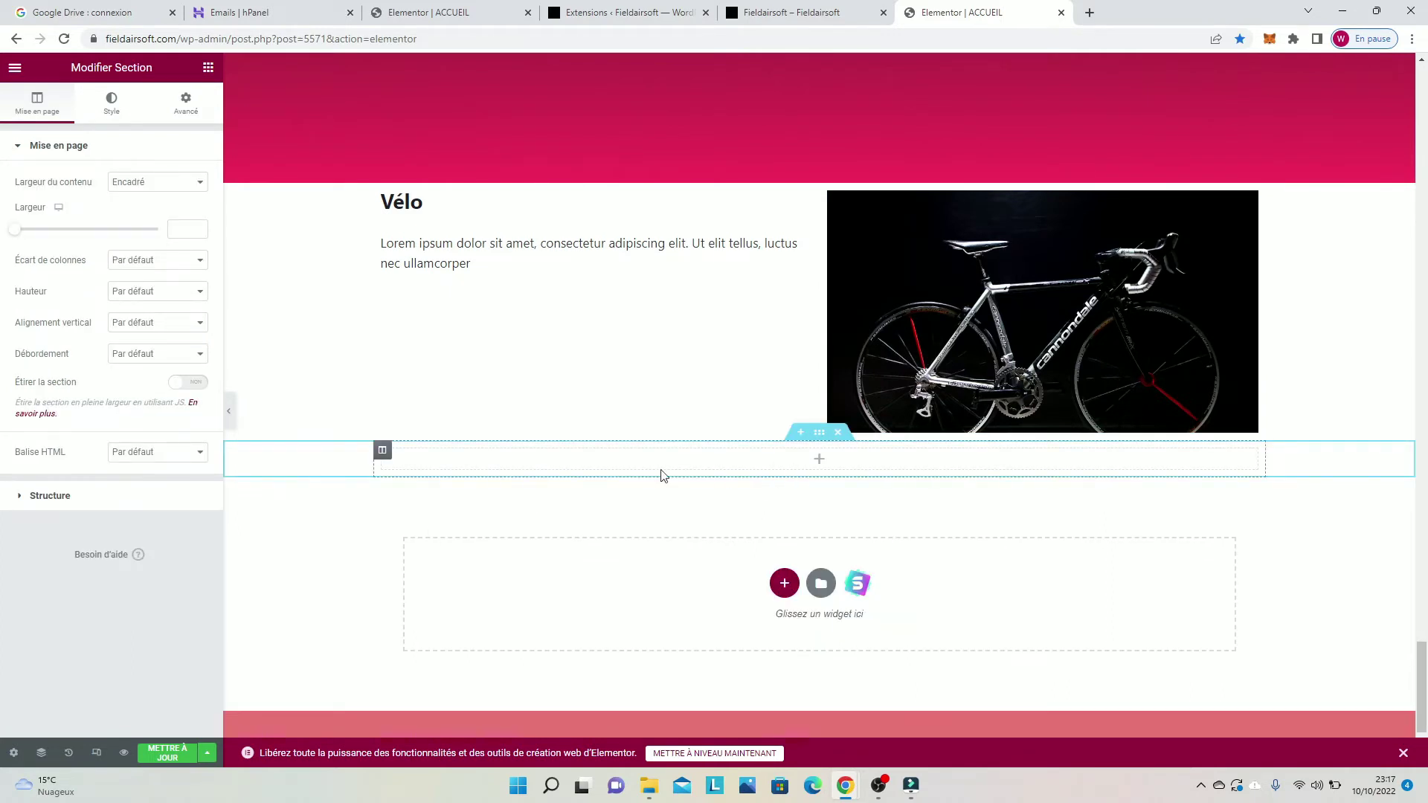
{"action": "left_click", "coordinate": [209, 67]}
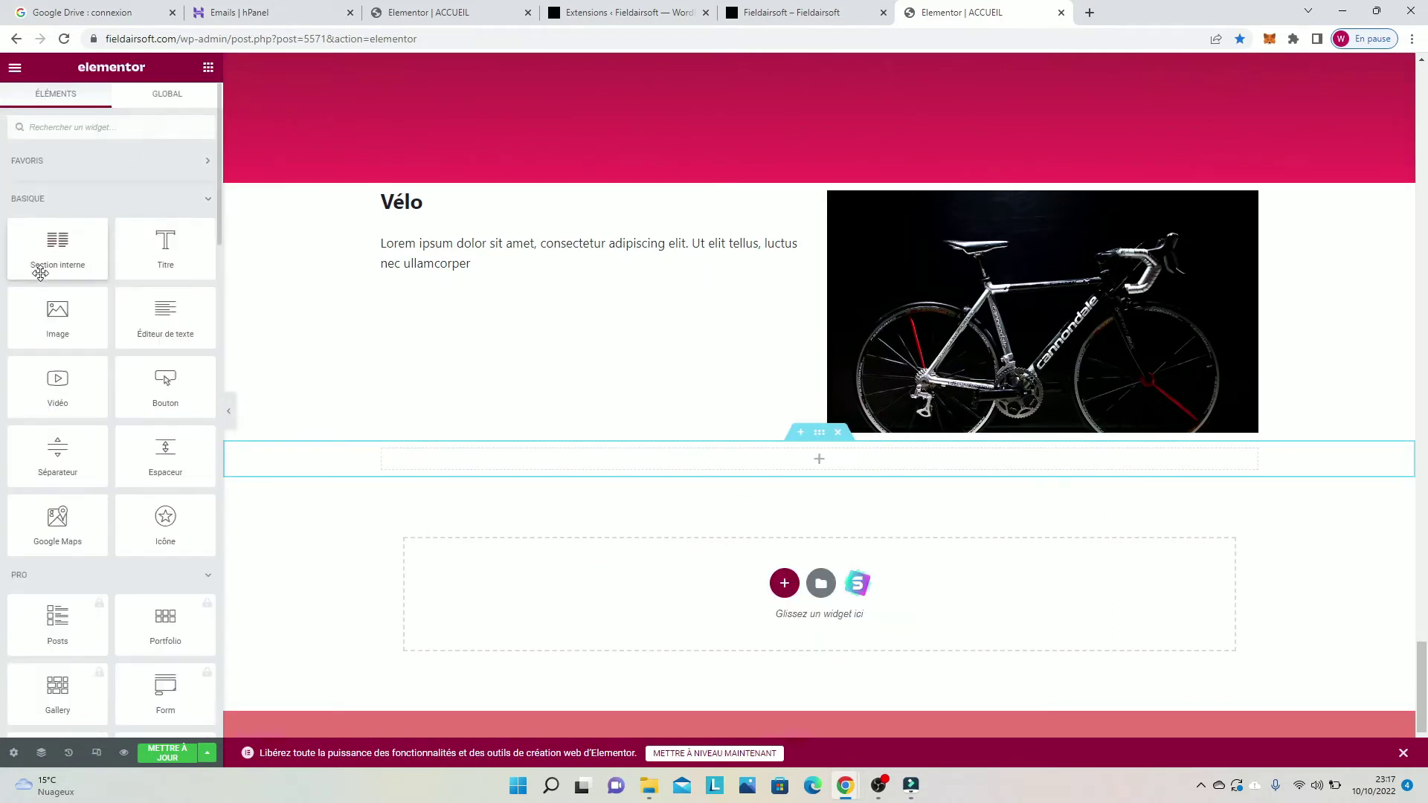
{"action": "left_click_drag", "start_coordinate": [57, 316], "coordinate": [801, 458]}
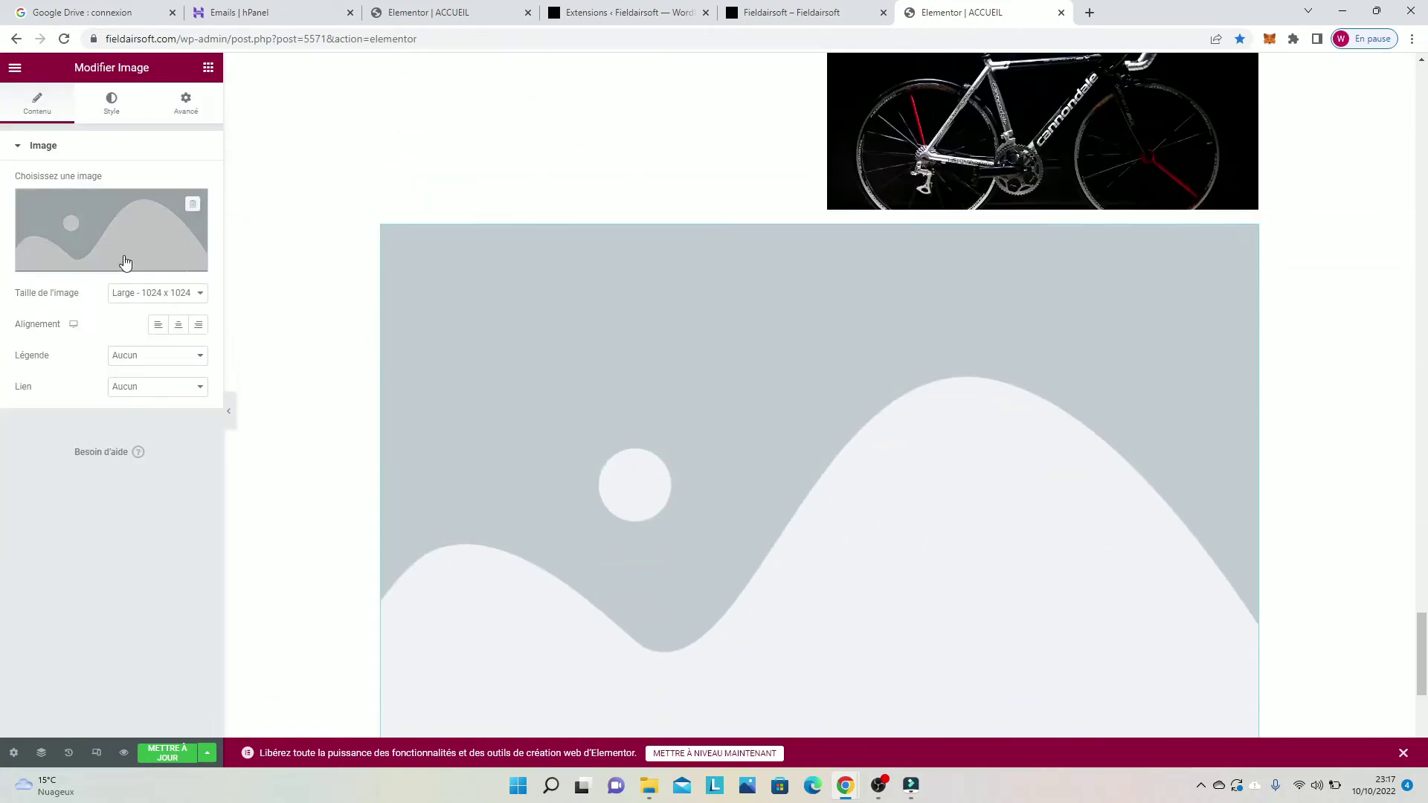
Step: Insert speciality-bike.jpg from the media library into the single-column section's Image widget
{"action": "left_click", "coordinate": [130, 262]}
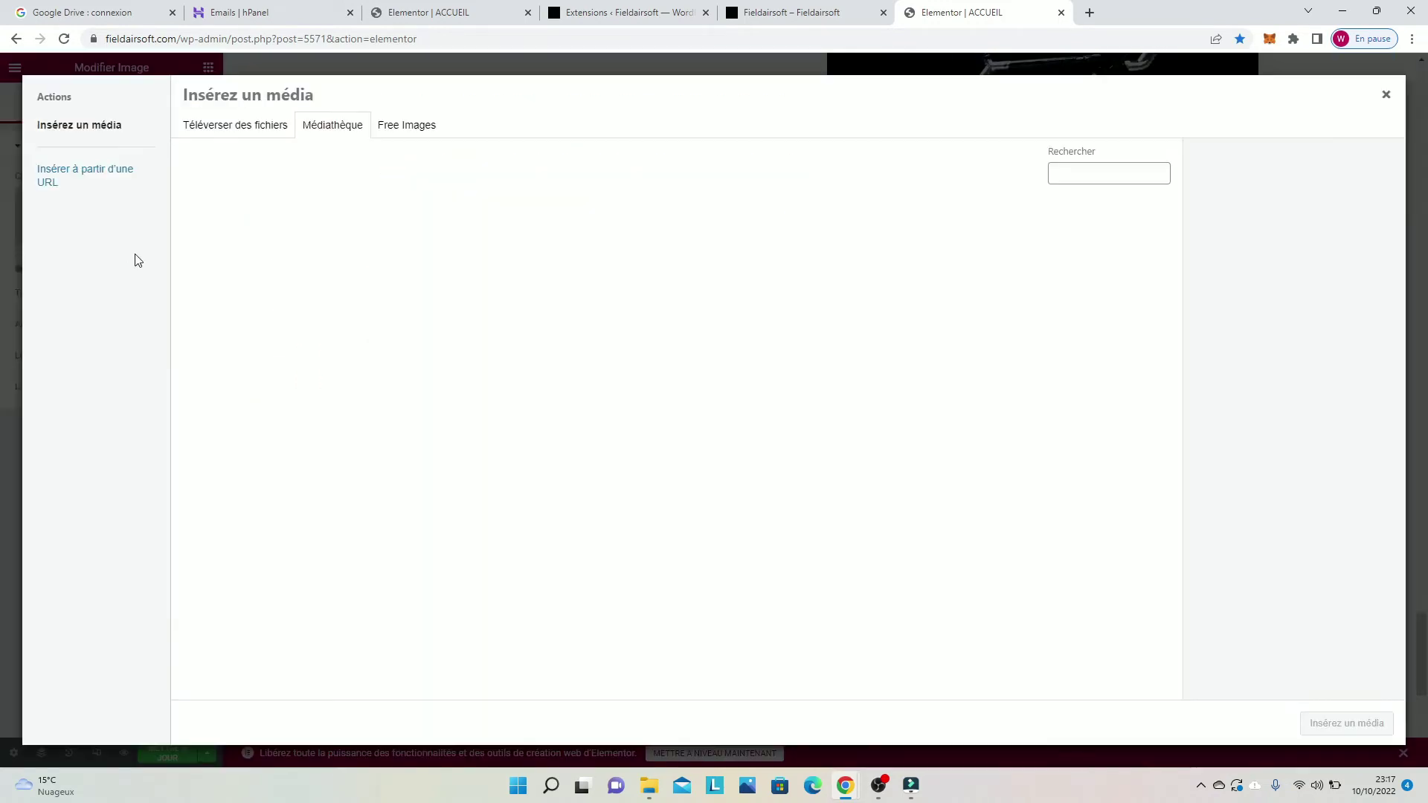
{"action": "left_click", "coordinate": [886, 261]}
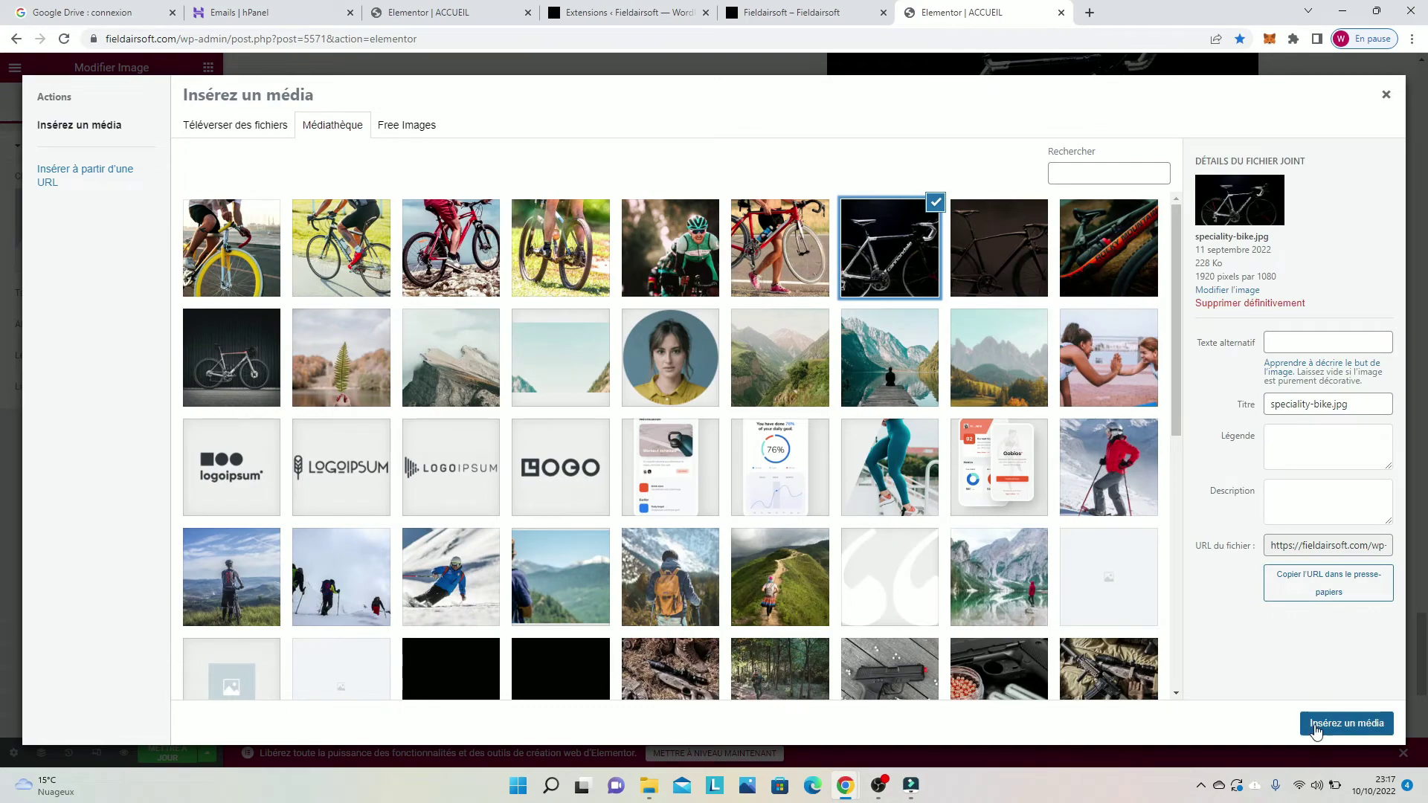
{"action": "left_click", "coordinate": [1315, 731]}
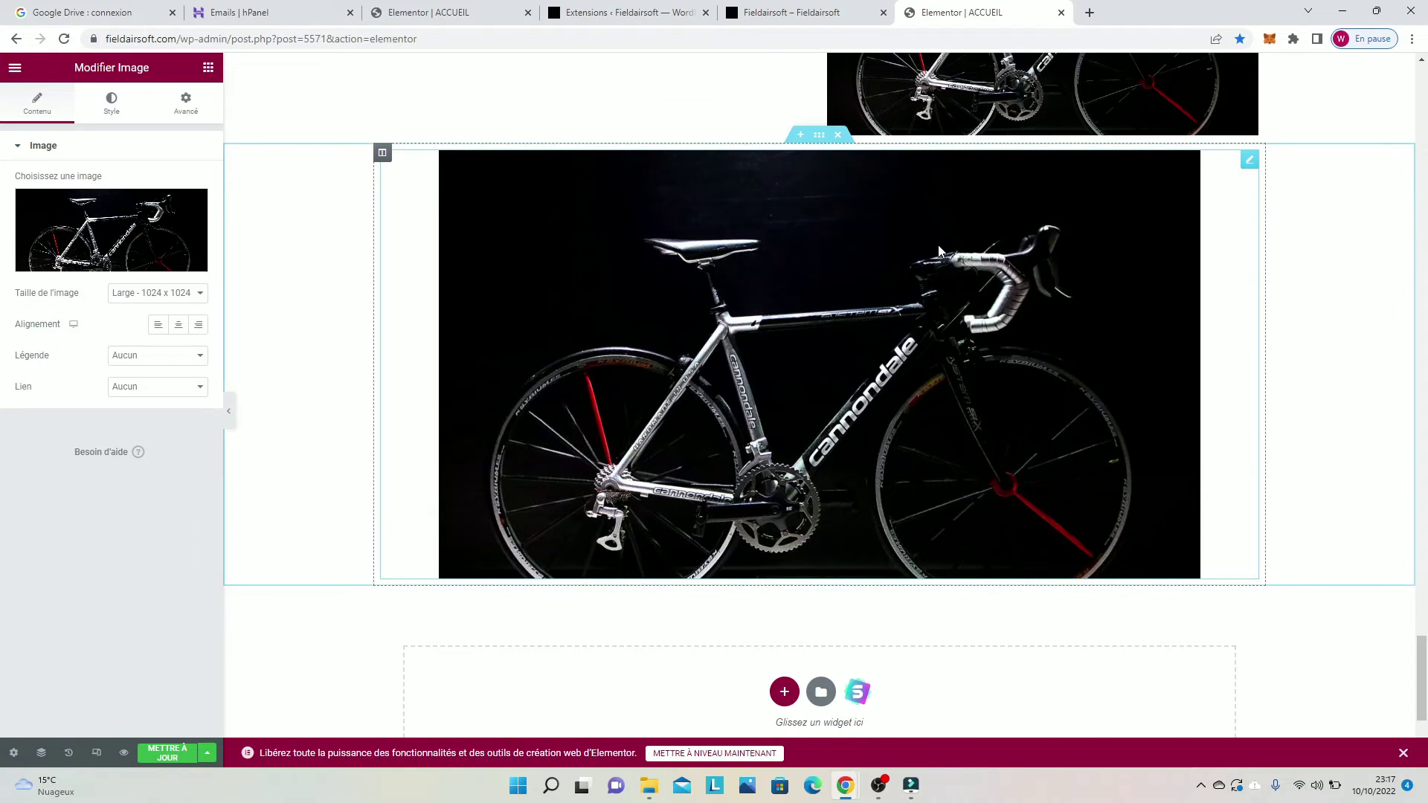
Step: Try right and left alignment on the full-width bike image, centre it, and view its caption options
{"action": "left_click", "coordinate": [197, 324]}
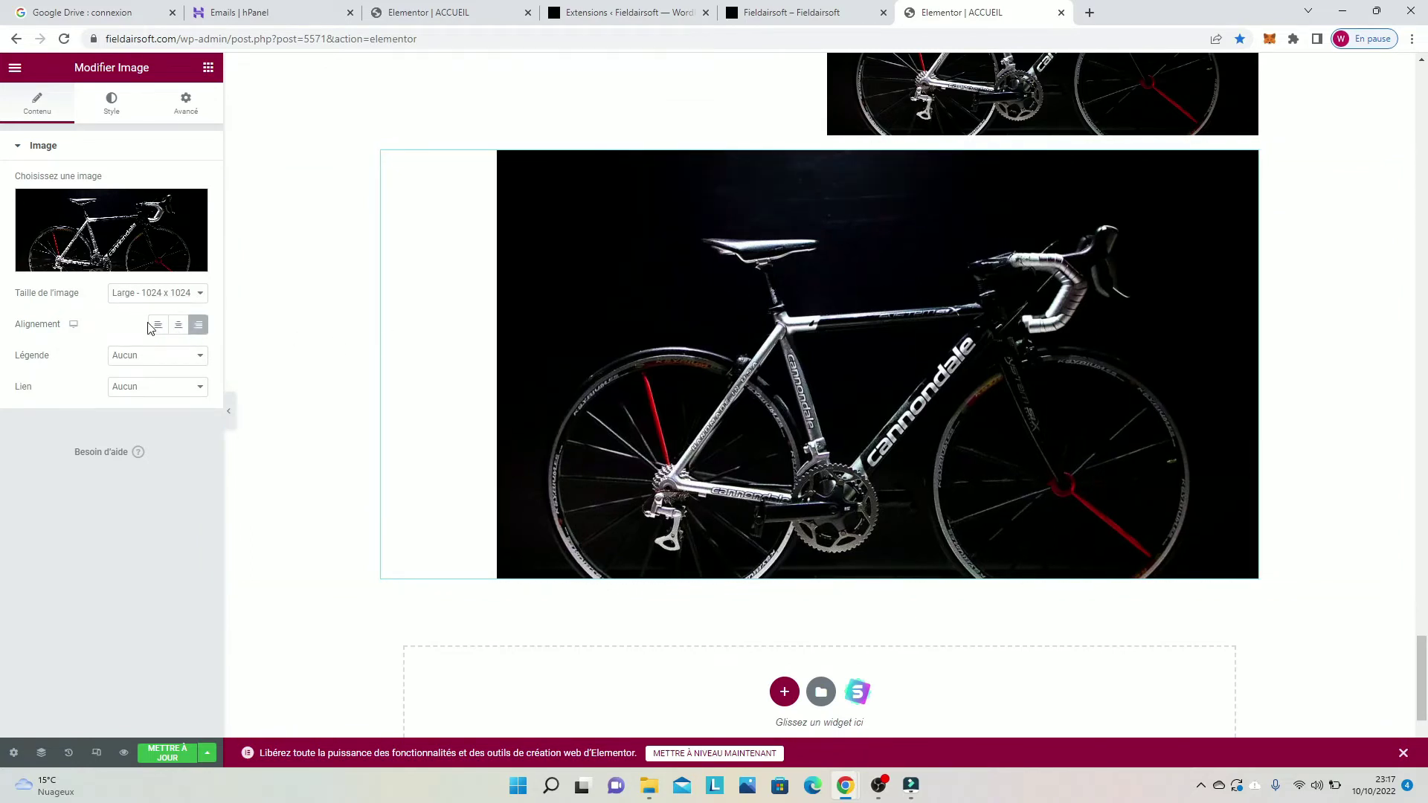
{"action": "left_click", "coordinate": [153, 326]}
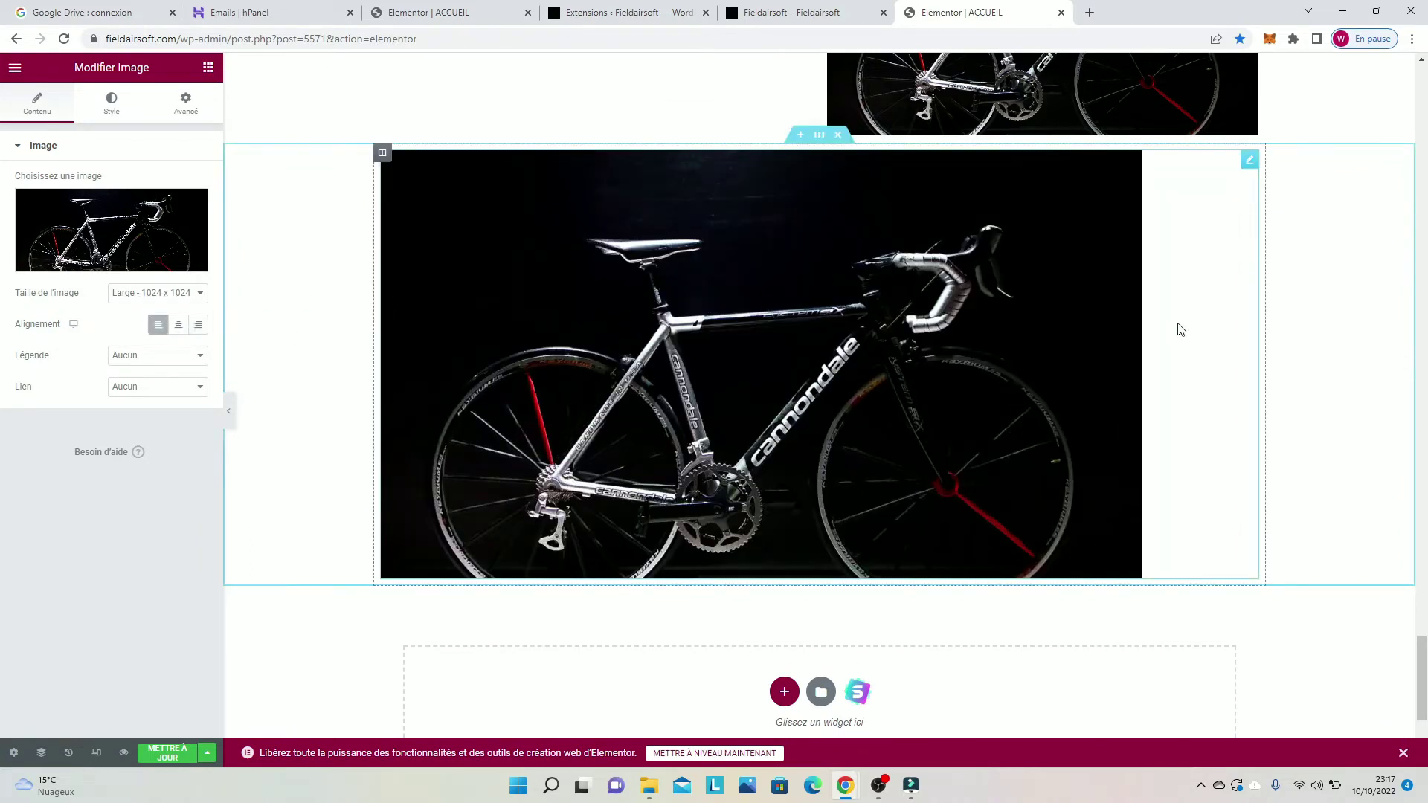
{"action": "left_click", "coordinate": [178, 328]}
{"action": "left_click", "coordinate": [158, 362]}
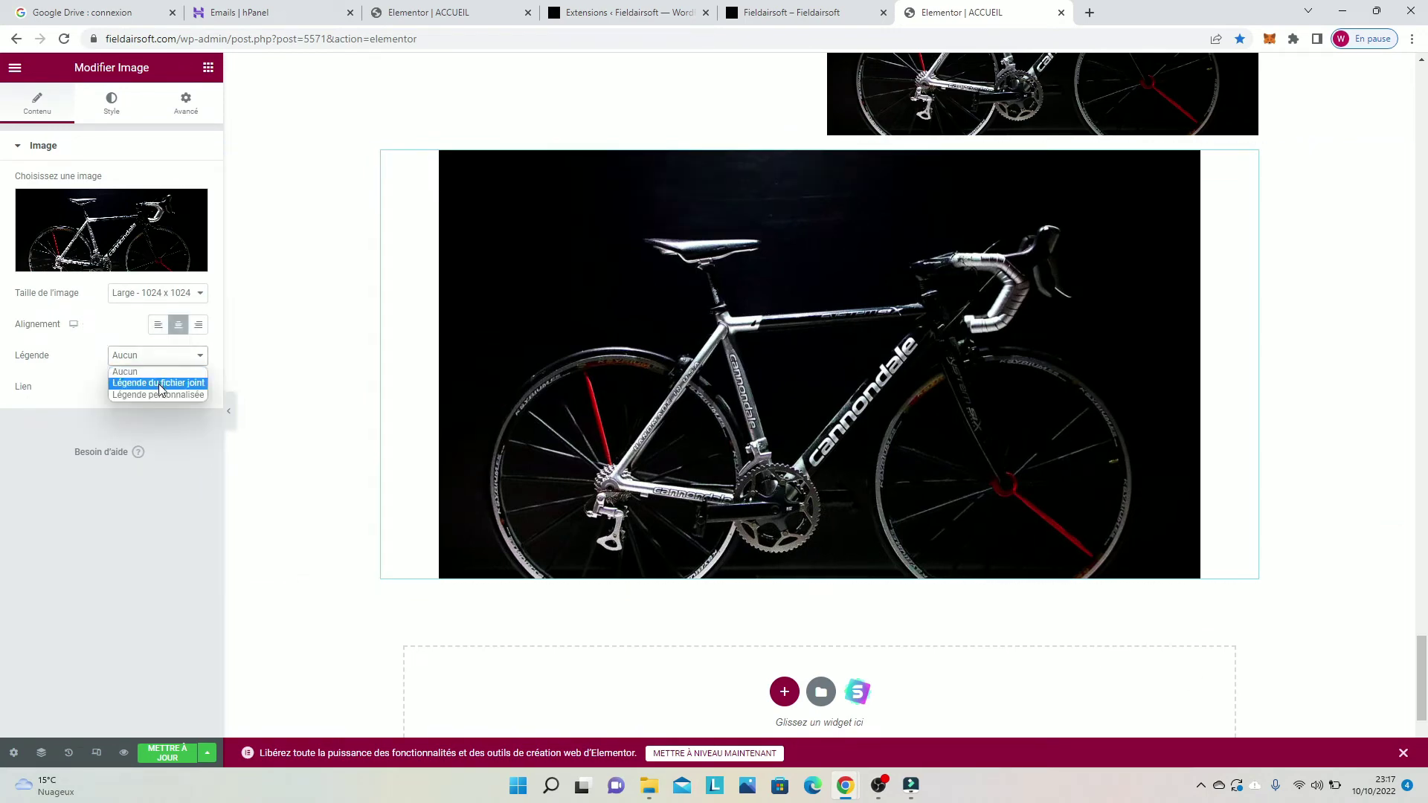
Step: Delete the single-column section that holds the large bike image
{"action": "scroll", "coordinate": [426, 348], "scroll_direction": "up", "scroll_amount": 1}
{"action": "scroll", "coordinate": [426, 348], "scroll_direction": "up", "scroll_amount": 5}
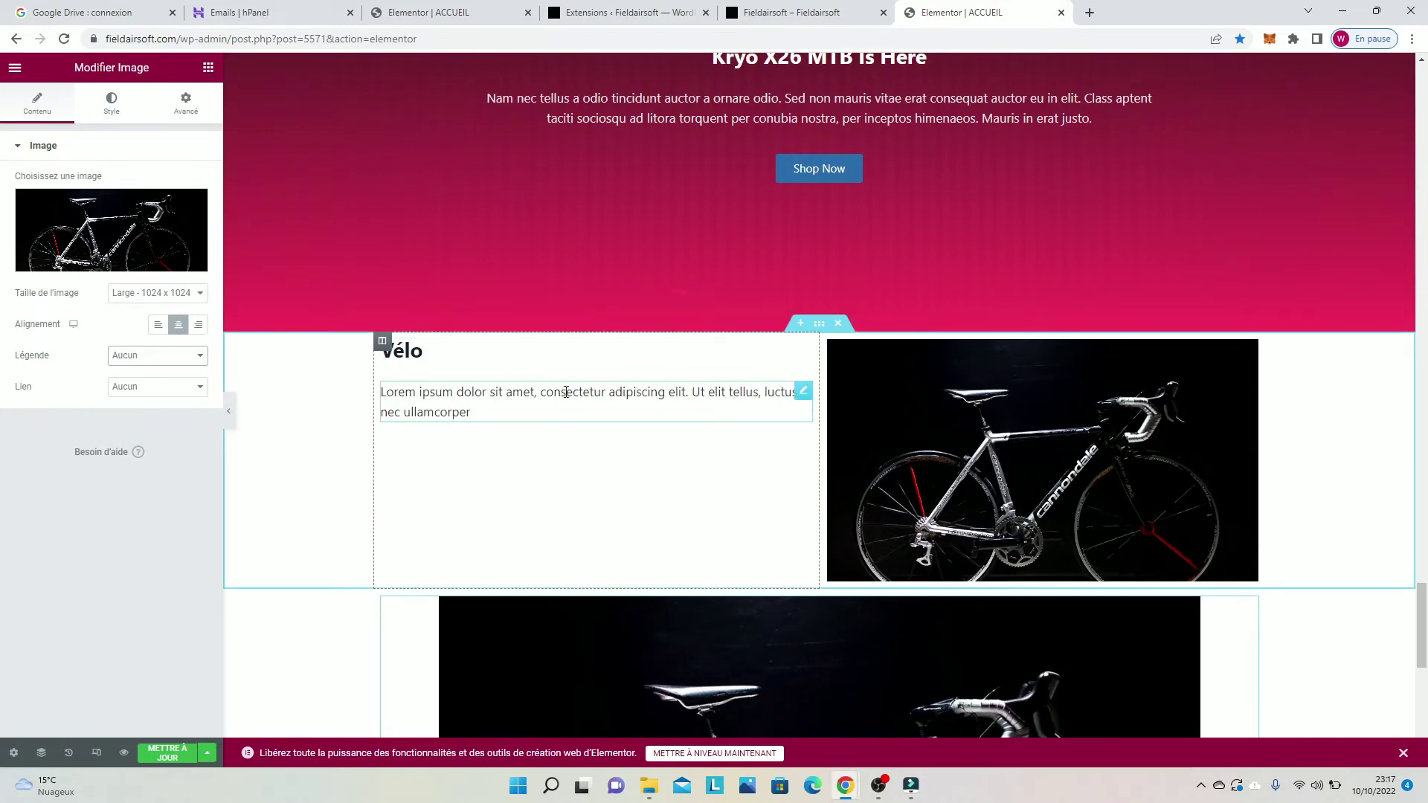
{"action": "scroll", "coordinate": [499, 383], "scroll_direction": "down", "scroll_amount": 5}
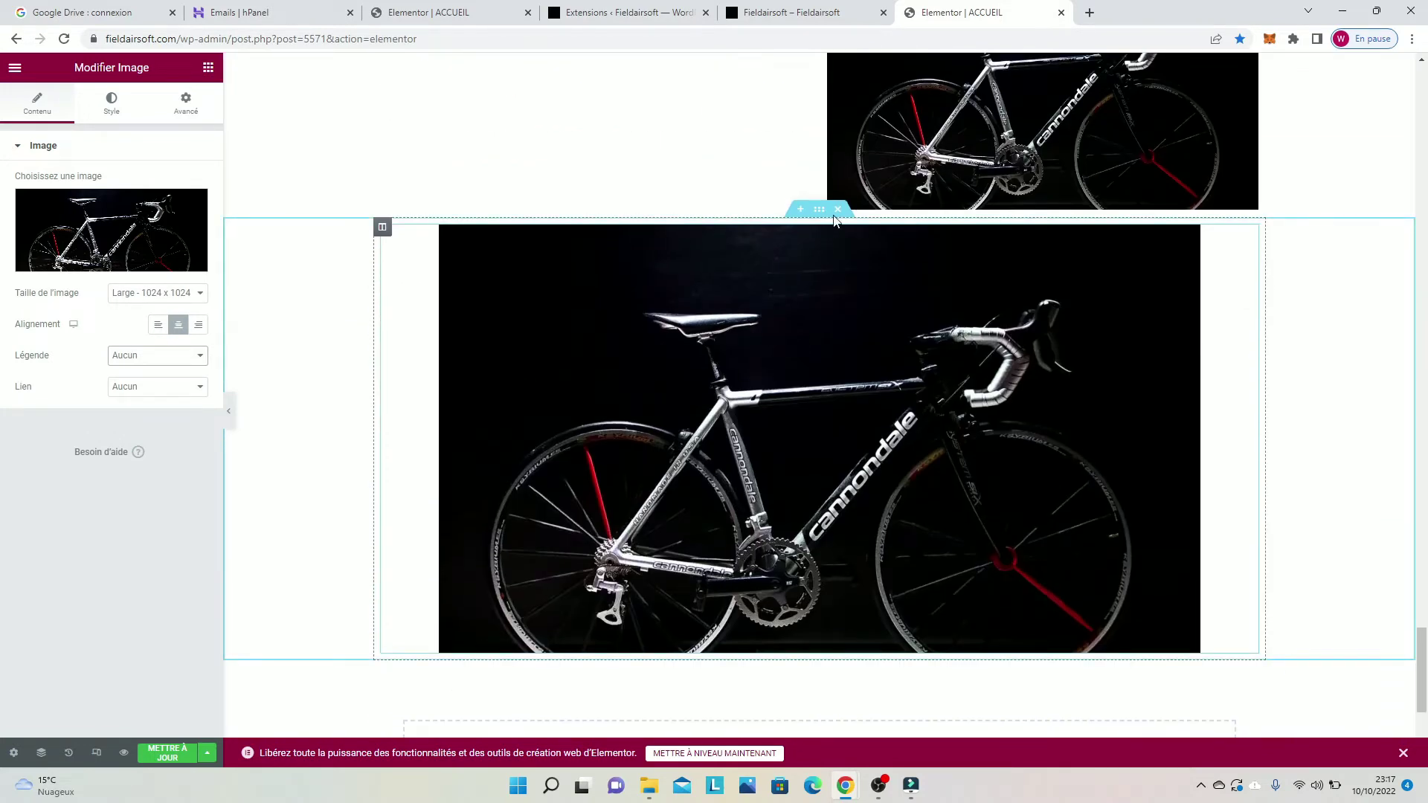
{"action": "left_click", "coordinate": [837, 211]}
Step: Review the page from the Speciality Bikes section down to the footer and examine the basic widgets available
{"action": "scroll", "coordinate": [852, 197], "scroll_direction": "up", "scroll_amount": 4}
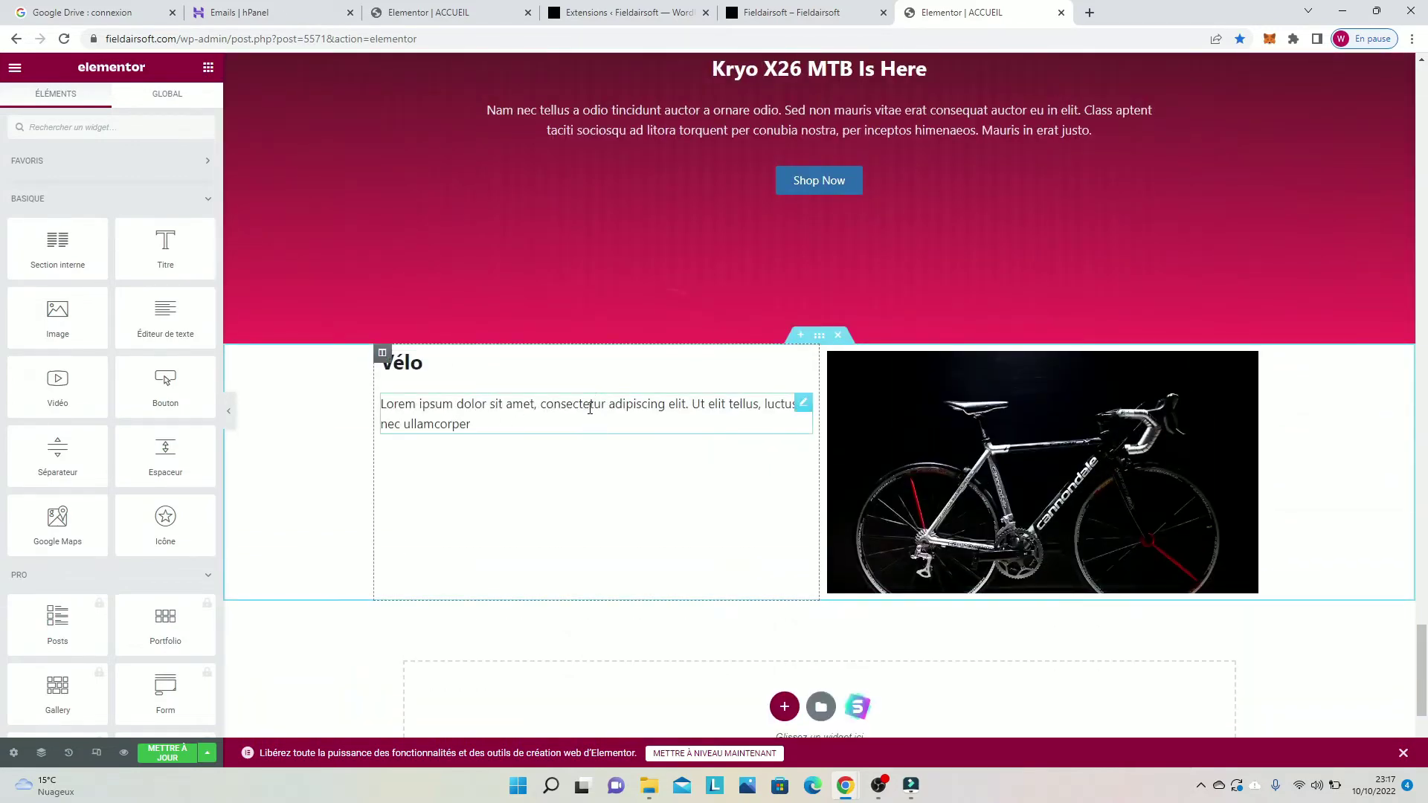
{"action": "scroll", "coordinate": [520, 186], "scroll_direction": "up", "scroll_amount": 15}
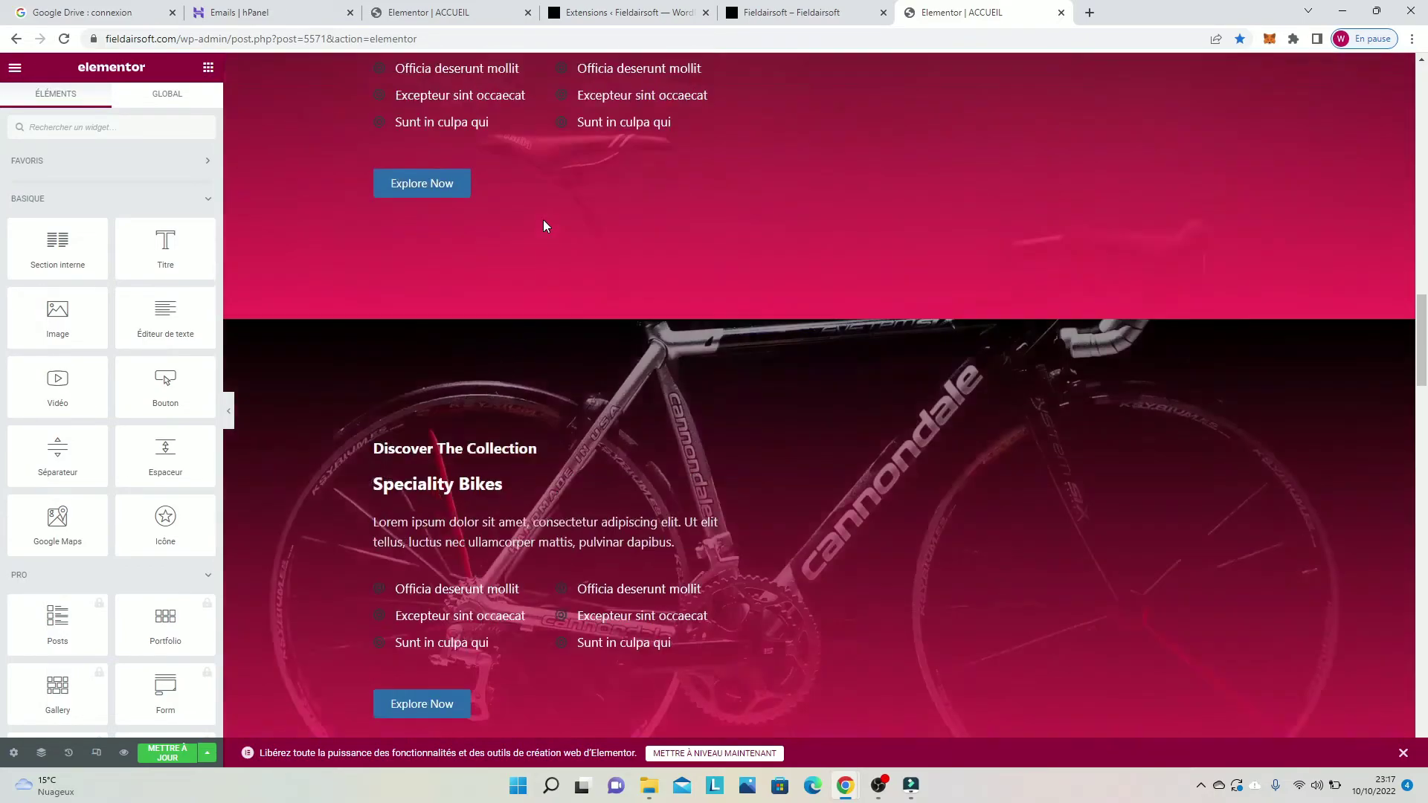
{"action": "scroll", "coordinate": [496, 185], "scroll_direction": "down", "scroll_amount": 1}
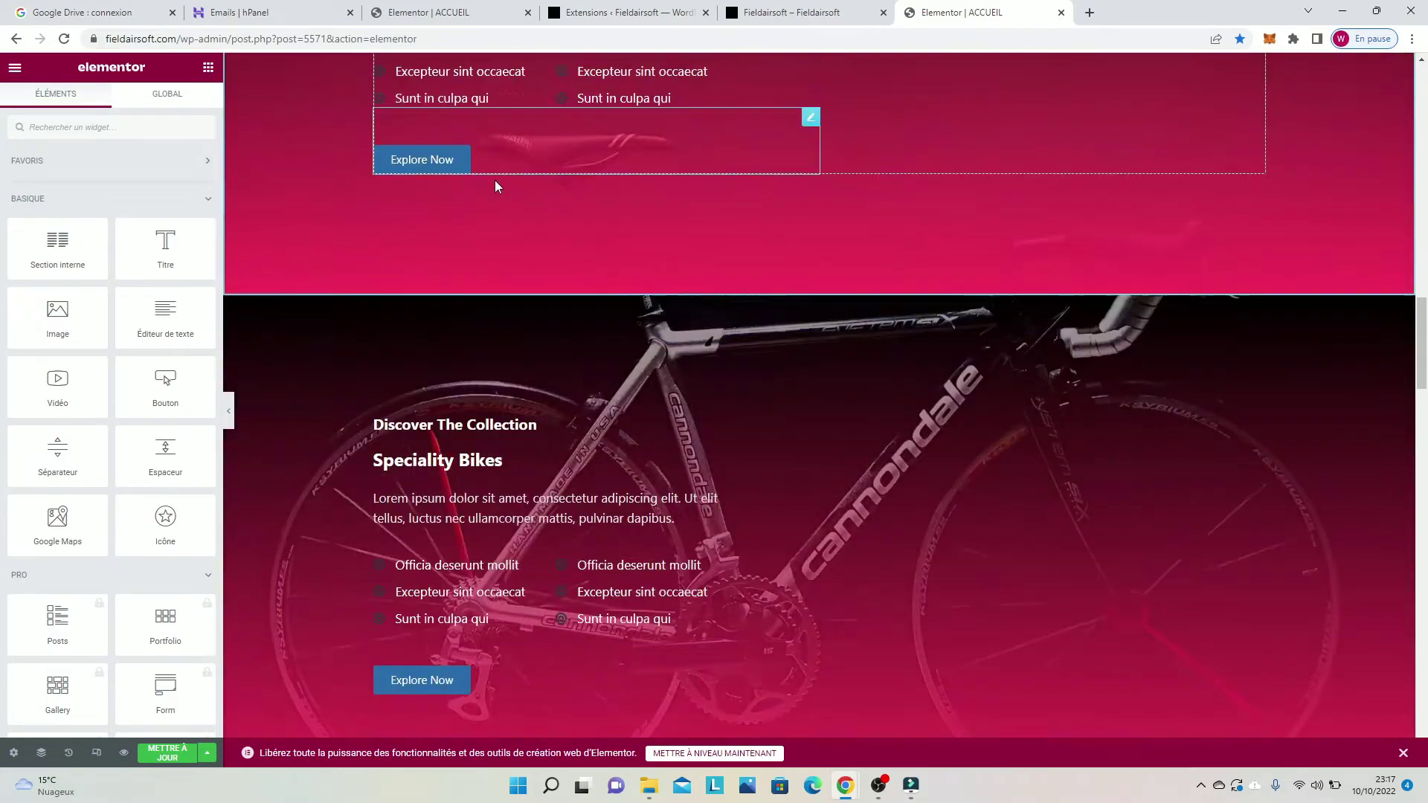
{"action": "scroll", "coordinate": [498, 292], "scroll_direction": "down", "scroll_amount": 15}
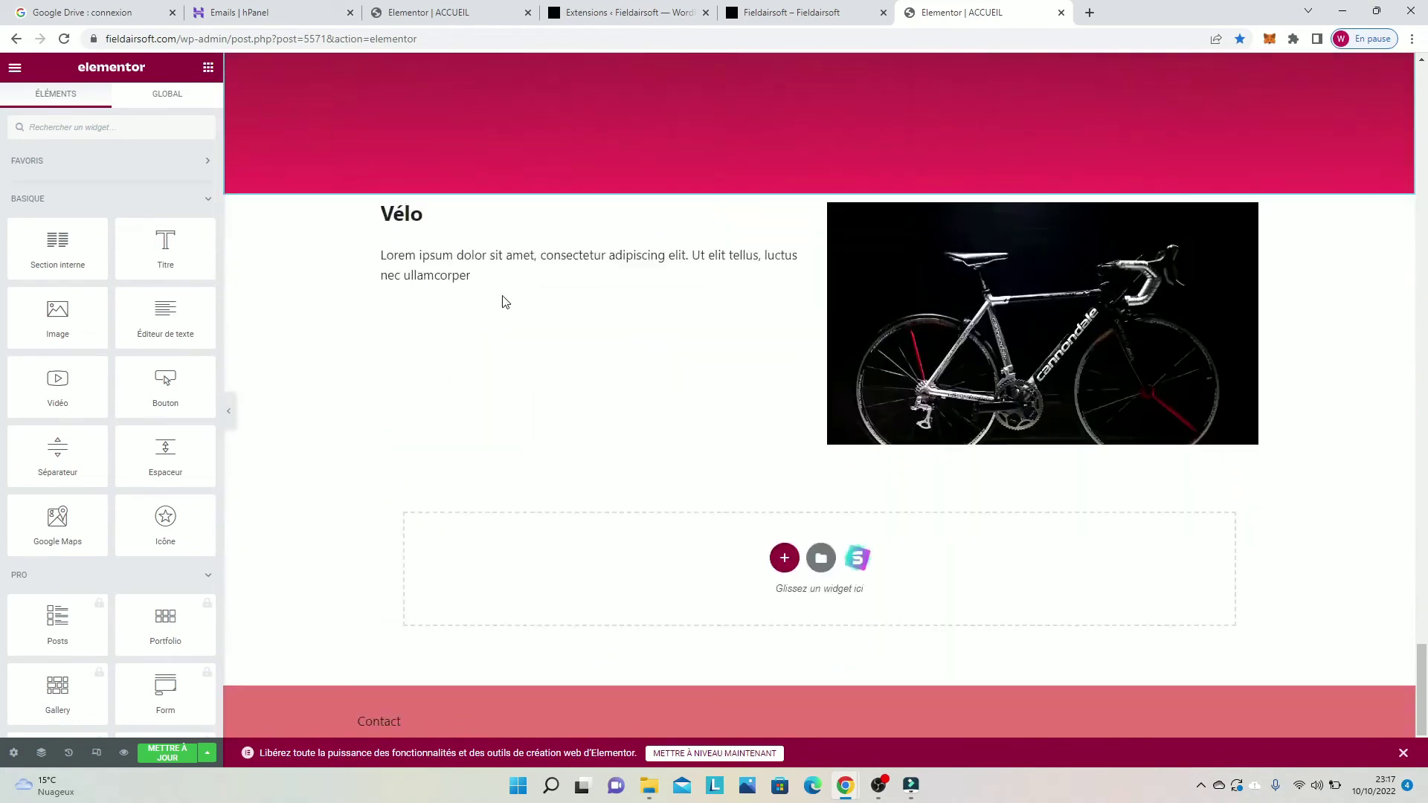
{"action": "scroll", "coordinate": [502, 301], "scroll_direction": "down", "scroll_amount": 2}
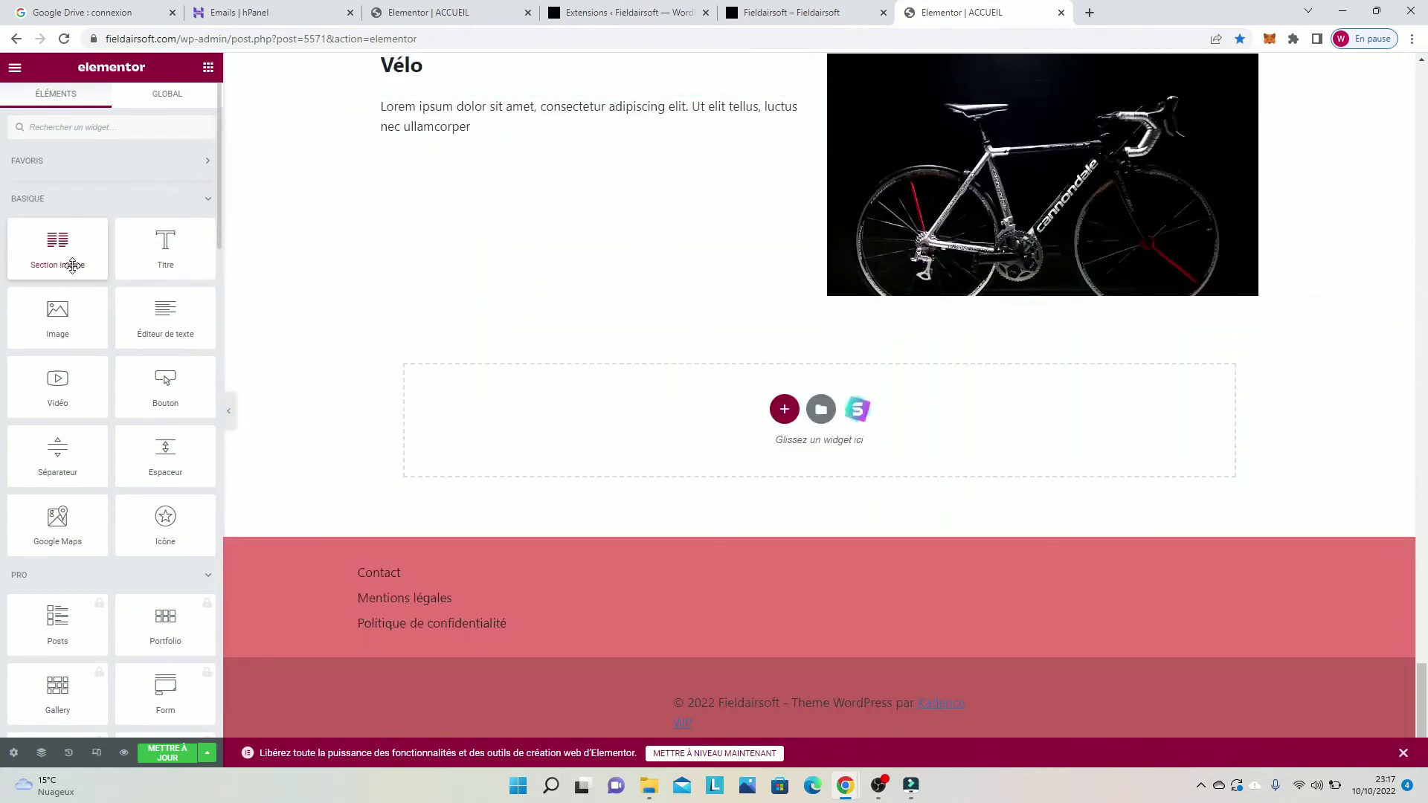
{"action": "left_click_drag", "start_coordinate": [66, 266], "coordinate": [7, 233]}
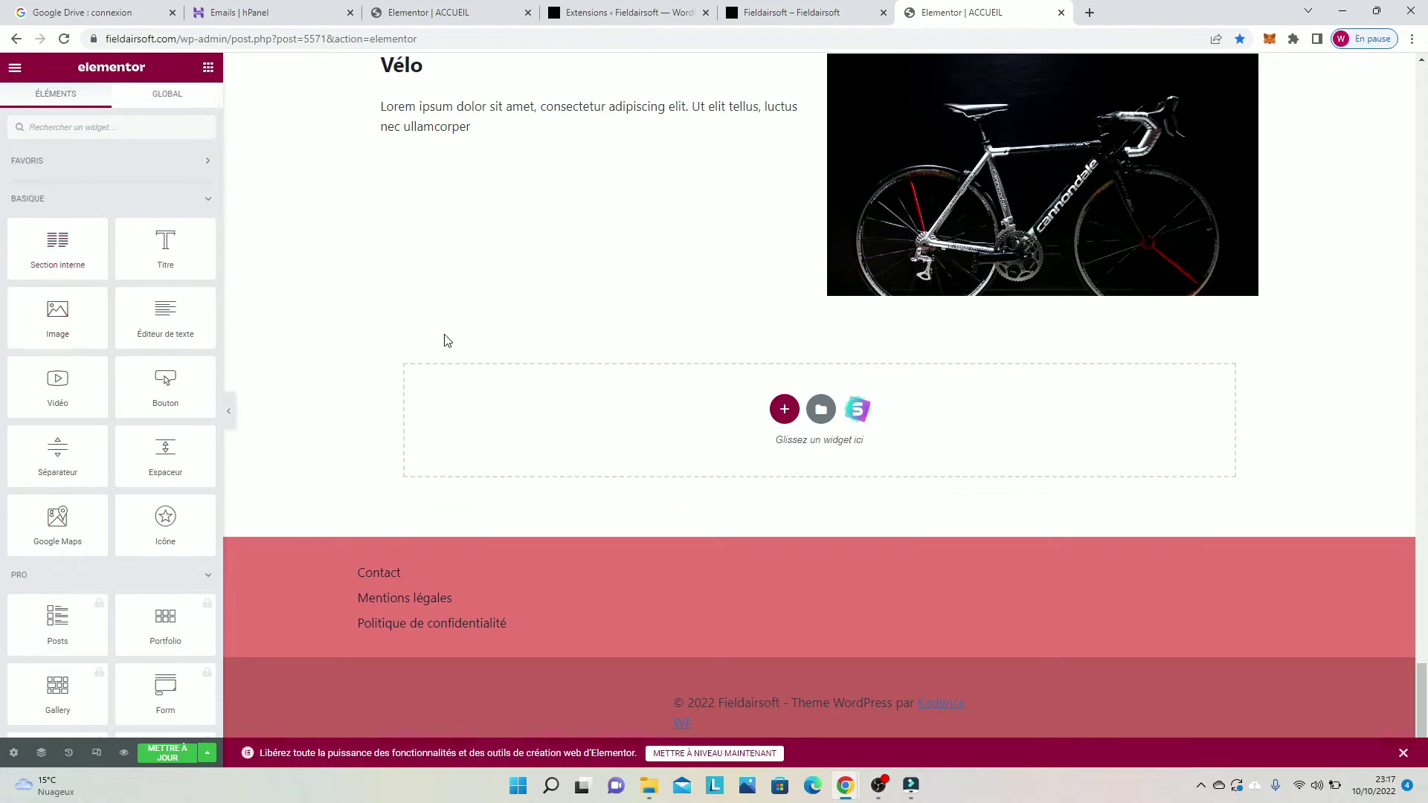
{"action": "scroll", "coordinate": [479, 427], "scroll_direction": "up", "scroll_amount": 5}
{"action": "scroll", "coordinate": [439, 420], "scroll_direction": "down", "scroll_amount": 2}
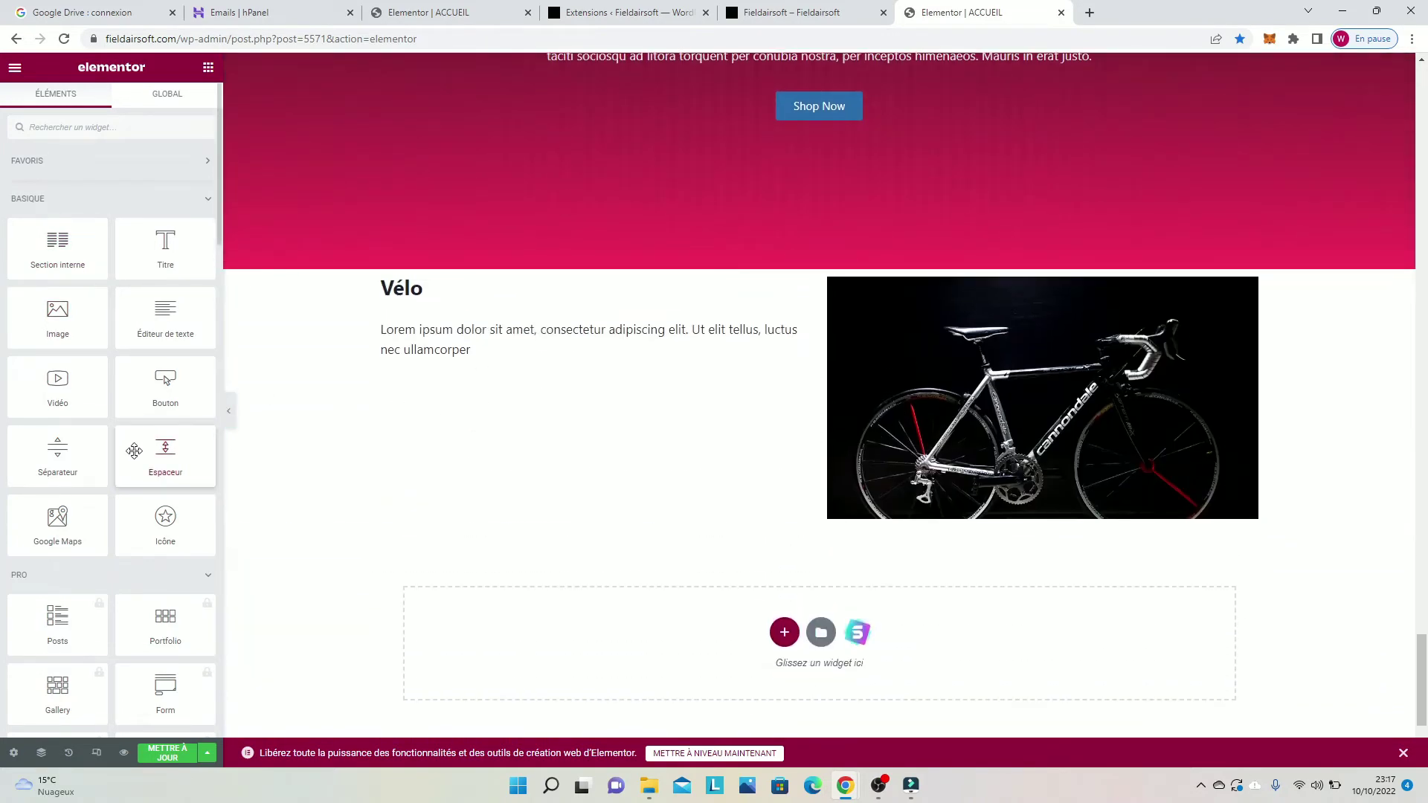
{"action": "mouse_move", "coordinate": [133, 451]}
{"action": "left_mouse_down"}
{"action": "mouse_move", "coordinate": [484, 376]}
{"action": "mouse_move", "coordinate": [146, 442]}
{"action": "left_mouse_up"}
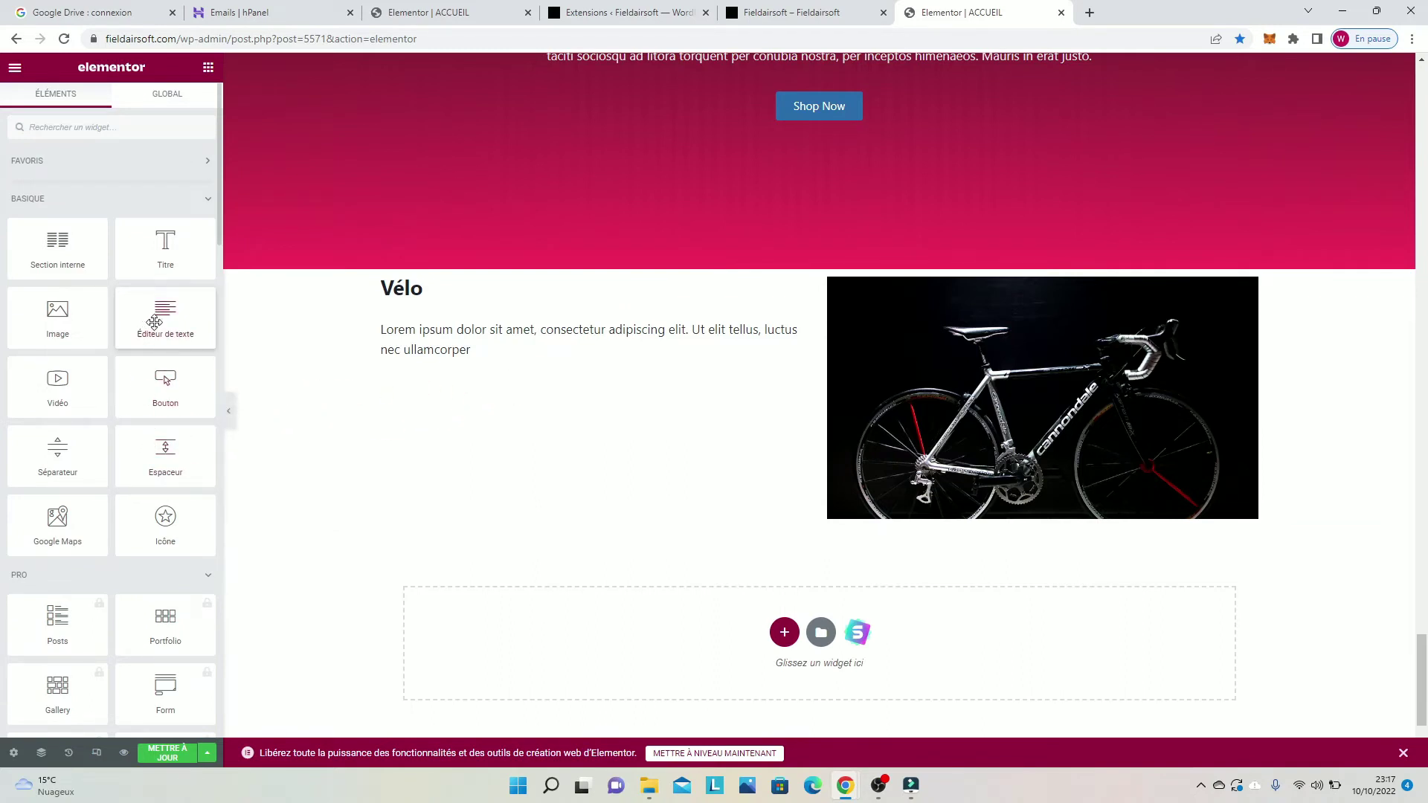
{"action": "left_click_drag", "start_coordinate": [154, 322], "coordinate": [123, 334]}
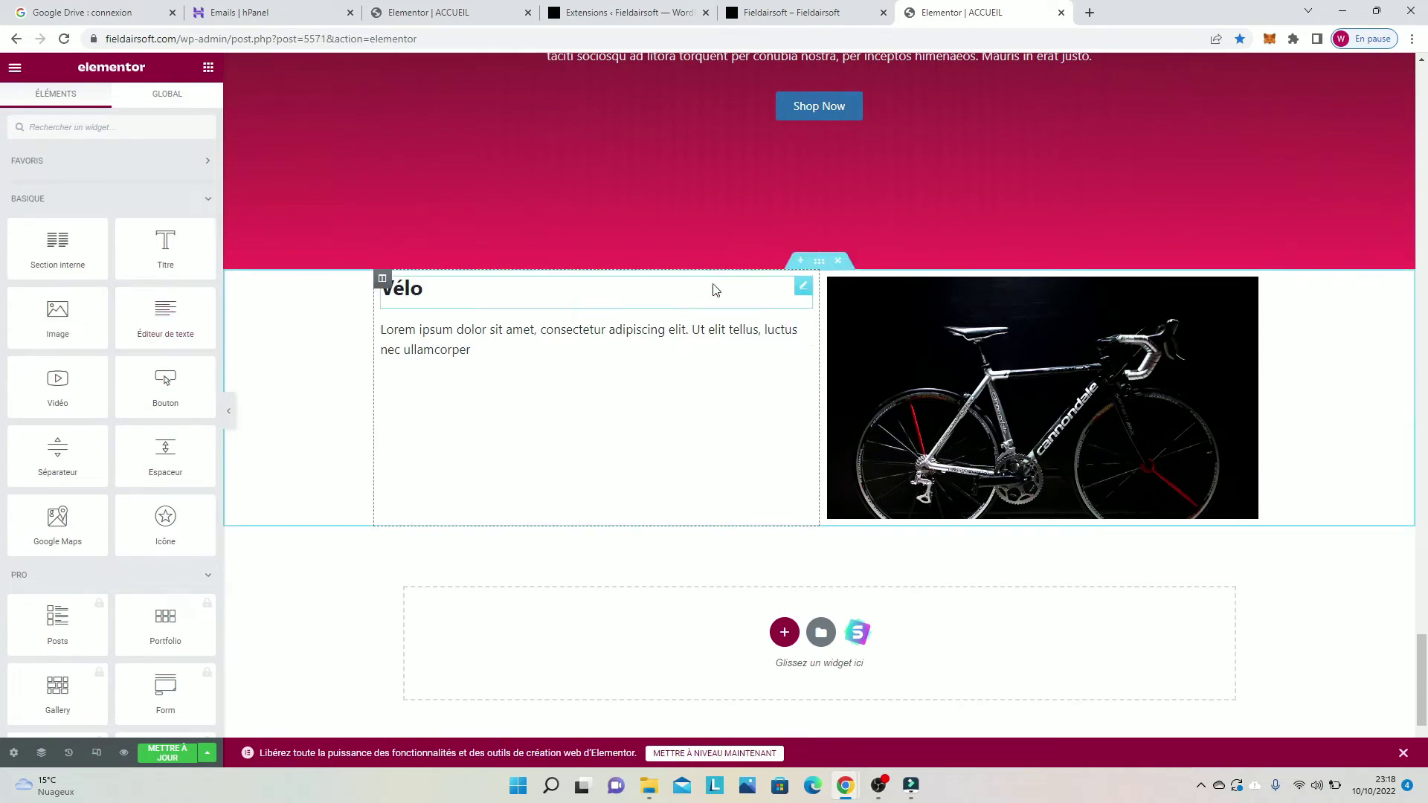
Step: Open an insertion area for a new section above the Vélo section and close it again
{"action": "left_click", "coordinate": [800, 260]}
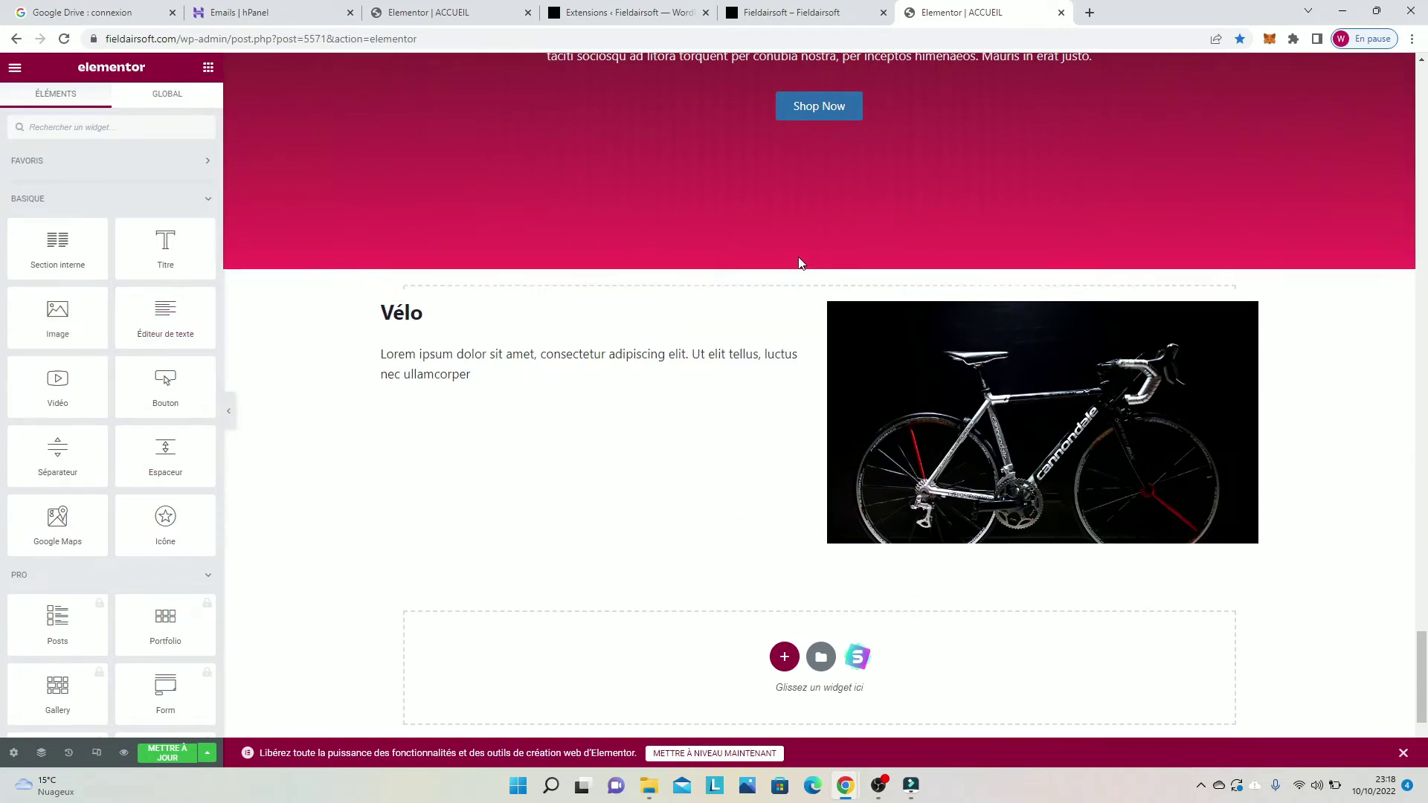
{"action": "left_click", "coordinate": [1211, 318]}
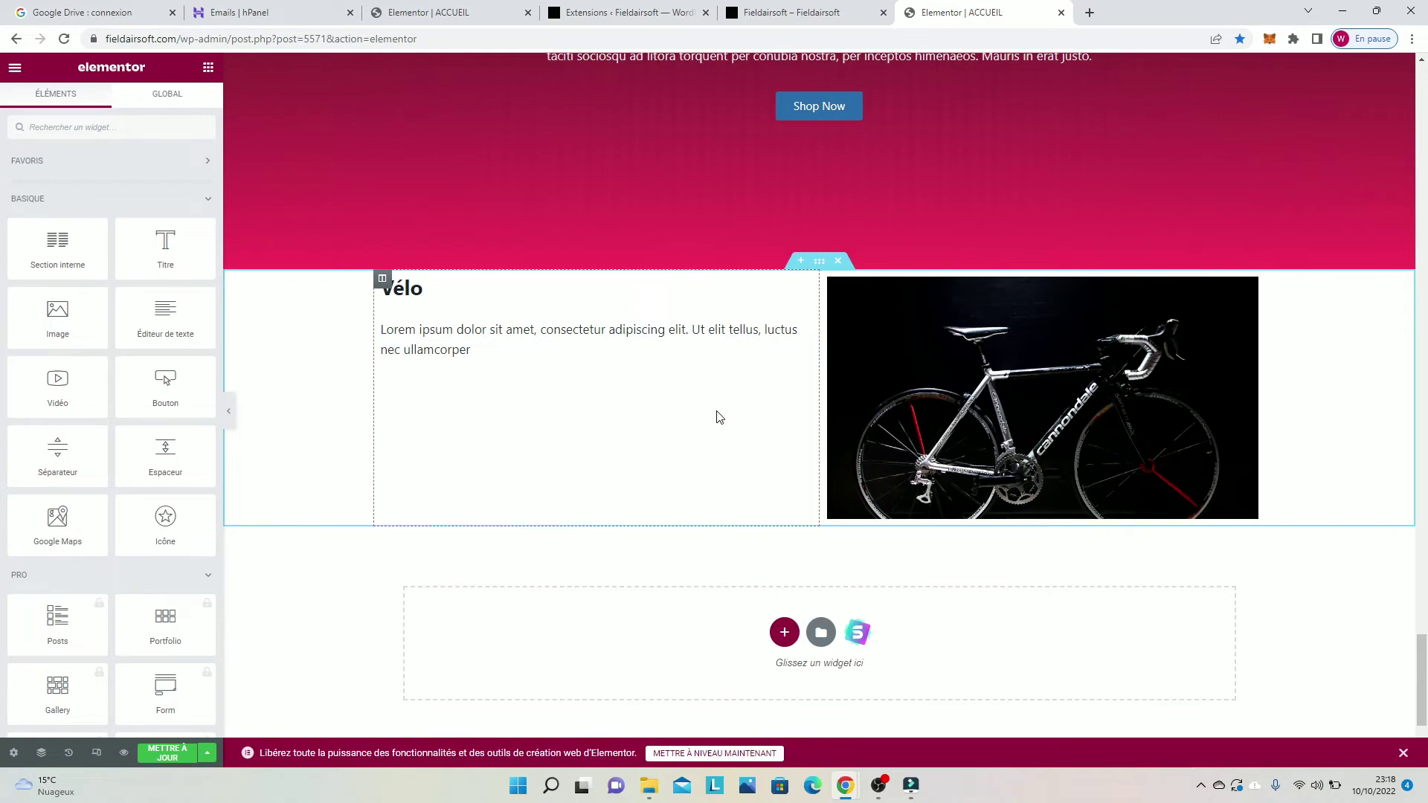
{"action": "scroll", "coordinate": [691, 407], "scroll_direction": "up", "scroll_amount": 4}
{"action": "scroll", "coordinate": [678, 402], "scroll_direction": "down", "scroll_amount": 7}
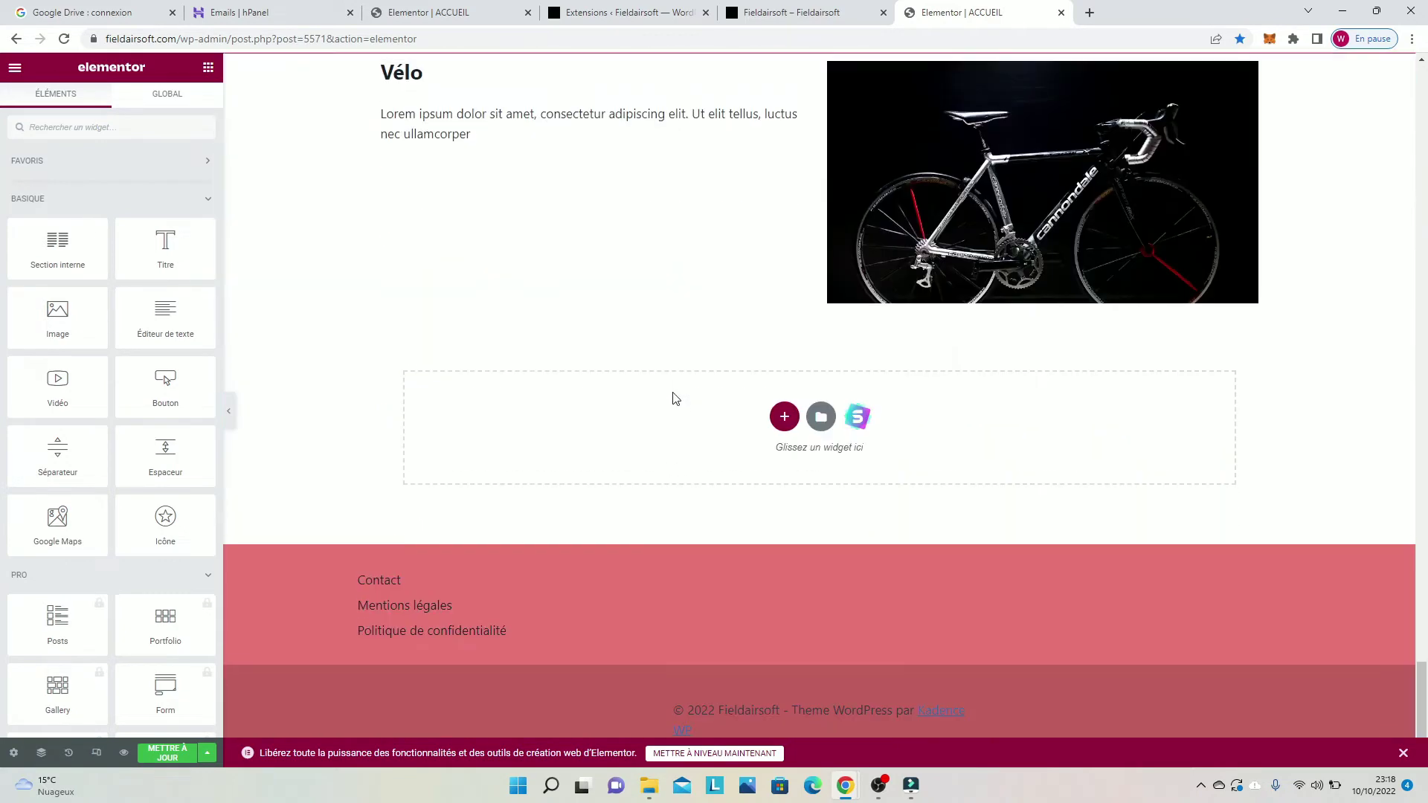
Step: Add a three-column section below the Vélo section, with two narrow columns followed by one wide column
{"action": "left_click", "coordinate": [784, 407]}
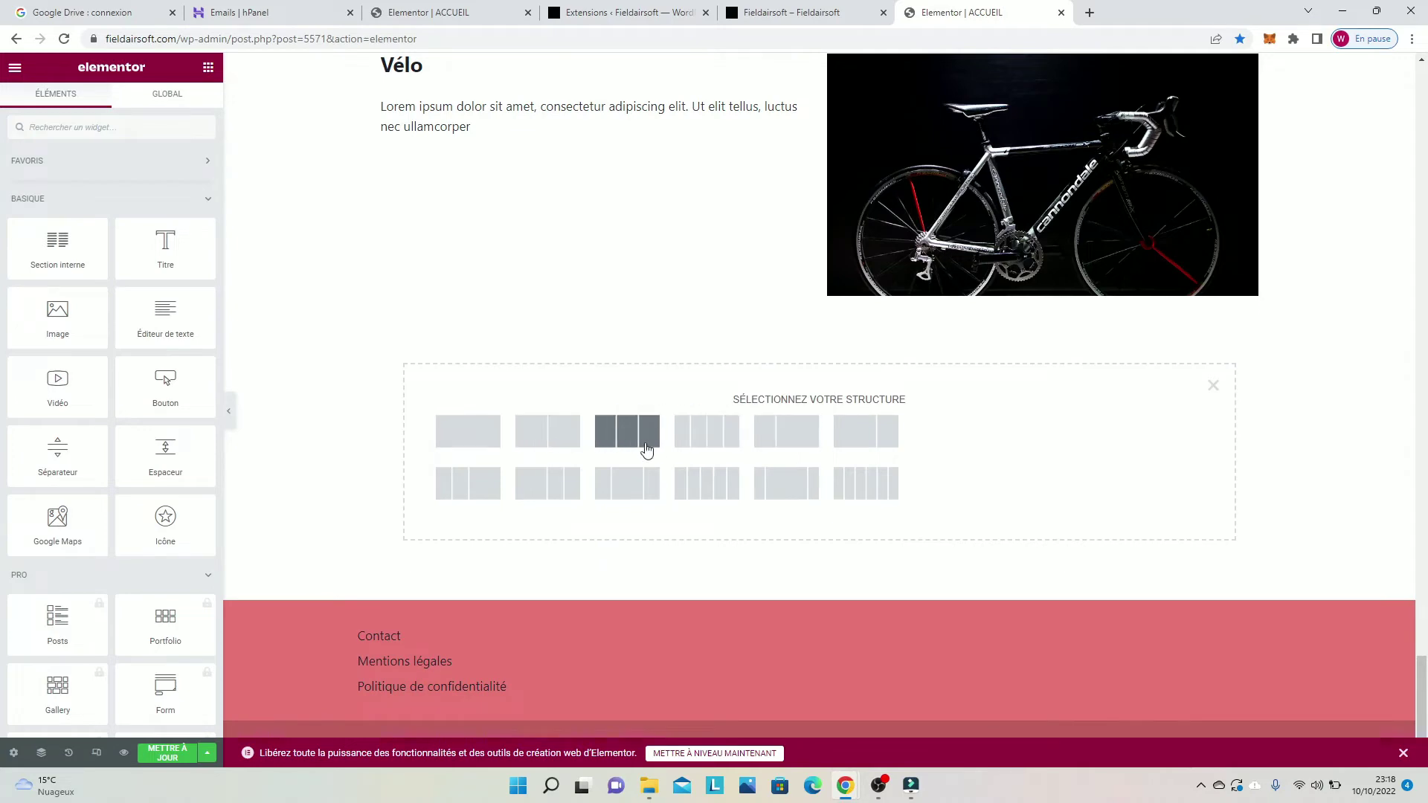
{"action": "scroll", "coordinate": [491, 461], "scroll_direction": "up", "scroll_amount": 20}
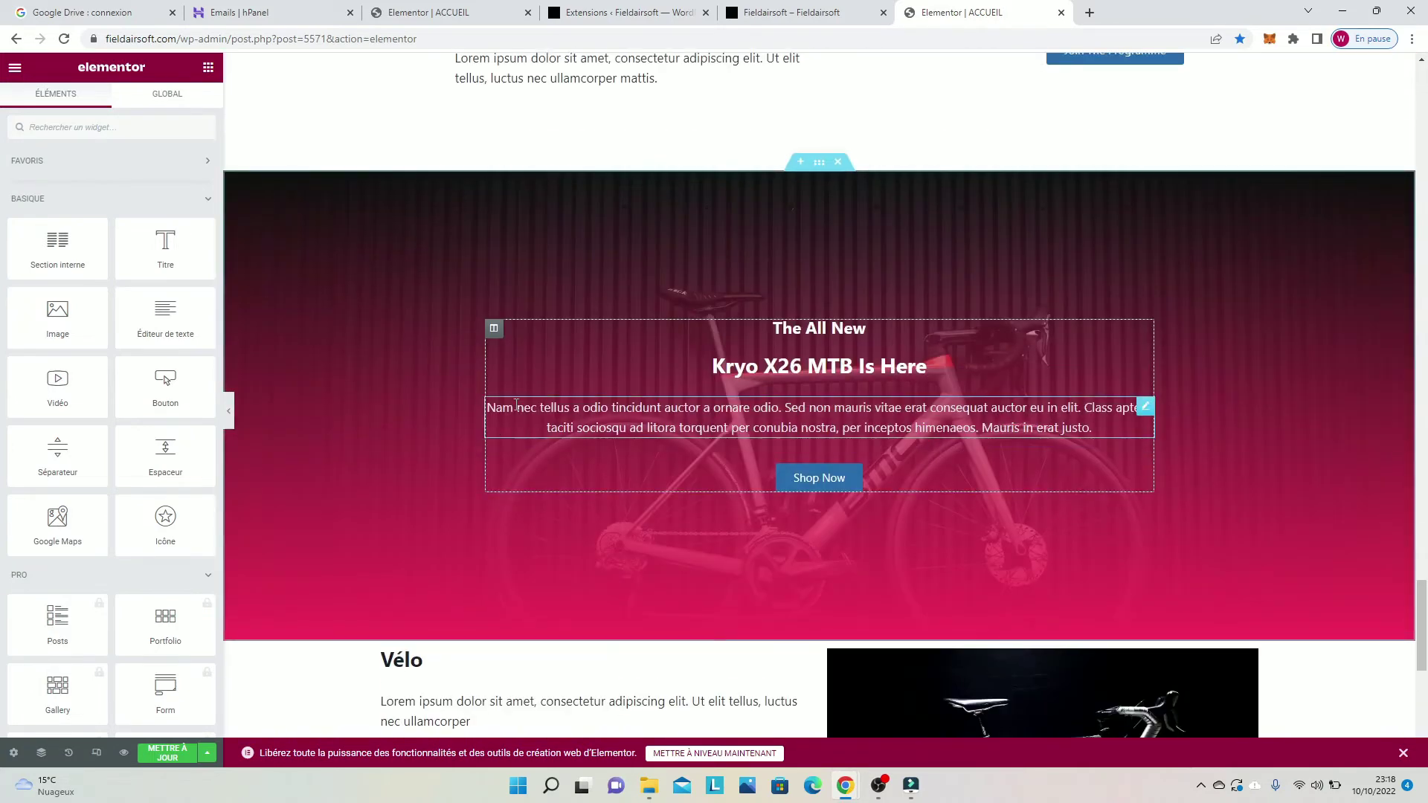
{"action": "scroll", "coordinate": [506, 386], "scroll_direction": "up", "scroll_amount": 2}
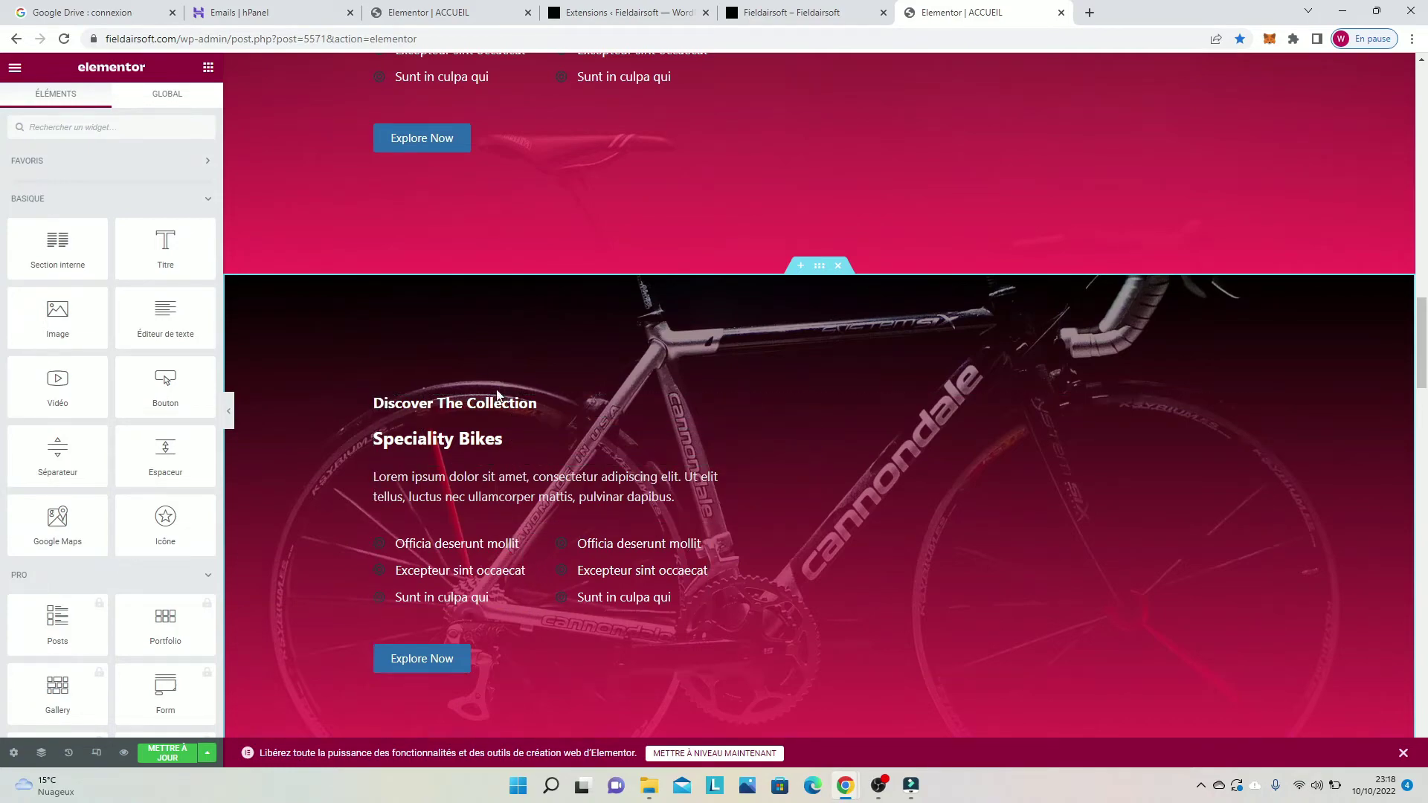
{"action": "scroll", "coordinate": [528, 476], "scroll_direction": "down", "scroll_amount": 10}
{"action": "scroll", "coordinate": [532, 406], "scroll_direction": "down", "scroll_amount": 15}
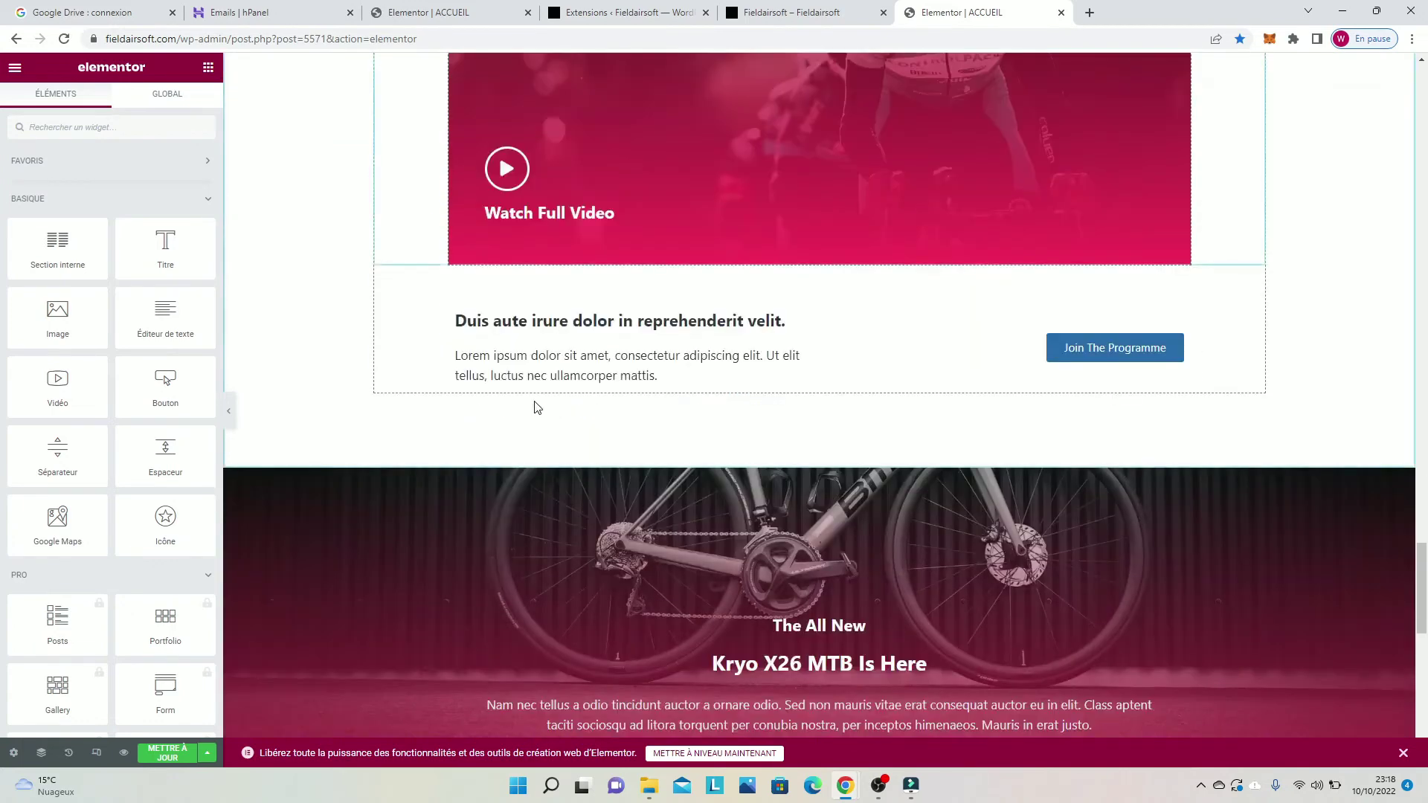
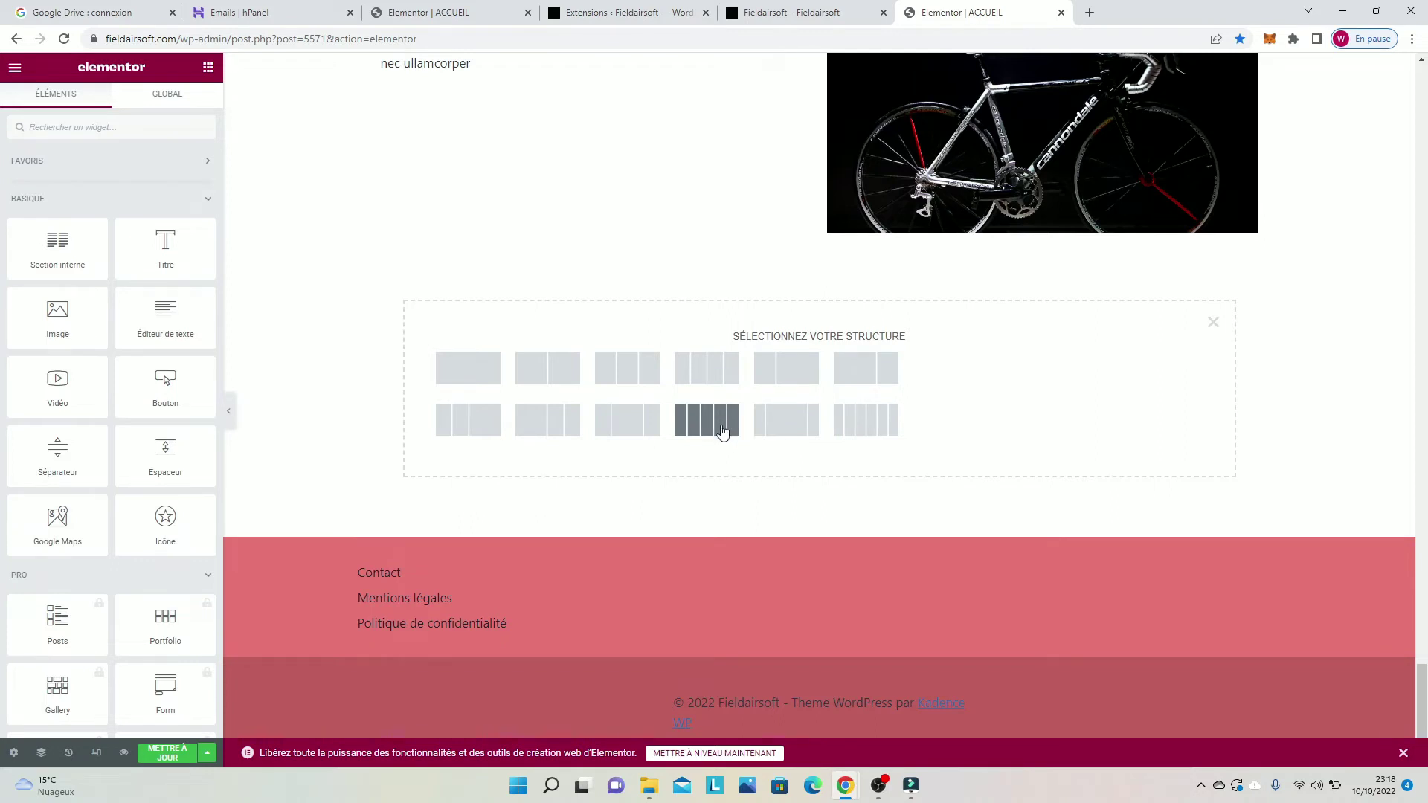
{"action": "scroll", "coordinate": [721, 431], "scroll_direction": "up", "scroll_amount": 3}
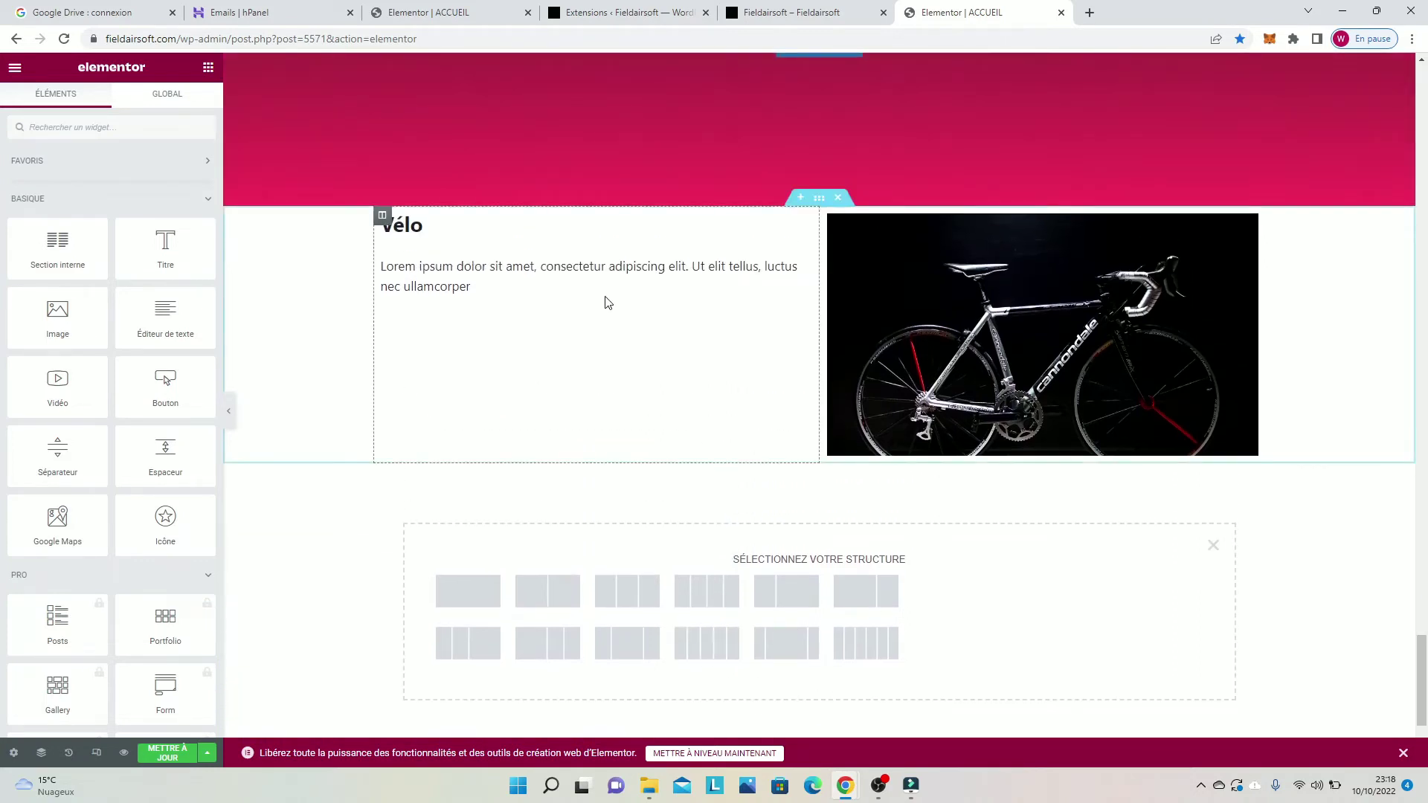
{"action": "left_click", "coordinate": [462, 661]}
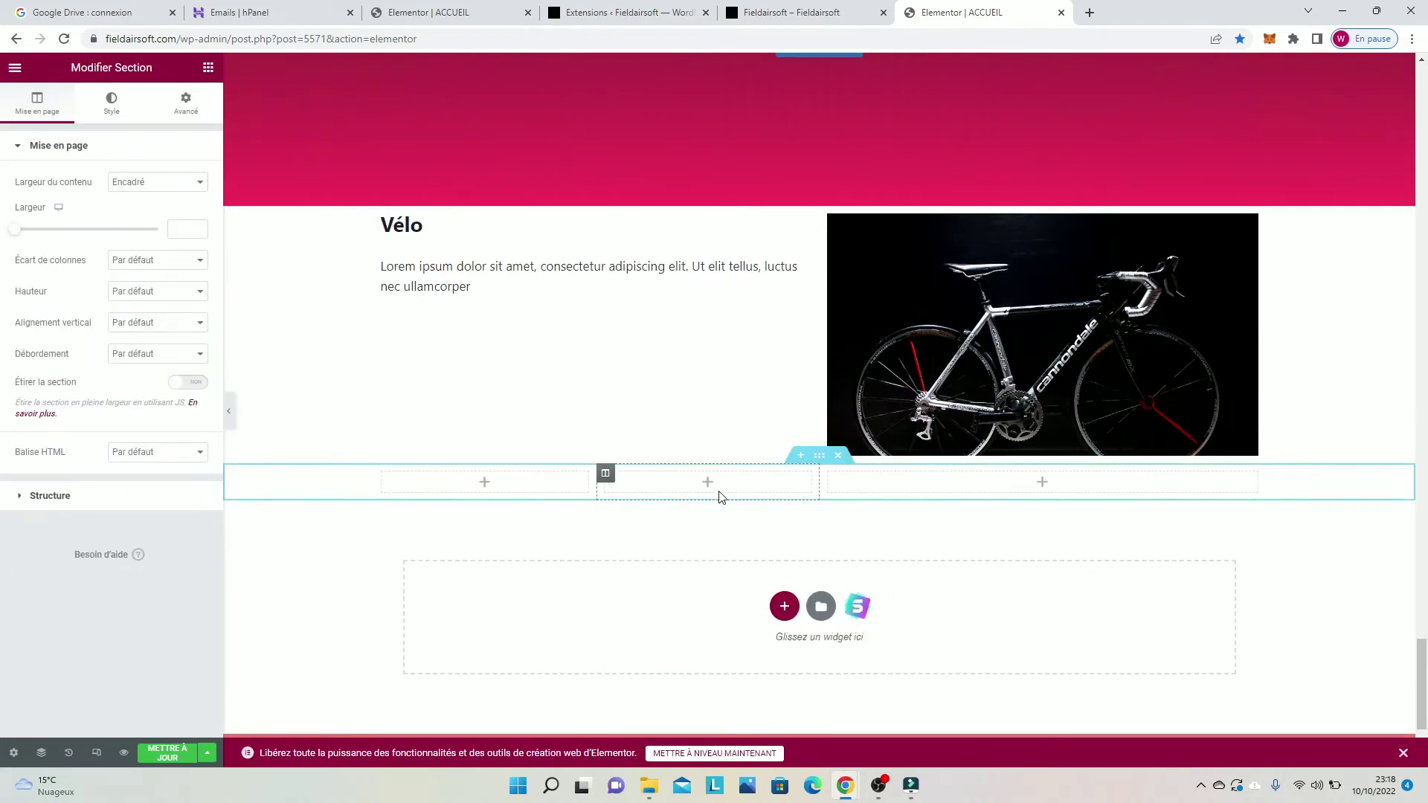
Step: Place an image widget in the new section's wide column and fill it with moutain-bike.jpg from the media library
{"action": "left_click", "coordinate": [1041, 482]}
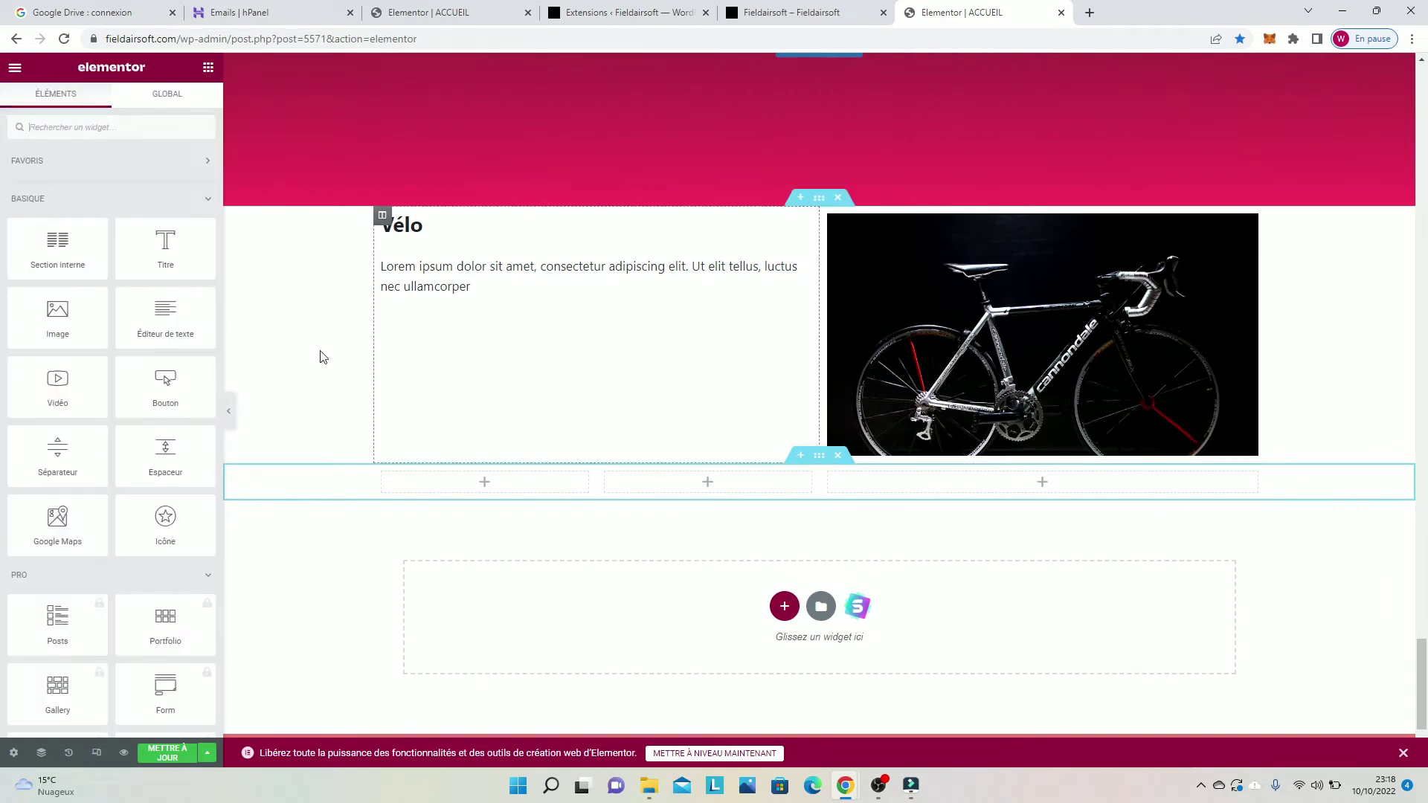
{"action": "left_click_drag", "start_coordinate": [57, 316], "coordinate": [1014, 485]}
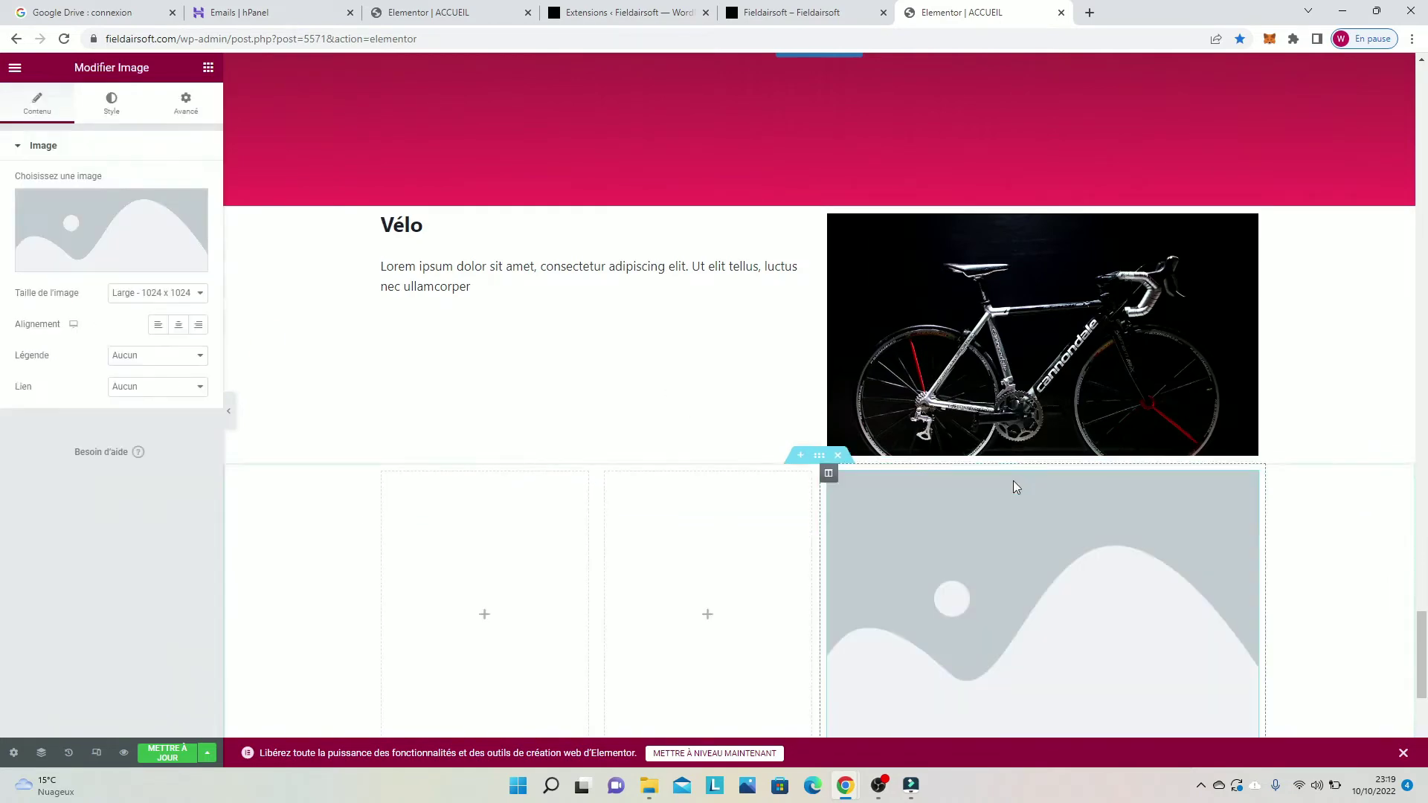
{"action": "left_click", "coordinate": [126, 238]}
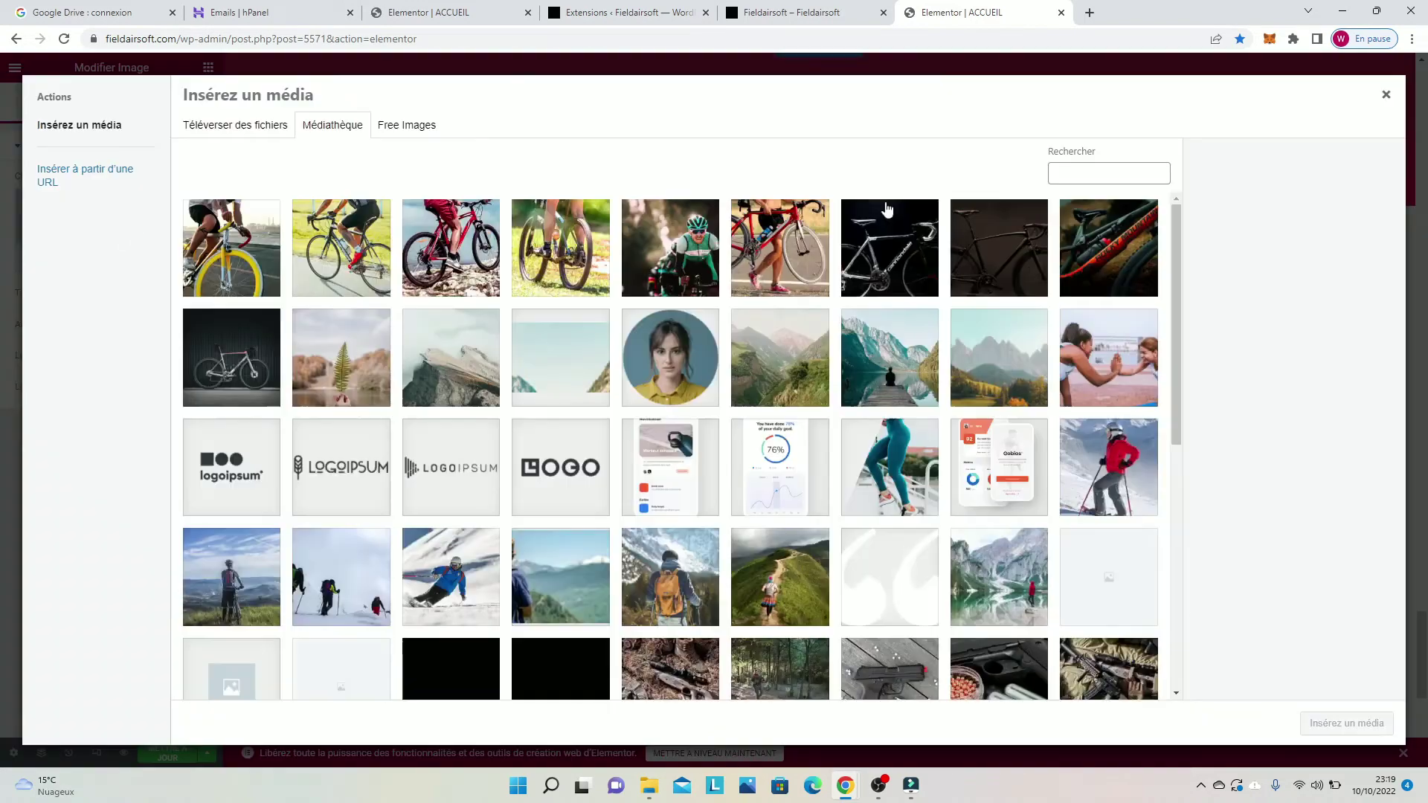
{"action": "left_click", "coordinate": [1122, 260]}
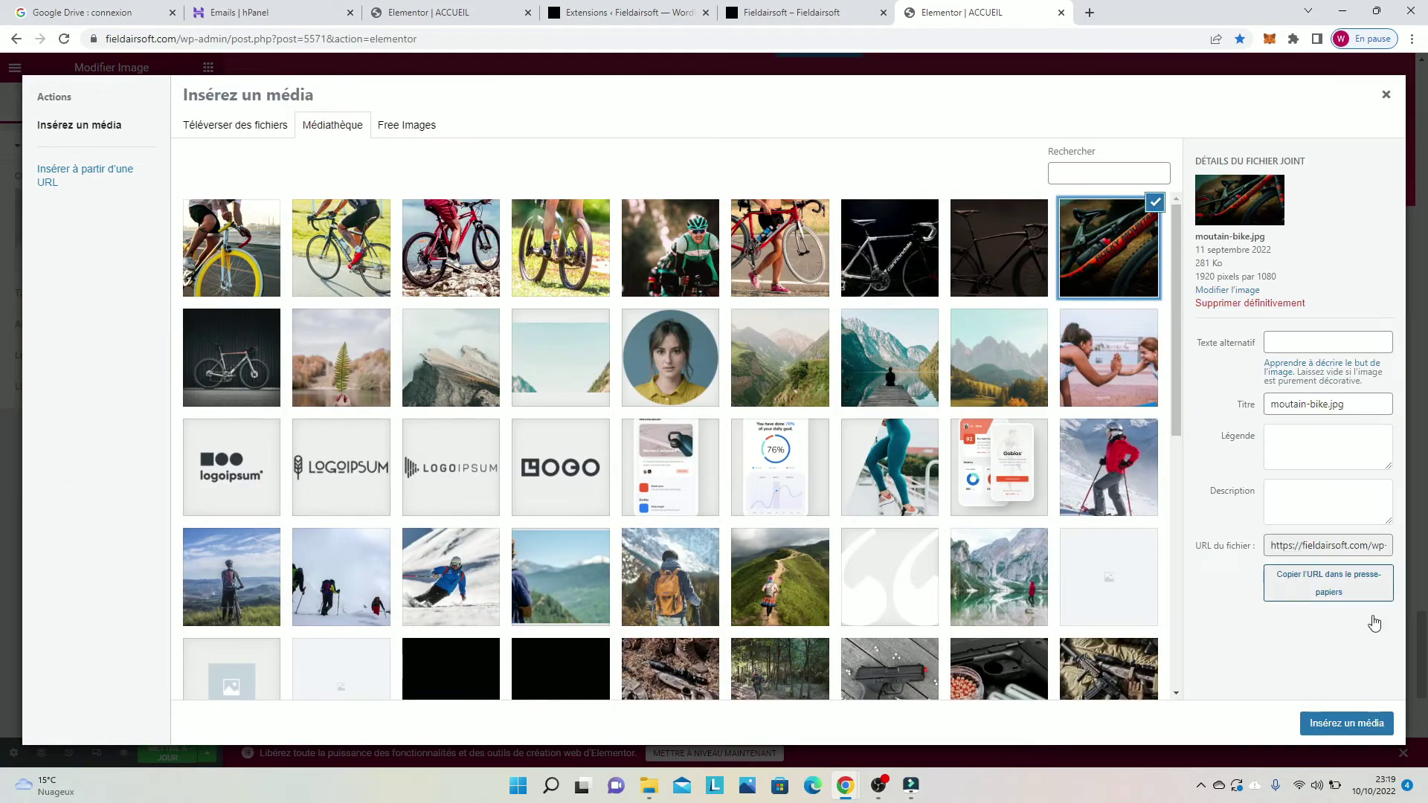
{"action": "left_click", "coordinate": [1372, 721]}
{"action": "scroll", "coordinate": [945, 516], "scroll_direction": "down", "scroll_amount": 3}
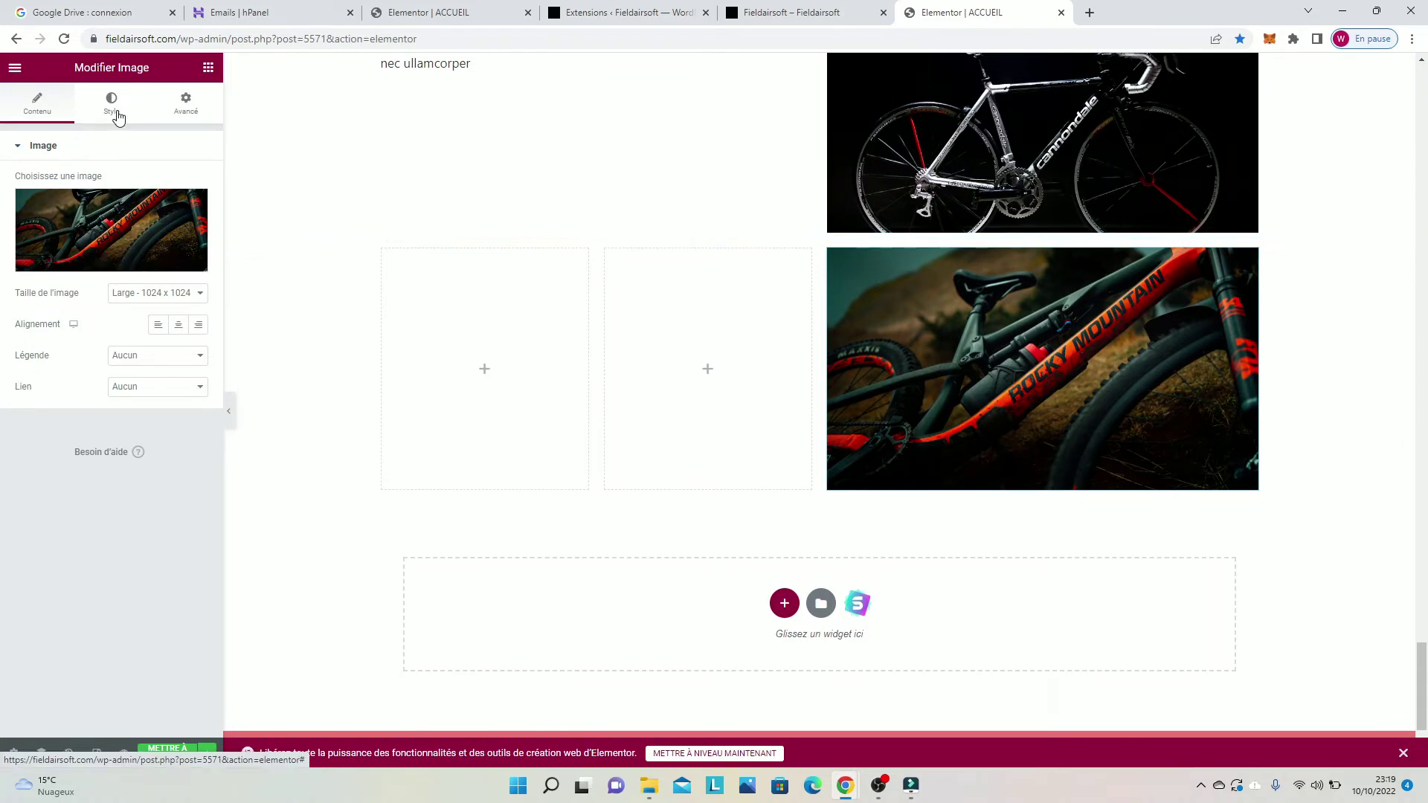
Step: Add a heading widget to the new section's first column and a text editor split into 2 columns to its middle column
{"action": "left_click", "coordinate": [208, 66]}
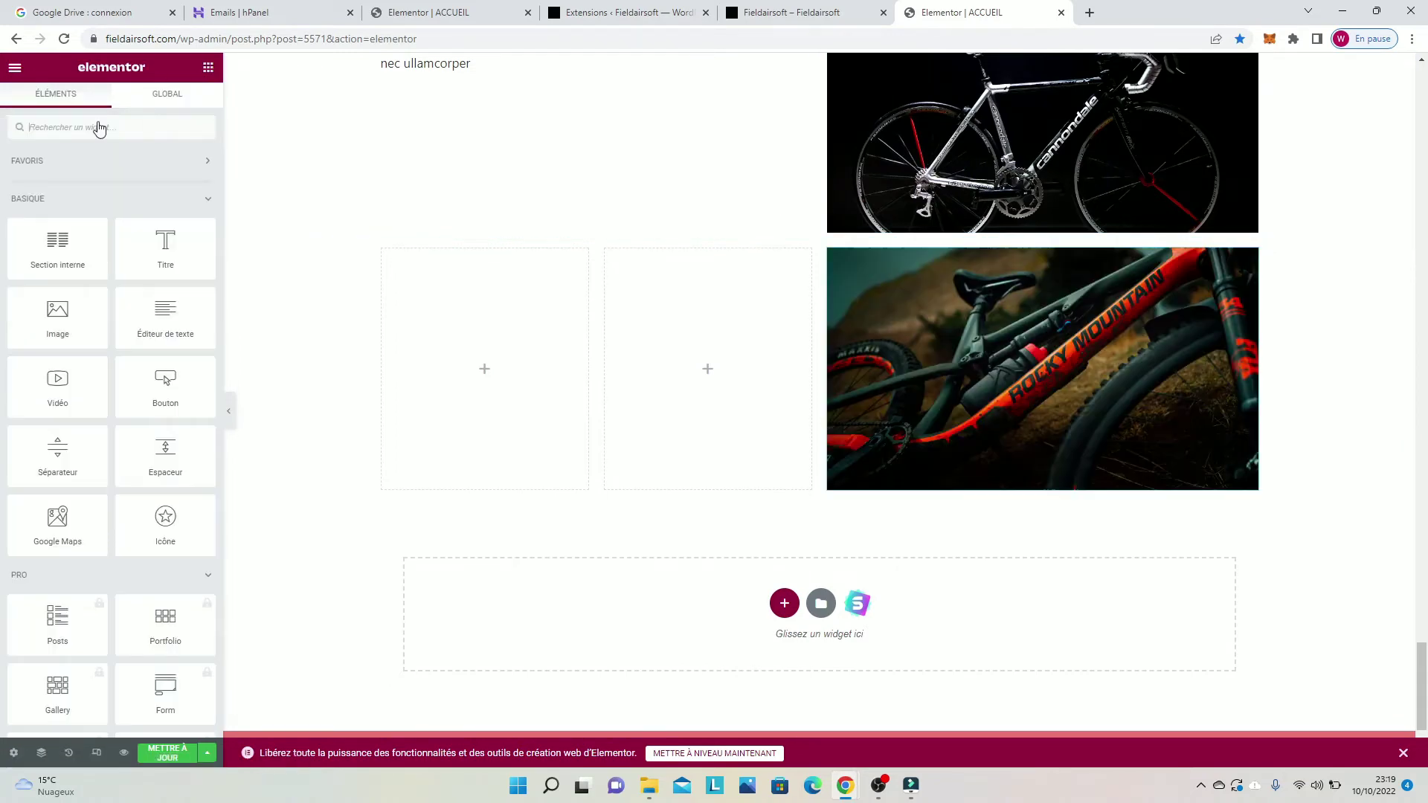
{"action": "left_click_drag", "start_coordinate": [127, 249], "coordinate": [458, 322]}
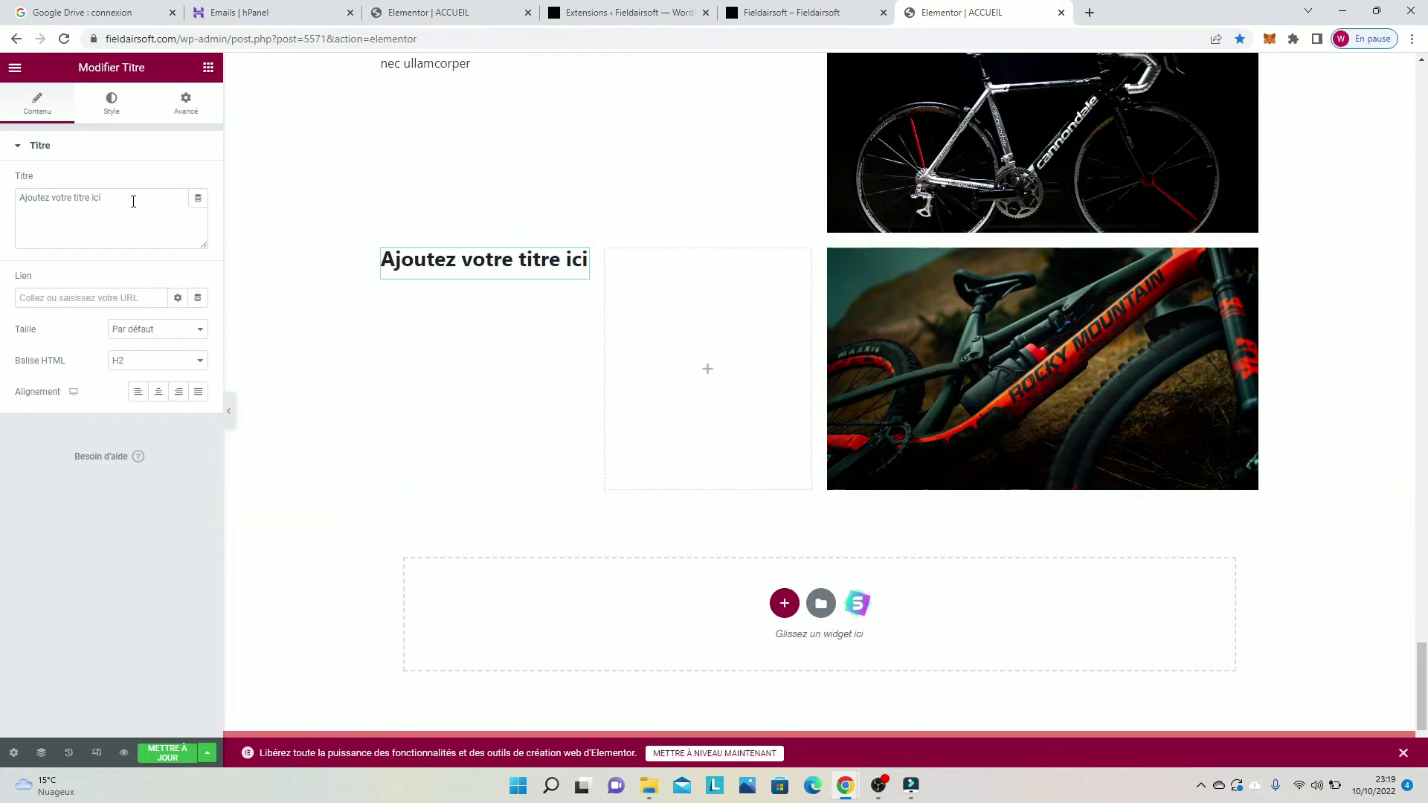
{"action": "left_click", "coordinate": [207, 67]}
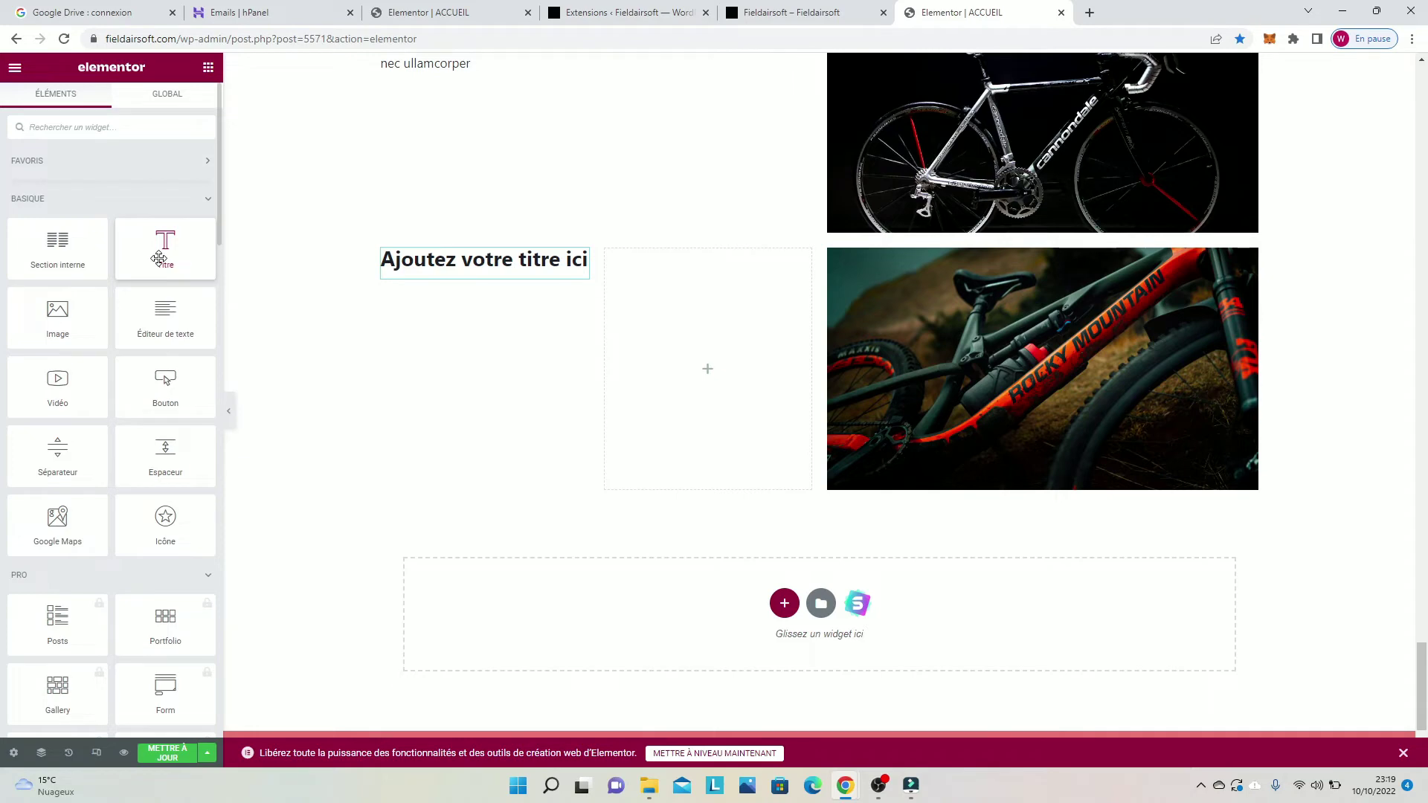
{"action": "left_click_drag", "start_coordinate": [166, 313], "coordinate": [703, 329]}
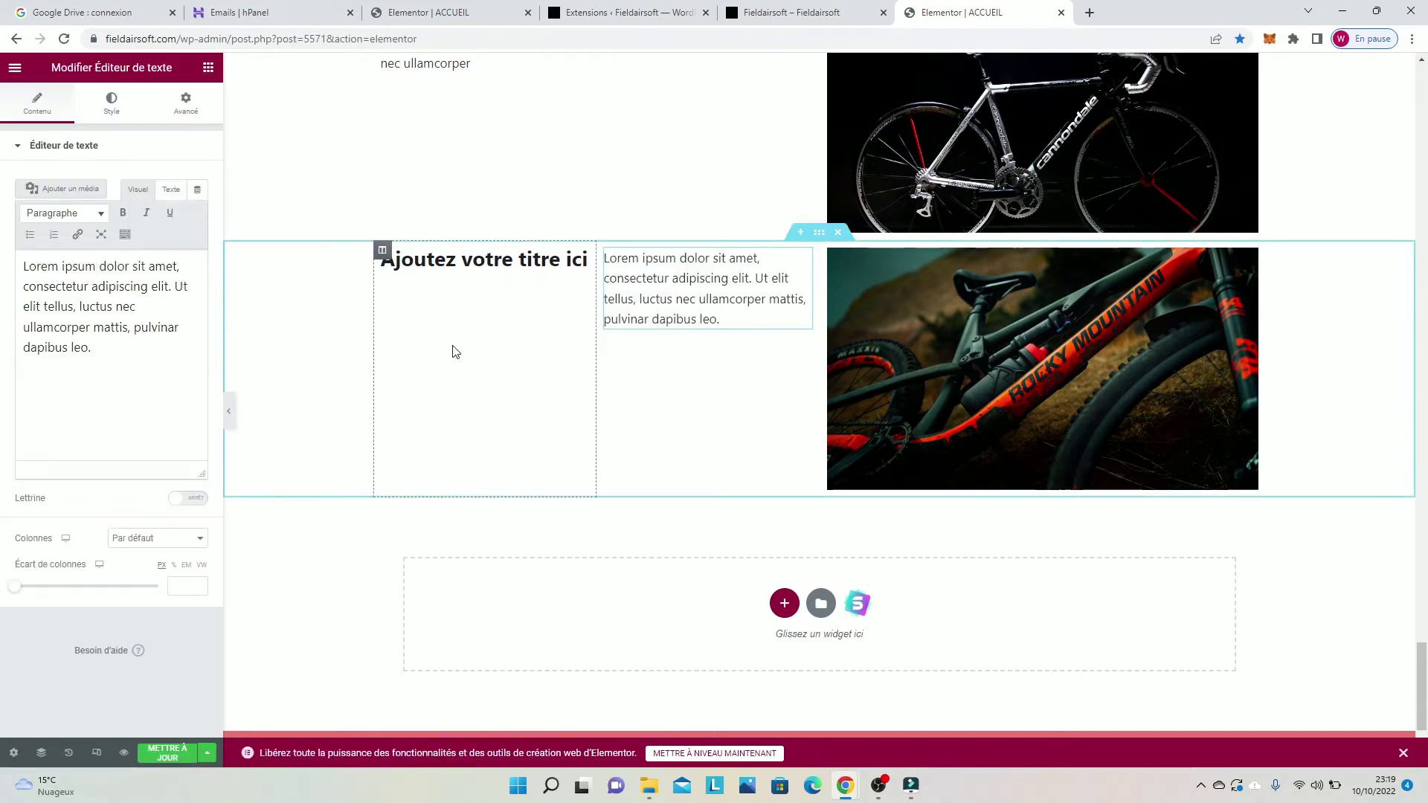
{"action": "left_click", "coordinate": [130, 538]}
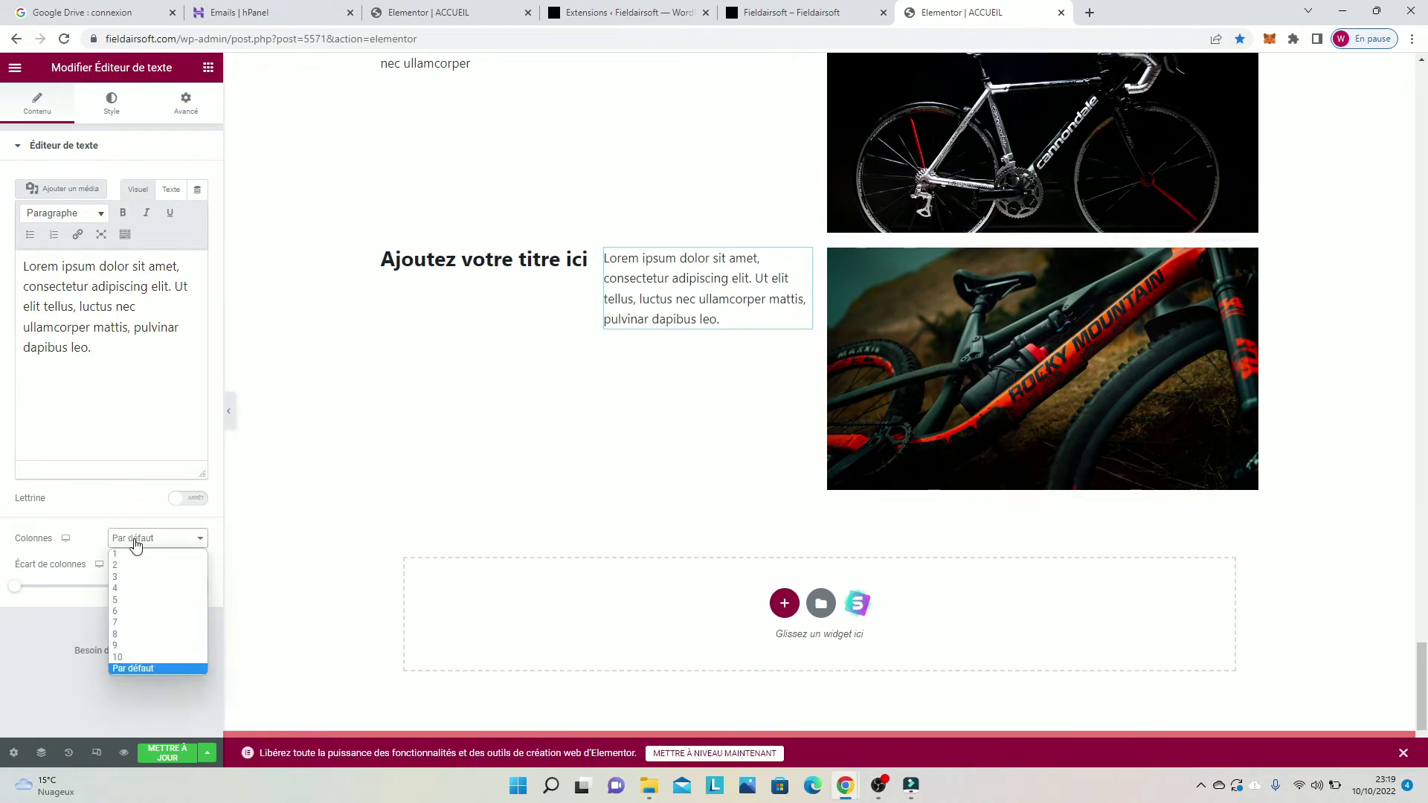
{"action": "left_click", "coordinate": [136, 565]}
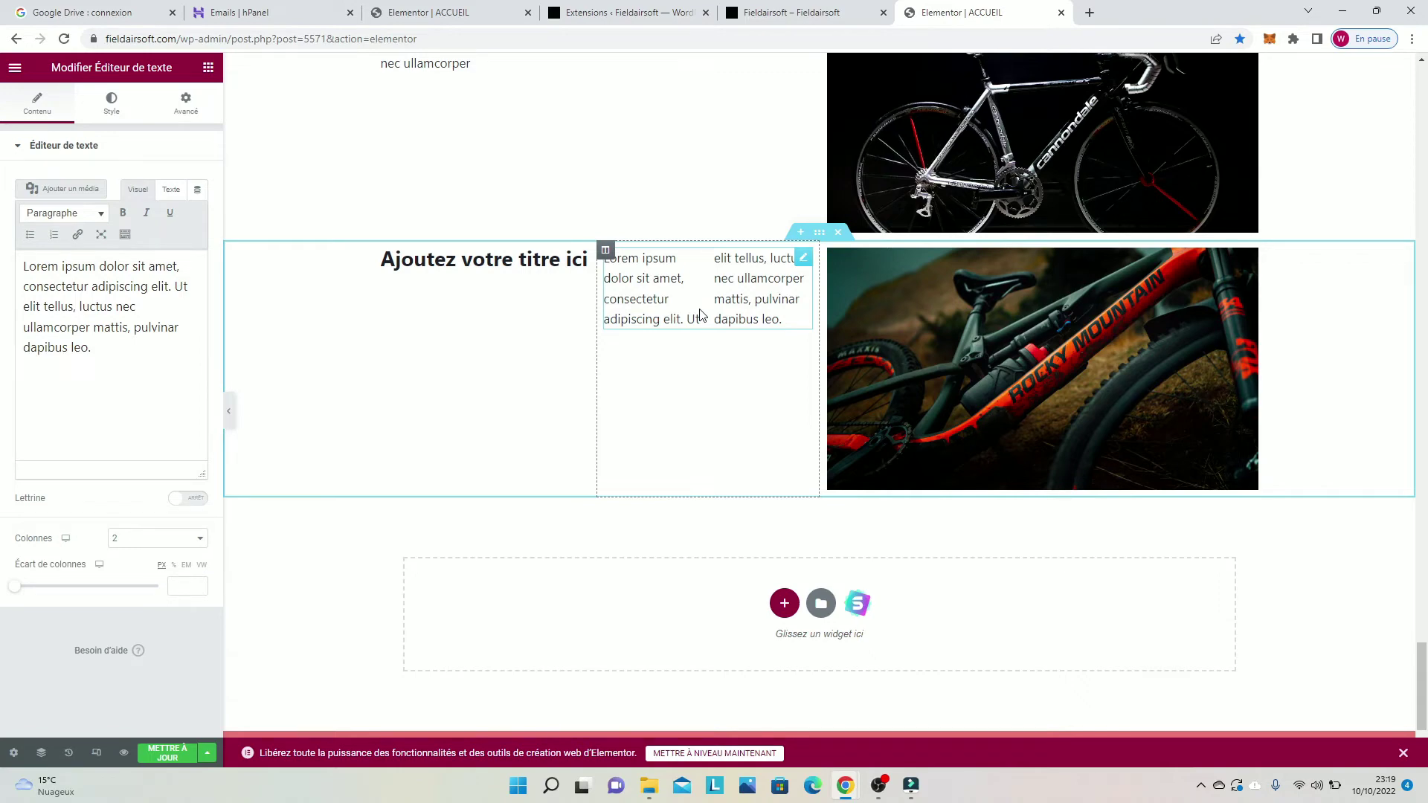
Step: View the link options of the Vélo section's bike image and set the image width to 42%
{"action": "scroll", "coordinate": [699, 314], "scroll_direction": "up", "scroll_amount": 6}
{"action": "scroll", "coordinate": [699, 320], "scroll_direction": "down", "scroll_amount": 2}
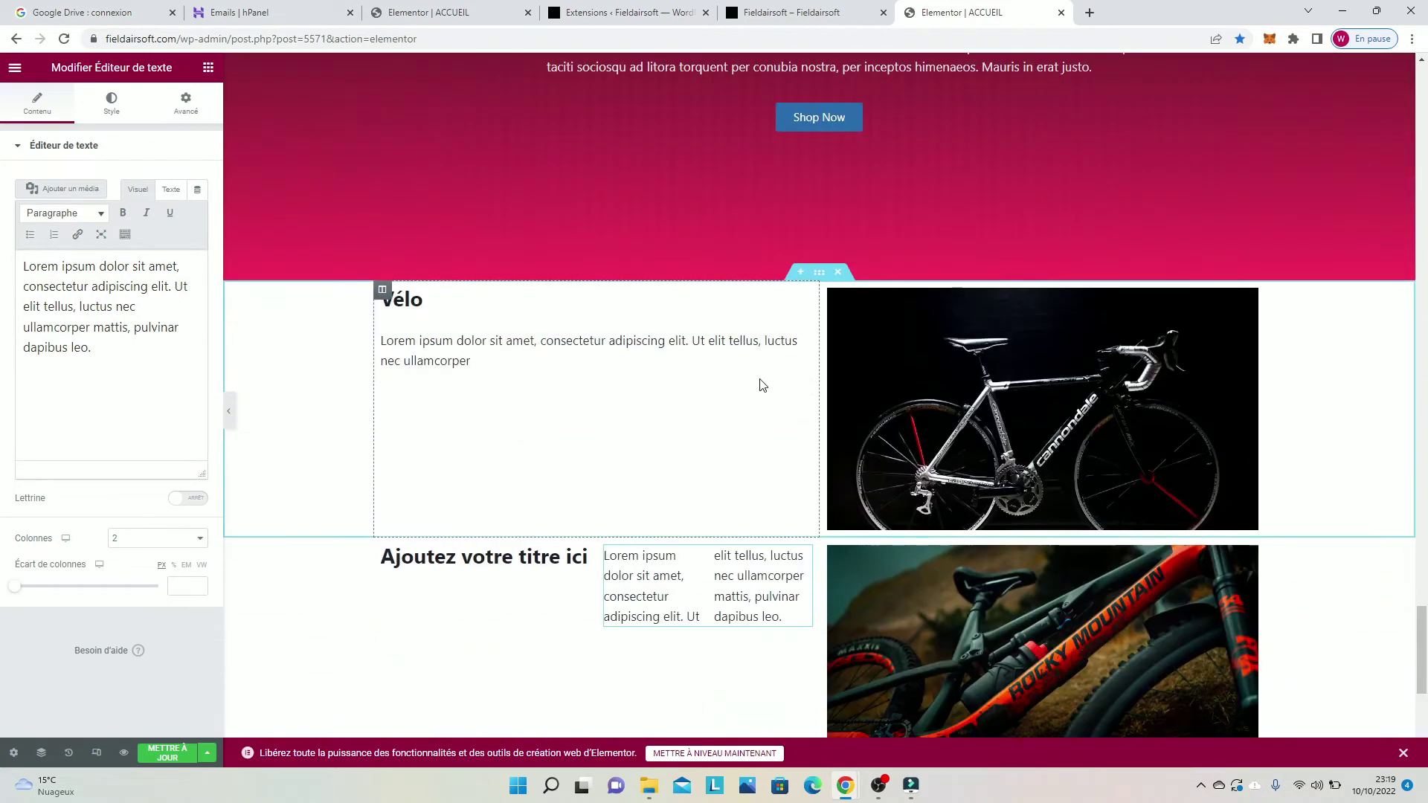
{"action": "scroll", "coordinate": [762, 385], "scroll_direction": "down", "scroll_amount": 6}
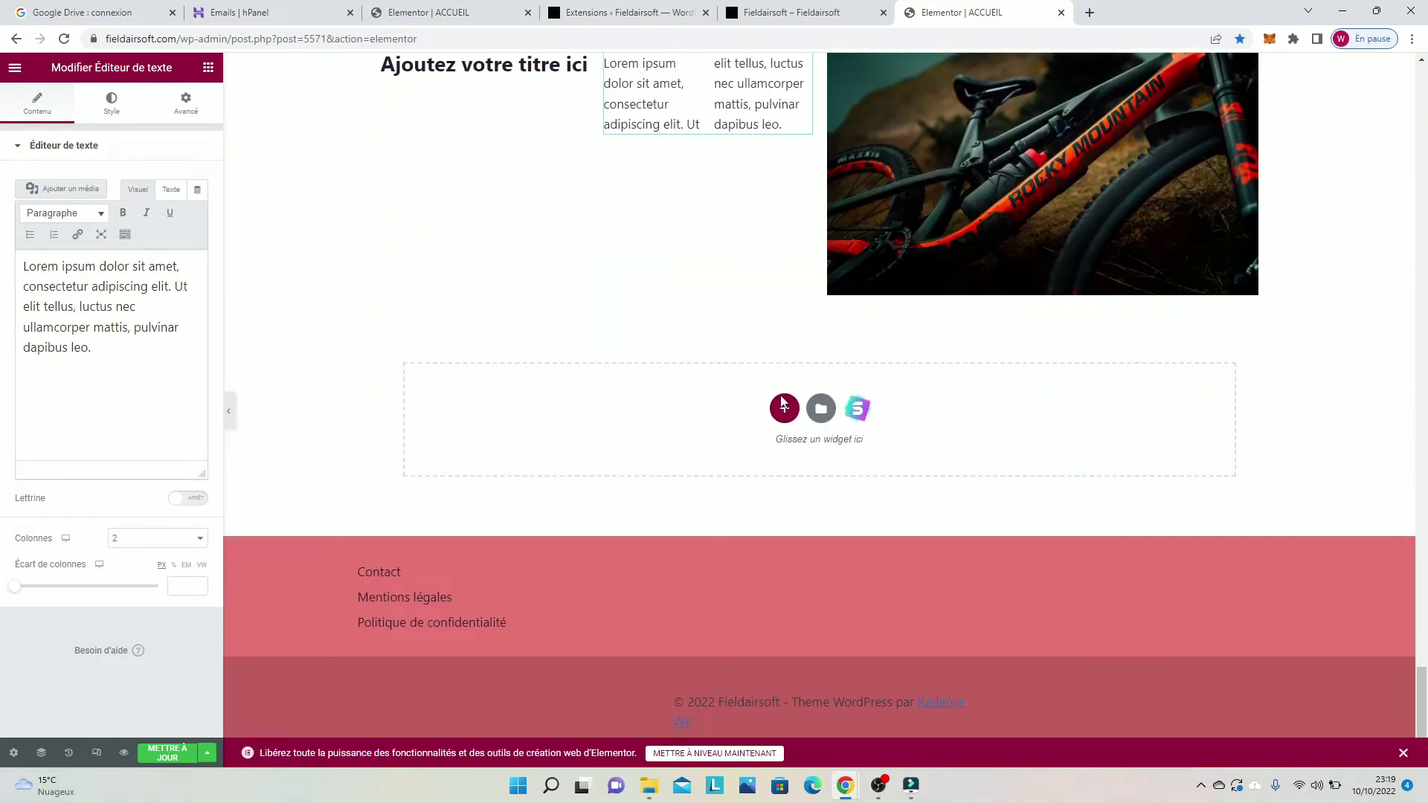
{"action": "scroll", "coordinate": [926, 430], "scroll_direction": "up", "scroll_amount": 8}
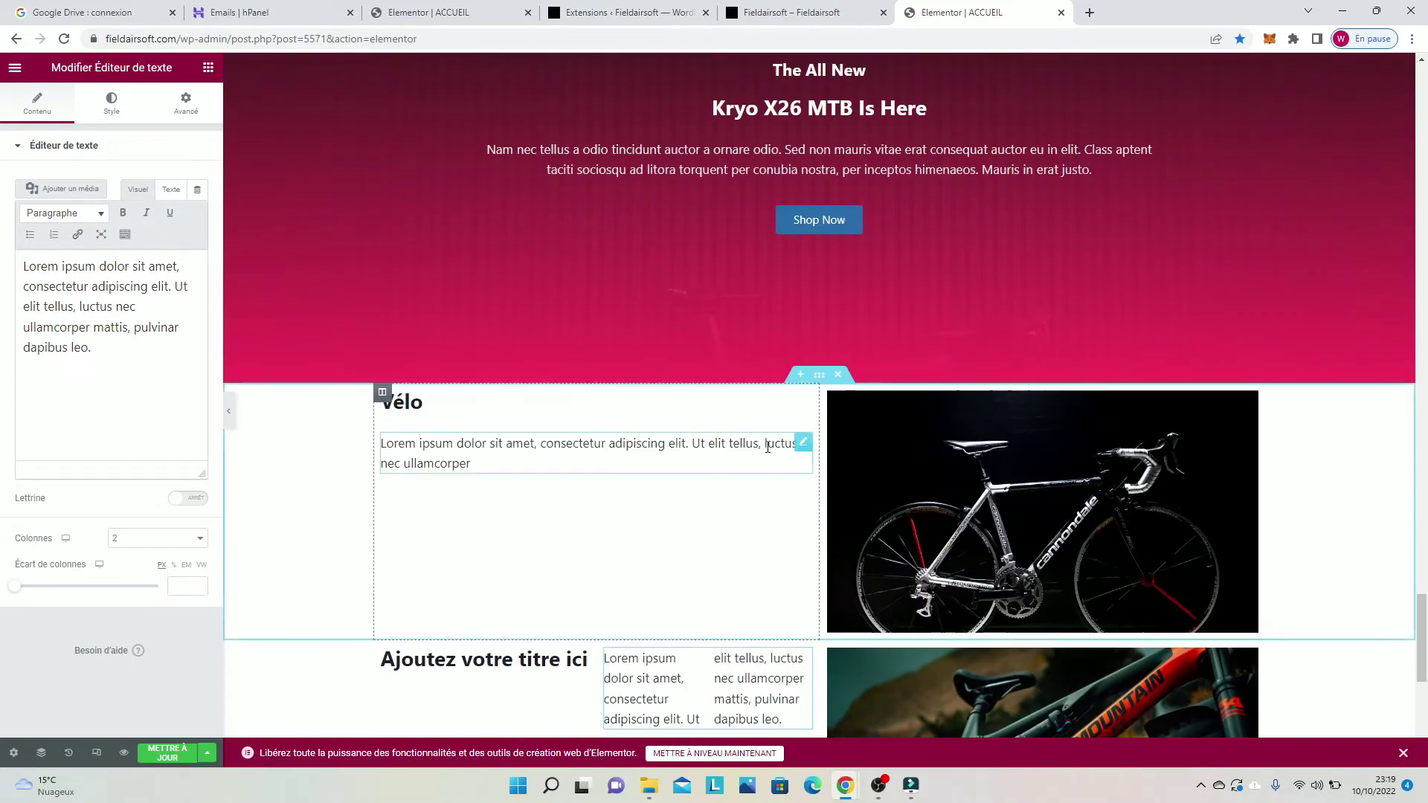
{"action": "left_click", "coordinate": [934, 437]}
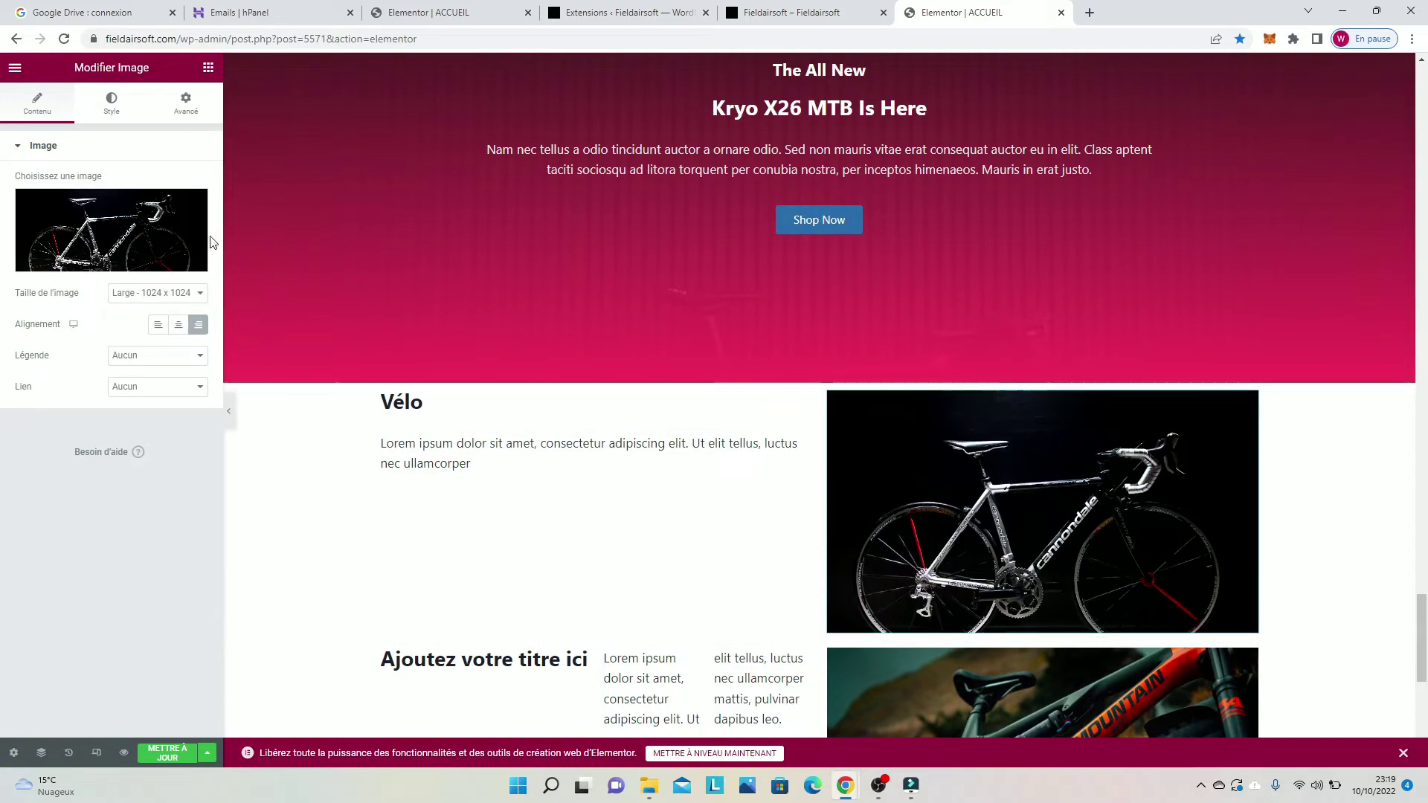
{"action": "left_click", "coordinate": [171, 386]}
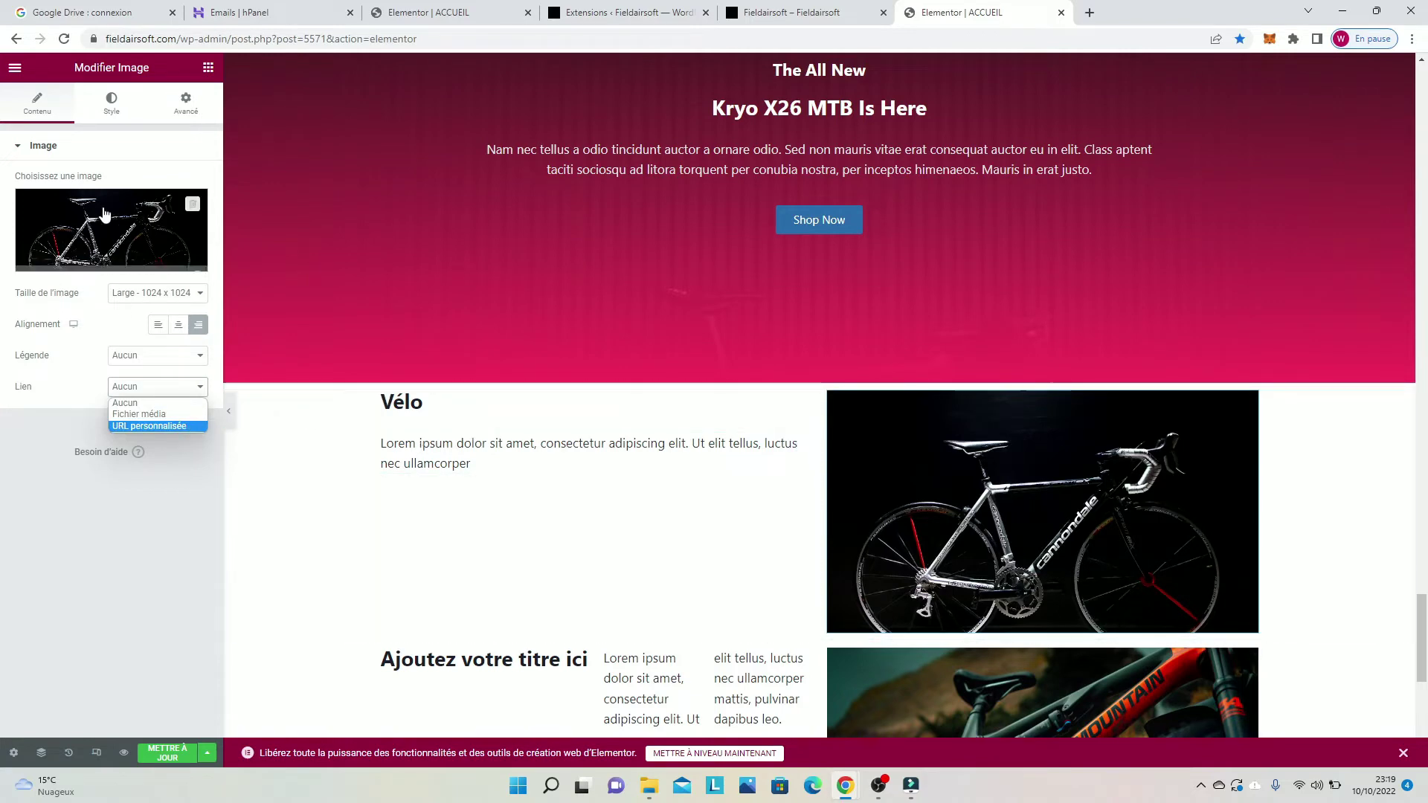
{"action": "left_click", "coordinate": [113, 98]}
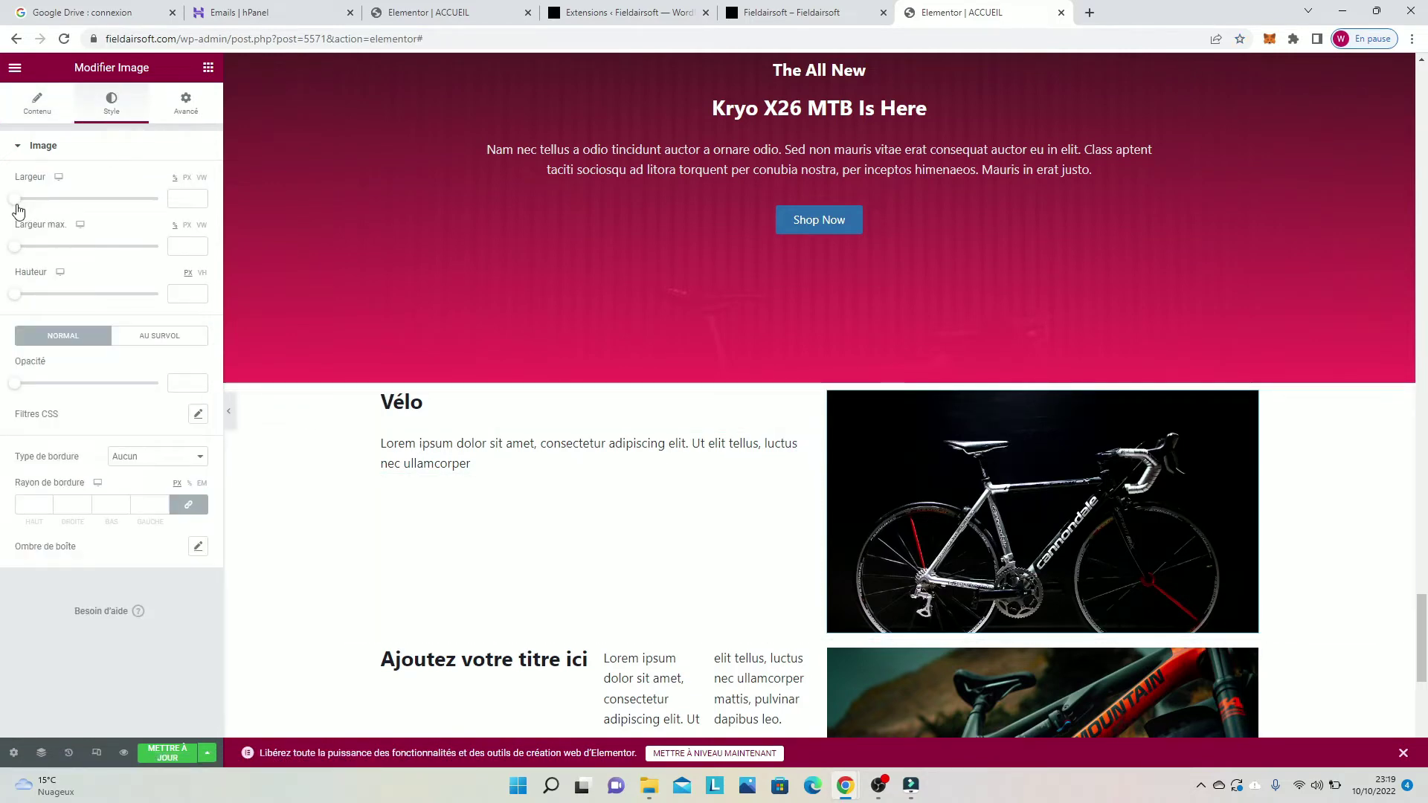
{"action": "left_click_drag", "start_coordinate": [16, 205], "coordinate": [77, 215]}
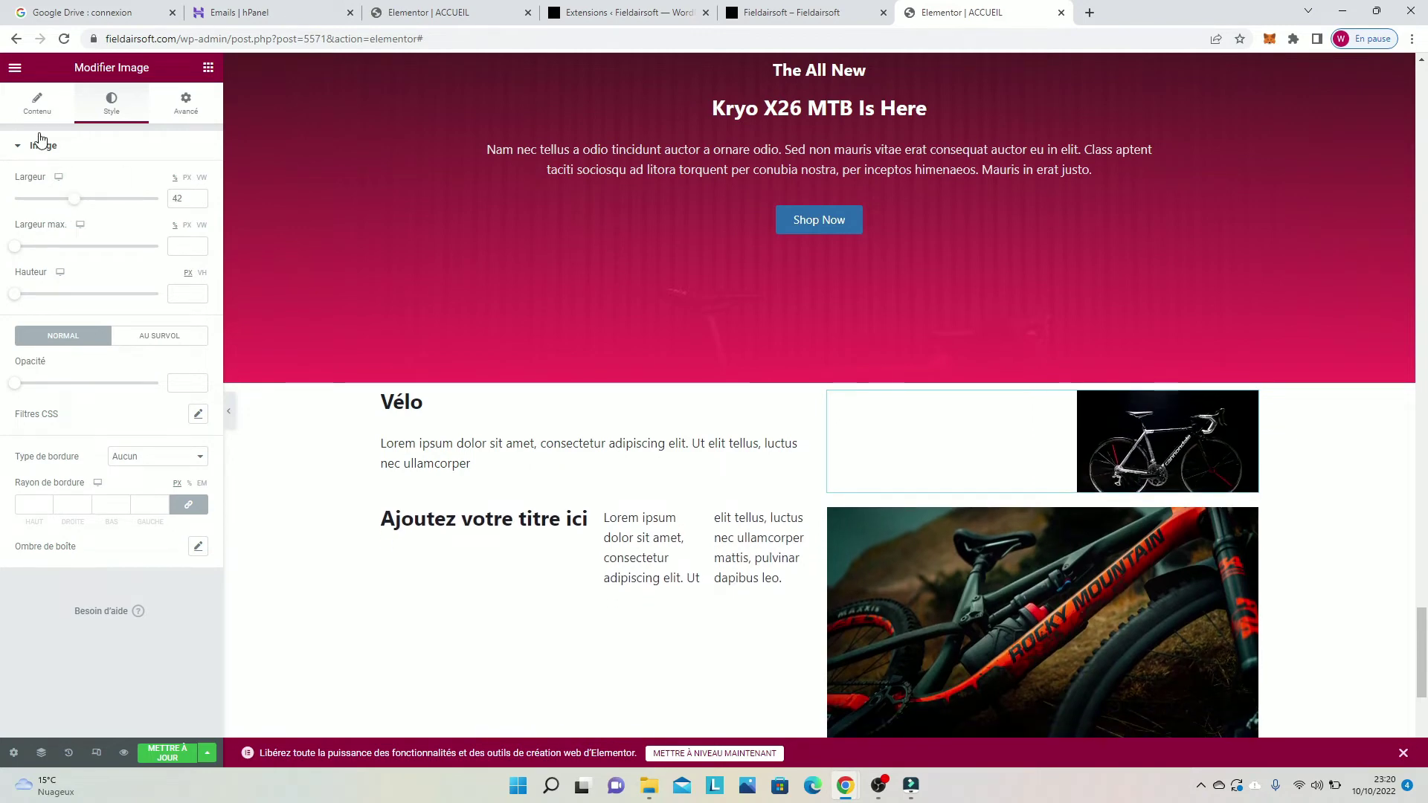
Step: Try centre alignment on the reduced Vélo bike image and set it back to right alignment
{"action": "left_click", "coordinate": [37, 108]}
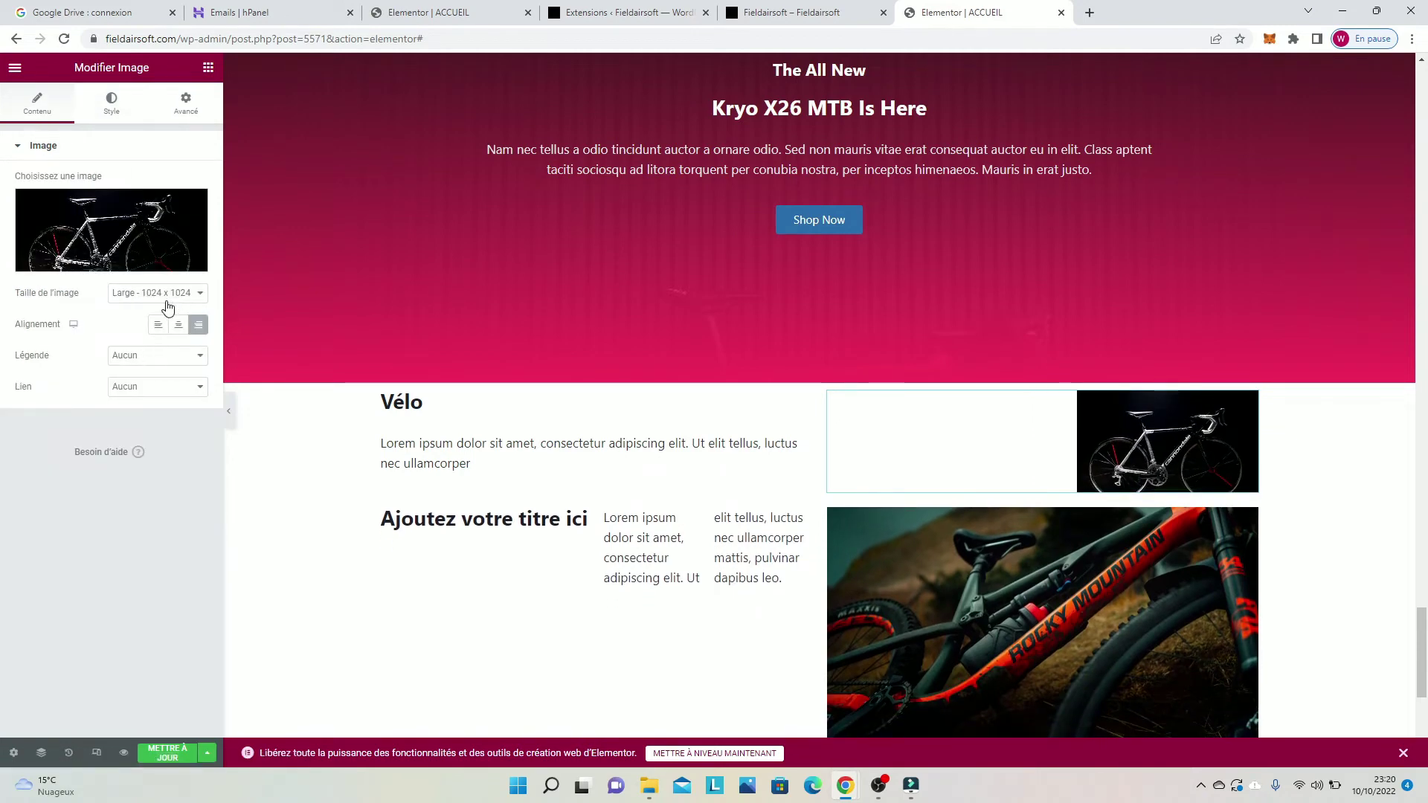
{"action": "left_click", "coordinate": [179, 327]}
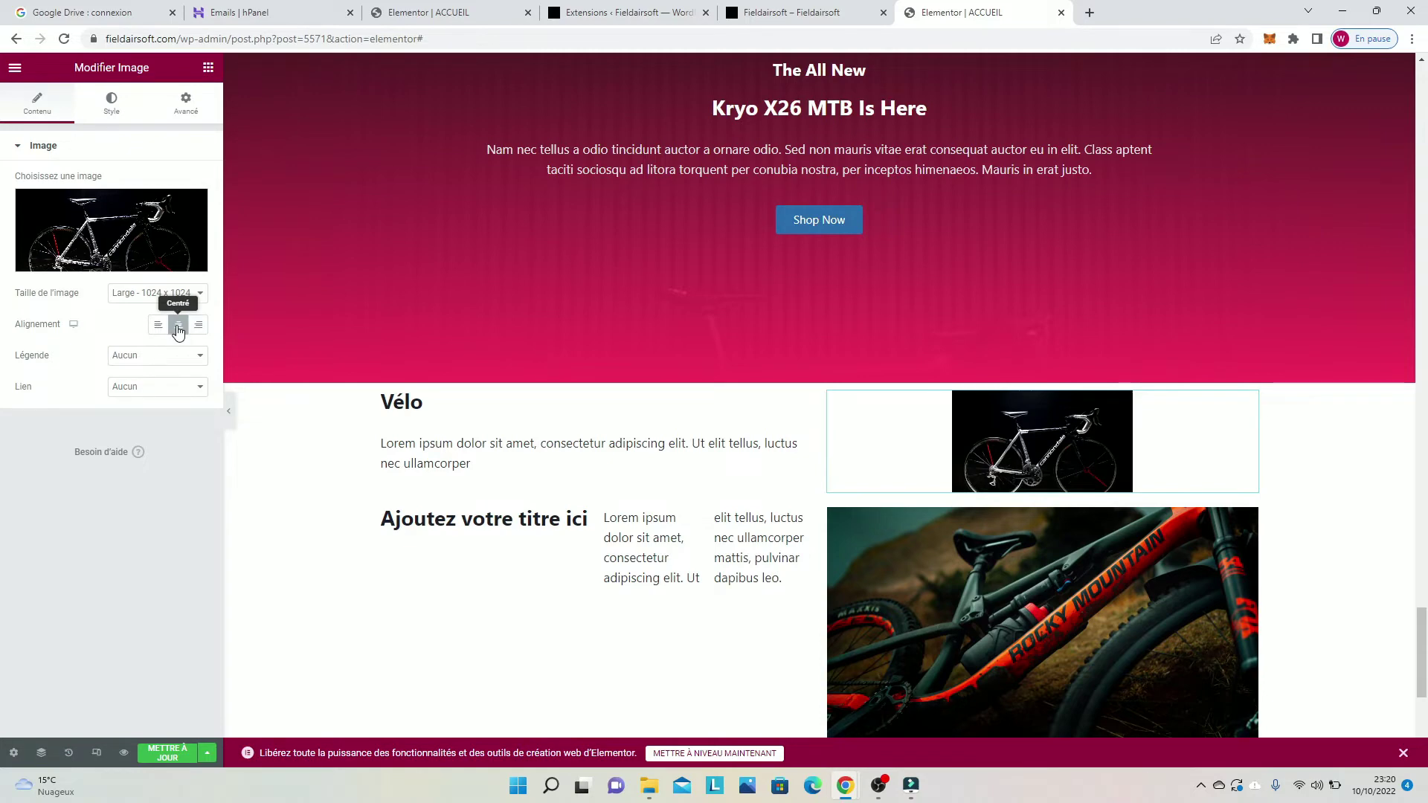
{"action": "left_click", "coordinate": [198, 325]}
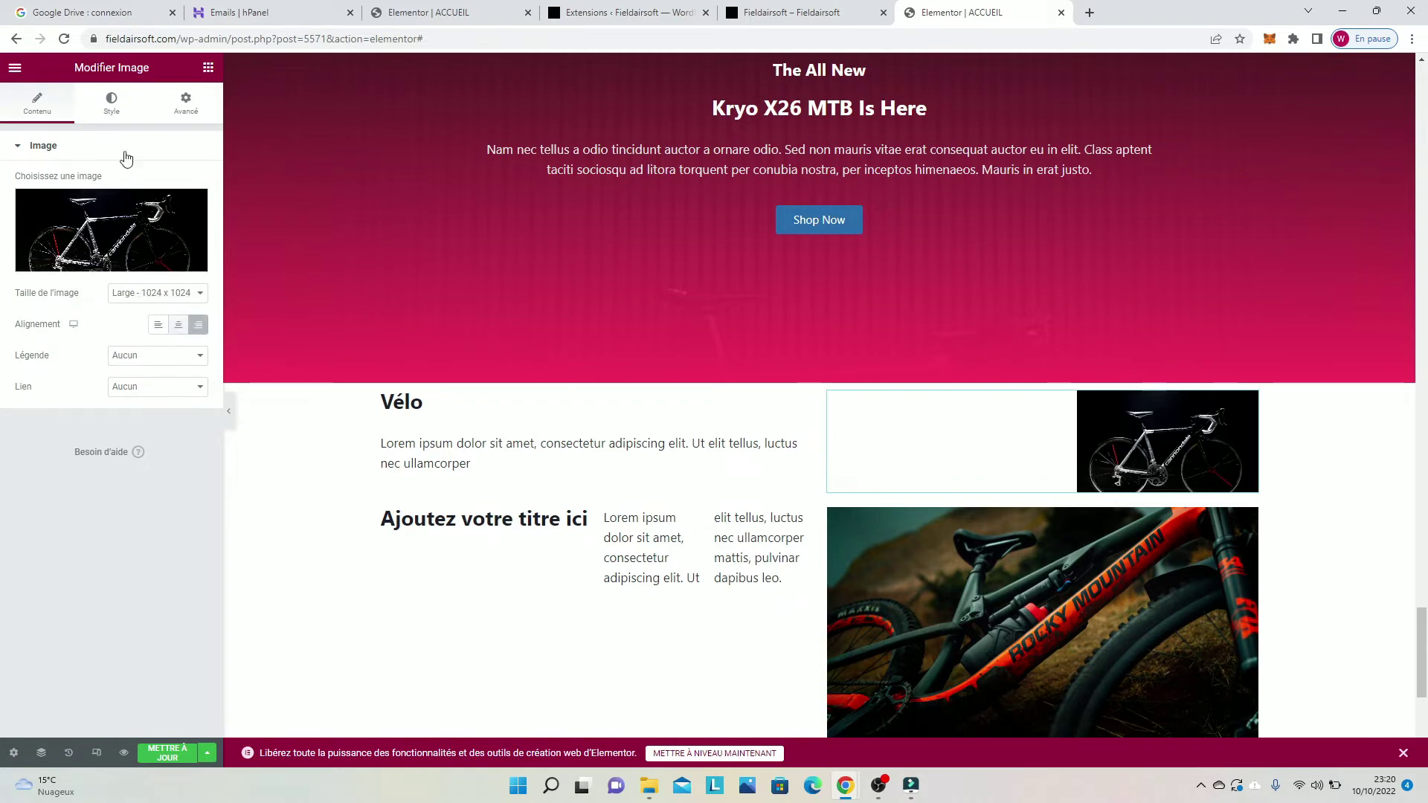
Step: Set the Vélo bike image's maximum width to 100% and its opacity to 0.56
{"action": "left_click", "coordinate": [97, 116]}
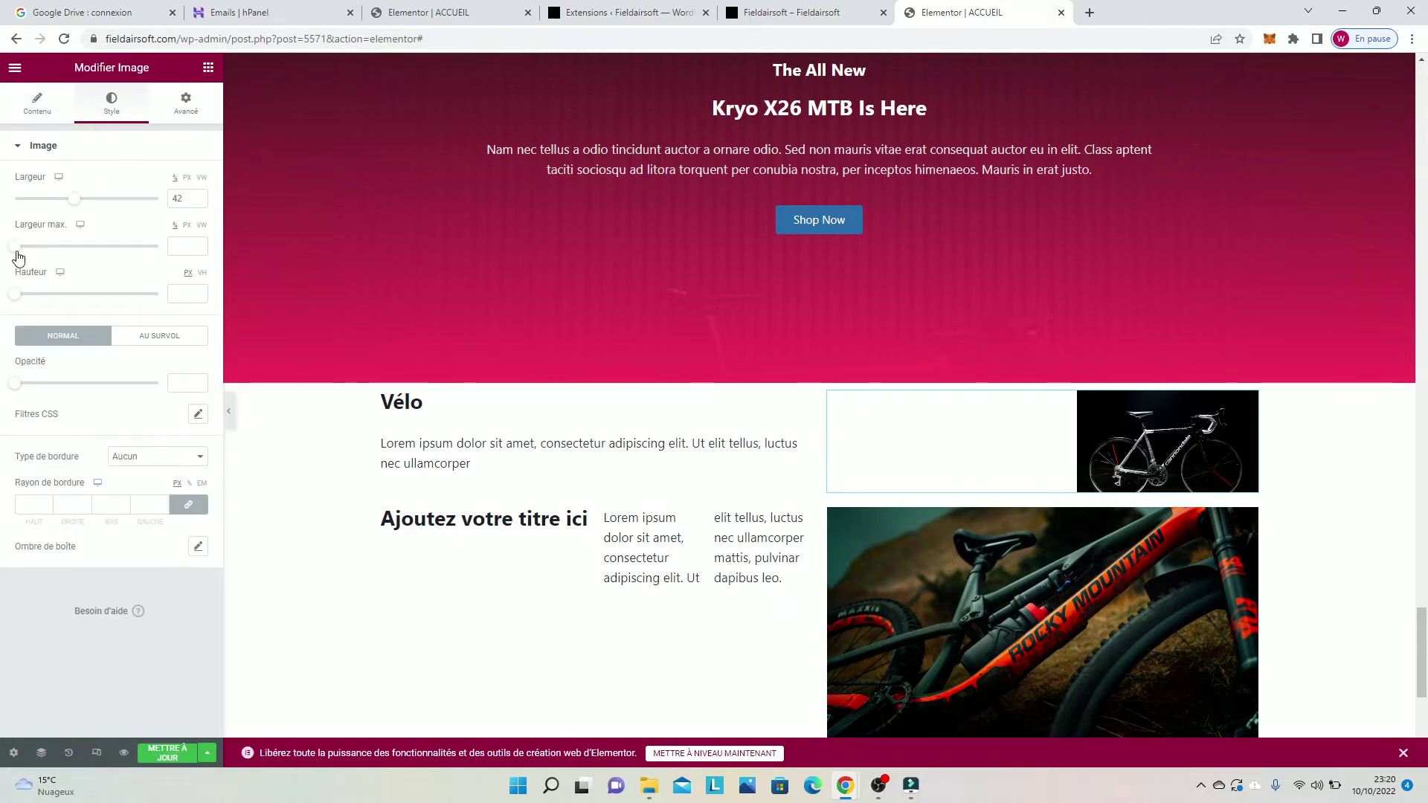
{"action": "left_click_drag", "start_coordinate": [14, 246], "coordinate": [100, 280]}
{"action": "left_click_drag", "start_coordinate": [102, 251], "coordinate": [160, 261]}
{"action": "left_click_drag", "start_coordinate": [14, 386], "coordinate": [88, 415]}
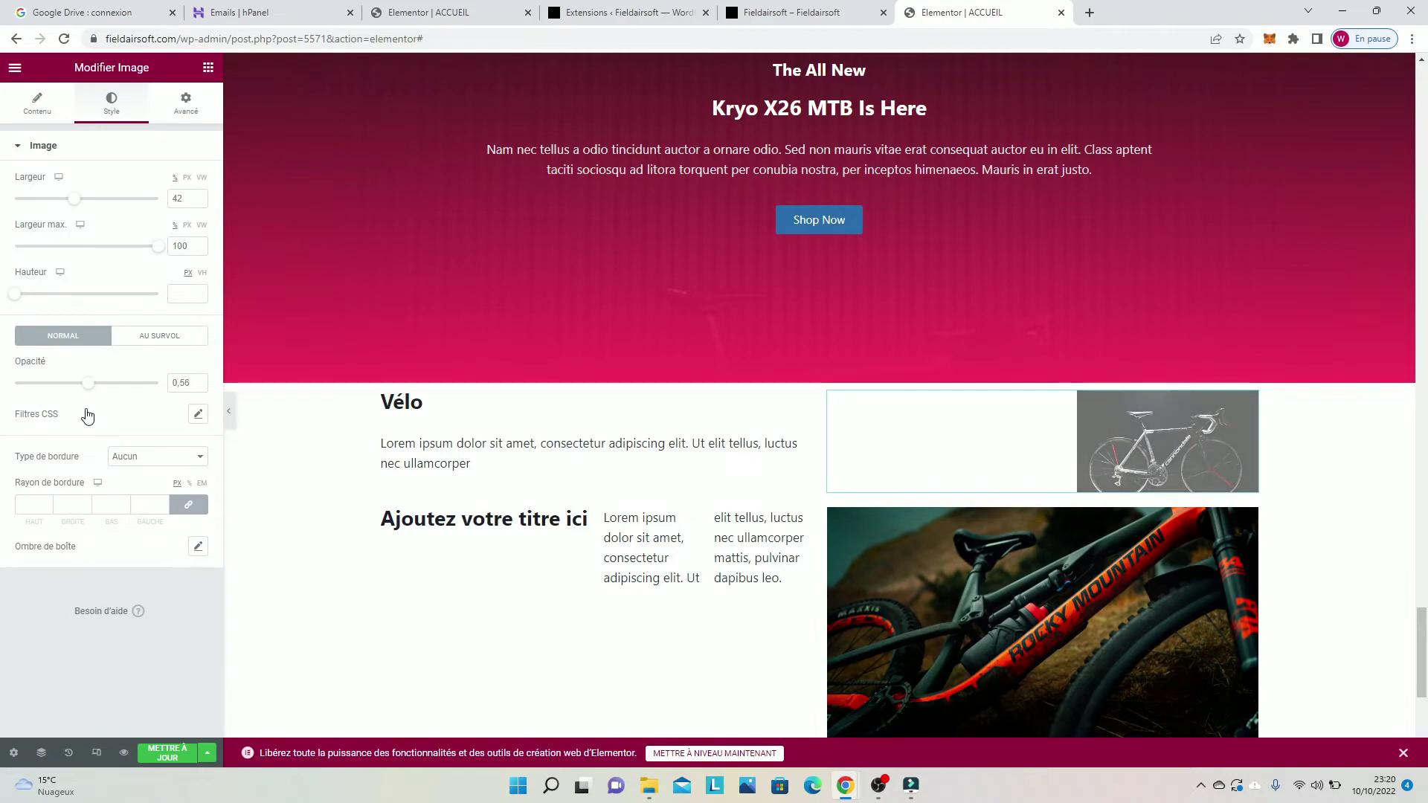
{"action": "scroll", "coordinate": [881, 412], "scroll_direction": "up", "scroll_amount": 6}
{"action": "scroll", "coordinate": [881, 412], "scroll_direction": "down", "scroll_amount": 3}
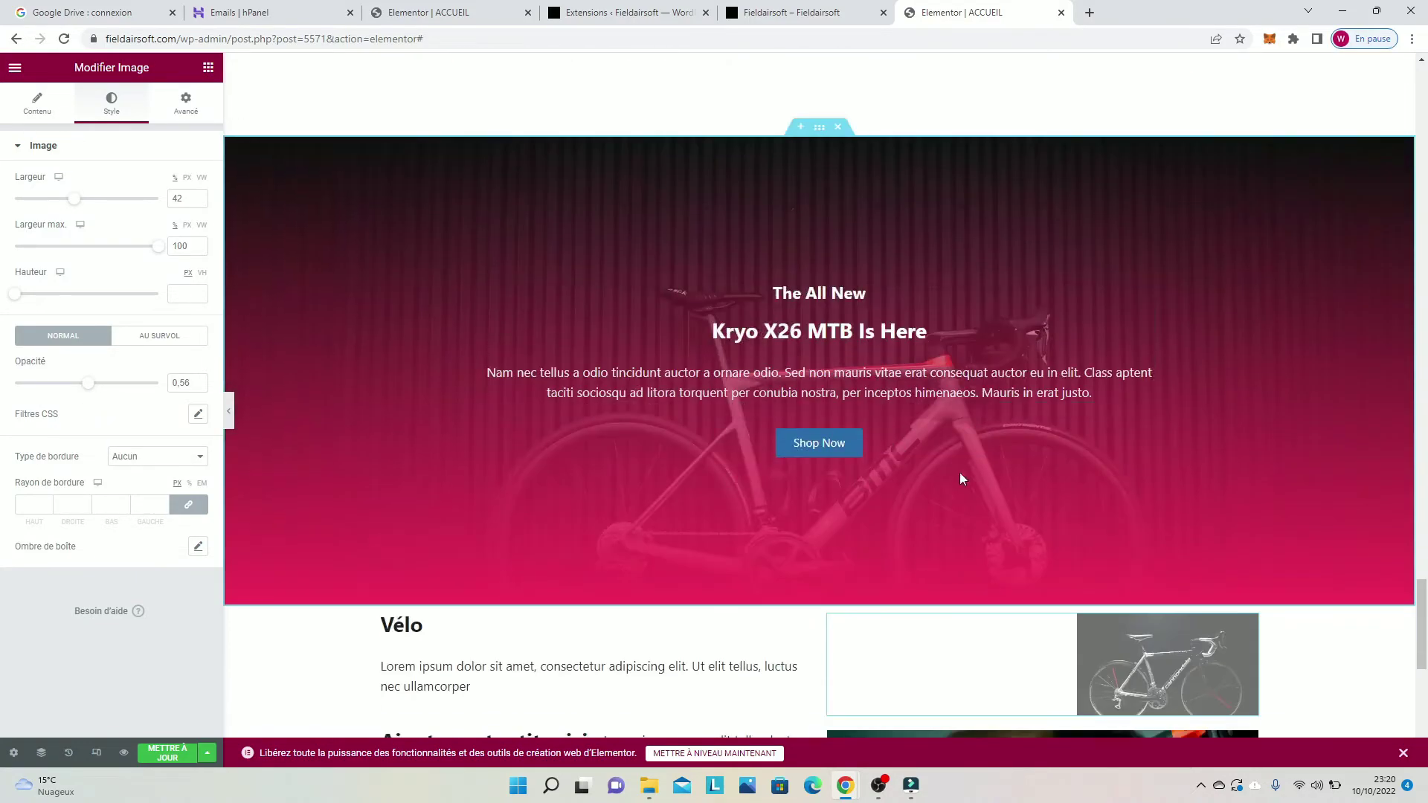
{"action": "scroll", "coordinate": [1234, 524], "scroll_direction": "down", "scroll_amount": 1}
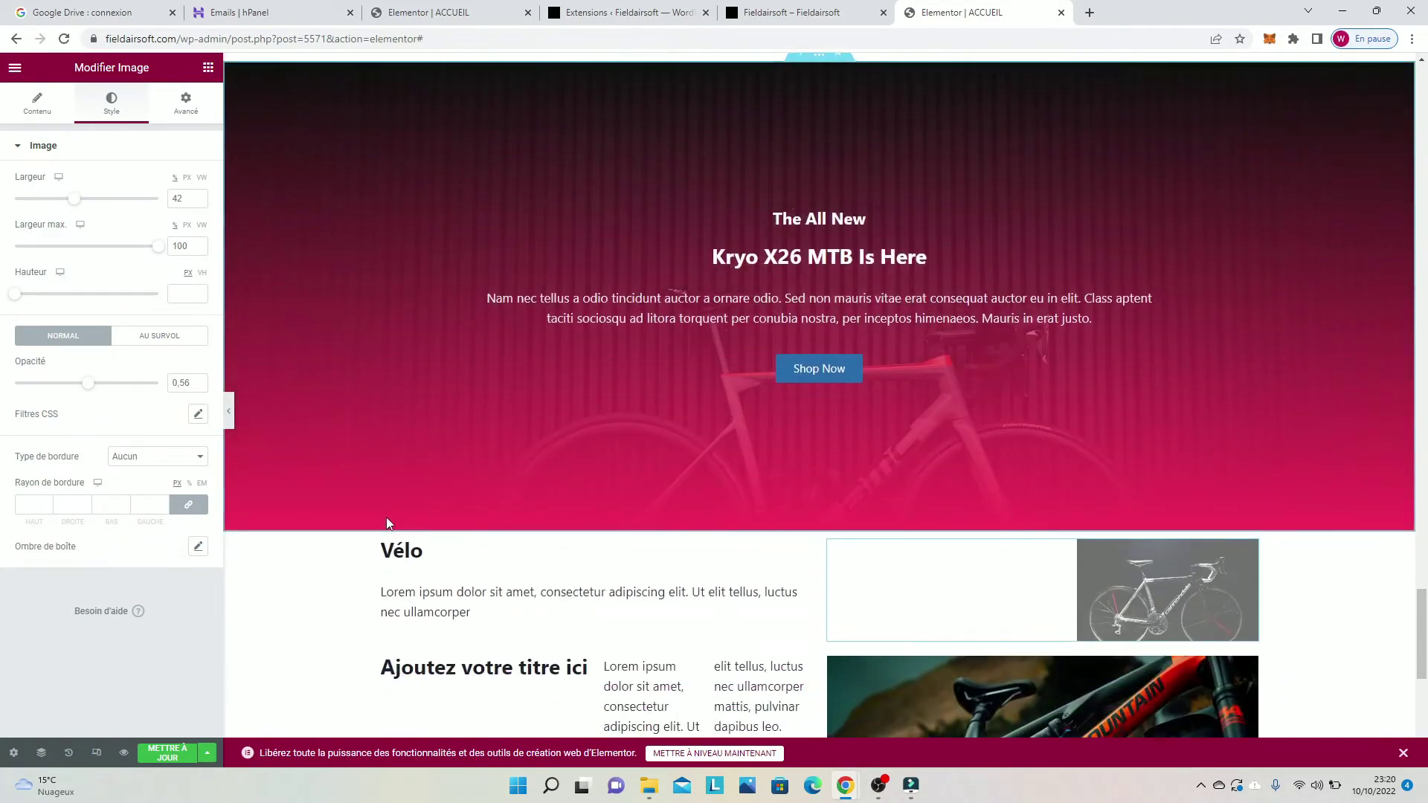
{"action": "scroll", "coordinate": [387, 520], "scroll_direction": "down", "scroll_amount": 2}
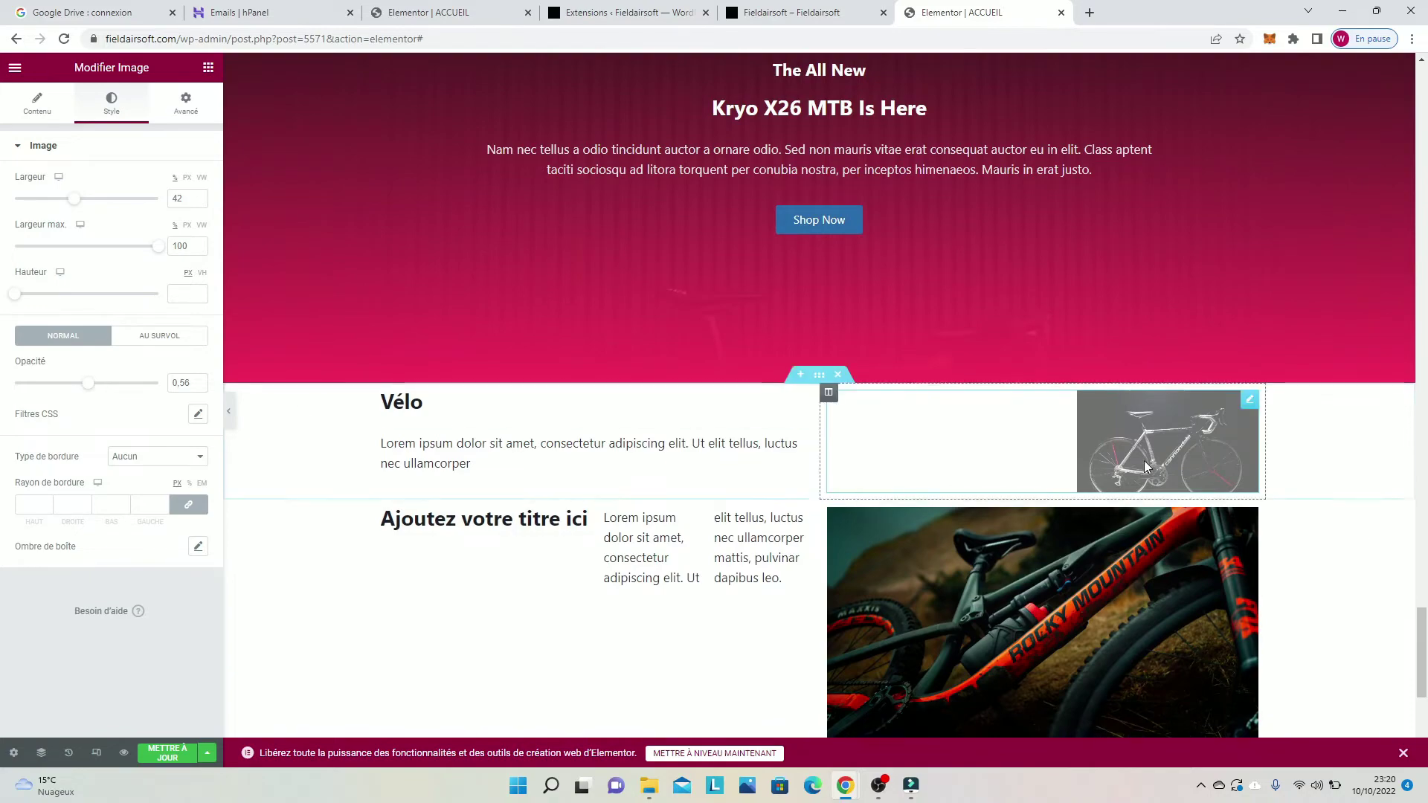
{"action": "scroll", "coordinate": [1142, 482], "scroll_direction": "up", "scroll_amount": 8}
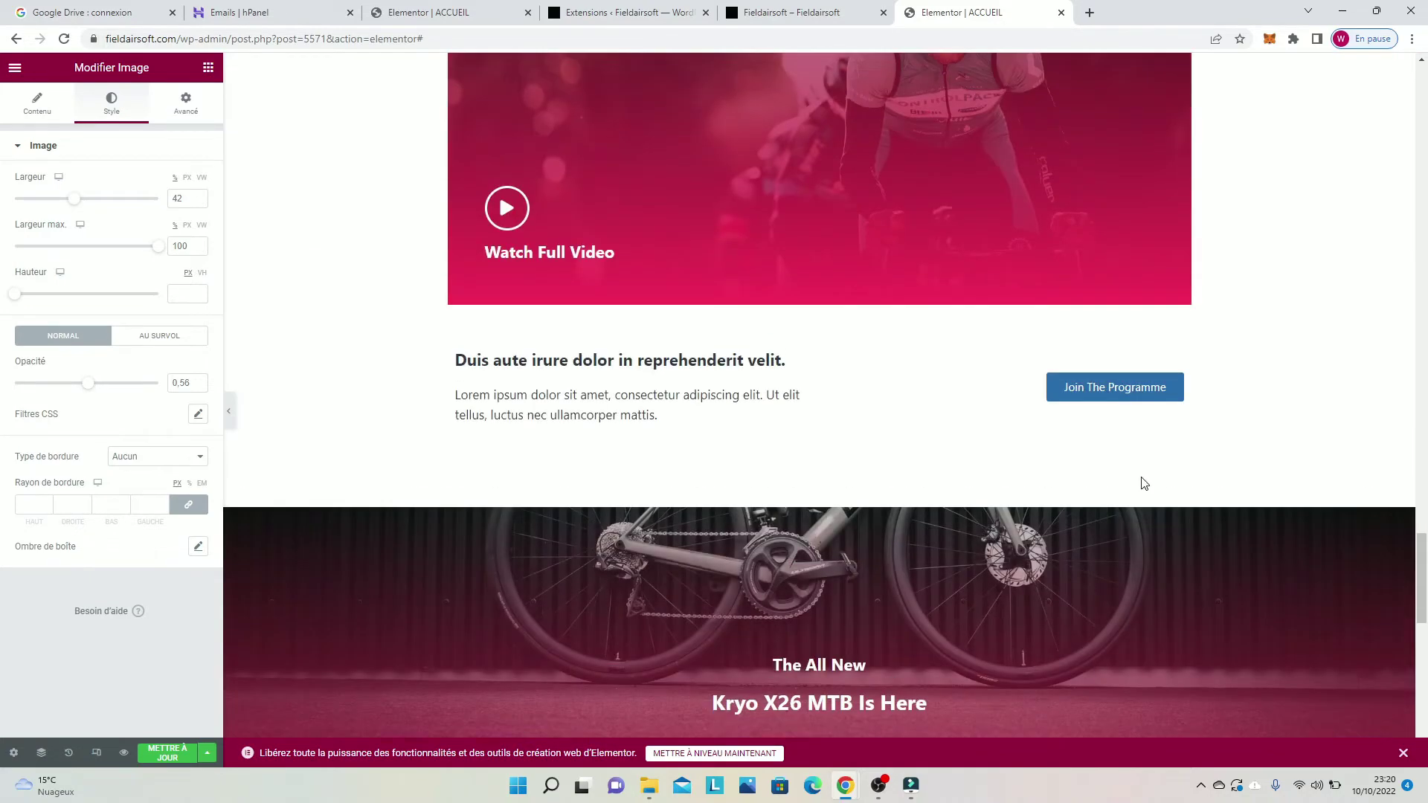
{"action": "scroll", "coordinate": [1138, 475], "scroll_direction": "down", "scroll_amount": 14}
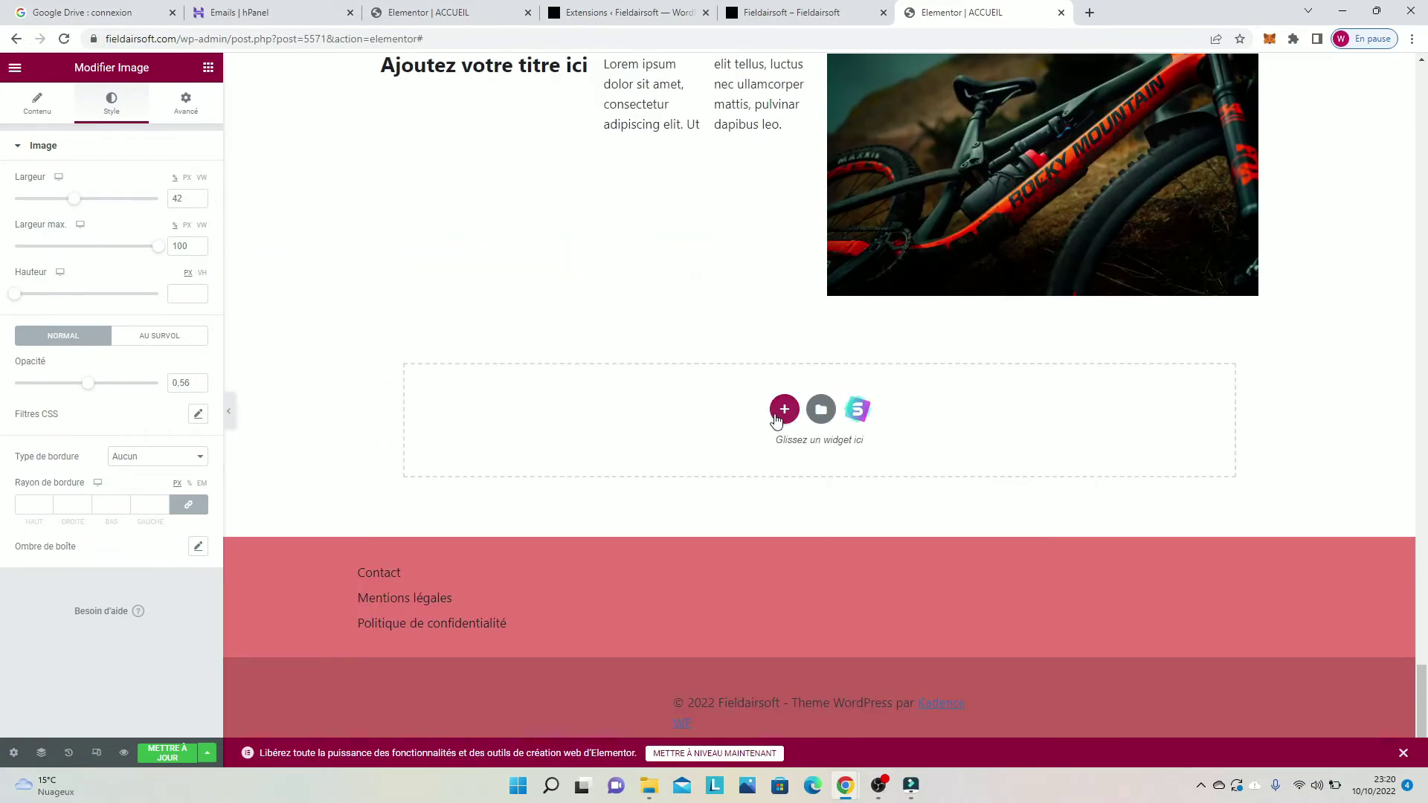
Step: Add a single-column section below the three-column section and place an image widget in it
{"action": "left_click", "coordinate": [783, 410]}
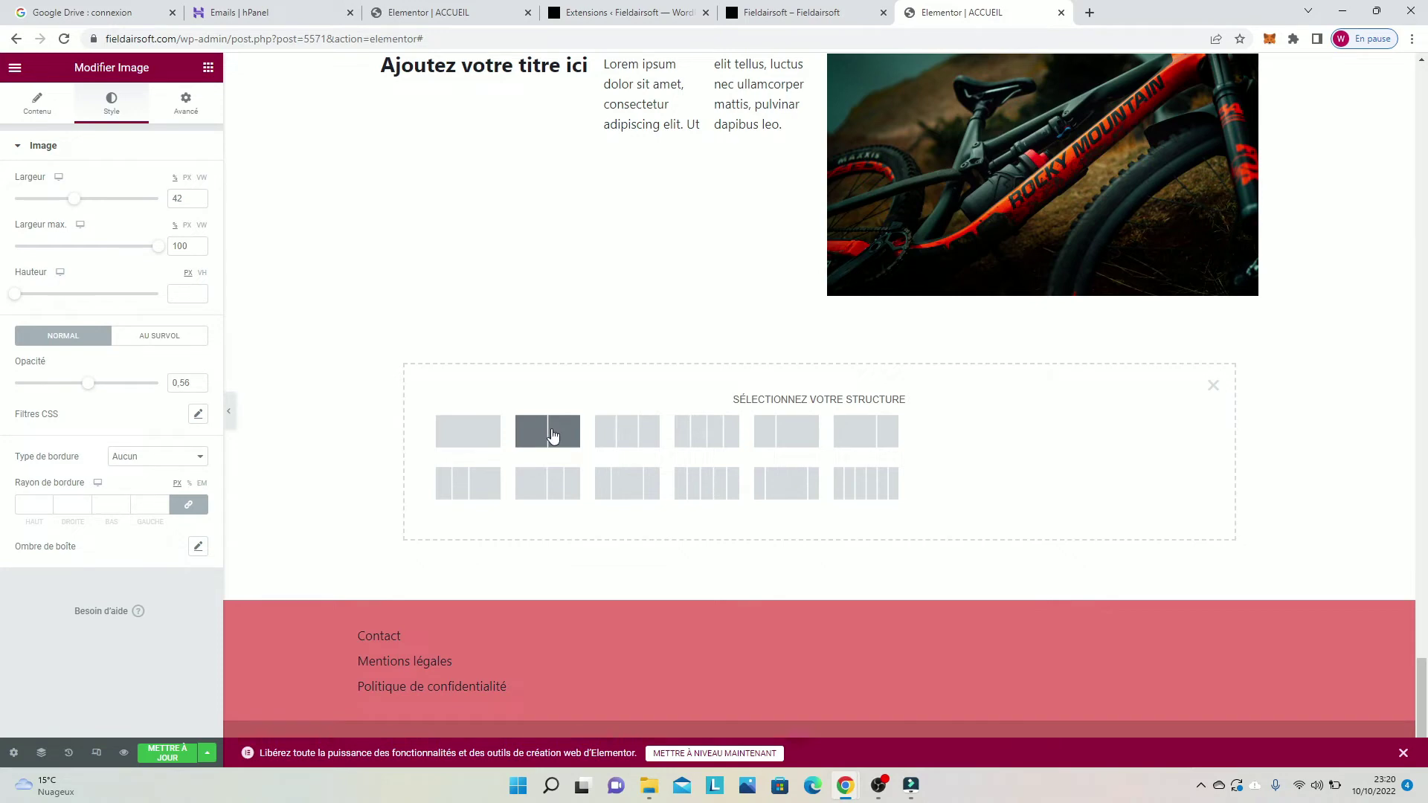
{"action": "left_click", "coordinate": [472, 445]}
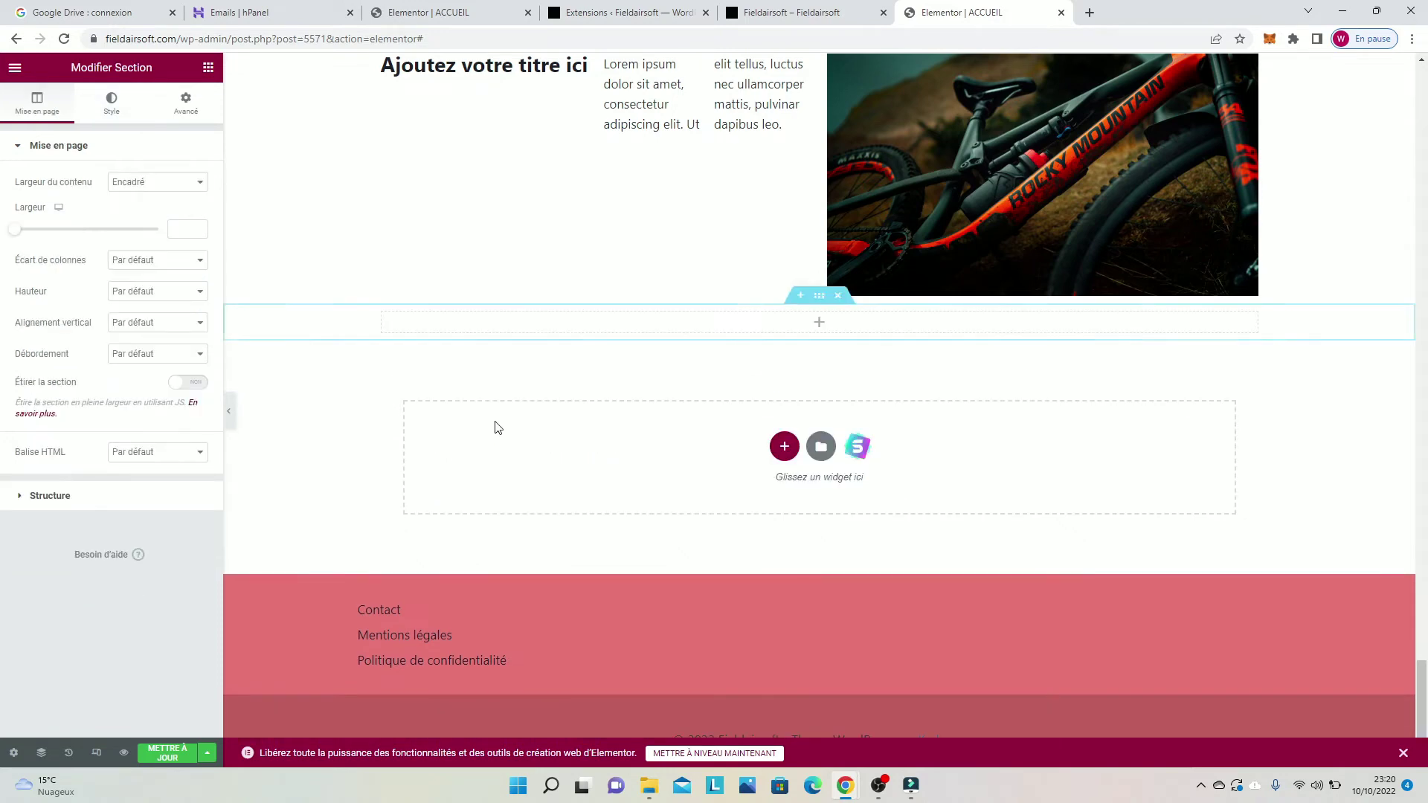
{"action": "left_click", "coordinate": [832, 330]}
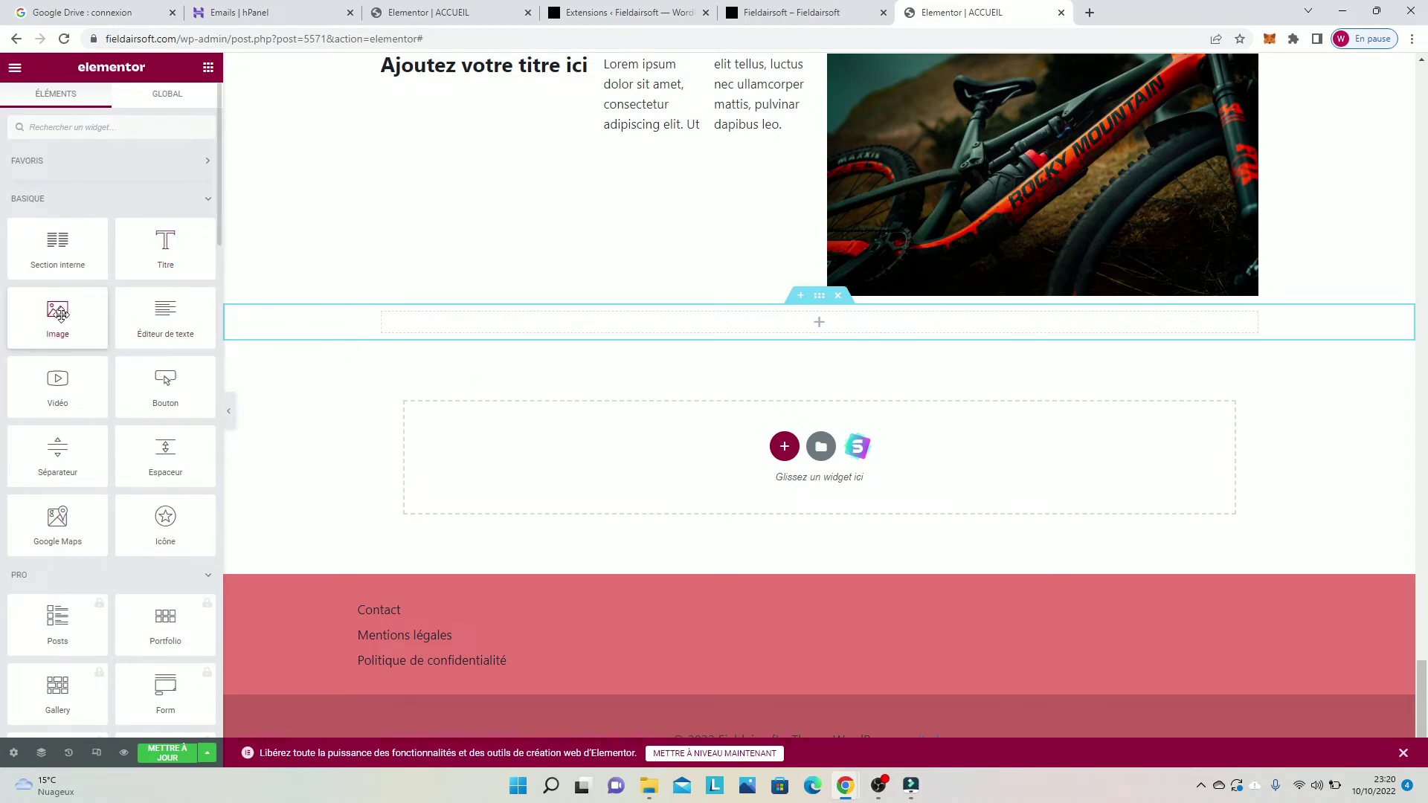
{"action": "left_click_drag", "start_coordinate": [96, 335], "coordinate": [563, 335]}
{"action": "left_click_drag", "start_coordinate": [57, 318], "coordinate": [542, 319]}
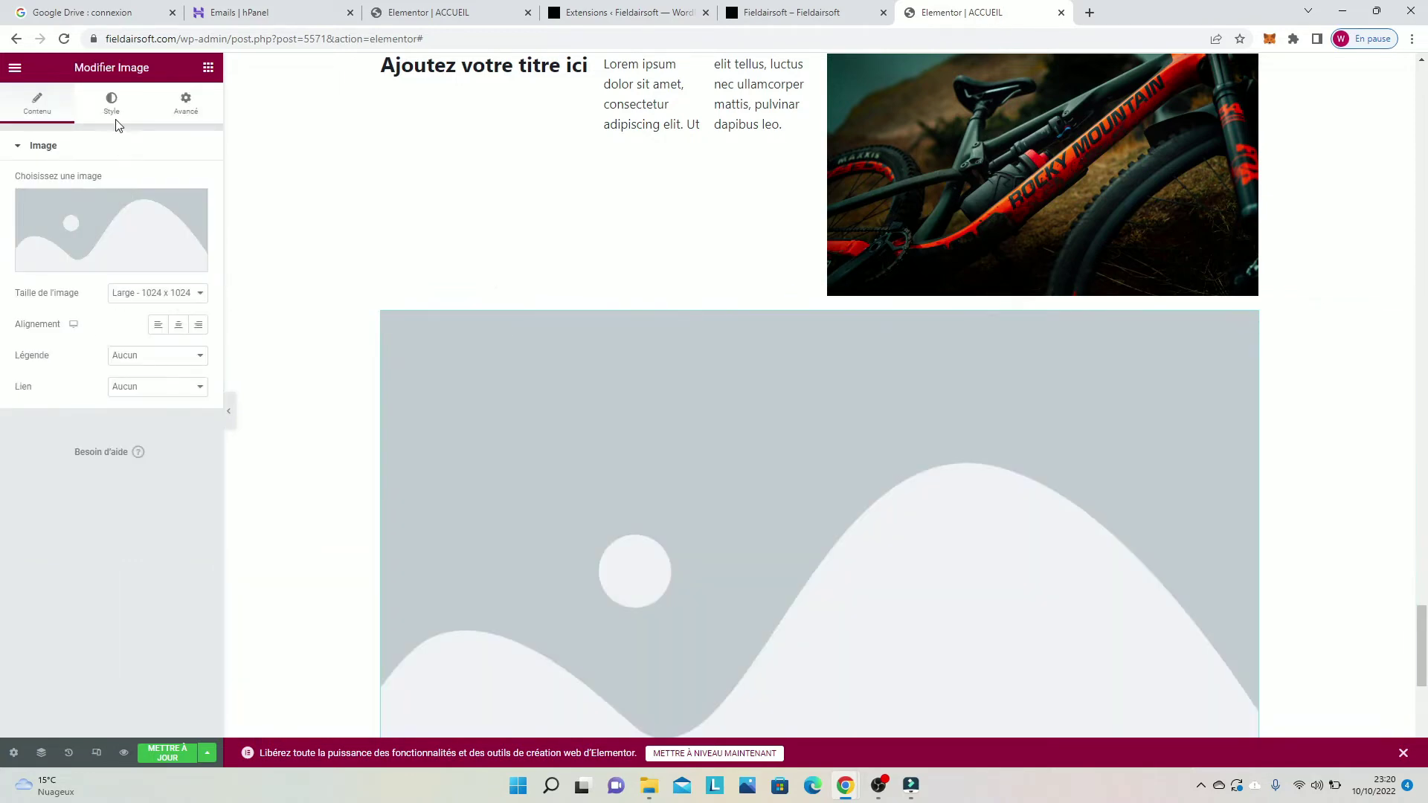
Step: Insert bike-hero.jpg from the media library into the new image widget
{"action": "left_click", "coordinate": [103, 195]}
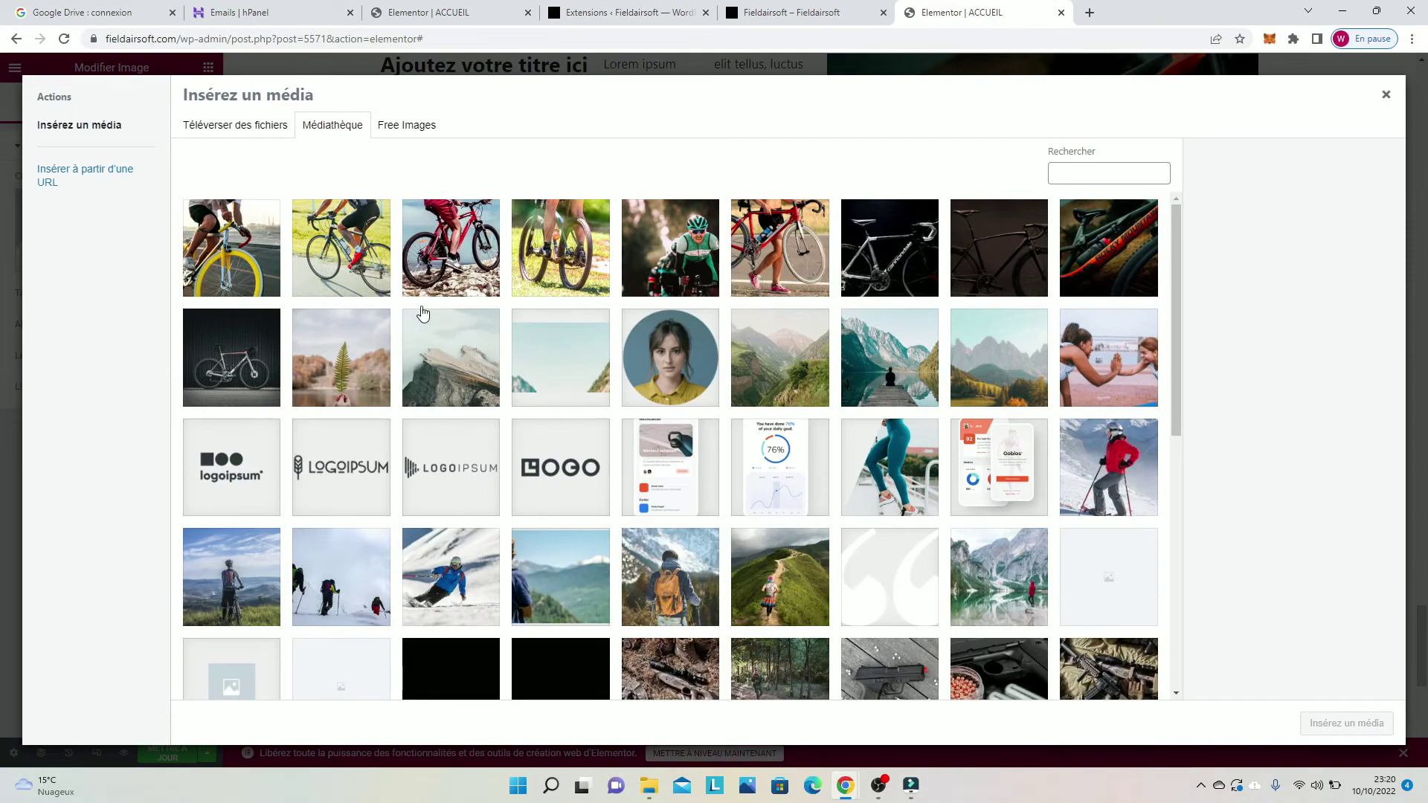
{"action": "left_click", "coordinate": [253, 366]}
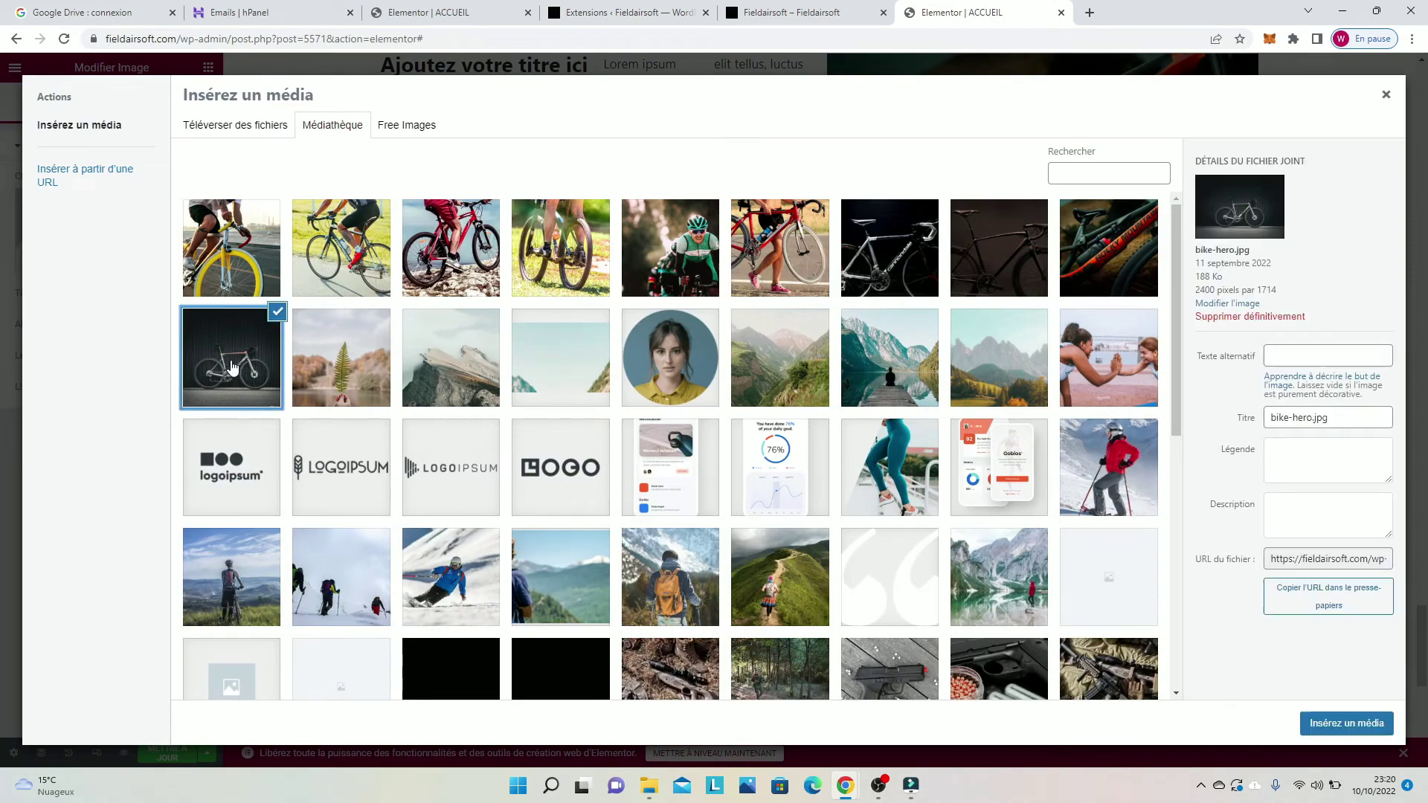
{"action": "left_click", "coordinate": [1315, 725]}
{"action": "scroll", "coordinate": [836, 475], "scroll_direction": "down", "scroll_amount": 4}
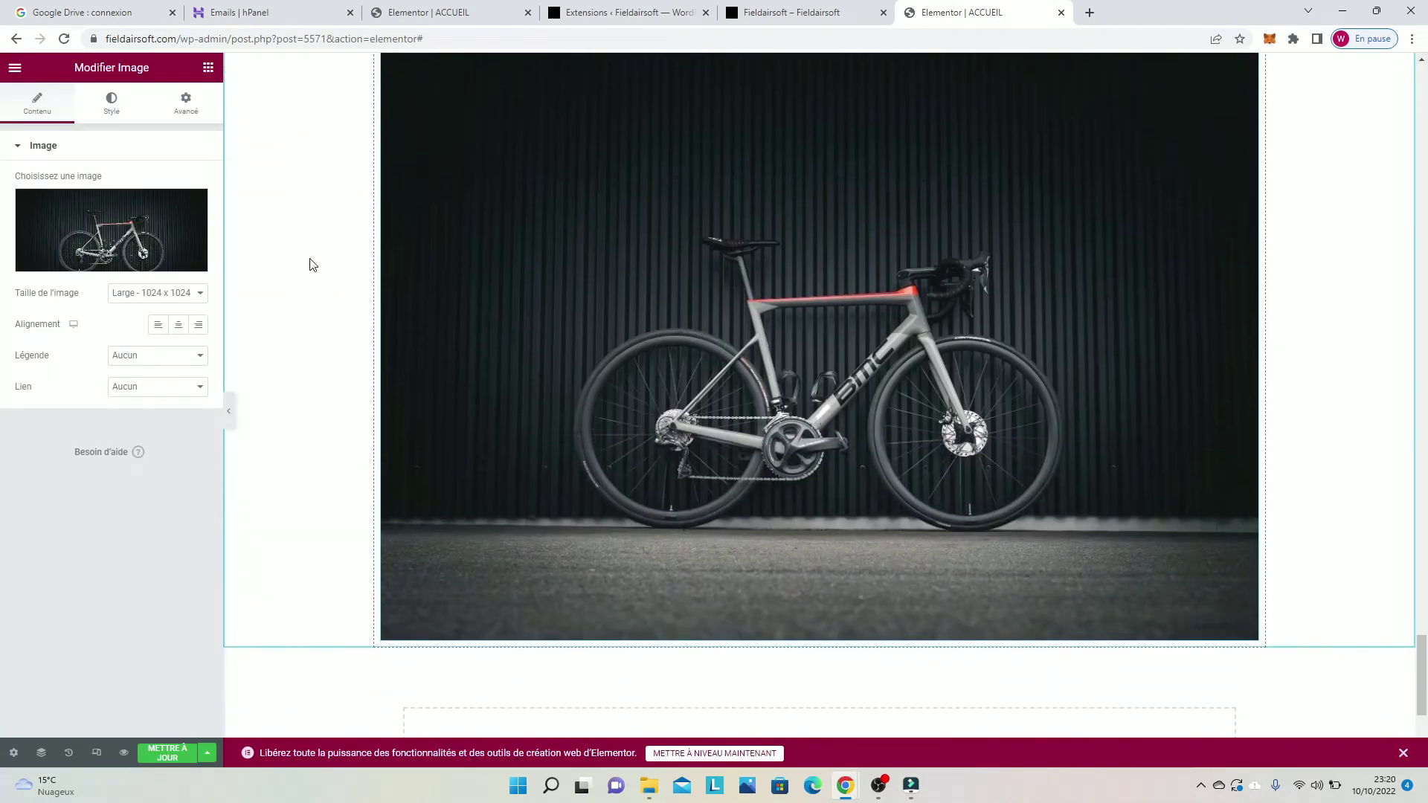
Step: Try the Thumbnail, Medium and 2048x2048 sizes on the bike-hero image and set its size to Entière
{"action": "left_click", "coordinate": [123, 293]}
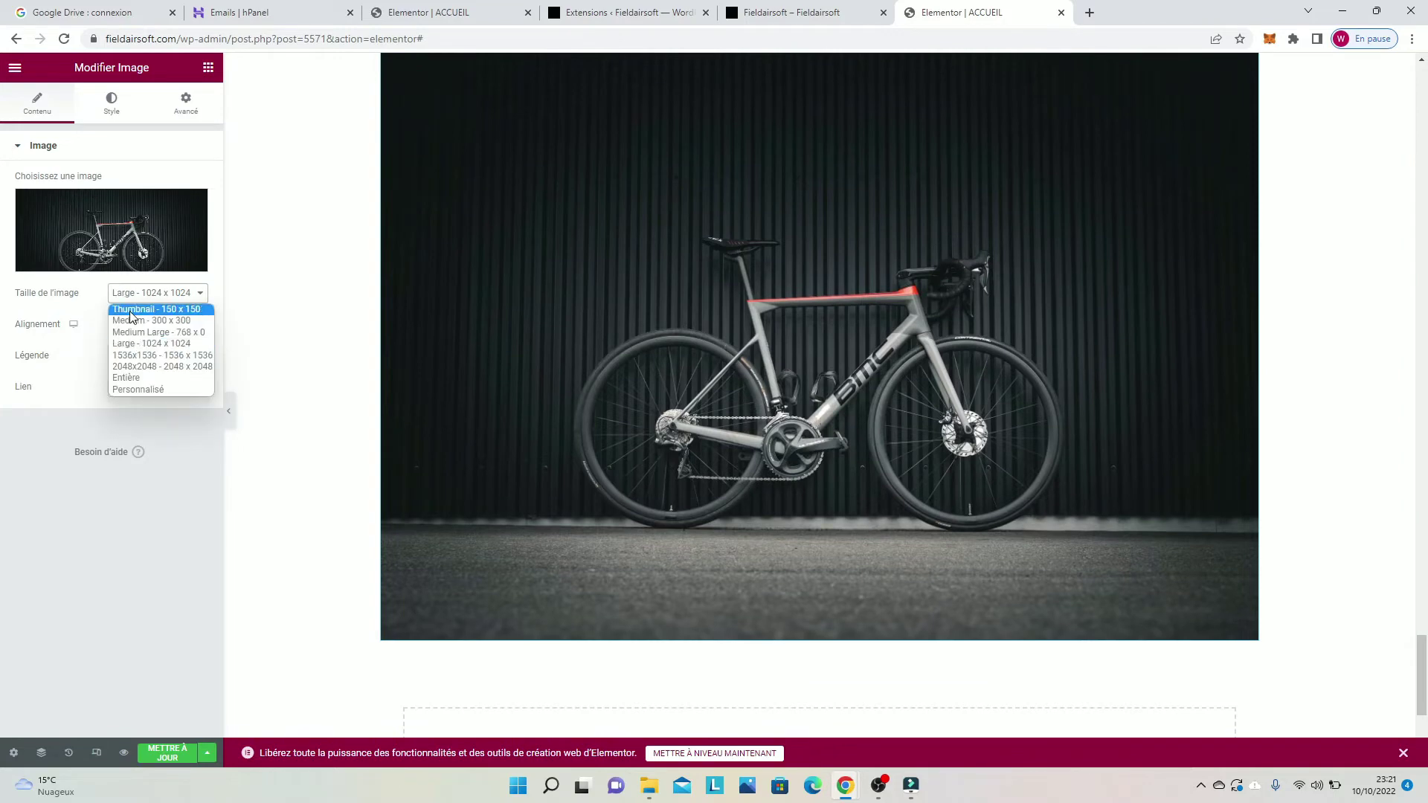
{"action": "left_click", "coordinate": [131, 311]}
{"action": "left_click", "coordinate": [150, 292]}
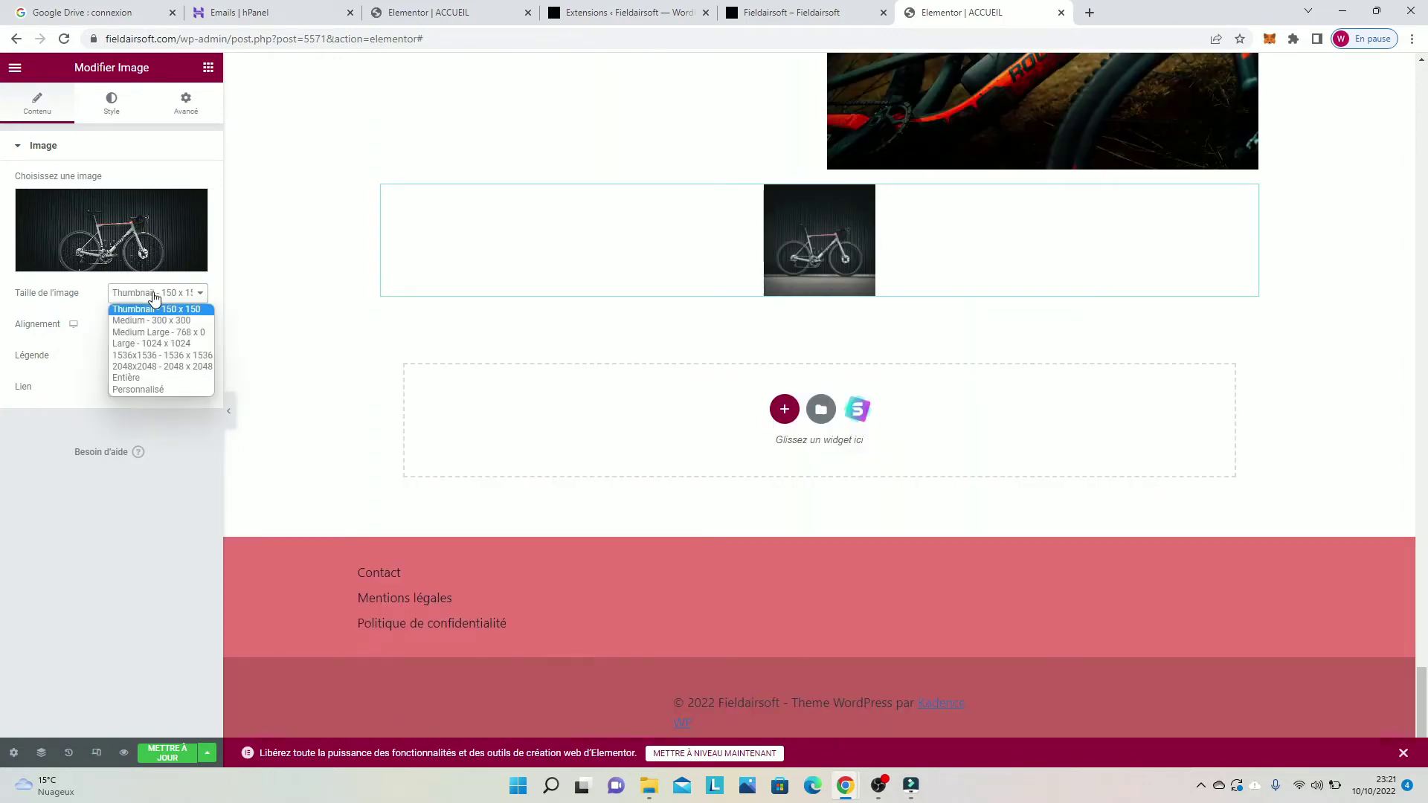
{"action": "left_click", "coordinate": [155, 321]}
{"action": "left_click", "coordinate": [144, 297]}
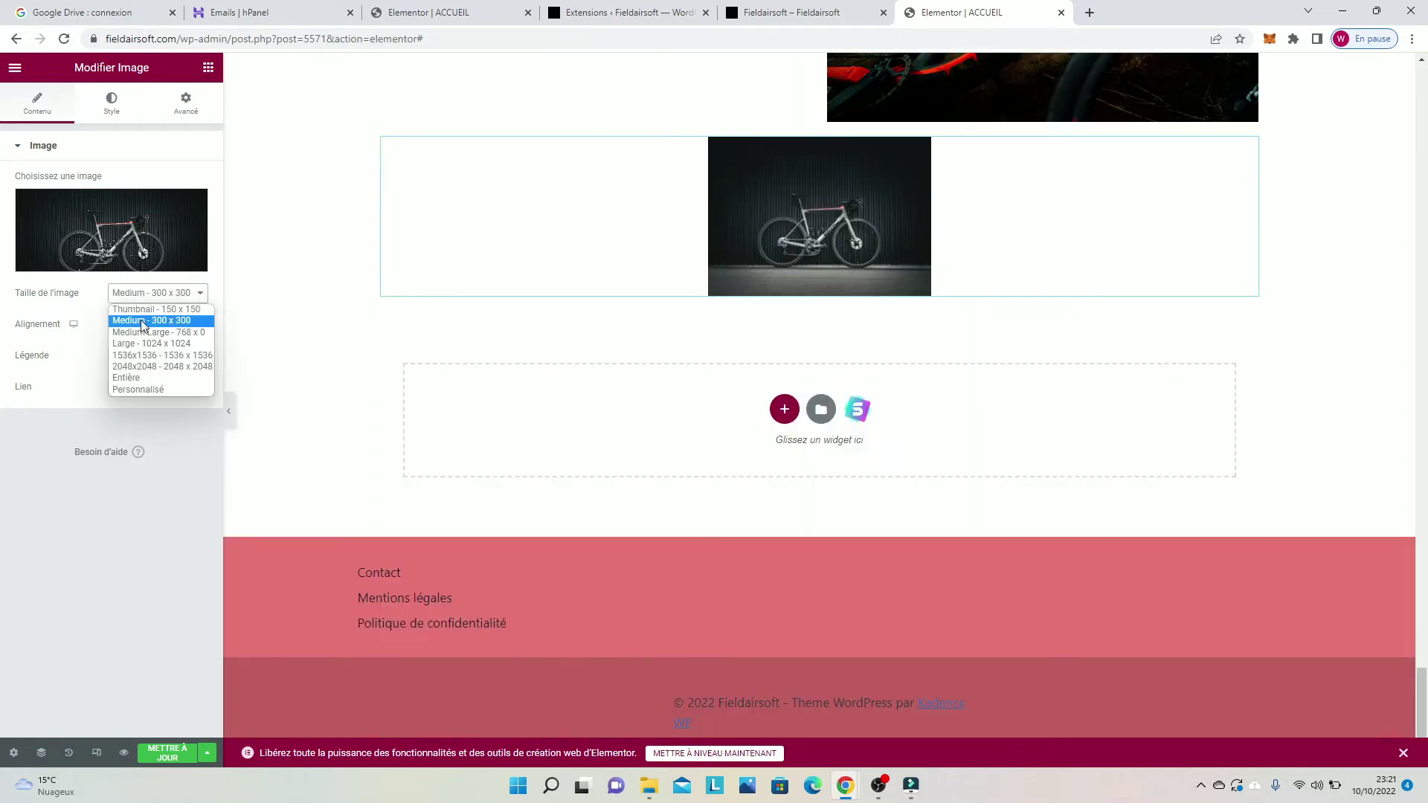
{"action": "left_click", "coordinate": [141, 366]}
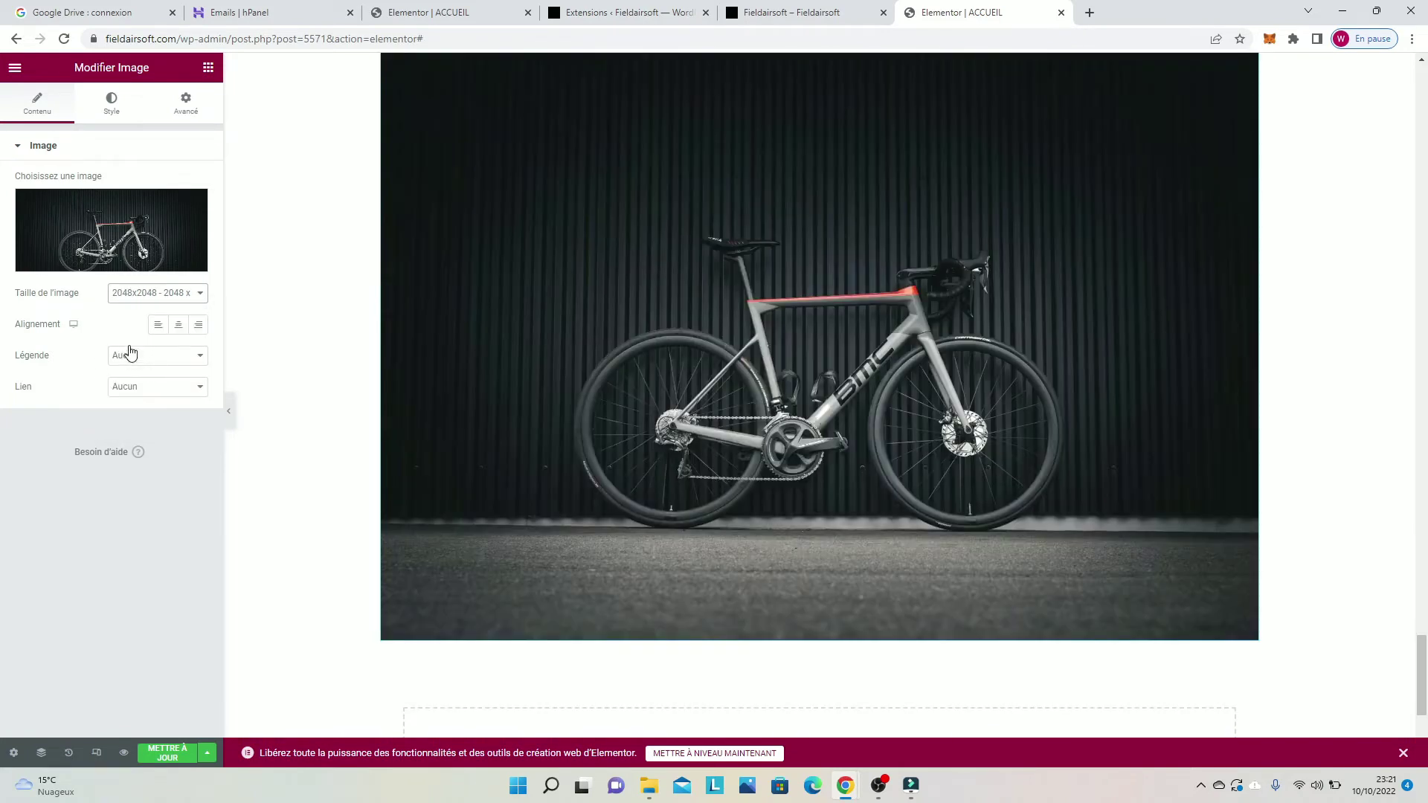
{"action": "left_click", "coordinate": [142, 297]}
{"action": "left_click", "coordinate": [137, 375]}
Step: Set the bike-hero image's opacity to 0.5 and its border radius to 0 on all corners
{"action": "left_click", "coordinate": [112, 108]}
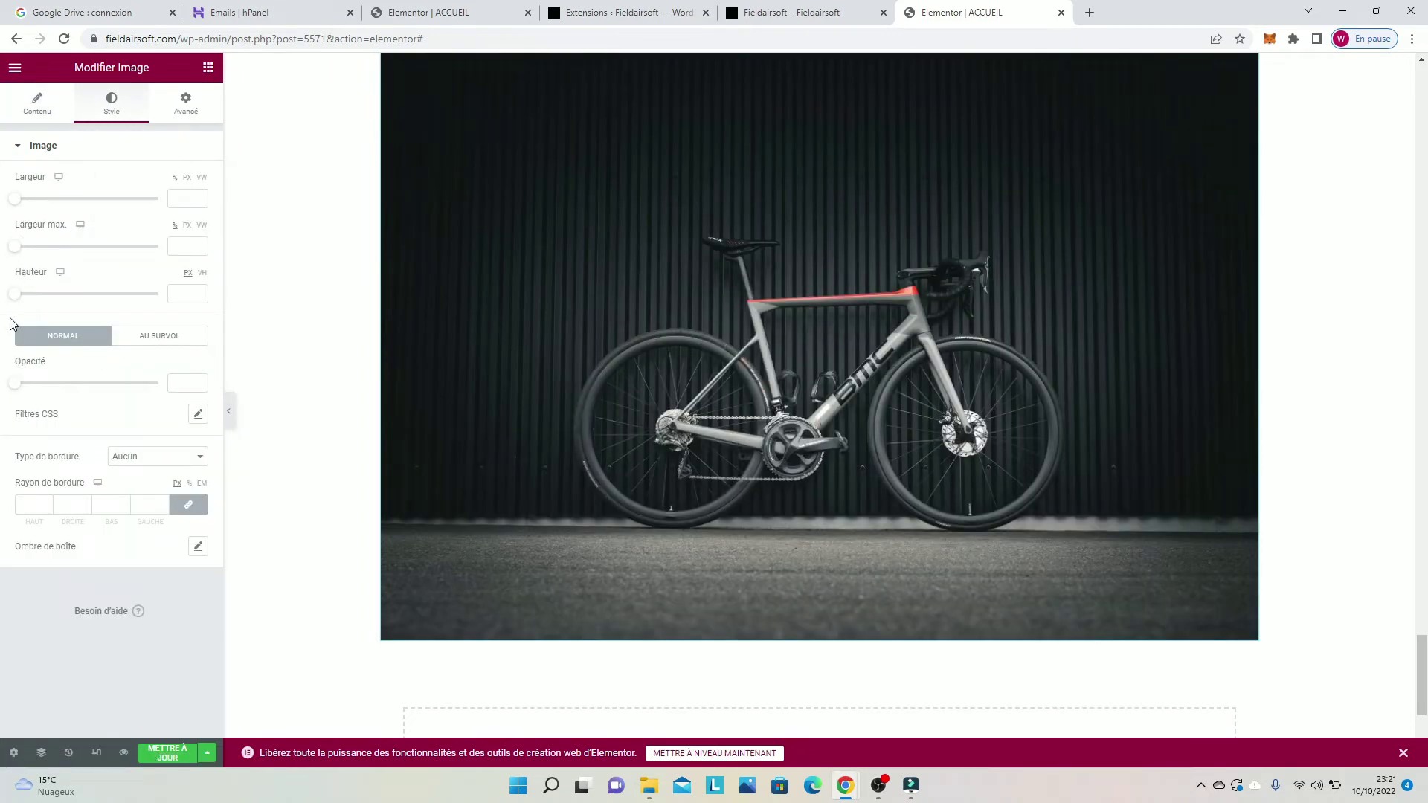
{"action": "left_click_drag", "start_coordinate": [15, 382], "coordinate": [79, 402]}
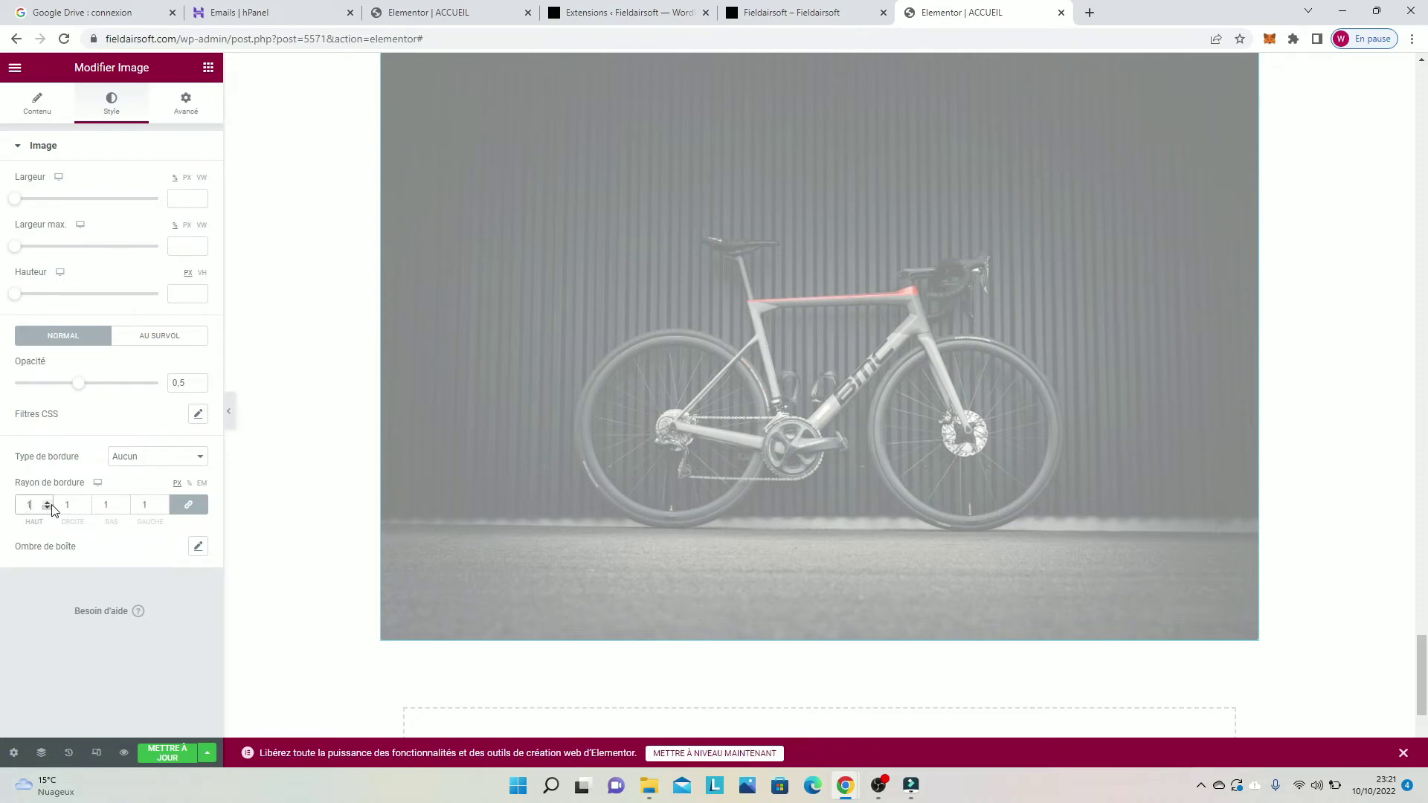
{"action": "left_click", "coordinate": [47, 508]}
Step: Add a box shadow to the bike-hero image, try a vertical offset of 1 and set it back to 0
{"action": "left_click", "coordinate": [196, 546]}
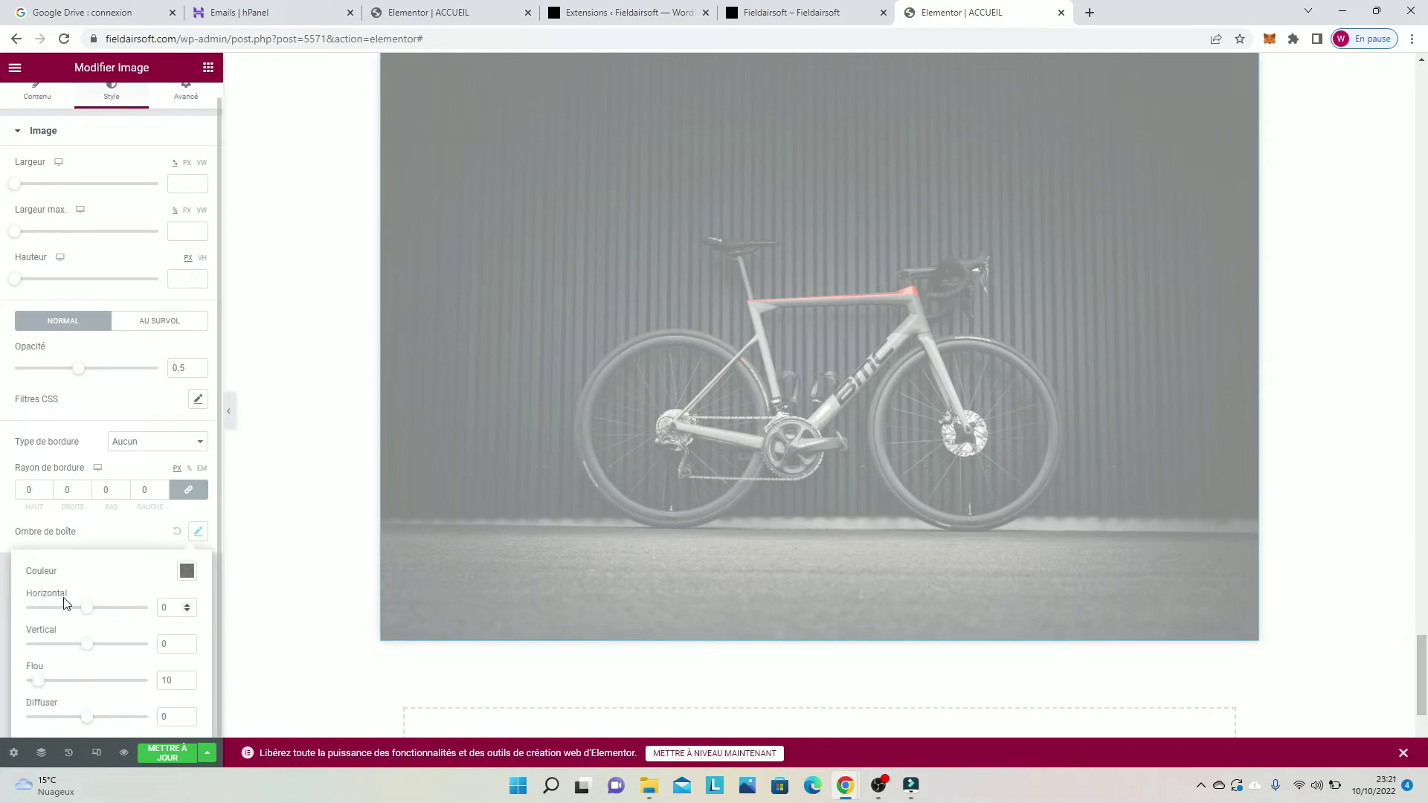
{"action": "mouse_move", "coordinate": [88, 608]}
{"action": "left_mouse_down"}
{"action": "mouse_move", "coordinate": [157, 623]}
{"action": "mouse_move", "coordinate": [88, 608]}
{"action": "left_mouse_up"}
{"action": "mouse_move", "coordinate": [85, 651]}
{"action": "left_mouse_down"}
{"action": "mouse_move", "coordinate": [32, 641]}
{"action": "mouse_move", "coordinate": [89, 654]}
{"action": "left_mouse_up"}
{"action": "scroll", "coordinate": [305, 562], "scroll_direction": "up", "scroll_amount": 1}
{"action": "scroll", "coordinate": [305, 563], "scroll_direction": "up", "scroll_amount": 1}
{"action": "scroll", "coordinate": [305, 563], "scroll_direction": "down", "scroll_amount": 1}
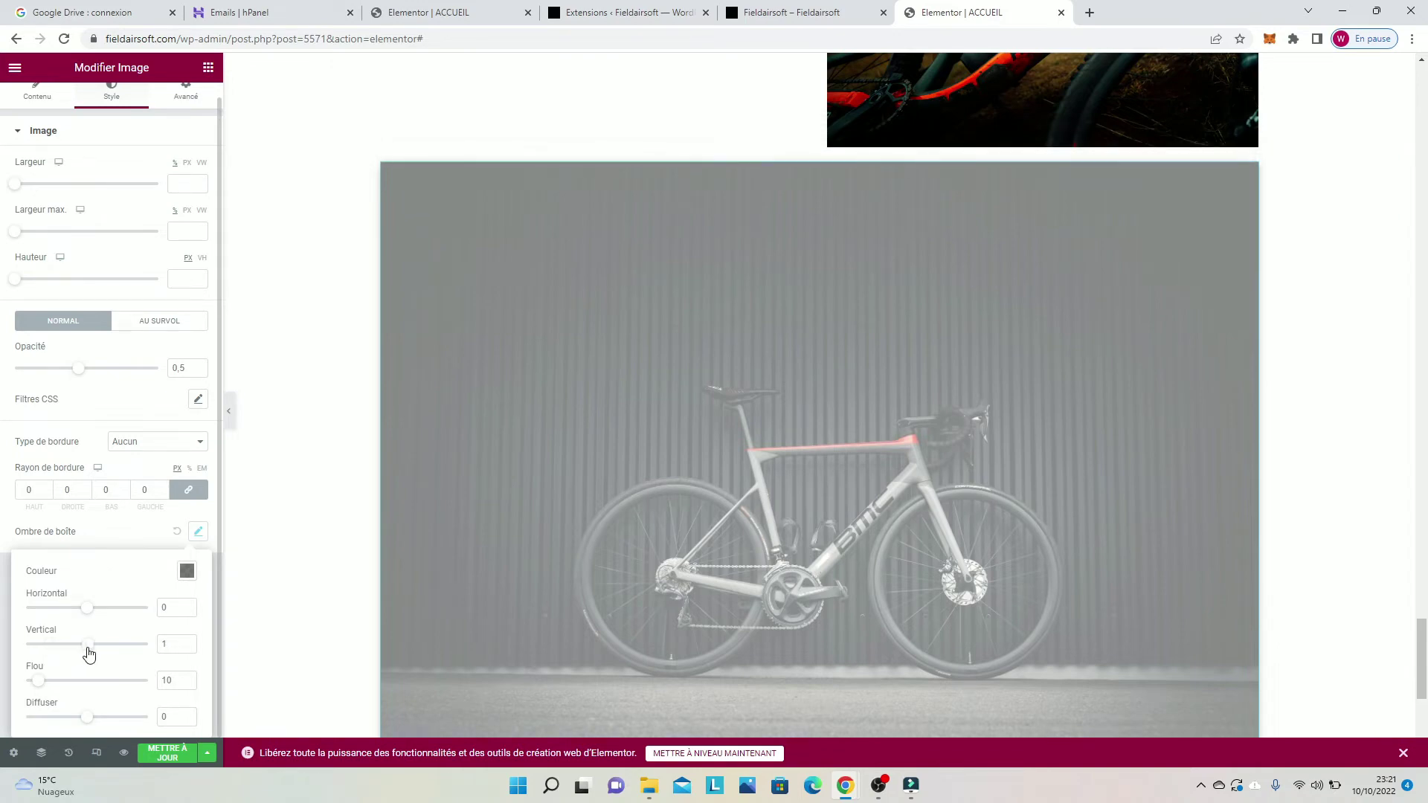
{"action": "left_click", "coordinate": [183, 651]}
{"action": "scroll", "coordinate": [64, 516], "scroll_direction": "up", "scroll_amount": 1}
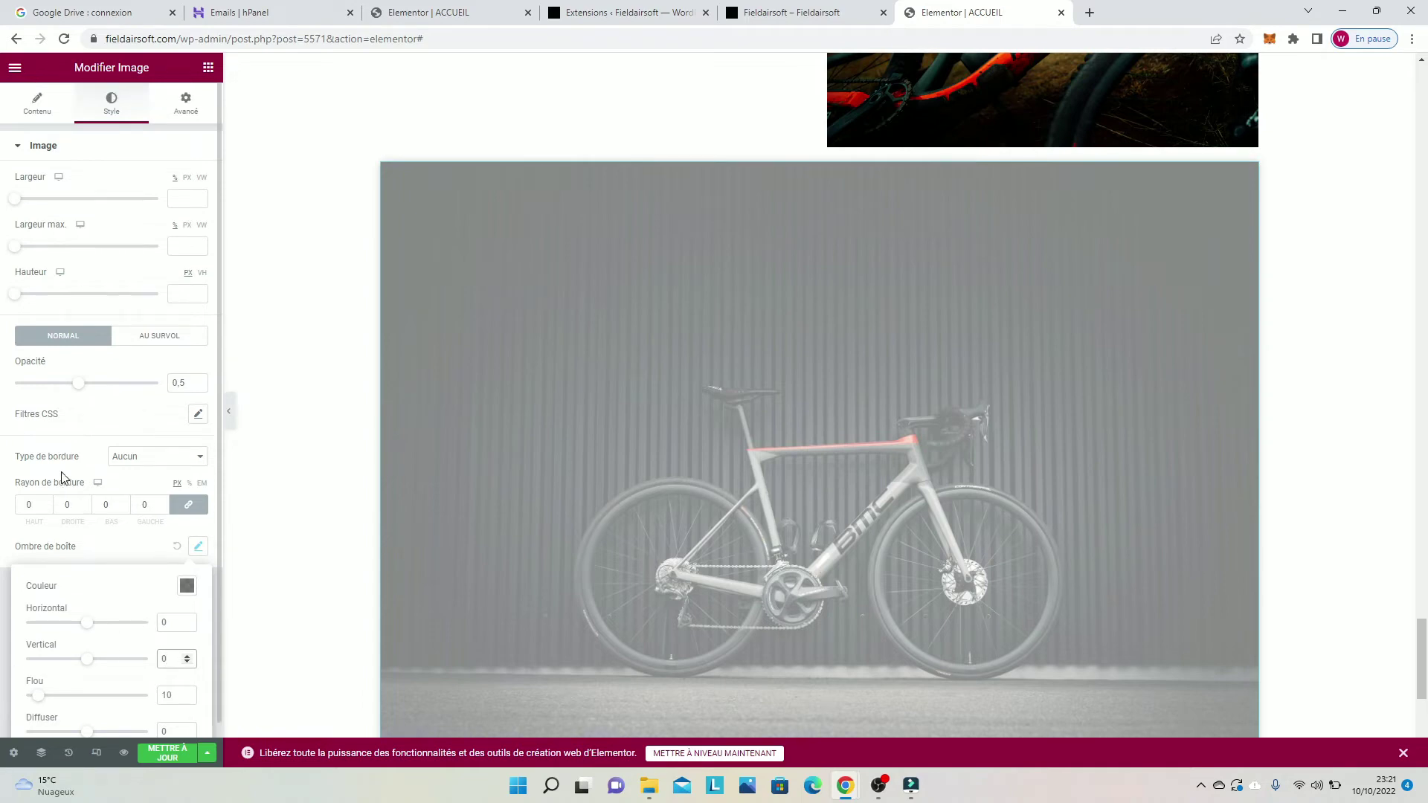
Step: Examine the bike-hero image's position choices and its hover background options, including the transition duration
{"action": "left_click", "coordinate": [184, 104]}
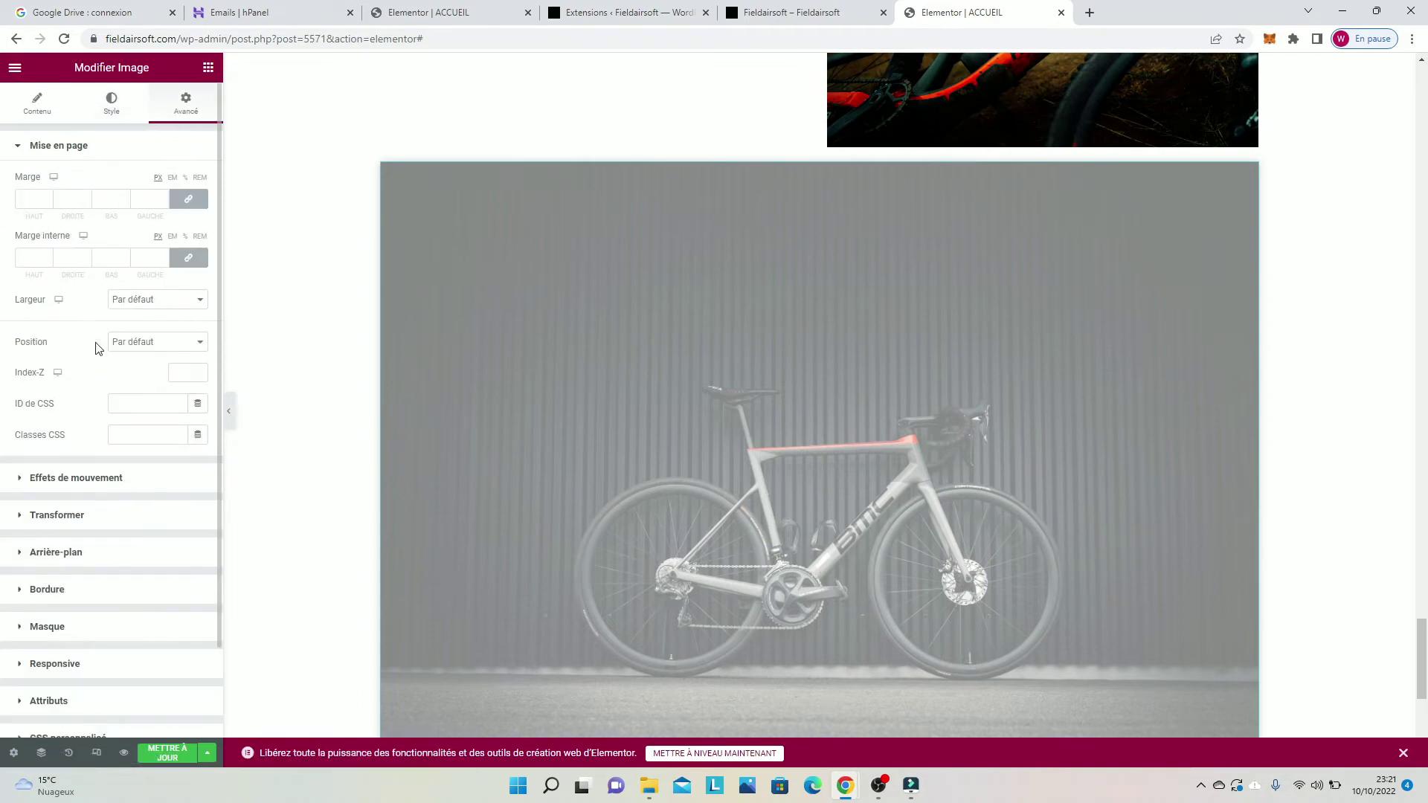
{"action": "left_click", "coordinate": [147, 343]}
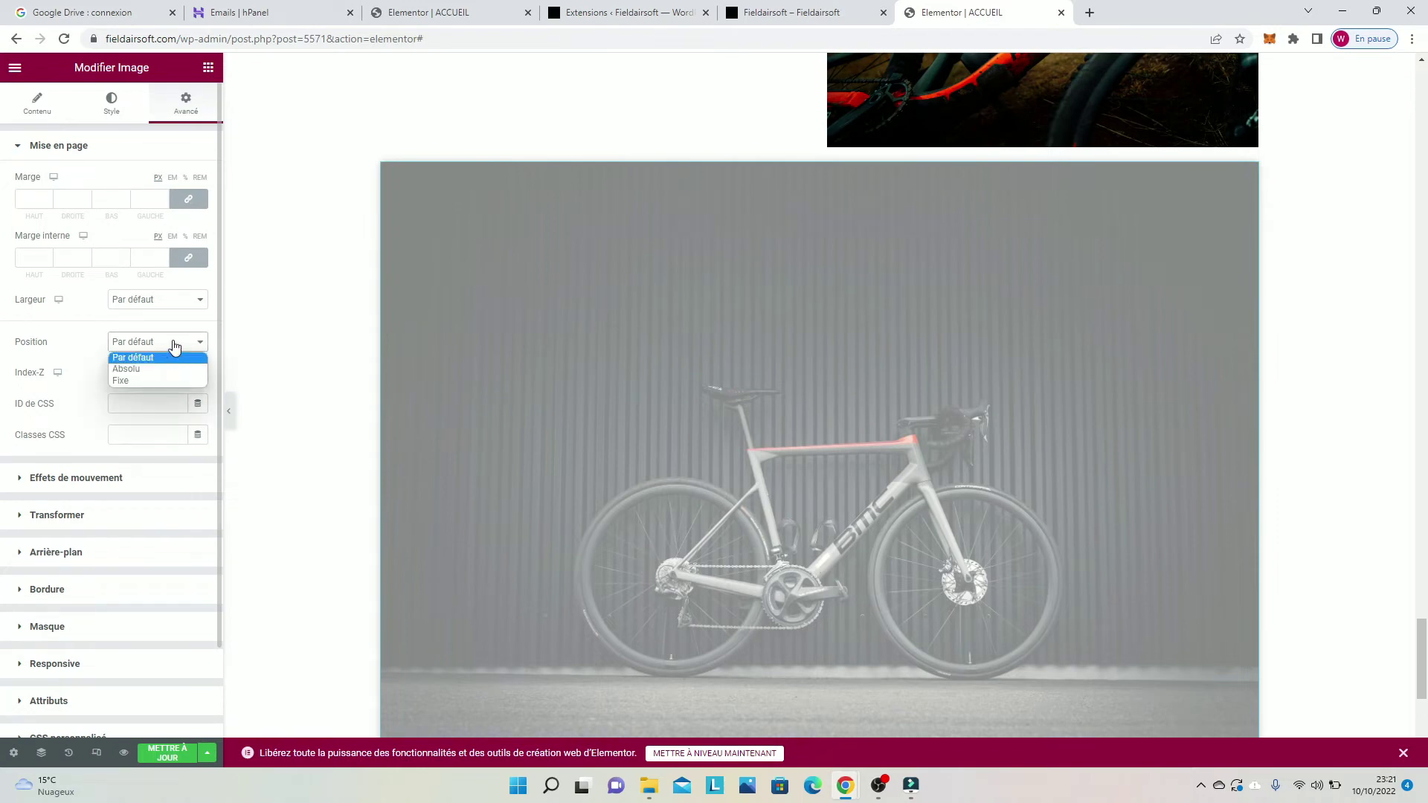
{"action": "left_click", "coordinate": [173, 344]}
{"action": "scroll", "coordinate": [77, 500], "scroll_direction": "down", "scroll_amount": 1}
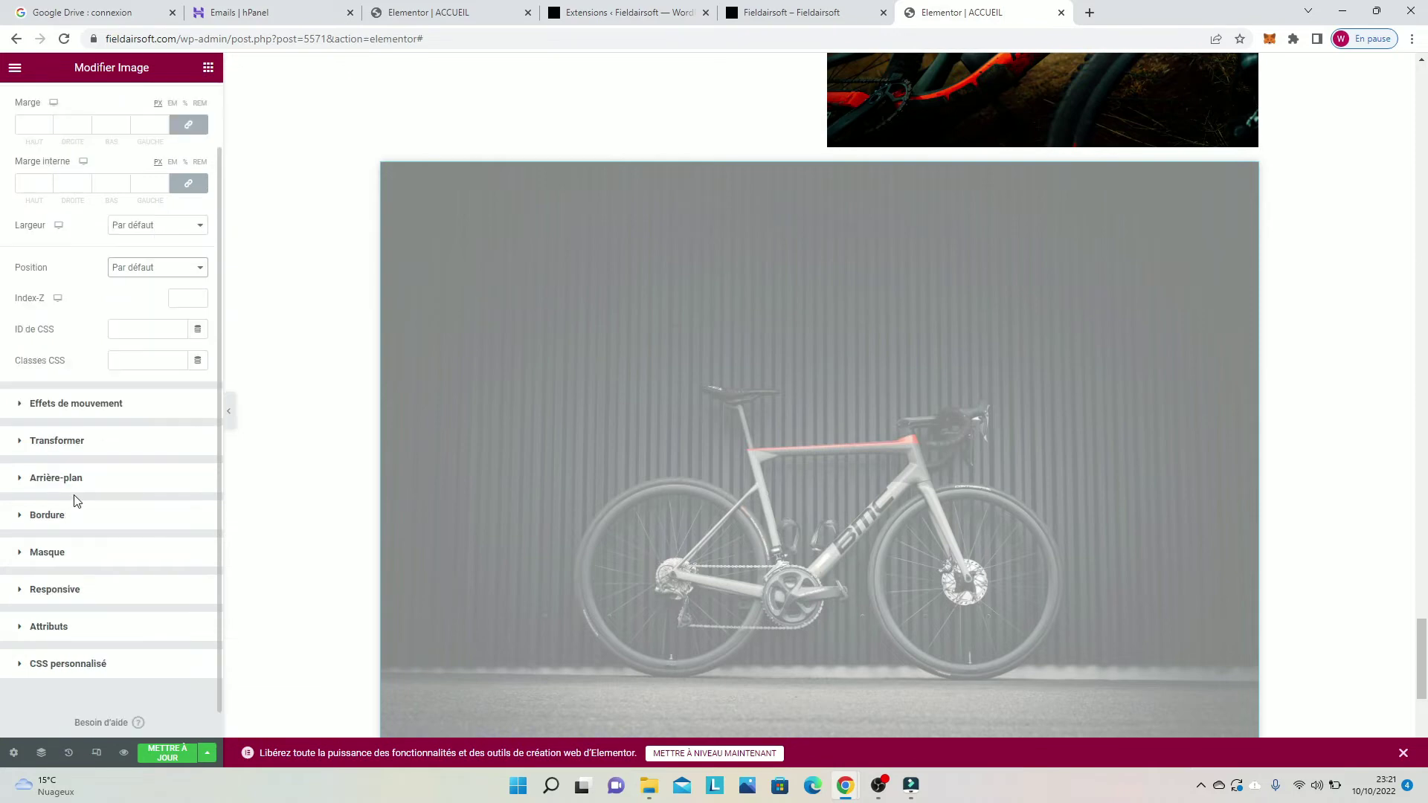
{"action": "left_click", "coordinate": [37, 478]}
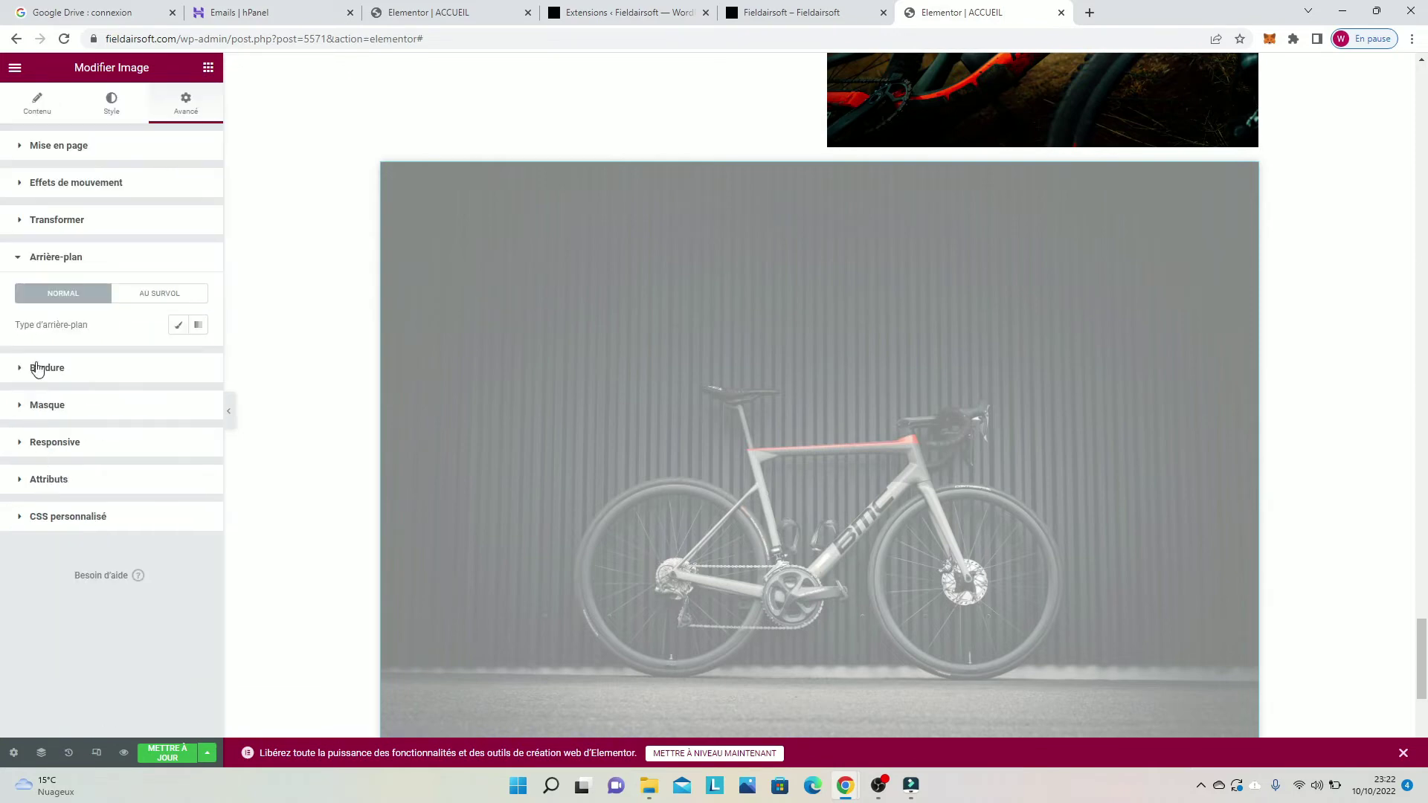
{"action": "left_click", "coordinate": [170, 302]}
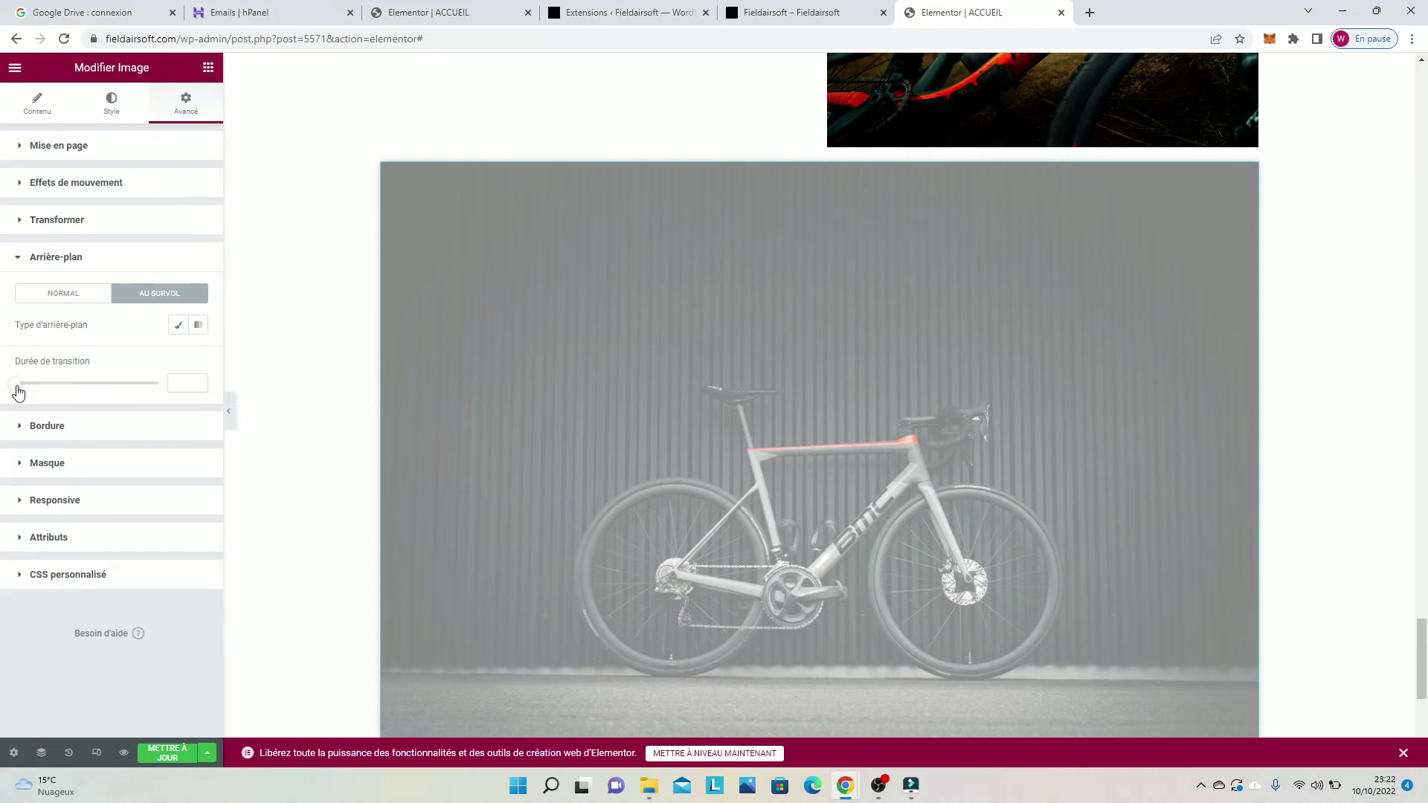
{"action": "mouse_move", "coordinate": [15, 385]}
{"action": "left_mouse_down"}
{"action": "mouse_move", "coordinate": [68, 390]}
{"action": "mouse_move", "coordinate": [21, 381]}
{"action": "left_mouse_up"}
{"action": "left_click", "coordinate": [110, 102]}
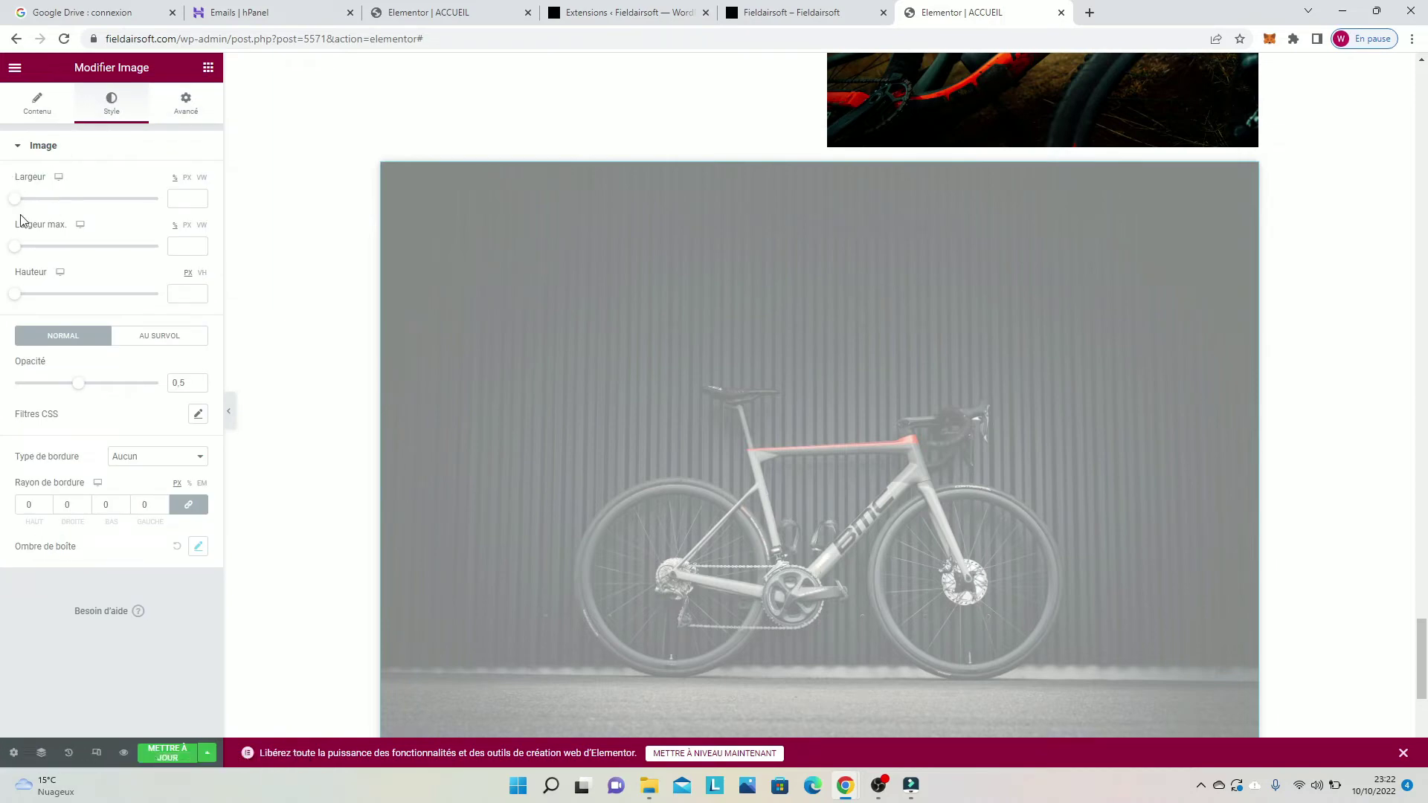
Step: Try a linked outer margin of up to 8 px around the bike-hero image and return it to 0
{"action": "left_click", "coordinate": [185, 104]}
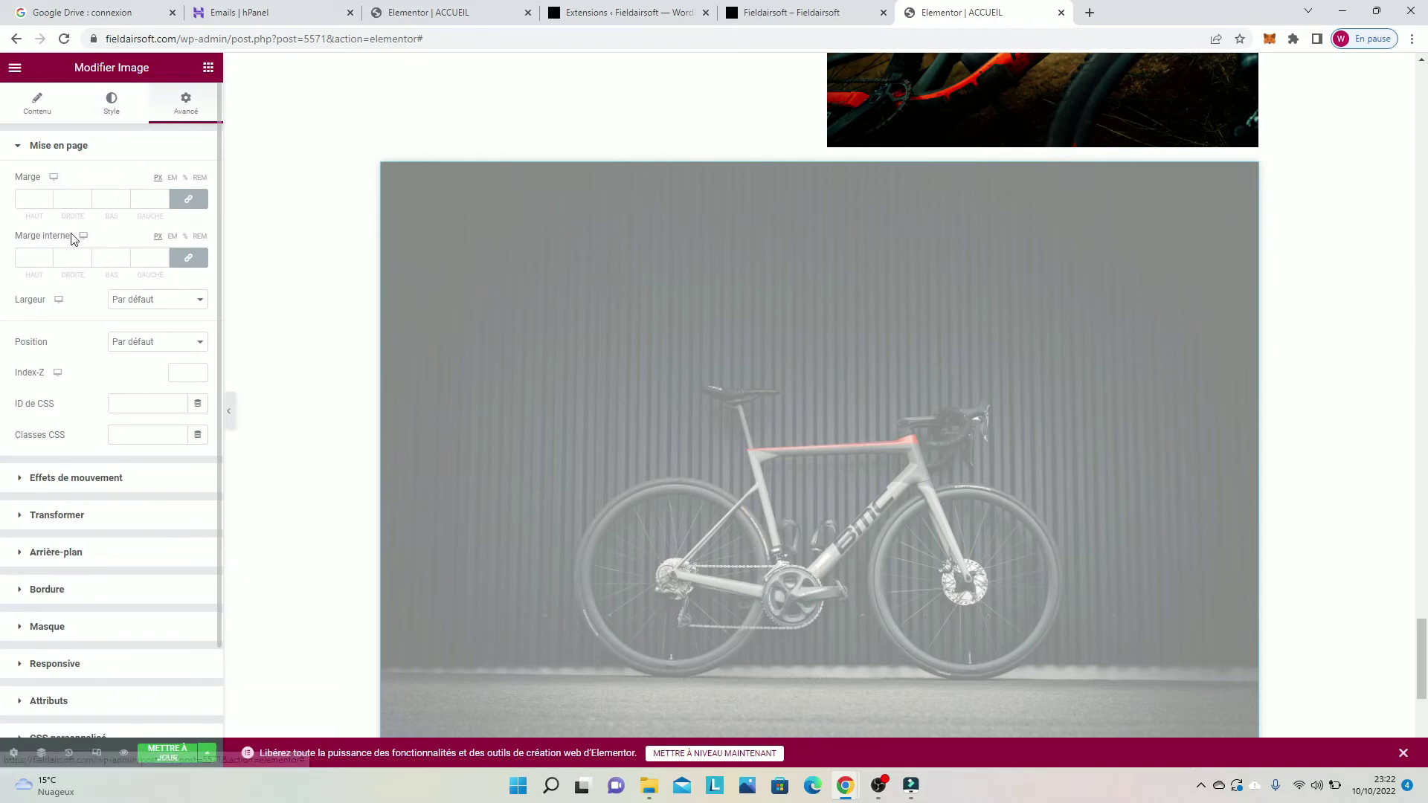
{"action": "left_click", "coordinate": [45, 197]}
{"action": "left_click", "coordinate": [45, 197]}
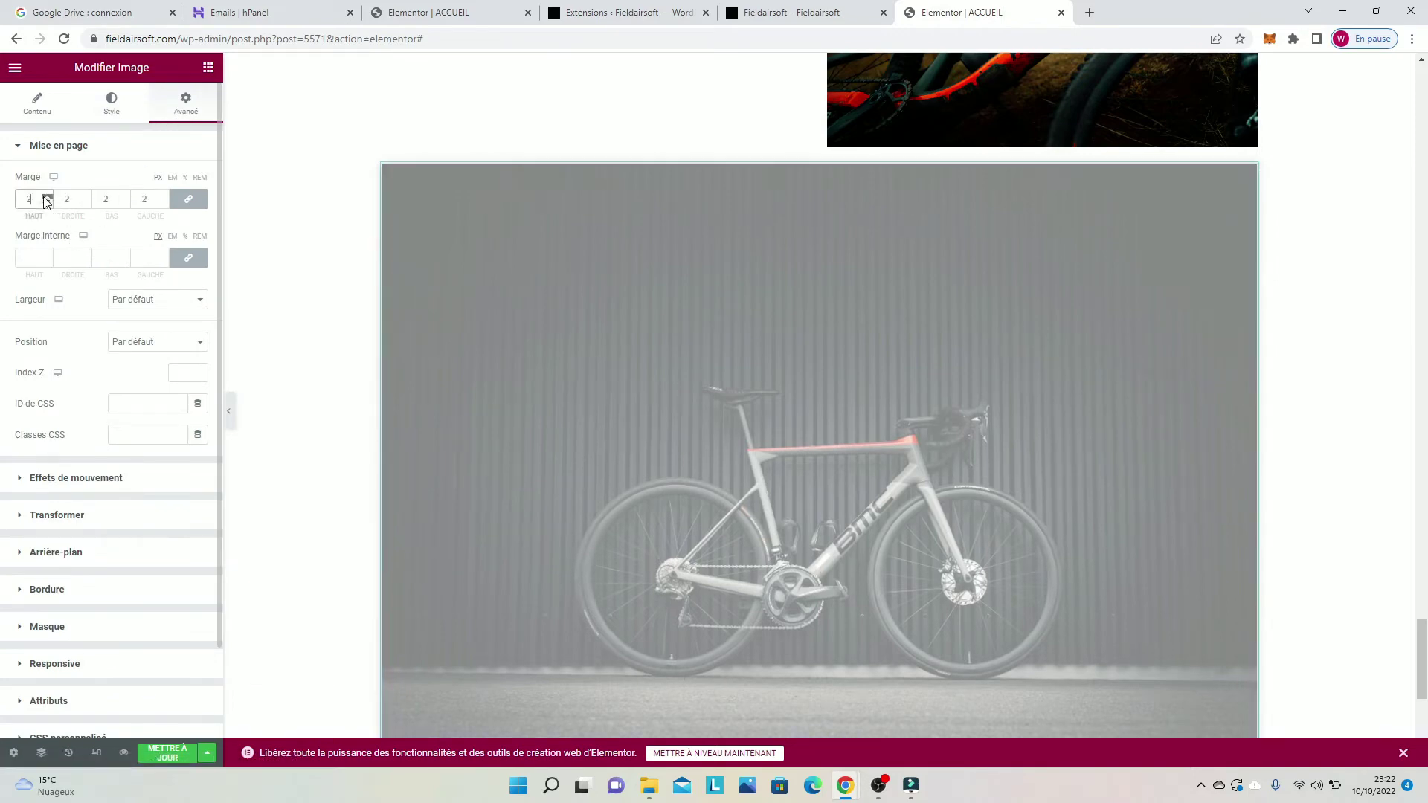
{"action": "left_click", "coordinate": [46, 201]}
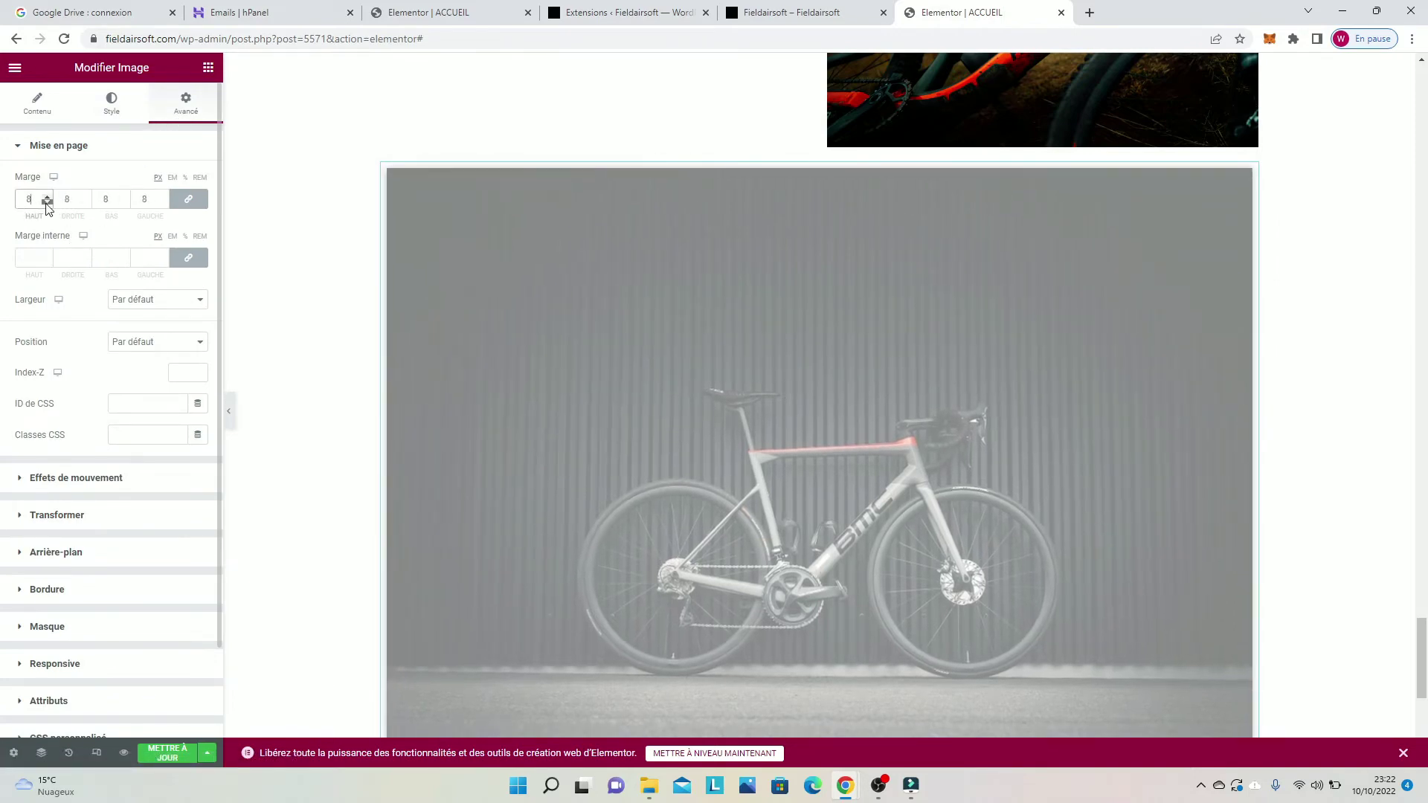
{"action": "left_click", "coordinate": [46, 197]}
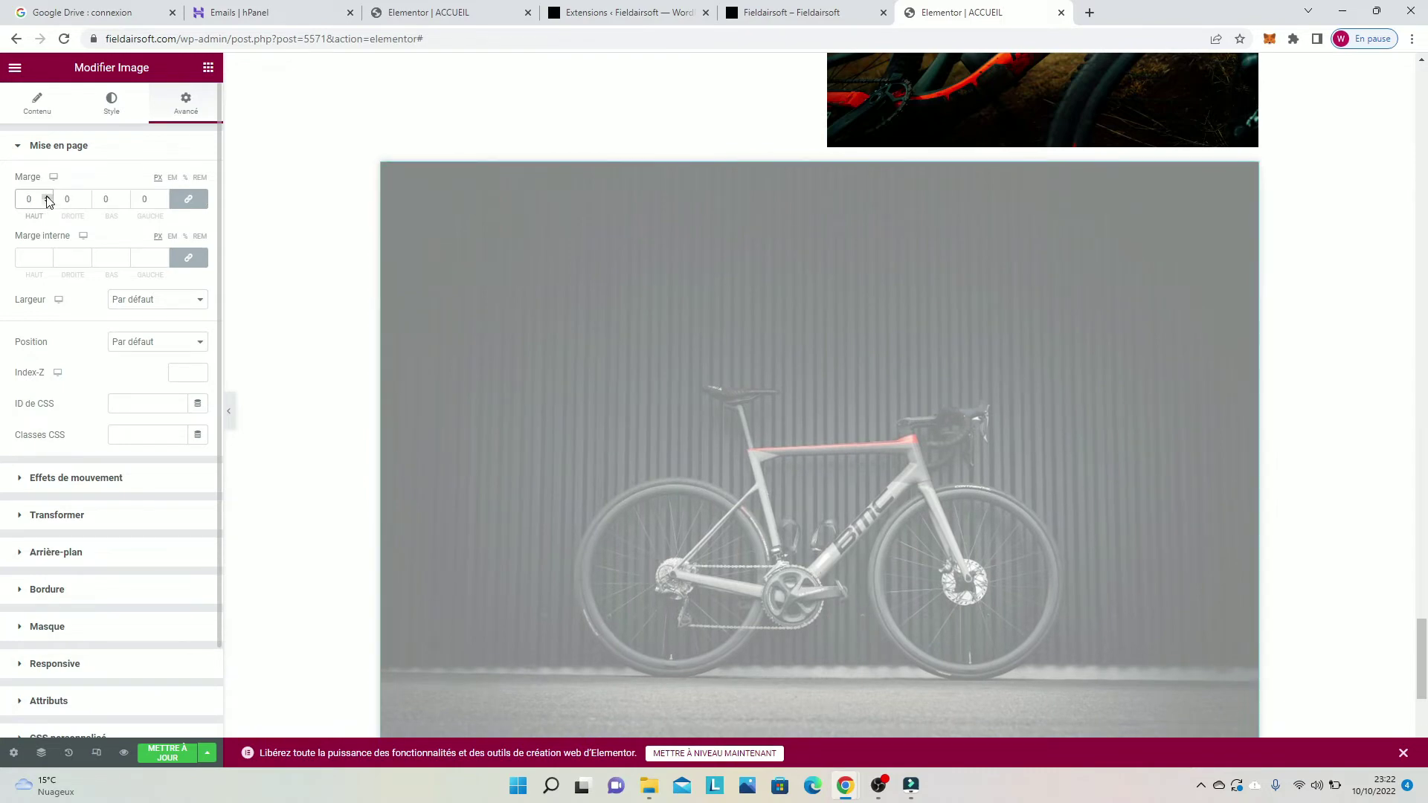
Step: Try a linked 3 px outer margin on the bike-hero image and compare its spacing with the sections above
{"action": "left_click", "coordinate": [46, 197]}
{"action": "left_click", "coordinate": [46, 196]}
{"action": "left_click", "coordinate": [46, 196]}
{"action": "scroll", "coordinate": [988, 196], "scroll_direction": "up", "scroll_amount": 7}
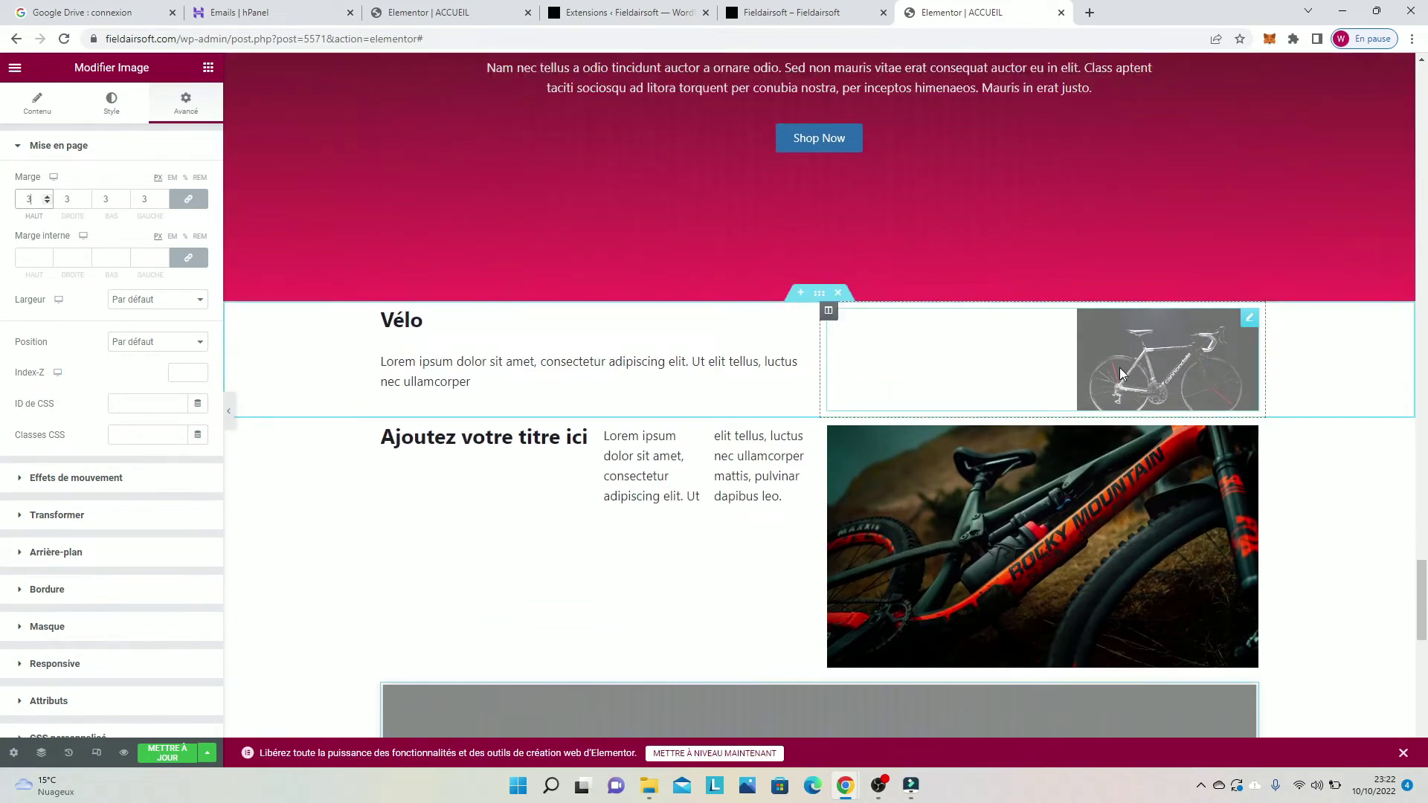
{"action": "scroll", "coordinate": [1122, 373], "scroll_direction": "down", "scroll_amount": 10}
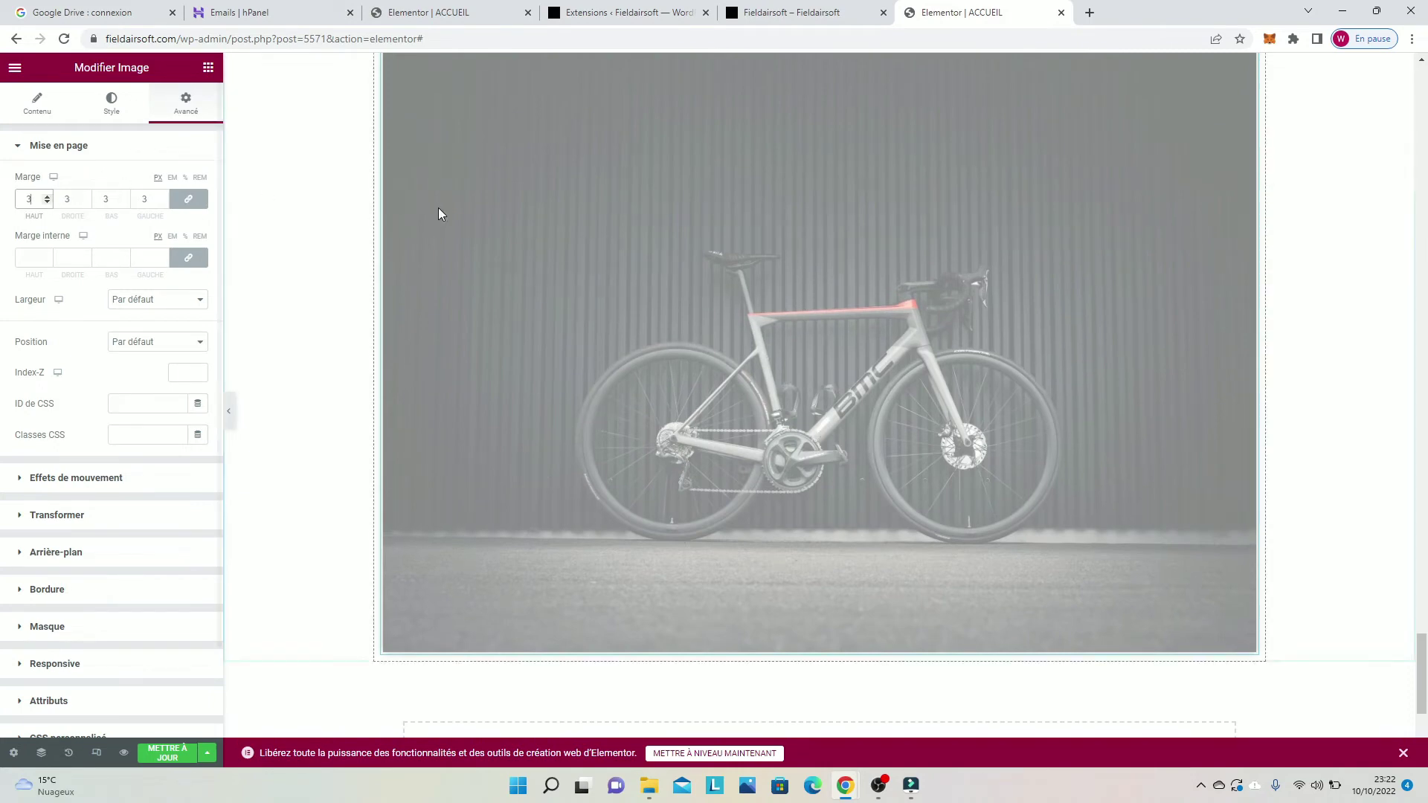
{"action": "scroll", "coordinate": [440, 213], "scroll_direction": "up", "scroll_amount": 2}
Step: Try a linked 4 px margin on the bike-hero image and lower all four margins to 0
{"action": "left_click", "coordinate": [48, 196]}
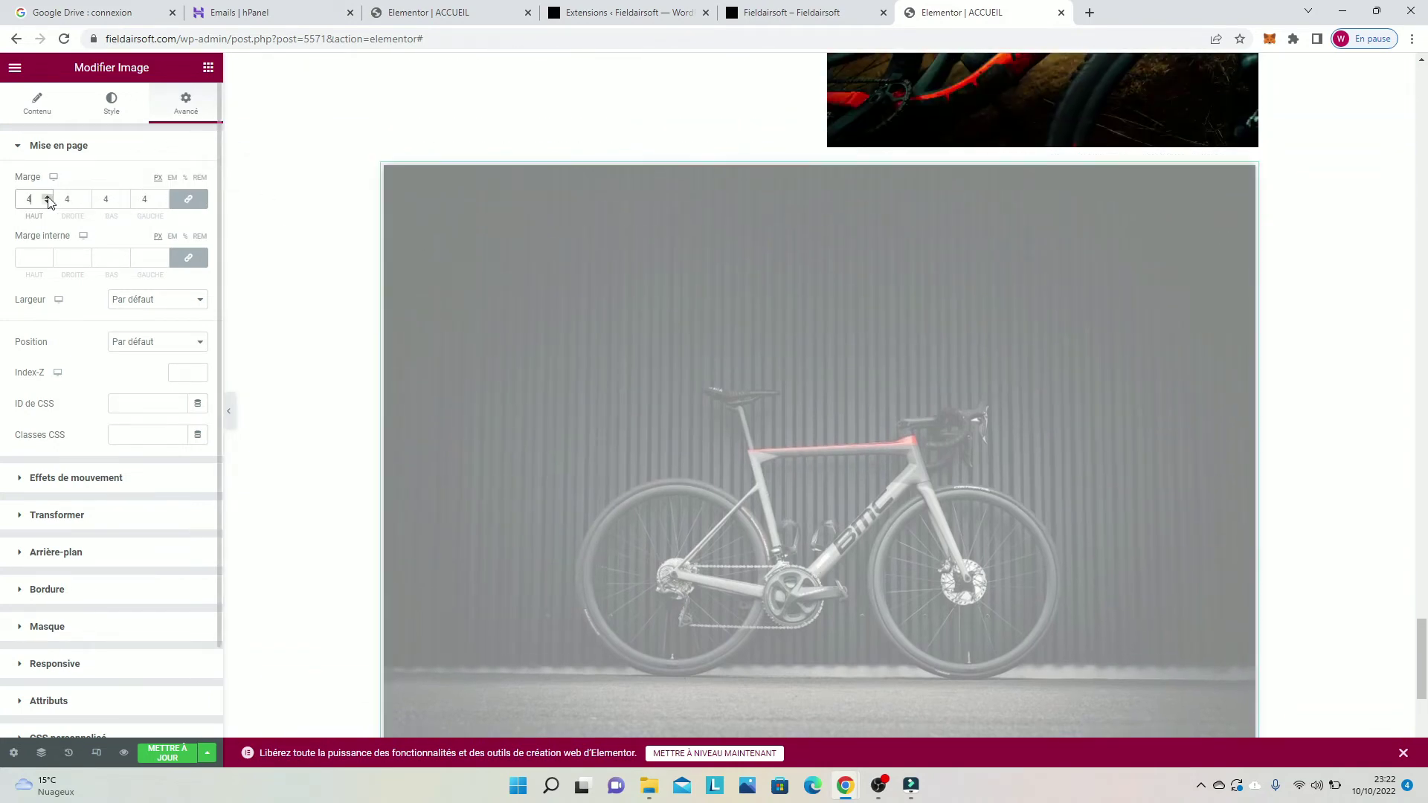
{"action": "left_click", "coordinate": [48, 196]}
{"action": "left_click", "coordinate": [47, 201]}
{"action": "left_click", "coordinate": [47, 201]}
{"action": "left_click", "coordinate": [47, 202]}
{"action": "left_click", "coordinate": [47, 201]}
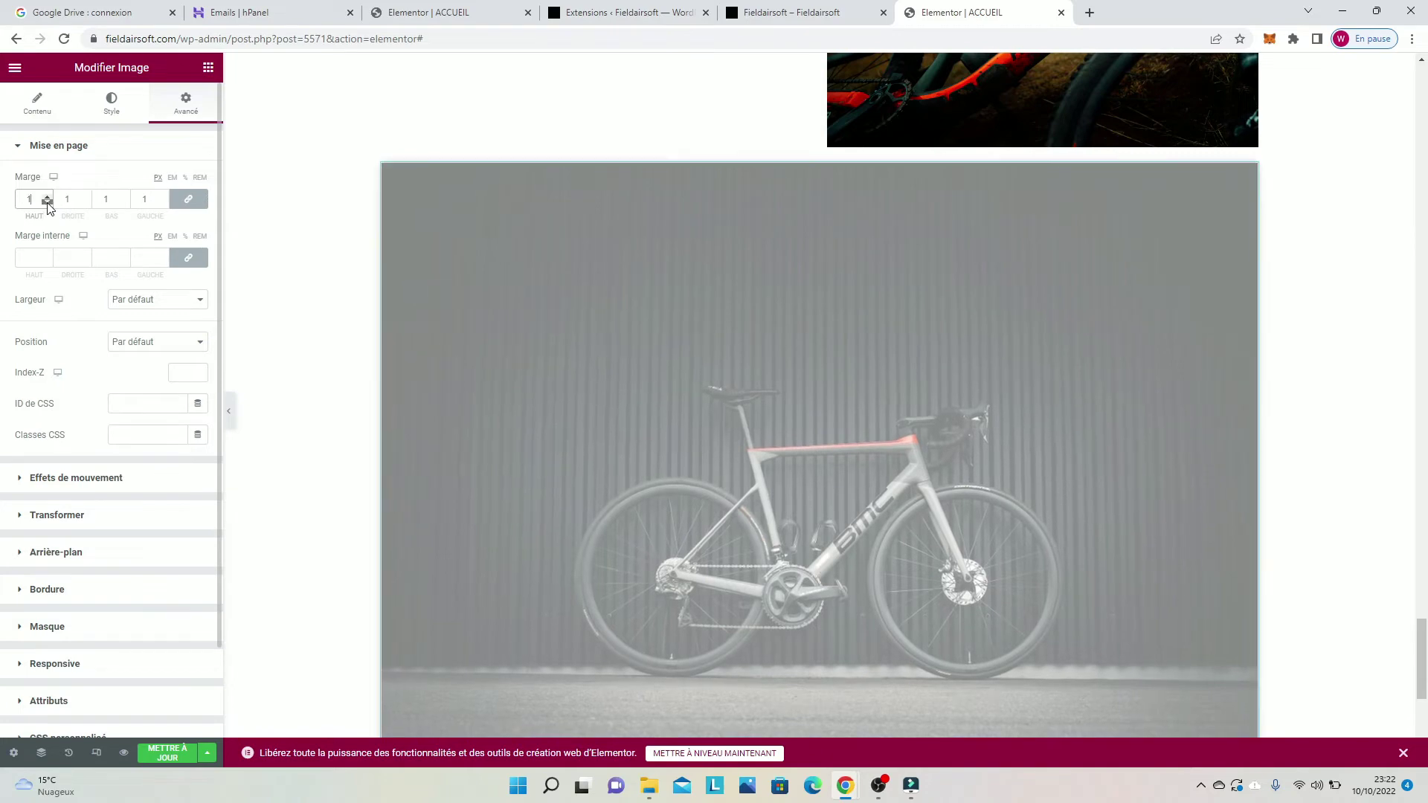
{"action": "left_click", "coordinate": [47, 202]}
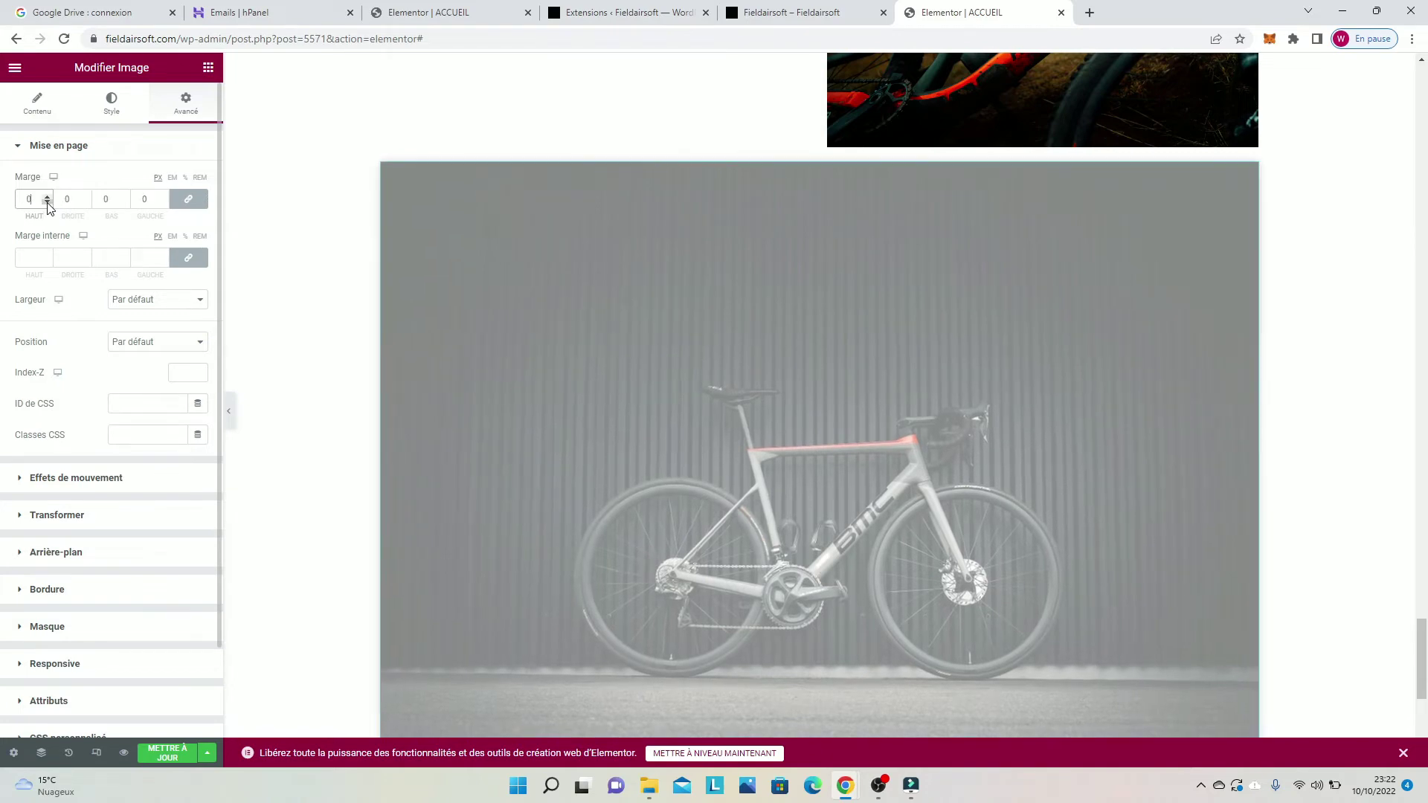
Step: Unlink the bike-hero image's outer margins, keep the left margin at 0 and set the top margin to 106 px
{"action": "left_click", "coordinate": [191, 202]}
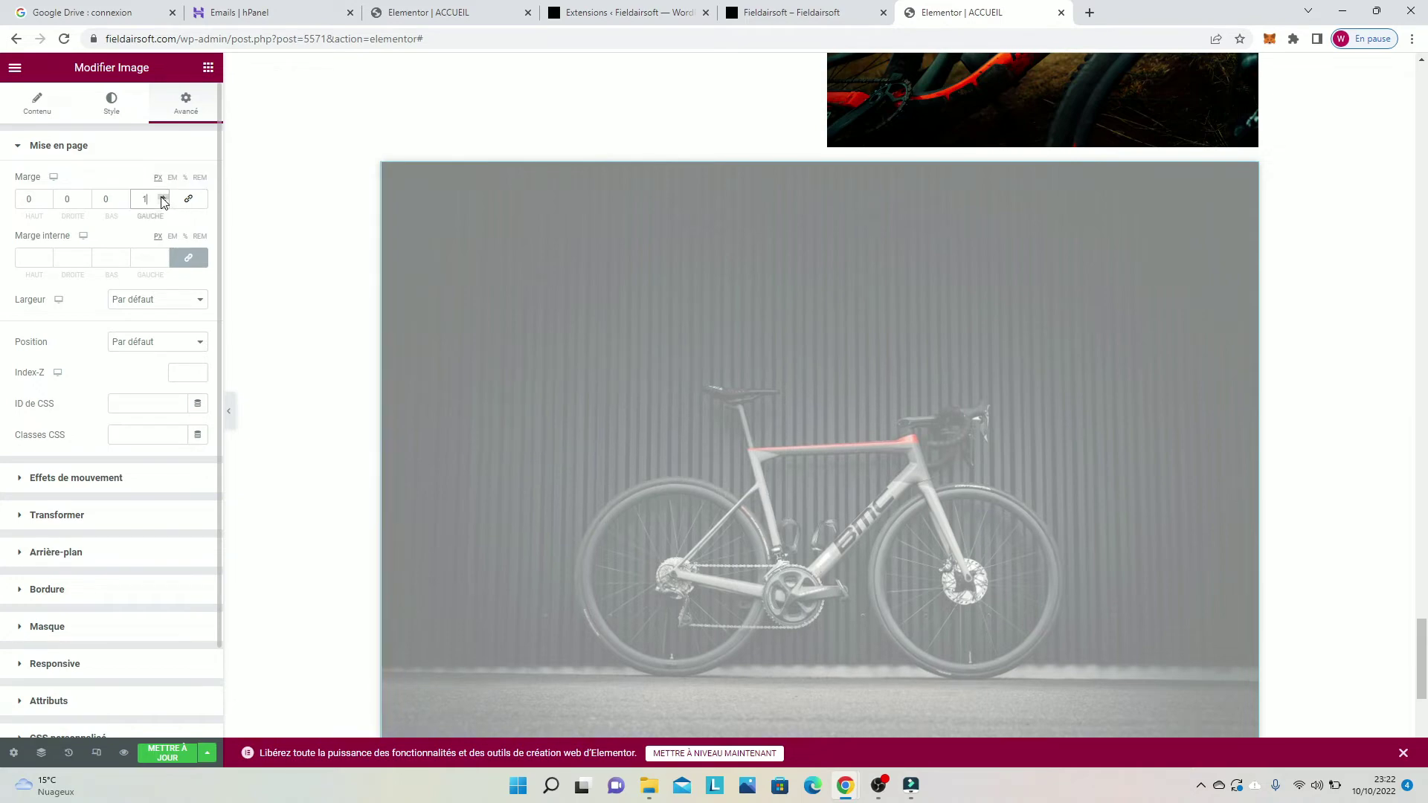
{"action": "left_click", "coordinate": [162, 203]}
{"action": "left_click", "coordinate": [163, 197]}
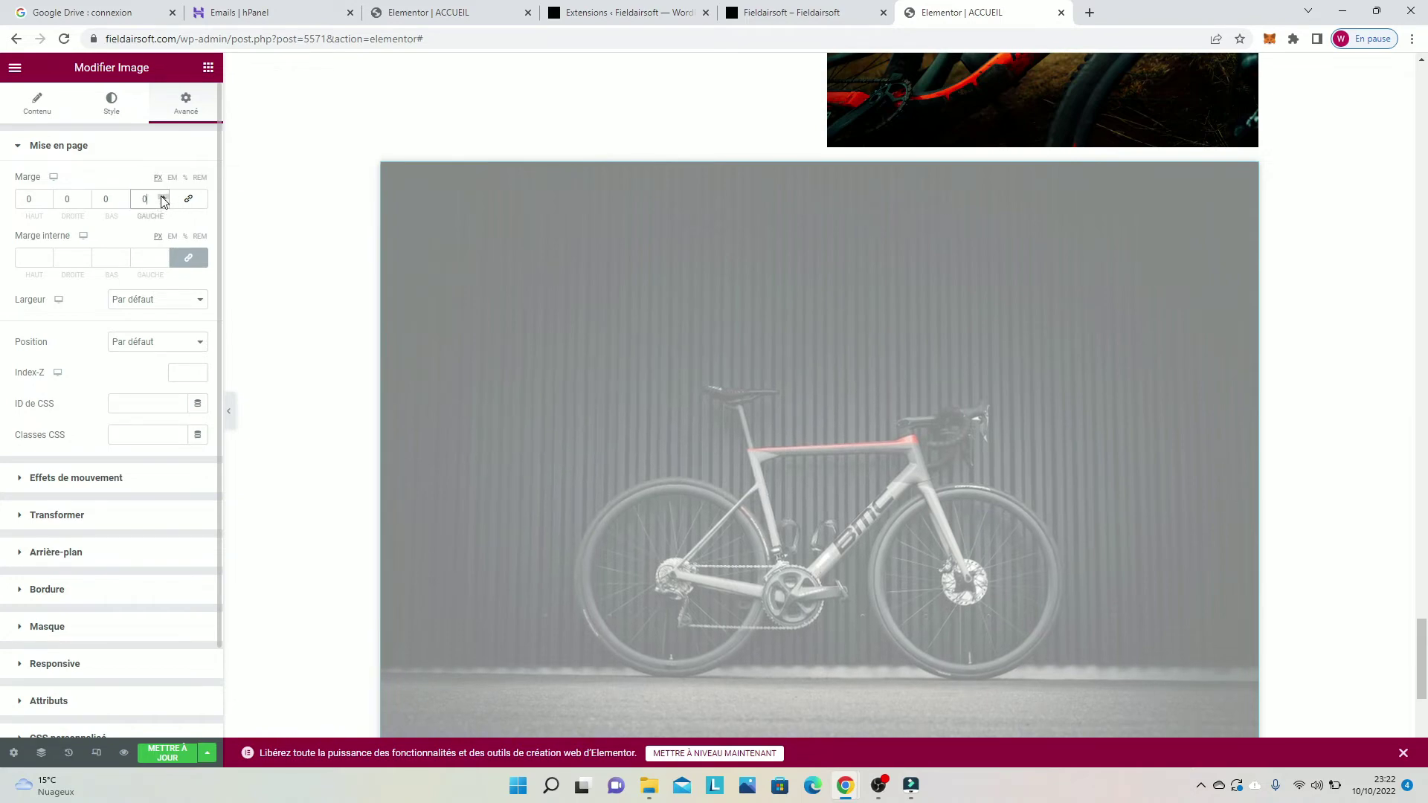
{"action": "left_click_drag", "start_coordinate": [45, 197], "coordinate": [59, 201]}
{"action": "scroll", "coordinate": [495, 373], "scroll_direction": "down", "scroll_amount": 2}
{"action": "scroll", "coordinate": [495, 377], "scroll_direction": "up", "scroll_amount": 3}
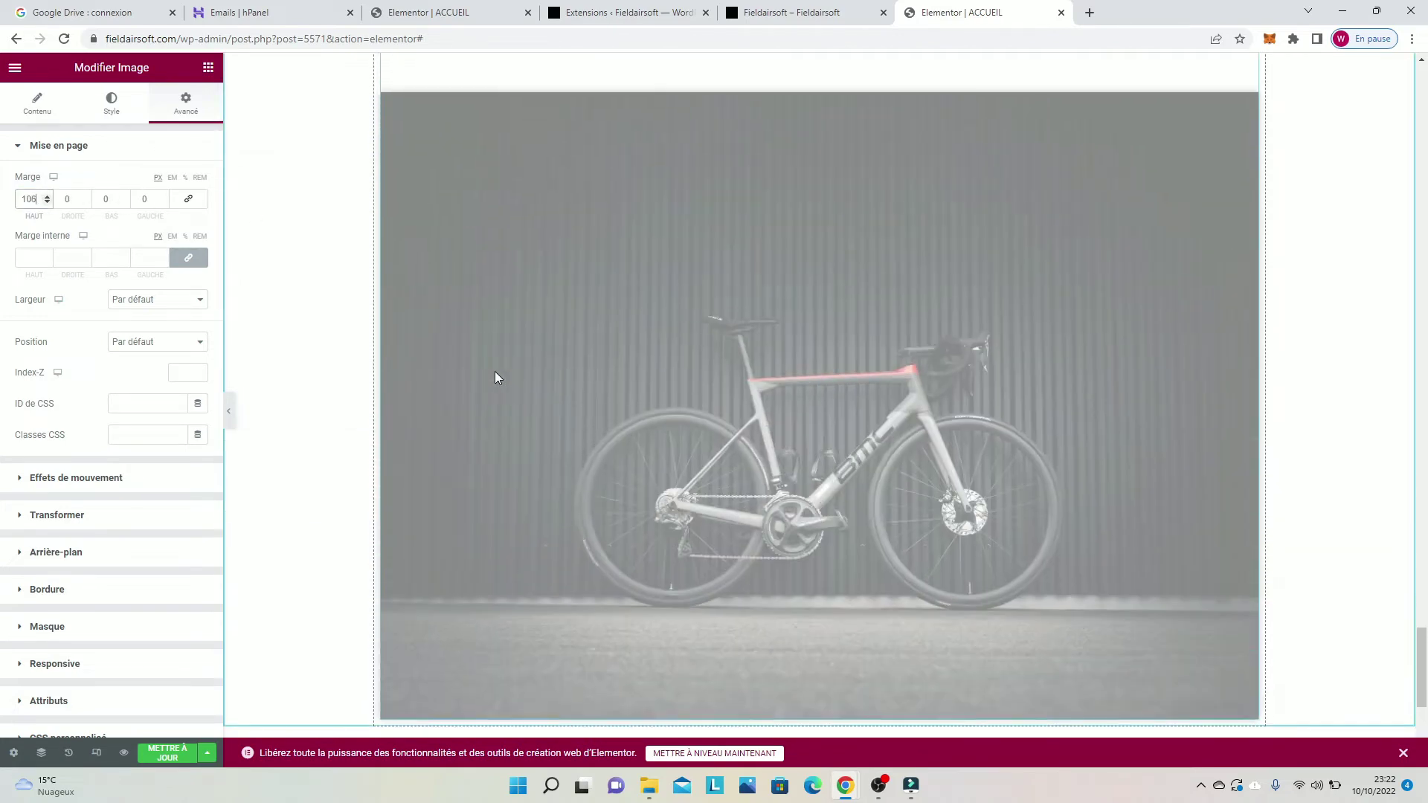
{"action": "scroll", "coordinate": [531, 301], "scroll_direction": "up", "scroll_amount": 3}
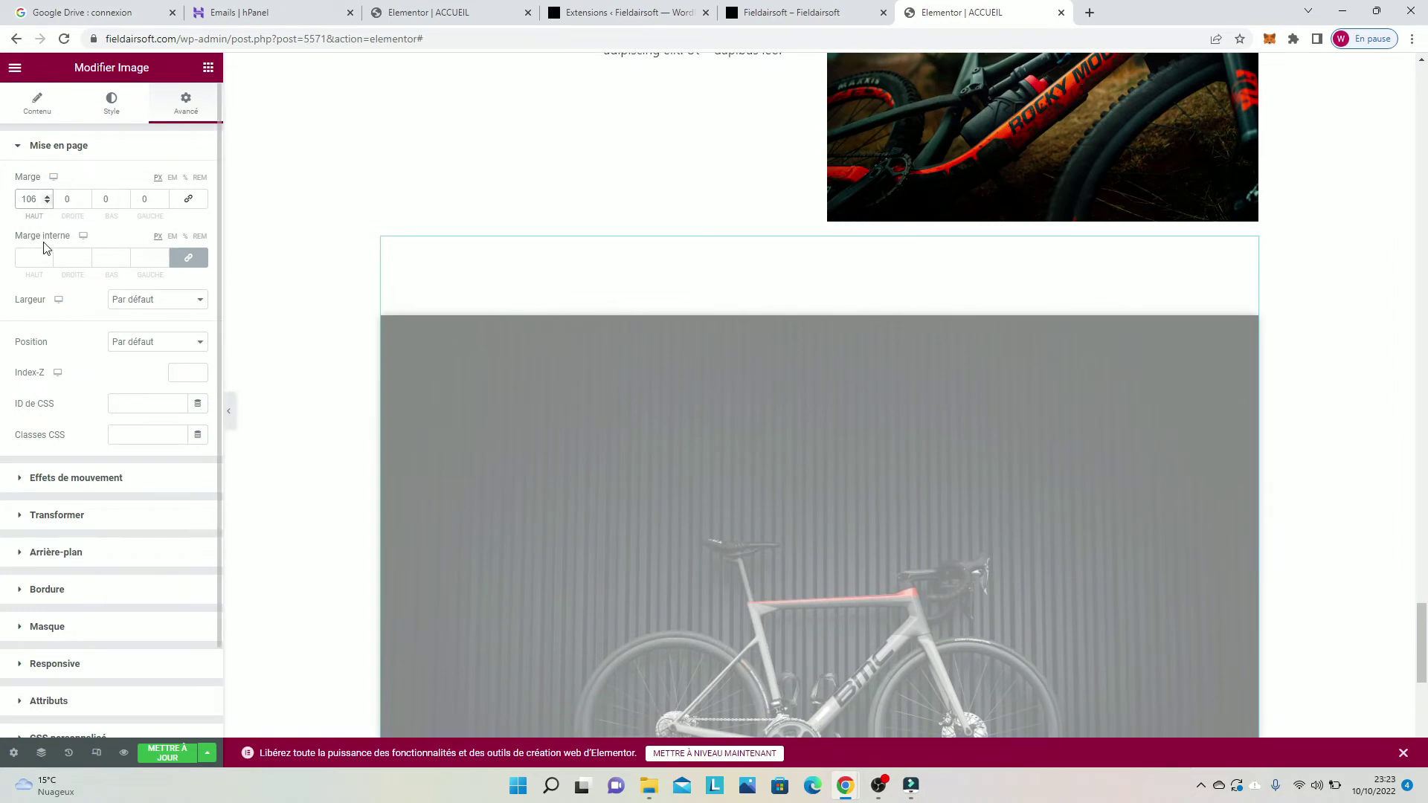
Step: Unlink the bike-hero image's inner margins and set the top inner margin to 50 px
{"action": "left_click", "coordinate": [187, 258]}
{"action": "left_click_drag", "start_coordinate": [44, 256], "coordinate": [45, 256]}
{"action": "scroll", "coordinate": [320, 281], "scroll_direction": "down", "scroll_amount": 5}
{"action": "scroll", "coordinate": [323, 283], "scroll_direction": "up", "scroll_amount": 2}
{"action": "scroll", "coordinate": [320, 281], "scroll_direction": "down", "scroll_amount": 1}
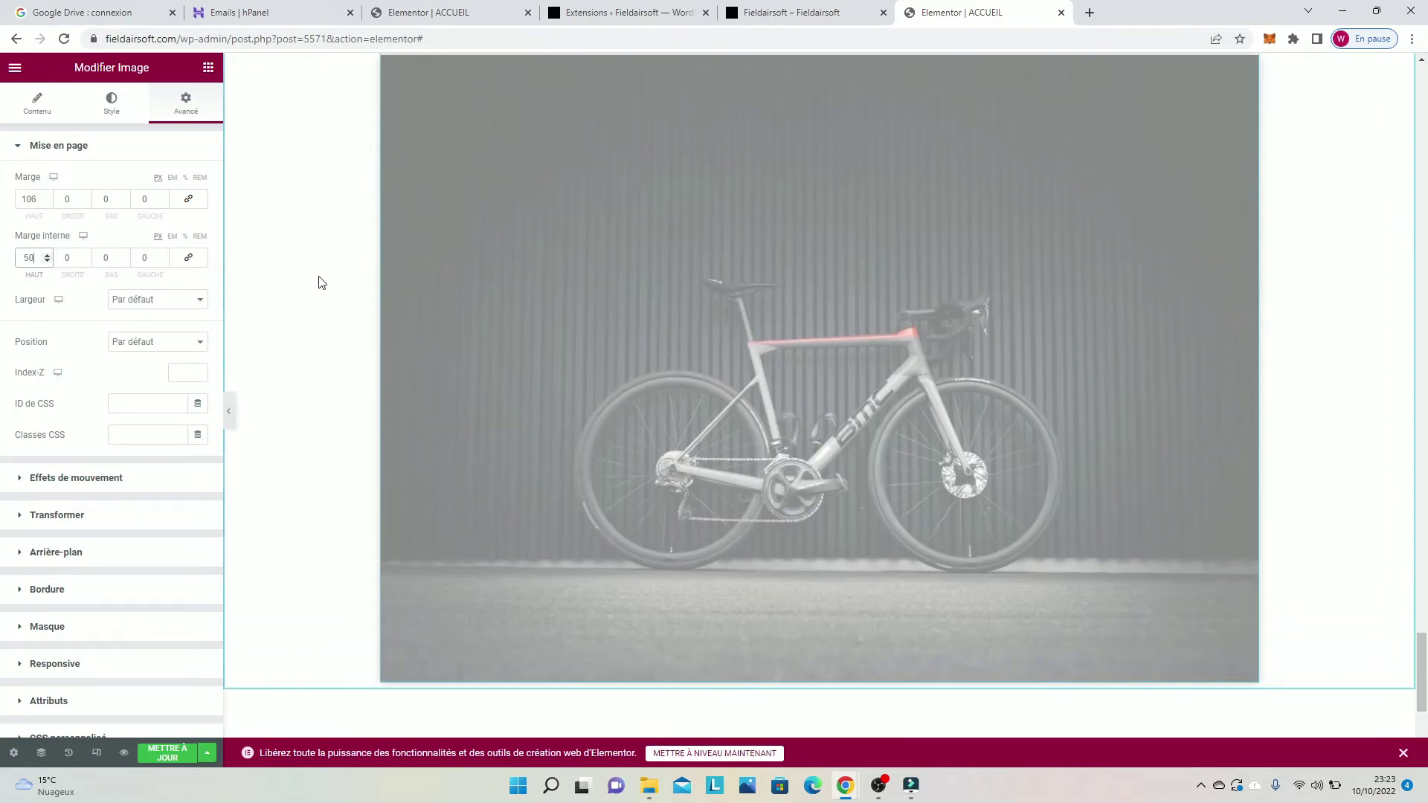
Step: Set the bike-hero image's layout width to Pleine largeur (100%) and leave its position at Par défaut
{"action": "left_click", "coordinate": [165, 300]}
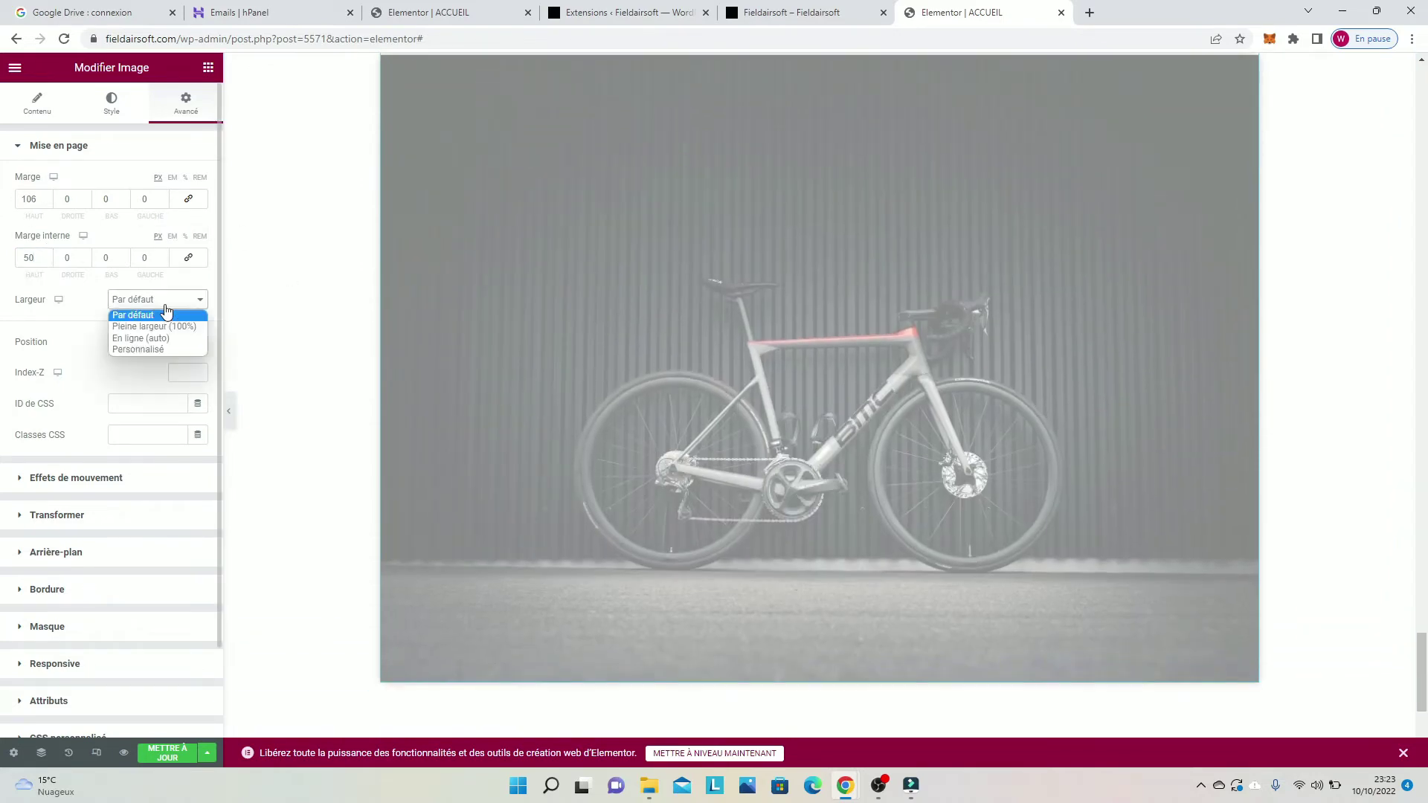
{"action": "left_click", "coordinate": [168, 328]}
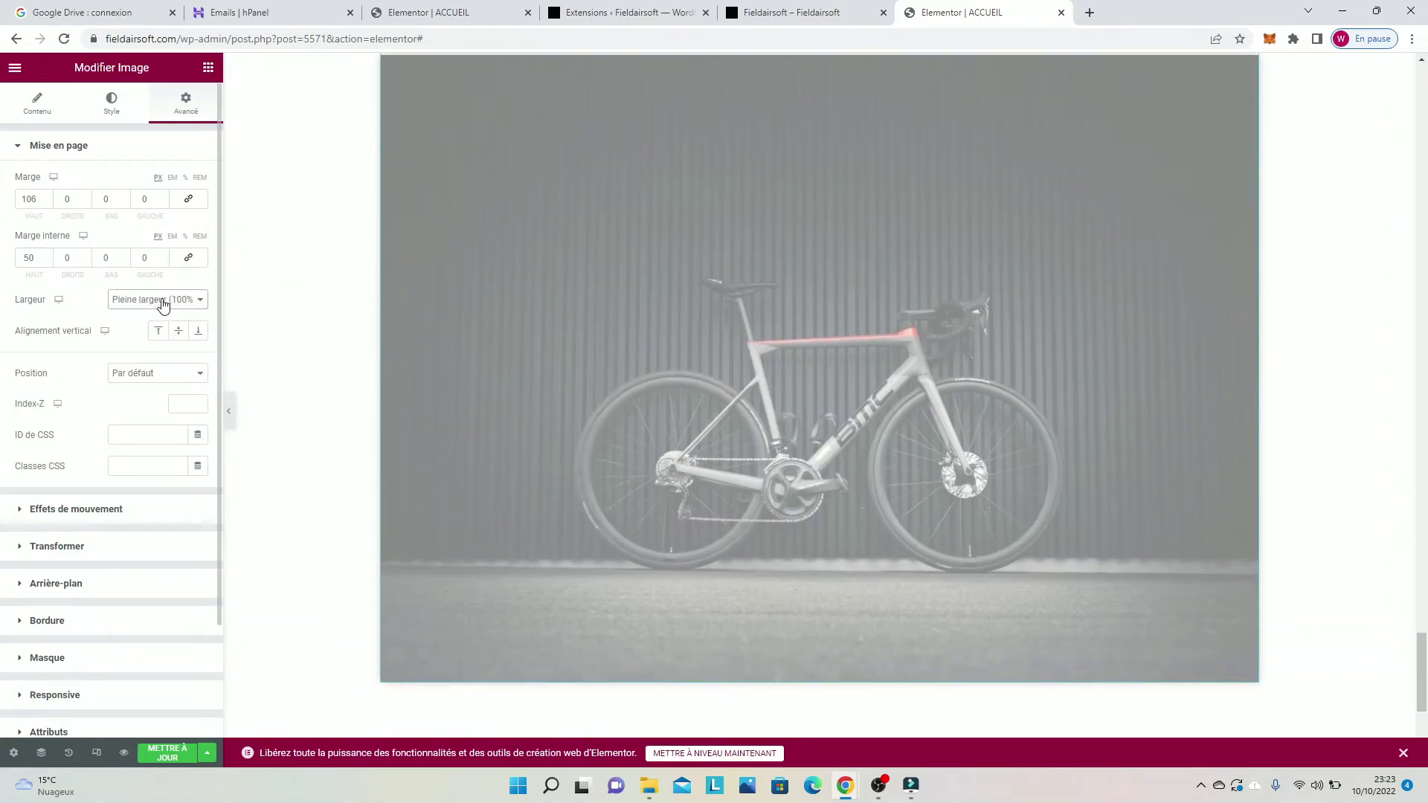
{"action": "left_click", "coordinate": [162, 371]}
{"action": "left_click", "coordinate": [161, 375]}
Step: Try left inner margins of -15, 12 and 74 px on the bike-hero image
{"action": "left_click", "coordinate": [164, 261]}
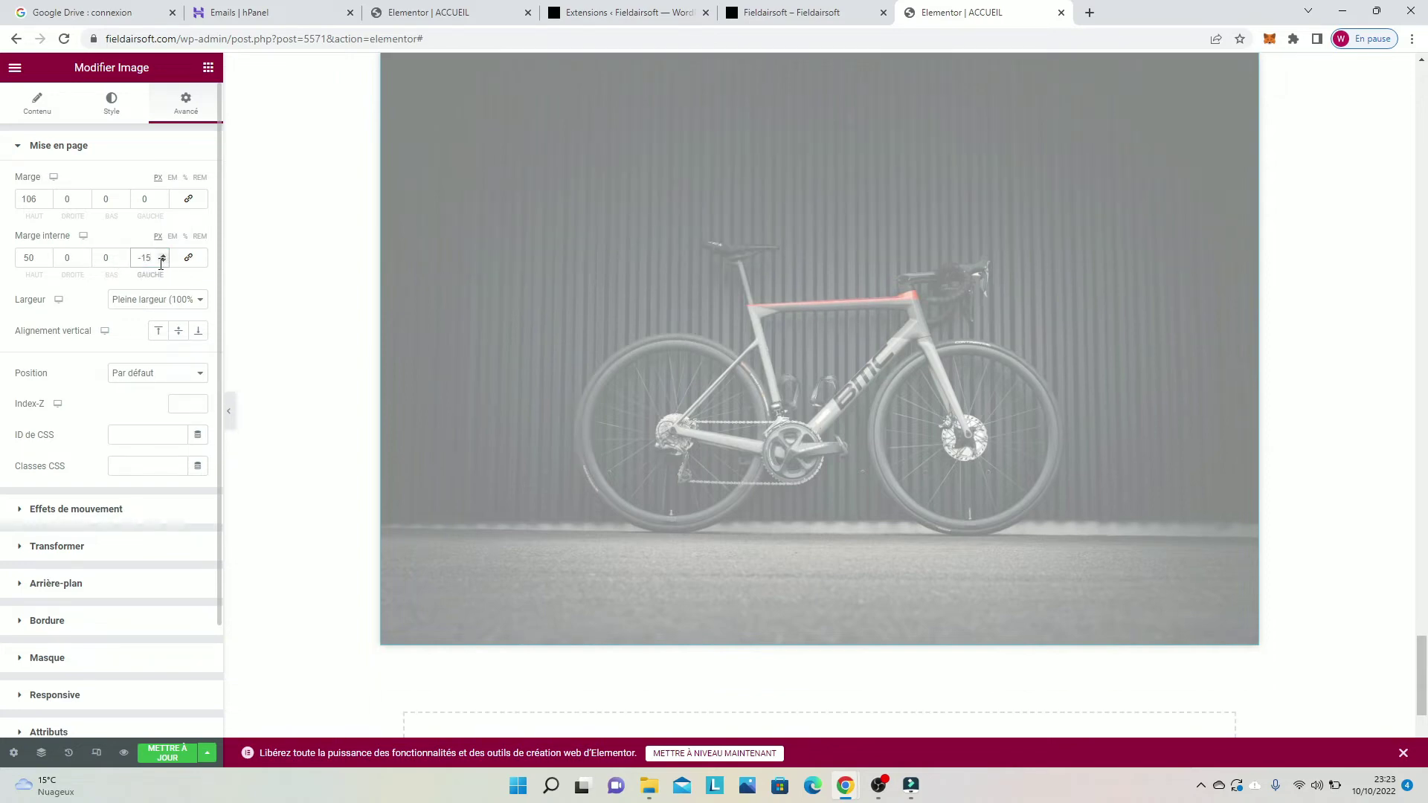
{"action": "left_click", "coordinate": [161, 255]}
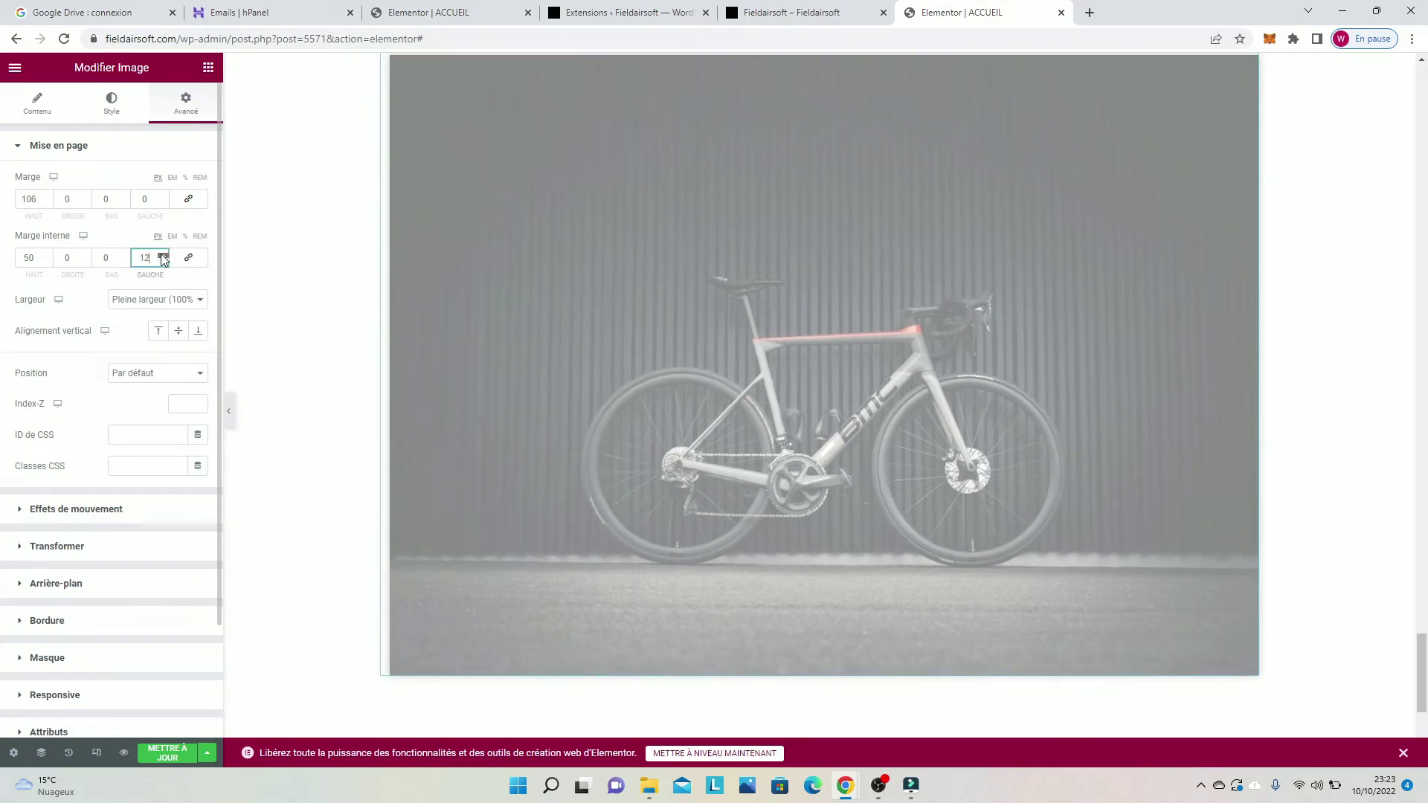
{"action": "left_click_drag", "start_coordinate": [163, 255], "coordinate": [162, 255]}
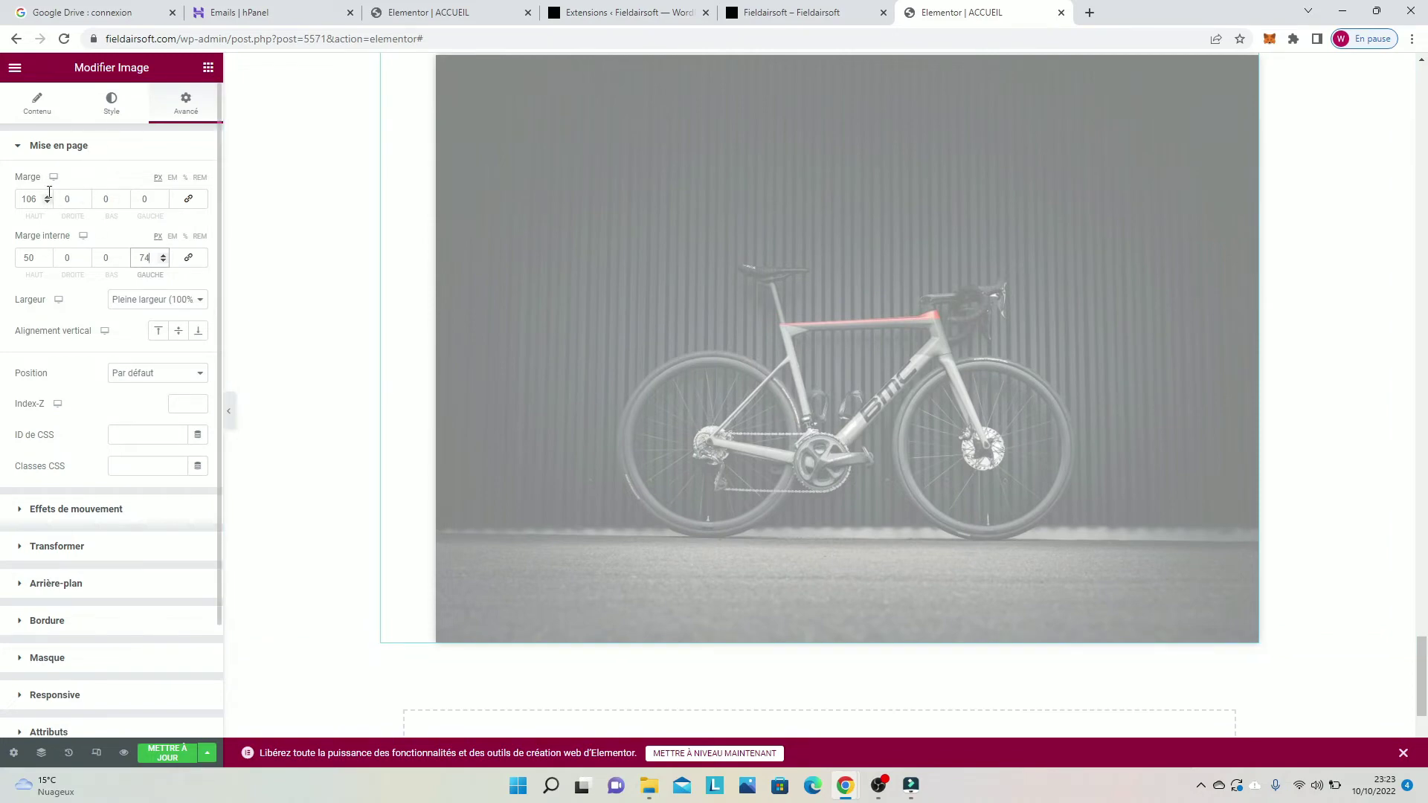
Step: Reset the bike-hero image's top outer margin and its top and left inner margins to 0
{"action": "left_click_drag", "start_coordinate": [47, 197], "coordinate": [46, 206]}
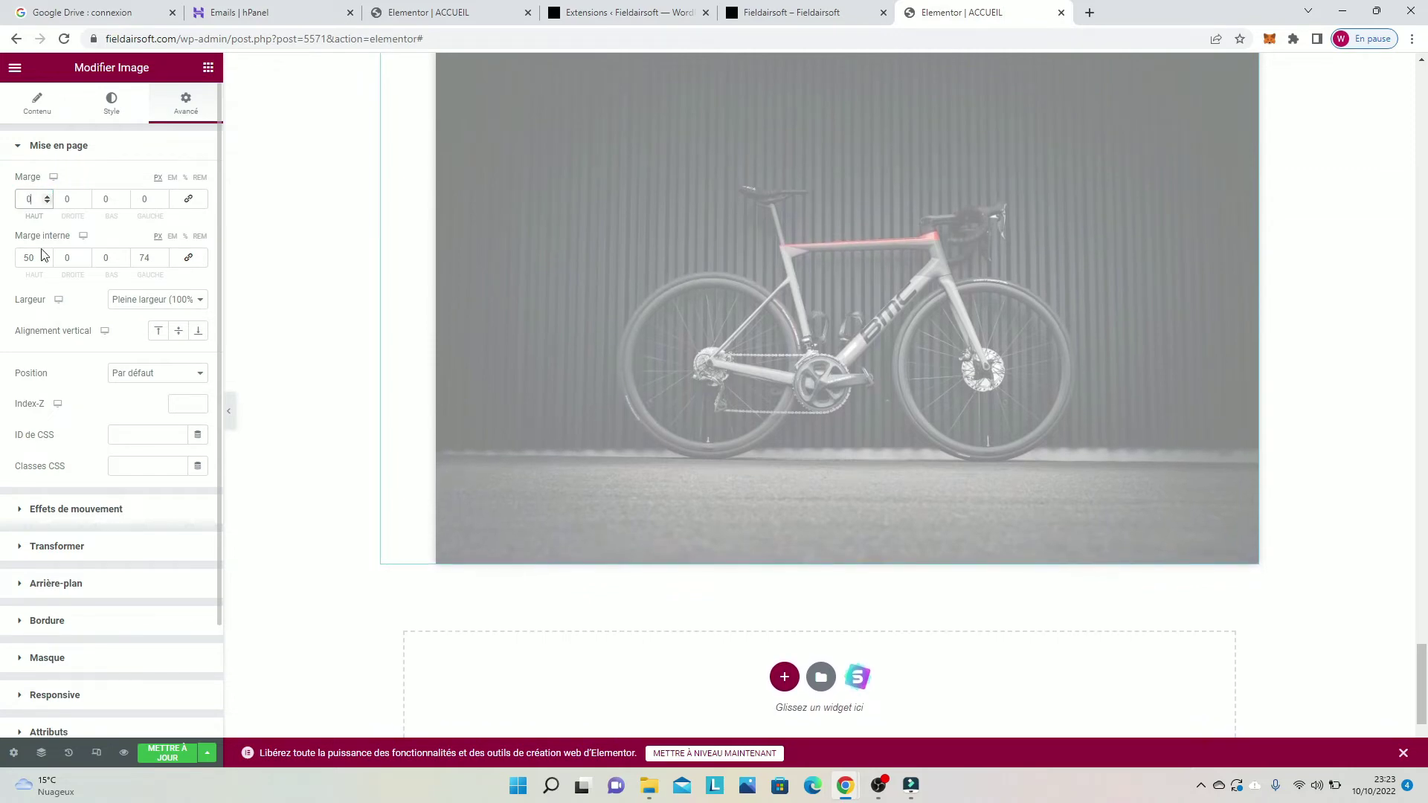
{"action": "left_click_drag", "start_coordinate": [47, 261], "coordinate": [49, 263]}
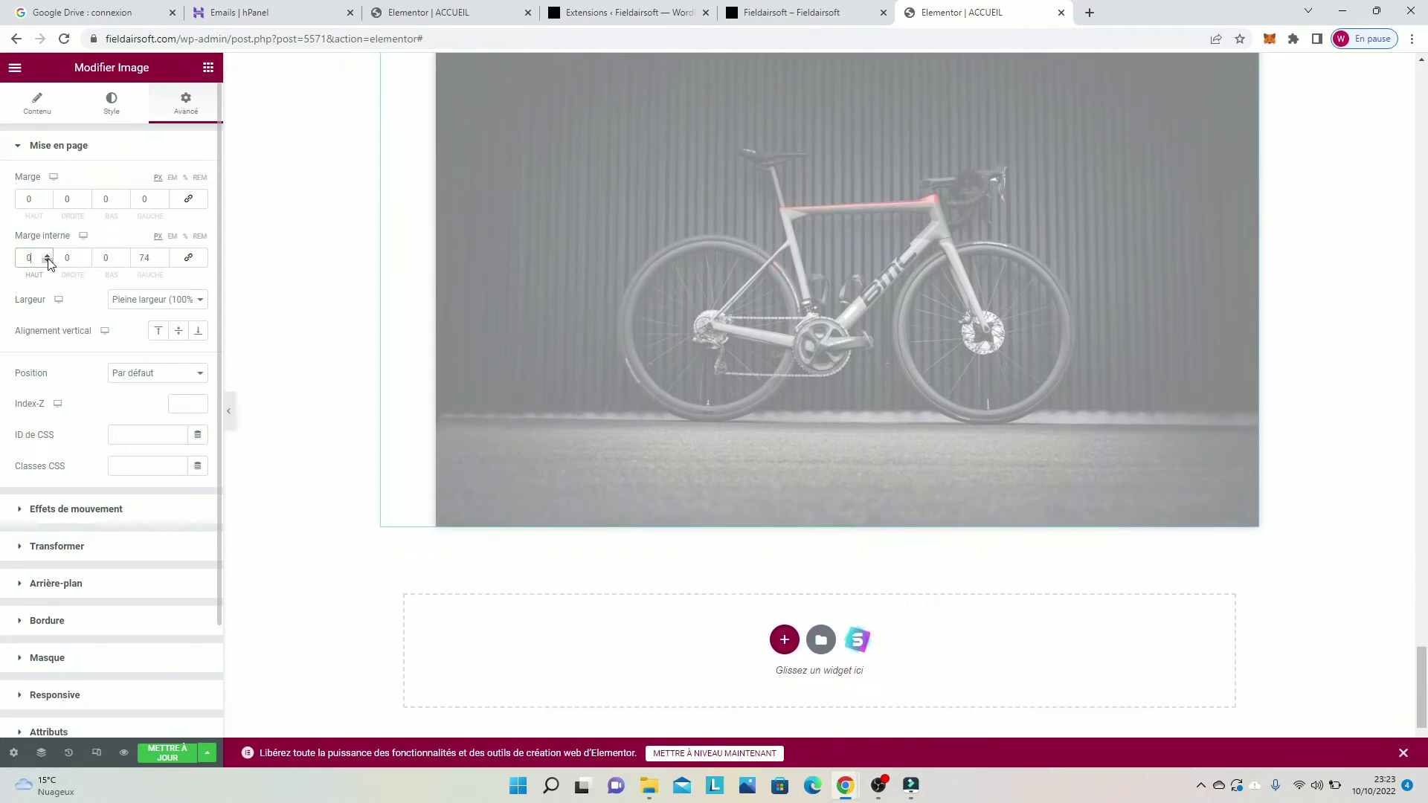
{"action": "left_click_drag", "start_coordinate": [163, 261], "coordinate": [163, 261]}
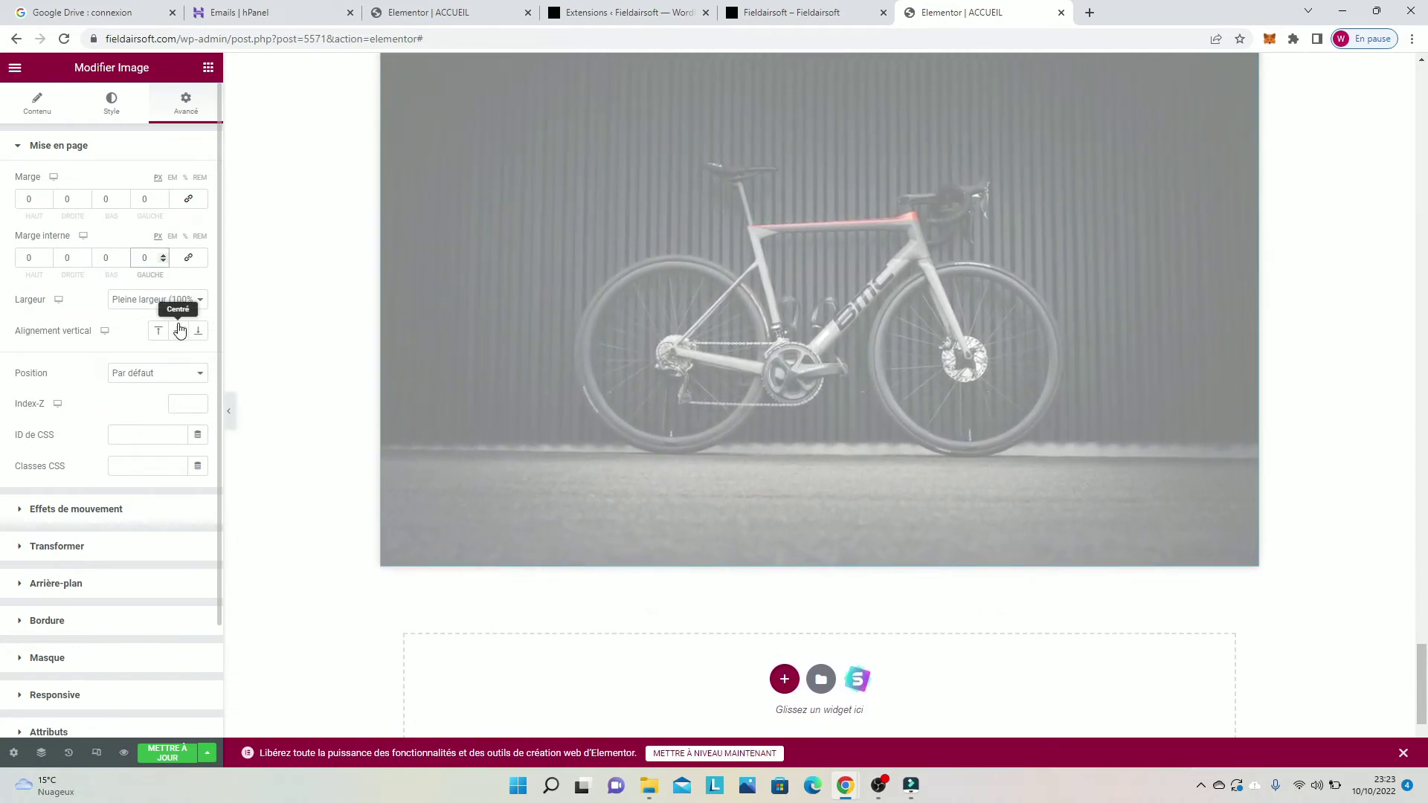
Step: Raise the bike-hero image's normal-state opacity to 1, leaving its CSS filter values as they are
{"action": "scroll", "coordinate": [75, 495], "scroll_direction": "down", "scroll_amount": 2}
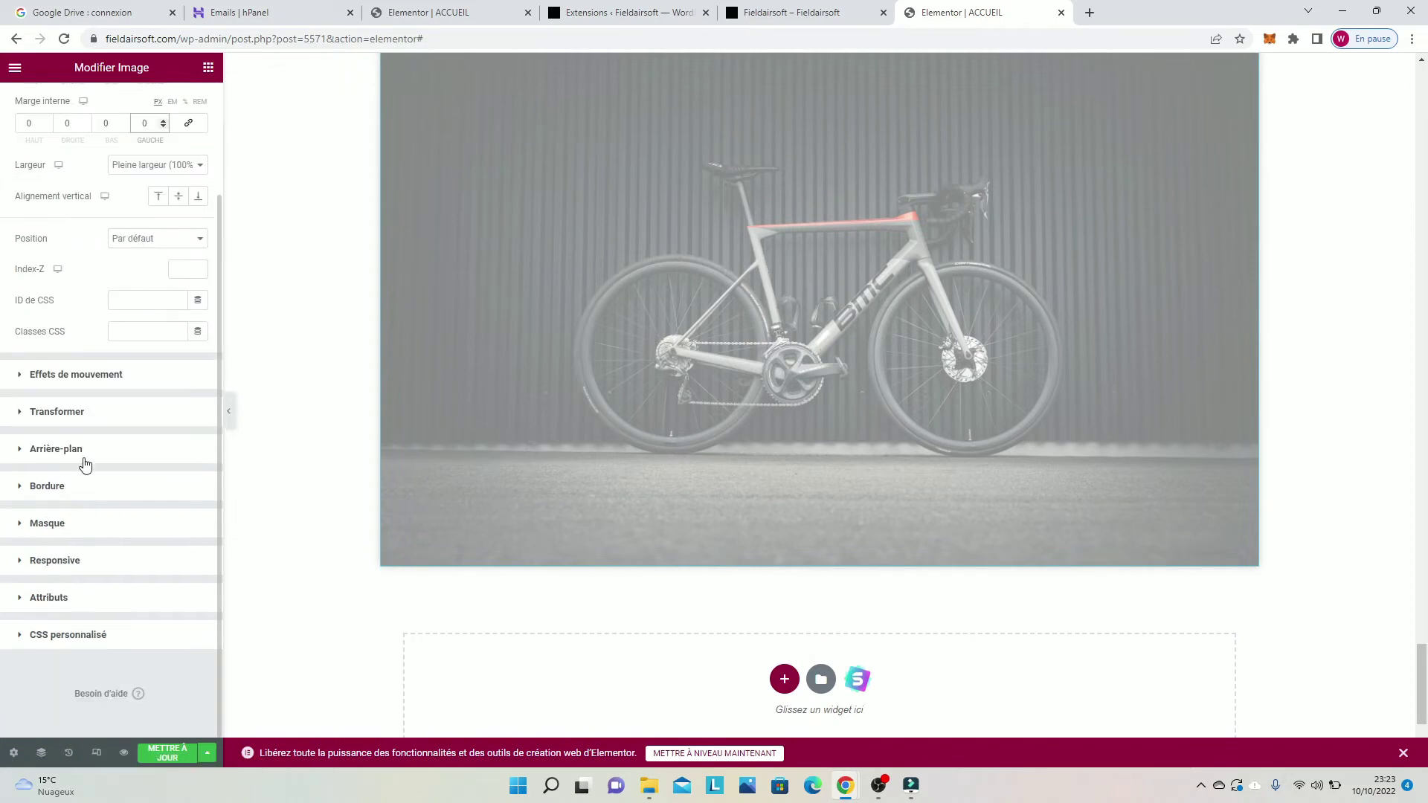
{"action": "scroll", "coordinate": [476, 431], "scroll_direction": "down", "scroll_amount": 4}
{"action": "scroll", "coordinate": [523, 368], "scroll_direction": "up", "scroll_amount": 7}
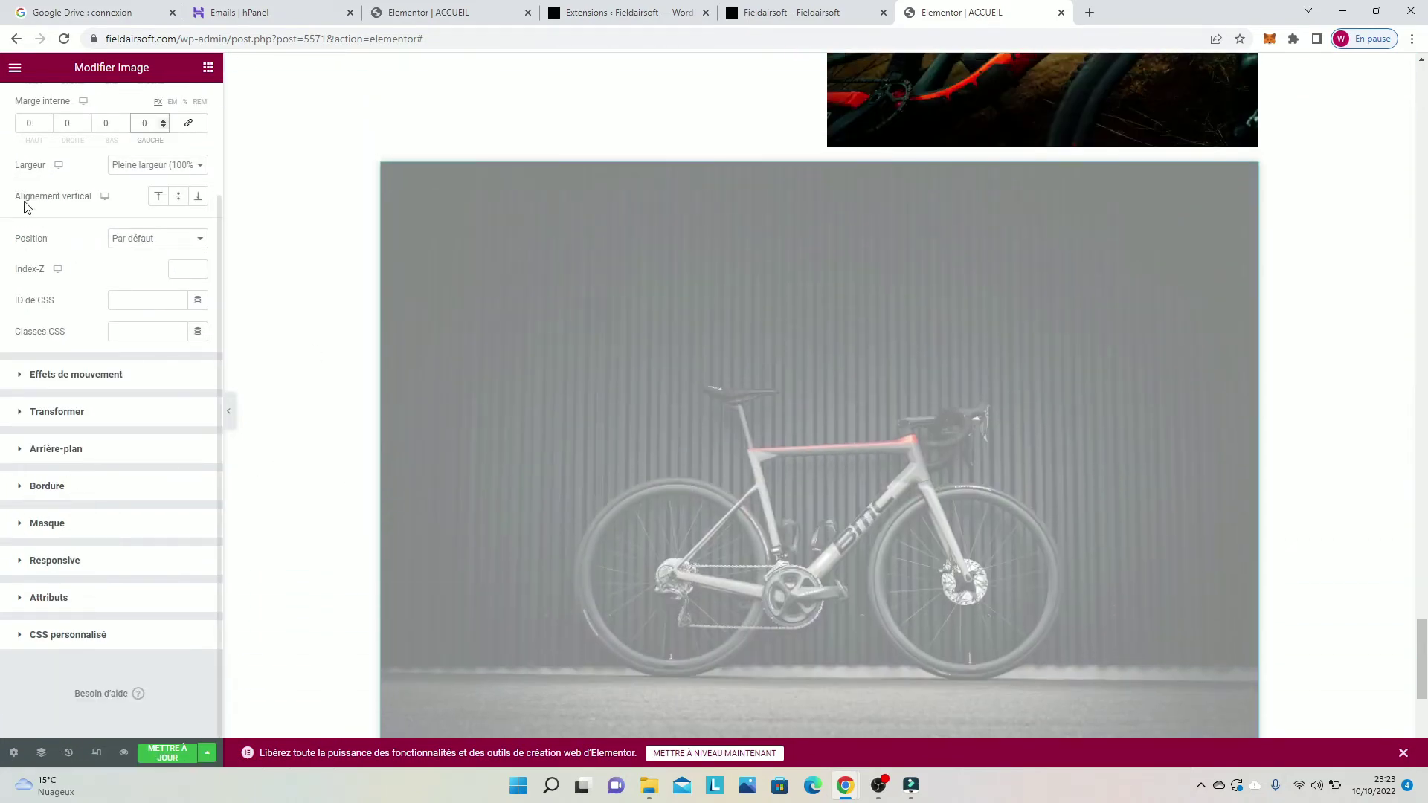
{"action": "scroll", "coordinate": [46, 123], "scroll_direction": "up", "scroll_amount": 2}
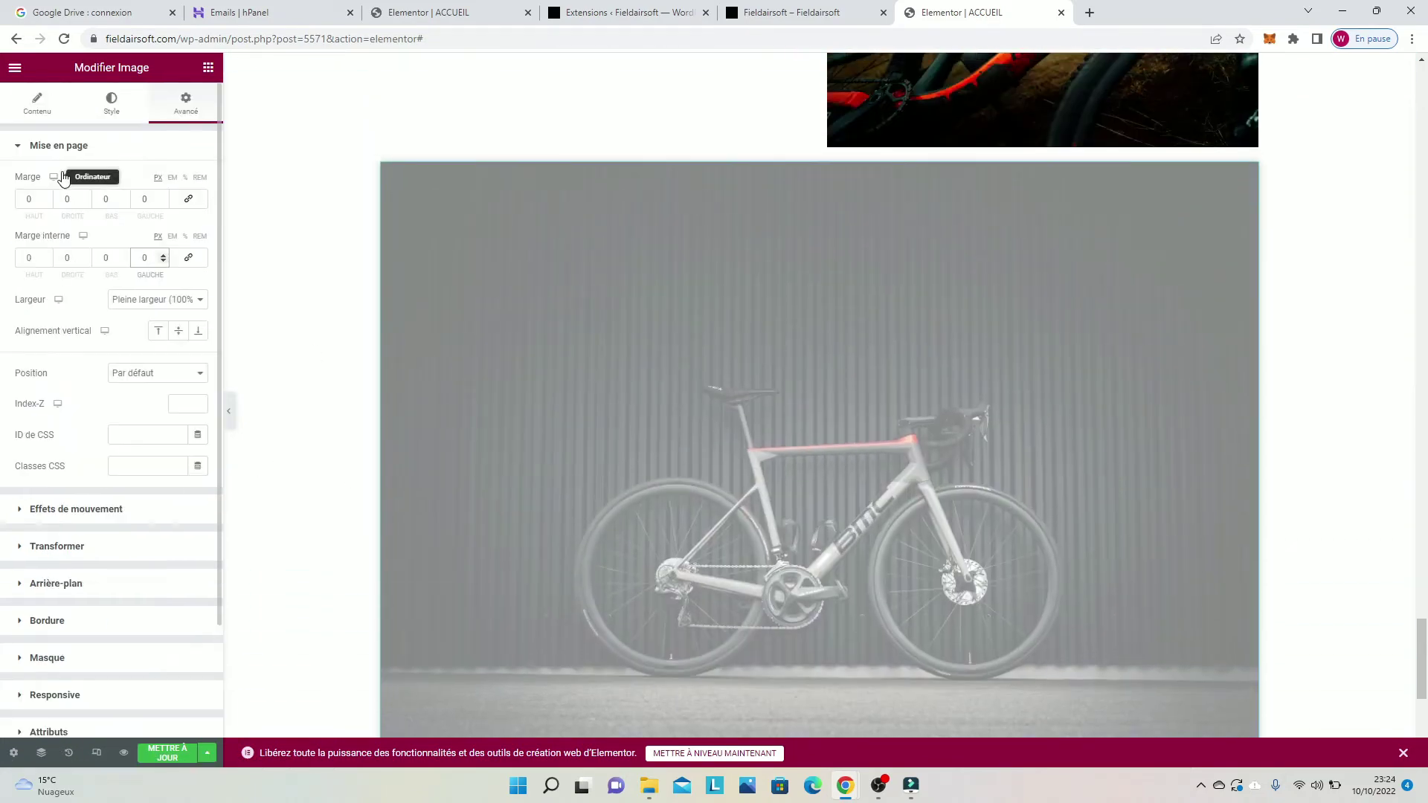
{"action": "left_click", "coordinate": [108, 108]}
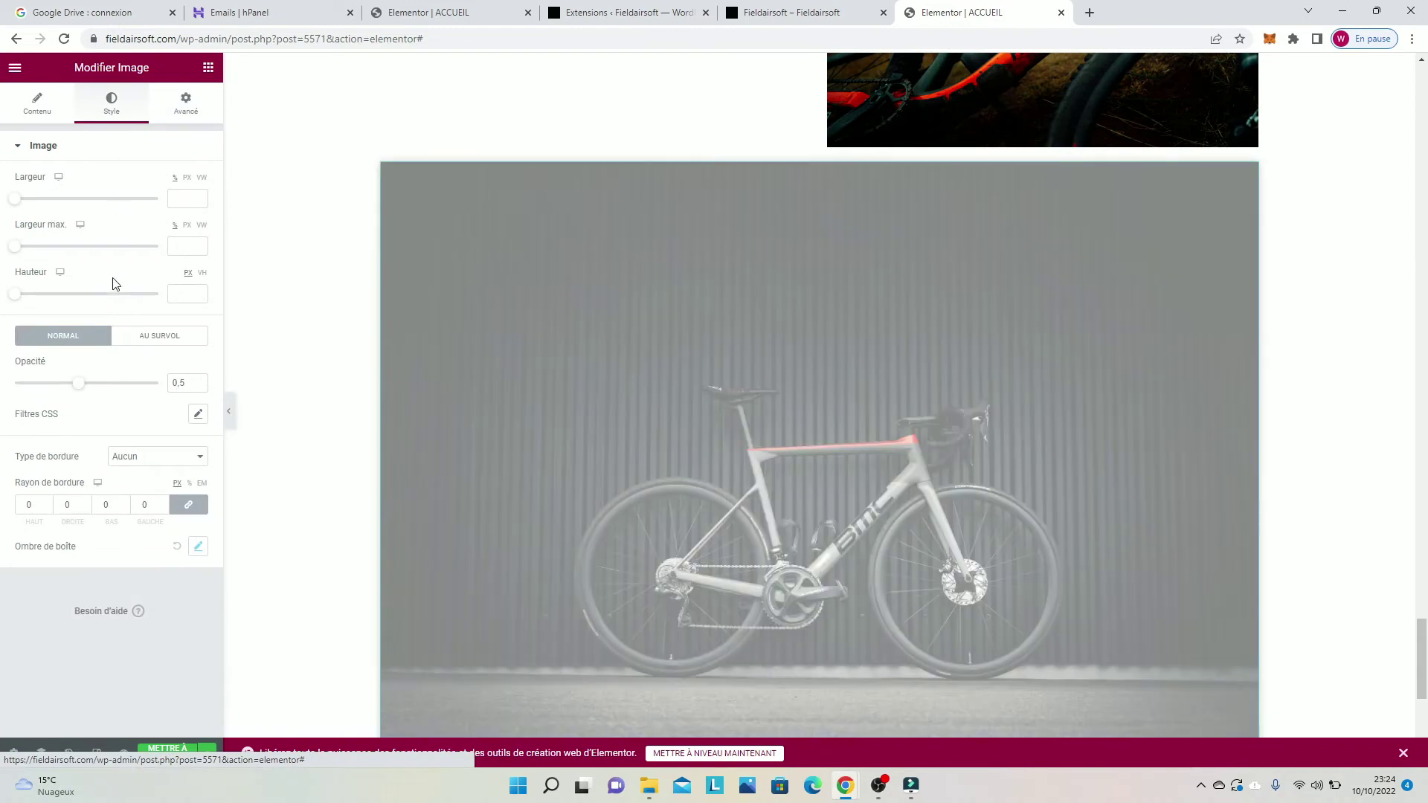
{"action": "left_click", "coordinate": [199, 417]}
{"action": "left_click", "coordinate": [153, 423]}
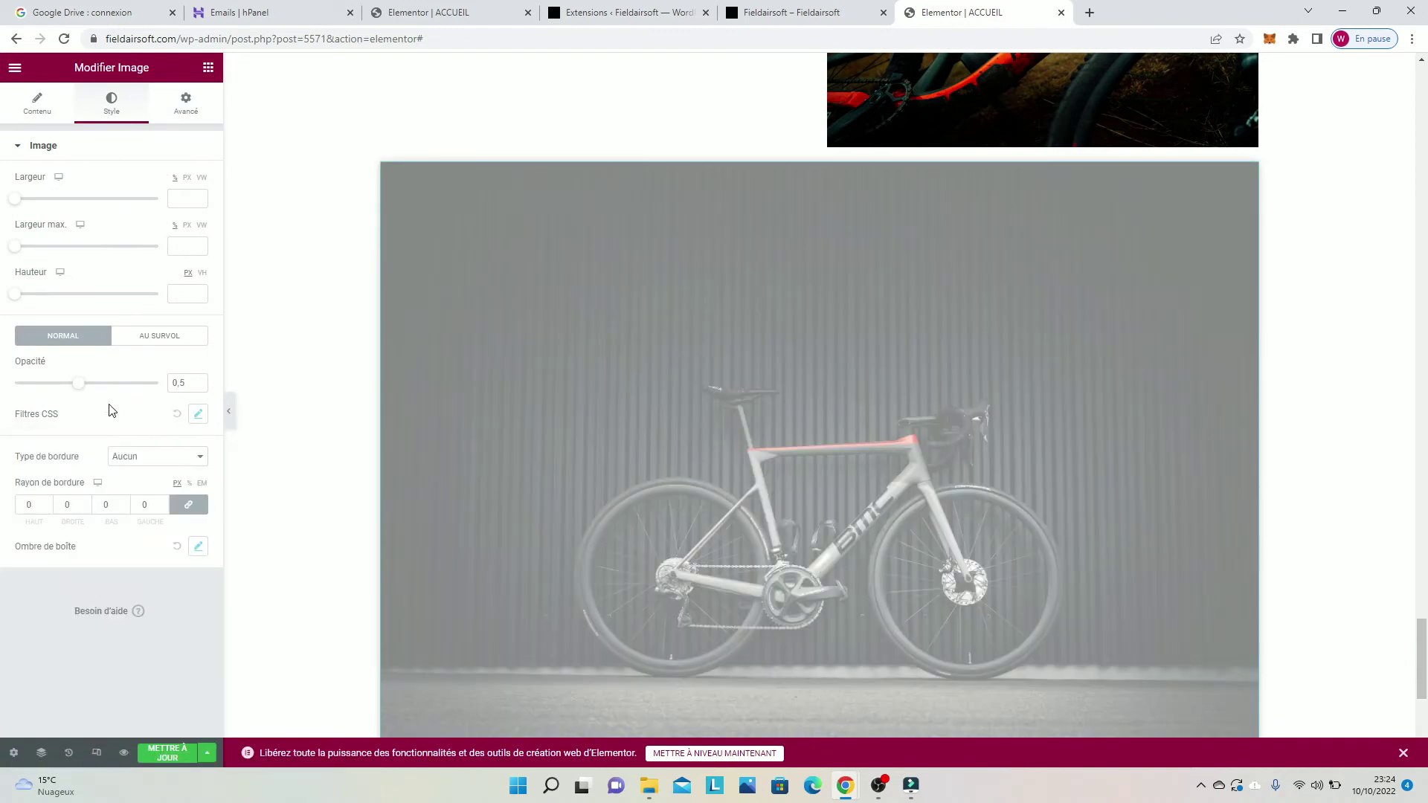
{"action": "left_click_drag", "start_coordinate": [74, 389], "coordinate": [162, 380]}
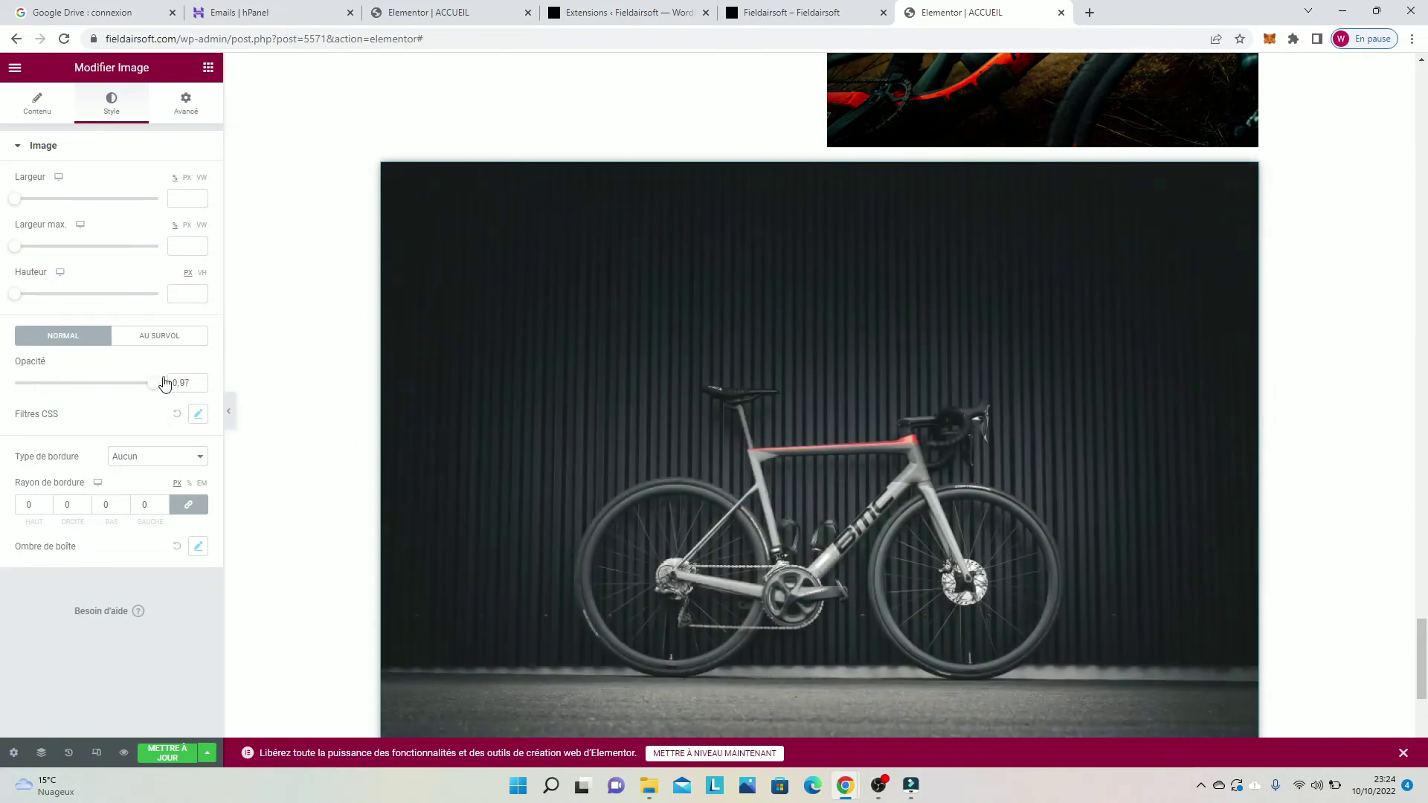
Step: Compare the bike-hero image with the sections above it and set its maximum width to 100%
{"action": "scroll", "coordinate": [607, 386], "scroll_direction": "up", "scroll_amount": 10}
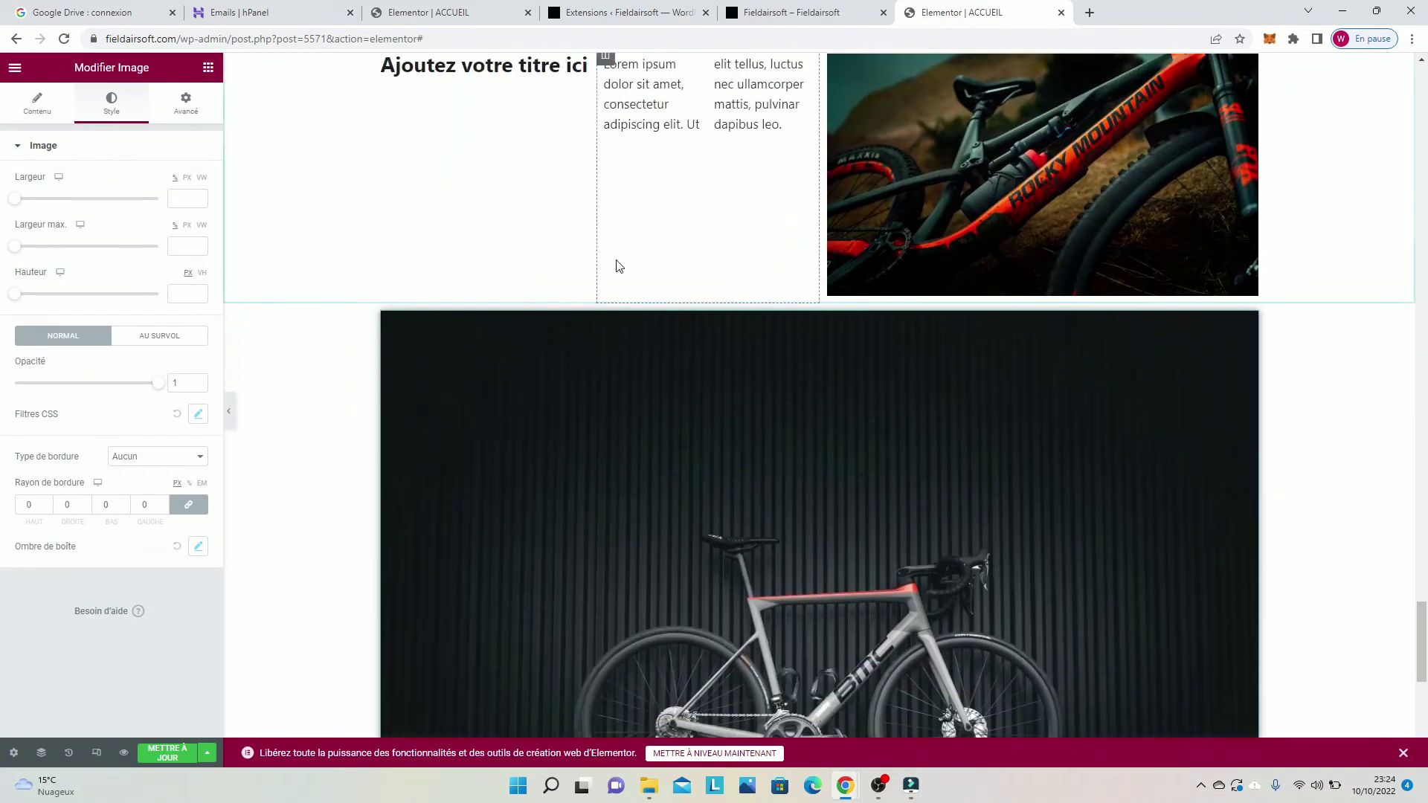
{"action": "scroll", "coordinate": [573, 262], "scroll_direction": "up", "scroll_amount": 4}
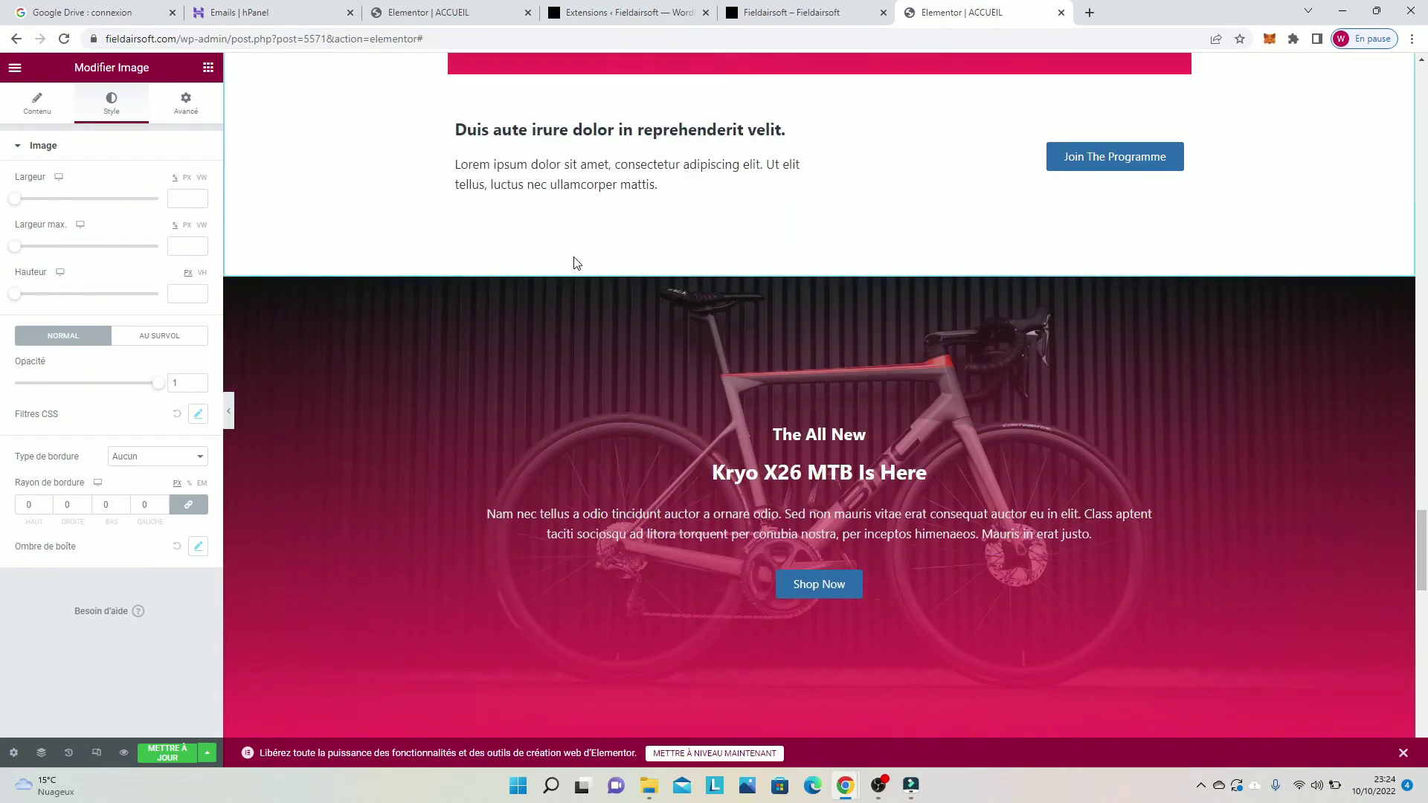
{"action": "scroll", "coordinate": [483, 263], "scroll_direction": "down", "scroll_amount": 3}
{"action": "scroll", "coordinate": [323, 231], "scroll_direction": "down", "scroll_amount": 10}
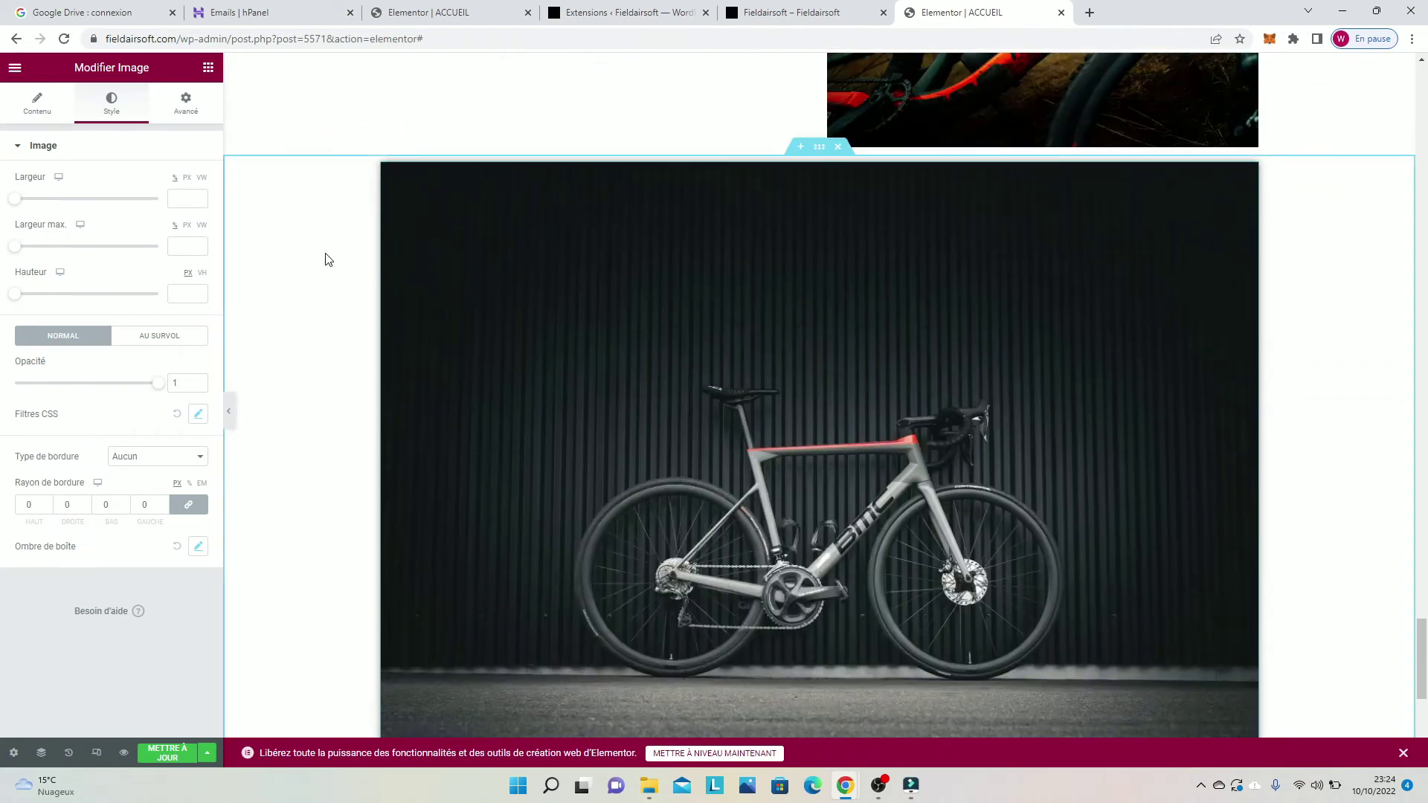
{"action": "left_click_drag", "start_coordinate": [20, 254], "coordinate": [196, 238]}
Step: Examine the bike-hero image's advanced layout options and its normal and hover background settings
{"action": "left_click", "coordinate": [185, 104]}
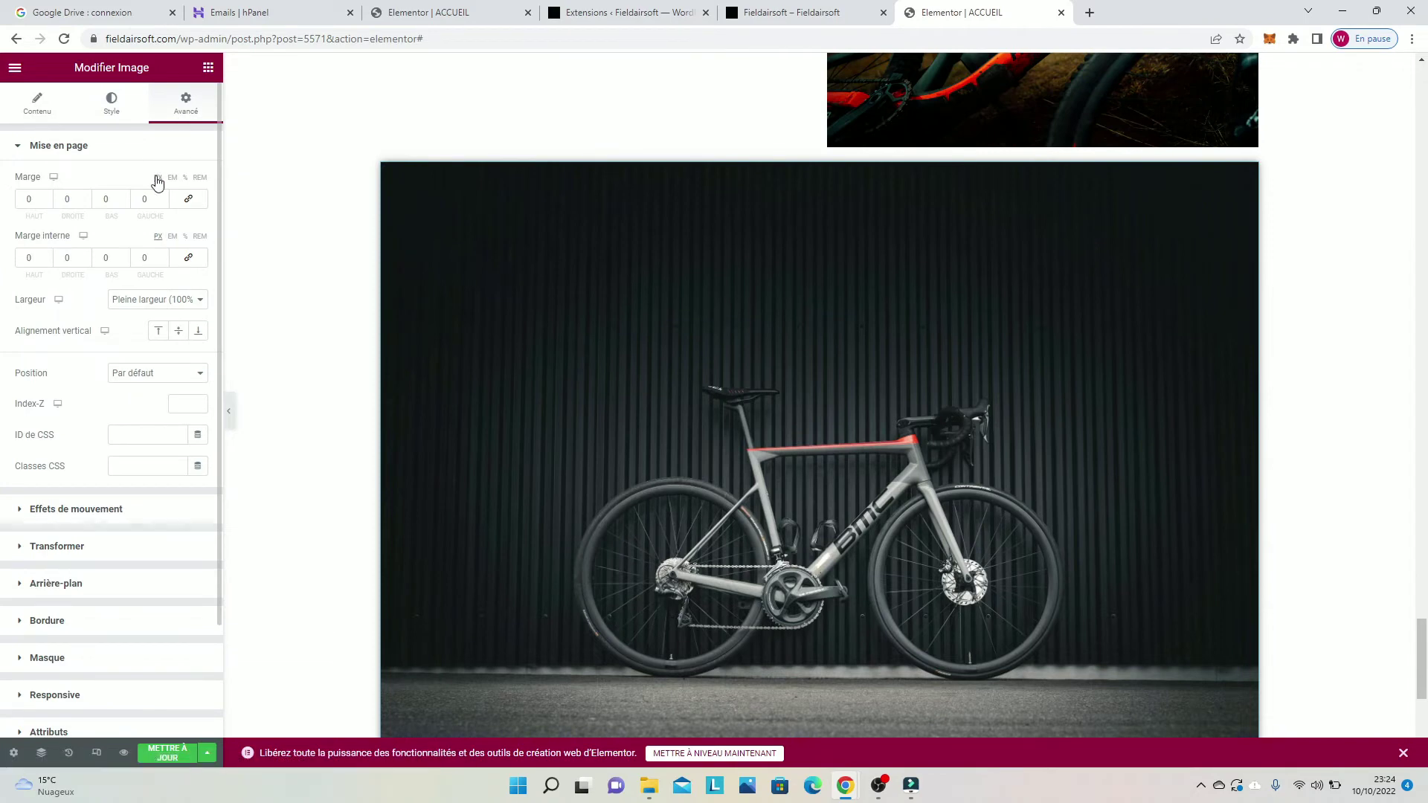
{"action": "scroll", "coordinate": [161, 303], "scroll_direction": "down", "scroll_amount": 1}
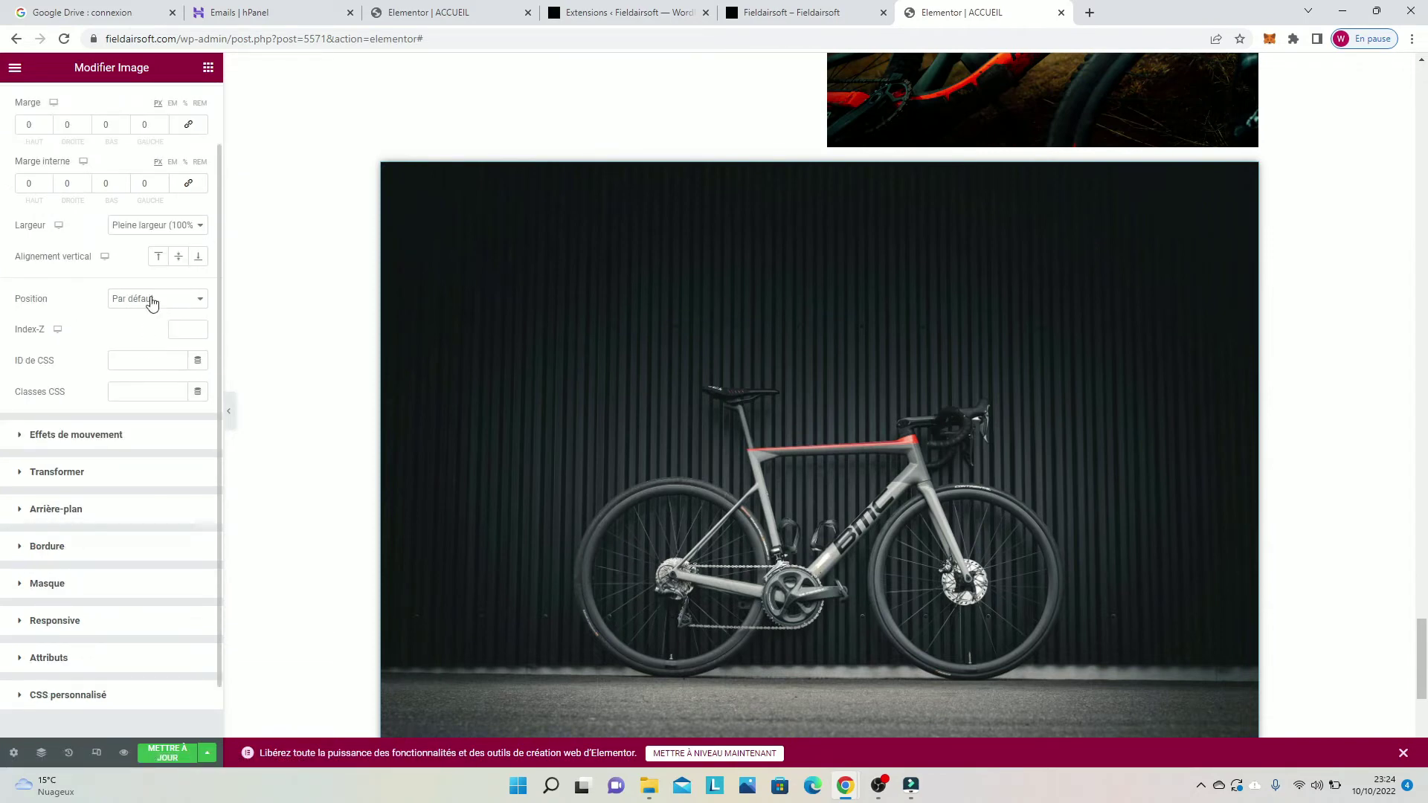
{"action": "scroll", "coordinate": [157, 238], "scroll_direction": "down", "scroll_amount": 1}
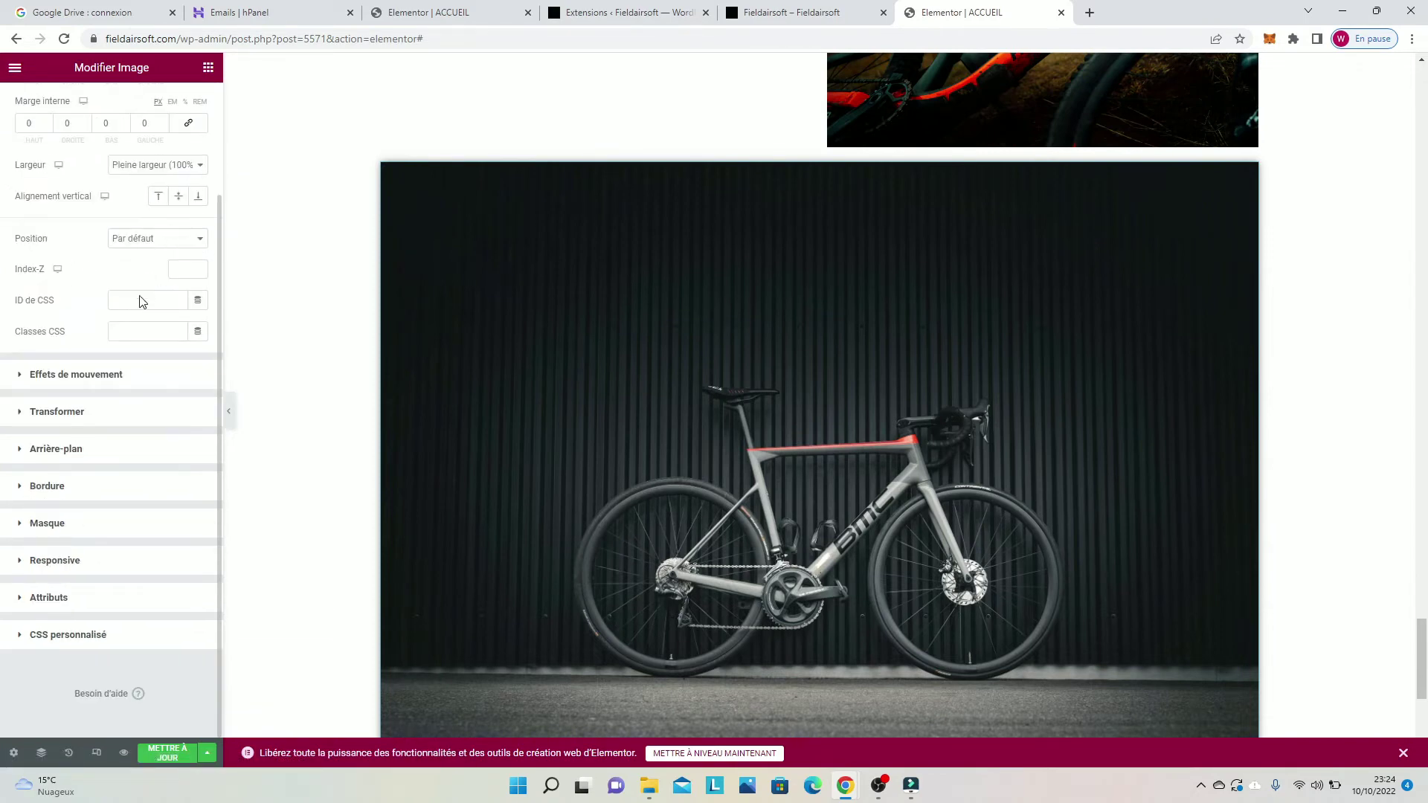
{"action": "left_click", "coordinate": [128, 447]}
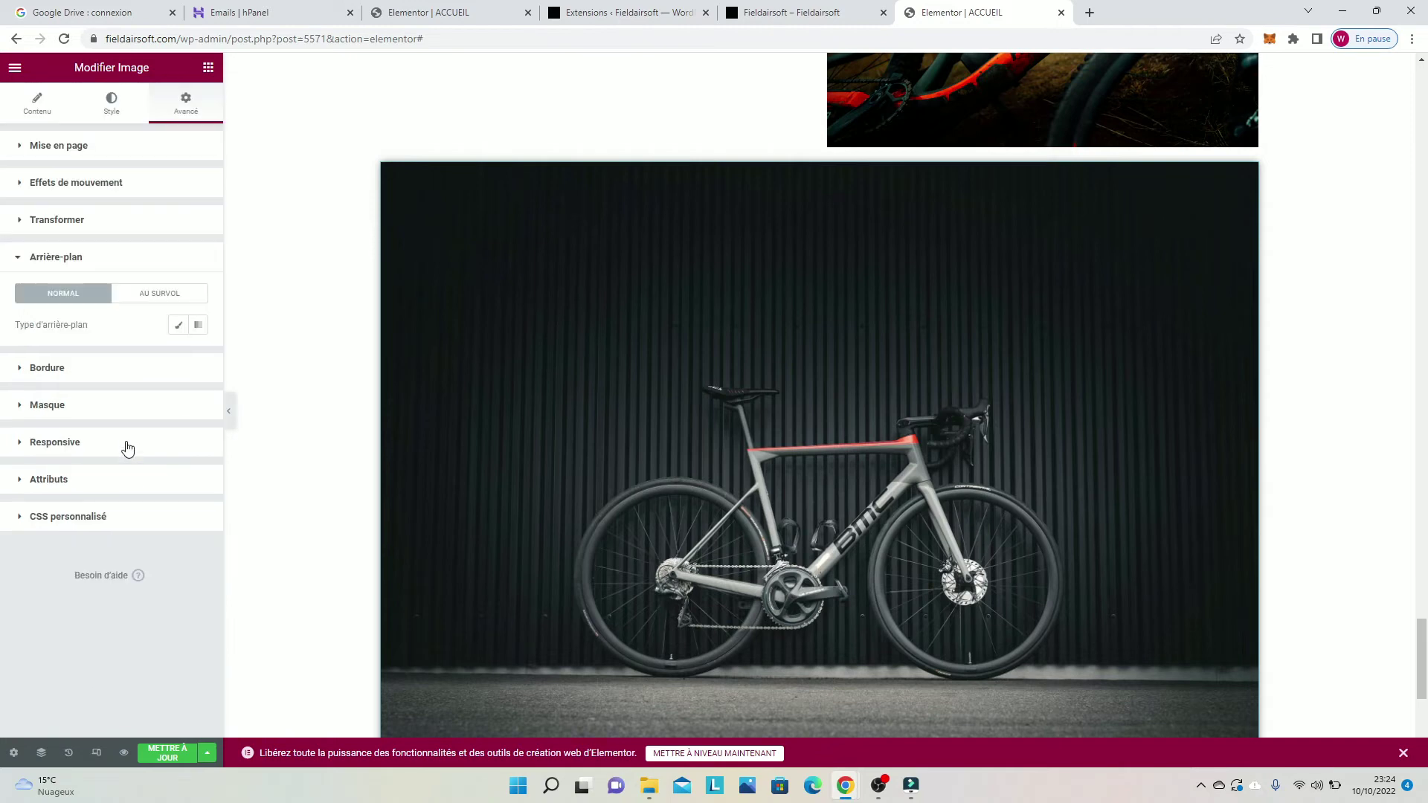
{"action": "left_click", "coordinate": [151, 293]}
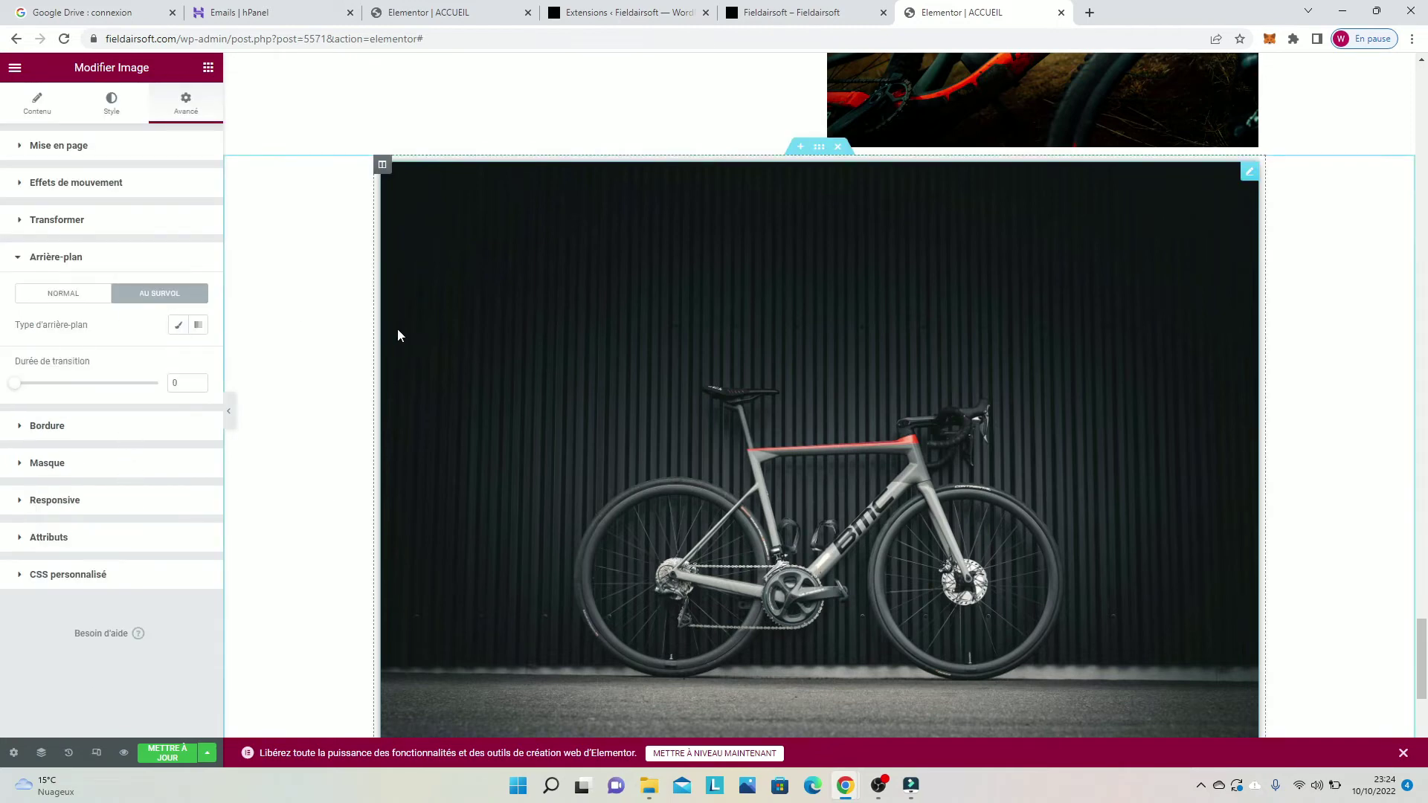
{"action": "left_click_drag", "start_coordinate": [397, 328], "coordinate": [446, 293]}
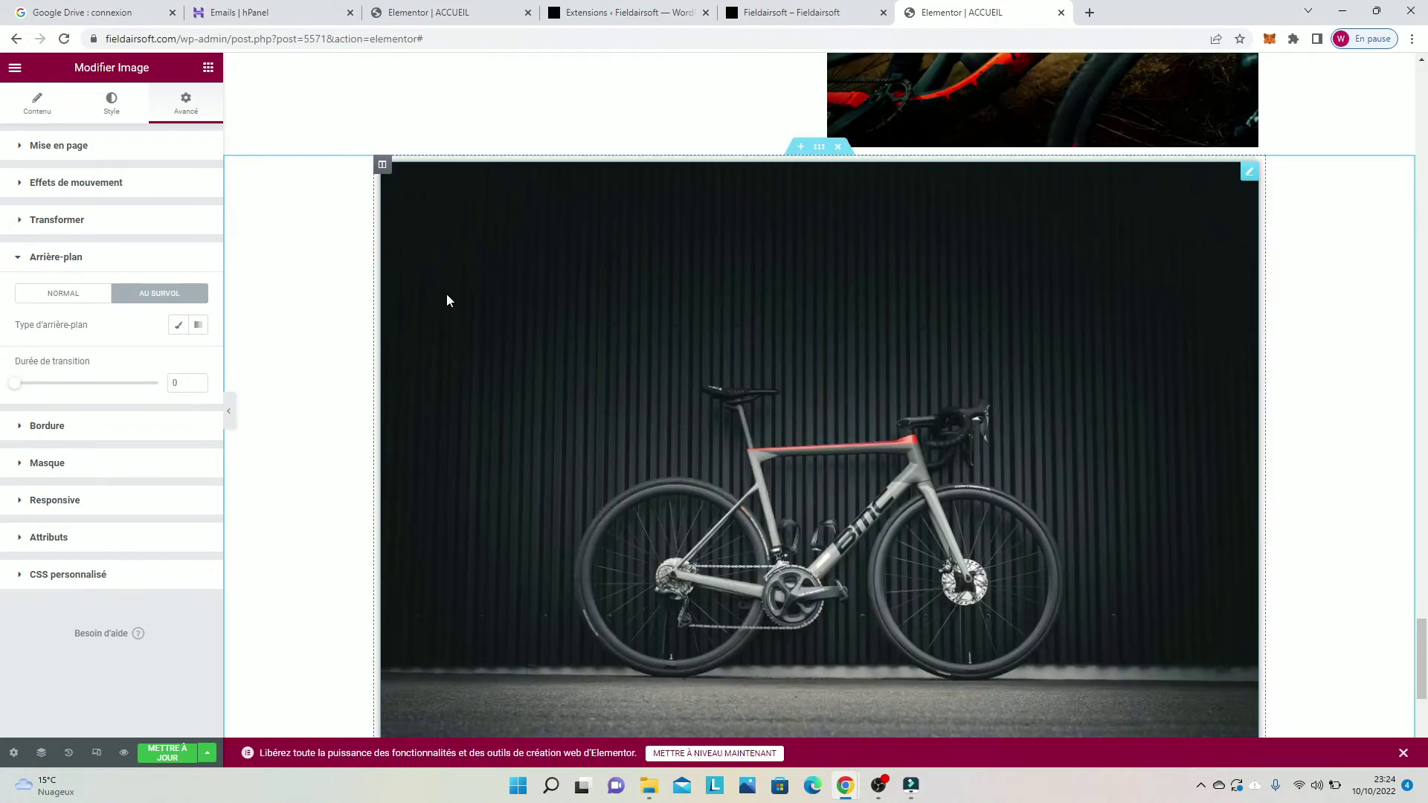
{"action": "scroll", "coordinate": [447, 293], "scroll_direction": "up", "scroll_amount": 6}
{"action": "scroll", "coordinate": [448, 284], "scroll_direction": "down", "scroll_amount": 7}
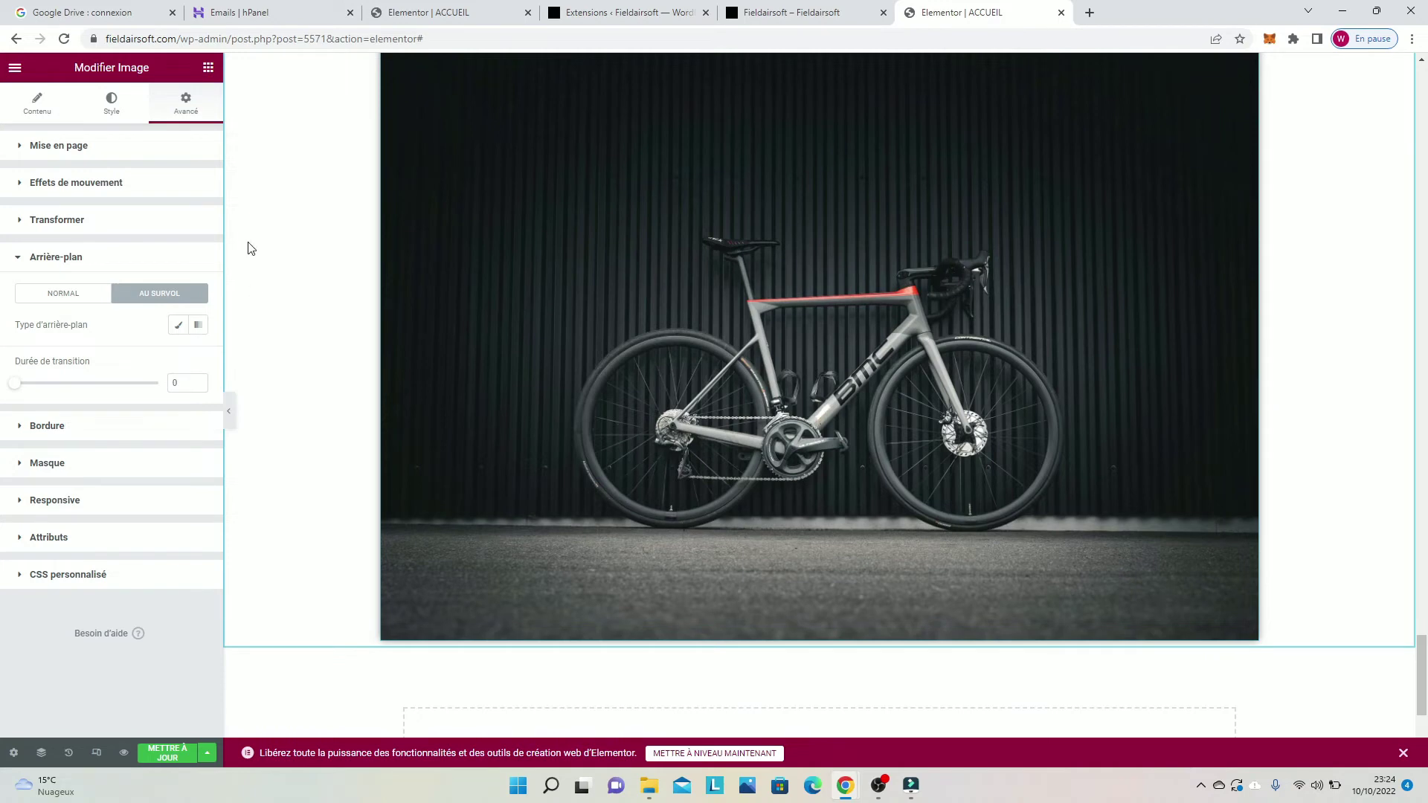
Step: Keep the bike-hero image's size at Entière and save the page update
{"action": "left_click", "coordinate": [119, 115]}
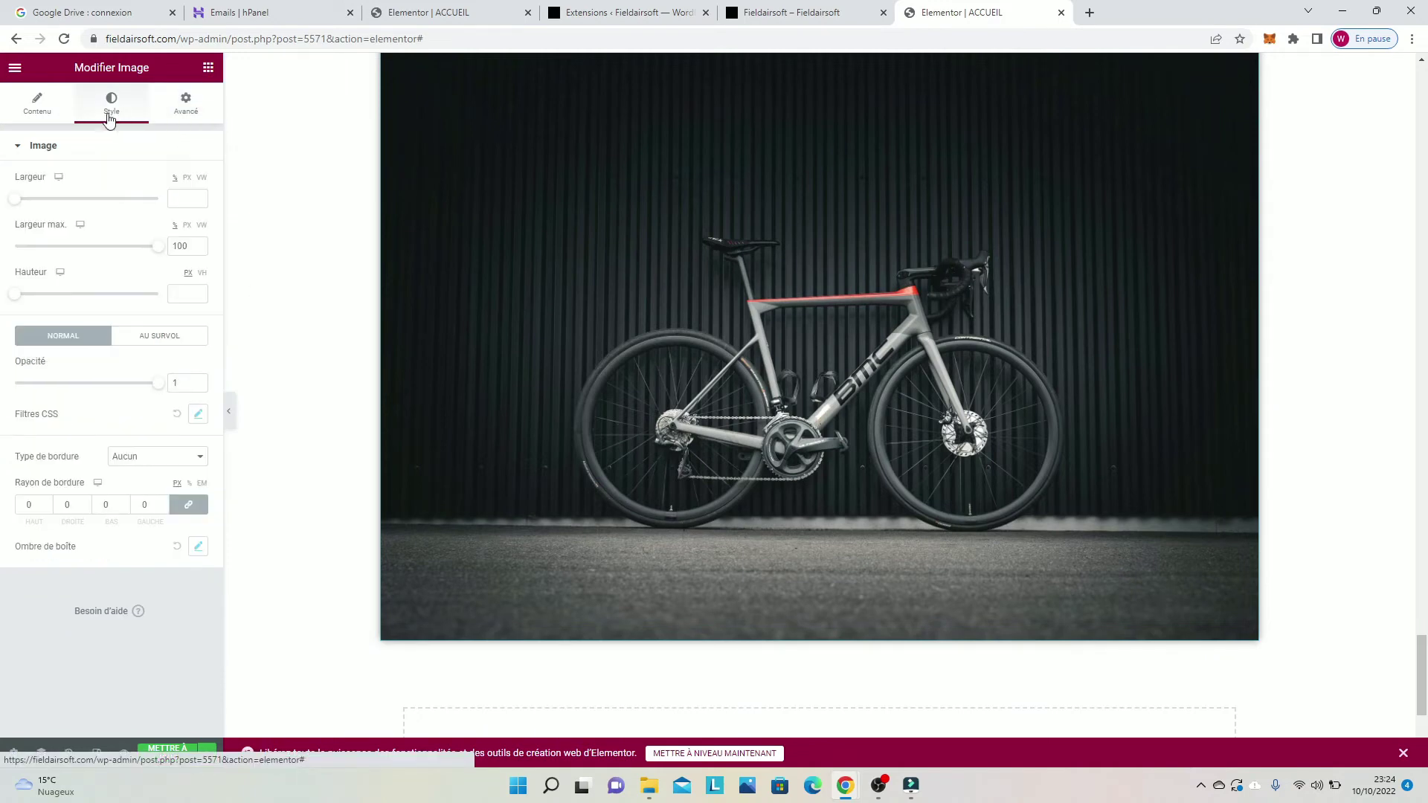
{"action": "left_click", "coordinate": [37, 118]}
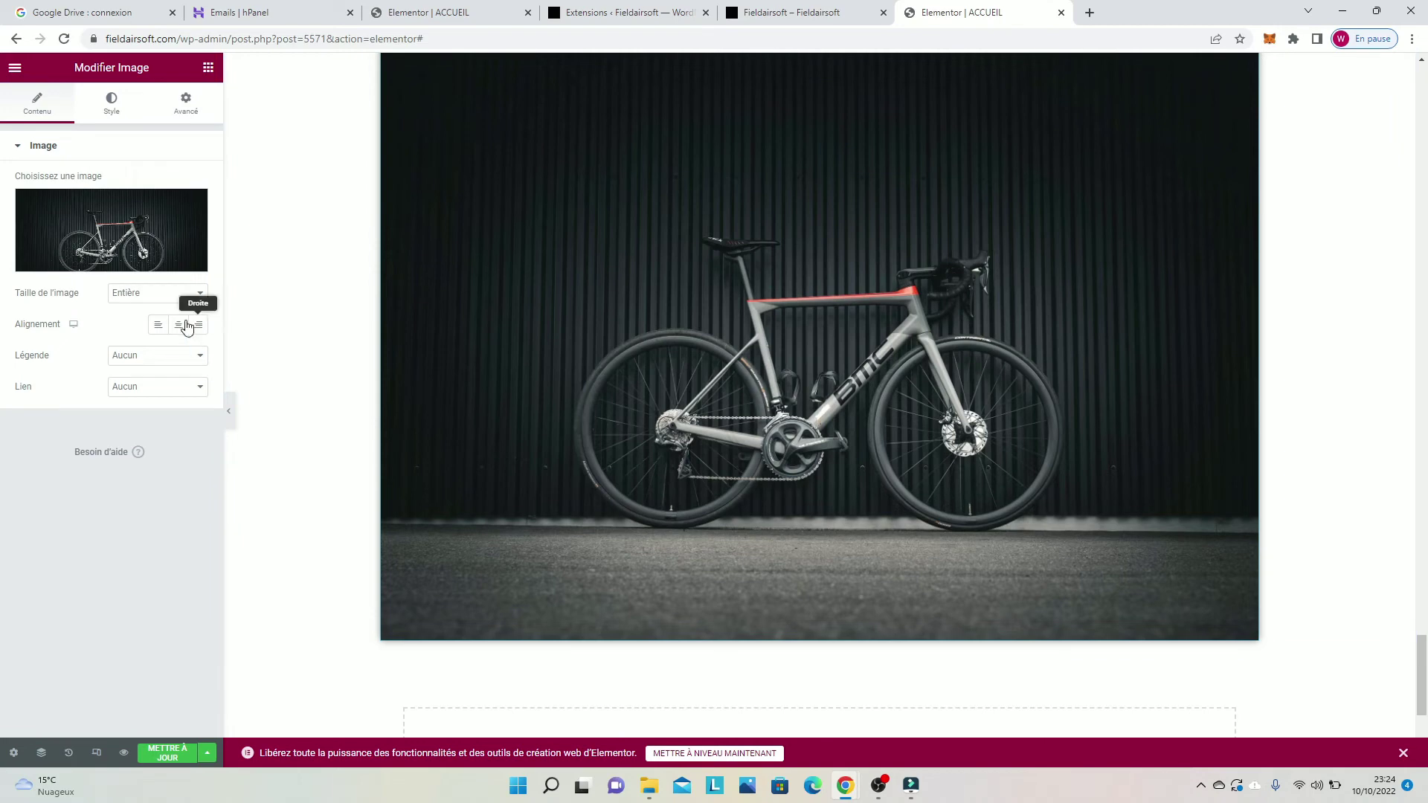
{"action": "left_click", "coordinate": [166, 296]}
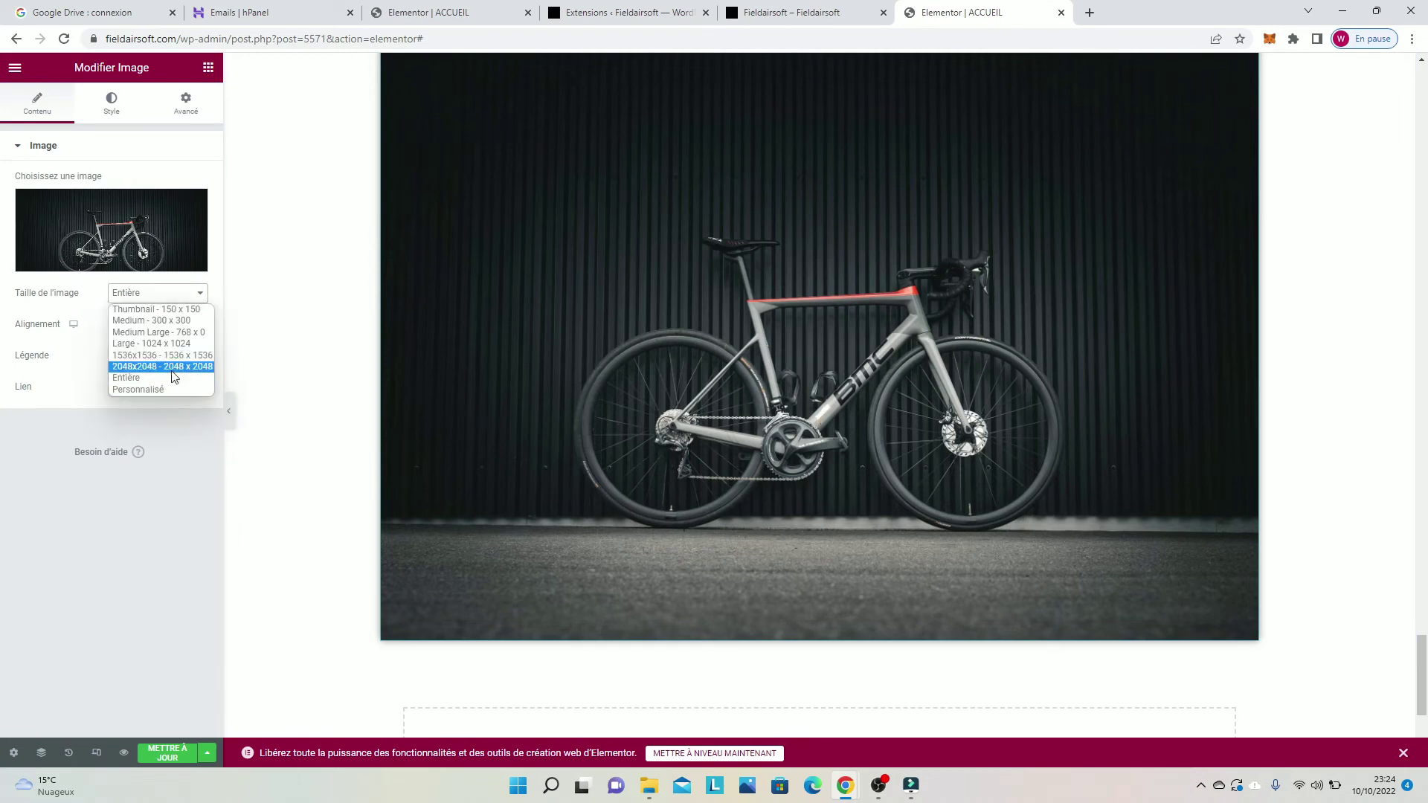
{"action": "left_click", "coordinate": [126, 378]}
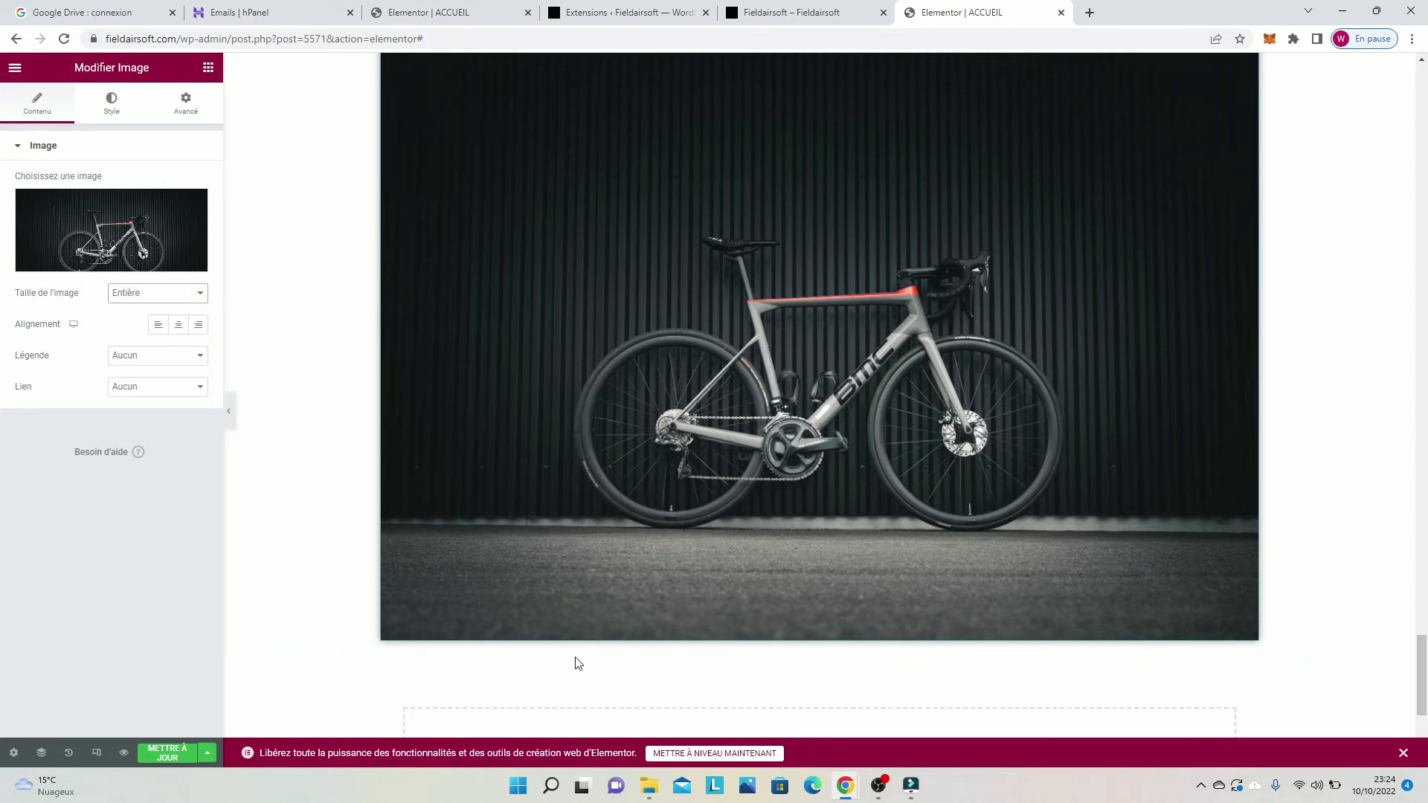
{"action": "left_click", "coordinate": [168, 753]}
Step: Review the bike-hero image's style settings and neighbouring sections, and show the structure choices for a new section beneath it
{"action": "left_click", "coordinate": [110, 96]}
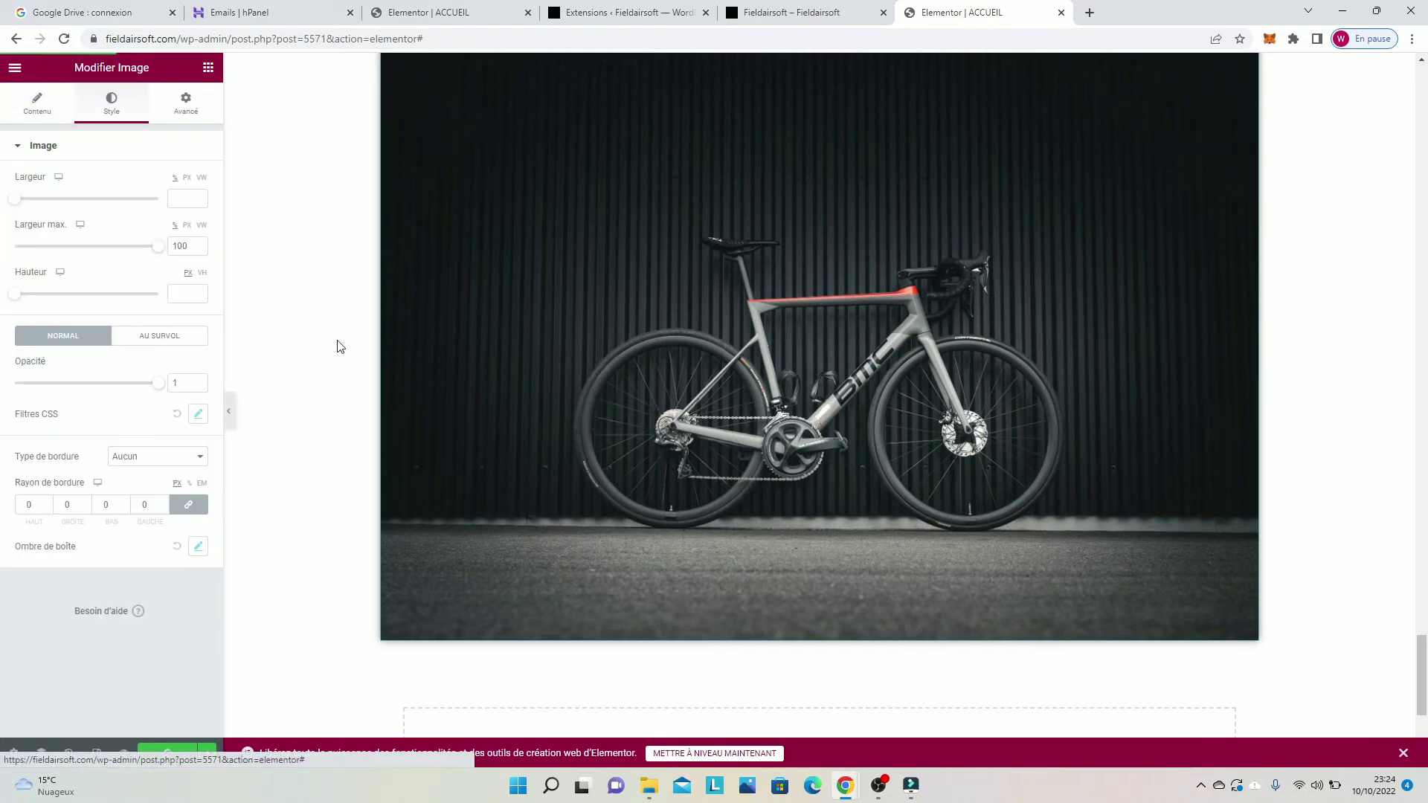
{"action": "scroll", "coordinate": [473, 344], "scroll_direction": "up", "scroll_amount": 6}
{"action": "scroll", "coordinate": [475, 344], "scroll_direction": "up", "scroll_amount": 2}
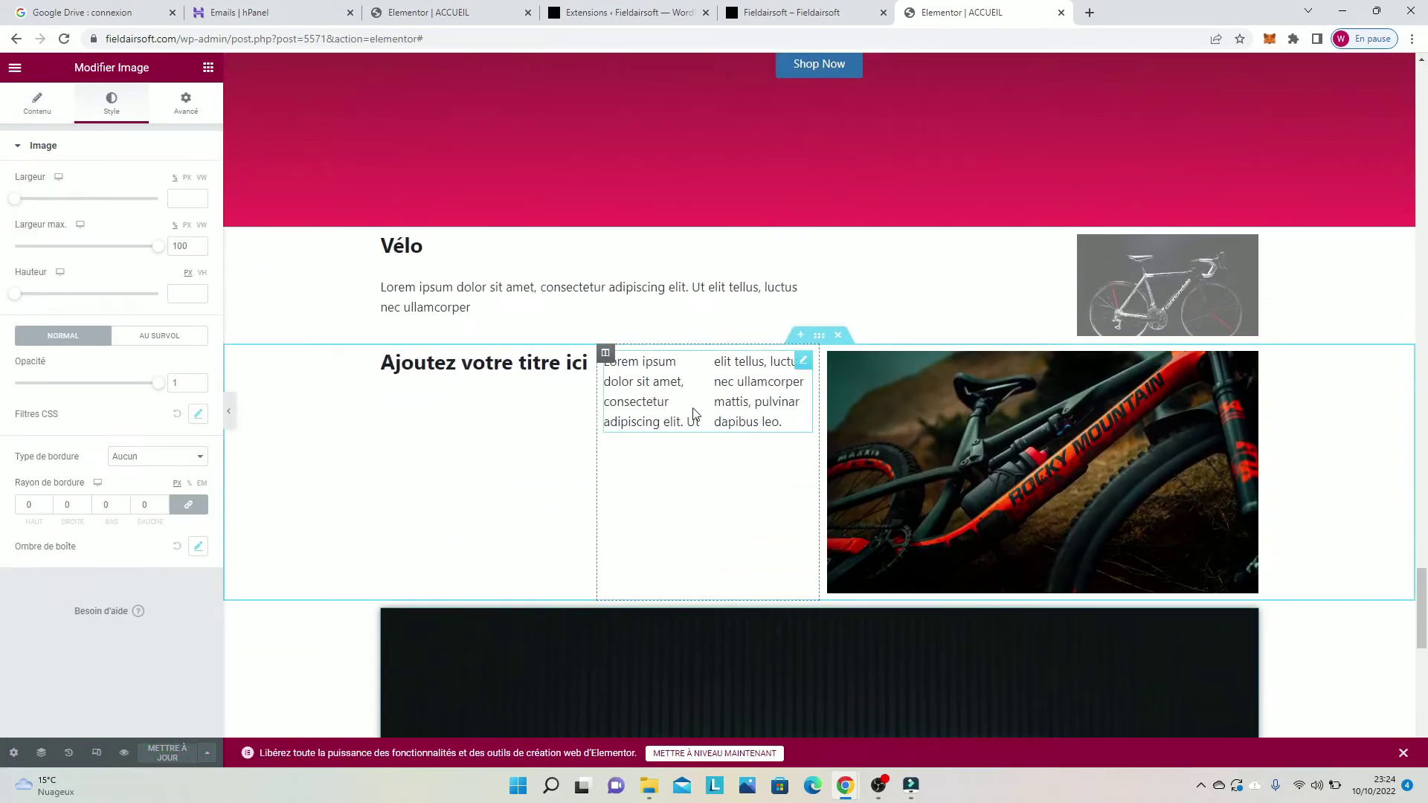
{"action": "scroll", "coordinate": [780, 464], "scroll_direction": "down", "scroll_amount": 8}
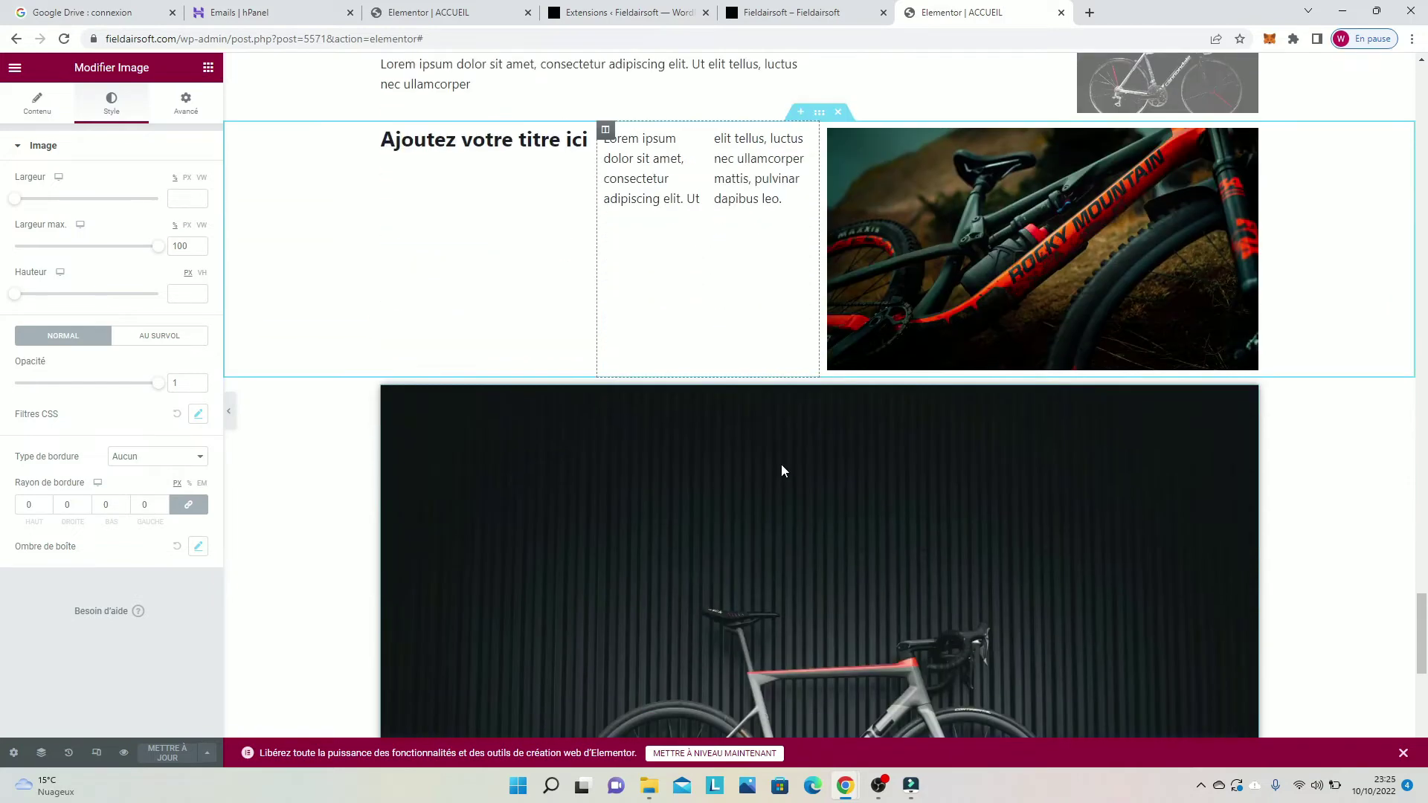
{"action": "scroll", "coordinate": [780, 468], "scroll_direction": "down", "scroll_amount": 2}
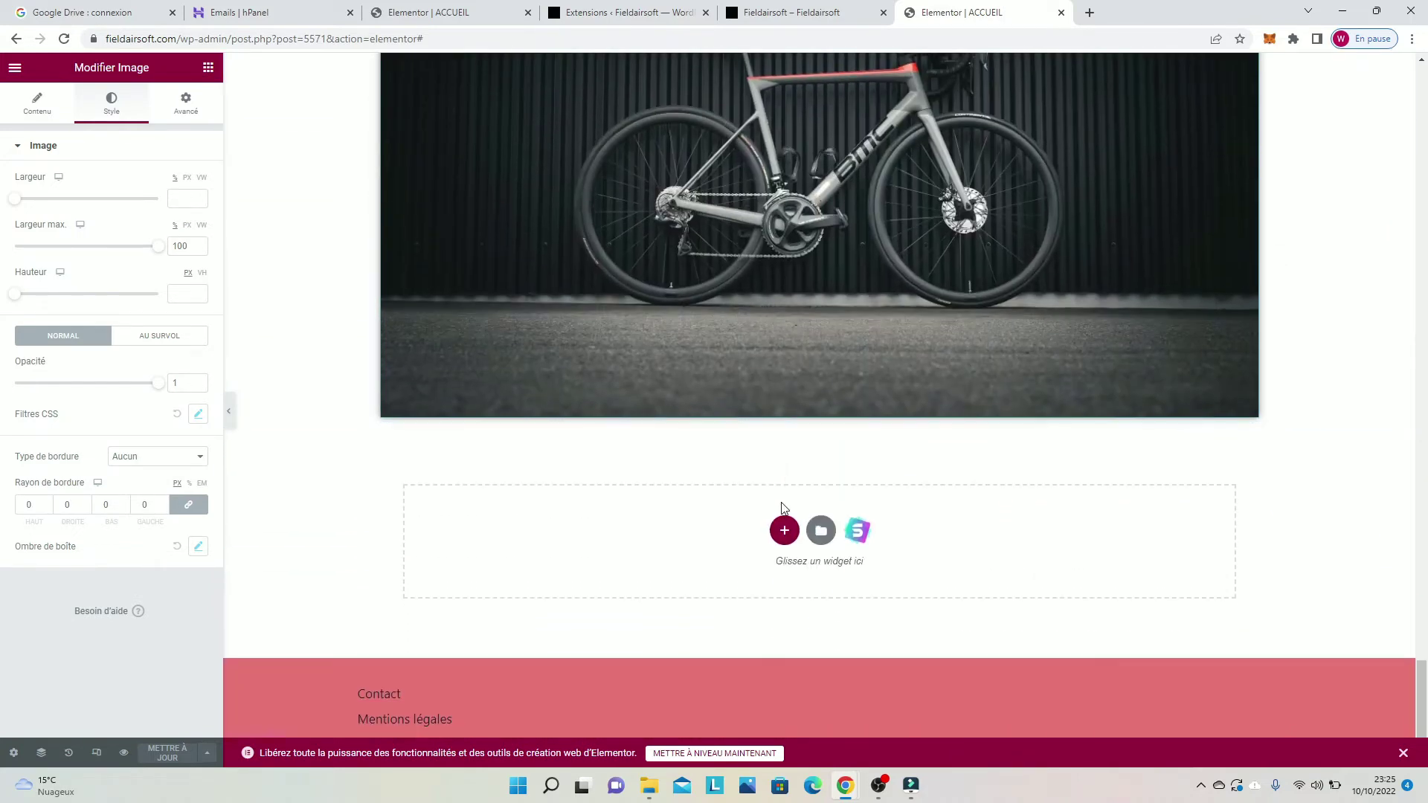
{"action": "left_click", "coordinate": [785, 531]}
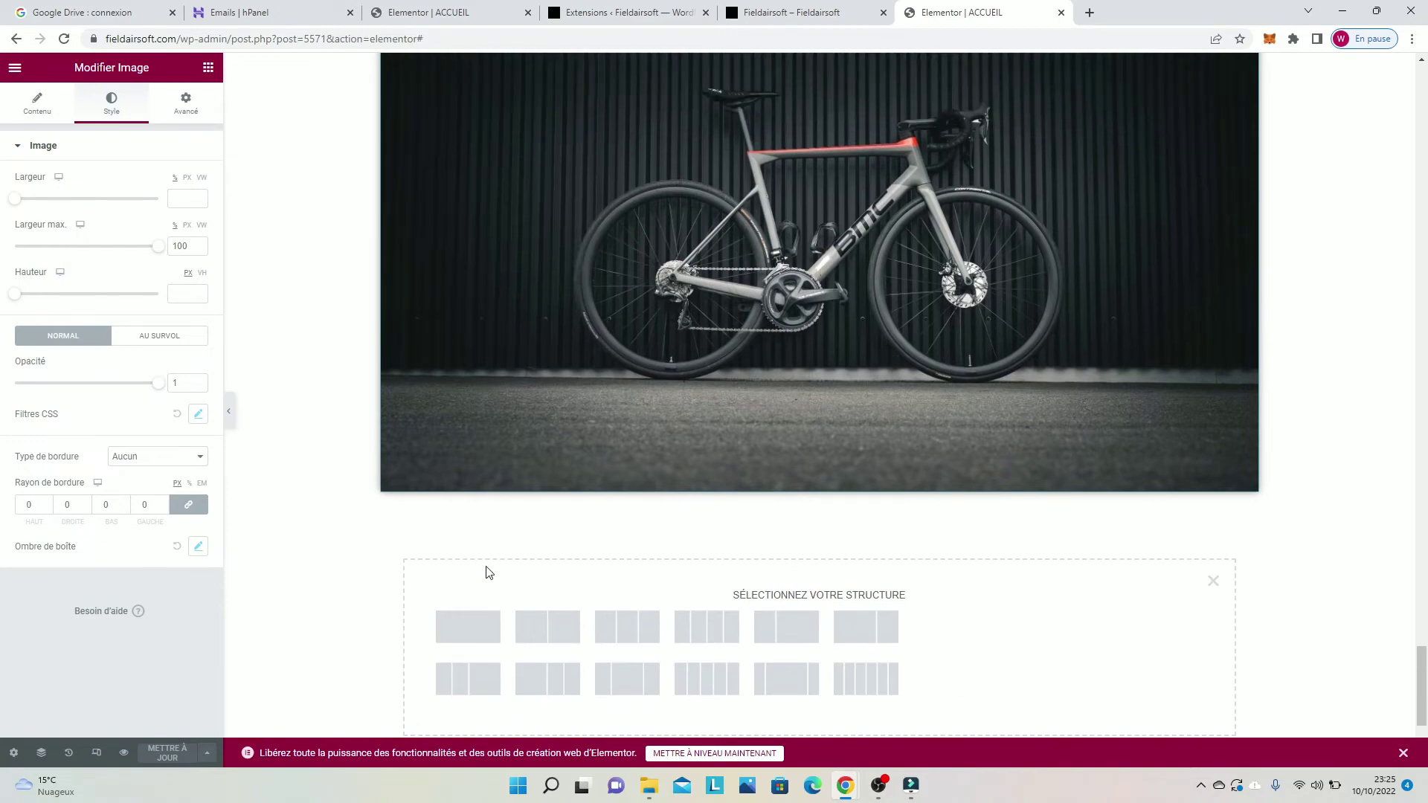
{"action": "left_click", "coordinate": [485, 572]}
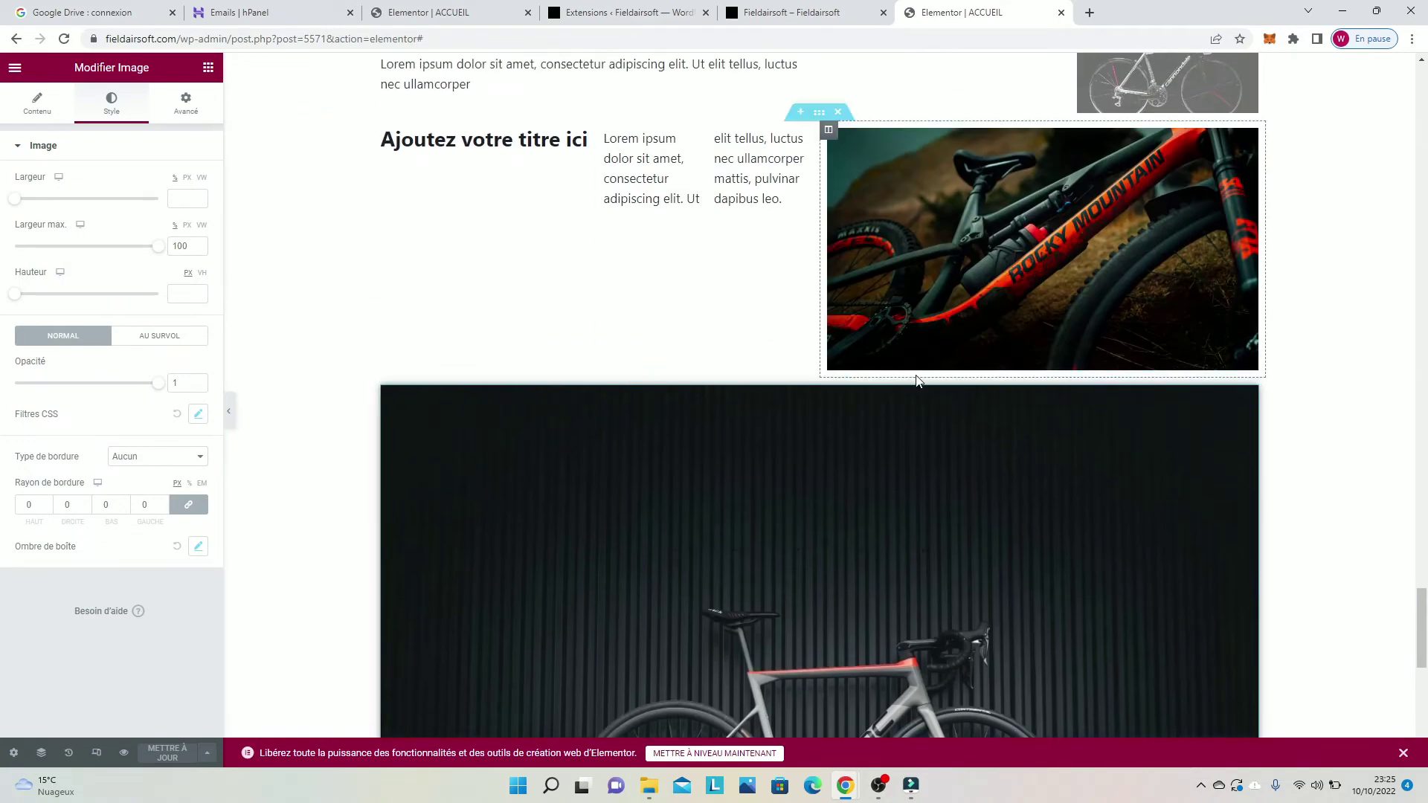
{"action": "scroll", "coordinate": [522, 324], "scroll_direction": "down", "scroll_amount": 10}
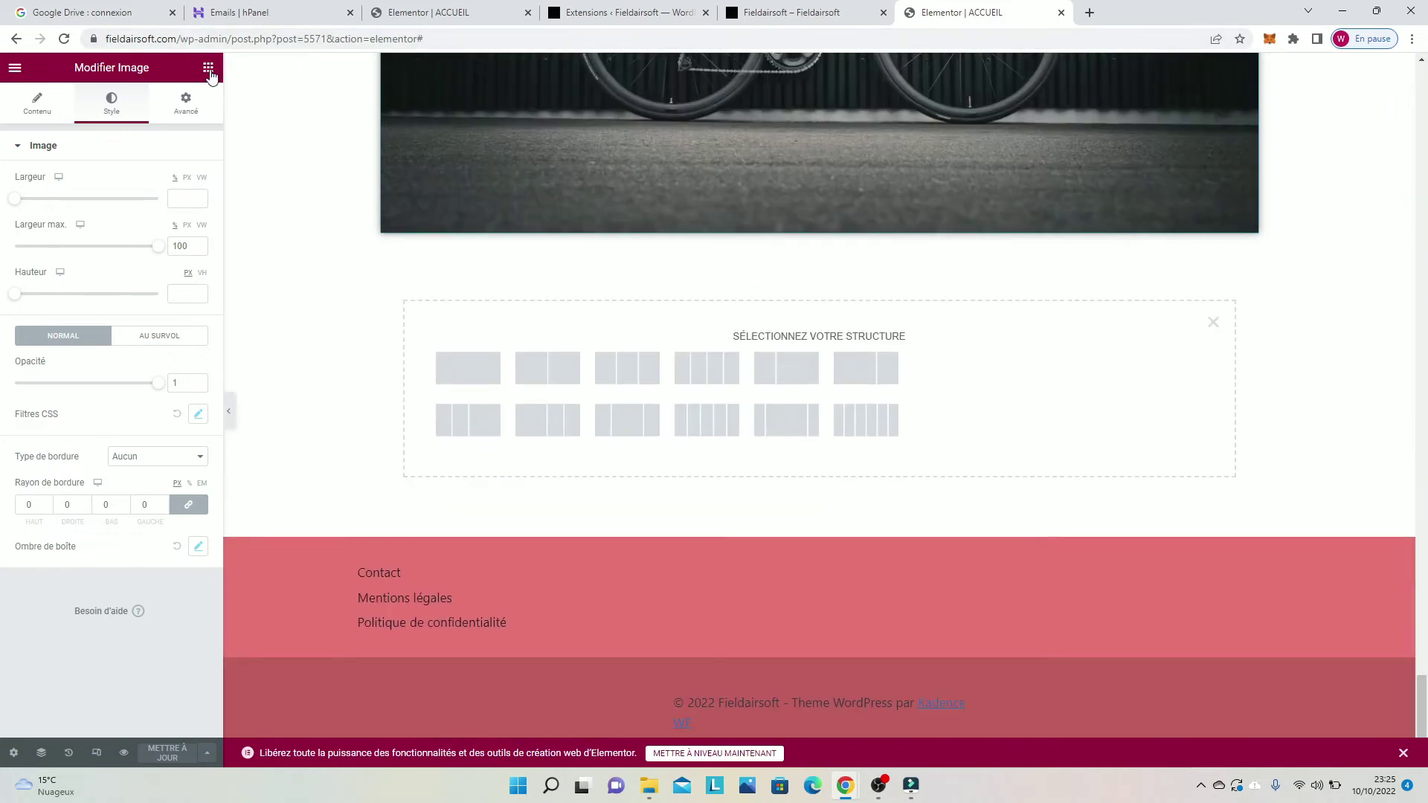
Step: Add a spacer directly above the bike-hero image, in the same column
{"action": "scroll", "coordinate": [639, 296], "scroll_direction": "up", "scroll_amount": 7}
{"action": "left_click", "coordinate": [209, 67]}
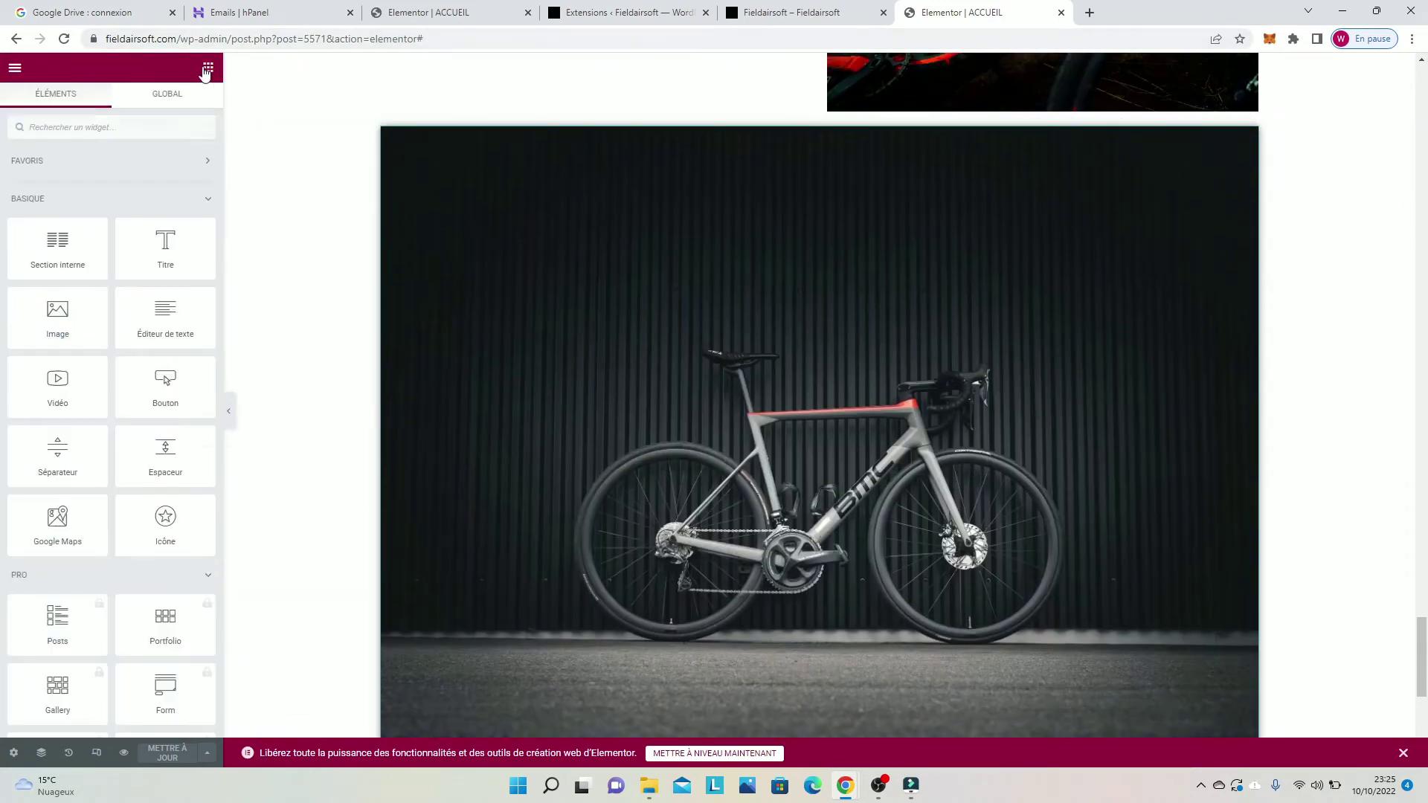
{"action": "scroll", "coordinate": [446, 410], "scroll_direction": "up", "scroll_amount": 4}
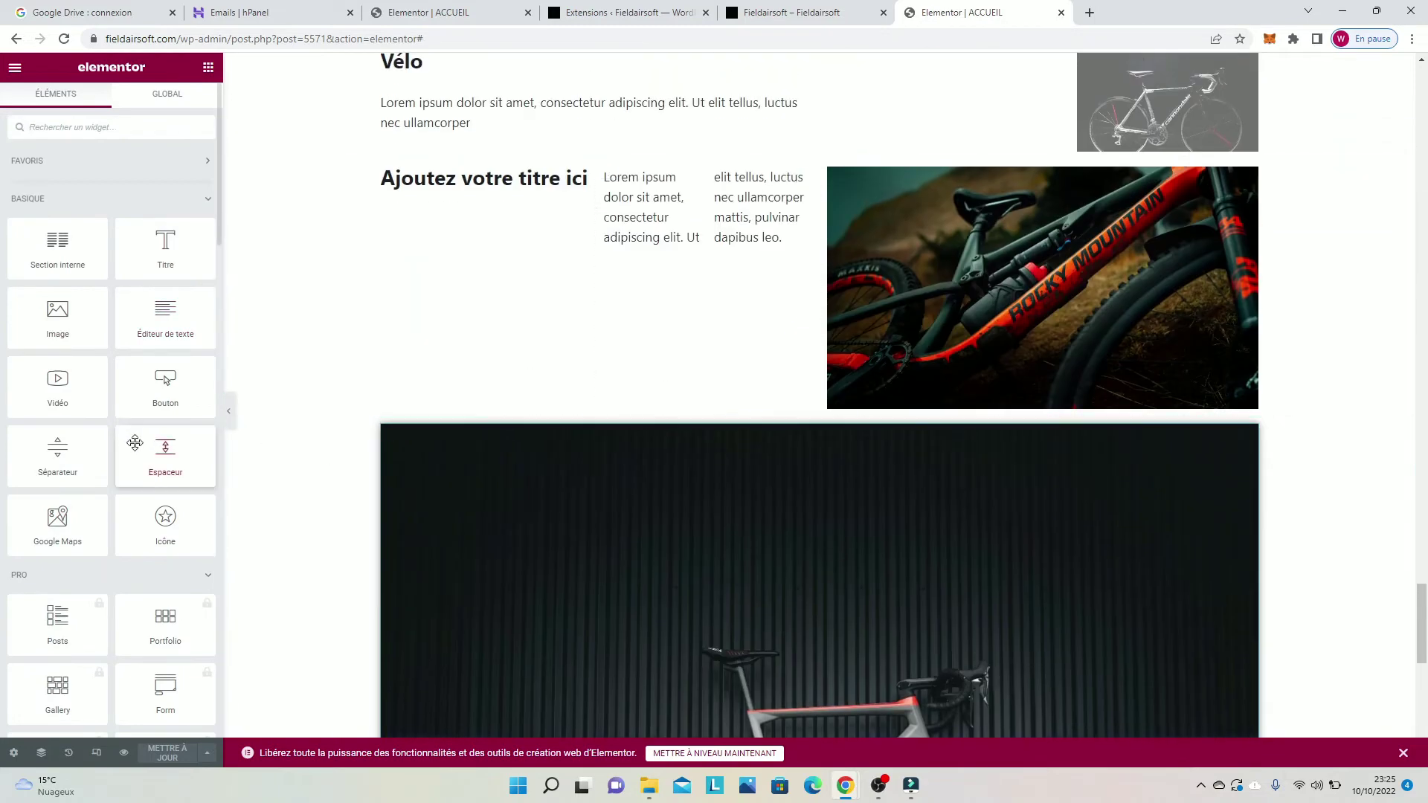
{"action": "left_click_drag", "start_coordinate": [145, 450], "coordinate": [580, 443]}
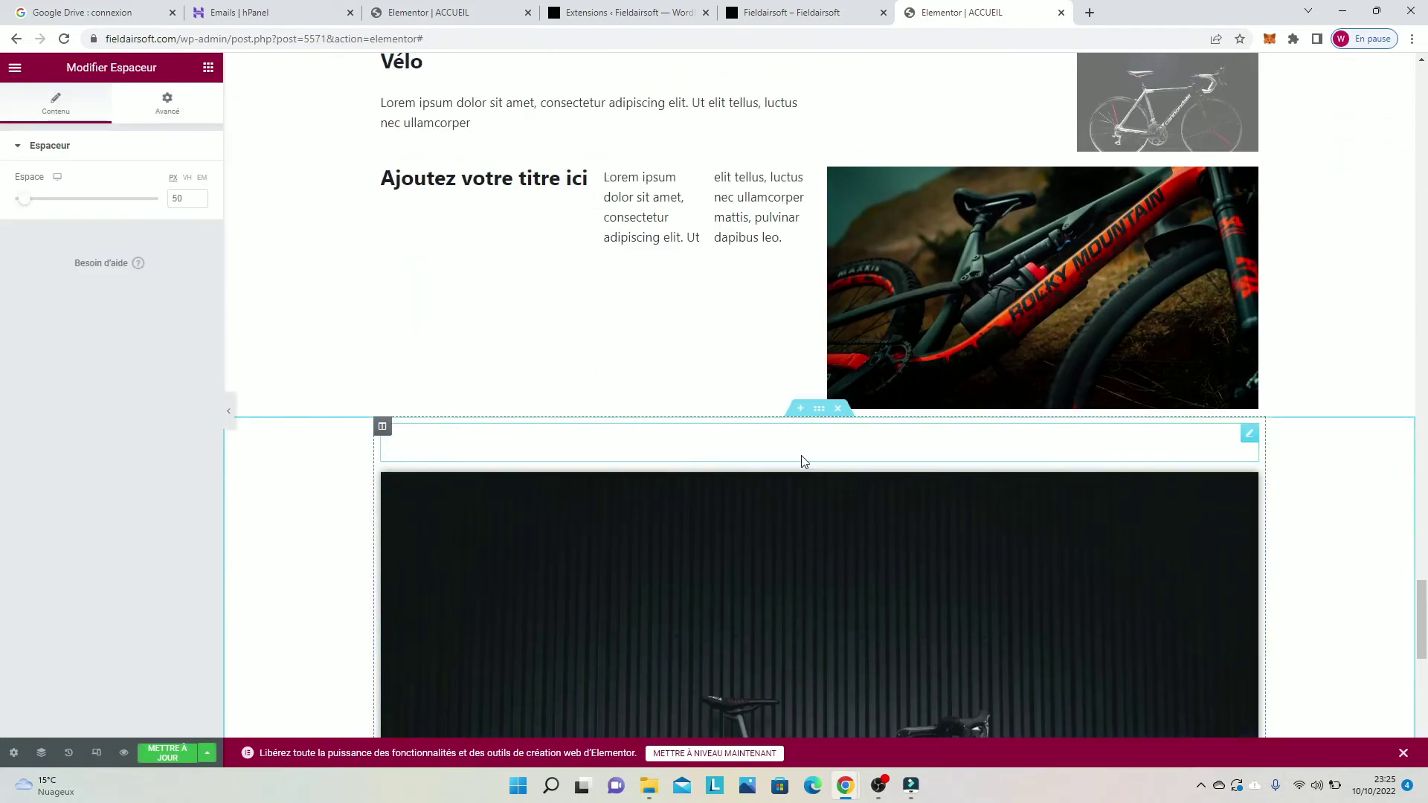
Step: Add one title above the new spacer and a second title between the spacer and the bike-hero image
{"action": "left_click", "coordinate": [212, 66]}
{"action": "left_click_drag", "start_coordinate": [134, 248], "coordinate": [462, 440]}
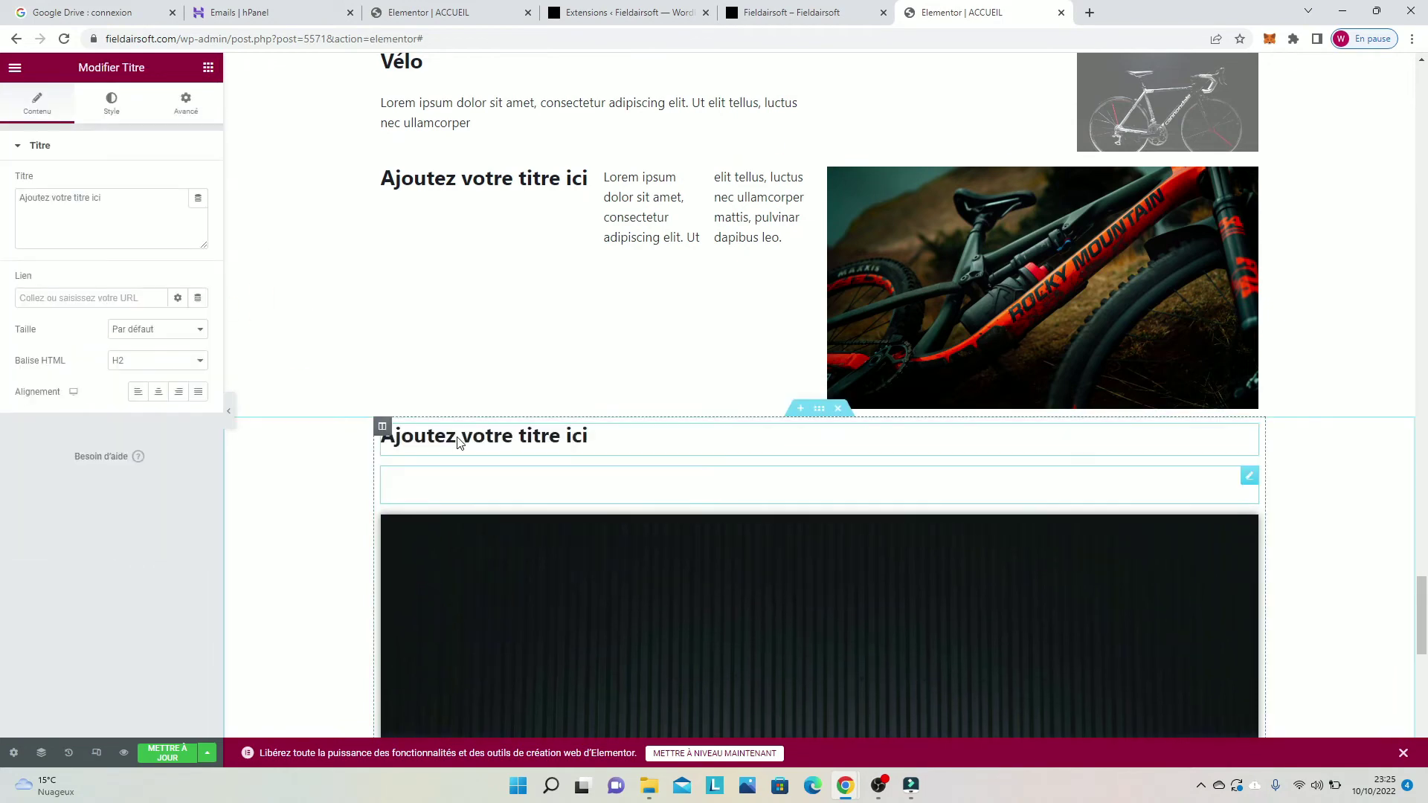
{"action": "left_click", "coordinate": [185, 104]}
{"action": "left_click", "coordinate": [208, 67]}
{"action": "left_click_drag", "start_coordinate": [134, 248], "coordinate": [431, 519]}
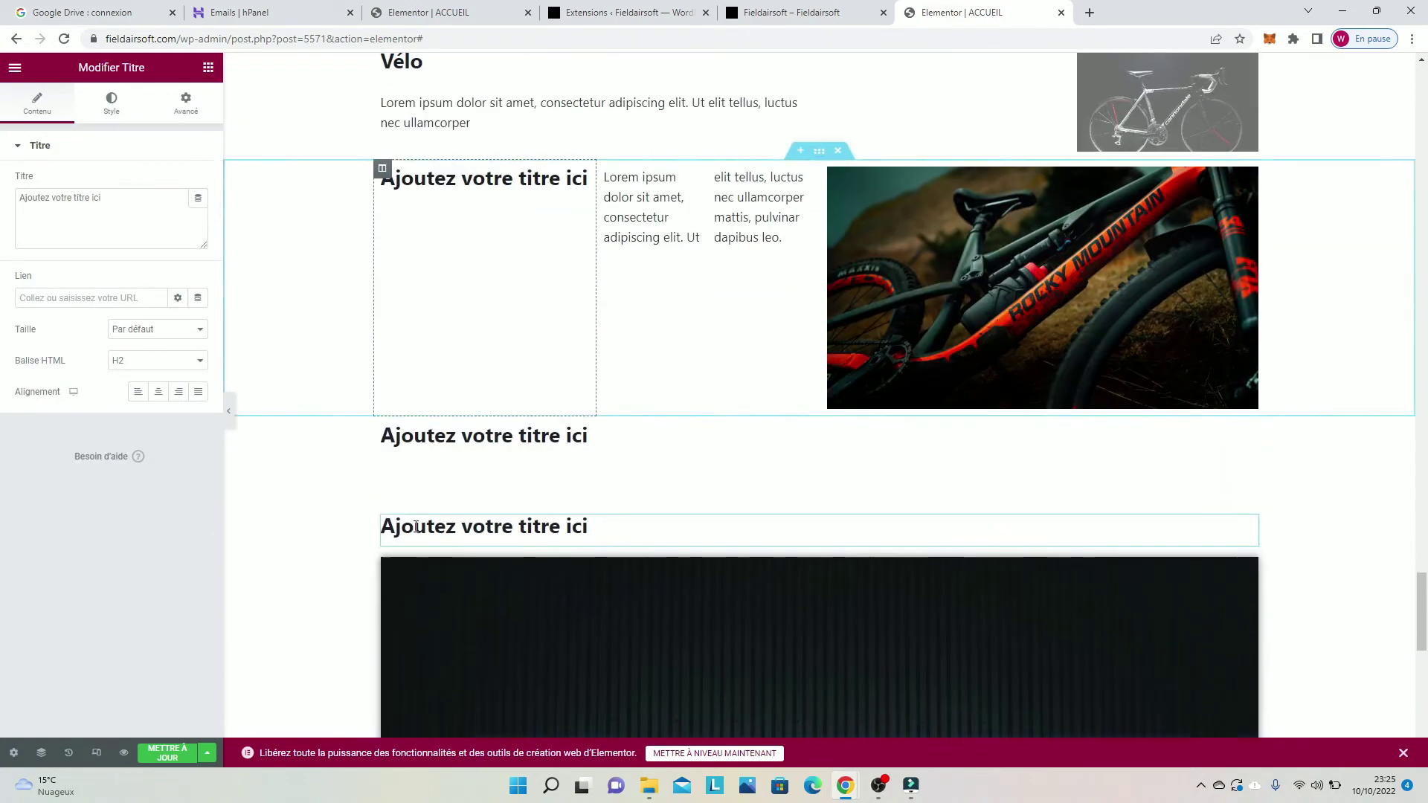
{"action": "scroll", "coordinate": [457, 463], "scroll_direction": "down", "scroll_amount": 2}
{"action": "scroll", "coordinate": [491, 414], "scroll_direction": "down", "scroll_amount": 8}
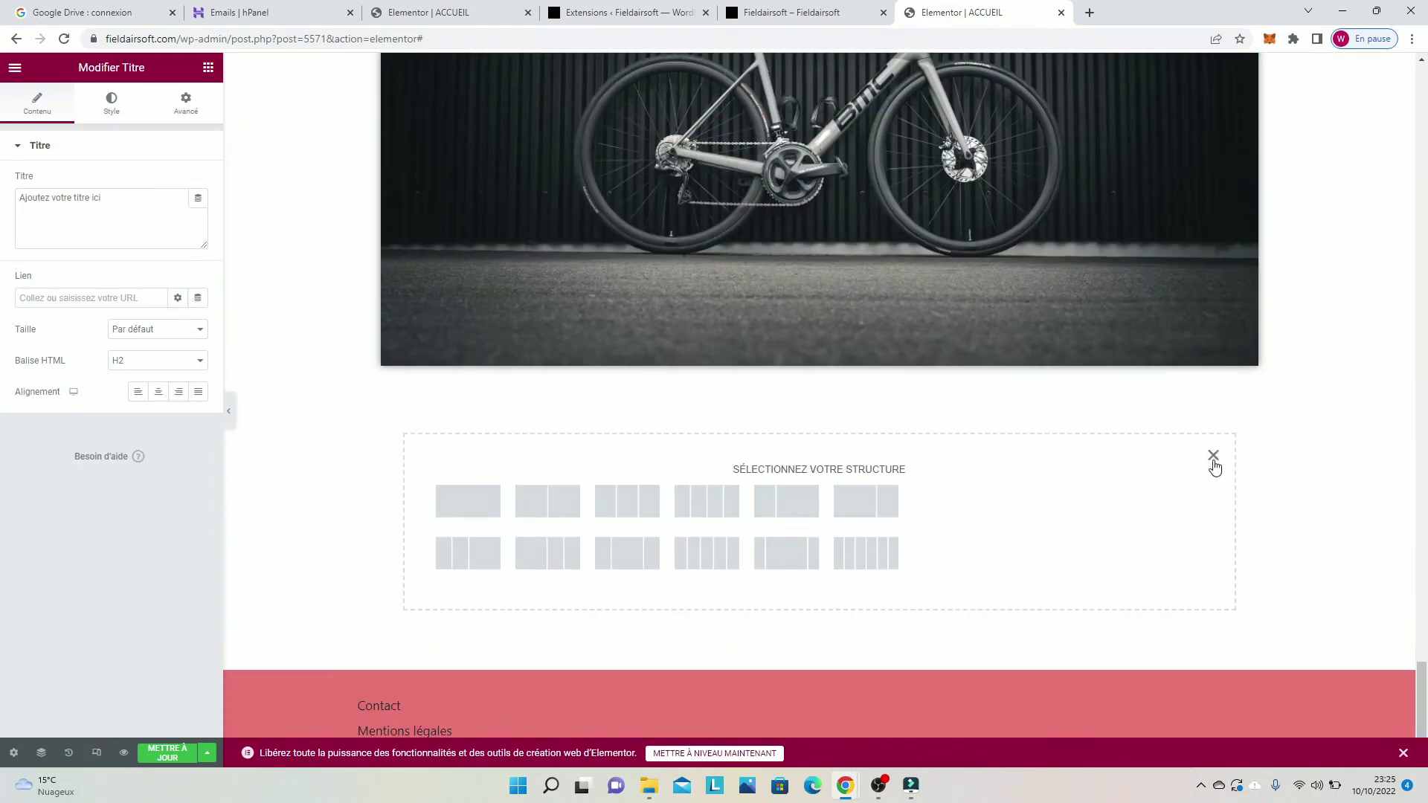
{"action": "scroll", "coordinate": [487, 460], "scroll_direction": "up", "scroll_amount": 5}
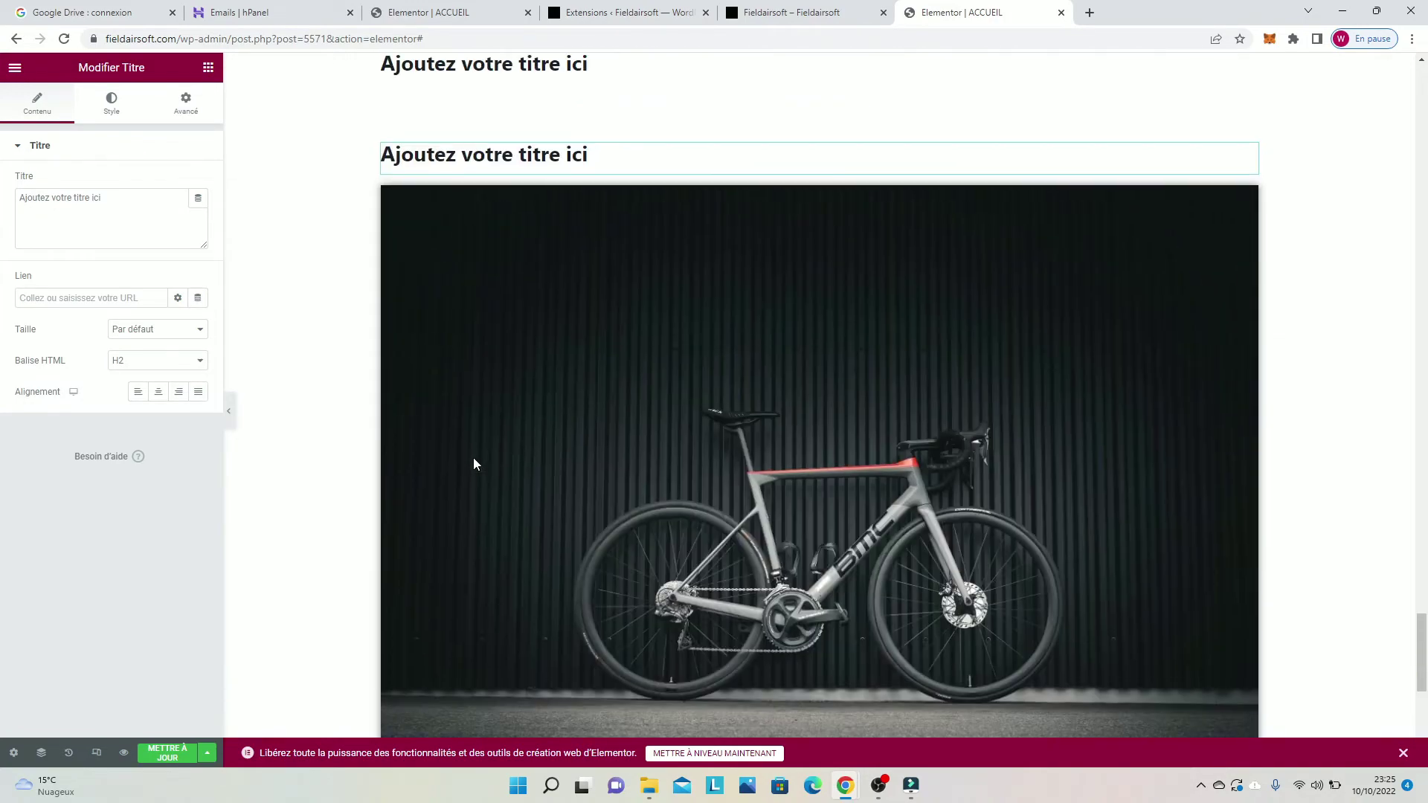
{"action": "scroll", "coordinate": [470, 456], "scroll_direction": "down", "scroll_amount": 5}
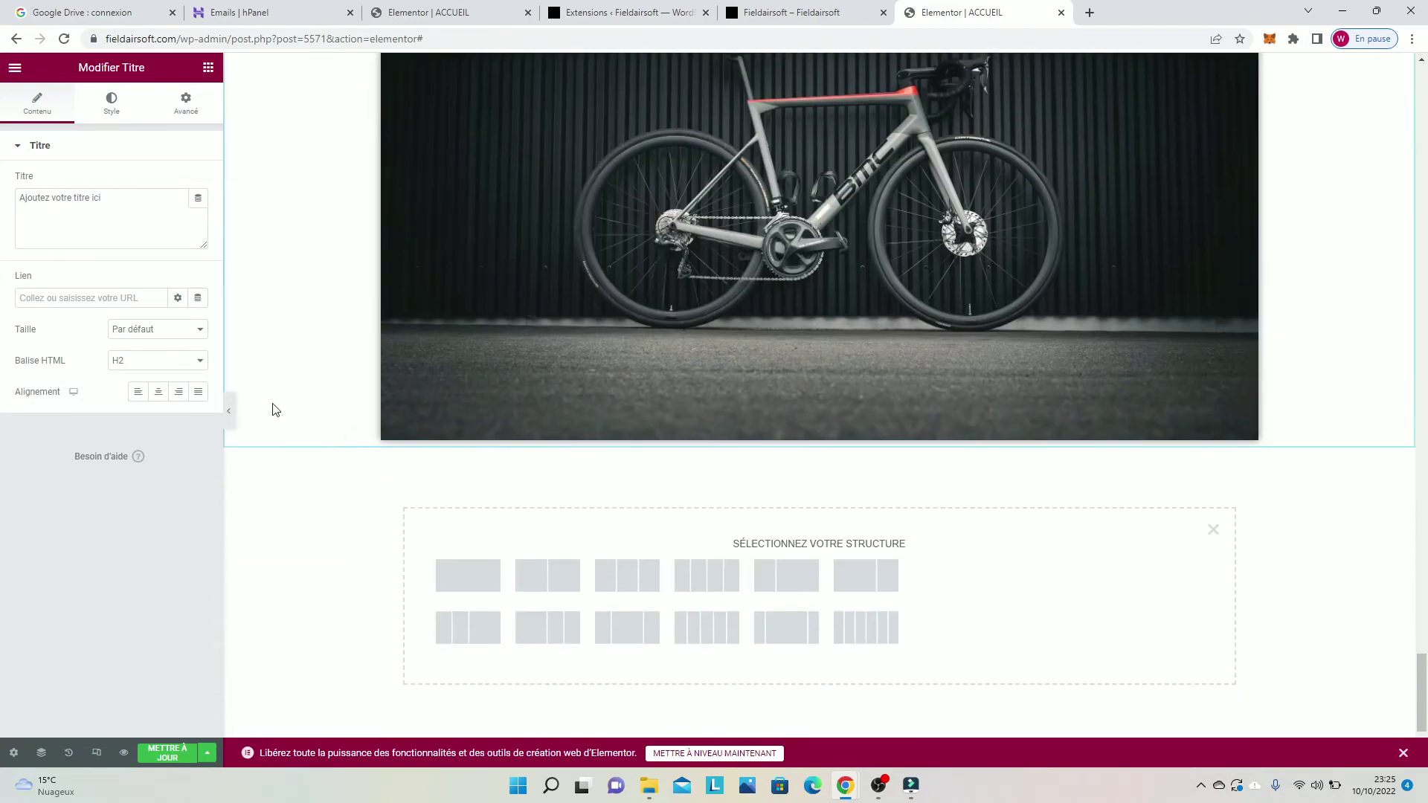
{"action": "scroll", "coordinate": [264, 375], "scroll_direction": "up", "scroll_amount": 6}
{"action": "scroll", "coordinate": [264, 376], "scroll_direction": "up", "scroll_amount": 2}
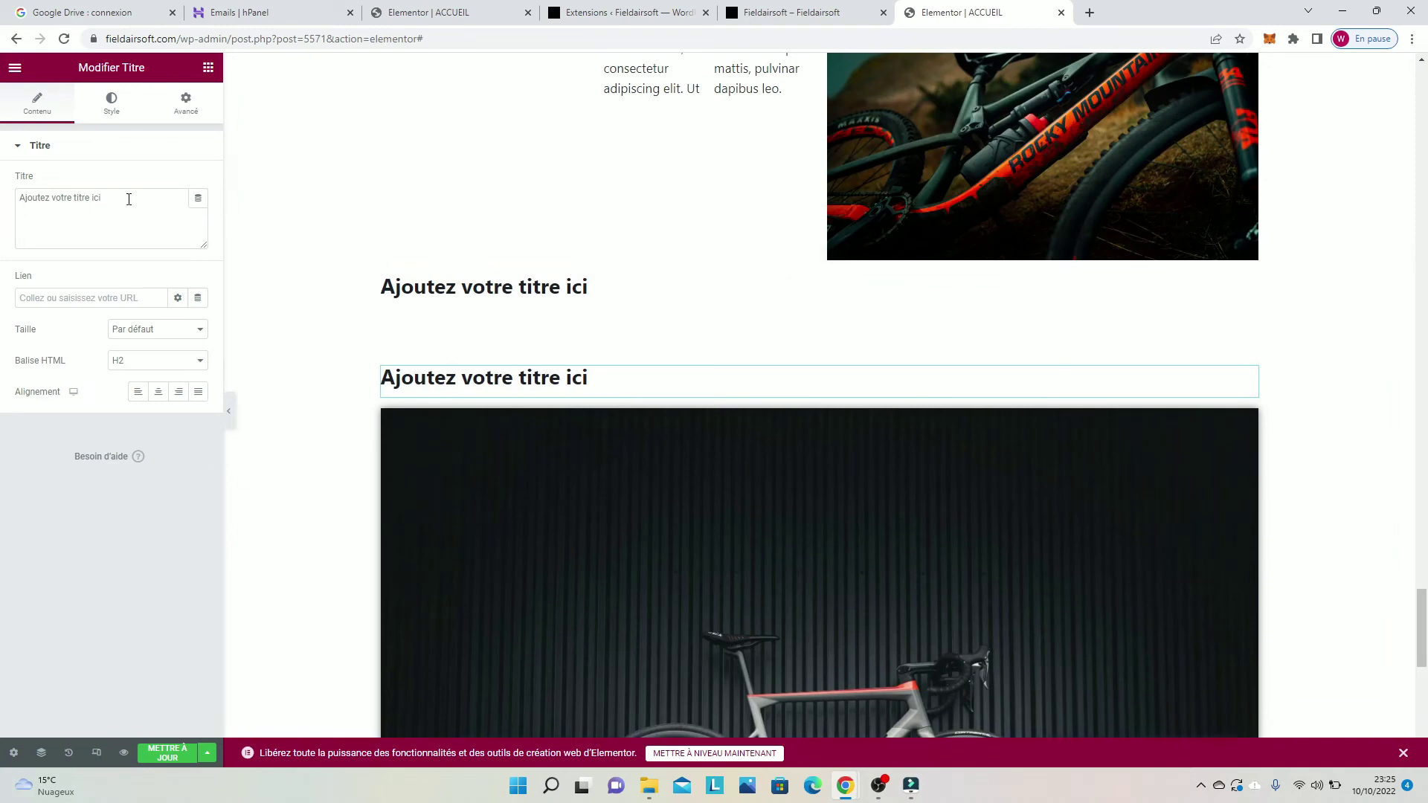
Step: Load the WordPress dashboard at fieldairsoft.com/wp-admin in place of the other open ACCUEIL editor page
{"action": "left_click", "coordinate": [125, 298]}
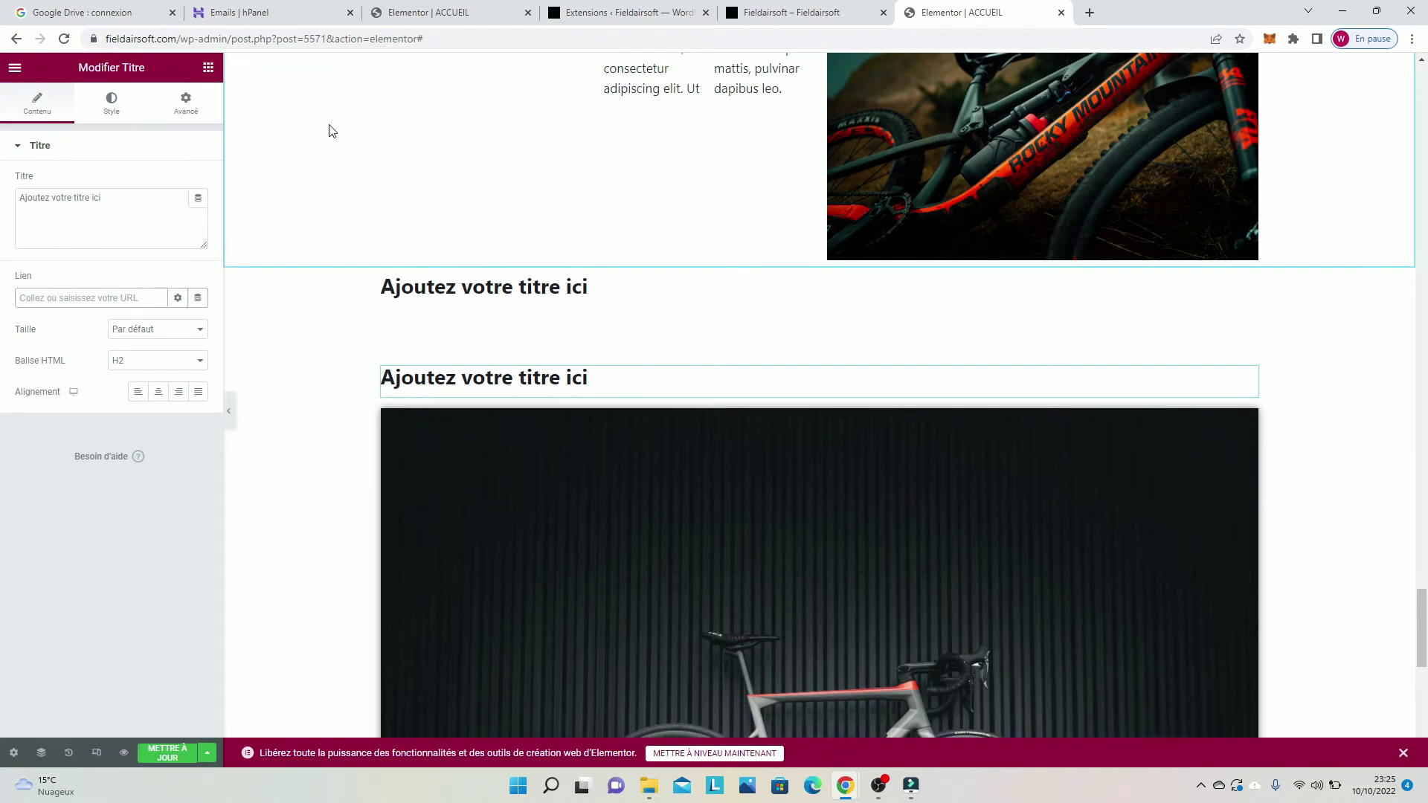
{"action": "left_click", "coordinate": [429, 17]}
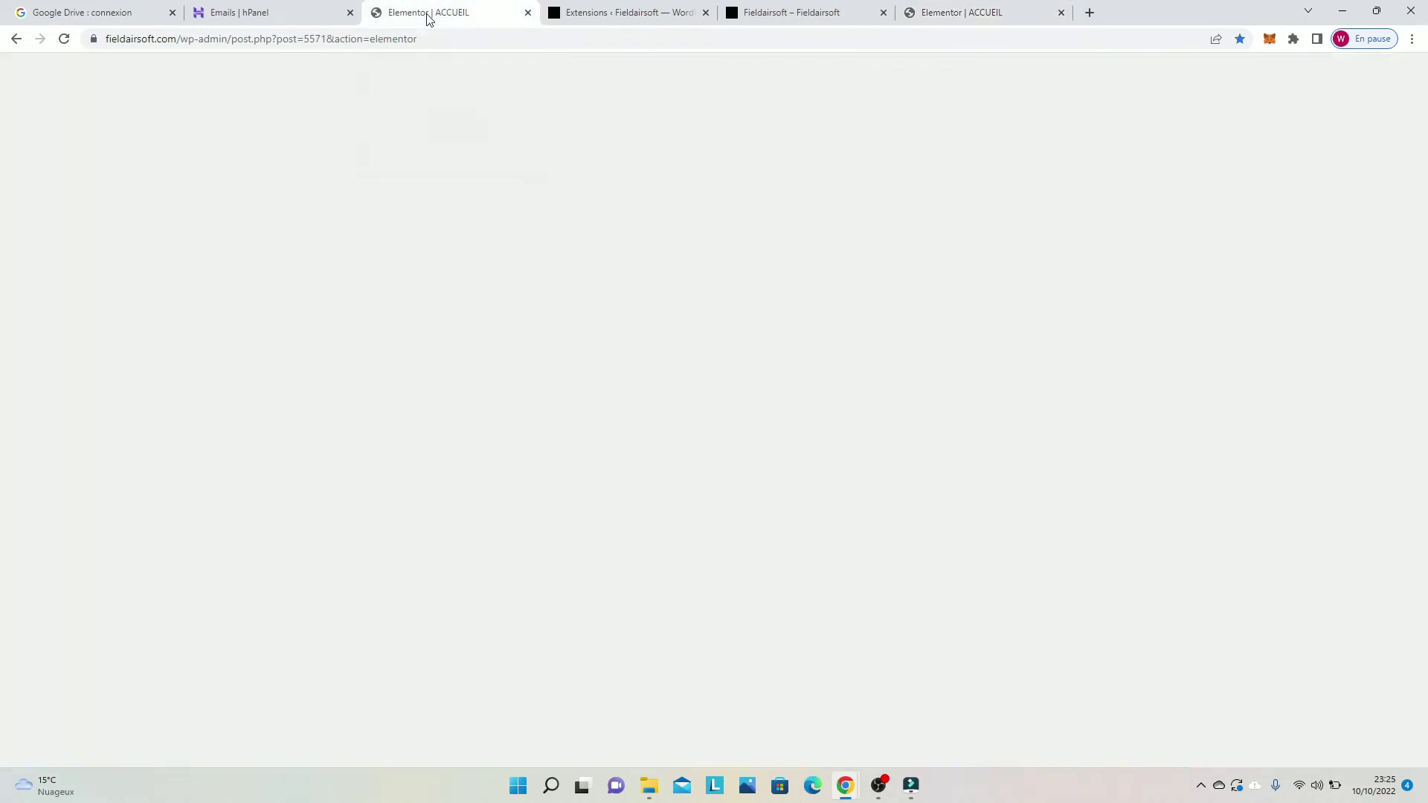
{"action": "left_click", "coordinate": [176, 41]}
{"action": "left_click", "coordinate": [229, 38]}
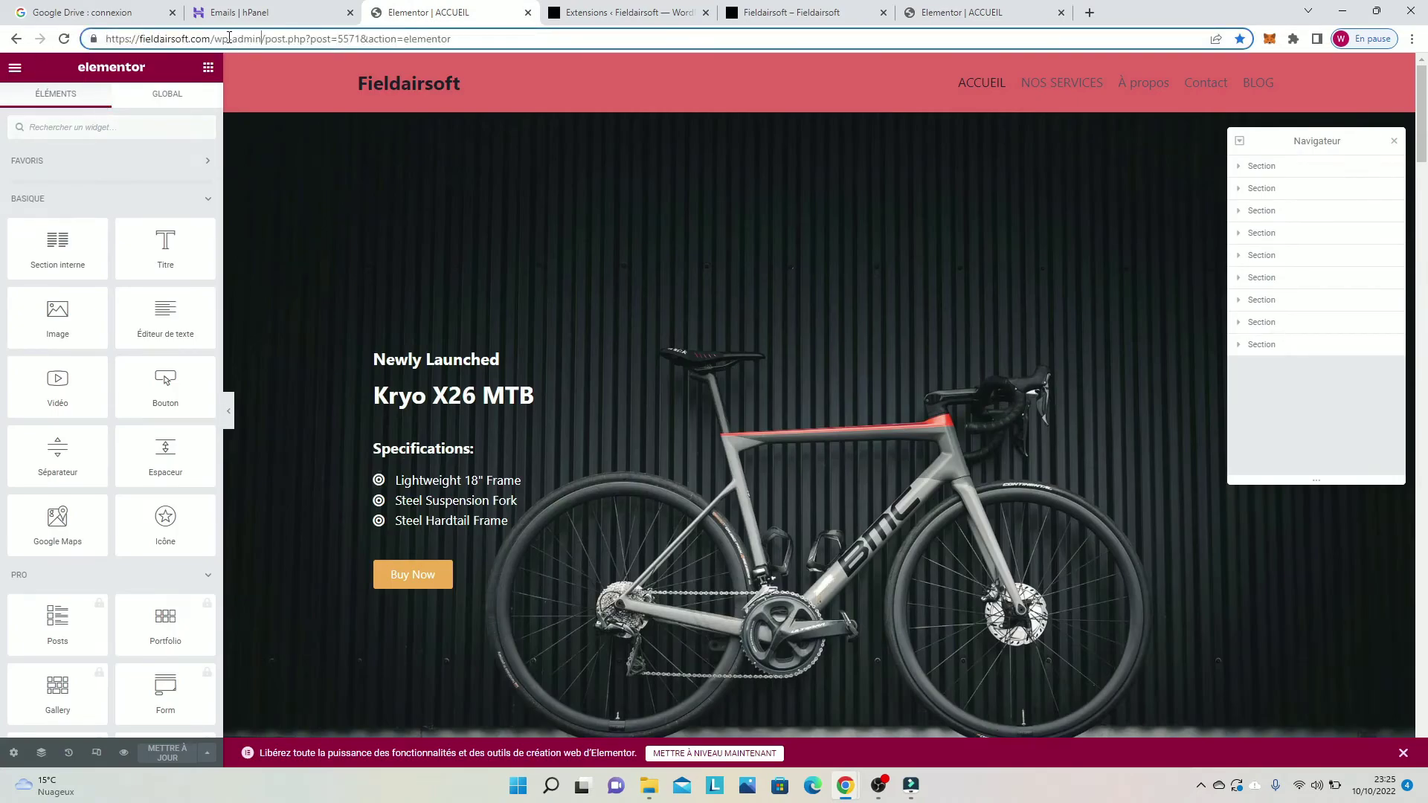
{"action": "left_click_drag", "start_coordinate": [260, 39], "coordinate": [611, 50]}
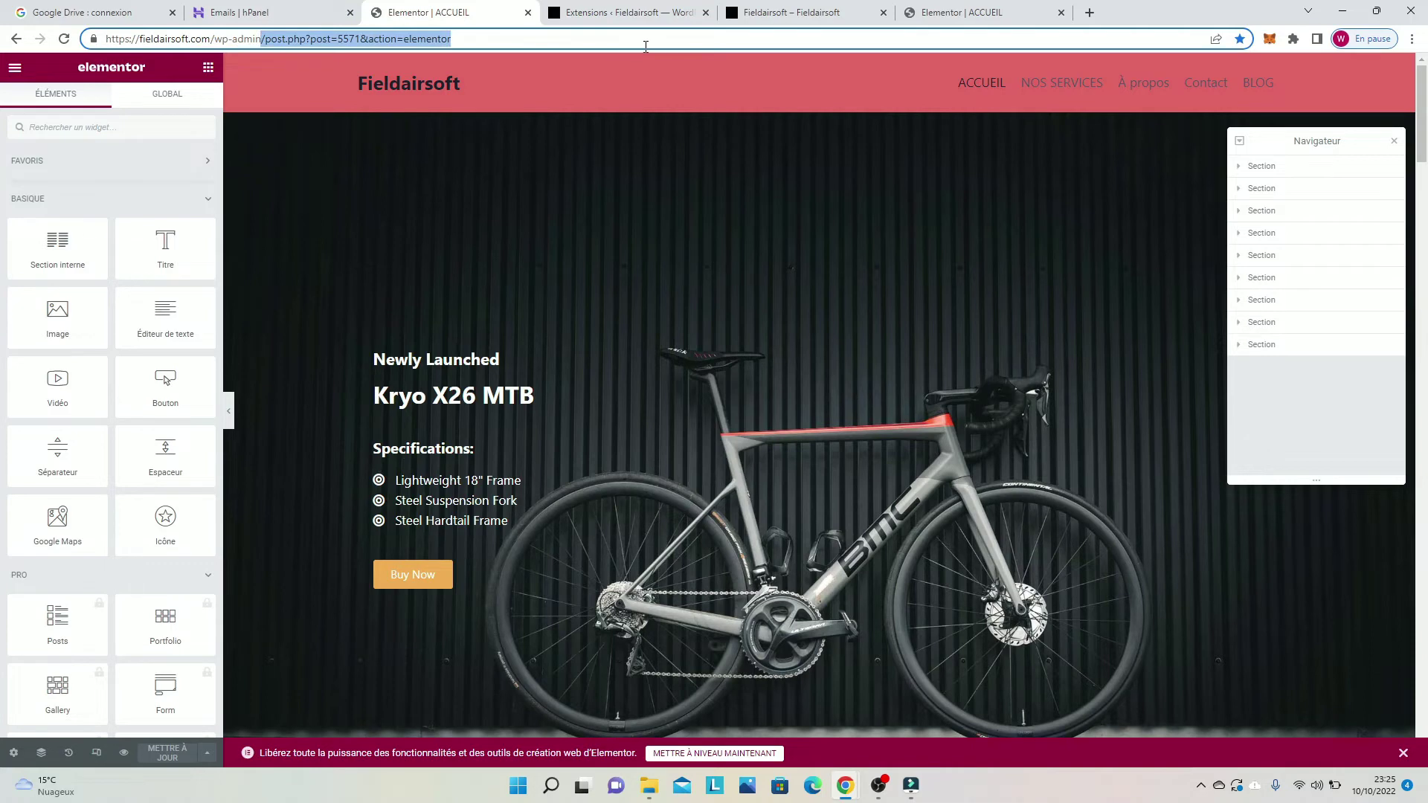
{"action": "key", "text": "BackSpace"}
{"action": "key", "text": "Return"}
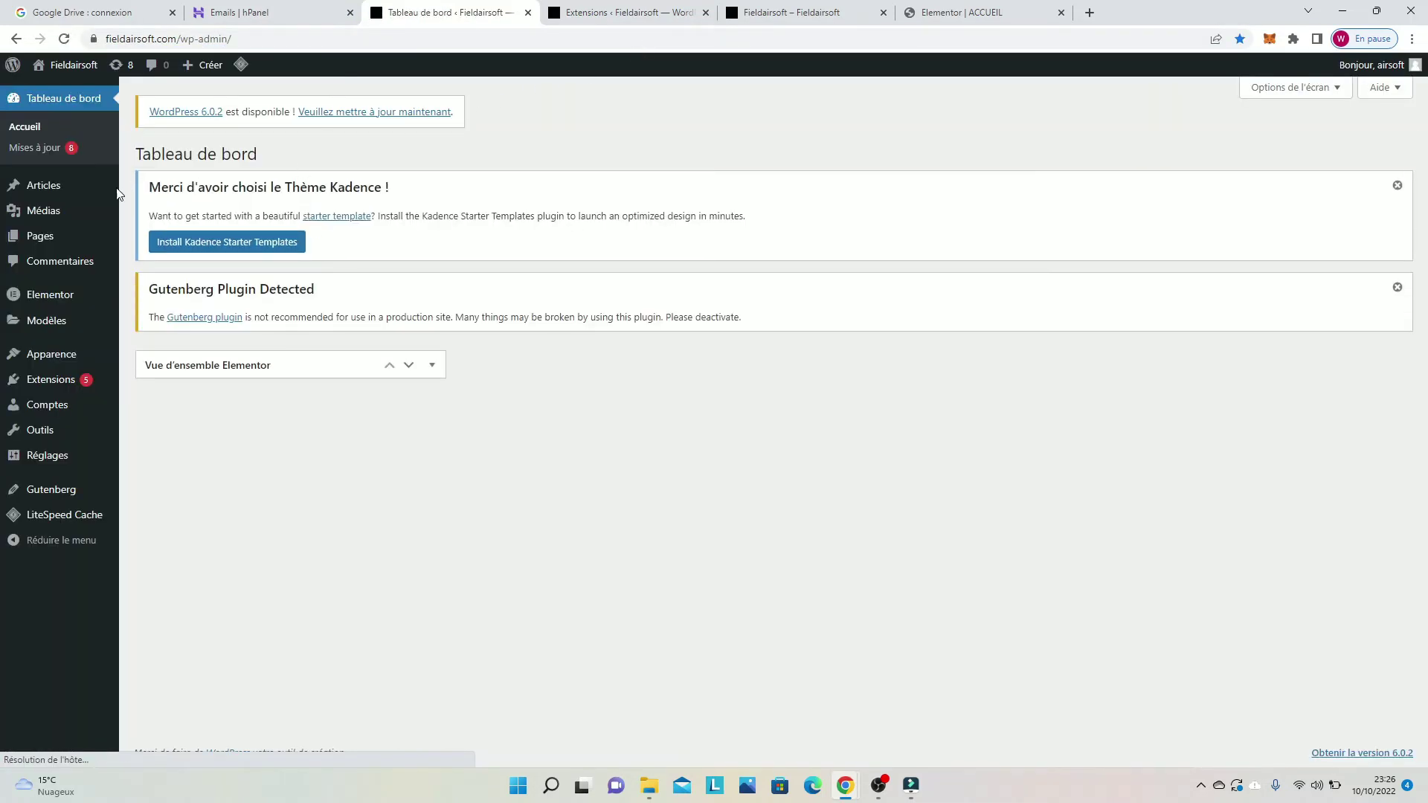
Step: Visit the Fieldairsoft site, open its NOS SERVICES page and copy that page's full address
{"action": "mouse_move", "coordinate": [57, 199]}
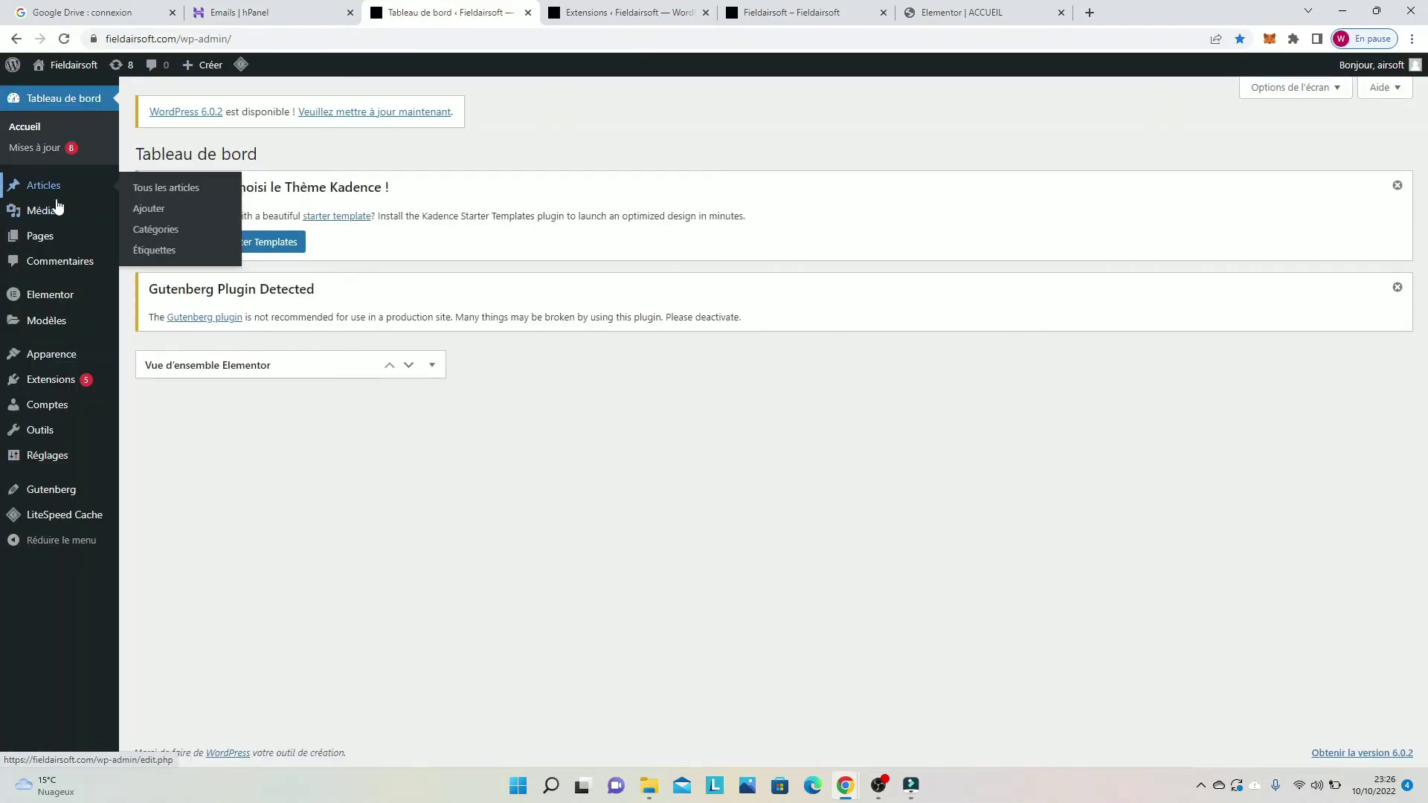
{"action": "left_click", "coordinate": [96, 65]}
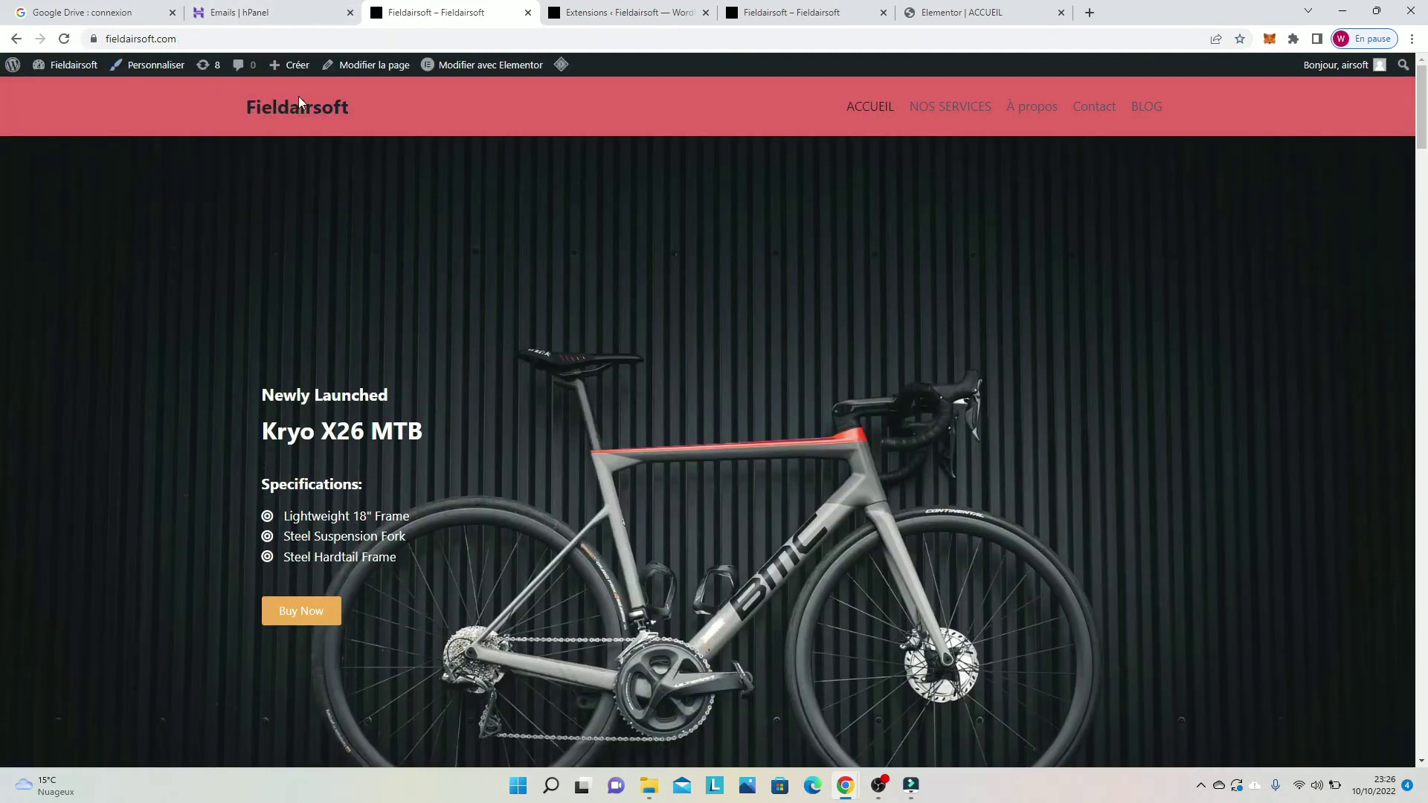
{"action": "left_click", "coordinate": [977, 110]}
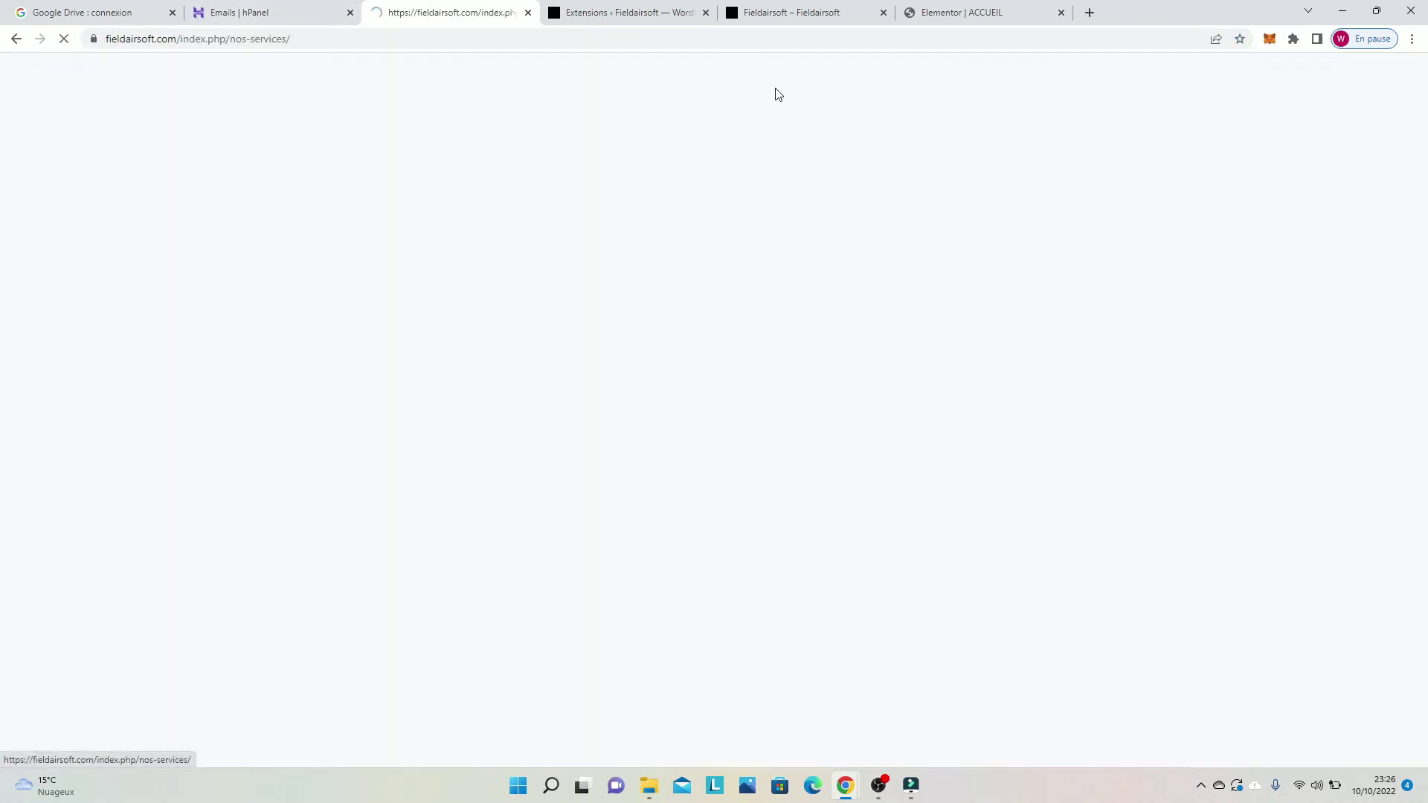
{"action": "left_click", "coordinate": [313, 40]}
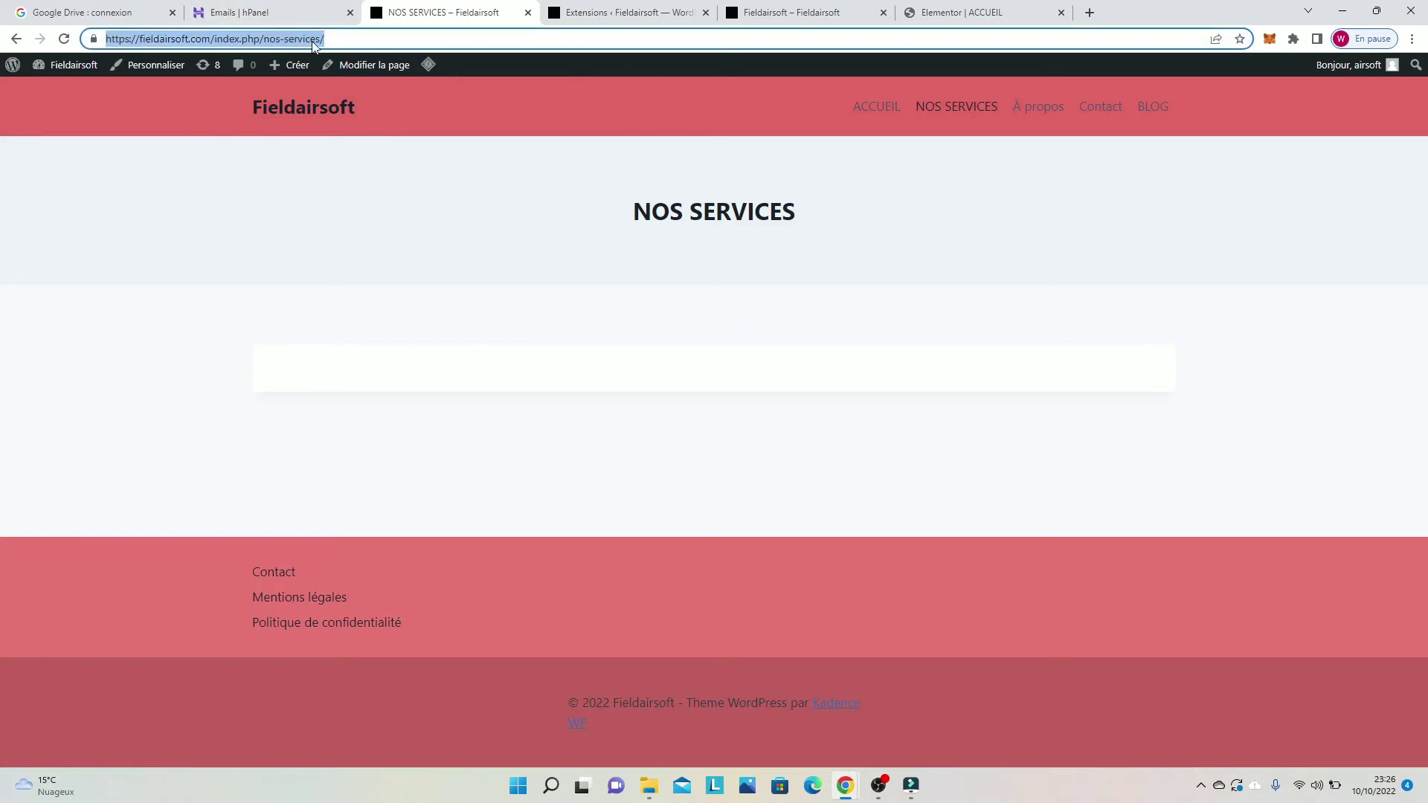
Step: Return to the home page editor, paste the NOS SERVICES address as the lower title's link, and show the link options
{"action": "left_click", "coordinate": [605, 12]}
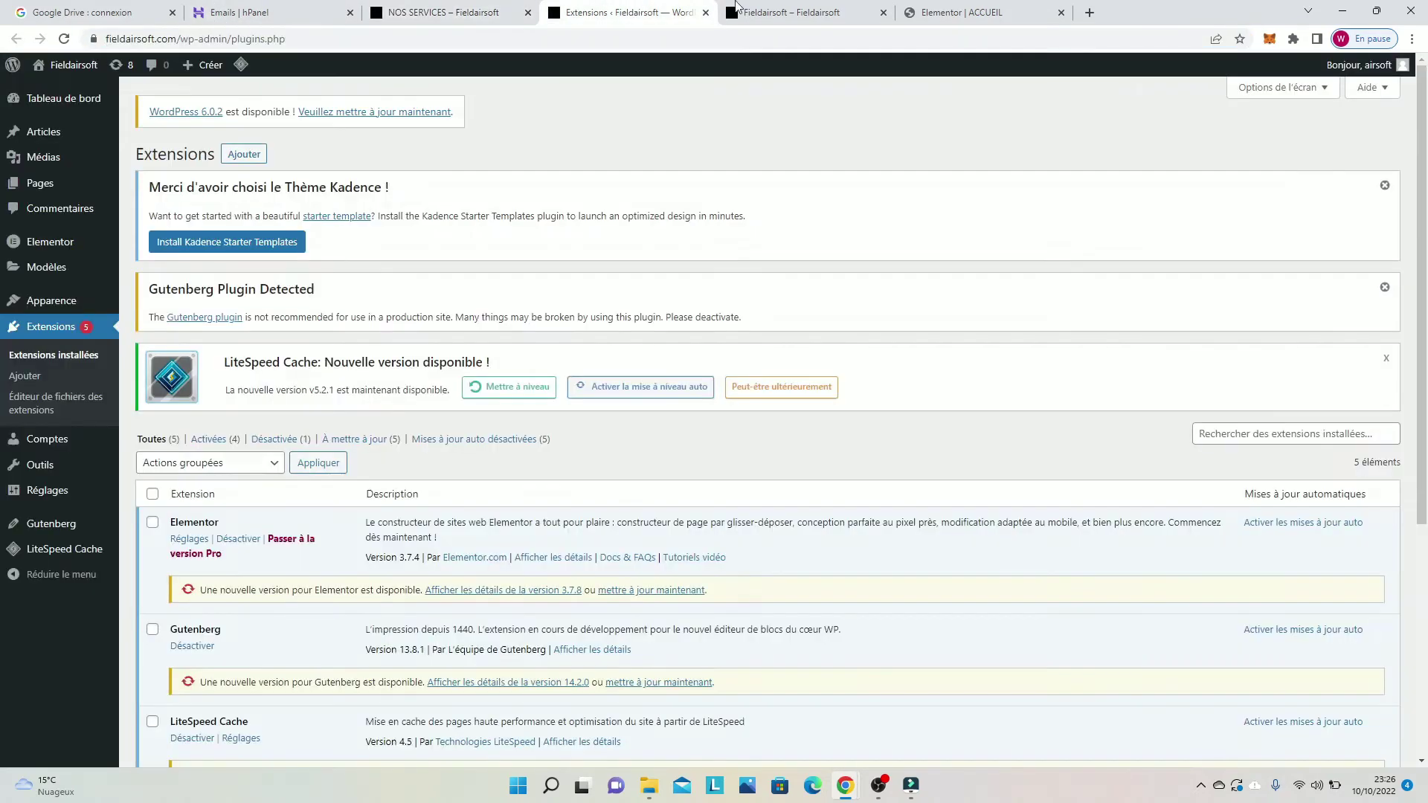
{"action": "left_click", "coordinate": [795, 12]}
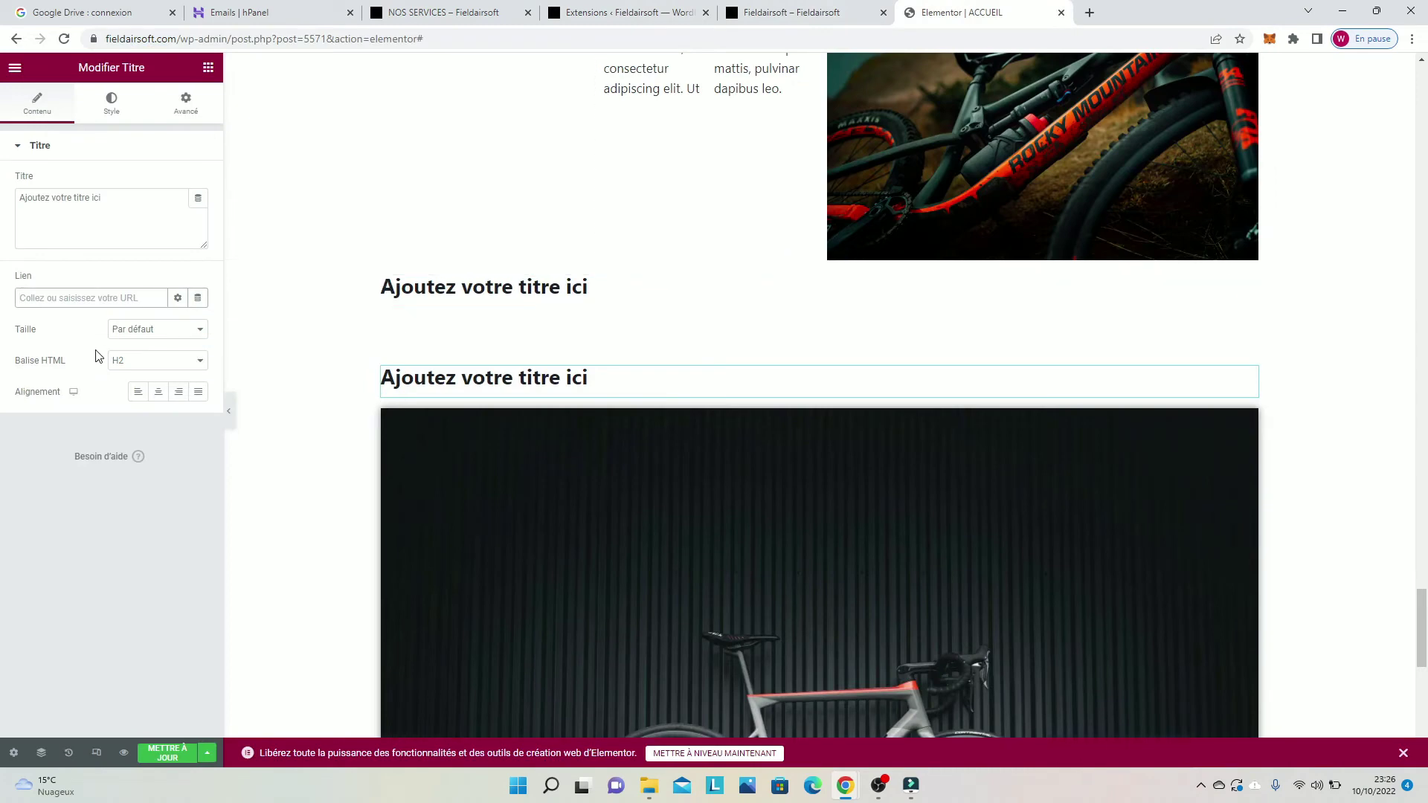
{"action": "key", "text": "ctrl+v"}
{"action": "left_click", "coordinate": [182, 302]}
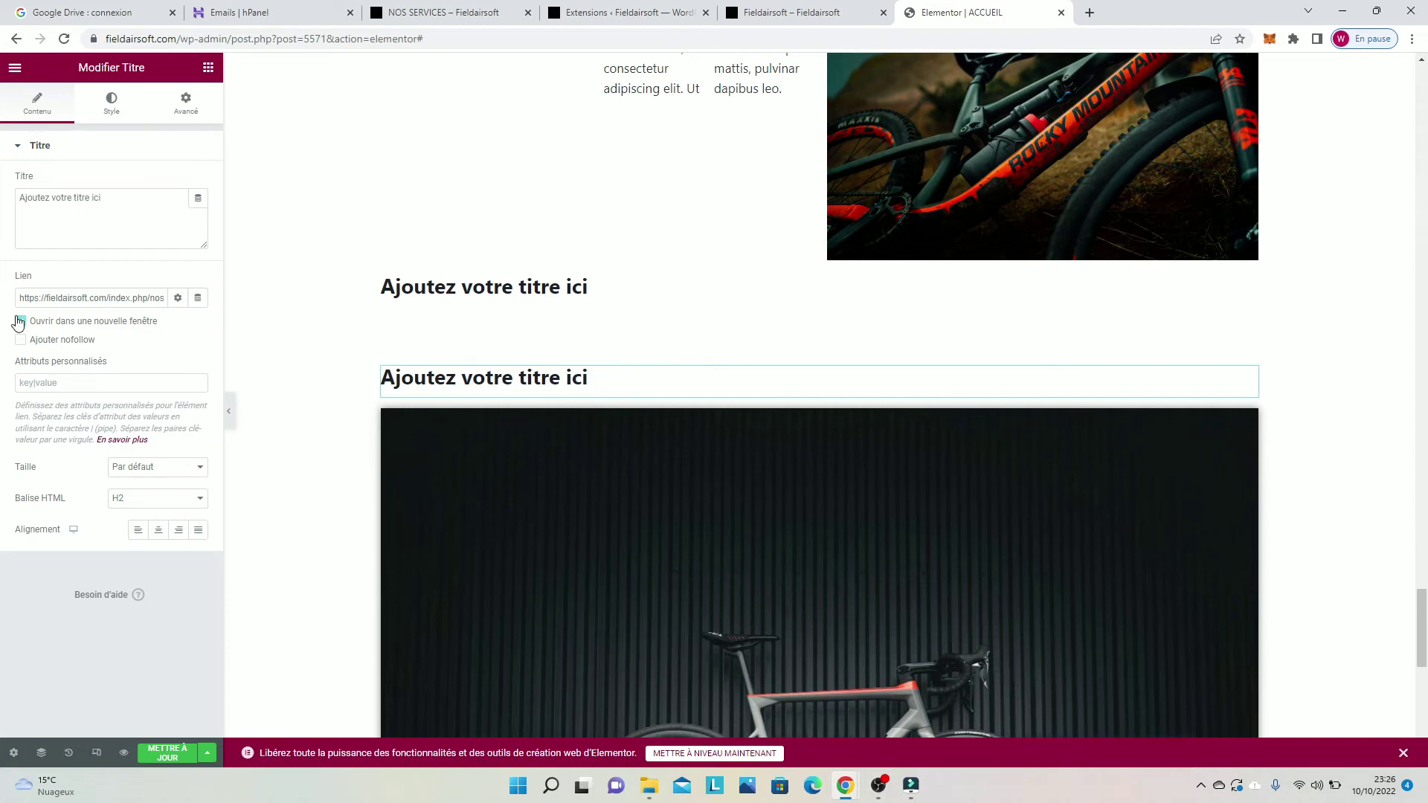
Step: Try the Petit, Moyen and XXL sizes on the lower title, and set its size back to Par défaut
{"action": "left_click", "coordinate": [163, 469]}
{"action": "left_click", "coordinate": [173, 497]}
{"action": "left_click", "coordinate": [157, 469]}
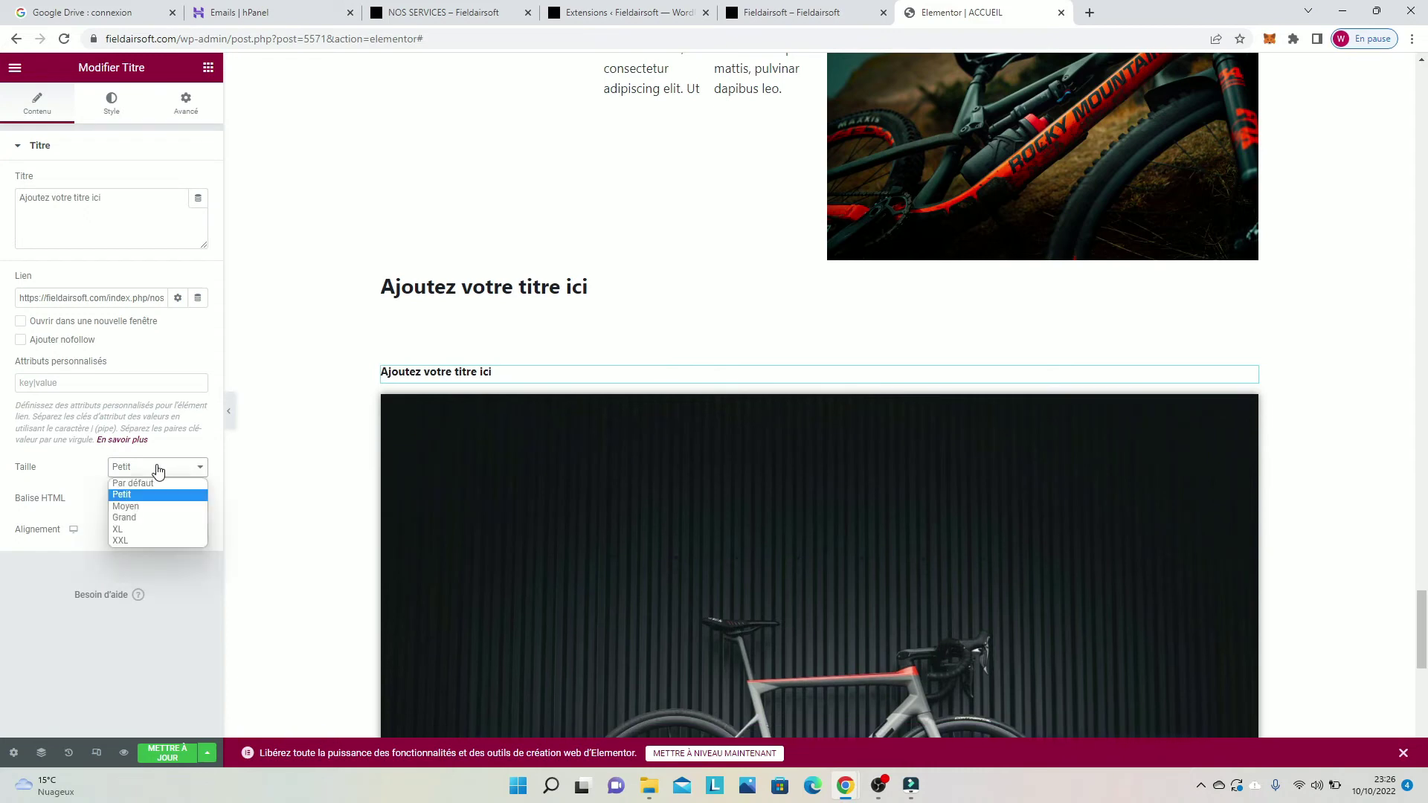
{"action": "left_click", "coordinate": [171, 506]}
{"action": "left_click", "coordinate": [156, 467]}
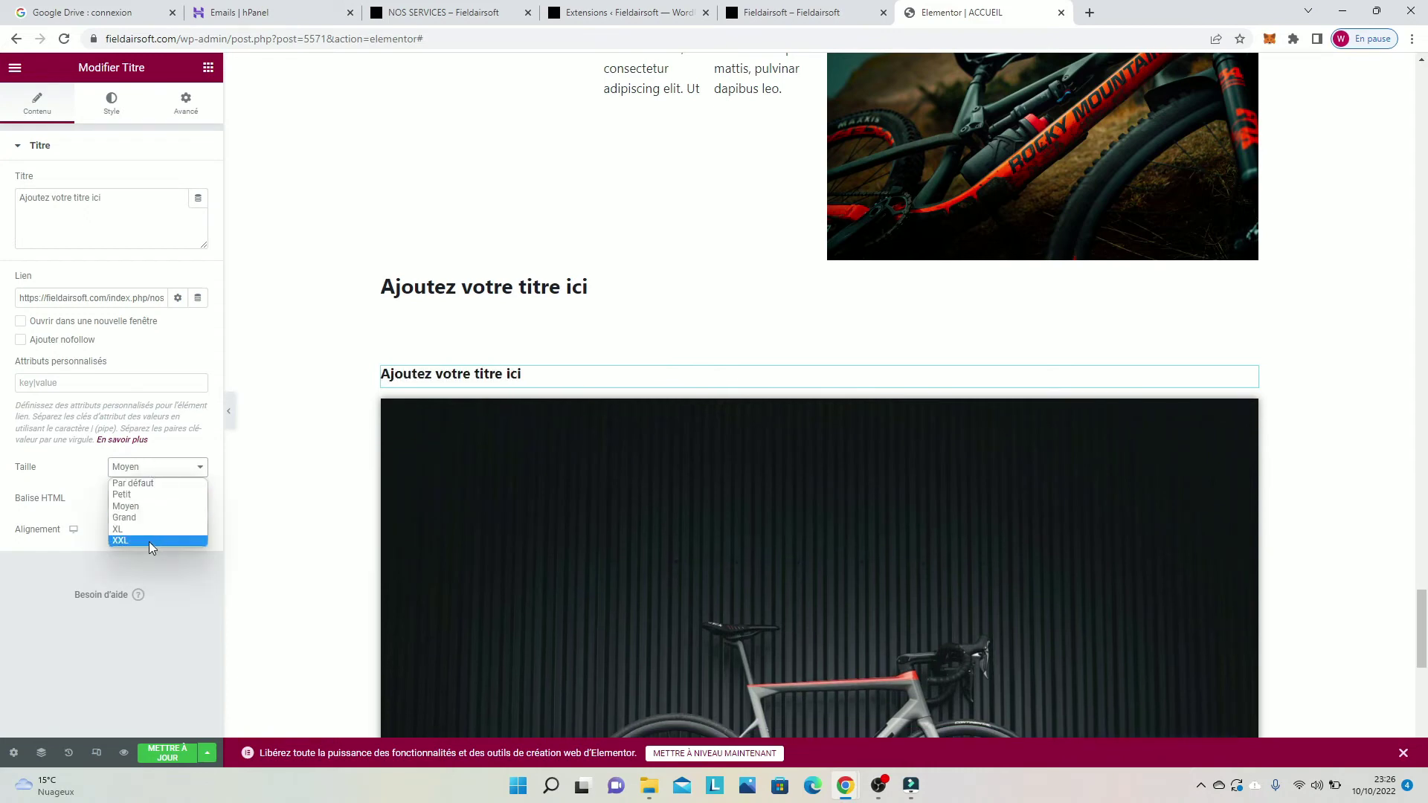
{"action": "left_click", "coordinate": [149, 540]}
{"action": "left_click", "coordinate": [156, 469]}
{"action": "left_click", "coordinate": [141, 483]}
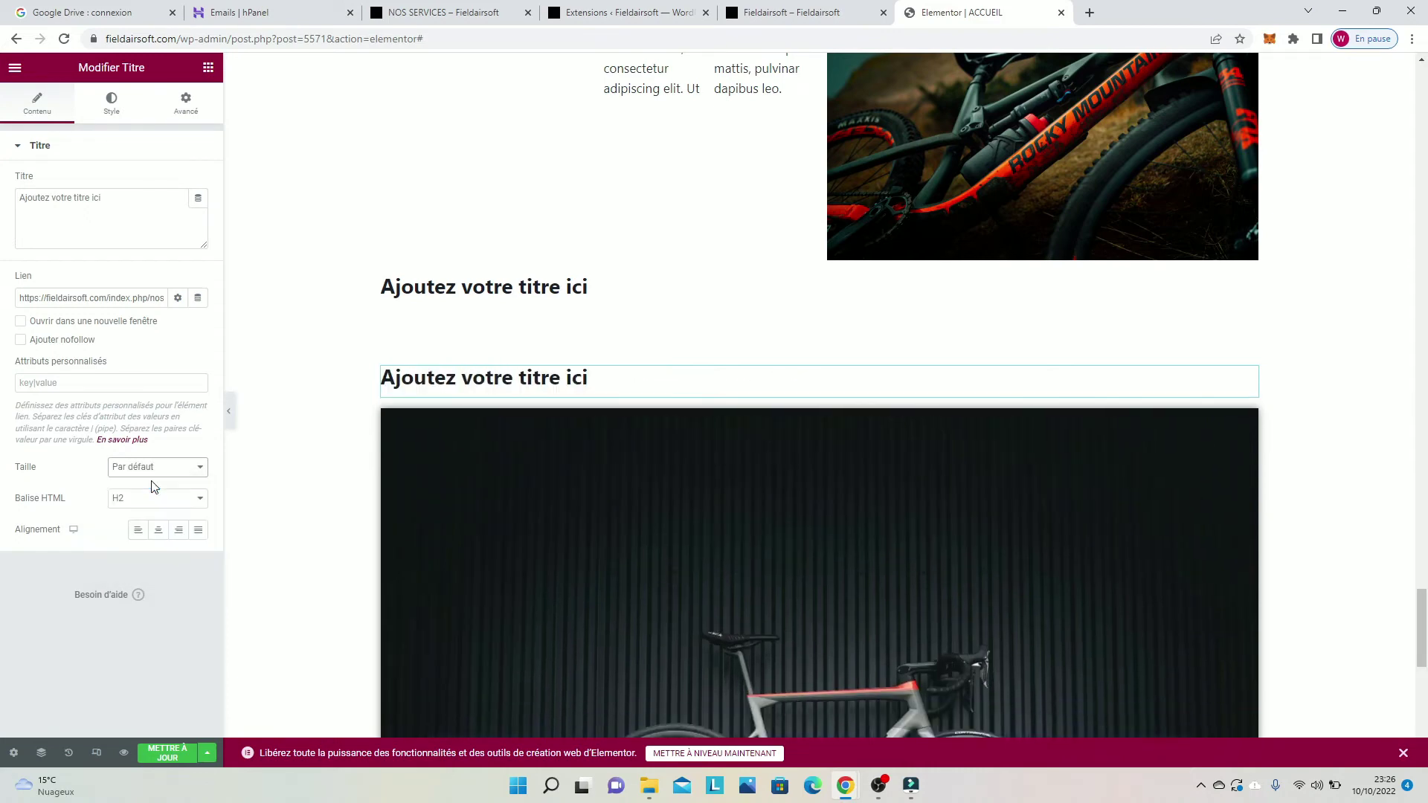
Step: Set the lower title's HTML tag to H5 and align its text to the right
{"action": "left_click", "coordinate": [157, 499]}
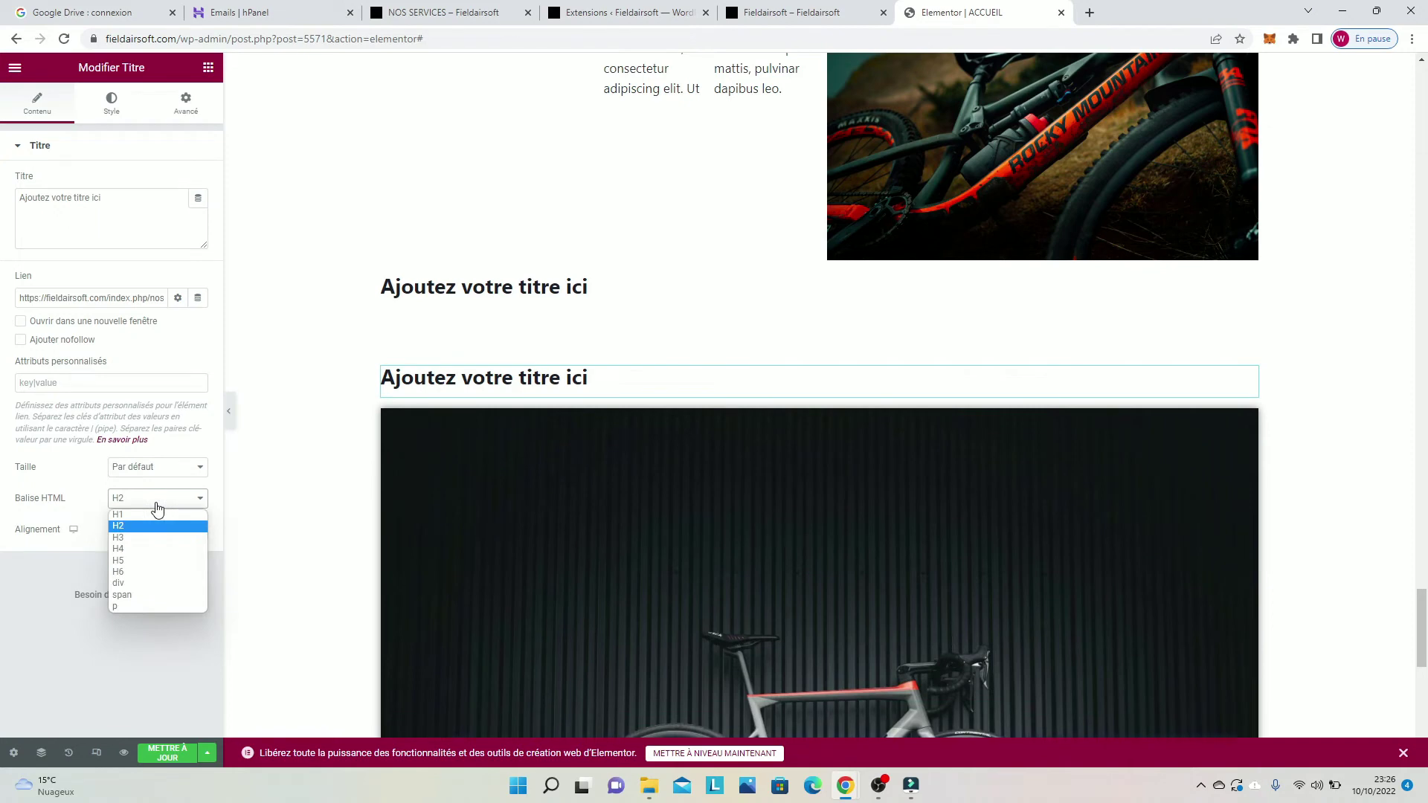
{"action": "left_click", "coordinate": [153, 560]}
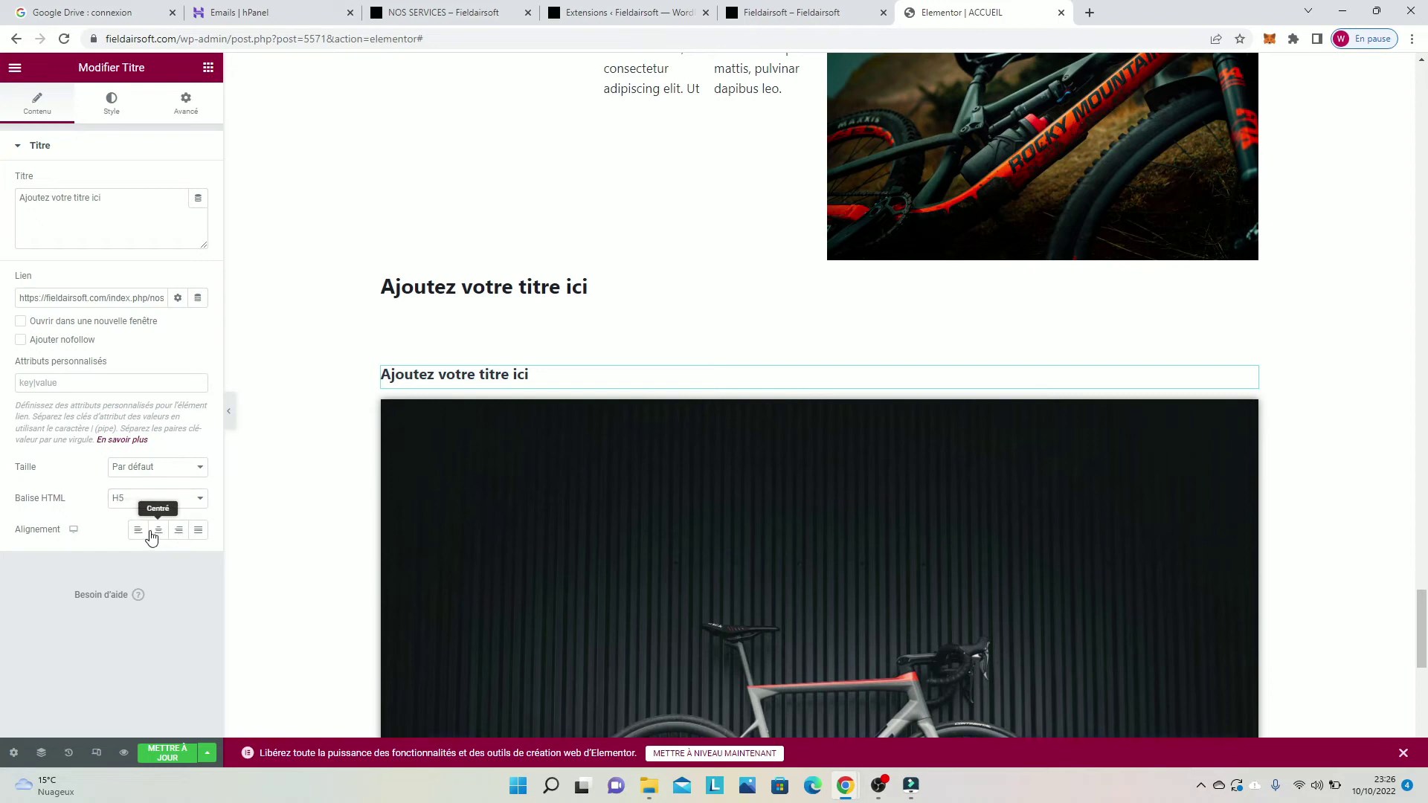
{"action": "left_click", "coordinate": [155, 533]}
{"action": "left_click", "coordinate": [178, 532]}
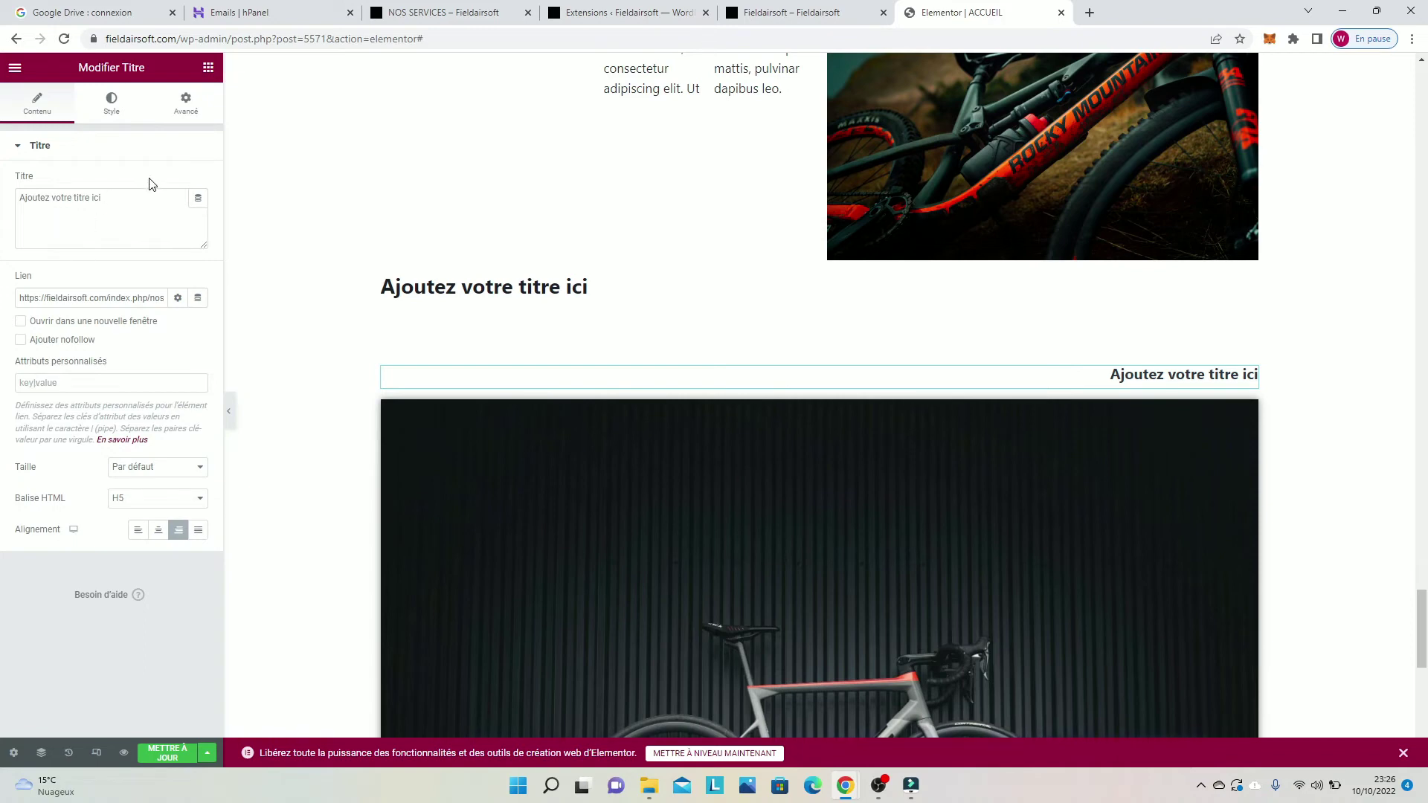
Step: Color the lower title's text dark red
{"action": "left_click", "coordinate": [138, 196]}
{"action": "left_click", "coordinate": [110, 106]}
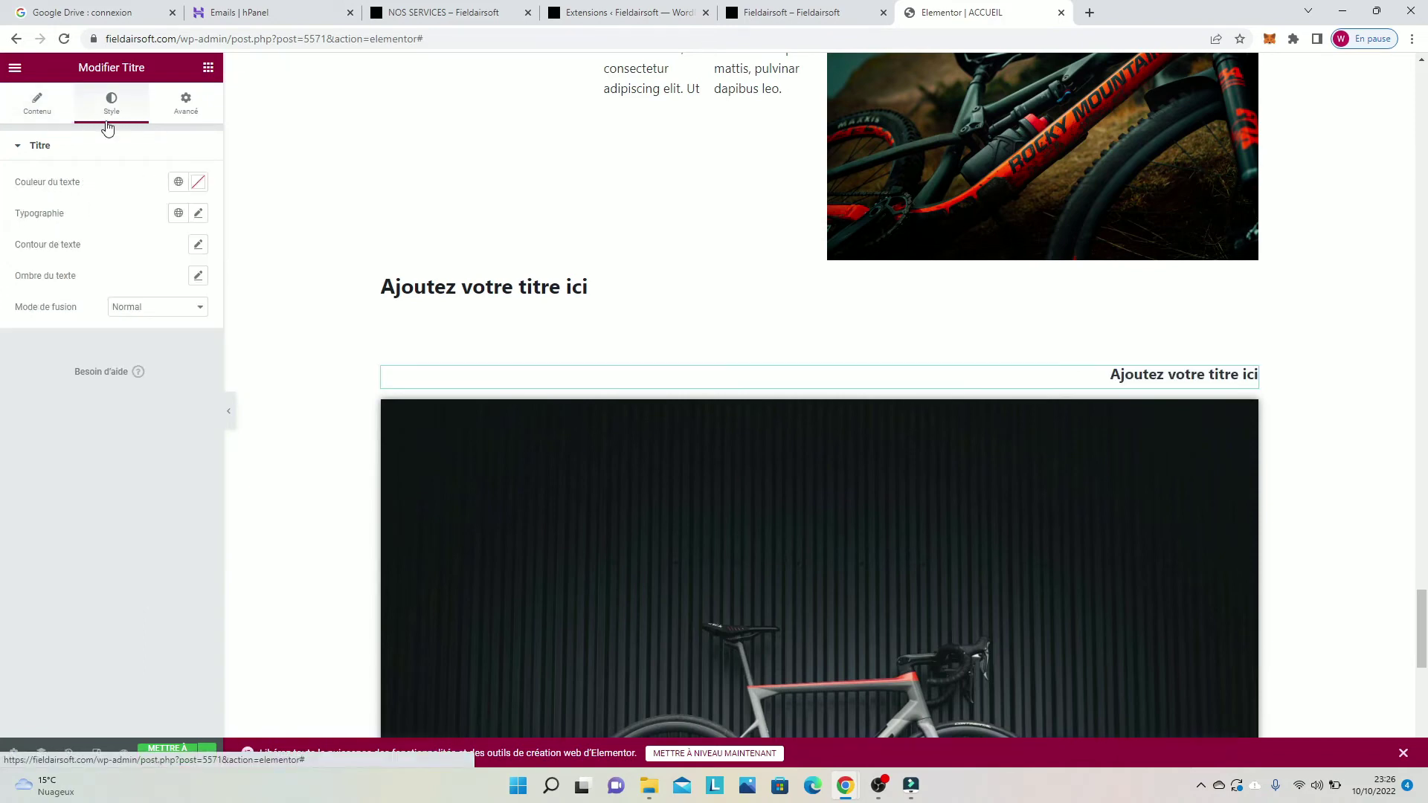
{"action": "left_click", "coordinate": [196, 186]}
{"action": "left_click", "coordinate": [186, 252]}
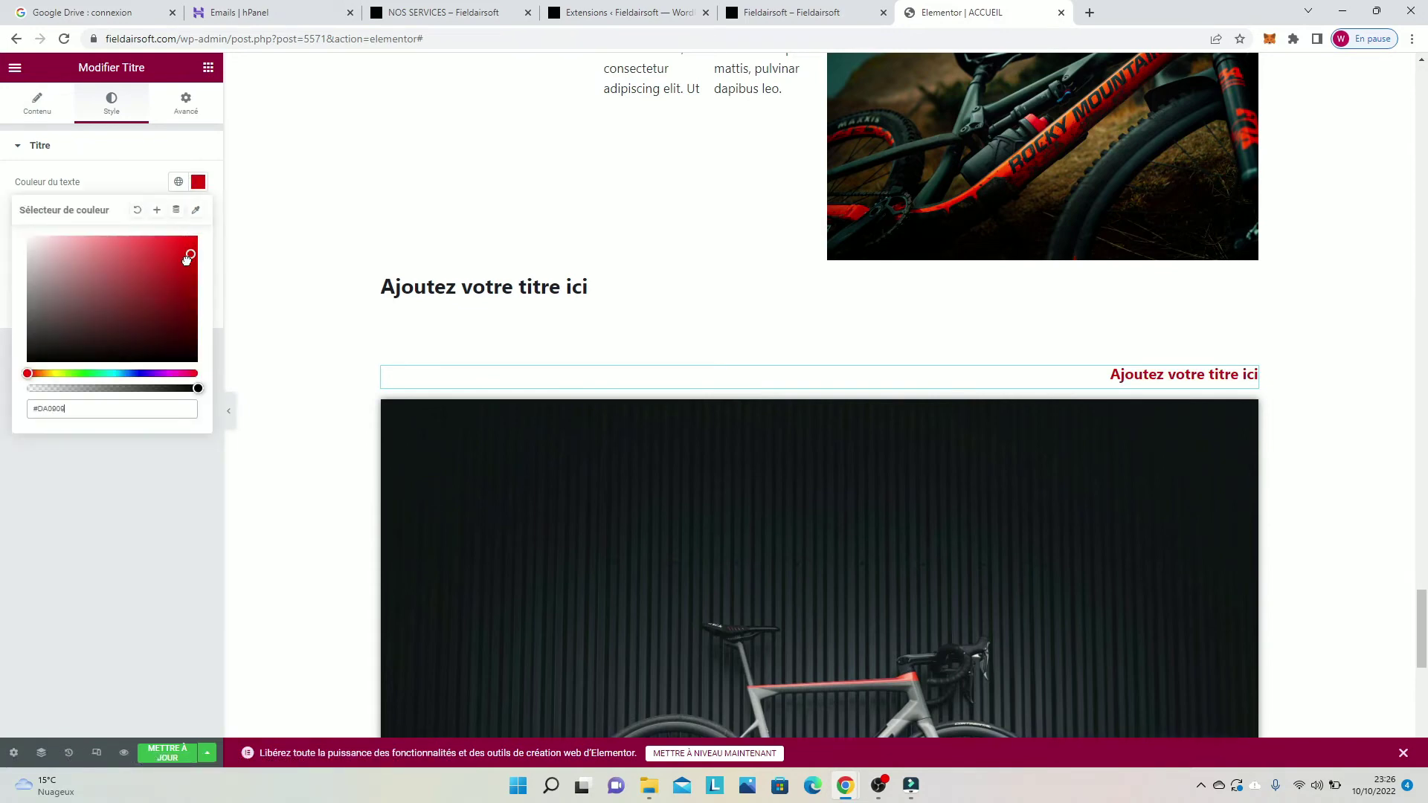
{"action": "left_click", "coordinate": [147, 219]}
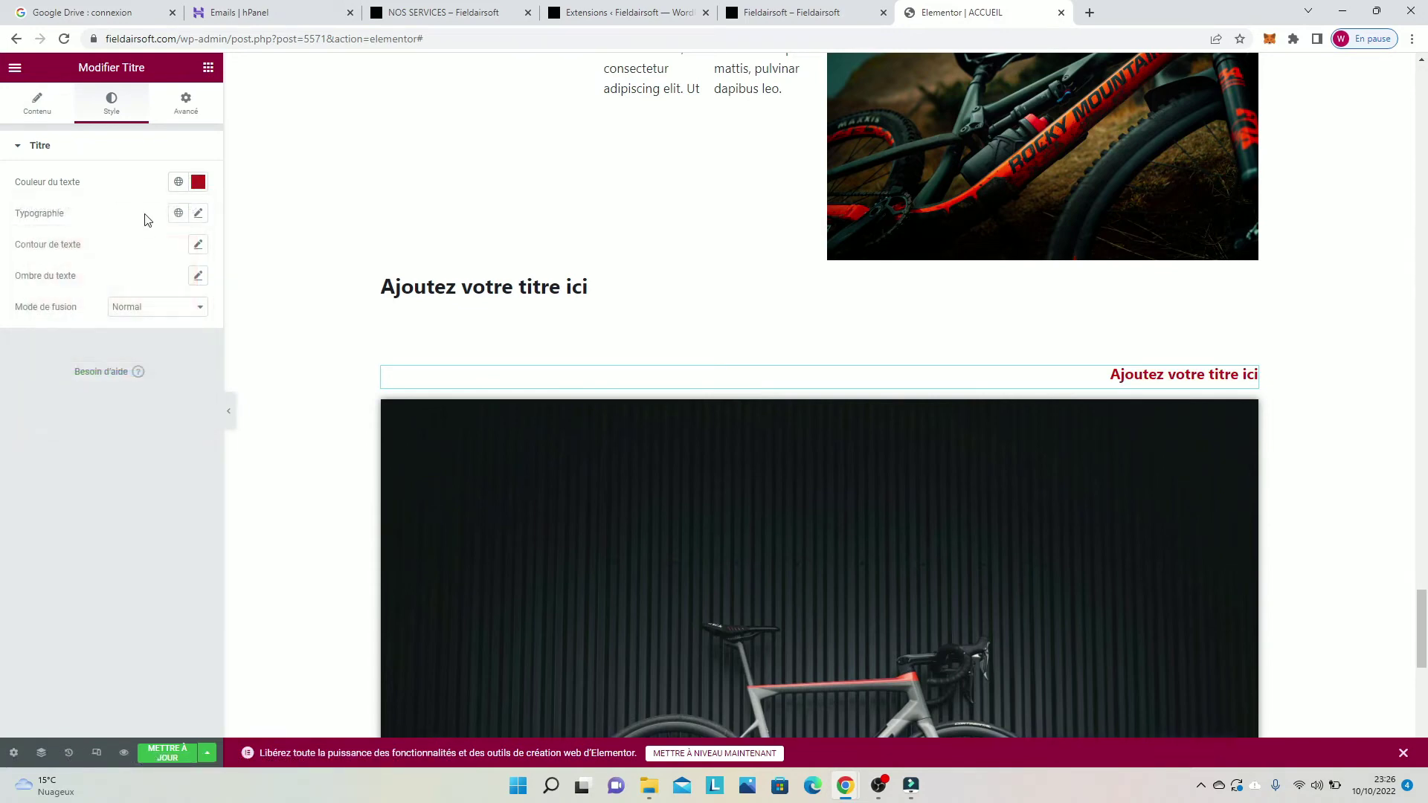
Step: Look through the font families for the lower title without changing it, and set its font size to 34 px
{"action": "left_click", "coordinate": [198, 213]}
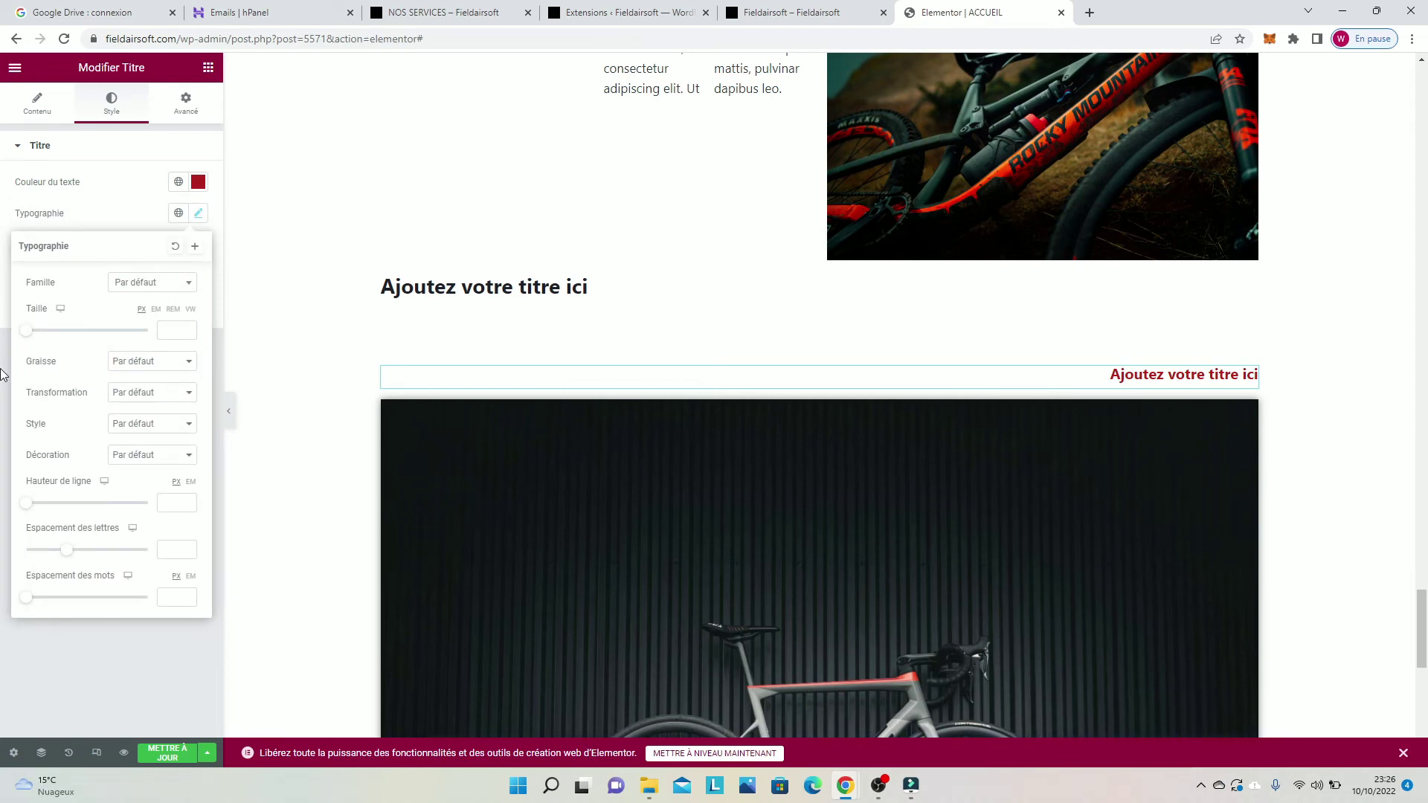
{"action": "left_click", "coordinate": [123, 284]}
{"action": "scroll", "coordinate": [130, 372], "scroll_direction": "down", "scroll_amount": 5}
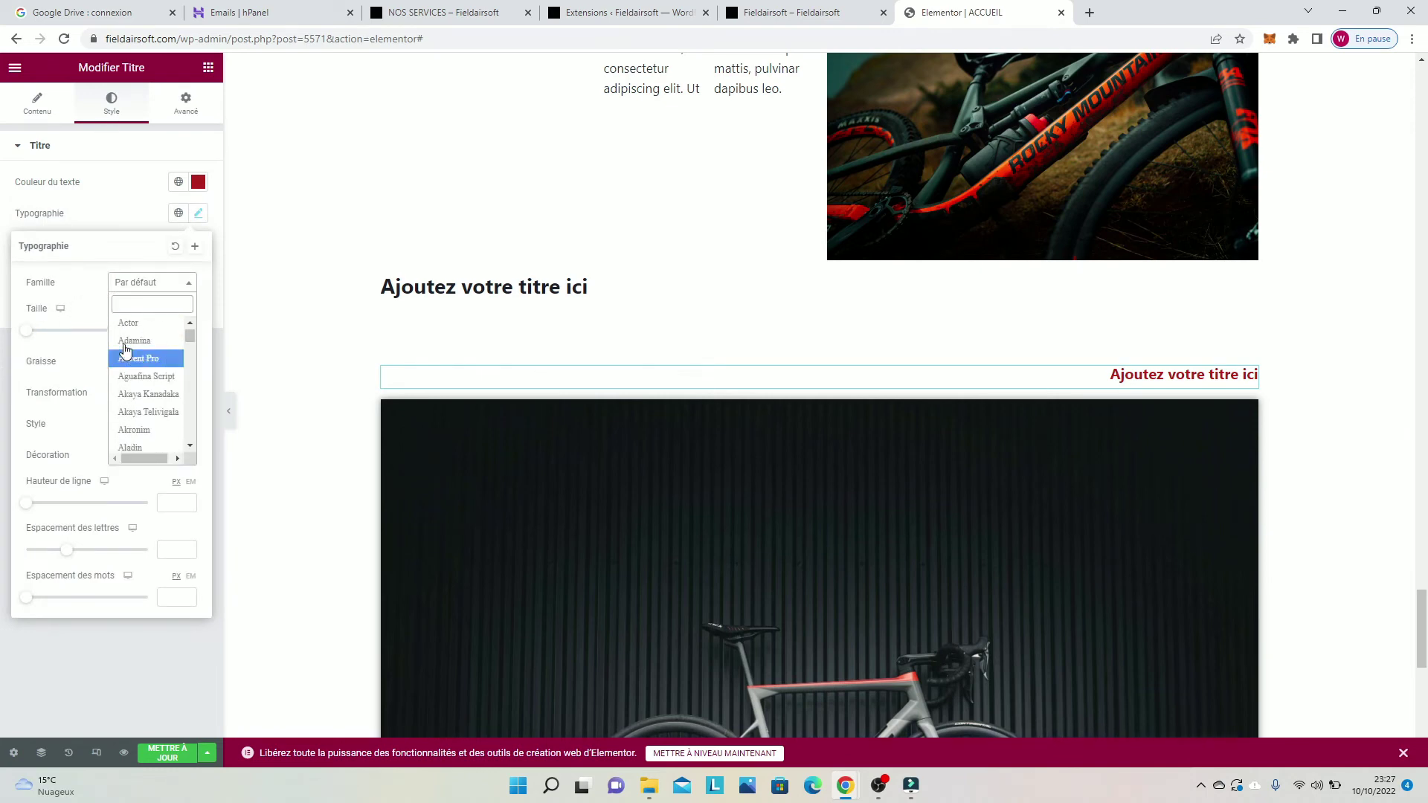
{"action": "left_click", "coordinate": [88, 244]}
{"action": "left_click_drag", "start_coordinate": [26, 331], "coordinate": [47, 341]}
Step: Try font weights 600 and 800 on the lower title, and settle on 600
{"action": "left_click", "coordinate": [115, 363]}
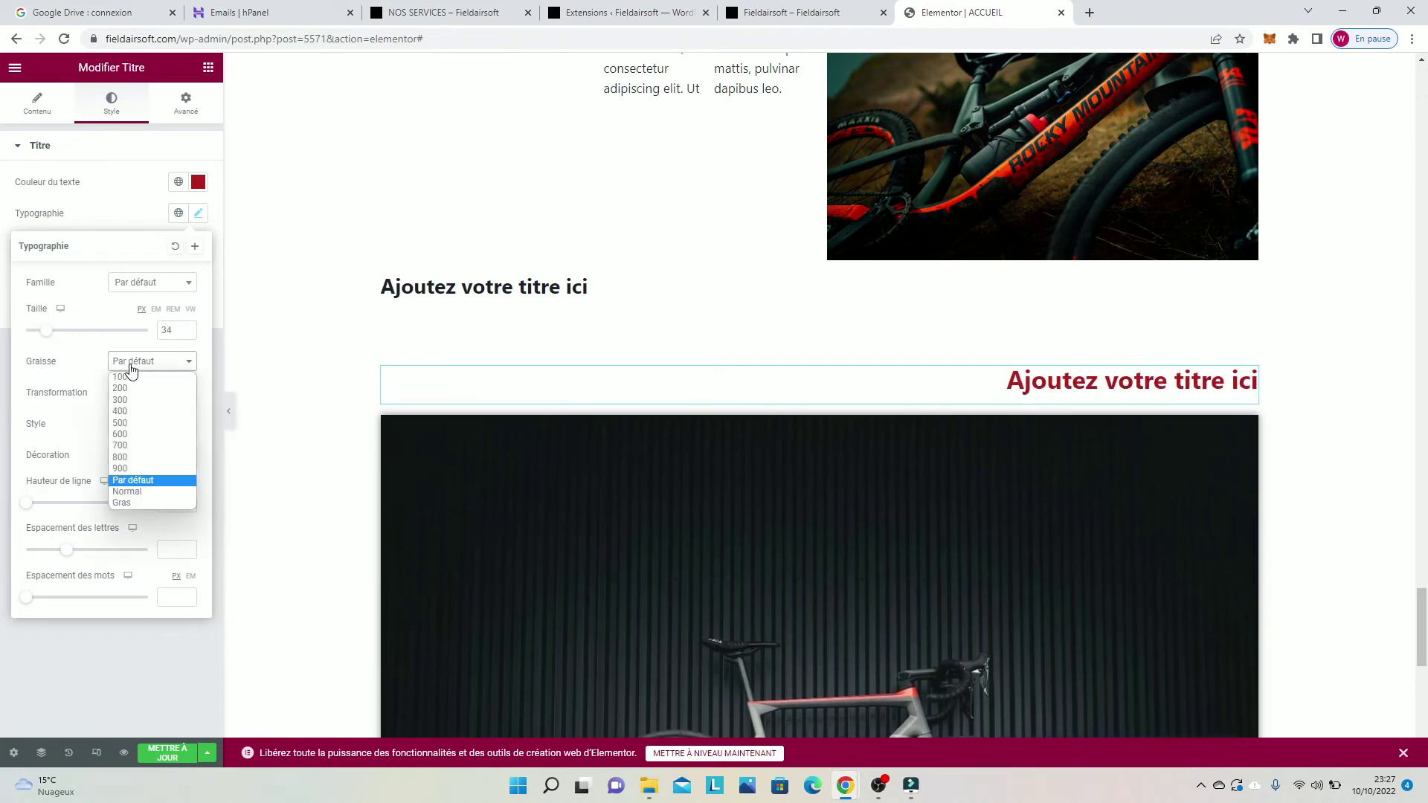
{"action": "left_click", "coordinate": [123, 435]}
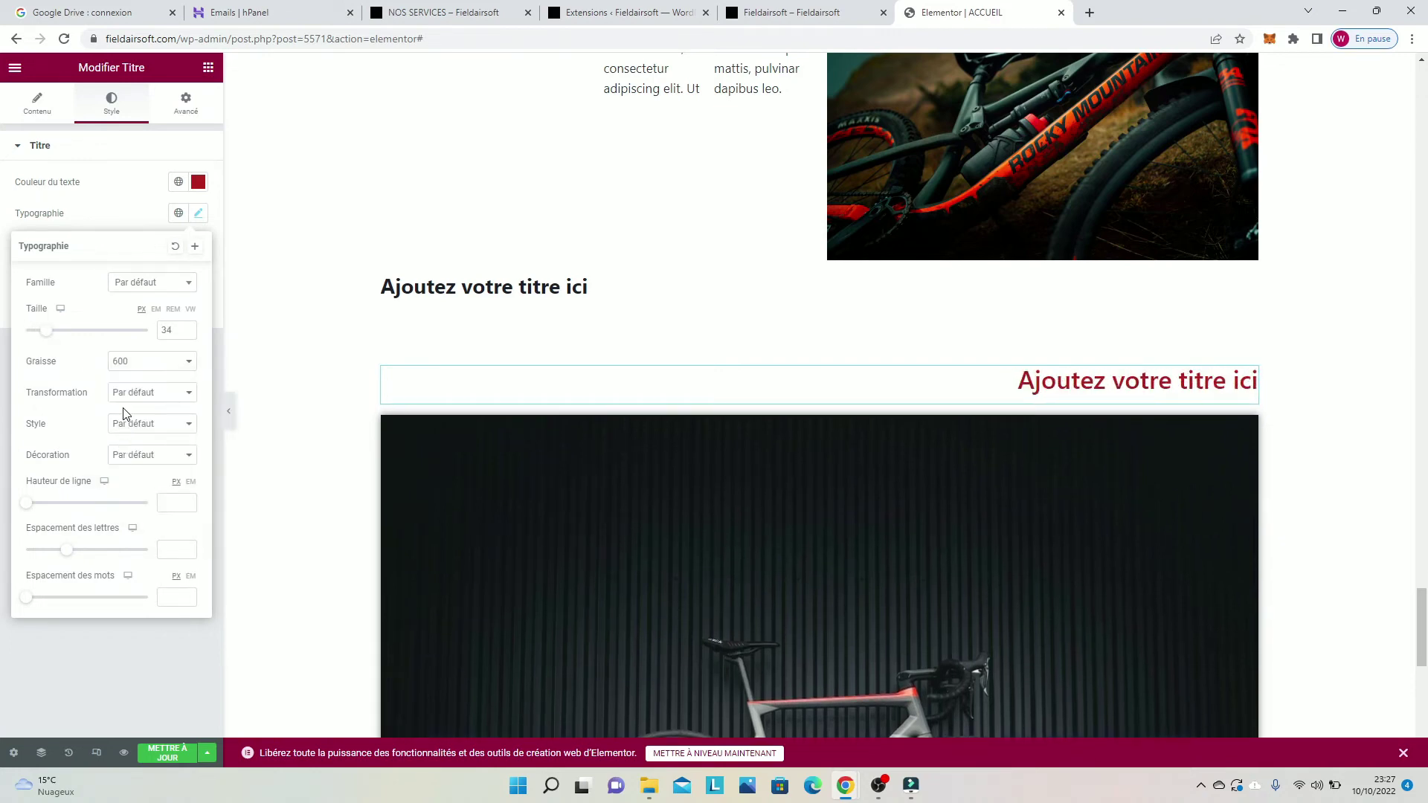
{"action": "left_click", "coordinate": [134, 390]}
{"action": "left_click", "coordinate": [134, 364]}
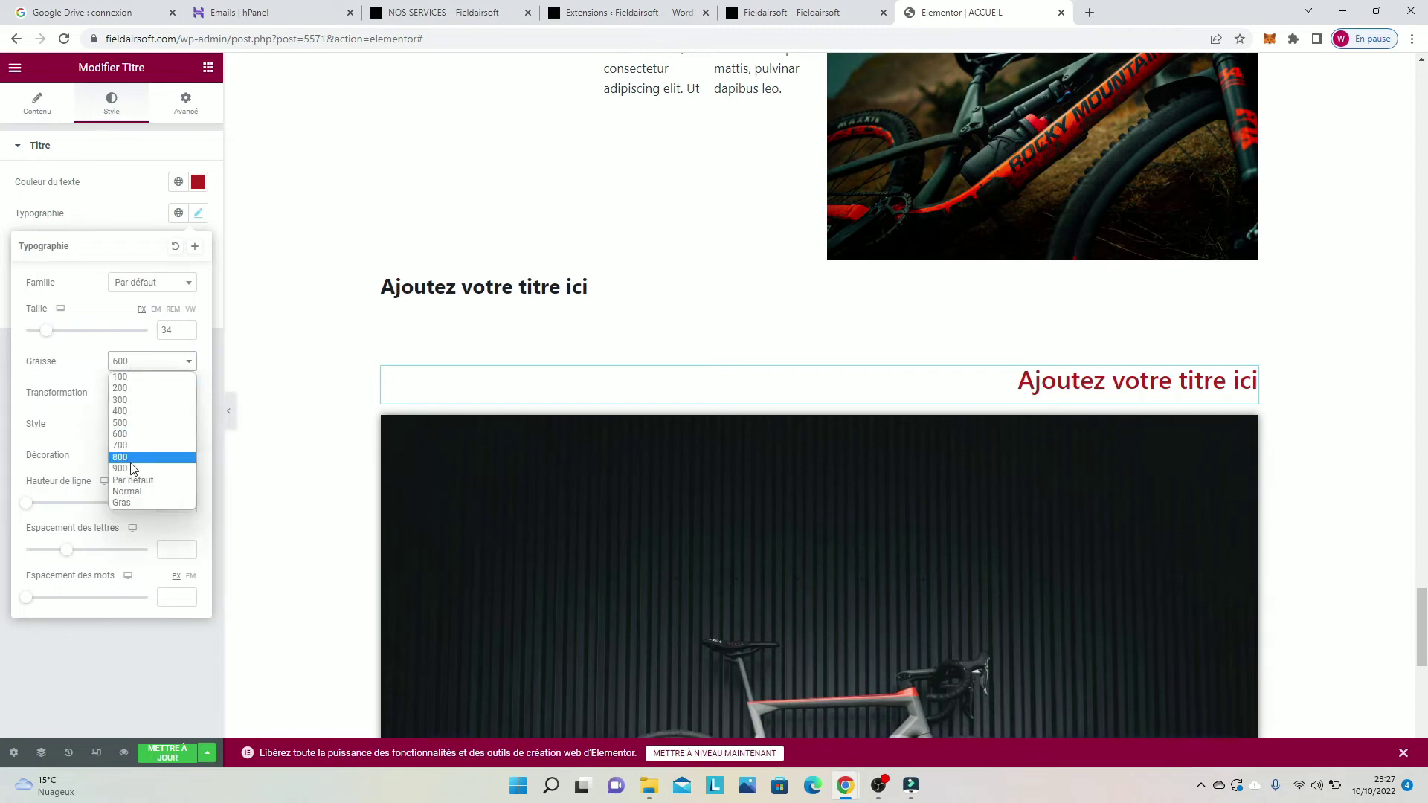
{"action": "left_click", "coordinate": [128, 456]}
{"action": "left_click", "coordinate": [112, 365]}
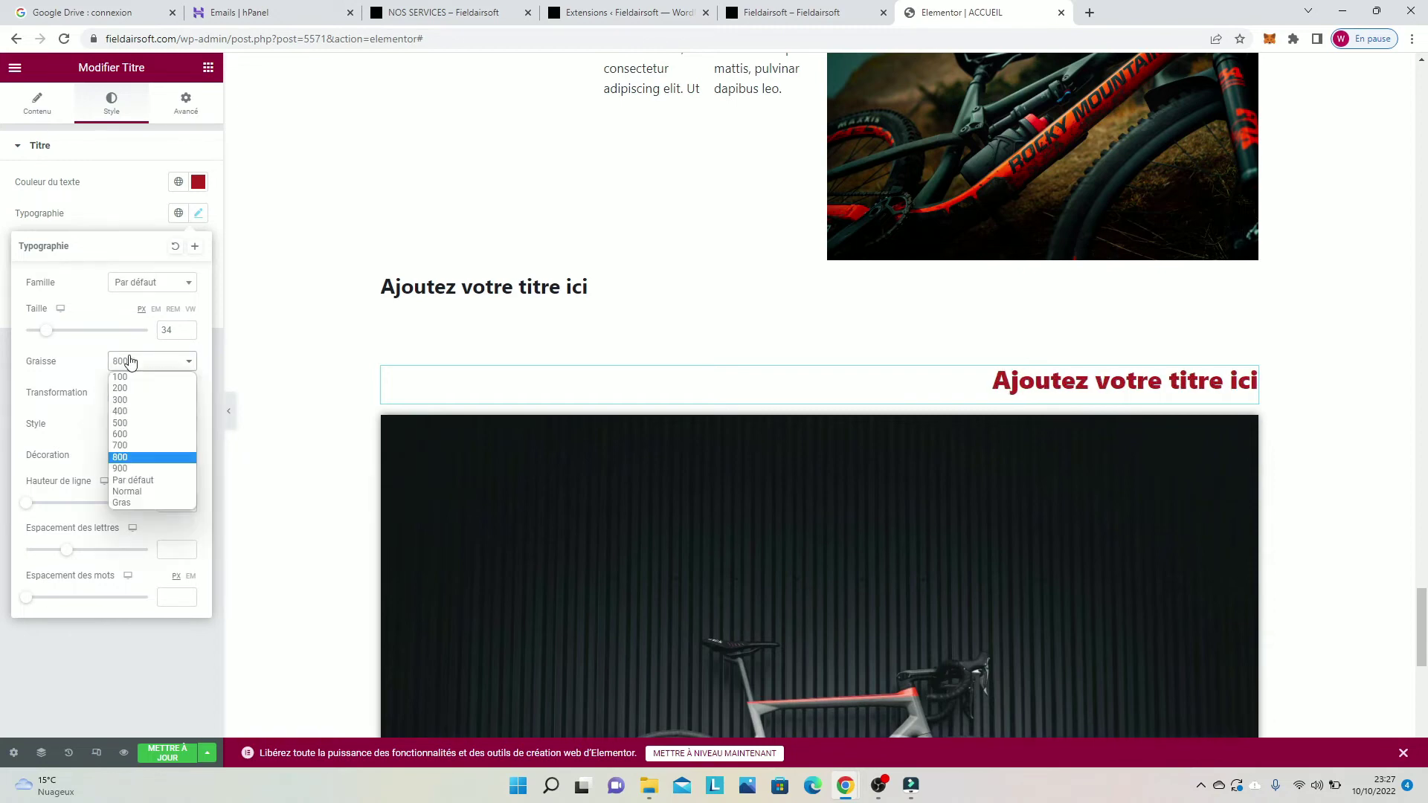
{"action": "left_click", "coordinate": [127, 437]}
Step: Try the Majuscule, Normal and Capitaliser text transformations on the lower title, and set it back to Par défaut
{"action": "left_click", "coordinate": [131, 402]}
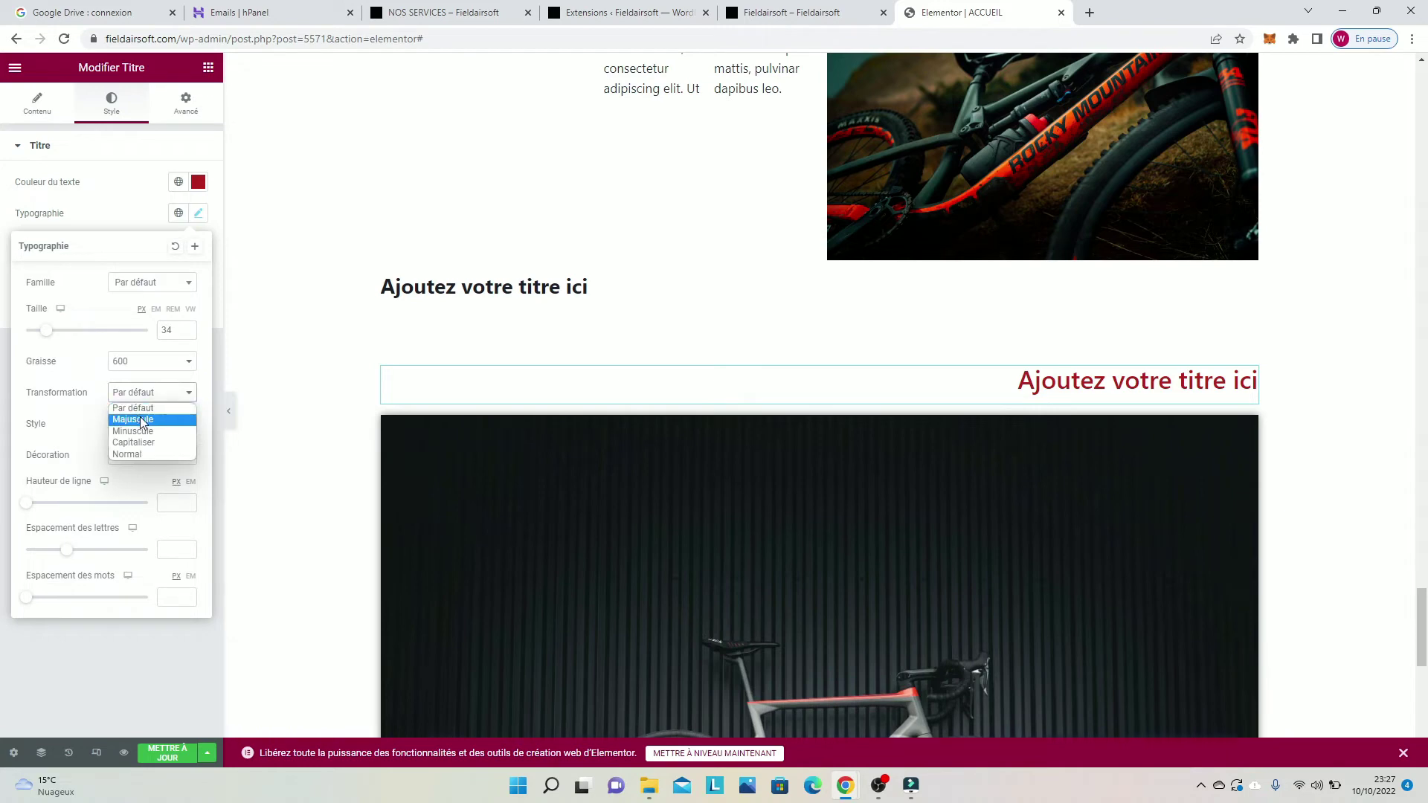
{"action": "left_click", "coordinate": [143, 421]}
{"action": "left_click", "coordinate": [128, 401]}
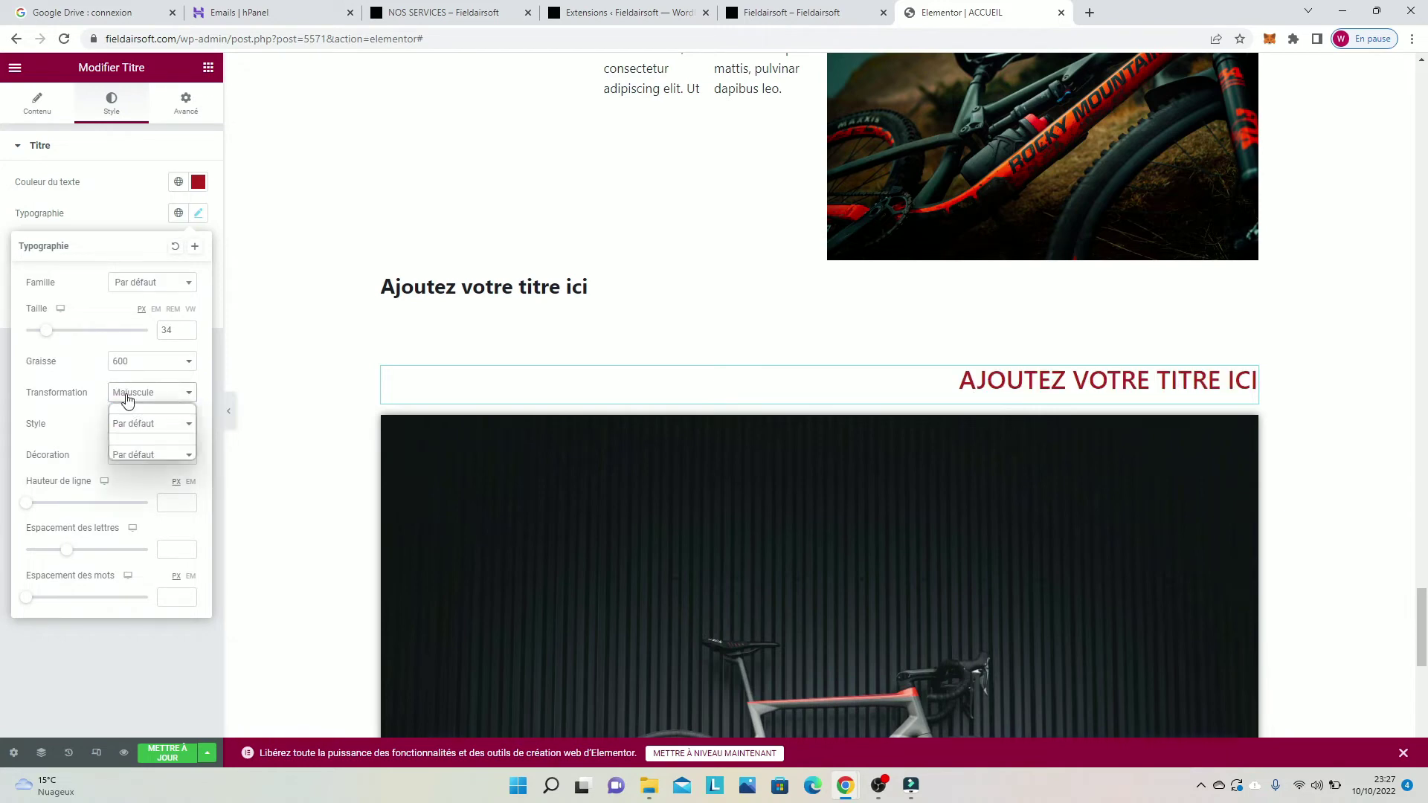
{"action": "left_click", "coordinate": [126, 453]}
{"action": "left_click", "coordinate": [128, 394]}
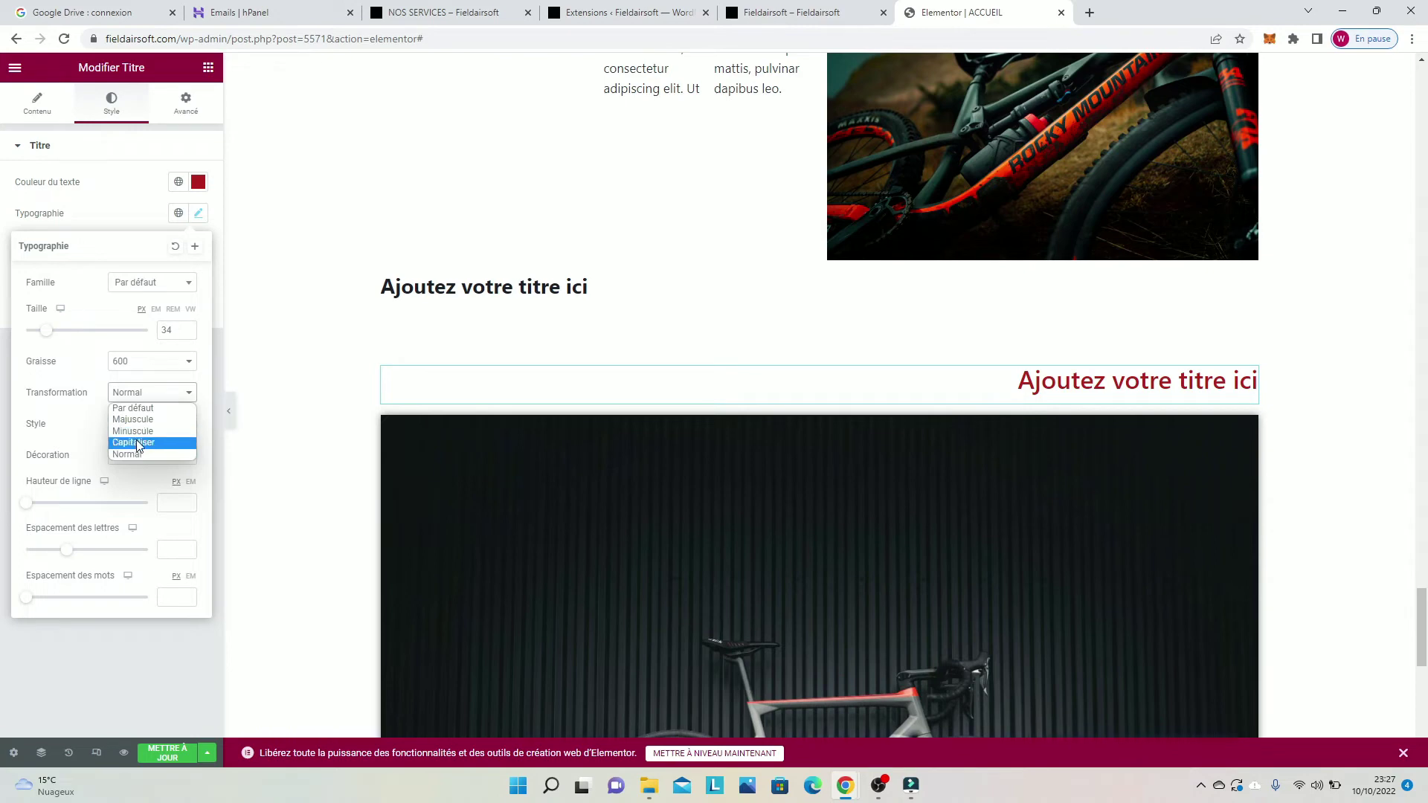
{"action": "left_click", "coordinate": [135, 441]}
{"action": "left_click", "coordinate": [137, 394]}
{"action": "left_click", "coordinate": [147, 420]}
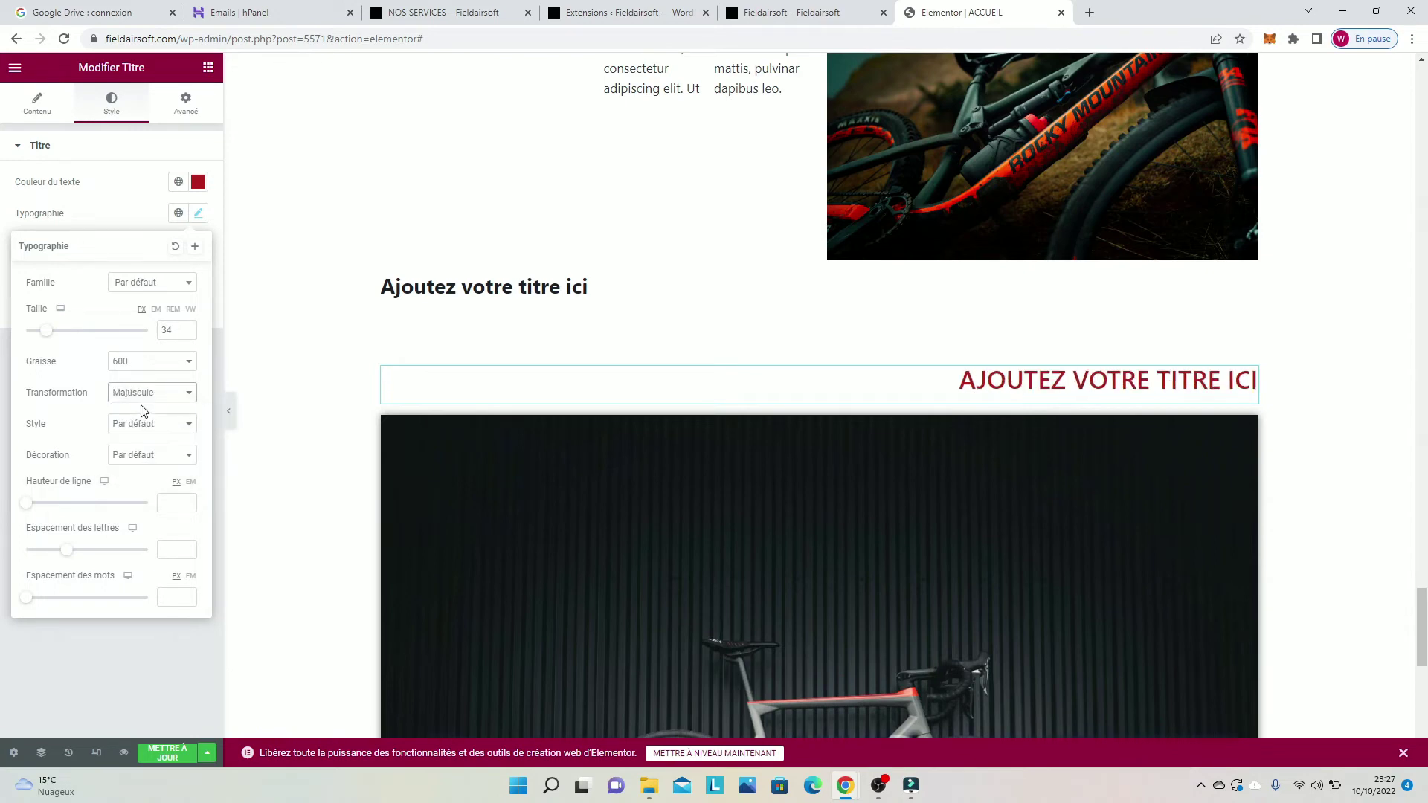
{"action": "left_click", "coordinate": [142, 400]}
{"action": "left_click", "coordinate": [146, 401]}
{"action": "left_click", "coordinate": [146, 407]}
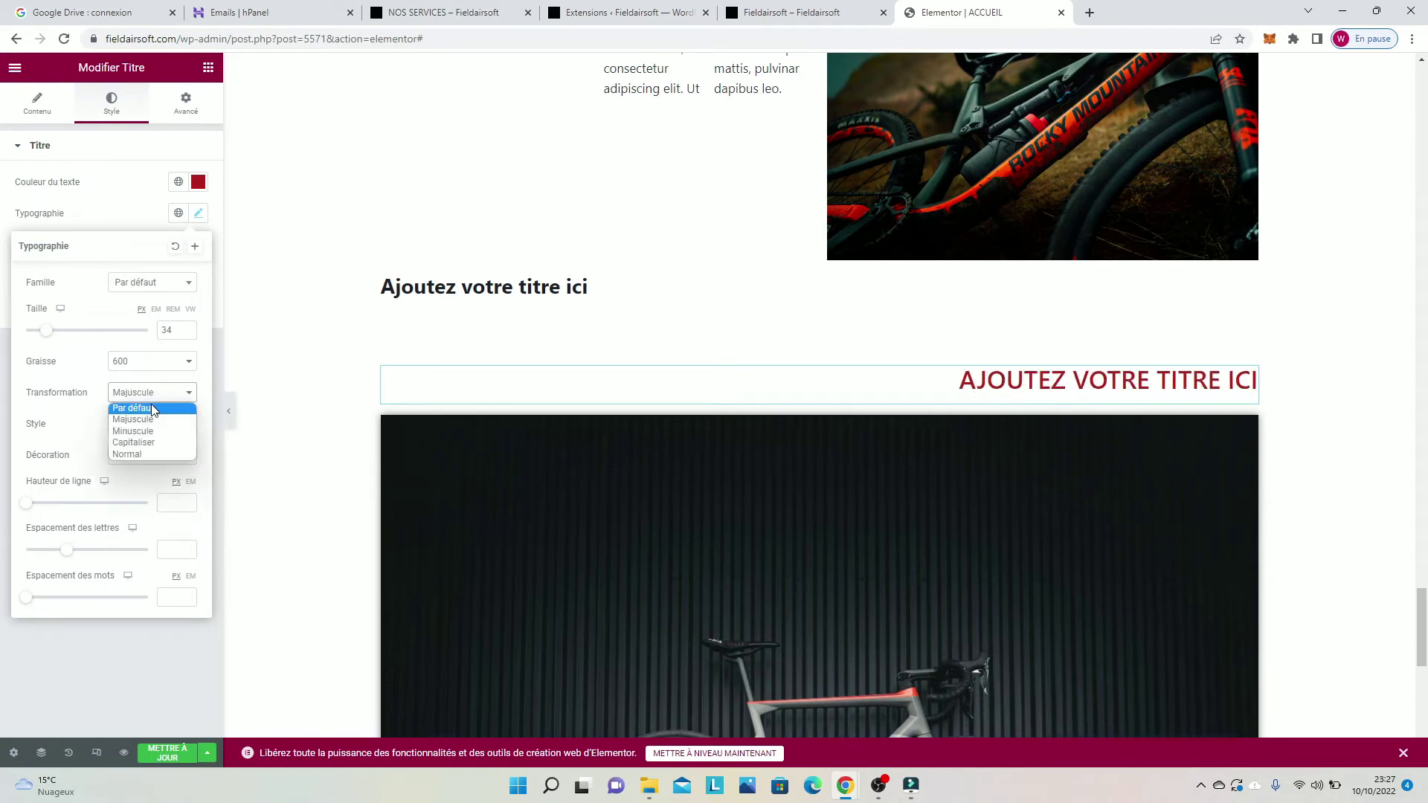
{"action": "left_click", "coordinate": [119, 409]}
Step: Set the lower title's font style to Italique
{"action": "left_click", "coordinate": [128, 423]}
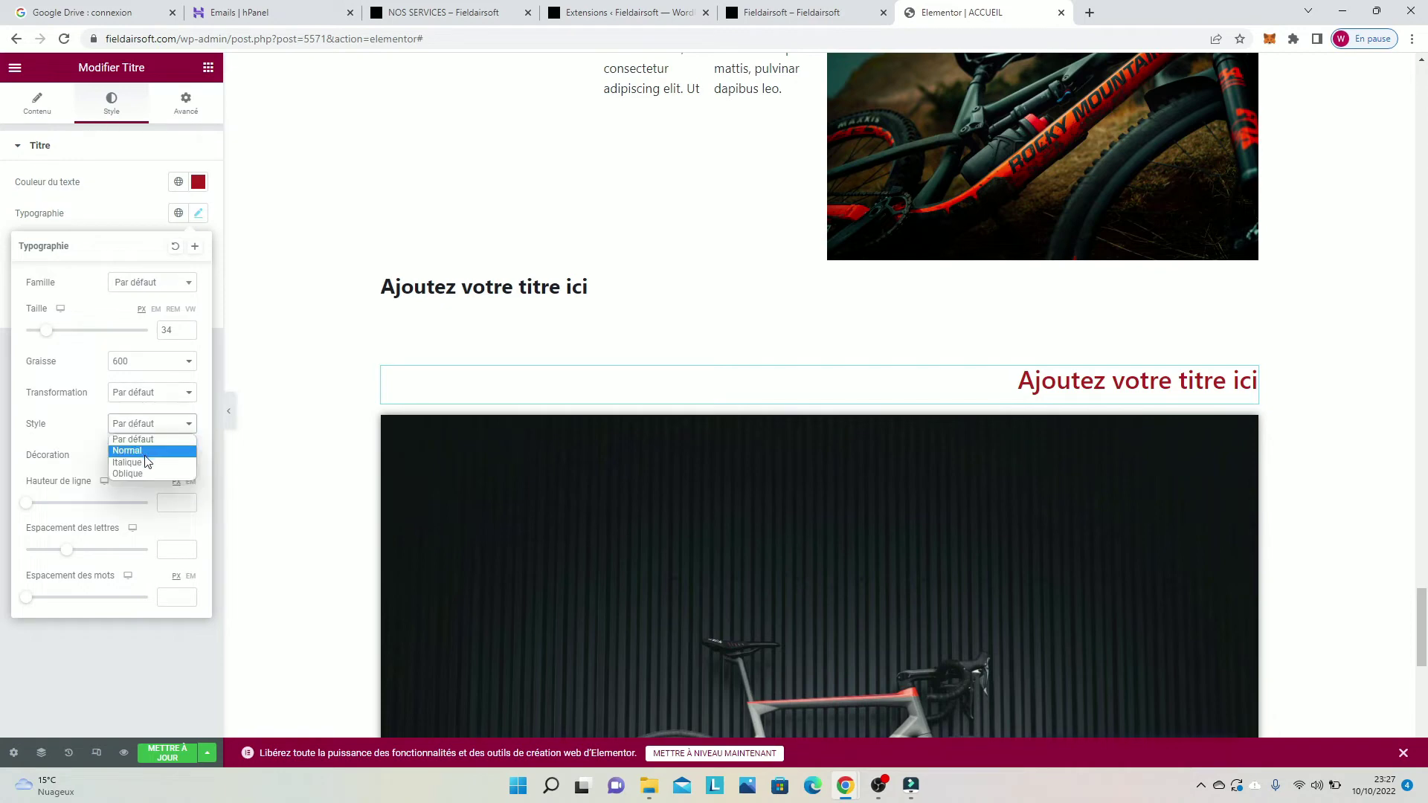
{"action": "left_click", "coordinate": [141, 463]}
{"action": "left_click", "coordinate": [147, 424]}
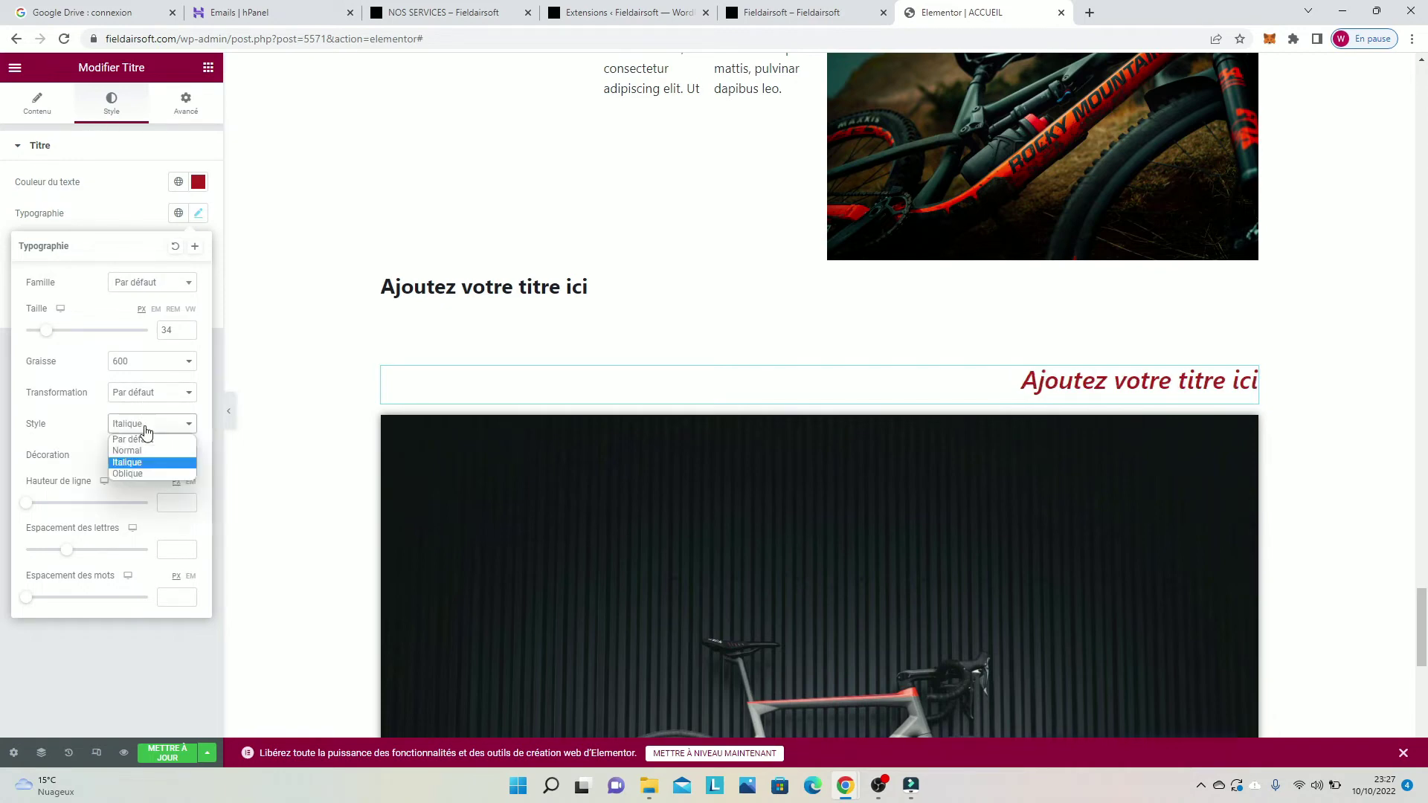
{"action": "left_click", "coordinate": [135, 432]}
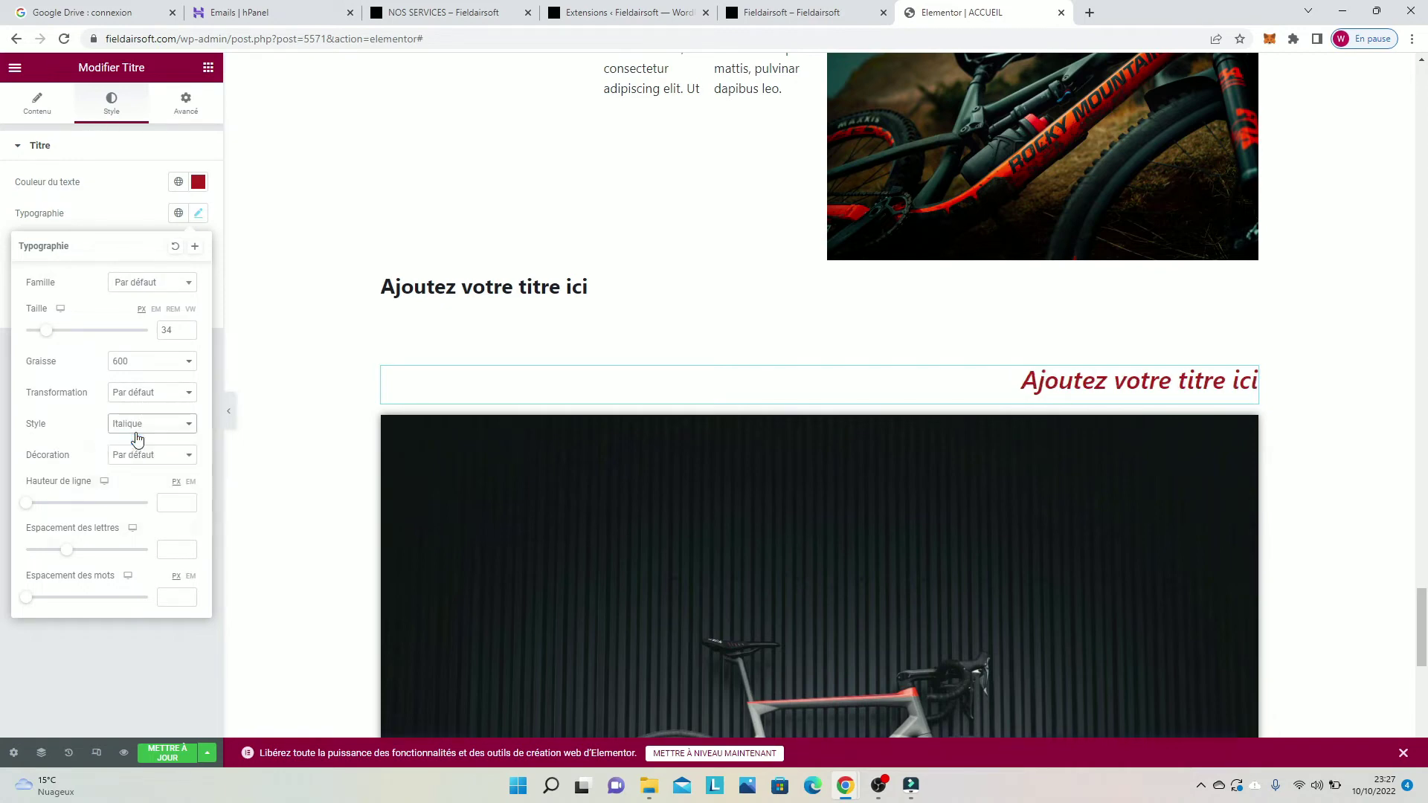
Step: Try the Souligner, Surligner and Ligne en travers decorations on the lower title, and set it back to Par défaut
{"action": "left_click", "coordinate": [170, 453]}
{"action": "left_click", "coordinate": [169, 474]}
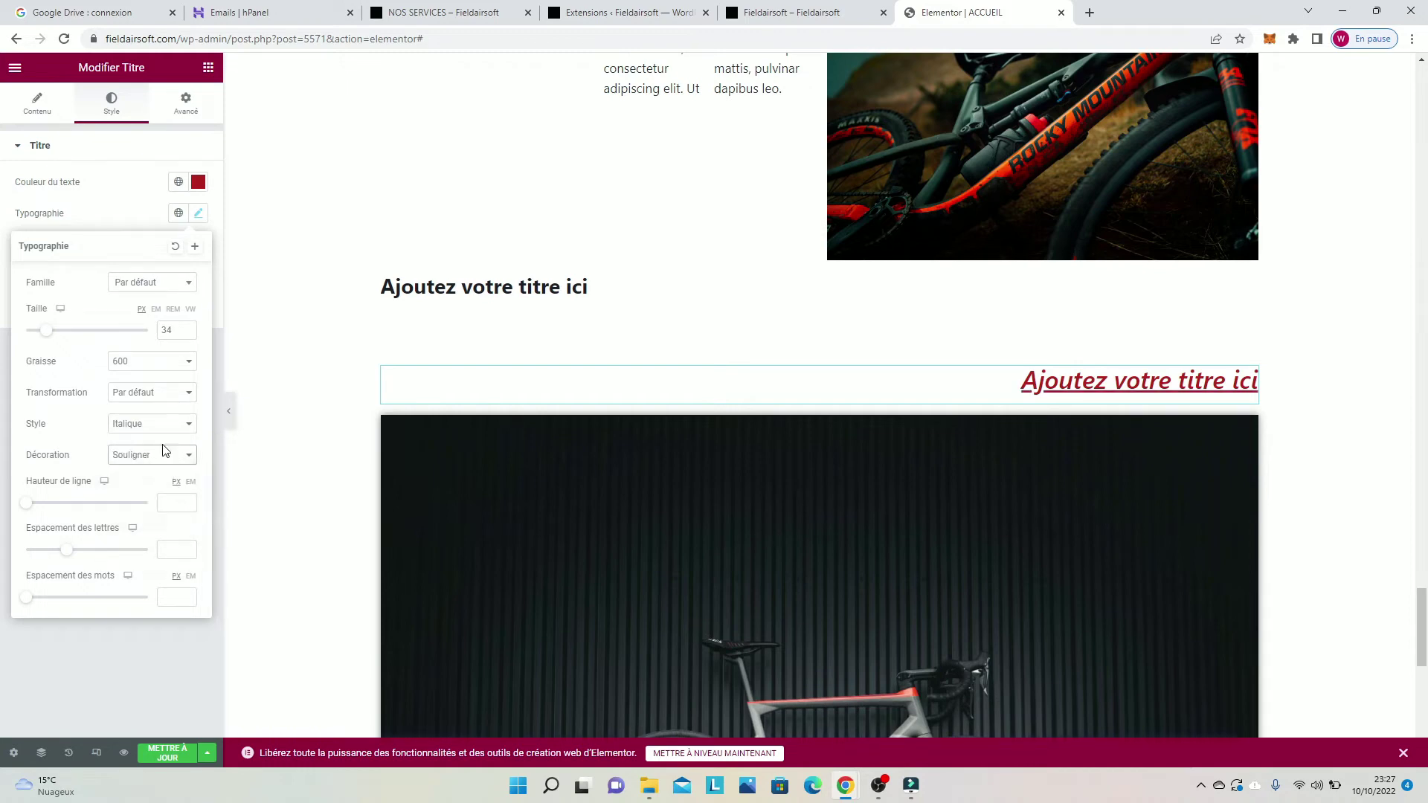
{"action": "left_click", "coordinate": [170, 454]}
{"action": "left_click", "coordinate": [175, 490]}
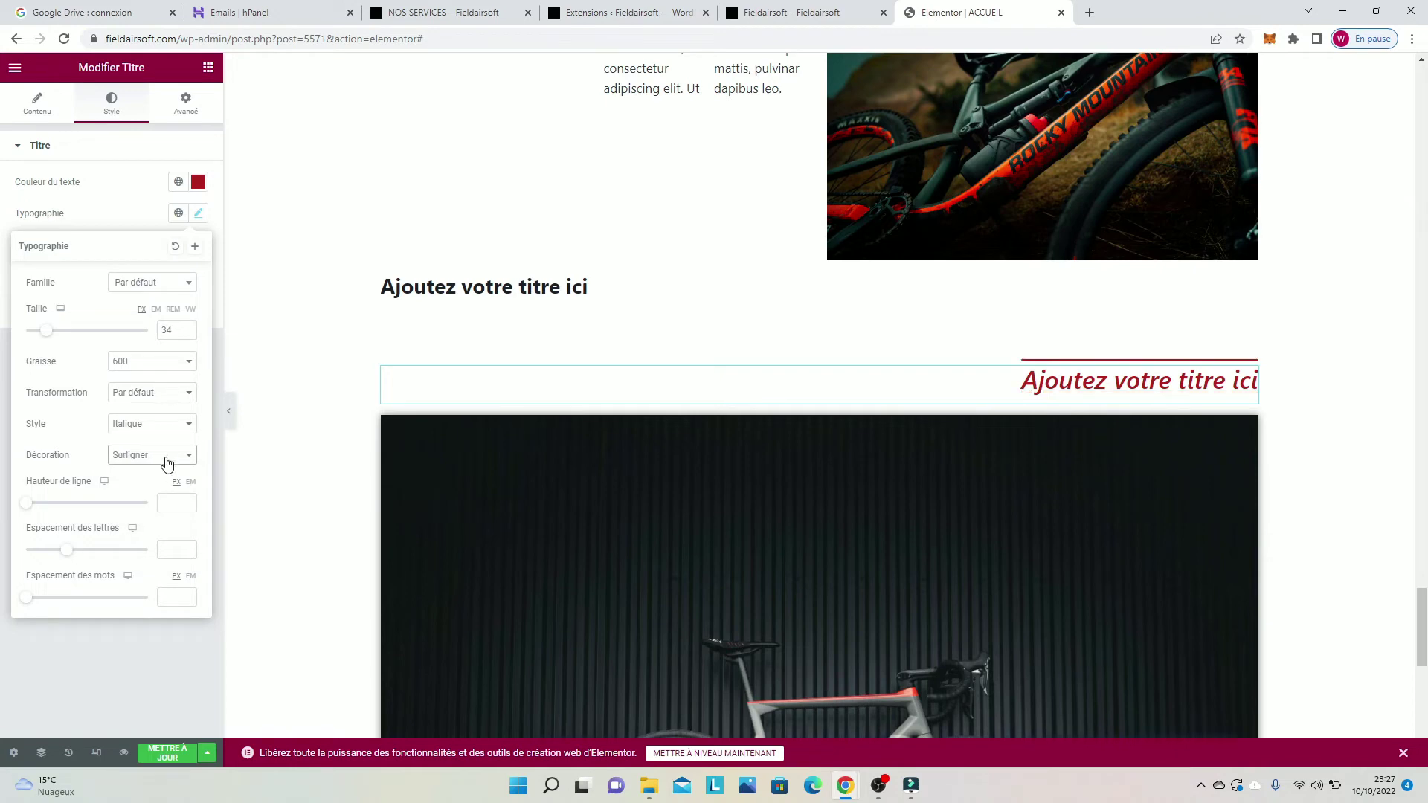
{"action": "left_click", "coordinate": [166, 454]}
{"action": "left_click", "coordinate": [168, 505]}
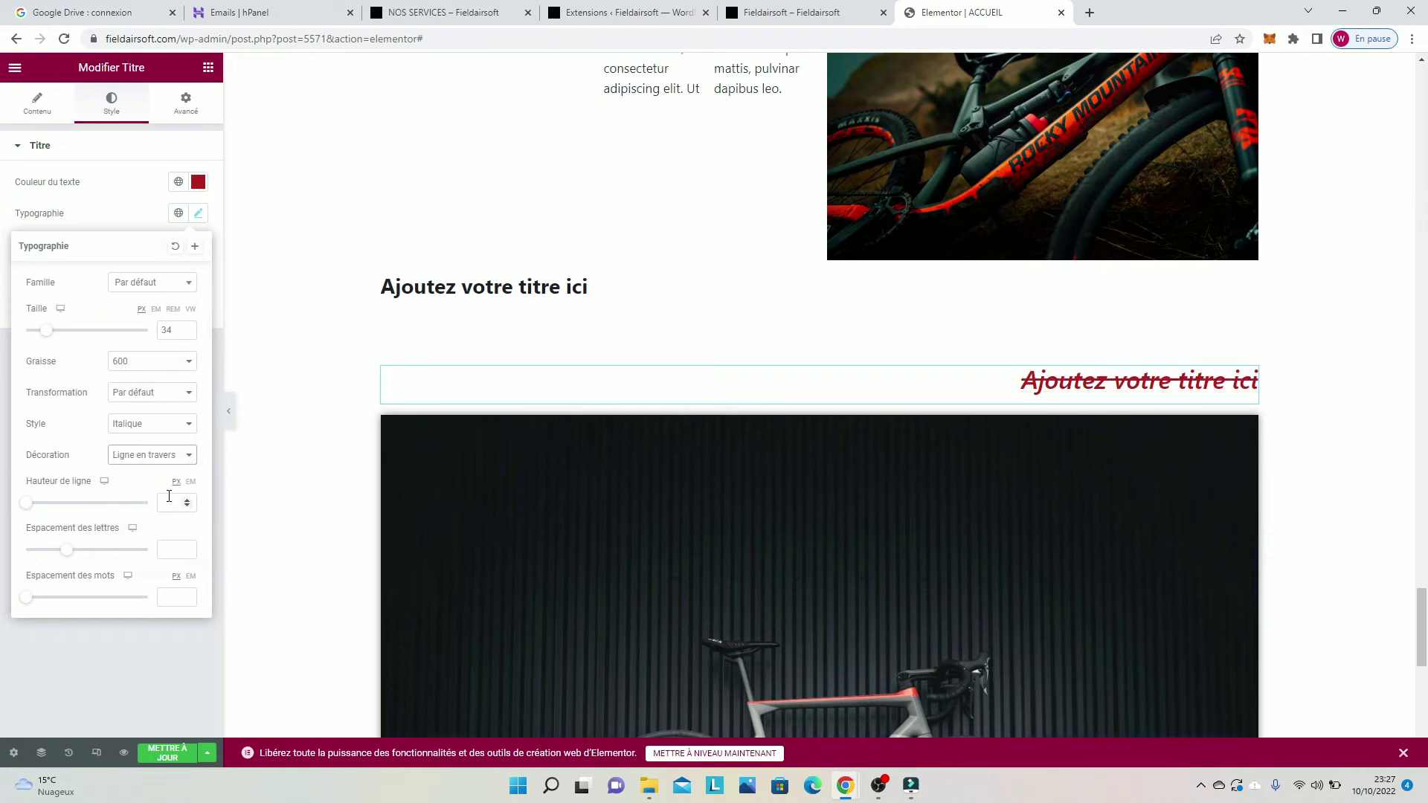
{"action": "left_click", "coordinate": [164, 459]}
{"action": "left_click", "coordinate": [166, 457]}
{"action": "left_click", "coordinate": [171, 459]}
{"action": "left_click", "coordinate": [173, 471]}
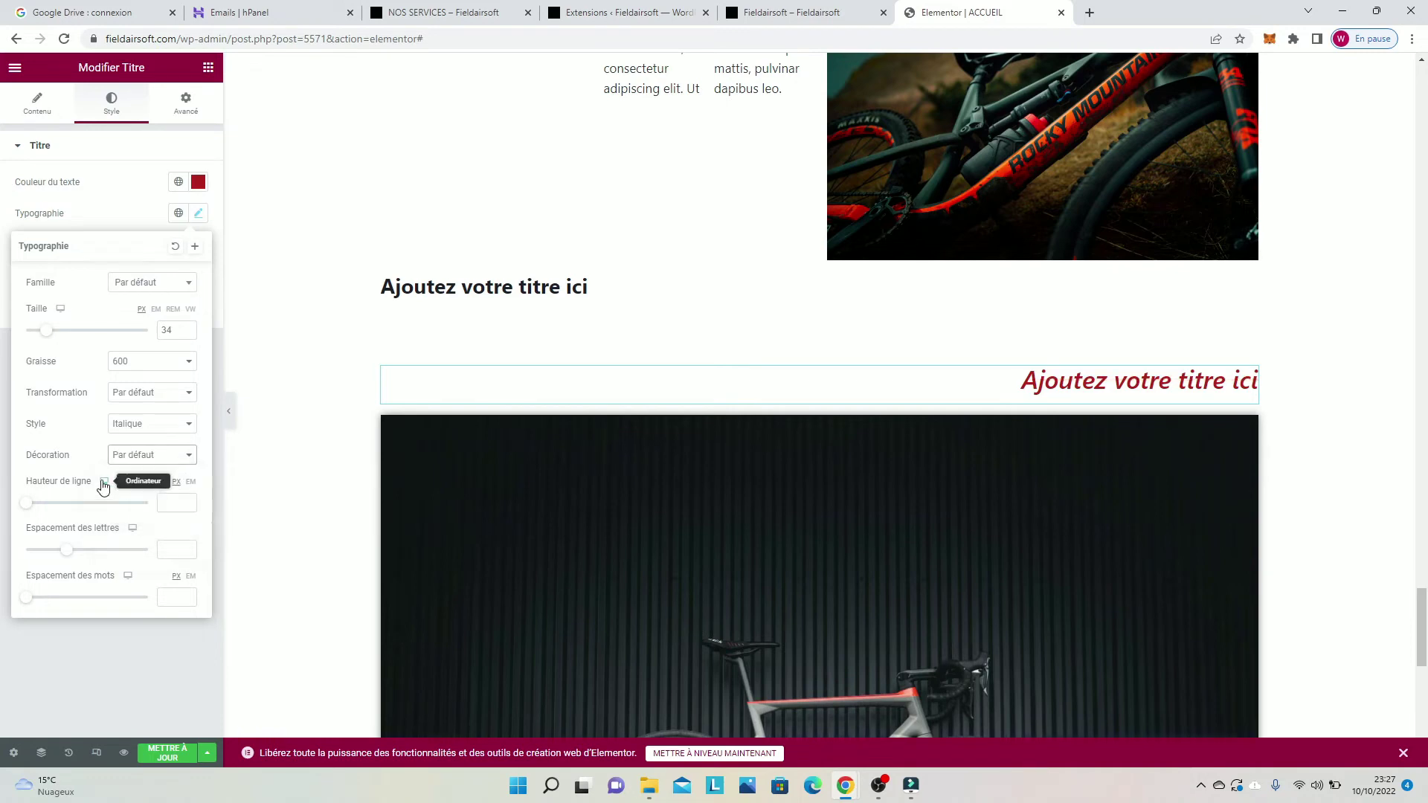
Step: Reduce the lower title's line height to 1 px
{"action": "mouse_move", "coordinate": [30, 502]}
{"action": "left_mouse_down"}
{"action": "mouse_move", "coordinate": [82, 516]}
{"action": "mouse_move", "coordinate": [19, 509]}
{"action": "left_mouse_up"}
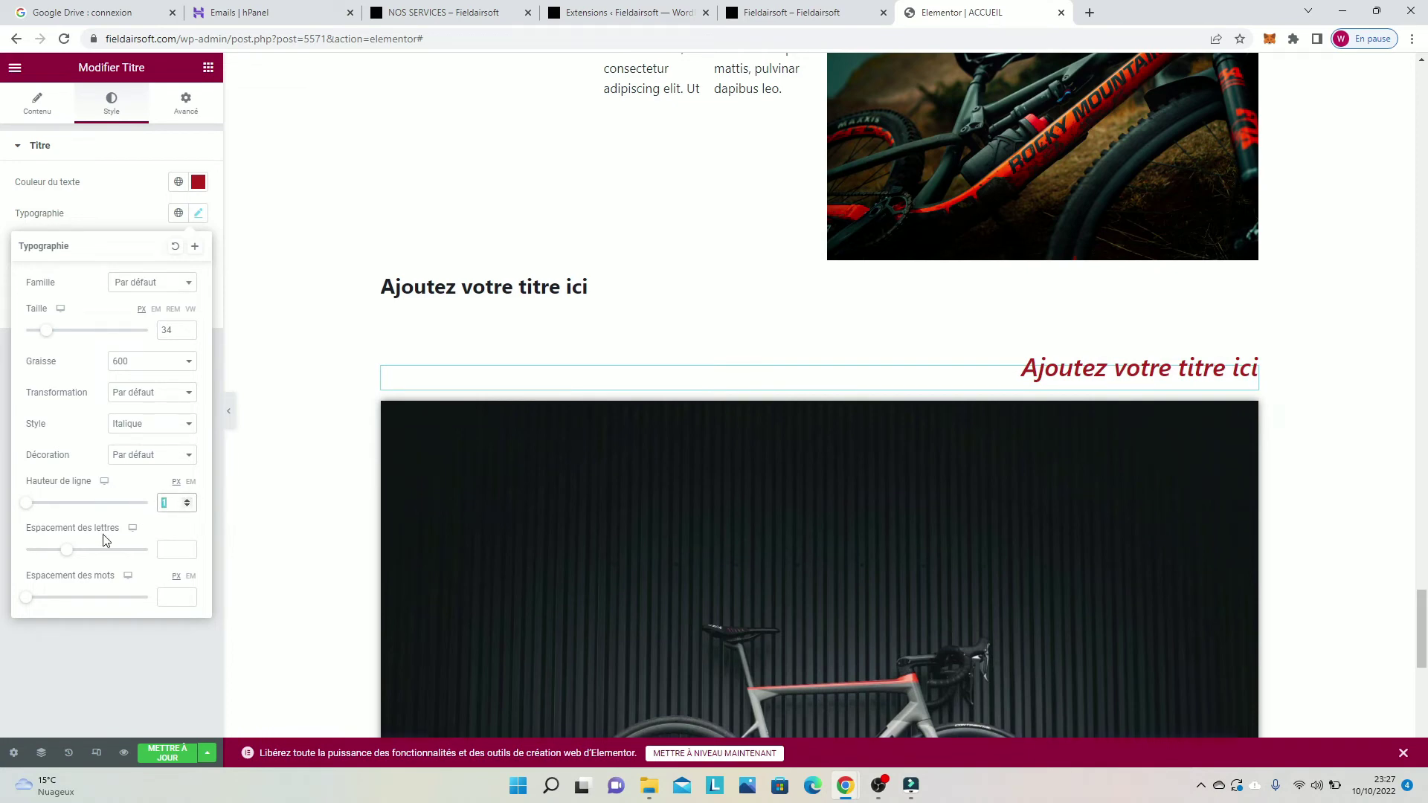
{"action": "left_click", "coordinate": [86, 520]}
Step: Try linked outer margins of 21 px on the lower title, and unlink them to try a 34 px left margin
{"action": "left_click", "coordinate": [190, 108]}
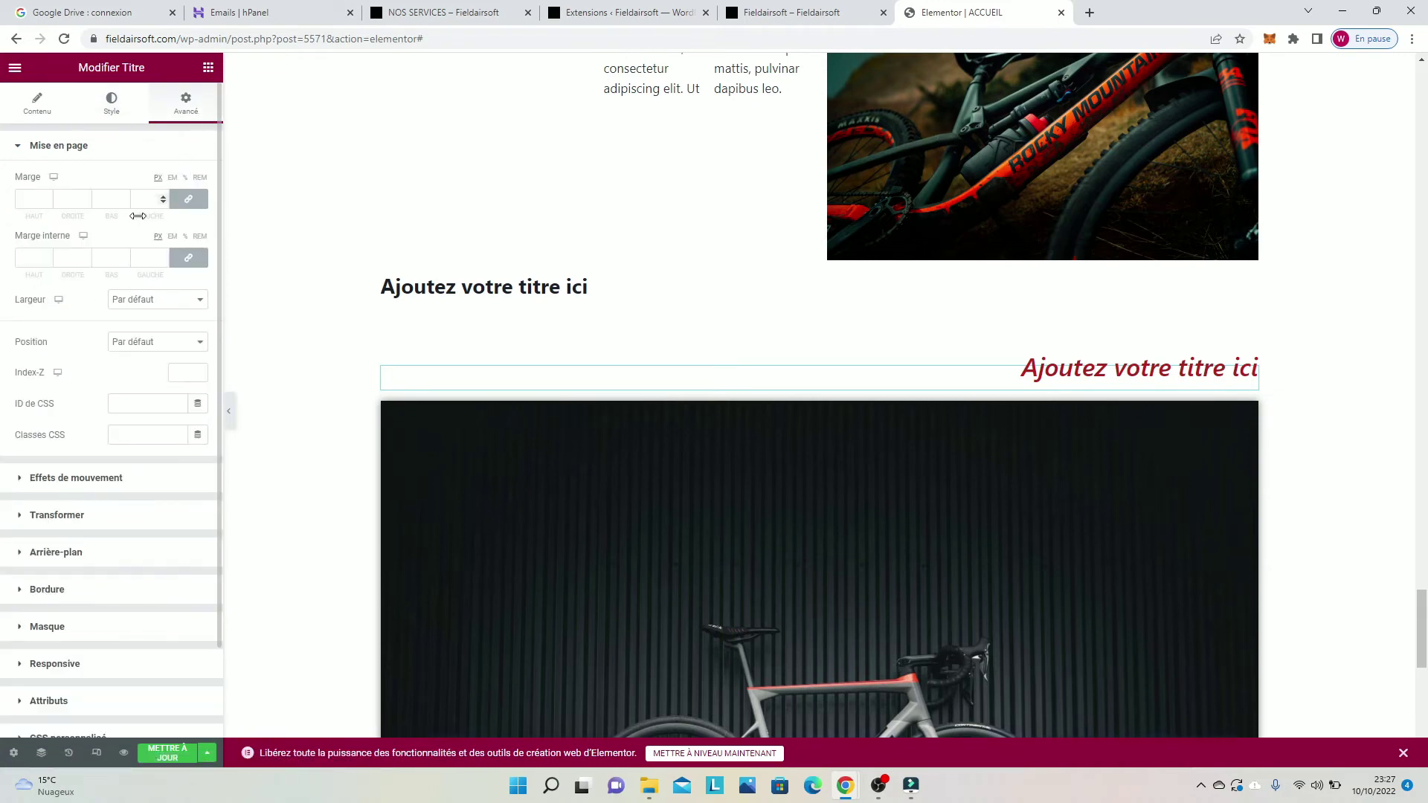
{"action": "left_click", "coordinate": [48, 197]}
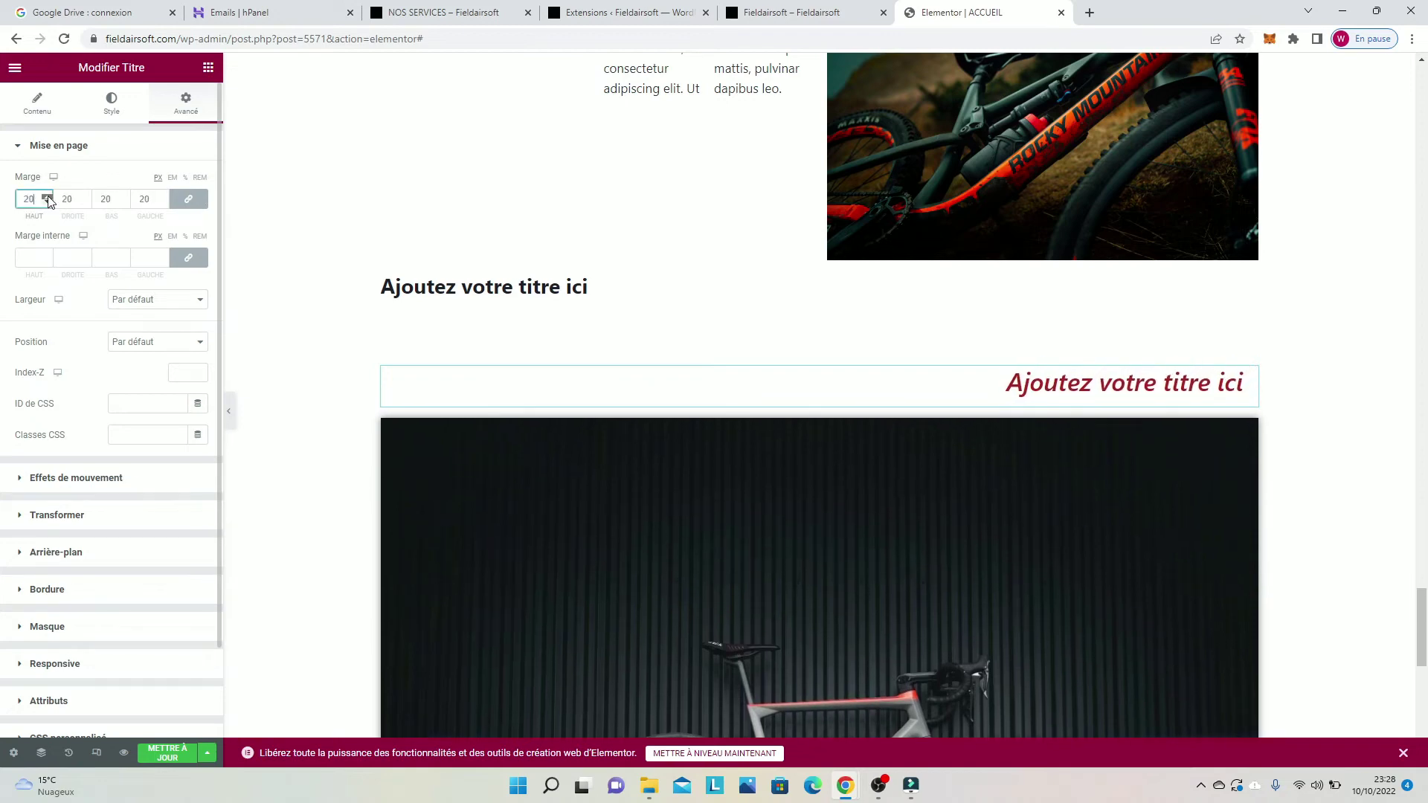
{"action": "left_click", "coordinate": [48, 197]}
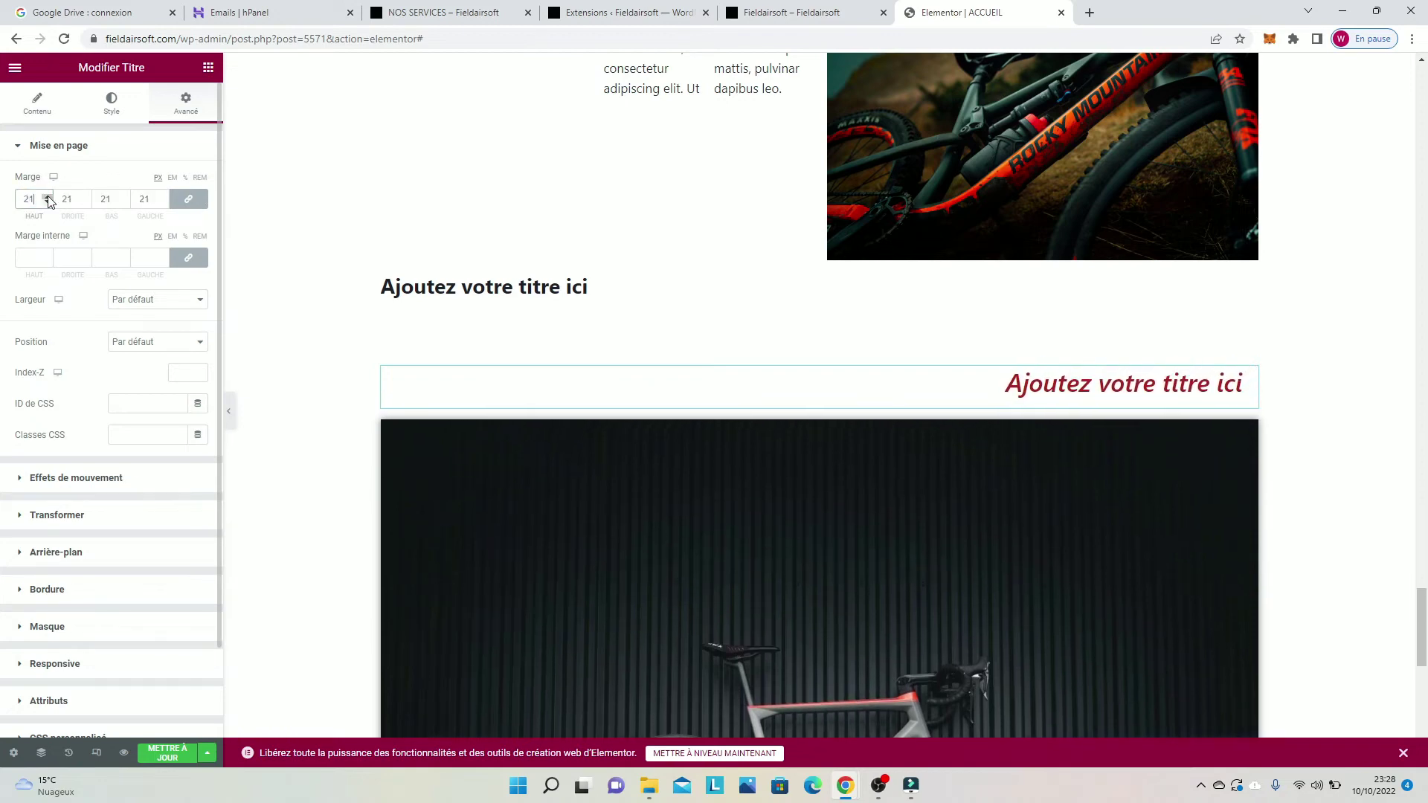
{"action": "left_click", "coordinate": [186, 198]}
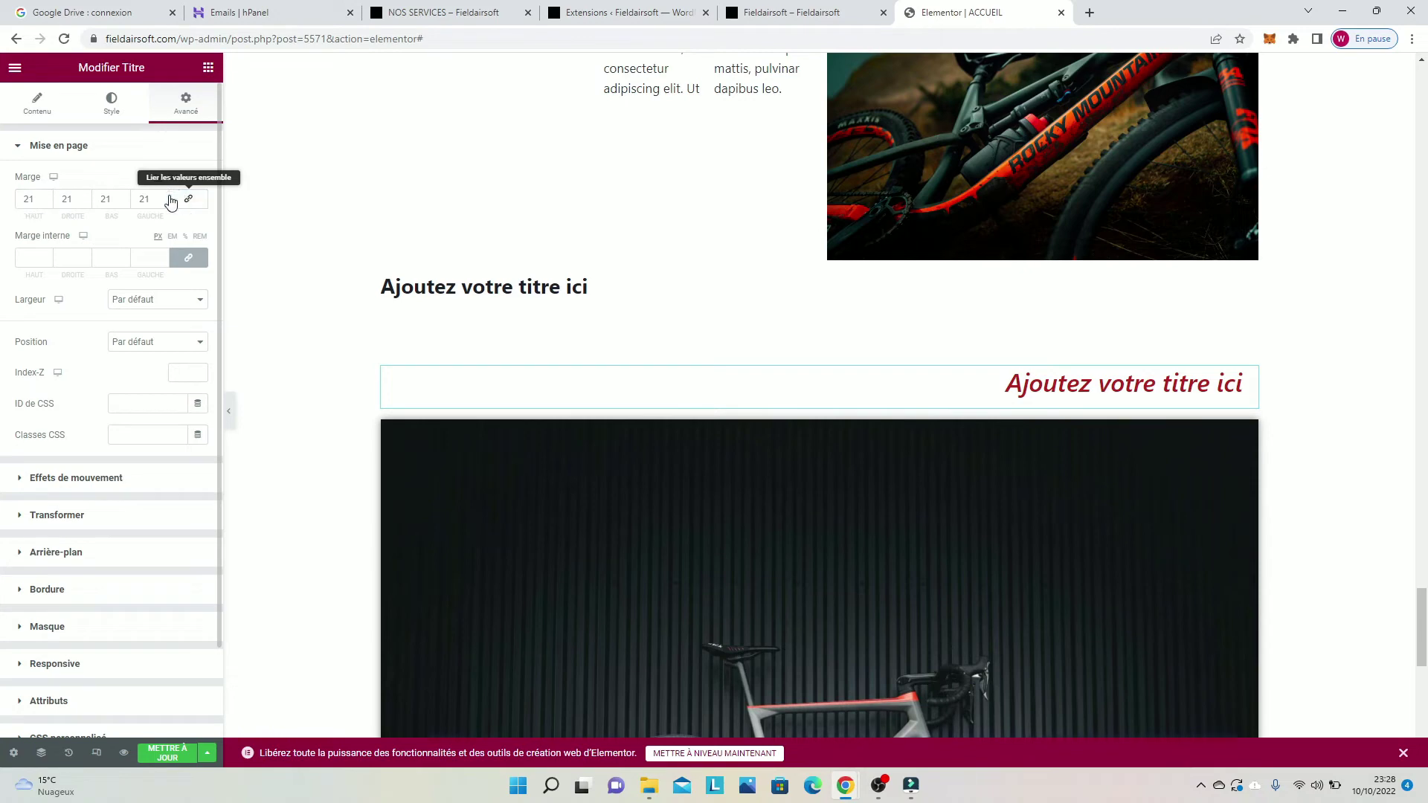
{"action": "left_click", "coordinate": [165, 198]}
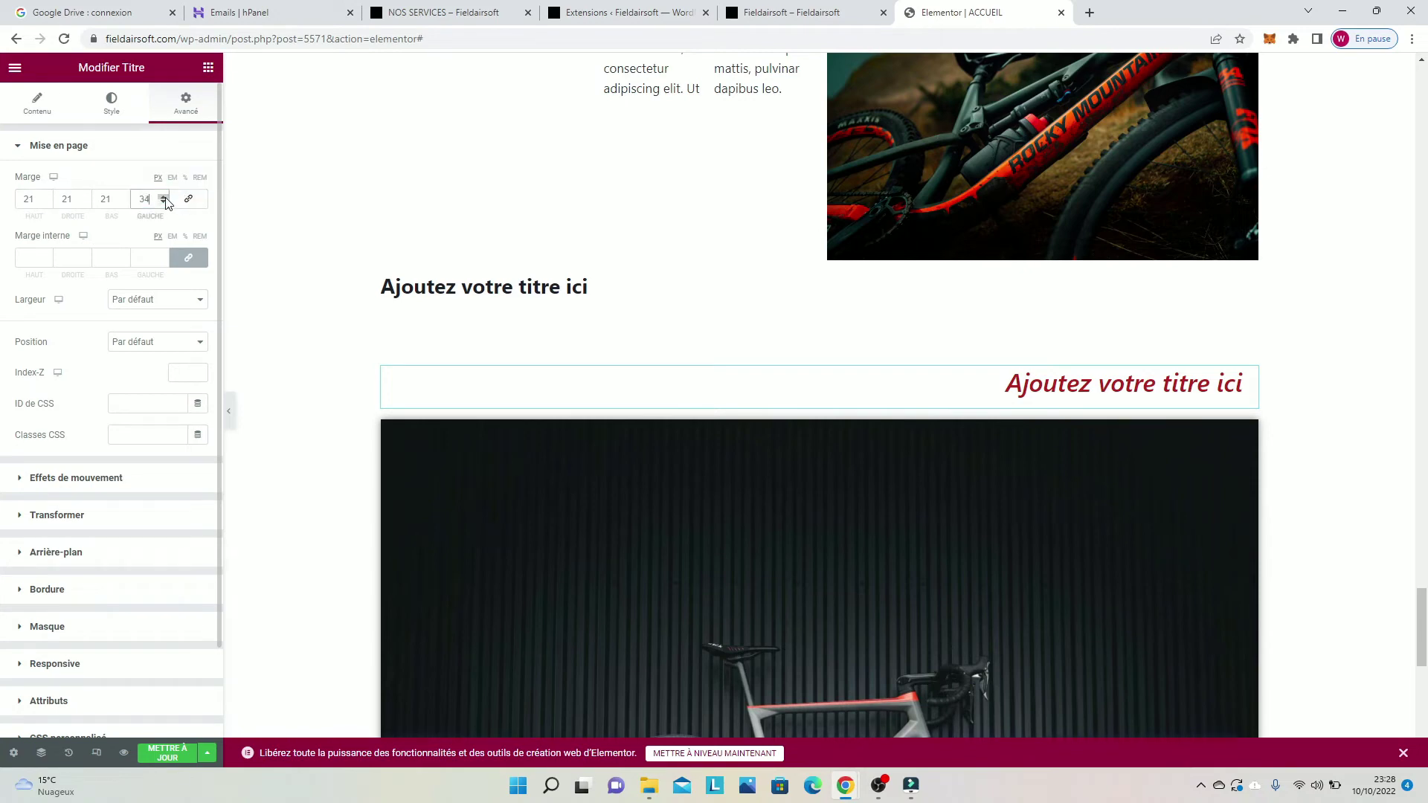
Step: Set the lower title's outer margins to 11 px top and right, 33 px bottom and 9 px left
{"action": "left_click", "coordinate": [188, 199]}
{"action": "double_click", "coordinate": [163, 201]}
{"action": "left_click", "coordinate": [187, 200]}
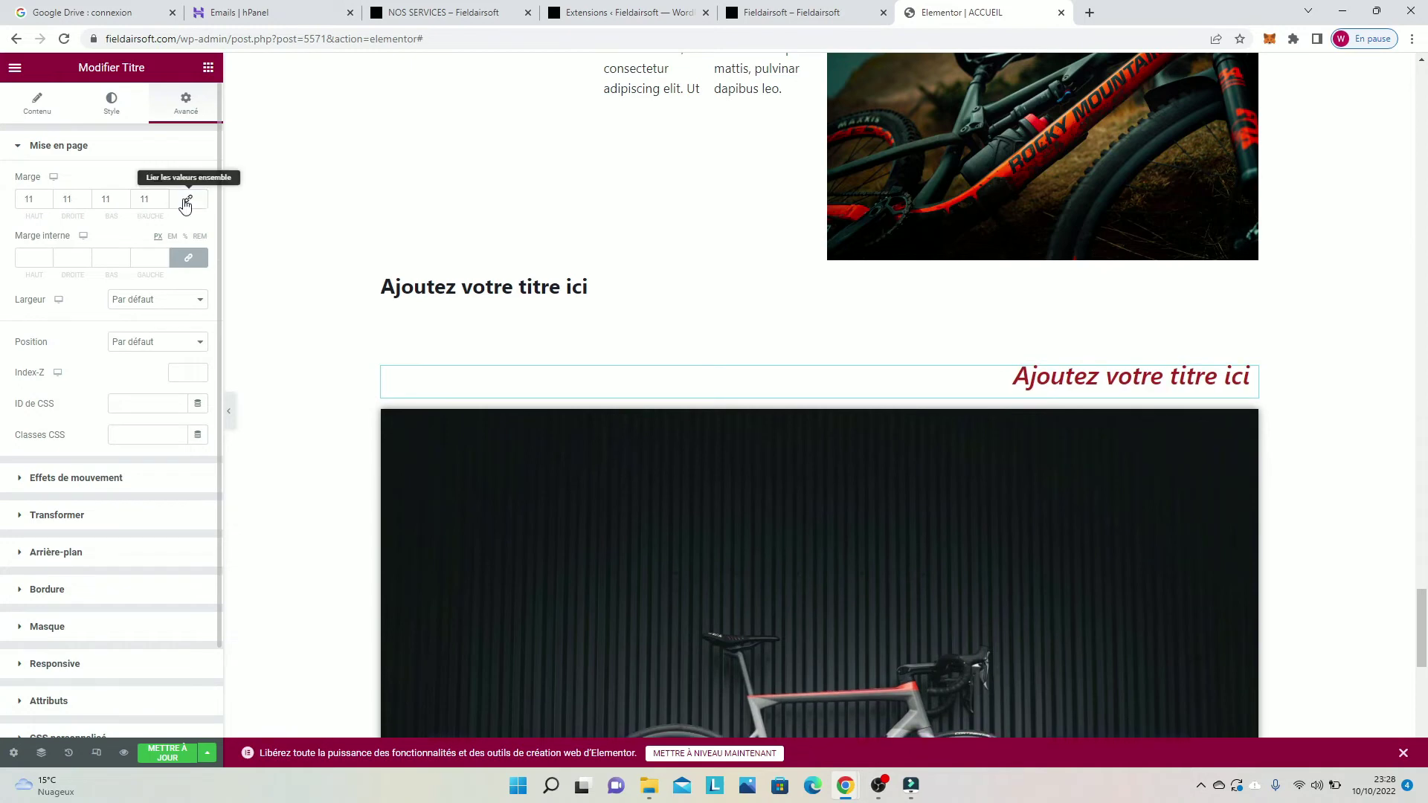
{"action": "left_click", "coordinate": [164, 198]}
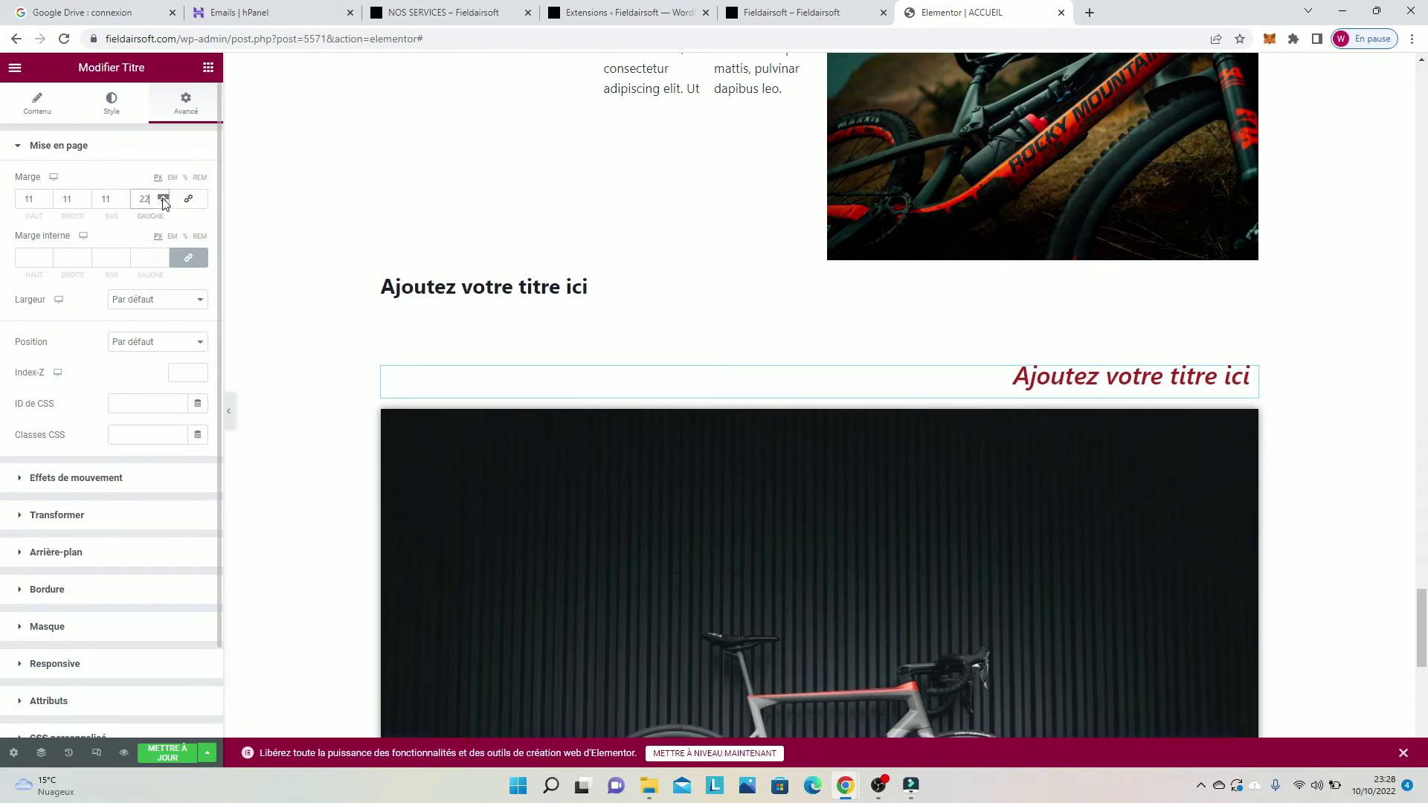
{"action": "left_click", "coordinate": [165, 202]}
{"action": "left_click", "coordinate": [124, 196]}
{"action": "left_click", "coordinate": [123, 196]}
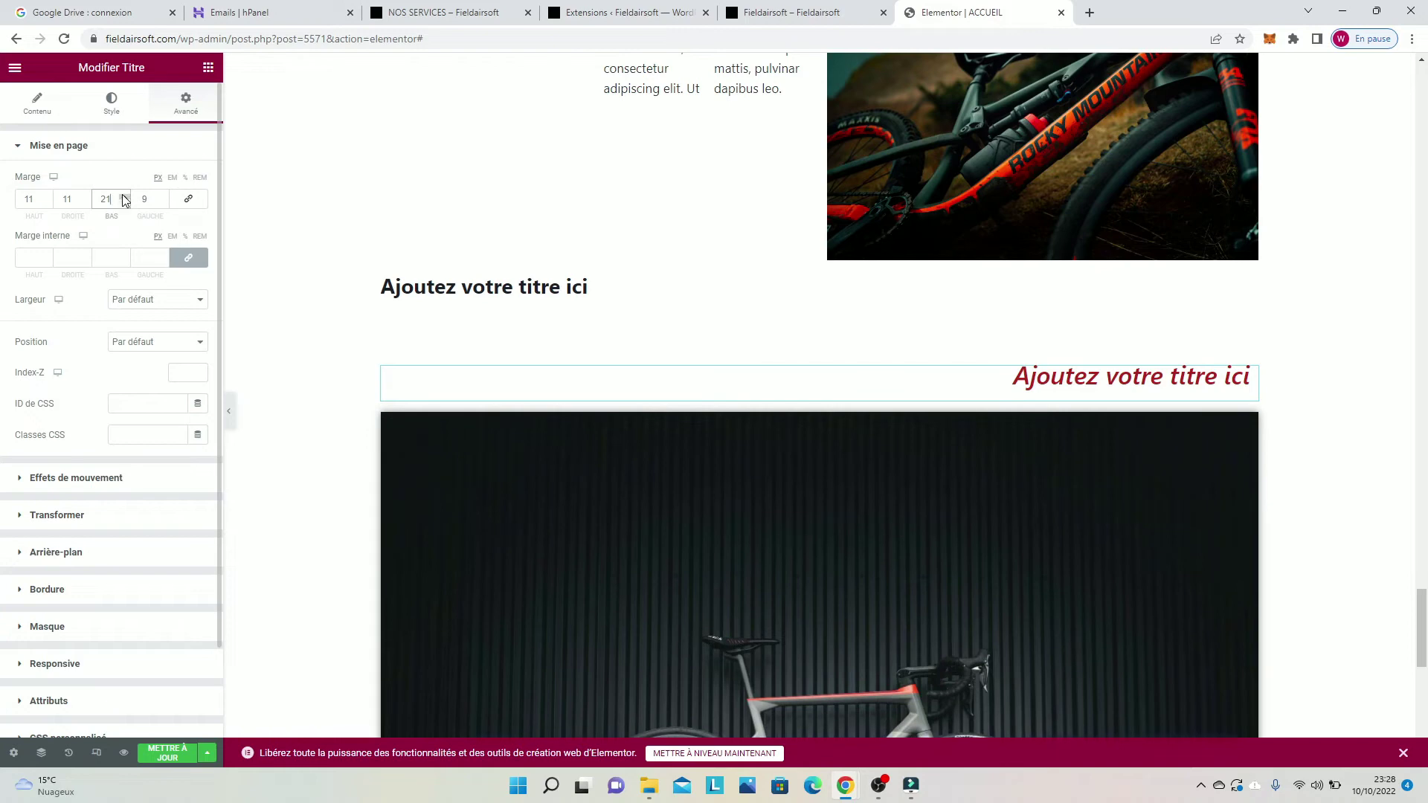
{"action": "left_click", "coordinate": [123, 196]}
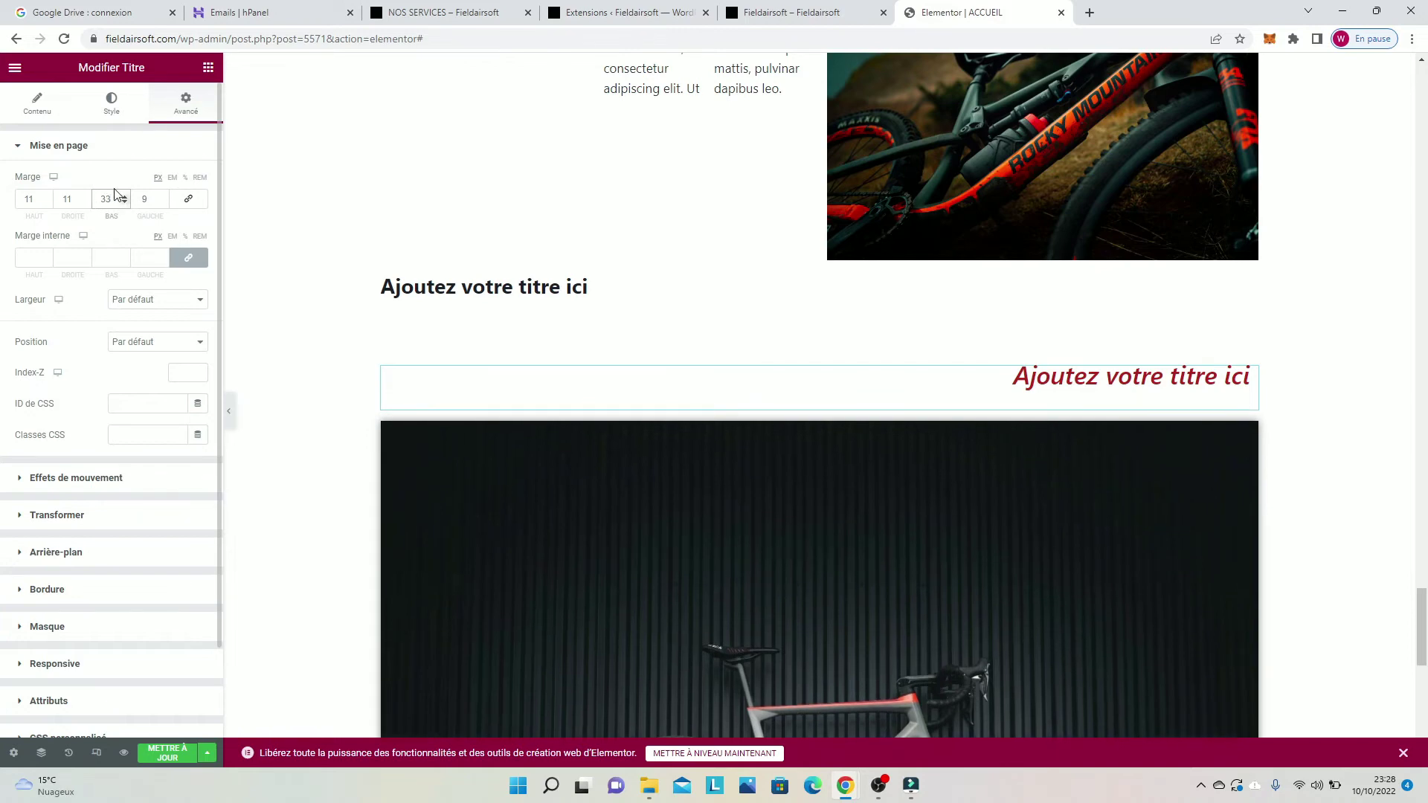
Step: Set the lower title's inner margin to 58 px on all four sides
{"action": "left_click", "coordinate": [125, 261]}
{"action": "left_click", "coordinate": [125, 262]}
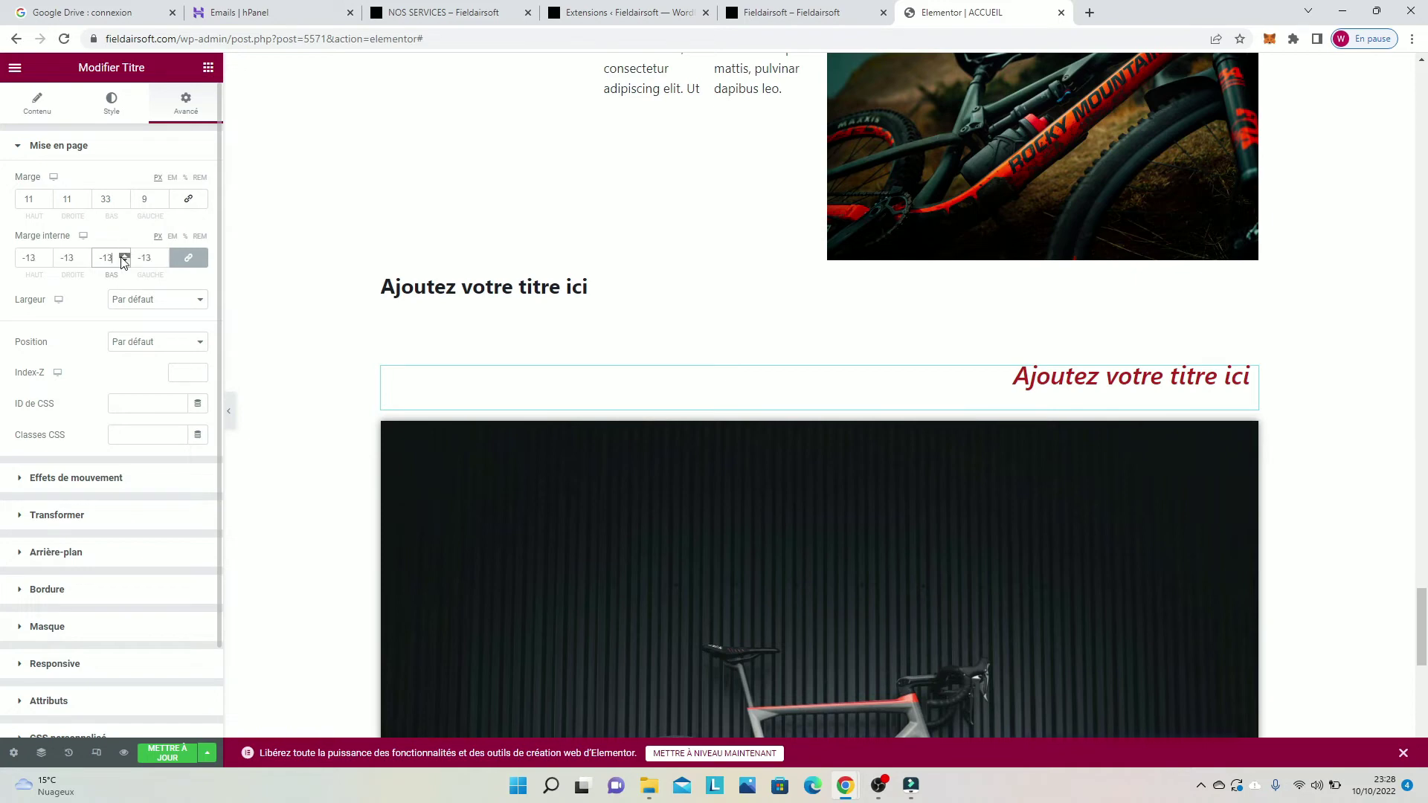
{"action": "left_click", "coordinate": [122, 256]}
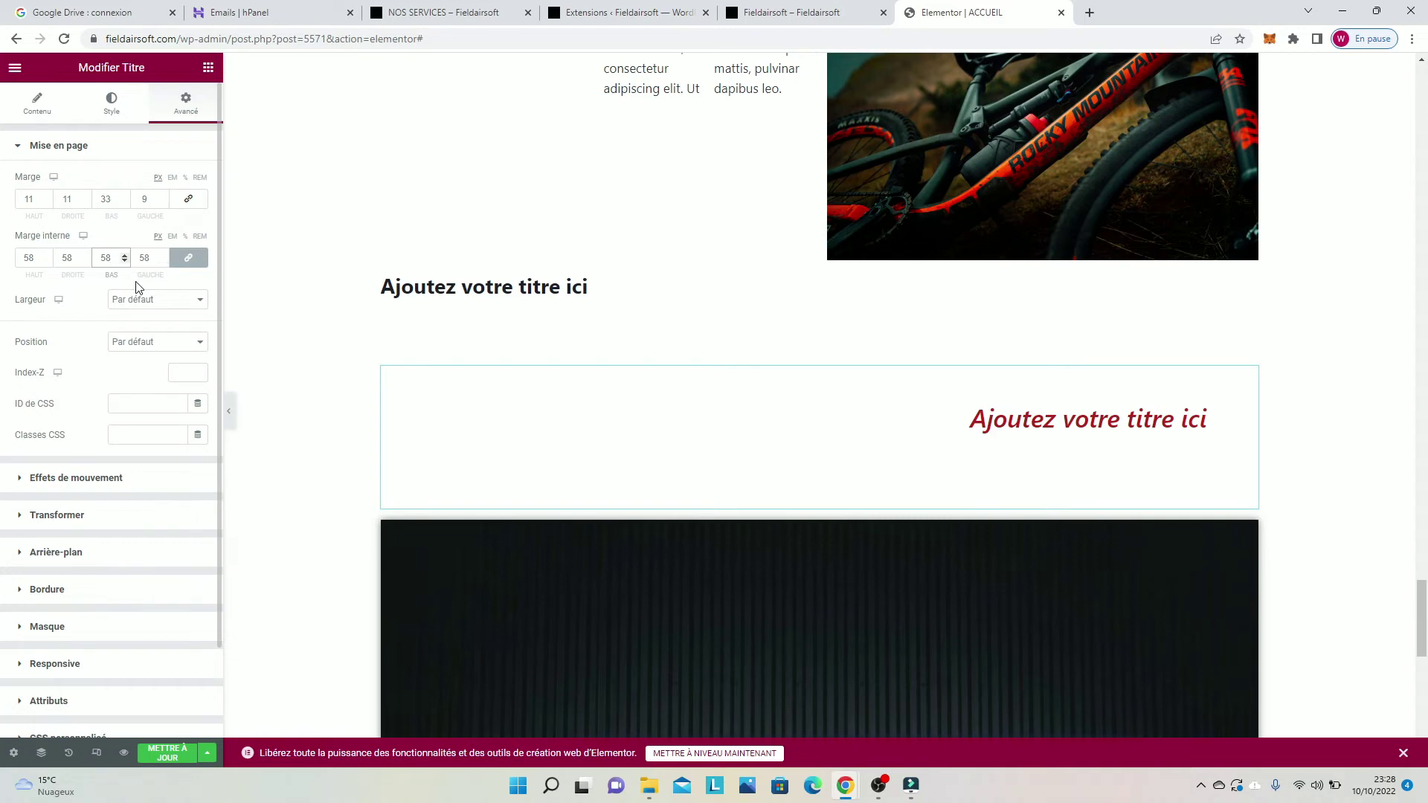
Step: Try the full-width and inline width options on the lower title, and return its width to the default
{"action": "left_click", "coordinate": [121, 305]}
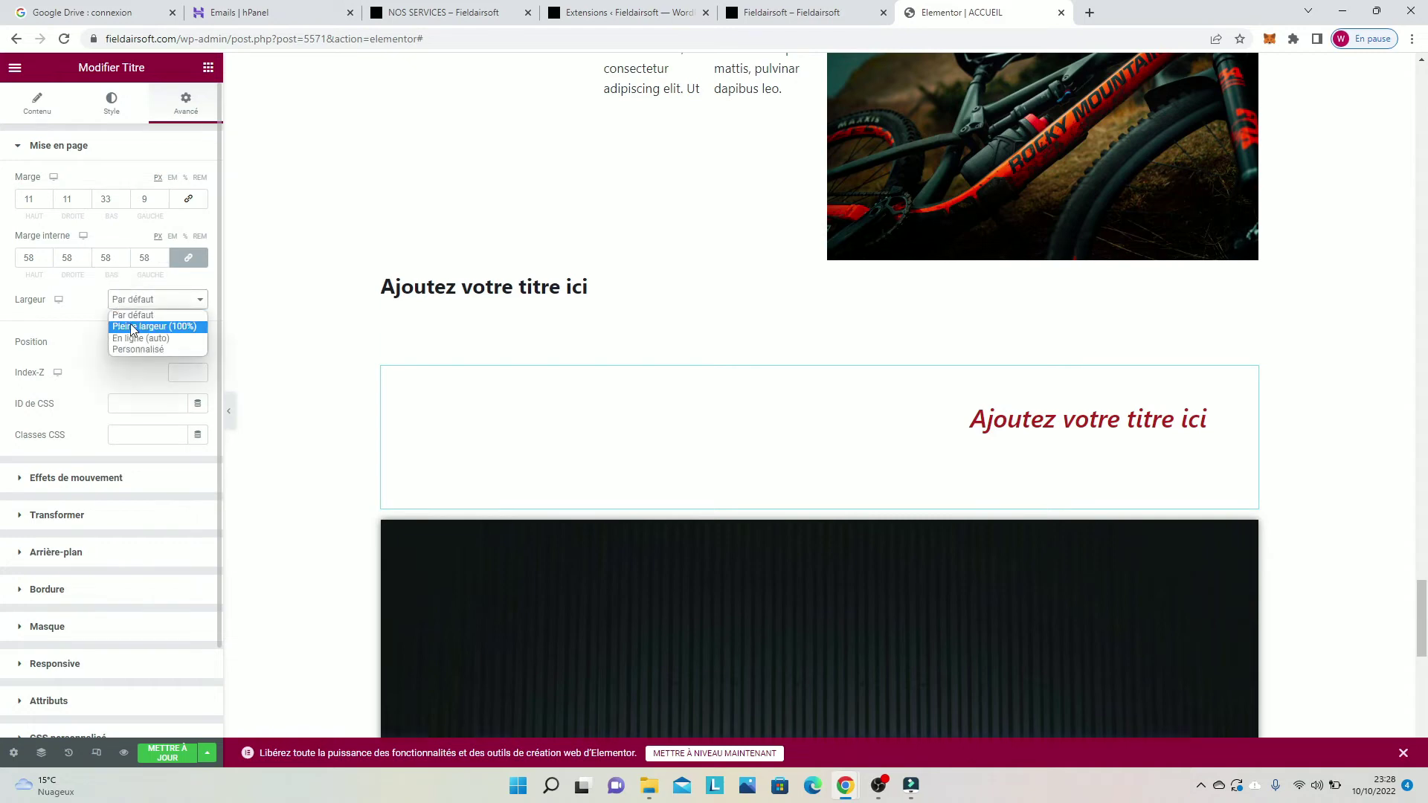
{"action": "left_click", "coordinate": [134, 327]}
{"action": "left_click", "coordinate": [123, 312]}
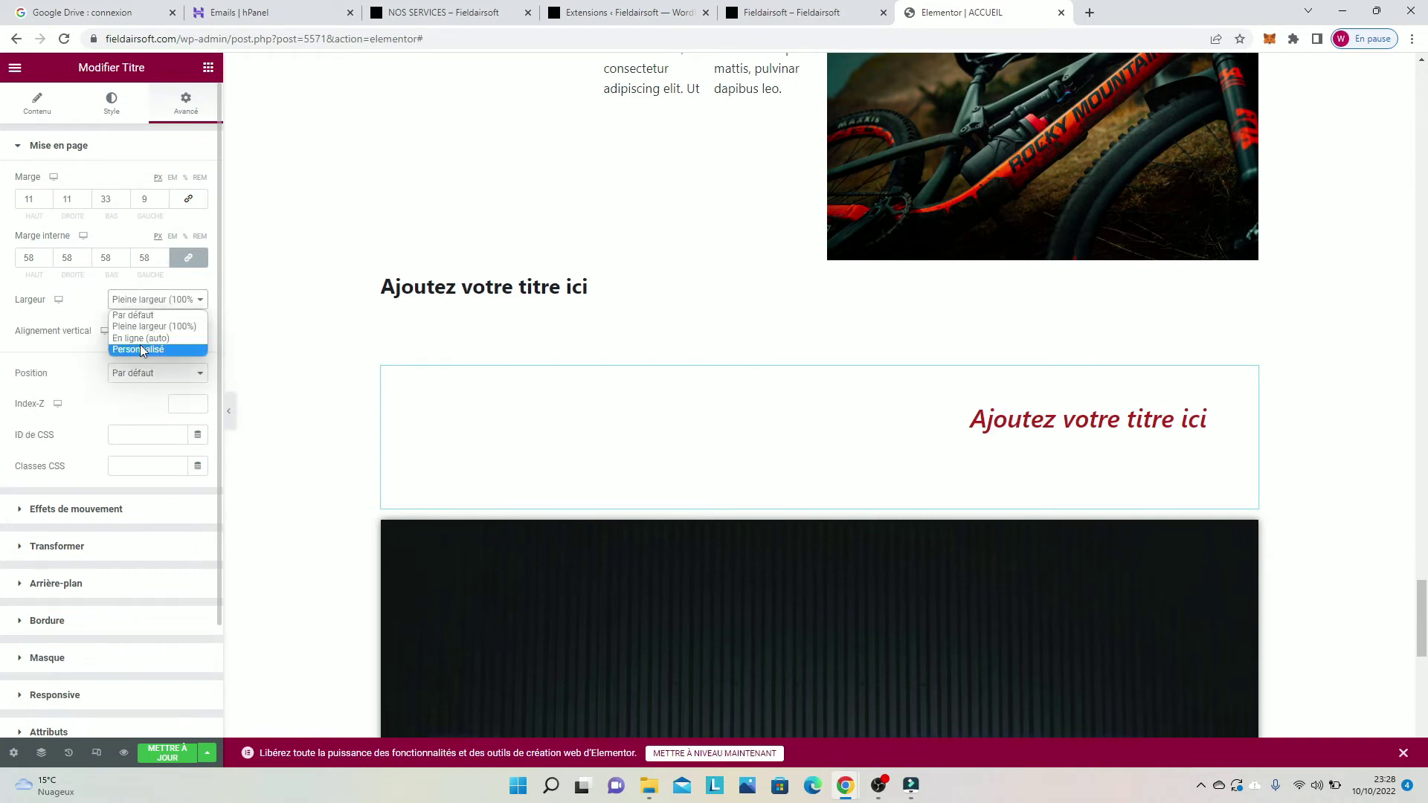
{"action": "left_click", "coordinate": [136, 334]}
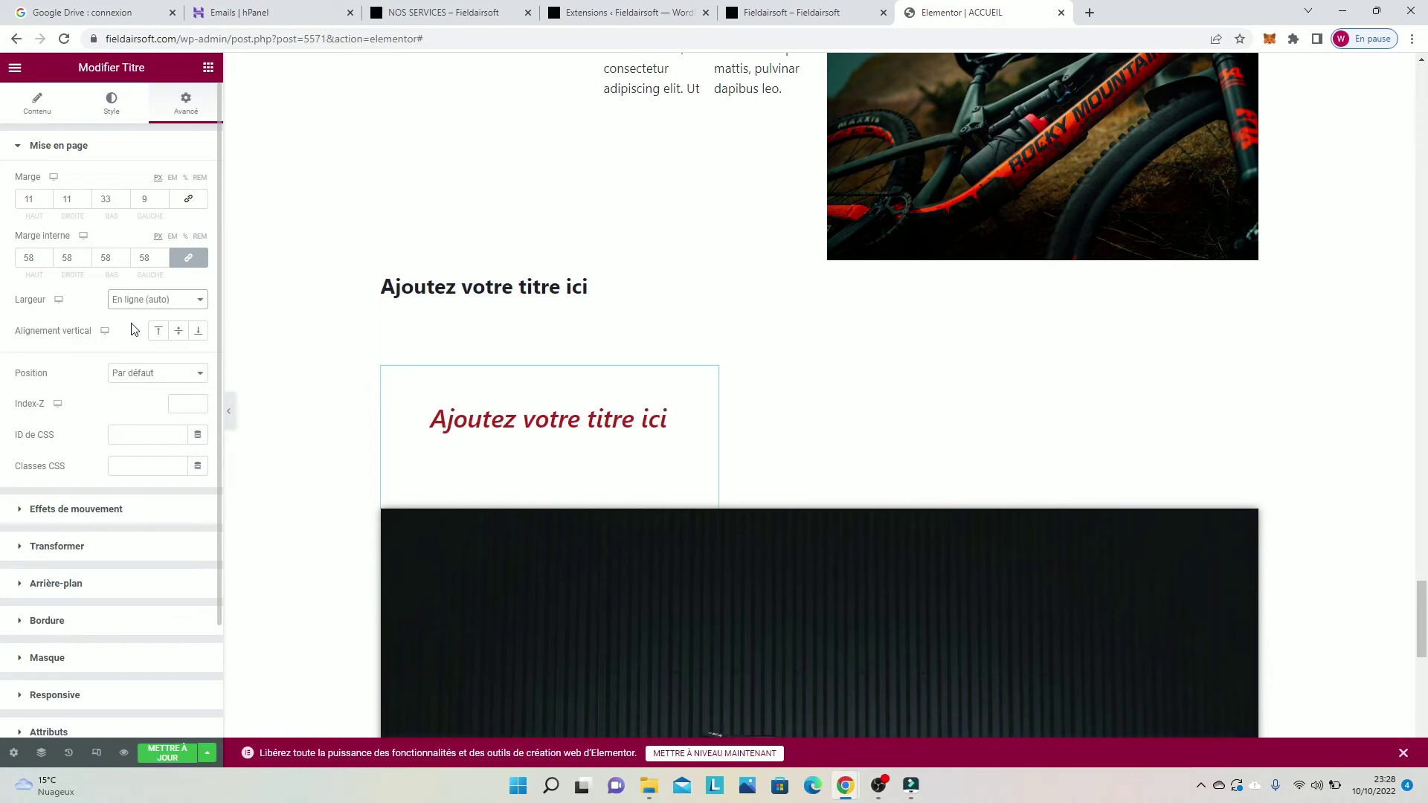
{"action": "left_click", "coordinate": [135, 305]}
{"action": "left_click", "coordinate": [137, 313]}
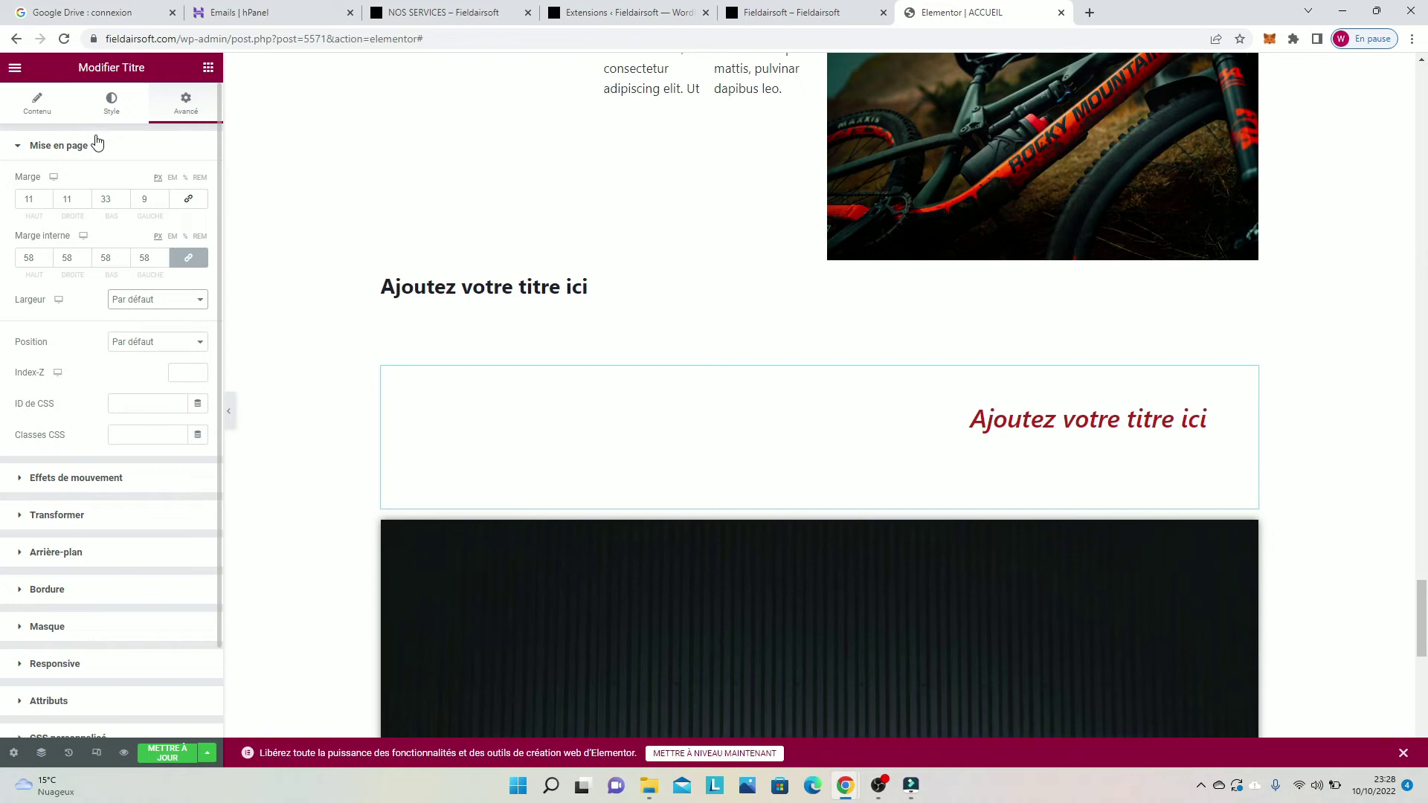
Step: Update the page to save the lower title's layout changes
{"action": "left_click", "coordinate": [165, 753]}
{"action": "scroll", "coordinate": [491, 482], "scroll_direction": "down", "scroll_amount": 8}
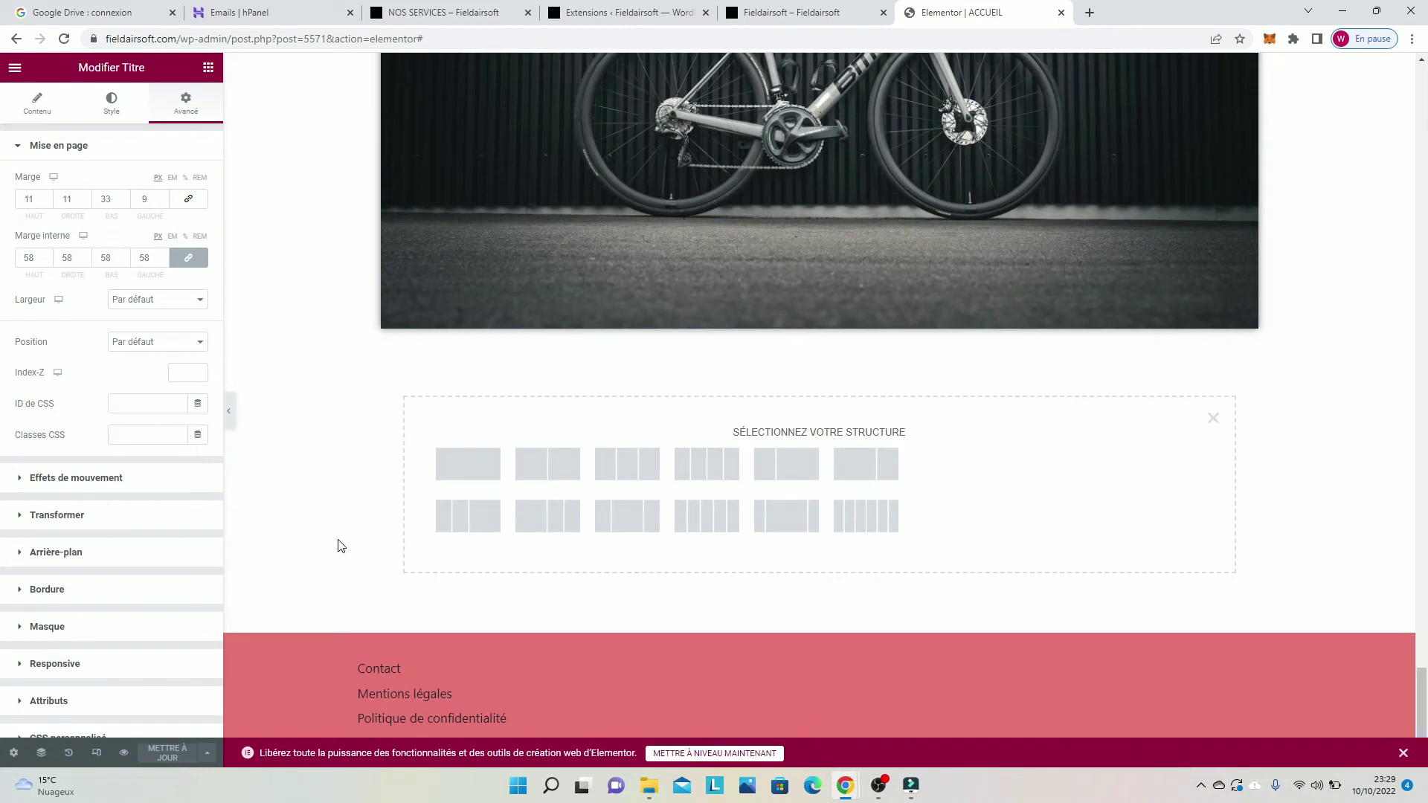
{"action": "scroll", "coordinate": [72, 574], "scroll_direction": "down", "scroll_amount": 3}
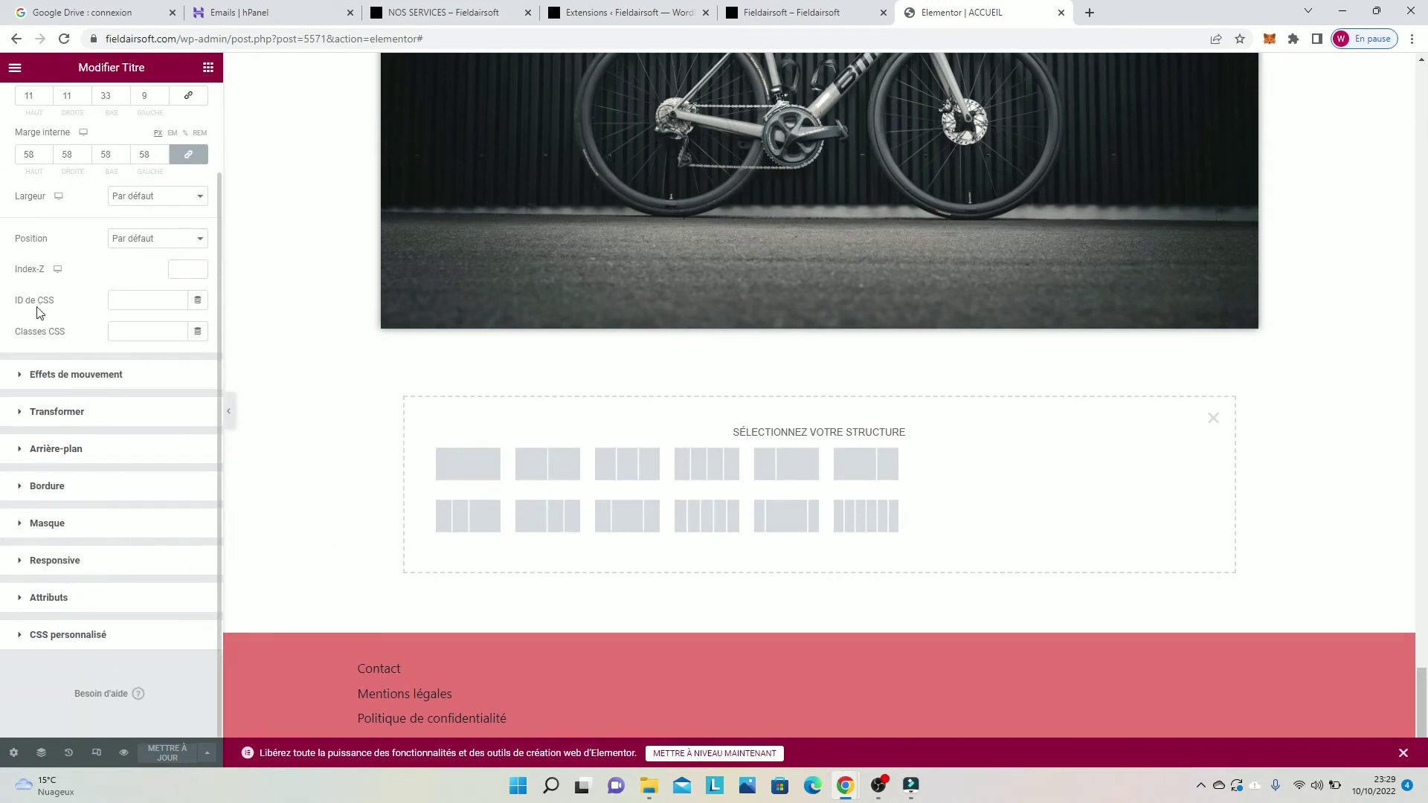
{"action": "scroll", "coordinate": [145, 290], "scroll_direction": "up", "scroll_amount": 2}
{"action": "left_click", "coordinate": [102, 110]}
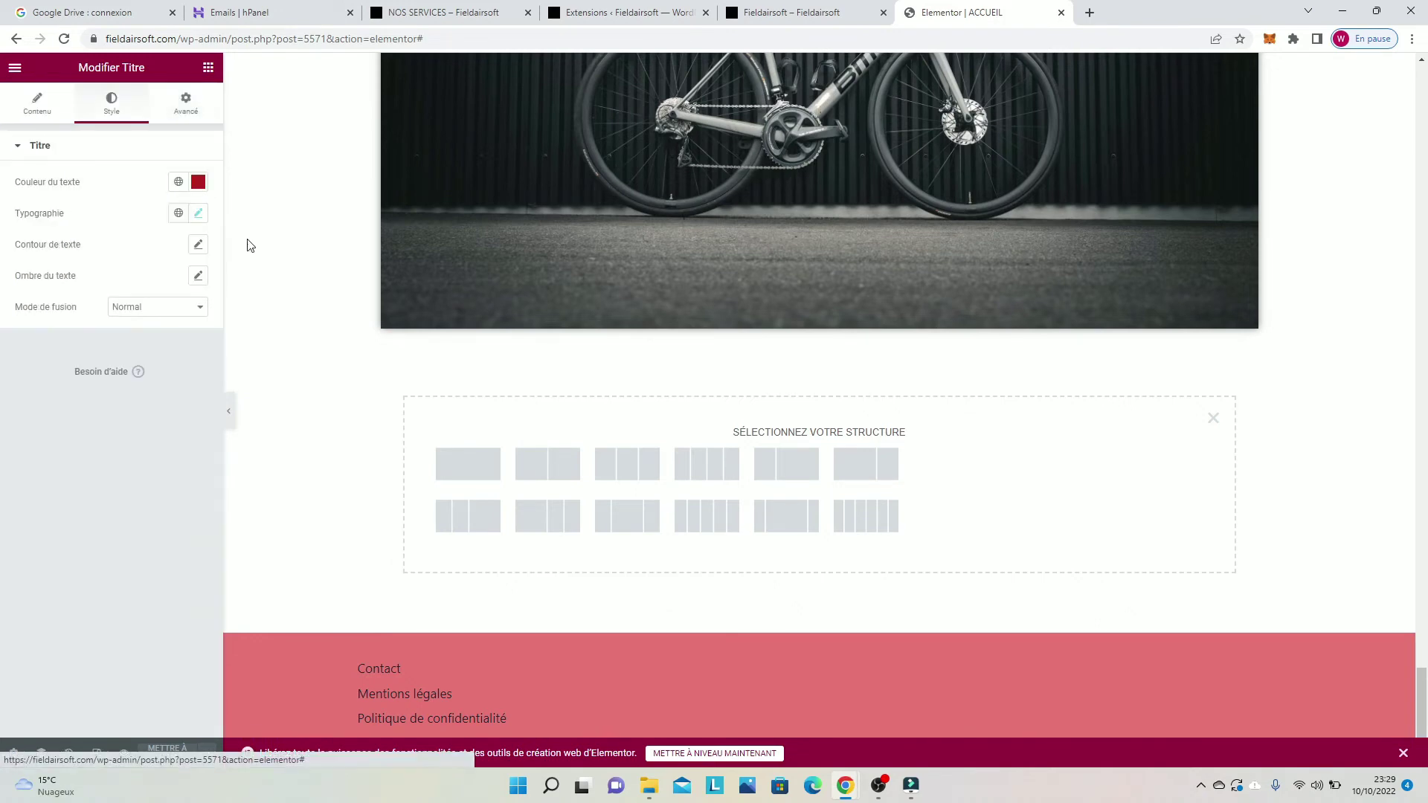
{"action": "scroll", "coordinate": [341, 357], "scroll_direction": "up", "scroll_amount": 4}
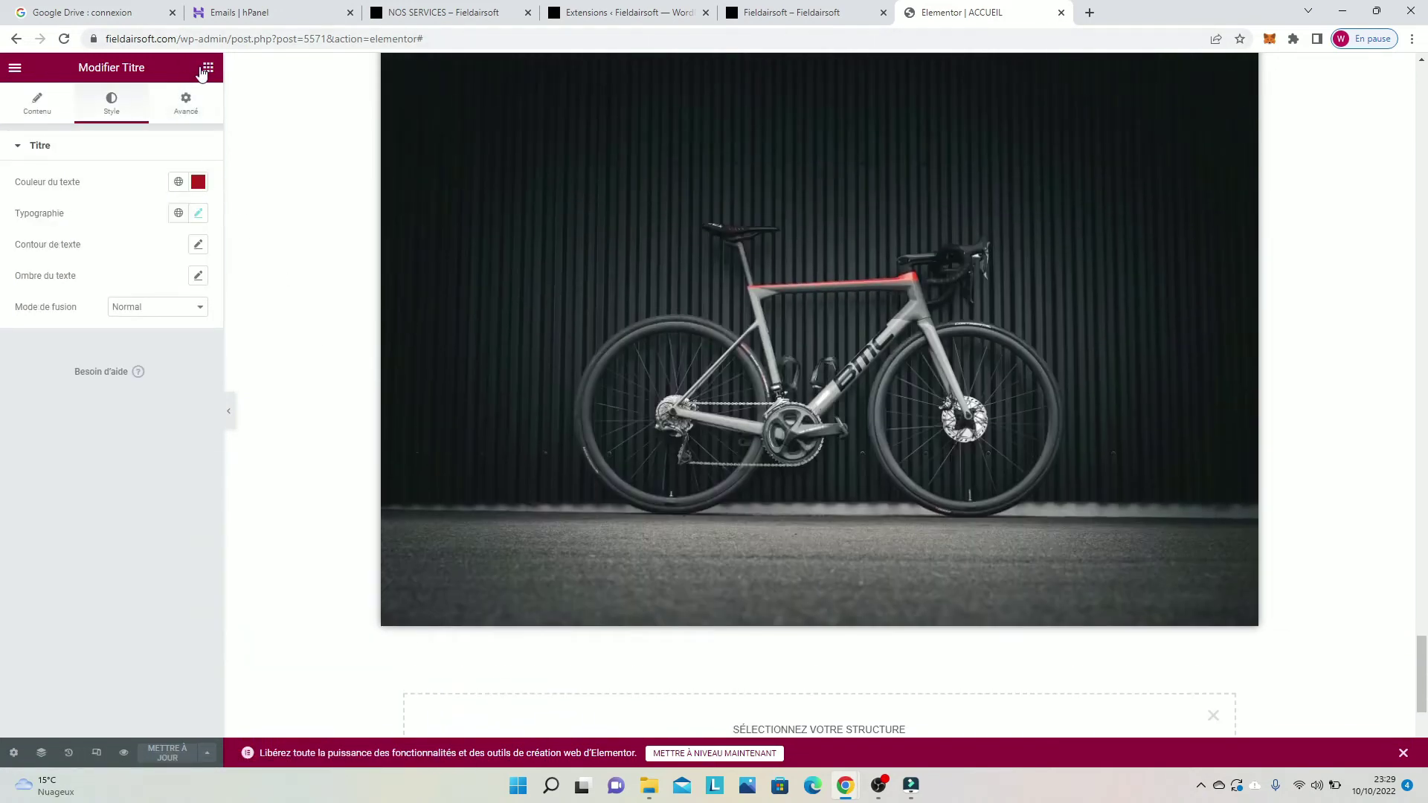
Step: Add a new section with four equal columns below the large bicycle image
{"action": "left_click", "coordinate": [208, 68]}
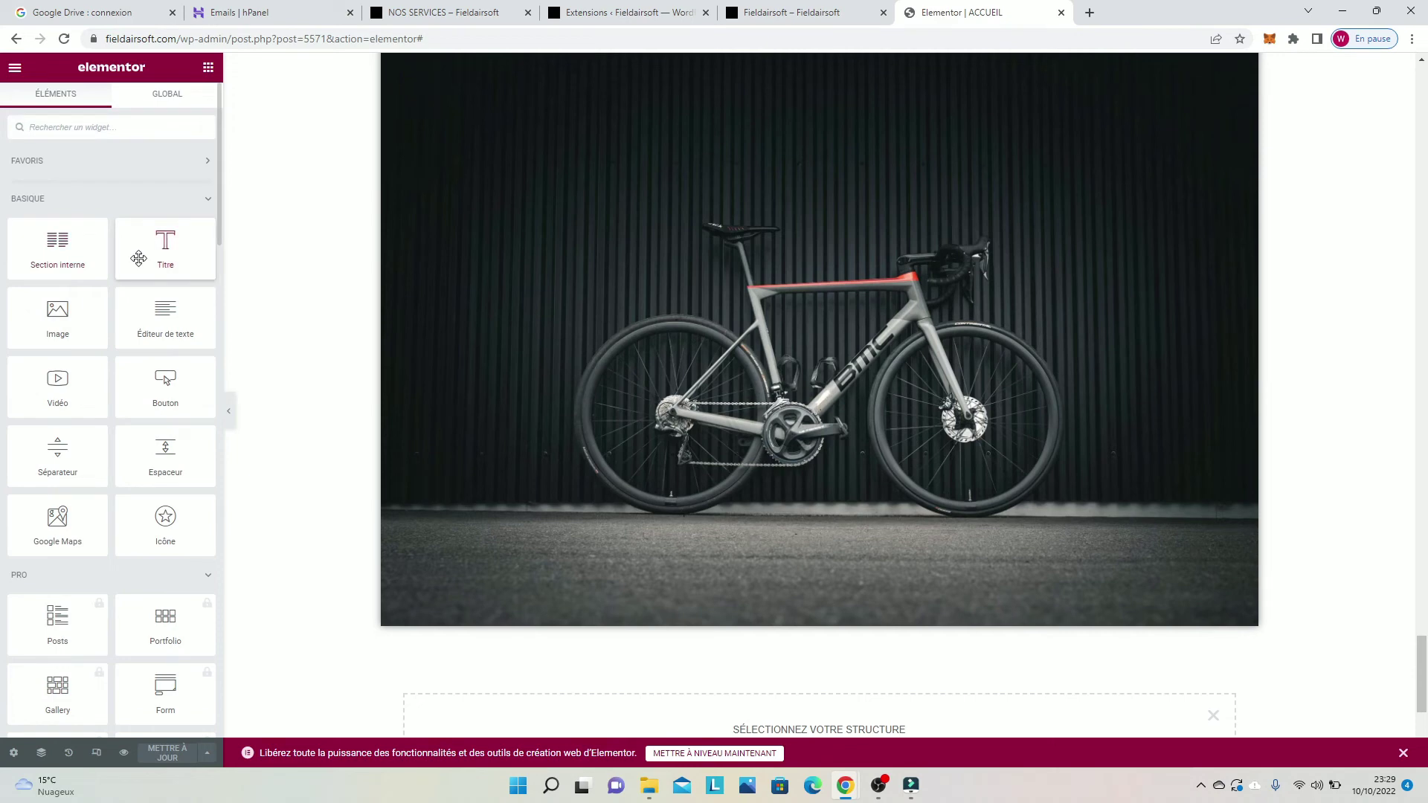
{"action": "scroll", "coordinate": [45, 491], "scroll_direction": "down", "scroll_amount": 1}
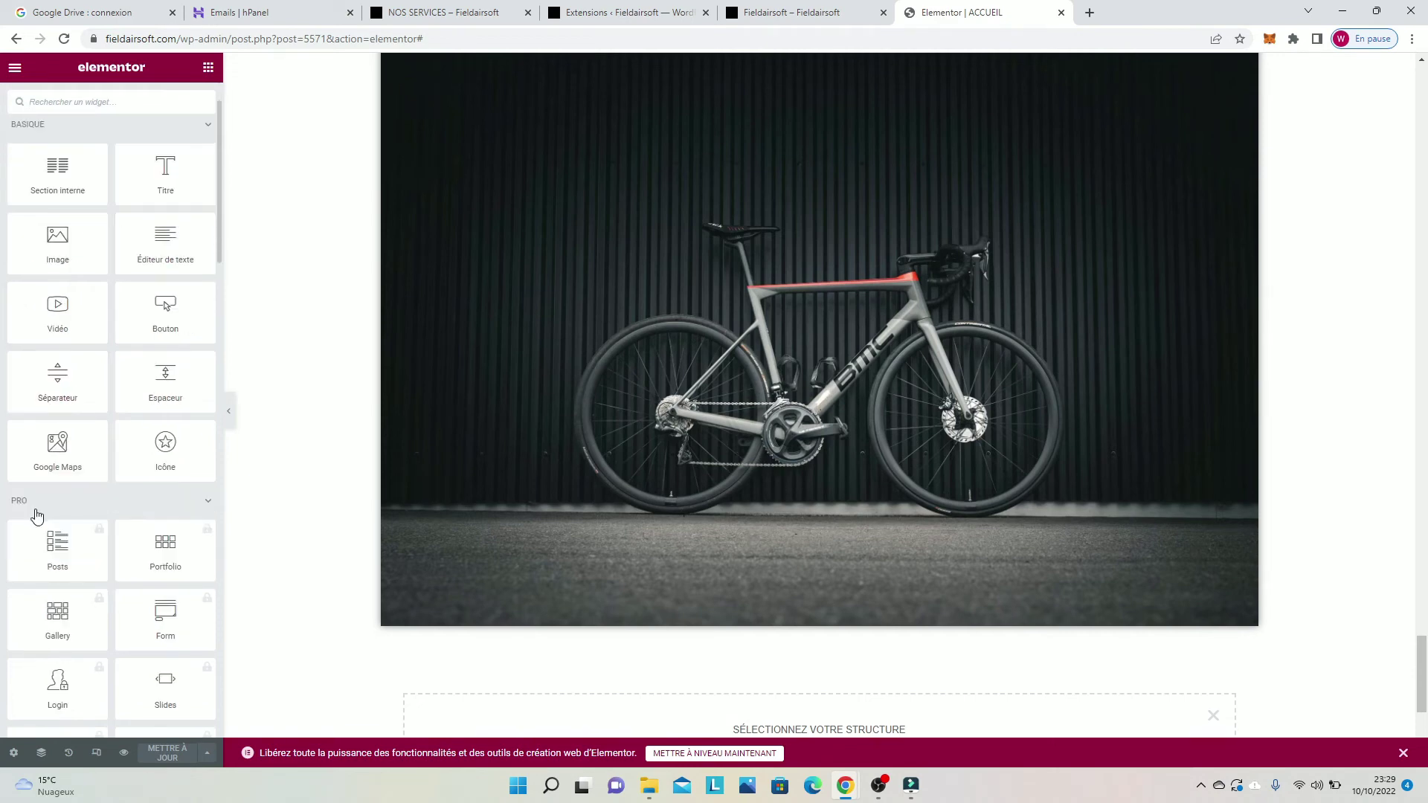
{"action": "scroll", "coordinate": [55, 456], "scroll_direction": "down", "scroll_amount": 1}
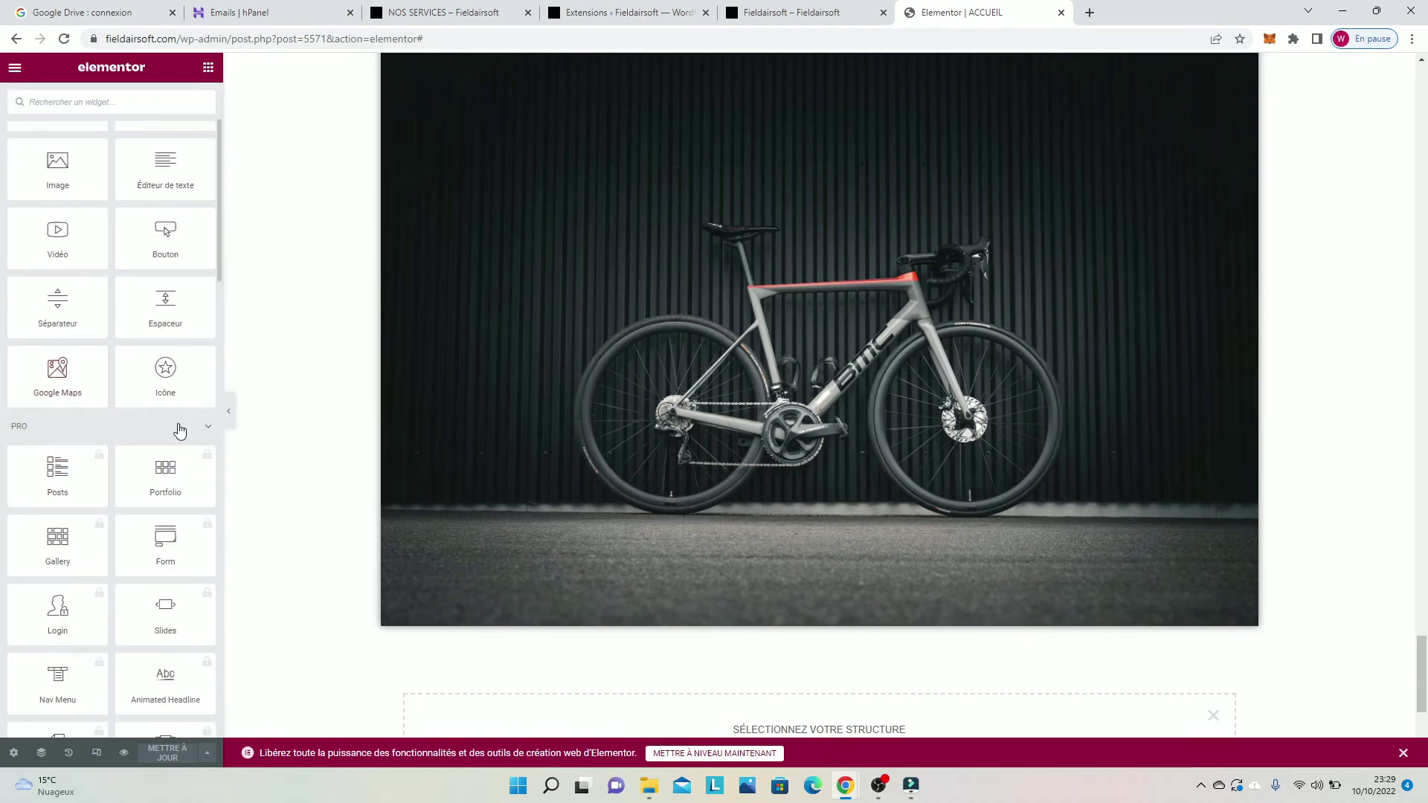
{"action": "scroll", "coordinate": [281, 461], "scroll_direction": "down", "scroll_amount": 1}
{"action": "left_click_drag", "start_coordinate": [153, 380], "coordinate": [433, 673]}
{"action": "scroll", "coordinate": [319, 478], "scroll_direction": "down", "scroll_amount": 3}
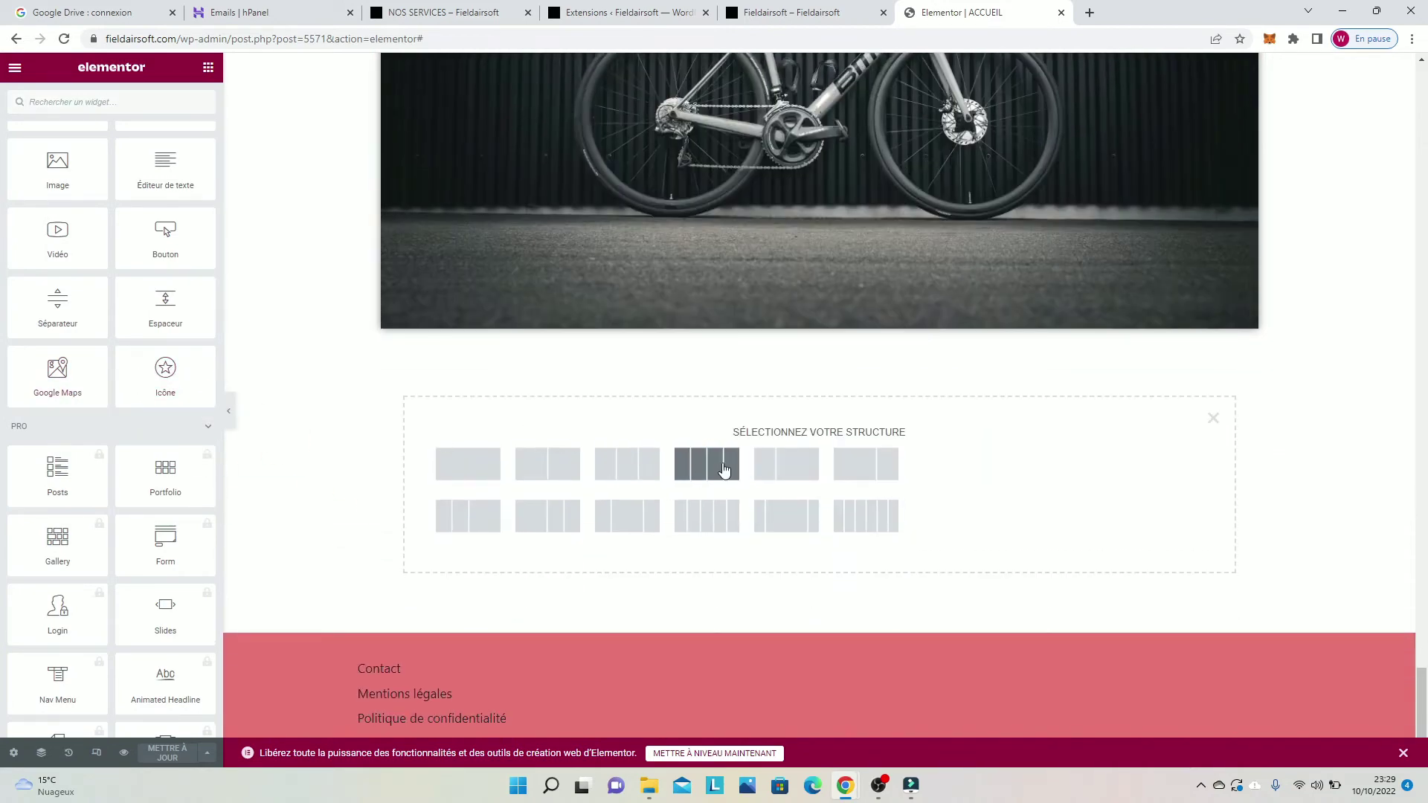
{"action": "left_click", "coordinate": [723, 470]}
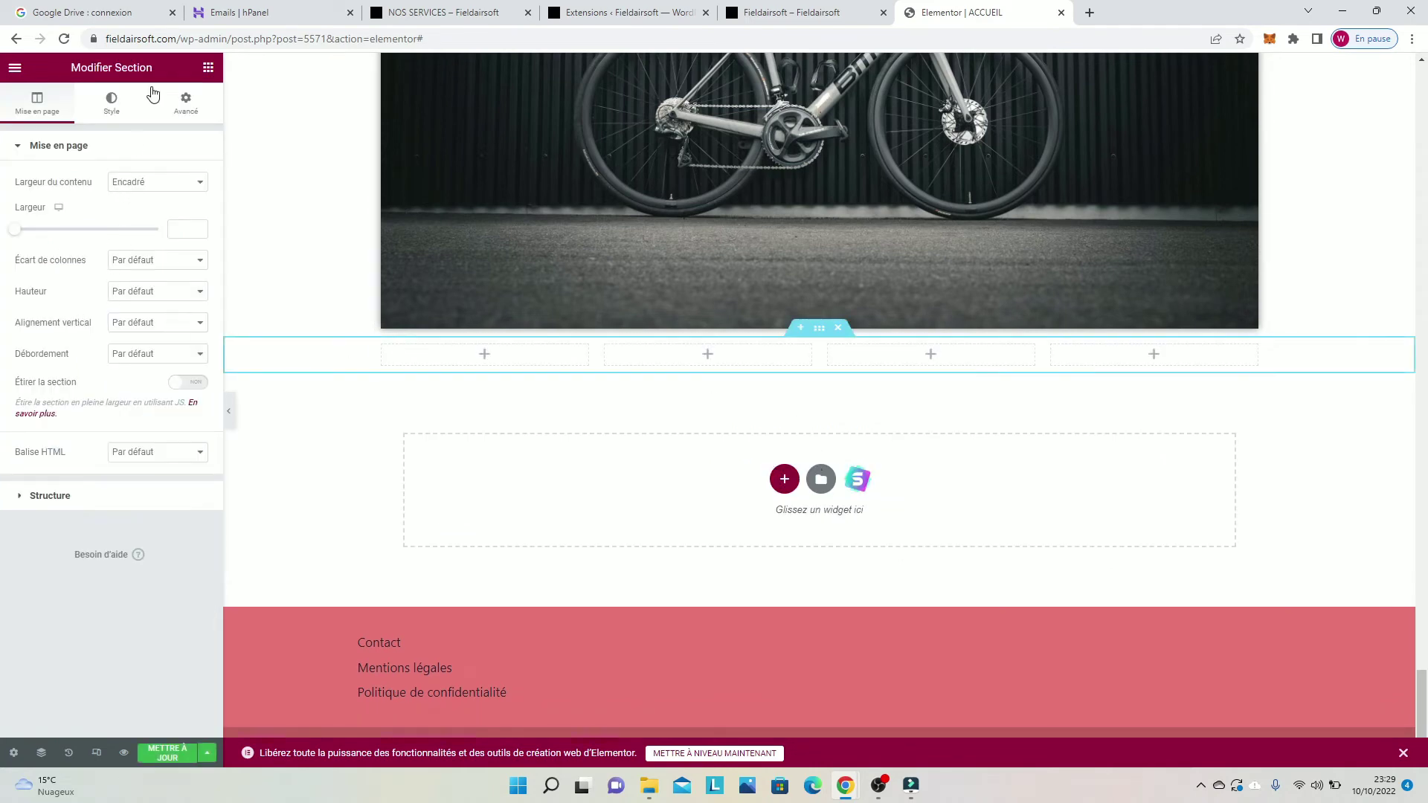
Step: Fill the new section's first column with an icon, a text editor below it and a title above it
{"action": "left_click", "coordinate": [210, 69]}
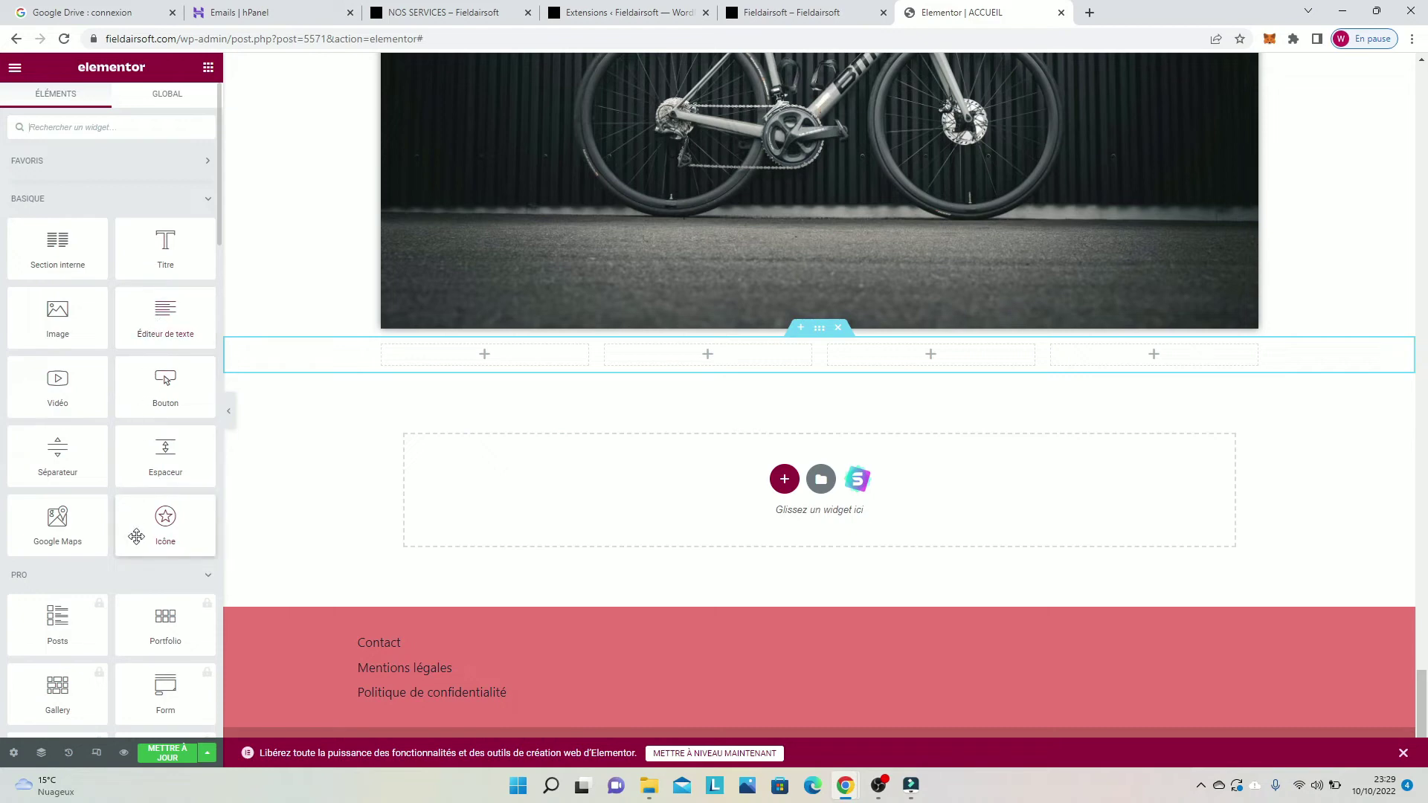
{"action": "left_click_drag", "start_coordinate": [136, 536], "coordinate": [475, 361]}
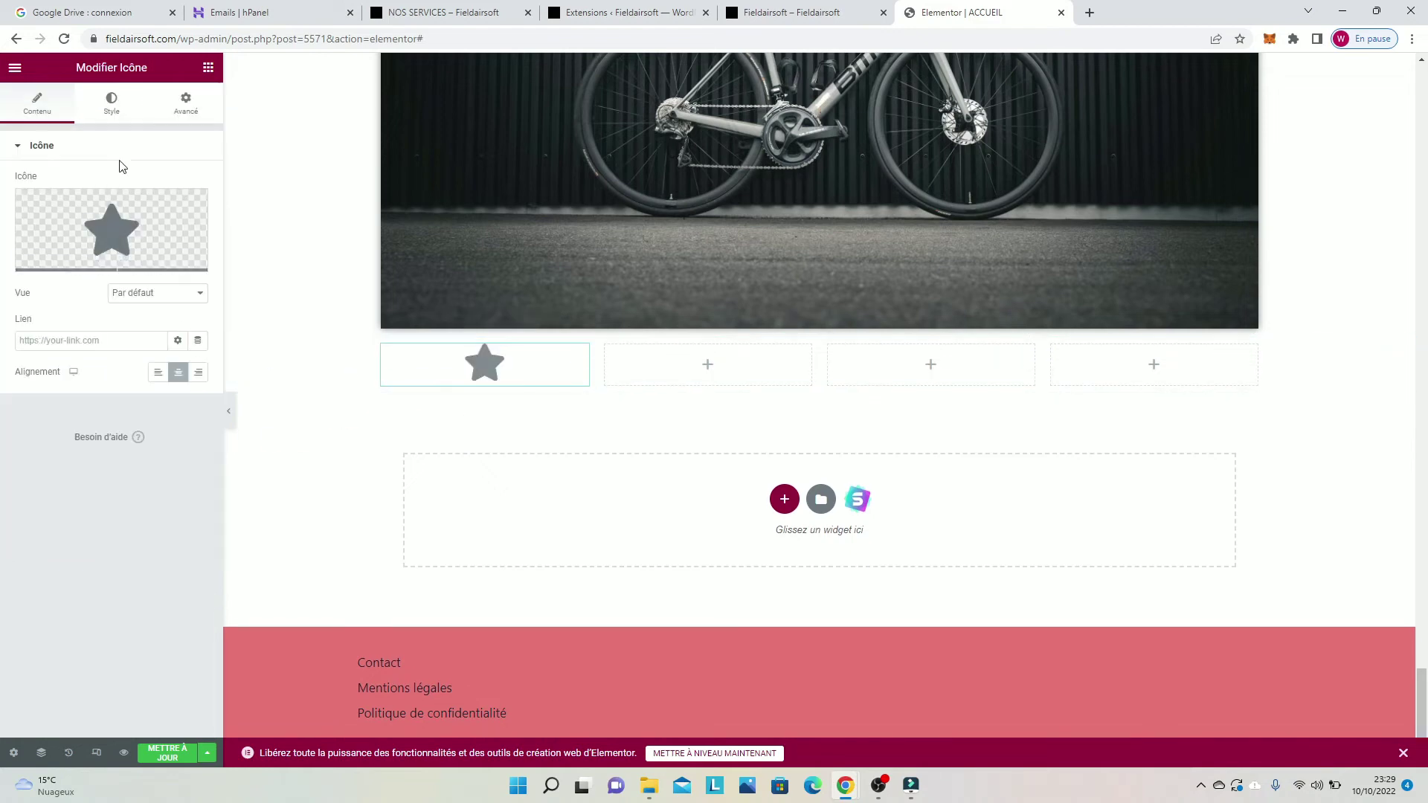
{"action": "left_click", "coordinate": [208, 68]}
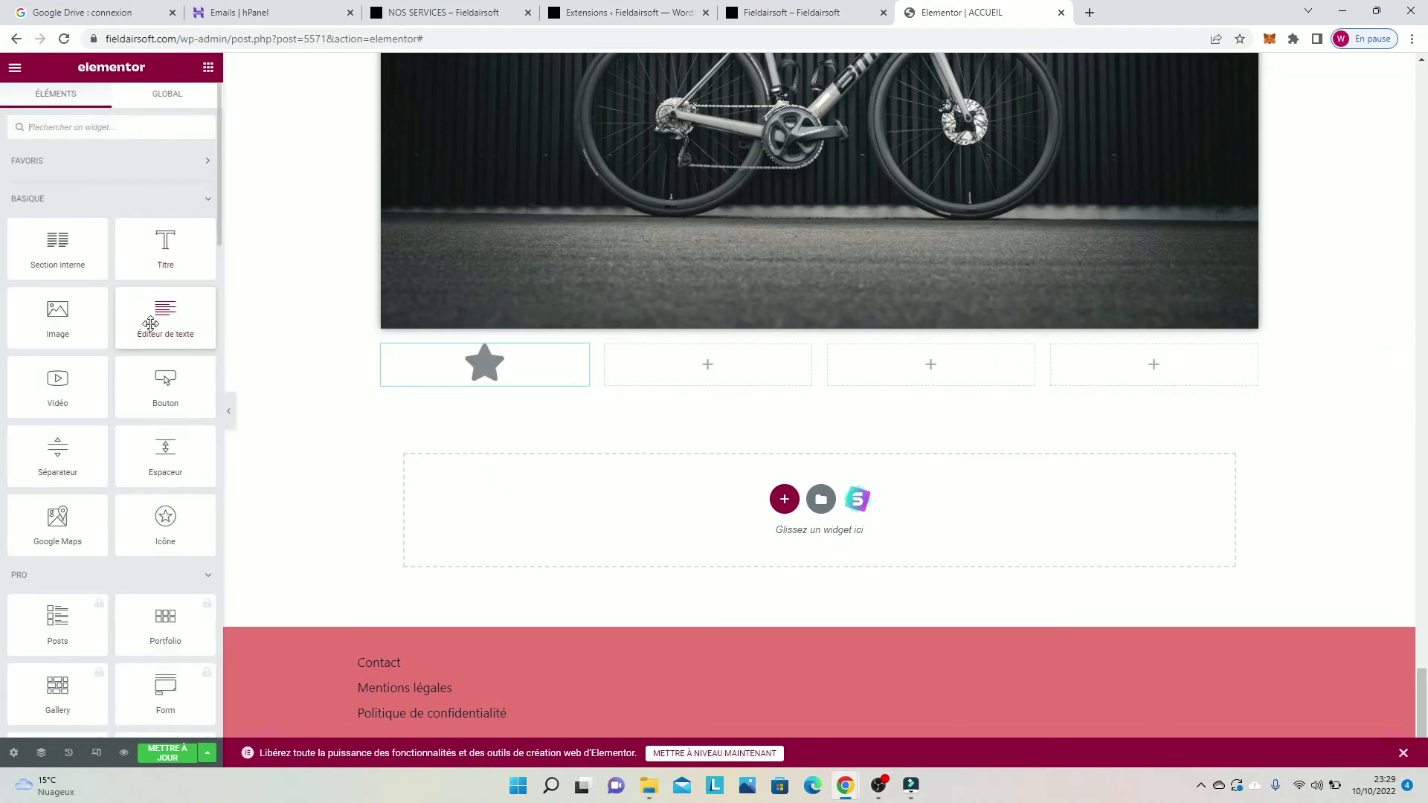
{"action": "left_click_drag", "start_coordinate": [150, 324], "coordinate": [459, 383]}
{"action": "left_click", "coordinate": [205, 67]}
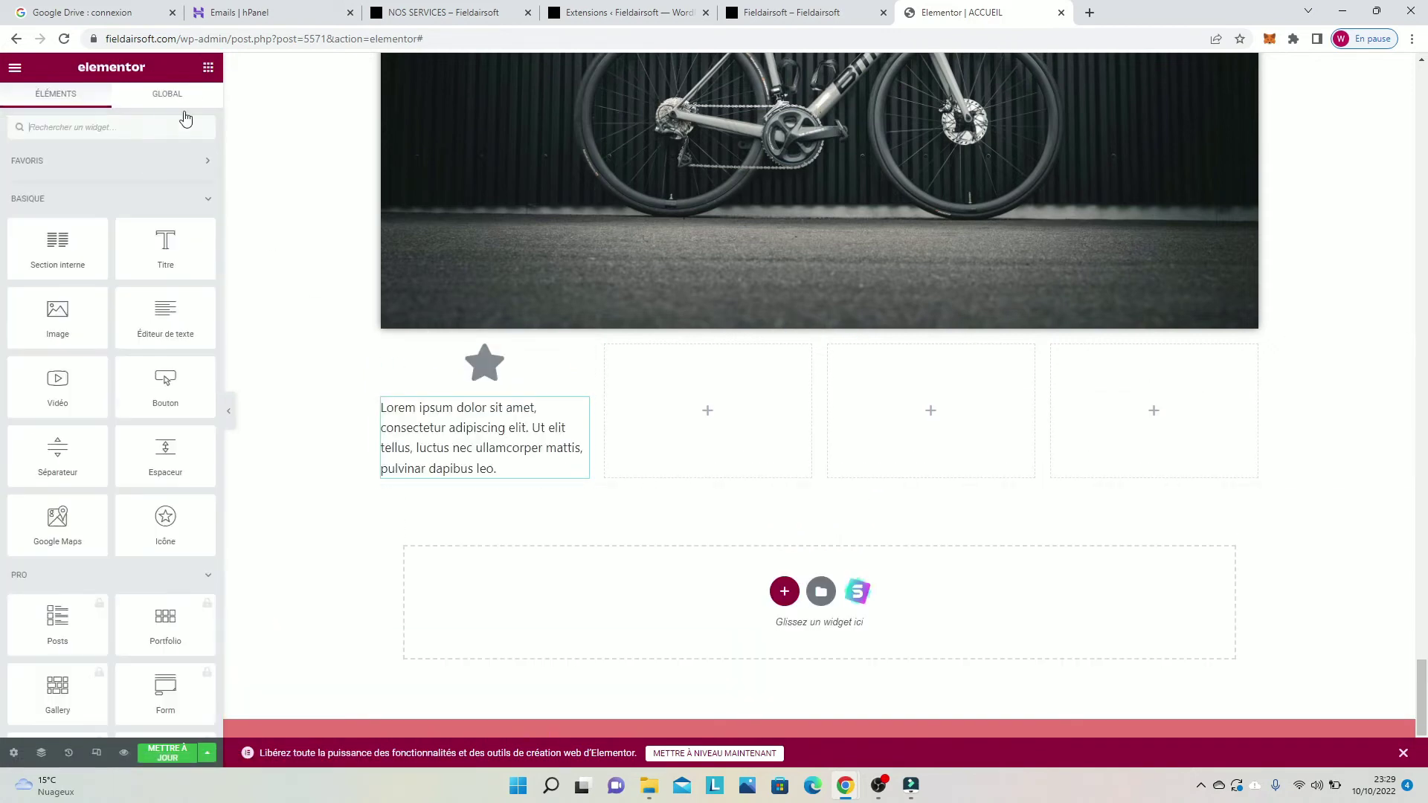
{"action": "left_click_drag", "start_coordinate": [141, 268], "coordinate": [456, 352]}
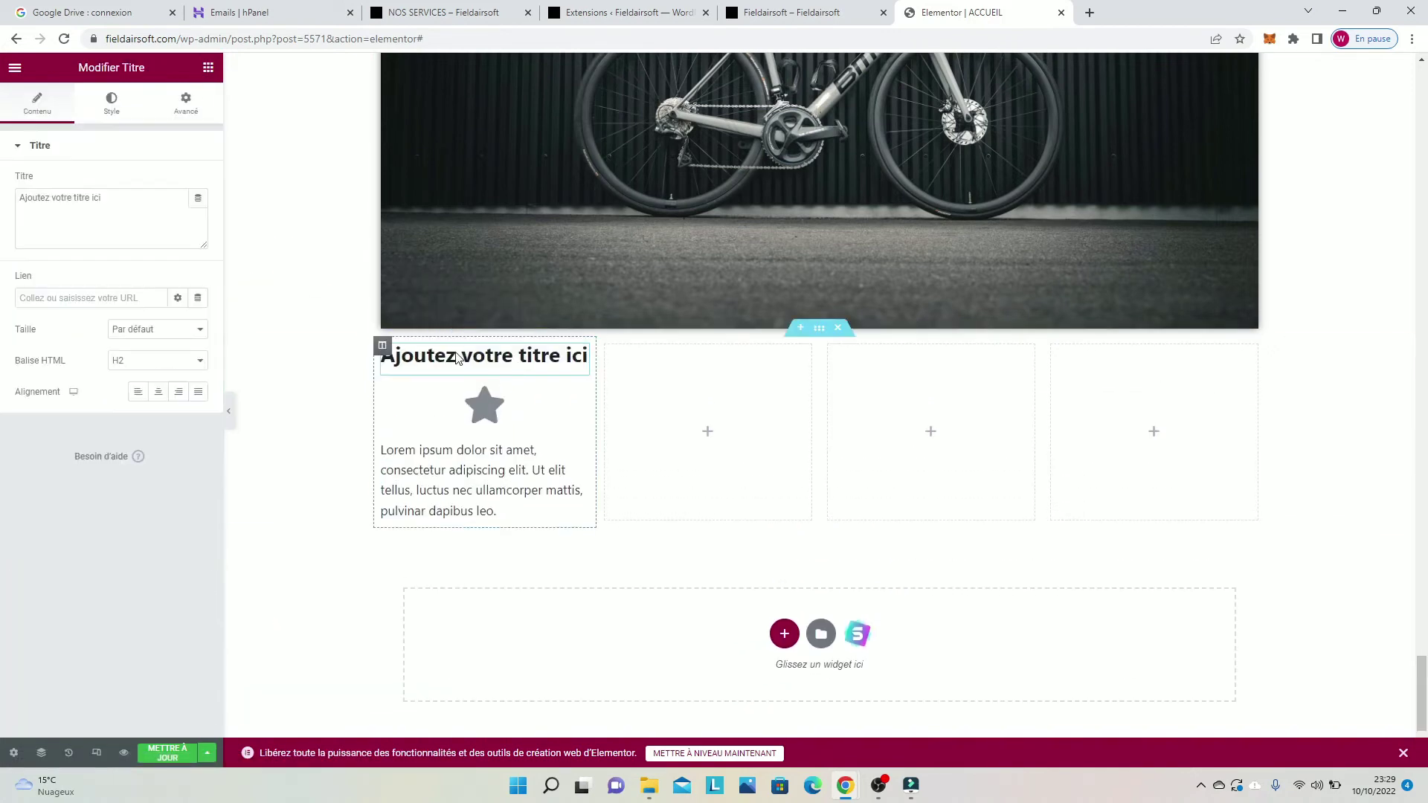
Step: Fill the second column with a title, an icon below it and an image under the icon
{"action": "left_click", "coordinate": [703, 437]}
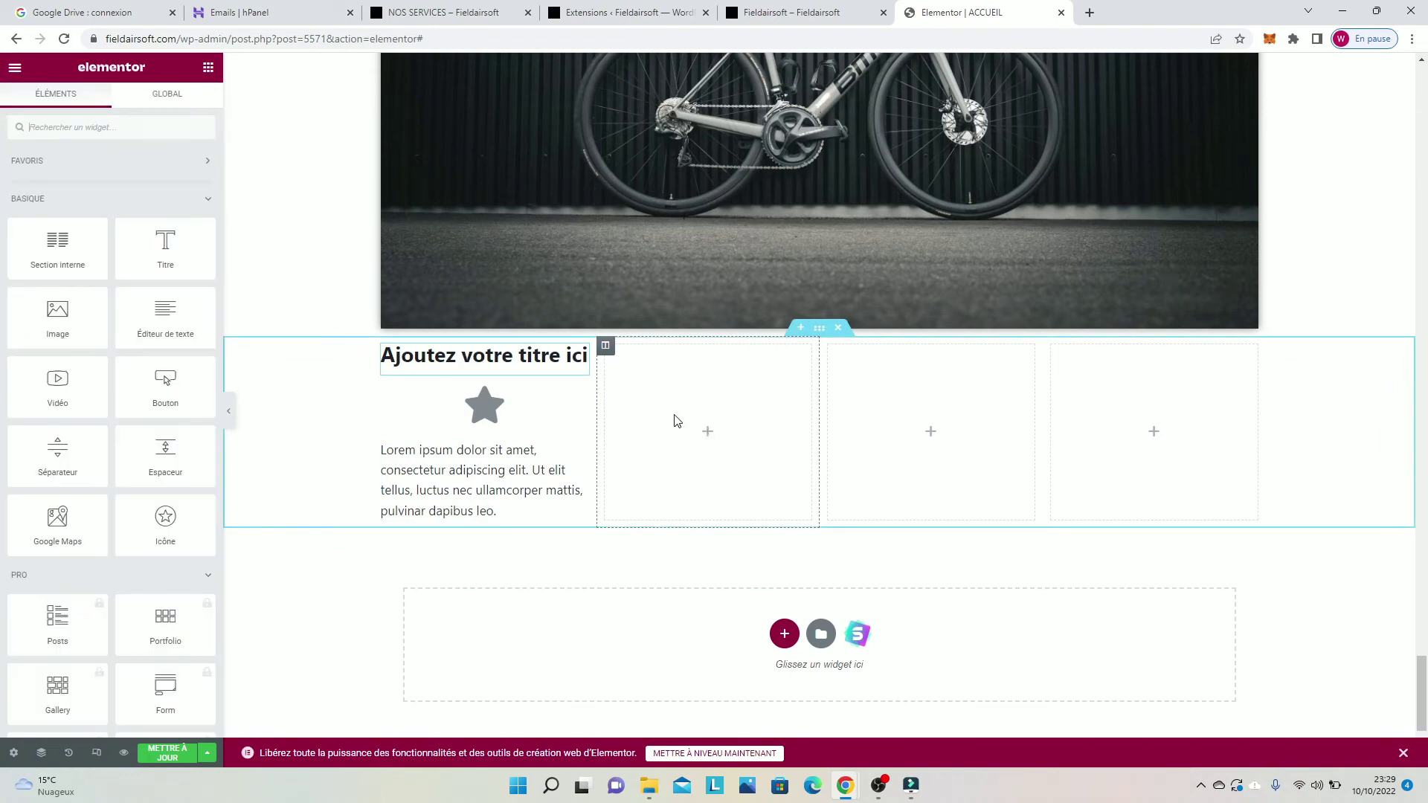
{"action": "left_click_drag", "start_coordinate": [165, 264], "coordinate": [733, 376]}
{"action": "left_click", "coordinate": [207, 70]}
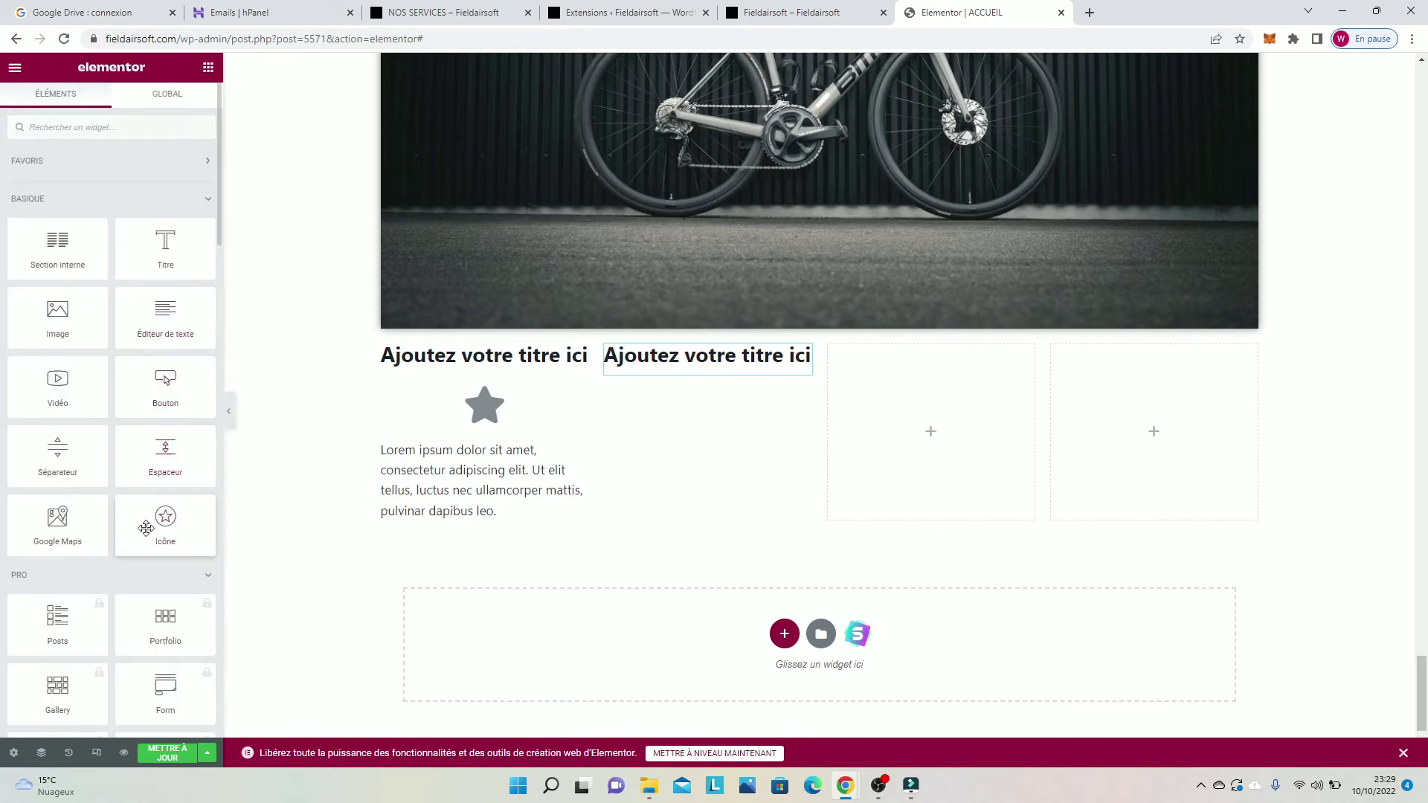
{"action": "left_click_drag", "start_coordinate": [153, 530], "coordinate": [715, 381]}
{"action": "left_click", "coordinate": [203, 79]}
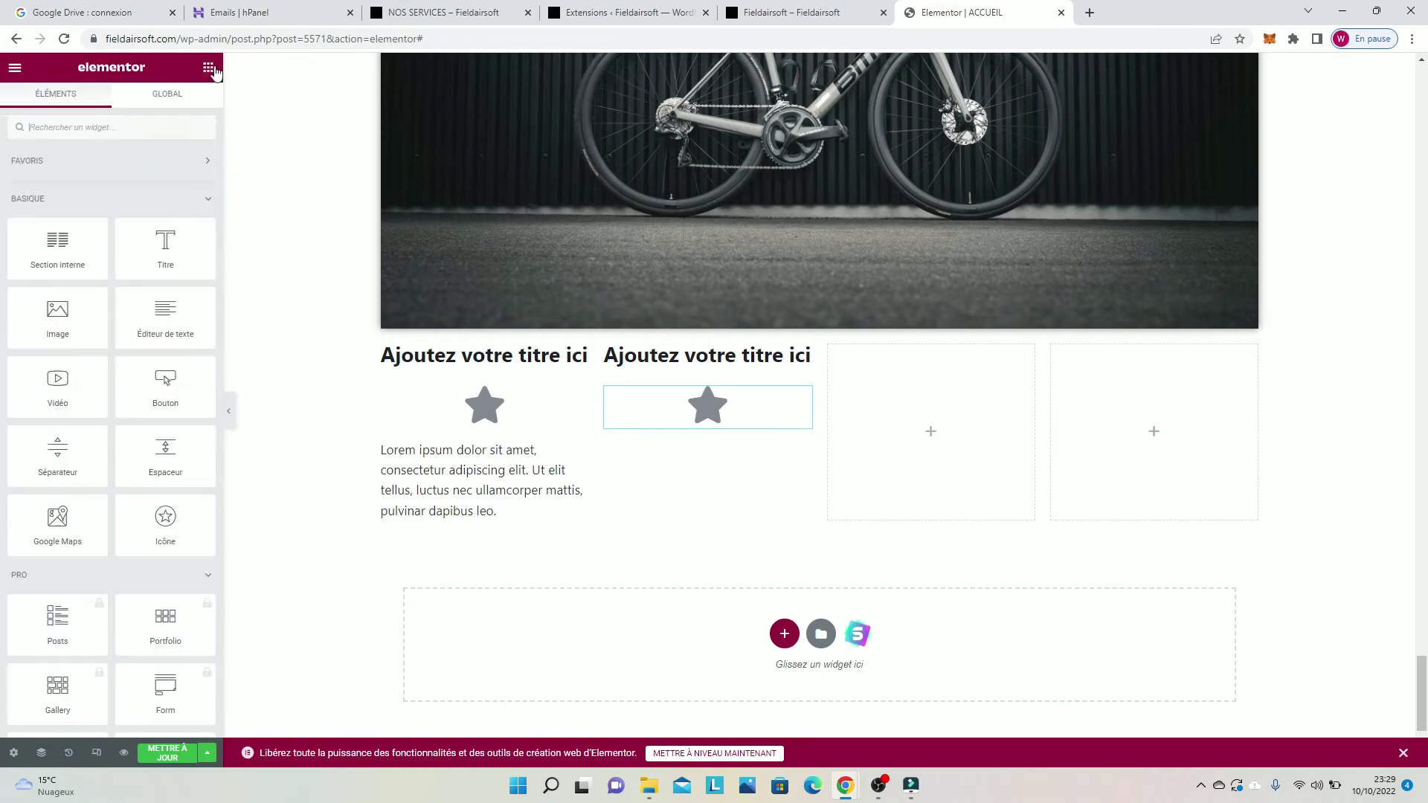
{"action": "left_click_drag", "start_coordinate": [69, 350], "coordinate": [682, 429]}
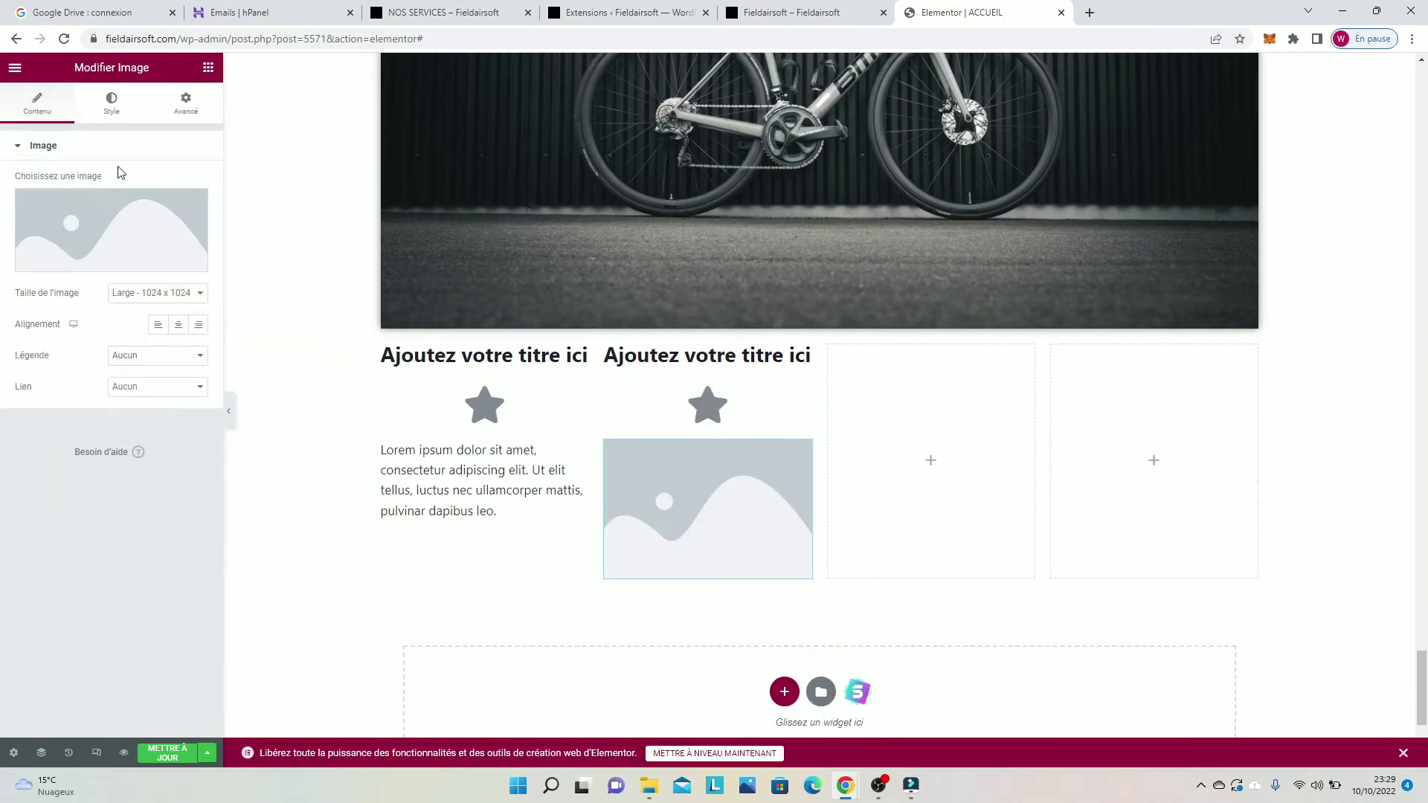
Step: Add a button to the third column, try smaller sizes and set its size to Très grand
{"action": "left_click", "coordinate": [932, 459]}
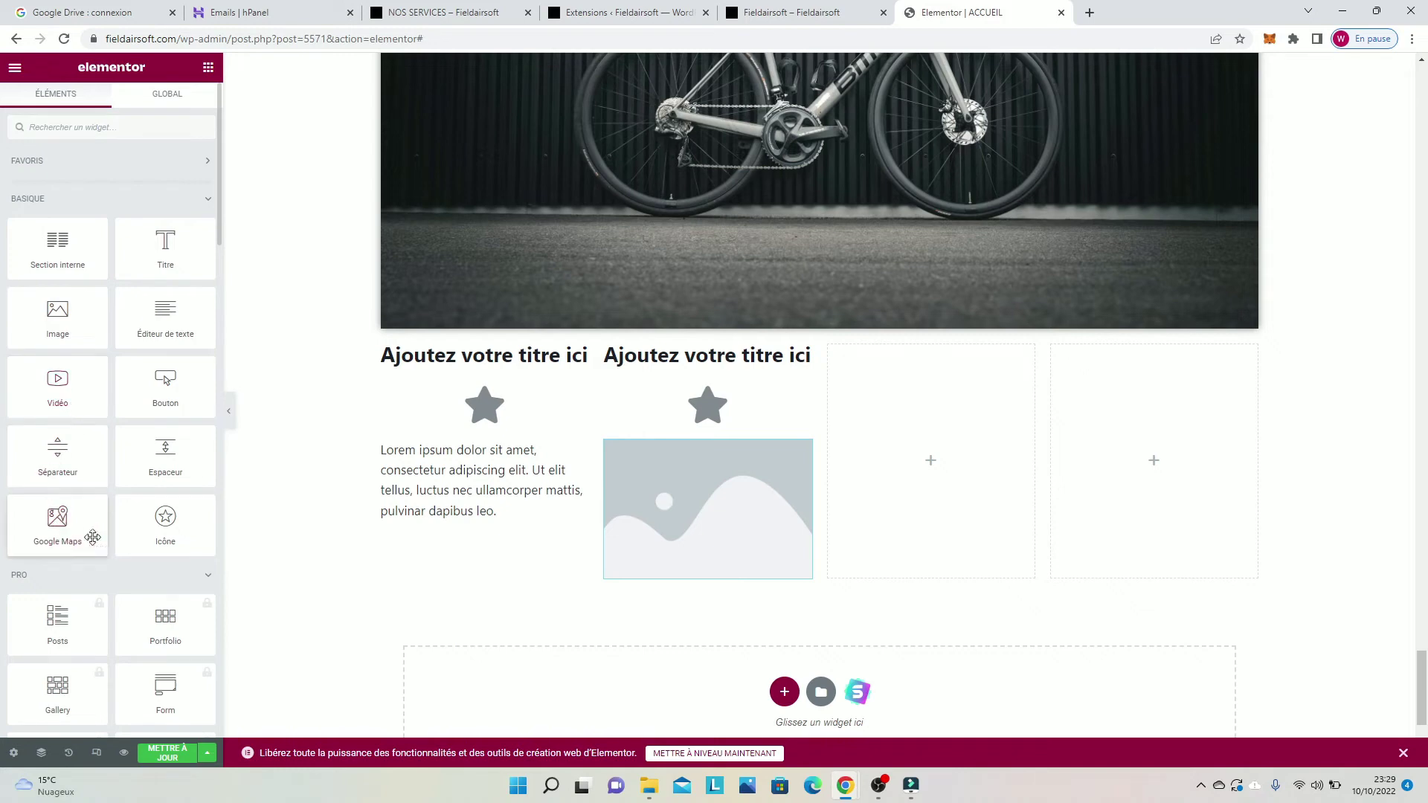
{"action": "left_click_drag", "start_coordinate": [165, 383], "coordinate": [927, 437]}
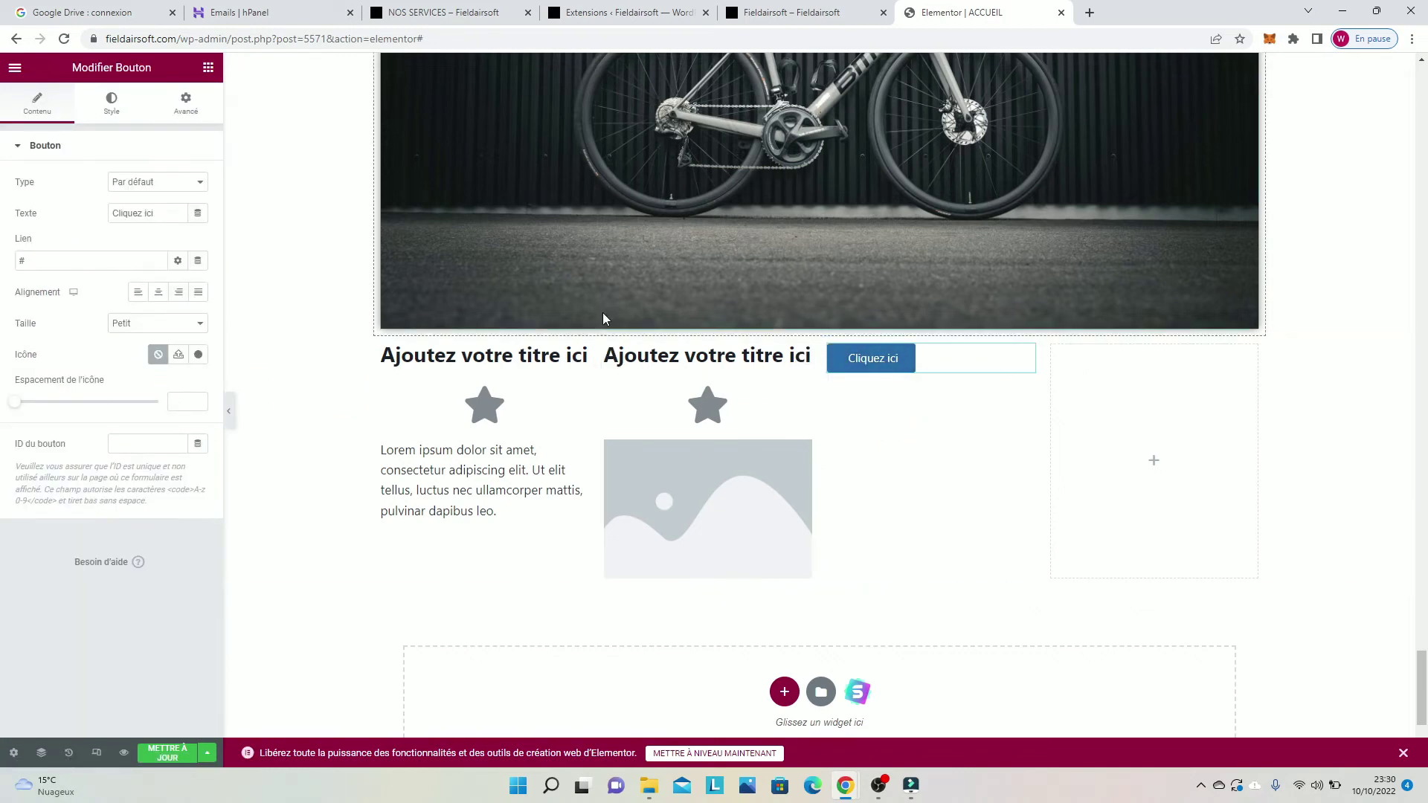
{"action": "left_click", "coordinate": [125, 261]}
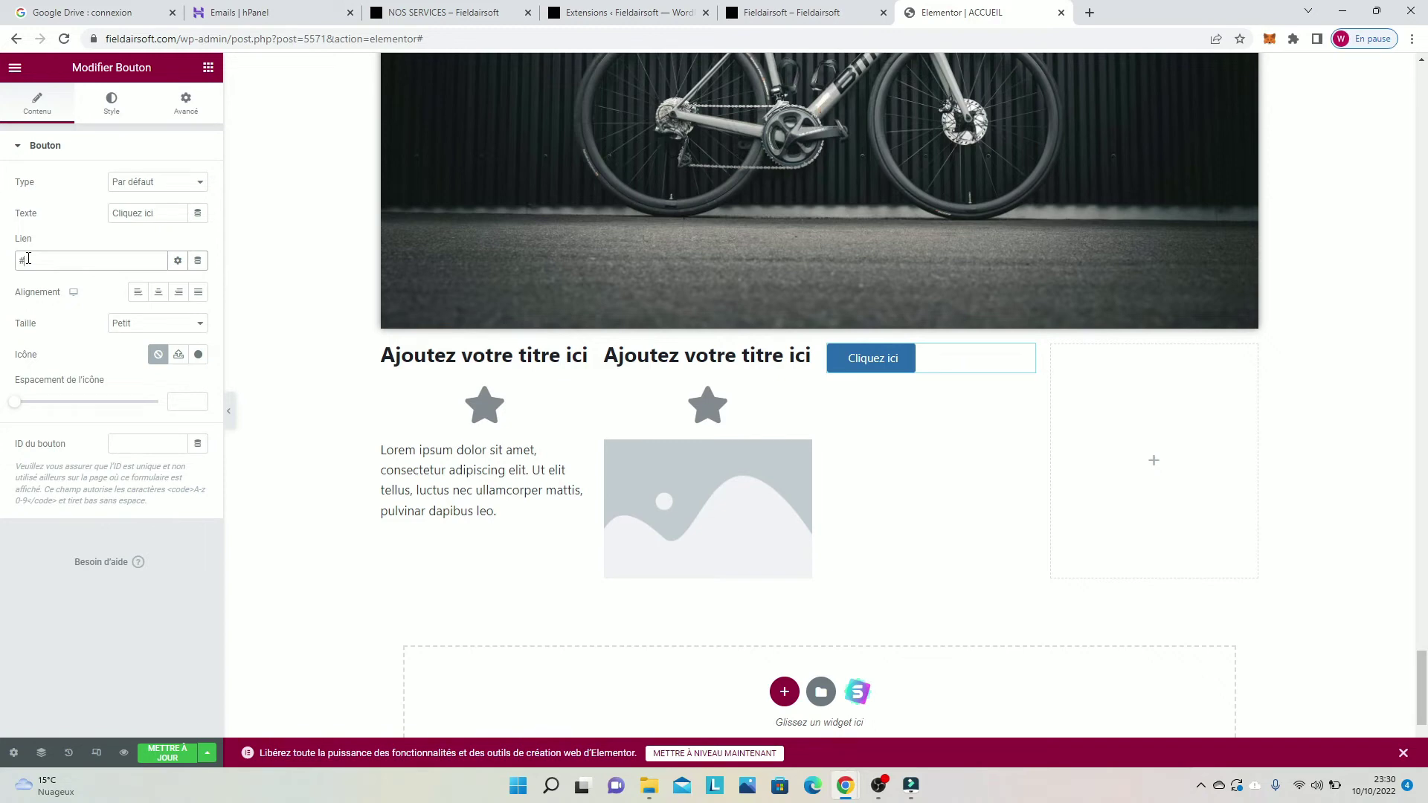
{"action": "left_click", "coordinate": [130, 325]}
{"action": "left_click", "coordinate": [133, 338]}
{"action": "left_click", "coordinate": [149, 325]}
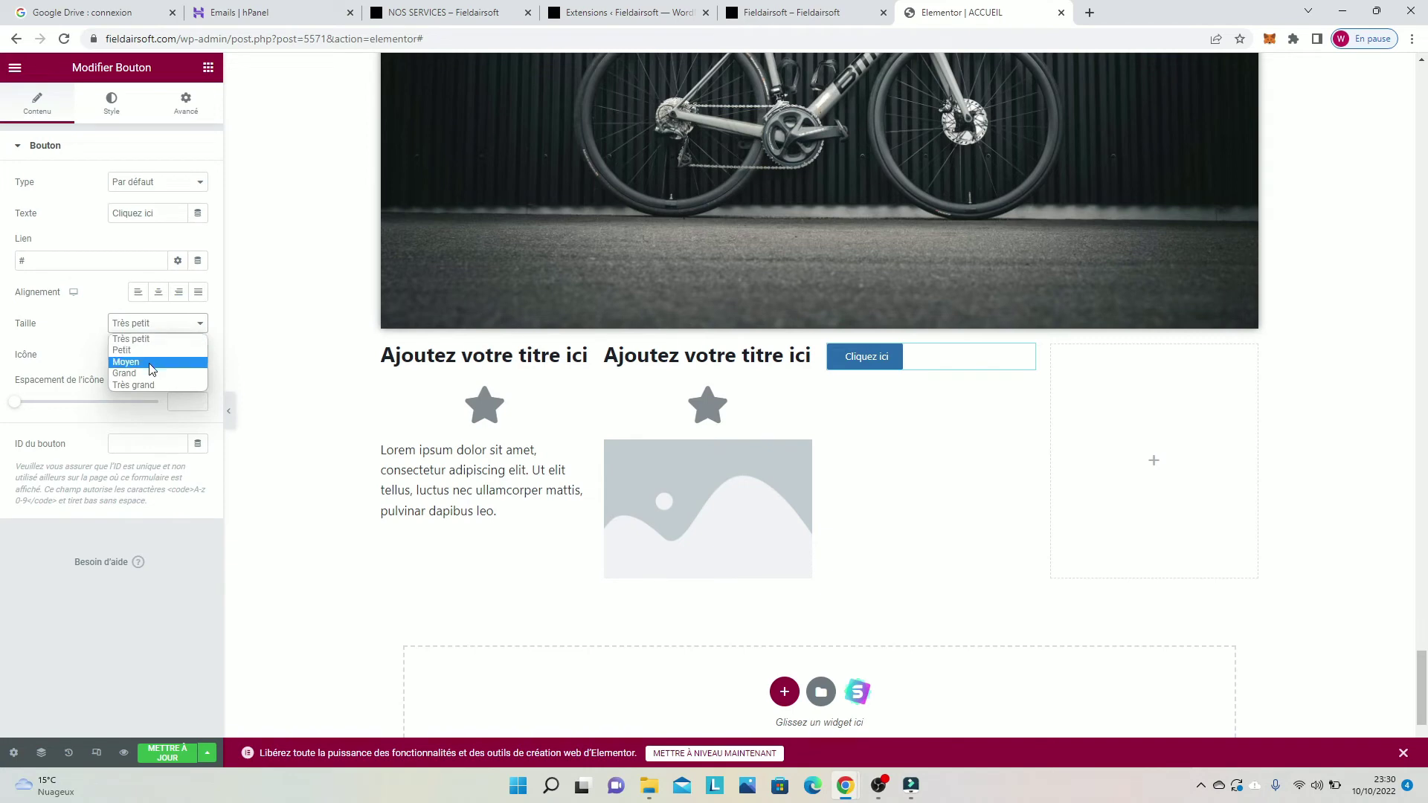
{"action": "left_click", "coordinate": [152, 362]}
{"action": "left_click", "coordinate": [148, 325]}
{"action": "left_click", "coordinate": [152, 384]}
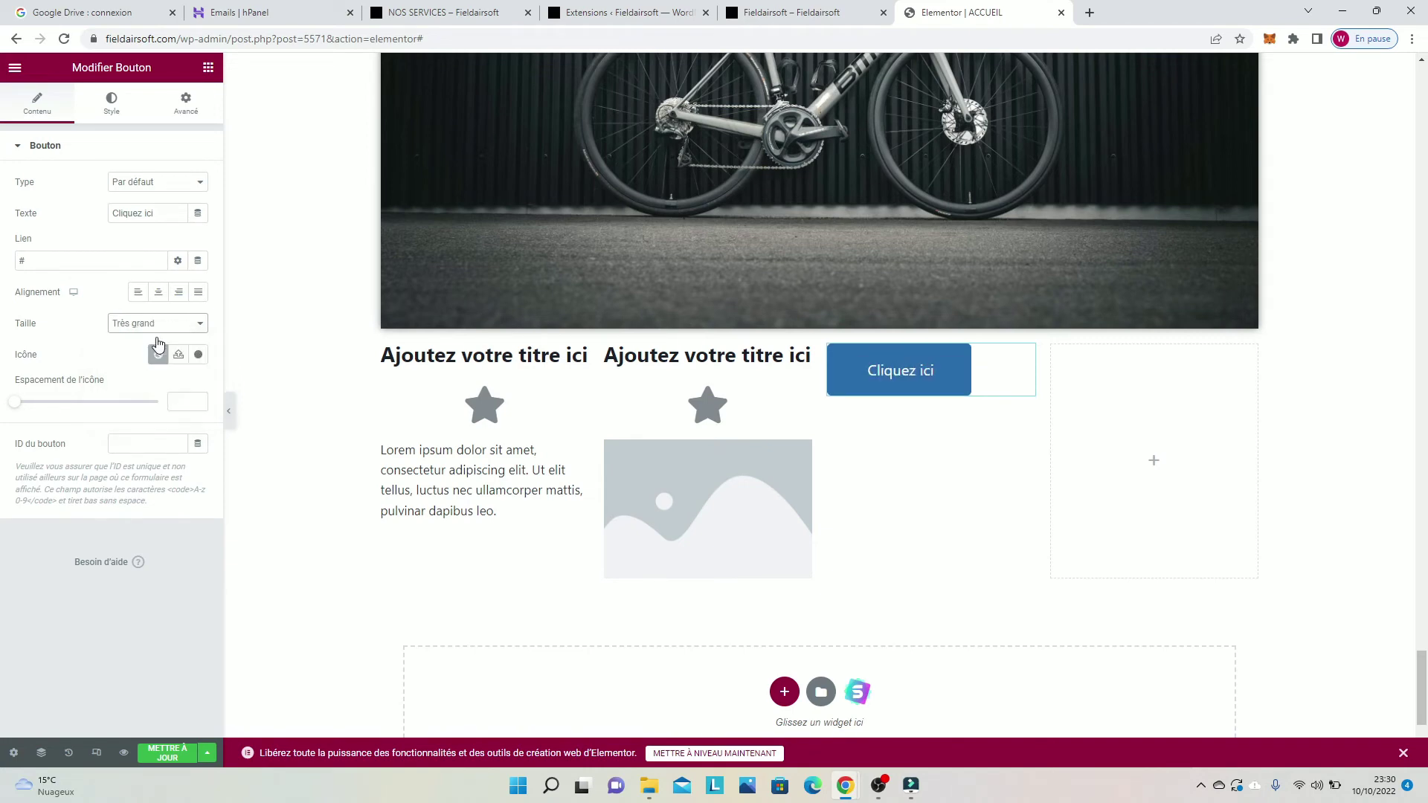
Step: Insert the circled check mark from the icon library as the button's icon
{"action": "left_click", "coordinate": [197, 357]}
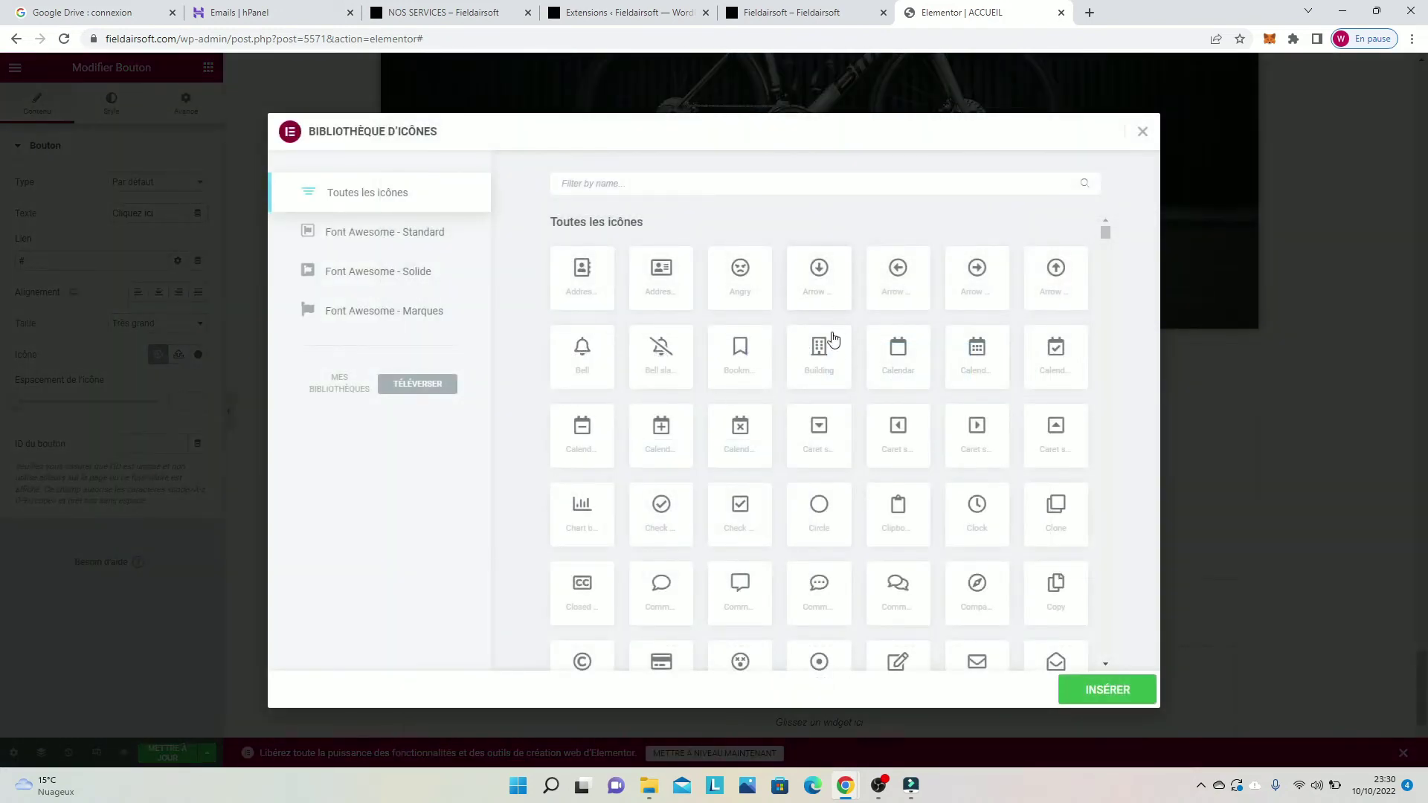
{"action": "scroll", "coordinate": [825, 365], "scroll_direction": "down", "scroll_amount": 2}
{"action": "left_click", "coordinate": [684, 395]}
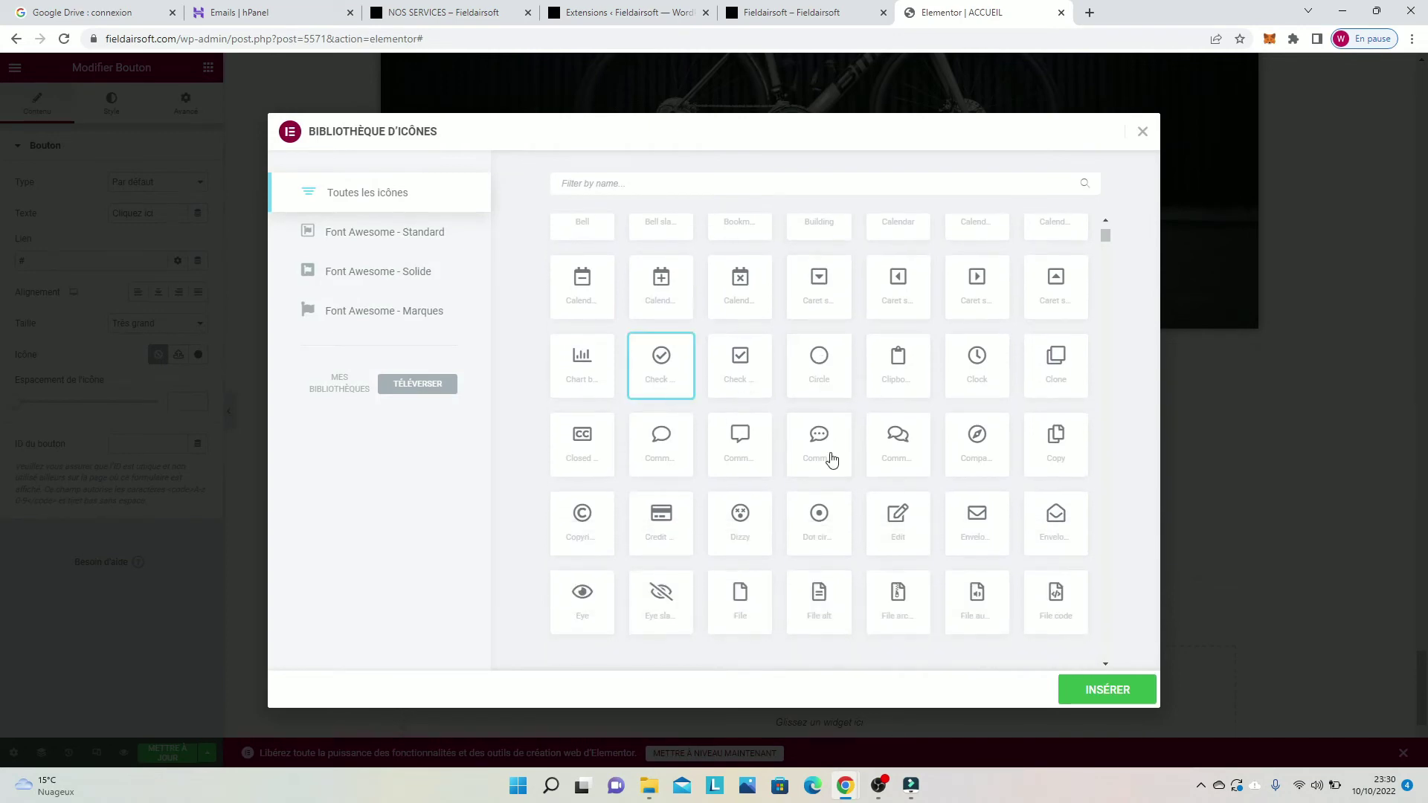
{"action": "left_click", "coordinate": [1090, 690]}
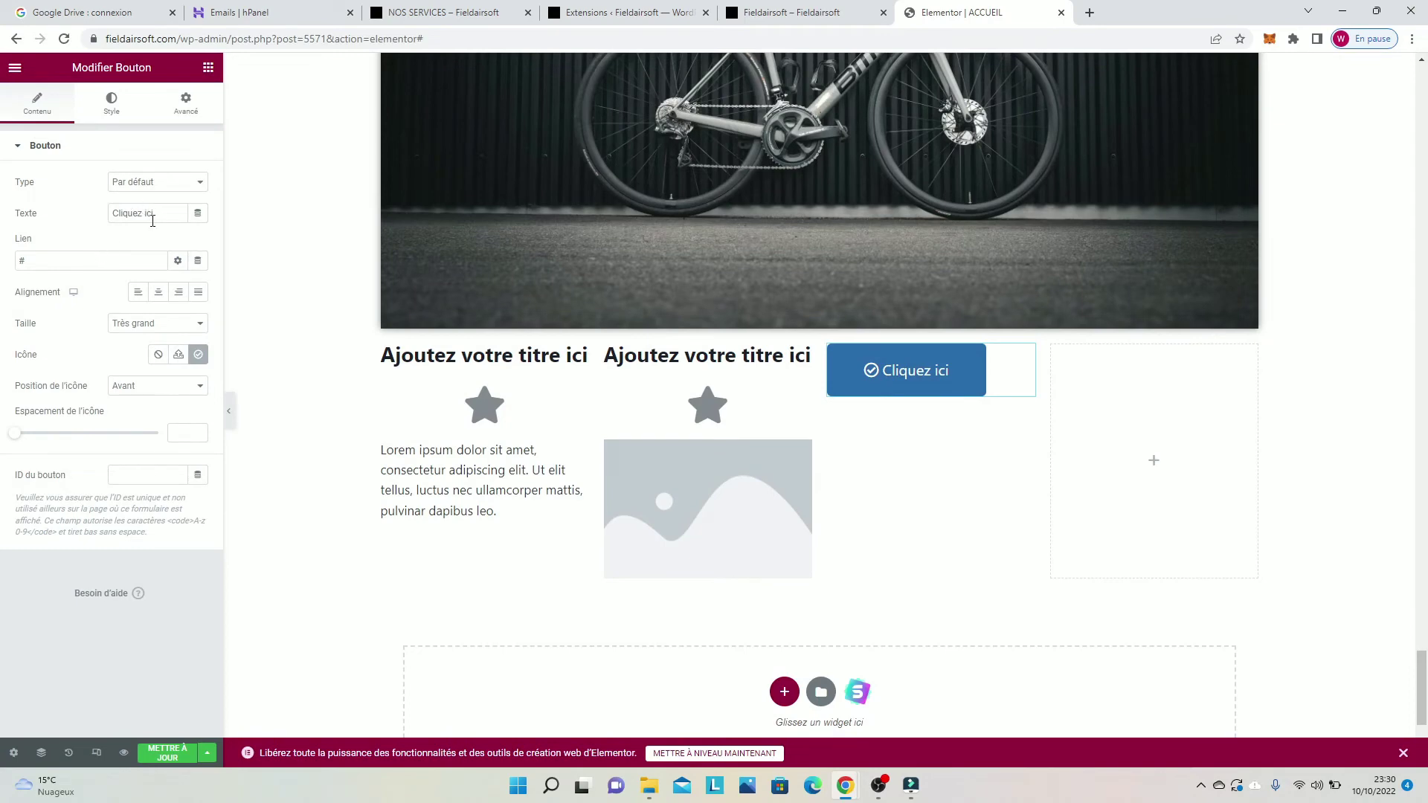
Step: Change the button's text to "cliquez"
{"action": "left_click_drag", "start_coordinate": [165, 223], "coordinate": [93, 238]}
{"action": "key", "text": "BackSpace"}
{"action": "type", "text": "c"}
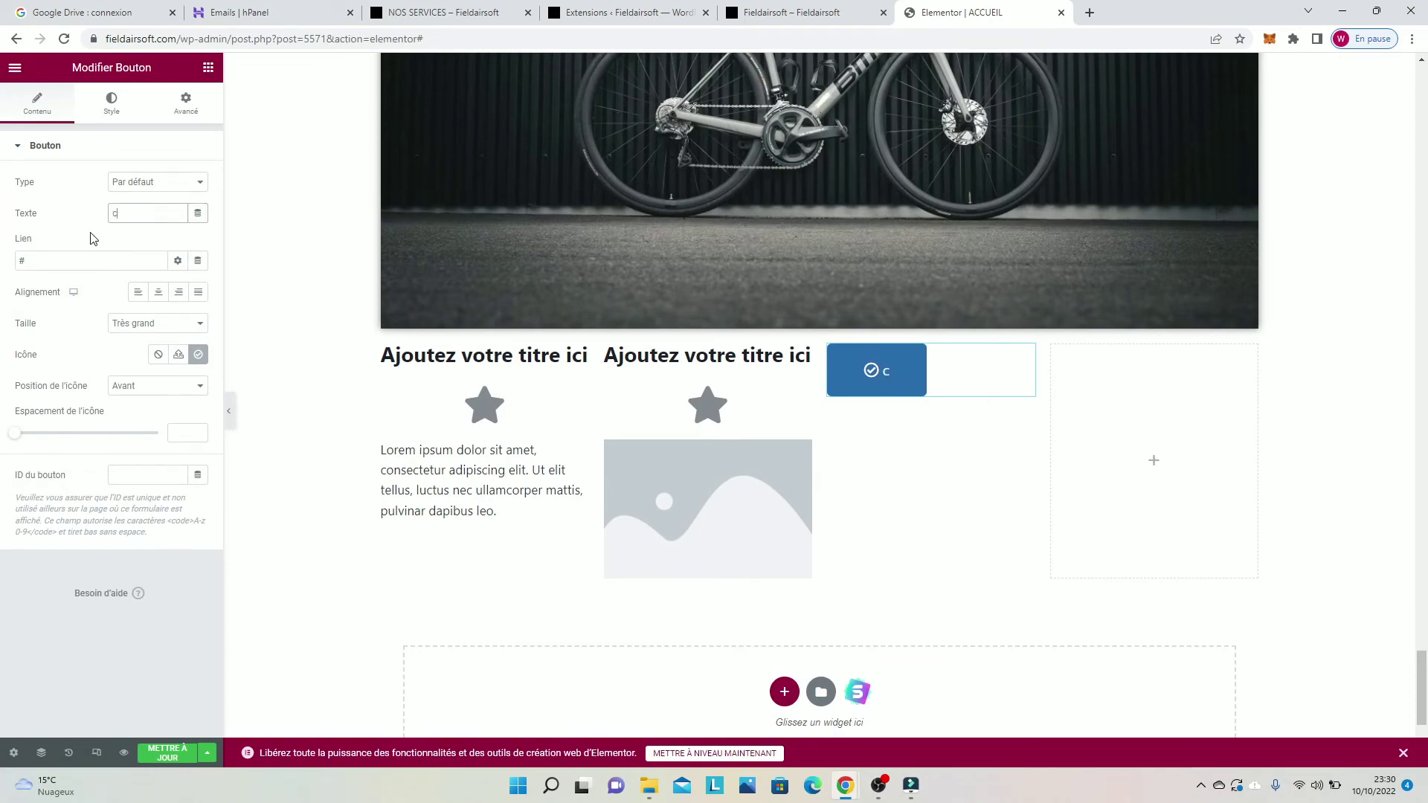
{"action": "type", "text": "liquez"}
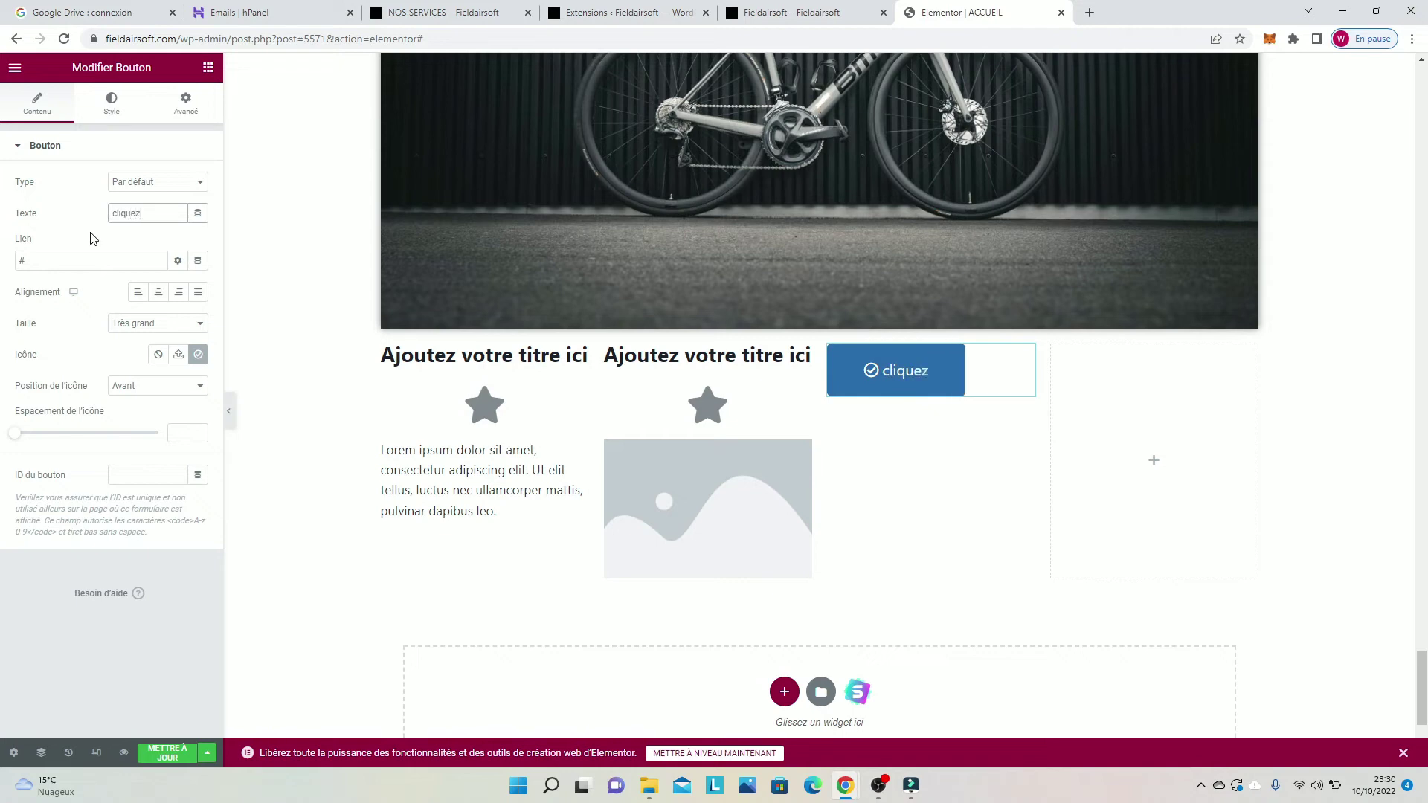
Step: Try the Info, Succès and Avertissement types on the "cliquez" button and set its type to Danger
{"action": "left_click", "coordinate": [163, 185]}
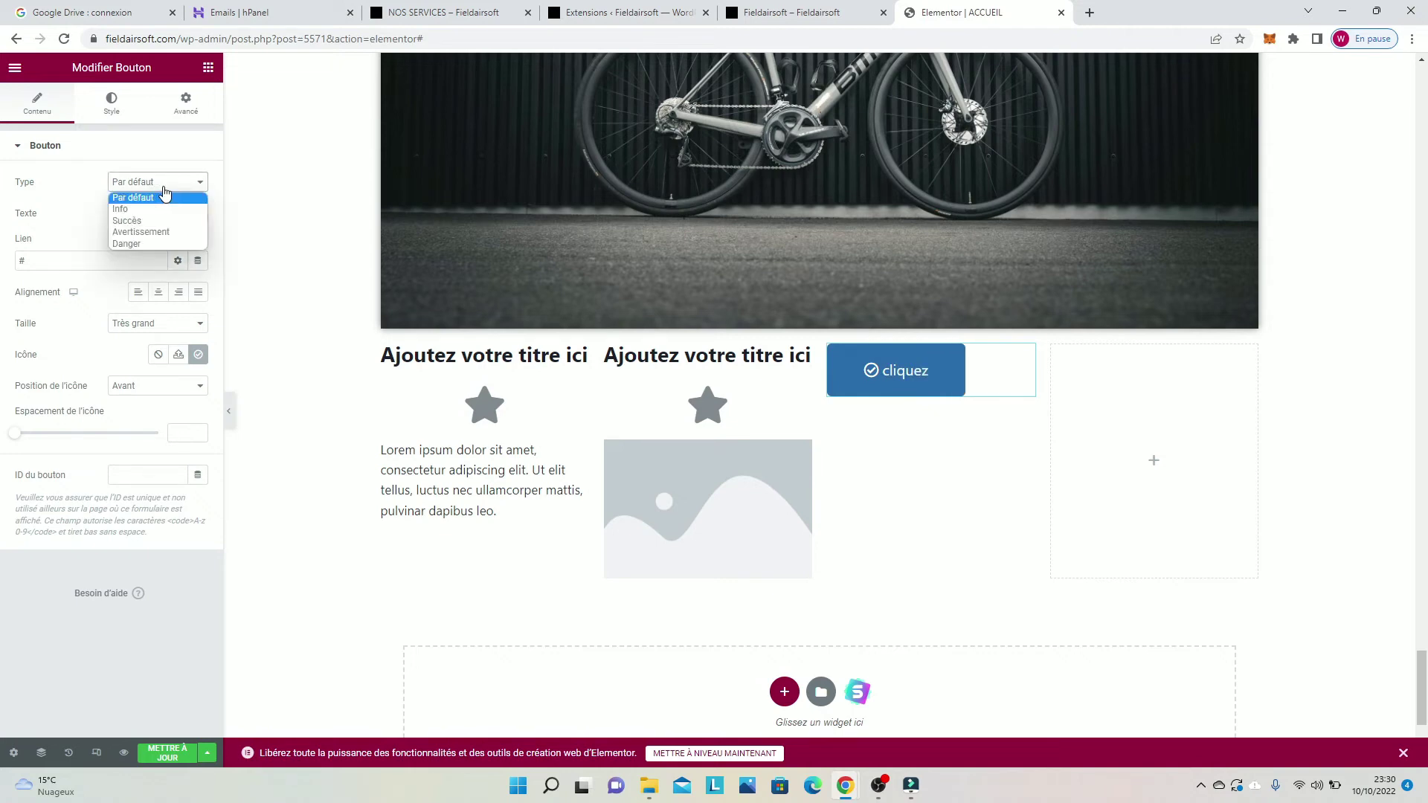
{"action": "left_click", "coordinate": [165, 209]}
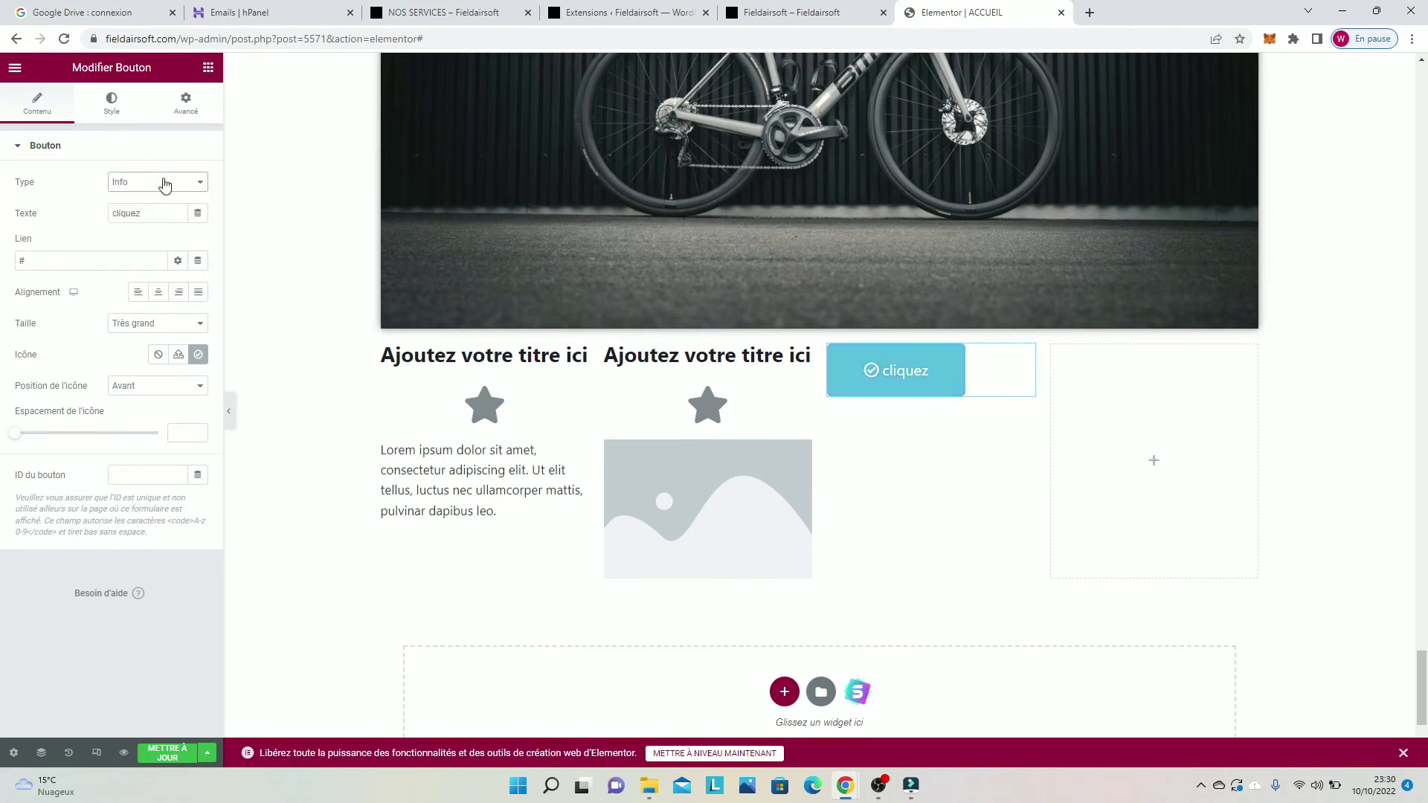
{"action": "left_click", "coordinate": [164, 185]}
{"action": "left_click", "coordinate": [165, 221]}
{"action": "left_click", "coordinate": [160, 188]}
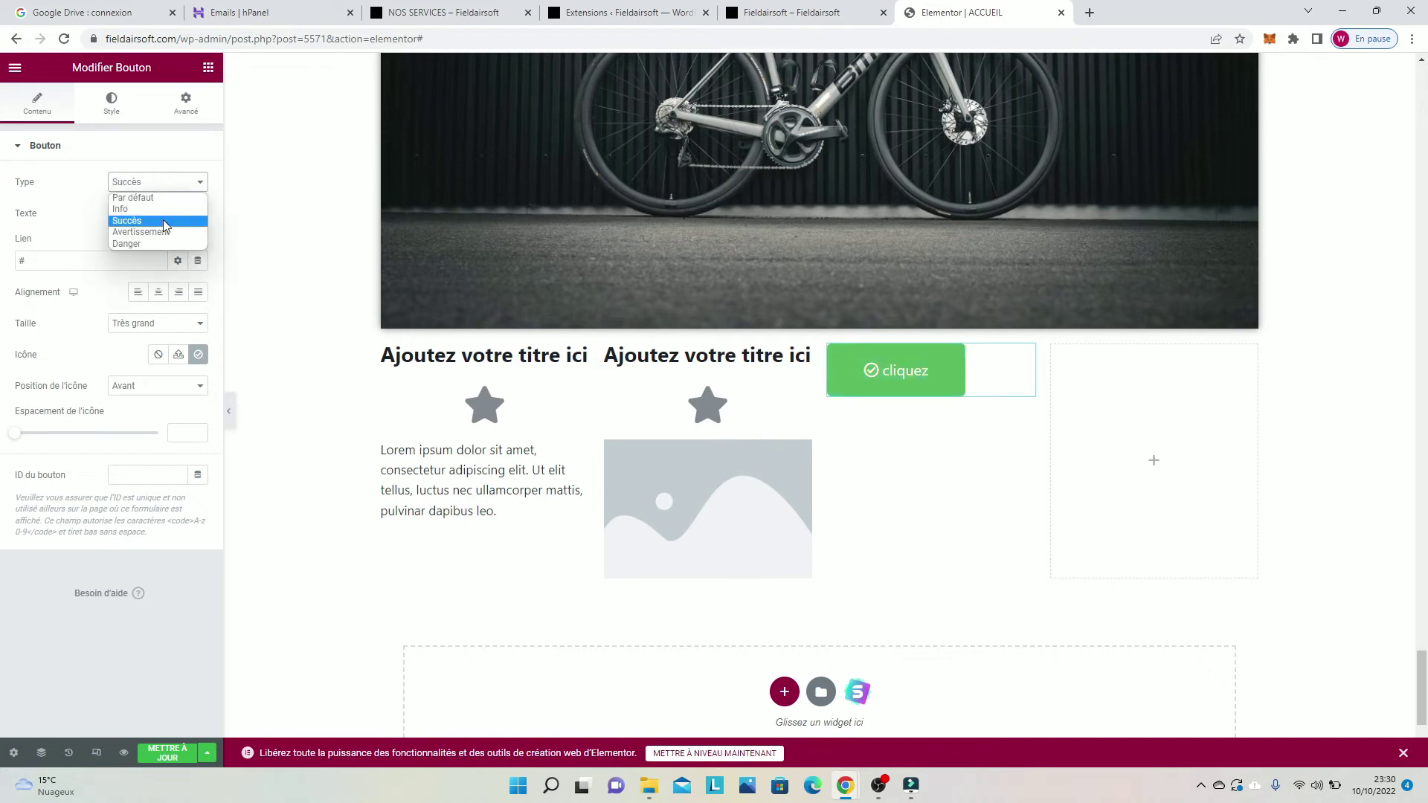
{"action": "left_click", "coordinate": [167, 233]}
{"action": "left_click", "coordinate": [159, 186]}
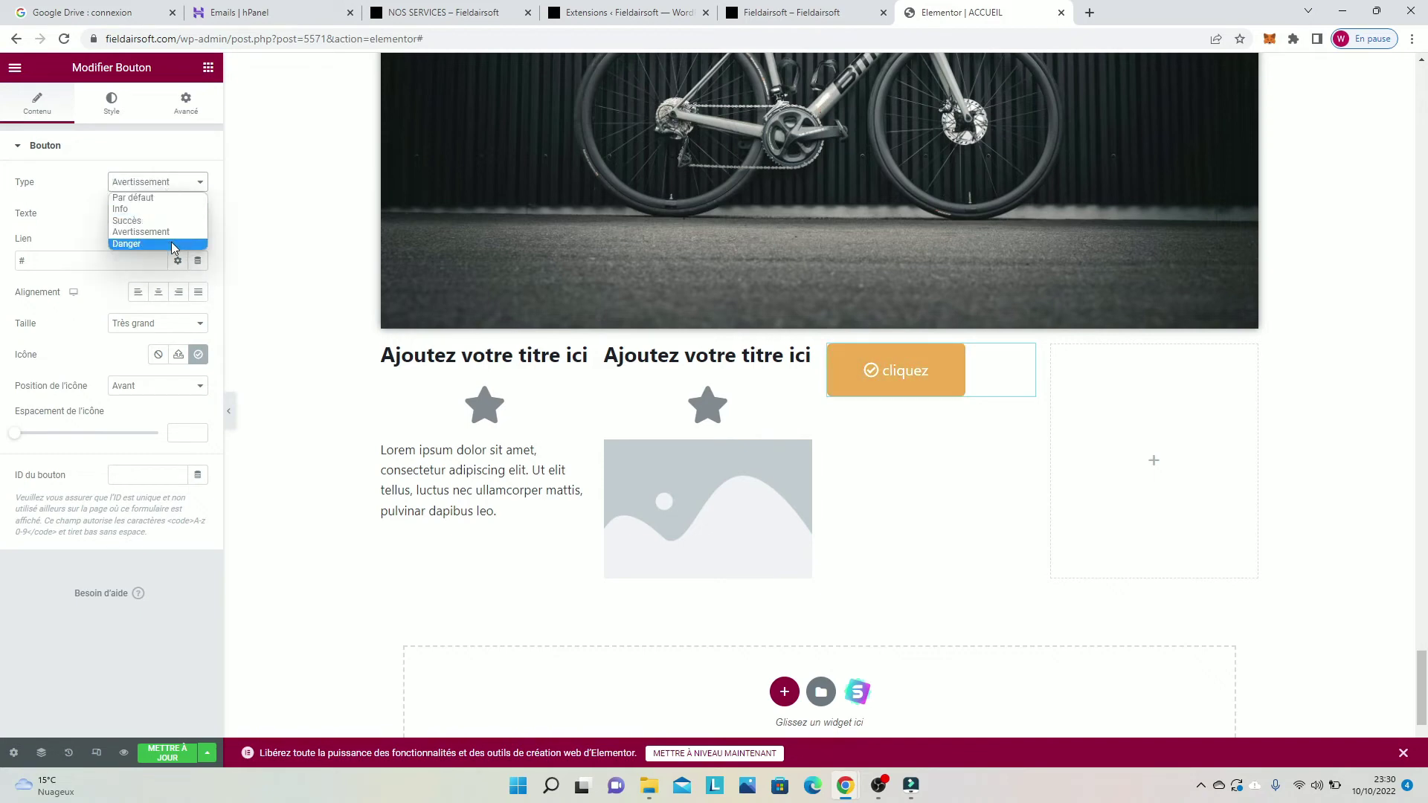
{"action": "left_click", "coordinate": [168, 244]}
Step: Examine the button's typography settings and browse the available font families
{"action": "left_click", "coordinate": [106, 107]}
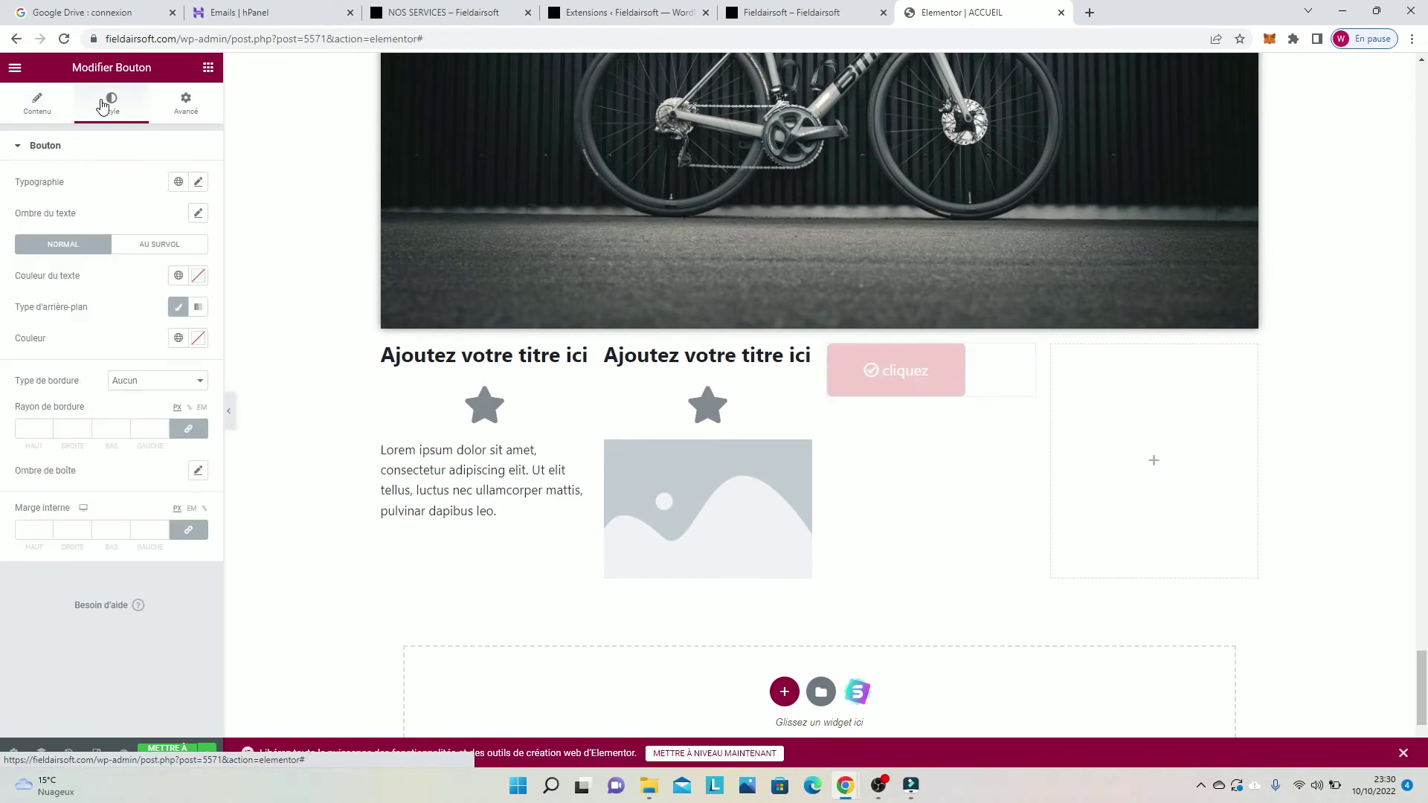
{"action": "left_click", "coordinate": [197, 183]}
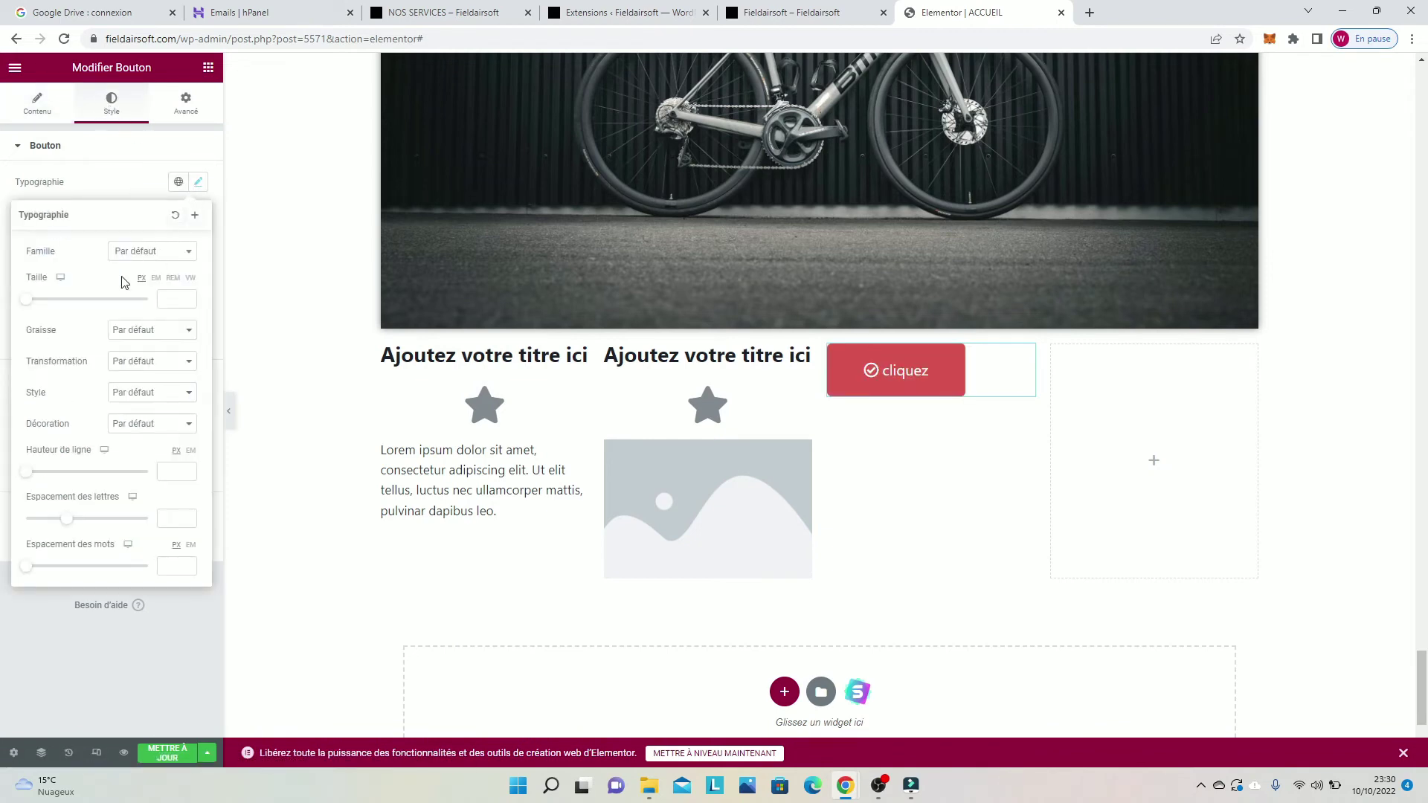
{"action": "left_click", "coordinate": [108, 195]}
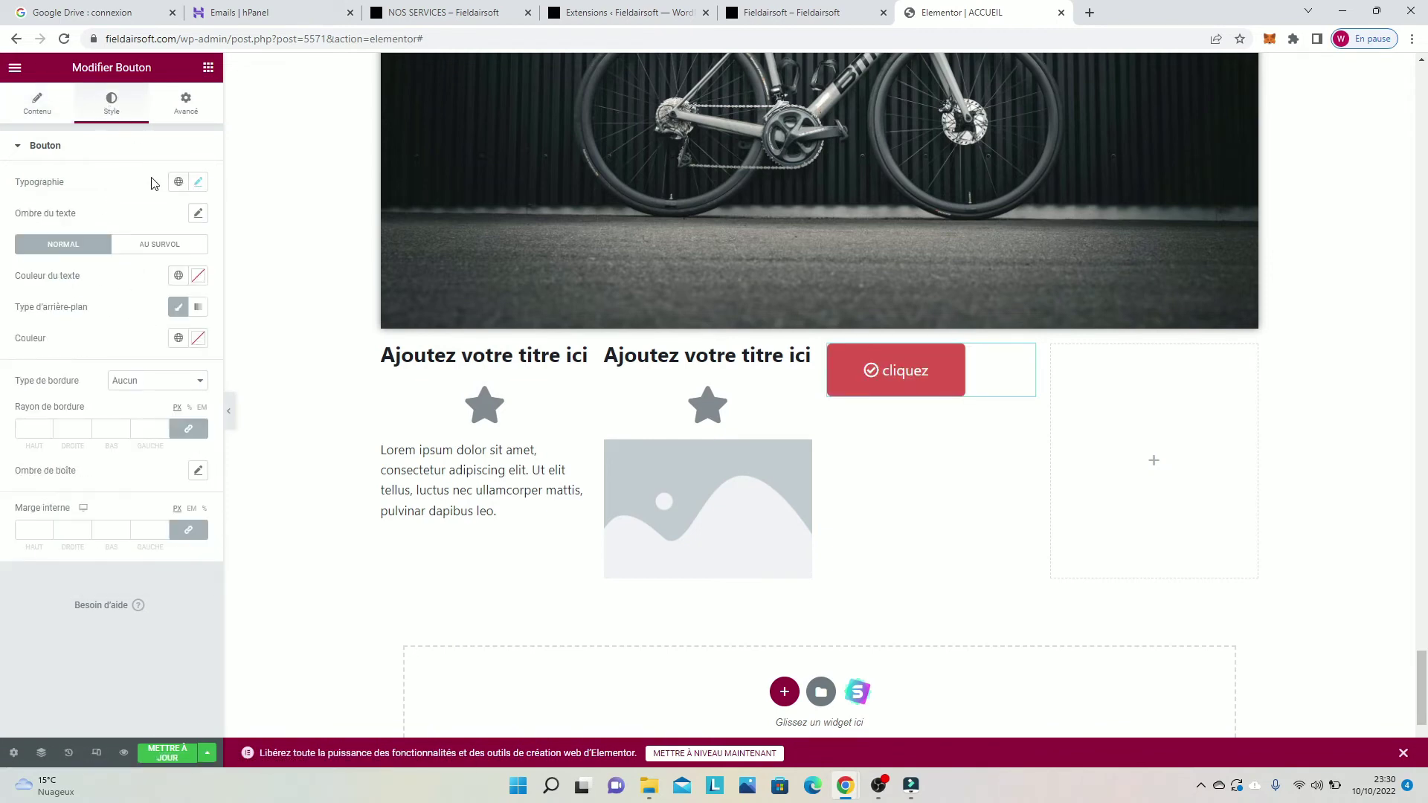
{"action": "left_click", "coordinate": [196, 184]}
{"action": "left_click", "coordinate": [153, 254]}
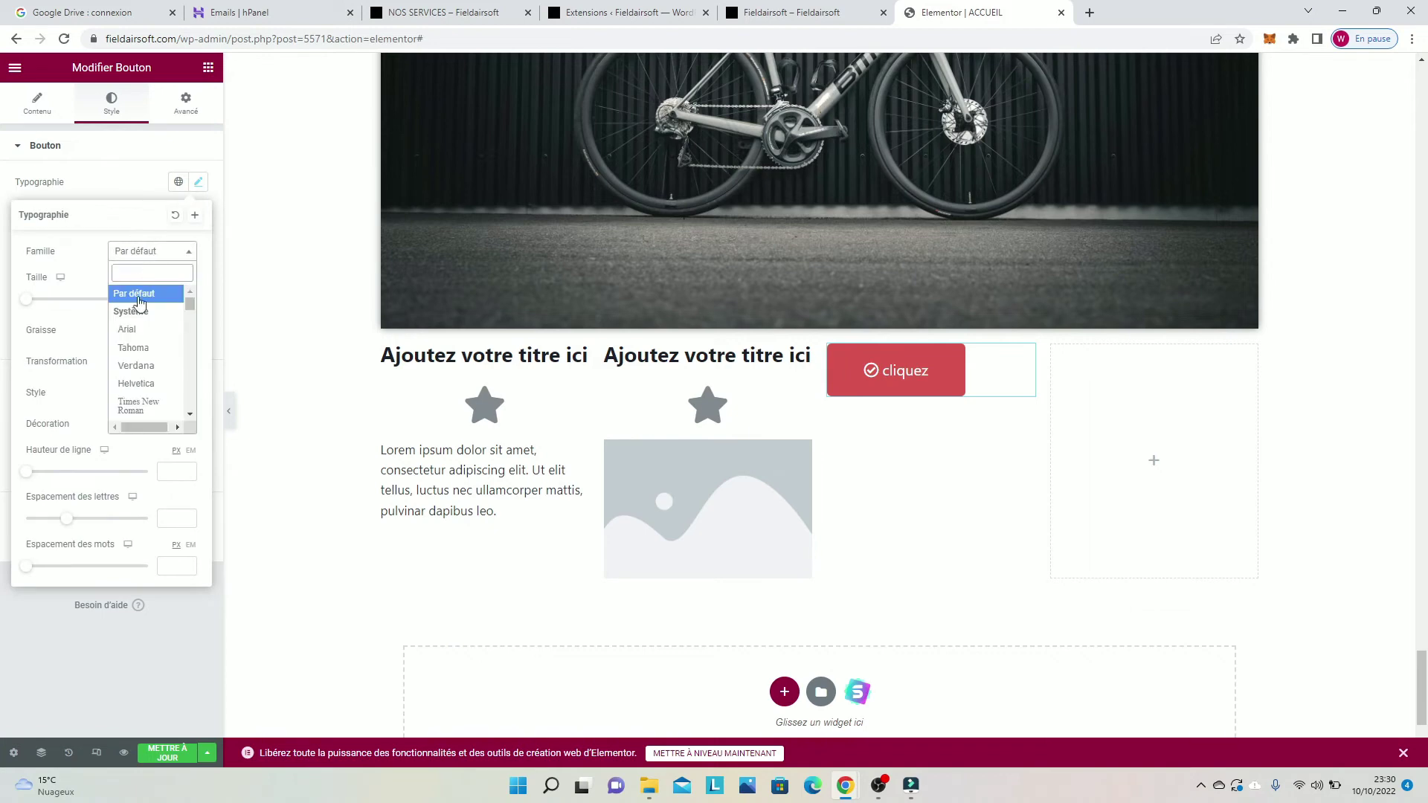
{"action": "scroll", "coordinate": [136, 334], "scroll_direction": "down", "scroll_amount": 2}
{"action": "scroll", "coordinate": [135, 351], "scroll_direction": "up", "scroll_amount": 2}
{"action": "left_click", "coordinate": [122, 199]}
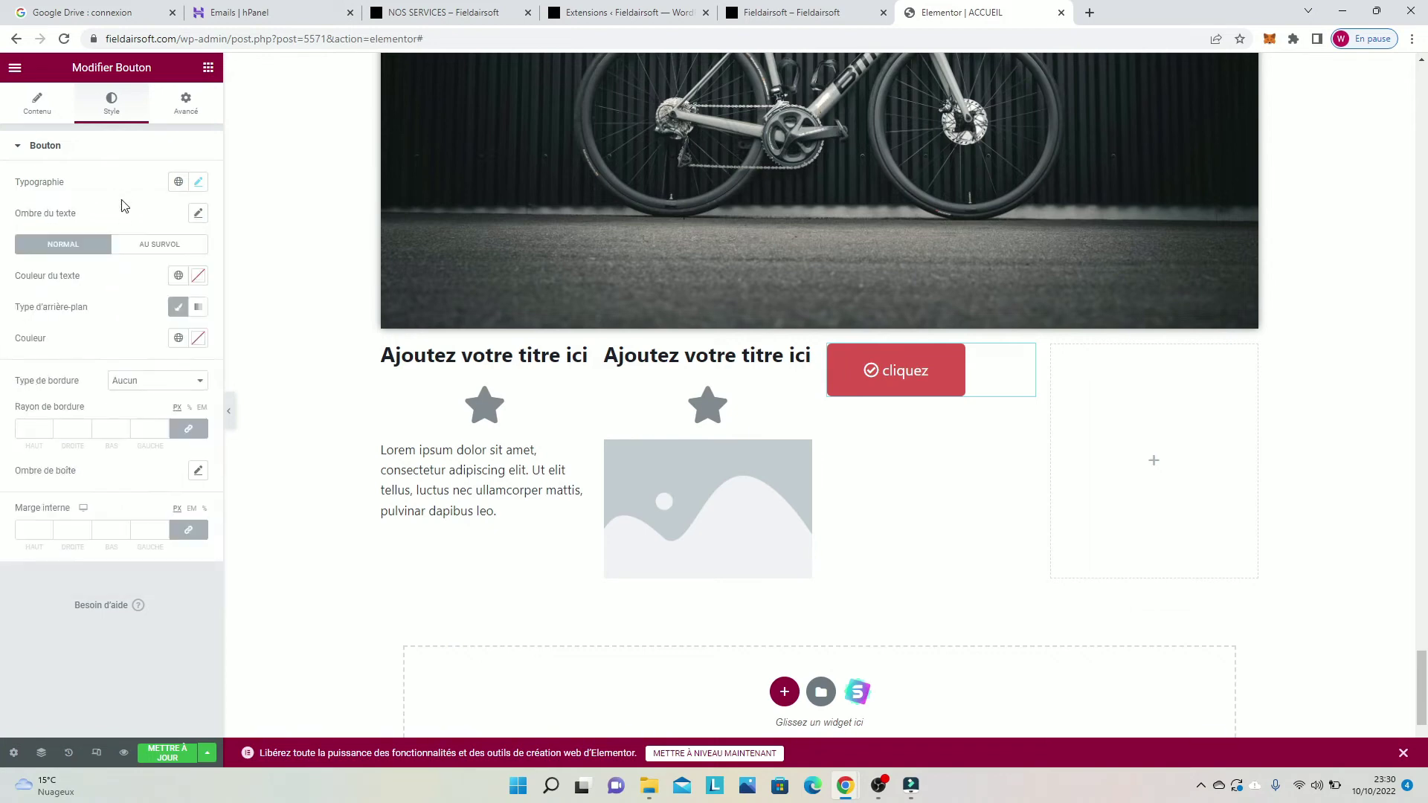
Step: Add a text shadow to the button with its blur set to 6 and adjust the horizontal offset
{"action": "left_click", "coordinate": [198, 215]}
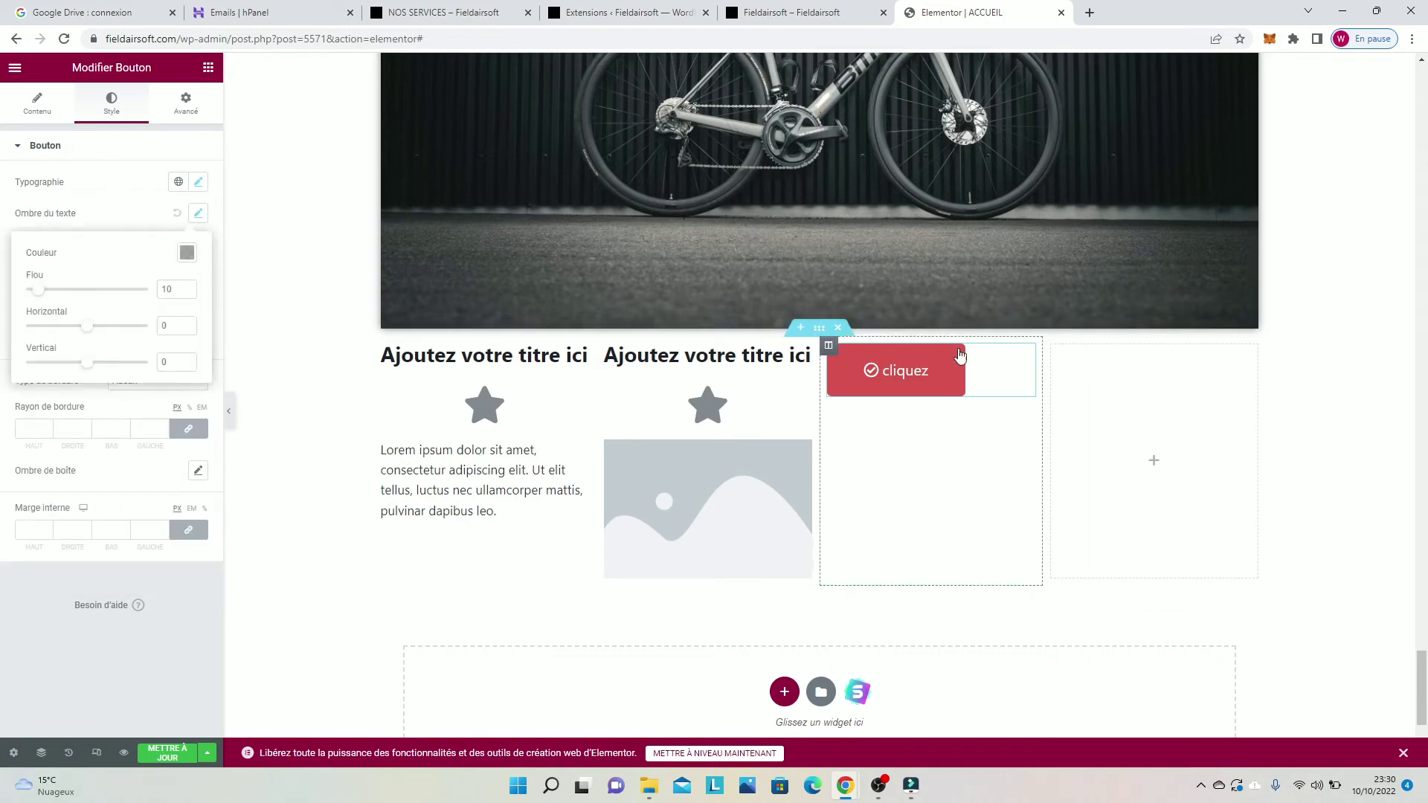
{"action": "mouse_move", "coordinate": [51, 296]}
{"action": "left_mouse_down"}
{"action": "mouse_move", "coordinate": [96, 292]}
{"action": "mouse_move", "coordinate": [40, 276]}
{"action": "left_mouse_up"}
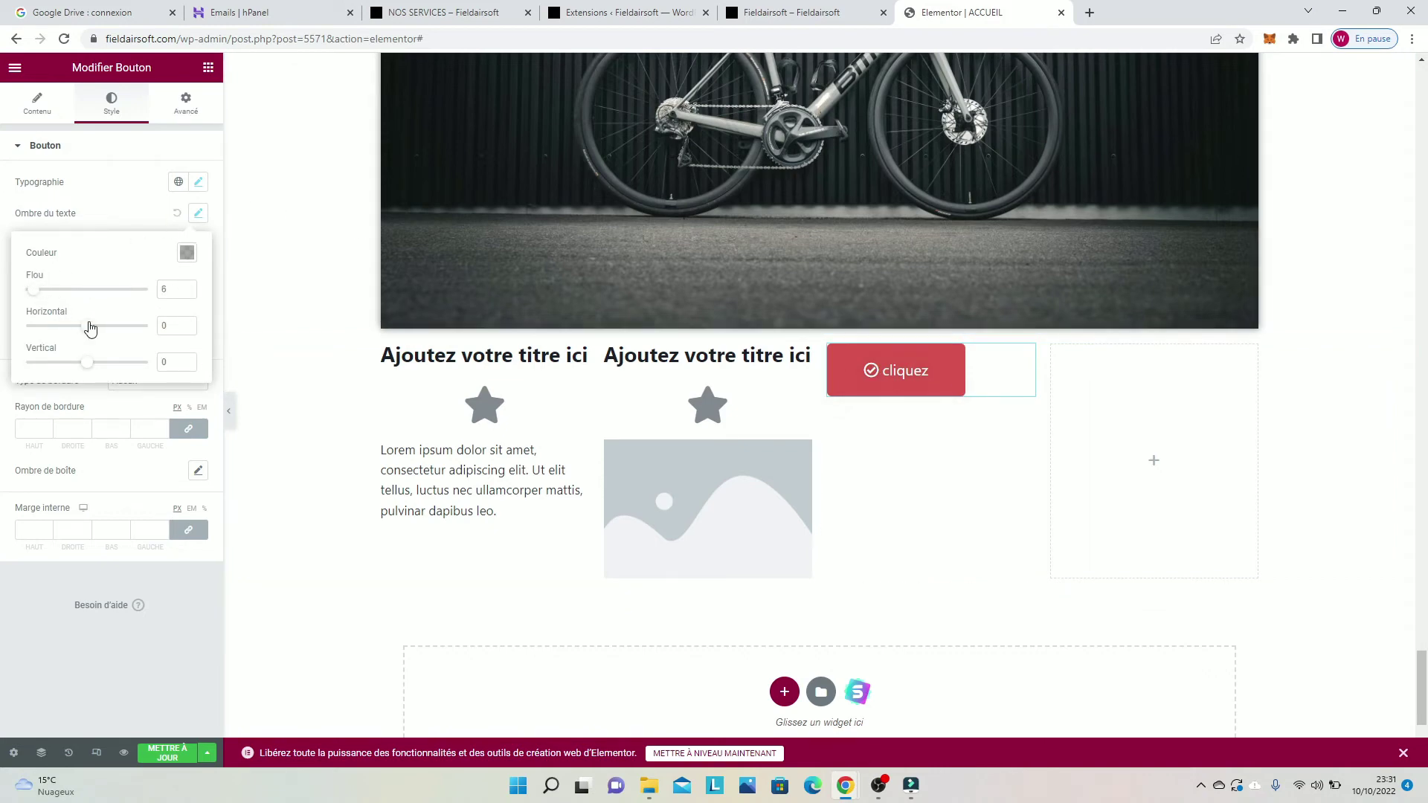
{"action": "mouse_move", "coordinate": [87, 327]}
{"action": "left_mouse_down"}
{"action": "mouse_move", "coordinate": [137, 332]}
{"action": "mouse_move", "coordinate": [79, 322]}
{"action": "left_mouse_up"}
{"action": "left_click", "coordinate": [183, 322]}
{"action": "left_click", "coordinate": [169, 296]}
{"action": "left_click", "coordinate": [74, 215]}
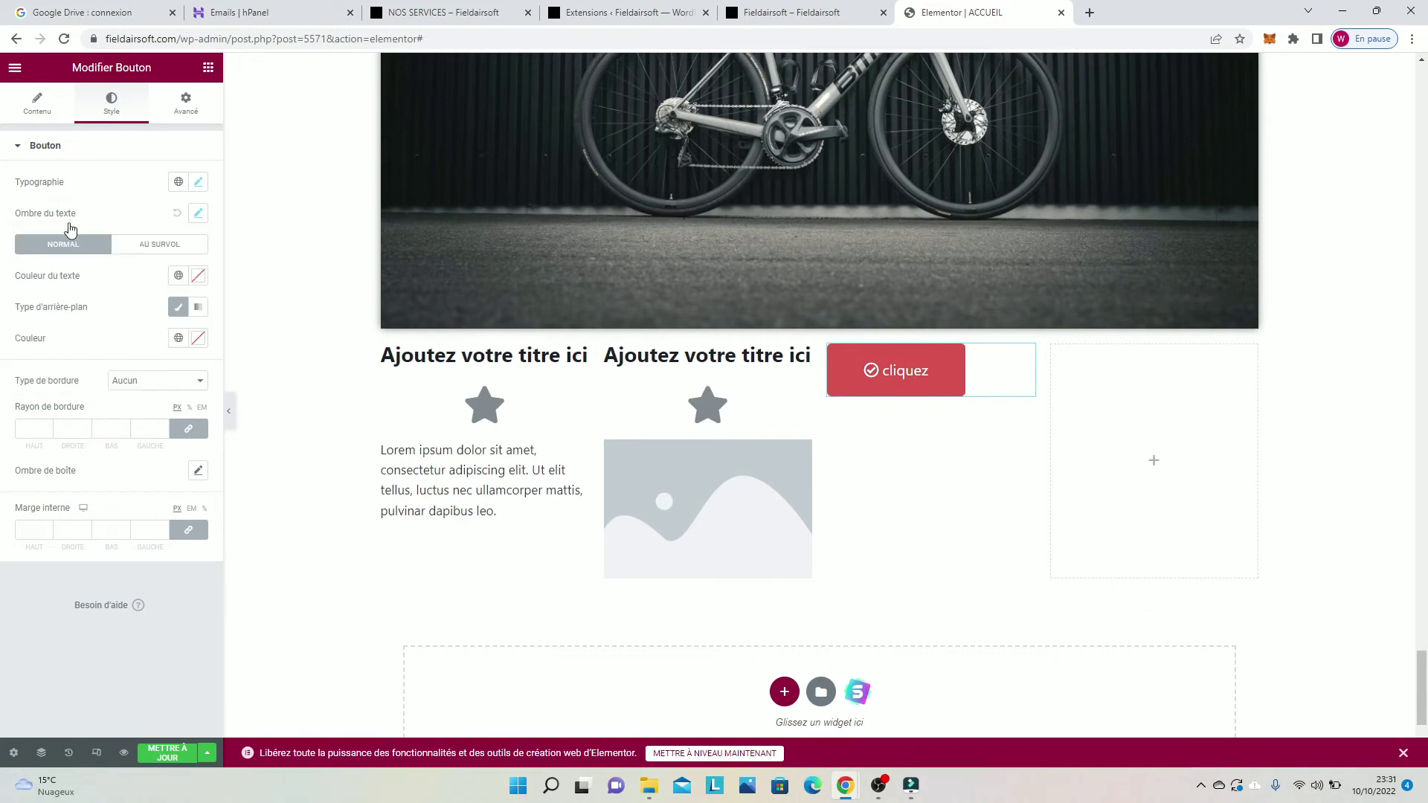
Step: Review the button's hover-state style options and the colour choices for its normal-state text
{"action": "left_click", "coordinate": [137, 249]}
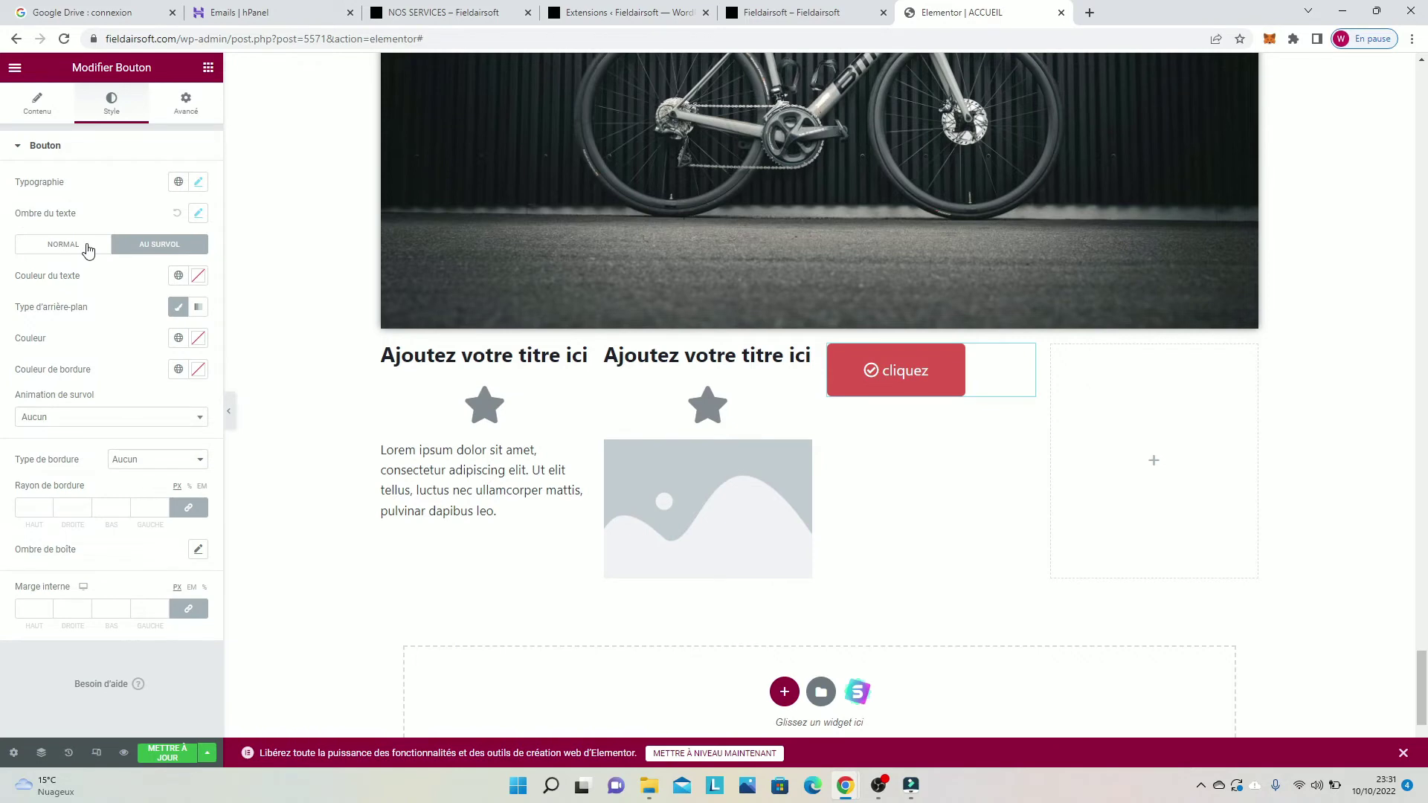
{"action": "left_click", "coordinate": [77, 252]}
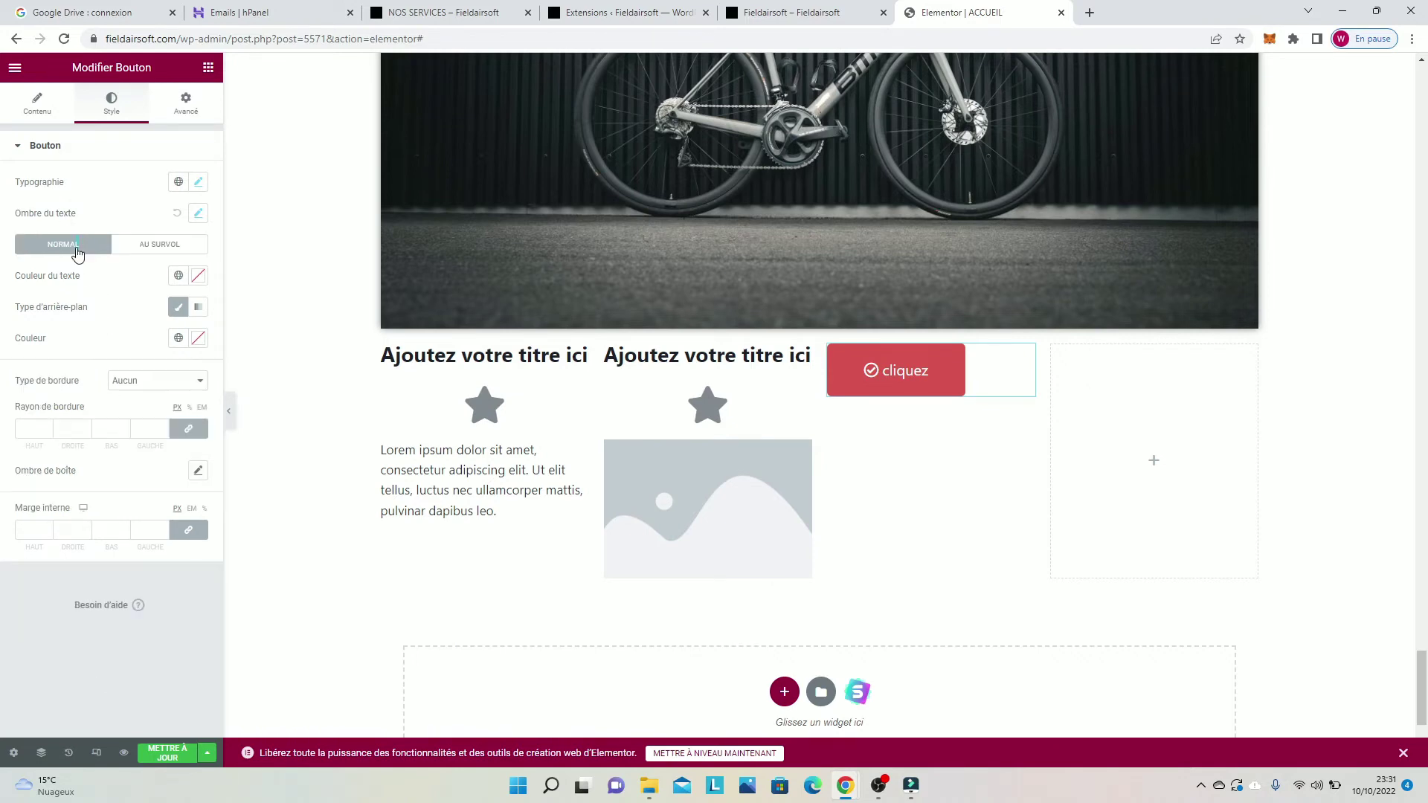
{"action": "left_click", "coordinate": [197, 279]}
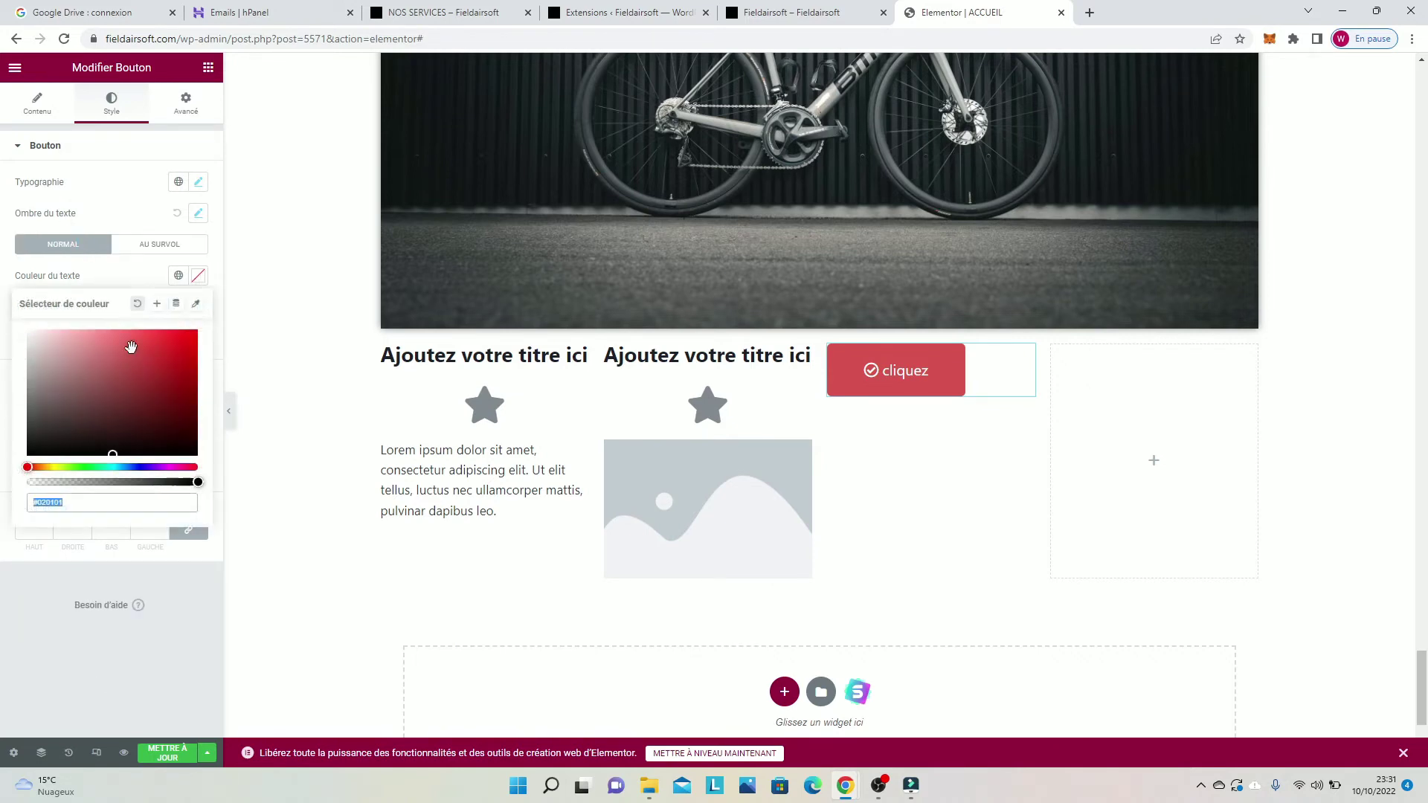
{"action": "left_click", "coordinate": [2, 272]}
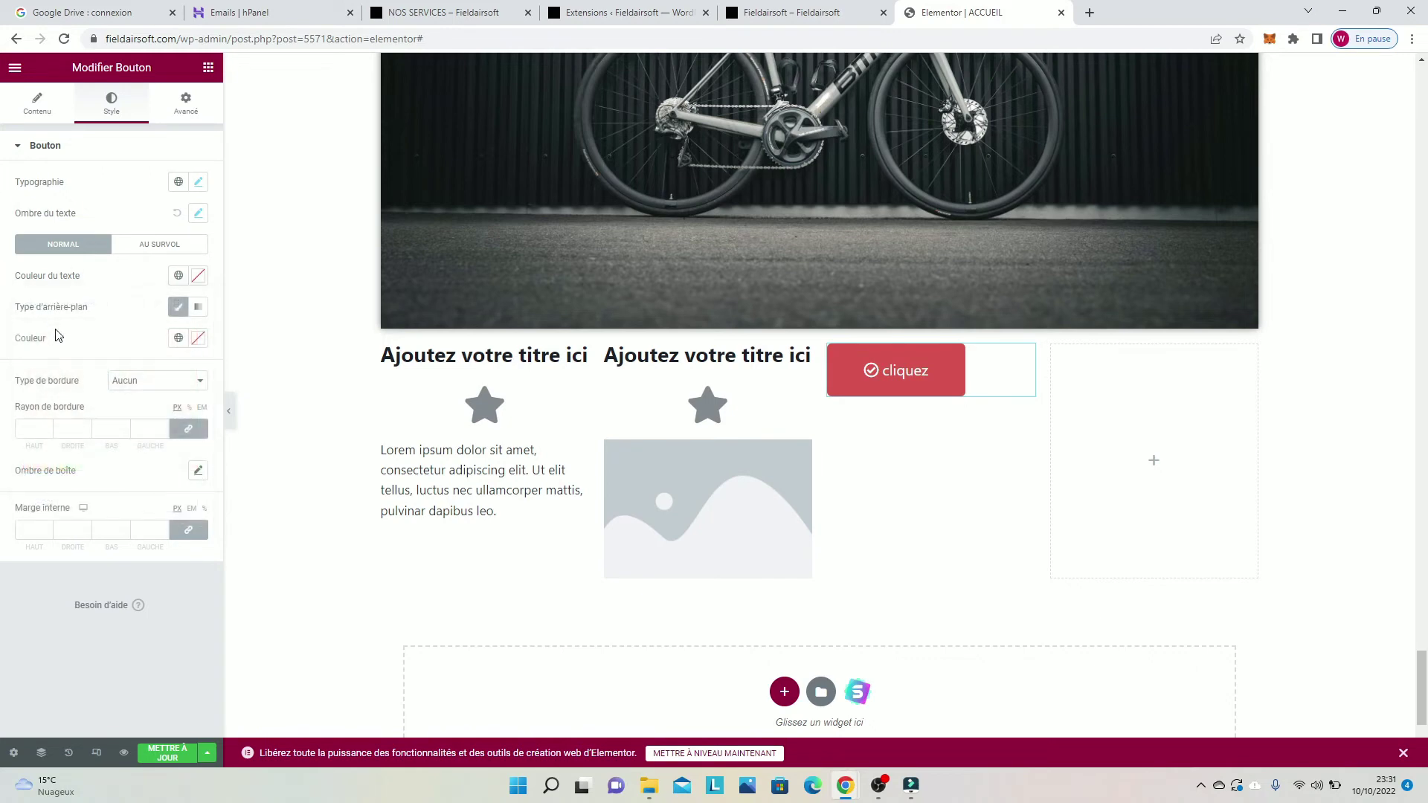
Step: Switch the button's normal-state background type to Dégradé
{"action": "left_click", "coordinate": [192, 311]}
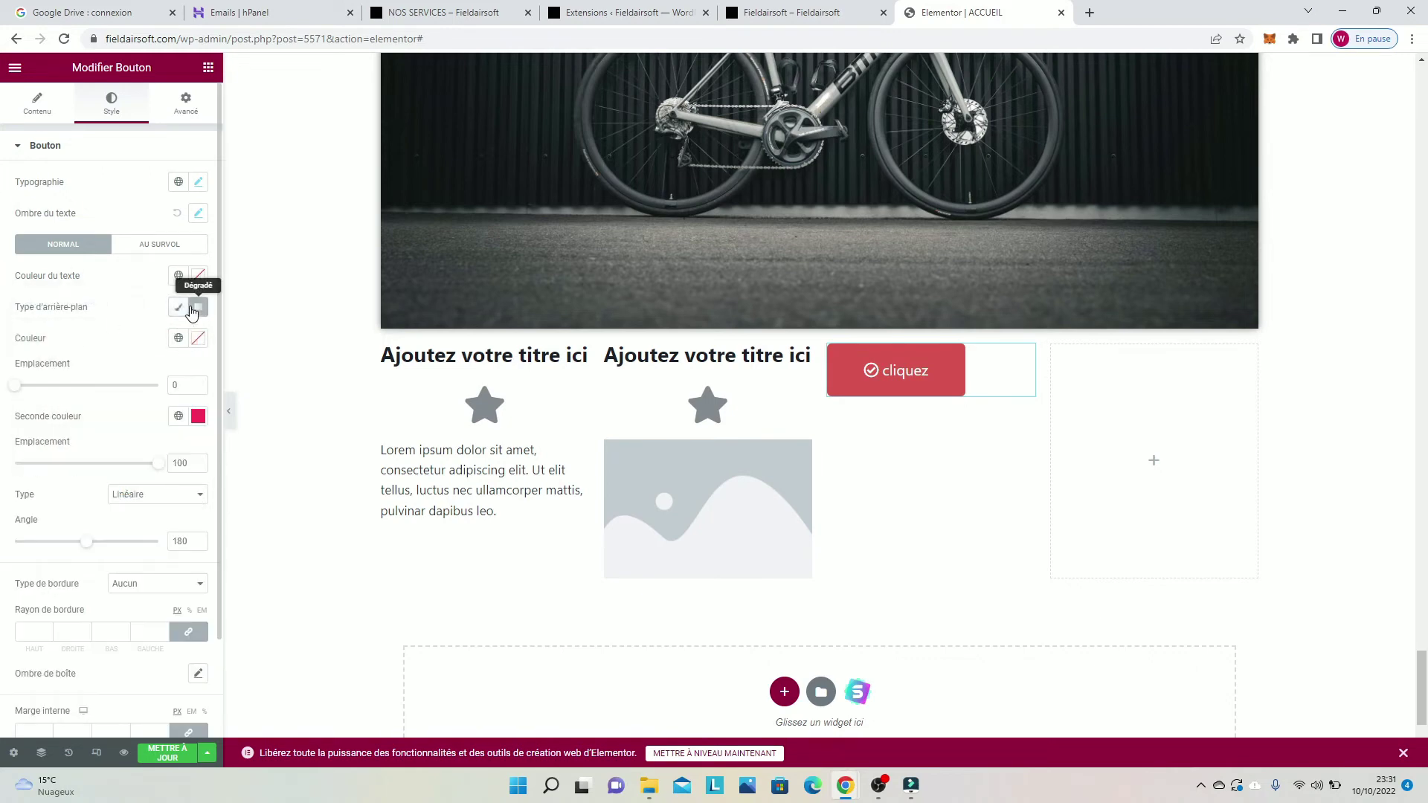
{"action": "scroll", "coordinate": [26, 446], "scroll_direction": "down", "scroll_amount": 1}
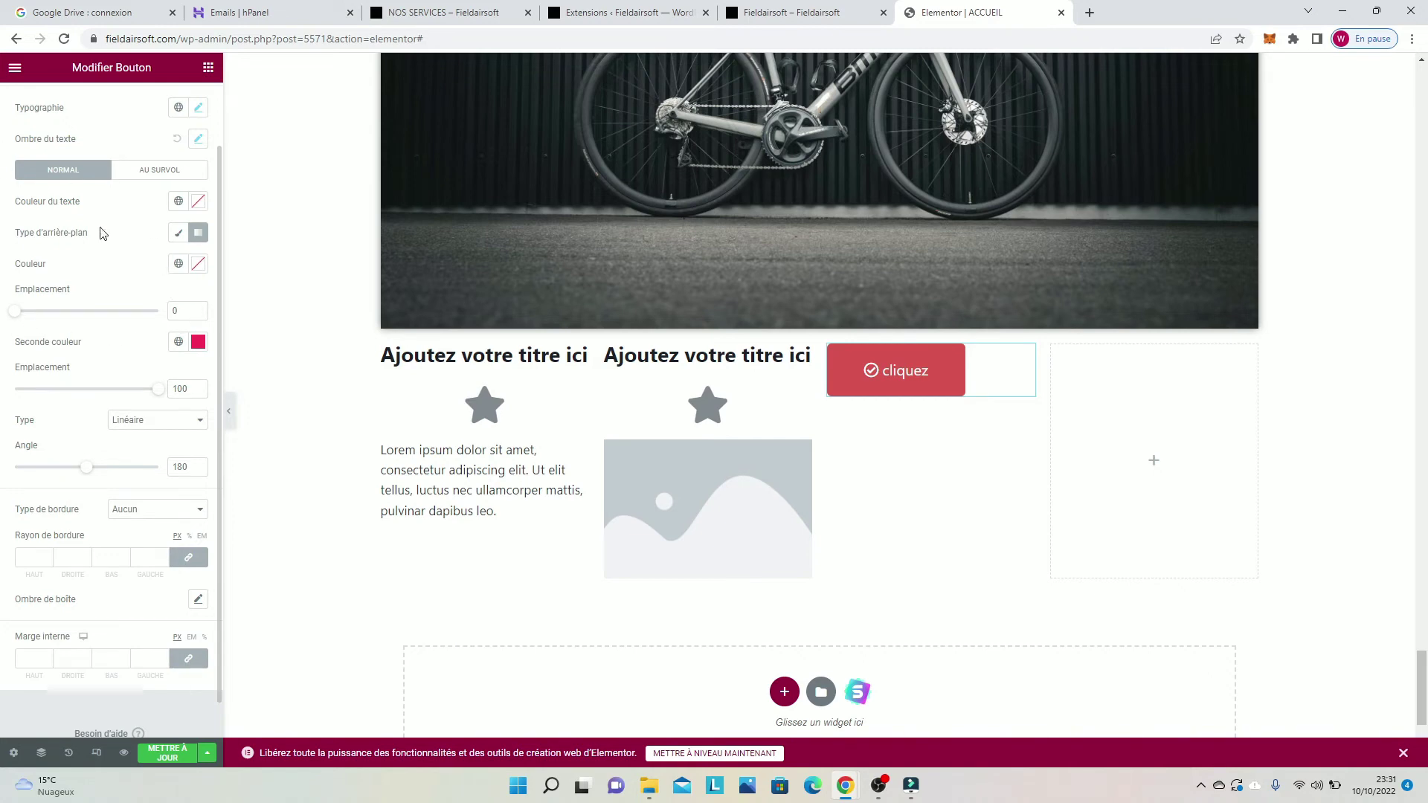
{"action": "left_click", "coordinate": [198, 264]}
{"action": "scroll", "coordinate": [111, 298], "scroll_direction": "up", "scroll_amount": 3}
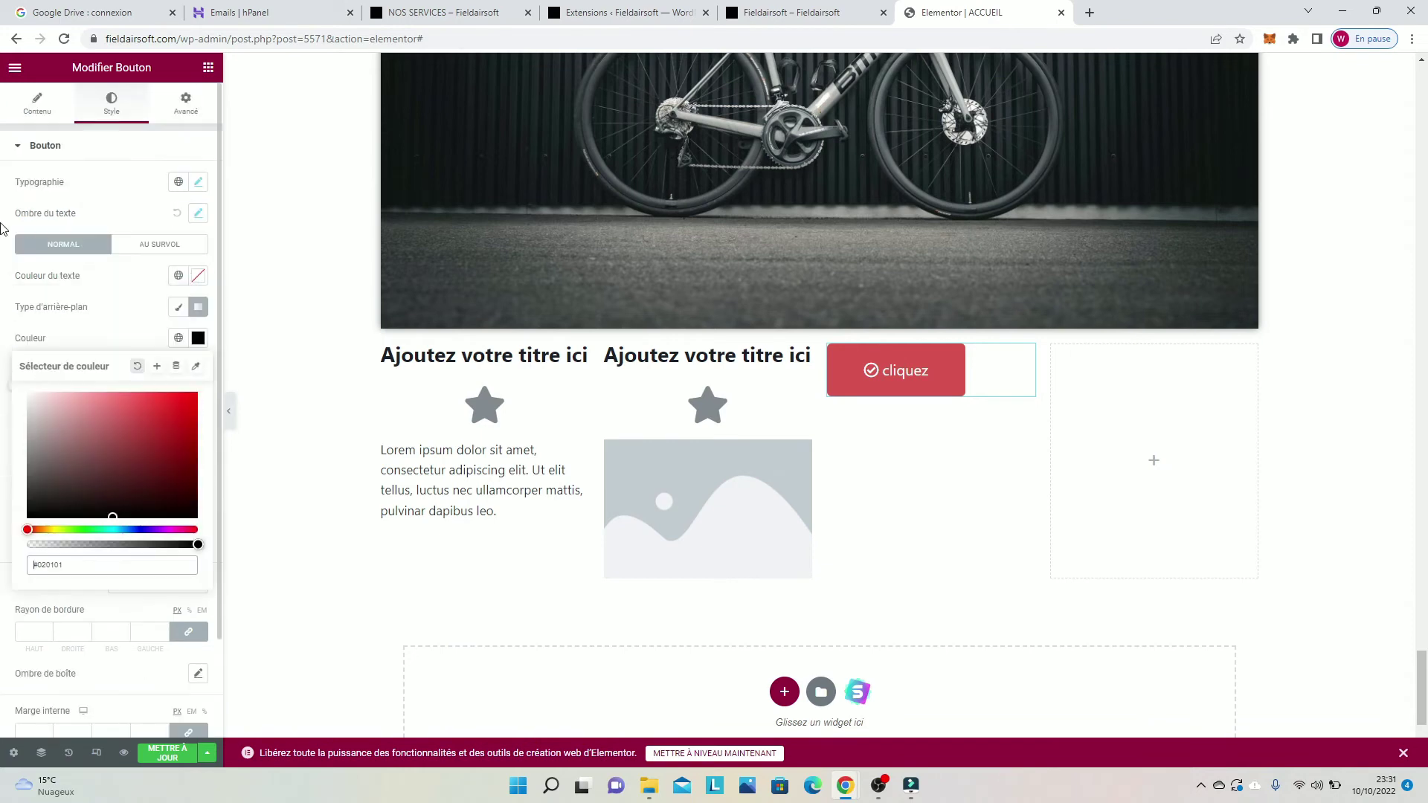
{"action": "left_click", "coordinate": [16, 147]}
{"action": "left_click", "coordinate": [16, 147]}
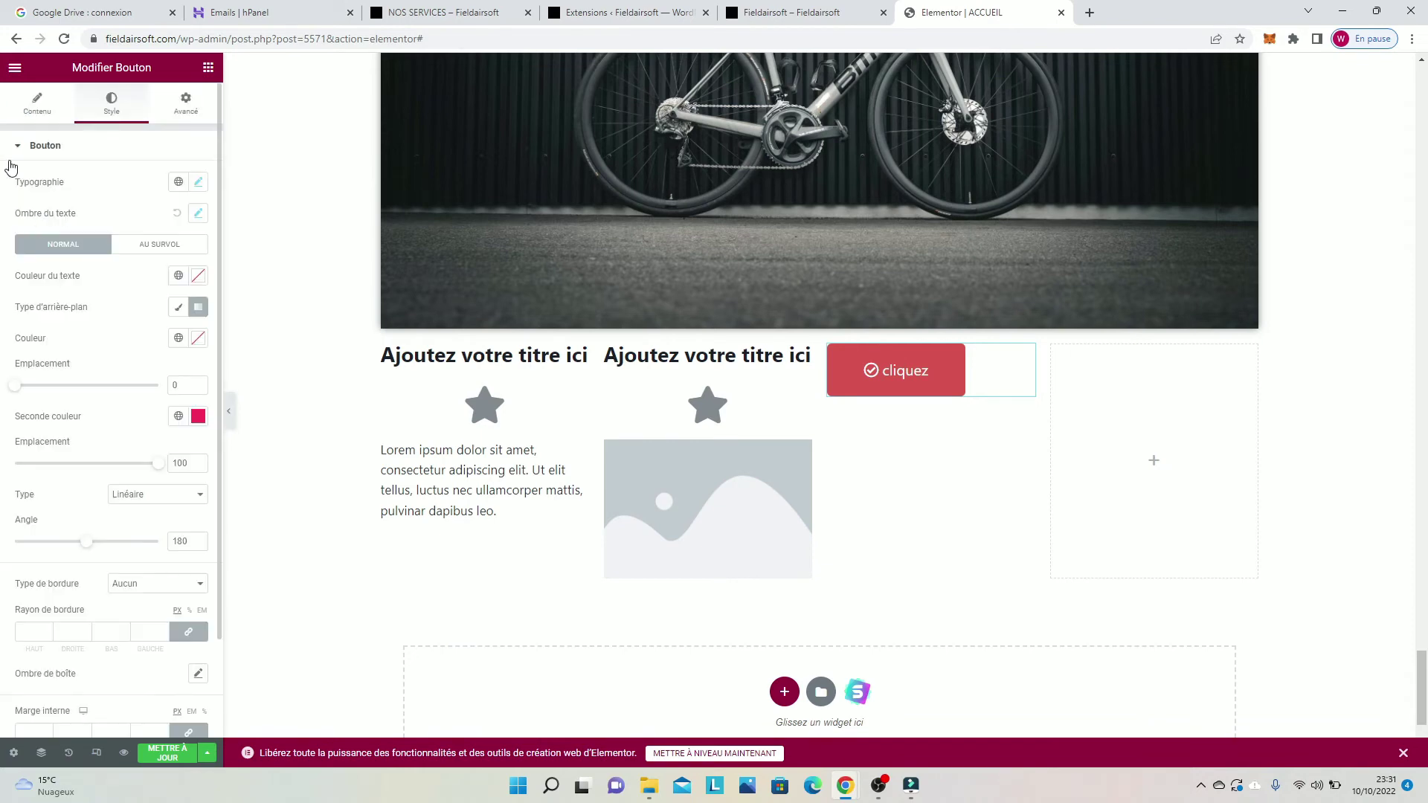
Step: Examine the button's hover style options and its advanced layout settings
{"action": "left_click", "coordinate": [148, 248]}
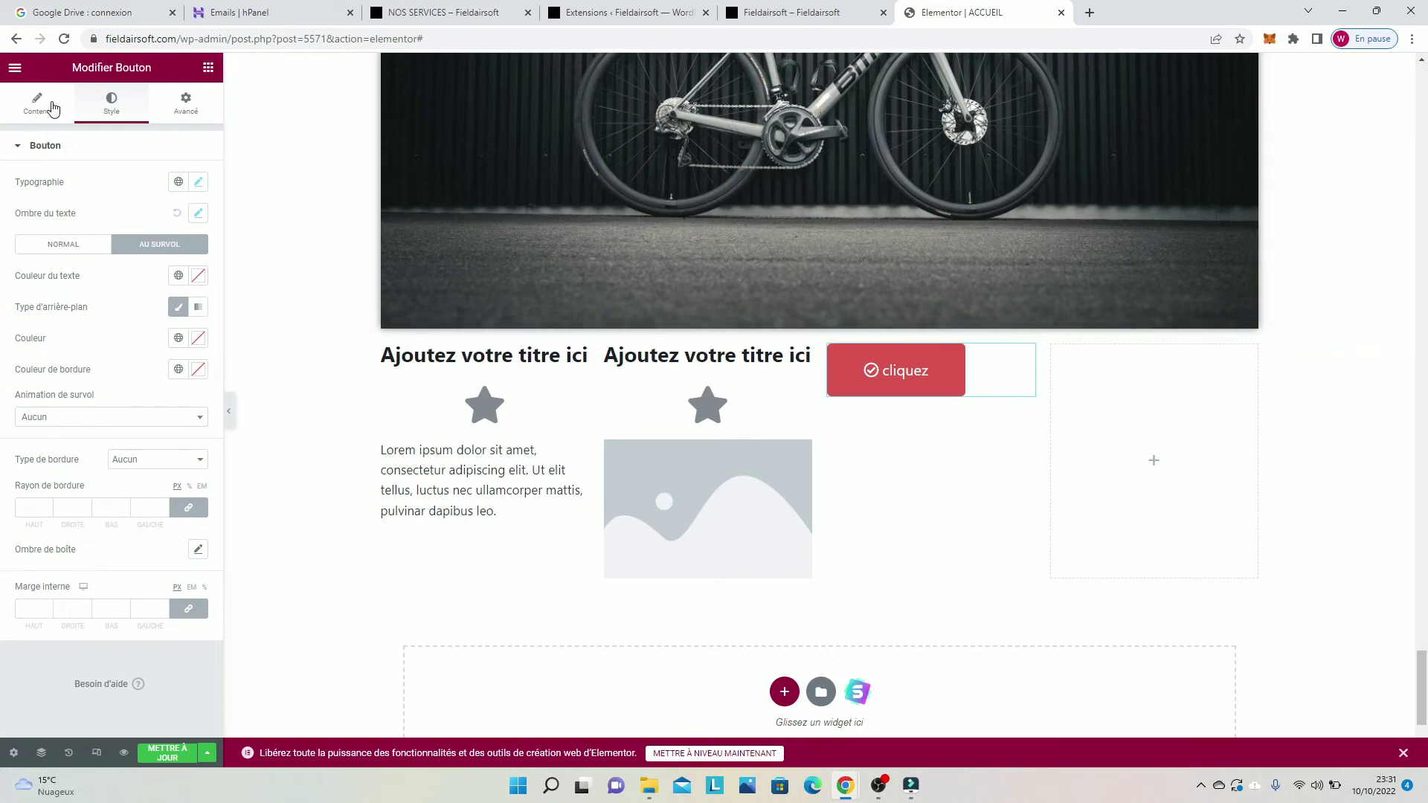
{"action": "left_click", "coordinate": [191, 111]}
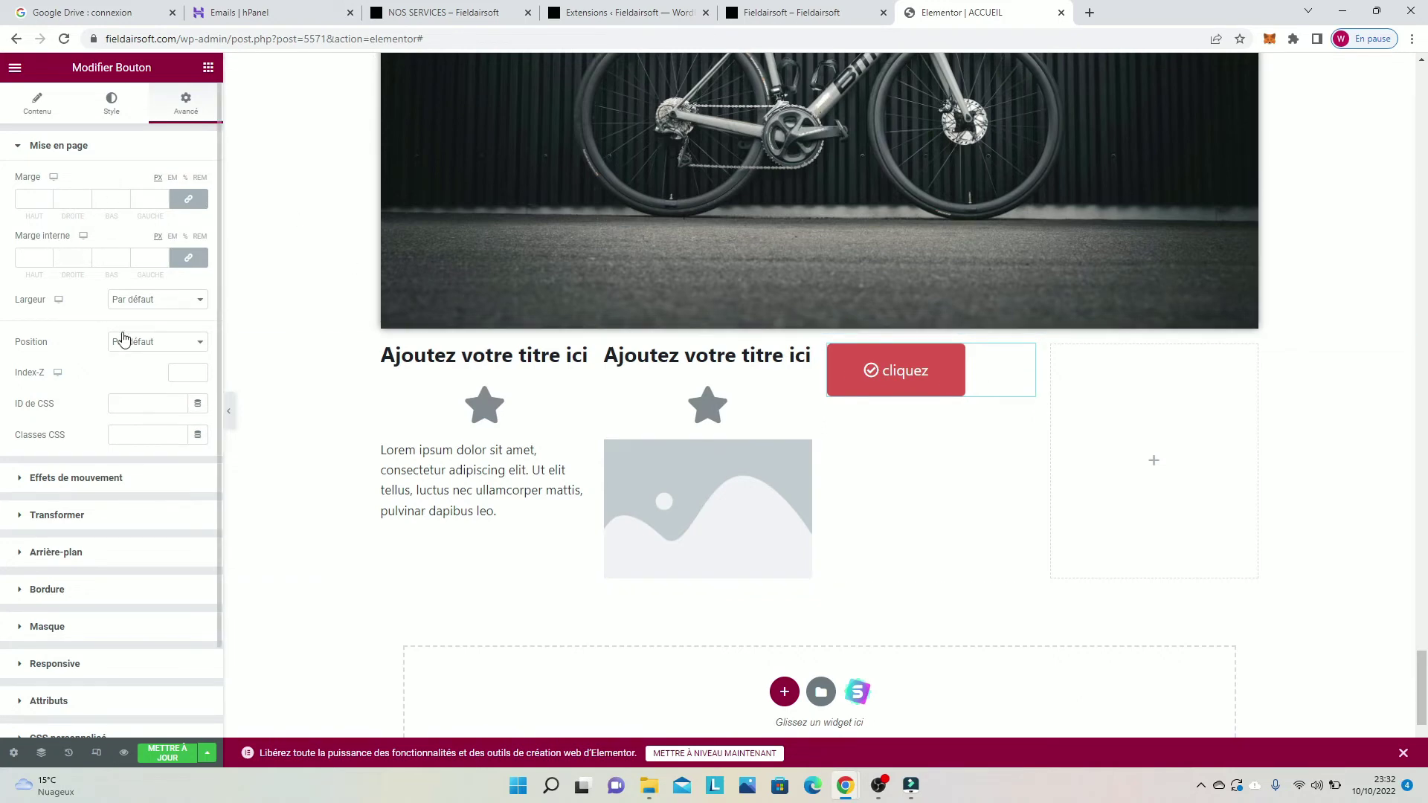
{"action": "scroll", "coordinate": [119, 350], "scroll_direction": "down", "scroll_amount": 1}
{"action": "scroll", "coordinate": [1045, 432], "scroll_direction": "down", "scroll_amount": 1}
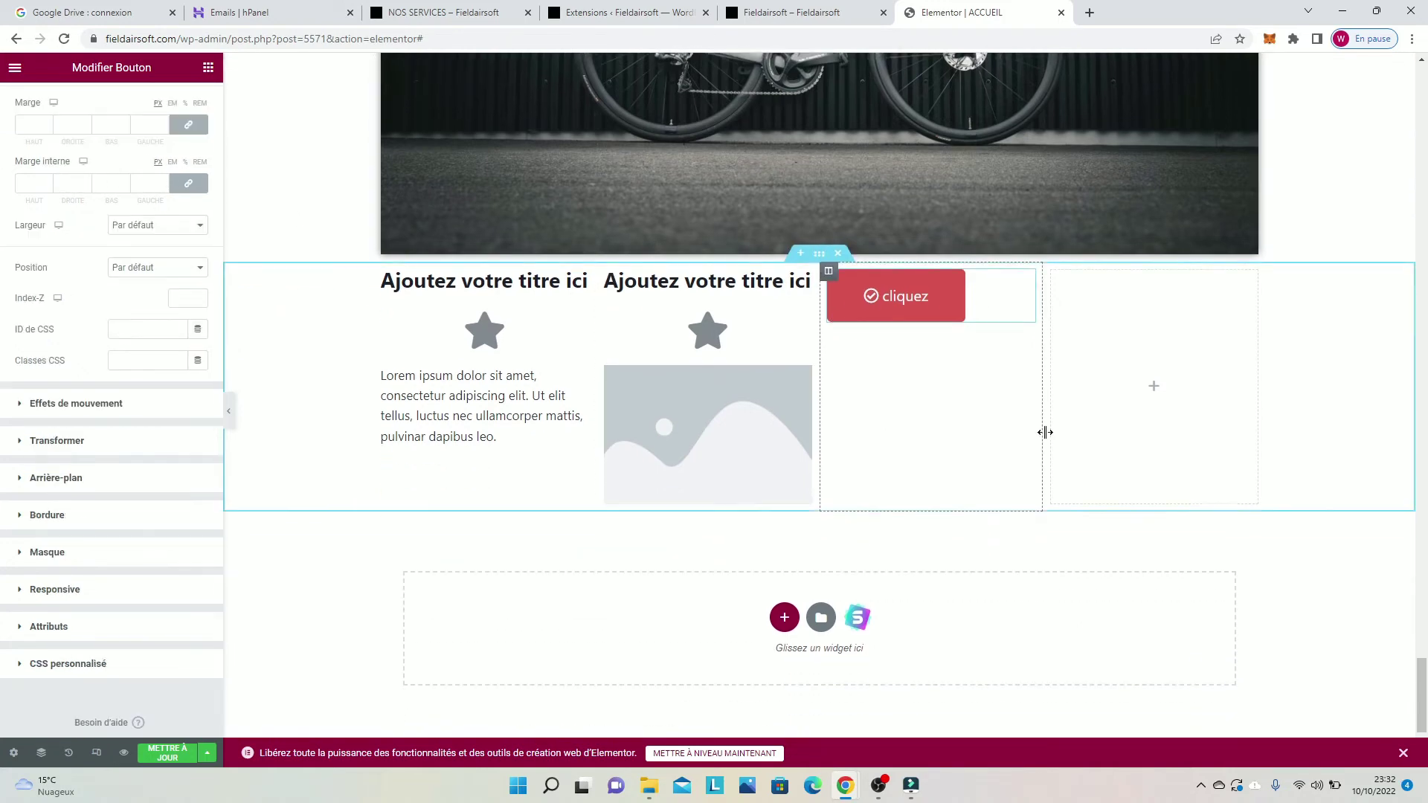
{"action": "left_click", "coordinate": [1153, 388]}
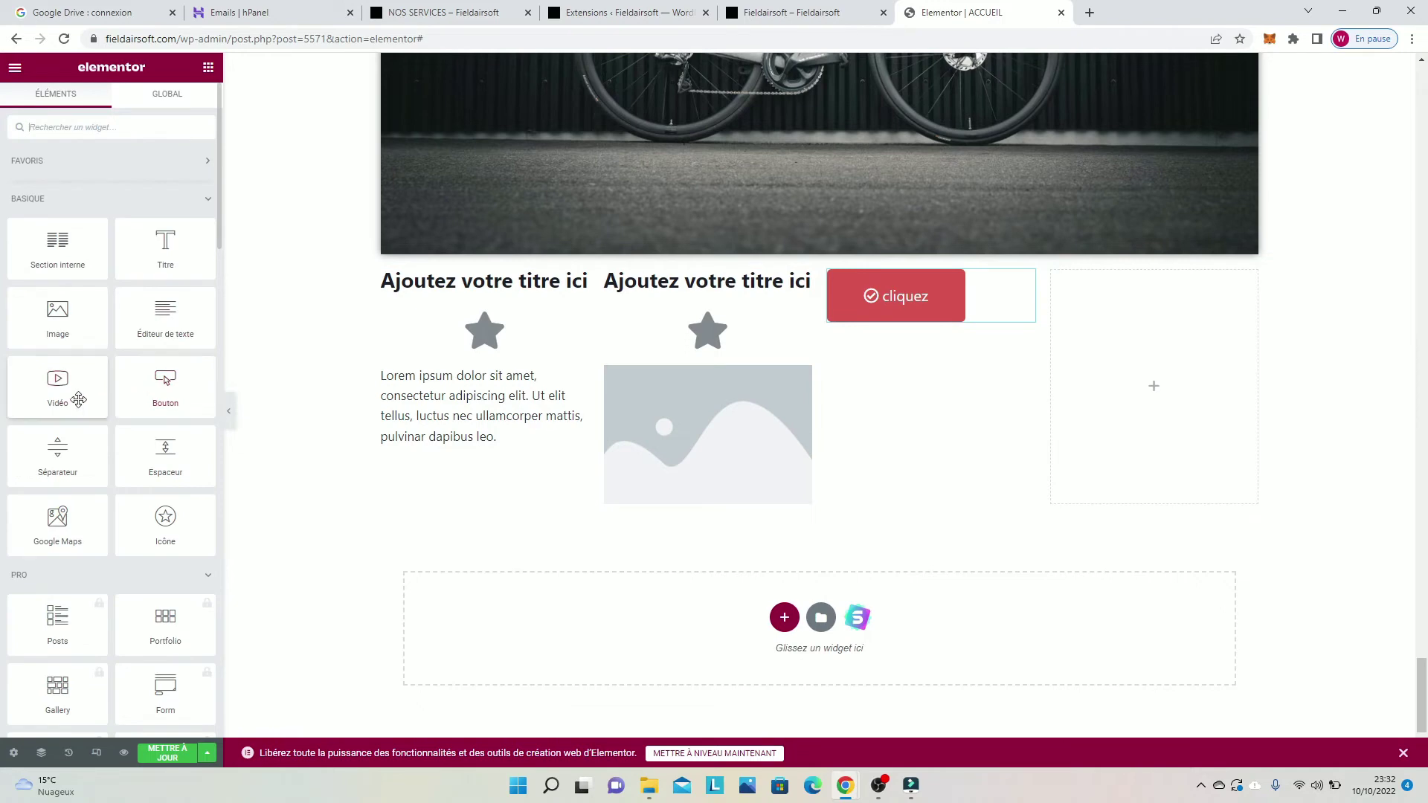
{"action": "left_click_drag", "start_coordinate": [59, 381], "coordinate": [113, 396]}
{"action": "scroll", "coordinate": [759, 521], "scroll_direction": "down", "scroll_amount": 1}
{"action": "left_click", "coordinate": [783, 547]}
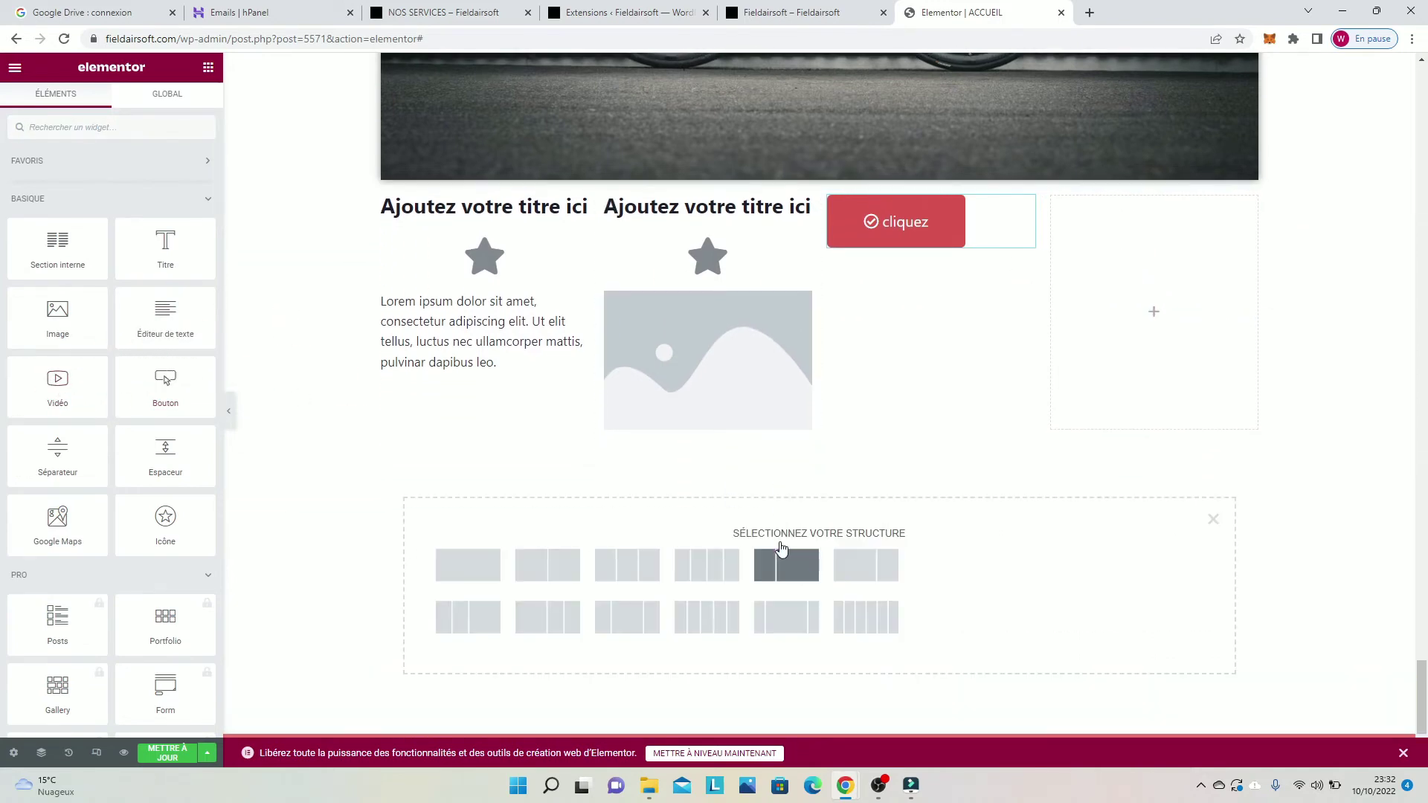
{"action": "left_click", "coordinate": [542, 559]}
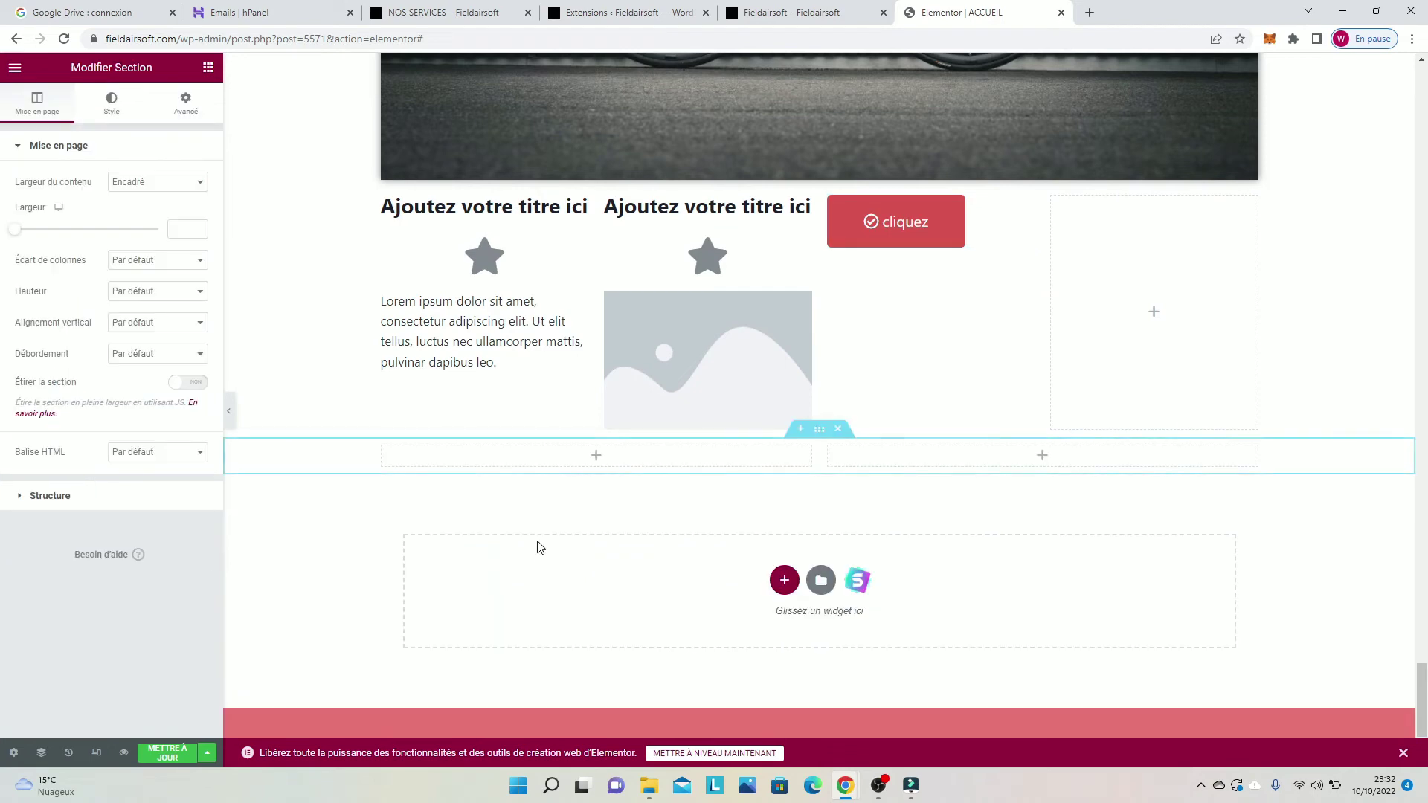
{"action": "left_click", "coordinate": [837, 429]}
Step: Add a single-column section below the four-column section and place a Video widget in it
{"action": "left_click", "coordinate": [791, 552]}
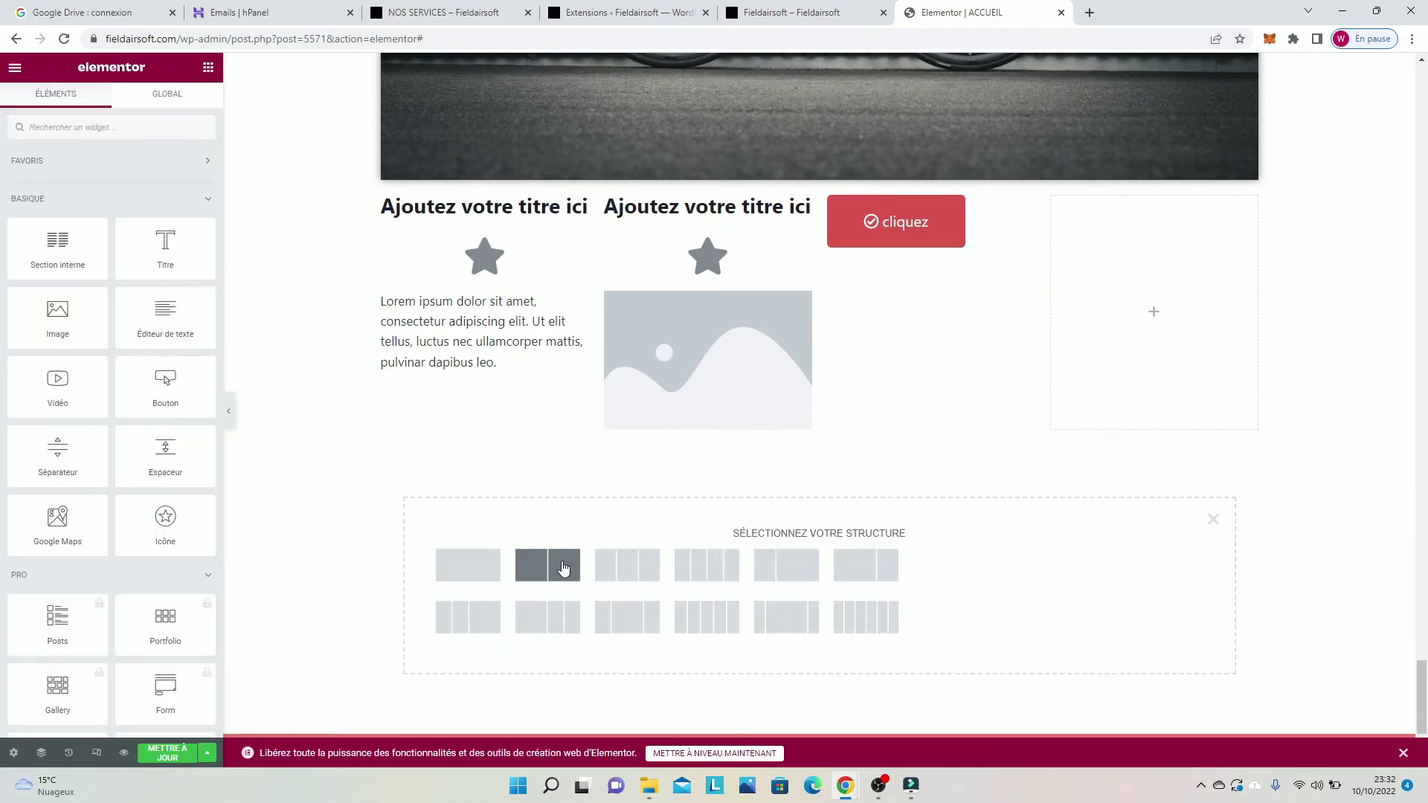
{"action": "left_click", "coordinate": [487, 573]}
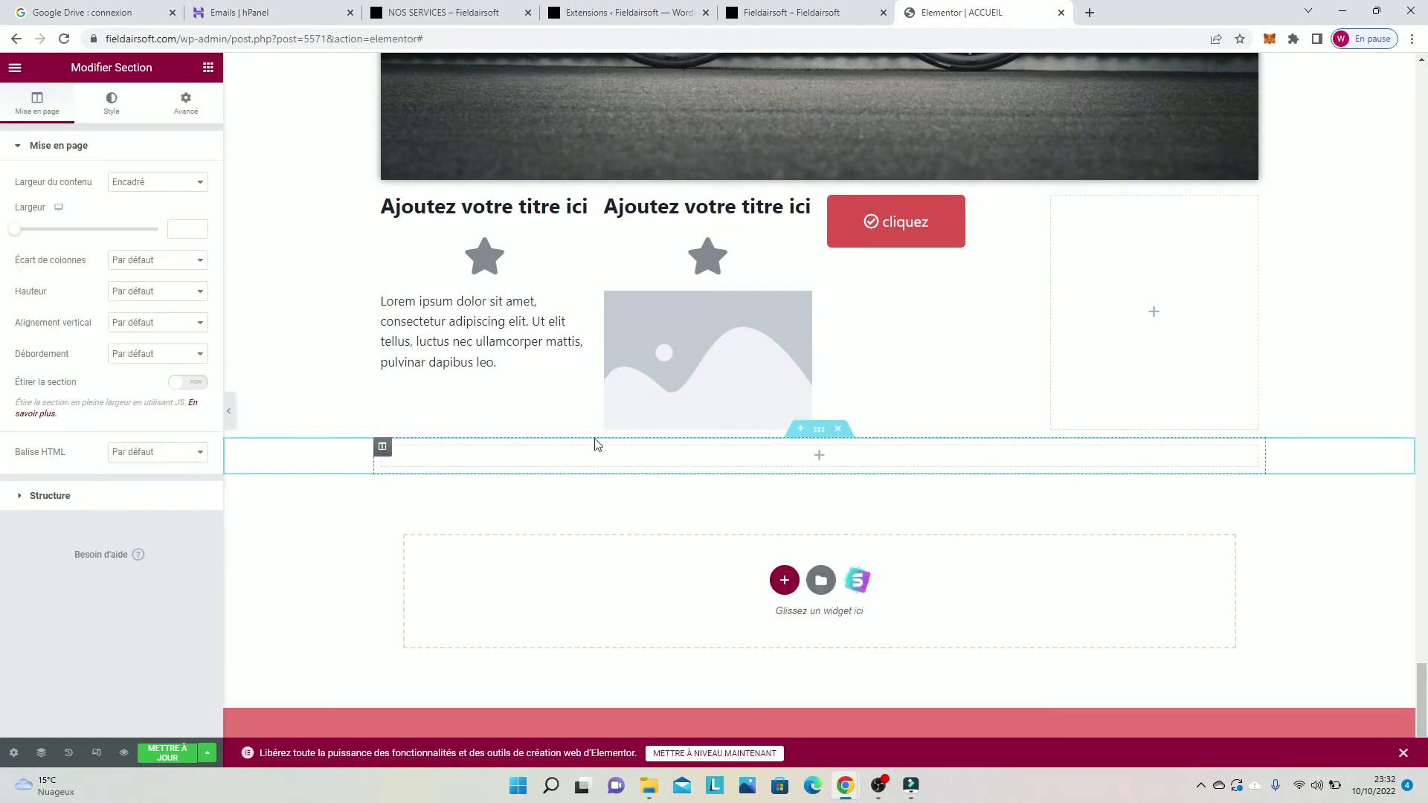
{"action": "left_click", "coordinate": [208, 68]}
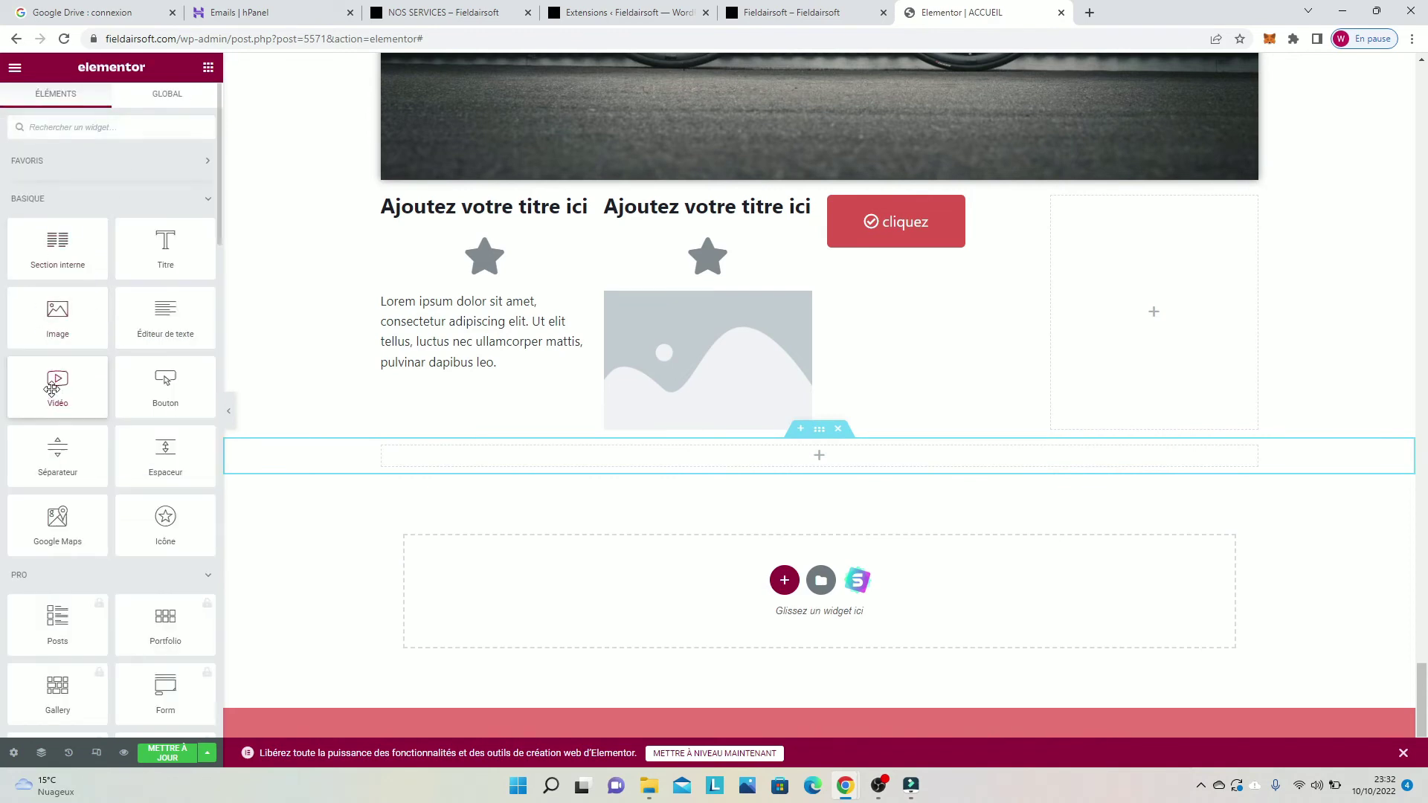
{"action": "left_click_drag", "start_coordinate": [56, 379], "coordinate": [819, 454]}
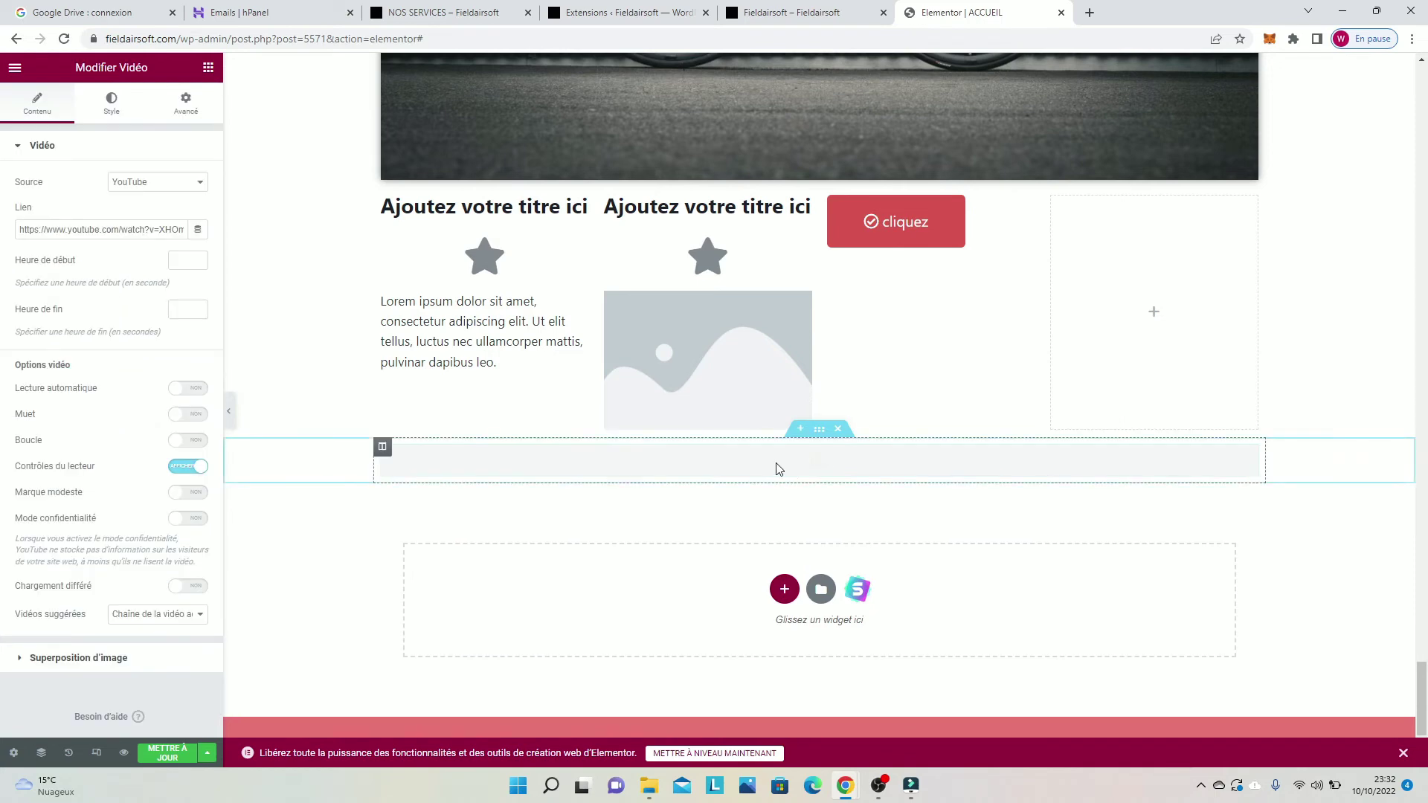
Step: Review the video widget's source choices and playback options, keeping YouTube as the source
{"action": "scroll", "coordinate": [774, 468], "scroll_direction": "down", "scroll_amount": 1}
{"action": "left_click", "coordinate": [144, 192]}
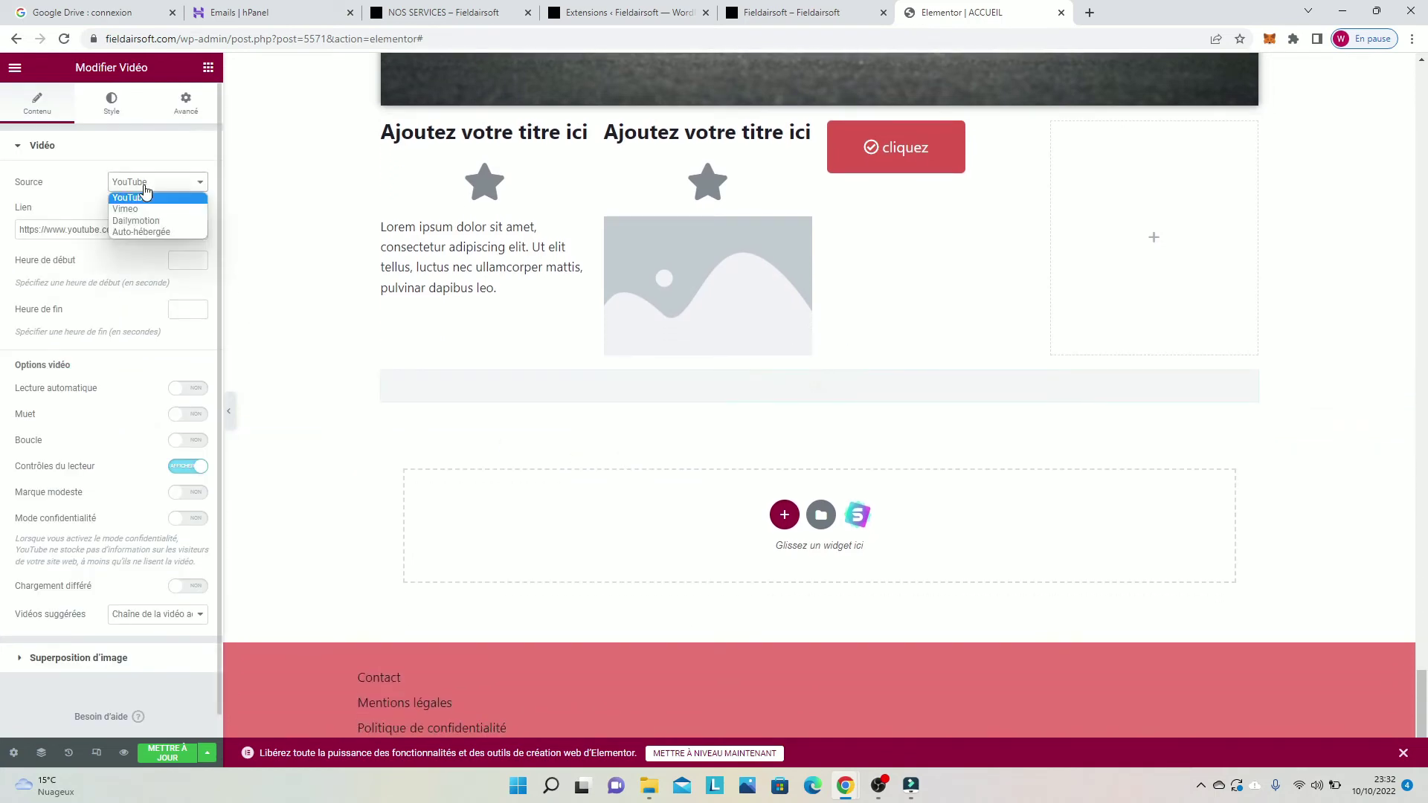
{"action": "left_click", "coordinate": [145, 194]}
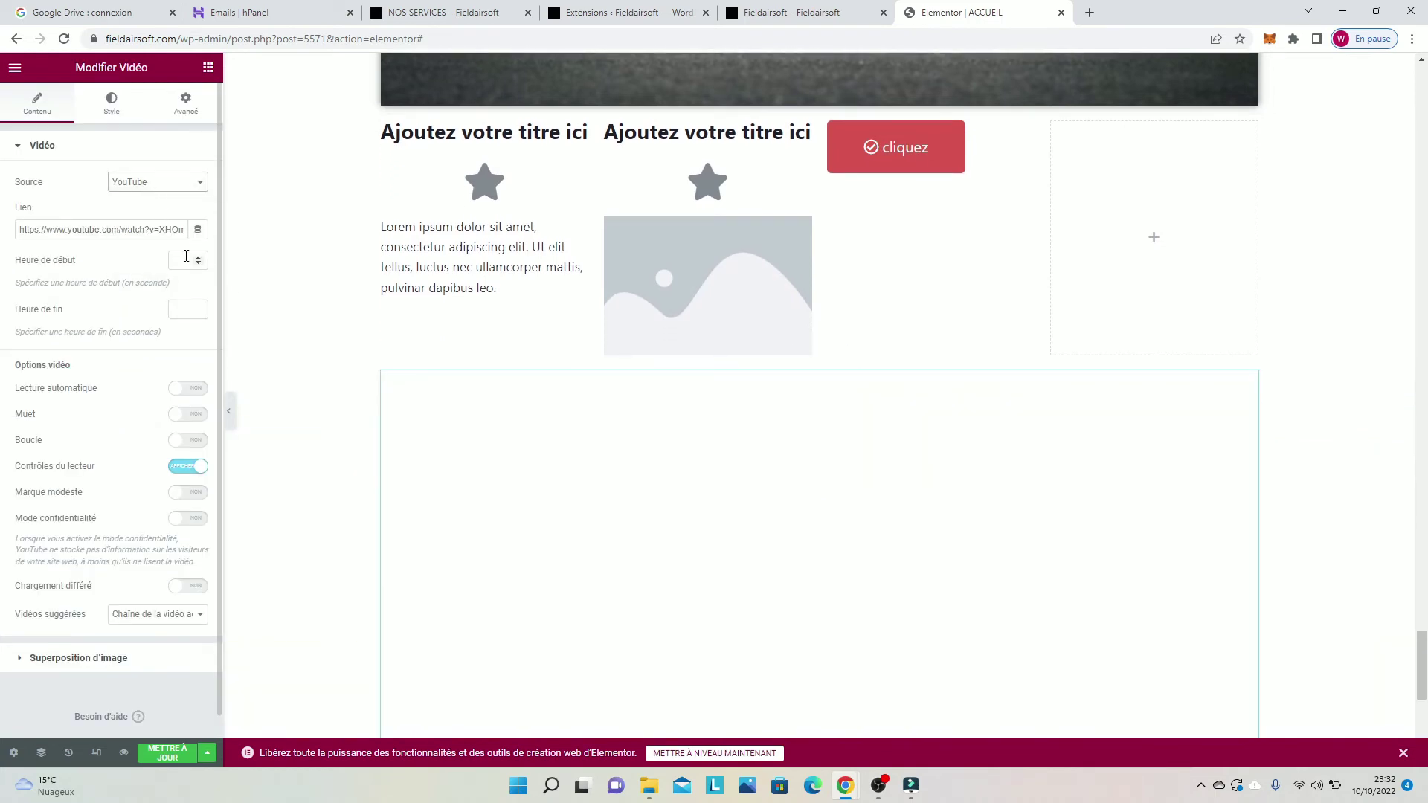
{"action": "scroll", "coordinate": [192, 280], "scroll_direction": "down", "scroll_amount": 1}
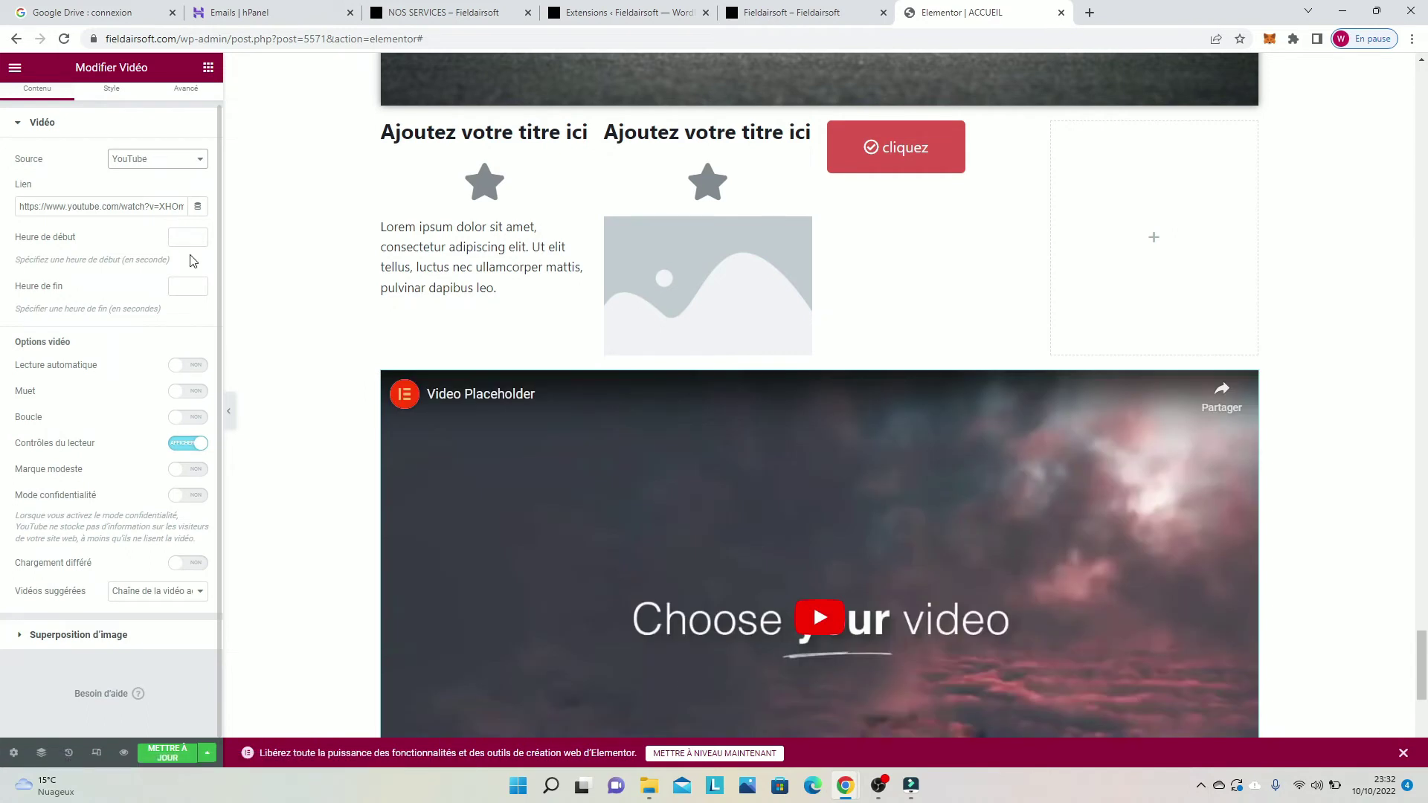
{"action": "scroll", "coordinate": [679, 510], "scroll_direction": "down", "scroll_amount": 2}
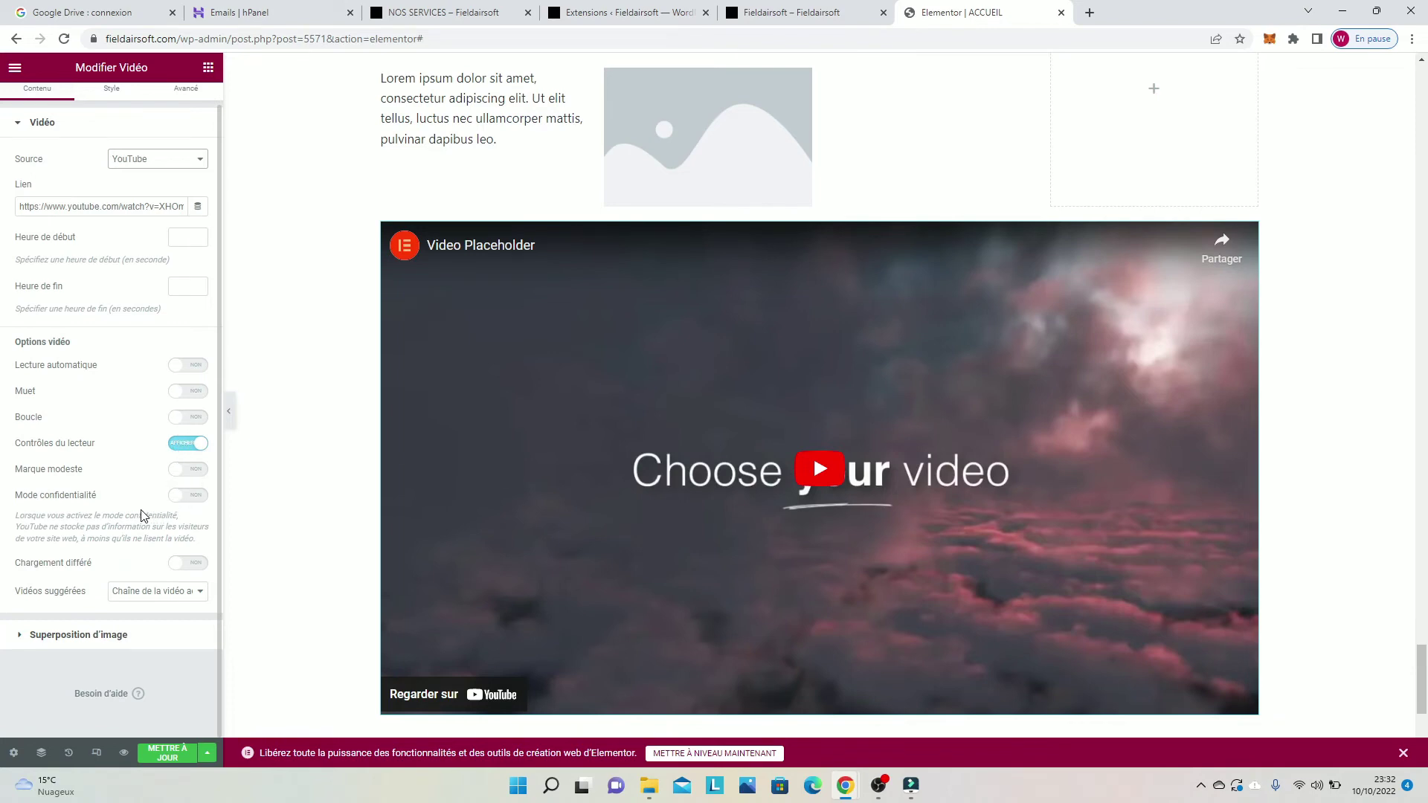
Step: Add a new single-column section below the video
{"action": "scroll", "coordinate": [900, 383], "scroll_direction": "down", "scroll_amount": 5}
{"action": "scroll", "coordinate": [902, 402], "scroll_direction": "up", "scroll_amount": 2}
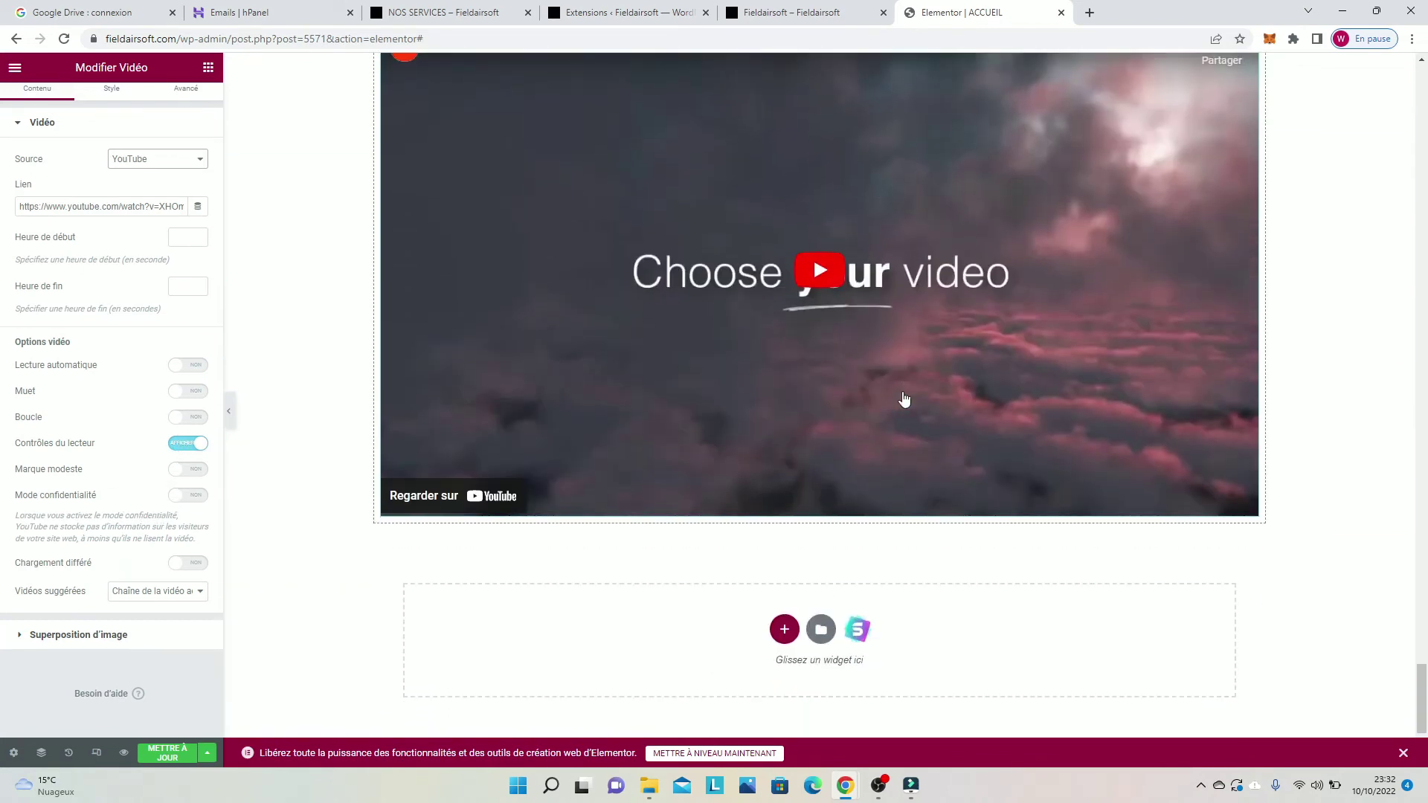
{"action": "scroll", "coordinate": [818, 483], "scroll_direction": "down", "scroll_amount": 1}
{"action": "left_click", "coordinate": [784, 529]}
{"action": "scroll", "coordinate": [784, 483], "scroll_direction": "down", "scroll_amount": 1}
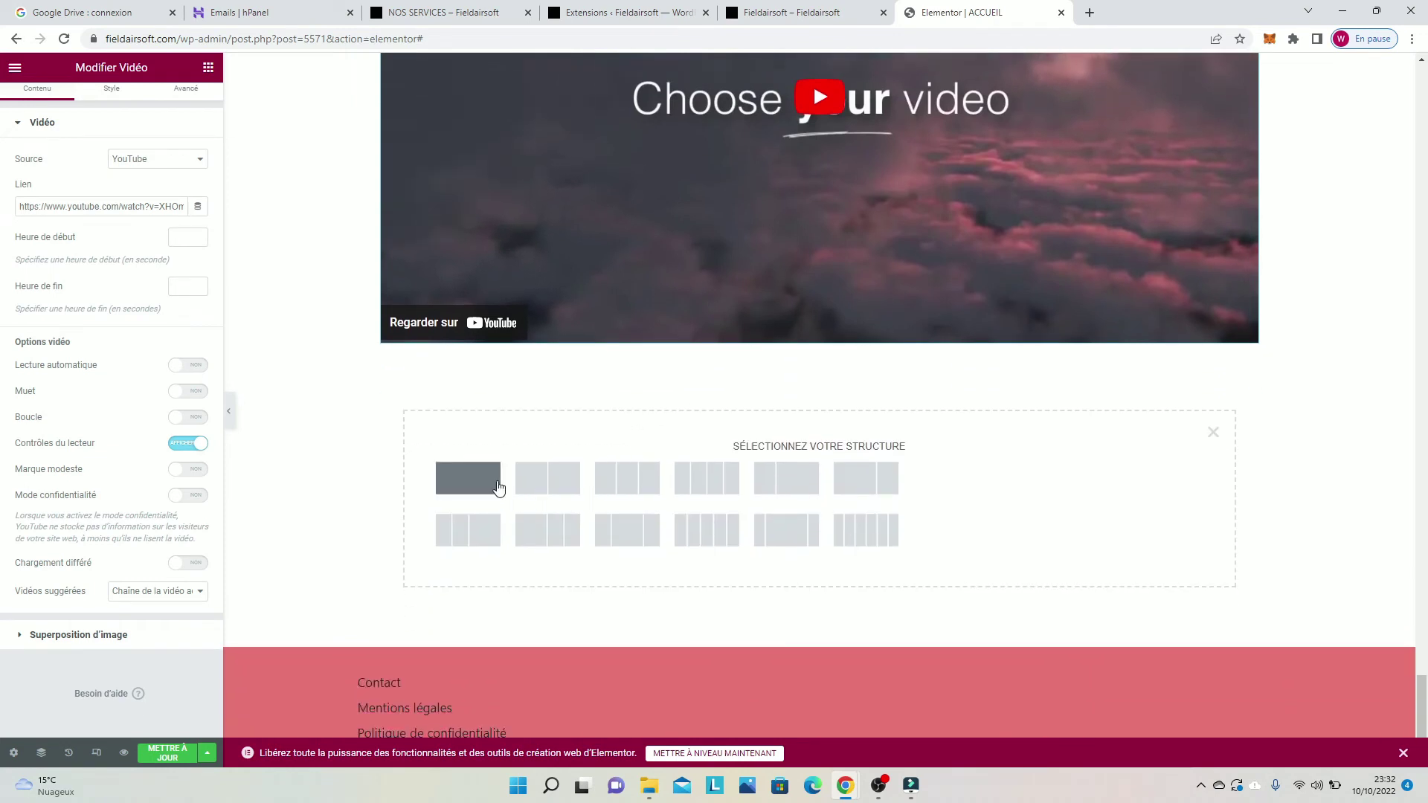
{"action": "left_click", "coordinate": [456, 488]}
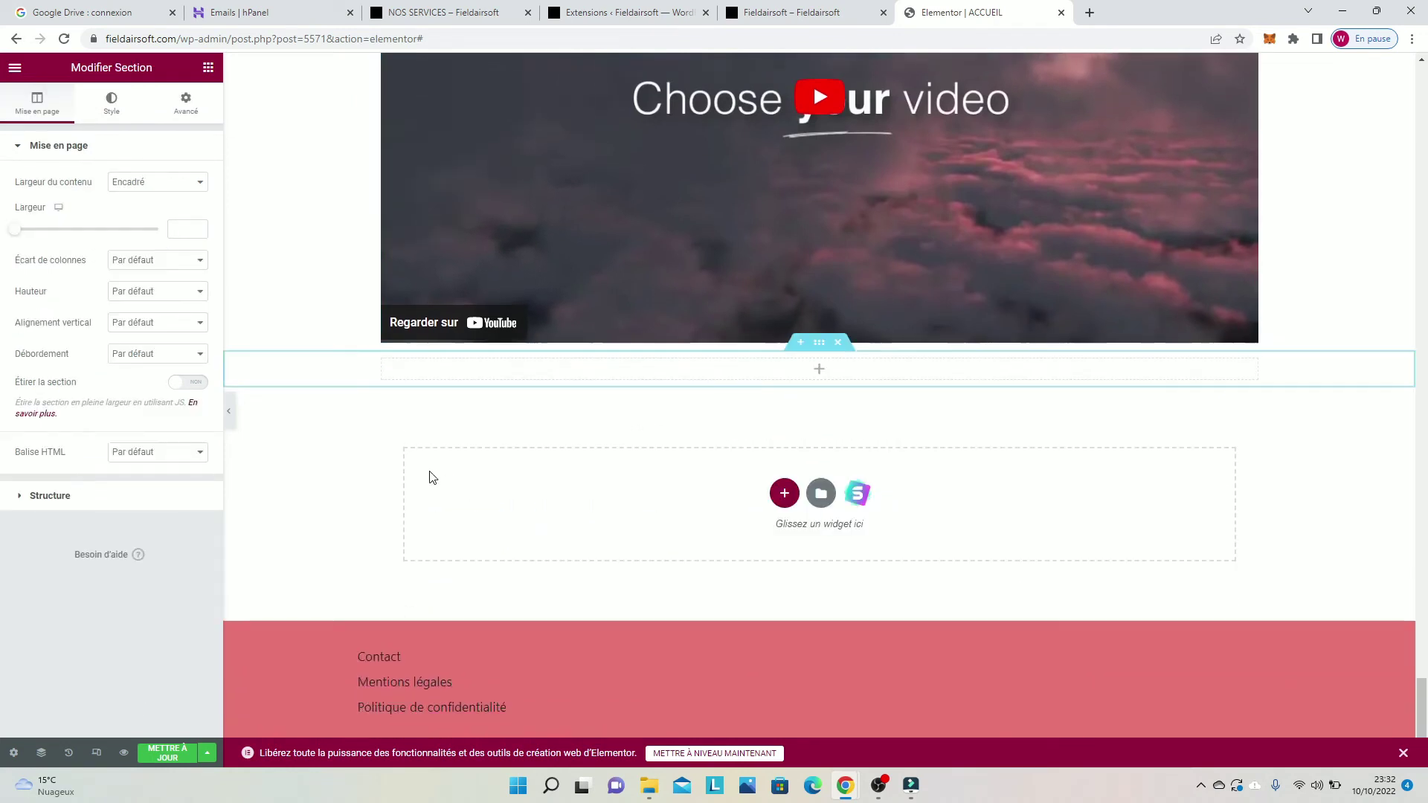
Step: Browse the widget library through the Pro and General categories to examine the available widgets
{"action": "left_click", "coordinate": [208, 68]}
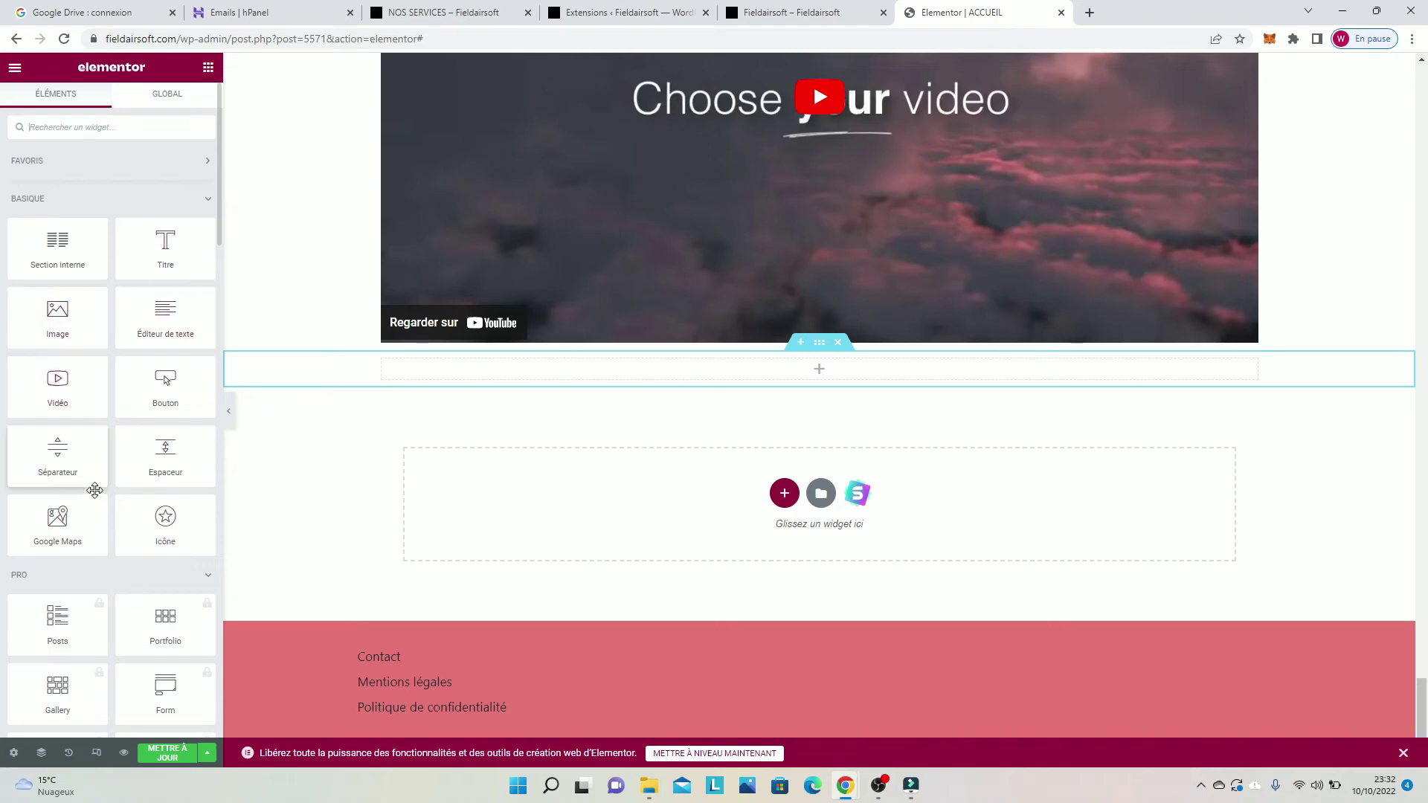
{"action": "scroll", "coordinate": [89, 408], "scroll_direction": "down", "scroll_amount": 4}
{"action": "scroll", "coordinate": [105, 387], "scroll_direction": "down", "scroll_amount": 2}
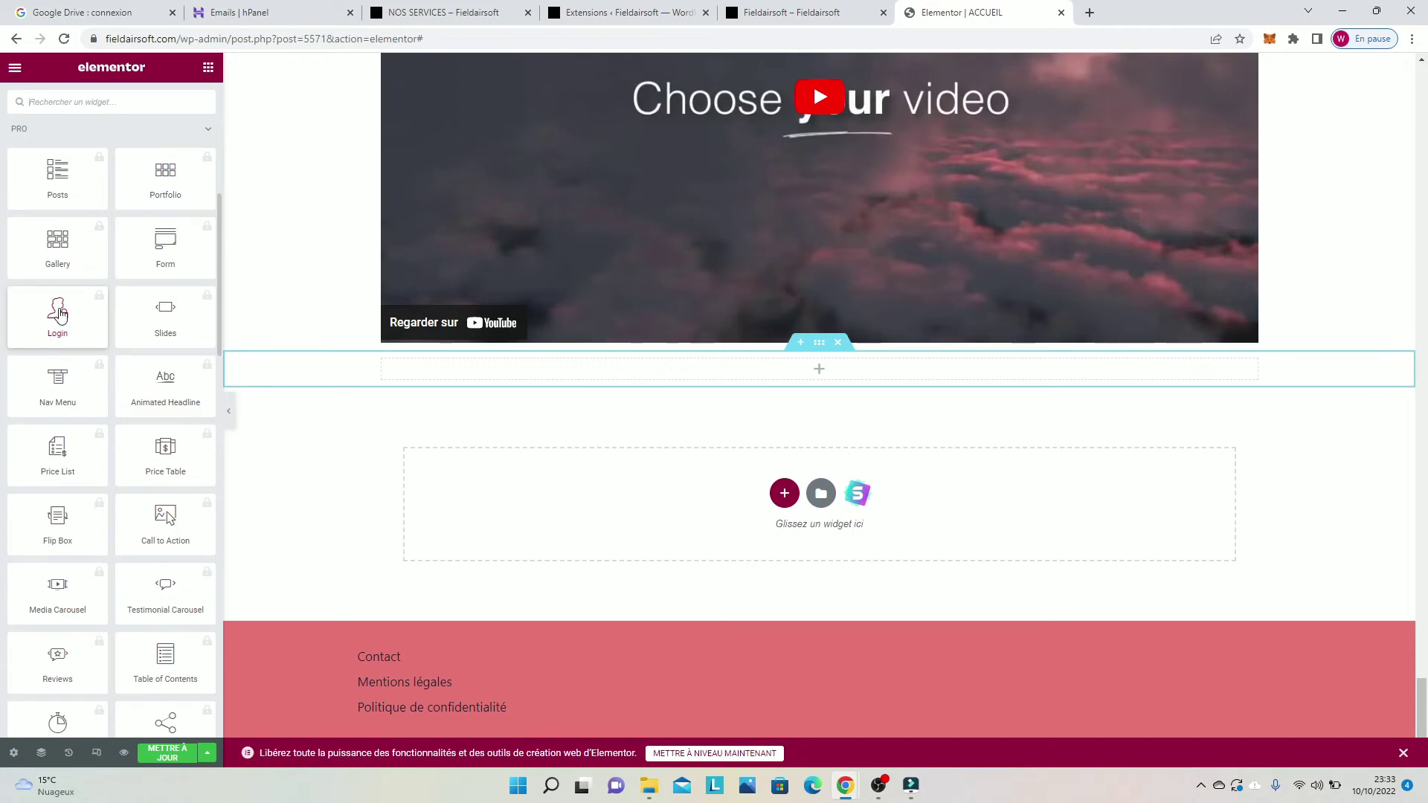
{"action": "scroll", "coordinate": [55, 318], "scroll_direction": "down", "scroll_amount": 3}
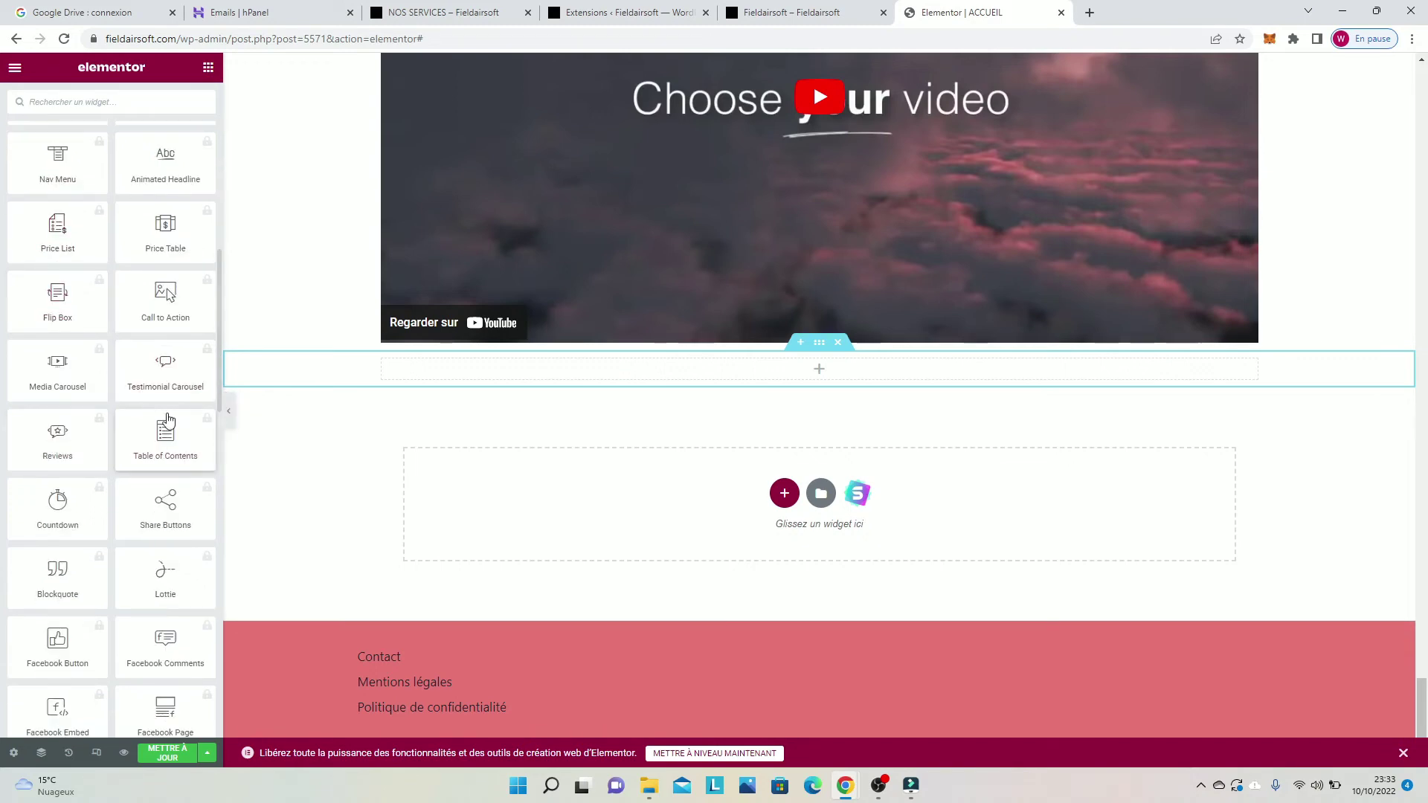
{"action": "scroll", "coordinate": [167, 426], "scroll_direction": "down", "scroll_amount": 7}
{"action": "scroll", "coordinate": [156, 392], "scroll_direction": "up", "scroll_amount": 3}
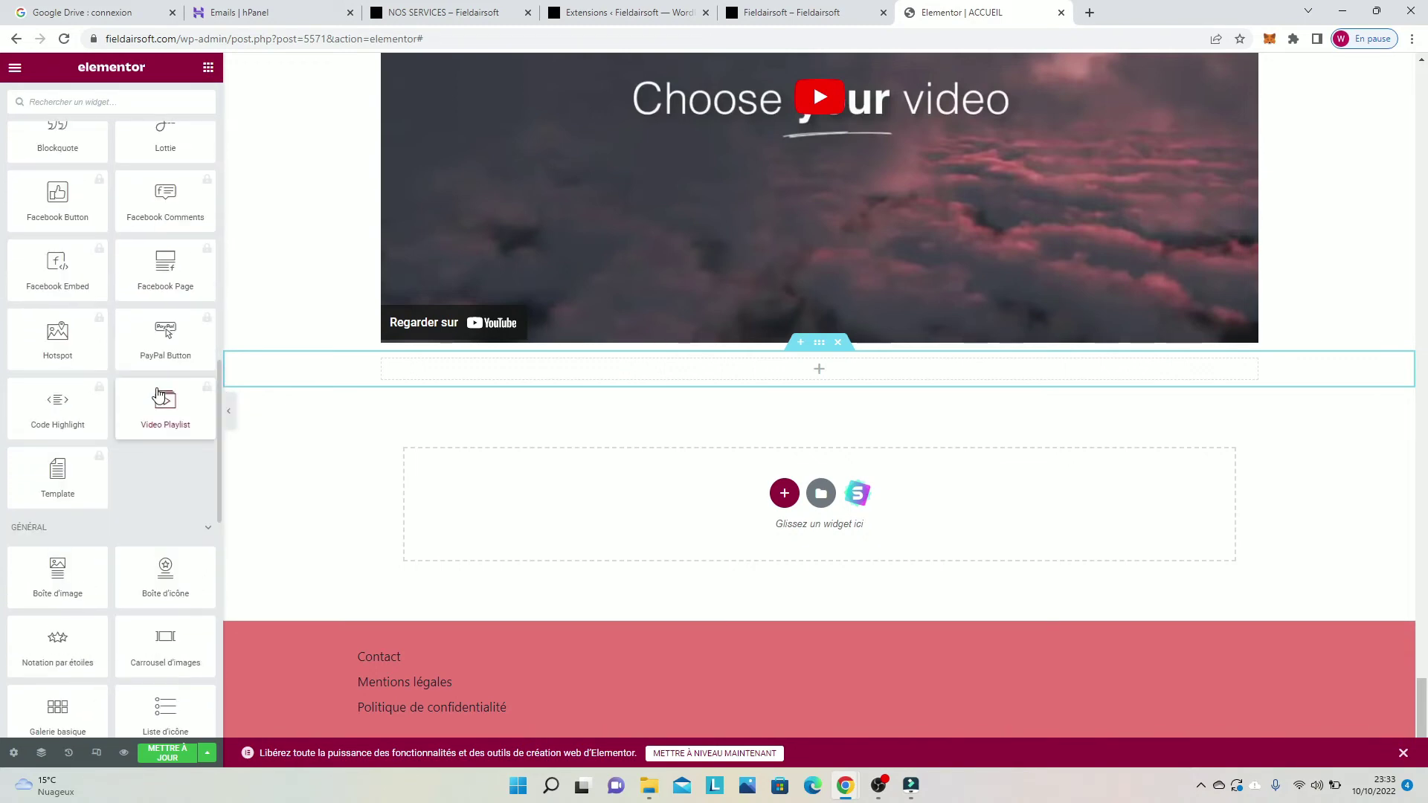
{"action": "scroll", "coordinate": [136, 407], "scroll_direction": "down", "scroll_amount": 1}
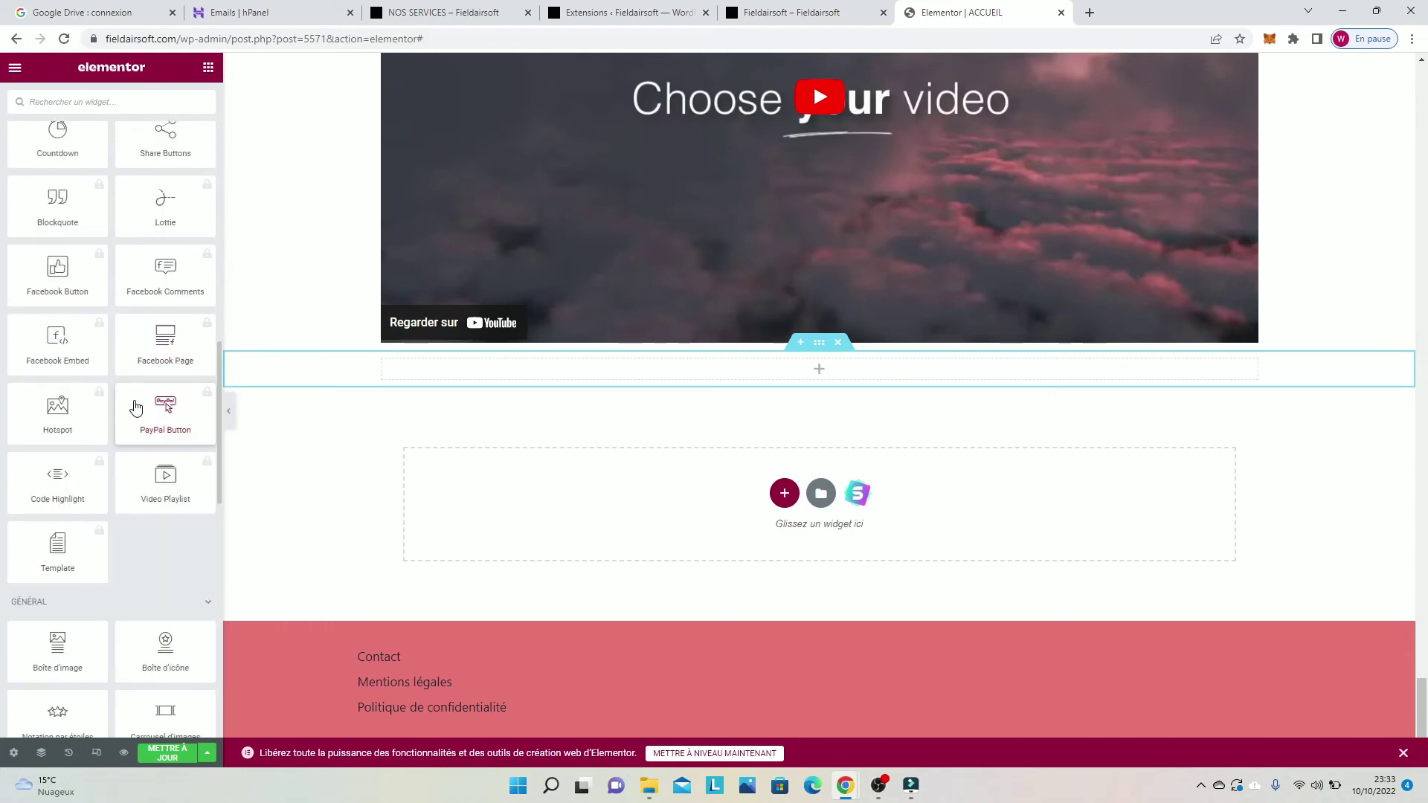
{"action": "scroll", "coordinate": [135, 408], "scroll_direction": "down", "scroll_amount": 4}
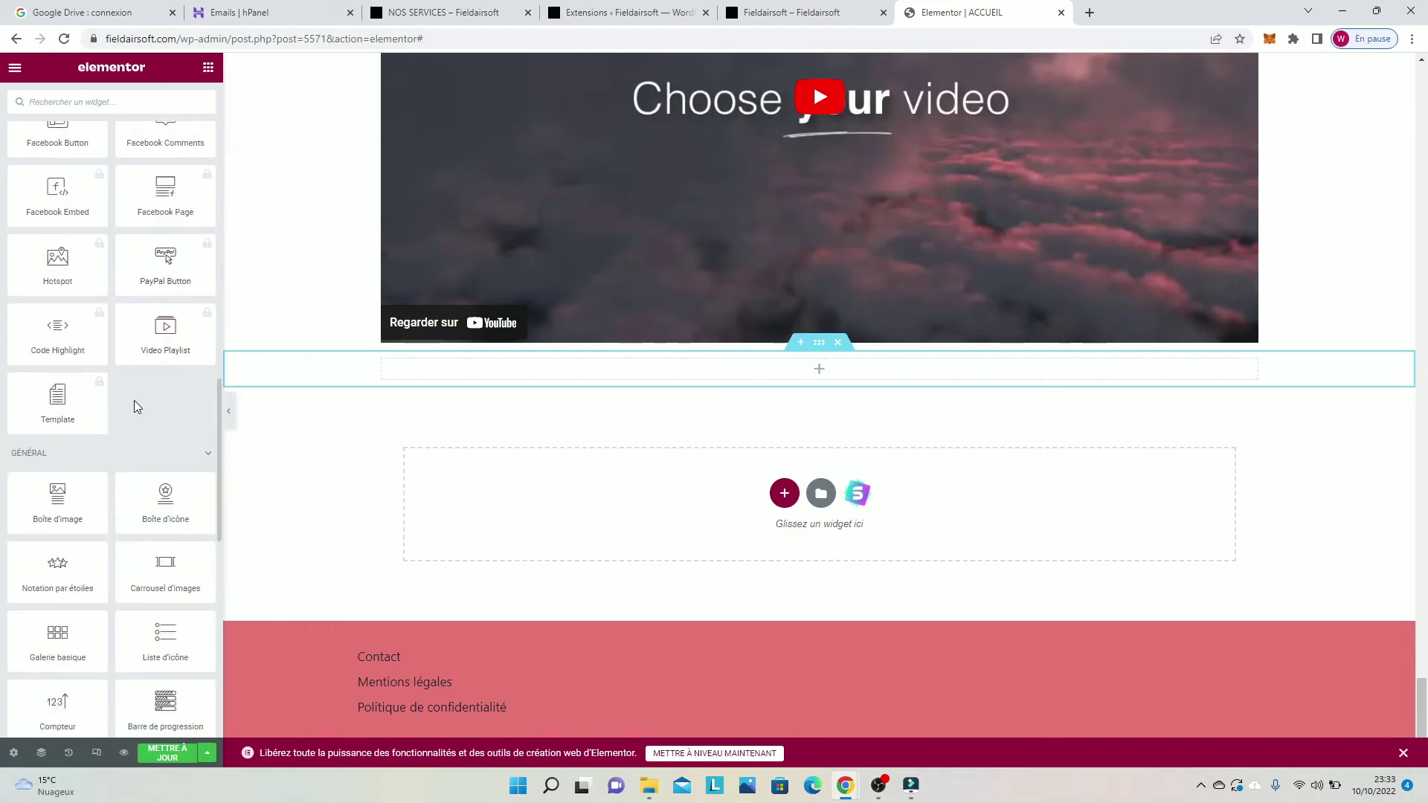
{"action": "scroll", "coordinate": [42, 373], "scroll_direction": "down", "scroll_amount": 1}
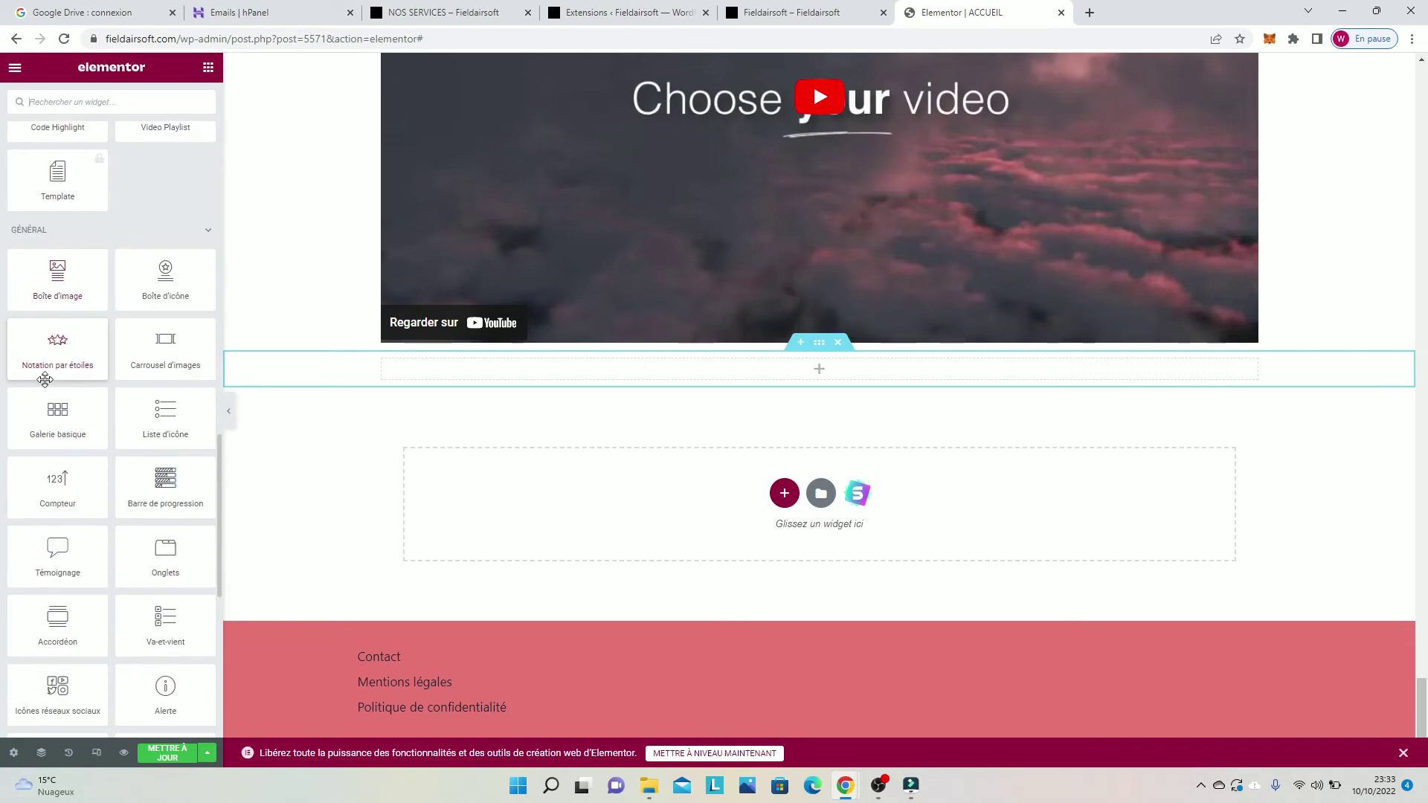
{"action": "scroll", "coordinate": [132, 518], "scroll_direction": "down", "scroll_amount": 2}
{"action": "scroll", "coordinate": [132, 518], "scroll_direction": "down", "scroll_amount": 3}
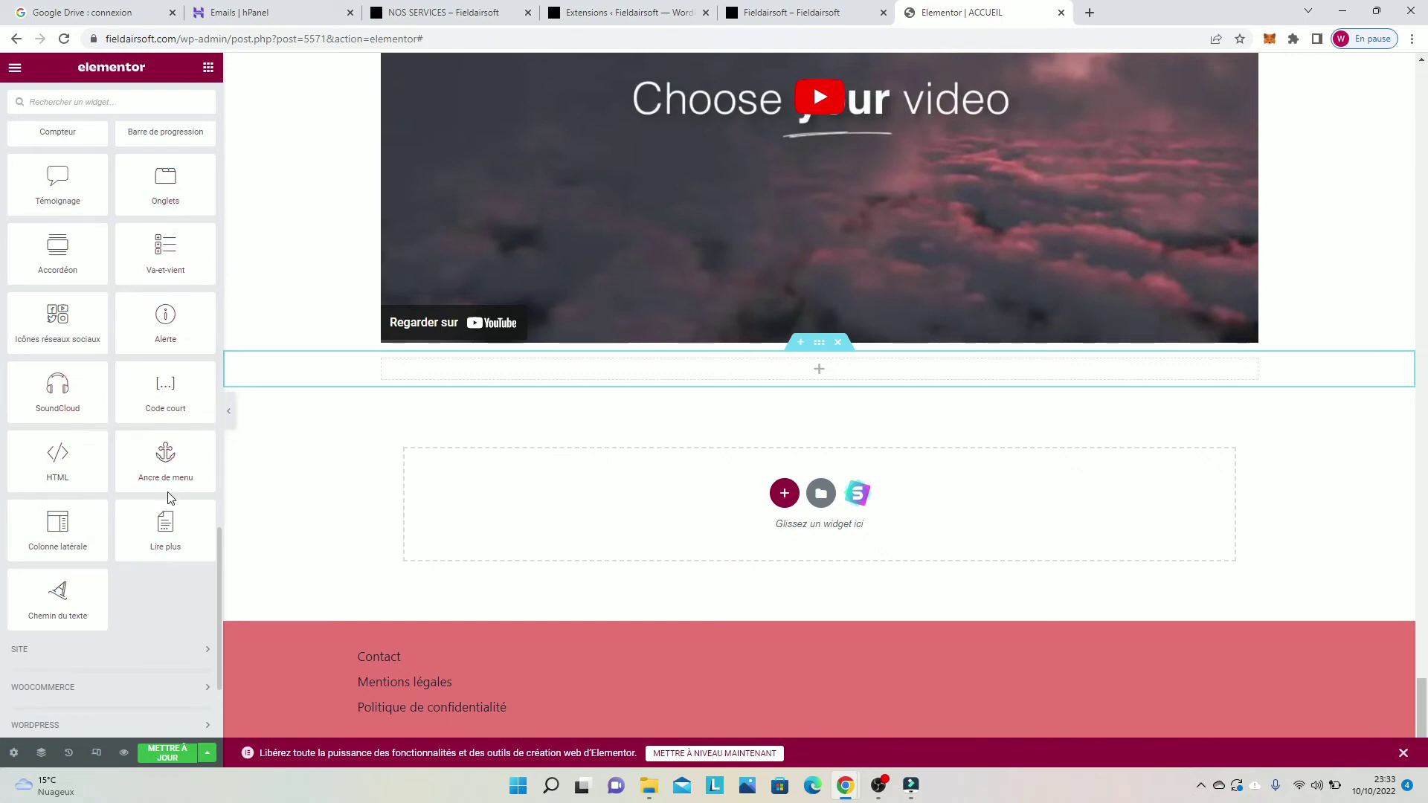
Step: Insert the icon box widget (Boîte d'icône) into the empty section below the video
{"action": "scroll", "coordinate": [174, 470], "scroll_direction": "up", "scroll_amount": 1}
{"action": "scroll", "coordinate": [174, 470], "scroll_direction": "up", "scroll_amount": 3}
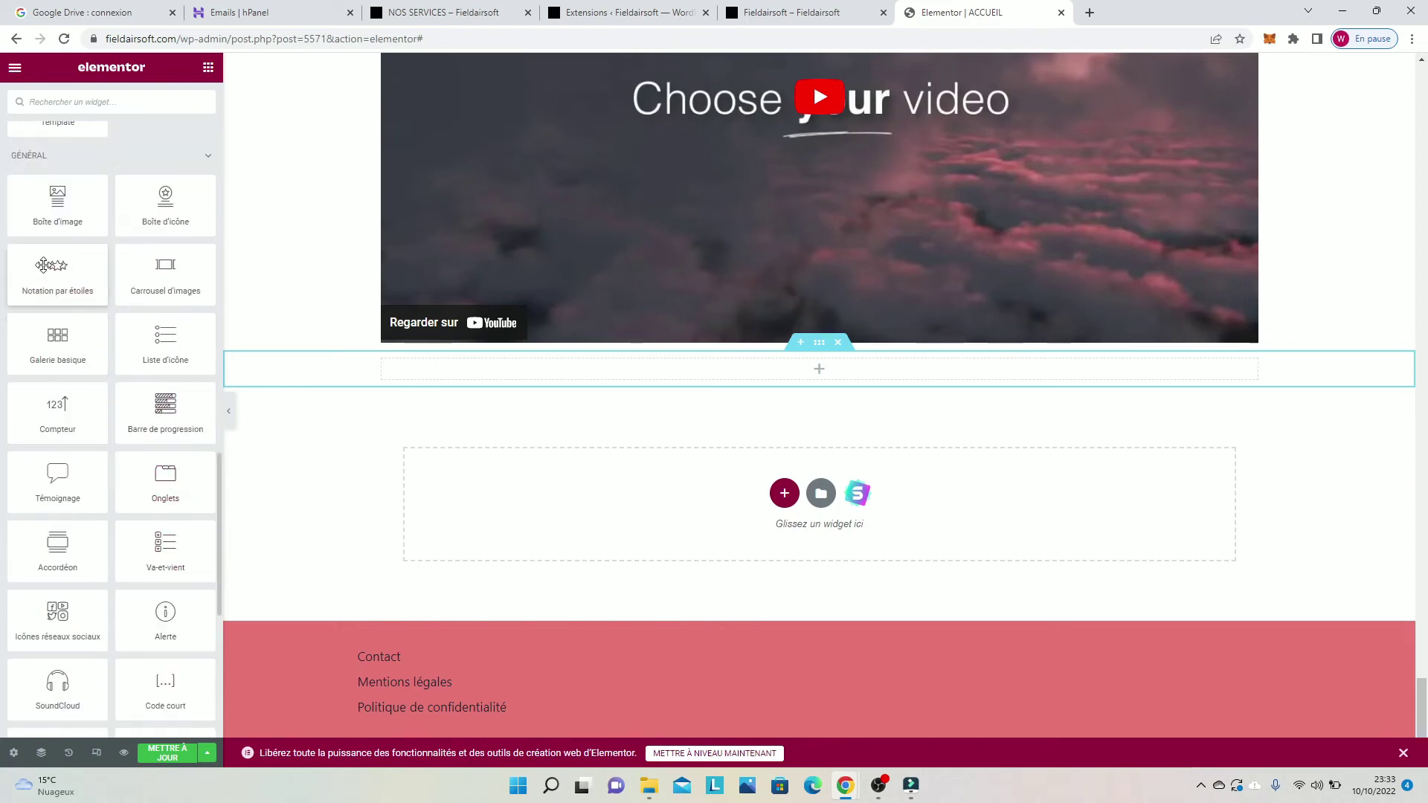
{"action": "left_click_drag", "start_coordinate": [177, 217], "coordinate": [792, 386]}
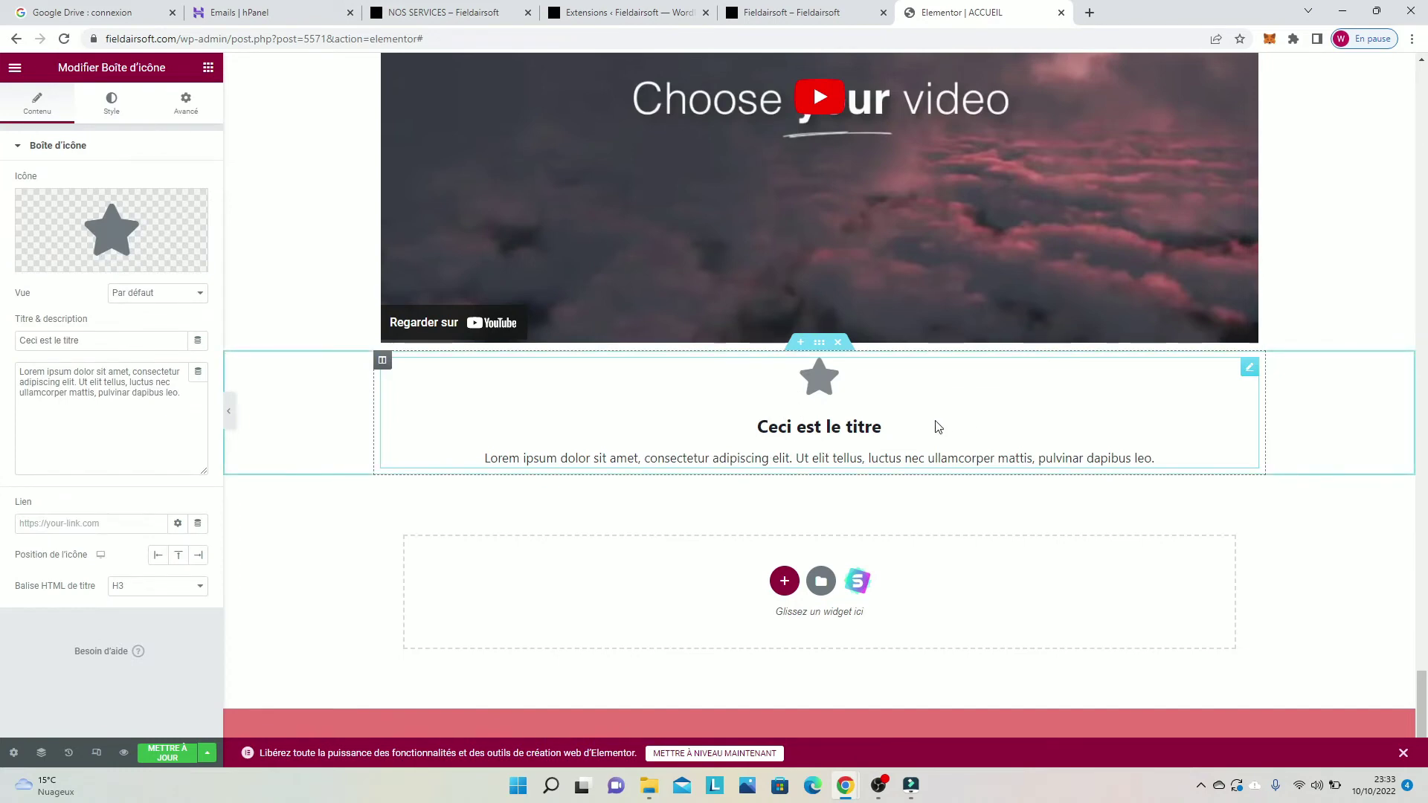
Step: Add a Spacer widget (Espaceur) below the icon box and set its space to 38 px
{"action": "scroll", "coordinate": [446, 350], "scroll_direction": "up", "scroll_amount": 1}
{"action": "scroll", "coordinate": [503, 261], "scroll_direction": "up", "scroll_amount": 6}
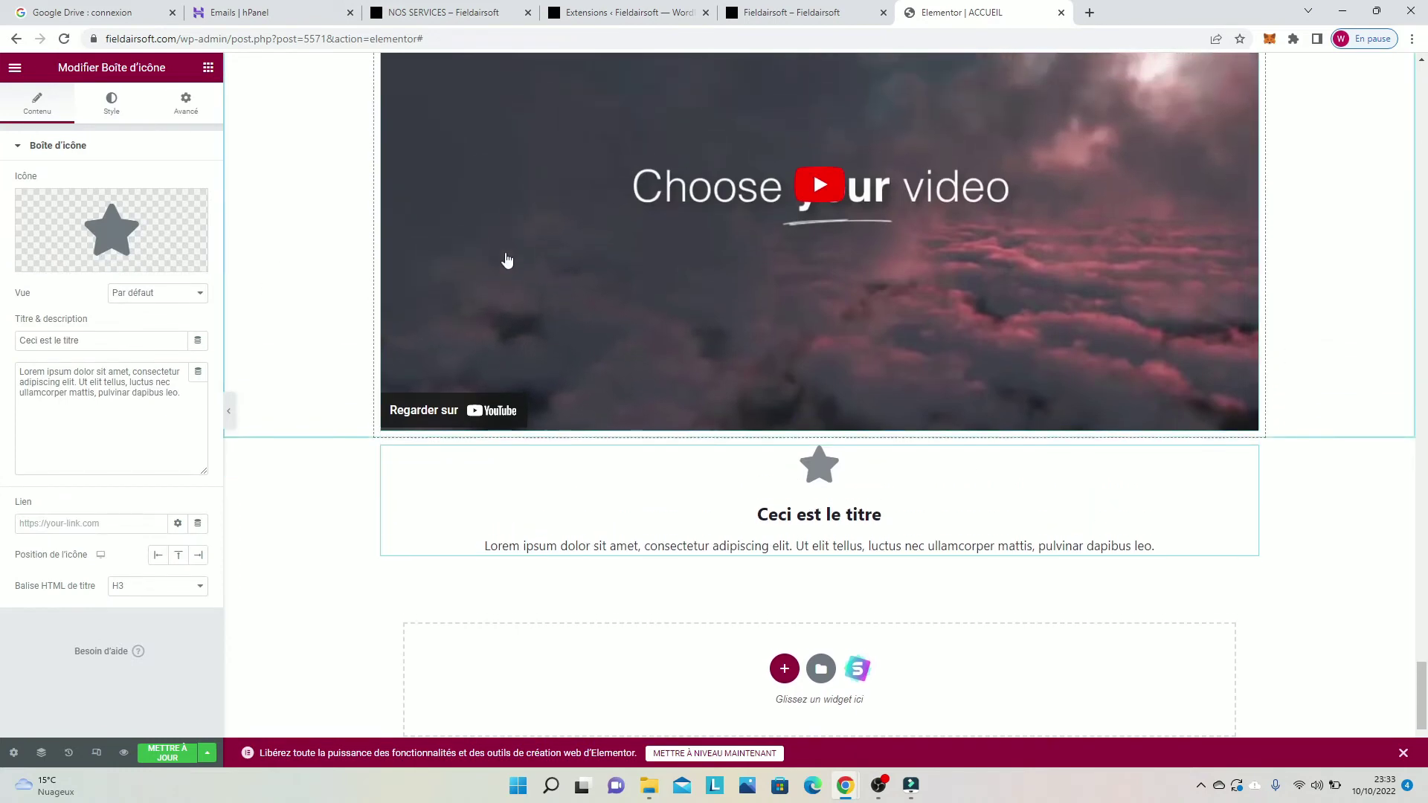
{"action": "scroll", "coordinate": [674, 318], "scroll_direction": "up", "scroll_amount": 1}
{"action": "scroll", "coordinate": [669, 410], "scroll_direction": "down", "scroll_amount": 10}
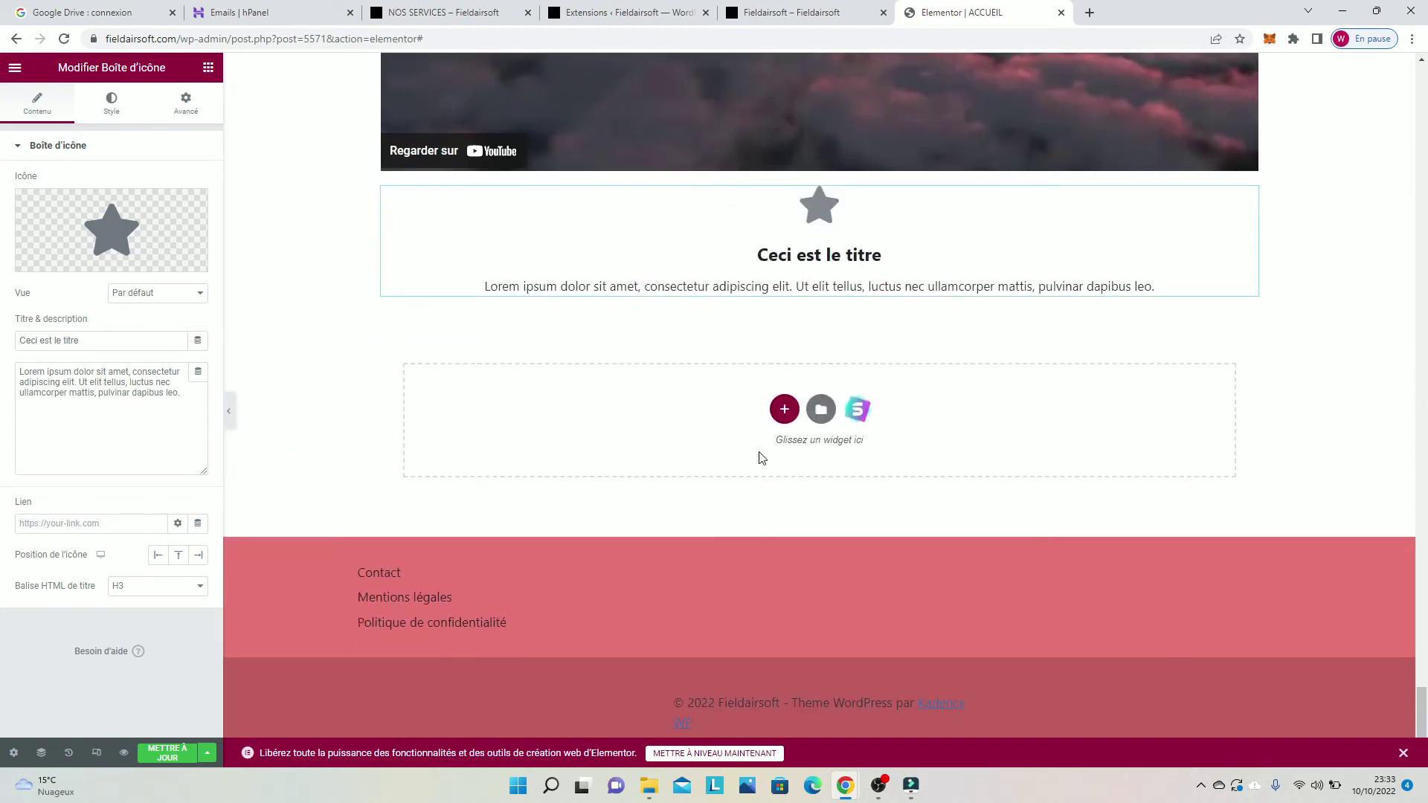
{"action": "left_click", "coordinate": [783, 409]}
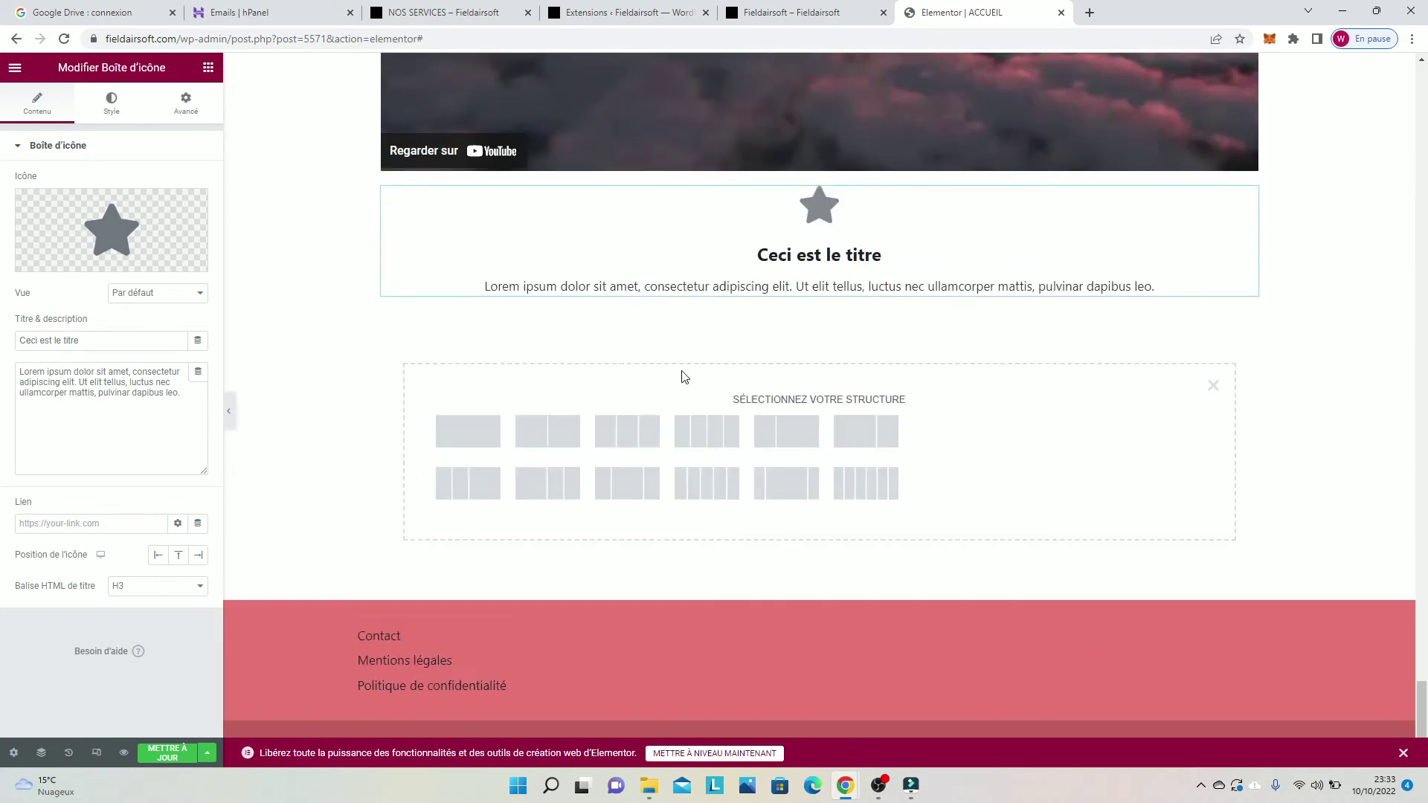
{"action": "left_click", "coordinate": [208, 67]}
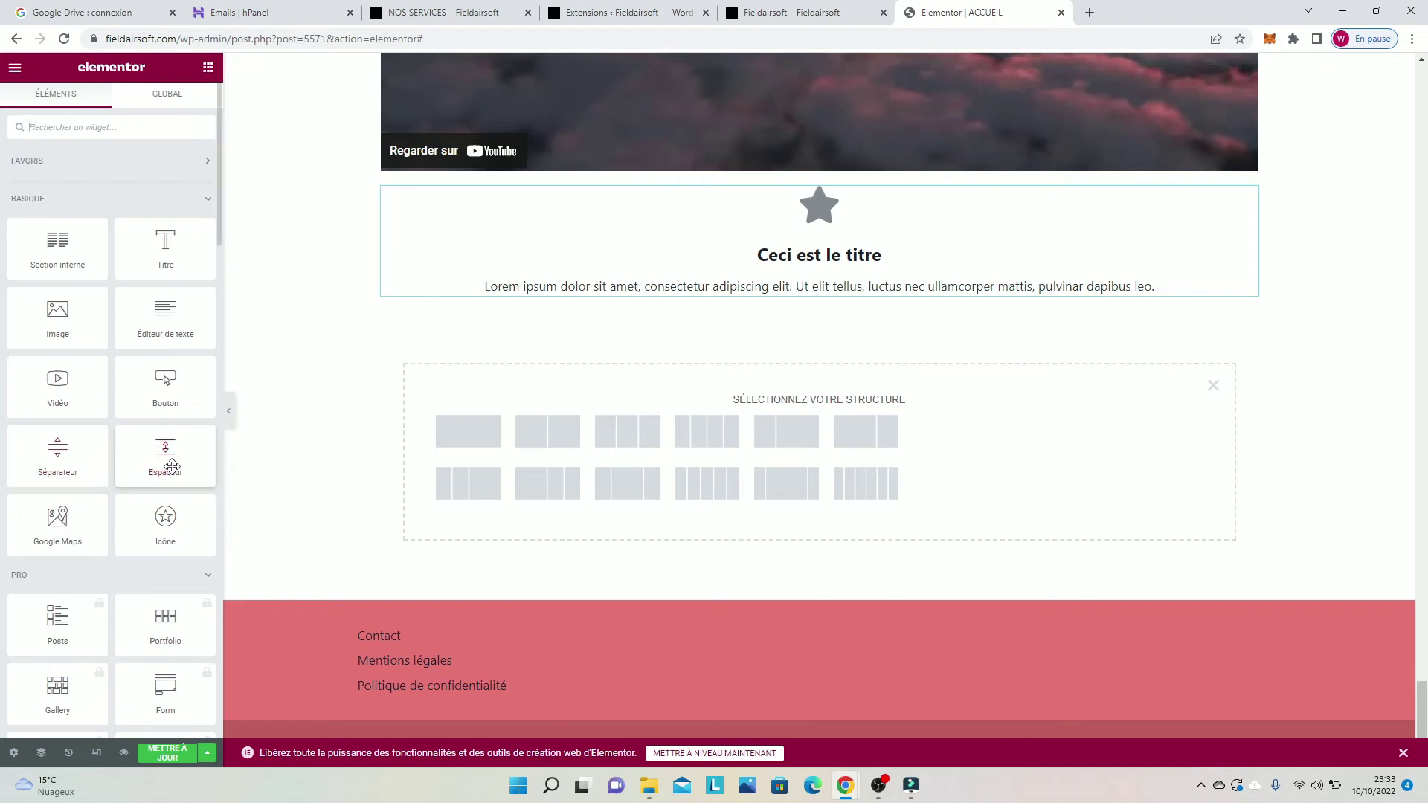
{"action": "left_click_drag", "start_coordinate": [172, 467], "coordinate": [603, 387]}
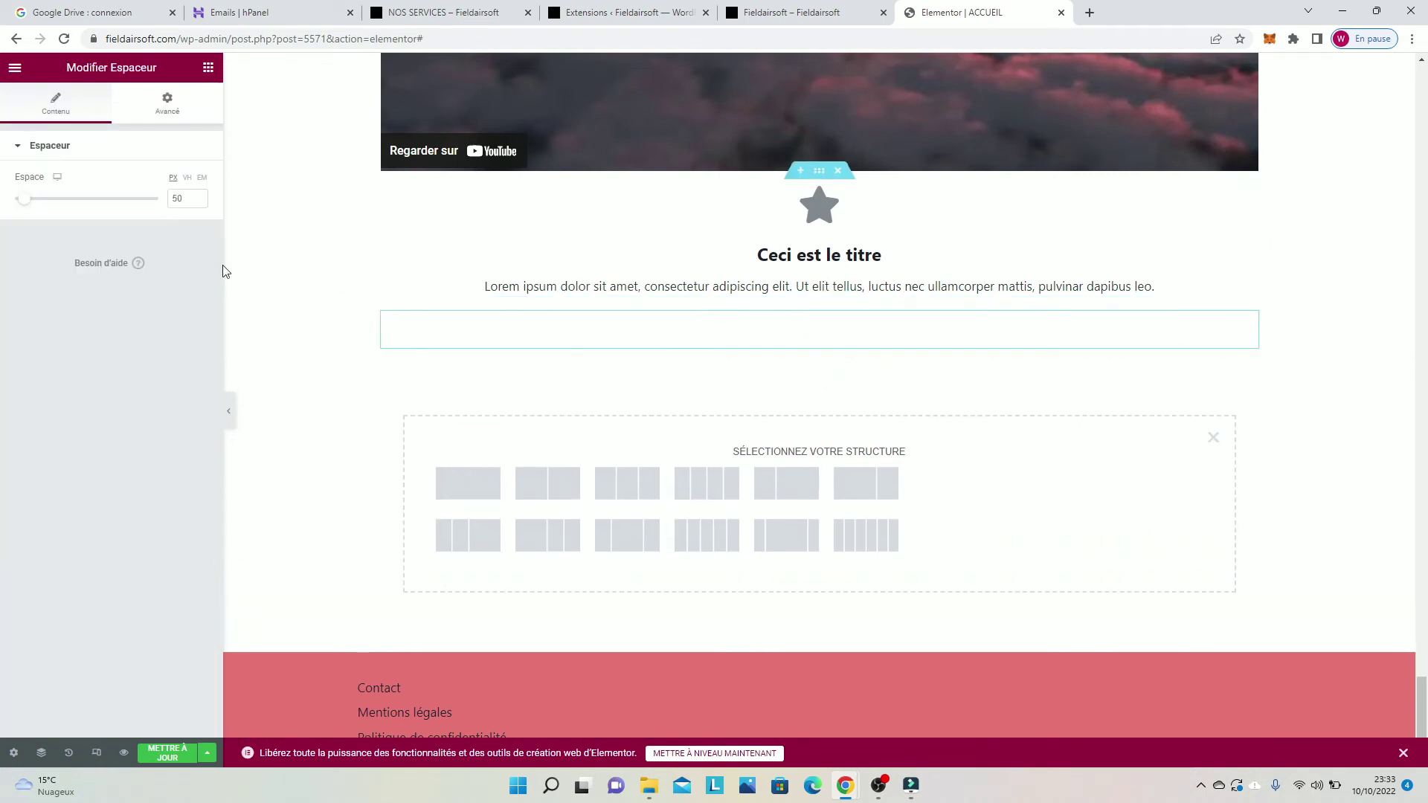
{"action": "mouse_move", "coordinate": [25, 208]}
{"action": "left_mouse_down"}
{"action": "mouse_move", "coordinate": [89, 227]}
{"action": "mouse_move", "coordinate": [27, 214]}
{"action": "left_mouse_up"}
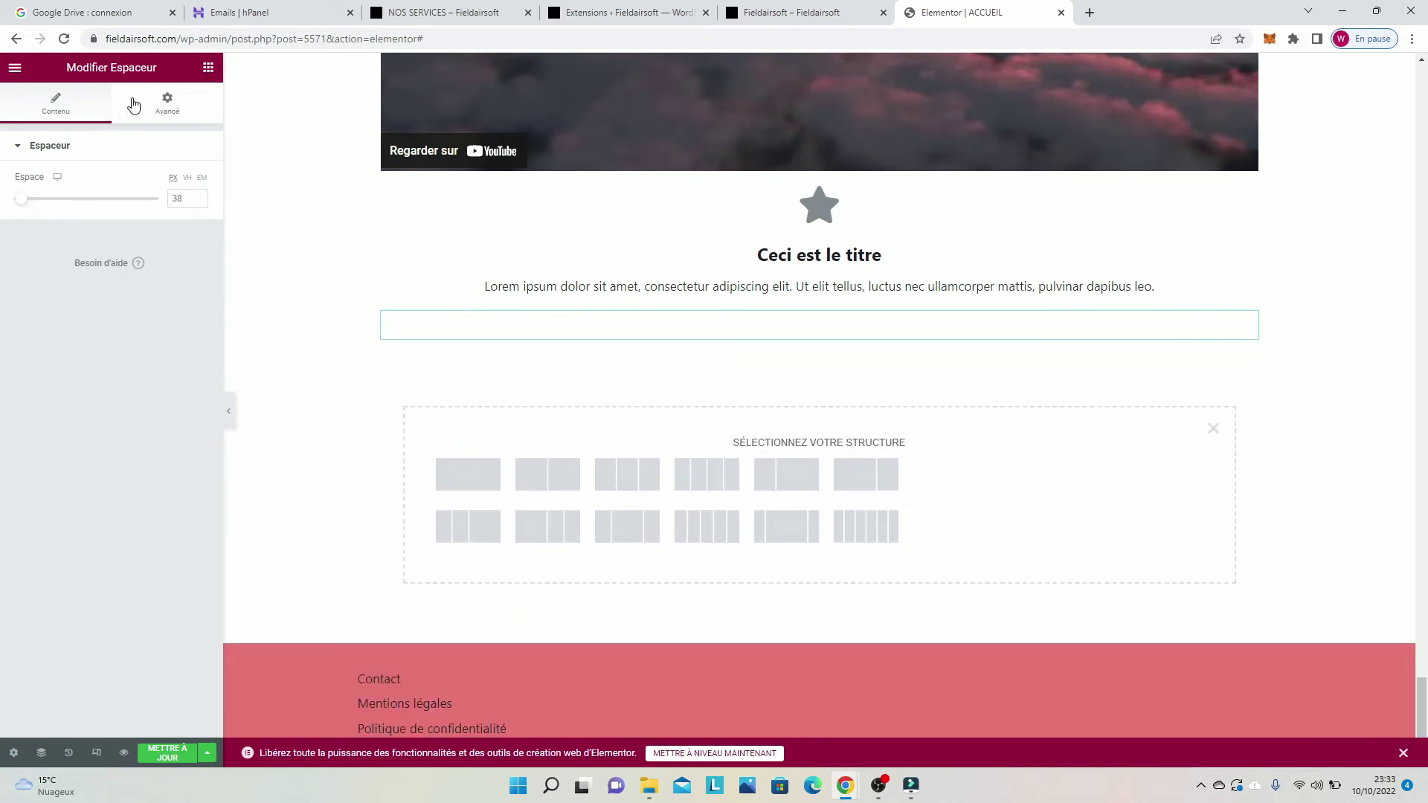
Step: Examine the spacer's advanced layout settings, and return to the widget library
{"action": "left_click", "coordinate": [136, 104]}
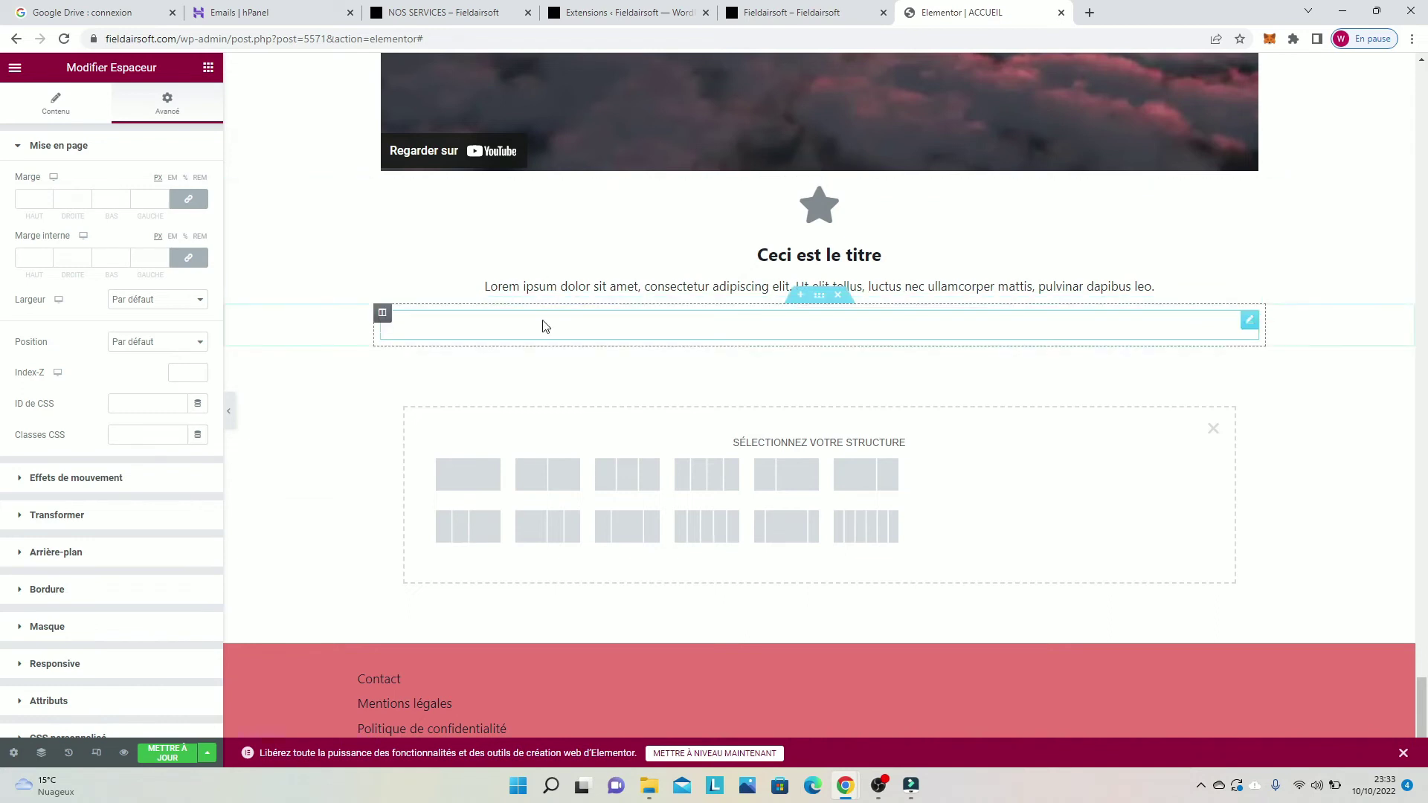
{"action": "scroll", "coordinate": [587, 339], "scroll_direction": "down", "scroll_amount": 1}
{"action": "scroll", "coordinate": [569, 351], "scroll_direction": "down", "scroll_amount": 1}
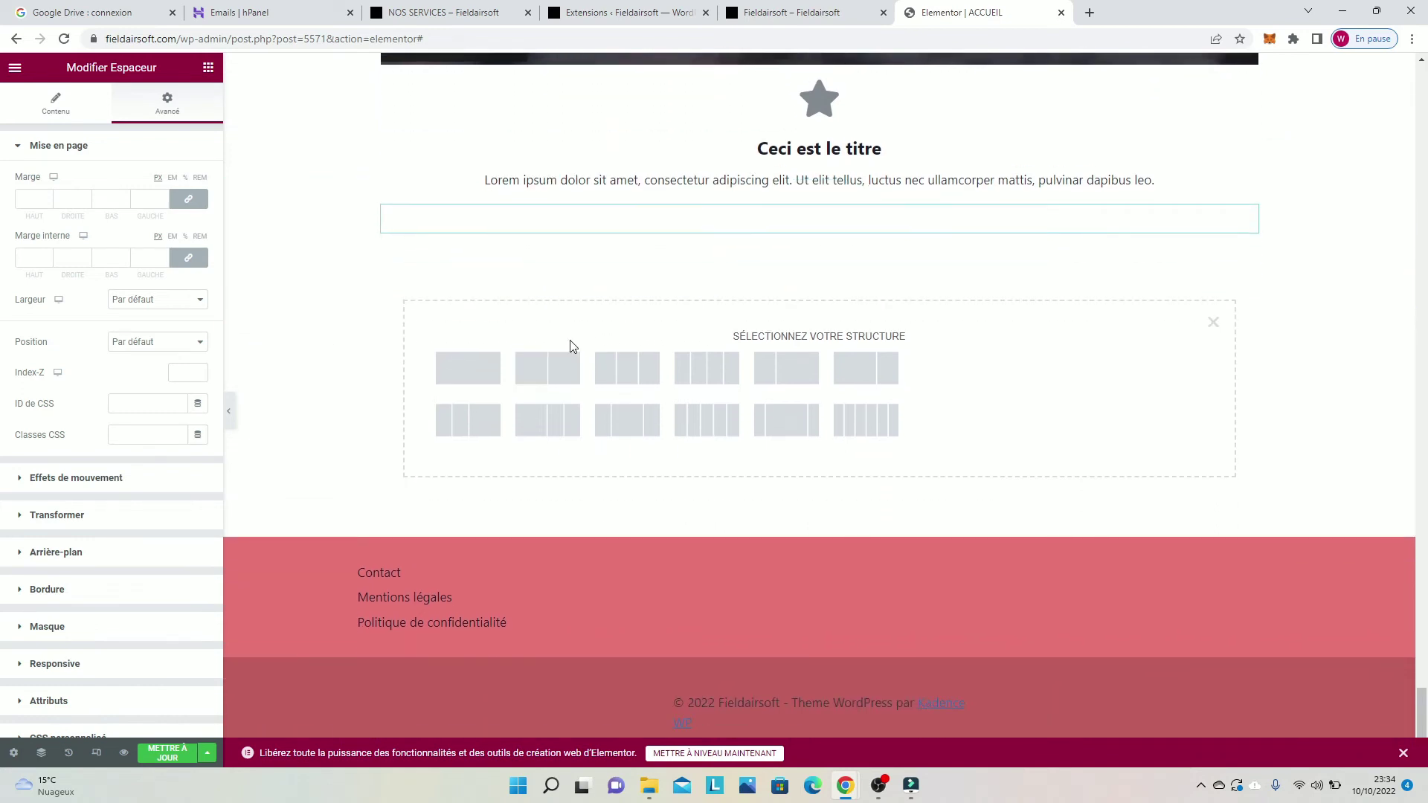
{"action": "left_click", "coordinate": [209, 68]}
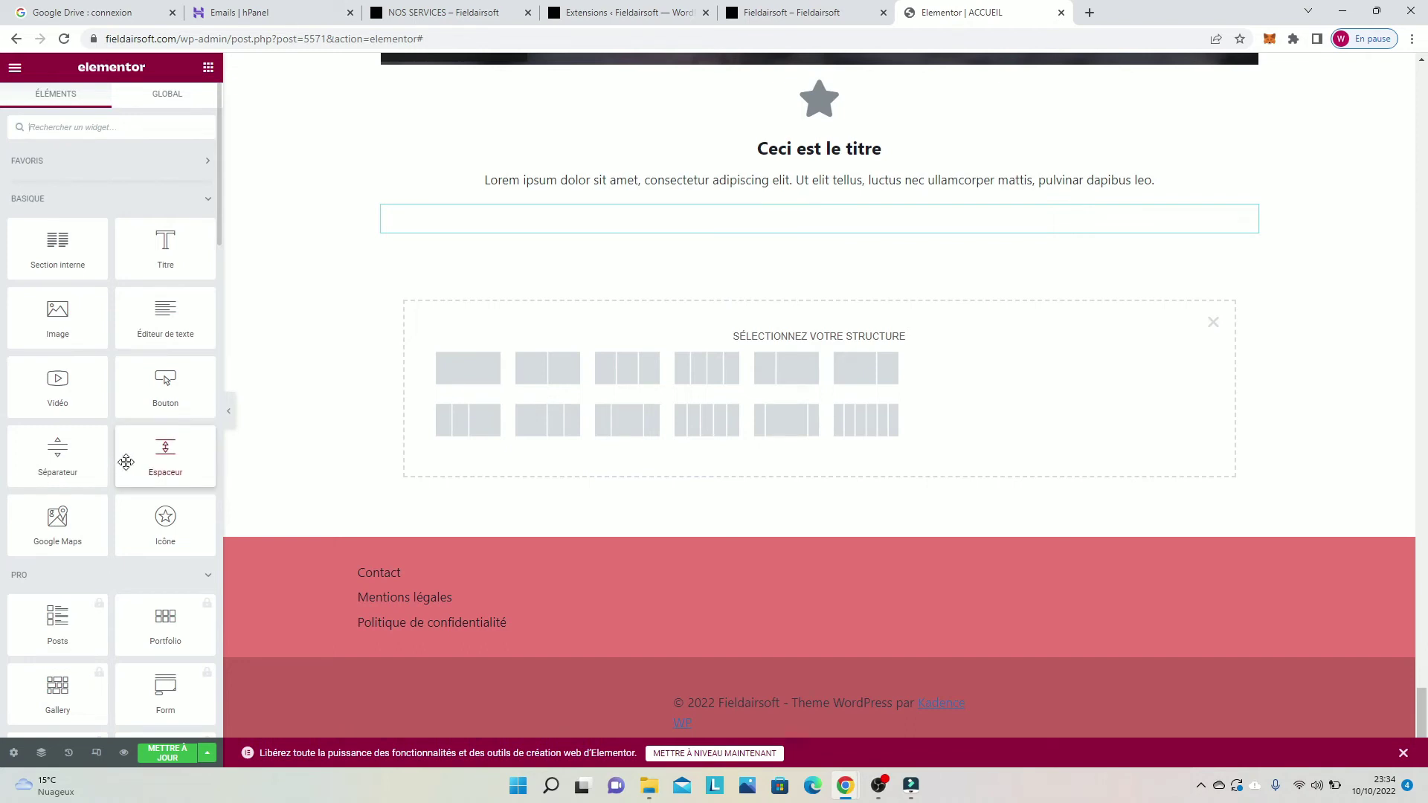
{"action": "scroll", "coordinate": [1041, 413], "scroll_direction": "up", "scroll_amount": 1}
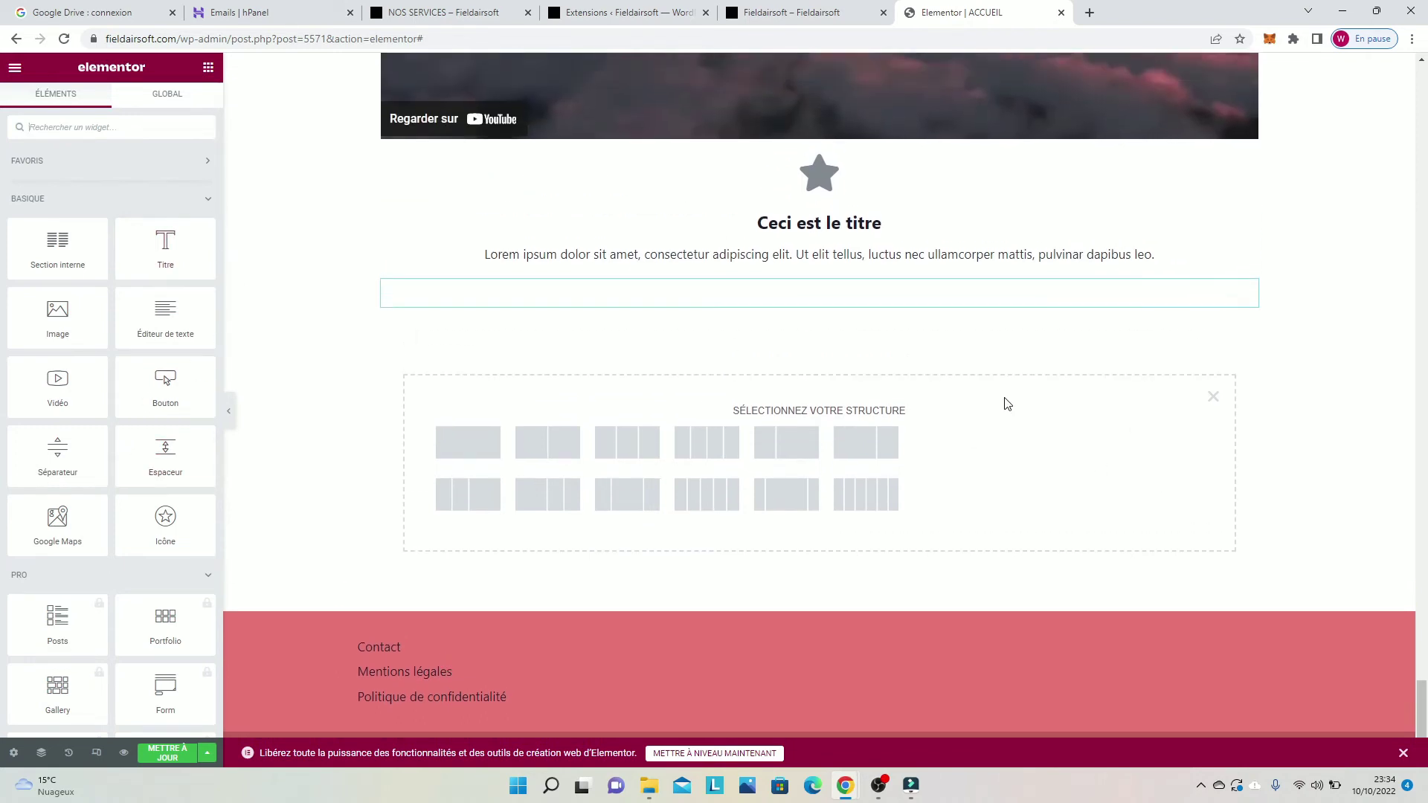
{"action": "scroll", "coordinate": [1007, 403], "scroll_direction": "up", "scroll_amount": 1}
{"action": "scroll", "coordinate": [1007, 403], "scroll_direction": "up", "scroll_amount": 15}
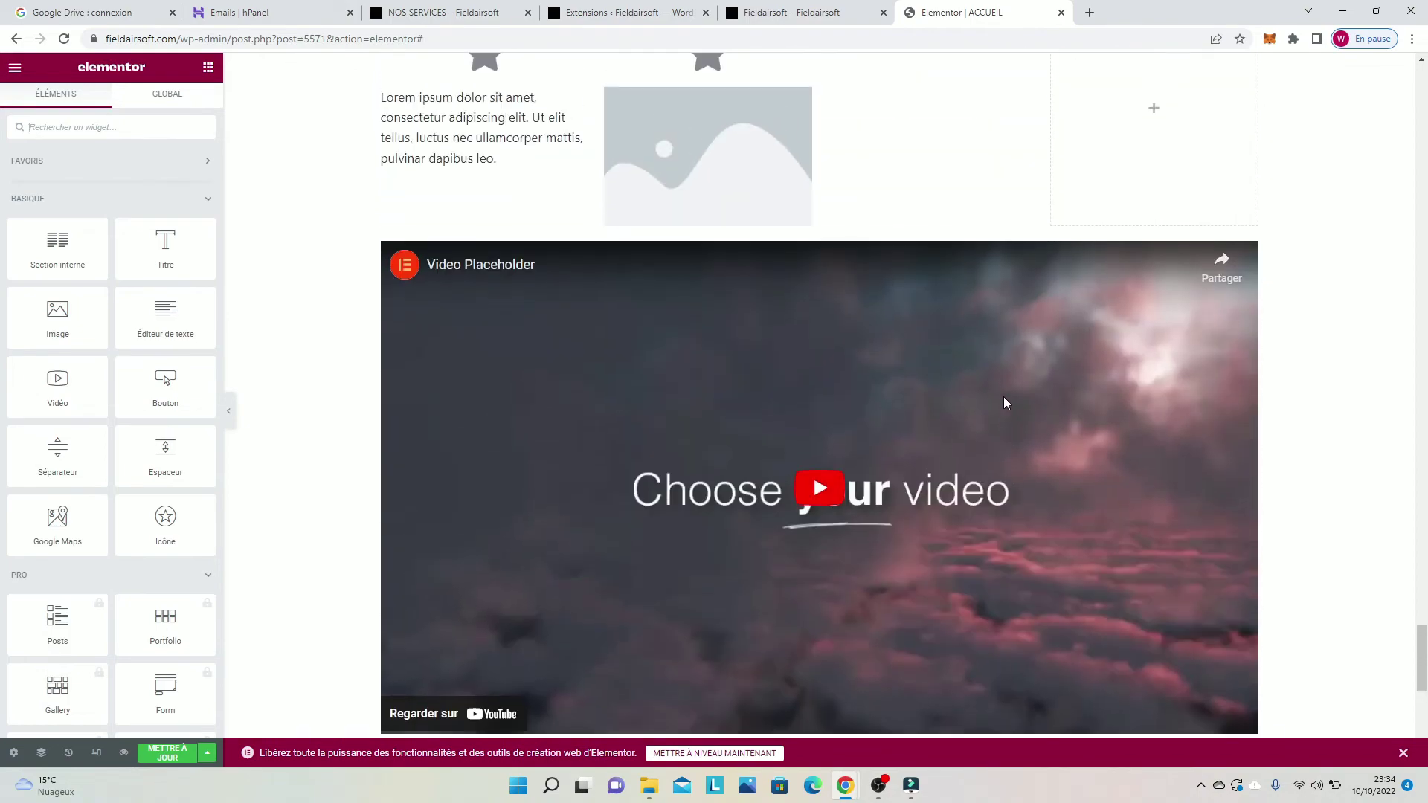
{"action": "scroll", "coordinate": [697, 402], "scroll_direction": "down", "scroll_amount": 15}
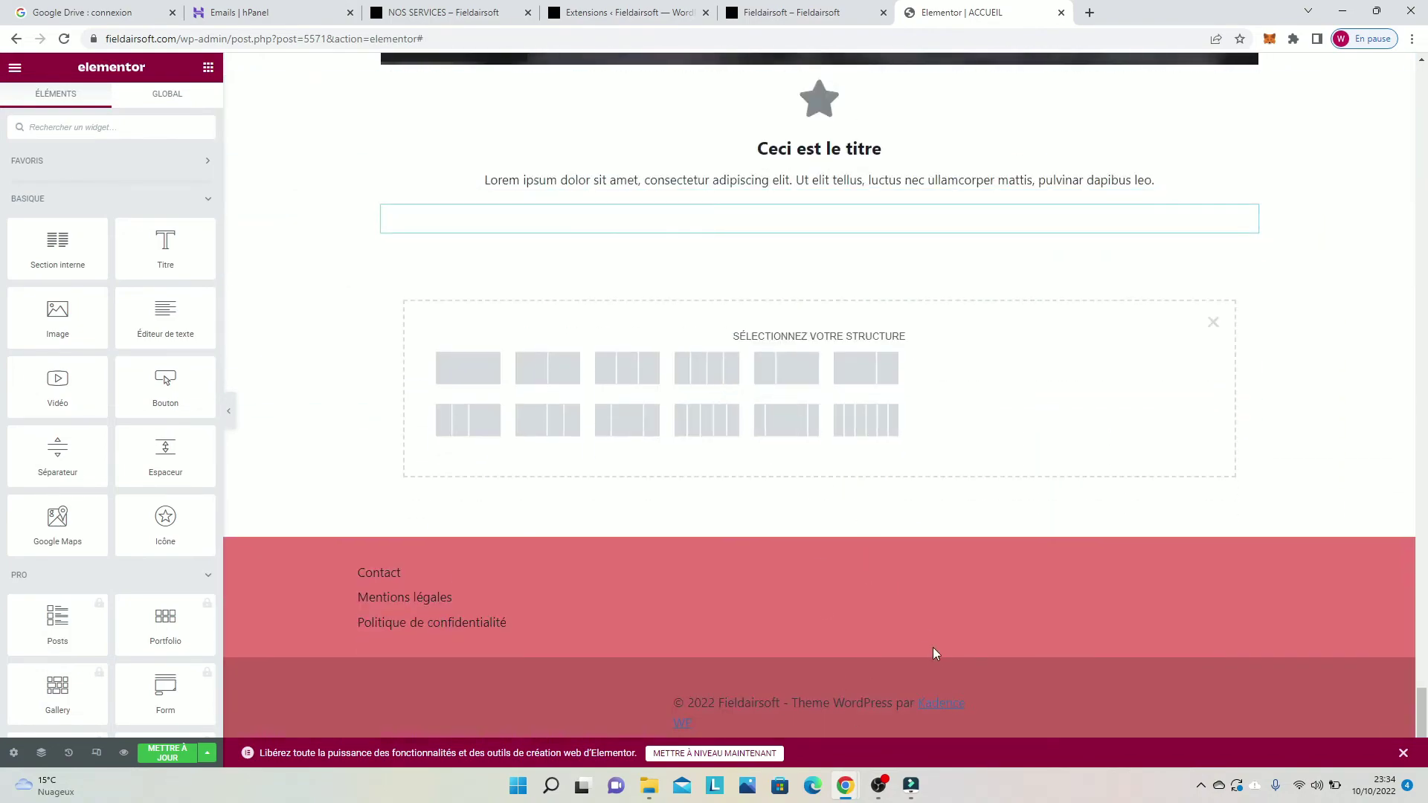
Step: Dismiss the structure chooser and browse the page templates in the Starter Templates library before closing it
{"action": "left_click", "coordinate": [1213, 323]}
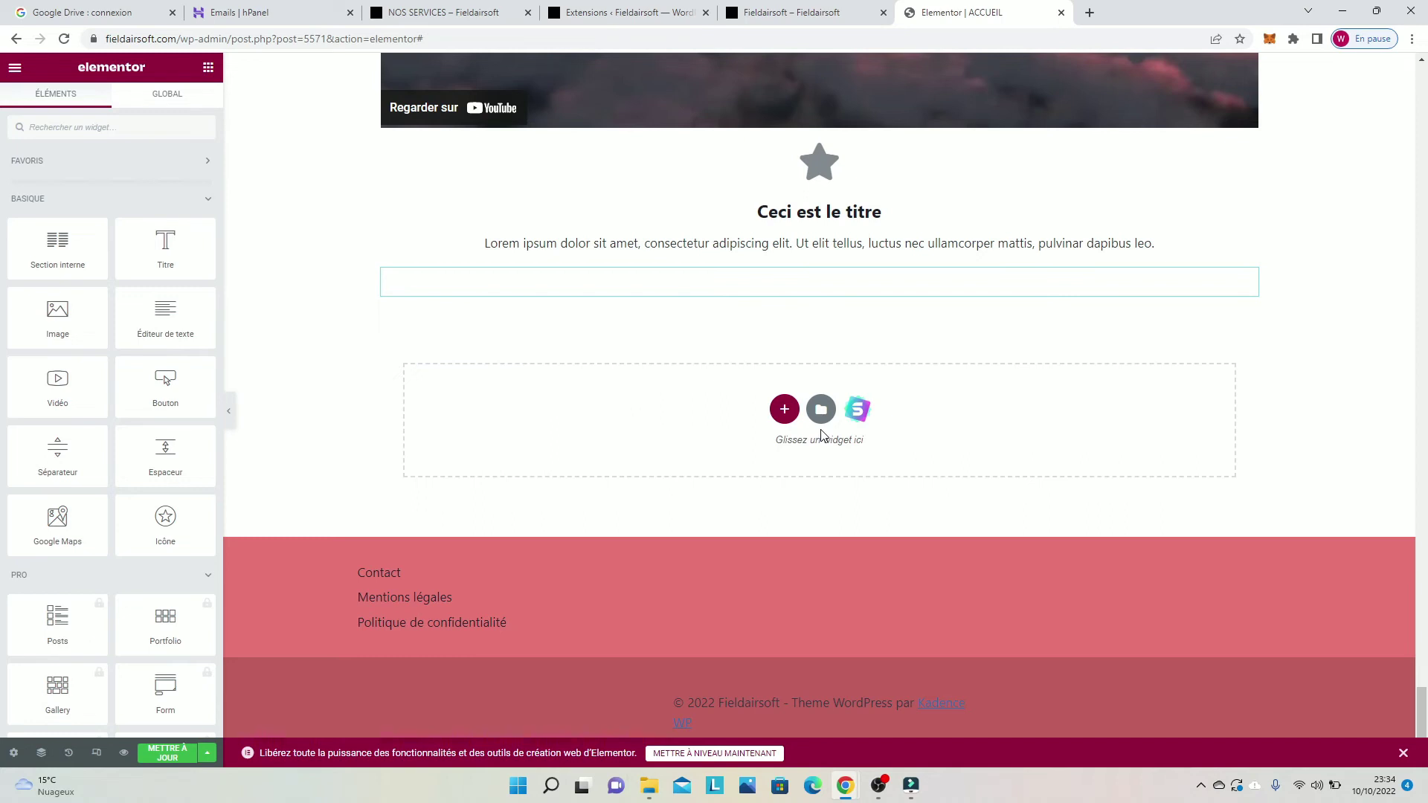
{"action": "left_click", "coordinate": [858, 410]}
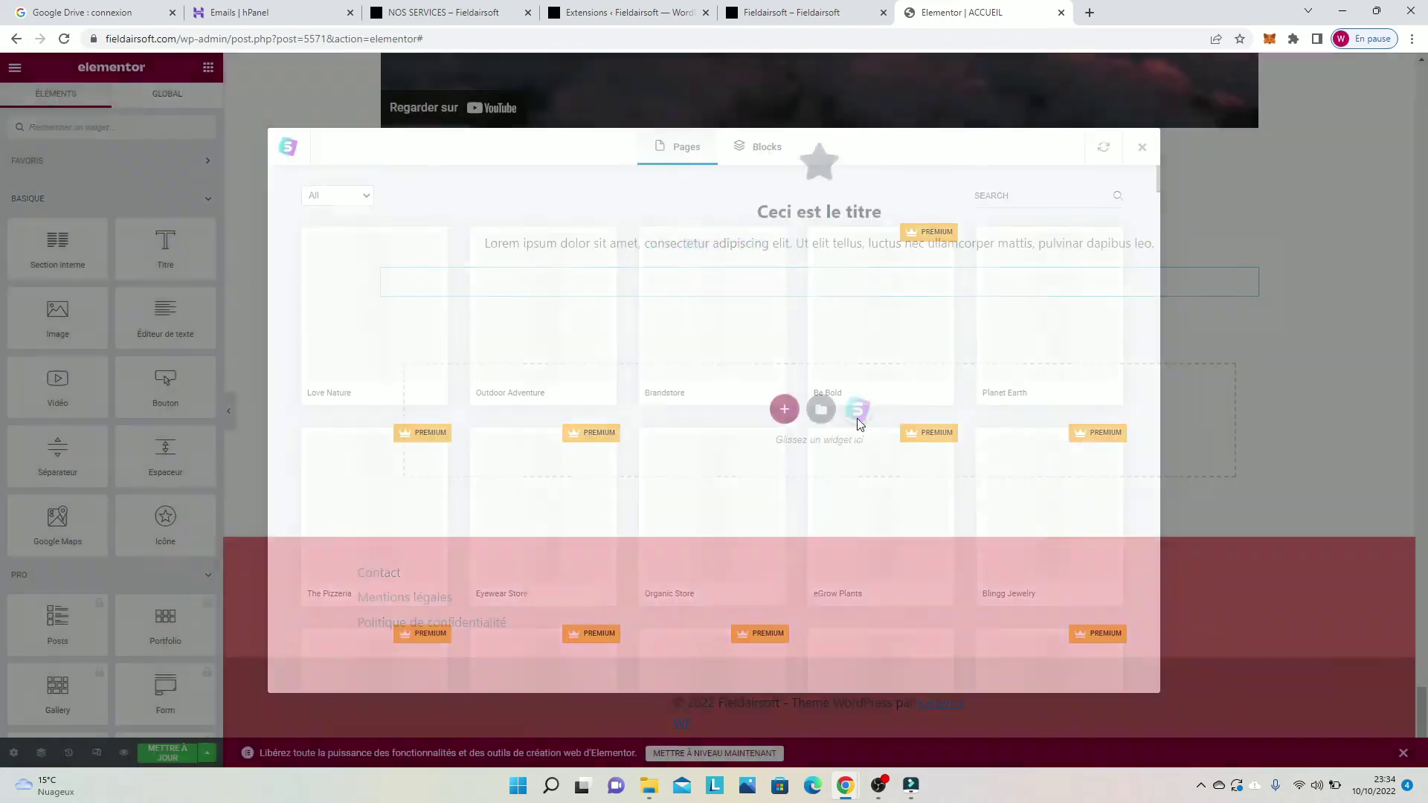
{"action": "scroll", "coordinate": [742, 318], "scroll_direction": "down", "scroll_amount": 3}
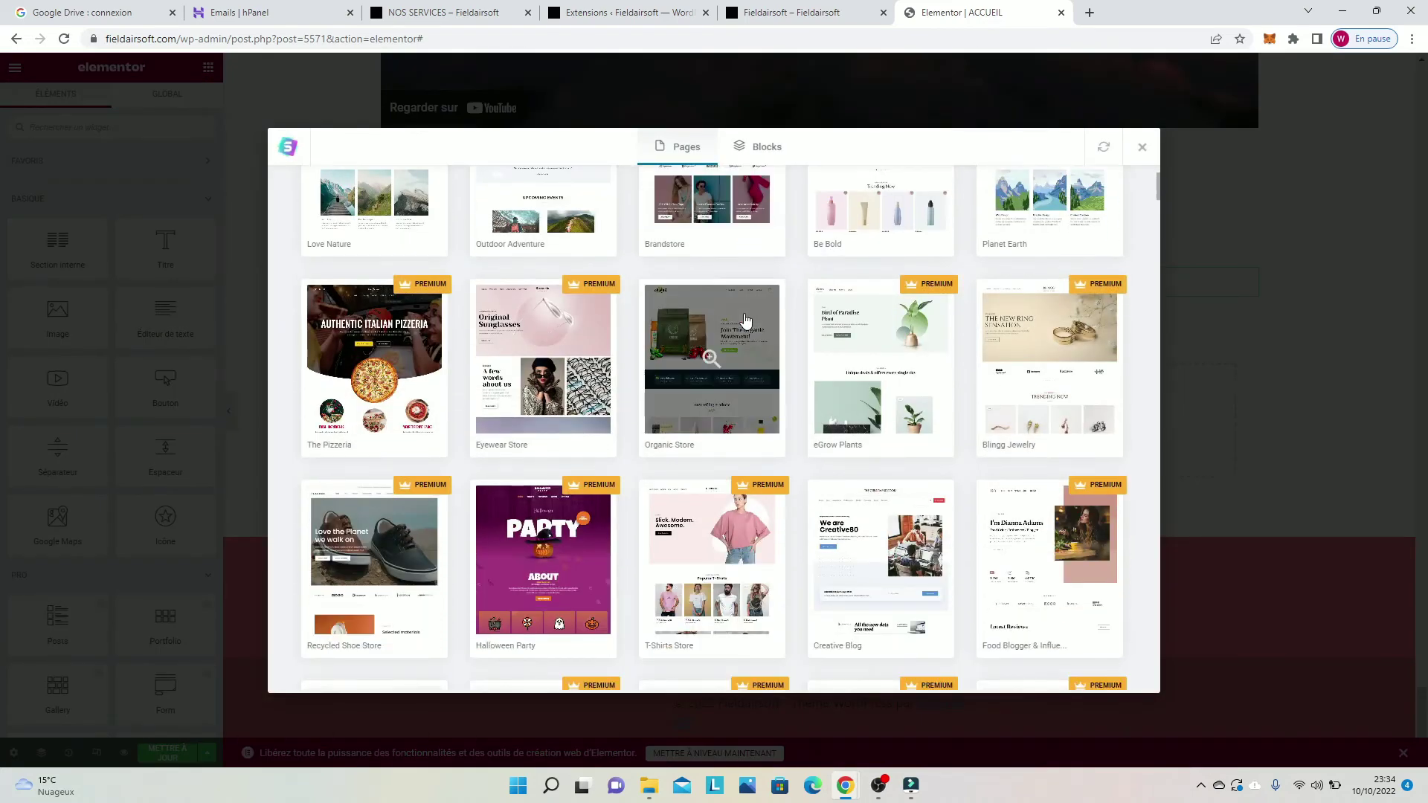
{"action": "scroll", "coordinate": [1130, 153], "scroll_direction": "up", "scroll_amount": 2}
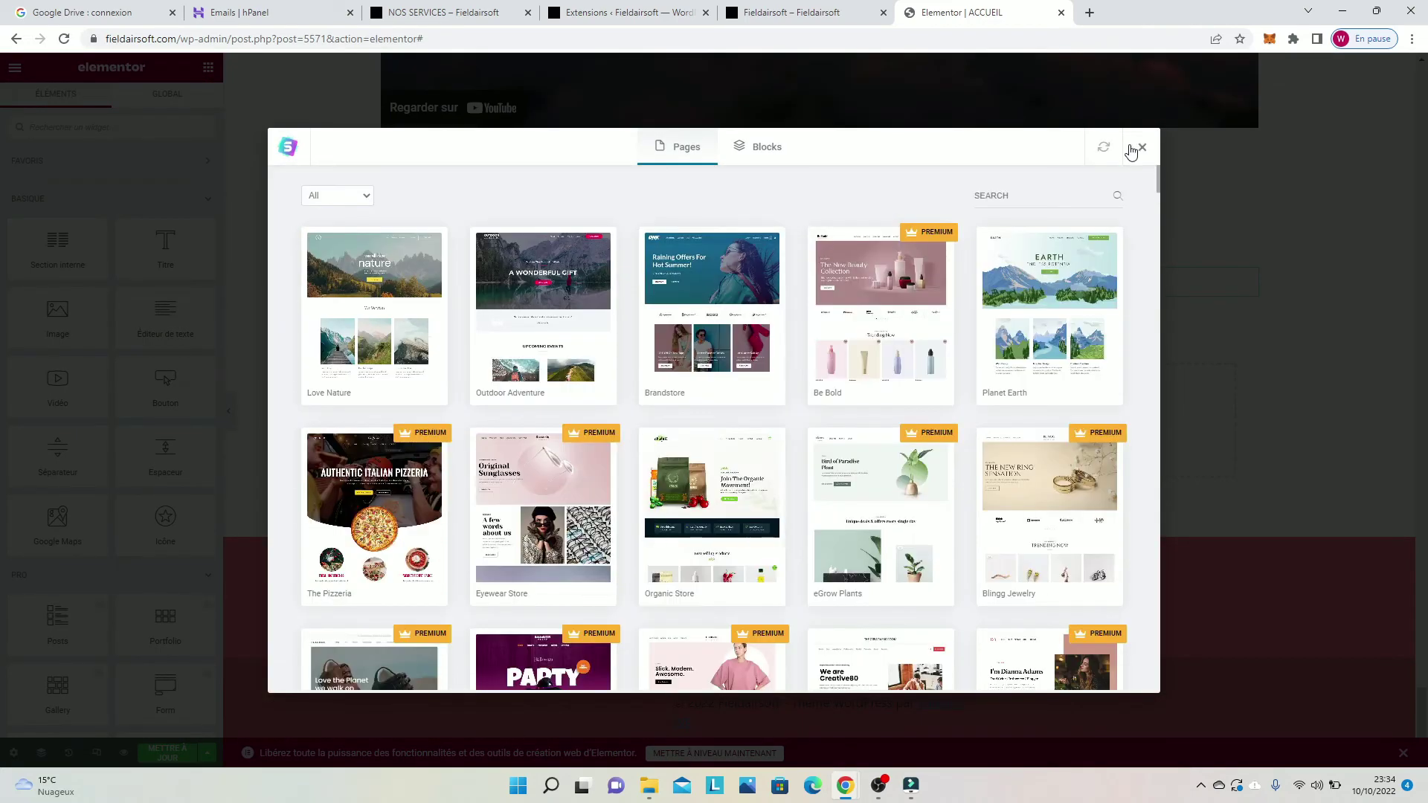
{"action": "left_click", "coordinate": [1142, 148]}
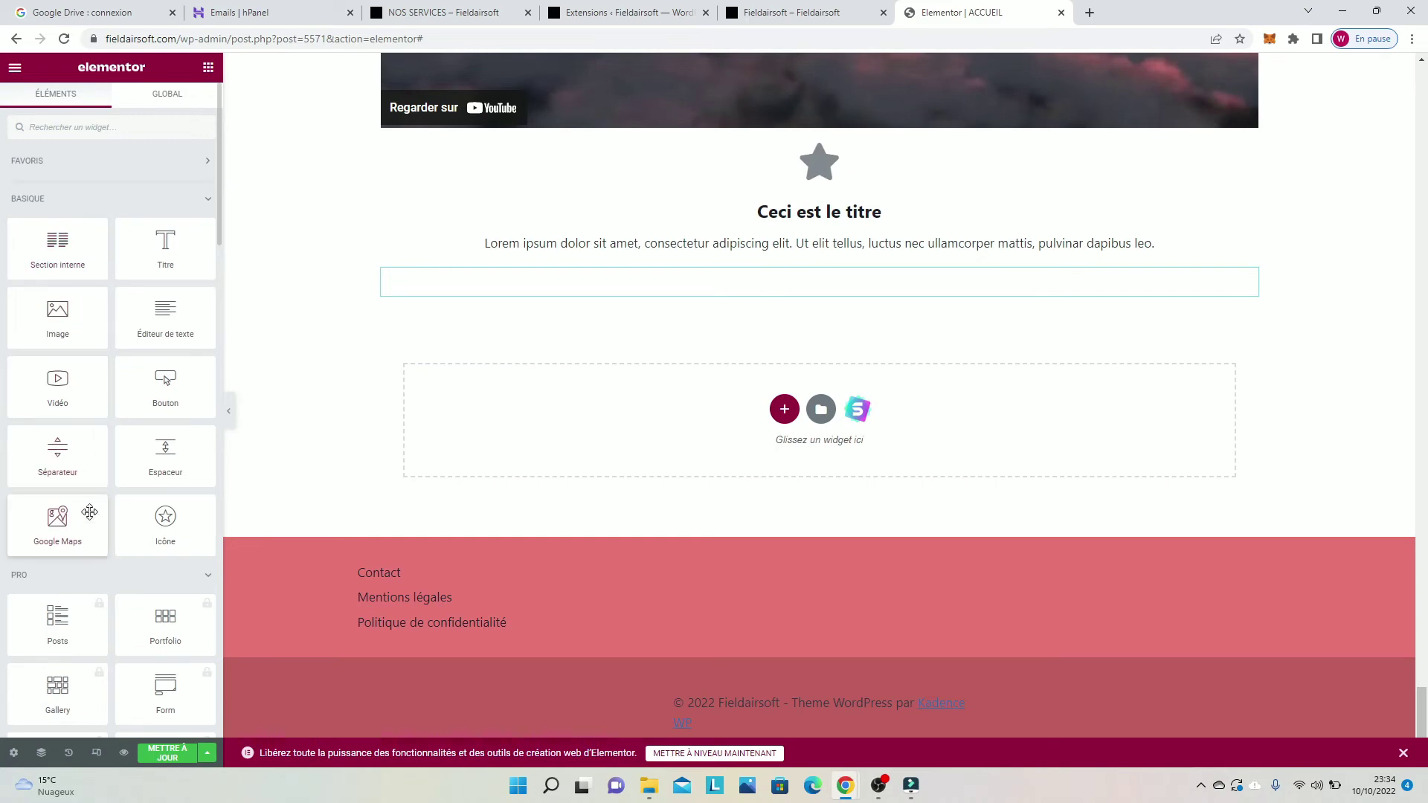
Step: Review the existing sections of the ACCUEIL page and the Pro widgets in the widget library
{"action": "scroll", "coordinate": [877, 449], "scroll_direction": "up", "scroll_amount": 10}
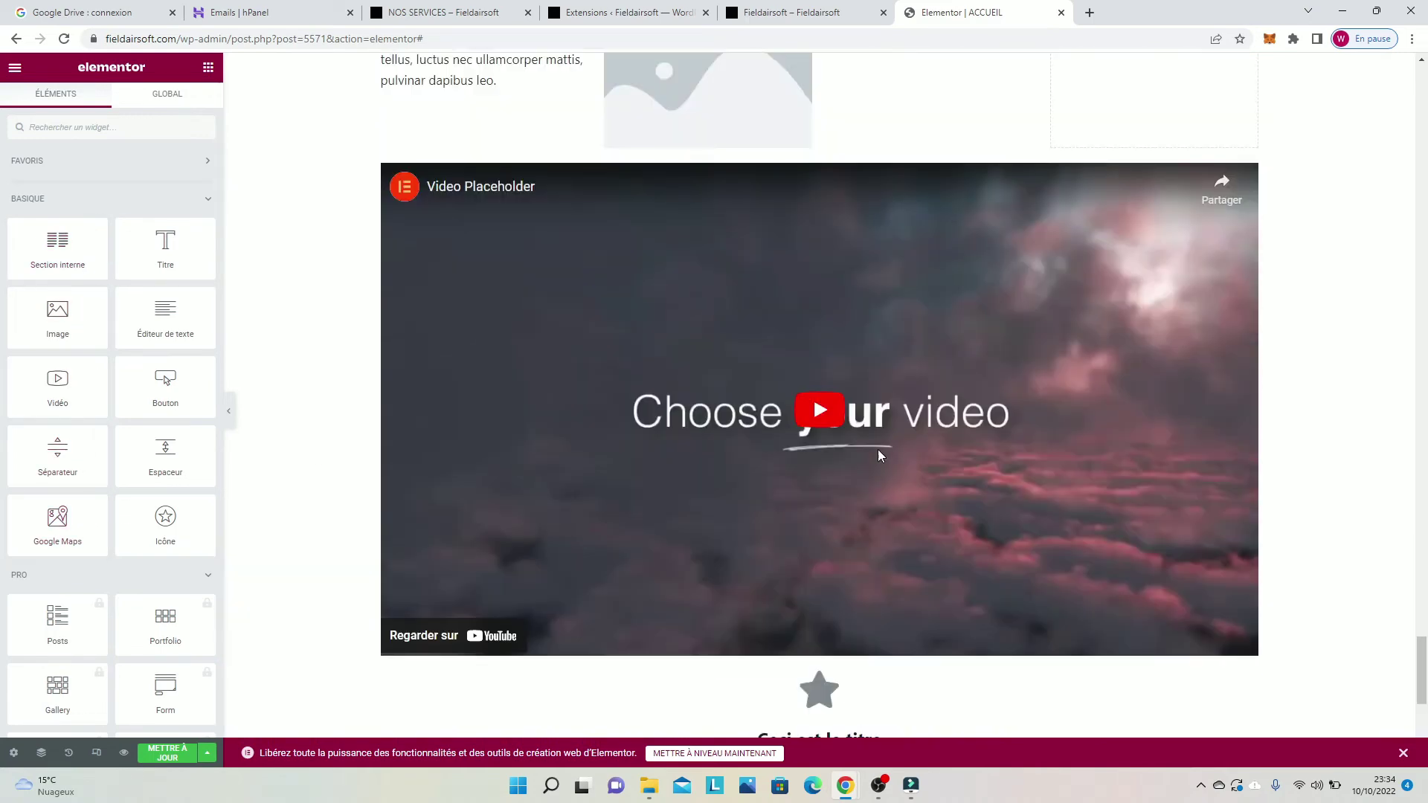
{"action": "scroll", "coordinate": [761, 321], "scroll_direction": "down", "scroll_amount": 15}
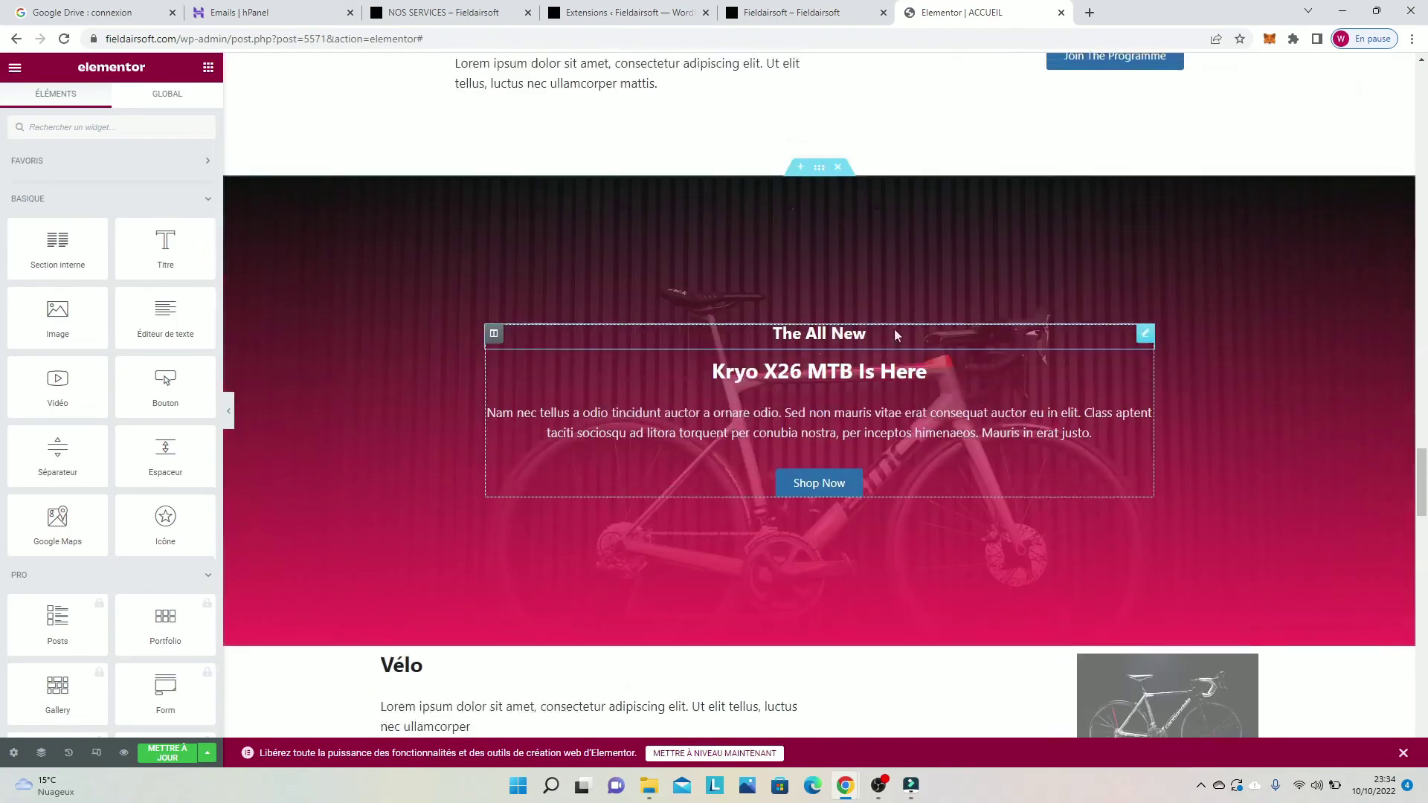
{"action": "scroll", "coordinate": [903, 331], "scroll_direction": "up", "scroll_amount": 3}
{"action": "scroll", "coordinate": [804, 288], "scroll_direction": "up", "scroll_amount": 10}
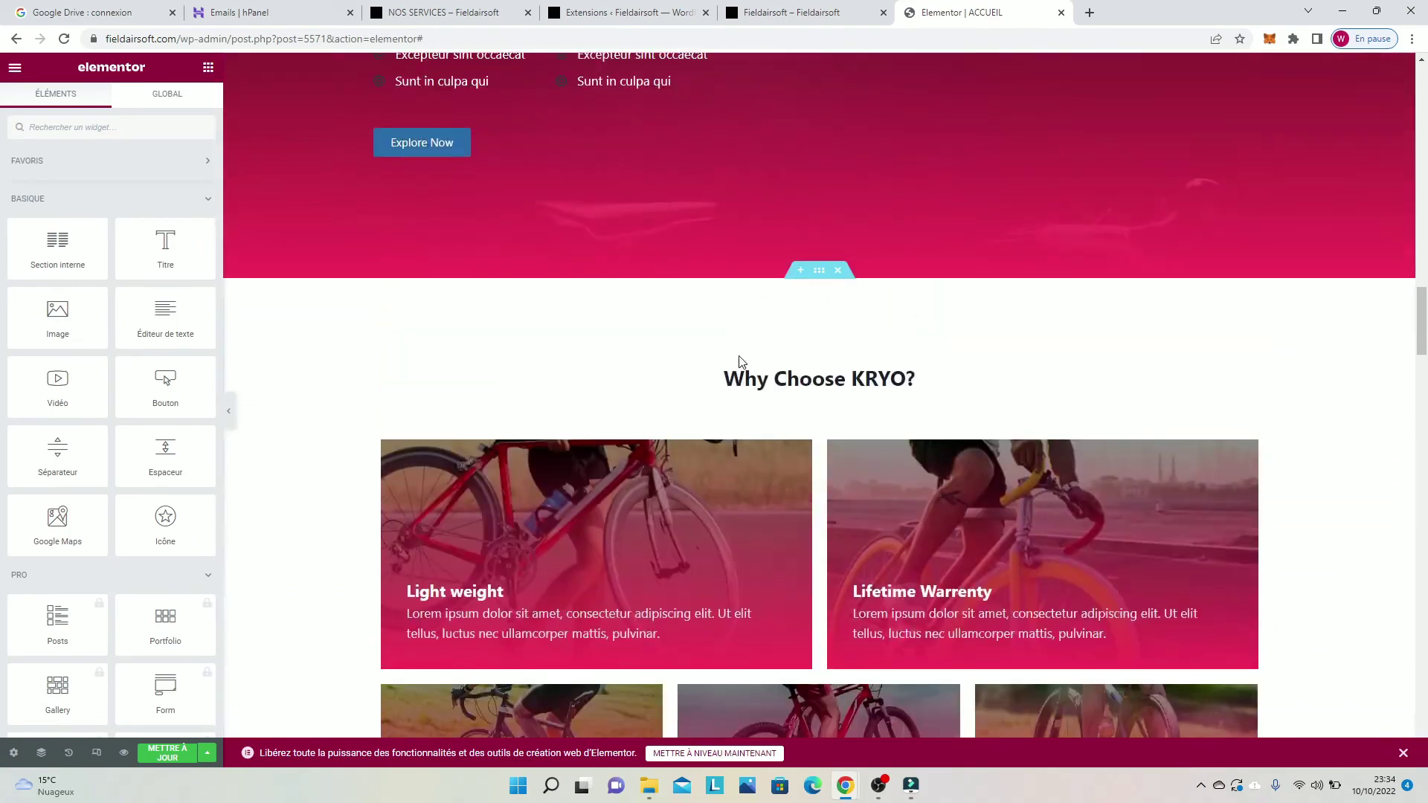
{"action": "scroll", "coordinate": [811, 356], "scroll_direction": "up", "scroll_amount": 8}
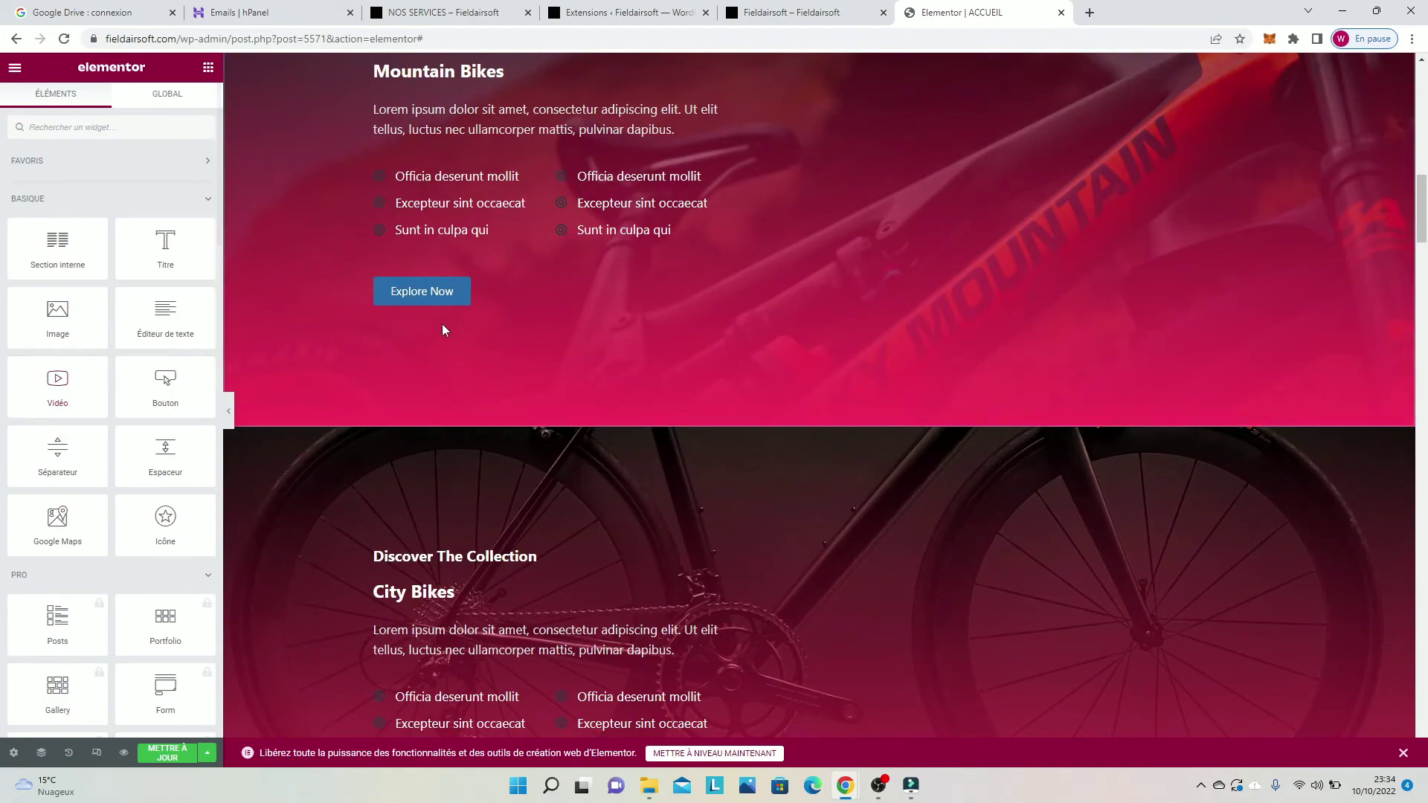
{"action": "scroll", "coordinate": [467, 354], "scroll_direction": "up", "scroll_amount": 5}
{"action": "scroll", "coordinate": [513, 647], "scroll_direction": "down", "scroll_amount": 3}
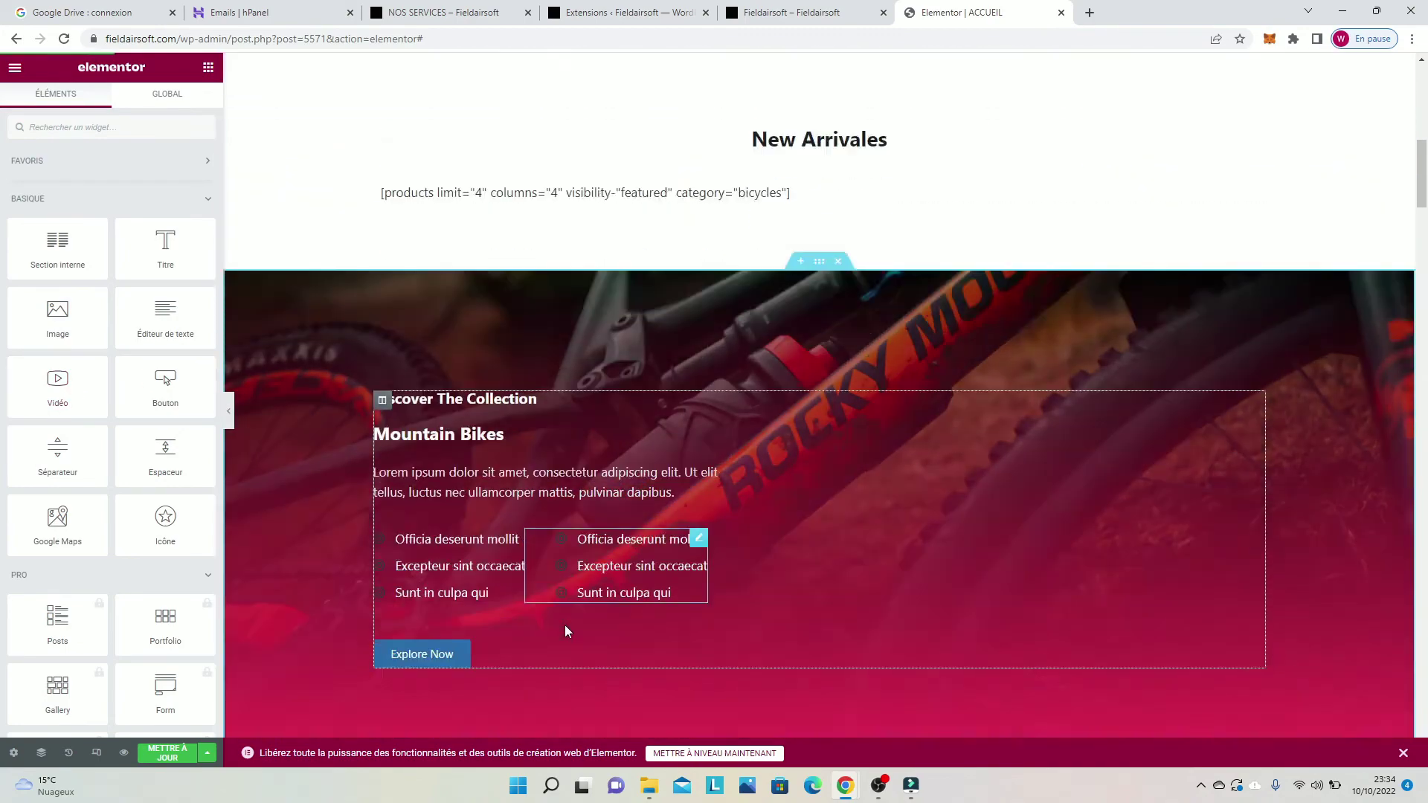
{"action": "scroll", "coordinate": [524, 541], "scroll_direction": "down", "scroll_amount": 5}
{"action": "scroll", "coordinate": [654, 543], "scroll_direction": "down", "scroll_amount": 4}
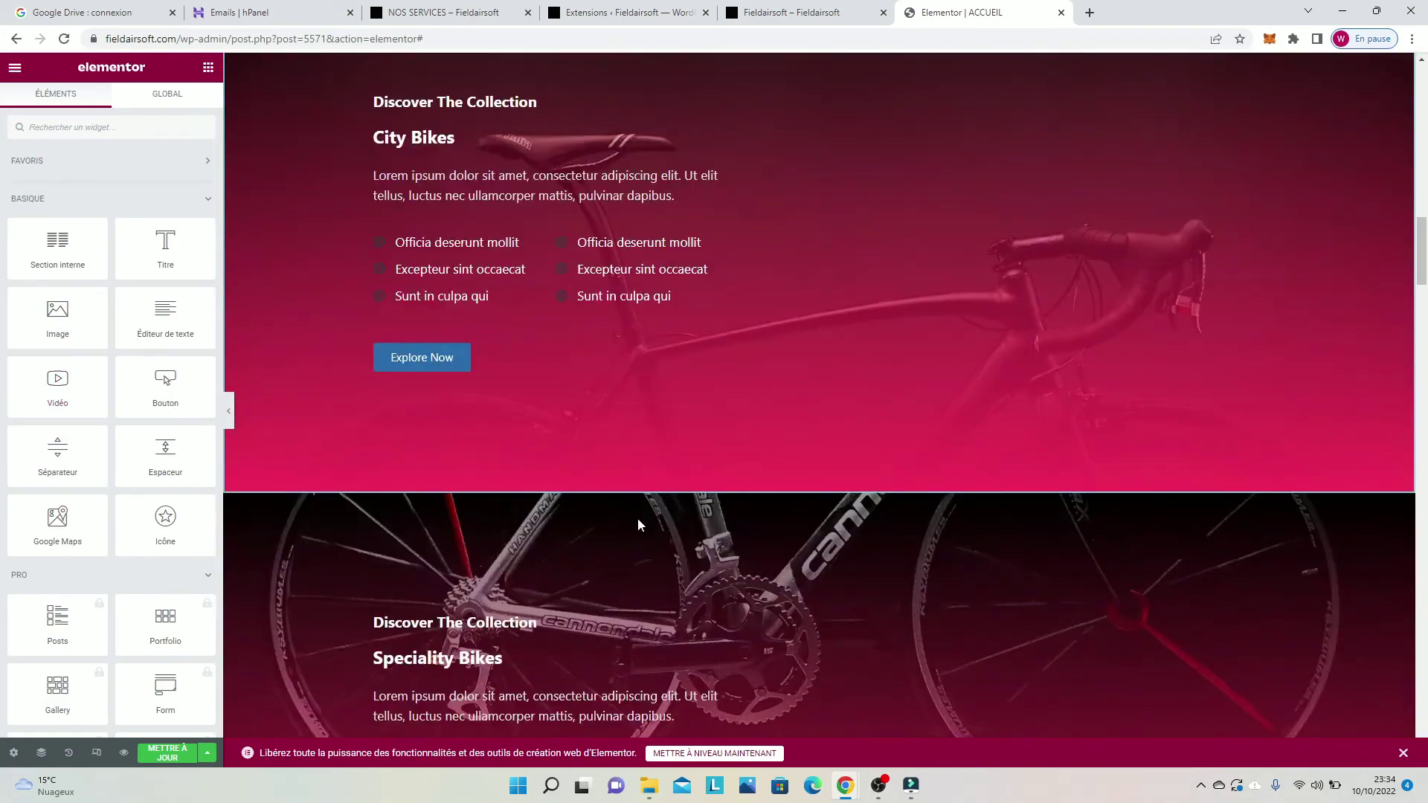
{"action": "scroll", "coordinate": [80, 343], "scroll_direction": "down", "scroll_amount": 3}
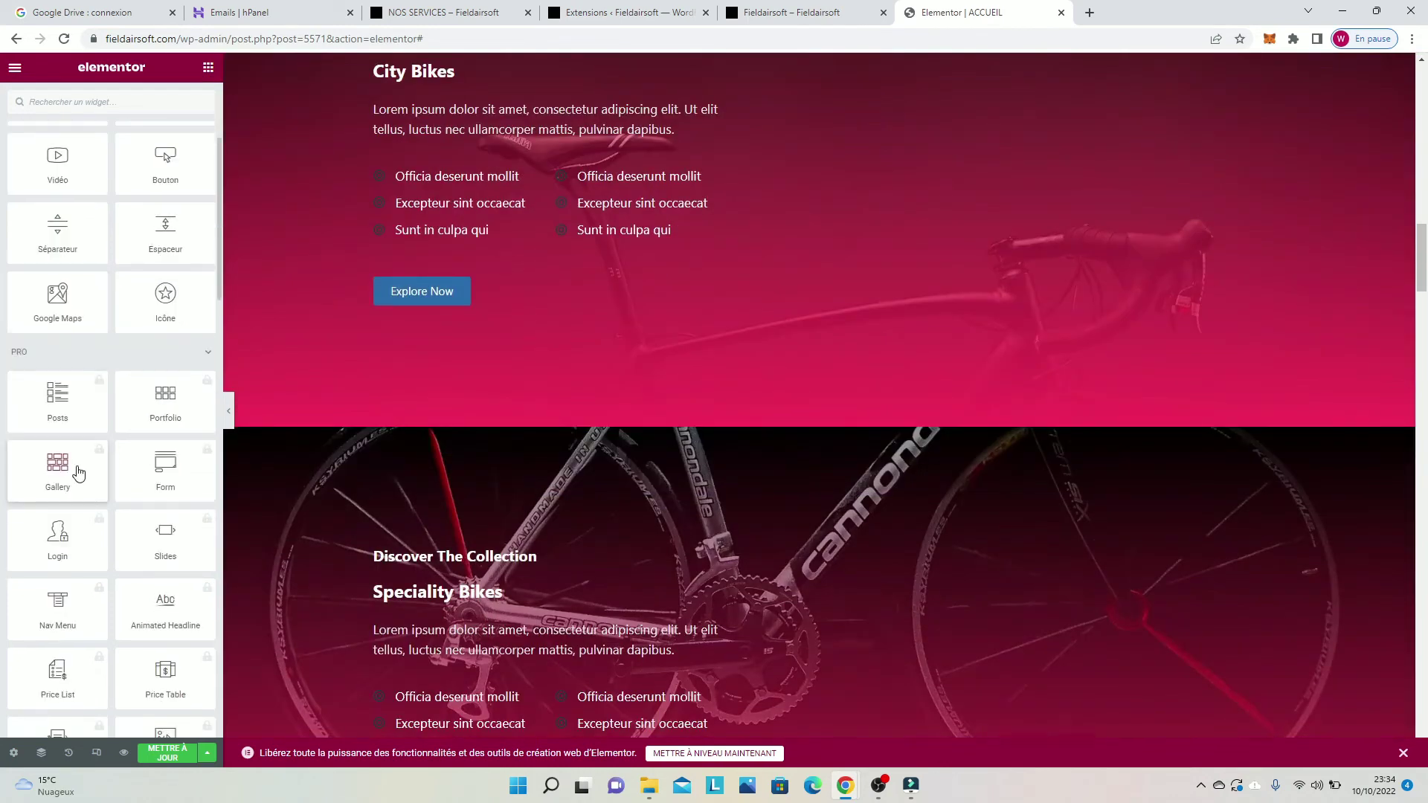
{"action": "scroll", "coordinate": [81, 468], "scroll_direction": "down", "scroll_amount": 5}
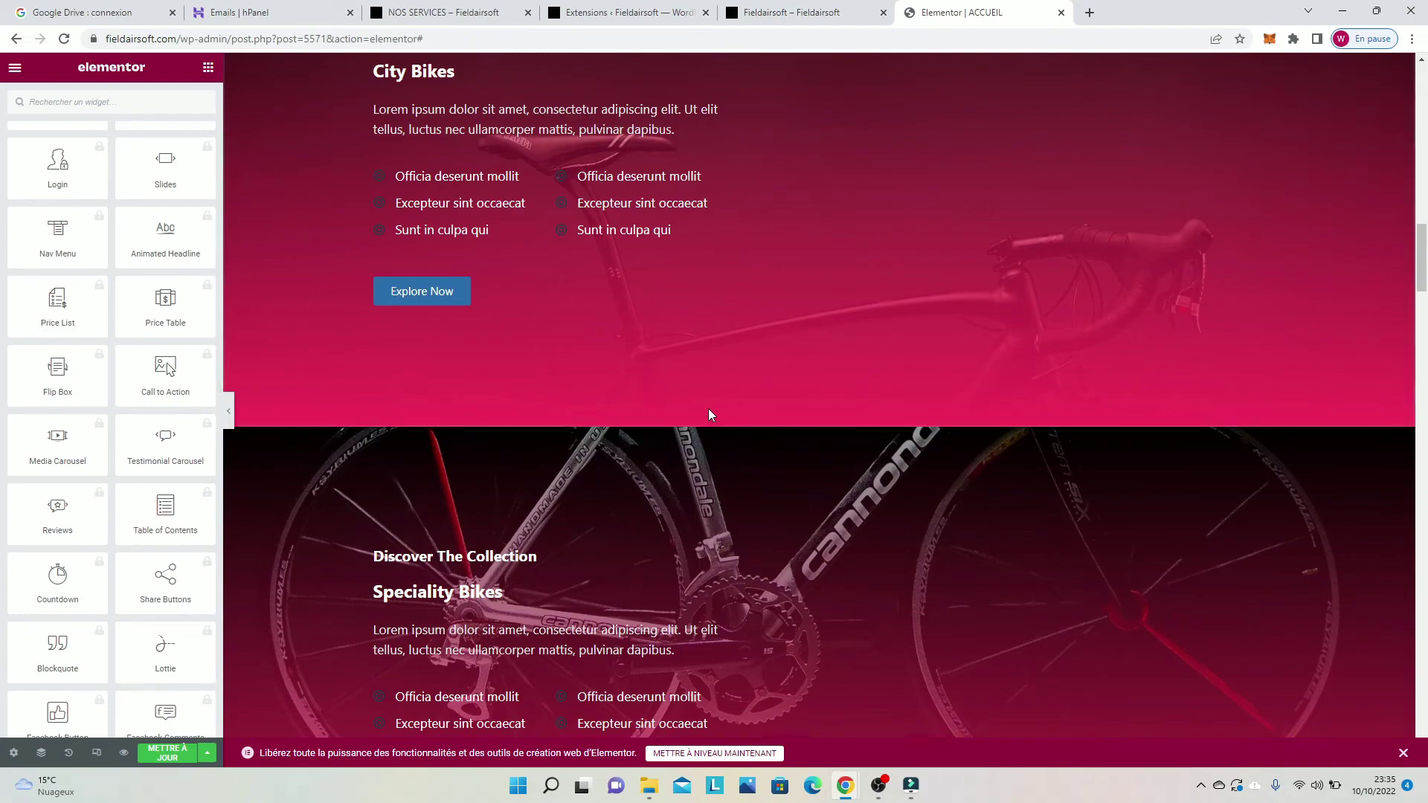
{"action": "scroll", "coordinate": [708, 406], "scroll_direction": "down", "scroll_amount": 10}
{"action": "scroll", "coordinate": [749, 364], "scroll_direction": "down", "scroll_amount": 20}
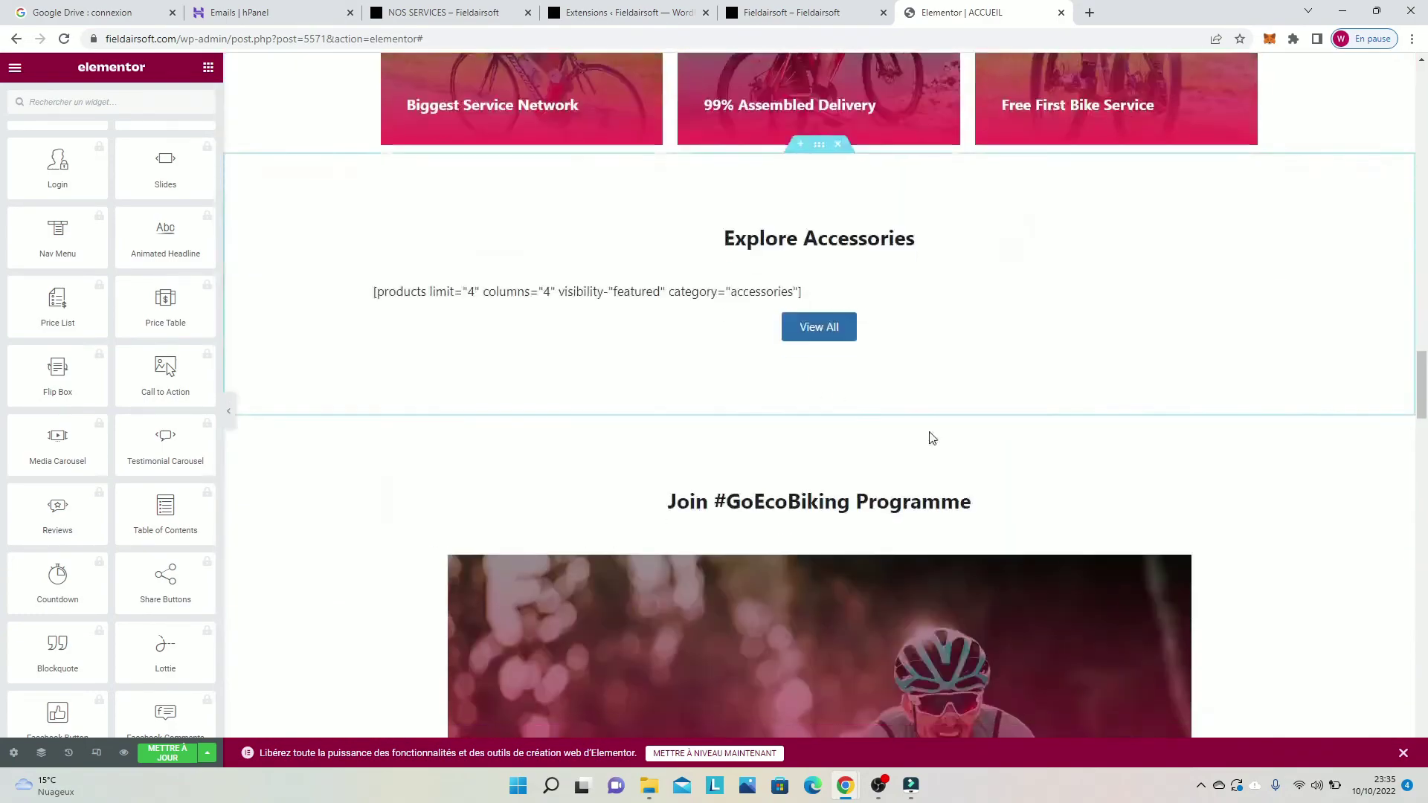
{"action": "scroll", "coordinate": [889, 469], "scroll_direction": "down", "scroll_amount": 15}
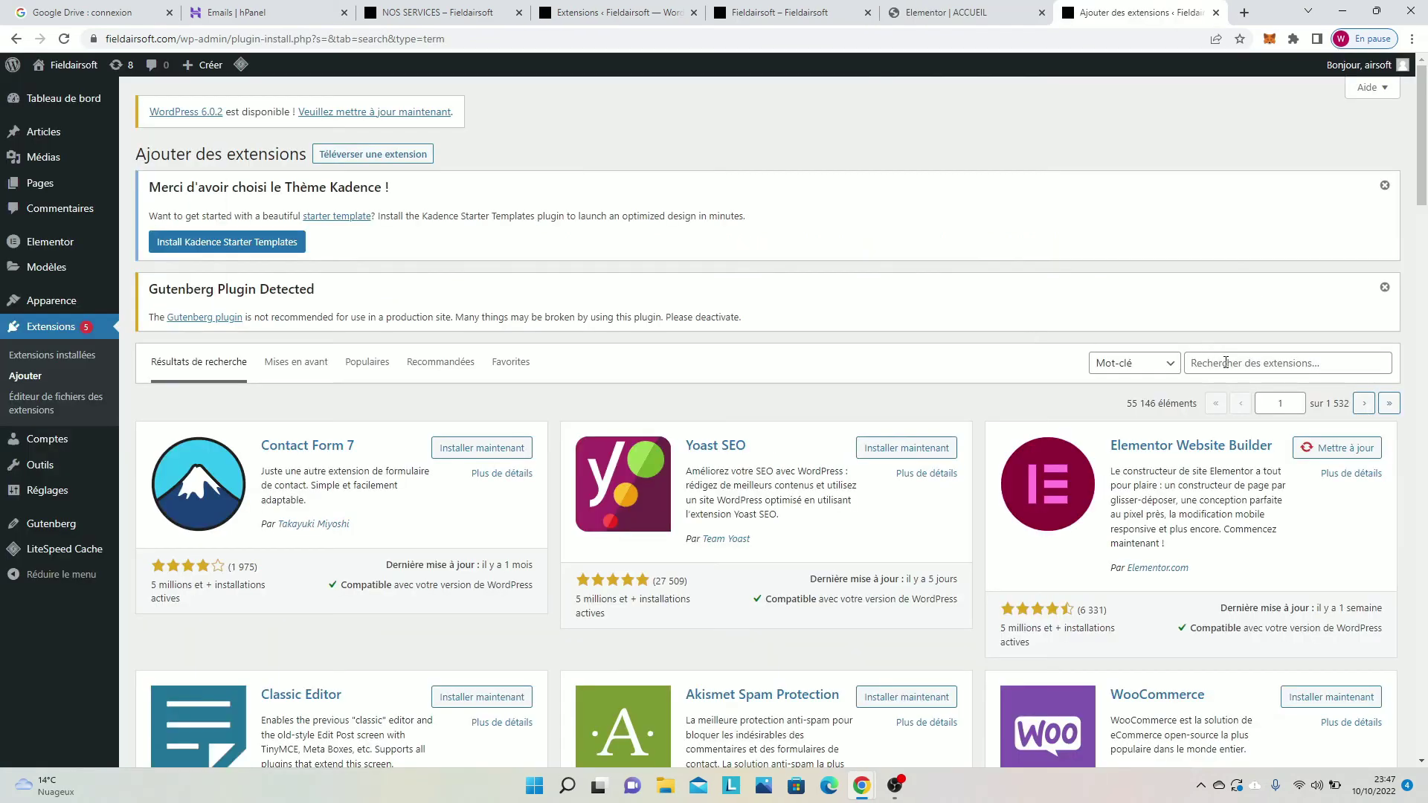
Step: Search the WordPress extensions for "envato elements" and install and activate Envato Elements – Photos & Elementor Templates
{"action": "left_click", "coordinate": [1225, 362]}
{"action": "type", "text": "envato elements"}
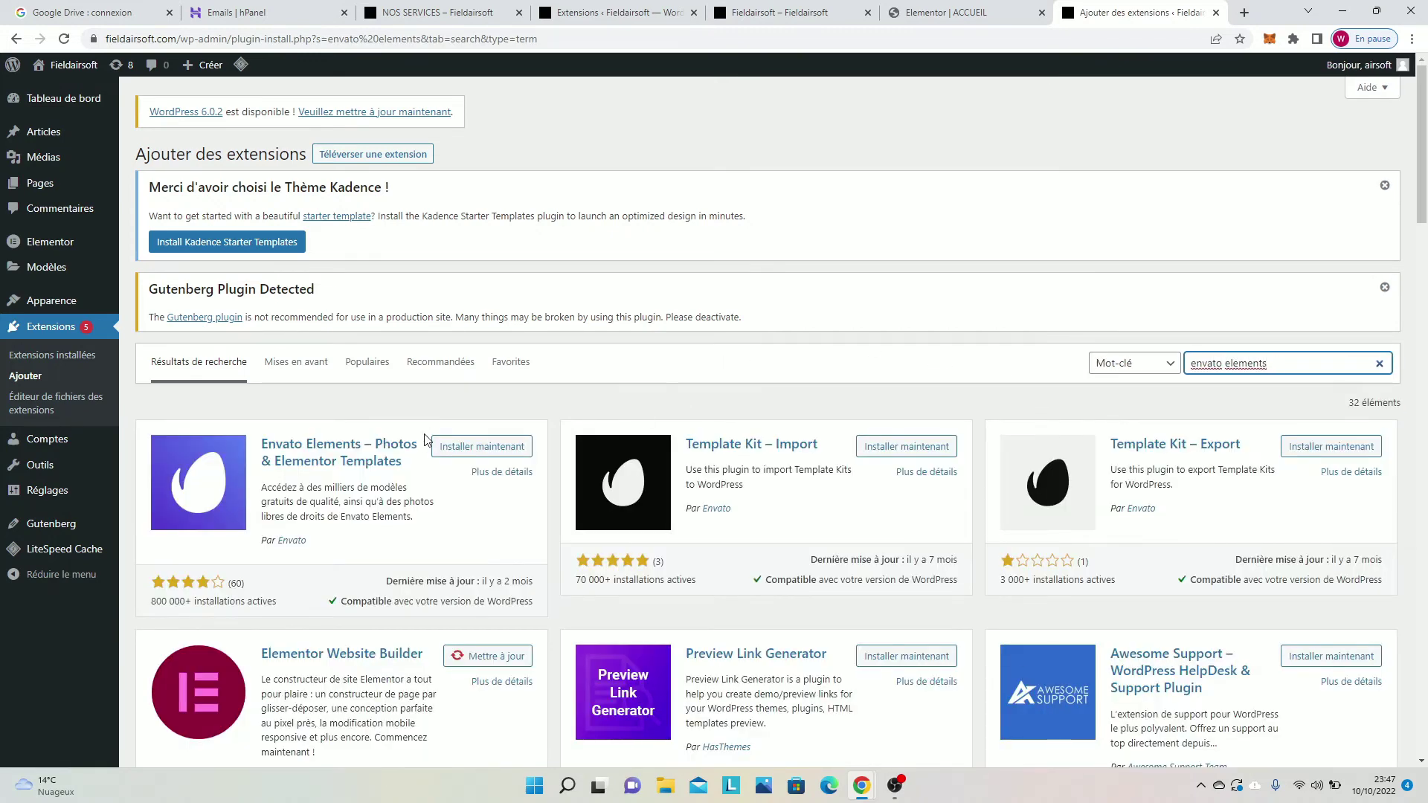
{"action": "left_click", "coordinate": [446, 453]}
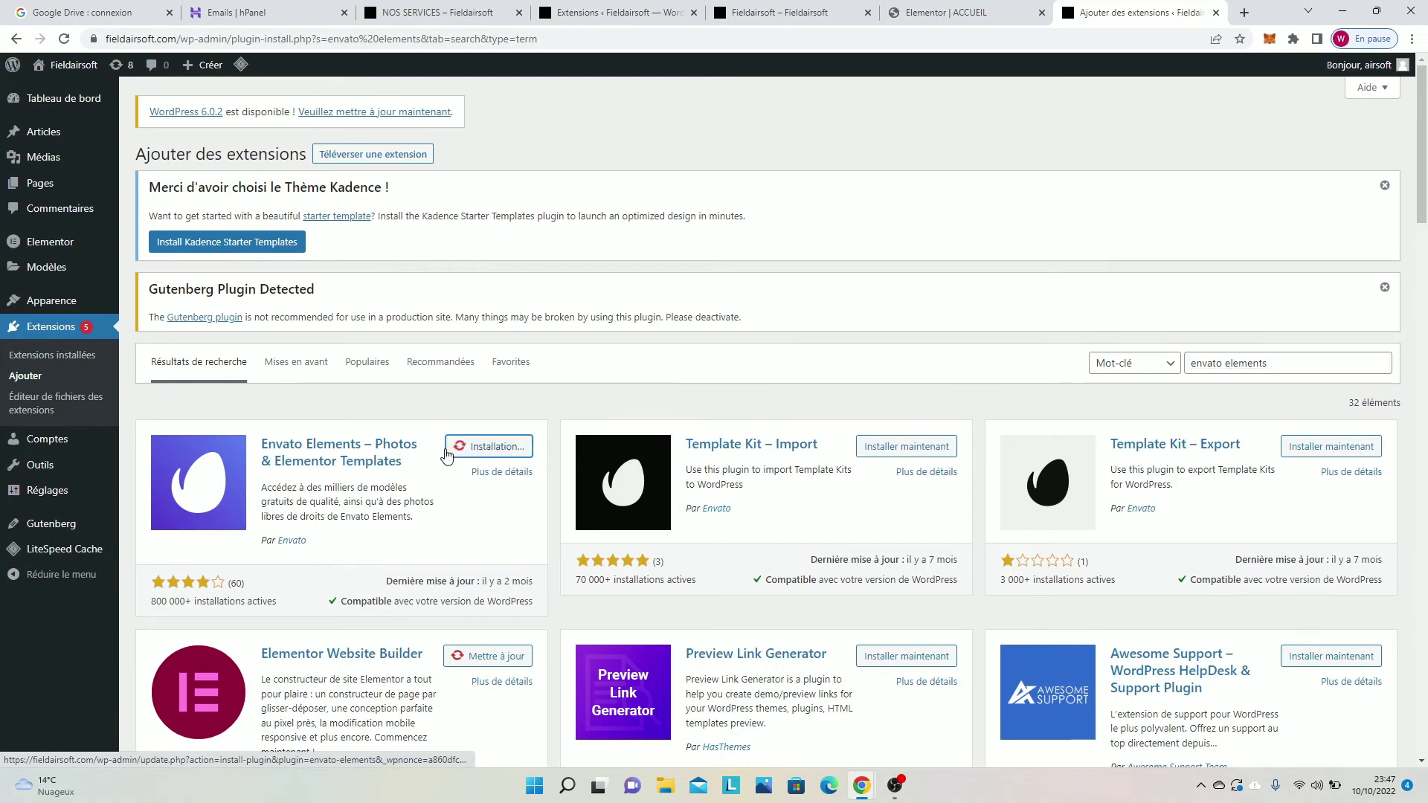
{"action": "left_click", "coordinate": [476, 446]}
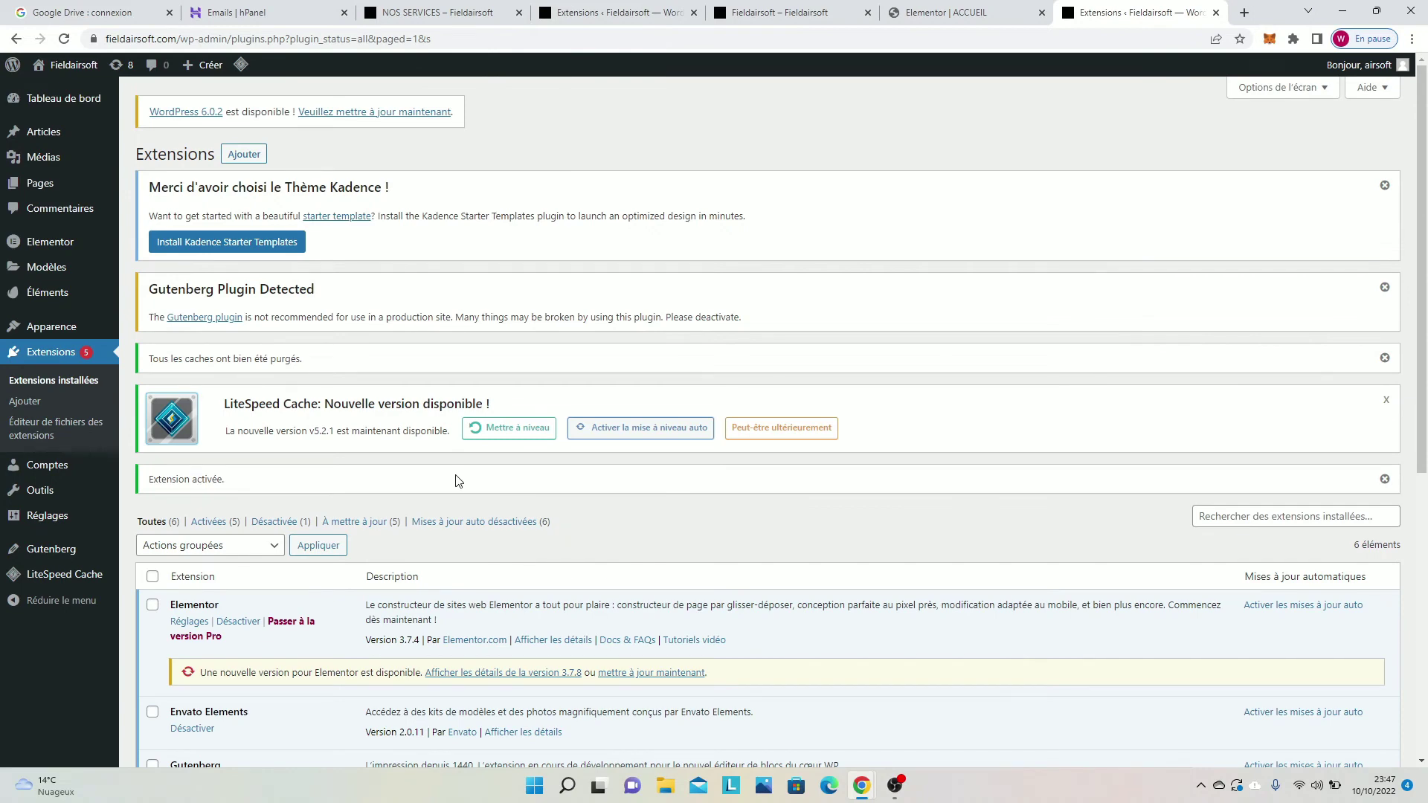
{"action": "scroll", "coordinate": [465, 490], "scroll_direction": "down", "scroll_amount": 6}
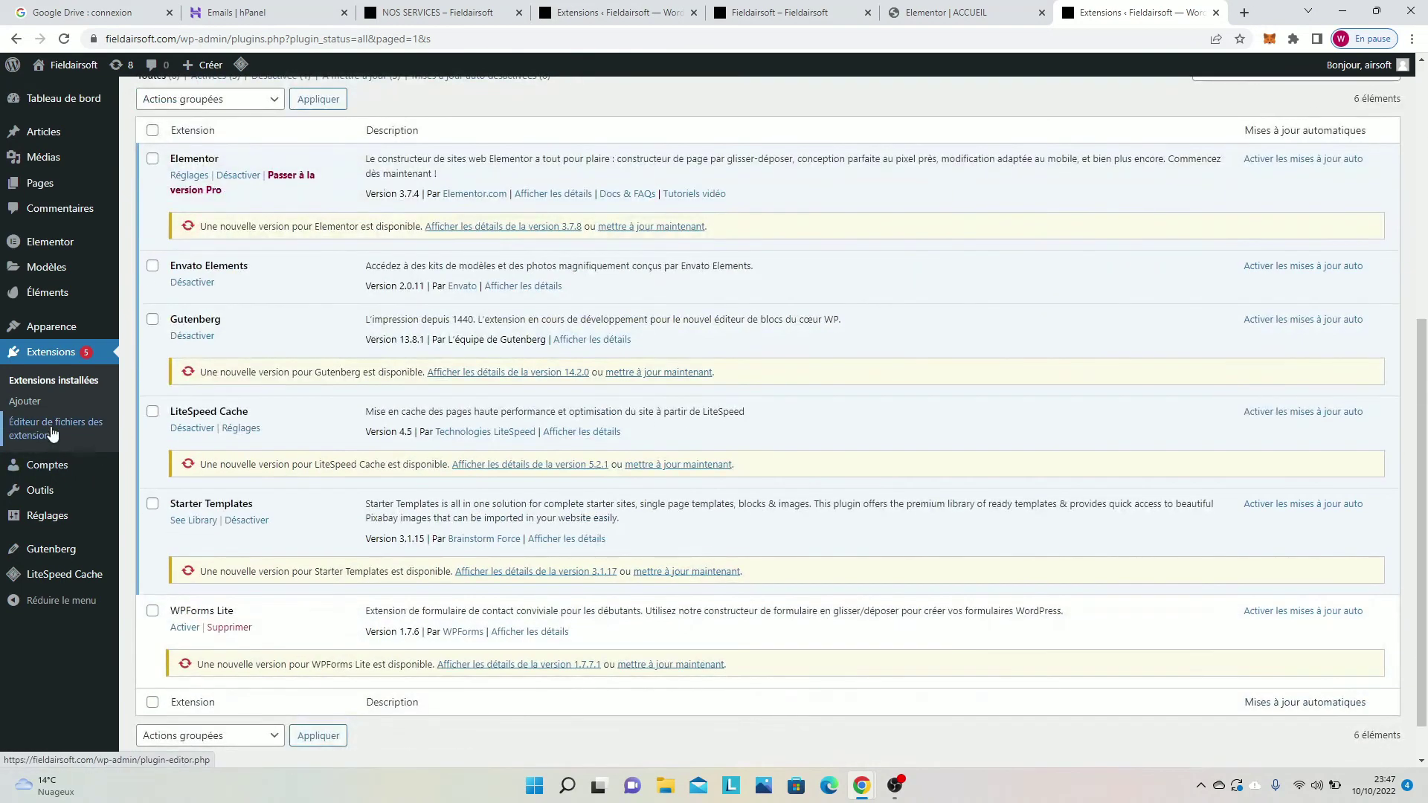
Step: Return to the ACCUEIL page in the Elementor editor and reload it, accepting the loss of unsaved changes
{"action": "left_click", "coordinate": [847, 9]}
{"action": "left_click", "coordinate": [913, 6]}
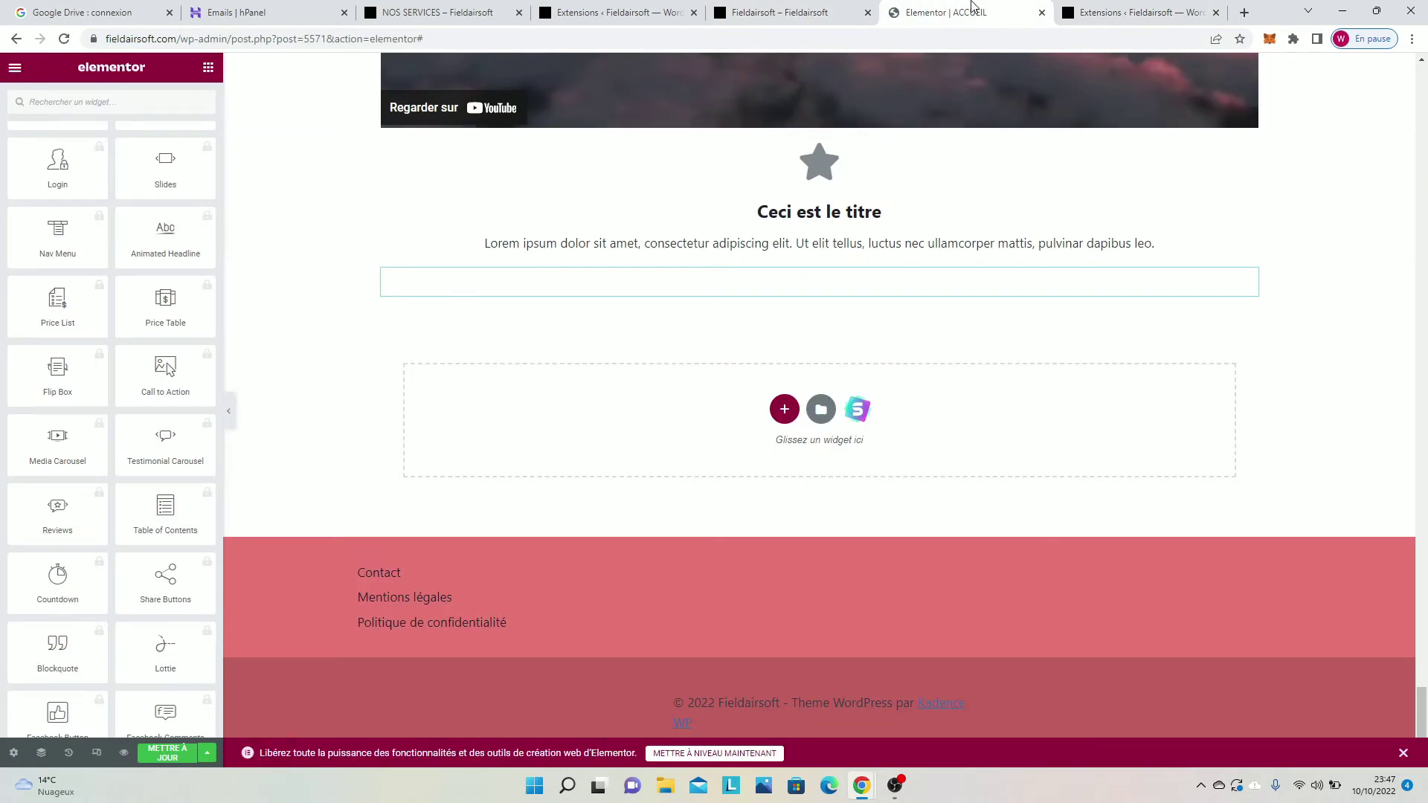
{"action": "left_click", "coordinate": [1109, 6]}
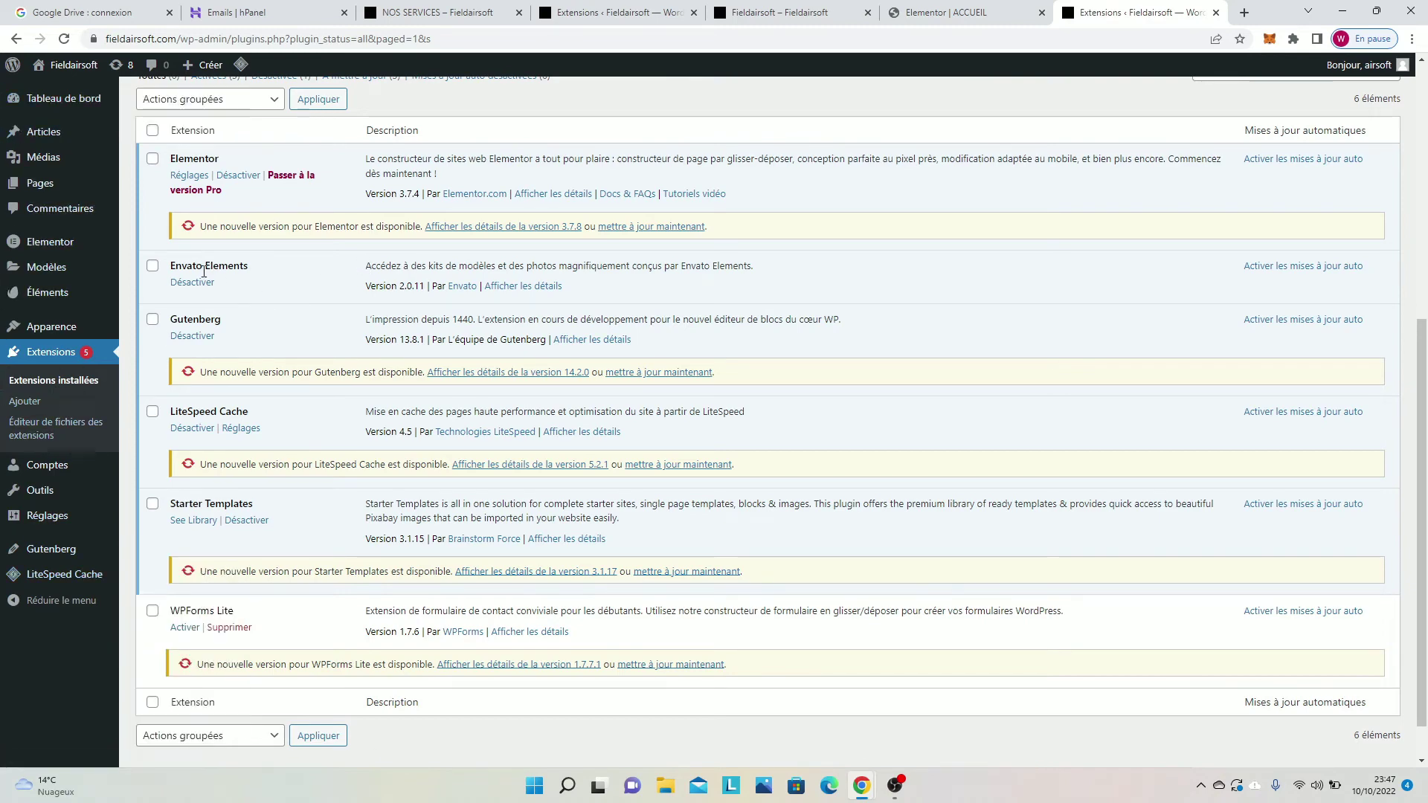
{"action": "left_click", "coordinate": [892, 10]}
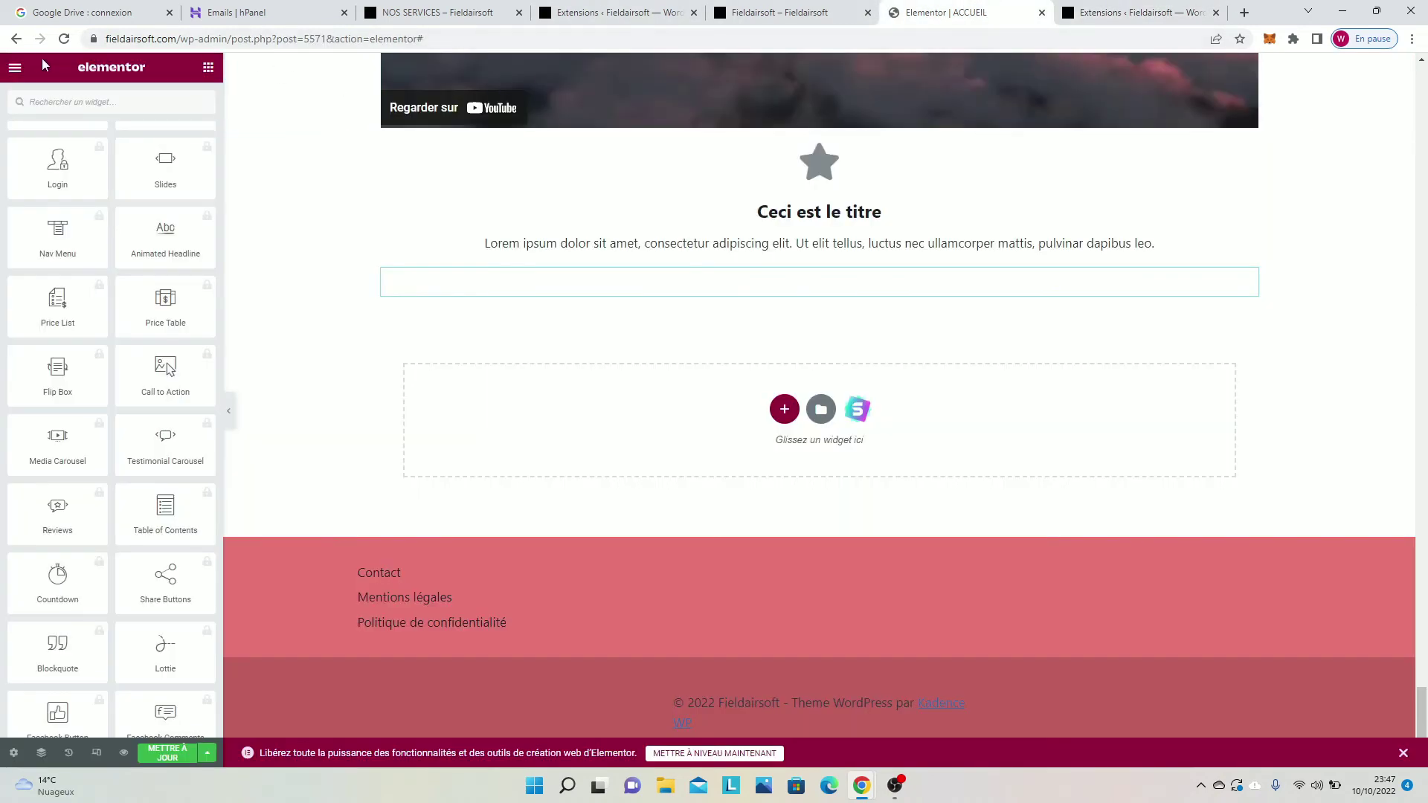
{"action": "left_click", "coordinate": [66, 40]}
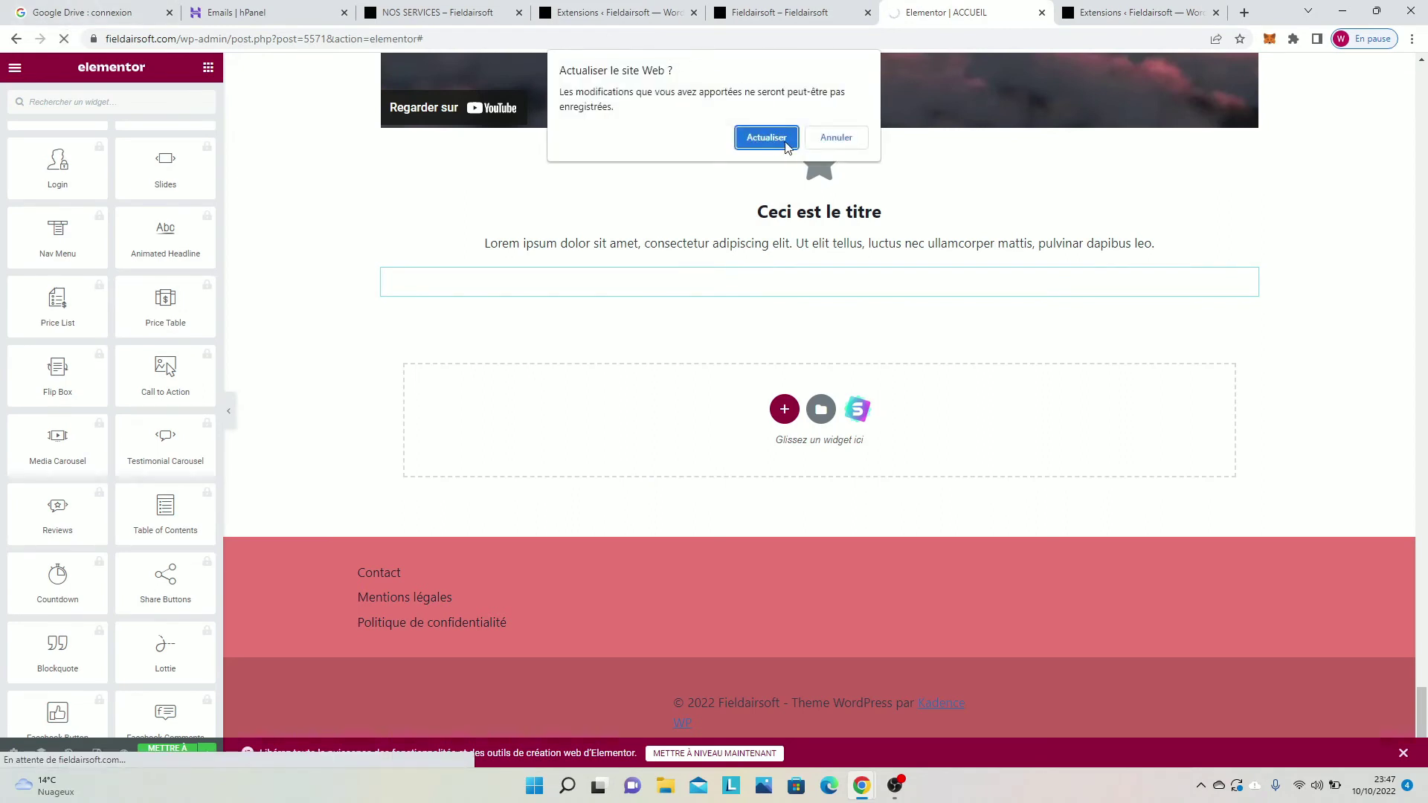
{"action": "left_click", "coordinate": [786, 145]}
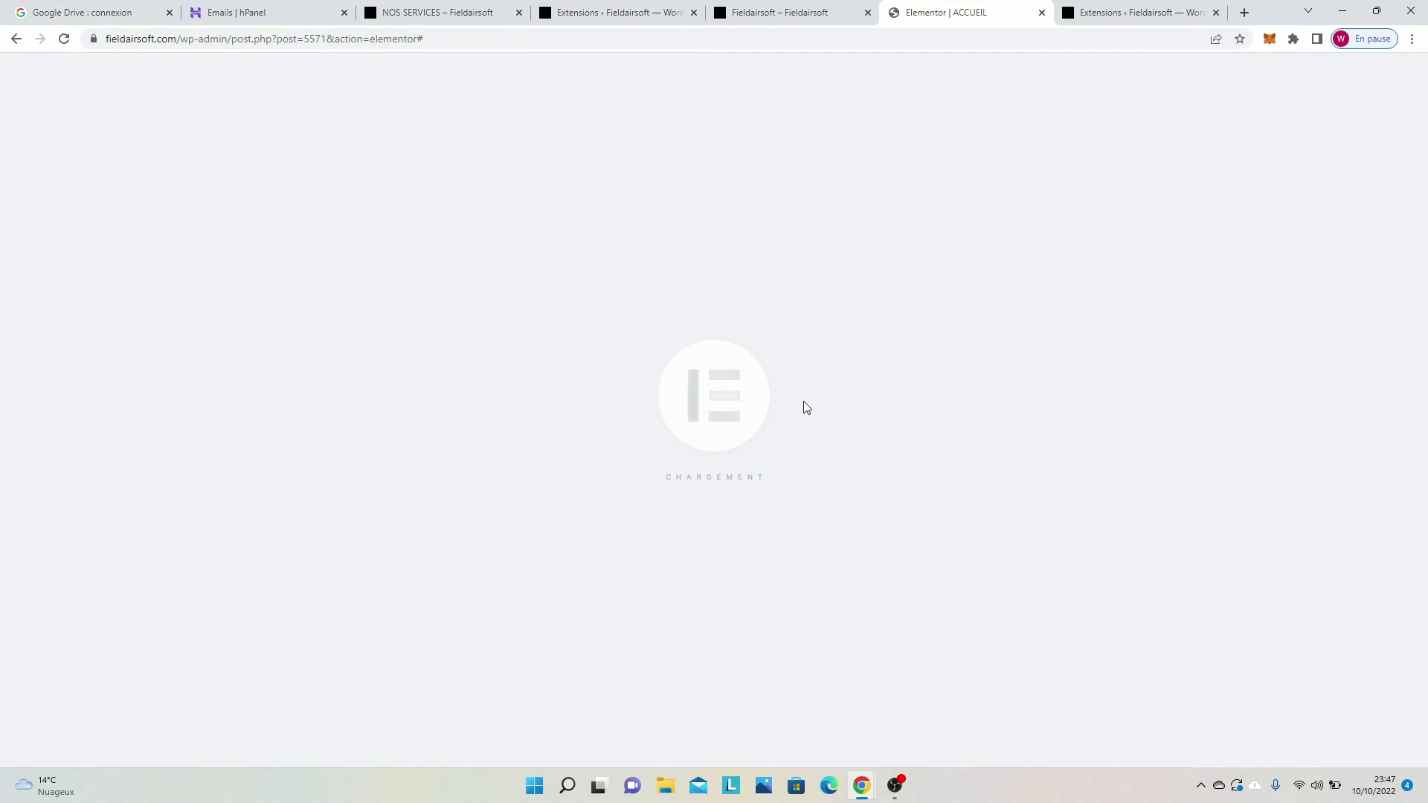
Step: Open the Envato Elements template library from the empty drop area below the last section of the page
{"action": "scroll", "coordinate": [926, 413], "scroll_direction": "down", "scroll_amount": 18}
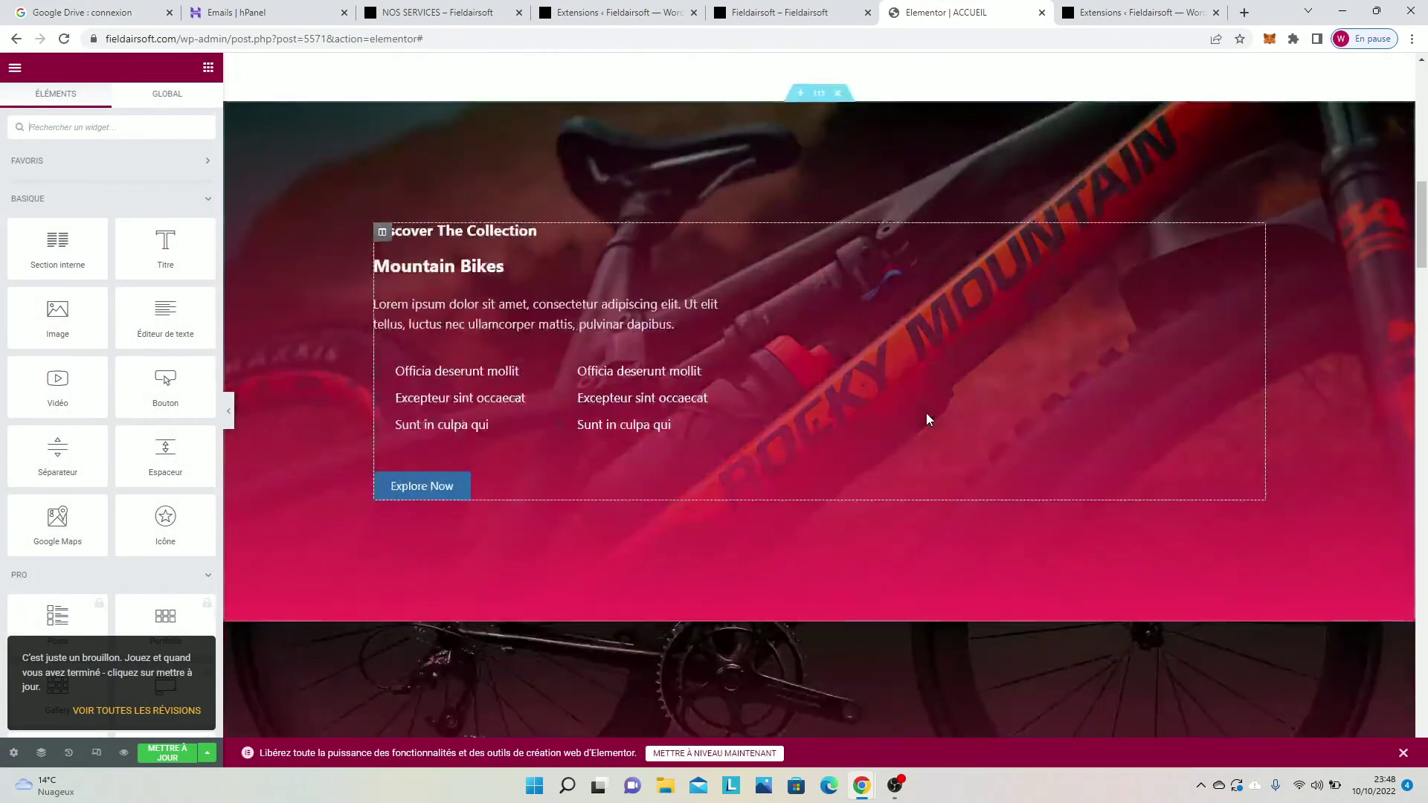
{"action": "scroll", "coordinate": [911, 409], "scroll_direction": "up", "scroll_amount": 5}
{"action": "scroll", "coordinate": [877, 394], "scroll_direction": "up", "scroll_amount": 11}
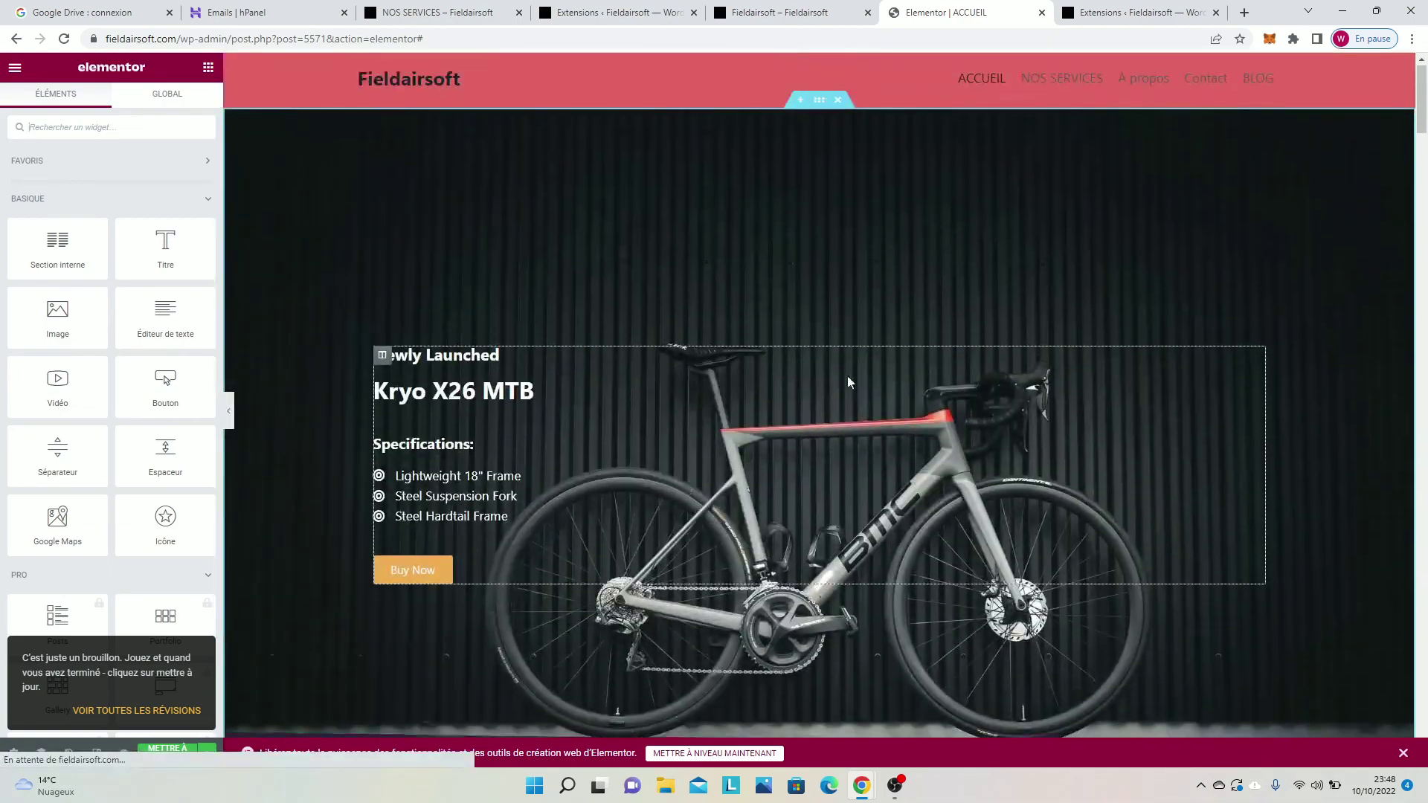
{"action": "scroll", "coordinate": [818, 380], "scroll_direction": "down", "scroll_amount": 14}
{"action": "scroll", "coordinate": [786, 384], "scroll_direction": "down", "scroll_amount": 20}
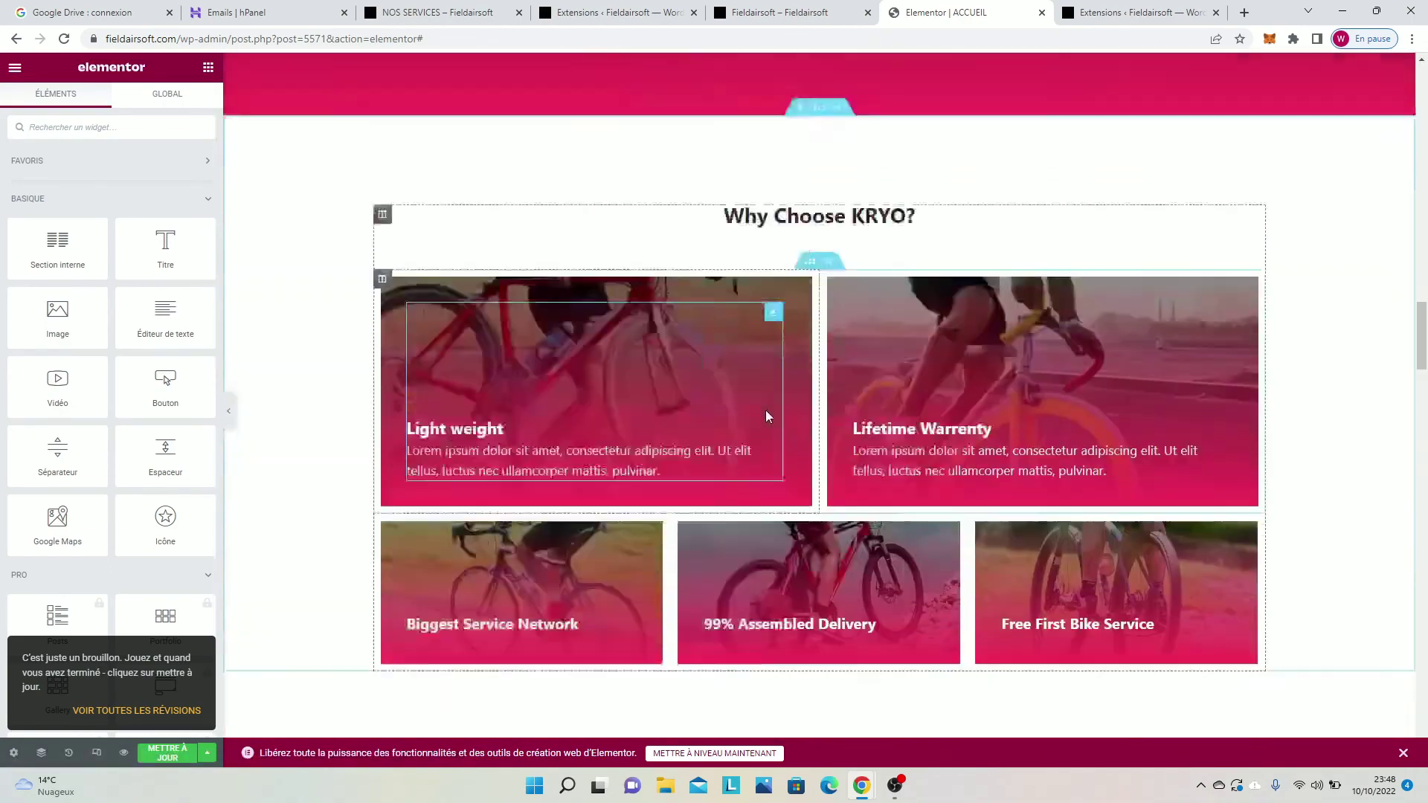
{"action": "scroll", "coordinate": [775, 394], "scroll_direction": "down", "scroll_amount": 15}
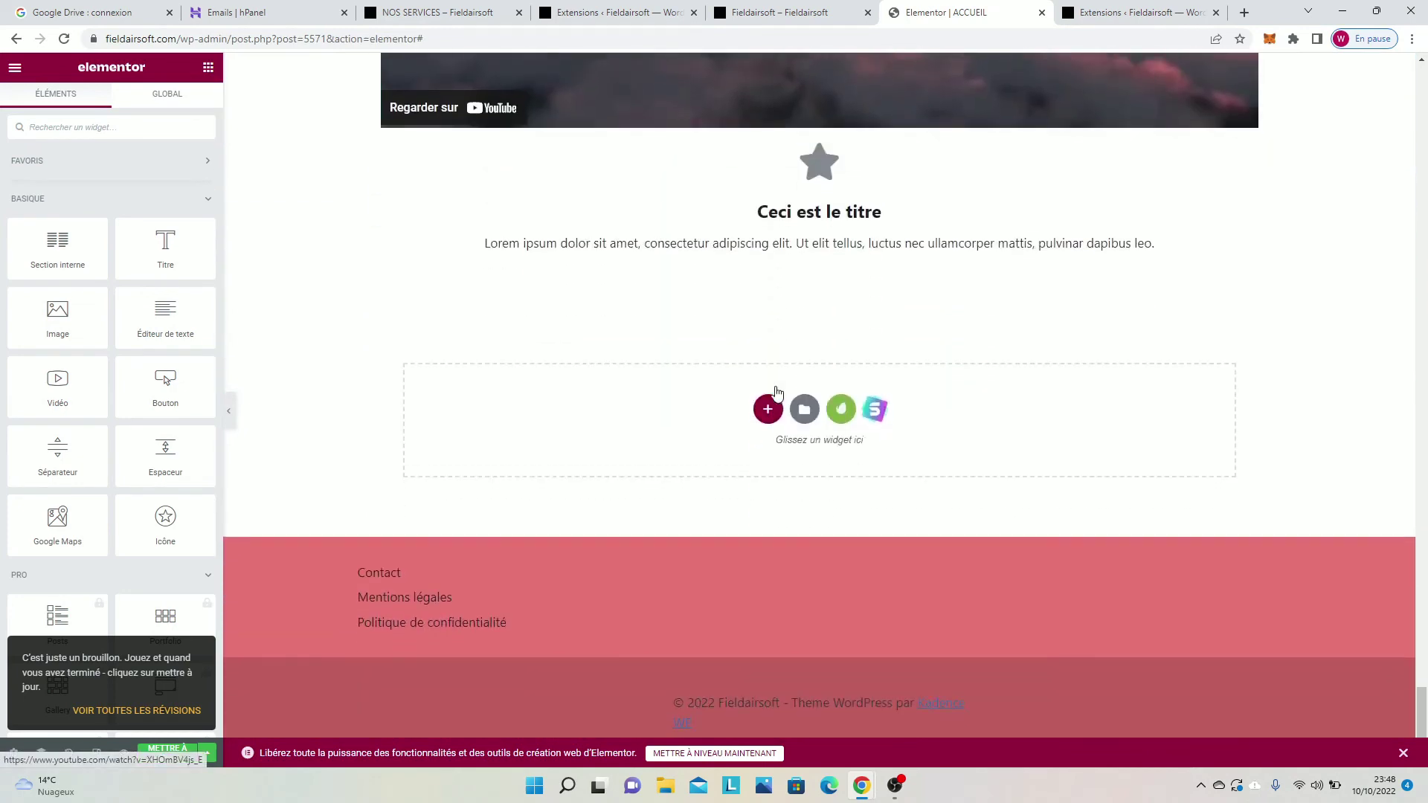
{"action": "left_click", "coordinate": [843, 415]}
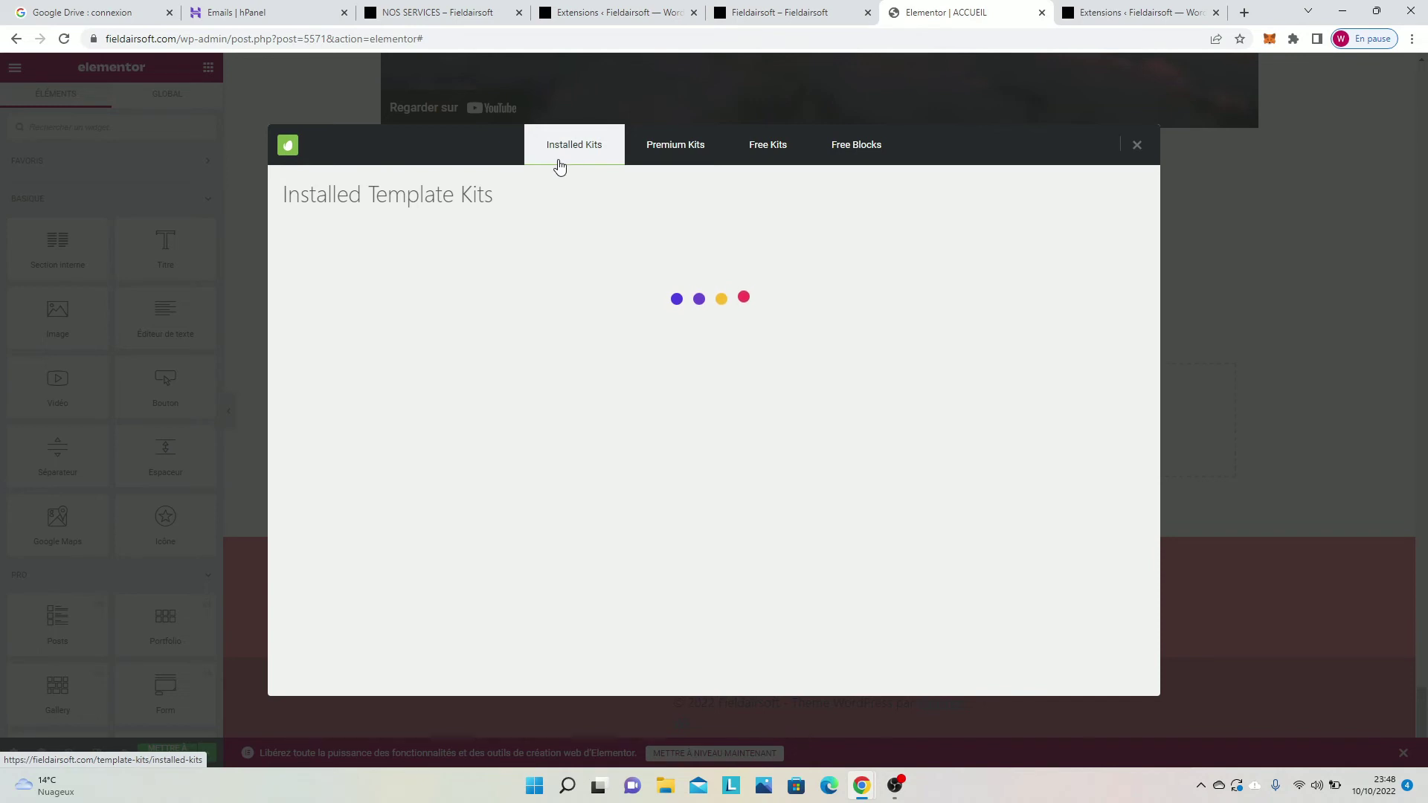
Step: Browse the premium kits and the first three pages of free template kits in the Envato Elements library, and close it
{"action": "left_click", "coordinate": [681, 149]}
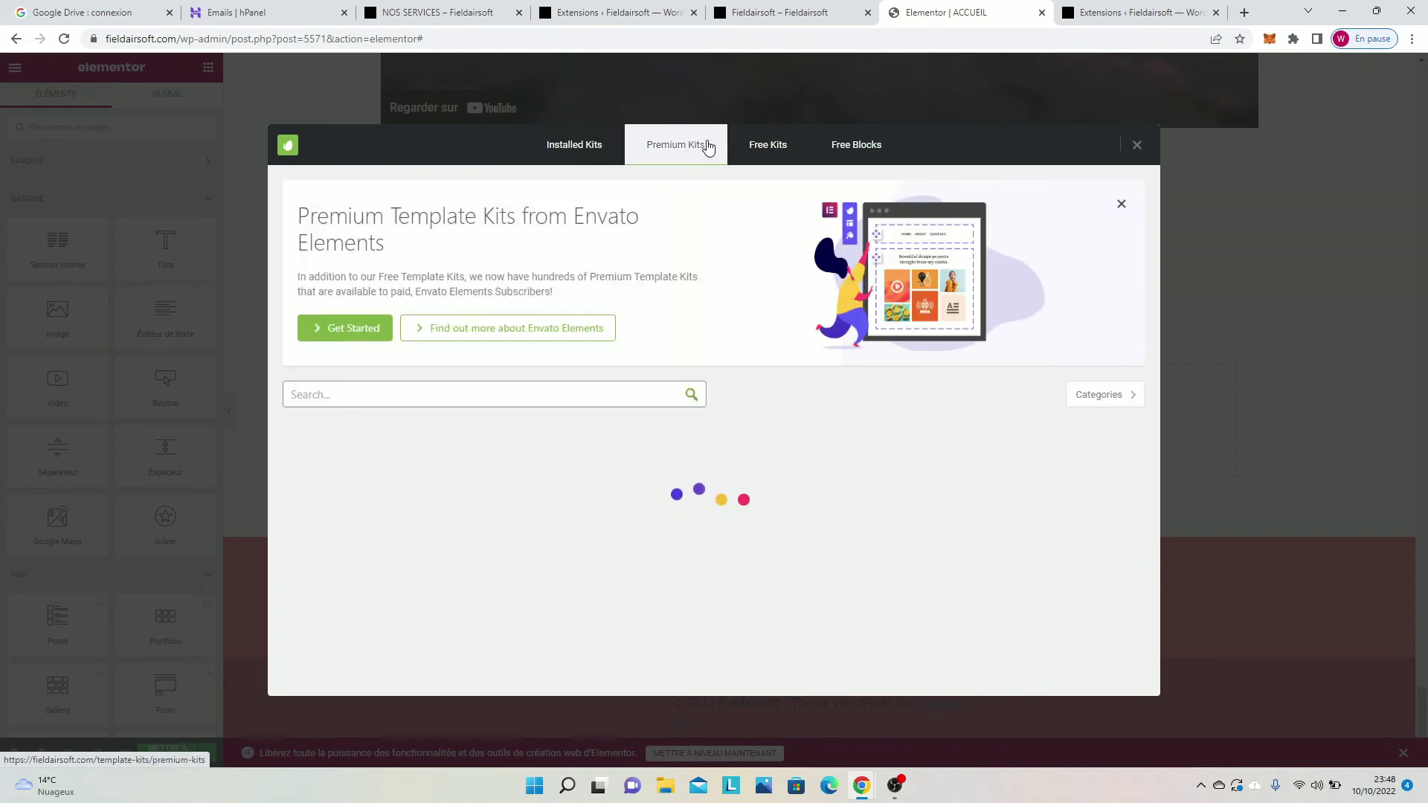
{"action": "left_click", "coordinate": [764, 144]}
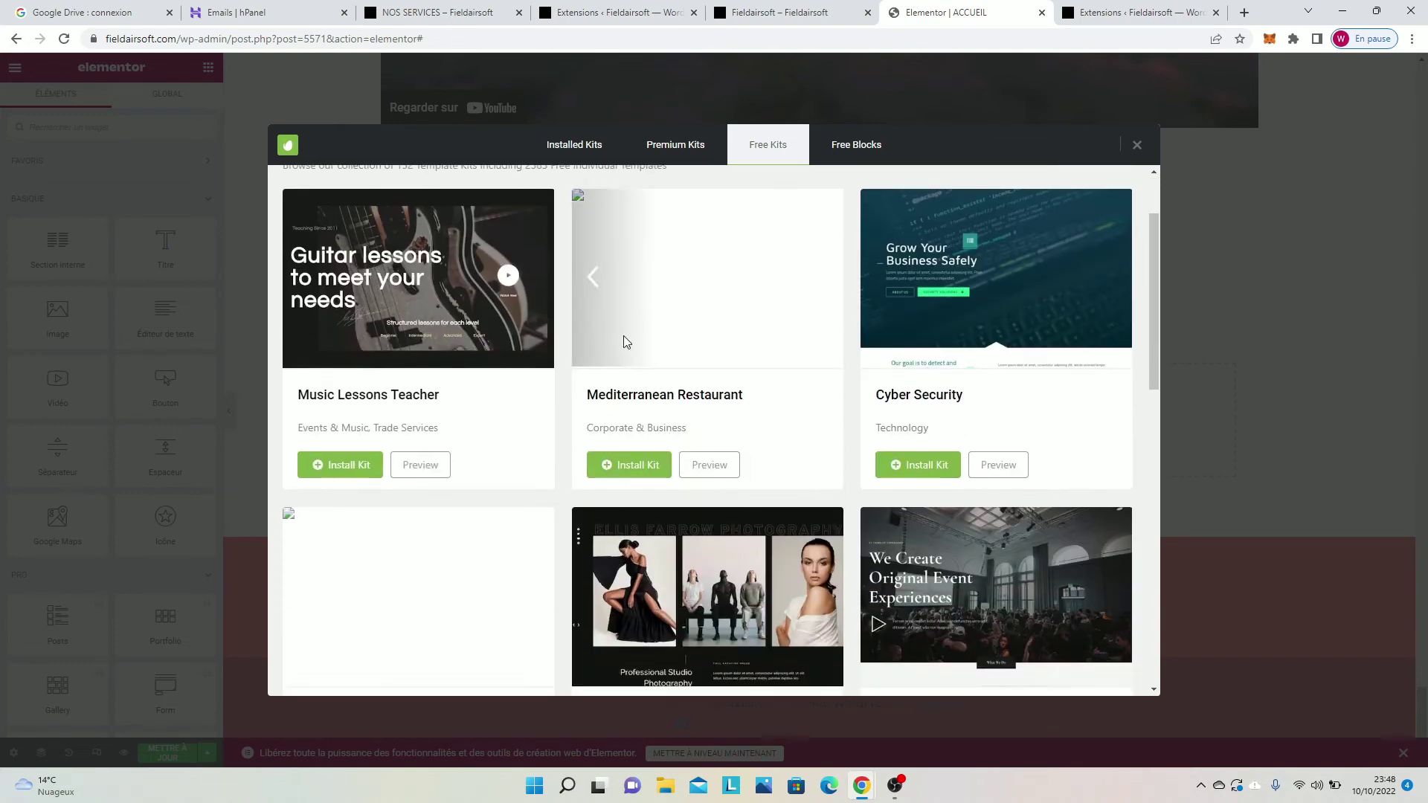
{"action": "scroll", "coordinate": [624, 341], "scroll_direction": "down", "scroll_amount": 13}
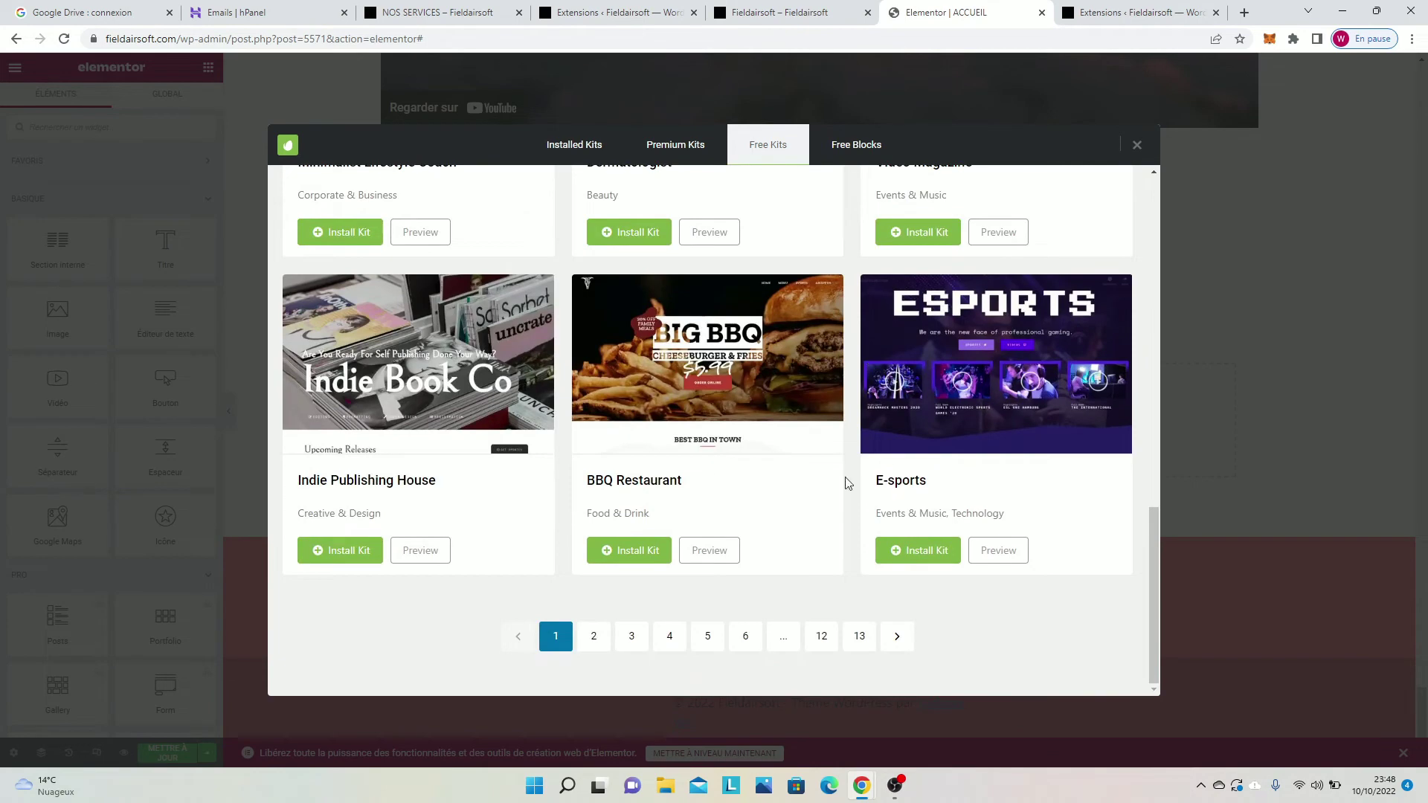
{"action": "left_click", "coordinate": [594, 637]}
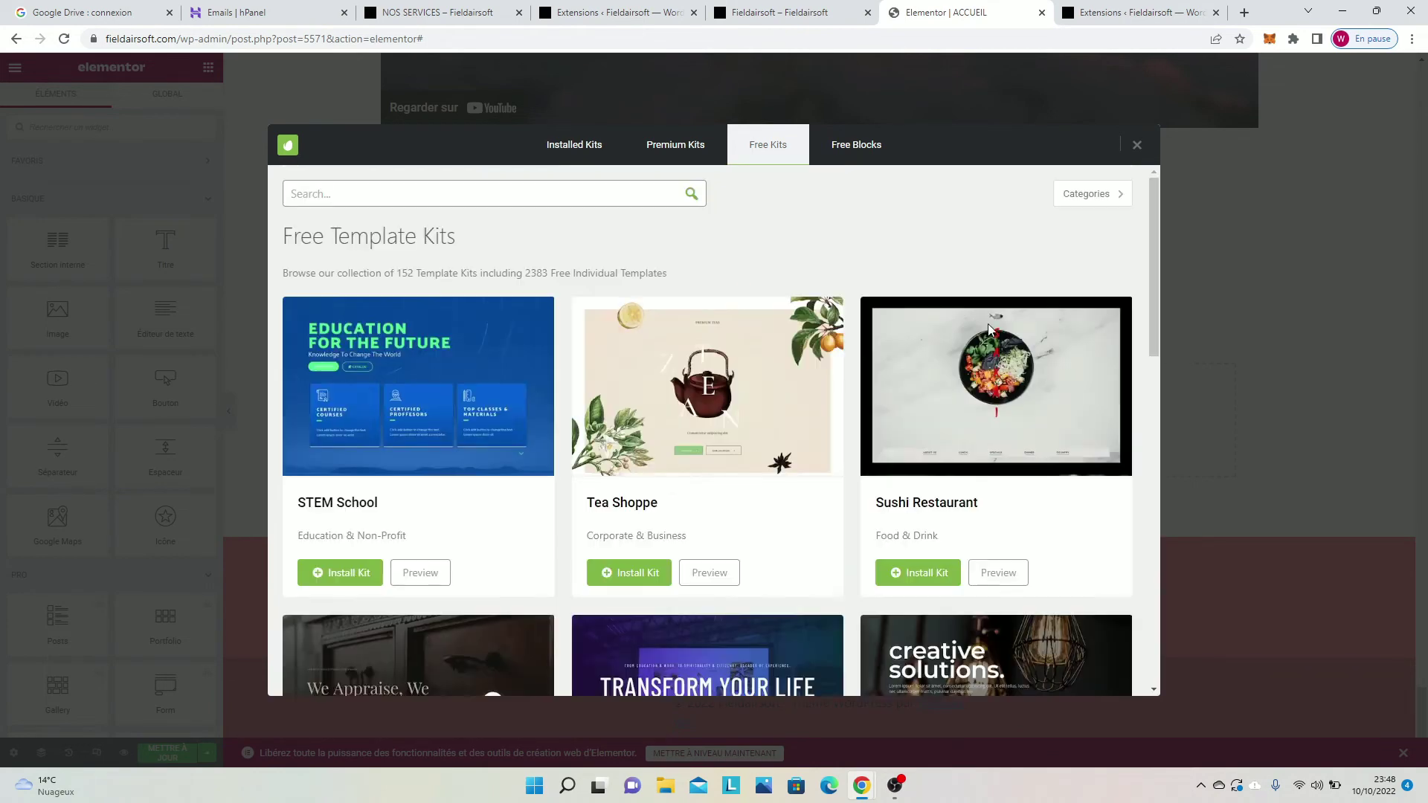
{"action": "scroll", "coordinate": [872, 346], "scroll_direction": "down", "scroll_amount": 5}
{"action": "scroll", "coordinate": [872, 343], "scroll_direction": "down", "scroll_amount": 8}
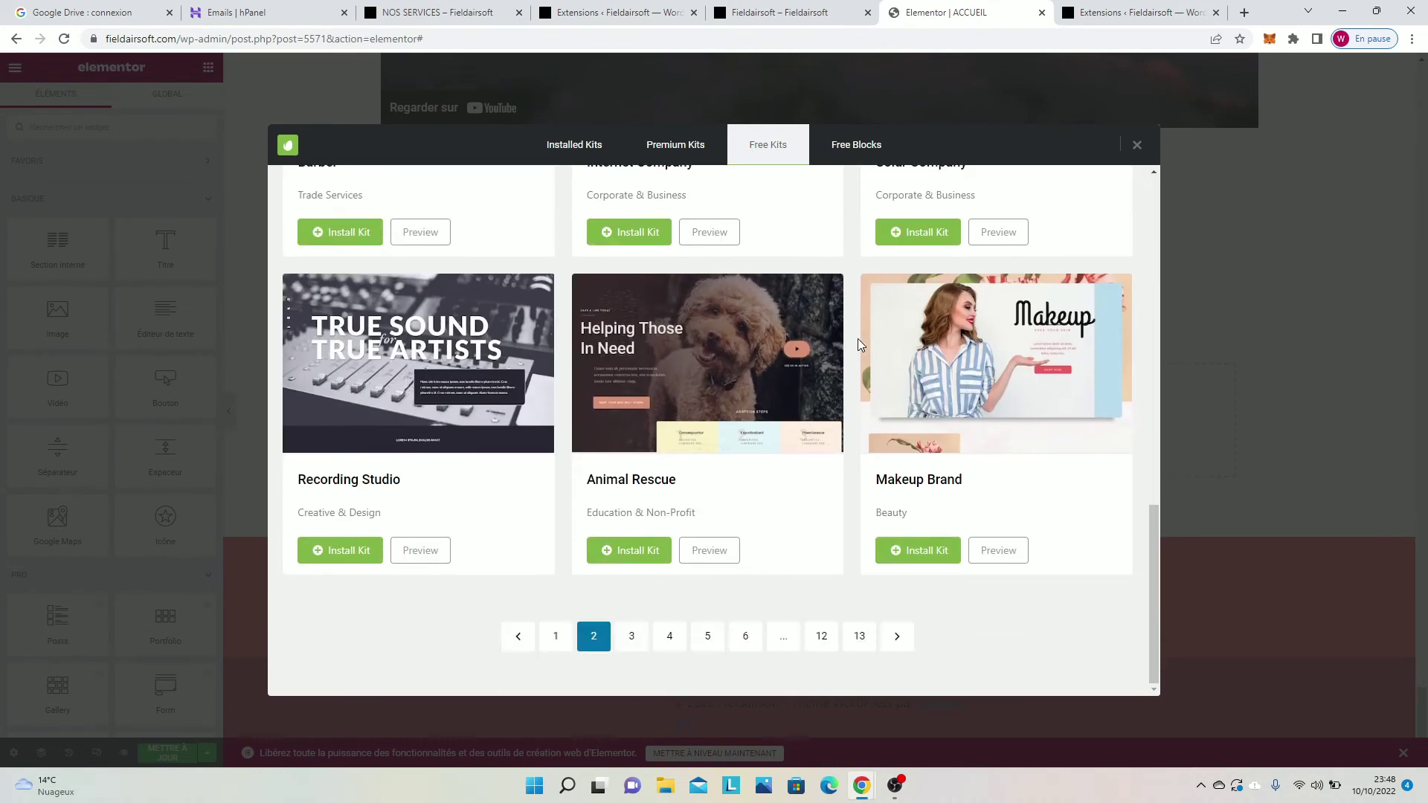
{"action": "left_click", "coordinate": [628, 641]}
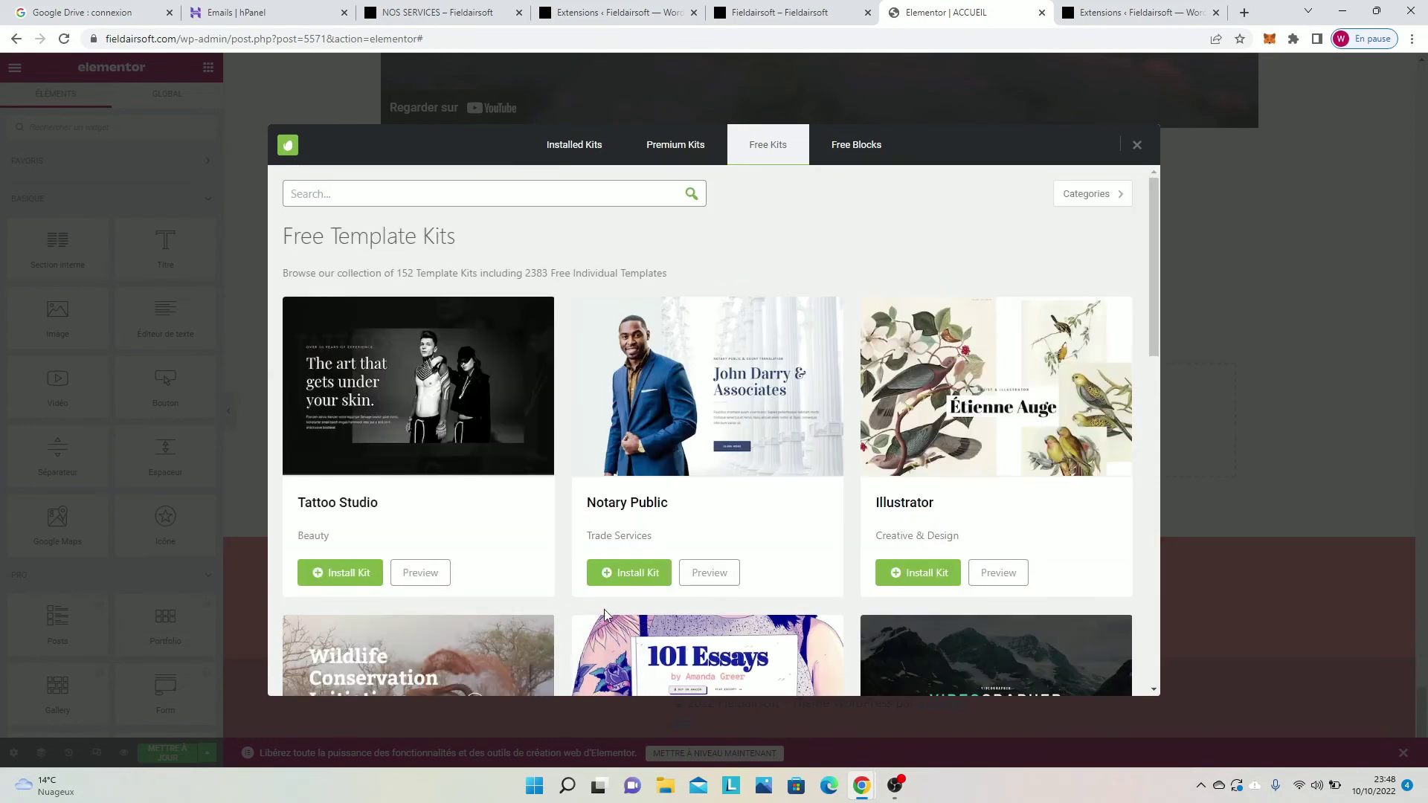
{"action": "scroll", "coordinate": [607, 617], "scroll_direction": "down", "scroll_amount": 7}
{"action": "scroll", "coordinate": [605, 616], "scroll_direction": "up", "scroll_amount": 5}
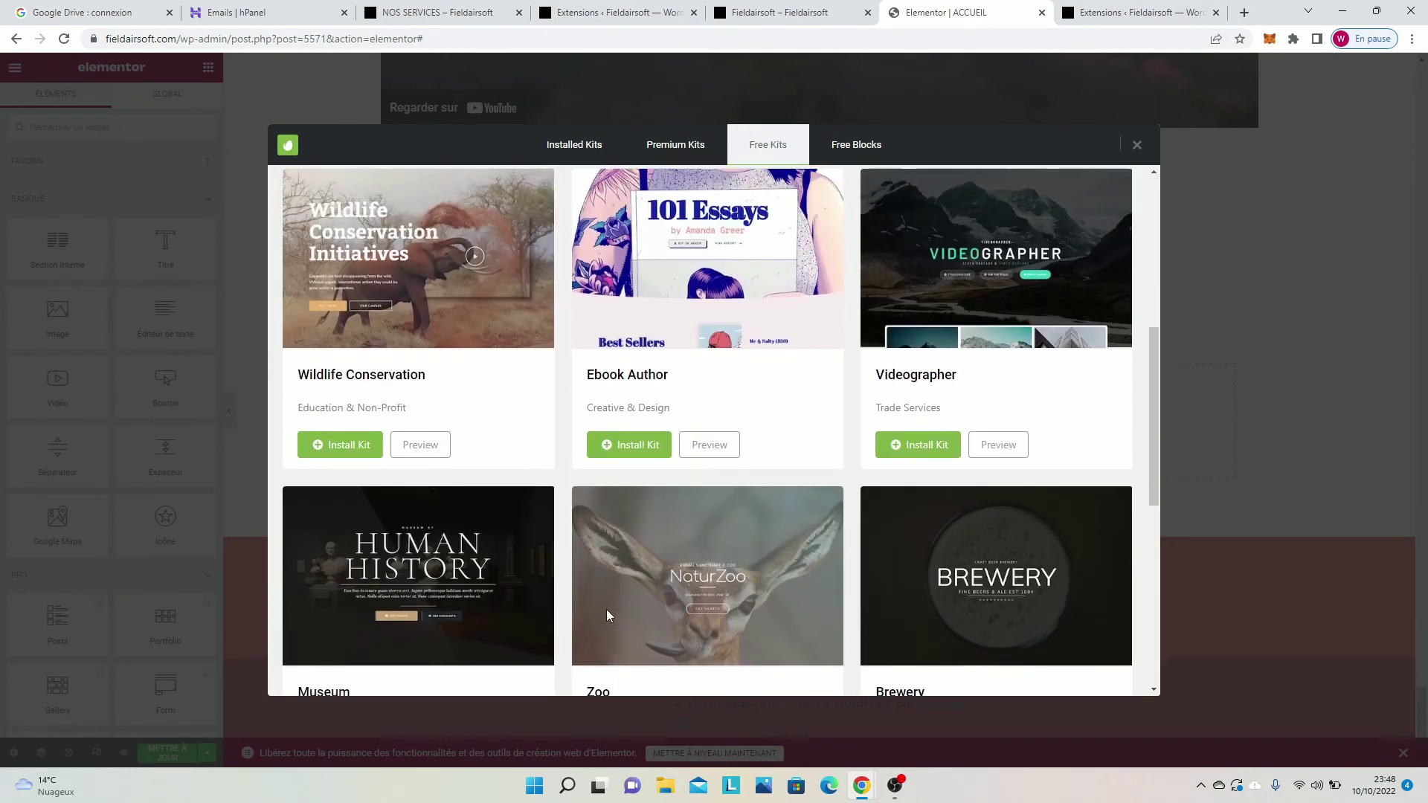
{"action": "scroll", "coordinate": [597, 619], "scroll_direction": "up", "scroll_amount": 2}
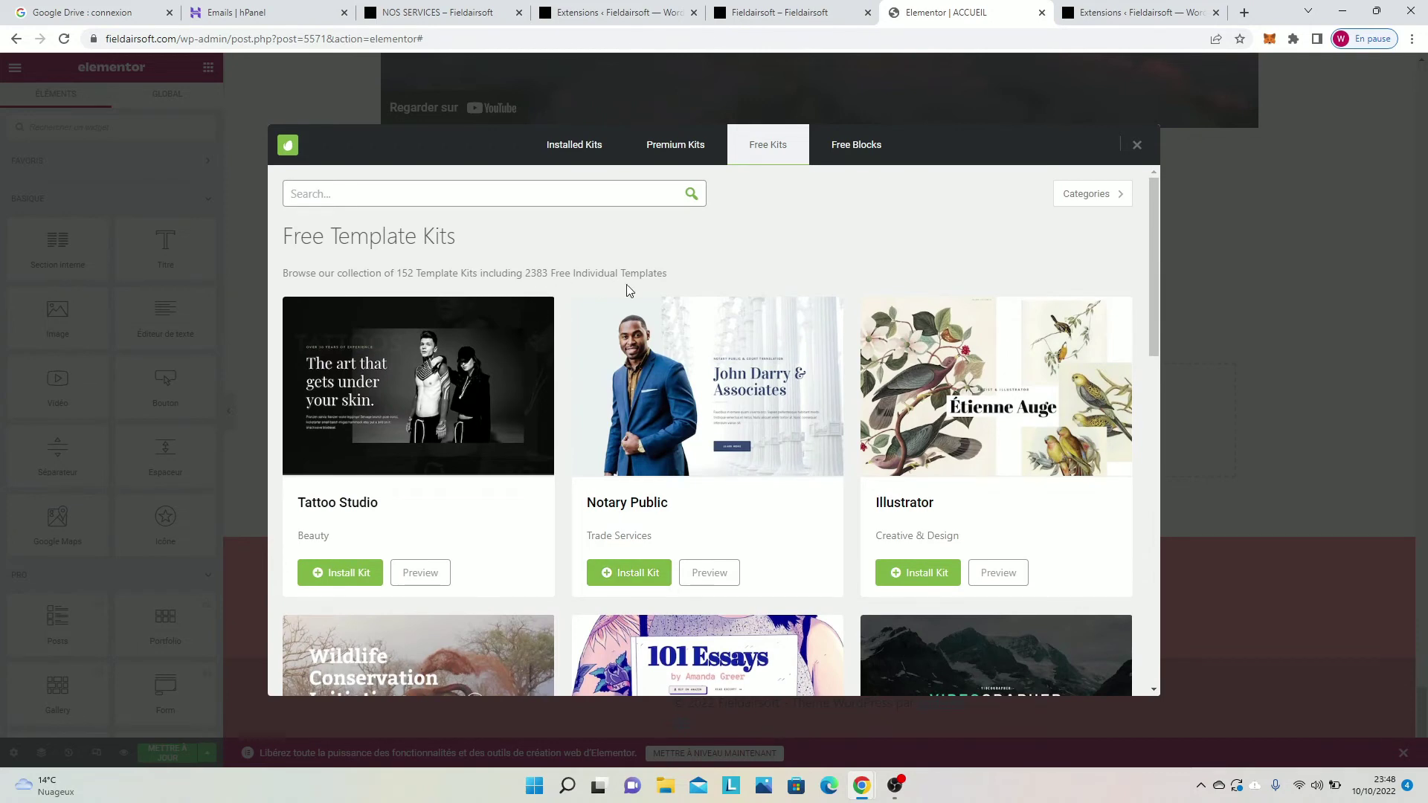
{"action": "left_click", "coordinate": [1134, 145]}
{"action": "left_click", "coordinate": [1100, 12]}
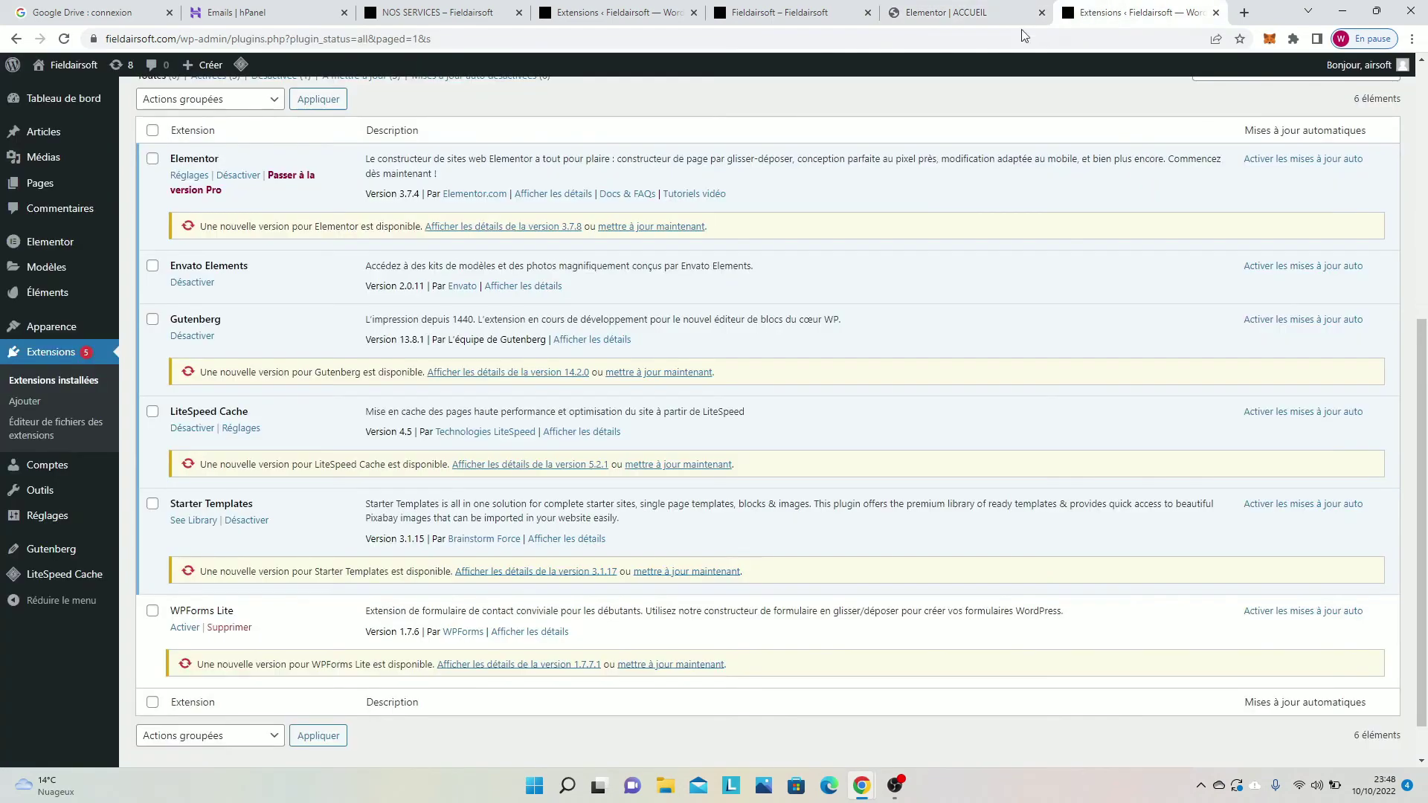
{"action": "scroll", "coordinate": [129, 276], "scroll_direction": "up", "scroll_amount": 4}
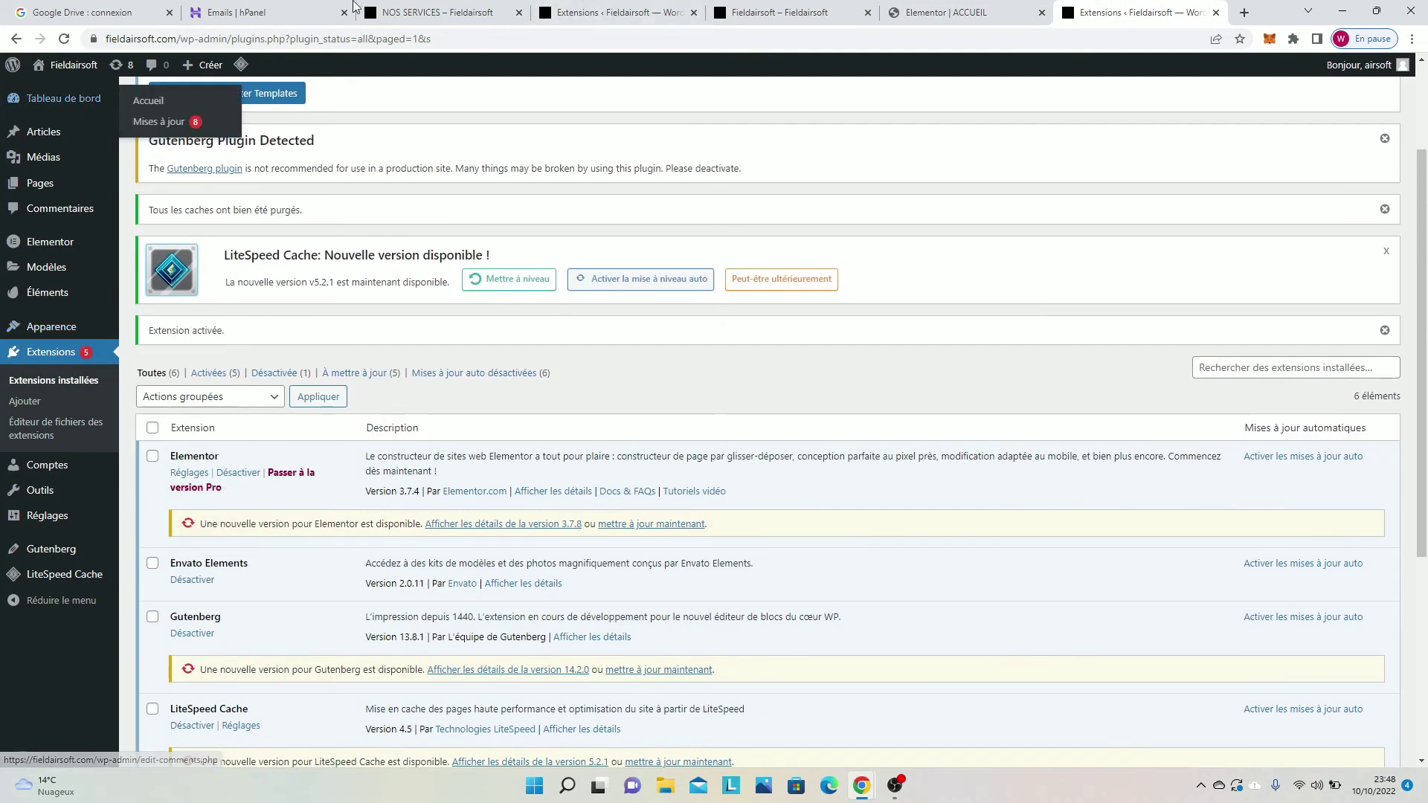
{"action": "left_click", "coordinate": [980, 10]}
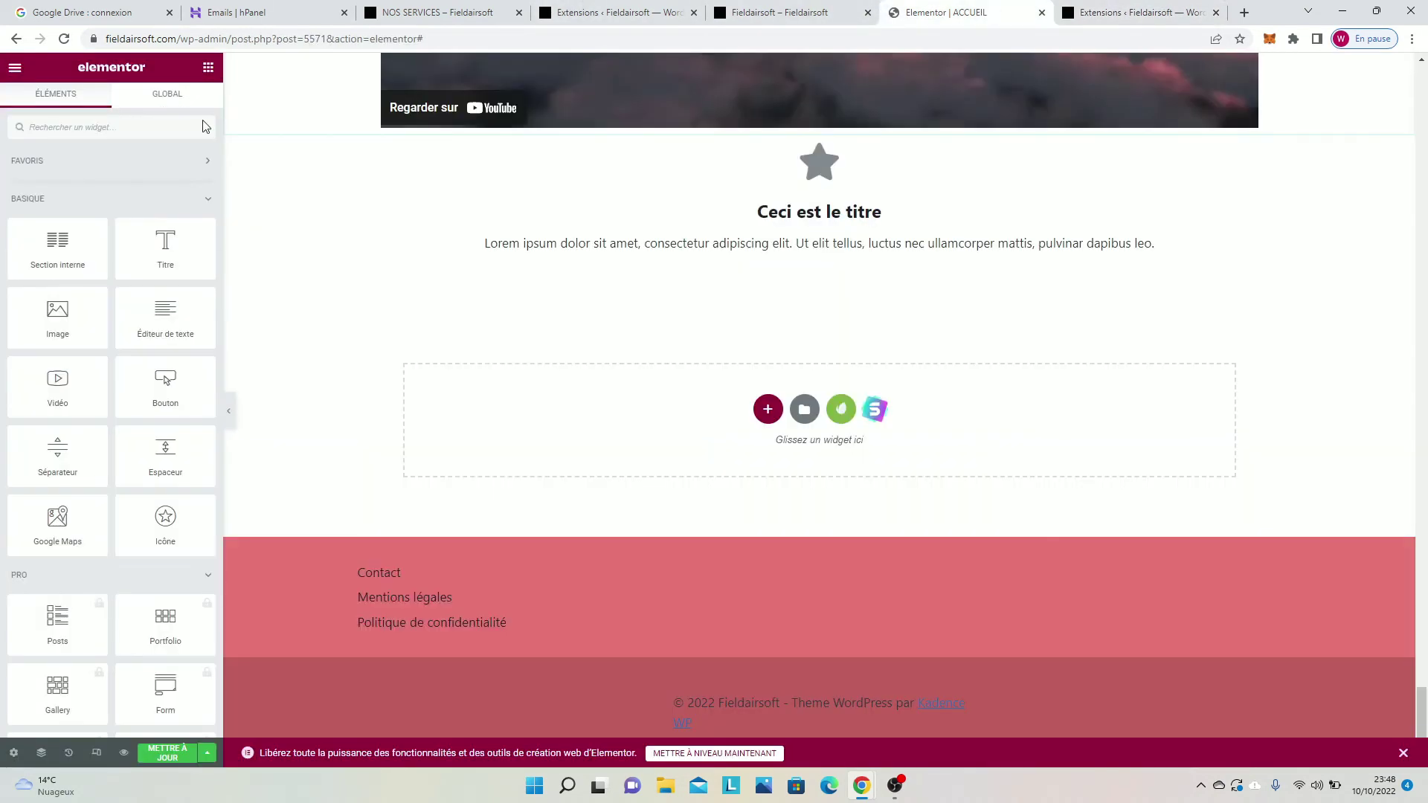
Step: Publish the current changes of the ACCUEIL page
{"action": "left_click", "coordinate": [165, 754]}
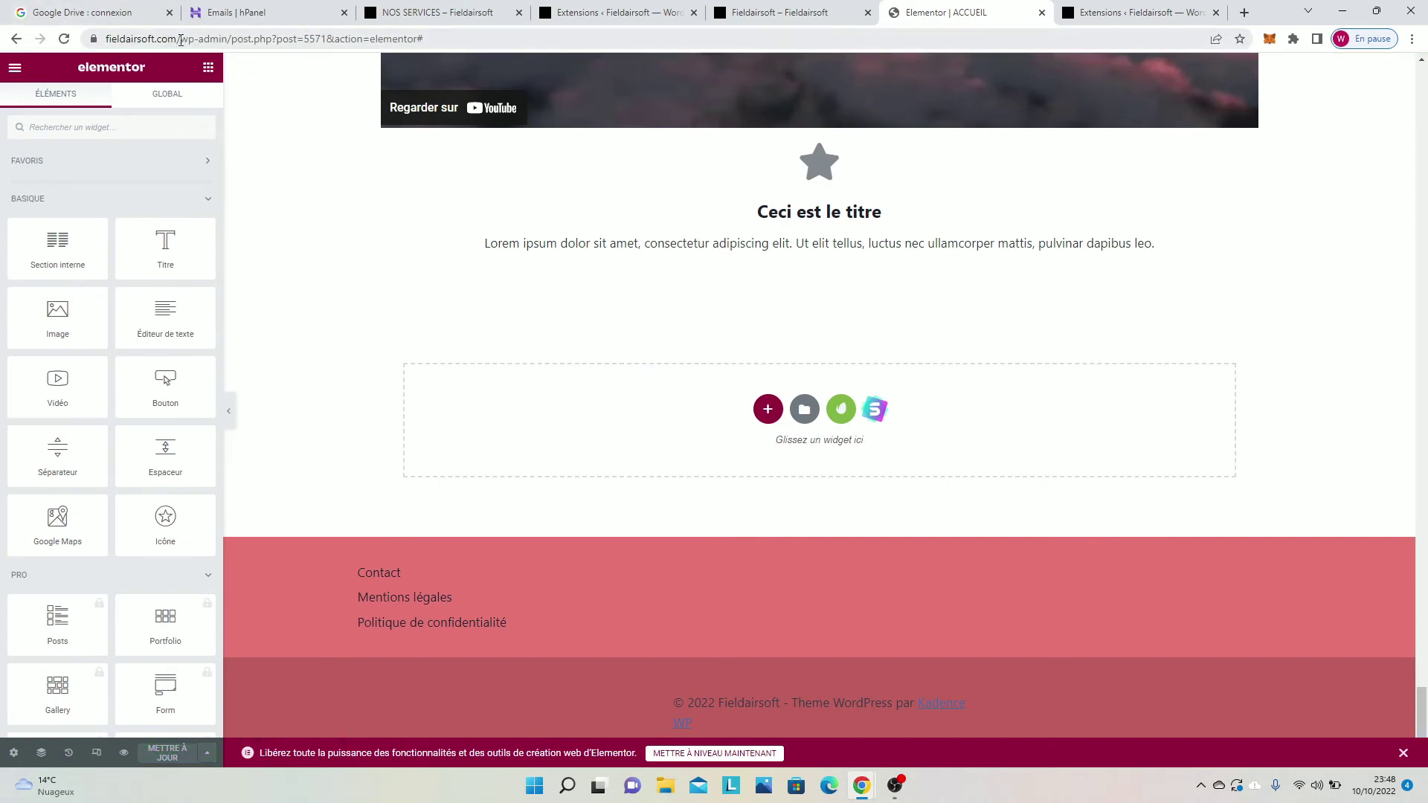
{"action": "left_click_drag", "start_coordinate": [180, 39], "coordinate": [697, 73]}
{"action": "left_click_drag", "start_coordinate": [463, 76], "coordinate": [465, 79]}
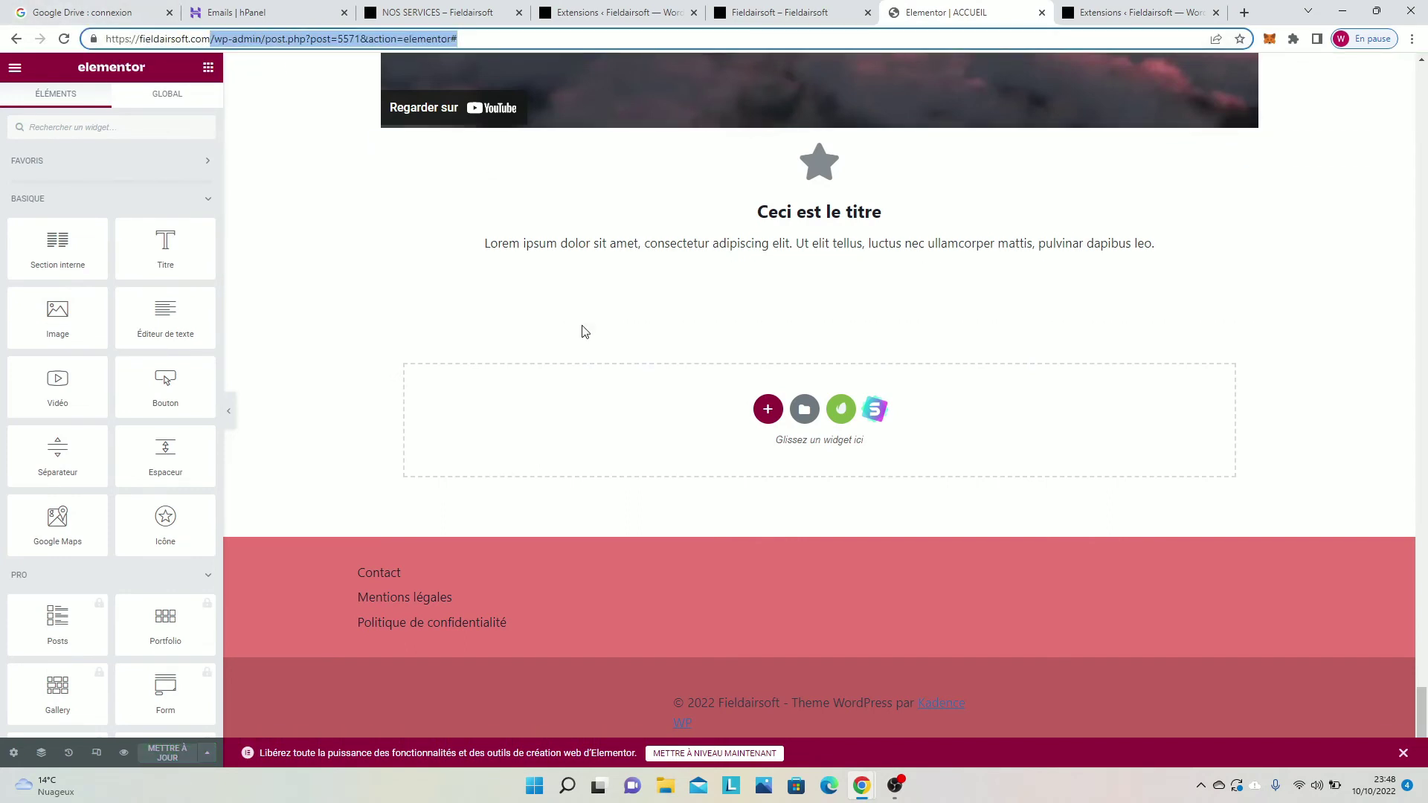
Step: Delete the icon box section, the video placeholder section and the four-column section from the end of the page
{"action": "scroll", "coordinate": [1067, 381], "scroll_direction": "up", "scroll_amount": 4}
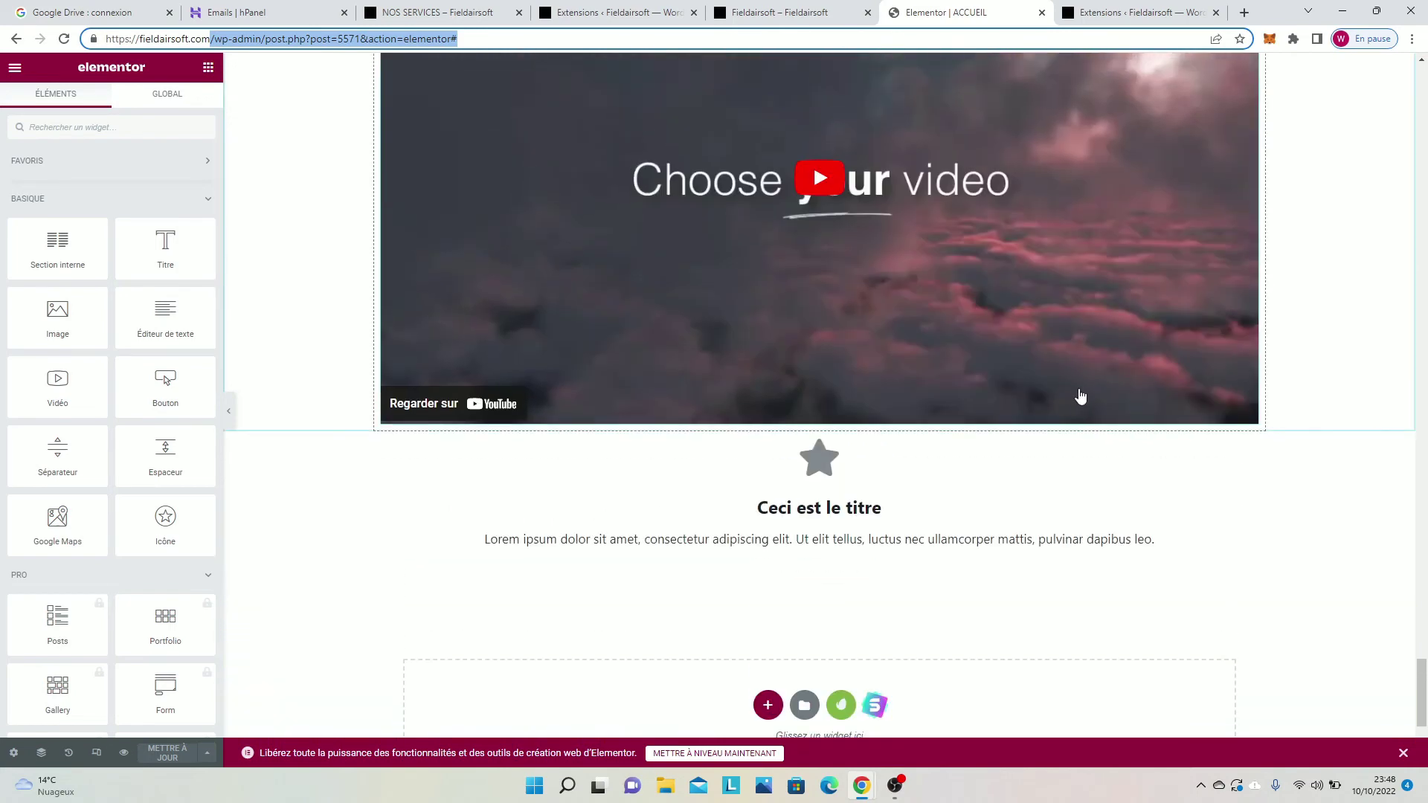
{"action": "scroll", "coordinate": [1079, 396], "scroll_direction": "down", "scroll_amount": 1}
{"action": "left_click", "coordinate": [1114, 423]}
{"action": "left_click", "coordinate": [838, 355]}
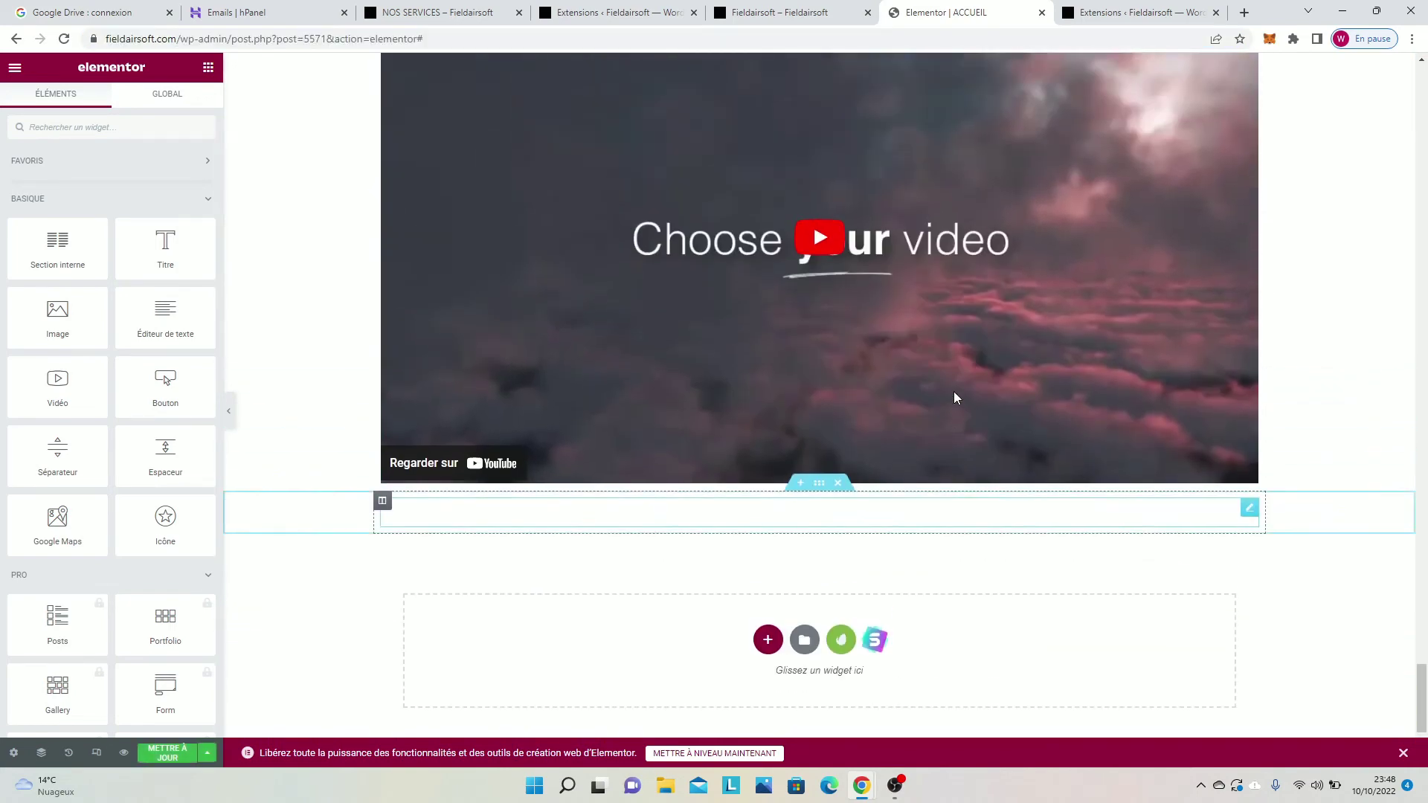
{"action": "scroll", "coordinate": [953, 391], "scroll_direction": "up", "scroll_amount": 7}
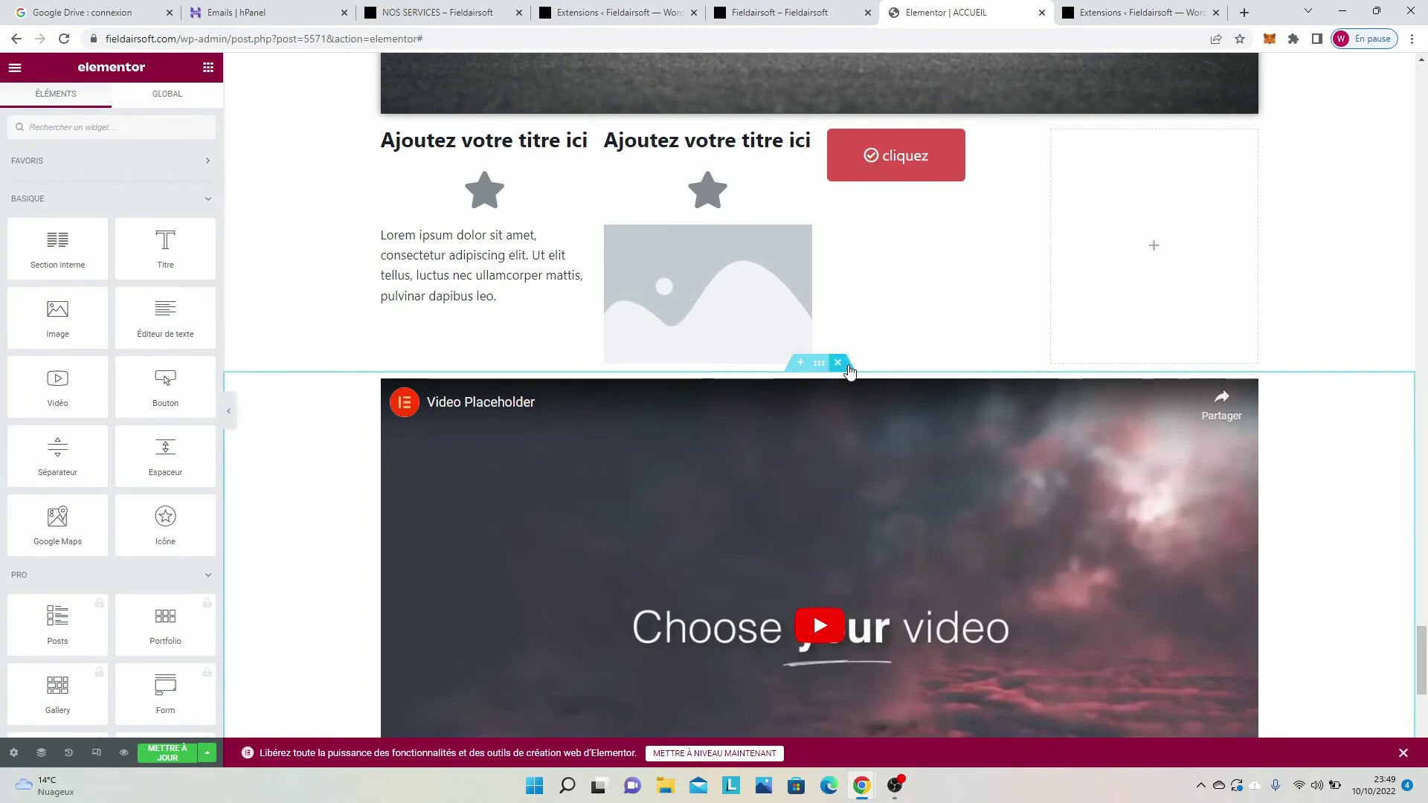
{"action": "left_click", "coordinate": [838, 362]}
{"action": "scroll", "coordinate": [855, 297], "scroll_direction": "up", "scroll_amount": 1}
{"action": "left_click", "coordinate": [838, 192]}
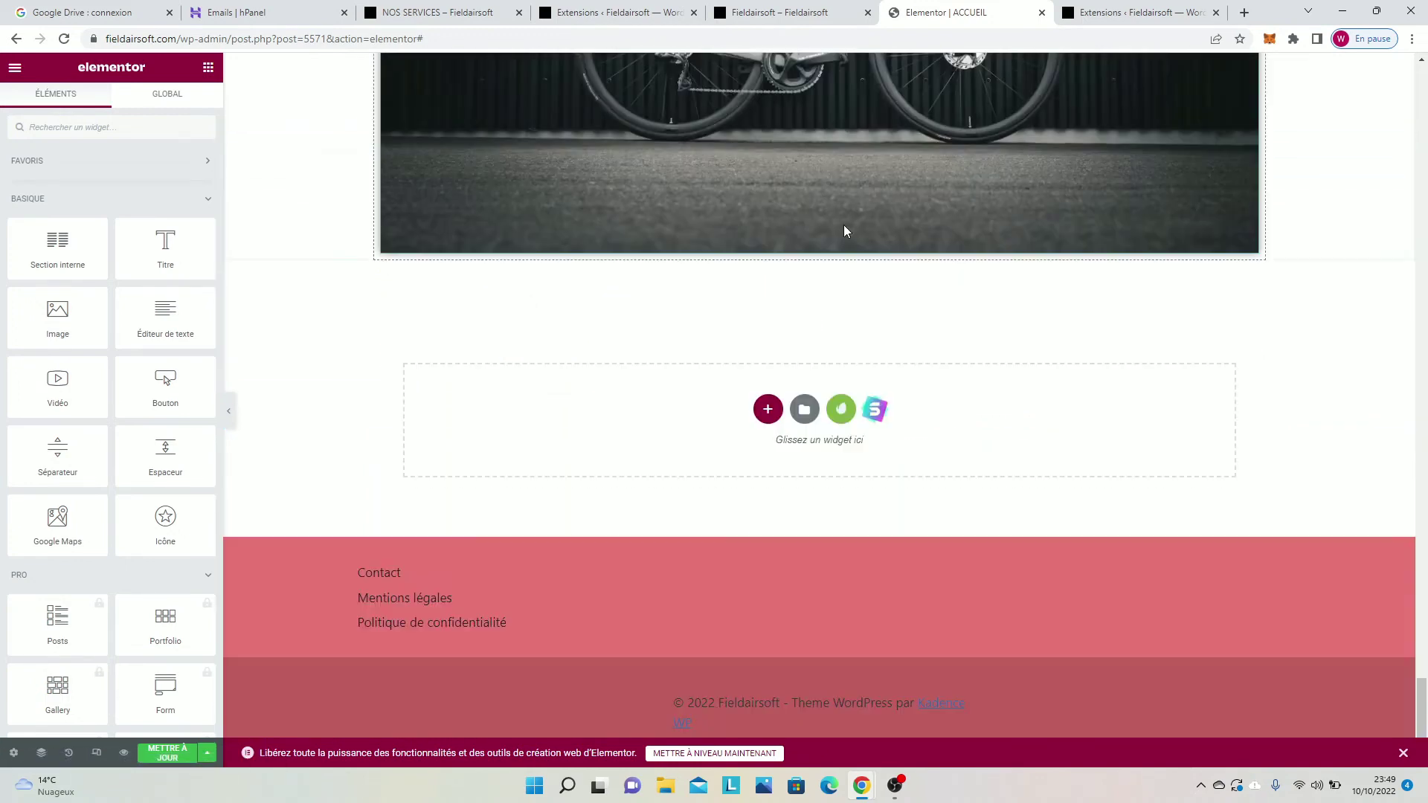
Step: Delete the section with the two titles and bike photo, the three-column mountain bike section and the Vélo section
{"action": "scroll", "coordinate": [872, 265], "scroll_direction": "up", "scroll_amount": 8}
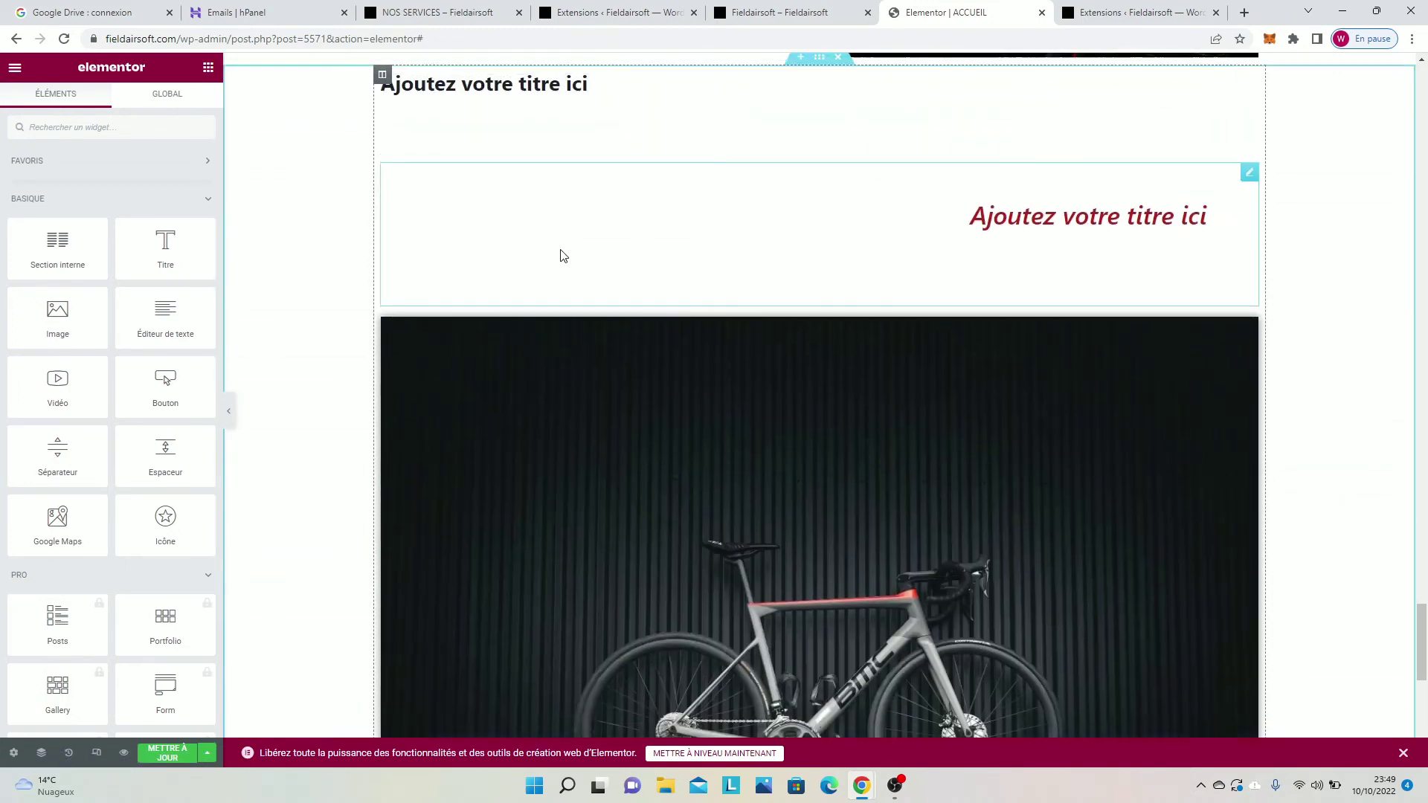
{"action": "scroll", "coordinate": [595, 320], "scroll_direction": "up", "scroll_amount": 5}
{"action": "left_click", "coordinate": [841, 407]}
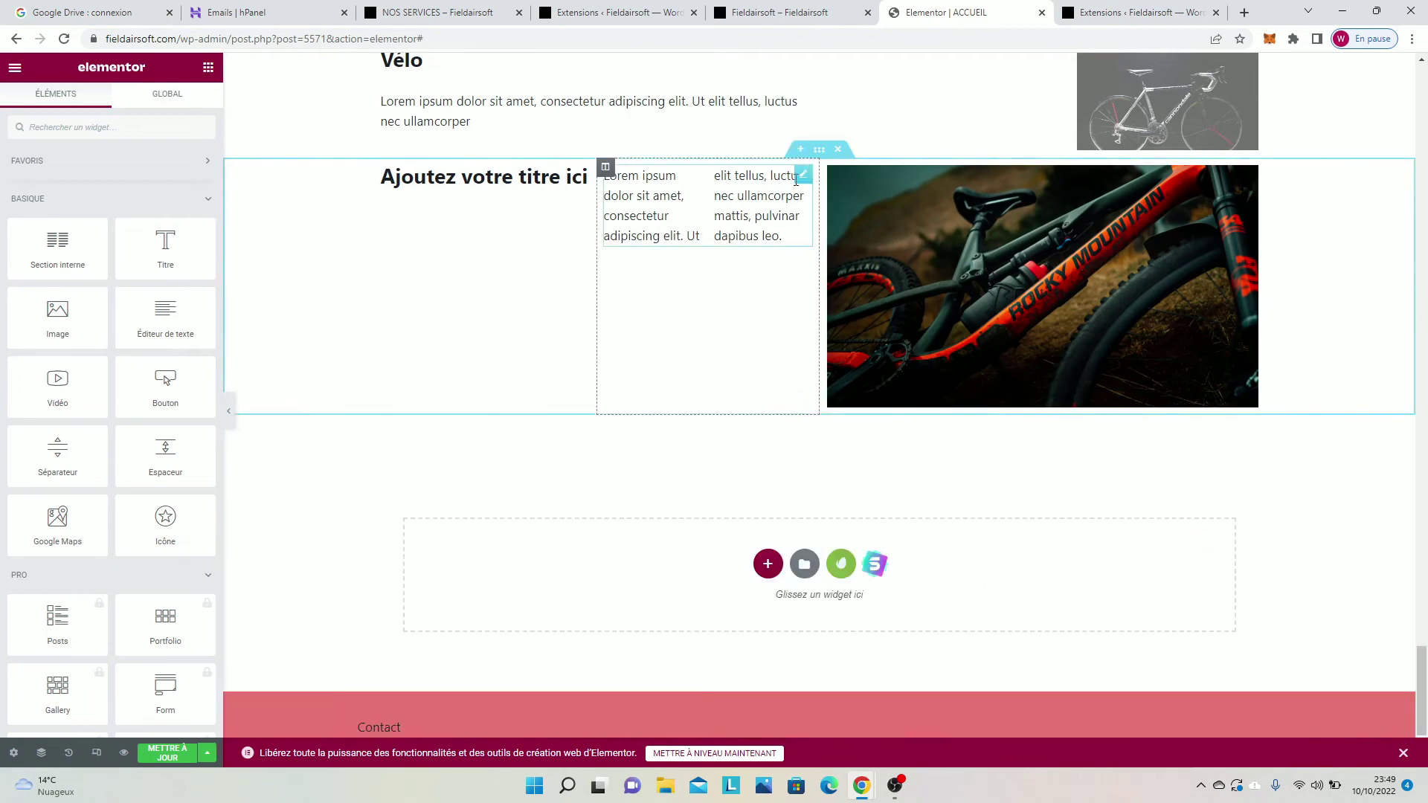
{"action": "left_click", "coordinate": [838, 156]}
{"action": "scroll", "coordinate": [832, 268], "scroll_direction": "up", "scroll_amount": 2}
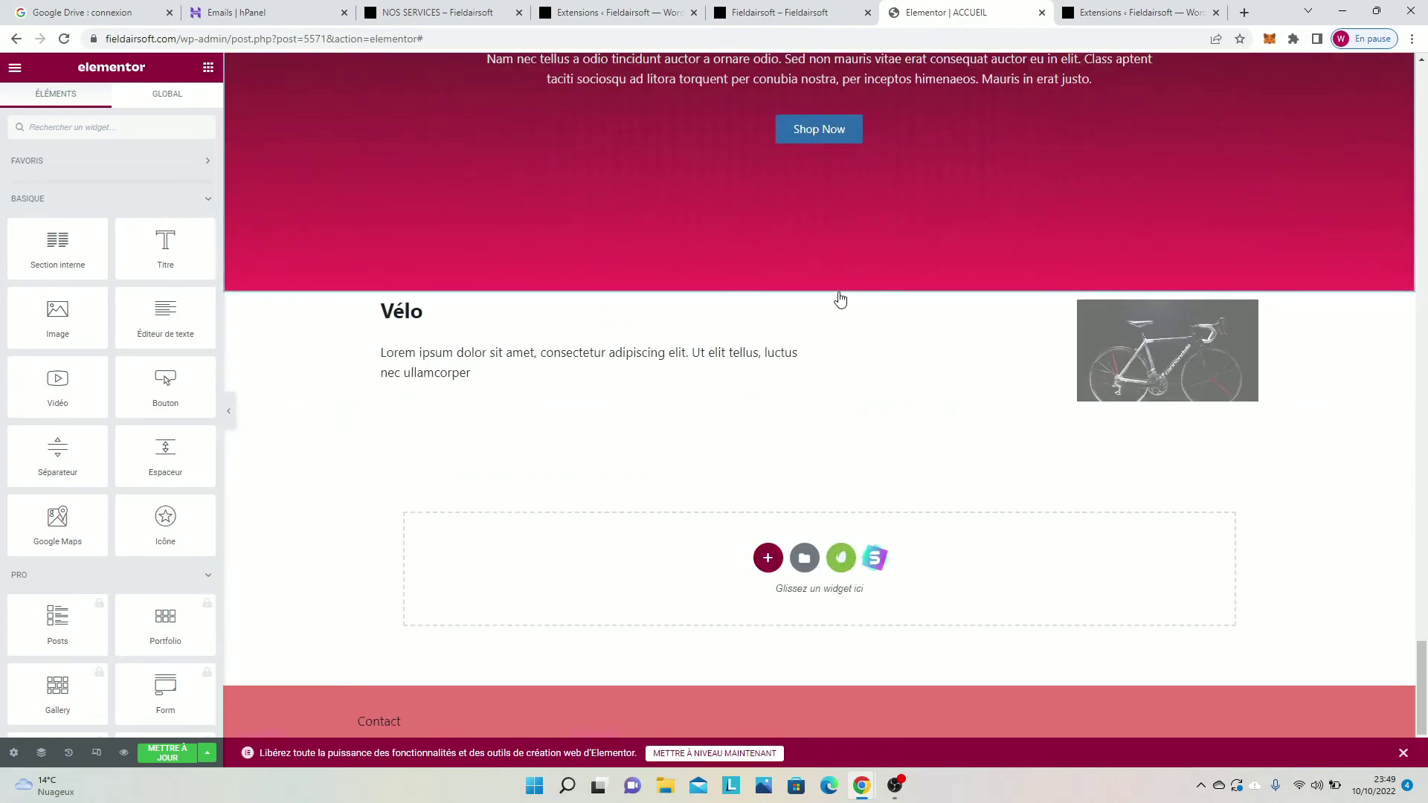
{"action": "left_click", "coordinate": [837, 296]}
Step: Check the Kryo X26 MTB section at the end of the page and update the page with the sections removed
{"action": "scroll", "coordinate": [828, 297], "scroll_direction": "up", "scroll_amount": 2}
{"action": "scroll", "coordinate": [767, 421], "scroll_direction": "up", "scroll_amount": 7}
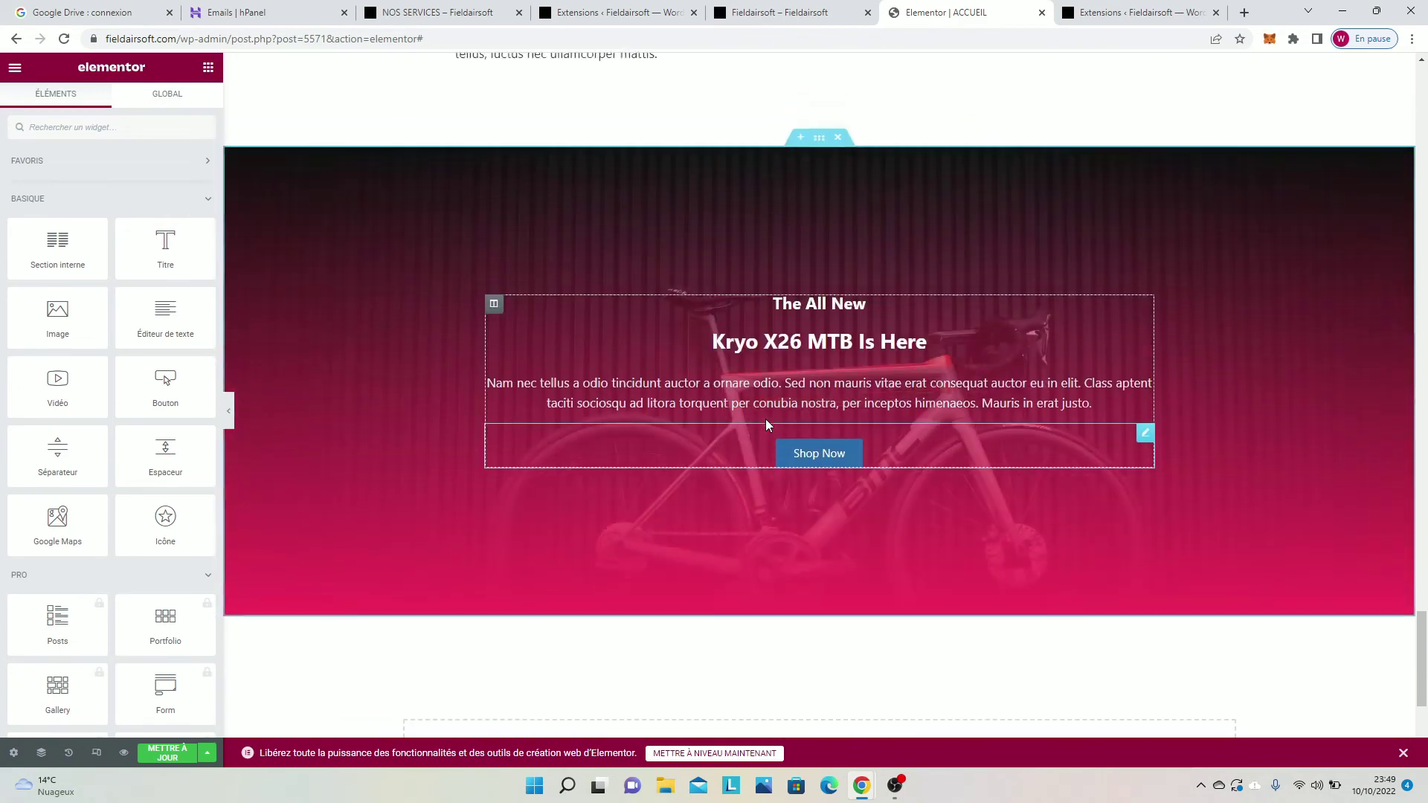
{"action": "scroll", "coordinate": [738, 421], "scroll_direction": "down", "scroll_amount": 9}
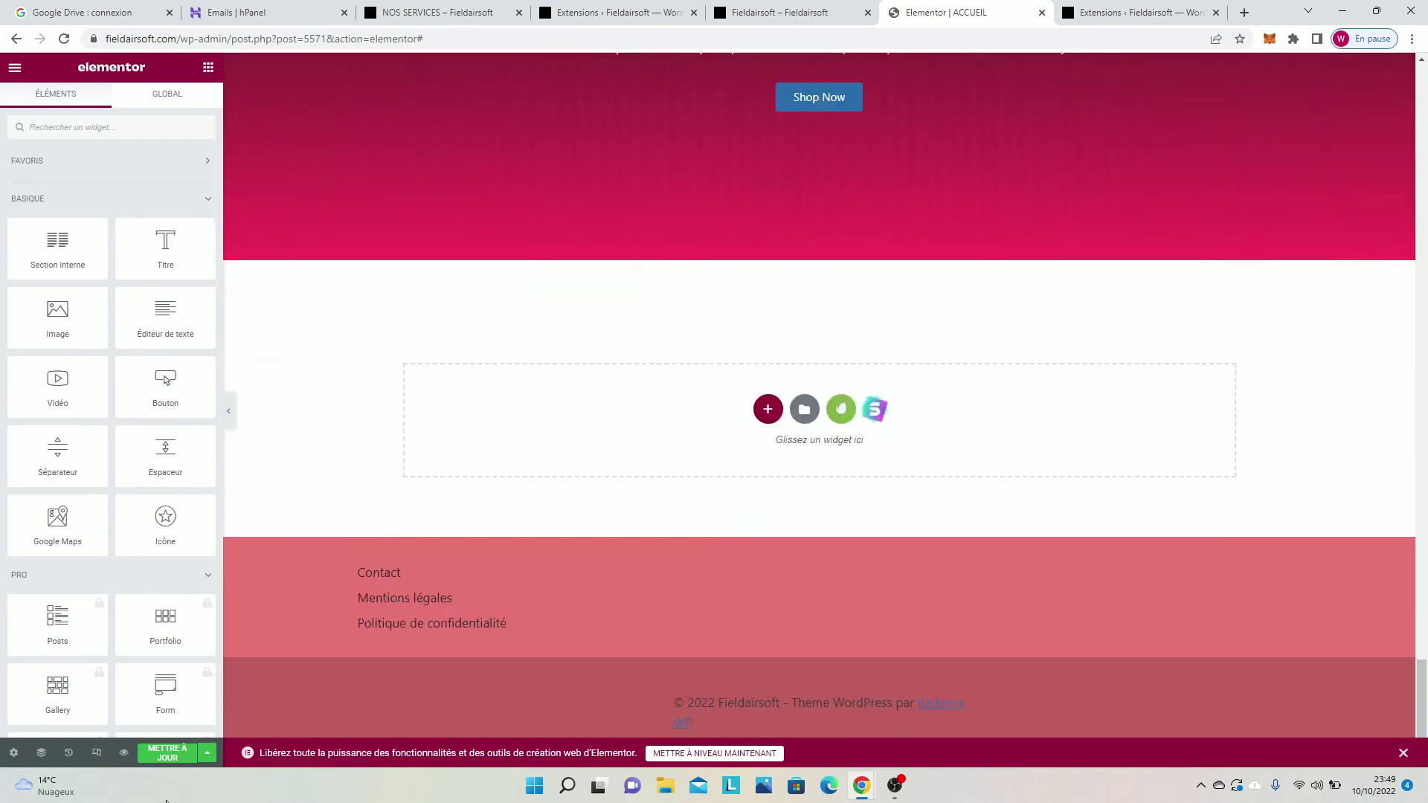
{"action": "left_click", "coordinate": [167, 752]}
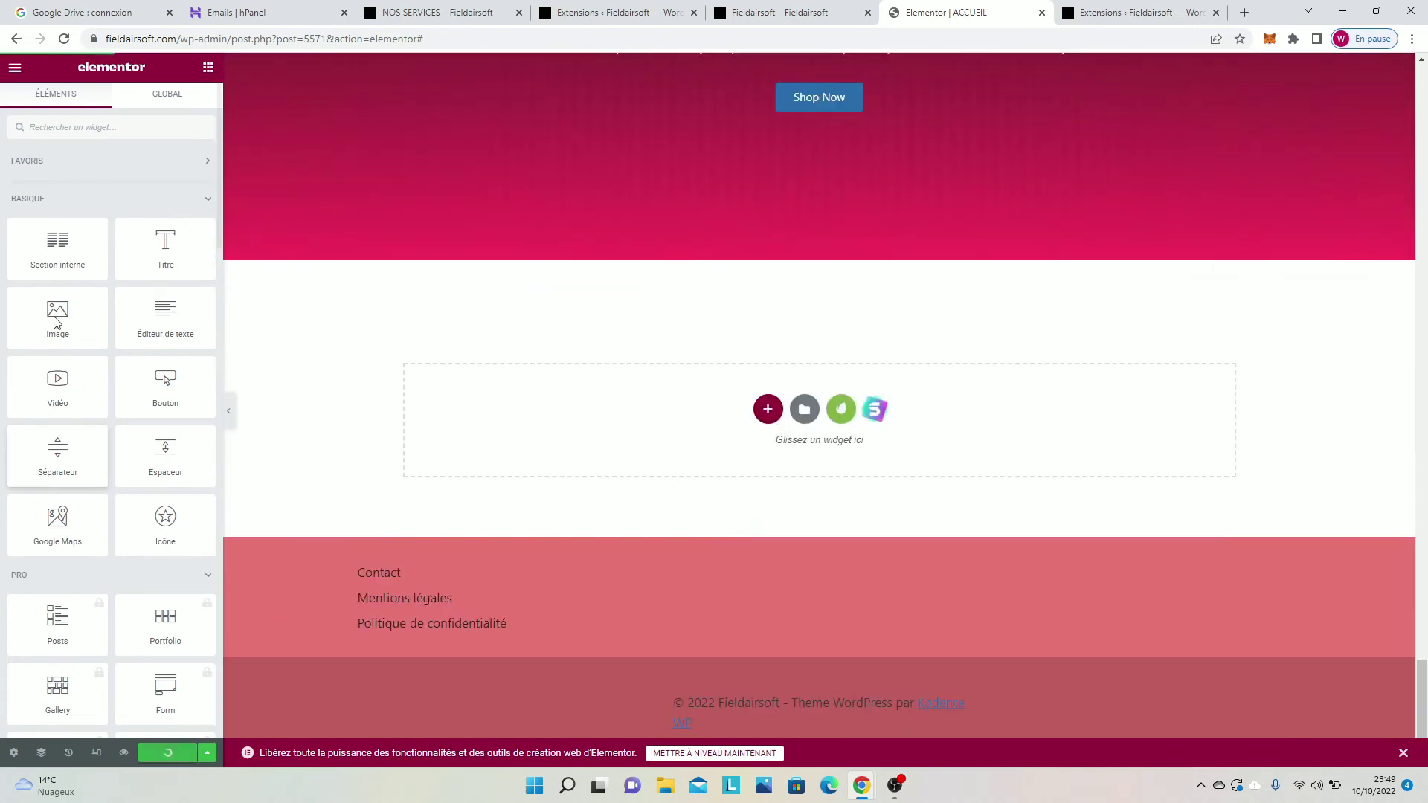
Step: Open fieldairsoft.com in place of the editor and review the published home page from the hero section to the footer
{"action": "left_click", "coordinate": [178, 38]}
{"action": "type", "text": "fieldairsoft.com"}
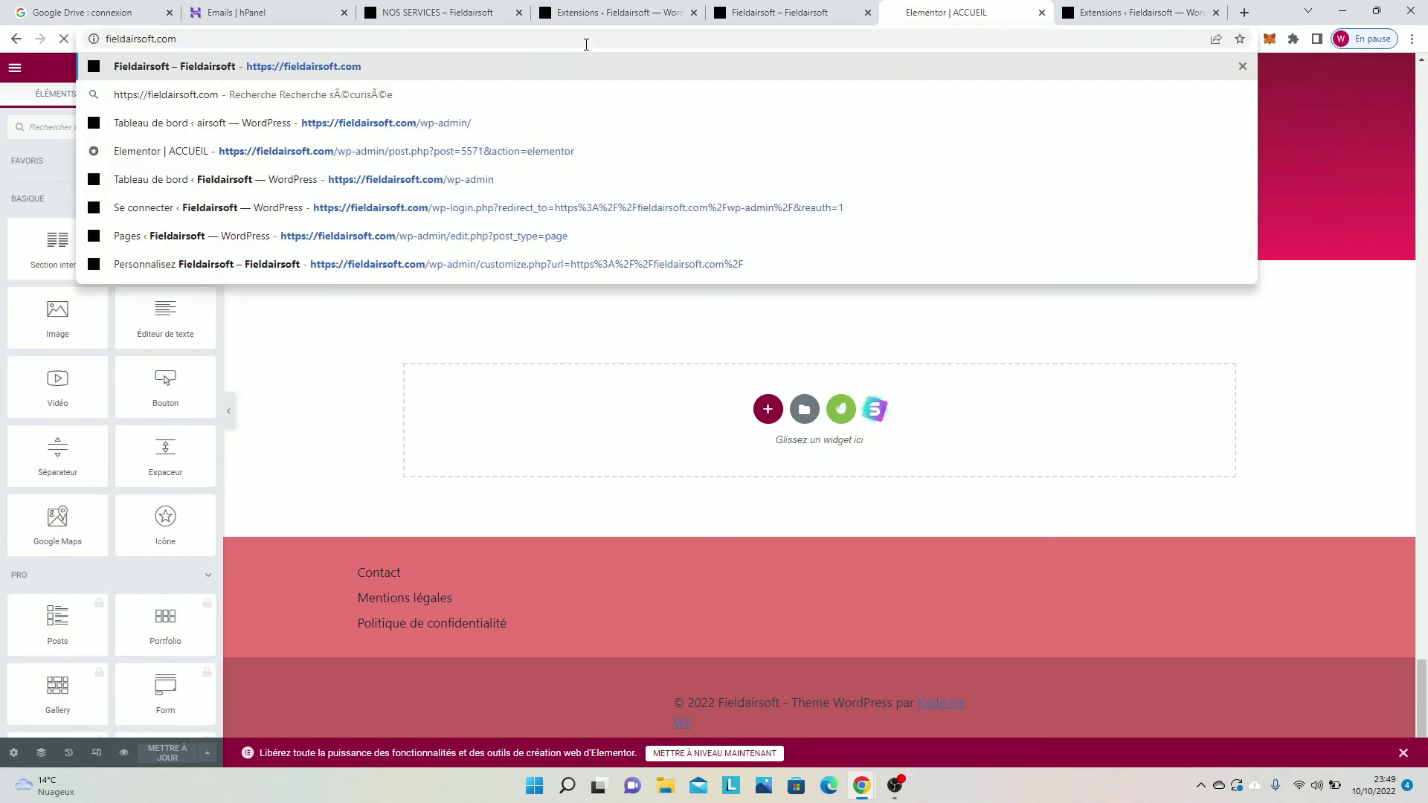
{"action": "key", "text": "Return"}
{"action": "scroll", "coordinate": [632, 104], "scroll_direction": "down", "scroll_amount": 6}
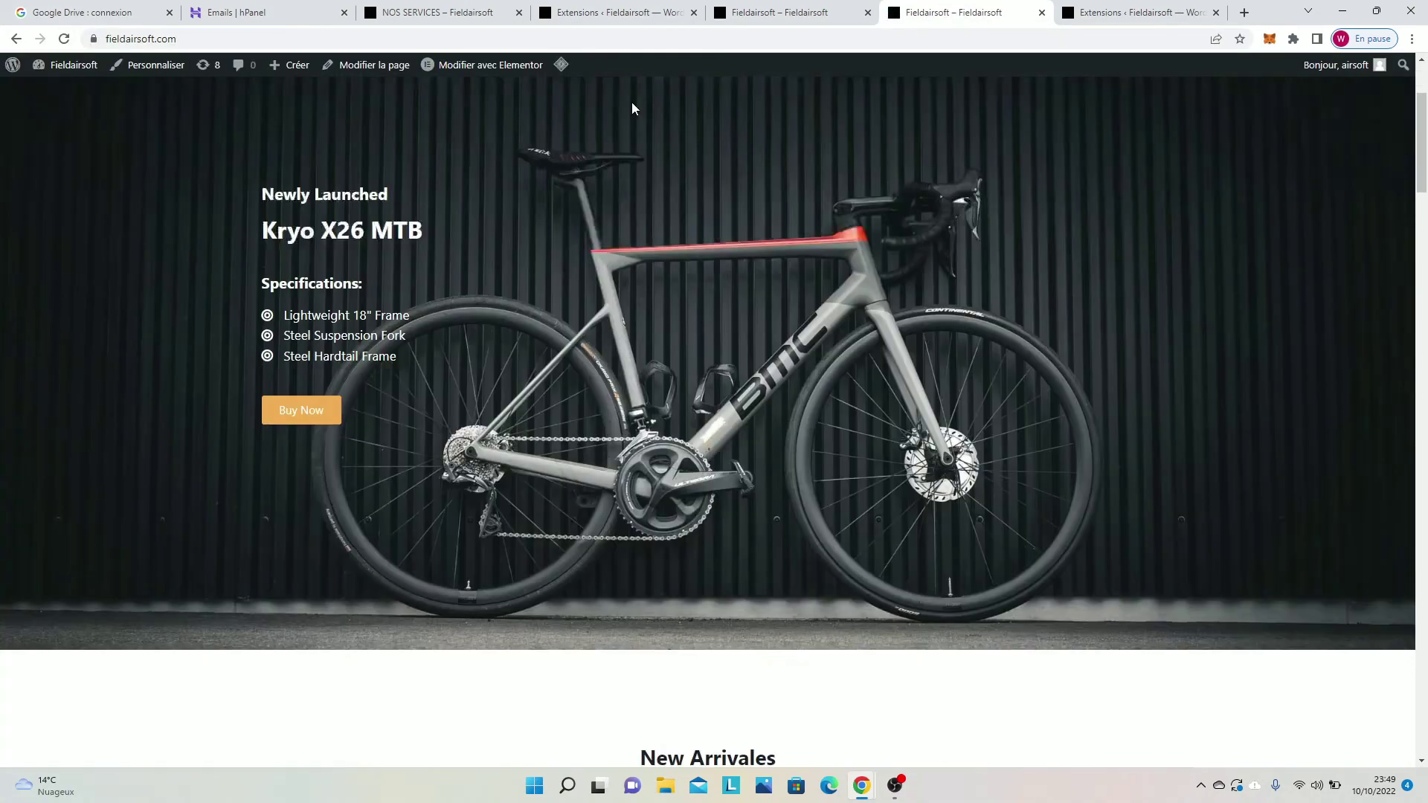
{"action": "scroll", "coordinate": [631, 102], "scroll_direction": "down", "scroll_amount": 15}
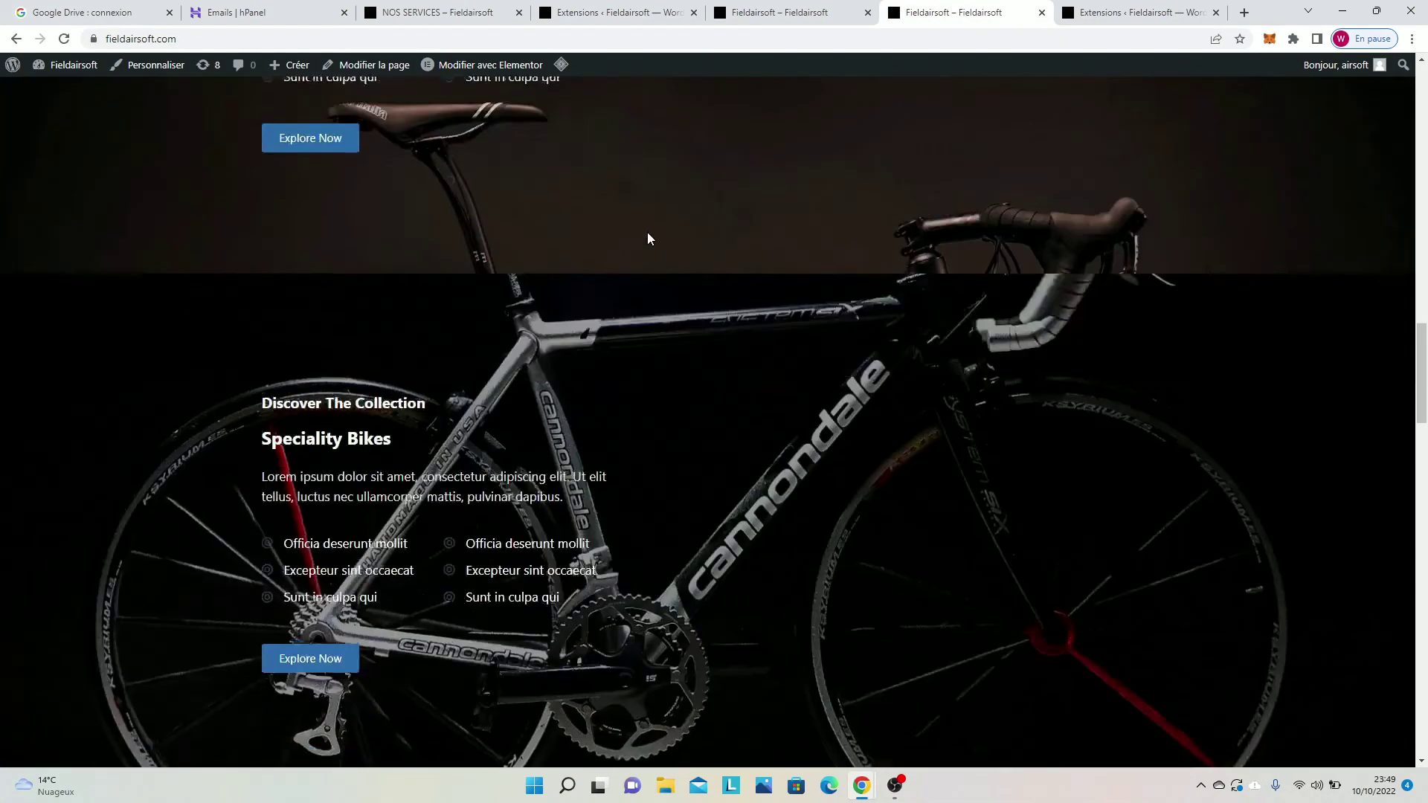
{"action": "scroll", "coordinate": [650, 267], "scroll_direction": "down", "scroll_amount": 15}
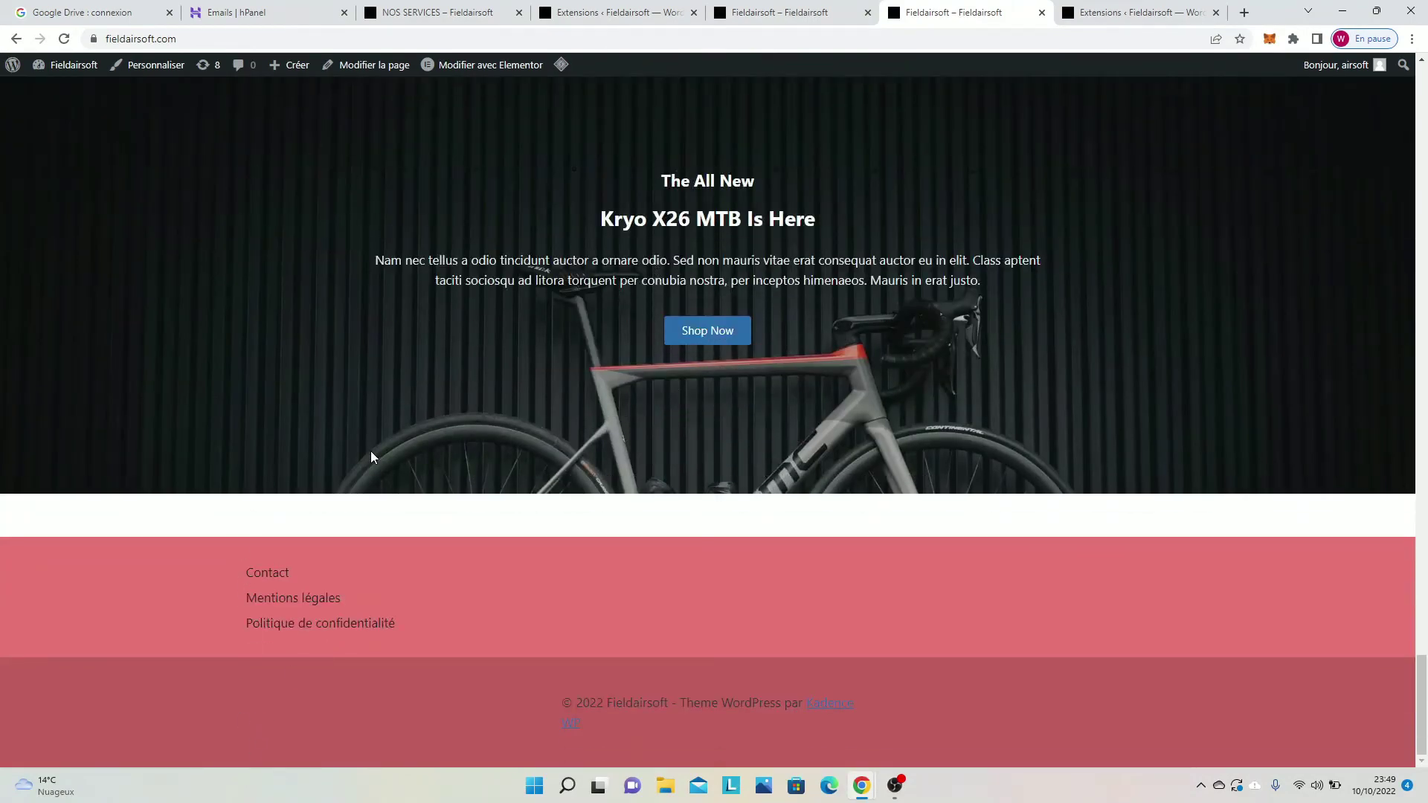
{"action": "scroll", "coordinate": [916, 248], "scroll_direction": "up", "scroll_amount": 15}
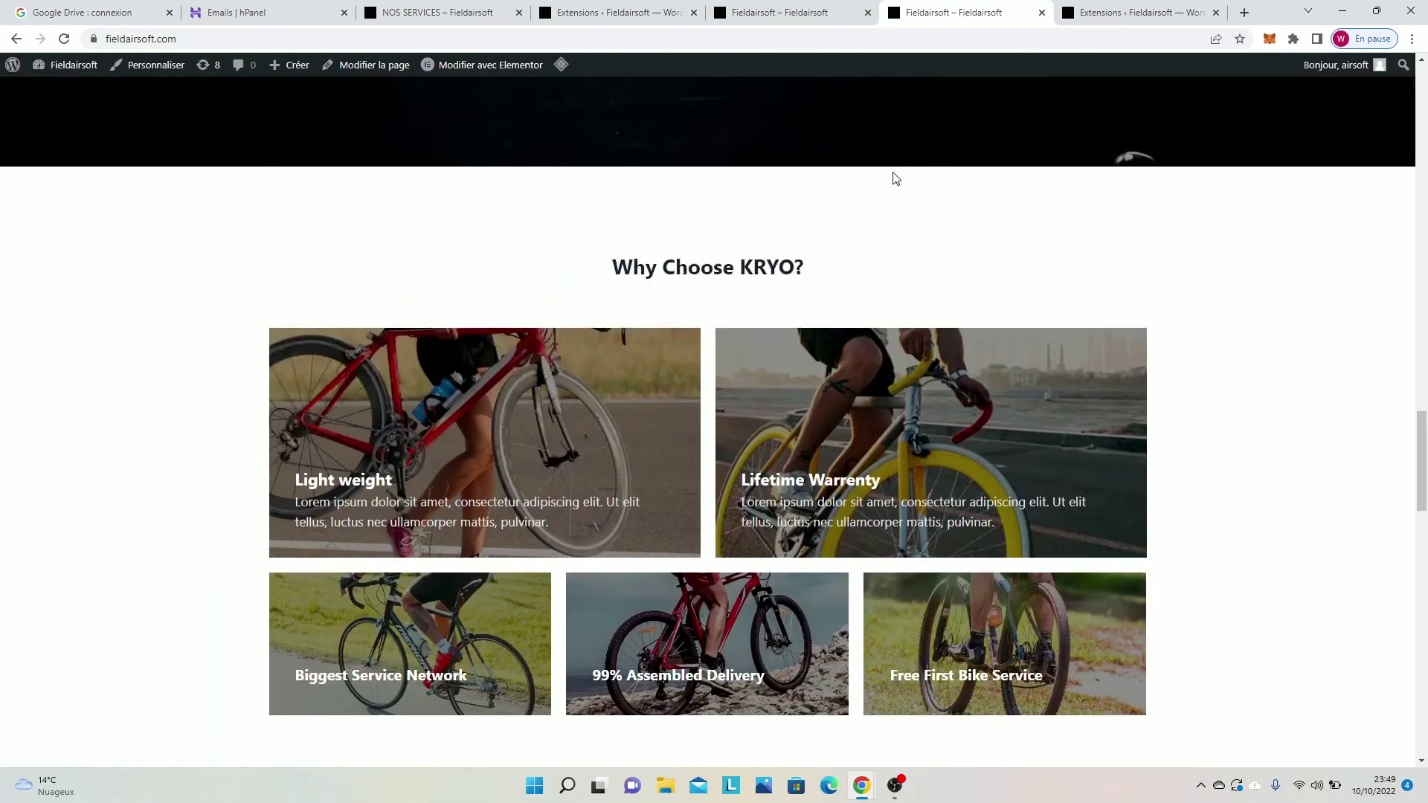
{"action": "scroll", "coordinate": [894, 178], "scroll_direction": "up", "scroll_amount": 15}
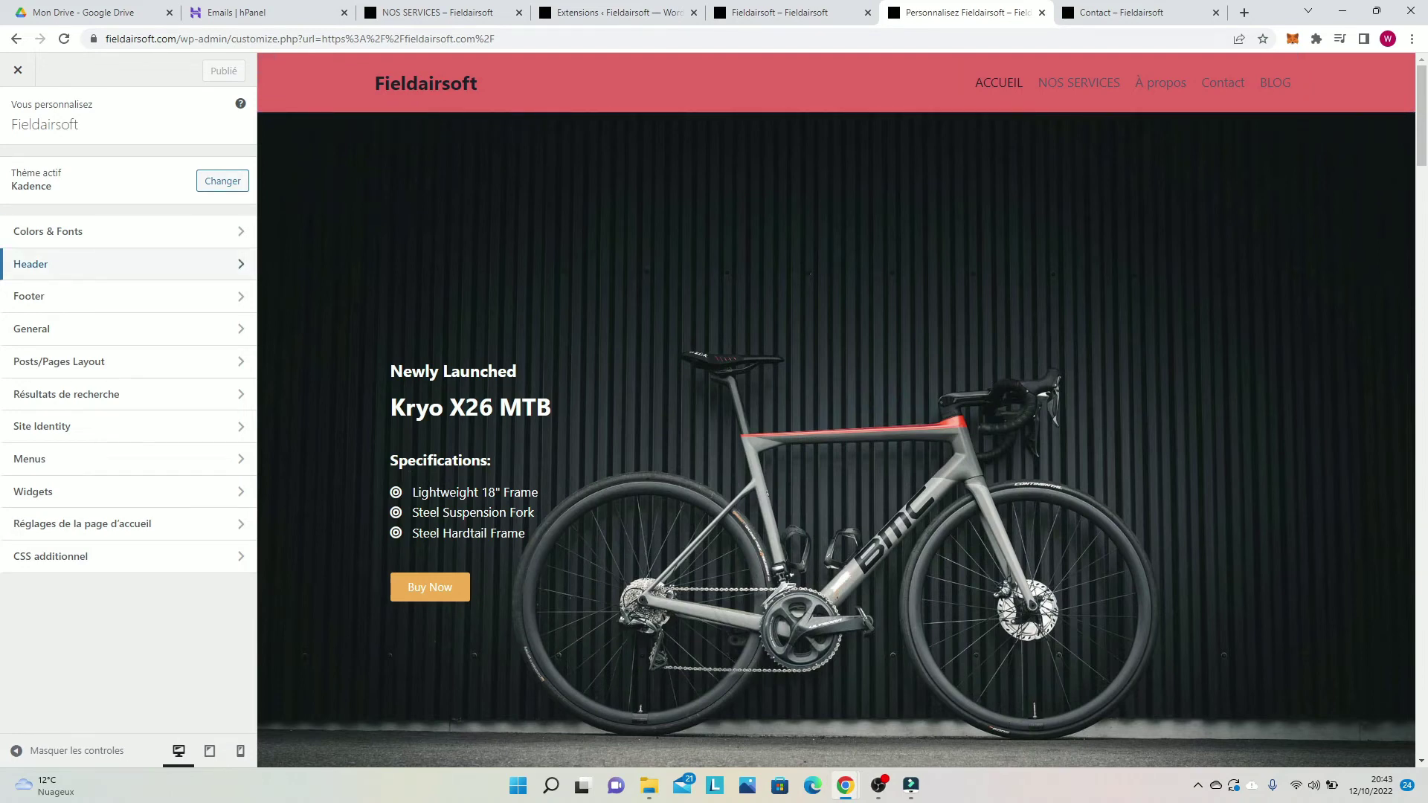
Step: Open the Header settings of the theme customizer and examine the home page sections in the mobile preview
{"action": "left_click", "coordinate": [126, 264]}
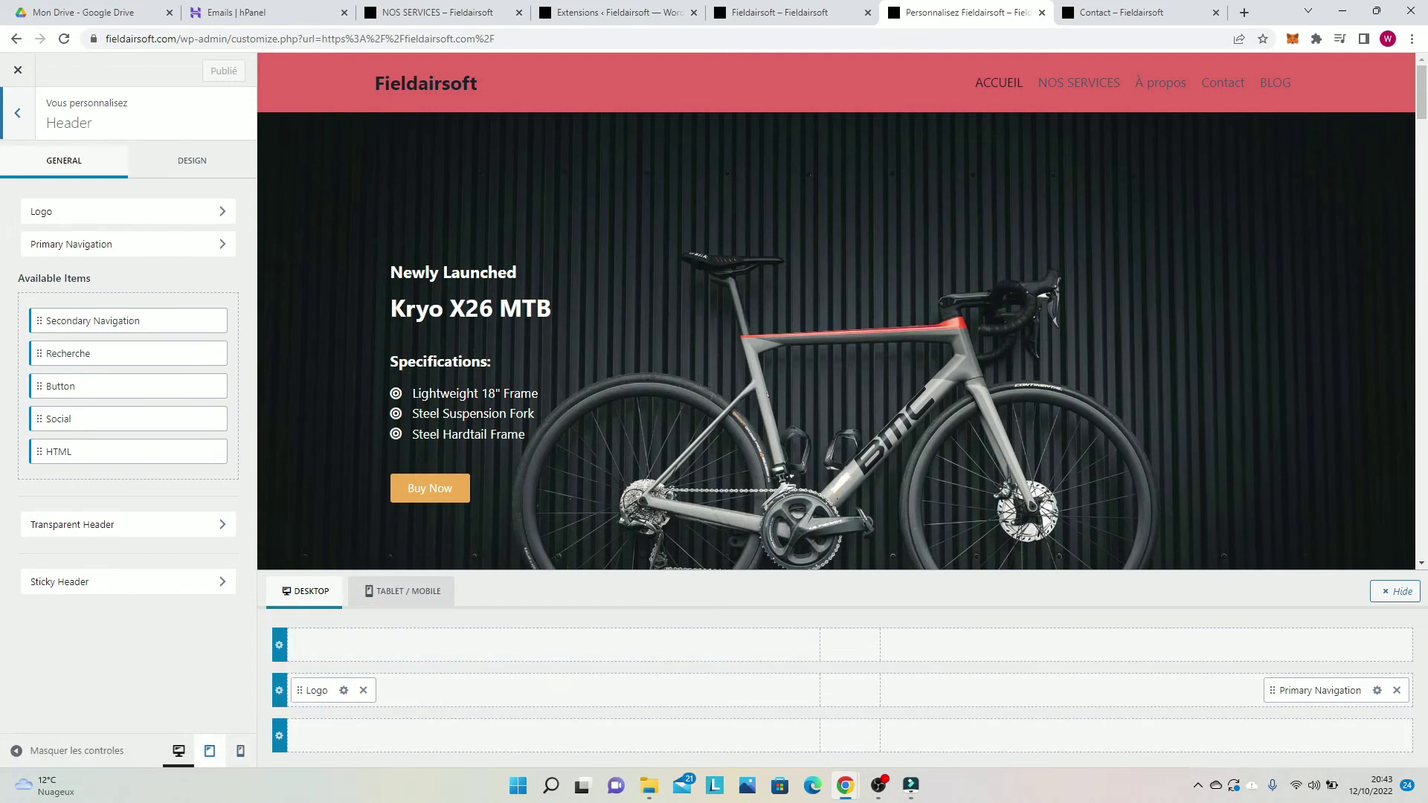
{"action": "left_click", "coordinate": [240, 750]}
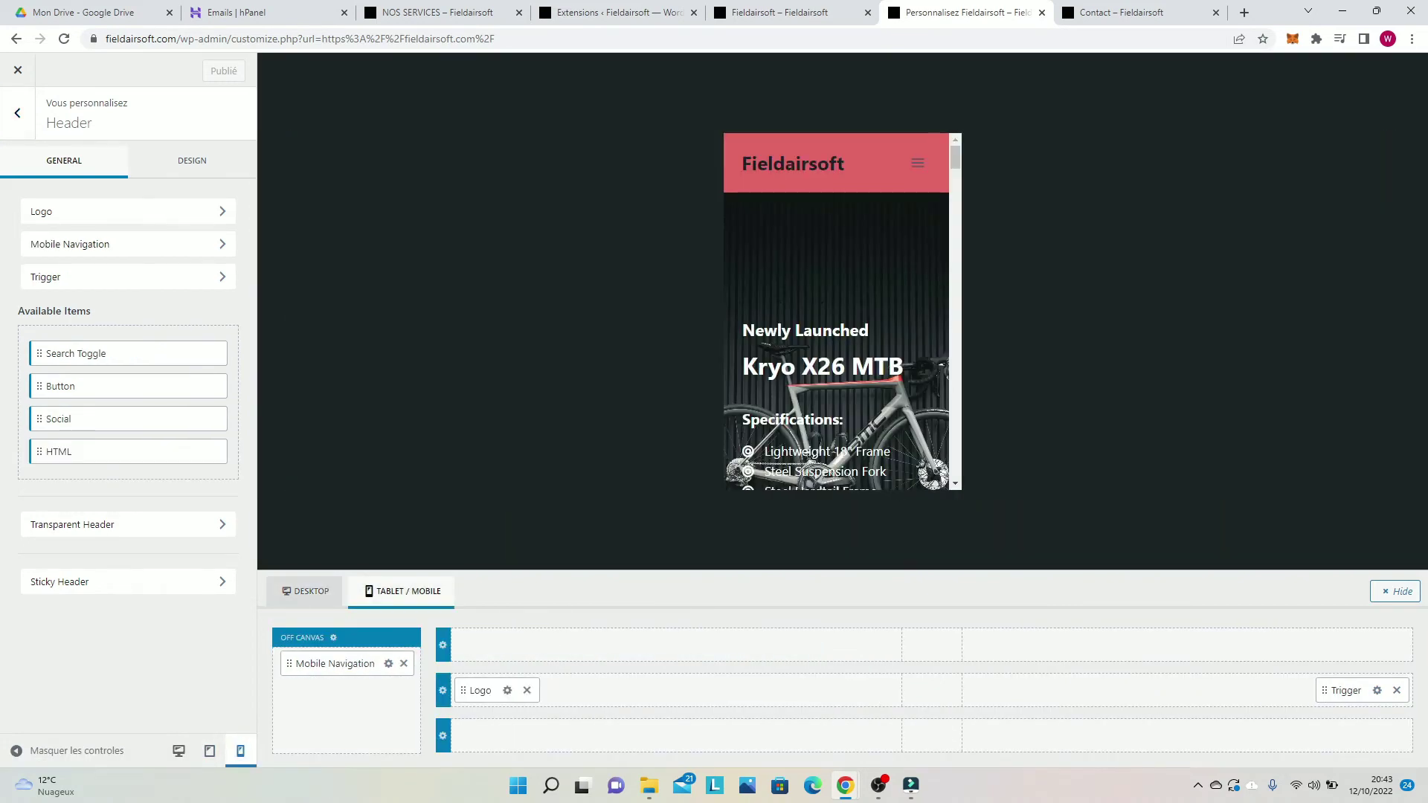
{"action": "scroll", "coordinate": [842, 311], "scroll_direction": "down", "scroll_amount": 9}
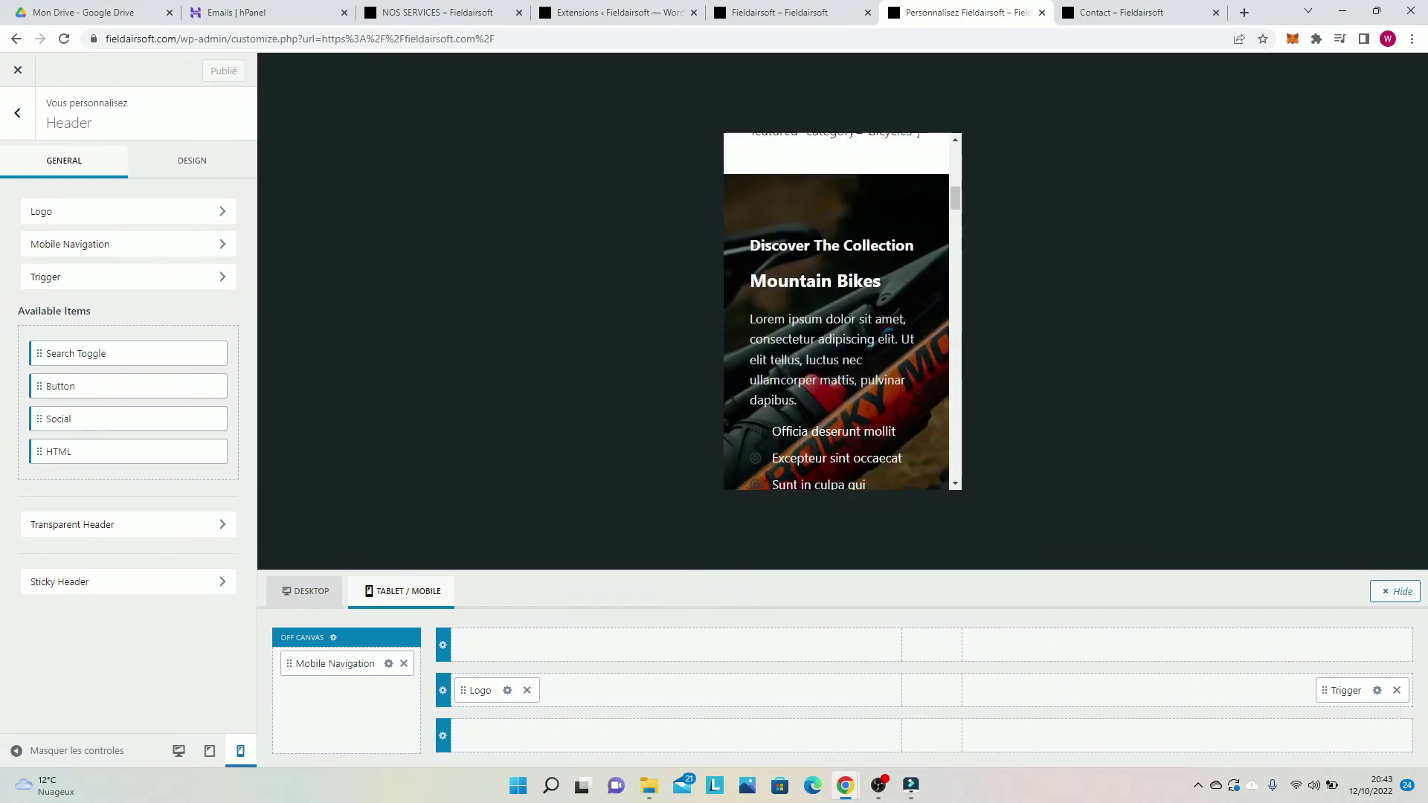
{"action": "scroll", "coordinate": [842, 311], "scroll_direction": "down", "scroll_amount": 7}
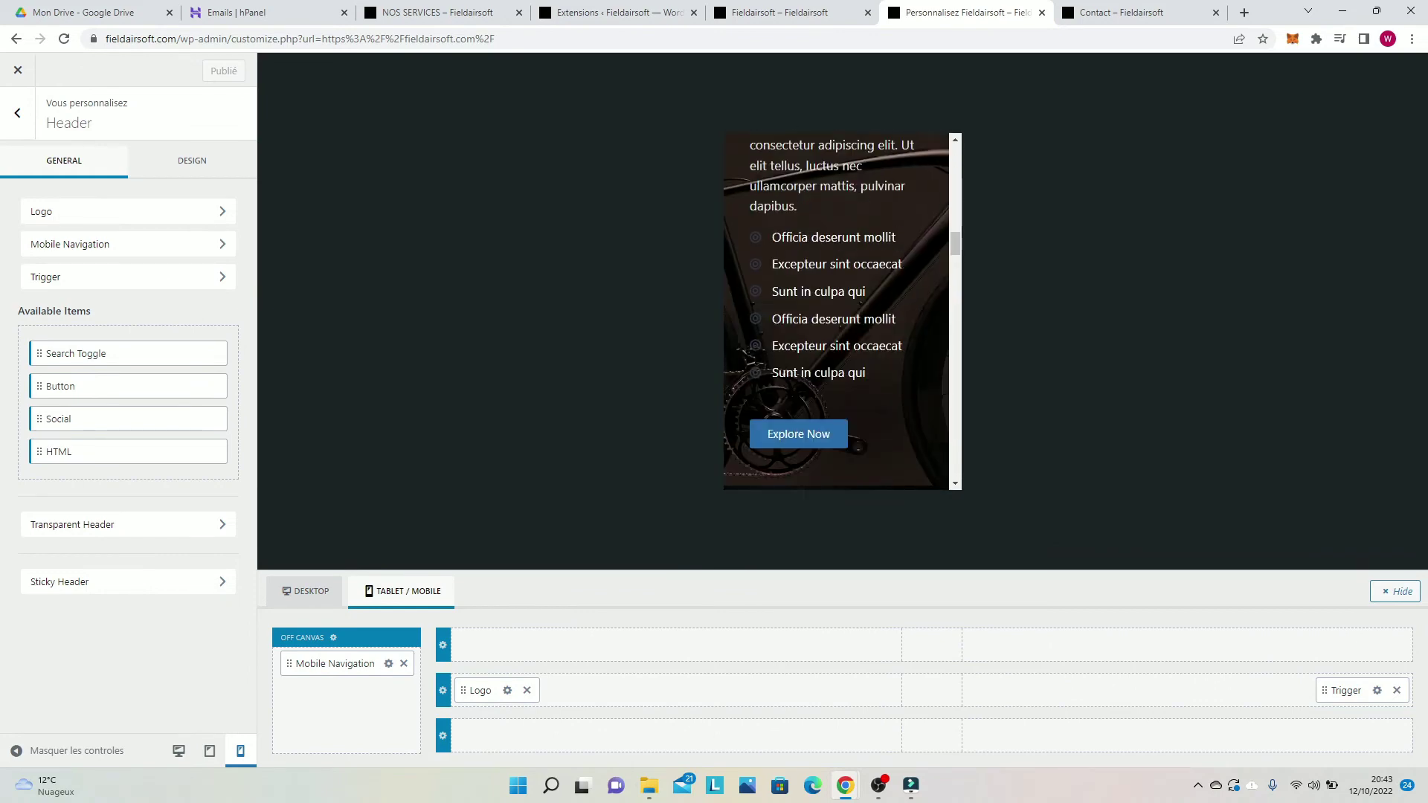
{"action": "scroll", "coordinate": [842, 312], "scroll_direction": "down", "scroll_amount": 5}
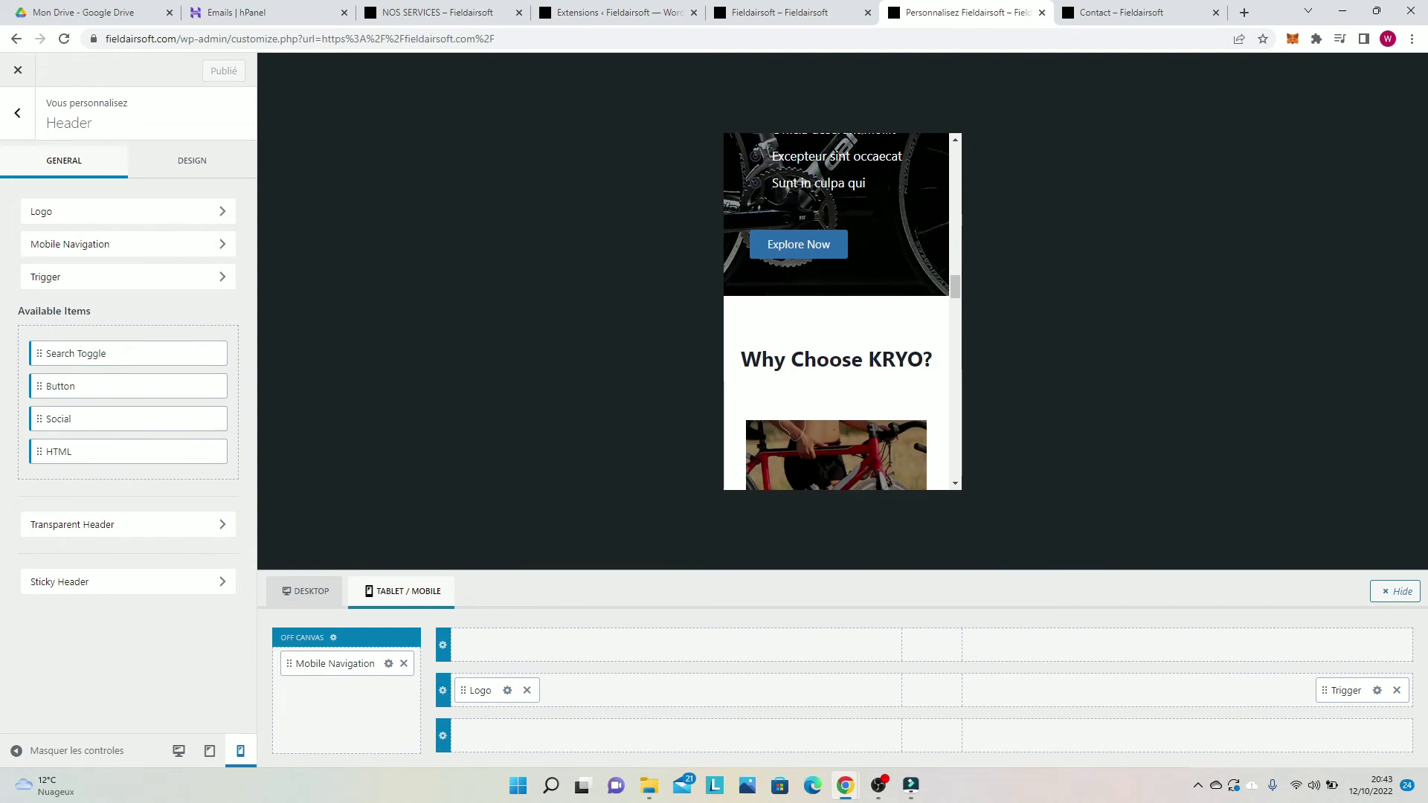
{"action": "scroll", "coordinate": [836, 311], "scroll_direction": "down", "scroll_amount": 5}
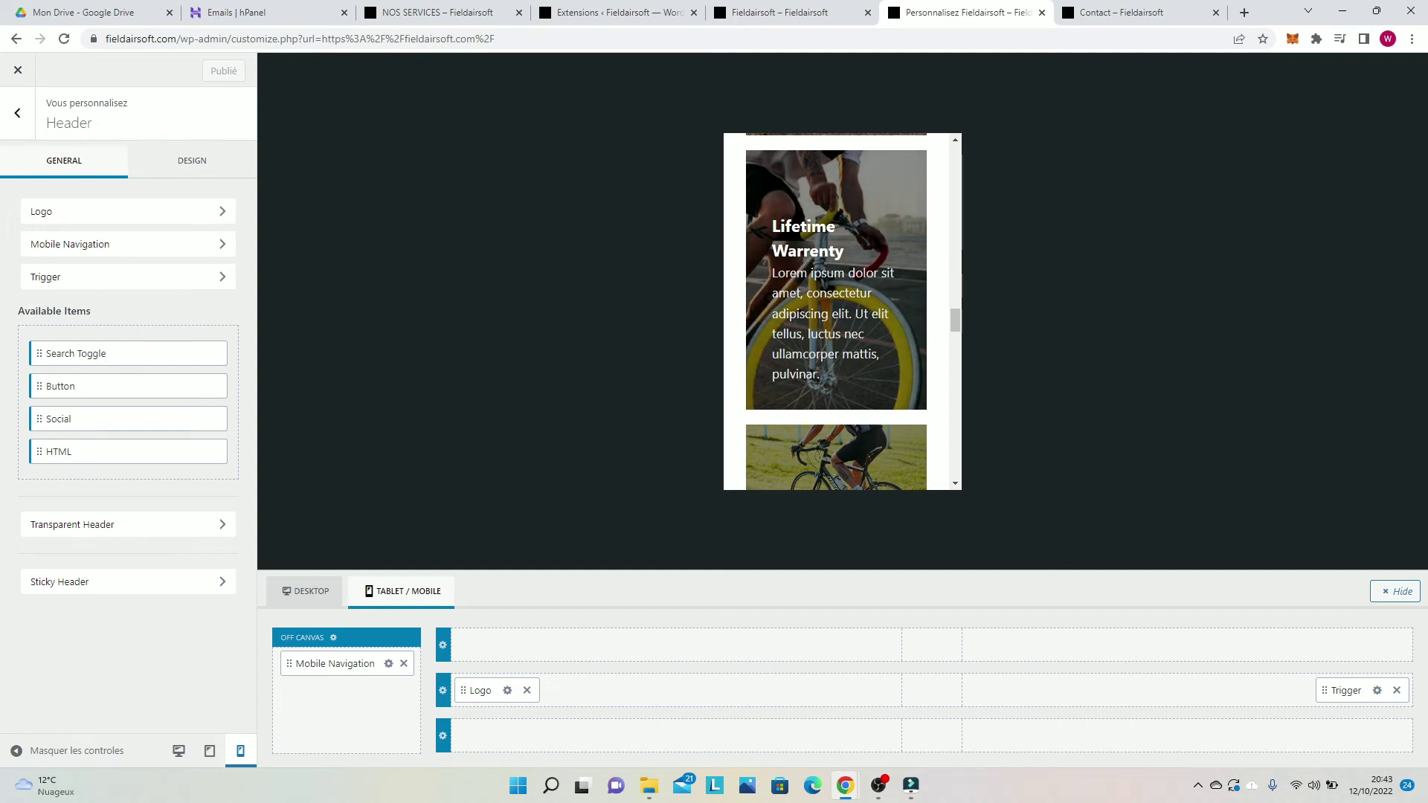
Step: Open the Contact page in Elementor and review its layout from header to contact sections in the mobile responsive preview
{"action": "key", "text": "ctrl+Tab"}
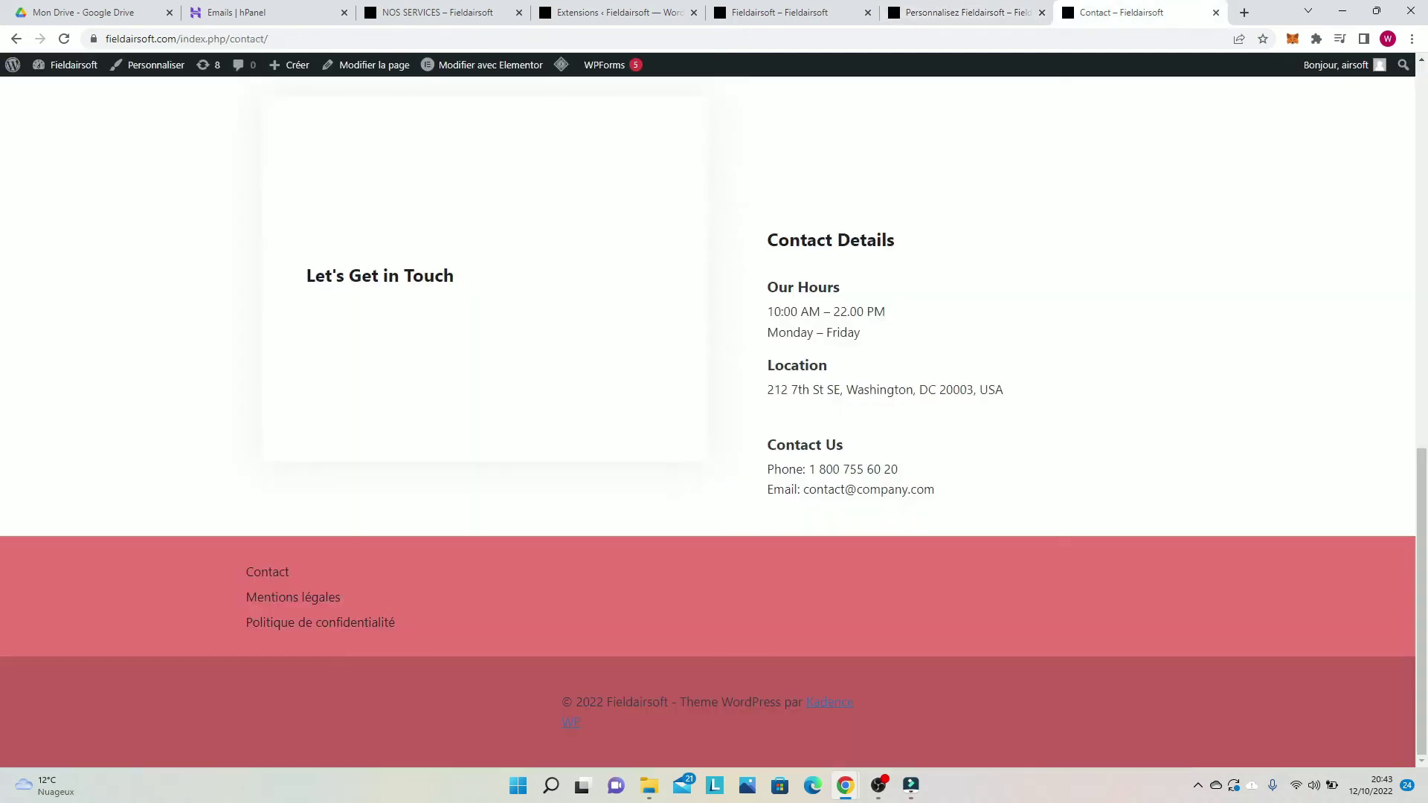
{"action": "left_click", "coordinate": [483, 65]}
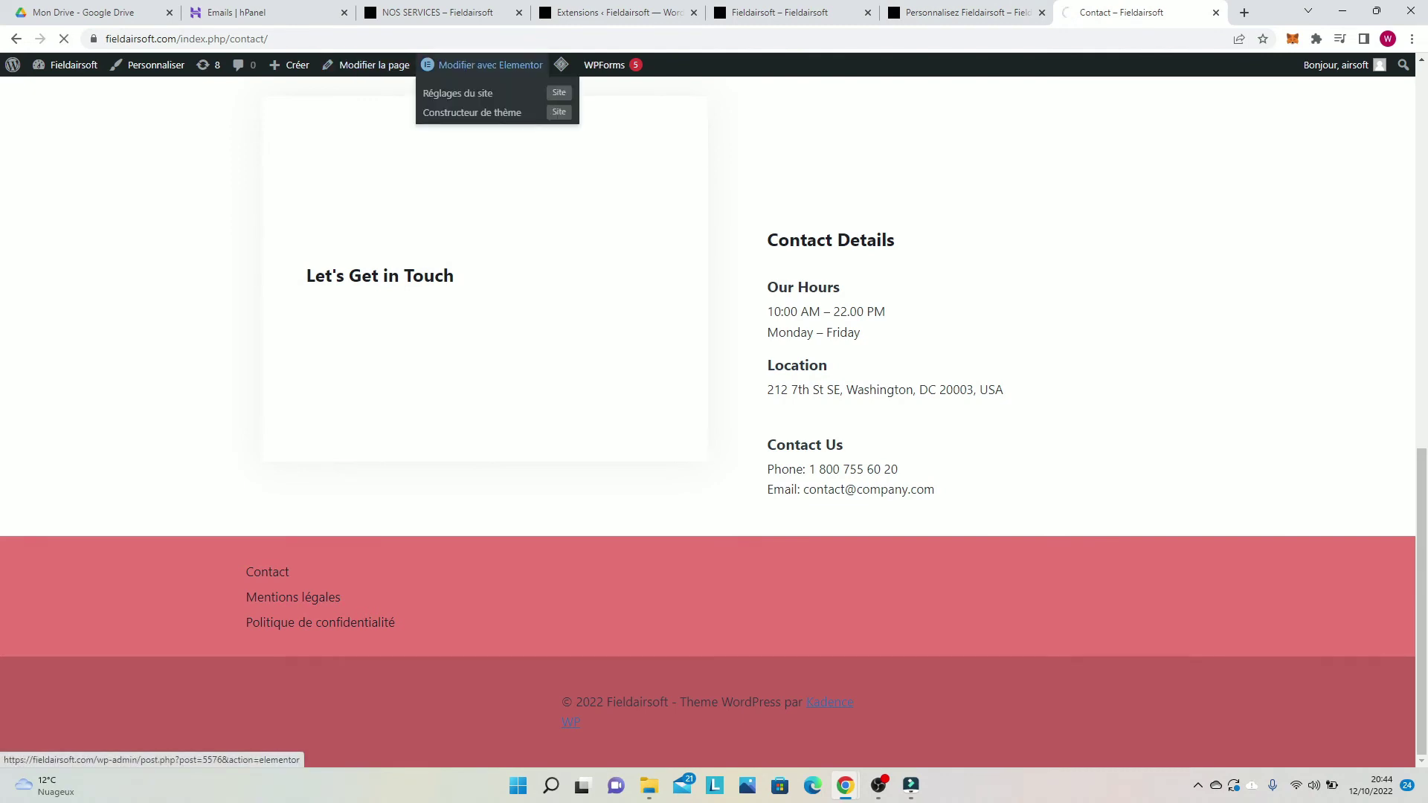
{"action": "key", "text": "ctrl+shift+Tab"}
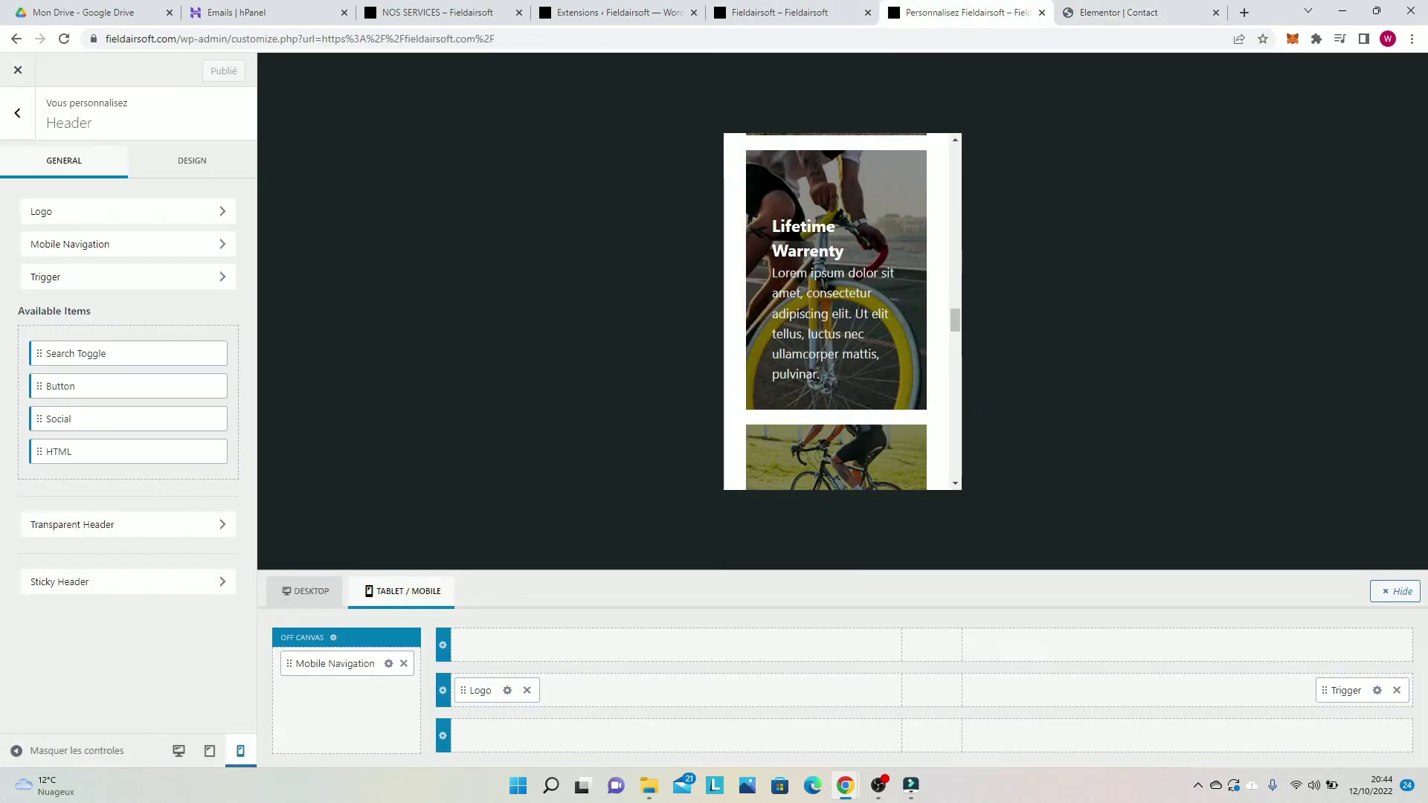
{"action": "key", "text": "ctrl+Tab"}
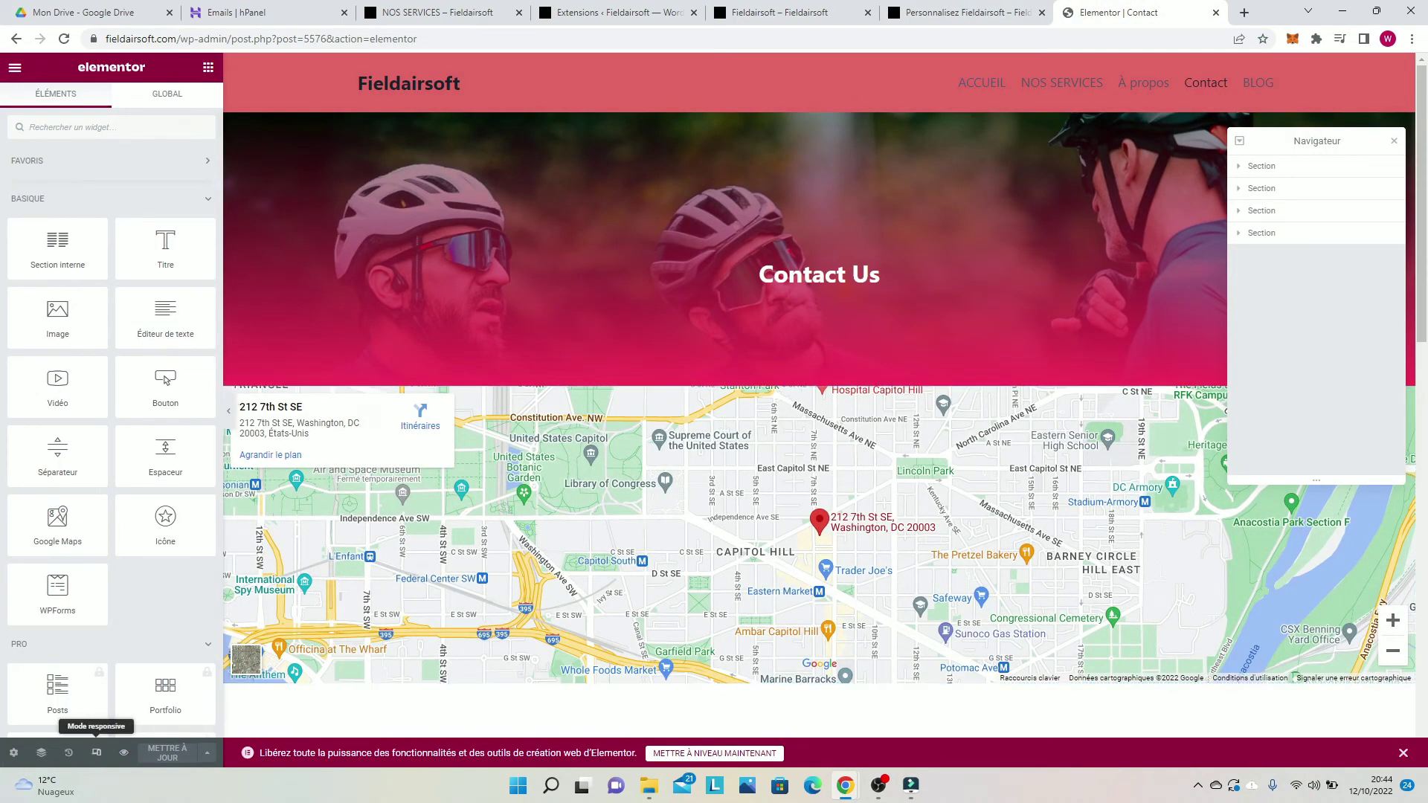
{"action": "left_click", "coordinate": [96, 753]}
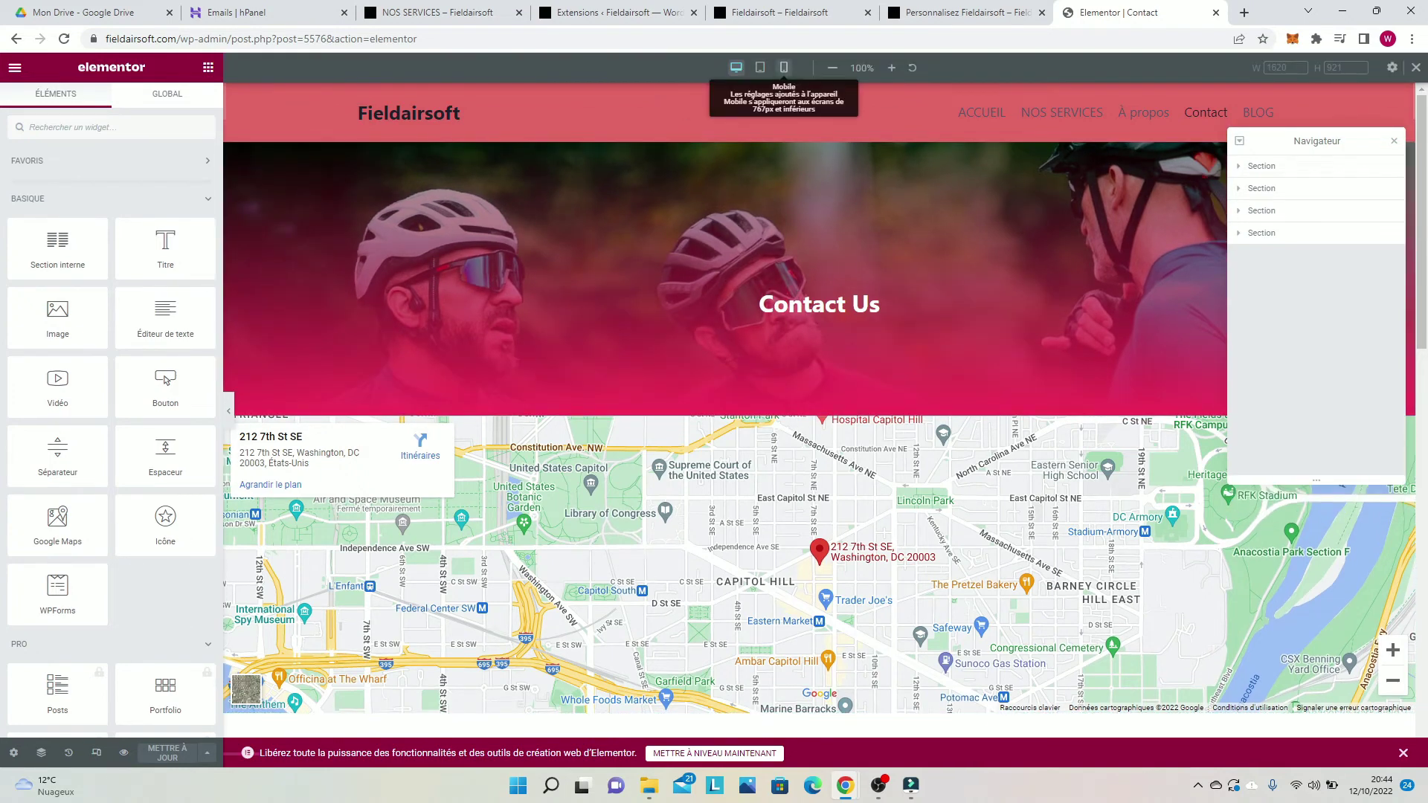
{"action": "left_click", "coordinate": [783, 68]}
{"action": "scroll", "coordinate": [825, 370], "scroll_direction": "down", "scroll_amount": 15}
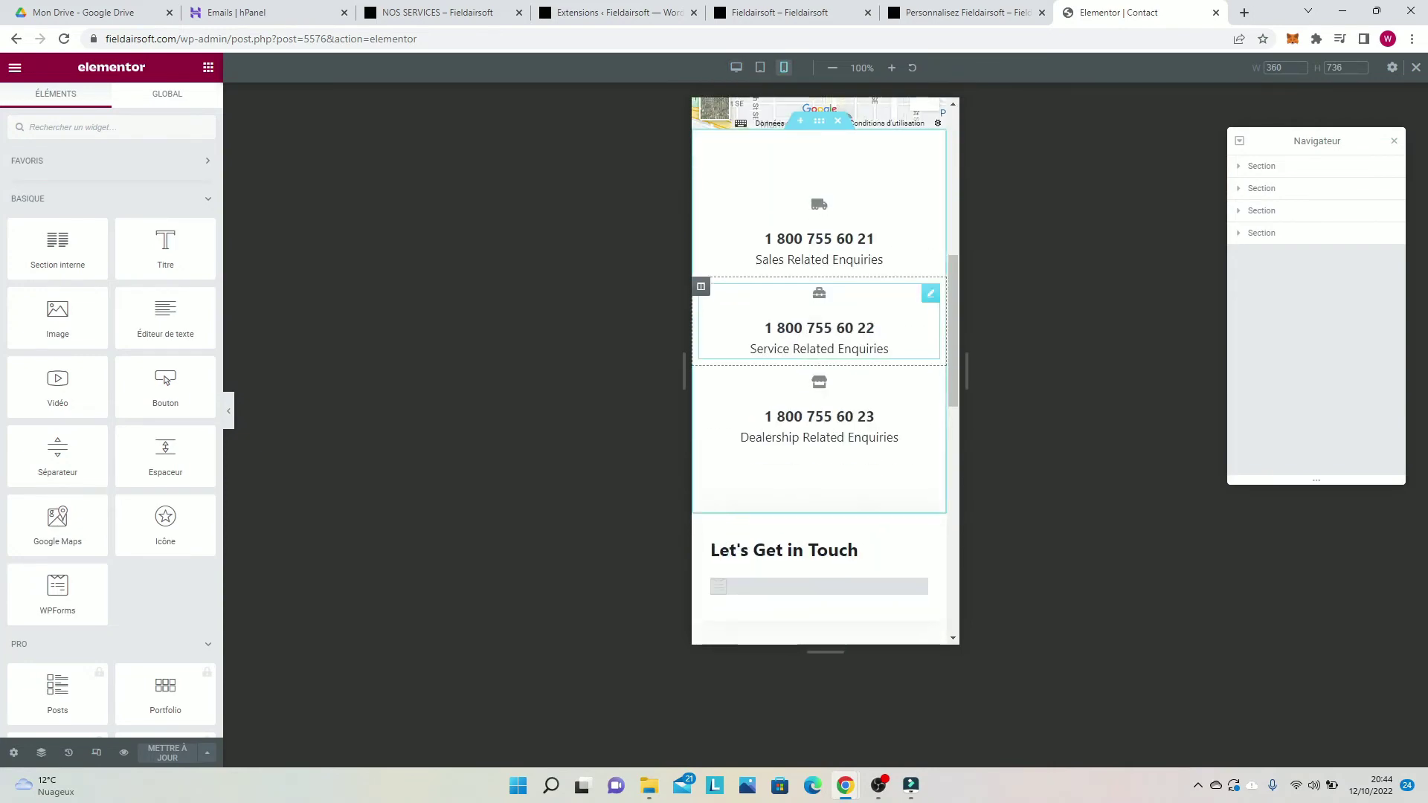
{"action": "scroll", "coordinate": [825, 370], "scroll_direction": "up", "scroll_amount": 15}
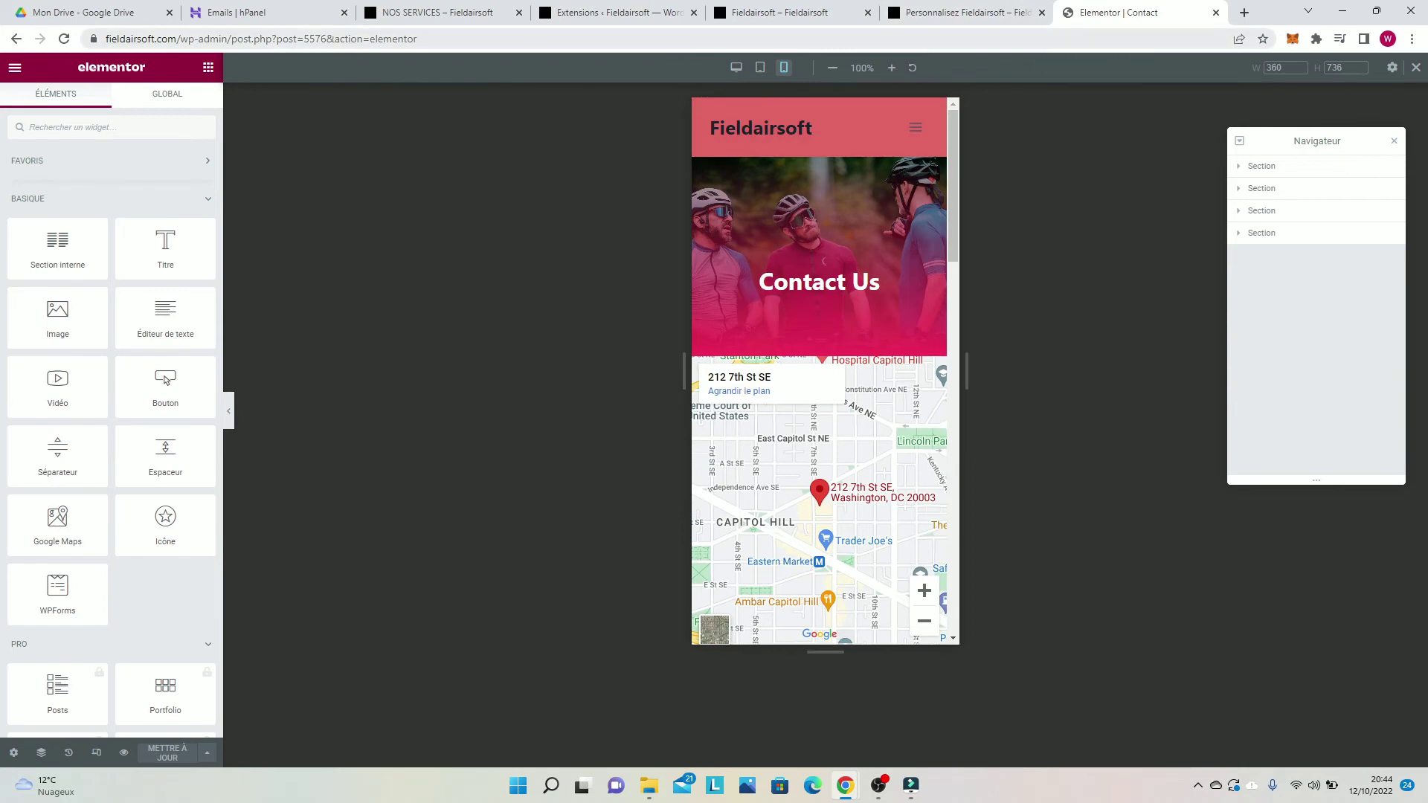
Step: Go back to the WordPress dashboard and open the ACCUEIL page from the full pages list in Elementor
{"action": "left_click_drag", "start_coordinate": [227, 39], "coordinate": [694, 14]}
{"action": "key", "text": "BackSpace"}
{"action": "key", "text": "Return"}
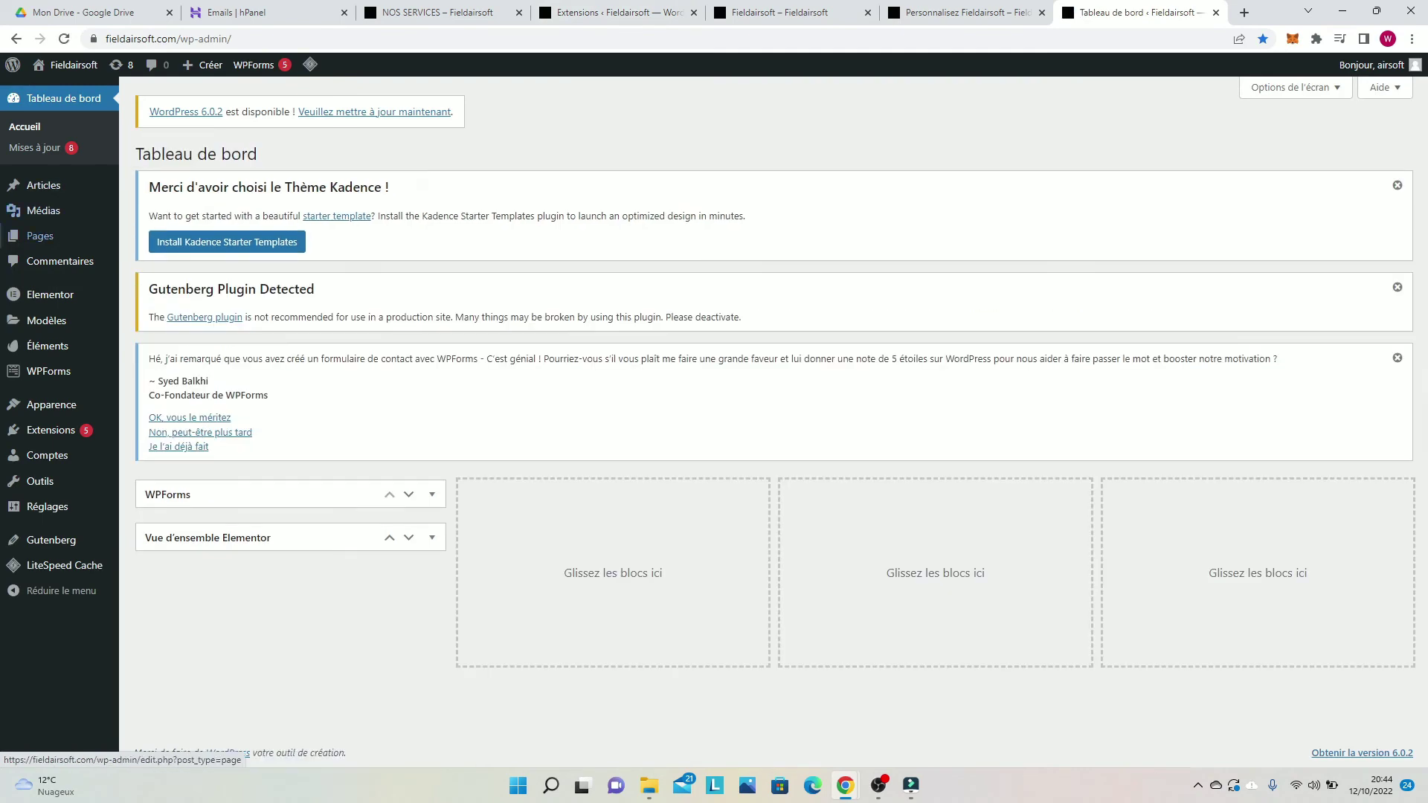
{"action": "mouse_move", "coordinate": [40, 236]}
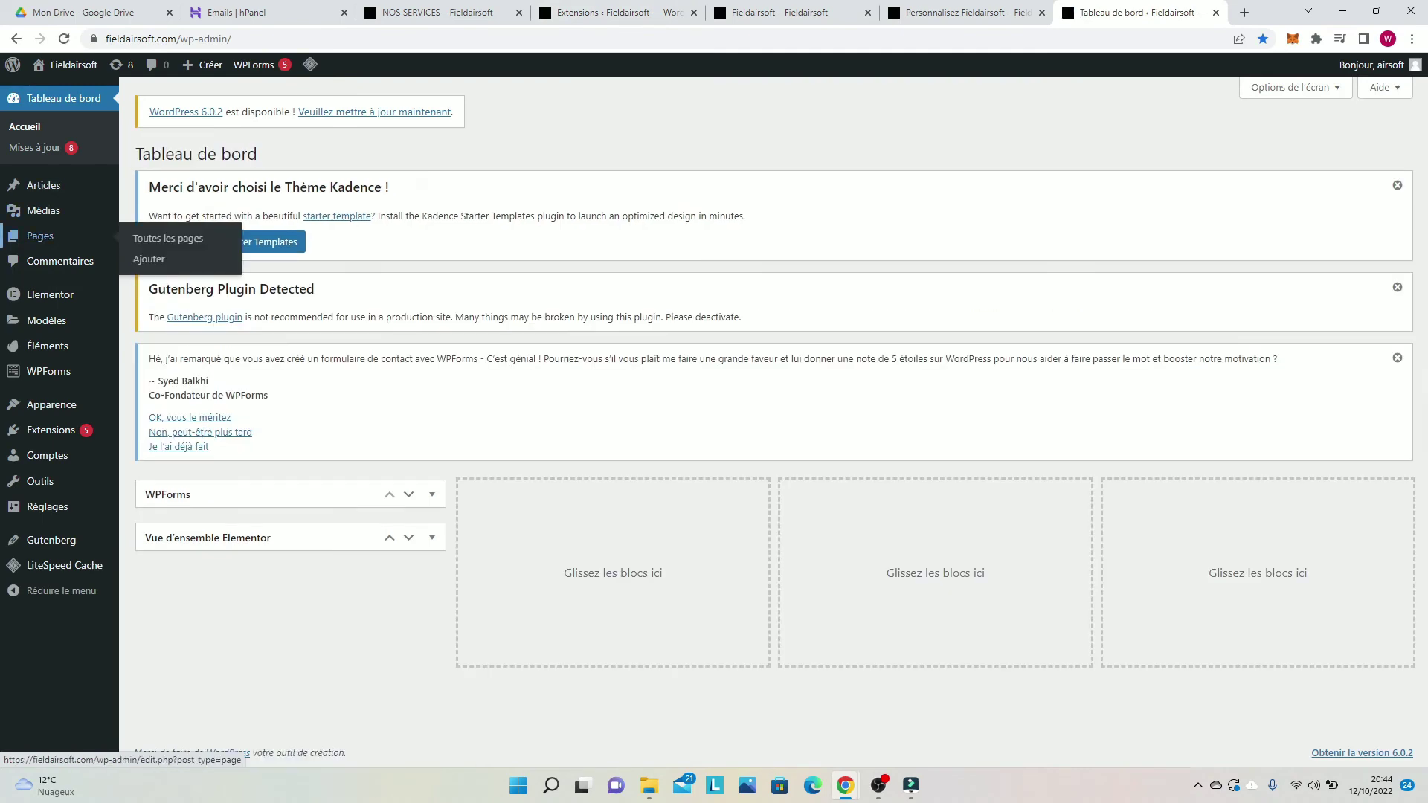
{"action": "left_click", "coordinate": [167, 238]}
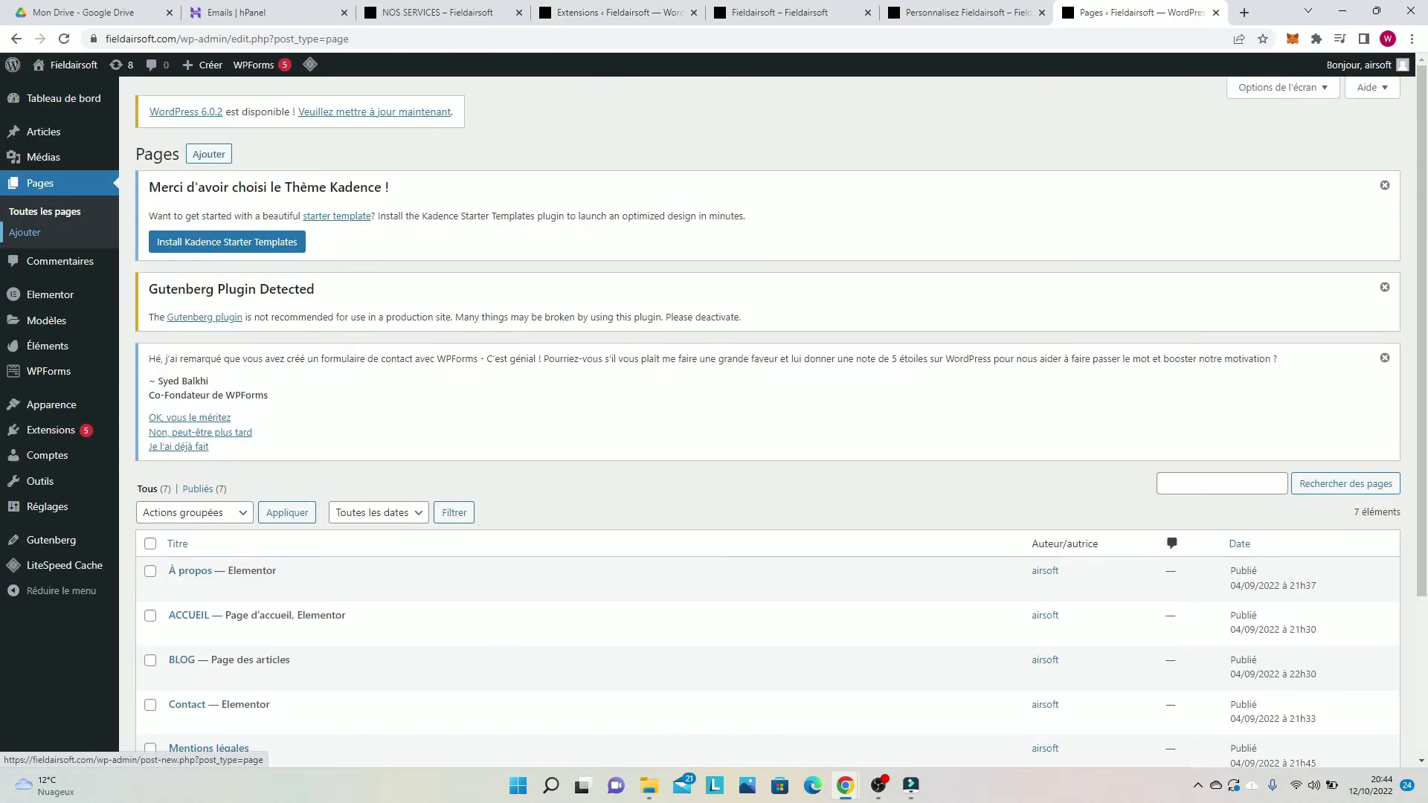
{"action": "scroll", "coordinate": [743, 416], "scroll_direction": "down", "scroll_amount": 3}
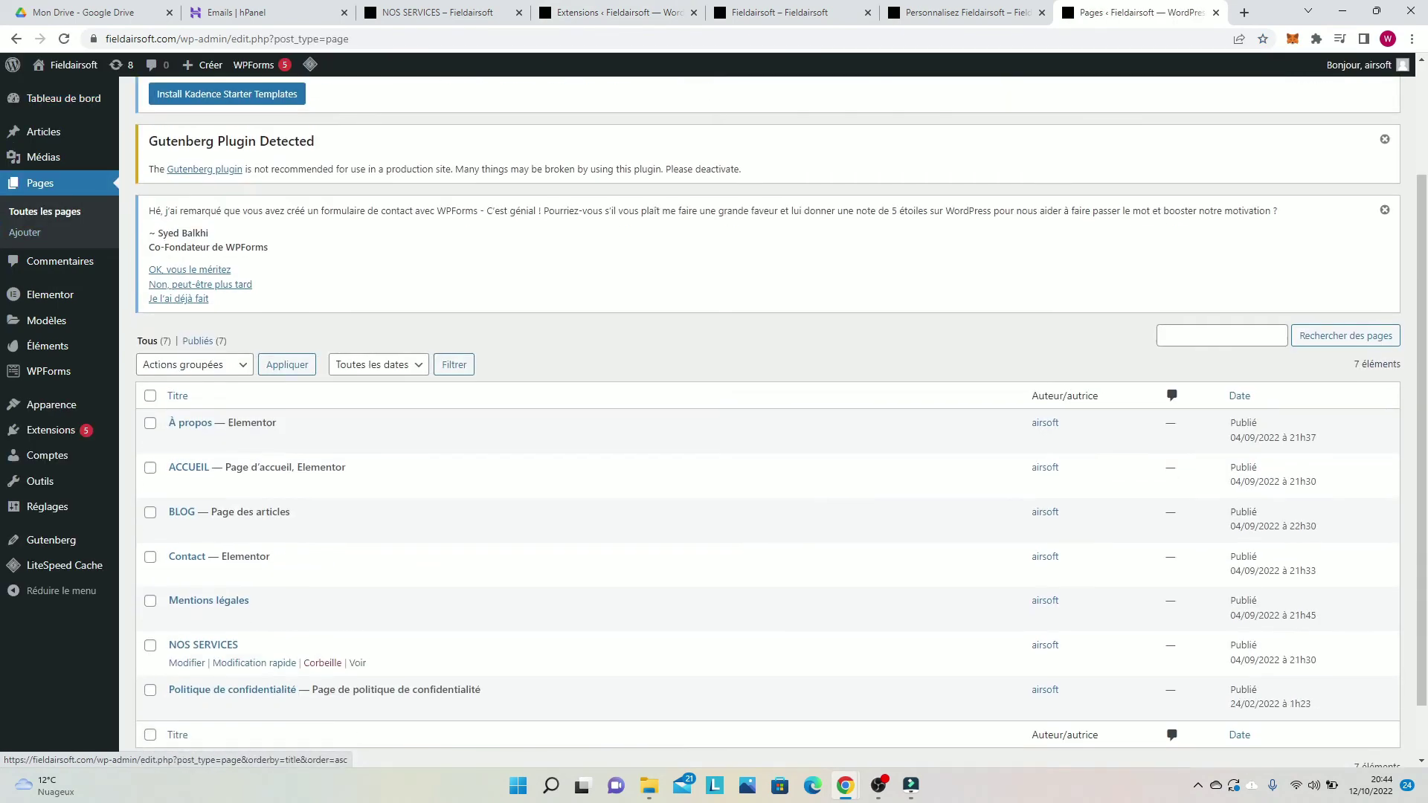
{"action": "left_click", "coordinate": [189, 402]}
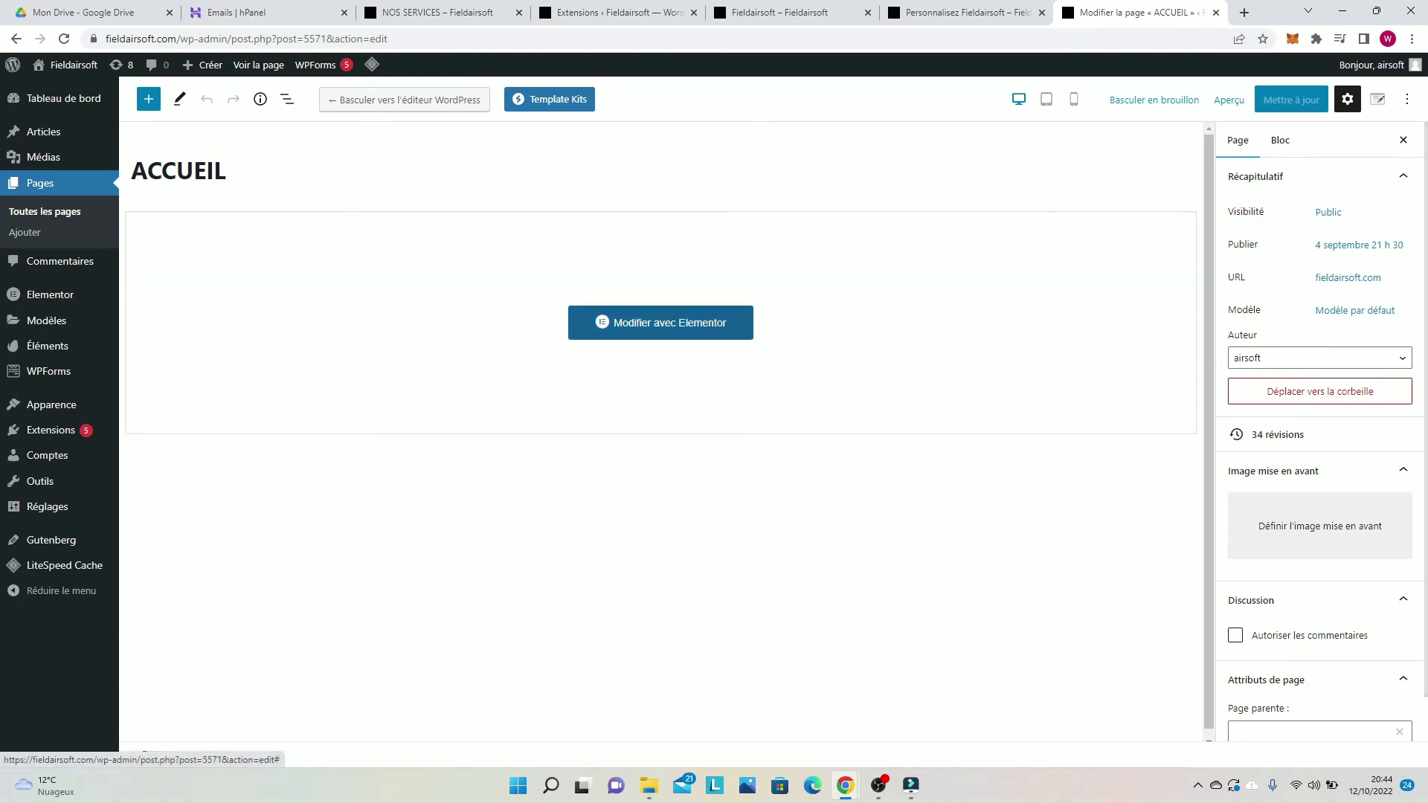
{"action": "left_click", "coordinate": [660, 323]}
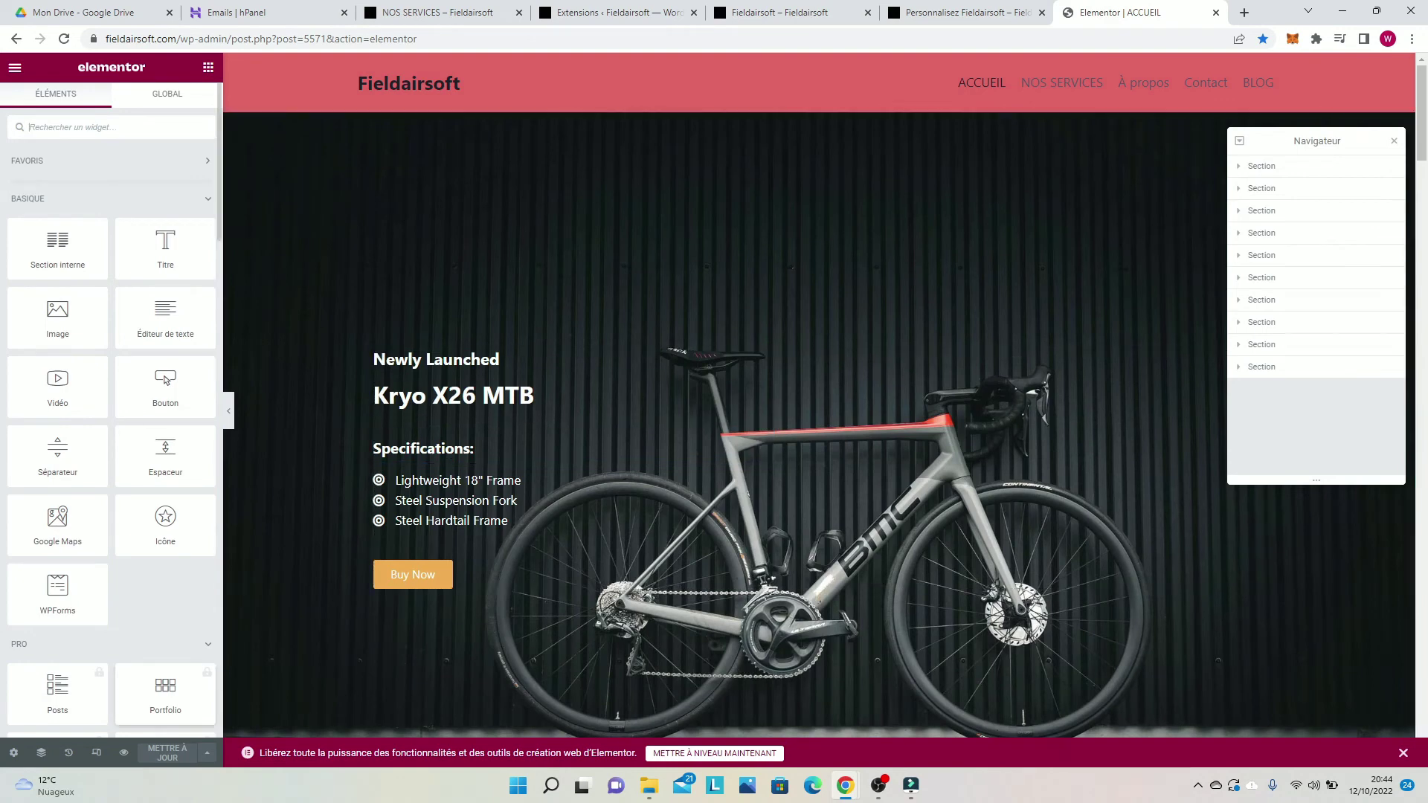
Step: Examine the ACCUEIL page's sections in the mobile responsive preview, from the hero down to Why Choose KRYO and back
{"action": "left_click", "coordinate": [96, 753]}
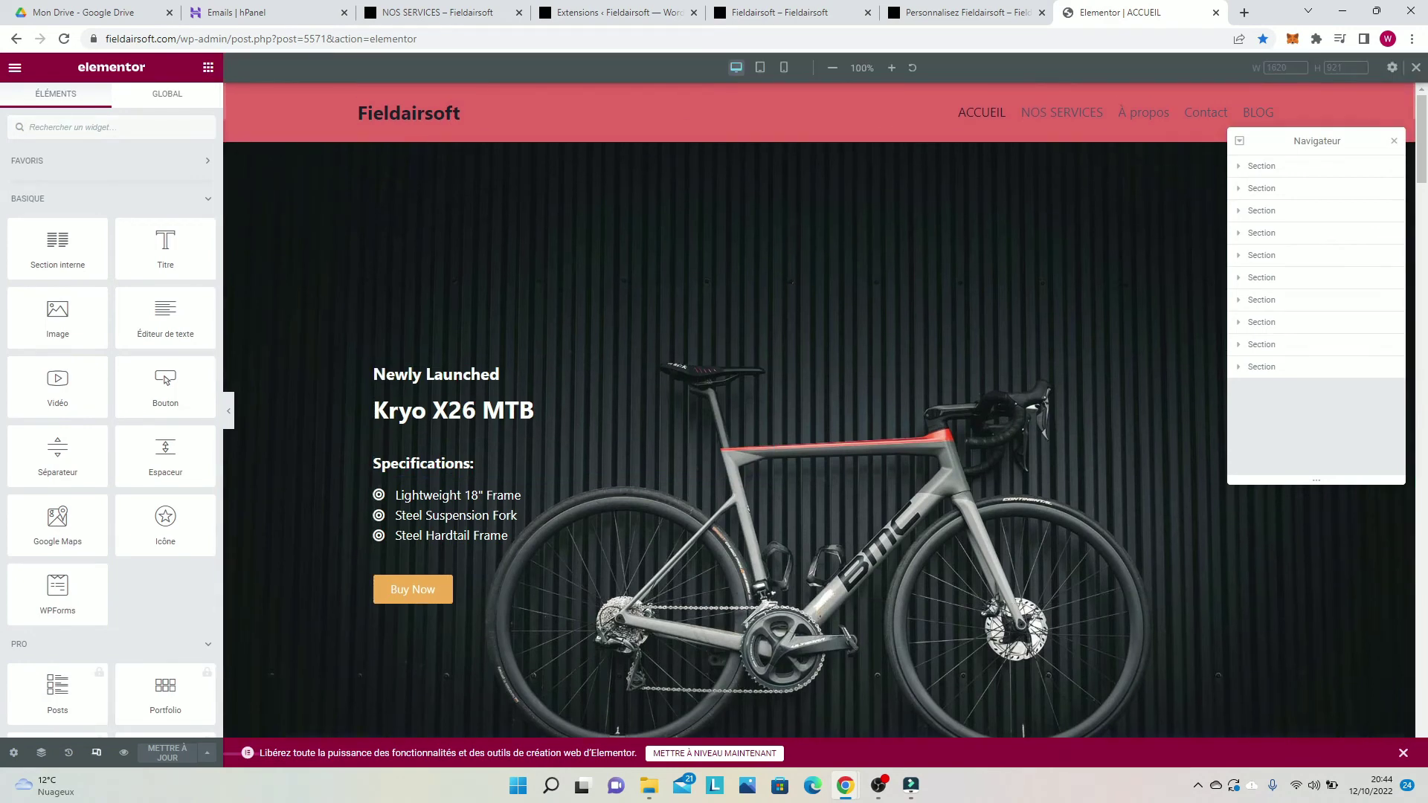
{"action": "left_click", "coordinate": [784, 67]}
{"action": "scroll", "coordinate": [818, 372], "scroll_direction": "down", "scroll_amount": 10}
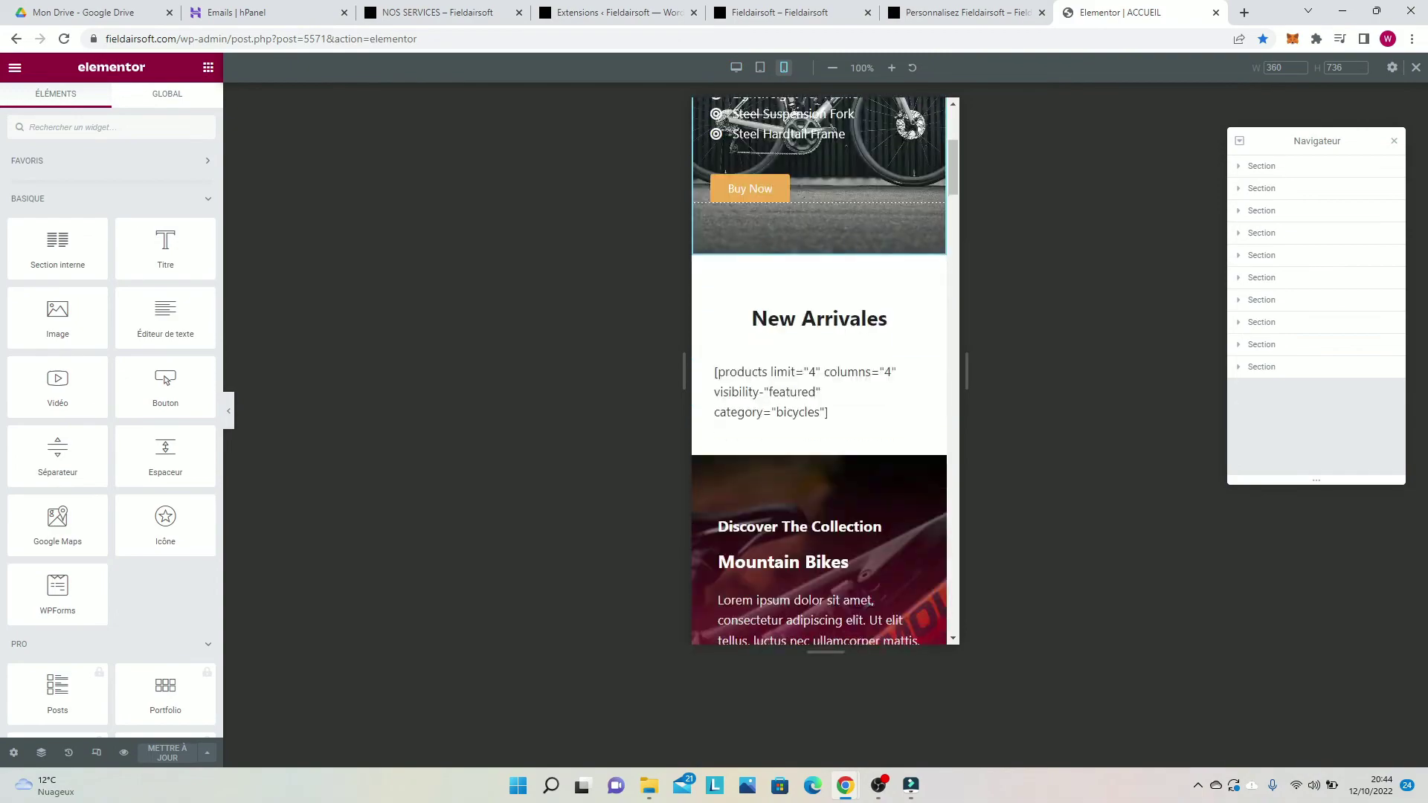
{"action": "scroll", "coordinate": [818, 372], "scroll_direction": "down", "scroll_amount": 15}
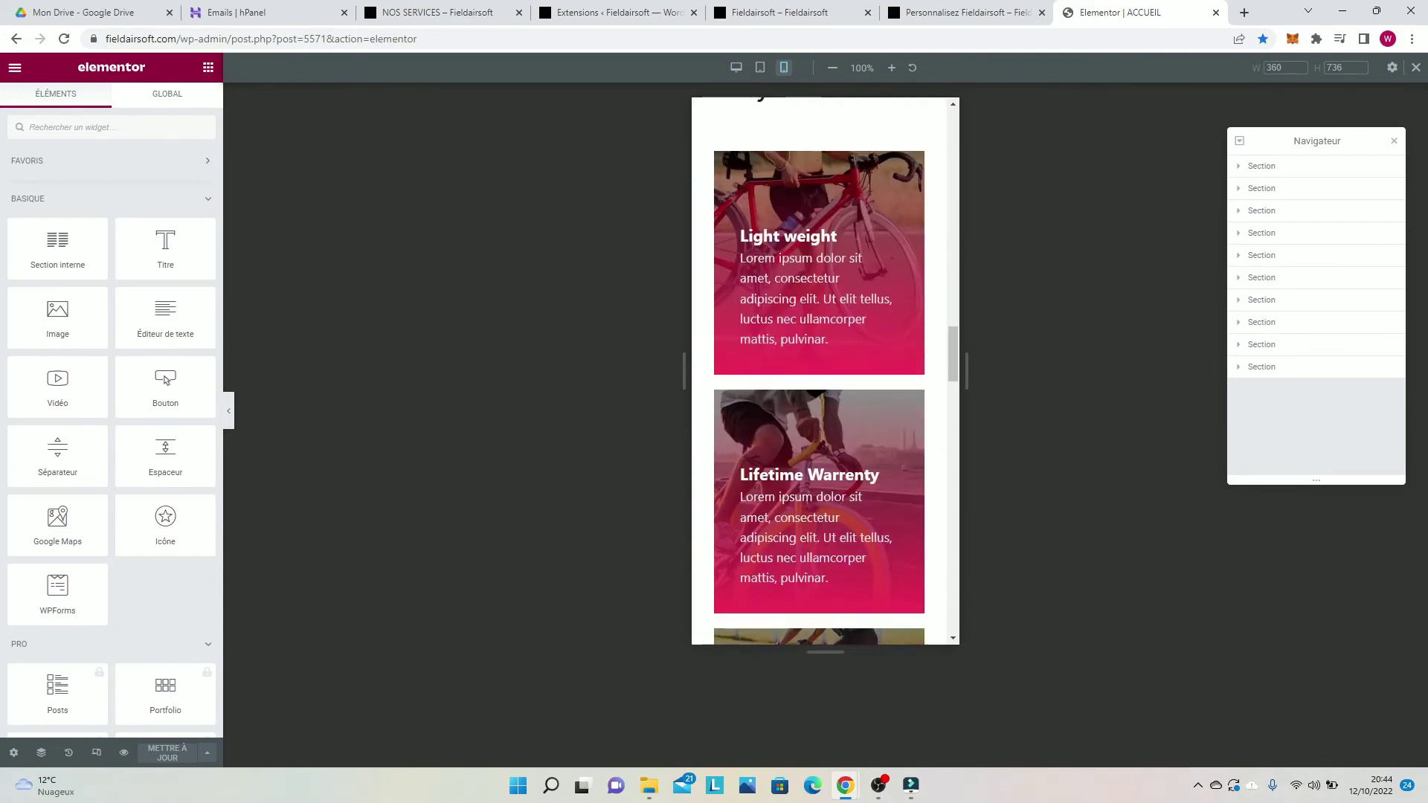
{"action": "scroll", "coordinate": [825, 371], "scroll_direction": "down", "scroll_amount": 5}
{"action": "scroll", "coordinate": [825, 372], "scroll_direction": "up", "scroll_amount": 15}
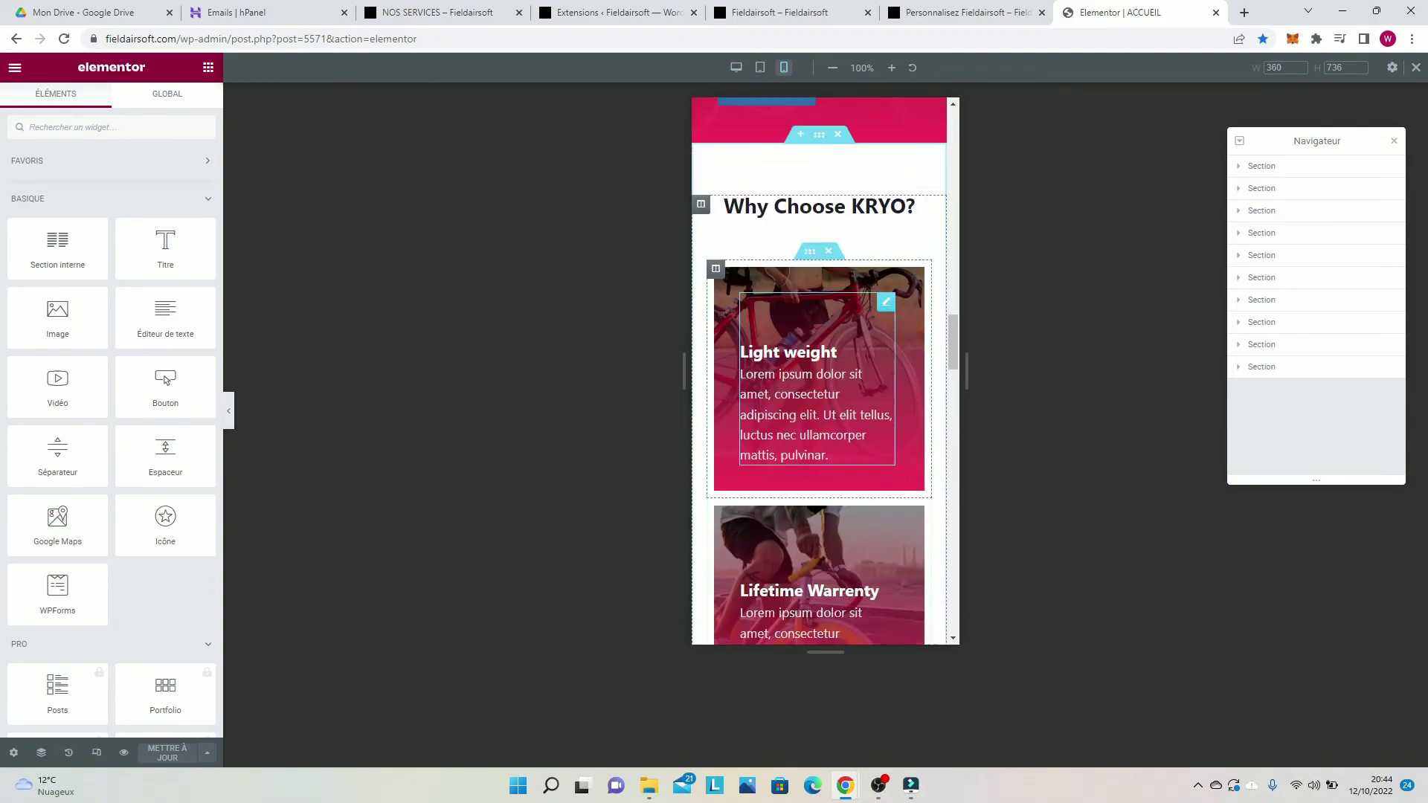
{"action": "scroll", "coordinate": [826, 371], "scroll_direction": "up", "scroll_amount": 15}
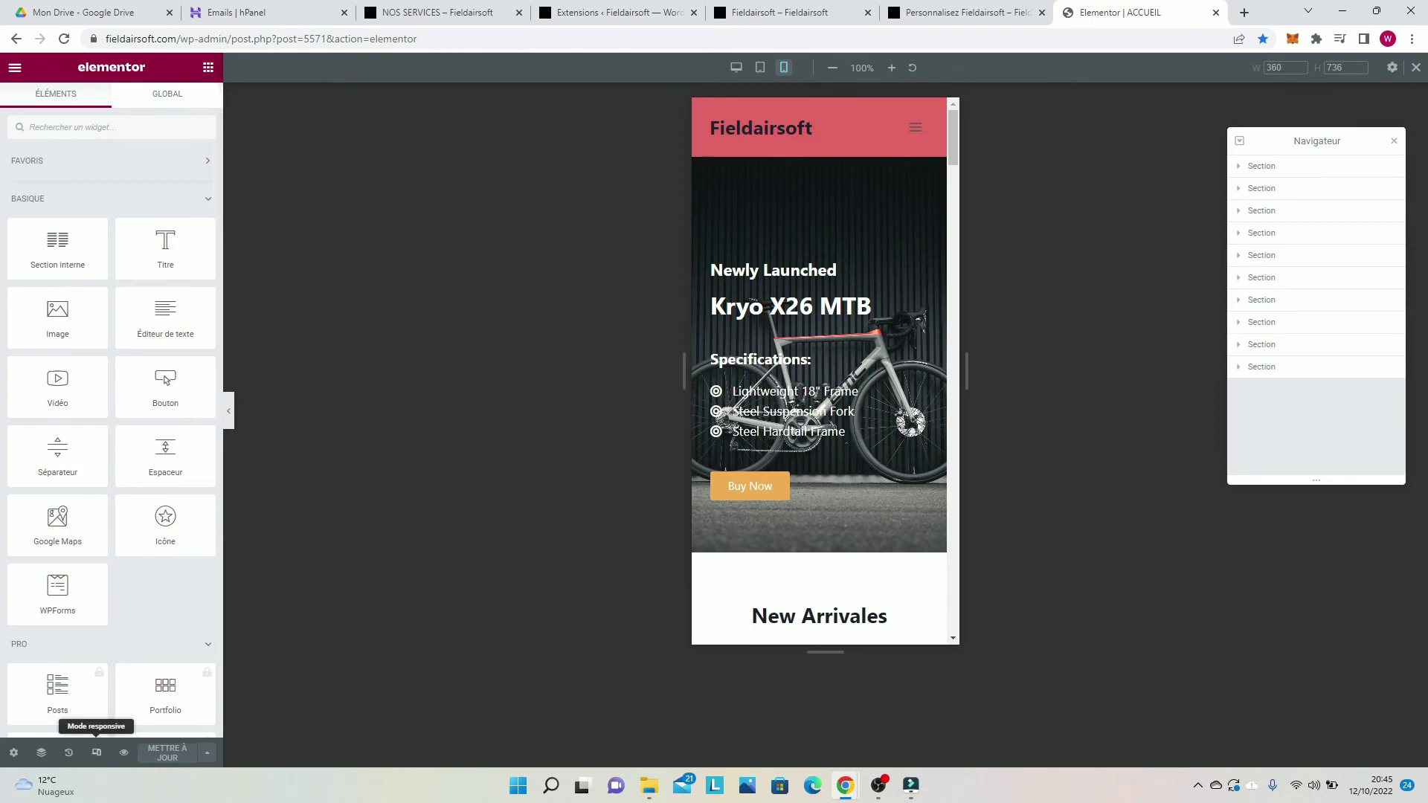
Step: Compare the ACCUEIL page's hero and New Arrivales sections between the desktop and mobile previews
{"action": "left_click", "coordinate": [736, 66]}
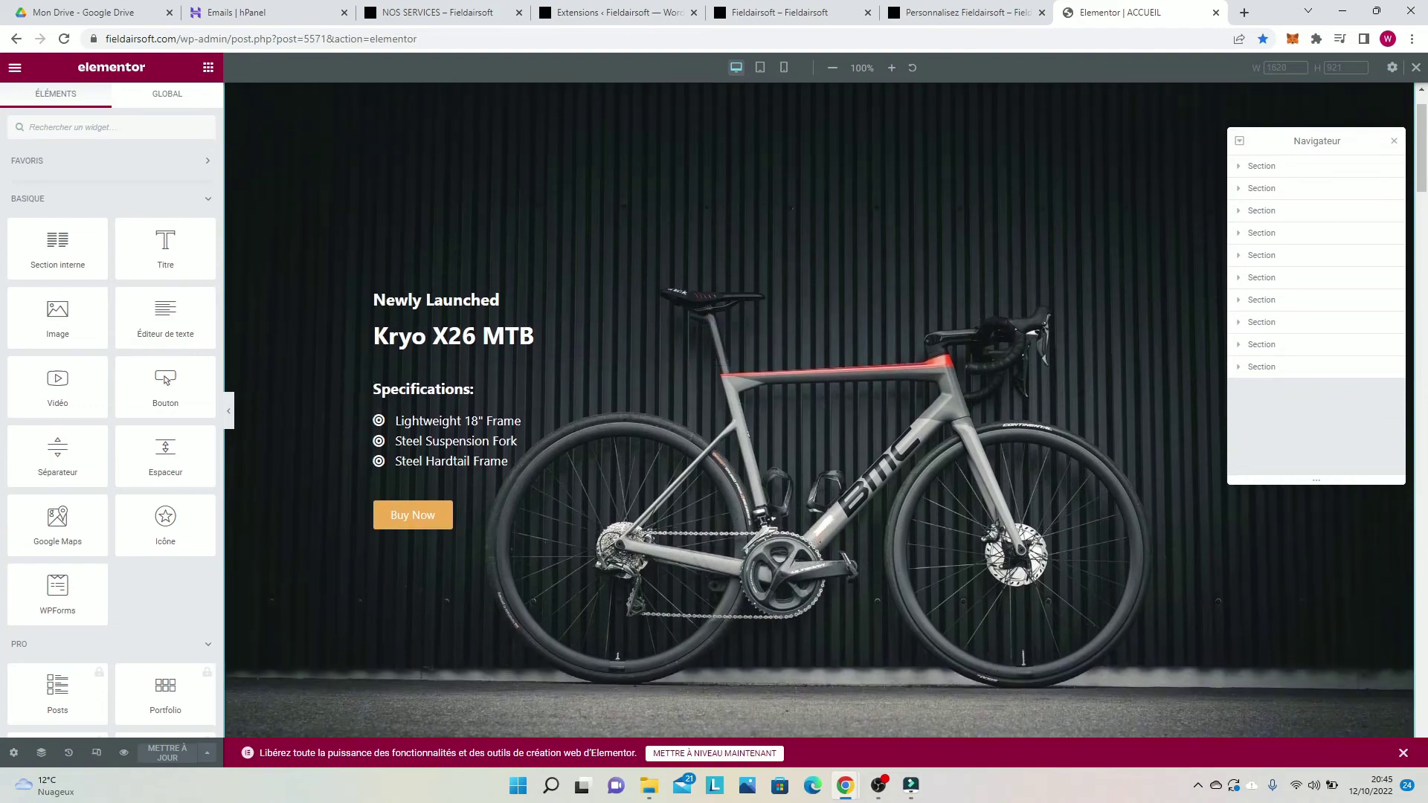
{"action": "scroll", "coordinate": [714, 428], "scroll_direction": "down", "scroll_amount": 5}
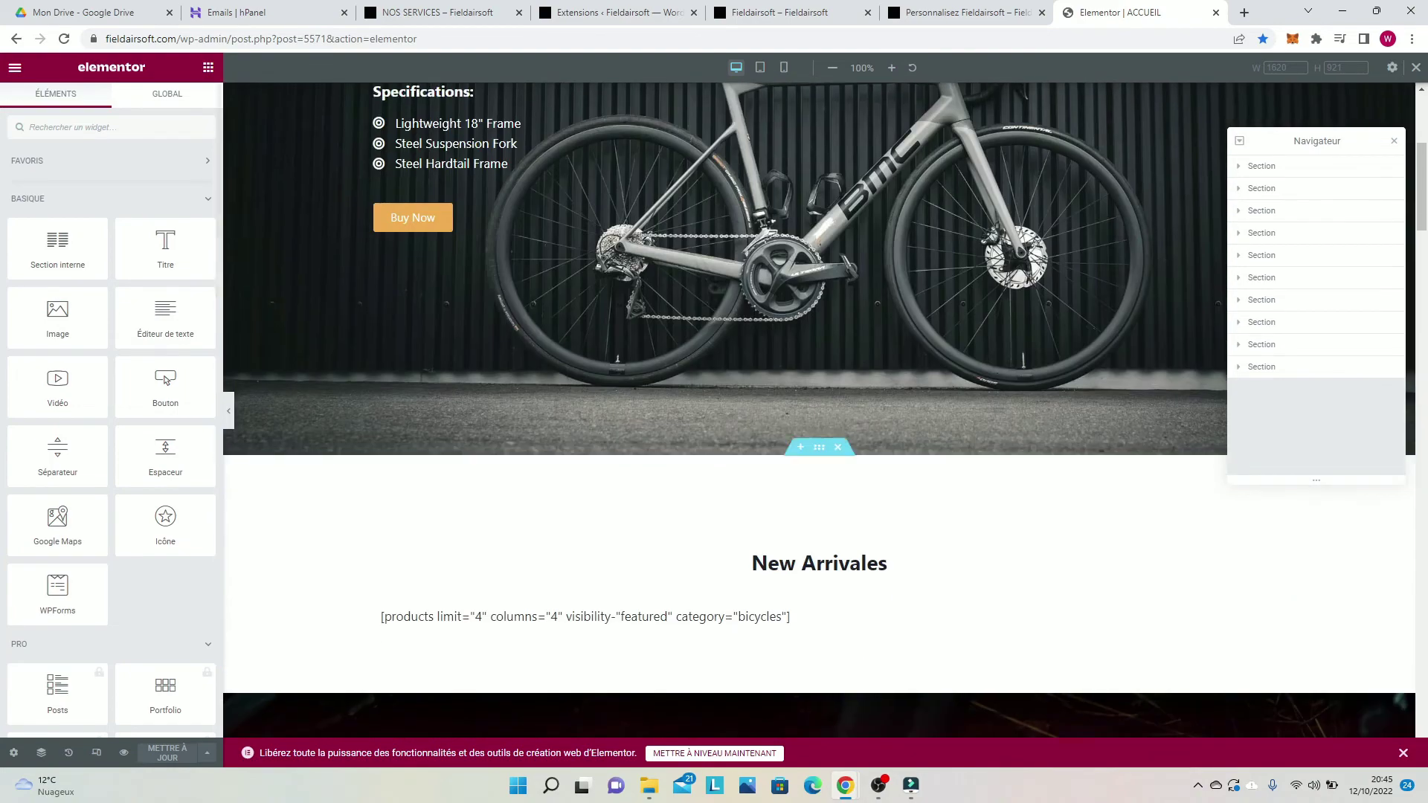
{"action": "scroll", "coordinate": [714, 427], "scroll_direction": "up", "scroll_amount": 5}
{"action": "left_click", "coordinate": [783, 67]}
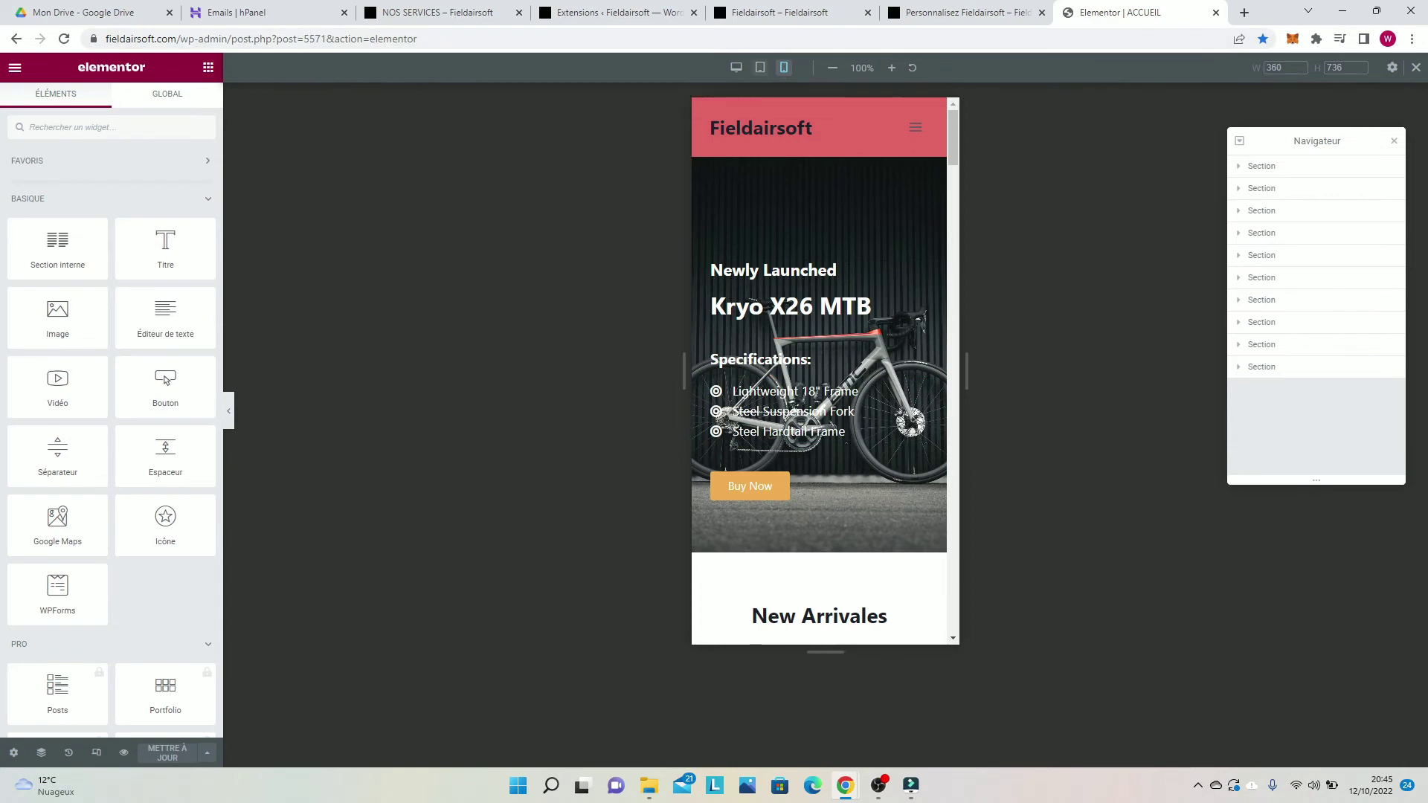
{"action": "left_click", "coordinate": [736, 67]}
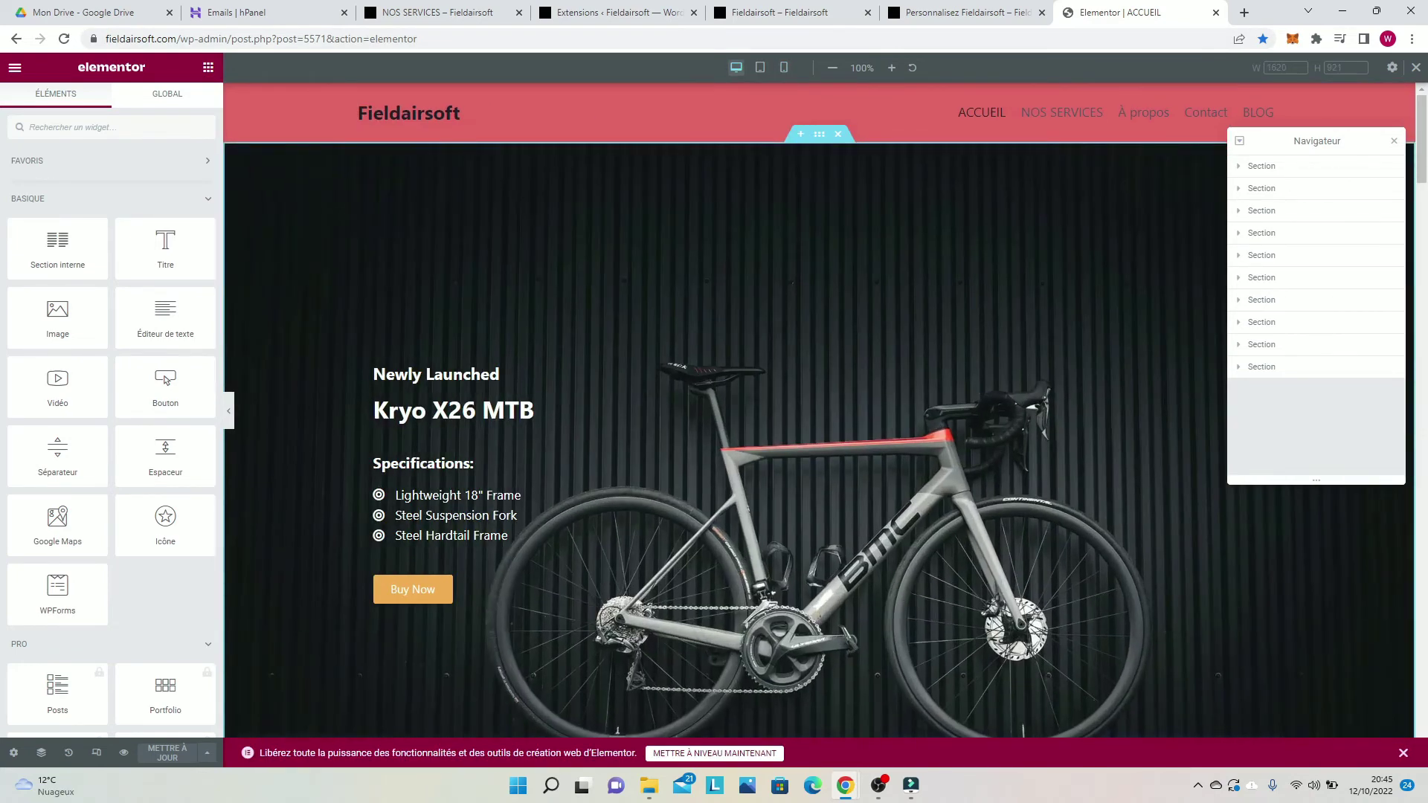
{"action": "scroll", "coordinate": [818, 408], "scroll_direction": "down", "scroll_amount": 6}
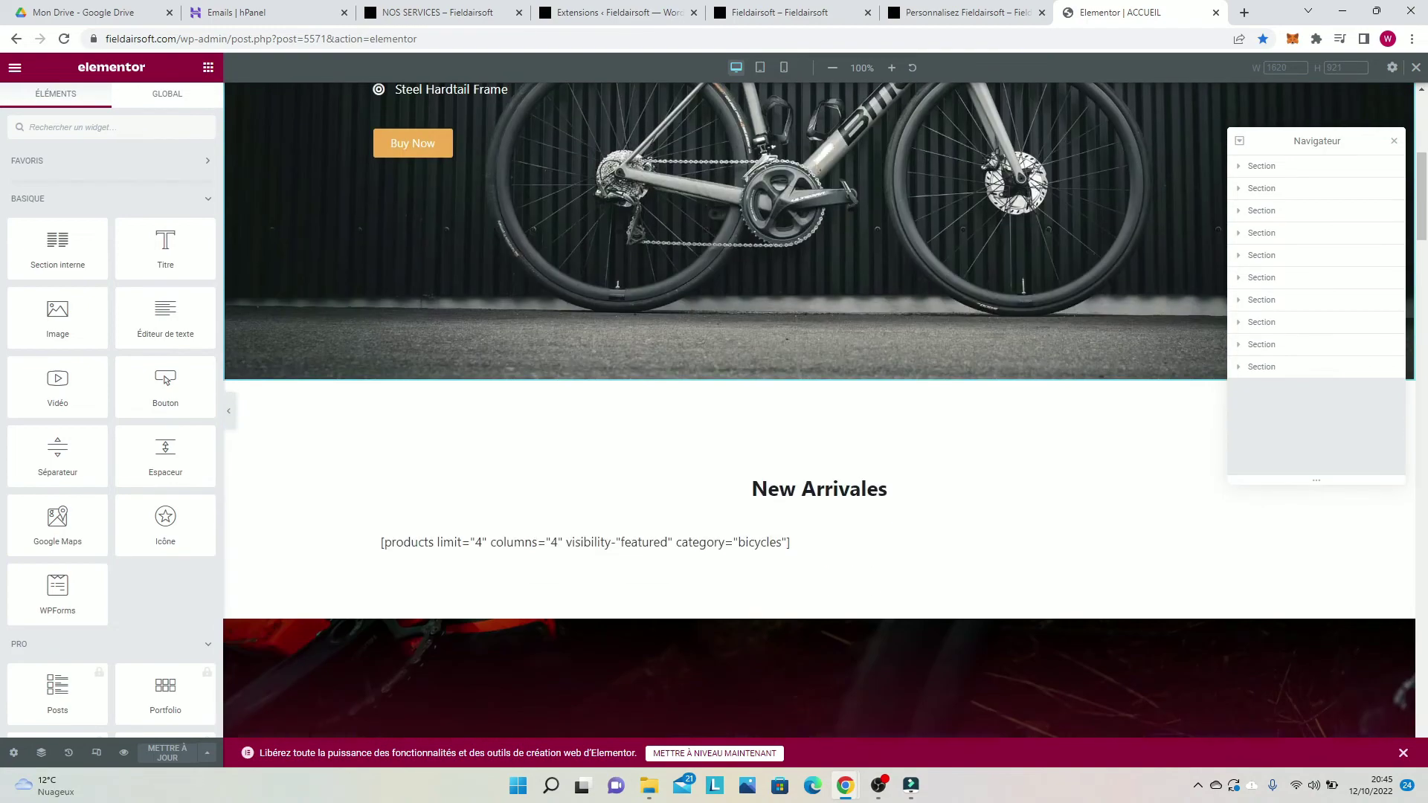
Step: Return to the theme customizer and open the design settings of the header's main row
{"action": "left_click", "coordinate": [959, 12]}
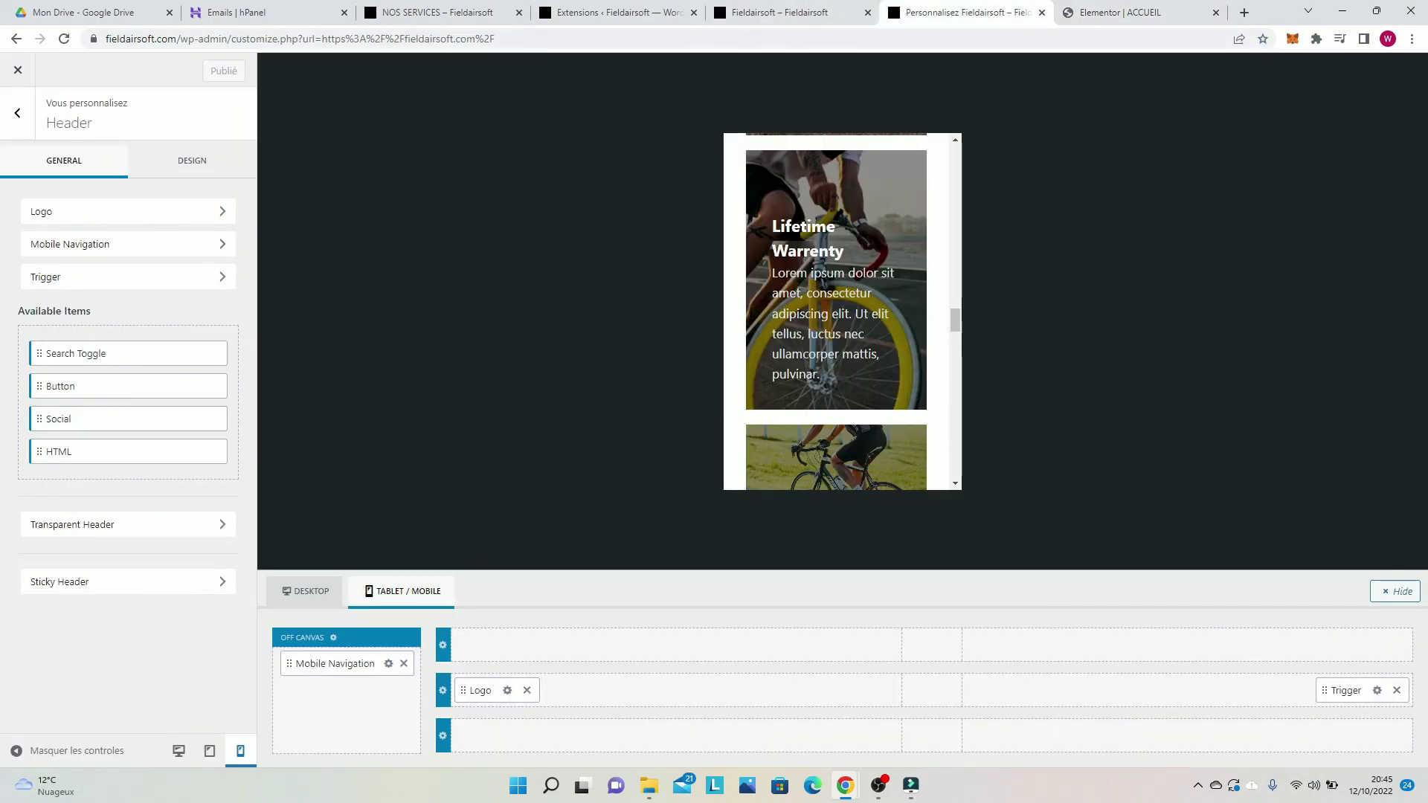
{"action": "scroll", "coordinate": [840, 312], "scroll_direction": "up", "scroll_amount": 10}
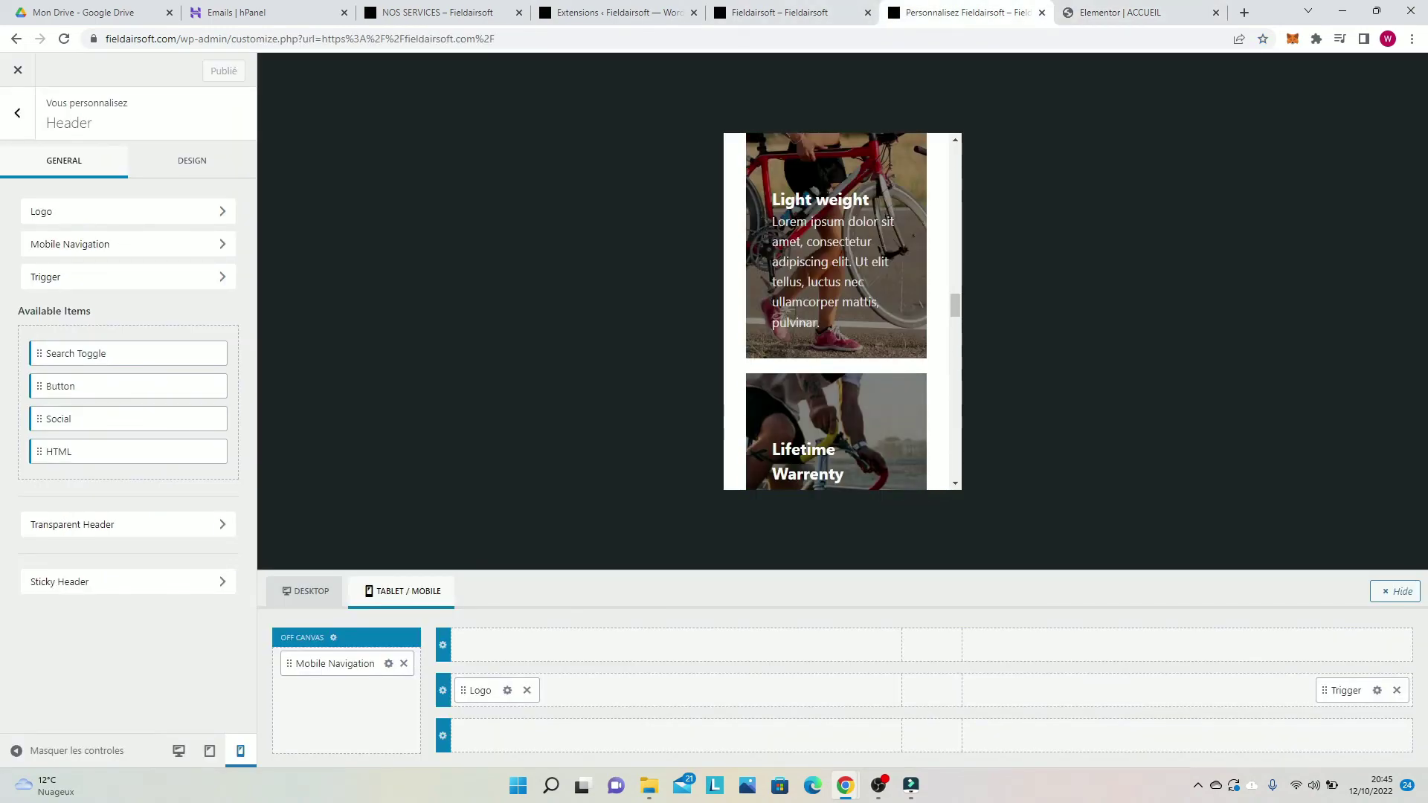
{"action": "scroll", "coordinate": [840, 313], "scroll_direction": "up", "scroll_amount": 8}
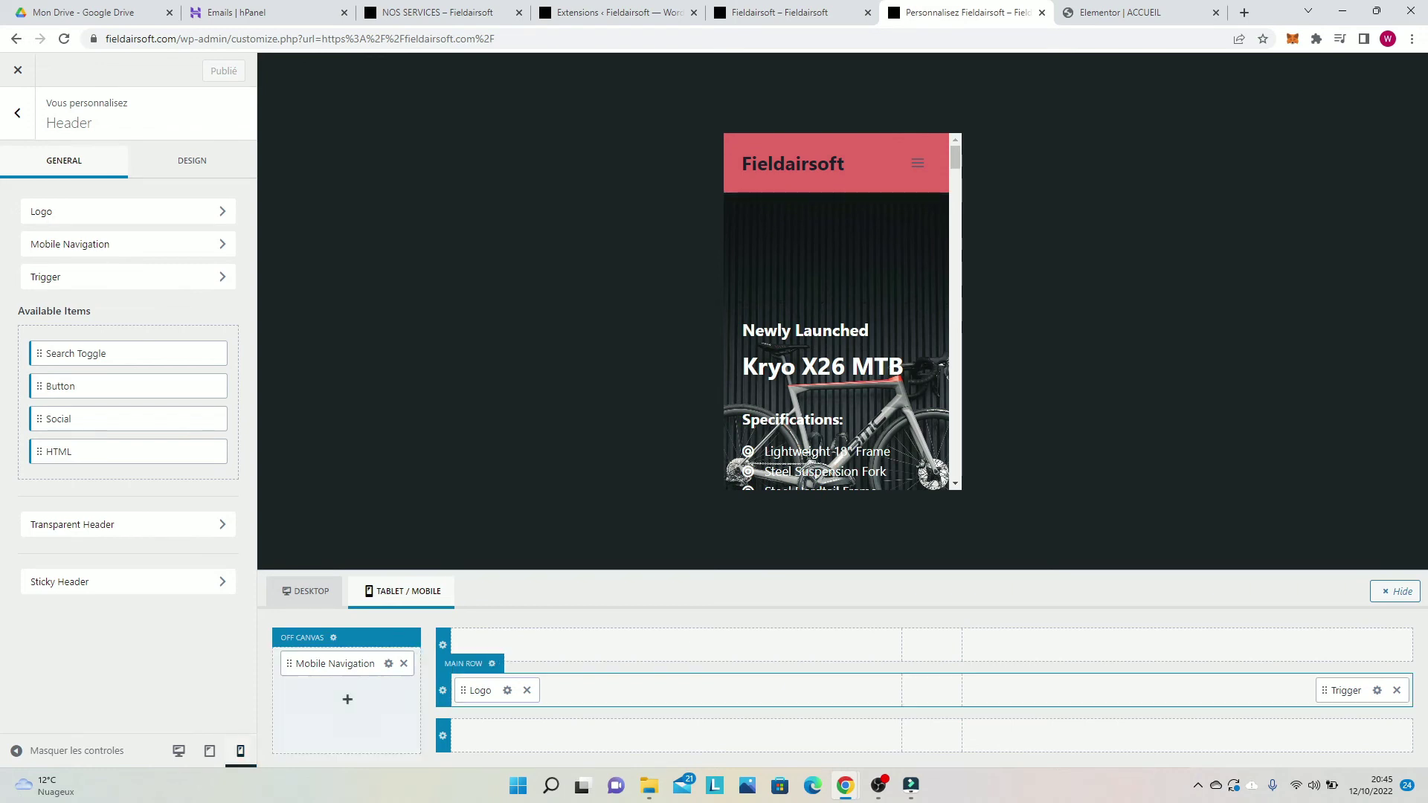
{"action": "left_click", "coordinate": [491, 664]}
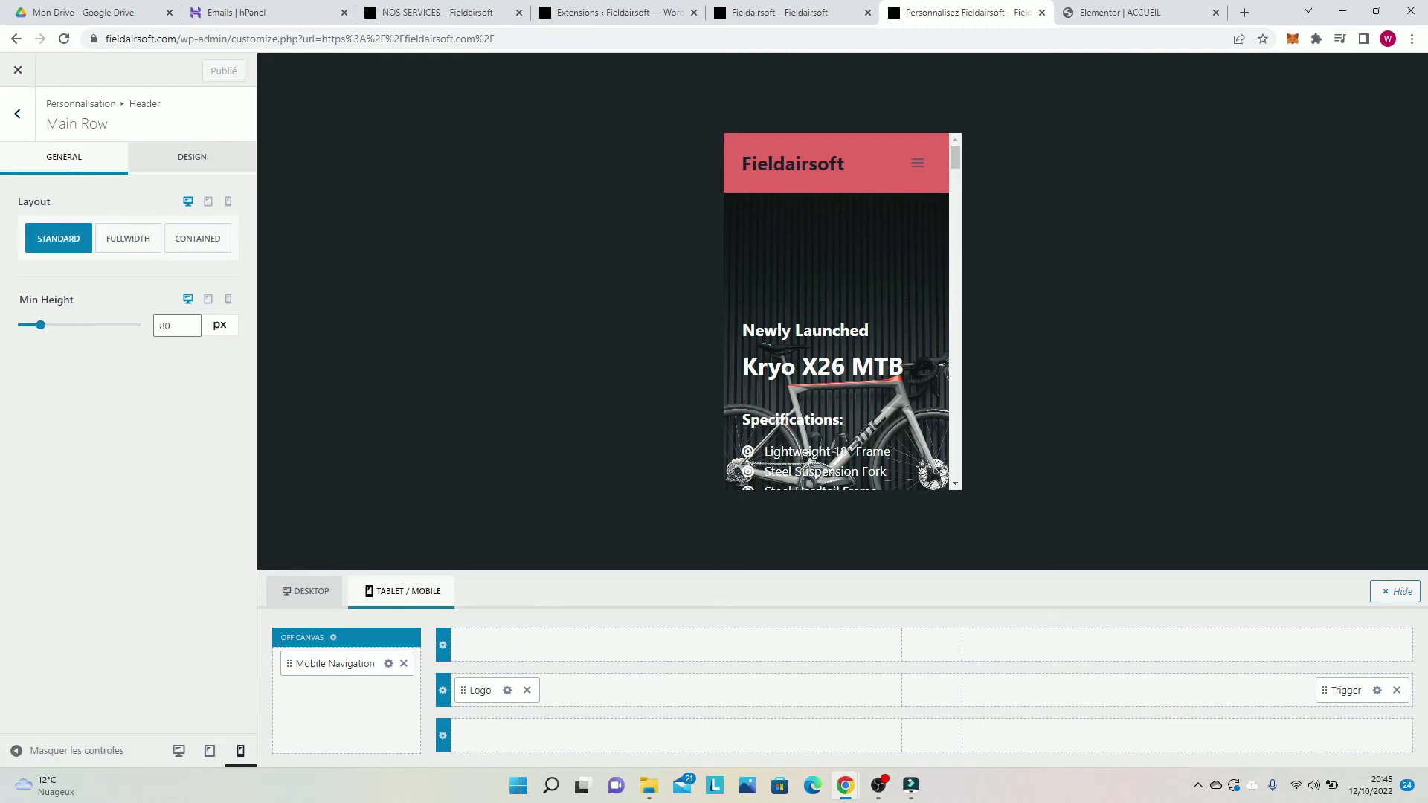
{"action": "left_click", "coordinate": [192, 157]}
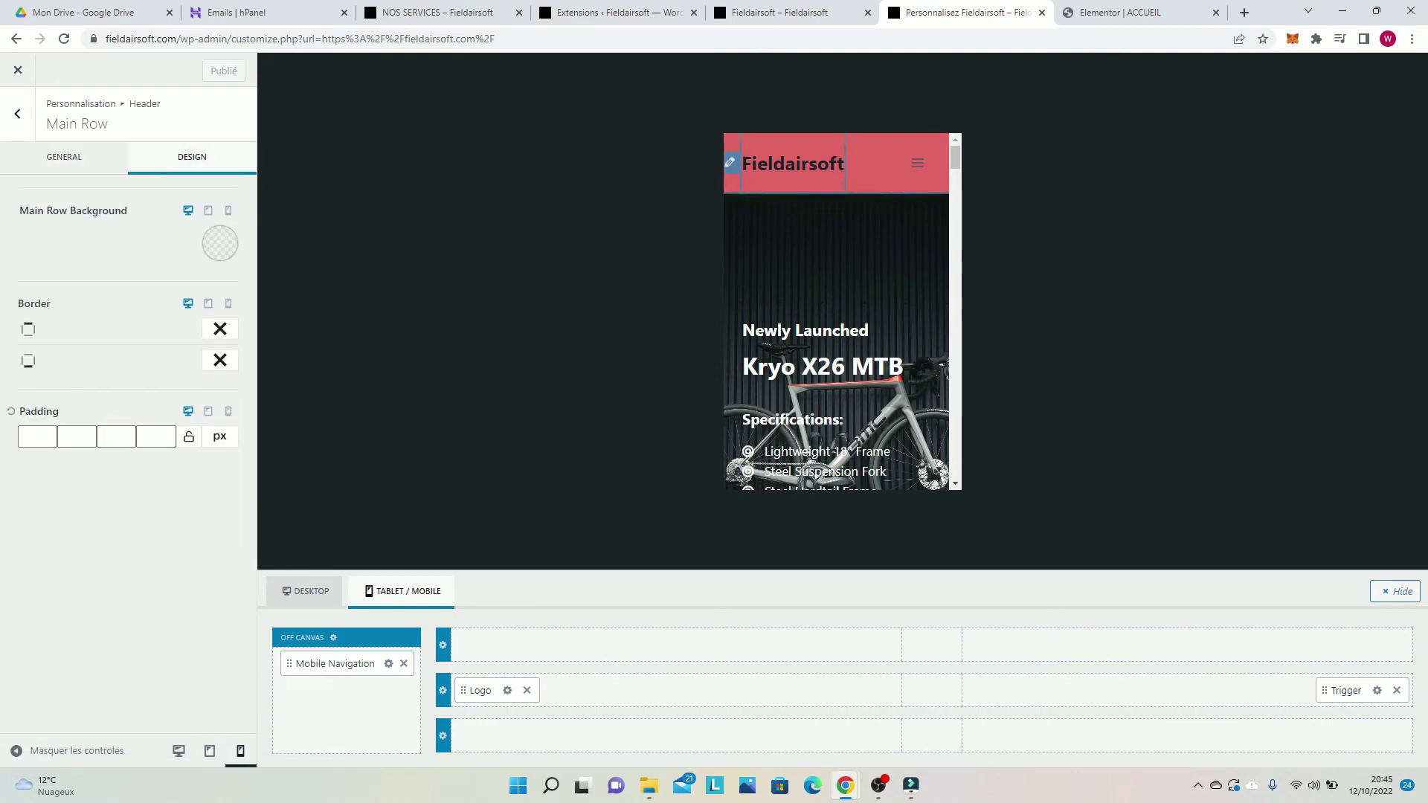
Step: Set the header's Main Row Background to red E24848 in the desktop view and compare it with the home page sections
{"action": "left_click", "coordinate": [179, 750]}
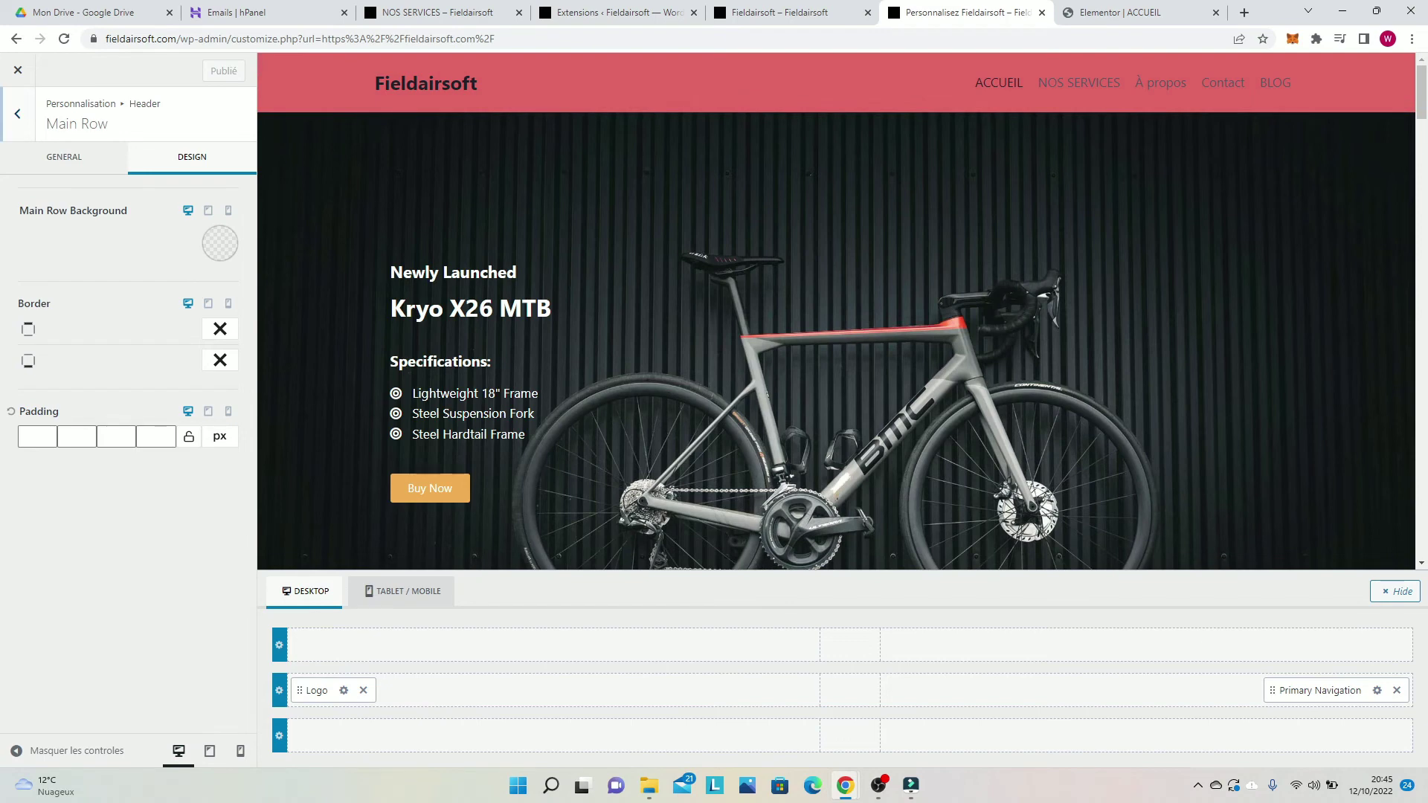
{"action": "left_click", "coordinate": [223, 244]}
{"action": "mouse_move", "coordinate": [196, 285]}
{"action": "left_mouse_down"}
{"action": "mouse_move", "coordinate": [181, 319]}
{"action": "mouse_move", "coordinate": [213, 282]}
{"action": "left_mouse_up"}
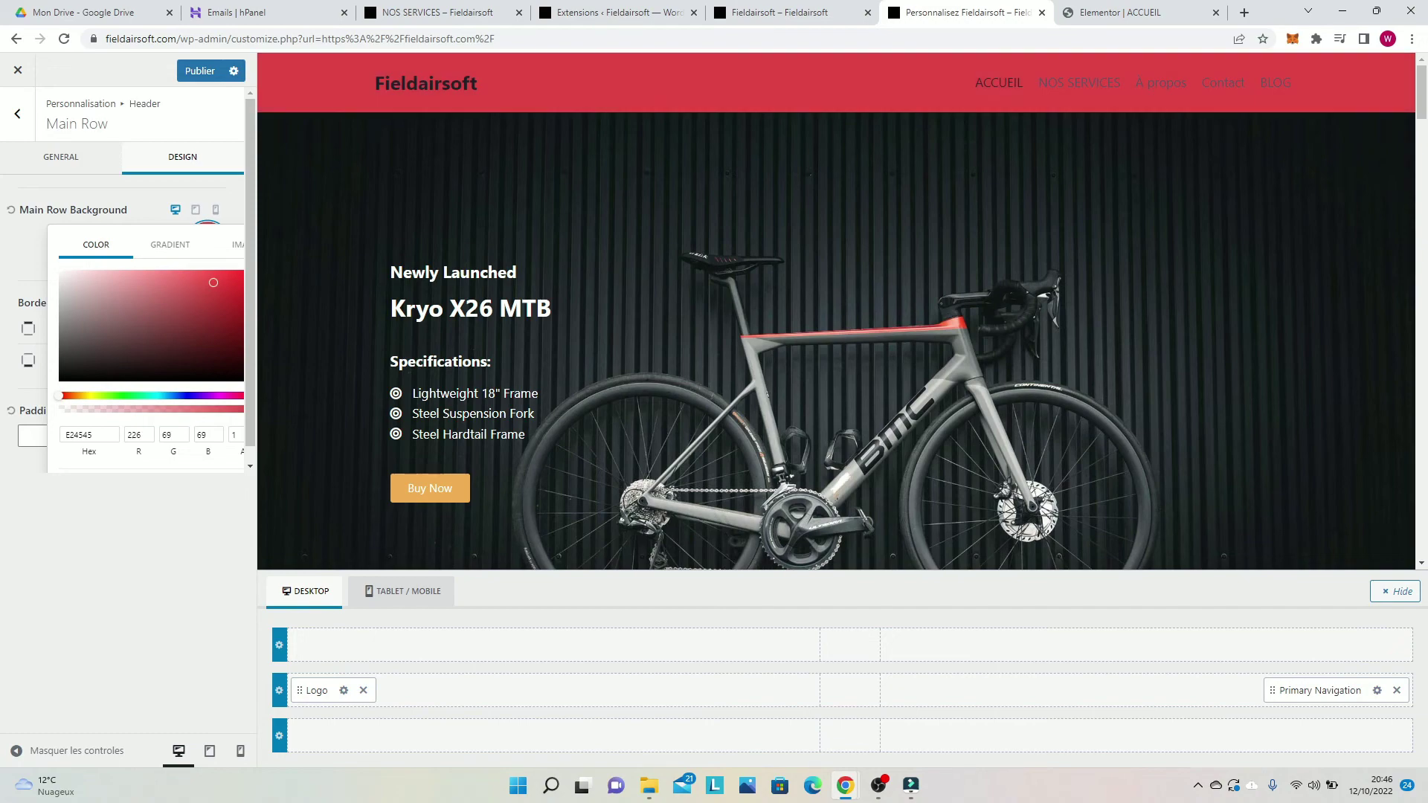
{"action": "scroll", "coordinate": [835, 310], "scroll_direction": "down", "scroll_amount": 20}
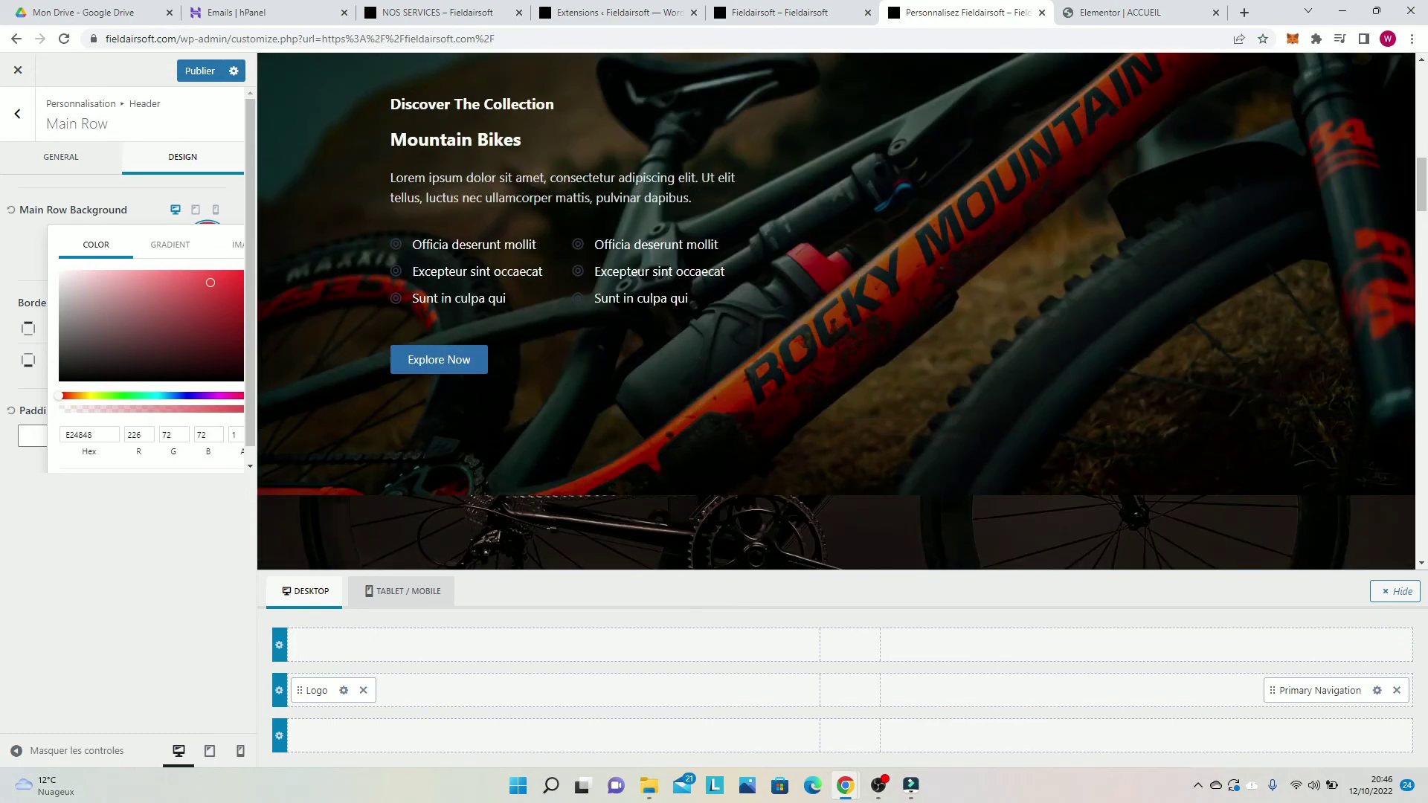
{"action": "scroll", "coordinate": [835, 310], "scroll_direction": "up", "scroll_amount": 20}
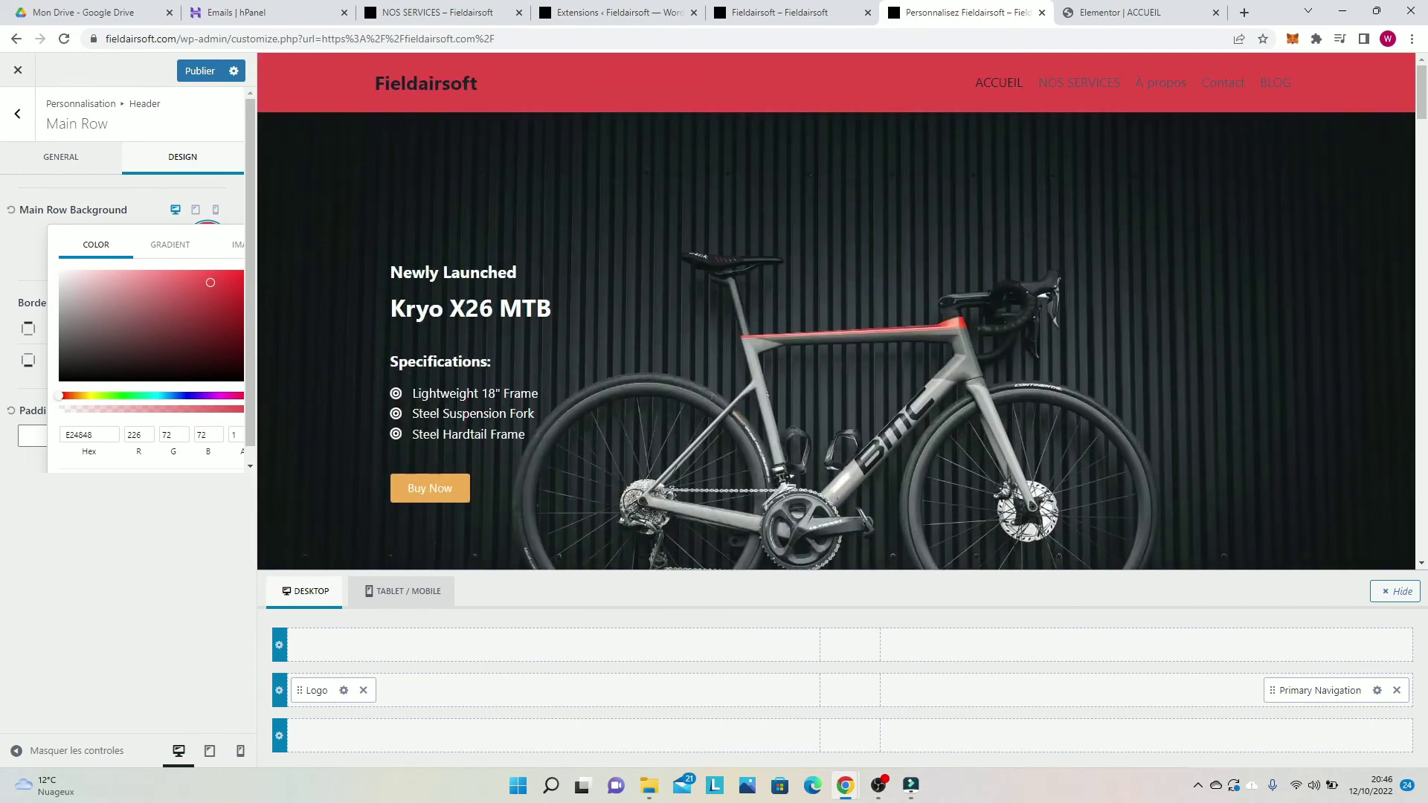
Step: Select the background's hex code, publish the header colour change and return to the customizer's main settings list
{"action": "double_click", "coordinate": [78, 435]}
{"action": "left_click", "coordinate": [199, 71]}
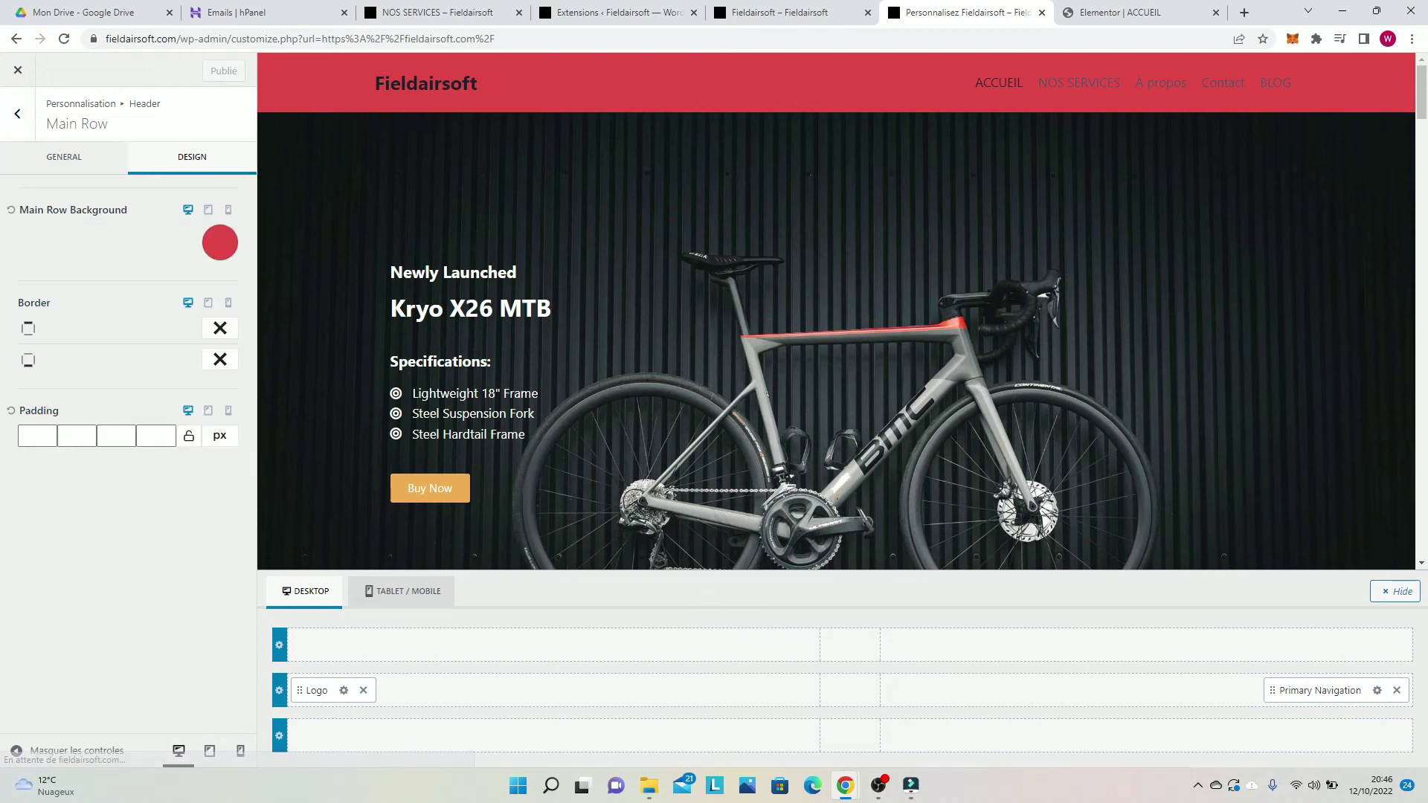
{"action": "left_click", "coordinate": [17, 114]}
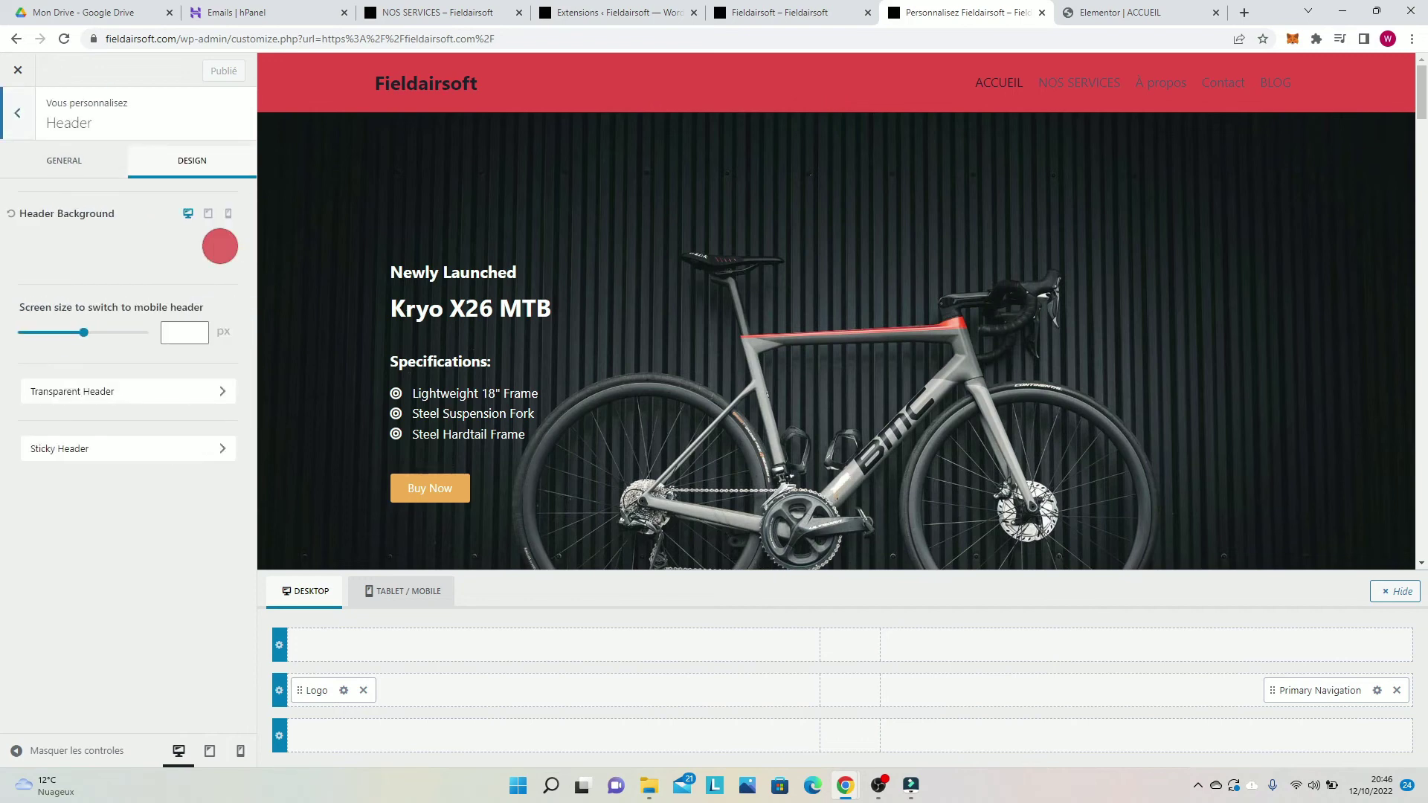
{"action": "left_click", "coordinate": [17, 114]}
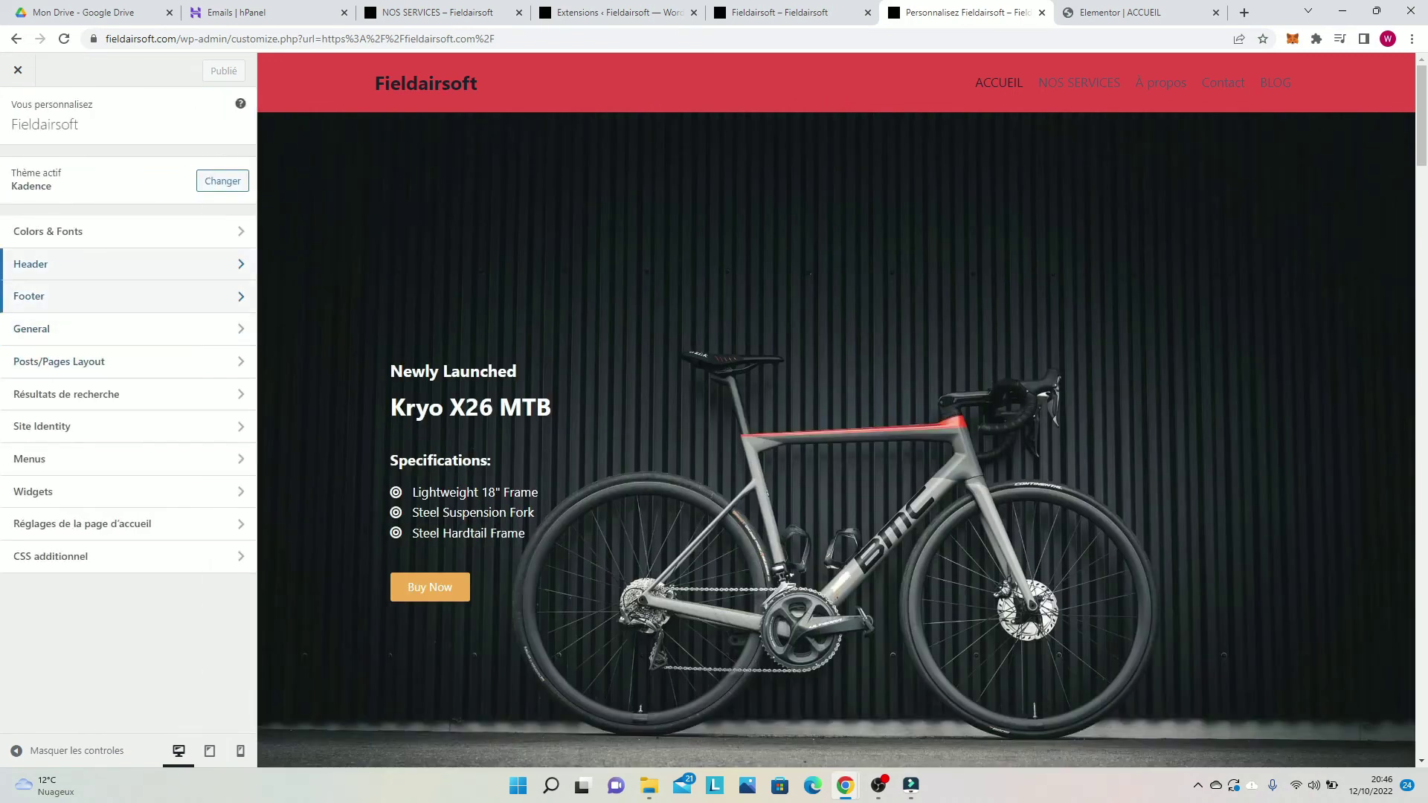
{"action": "left_click", "coordinate": [119, 296]}
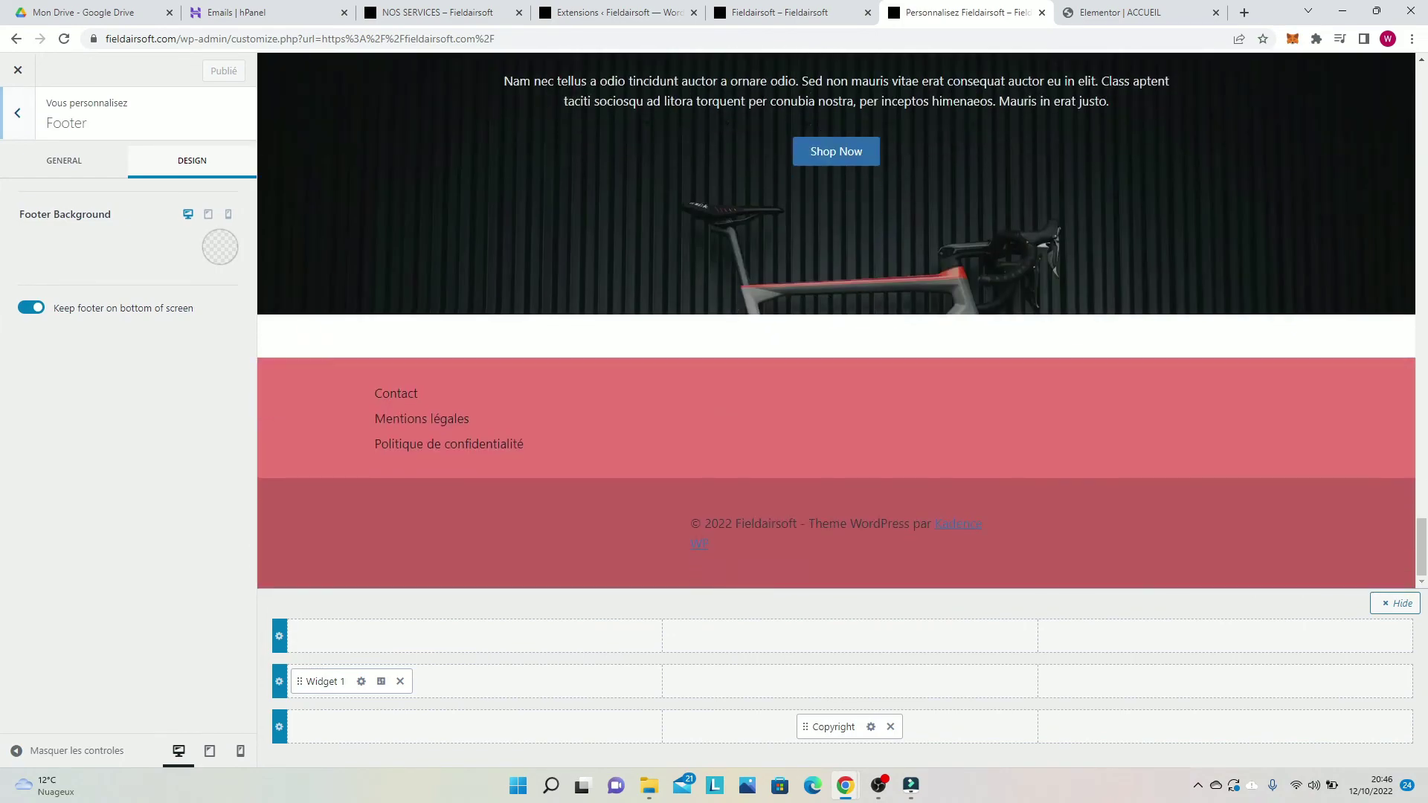
{"action": "left_click", "coordinate": [220, 247]}
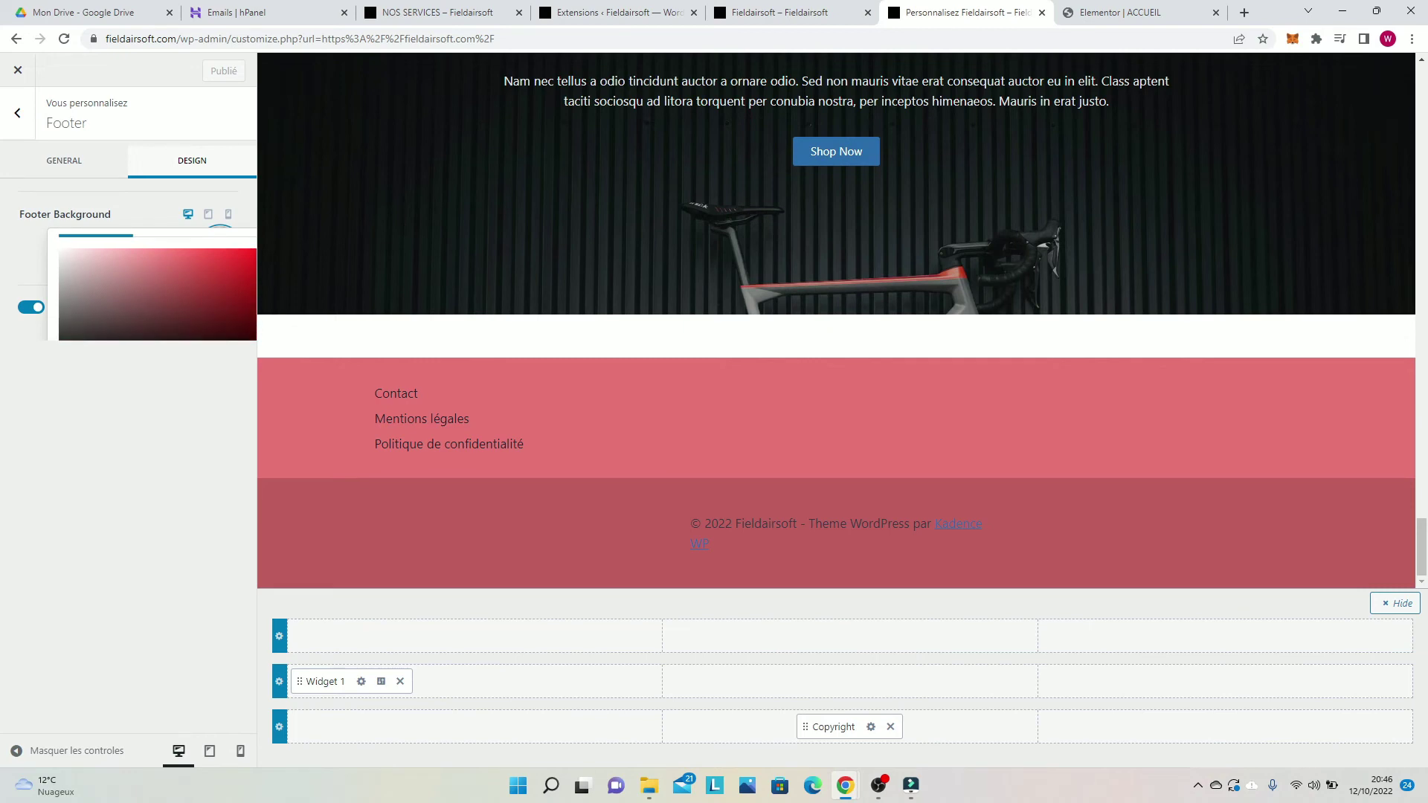
{"action": "key", "text": "Escape"}
{"action": "left_click", "coordinate": [220, 247]}
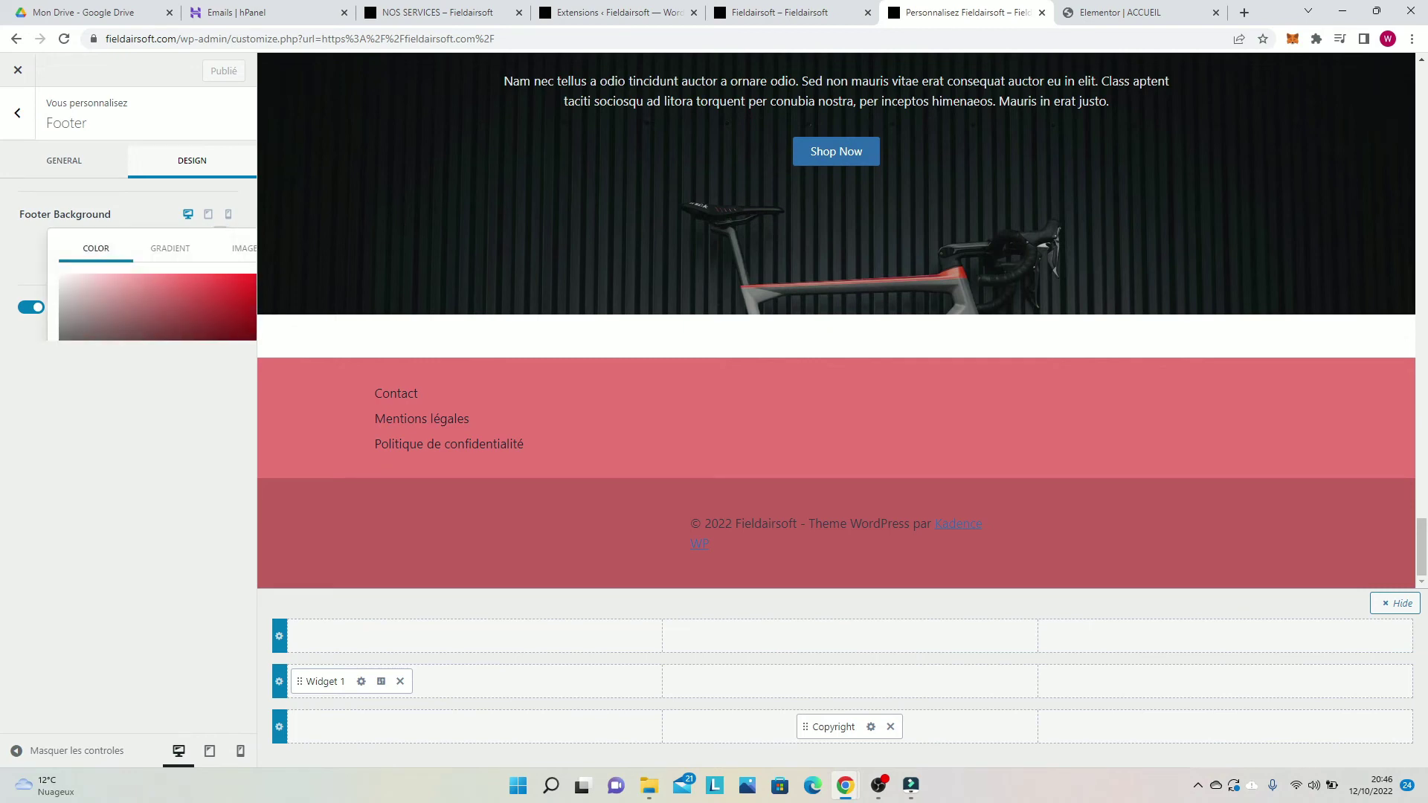
{"action": "scroll", "coordinate": [156, 298], "scroll_direction": "down", "scroll_amount": 2}
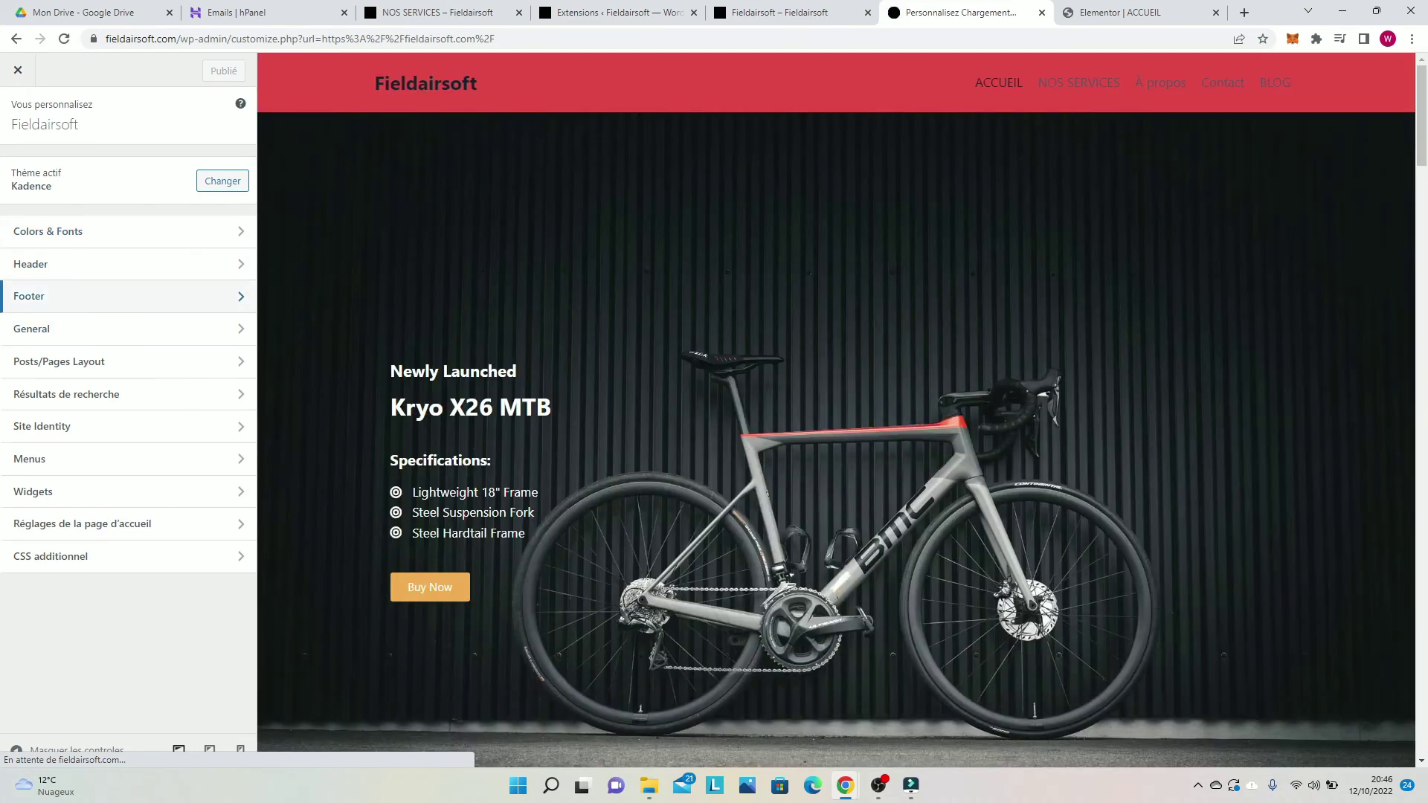
Step: Open the Footer section of the customizer and bring up the design settings of the footer's middle row
{"action": "left_click", "coordinate": [128, 296]}
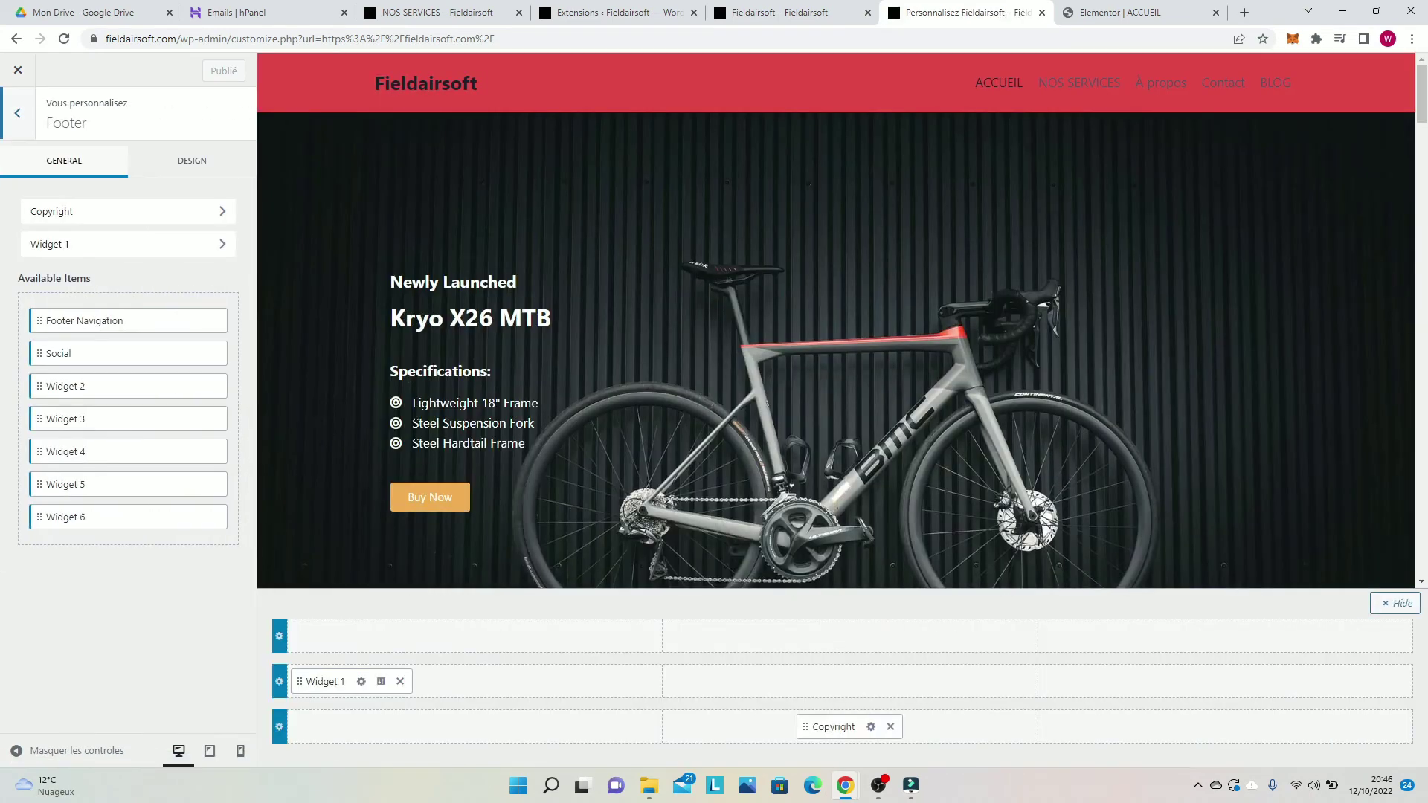
{"action": "scroll", "coordinate": [836, 320], "scroll_direction": "down", "scroll_amount": 15}
{"action": "scroll", "coordinate": [835, 320], "scroll_direction": "down", "scroll_amount": 15}
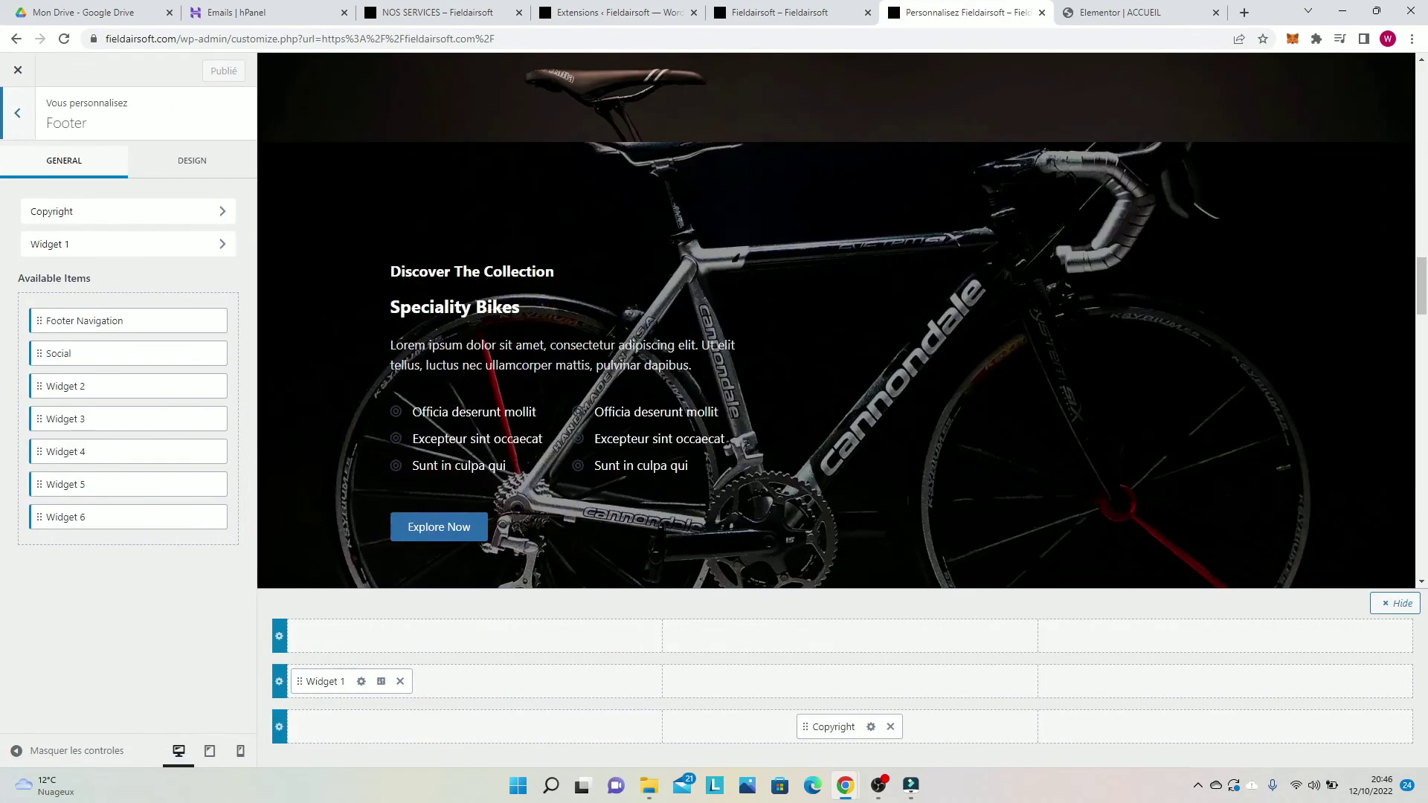
{"action": "scroll", "coordinate": [835, 320], "scroll_direction": "down", "scroll_amount": 8}
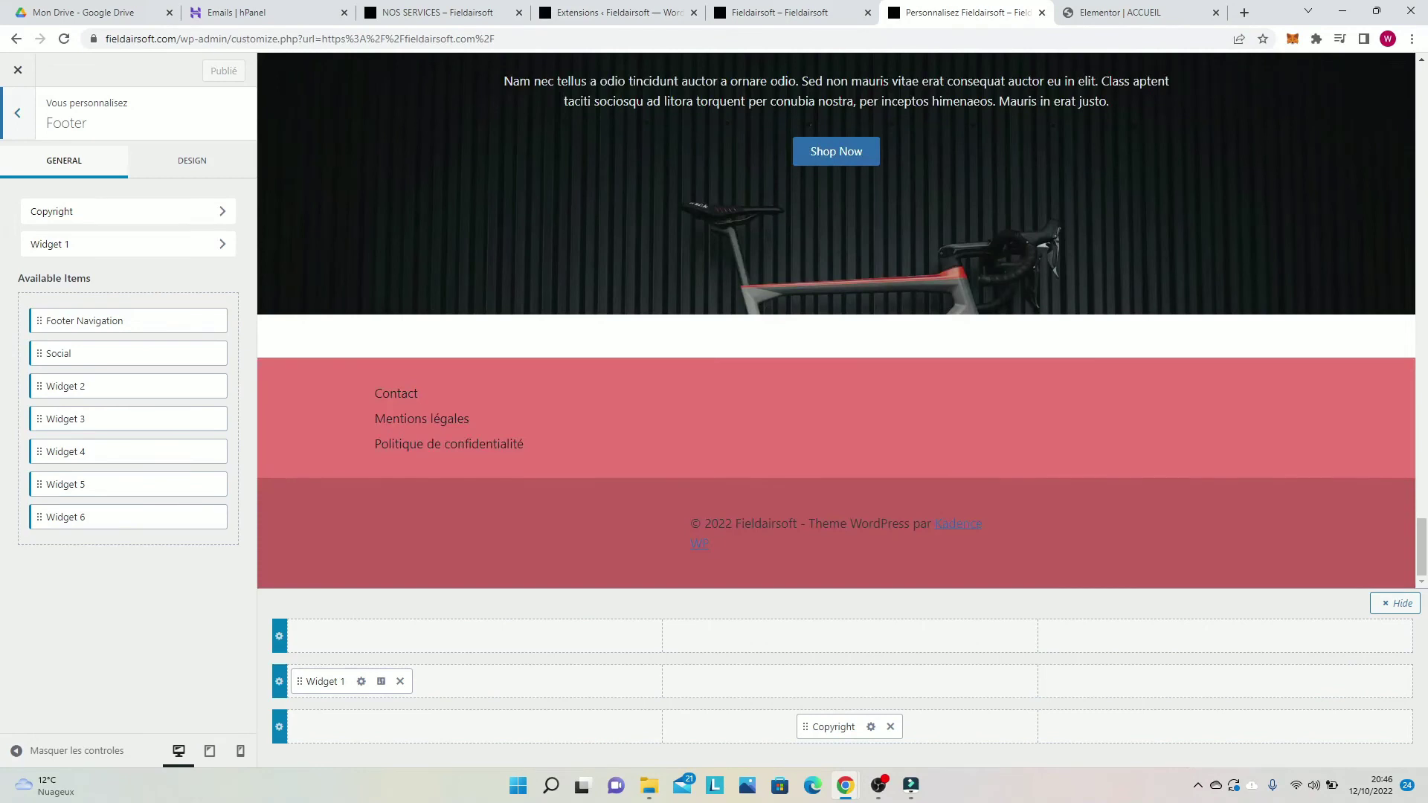
{"action": "left_click", "coordinate": [268, 370]}
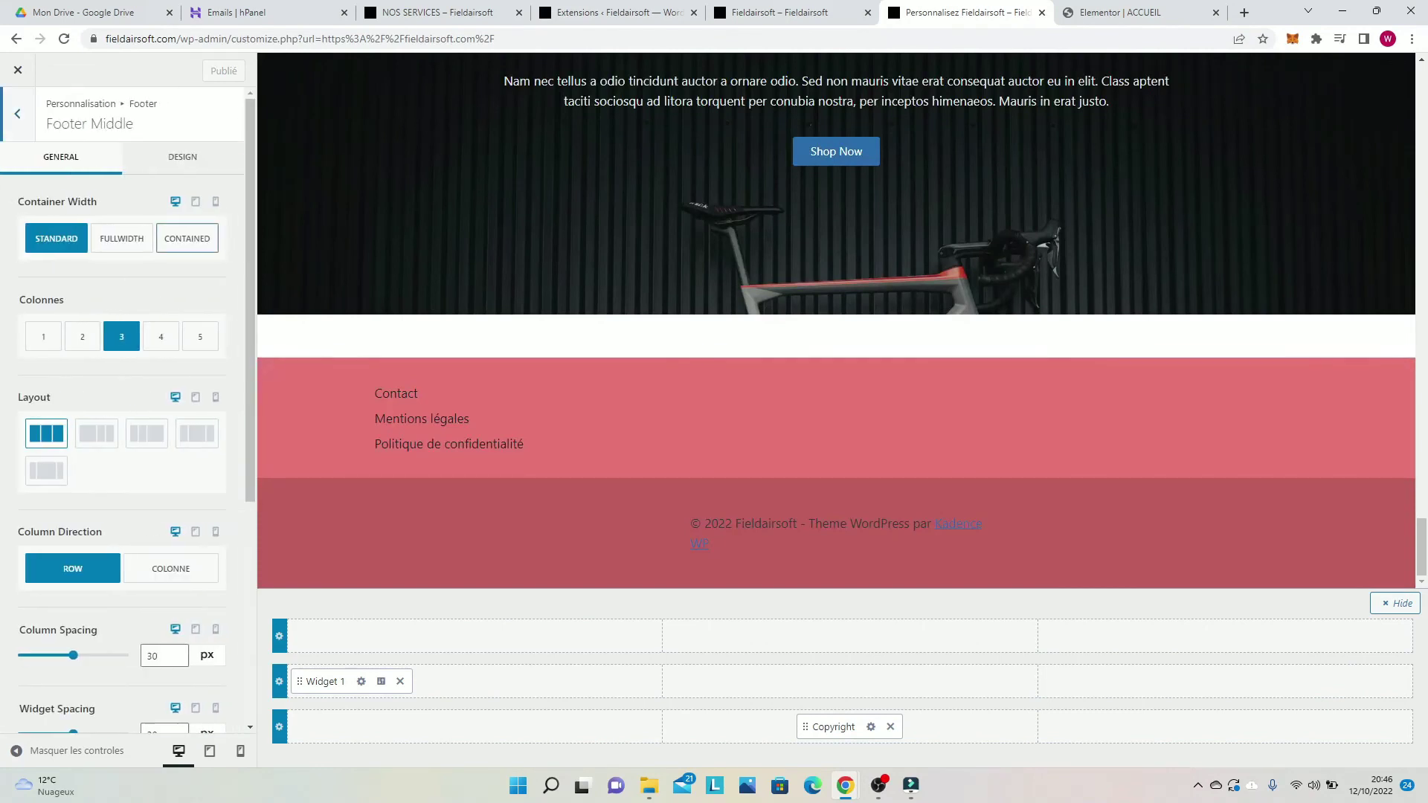
{"action": "left_click", "coordinate": [182, 157]}
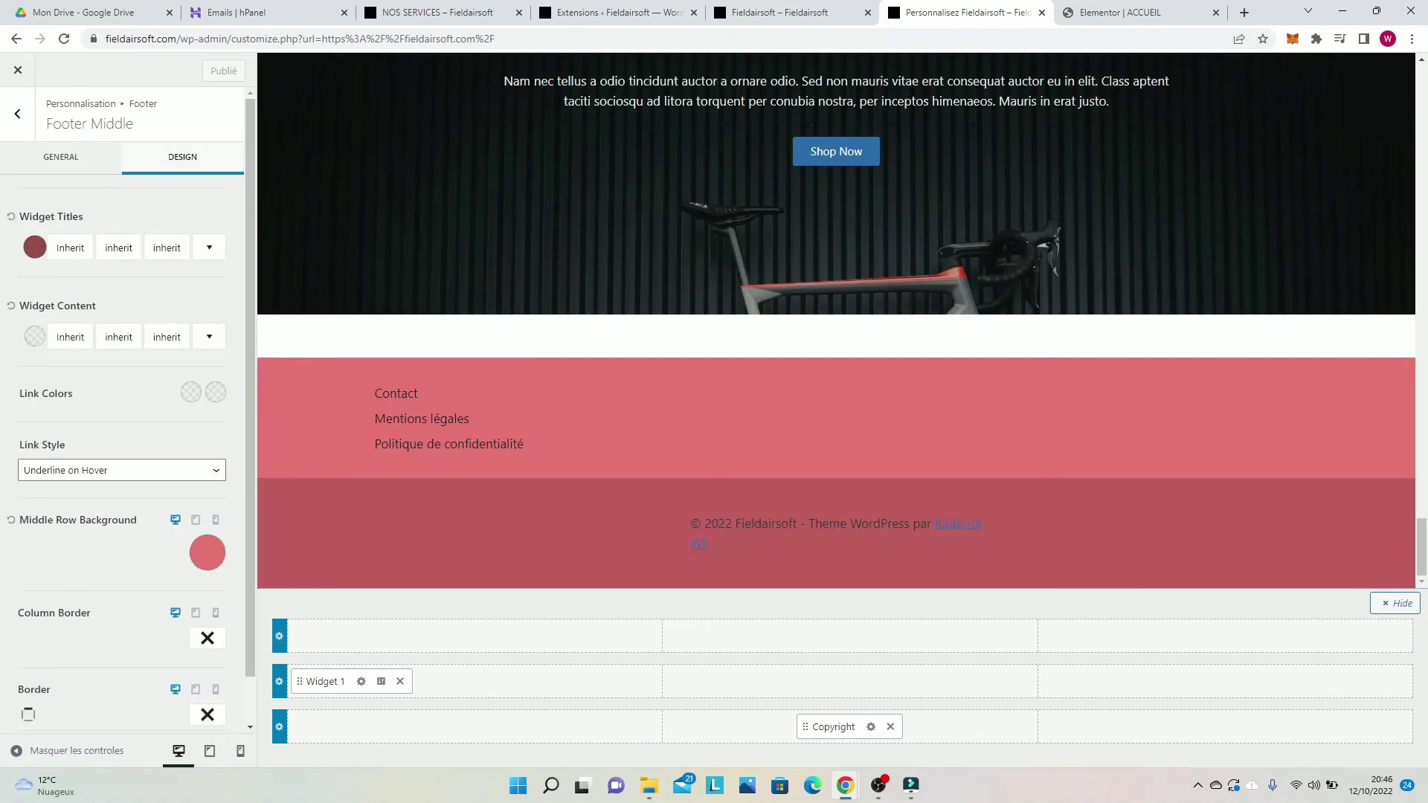
{"action": "left_click", "coordinate": [34, 247]}
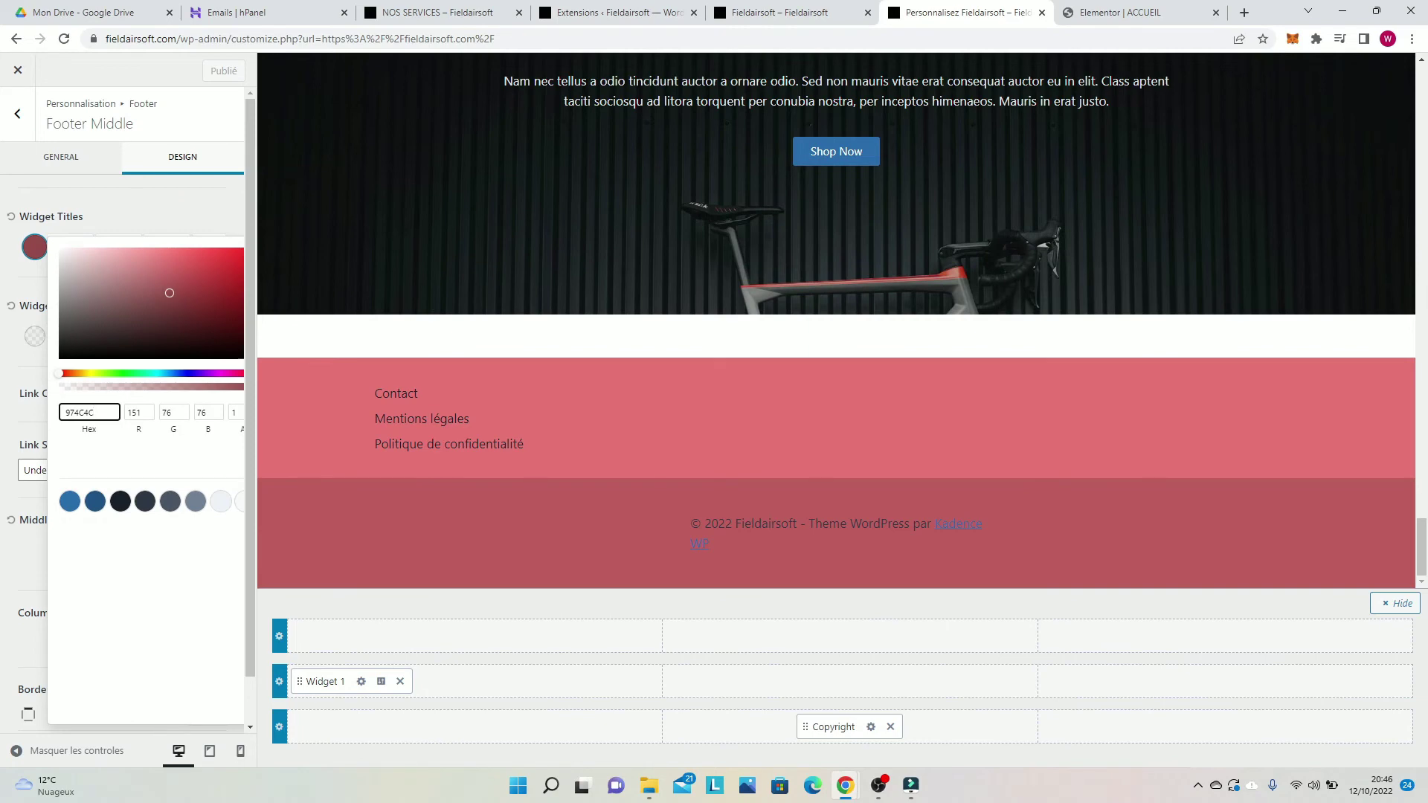
{"action": "key", "text": "Escape"}
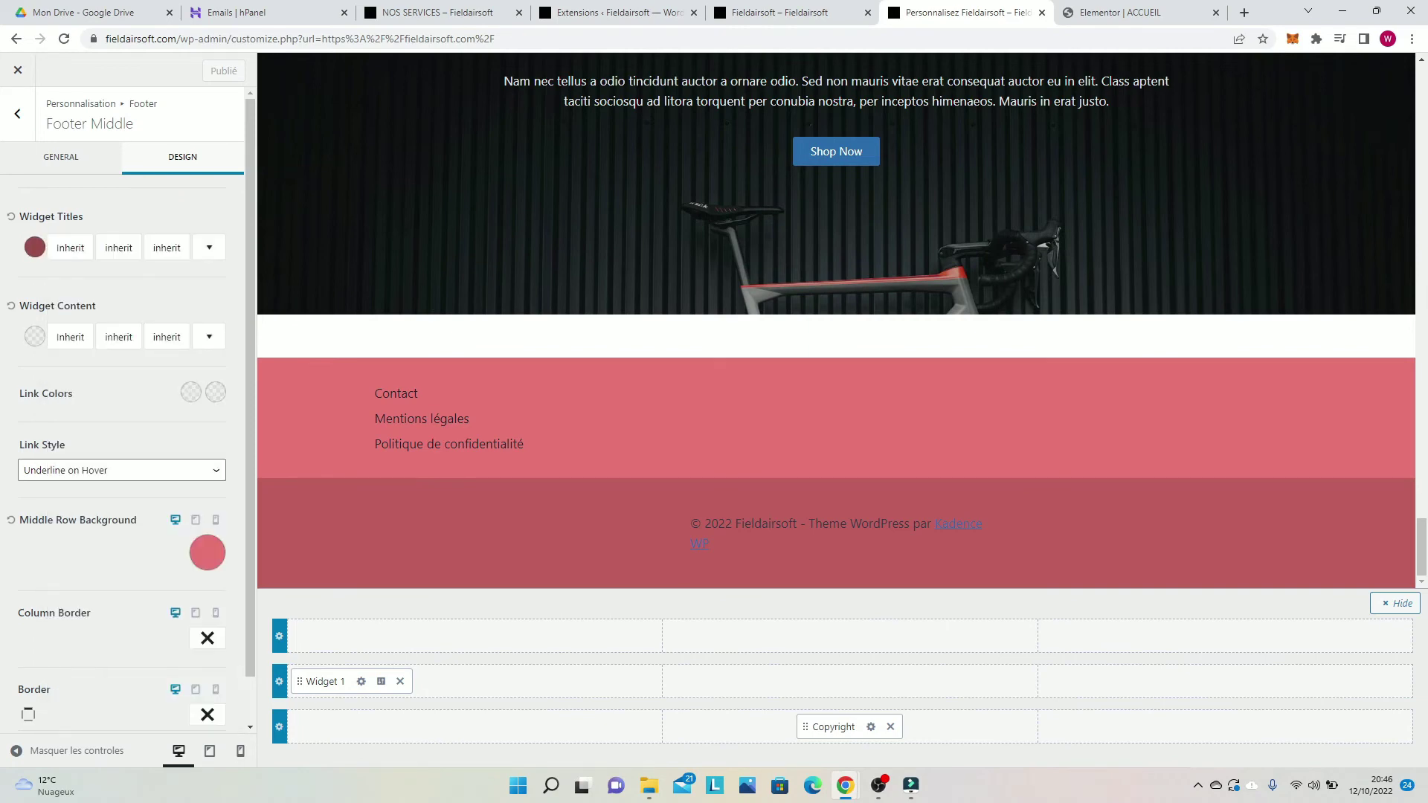
Step: Set the footer's Middle Row Background to red E24848 in the desktop view
{"action": "left_click", "coordinate": [207, 552]}
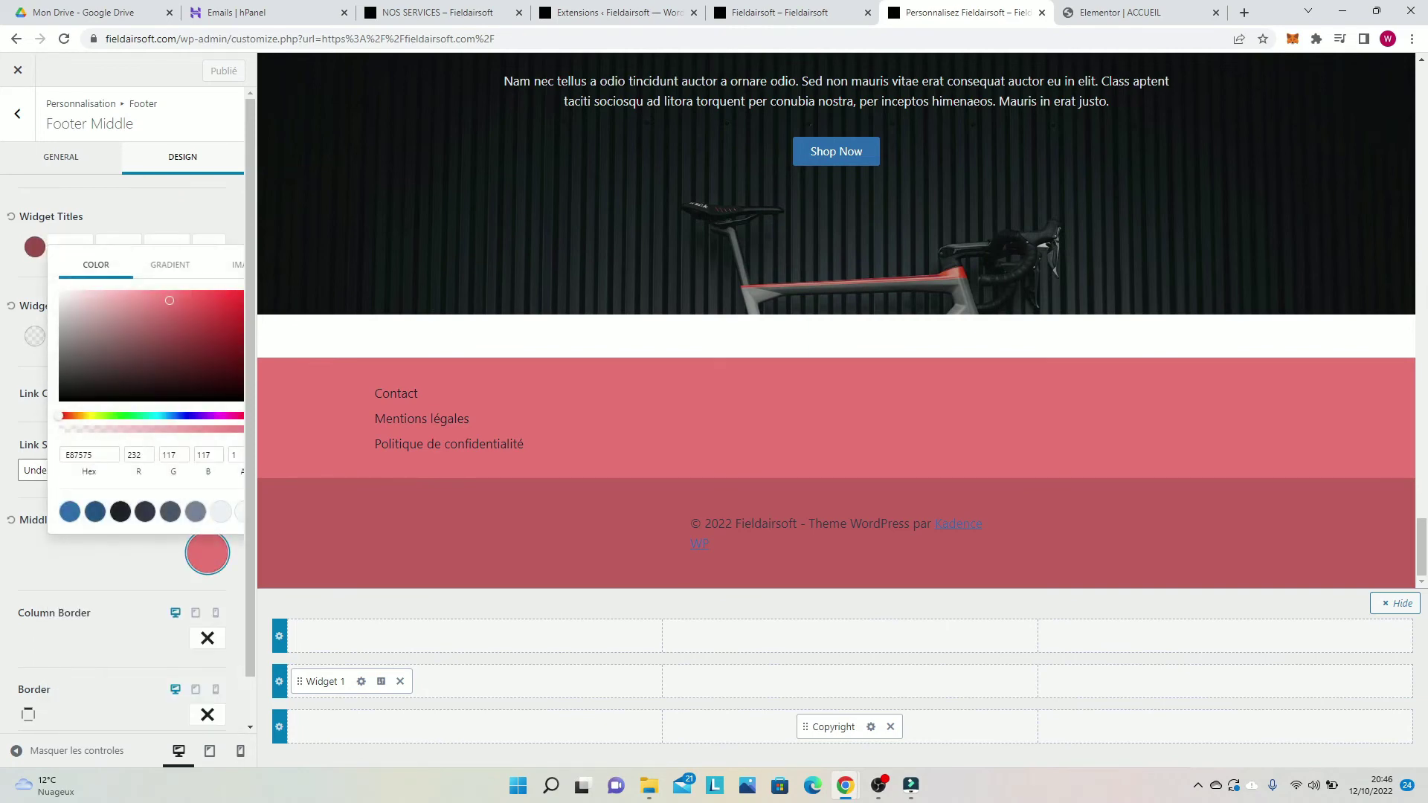
{"action": "left_click", "coordinate": [228, 302]}
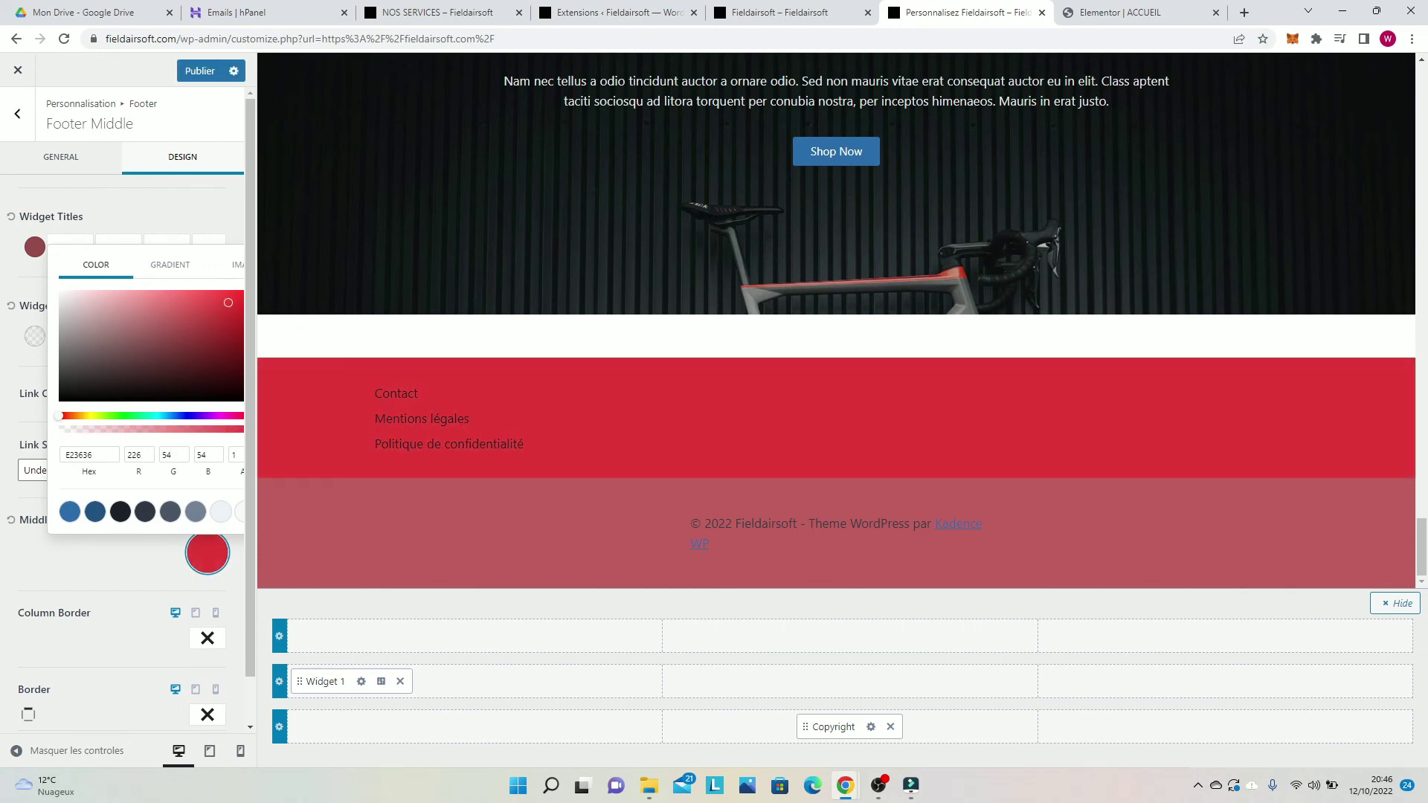
{"action": "left_click", "coordinate": [95, 455]}
{"action": "key", "text": "BackSpace"}
{"action": "key", "text": "BackSpace"}
{"action": "key", "text": "BackSpace"}
{"action": "key", "text": "BackSpace"}
{"action": "key", "text": "BackSpace"}
{"action": "type", "text": "E24848"}
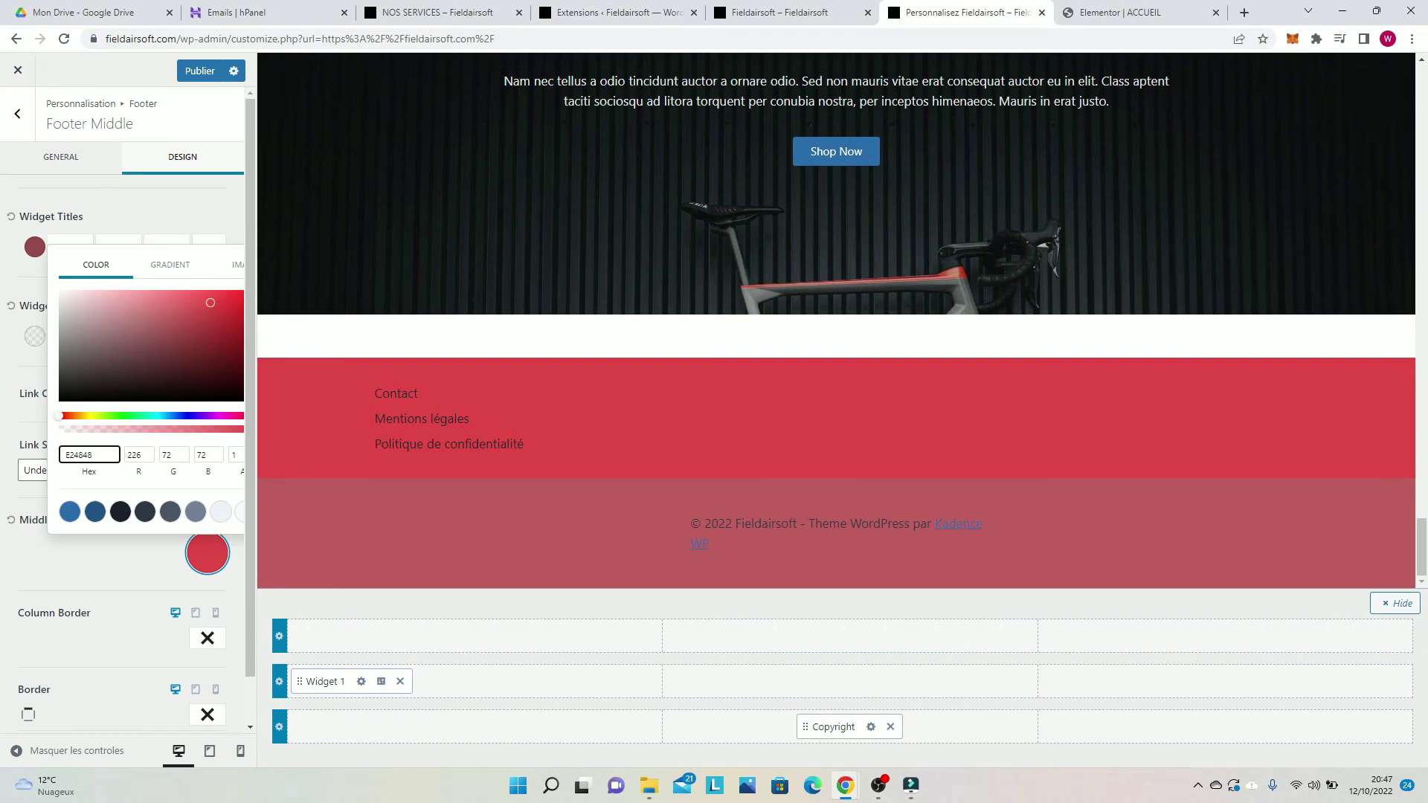
Step: Open the footer's bottom row design settings and set its Bottom Row Background to E24848
{"action": "left_click", "coordinate": [267, 490]}
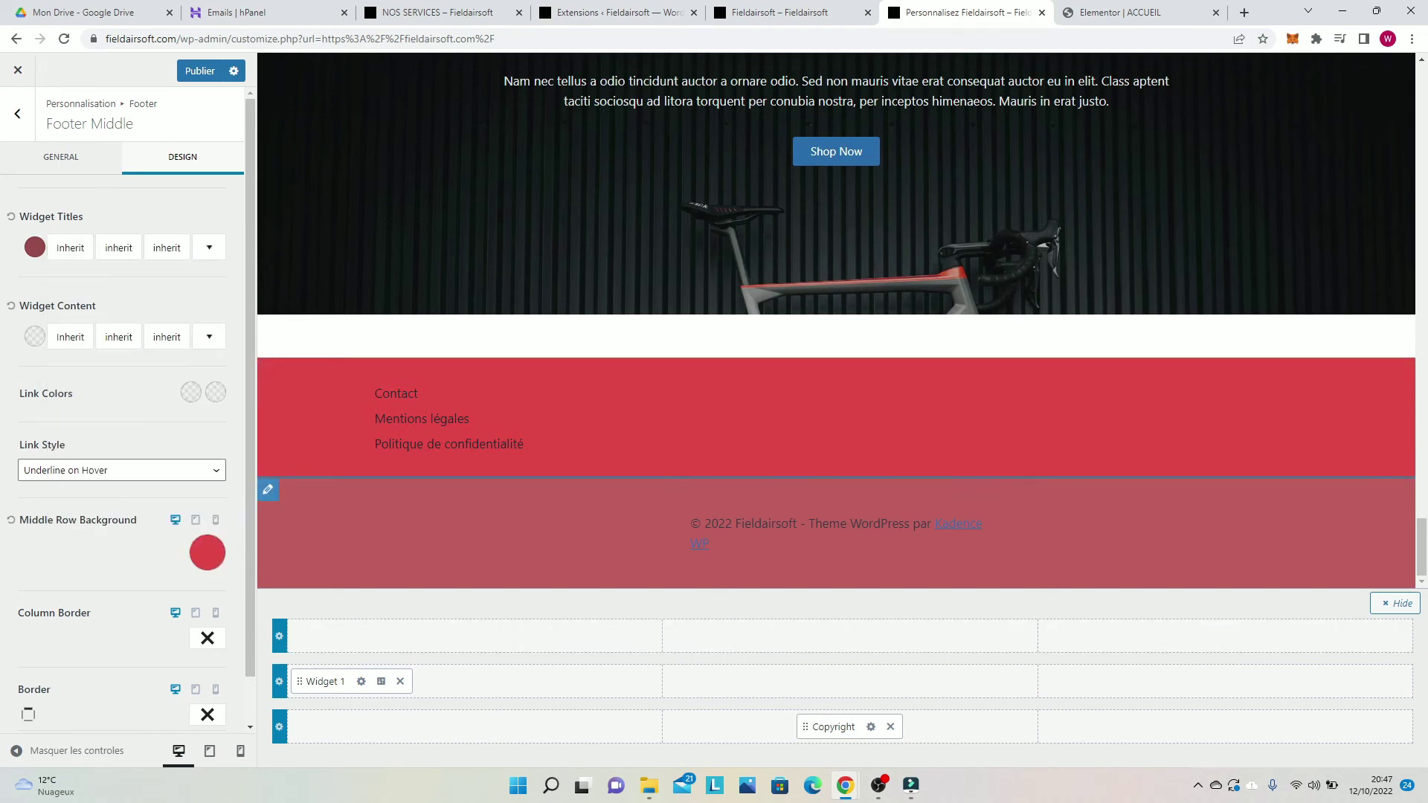
{"action": "left_click", "coordinate": [192, 157]}
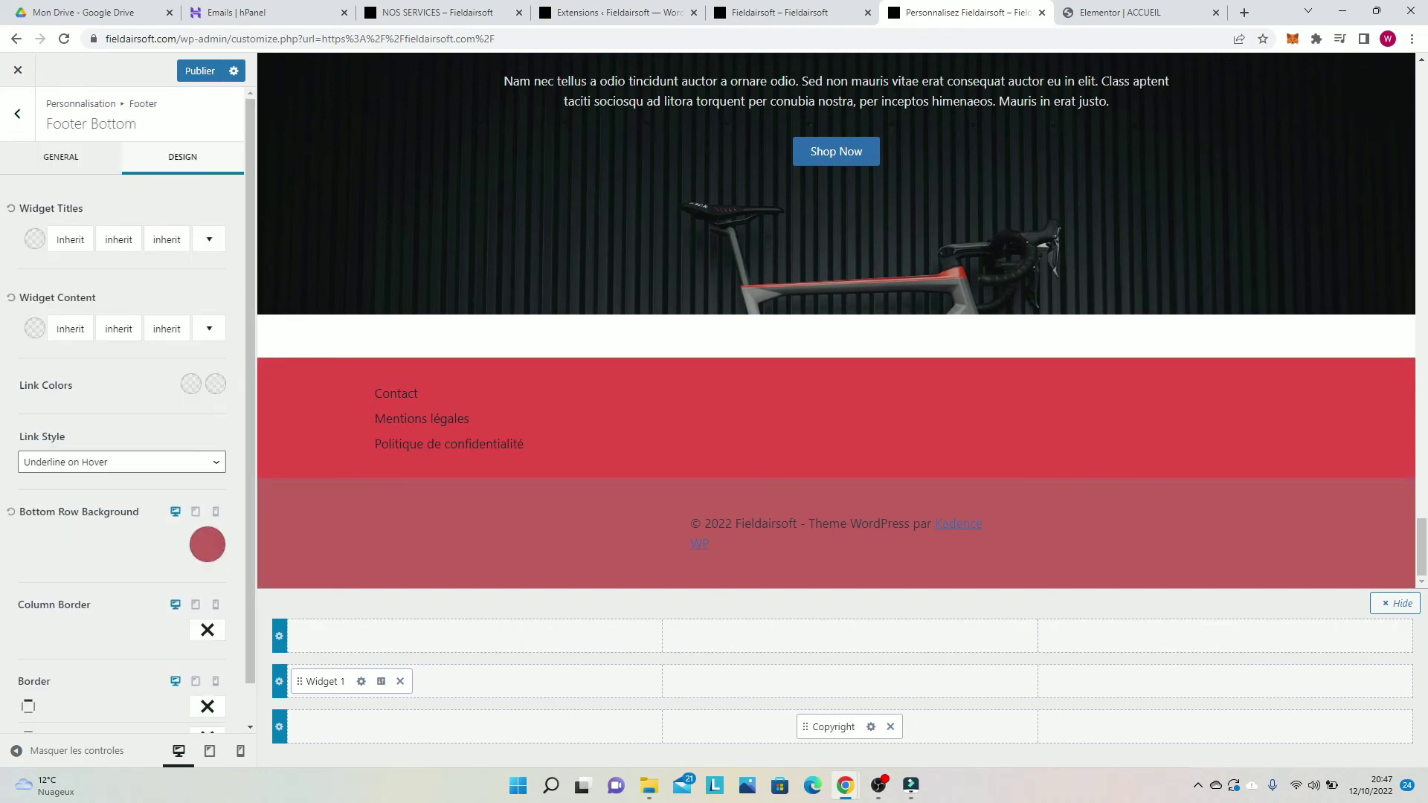
{"action": "left_click", "coordinate": [207, 544]}
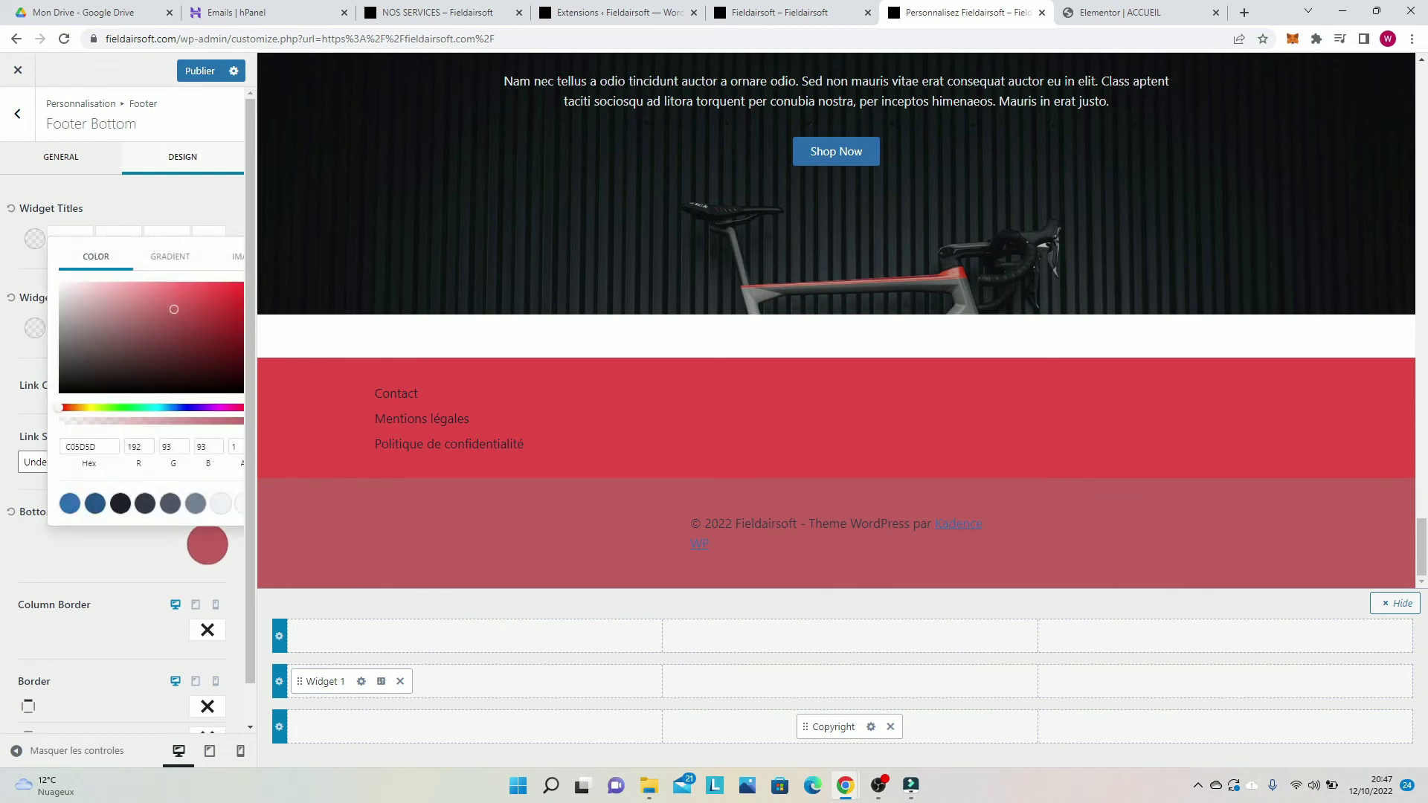
{"action": "left_click", "coordinate": [98, 447]}
{"action": "key", "text": "BackSpace"}
{"action": "key", "text": "BackSpace"}
{"action": "key", "text": "BackSpace"}
{"action": "key", "text": "BackSpace"}
{"action": "key", "text": "BackSpace"}
{"action": "type", "text": "E24848"}
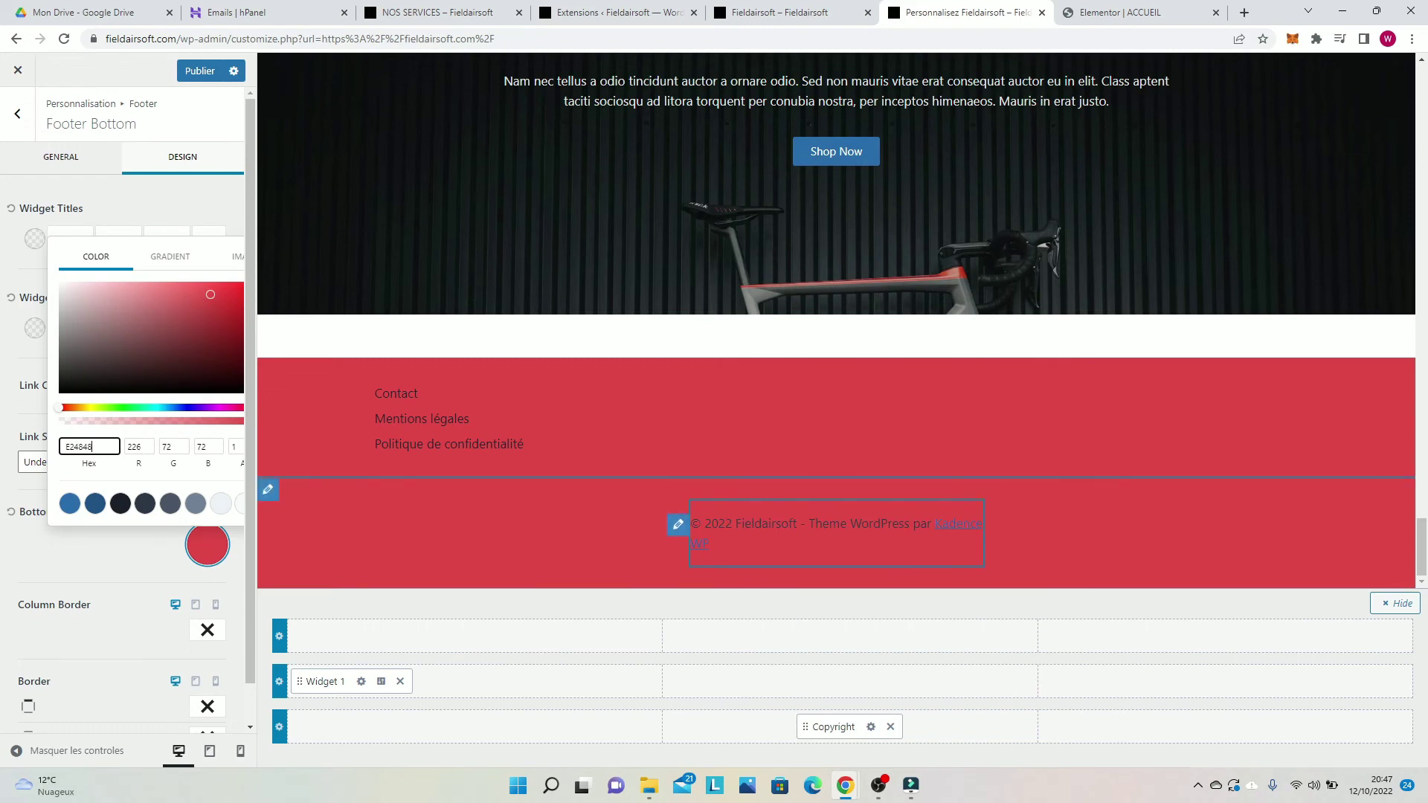
Step: Open the footer copyright element's content and delete the {theme-credit} placeholder from its text
{"action": "left_click", "coordinate": [678, 524]}
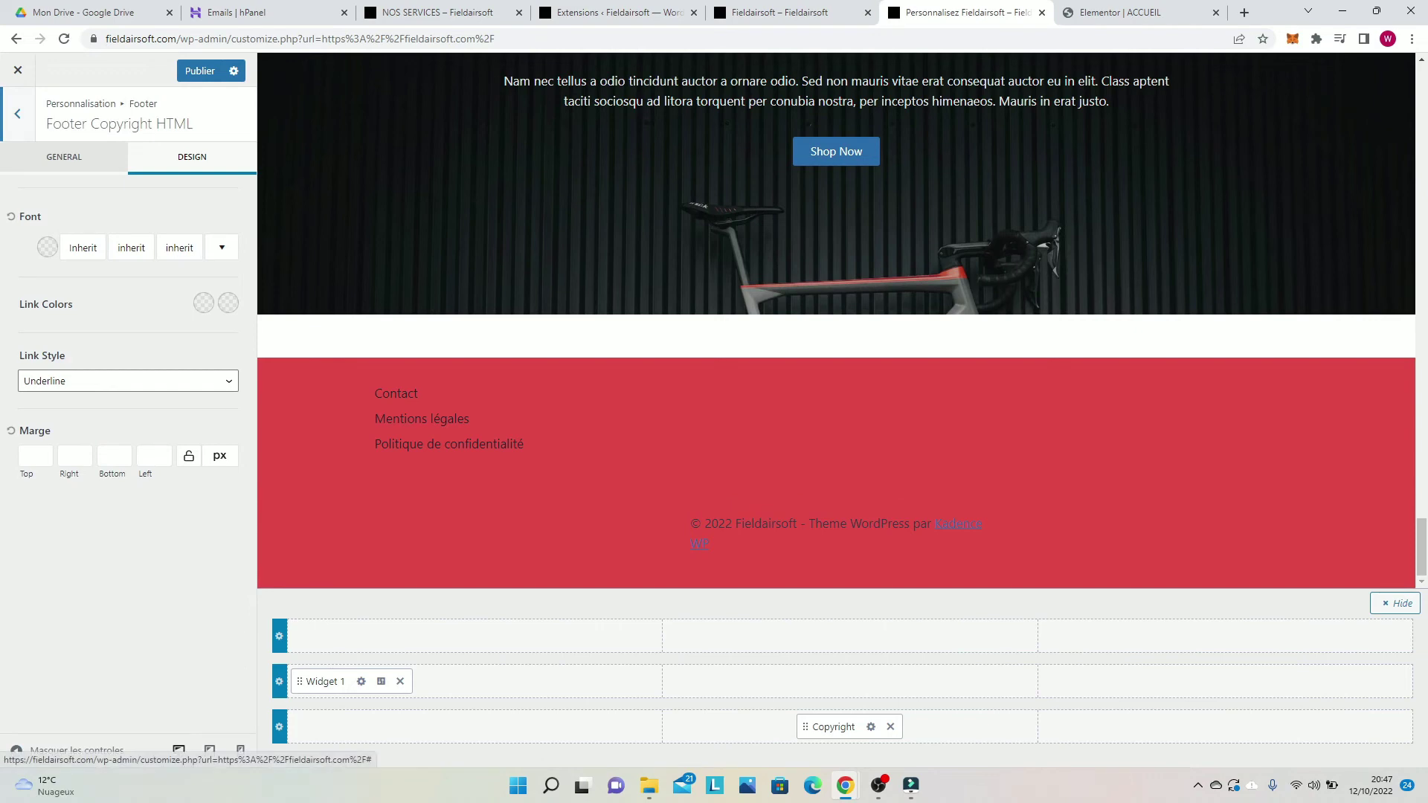
{"action": "left_click", "coordinate": [64, 158]}
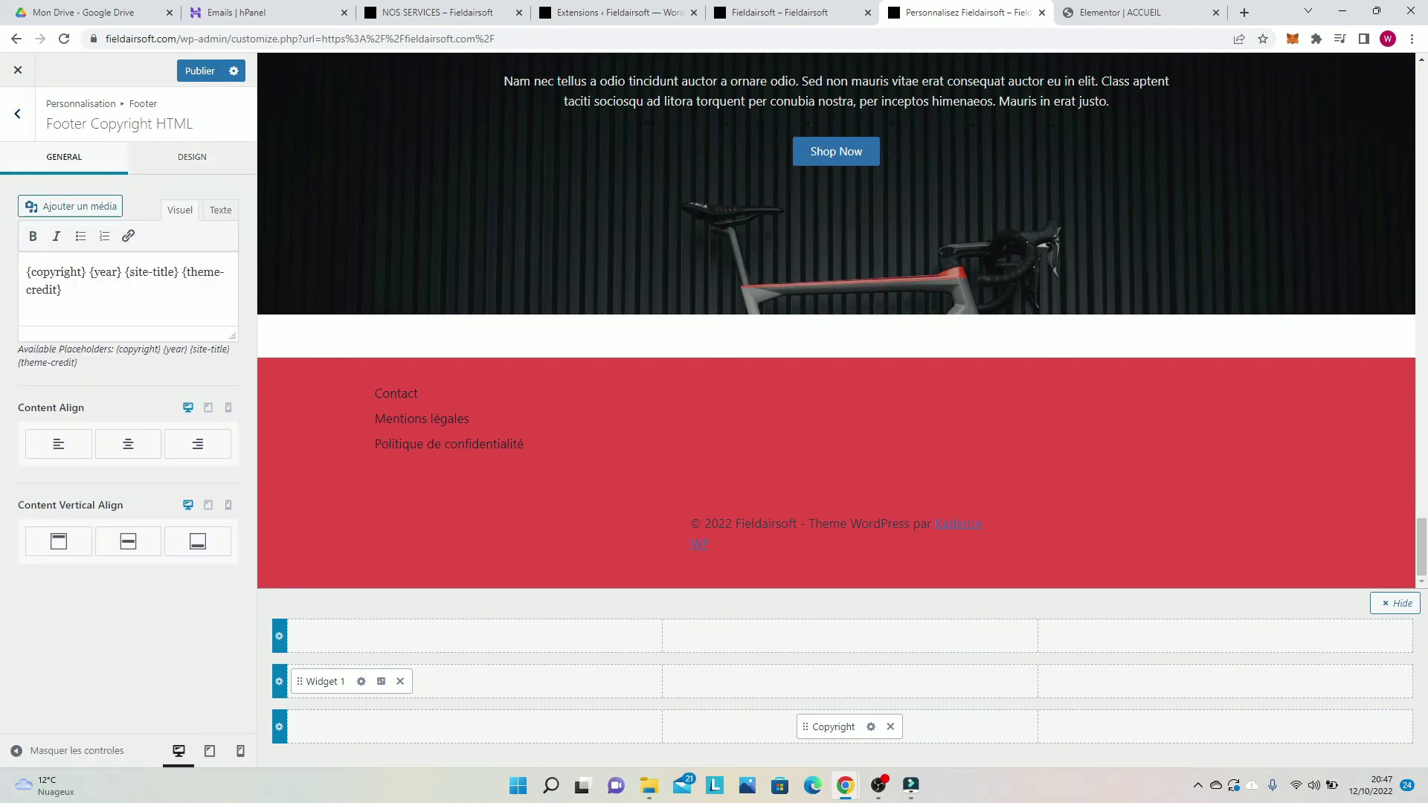
{"action": "left_click_drag", "start_coordinate": [62, 290], "coordinate": [180, 273]}
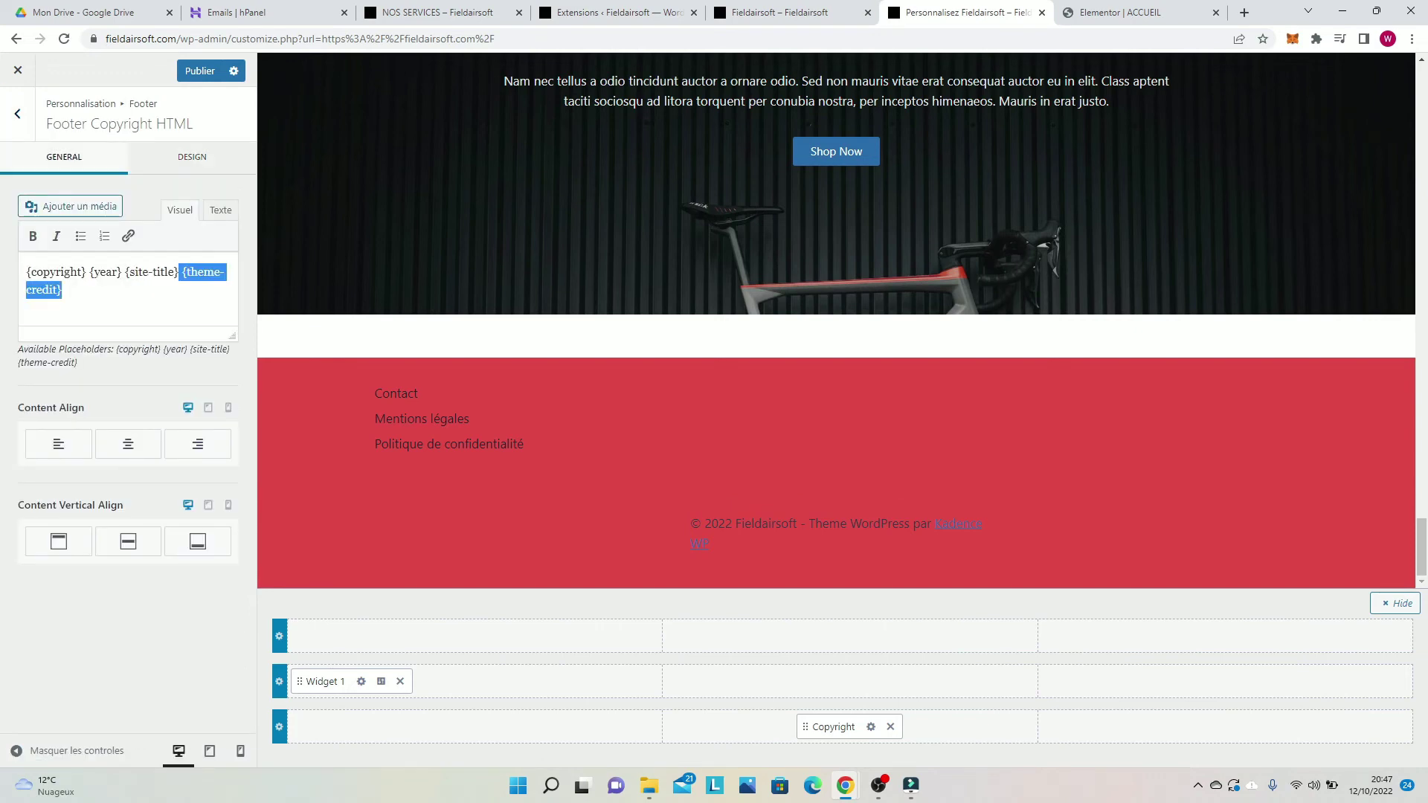
{"action": "key", "text": "BackSpace"}
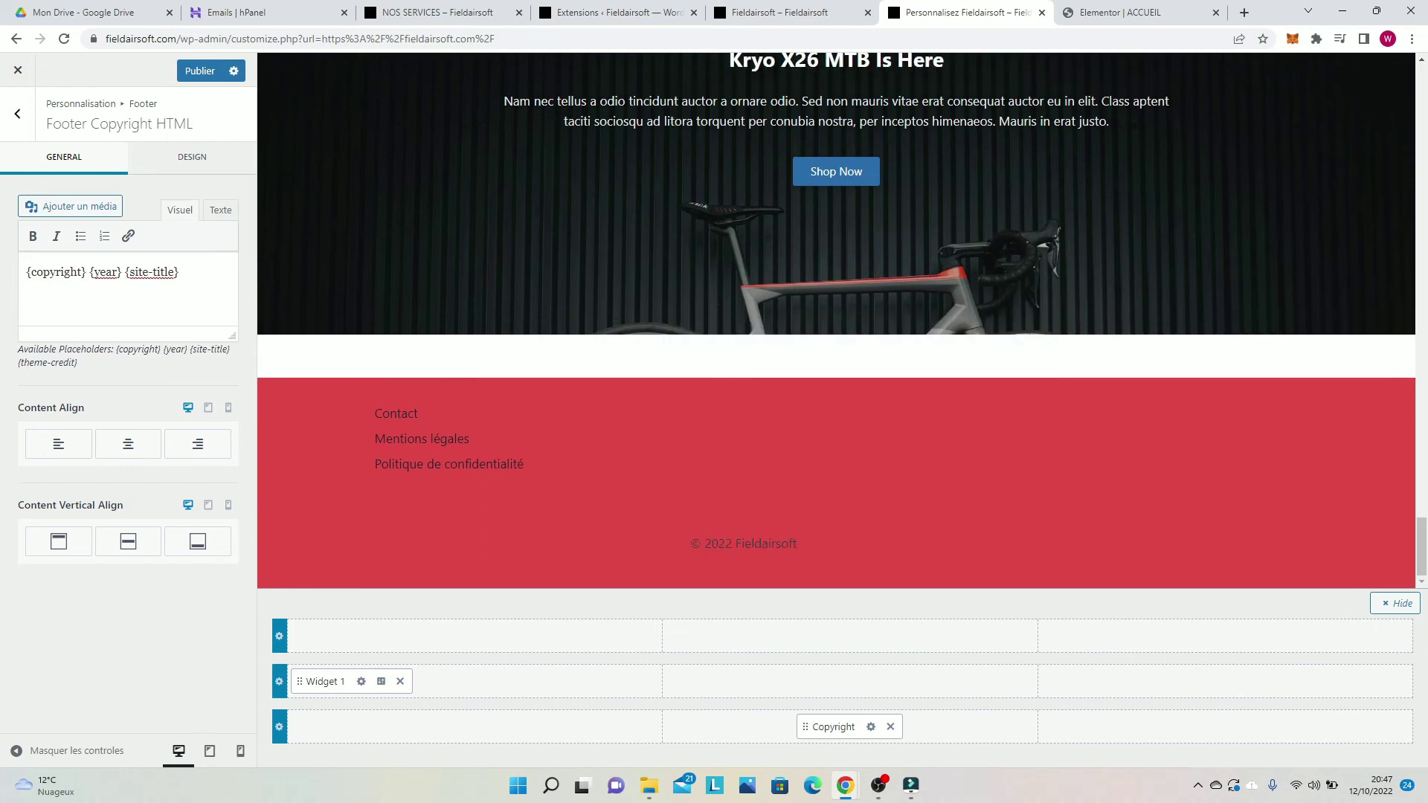
Step: Centre the footer copyright content and make the whole copyright text bold
{"action": "left_click", "coordinate": [128, 444]}
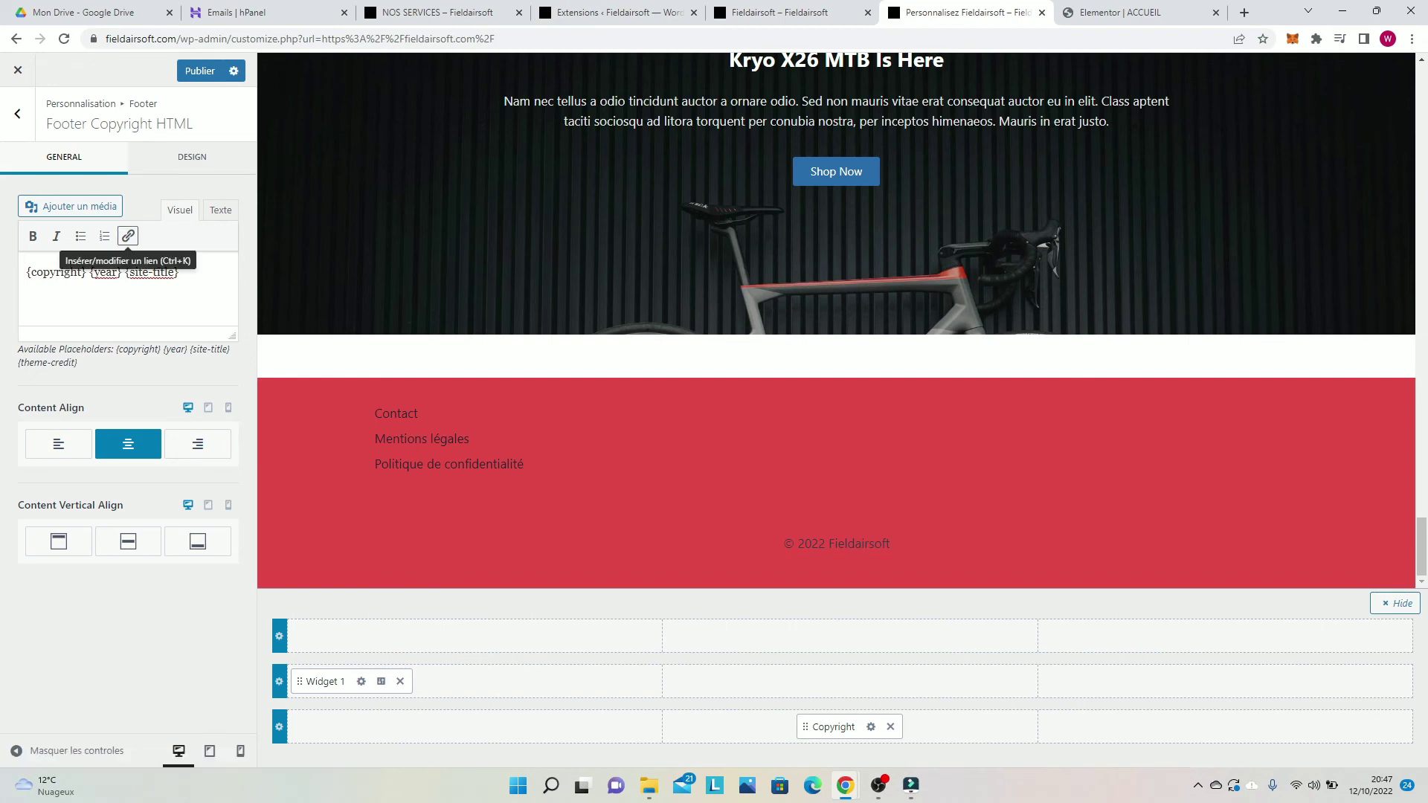
{"action": "left_click", "coordinate": [32, 236]}
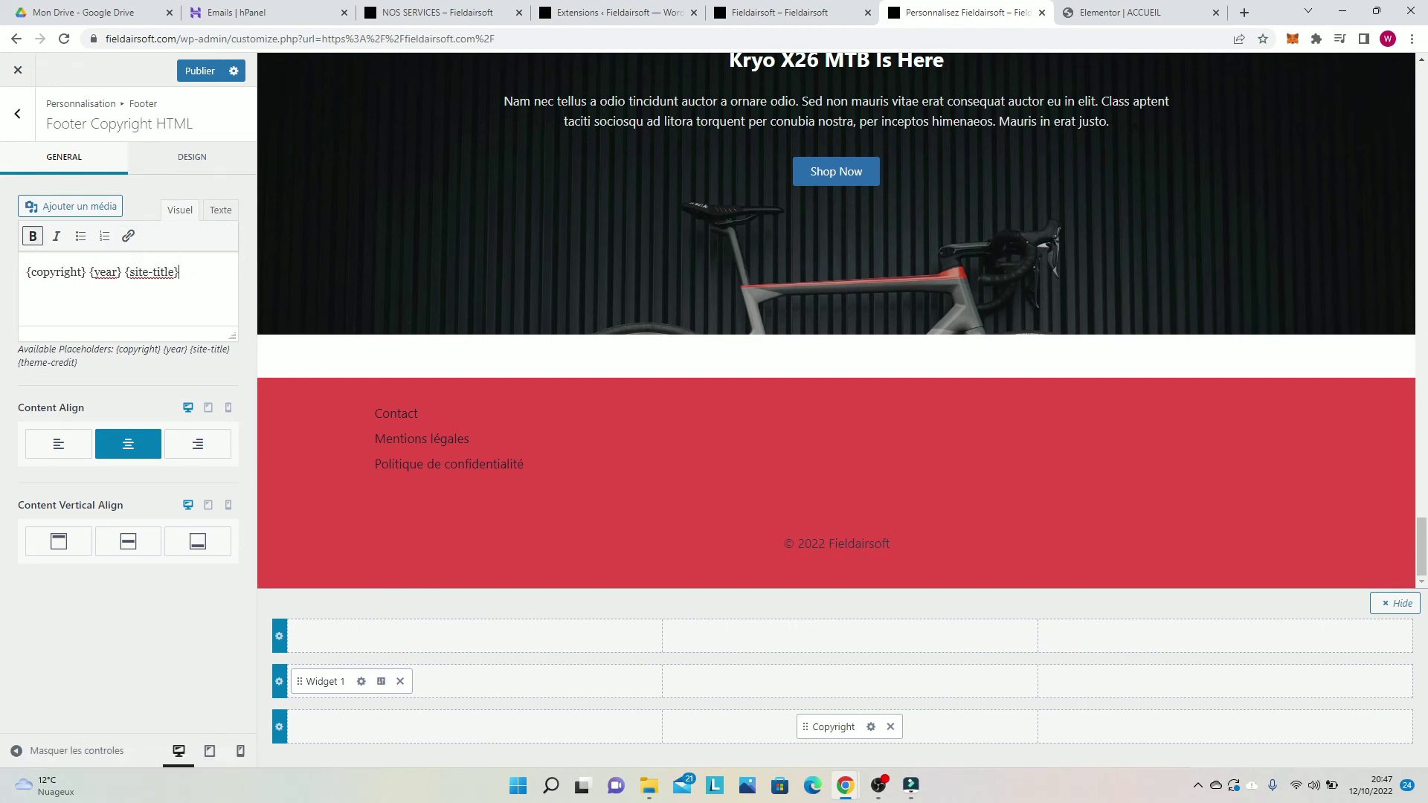
{"action": "left_click_drag", "start_coordinate": [181, 273], "coordinate": [25, 272]}
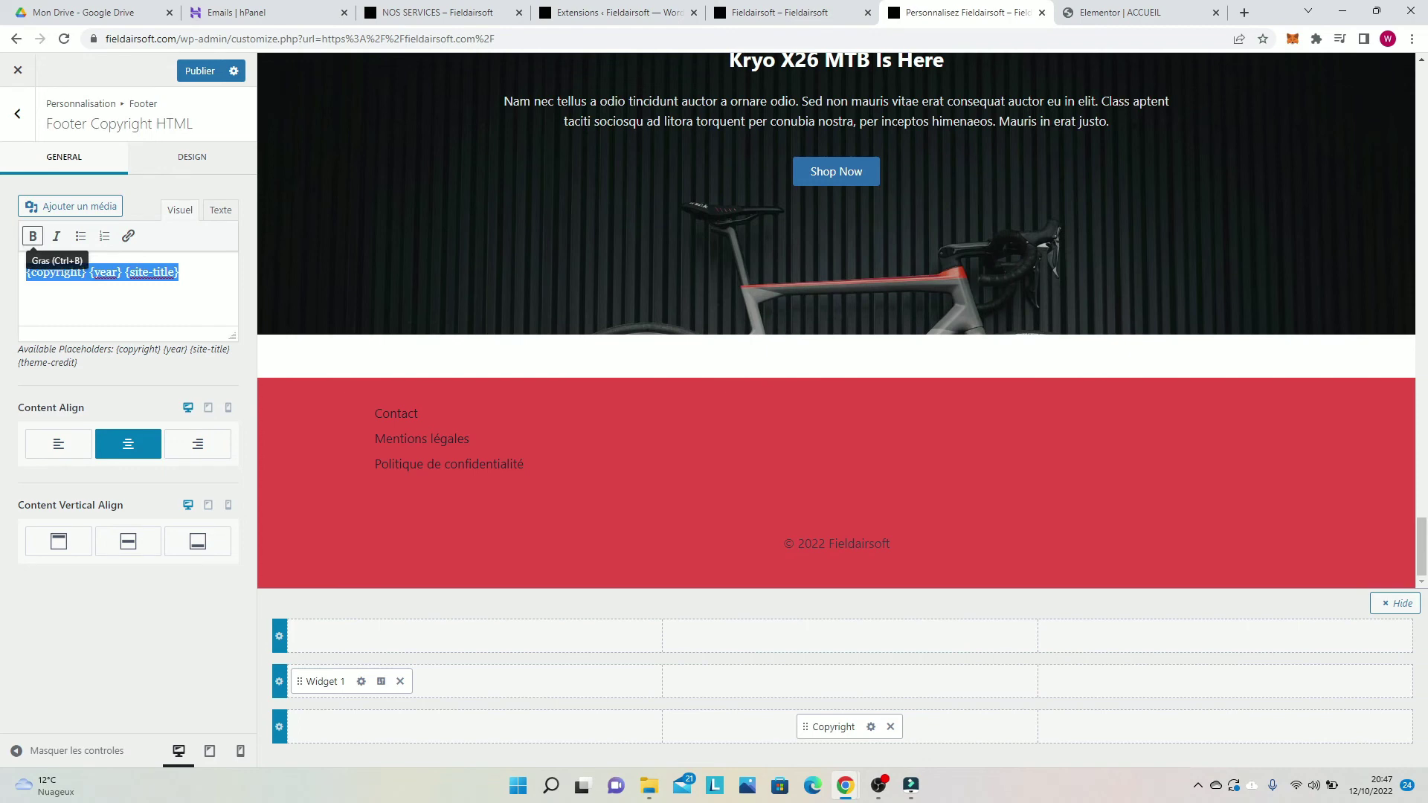
{"action": "left_click", "coordinate": [32, 235]}
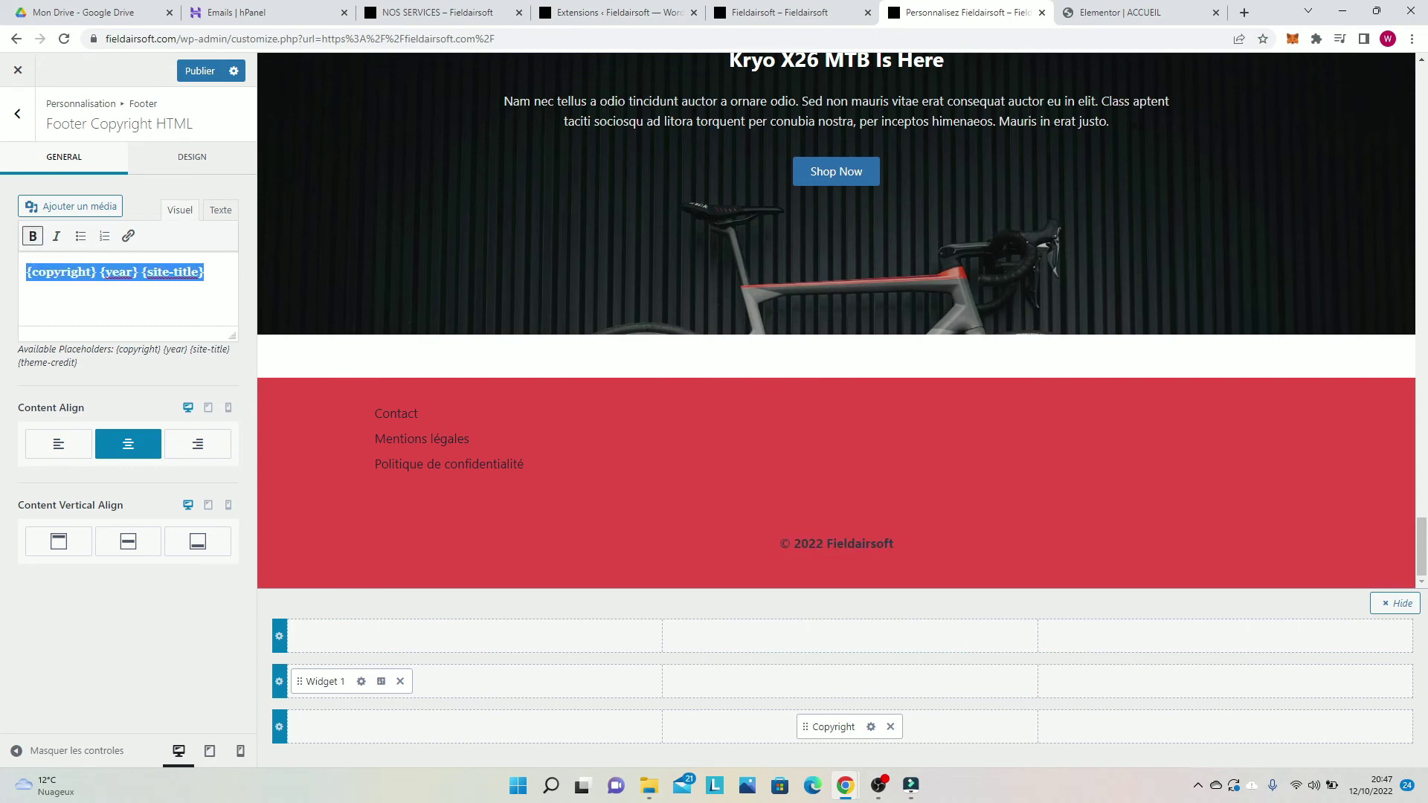
Step: Review the copyright's design options and the Pied de page menu settings, and publish the footer changes
{"action": "left_click", "coordinate": [192, 157]}
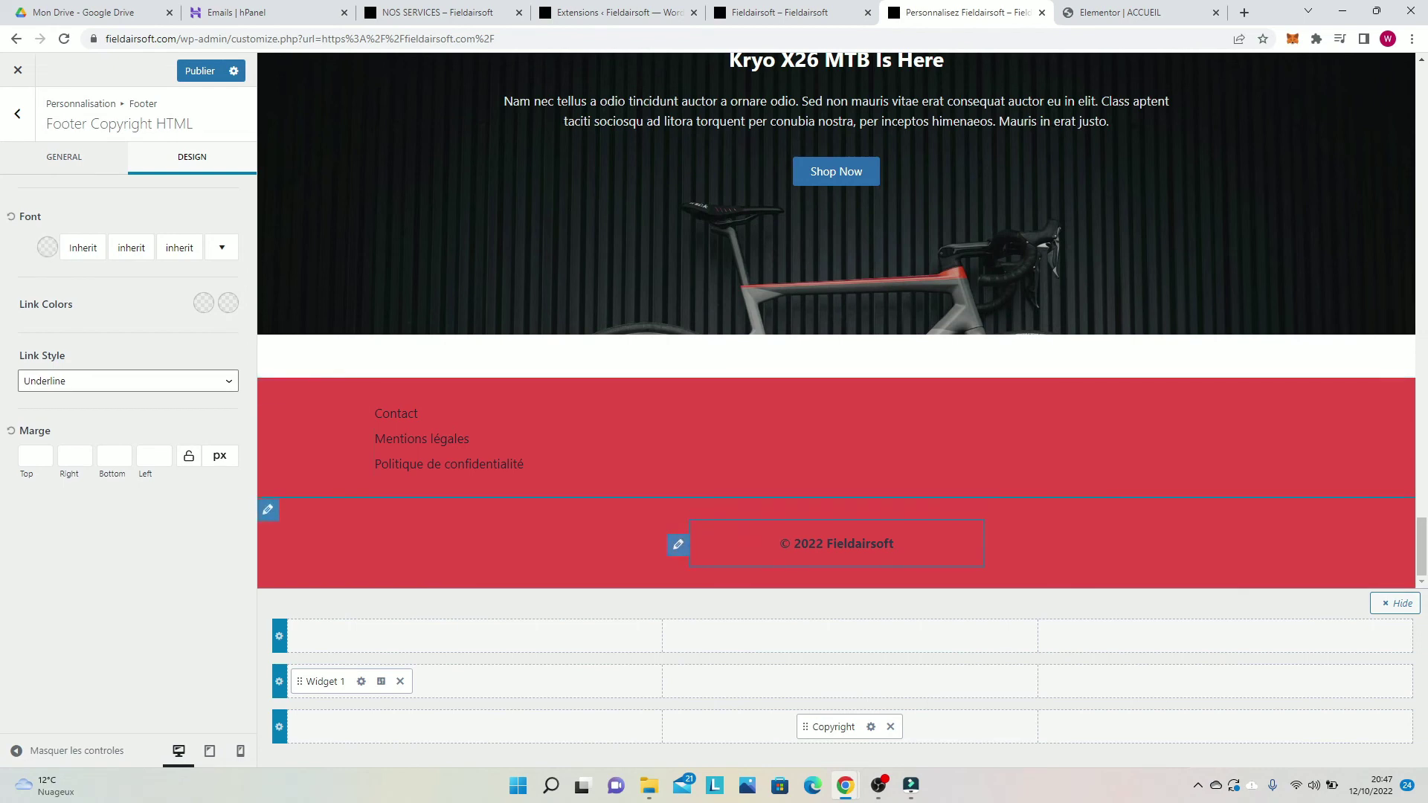
{"action": "scroll", "coordinate": [836, 547], "scroll_direction": "up", "scroll_amount": 8}
{"action": "scroll", "coordinate": [836, 547], "scroll_direction": "down", "scroll_amount": 6}
{"action": "scroll", "coordinate": [446, 446], "scroll_direction": "down", "scroll_amount": 2}
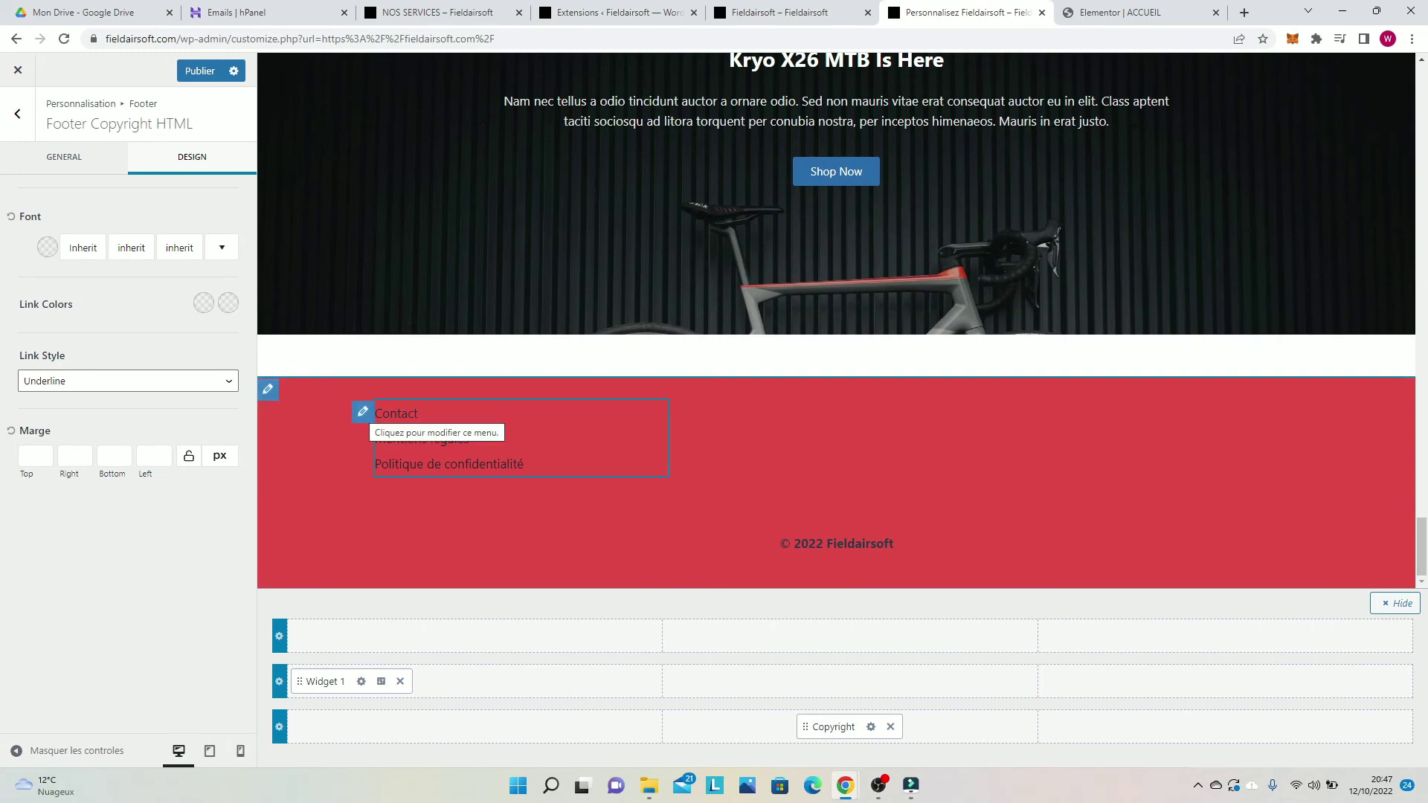
{"action": "left_click", "coordinate": [363, 411]}
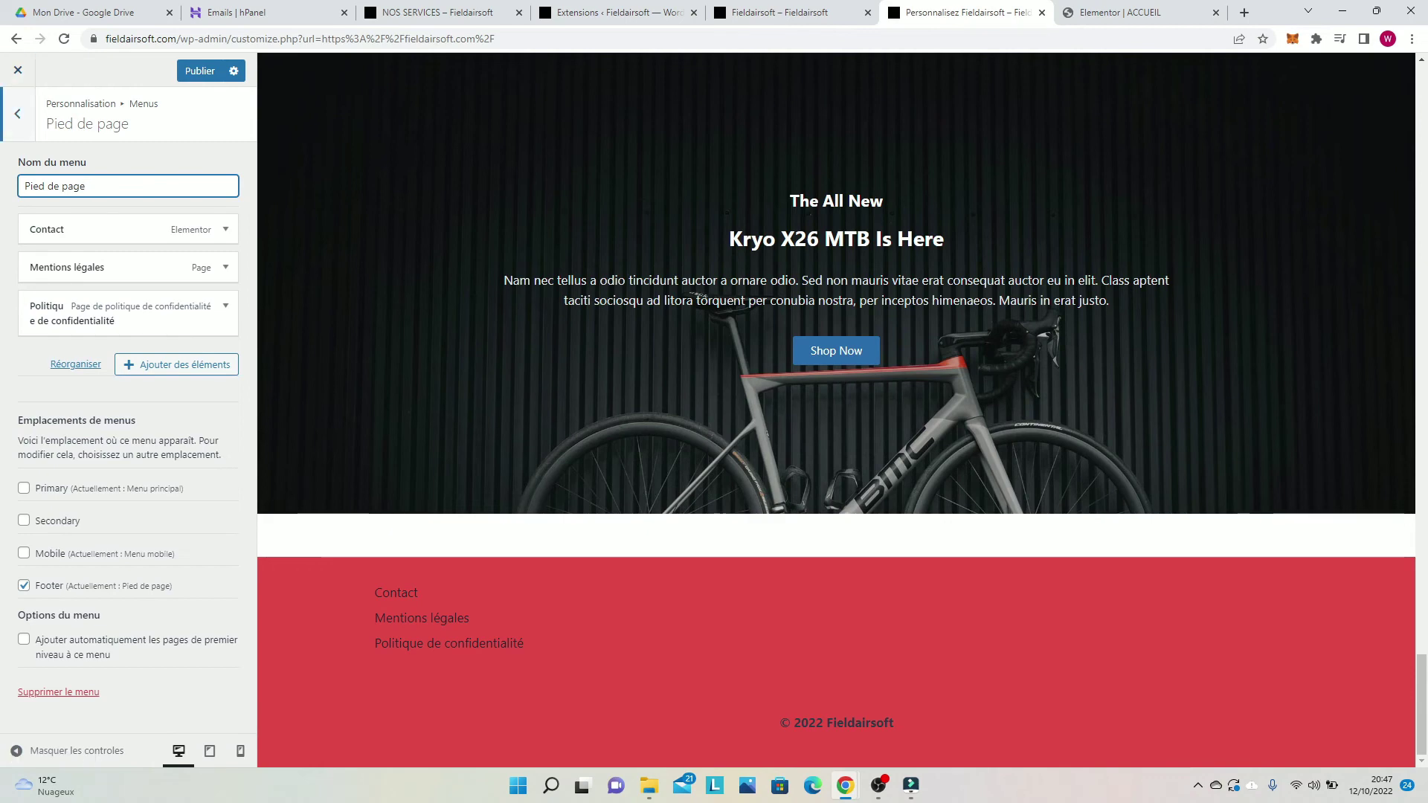
{"action": "left_click", "coordinate": [17, 113]}
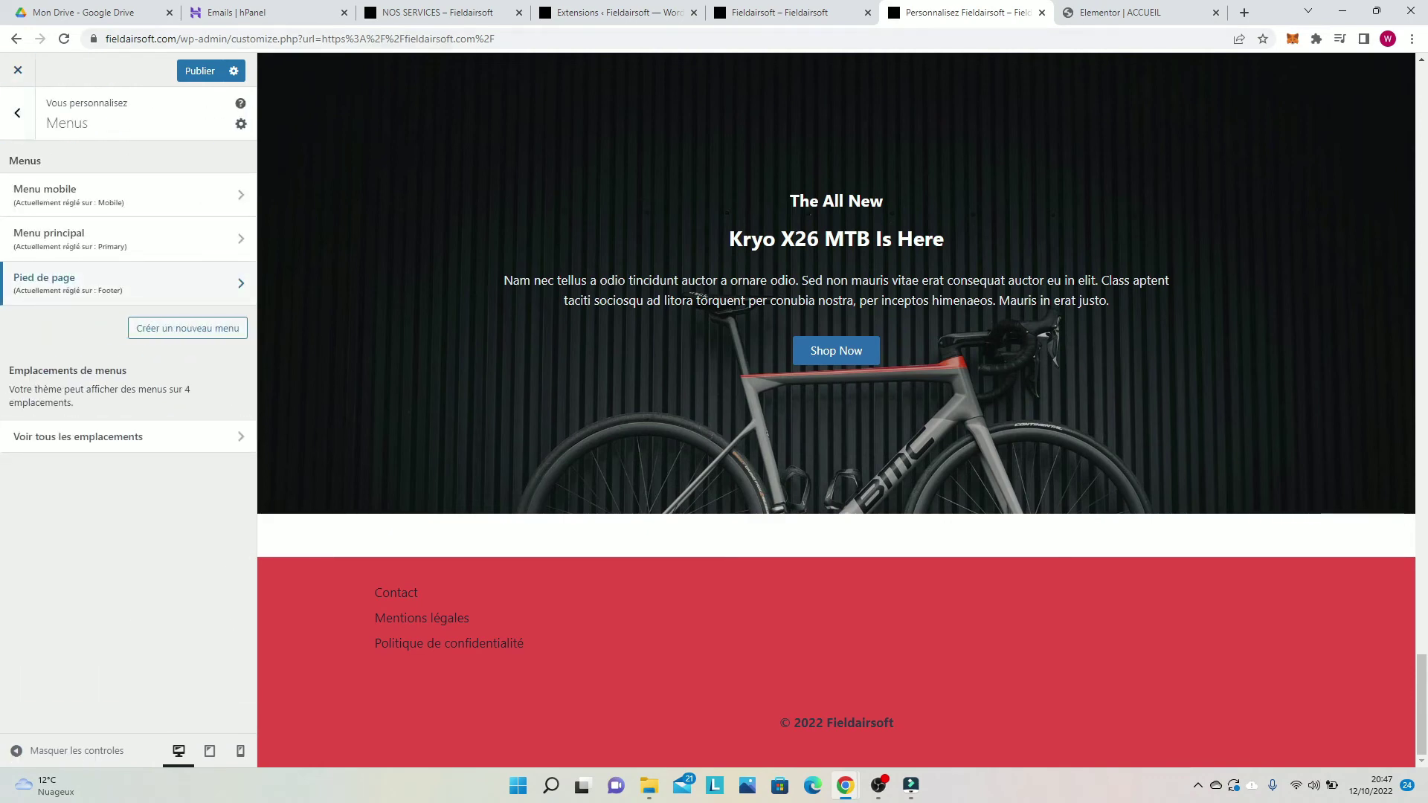
{"action": "left_click", "coordinate": [200, 71]}
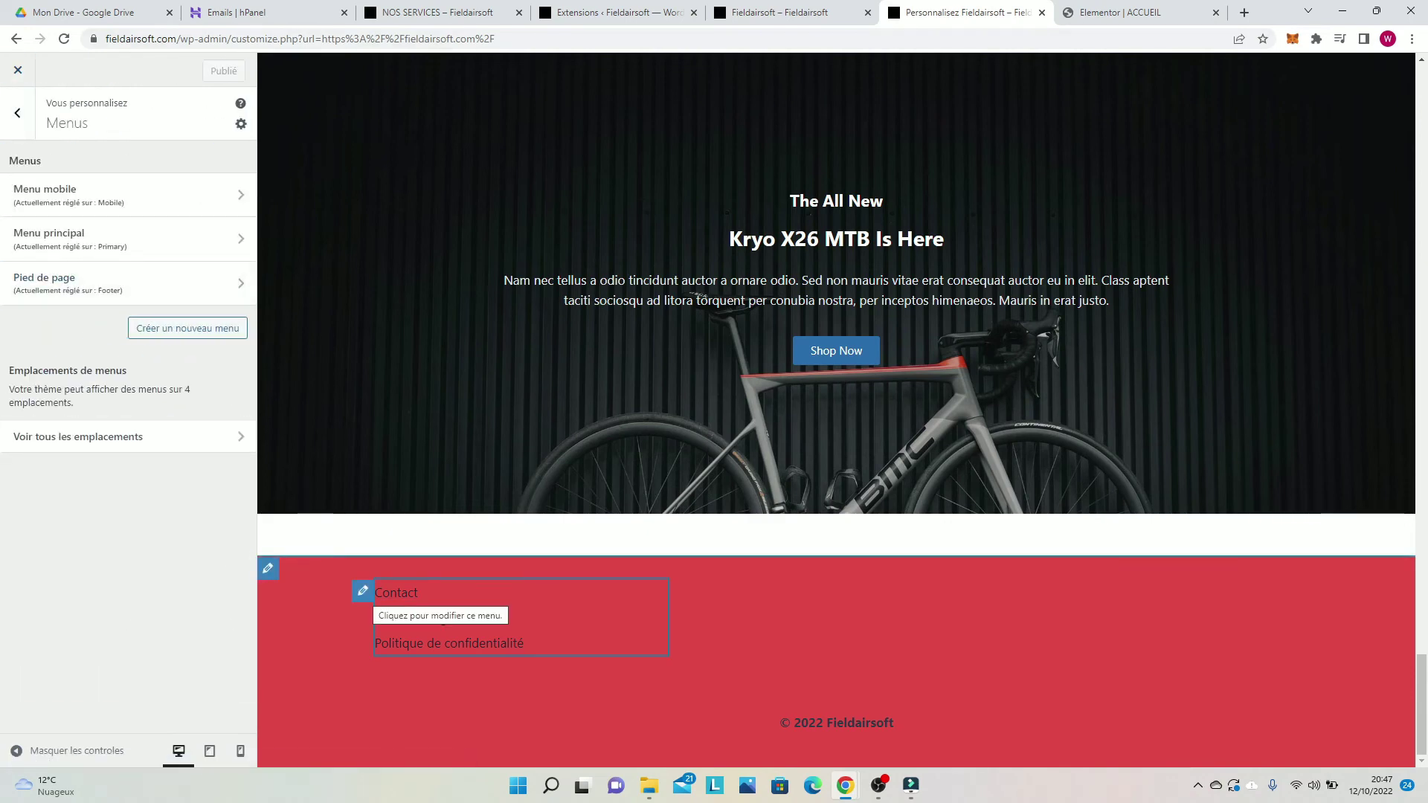
Step: Look at the Pied de page menu settings again and return to the customizer's main settings list
{"action": "left_click", "coordinate": [363, 591]}
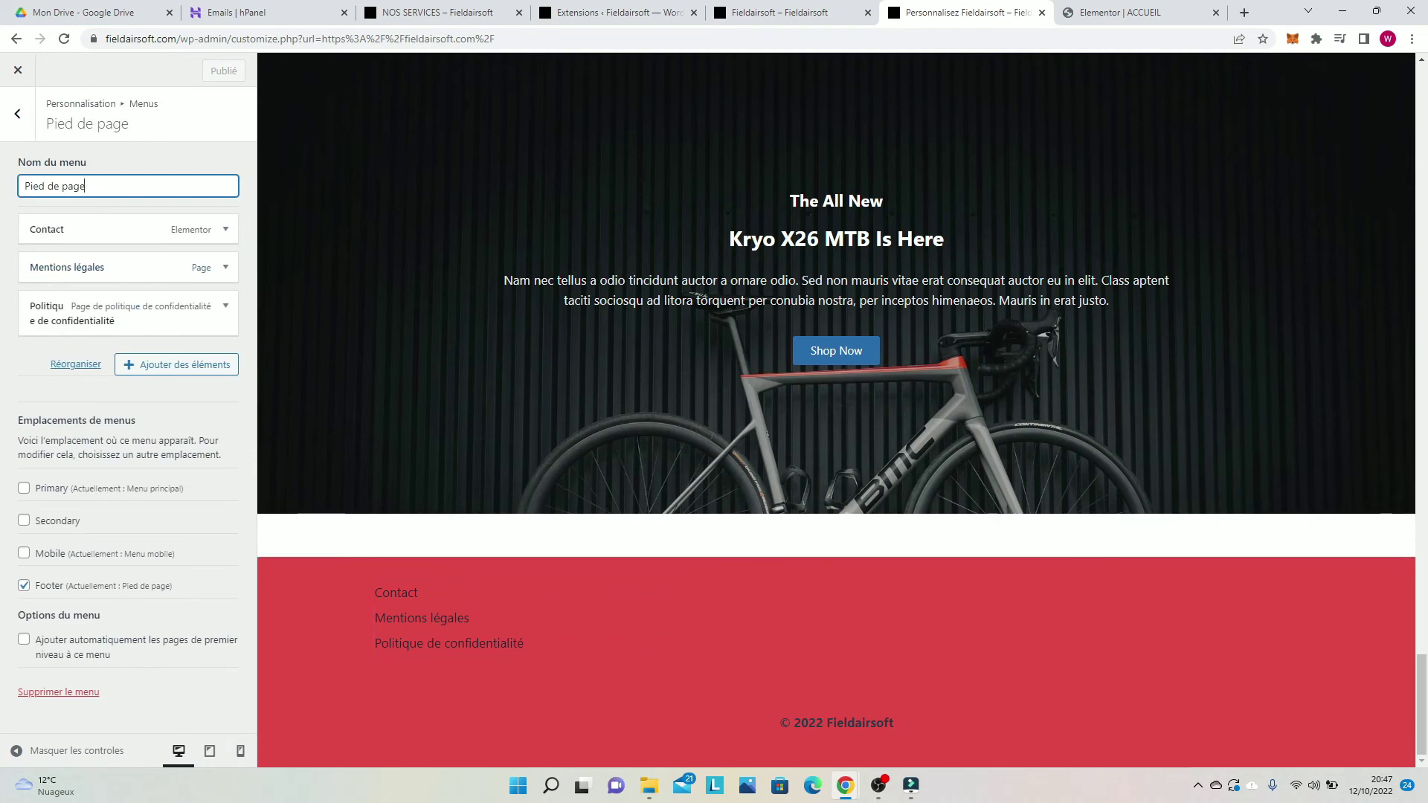
{"action": "left_click", "coordinate": [17, 114]}
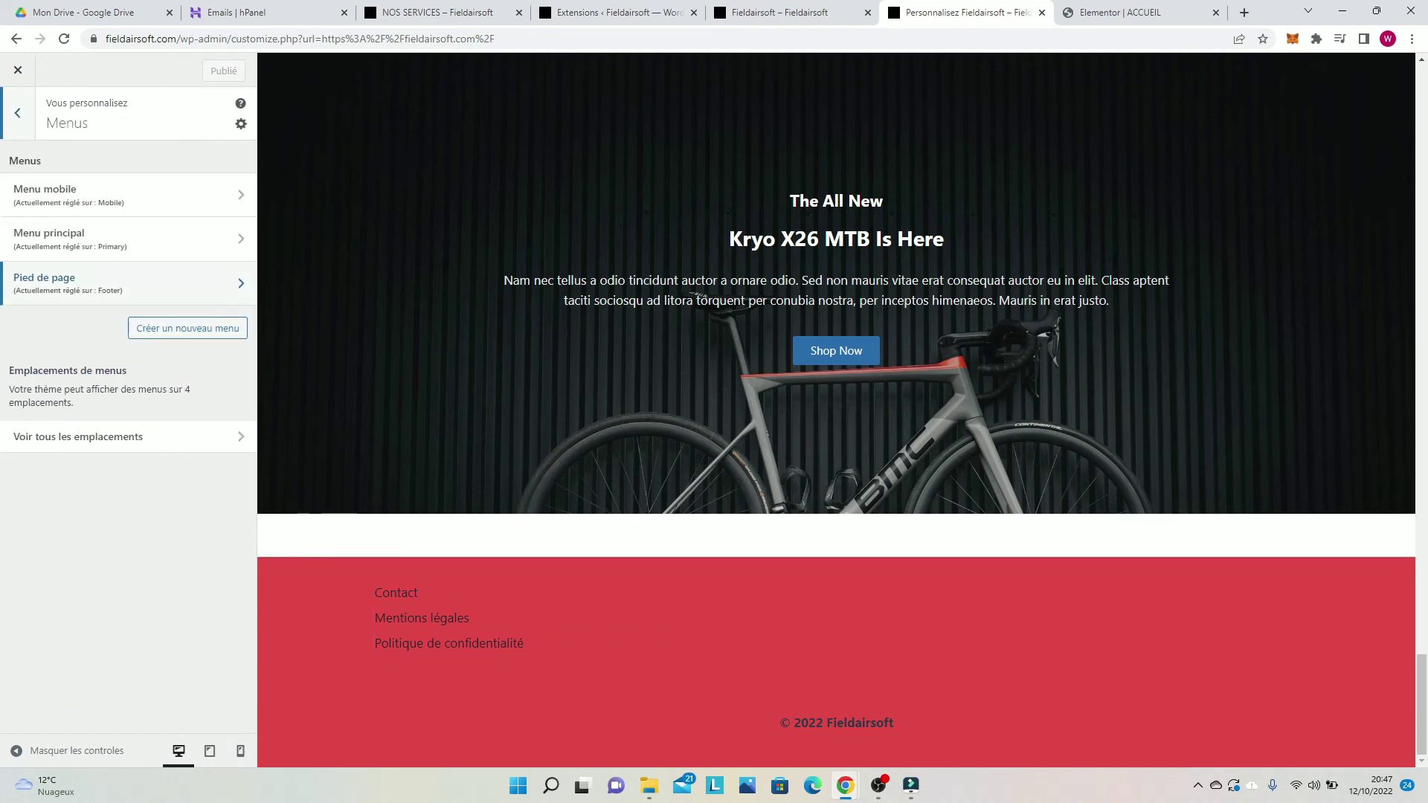
{"action": "left_click", "coordinate": [17, 114]}
{"action": "left_click", "coordinate": [52, 492]}
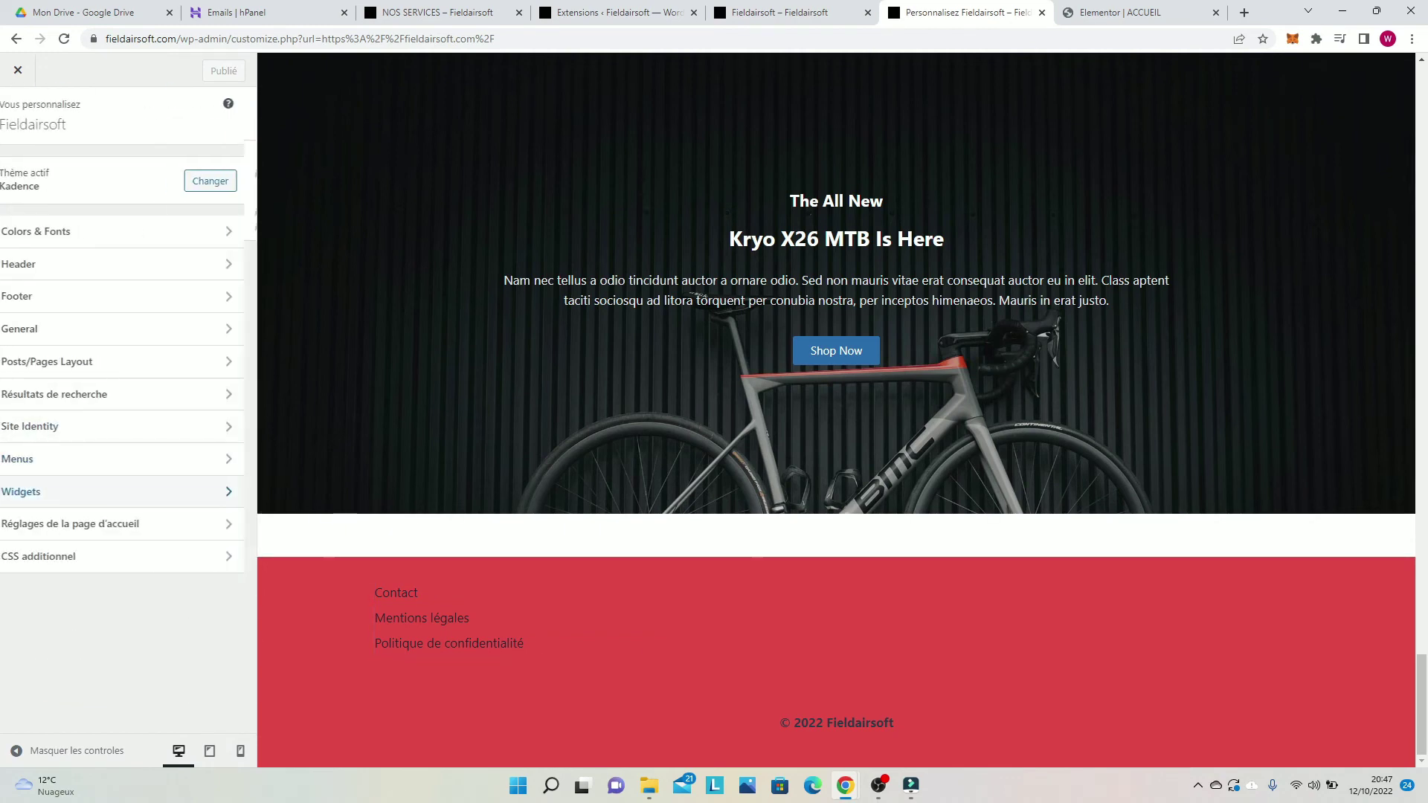
{"action": "left_click", "coordinate": [17, 114]}
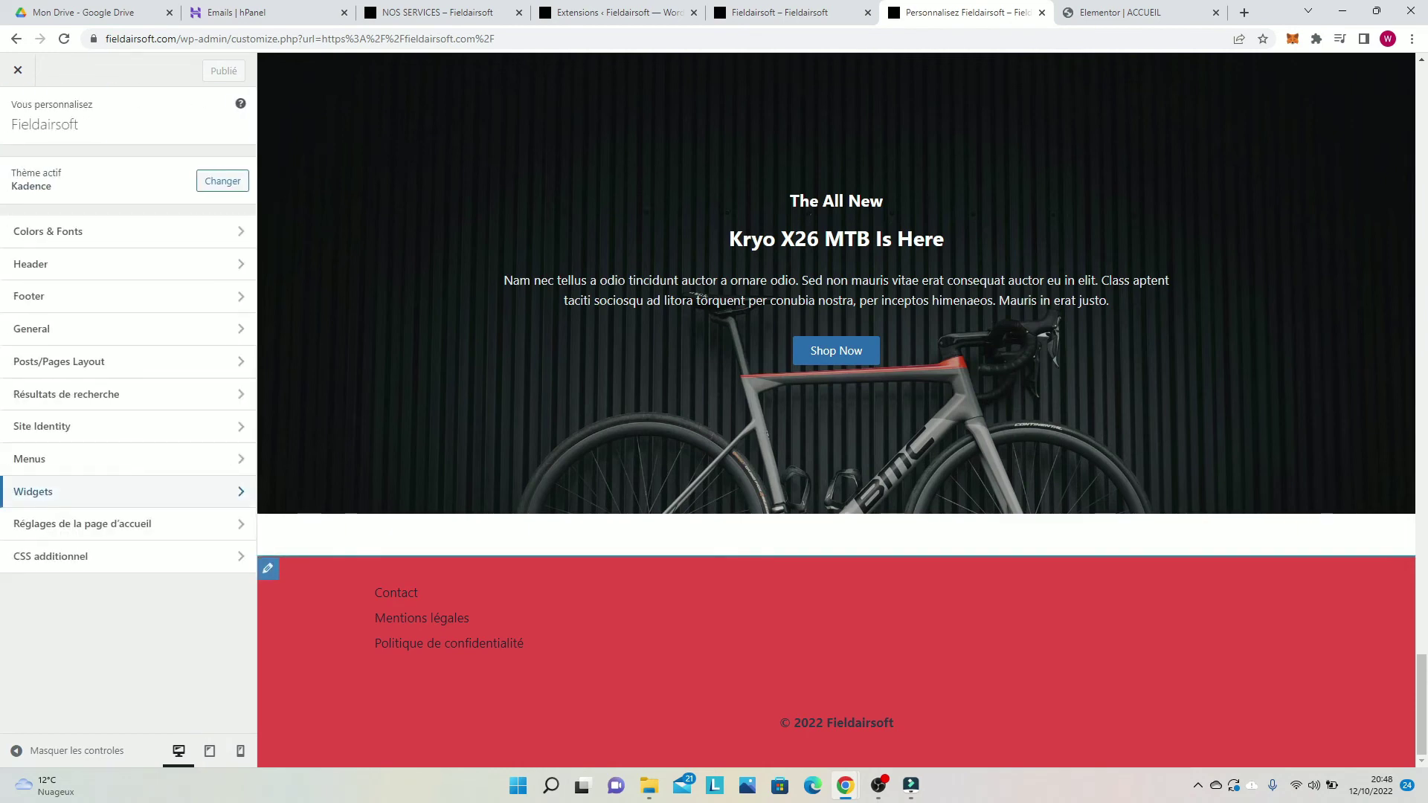
Step: Review the footer's middle and bottom row settings and the Widget 1 content, and return to the customizer's main settings list
{"action": "left_click", "coordinate": [268, 569]}
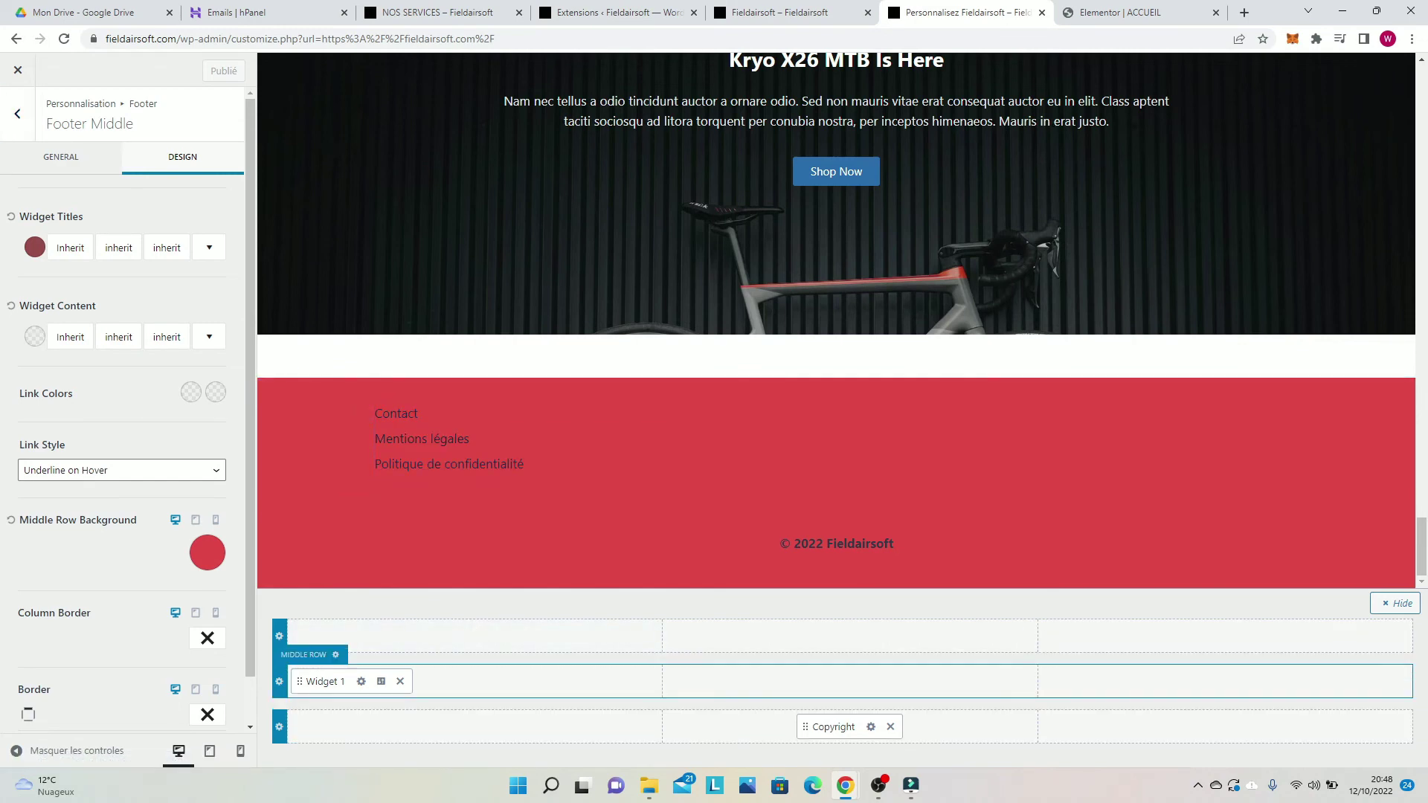
{"action": "left_click", "coordinate": [279, 726]}
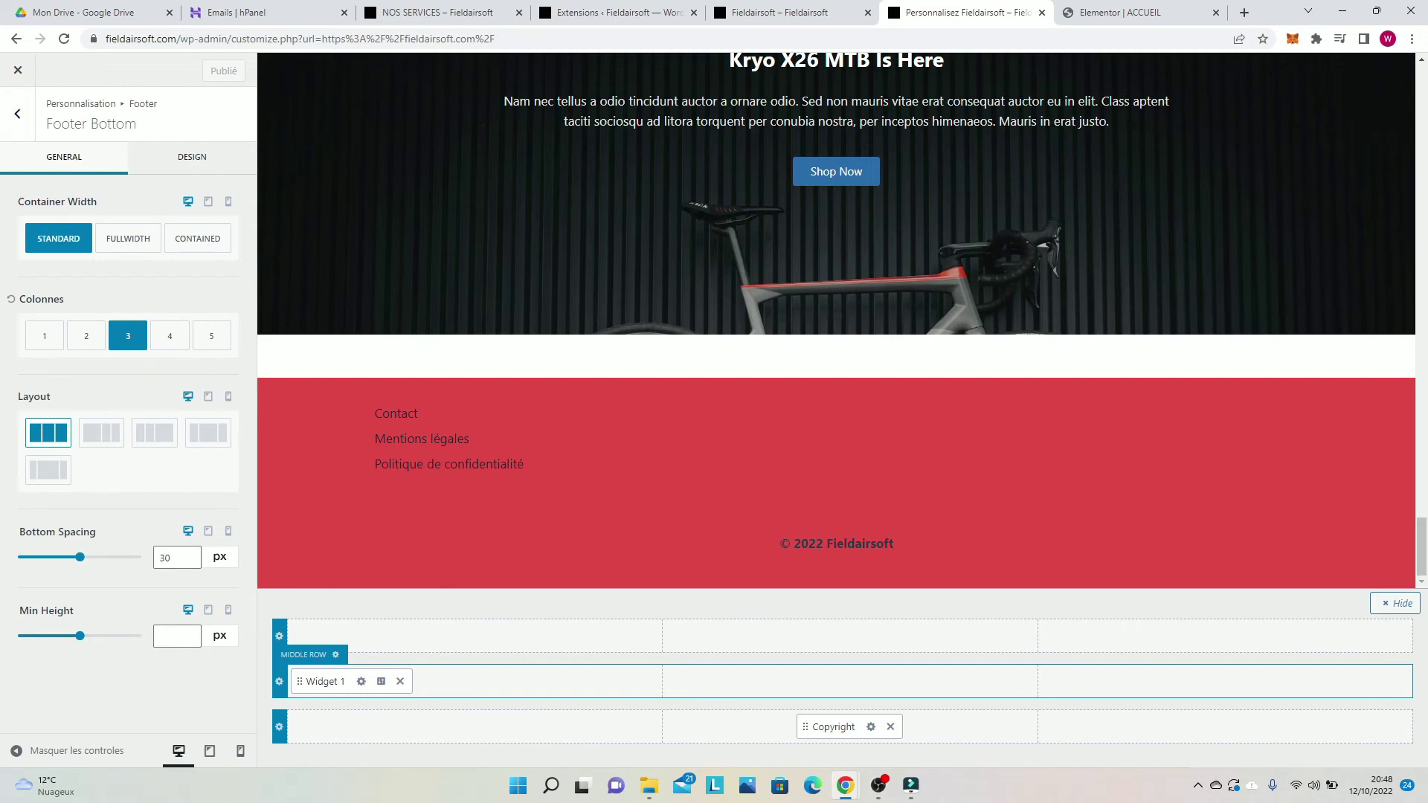
{"action": "left_click", "coordinate": [361, 681]}
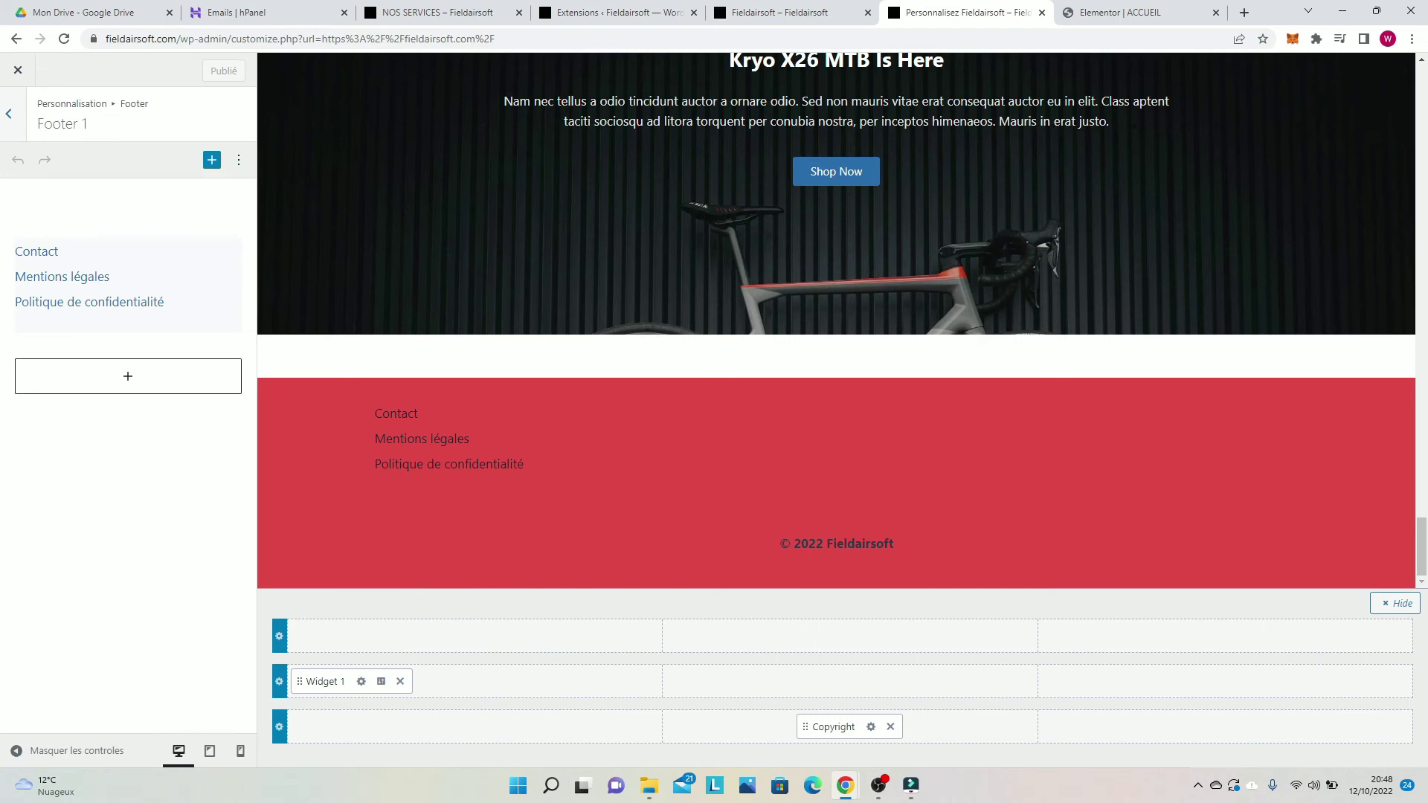
{"action": "left_click", "coordinate": [9, 114]}
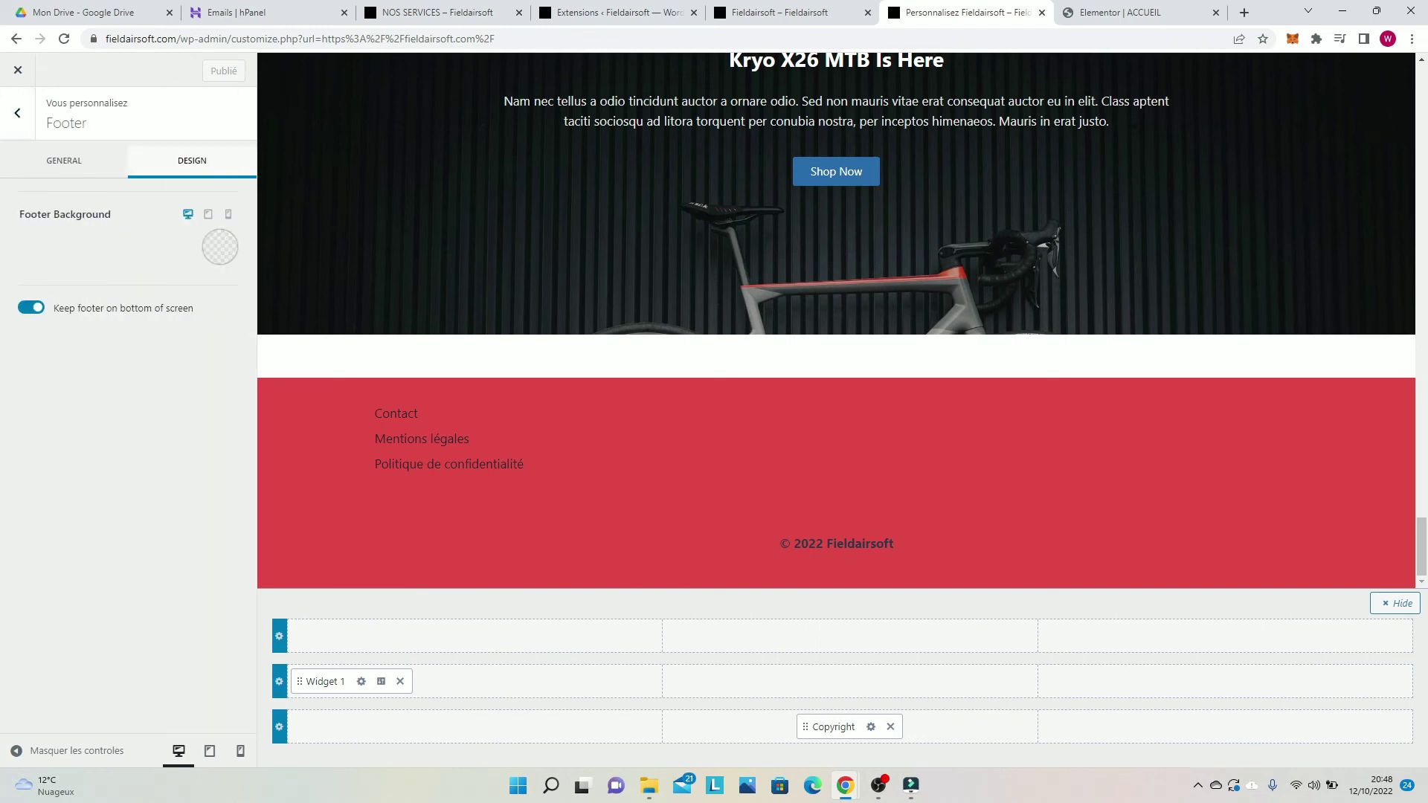
{"action": "left_click", "coordinate": [64, 160]}
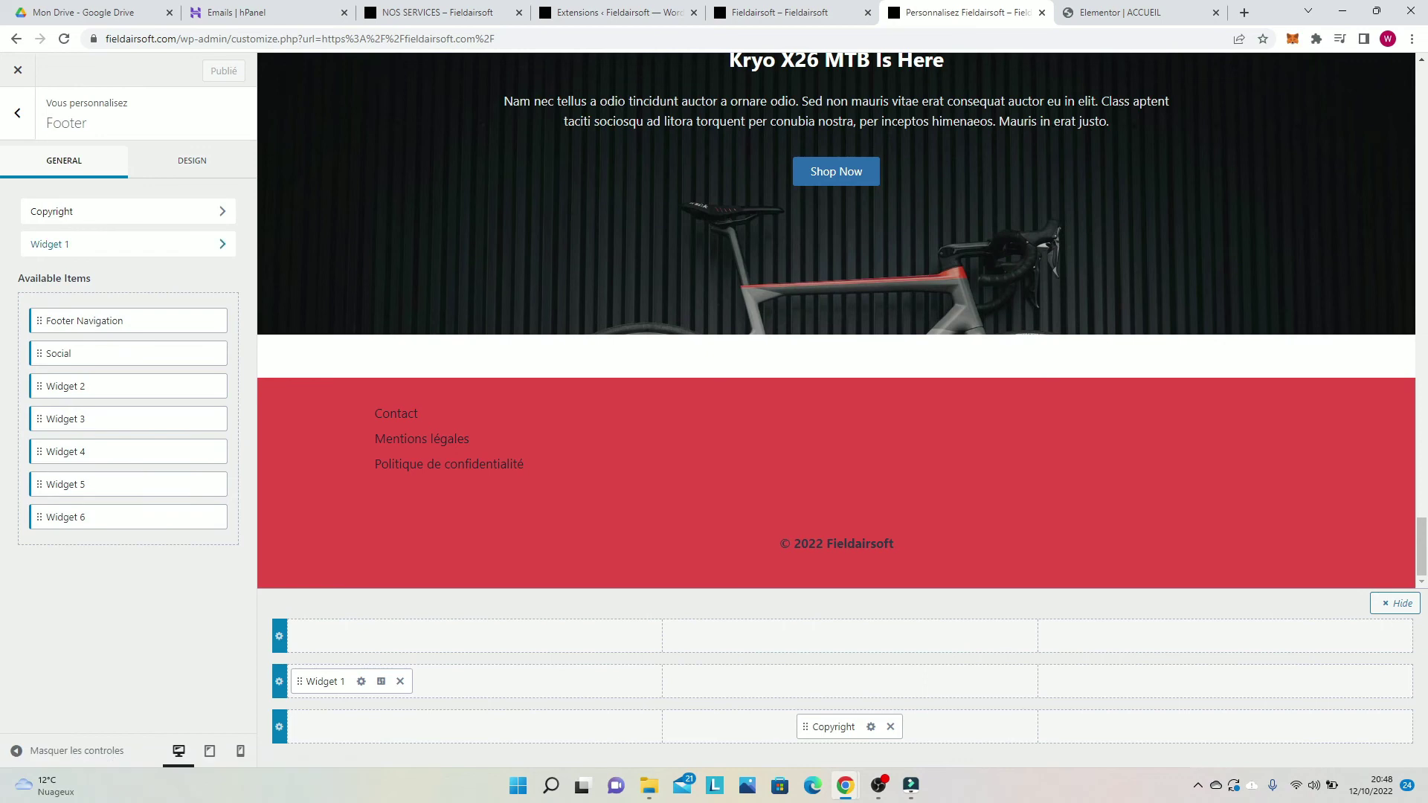
{"action": "left_click", "coordinate": [127, 244]}
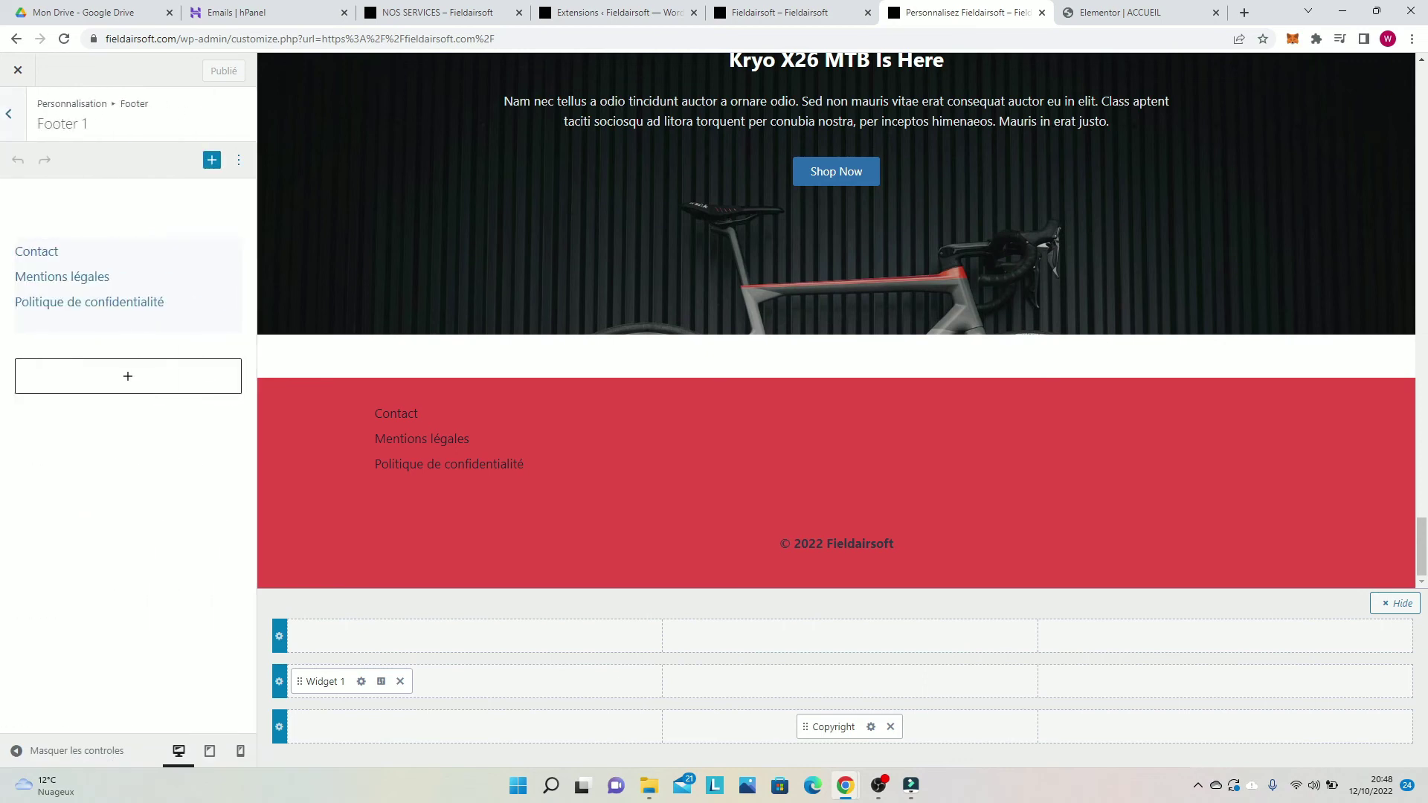
{"action": "left_click", "coordinate": [239, 160]}
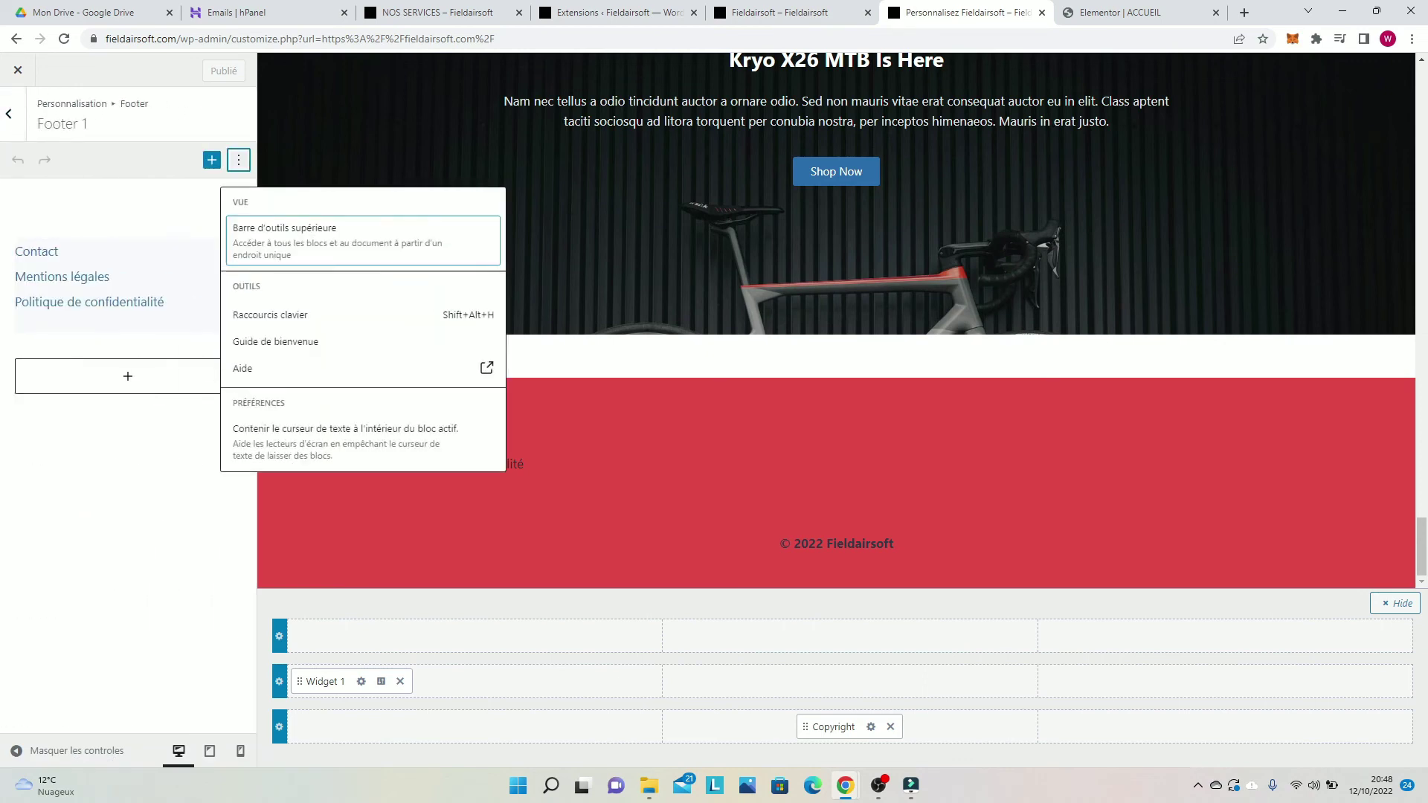
{"action": "key", "text": "Escape"}
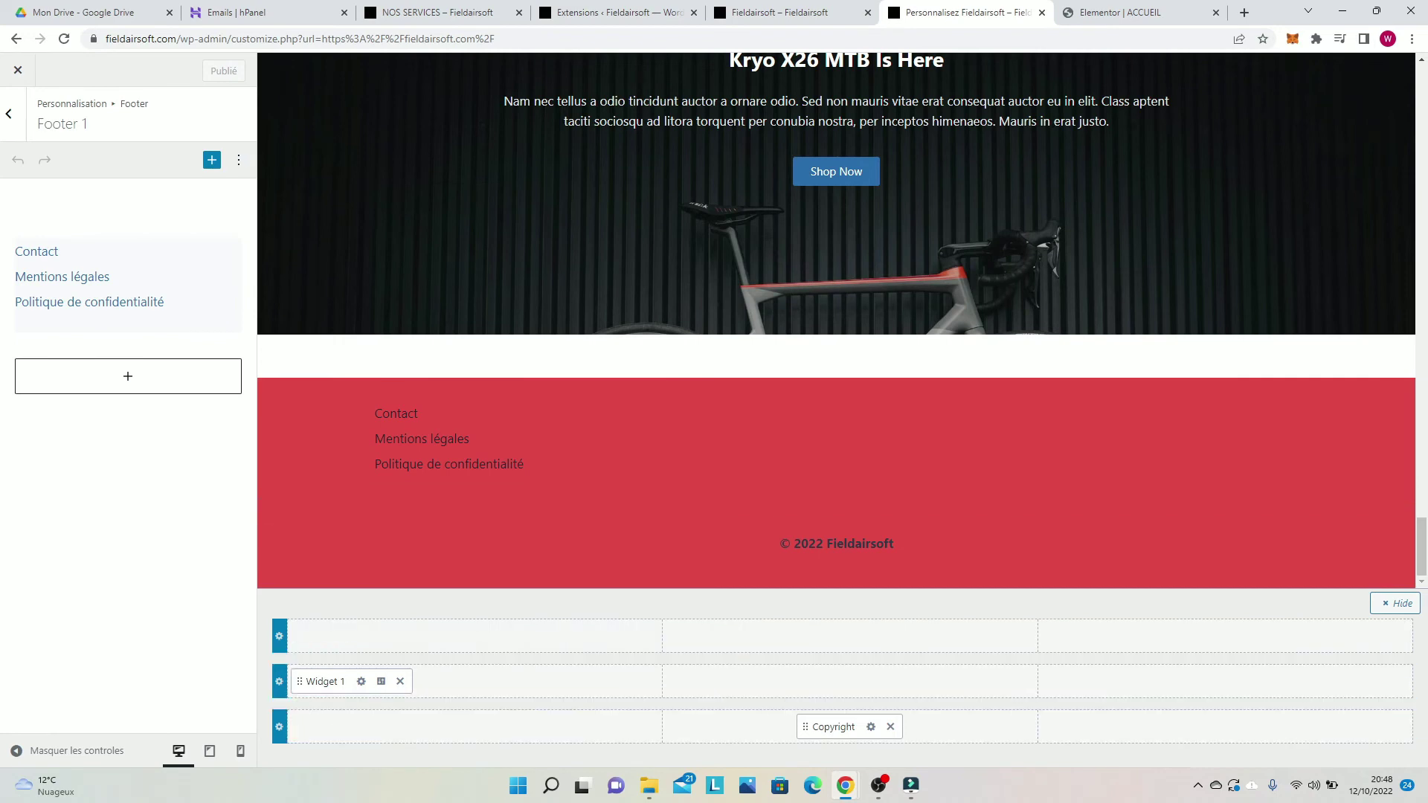
{"action": "left_click", "coordinate": [9, 113]}
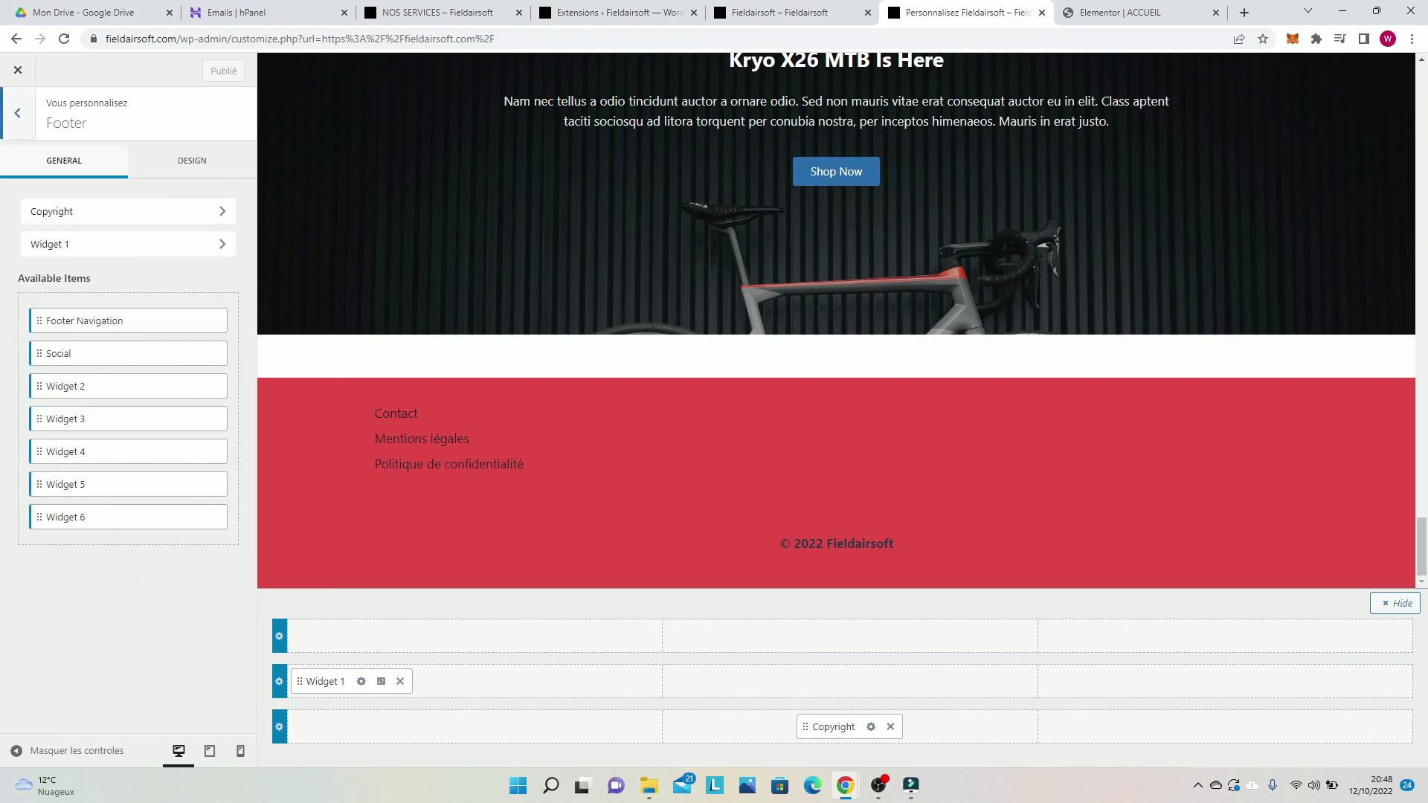
{"action": "left_click", "coordinate": [9, 114]}
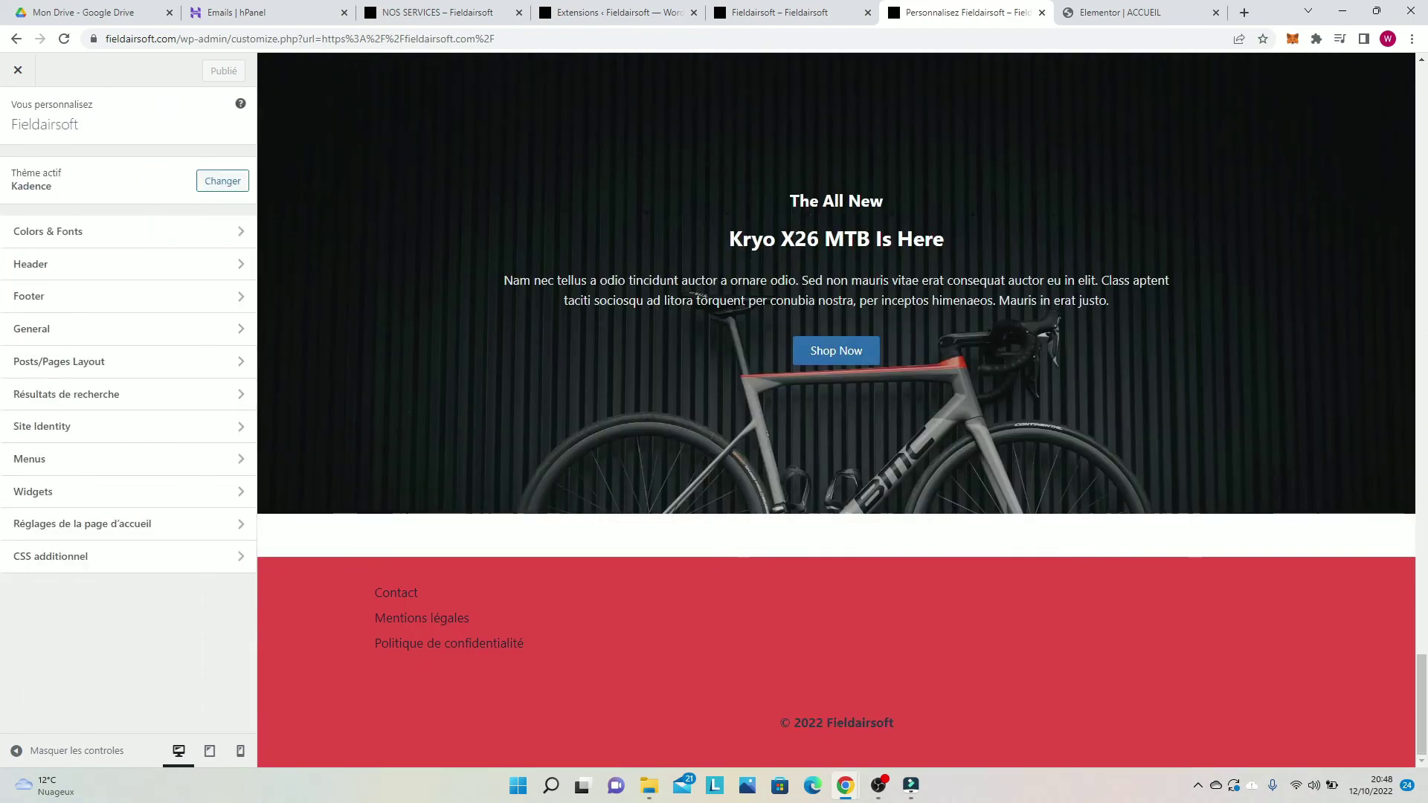
Step: Open the design options of the header's primary navigation and set its hover colour to black (000000)
{"action": "scroll", "coordinate": [836, 409], "scroll_direction": "up", "scroll_amount": 15}
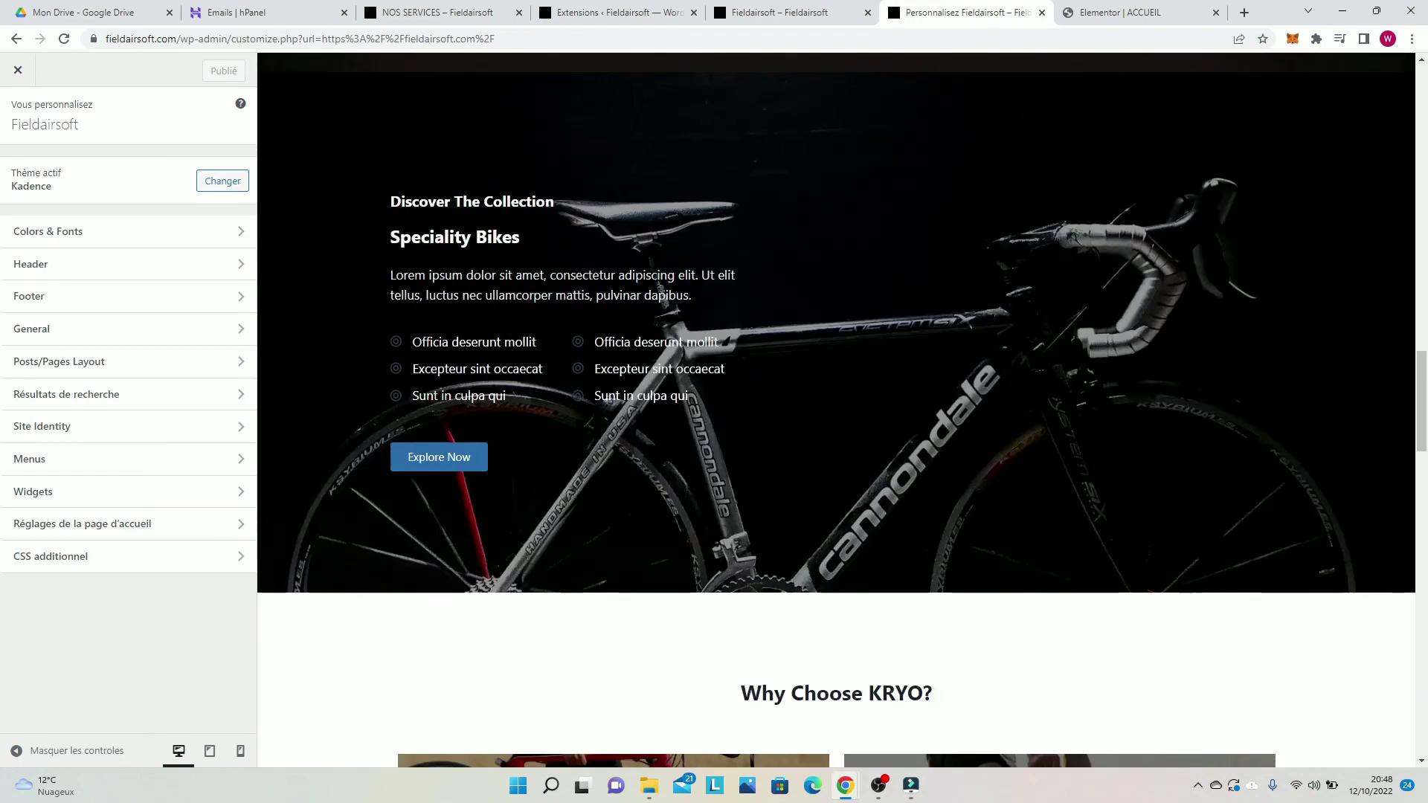
{"action": "scroll", "coordinate": [835, 409], "scroll_direction": "up", "scroll_amount": 15}
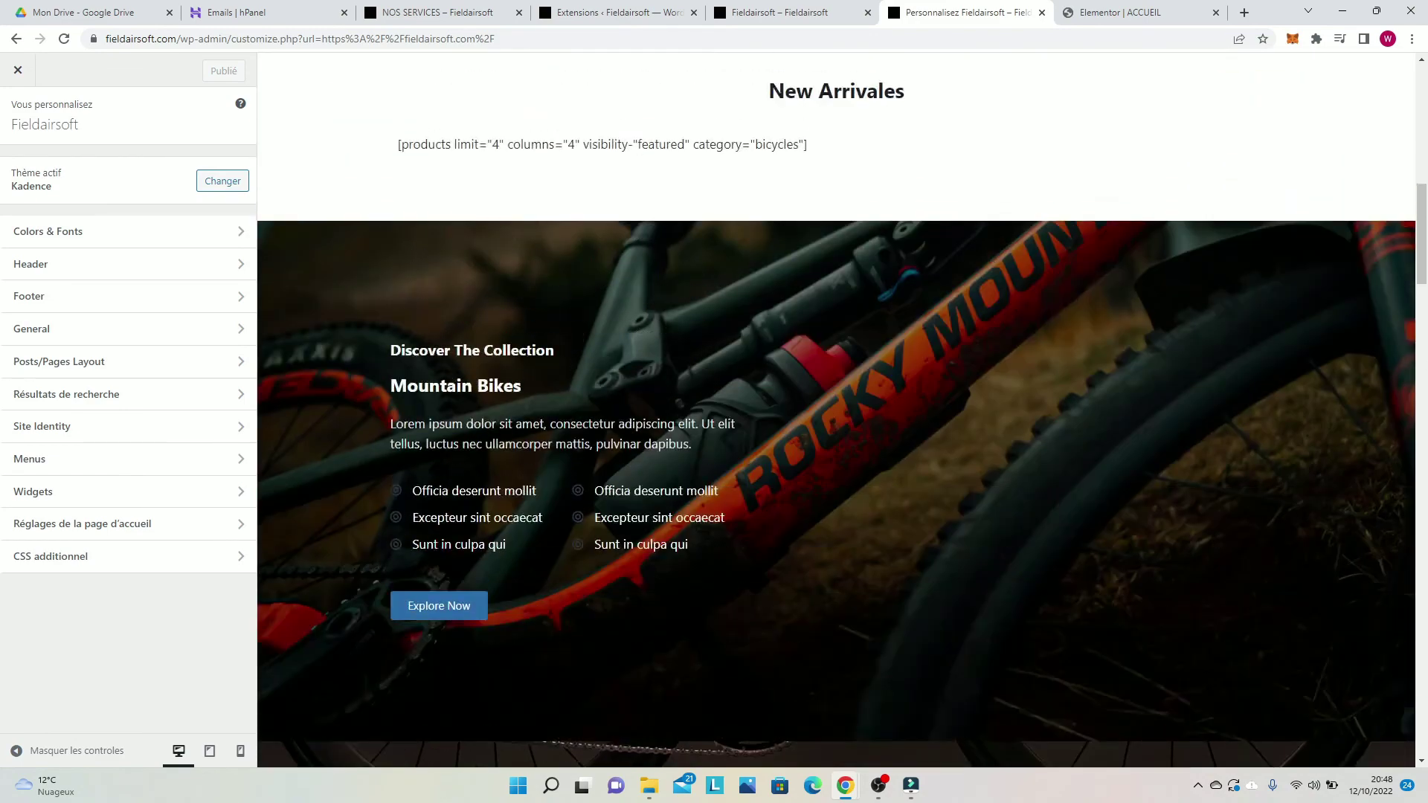
{"action": "scroll", "coordinate": [835, 408], "scroll_direction": "up", "scroll_amount": 10}
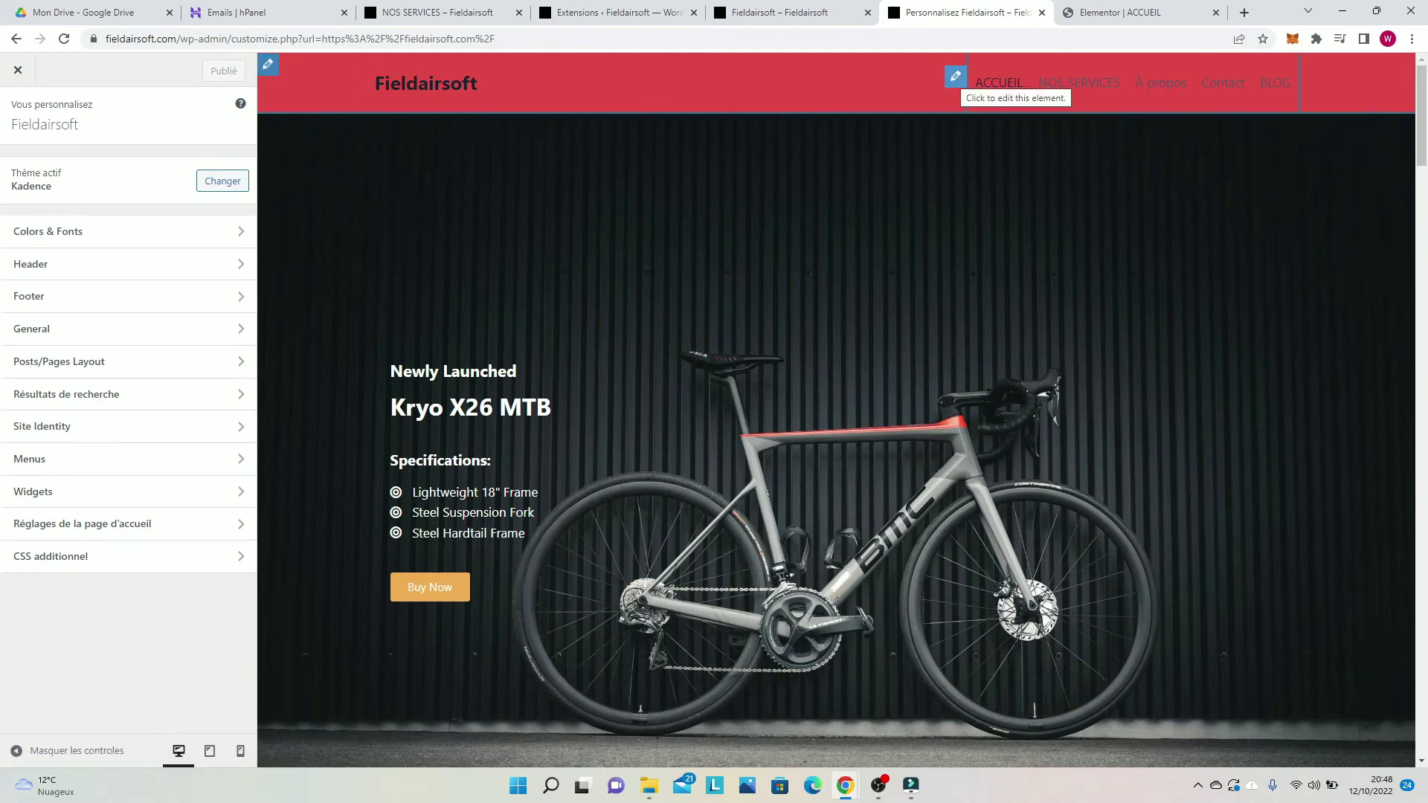
{"action": "left_click", "coordinate": [119, 263]}
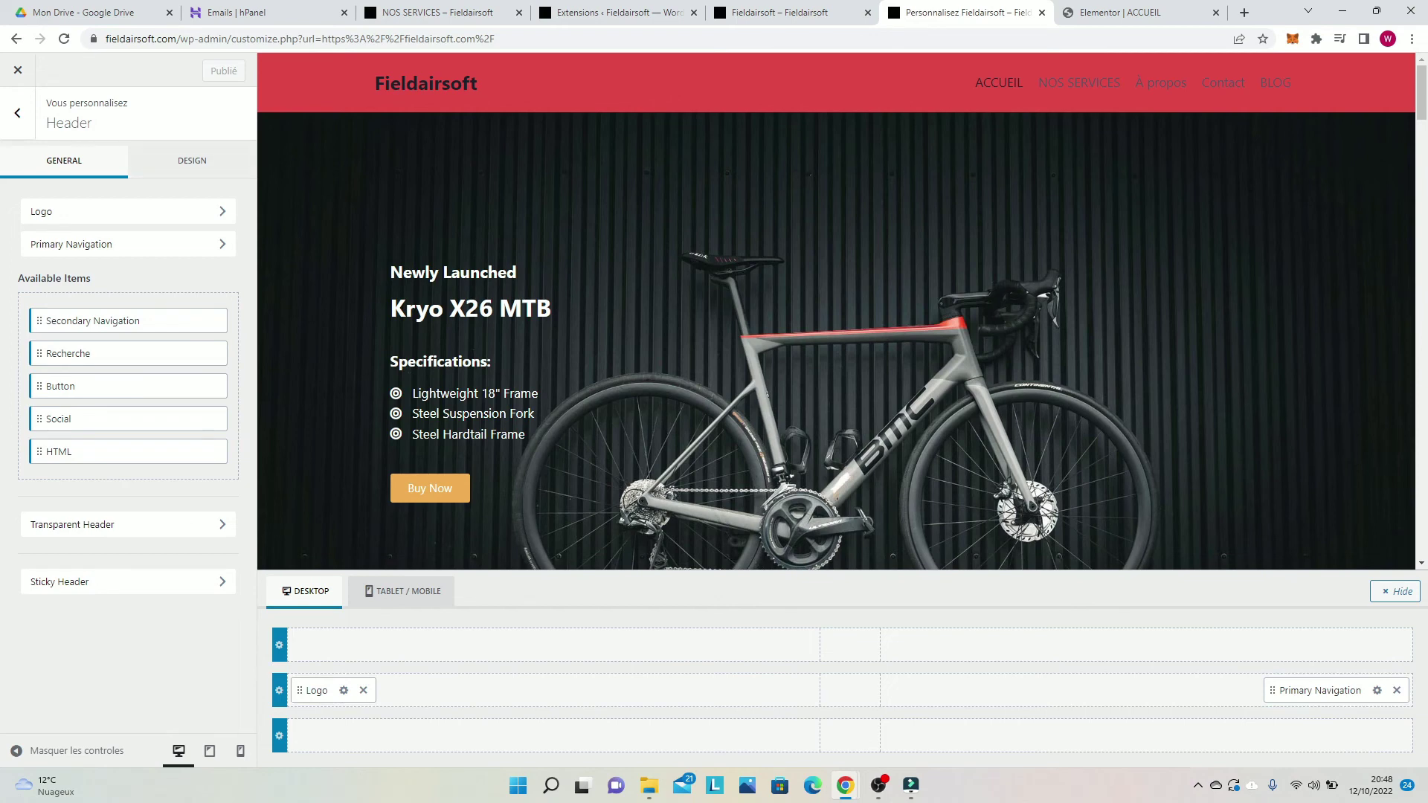
{"action": "left_click", "coordinate": [192, 160]}
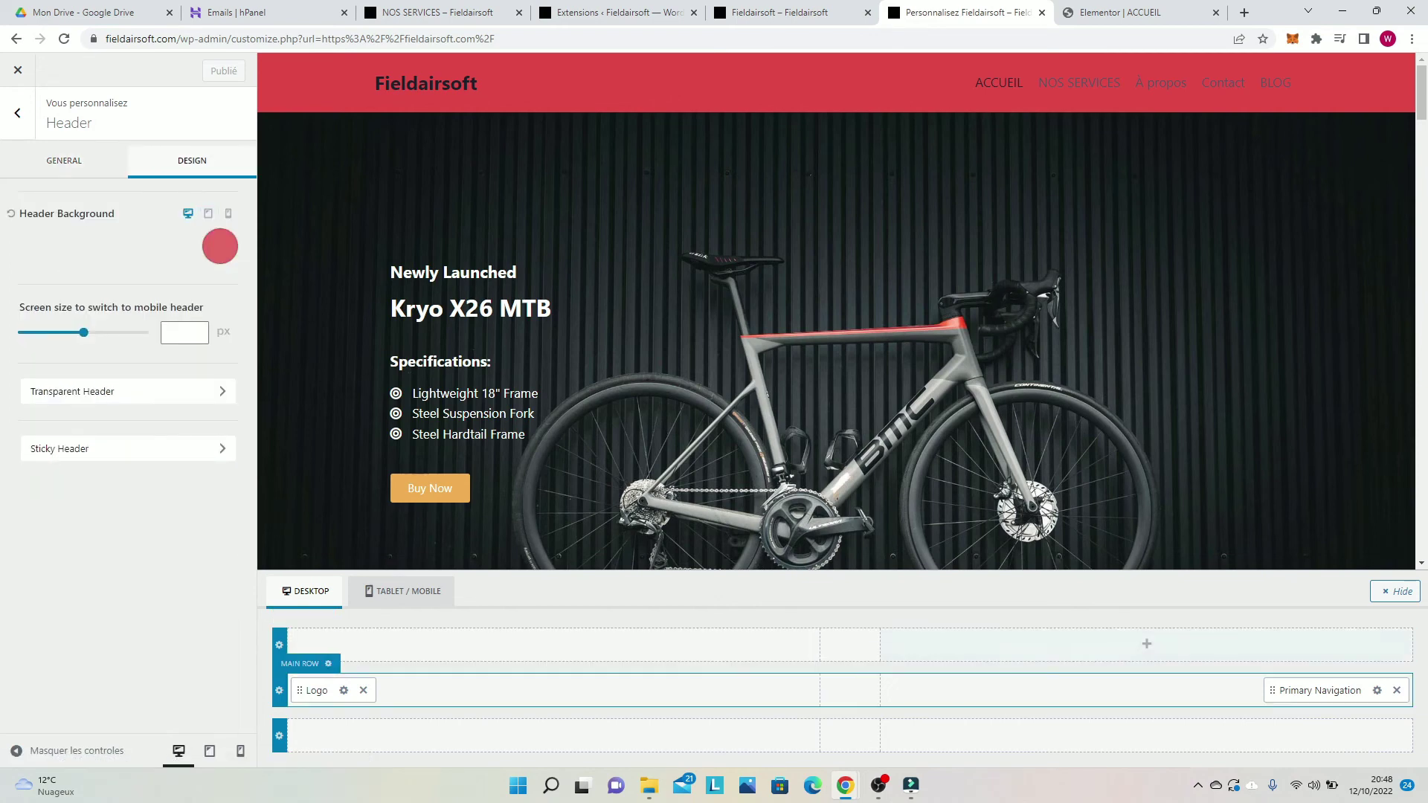
{"action": "left_click", "coordinate": [1376, 690]}
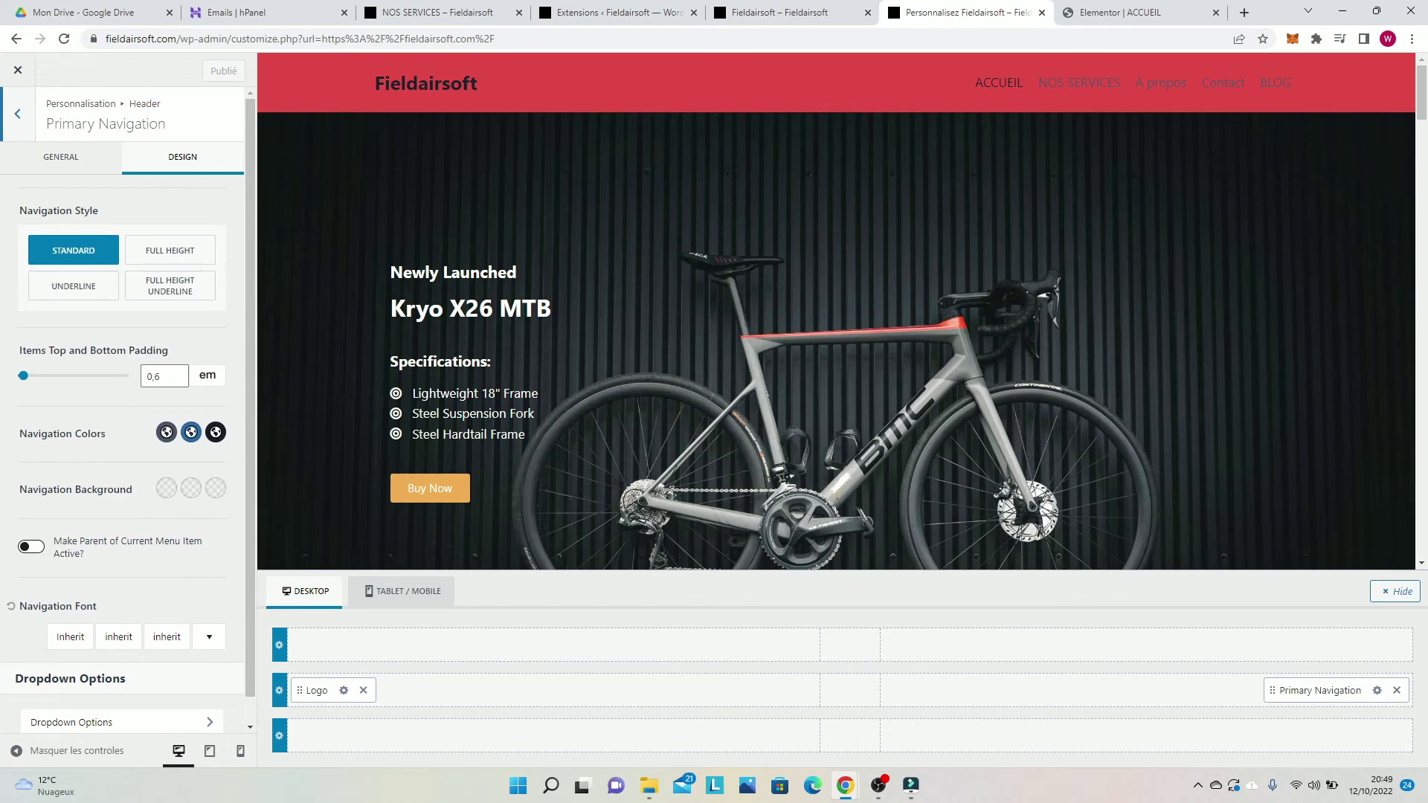
{"action": "scroll", "coordinate": [123, 413], "scroll_direction": "down", "scroll_amount": 1}
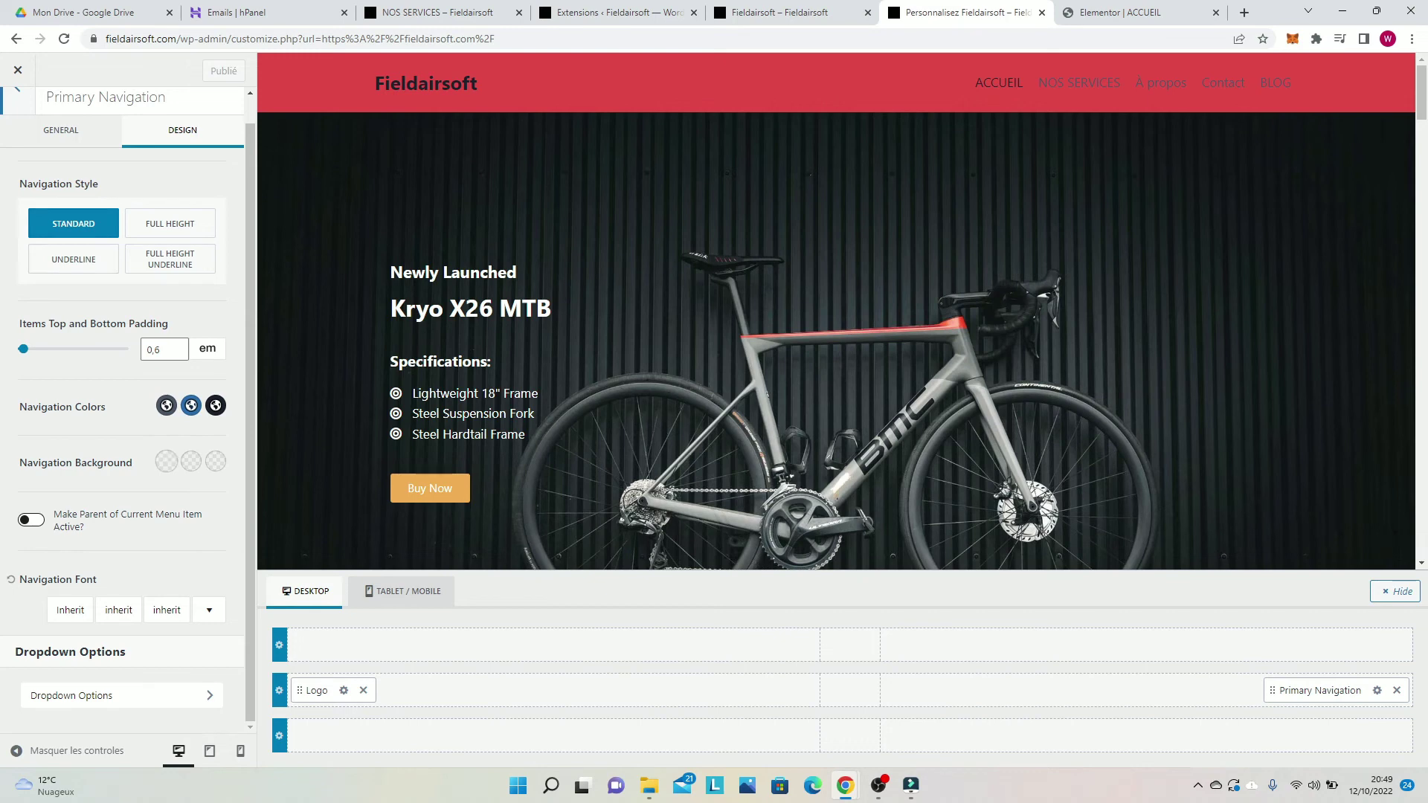
{"action": "mouse_move", "coordinate": [23, 348]}
{"action": "left_mouse_down"}
{"action": "mouse_move", "coordinate": [58, 348]}
{"action": "mouse_move", "coordinate": [23, 348]}
{"action": "left_mouse_up"}
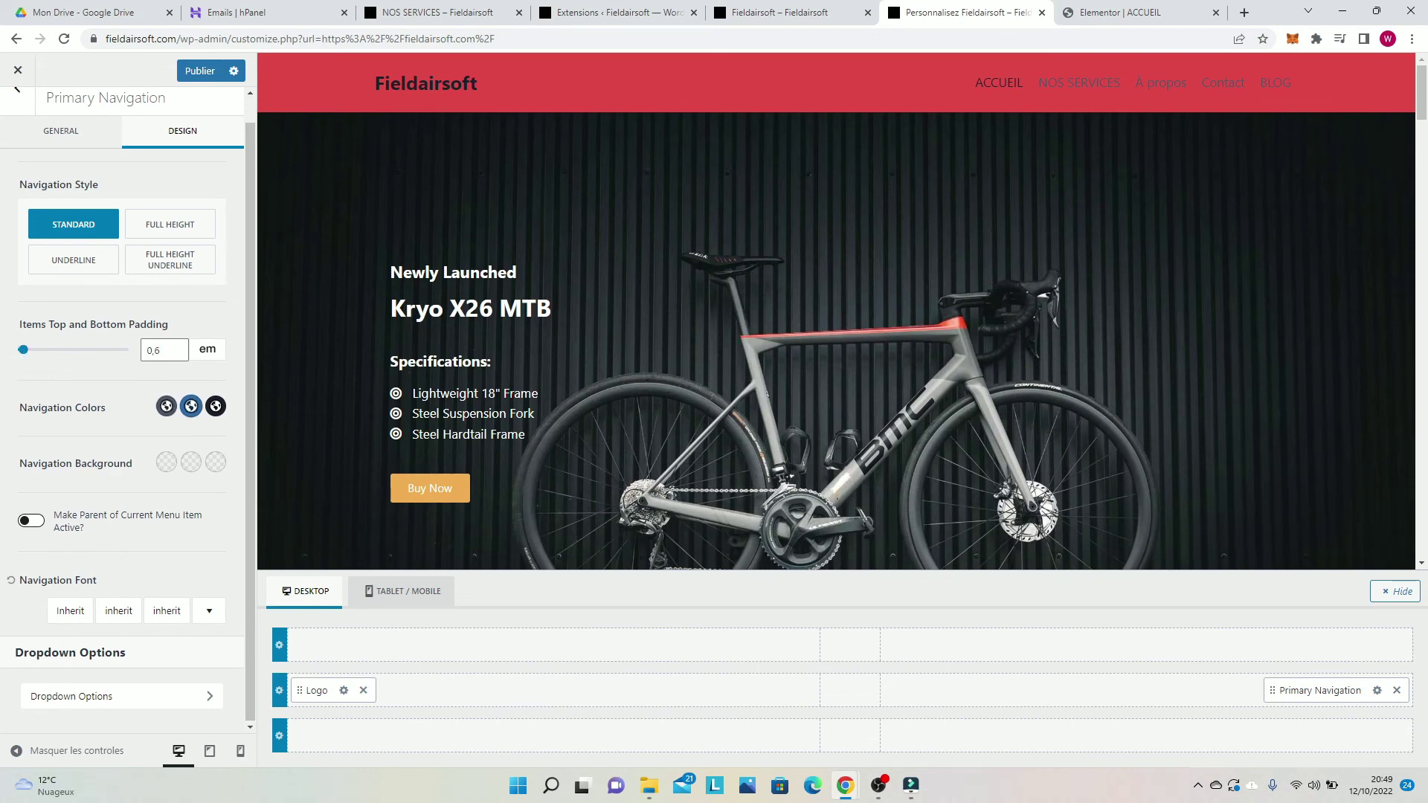
{"action": "left_click", "coordinate": [191, 406]}
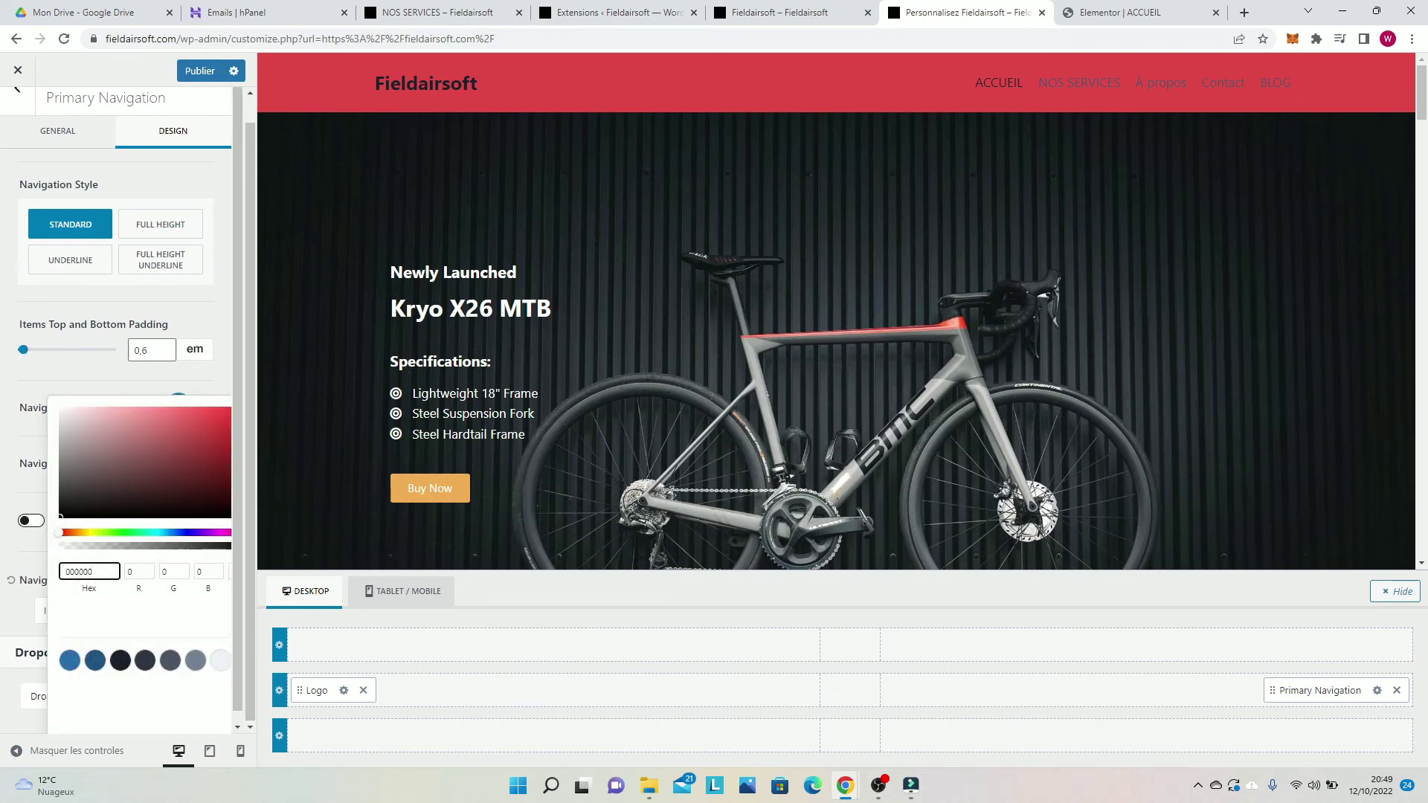
{"action": "mouse_move", "coordinate": [78, 502]}
{"action": "left_mouse_down"}
{"action": "mouse_move", "coordinate": [131, 497]}
{"action": "mouse_move", "coordinate": [75, 506]}
{"action": "left_mouse_up"}
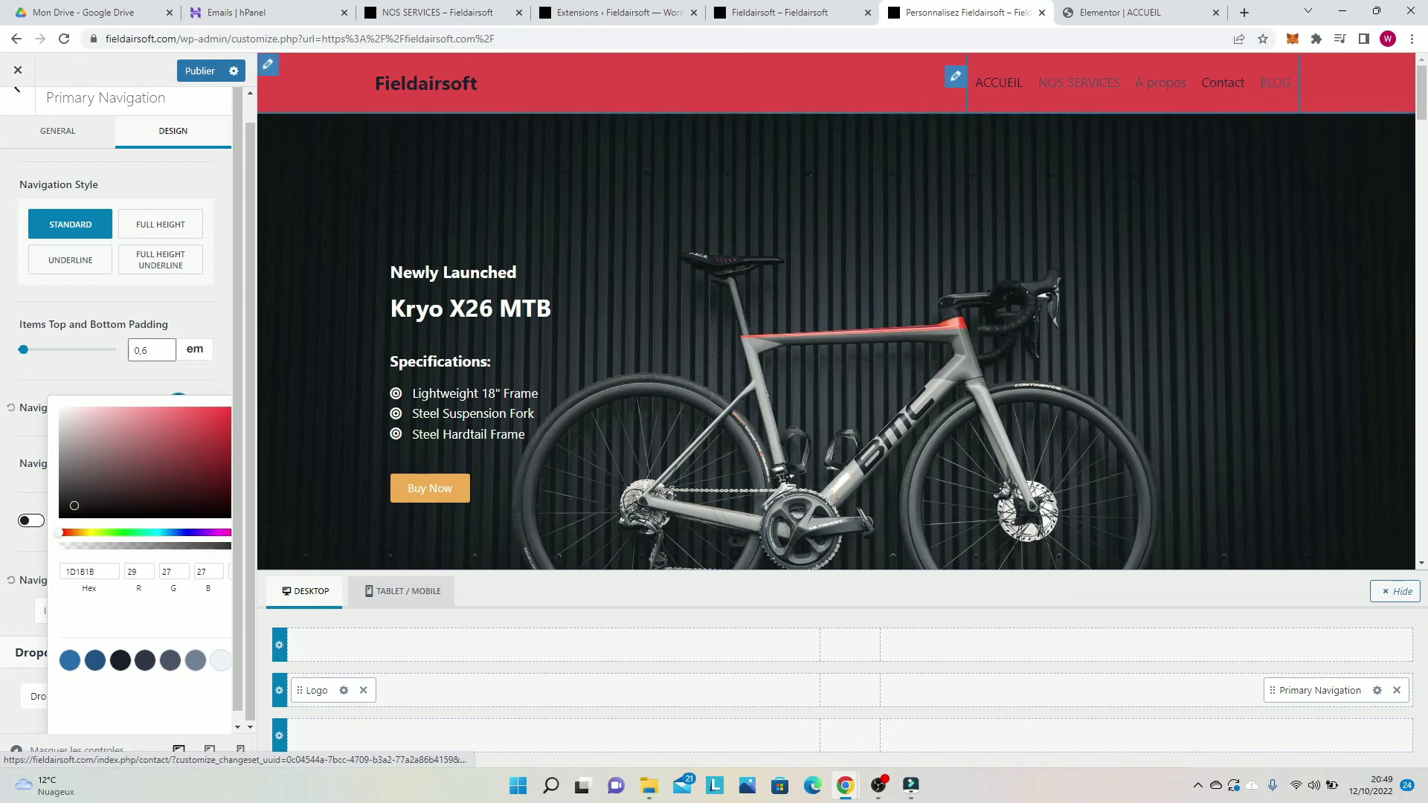
{"action": "left_click_drag", "start_coordinate": [74, 506], "coordinate": [55, 565]}
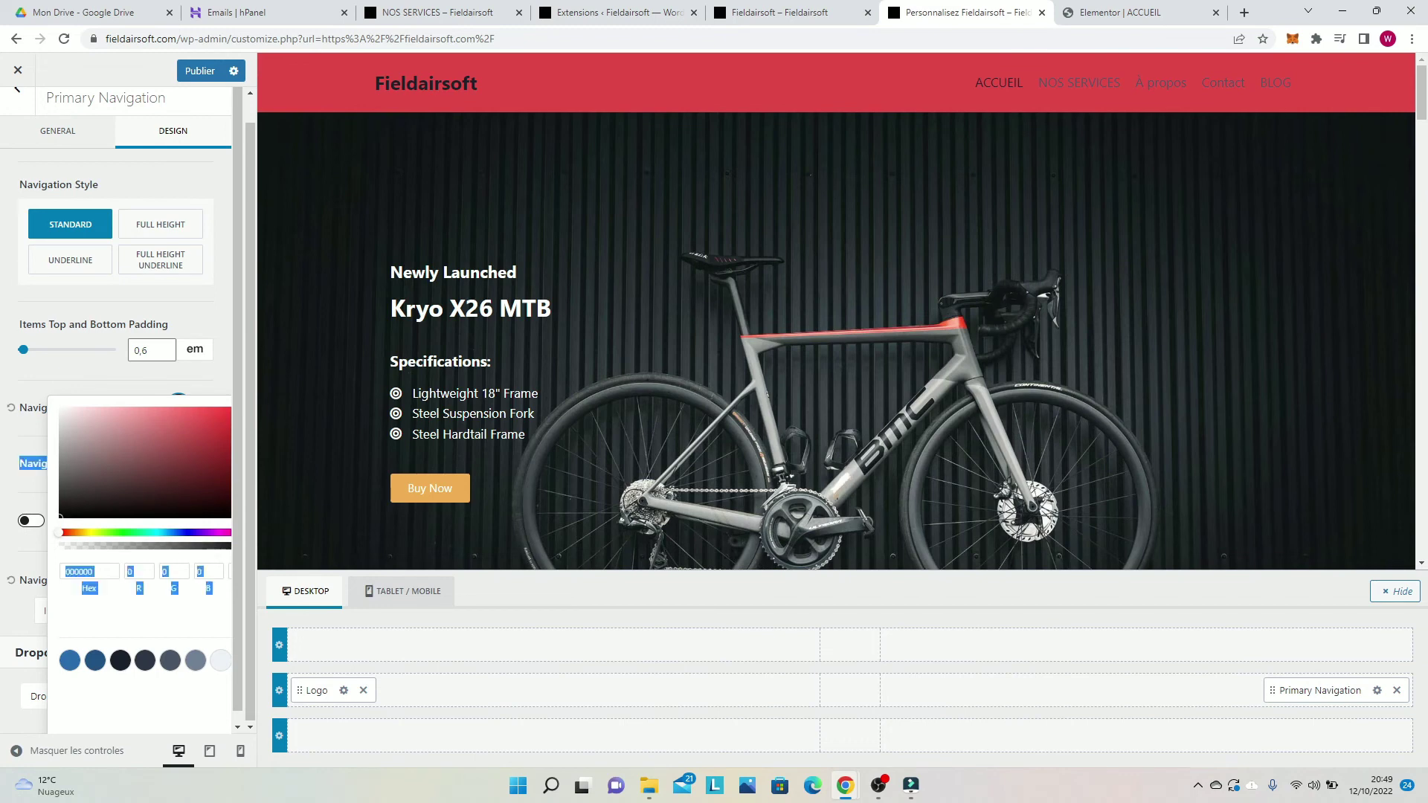
{"action": "left_click", "coordinate": [221, 379]}
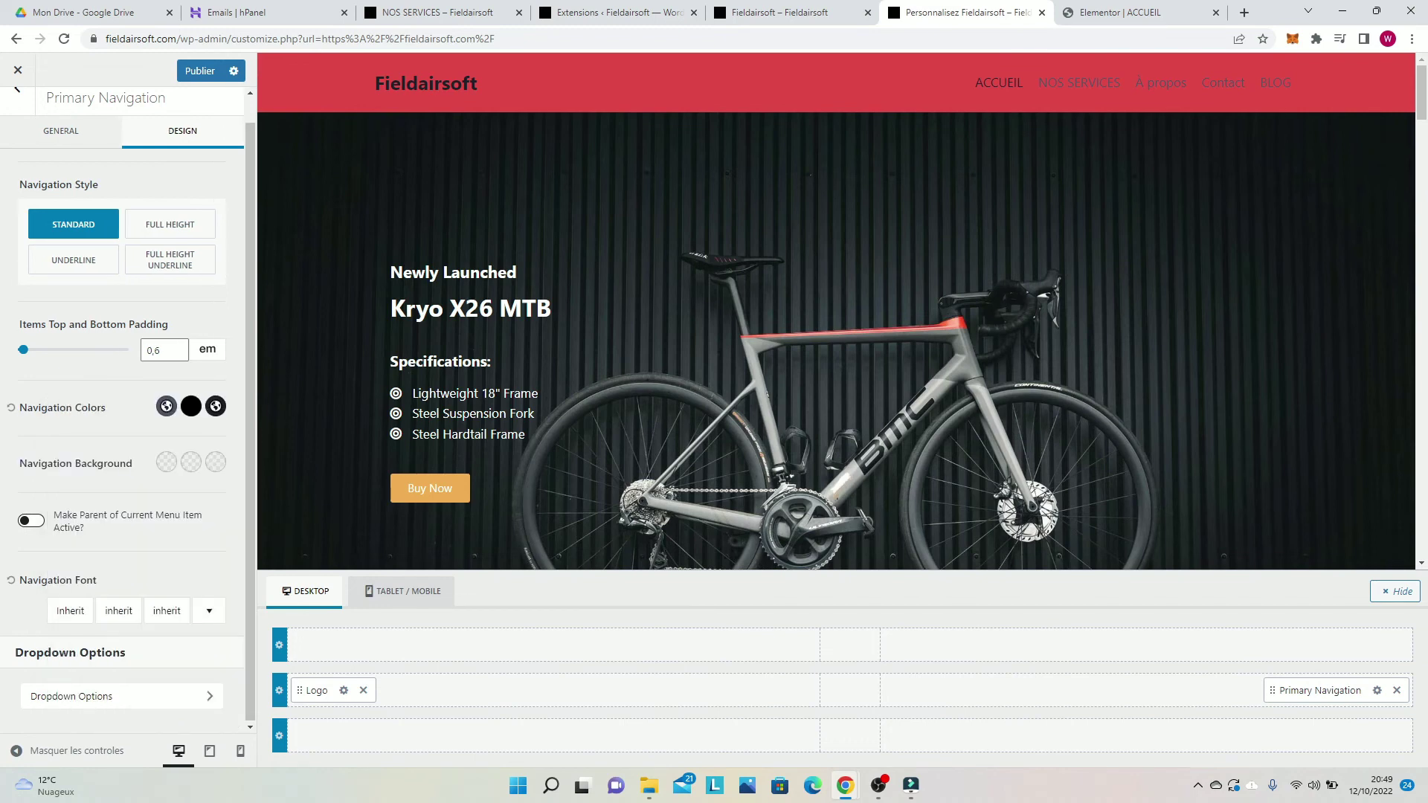
Step: Set the initial colour of the primary navigation links to black (000000)
{"action": "left_click", "coordinate": [166, 406]}
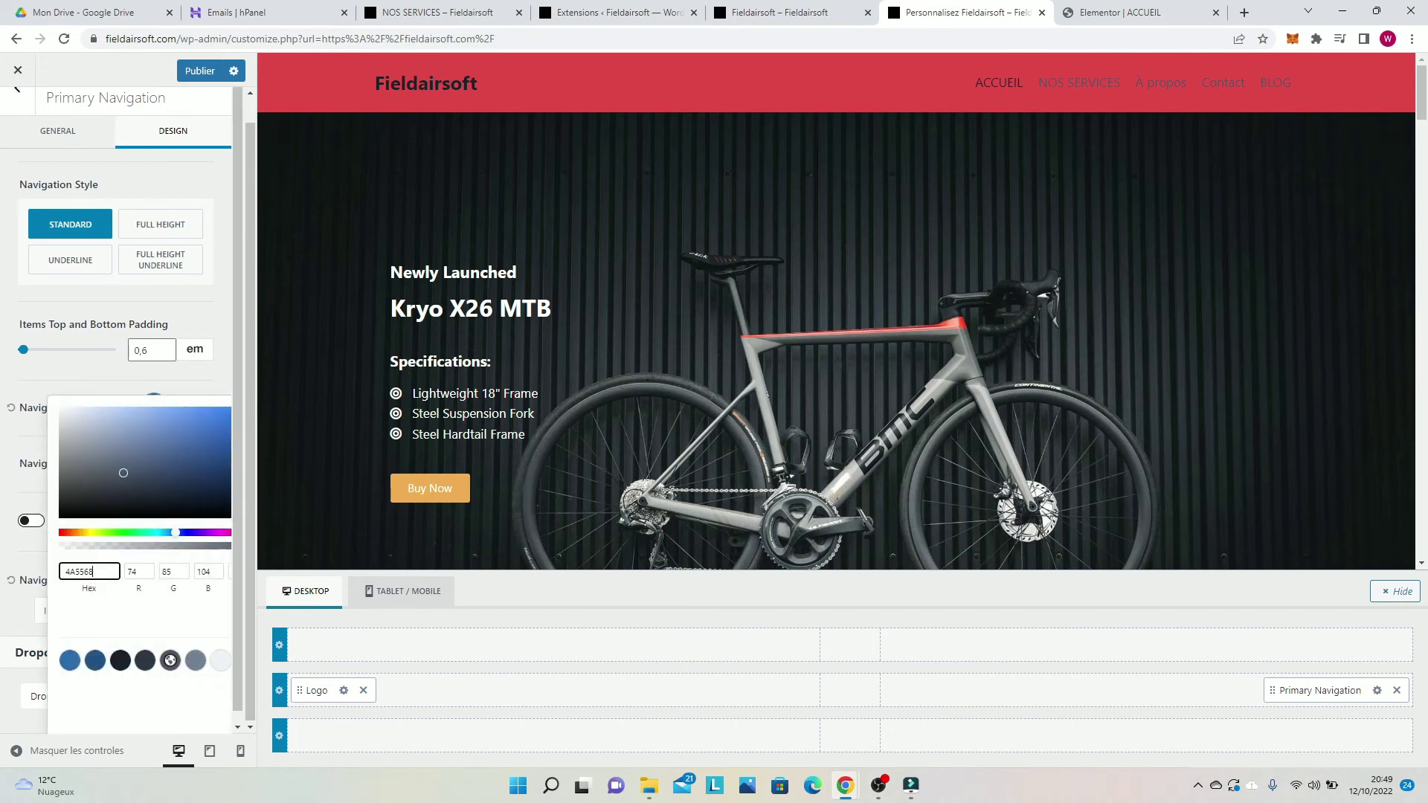
{"action": "left_click_drag", "start_coordinate": [96, 482], "coordinate": [56, 528]}
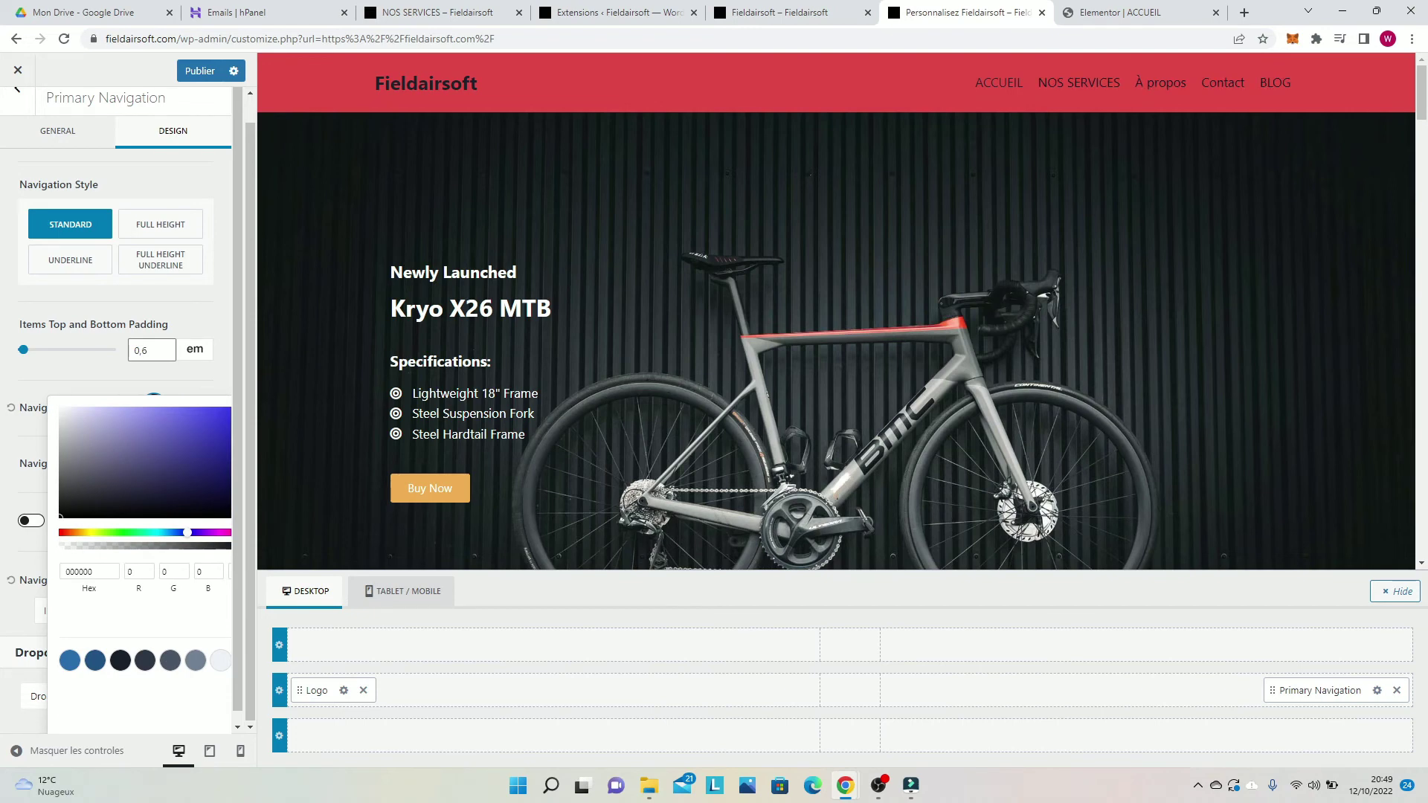
{"action": "left_click", "coordinate": [191, 383]}
{"action": "left_click", "coordinate": [216, 407]}
{"action": "left_click", "coordinate": [205, 385]}
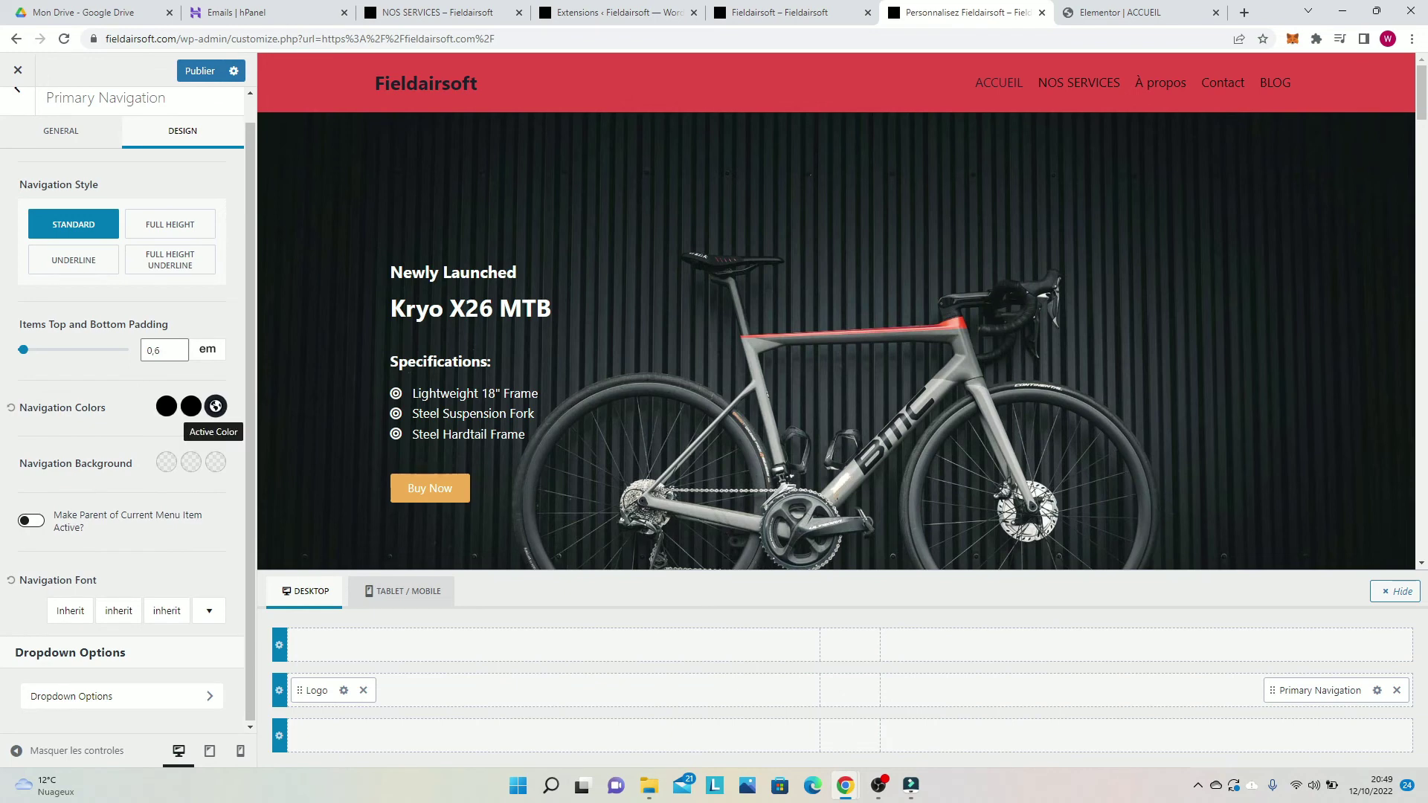
Step: Set the primary navigation's active colour to black and publish the navigation colour changes
{"action": "left_click", "coordinate": [216, 406]}
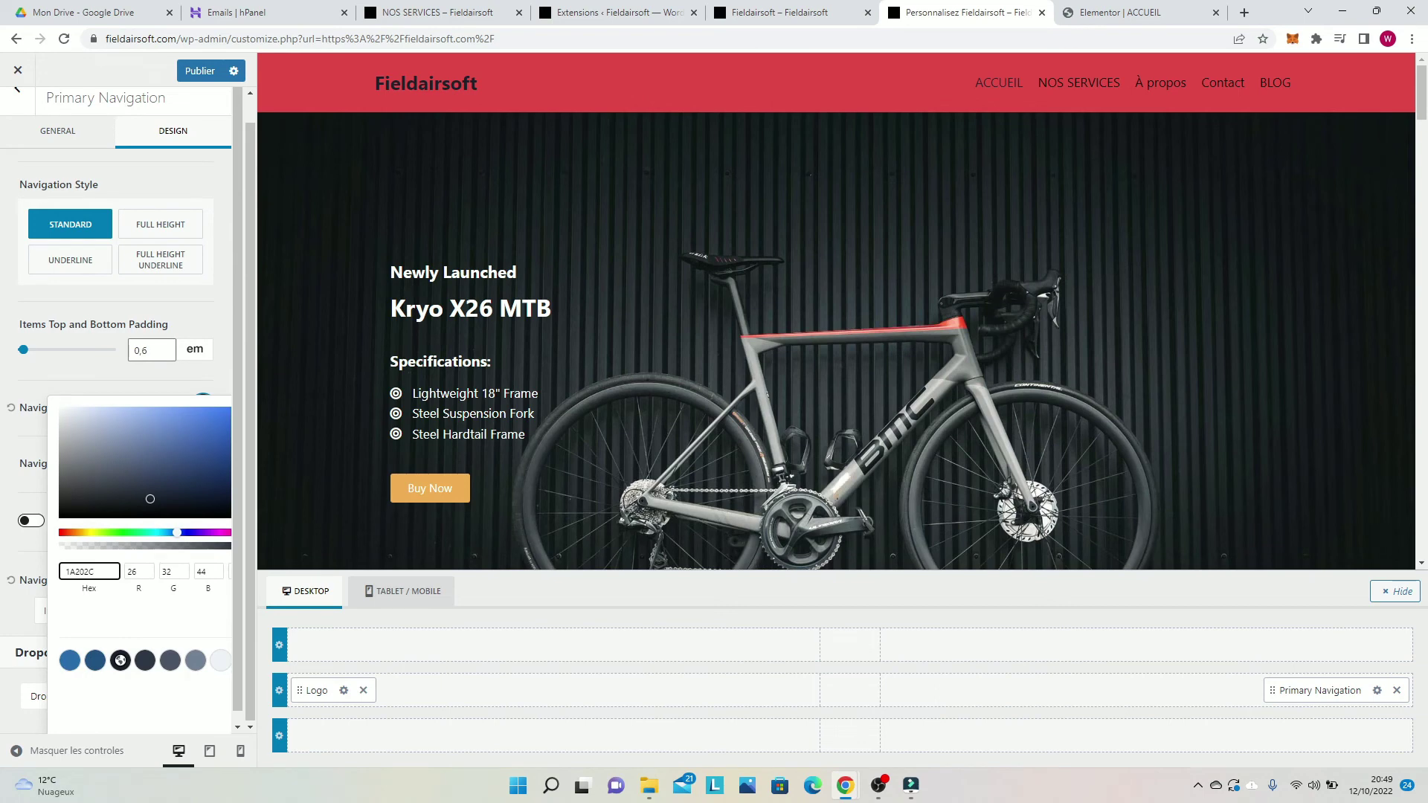
{"action": "left_click_drag", "start_coordinate": [150, 499], "coordinate": [43, 530]}
{"action": "left_click", "coordinate": [43, 537]}
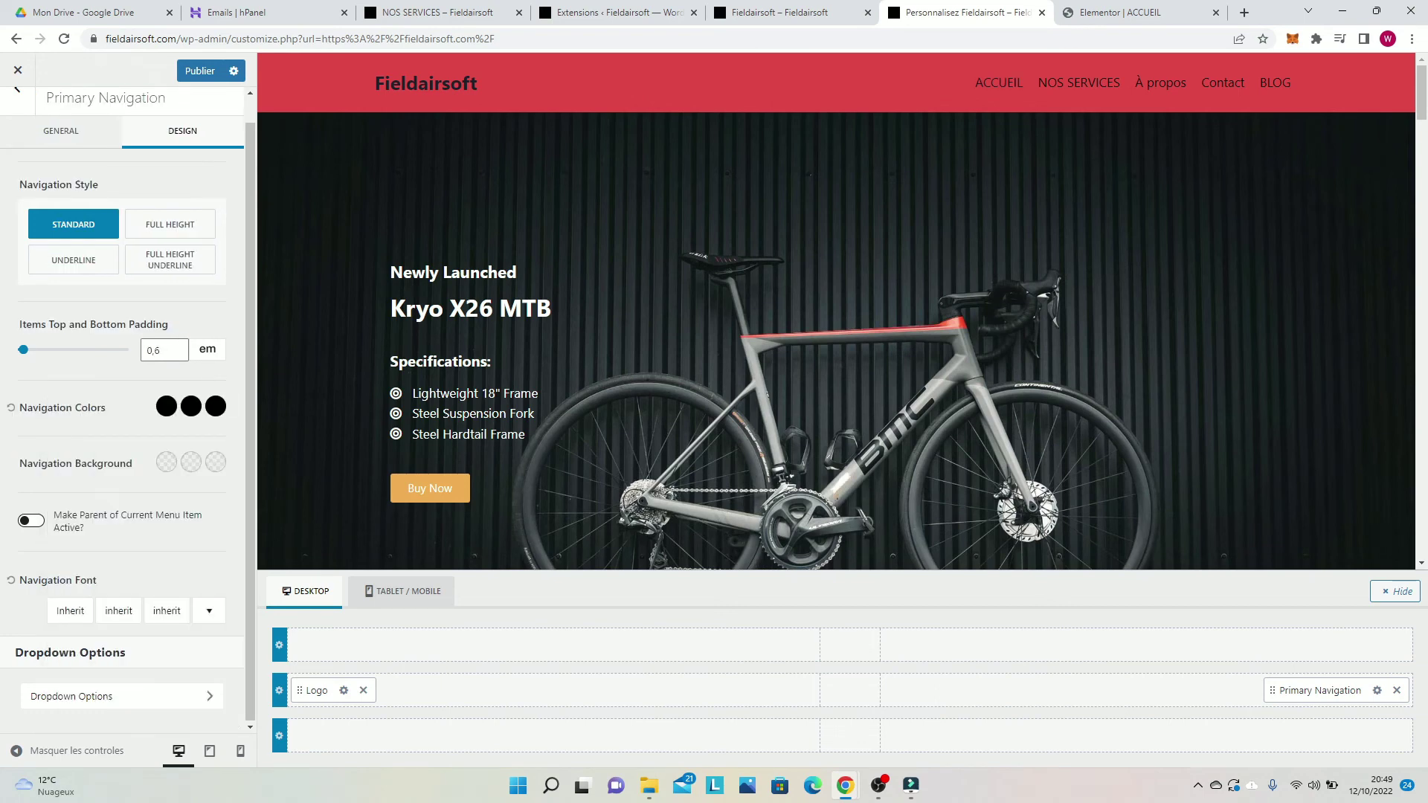
{"action": "left_click", "coordinate": [200, 70]}
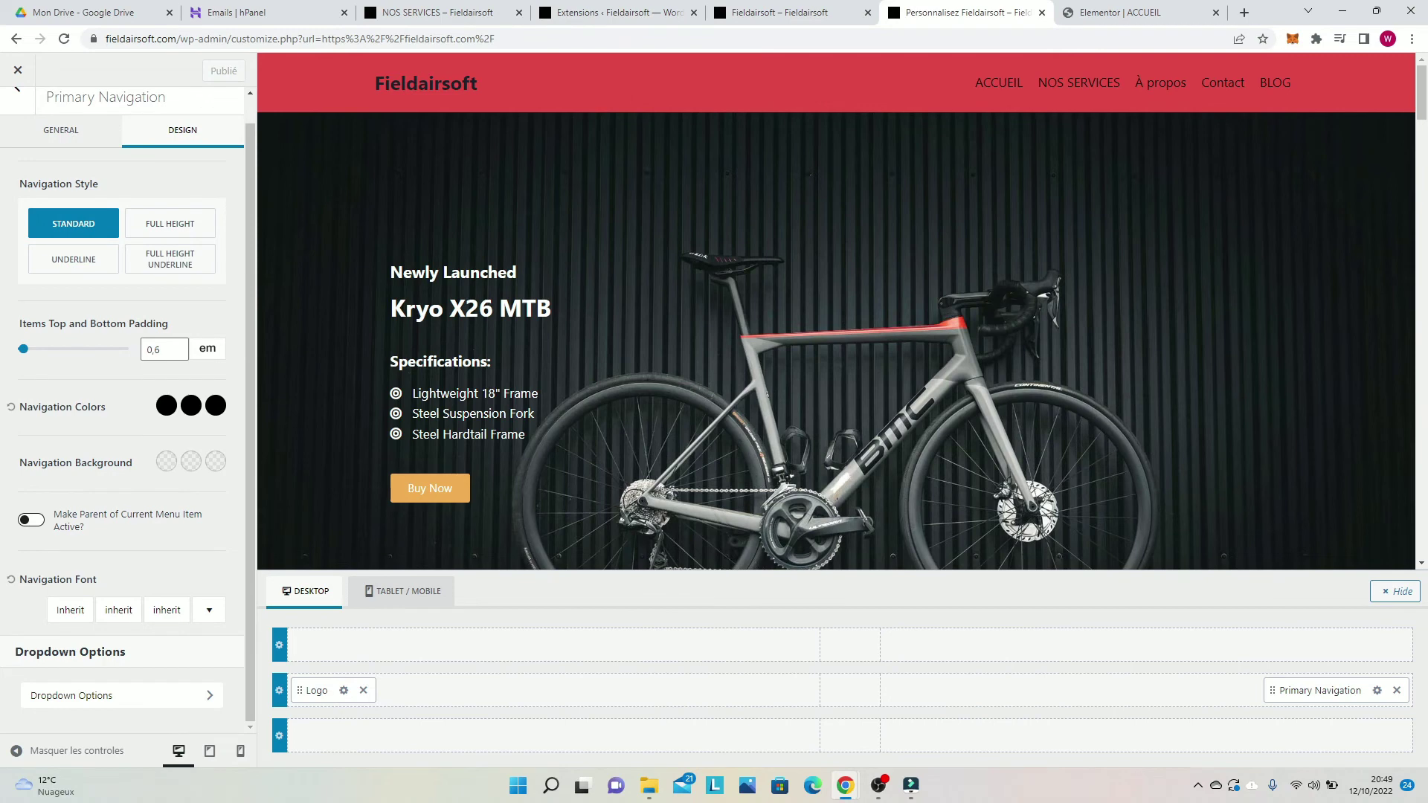
Step: Try the Full Height, Full Height Underline, Underline and Standard navigation styles on the primary navigation
{"action": "left_click", "coordinate": [170, 223]}
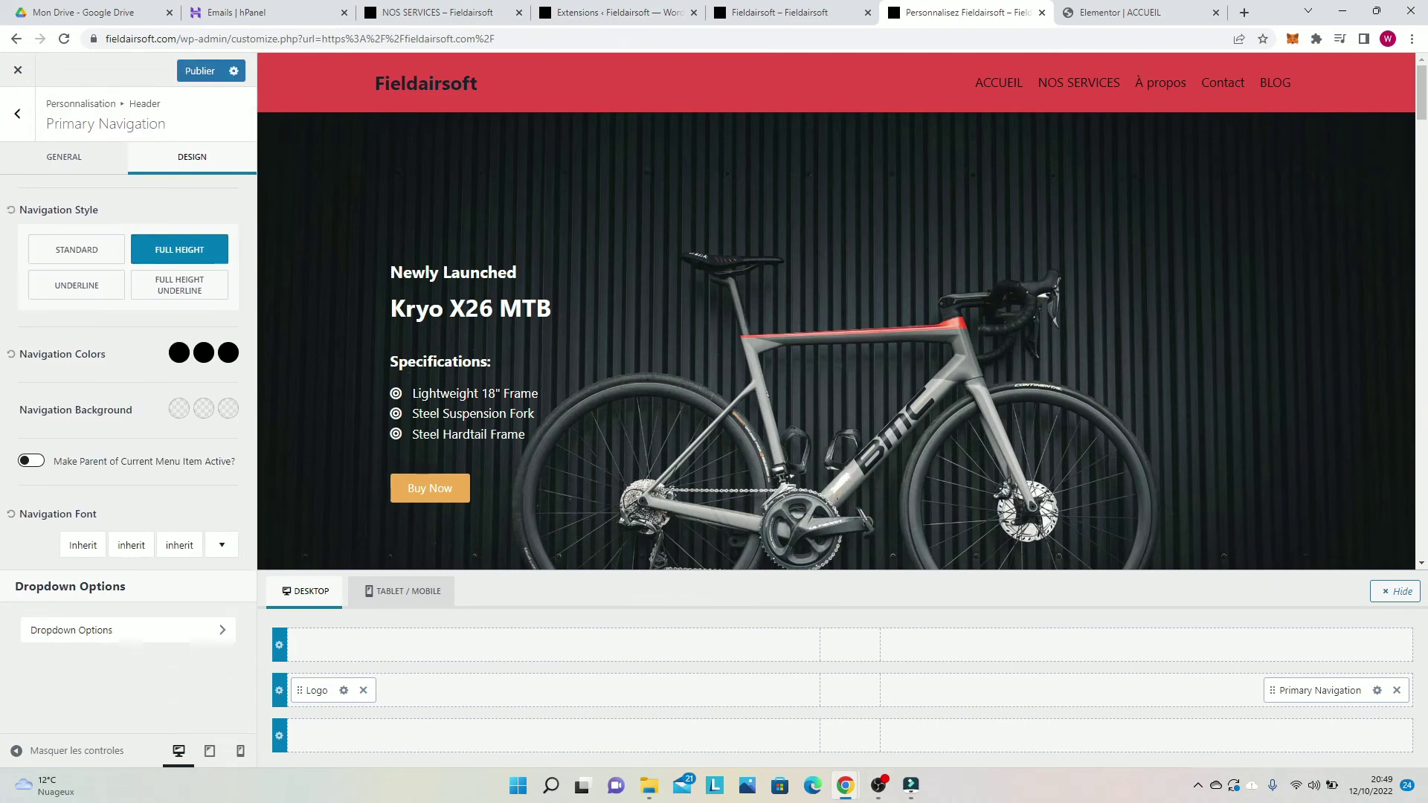
{"action": "left_click", "coordinate": [179, 285]}
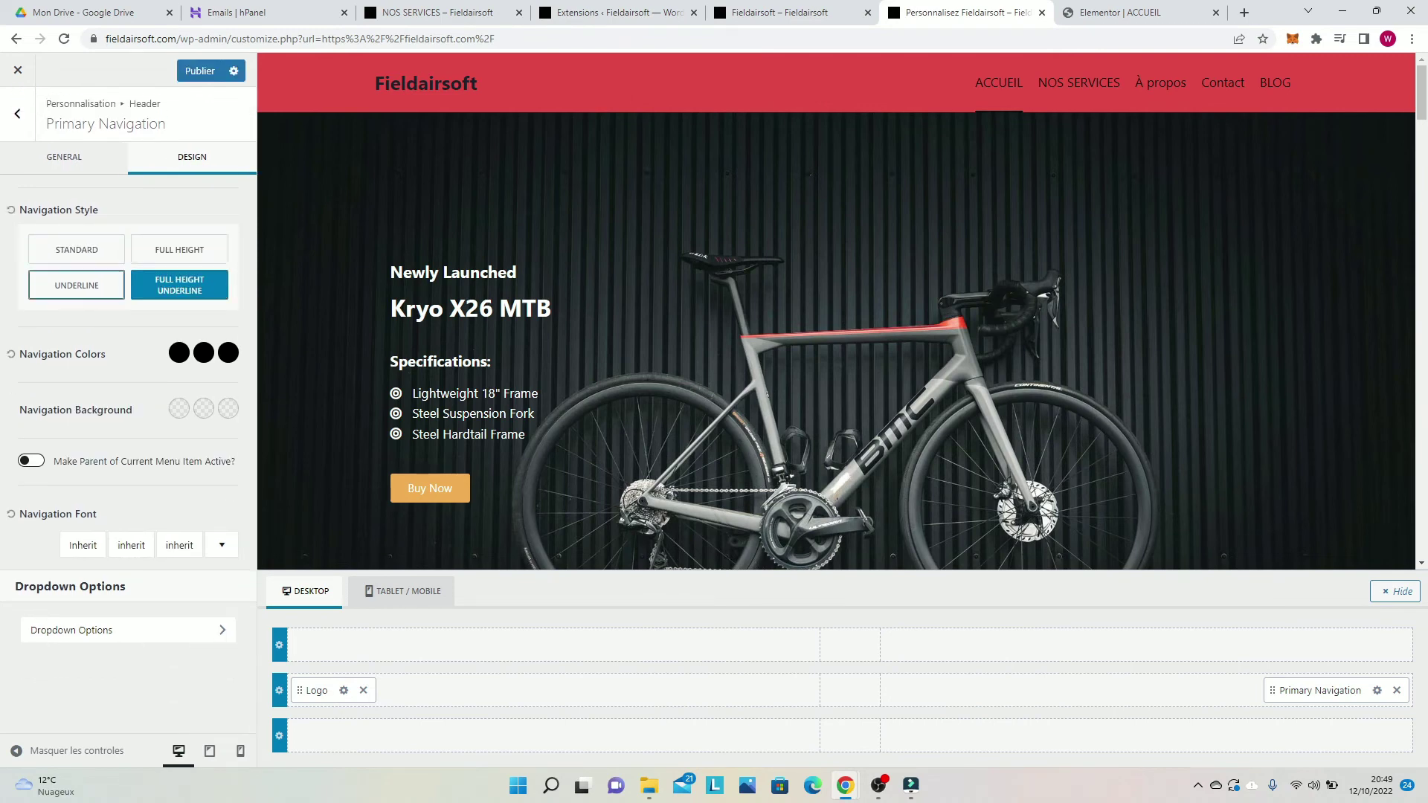
{"action": "left_click", "coordinate": [76, 286]}
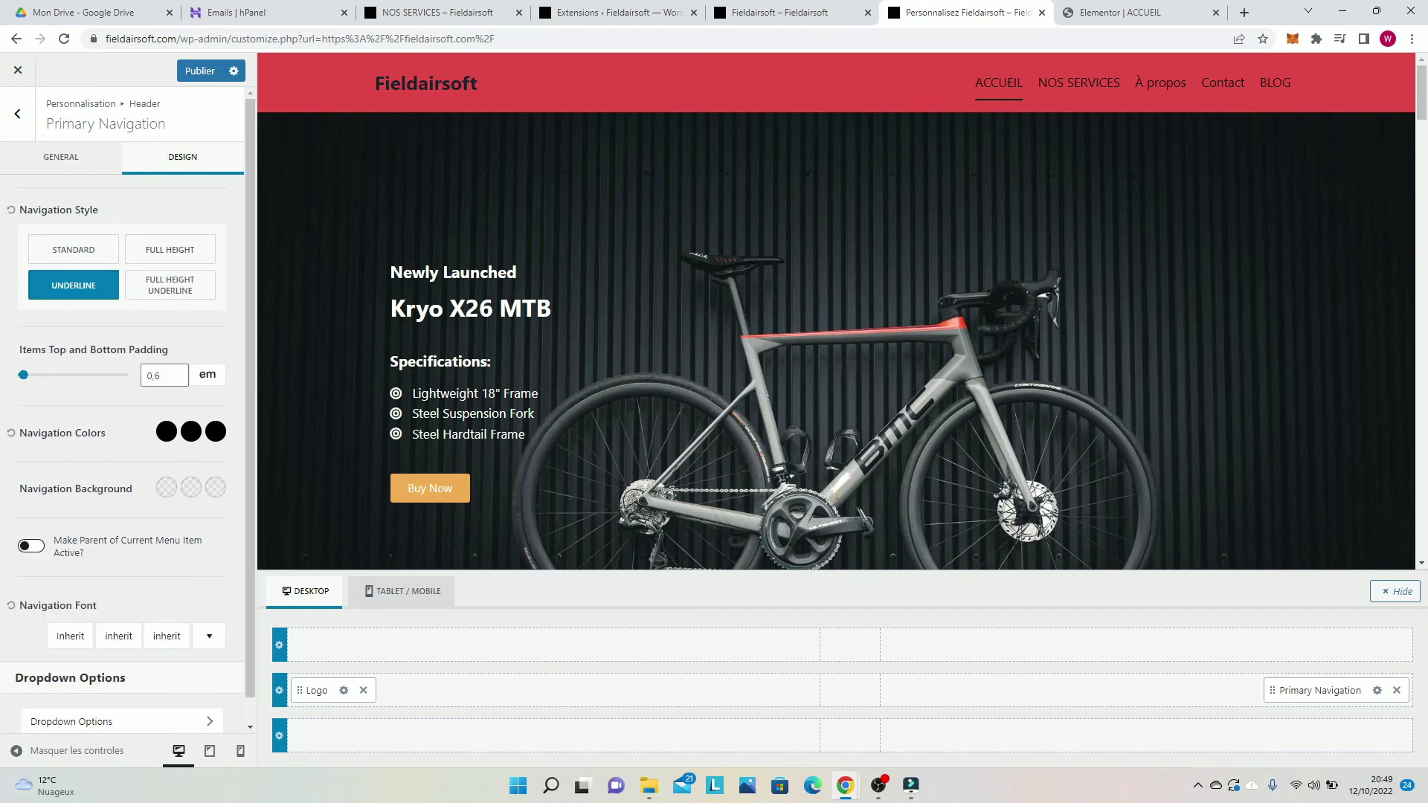
{"action": "left_click", "coordinate": [74, 250]}
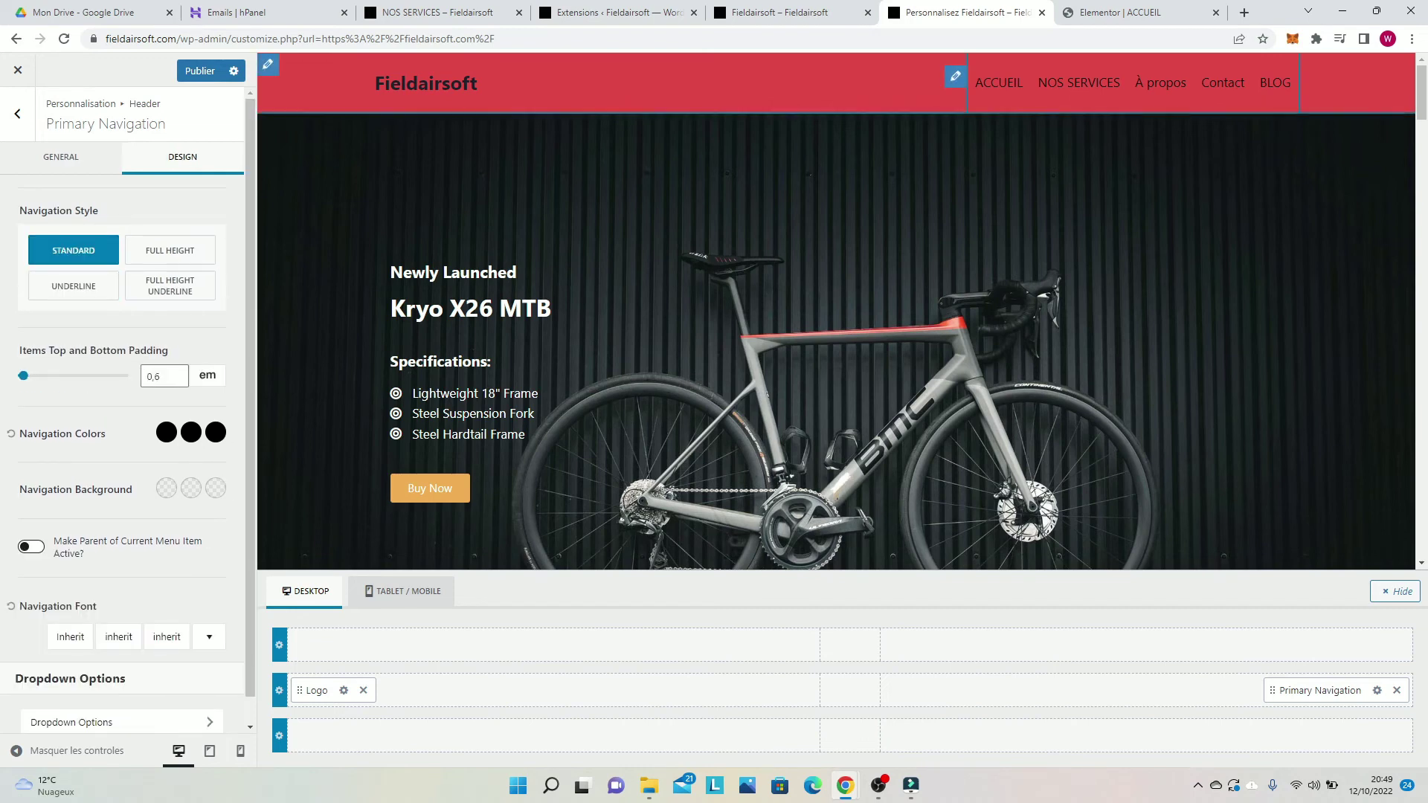
{"action": "left_click", "coordinate": [170, 250]}
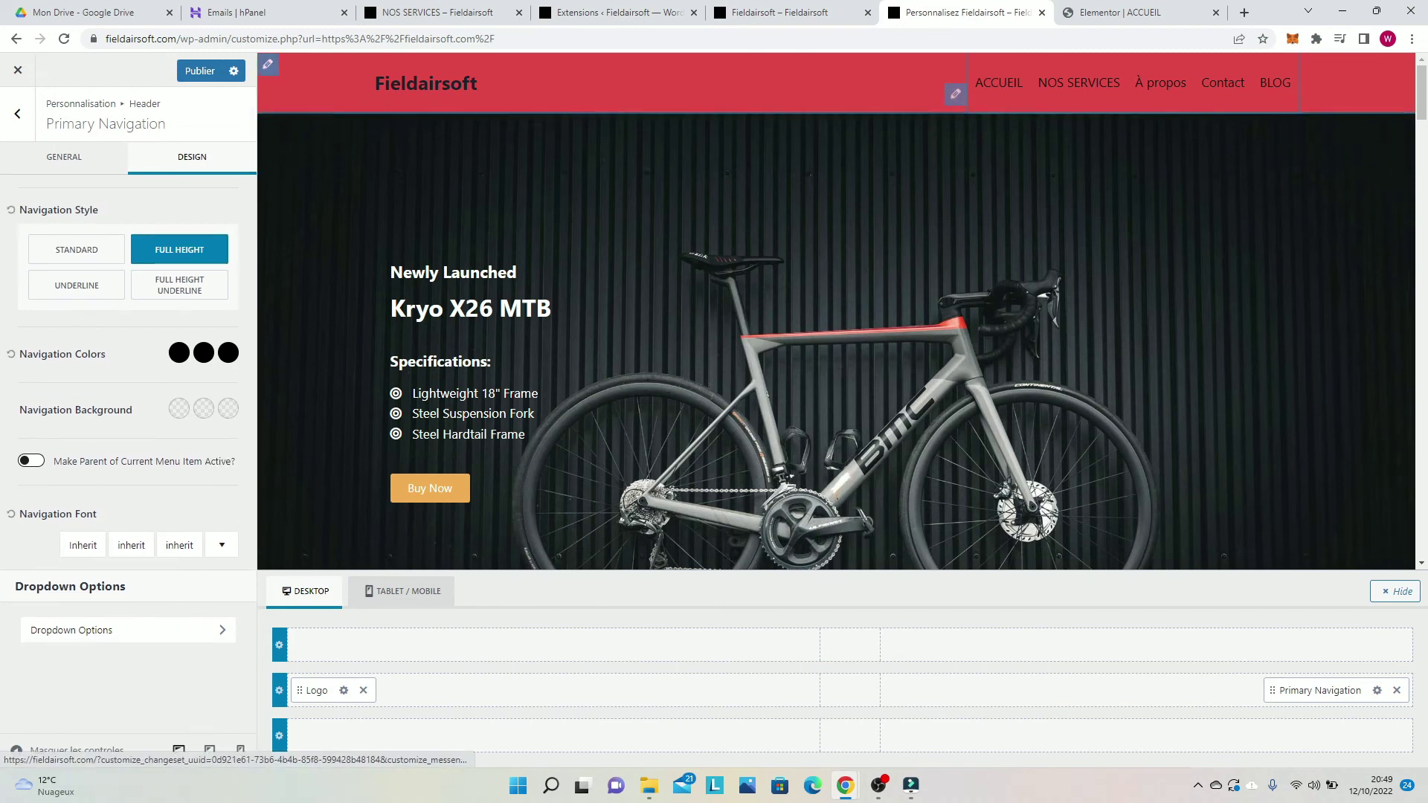
Step: Set the primary navigation's style to Underline and publish the header changes
{"action": "left_click", "coordinate": [77, 285]}
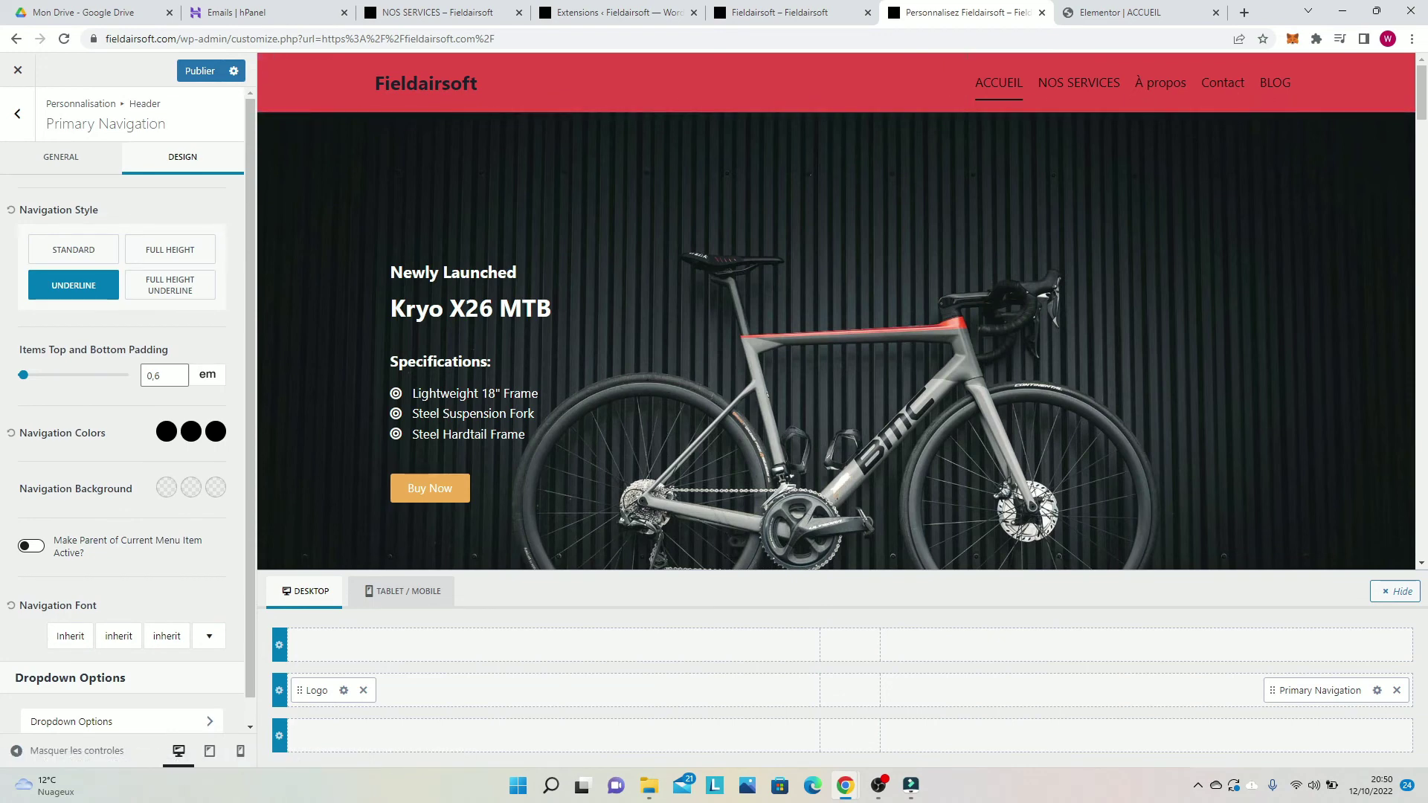
{"action": "left_click", "coordinate": [199, 70]}
{"action": "scroll", "coordinate": [836, 310], "scroll_direction": "down", "scroll_amount": 3}
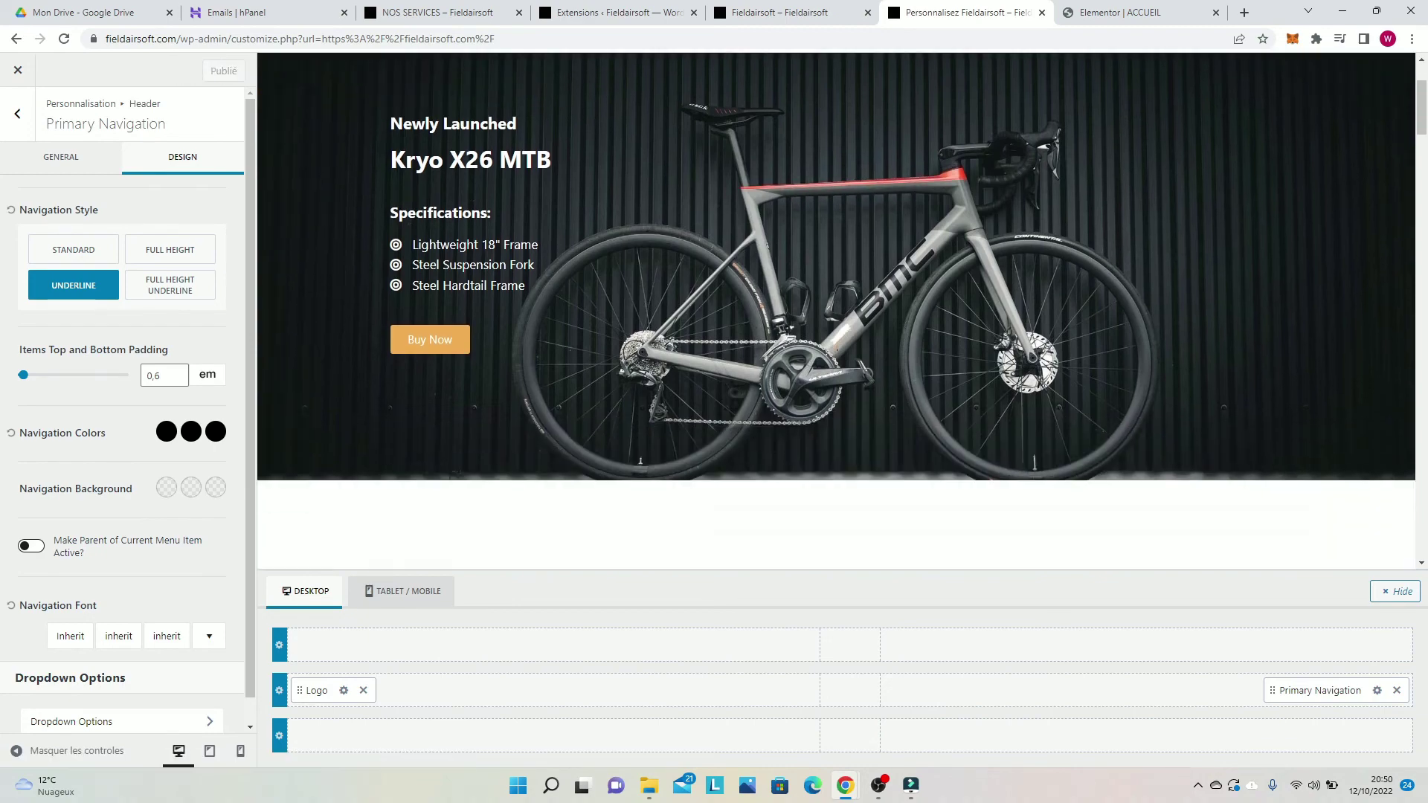
Step: Check the homepage preview with the updated header and return to the main list of theme customization settings
{"action": "scroll", "coordinate": [836, 311], "scroll_direction": "down", "scroll_amount": 5}
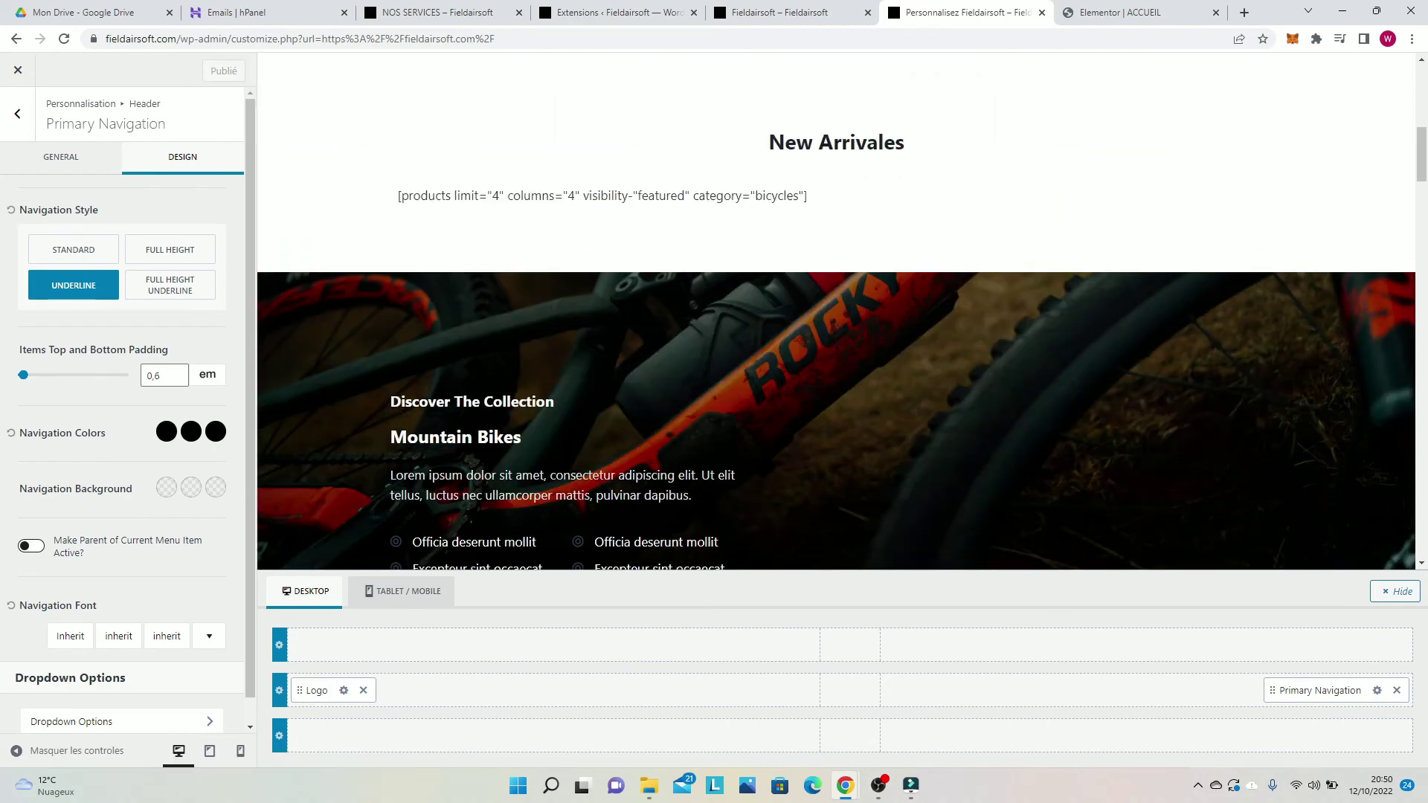
{"action": "scroll", "coordinate": [835, 310], "scroll_direction": "up", "scroll_amount": 8}
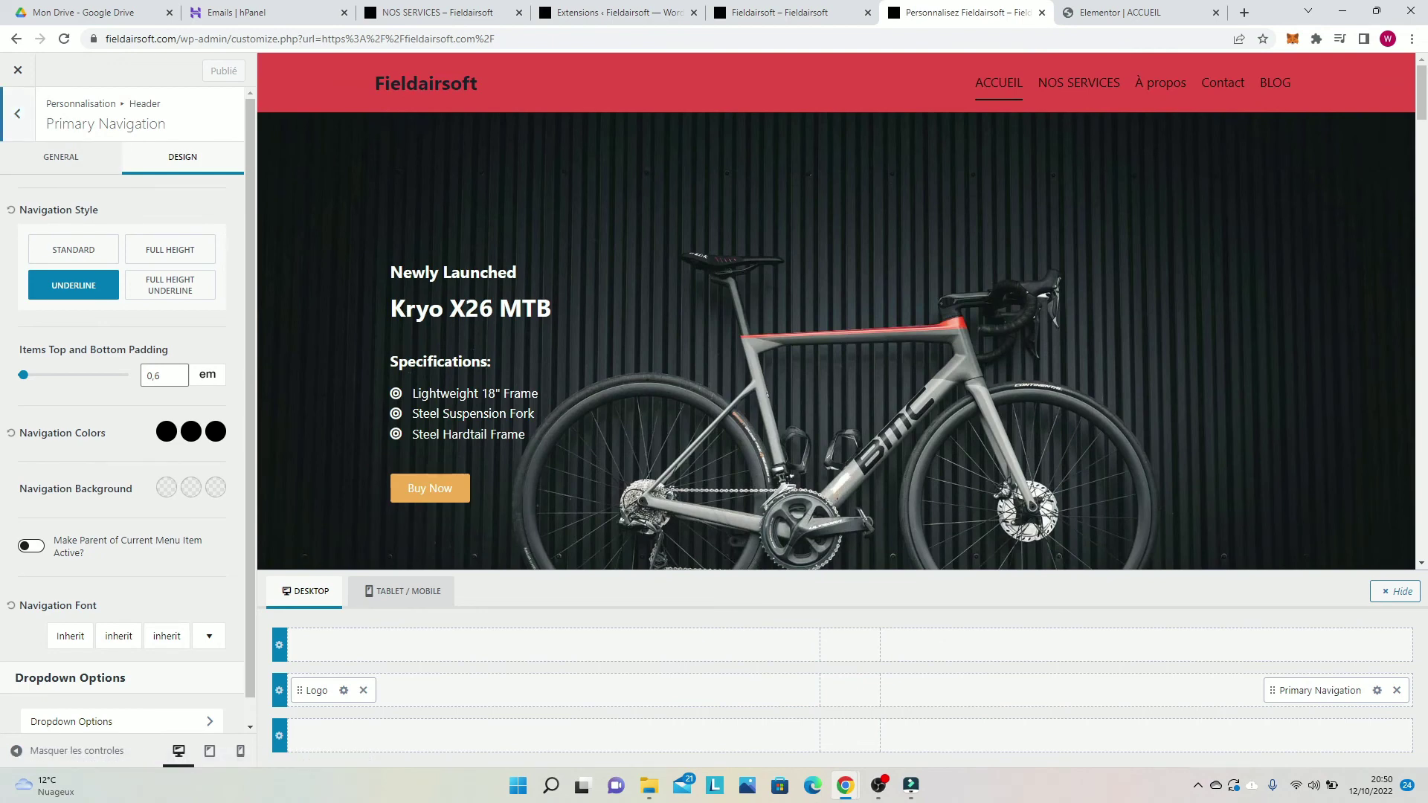
{"action": "left_click", "coordinate": [17, 113]}
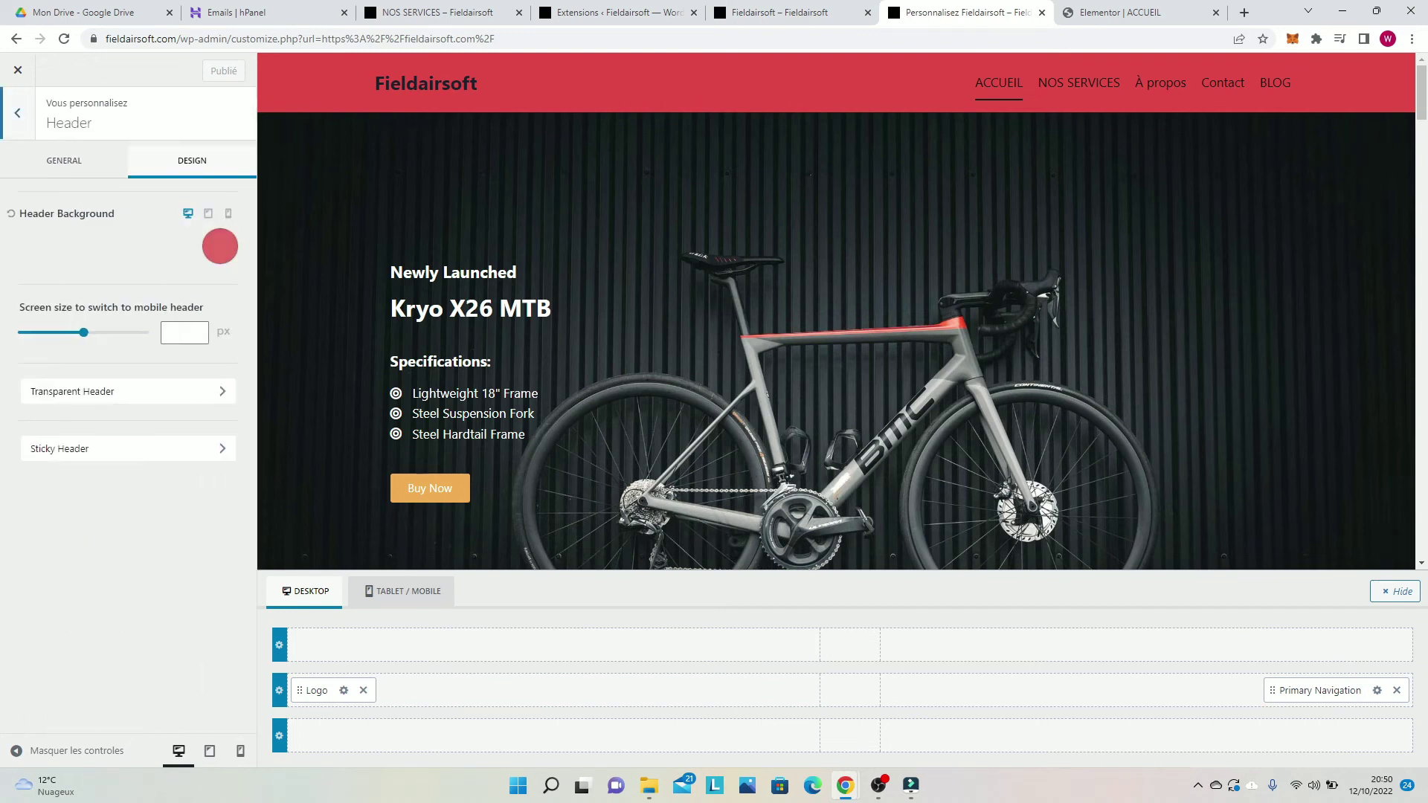
{"action": "left_click", "coordinate": [18, 113]}
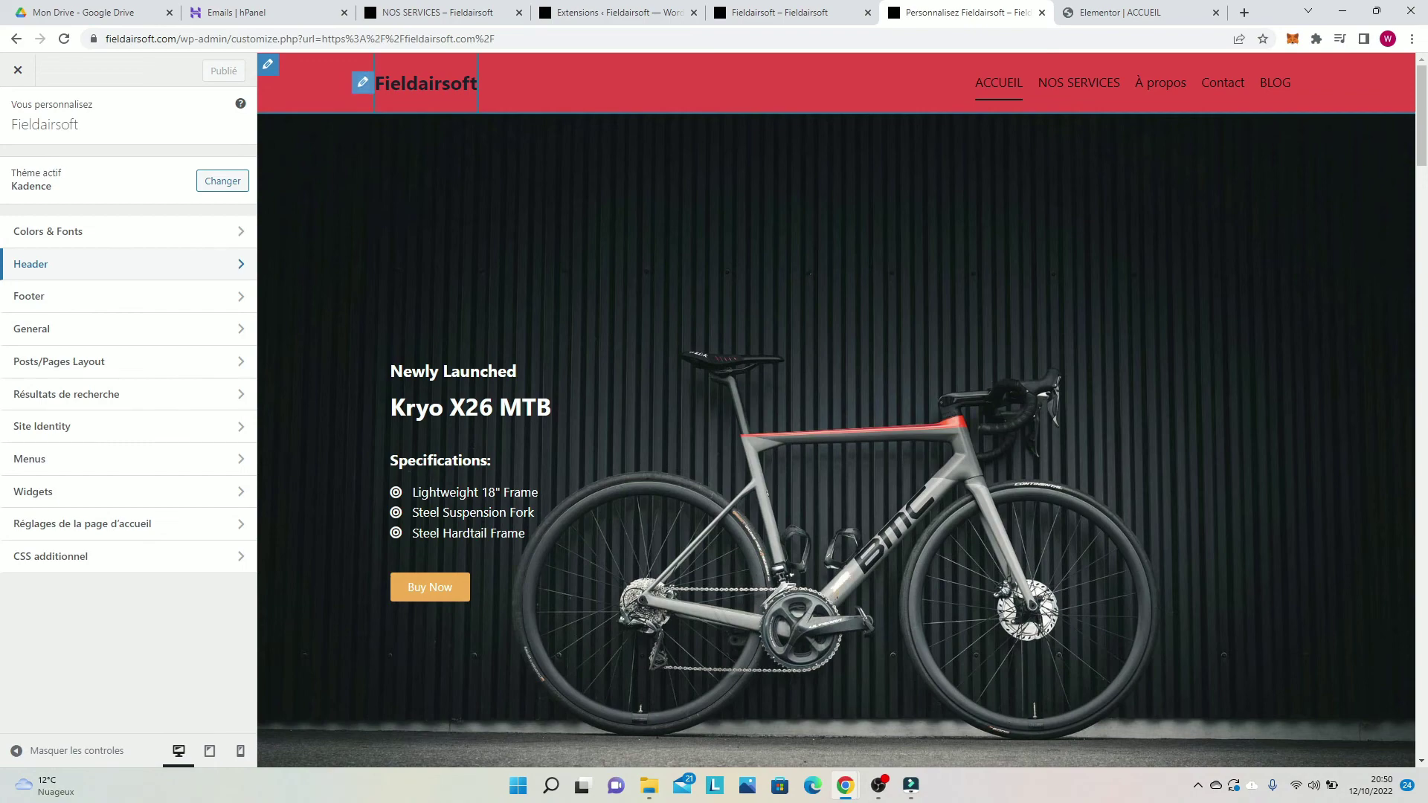
Step: Try the red mountain bike photo as the uncropped site logo, remove it again and publish the header
{"action": "left_click", "coordinate": [362, 83]}
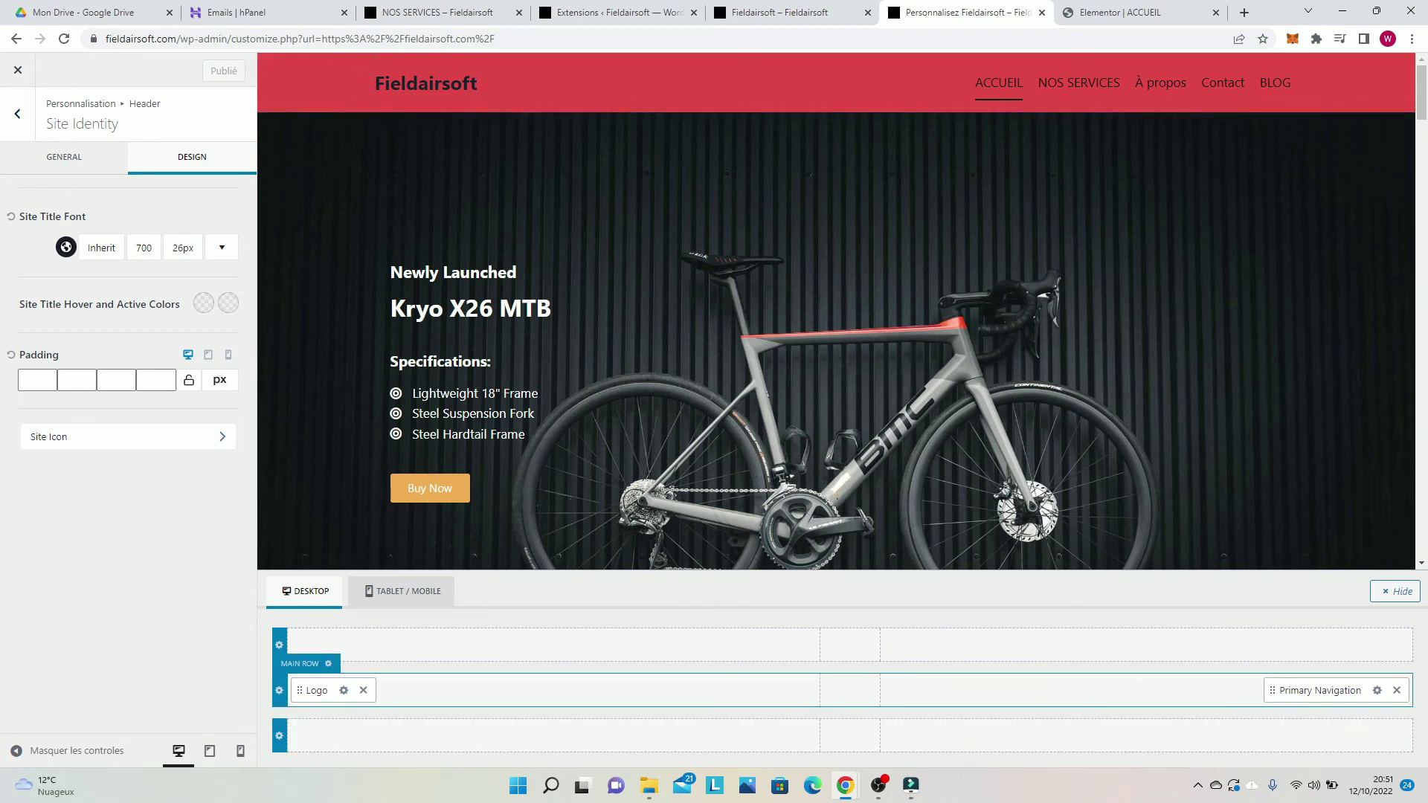
{"action": "left_click", "coordinate": [64, 156]}
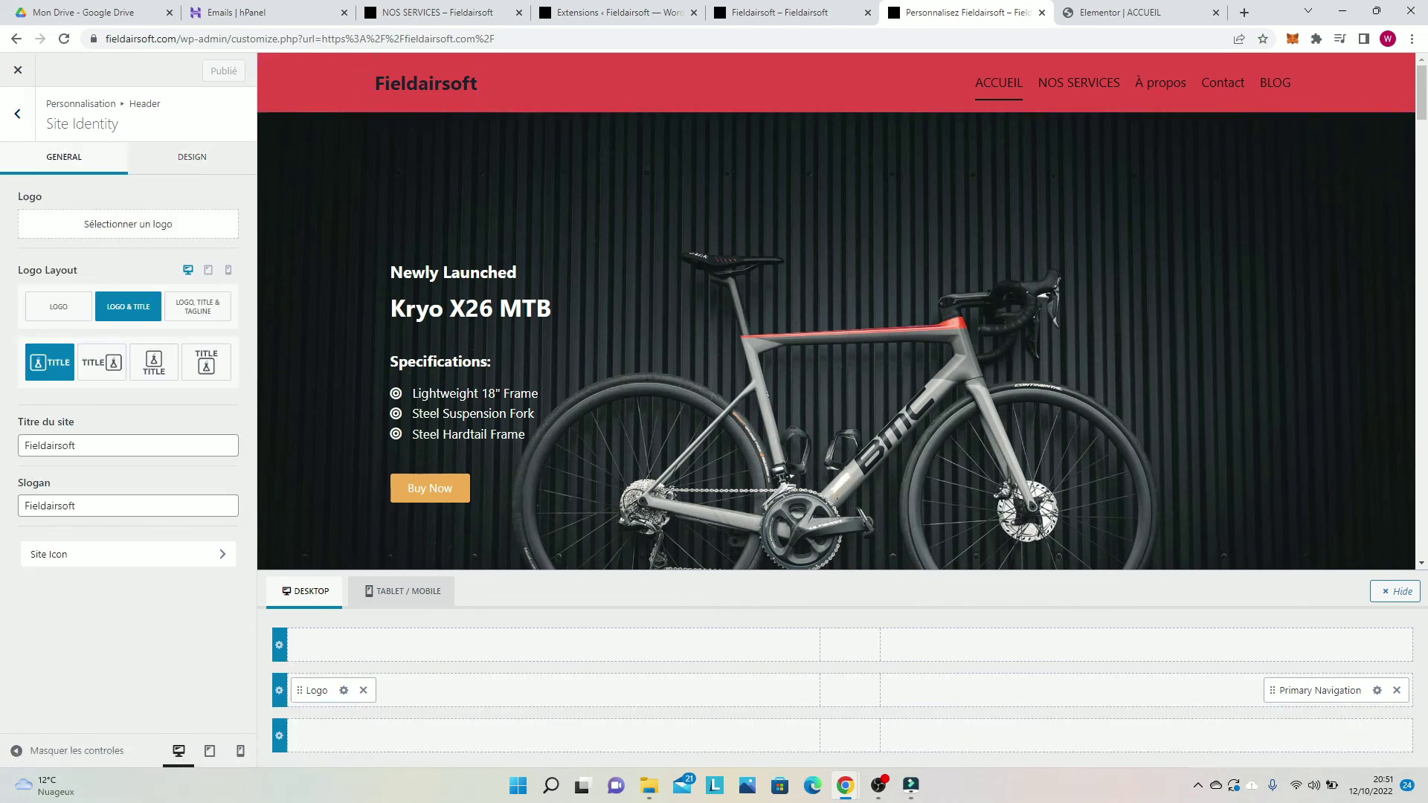
{"action": "left_click", "coordinate": [128, 224]}
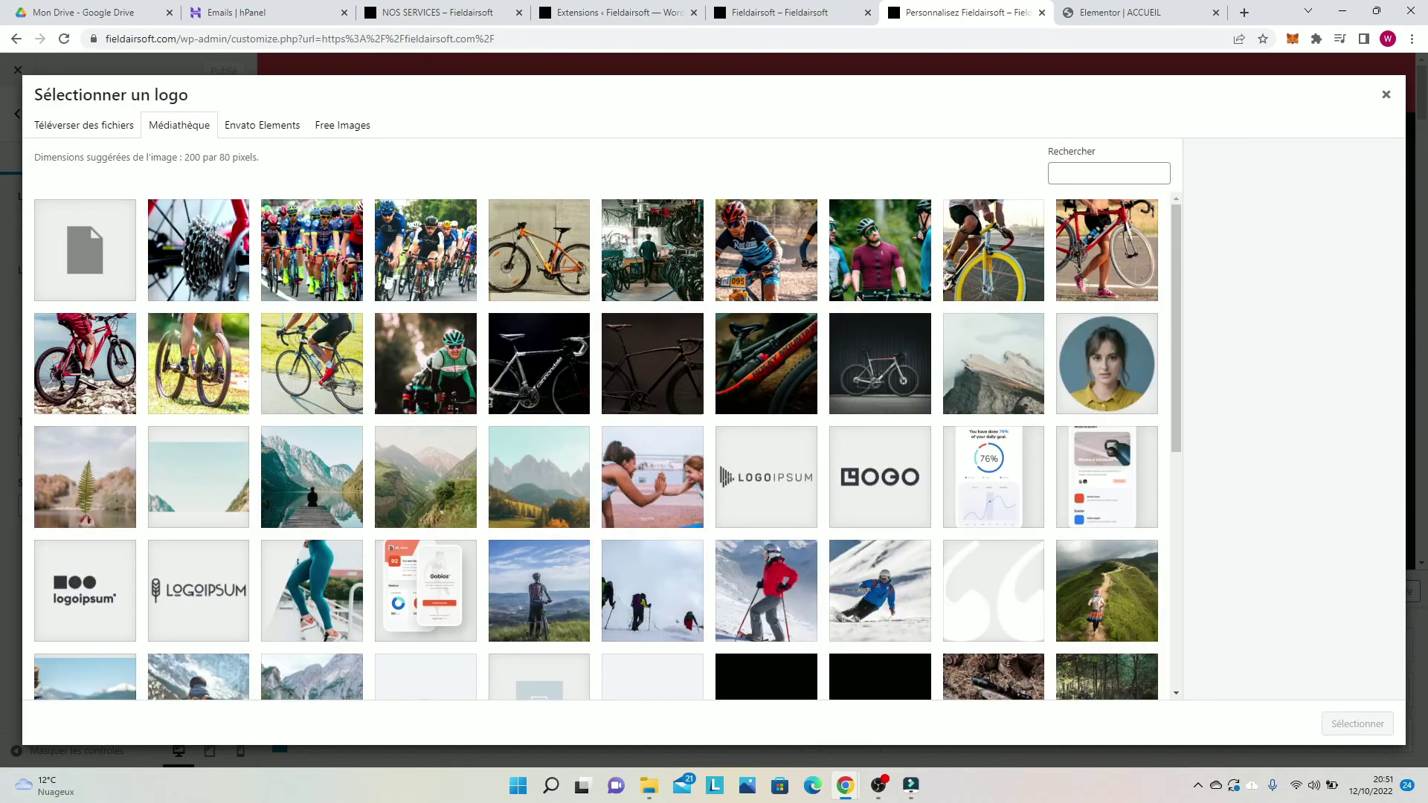
{"action": "left_click", "coordinate": [85, 363]}
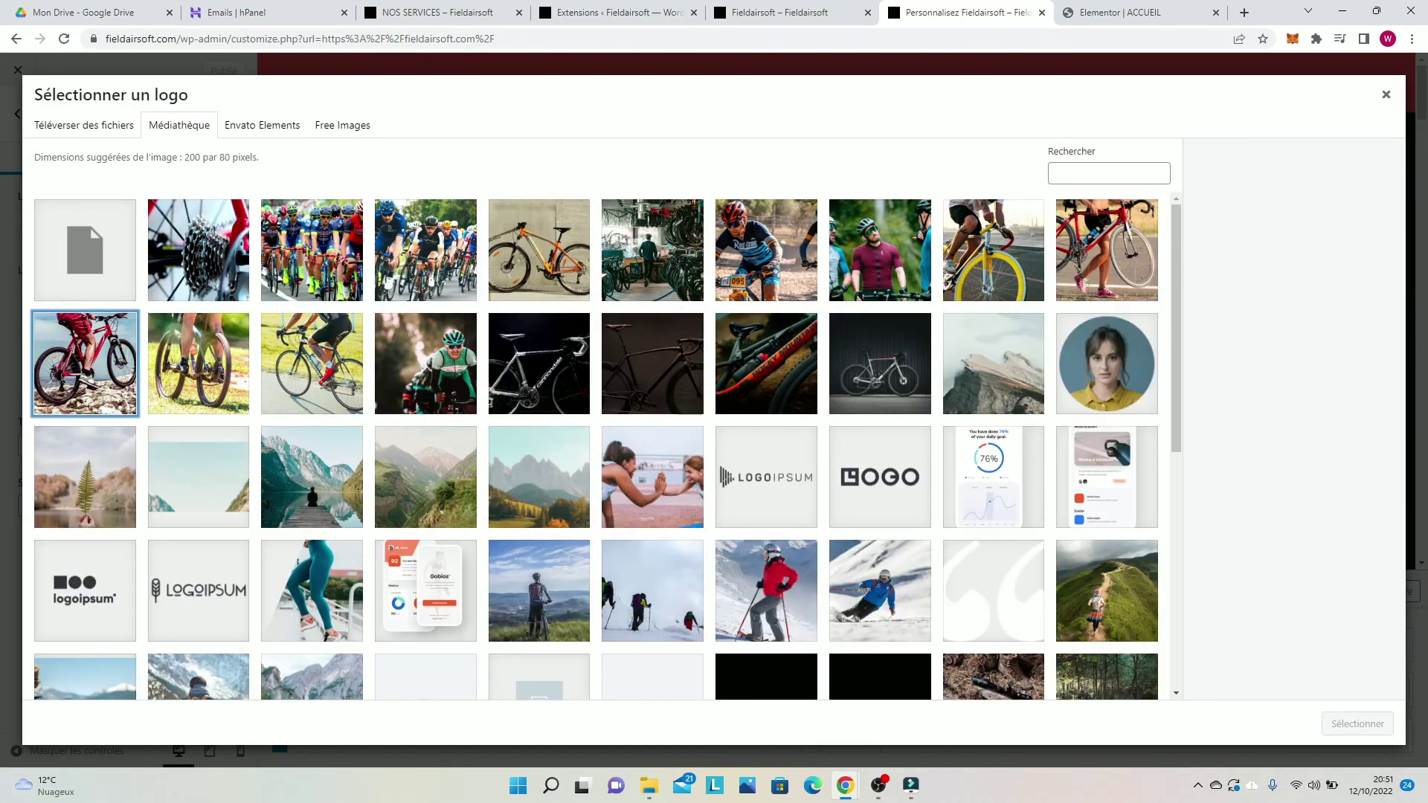
{"action": "left_click", "coordinate": [1357, 723]}
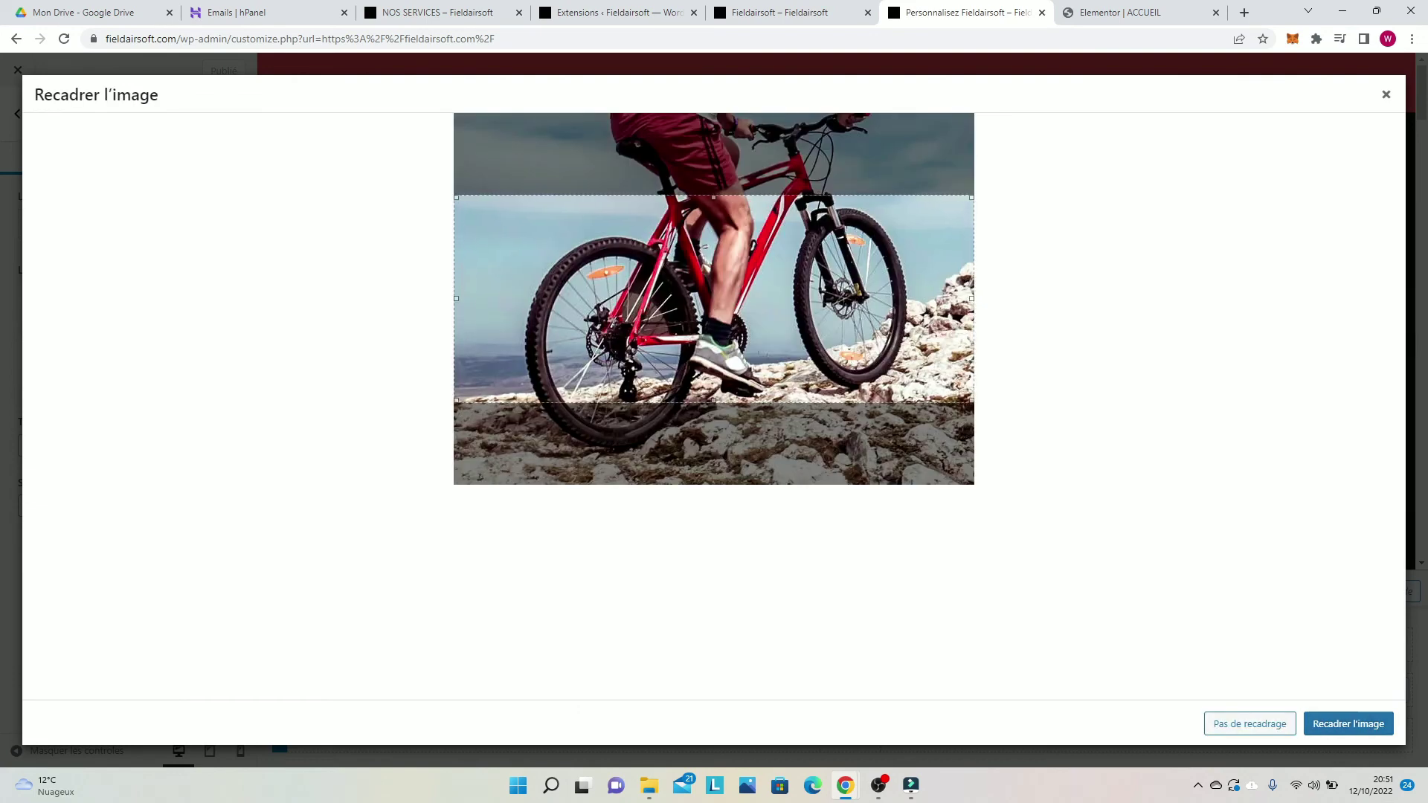
{"action": "left_click", "coordinate": [1249, 724]}
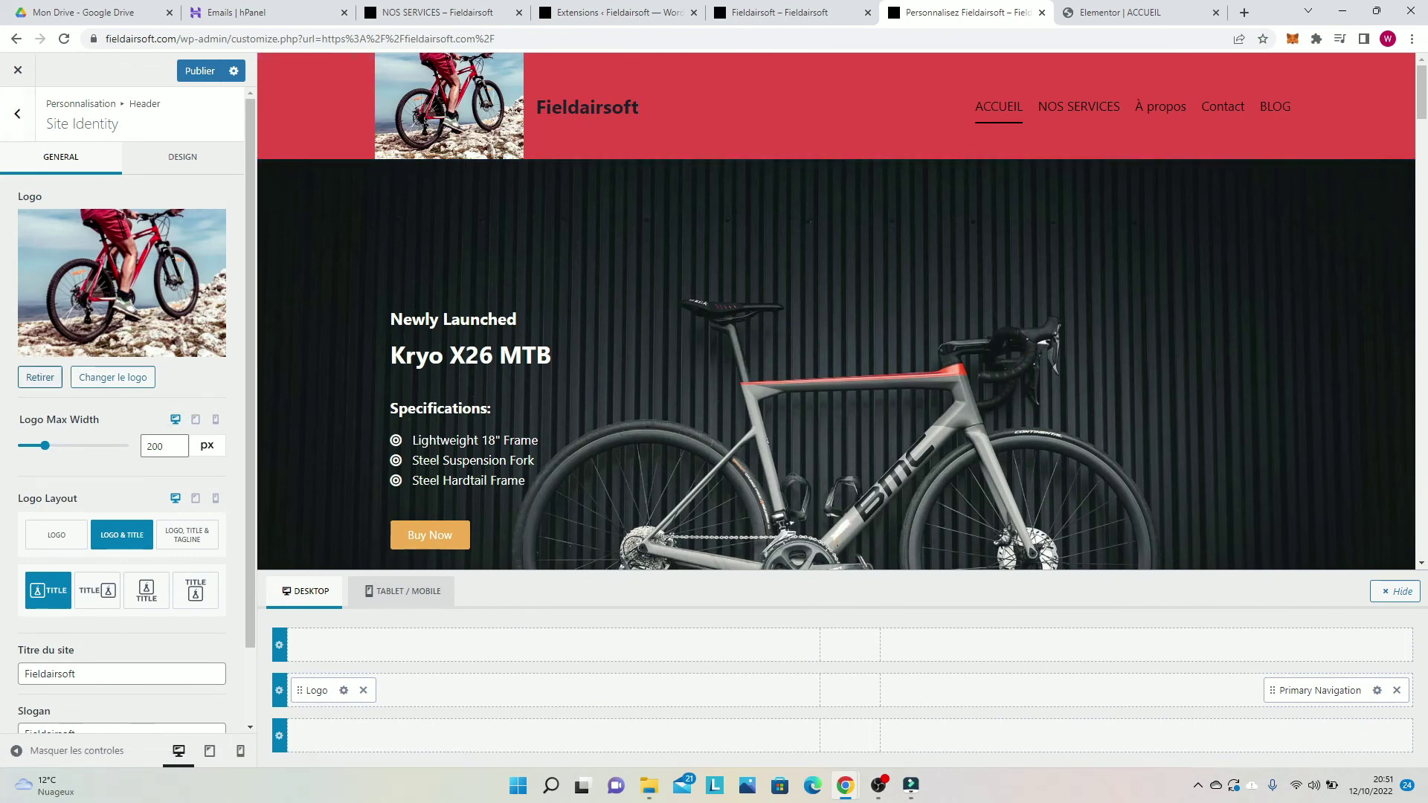
{"action": "left_click", "coordinate": [41, 377]}
{"action": "left_click", "coordinate": [199, 71]}
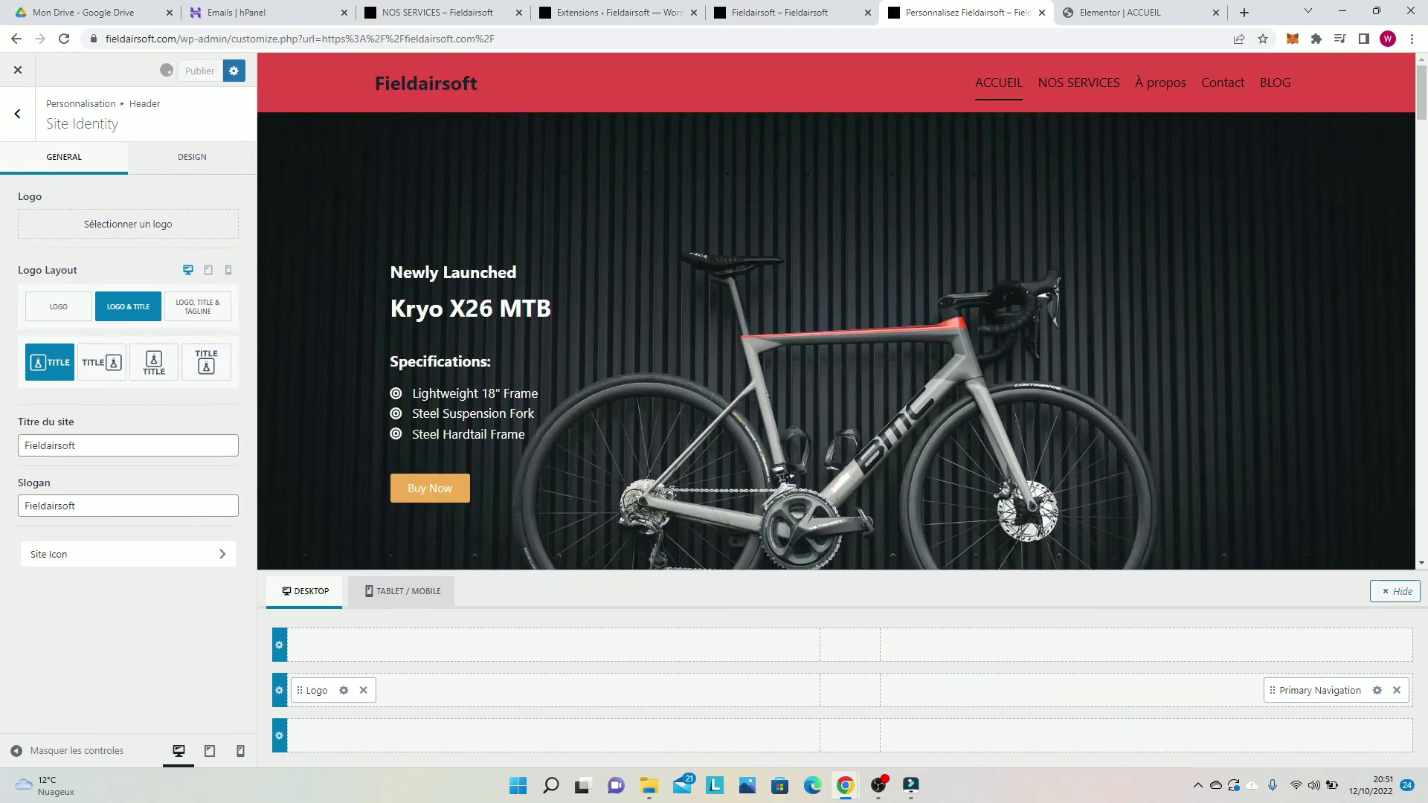
Step: Examine the homepage and the Contact page in the preview, from the header to the contact form area and footer
{"action": "scroll", "coordinate": [835, 310], "scroll_direction": "down", "scroll_amount": 6}
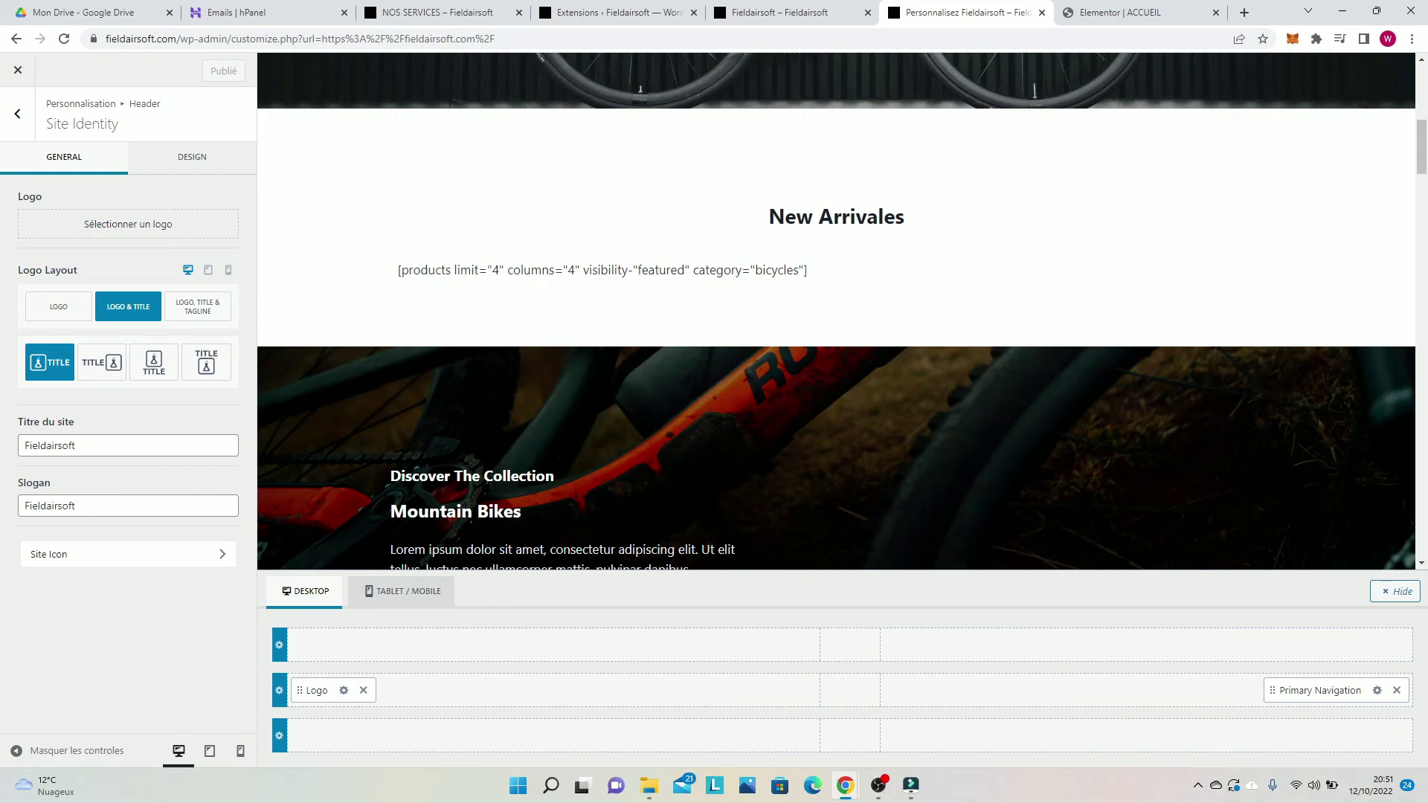
{"action": "scroll", "coordinate": [835, 311], "scroll_direction": "up", "scroll_amount": 7}
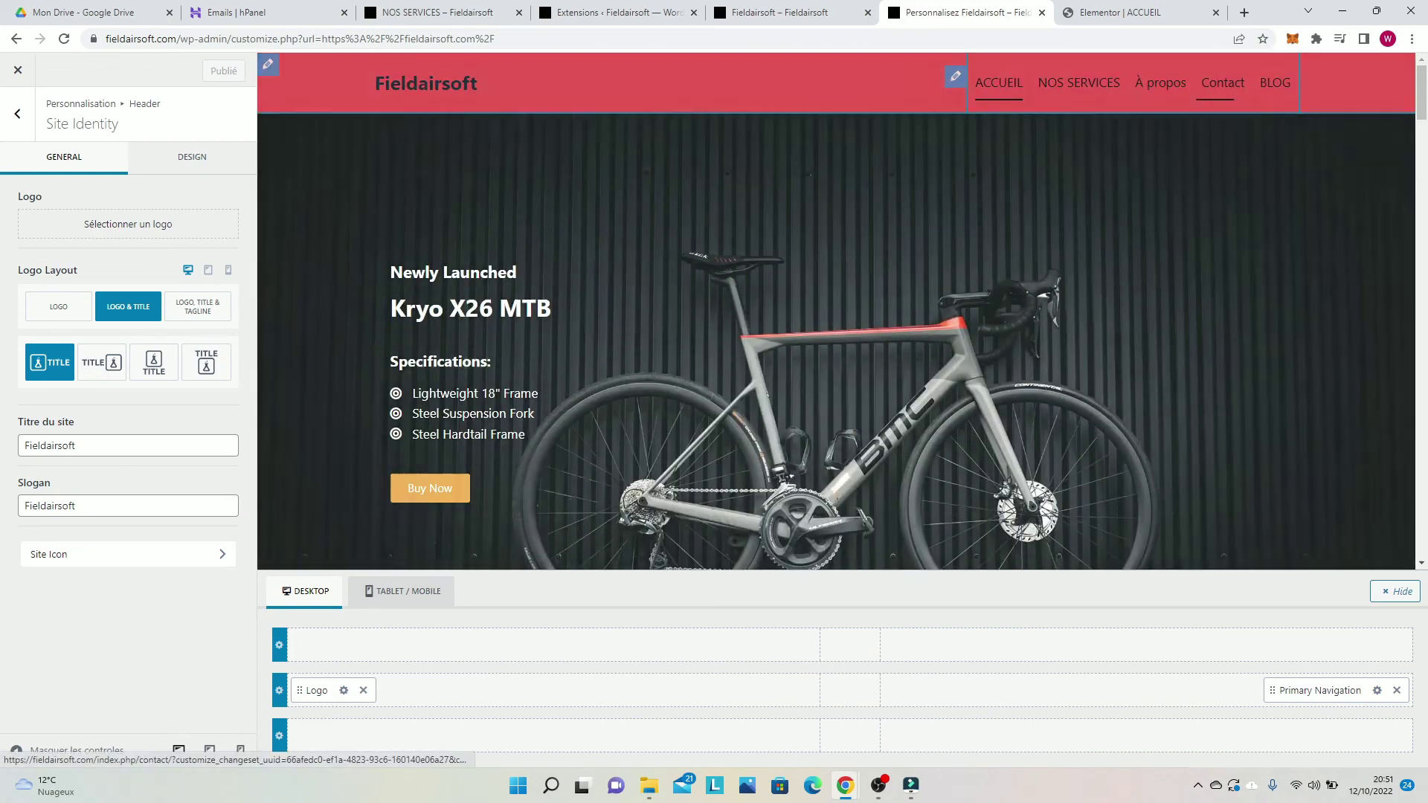
{"action": "left_click", "coordinate": [1221, 83]}
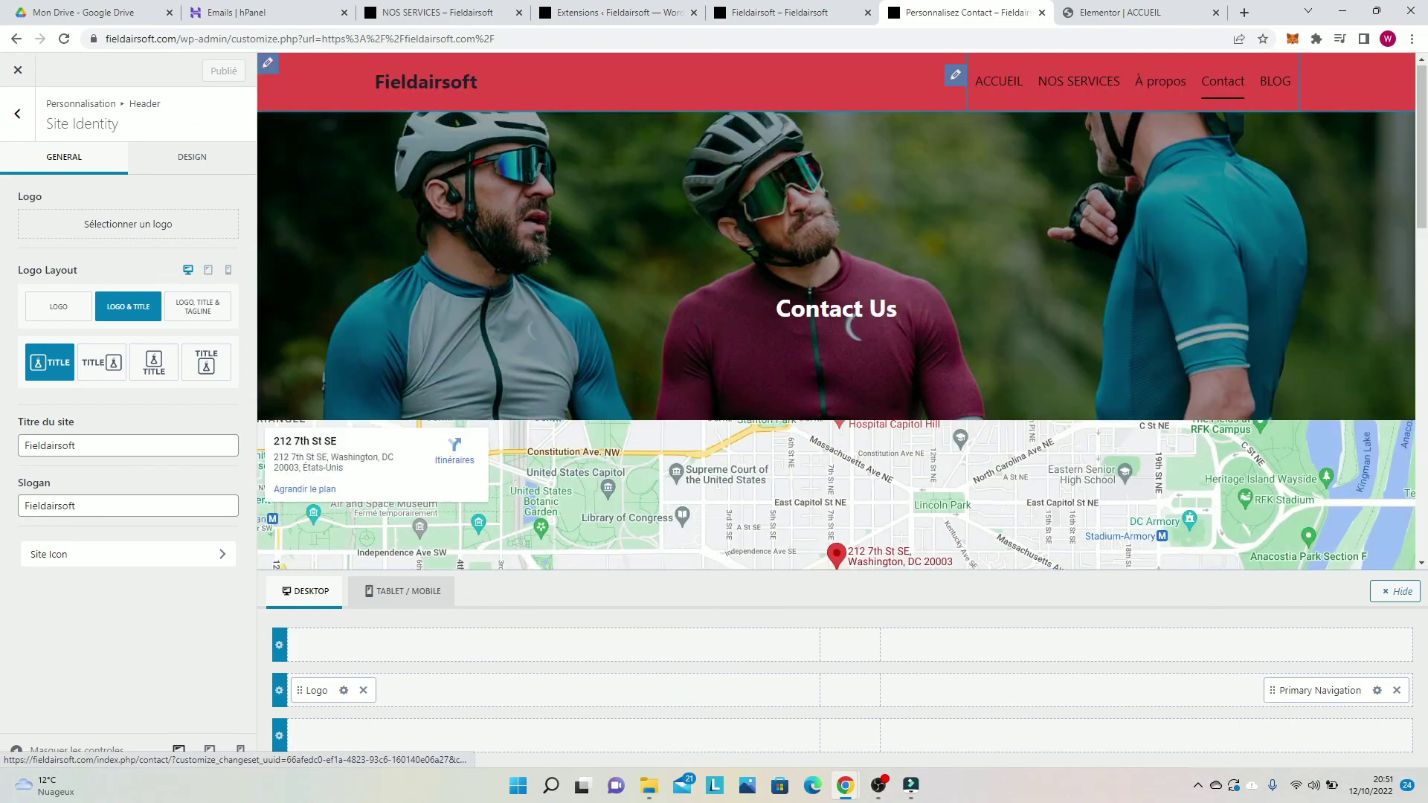
{"action": "scroll", "coordinate": [836, 311], "scroll_direction": "down", "scroll_amount": 10}
{"action": "scroll", "coordinate": [836, 311], "scroll_direction": "down", "scroll_amount": 3}
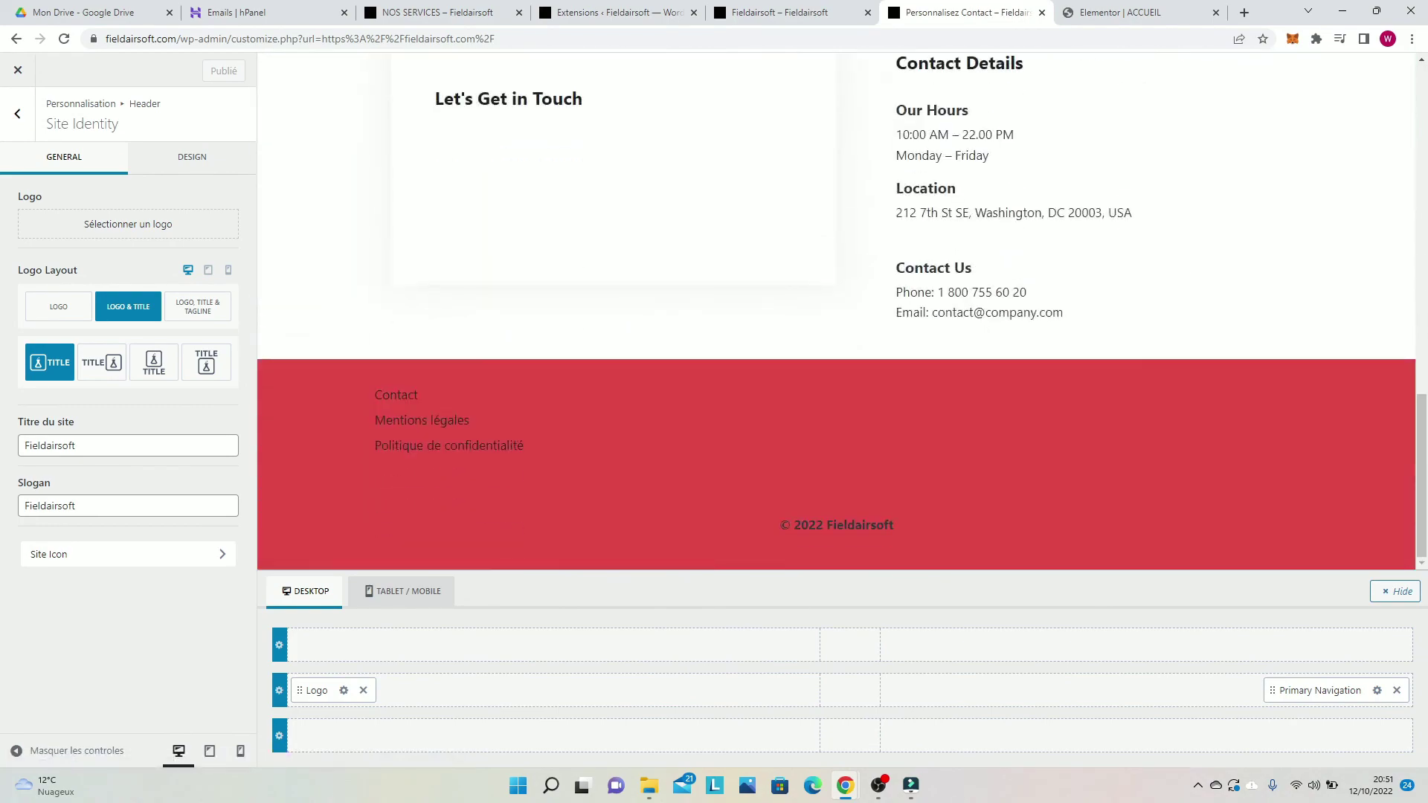
{"action": "scroll", "coordinate": [836, 311], "scroll_direction": "up", "scroll_amount": 13}
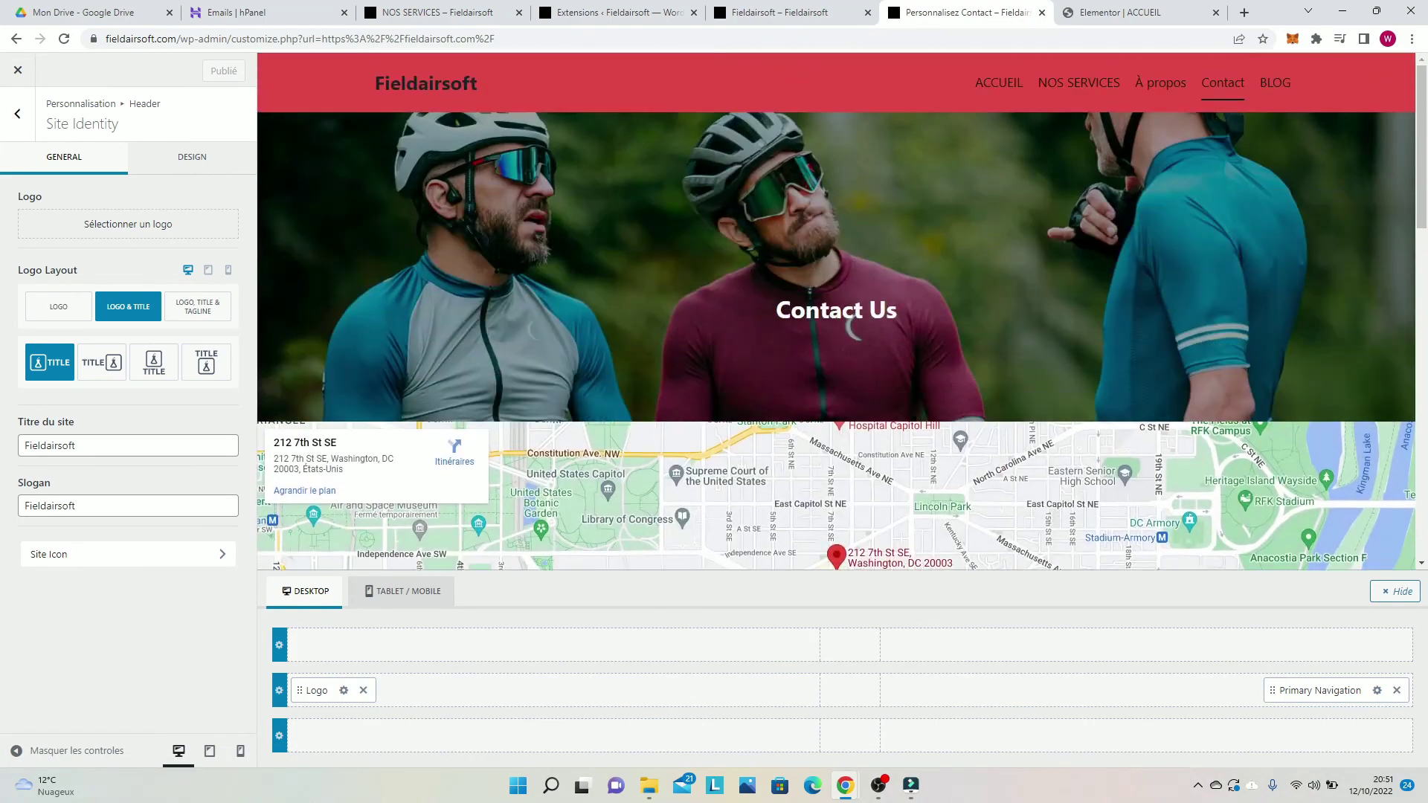
{"action": "scroll", "coordinate": [852, 328], "scroll_direction": "down", "scroll_amount": 6}
{"action": "scroll", "coordinate": [836, 311], "scroll_direction": "down", "scroll_amount": 3}
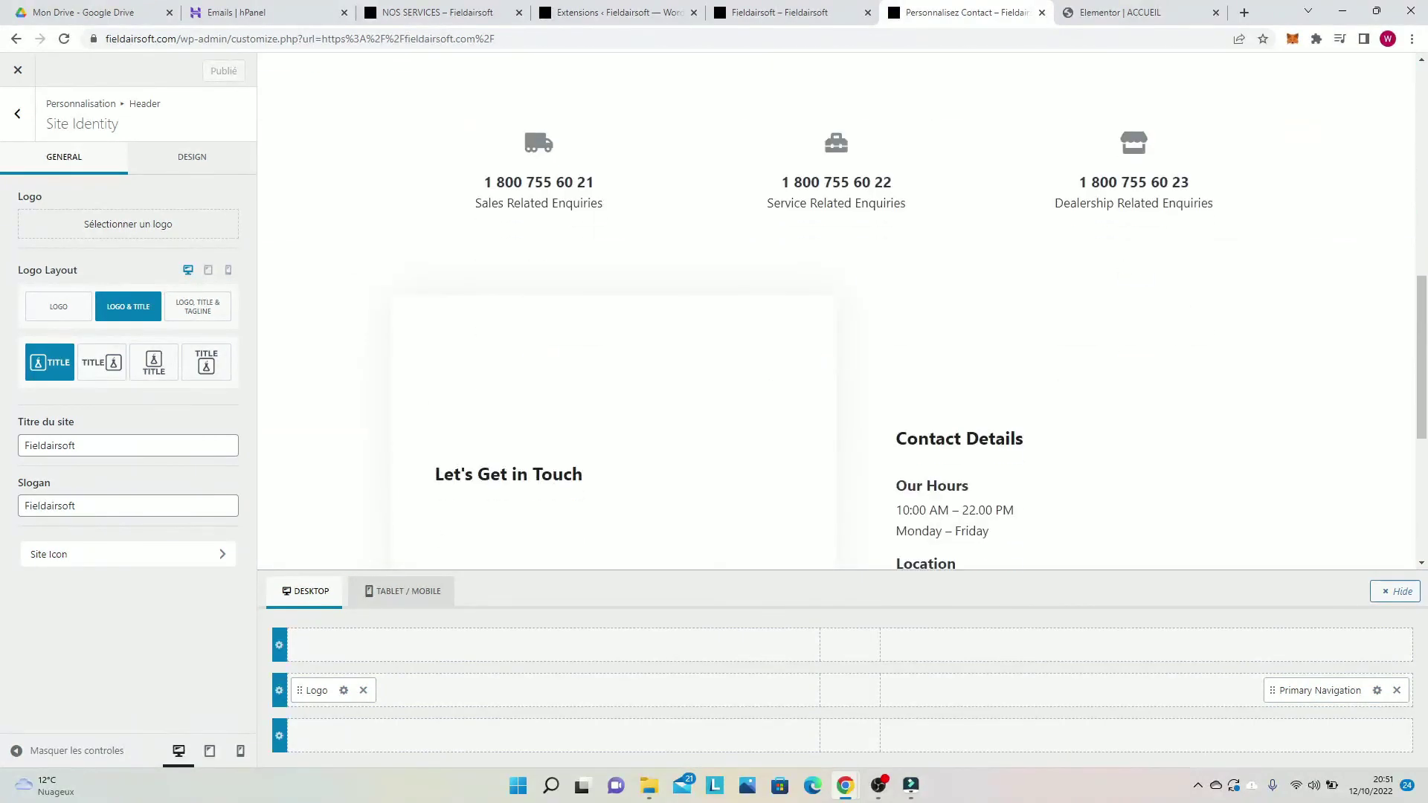
{"action": "scroll", "coordinate": [836, 311], "scroll_direction": "down", "scroll_amount": 3}
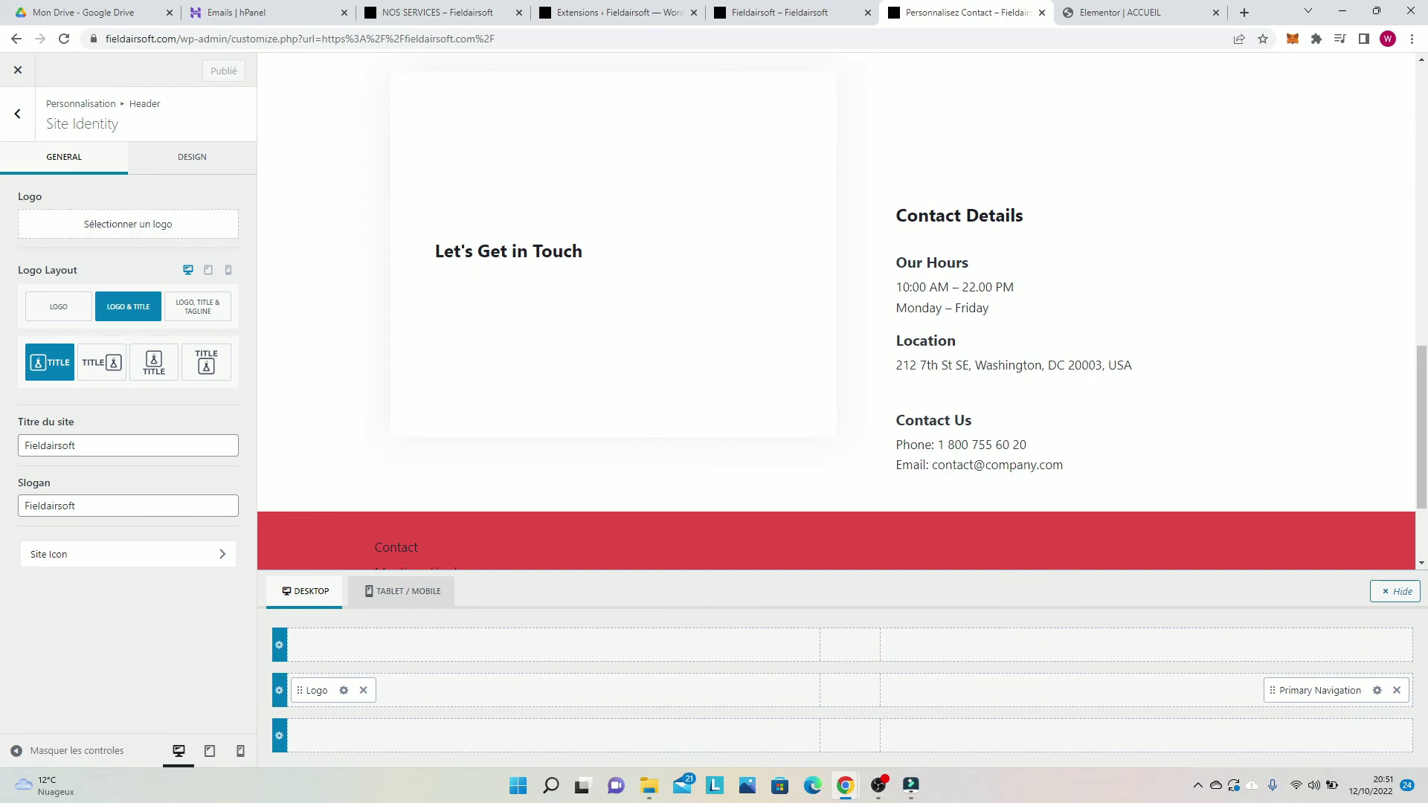
Step: Return to the WordPress dashboard and create a new WPForms form from the "Formulaire de contact simple" template
{"action": "left_click", "coordinate": [18, 113]}
{"action": "left_click", "coordinate": [17, 114]}
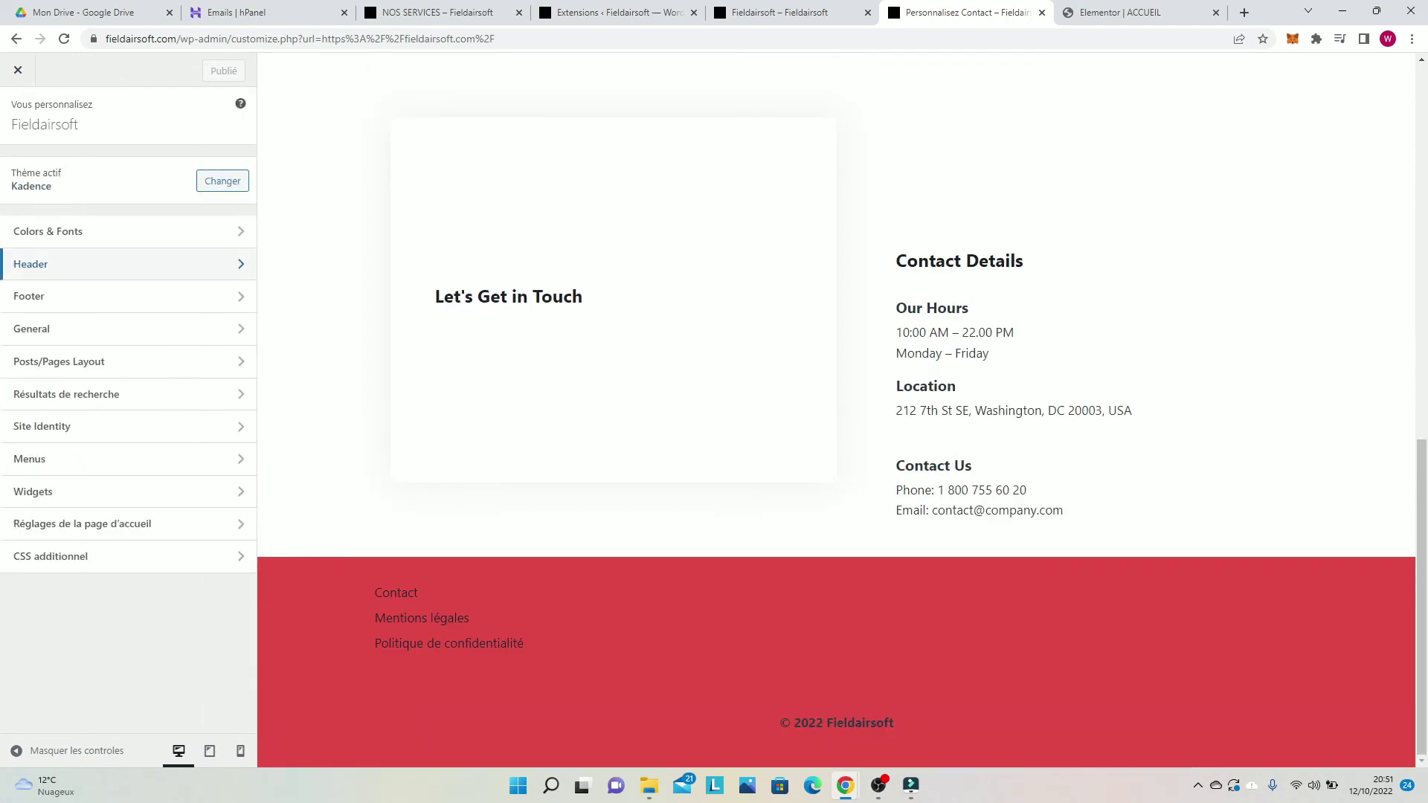
{"action": "left_click_drag", "start_coordinate": [227, 38], "coordinate": [529, 40]}
{"action": "key", "text": "BackSpace"}
{"action": "key", "text": "Return"}
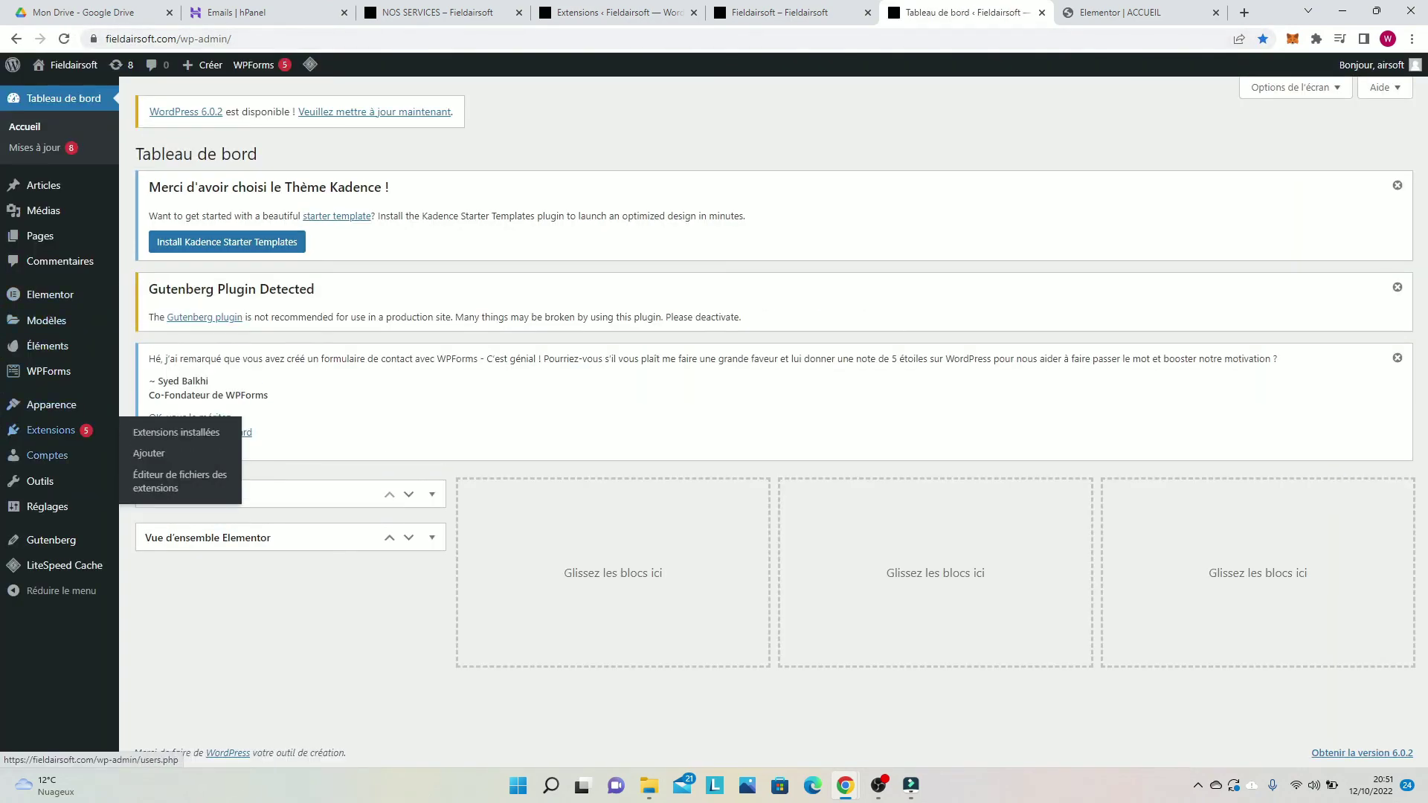
{"action": "mouse_move", "coordinate": [50, 371]}
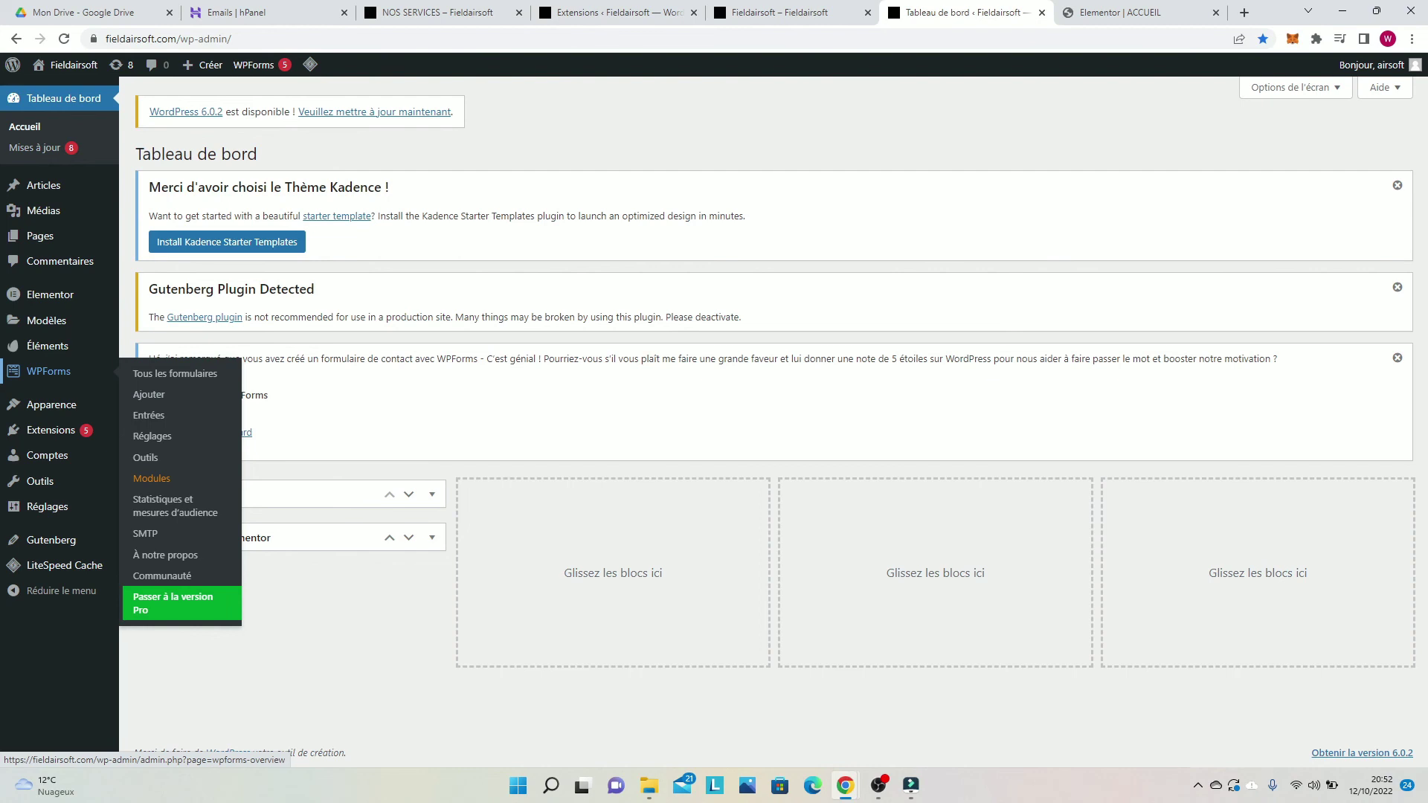
{"action": "left_click", "coordinate": [149, 394]}
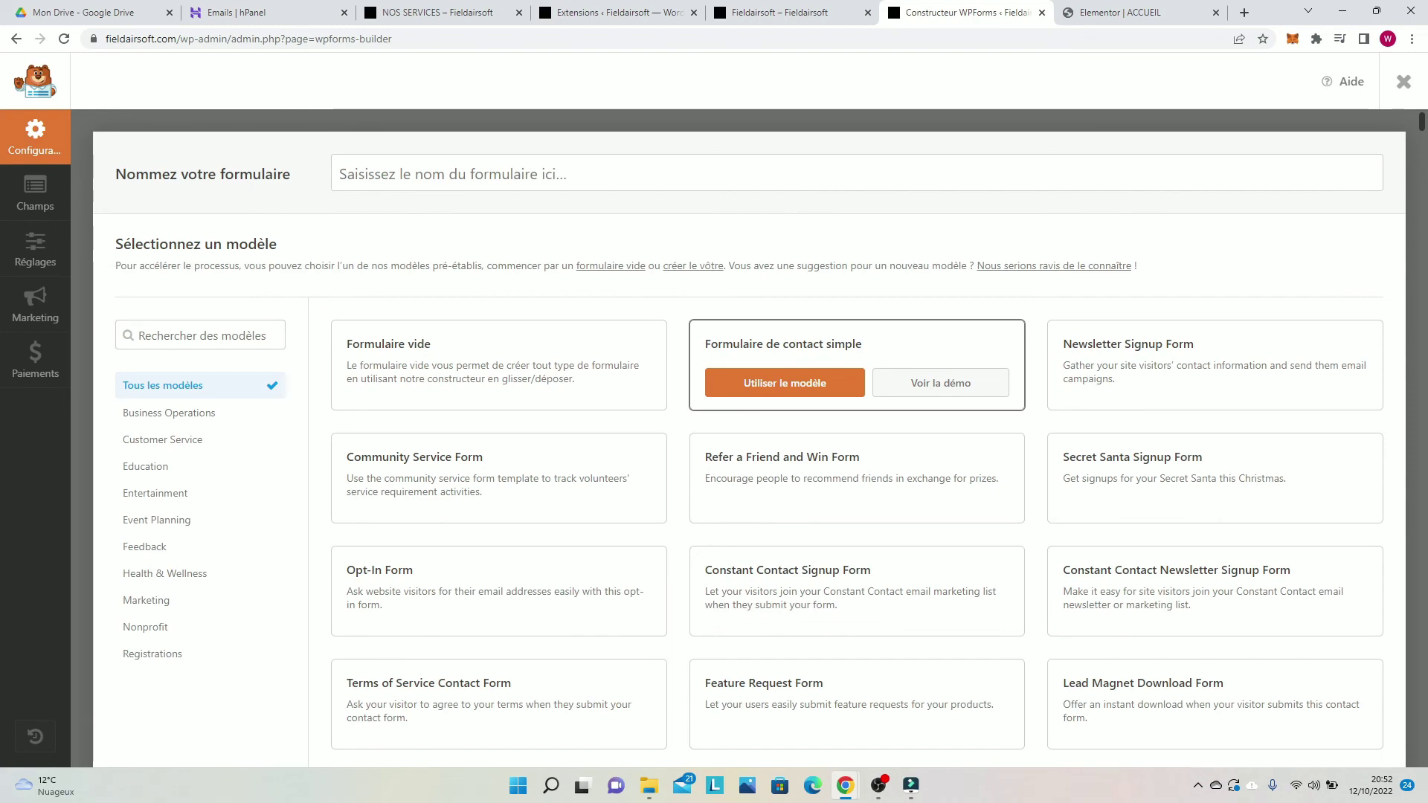
{"action": "left_click", "coordinate": [785, 383]}
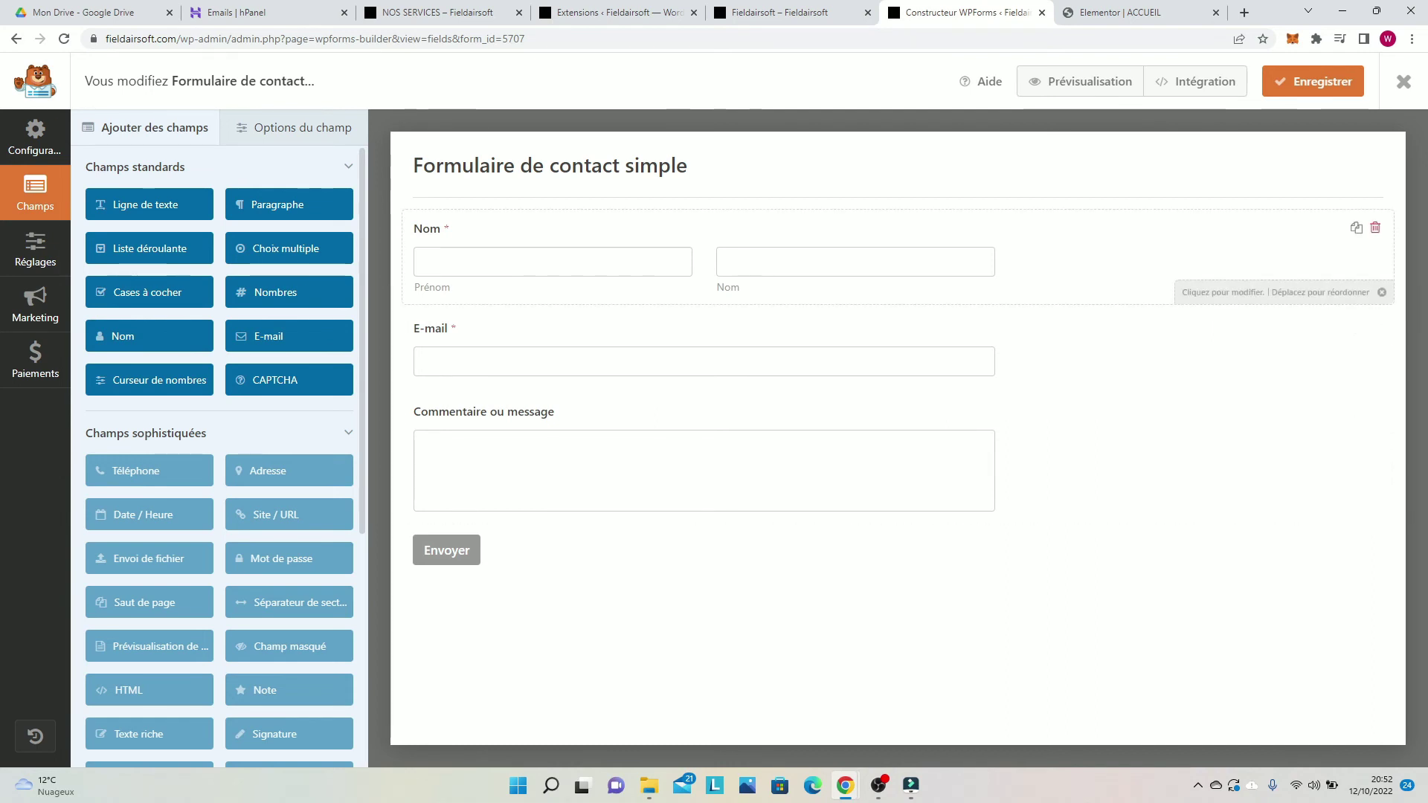
Step: Look through the available form fields and save the simple contact form with its default fields
{"action": "scroll", "coordinate": [220, 447], "scroll_direction": "down", "scroll_amount": 1}
{"action": "scroll", "coordinate": [290, 484], "scroll_direction": "down", "scroll_amount": 1}
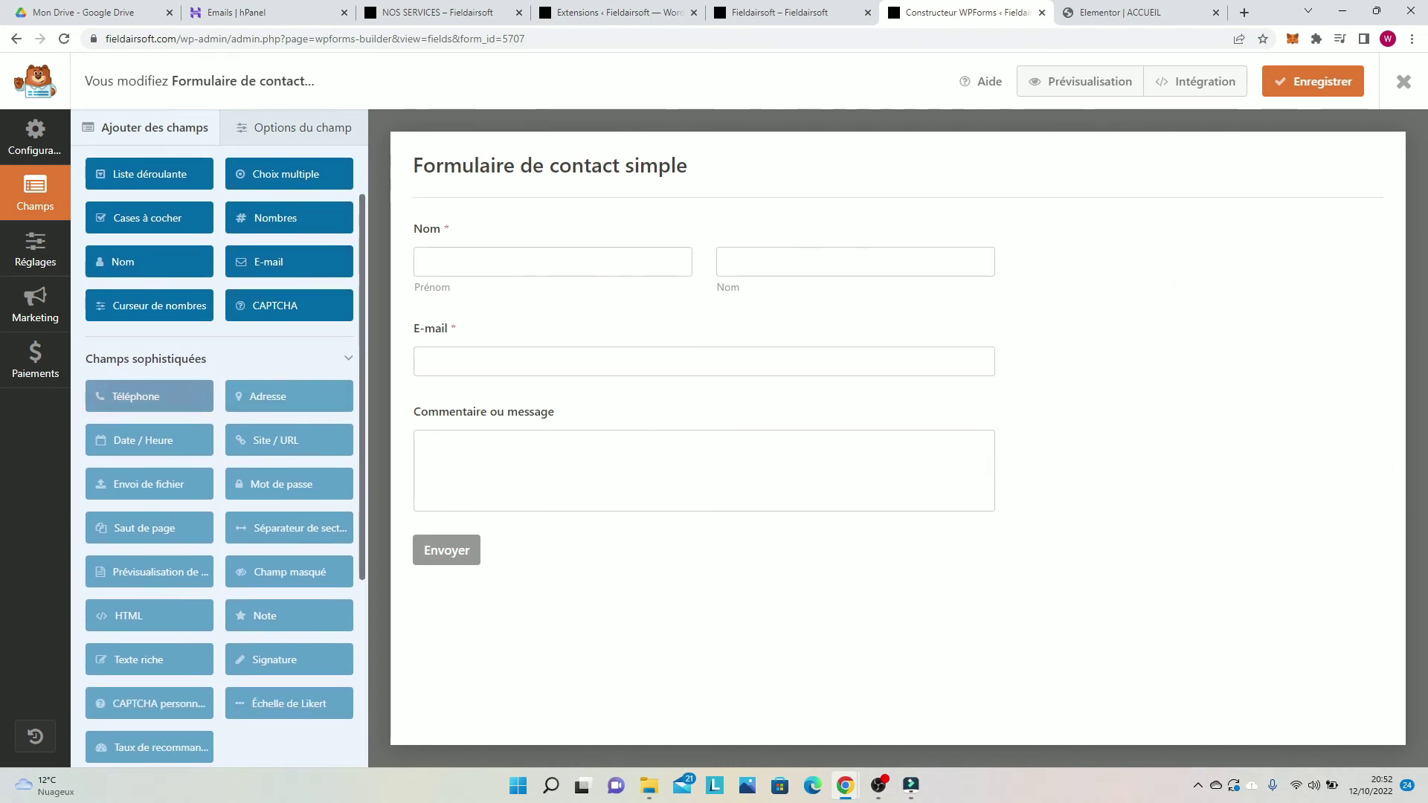
{"action": "scroll", "coordinate": [290, 484], "scroll_direction": "down", "scroll_amount": 4}
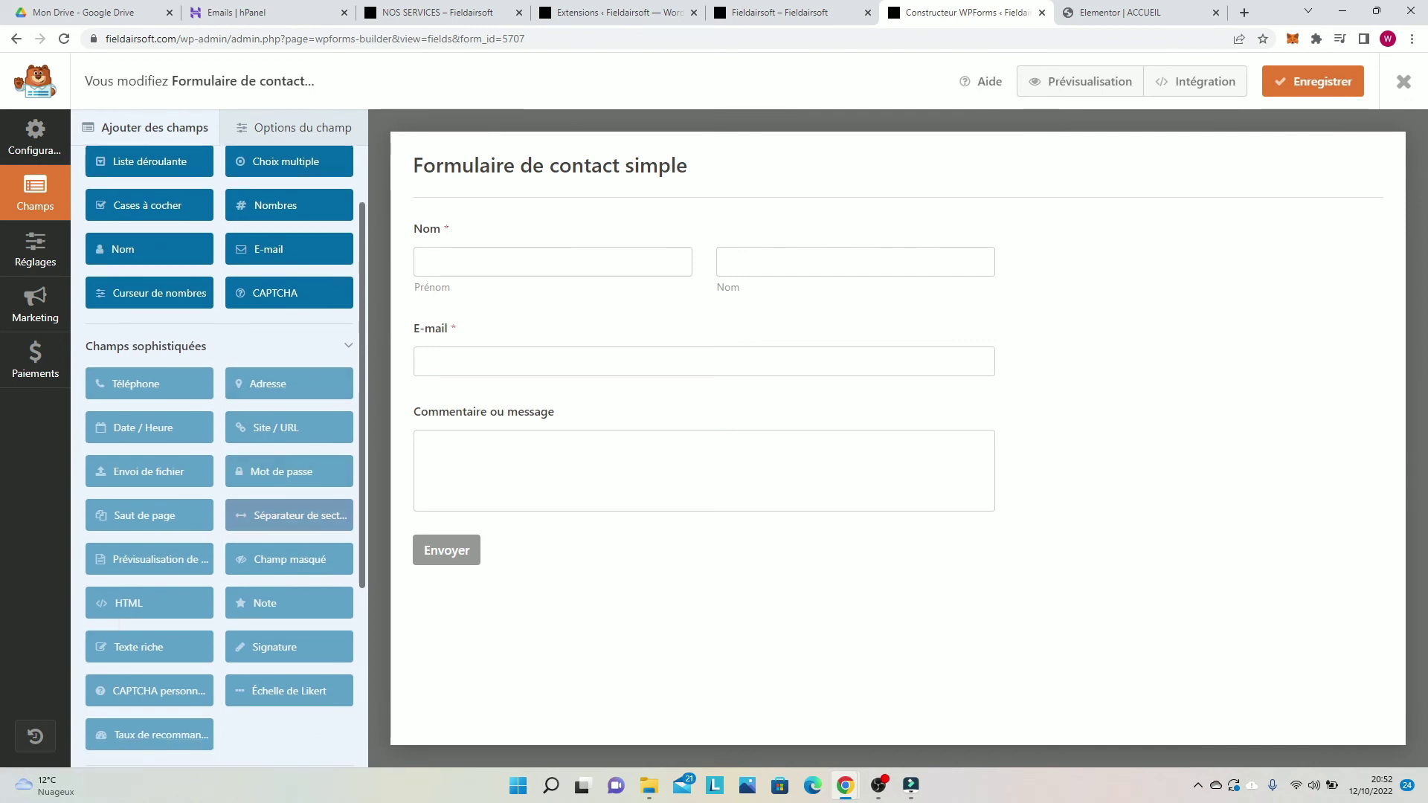
{"action": "scroll", "coordinate": [219, 446], "scroll_direction": "up", "scroll_amount": 5}
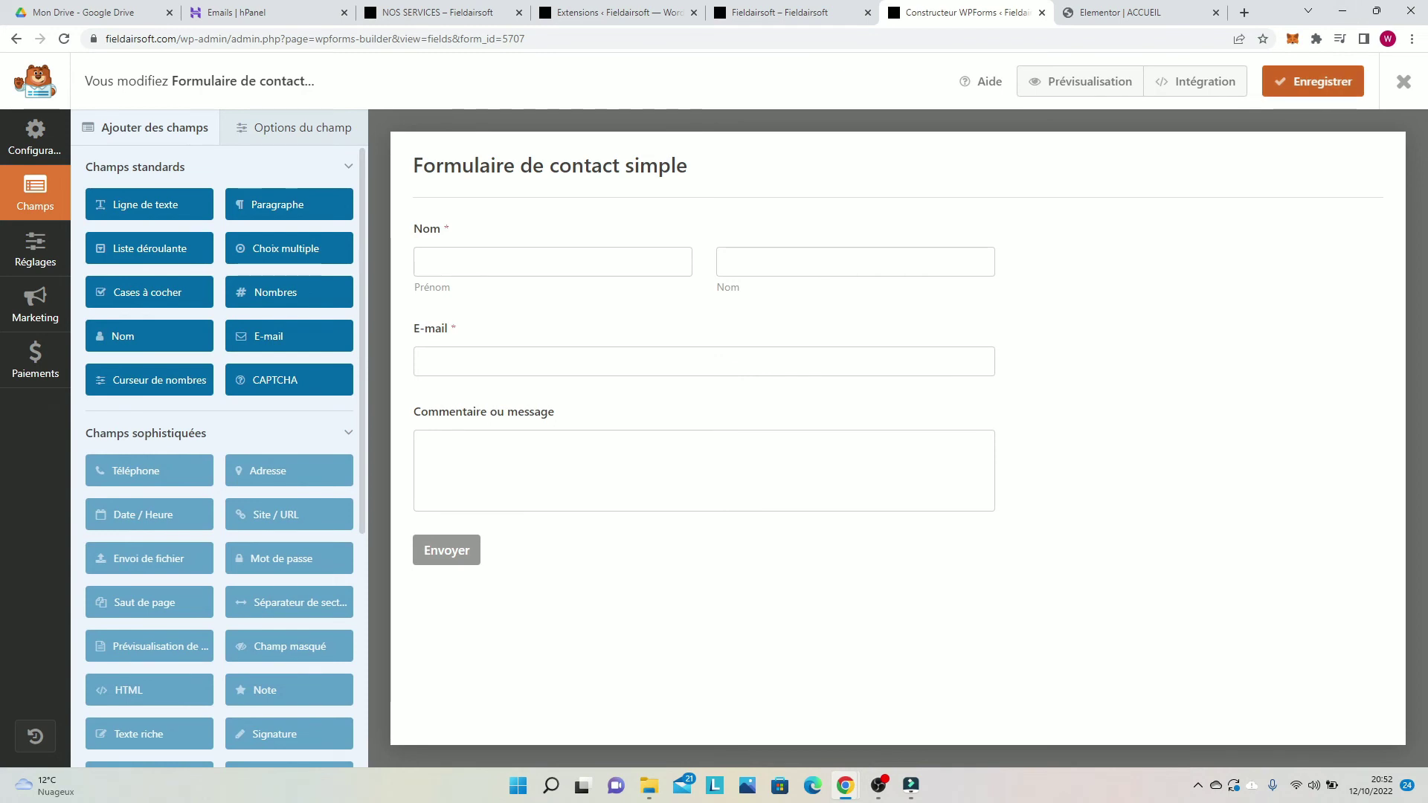
{"action": "left_click", "coordinate": [1313, 81]}
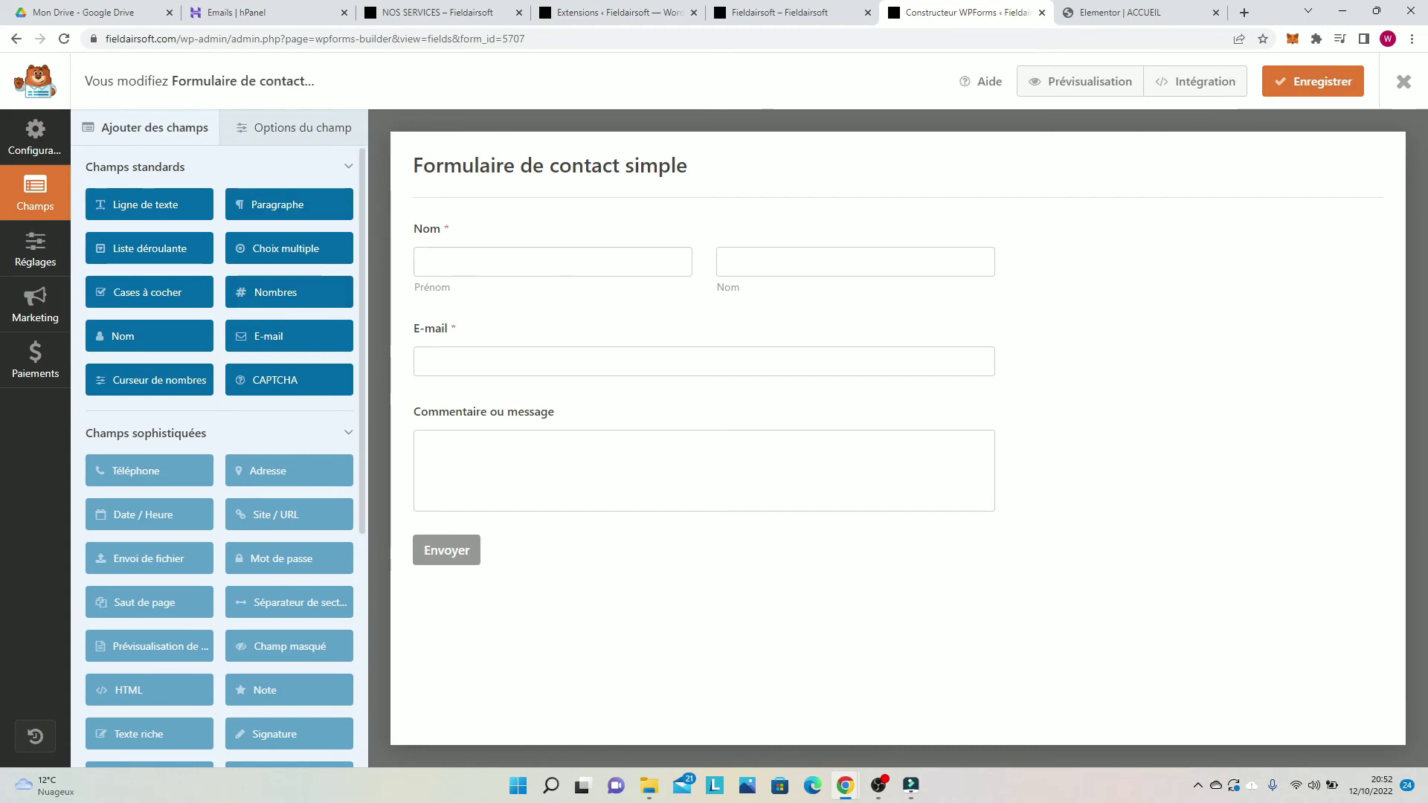
Step: Go back to the WordPress dashboard and open the Contact page in Elementor at its "Let's Get in Touch" section
{"action": "left_click_drag", "start_coordinate": [529, 38], "coordinate": [232, 39]}
{"action": "key", "text": "BackSpace"}
{"action": "key", "text": "Return"}
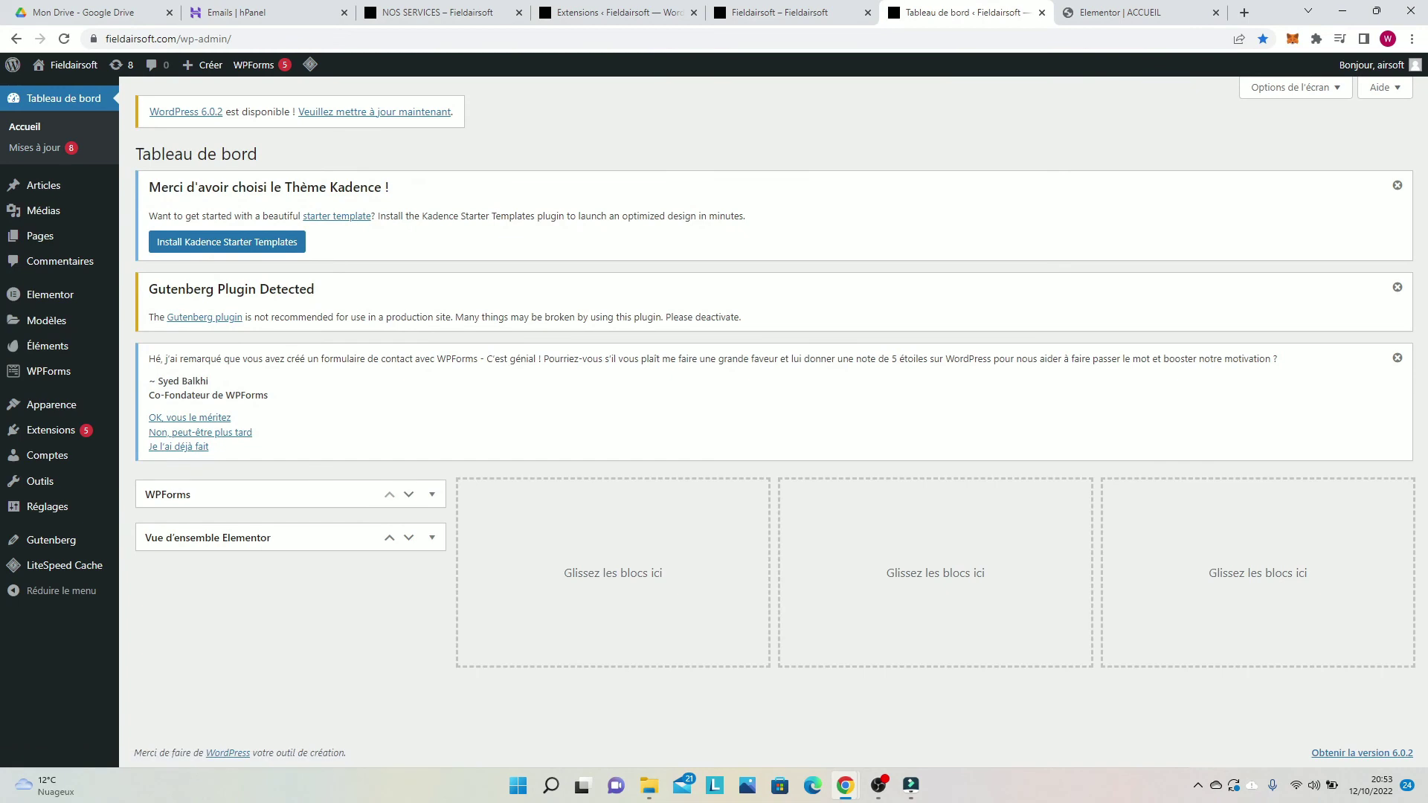
{"action": "mouse_move", "coordinate": [43, 210]}
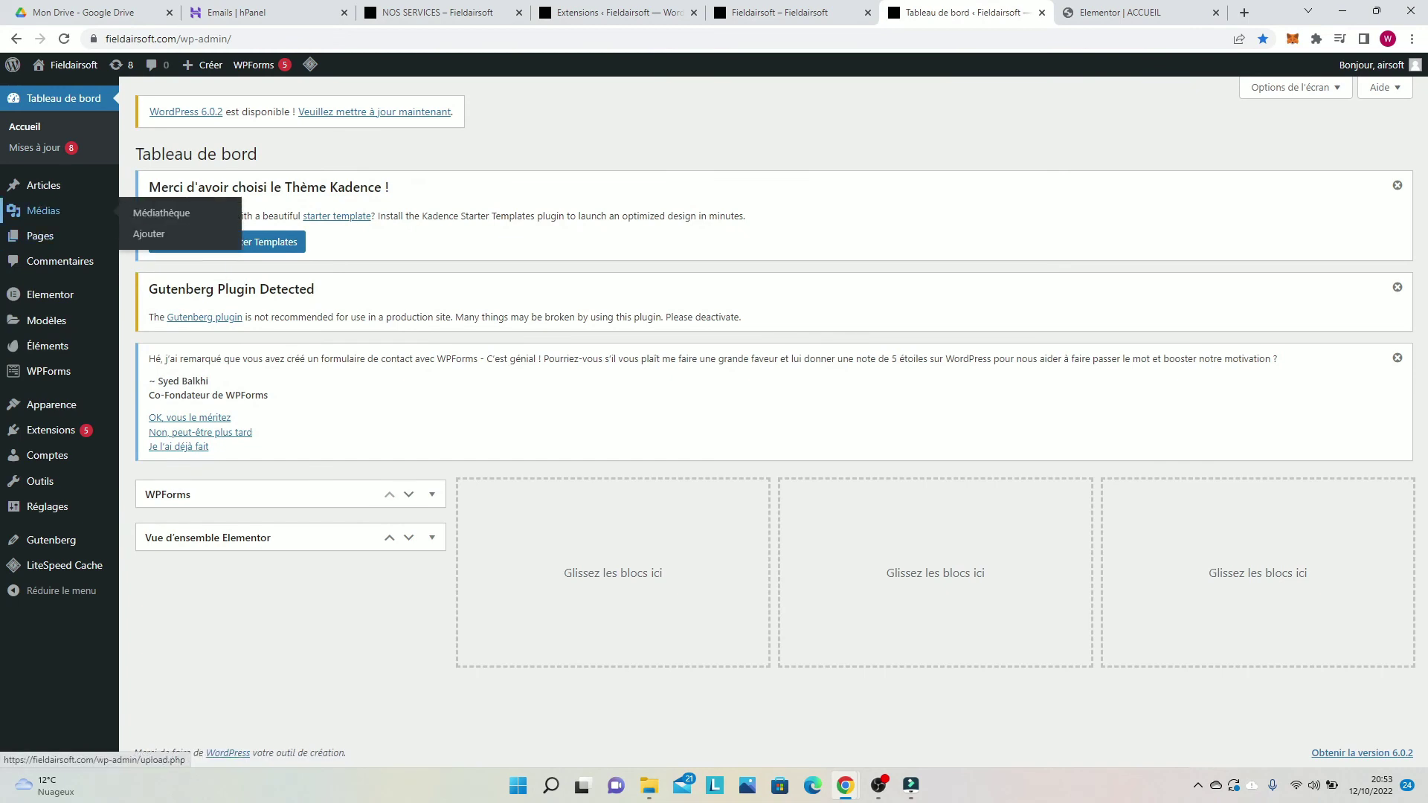
{"action": "mouse_move", "coordinate": [43, 185]}
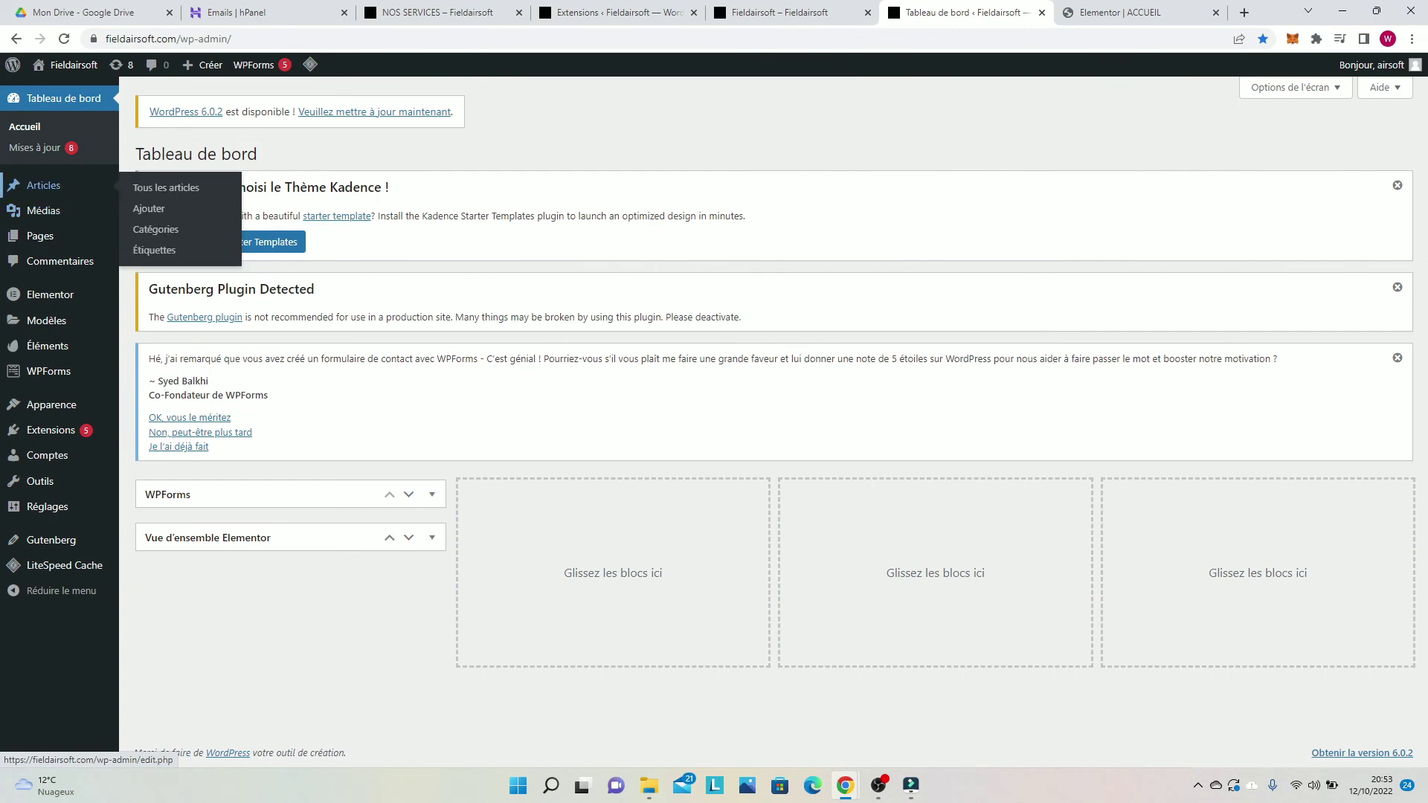
{"action": "mouse_move", "coordinate": [40, 236]}
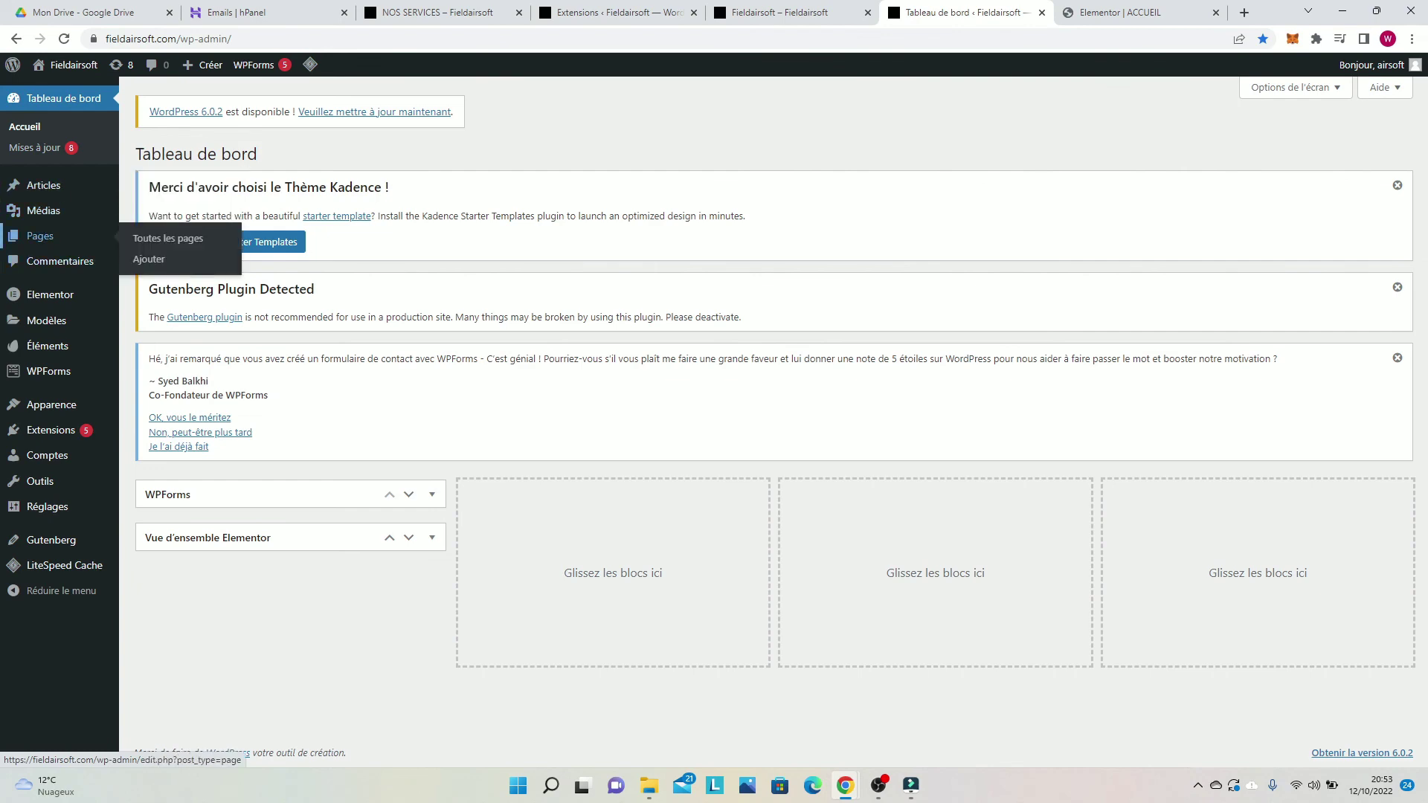
{"action": "left_click", "coordinate": [168, 238]}
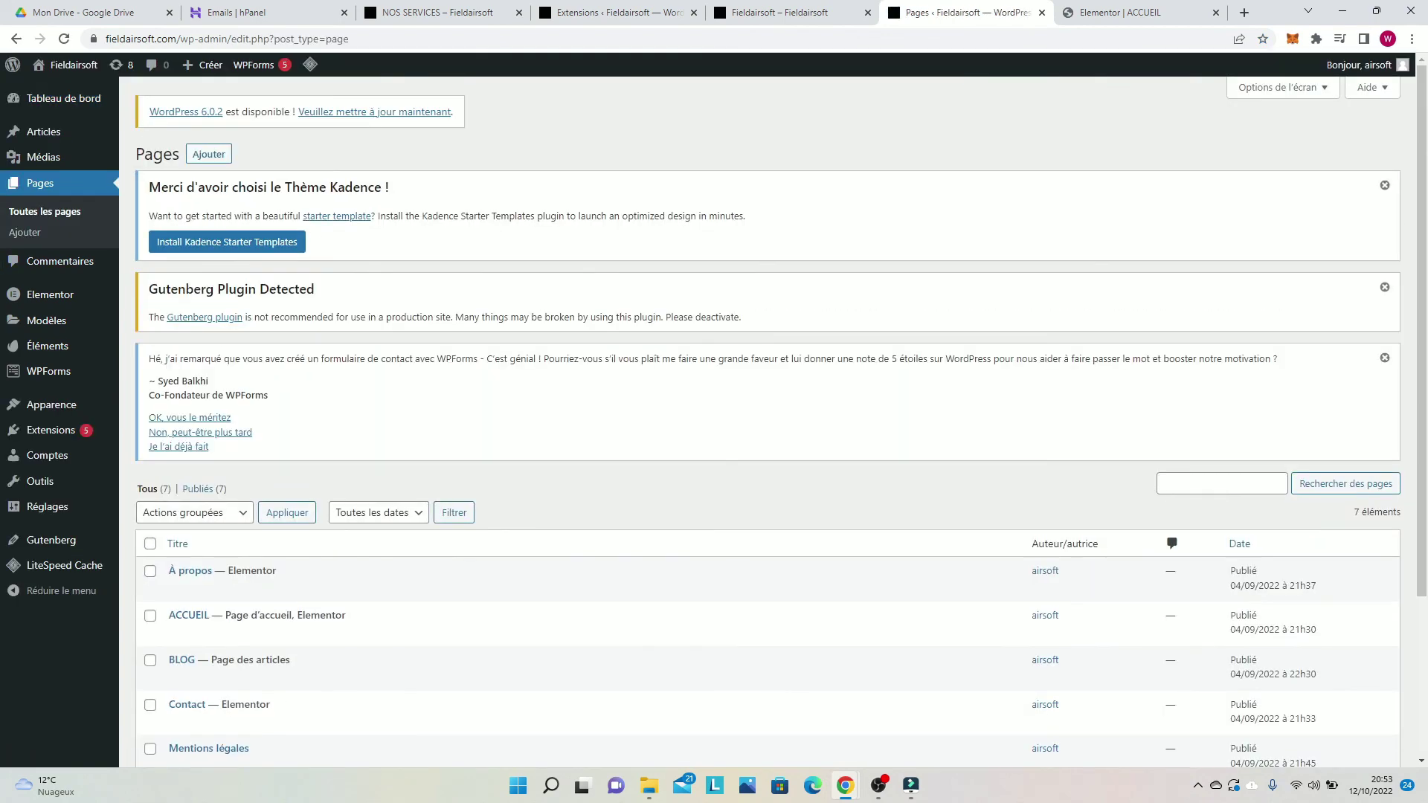
{"action": "scroll", "coordinate": [178, 446], "scroll_direction": "down", "scroll_amount": 5}
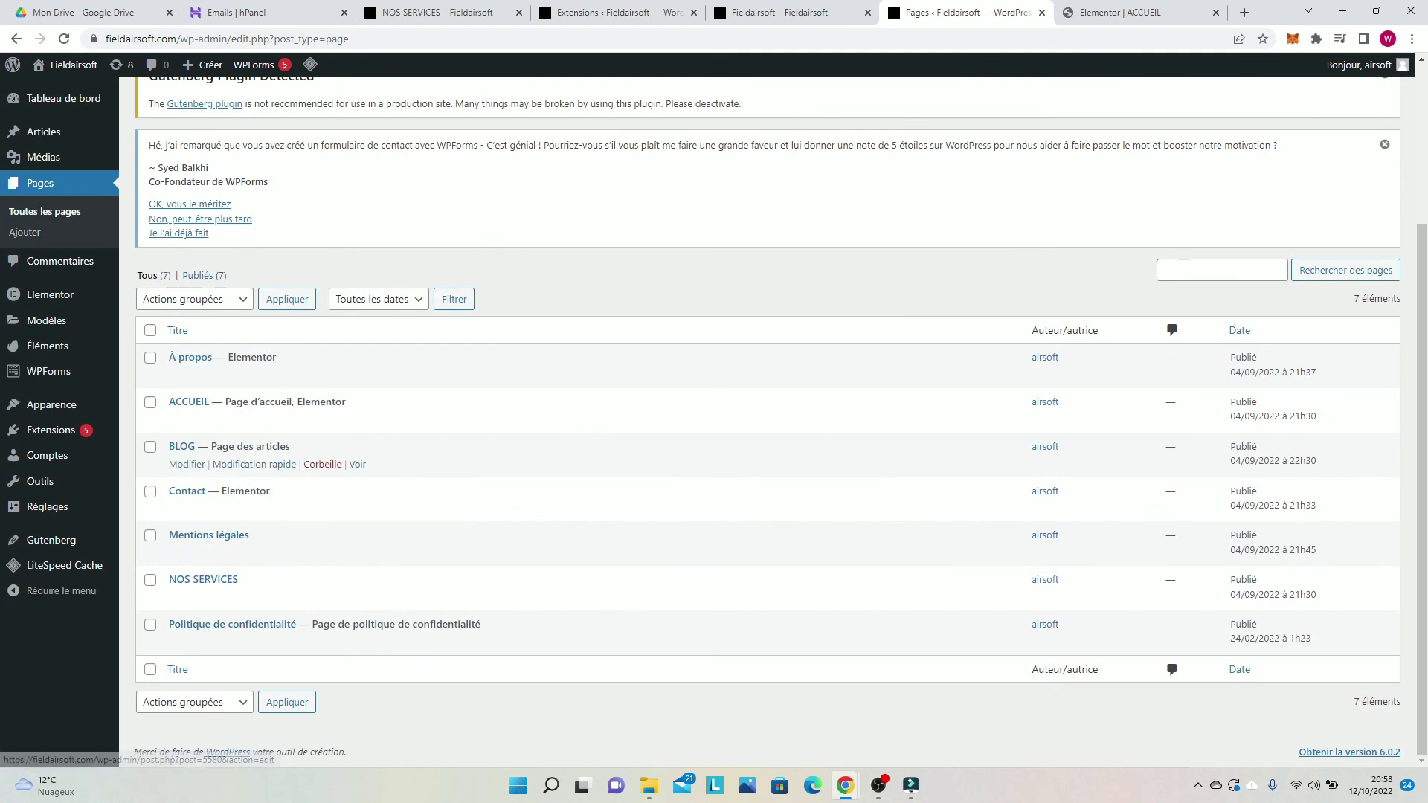
{"action": "left_click", "coordinate": [186, 491]}
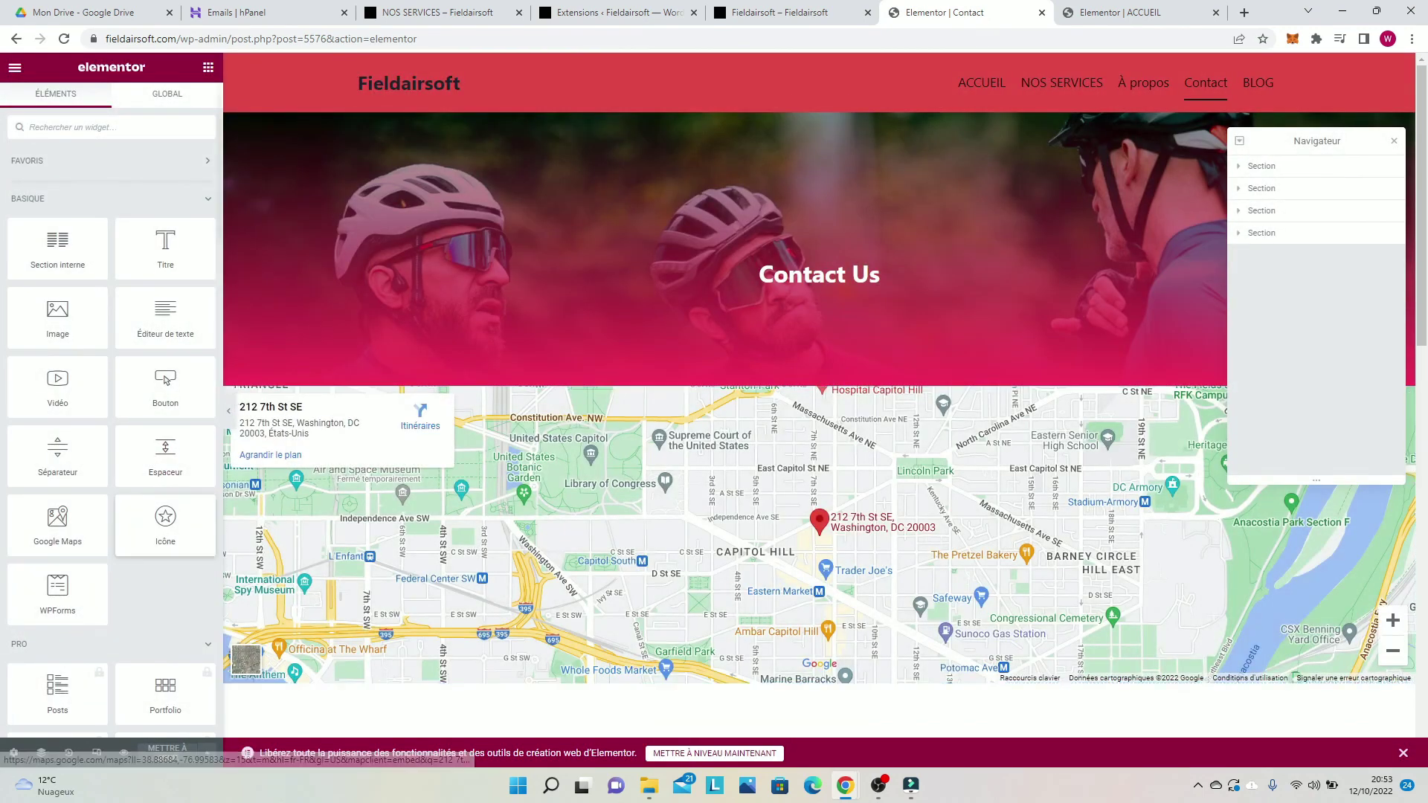
{"action": "scroll", "coordinate": [111, 409], "scroll_direction": "down", "scroll_amount": 5}
{"action": "scroll", "coordinate": [818, 409], "scroll_direction": "down", "scroll_amount": 14}
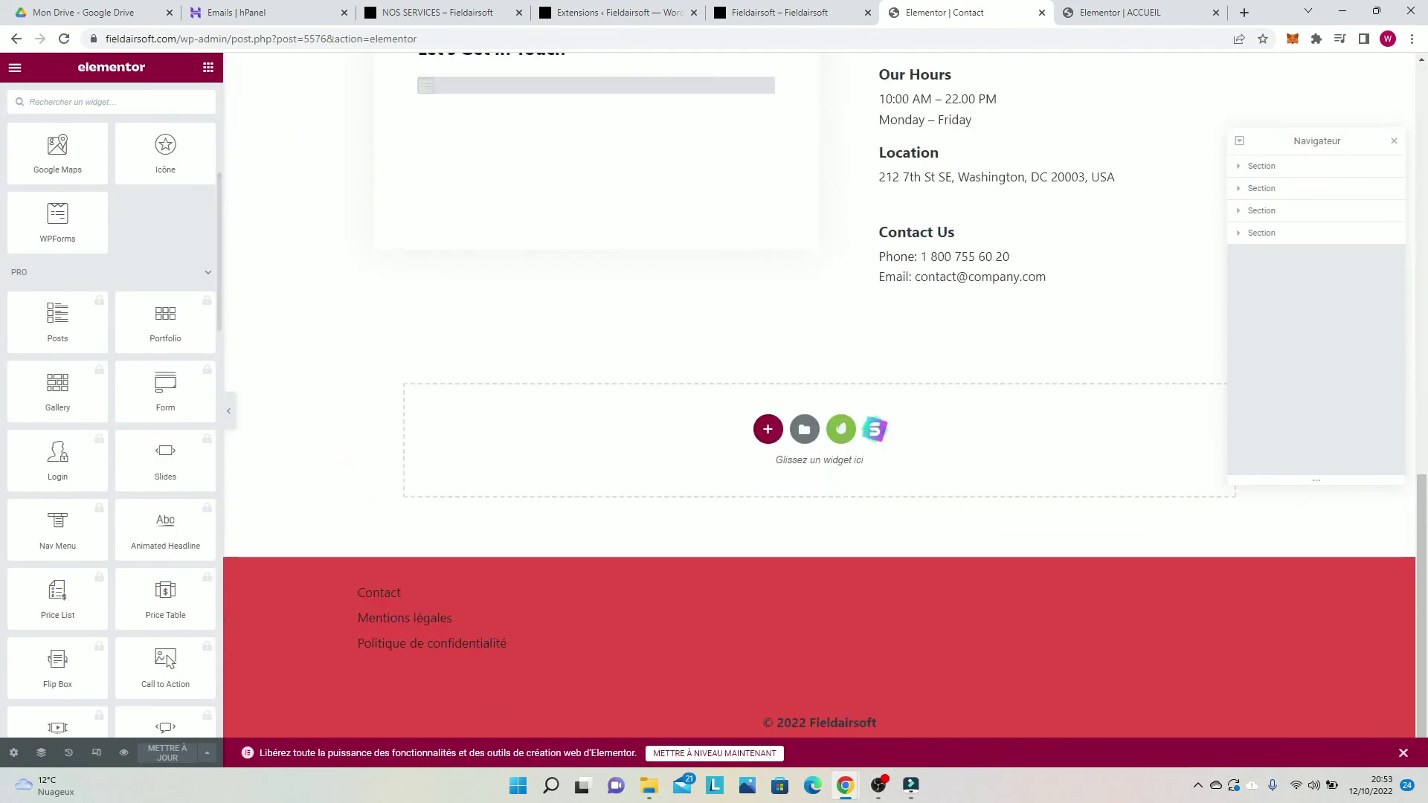
Step: Add a one-column section below the contact details and place a WPForms widget in it
{"action": "left_click", "coordinate": [765, 427]}
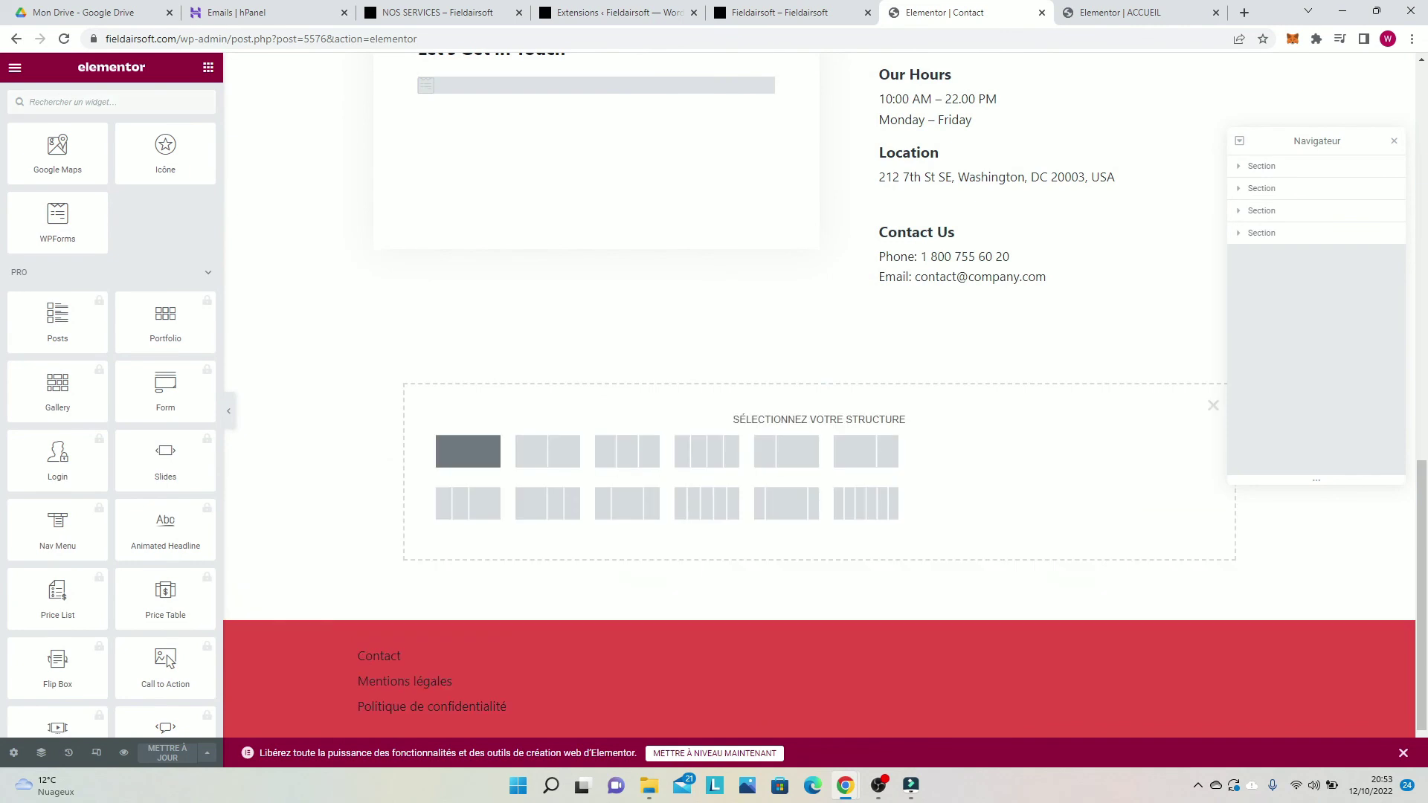
{"action": "left_click", "coordinate": [468, 450]}
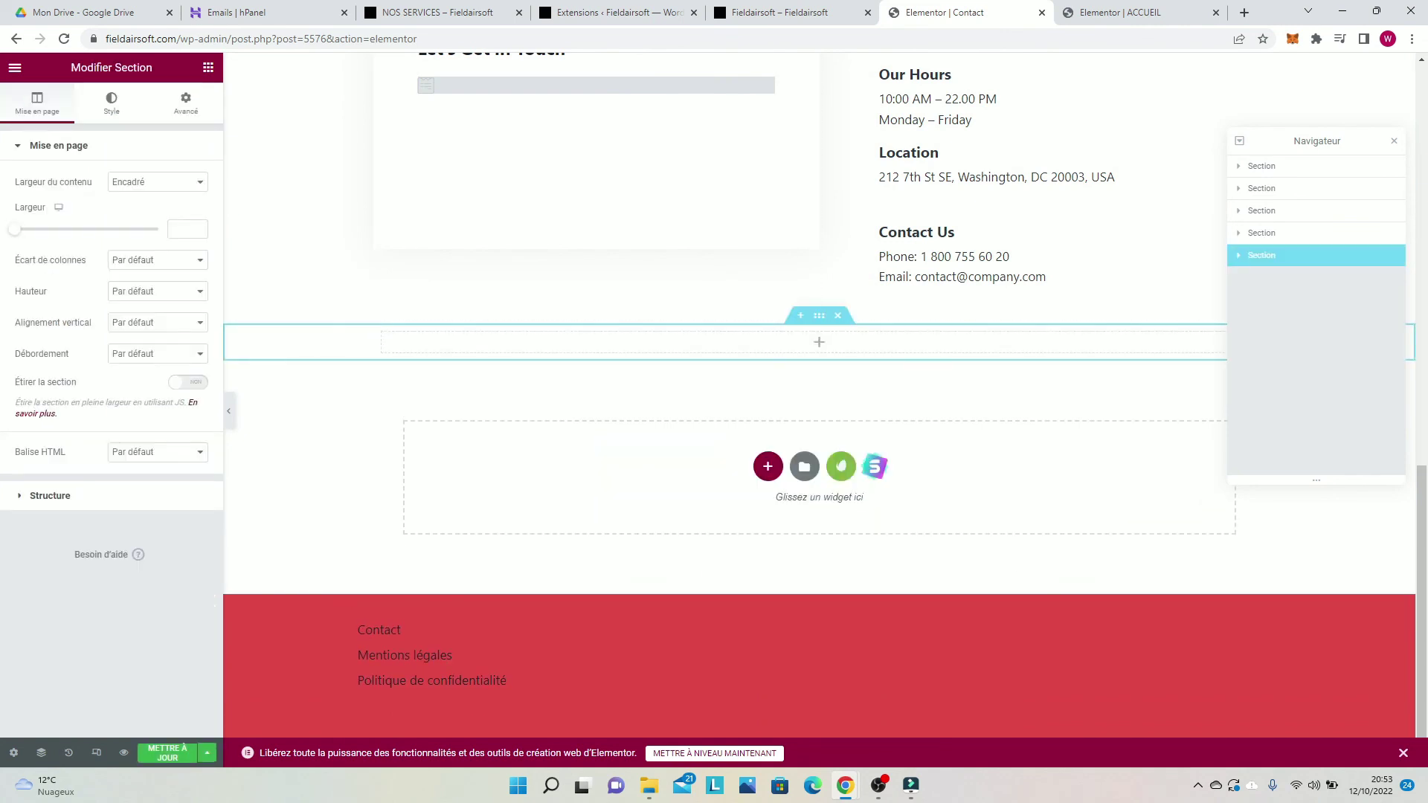
{"action": "left_click", "coordinate": [208, 68]}
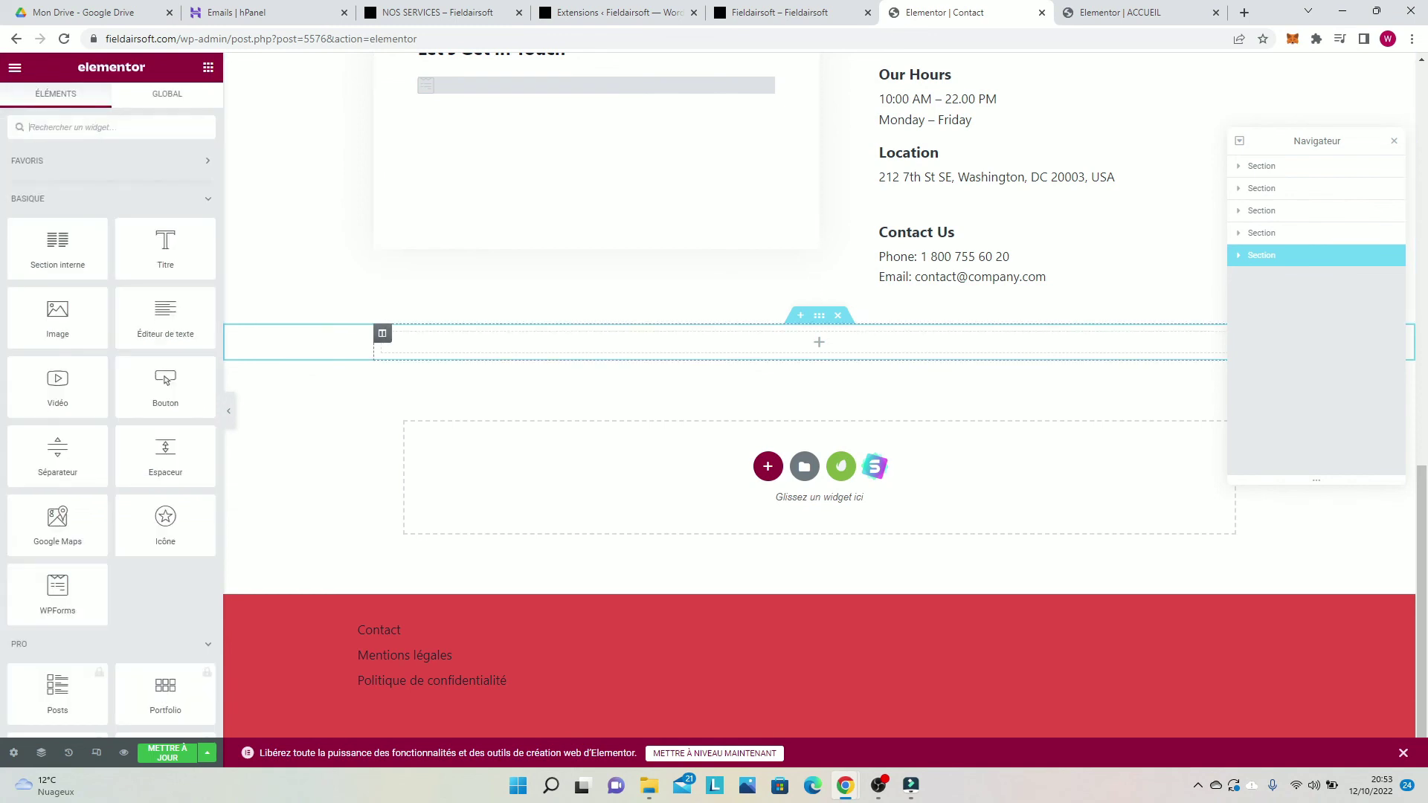
{"action": "left_click_drag", "start_coordinate": [58, 594], "coordinate": [806, 339]}
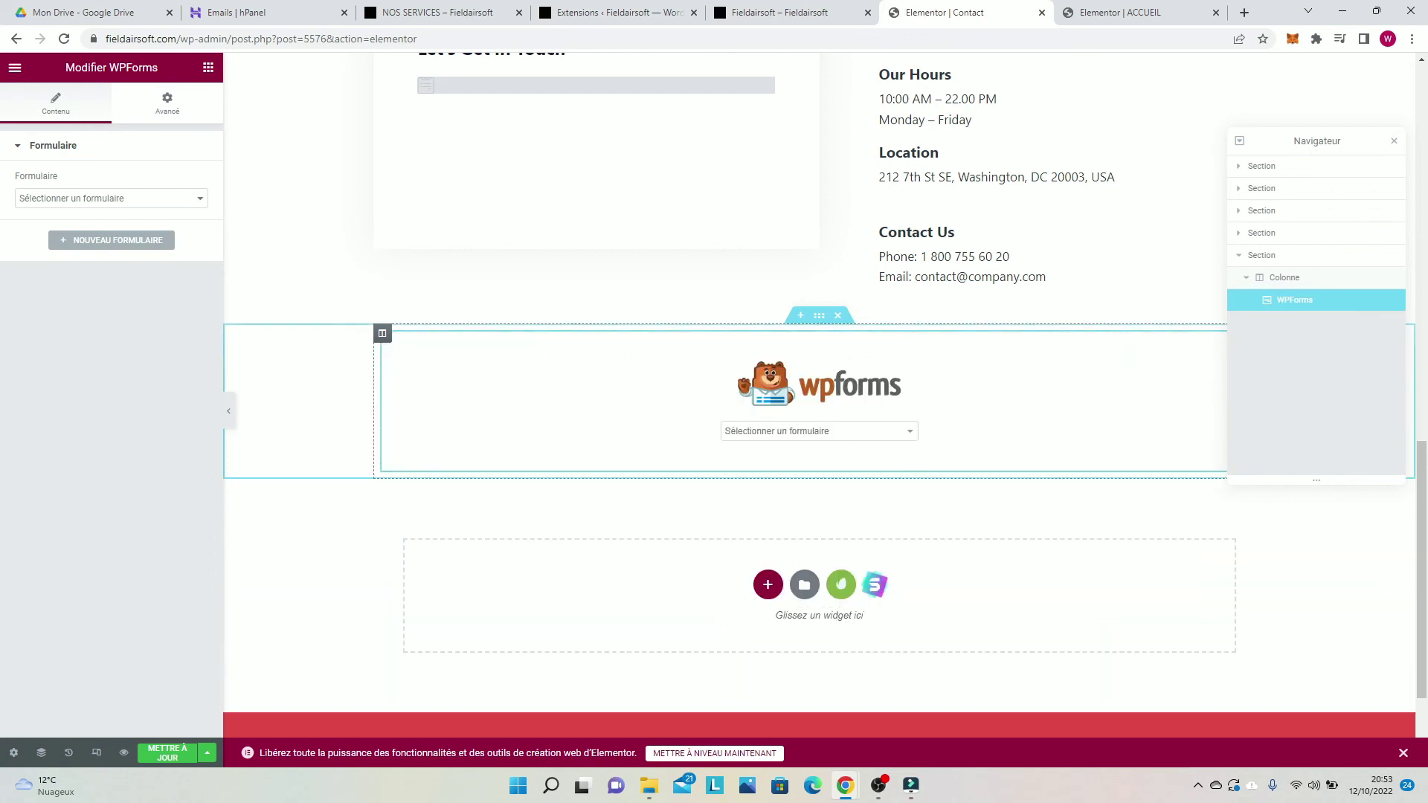
Step: Embed the first "Formulaire de contact simple" form in the WPForms widget and update the Contact page
{"action": "left_click", "coordinate": [819, 432]}
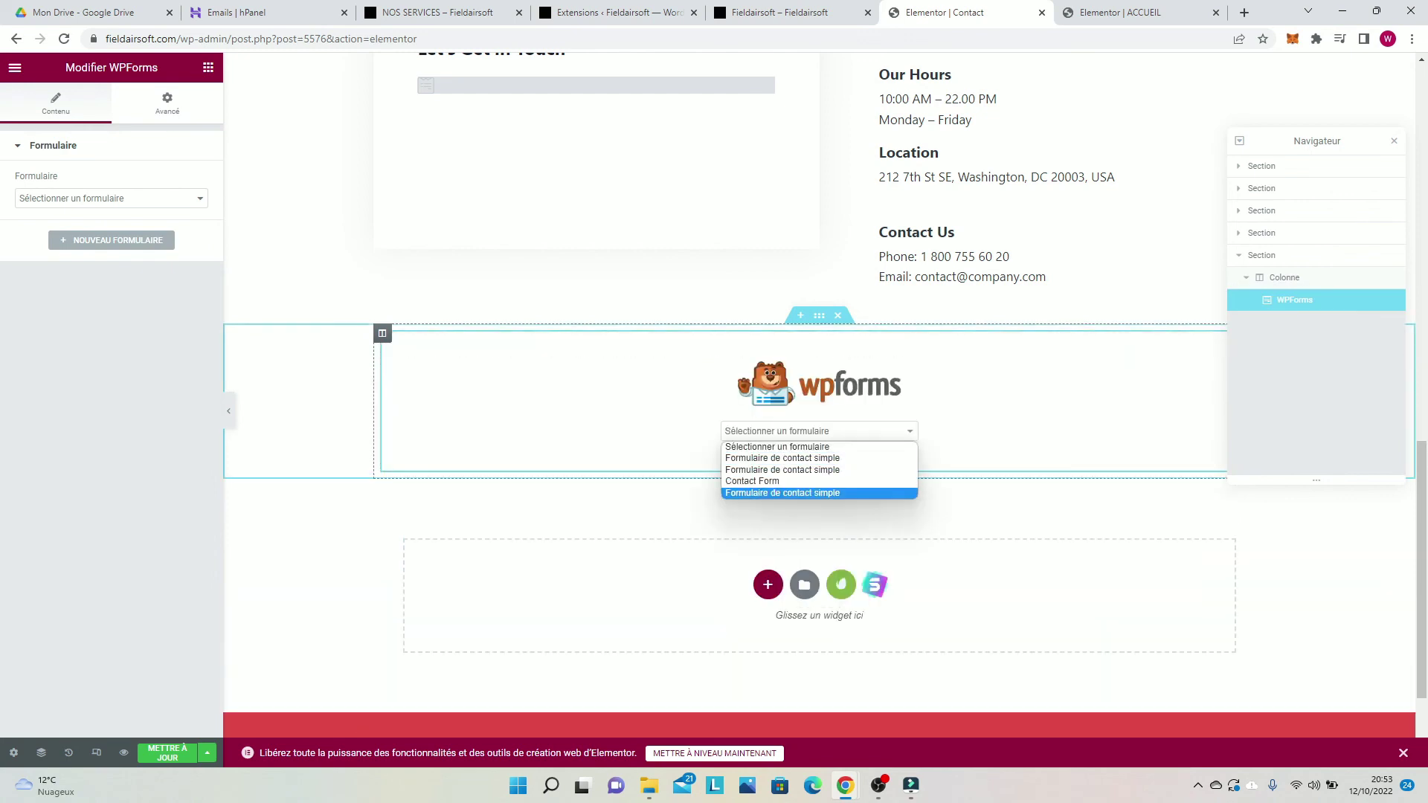
{"action": "left_click", "coordinate": [783, 458]}
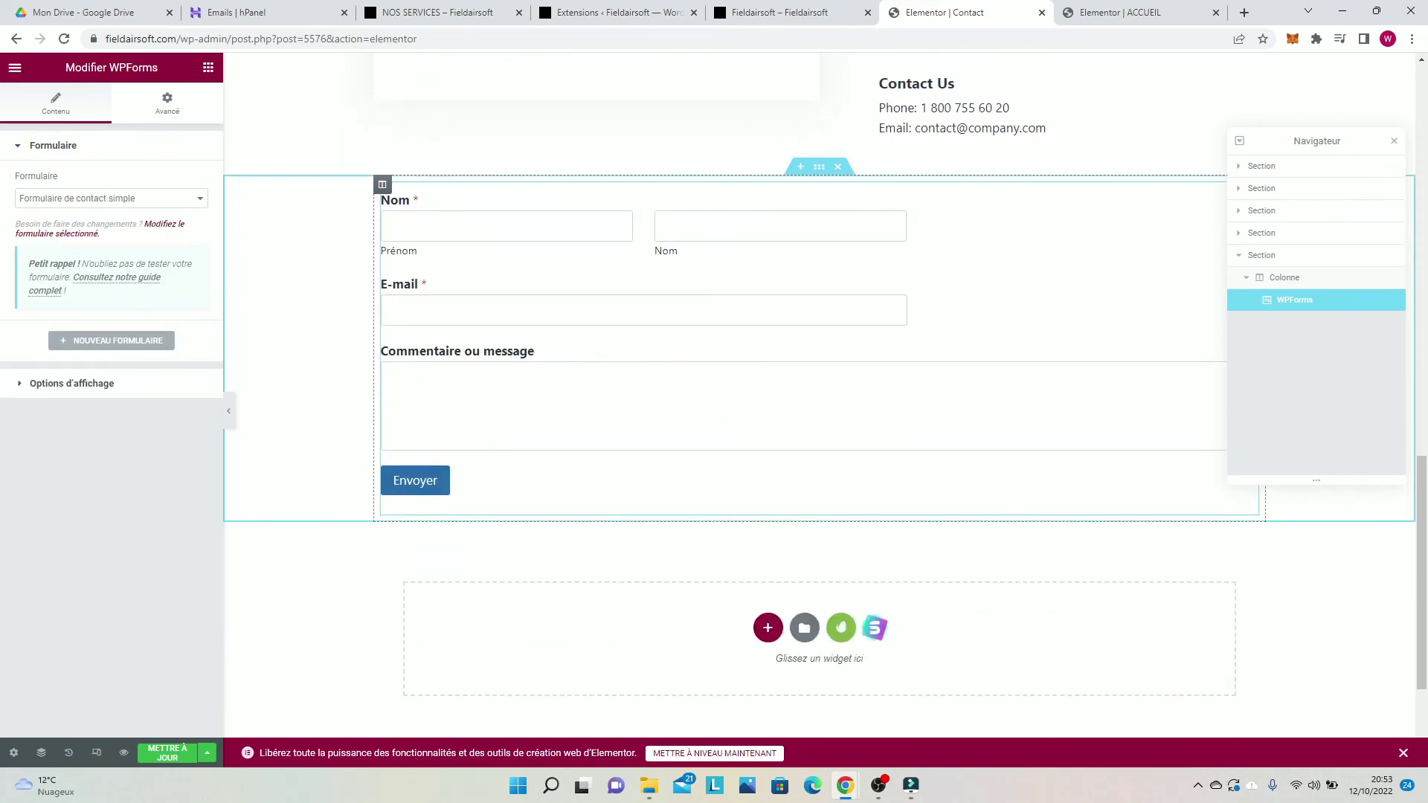
{"action": "left_click", "coordinate": [168, 752]}
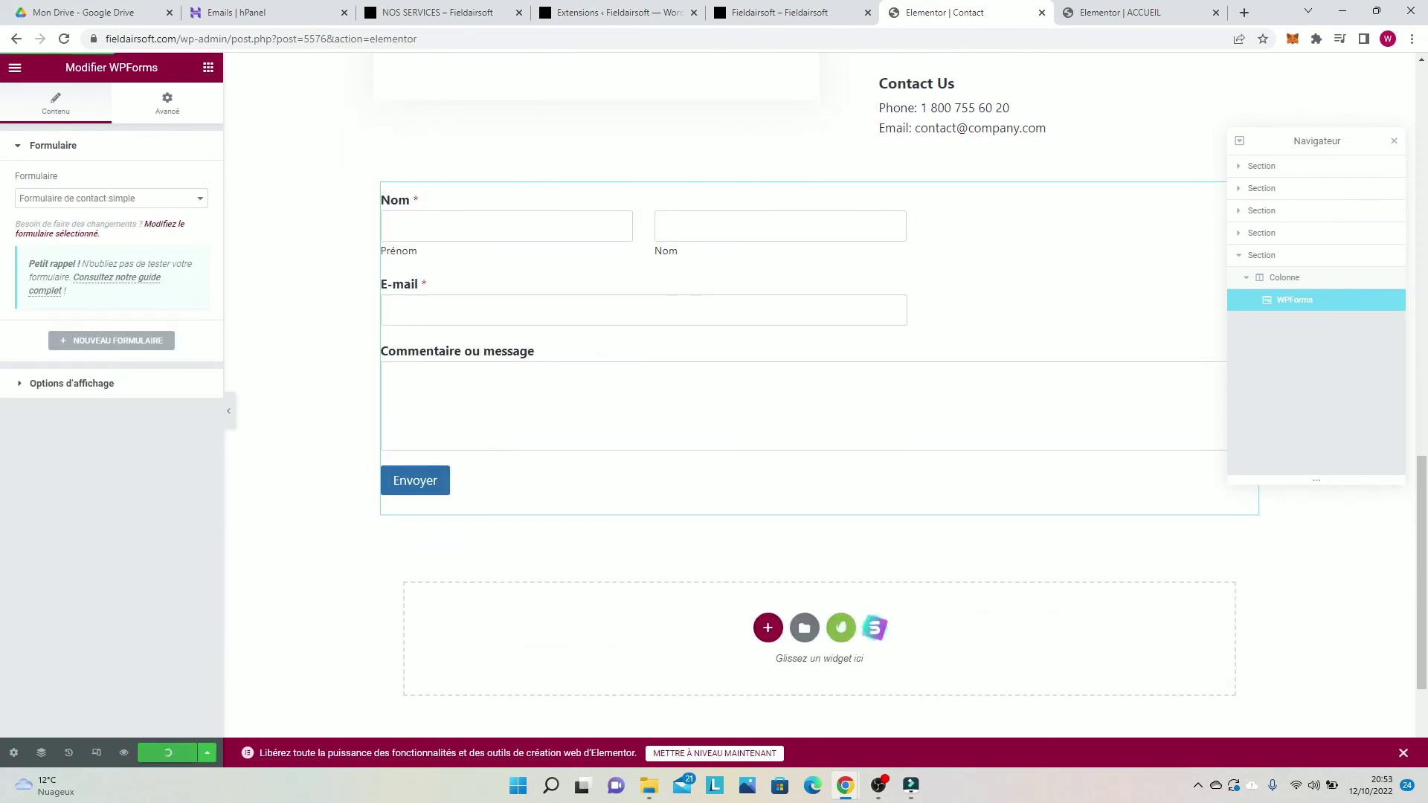
{"action": "scroll", "coordinate": [743, 431], "scroll_direction": "up", "scroll_amount": 5}
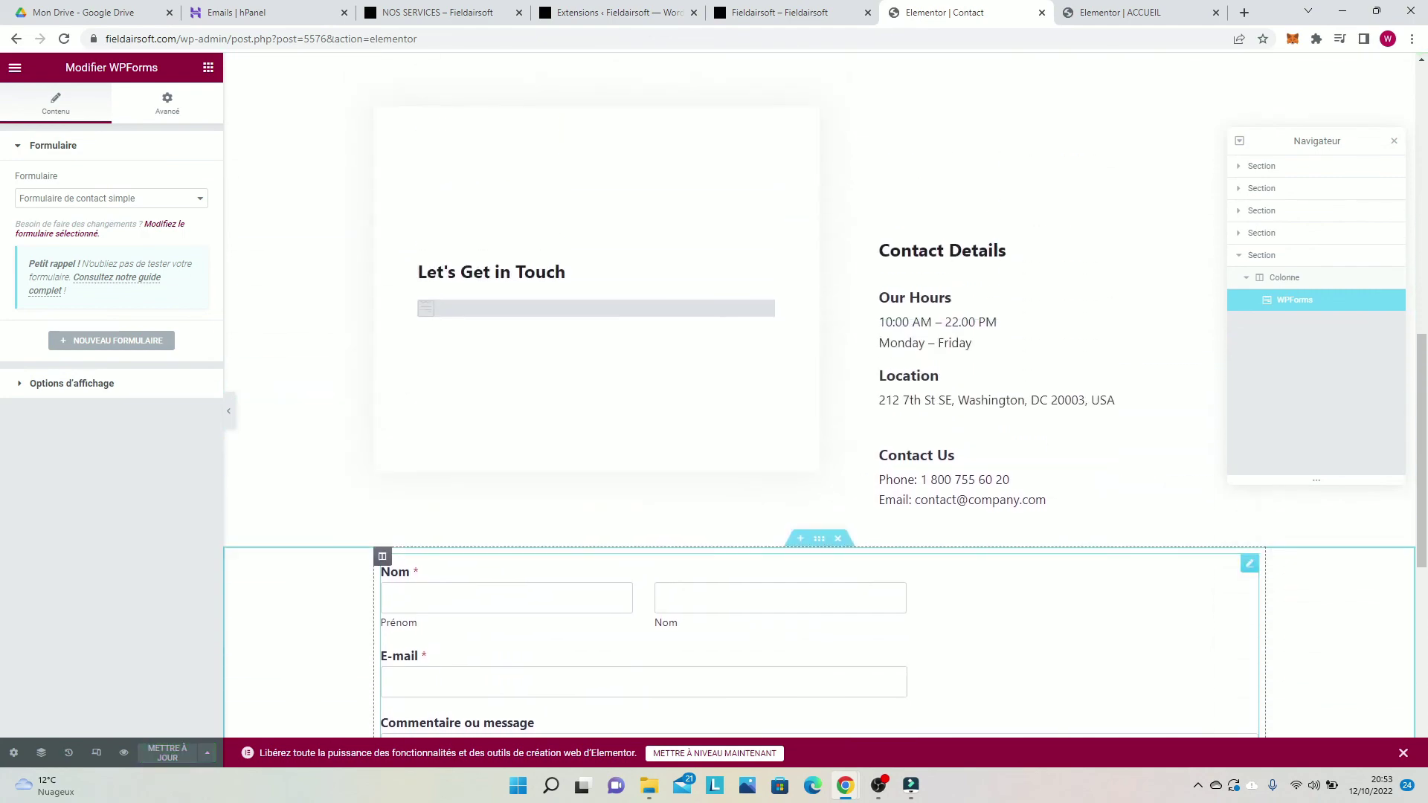
{"action": "scroll", "coordinate": [744, 432], "scroll_direction": "up", "scroll_amount": 8}
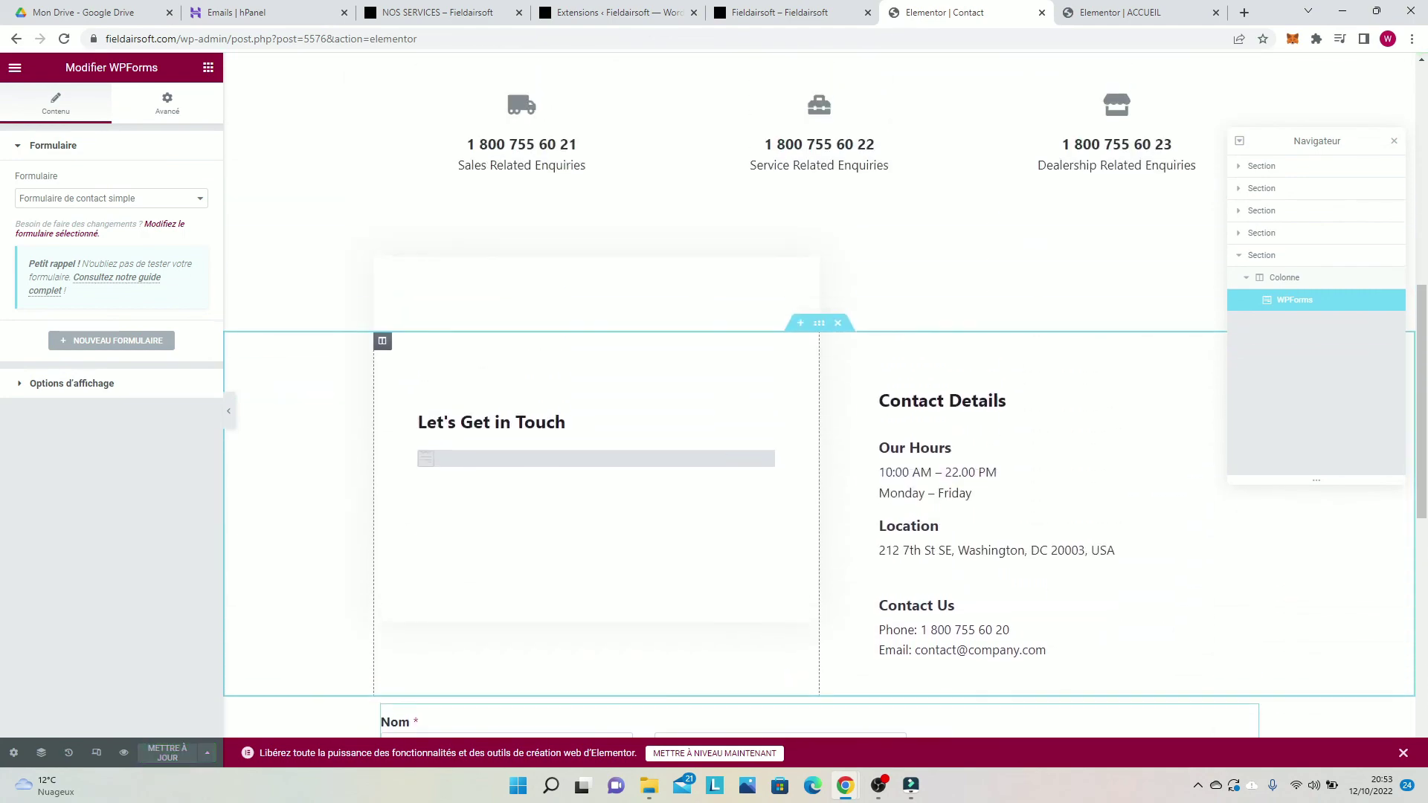
{"action": "scroll", "coordinate": [744, 431], "scroll_direction": "up", "scroll_amount": 4}
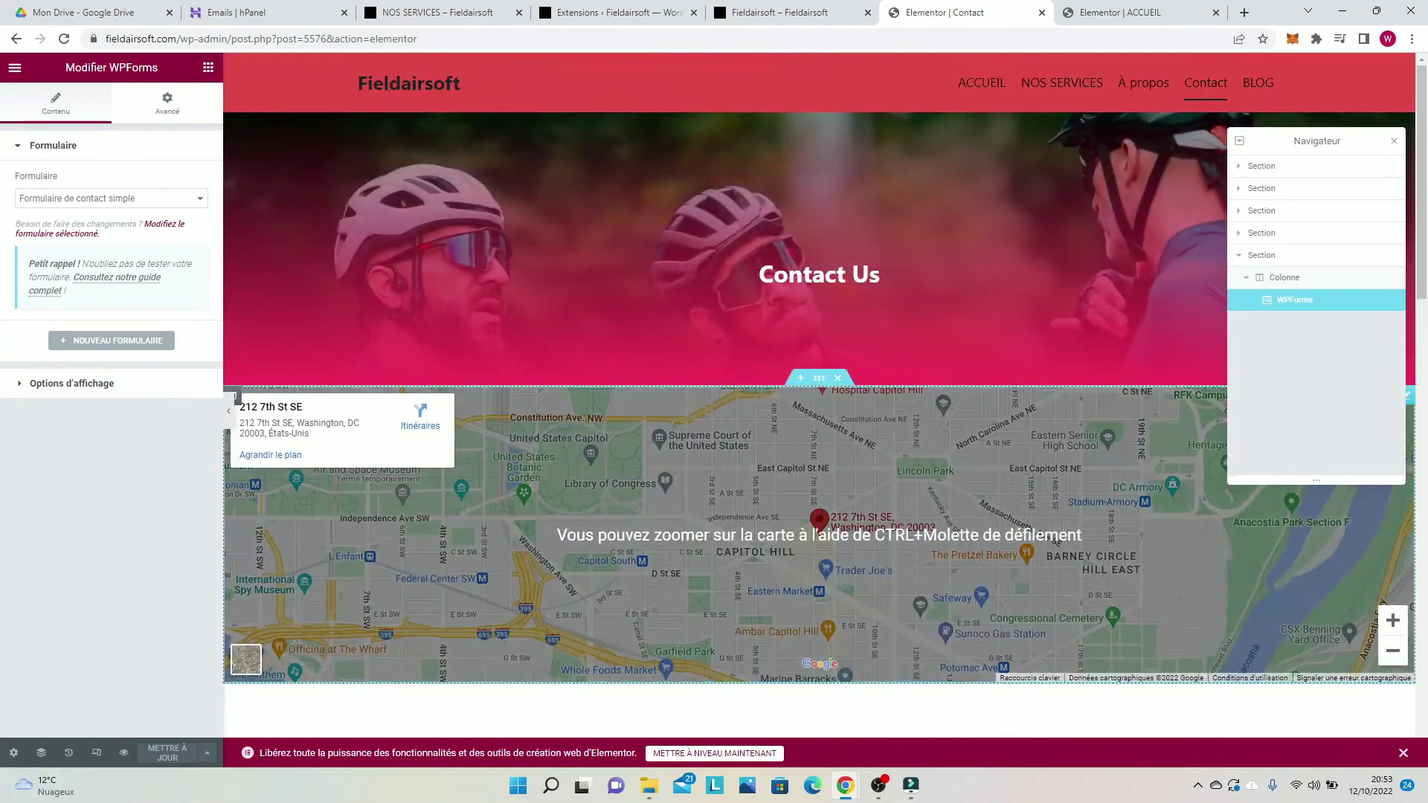
{"action": "scroll", "coordinate": [744, 431], "scroll_direction": "down", "scroll_amount": 7}
{"action": "scroll", "coordinate": [743, 431], "scroll_direction": "down", "scroll_amount": 8}
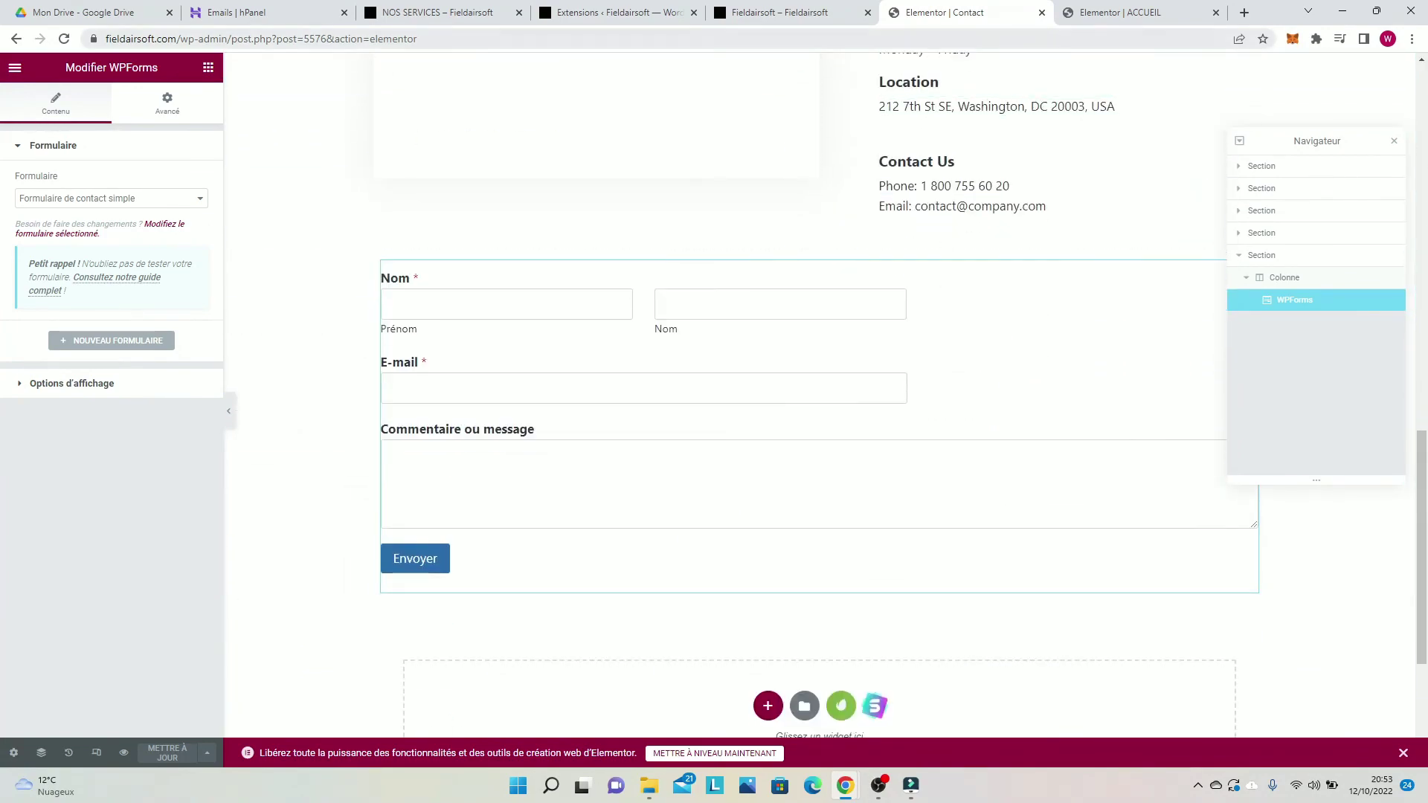
Step: Open the live Fieldairsoft site at its Contact page and examine the page layout and the embedded form's fields
{"action": "left_click_drag", "start_coordinate": [451, 38], "coordinate": [177, 39]}
{"action": "key", "text": "BackSpace"}
{"action": "key", "text": "Return"}
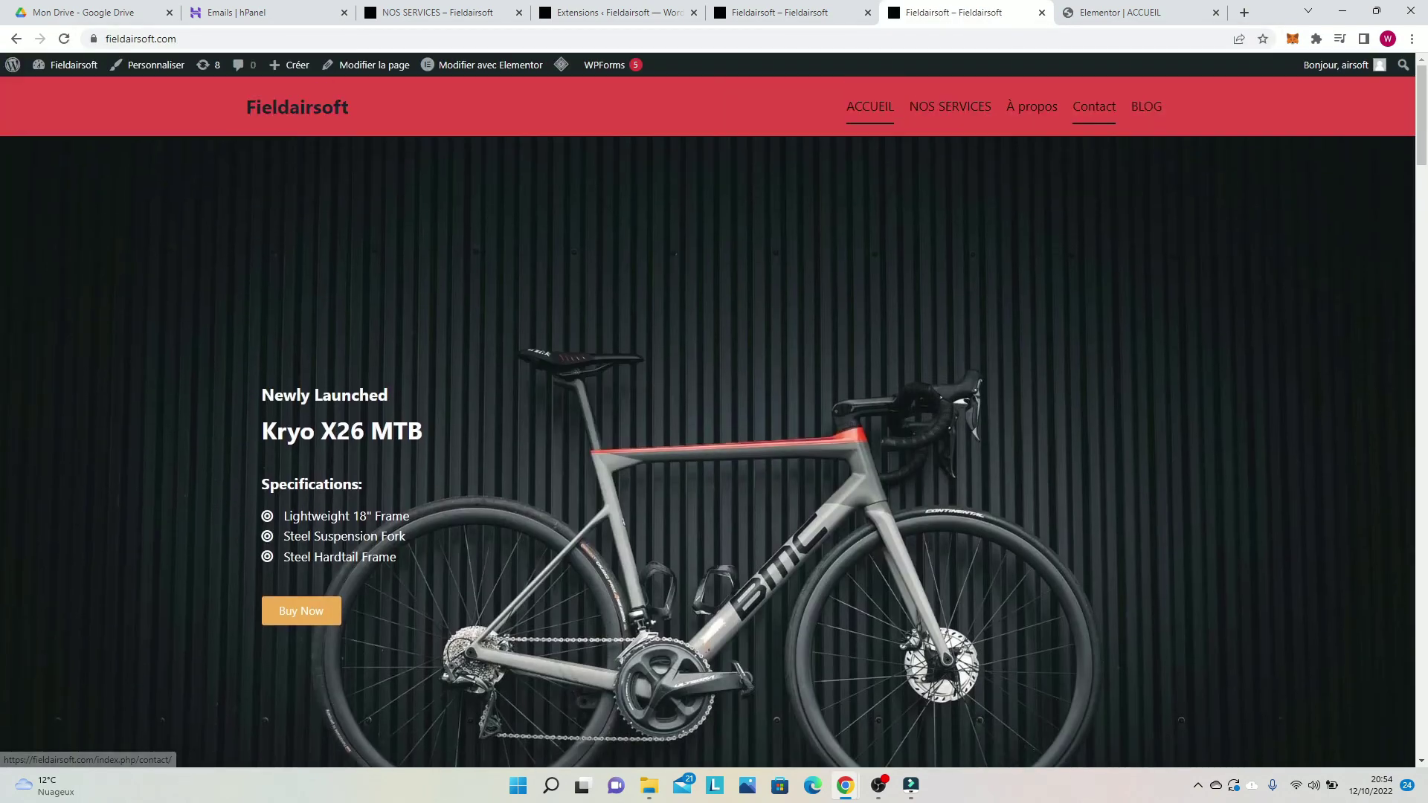
{"action": "left_click", "coordinate": [1093, 106]}
{"action": "scroll", "coordinate": [1093, 112], "scroll_direction": "down", "scroll_amount": 5}
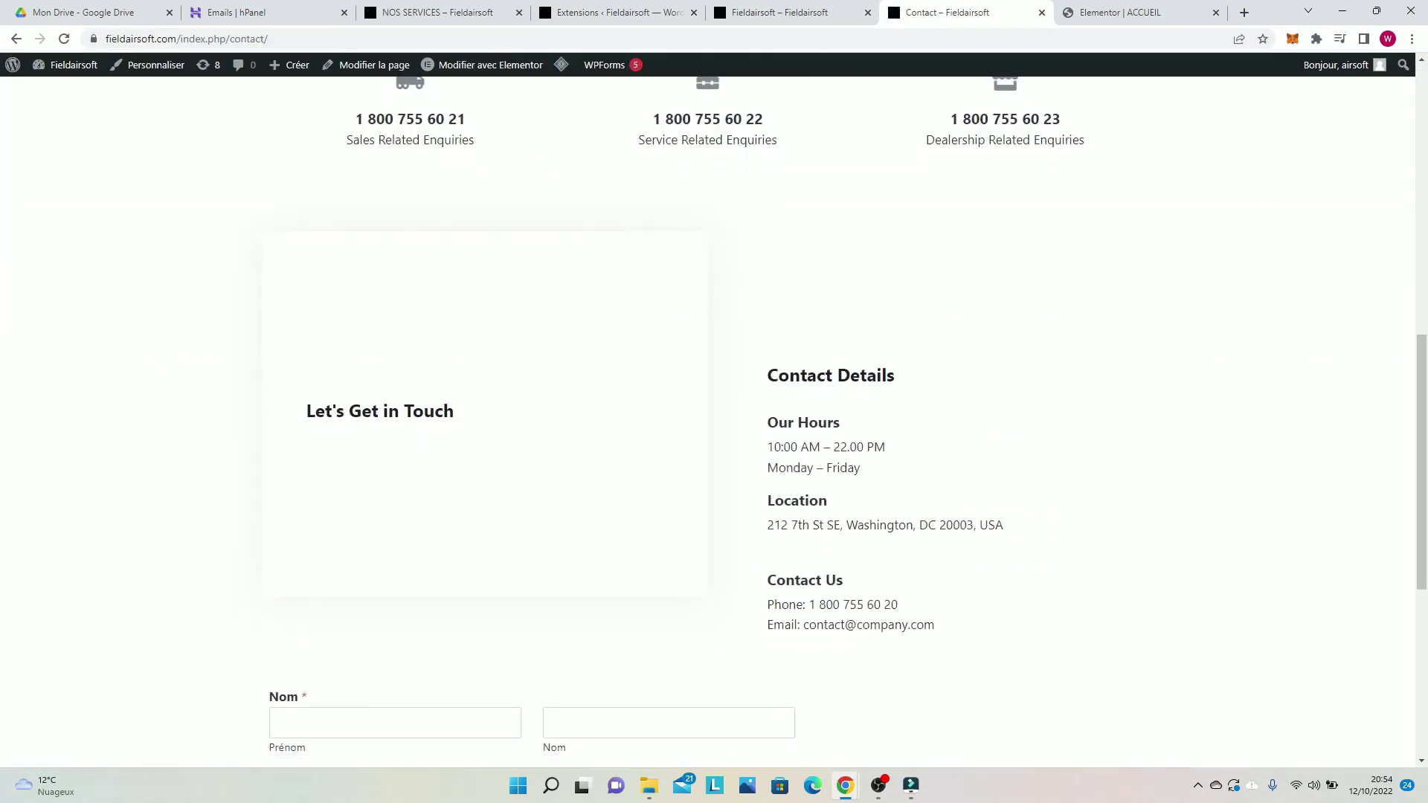
{"action": "scroll", "coordinate": [714, 420], "scroll_direction": "down", "scroll_amount": 6}
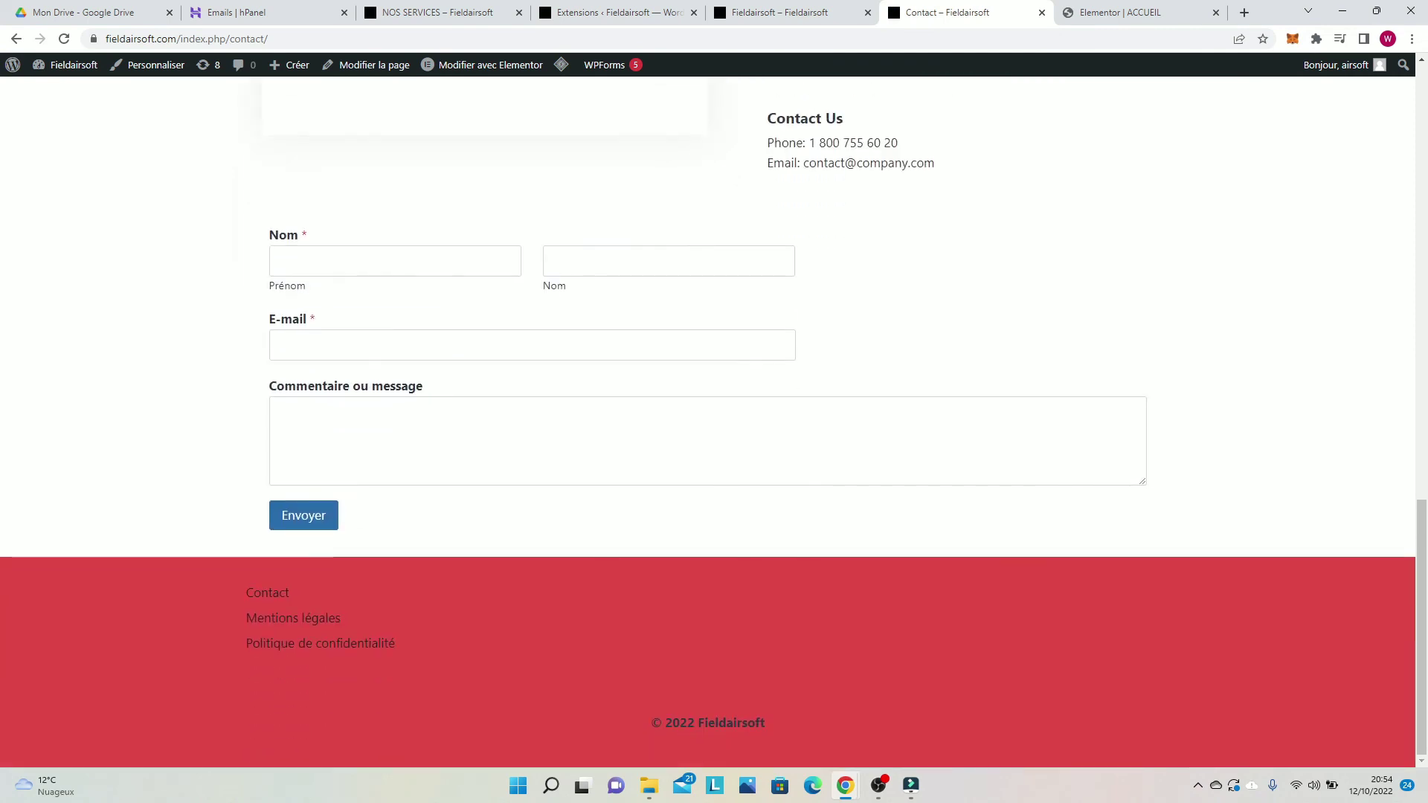
{"action": "left_click", "coordinate": [394, 261]}
{"action": "left_click", "coordinate": [532, 345]}
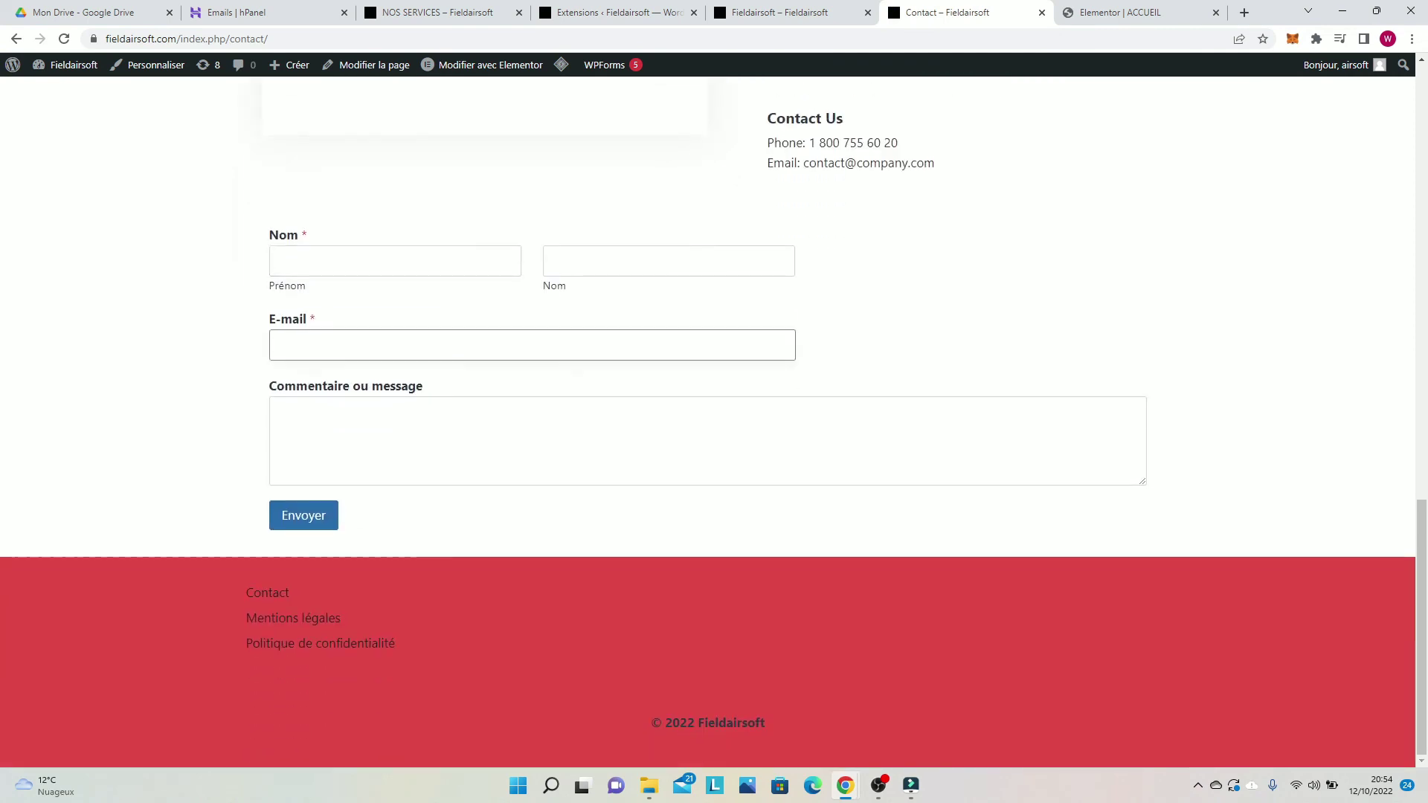
{"action": "scroll", "coordinate": [714, 420], "scroll_direction": "up", "scroll_amount": 12}
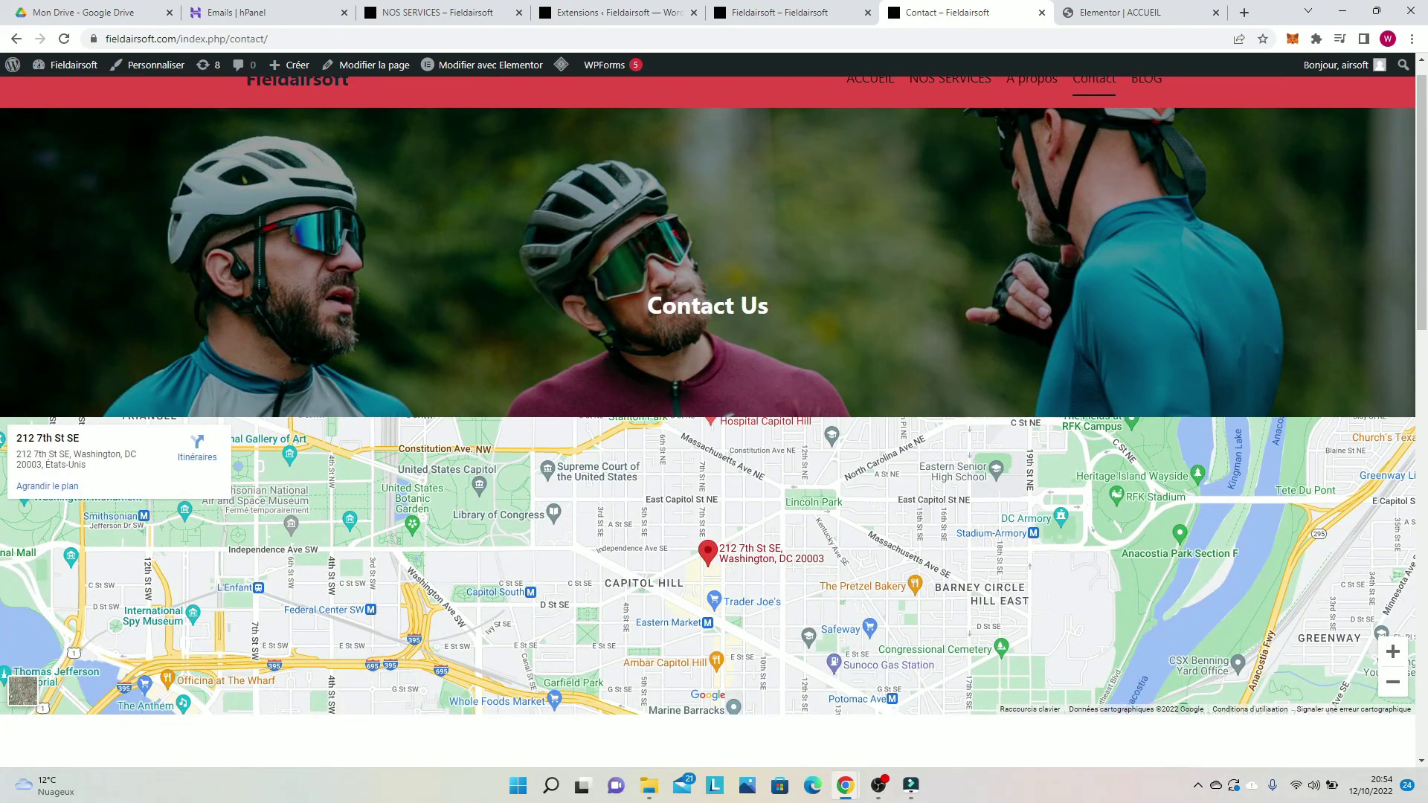
{"action": "scroll", "coordinate": [714, 420], "scroll_direction": "up", "scroll_amount": 1}
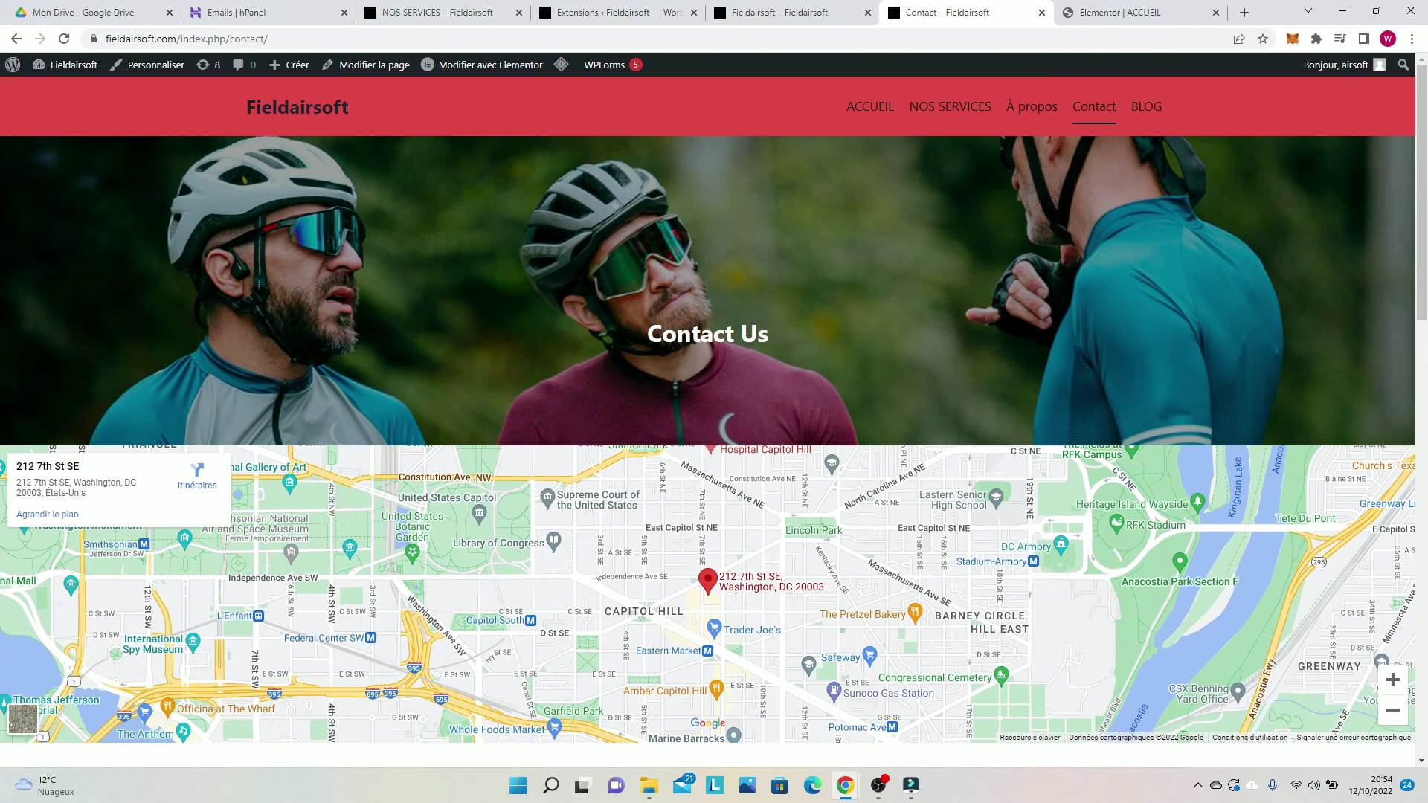
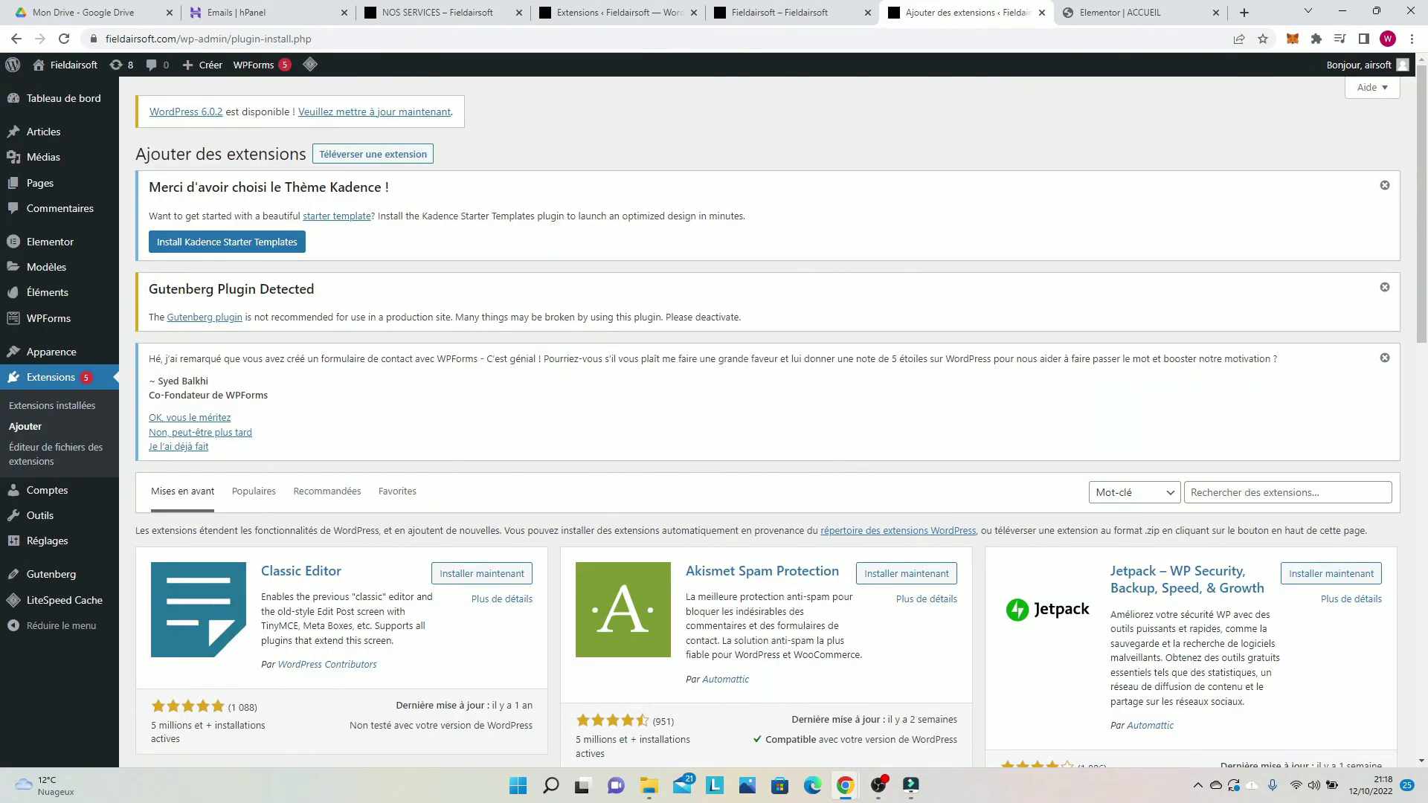
Step: Search the plugin directory for "cookies", then install and activate Cookie Notice & Compliance for GDPR / CCPA
{"action": "left_click", "coordinate": [1287, 492]}
{"action": "type", "text": "cookies"}
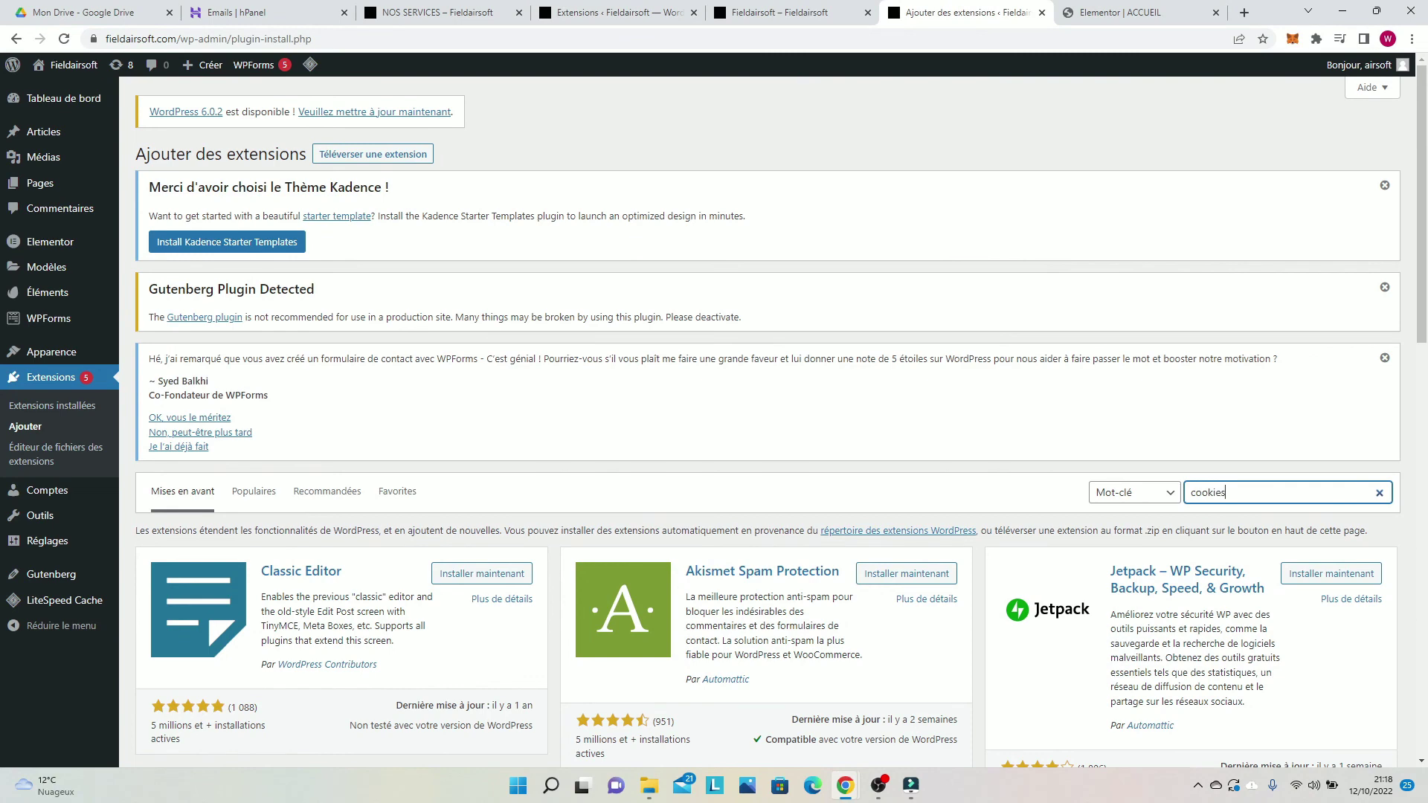
{"action": "scroll", "coordinate": [623, 461], "scroll_direction": "down", "scroll_amount": 2}
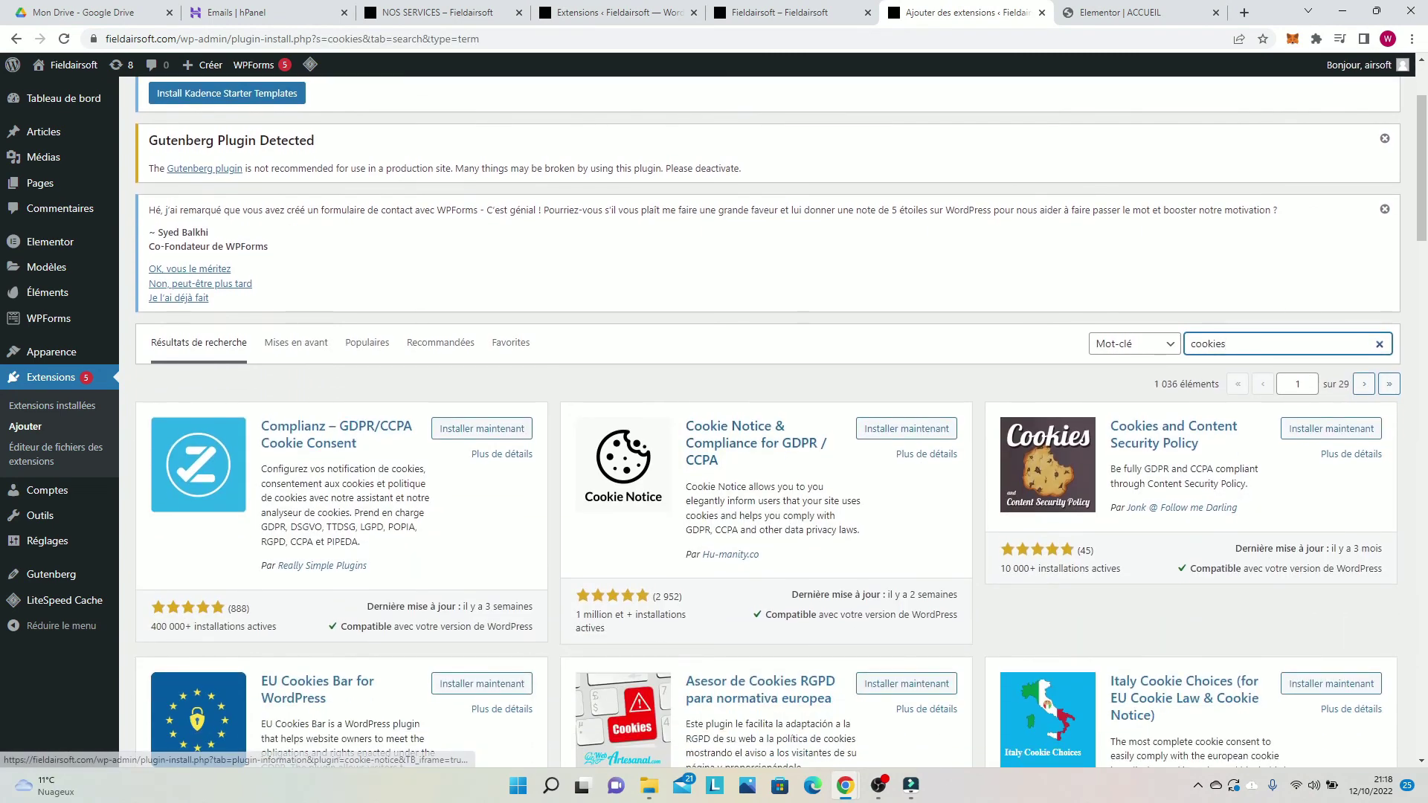
{"action": "left_click_drag", "start_coordinate": [581, 615], "coordinate": [676, 615]}
{"action": "left_click", "coordinate": [906, 428]}
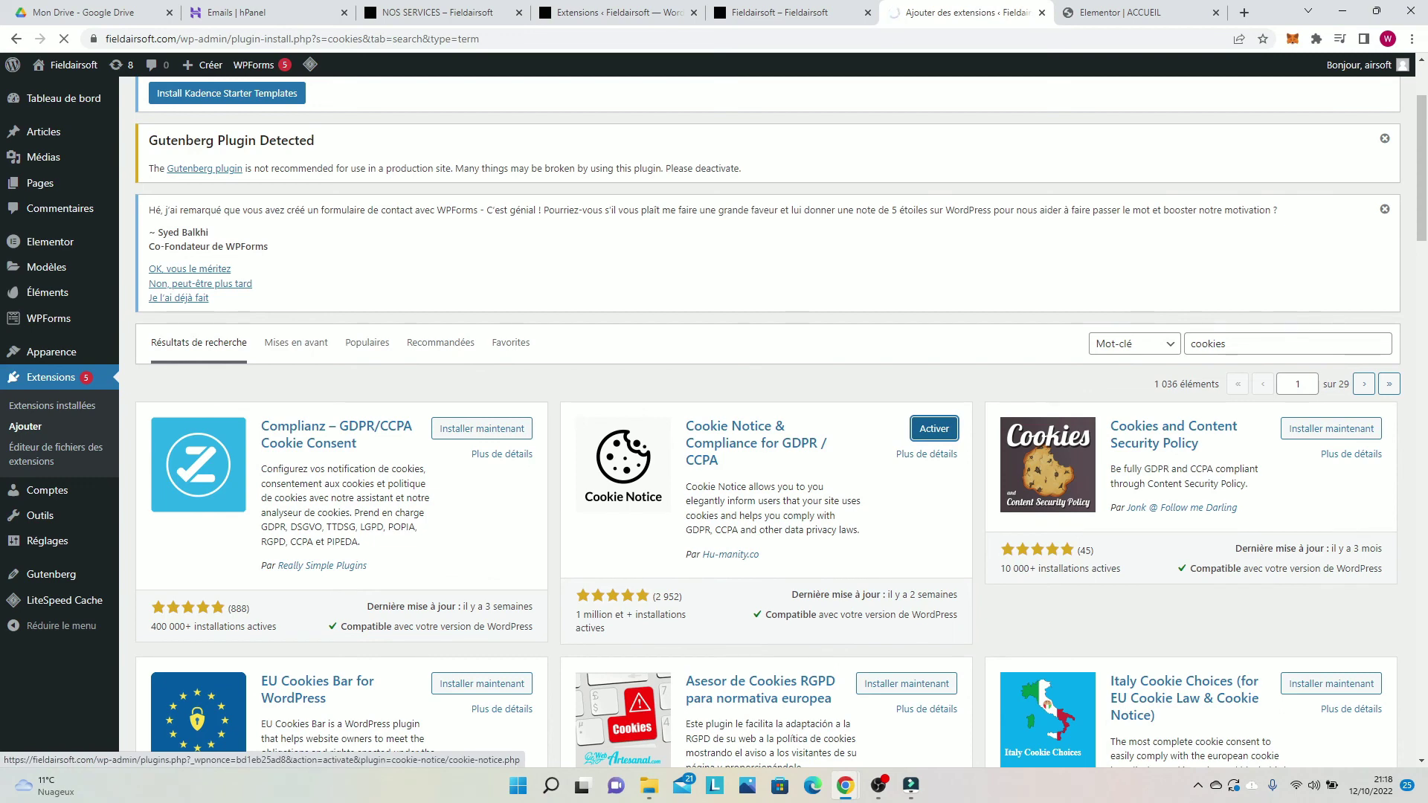
{"action": "left_click", "coordinate": [934, 428]}
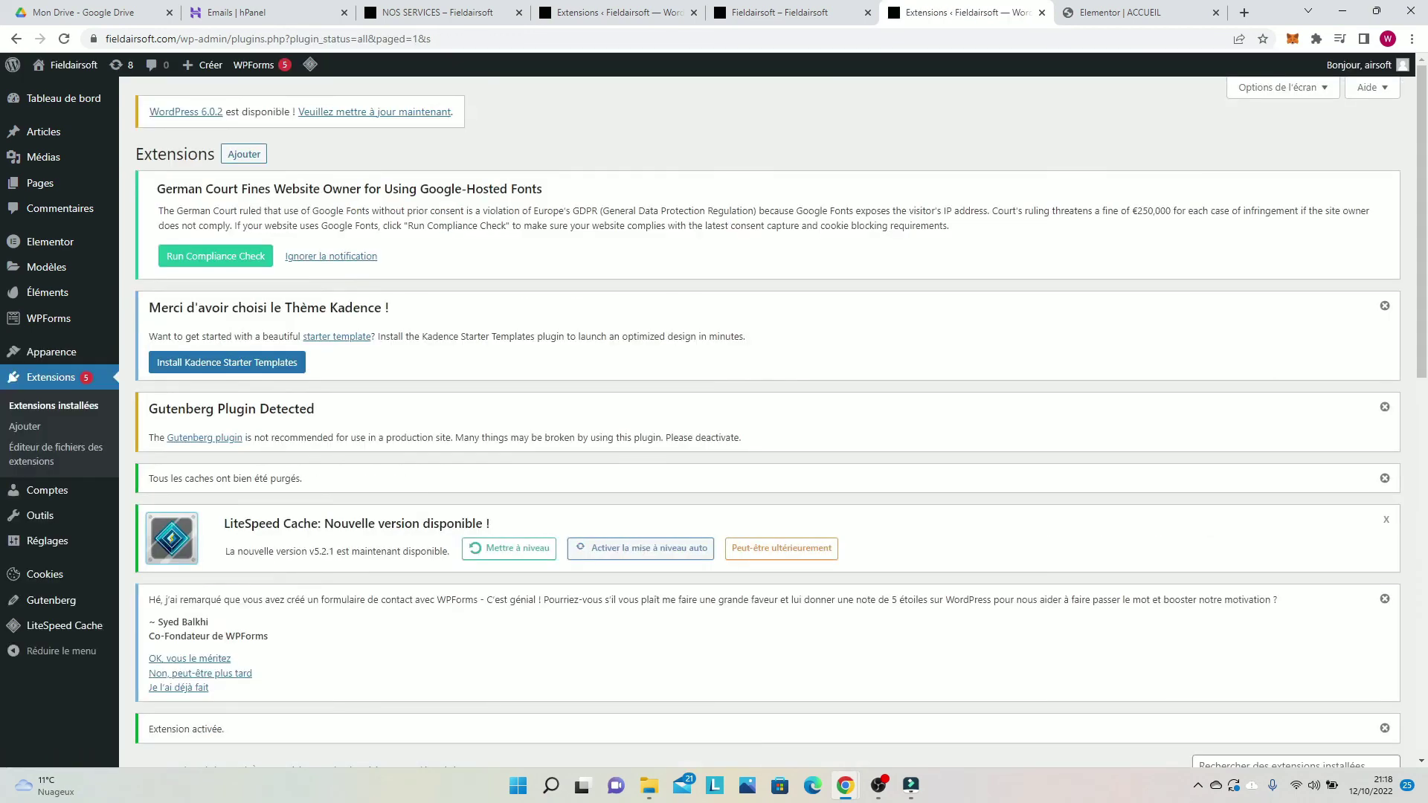
Step: Open the Cookies plugin settings, review the notification message, and choose "Politique de confidentialité" as the privacy policy link's page
{"action": "scroll", "coordinate": [766, 424], "scroll_direction": "down", "scroll_amount": 10}
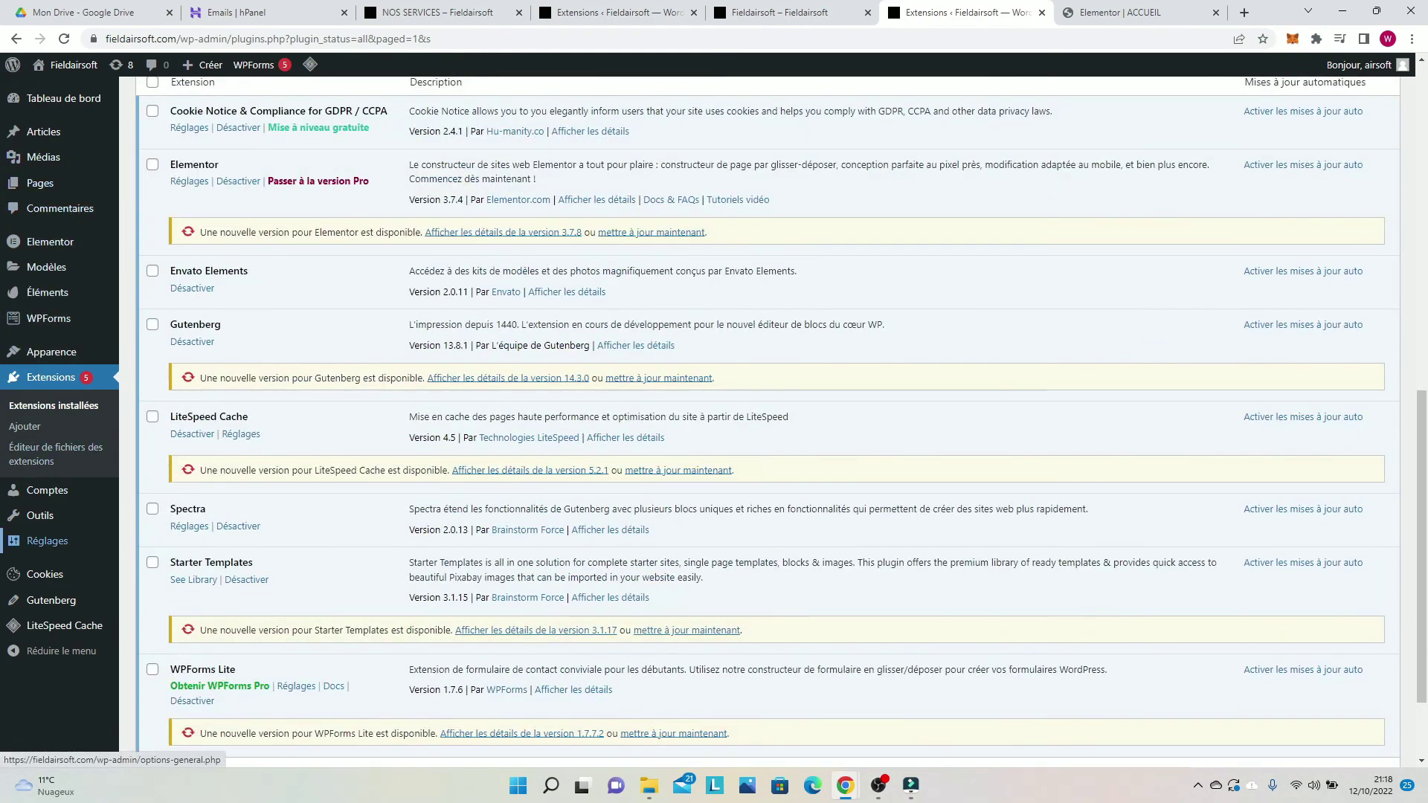
{"action": "left_click", "coordinate": [45, 574]}
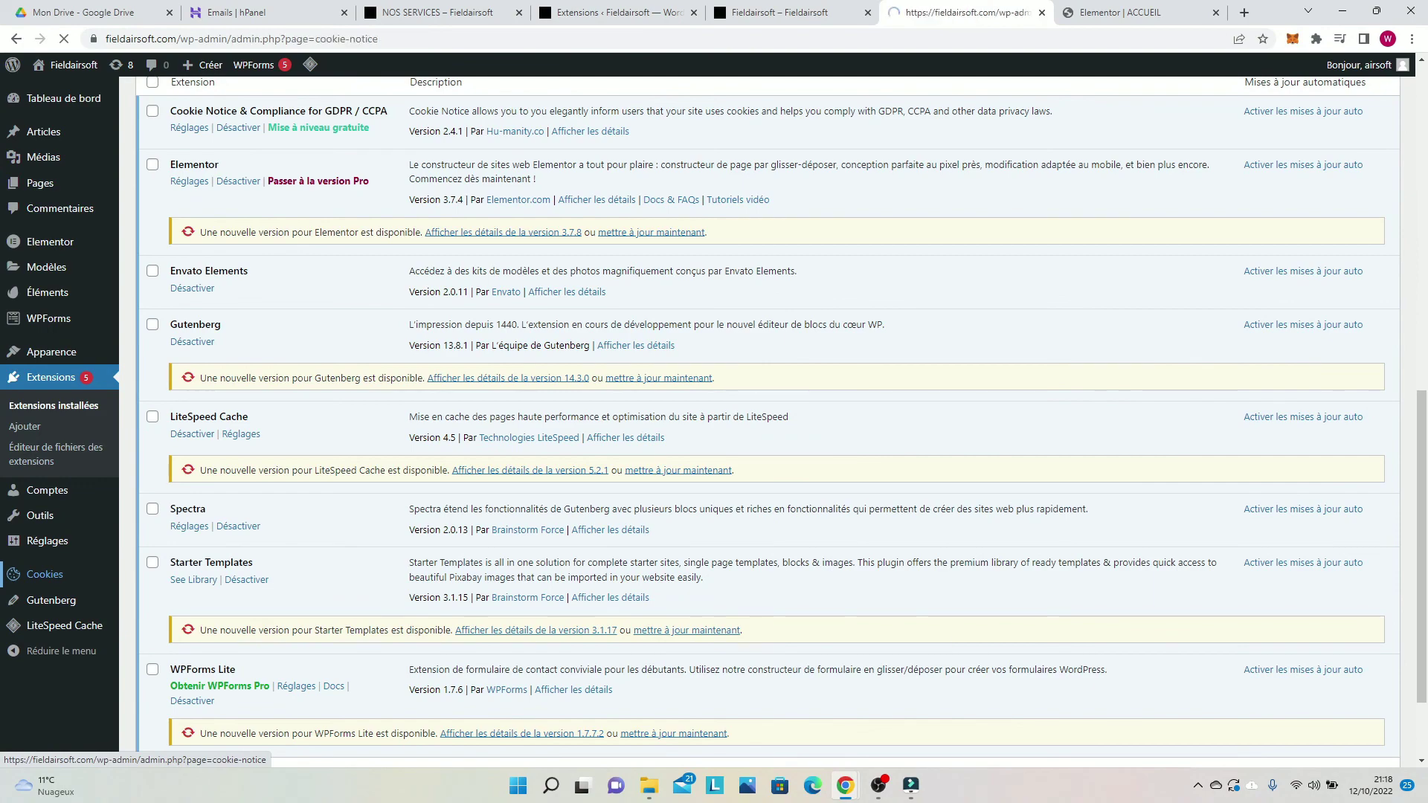
{"action": "scroll", "coordinate": [766, 416], "scroll_direction": "down", "scroll_amount": 6}
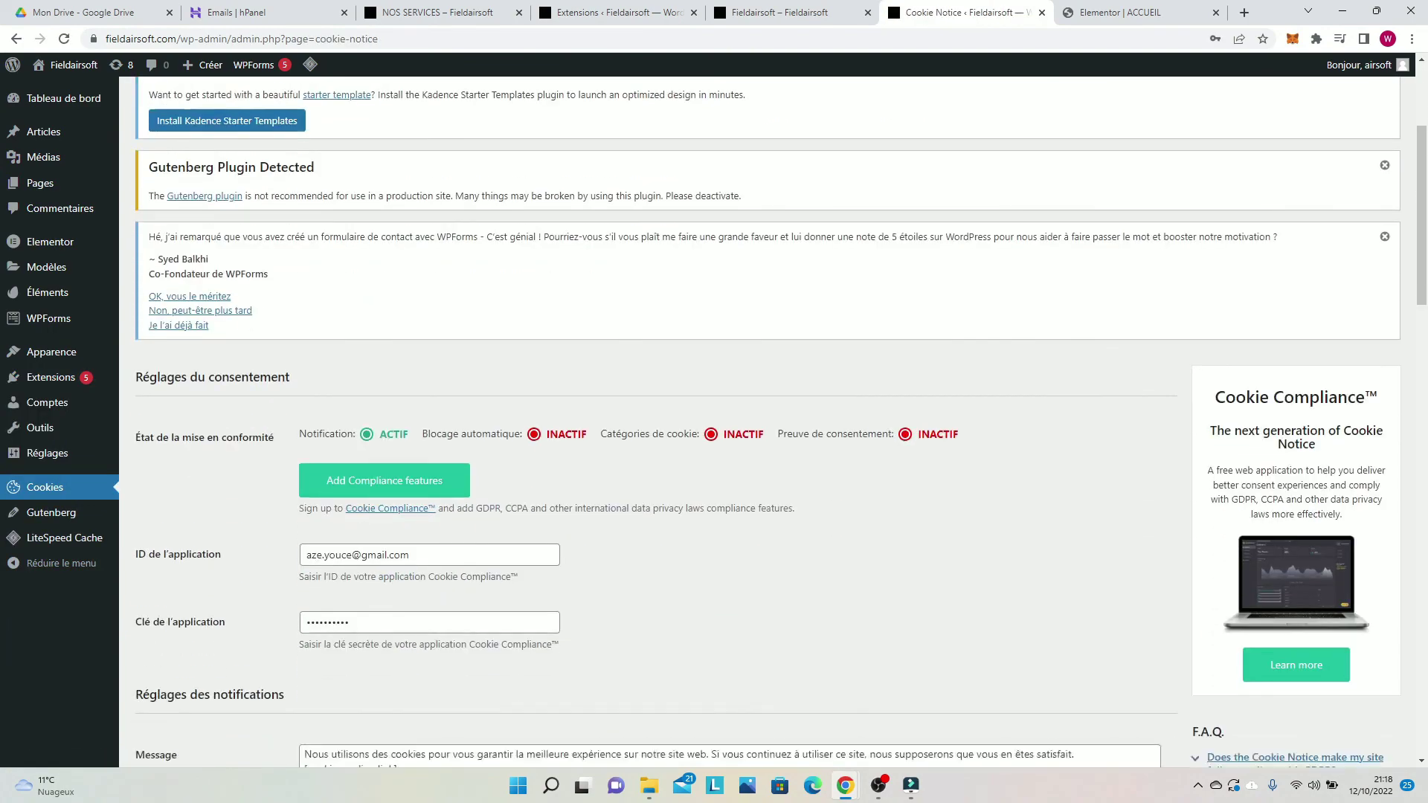
{"action": "scroll", "coordinate": [766, 417], "scroll_direction": "down", "scroll_amount": 5}
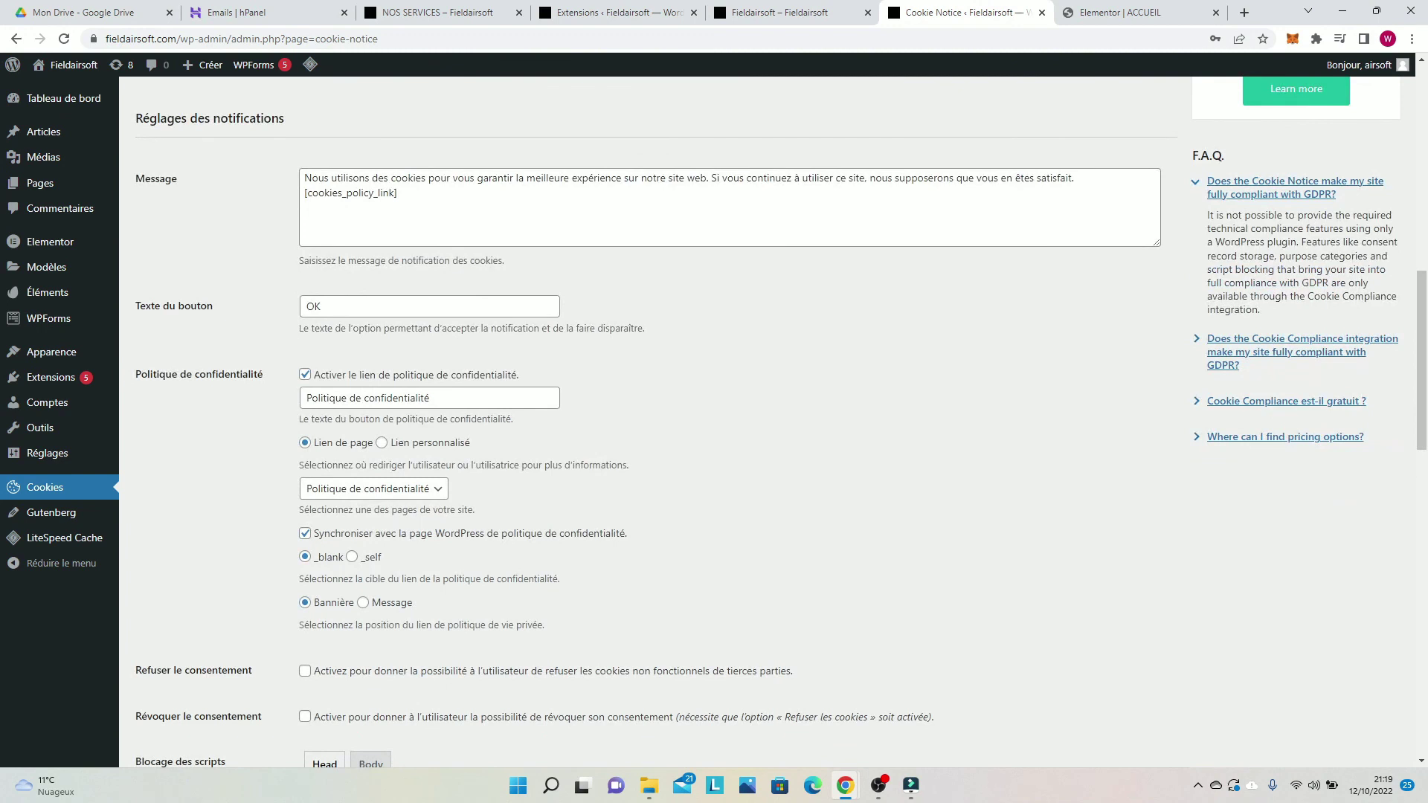
{"action": "left_click", "coordinate": [398, 193]}
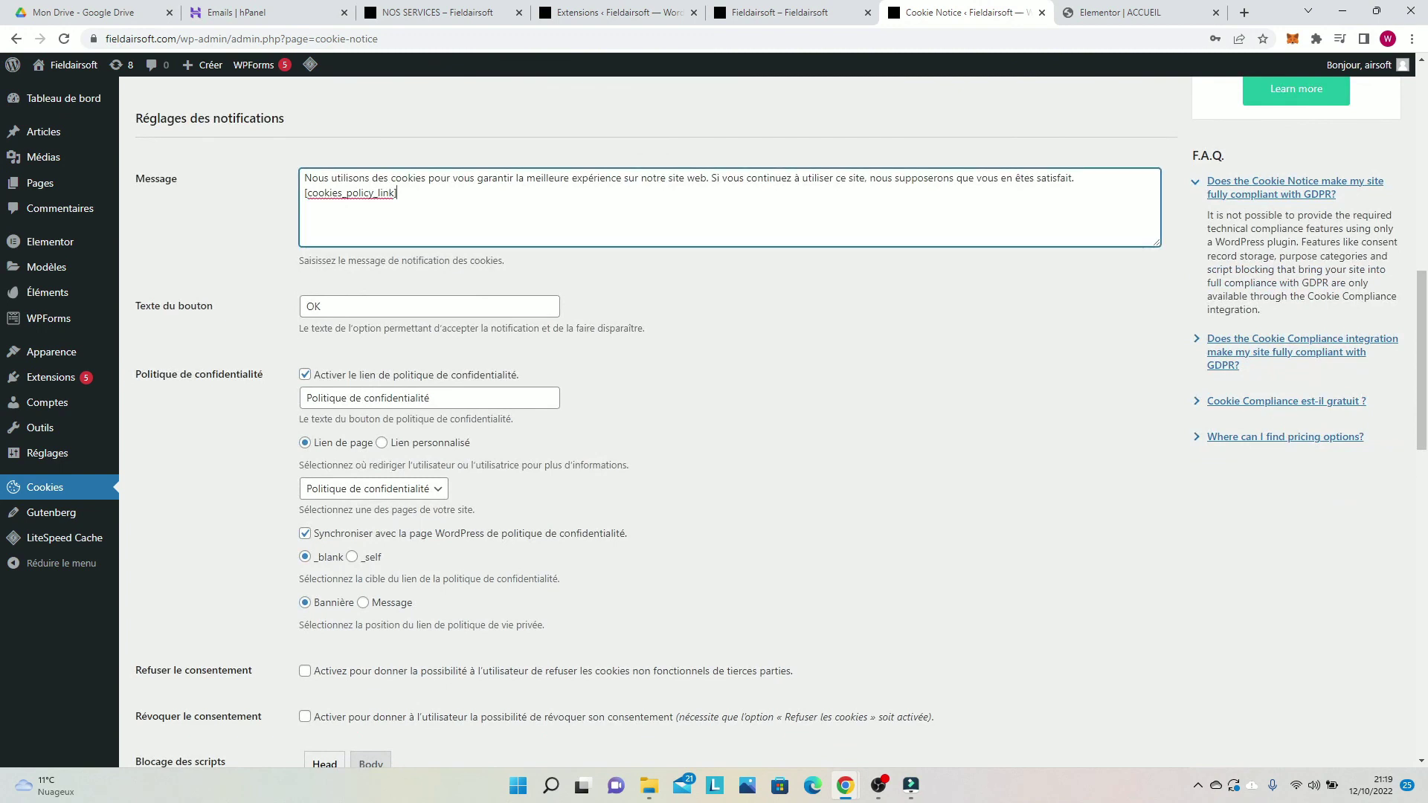
{"action": "scroll", "coordinate": [729, 416], "scroll_direction": "down", "scroll_amount": 2}
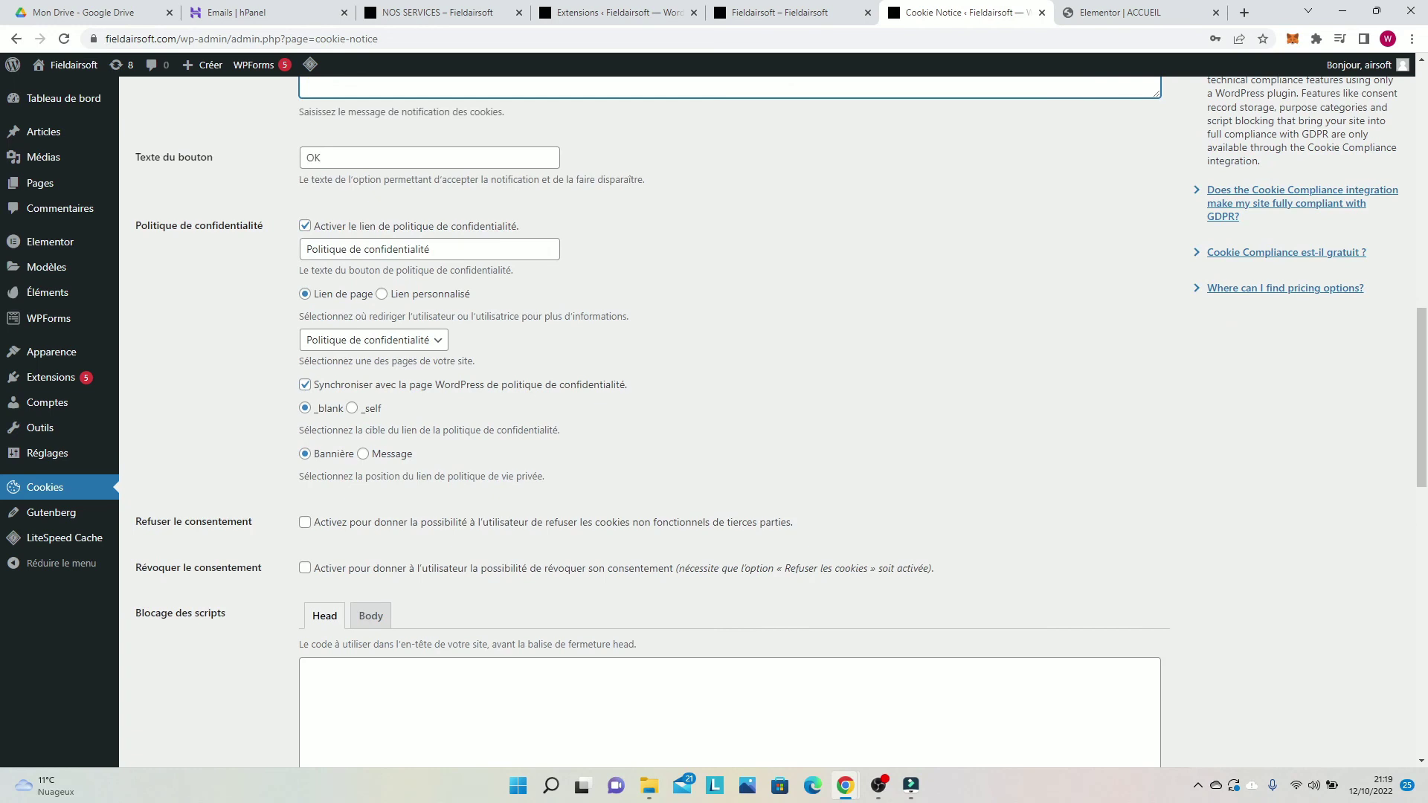
{"action": "scroll", "coordinate": [729, 417], "scroll_direction": "down", "scroll_amount": 1}
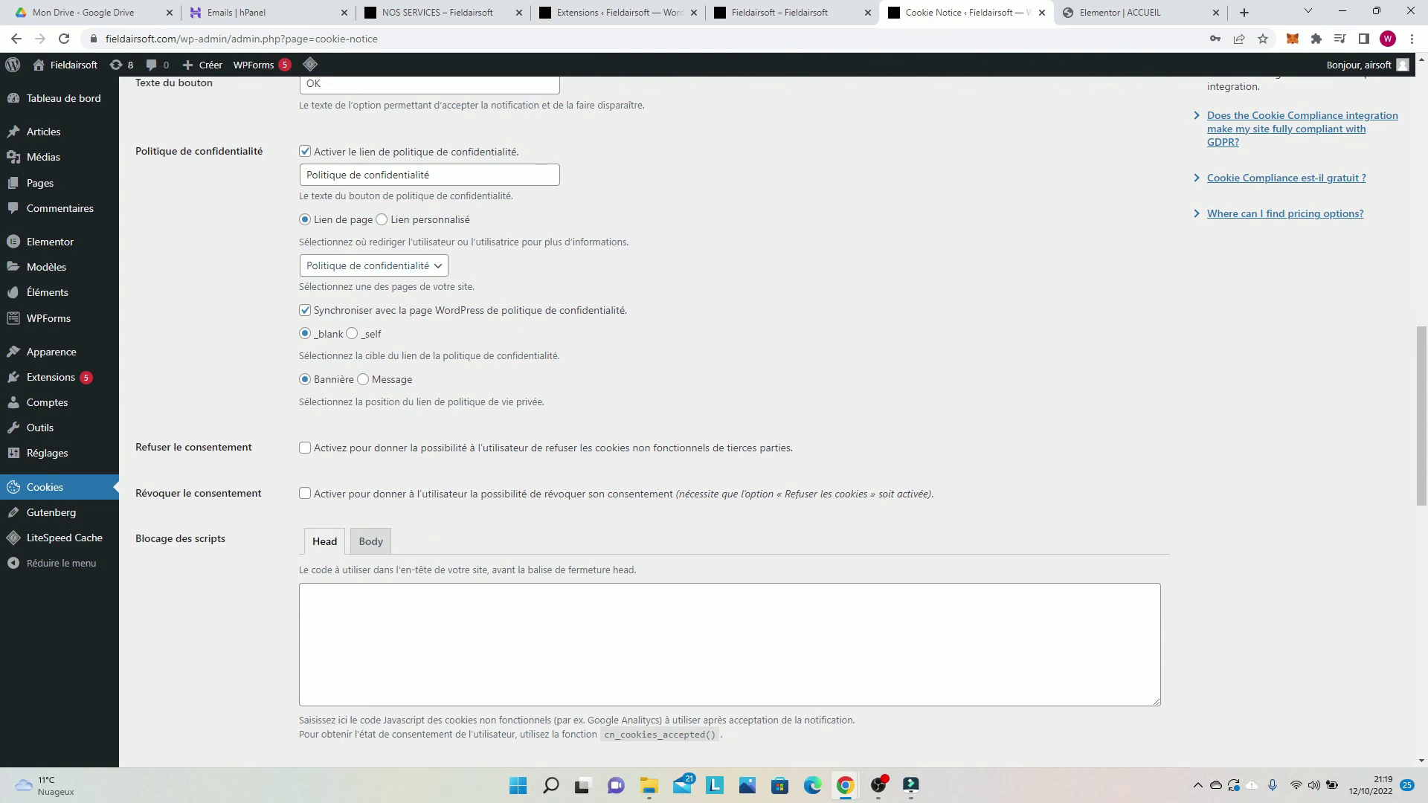
{"action": "left_click", "coordinate": [374, 265]}
{"action": "left_click", "coordinate": [367, 389]}
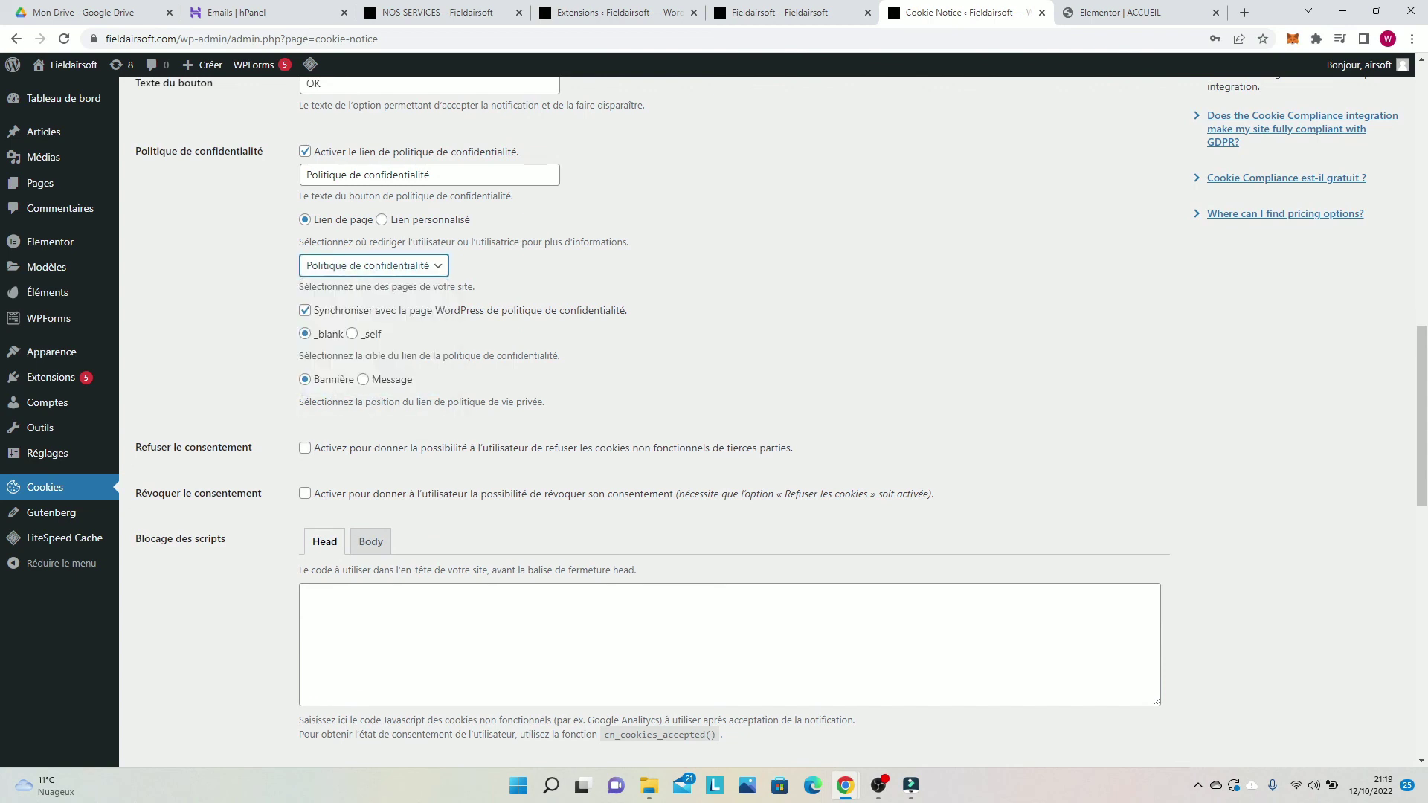
Step: Review the remaining cookie notice settings, from consent refusal and script blocking to acceptance, expiry and notification design options
{"action": "scroll", "coordinate": [713, 417], "scroll_direction": "down", "scroll_amount": 1}
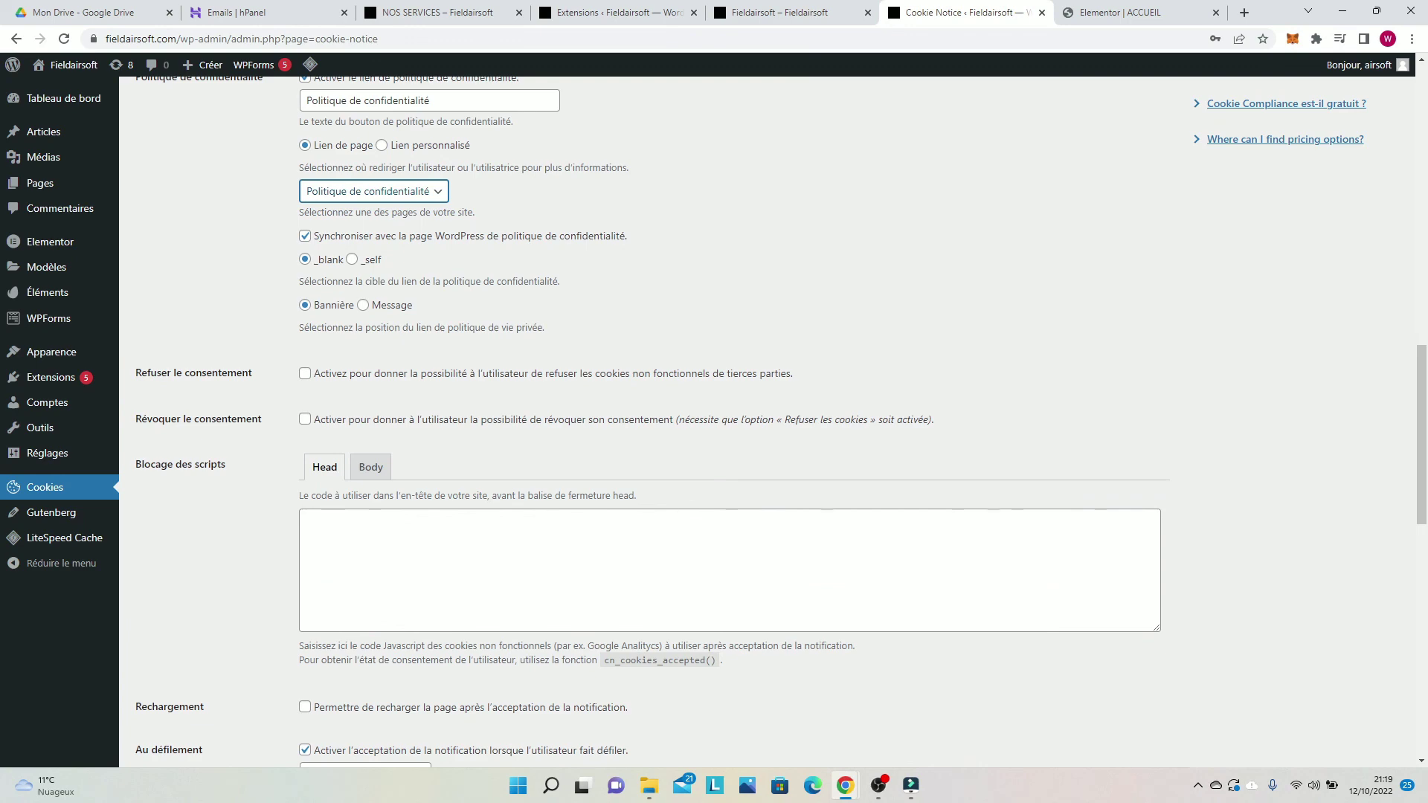
{"action": "scroll", "coordinate": [714, 417], "scroll_direction": "down", "scroll_amount": 2}
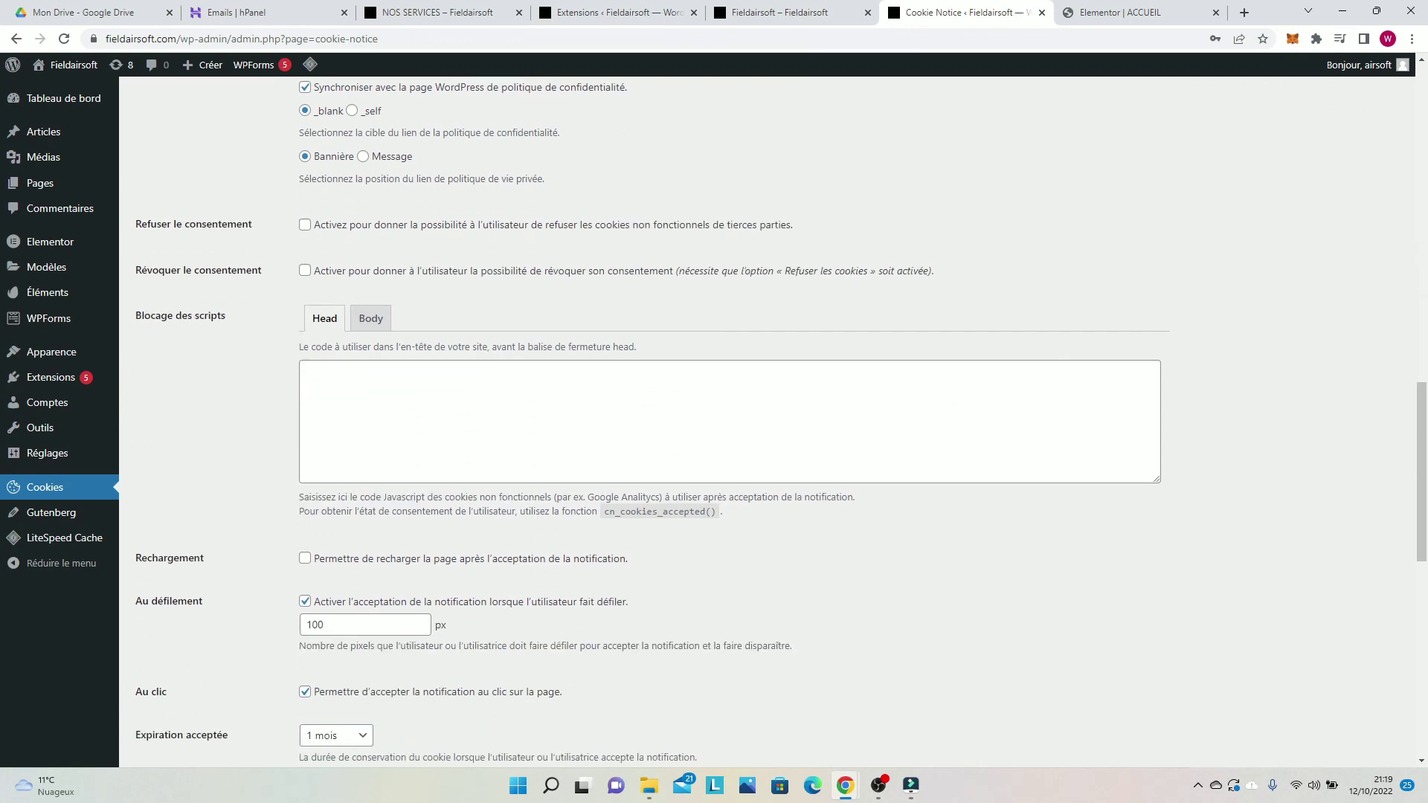
{"action": "scroll", "coordinate": [714, 416], "scroll_direction": "down", "scroll_amount": 3}
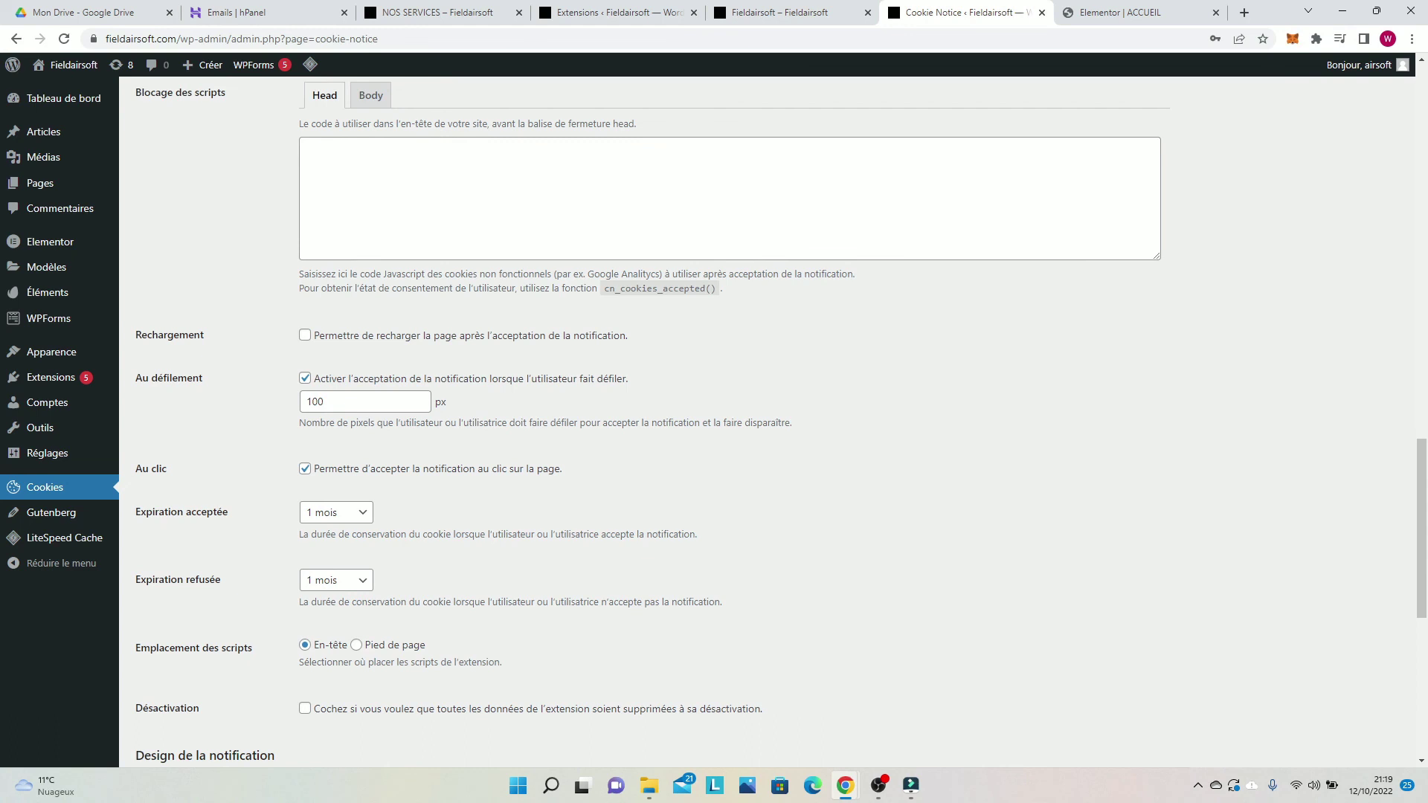
{"action": "scroll", "coordinate": [654, 422], "scroll_direction": "down", "scroll_amount": 1}
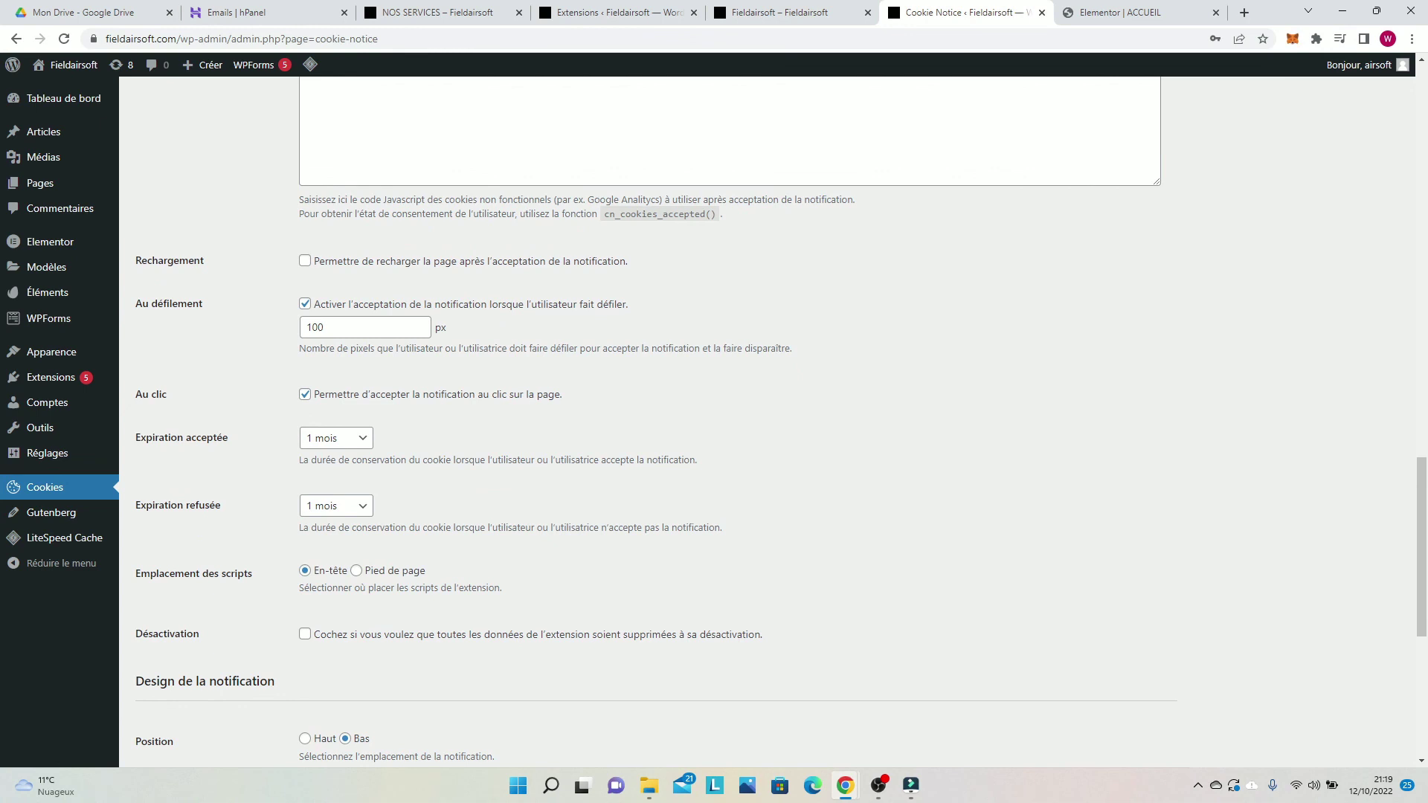
{"action": "scroll", "coordinate": [714, 417], "scroll_direction": "down", "scroll_amount": 2}
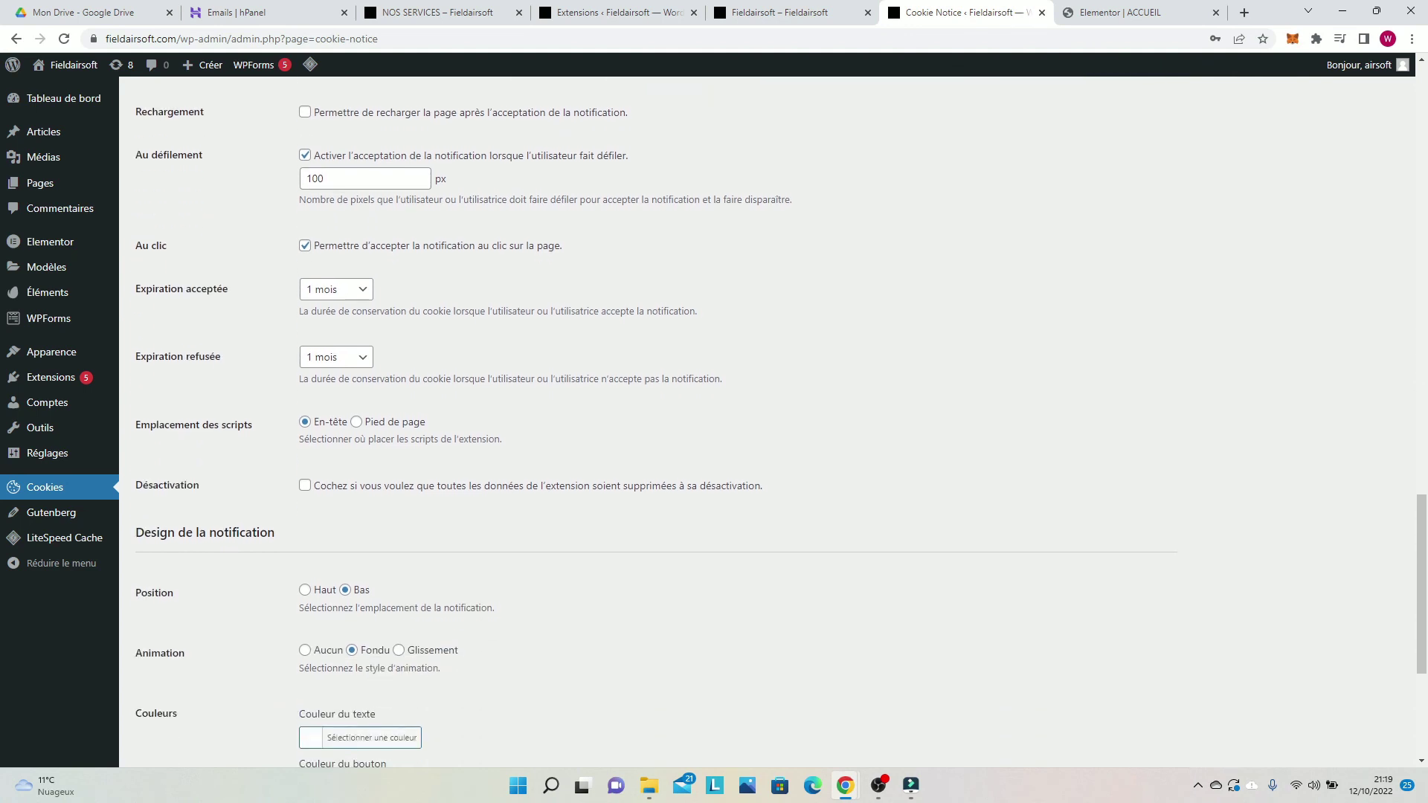
{"action": "scroll", "coordinate": [714, 417], "scroll_direction": "down", "scroll_amount": 2}
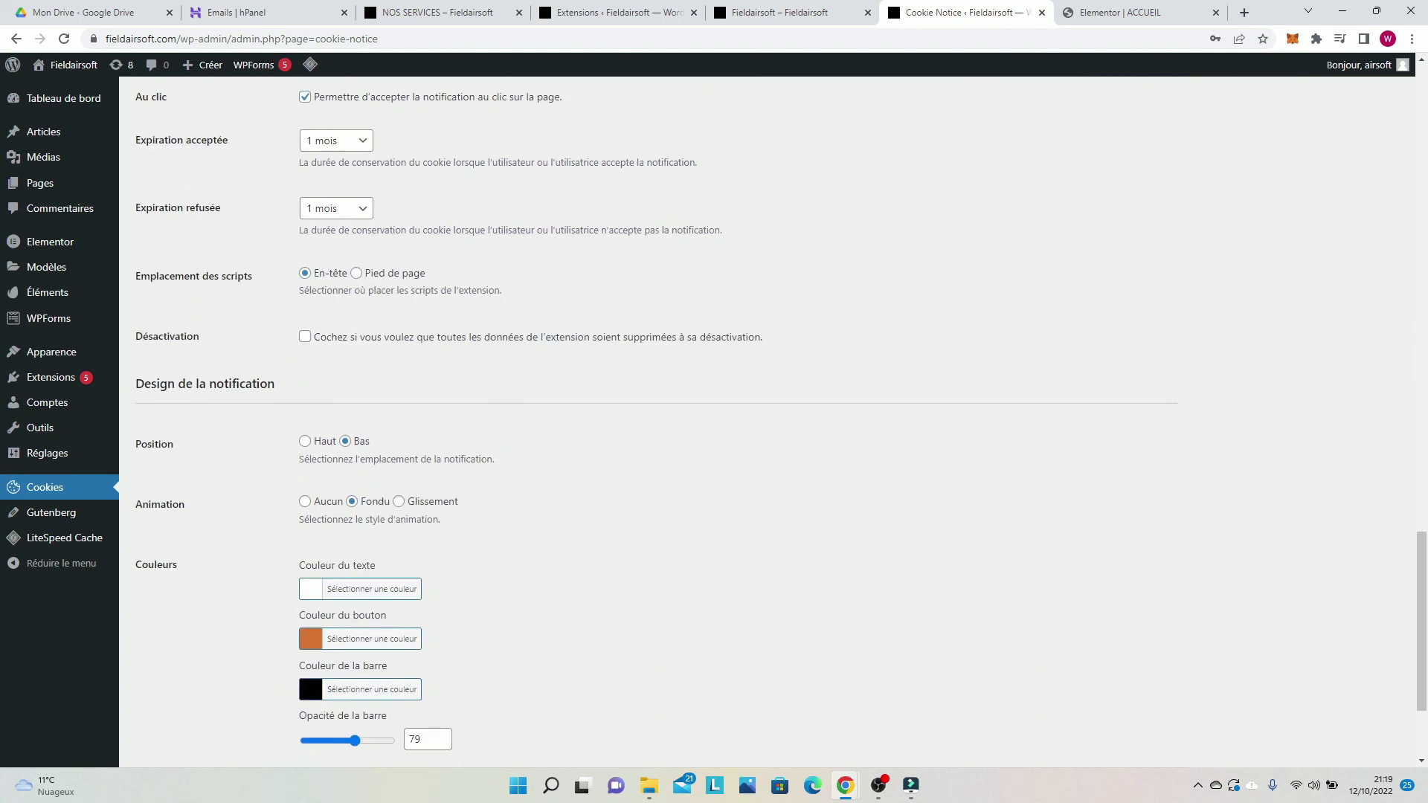
{"action": "scroll", "coordinate": [714, 416], "scroll_direction": "down", "scroll_amount": 1}
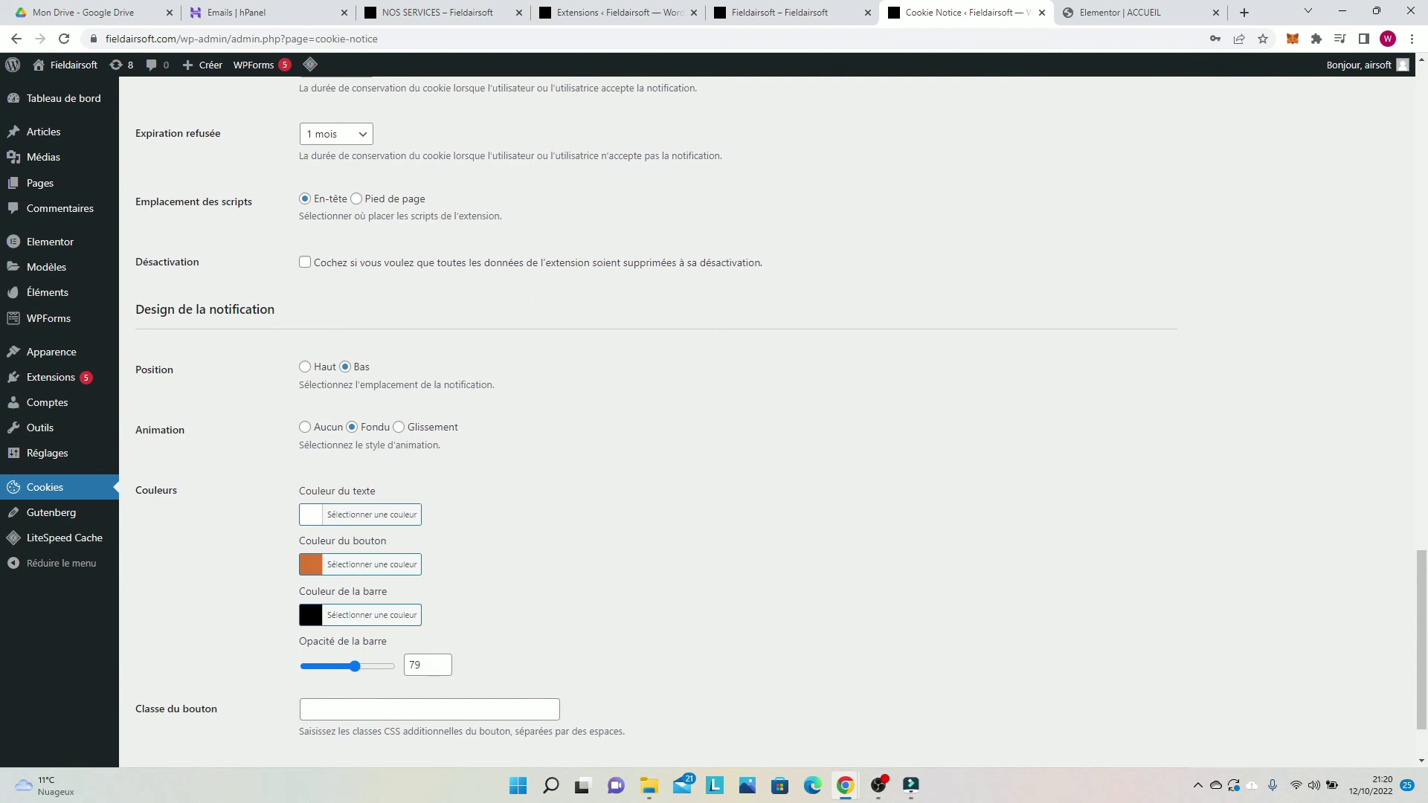
{"action": "scroll", "coordinate": [714, 417], "scroll_direction": "down", "scroll_amount": 2}
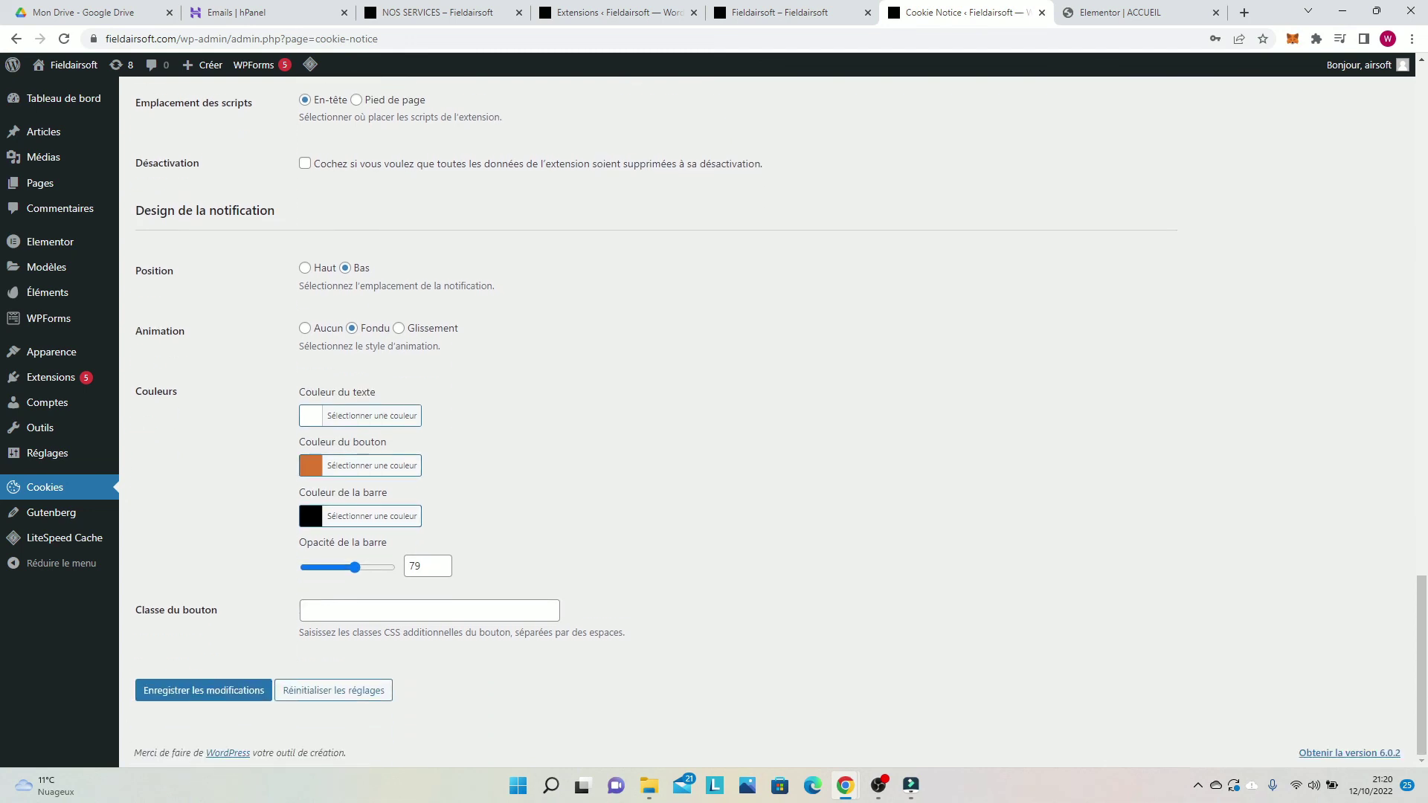
Step: Open the live site's theme customizer and copy the hex code of the header background colour from the header design settings
{"action": "left_click", "coordinate": [786, 13]}
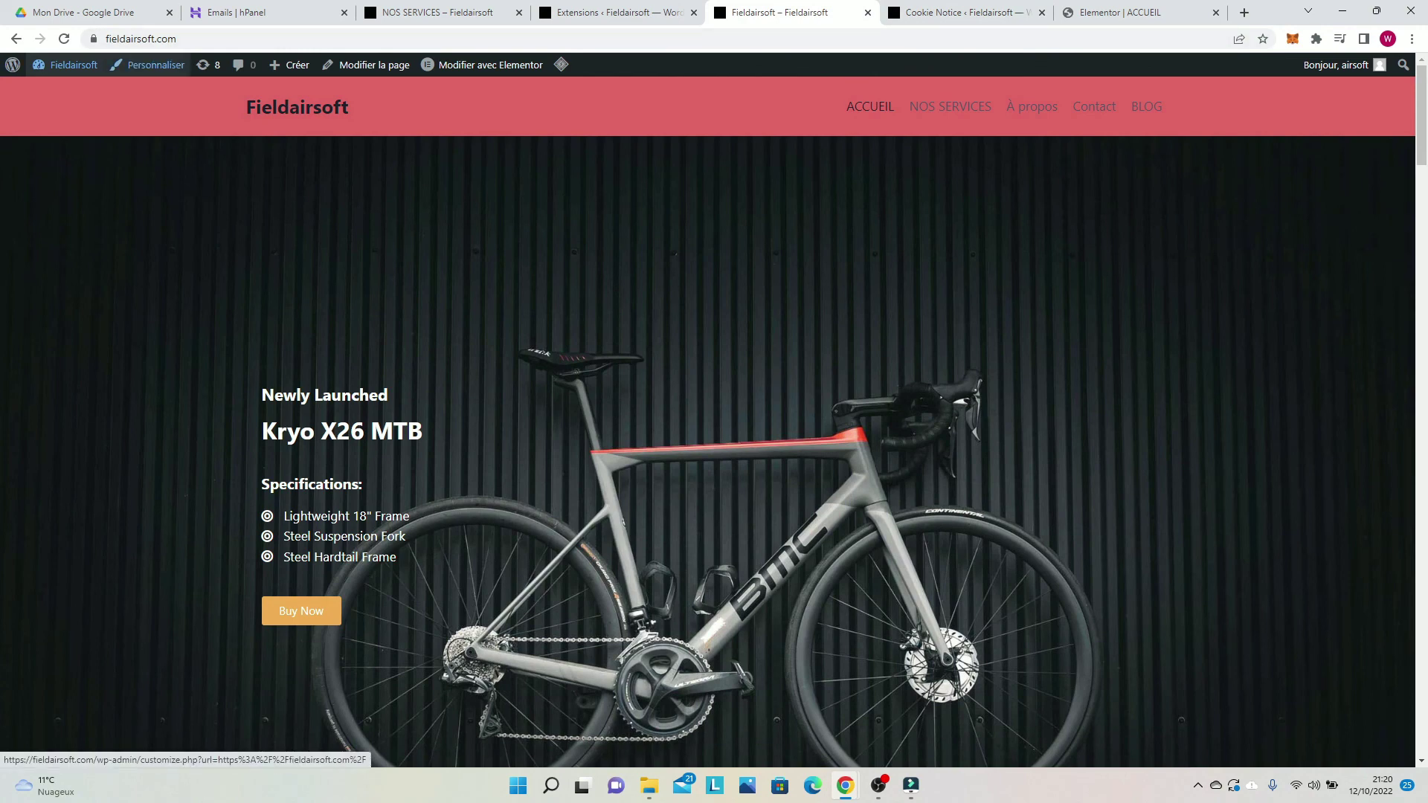
{"action": "left_click", "coordinate": [148, 64]}
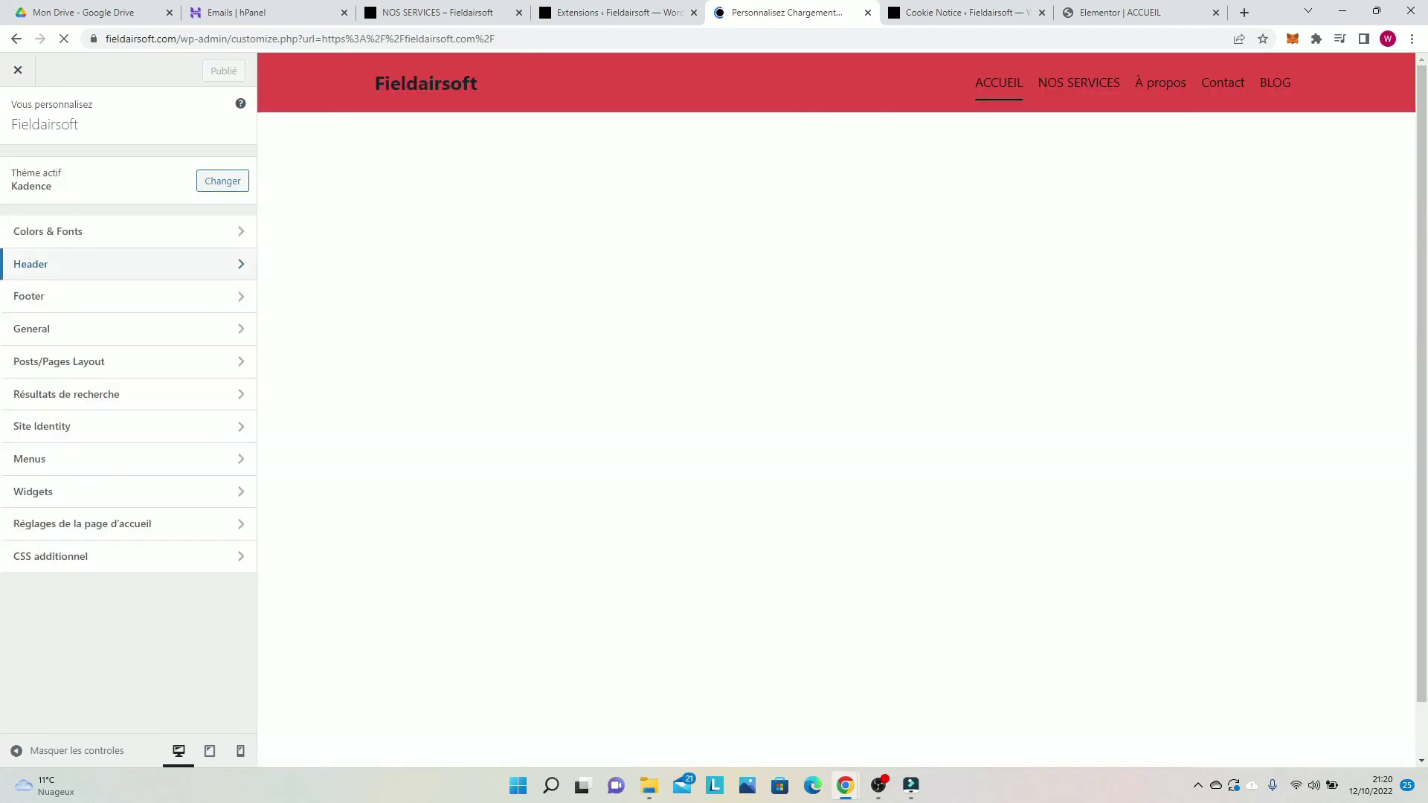
{"action": "left_click", "coordinate": [75, 264]}
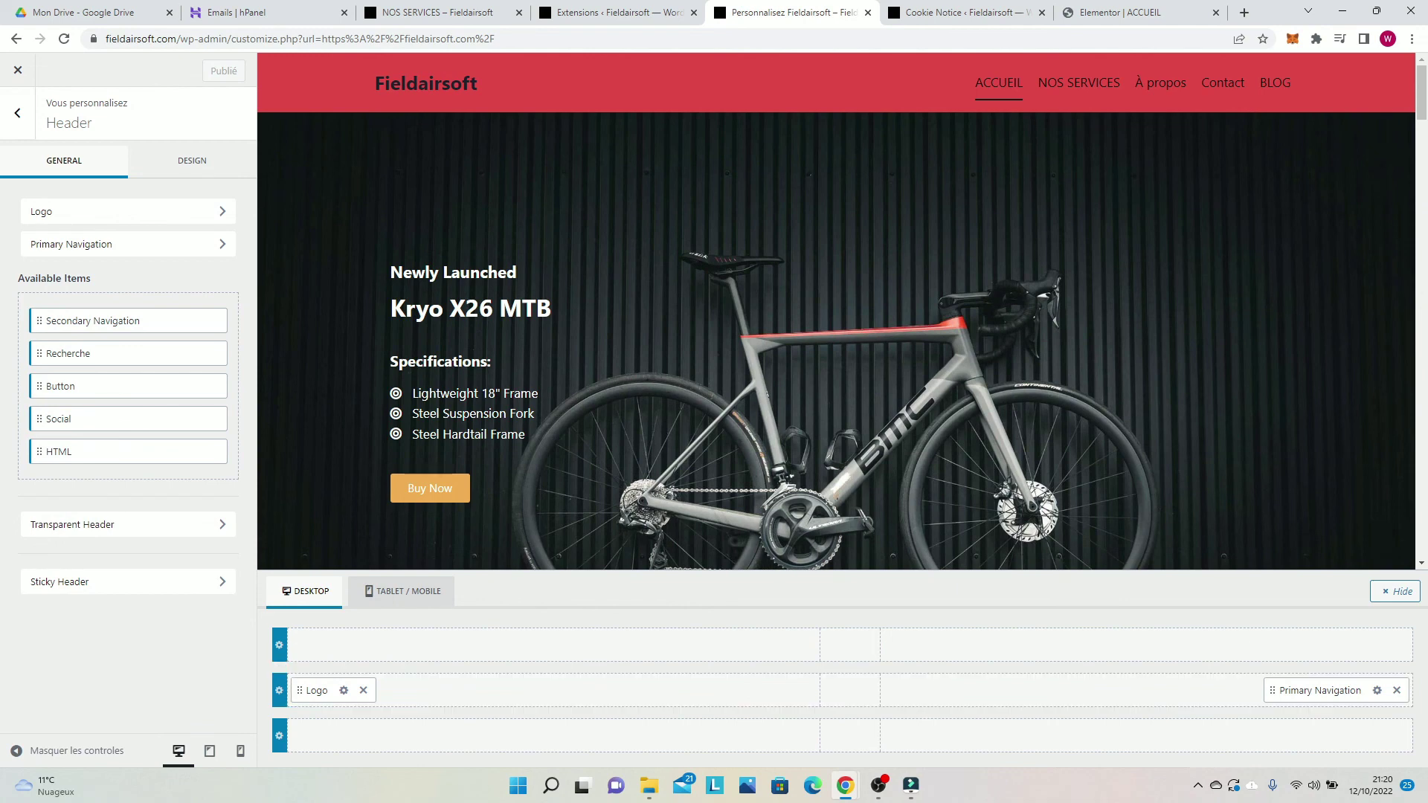
{"action": "left_click", "coordinate": [192, 161]}
{"action": "left_click", "coordinate": [220, 243]}
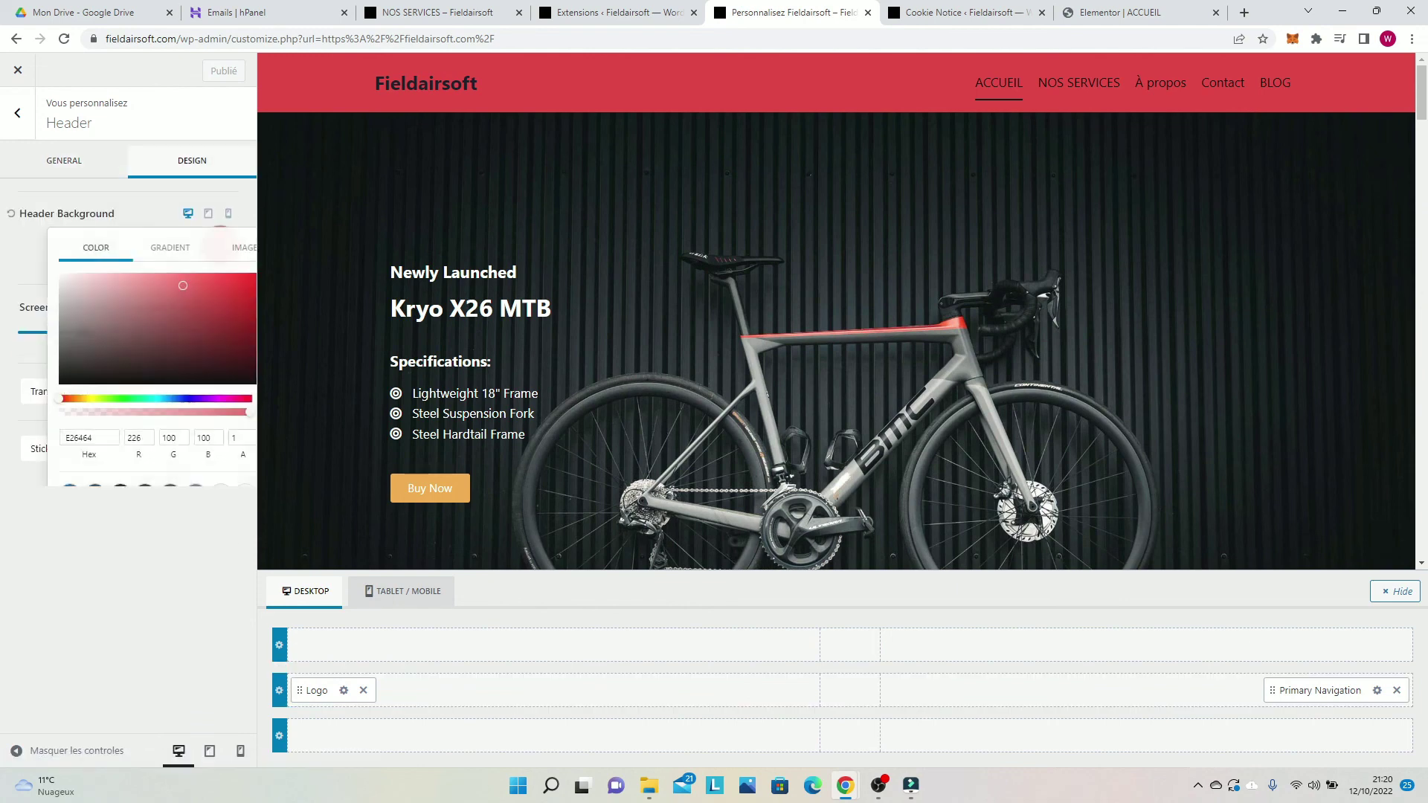
{"action": "double_click", "coordinate": [79, 438]}
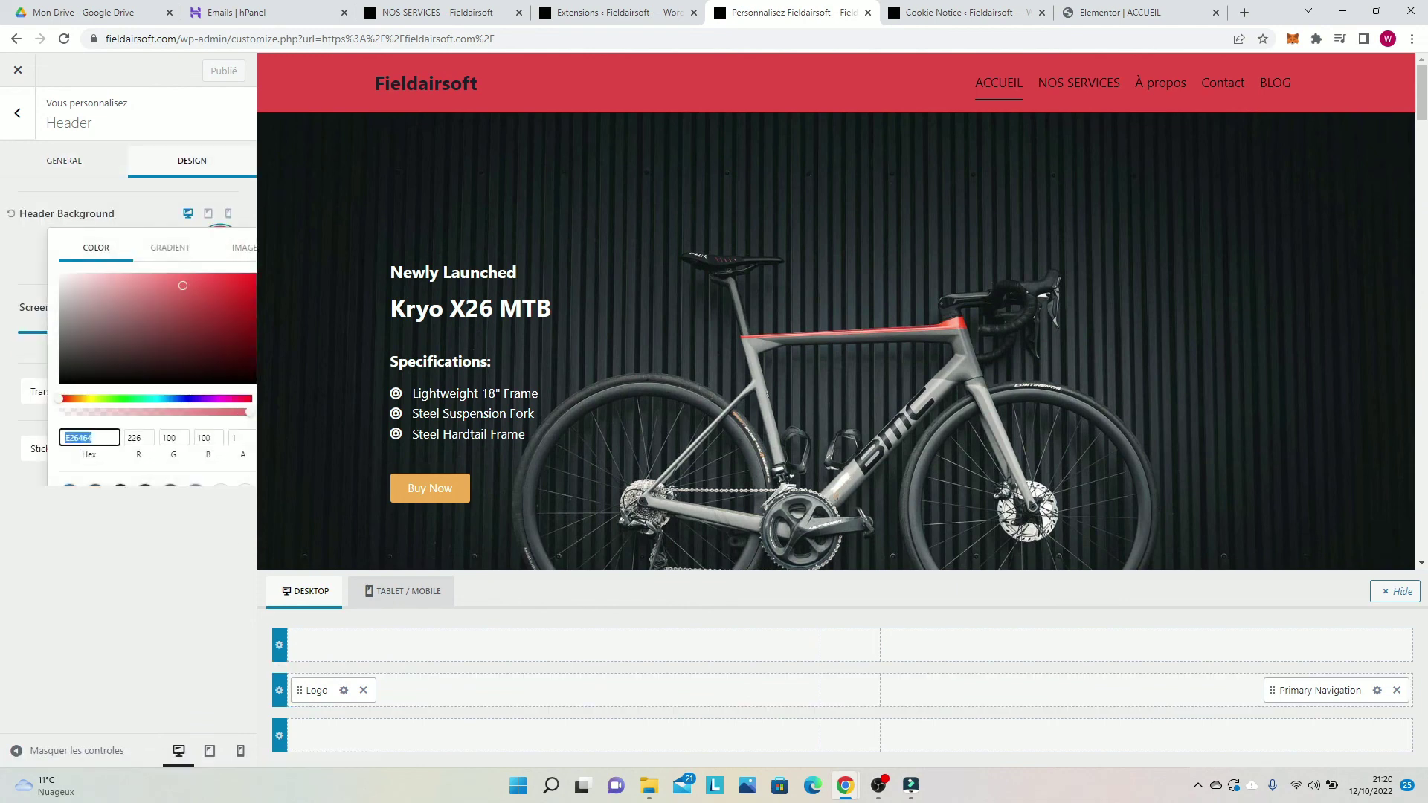
Step: Return to the Cookie Notice settings, set the notification's button colour to #e26464, and save the changes
{"action": "left_click", "coordinate": [959, 12]}
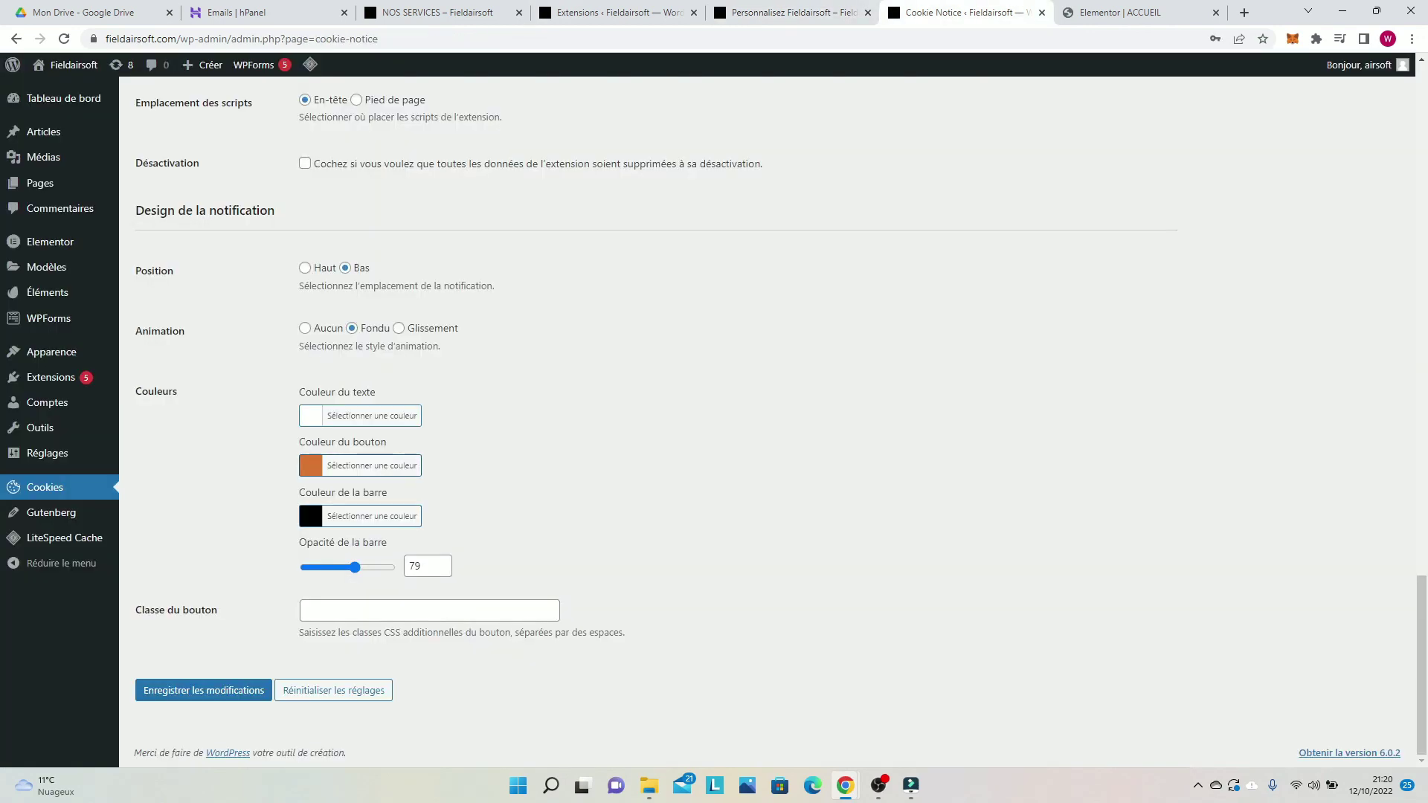
{"action": "left_click", "coordinate": [364, 466]}
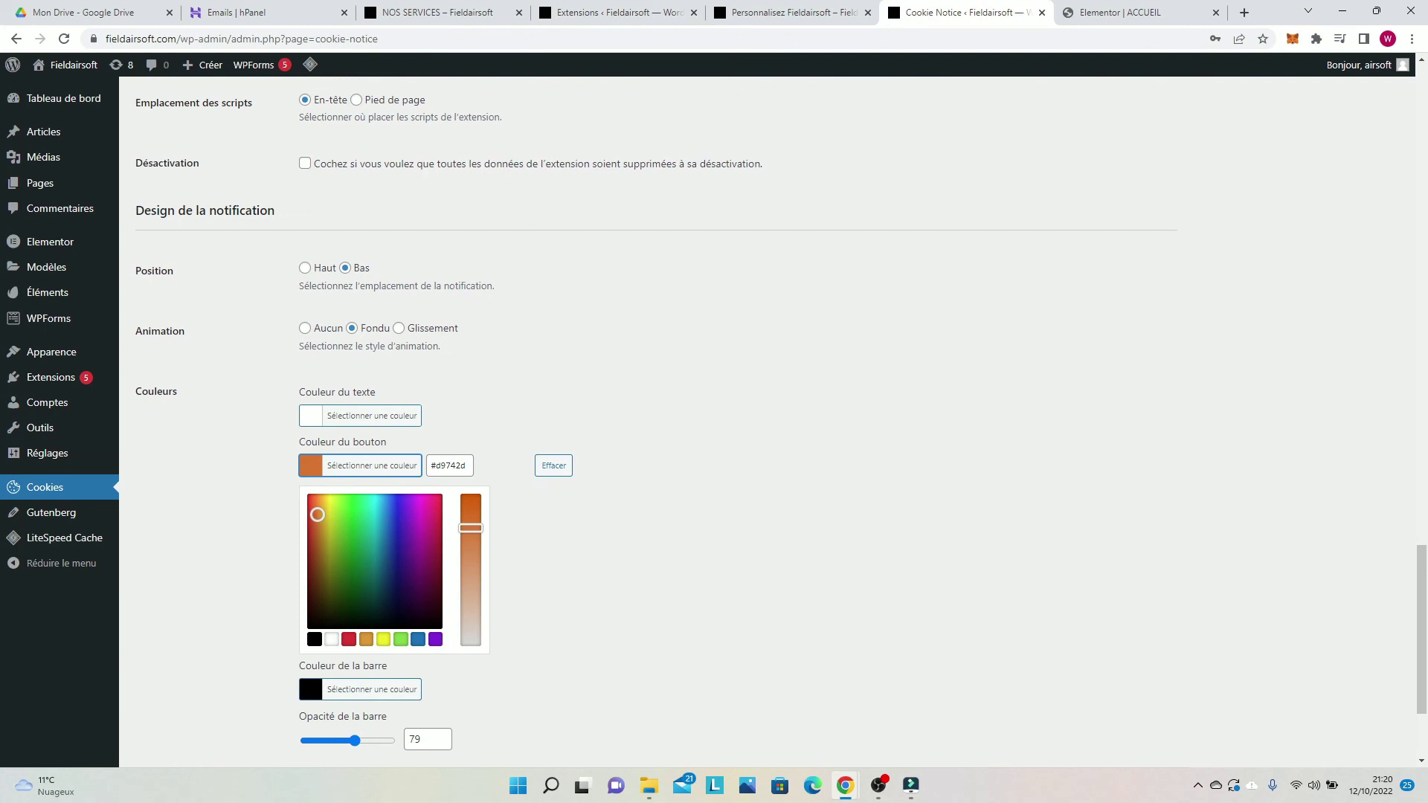
{"action": "left_click", "coordinate": [466, 465]}
{"action": "key", "text": "BackSpace"}
{"action": "key", "text": "BackSpace"}
{"action": "key", "text": "BackSpace"}
{"action": "key", "text": "BackSpace"}
{"action": "key", "text": "BackSpace"}
{"action": "key", "text": "BackSpace"}
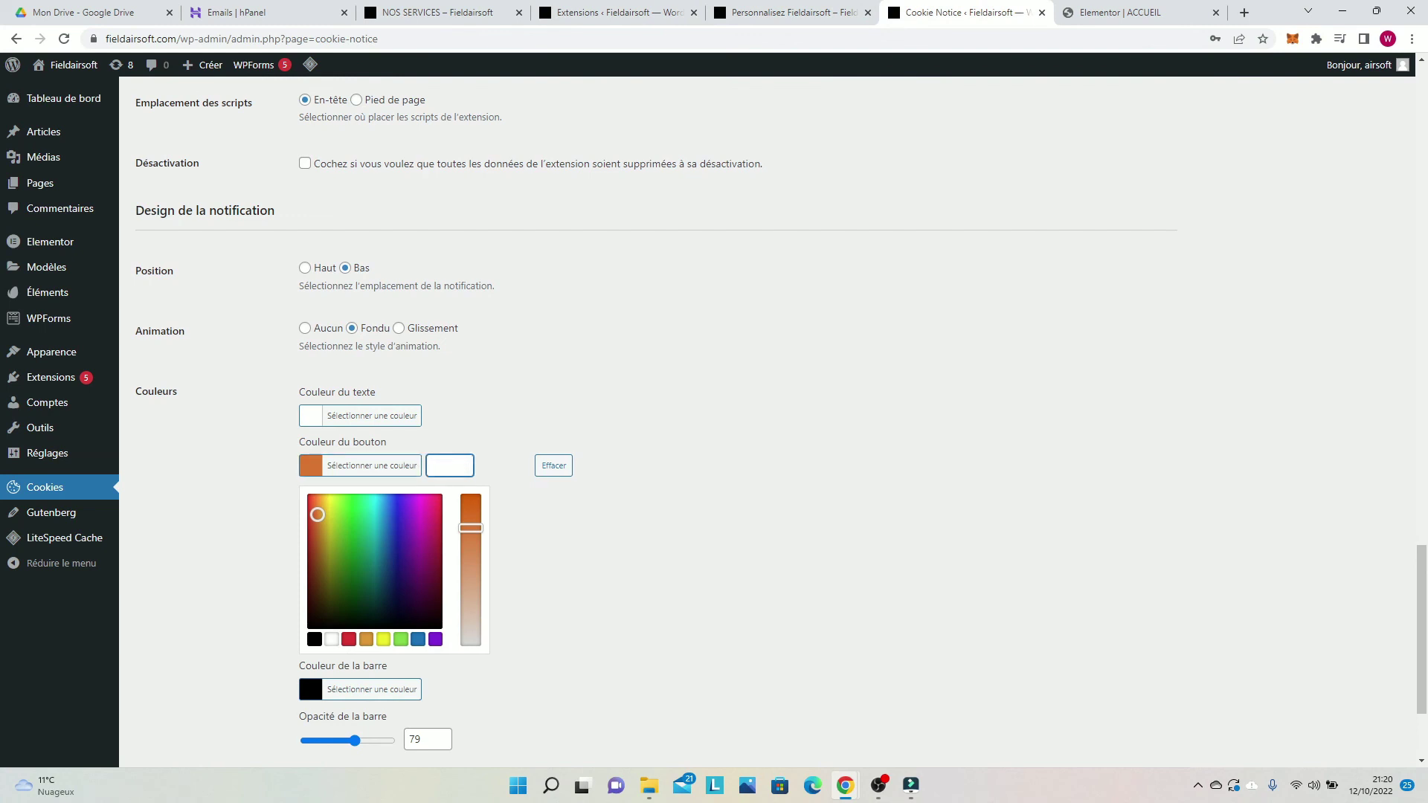
{"action": "type", "text": "#e26464"}
{"action": "key", "text": "Return"}
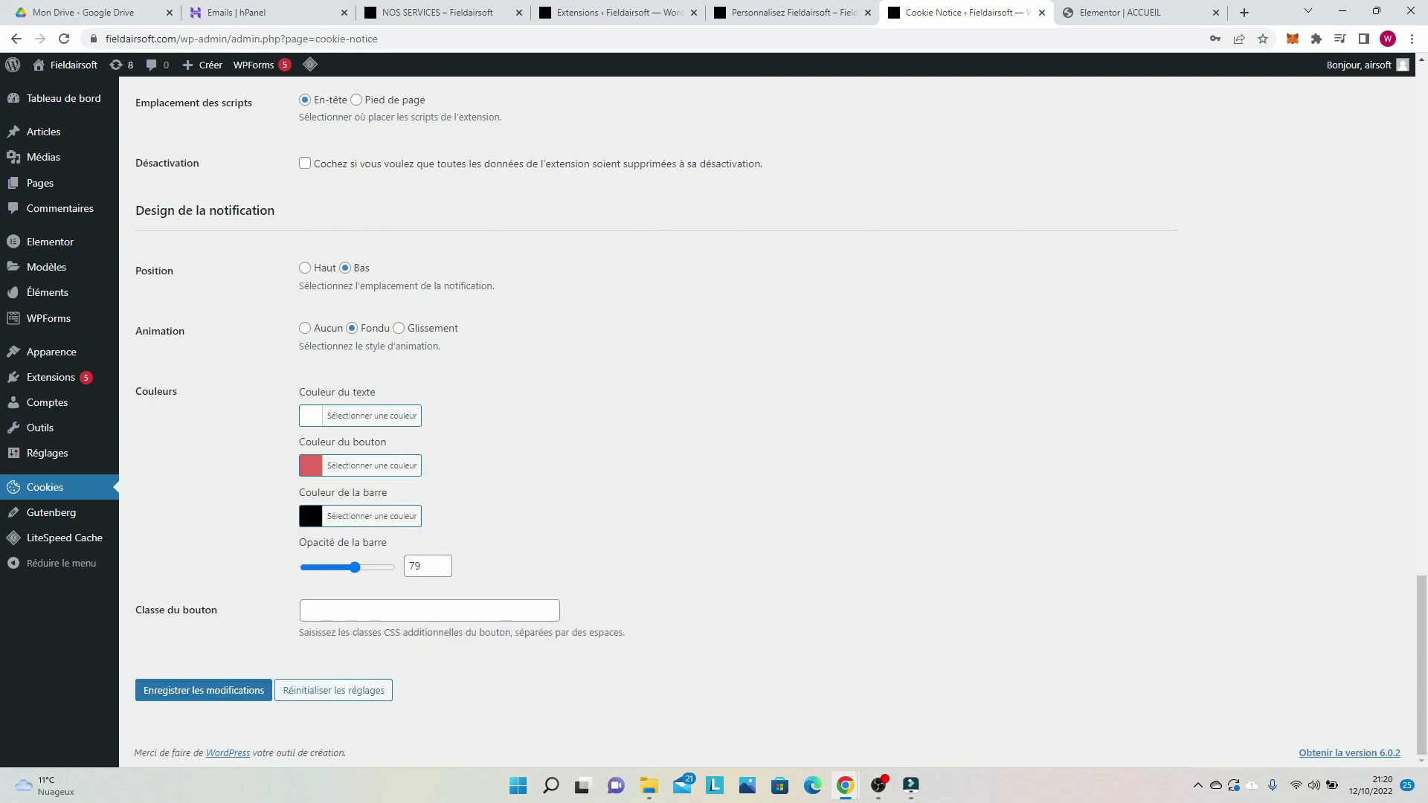
{"action": "left_click", "coordinate": [204, 690]}
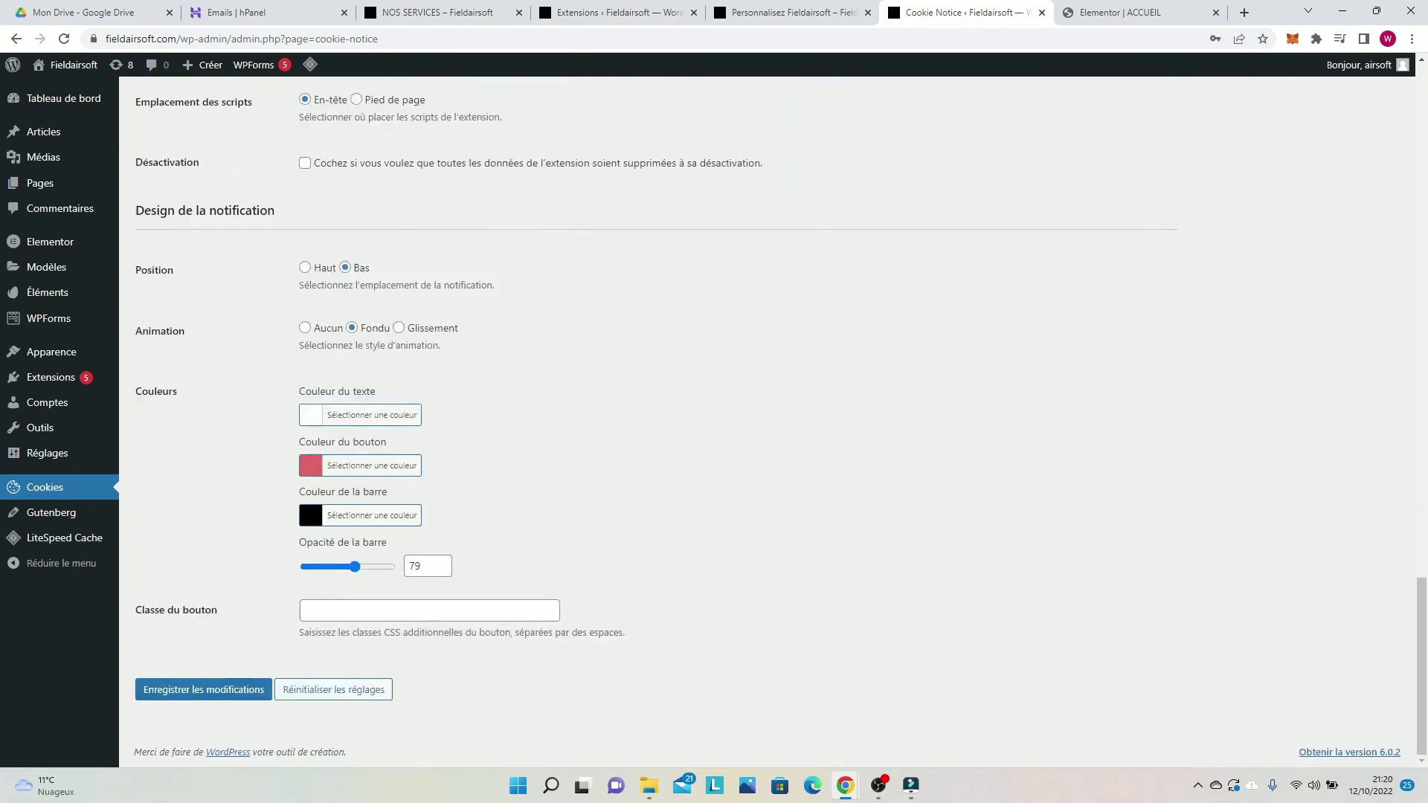
Step: Check the notification's bar colour without changing it, and save the cookie notice settings
{"action": "left_click", "coordinate": [360, 515]}
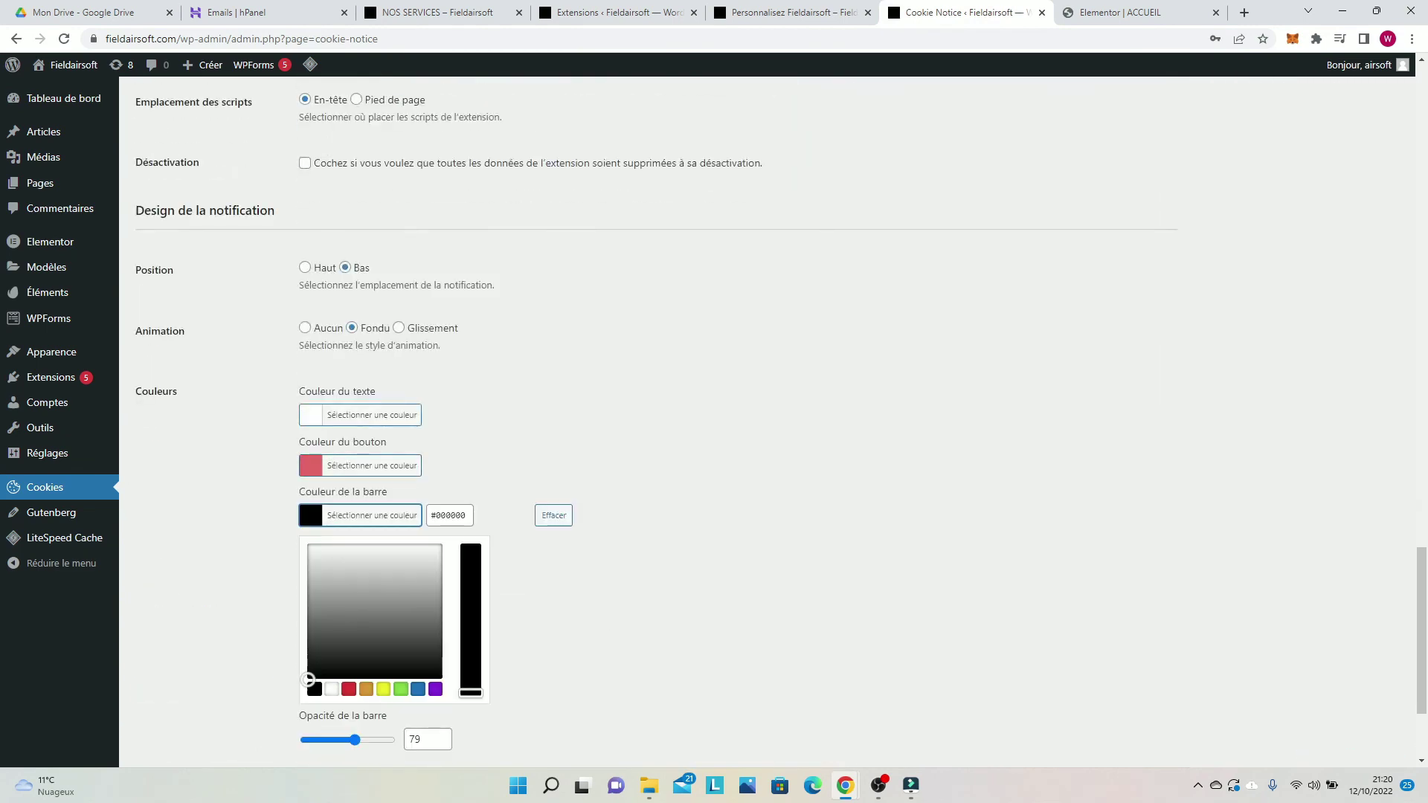
{"action": "left_click", "coordinate": [640, 580]}
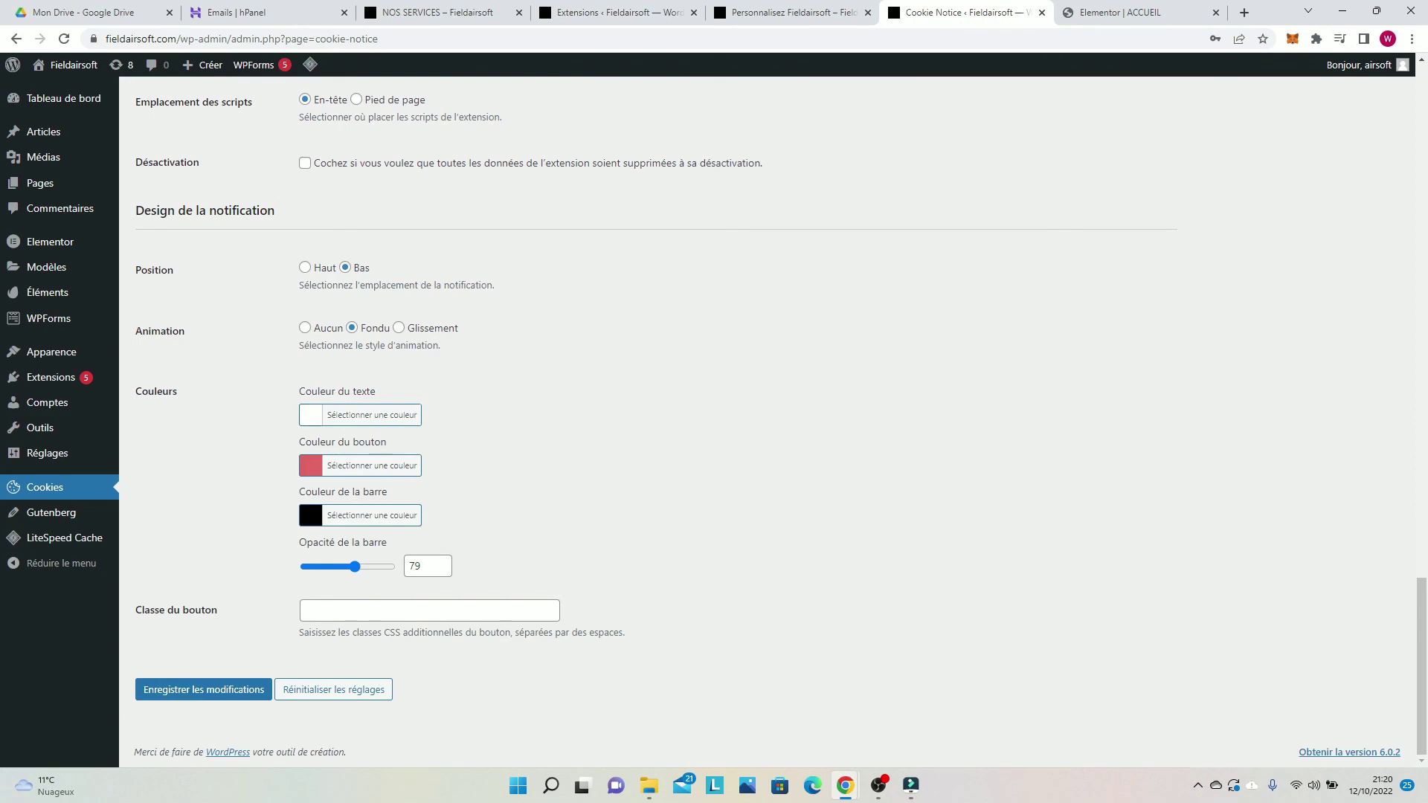
{"action": "left_click", "coordinate": [203, 689]}
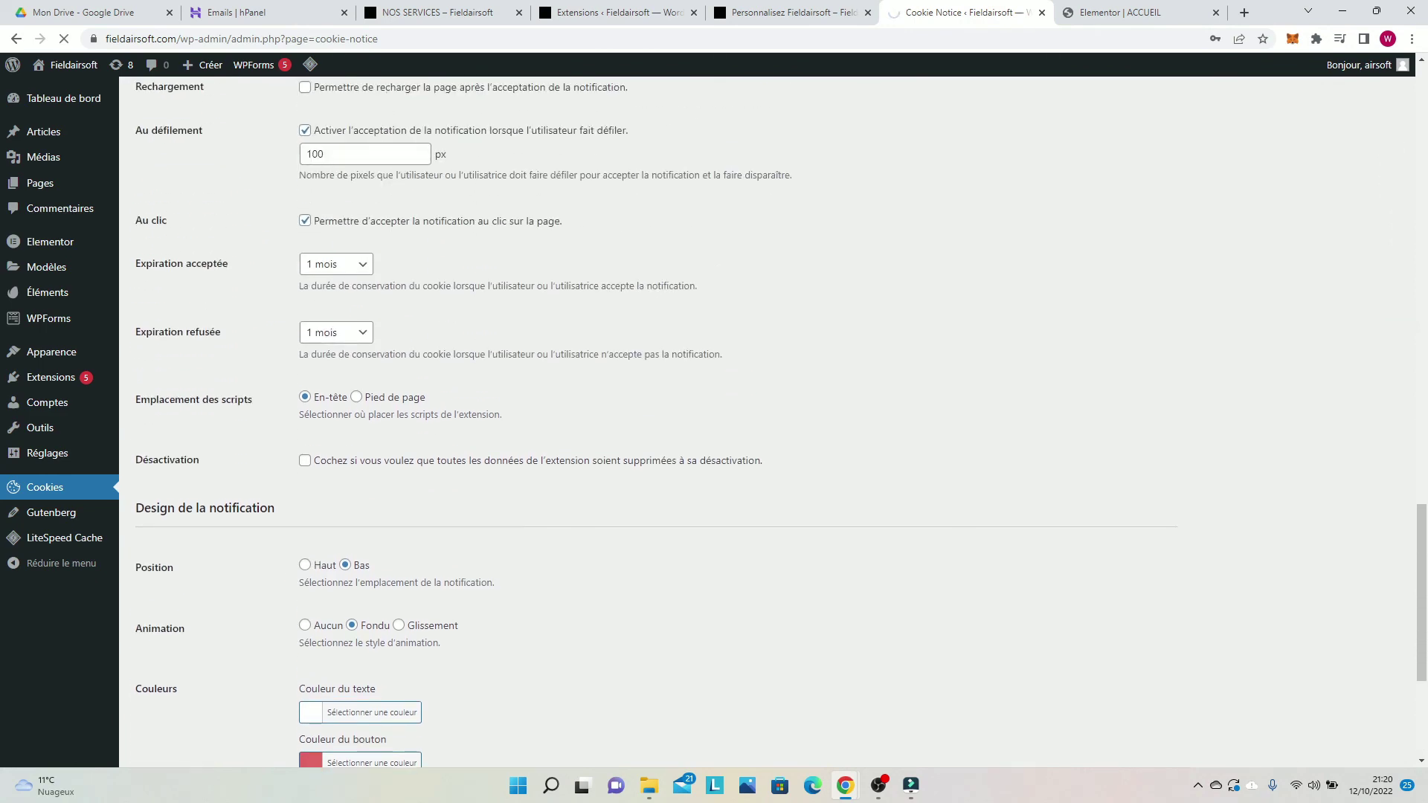
{"action": "scroll", "coordinate": [646, 421], "scroll_direction": "down", "scroll_amount": 5}
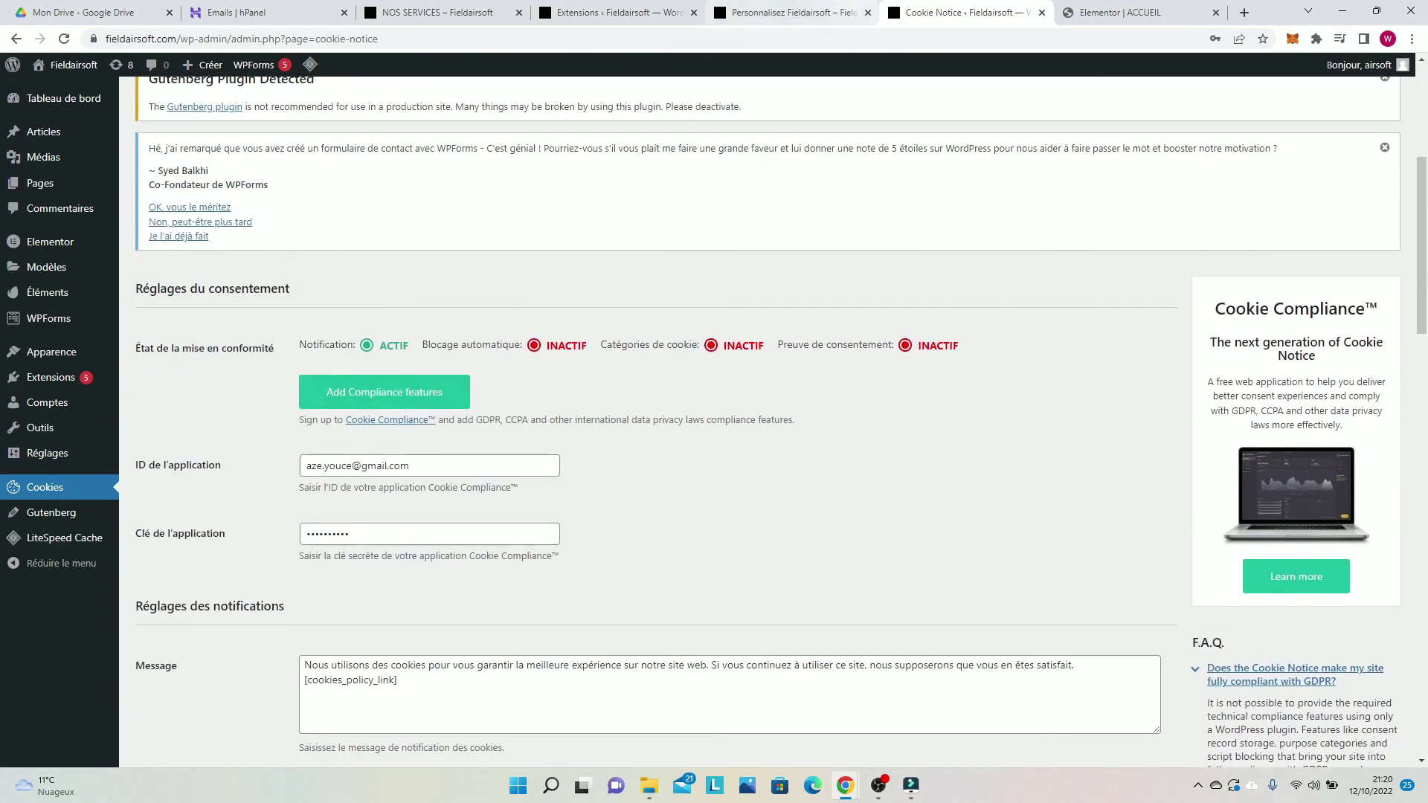
Step: Open the live Fieldairsoft site in a new tab and examine the cookie banner on the home page
{"action": "right_click", "coordinate": [58, 64]}
{"action": "left_click", "coordinate": [119, 75]}
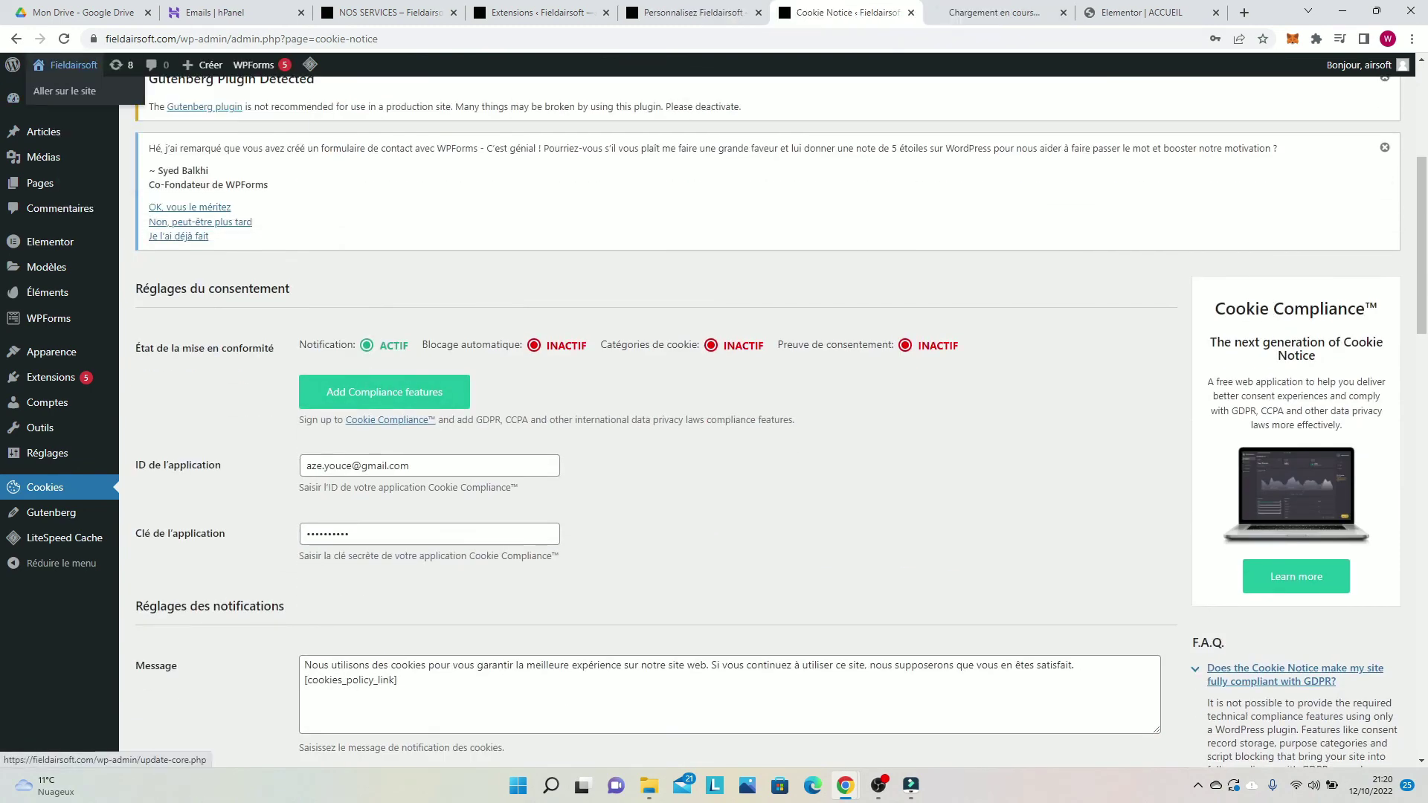
{"action": "left_click", "coordinate": [996, 12]}
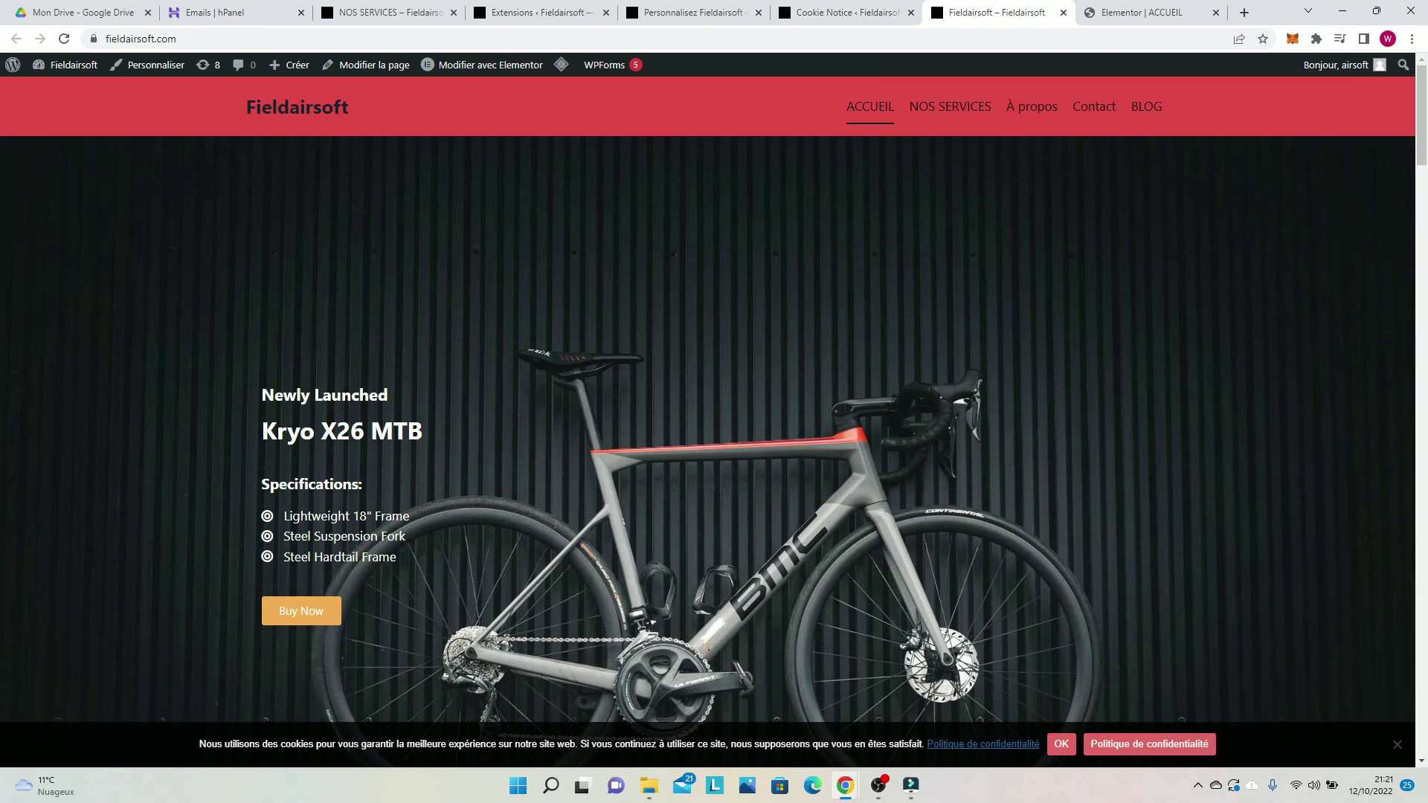
{"action": "scroll", "coordinate": [714, 416], "scroll_direction": "down", "scroll_amount": 2}
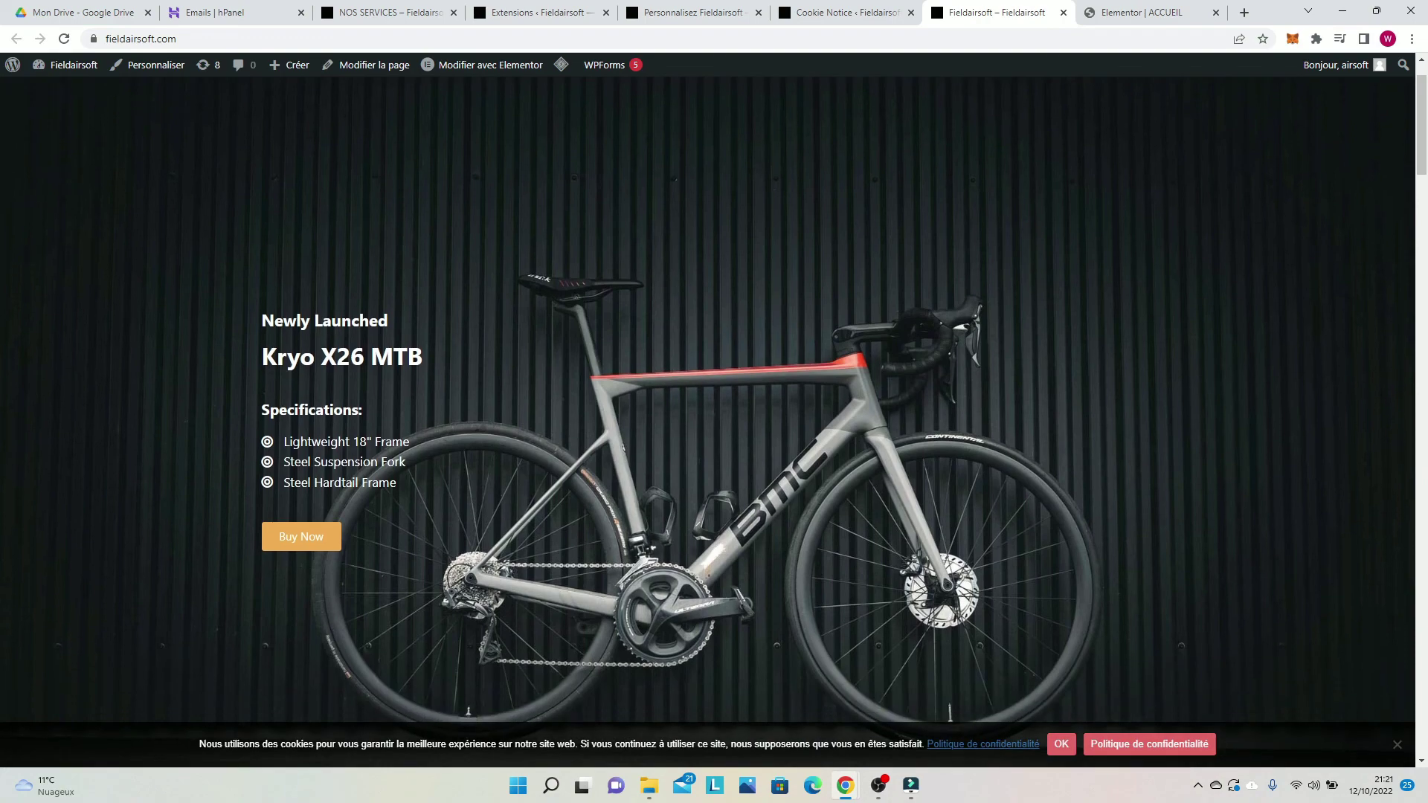
{"action": "scroll", "coordinate": [713, 416], "scroll_direction": "up", "scroll_amount": 2}
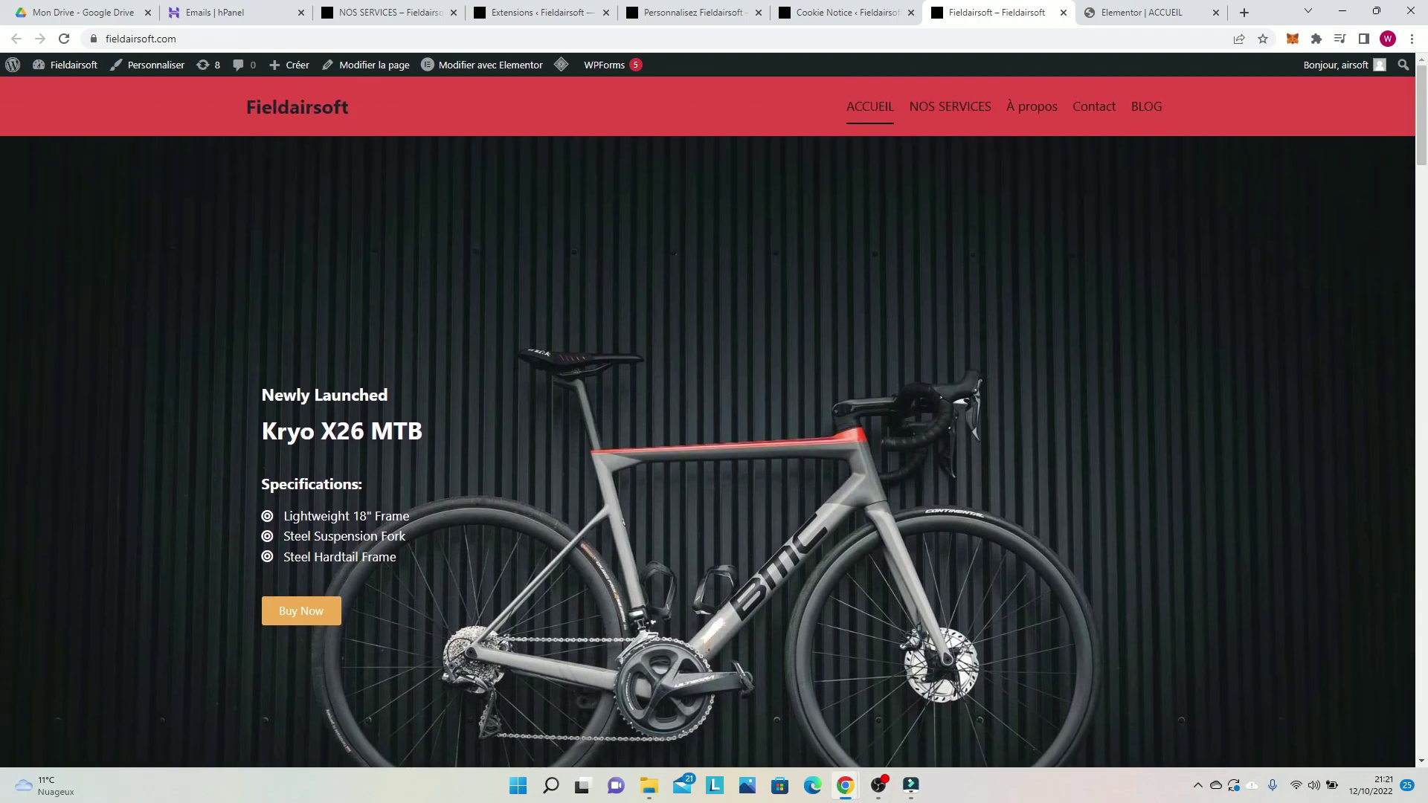
Step: Return to the WordPress admin, search the plugin directory for "site kit", then install and activate Site Kit par Google
{"action": "left_click", "coordinate": [846, 13]}
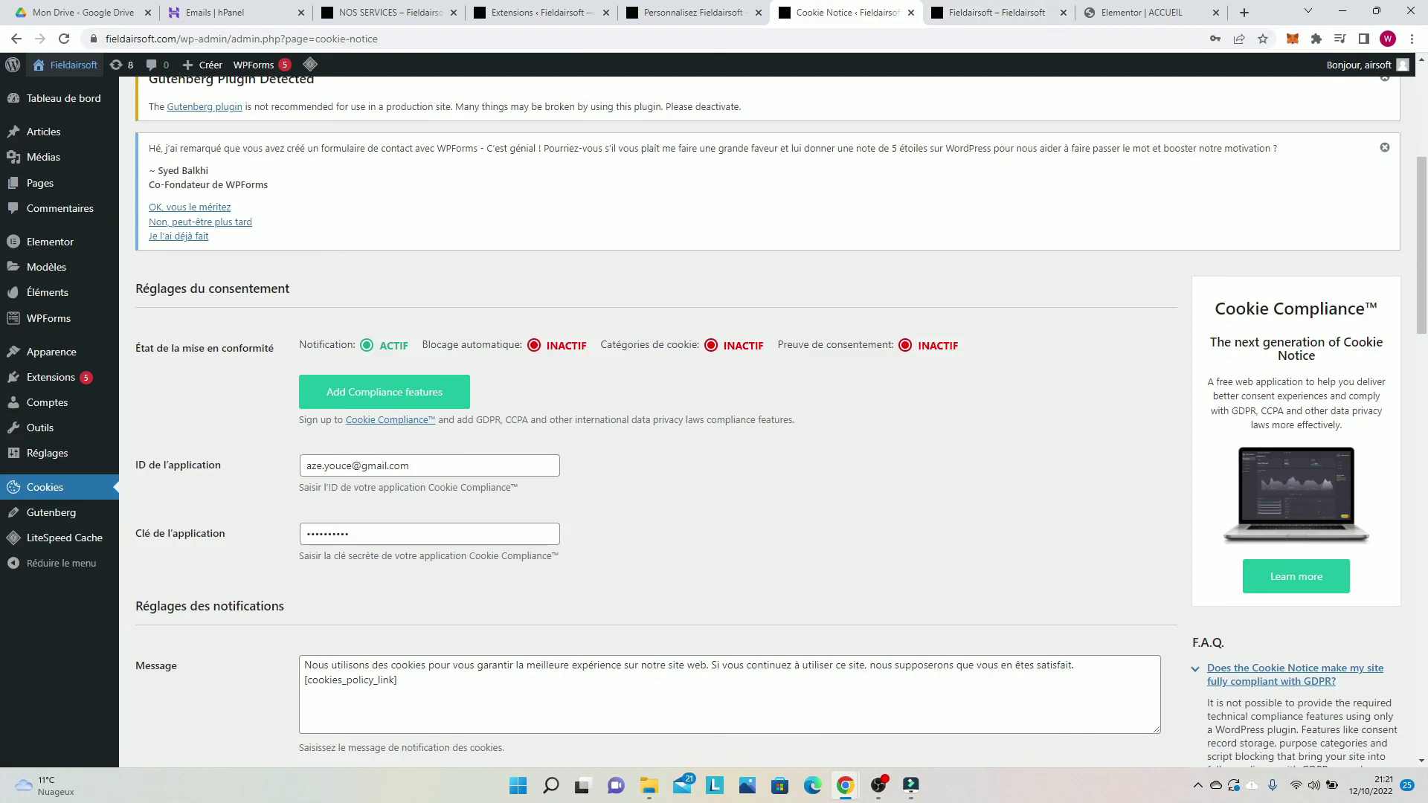
{"action": "mouse_move", "coordinate": [51, 377]}
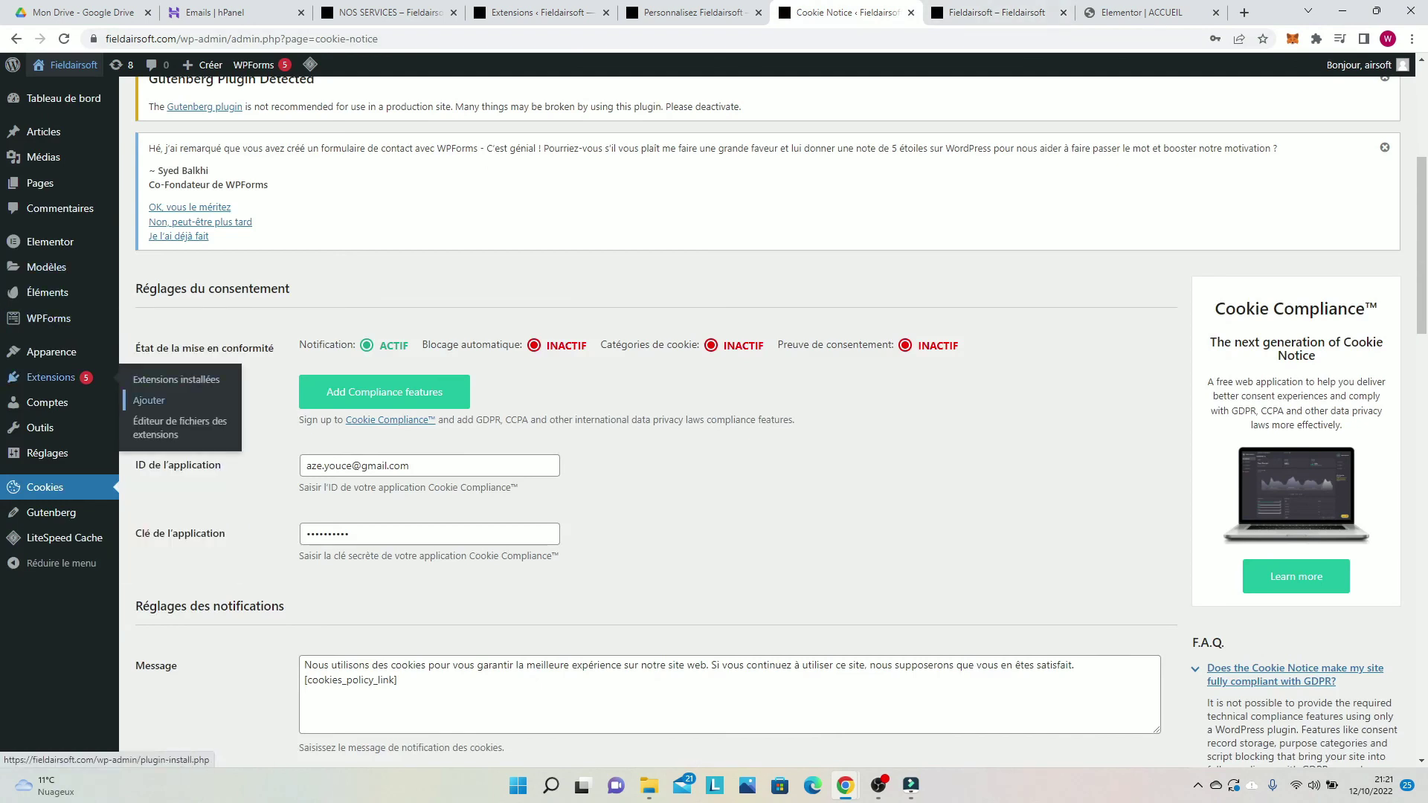
{"action": "left_click", "coordinate": [149, 400]}
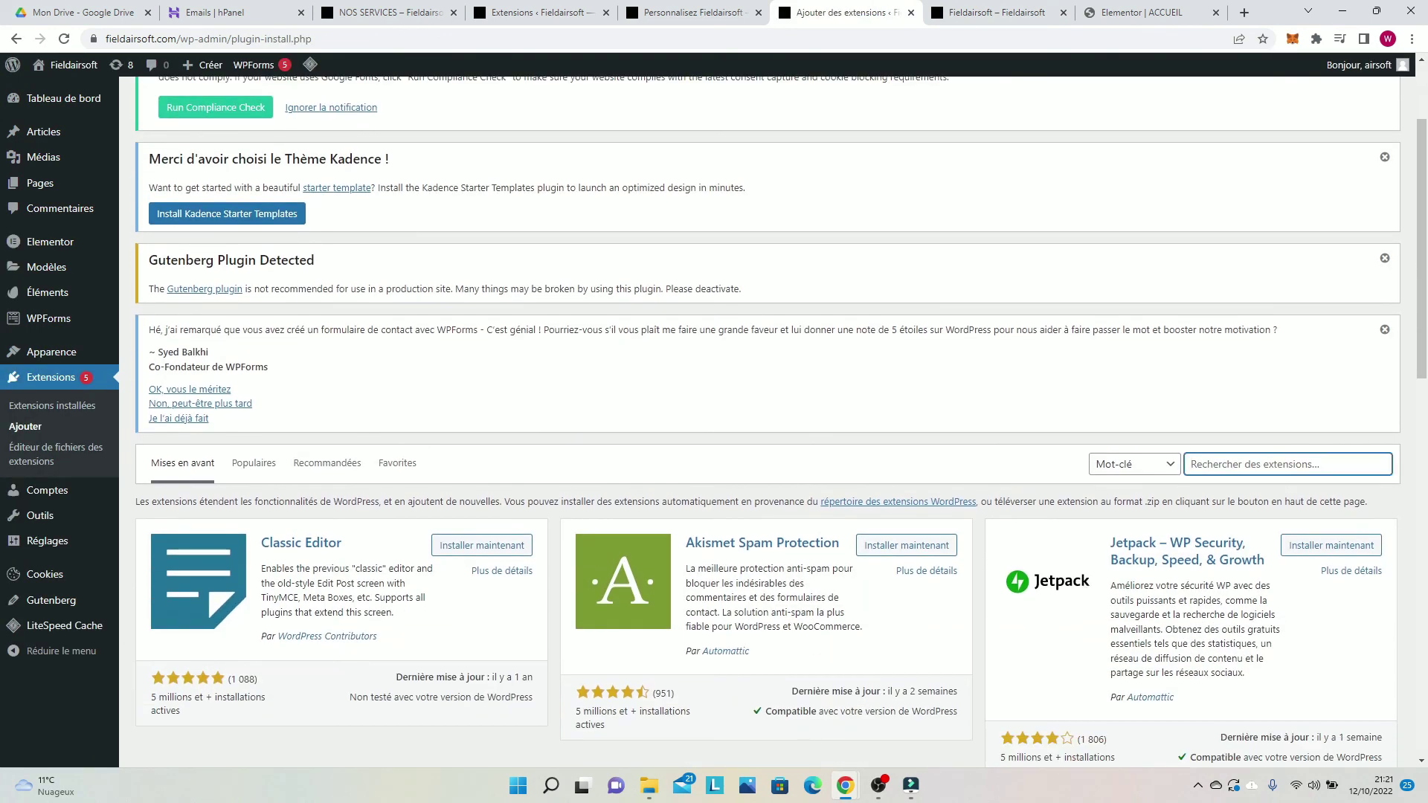
{"action": "type", "text": "site kit"}
{"action": "scroll", "coordinate": [491, 402], "scroll_direction": "down", "scroll_amount": 4}
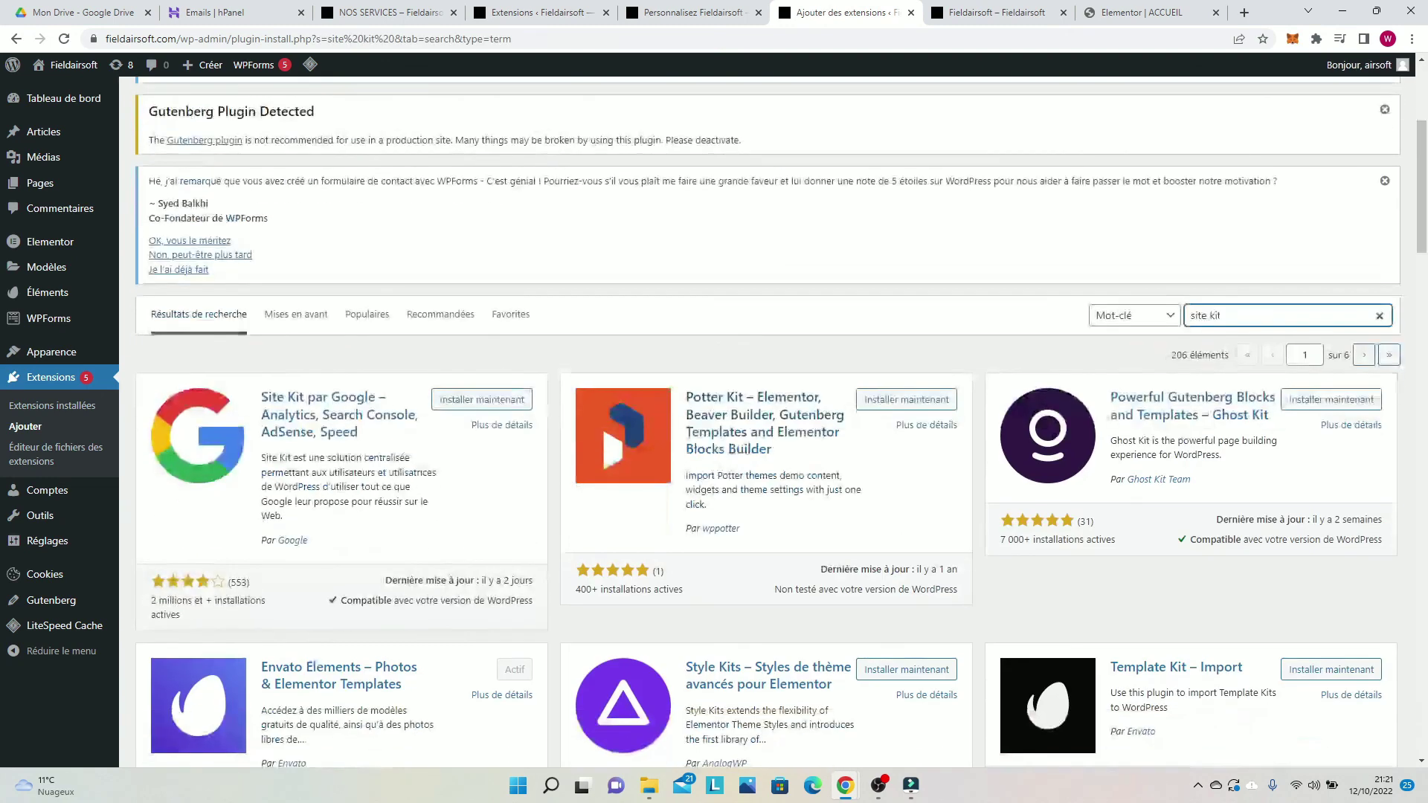
{"action": "left_click", "coordinate": [489, 399]}
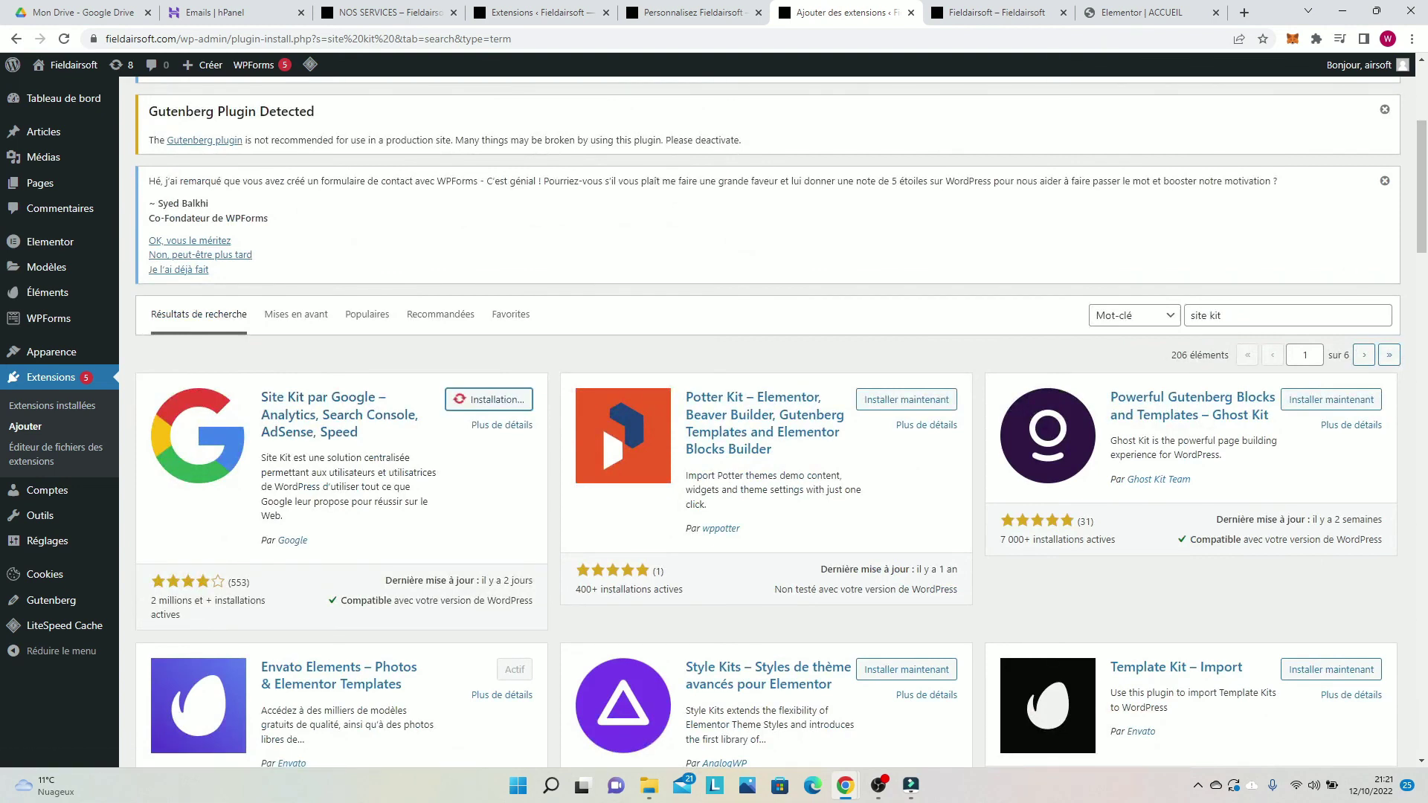
{"action": "left_click", "coordinate": [510, 400]}
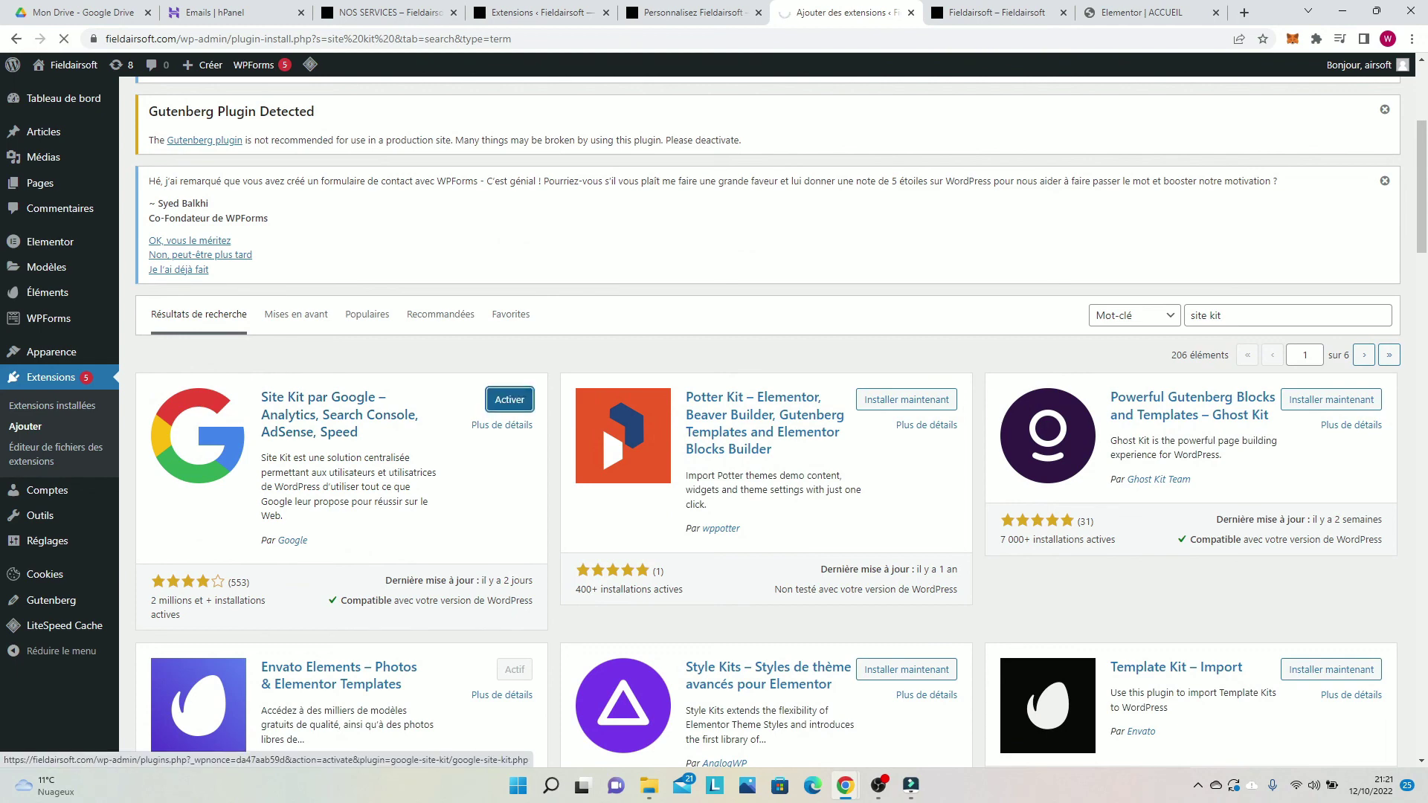
{"action": "scroll", "coordinate": [509, 400], "scroll_direction": "down", "scroll_amount": 6}
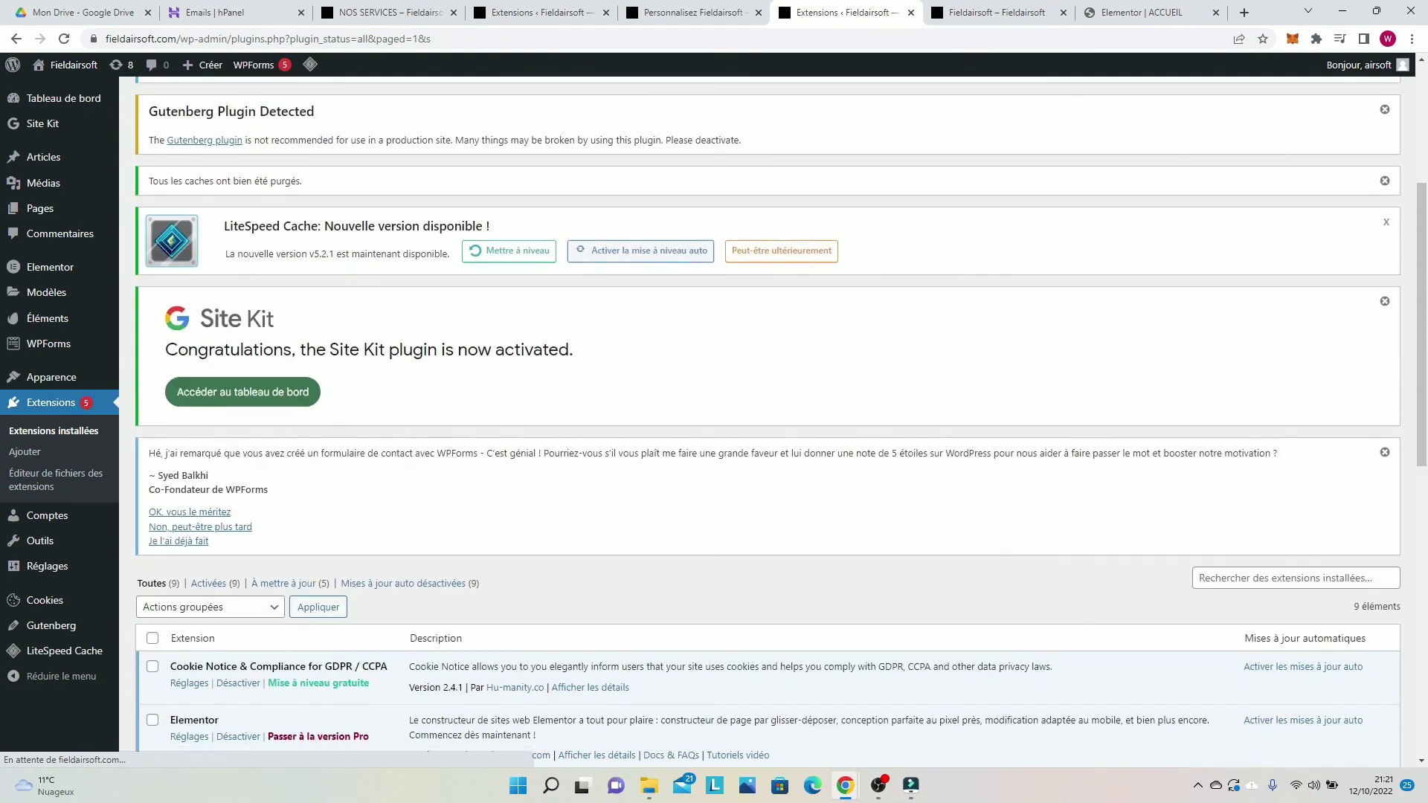
{"action": "scroll", "coordinate": [509, 400], "scroll_direction": "down", "scroll_amount": 1}
{"action": "scroll", "coordinate": [510, 400], "scroll_direction": "up", "scroll_amount": 1}
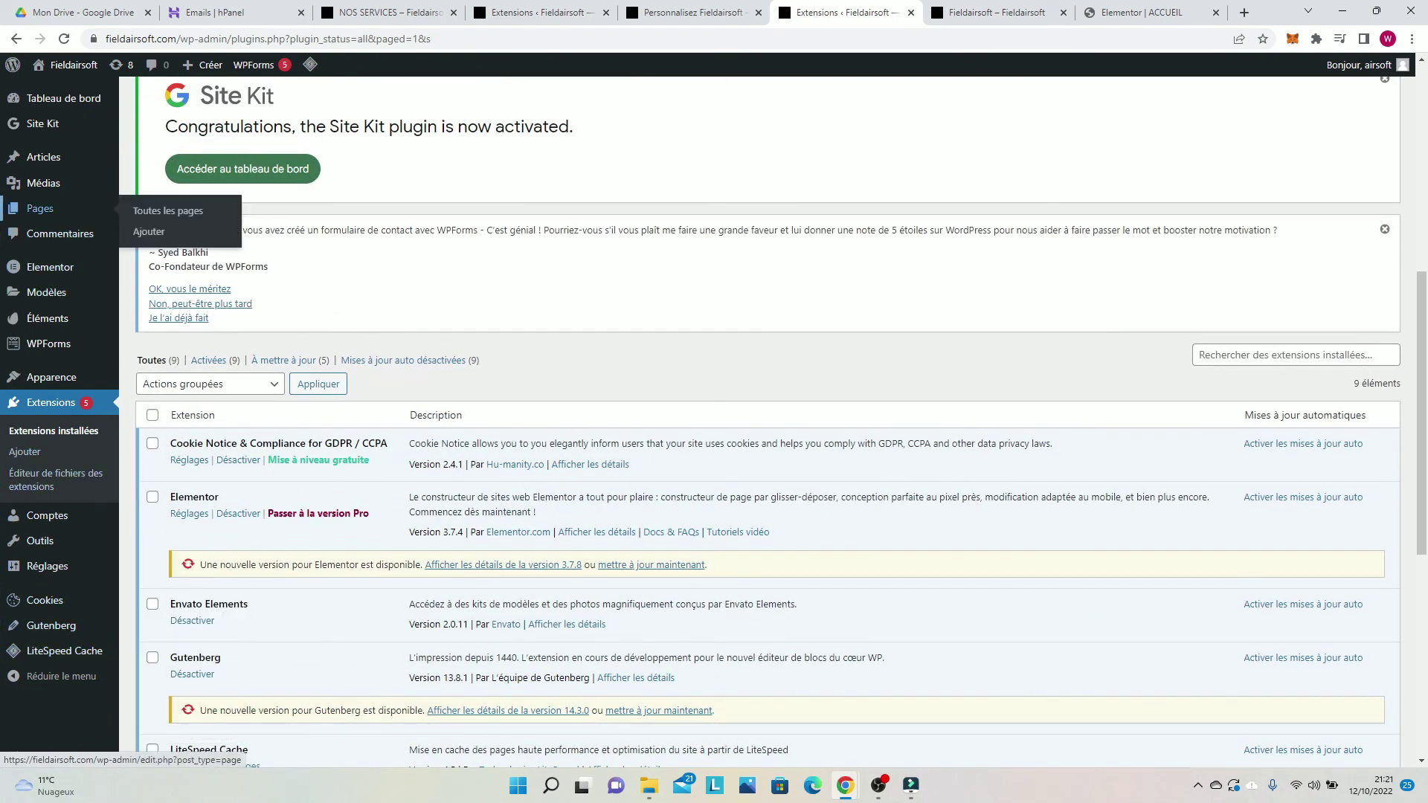
{"action": "mouse_move", "coordinate": [49, 343]}
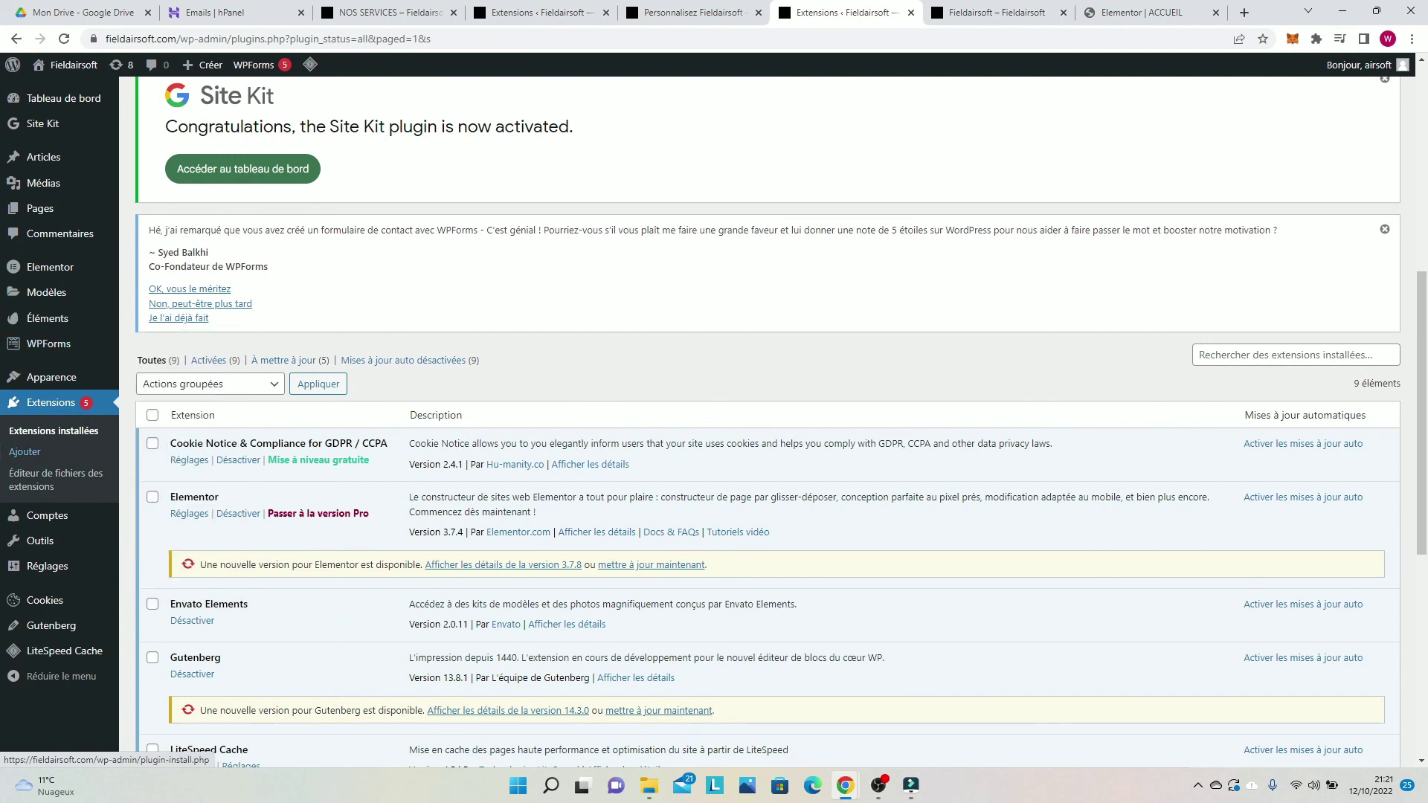
Step: Open the Site Kit dashboard and examine its traffic, content, speed and monetisation sections
{"action": "scroll", "coordinate": [519, 487], "scroll_direction": "down", "scroll_amount": 1}
{"action": "scroll", "coordinate": [518, 487], "scroll_direction": "down", "scroll_amount": 3}
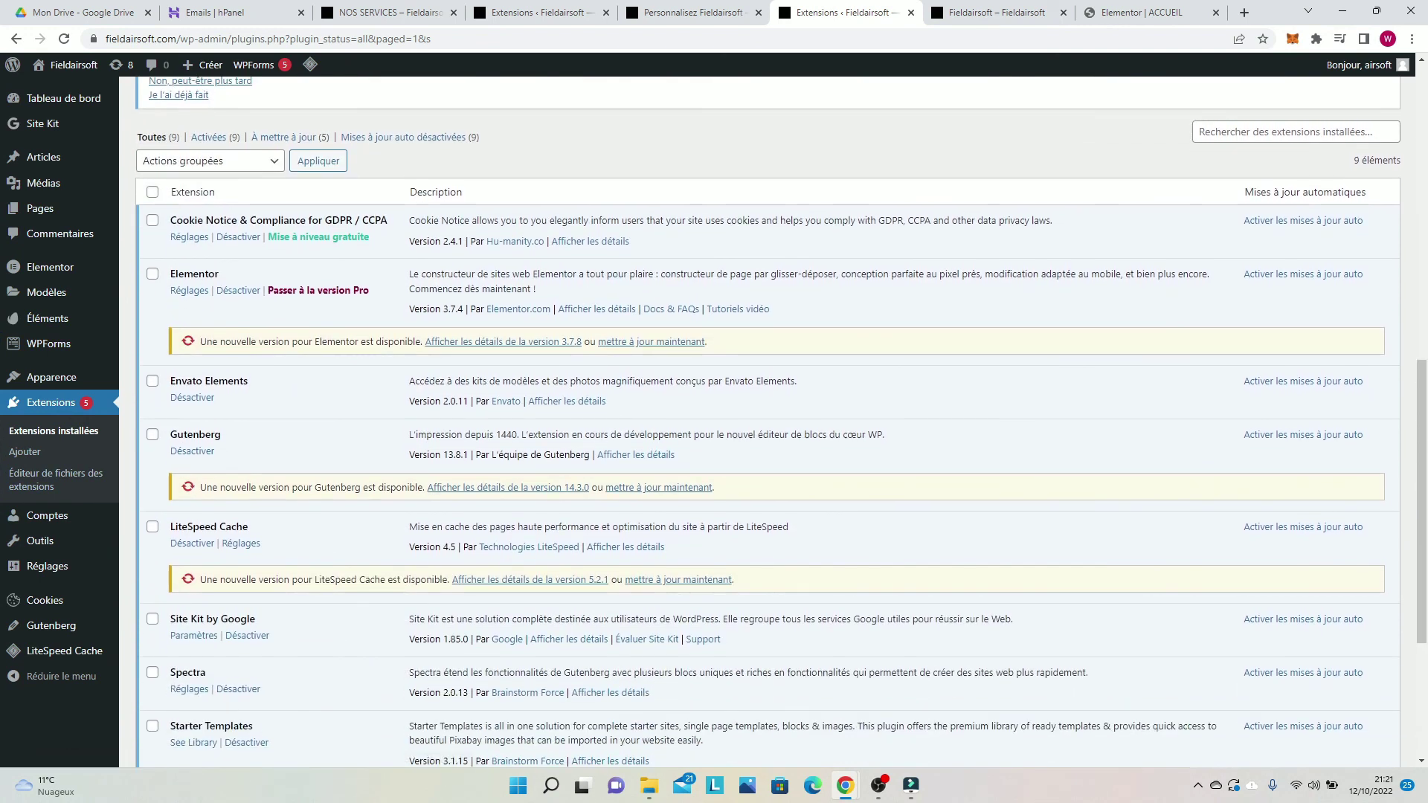
{"action": "mouse_move", "coordinate": [45, 123]}
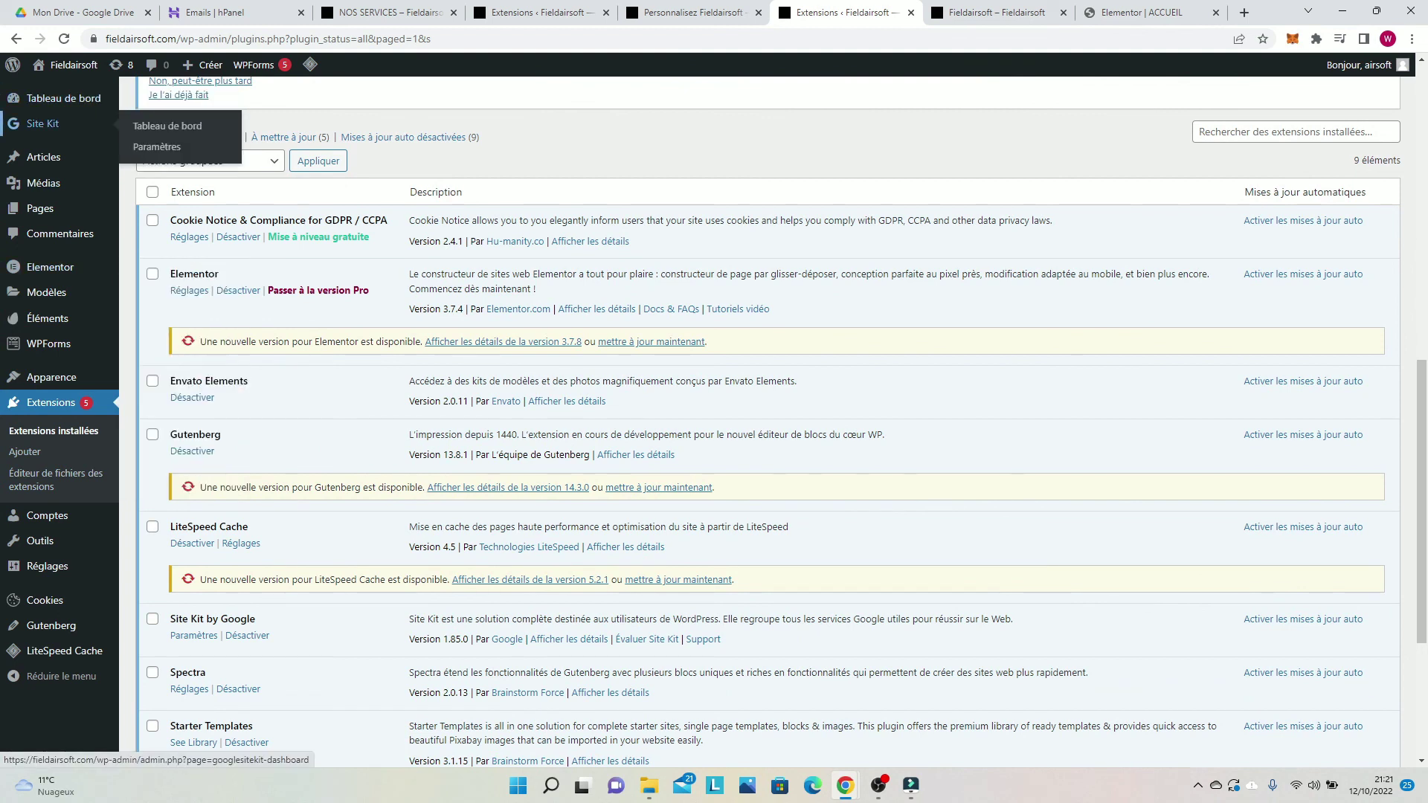
{"action": "left_click", "coordinate": [168, 126]}
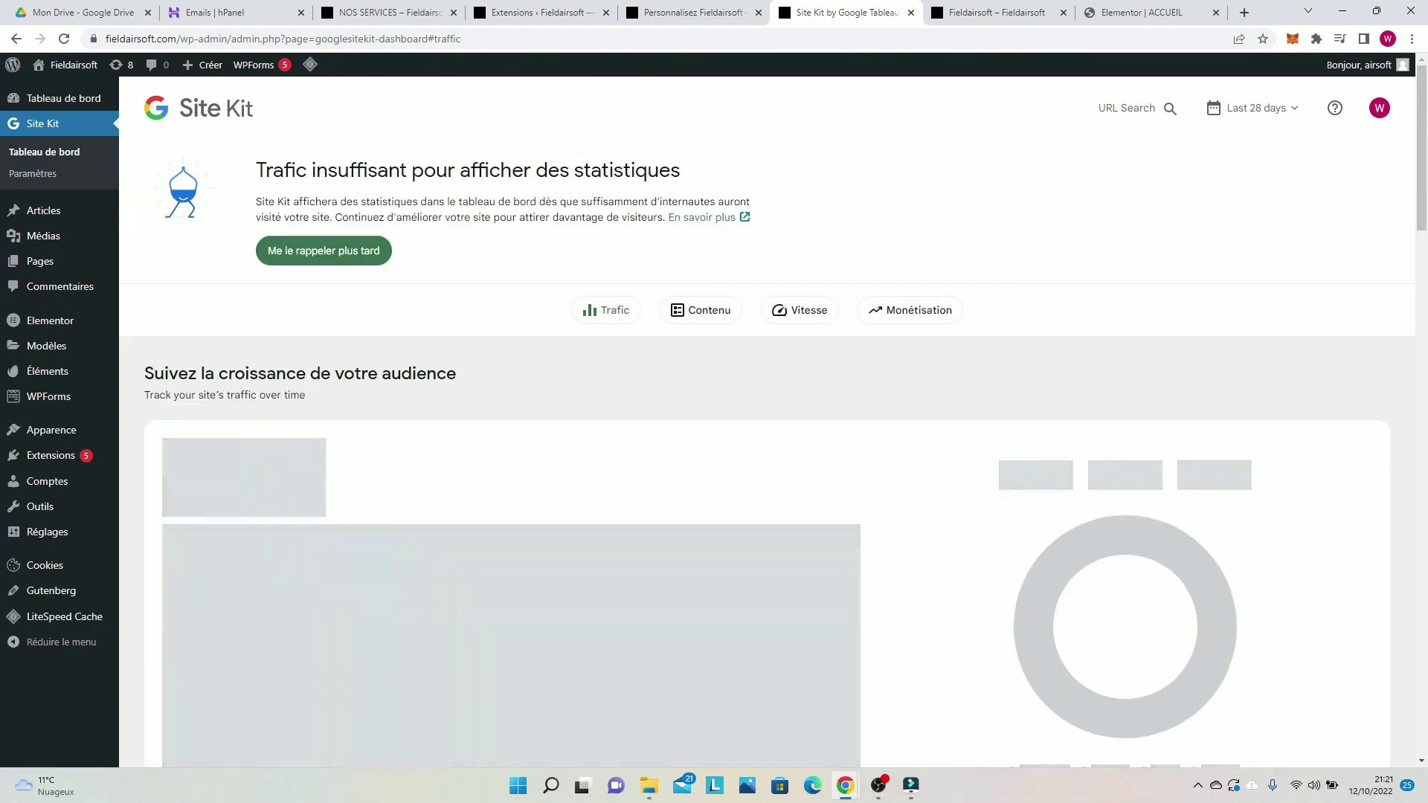
{"action": "scroll", "coordinate": [766, 476], "scroll_direction": "down", "scroll_amount": 1}
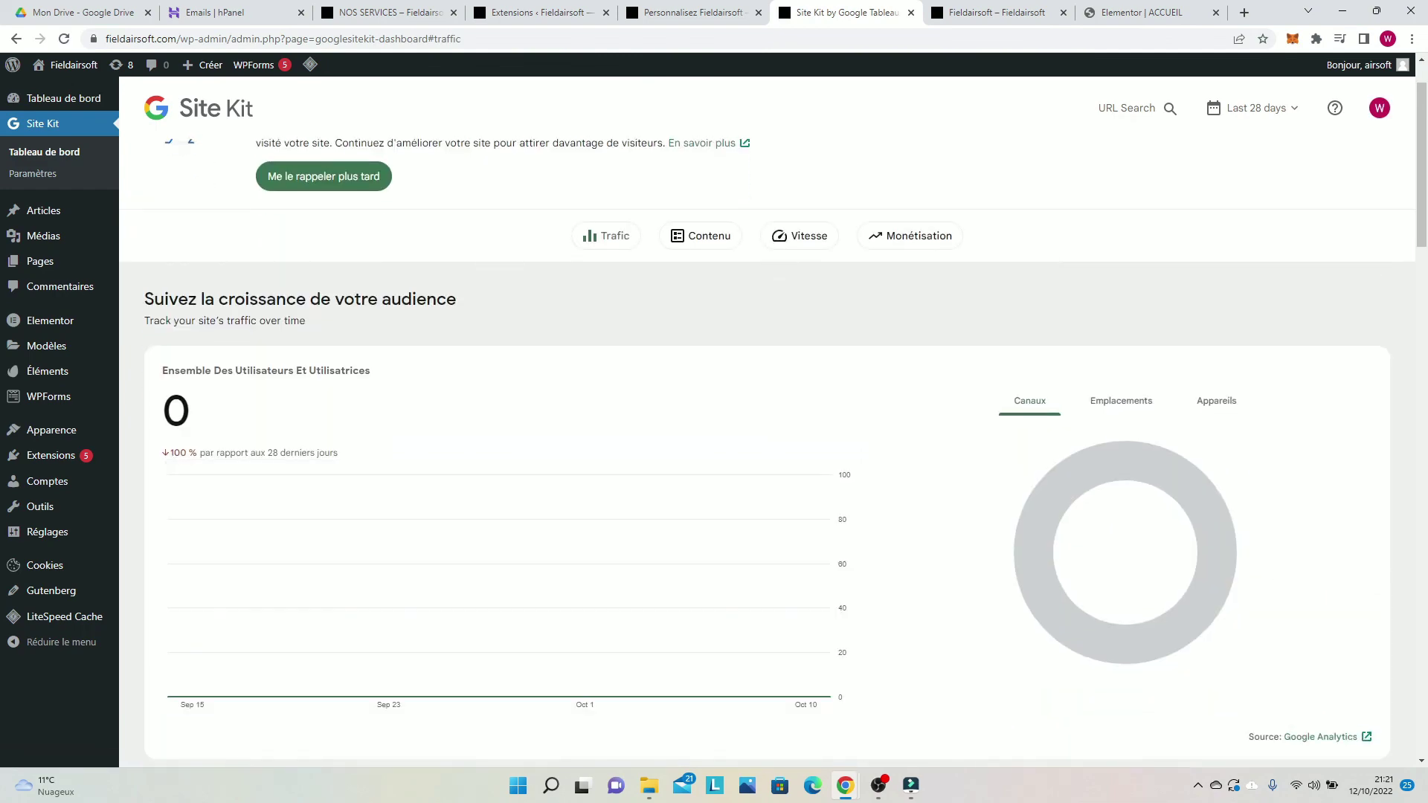
{"action": "scroll", "coordinate": [767, 424], "scroll_direction": "down", "scroll_amount": 8}
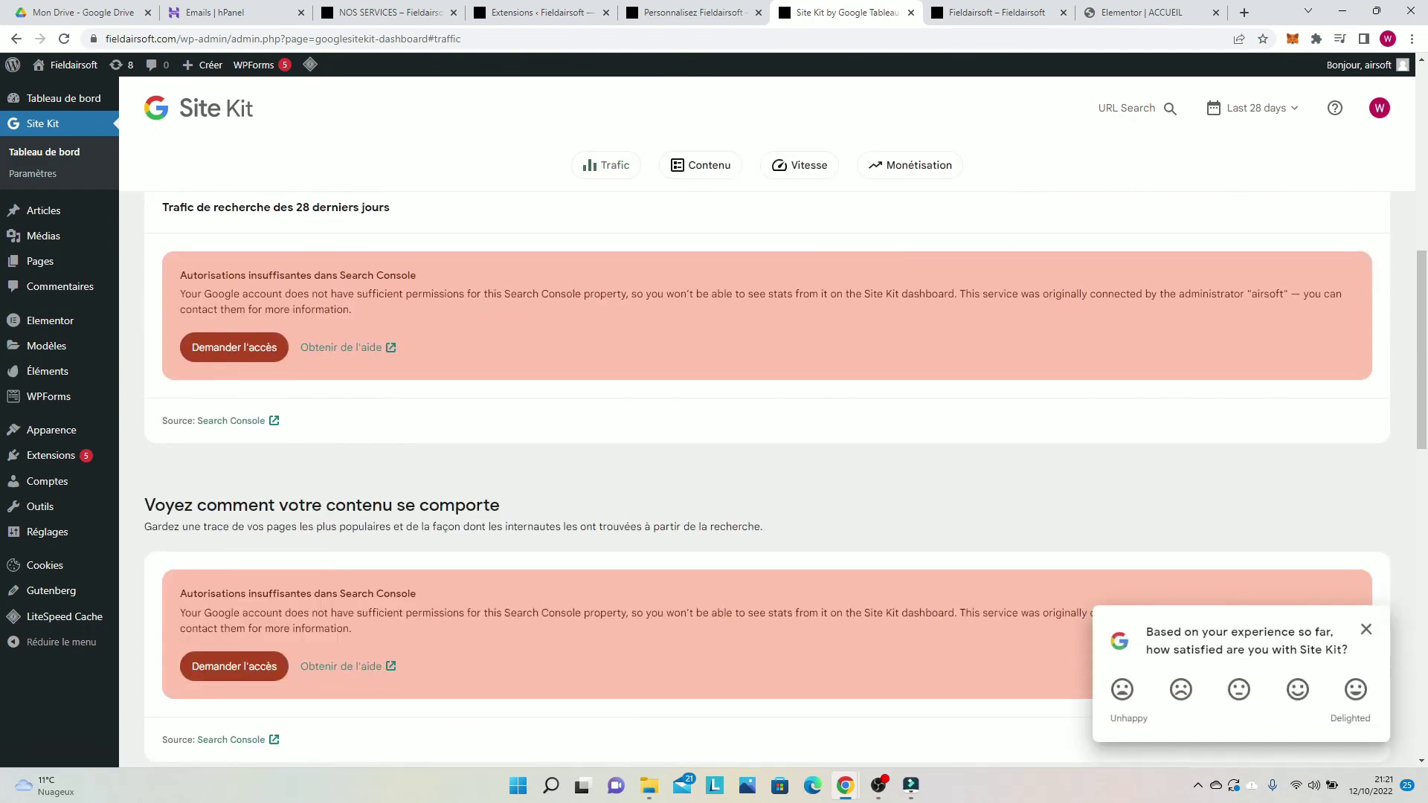
{"action": "scroll", "coordinate": [766, 476], "scroll_direction": "down", "scroll_amount": 9}
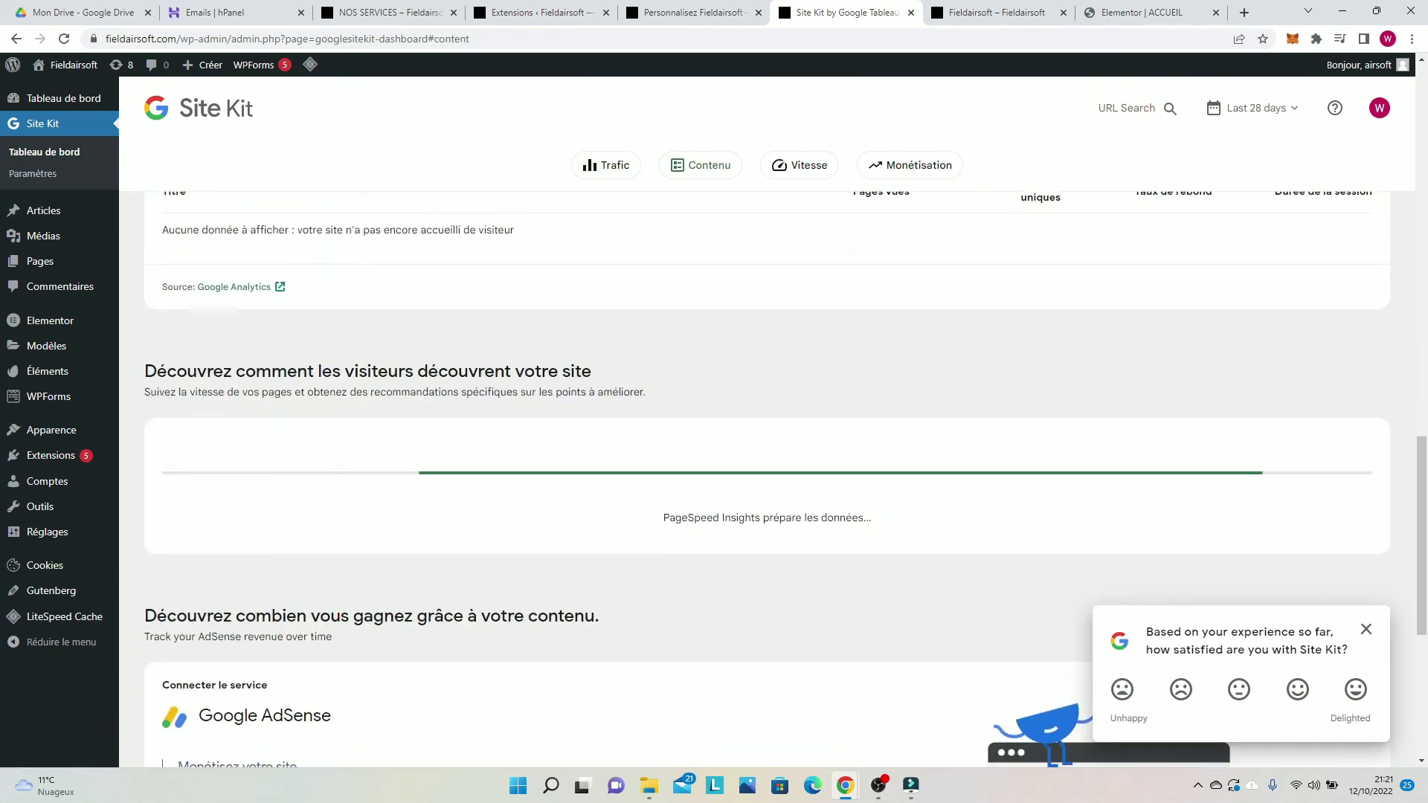
{"action": "scroll", "coordinate": [766, 476], "scroll_direction": "down", "scroll_amount": 4}
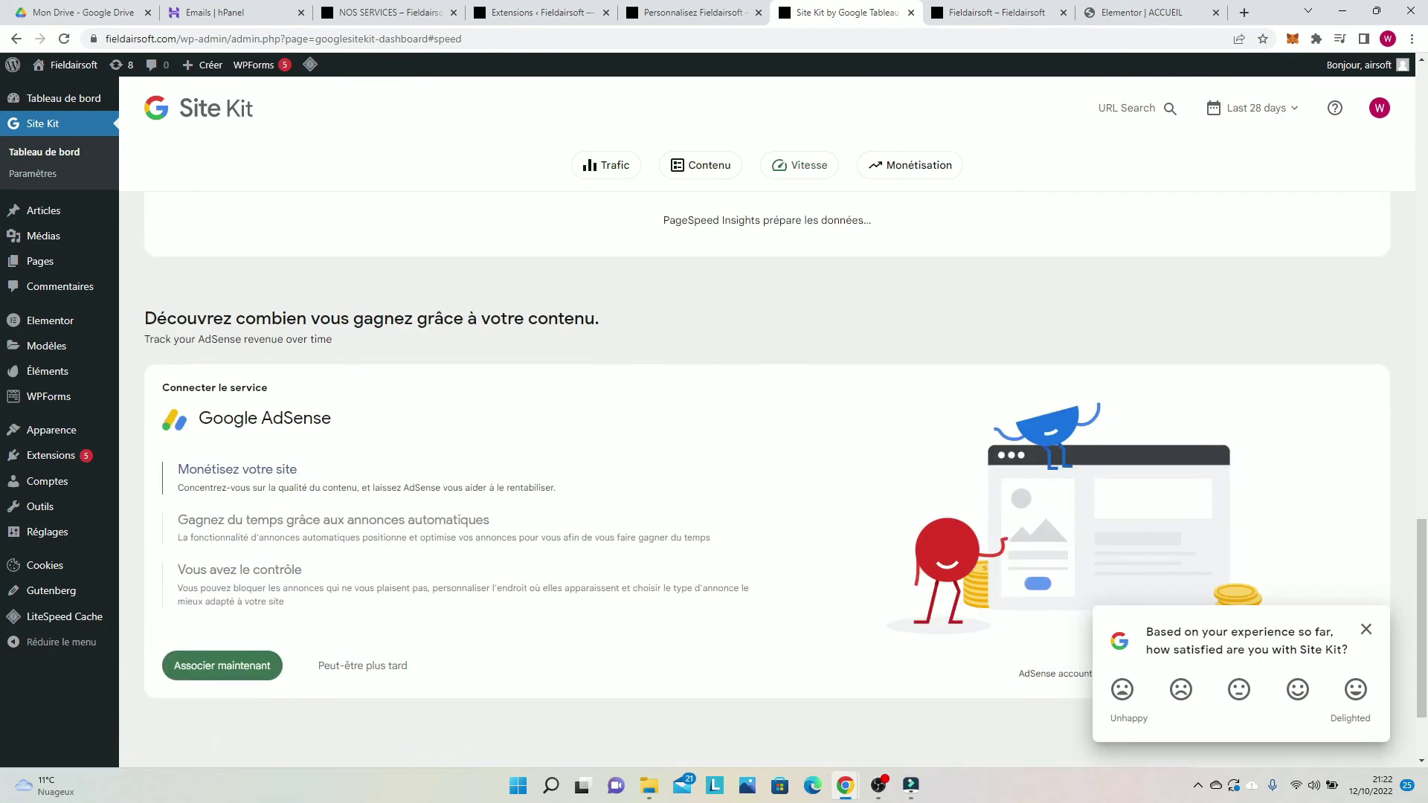
{"action": "scroll", "coordinate": [766, 476], "scroll_direction": "down", "scroll_amount": 1}
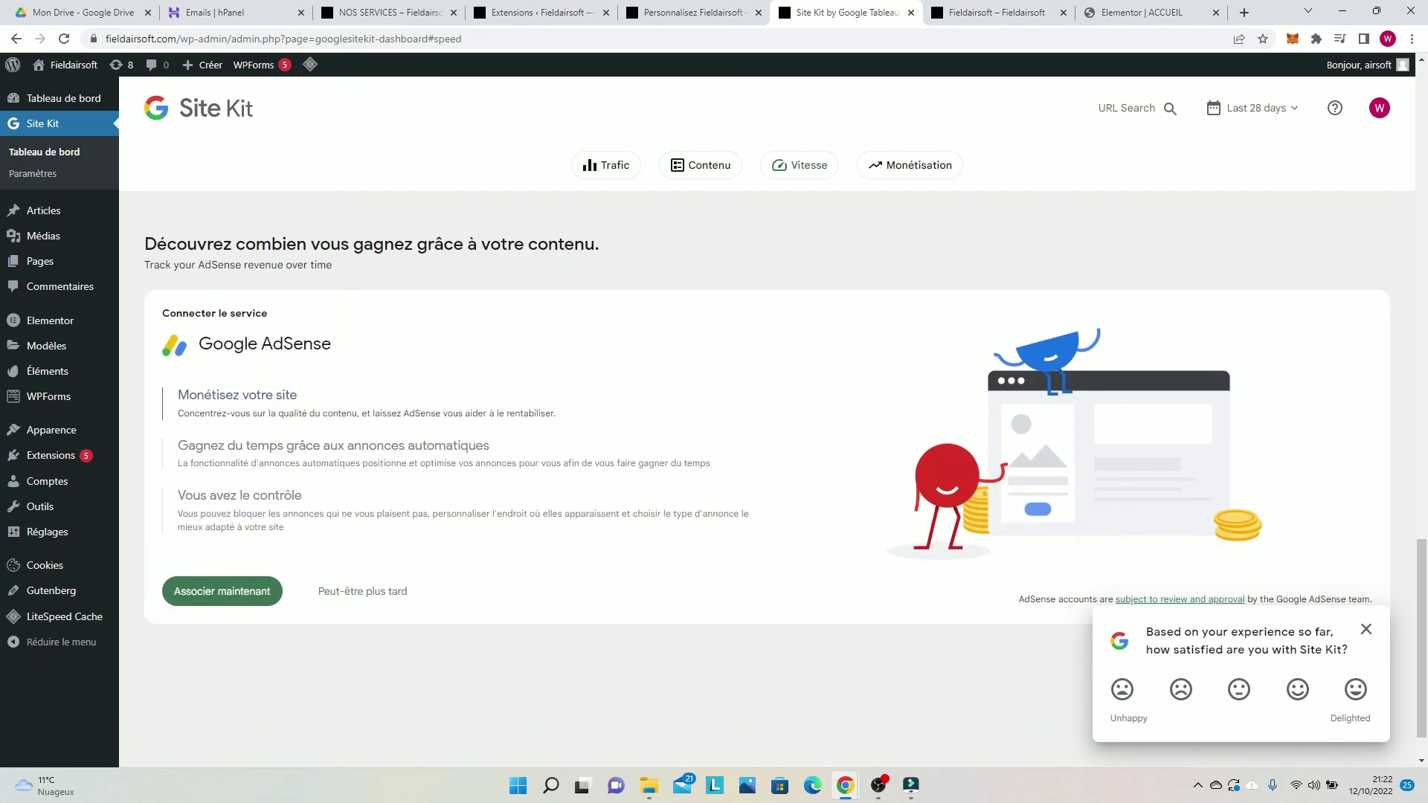
{"action": "scroll", "coordinate": [767, 476], "scroll_direction": "up", "scroll_amount": 10}
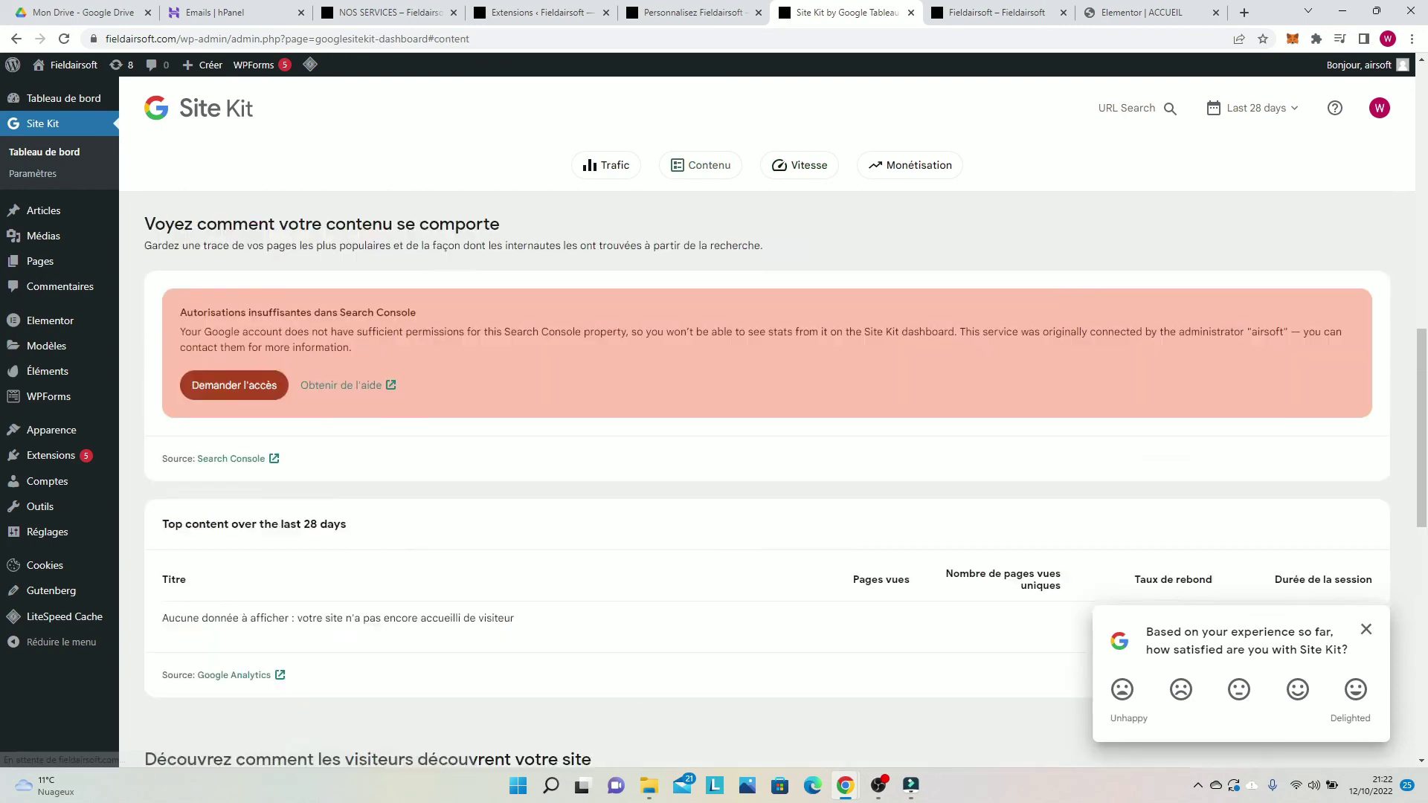
{"action": "scroll", "coordinate": [766, 476], "scroll_direction": "up", "scroll_amount": 10}
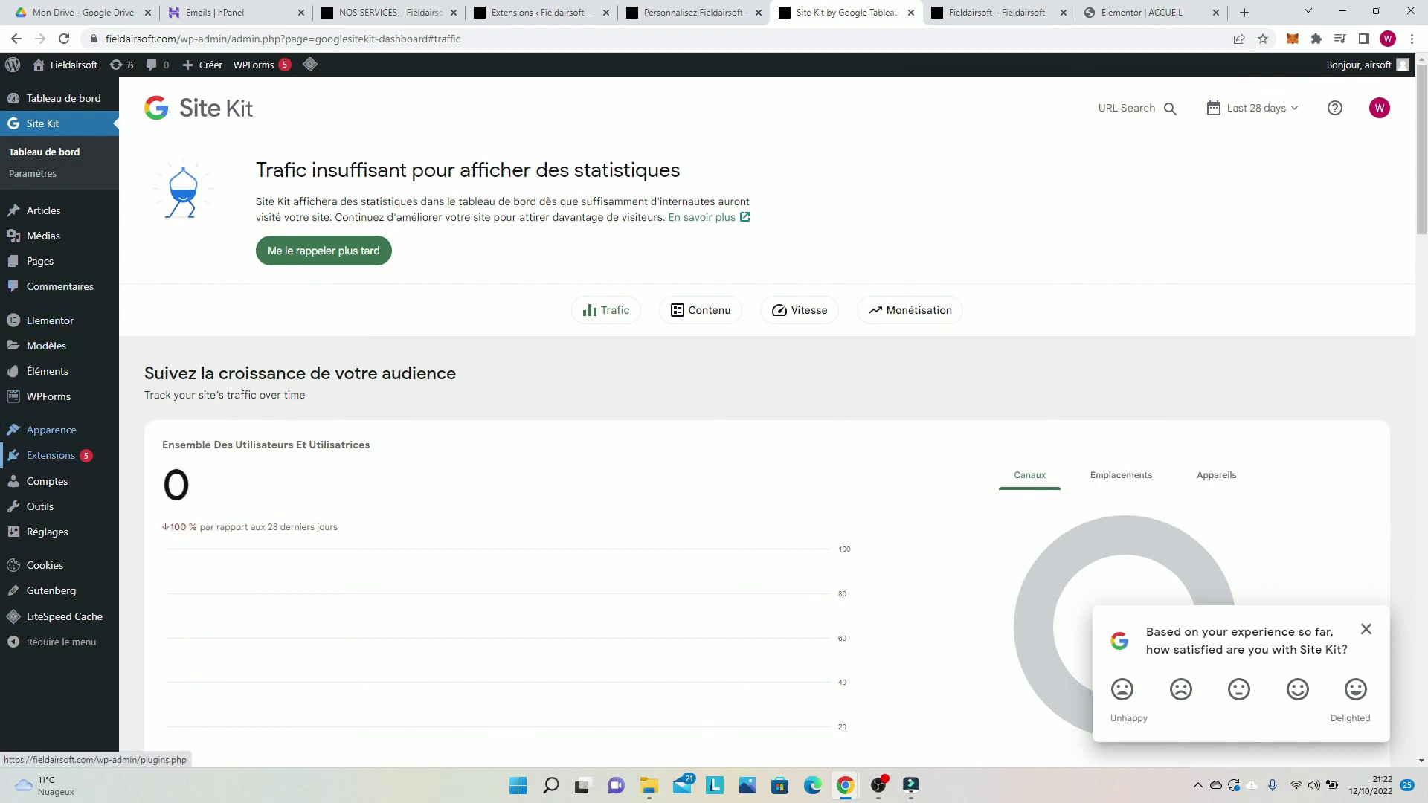
Step: Search the plugin directory for "pixelyoursite", then install and activate PixelYourSite – Your smart PIXEL (TAG) Manager
{"action": "mouse_move", "coordinate": [51, 455]}
{"action": "left_click", "coordinate": [149, 479]}
{"action": "scroll", "coordinate": [767, 422], "scroll_direction": "down", "scroll_amount": 2}
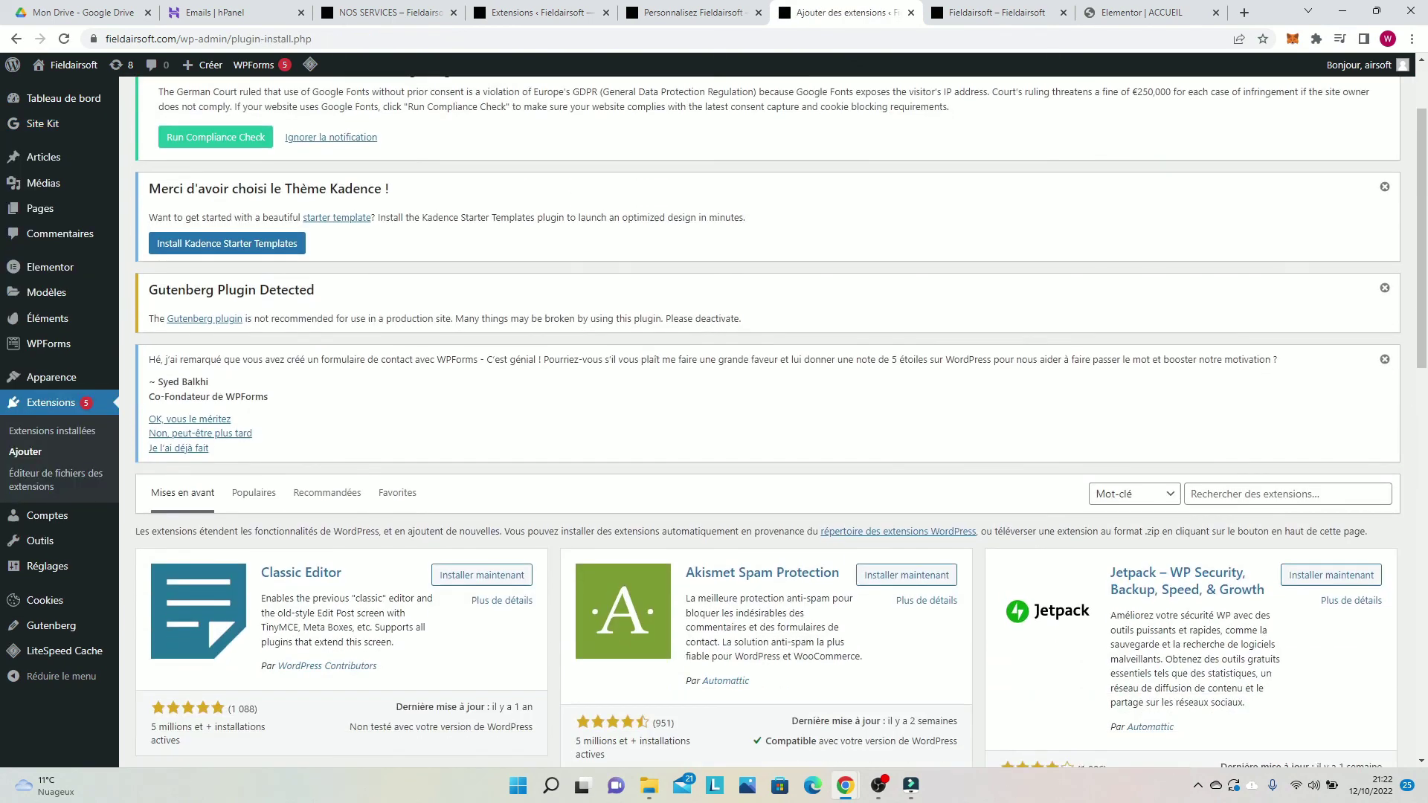
{"action": "left_click", "coordinate": [1287, 464]}
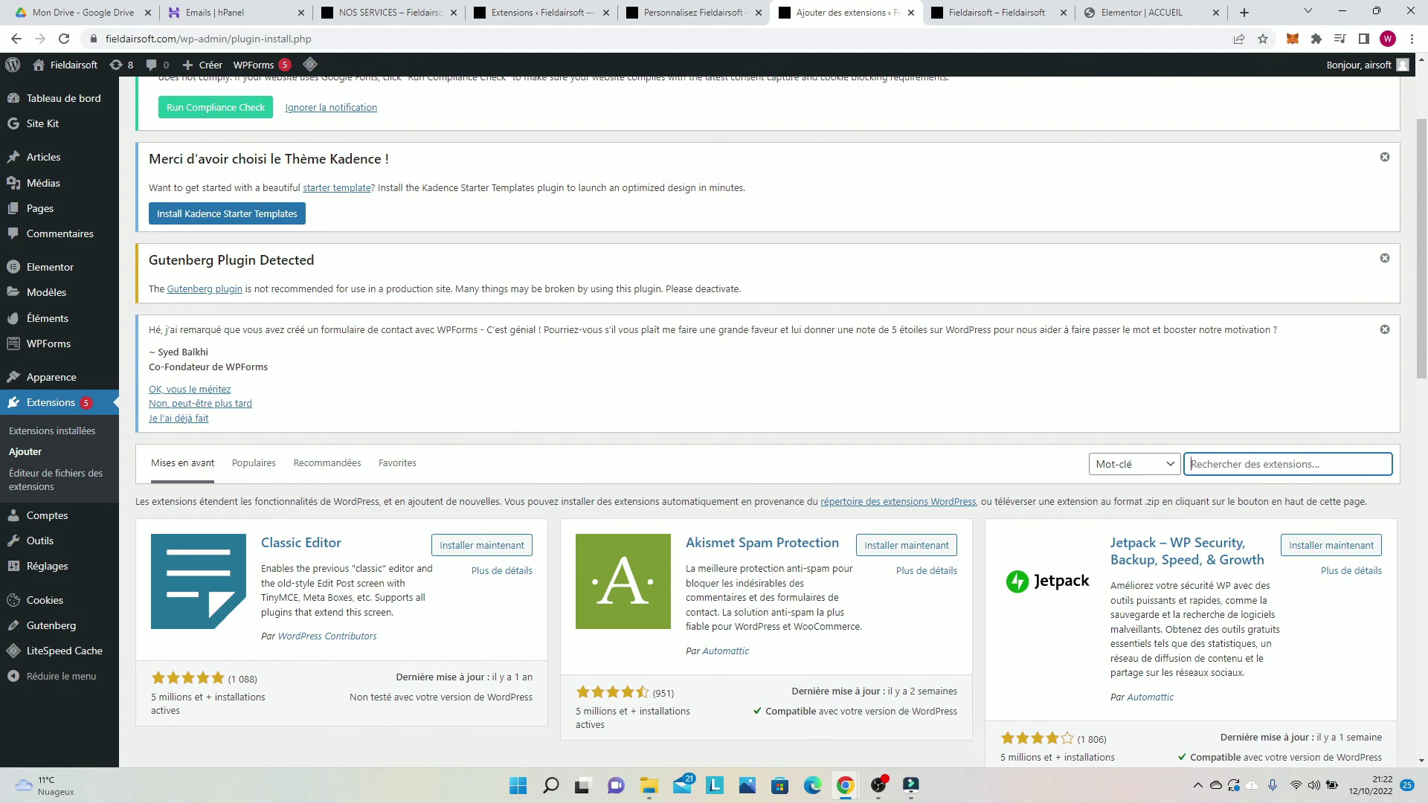
{"action": "type", "text": "pixelyoursite"}
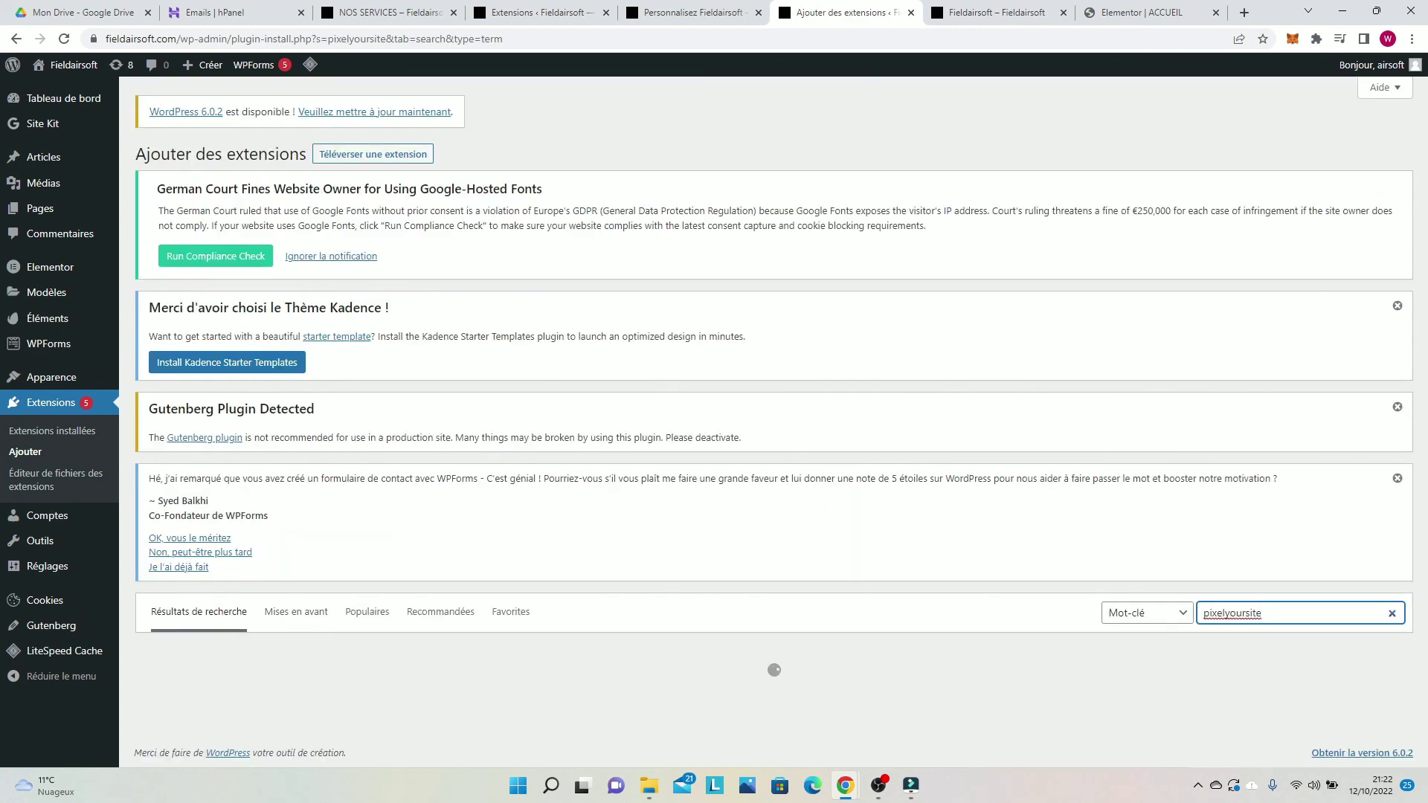
{"action": "scroll", "coordinate": [767, 420], "scroll_direction": "down", "scroll_amount": 4}
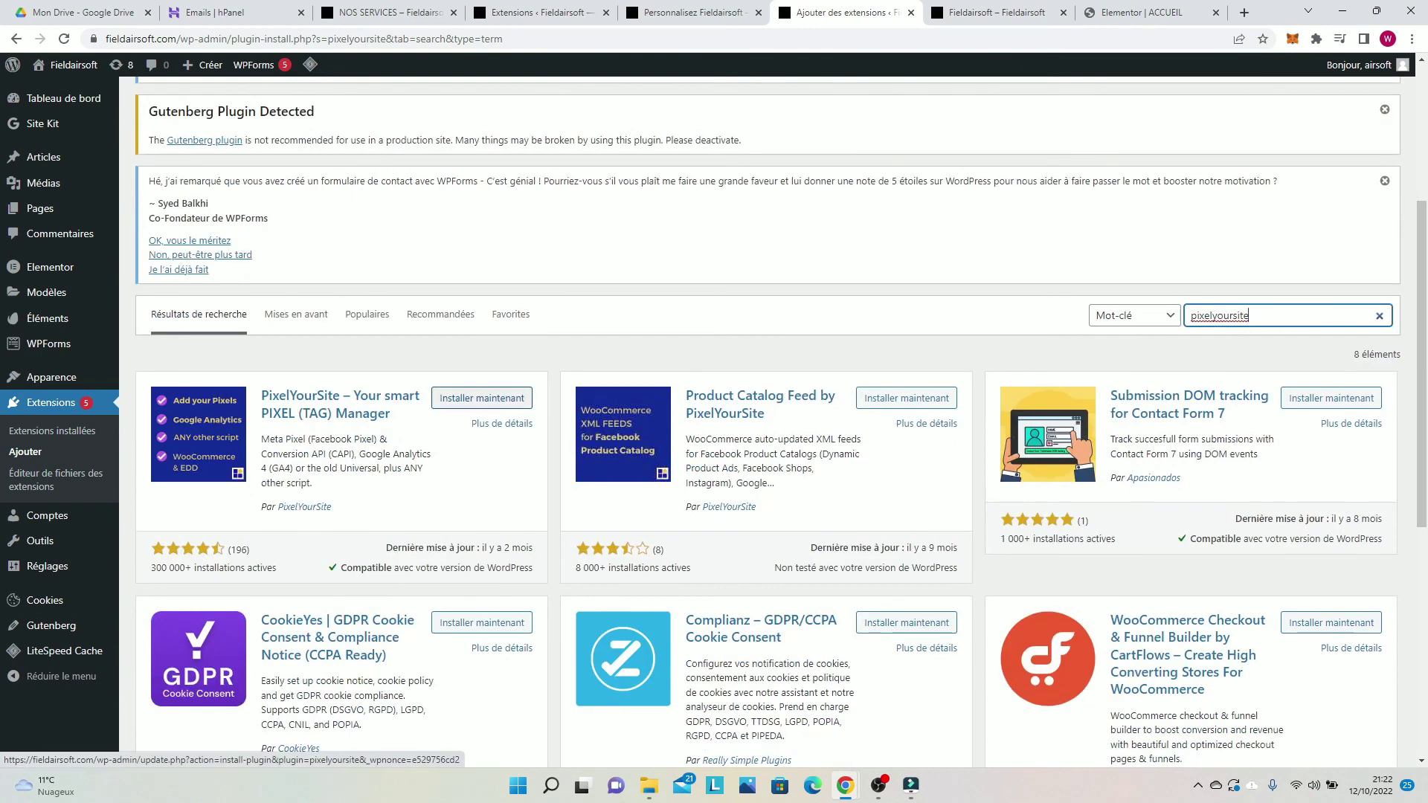
{"action": "left_click", "coordinate": [482, 397]}
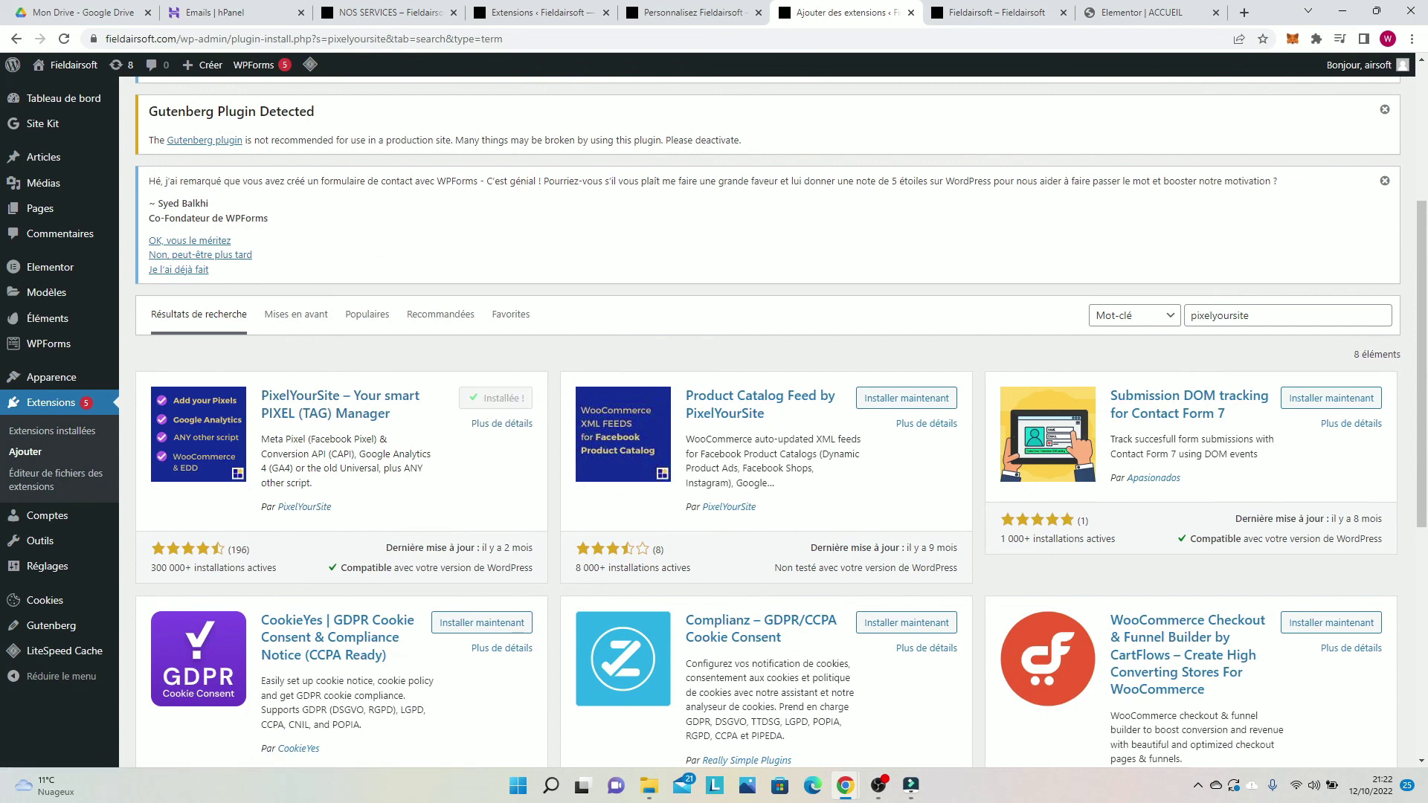
{"action": "left_click", "coordinate": [510, 398]}
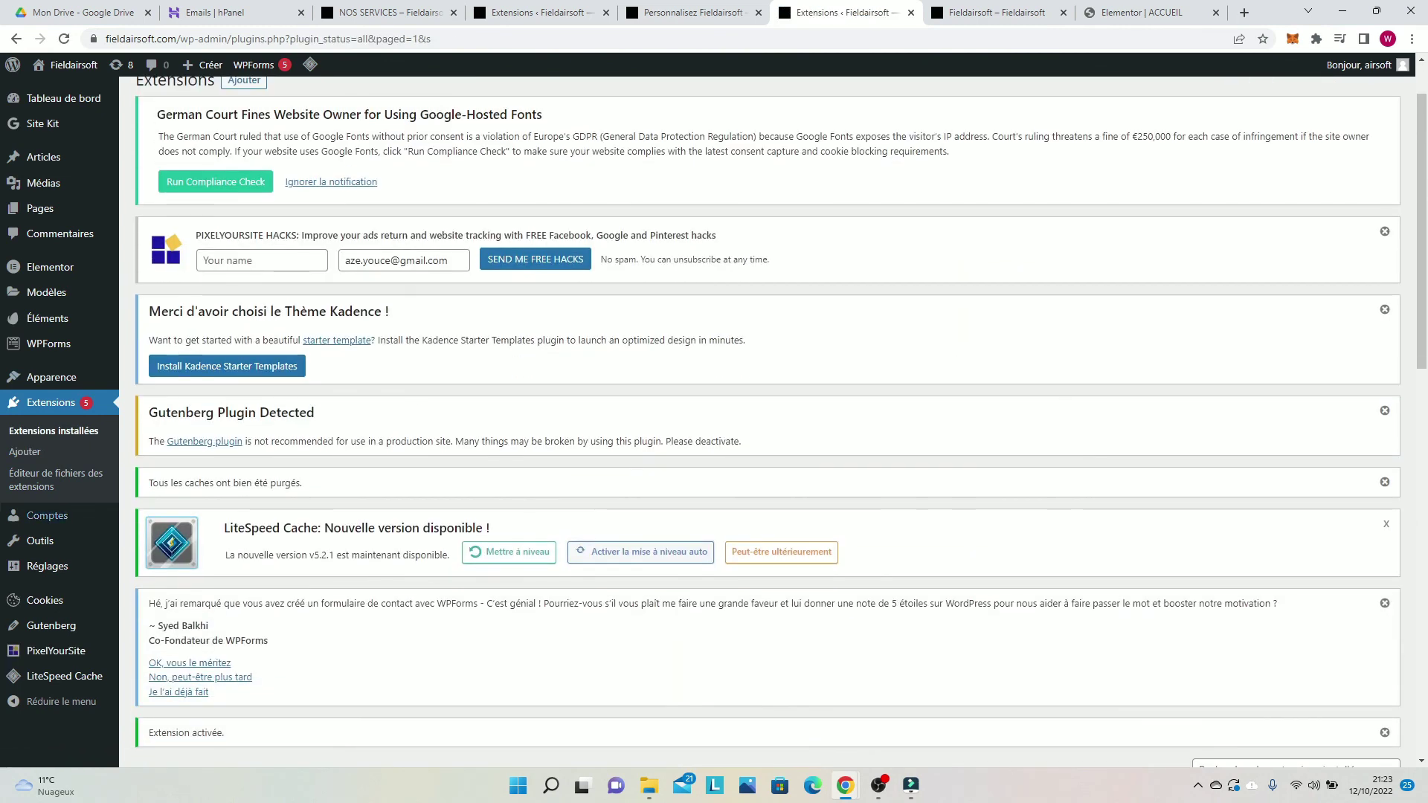
Step: Open the PixelYourSite dashboard and expand the Google Analytics settings to check the tracking ID field
{"action": "mouse_move", "coordinate": [59, 676]}
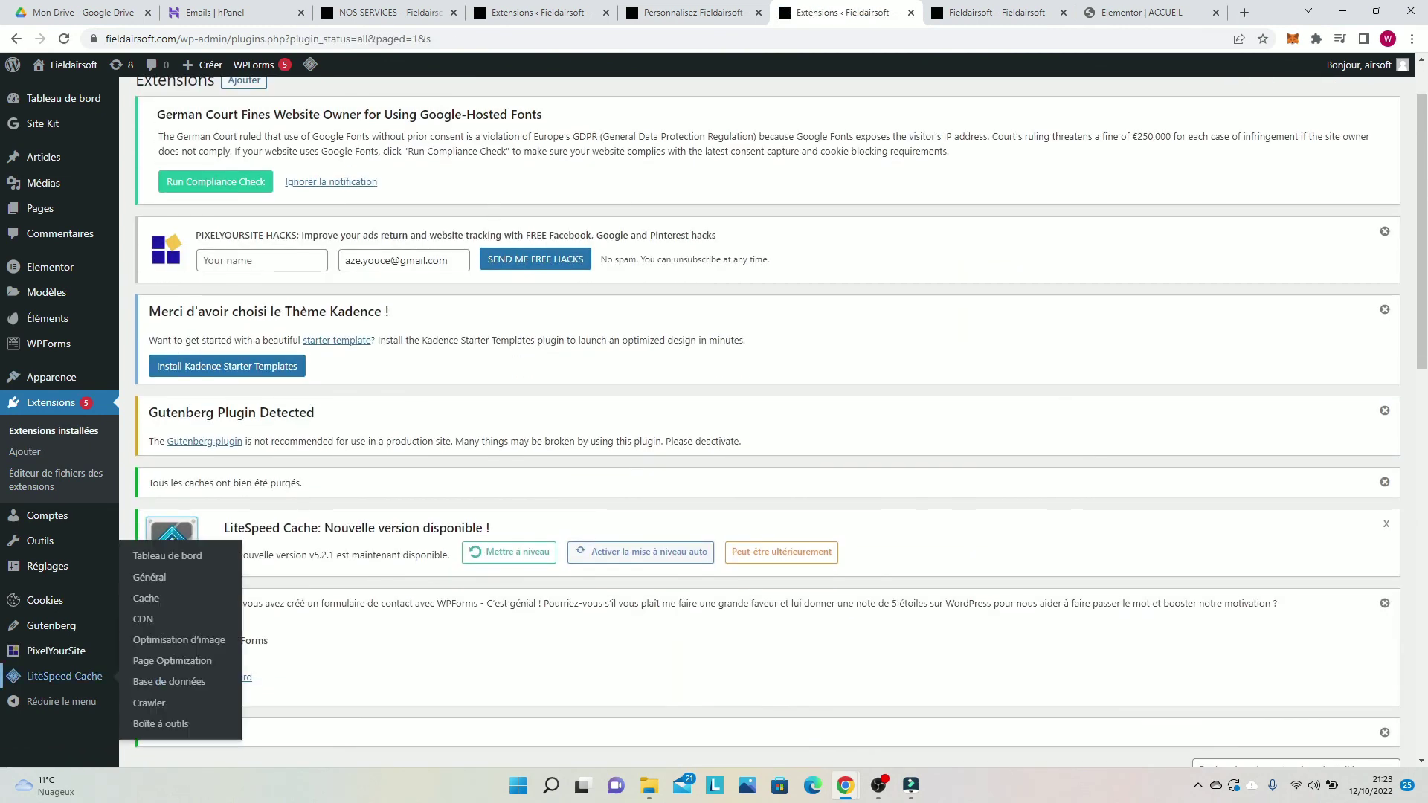
{"action": "left_click", "coordinate": [56, 651]}
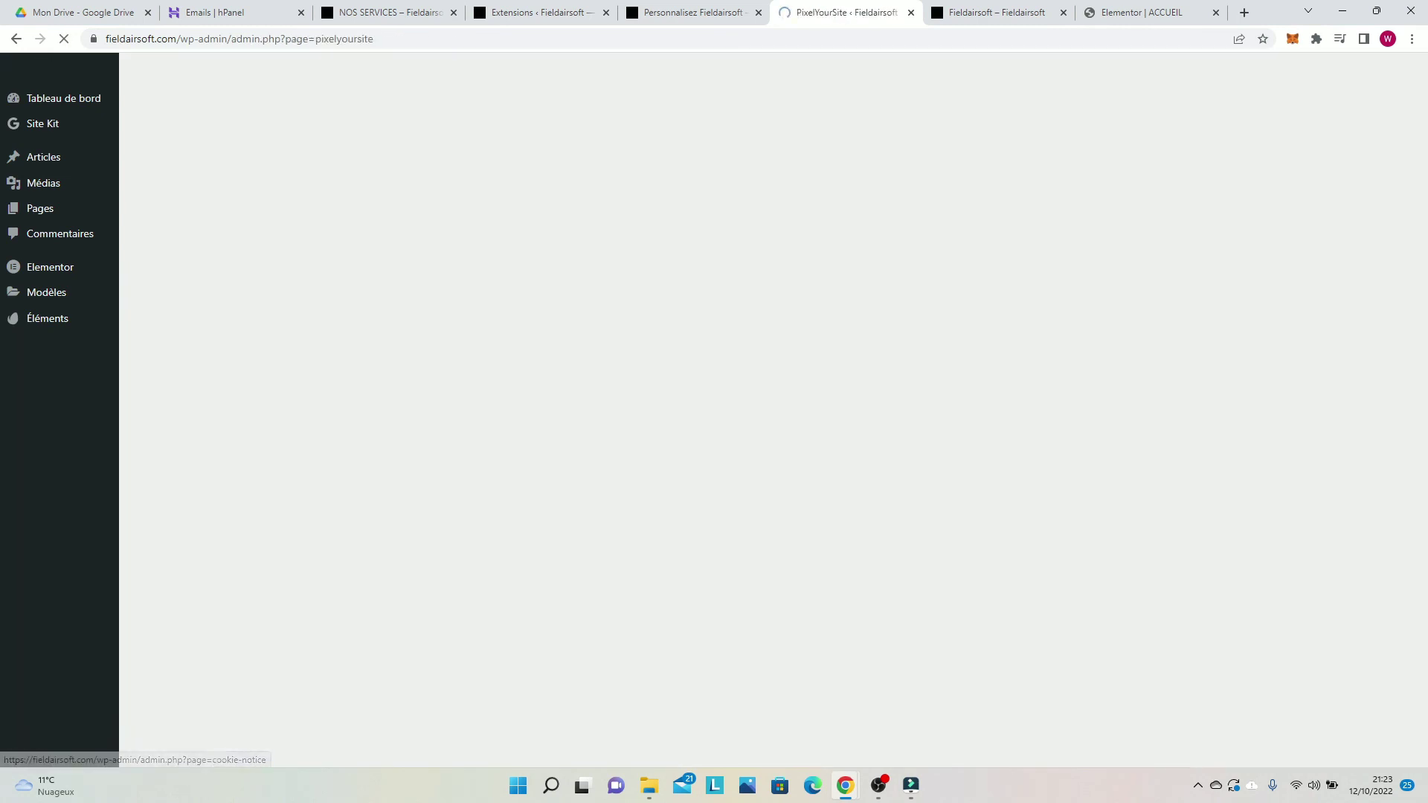
{"action": "scroll", "coordinate": [744, 416], "scroll_direction": "down", "scroll_amount": 3}
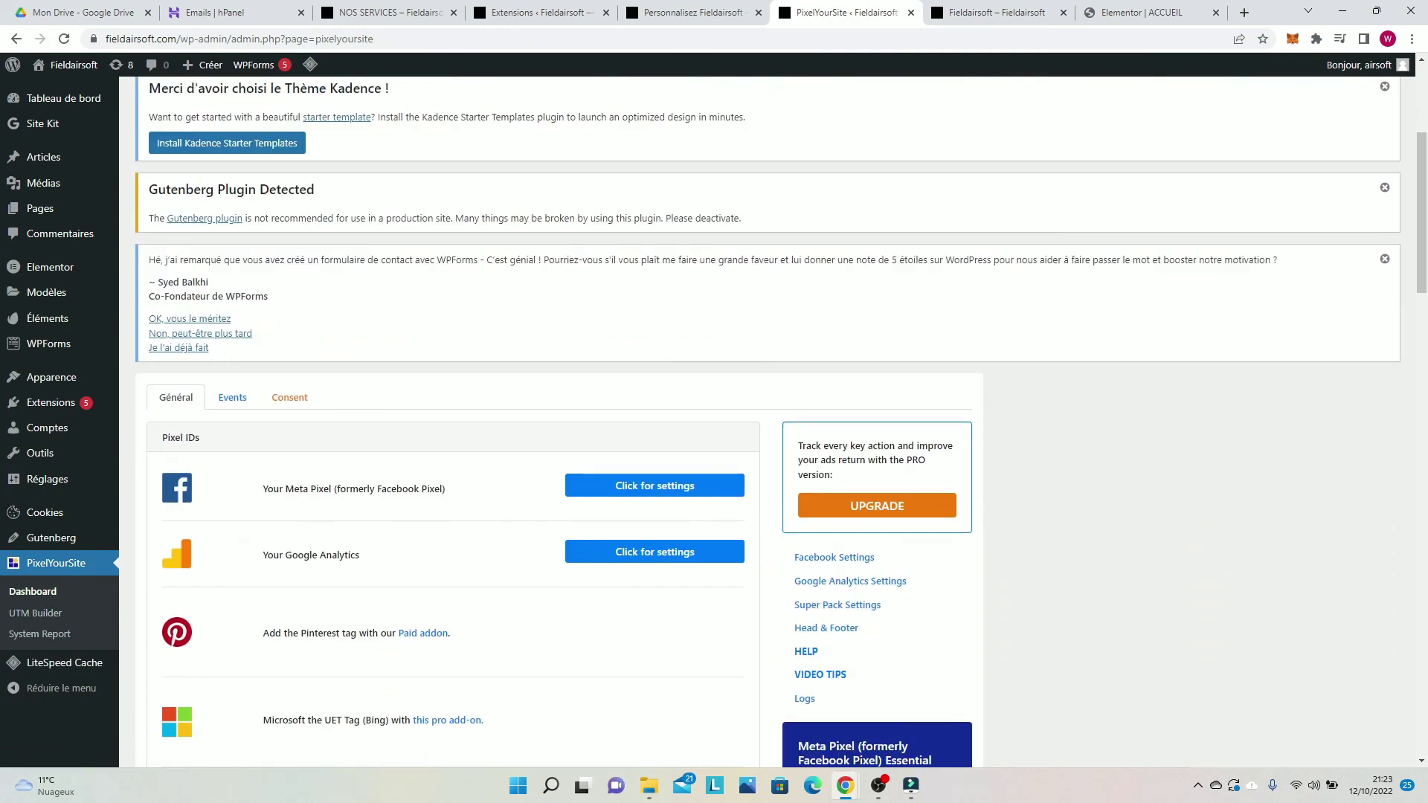
{"action": "scroll", "coordinate": [744, 416], "scroll_direction": "down", "scroll_amount": 4}
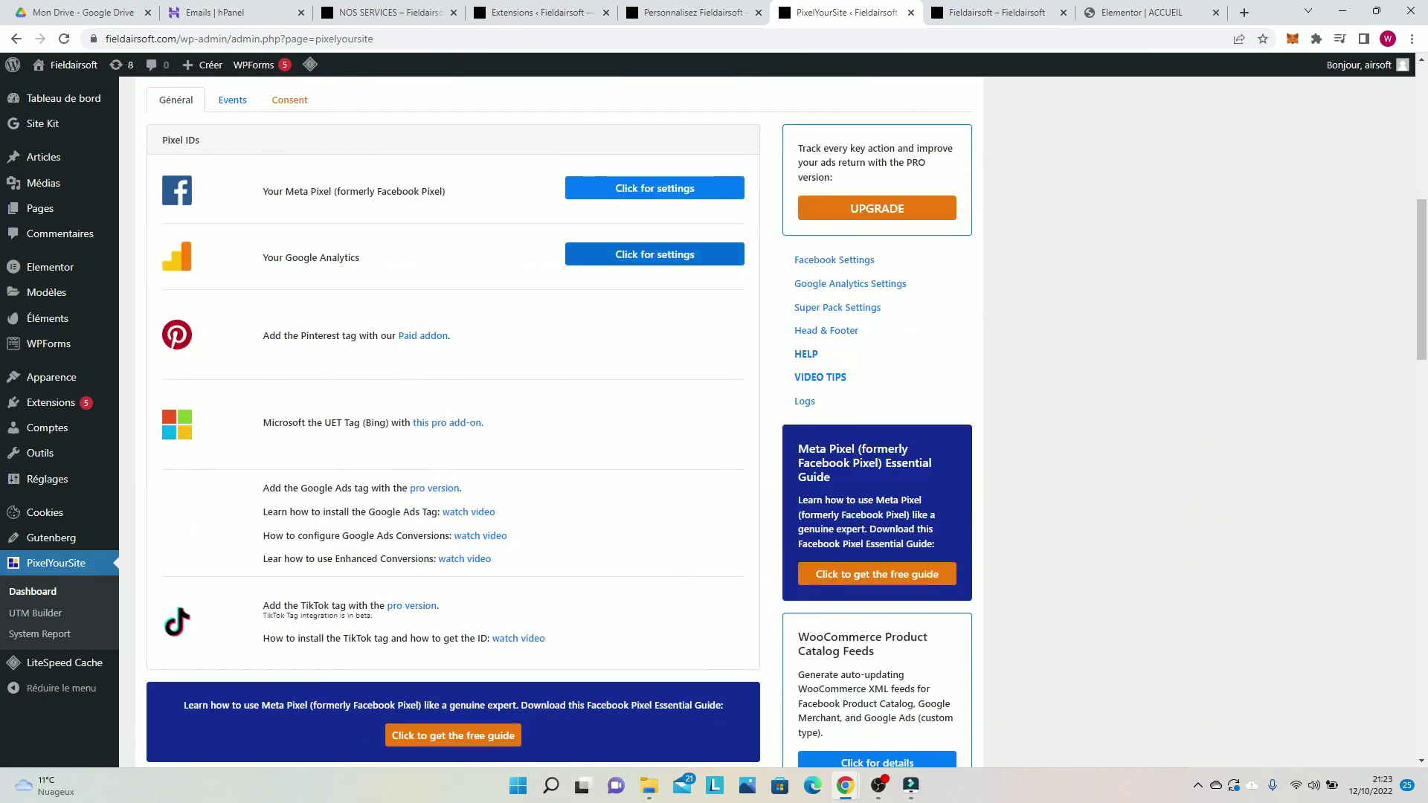
{"action": "left_click", "coordinate": [654, 254]}
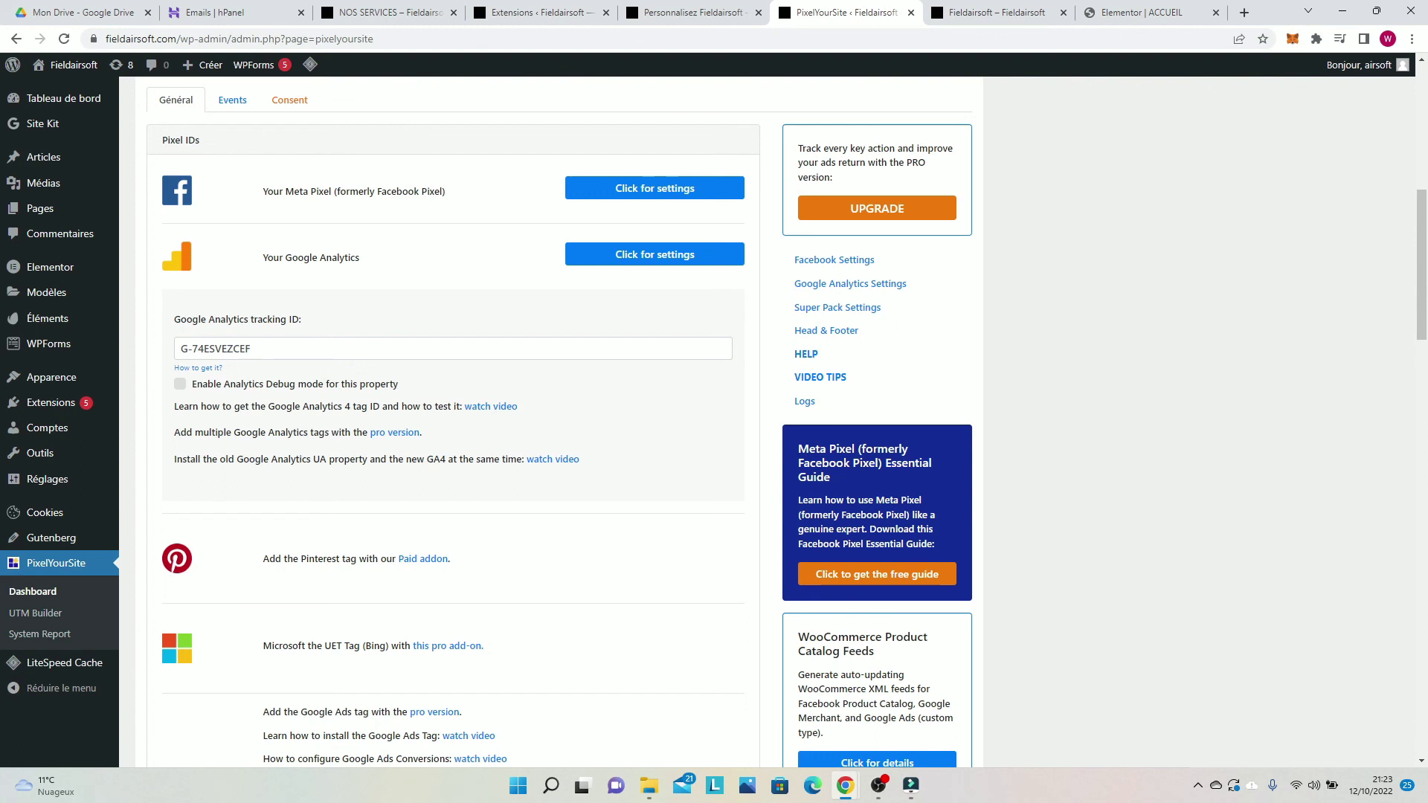
{"action": "left_click", "coordinate": [252, 348]}
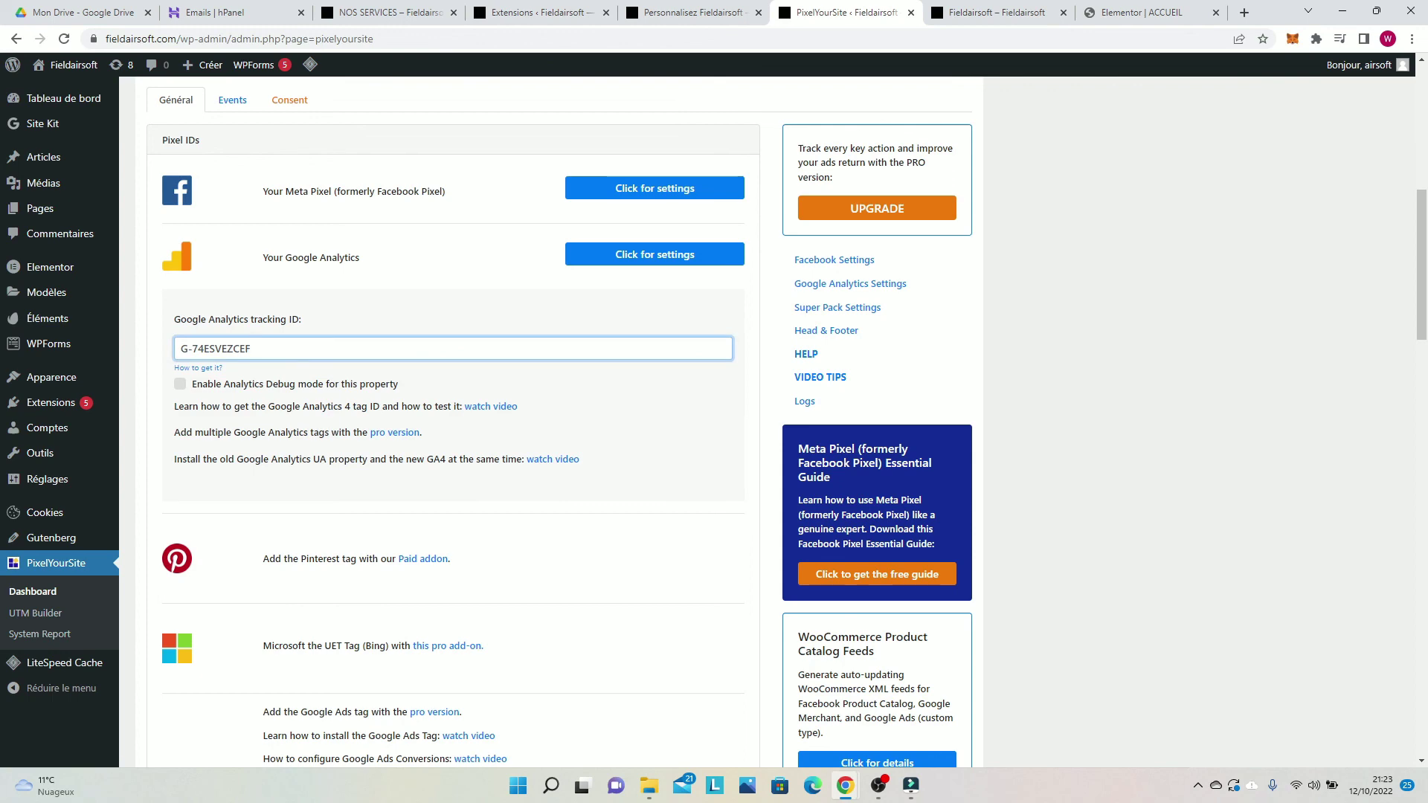
Step: Examine the rest of PixelYourSite's general settings, through the Global Settings section at the end of the page
{"action": "scroll", "coordinate": [565, 416], "scroll_direction": "down", "scroll_amount": 2}
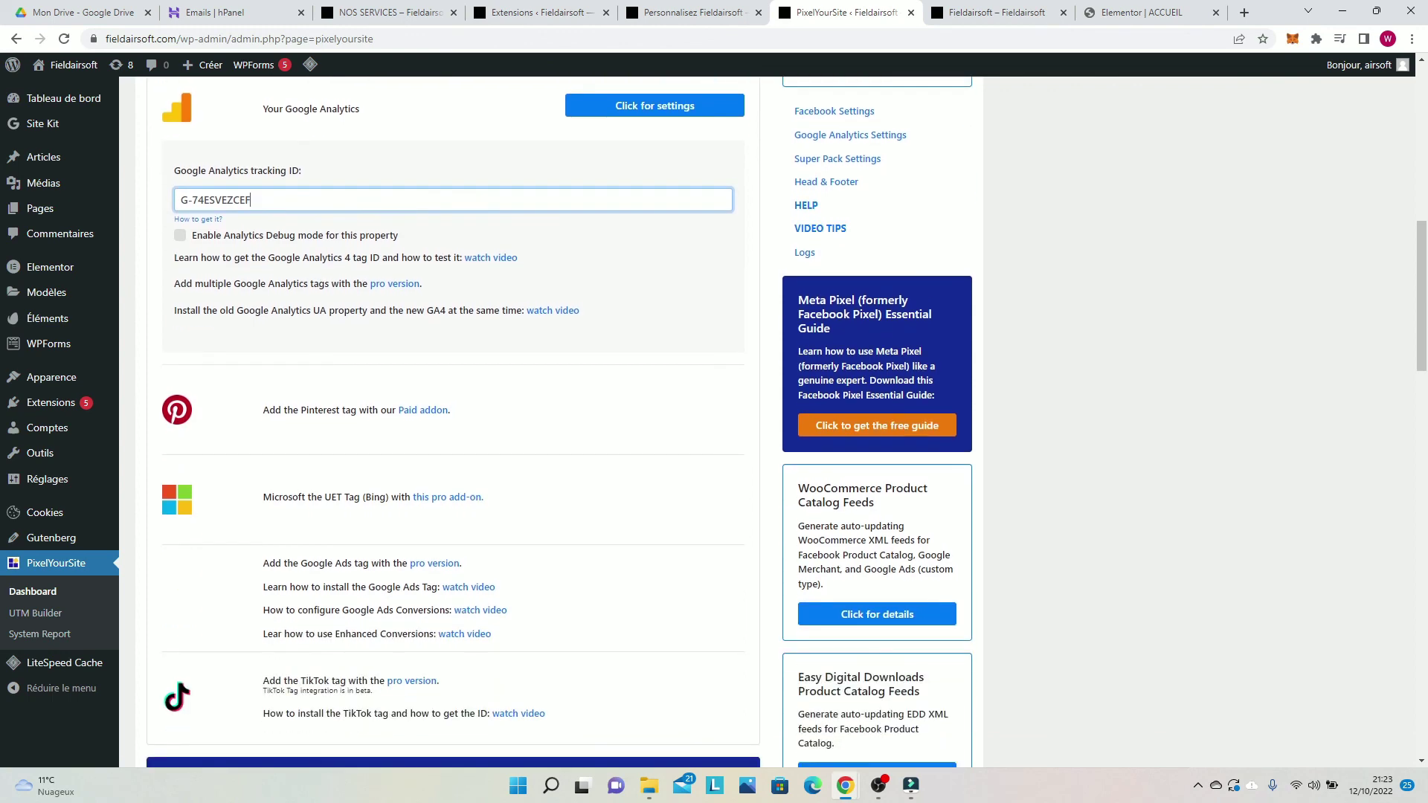
{"action": "scroll", "coordinate": [453, 416], "scroll_direction": "down", "scroll_amount": 5}
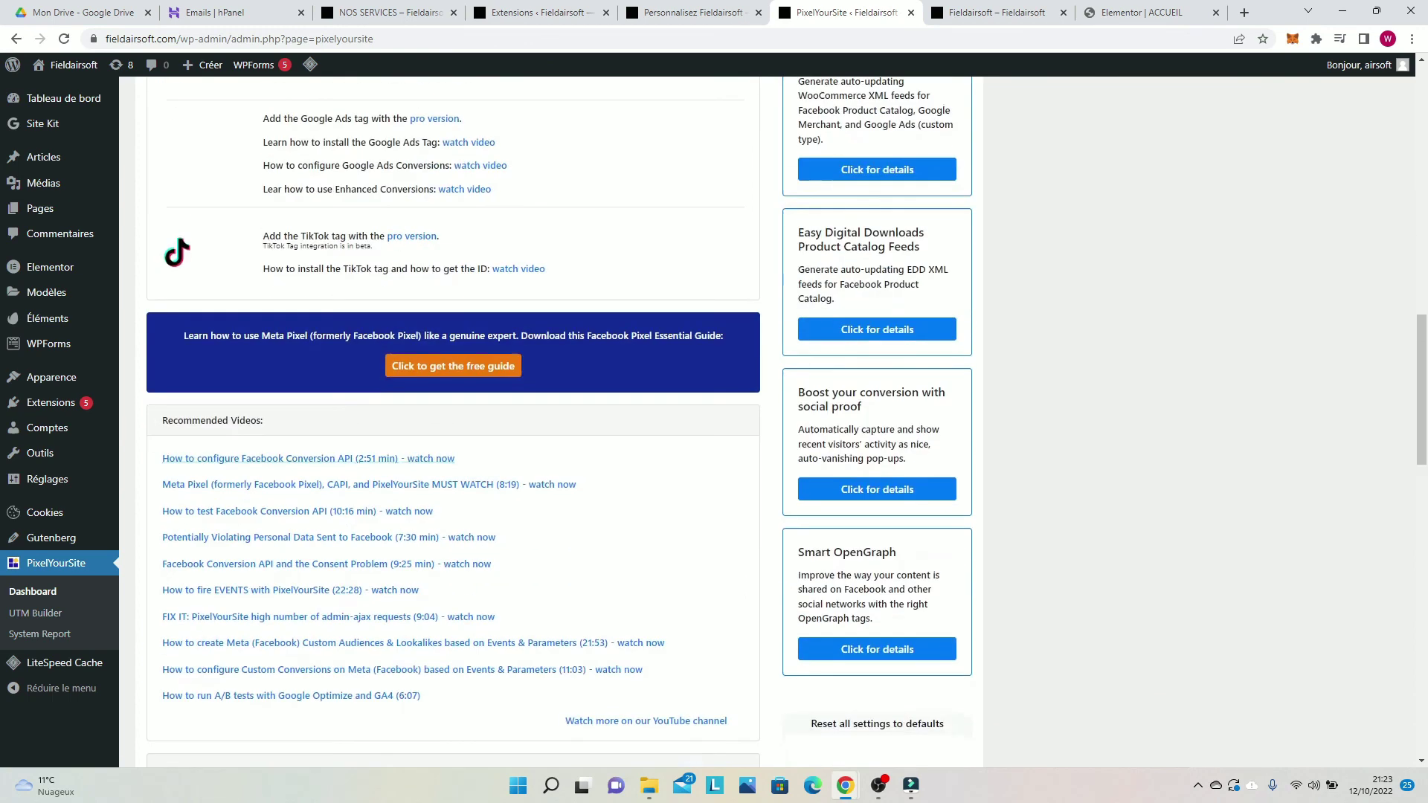
{"action": "scroll", "coordinate": [452, 416], "scroll_direction": "down", "scroll_amount": 5}
{"action": "scroll", "coordinate": [453, 416], "scroll_direction": "down", "scroll_amount": 14}
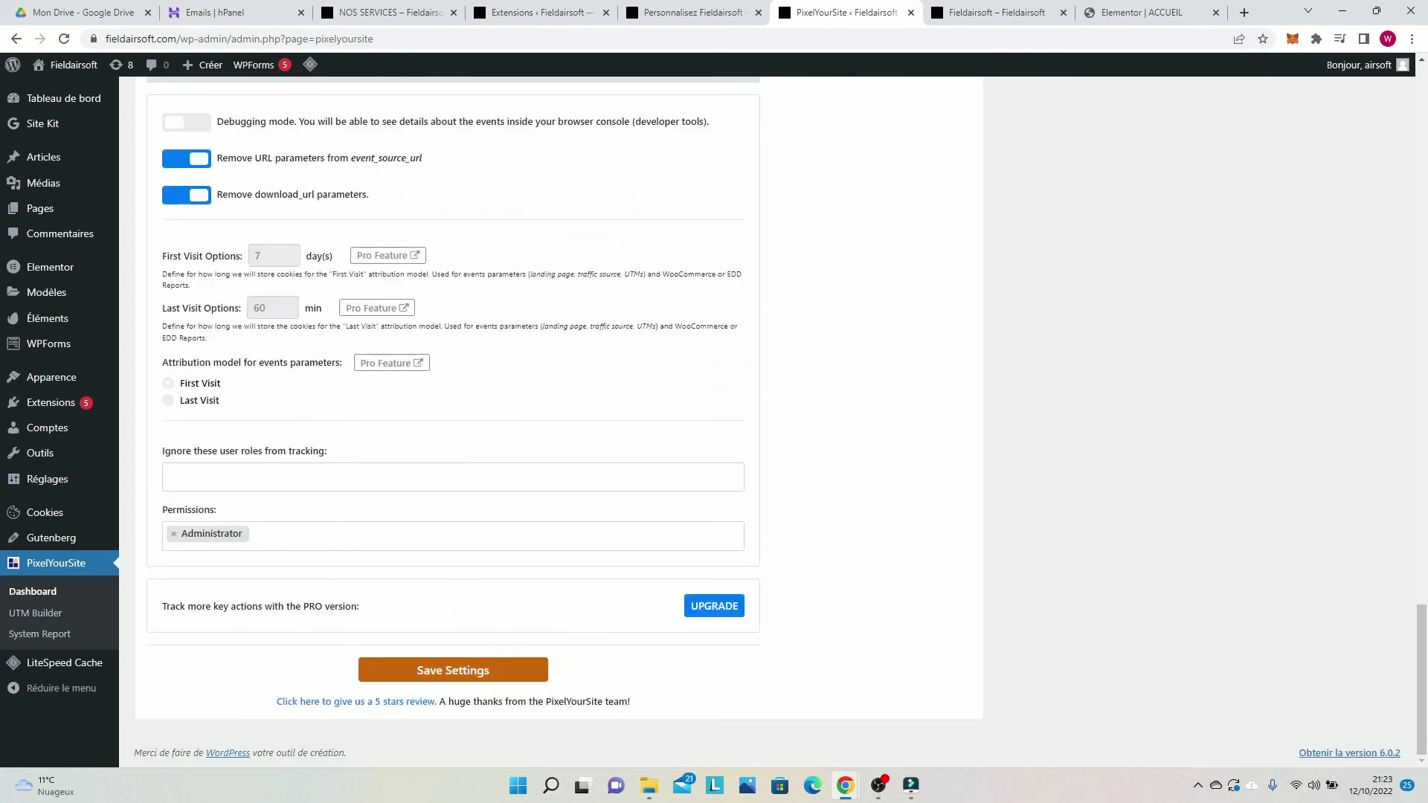
{"action": "scroll", "coordinate": [453, 669], "scroll_direction": "up", "scroll_amount": 8}
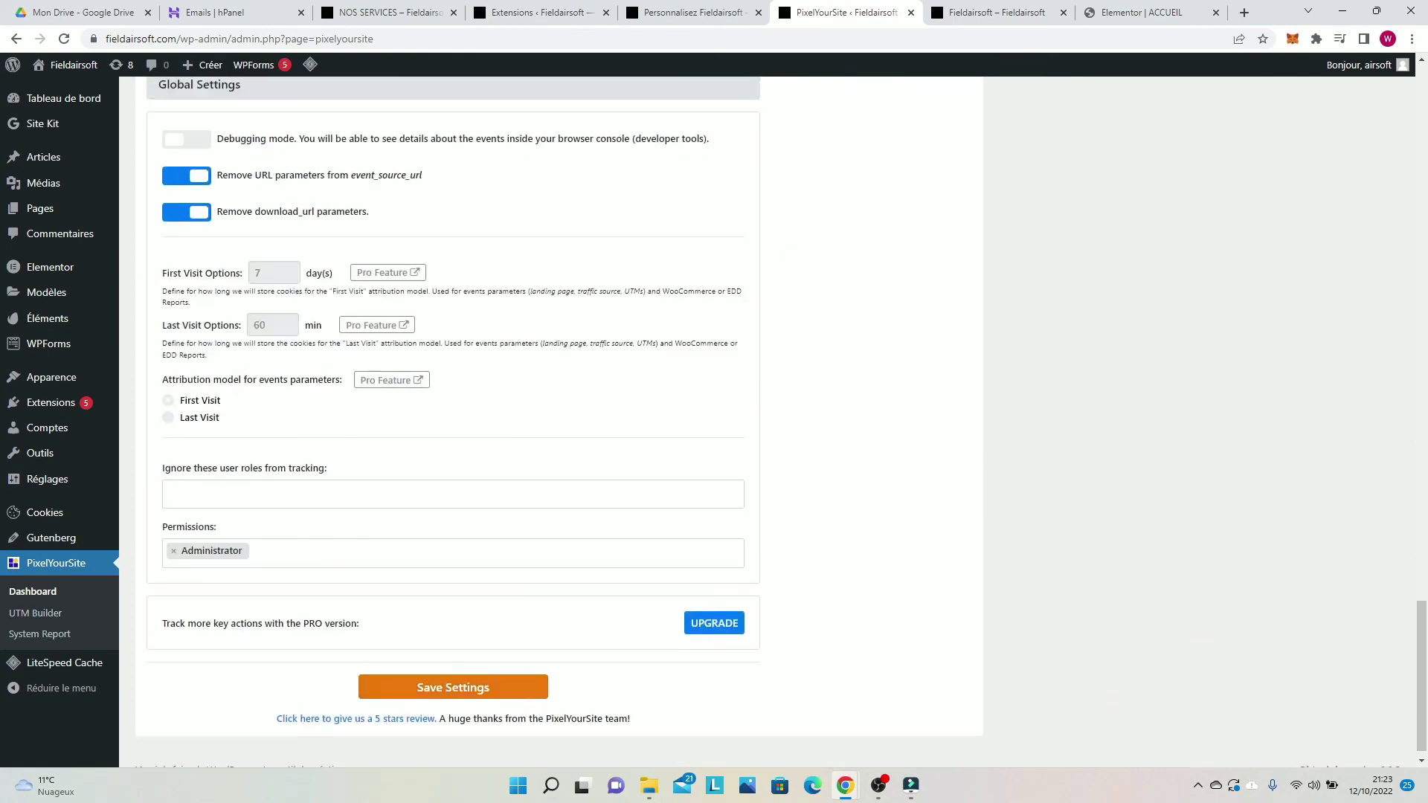
{"action": "scroll", "coordinate": [452, 669], "scroll_direction": "down", "scroll_amount": 7}
{"action": "scroll", "coordinate": [453, 416], "scroll_direction": "up", "scroll_amount": 15}
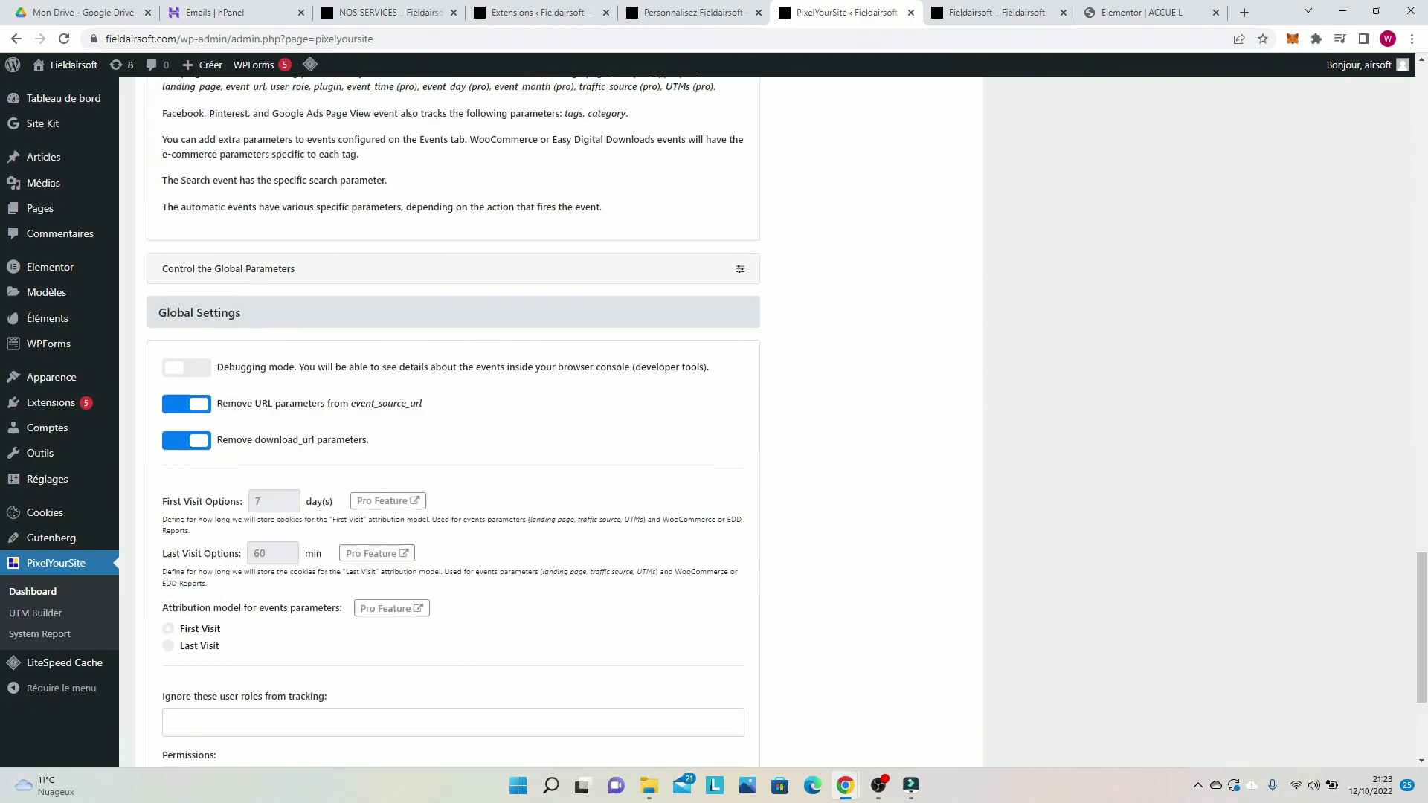
{"action": "scroll", "coordinate": [453, 417], "scroll_direction": "up", "scroll_amount": 2}
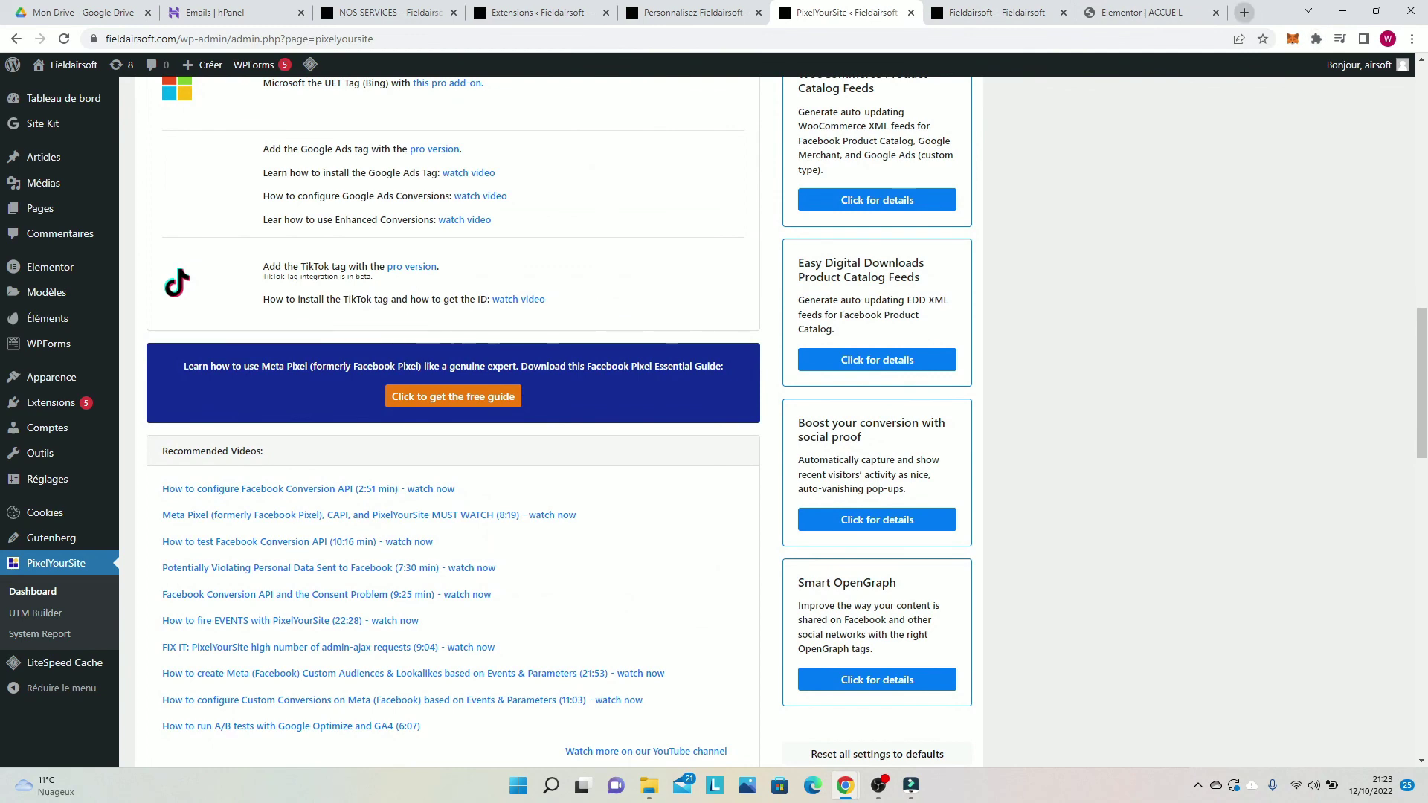
Step: Switch to the live Fieldairsoft home page, reload it, and enable the Tag Assistant Legacy browser extension for it
{"action": "left_click", "coordinate": [997, 13]}
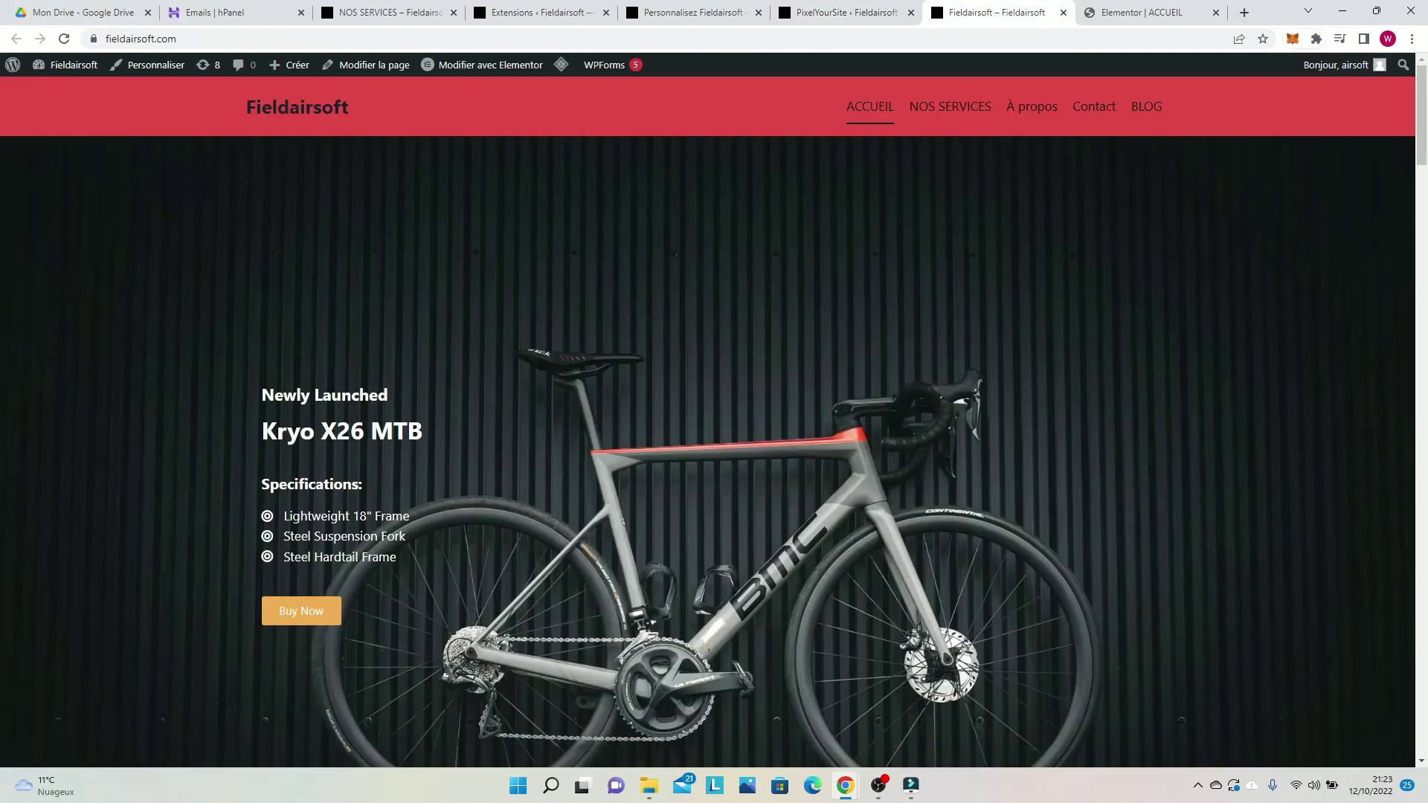
{"action": "left_click", "coordinate": [1316, 38]}
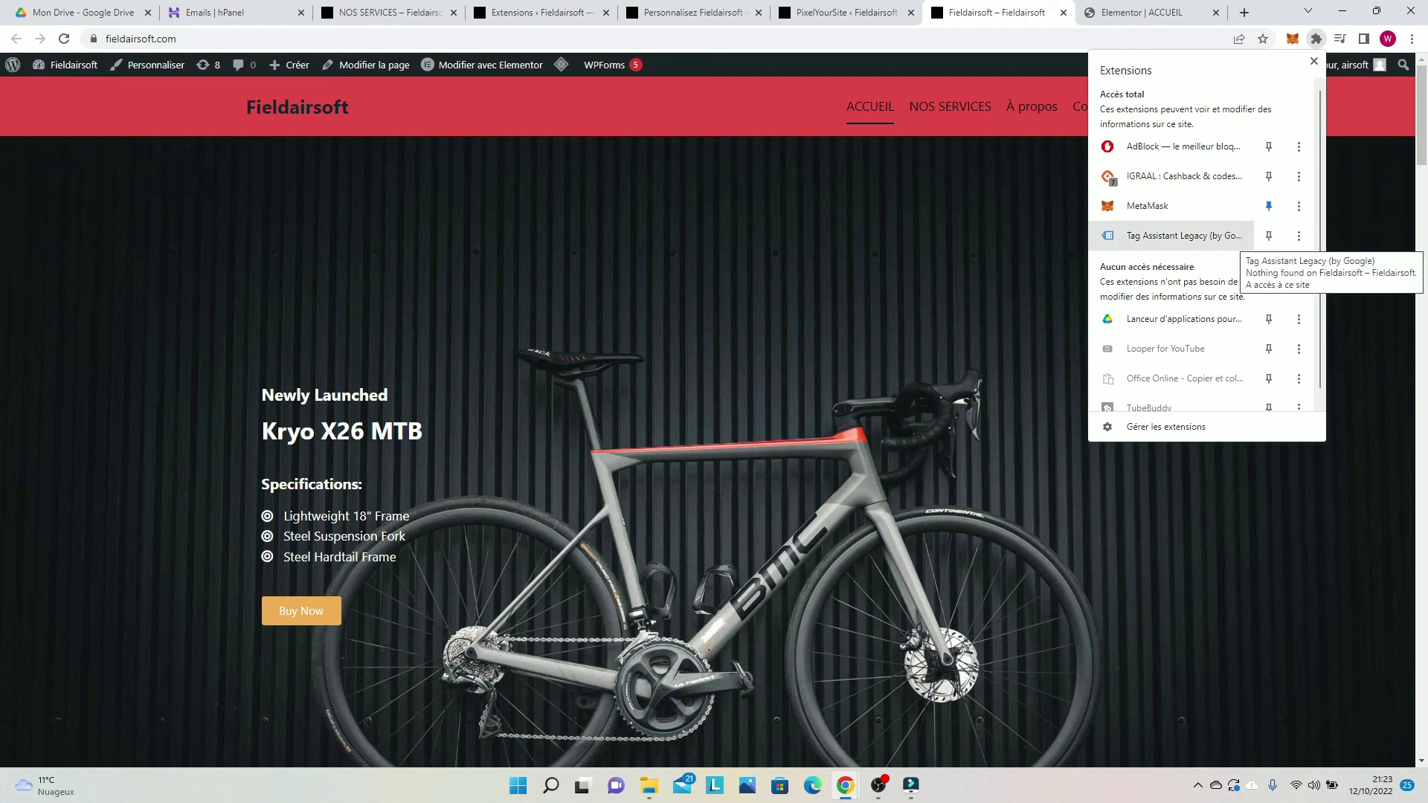
{"action": "left_click", "coordinate": [1186, 236]}
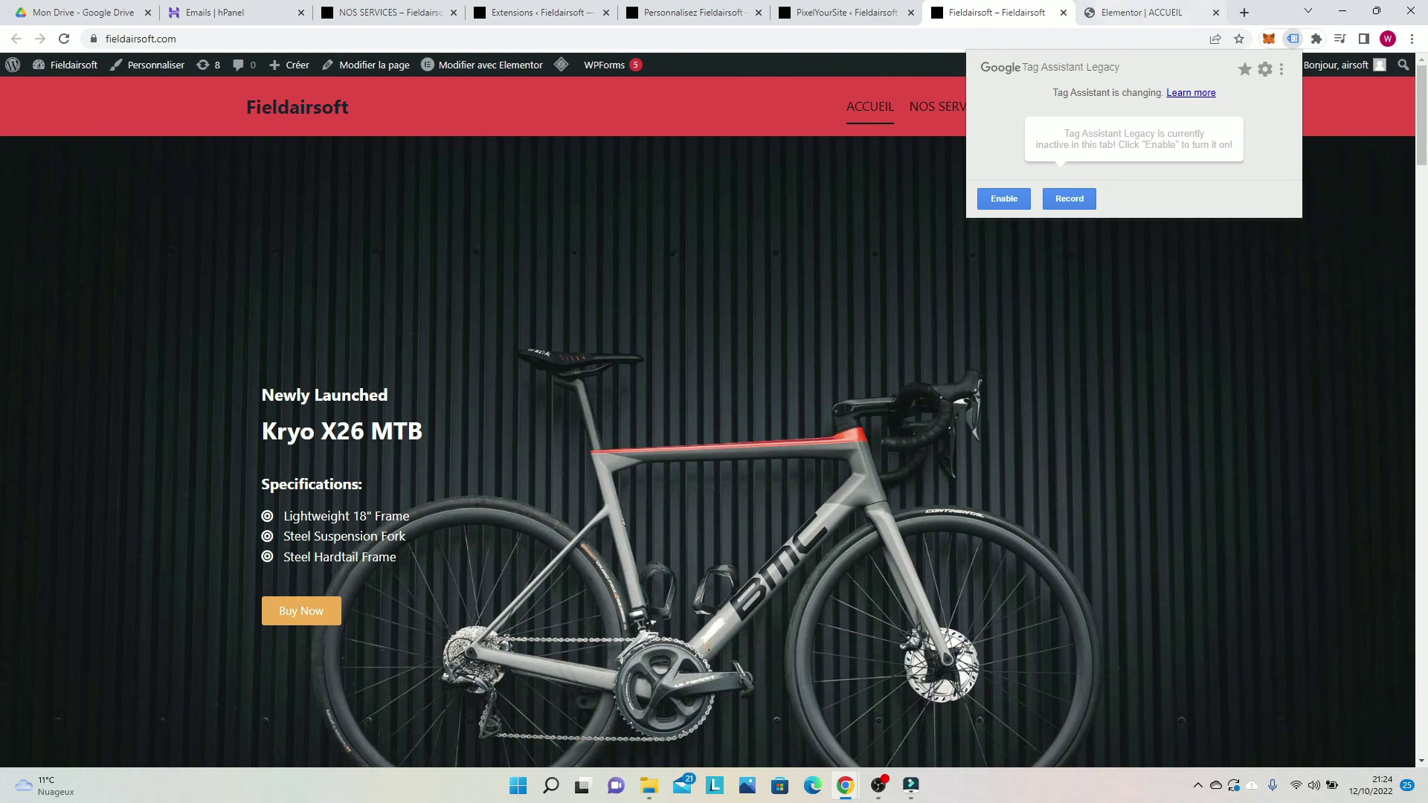
{"action": "left_click", "coordinate": [64, 39]}
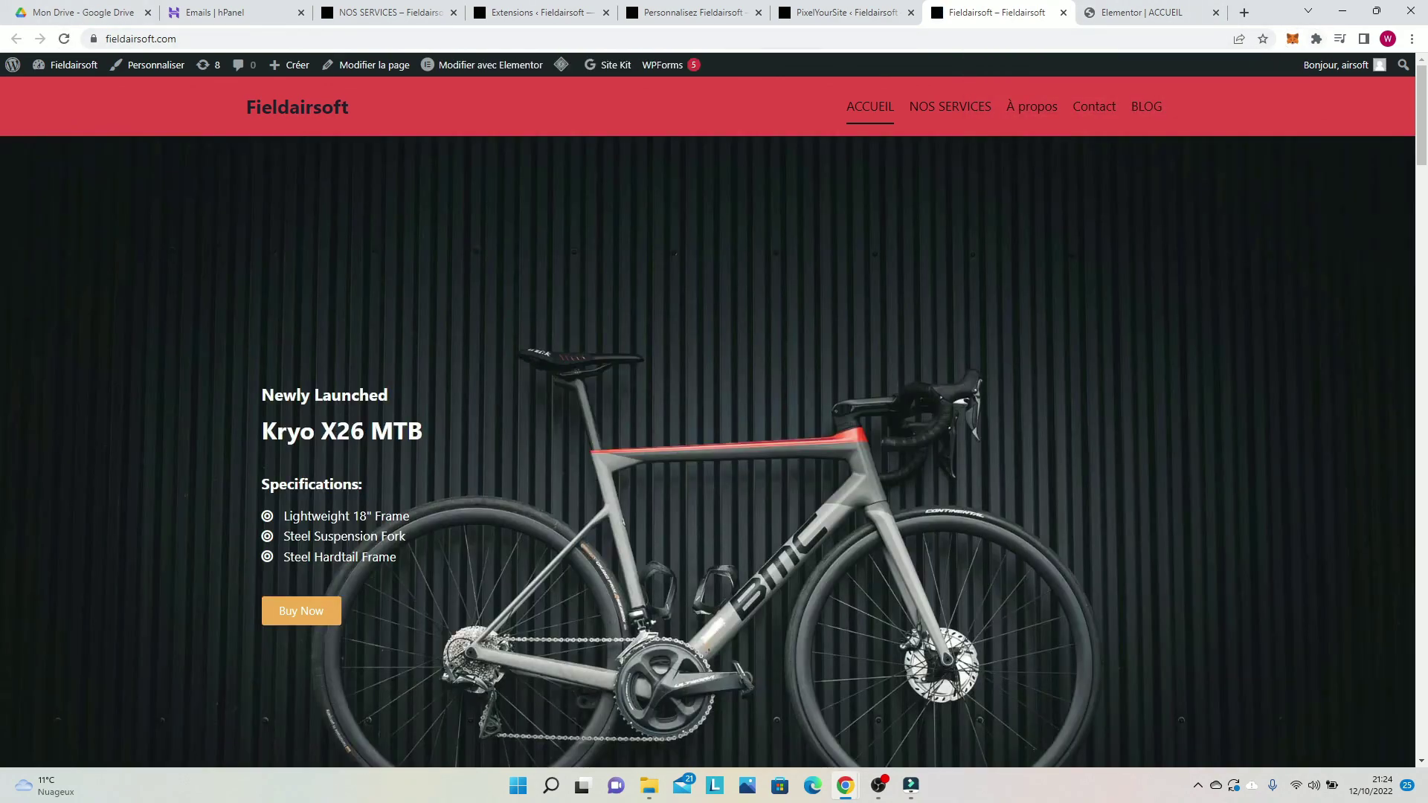
{"action": "left_click", "coordinate": [1316, 38]}
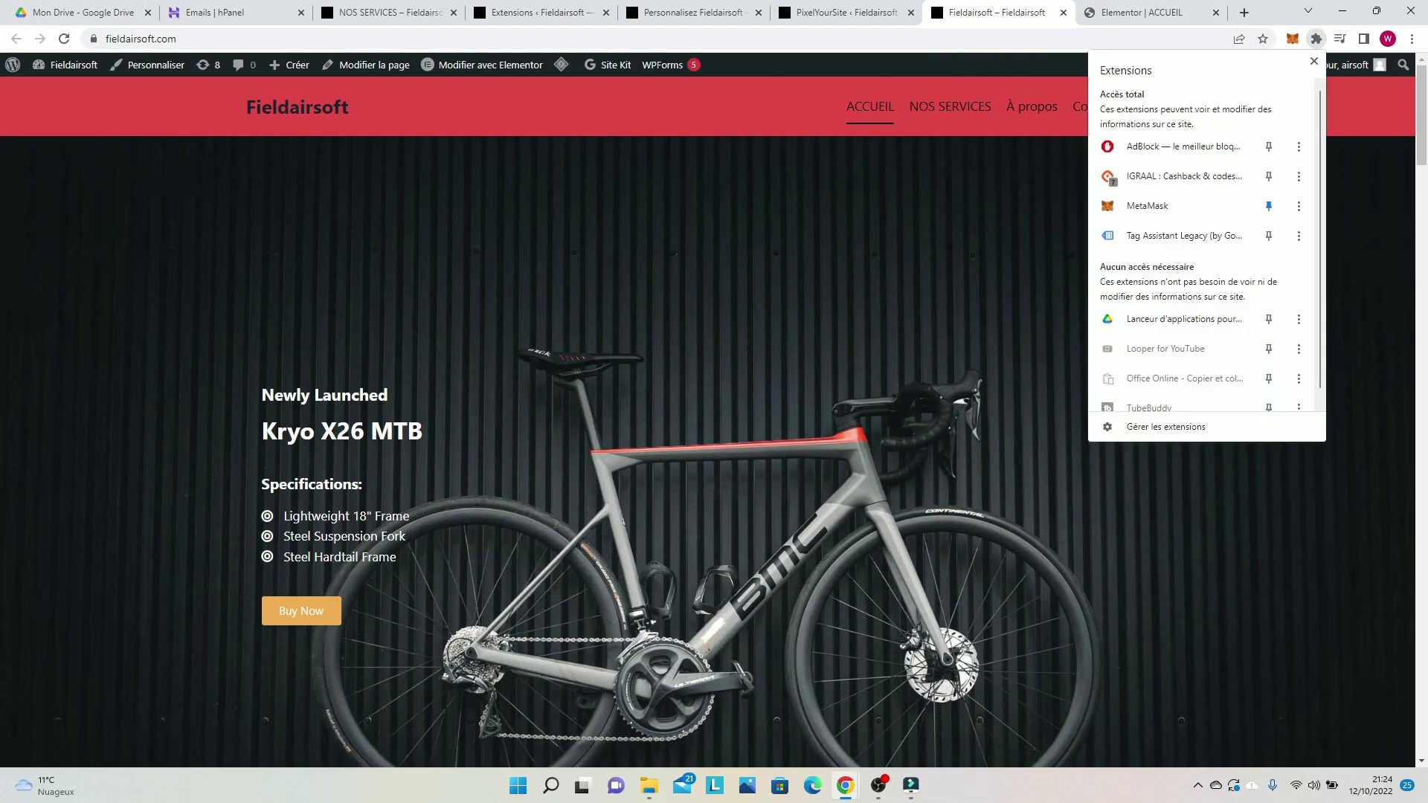
{"action": "left_click", "coordinate": [1183, 236]}
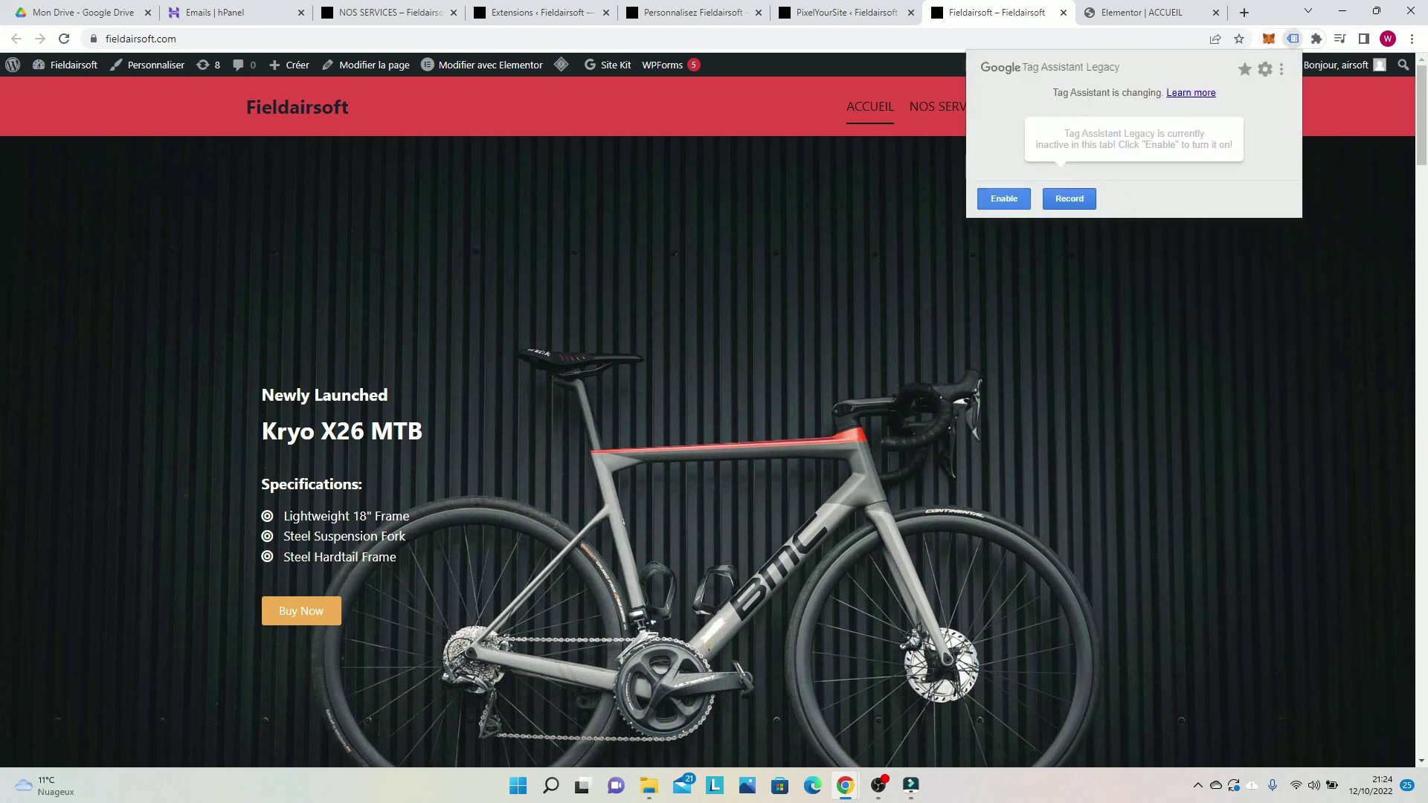
{"action": "left_click", "coordinate": [1069, 199]}
{"action": "left_click", "coordinate": [1026, 209]}
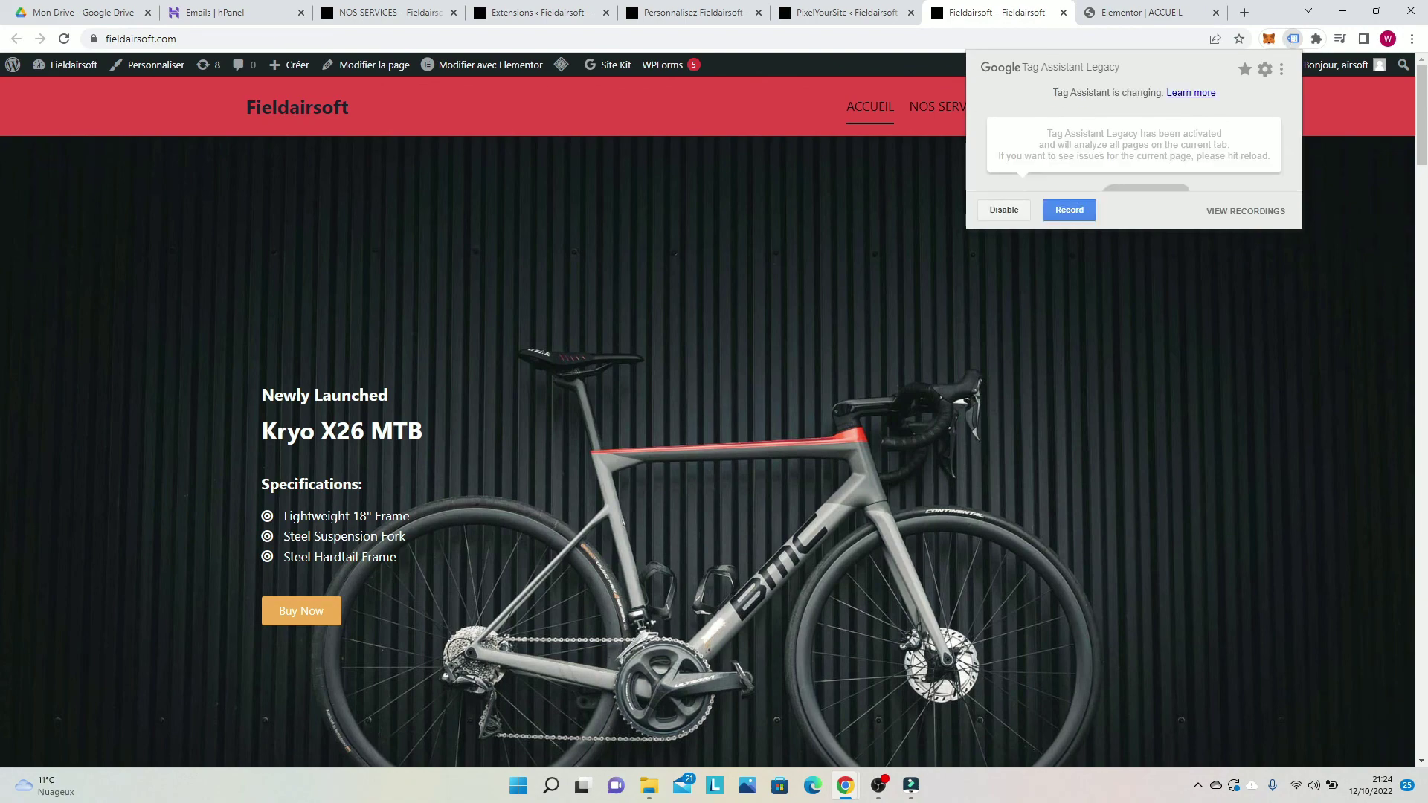
Step: Return to the PixelYourSite dashboard and review the pixel ID settings
{"action": "left_click", "coordinate": [852, 12]}
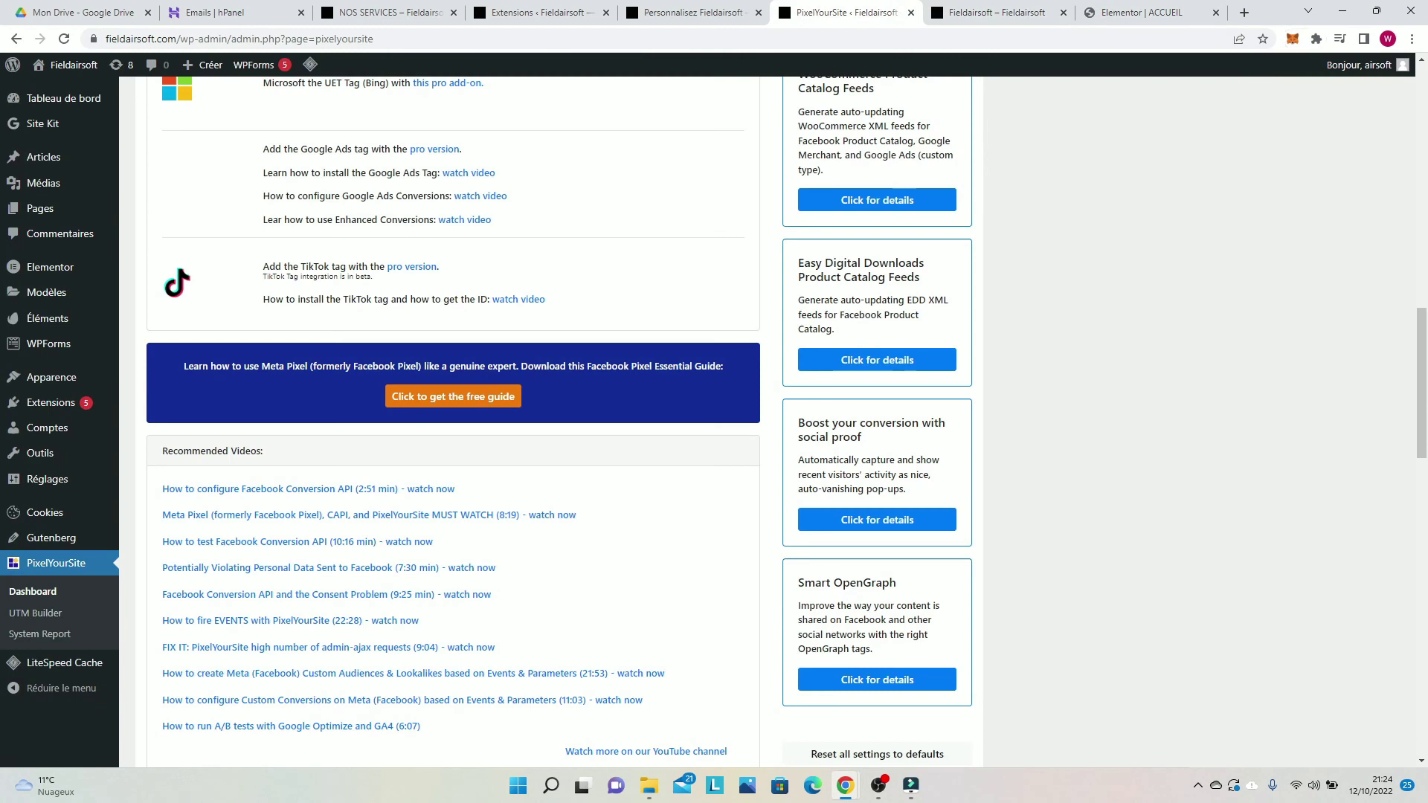
{"action": "scroll", "coordinate": [565, 416], "scroll_direction": "up", "scroll_amount": 3}
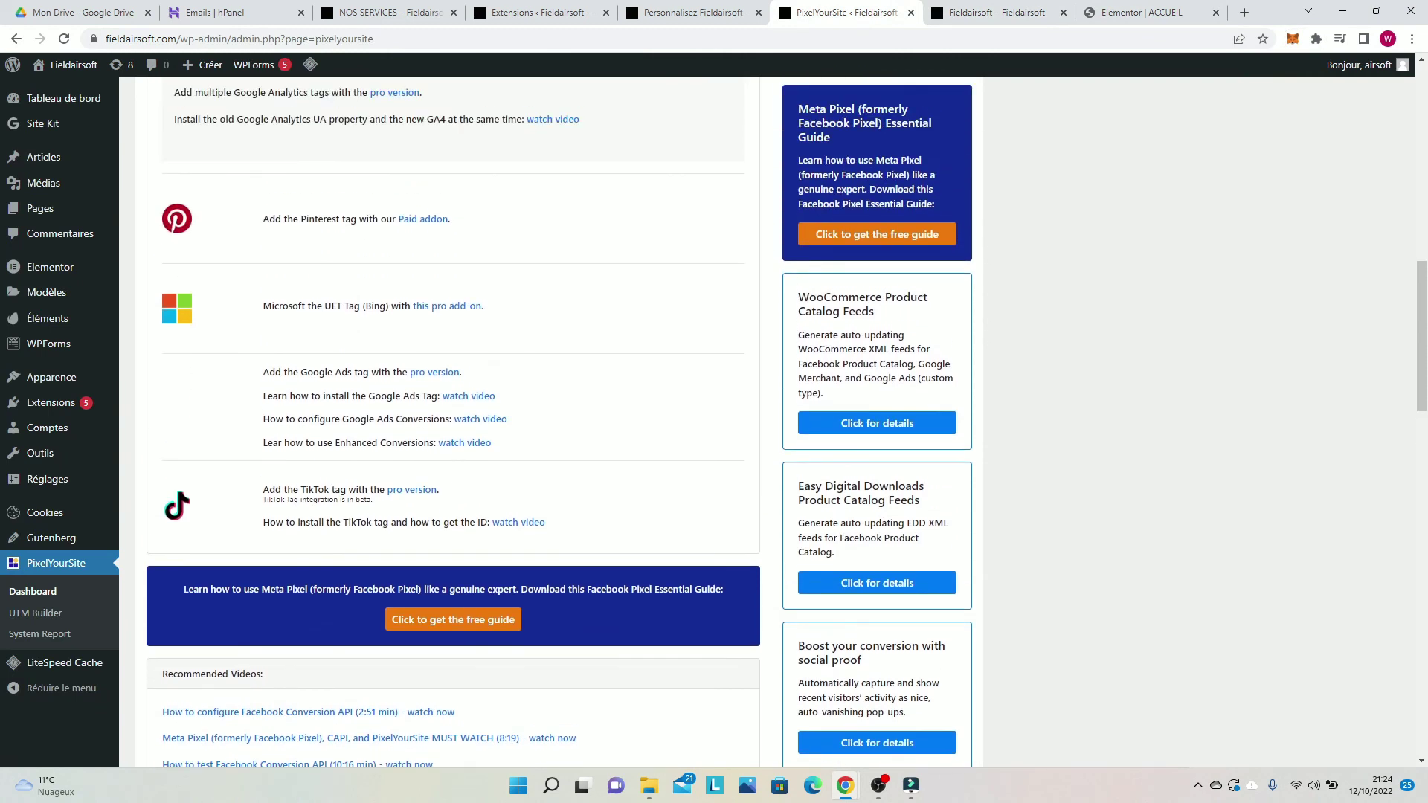